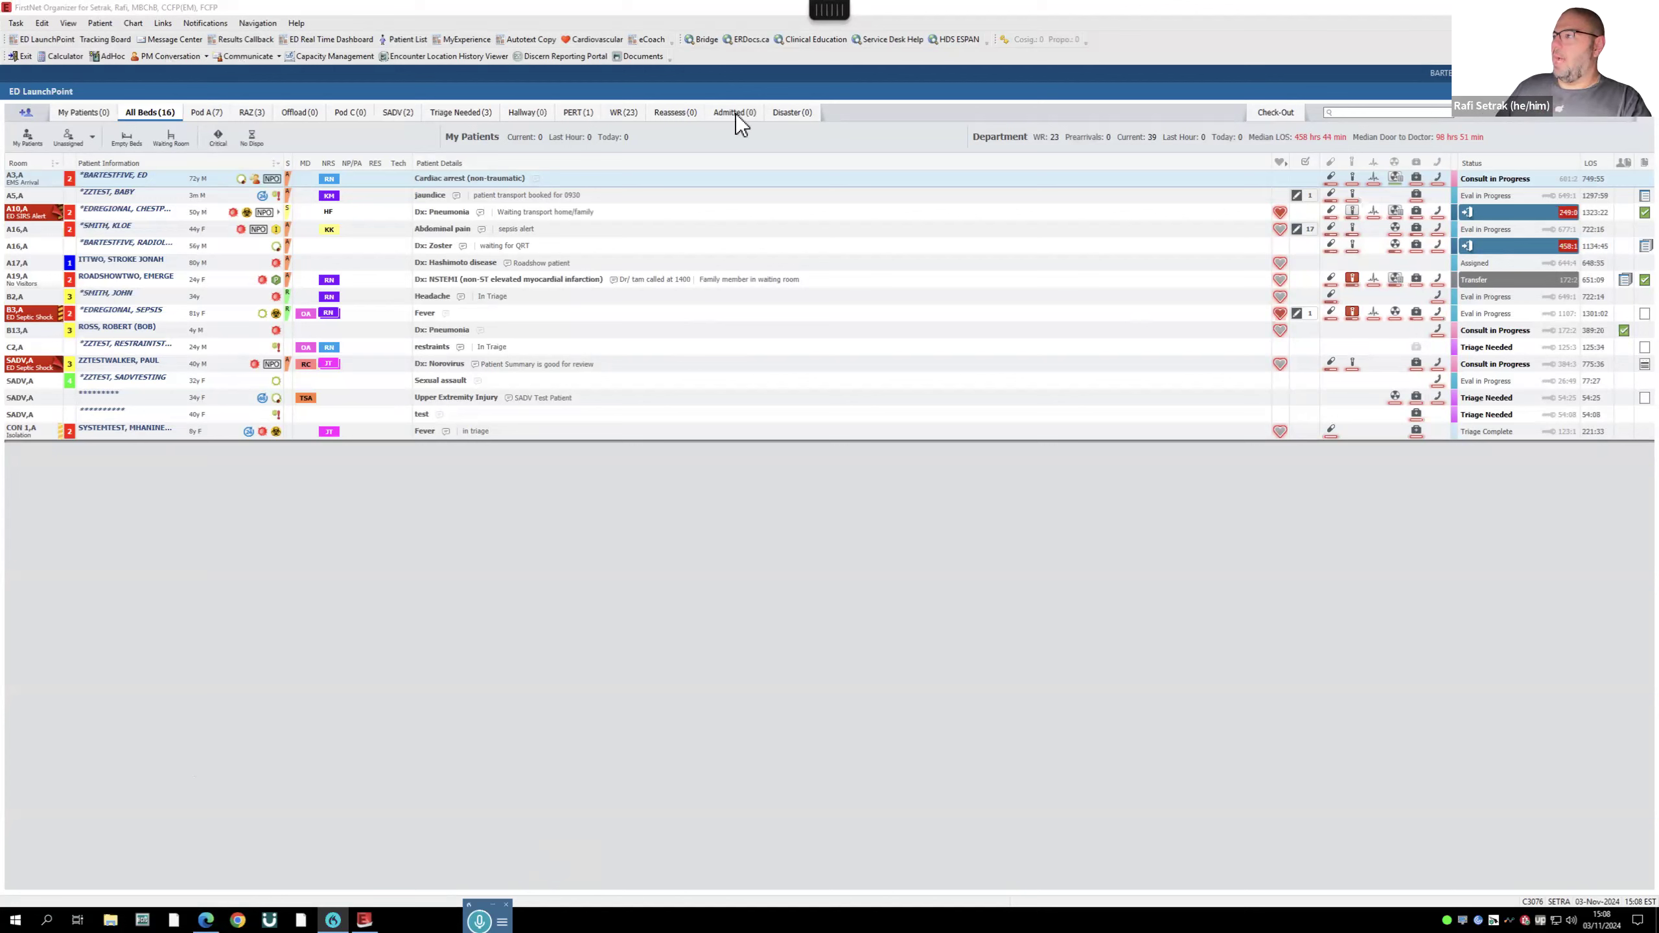
# - Cycle through the Pod A, RAZ, Offload and Pod C lists, ending back on Pod A's 7 patients
pyautogui.click(206, 118)
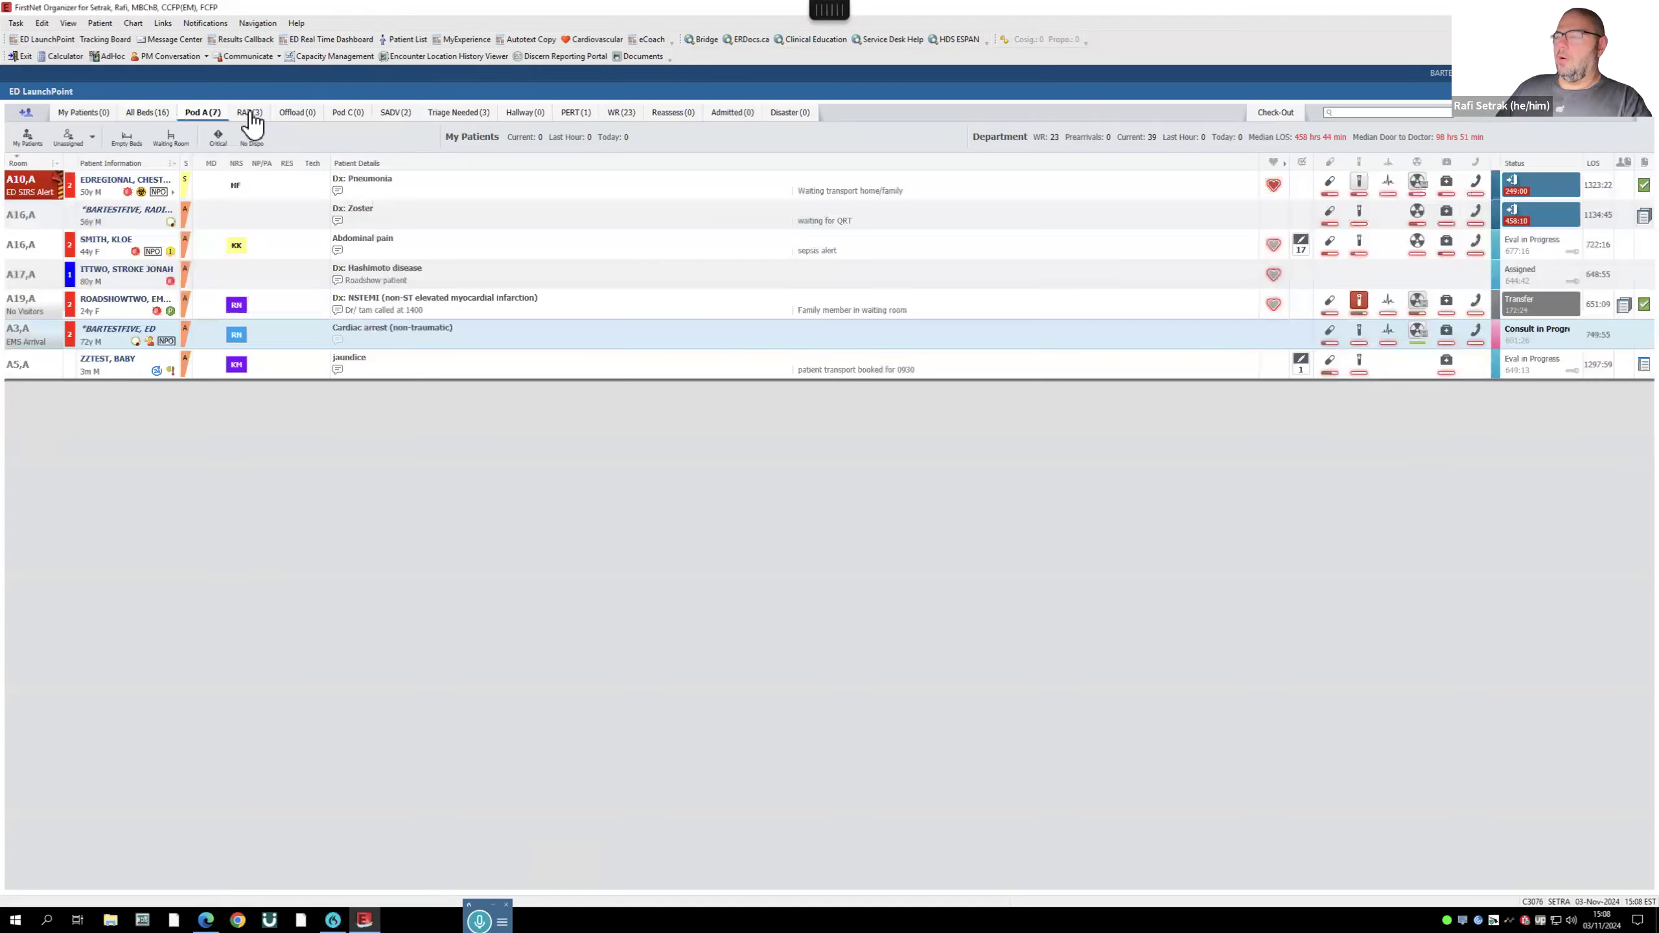
pyautogui.click(250, 118)
pyautogui.click(307, 118)
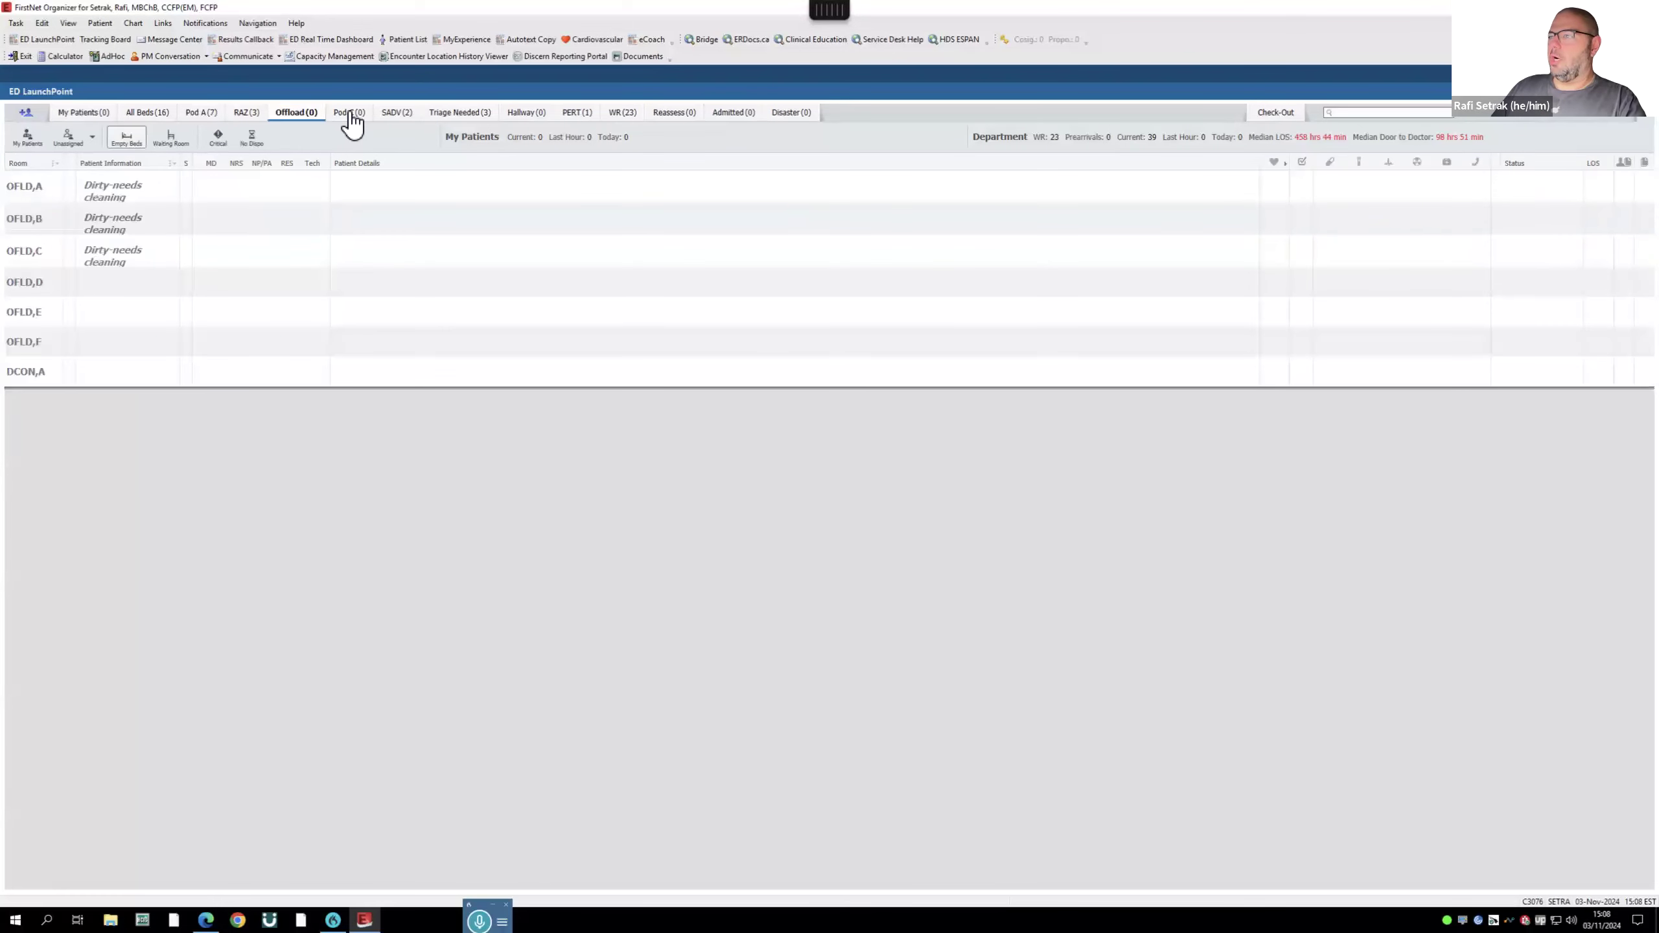
pyautogui.click(349, 113)
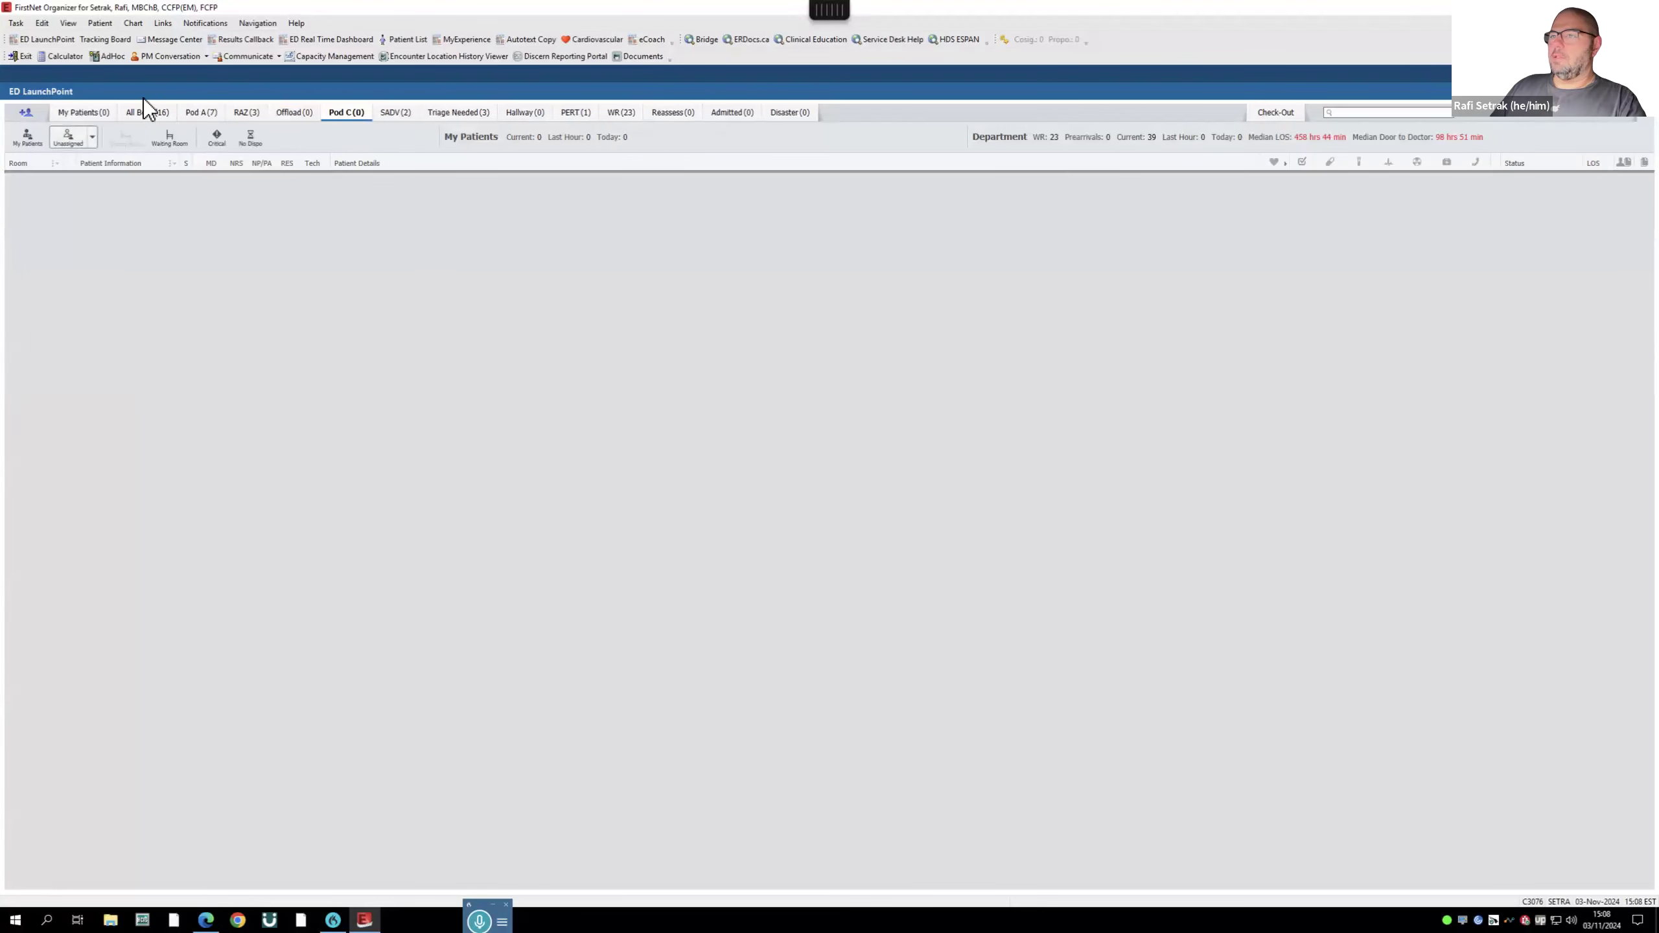
pyautogui.click(202, 118)
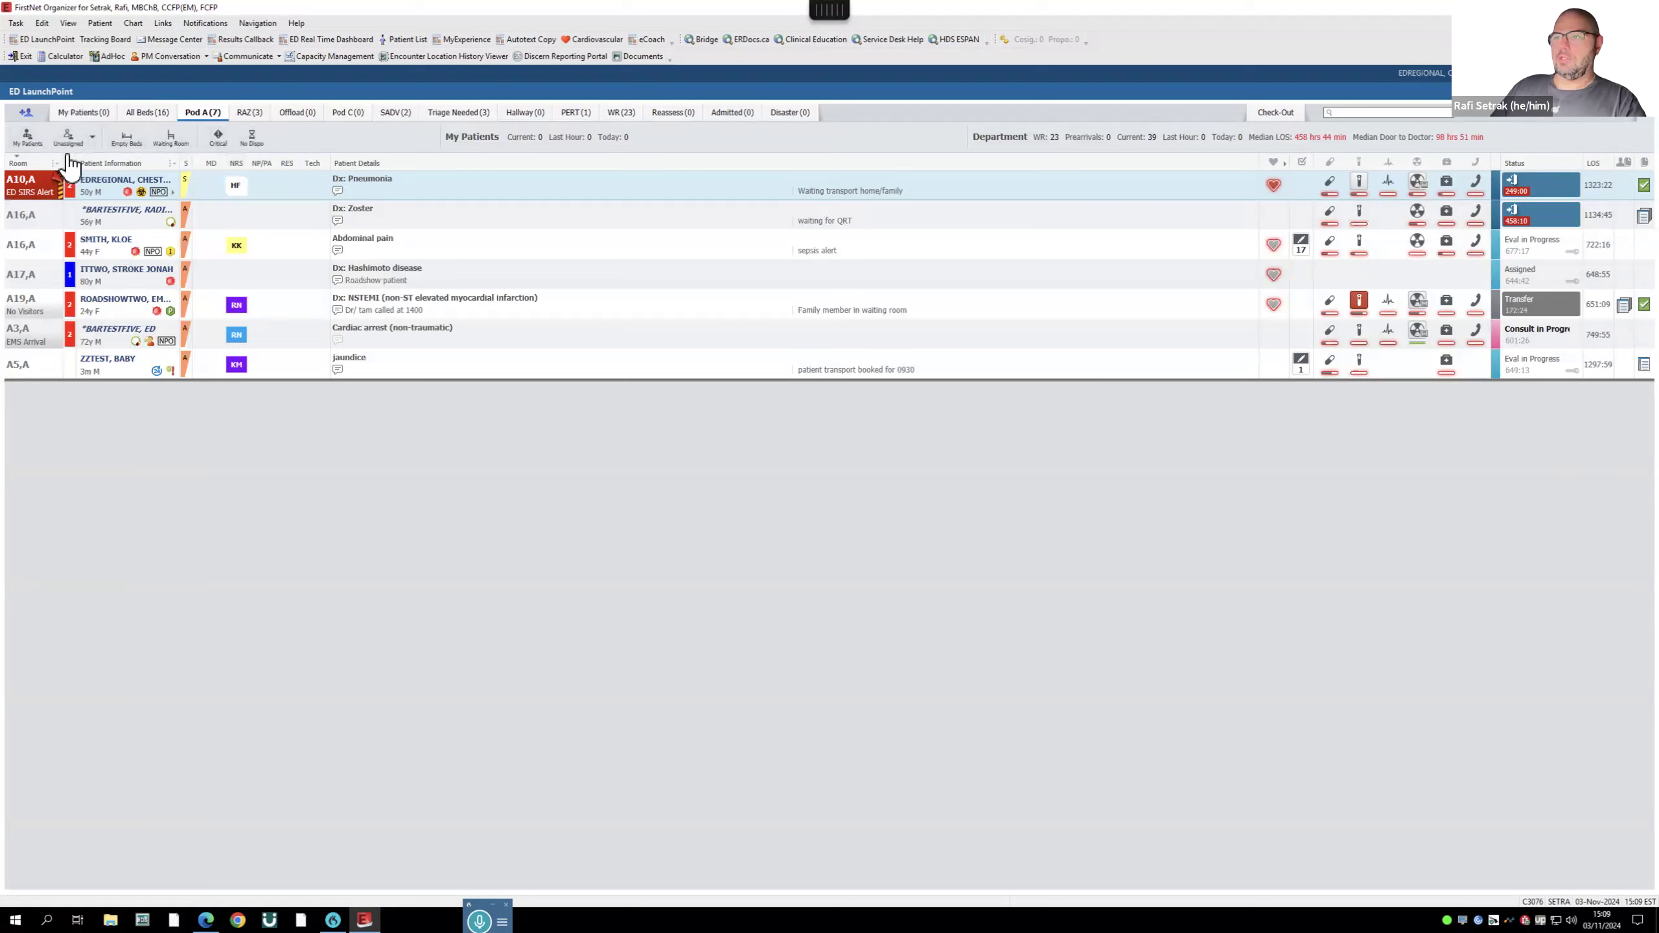
pyautogui.click(26, 145)
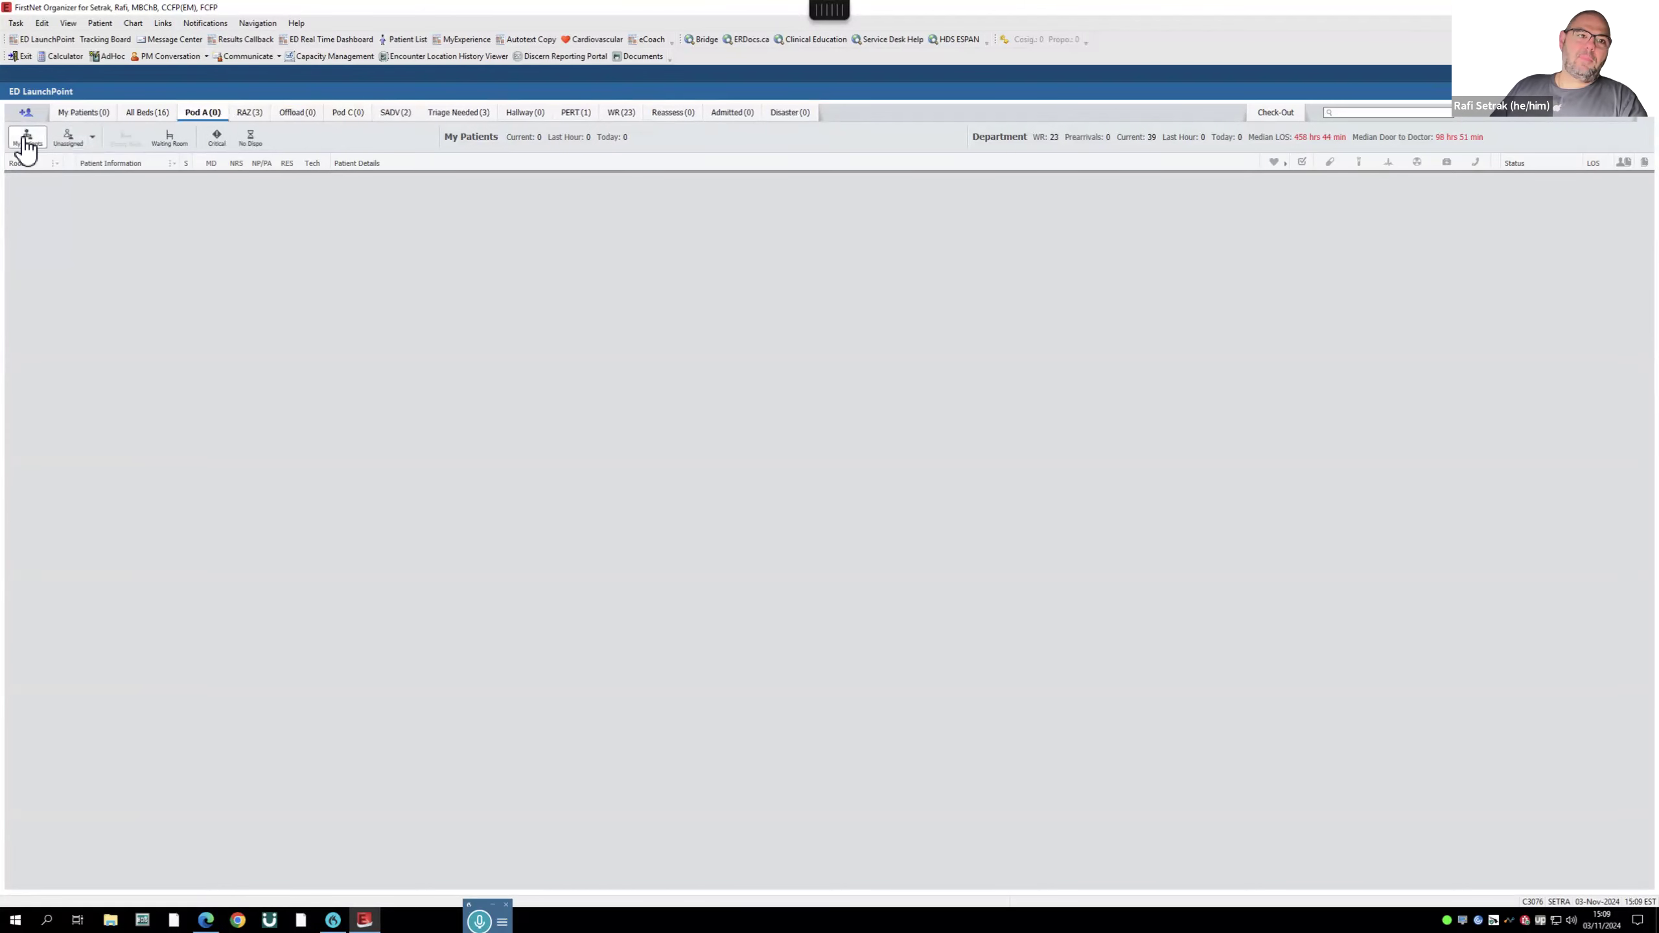
pyautogui.click(26, 145)
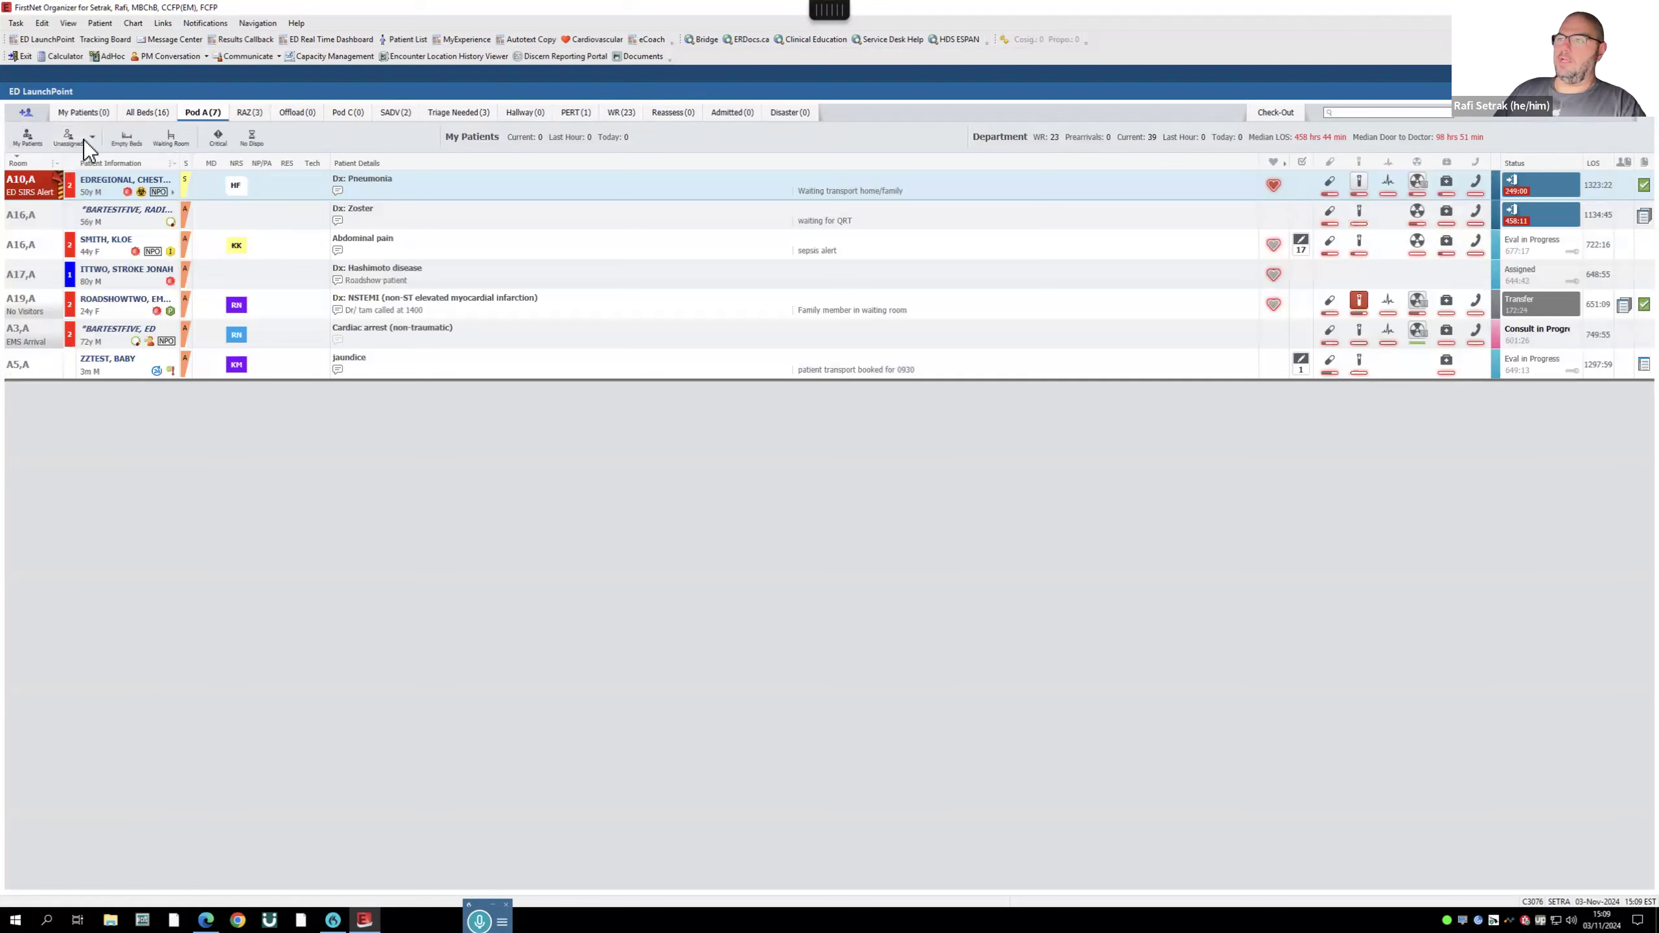
pyautogui.click(129, 145)
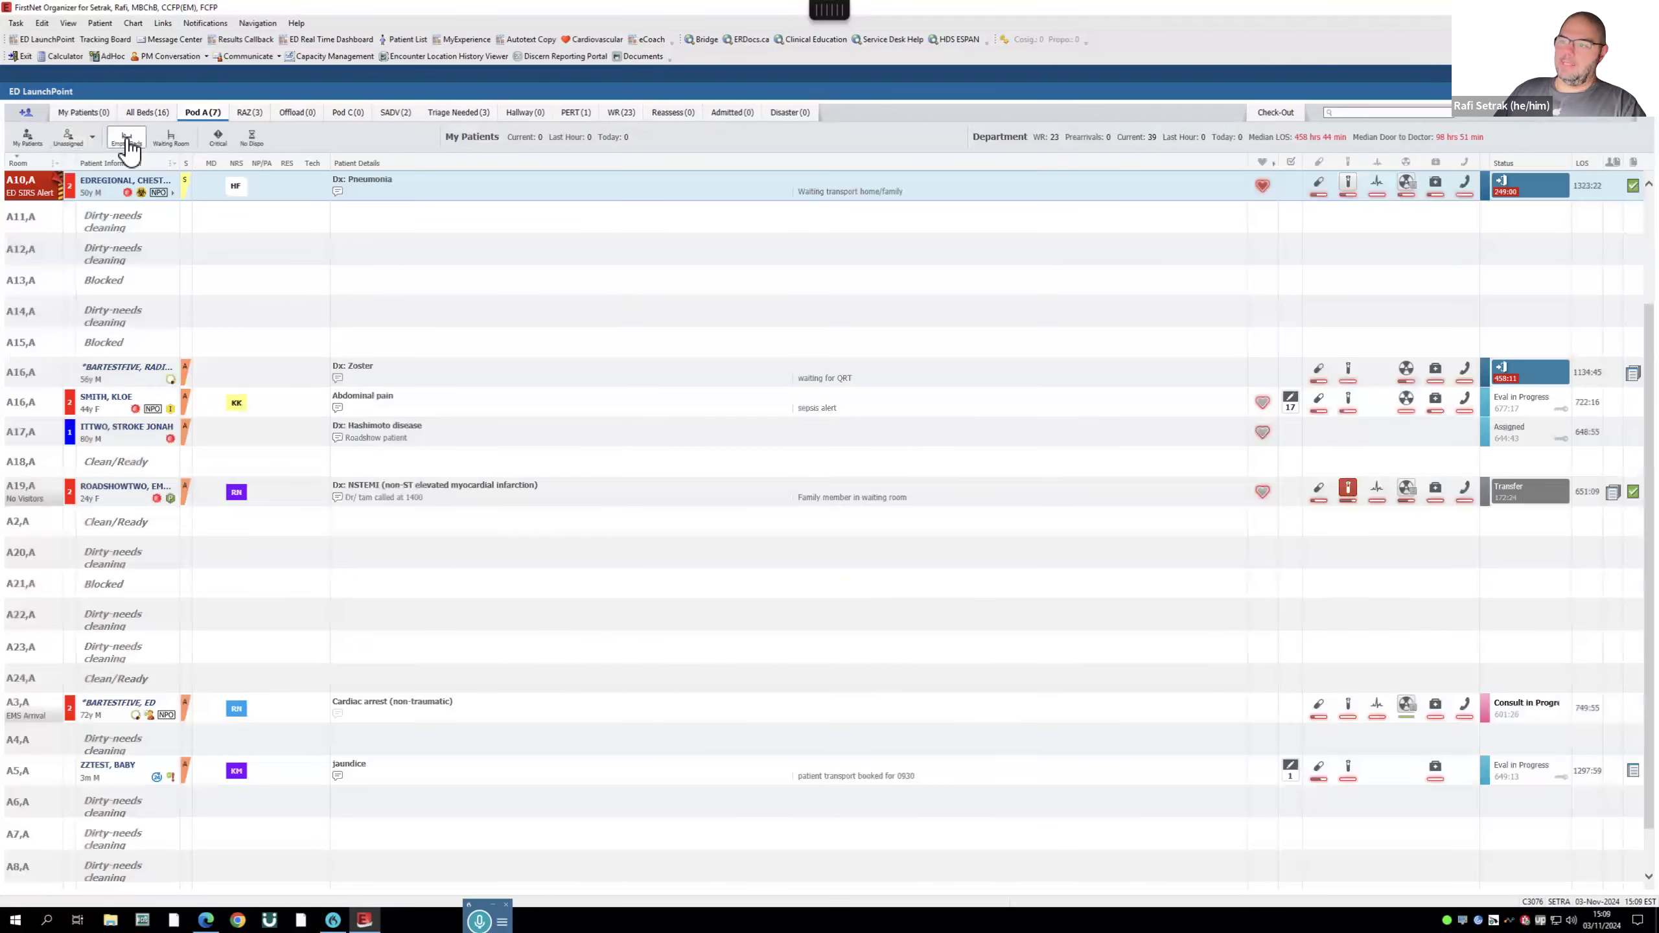
pyautogui.click(127, 140)
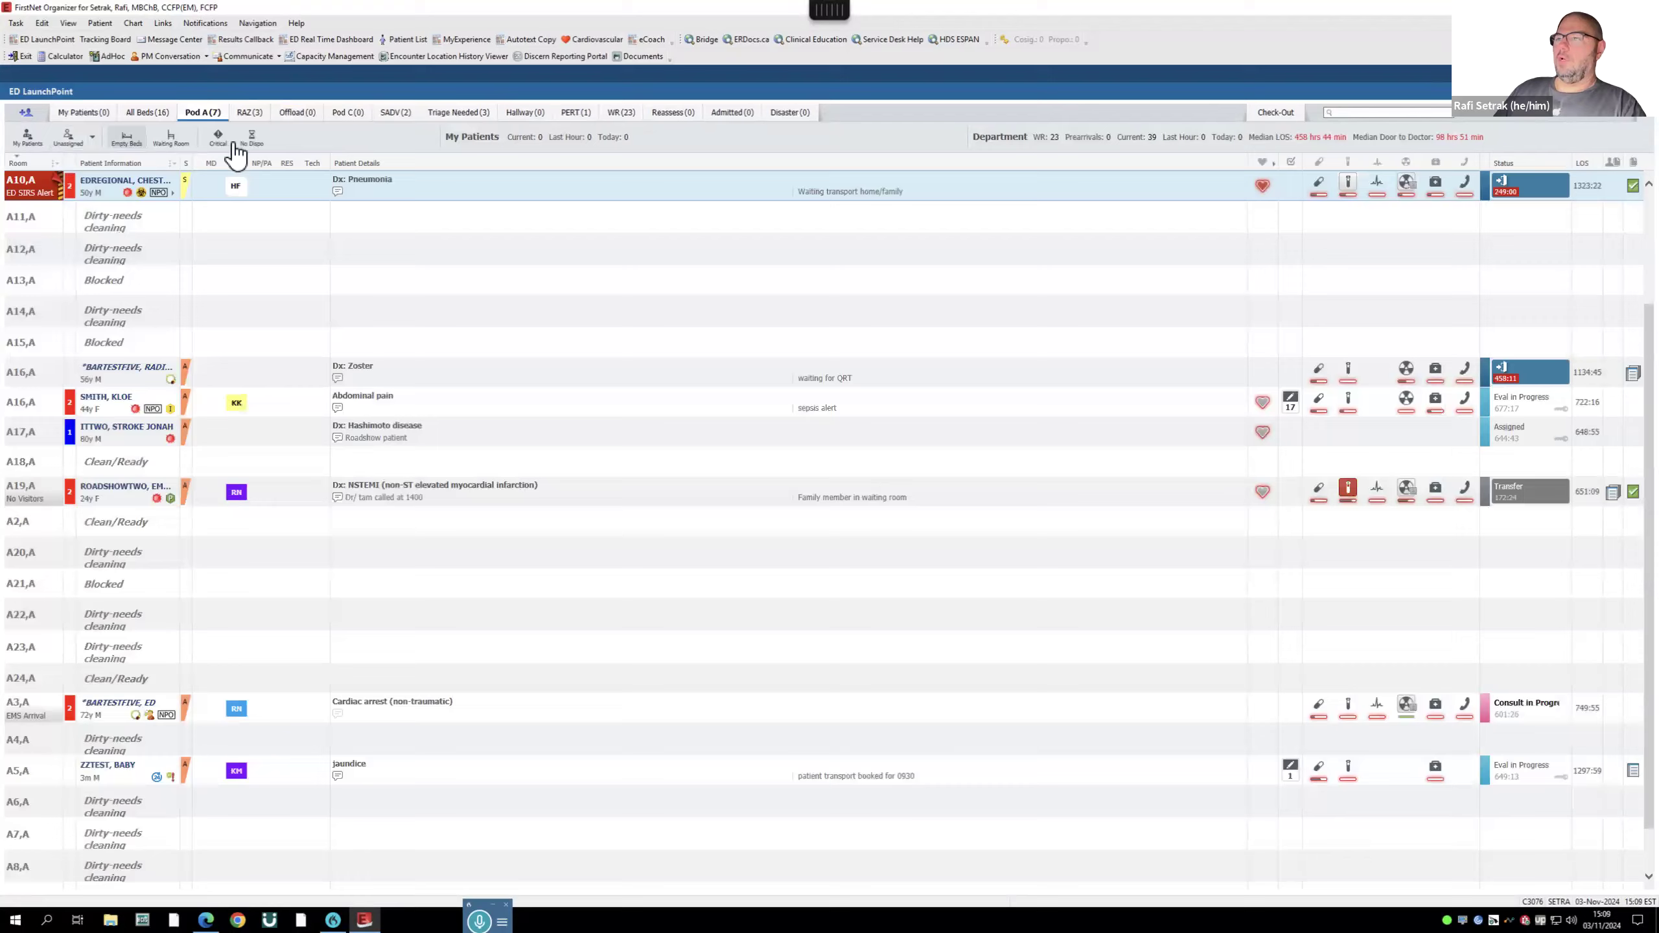
pyautogui.click(168, 137)
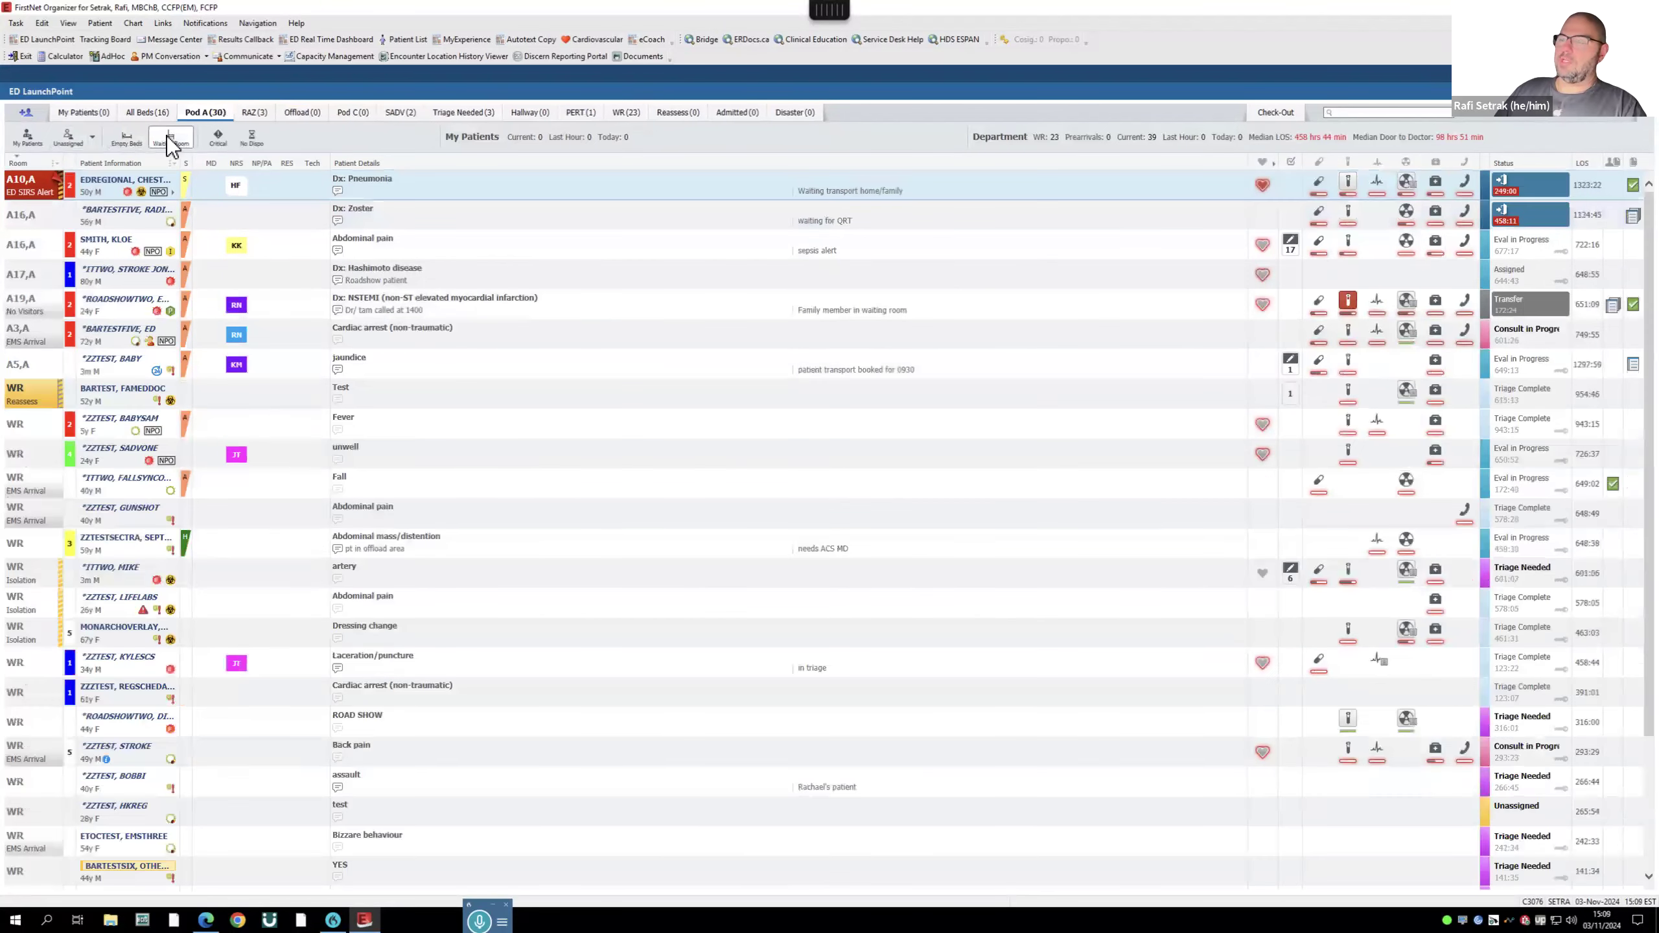
pyautogui.click(168, 140)
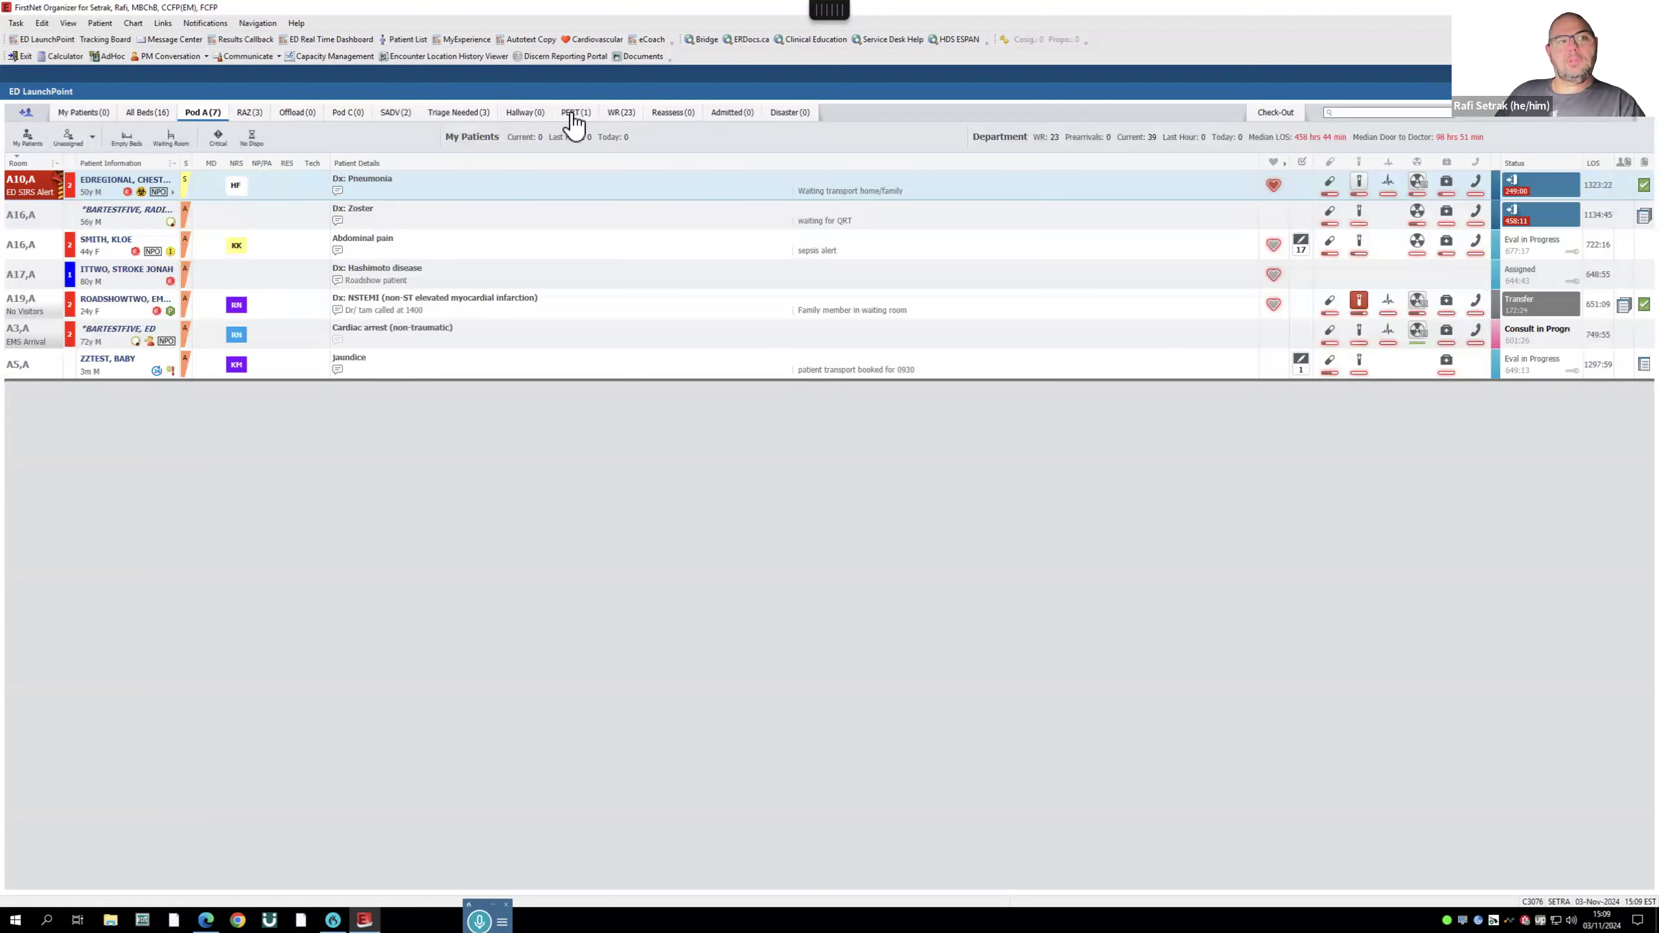
# - View the 2 RAZ patients, My Patients and all 16 occupied beds, then the empty Check-Out list
pyautogui.click(251, 112)
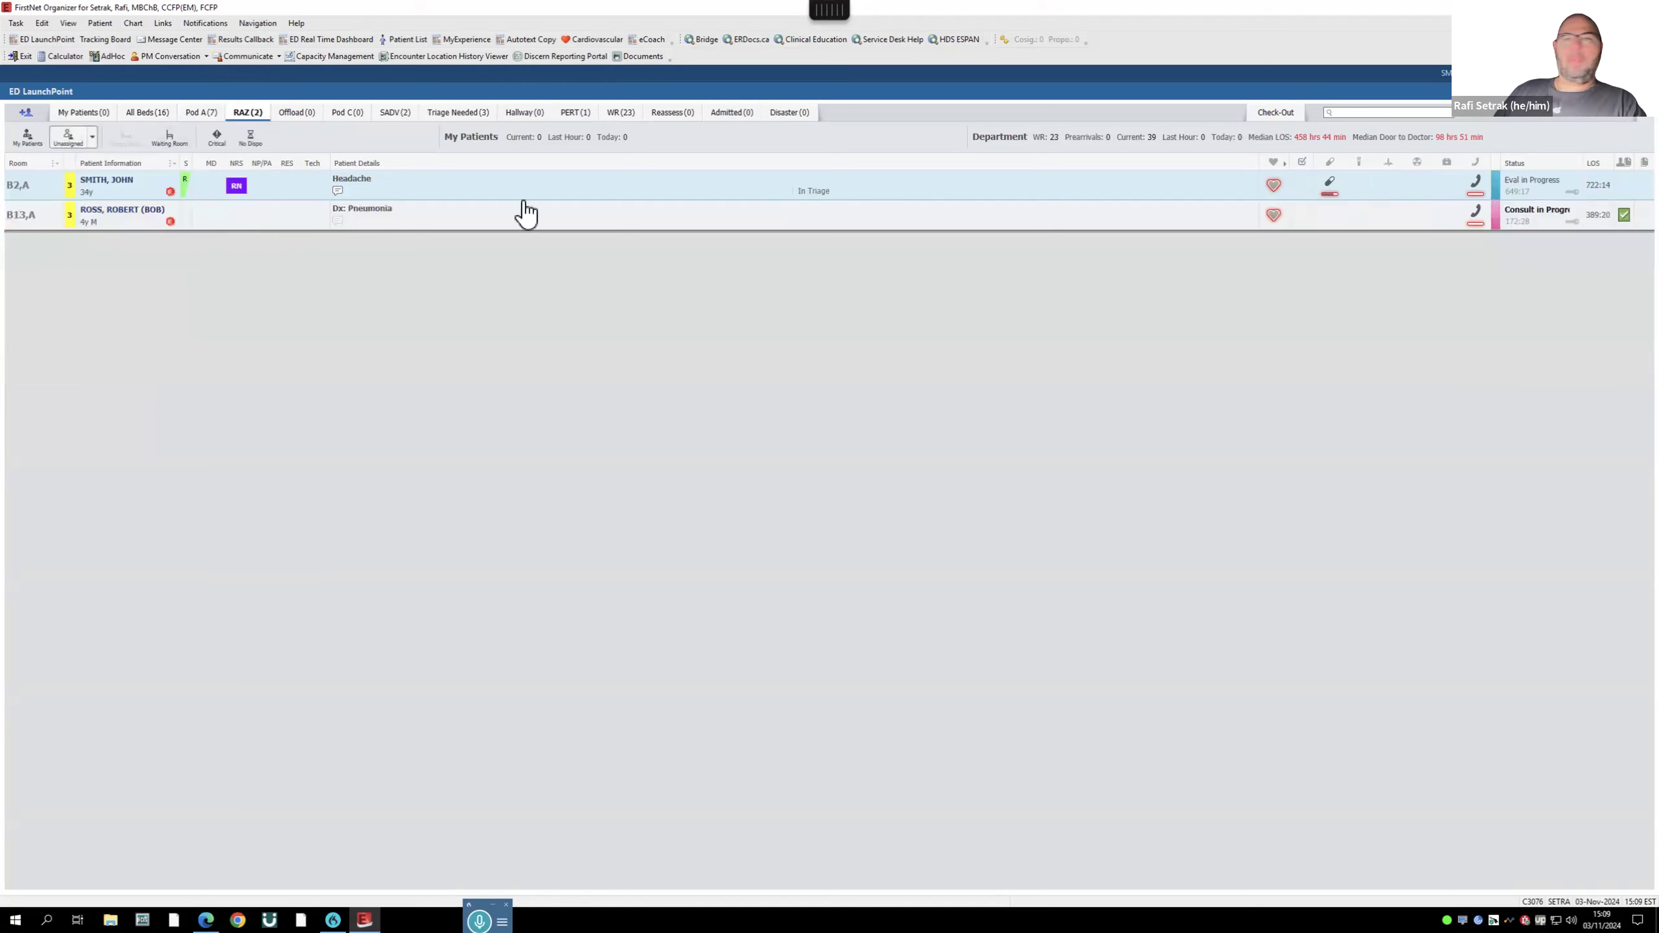
pyautogui.click(88, 114)
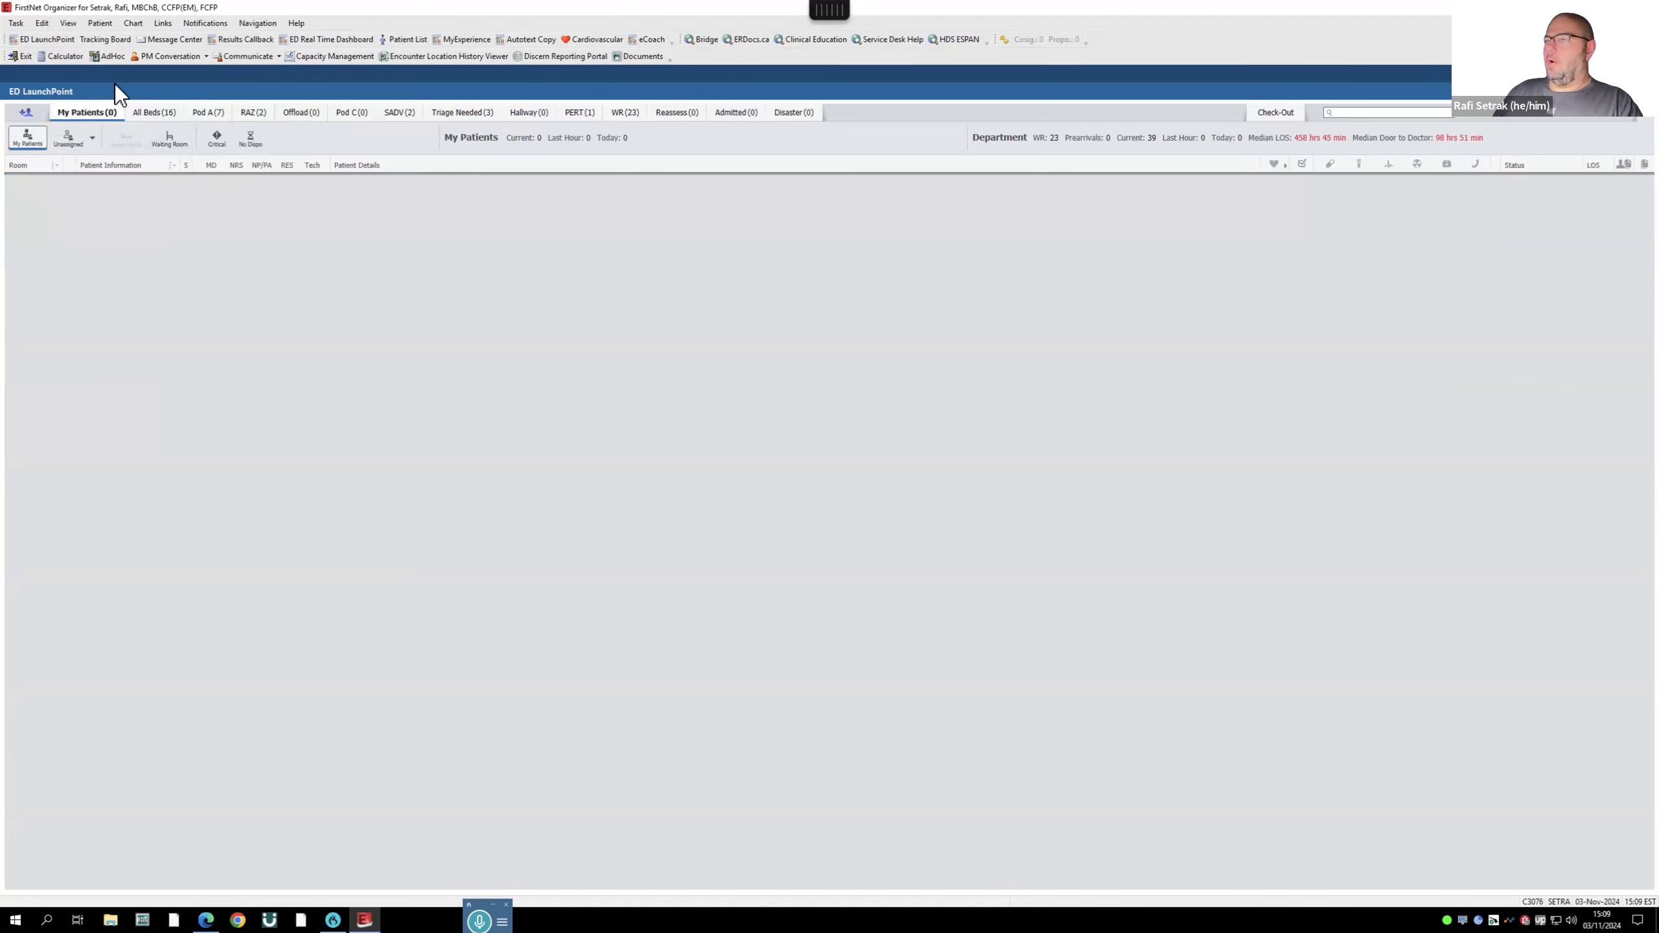
pyautogui.click(157, 114)
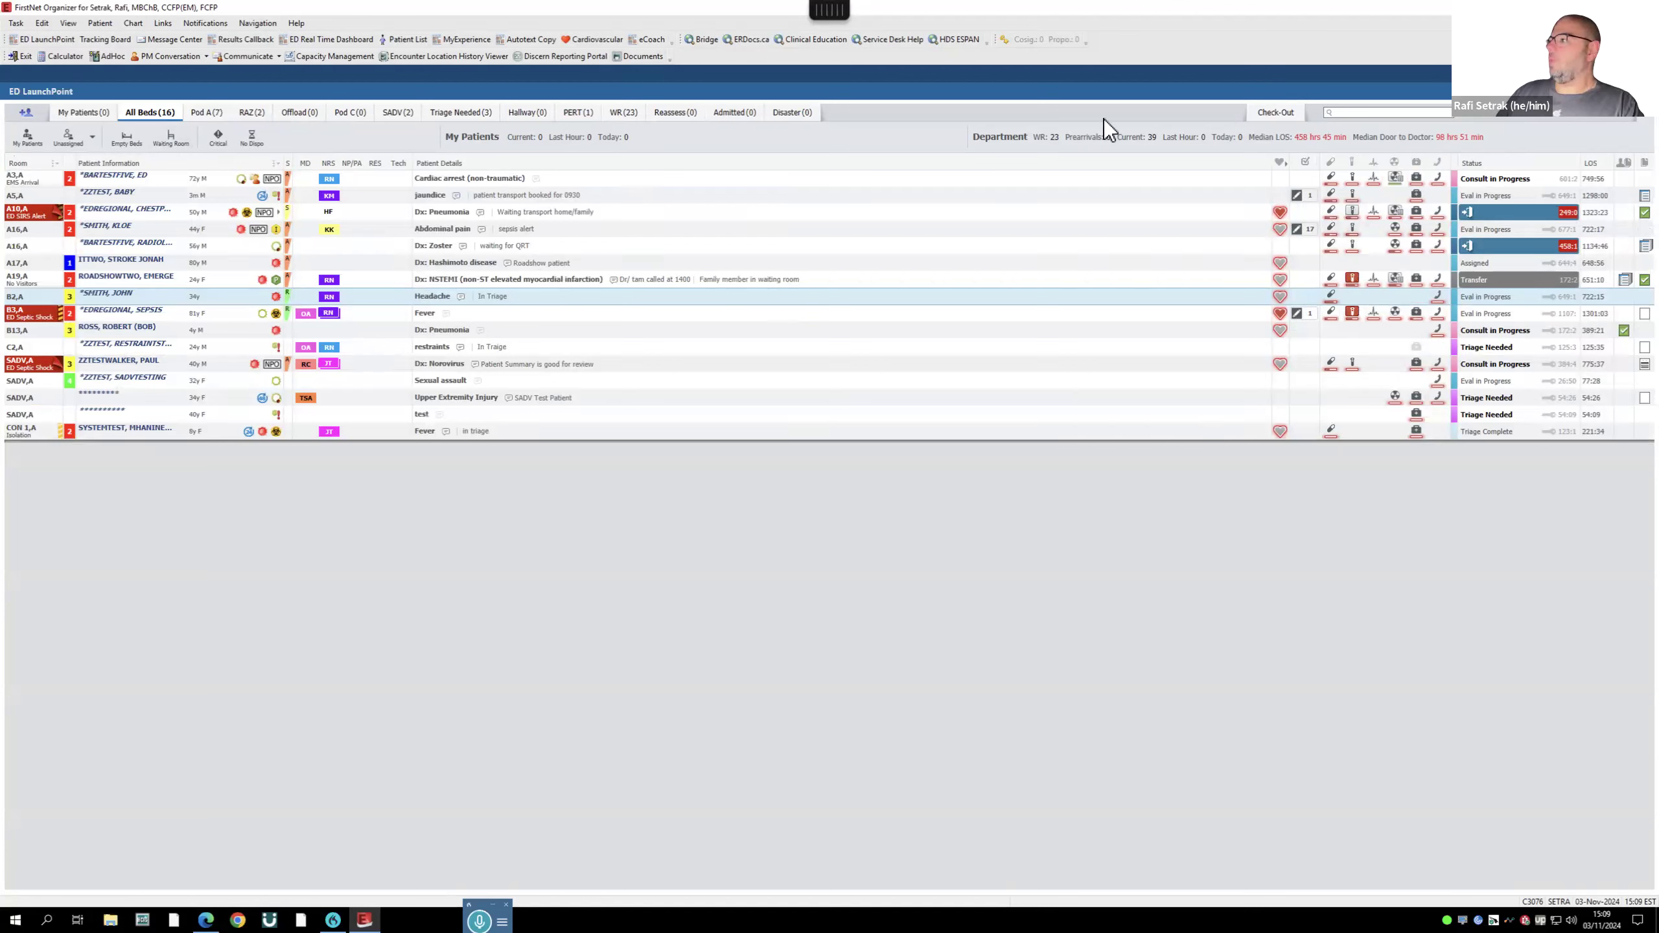
pyautogui.click(1274, 116)
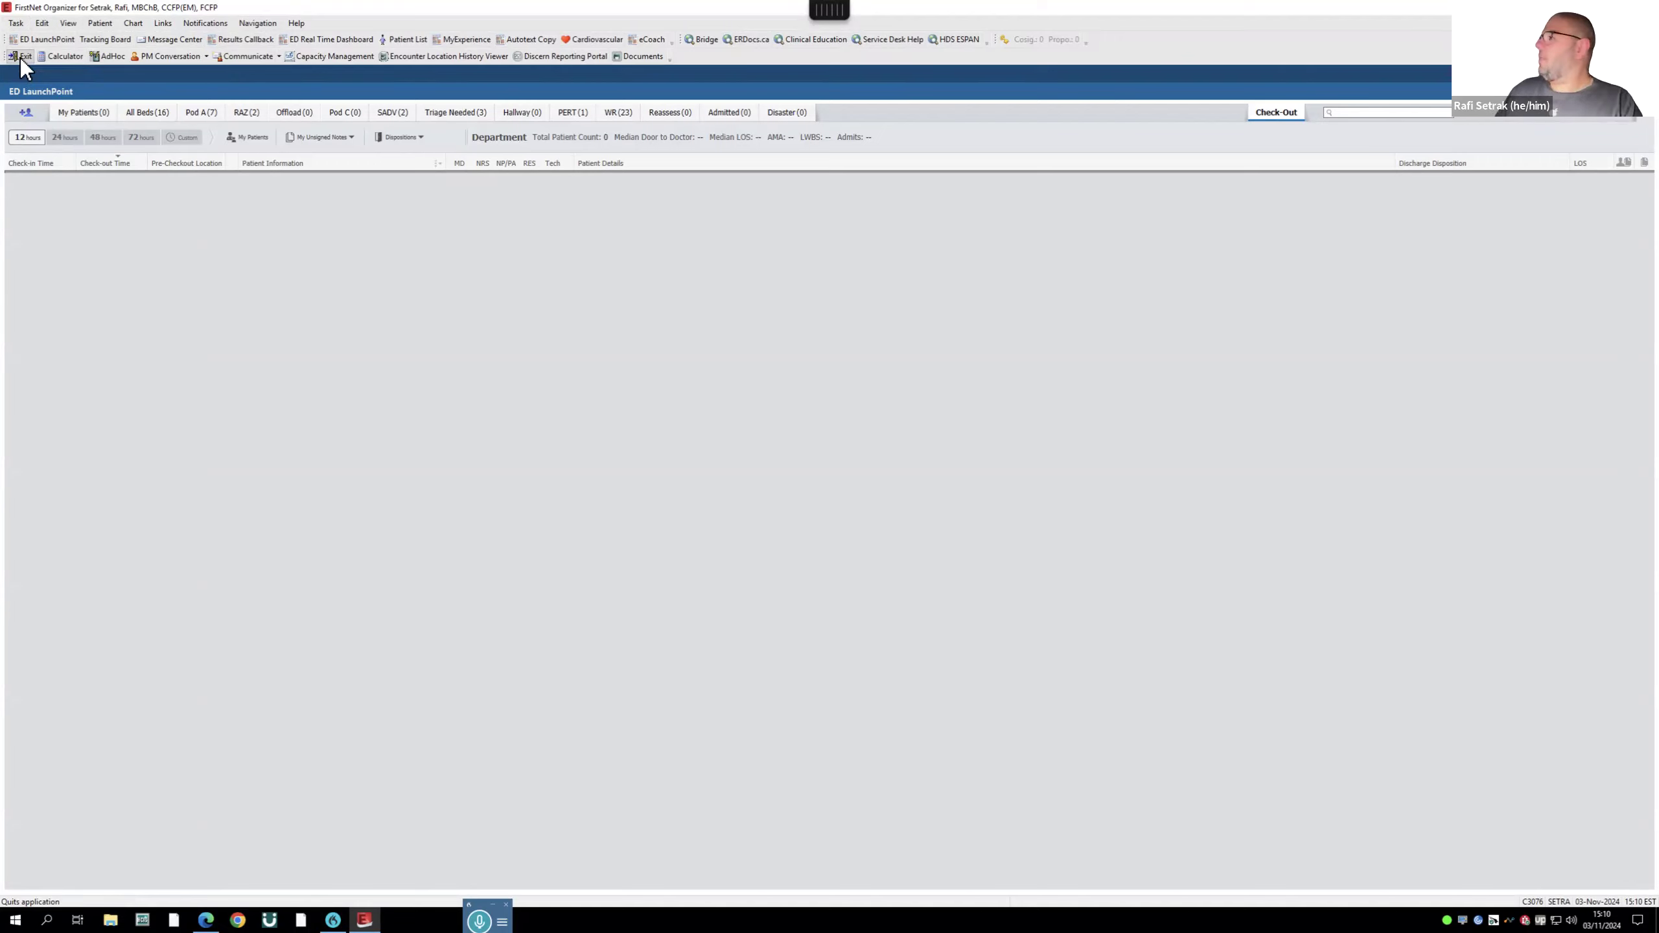
pyautogui.moveTo(630, 12)
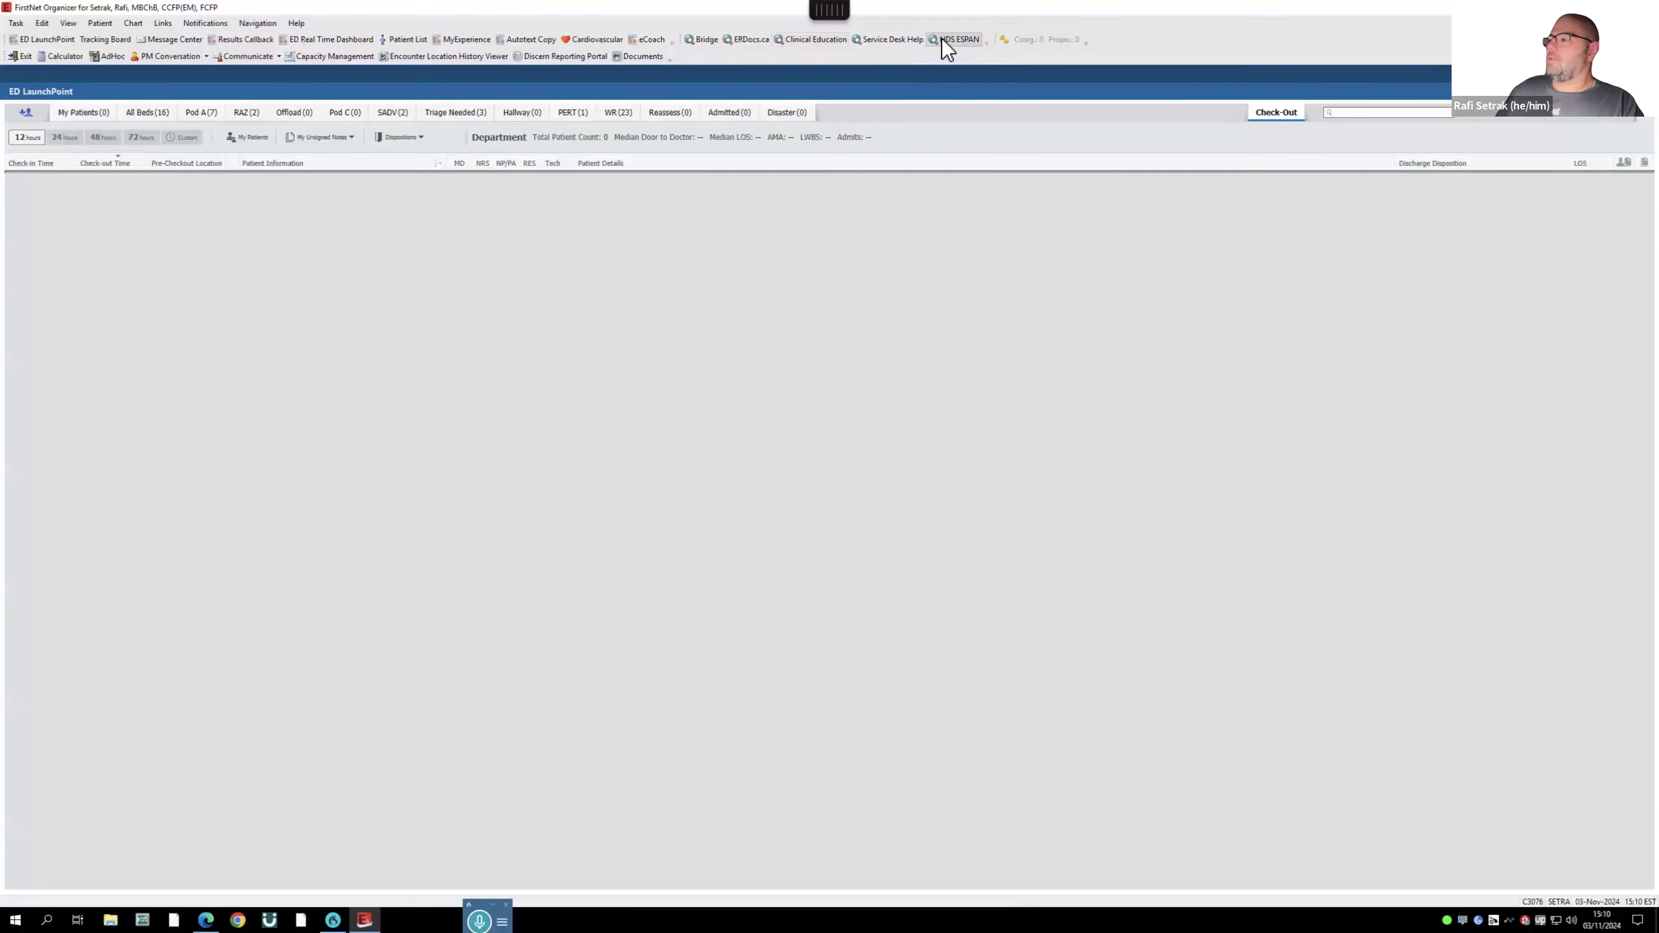
pyautogui.click(739, 41)
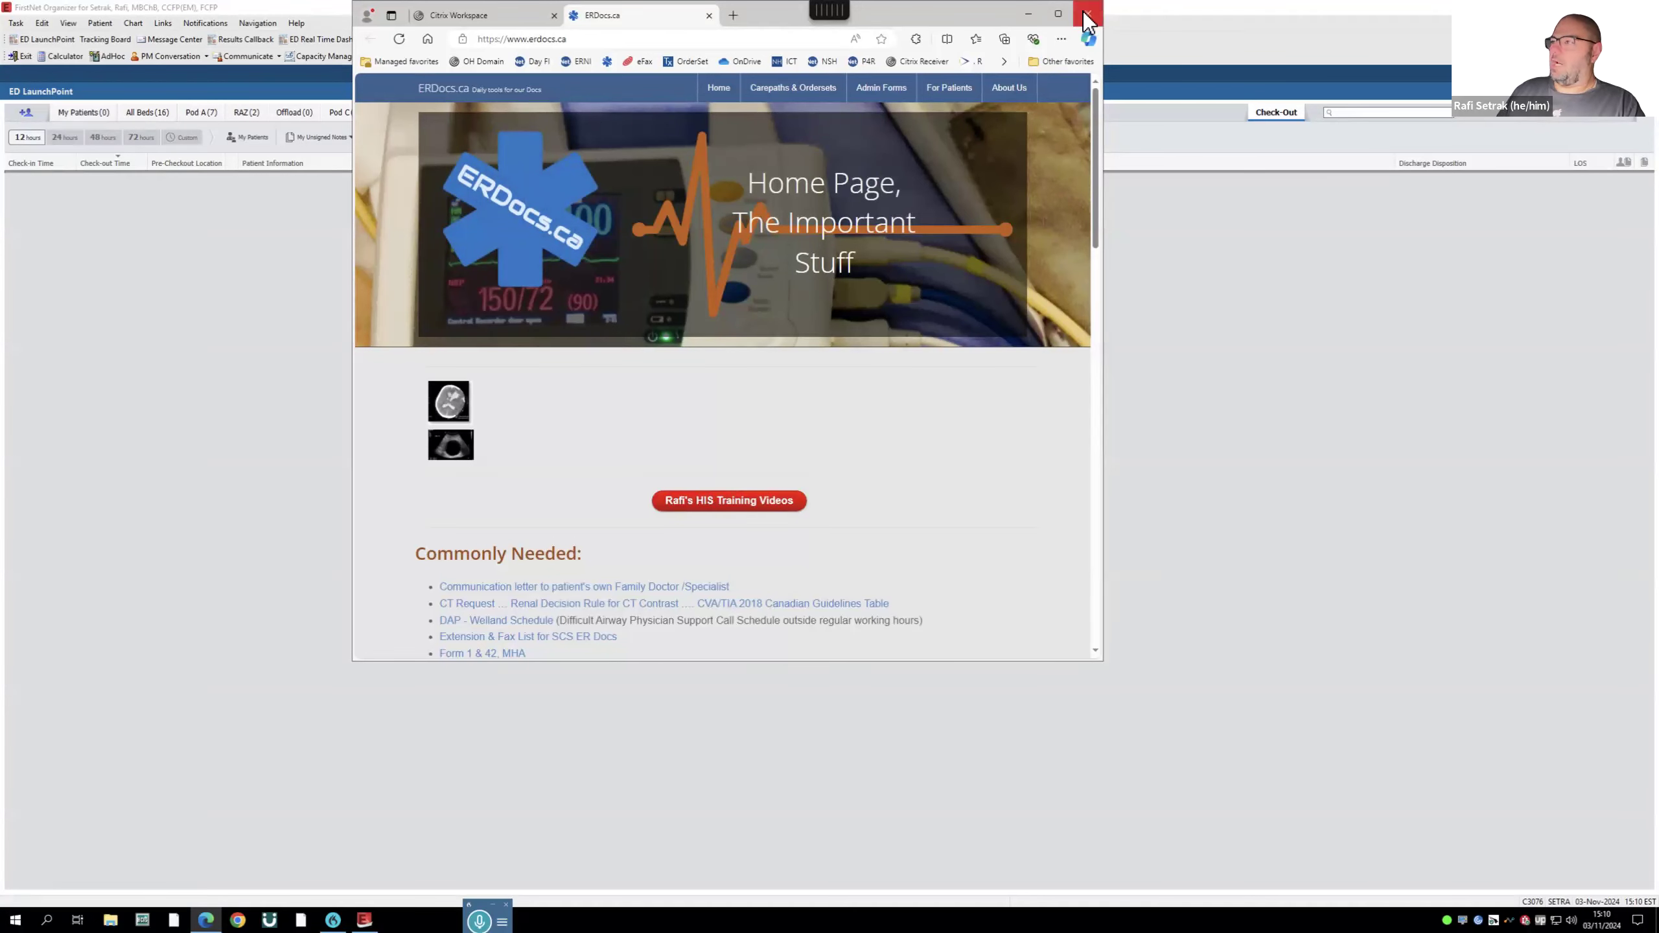
pyautogui.click(709, 15)
pyautogui.click(1394, 314)
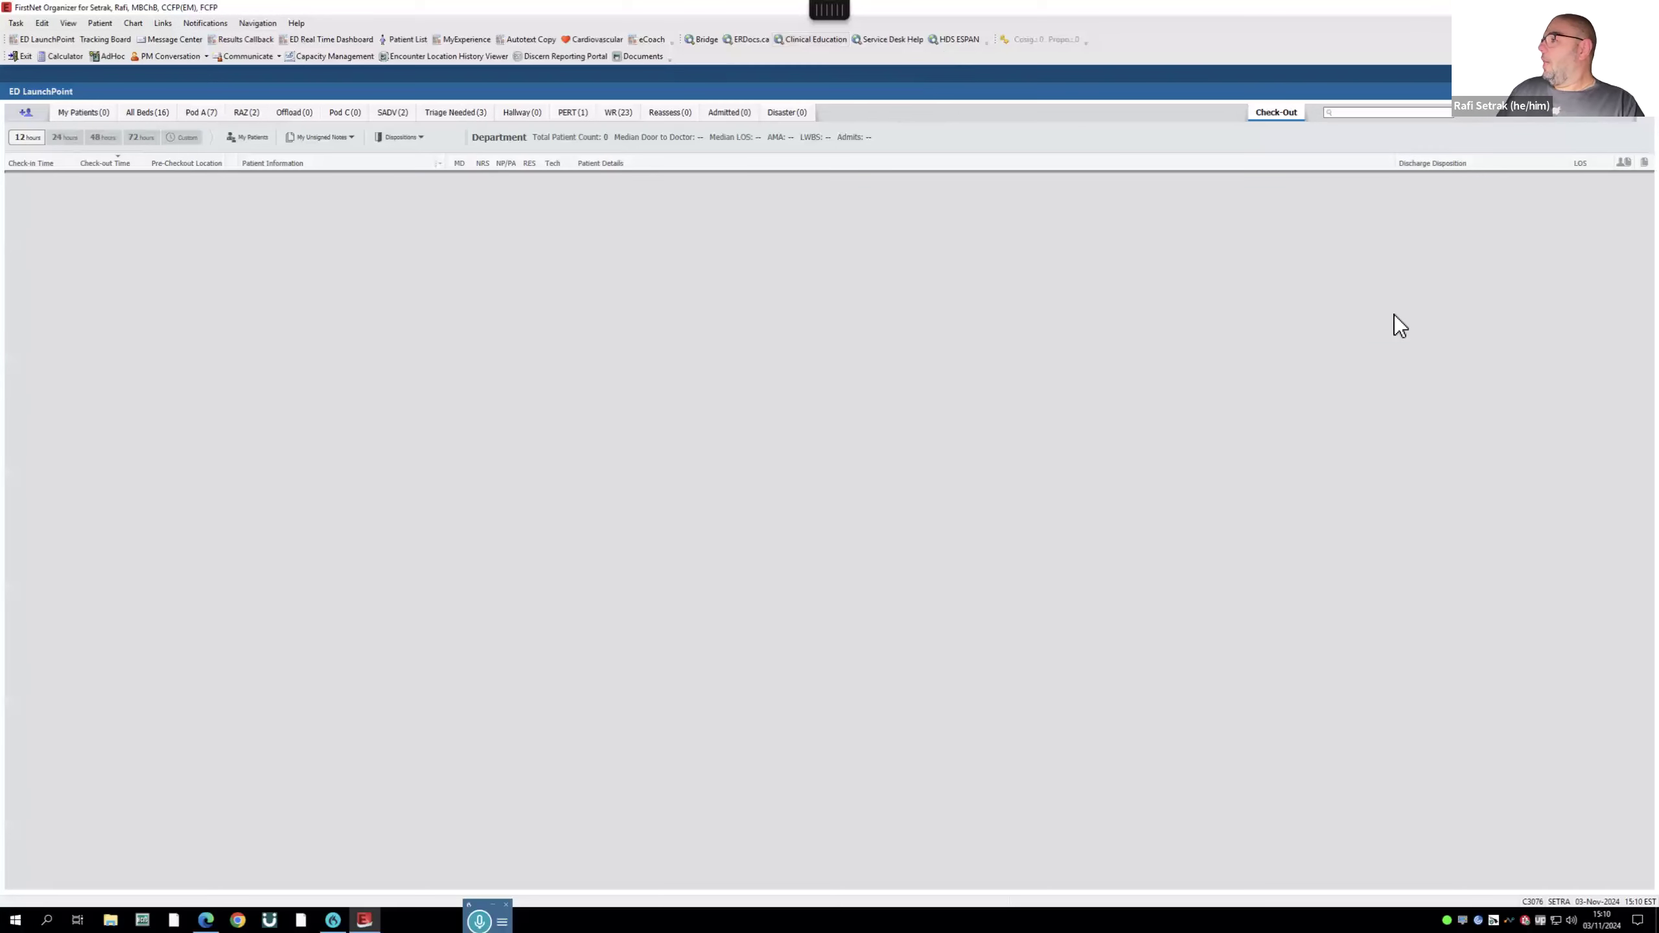
# - Hide the toolbars so the Check-Out board fills the screen, then open and close the list actions menu
pyautogui.rightClick(1625, 128)
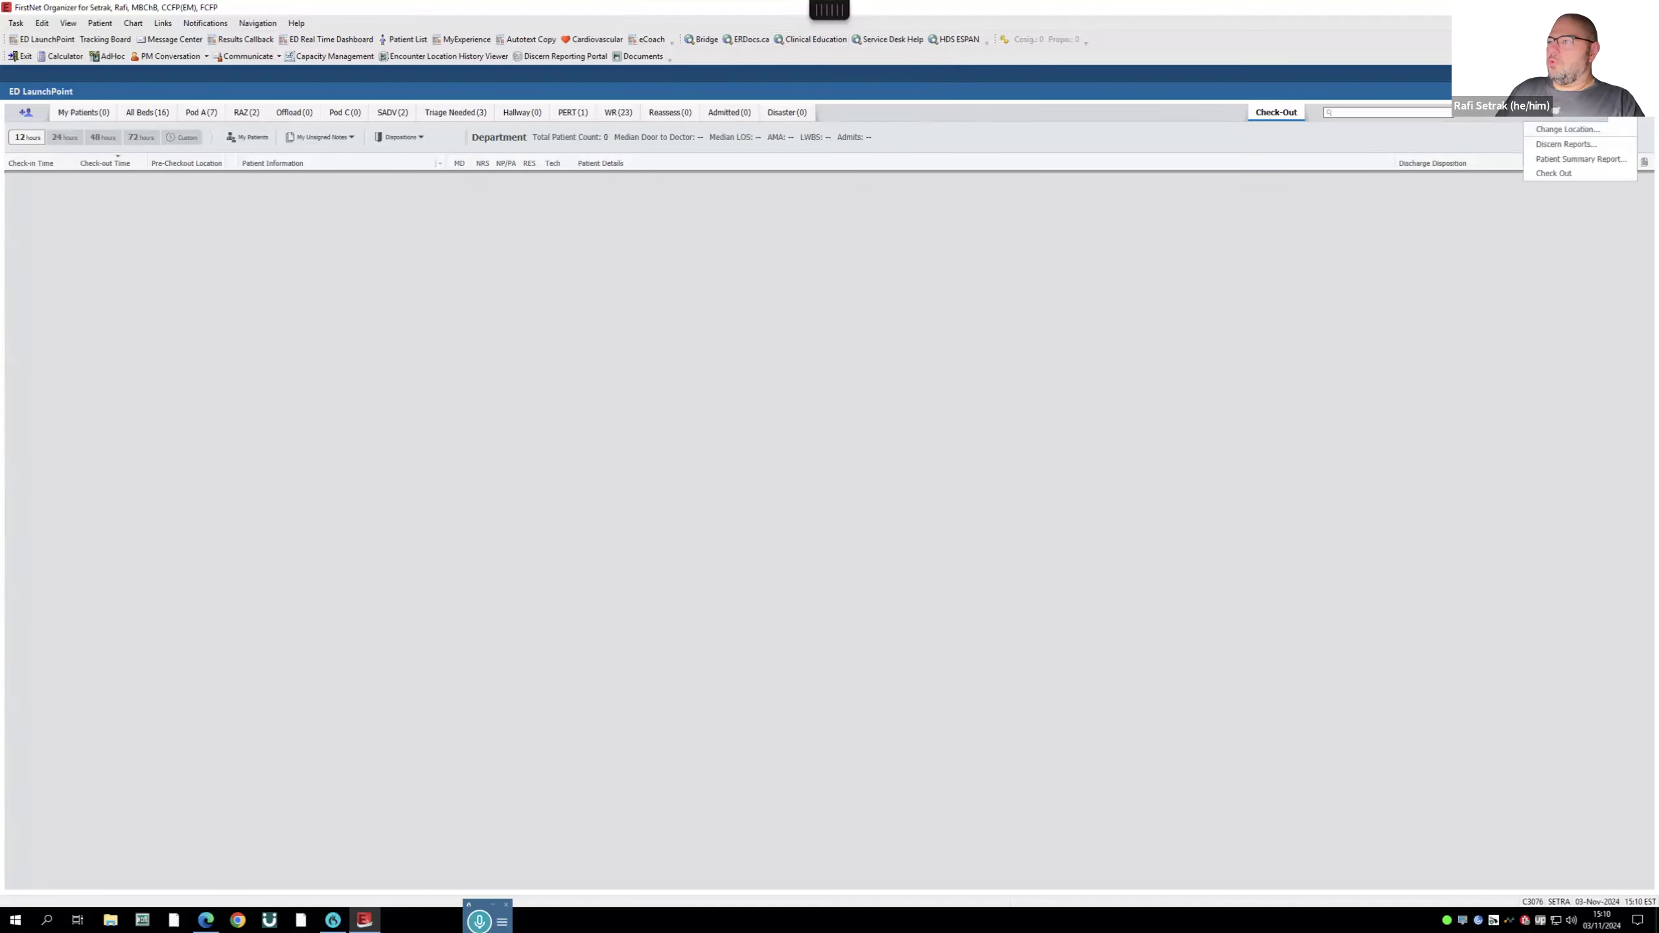
pyautogui.click(1529, 92)
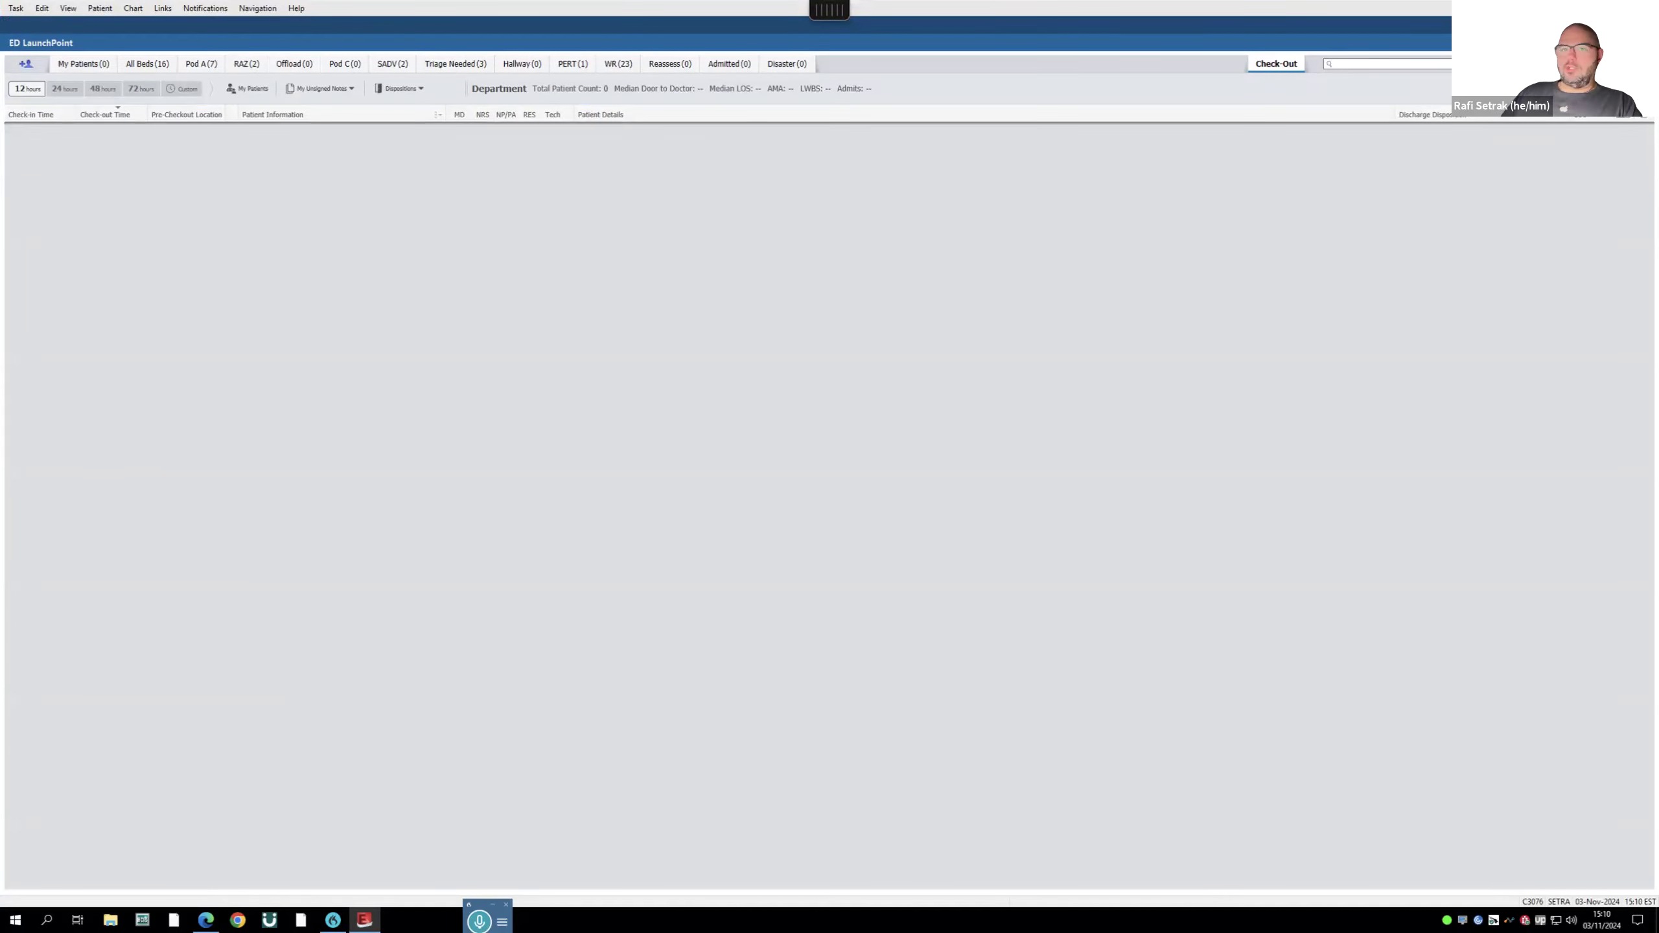
pyautogui.click(1627, 64)
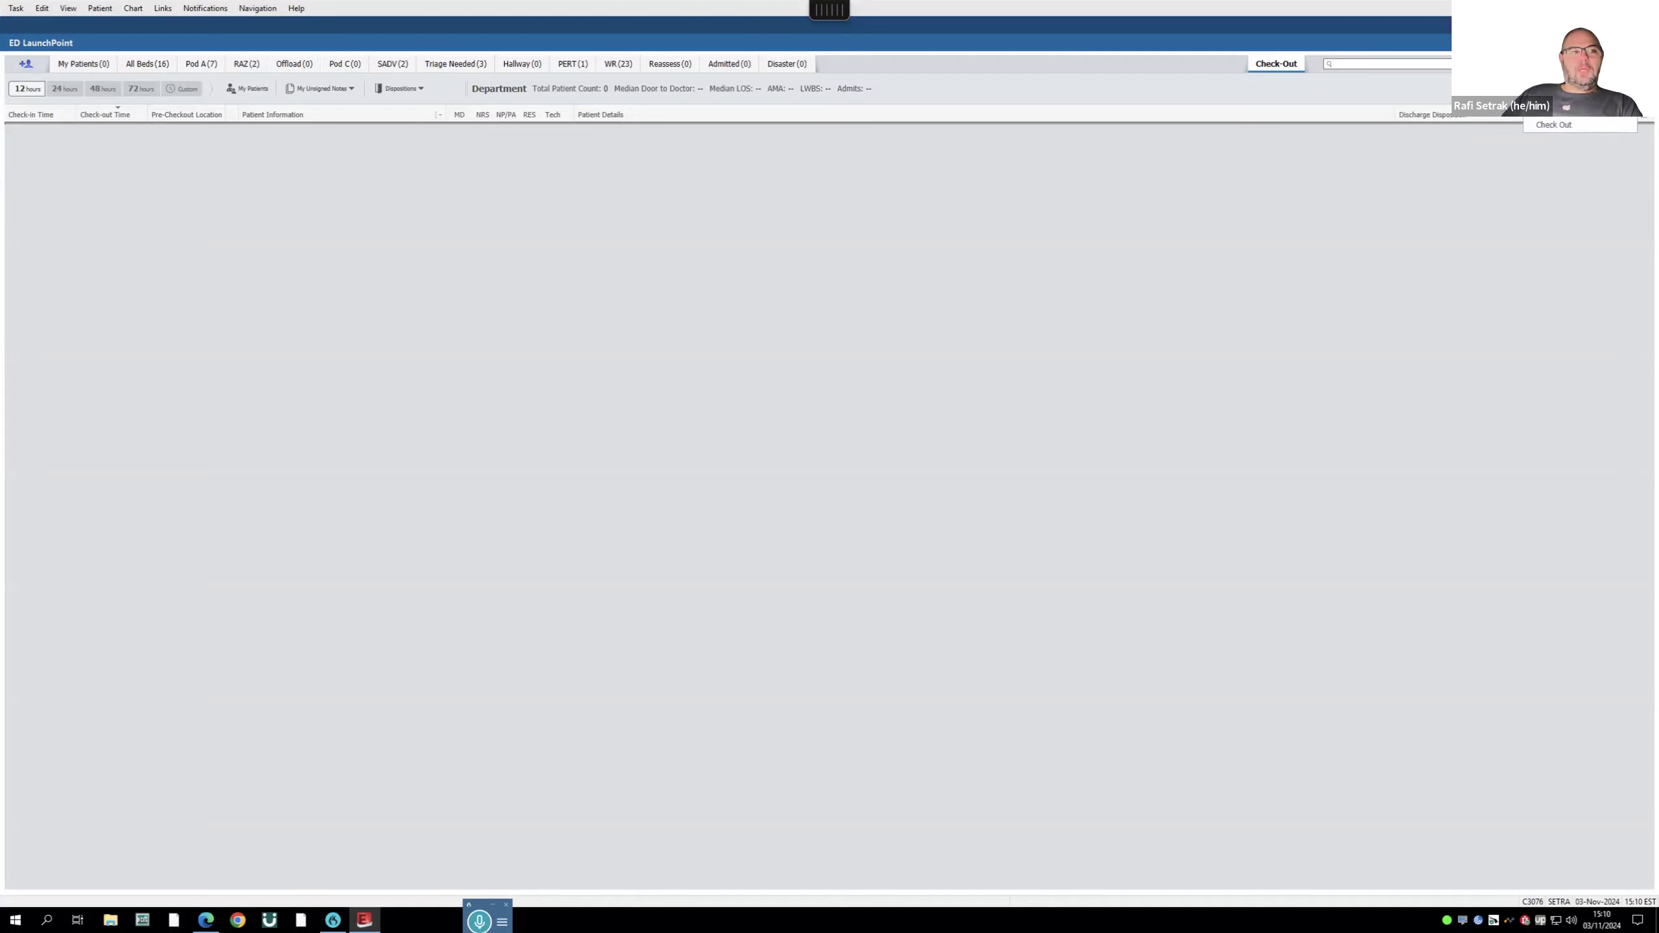
pyautogui.click(1627, 65)
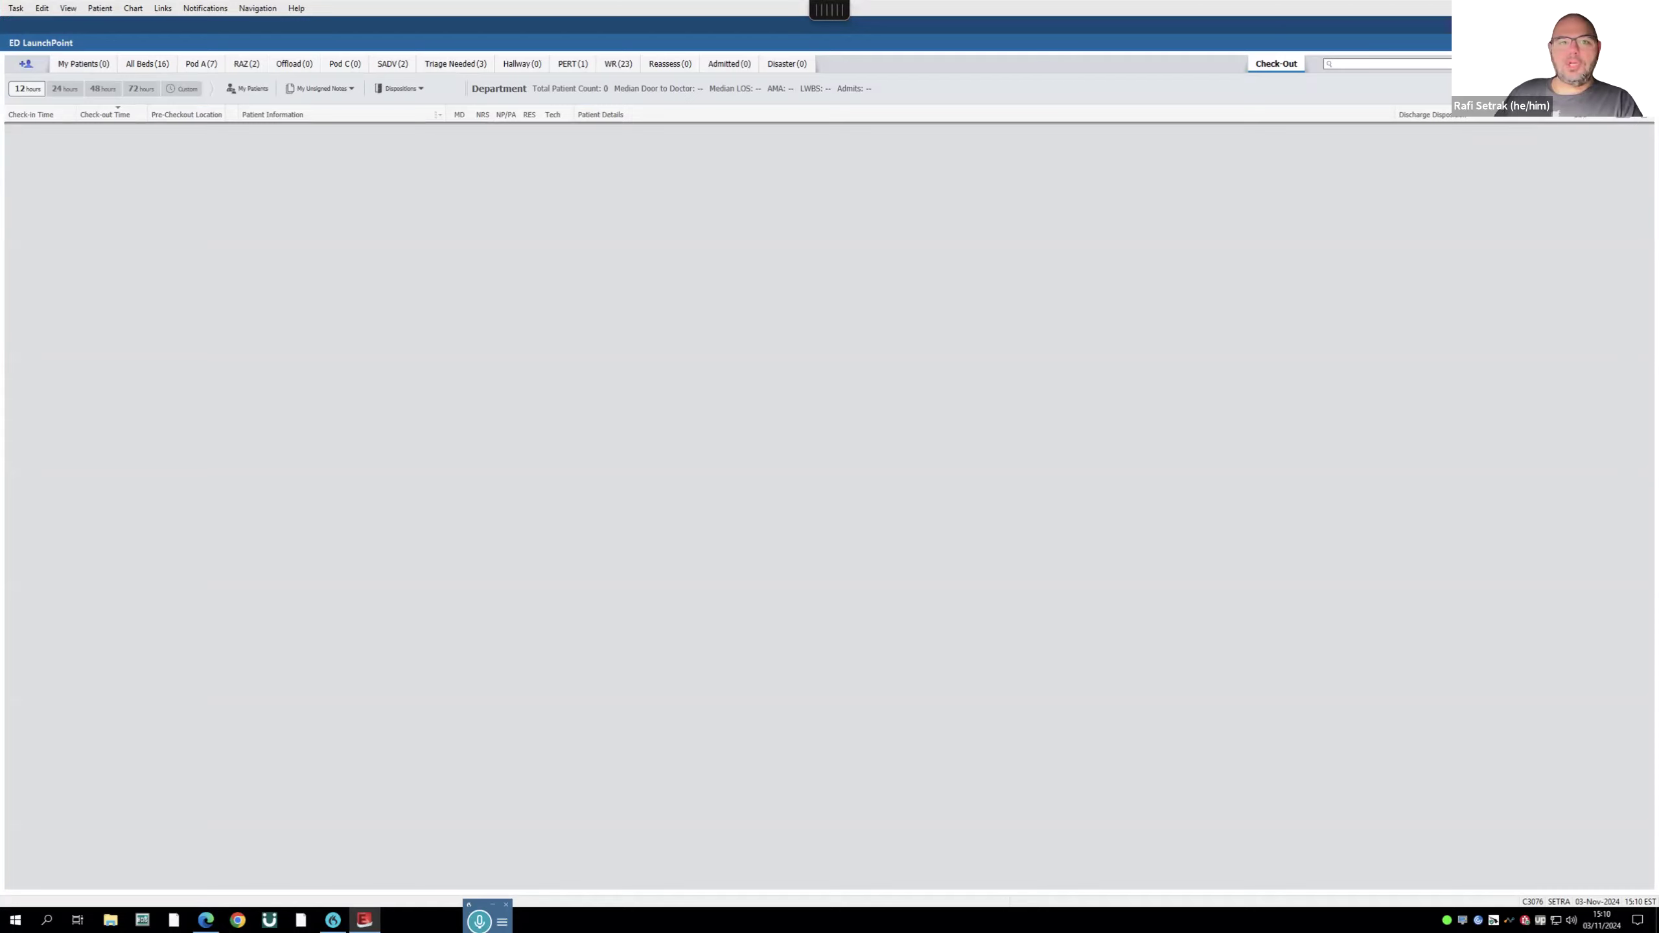
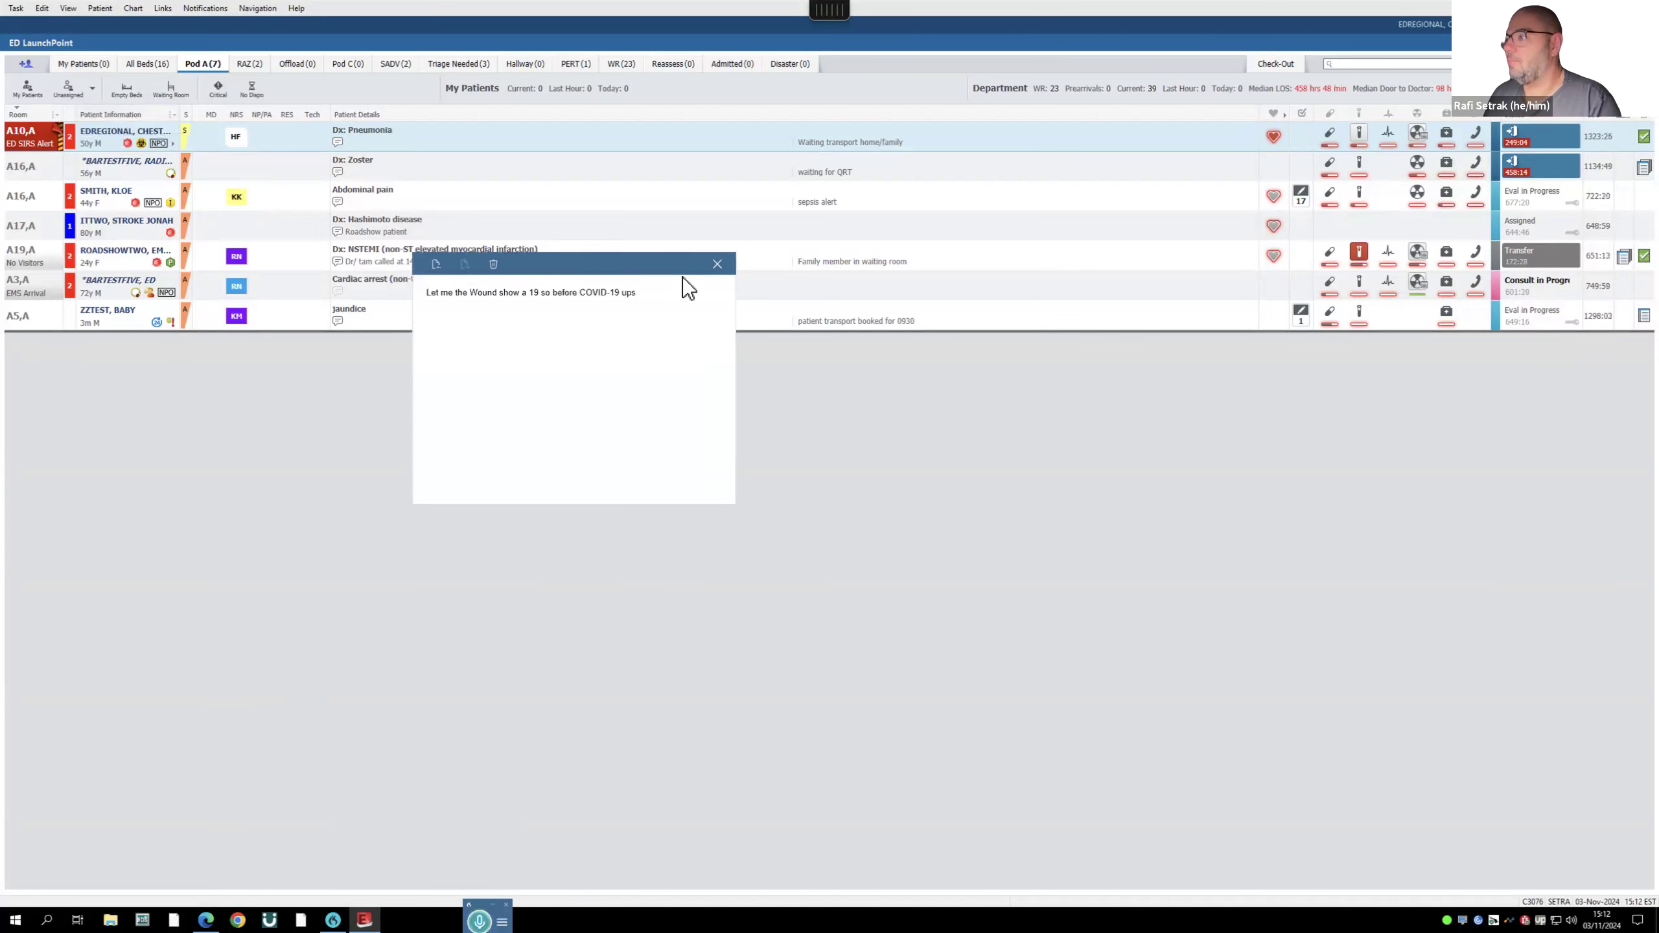
# - Discard the dictated text and close the Dragon dictation box
pyautogui.click(493, 266)
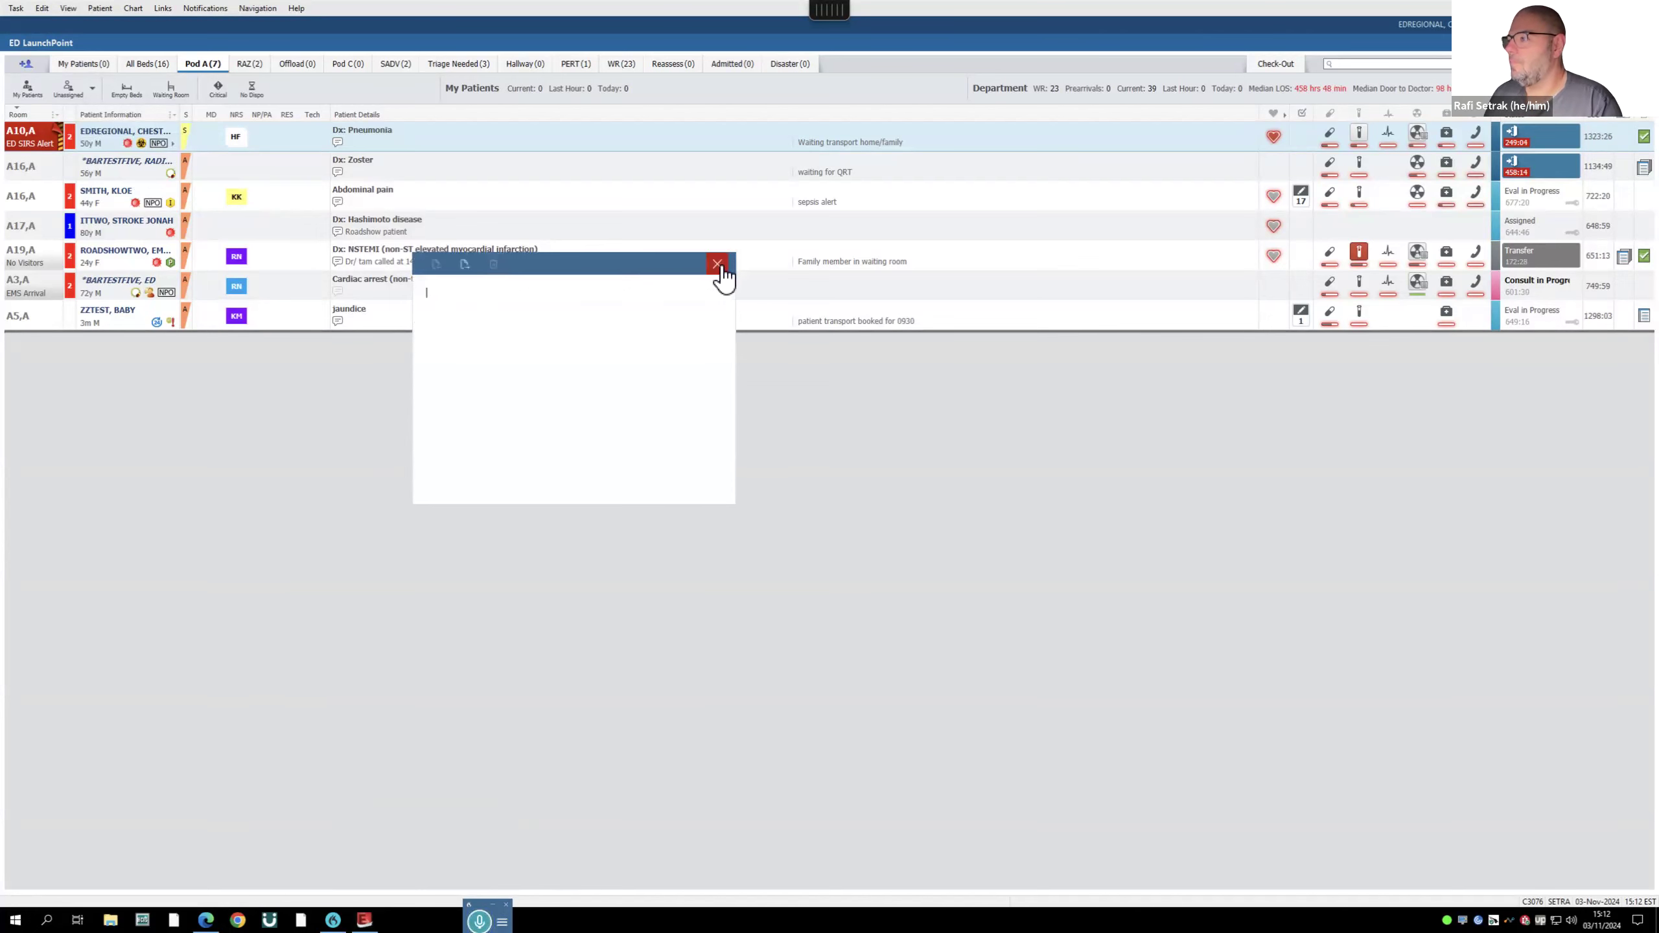
pyautogui.click(719, 265)
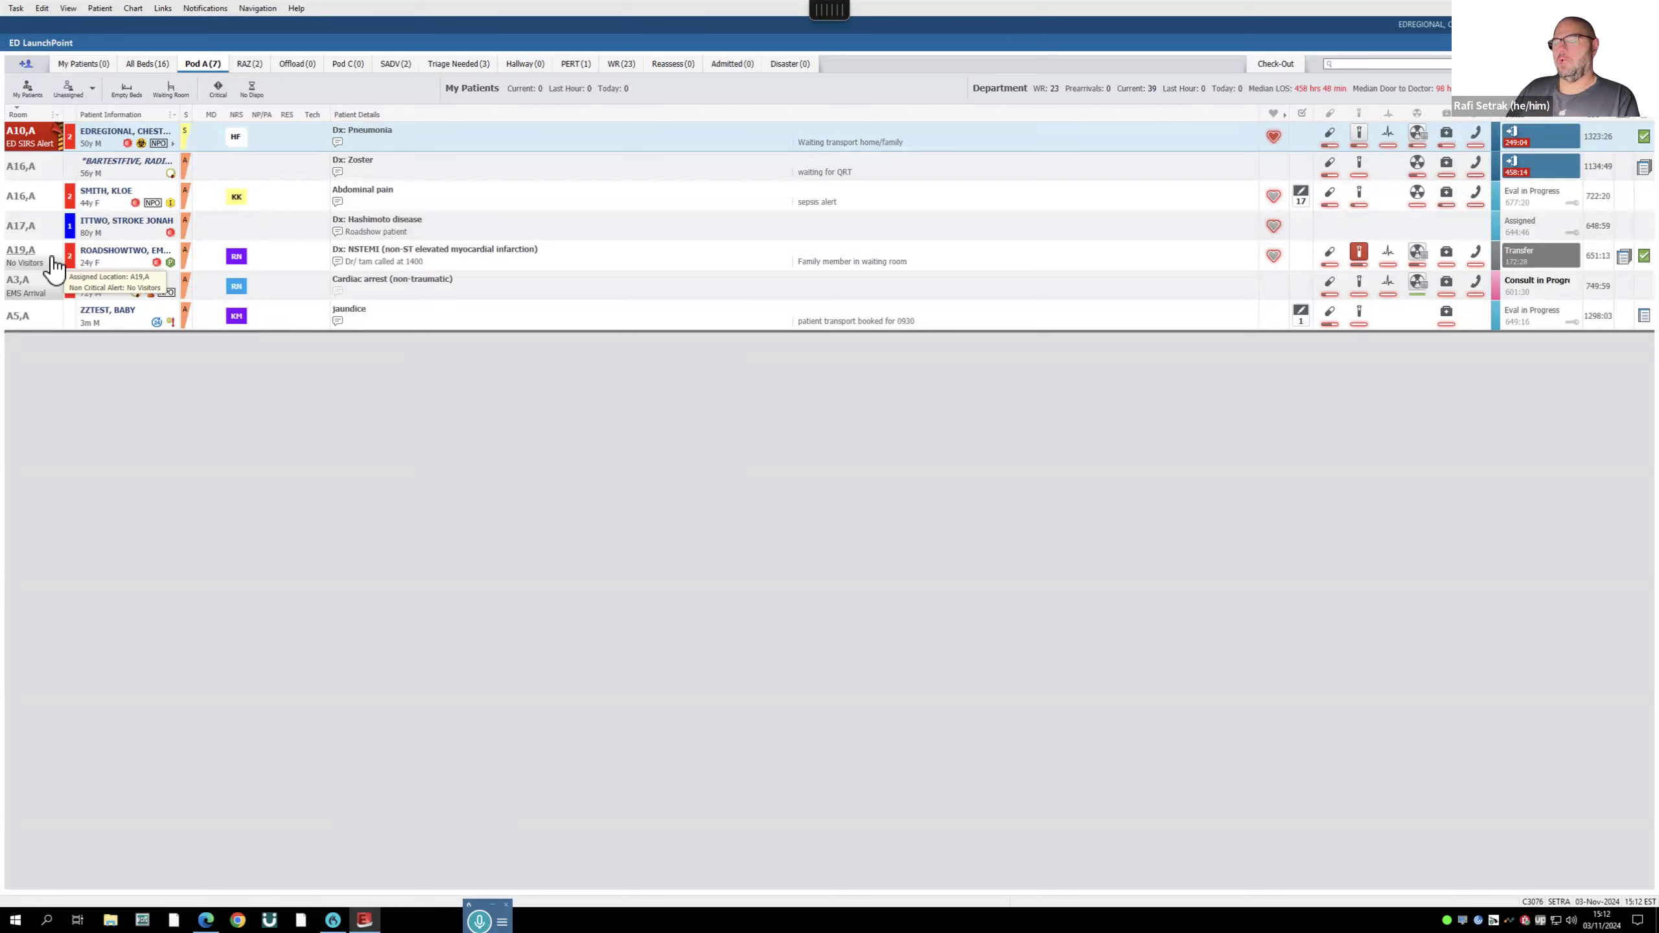
# - Review the A19,A patient's summary and triage assessments, then close it
pyautogui.click(96, 258)
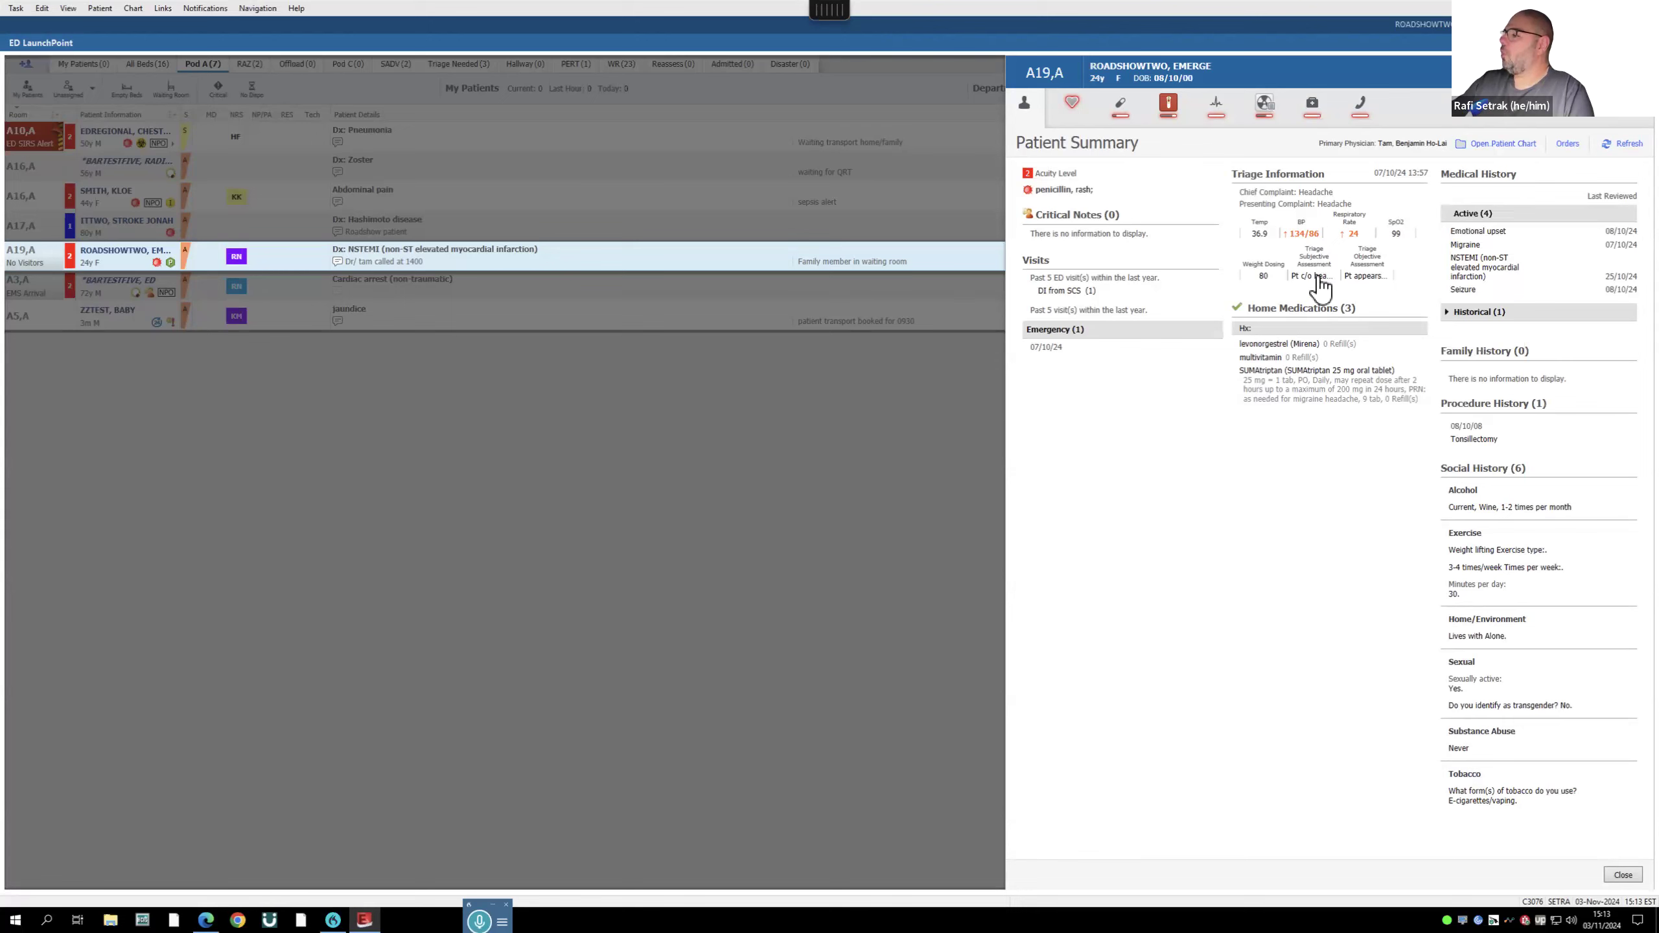
pyautogui.moveTo(1318, 287)
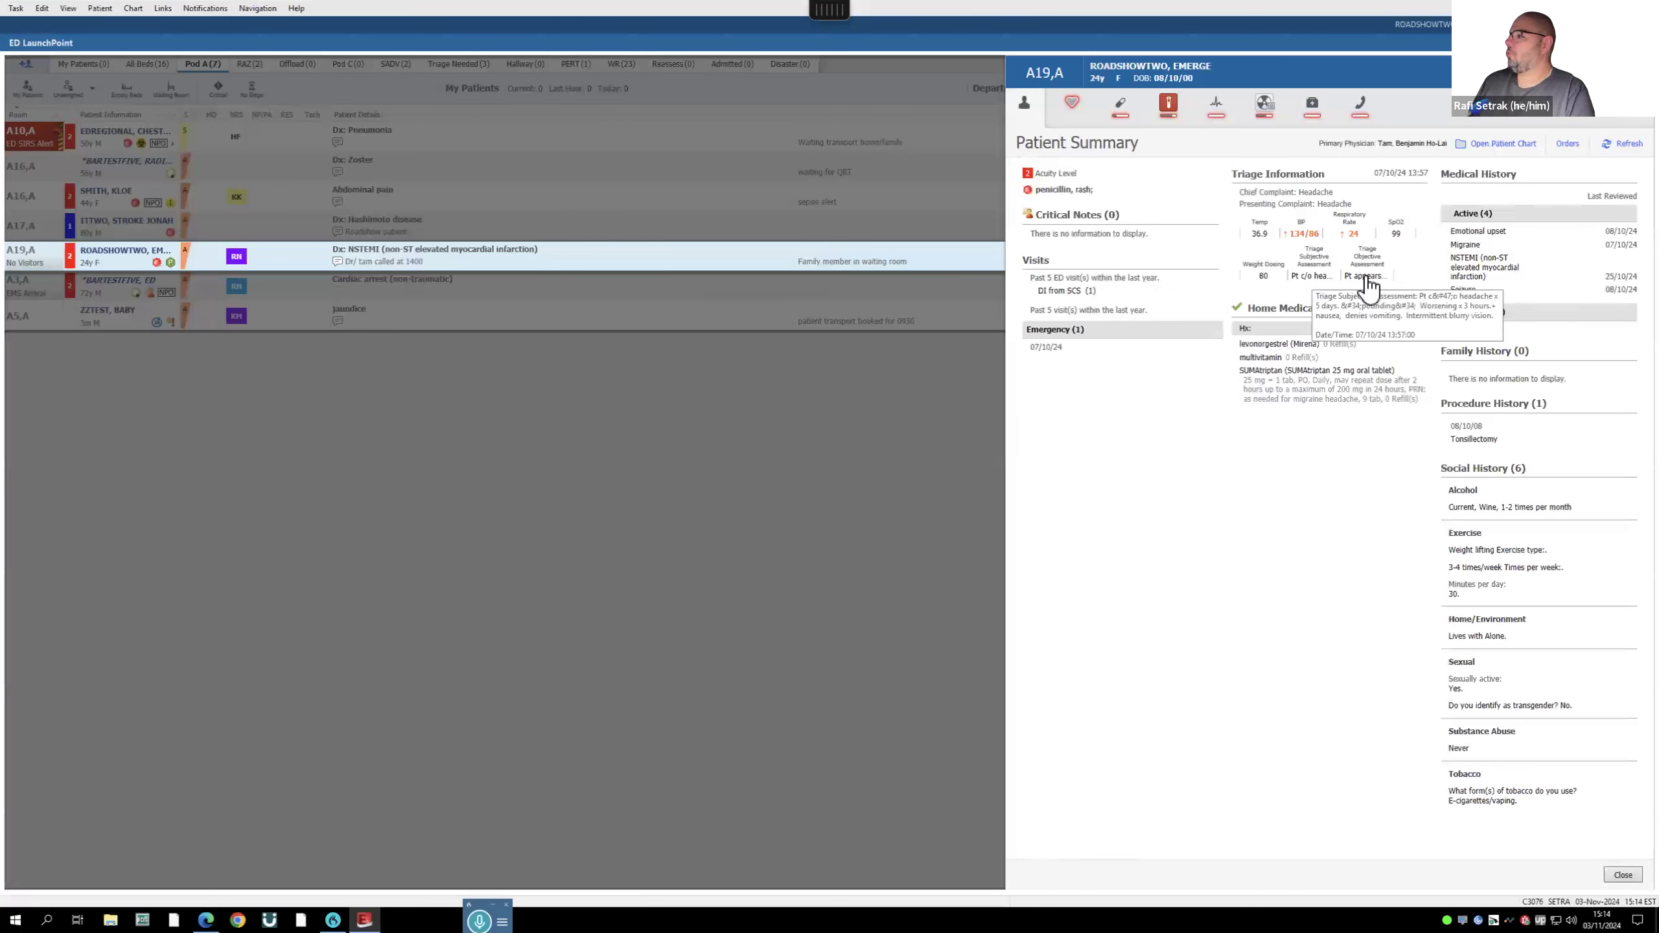
pyautogui.moveTo(1371, 283)
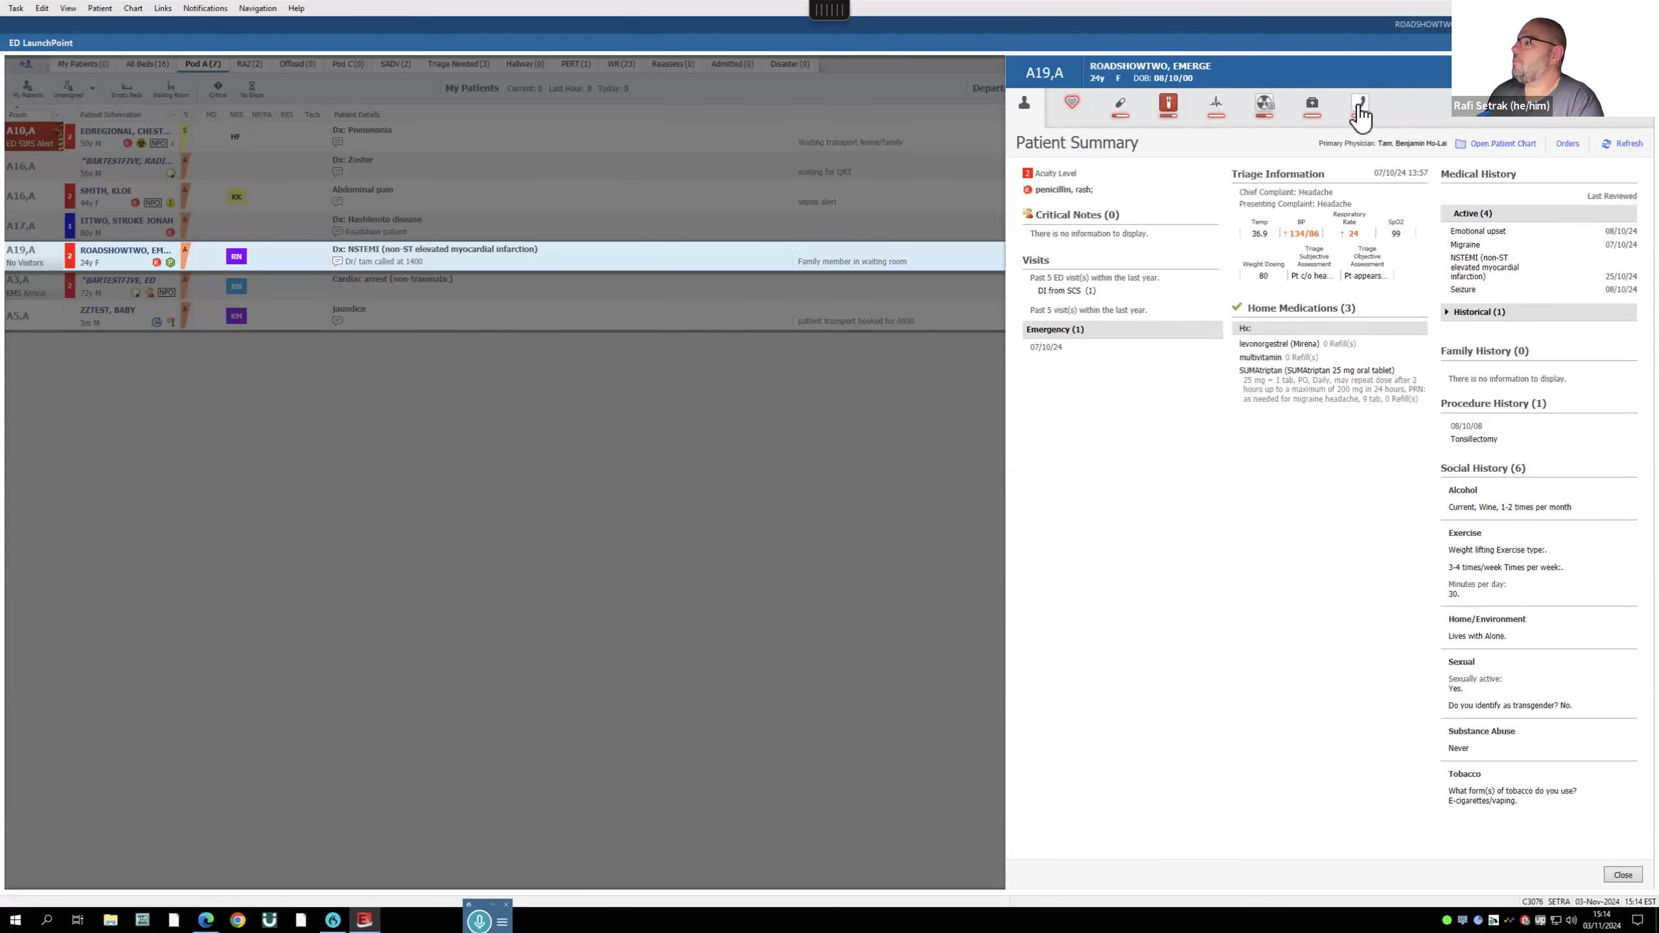
pyautogui.click(1639, 71)
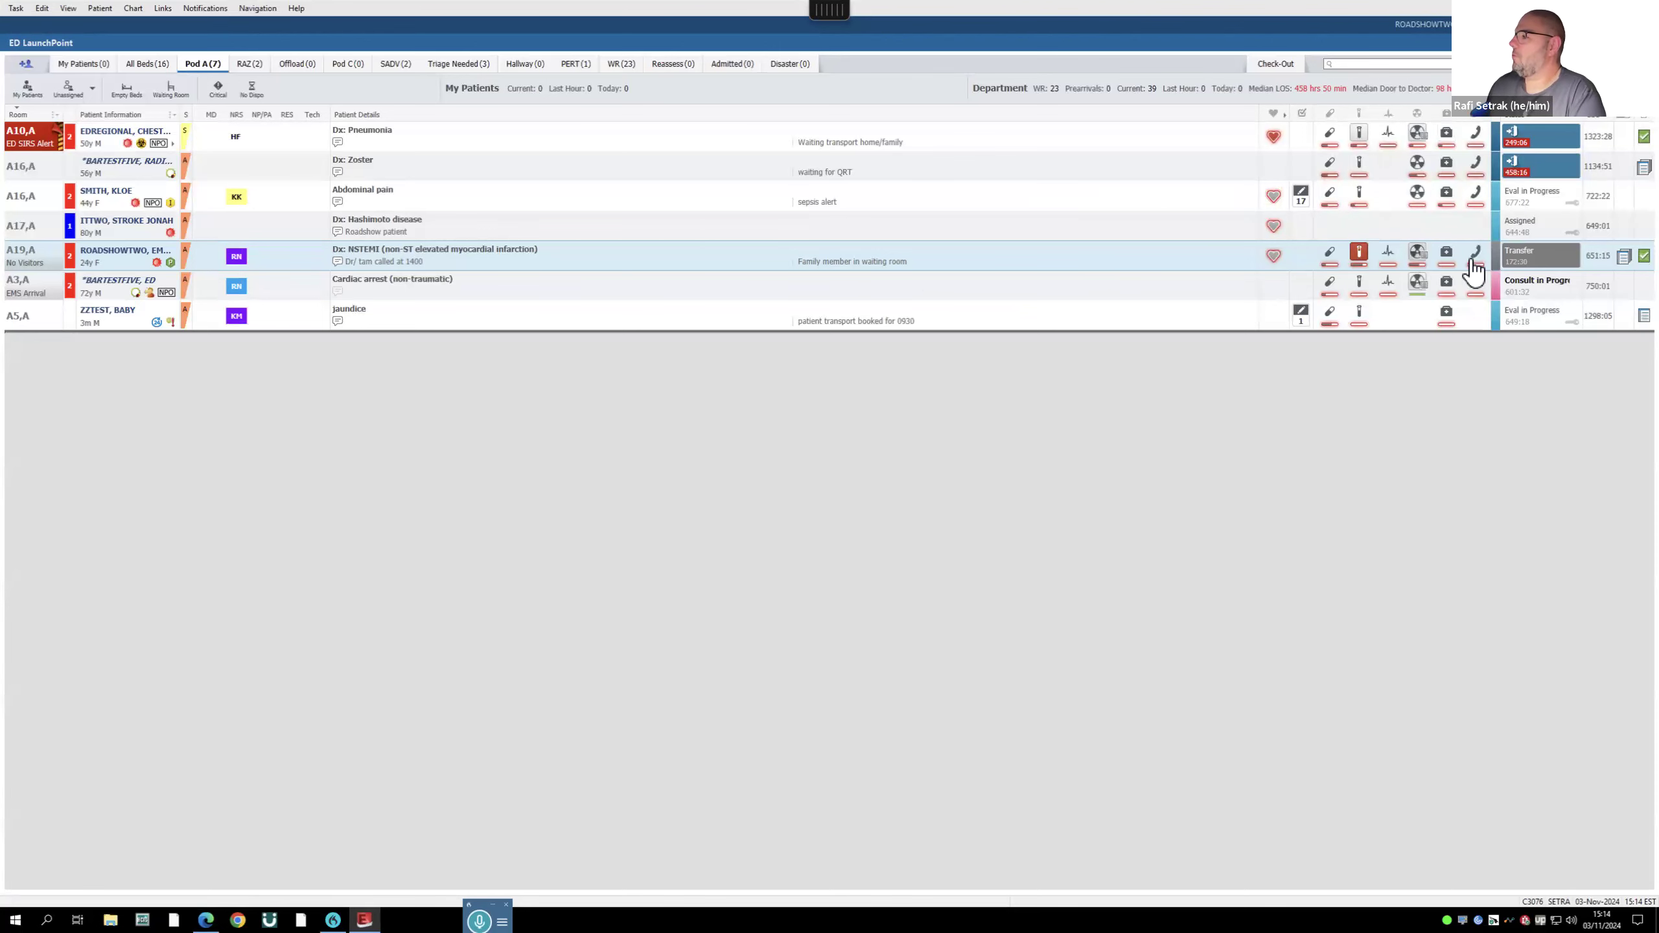
# - Browse the A19,A side panel's Summary, Vitals, Medications, Labs, ECG, Patient Care and Consult sections, then close it
pyautogui.click(1331, 255)
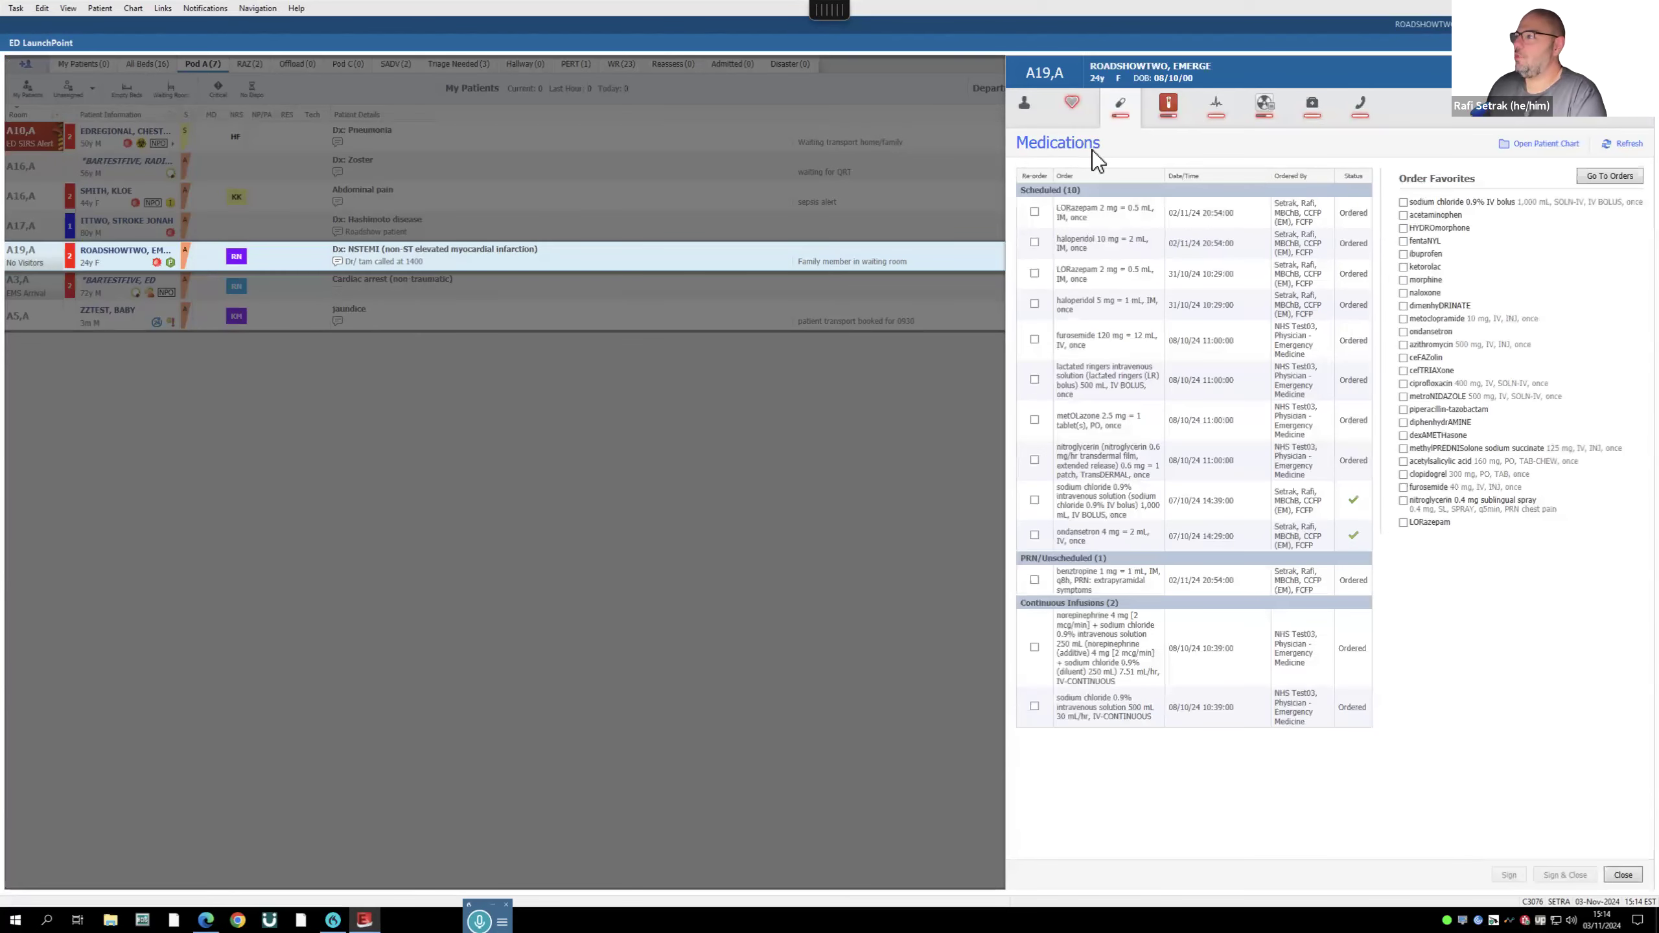
pyautogui.click(1026, 102)
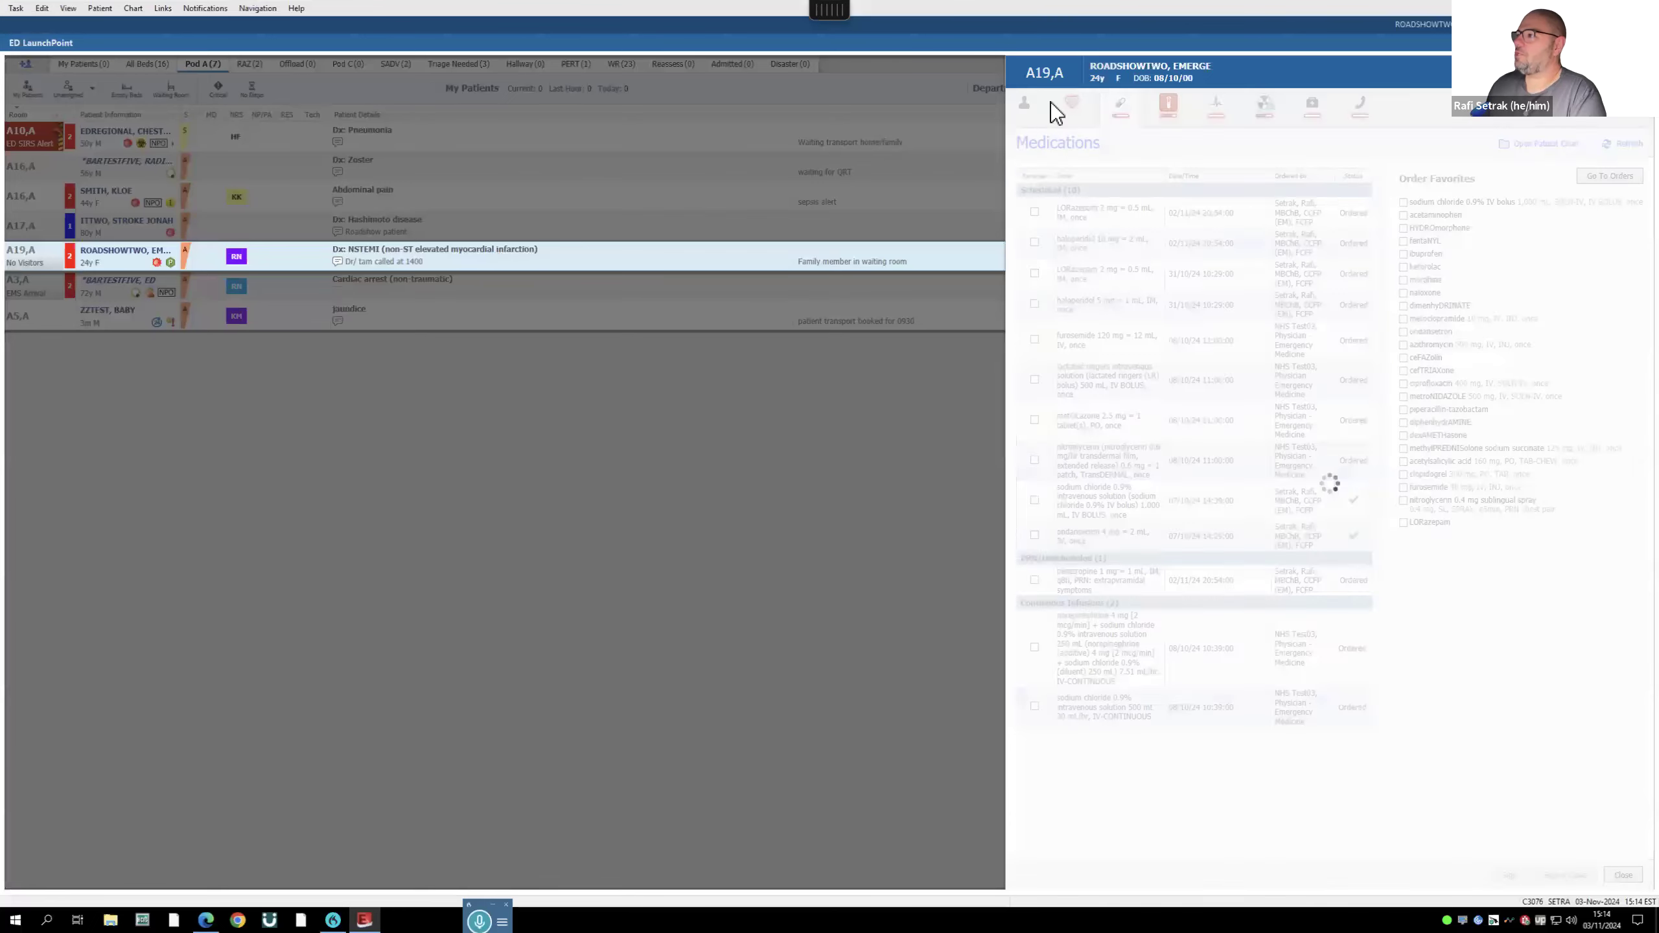
pyautogui.click(1072, 104)
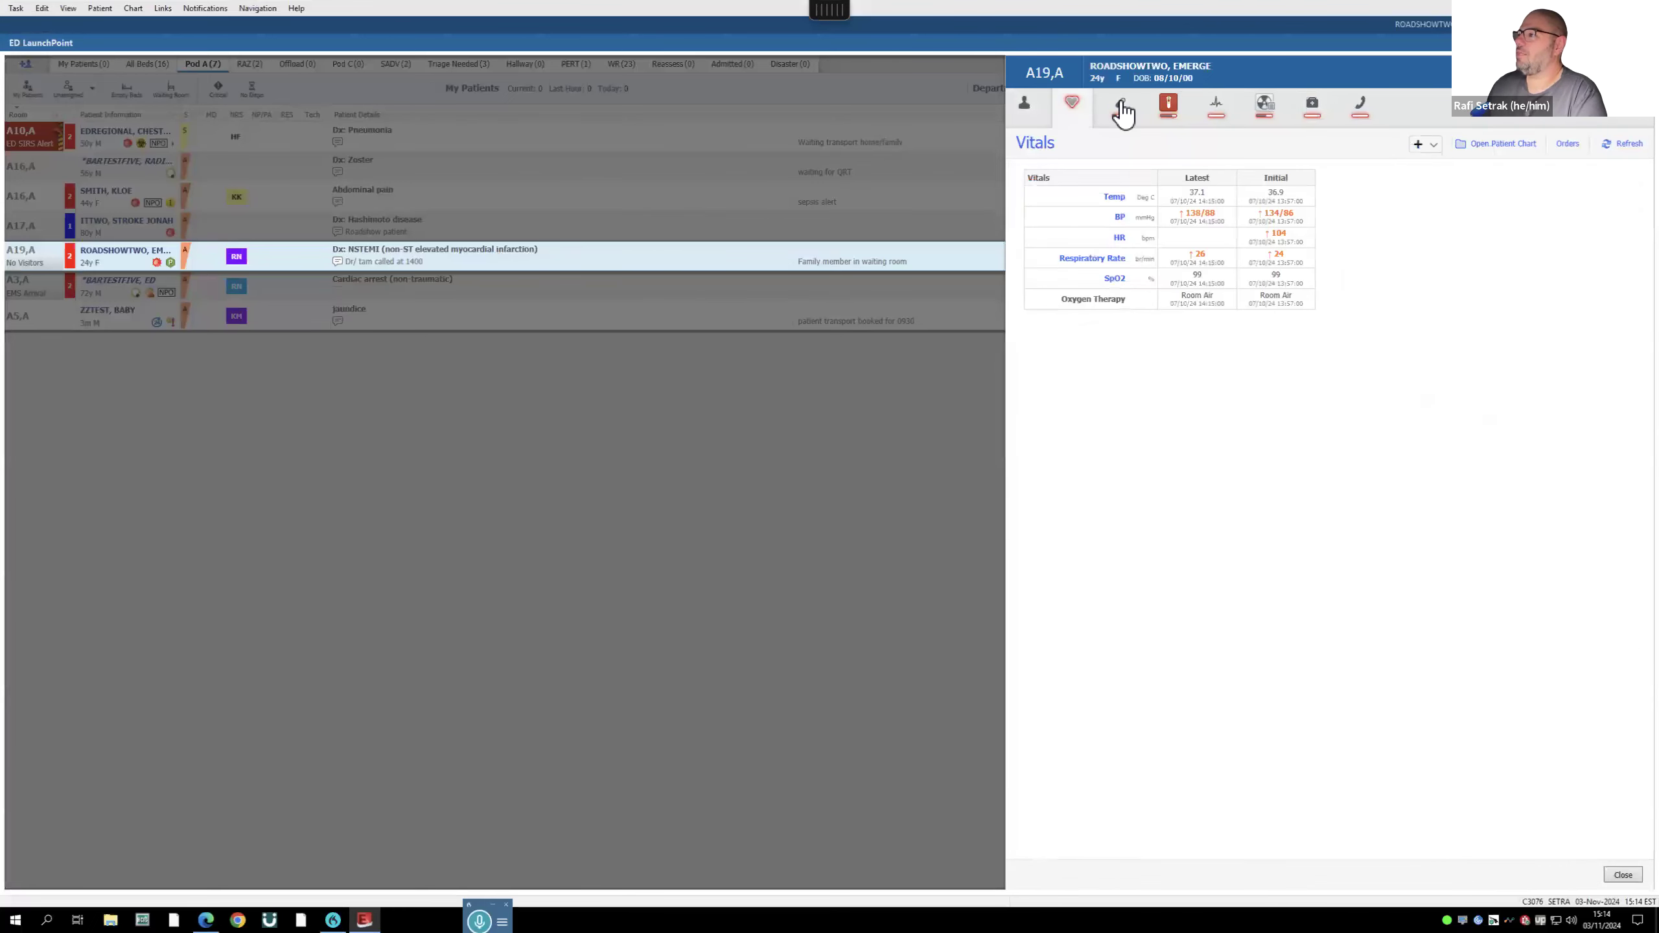
pyautogui.click(1122, 108)
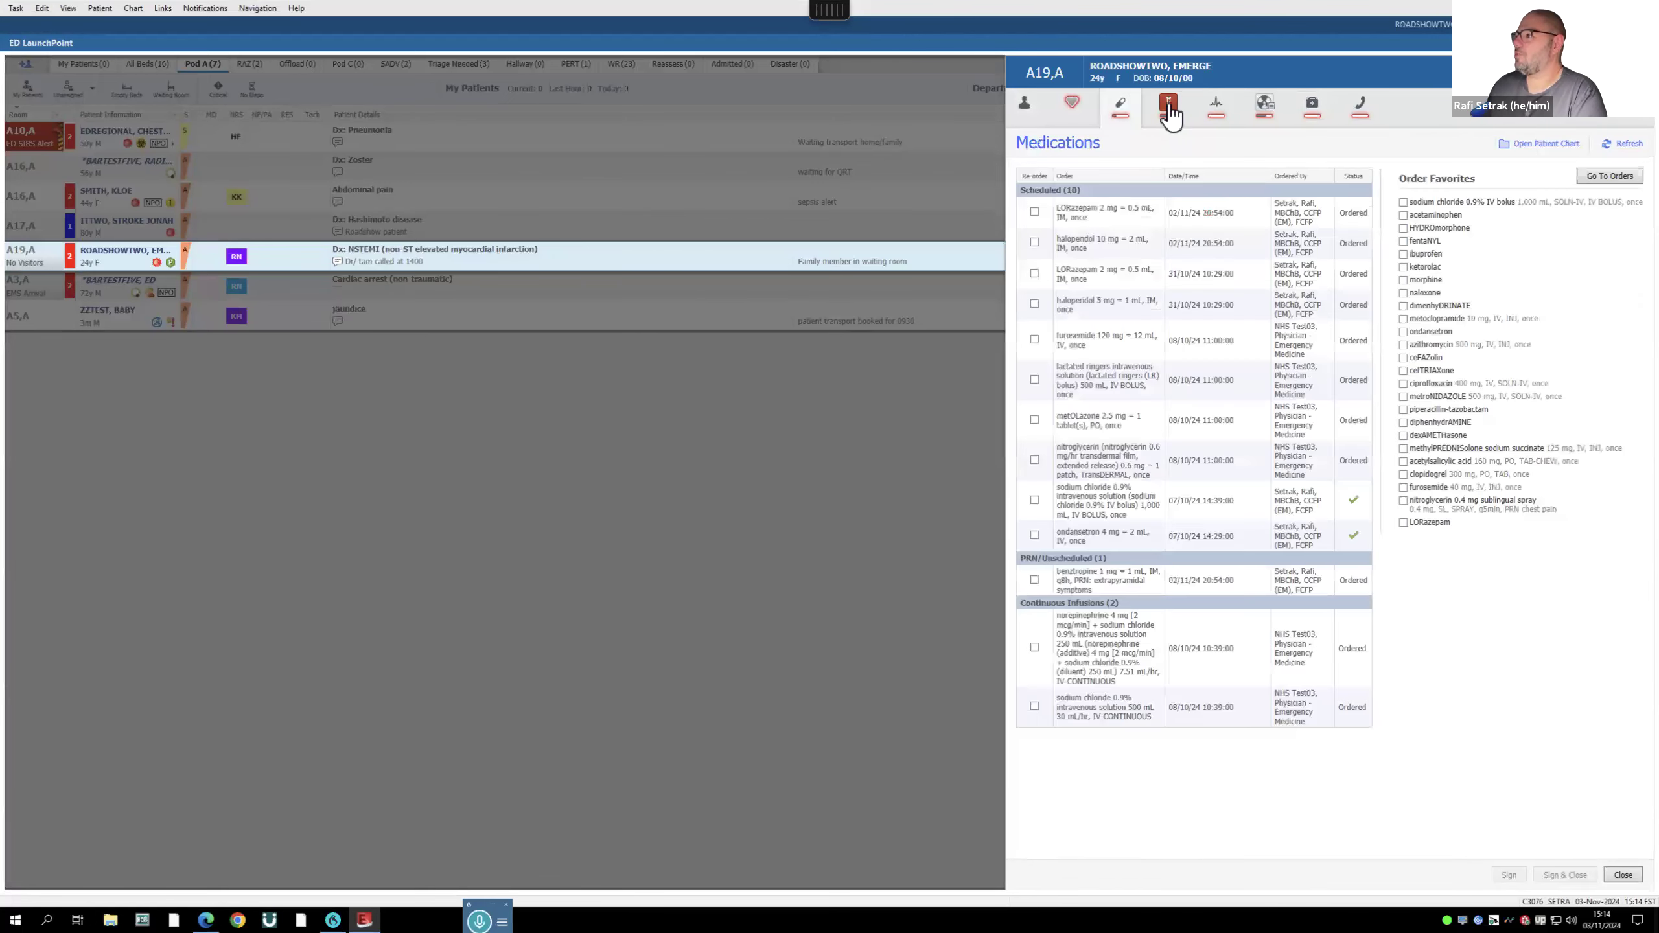
pyautogui.click(1168, 106)
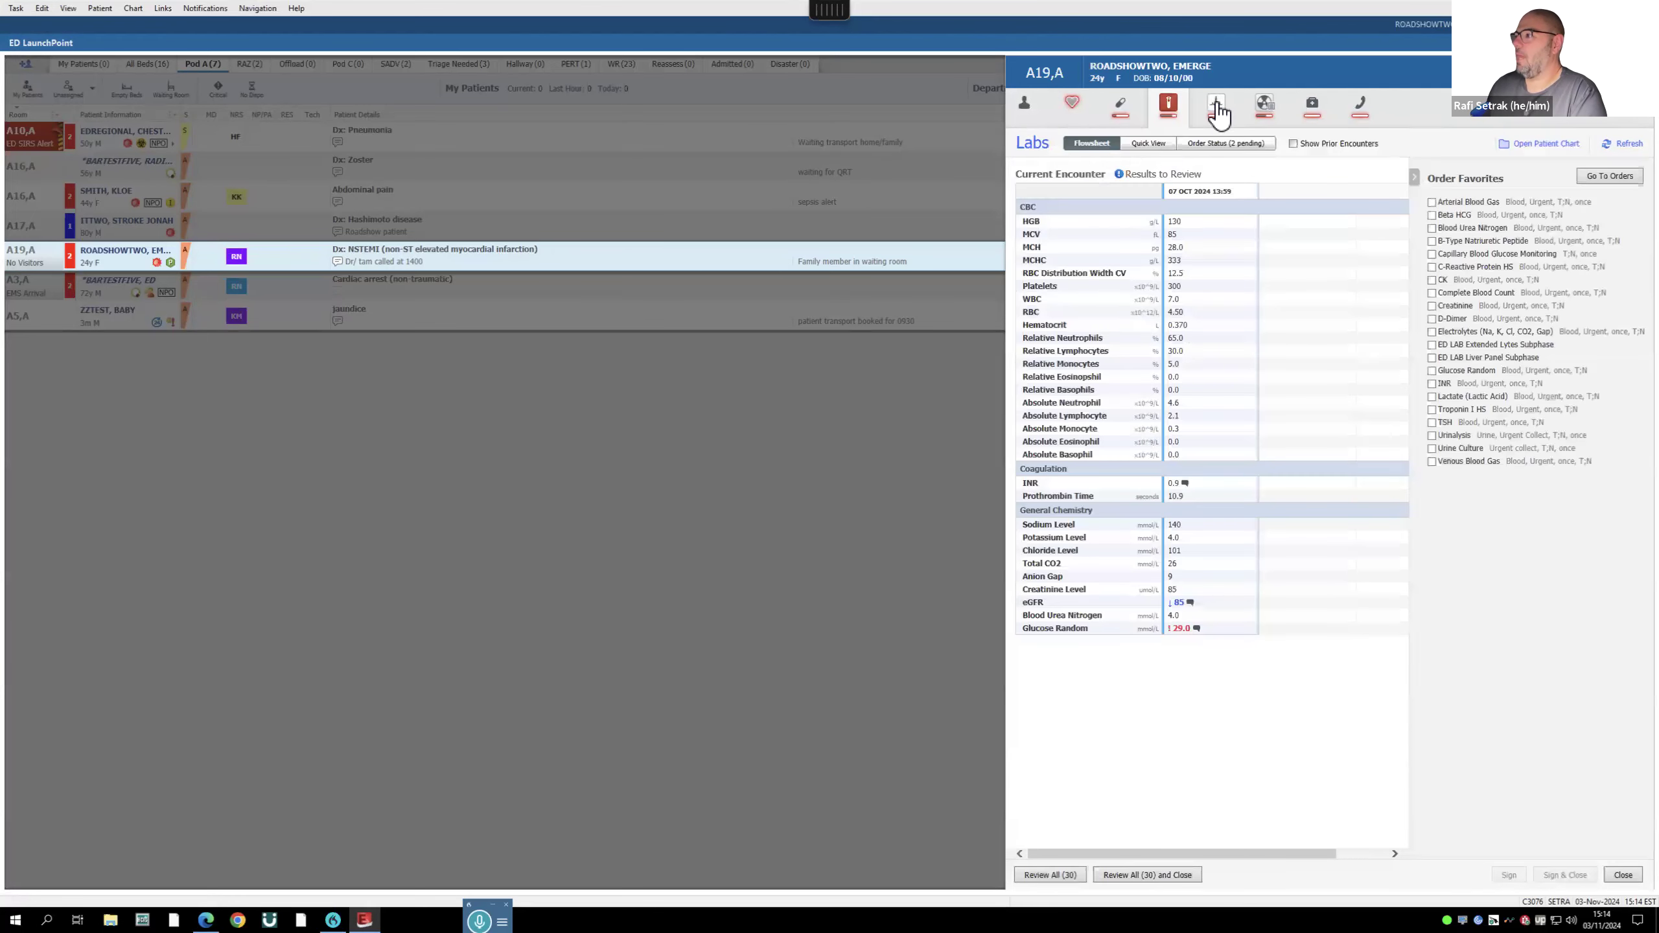
pyautogui.click(1217, 108)
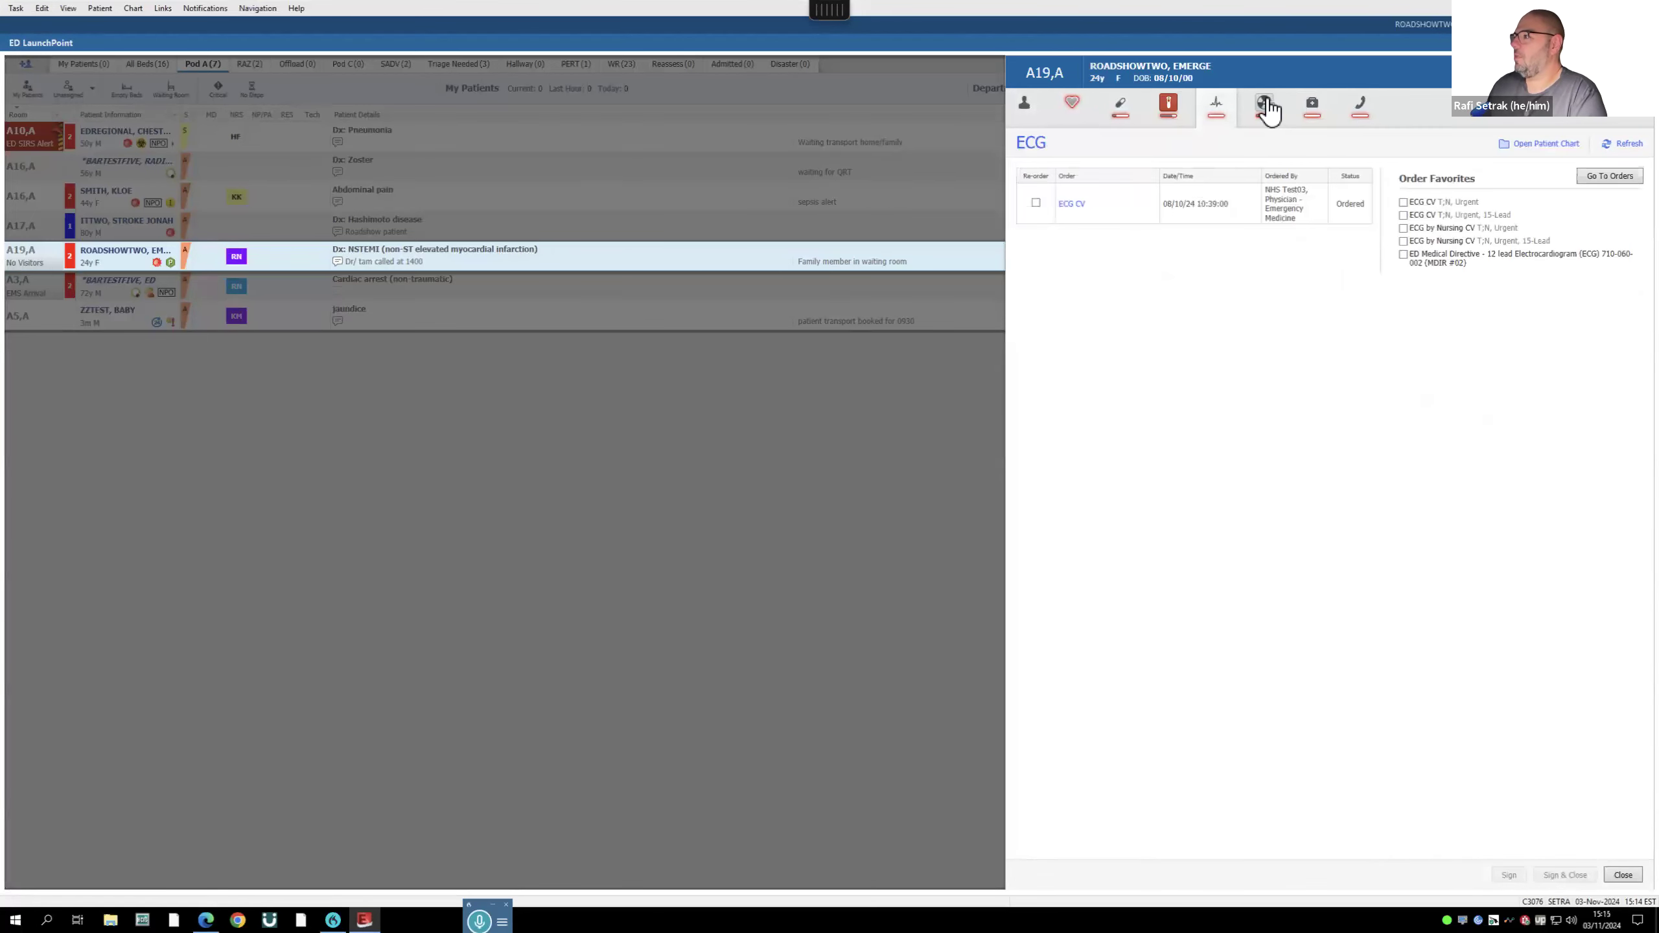
pyautogui.click(1318, 116)
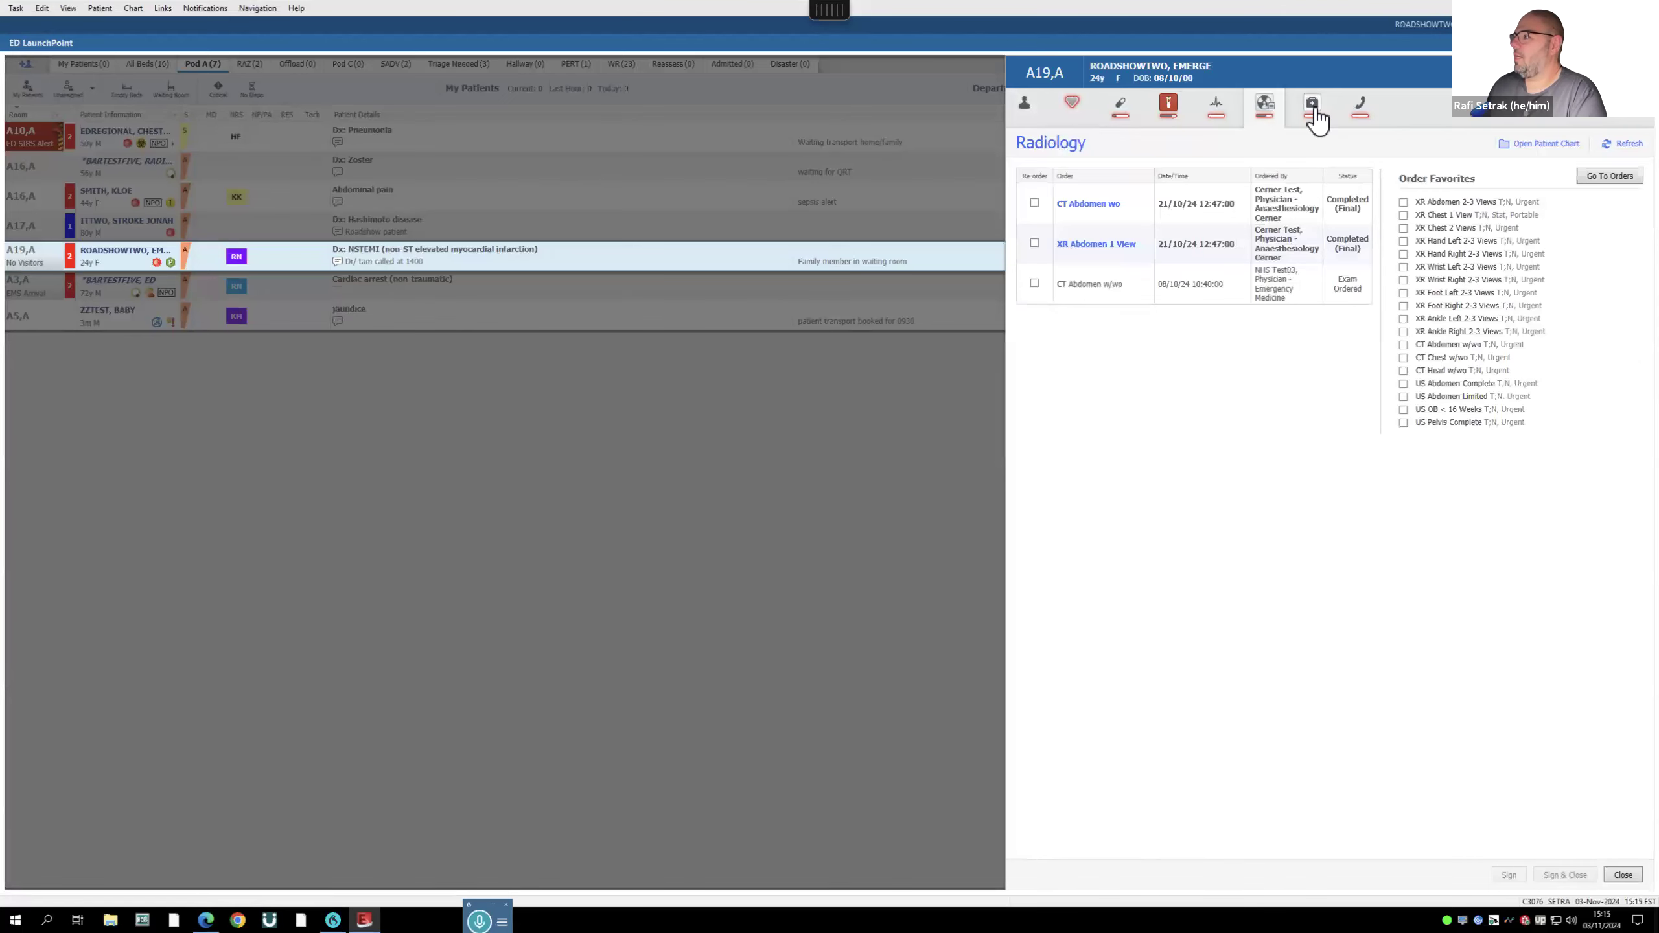
pyautogui.click(1363, 105)
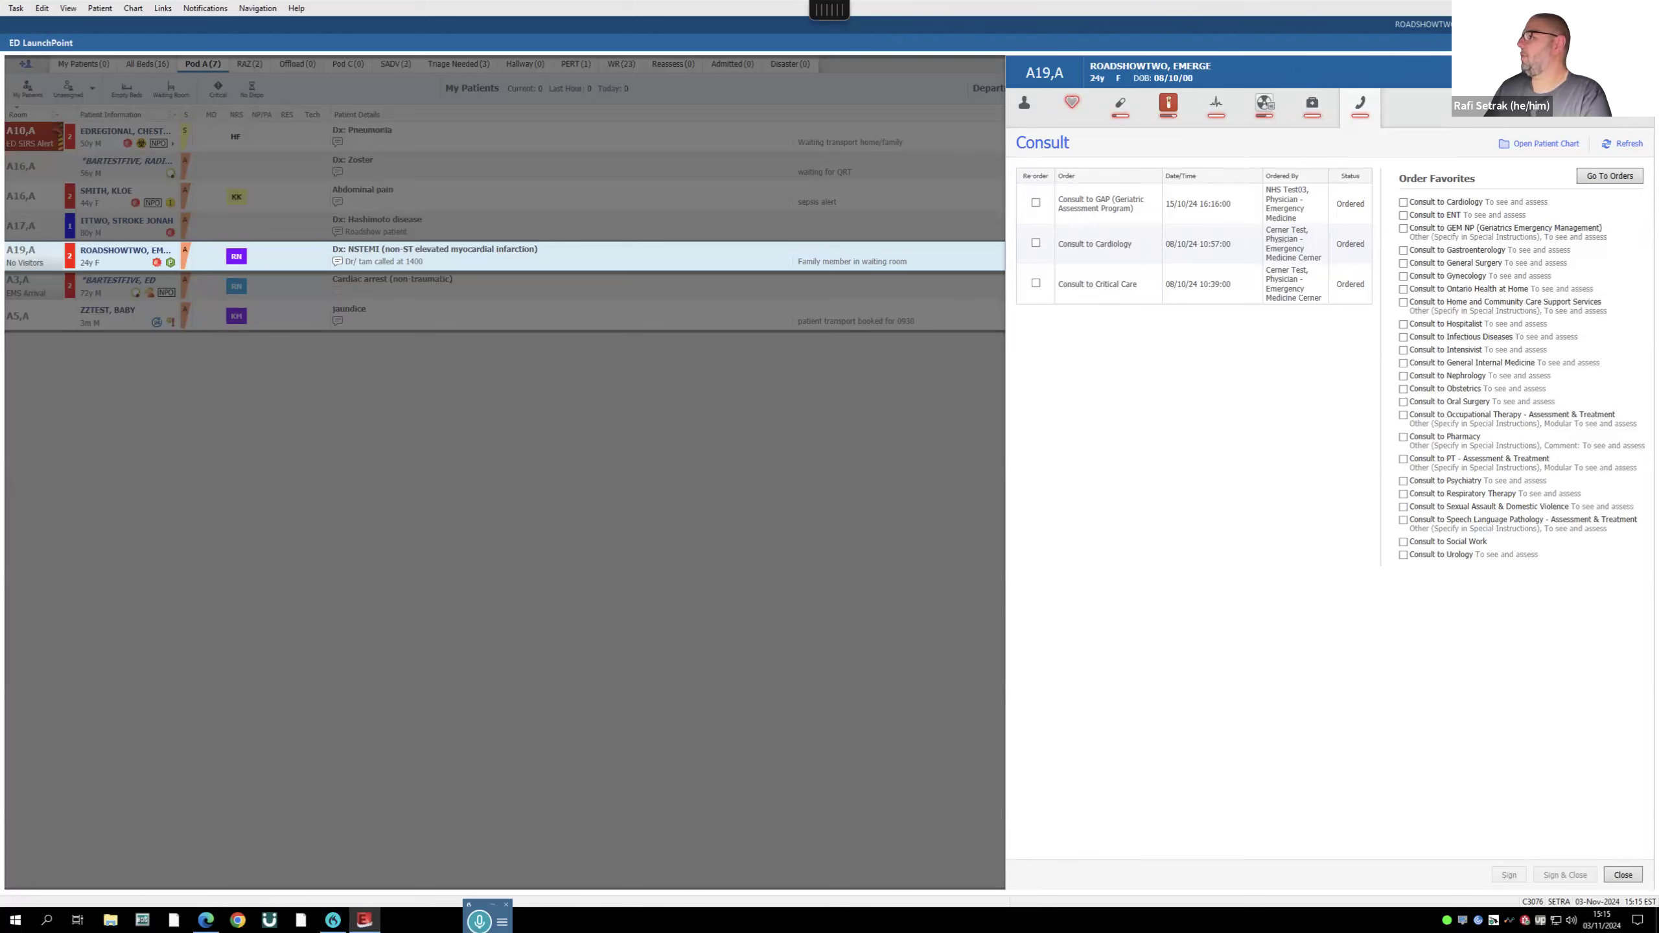
pyautogui.click(1623, 874)
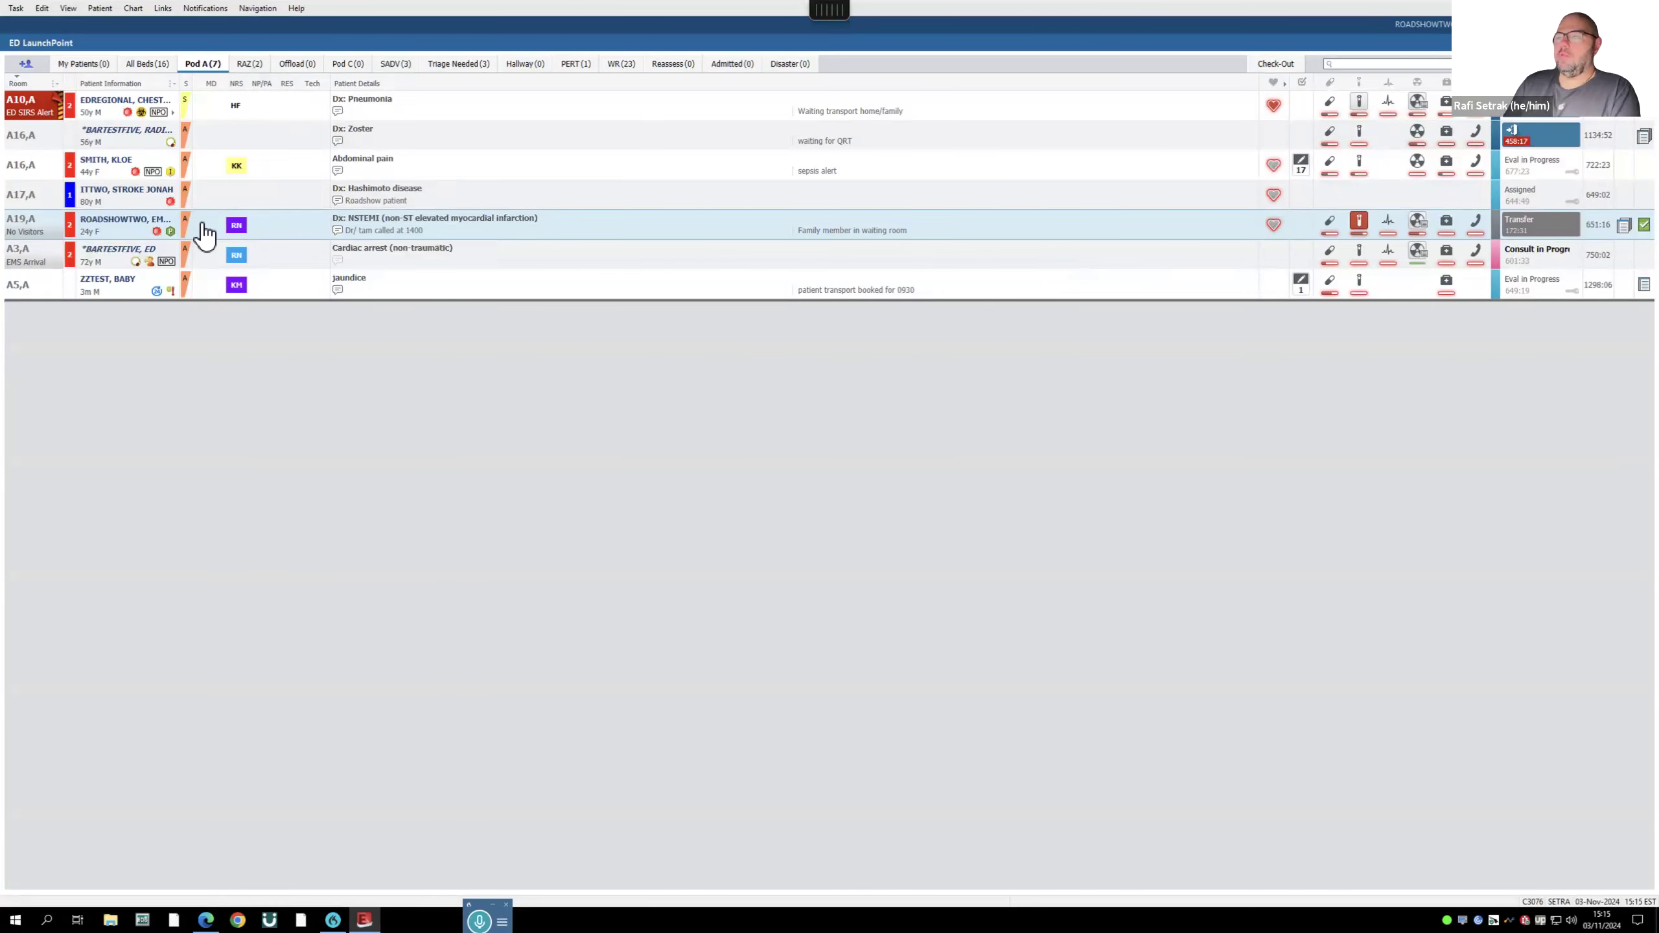
pyautogui.click(236, 169)
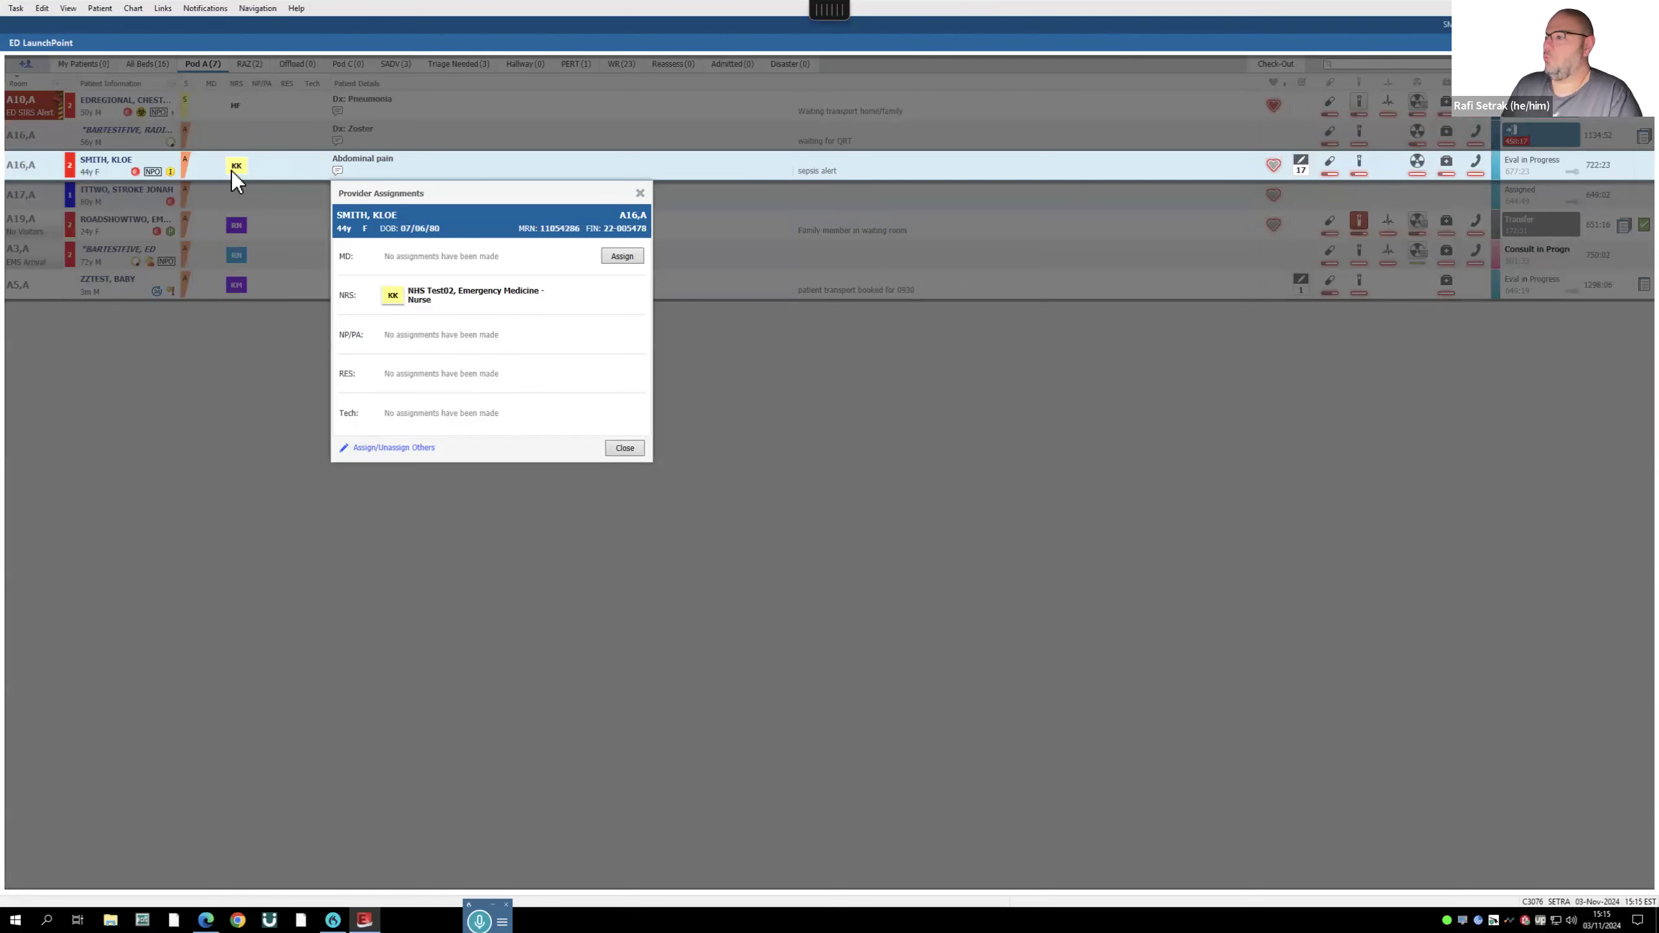
pyautogui.click(624, 451)
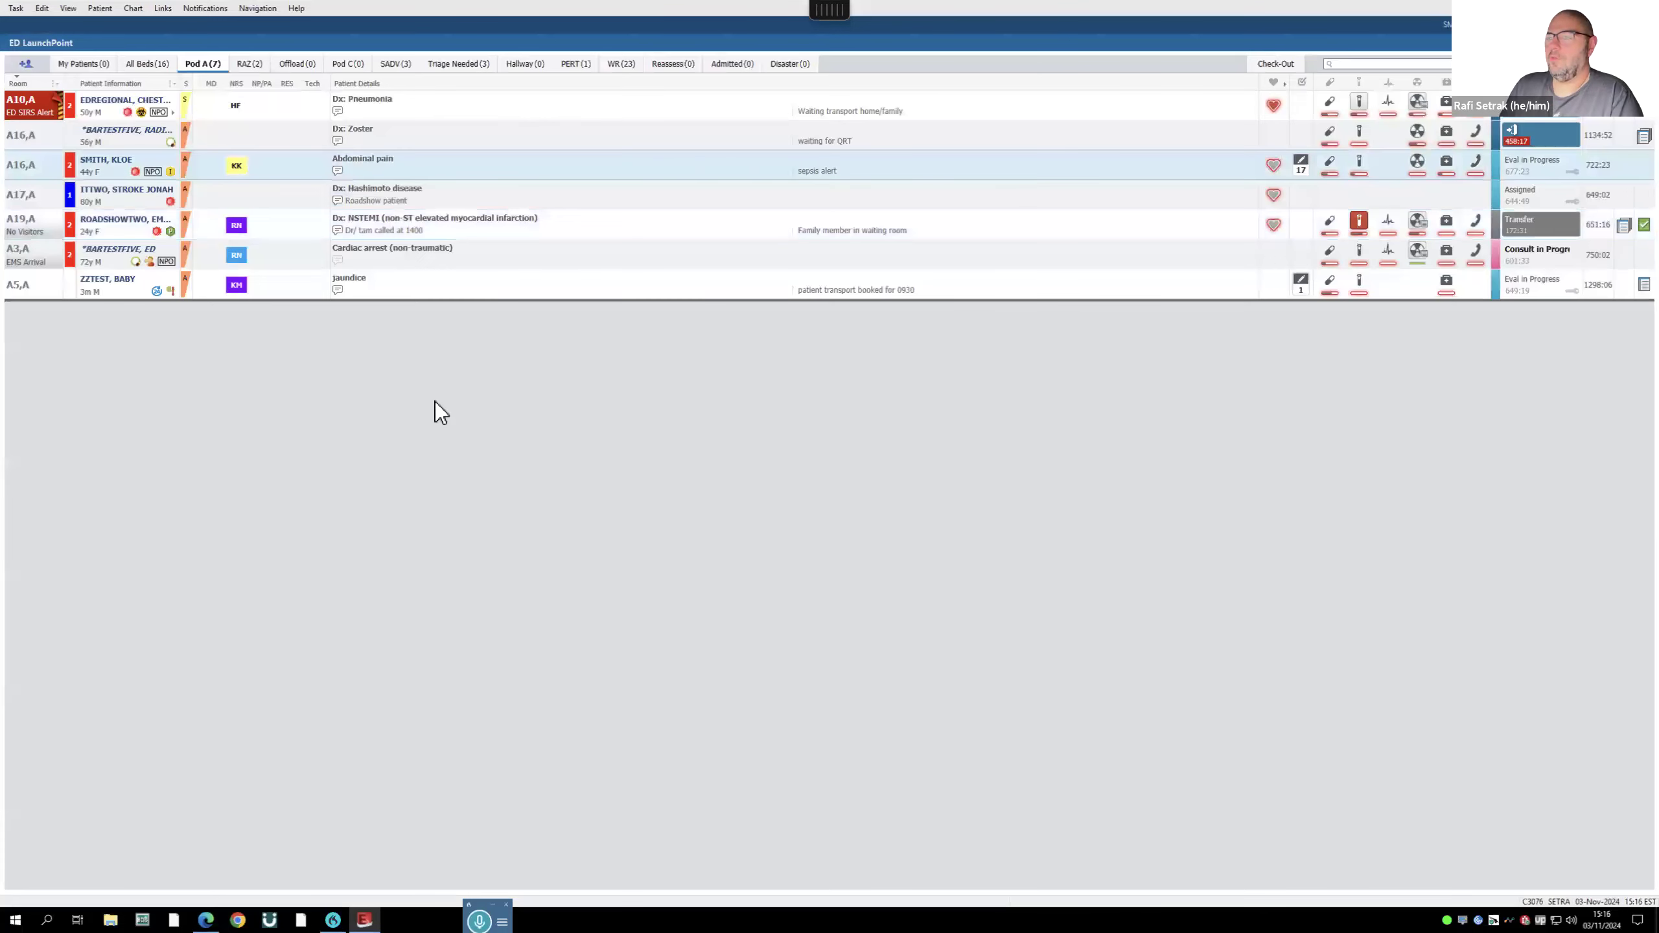
pyautogui.click(130, 221)
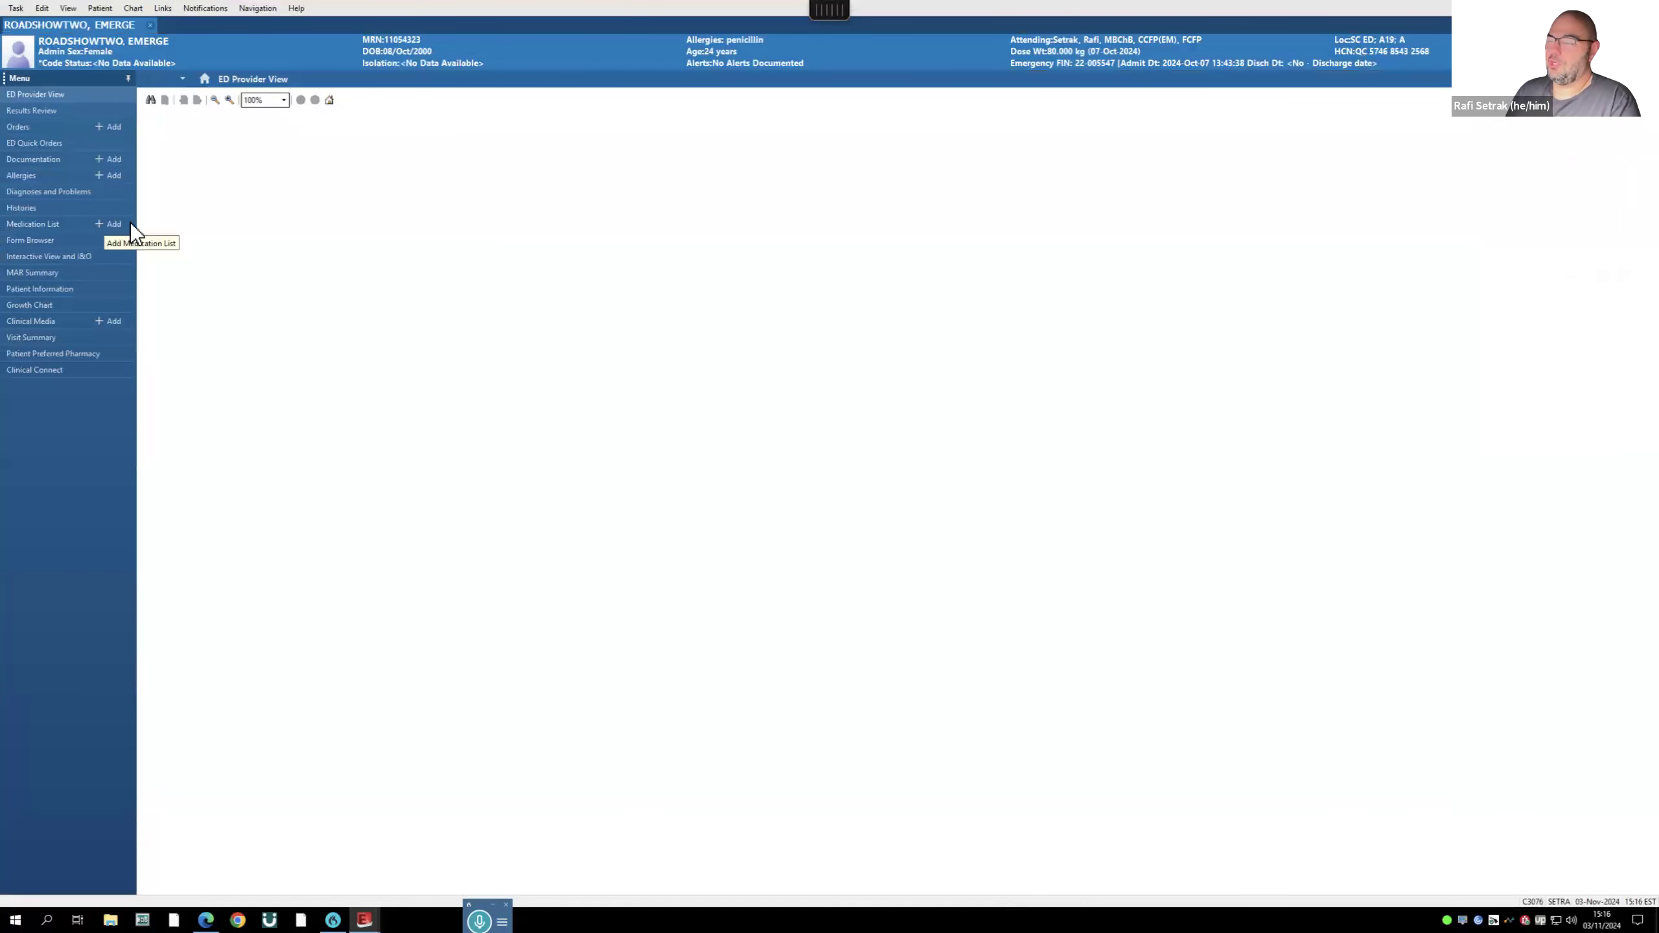
pyautogui.click(149, 25)
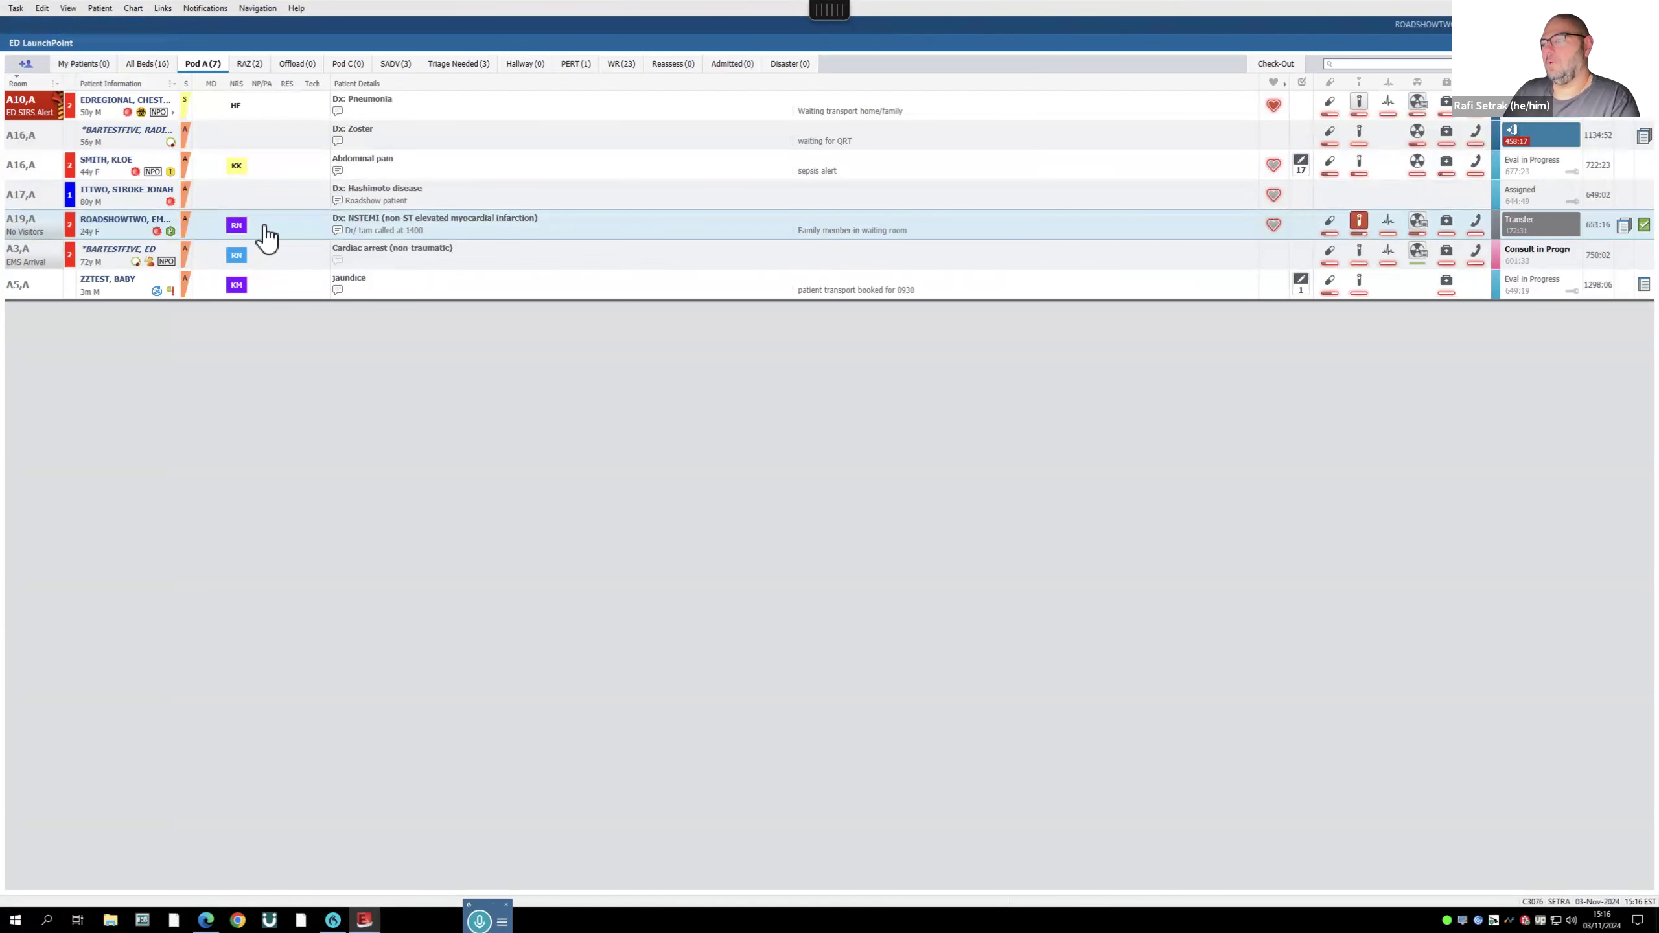
# - Assign yourself as MD for the A19,A NSTEMI patient
pyautogui.click(236, 226)
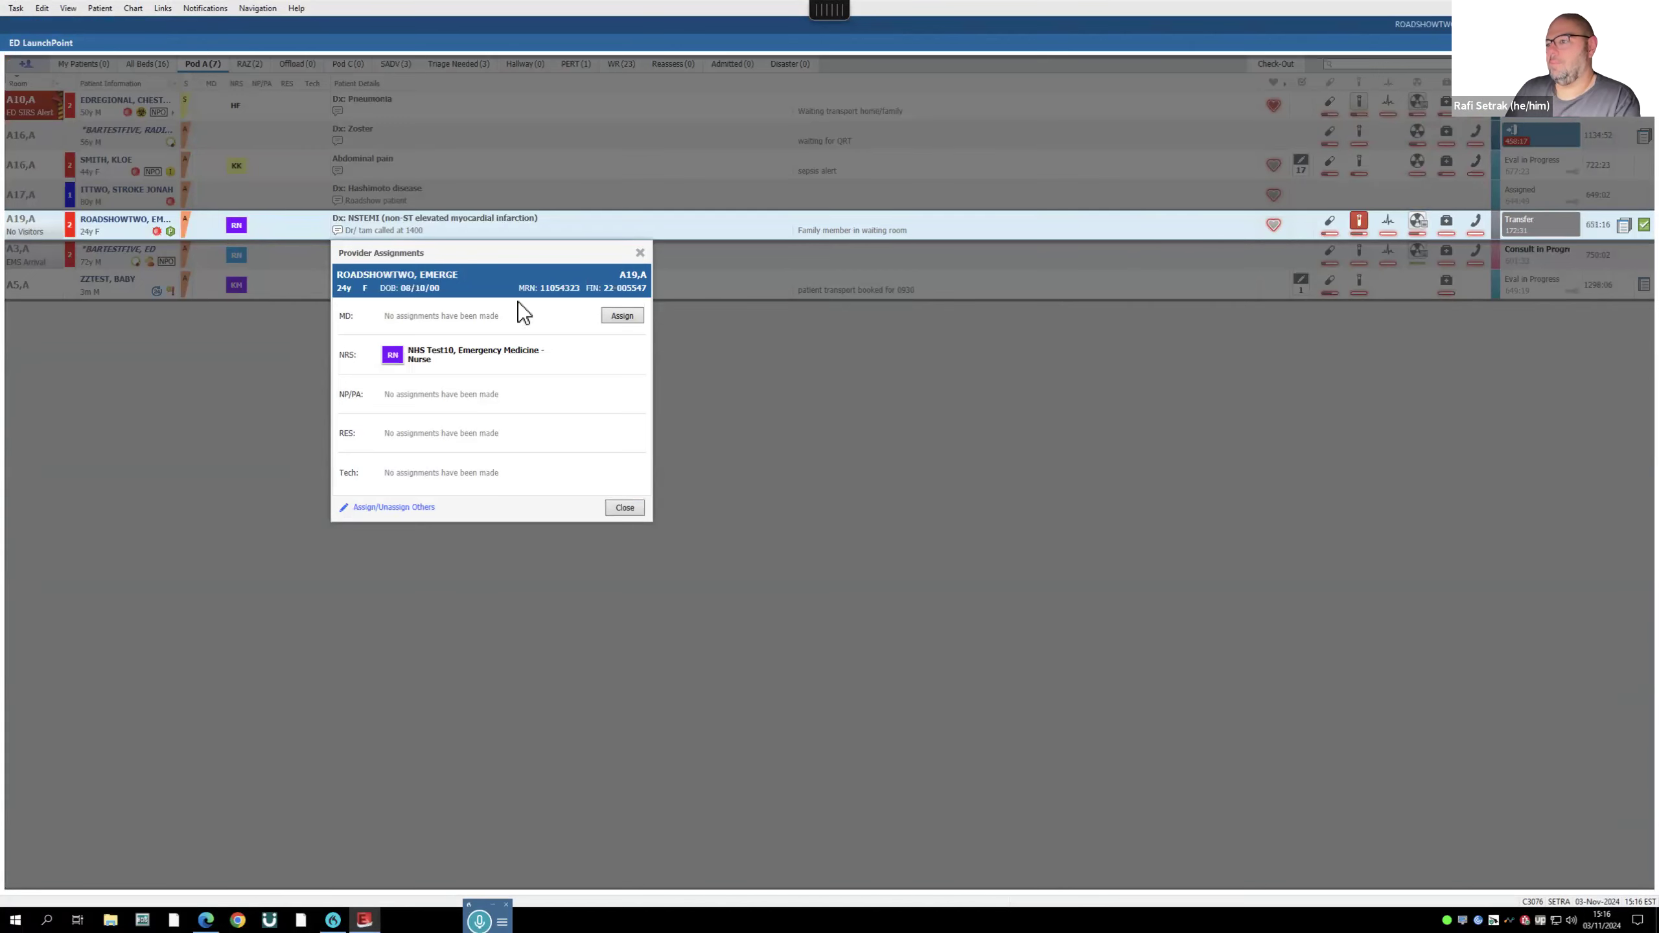
pyautogui.click(622, 316)
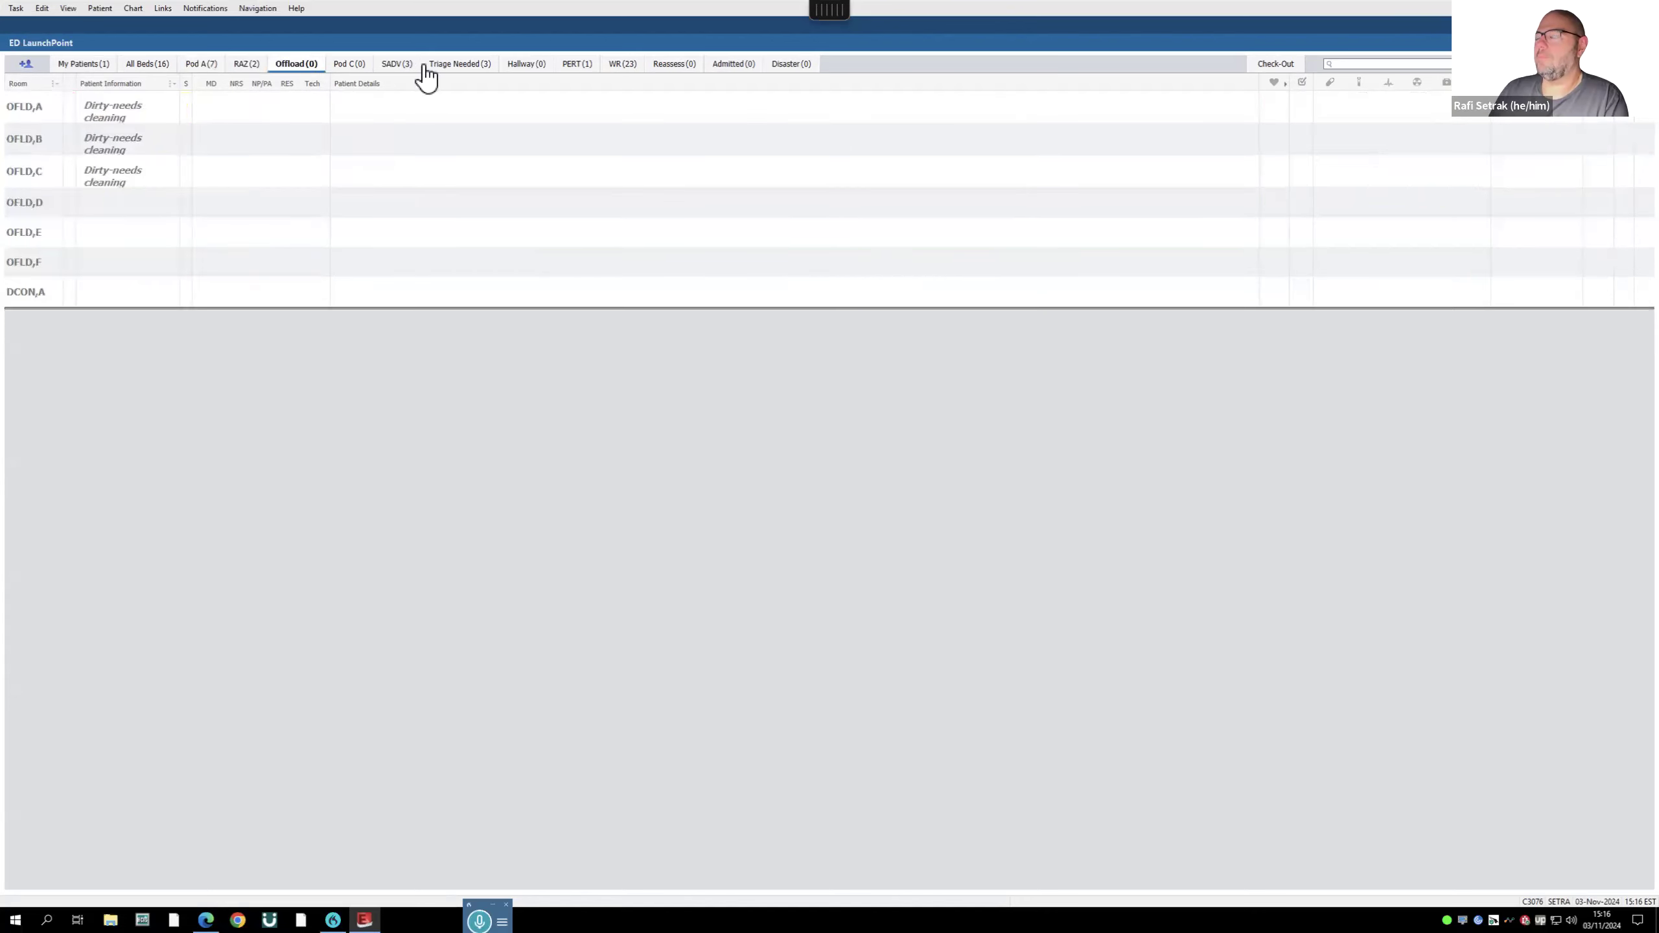
pyautogui.click(402, 63)
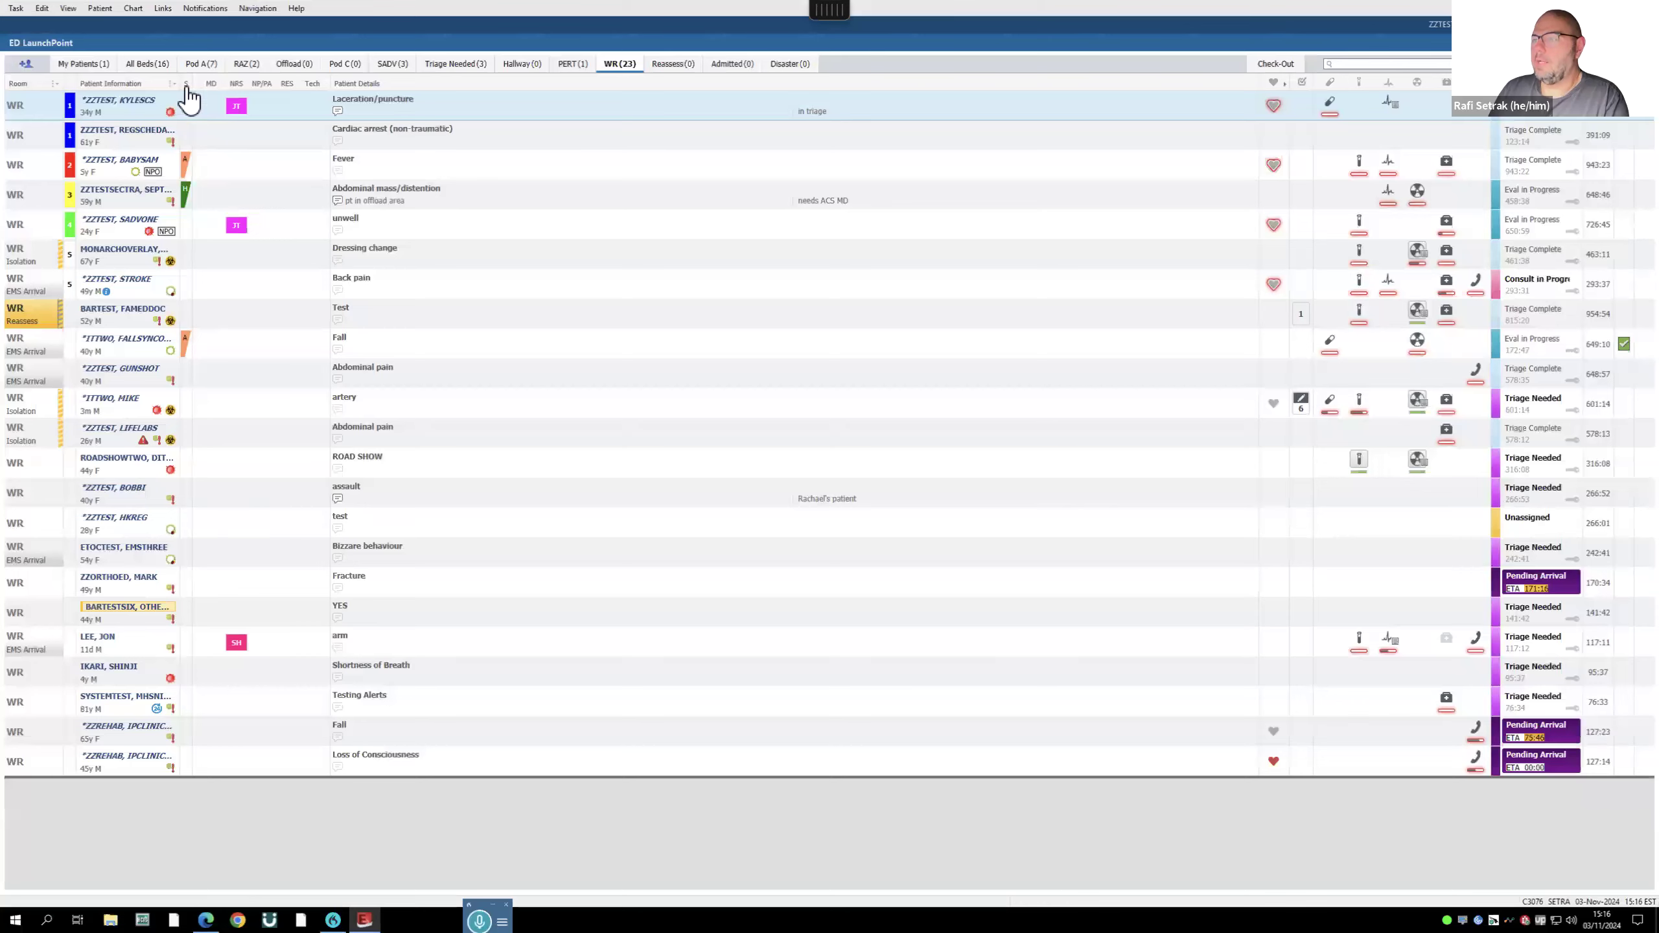
pyautogui.click(201, 64)
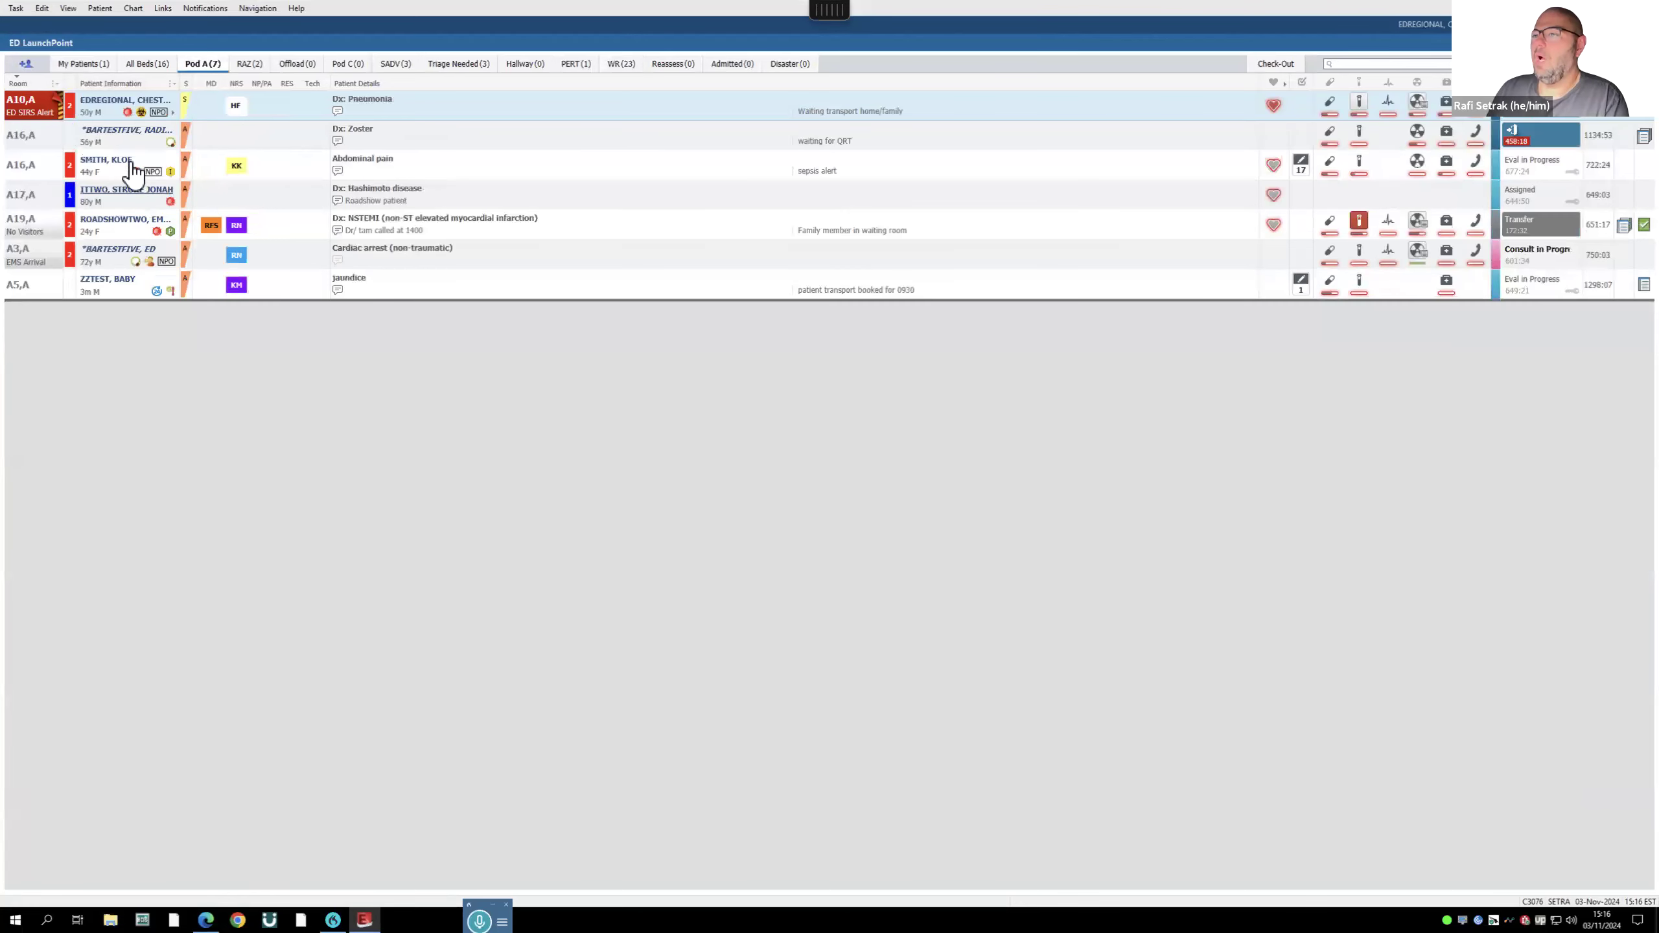
# - Assign an ED Physician to the A16,A zoster patient through Assign/Unassign Others
pyautogui.click(211, 149)
pyautogui.click(387, 443)
pyautogui.click(199, 106)
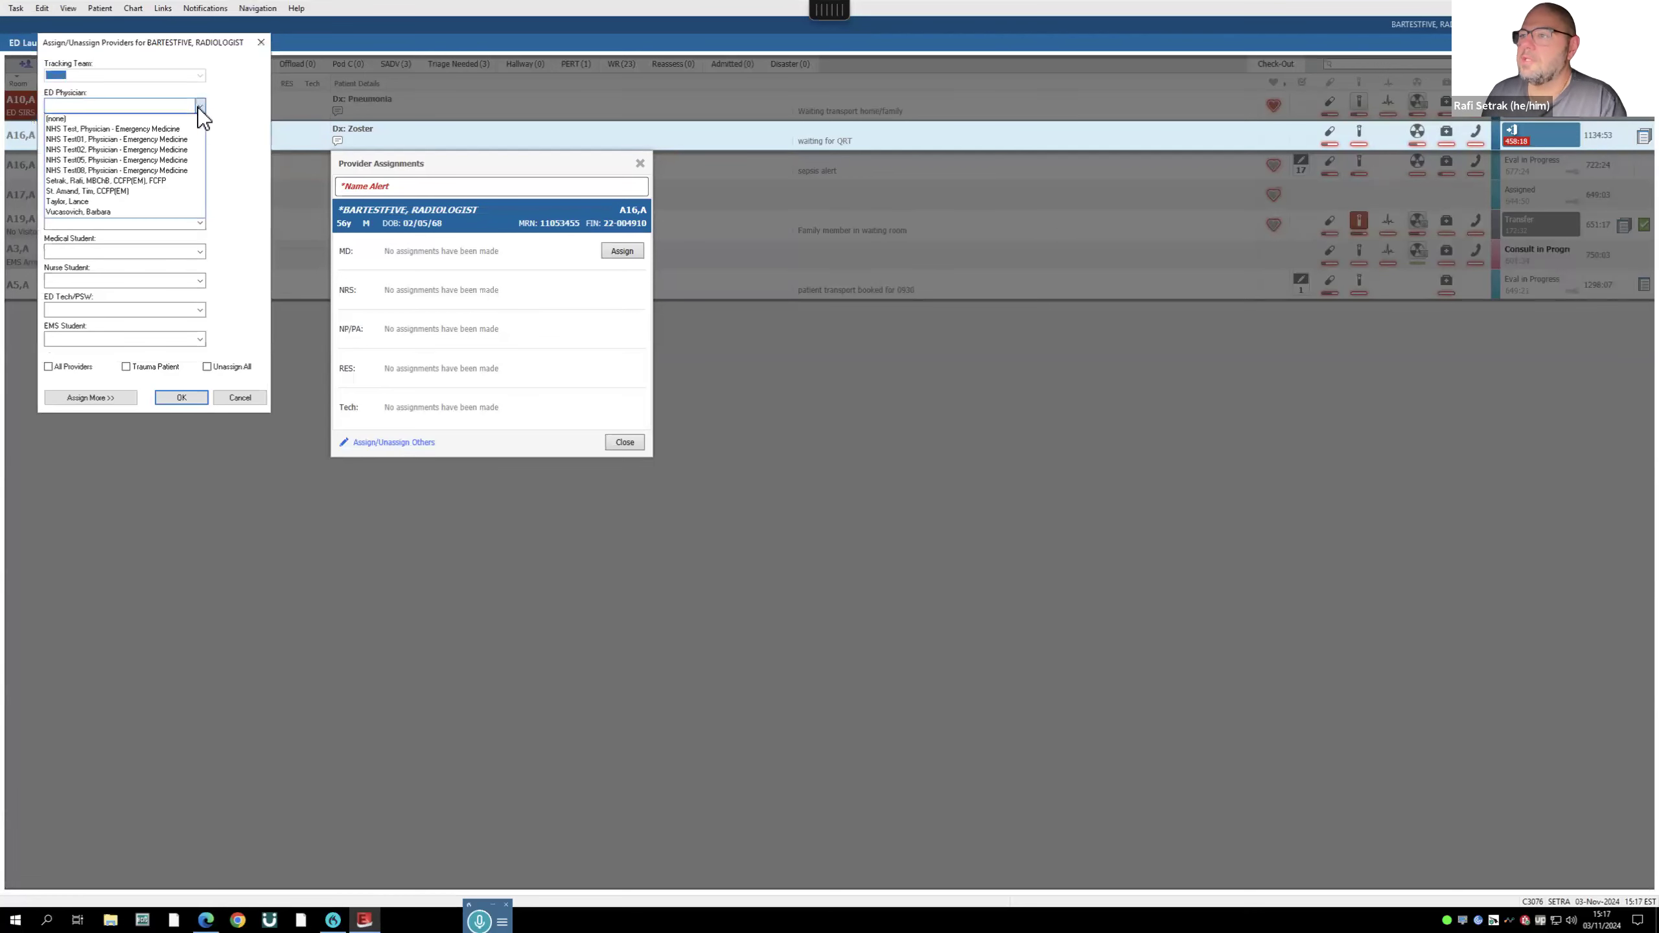
pyautogui.click(135, 192)
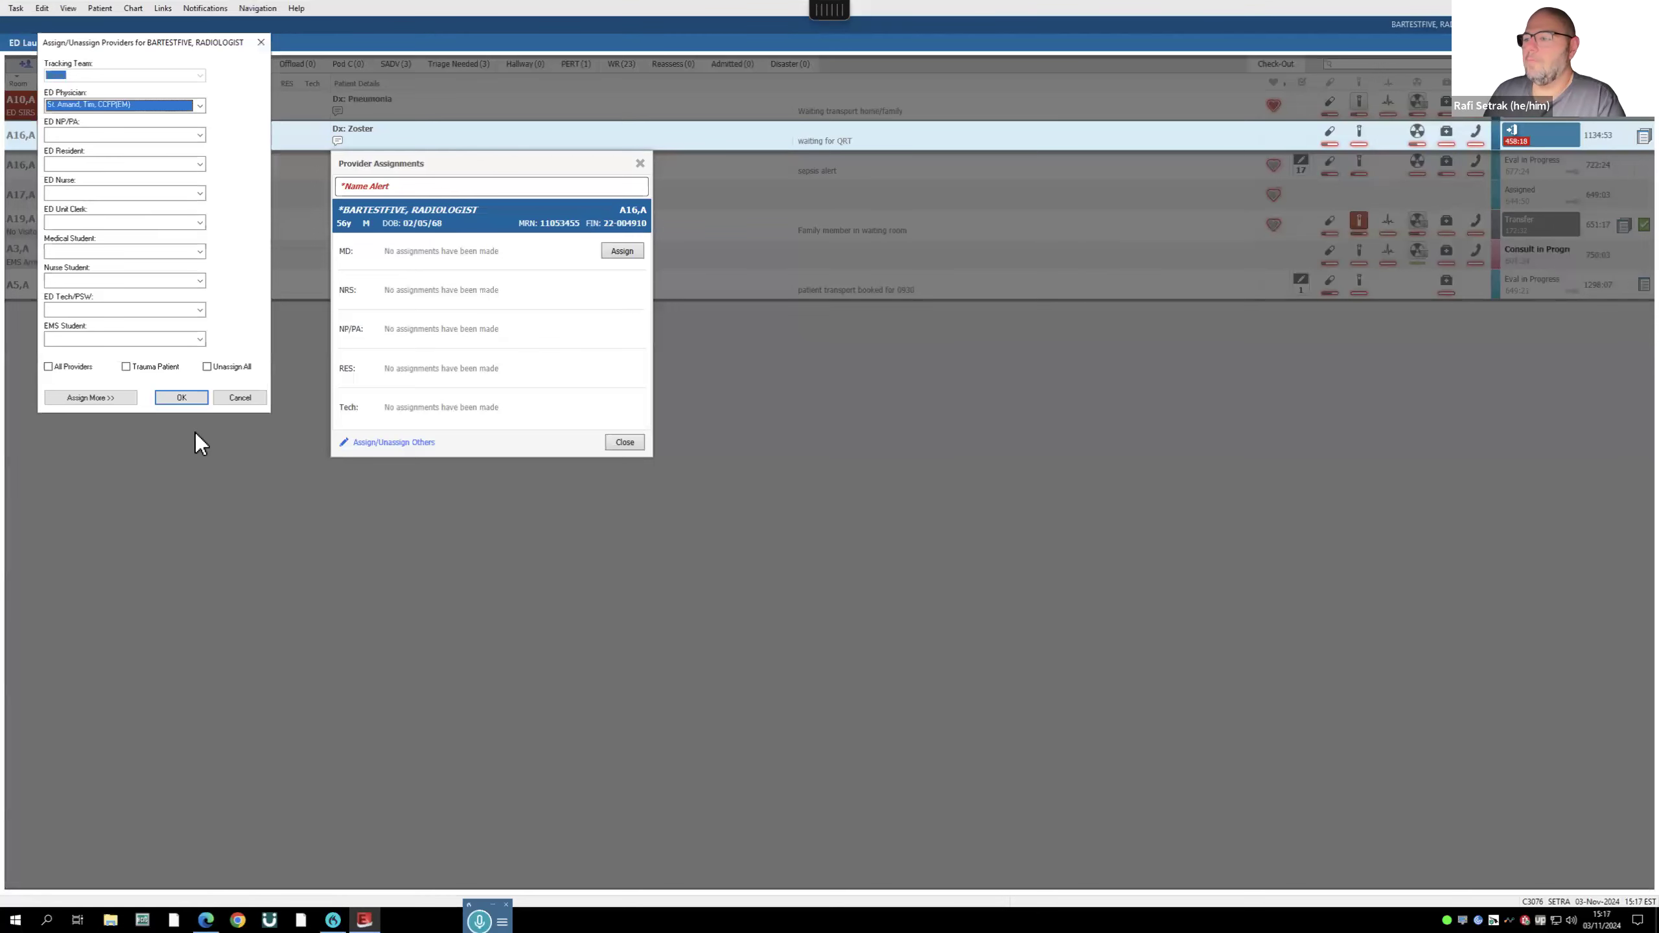
pyautogui.click(186, 397)
pyautogui.click(620, 441)
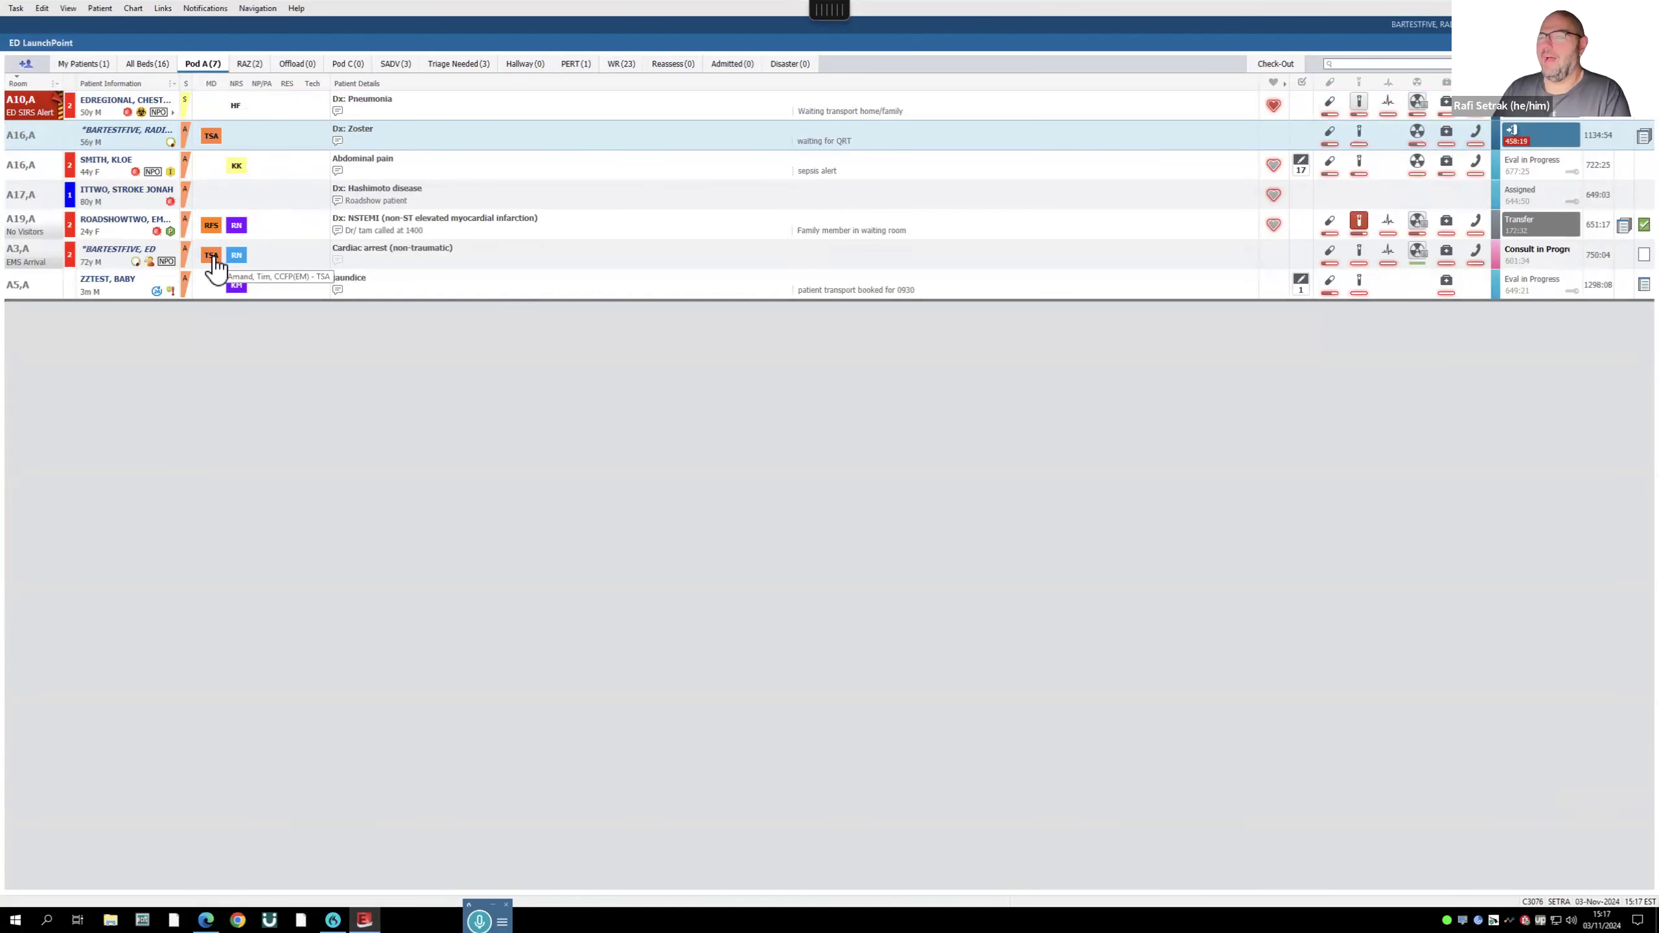
# - Add yourself as a second physician for the A16,A patient
pyautogui.click(212, 139)
pyautogui.click(622, 253)
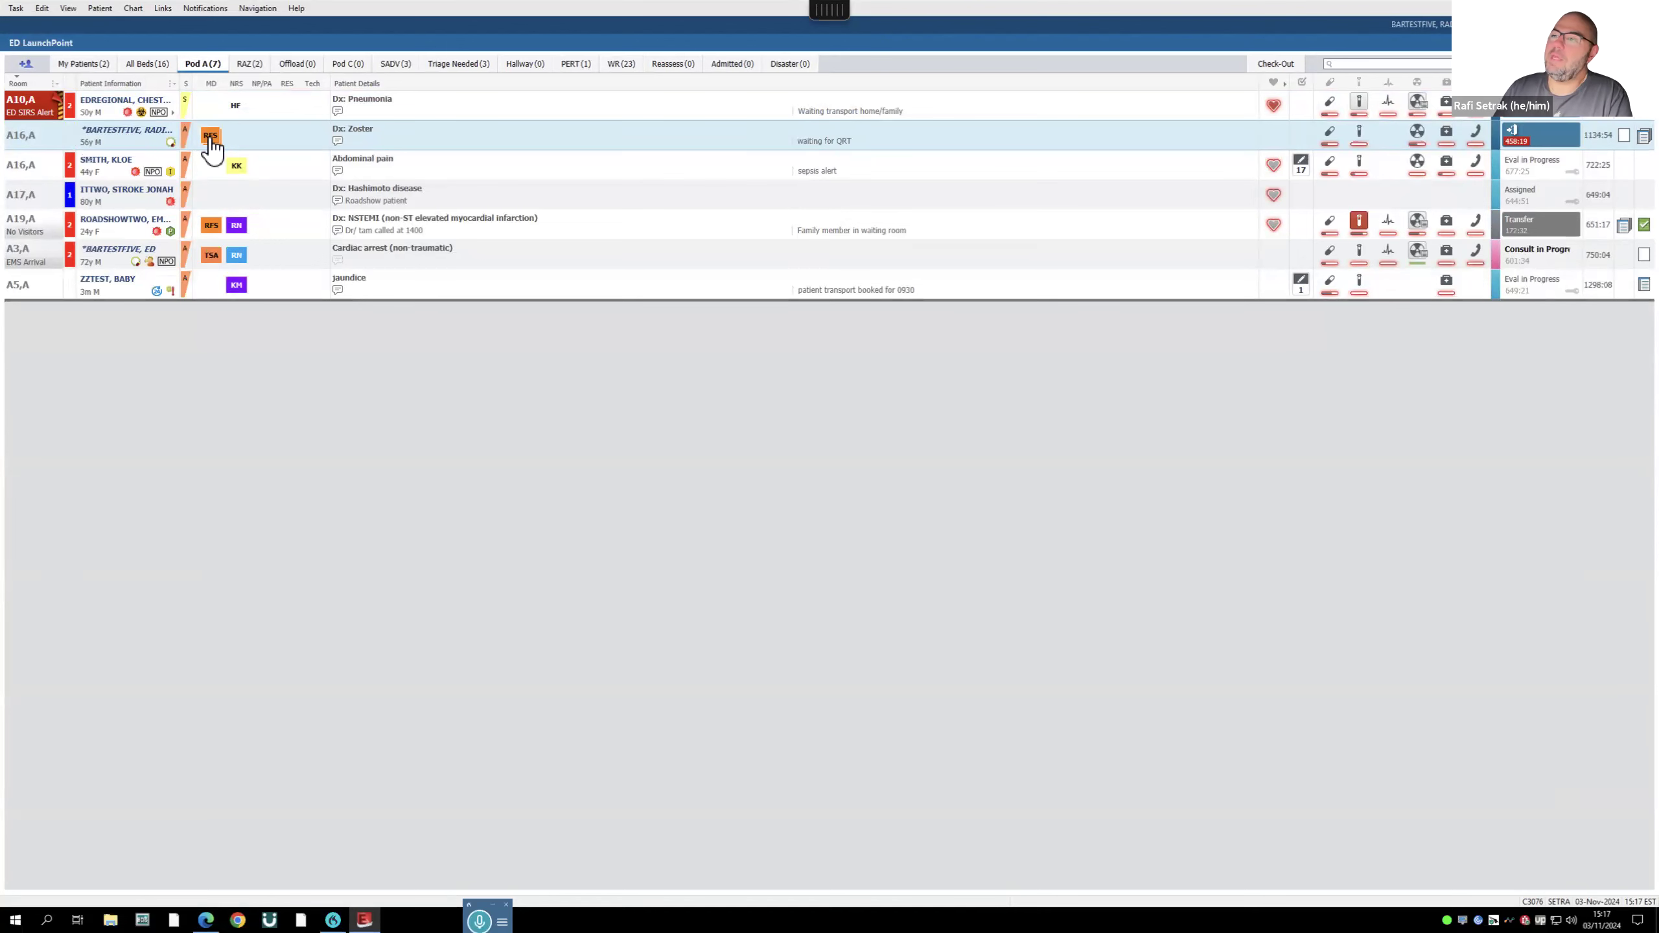
pyautogui.moveTo(215, 148)
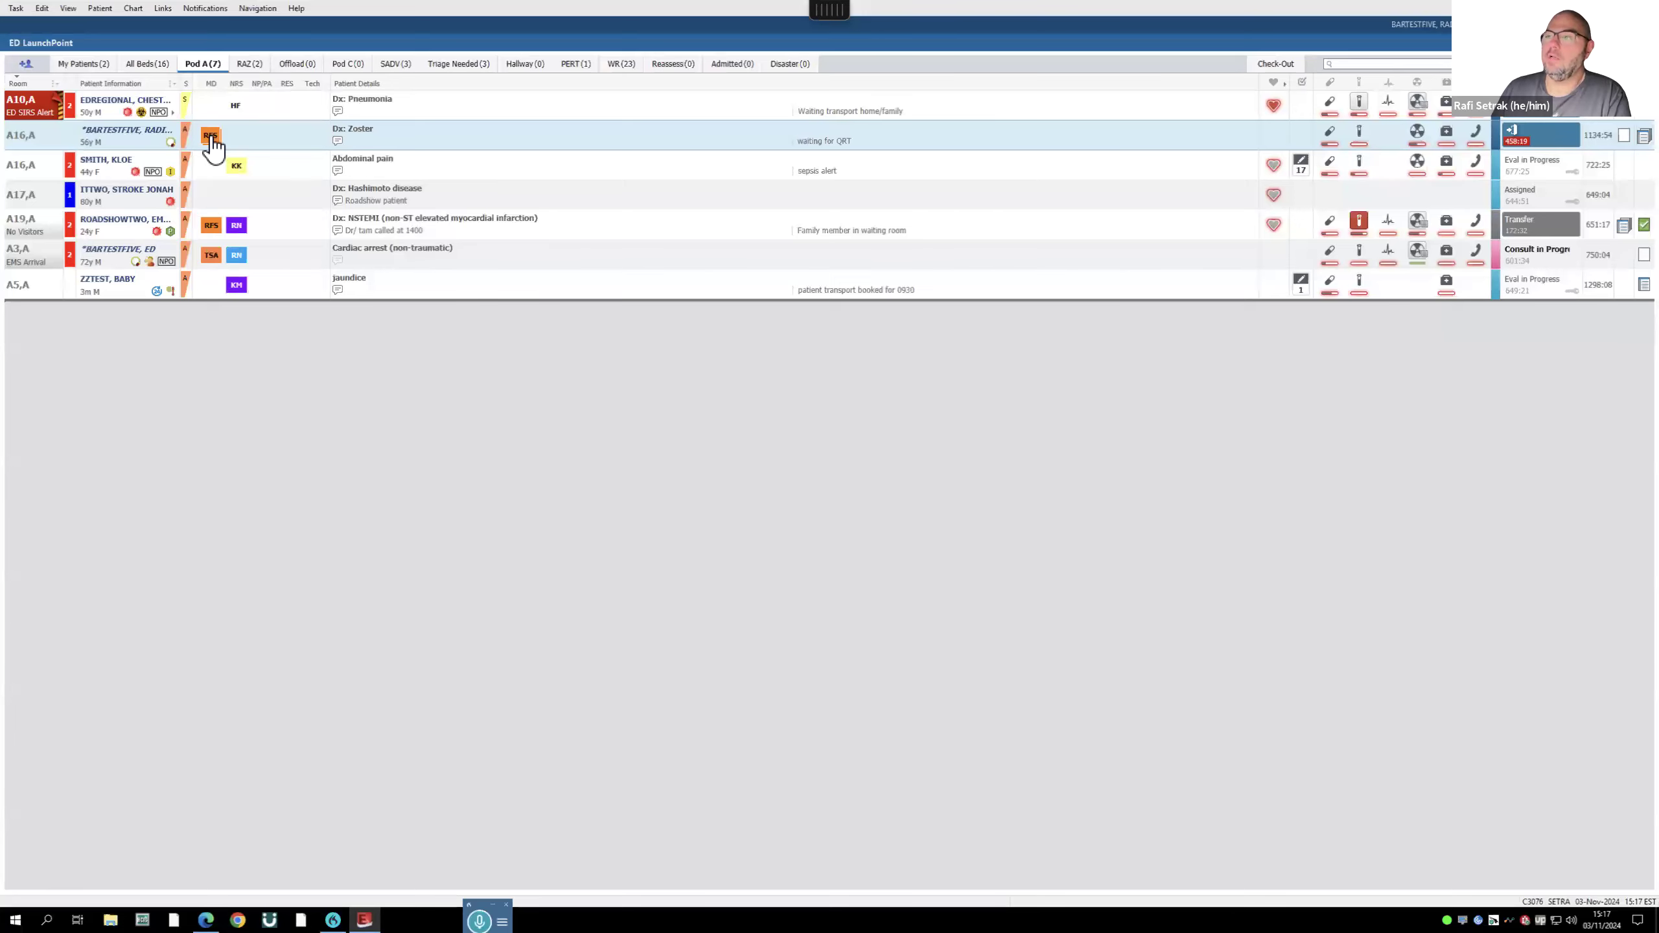
# - Unassign yourself from the A16,A patient, leaving one physician
pyautogui.click(212, 139)
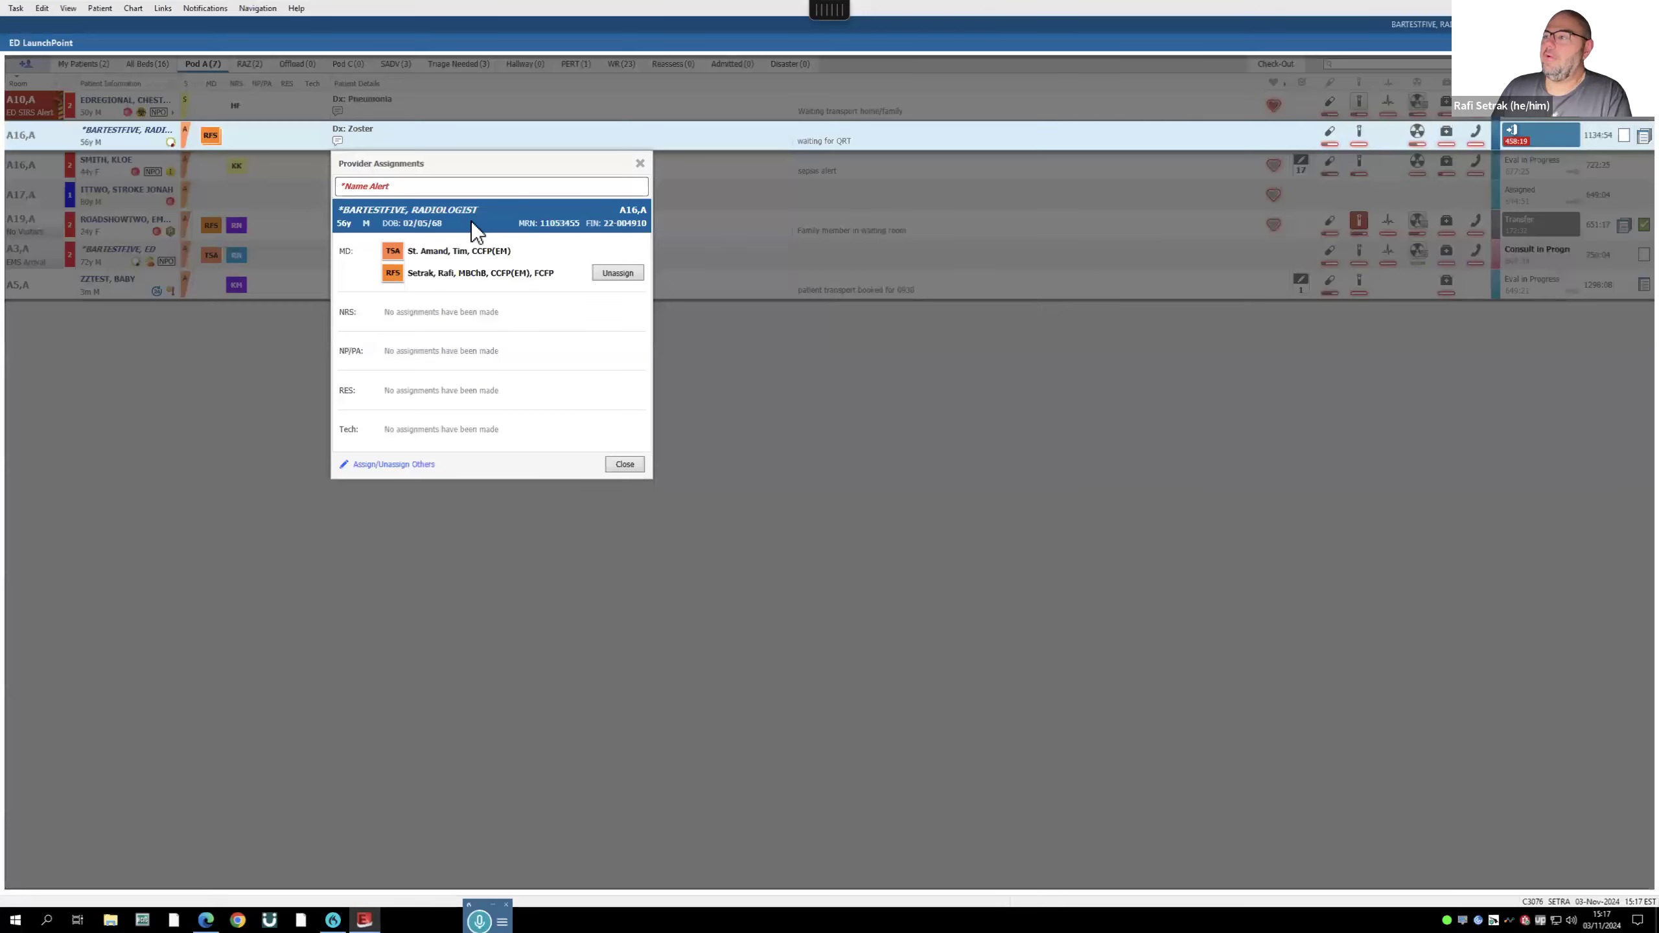
pyautogui.click(617, 274)
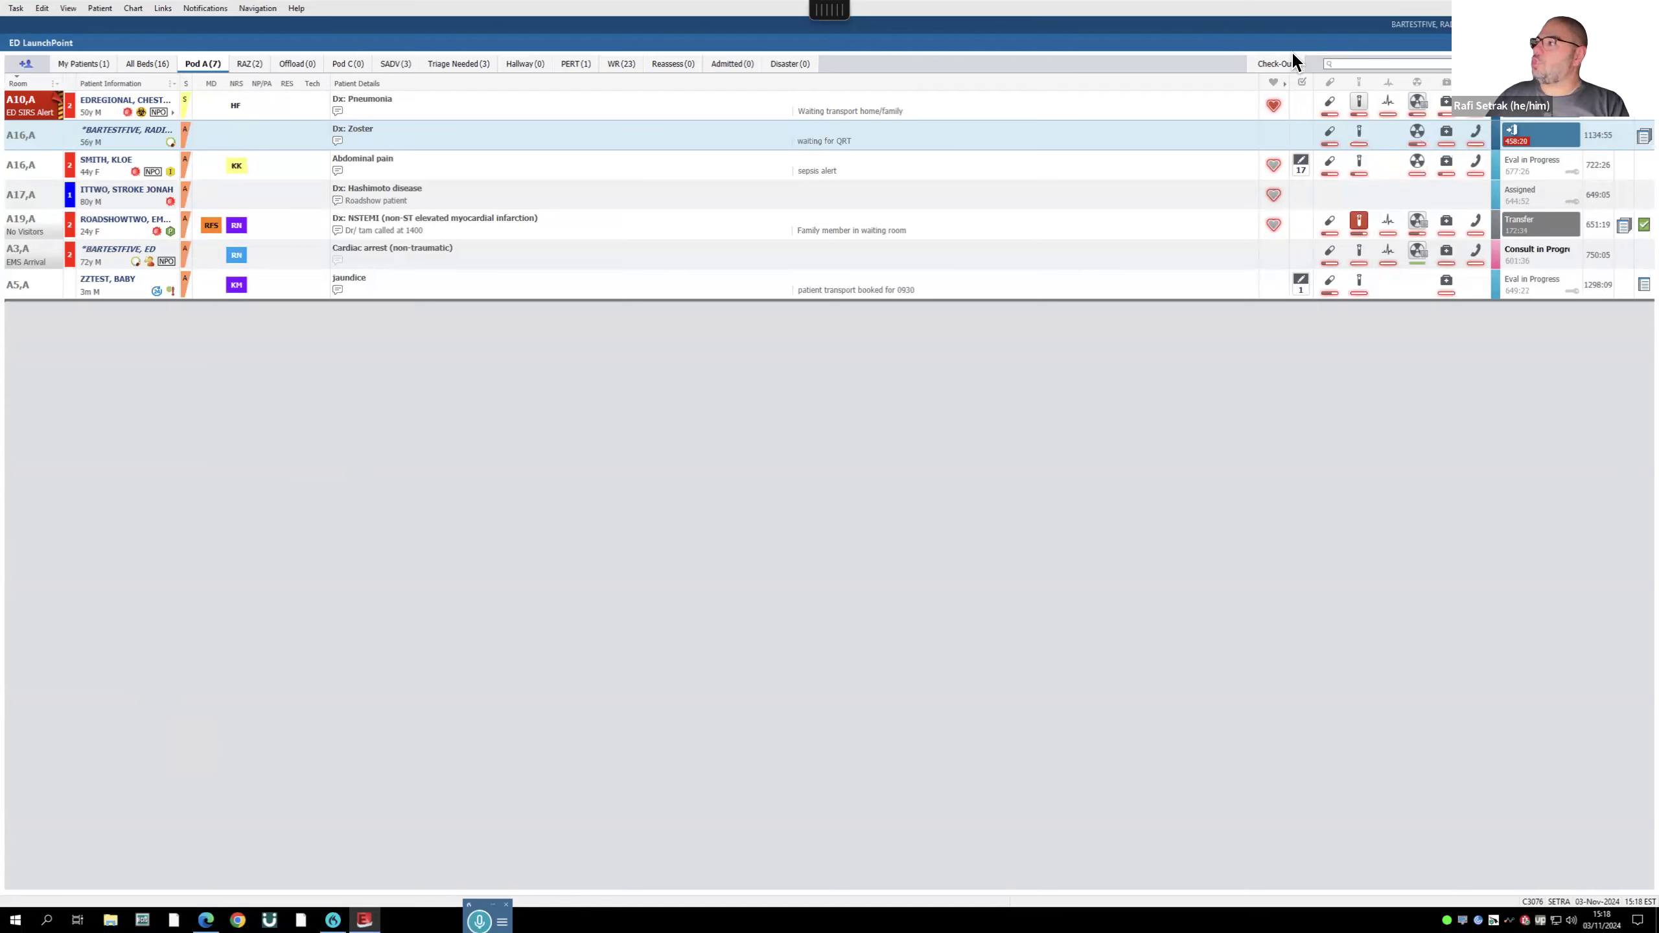
pyautogui.click(1277, 65)
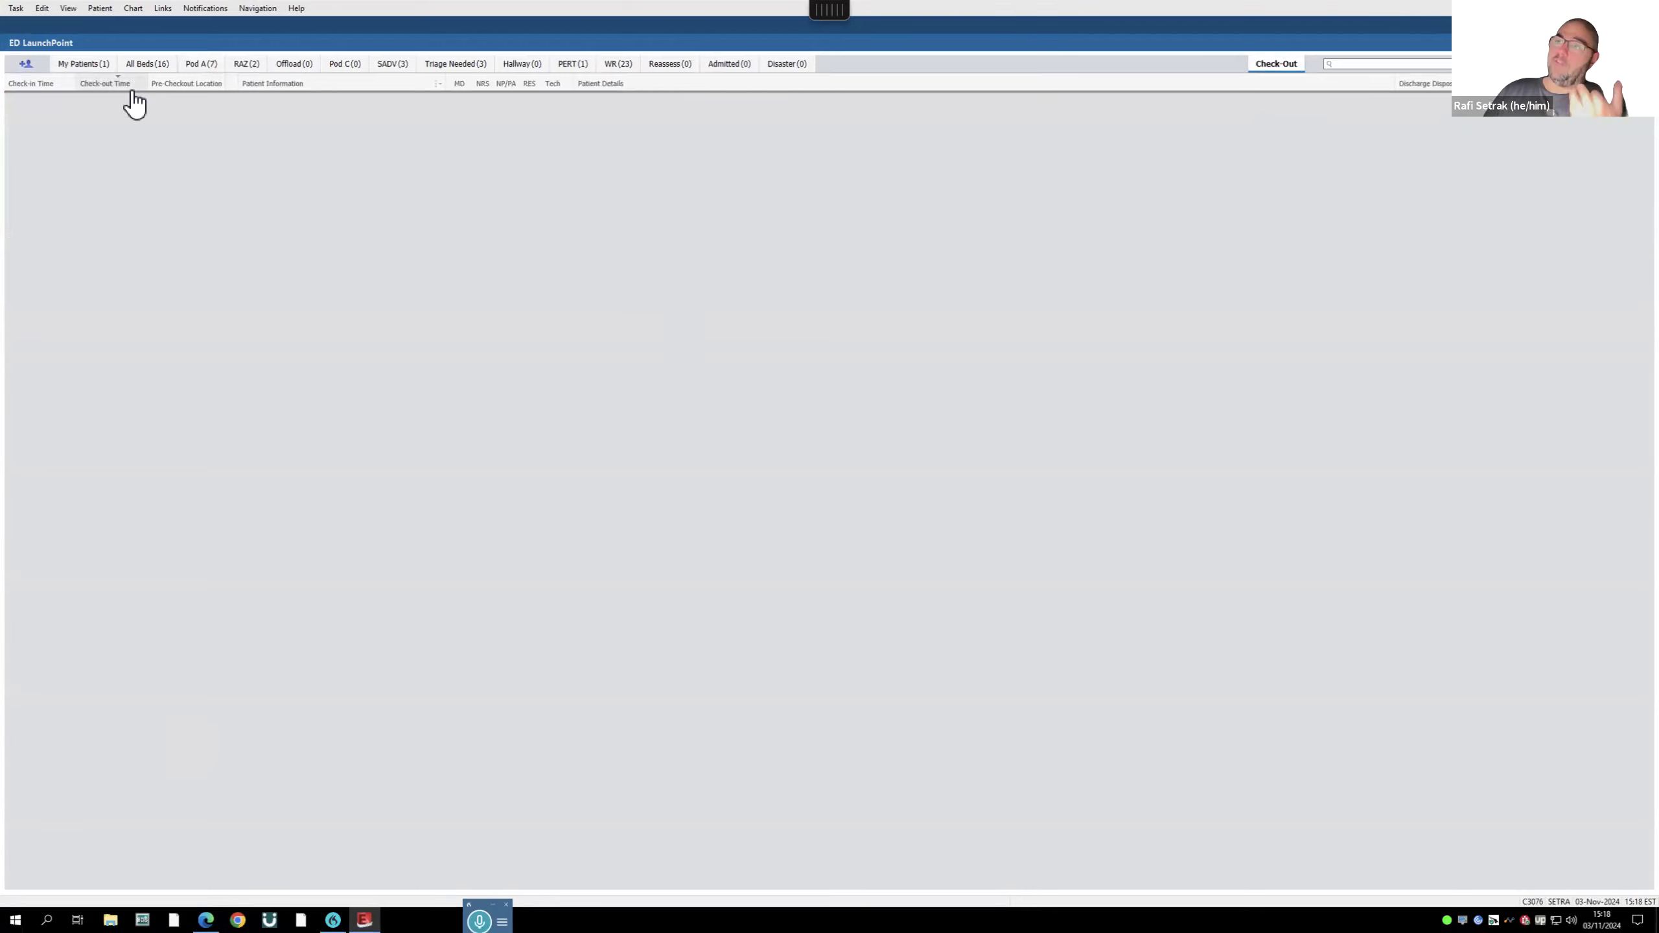
pyautogui.click(198, 67)
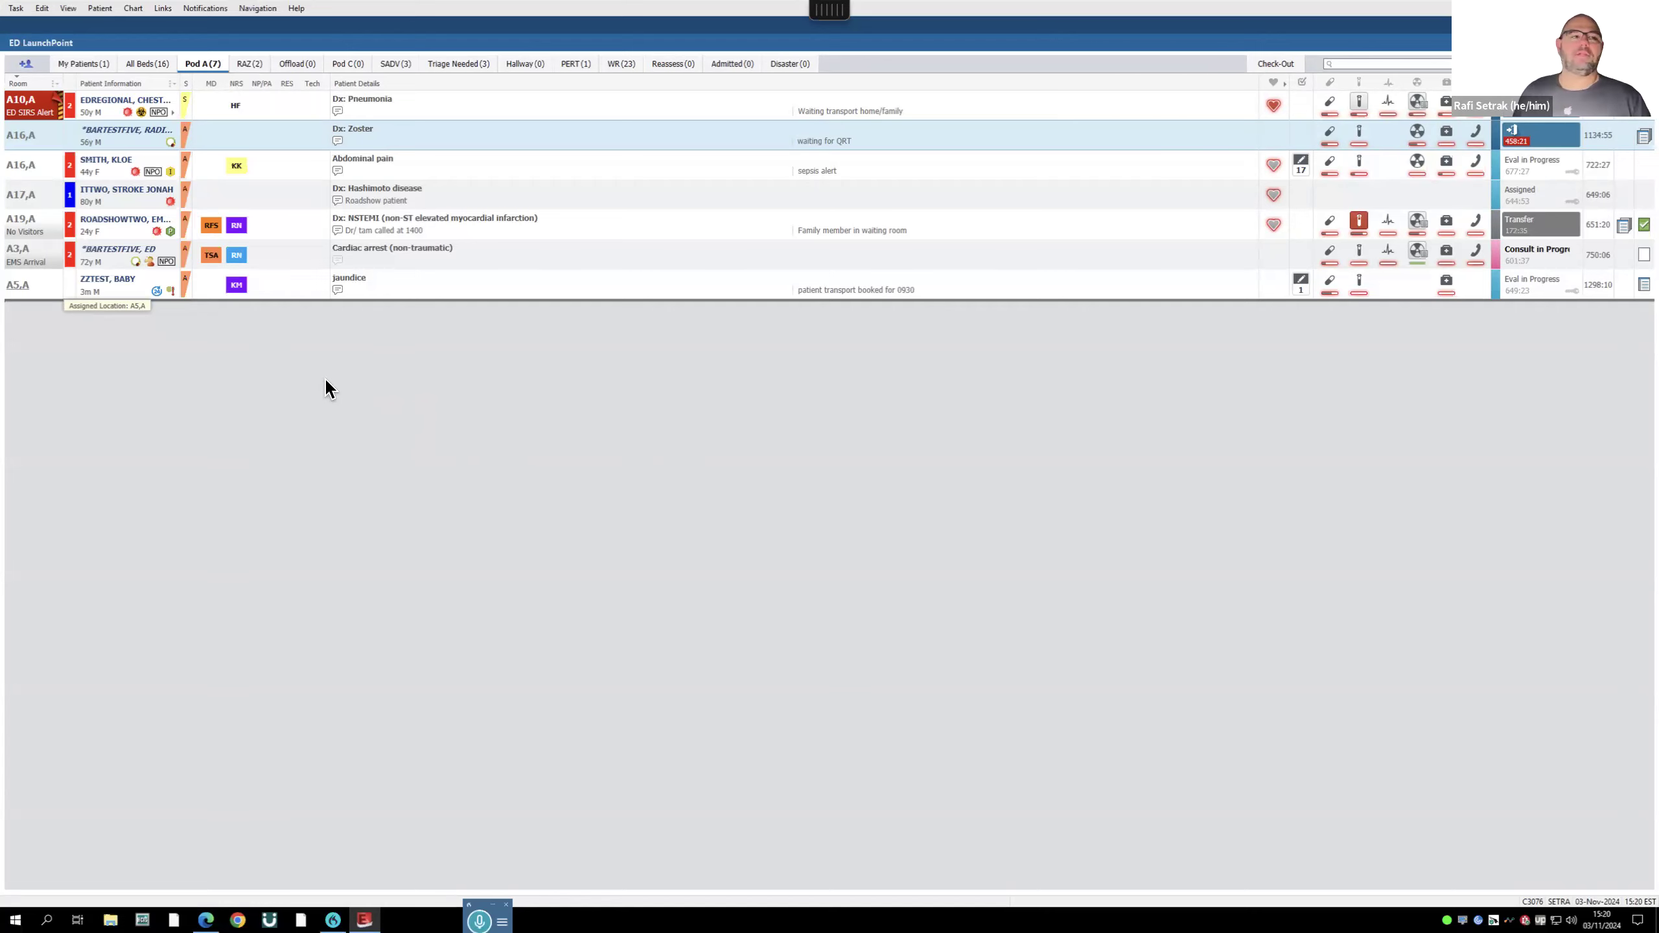
# - Show My Patients (1) with the A19,A NSTEMI patient and her lab orders
pyautogui.click(92, 64)
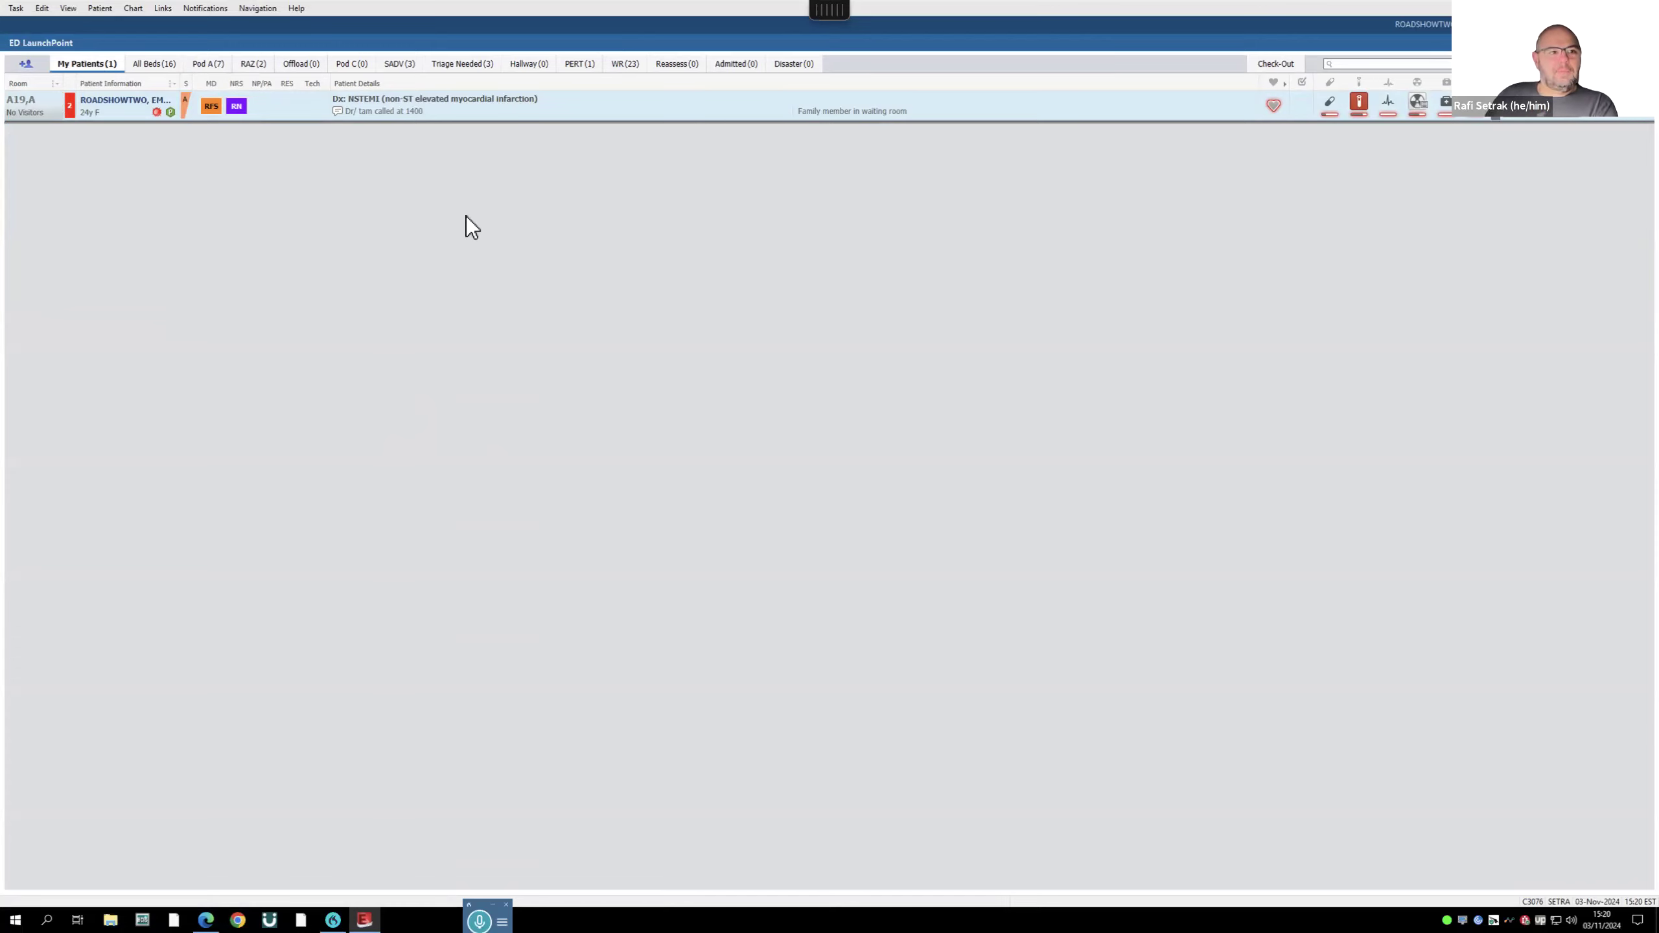
pyautogui.moveTo(1357, 112)
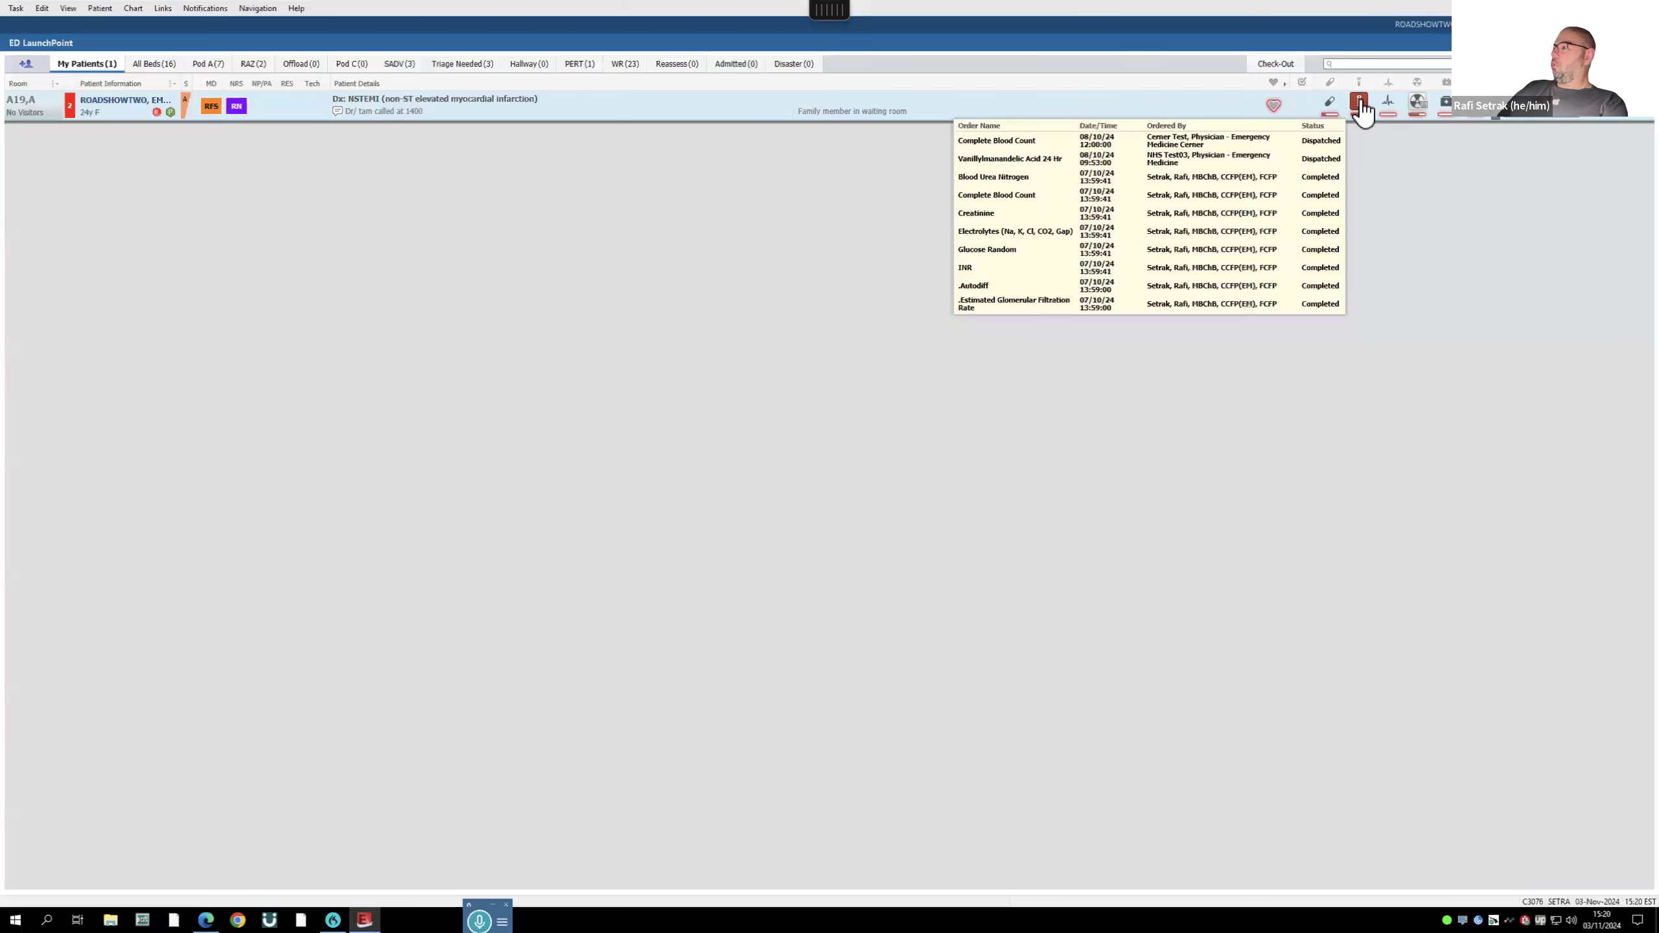
# - Open the A19,A patient's Labs panel with CBC, coagulation and chemistry flowsheet and favourites
pyautogui.click(1361, 103)
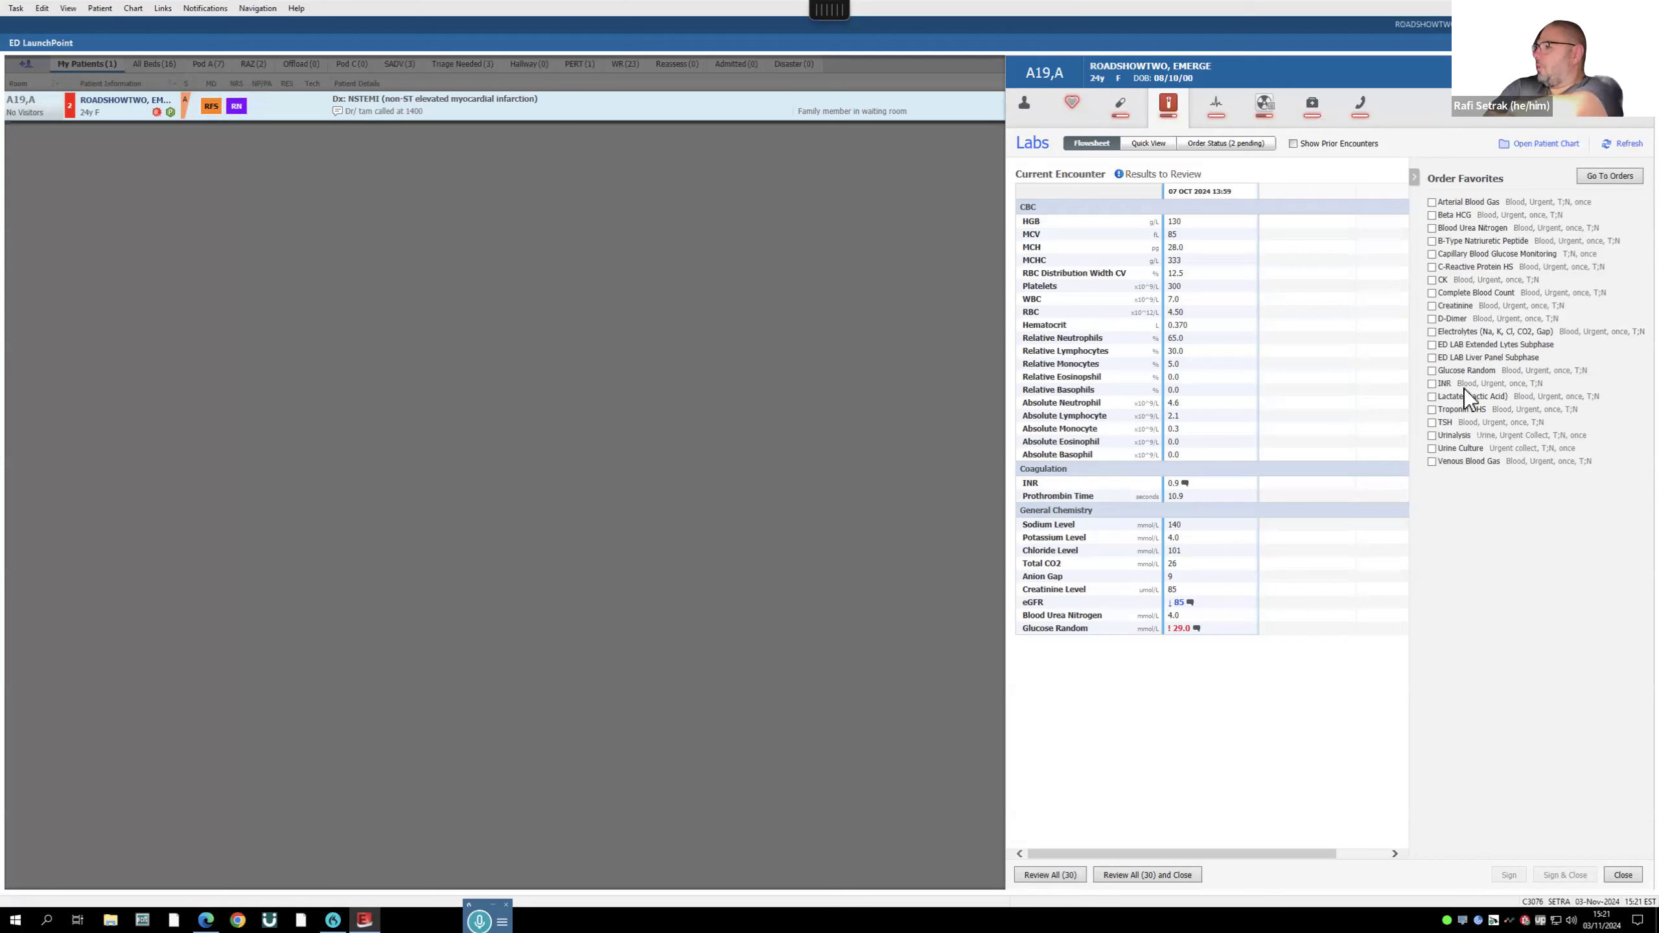
# - Tick the Lactate (Lactic Acid) favourite and send it to Orders for Signature
pyautogui.click(1431, 397)
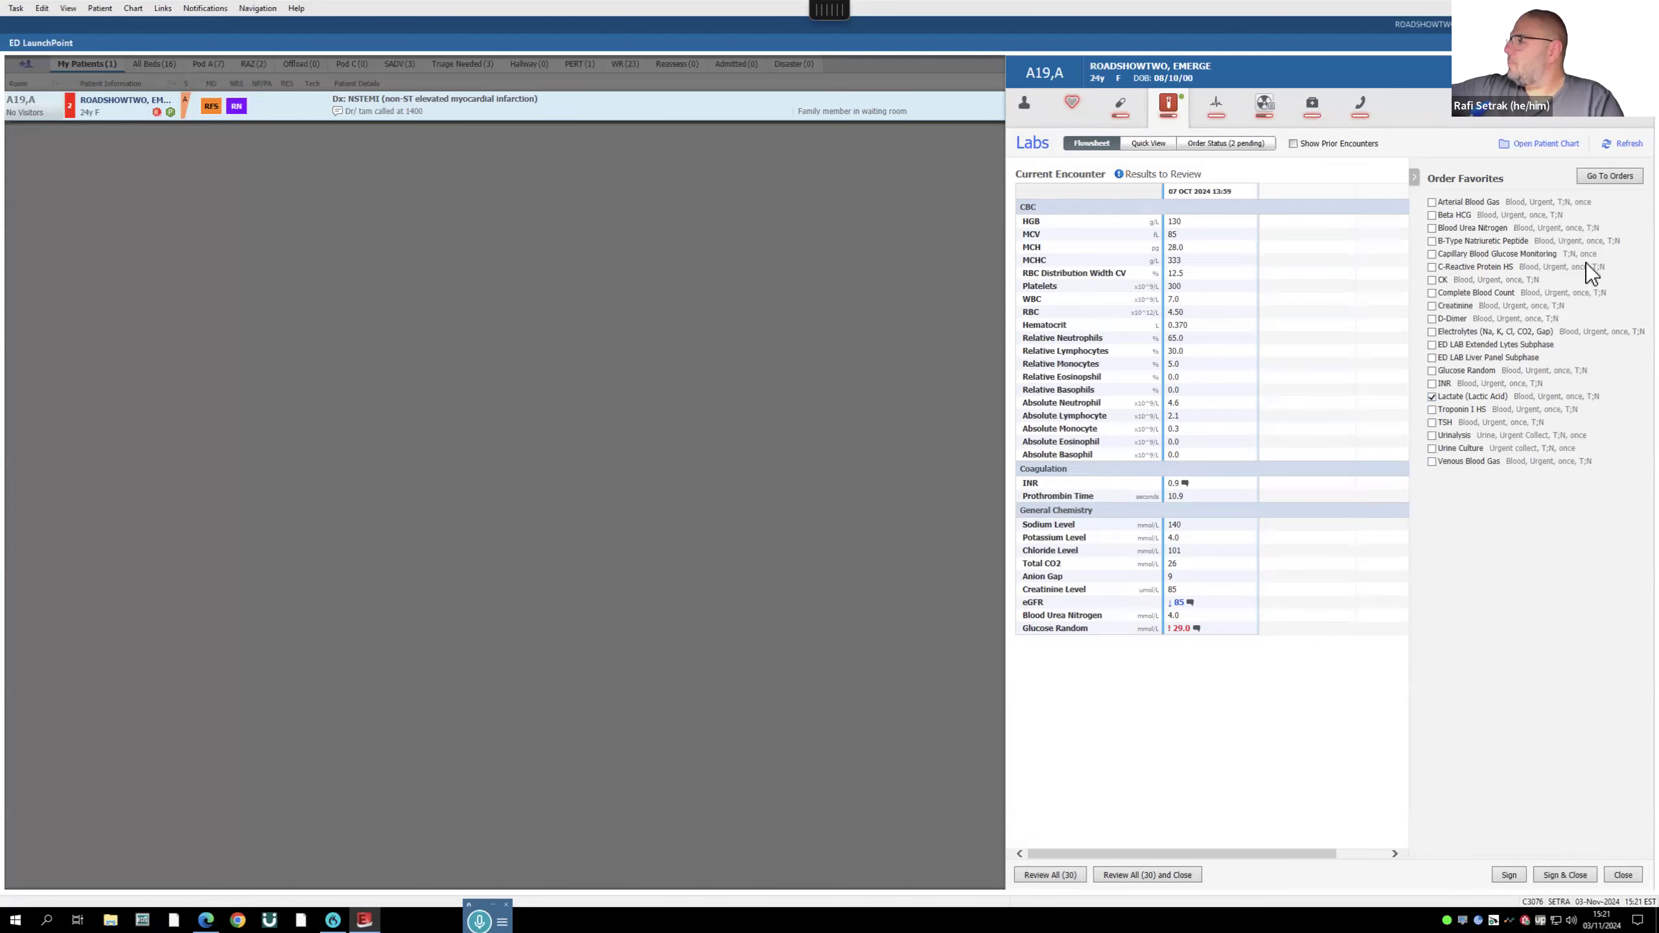
pyautogui.click(1629, 135)
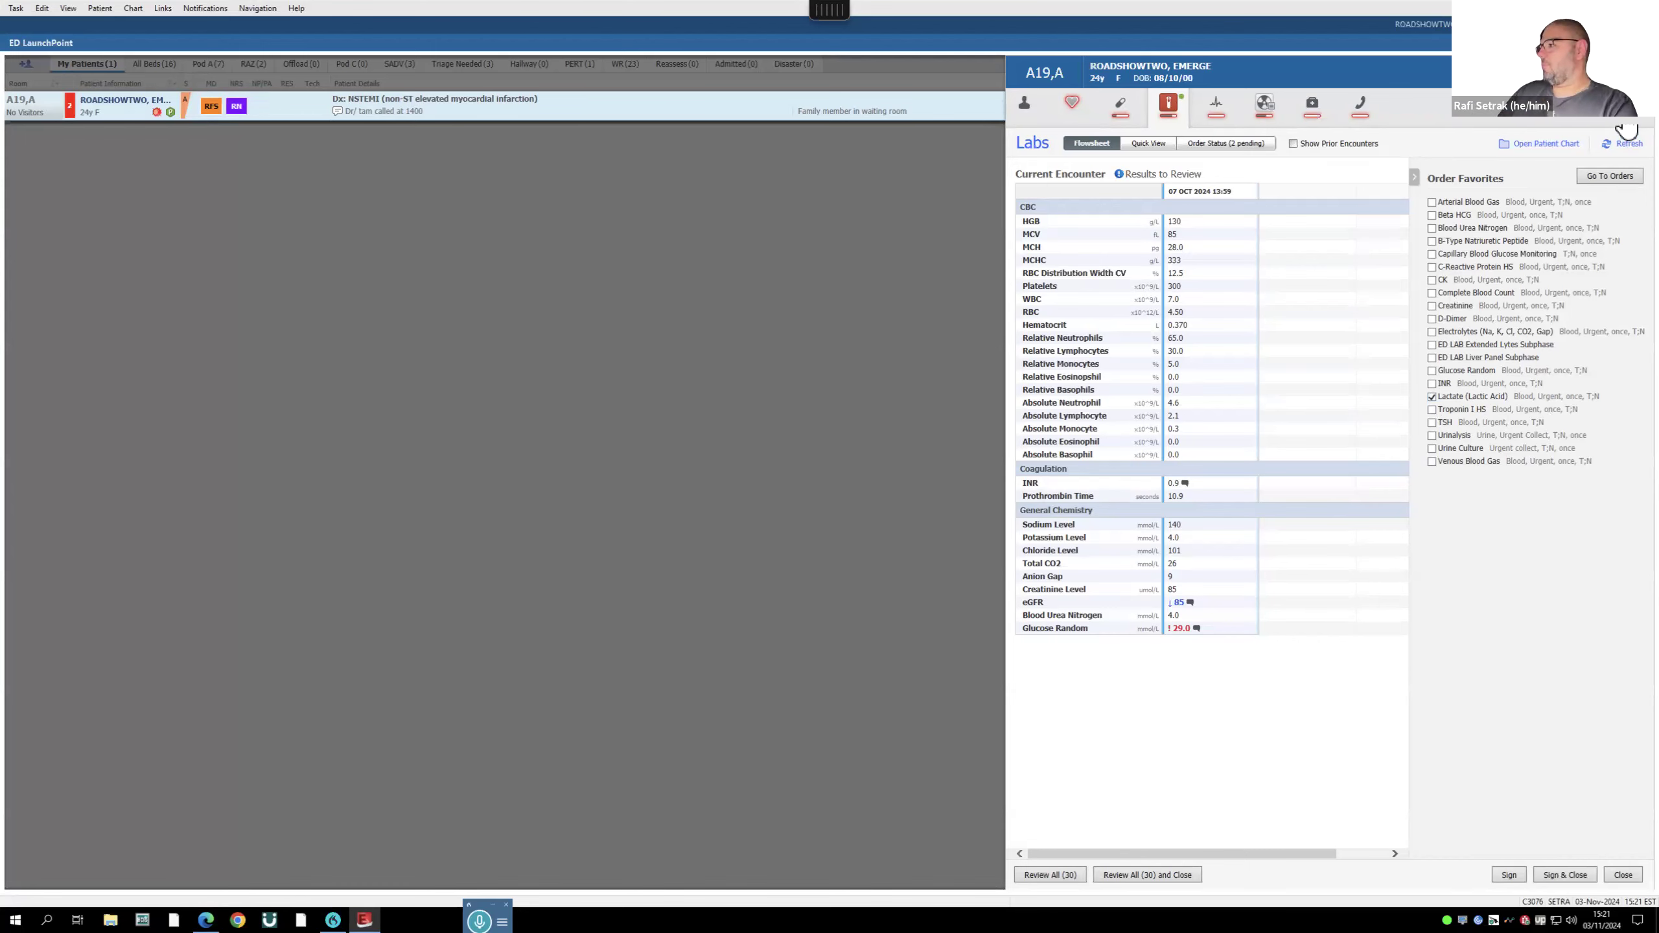
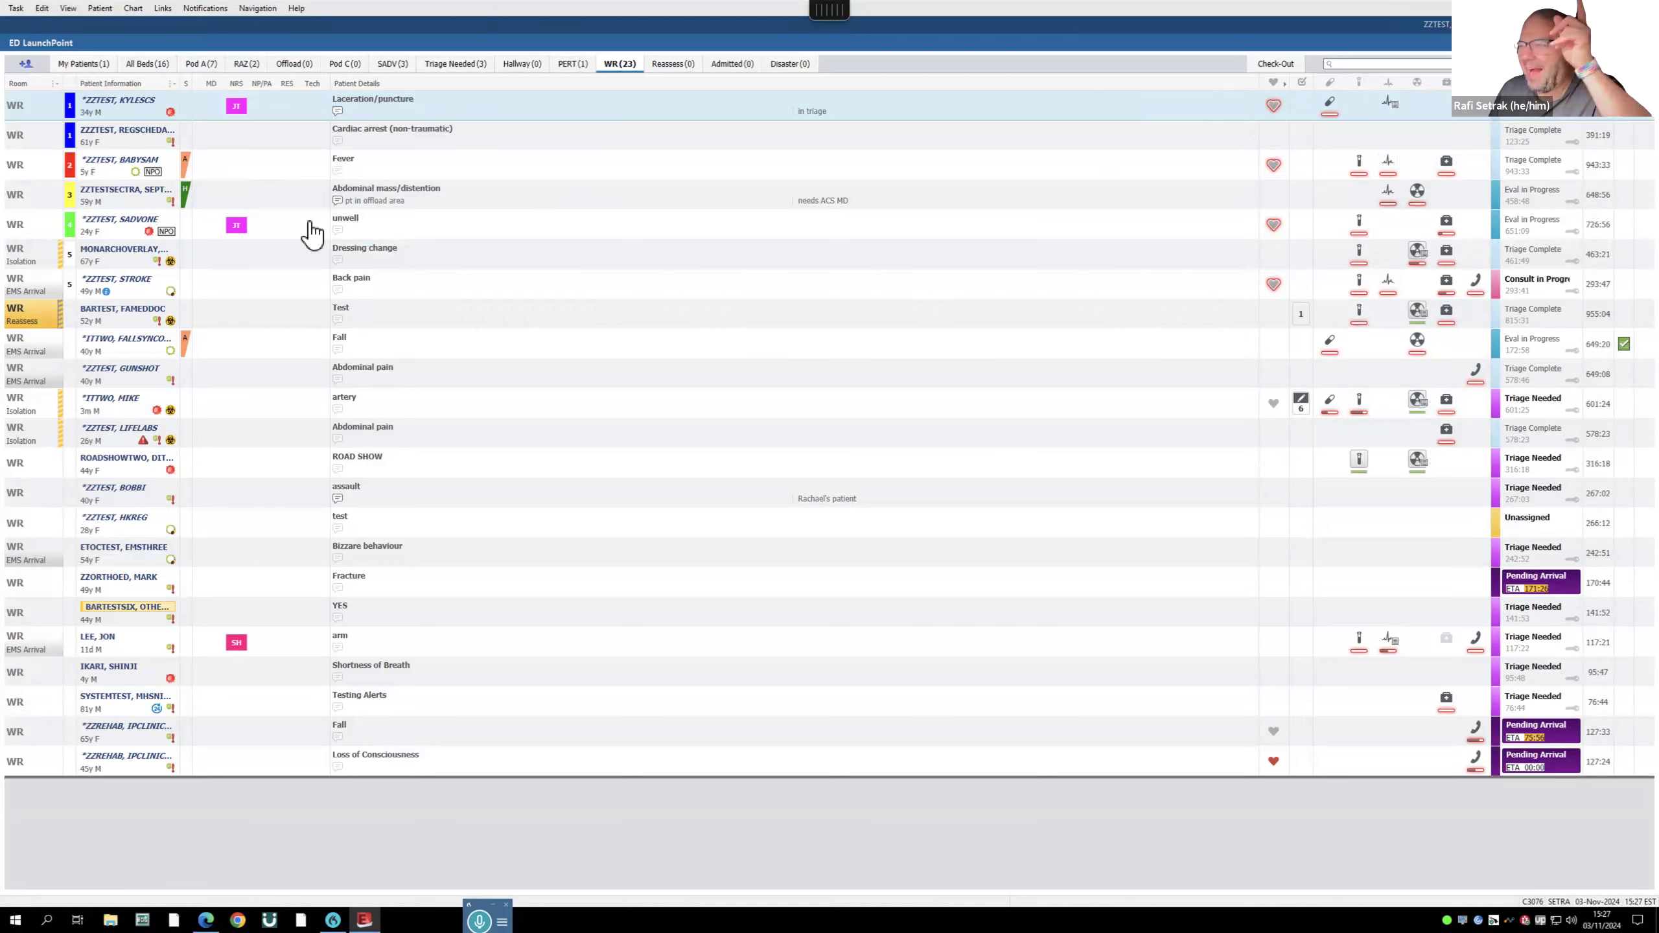
# - Assign yourself as MD for the 5-year-old fever patient, moving her to Eval in Progress
pyautogui.click(623, 281)
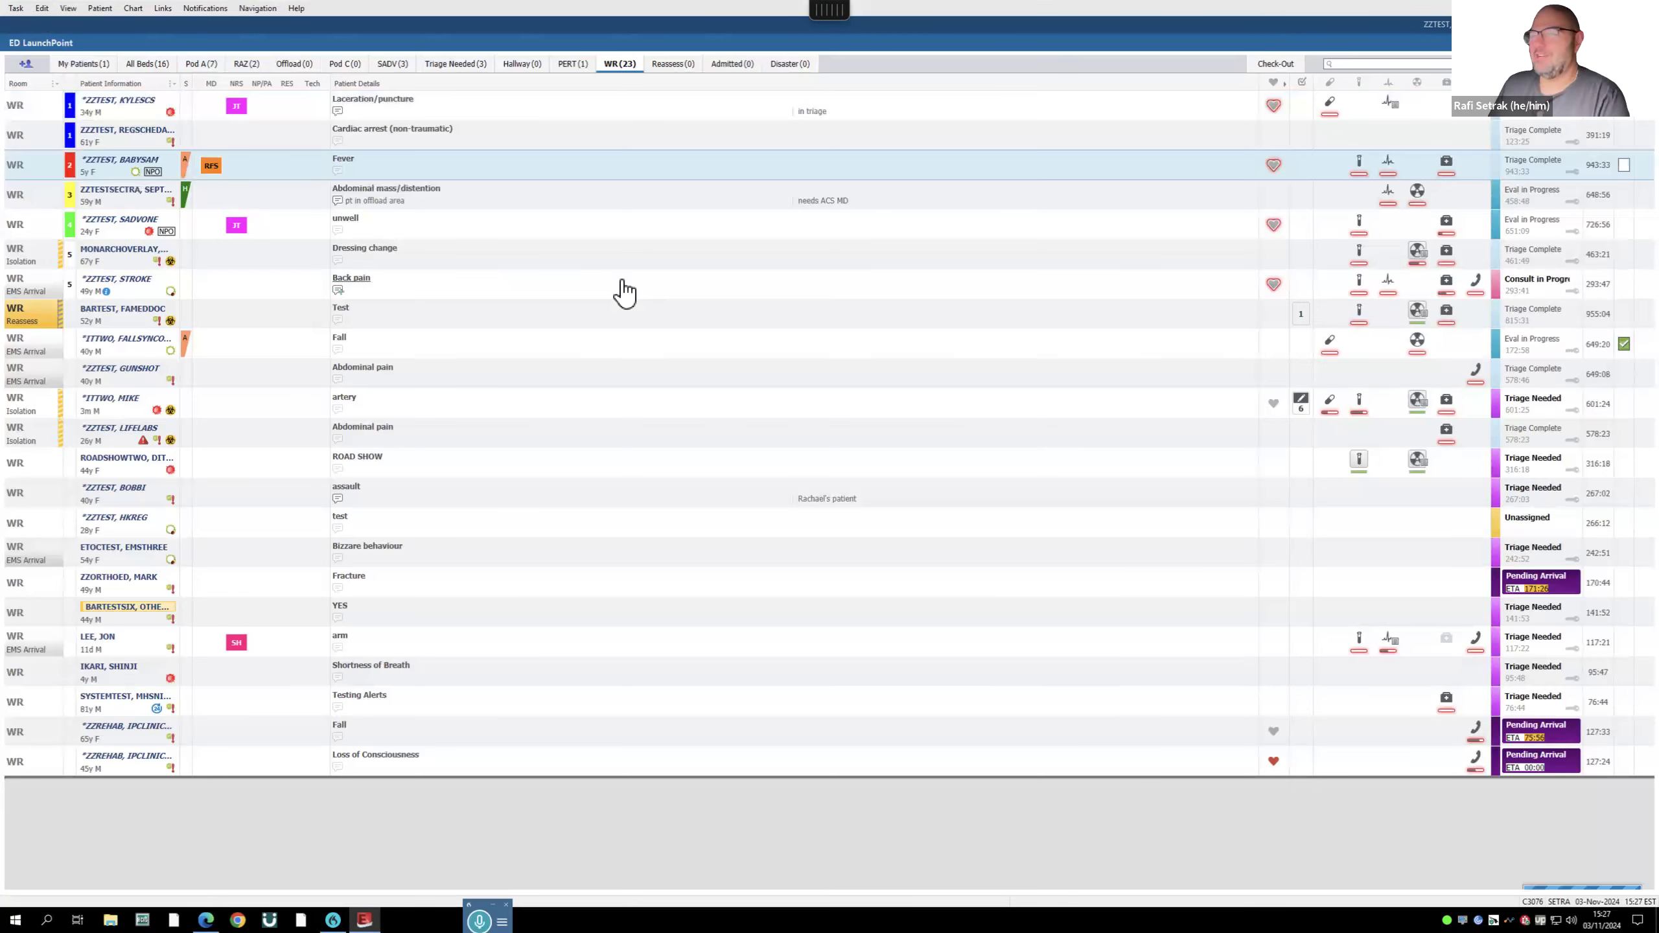
# - Review the fever patient's preliminary ECG by Nursing CV report
pyautogui.click(1387, 165)
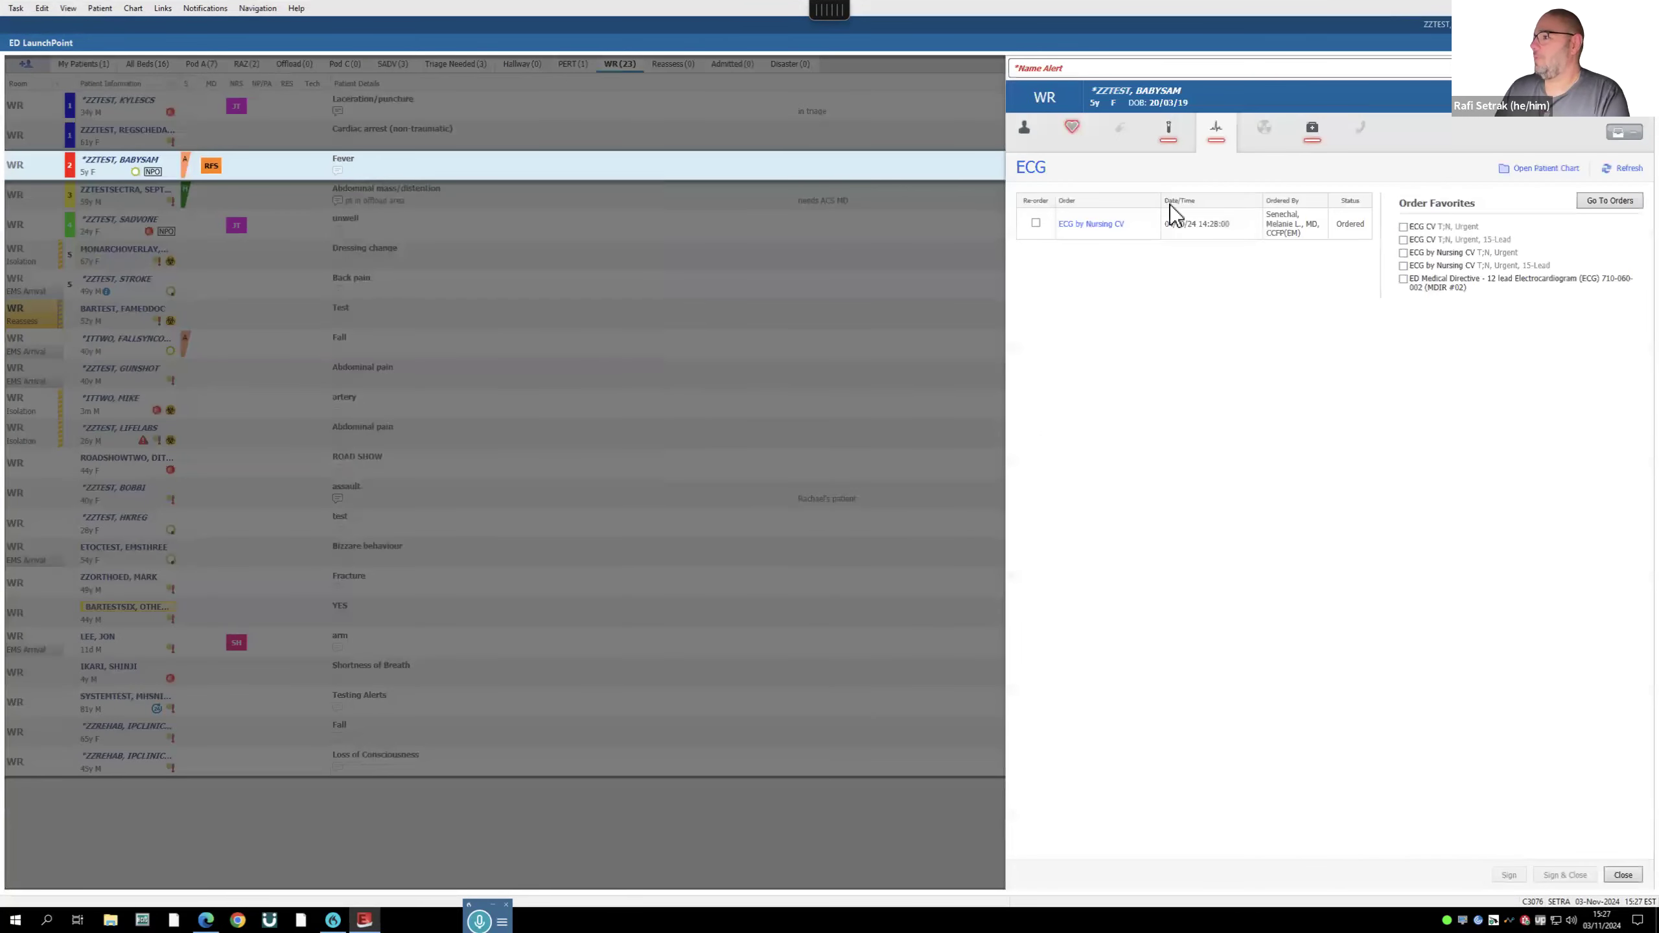
pyautogui.click(1094, 225)
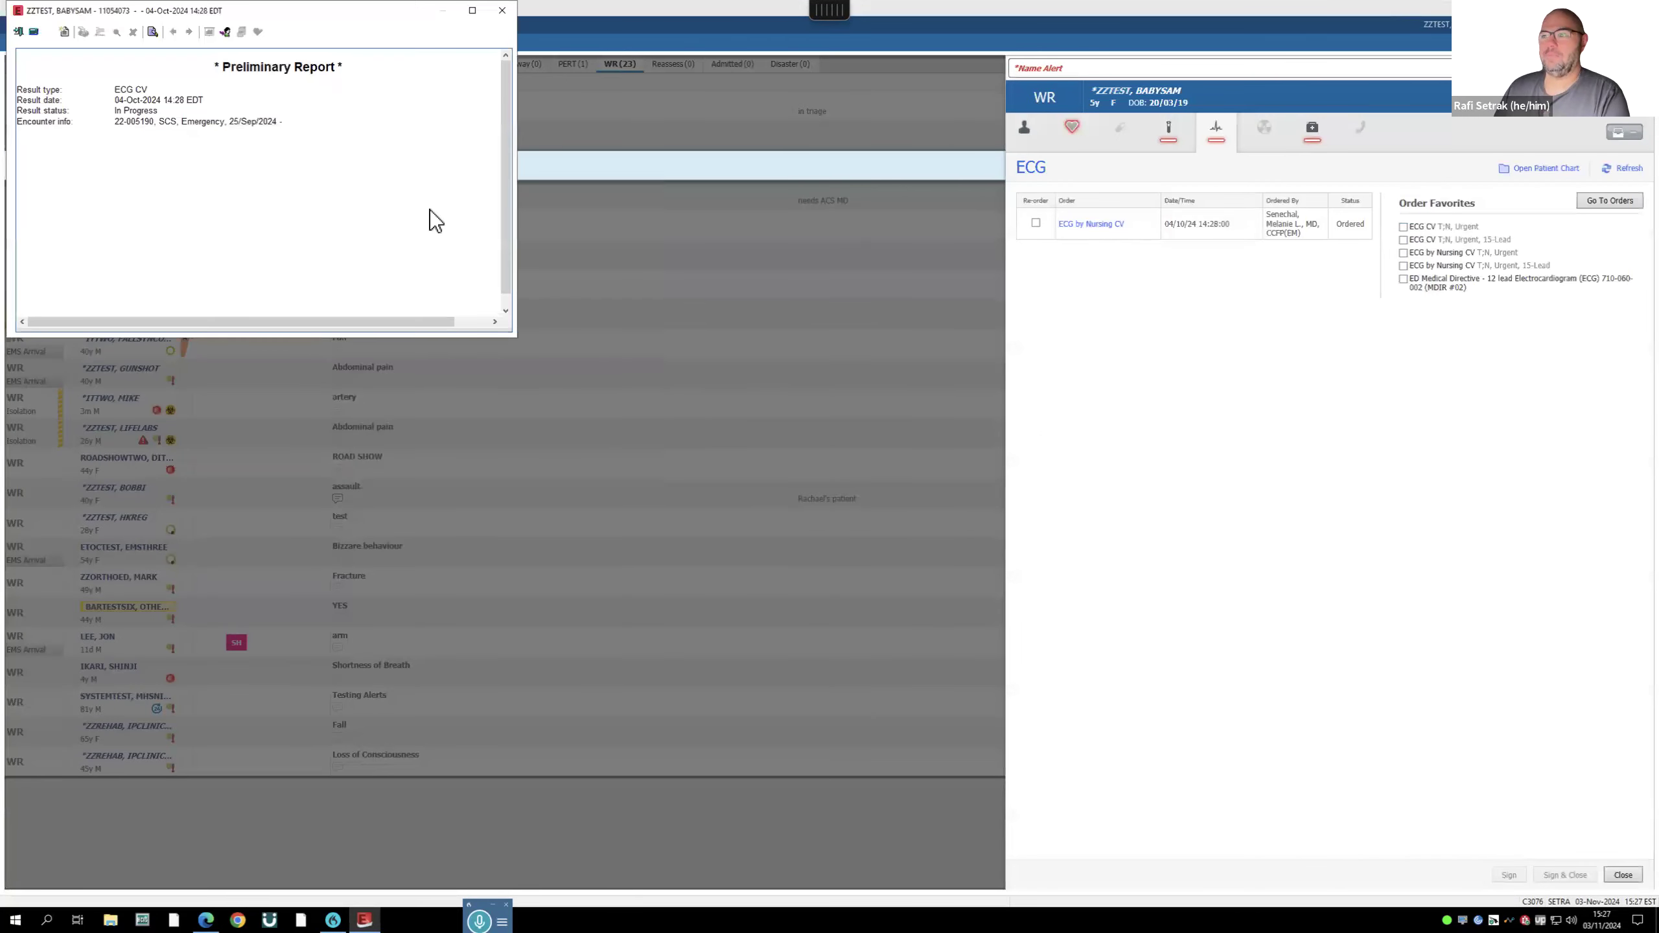
pyautogui.click(502, 10)
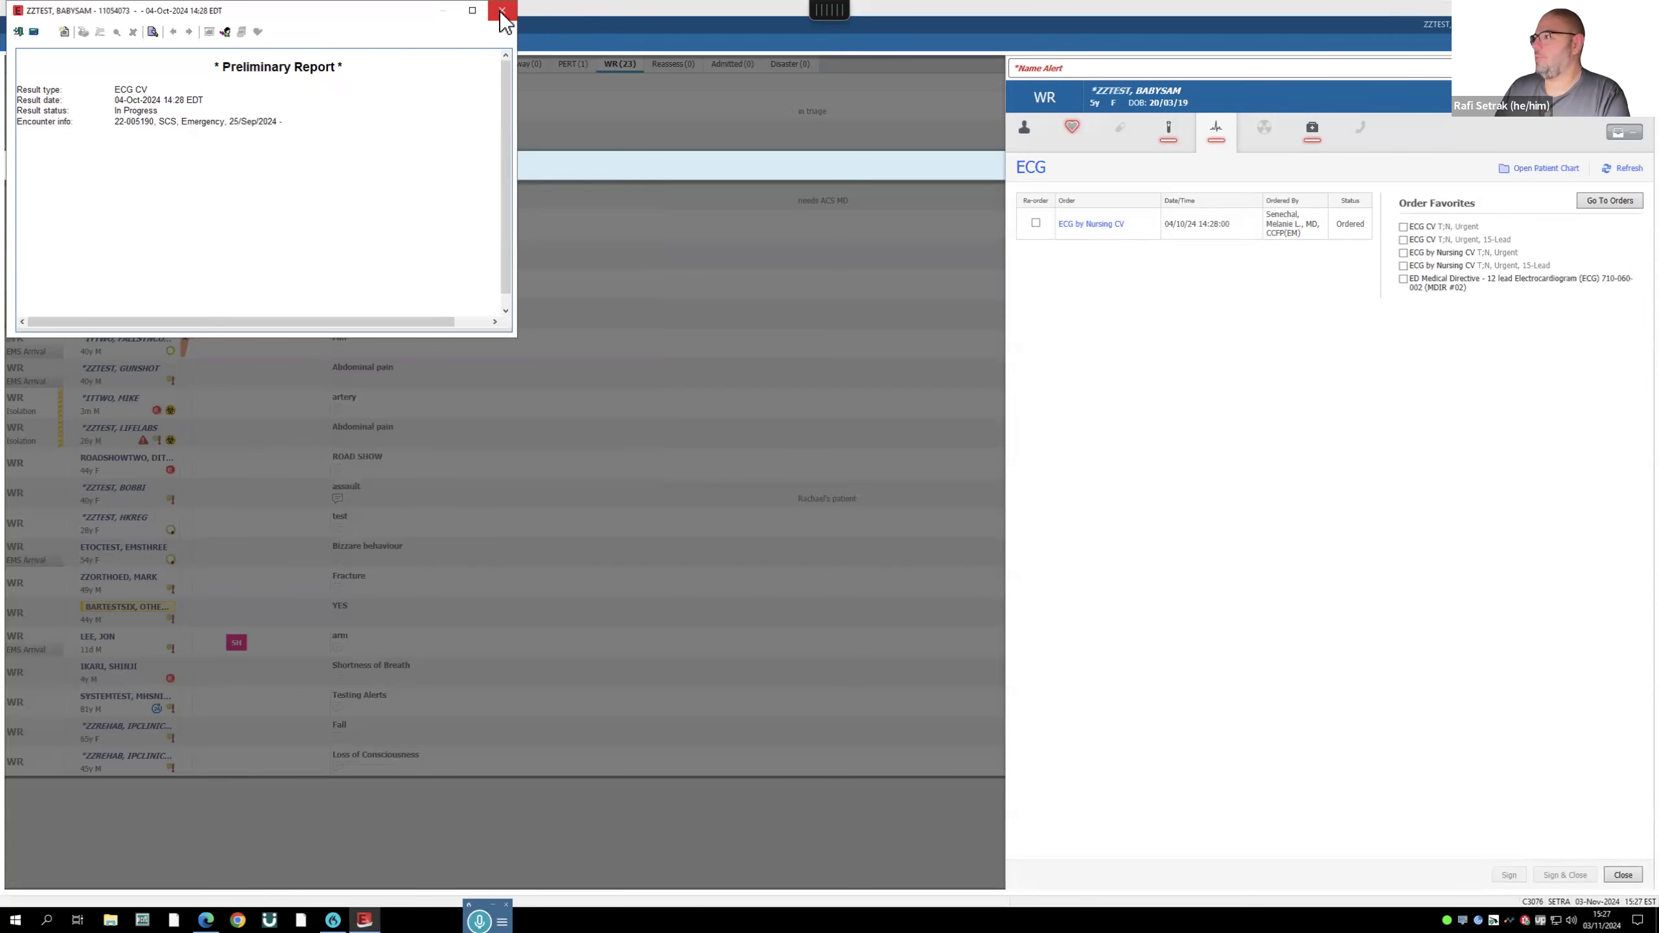
# - Order and sign an urgent B-Type Natriuretic Peptide lab for the patient
pyautogui.click(1169, 135)
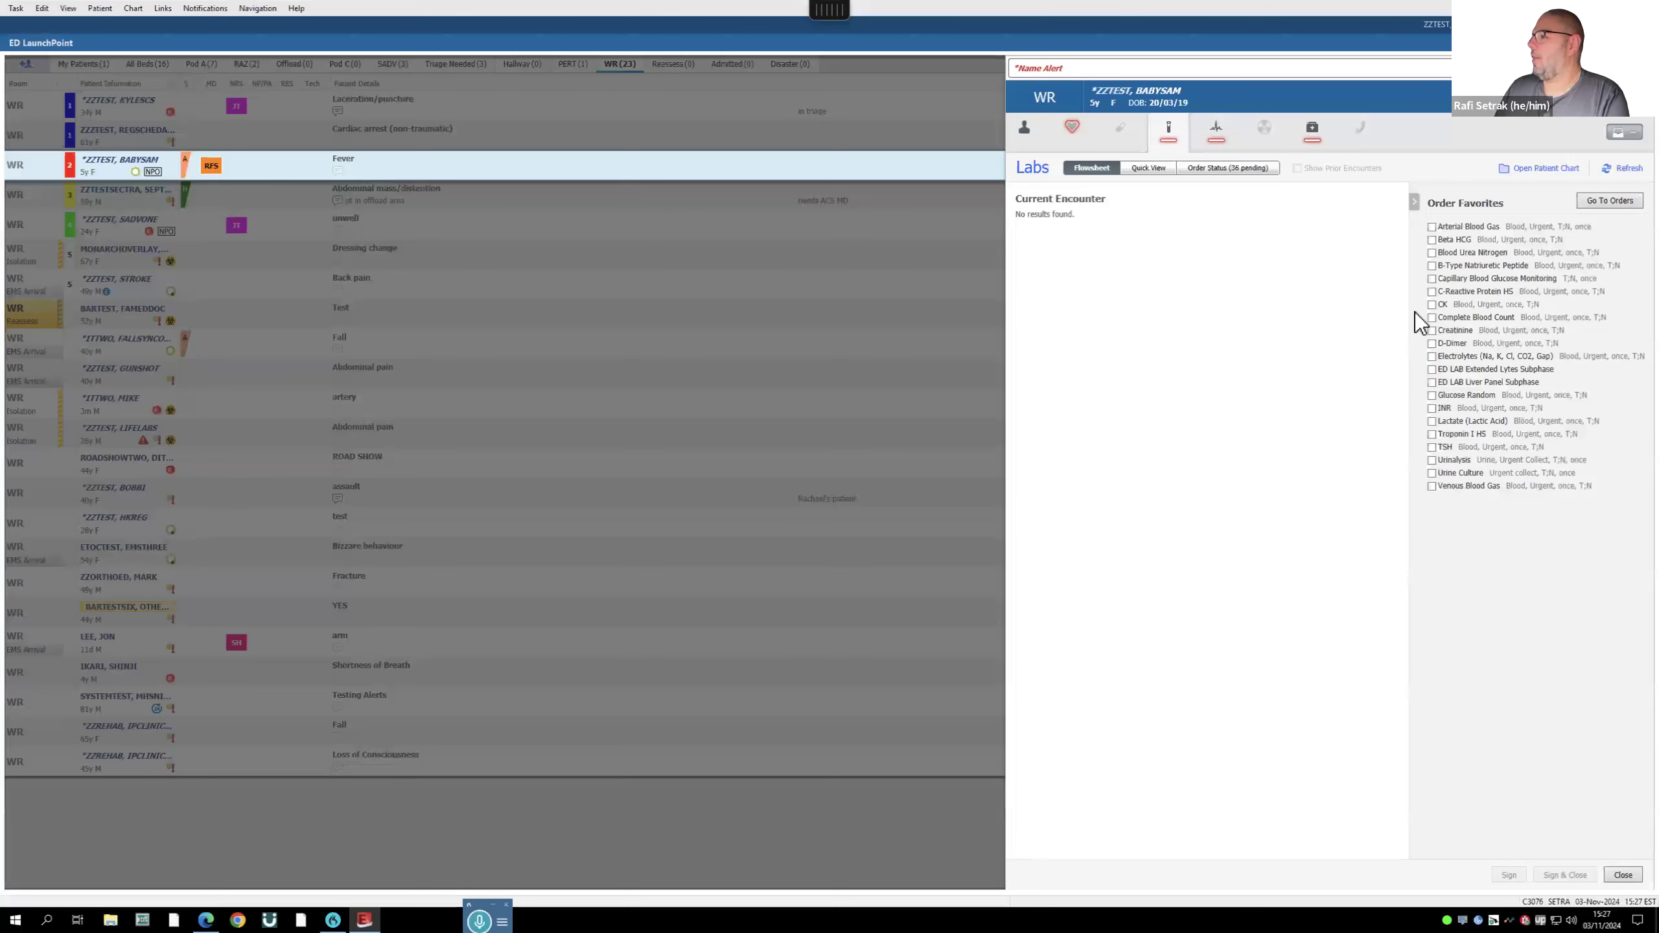
pyautogui.click(1431, 265)
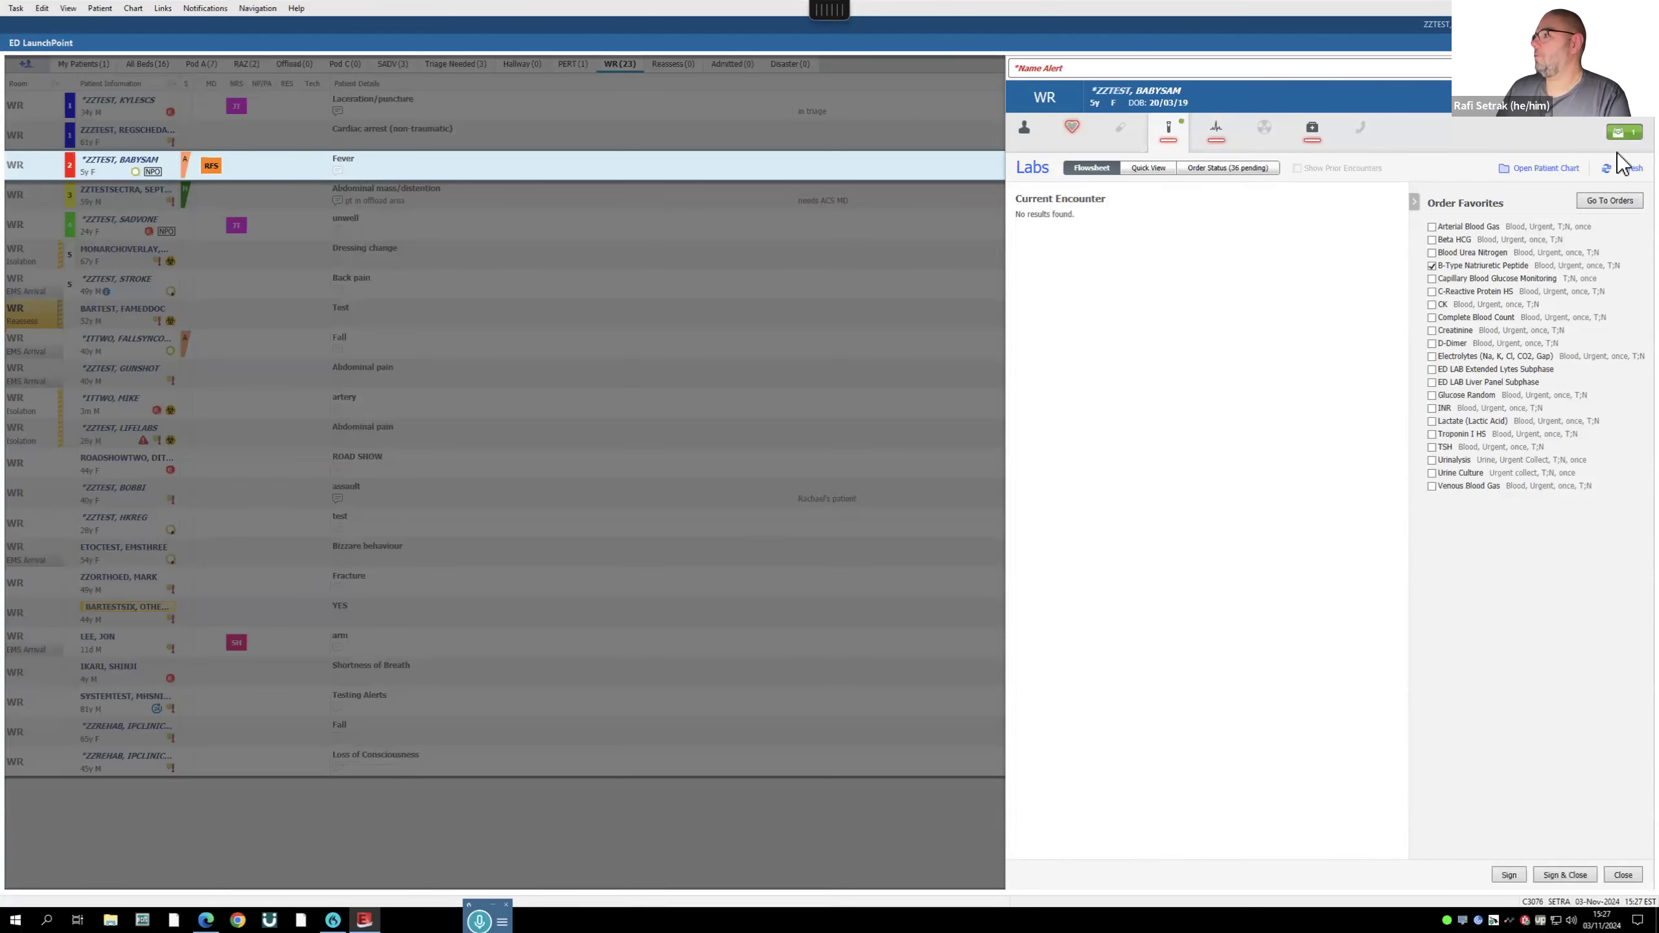
pyautogui.click(1561, 876)
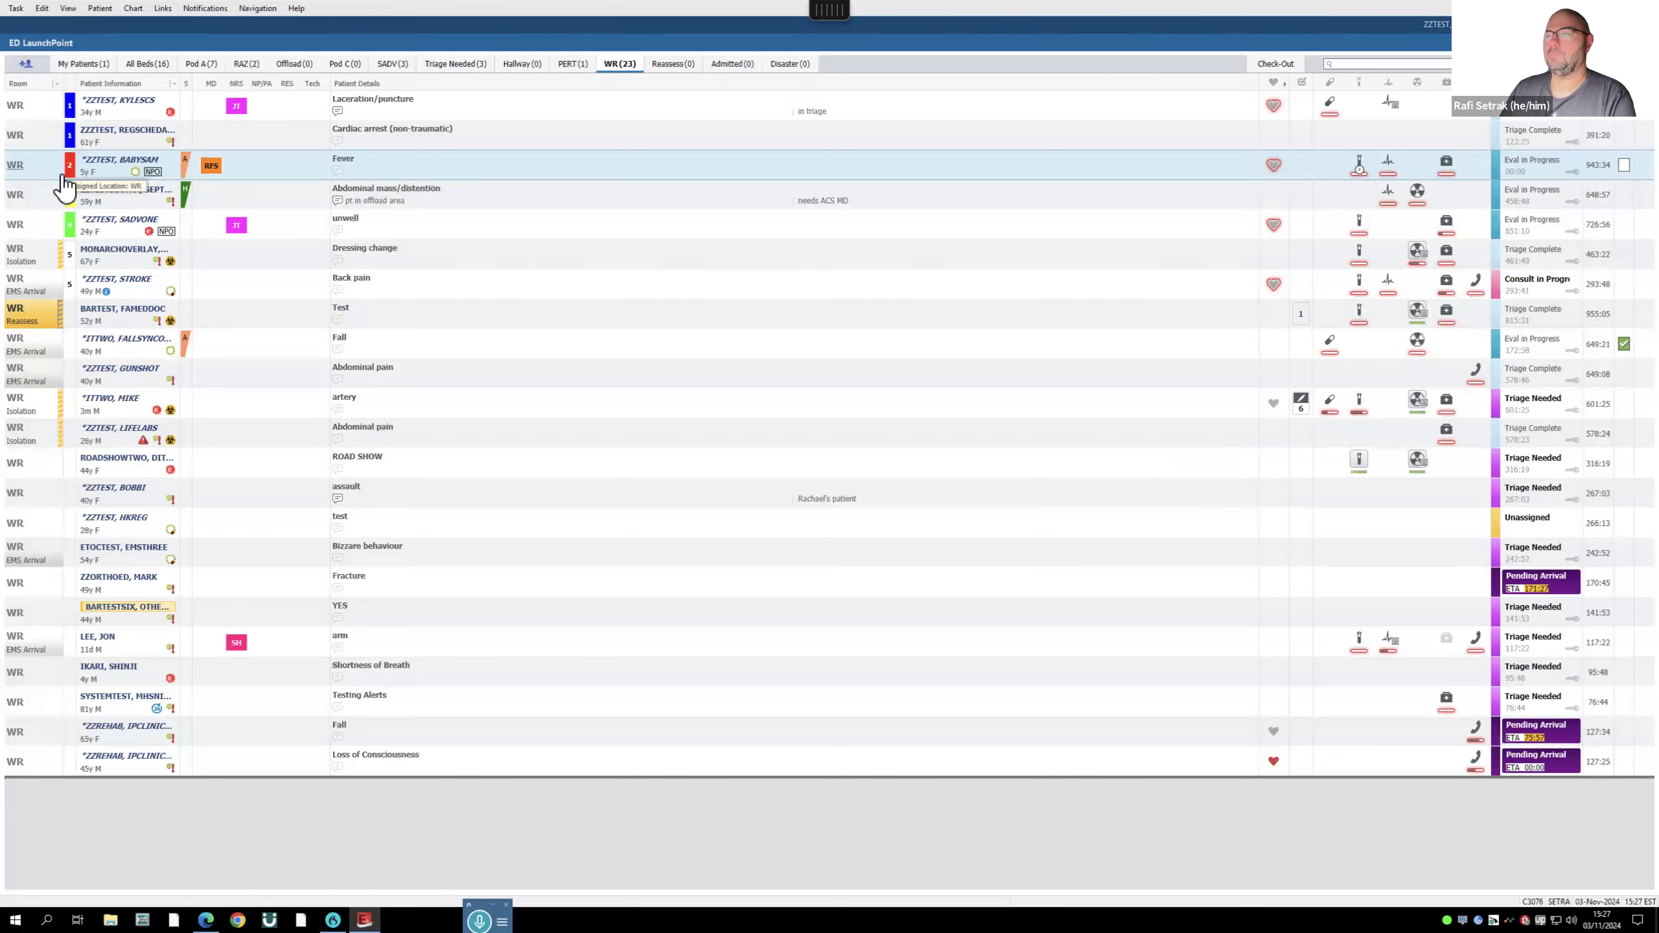
# - Unassign the physician from the fever patient and view the empty Check-Out list
pyautogui.click(214, 168)
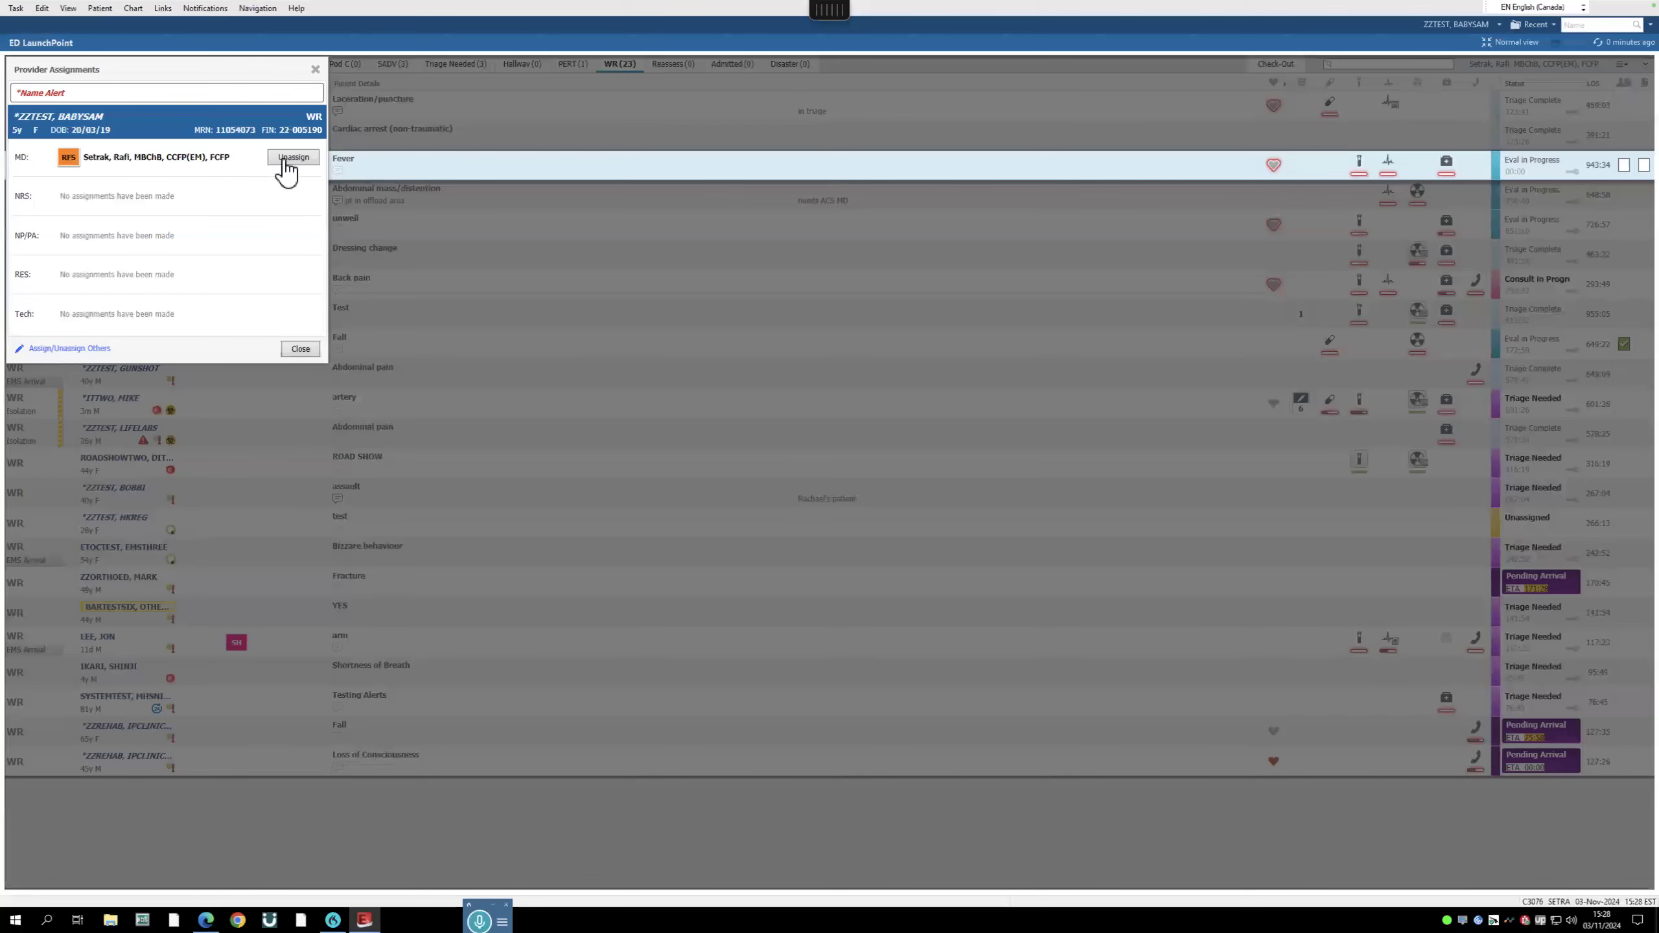
pyautogui.click(285, 162)
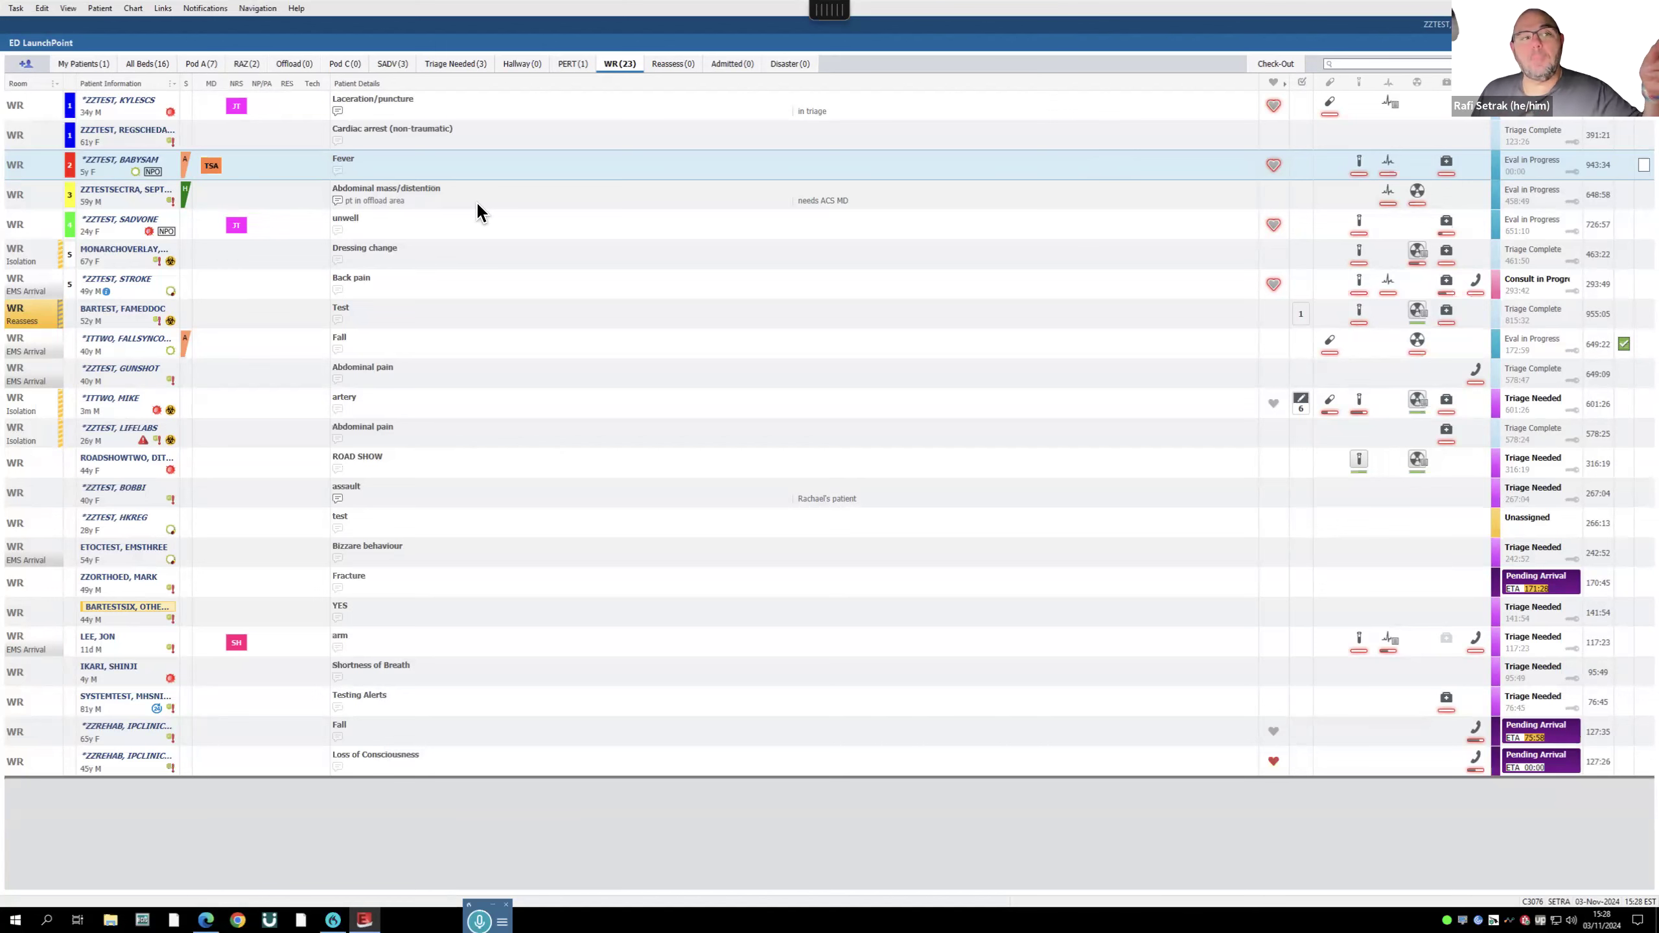
pyautogui.click(1277, 65)
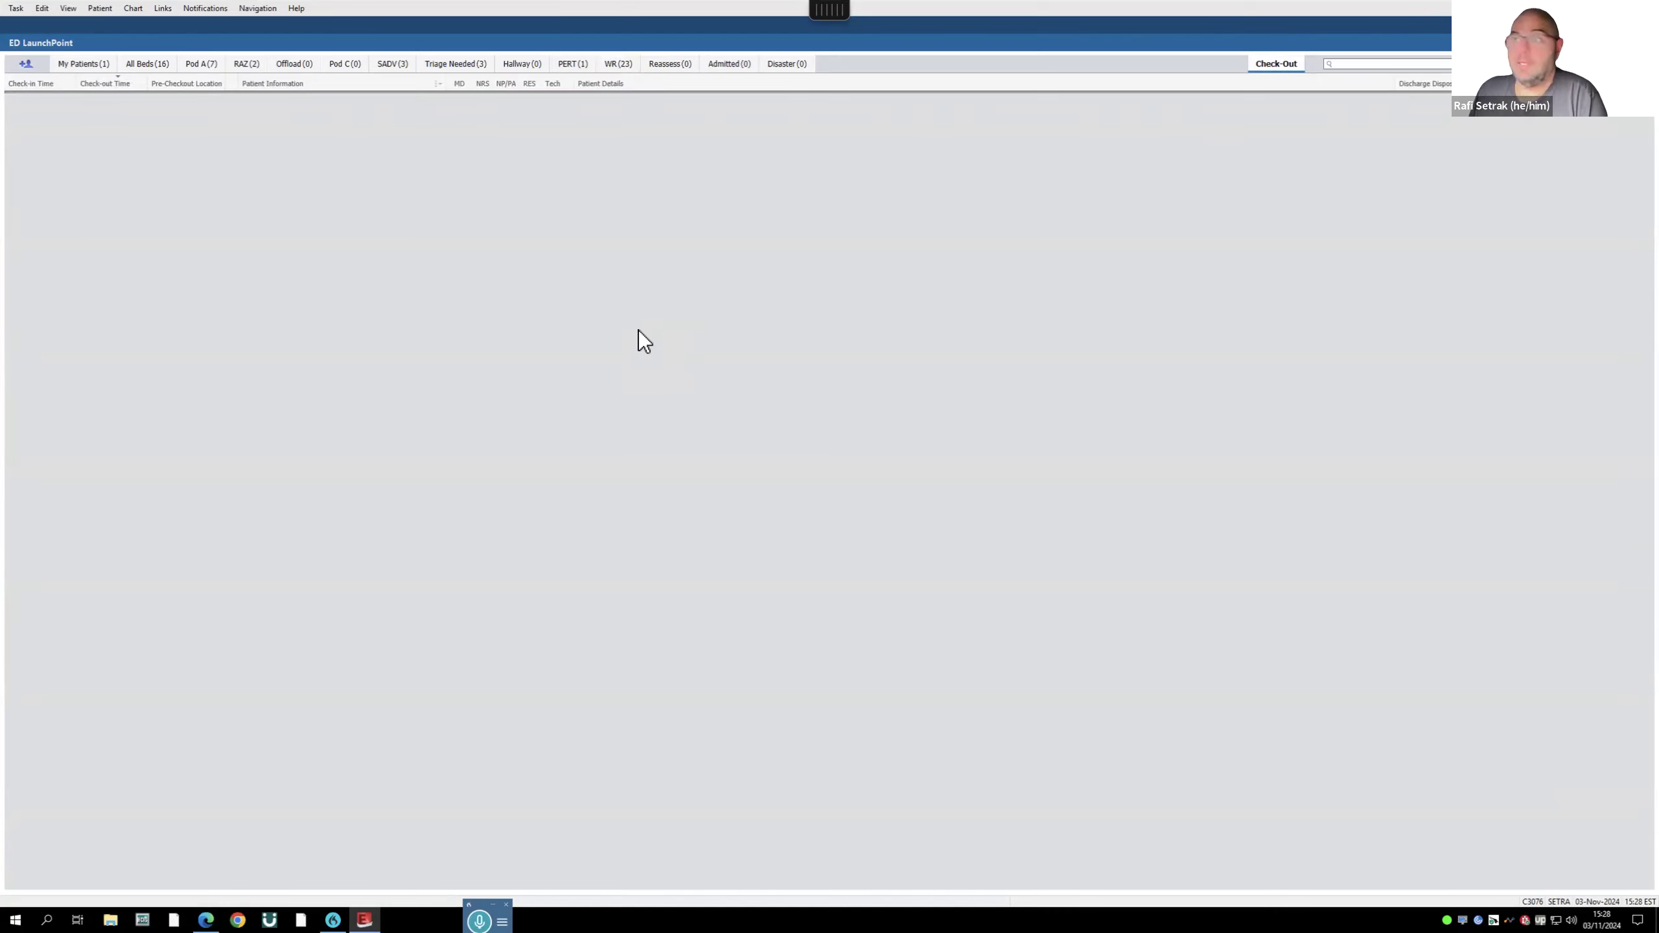
pyautogui.click(85, 64)
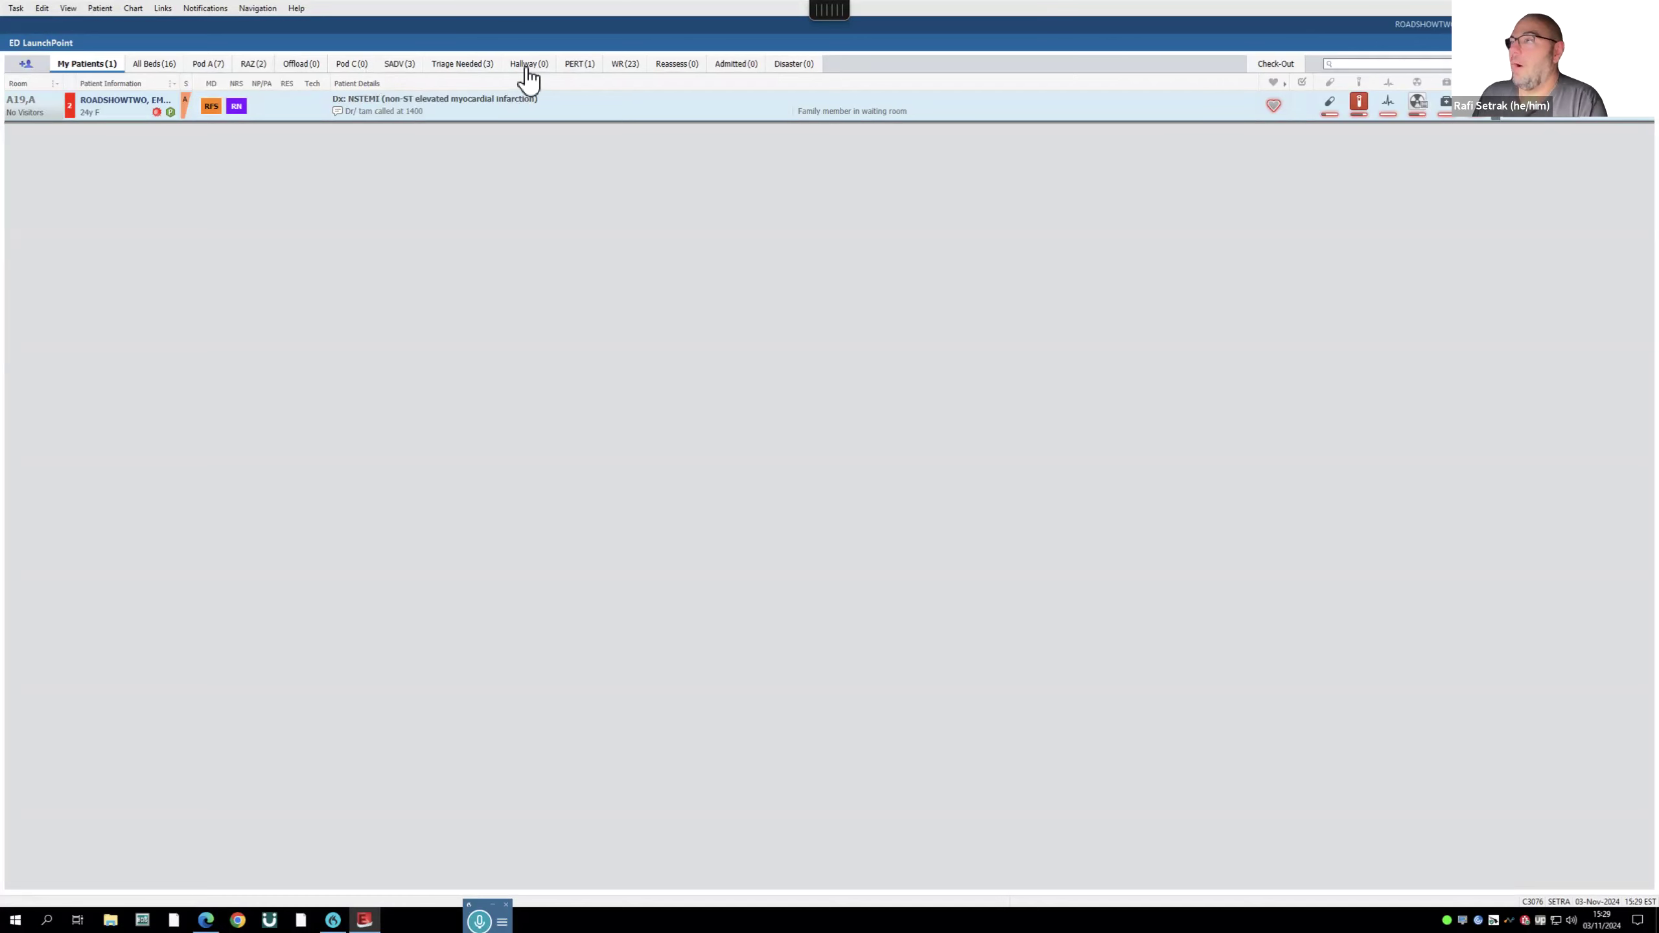
pyautogui.click(628, 64)
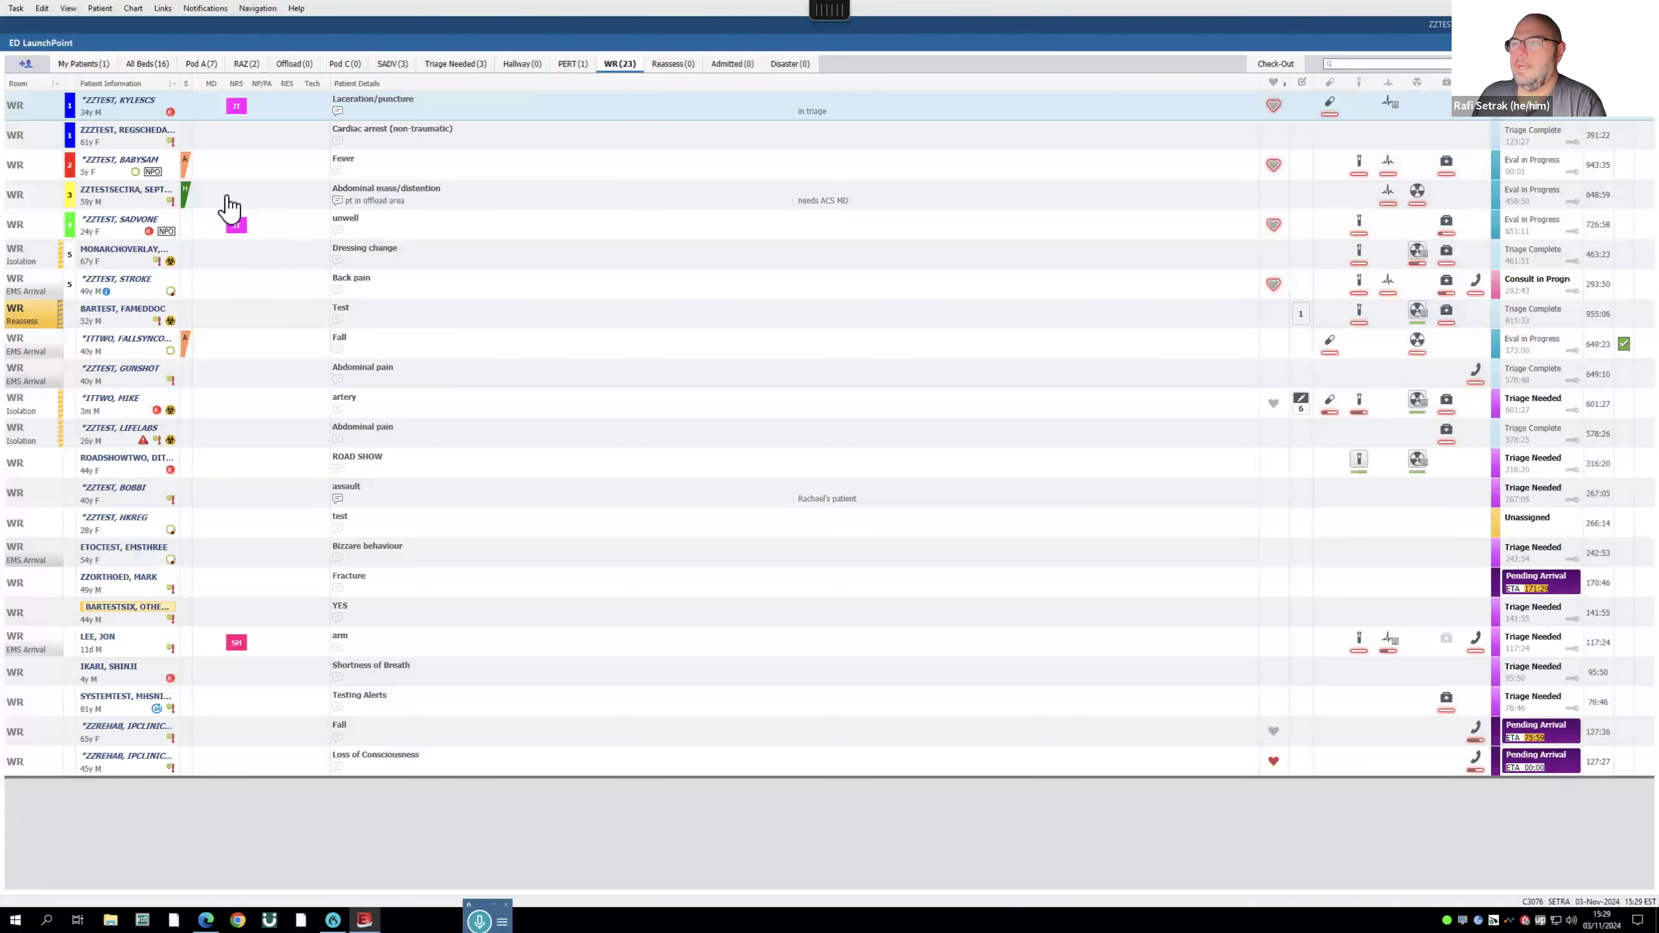
pyautogui.click(216, 170)
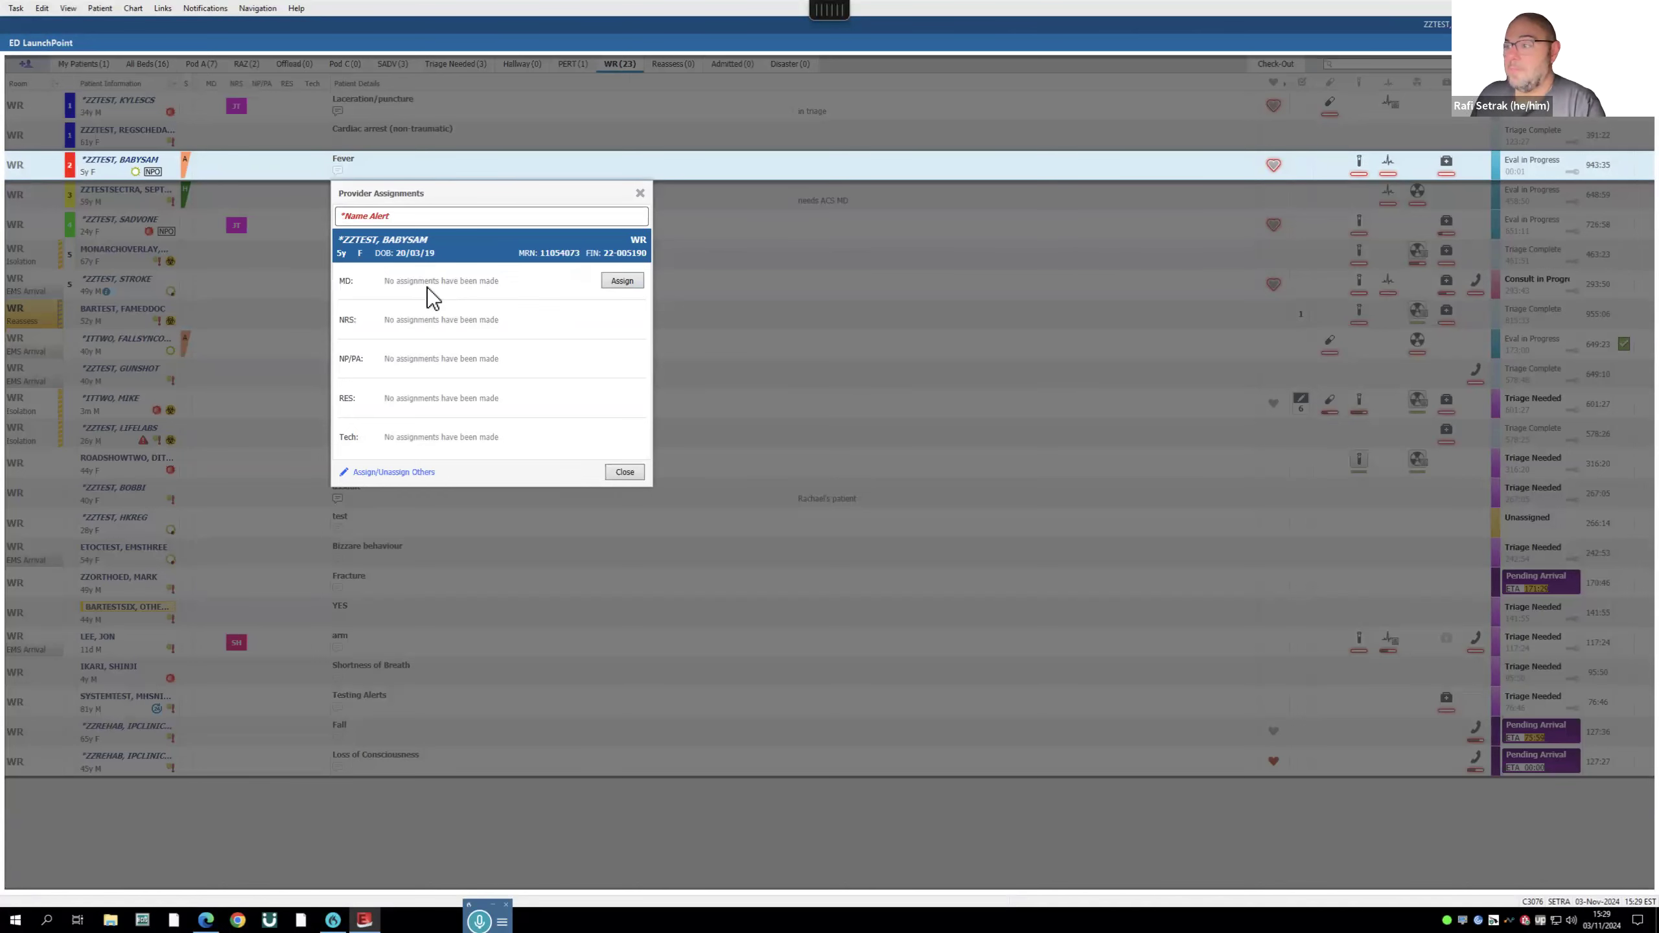
# - Assign the MD to the fever patient, then unassign and close Provider Assignments
pyautogui.click(624, 281)
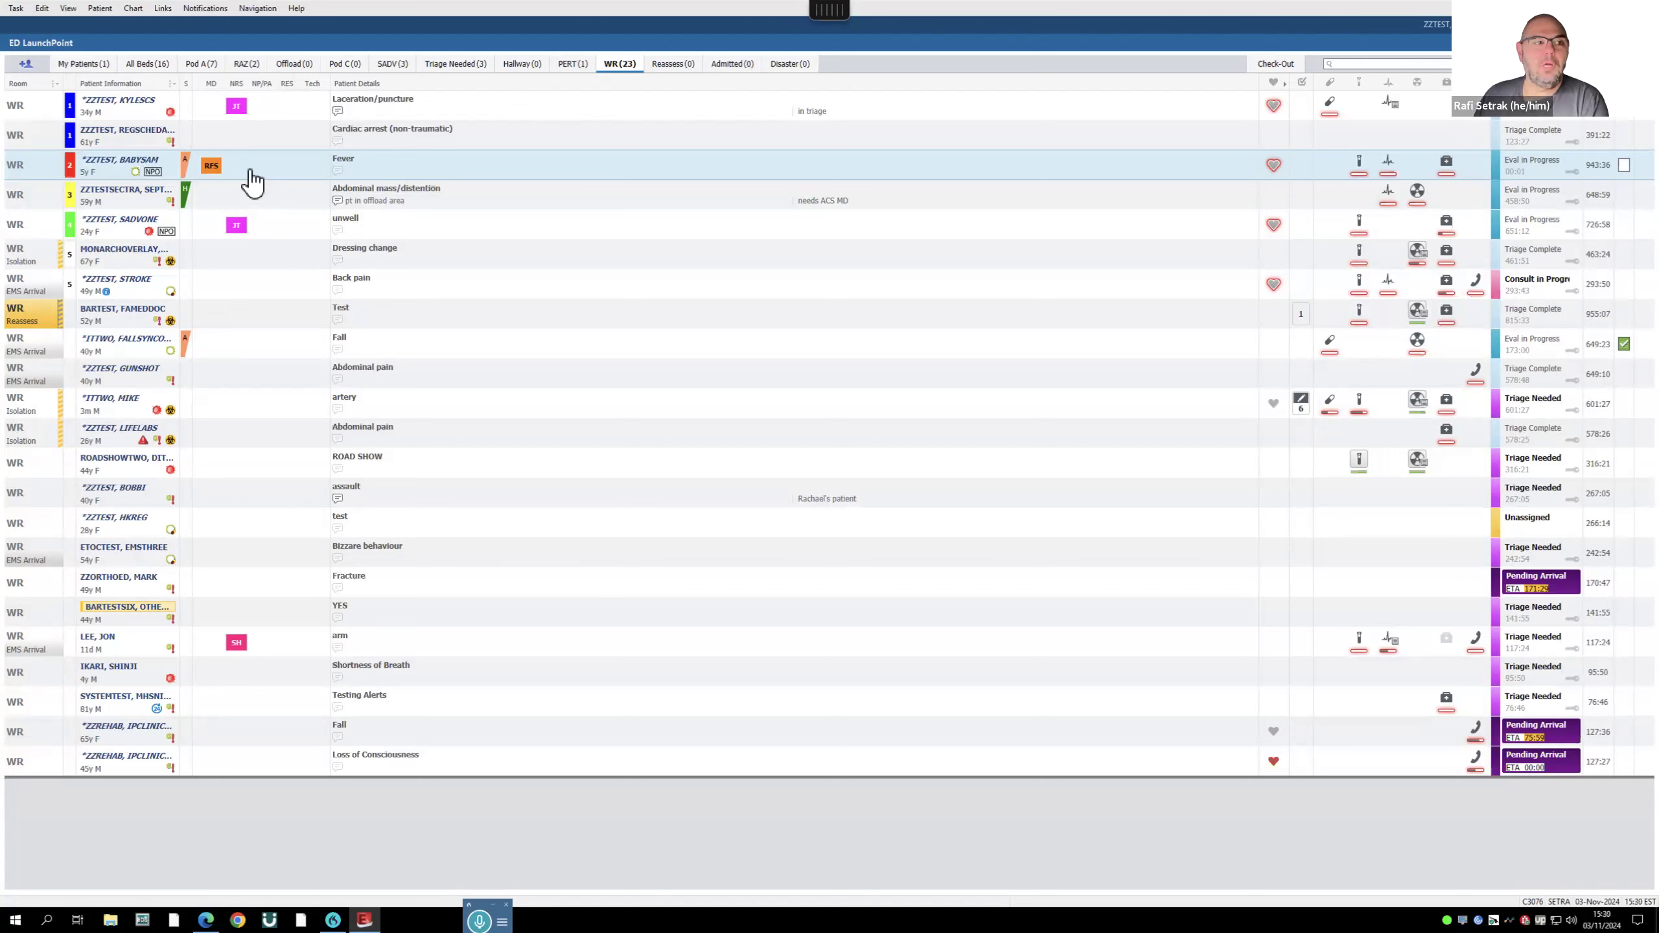
pyautogui.click(213, 170)
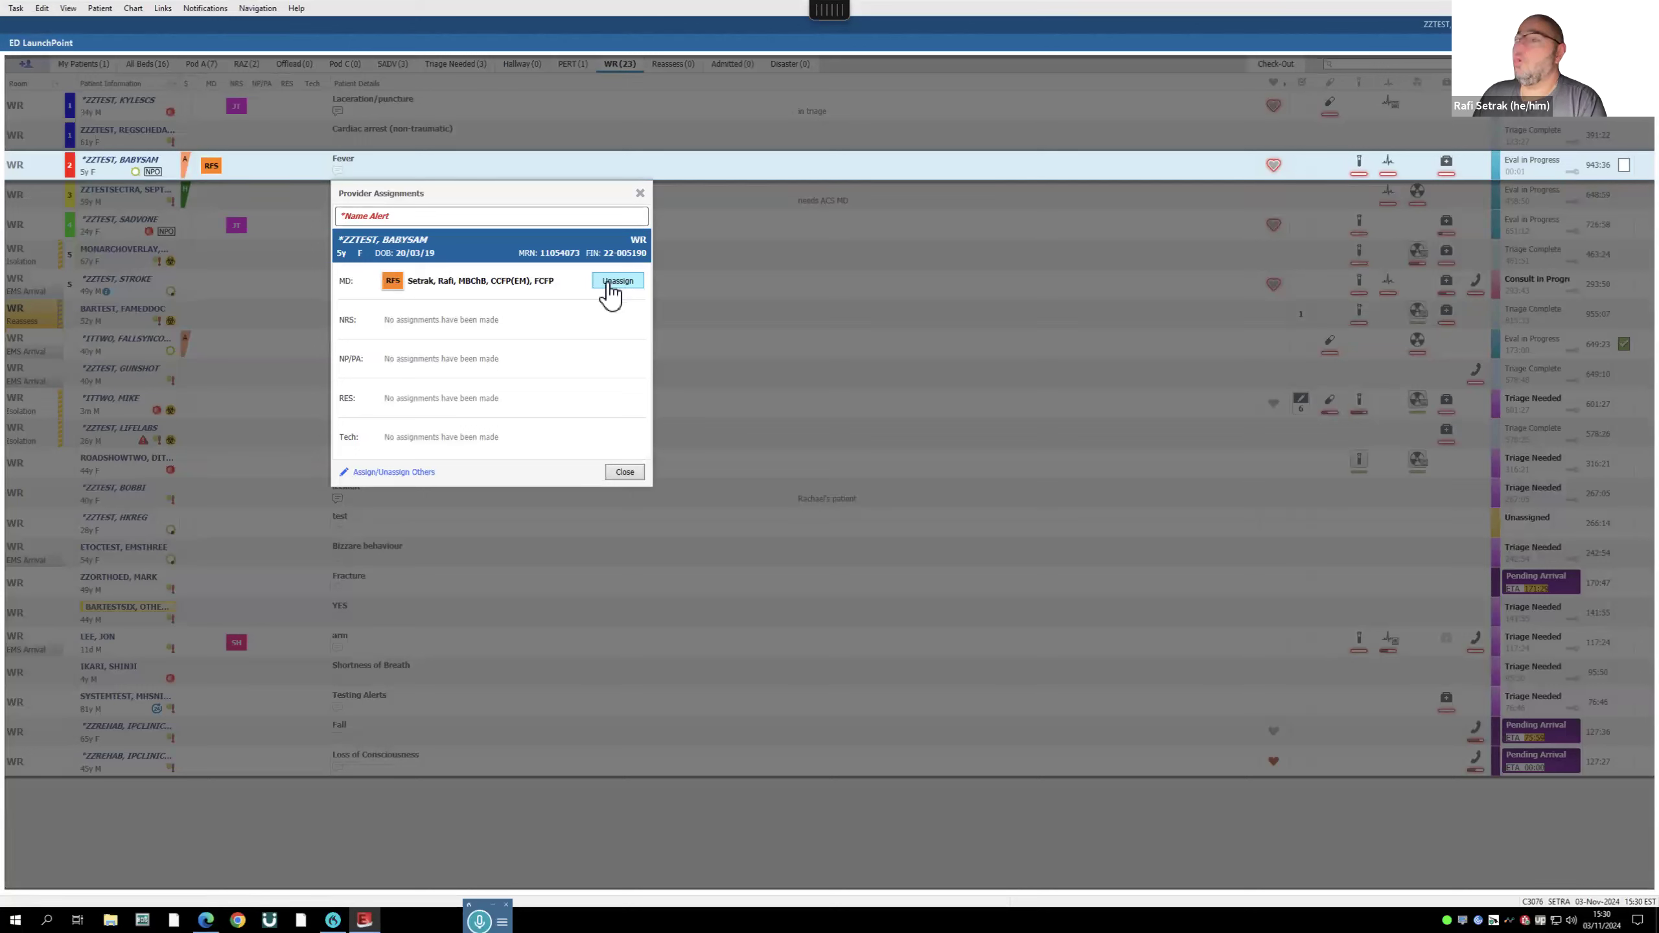
pyautogui.click(627, 477)
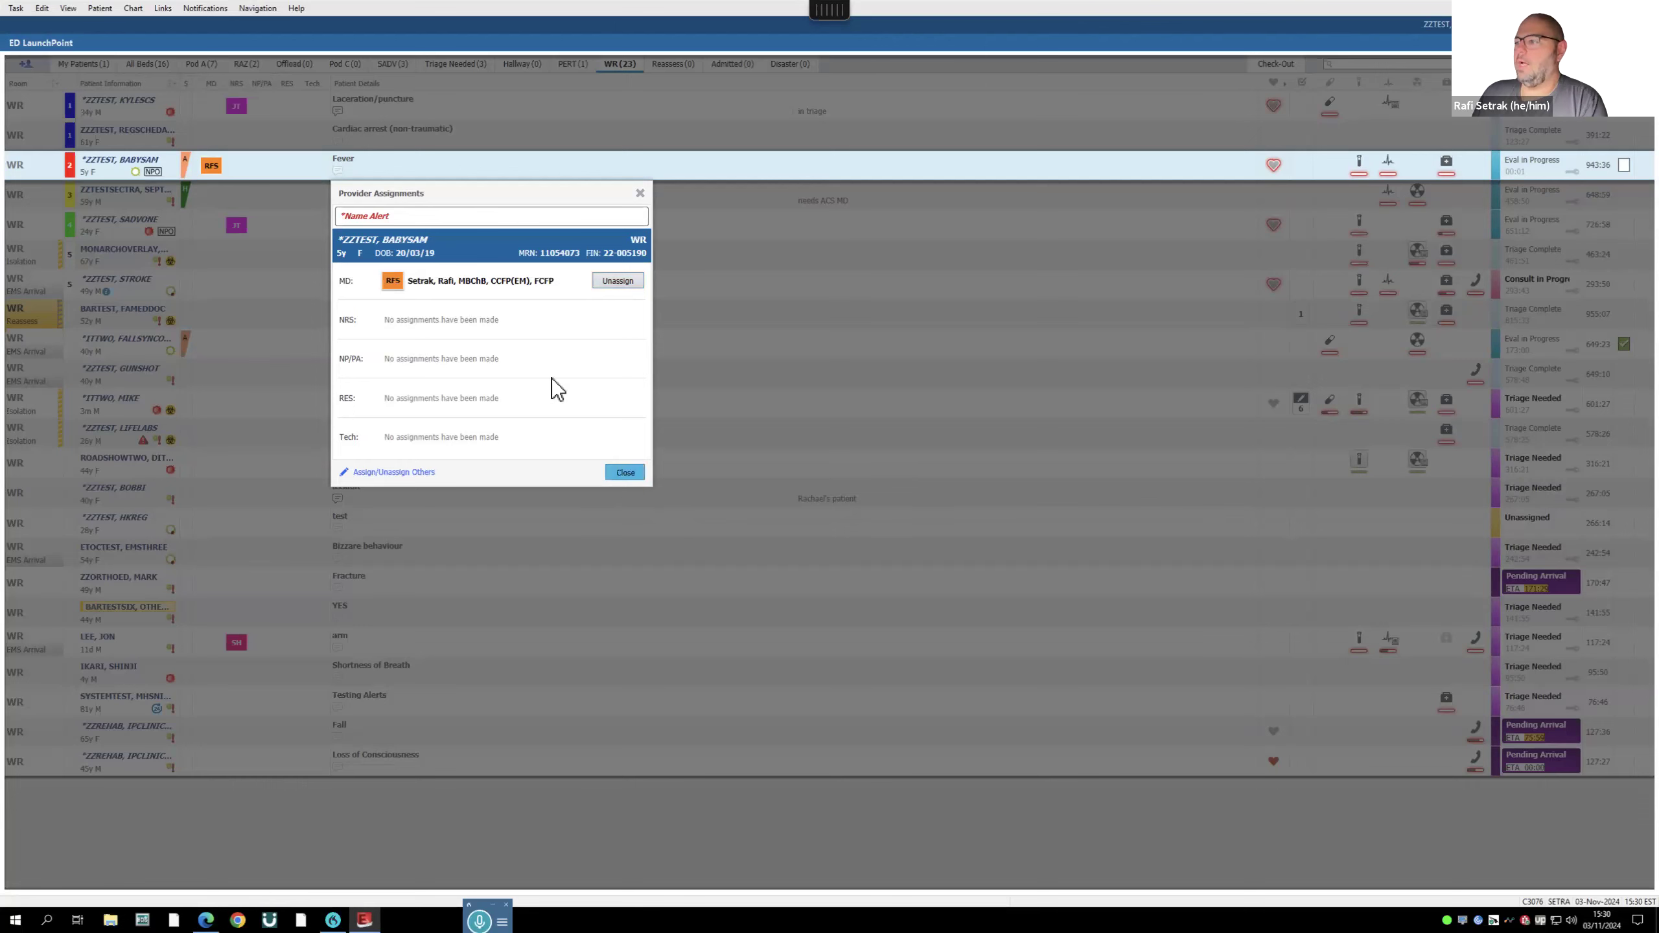
pyautogui.click(619, 284)
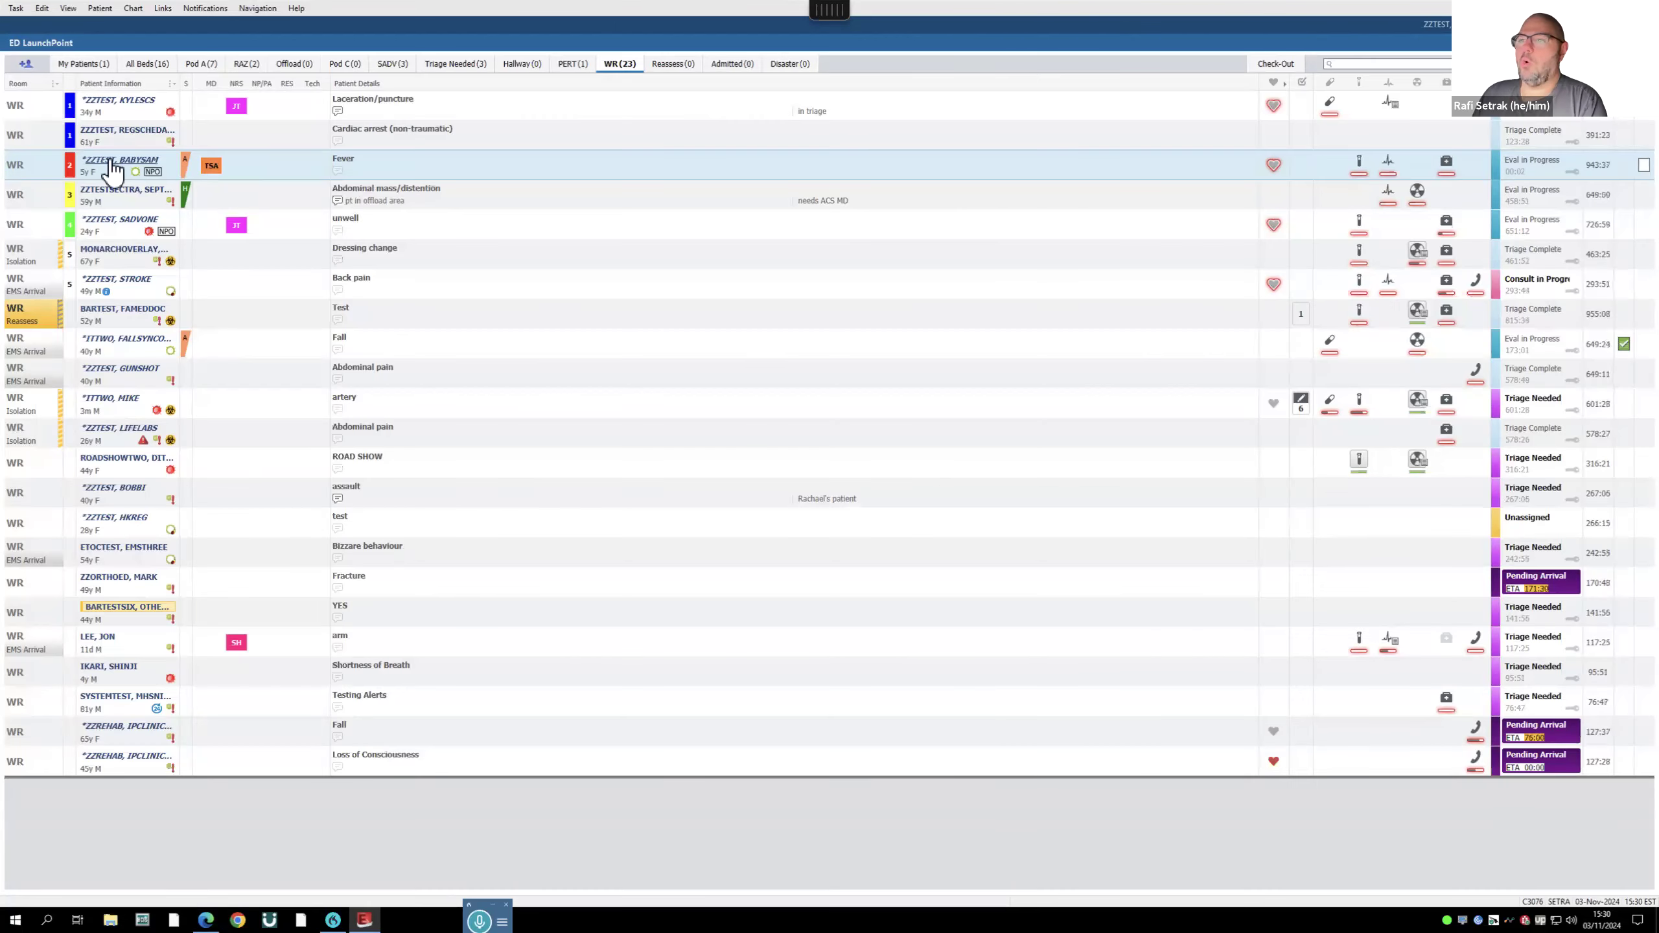
# - Open the fever patient's chart and start an ED Quick Note for the chest-pain history
pyautogui.click(118, 163)
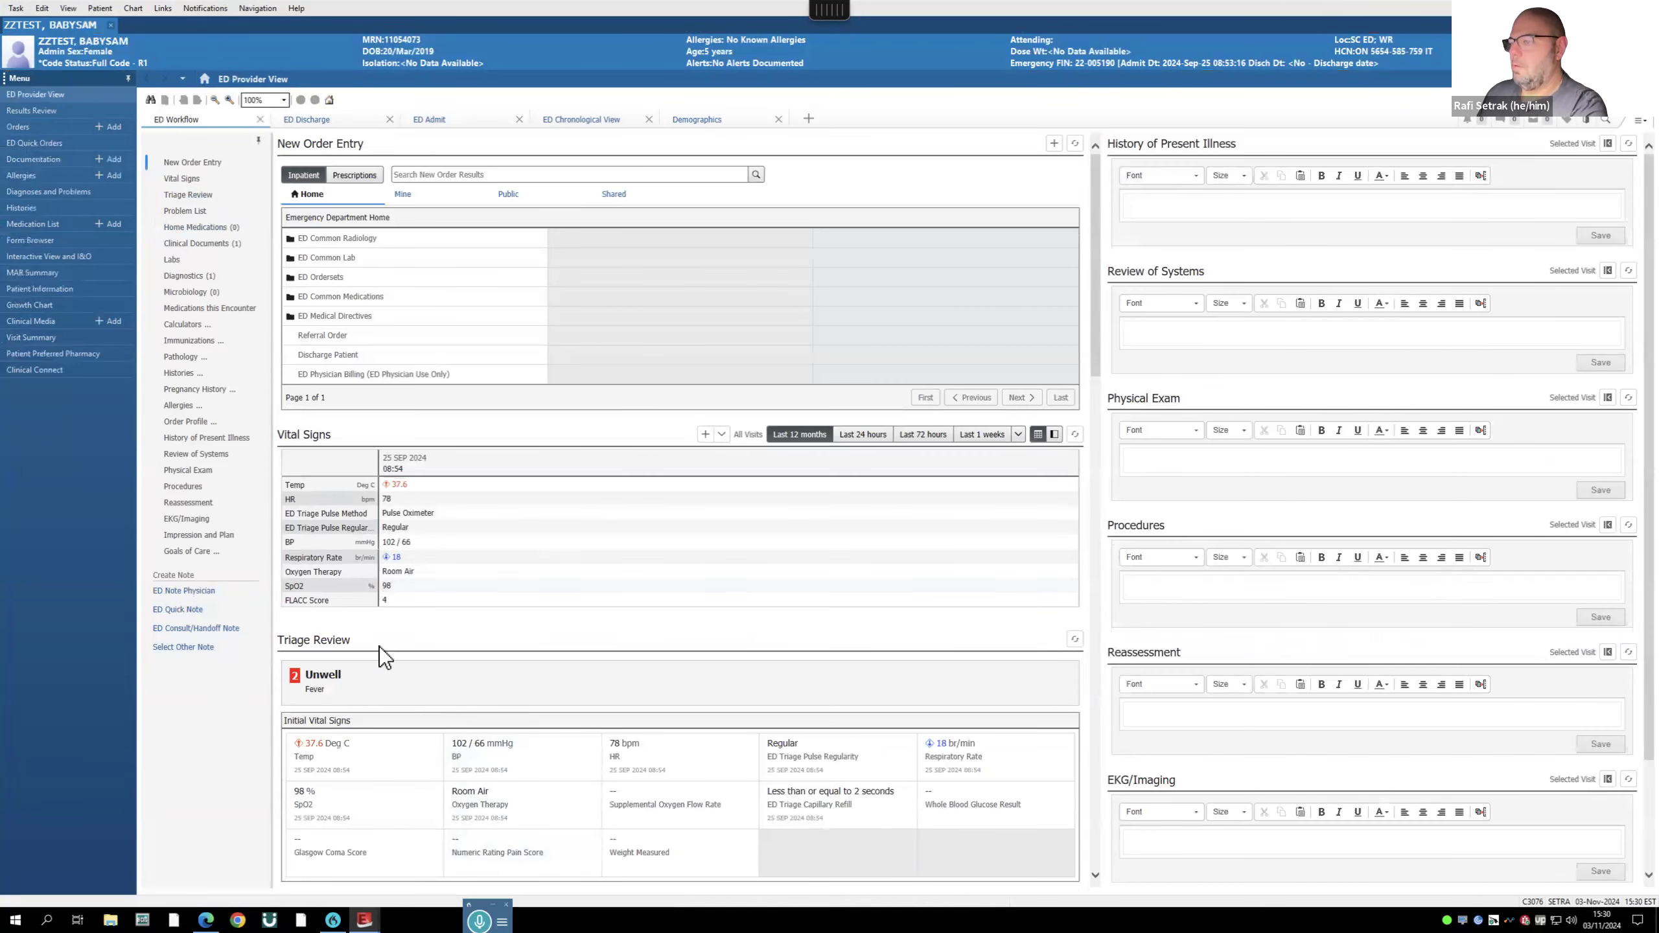
pyautogui.click(194, 608)
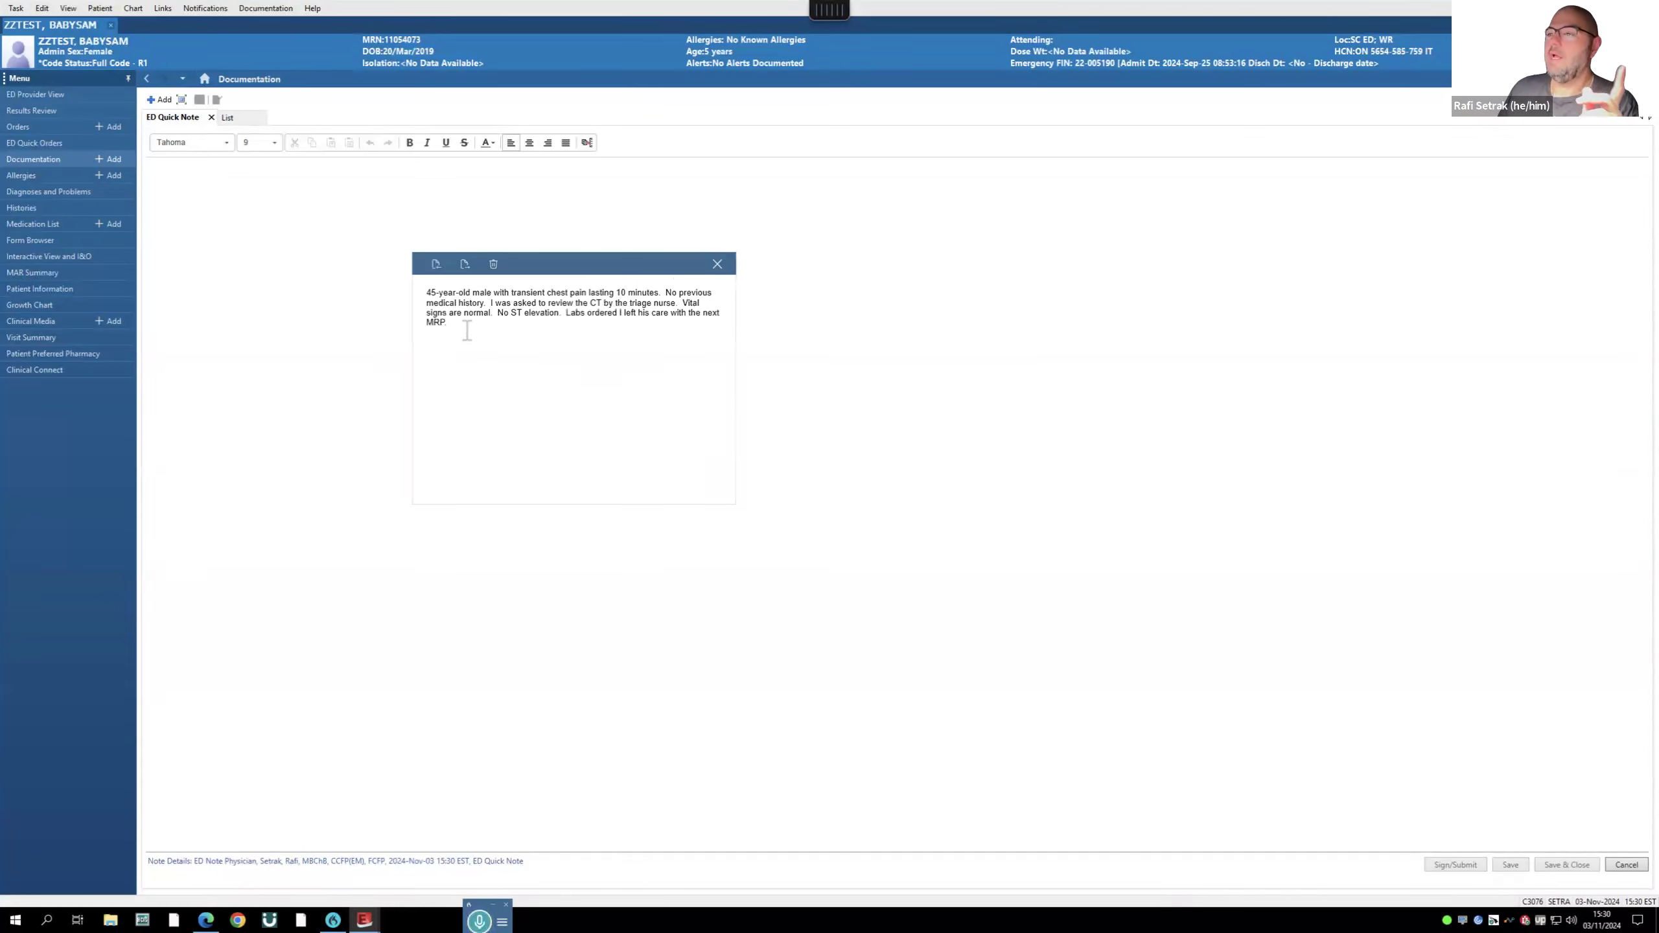
pyautogui.click(168, 165)
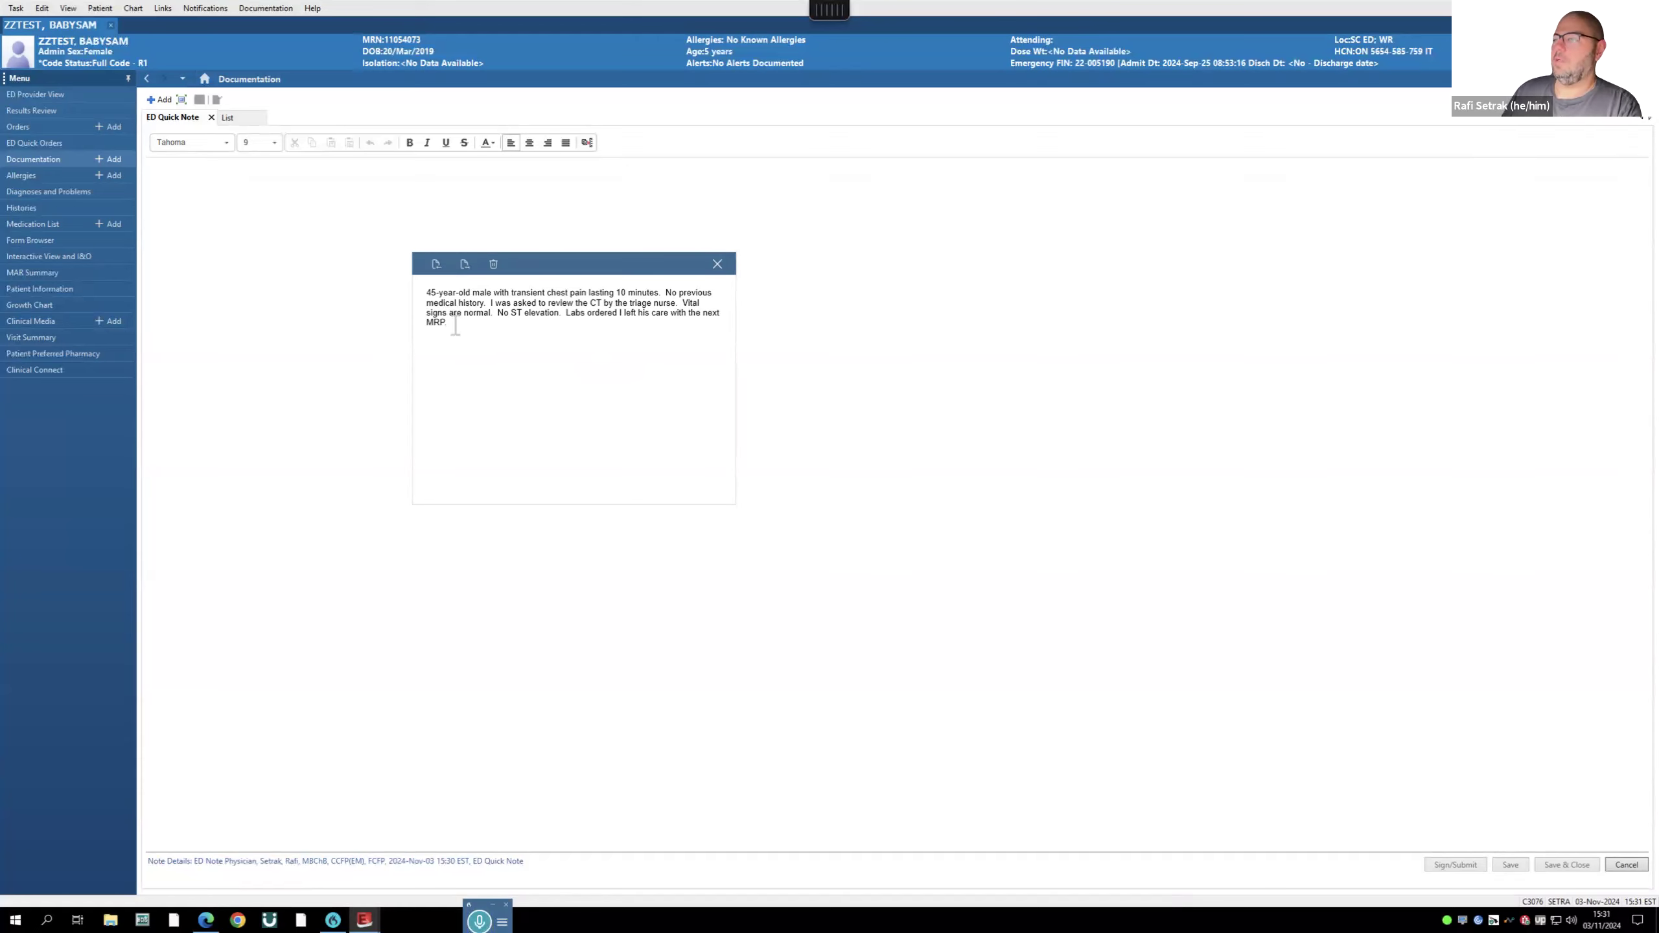
# - Move the dictated chest-pain history from the dictation box into the quick note
pyautogui.moveTo(452, 319); pyautogui.dragTo(412, 259)
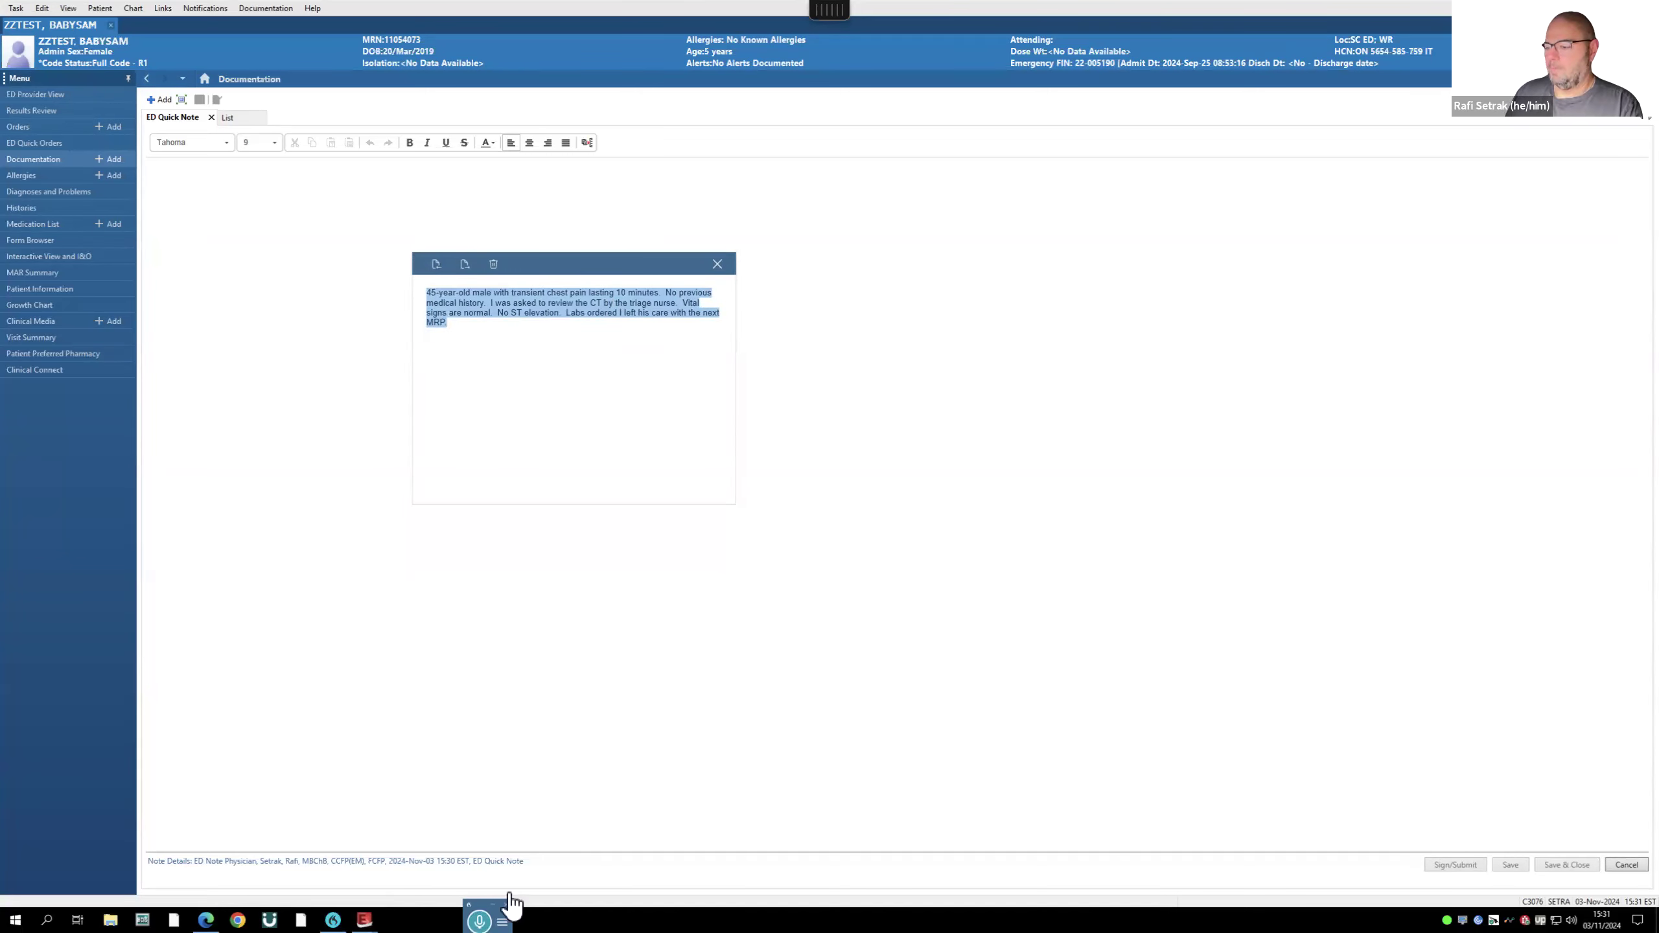
pyautogui.hotkey('ctrl', 'x')
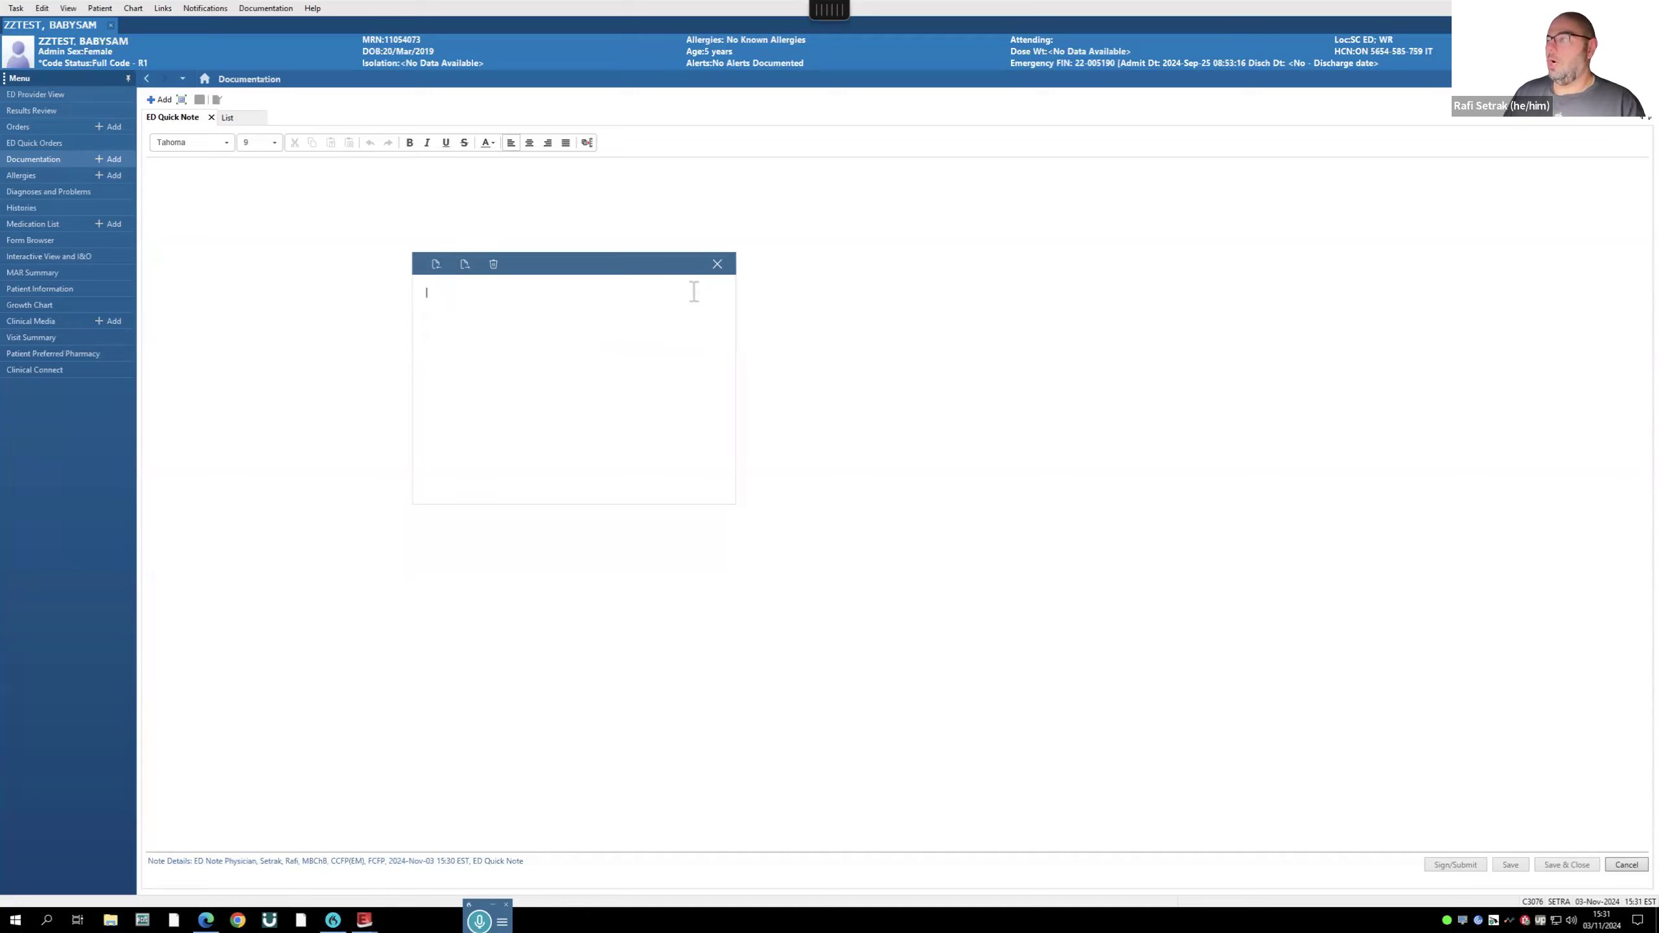
pyautogui.click(717, 264)
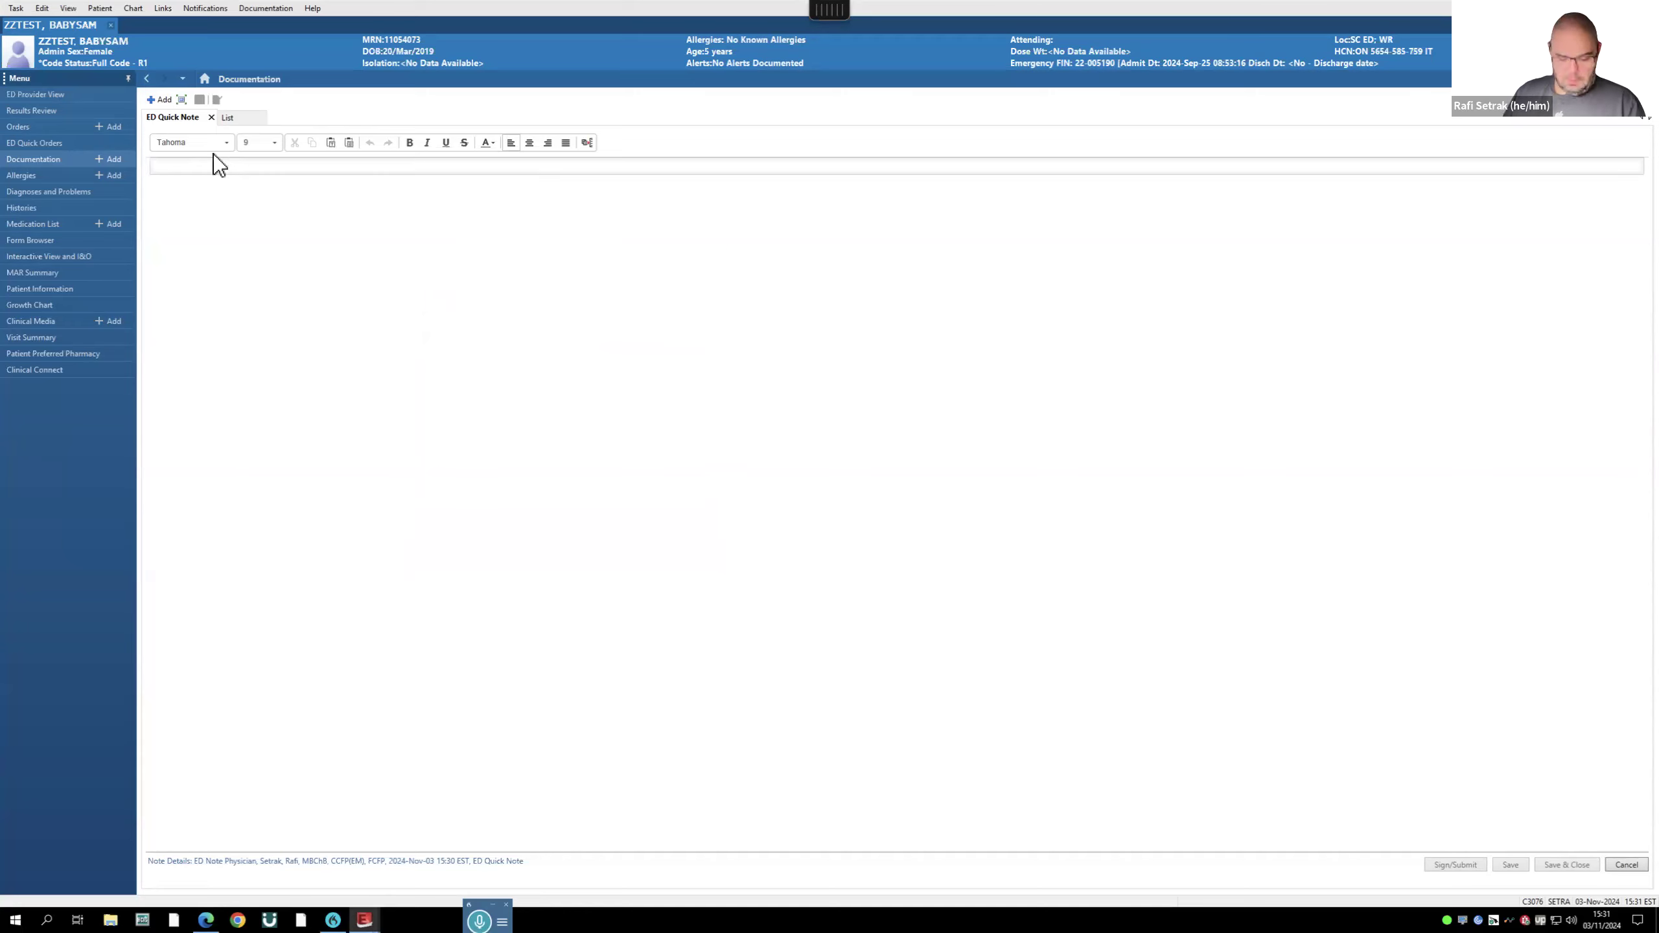
pyautogui.hotkey('ctrl', 'v')
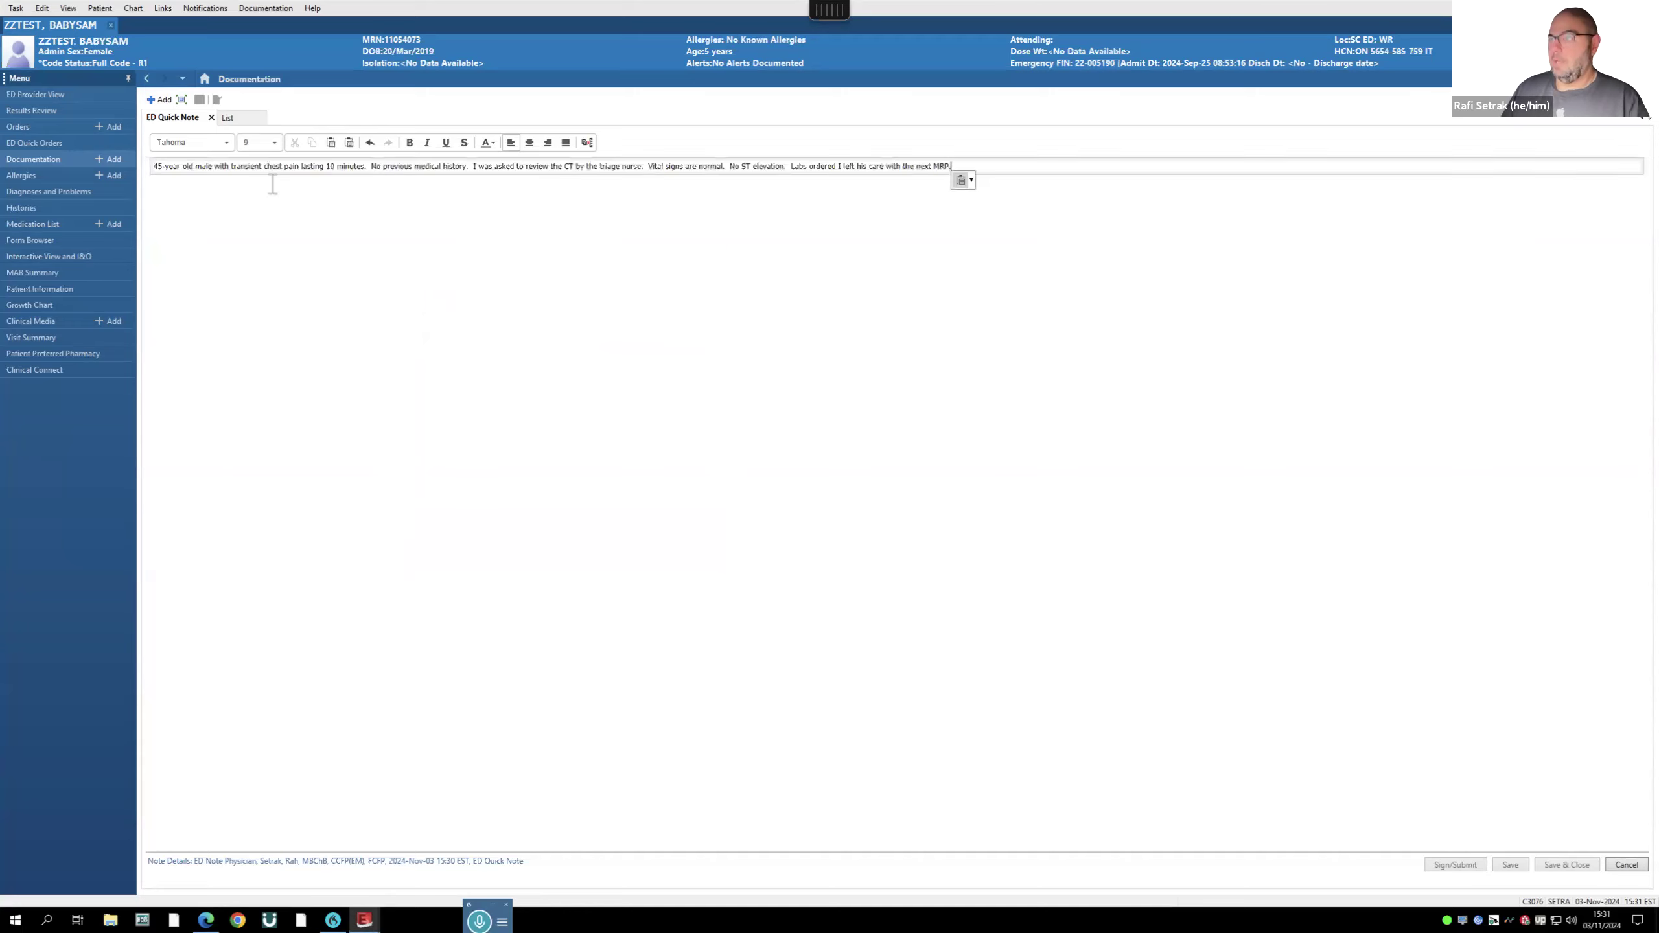
pyautogui.press('Return')
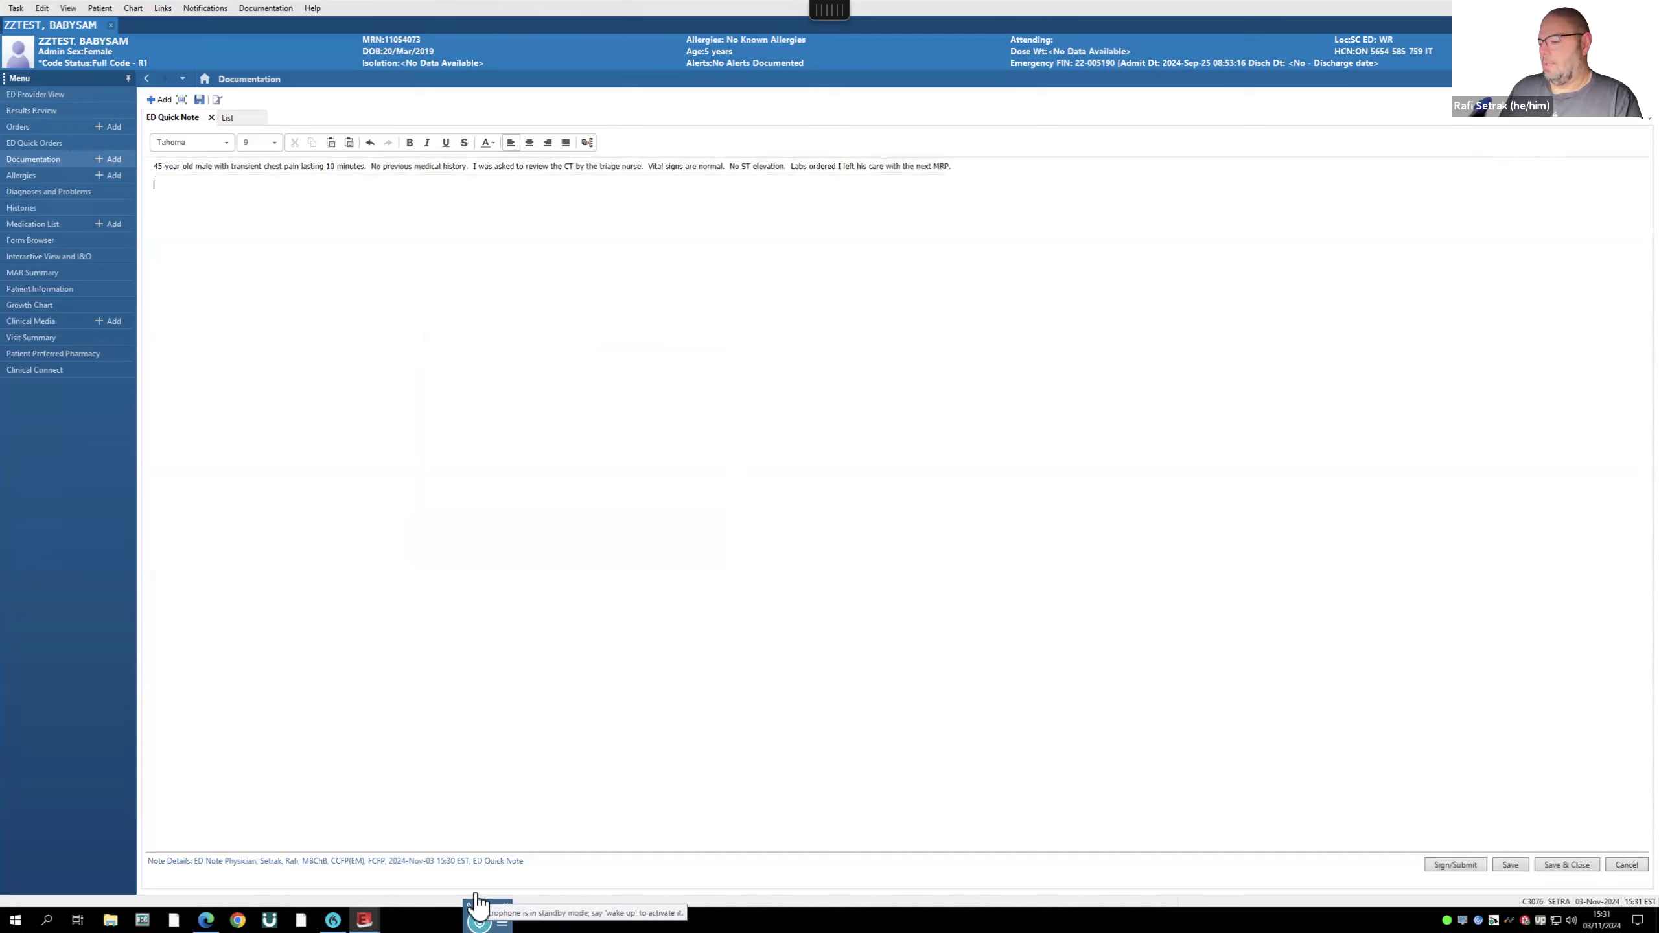
# - Dictate a line reporting negative labs, negative troponin and BMP added, then start signing
pyautogui.click(479, 918)
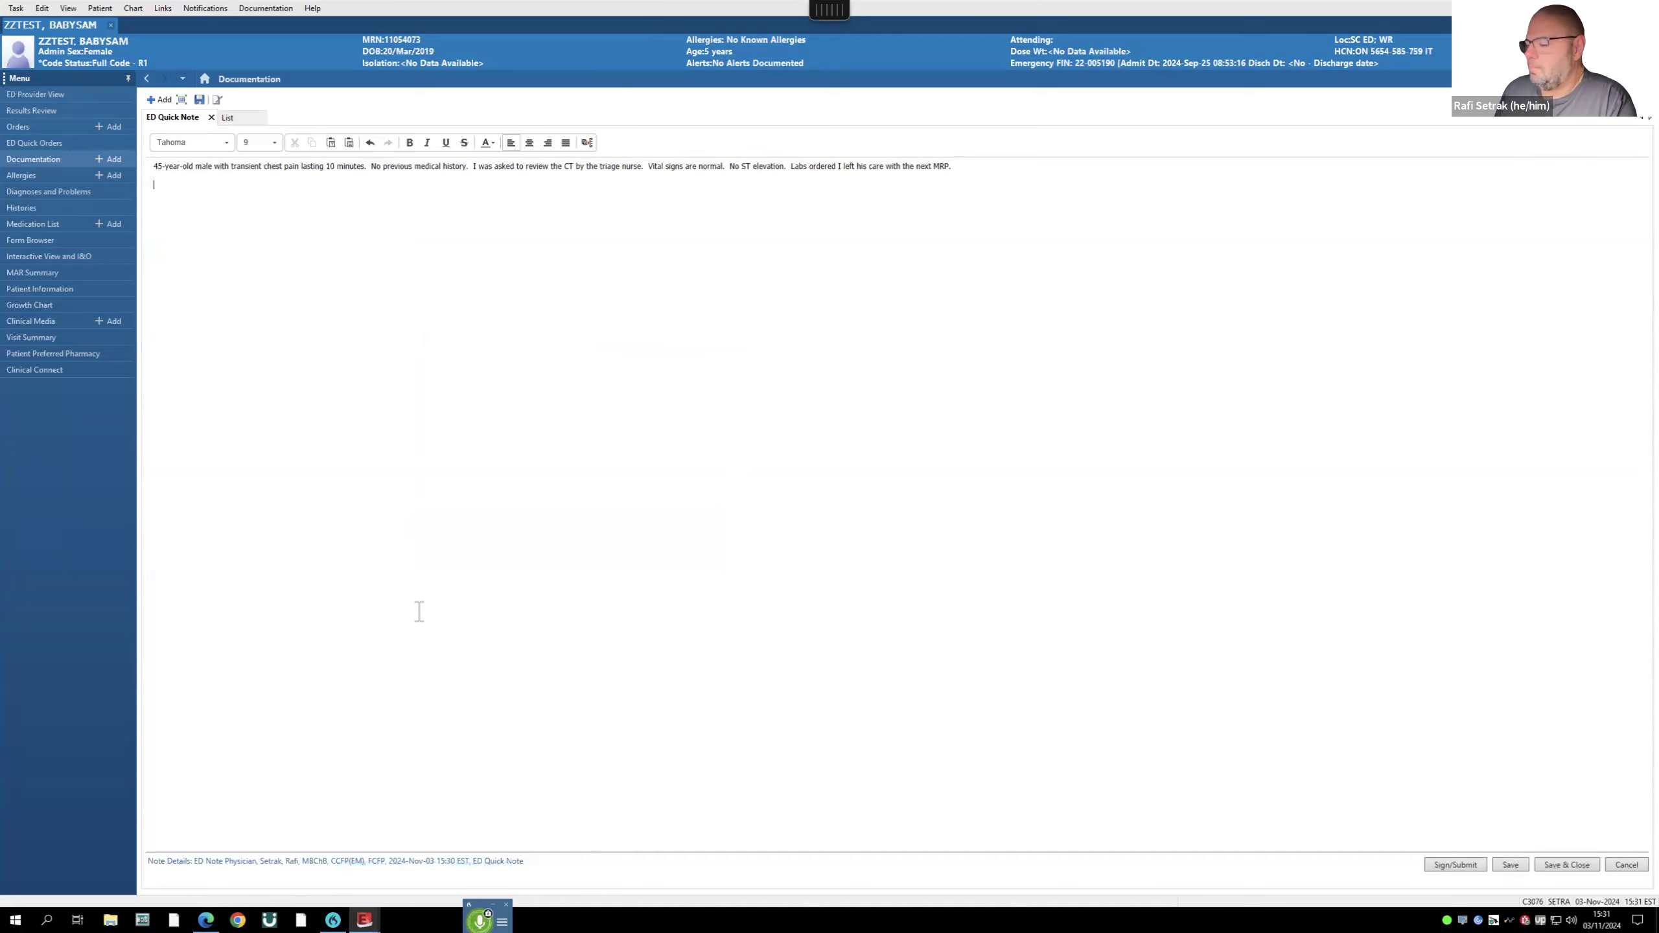
pyautogui.click(480, 919)
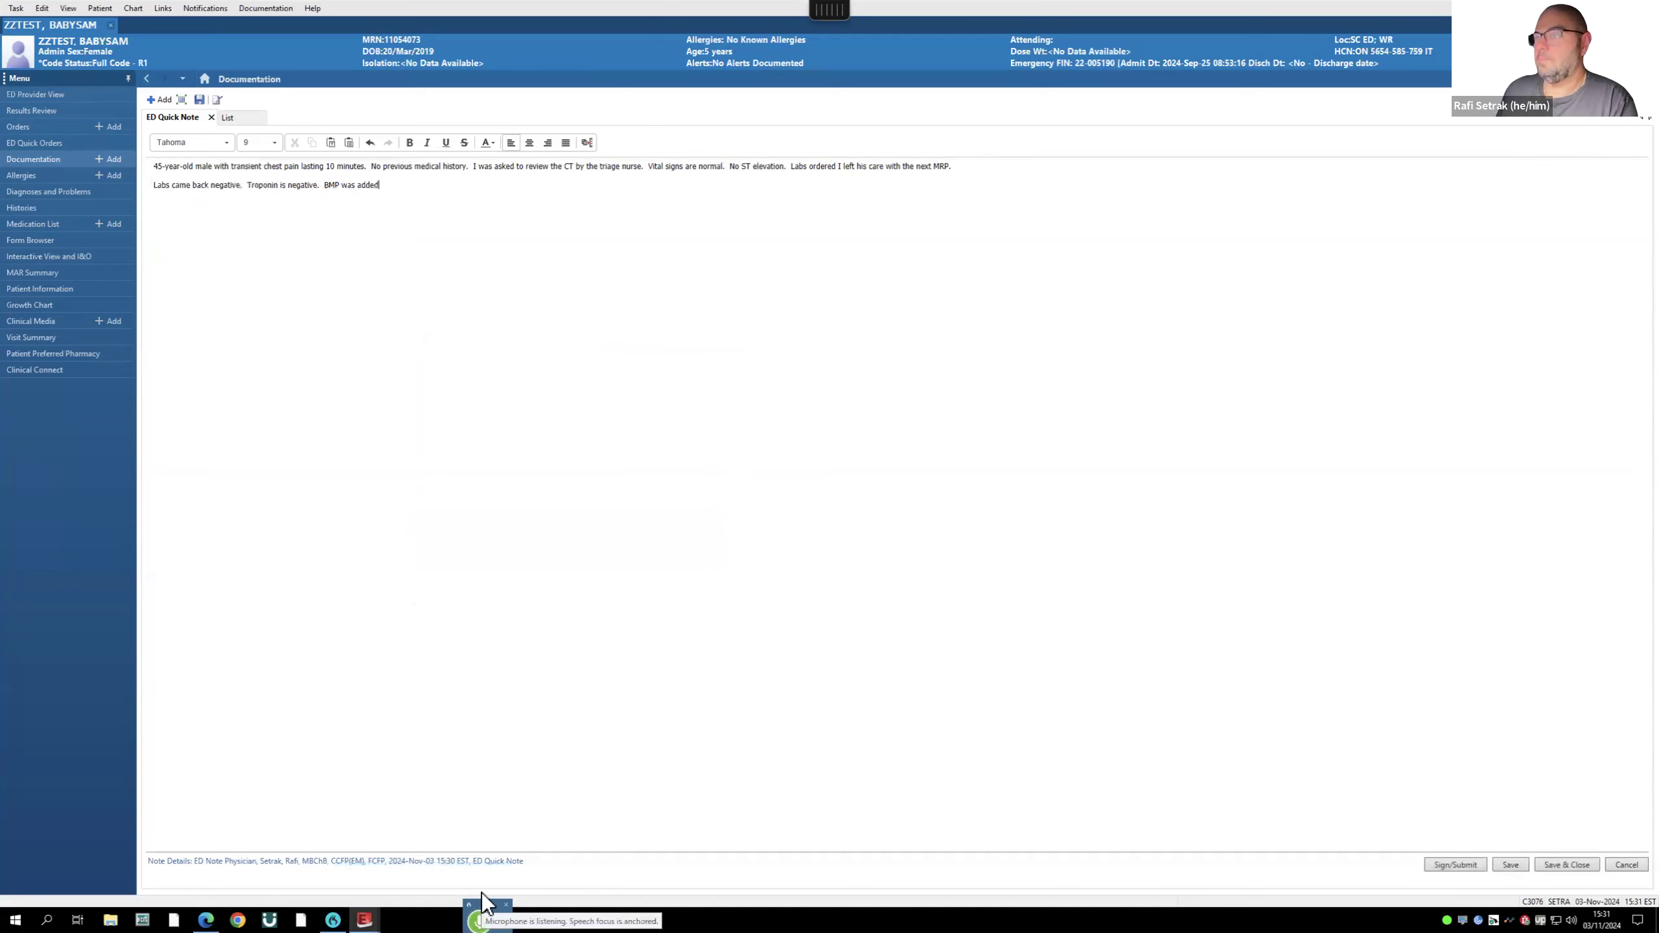
pyautogui.click(1457, 866)
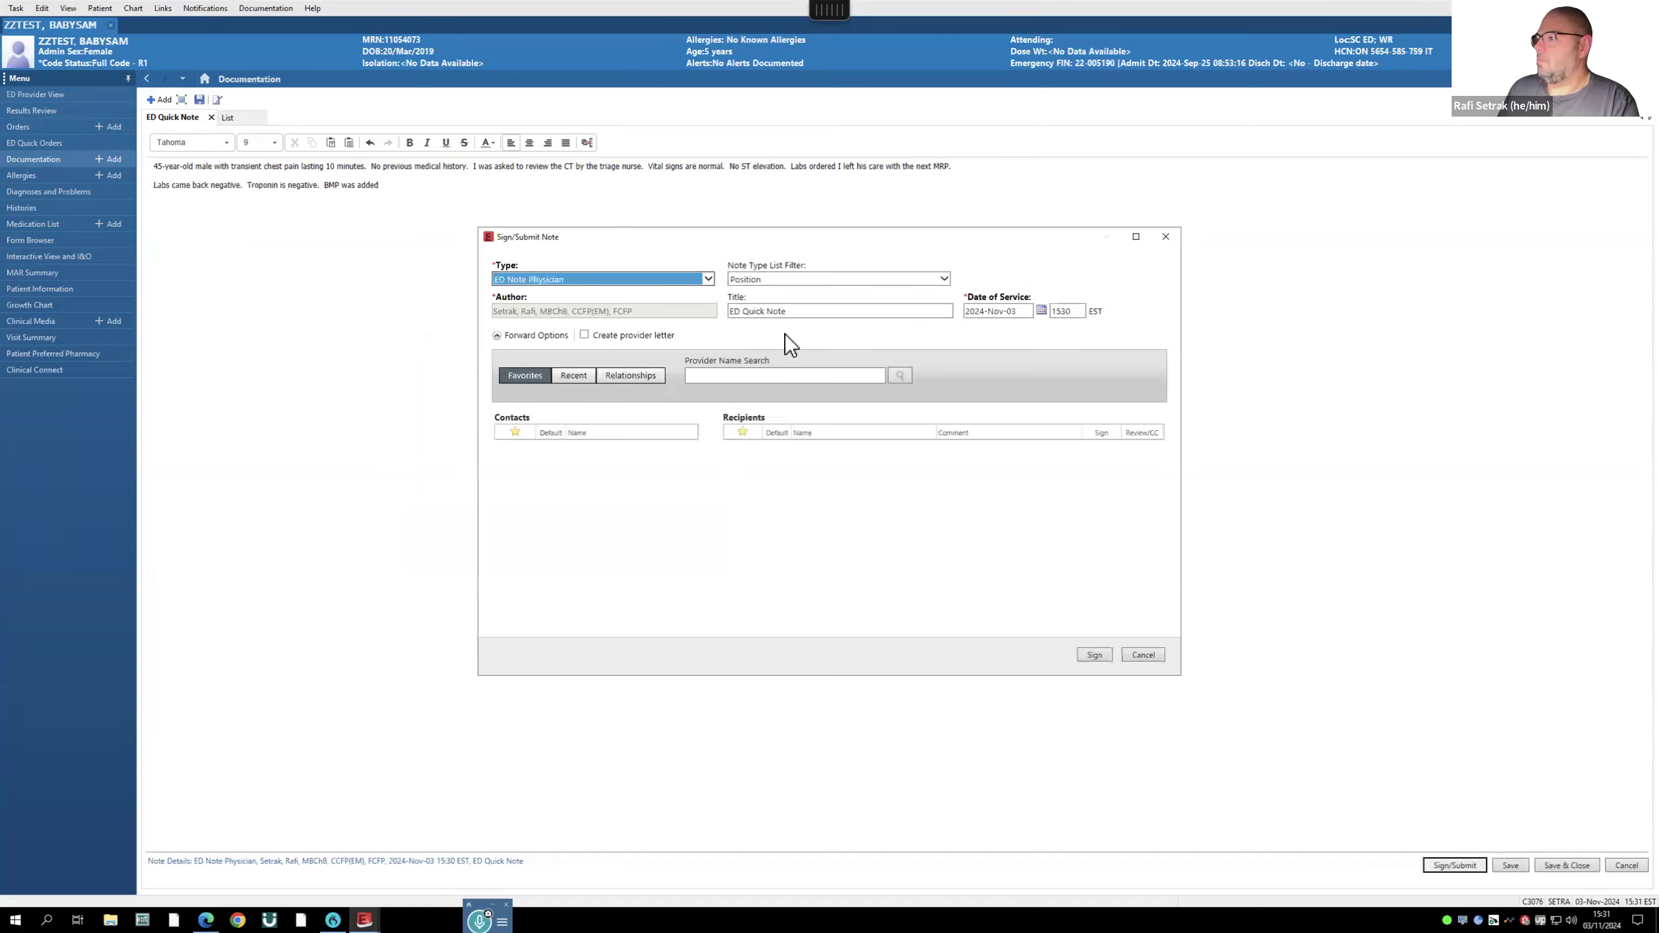
# - Retitle the note 'ED Initial as...' and sign it as an ED Note Physician document
pyautogui.moveTo(787, 312); pyautogui.dragTo(748, 312)
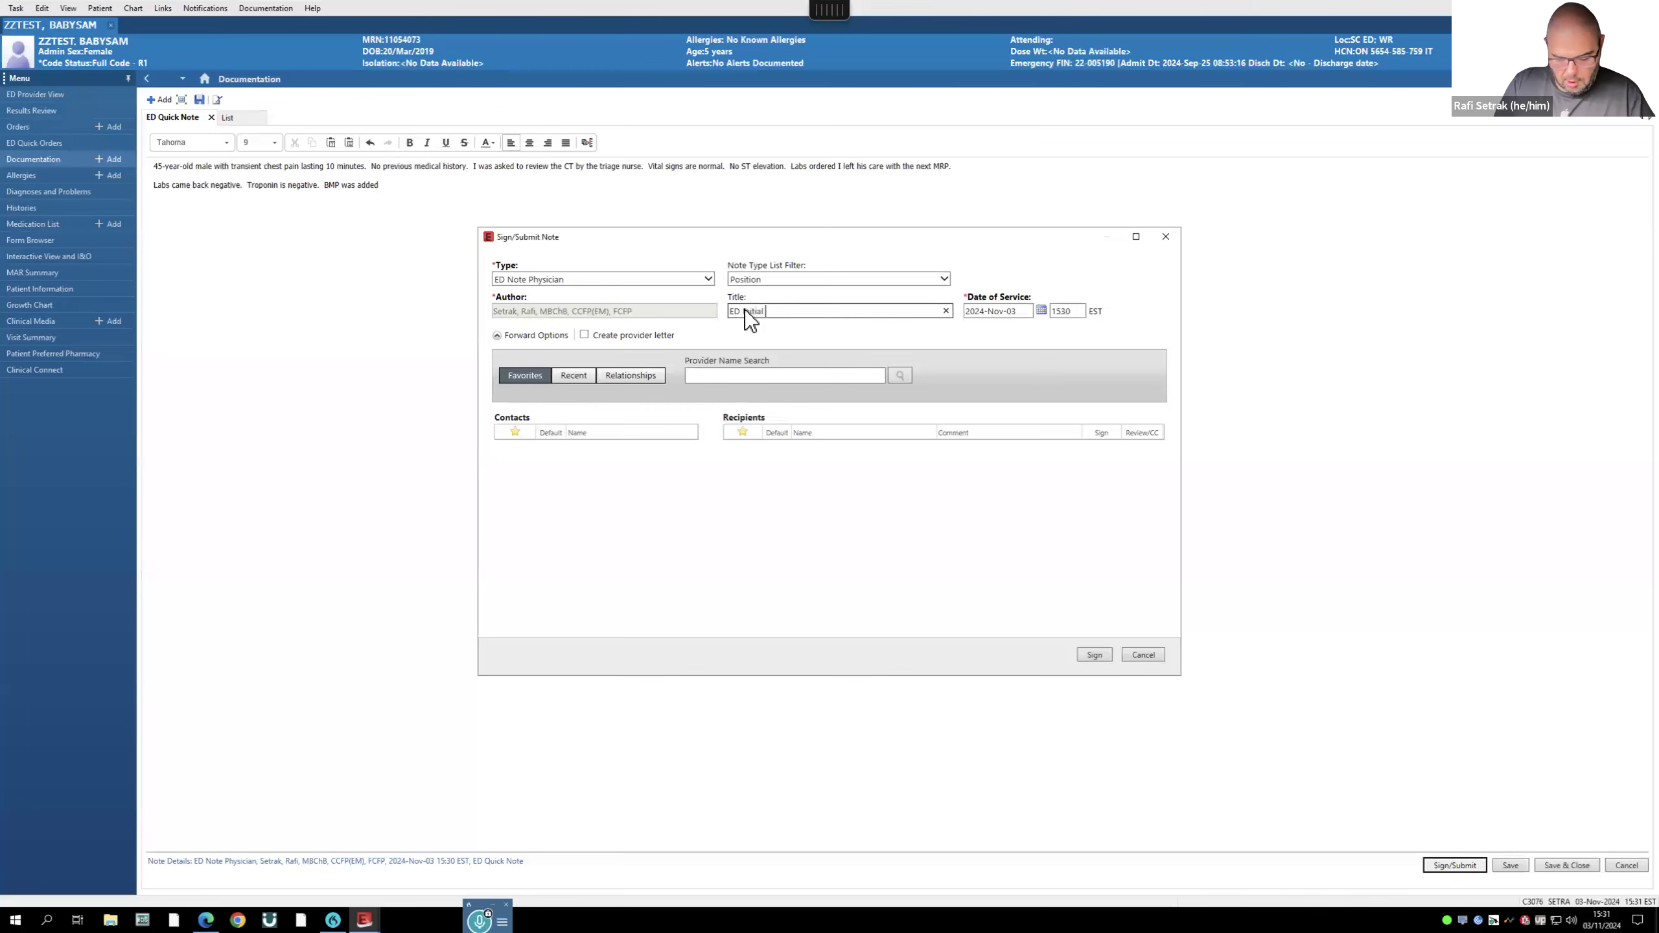
pyautogui.click(1105, 656)
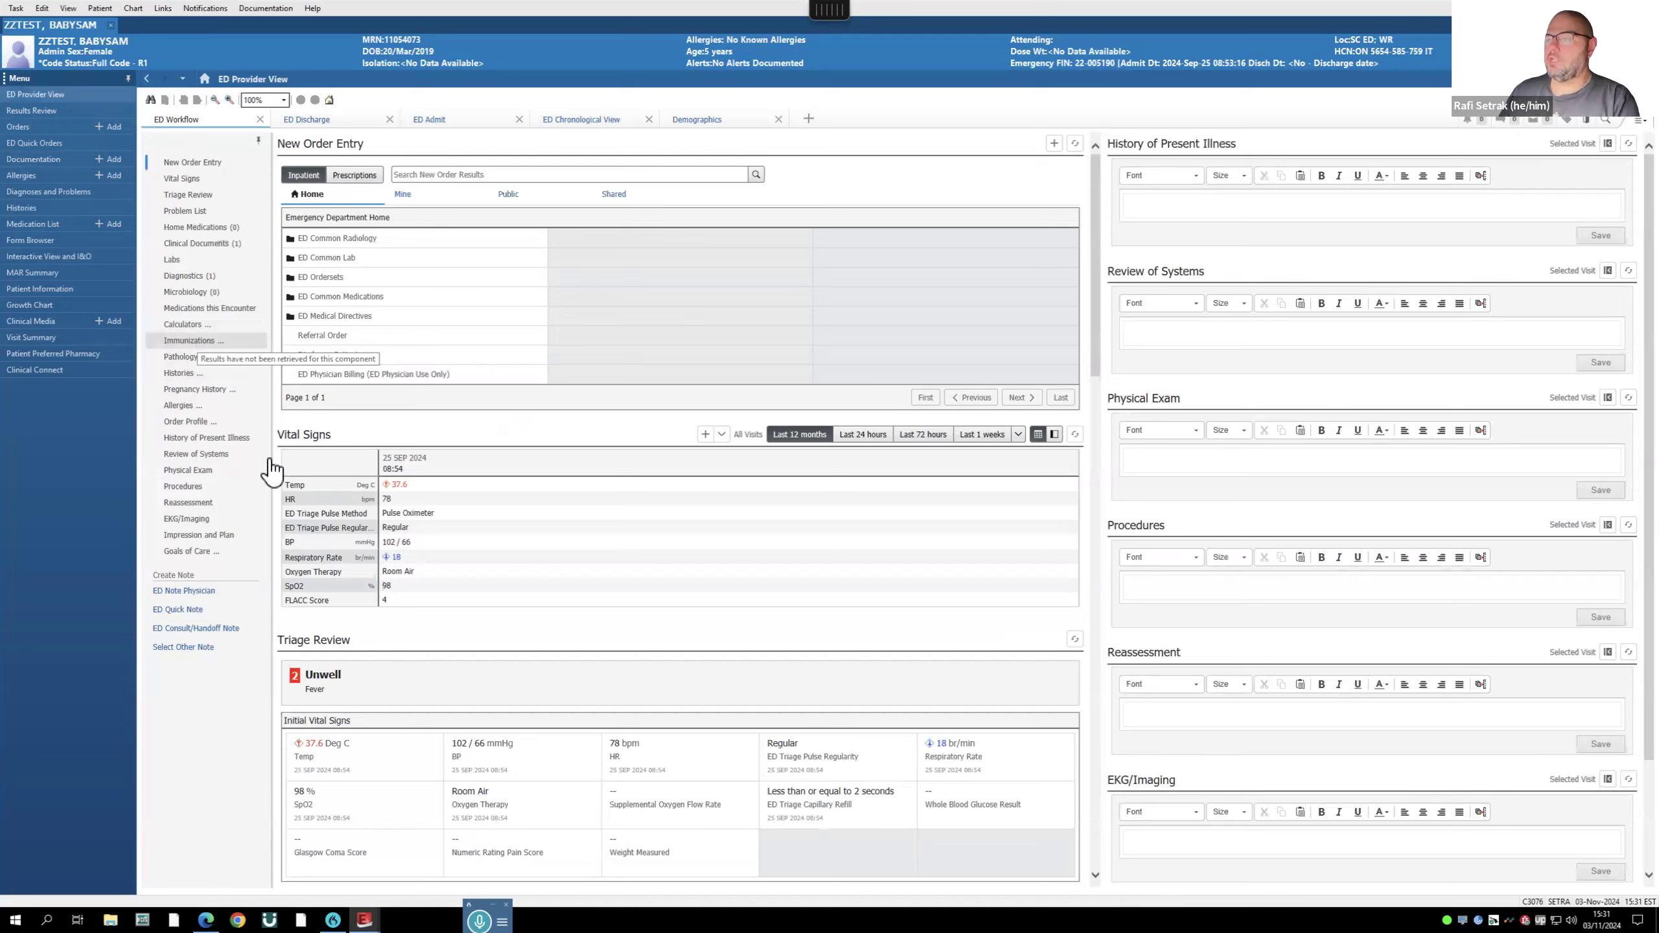
# - Open the signed 'ED Initial ass' note from Clinical Documents with an empty Addendum section
pyautogui.click(198, 245)
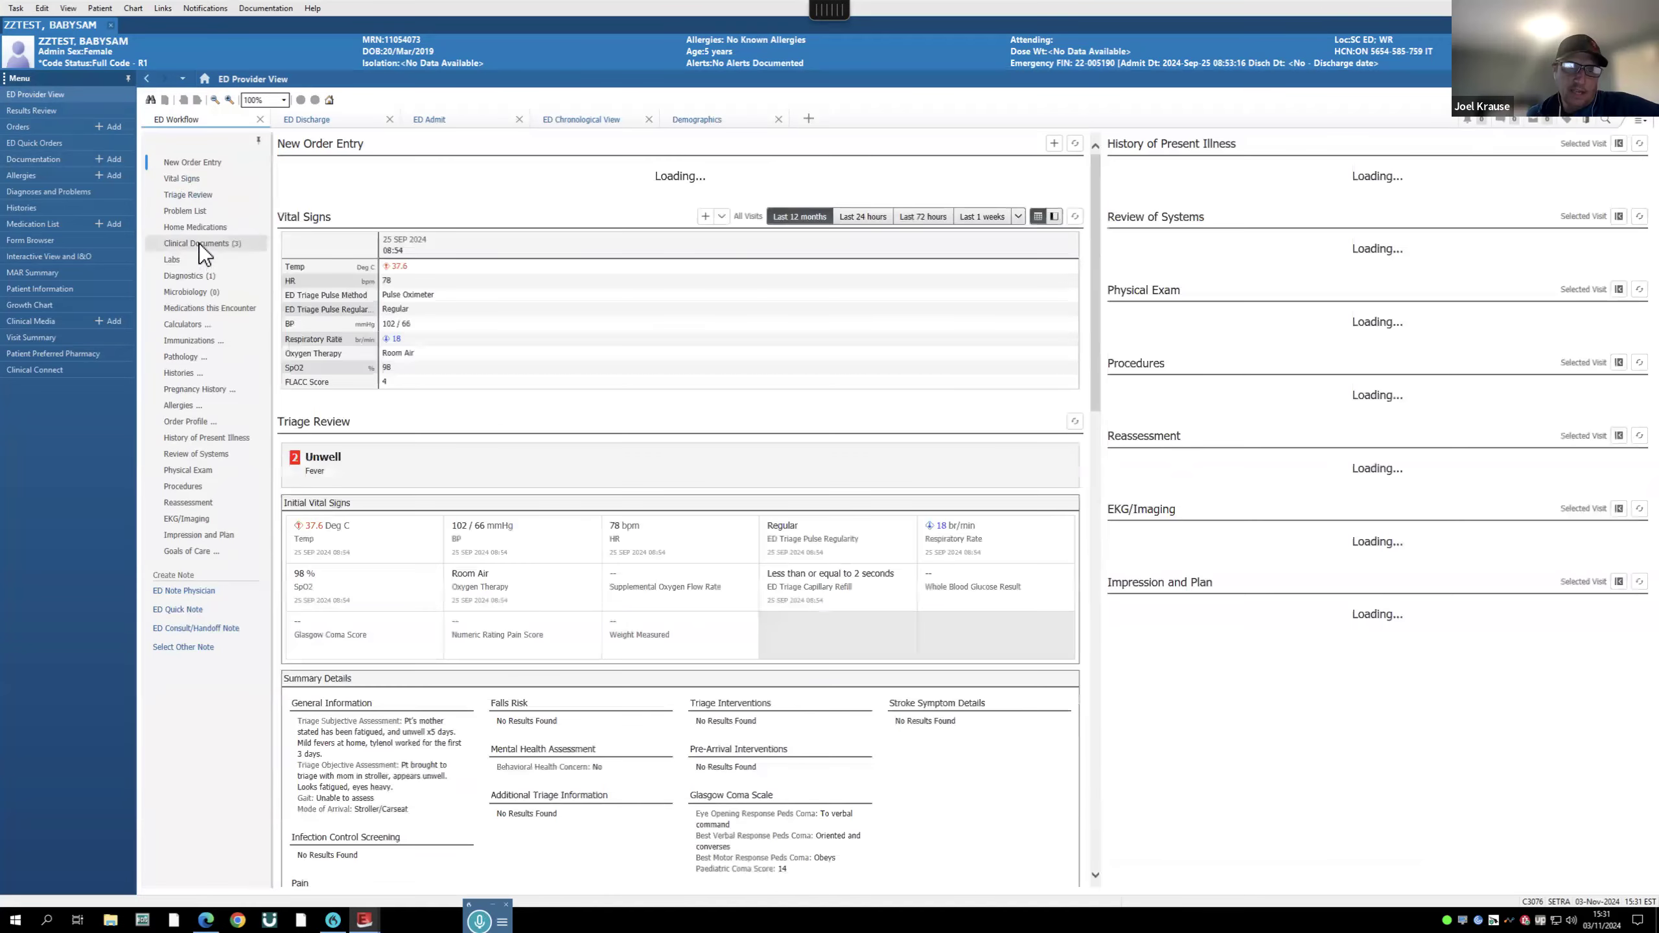
pyautogui.click(200, 244)
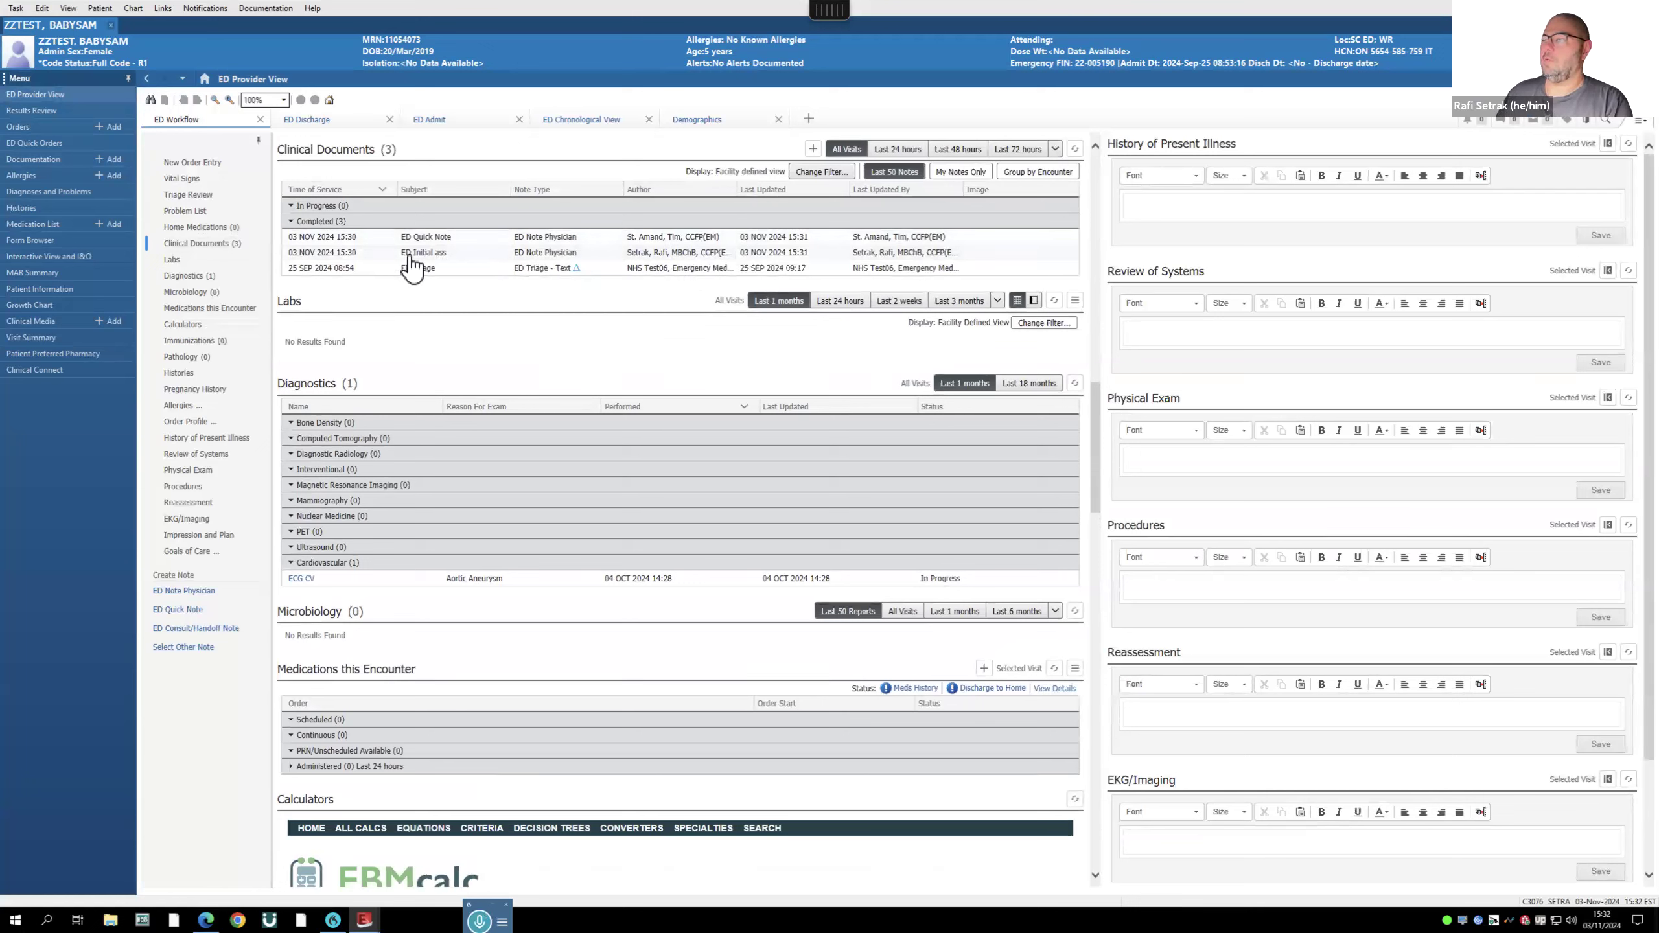
pyautogui.click(444, 258)
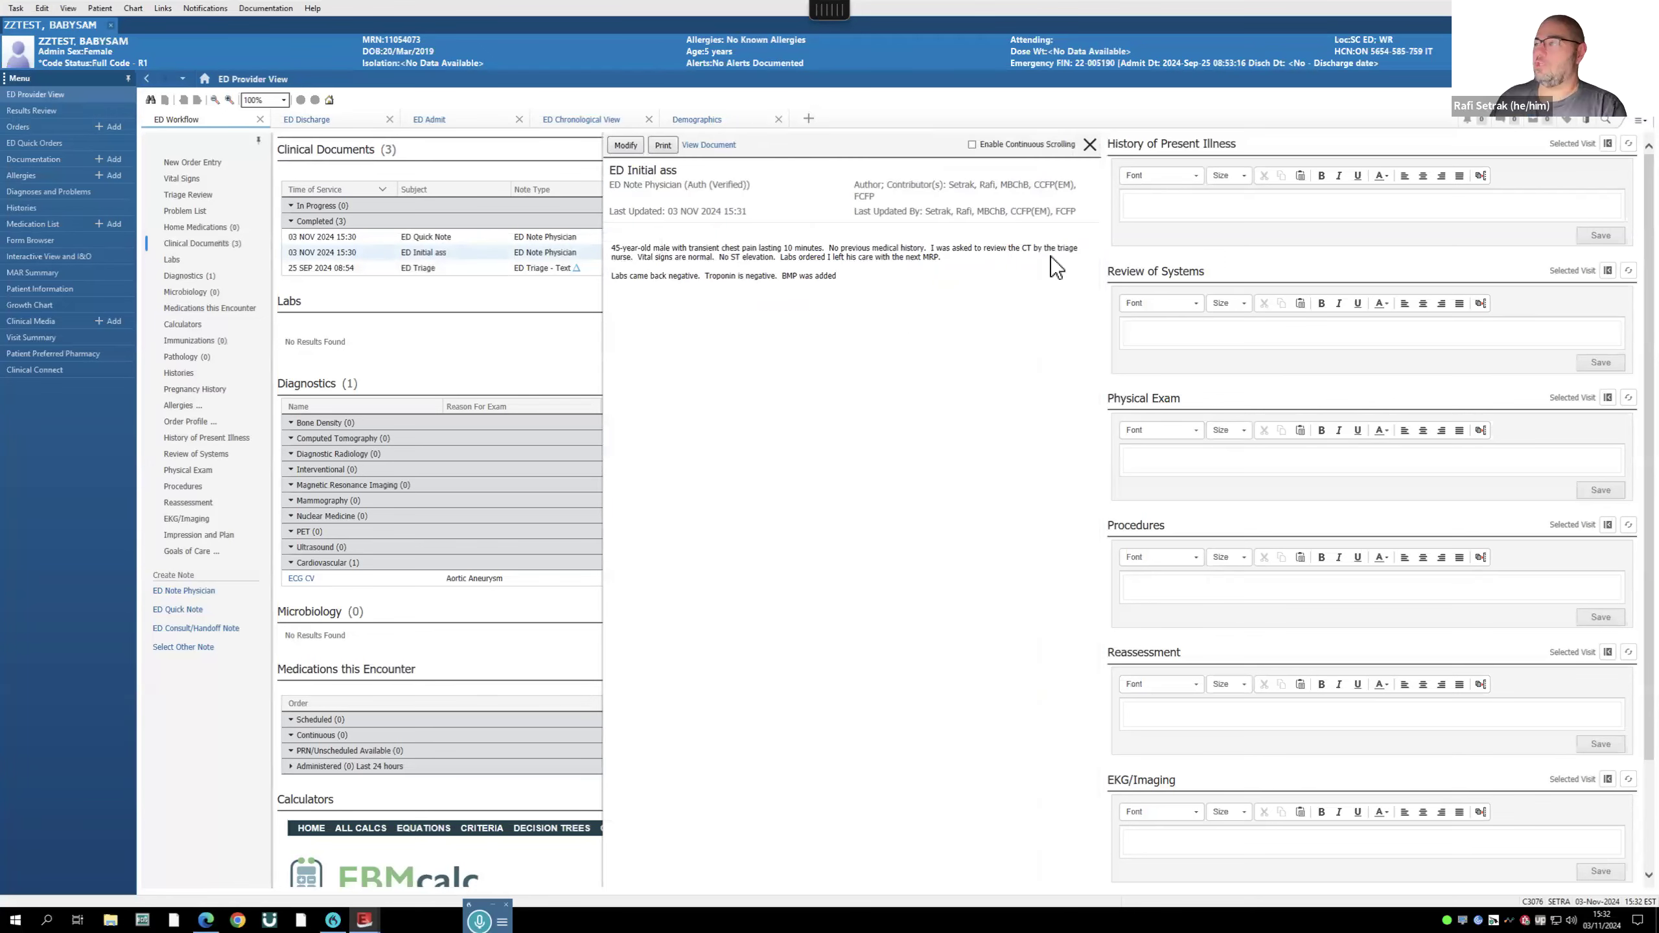
pyautogui.click(626, 148)
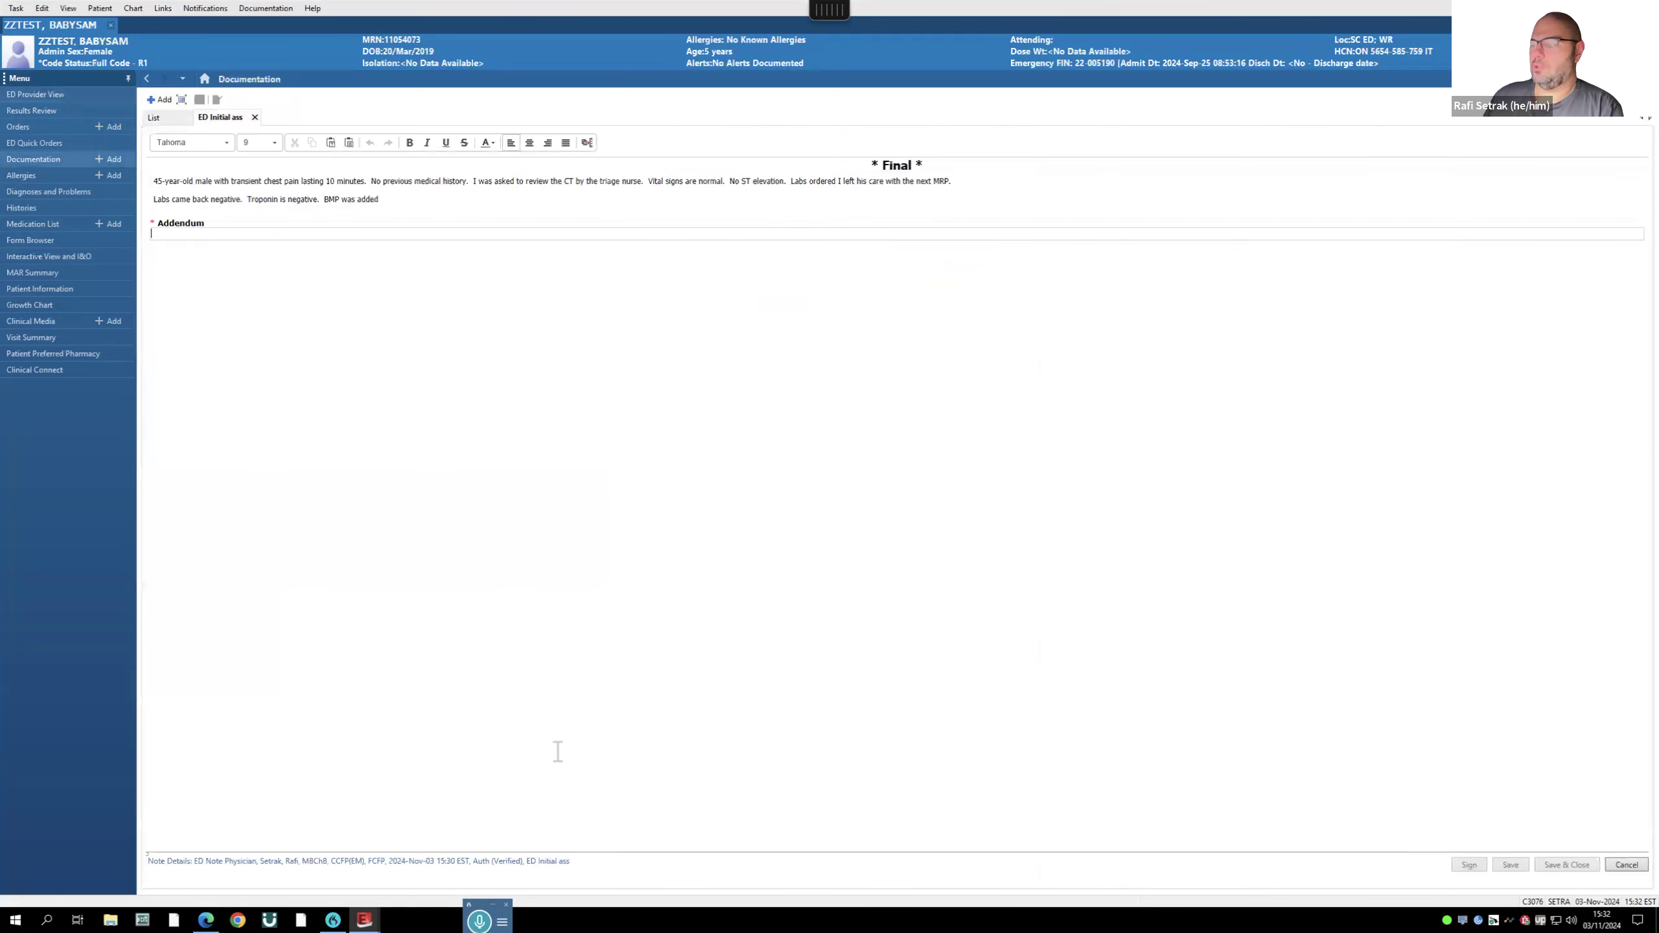
# - Turn on Dragon dictation for the blank Addendum of the 'ED Initial ass' note
pyautogui.click(478, 919)
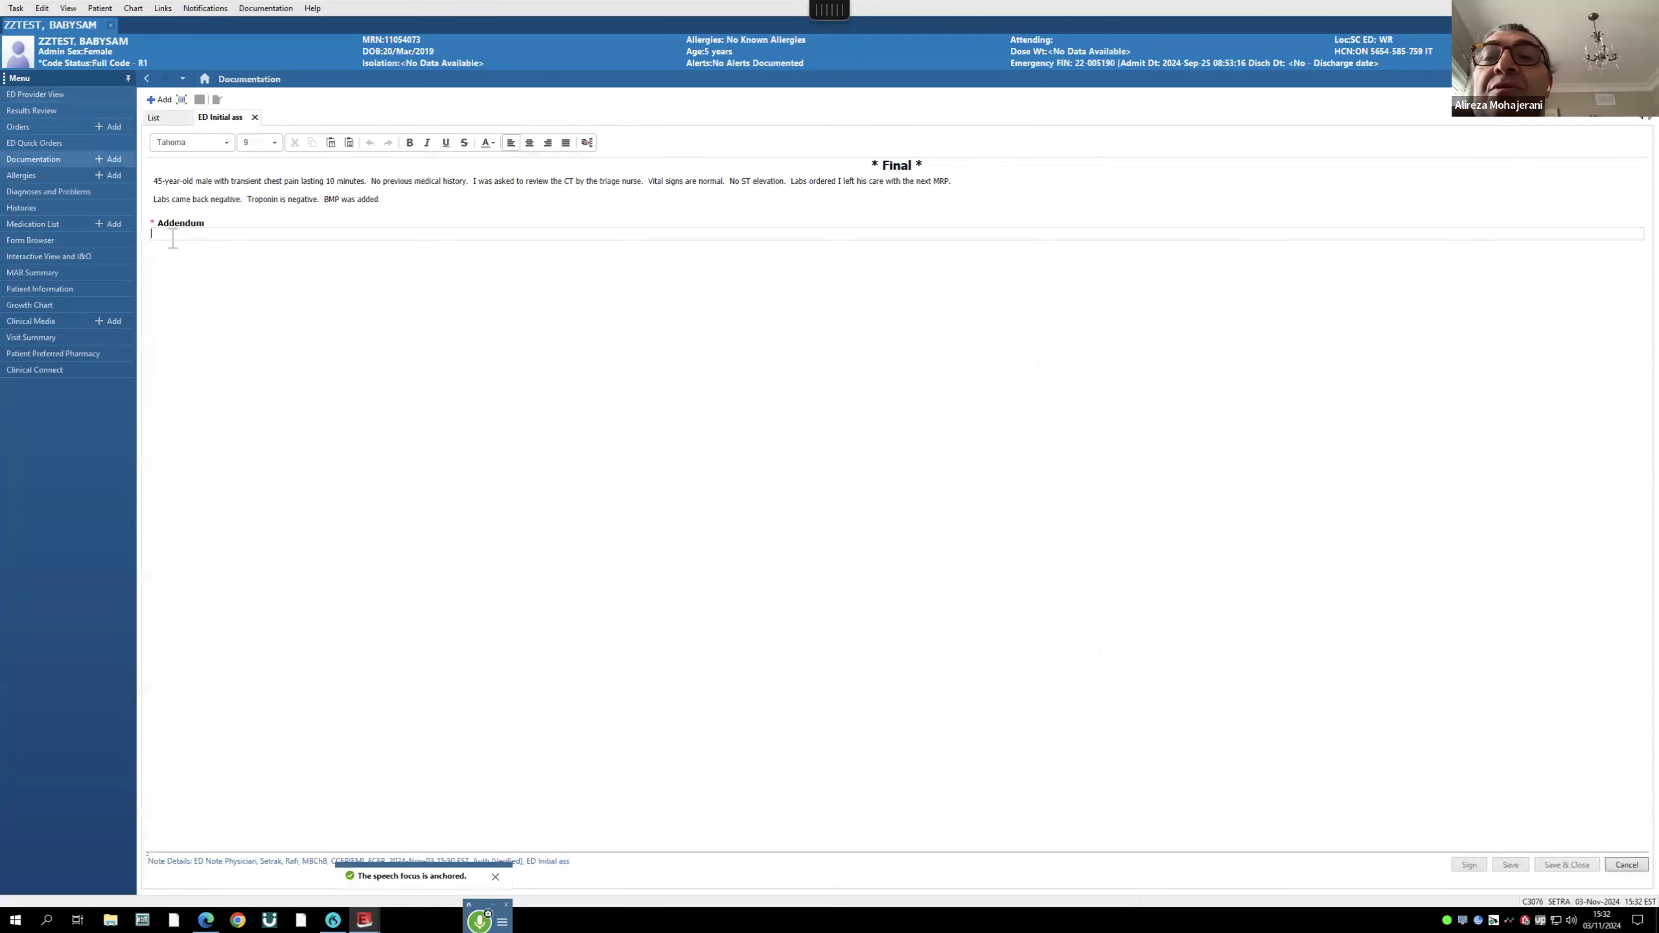
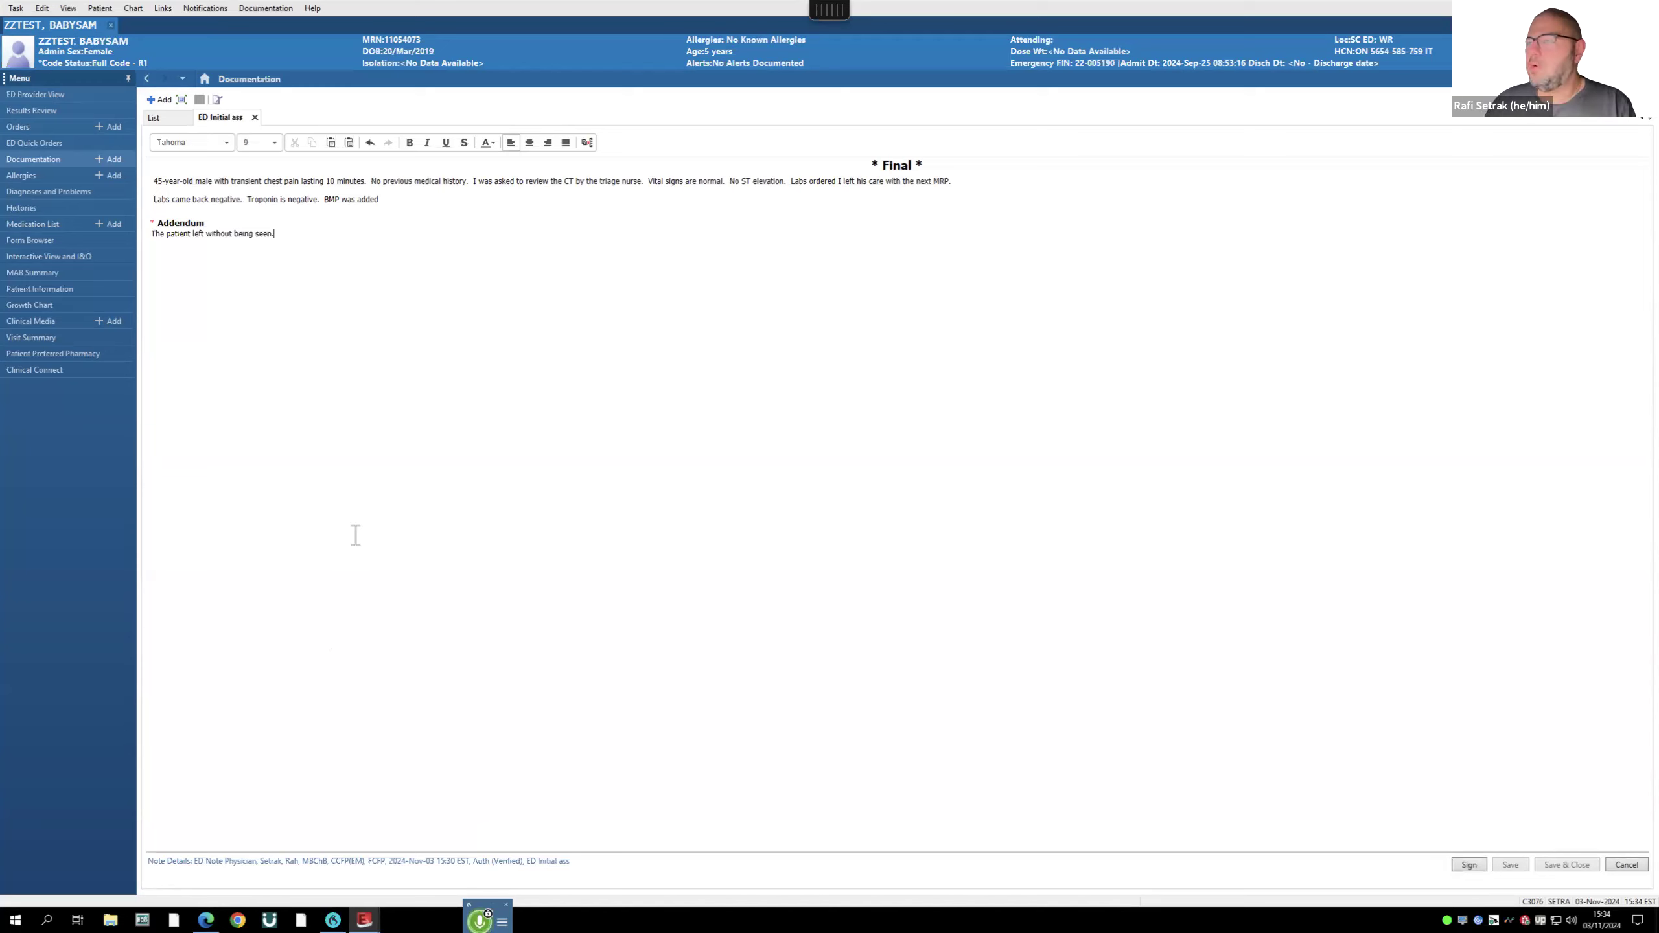
# - Dictate that all blood work was negative with no concerning results, then sign the addendum
pyautogui.write('All his blood work was negative.  There were no concerning results.')
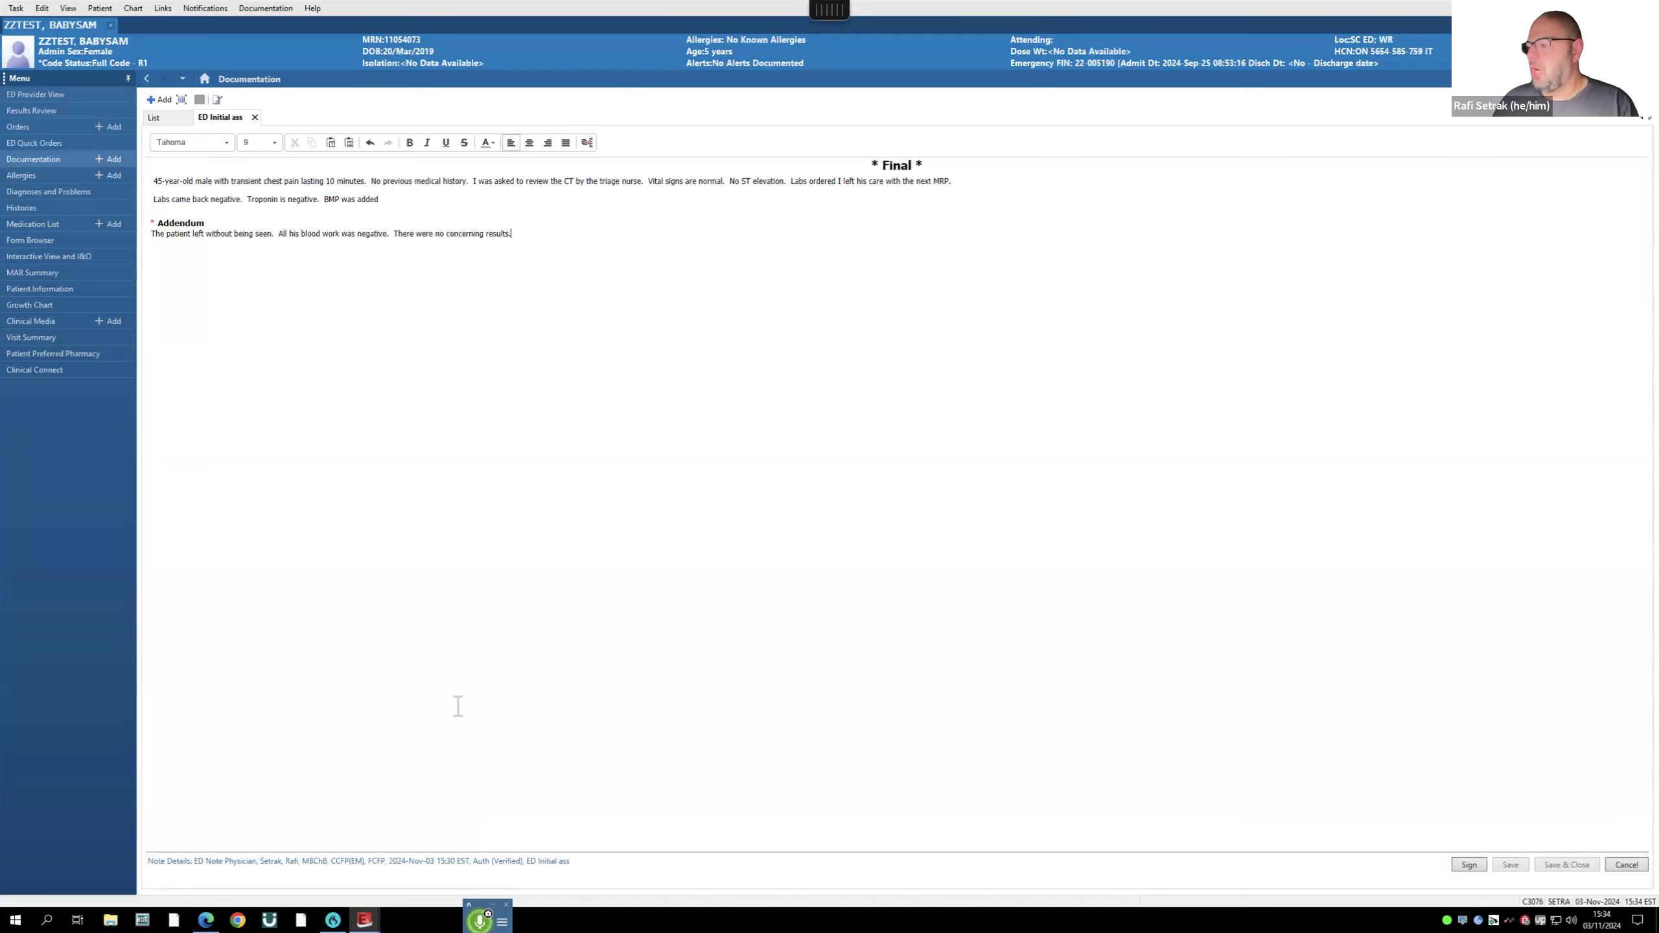
pyautogui.write('  I am forwarding this to his family doctor')
pyautogui.click(479, 917)
pyautogui.click(1470, 869)
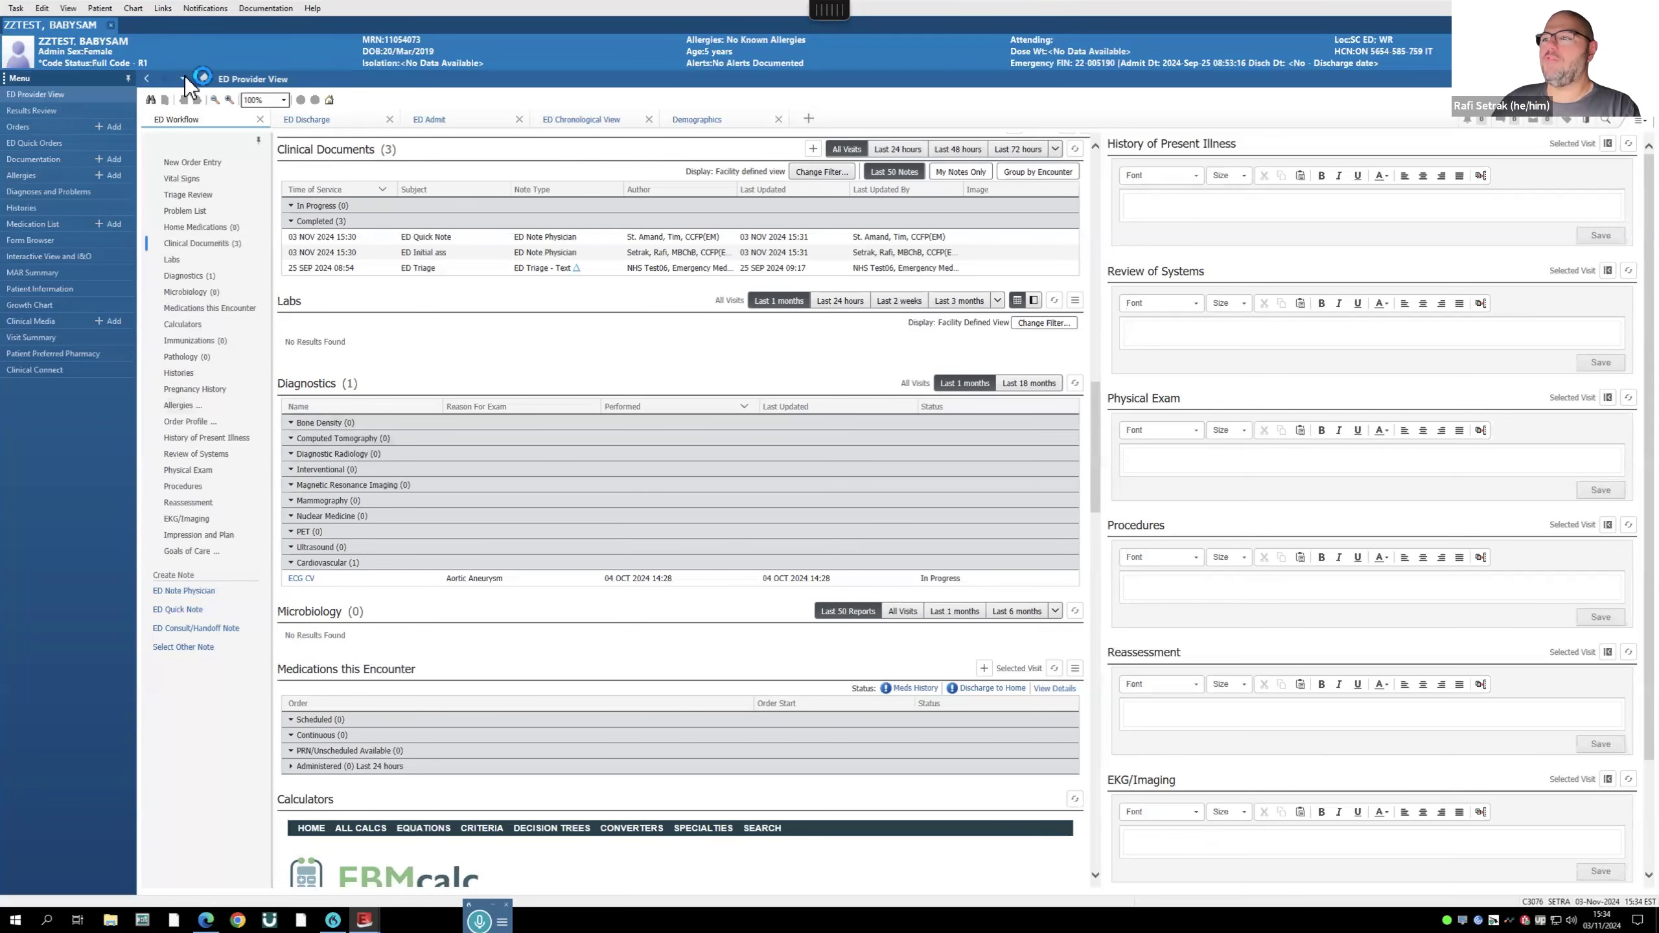
# - Close the patient chart tab to get back to the ED LaunchPoint list
pyautogui.click(110, 24)
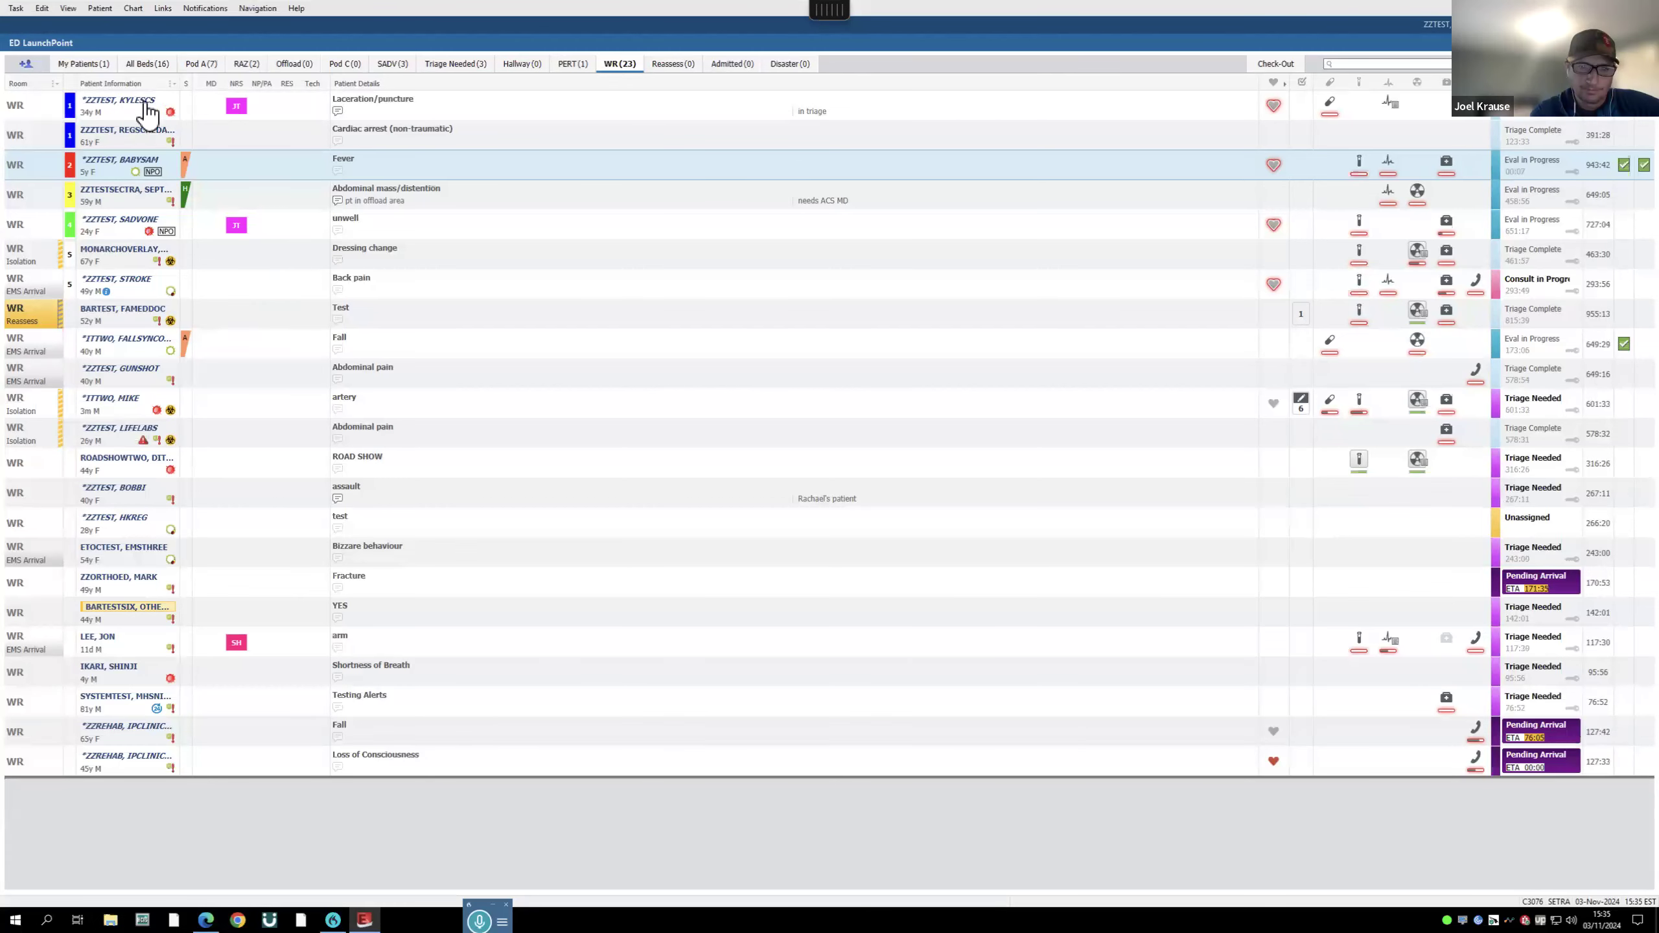
# - Assign yourself as MD to the abdominal pain, Zoster and A17,A patients, then view My Patients
pyautogui.click(87, 64)
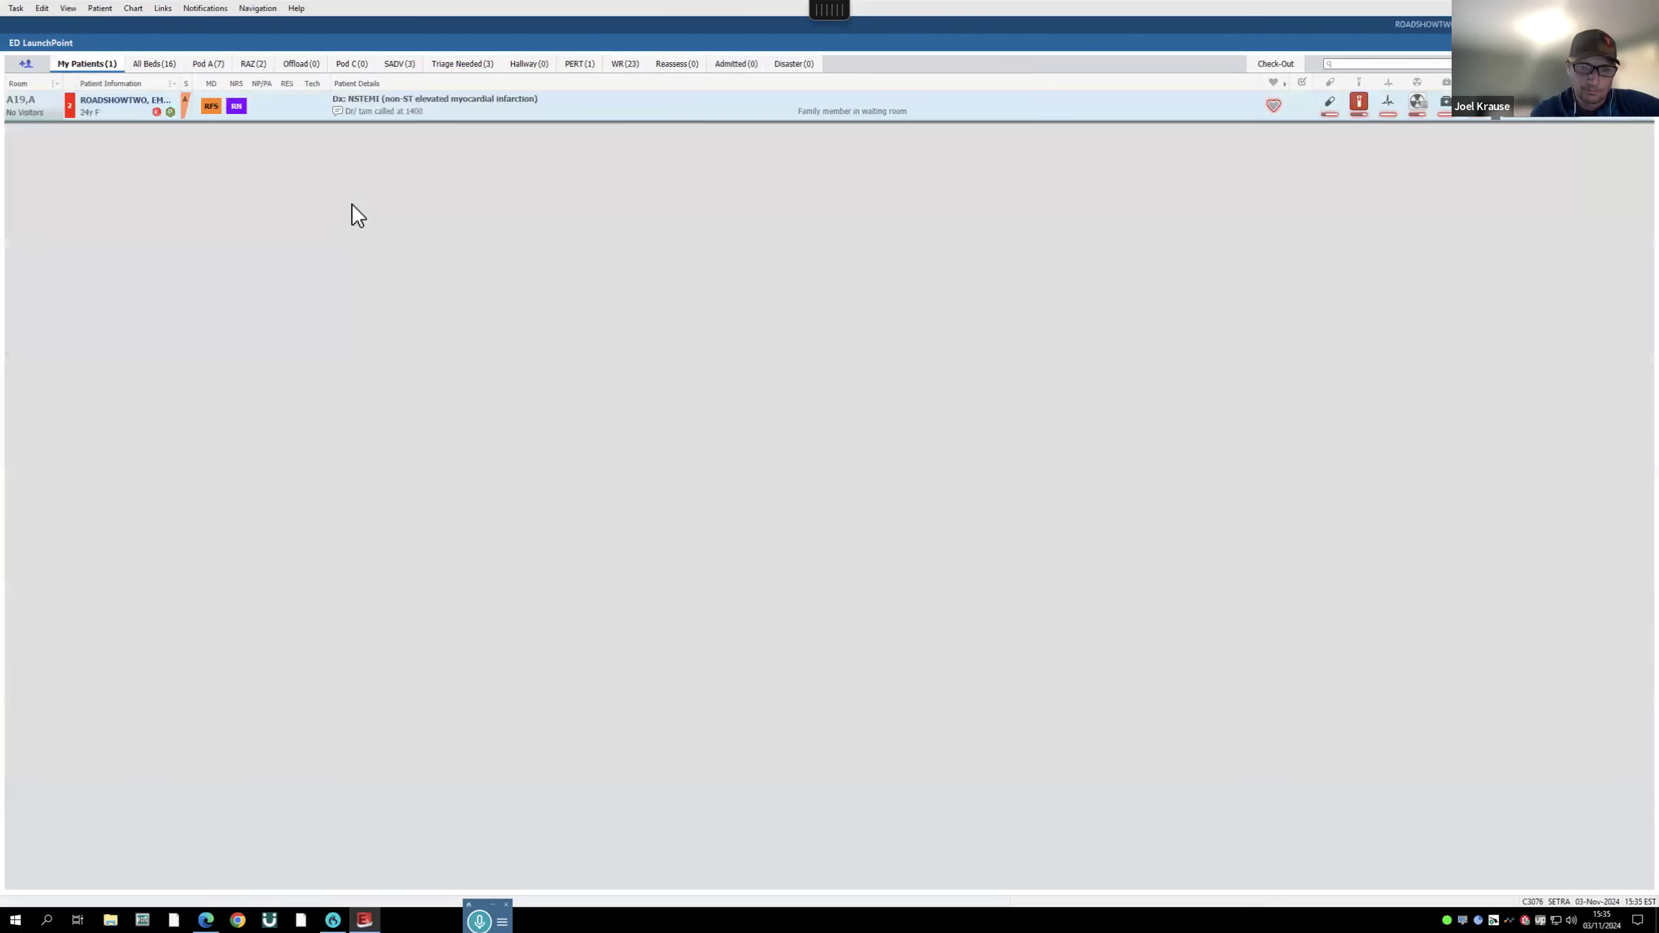
pyautogui.click(154, 63)
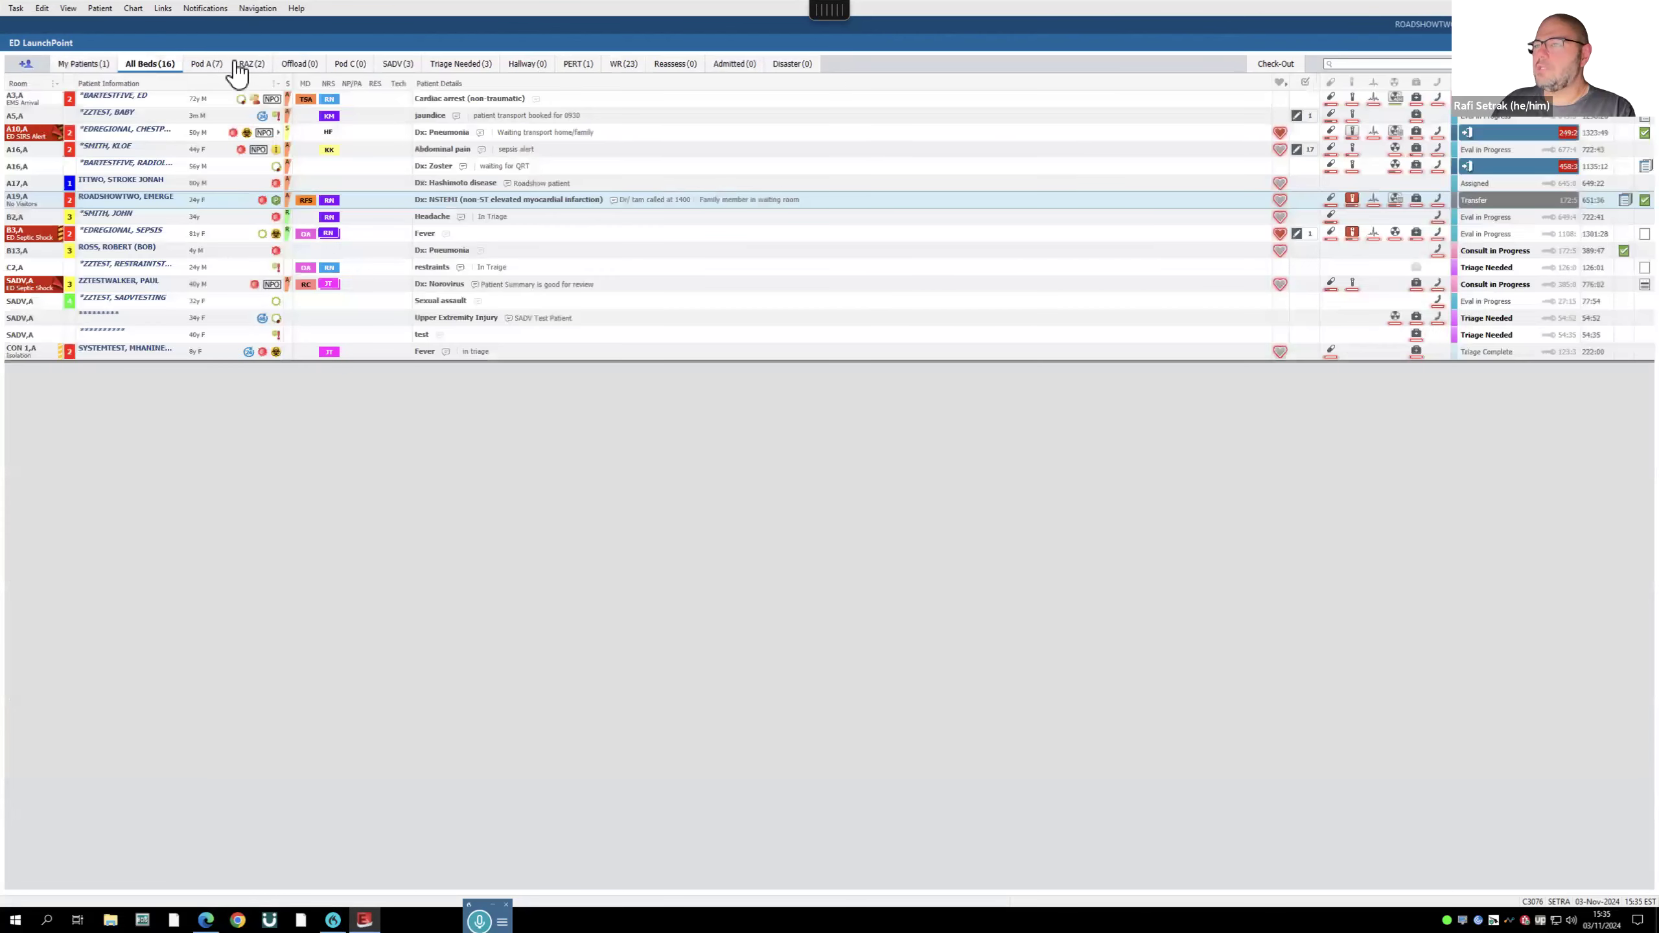
pyautogui.click(209, 64)
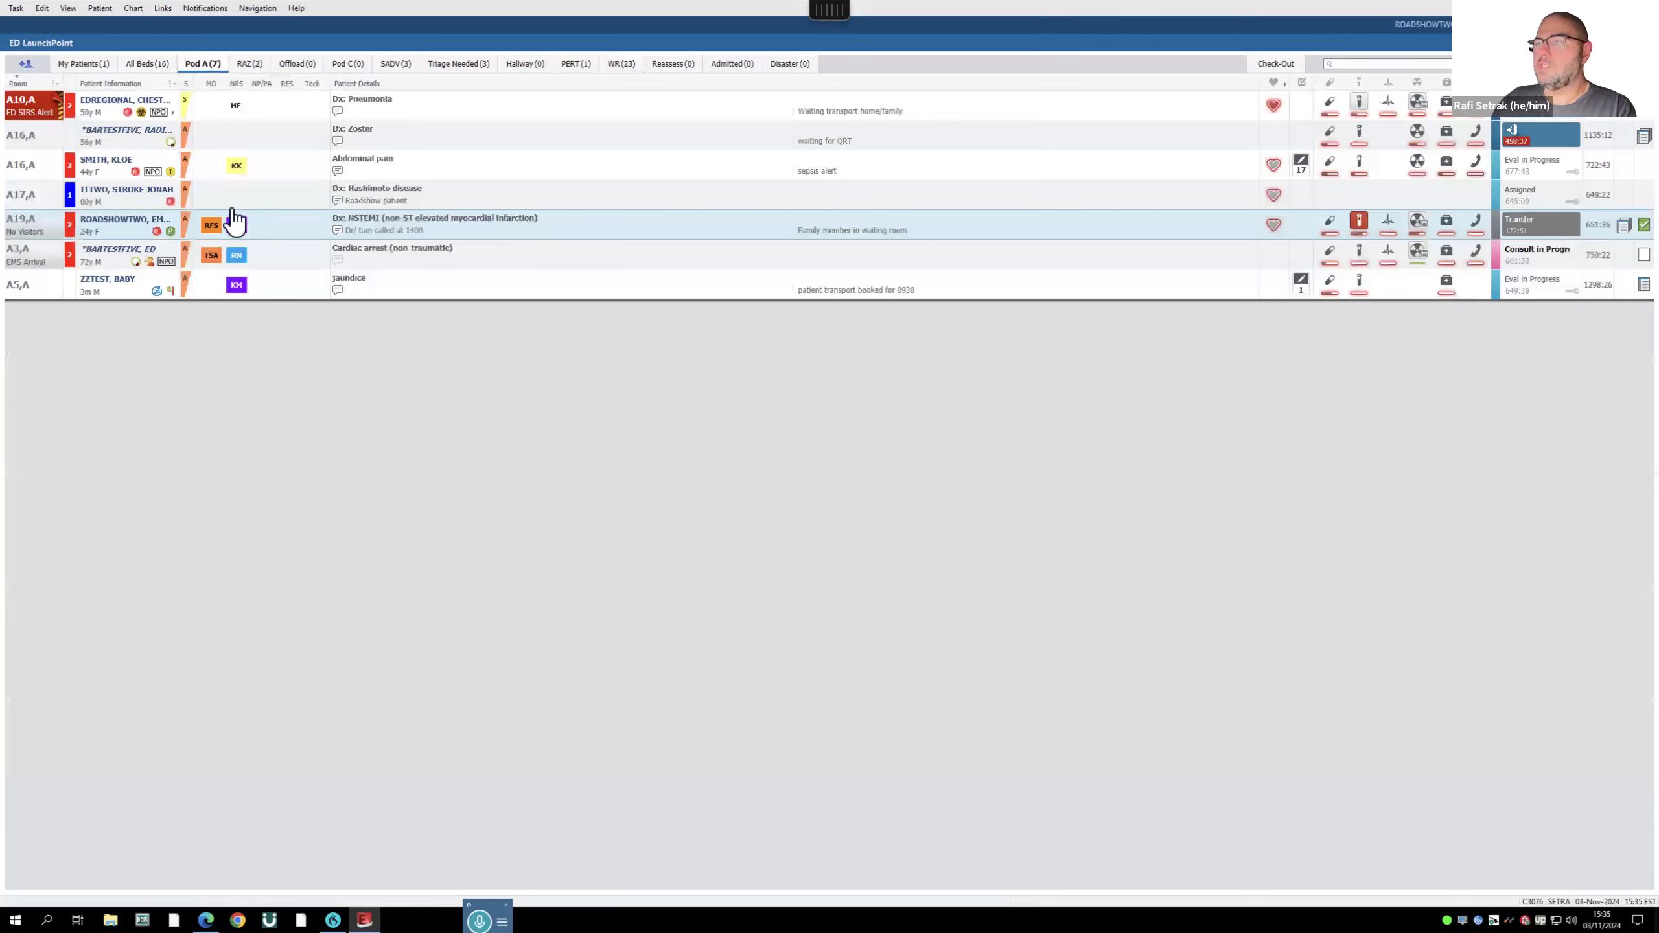
pyautogui.click(206, 171)
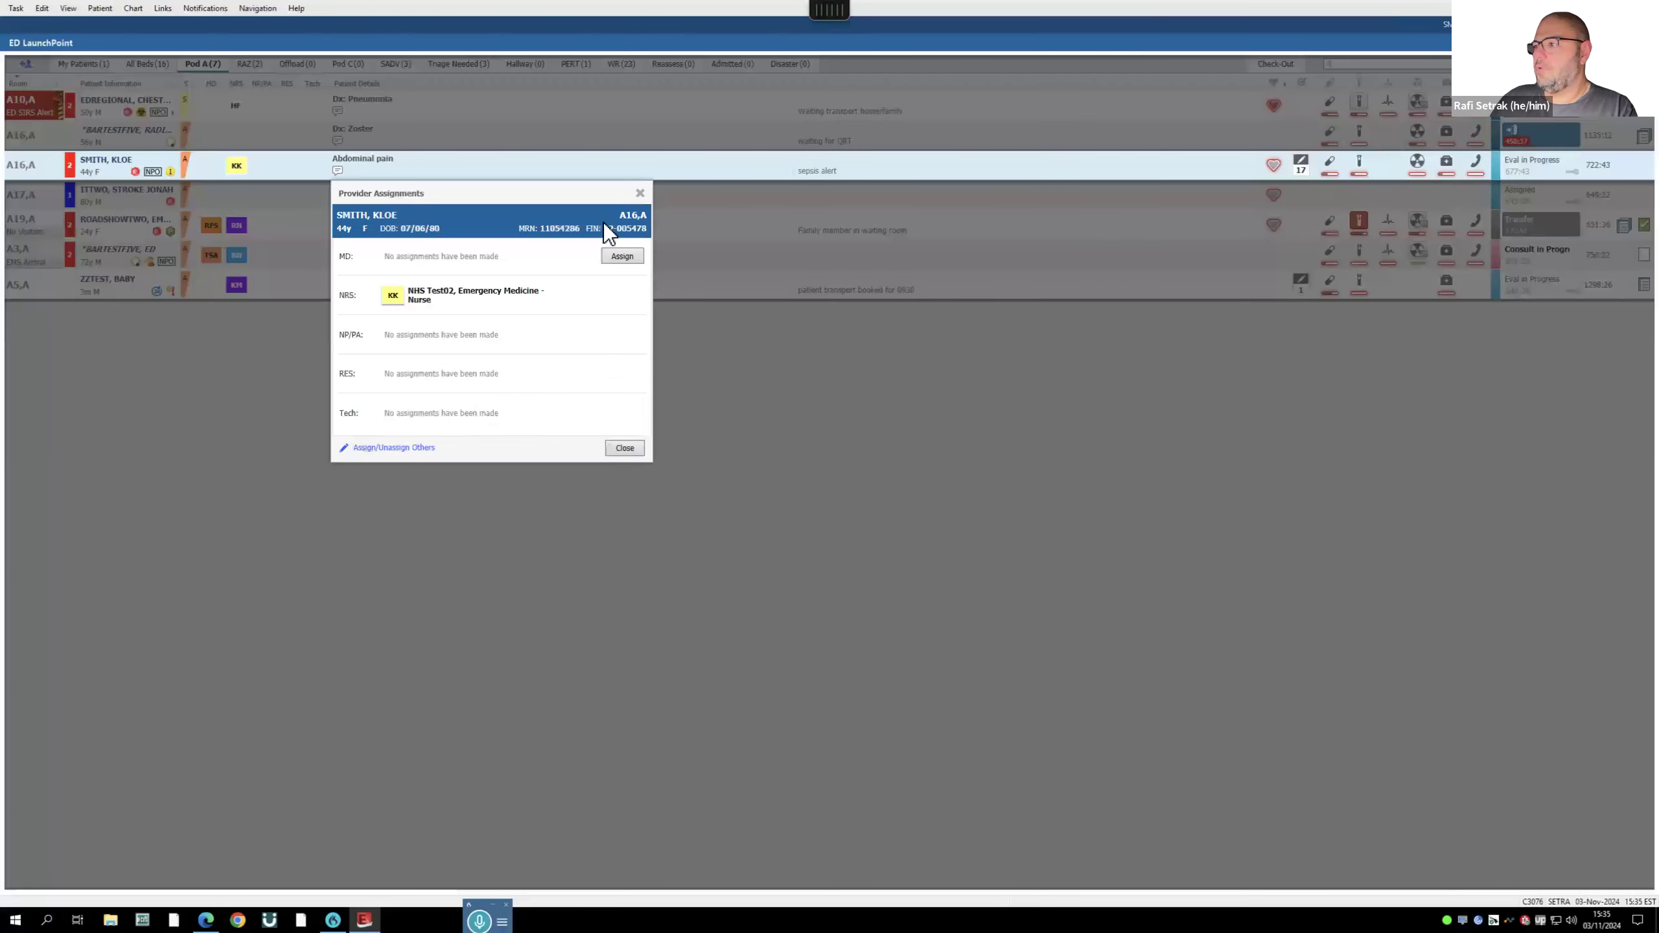
pyautogui.click(623, 252)
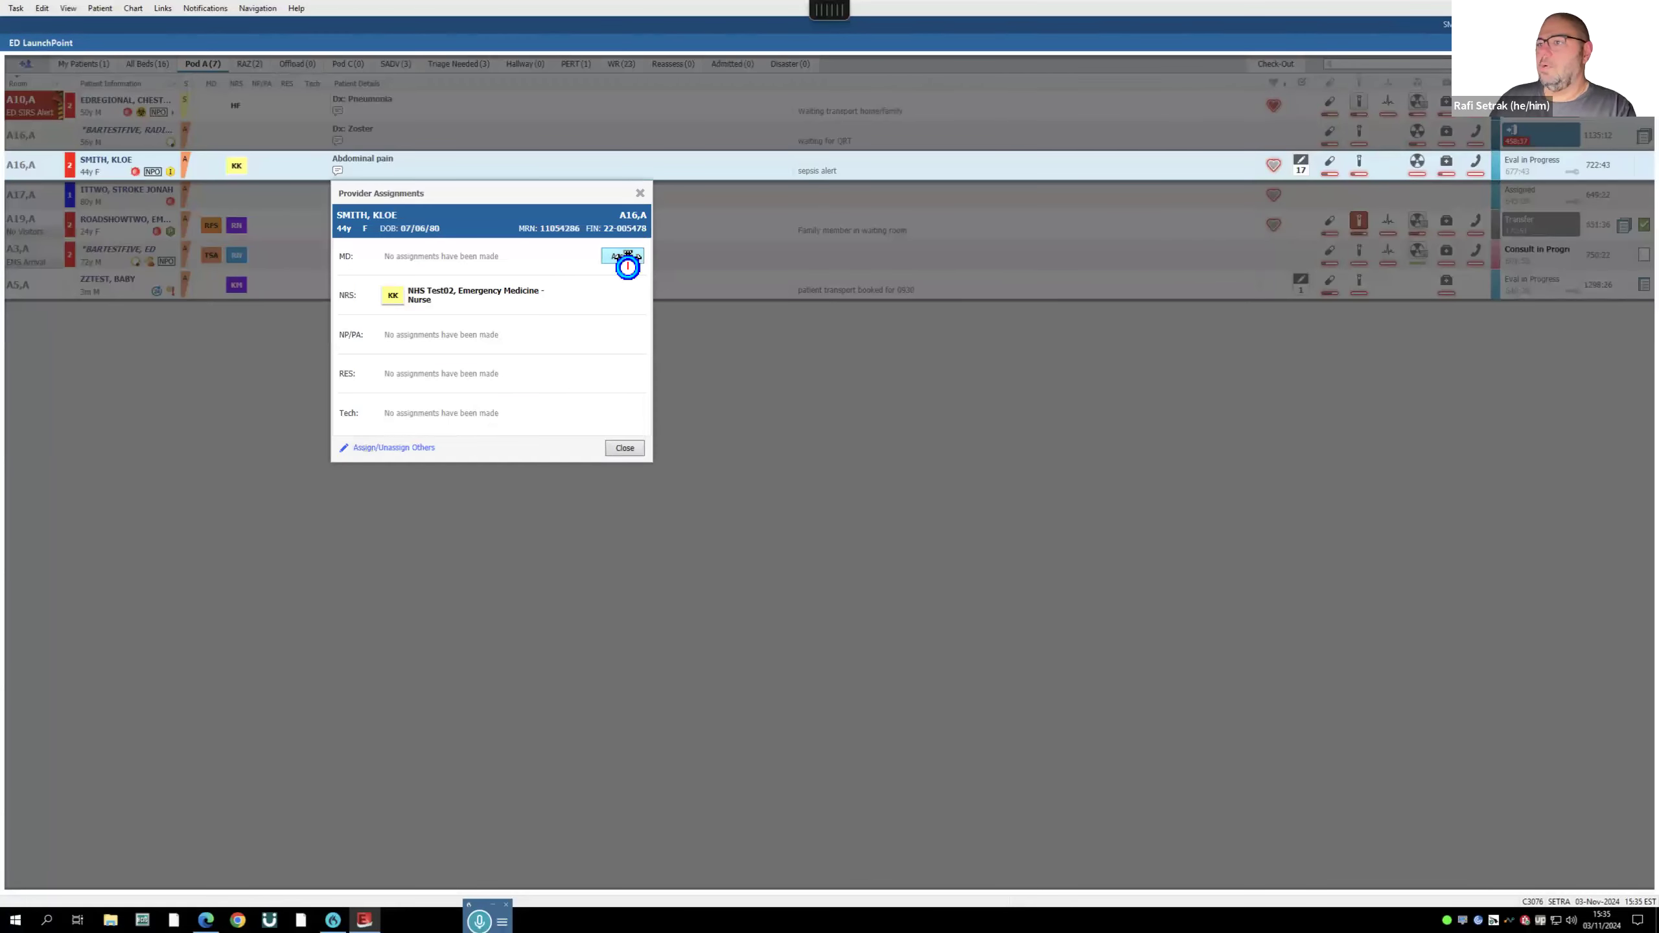
pyautogui.click(219, 140)
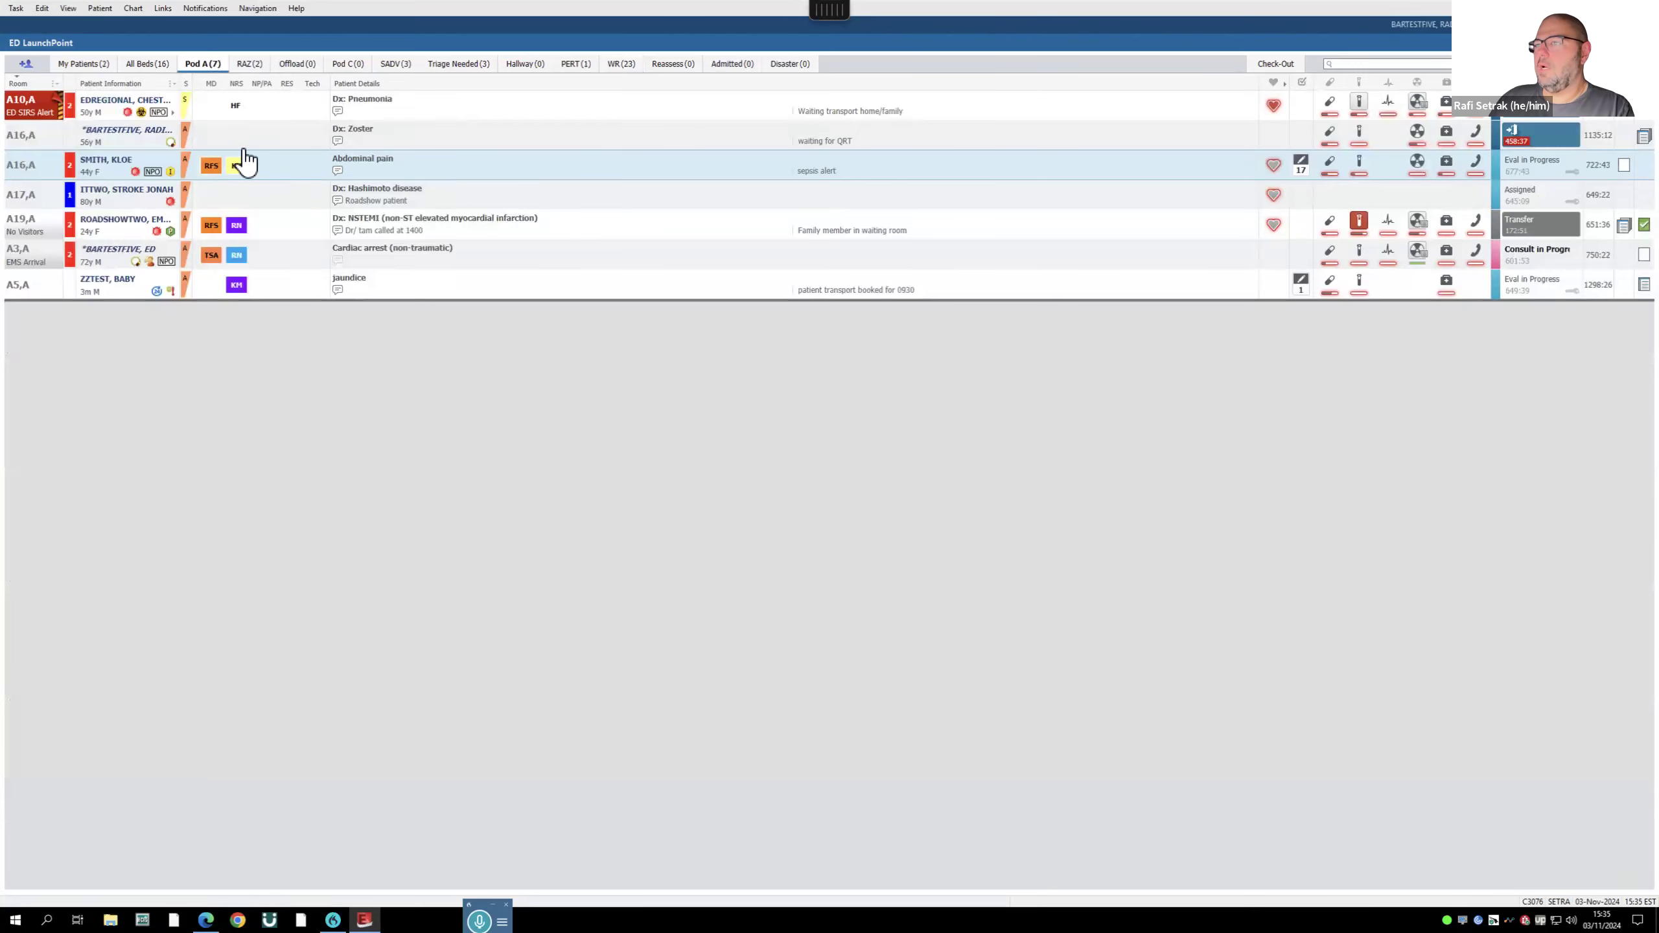
pyautogui.click(630, 255)
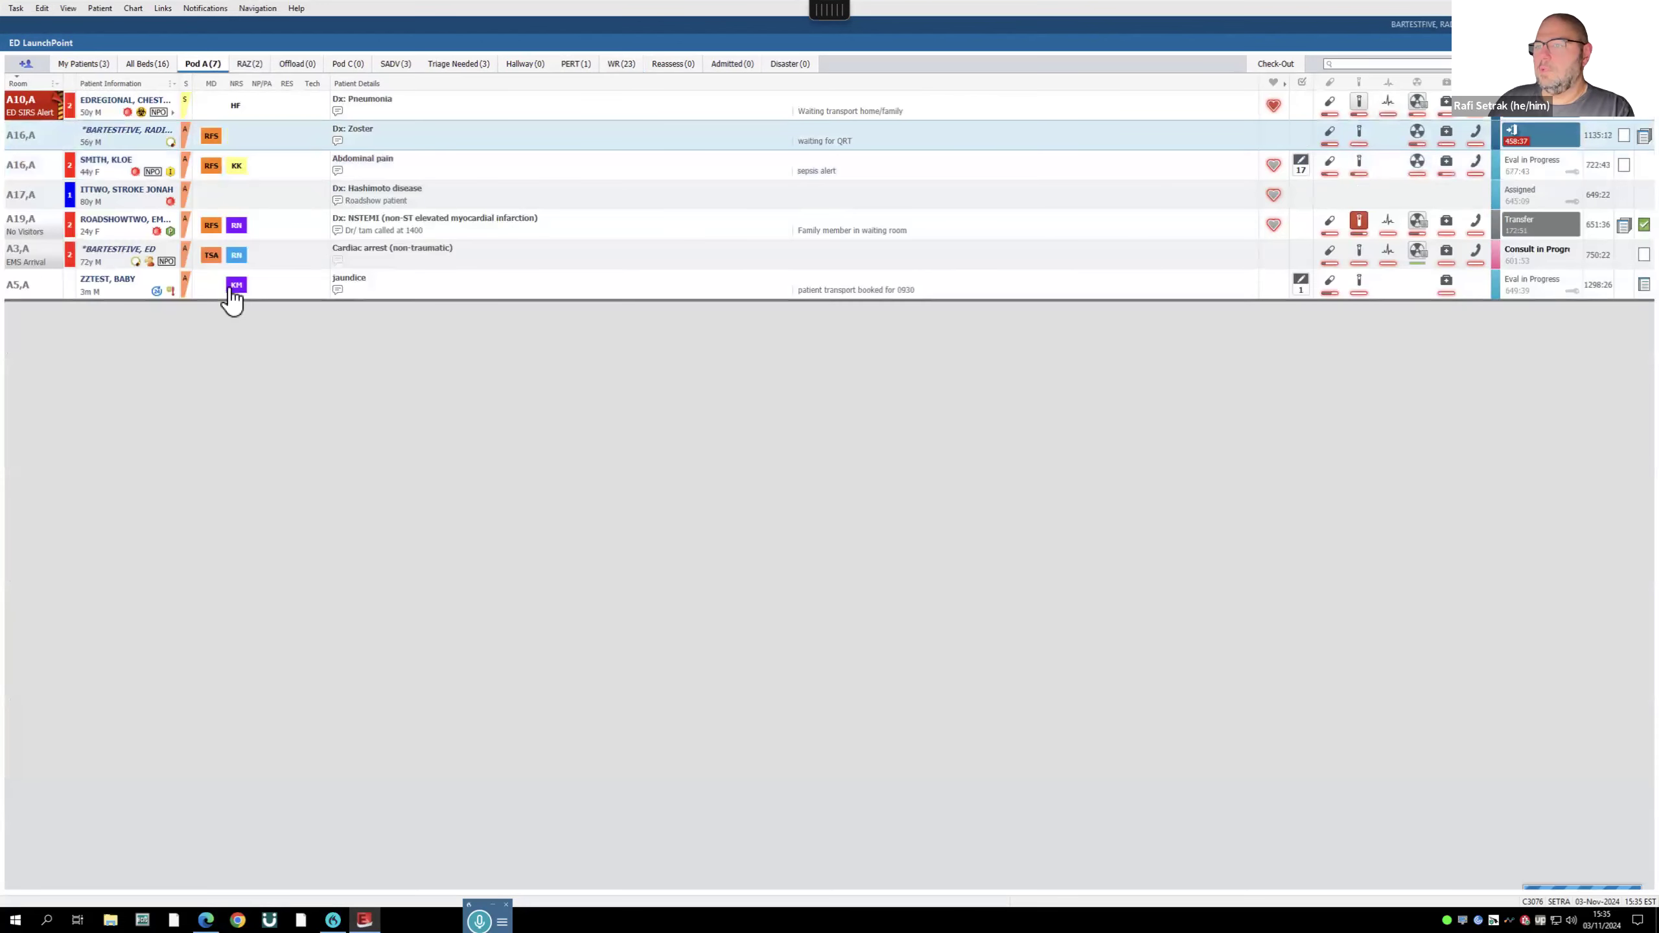
pyautogui.click(216, 193)
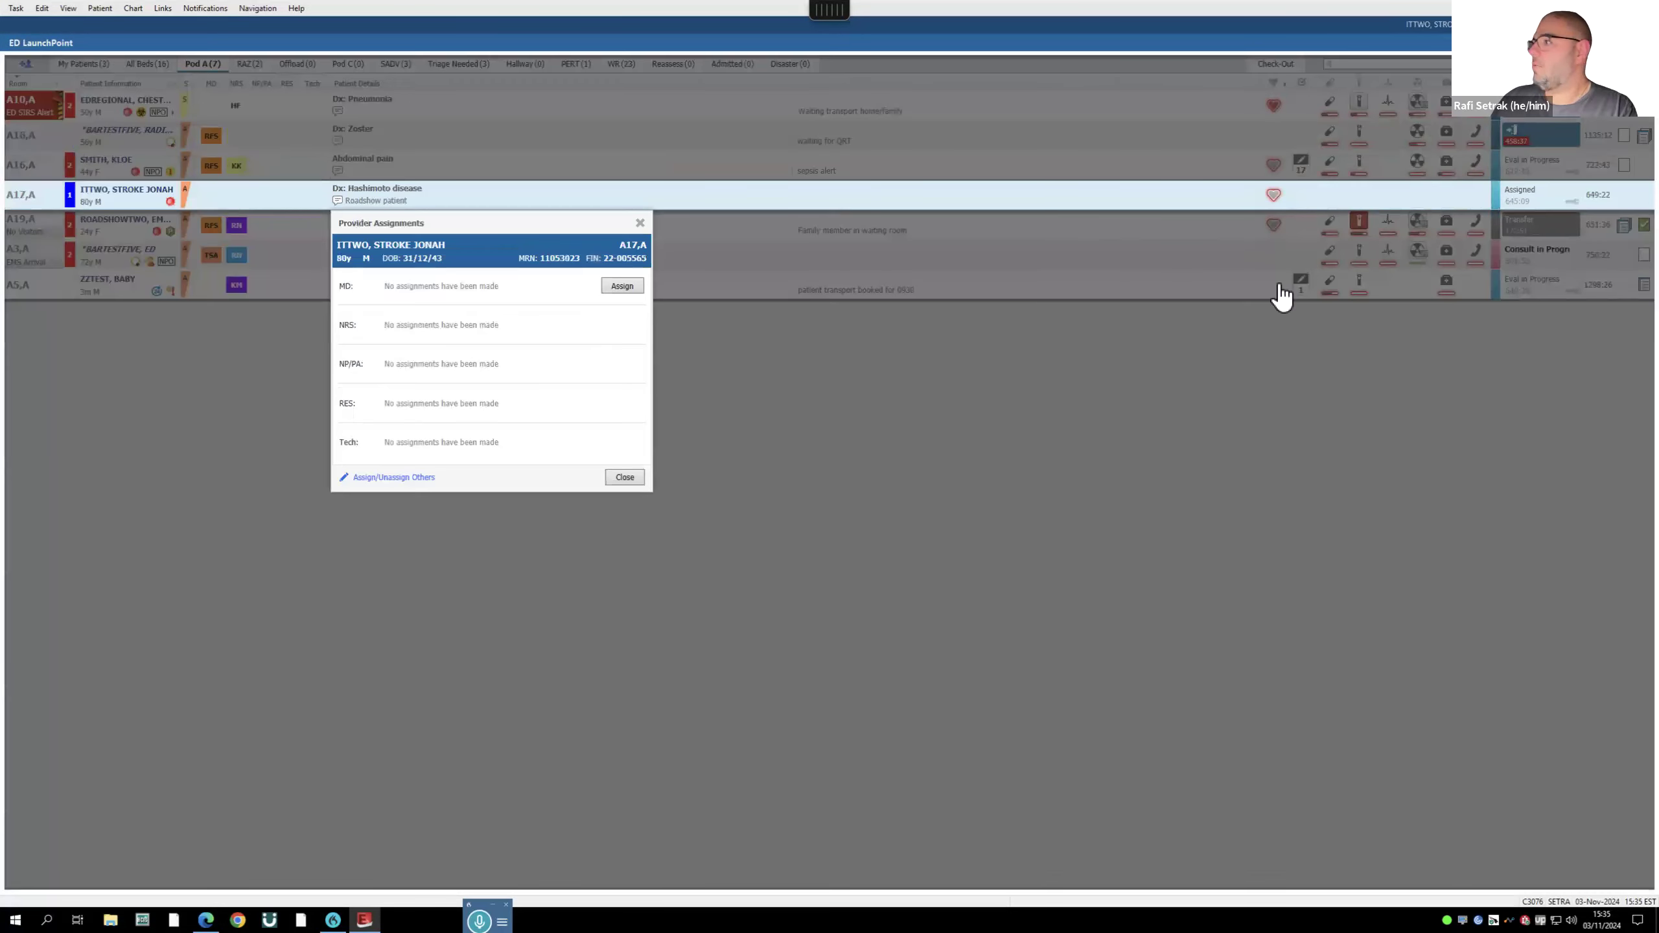
pyautogui.click(621, 285)
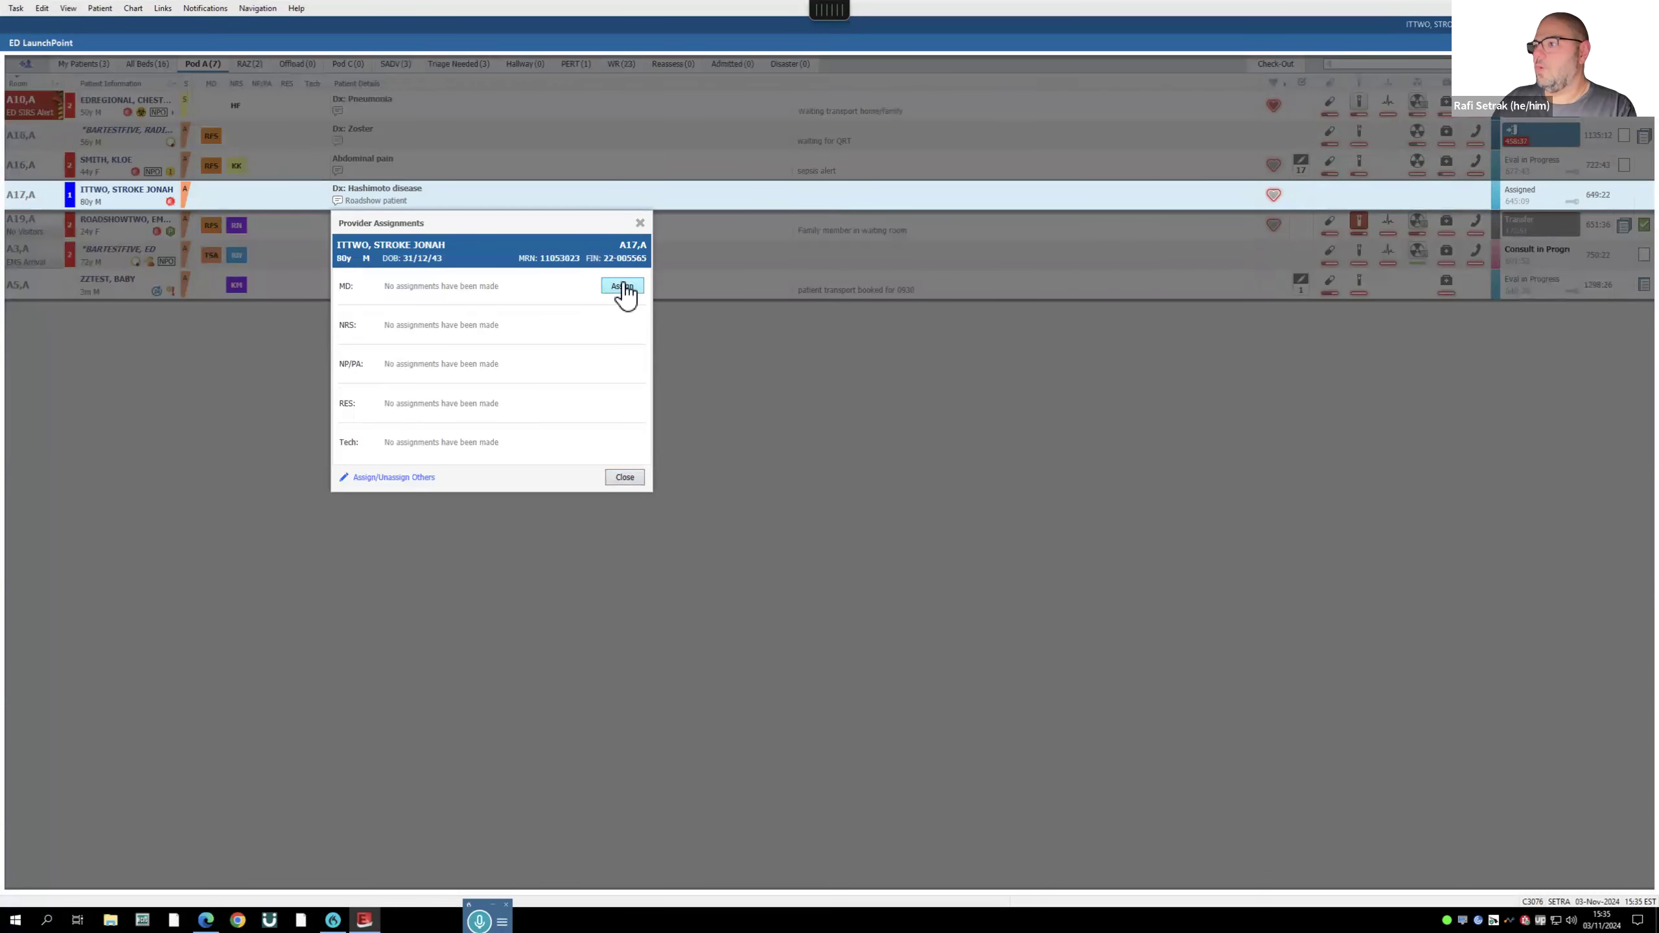
pyautogui.click(91, 64)
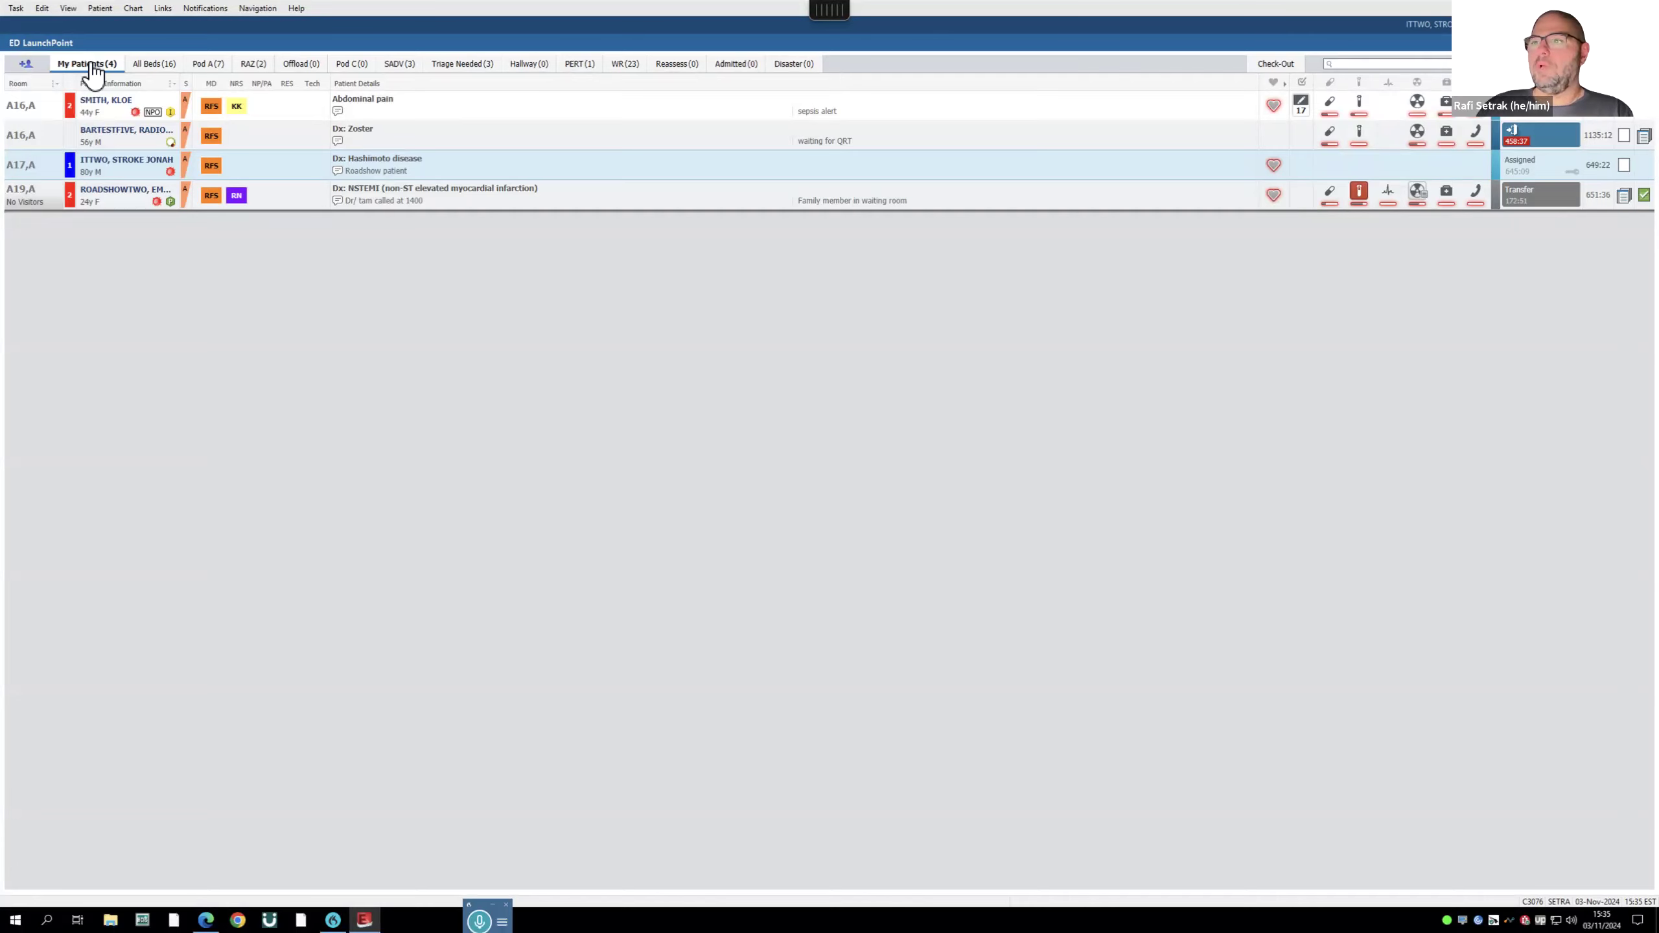
# - Preview the Zoster patient's summary in room A16,A and open the full chart
pyautogui.click(128, 134)
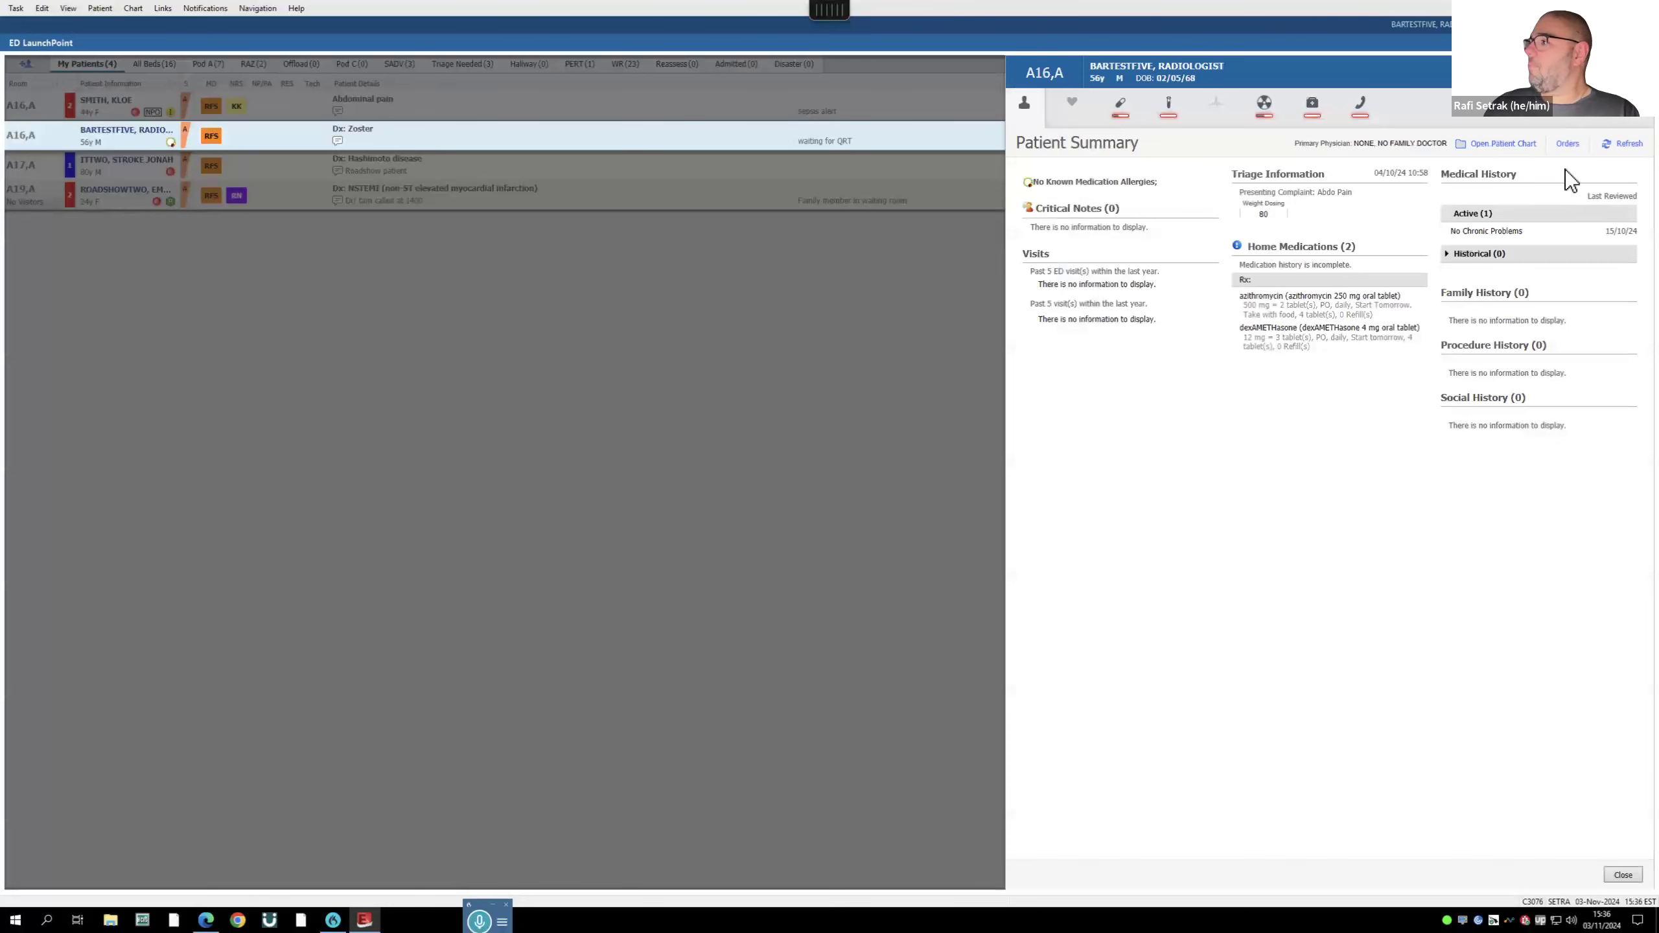
pyautogui.click(1493, 146)
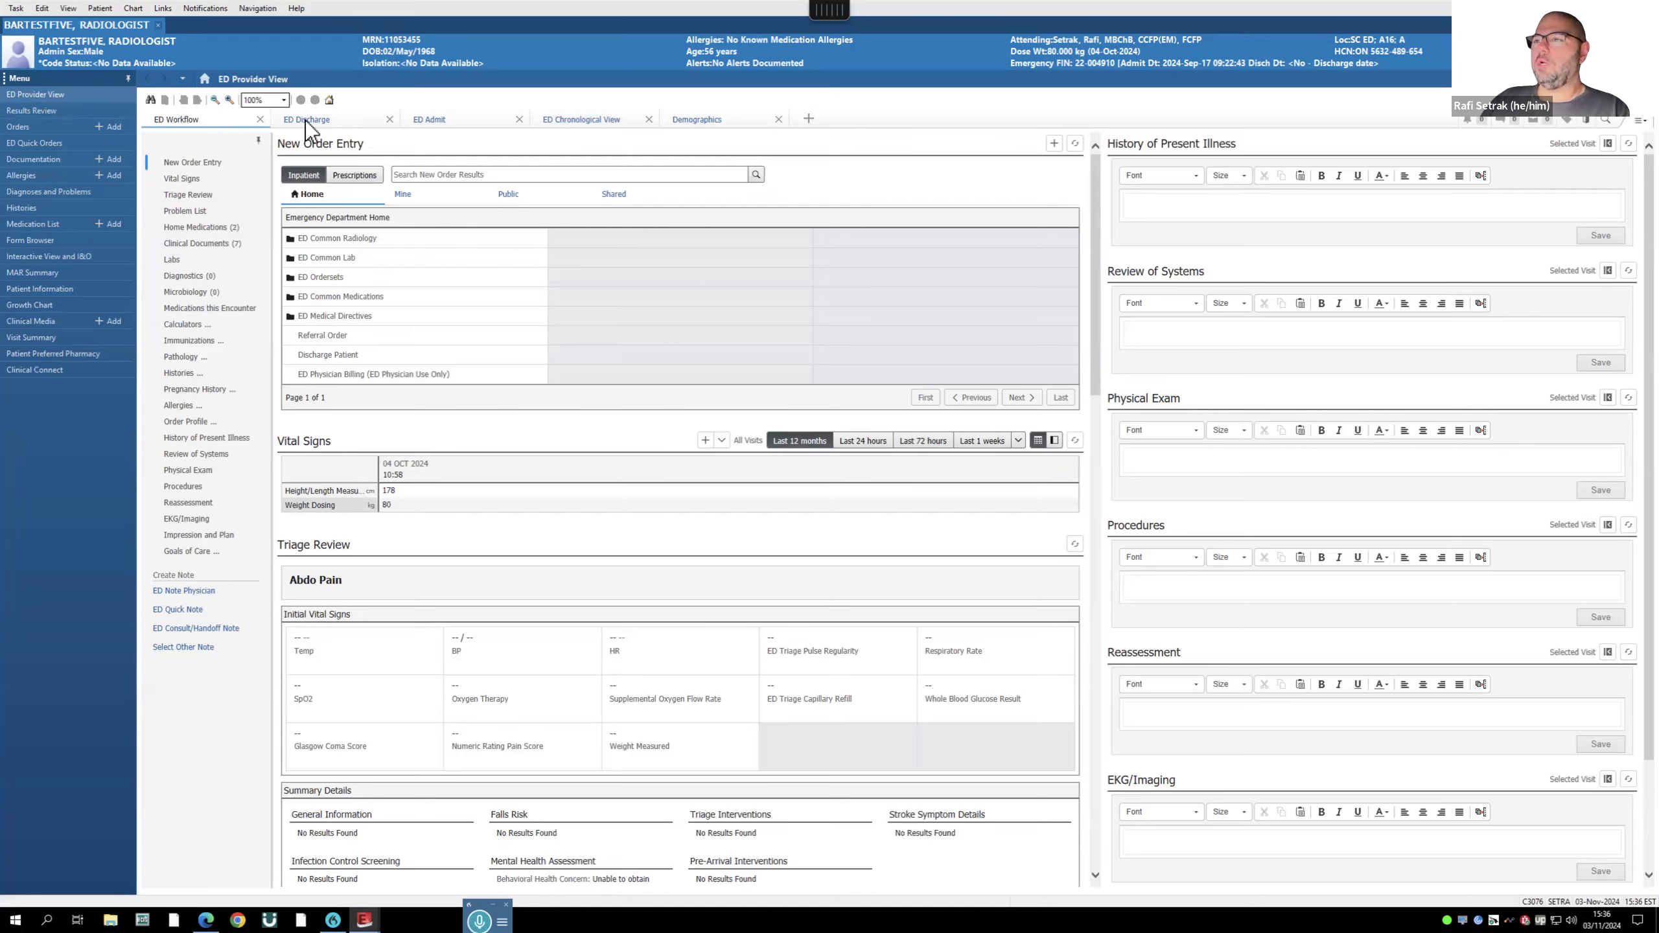
pyautogui.click(431, 120)
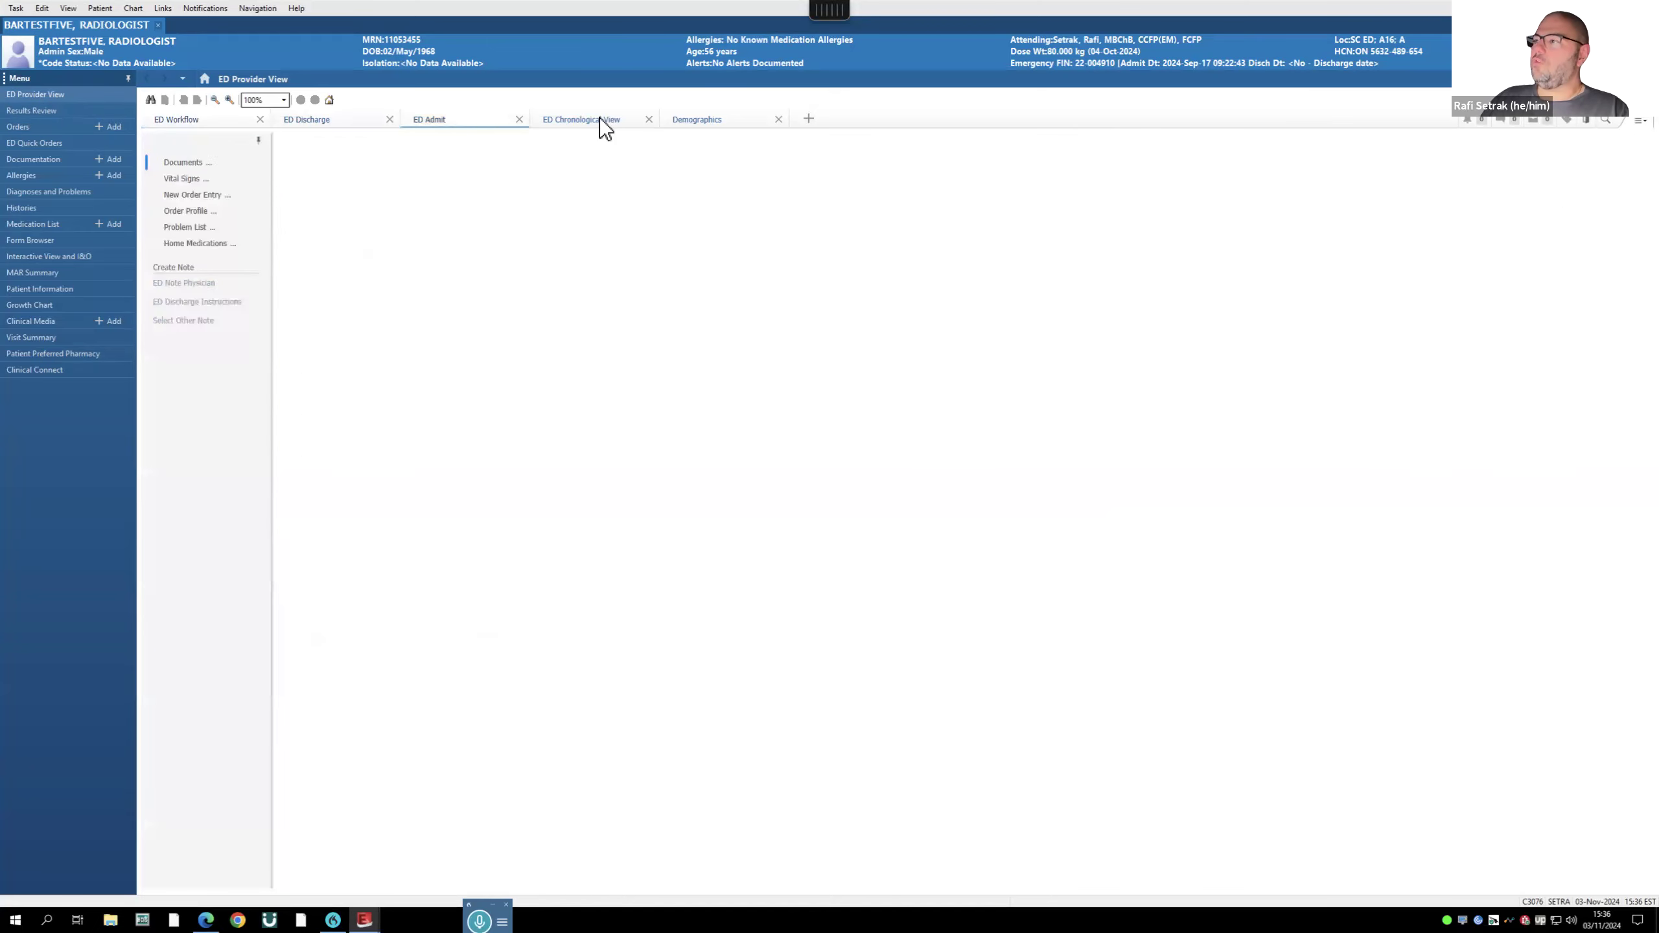
pyautogui.click(704, 120)
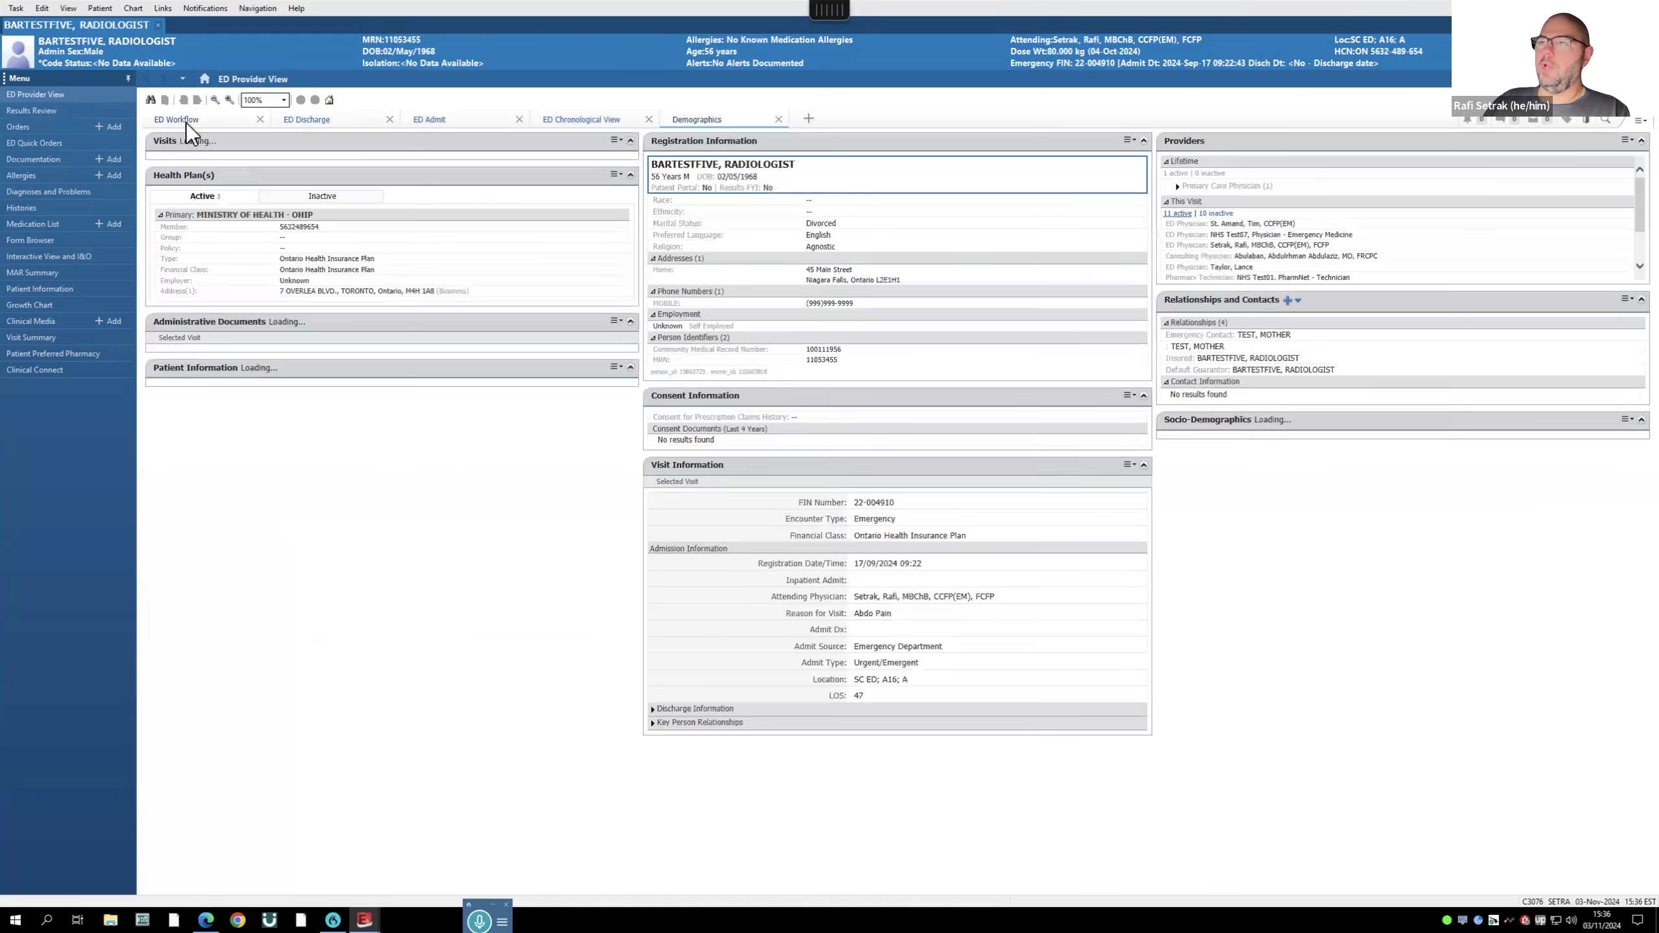
pyautogui.click(179, 119)
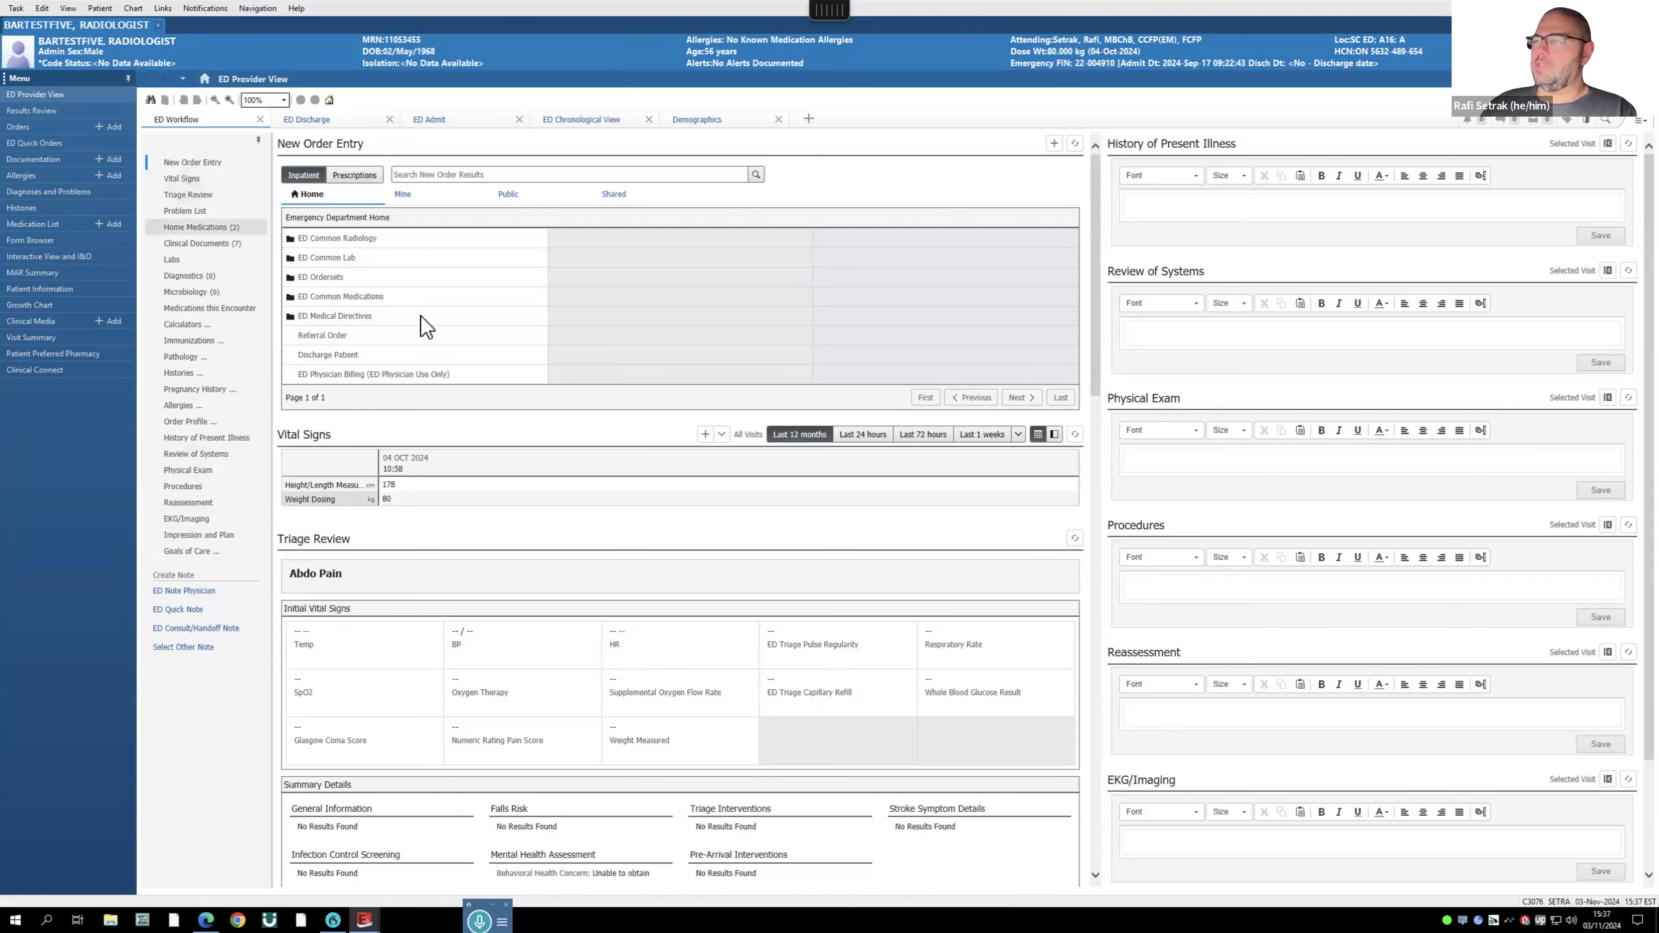
pyautogui.scroll(-2, 420, 316)
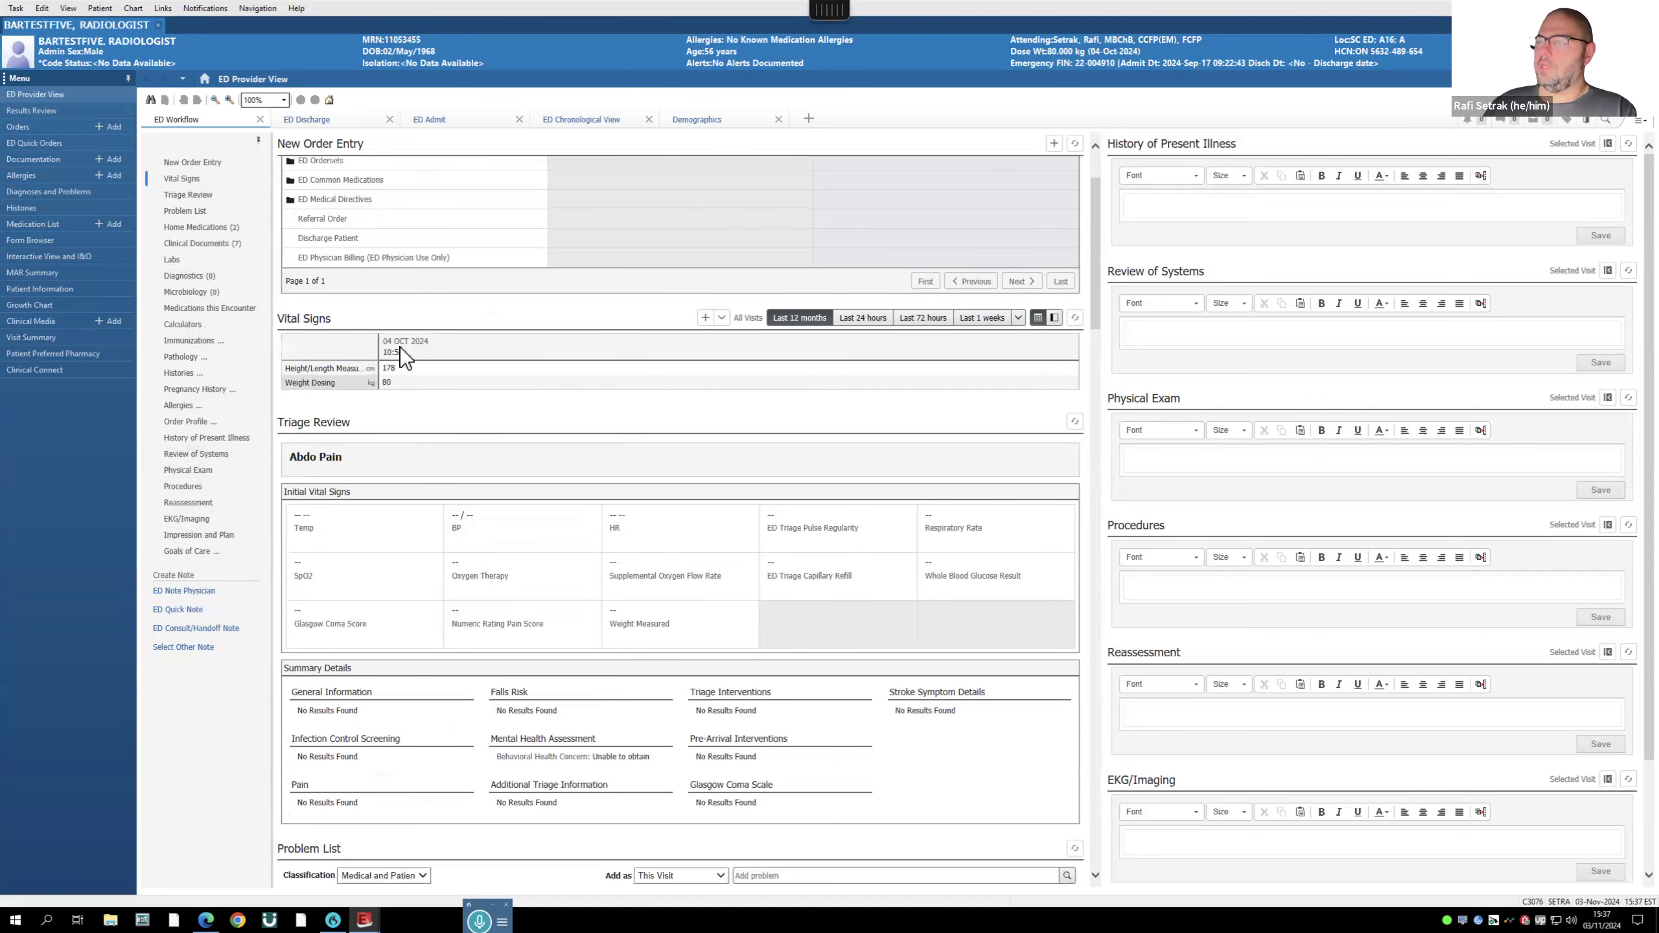
pyautogui.scroll(-2, 399, 347)
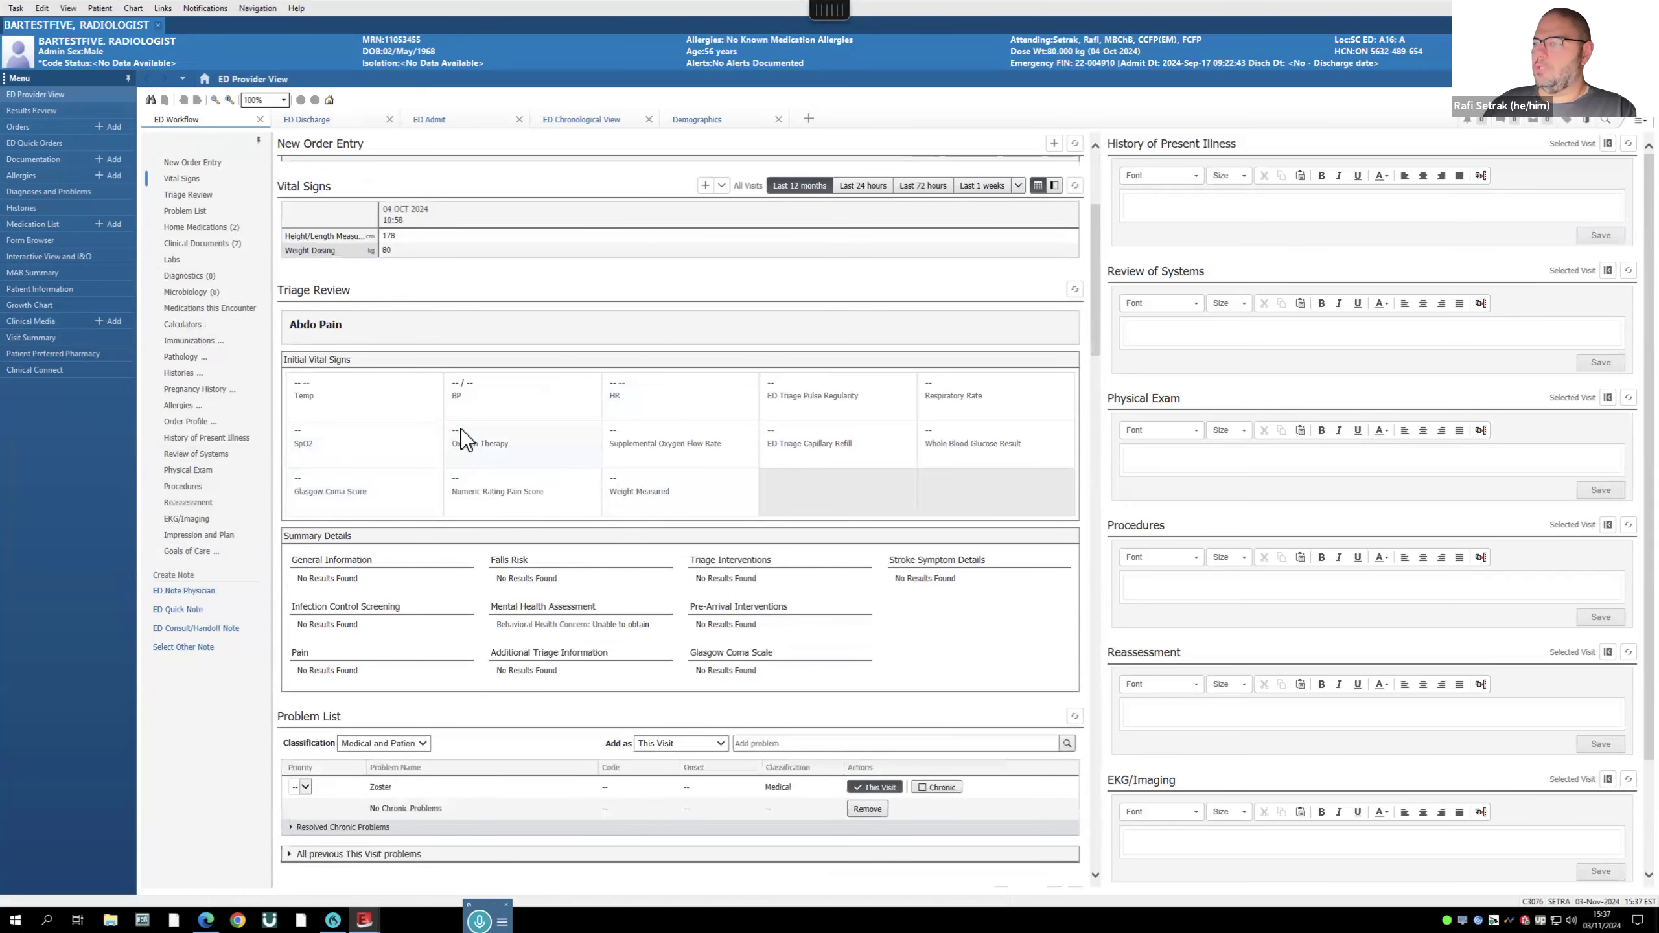
pyautogui.scroll(-4, 352, 429)
pyautogui.scroll(-1, 353, 428)
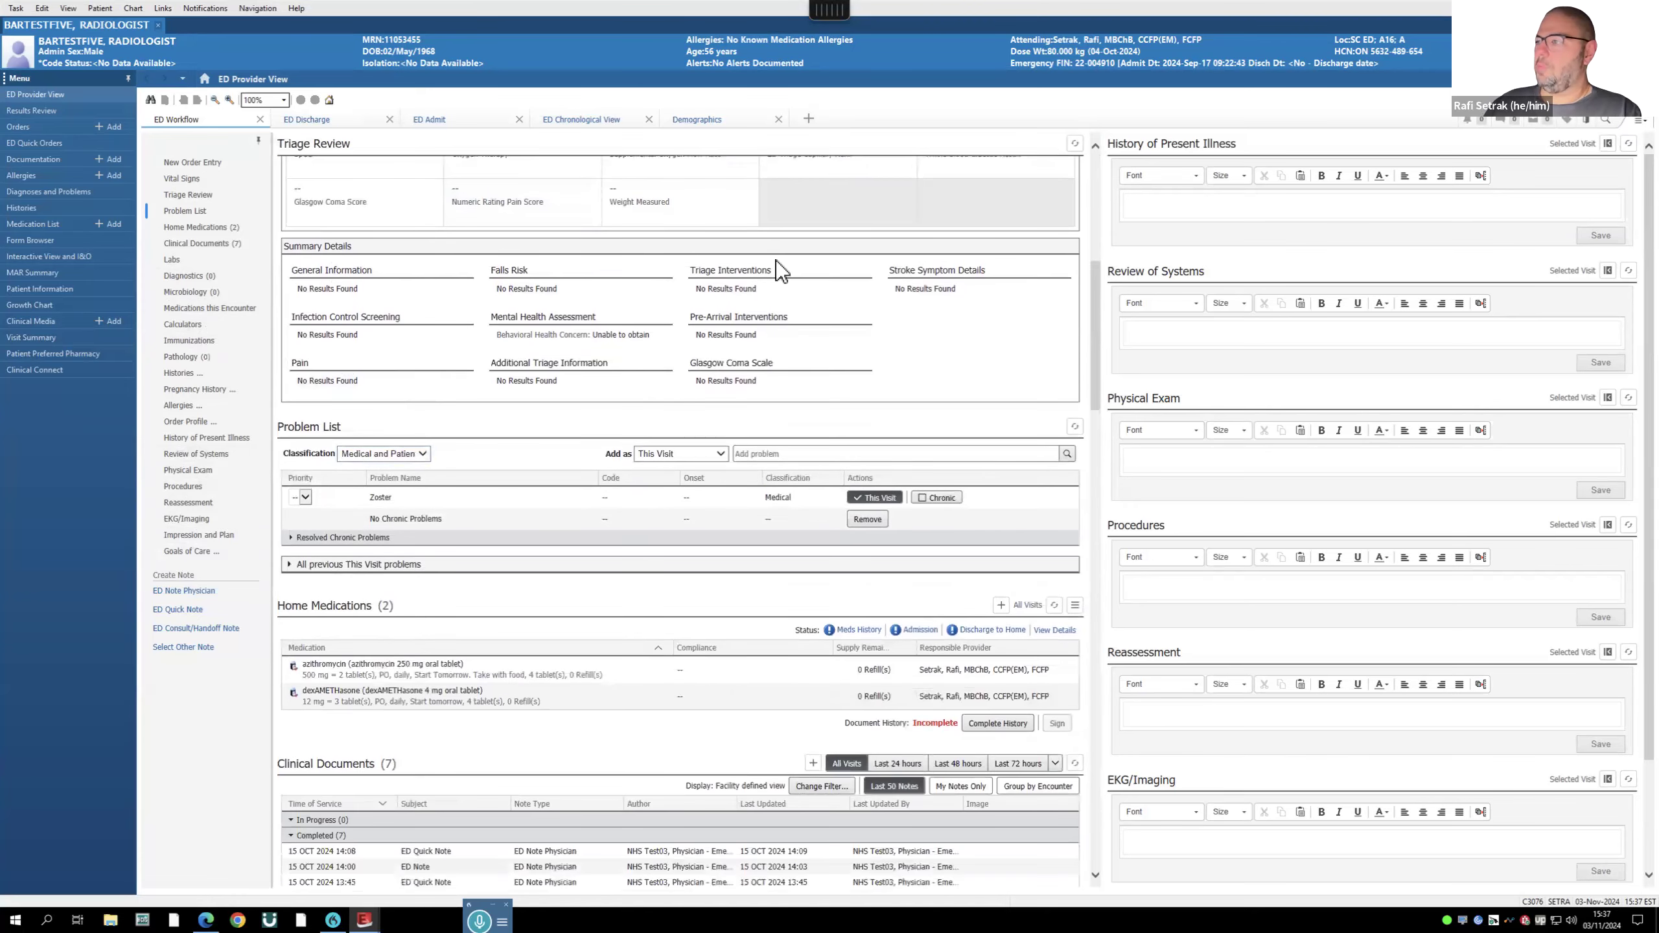
pyautogui.scroll(-3, 370, 376)
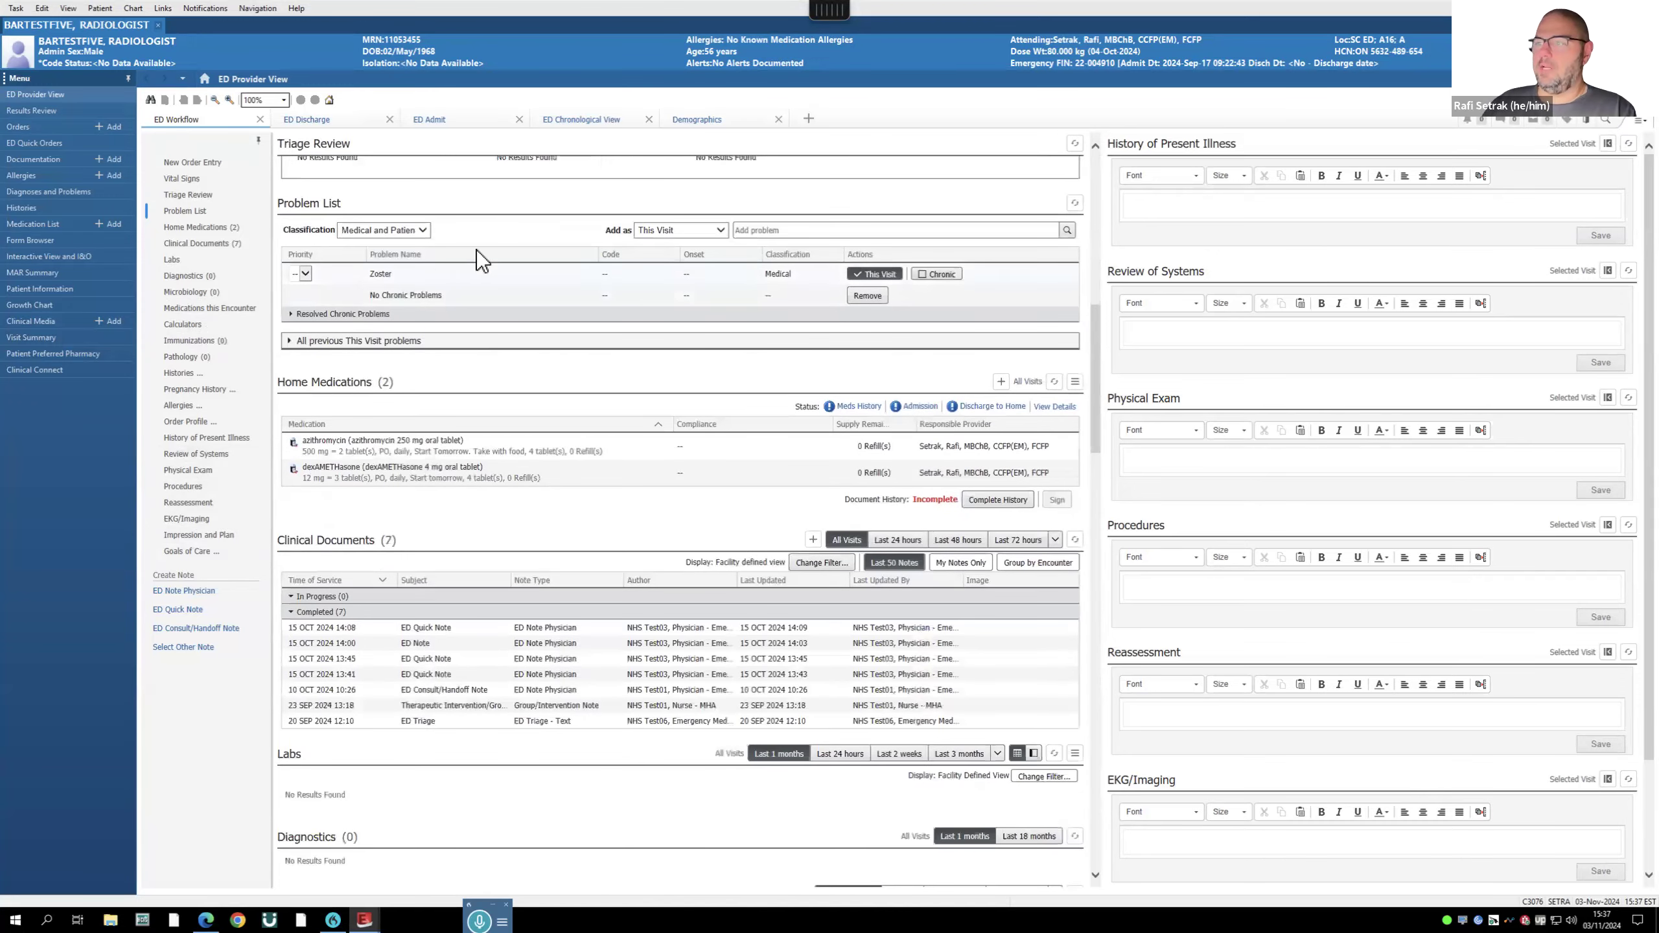
pyautogui.scroll(-3, 366, 313)
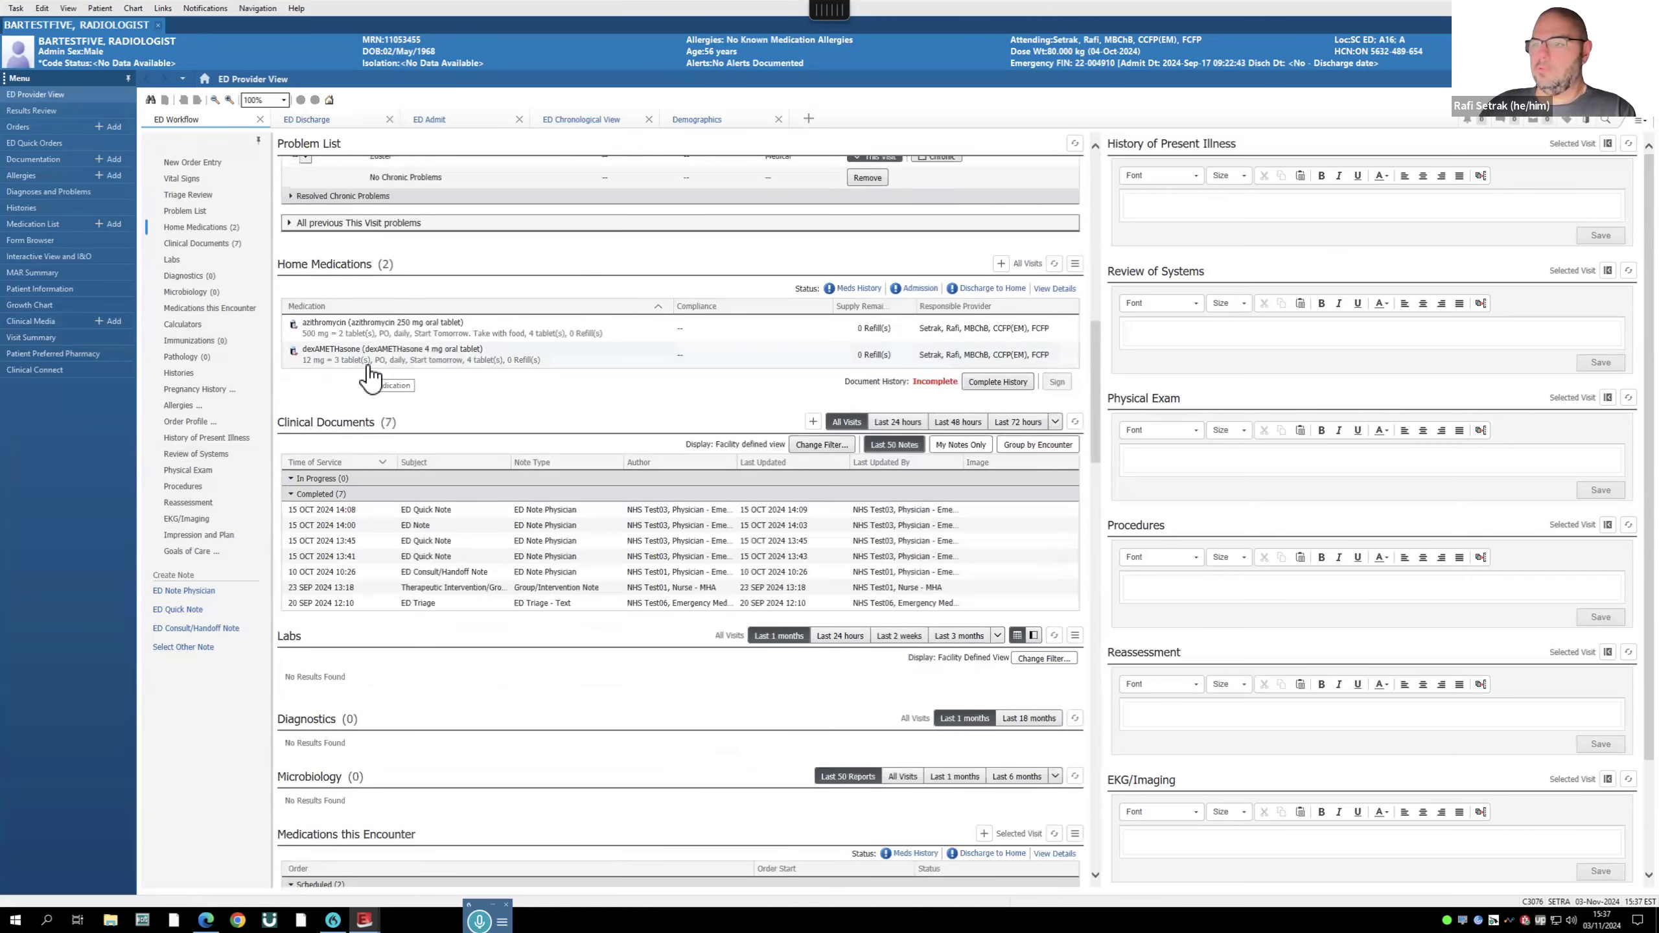
pyautogui.scroll(-3, 443, 384)
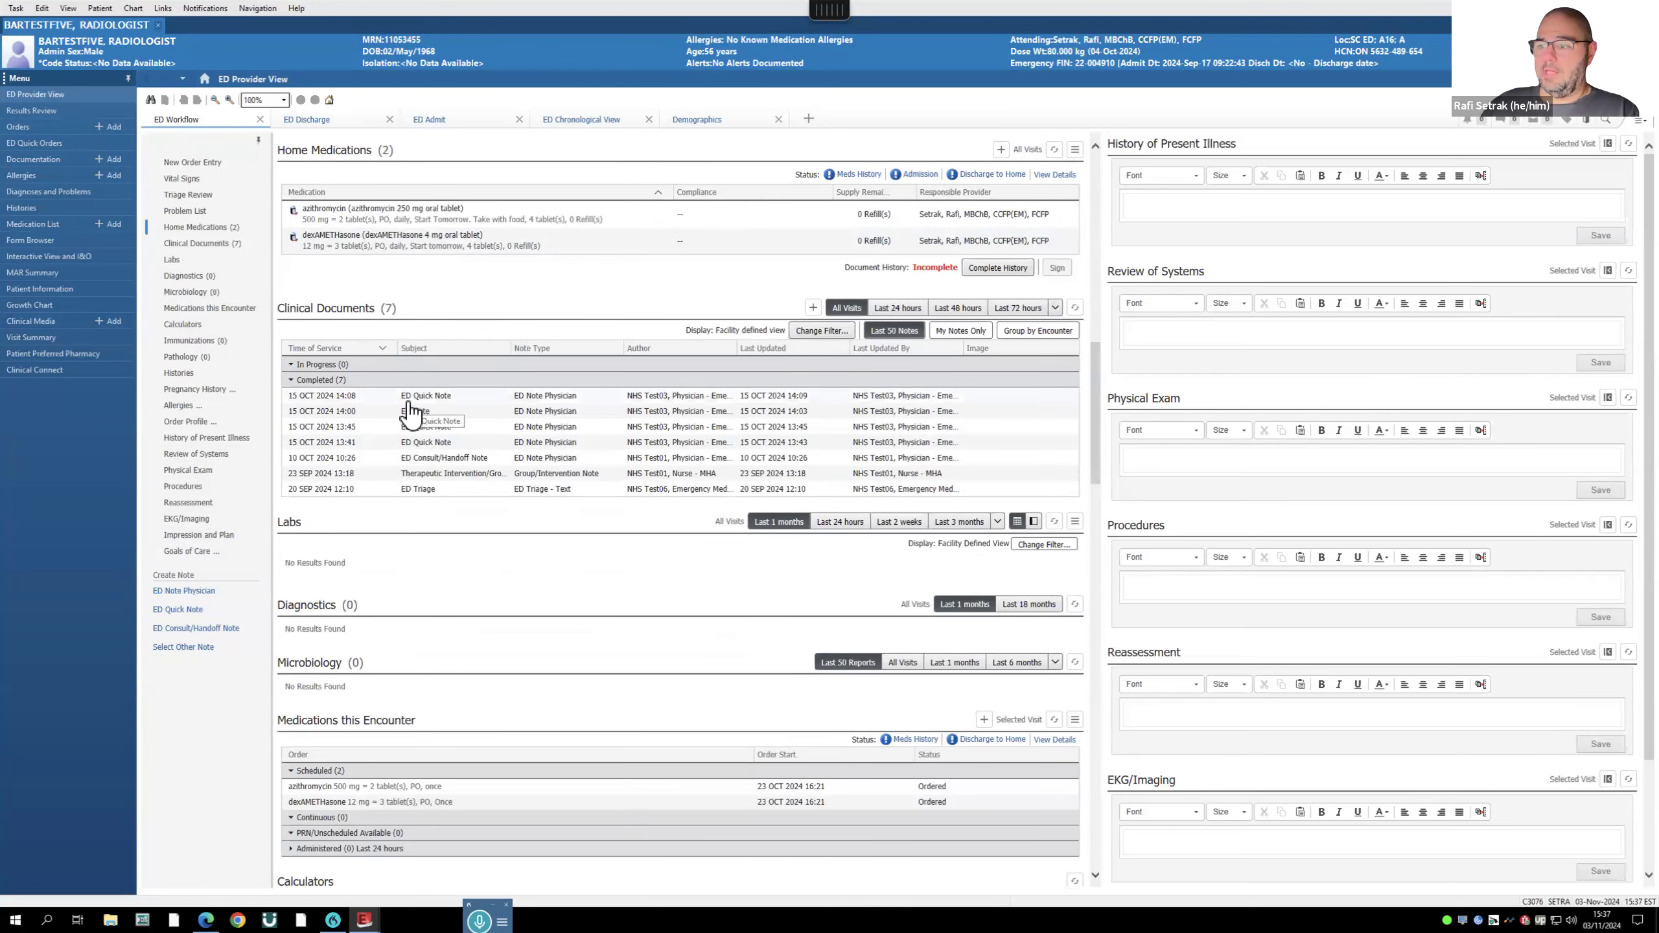
pyautogui.scroll(-4, 405, 405)
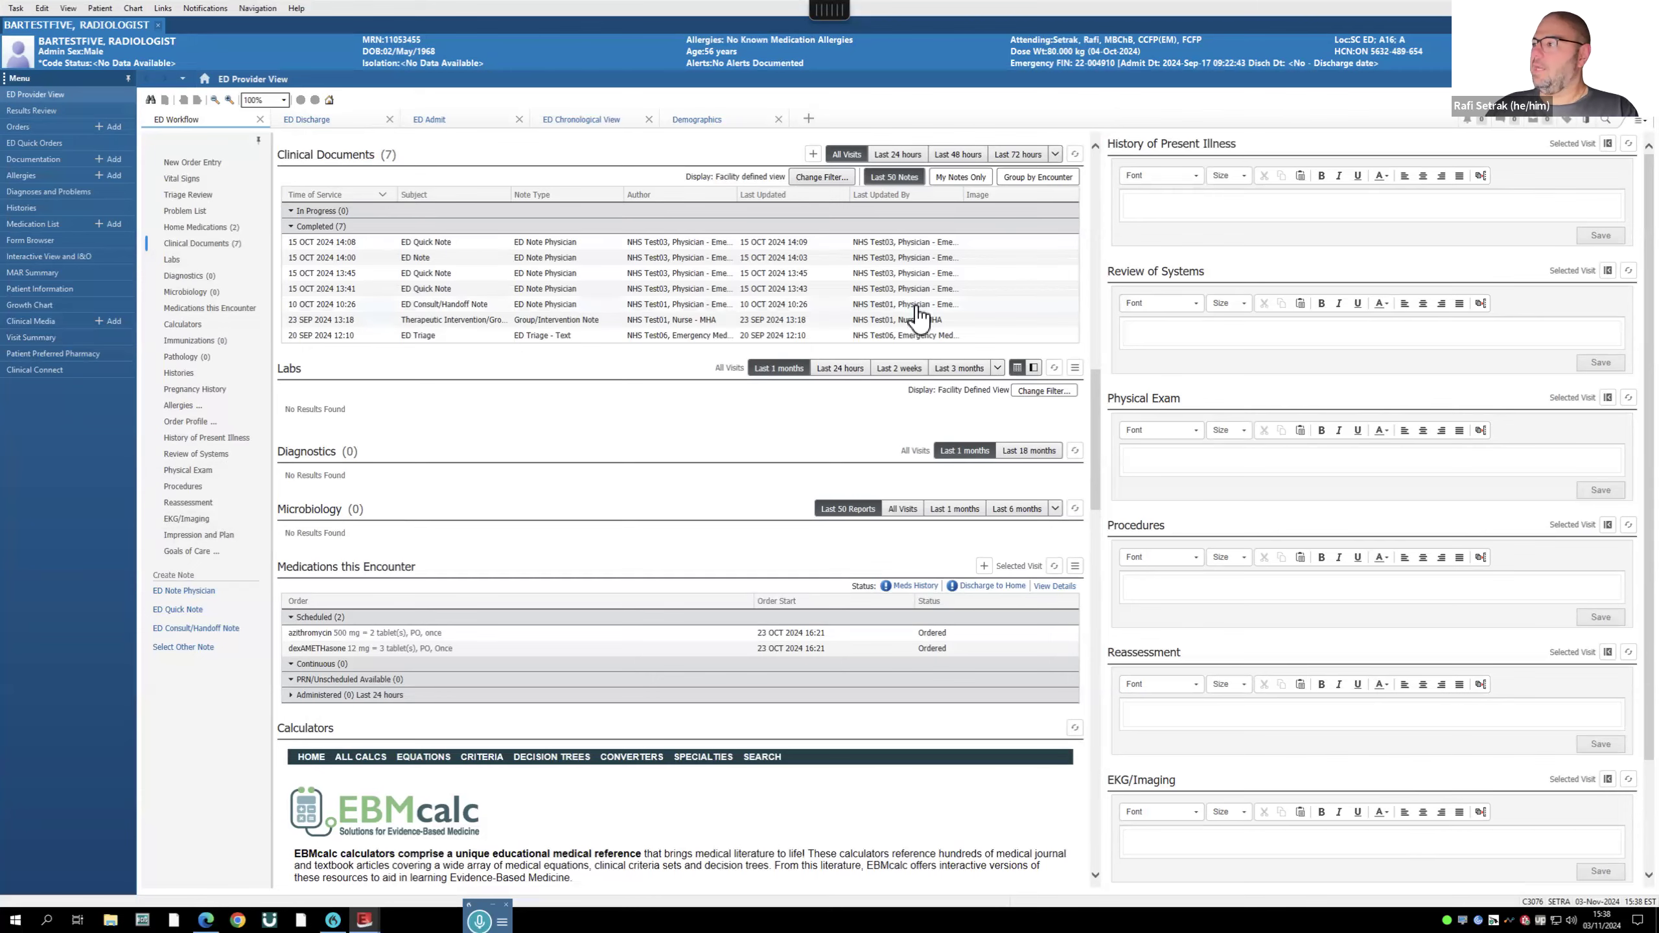
pyautogui.scroll(10, 915, 322)
pyautogui.scroll(-20, 915, 322)
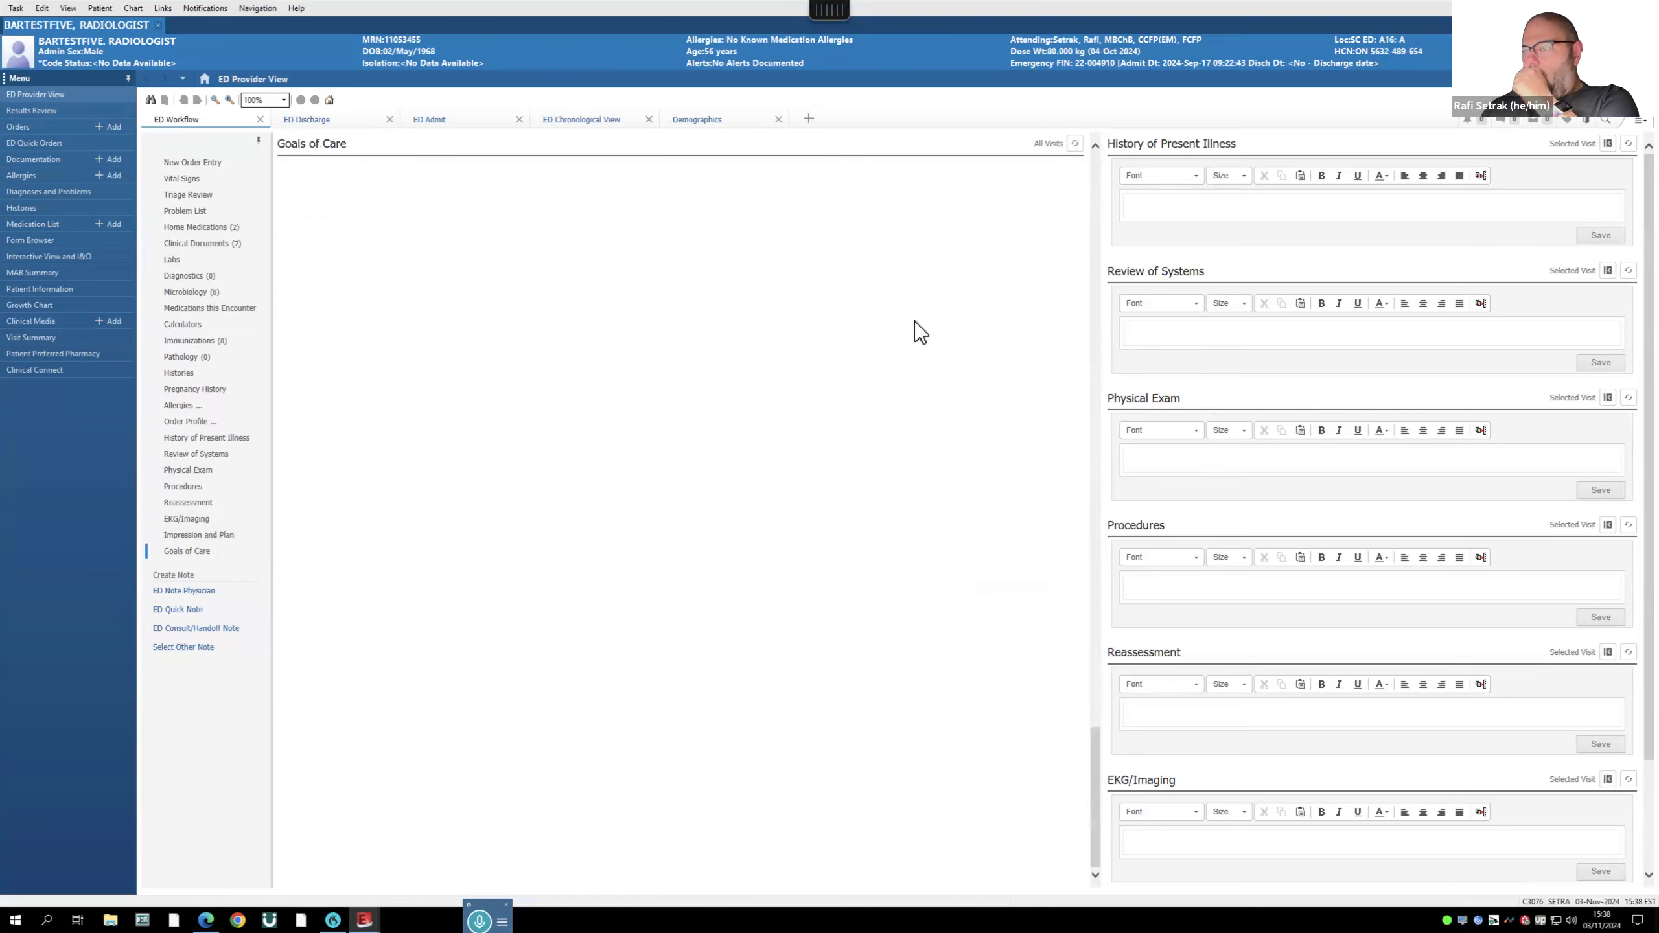
pyautogui.click(1259, 200)
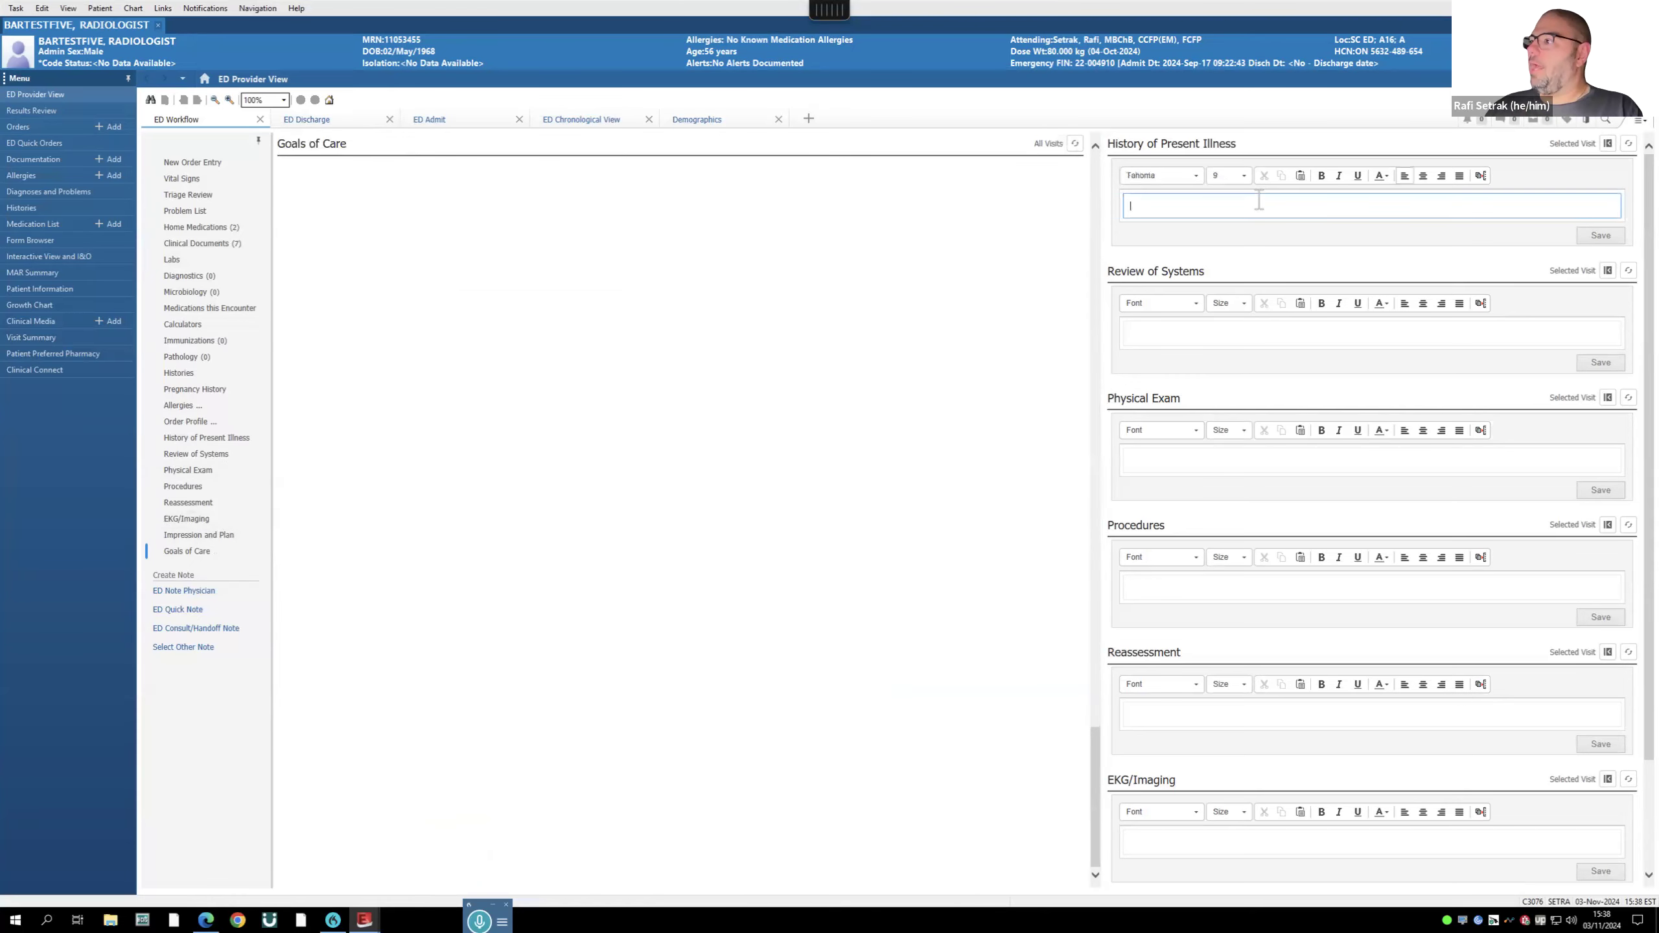
pyautogui.scroll(20, 682, 325)
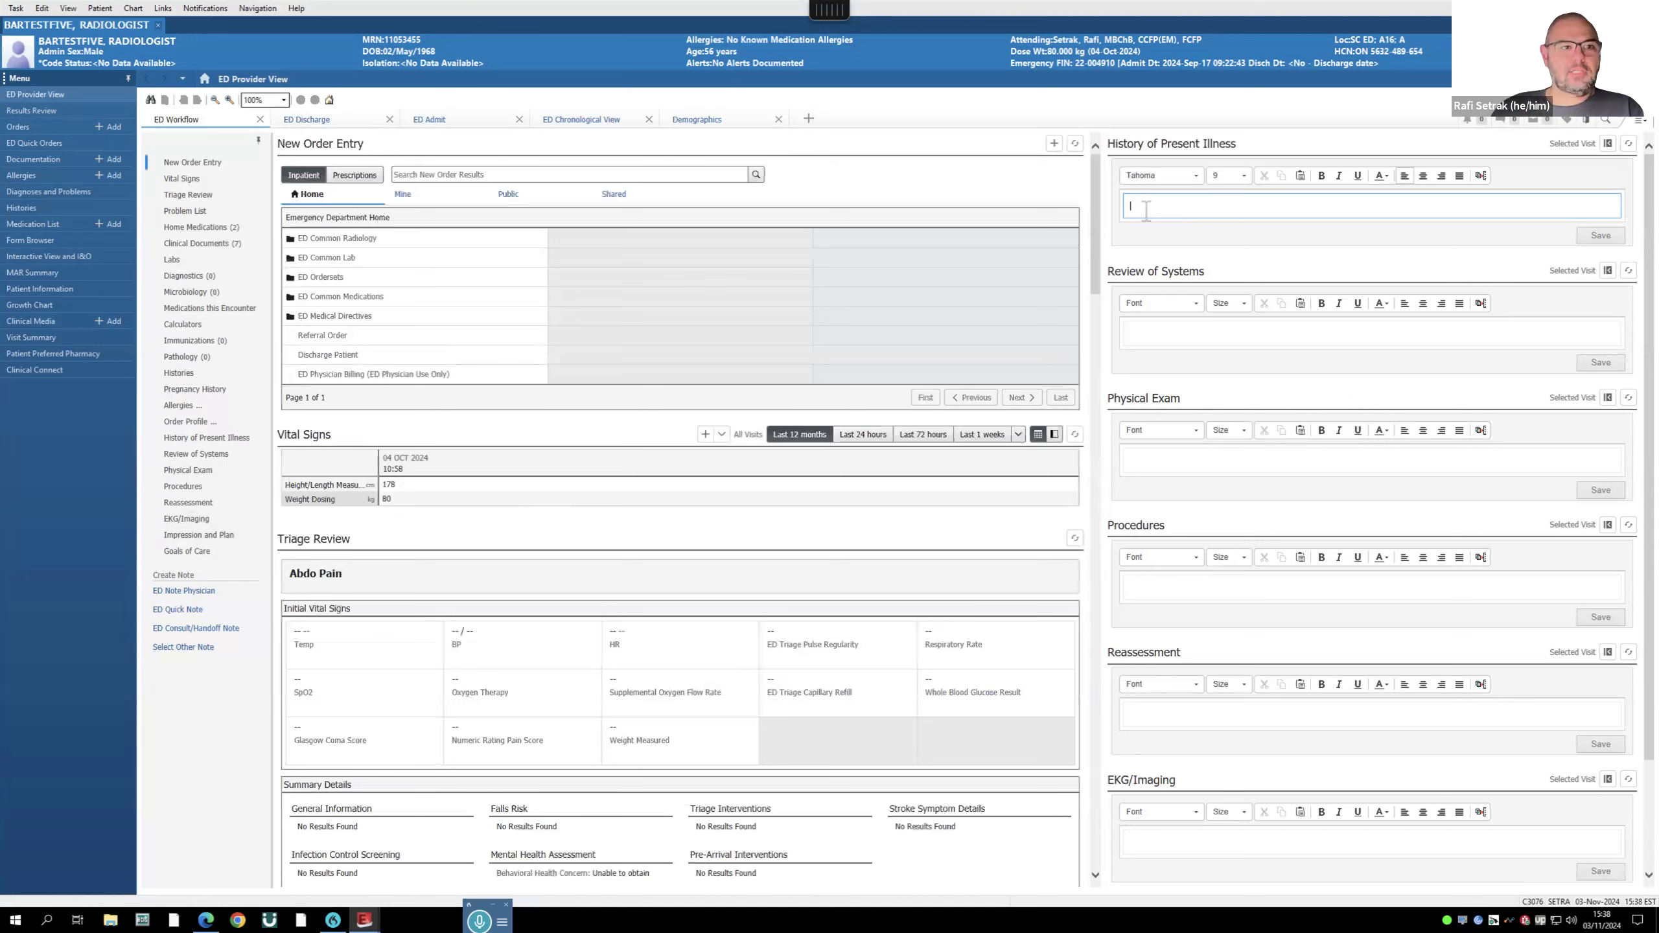
pyautogui.write('idjrg oieur')
pyautogui.write('oerg')
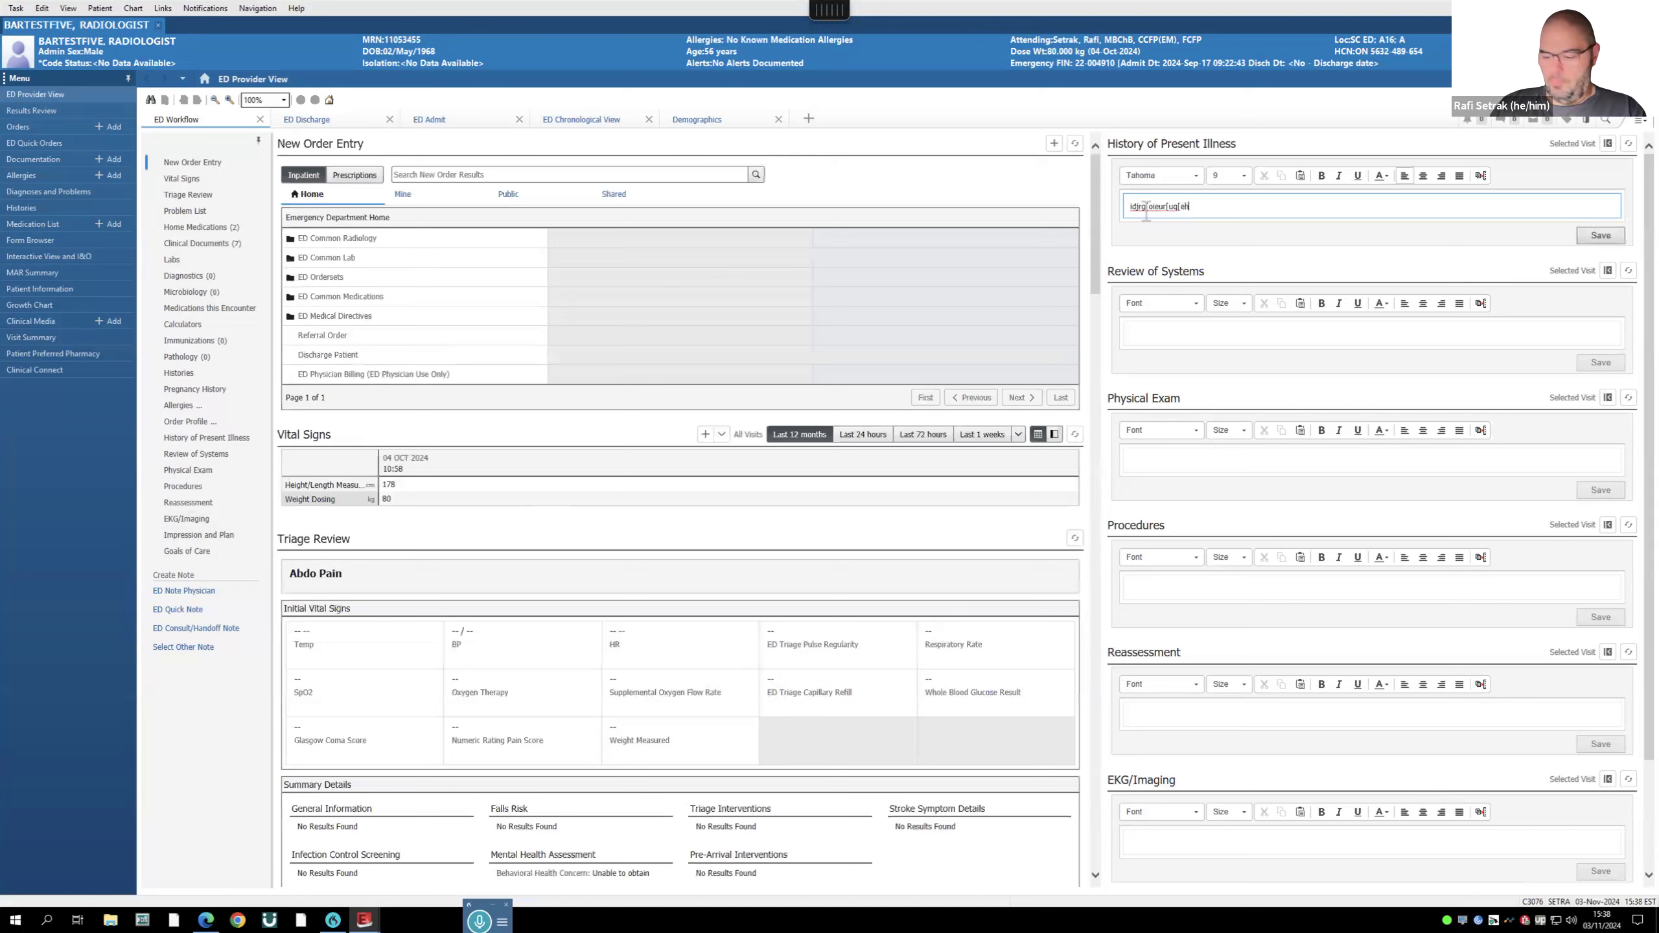
pyautogui.press('BackSpace')
pyautogui.press('BackSpace')
pyautogui.press('BackSpace')
pyautogui.press('BackSpace')
pyautogui.press('BackSpace')
pyautogui.press('BackSpace')
pyautogui.press('BackSpace')
pyautogui.press('BackSpace')
pyautogui.press('BackSpace')
pyautogui.press('BackSpace')
pyautogui.press('BackSpace')
pyautogui.press('BackSpace')
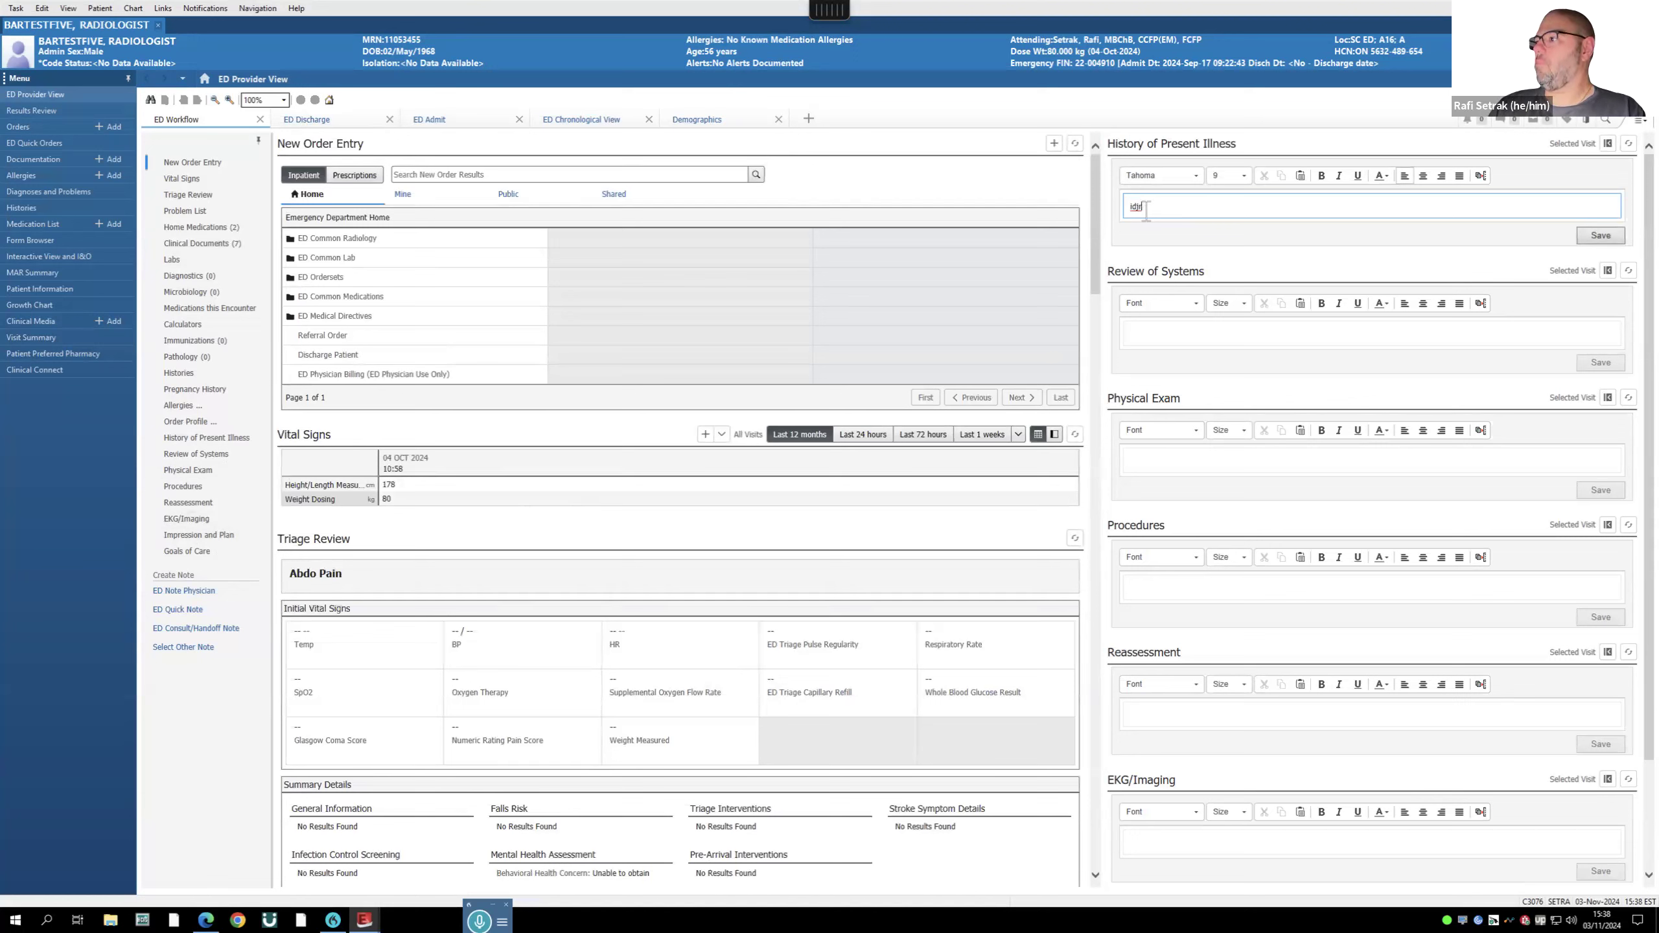
pyautogui.press('BackSpace')
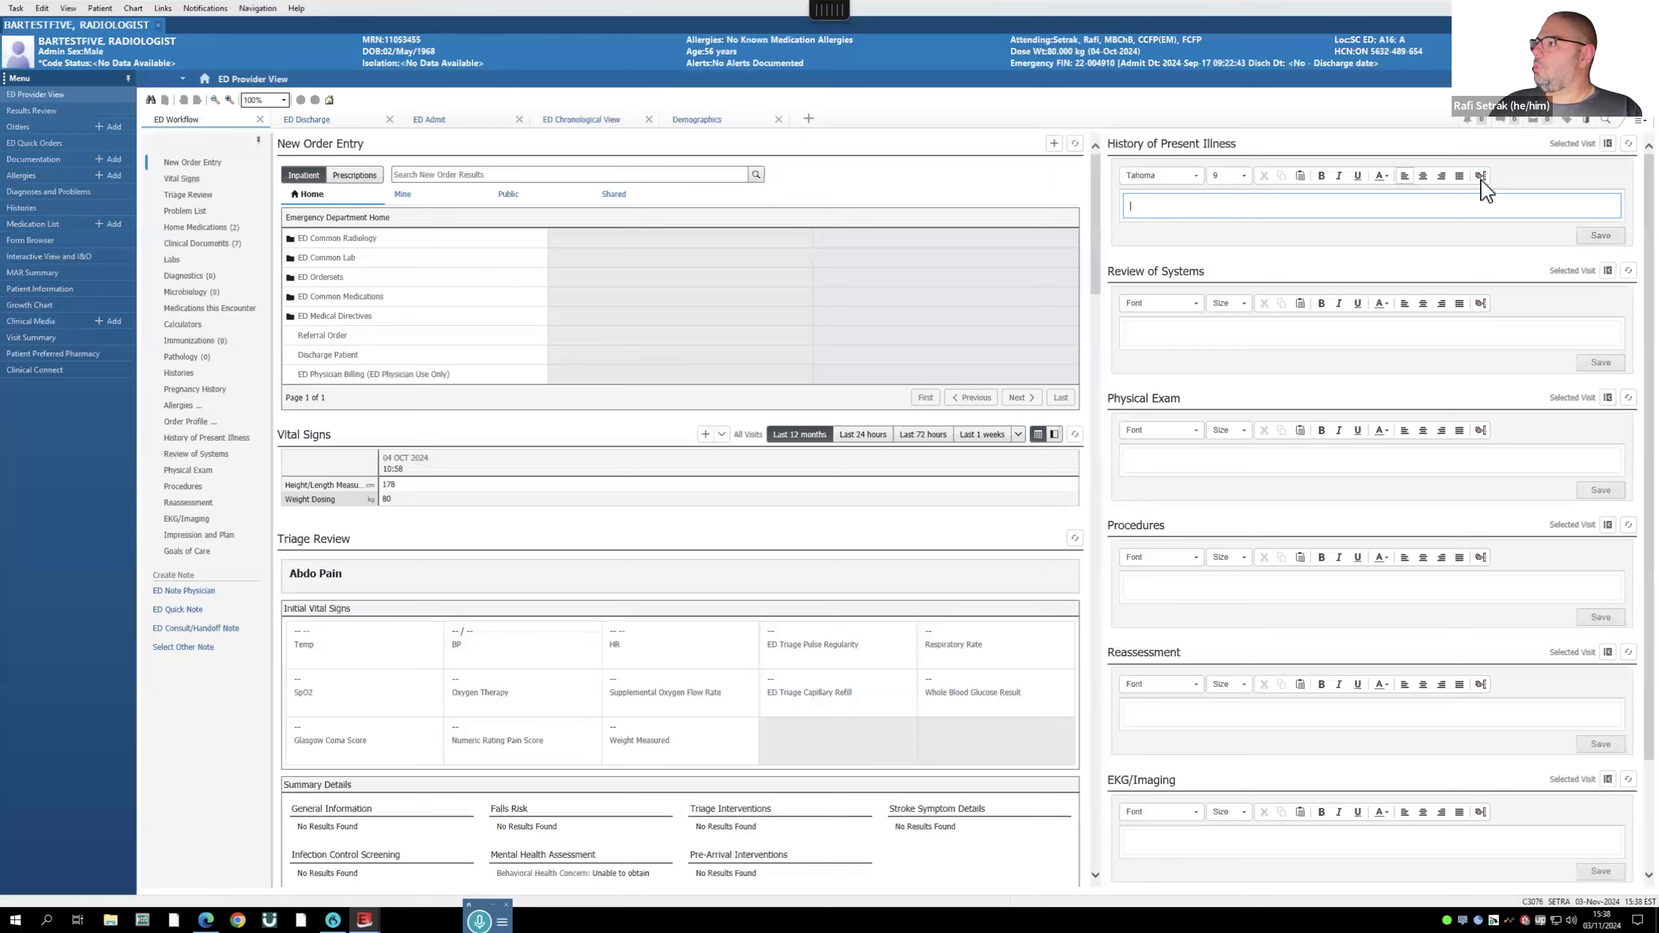
# - Save a new My Phrases auto text '.rafihistory' with the text 'adfgerag wrgt wrt'
pyautogui.click(1481, 177)
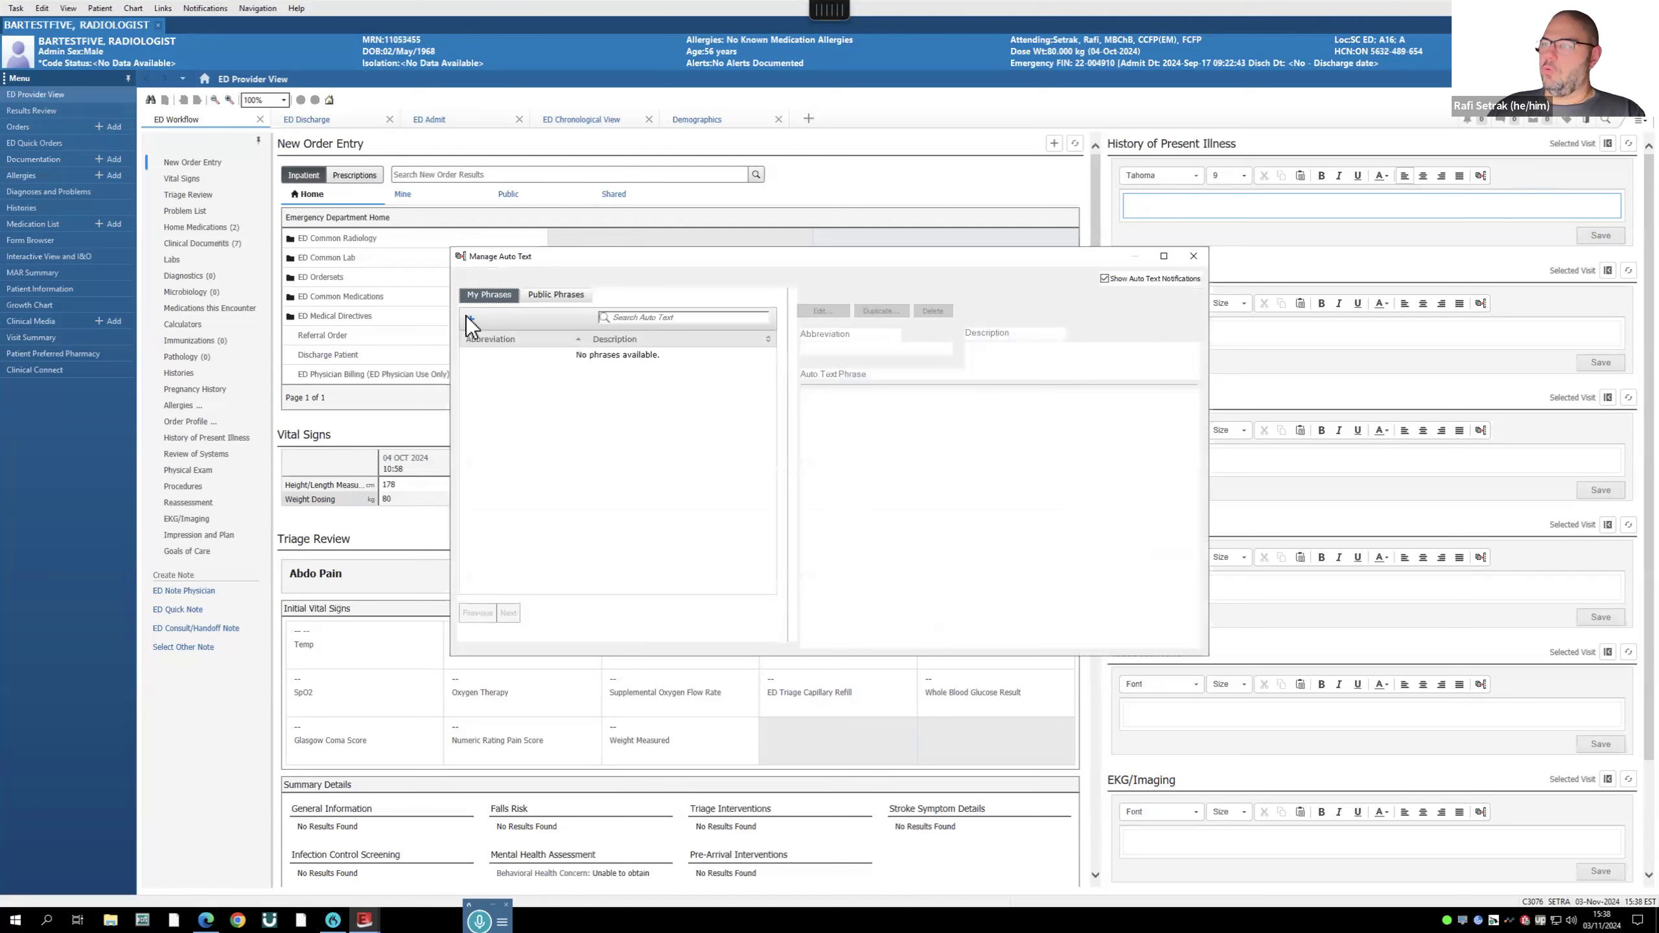
pyautogui.click(470, 320)
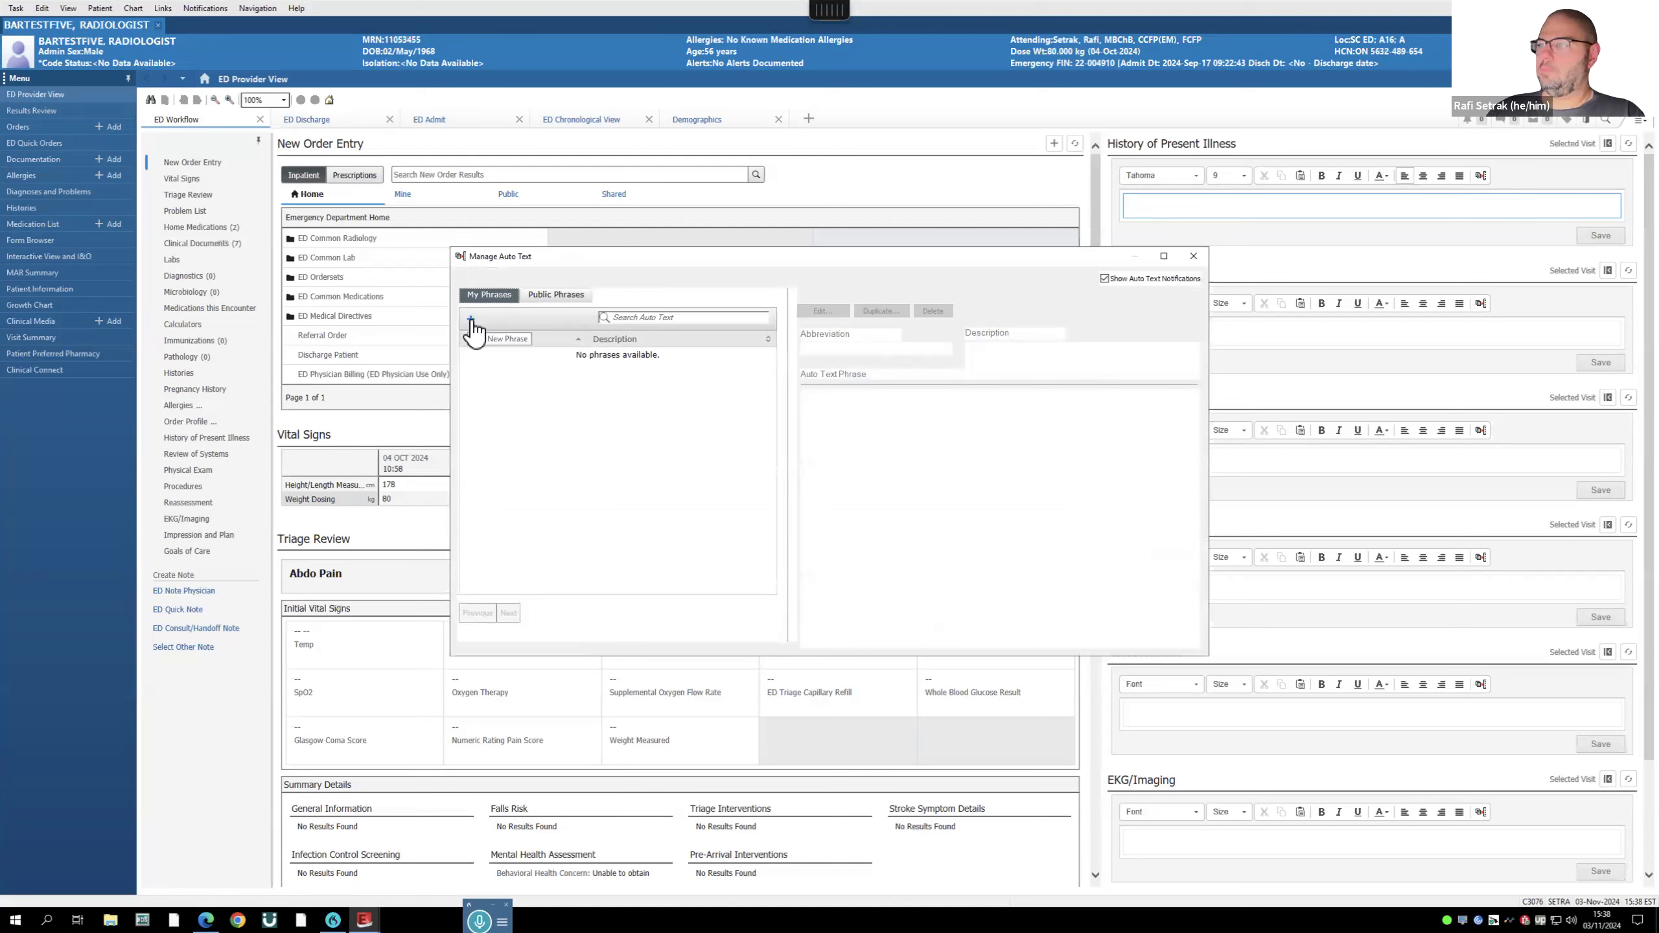
pyautogui.click(485, 299)
pyautogui.write('.rafi')
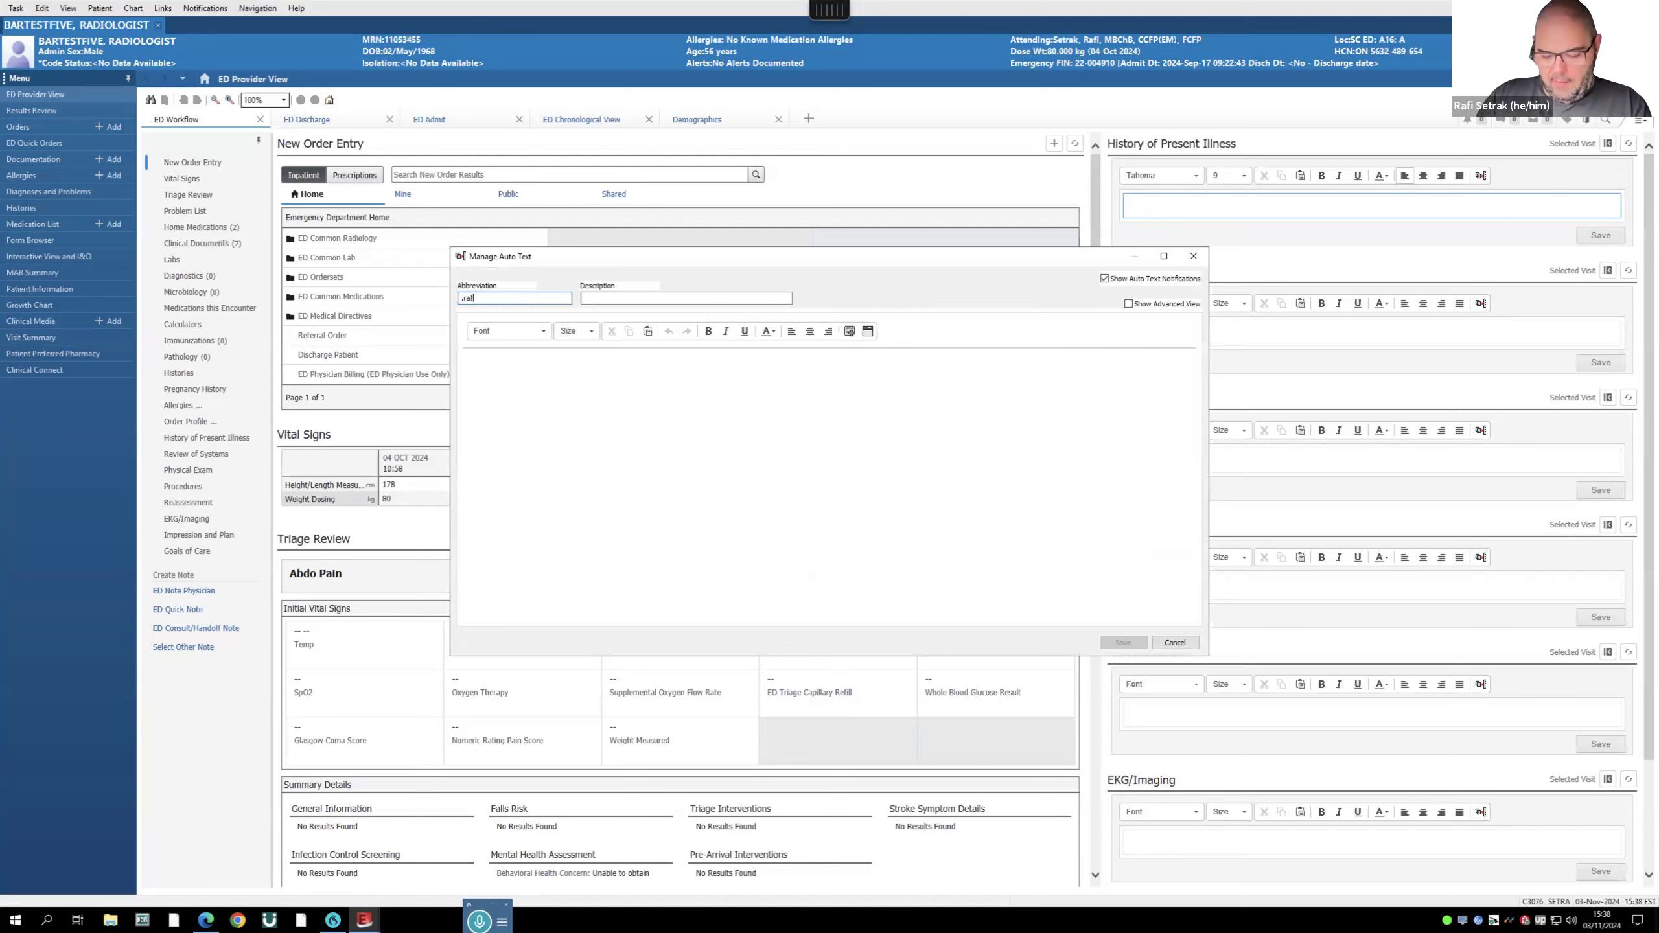
pyautogui.write('history')
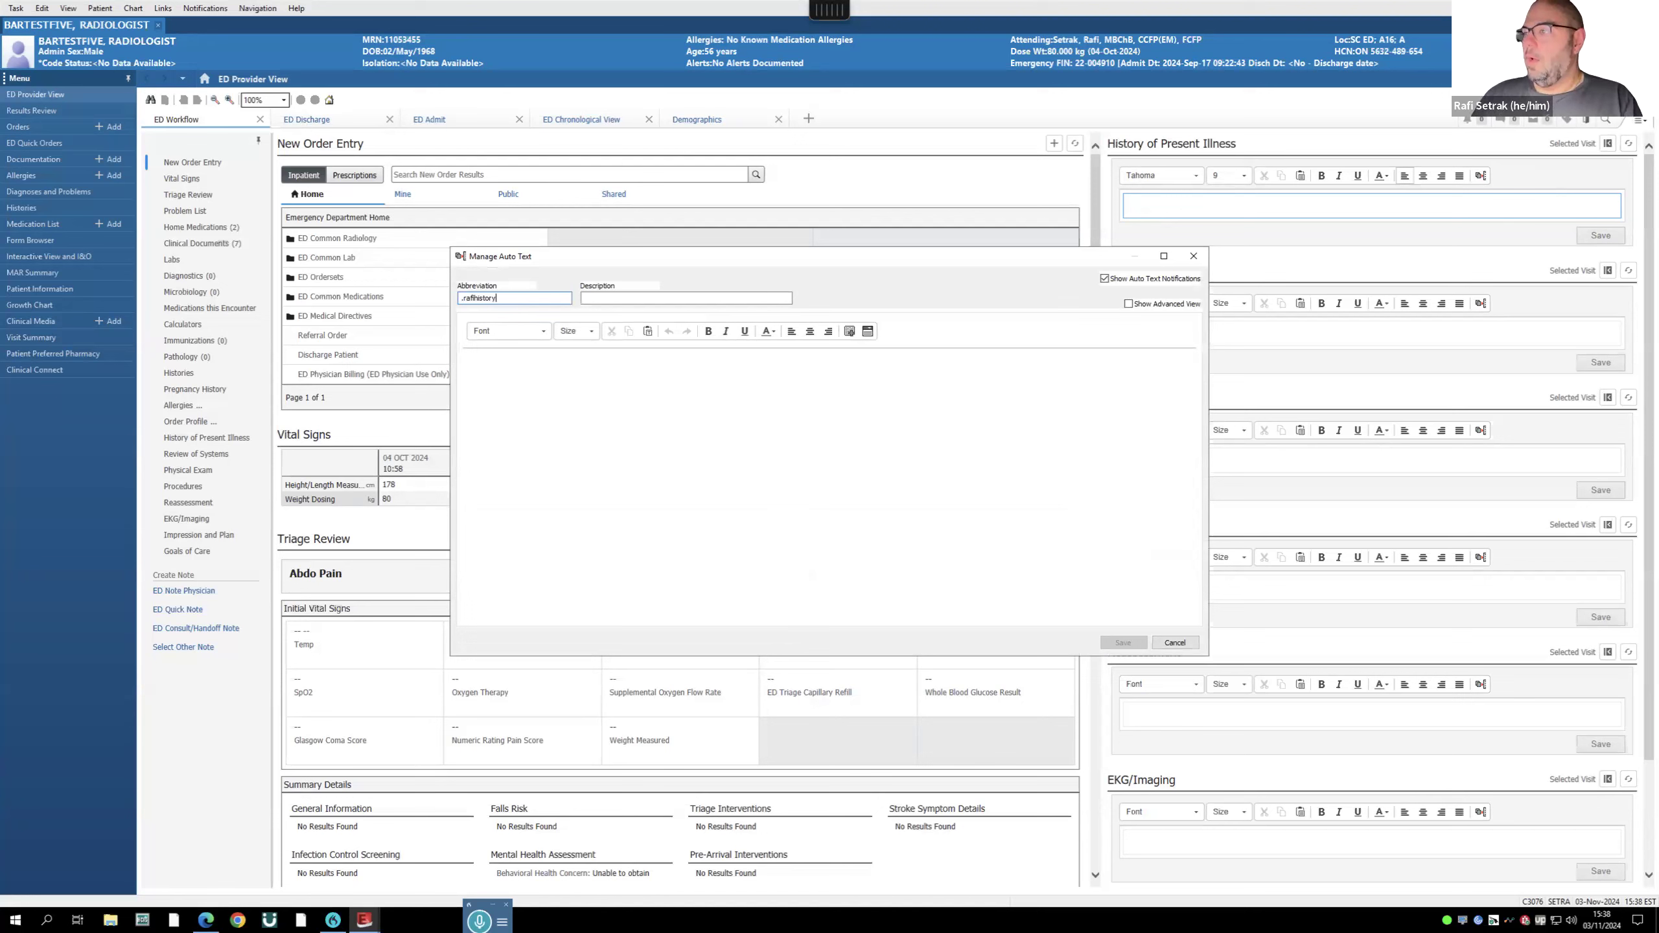
pyautogui.click(551, 395)
pyautogui.write('adfgerag wrgt wrt')
pyautogui.click(1124, 643)
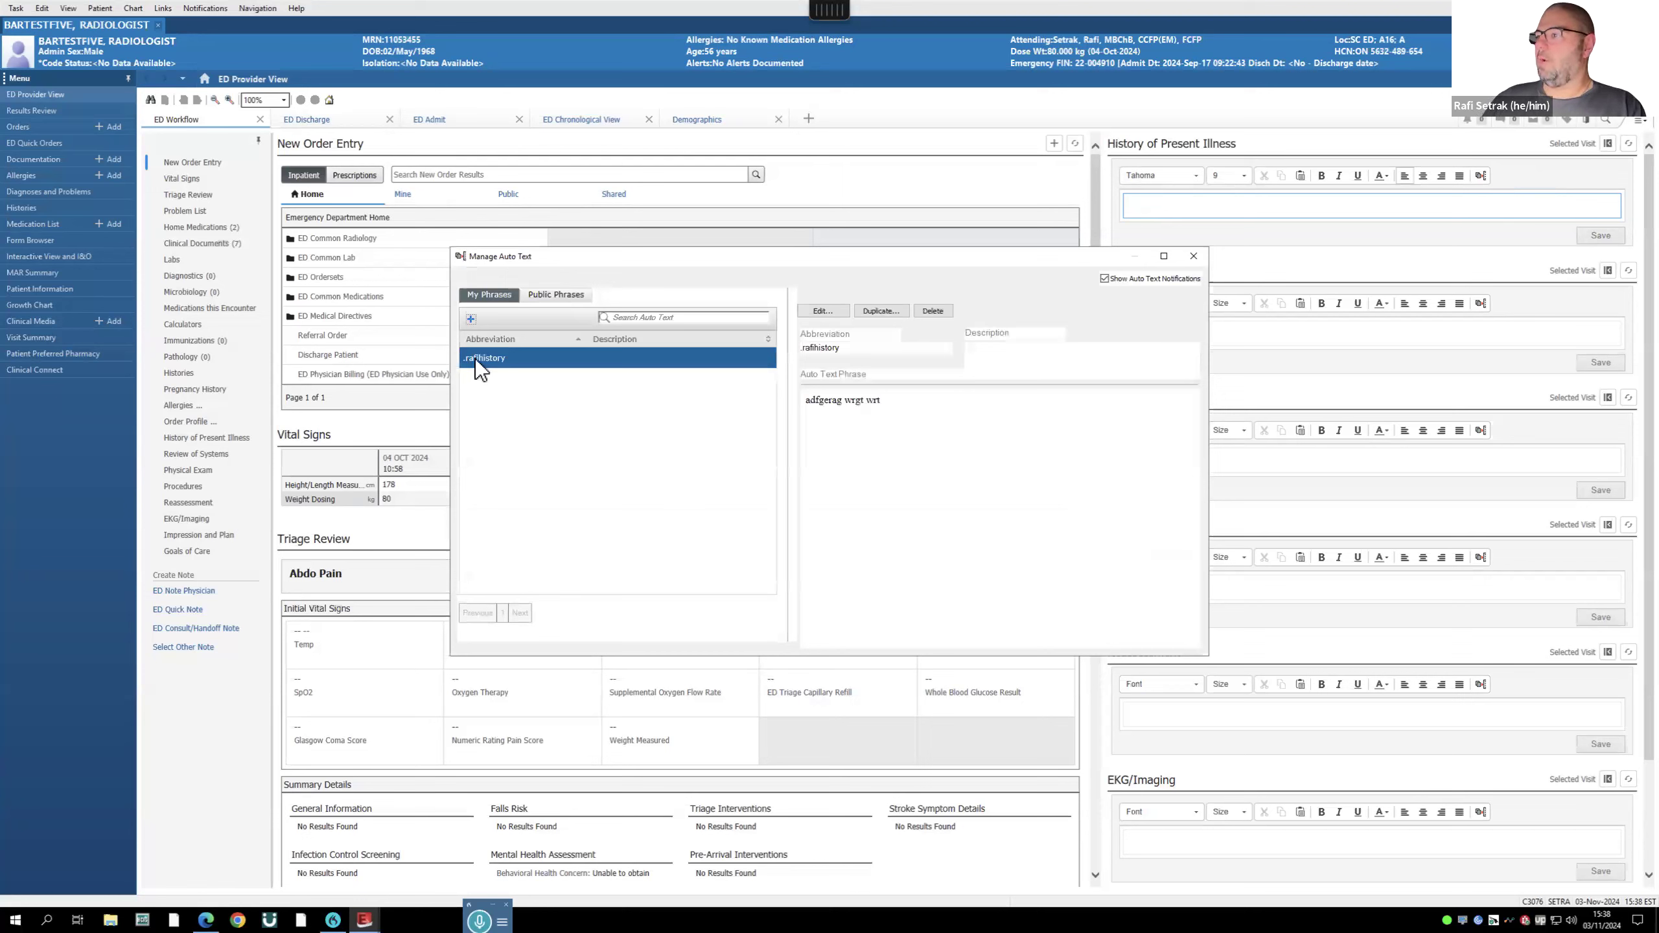
# - Reopen the '.rafihistory' phrase in the editor several times and cancel without changes
pyautogui.doubleClick(475, 358)
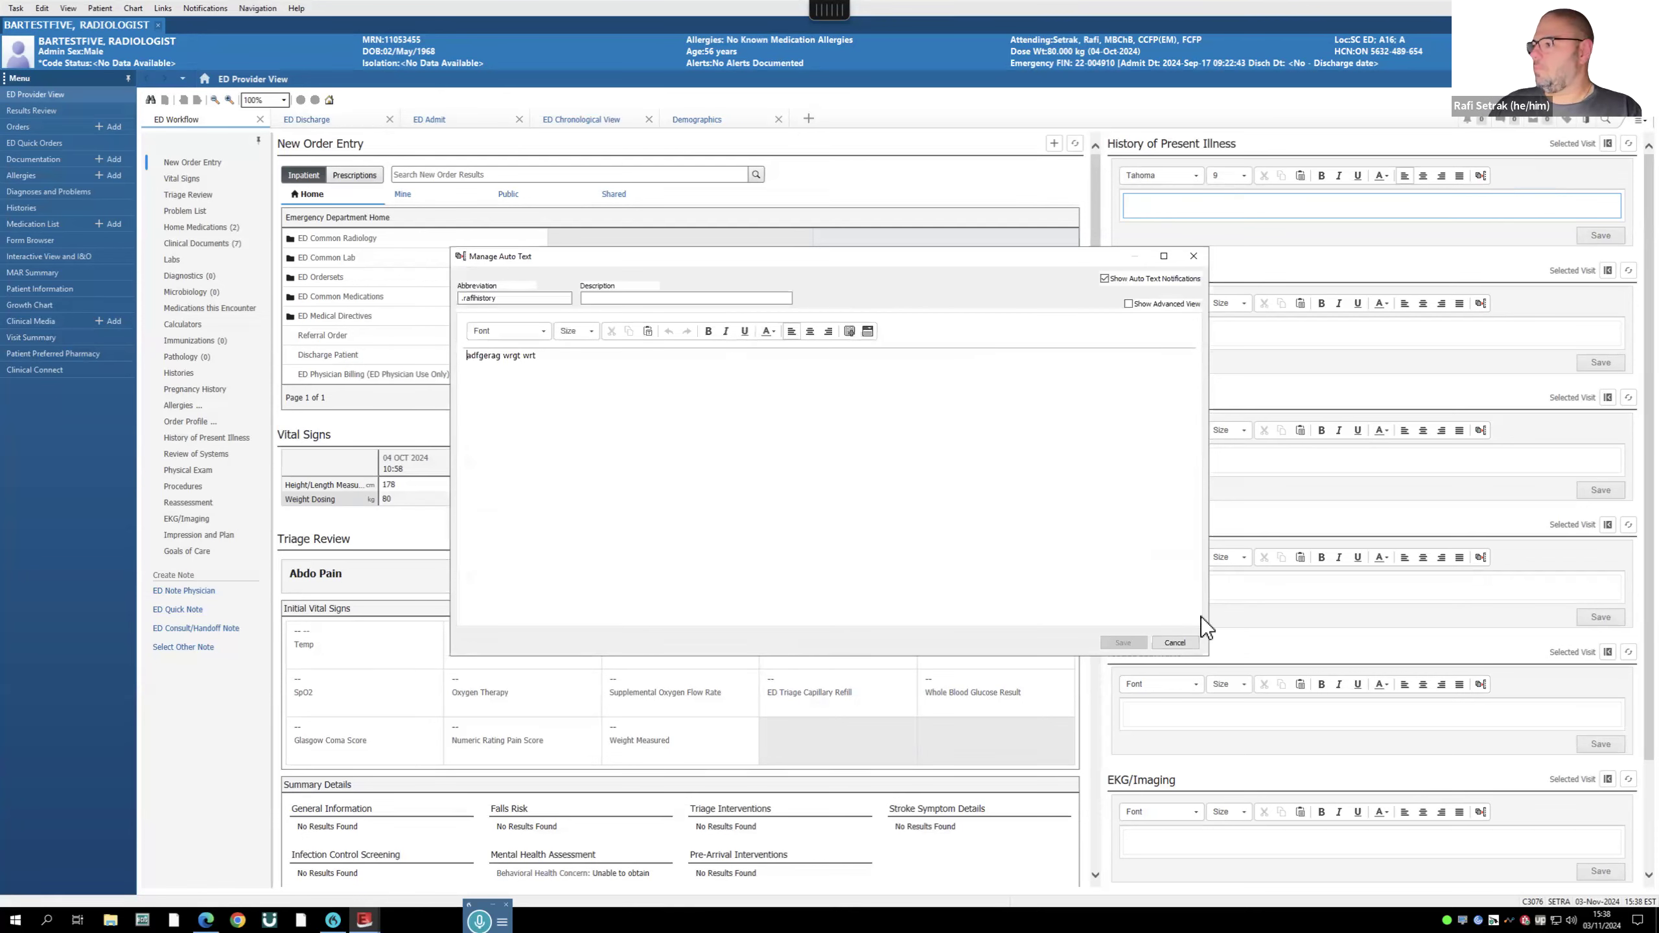
pyautogui.click(1174, 646)
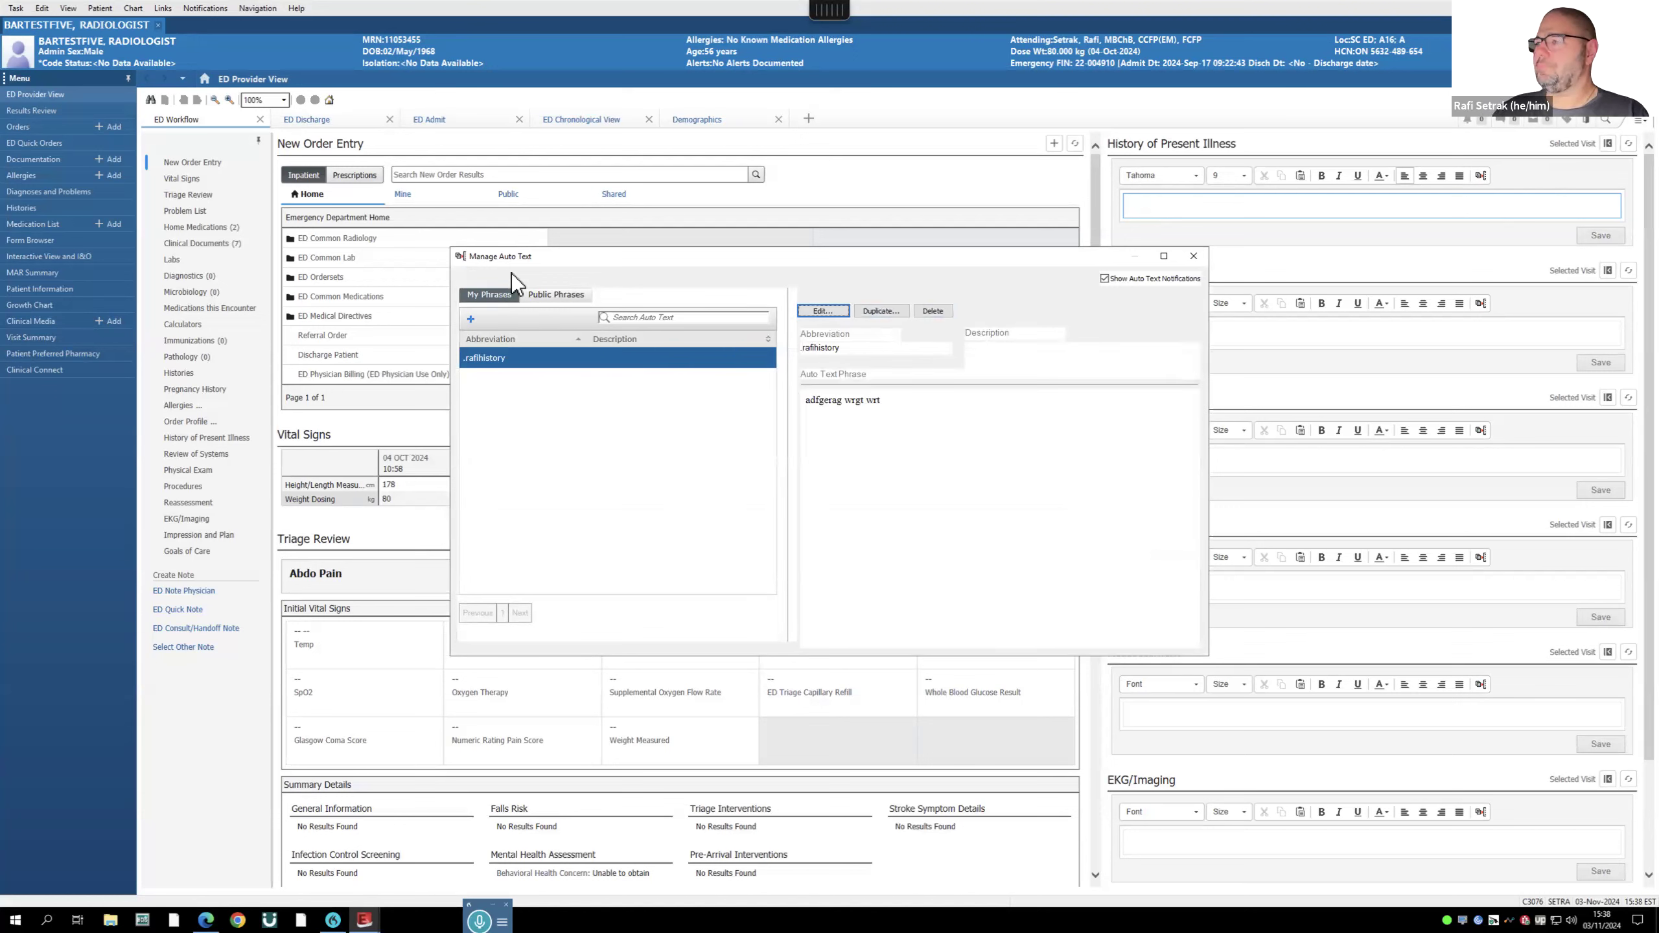
pyautogui.doubleClick(472, 358)
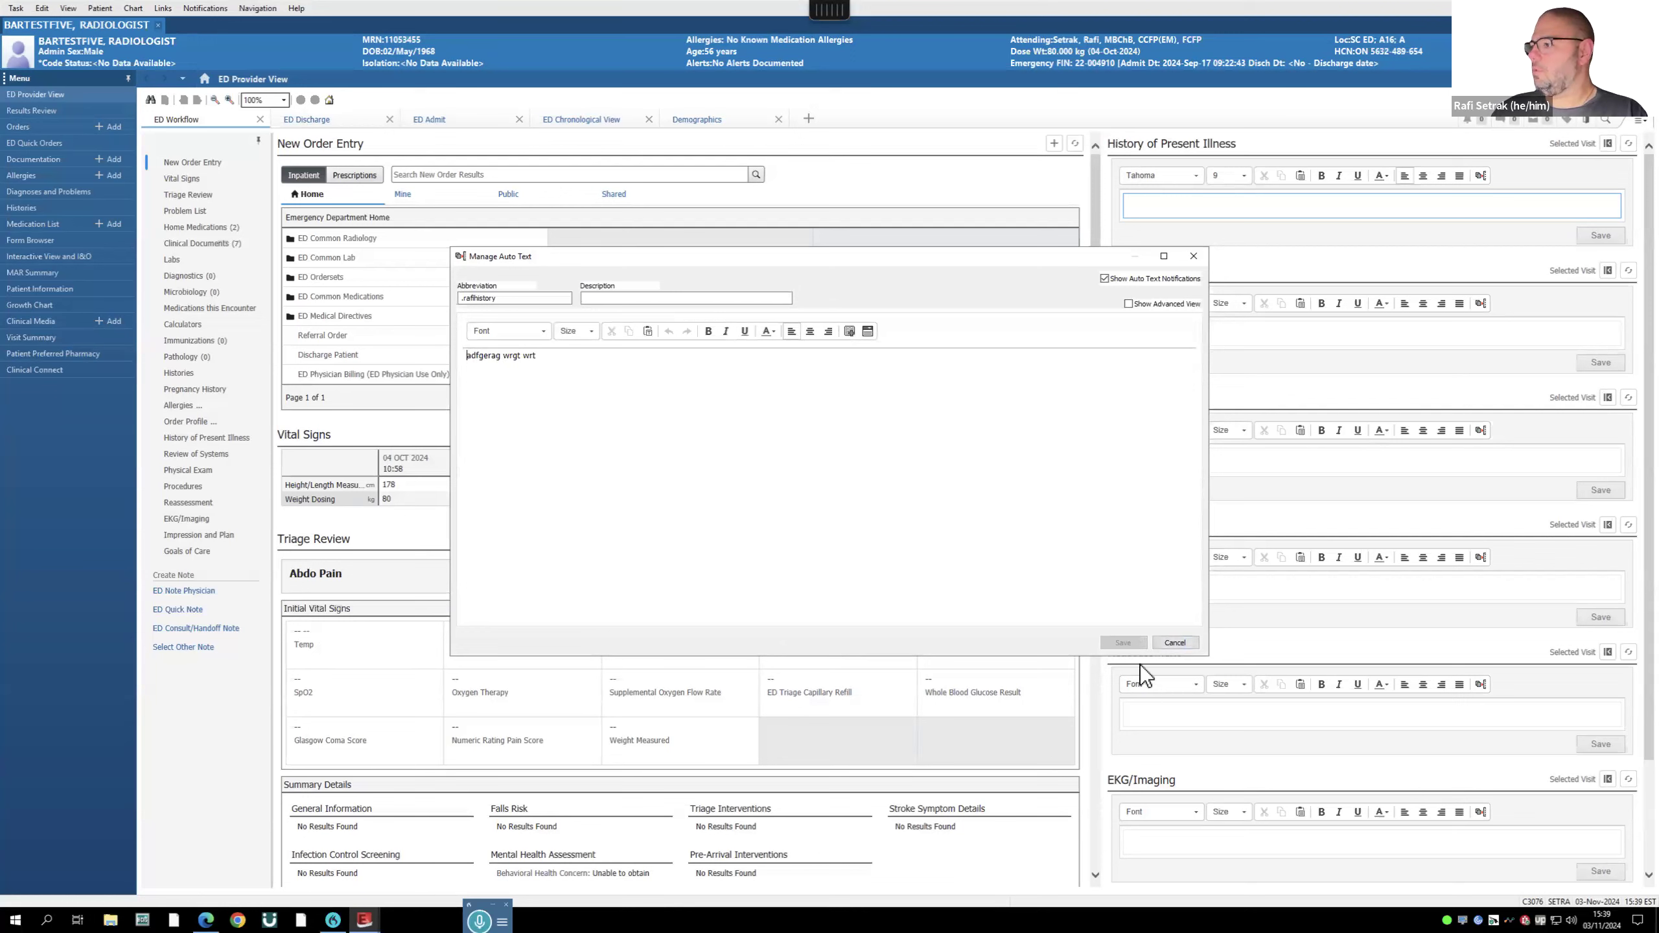
pyautogui.click(708, 416)
pyautogui.click(1175, 642)
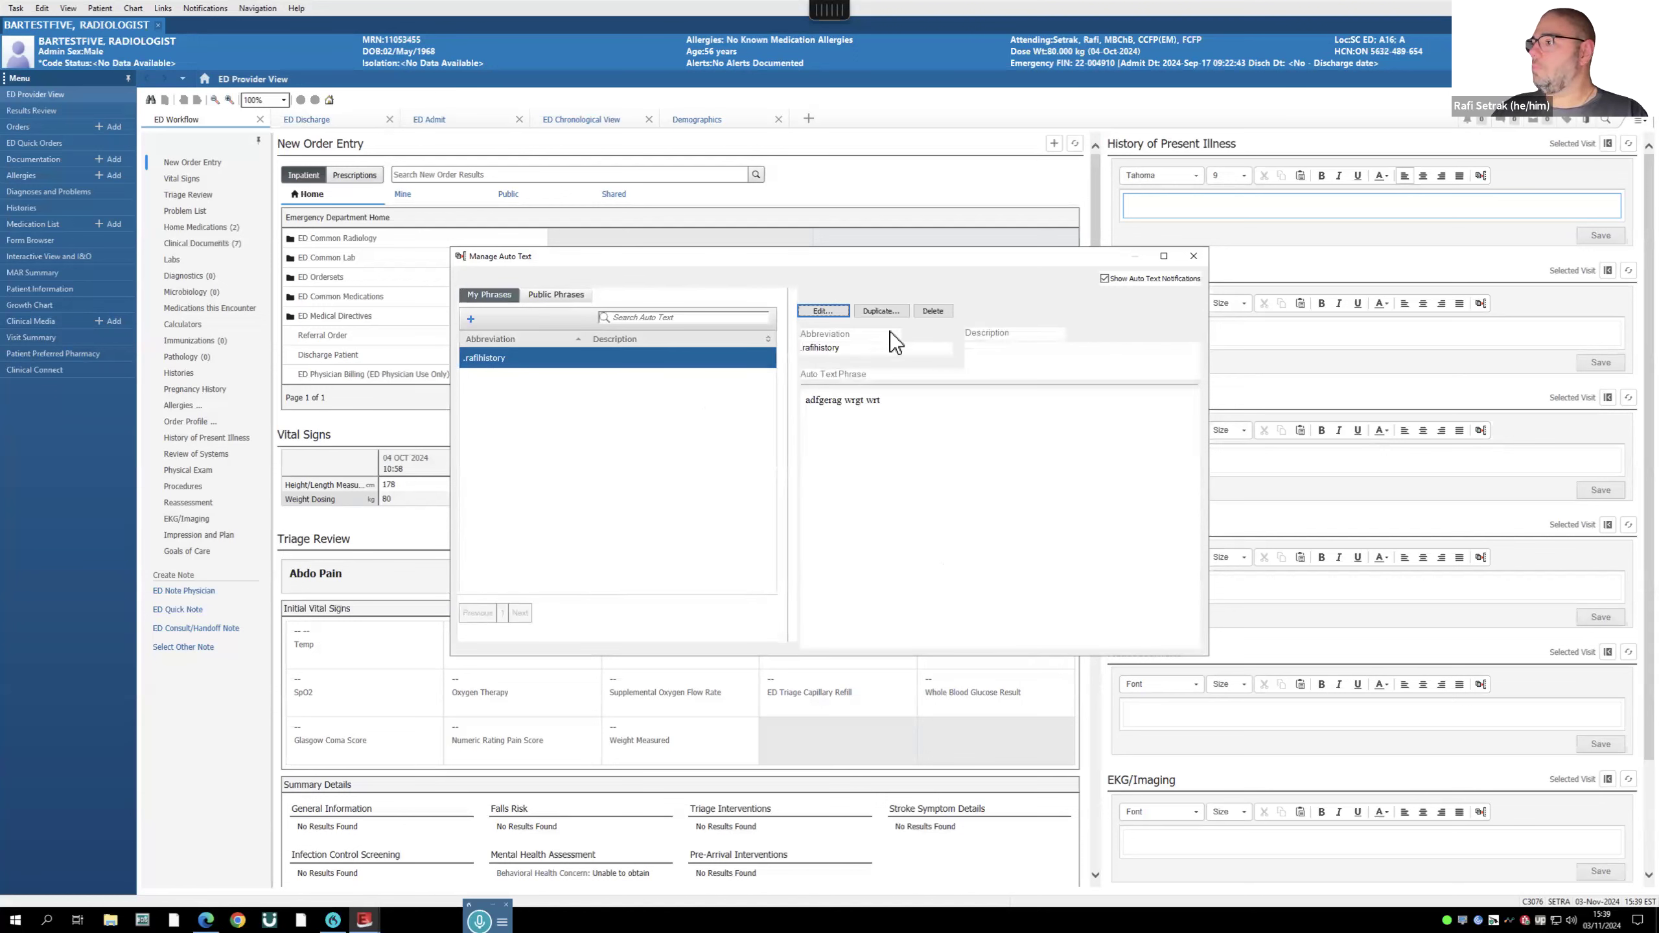
pyautogui.click(1194, 256)
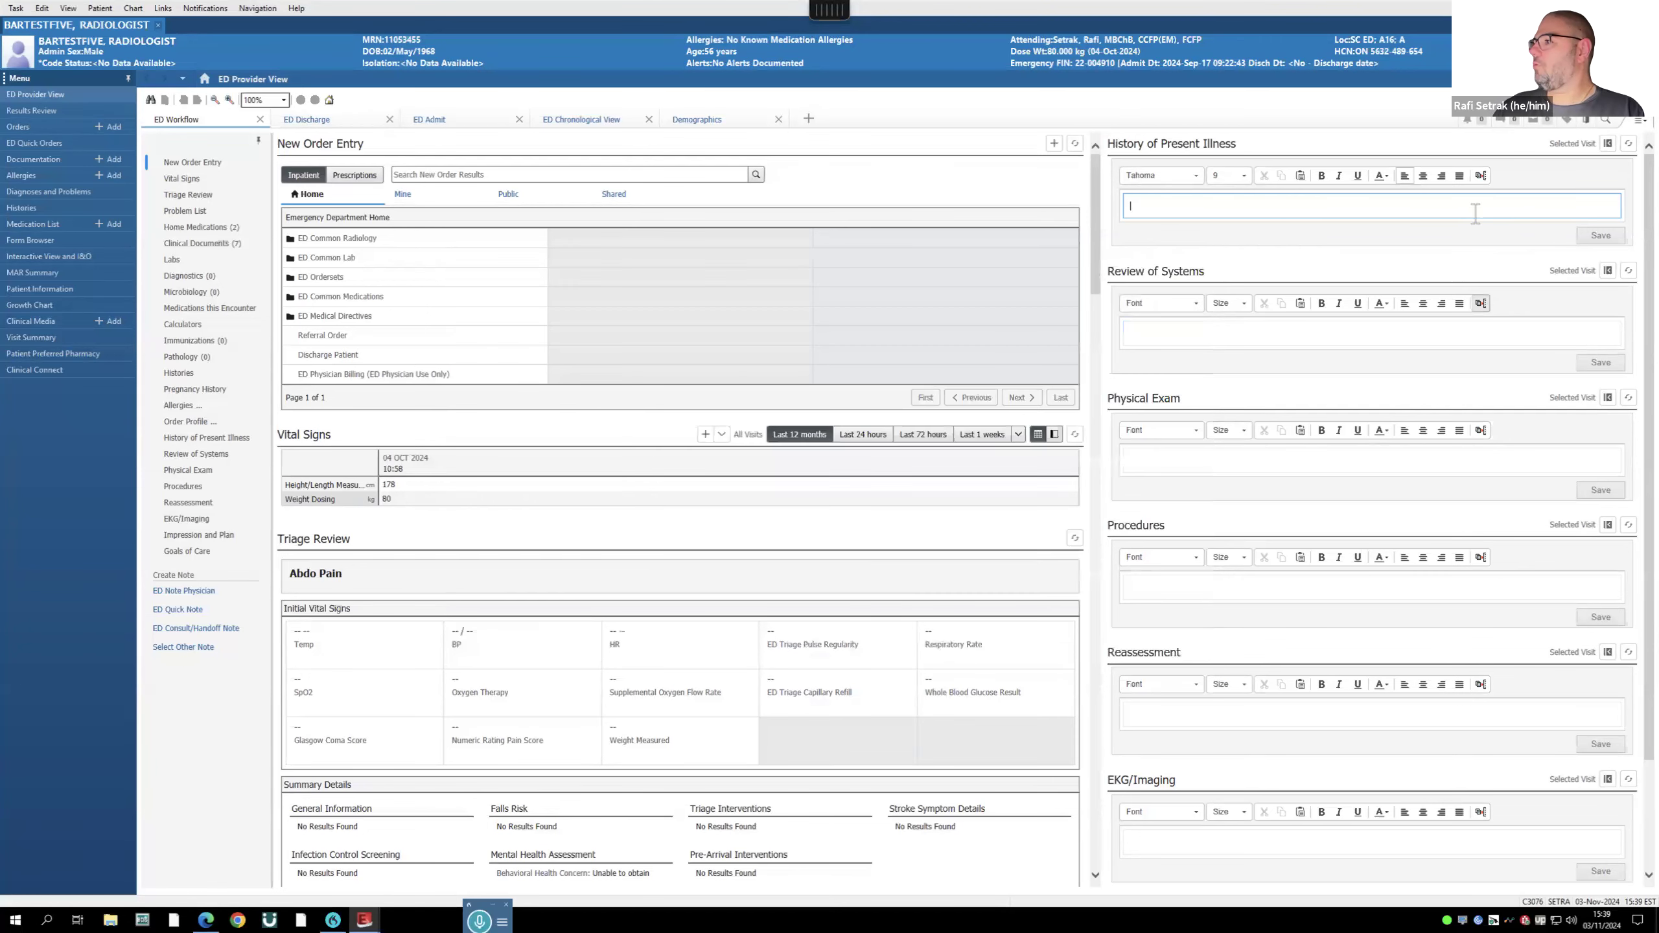
pyautogui.click(1481, 174)
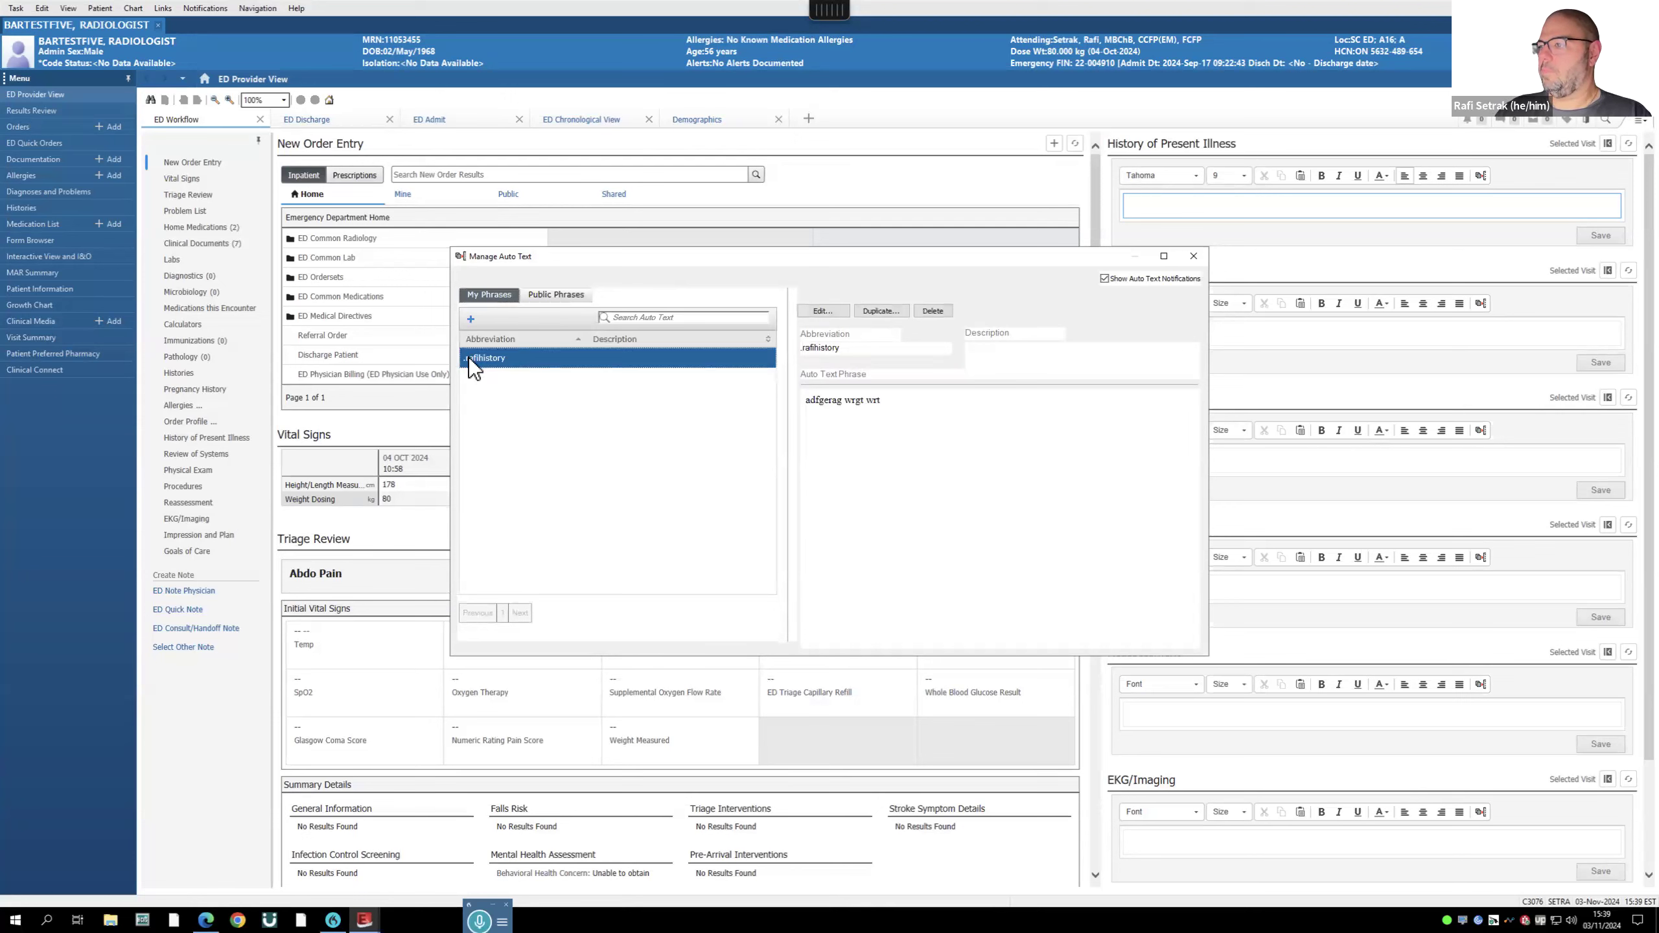
pyautogui.doubleClick(469, 359)
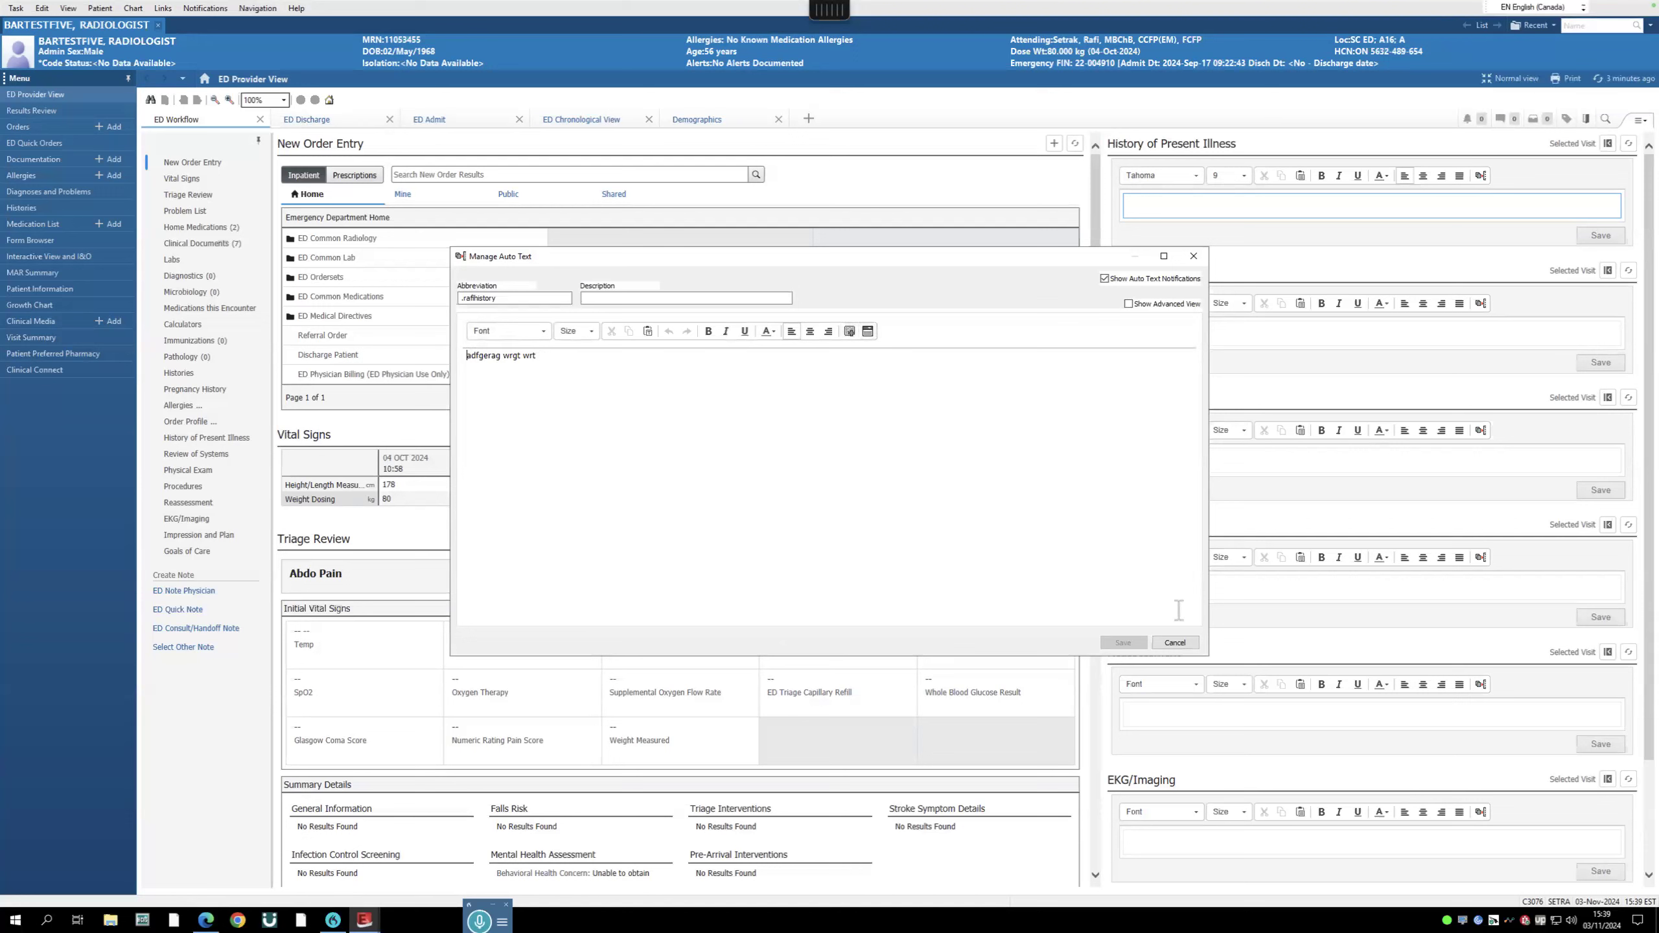
pyautogui.click(1174, 643)
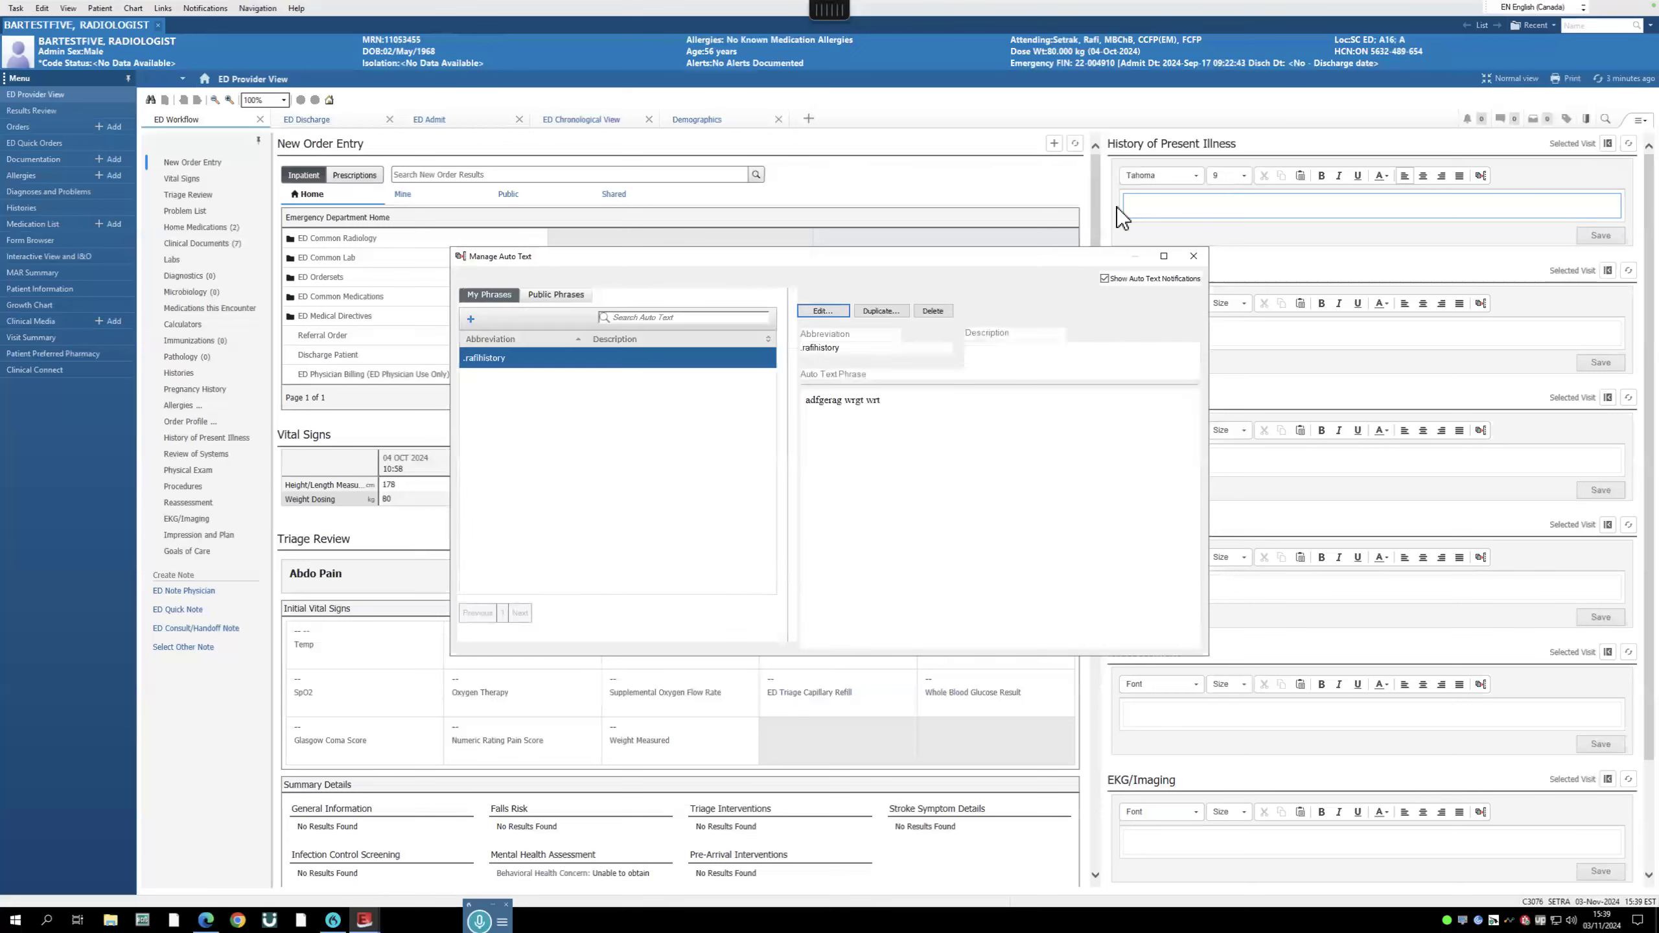
# - Expand '.rafi' in History of Present Illness, delete the inserted text, and move the dictation widget up
pyautogui.click(1193, 255)
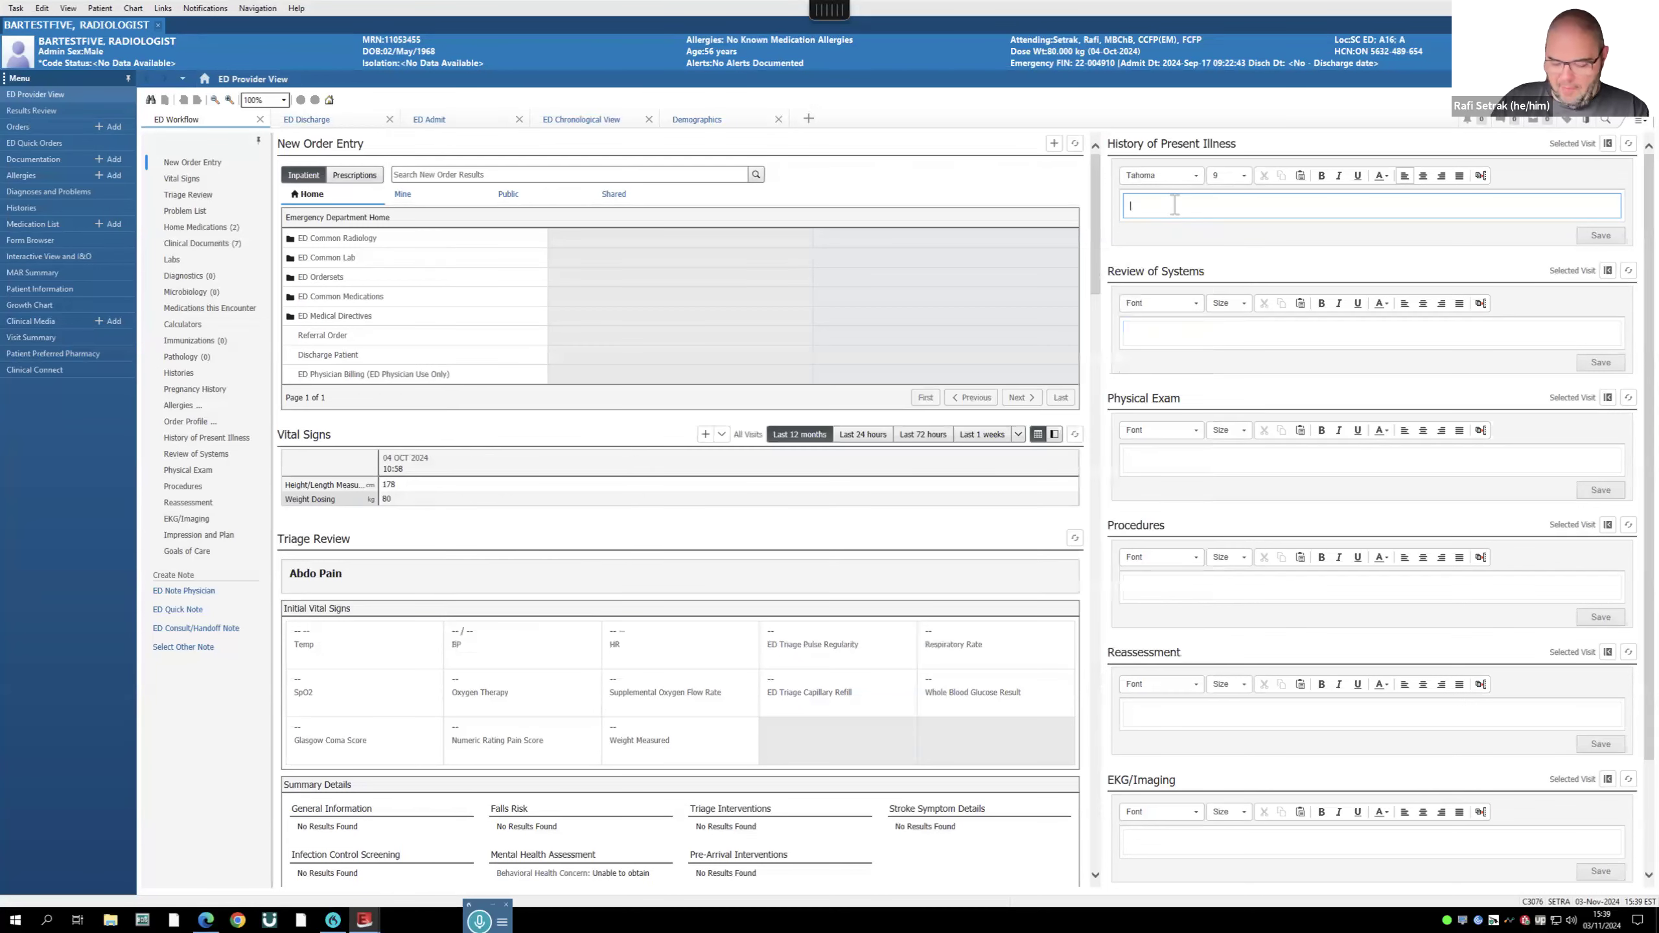
pyautogui.write('.rafihistory')
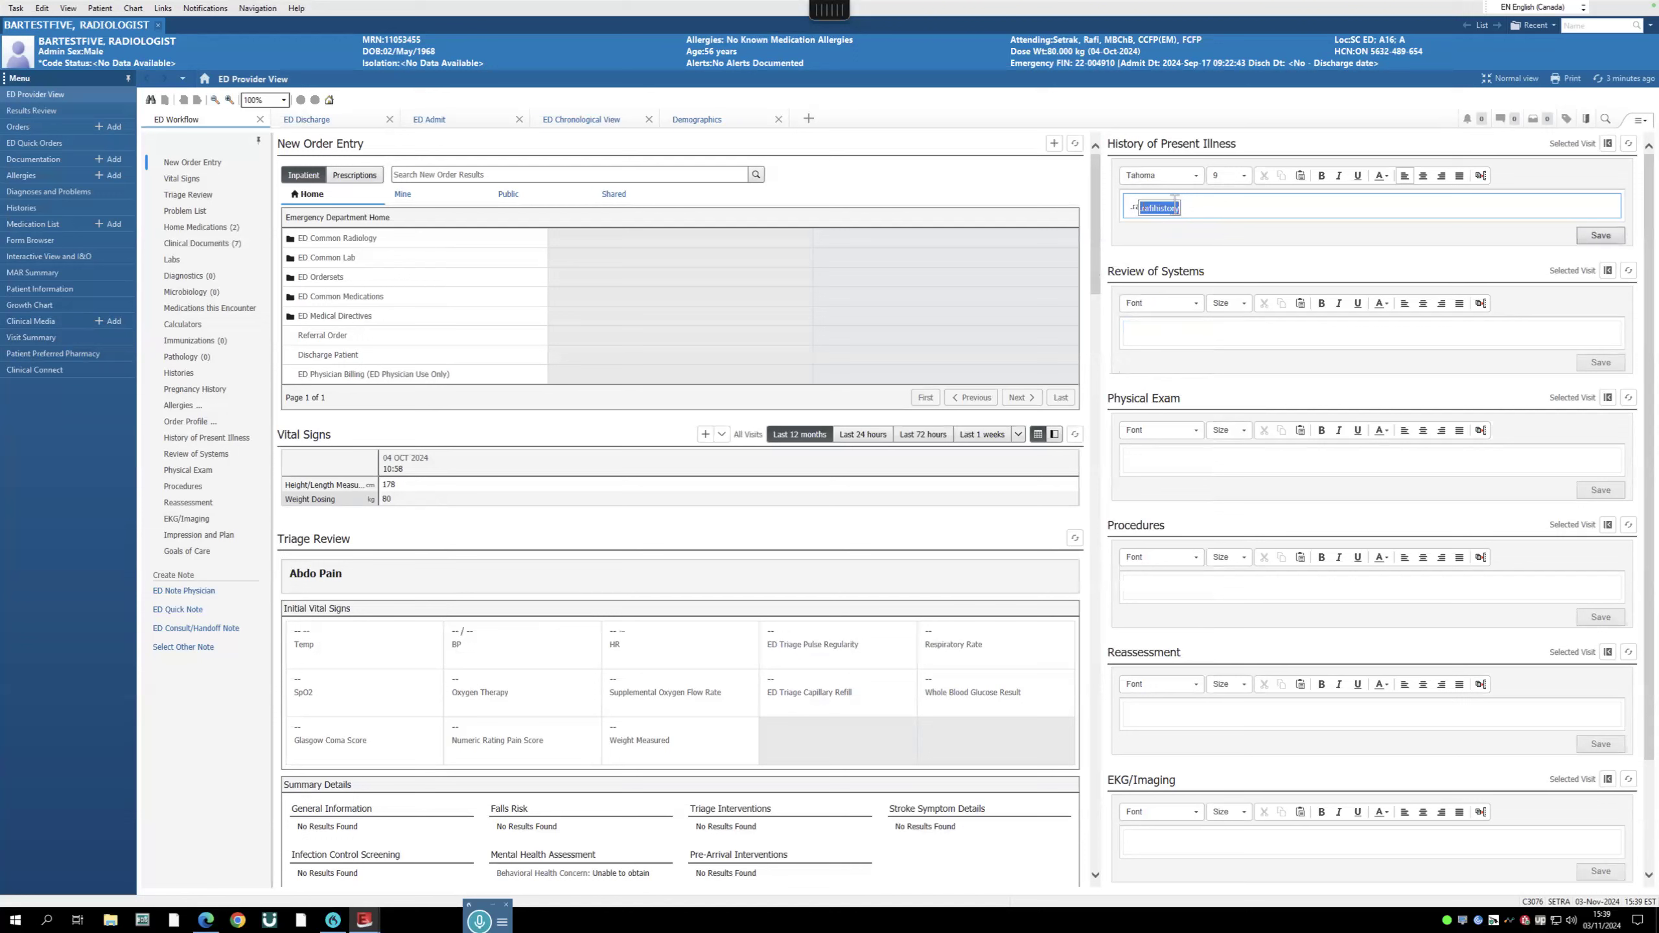
pyautogui.press('Return')
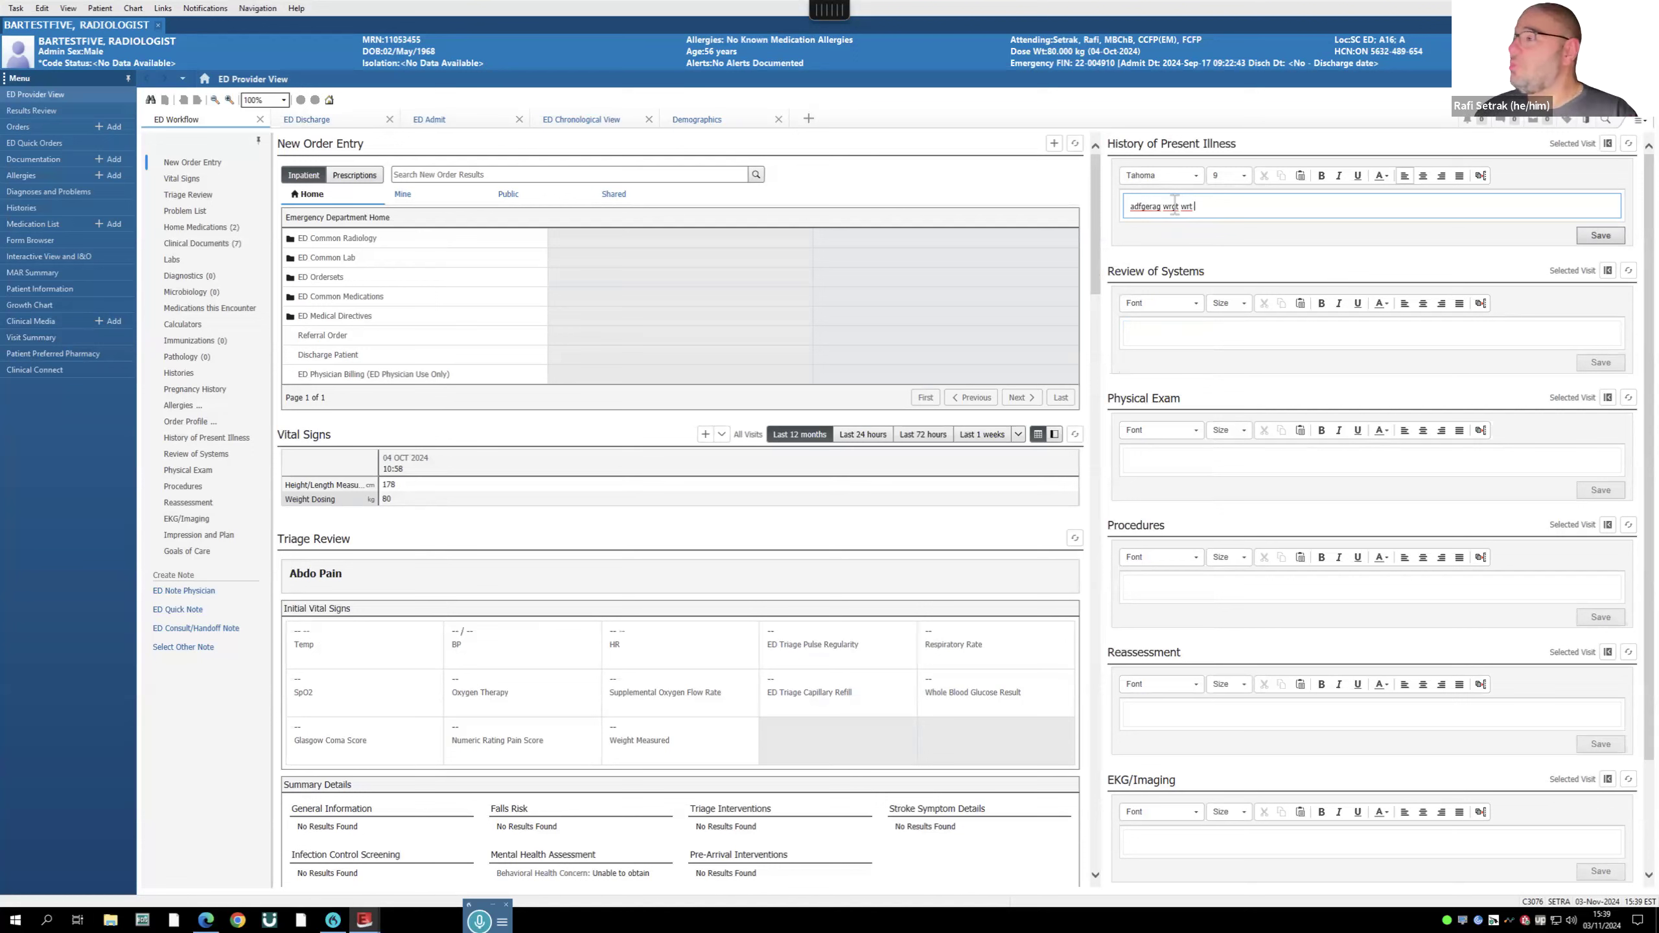
pyautogui.hotkey('ctrl', 'a')
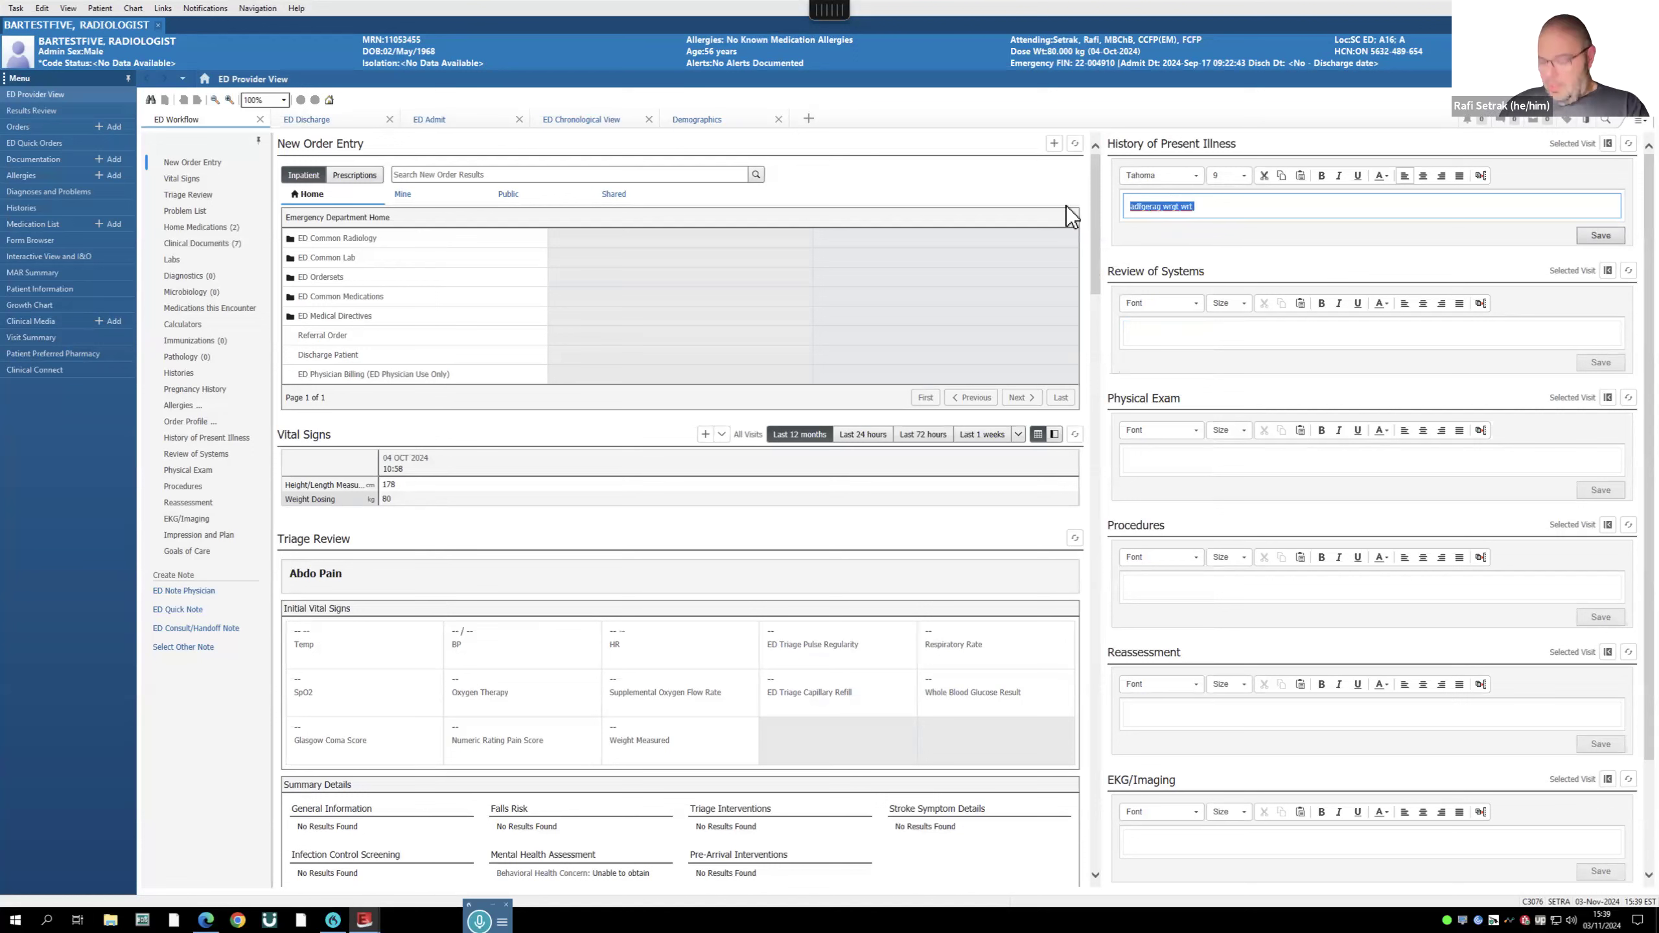
pyautogui.press('BackSpace')
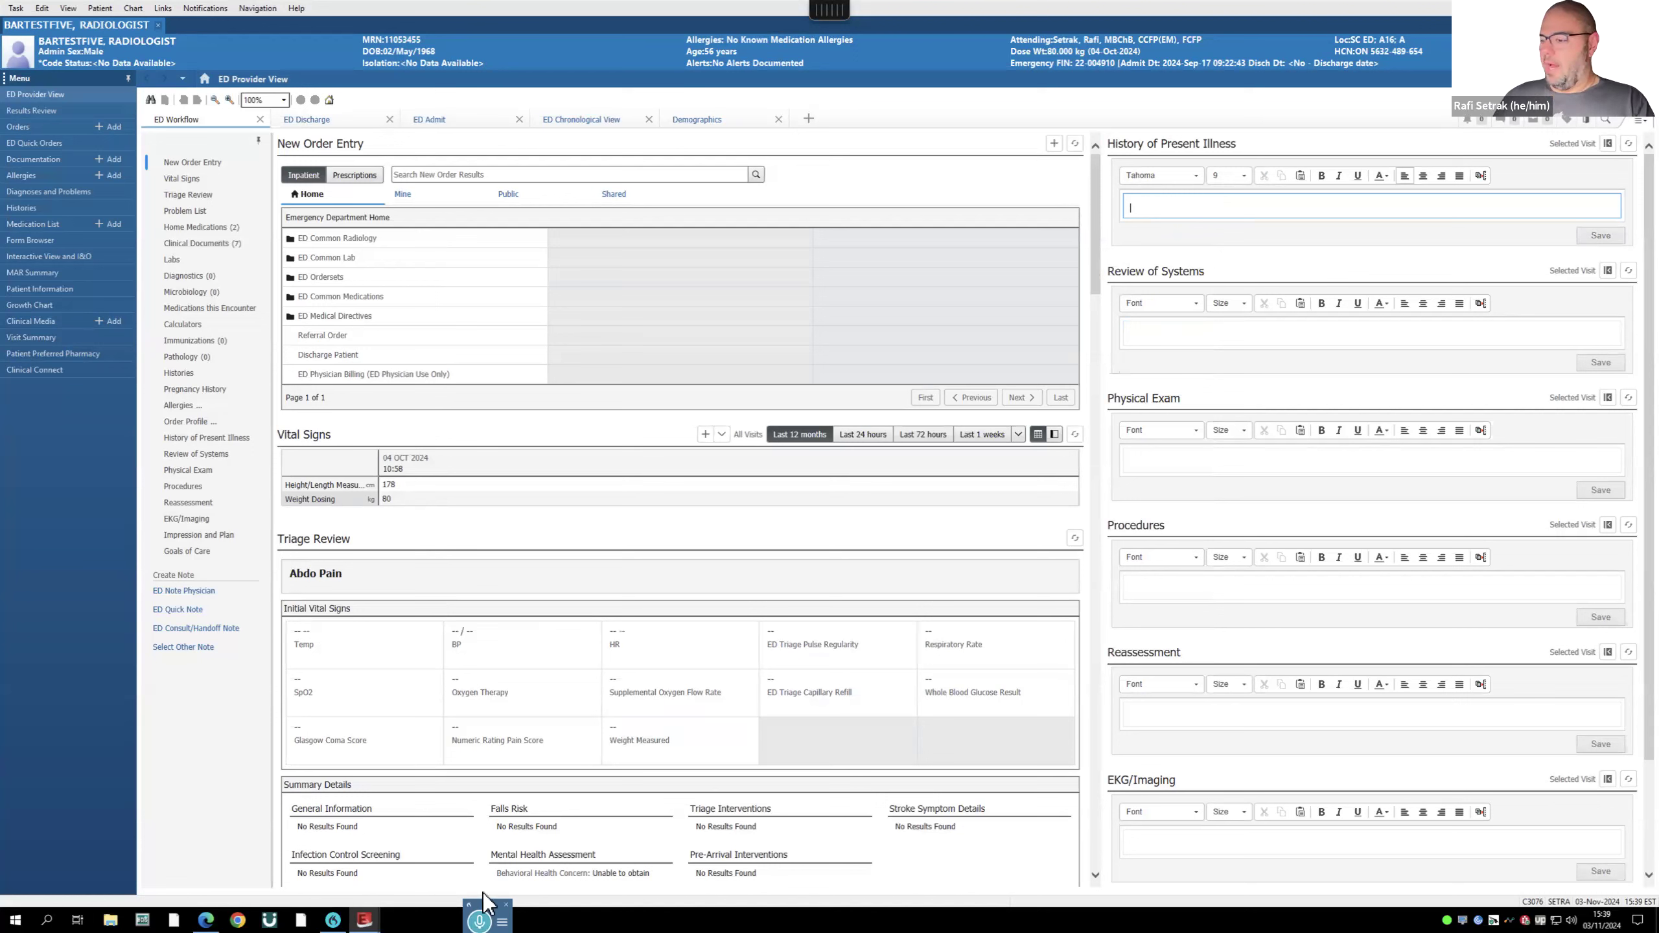
pyautogui.moveTo(482, 891); pyautogui.dragTo(516, 436)
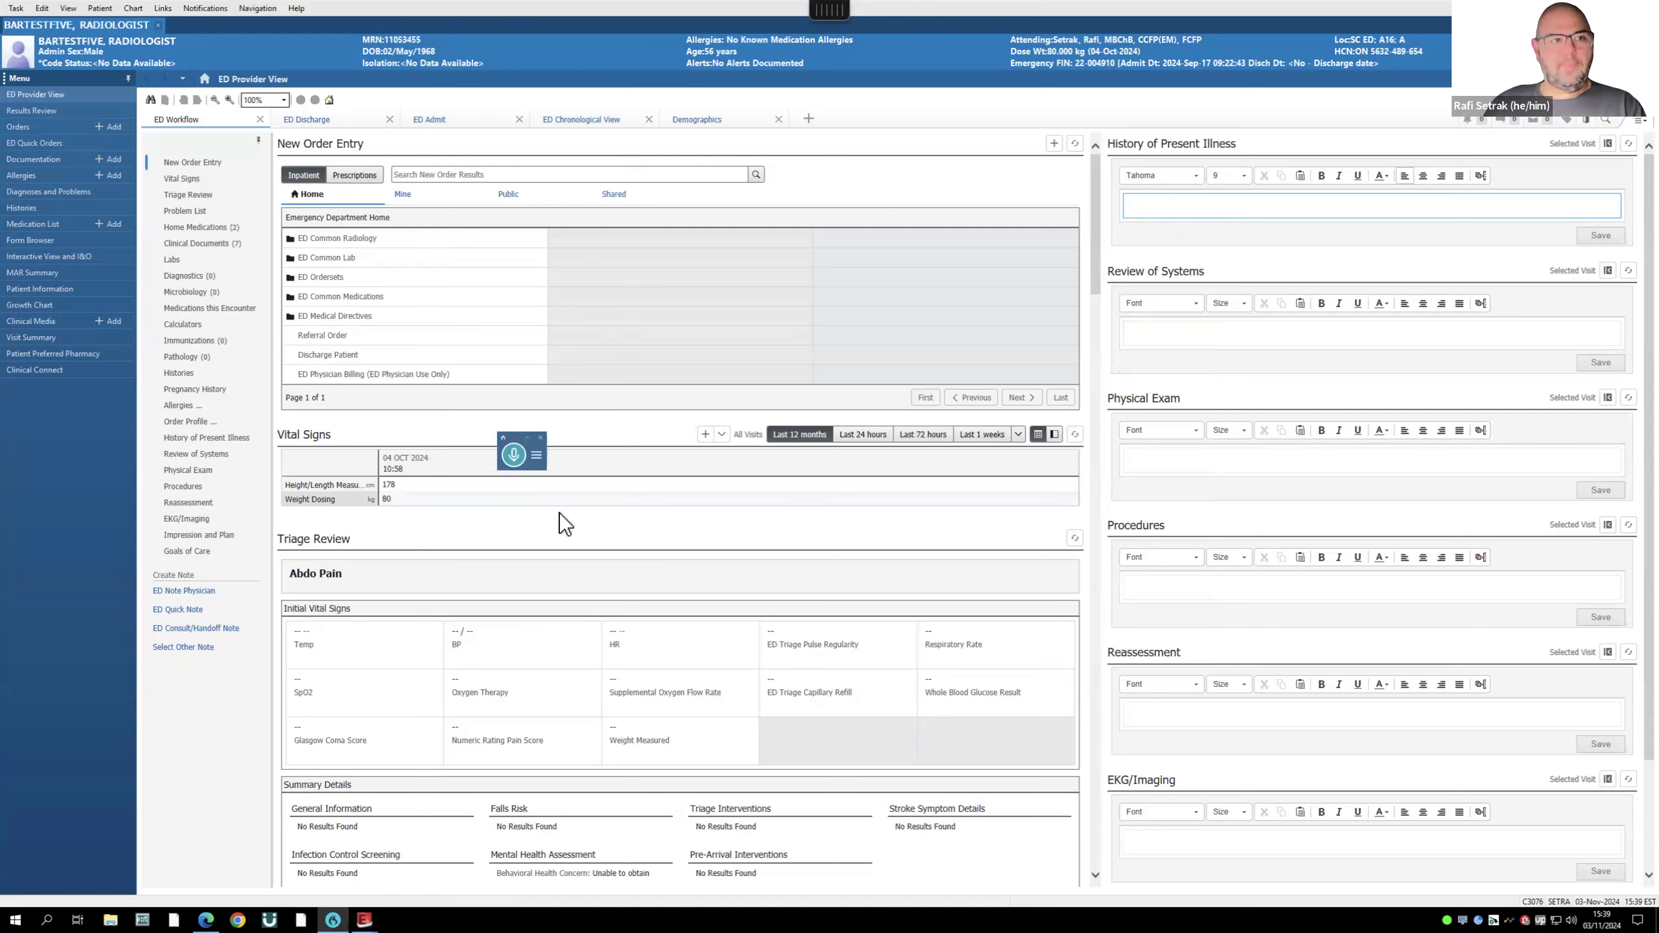
# - Dictate the HPI: 45-year-old male, intermittent chest pain since yesterday, worse with exertion
pyautogui.click(514, 455)
pyautogui.click(1169, 203)
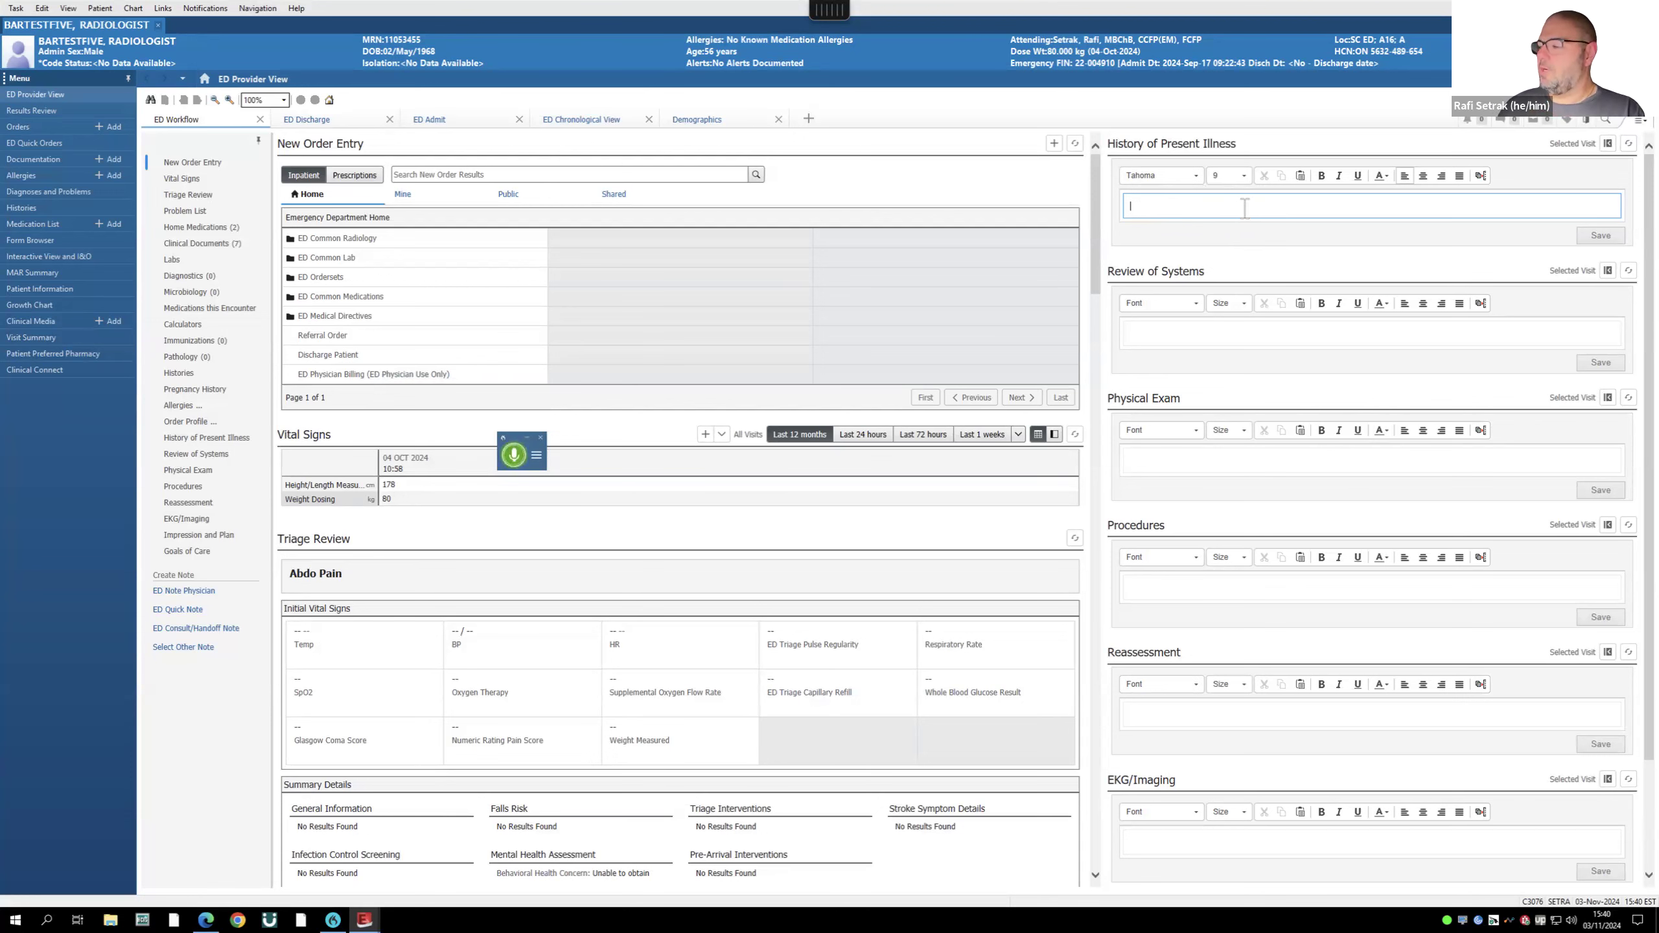
pyautogui.click(514, 454)
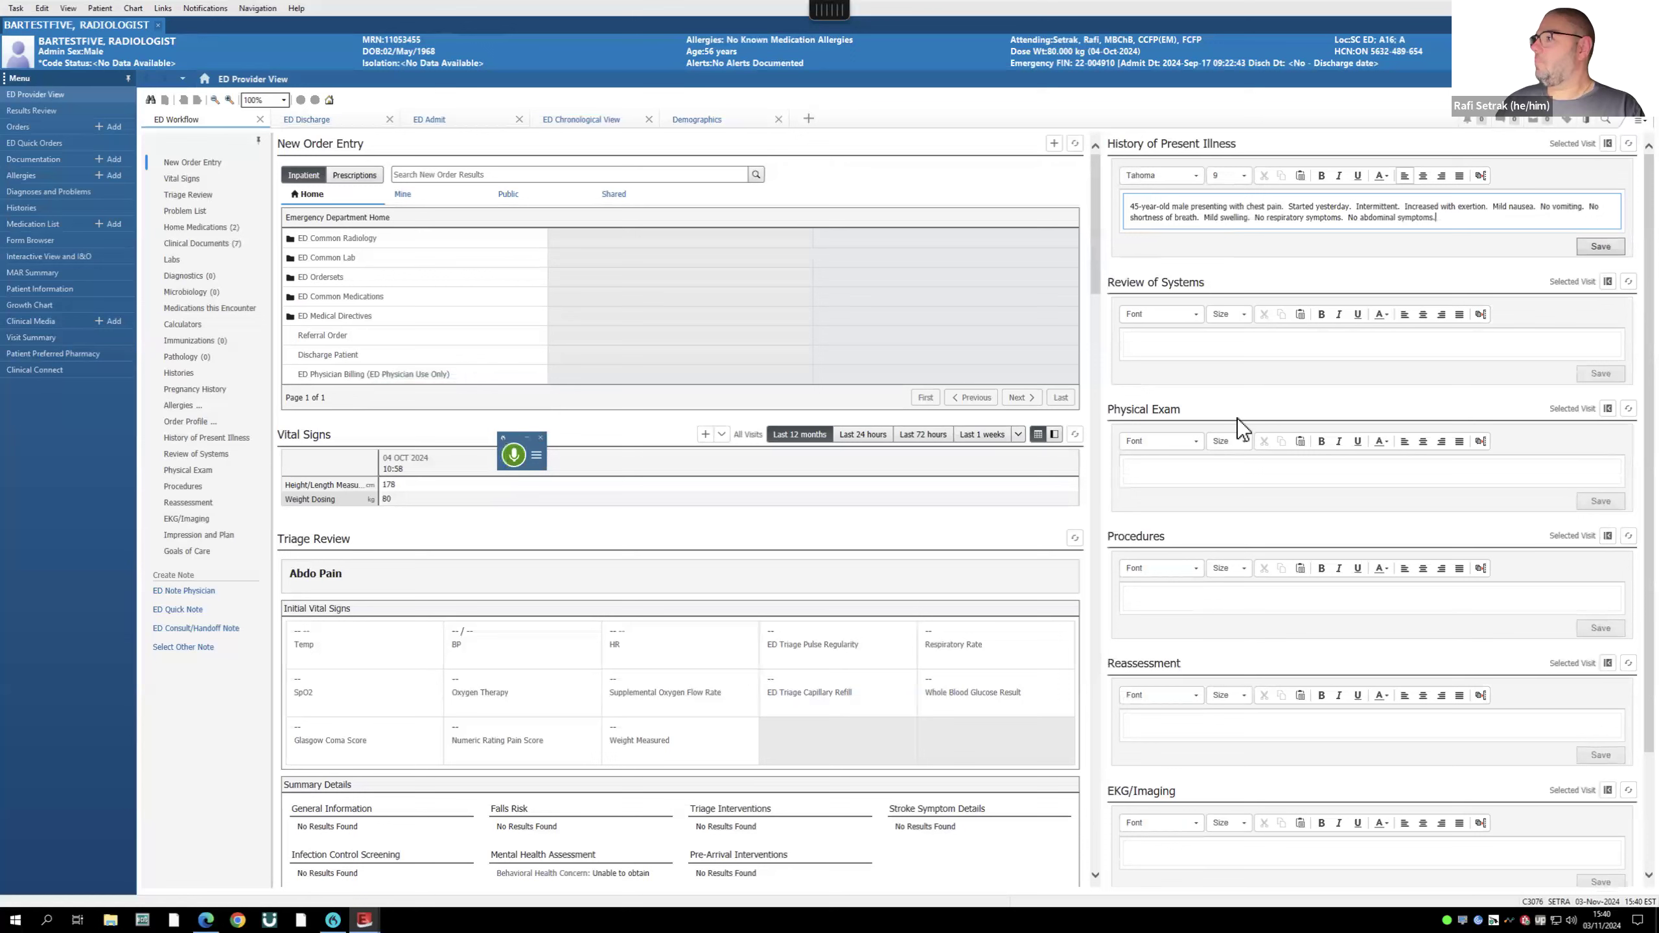
pyautogui.click(1155, 344)
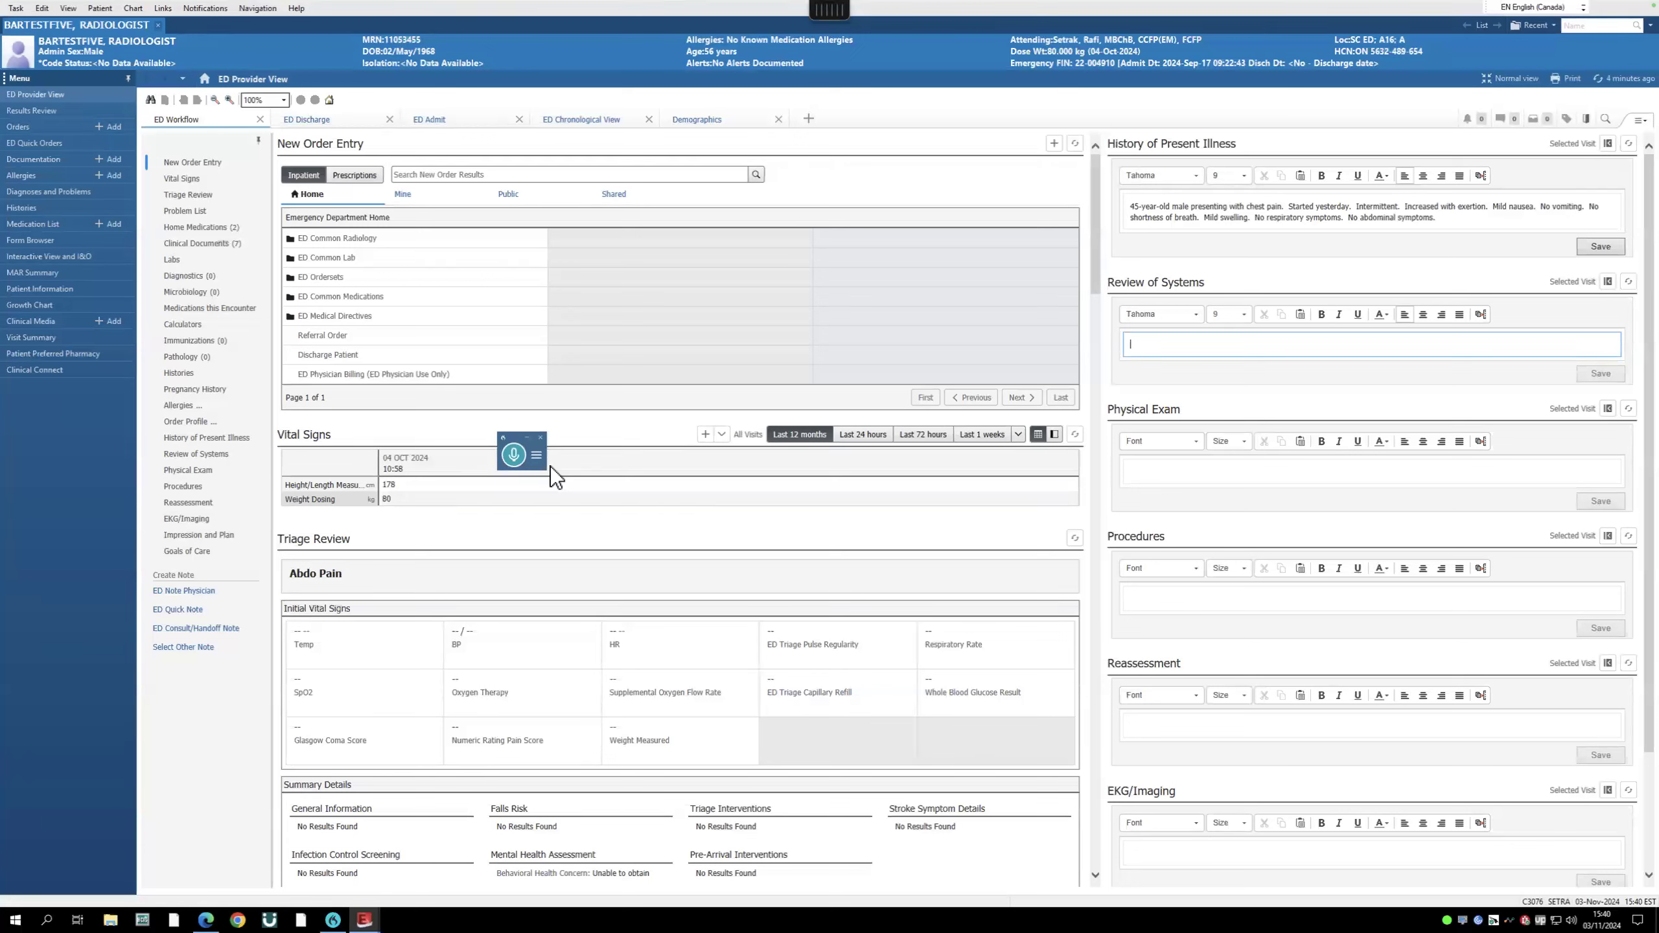
# - Browse the Public Phrases in Manage Auto Text from Review of Systems, then close it
pyautogui.click(1481, 314)
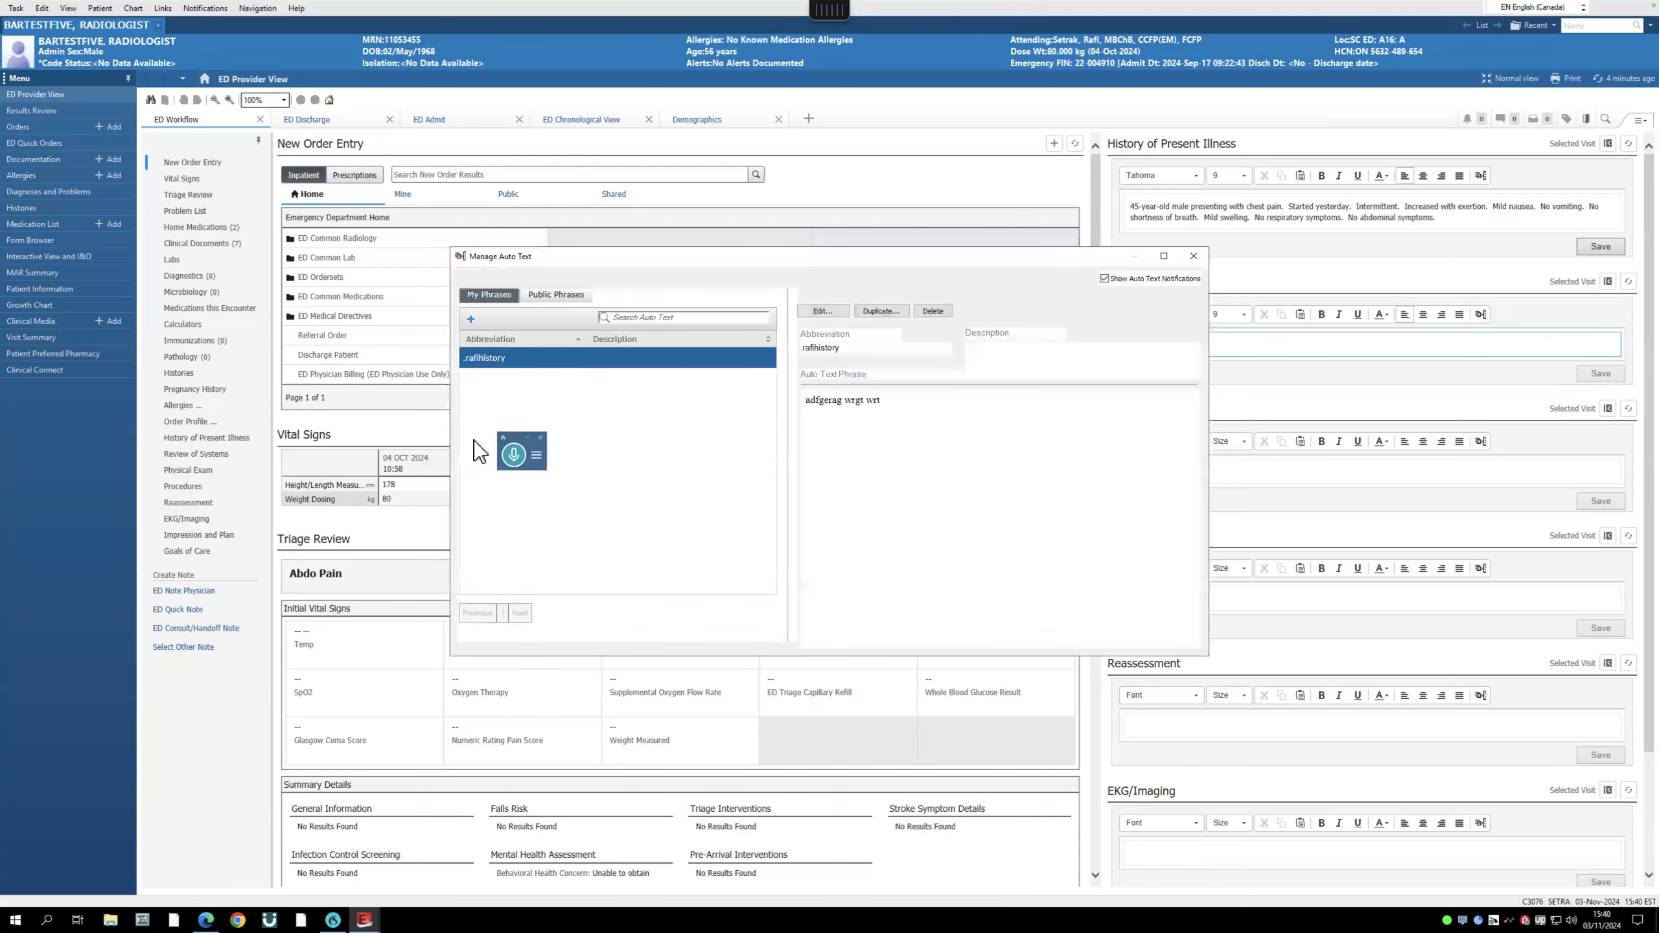
pyautogui.moveTo(500, 433); pyautogui.dragTo(345, 412)
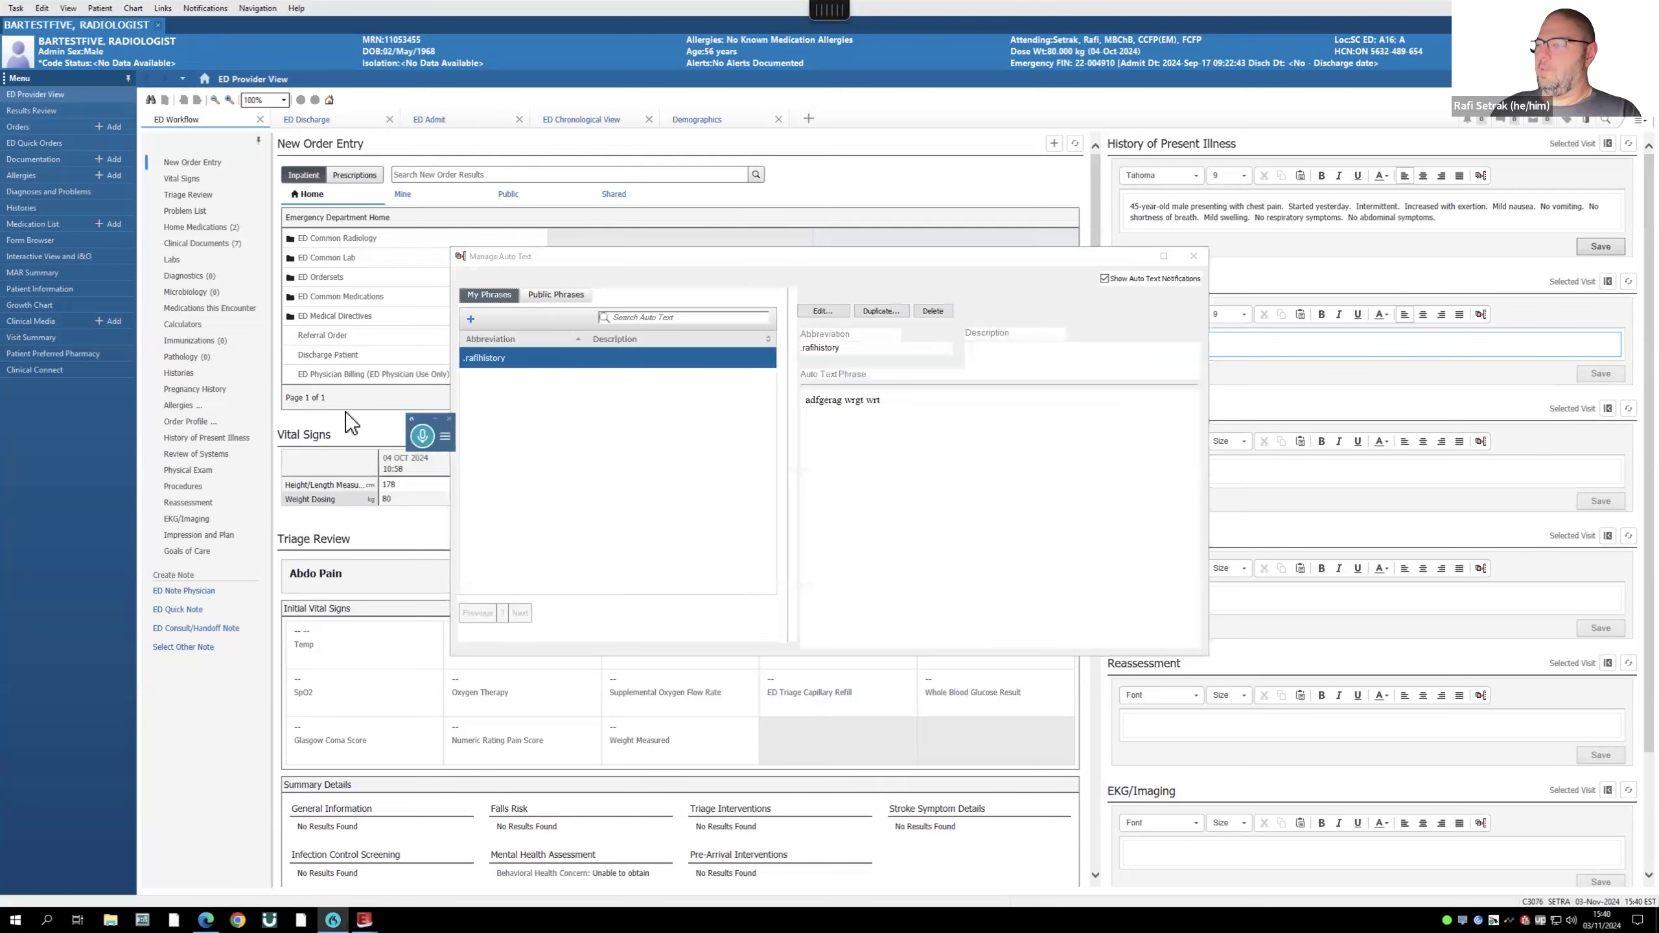
pyautogui.click(549, 295)
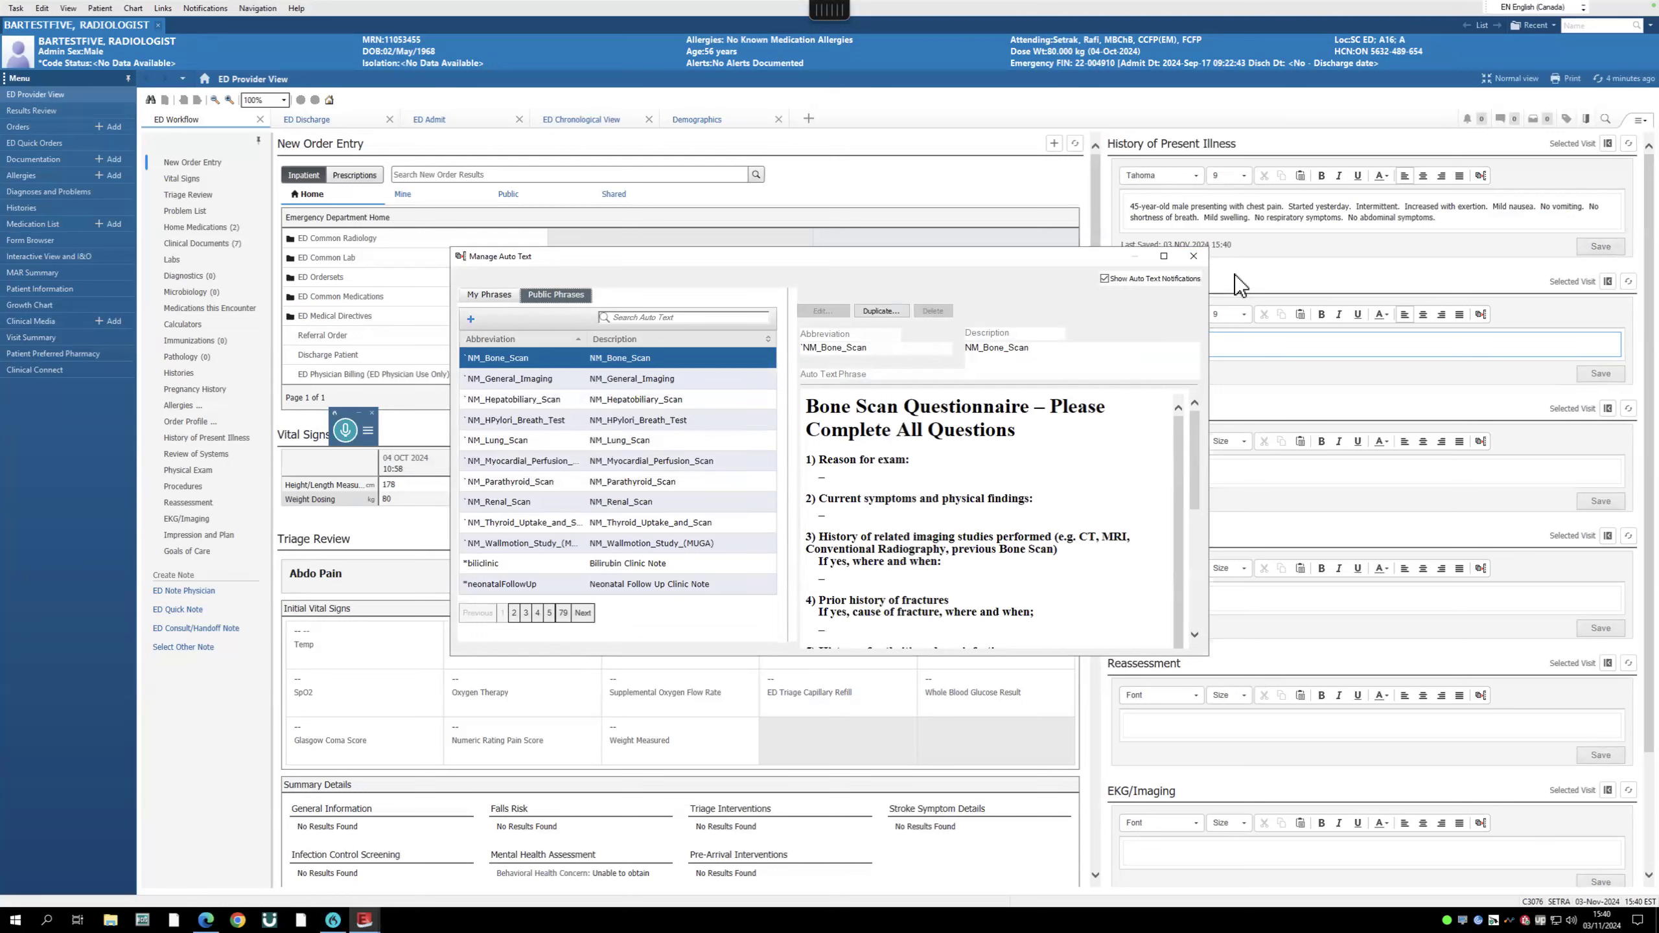
pyautogui.click(1196, 256)
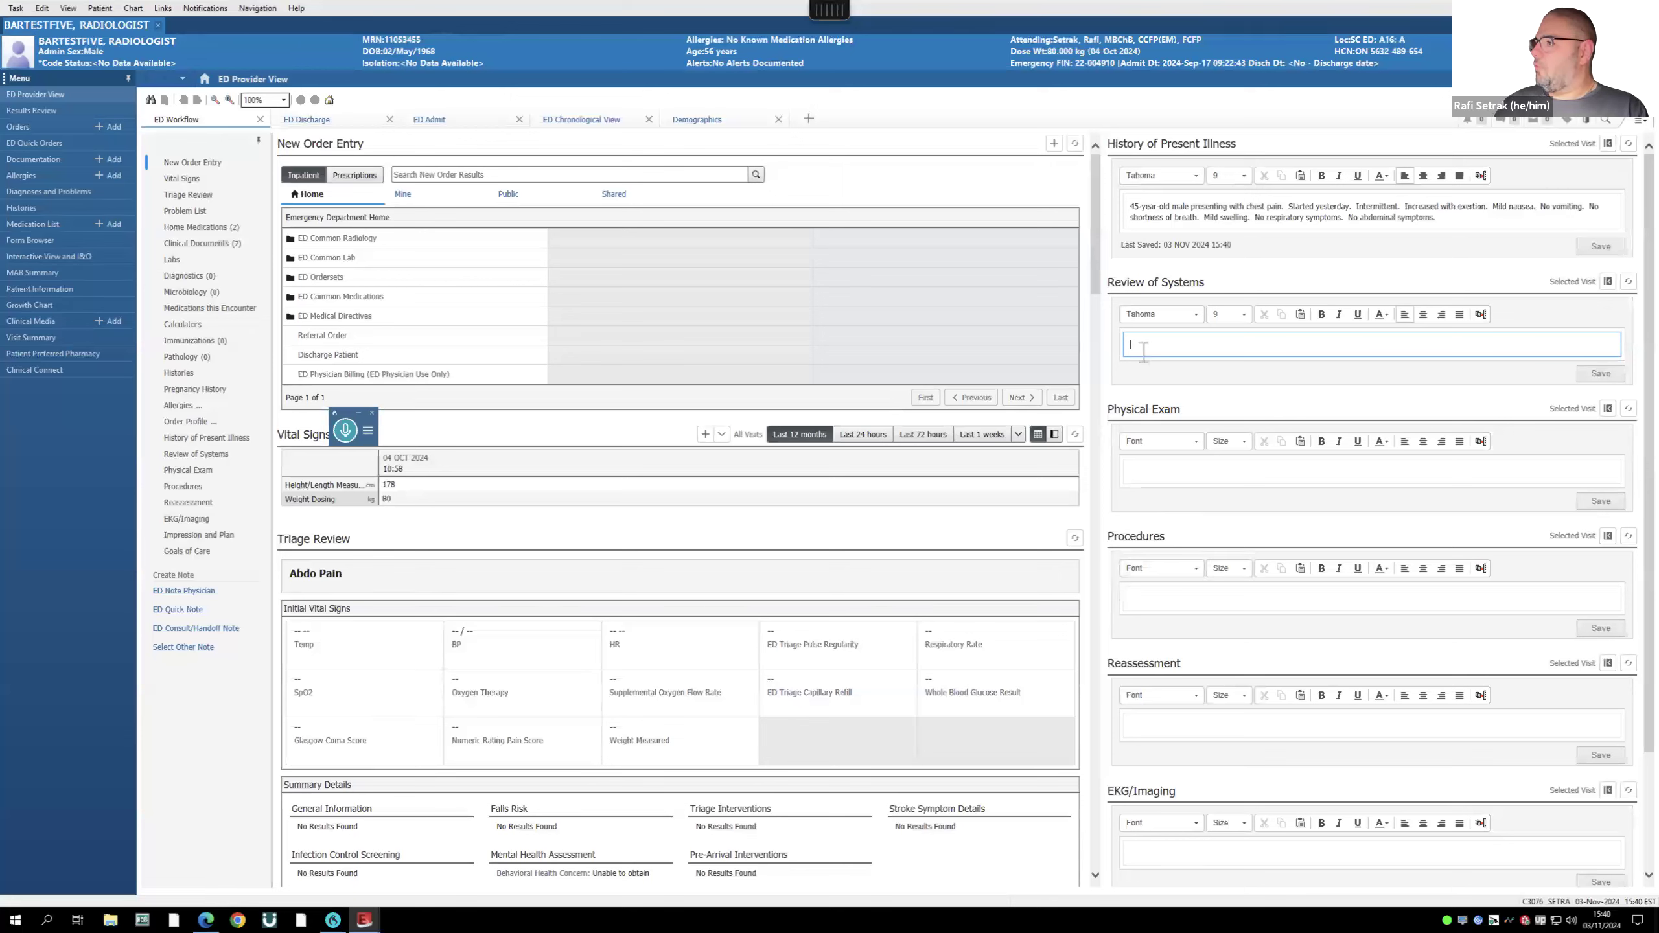
# - Clear the partial '.r' from Review of Systems and reopen Manage Auto Text at Public Phrases
pyautogui.write('.r')
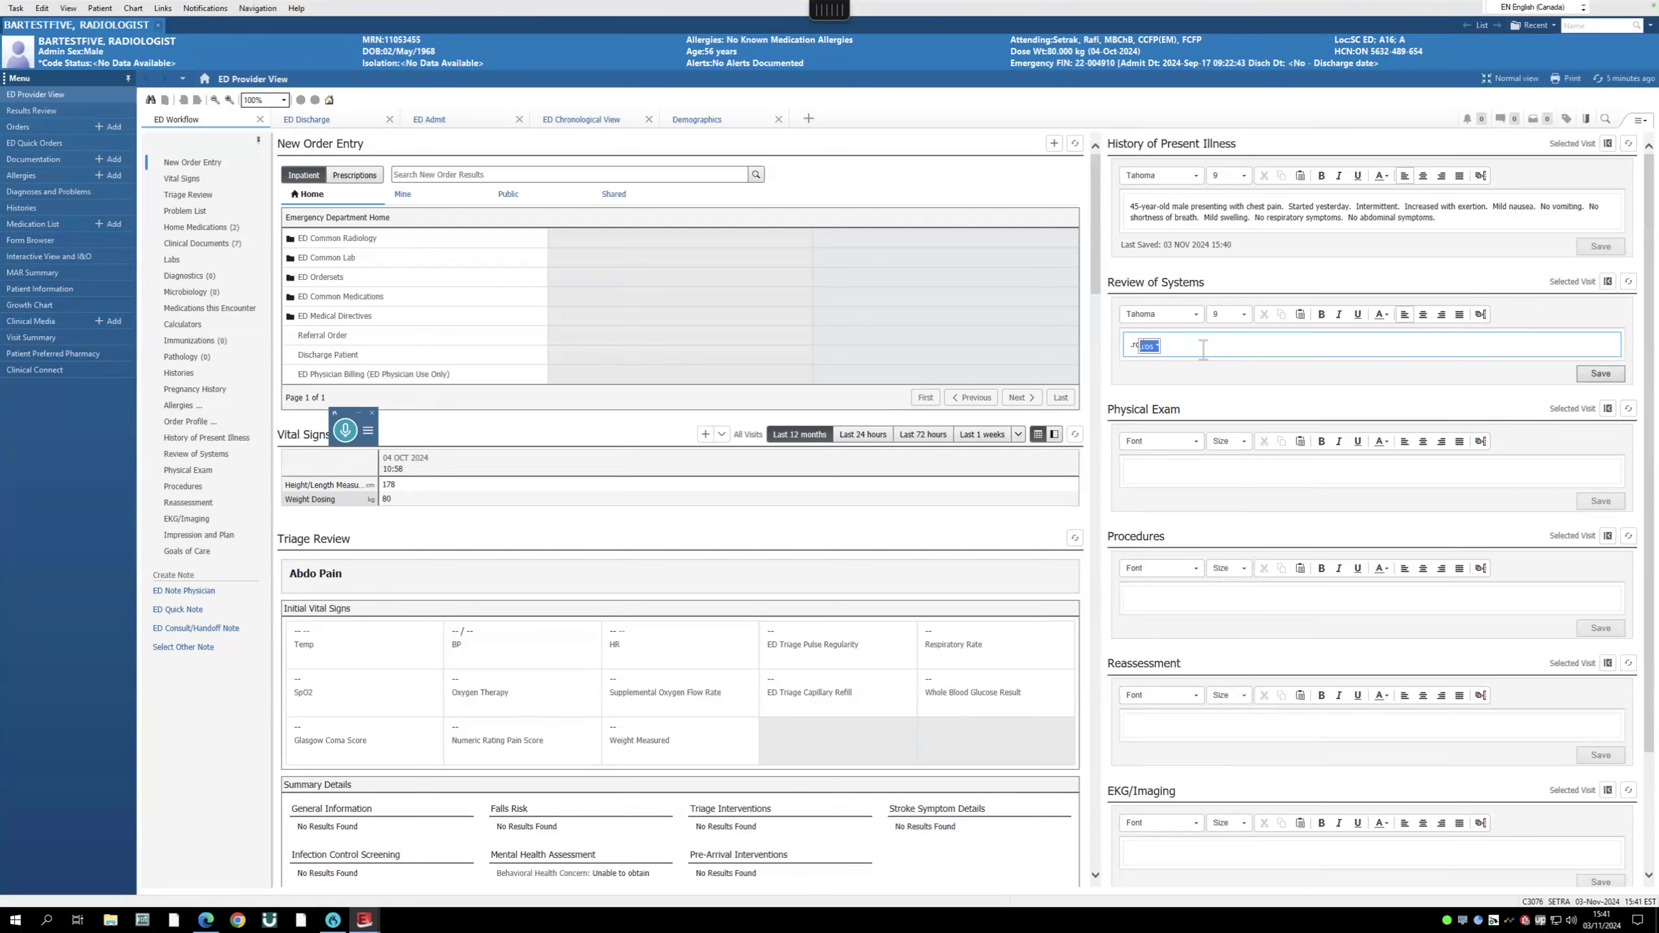
pyautogui.press('BackSpace')
pyautogui.press('BackSpace')
pyautogui.press('BackSpace')
pyautogui.click(1481, 315)
pyautogui.click(547, 295)
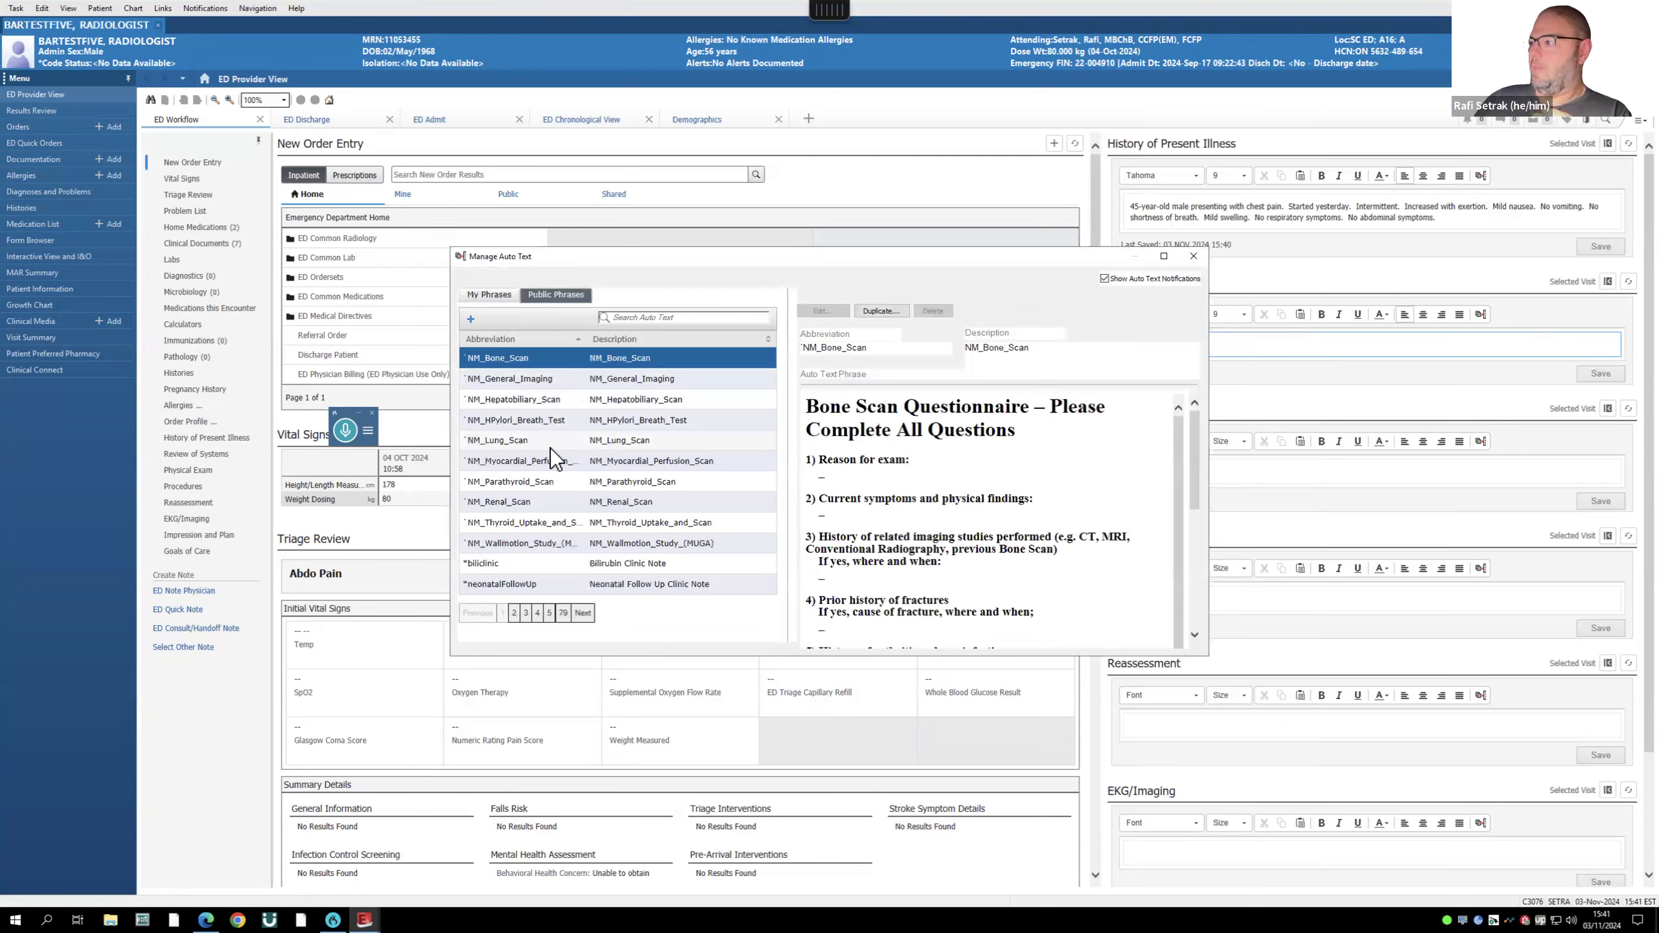
# - Page through the public phrases to the last page and back to the first
pyautogui.click(516, 617)
pyautogui.click(527, 614)
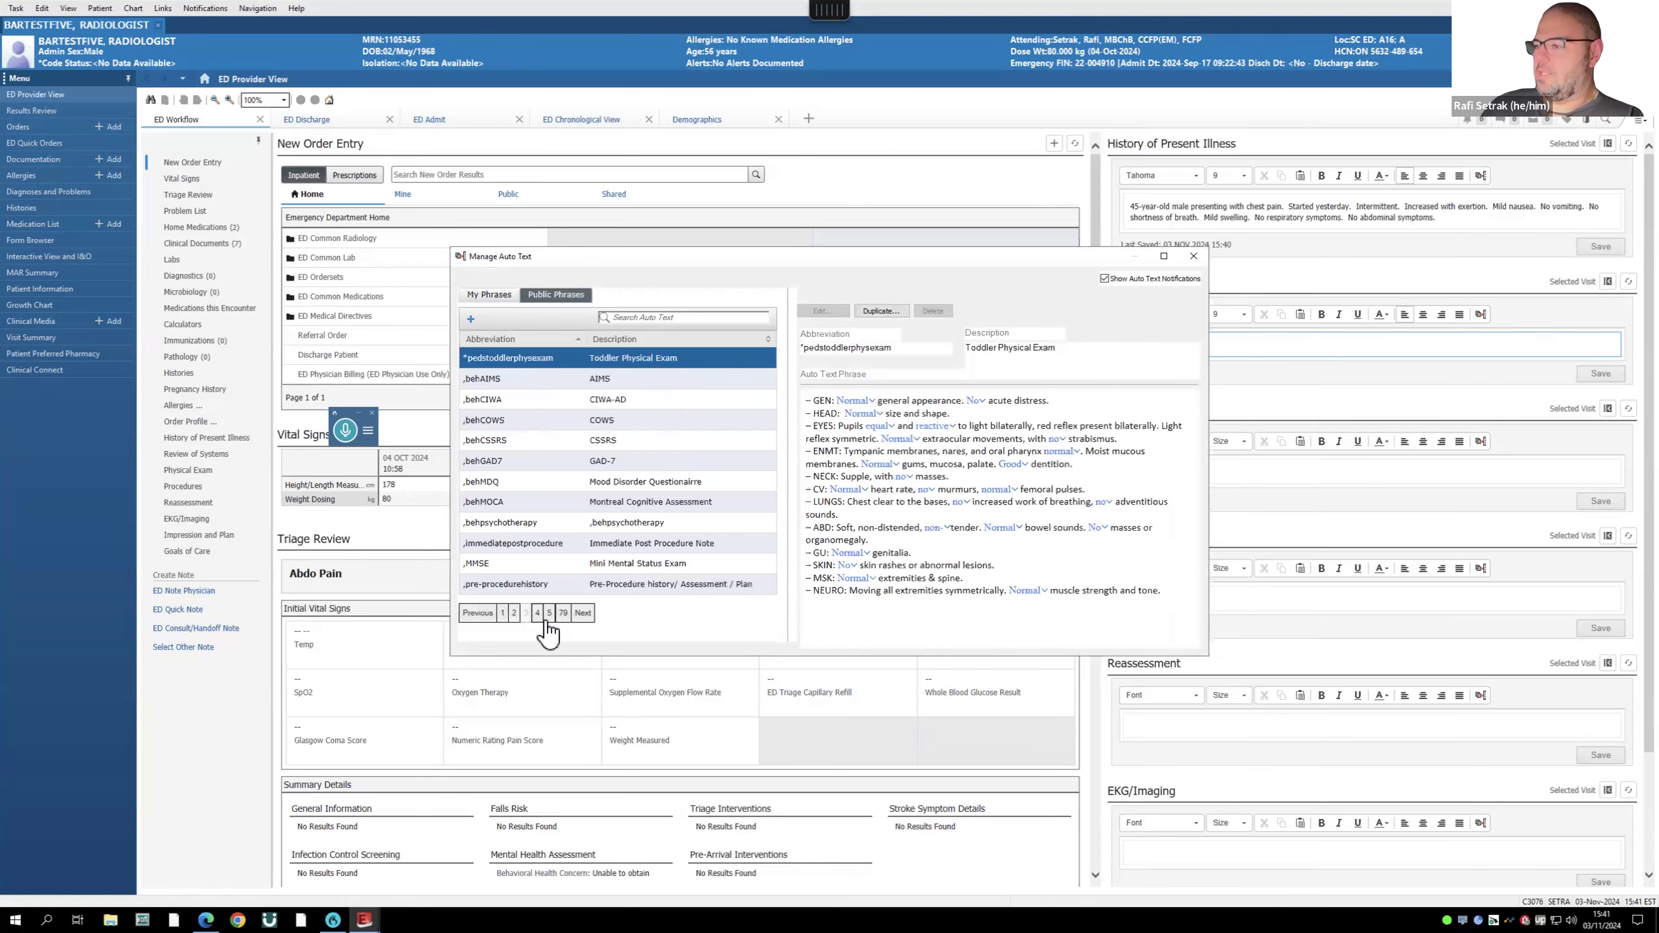
pyautogui.click(537, 613)
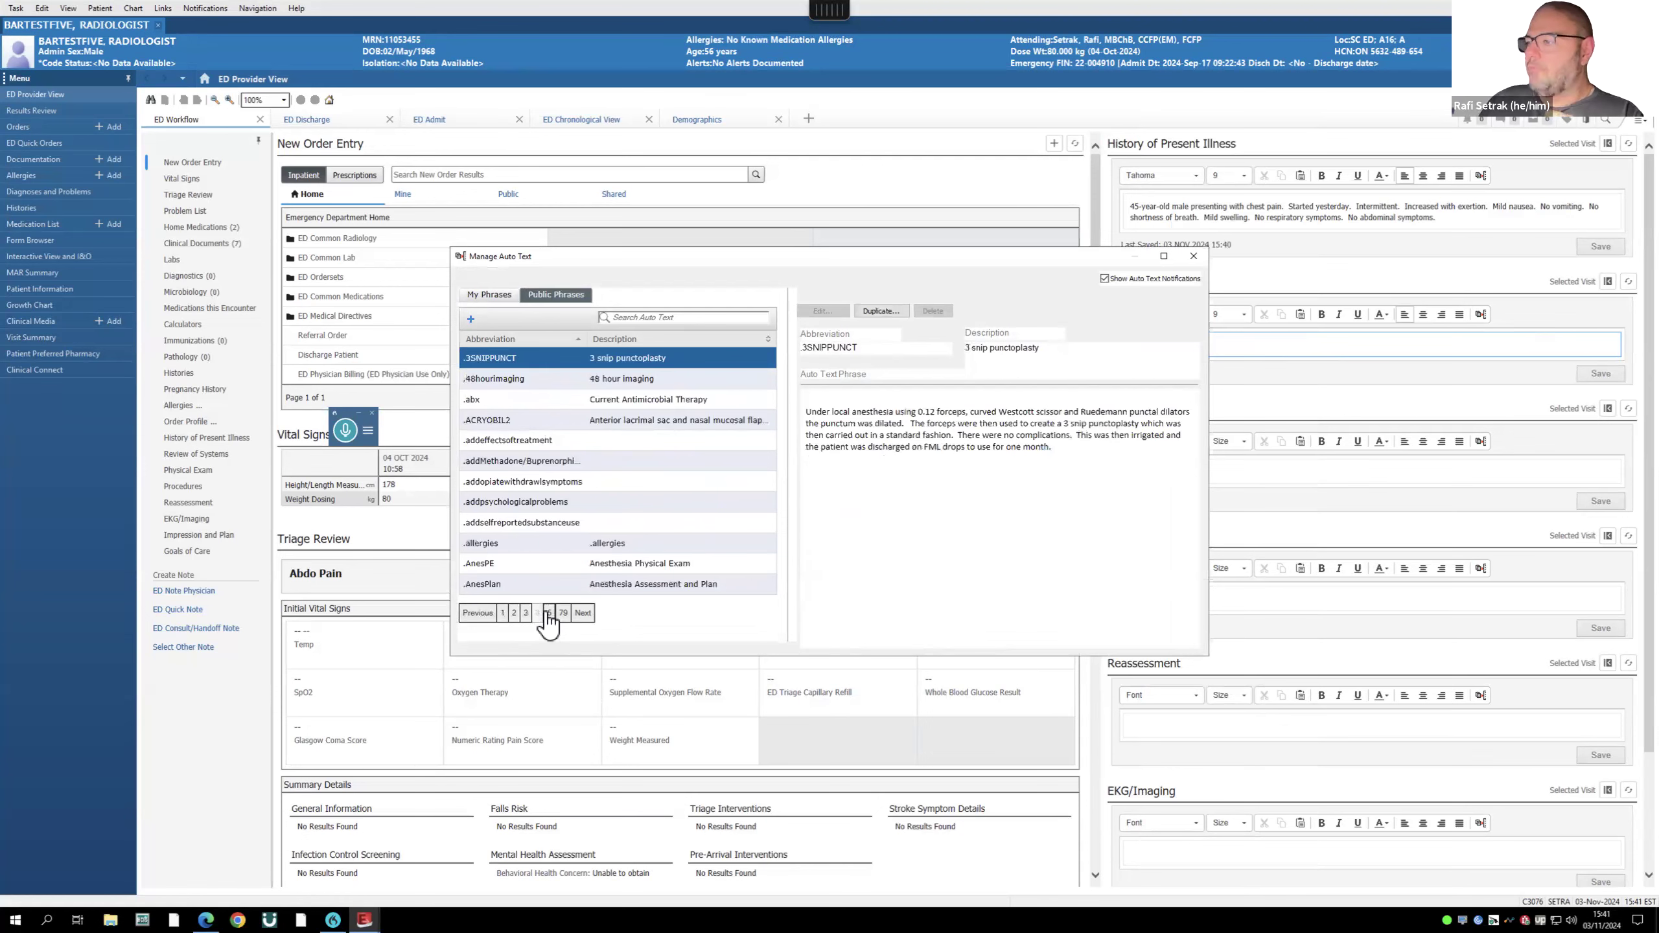
pyautogui.click(547, 614)
pyautogui.click(552, 613)
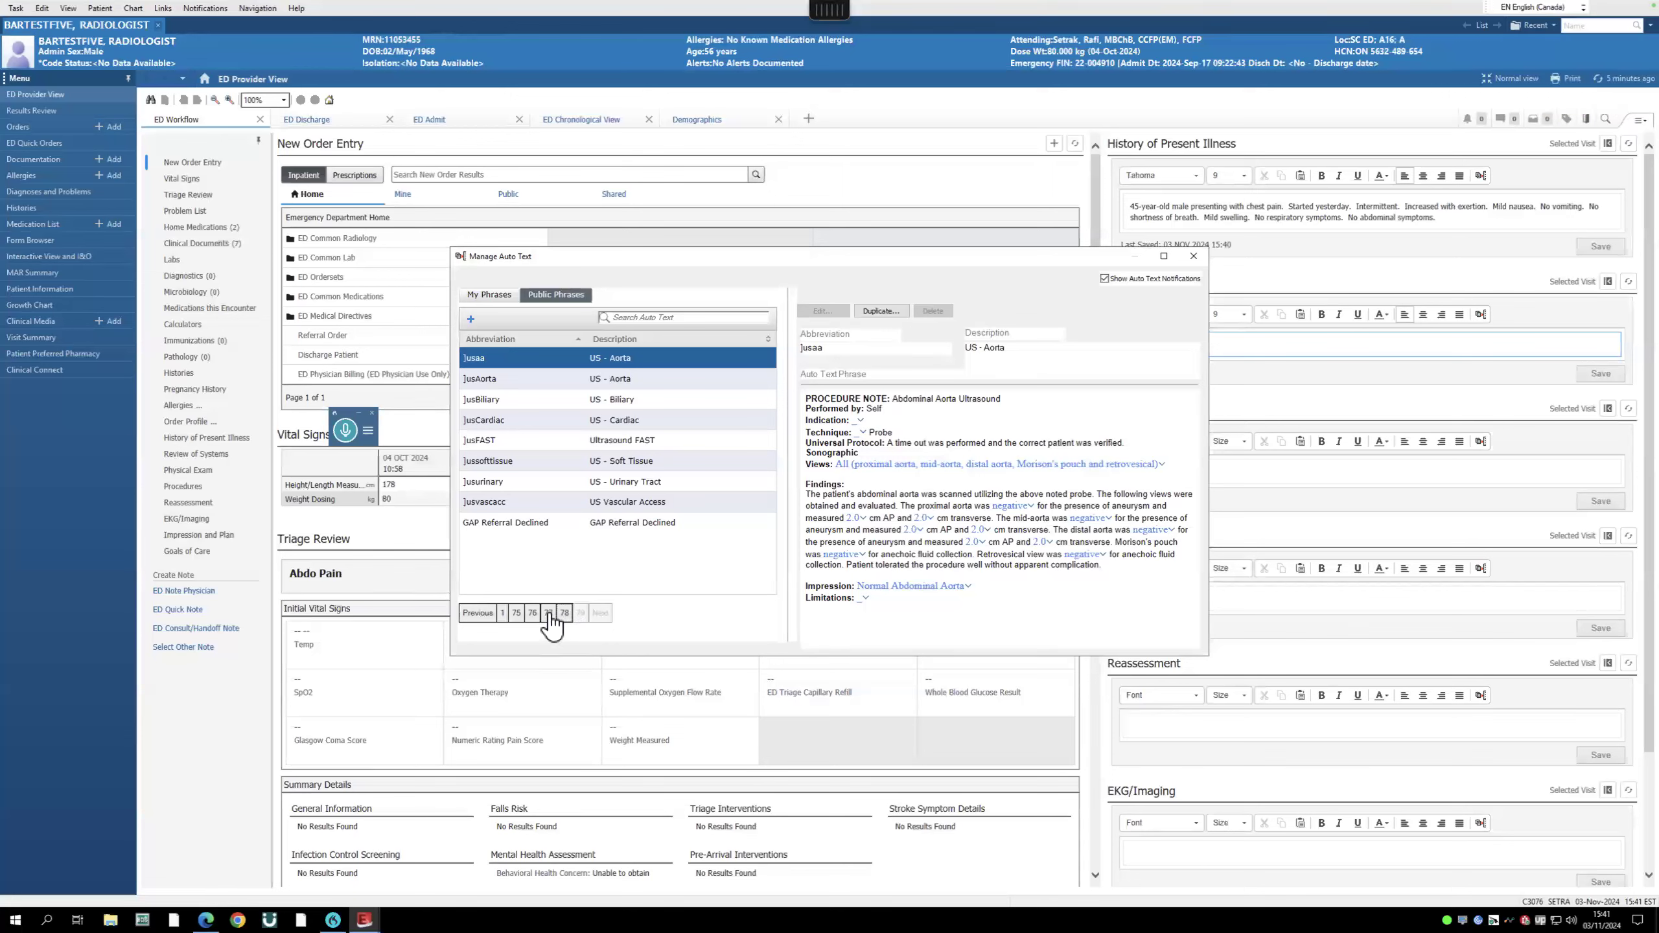
pyautogui.click(549, 612)
pyautogui.click(531, 612)
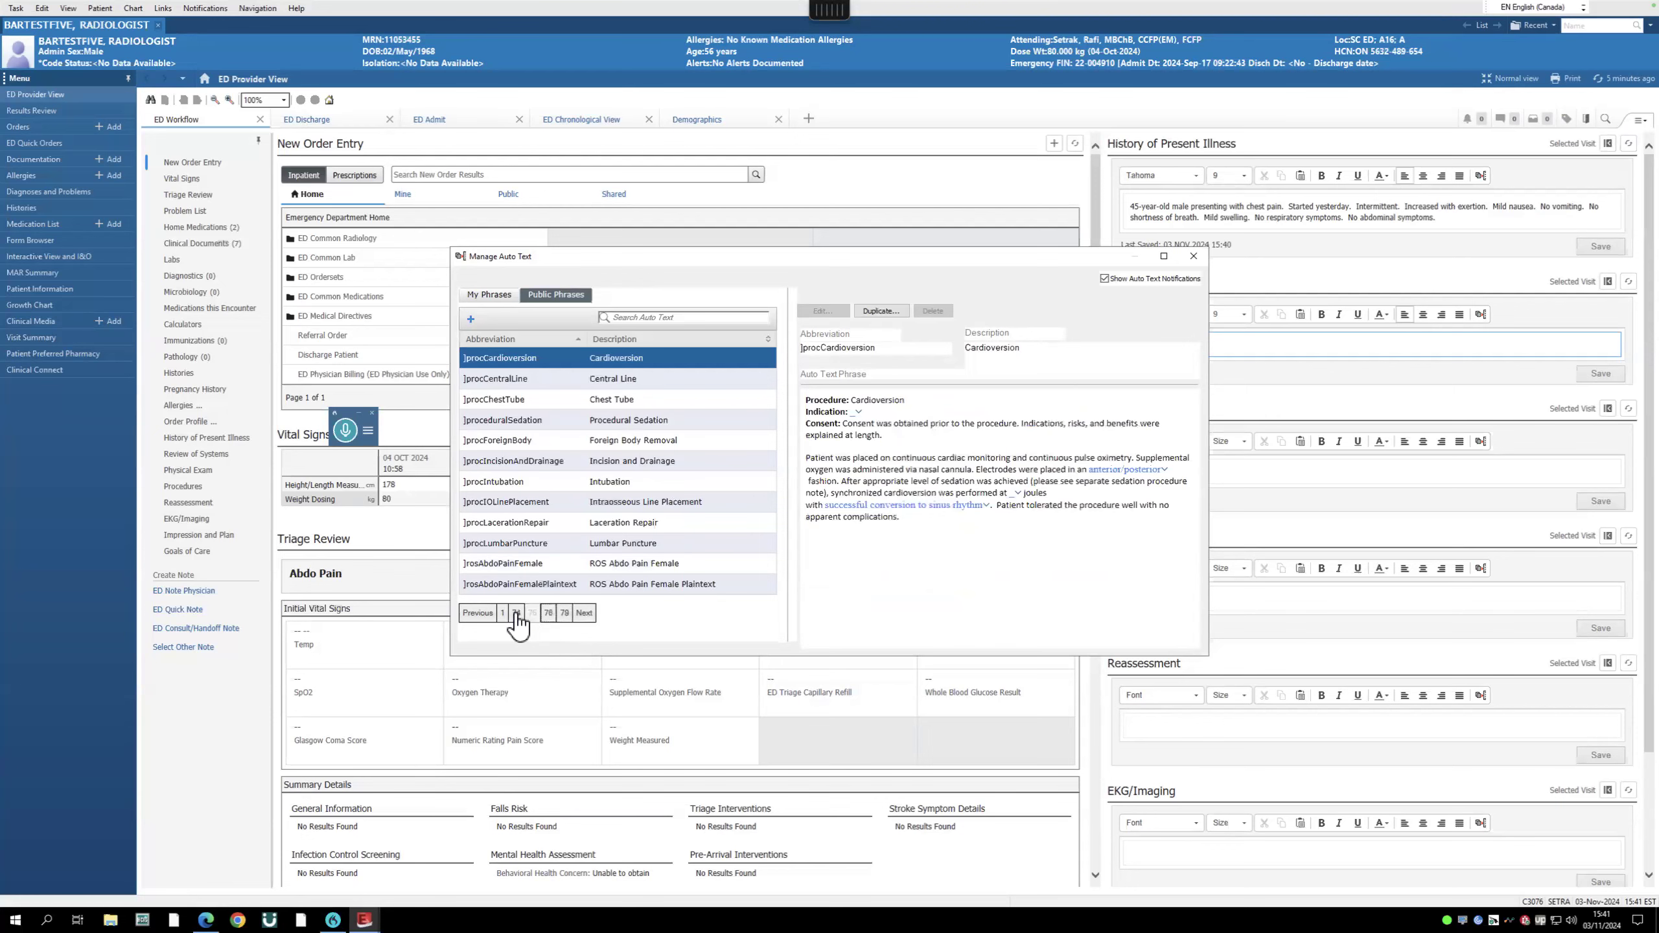
pyautogui.click(502, 613)
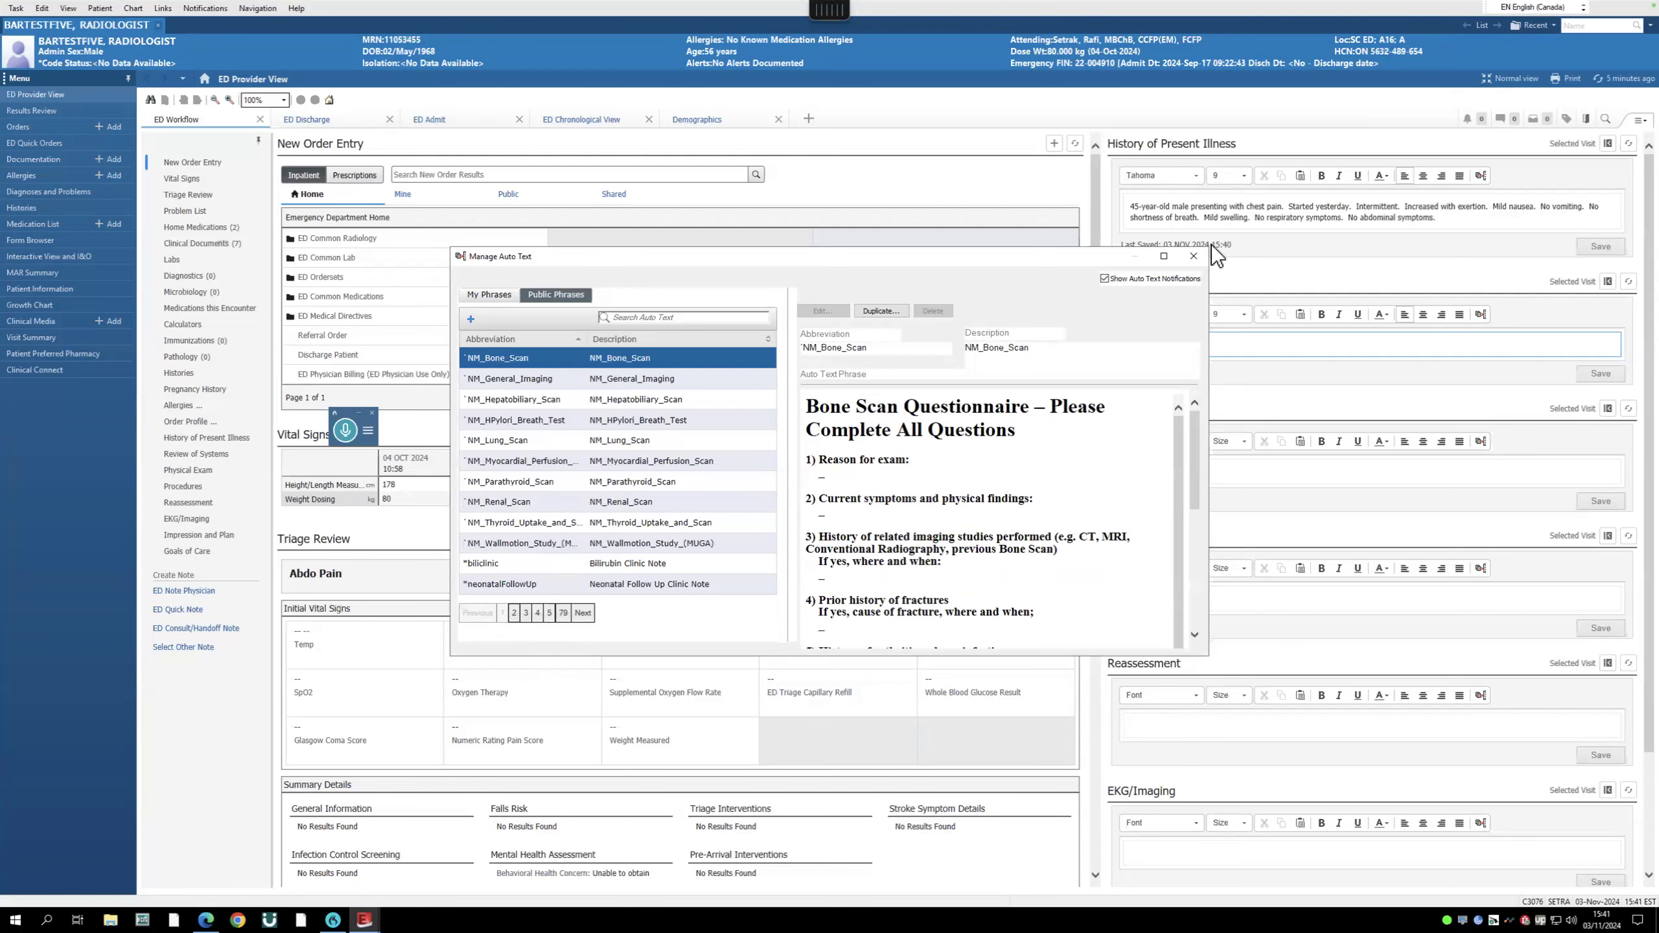
# - Close Manage Auto Text and reopen it from the Procedures section
pyautogui.click(1193, 254)
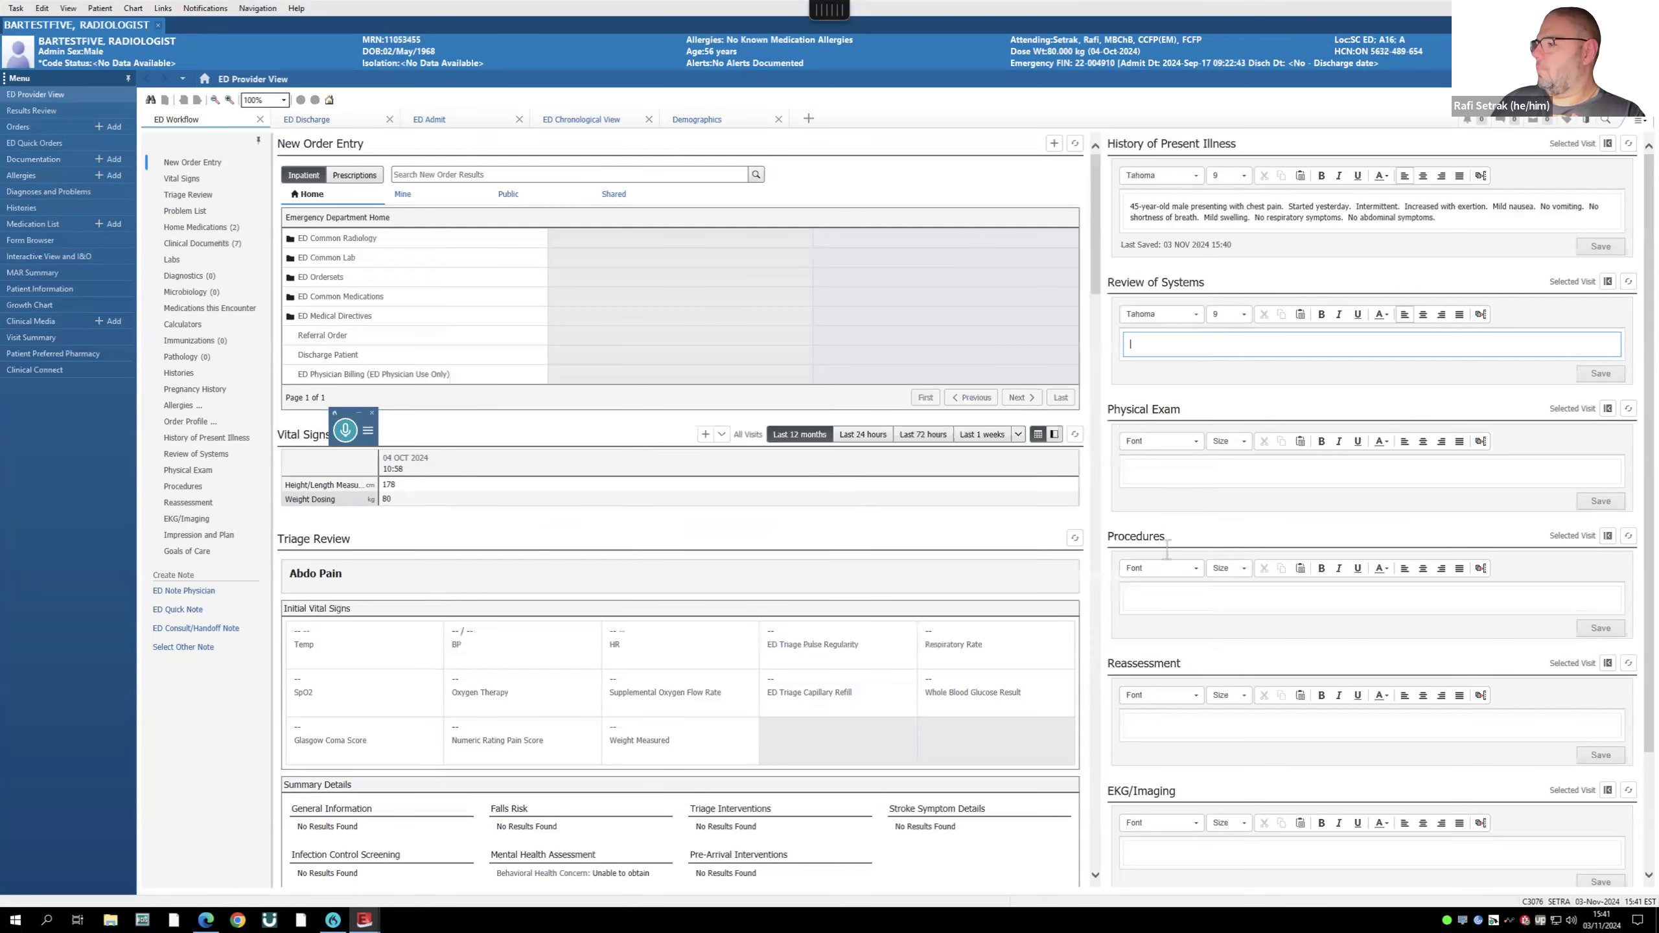
pyautogui.click(1161, 598)
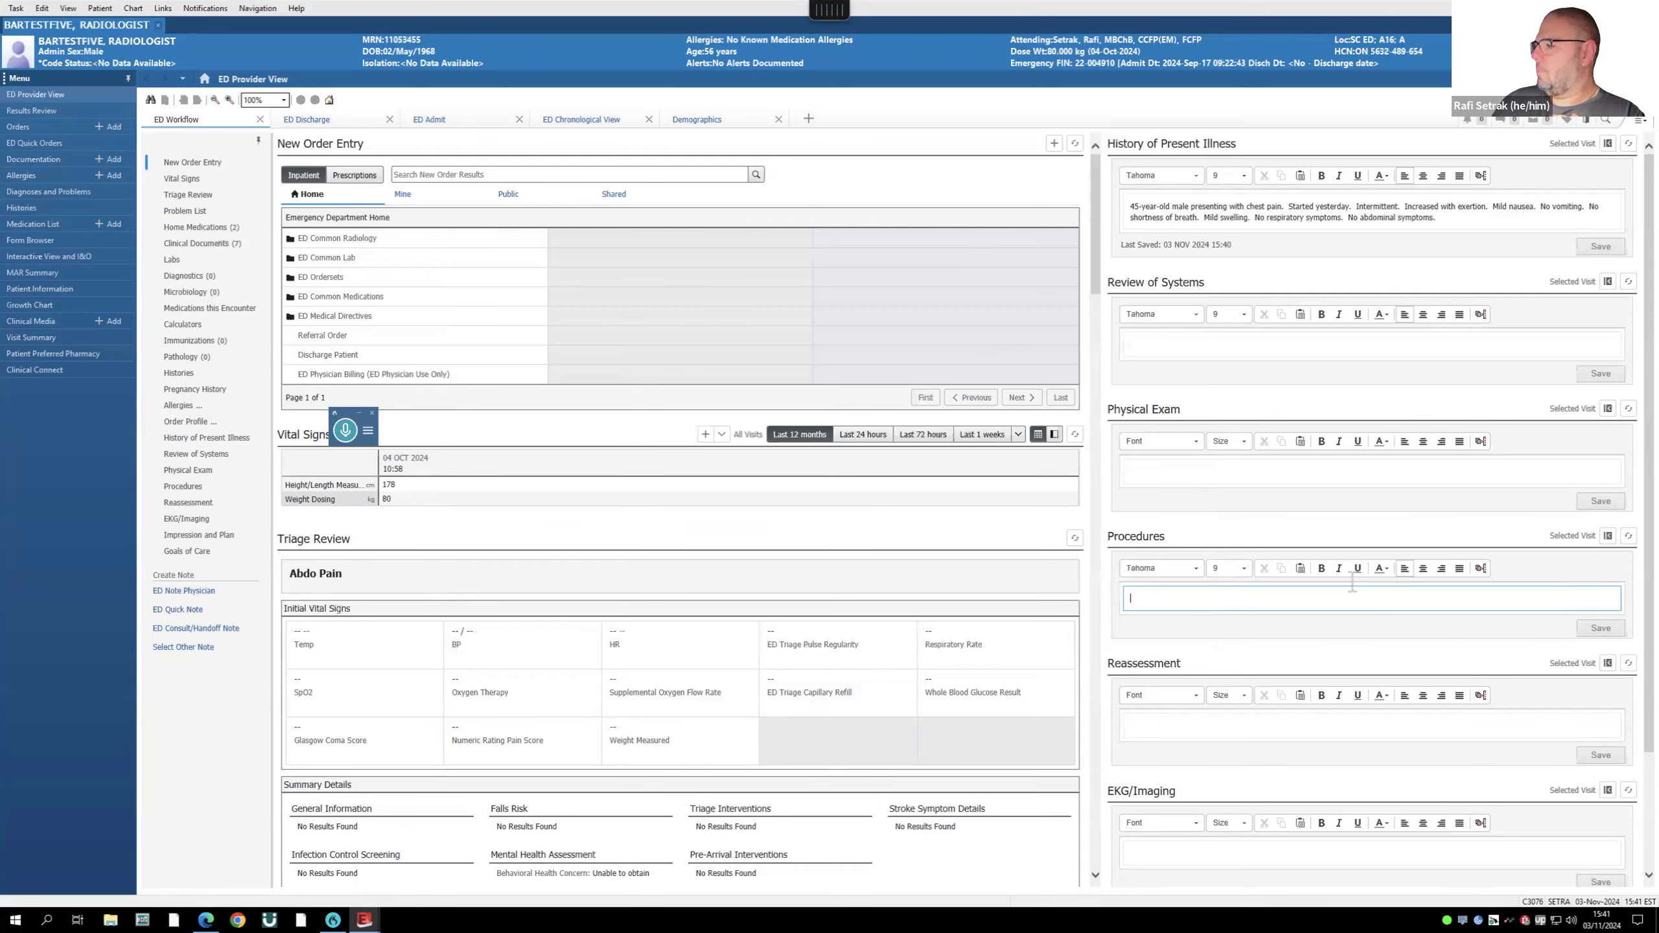
pyautogui.click(1481, 567)
# - Search the public auto-text phrases for .ros, .ex and .phy to locate .physexam, then close the manager
pyautogui.click(547, 298)
pyautogui.click(483, 293)
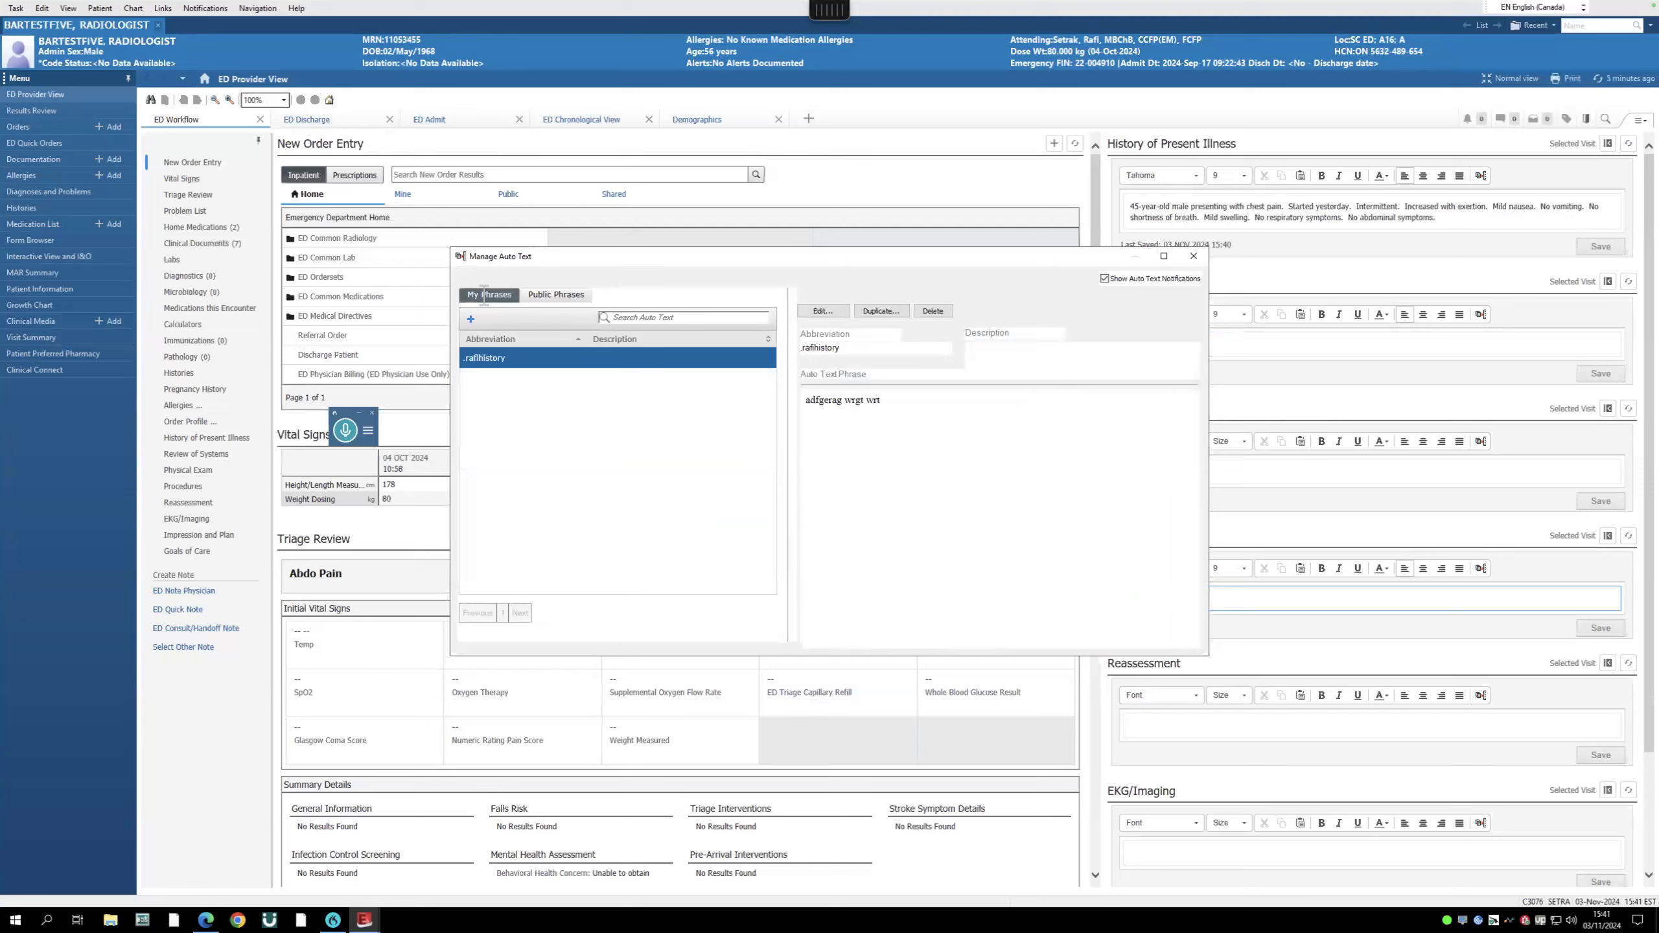
pyautogui.click(545, 293)
pyautogui.click(641, 316)
pyautogui.write('.')
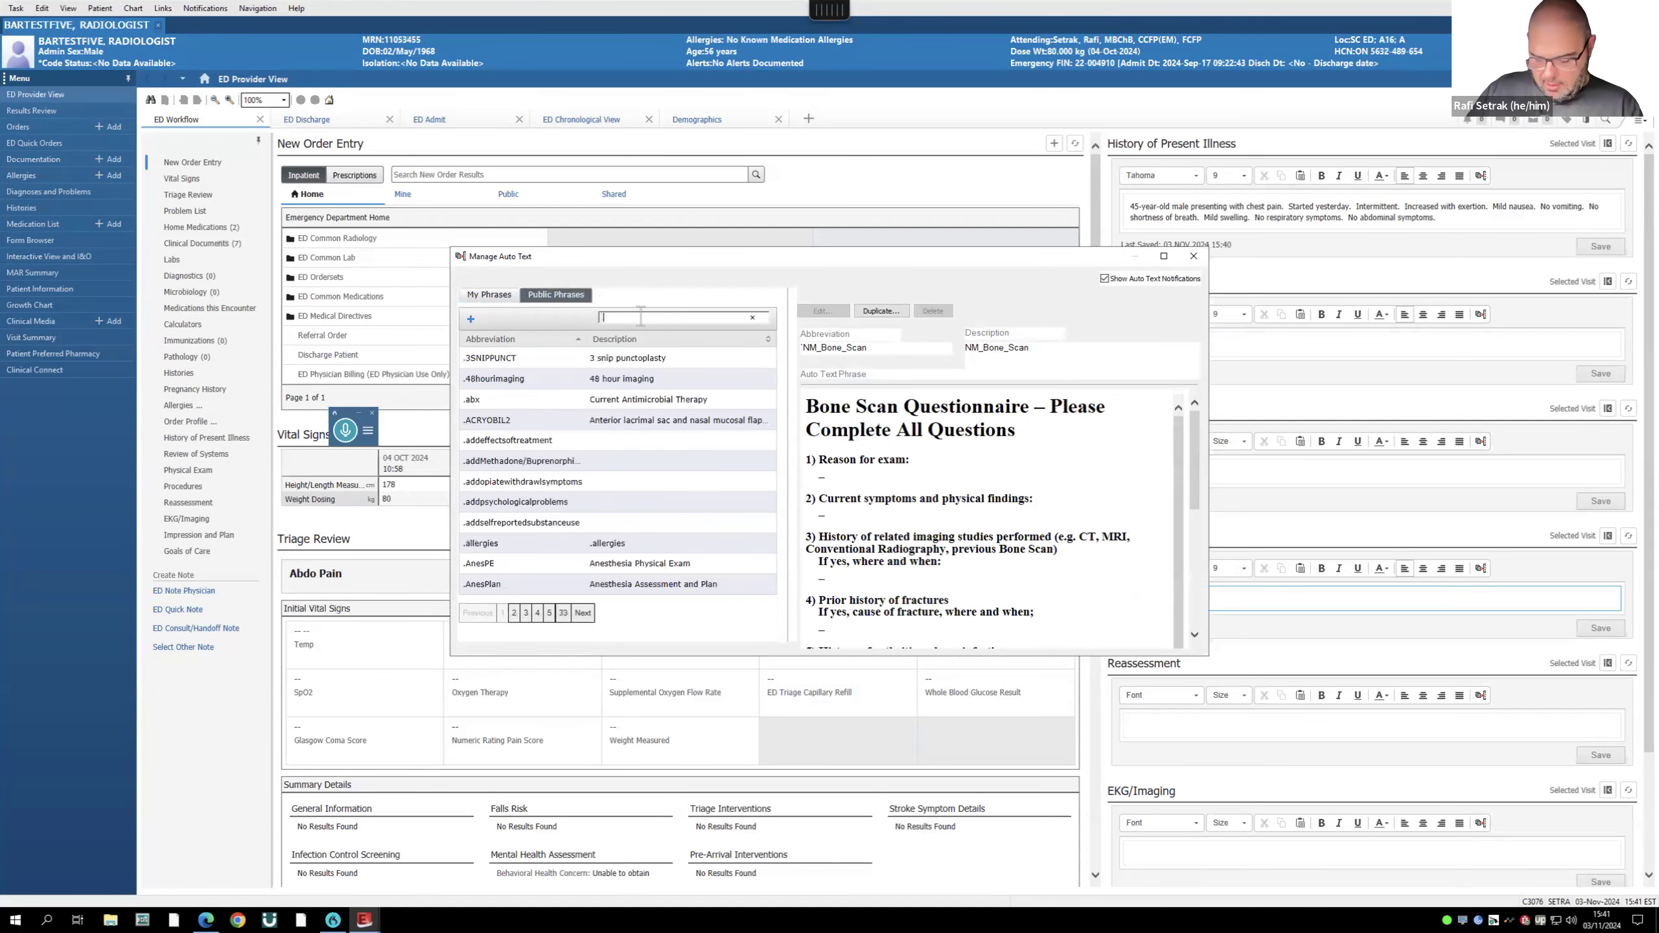
pyautogui.write('ros')
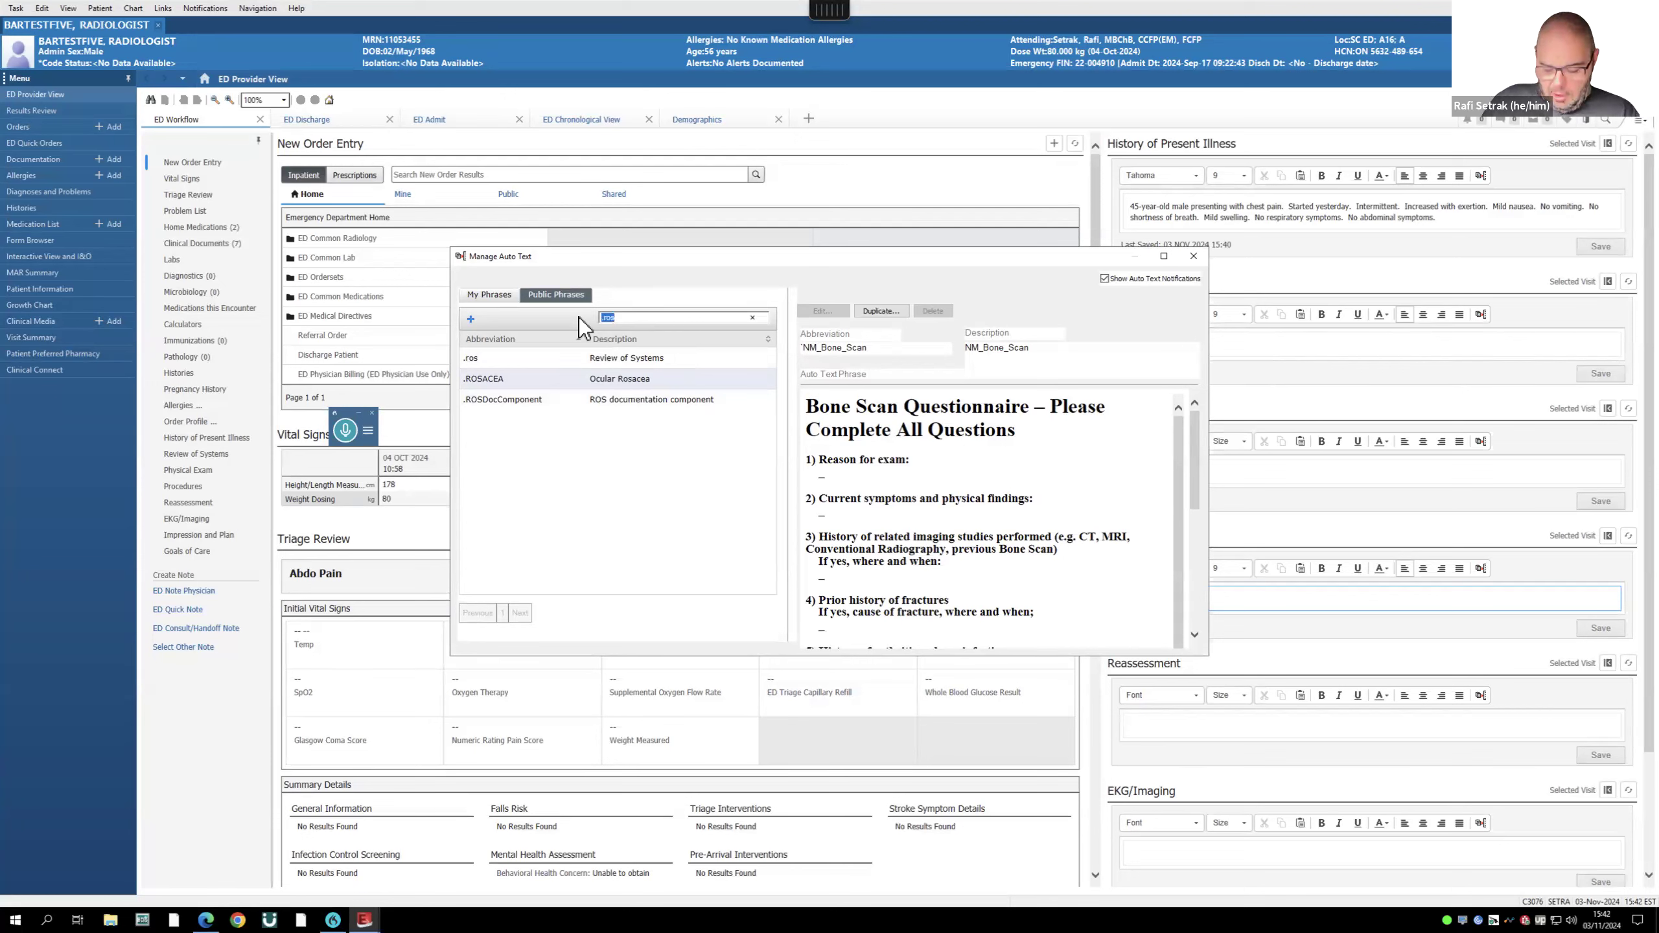
pyautogui.write('.ex')
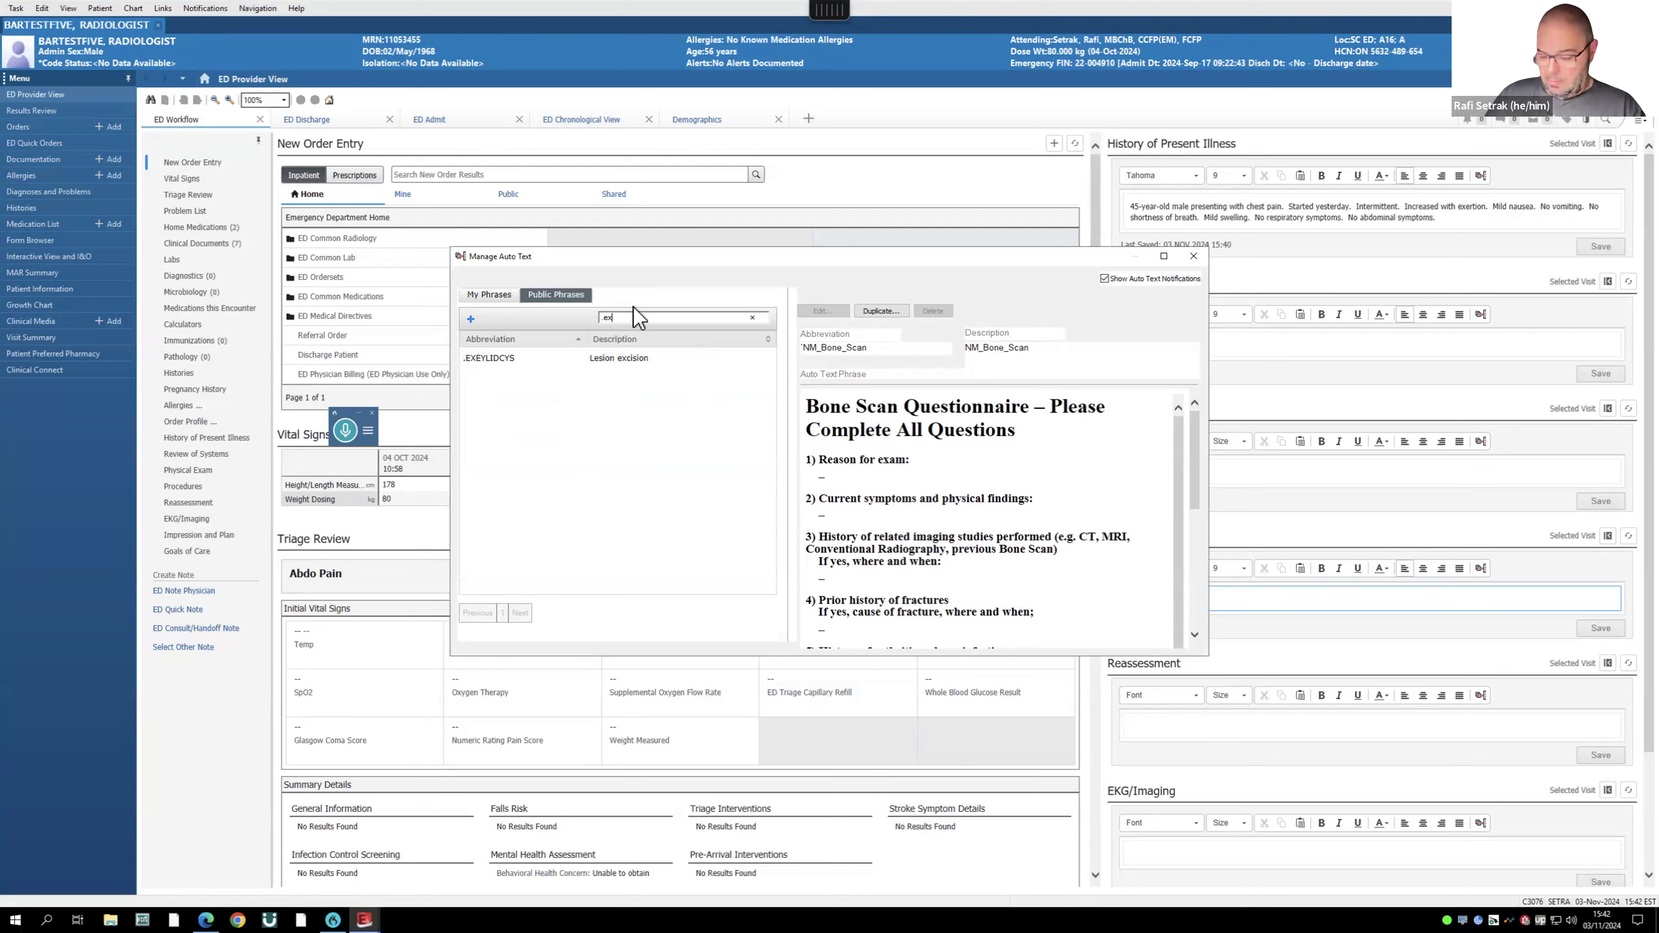
pyautogui.press('BackSpace')
pyautogui.press('BackSpace')
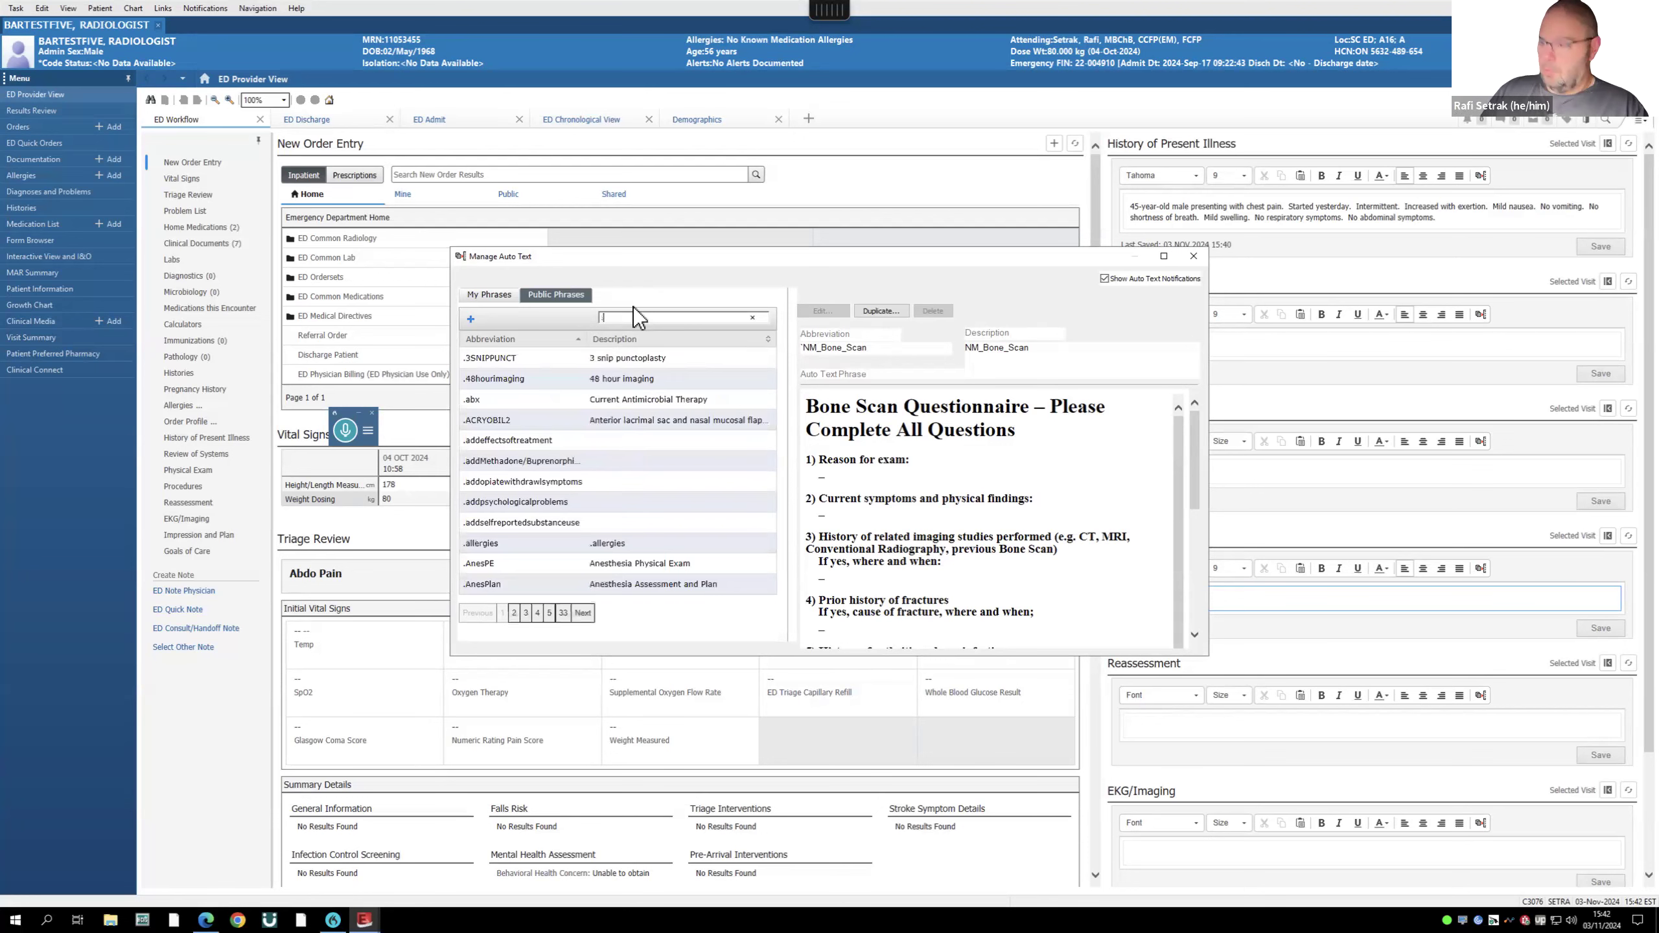
pyautogui.write('phy')
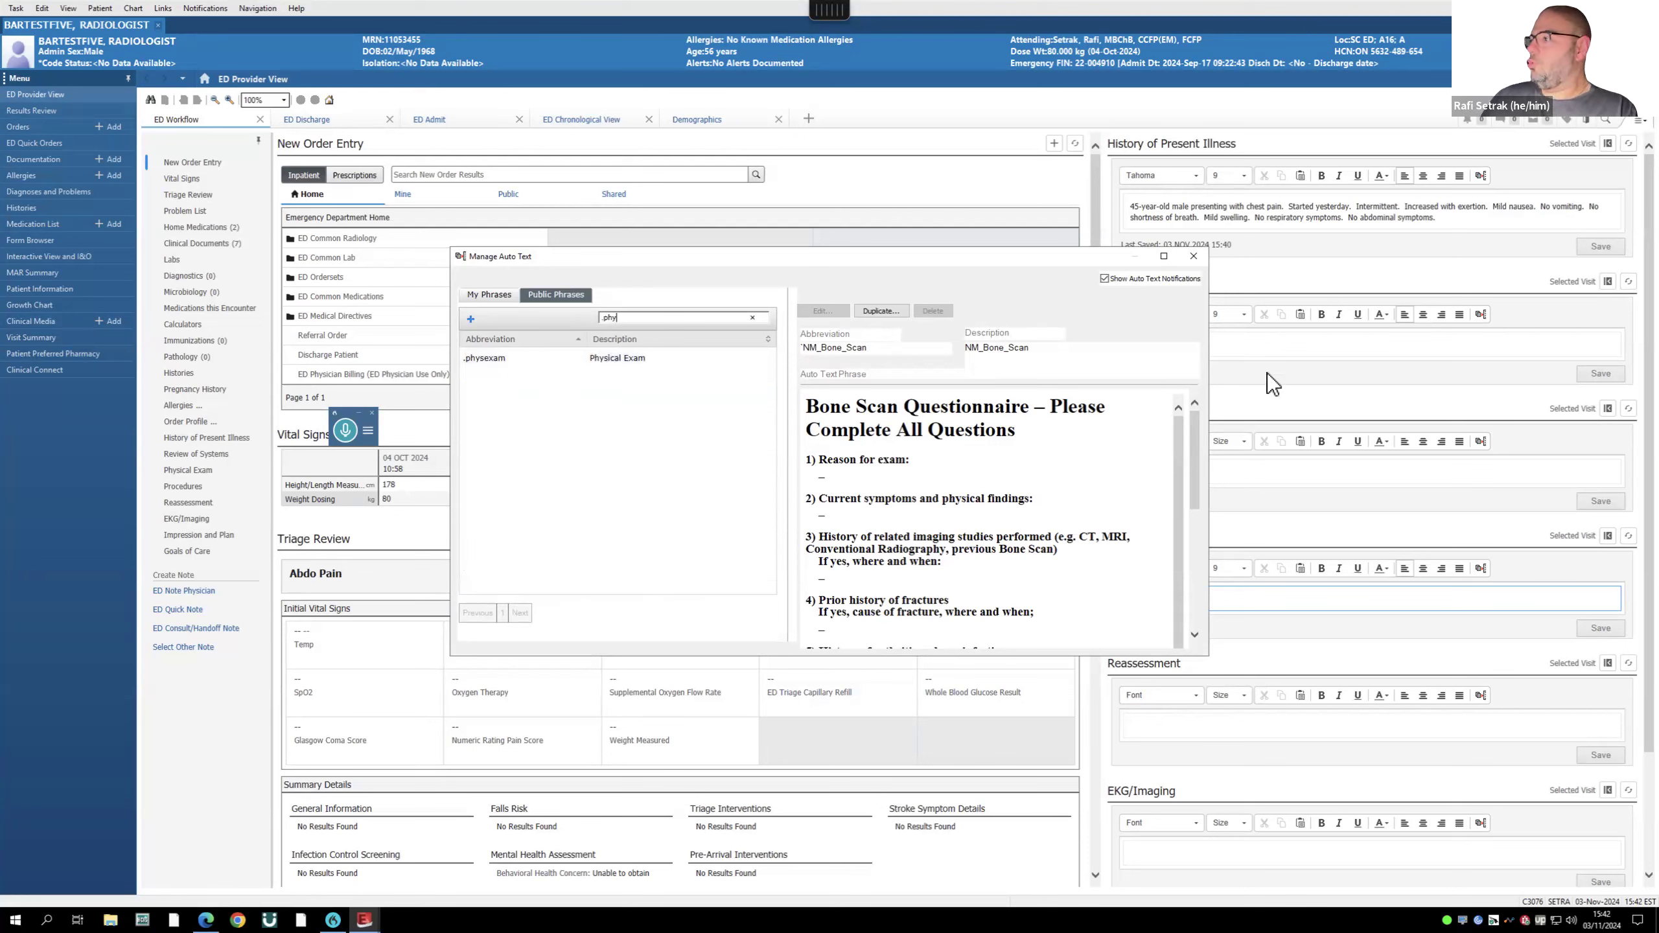
pyautogui.click(1194, 257)
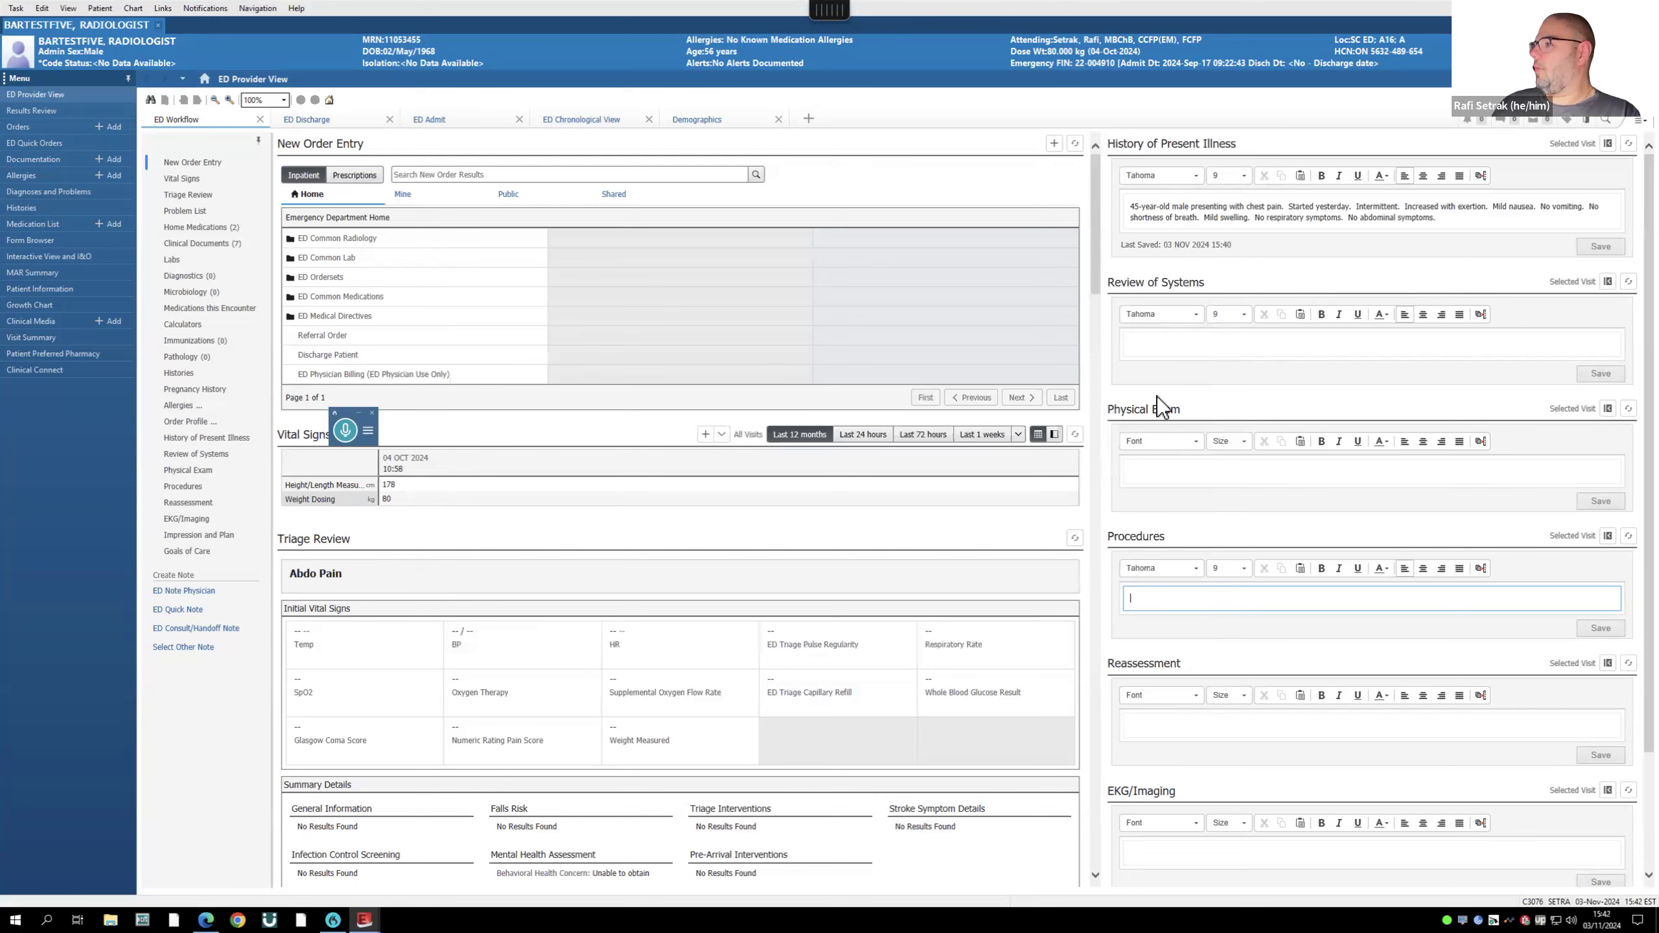
# - Insert the .physexam normal exam auto text into Physical Exam and open .rafihistory for editing
pyautogui.click(1161, 476)
pyautogui.write('.ph')
pyautogui.click(1163, 473)
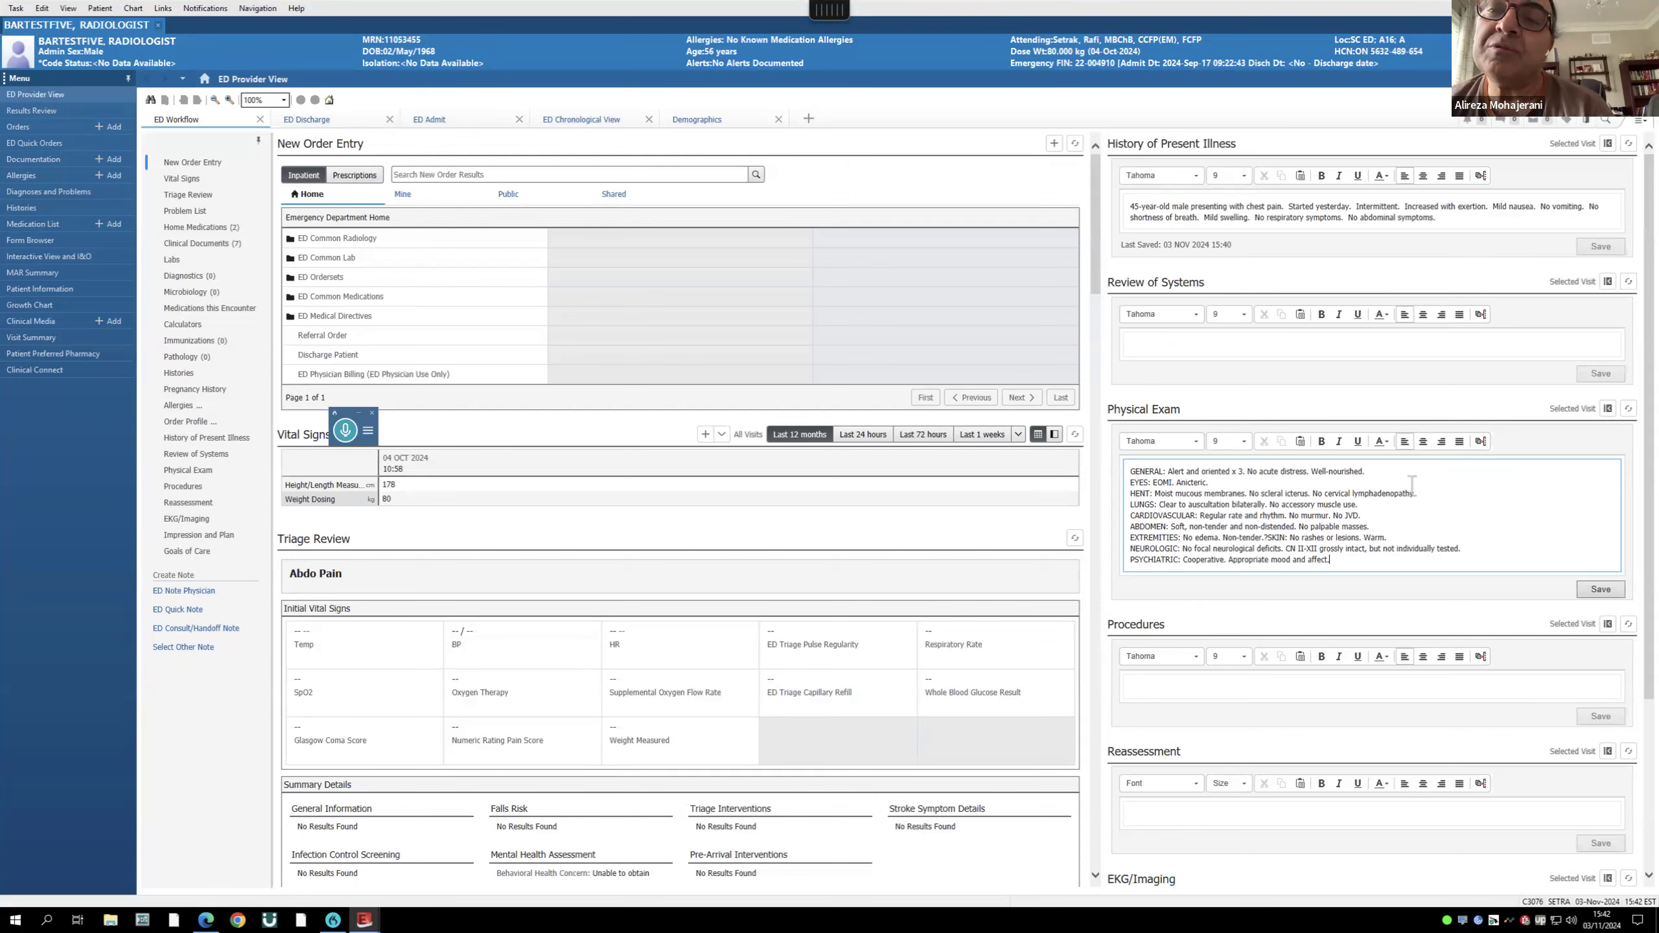
pyautogui.click(1482, 441)
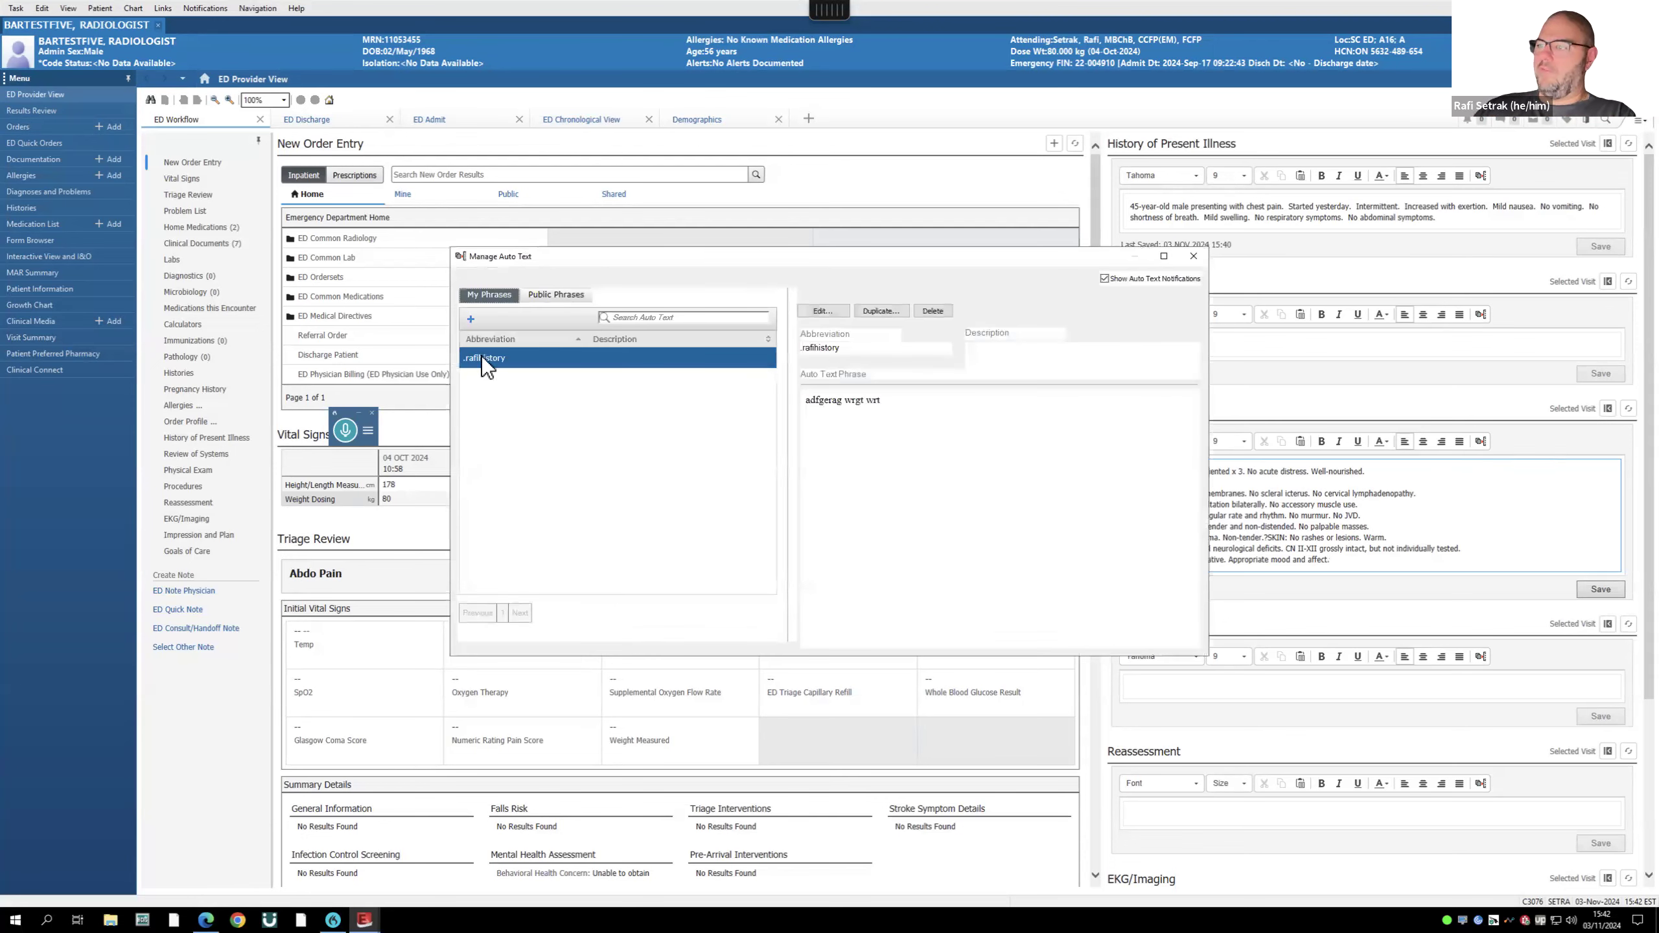
pyautogui.click(822, 311)
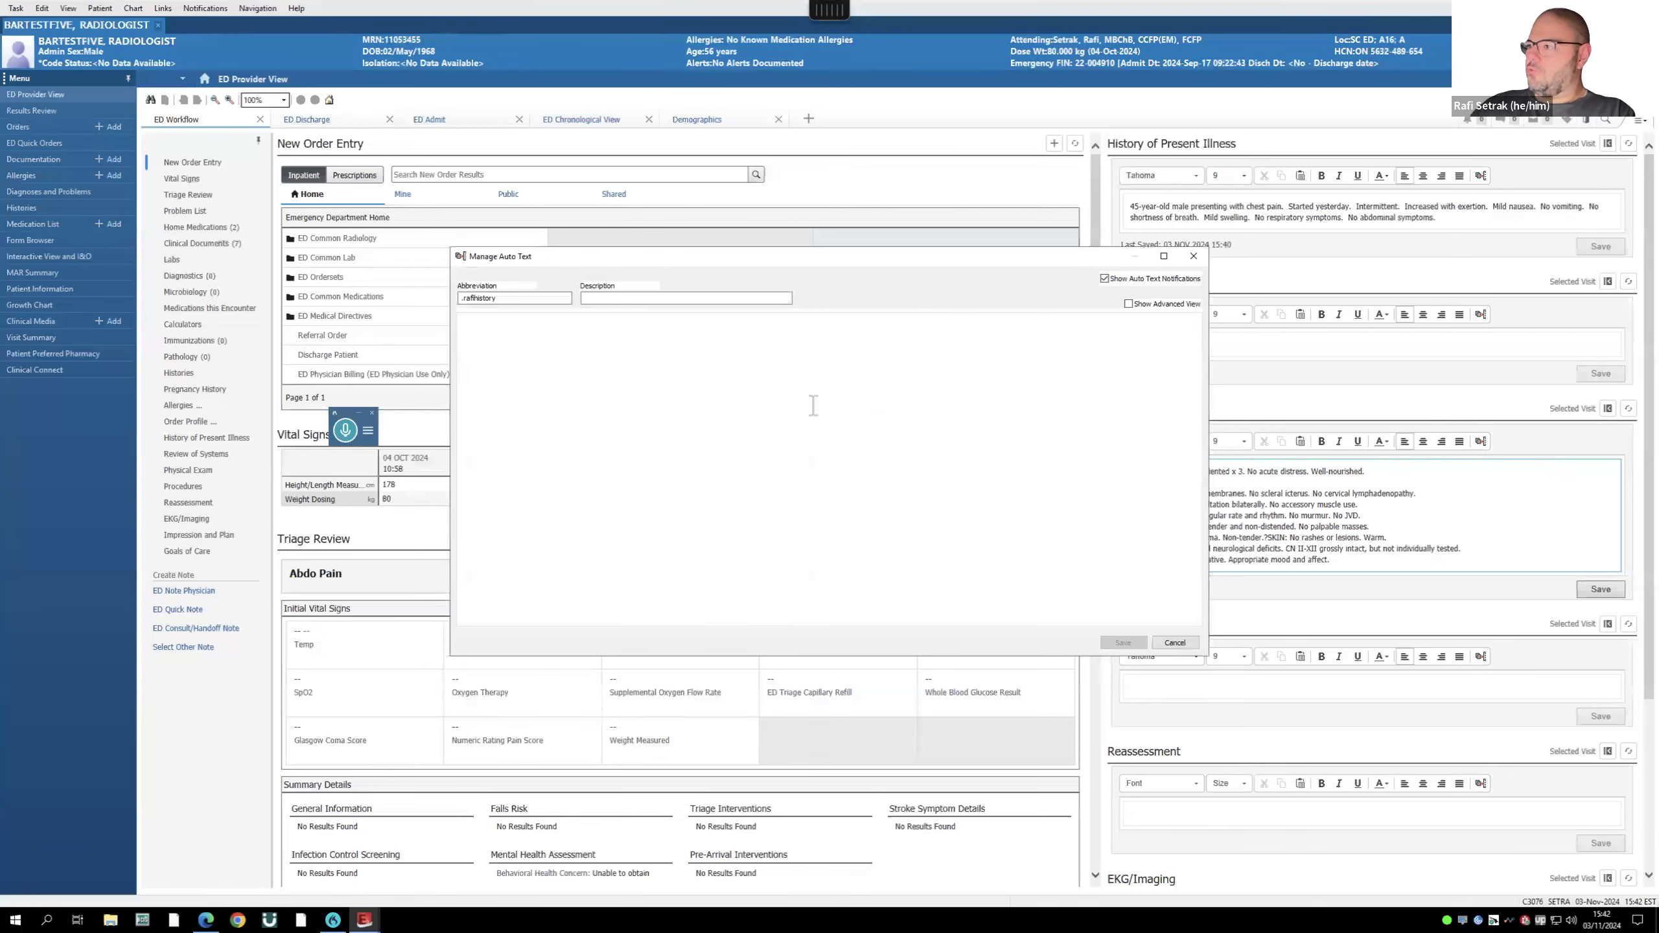
# - Rename the phrase to .raficp with blank [] fields for onset, character, location, severity, radiation and associated symptoms, and save it
pyautogui.click(560, 360)
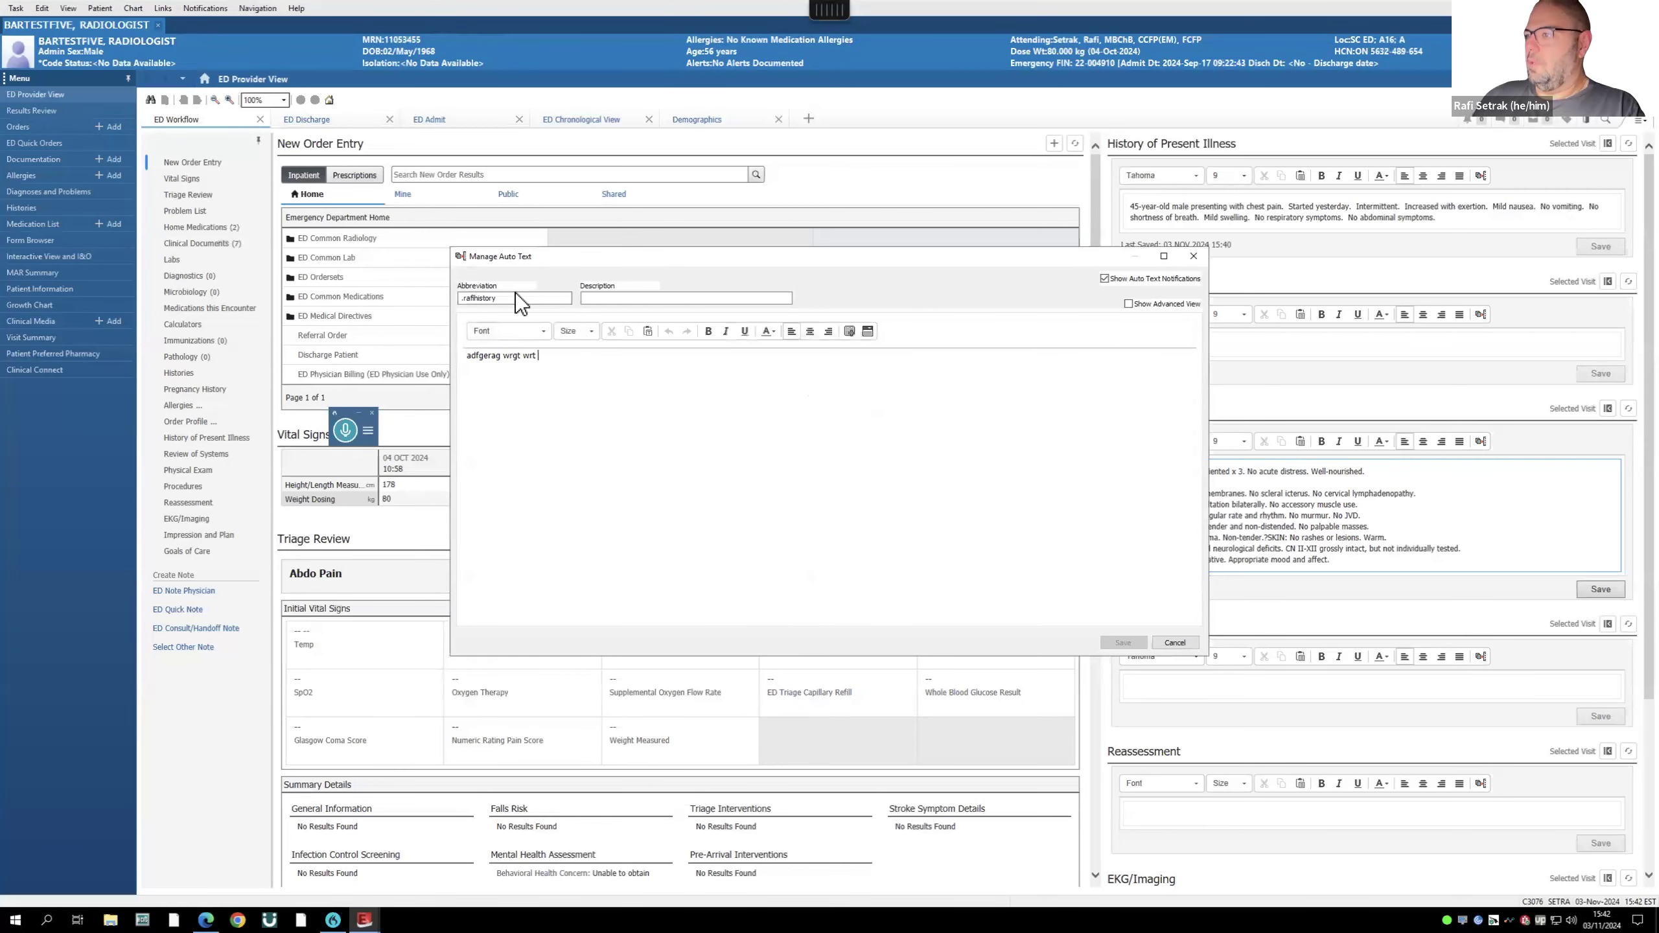
pyautogui.press('BackSpace')
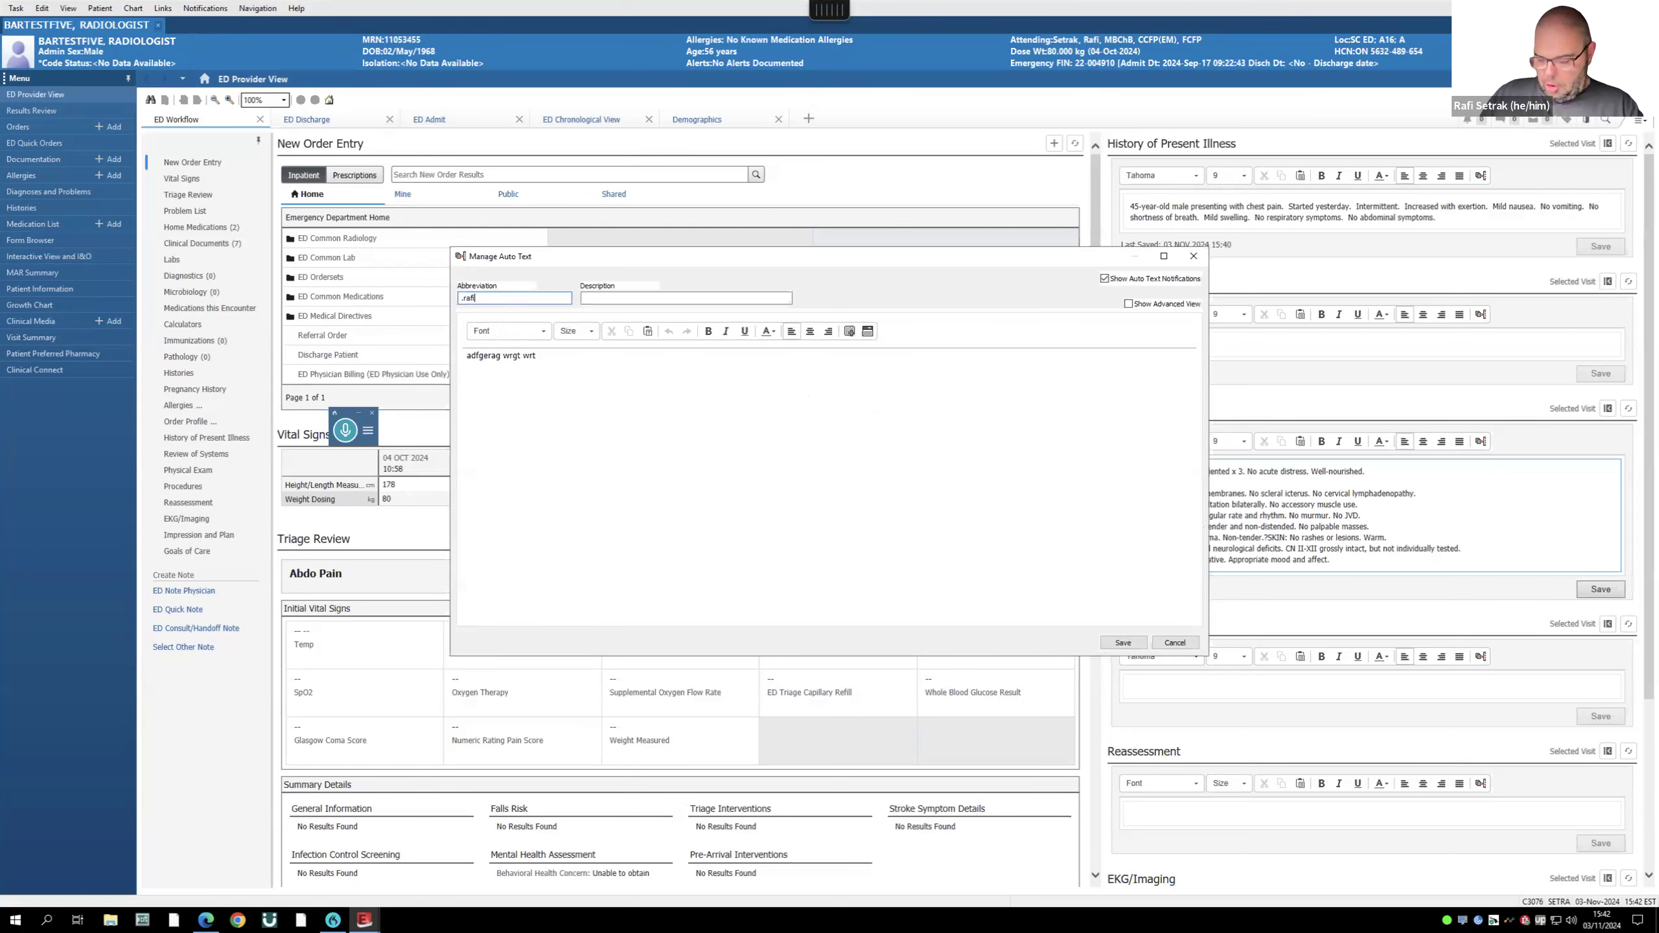
pyautogui.moveTo(558, 356); pyautogui.dragTo(442, 355)
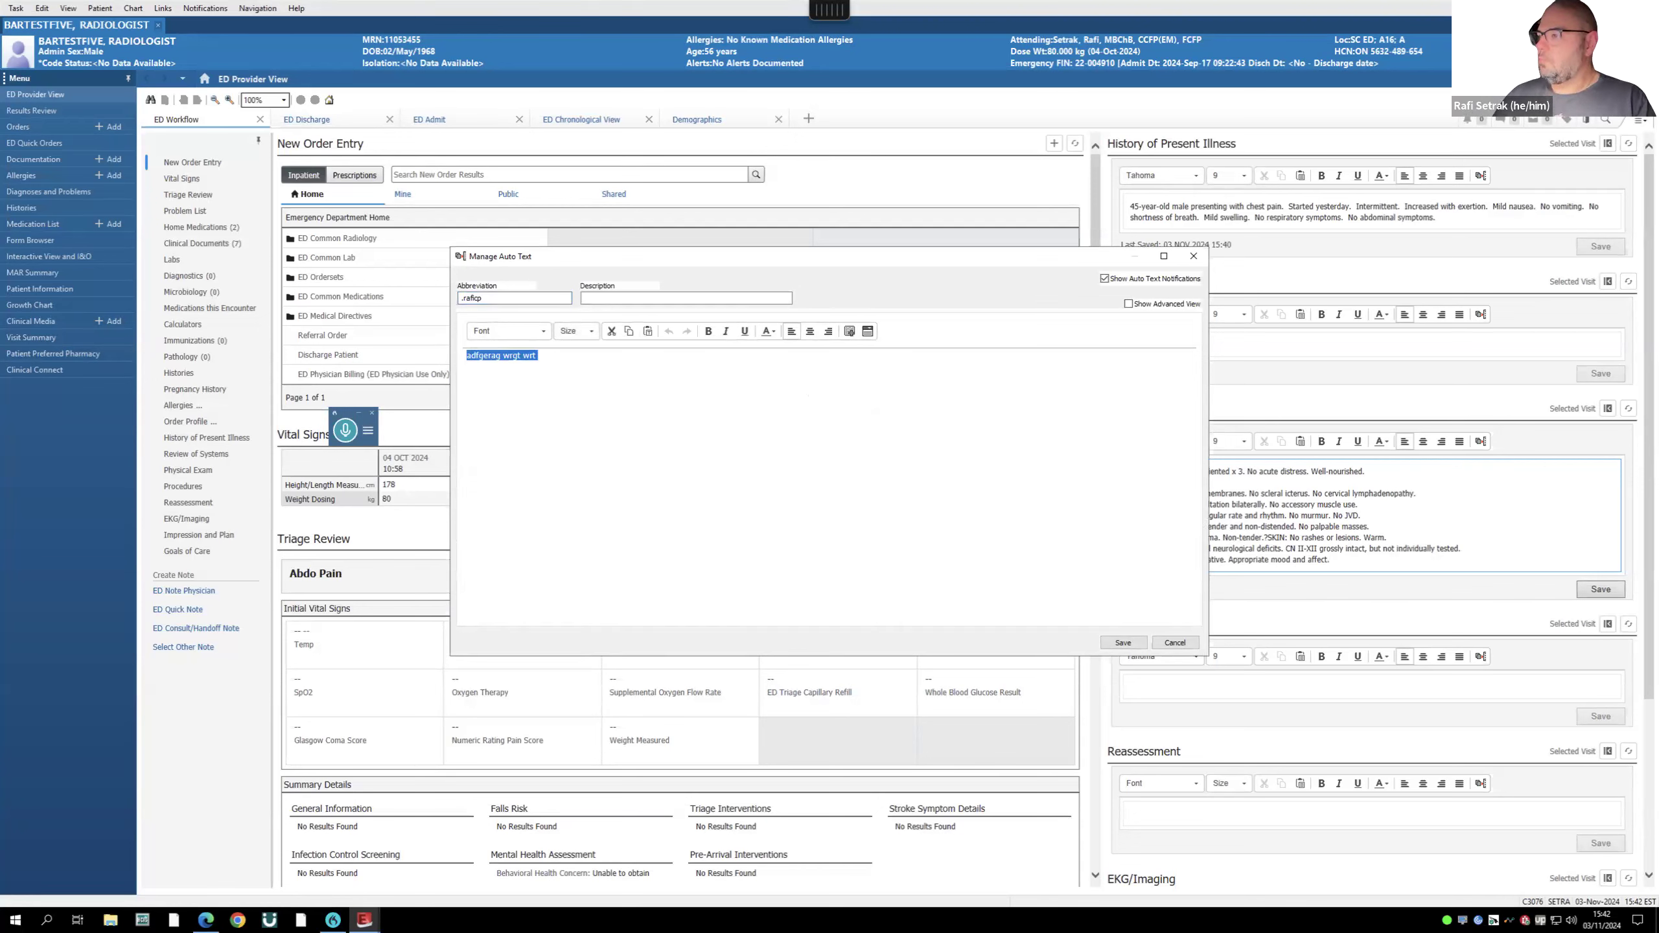
pyautogui.press('KP_Add')
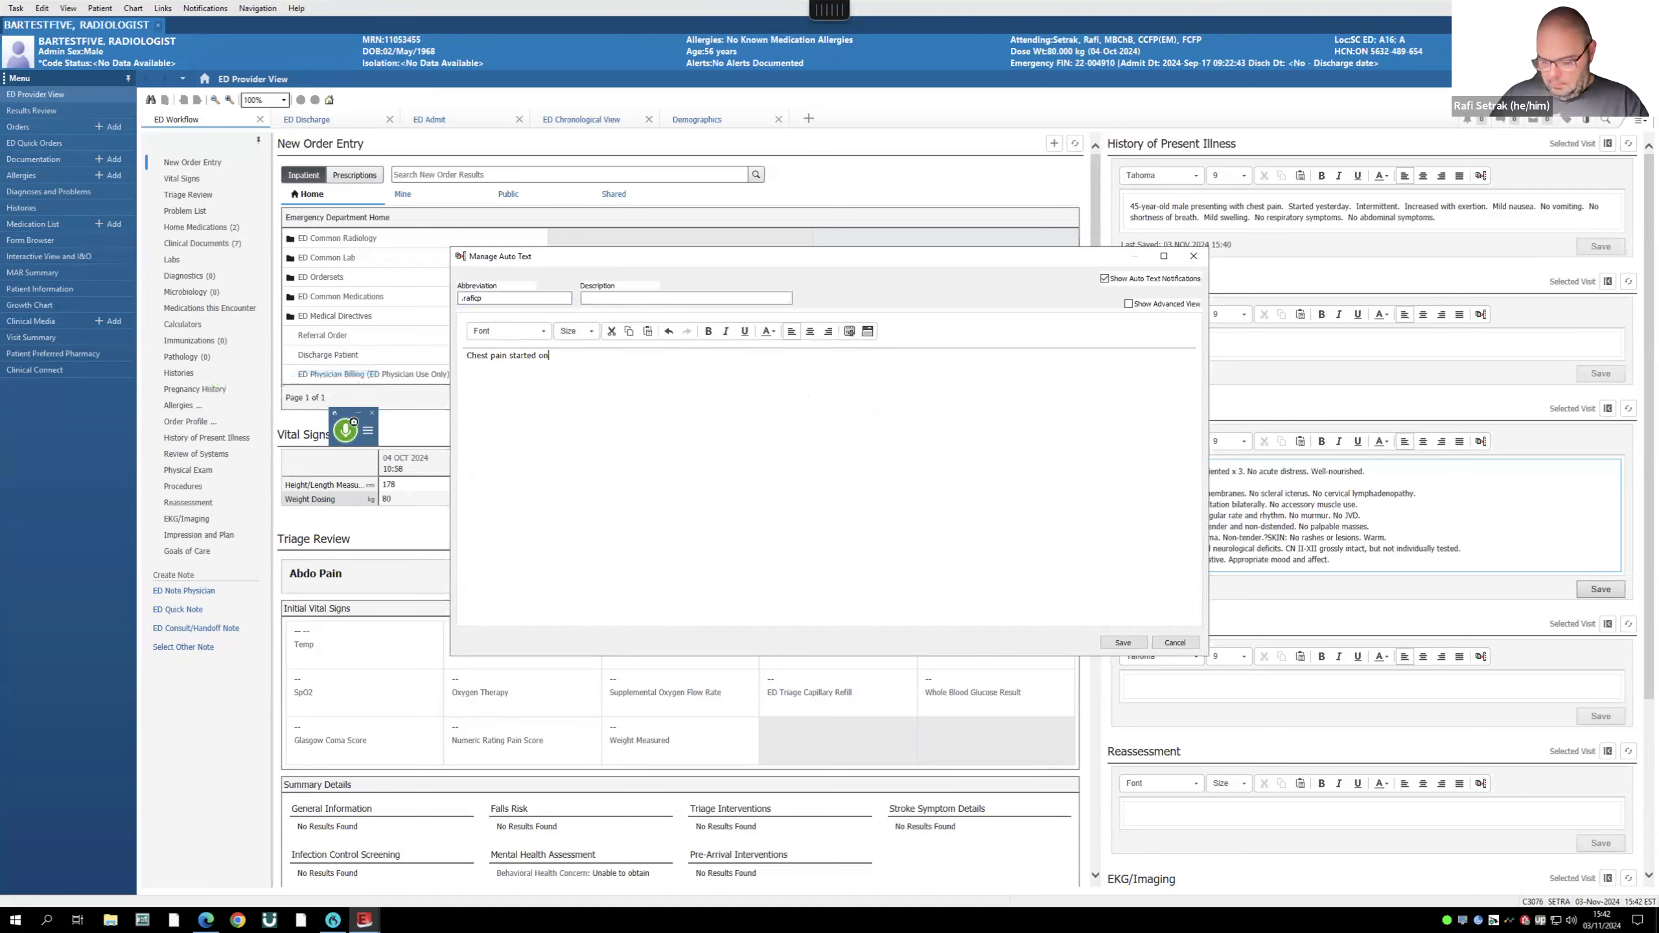
pyautogui.write('[]')
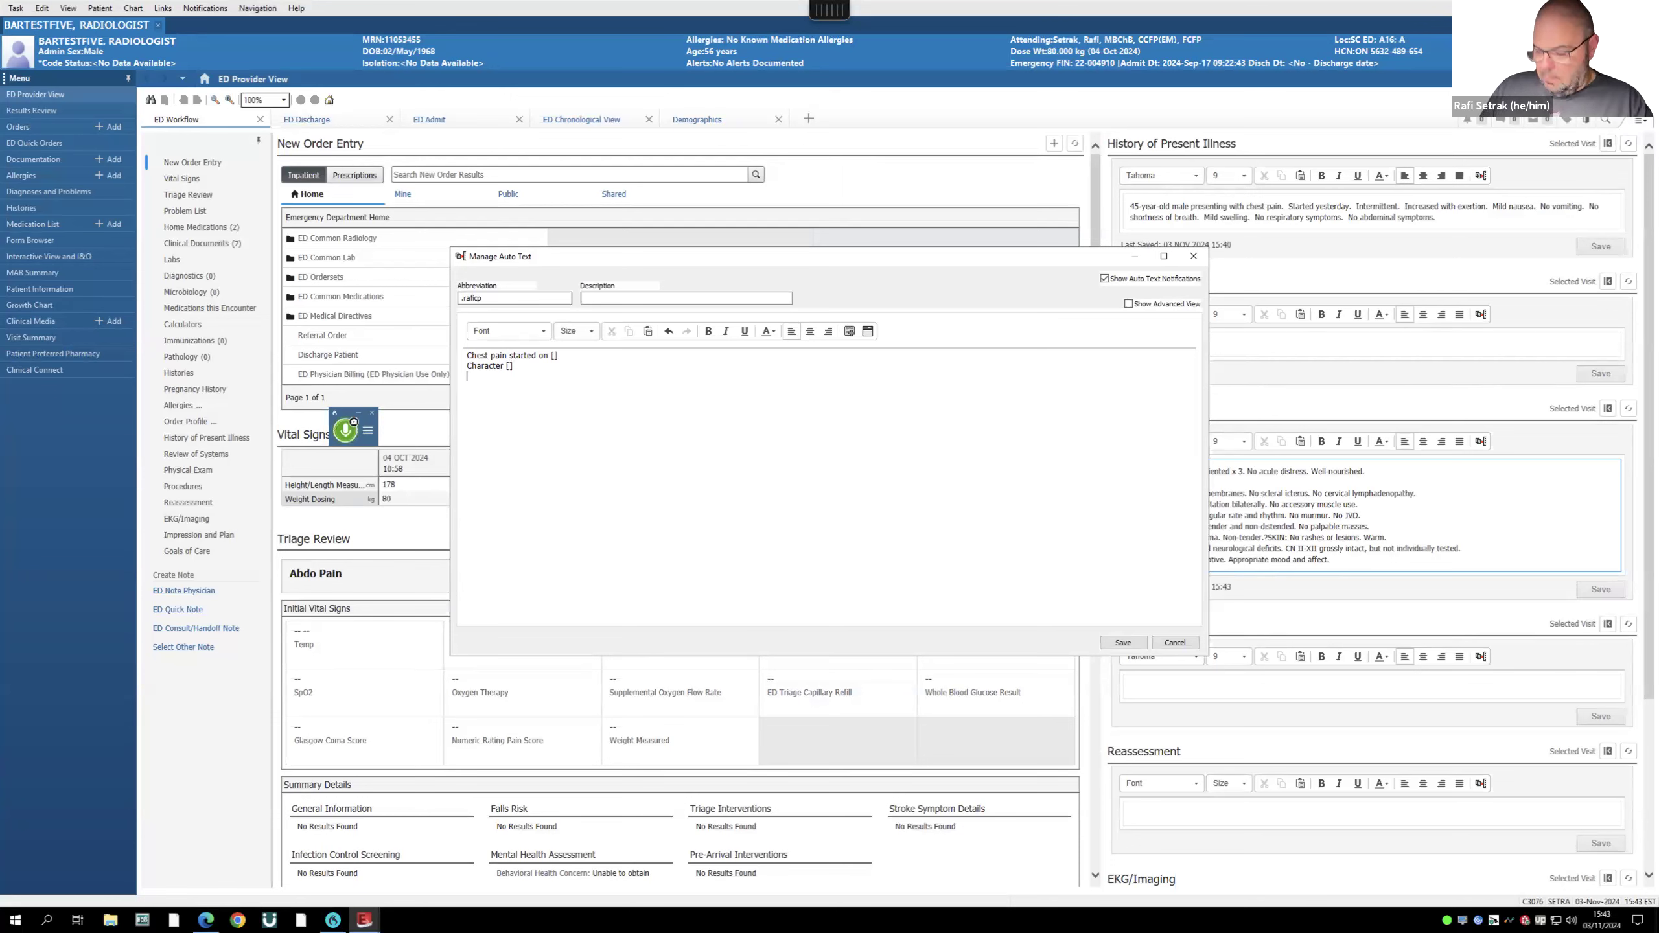
pyautogui.write('[]')
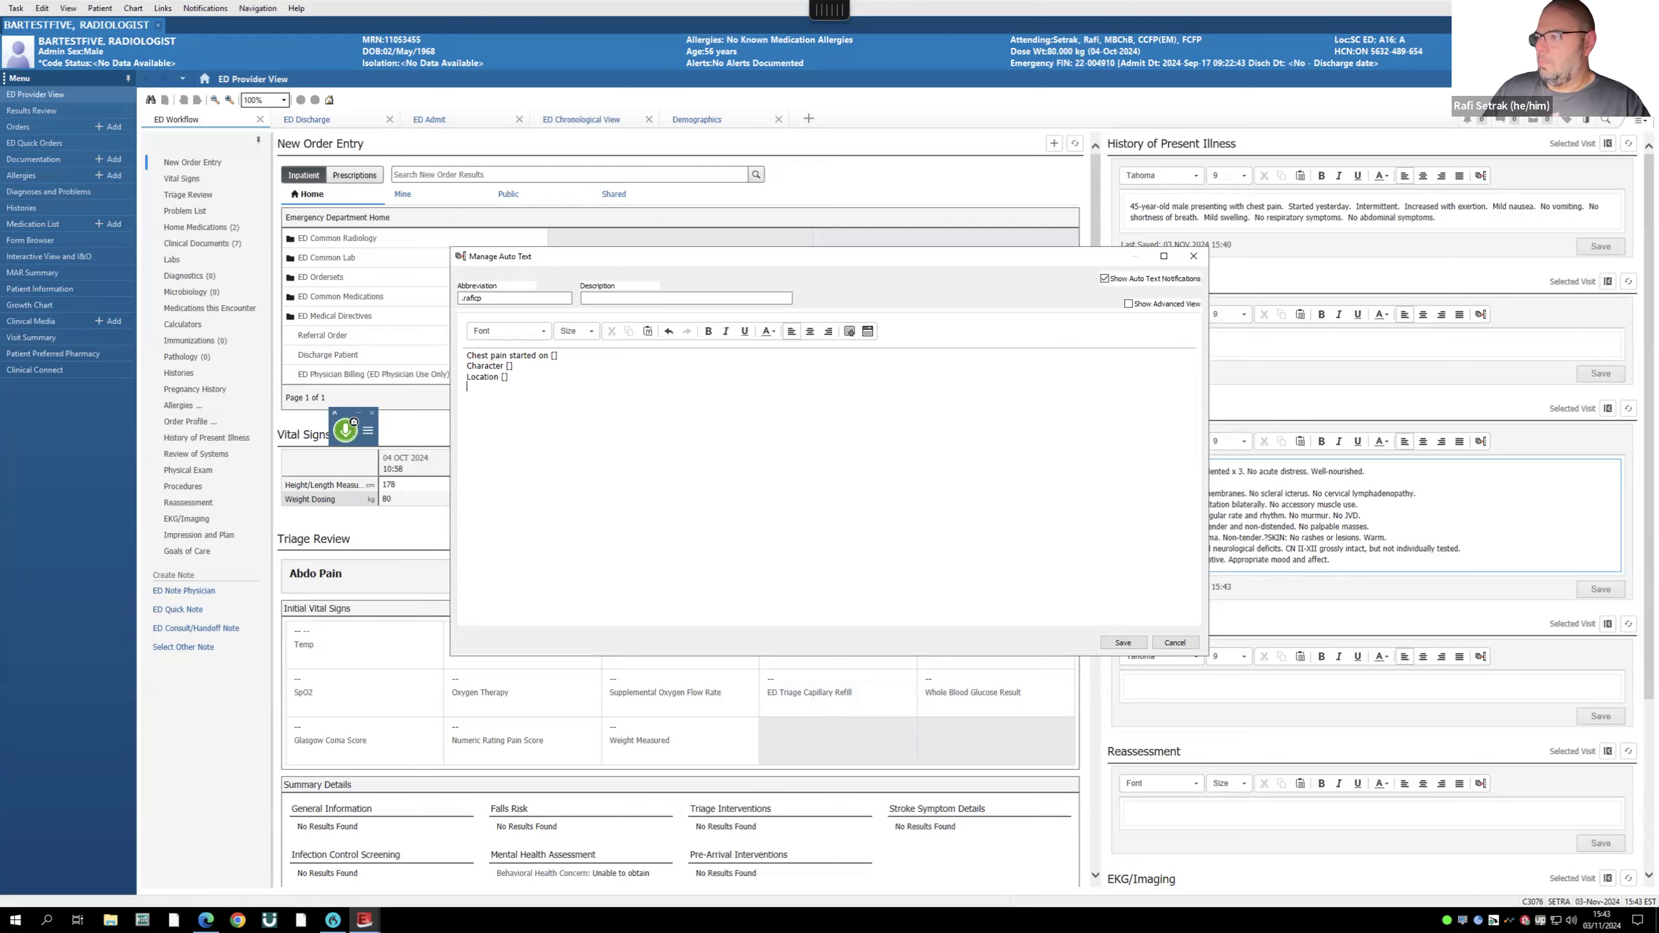
pyautogui.write(']')
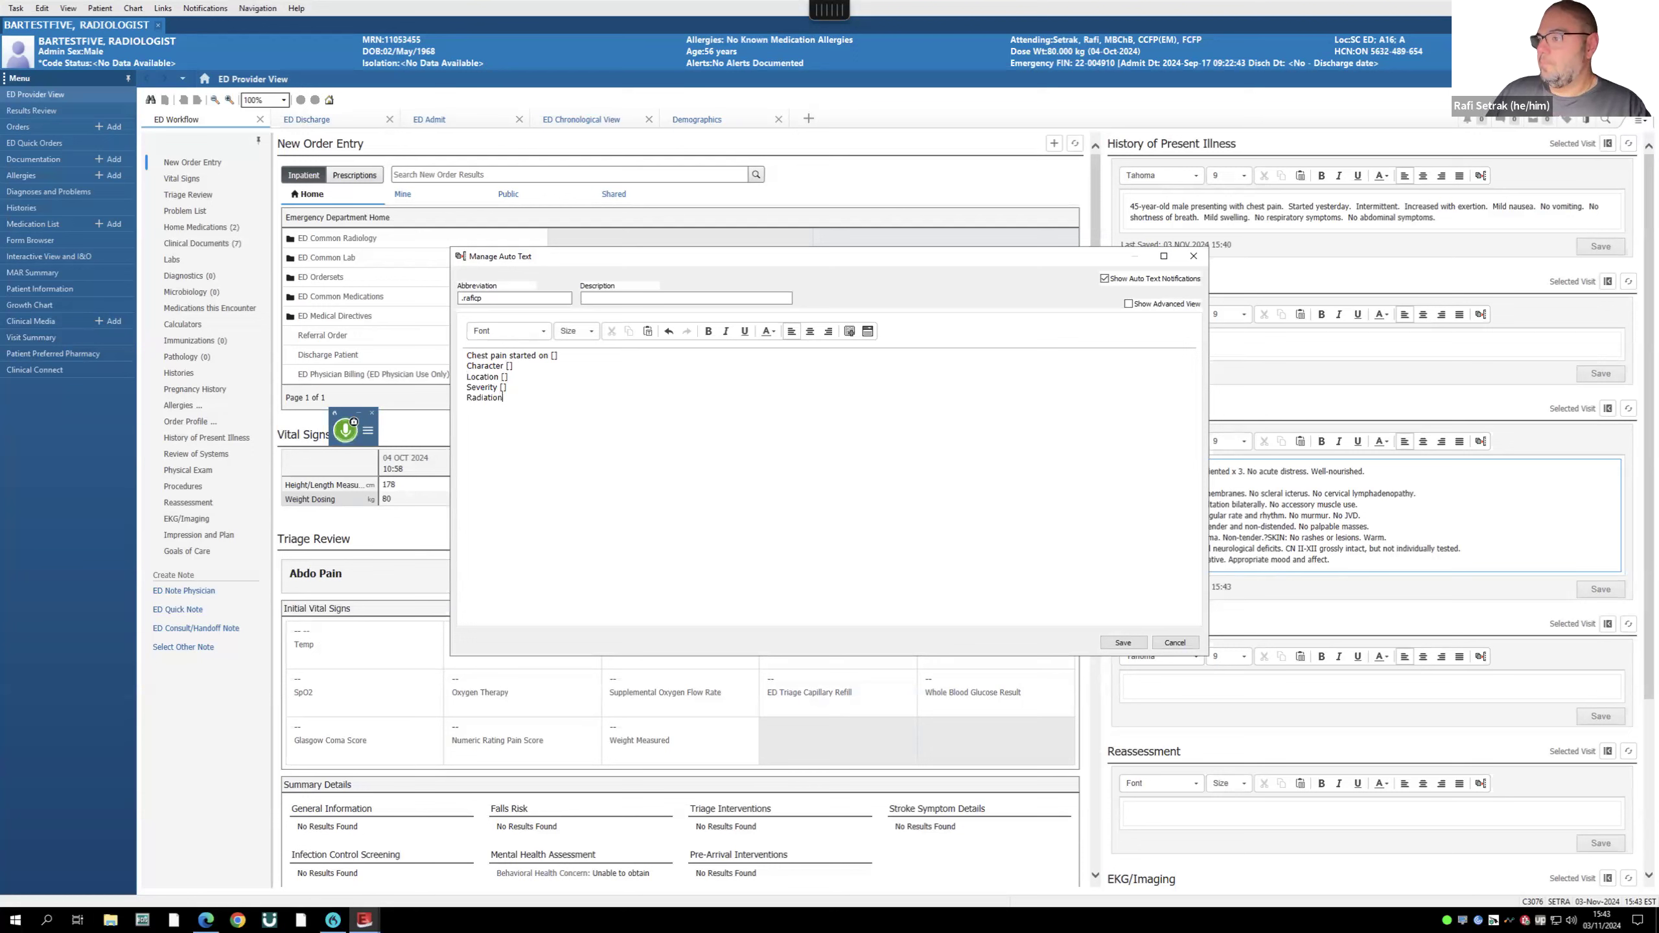
pyautogui.write('[')
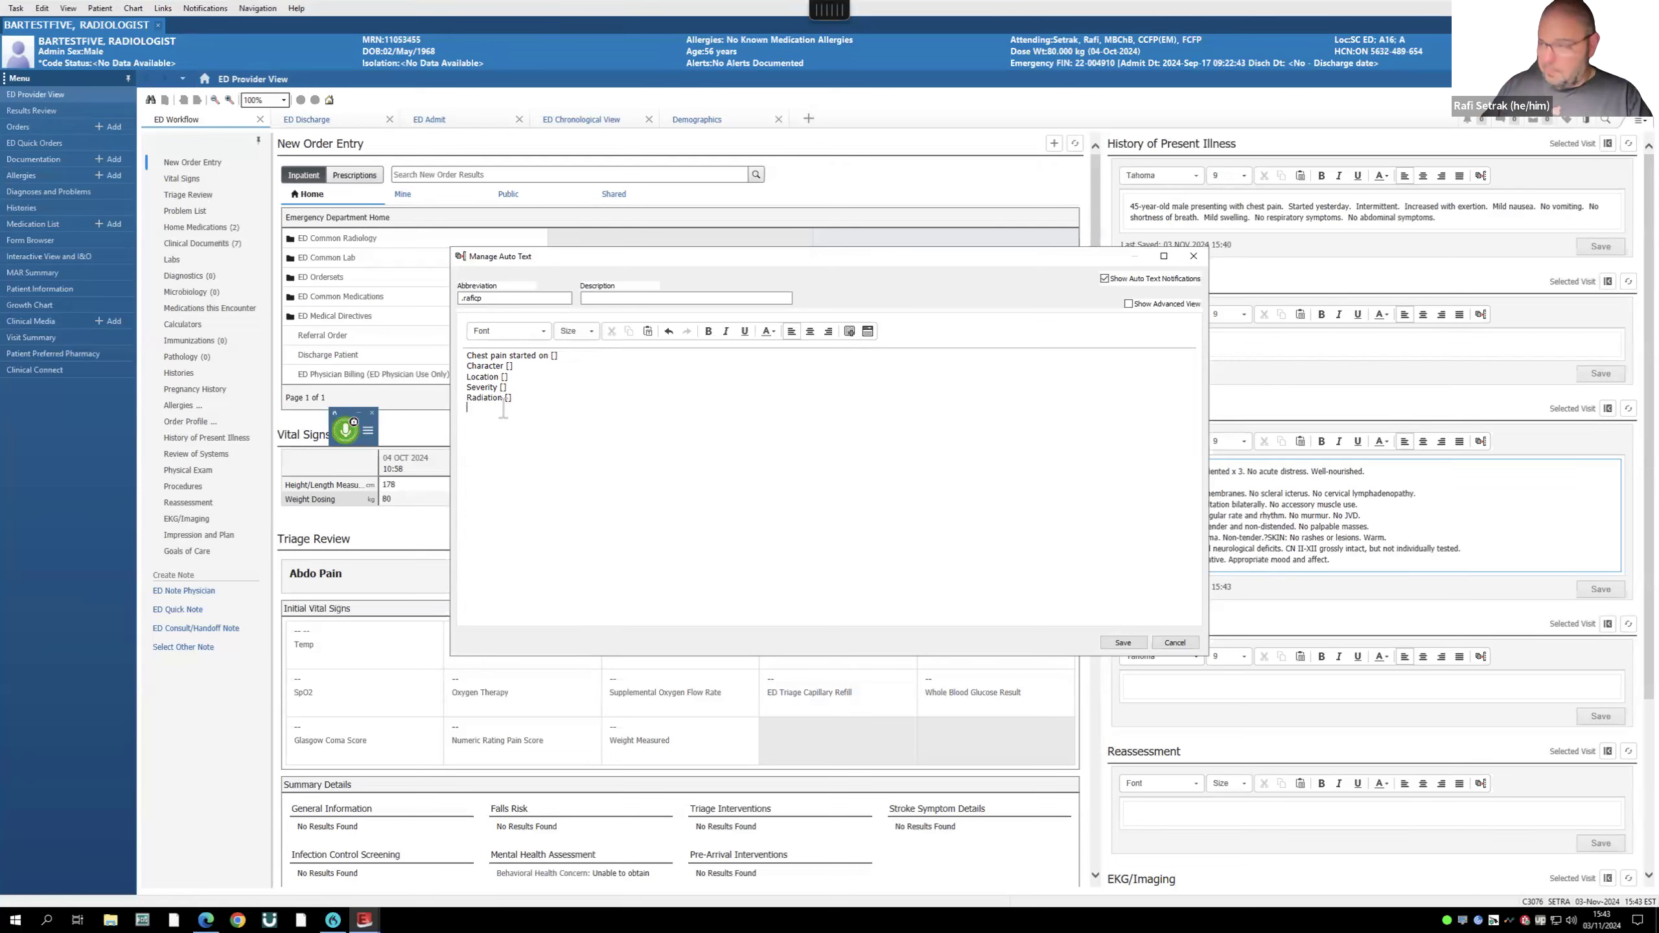
pyautogui.write('Associated symptoms ')
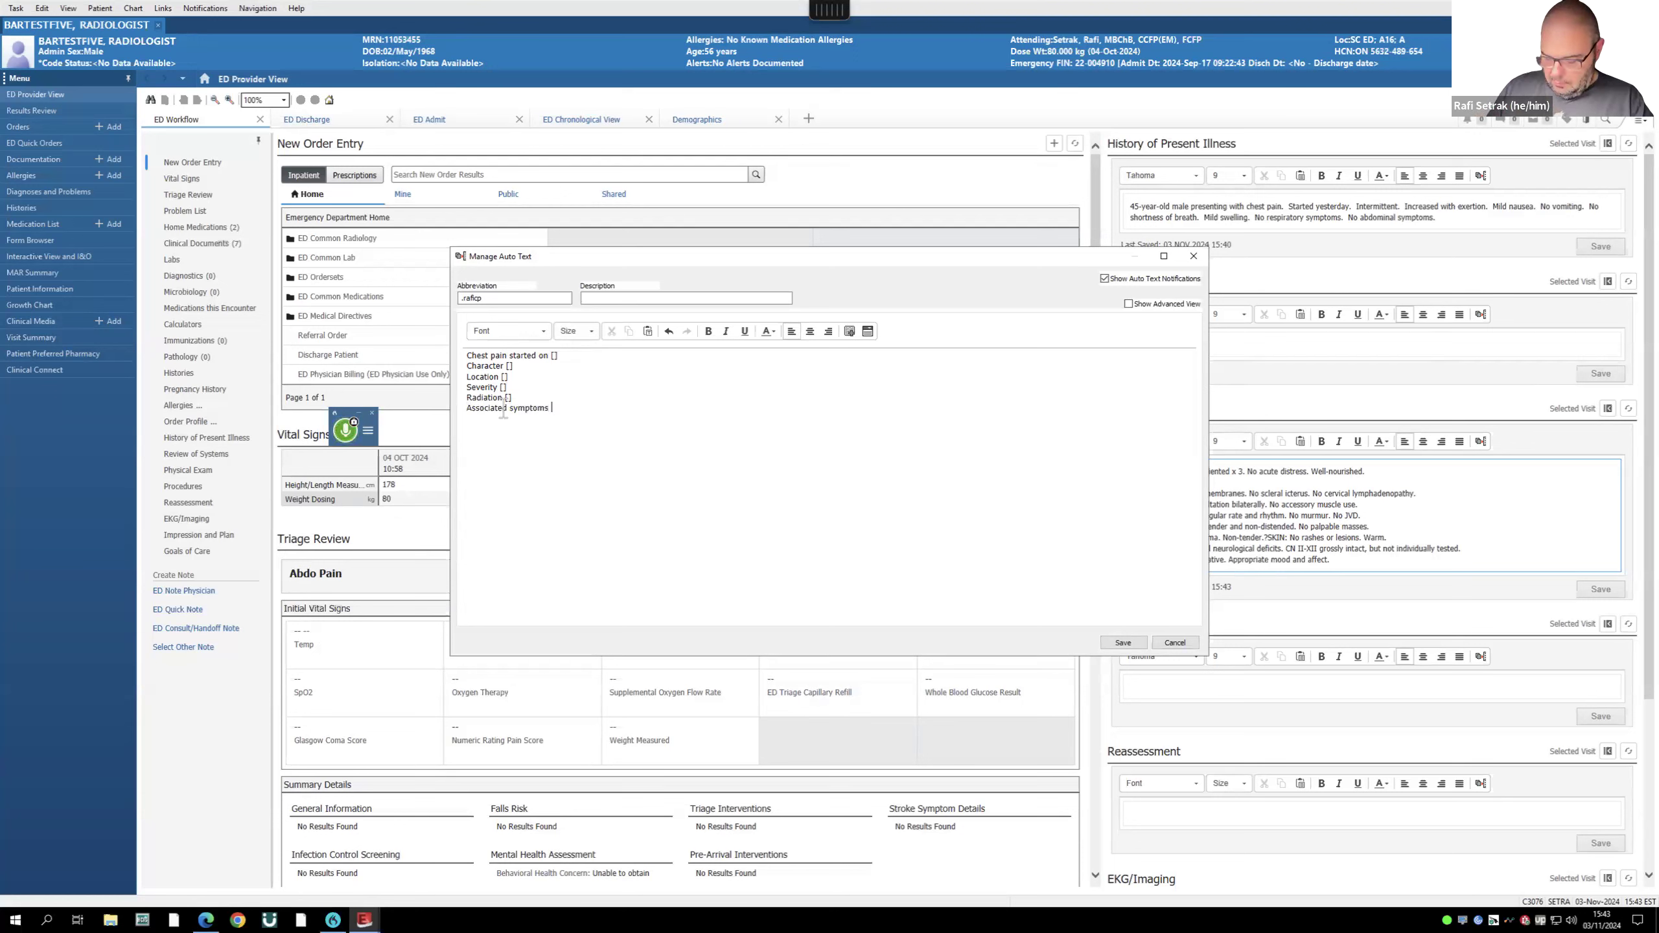
pyautogui.write('[]')
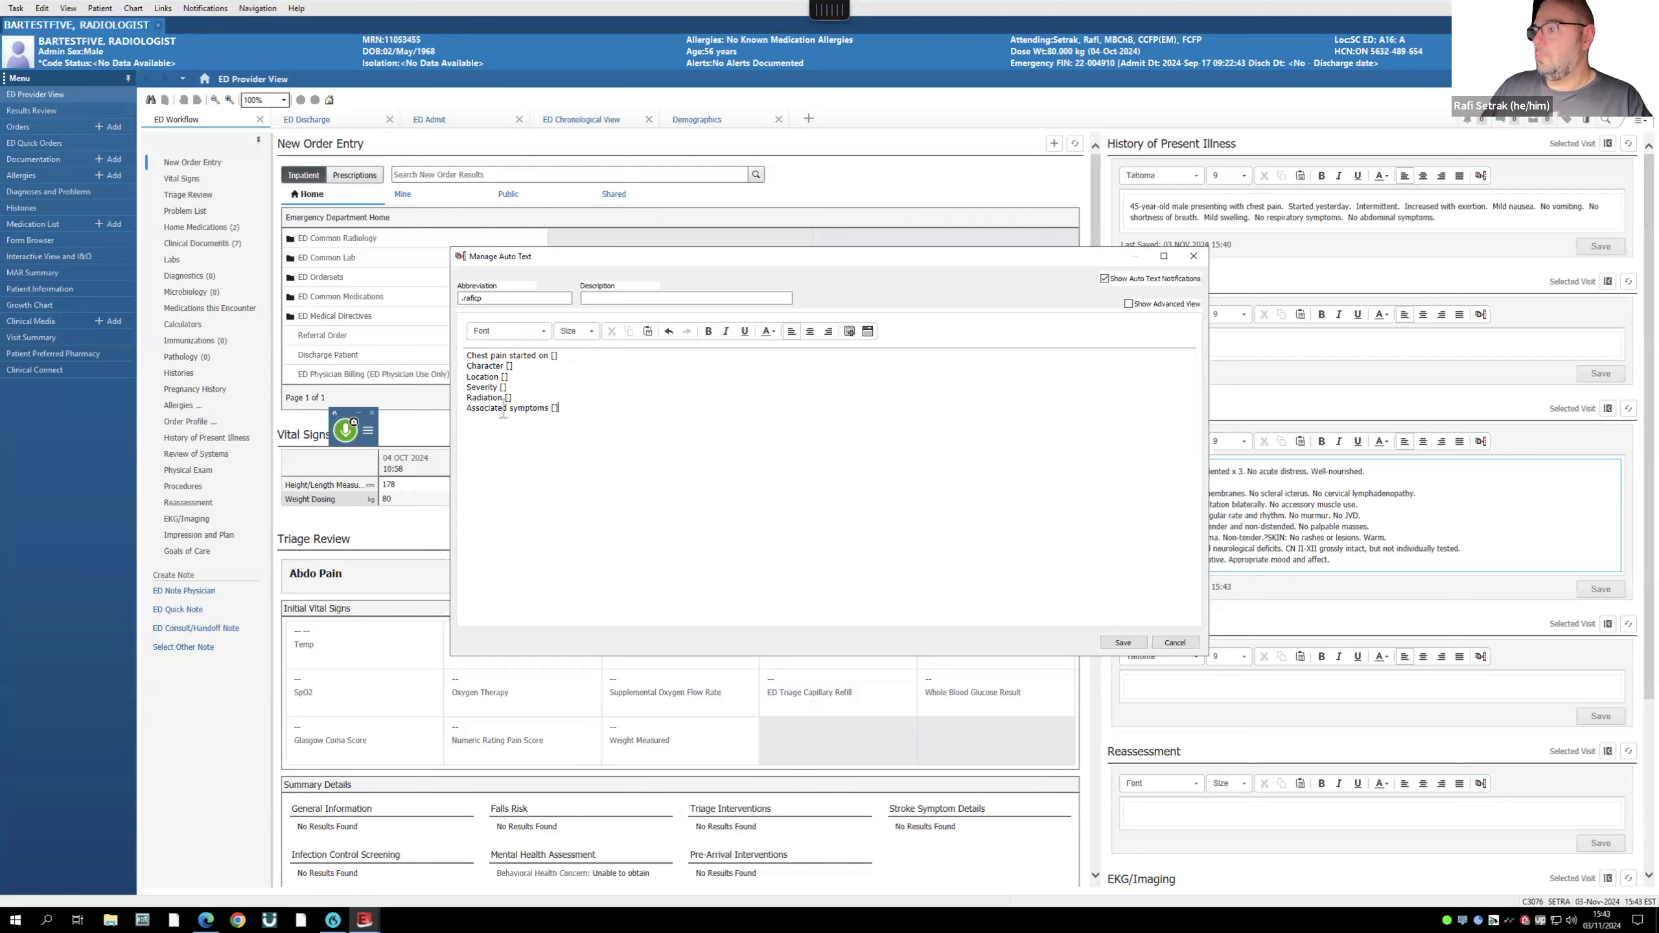
pyautogui.click(1123, 642)
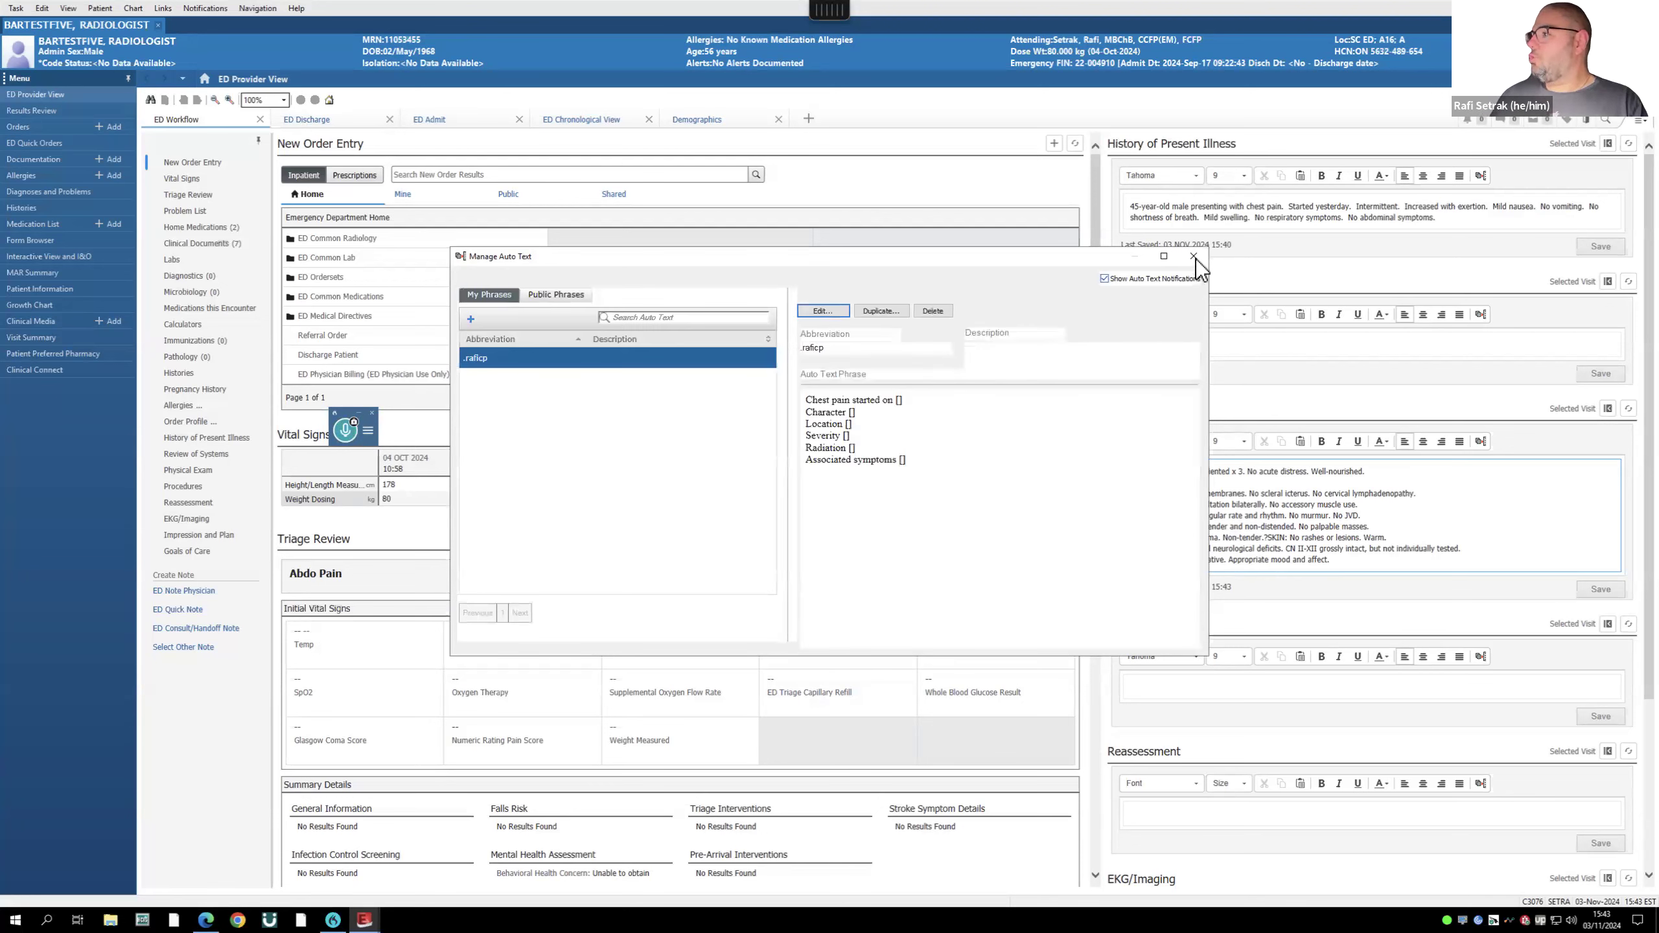
# - Insert .raficp into Review of Systems and dictate 2 days ago, crushing central, radiating left shoulder, nausea
pyautogui.click(1194, 257)
pyautogui.click(1176, 345)
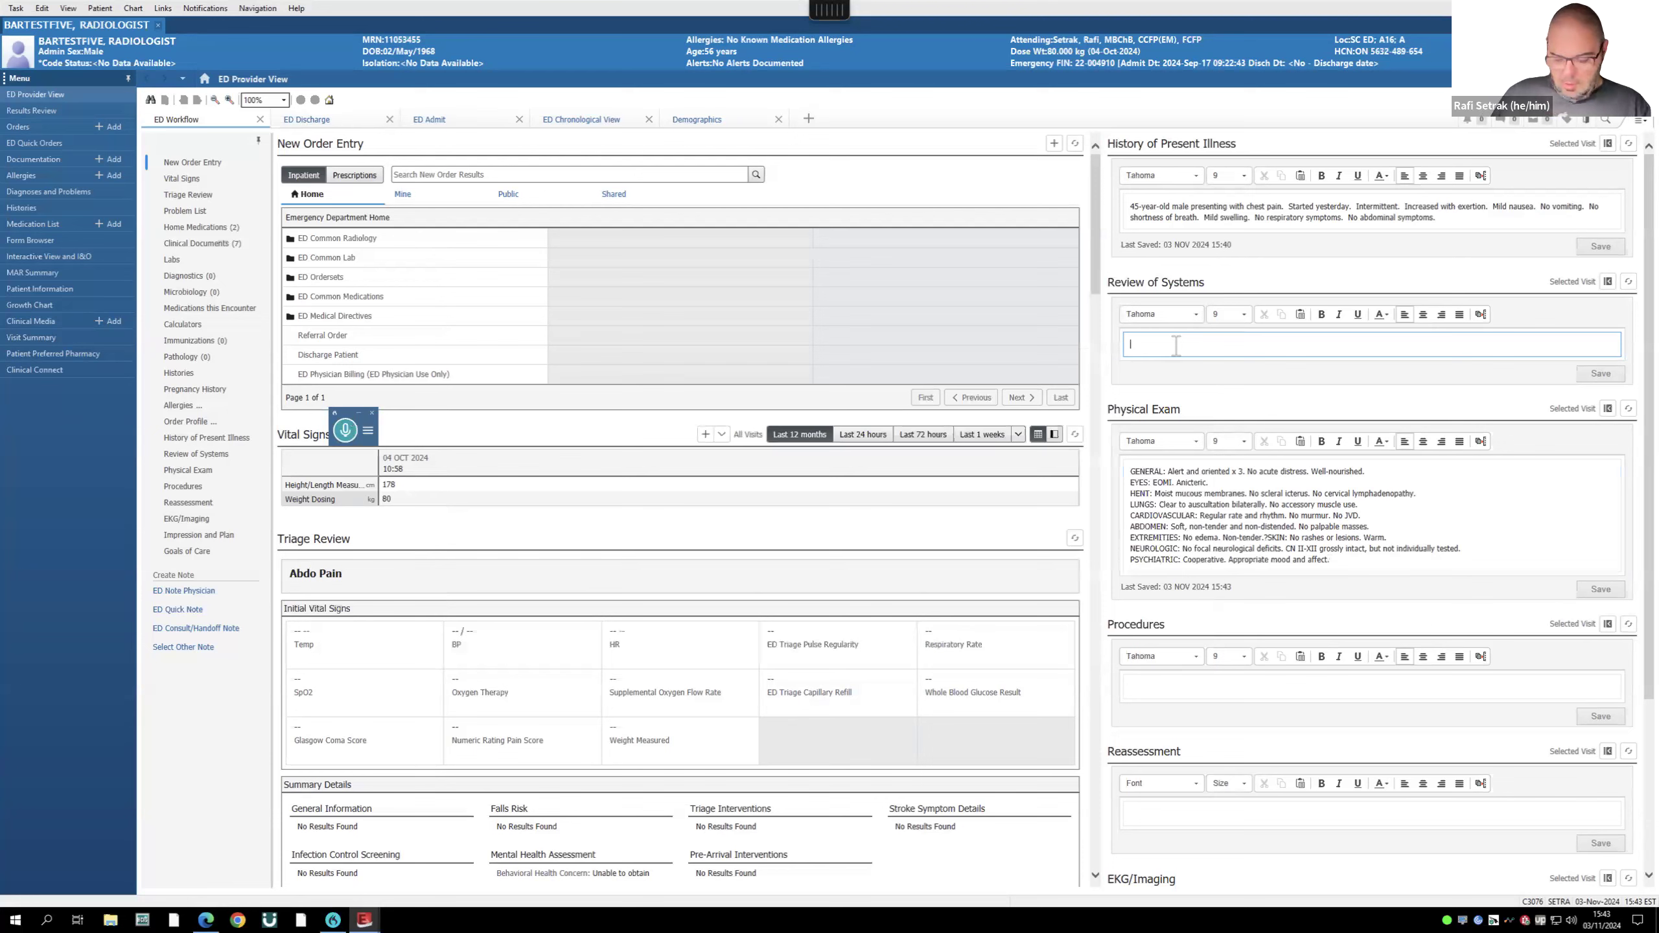
pyautogui.write('.raficp')
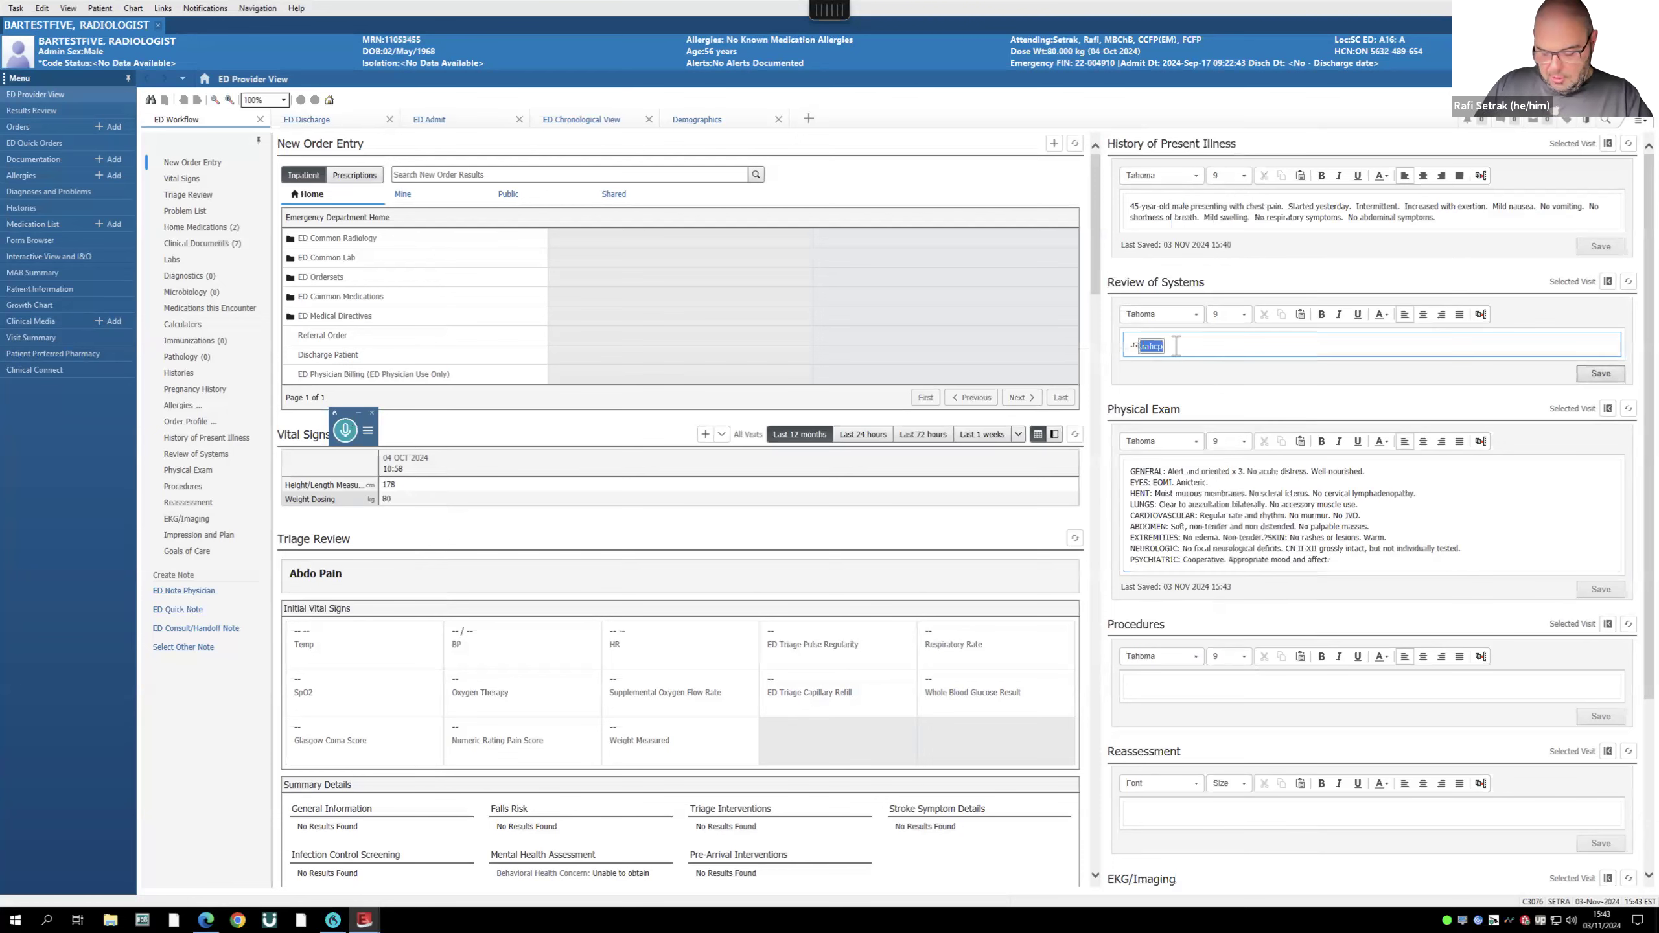
pyautogui.press('Return')
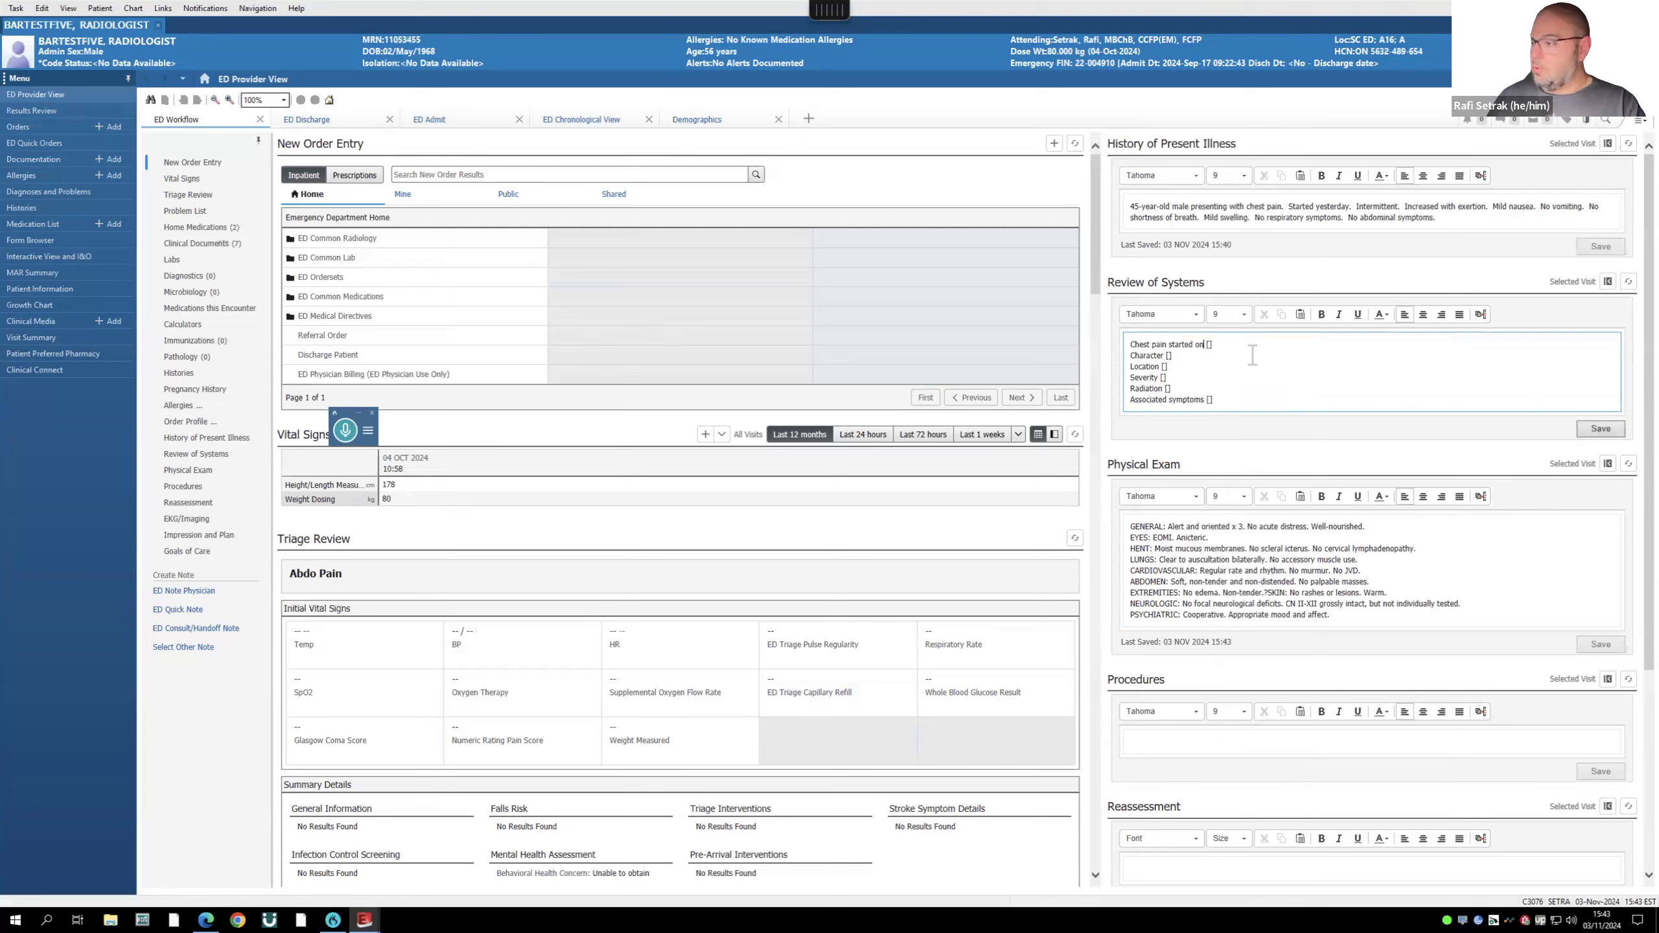
pyautogui.click(351, 426)
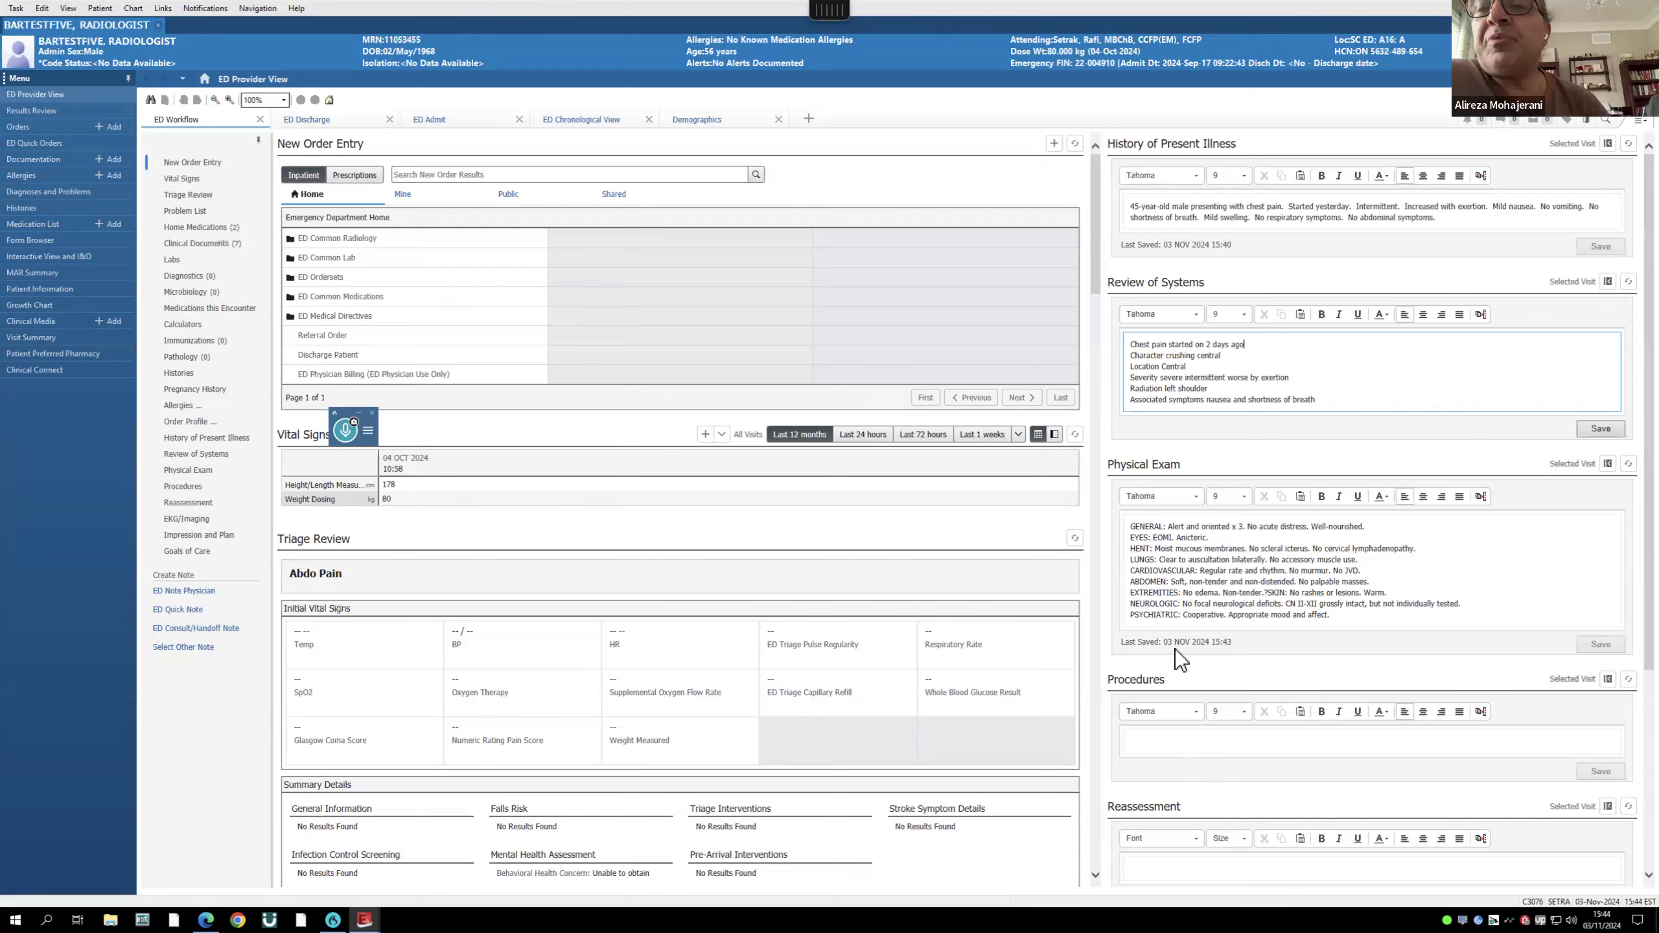
# - Create a new ED Note Physician from the ED Workflow's Create Note list
pyautogui.scroll(-4, 1180, 618)
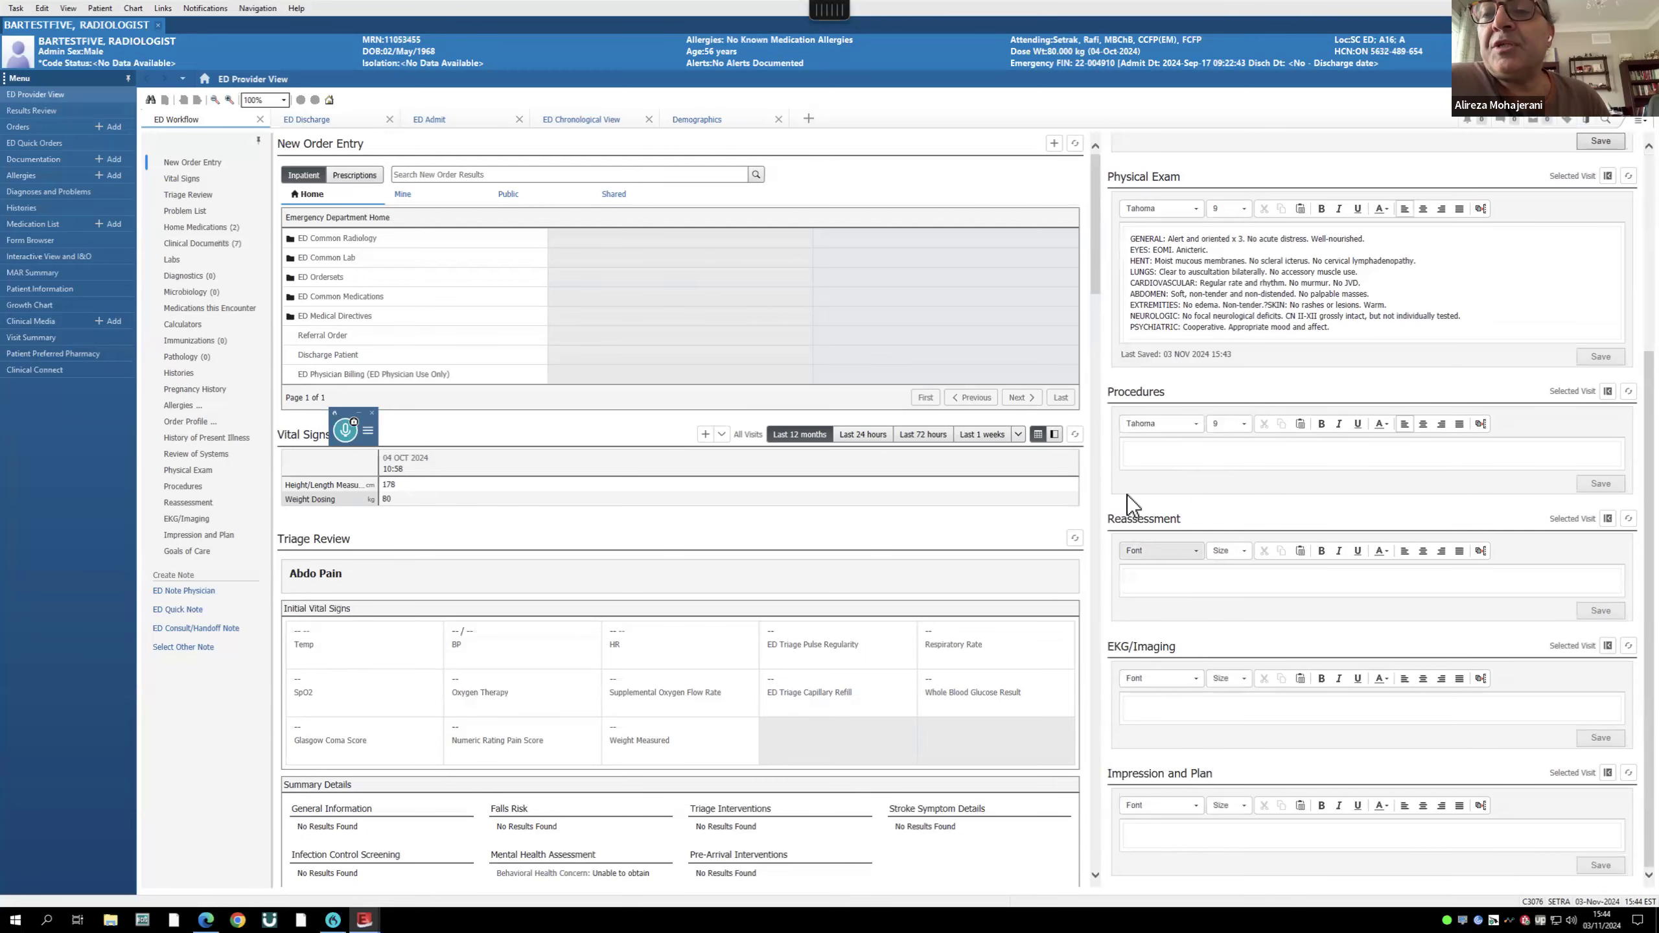
pyautogui.scroll(1, 1131, 495)
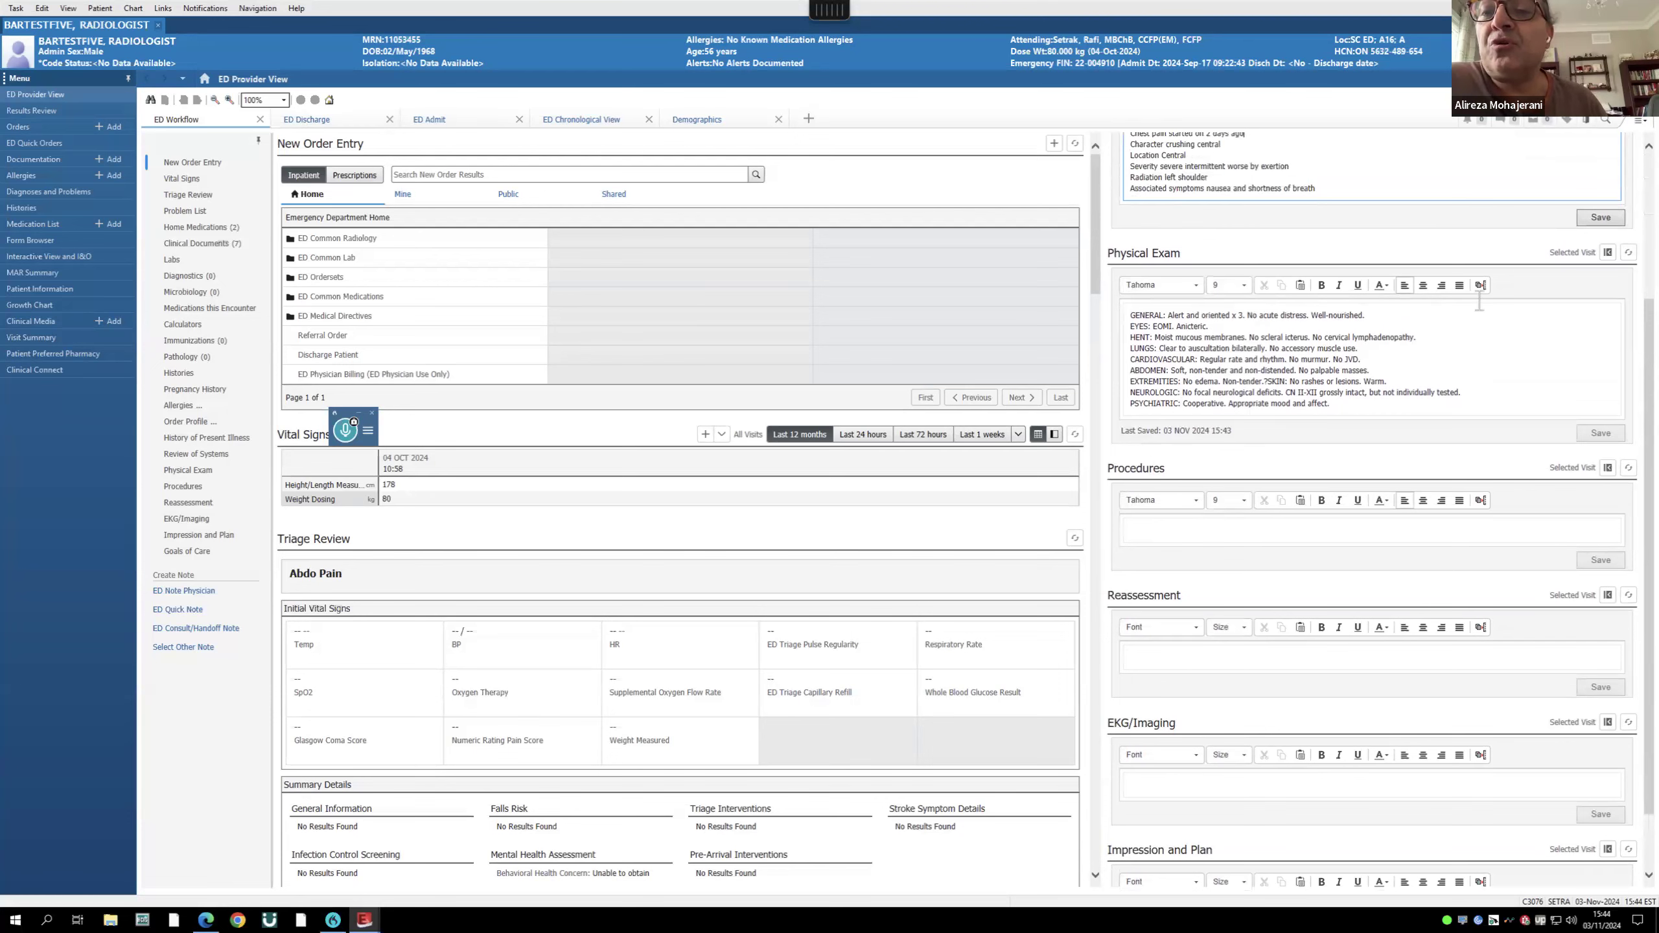
pyautogui.scroll(3, 1417, 360)
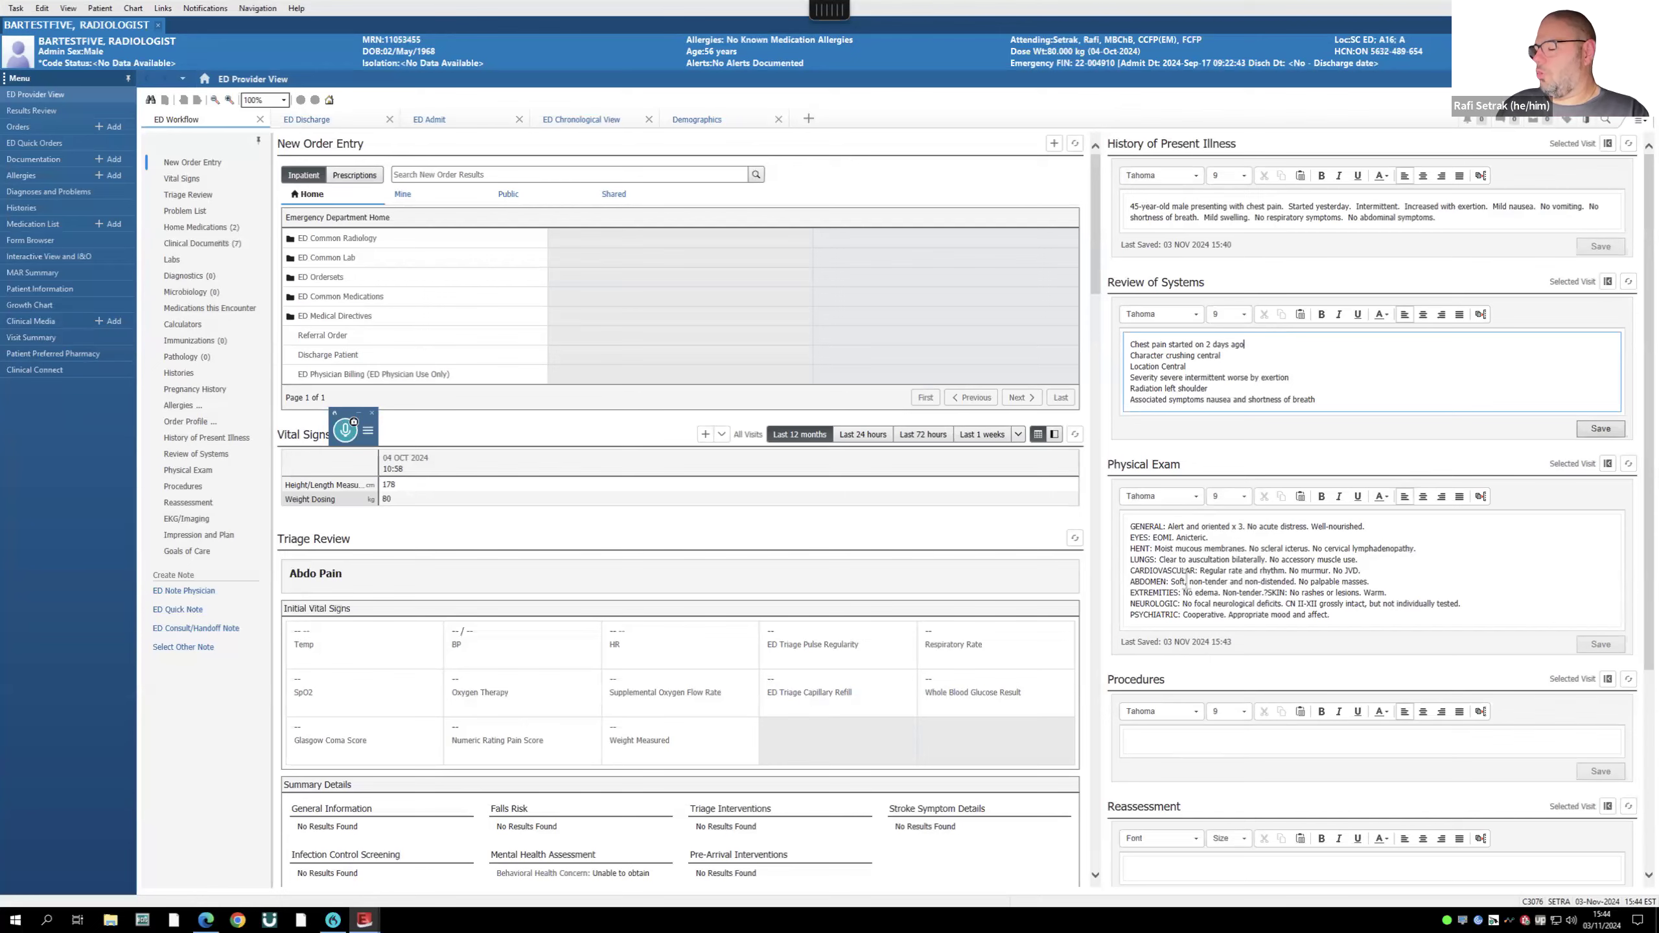
pyautogui.scroll(-4, 1199, 523)
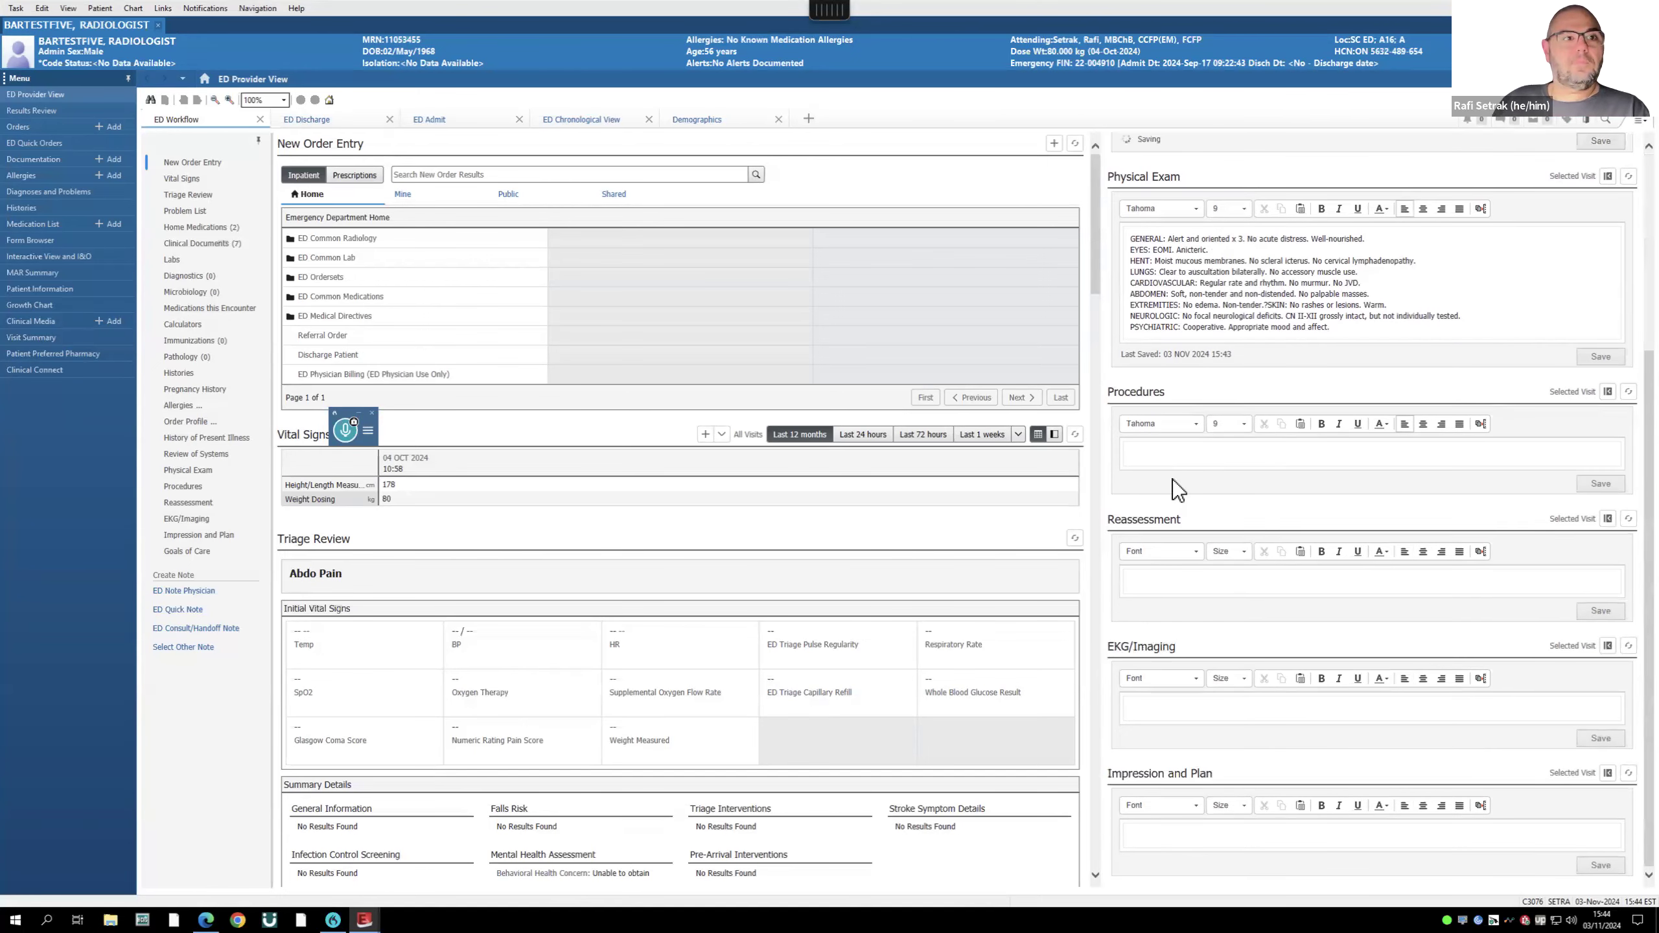
pyautogui.scroll(4, 1207, 507)
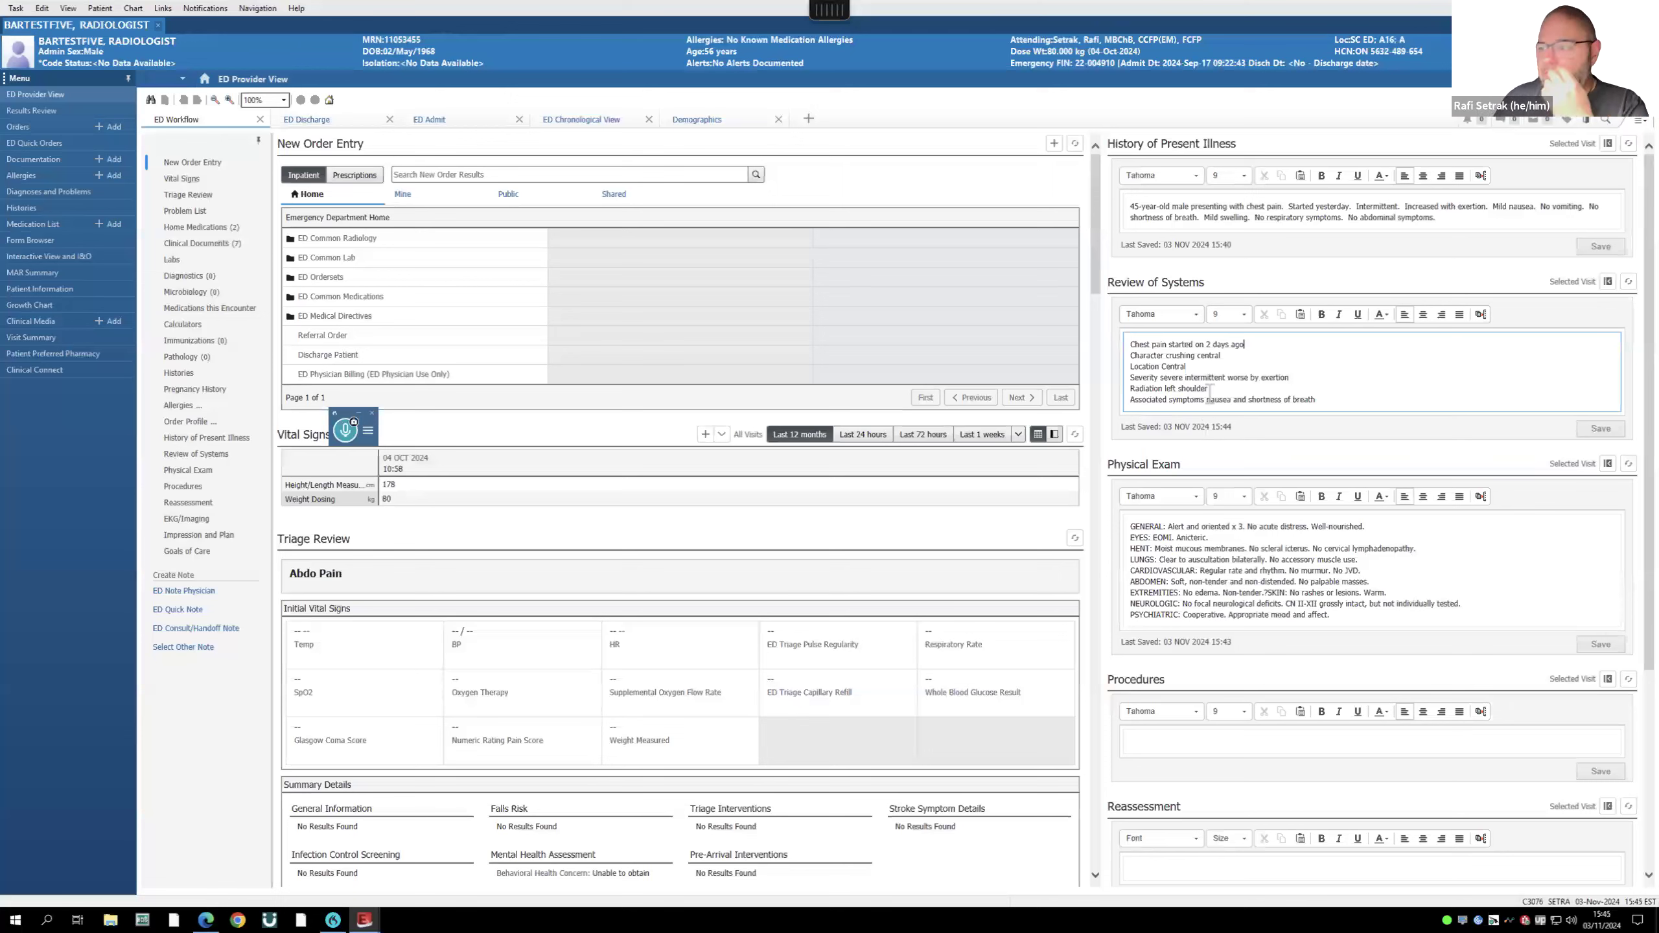
pyautogui.click(211, 592)
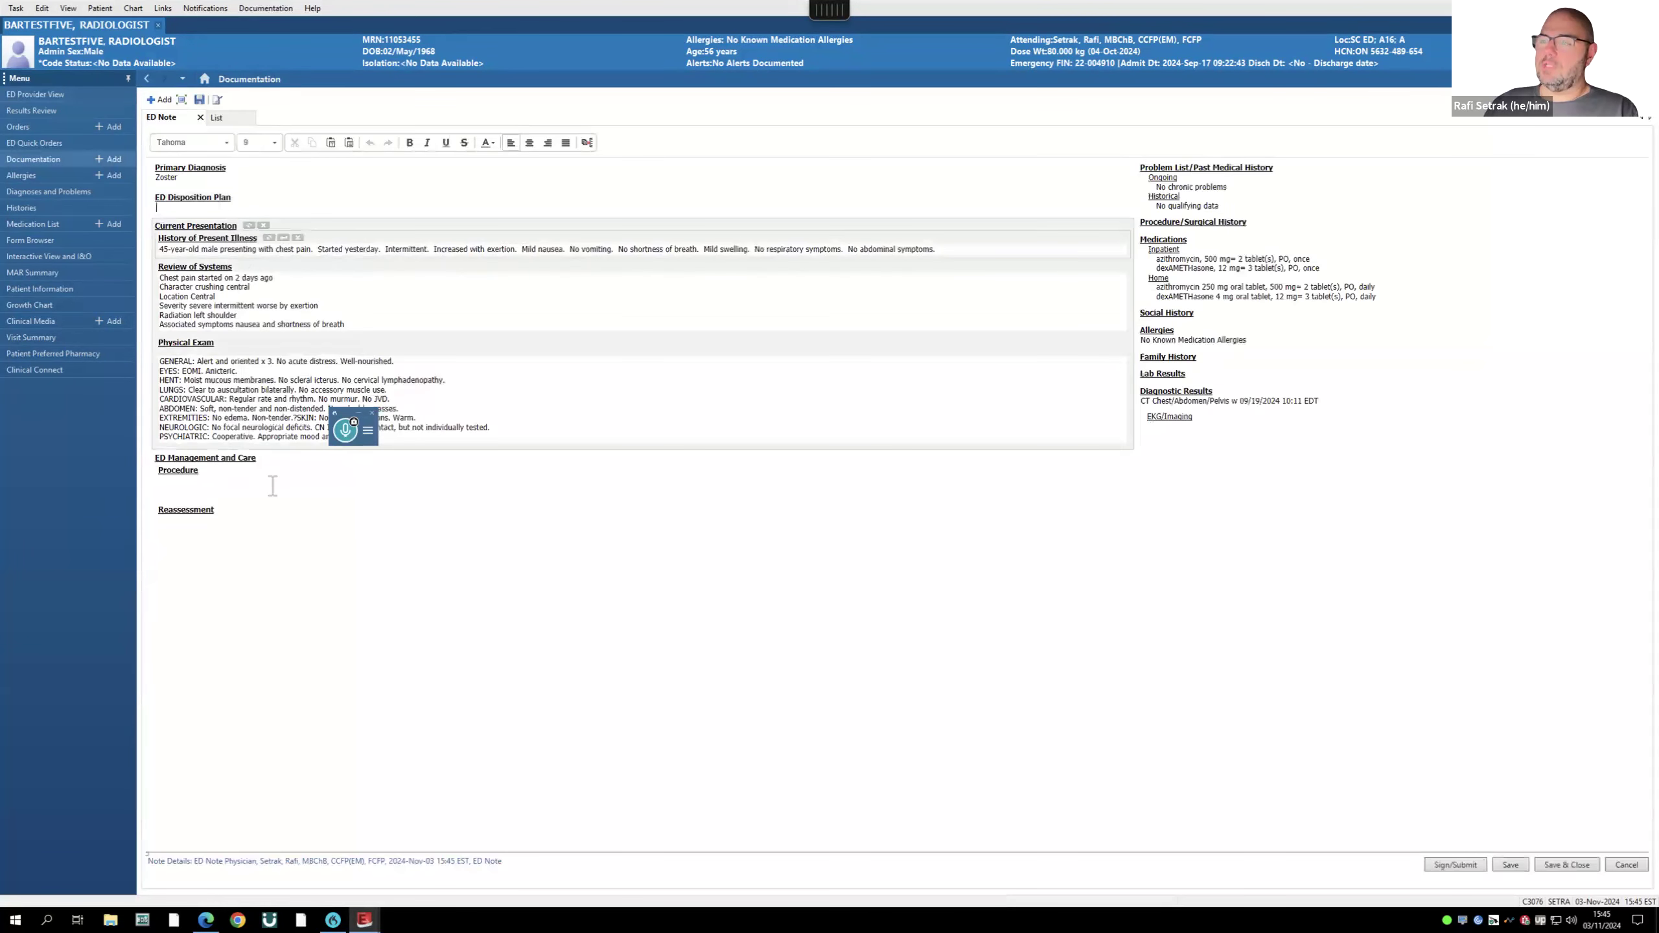
# - Cancel the ED physician note and choose Discard Changes at the Unsaved Changes prompt
pyautogui.click(274, 486)
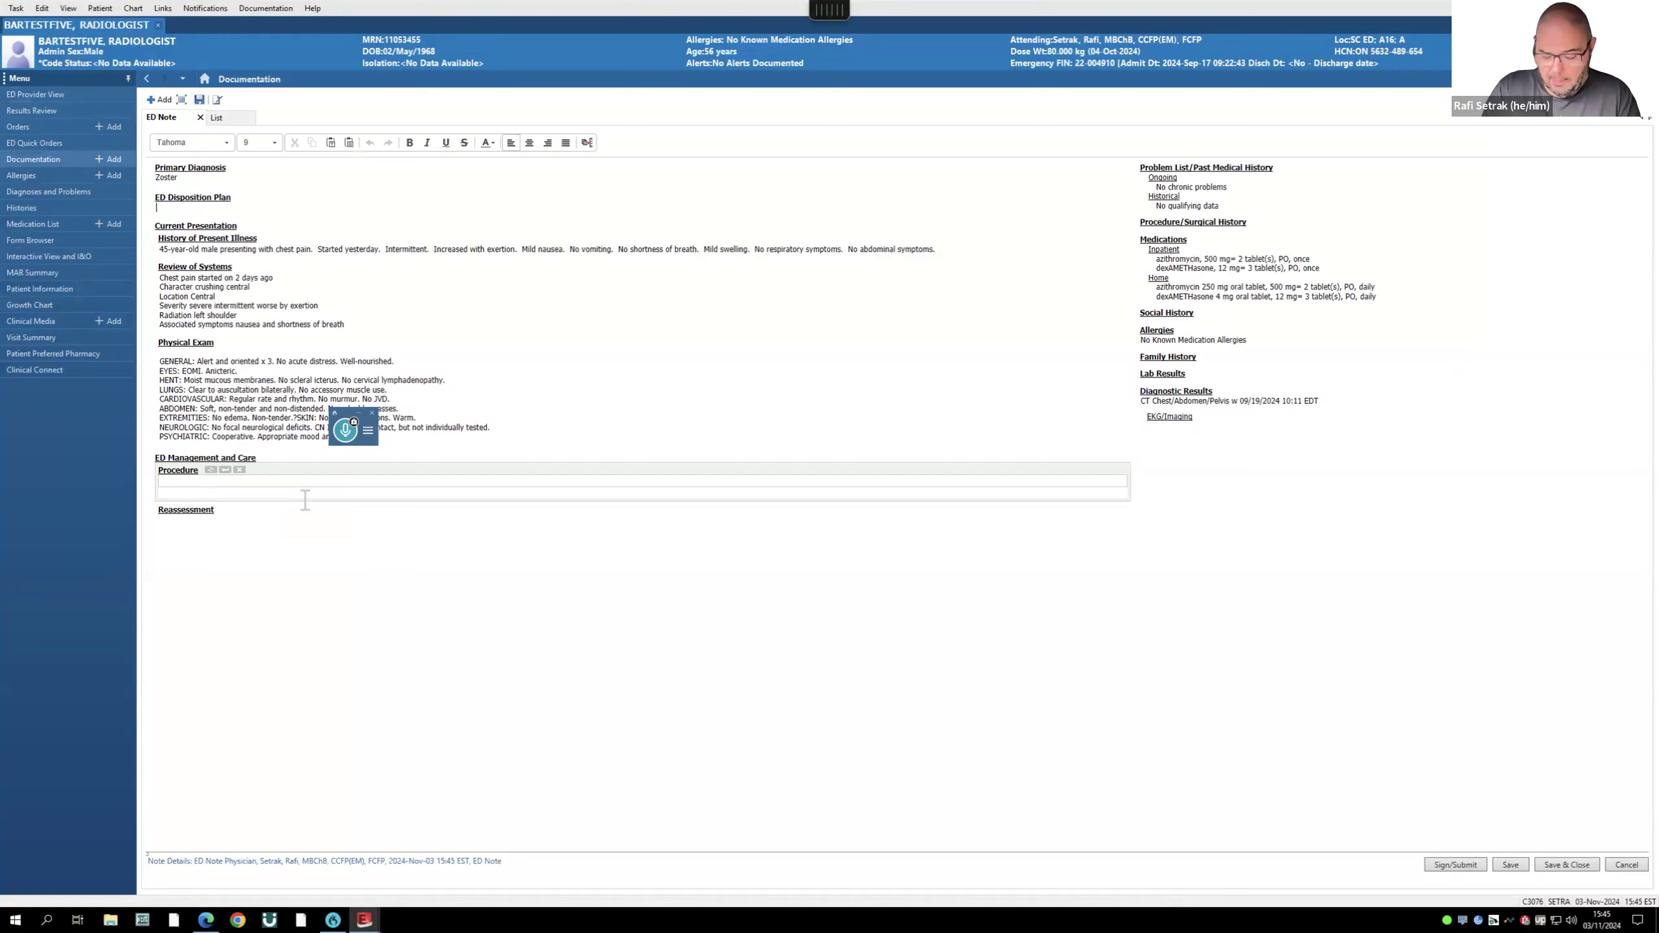
pyautogui.press('shift+super+4')
pyautogui.press('Escape')
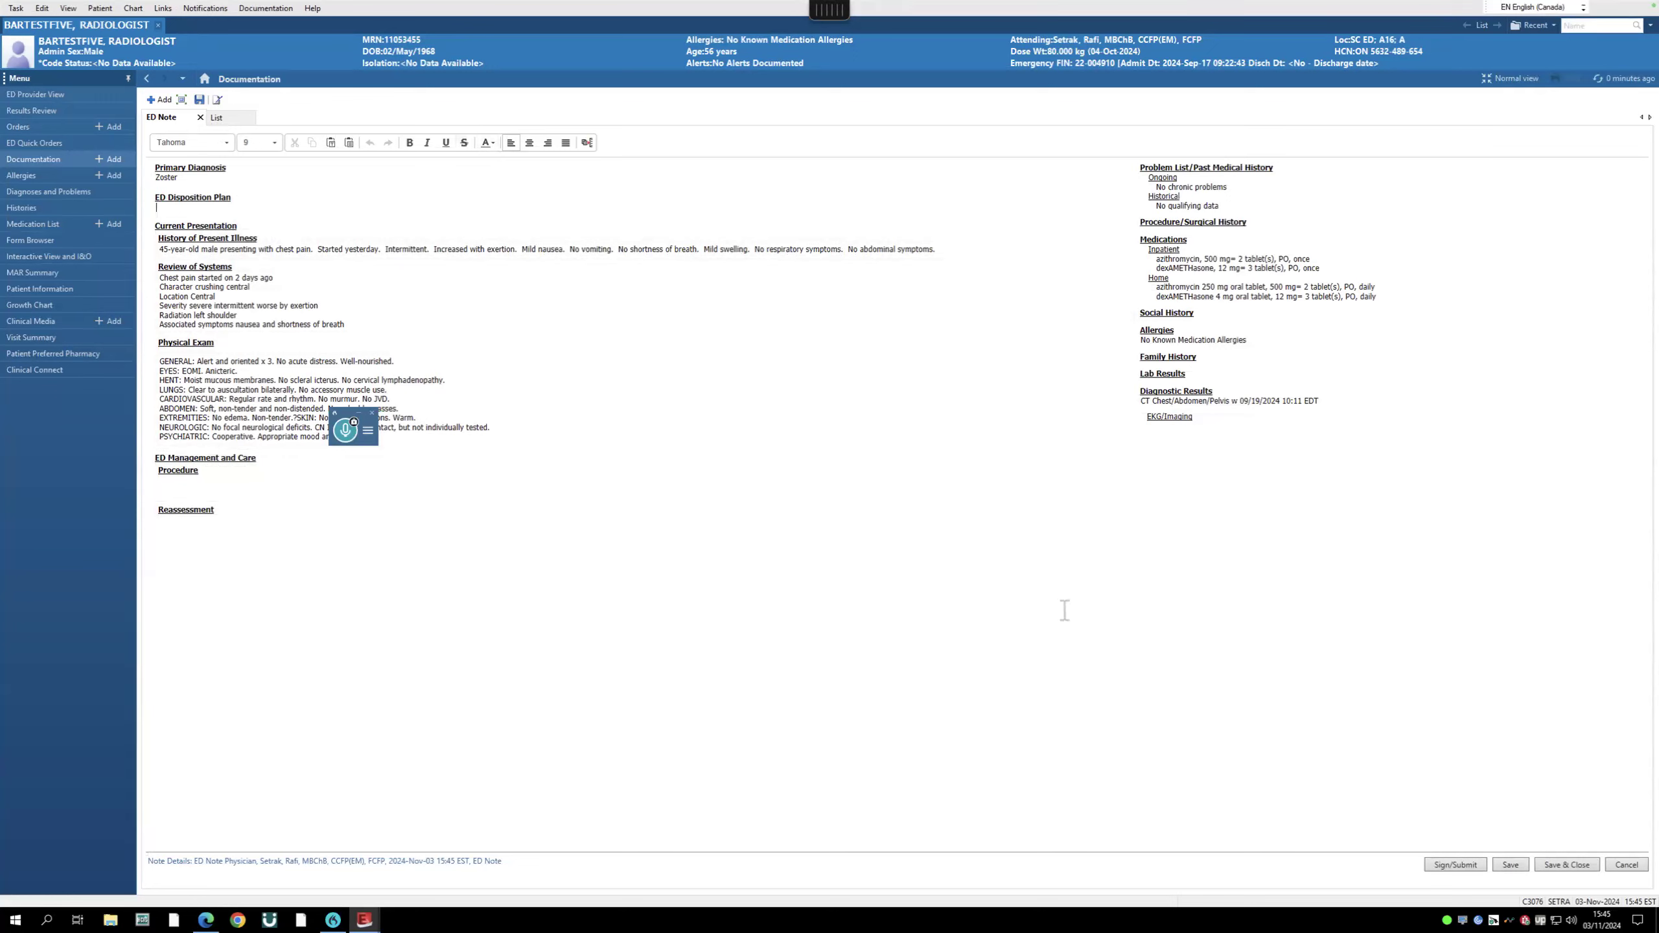
pyautogui.click(1617, 864)
pyautogui.click(1008, 485)
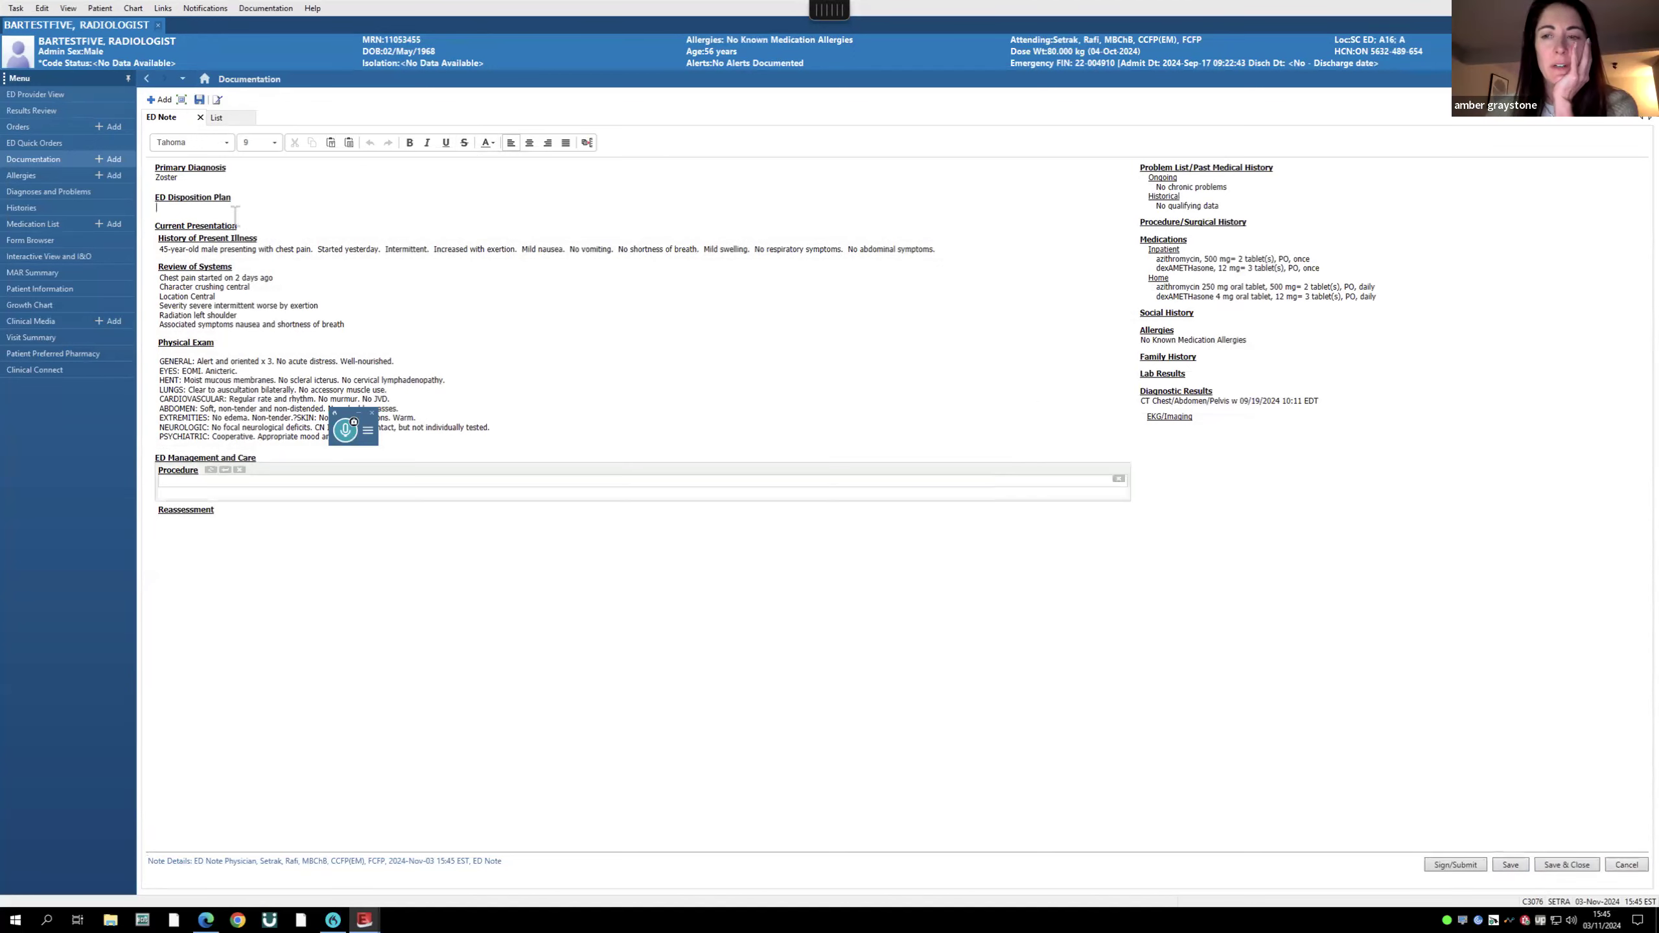
pyautogui.click(1619, 871)
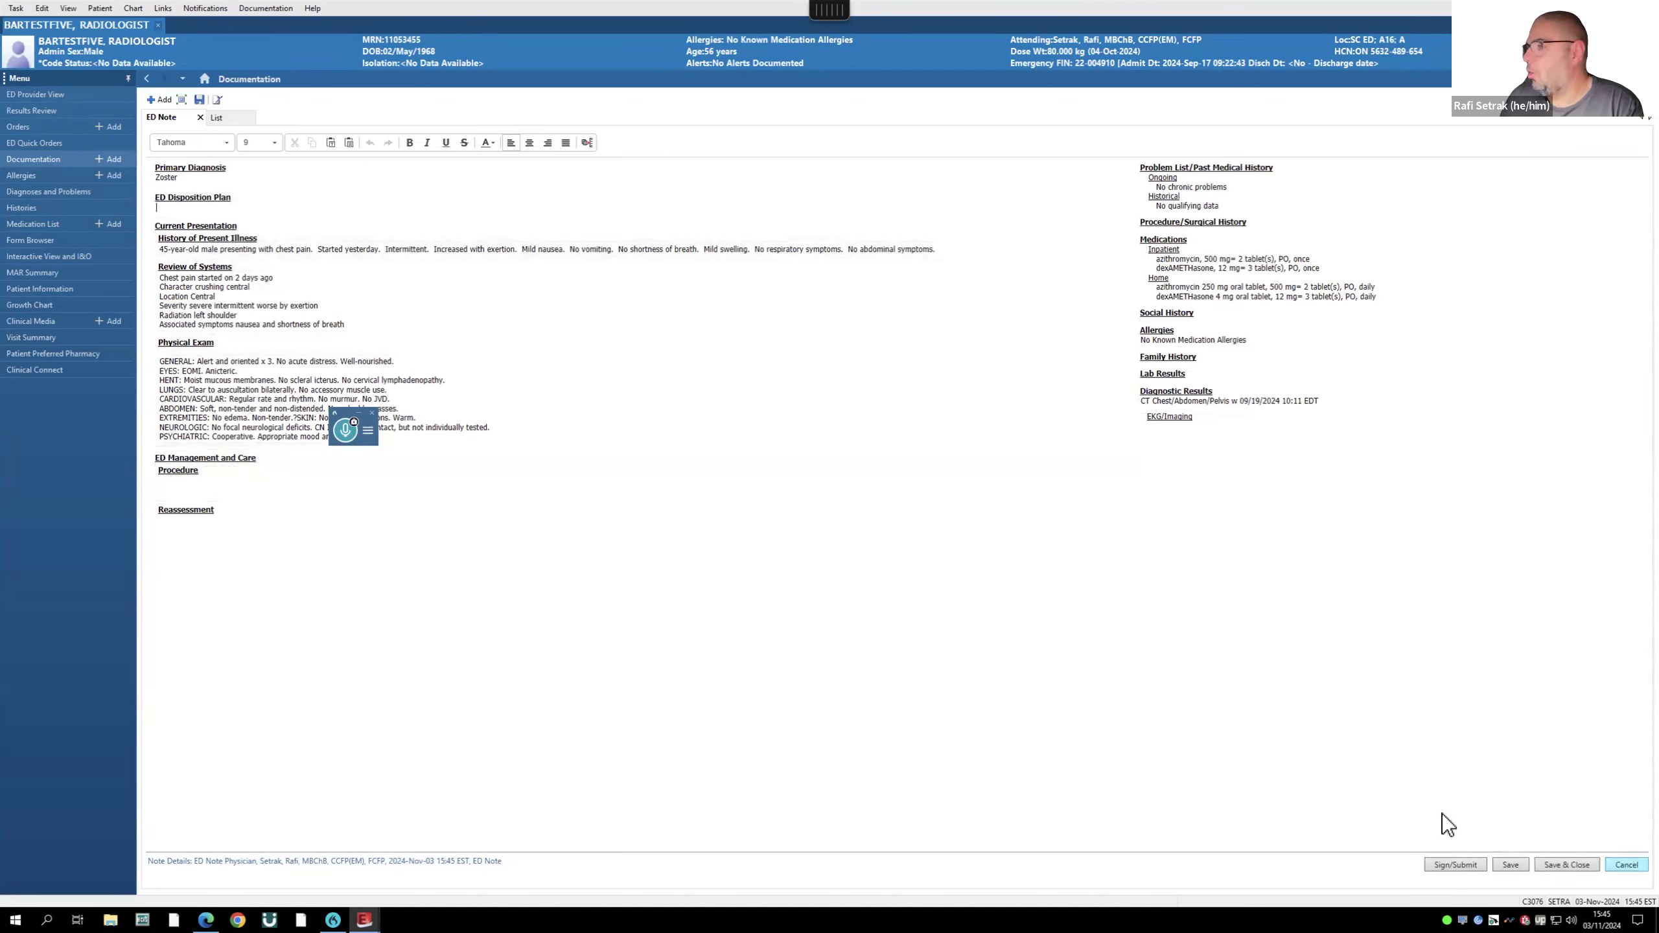
pyautogui.click(862, 484)
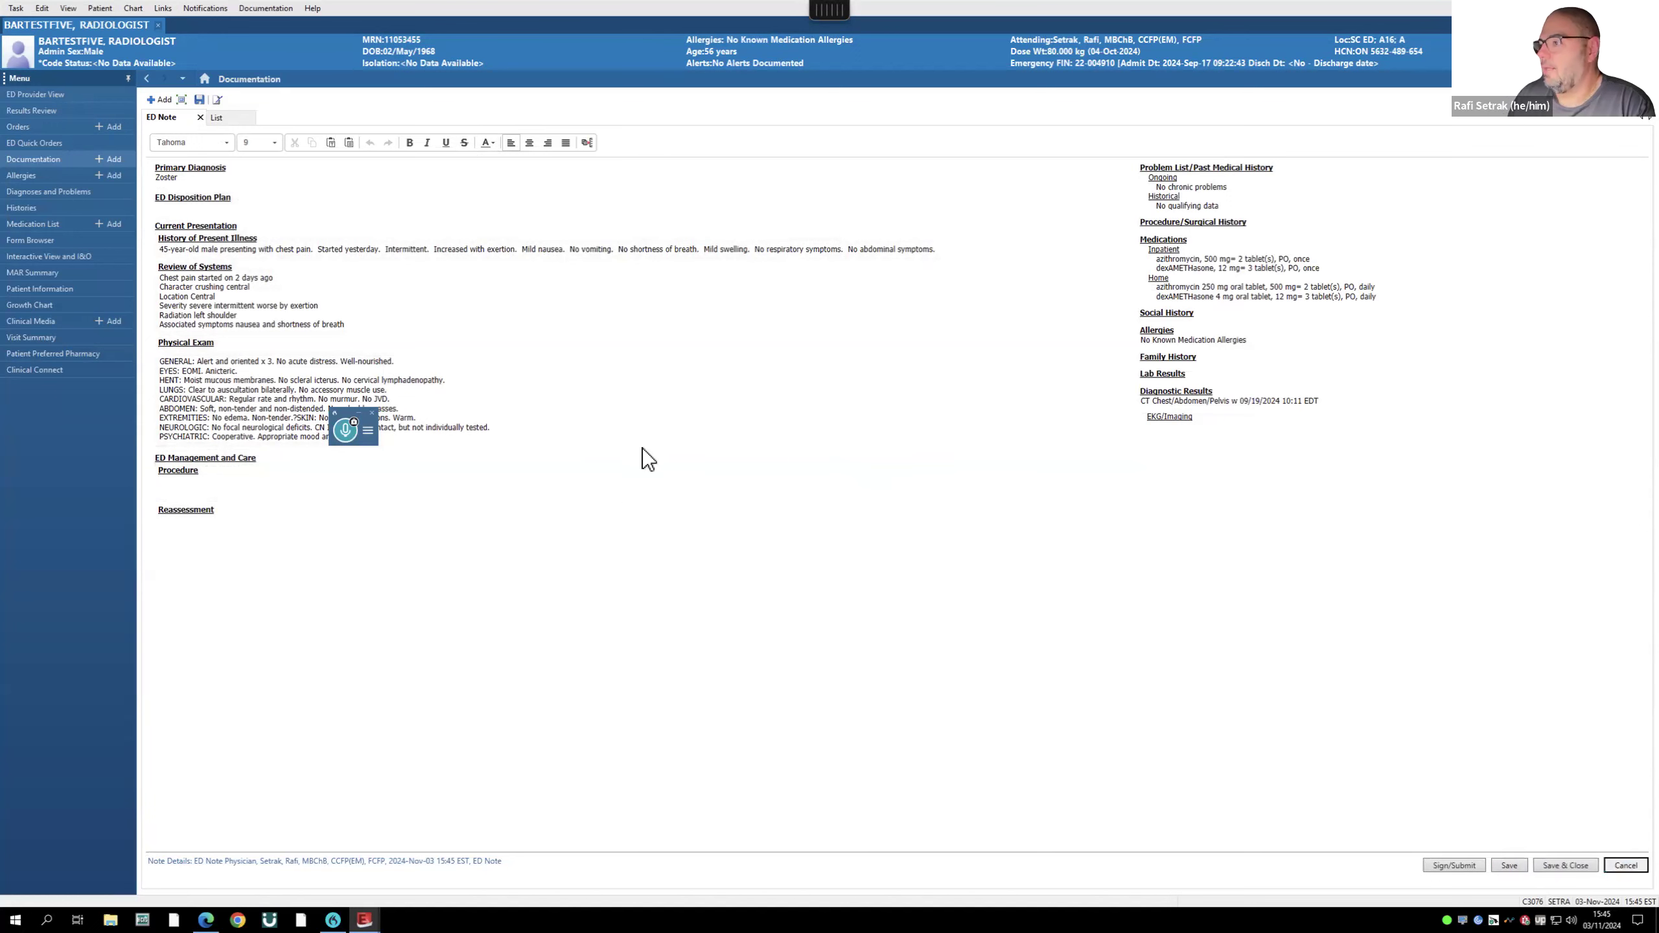
pyautogui.click(1156, 655)
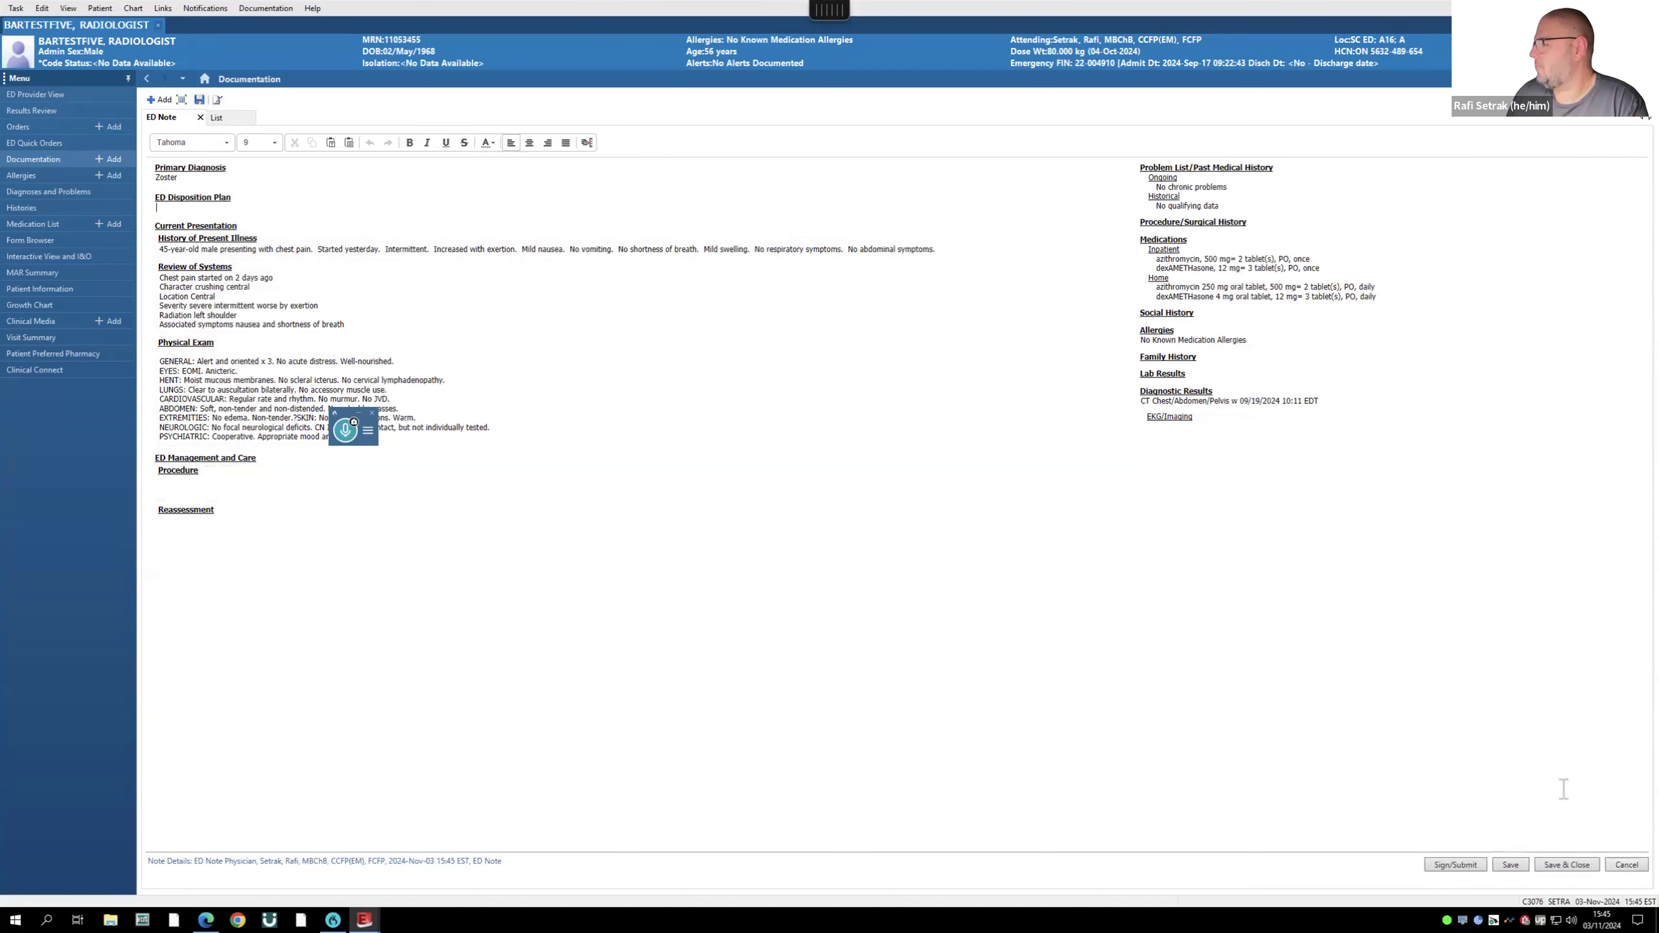
pyautogui.press('Return')
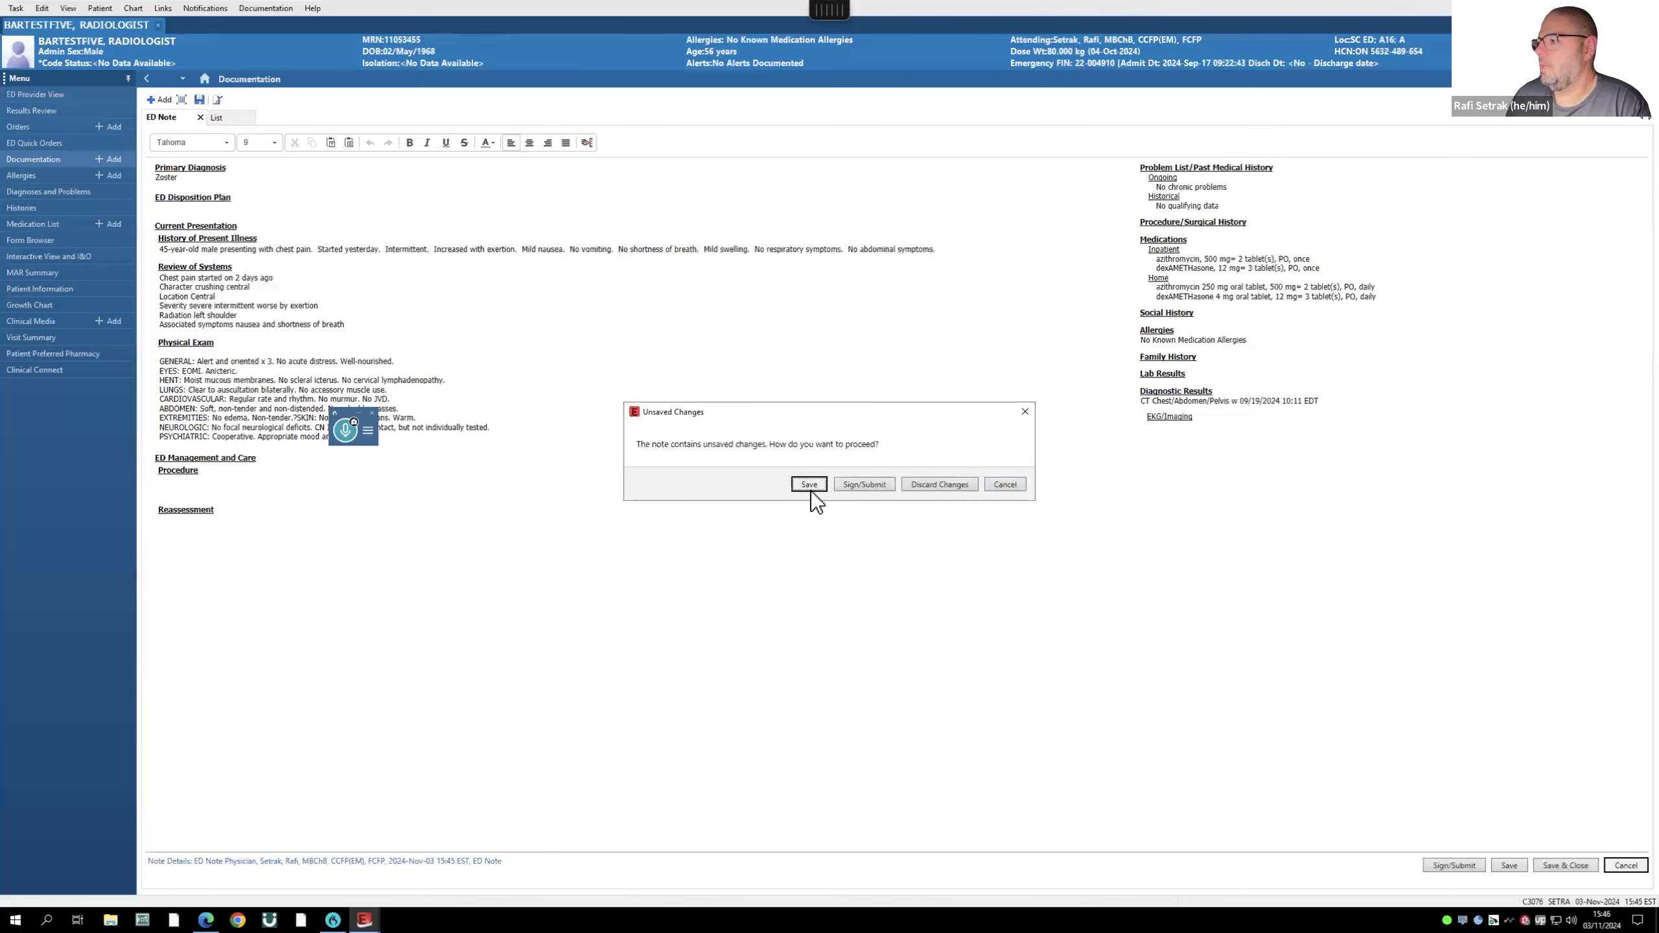
pyautogui.click(957, 483)
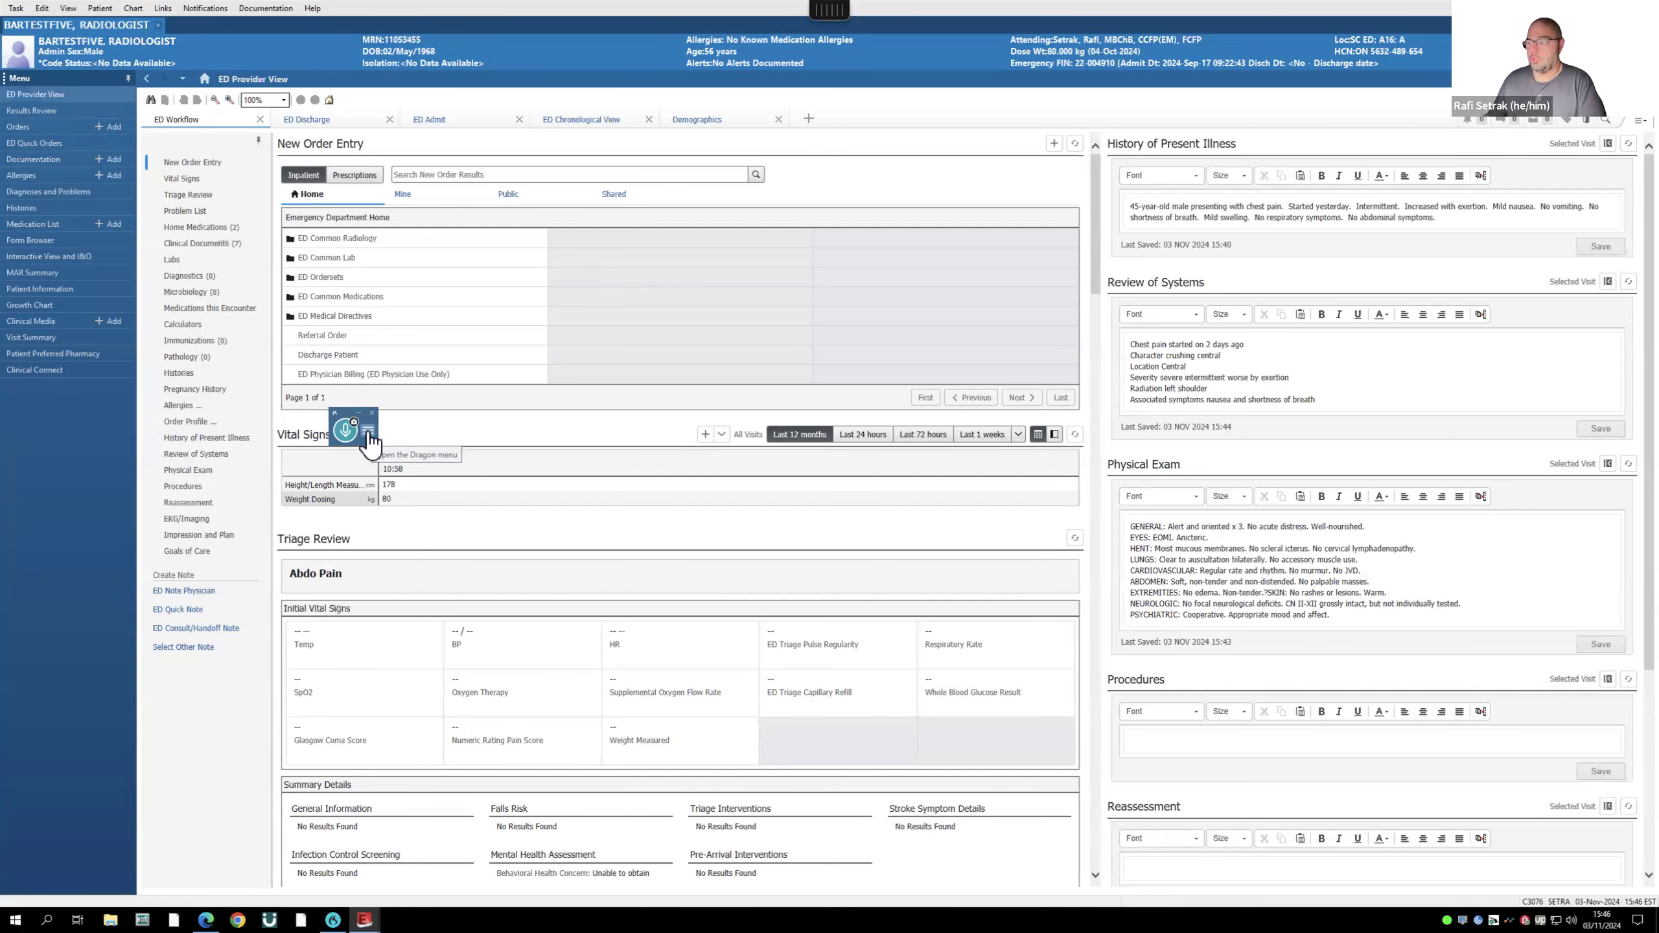
pyautogui.click(369, 432)
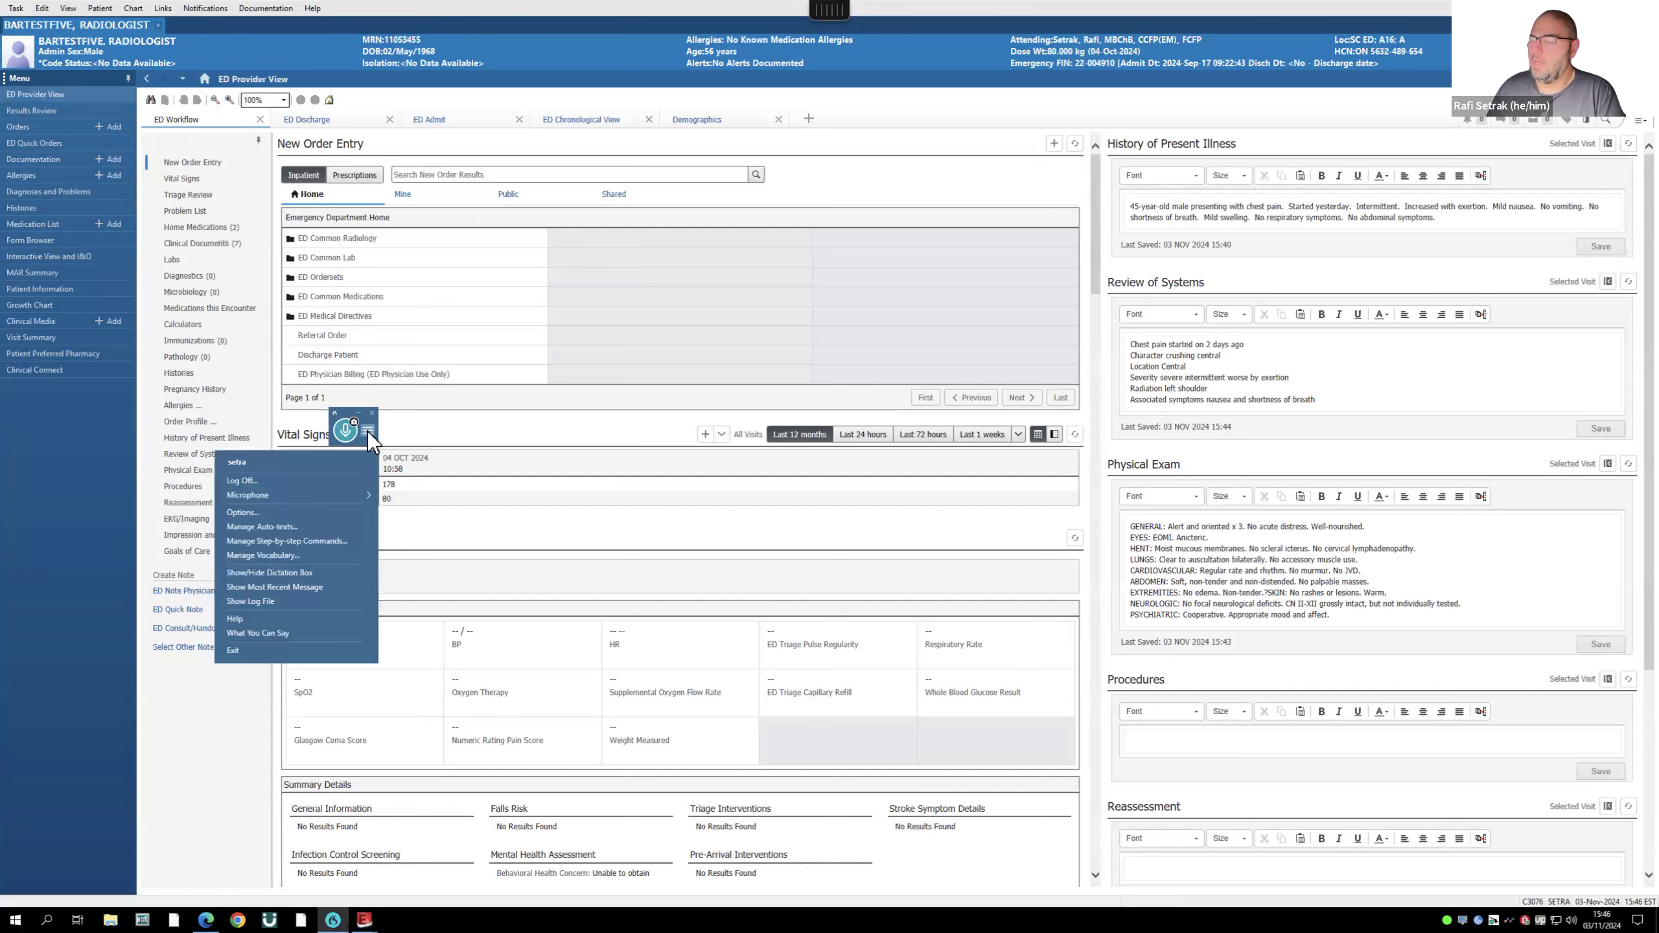
pyautogui.click(300, 526)
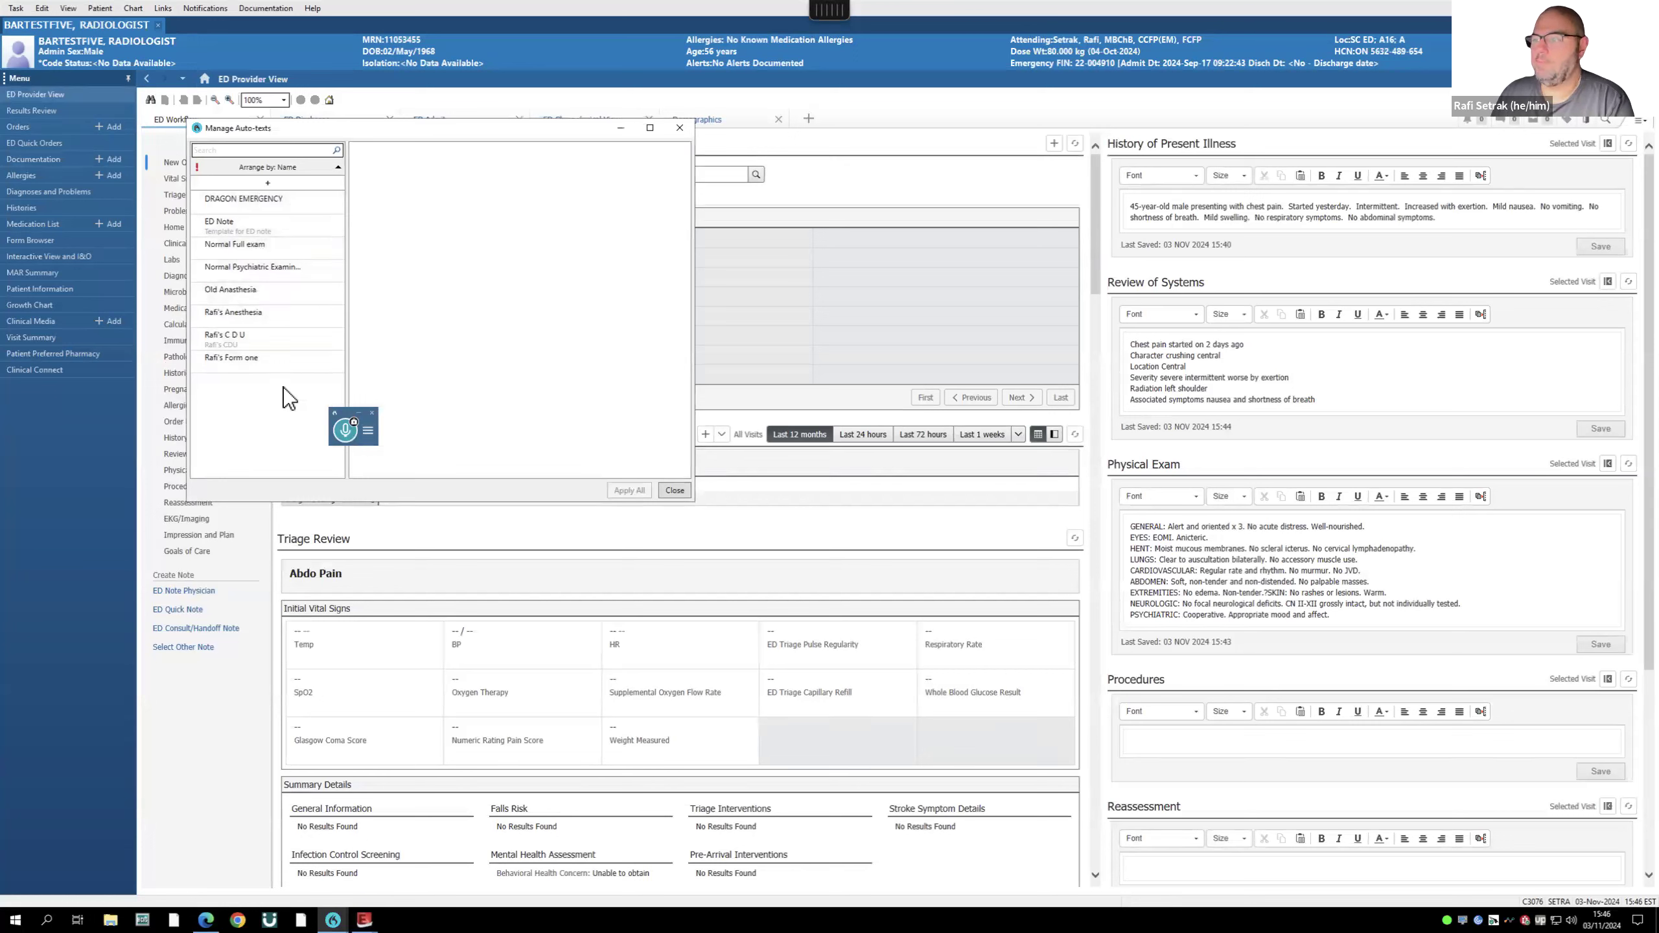
pyautogui.click(231, 229)
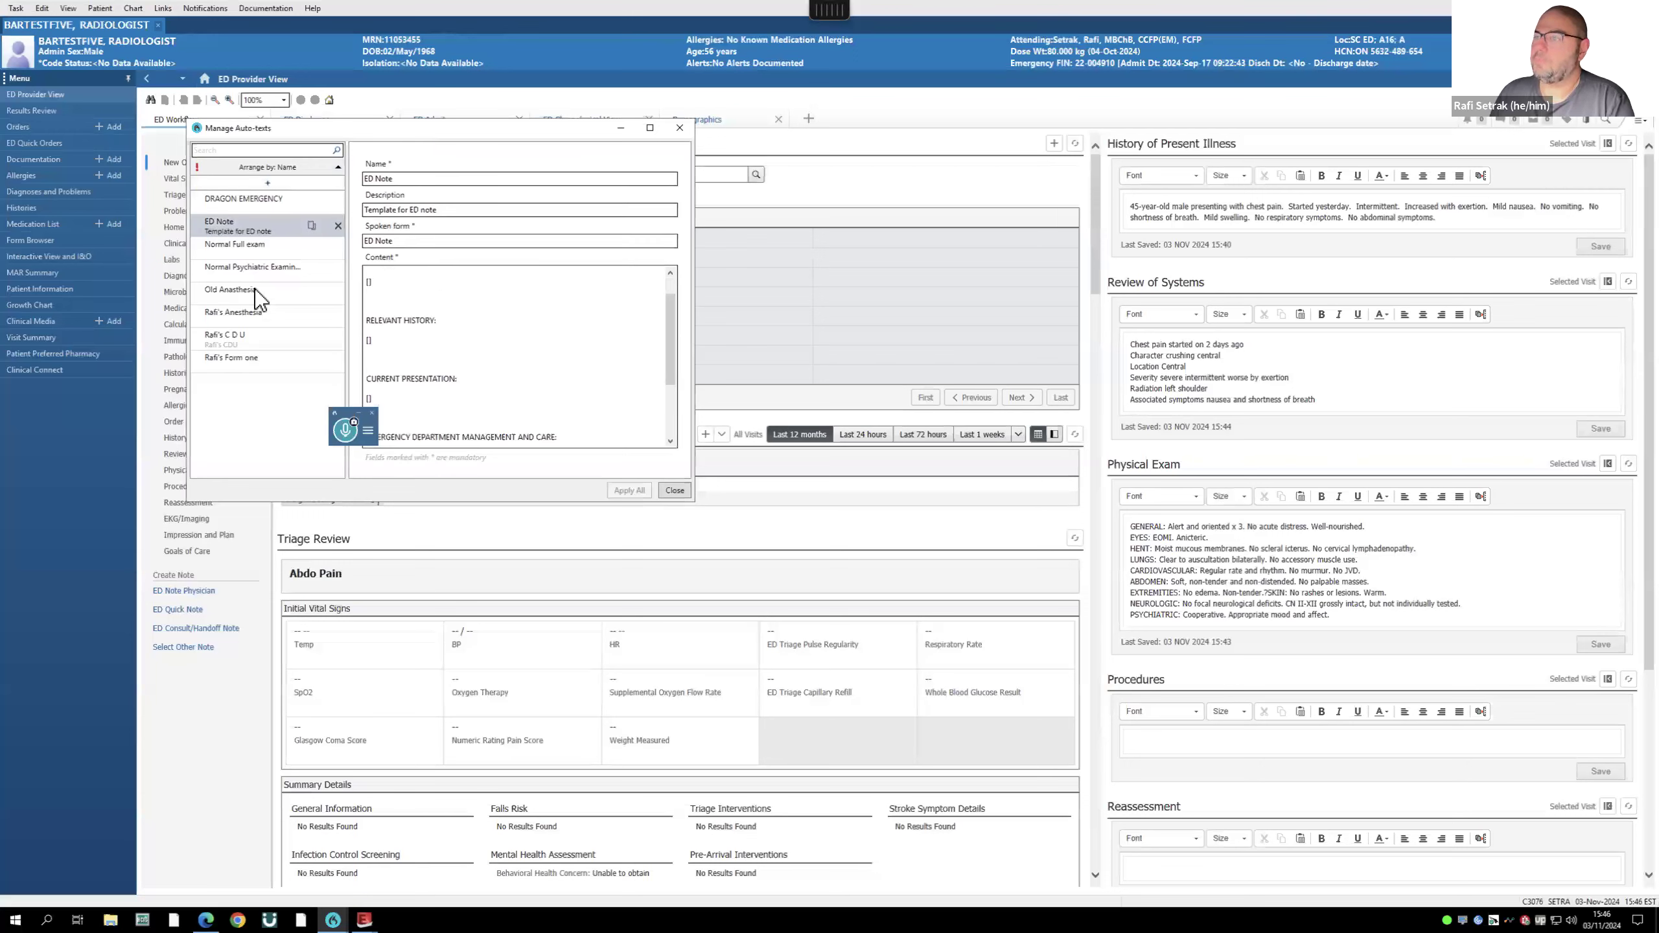
pyautogui.click(253, 269)
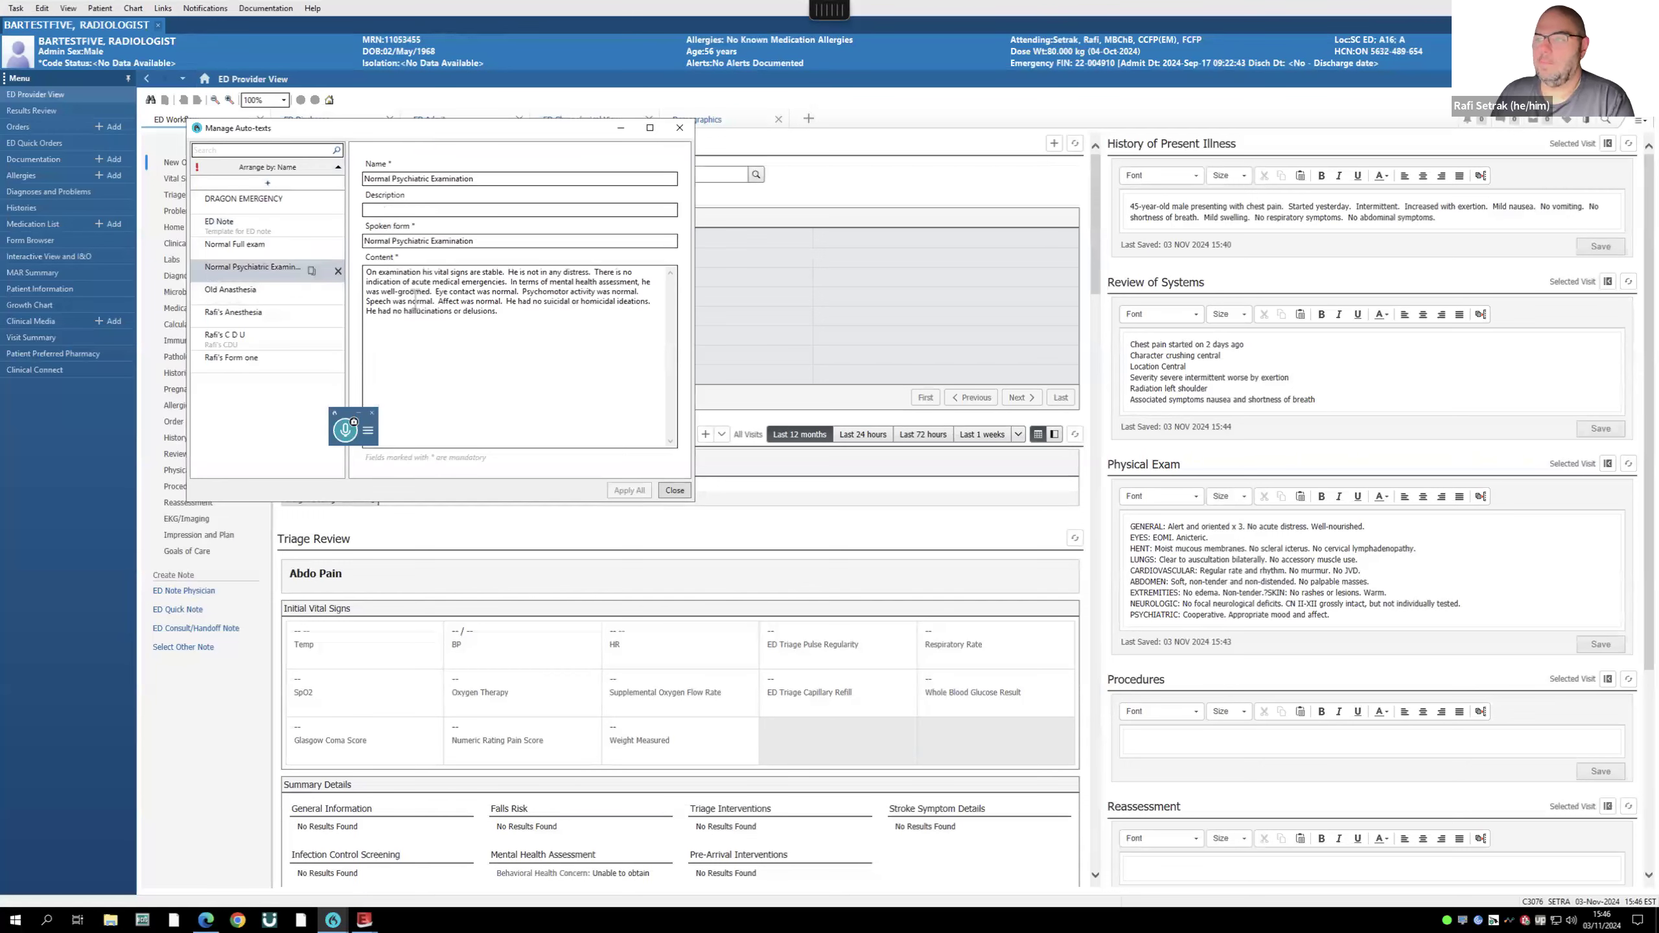
pyautogui.click(233, 315)
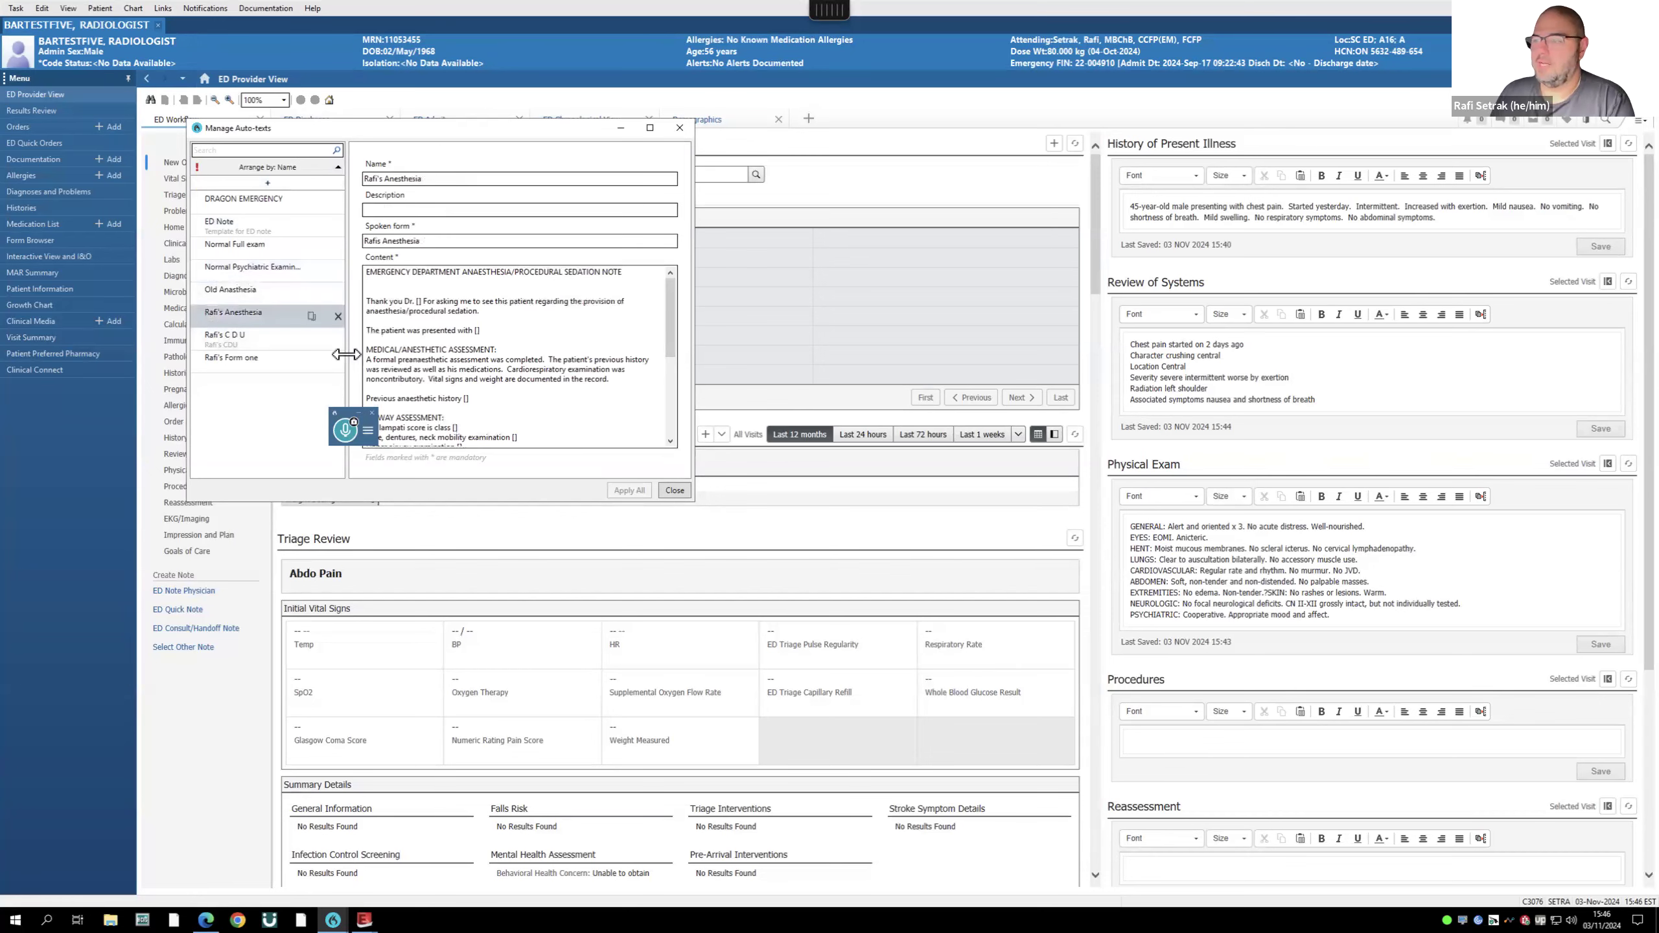
pyautogui.click(675, 492)
pyautogui.click(1376, 619)
pyautogui.moveTo(1376, 620); pyautogui.dragTo(1086, 474)
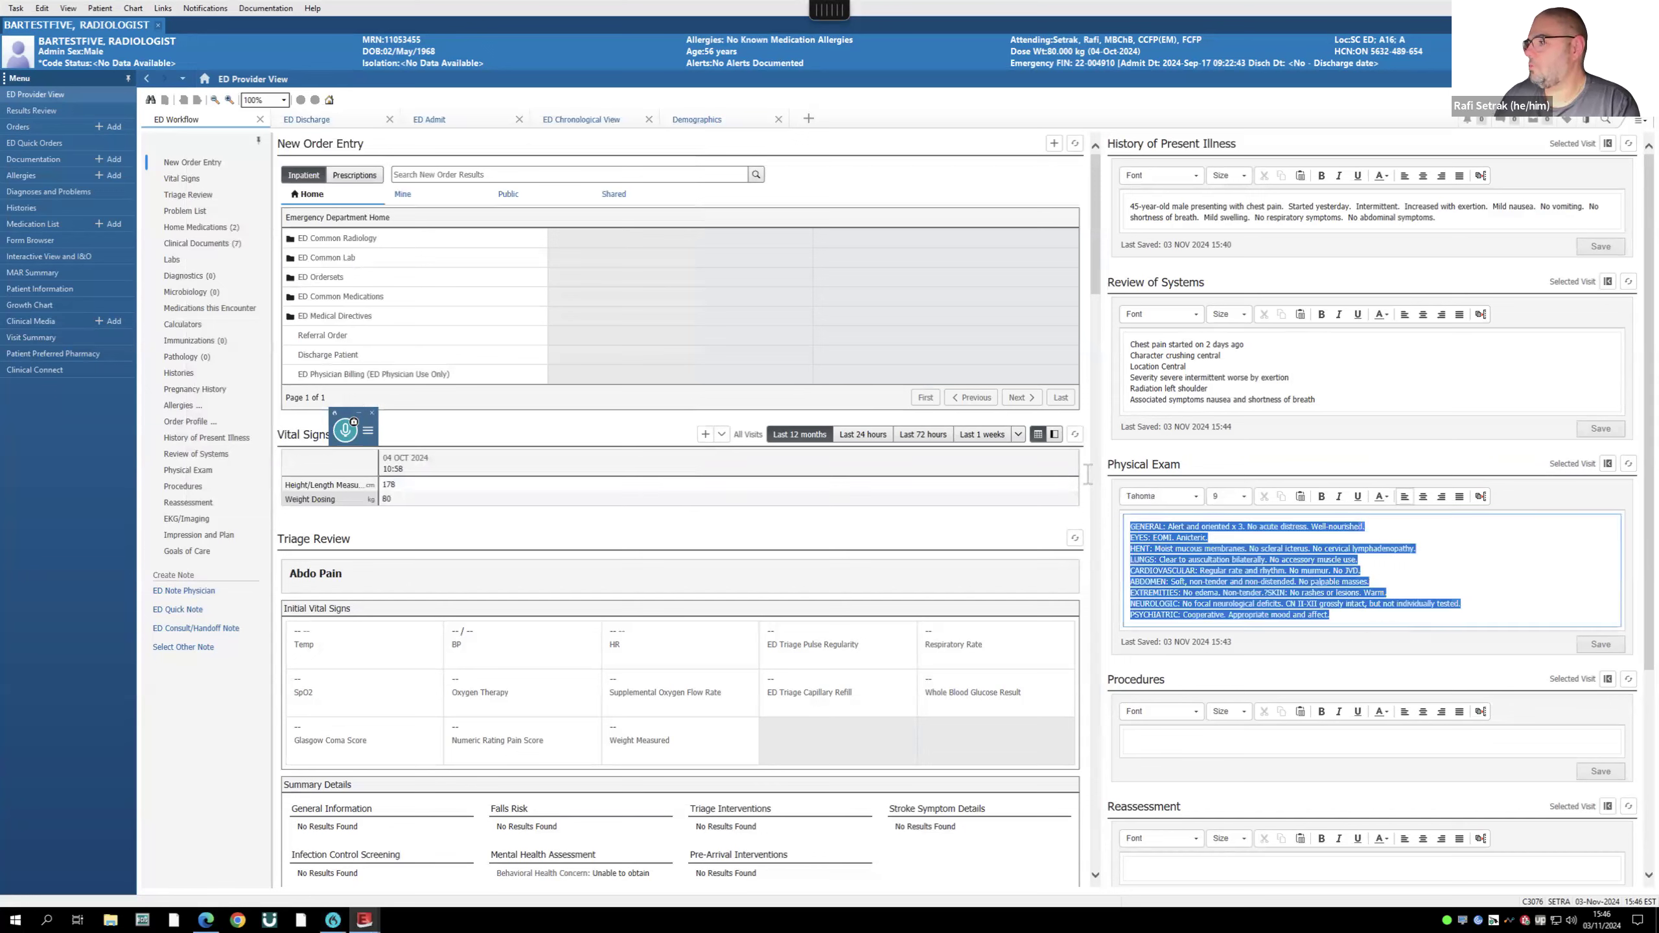
# - Dictate "normal physical exam" into the Physical Exam box with the Dragon microphone
pyautogui.click(351, 437)
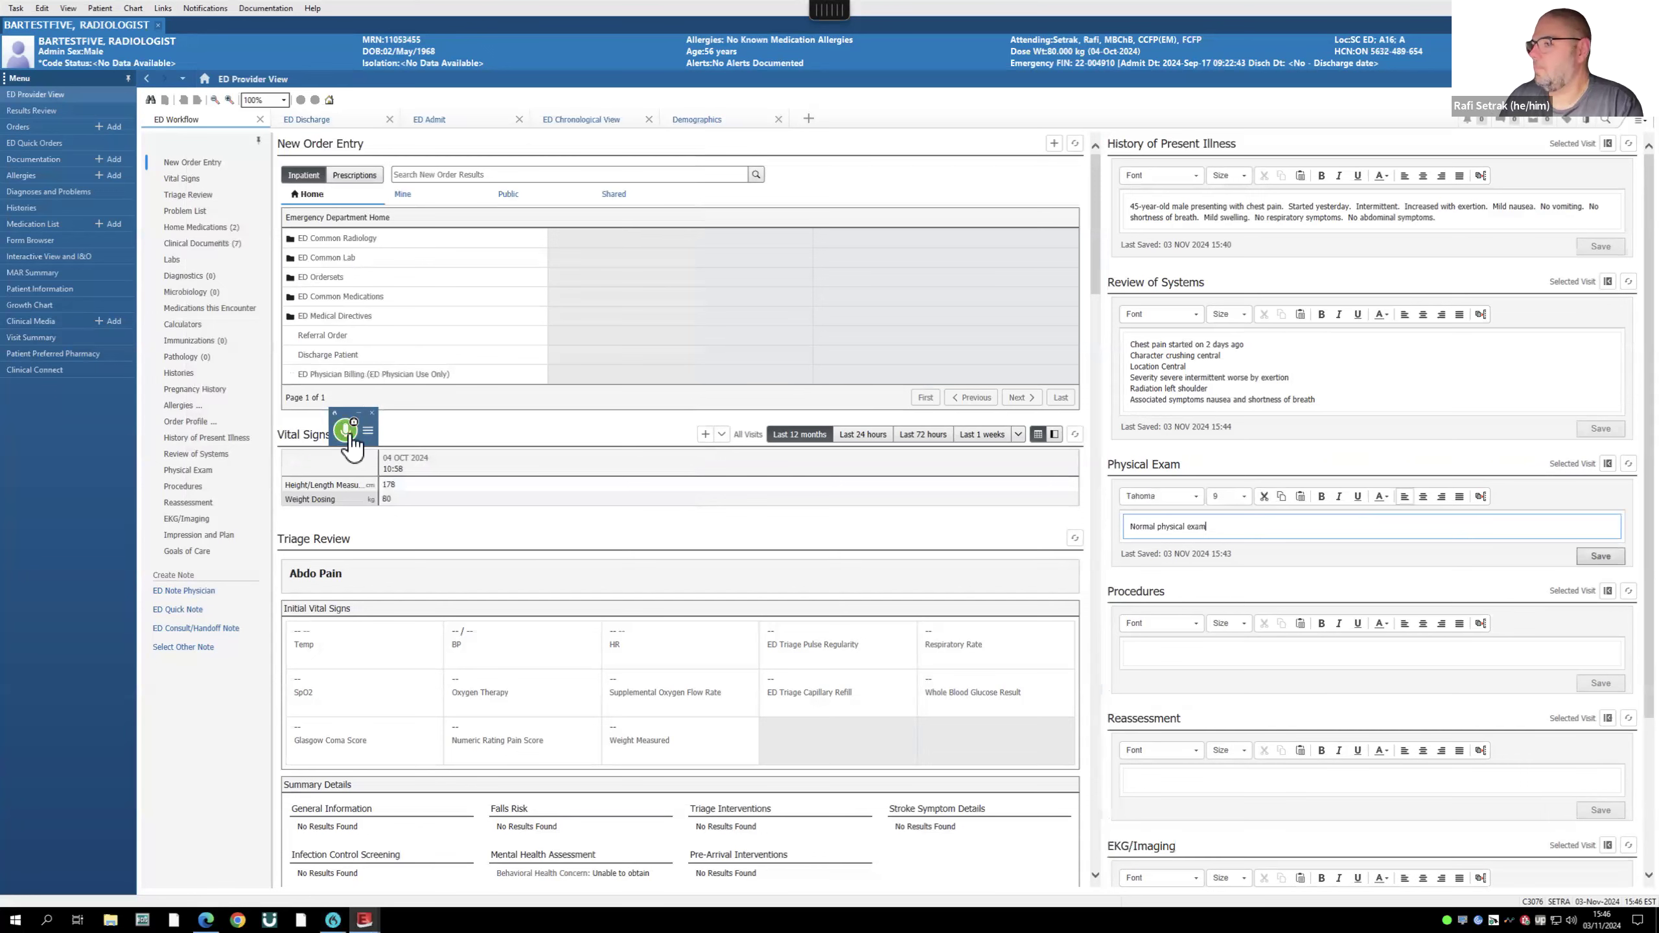
pyautogui.click(350, 437)
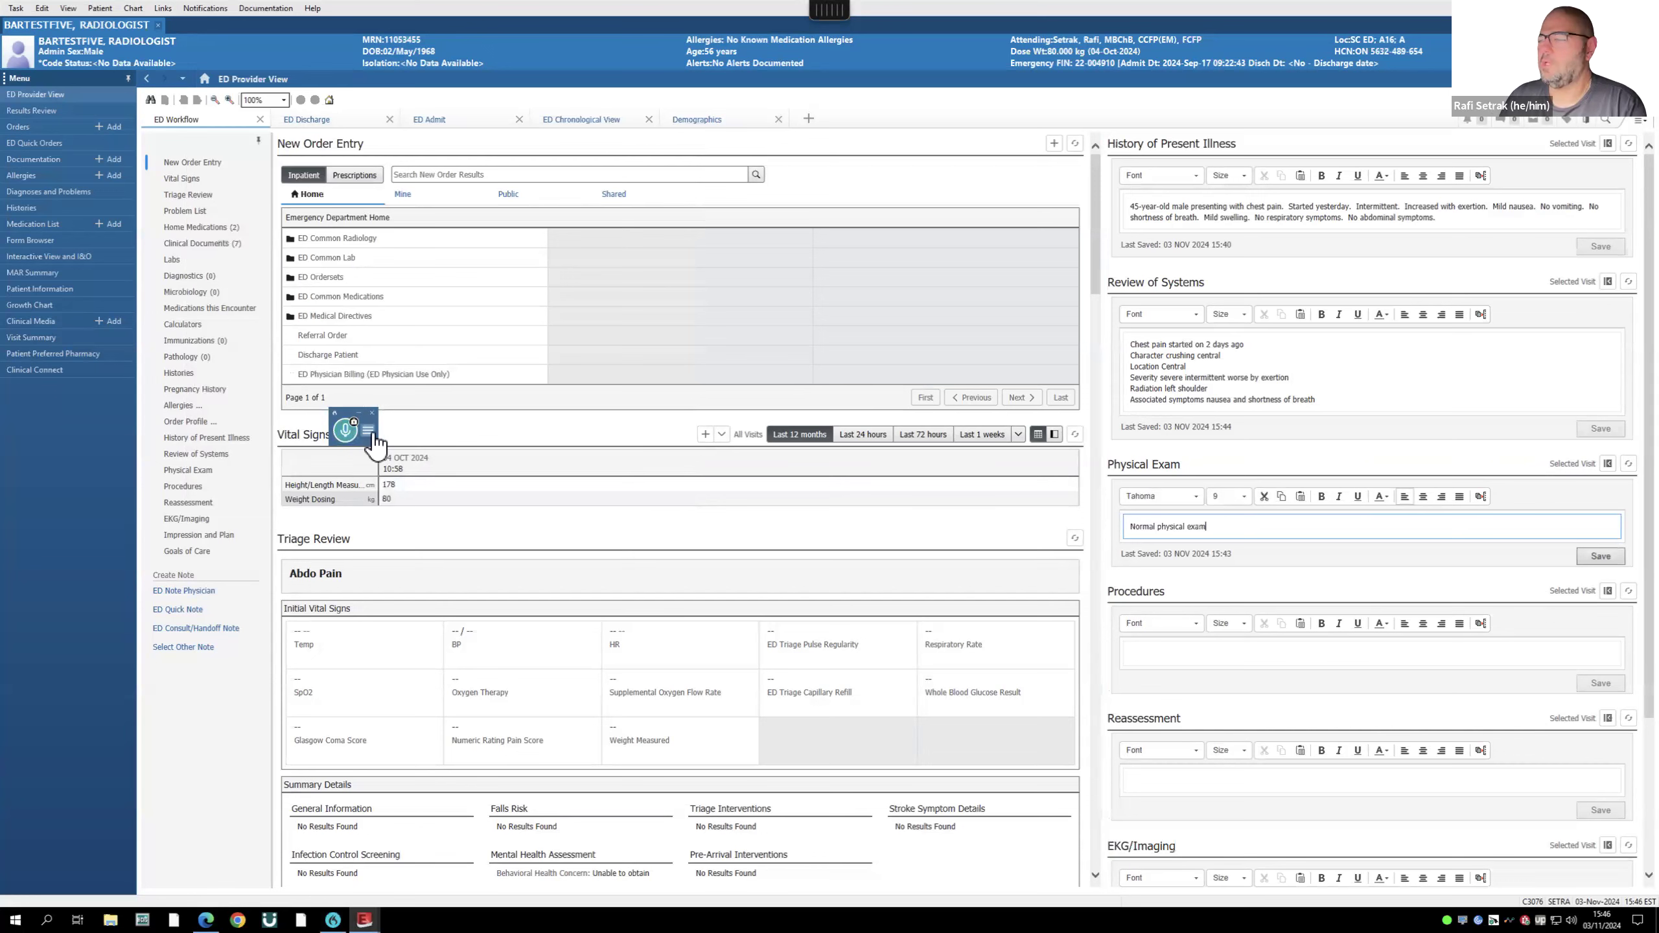
pyautogui.click(368, 430)
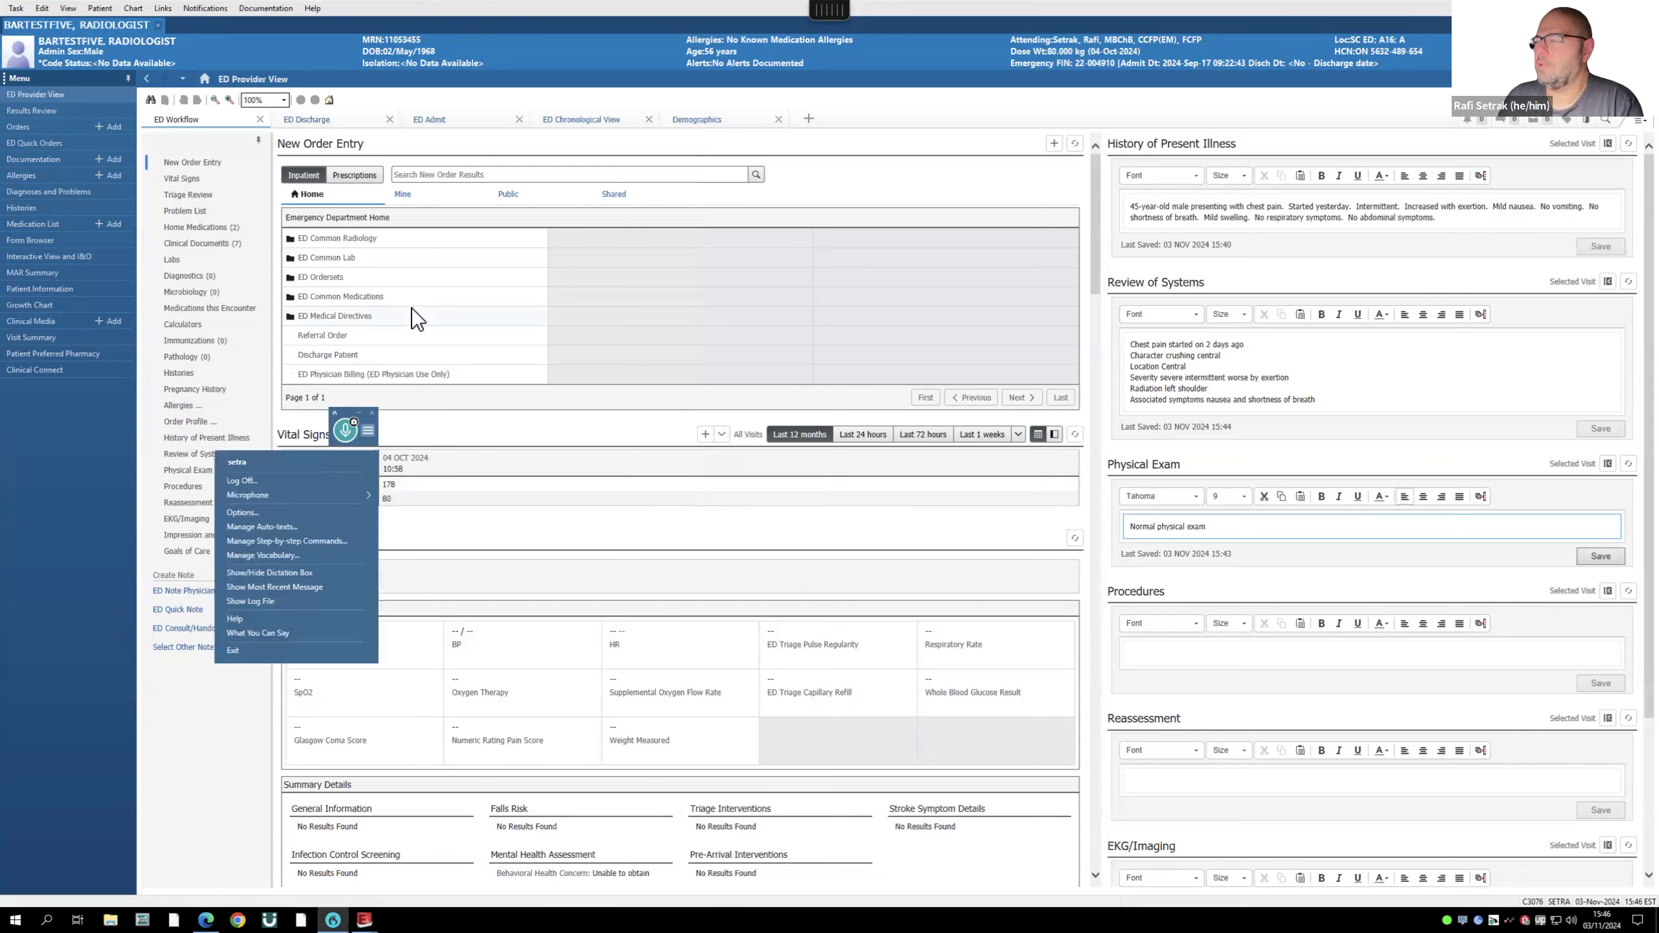
# - Check Dragon's saved auto-texts, then voice the Normal Full exam auto-text into Physical Exam
pyautogui.click(316, 527)
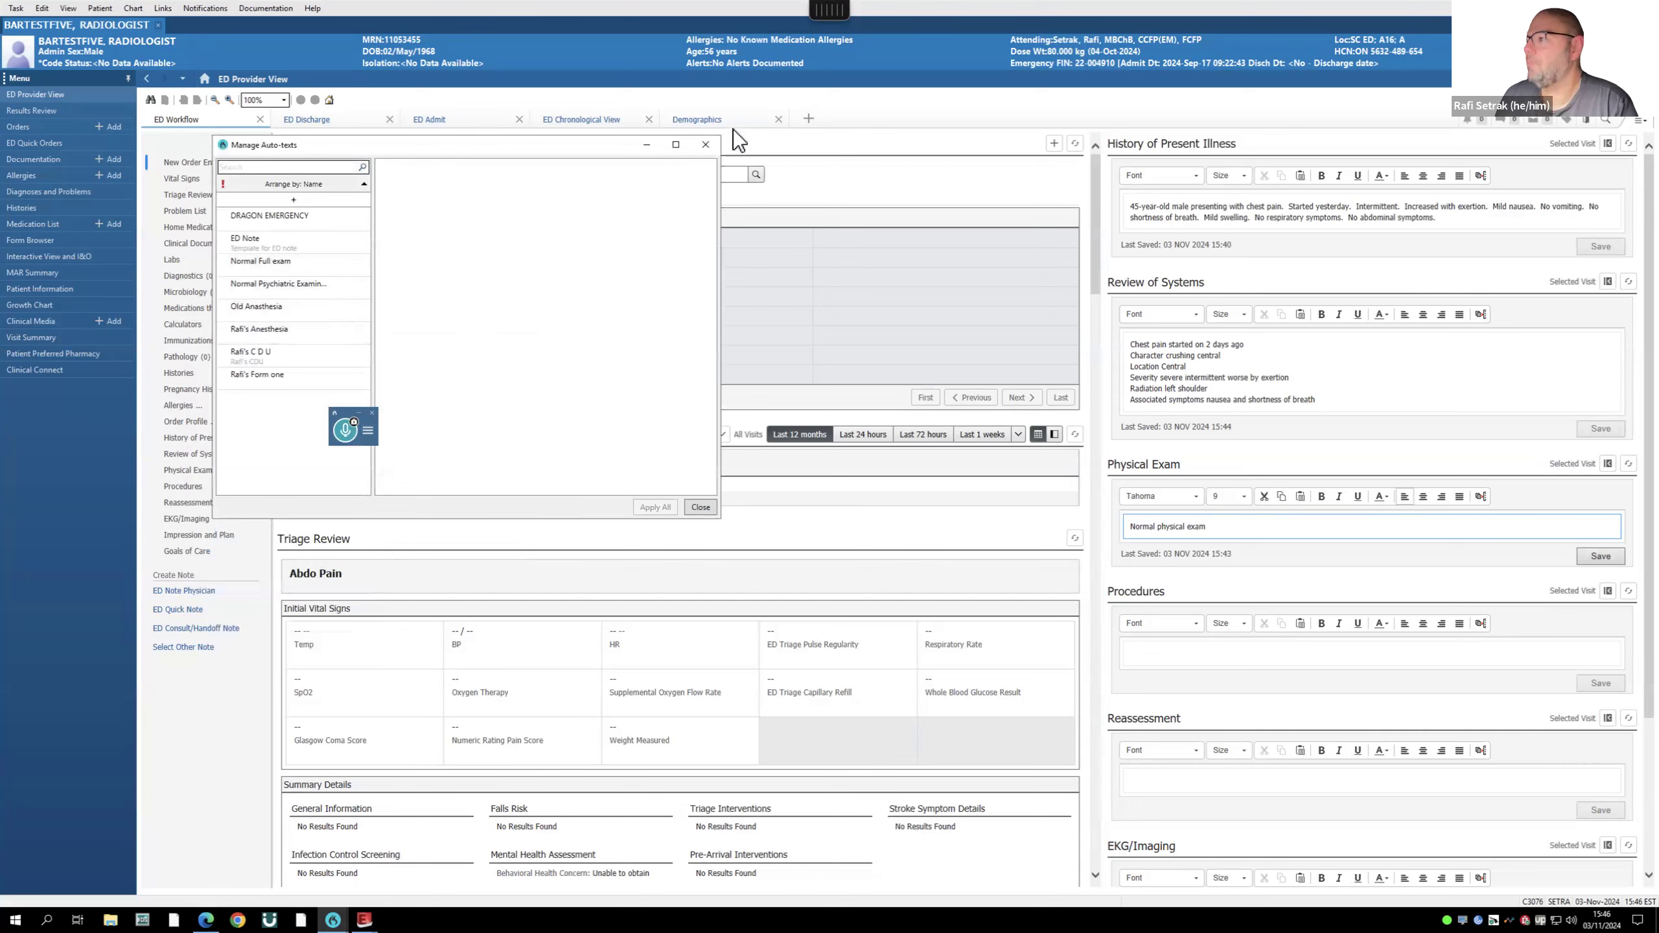
pyautogui.click(709, 147)
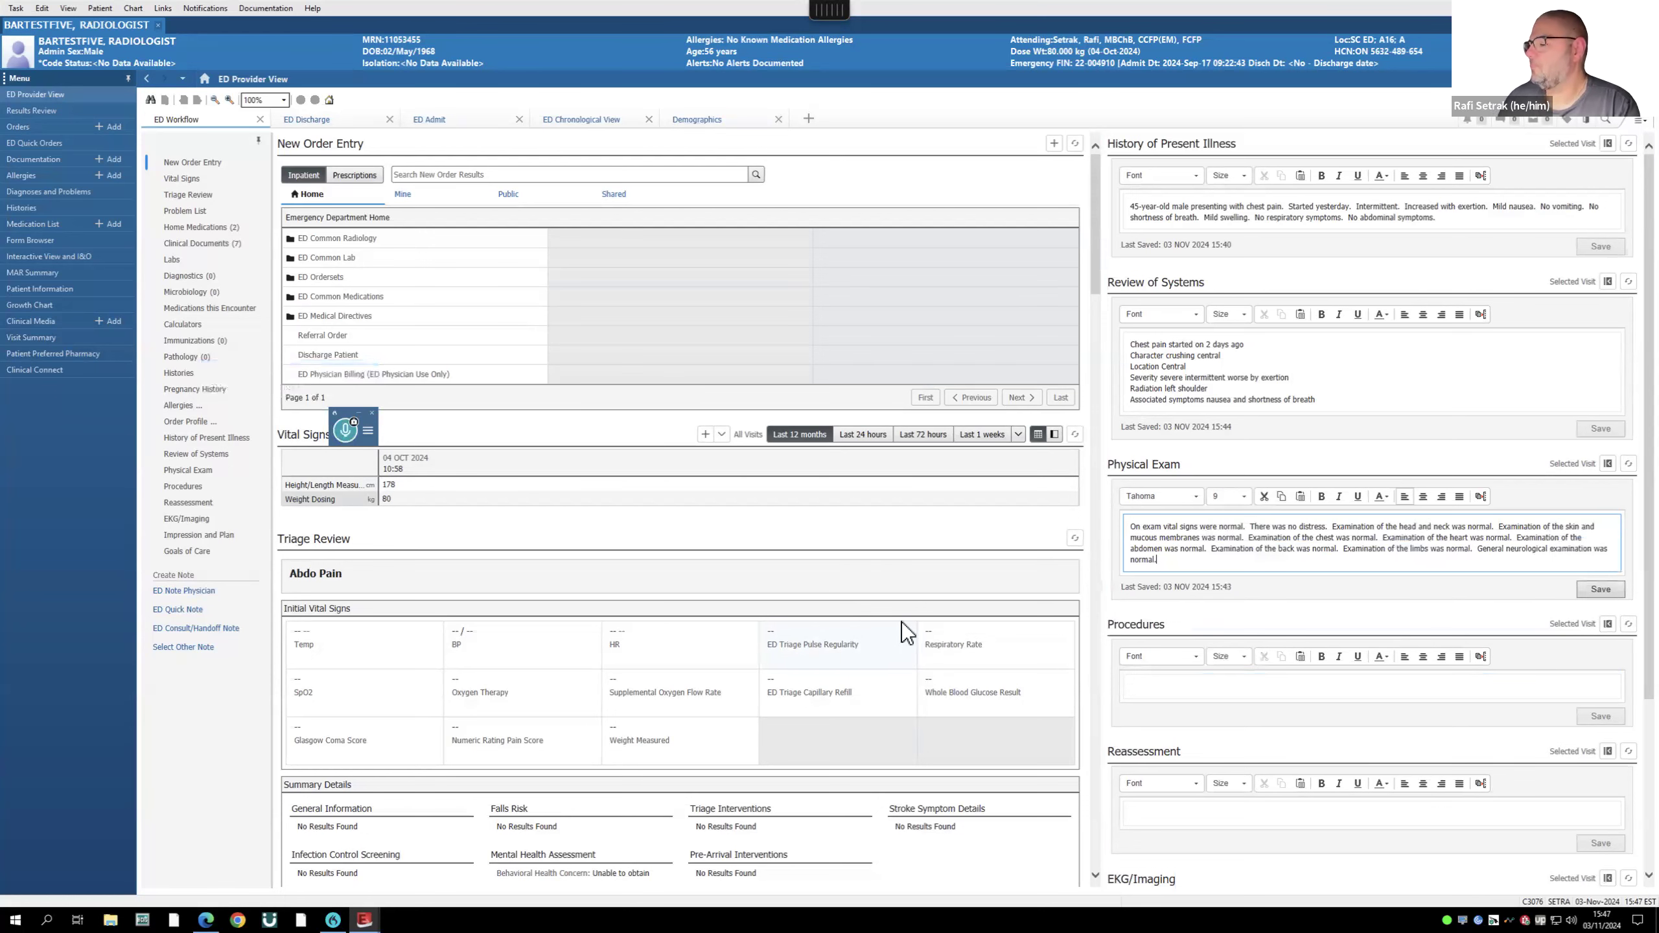
pyautogui.scroll(-3, 1279, 726)
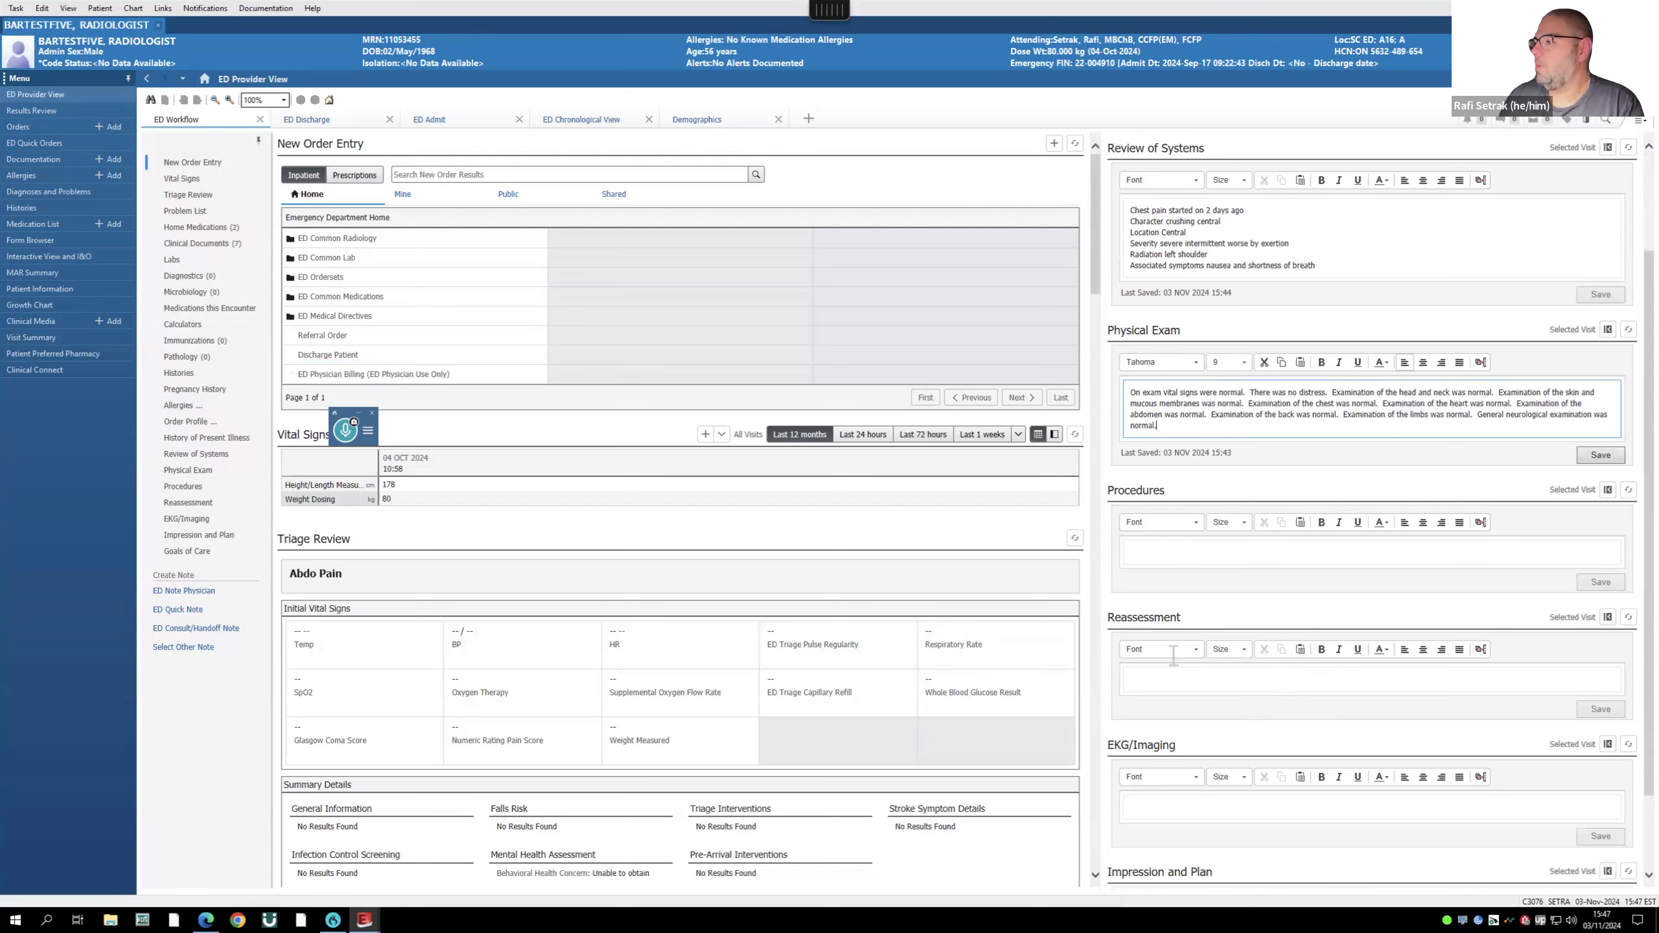
# - Dictate the mental health act auto-text (Form 1, Form 42, psychiatric emergency referral) into Reassessment
pyautogui.click(1160, 682)
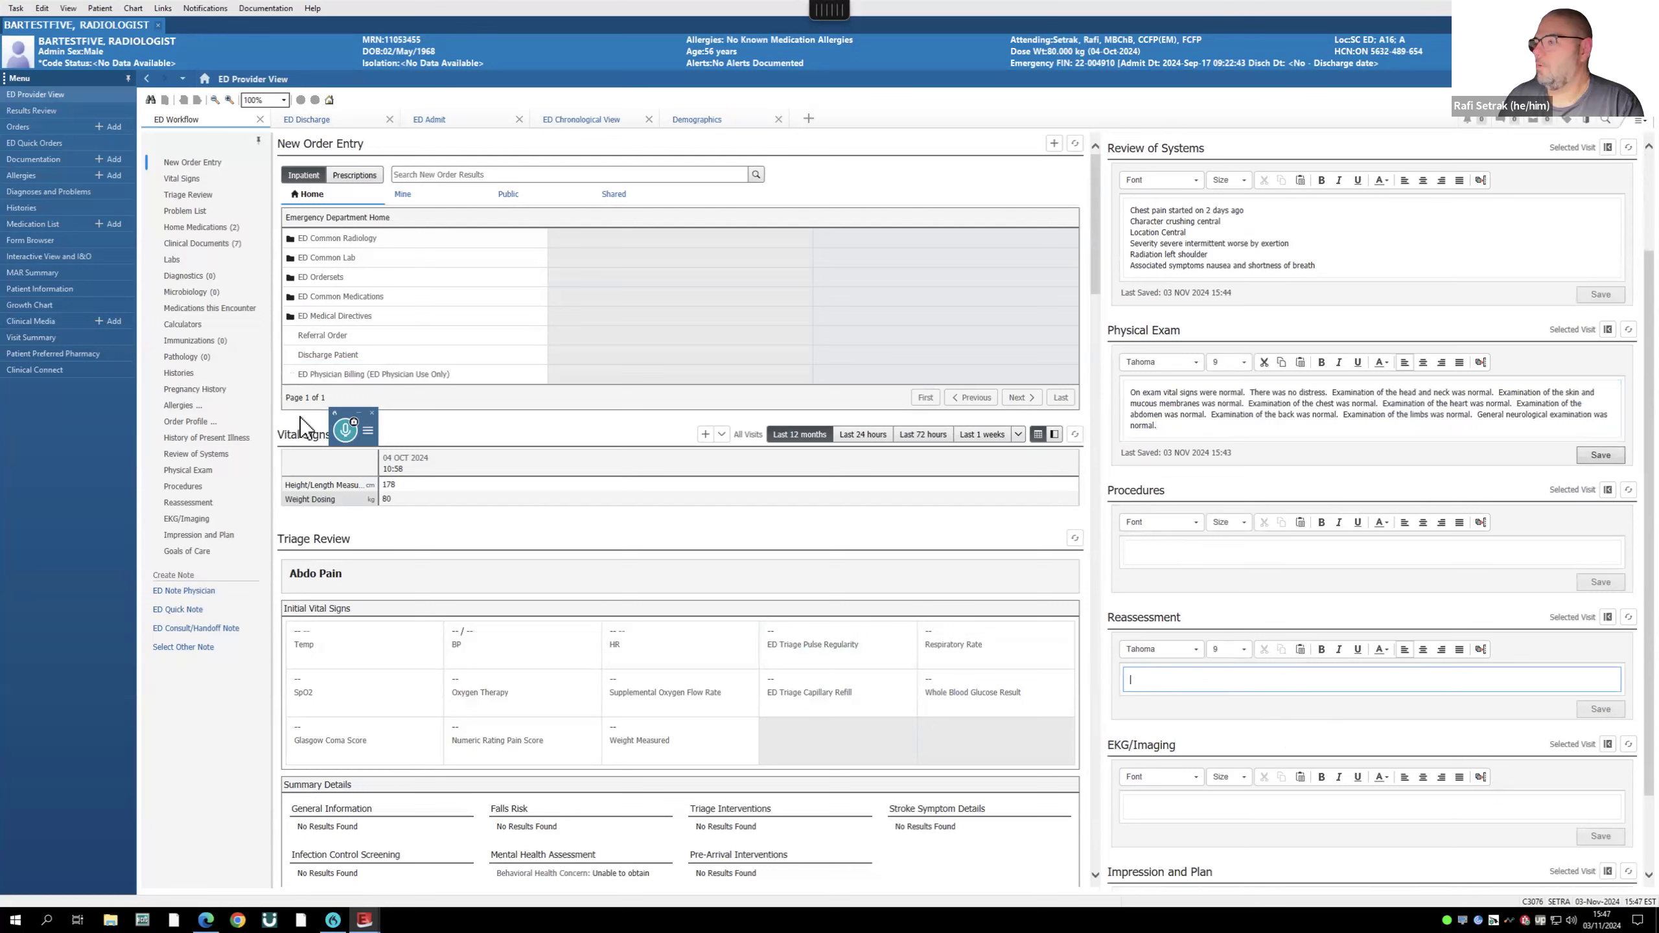
pyautogui.click(345, 432)
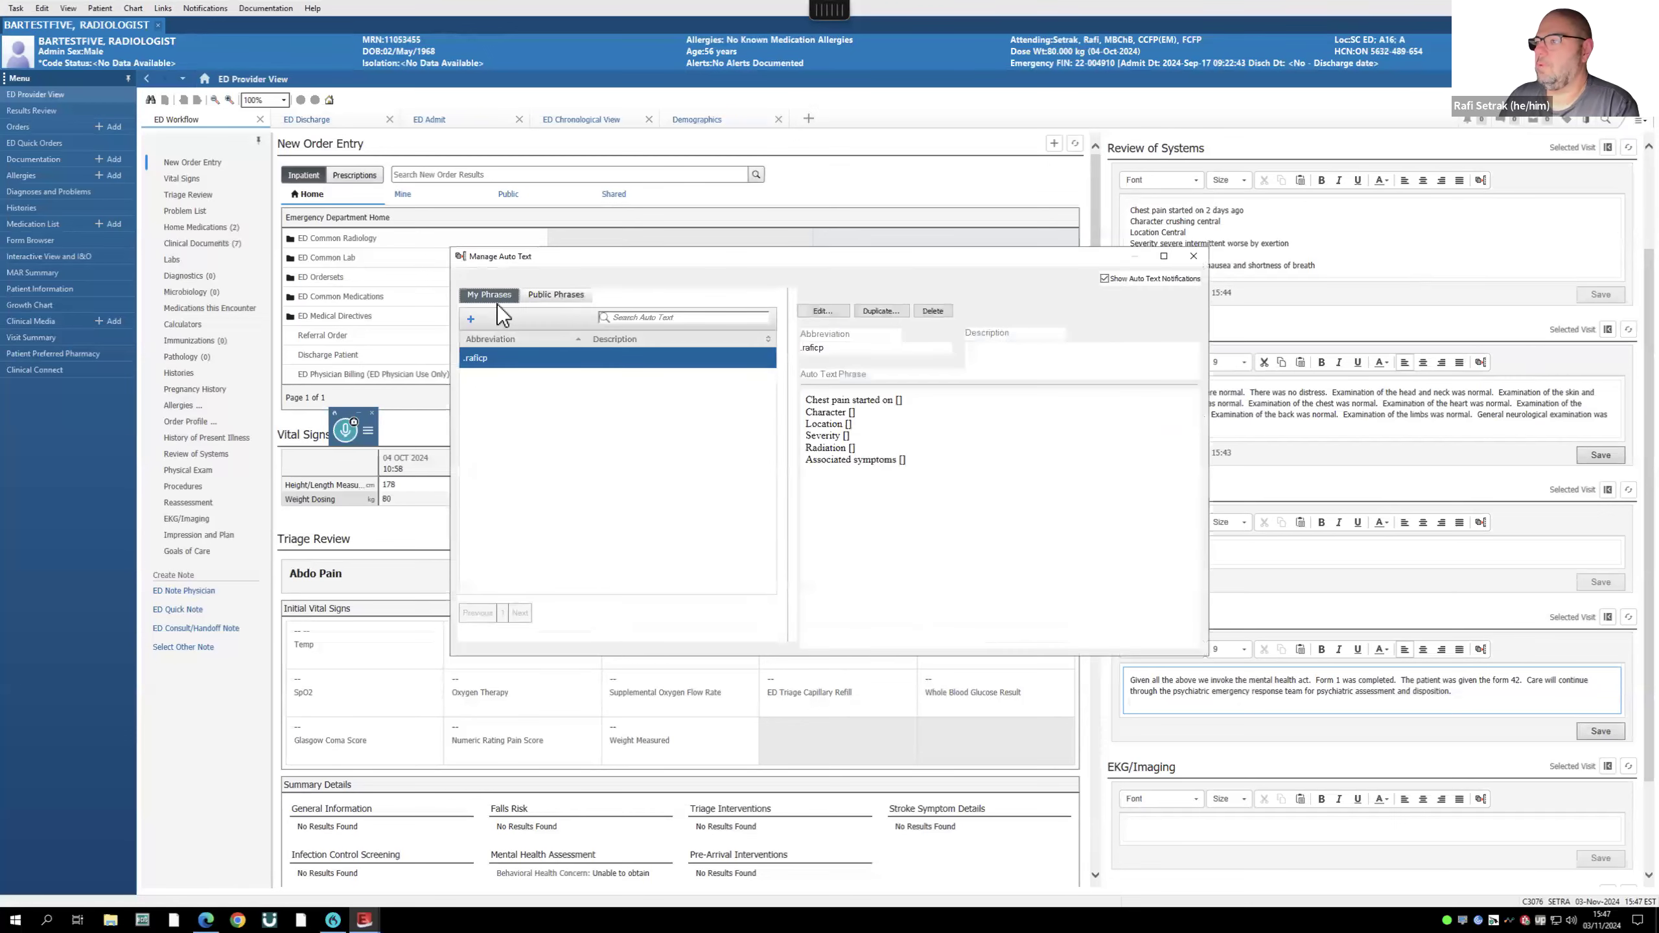
pyautogui.click(550, 296)
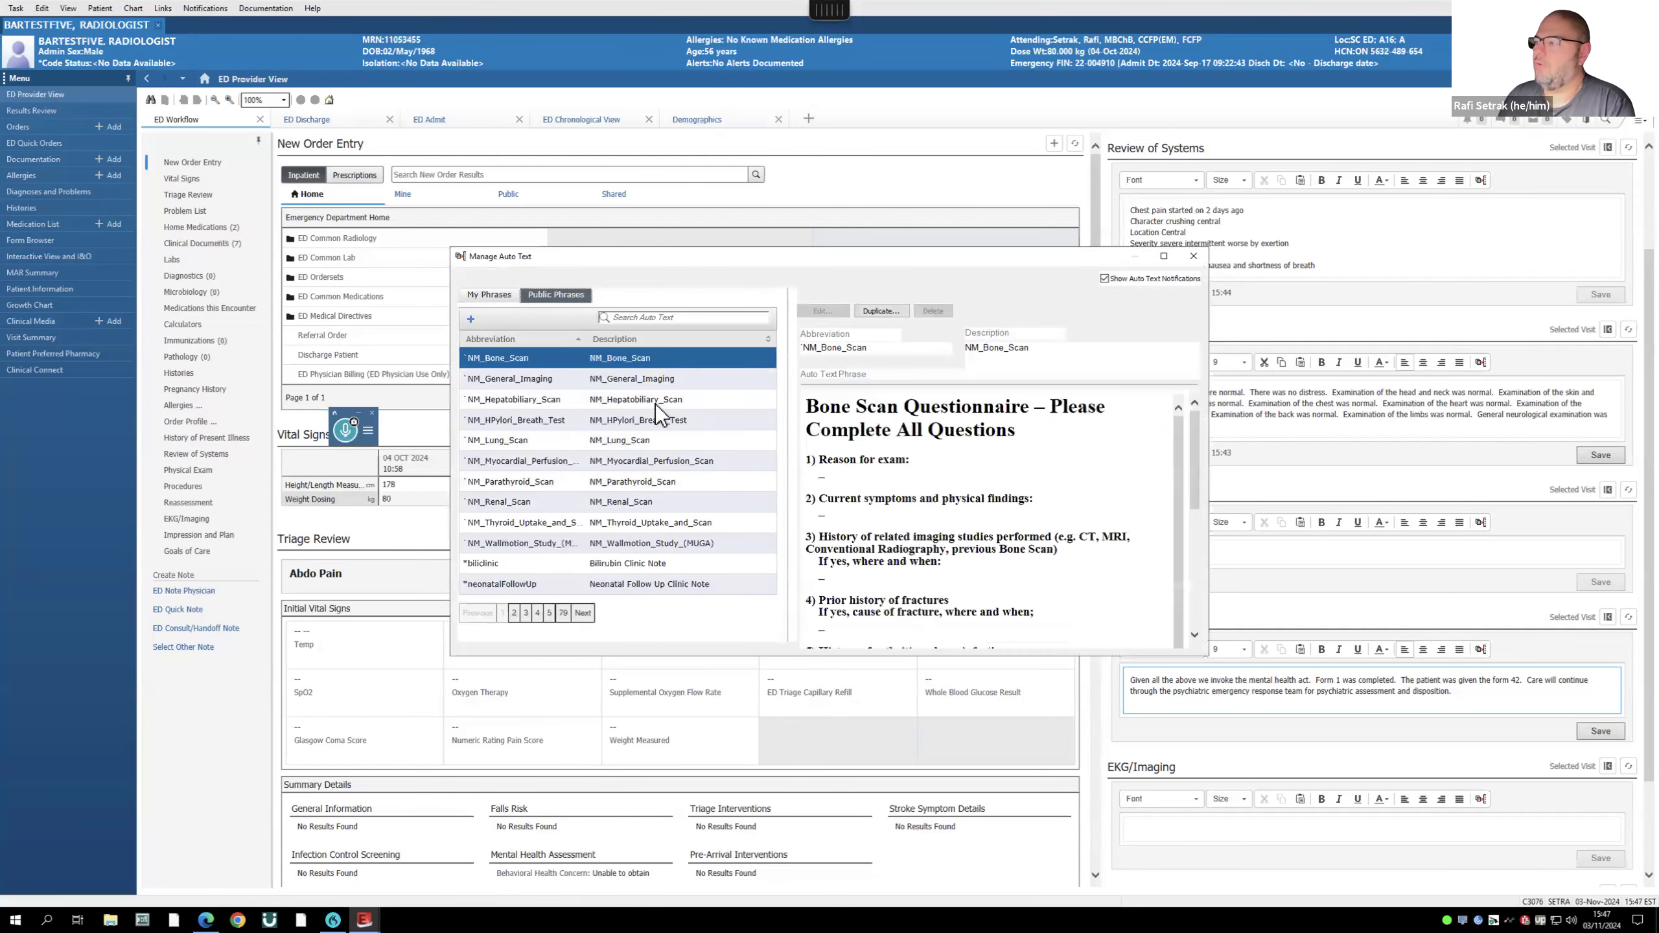
pyautogui.click(476, 292)
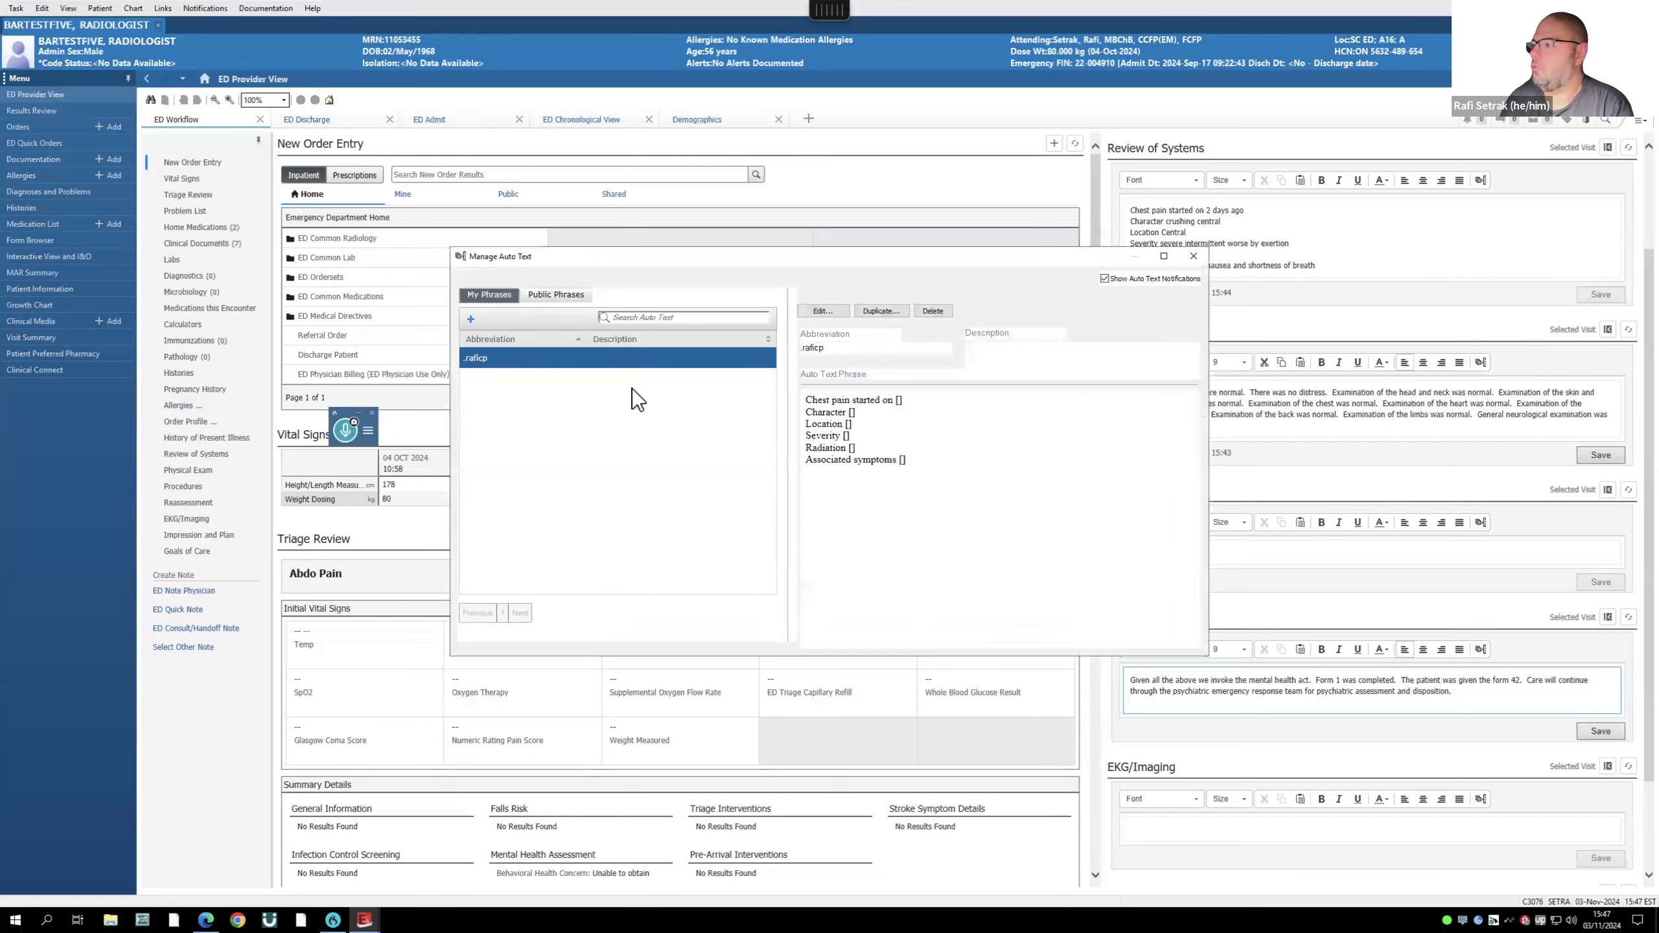
pyautogui.click(1193, 255)
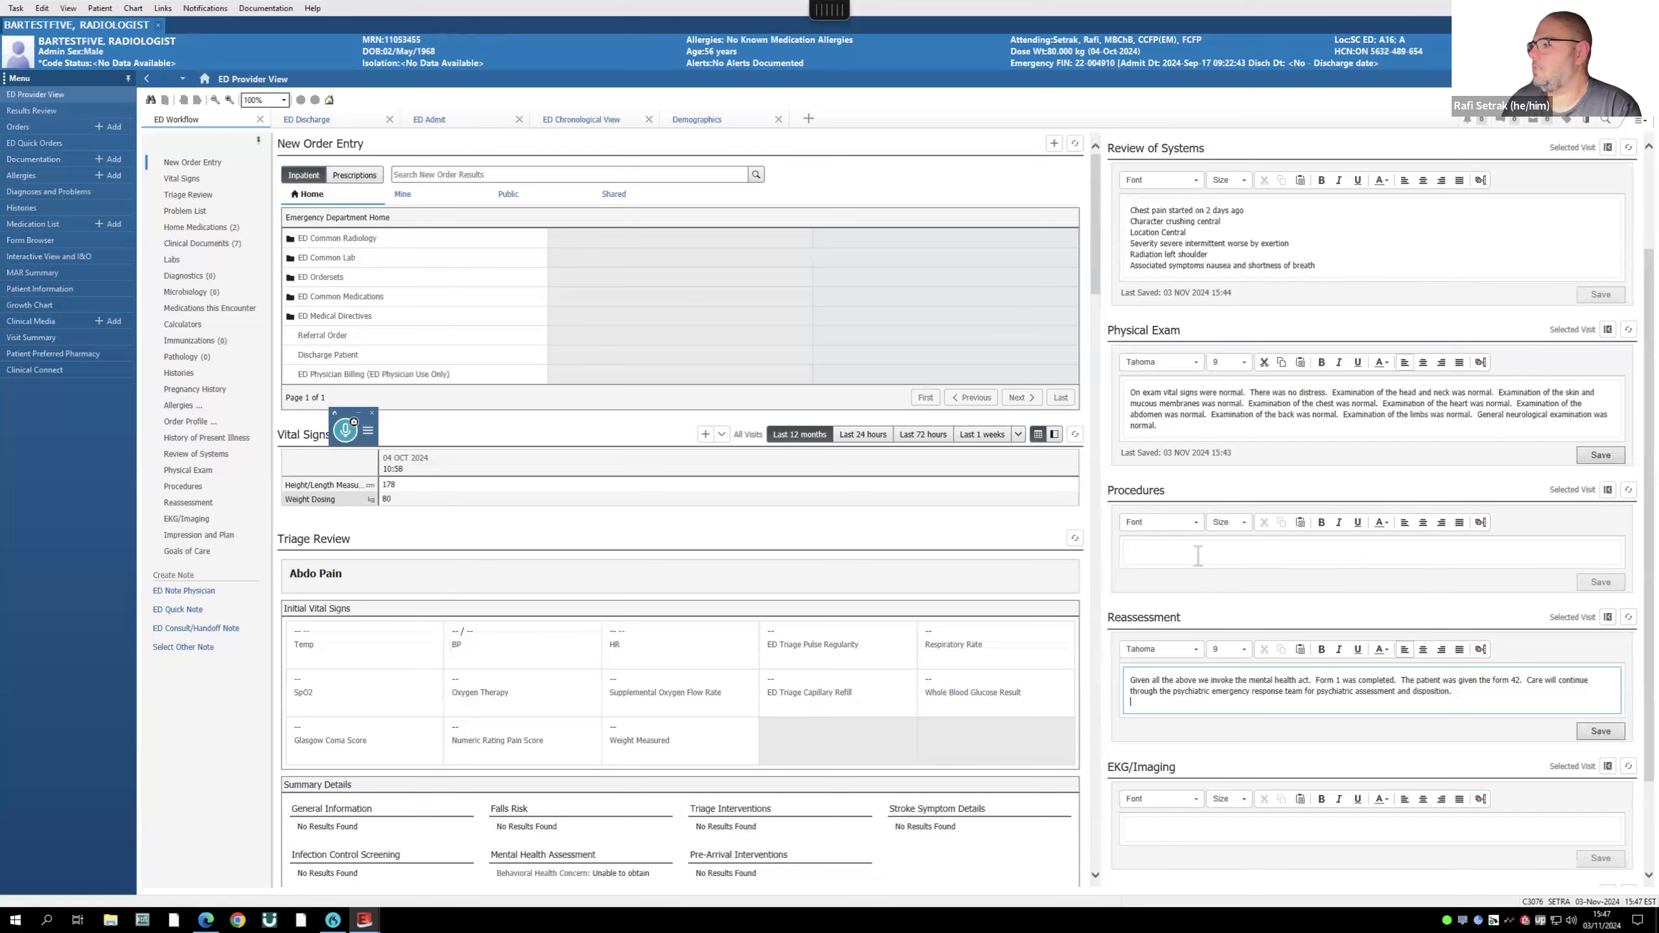
pyautogui.click(346, 437)
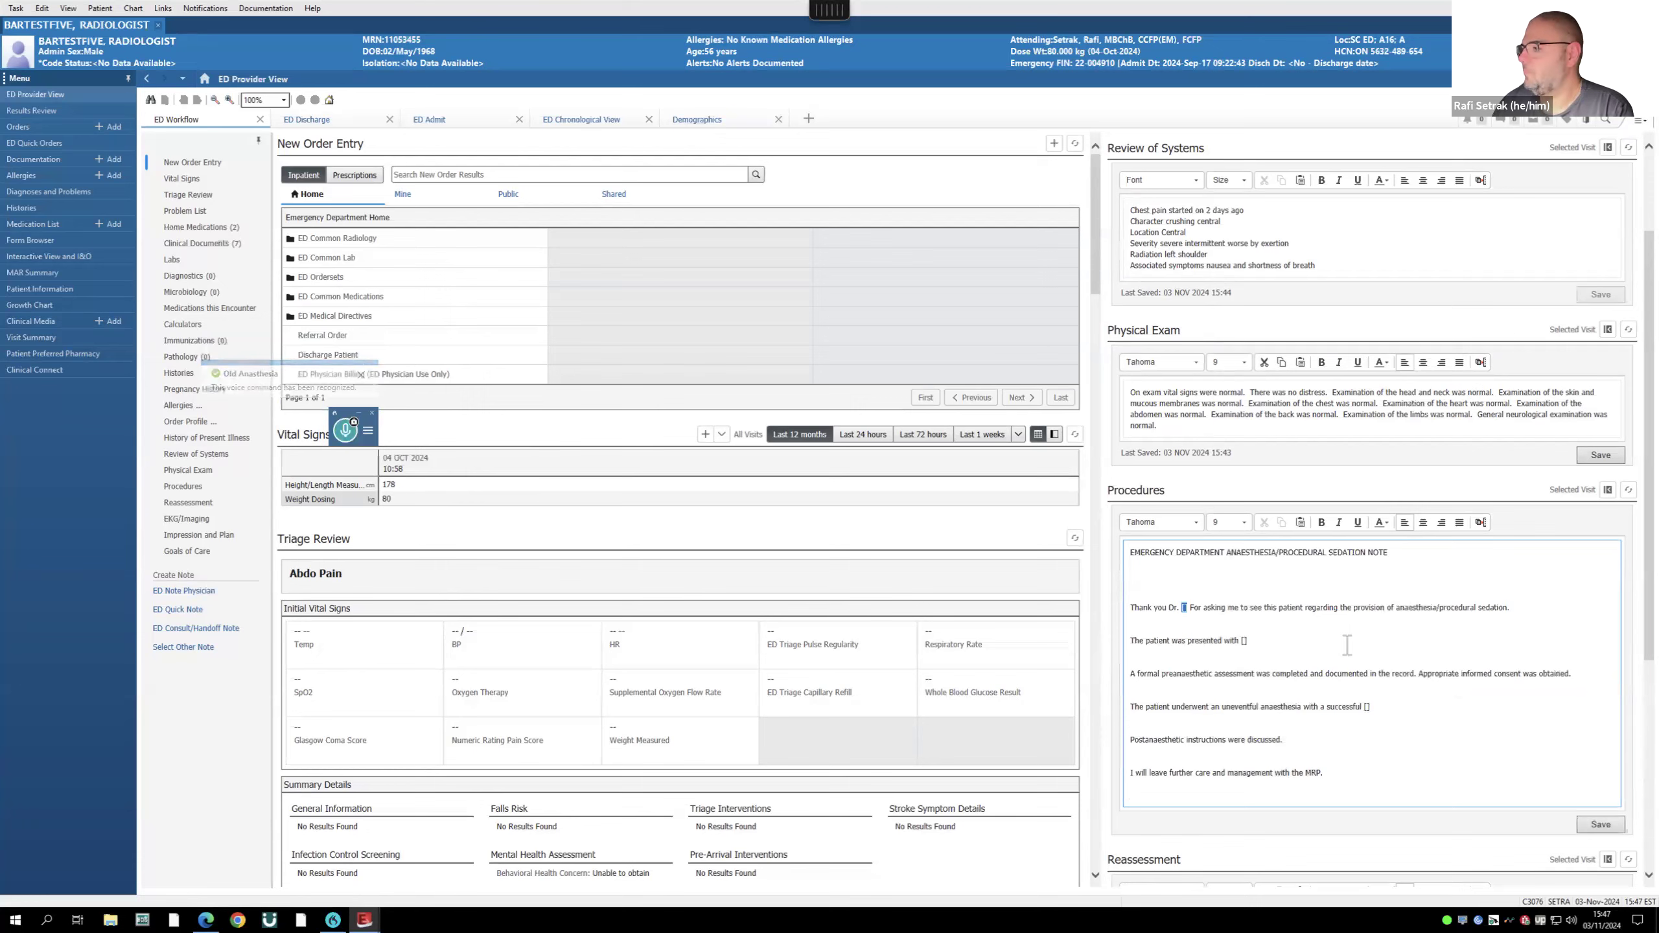
# - Save the dictated anaesthesia/procedural sedation note in the Procedures box
pyautogui.scroll(-5, 1349, 644)
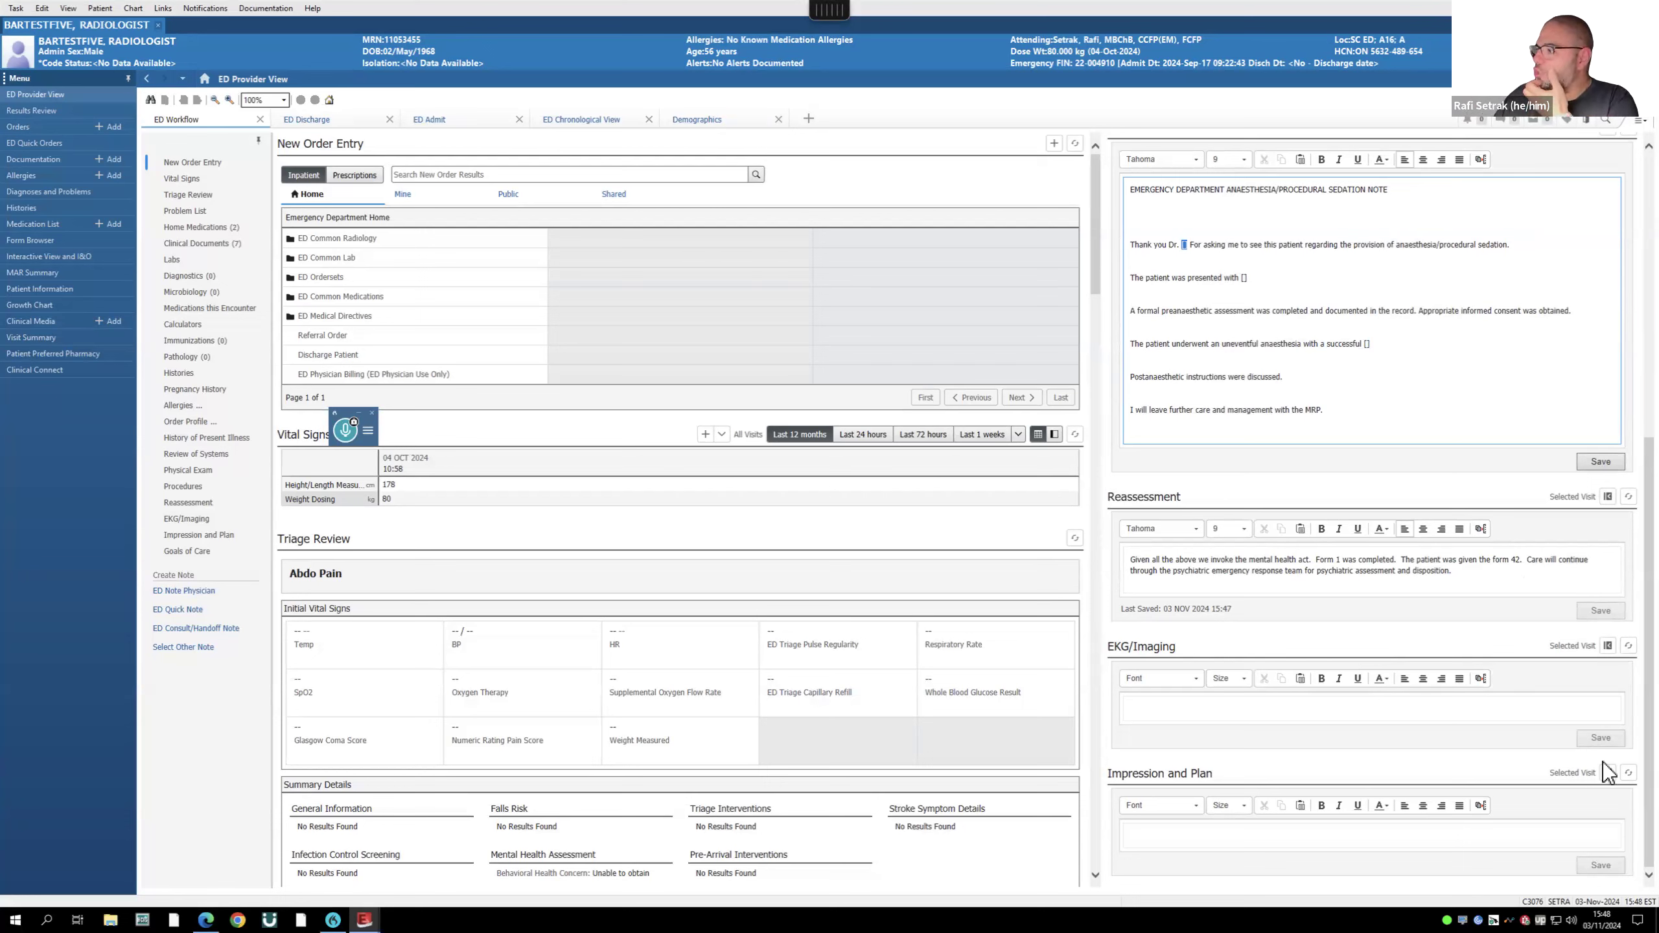
pyautogui.click(1600, 461)
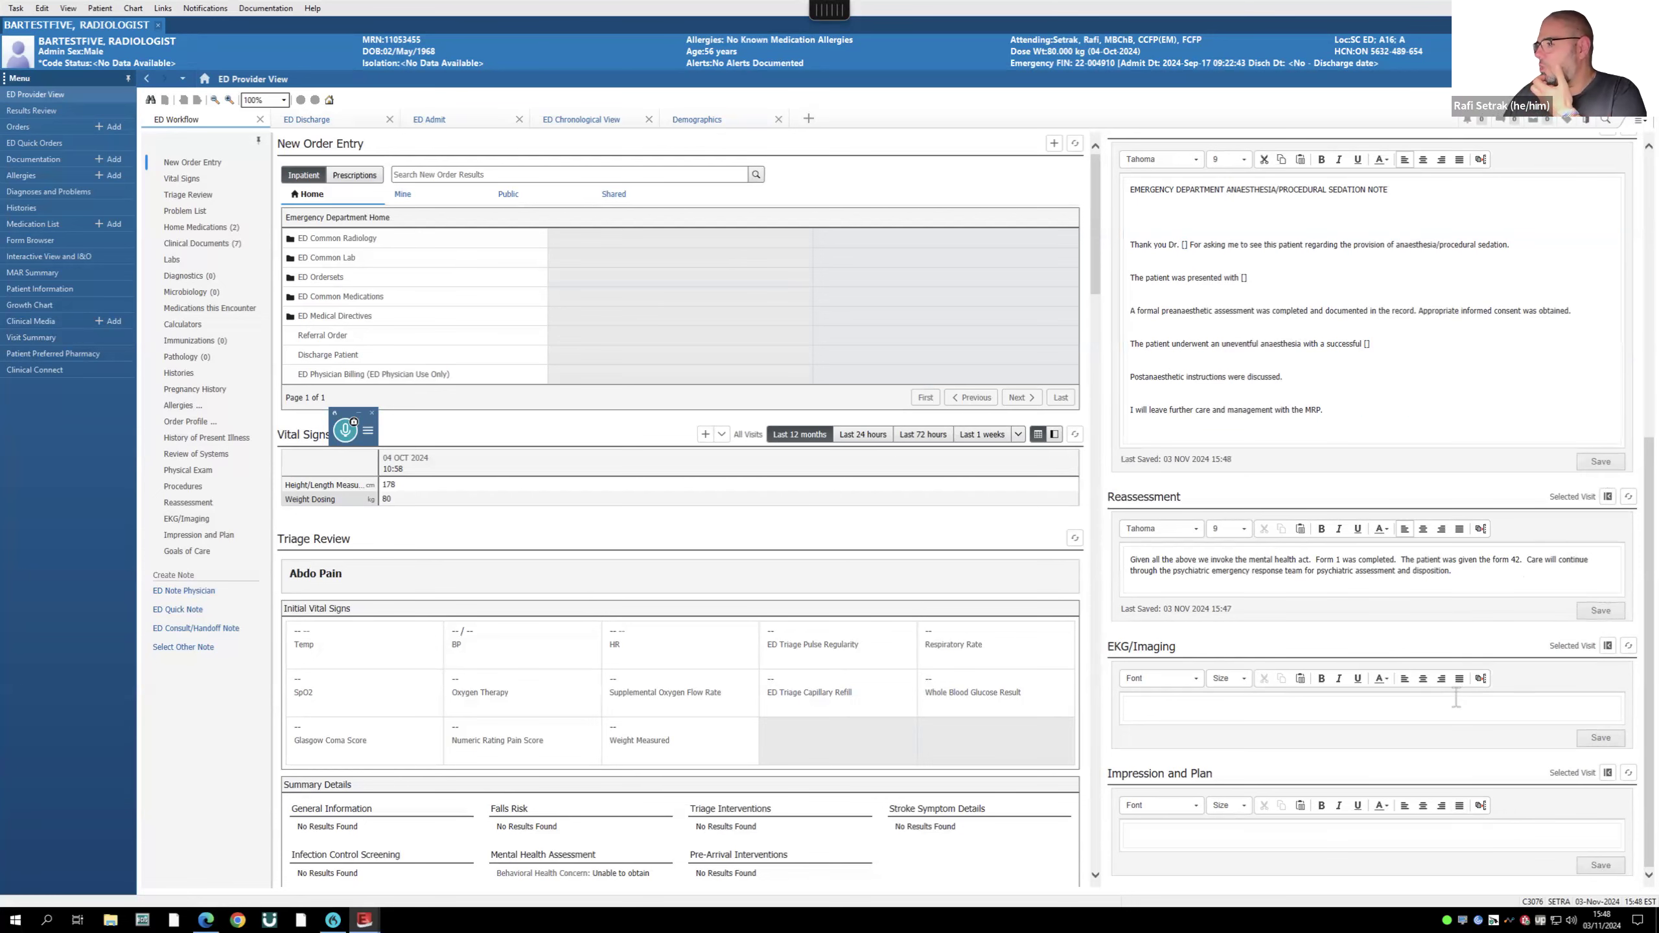
pyautogui.scroll(5, 1462, 690)
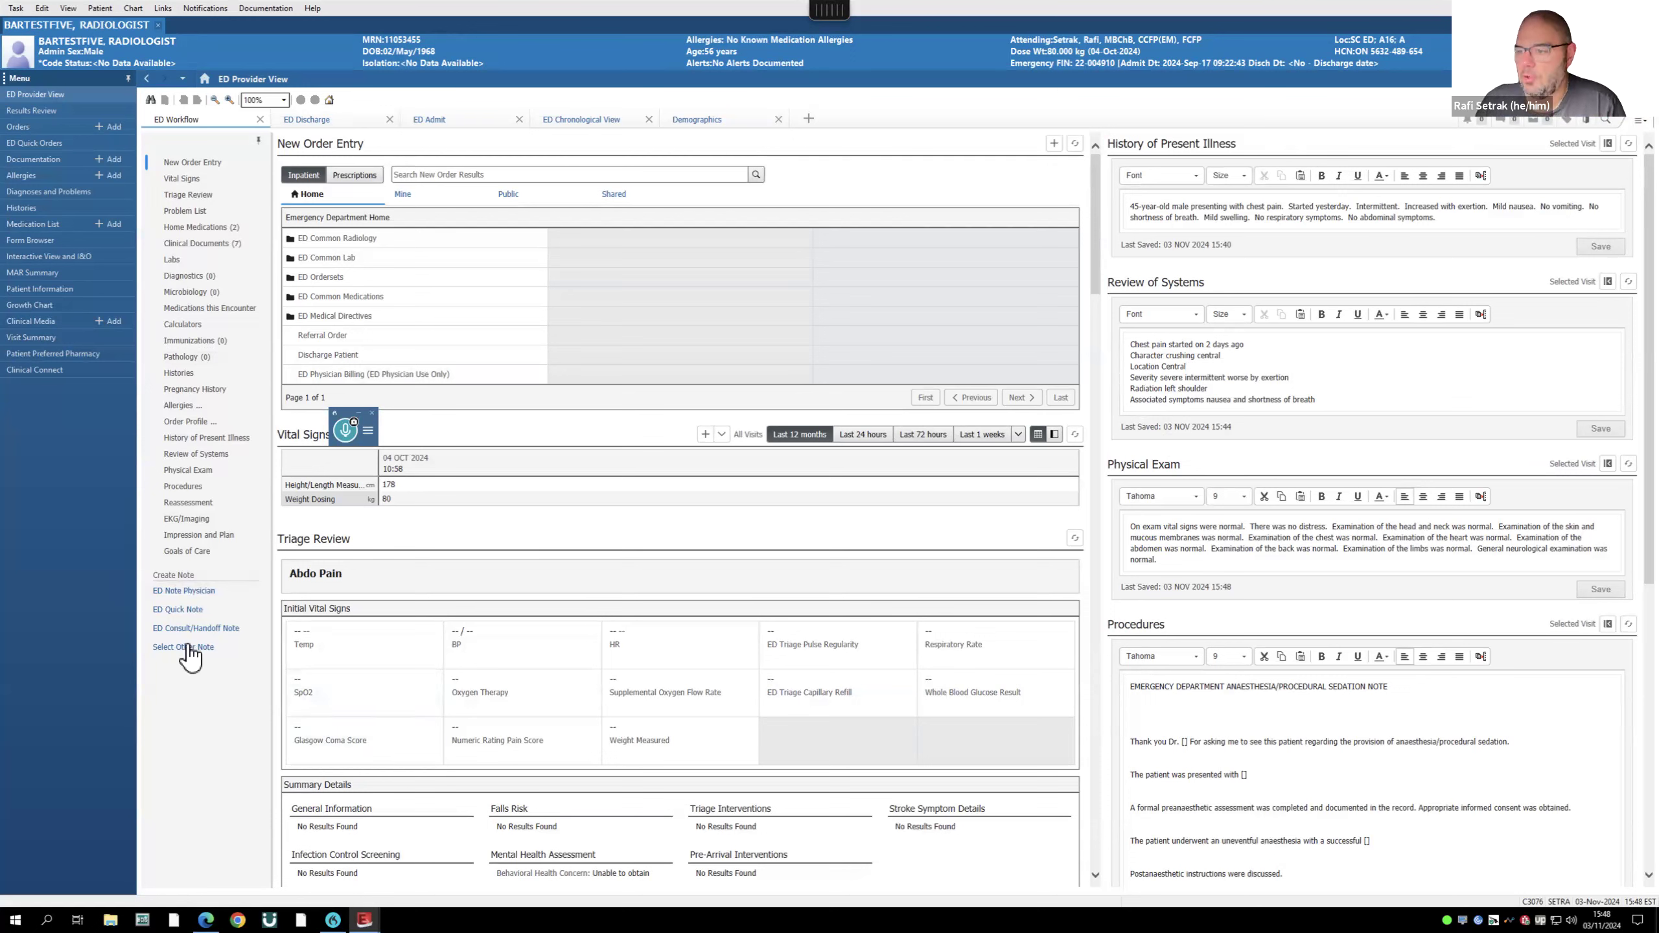
# - Open a new ED Note, then close it and discard its unsaved changes
pyautogui.click(188, 591)
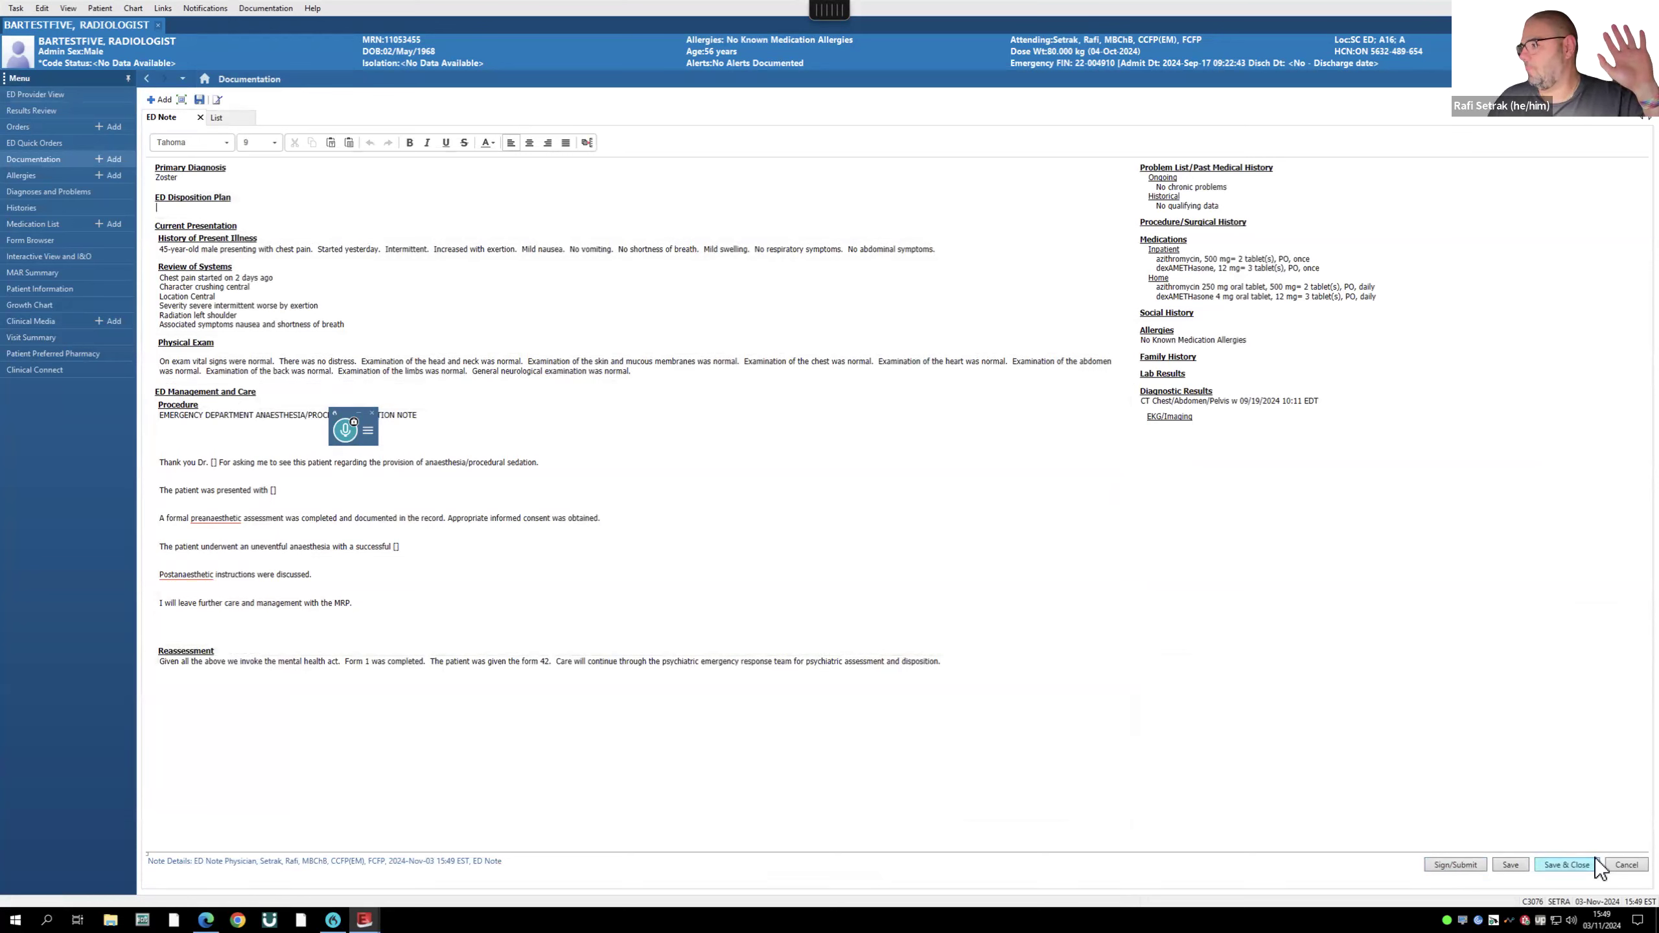
pyautogui.click(1626, 864)
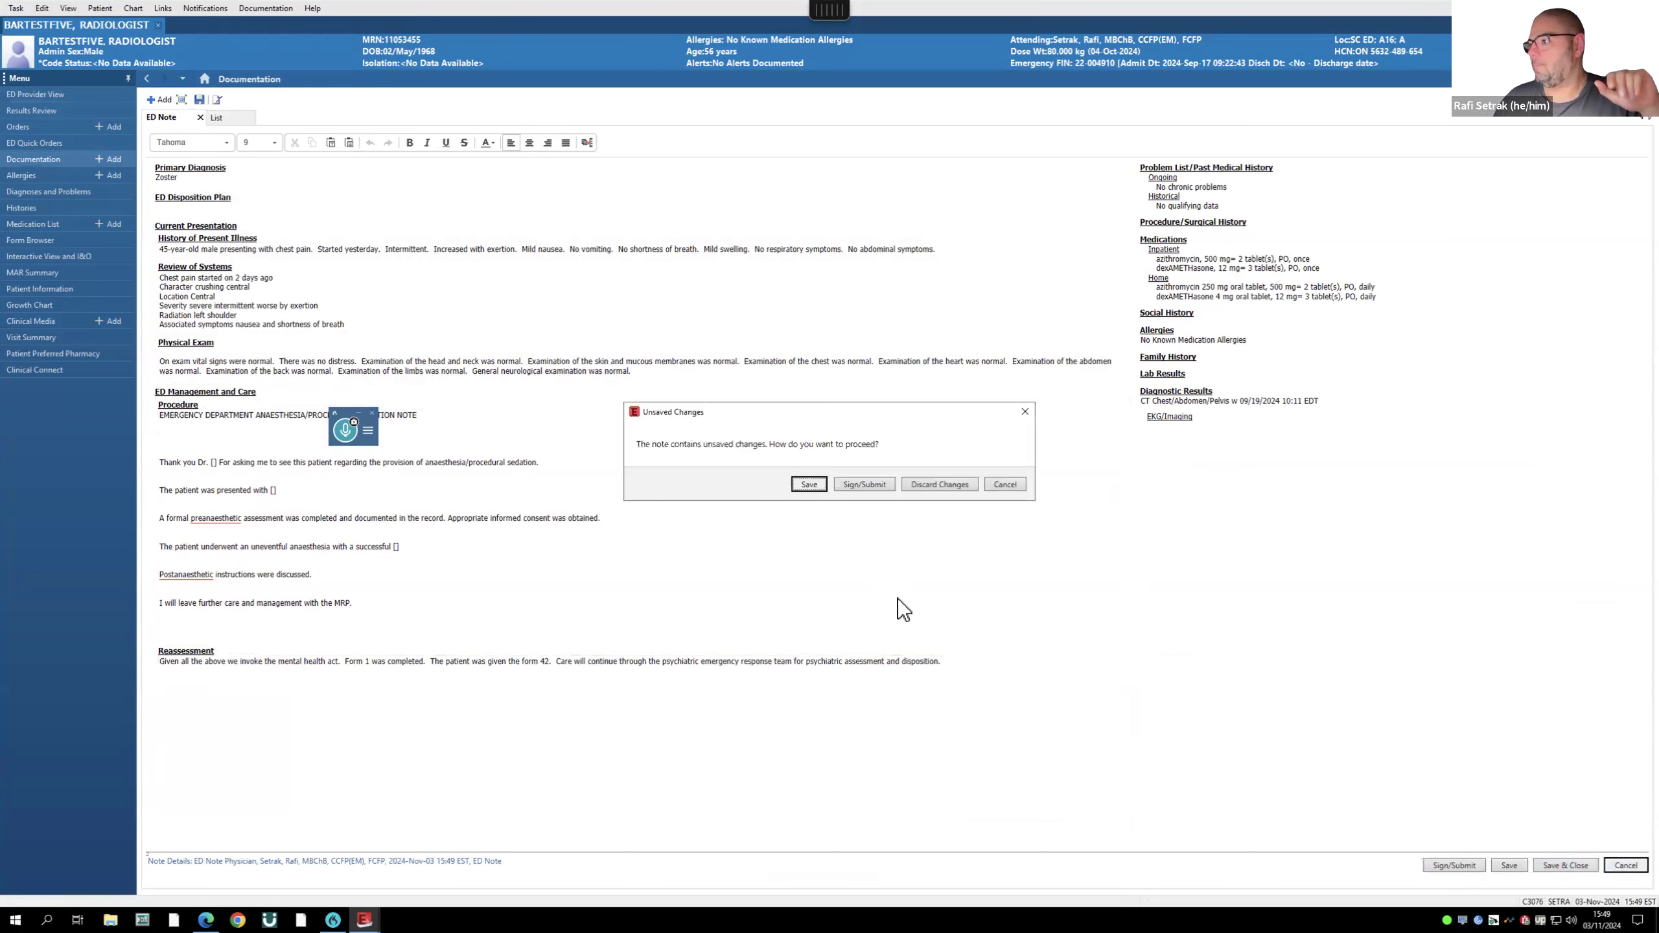
pyautogui.click(866, 485)
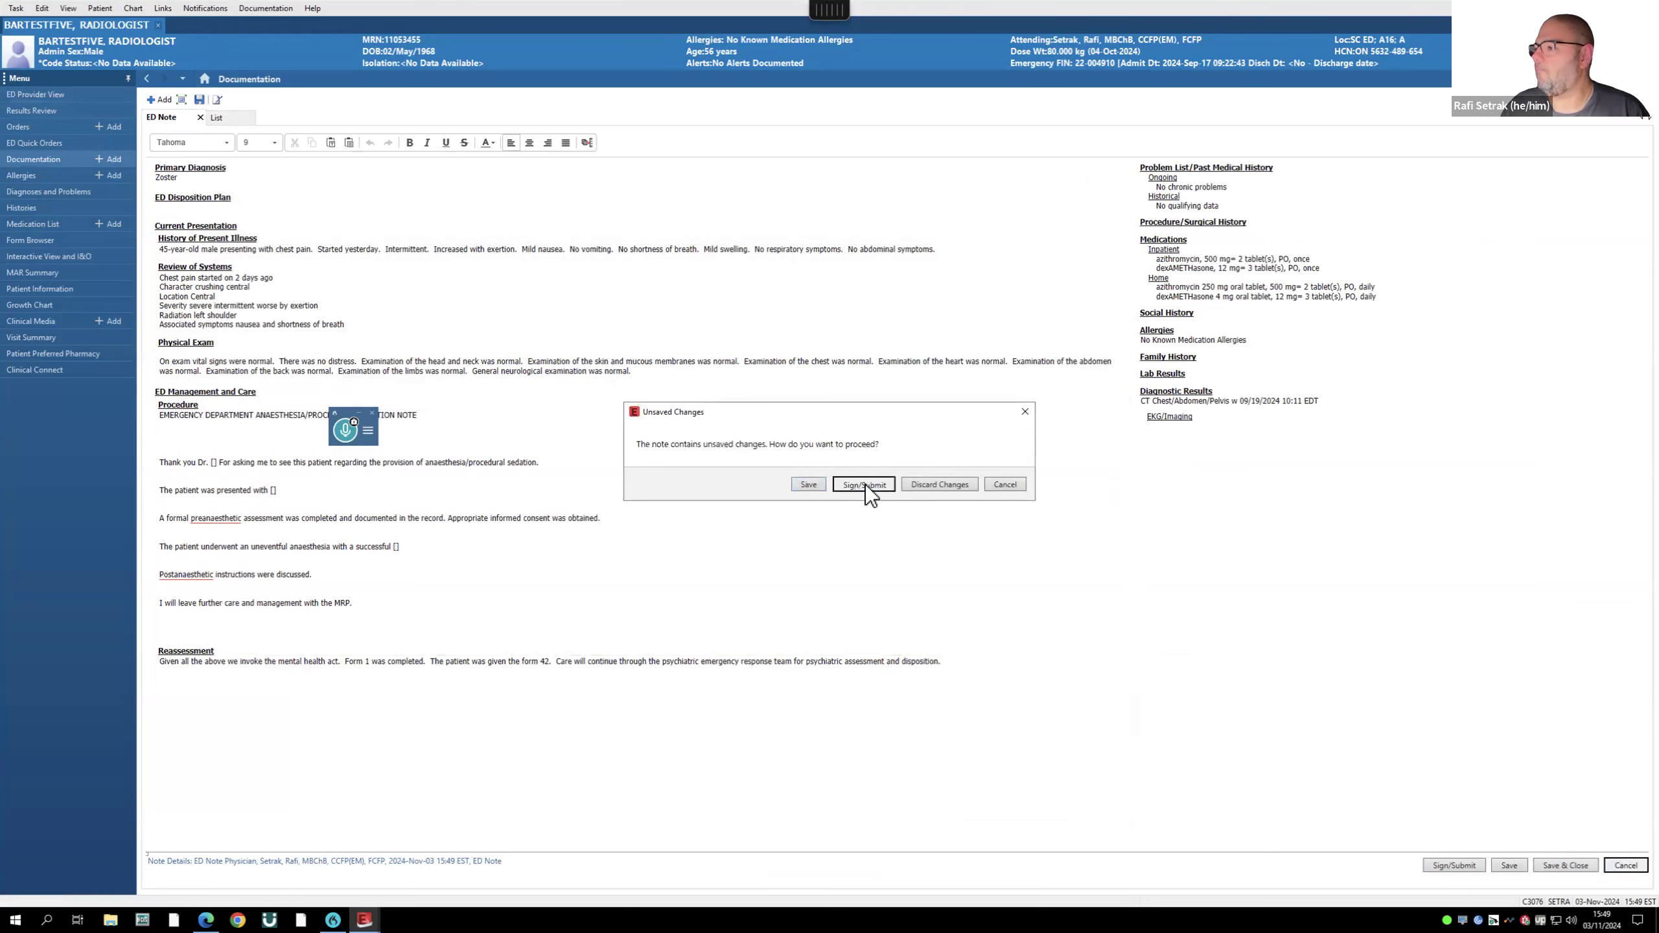
pyautogui.click(938, 484)
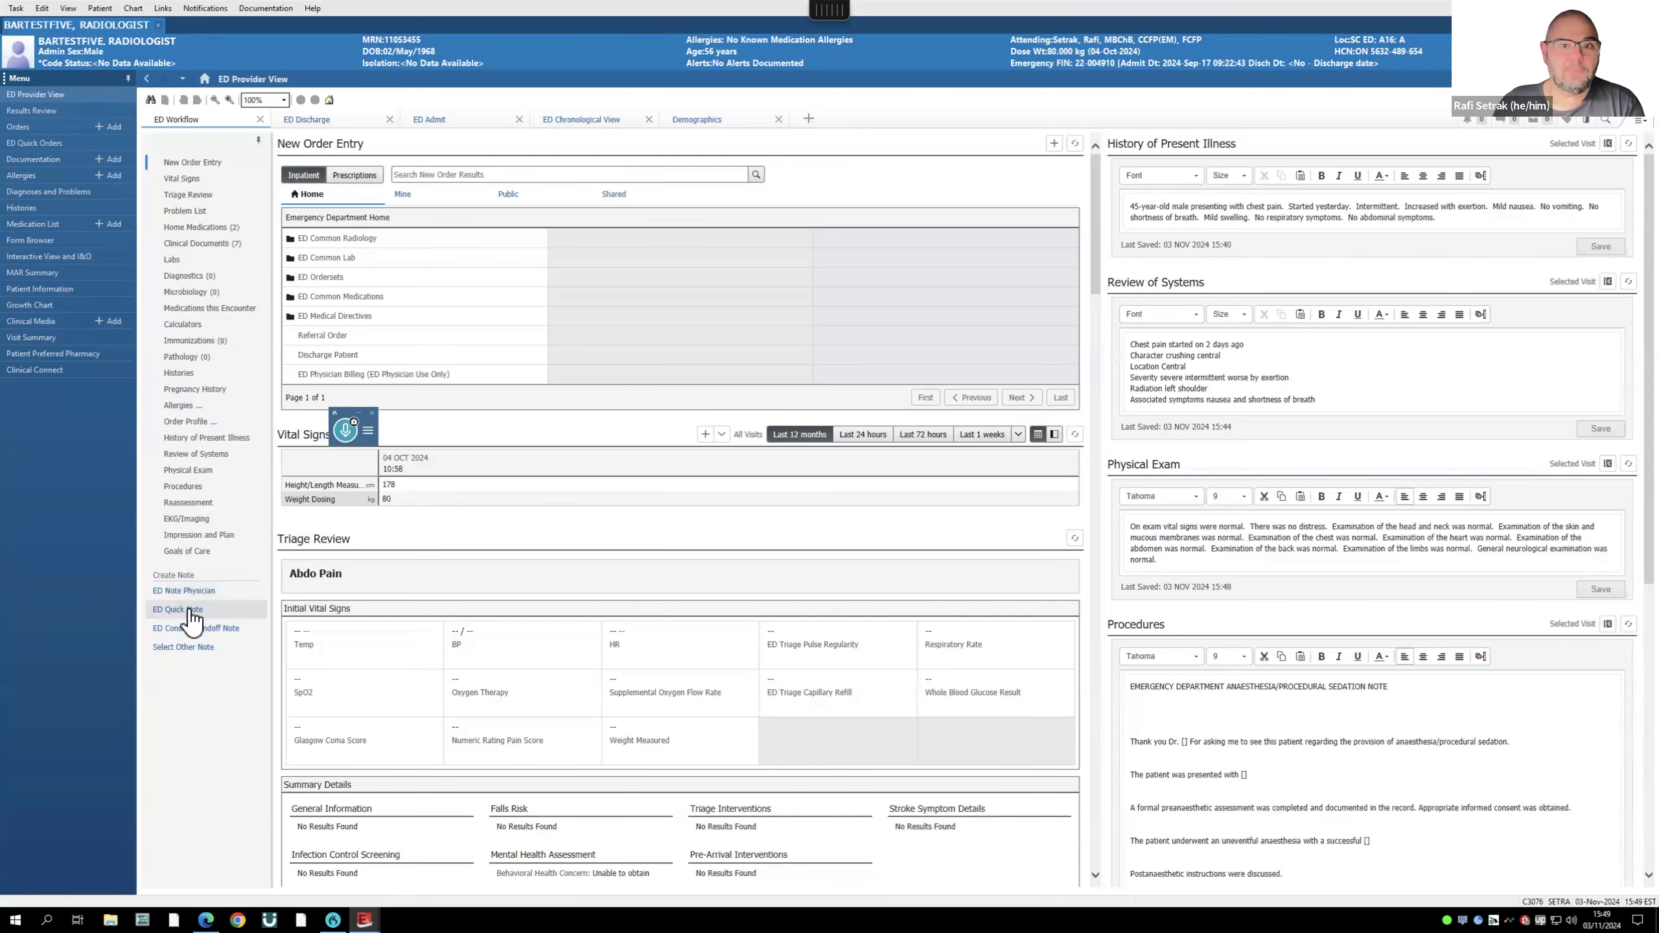
# - Create an ED Quick Note and dictate the sedation auto-text: ASA 3E, successful cardioversion, 40 mg propofol
pyautogui.click(190, 610)
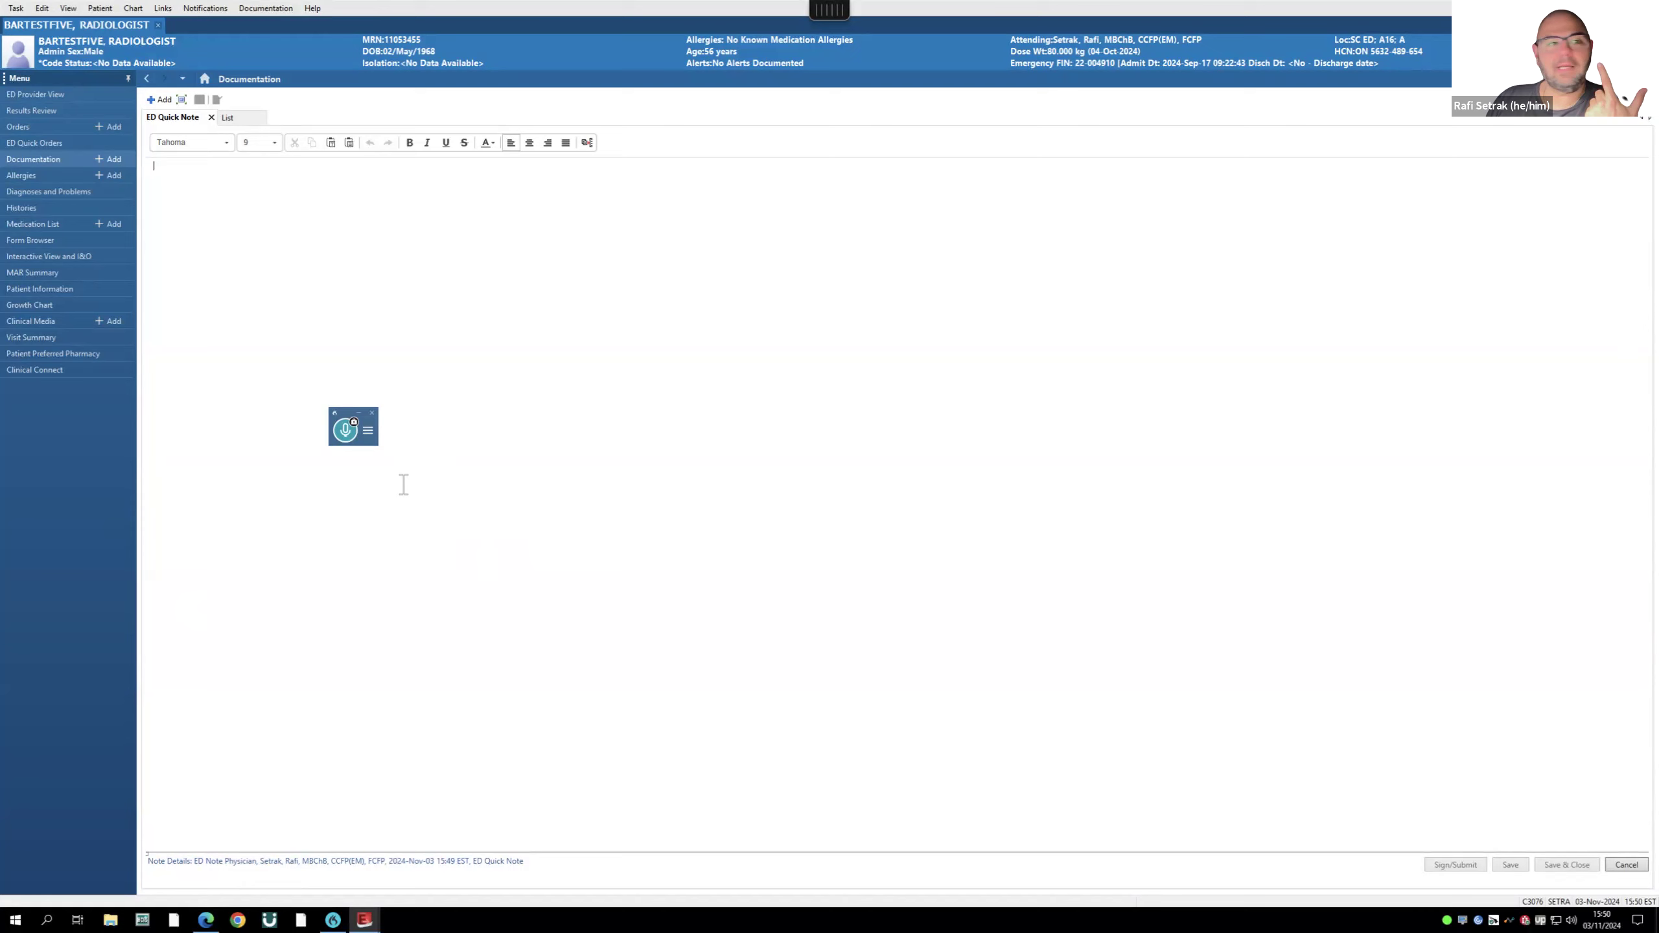
pyautogui.click(346, 433)
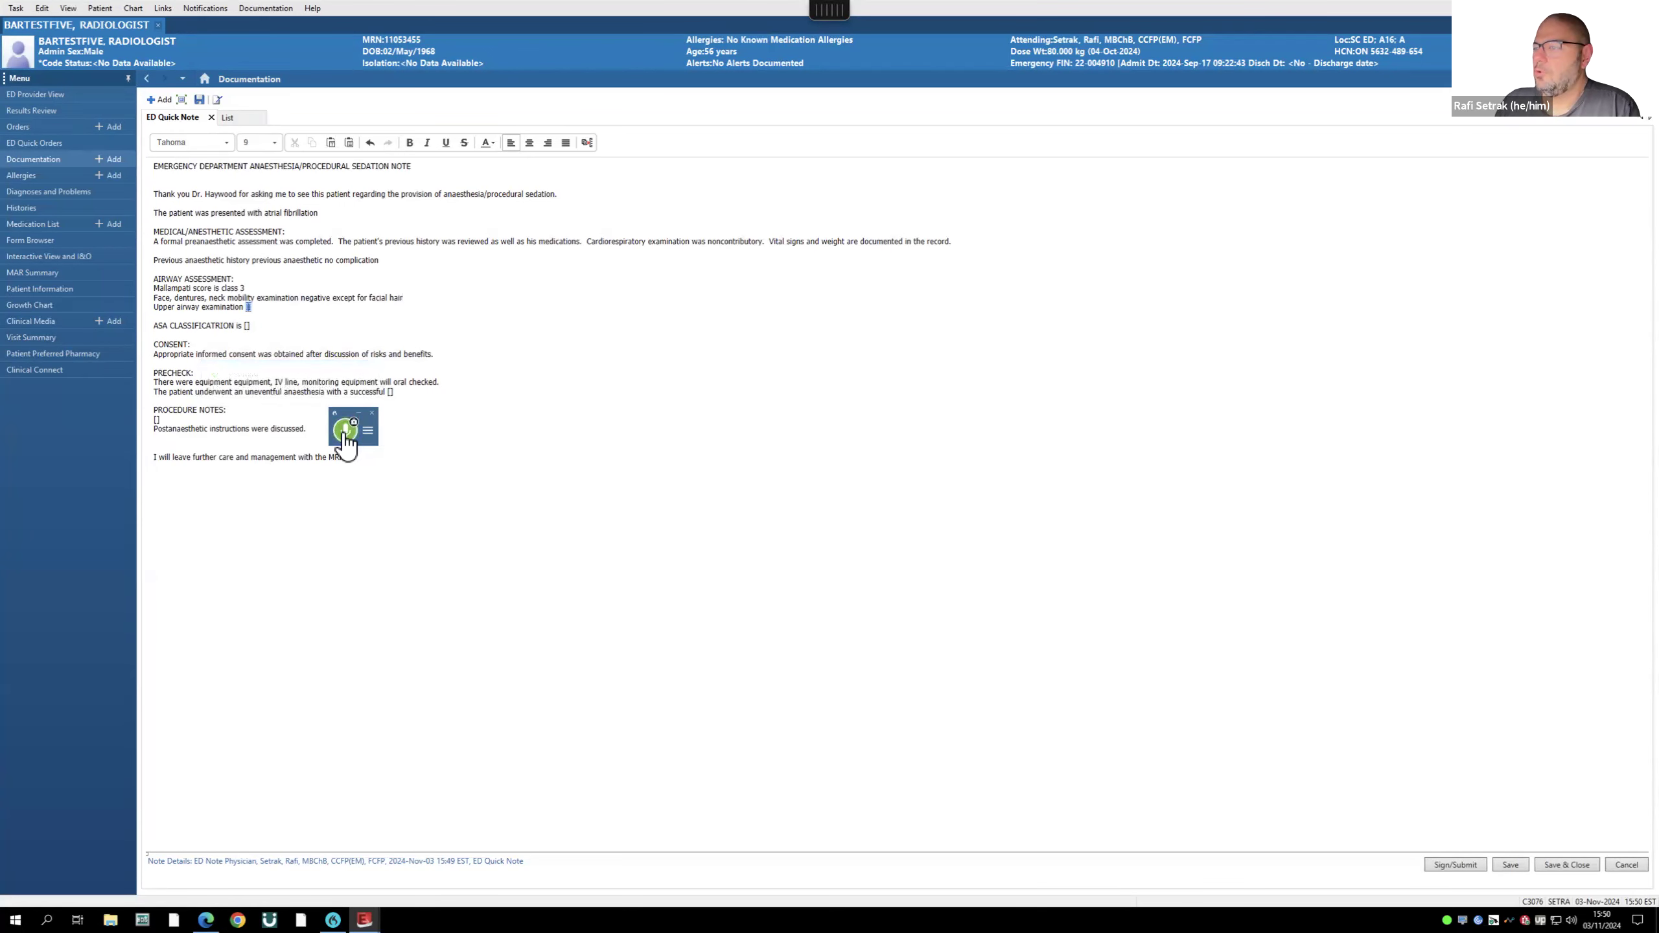
pyautogui.write('normal')
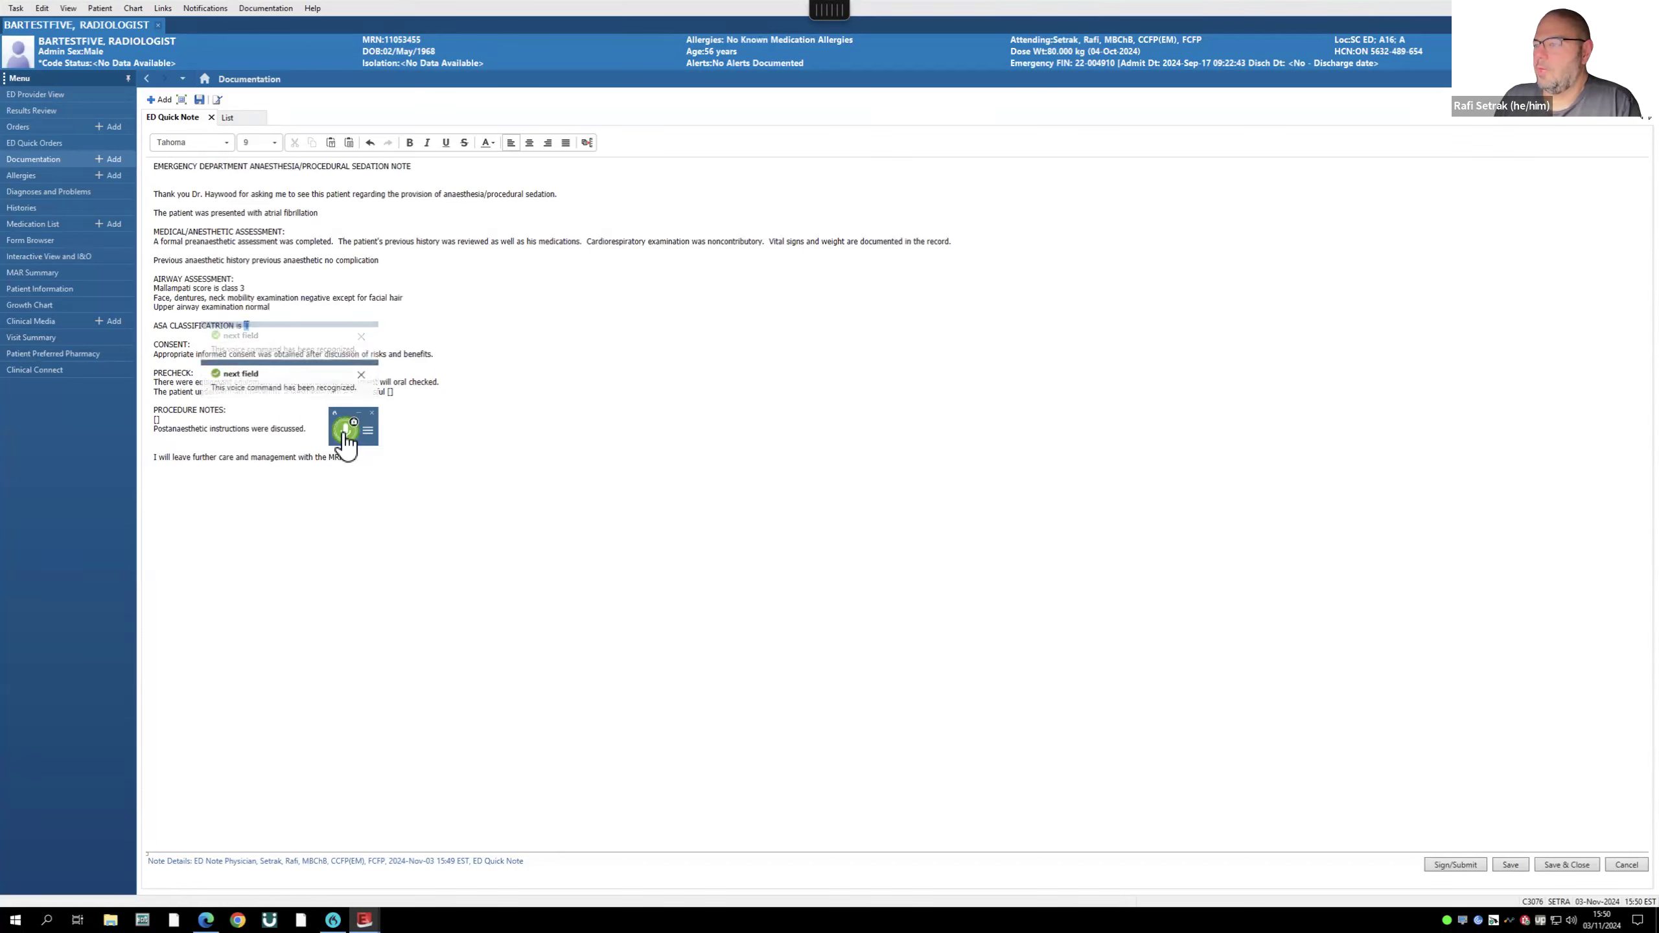
pyautogui.write('3E')
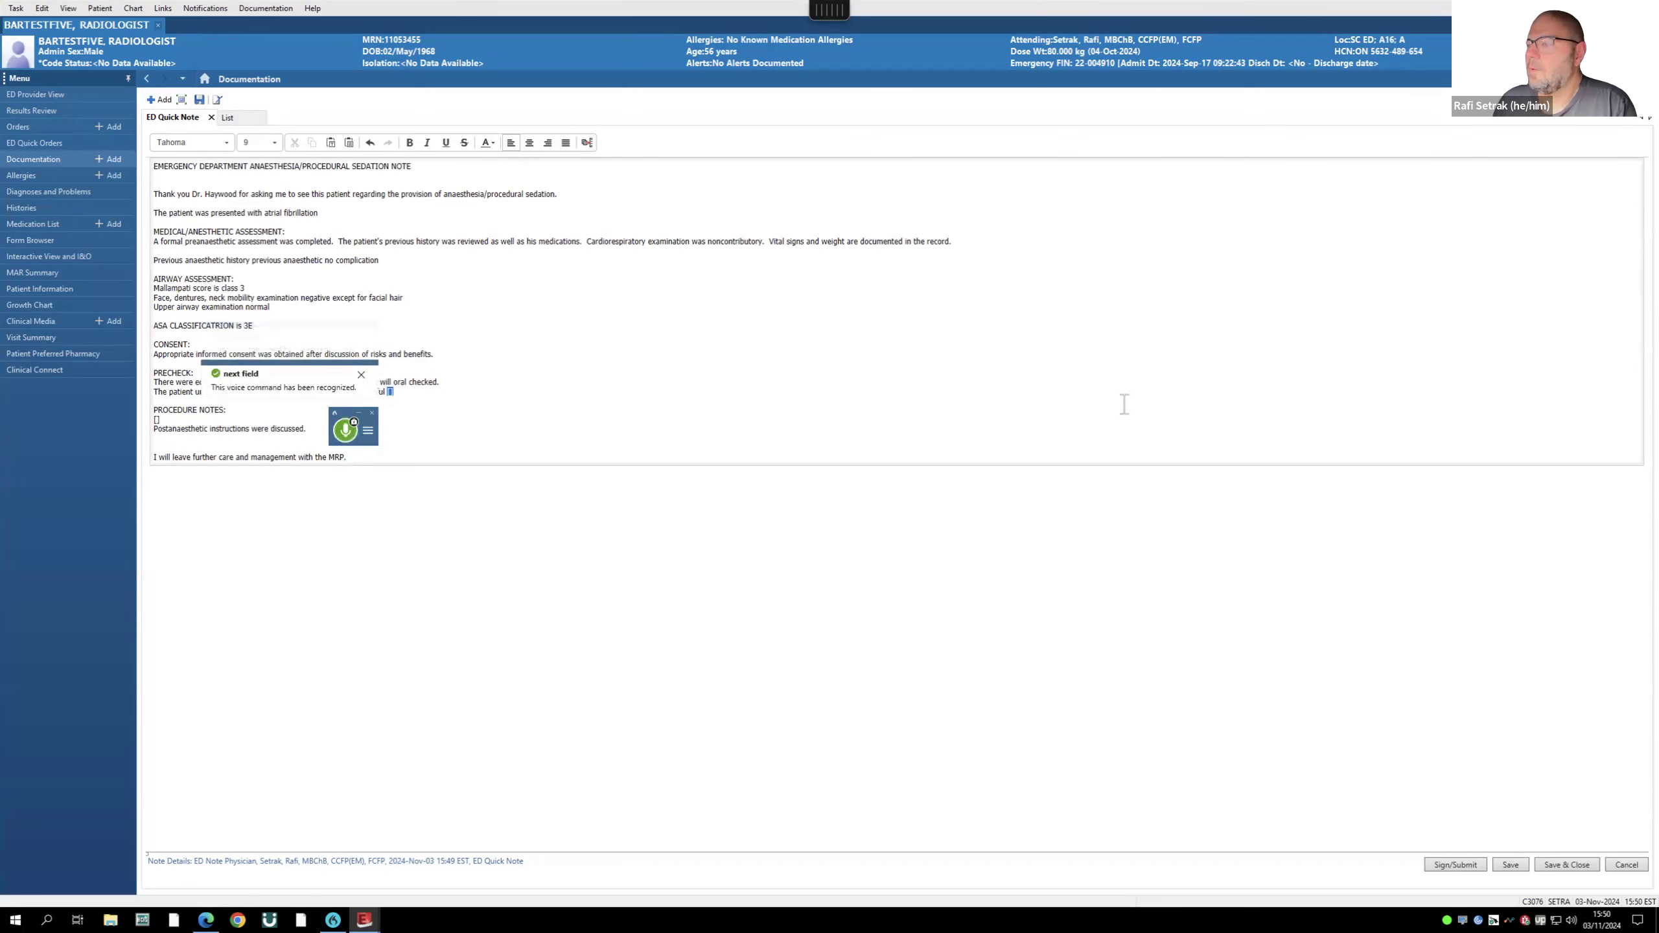
pyautogui.moveTo(348, 423); pyautogui.dragTo(425, 707)
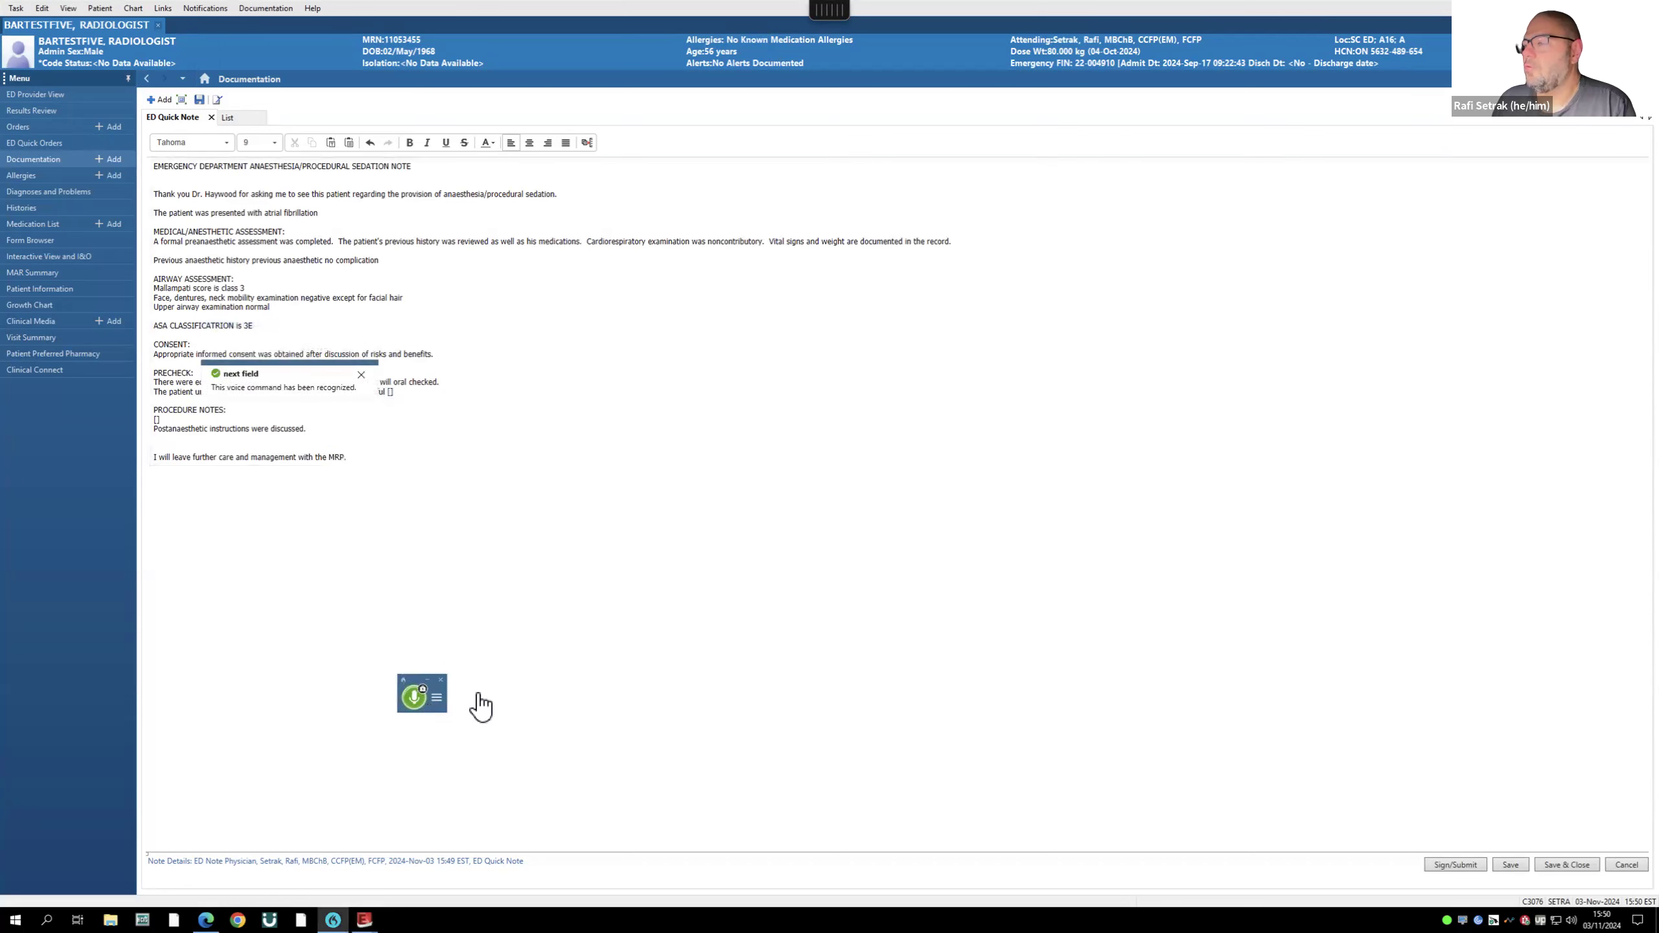
pyautogui.write('successful cardioversion')
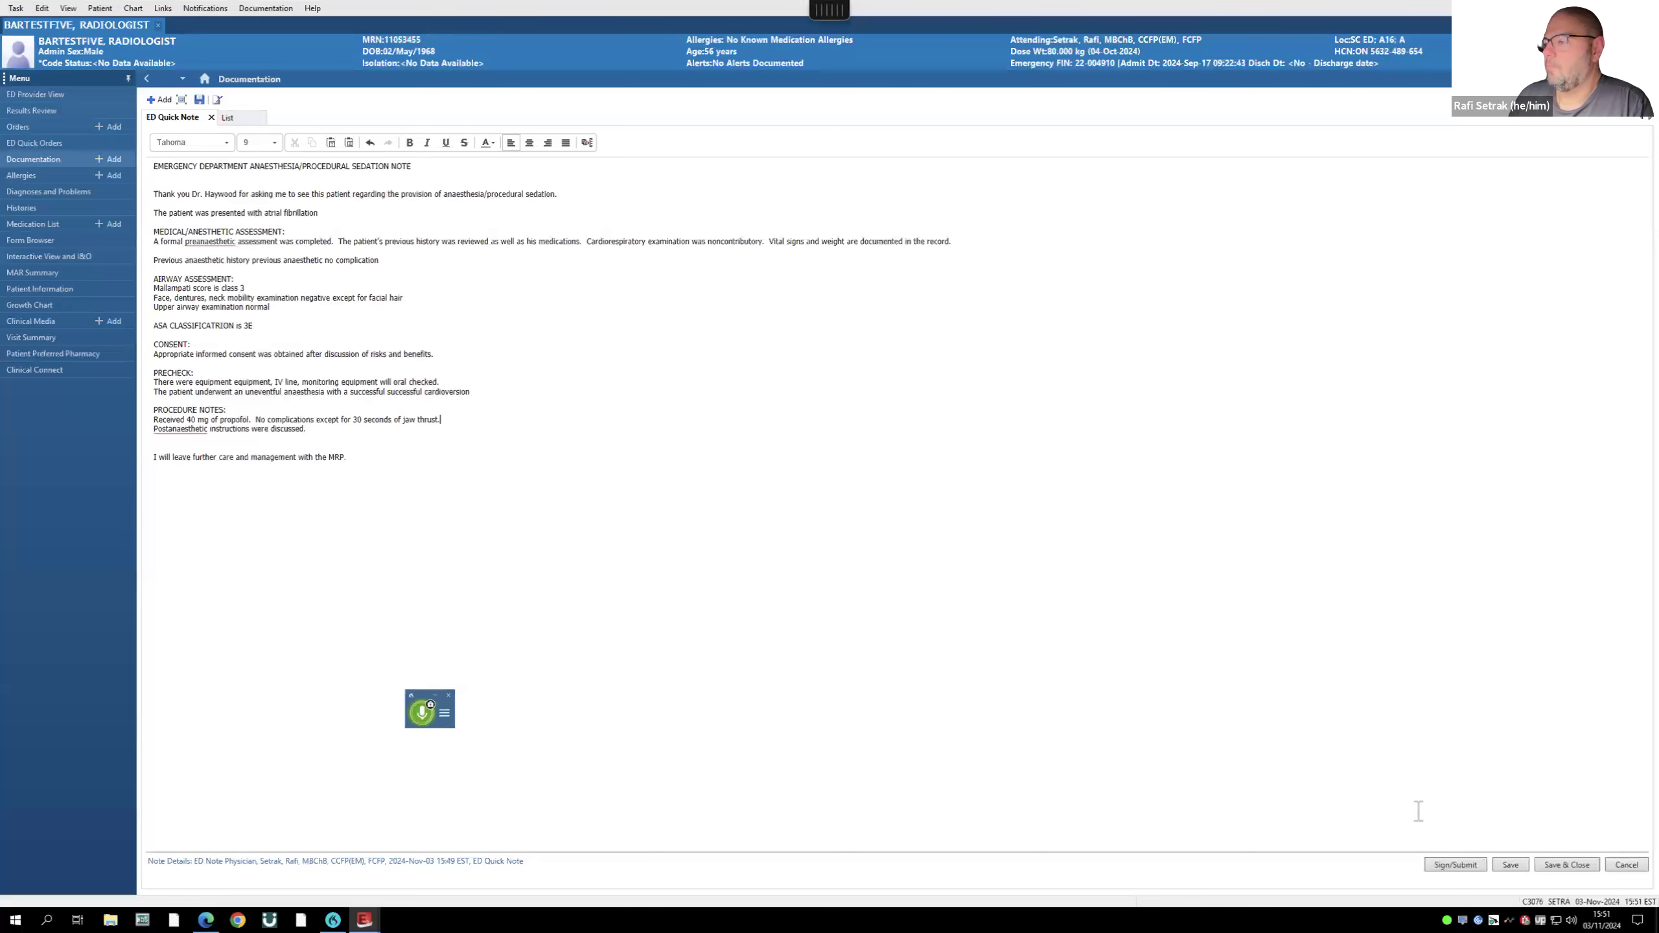
# - Sign the sedation note with its title changed to ED Anesthesia
pyautogui.click(1463, 866)
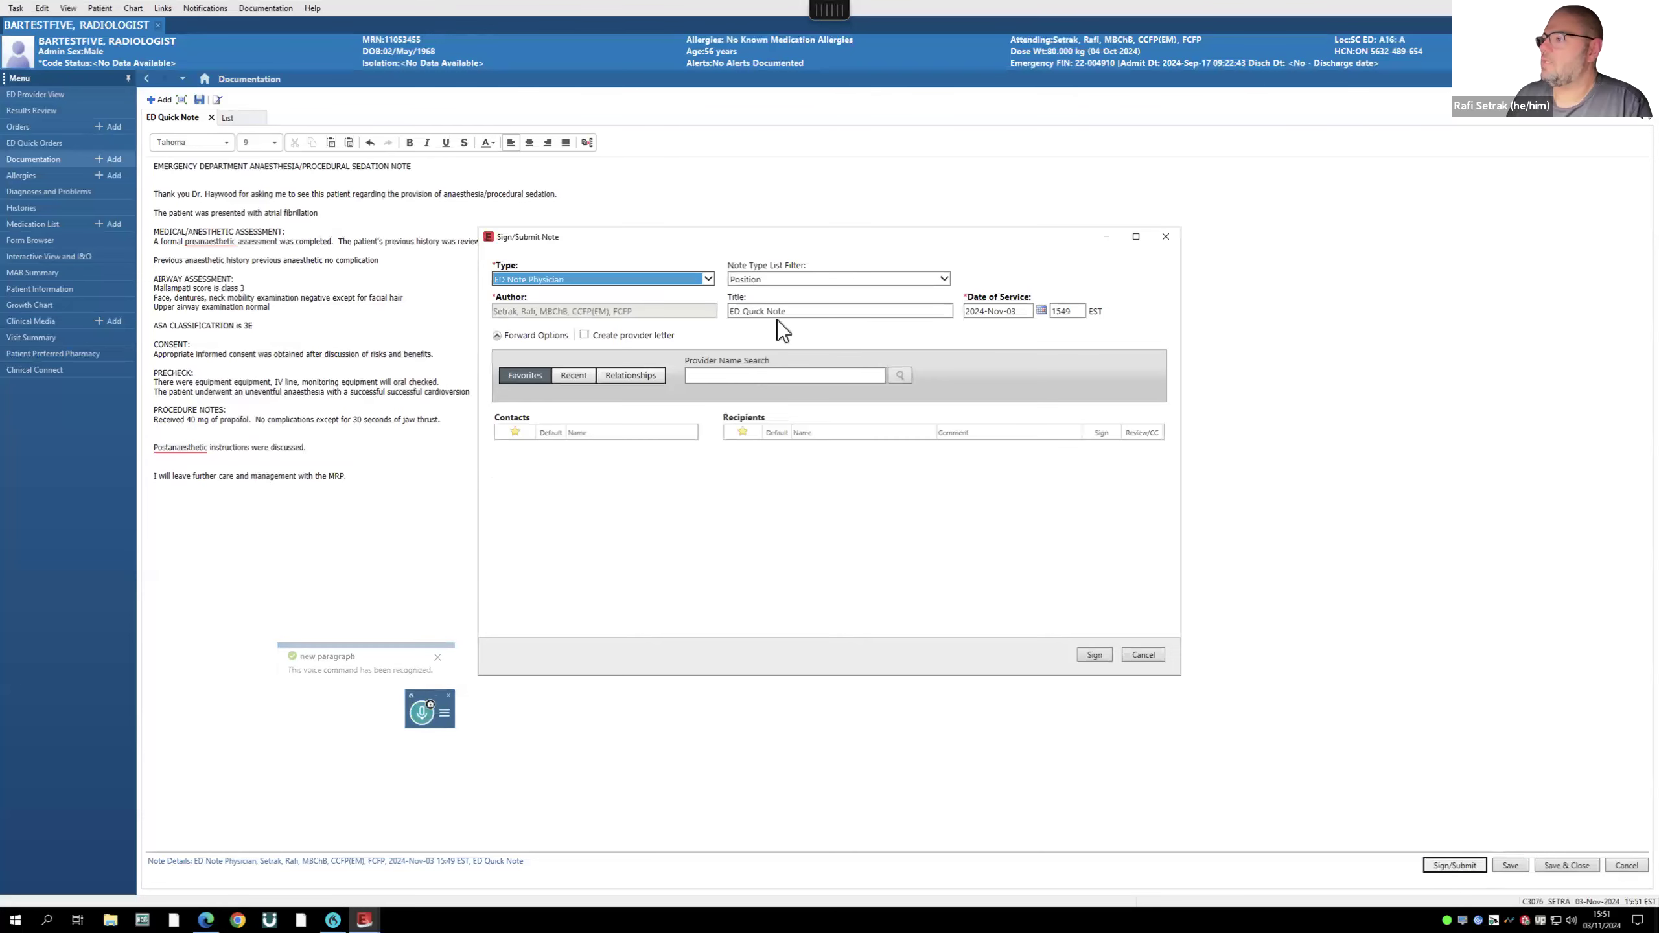
pyautogui.moveTo(801, 311); pyautogui.dragTo(746, 313)
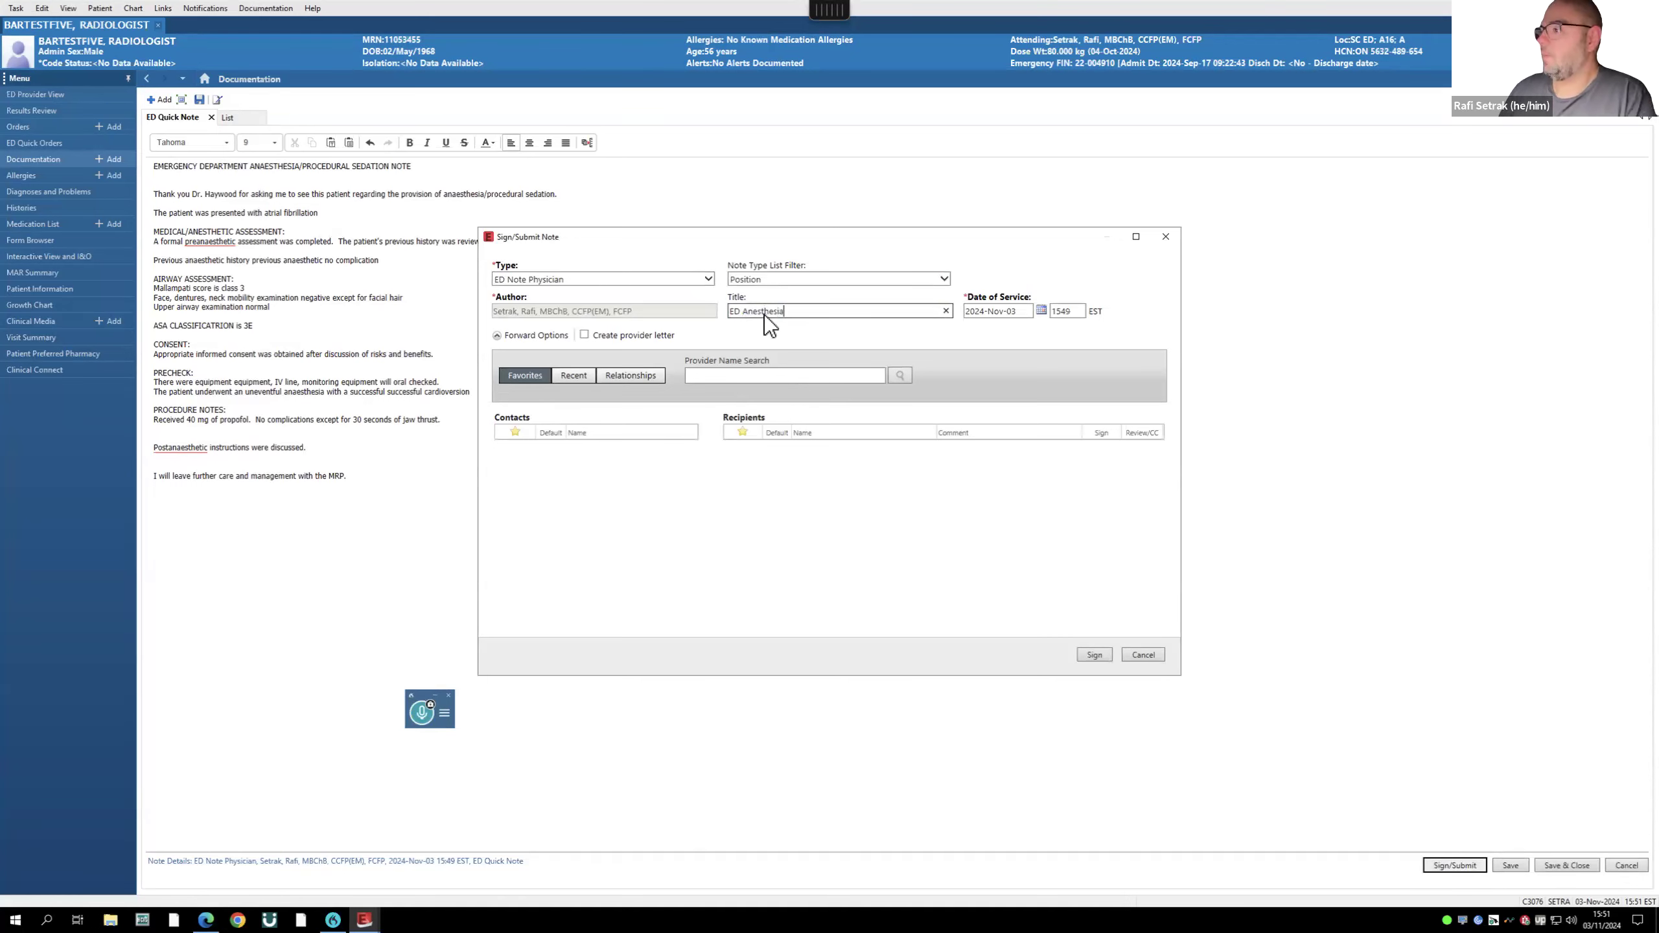
pyautogui.click(1094, 654)
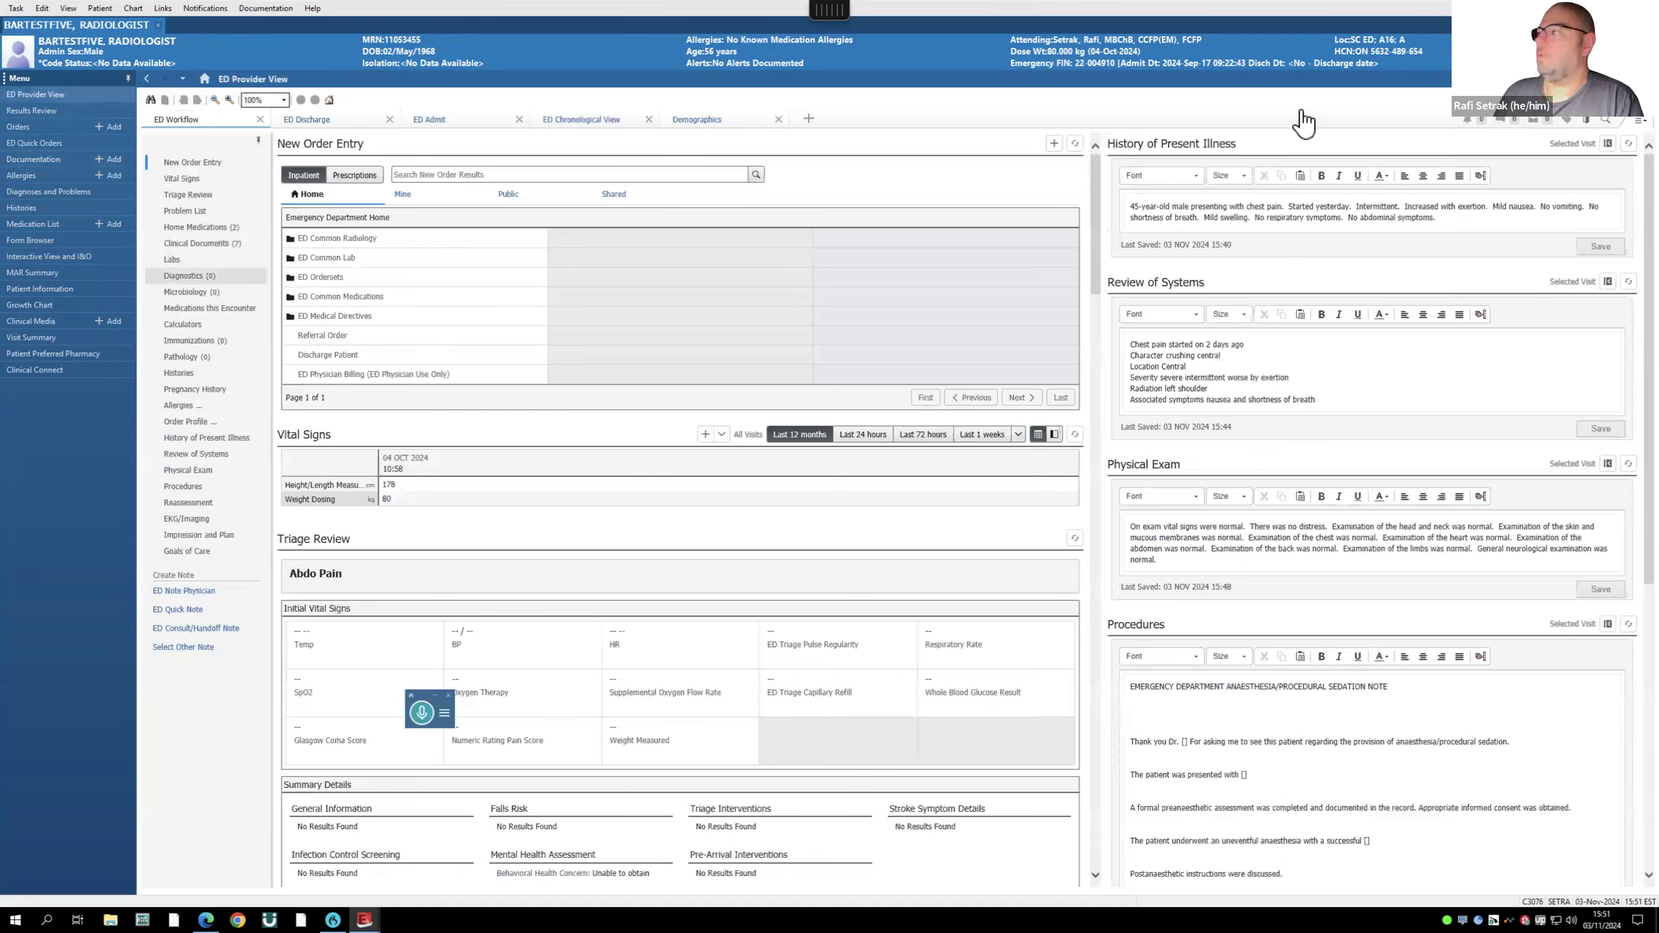
# - Refresh the chart and preview the signed ED Anesthesia note in Clinical Documents
pyautogui.click(1621, 79)
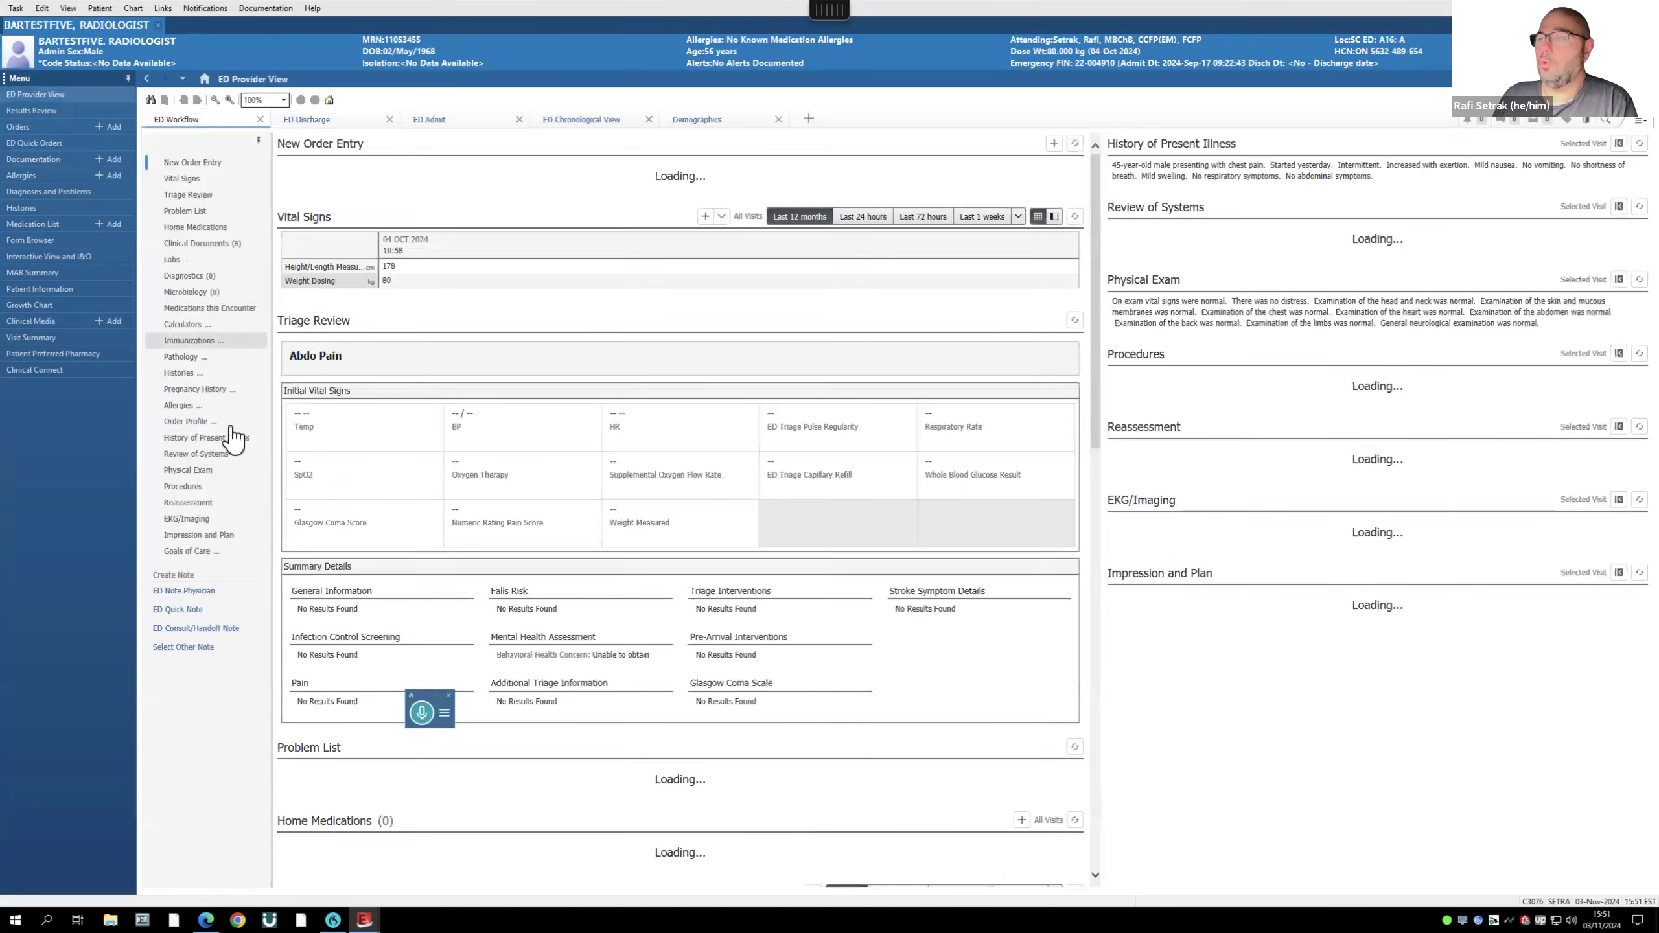
pyautogui.click(195, 247)
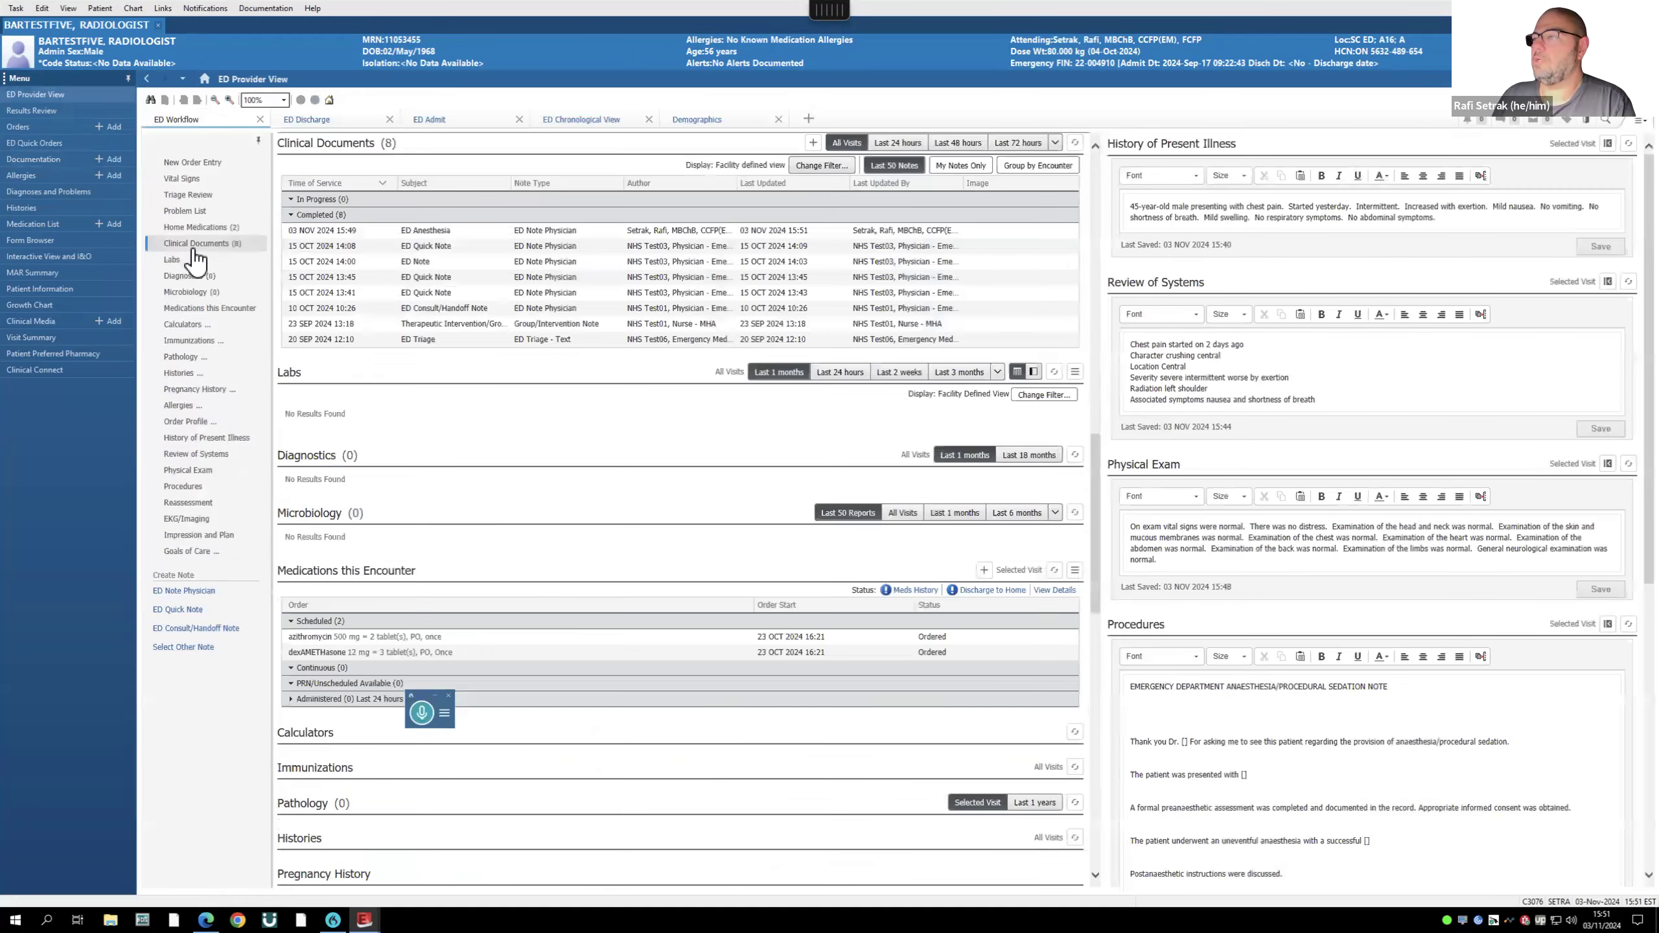
pyautogui.click(419, 233)
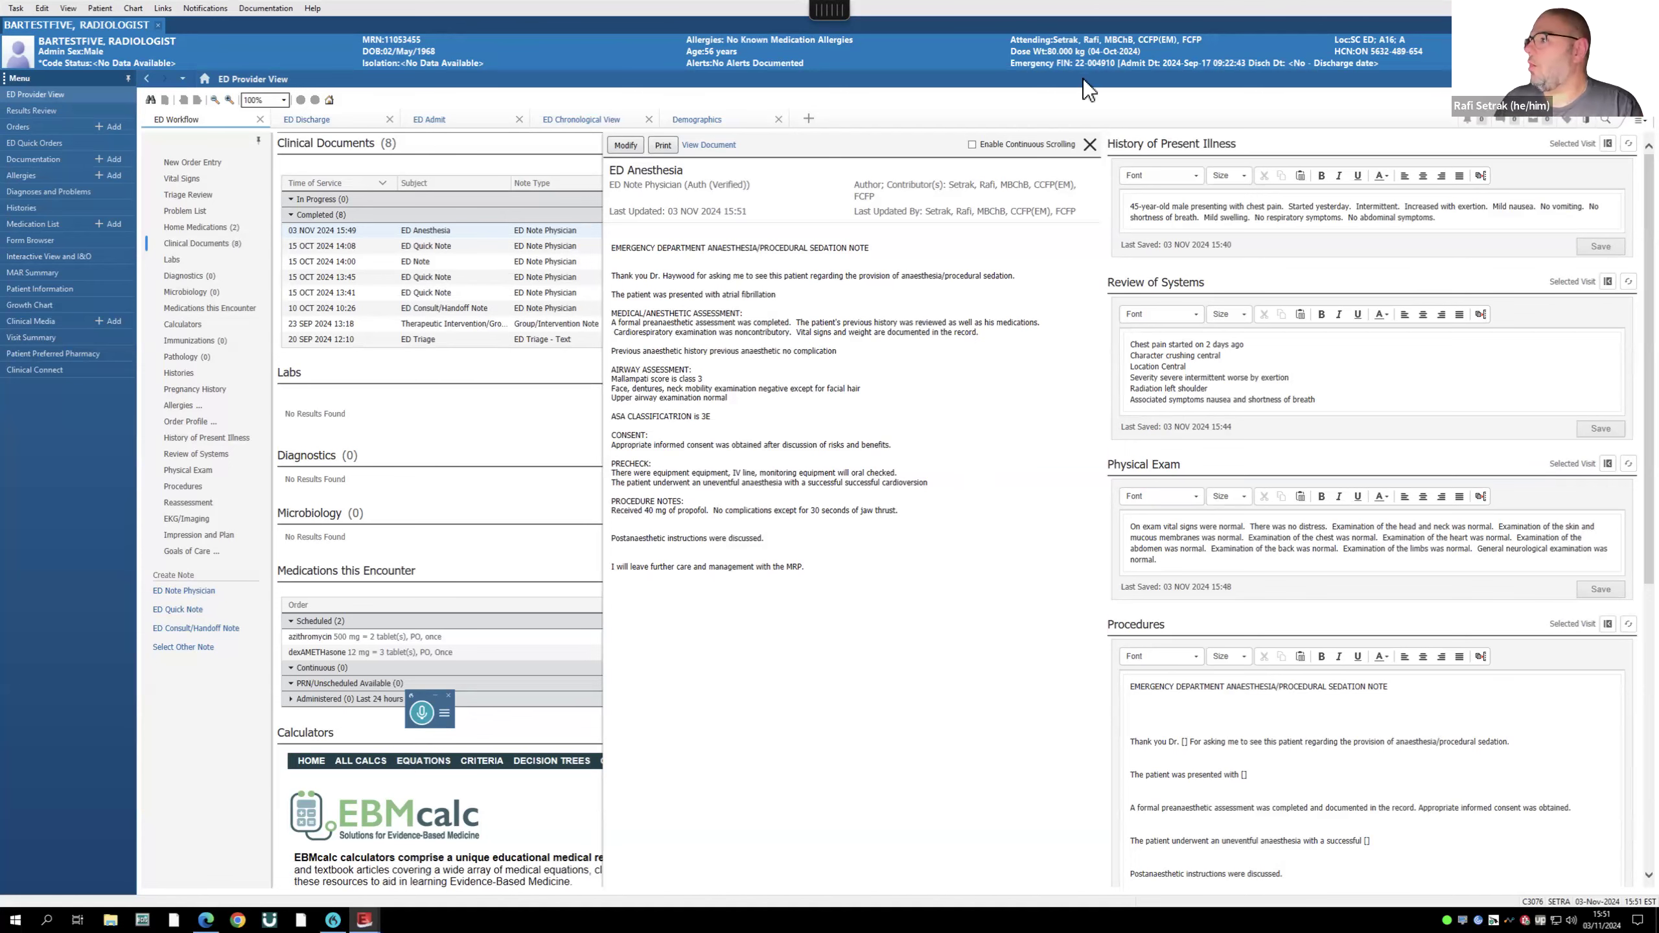
pyautogui.click(1090, 145)
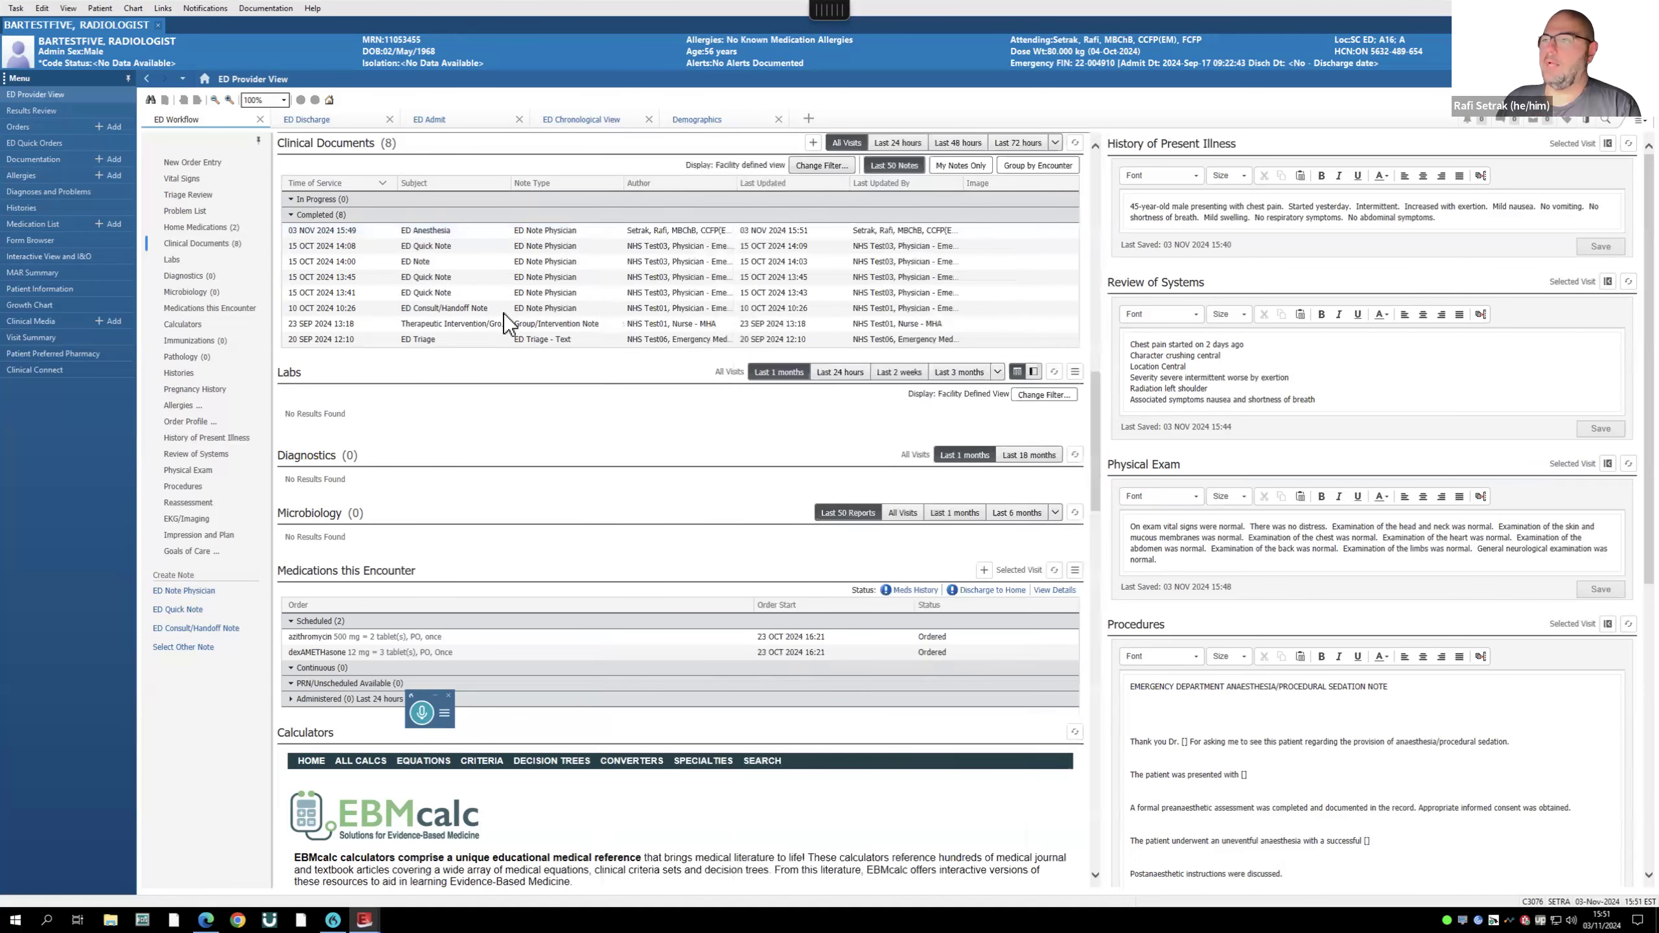
# - Collapse the chart menu and move Problem List below Triage Review
pyautogui.click(128, 77)
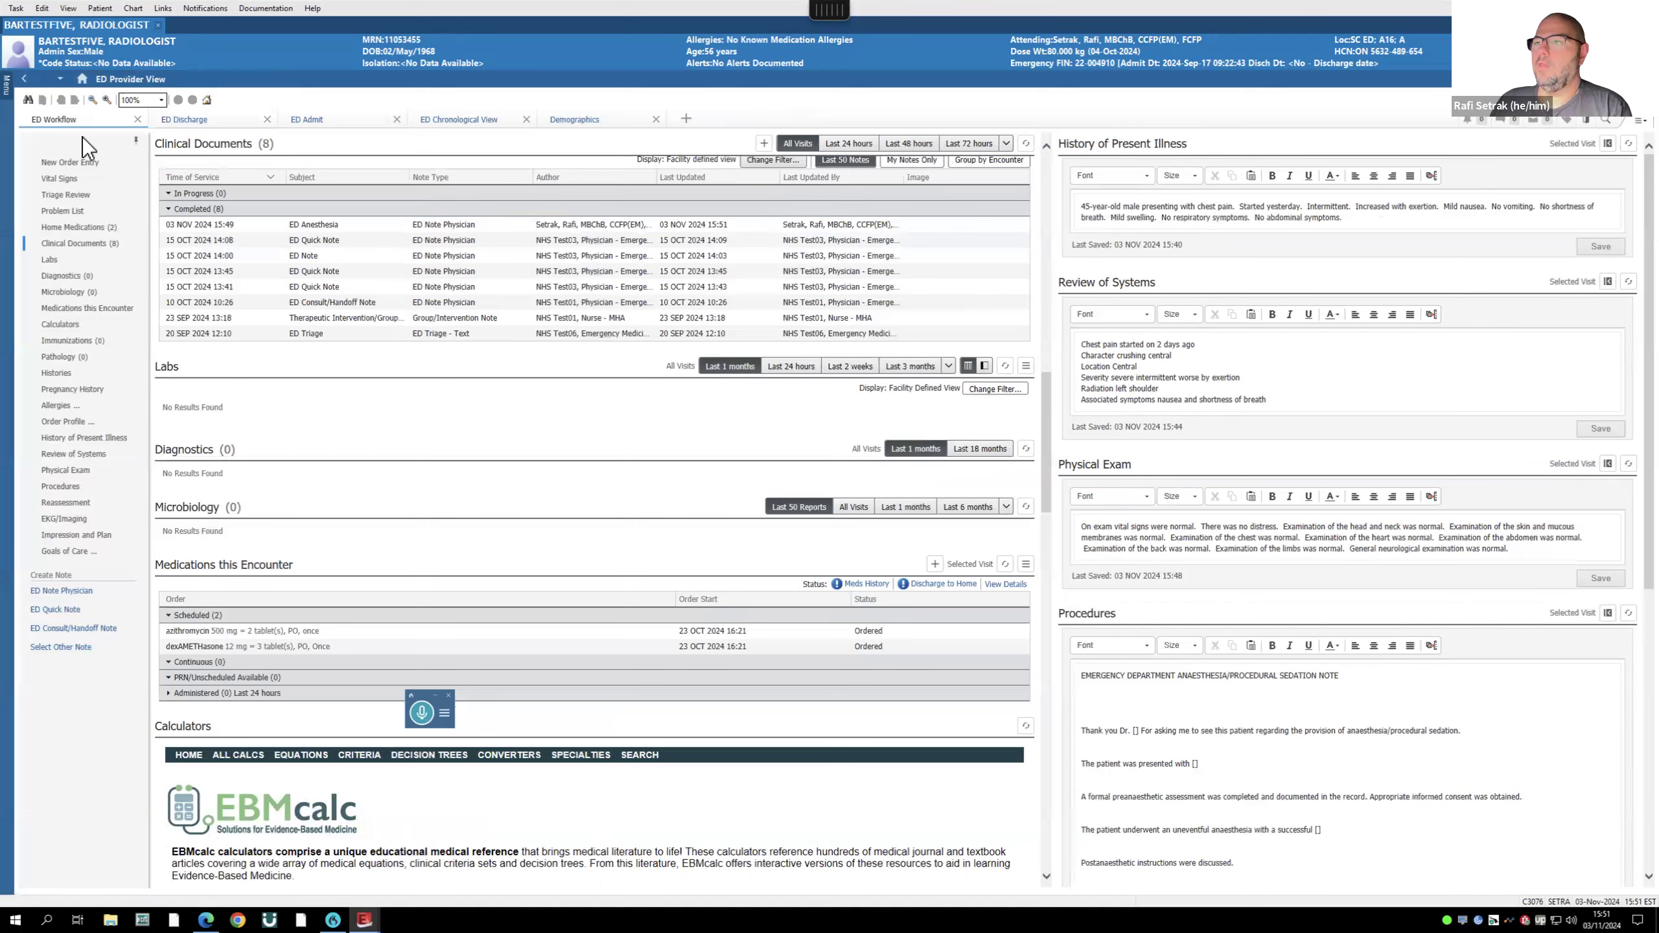
pyautogui.click(68, 208)
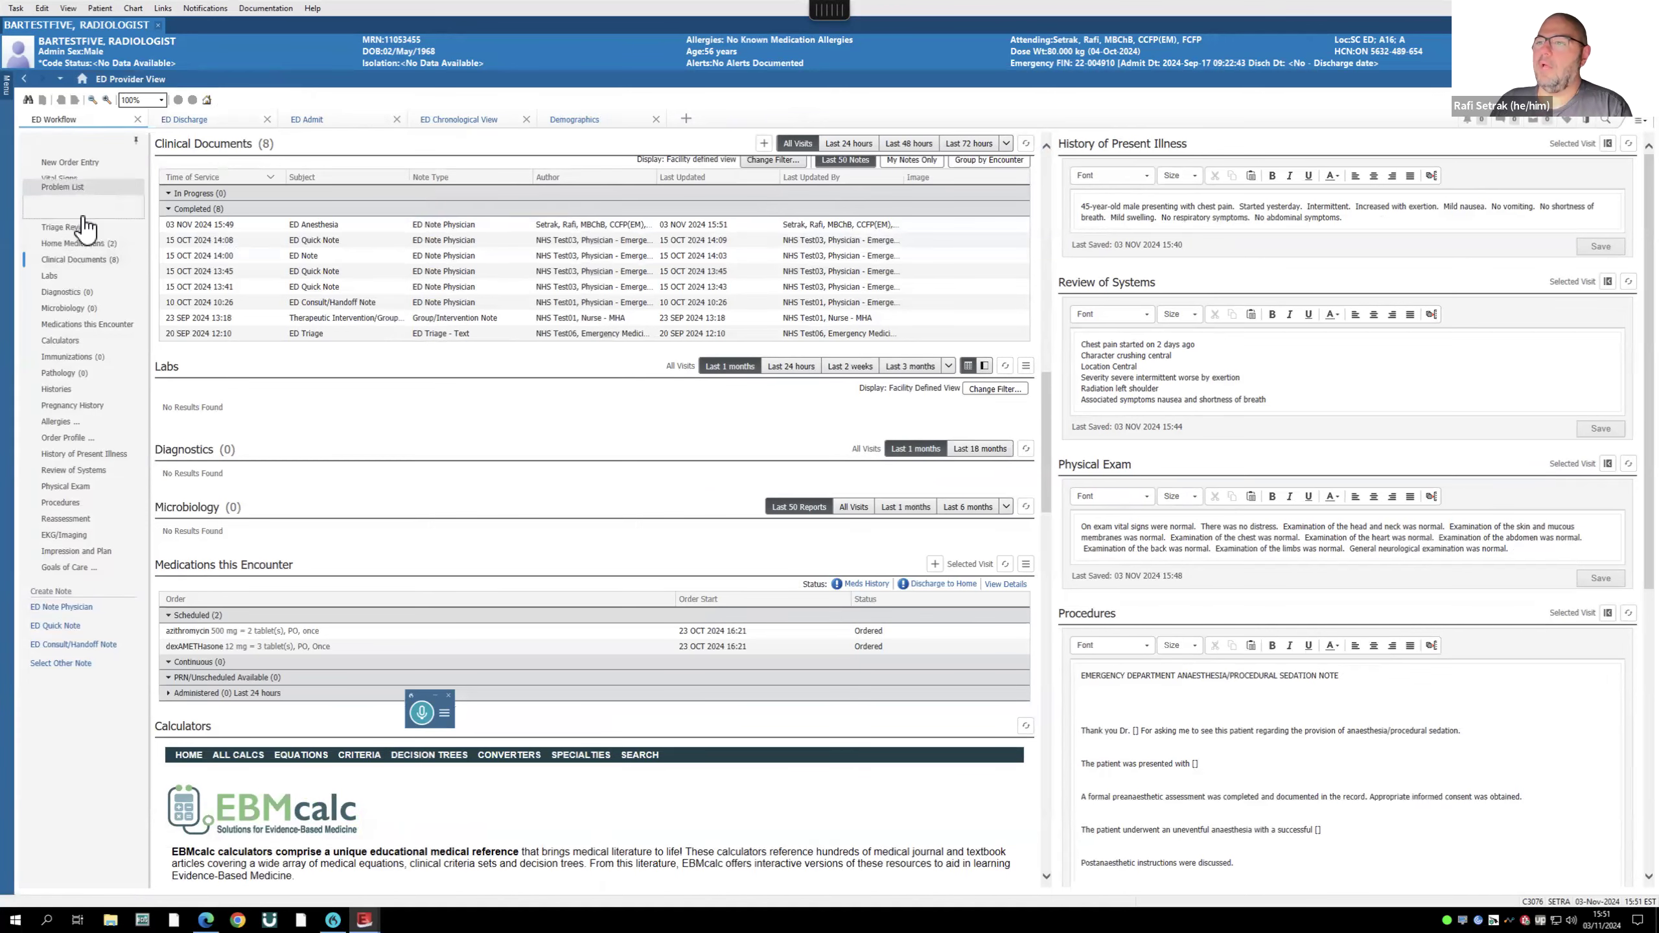
pyautogui.moveTo(66, 205); pyautogui.dragTo(68, 212)
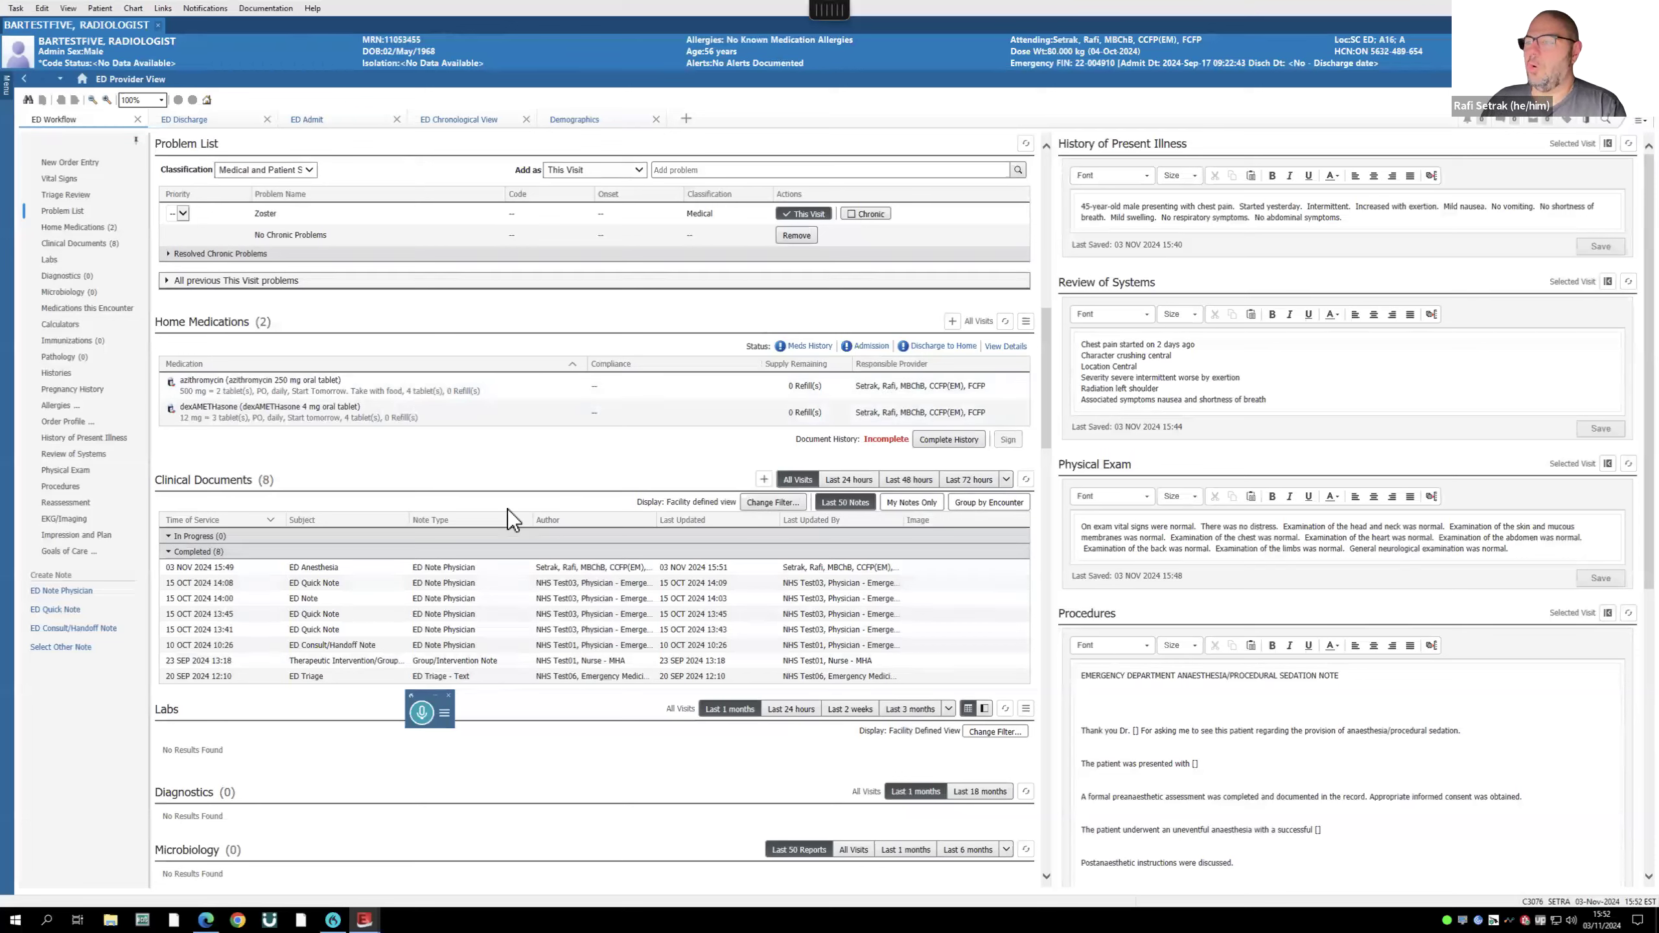
pyautogui.scroll(7, 591, 322)
pyautogui.scroll(-8, 591, 321)
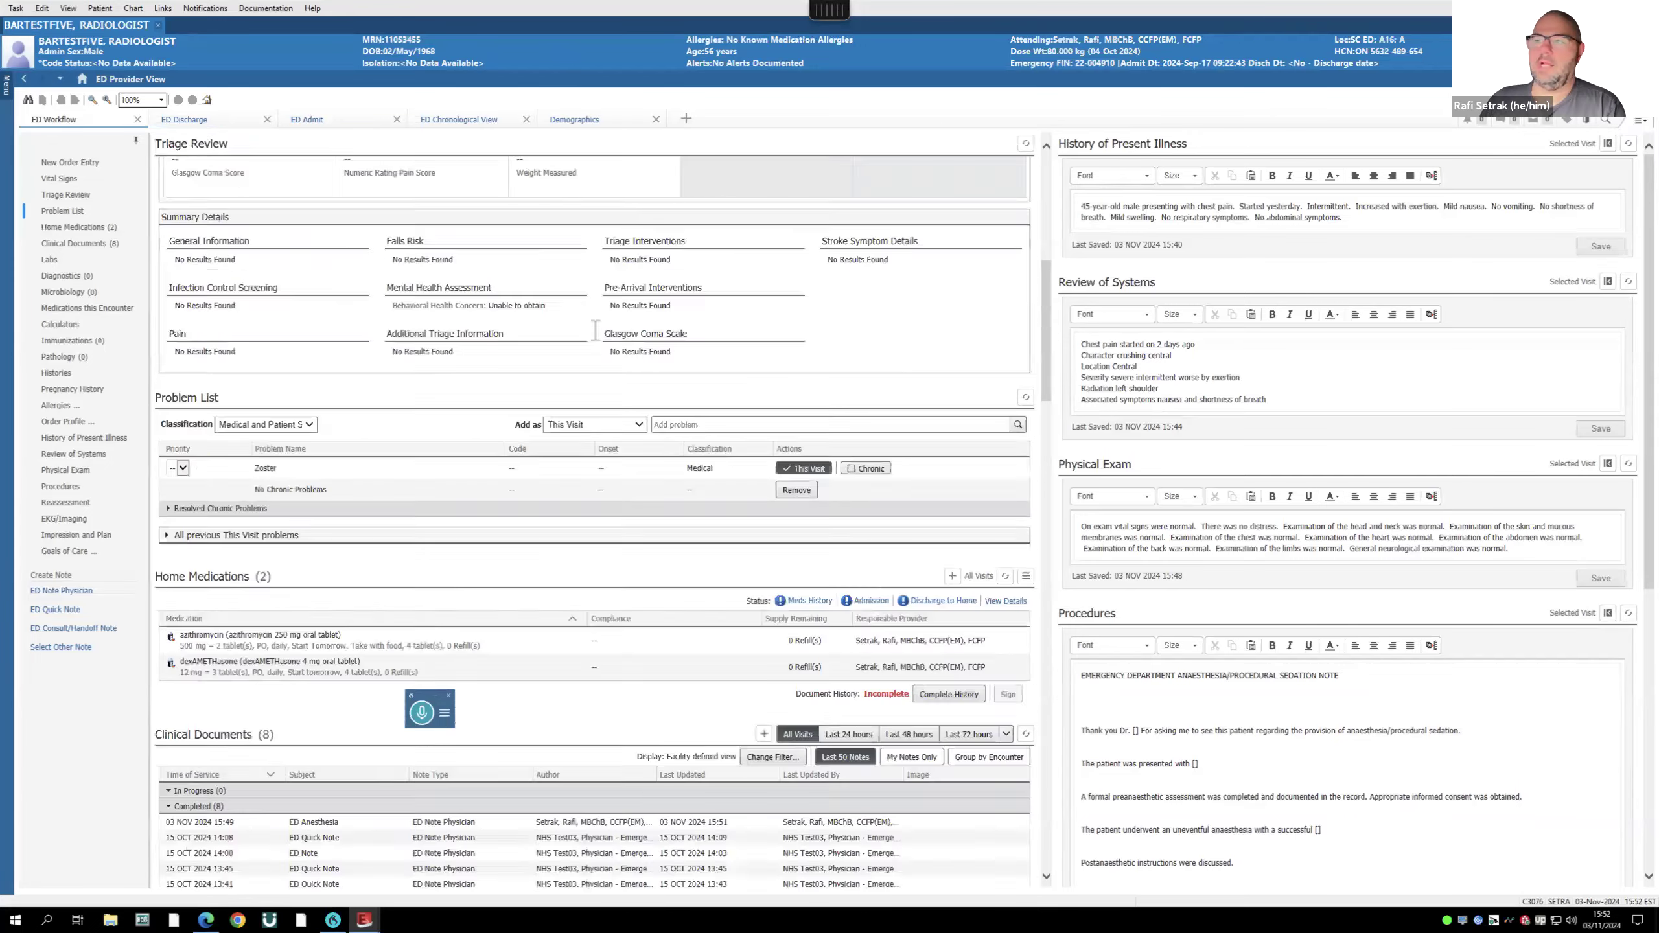
pyautogui.scroll(11, 633, 322)
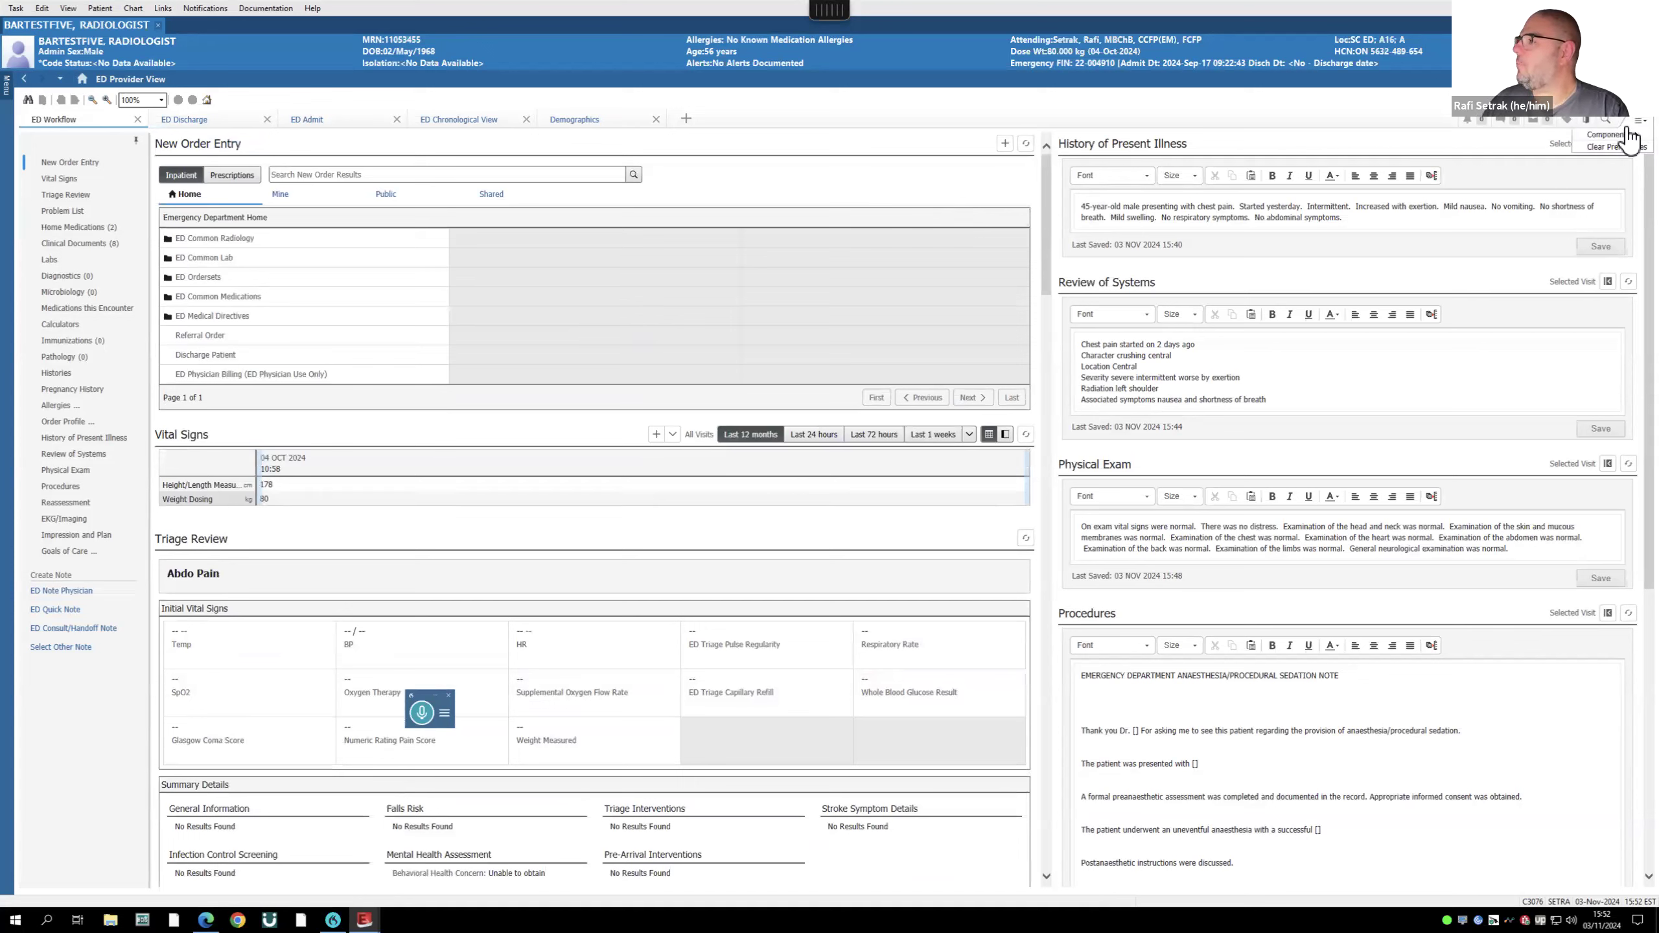
# - Browse the ED Discharge and ED Admit views, and close the ED Chronological View
pyautogui.moveTo(1610, 138)
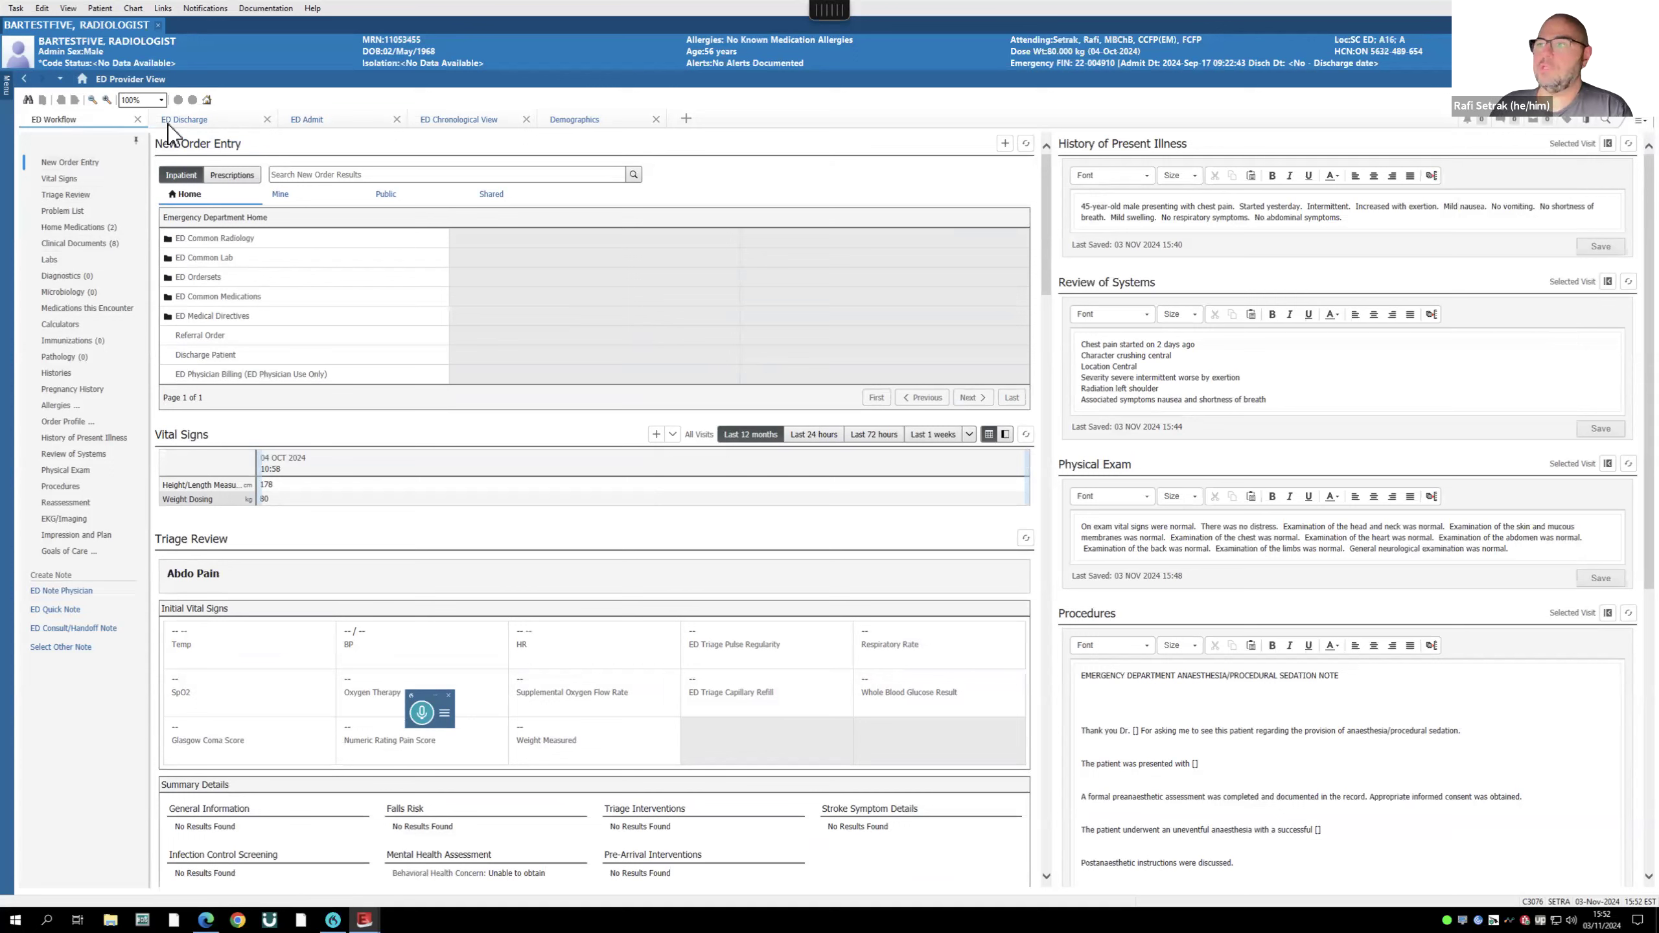
pyautogui.click(184, 122)
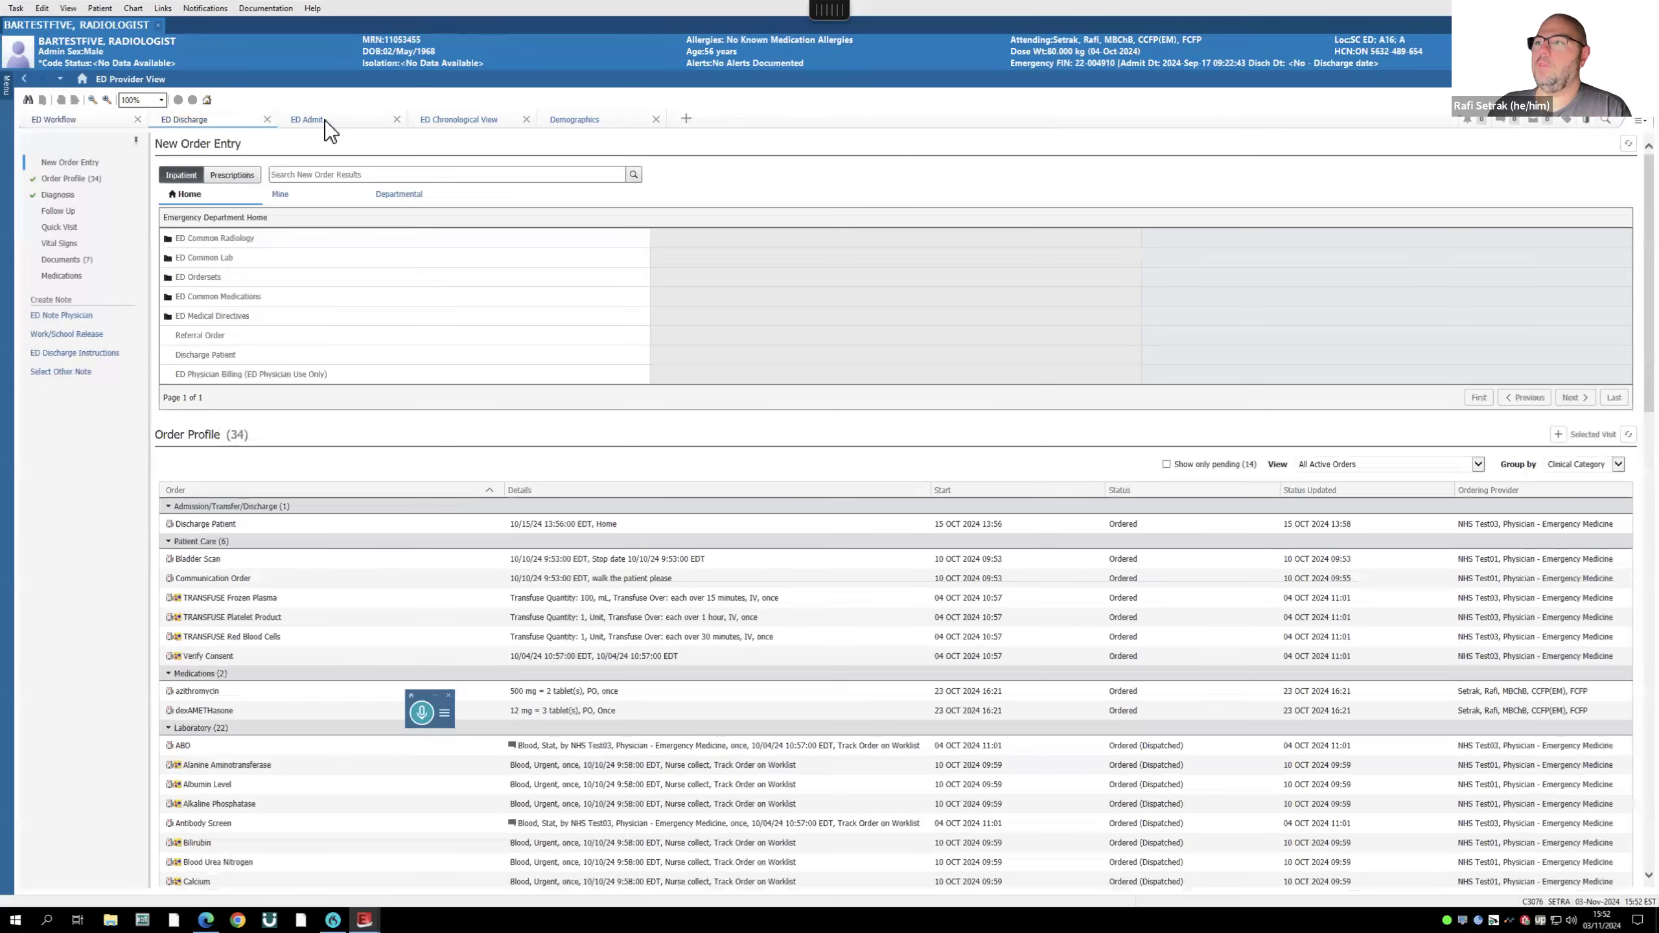
pyautogui.click(324, 120)
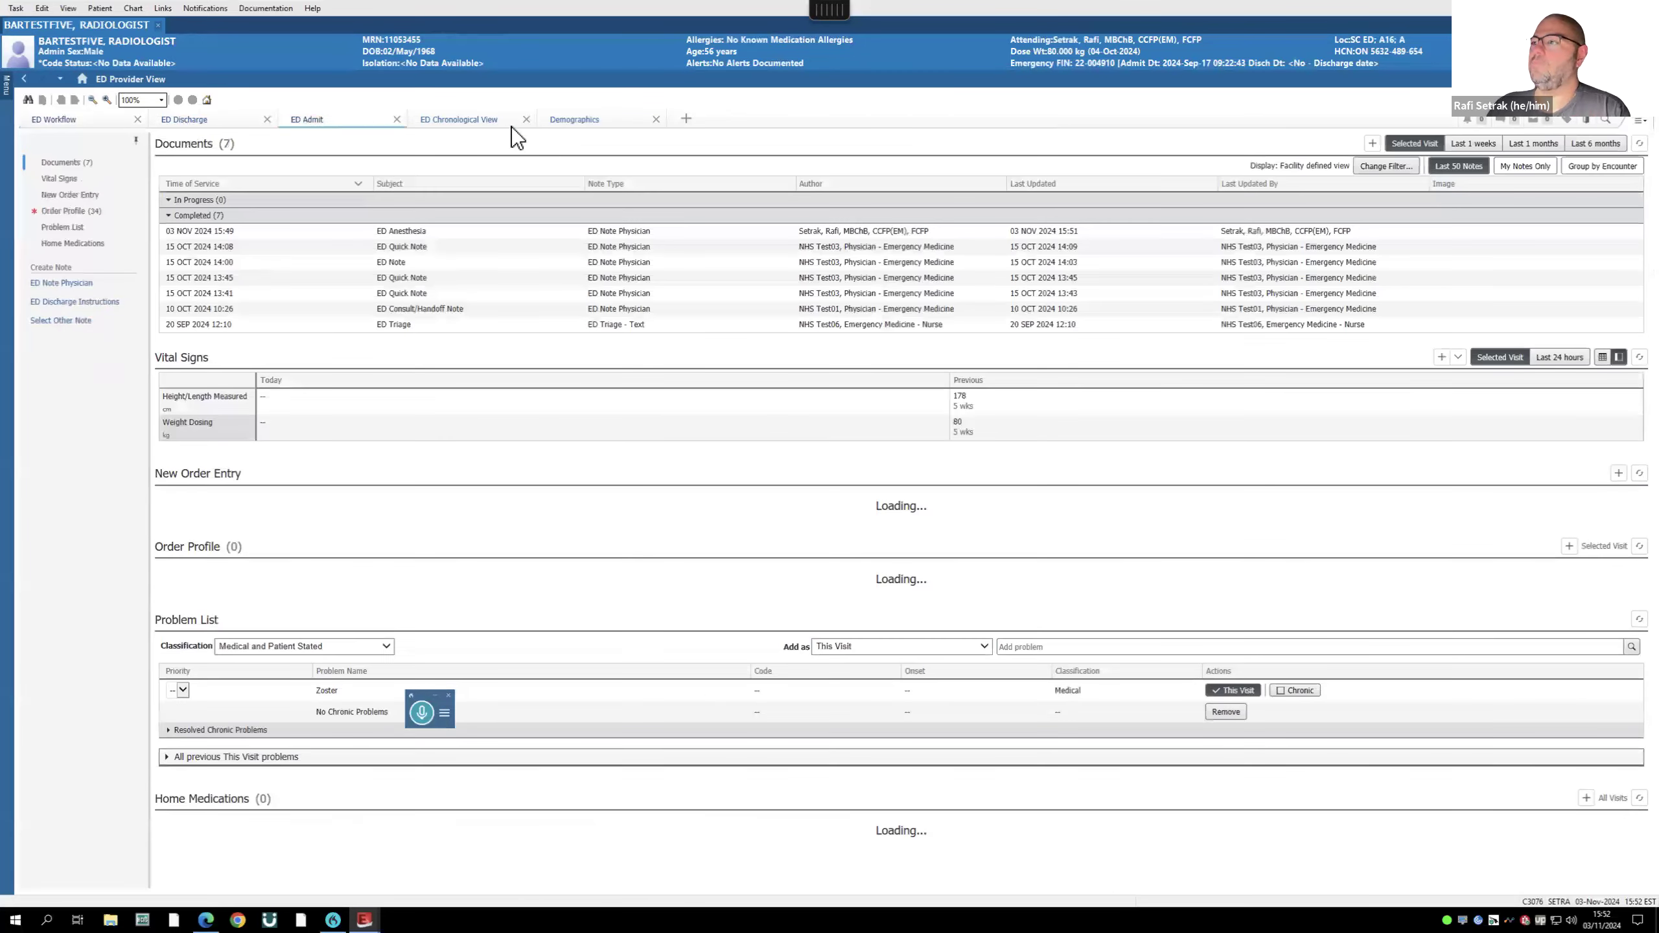
pyautogui.click(457, 122)
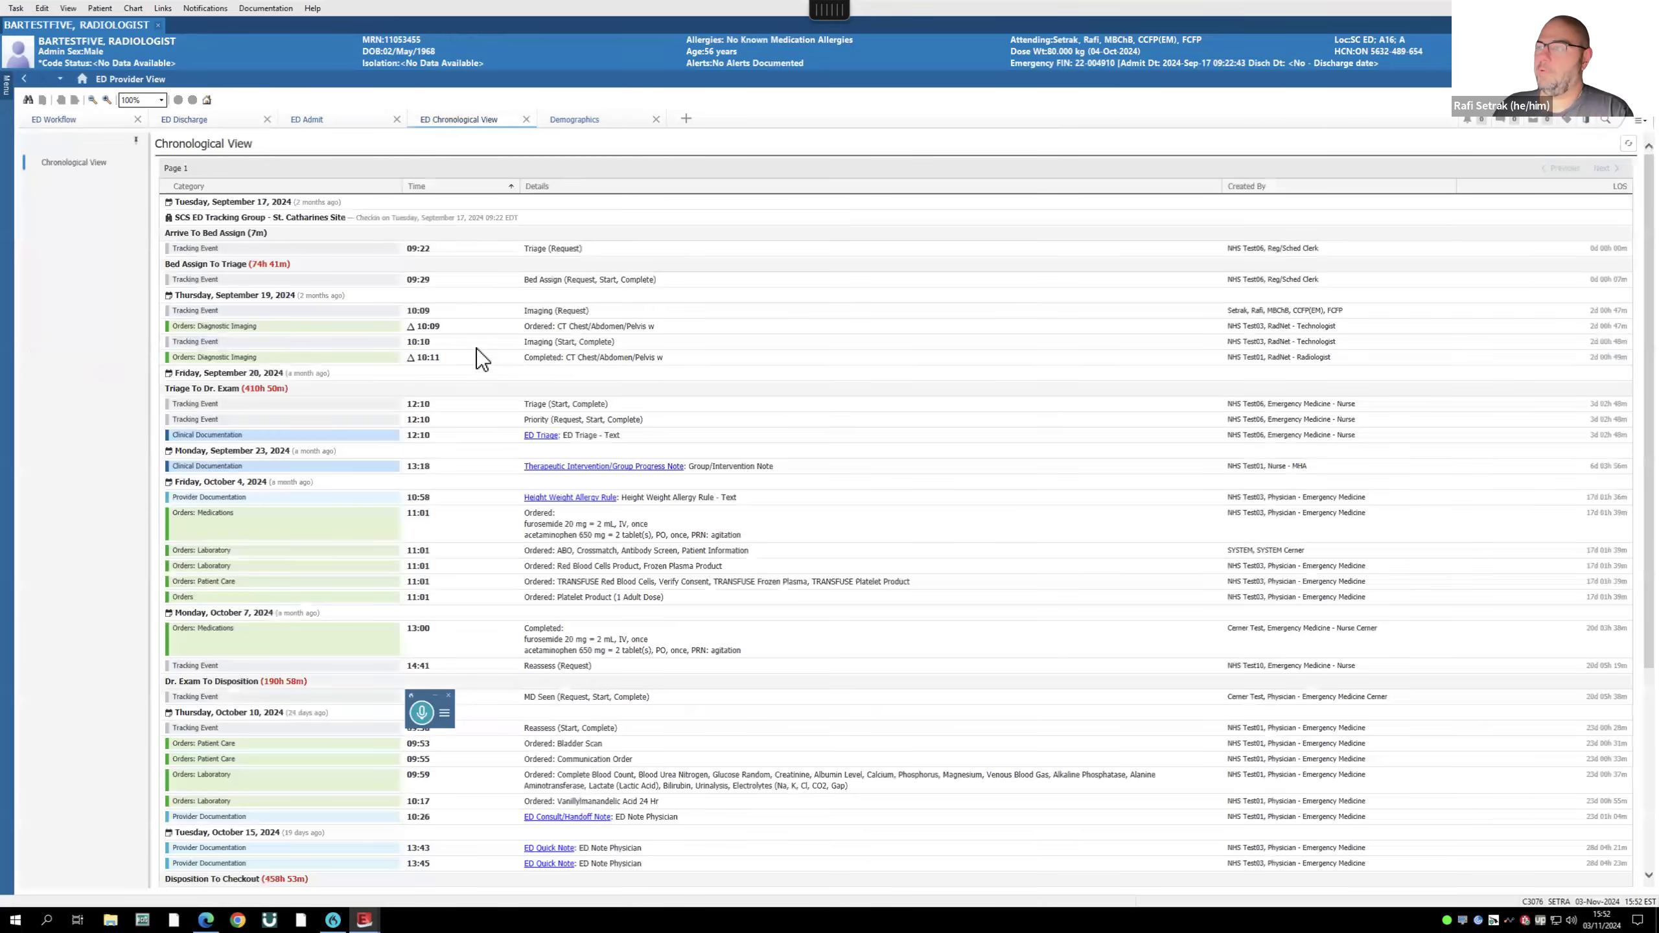
pyautogui.scroll(-5, 478, 348)
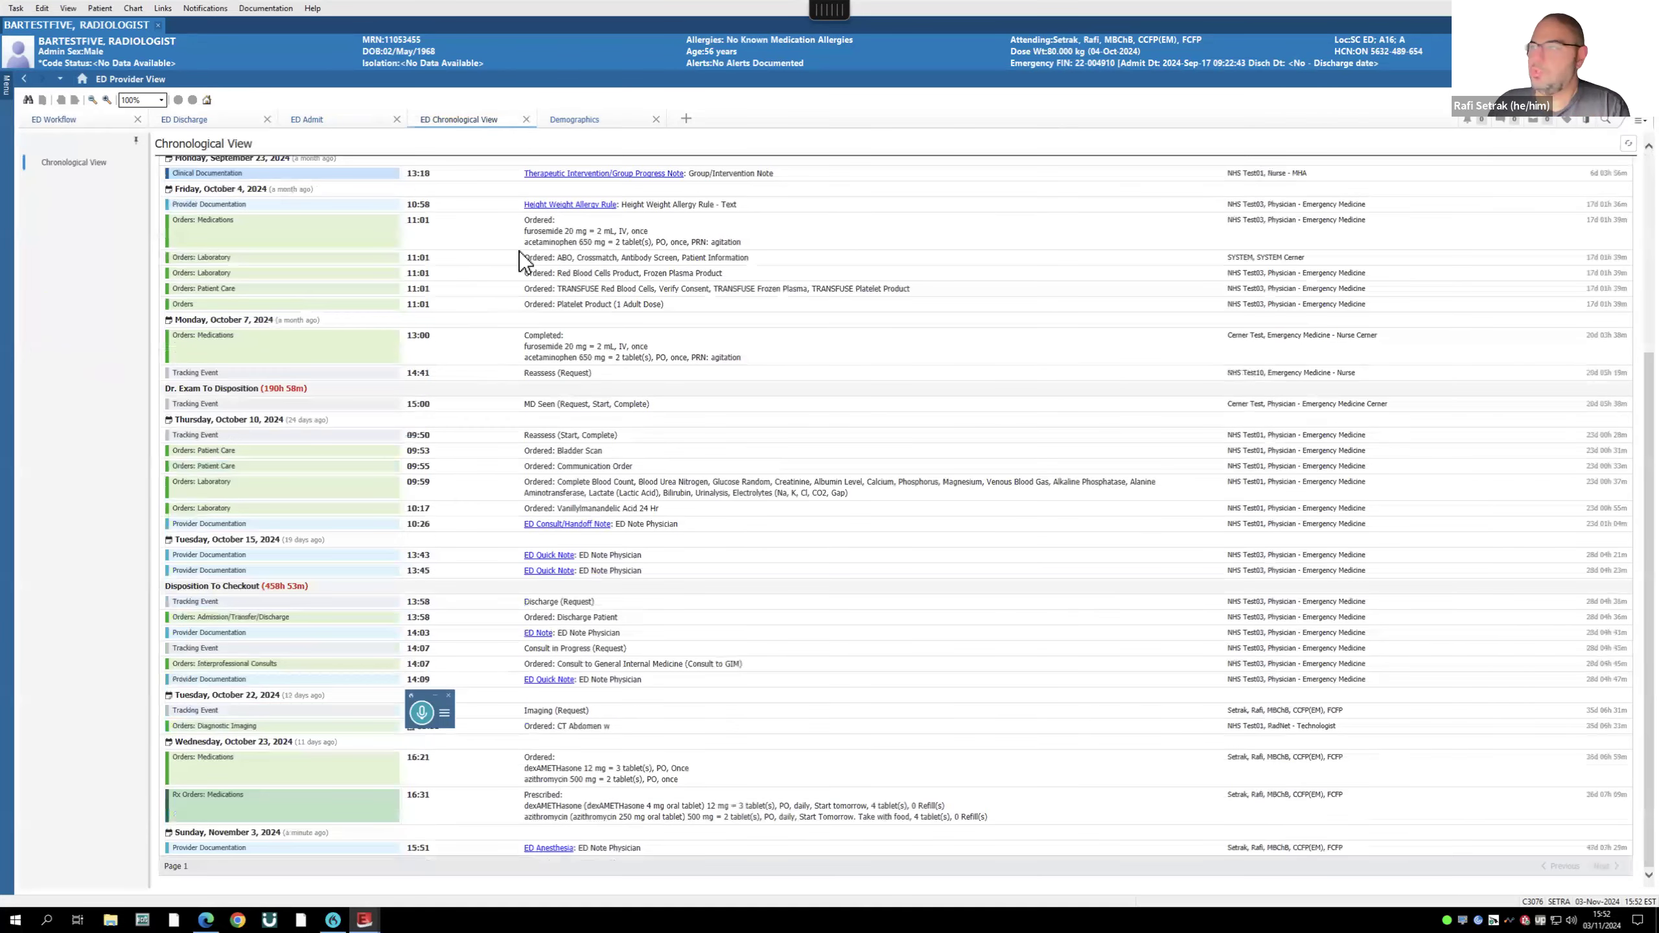
pyautogui.click(526, 120)
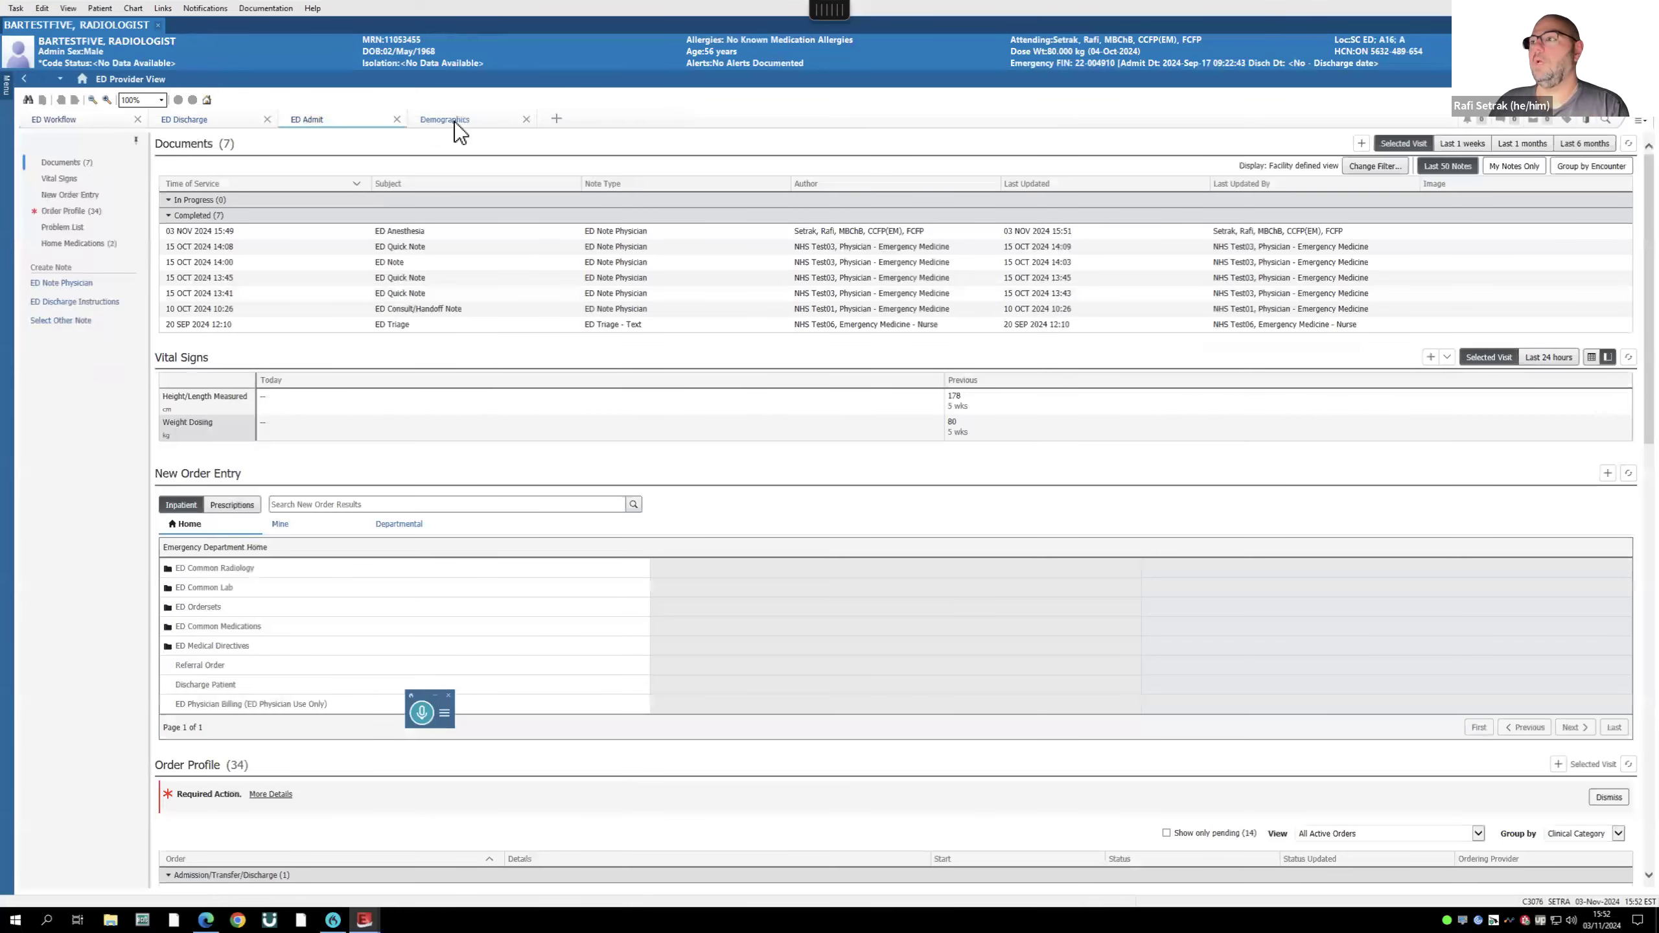
pyautogui.click(458, 122)
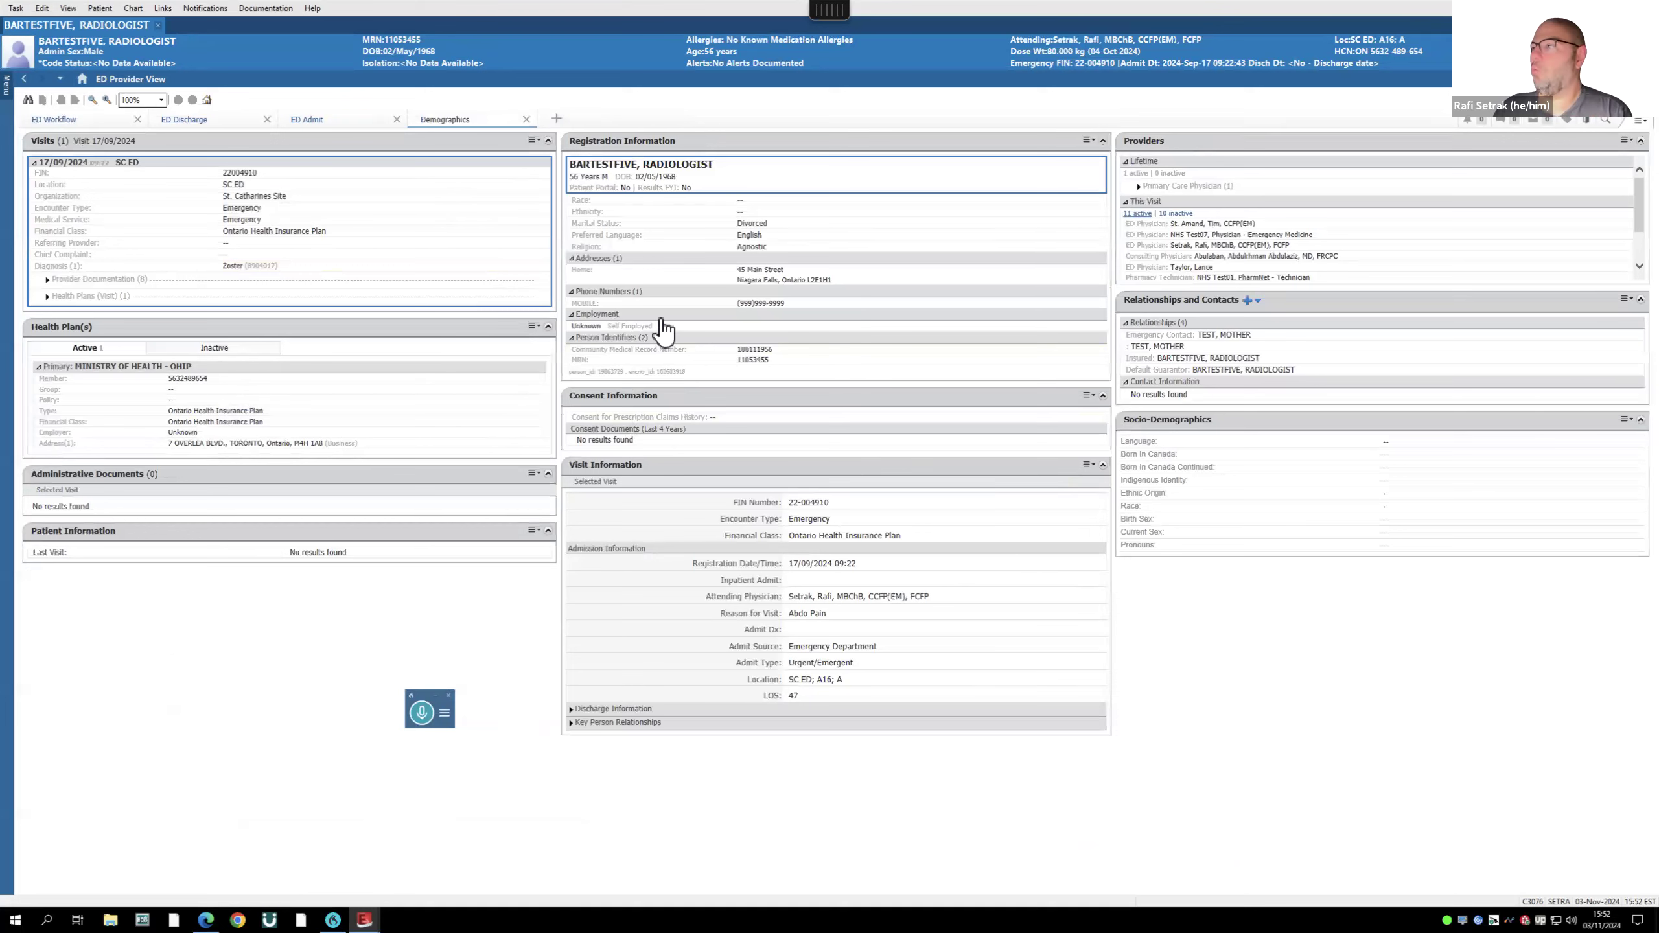
# - Add an Assessment view and another empty New View, then return to ED Workflow
pyautogui.click(557, 119)
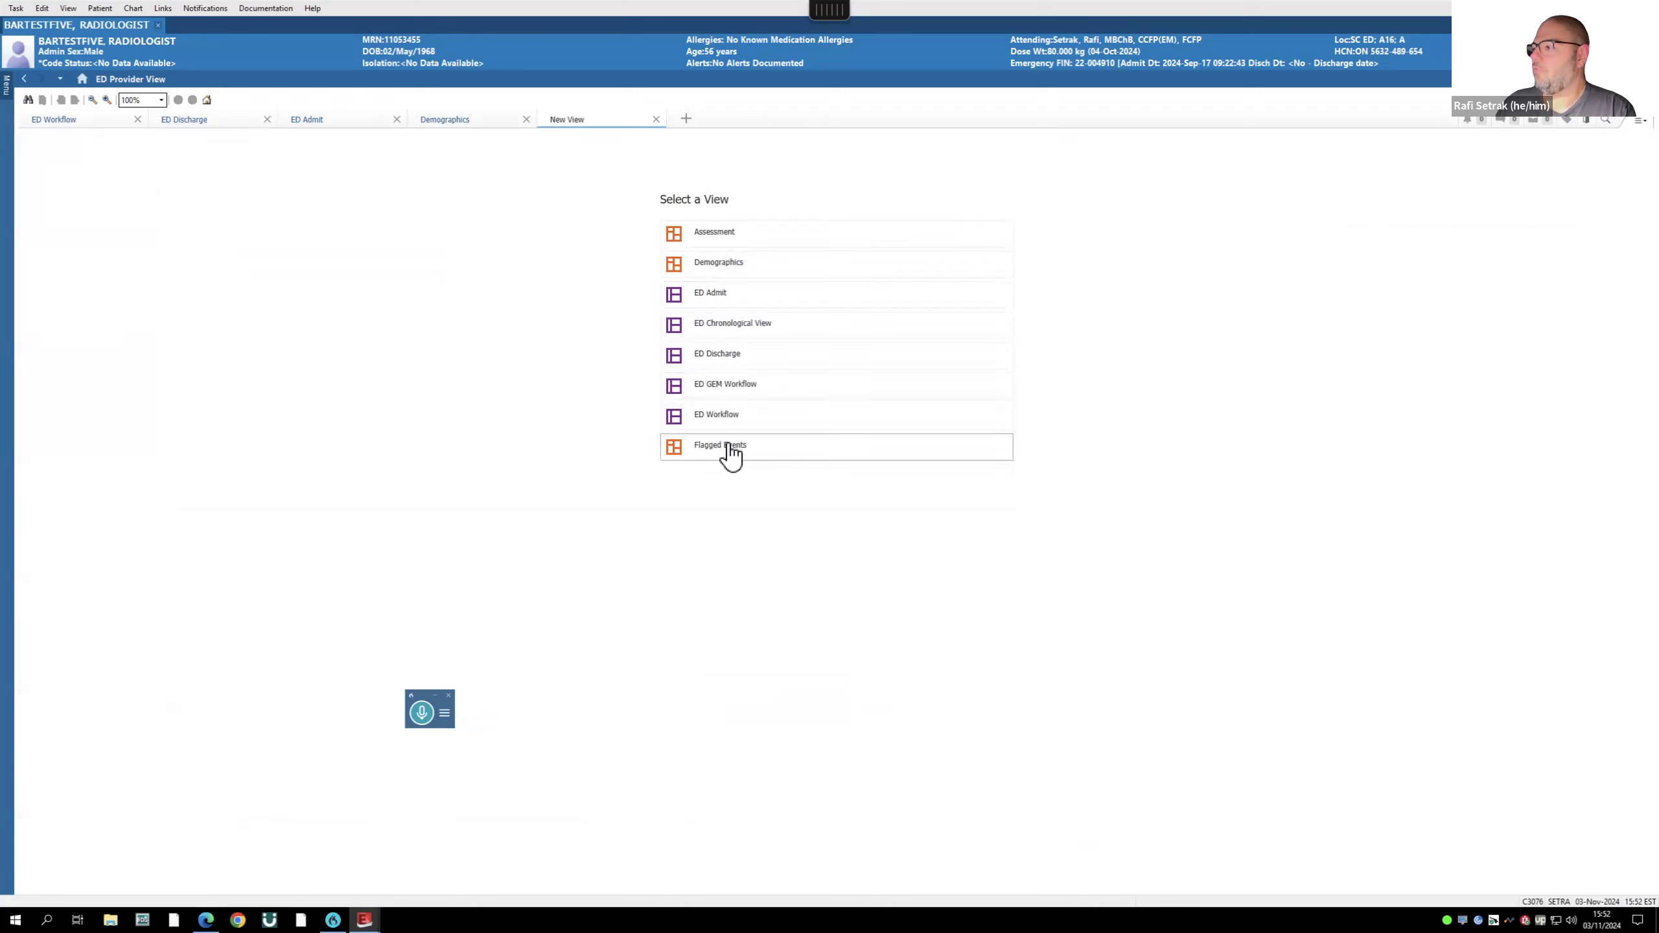
pyautogui.click(678, 235)
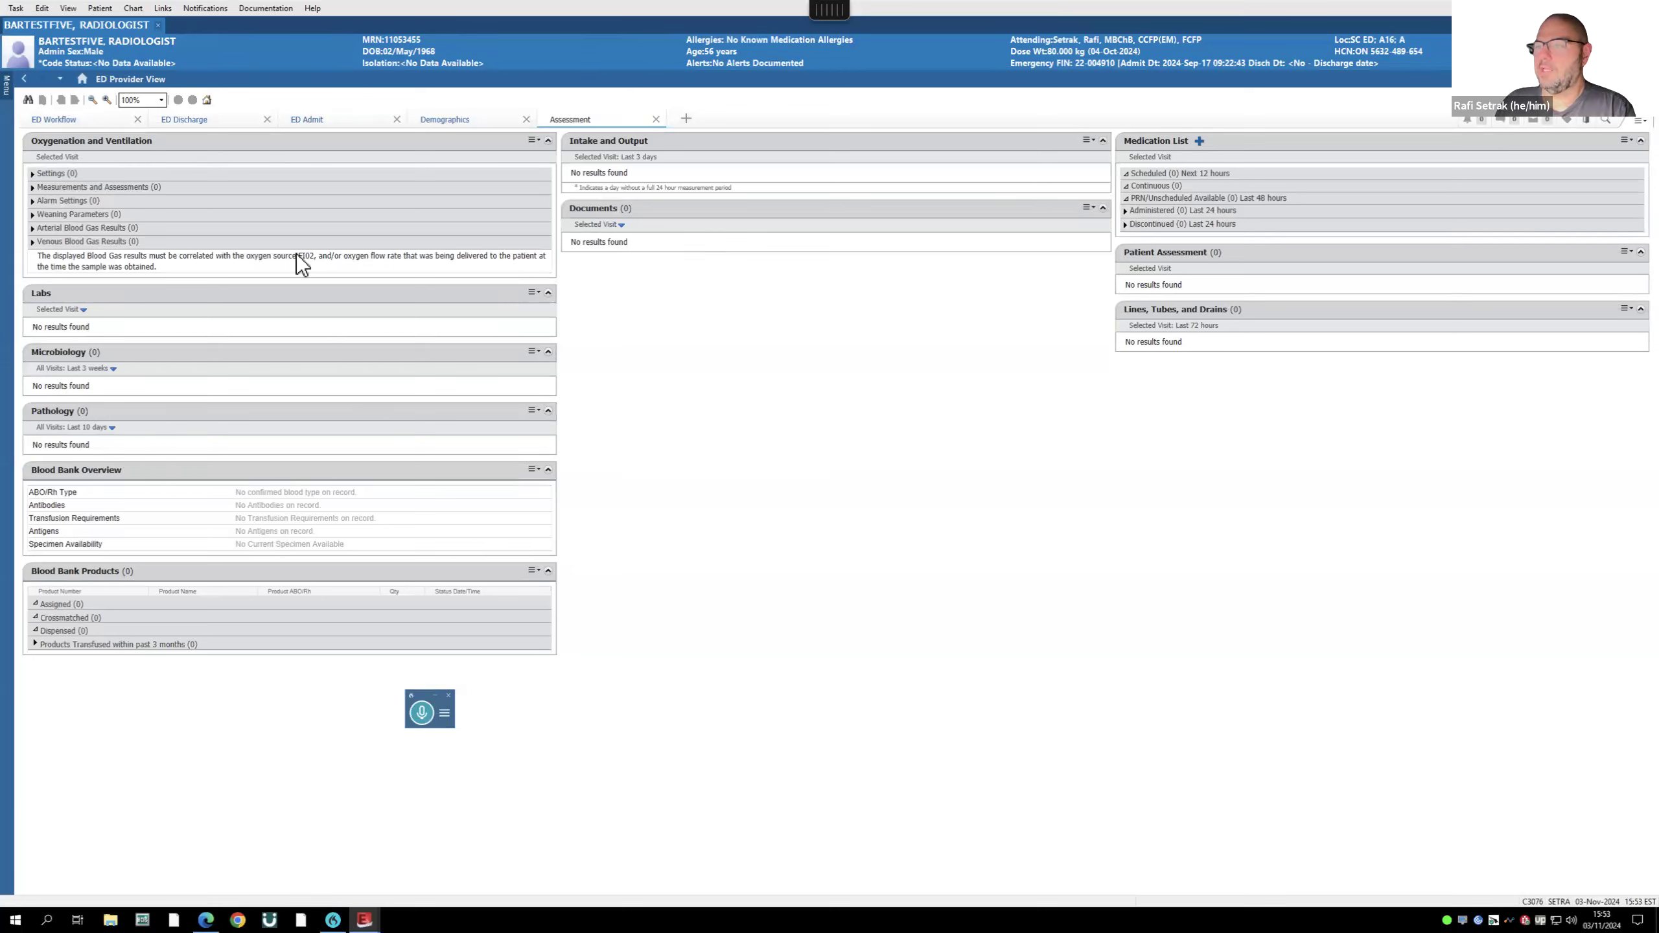
pyautogui.click(686, 120)
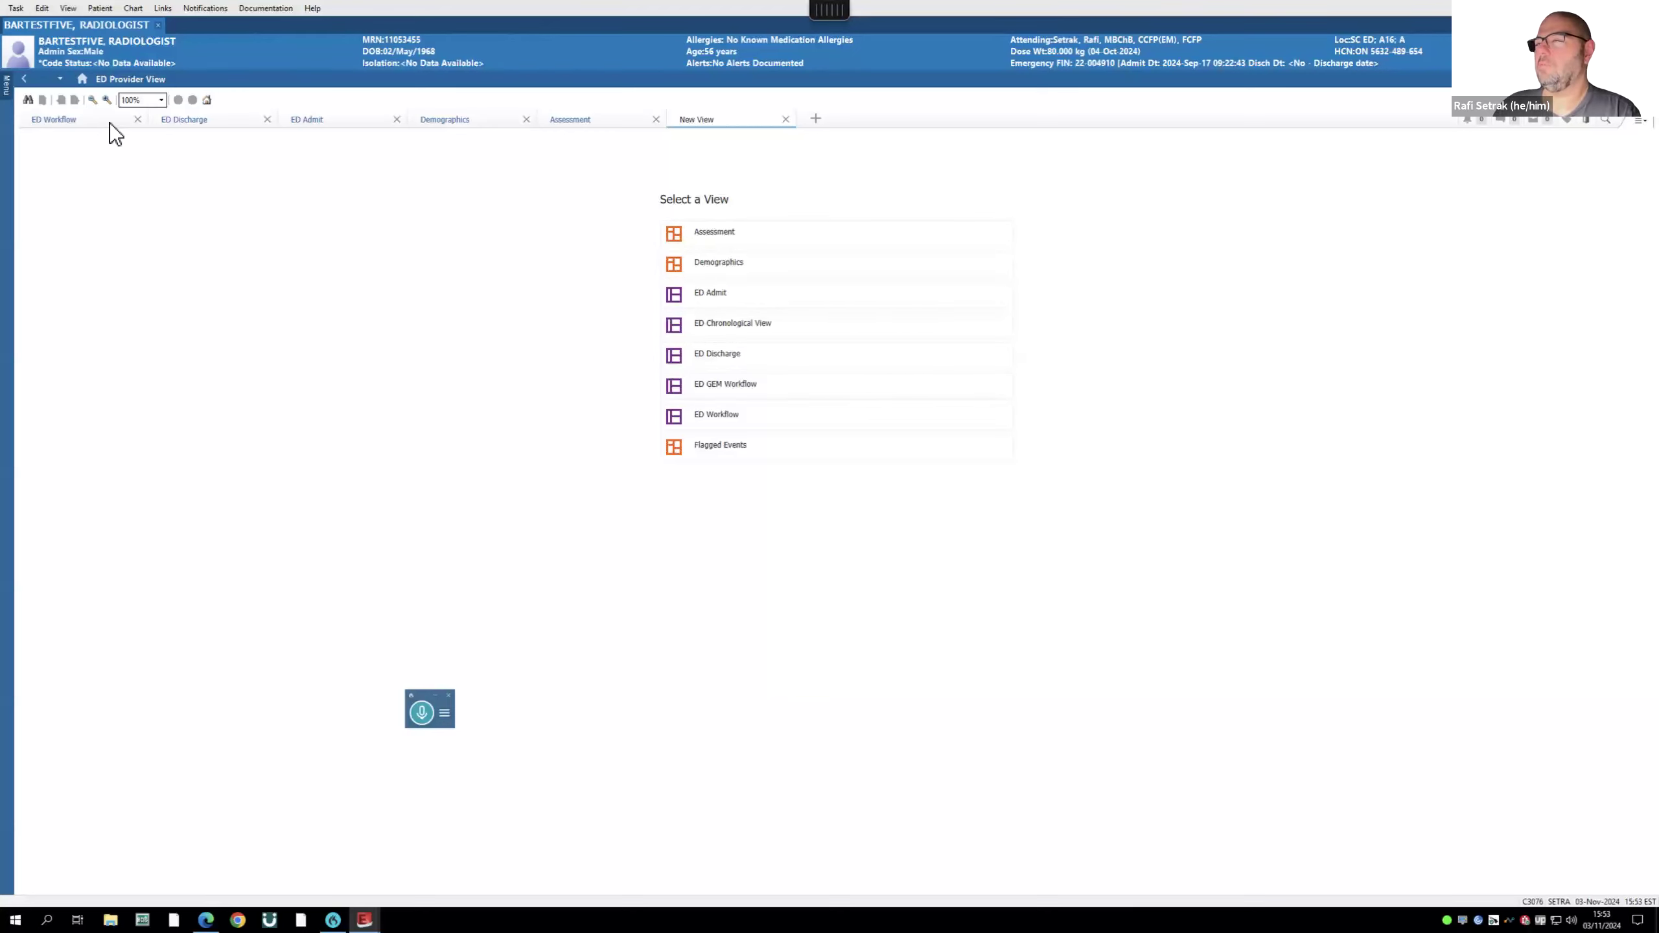
pyautogui.click(51, 118)
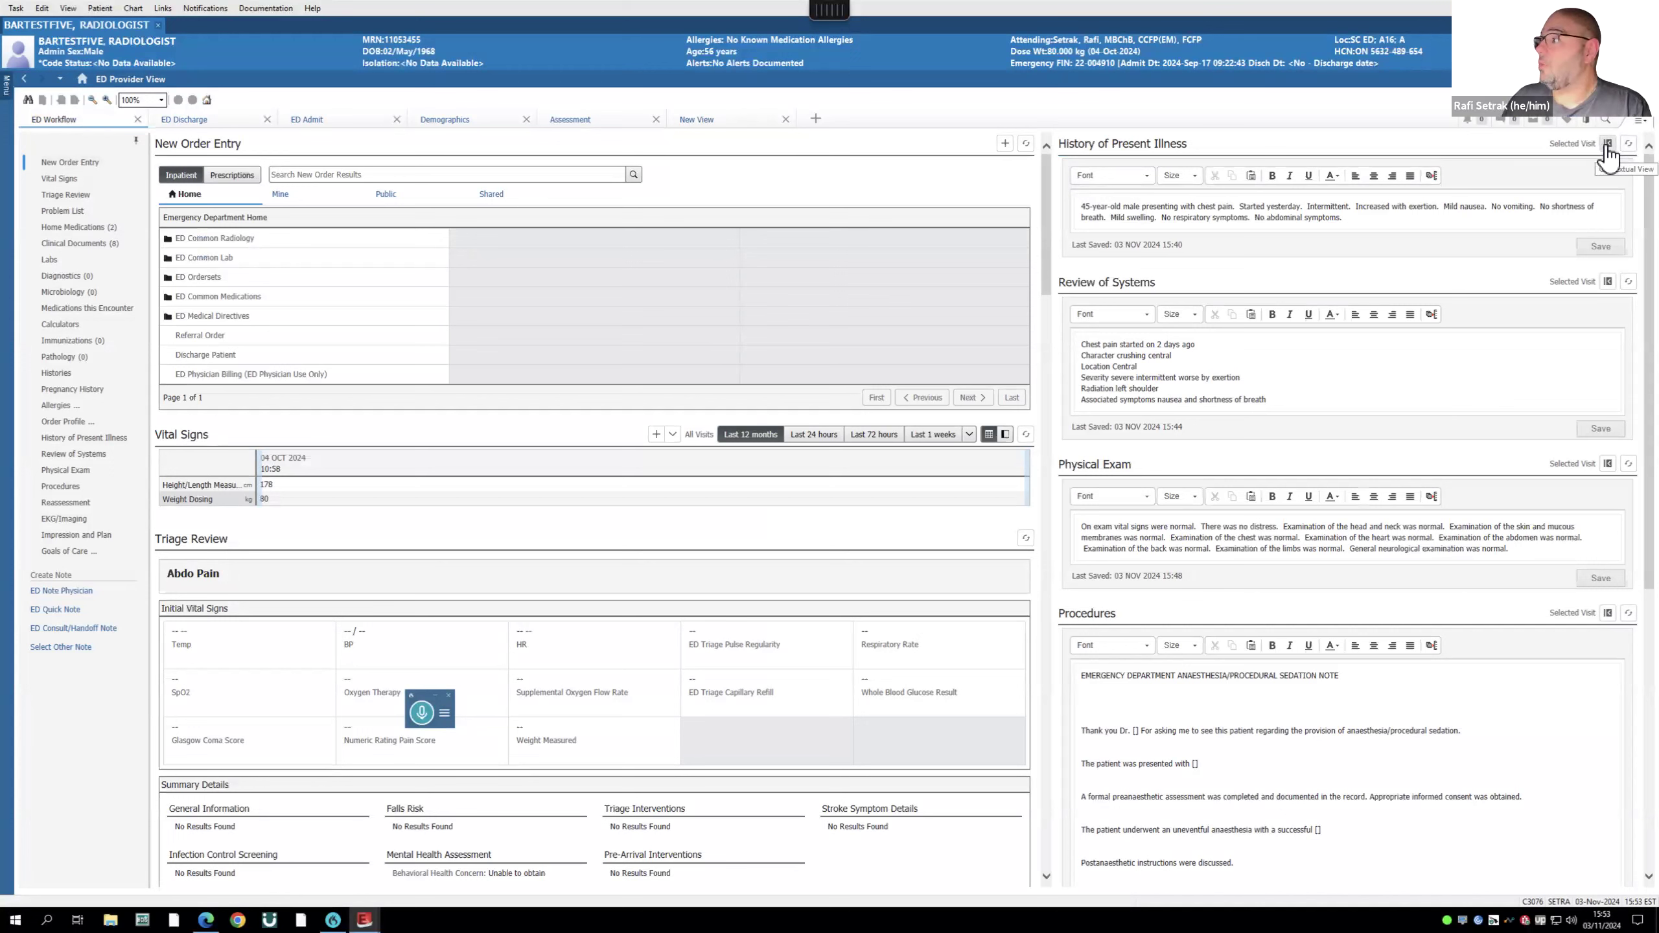
# - Return Impression and Plan from the side panel to the main column
pyautogui.scroll(-2, 1606, 185)
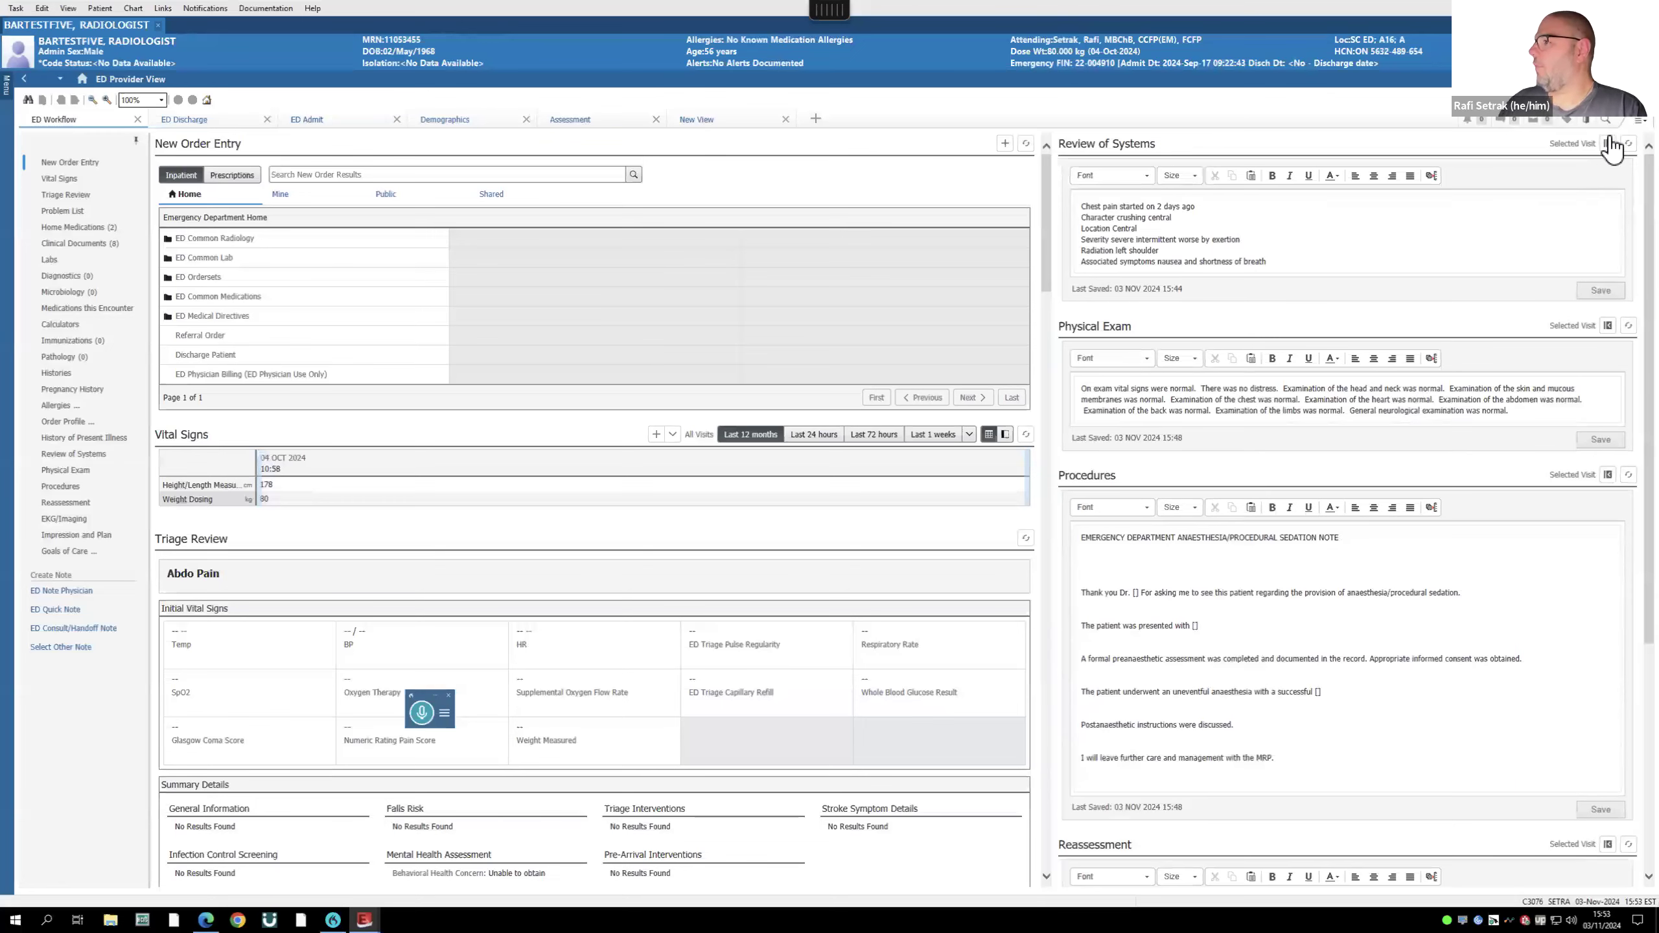
pyautogui.scroll(-3, 1611, 149)
pyautogui.scroll(-8, 1608, 152)
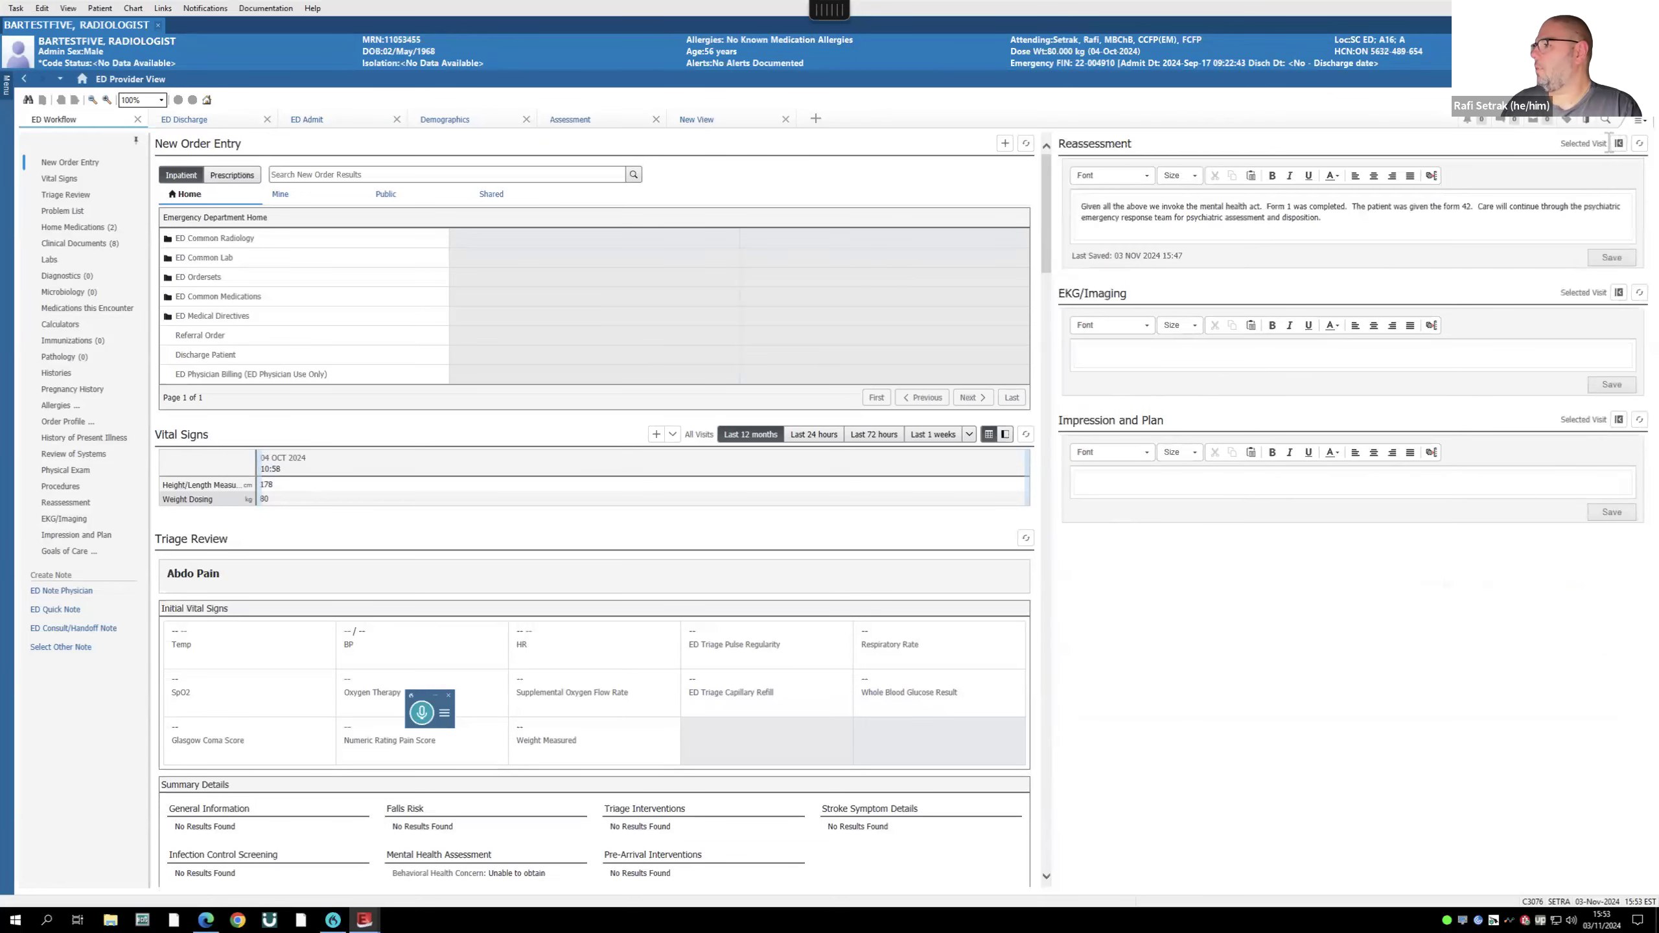
pyautogui.scroll(-3, 1619, 152)
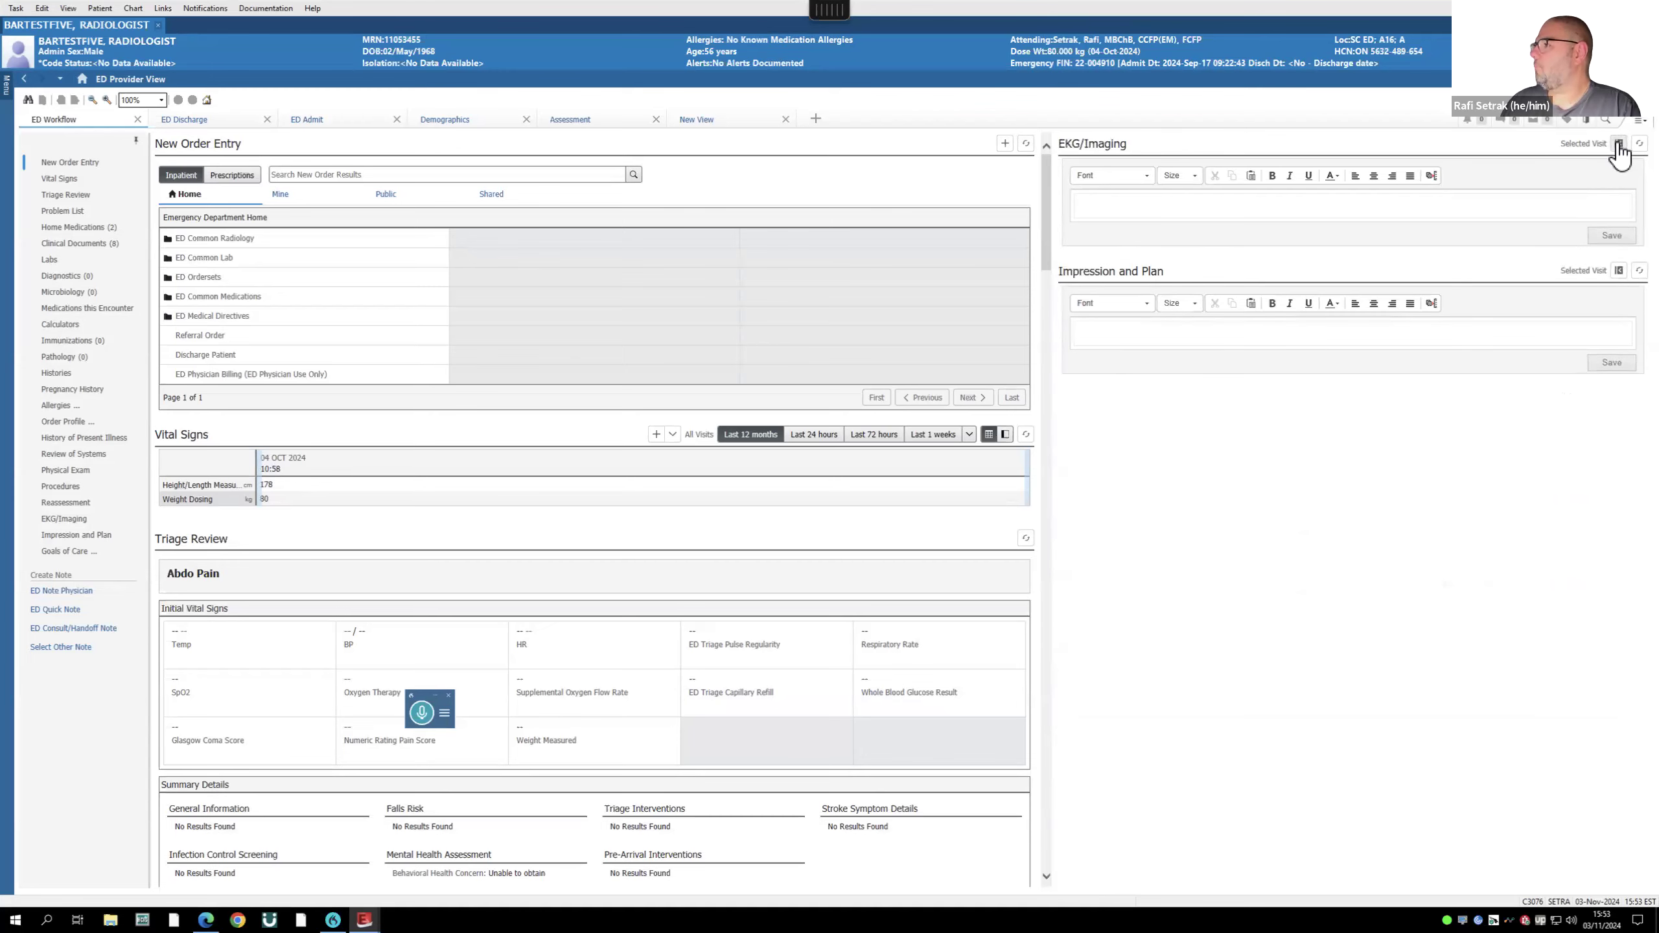
pyautogui.scroll(-3, 1621, 151)
pyautogui.click(1620, 145)
# - Jump through Order Profile, Diagnostics, Vital Signs and Reassessment back to History of Present Illness
pyautogui.scroll(-1, 780, 578)
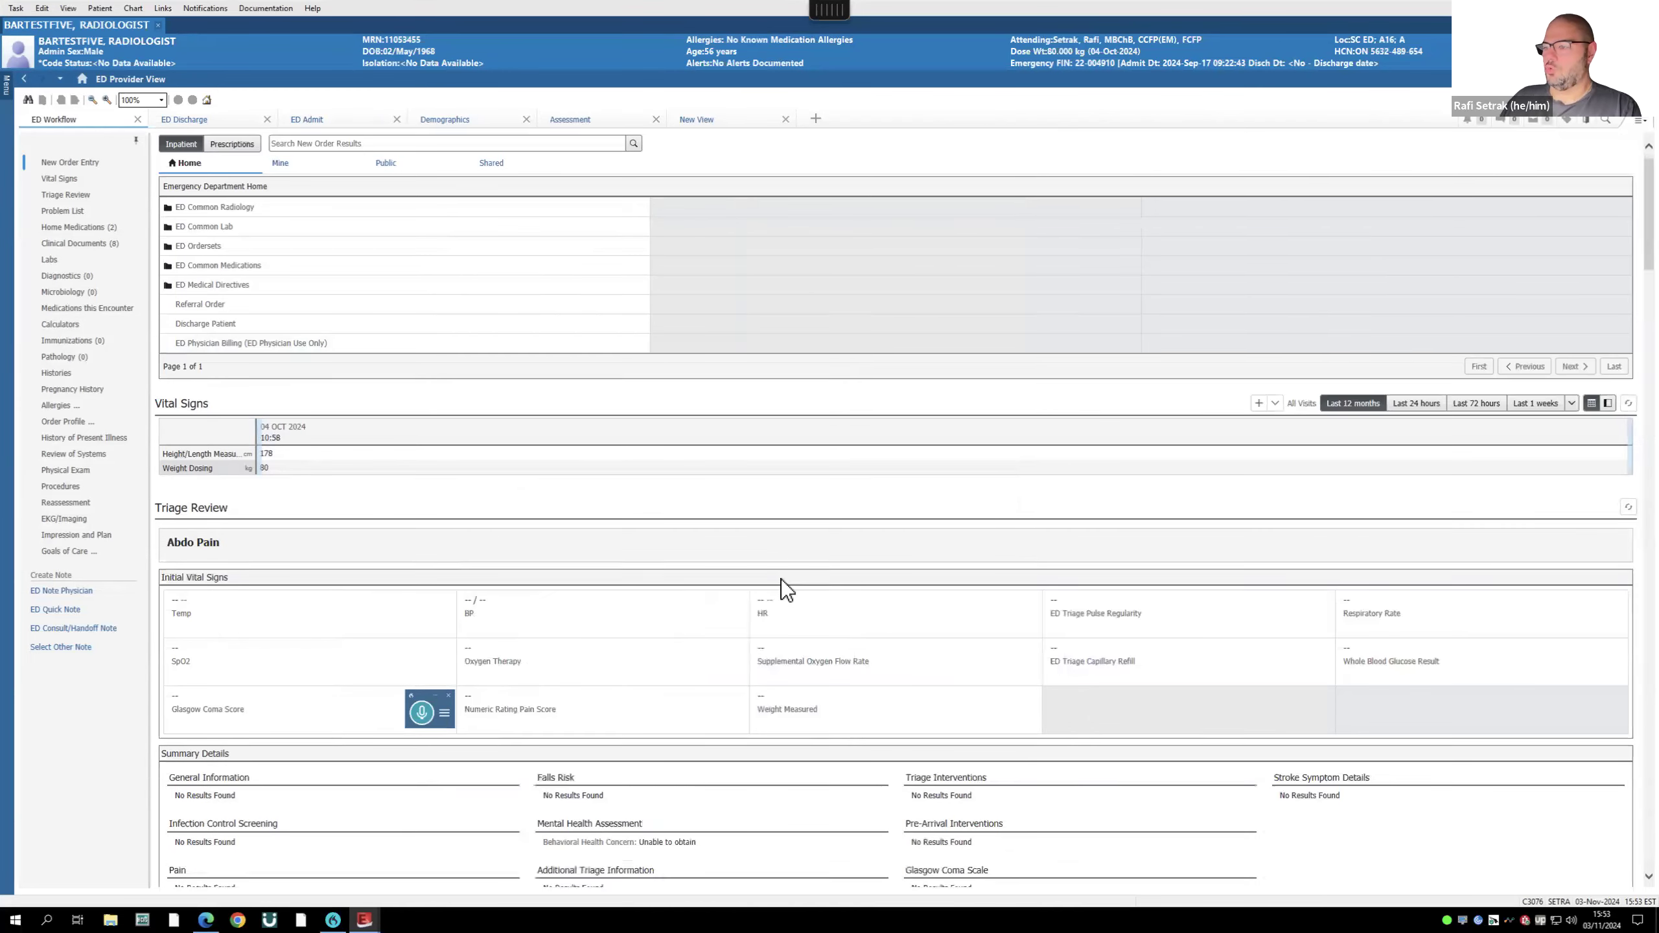
pyautogui.scroll(-20, 780, 579)
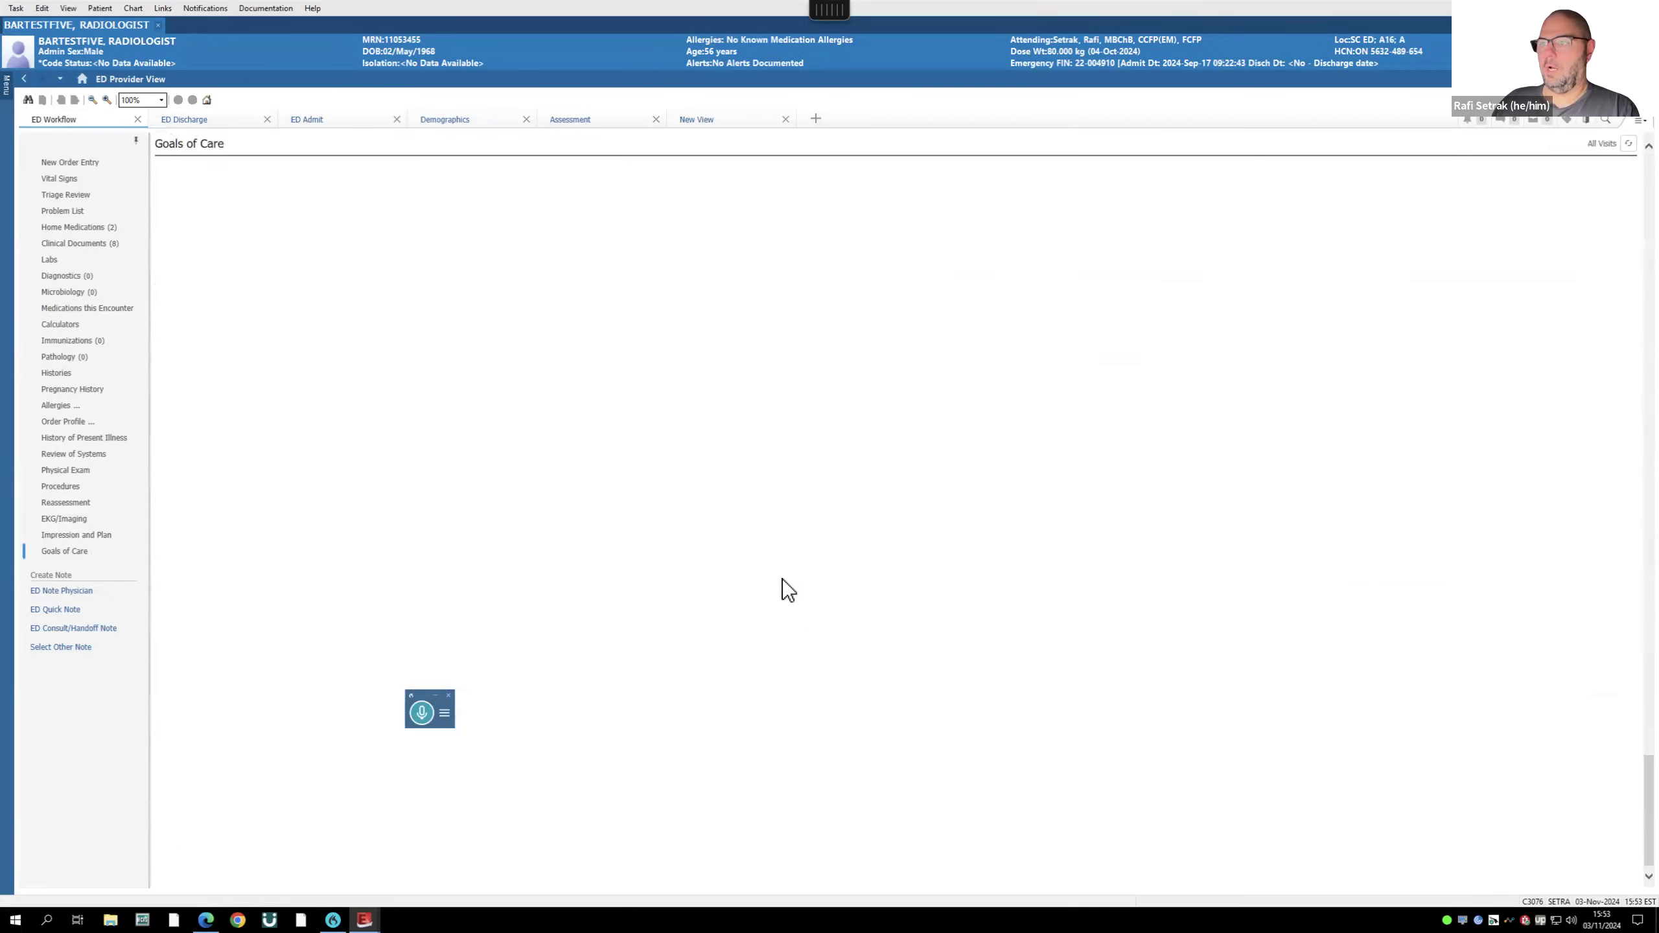
pyautogui.scroll(20, 783, 578)
pyautogui.click(79, 422)
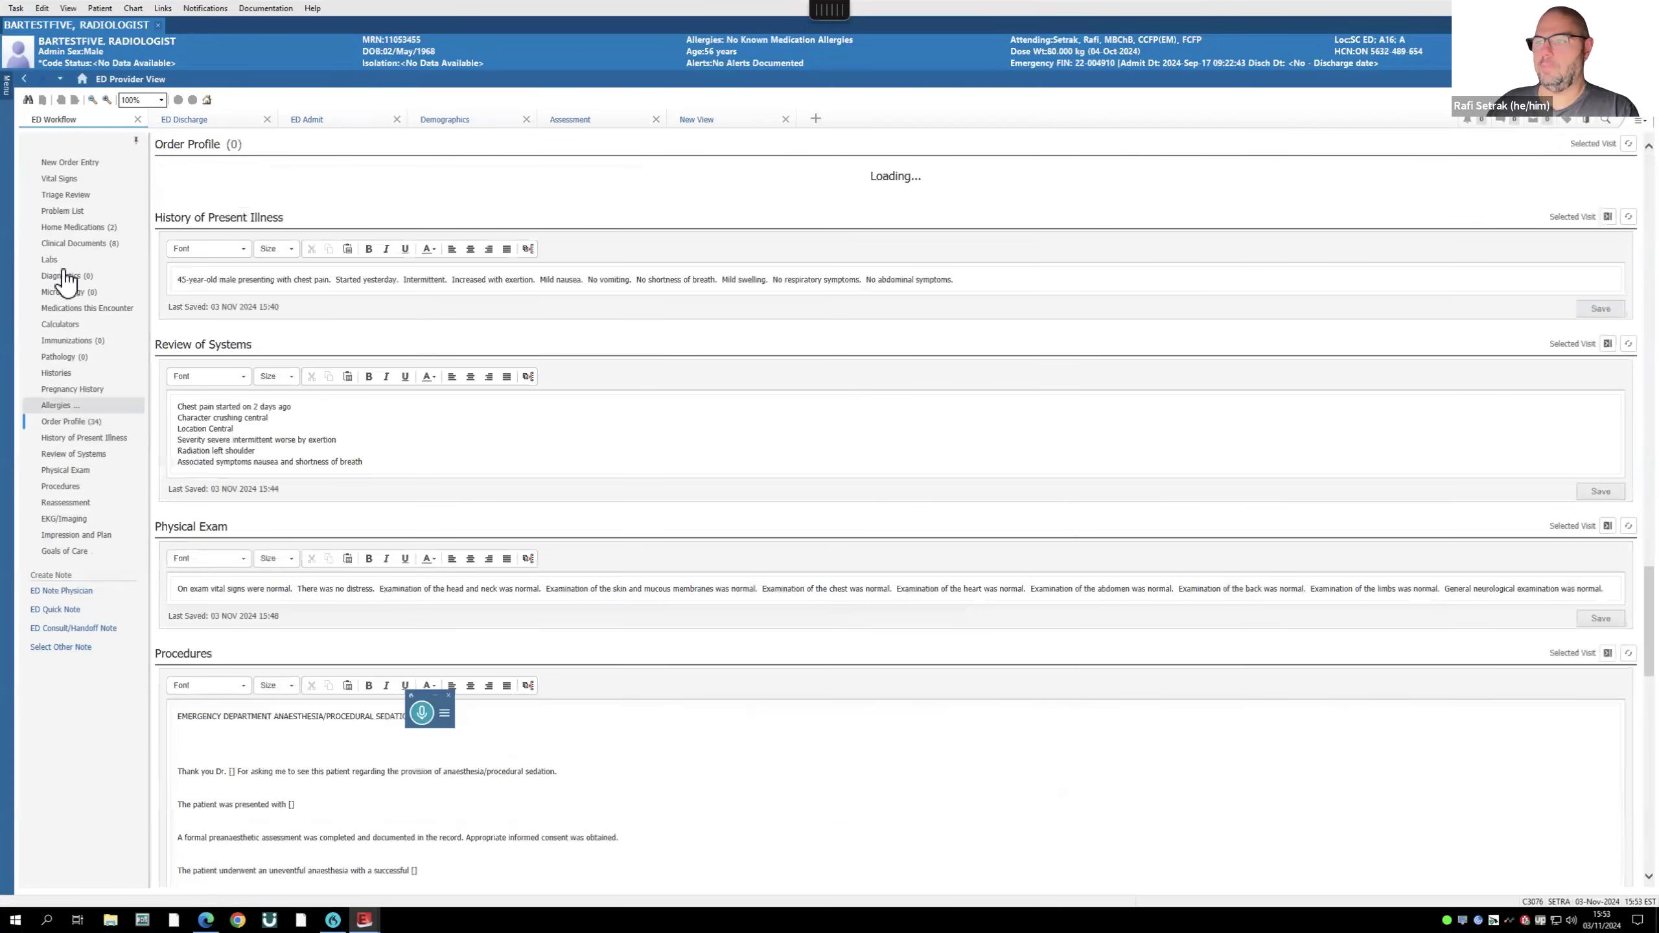
pyautogui.click(65, 277)
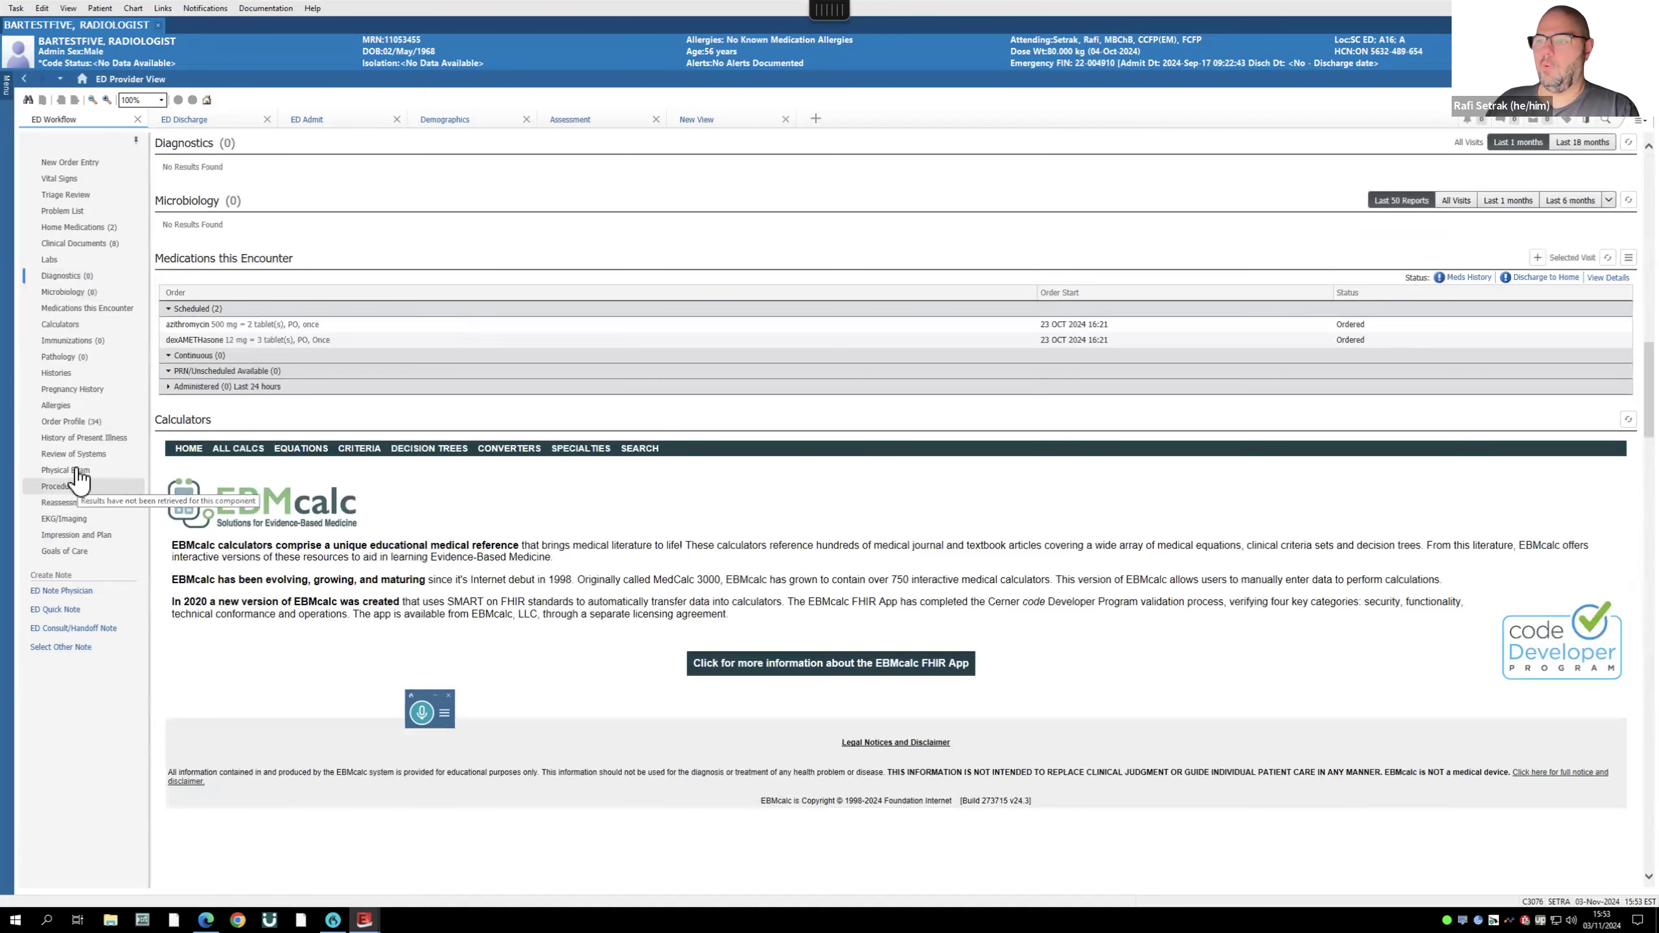
pyautogui.click(67, 439)
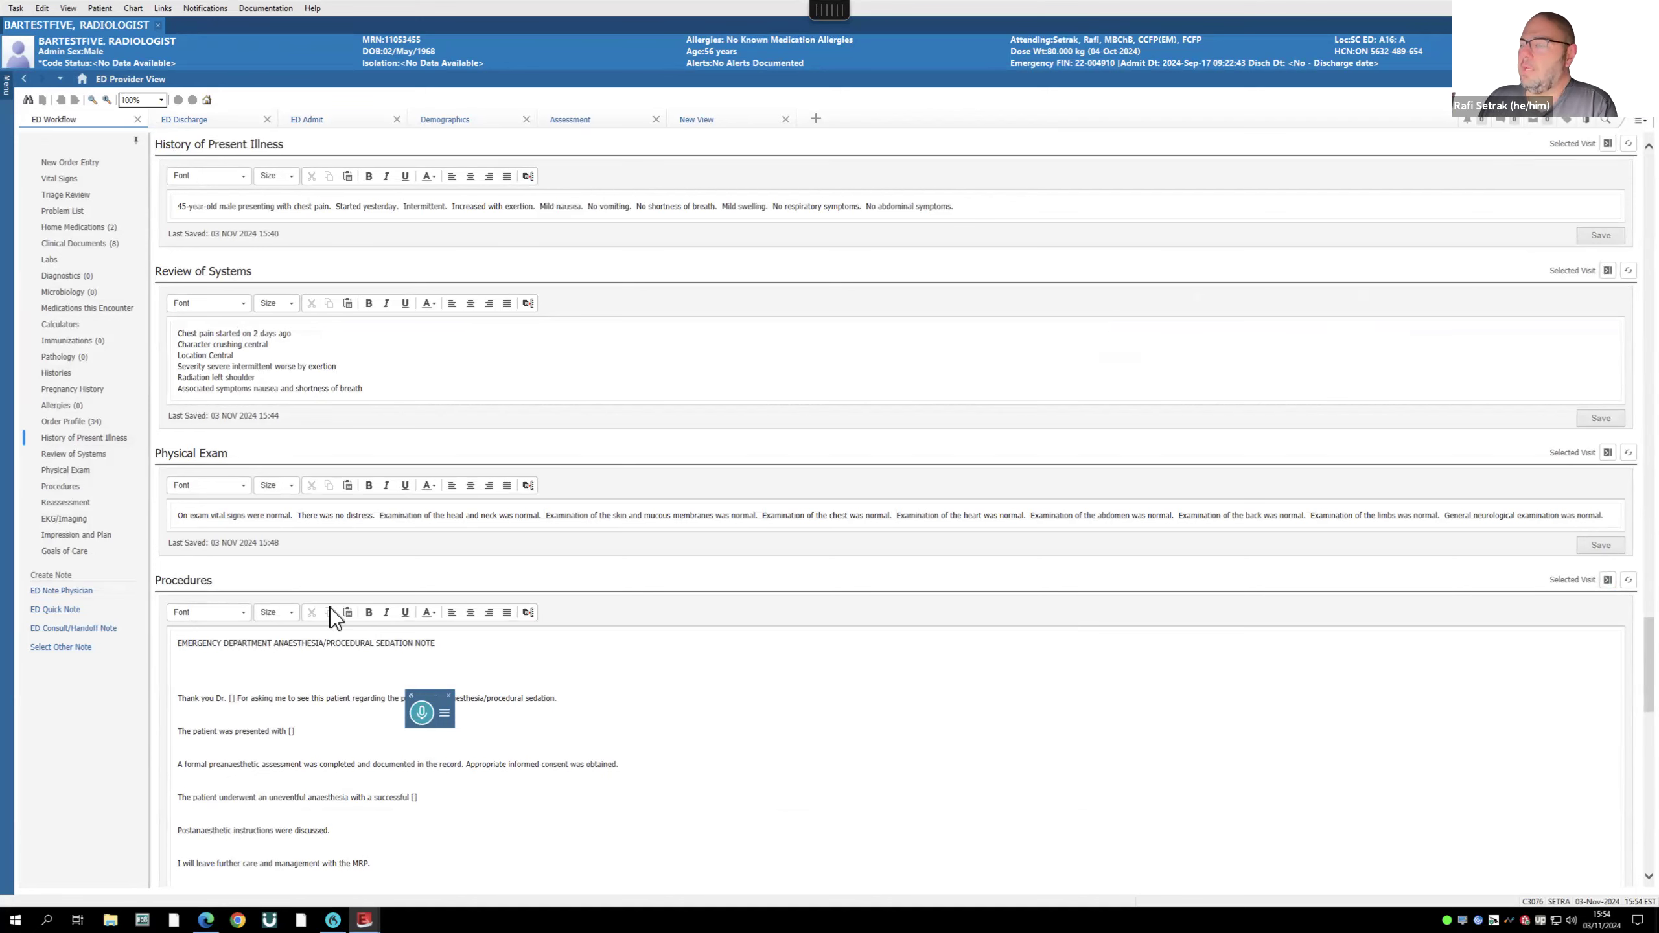
pyautogui.scroll(-3, 324, 733)
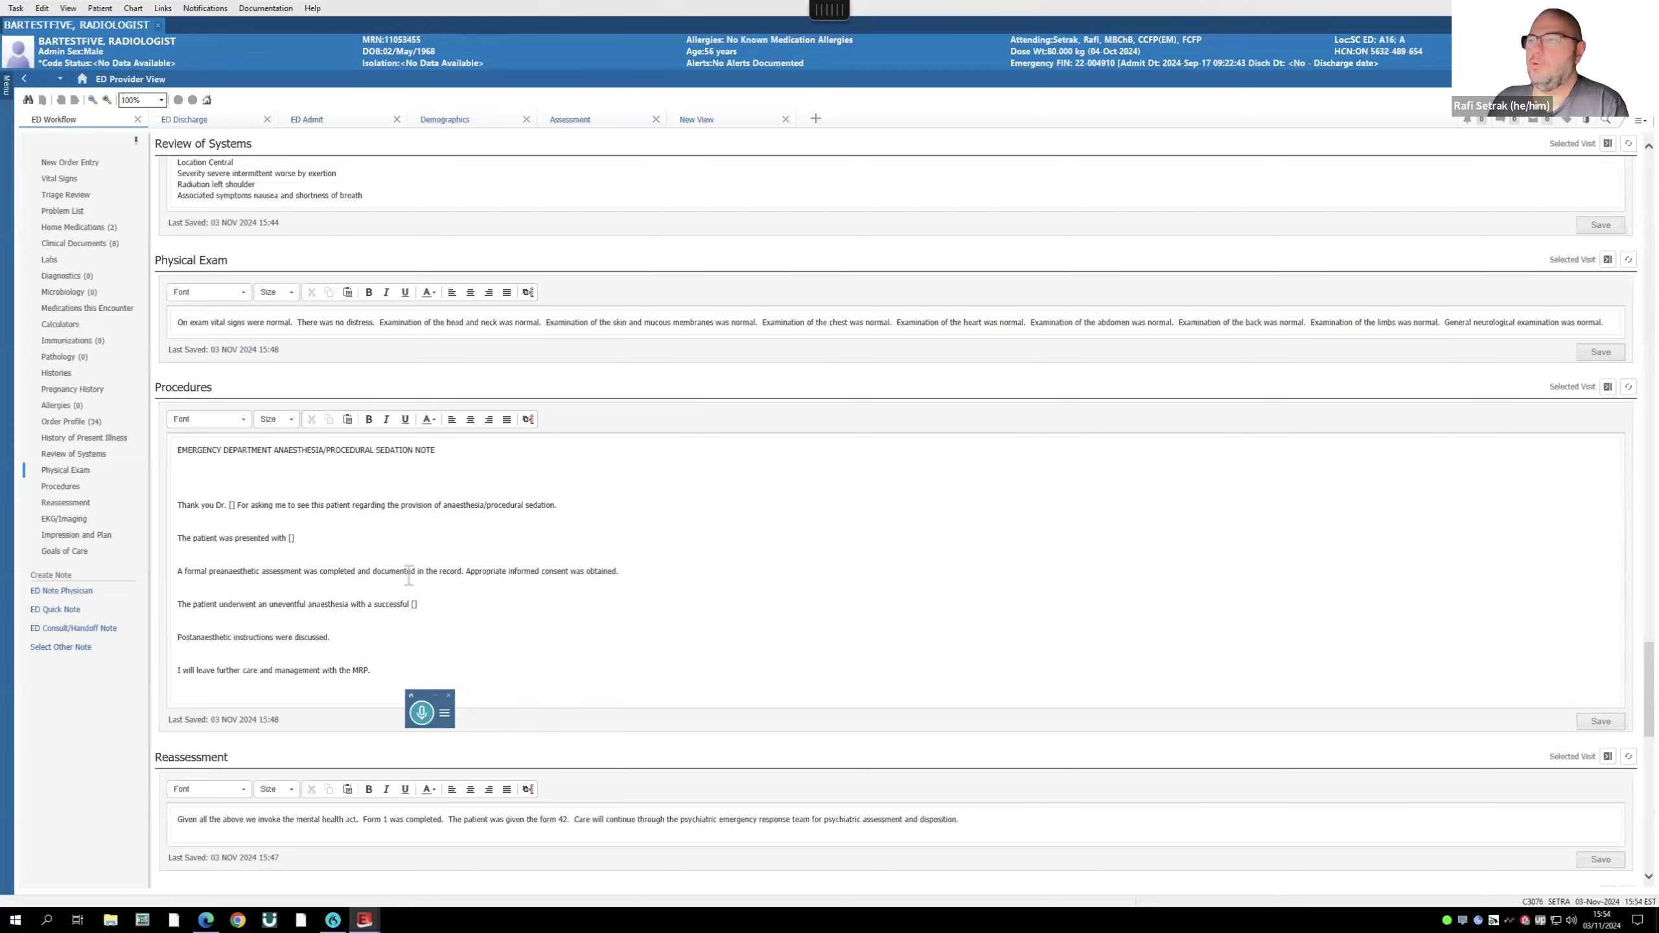
pyautogui.scroll(8, 405, 568)
pyautogui.scroll(20, 404, 575)
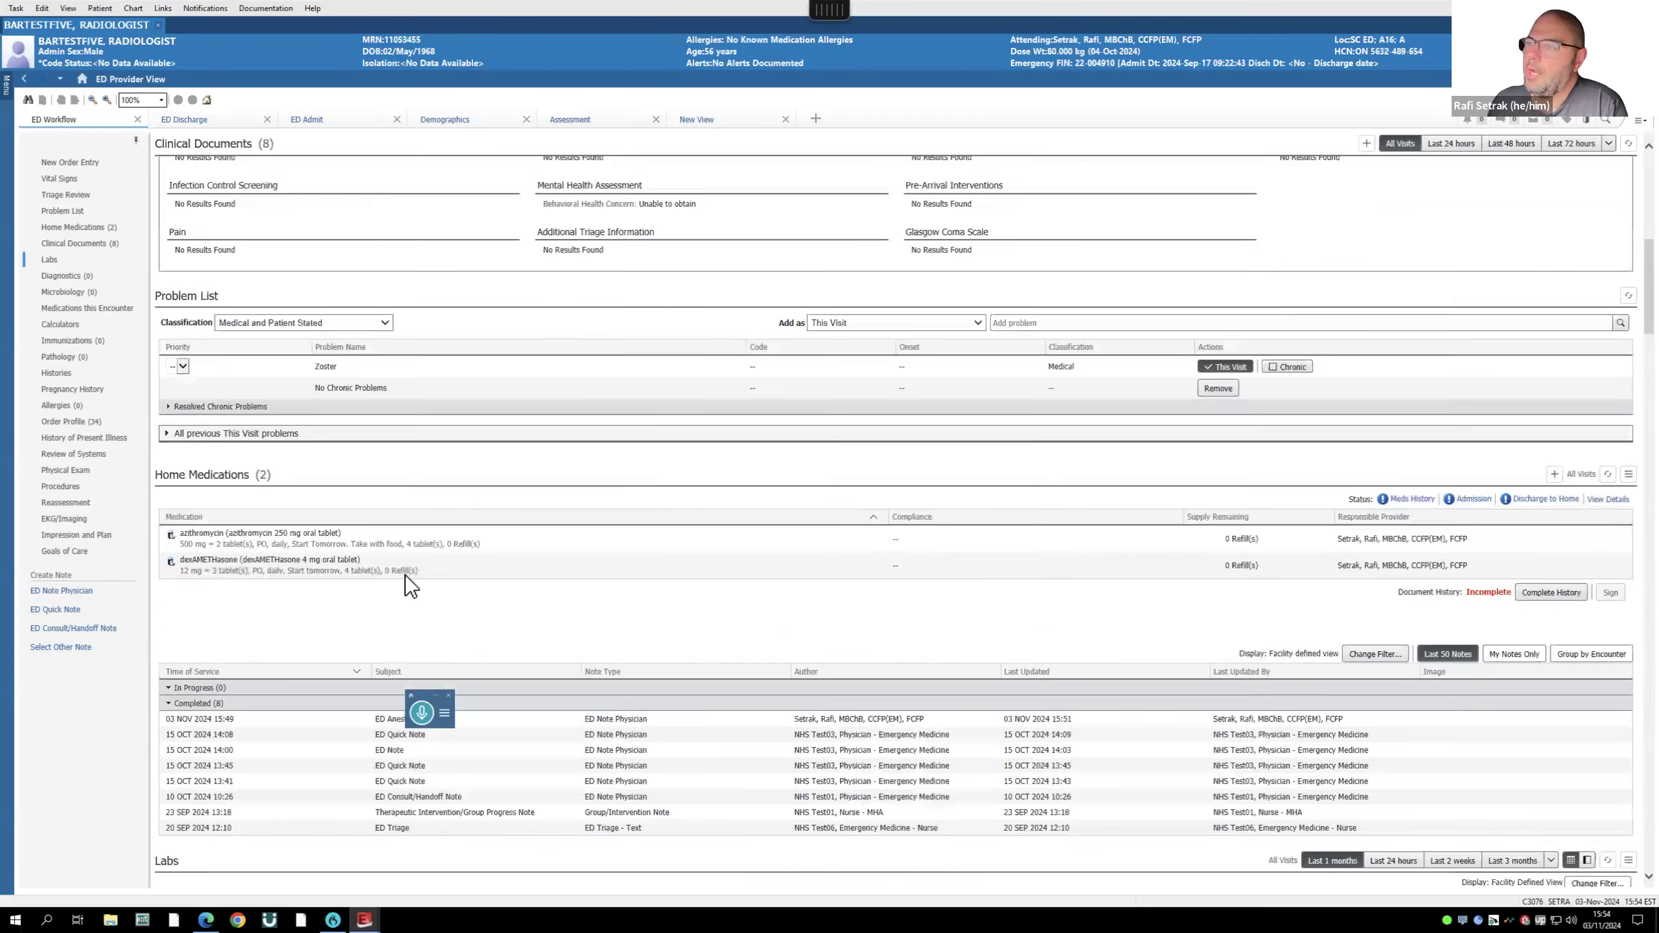
pyautogui.click(62, 177)
pyautogui.click(65, 502)
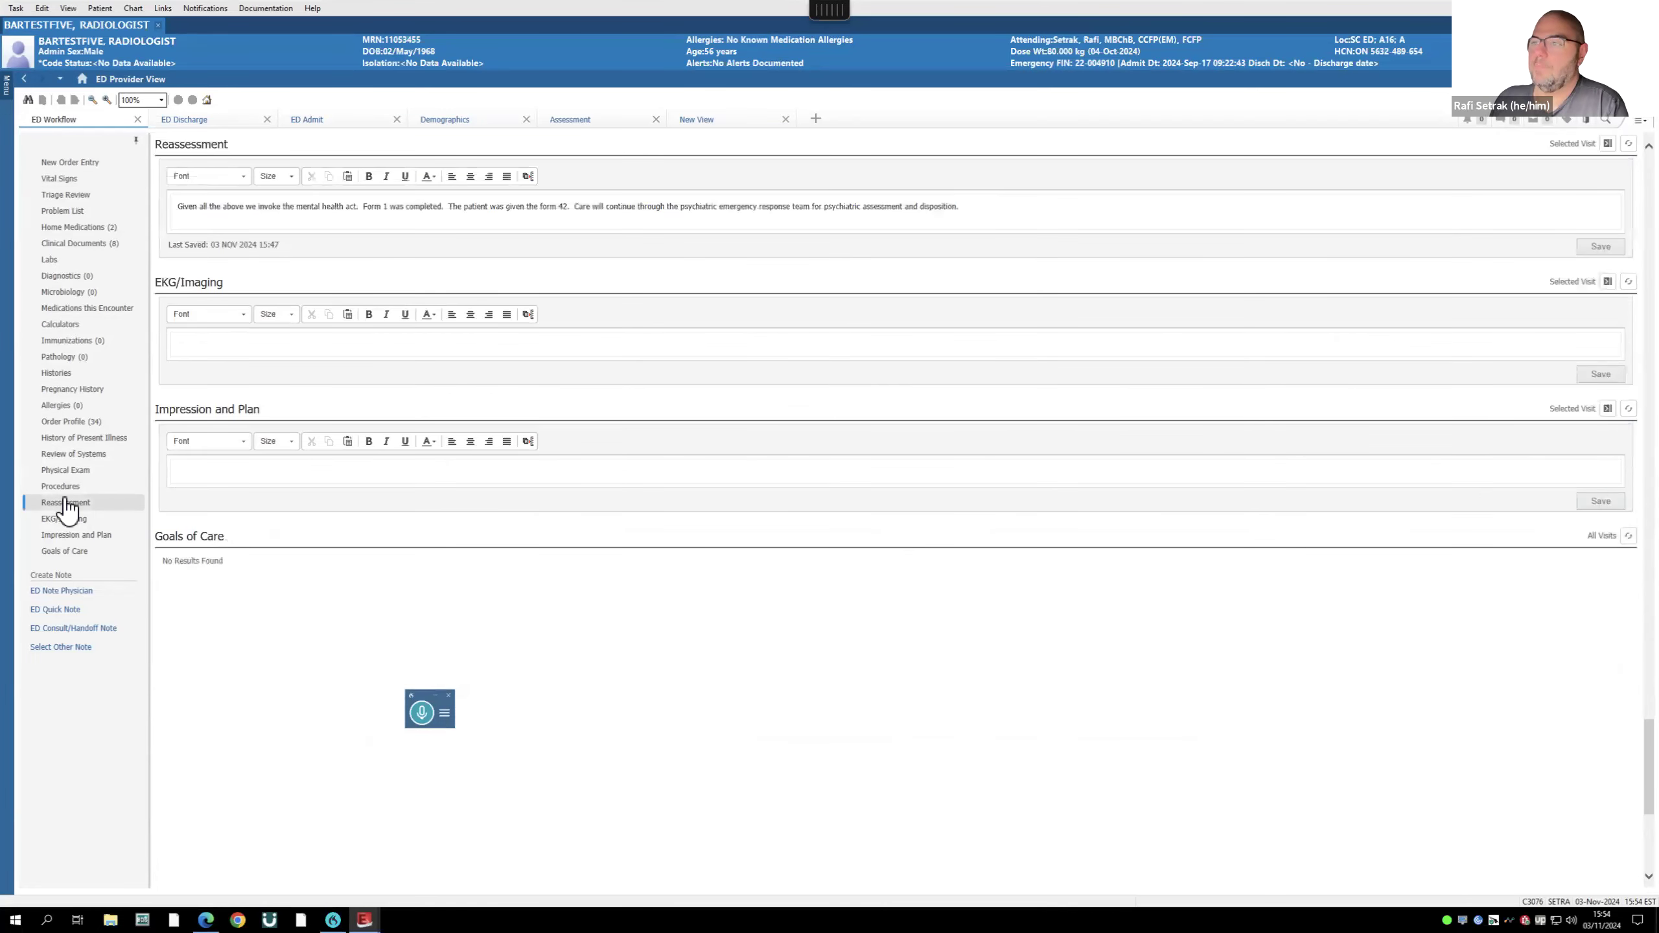
pyautogui.click(75, 438)
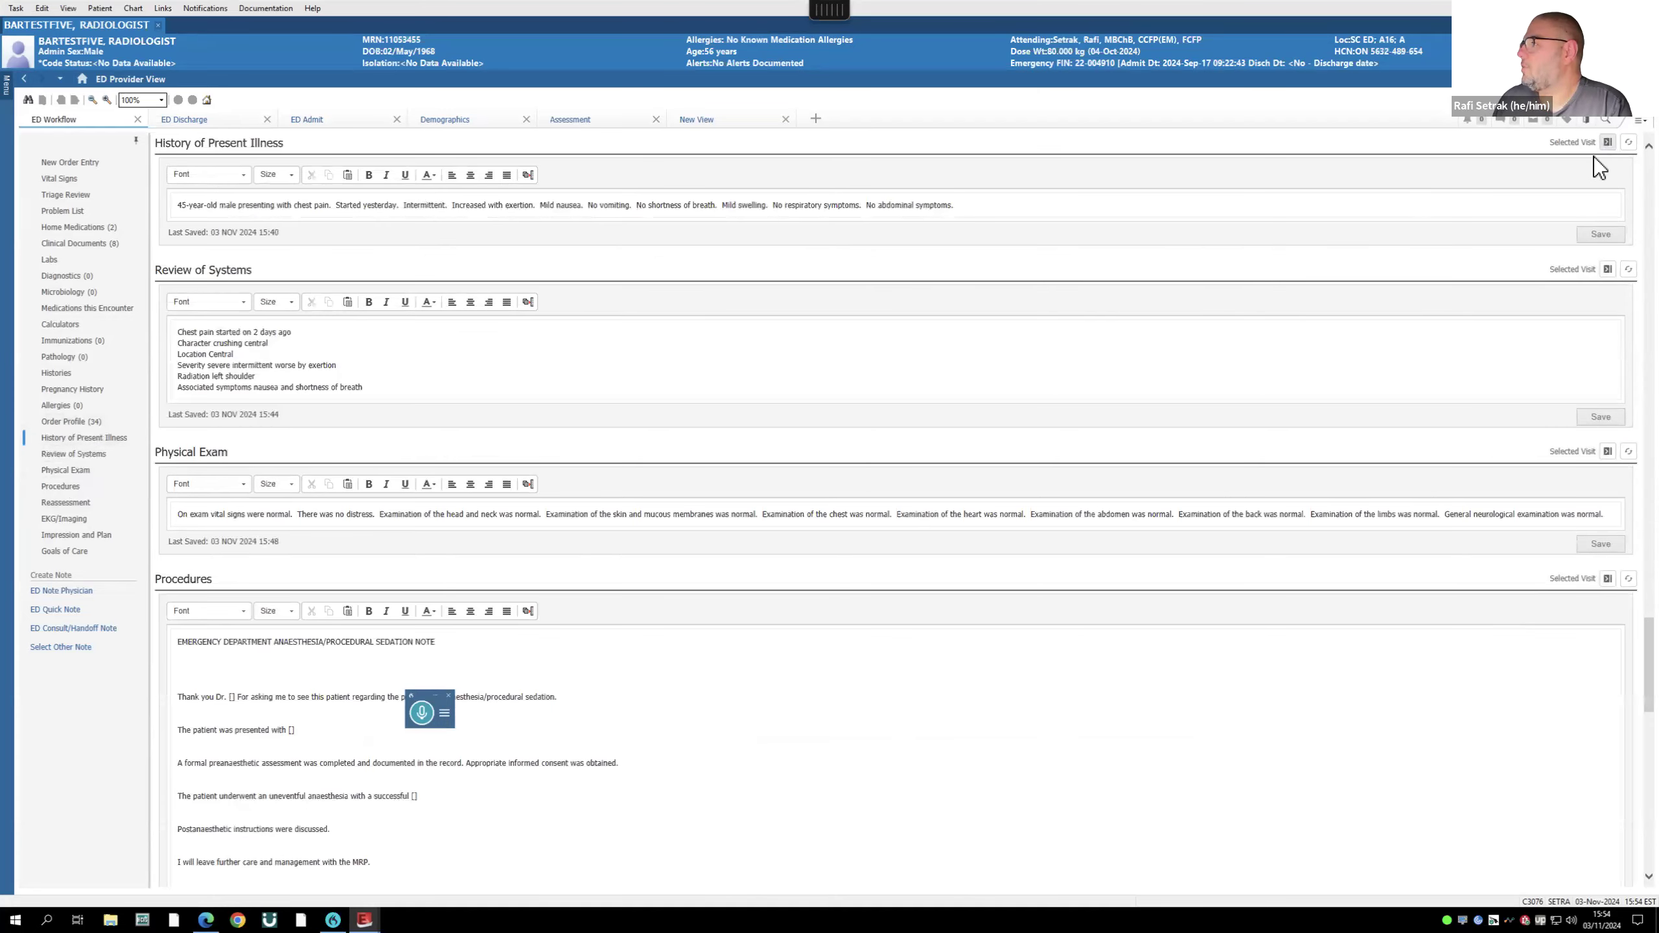
# - Dock History of Present Illness, Review of Systems, Physical Exam, Procedures, Reassessment, EKG/Imaging, Impression and Plan in the side column
pyautogui.click(1607, 142)
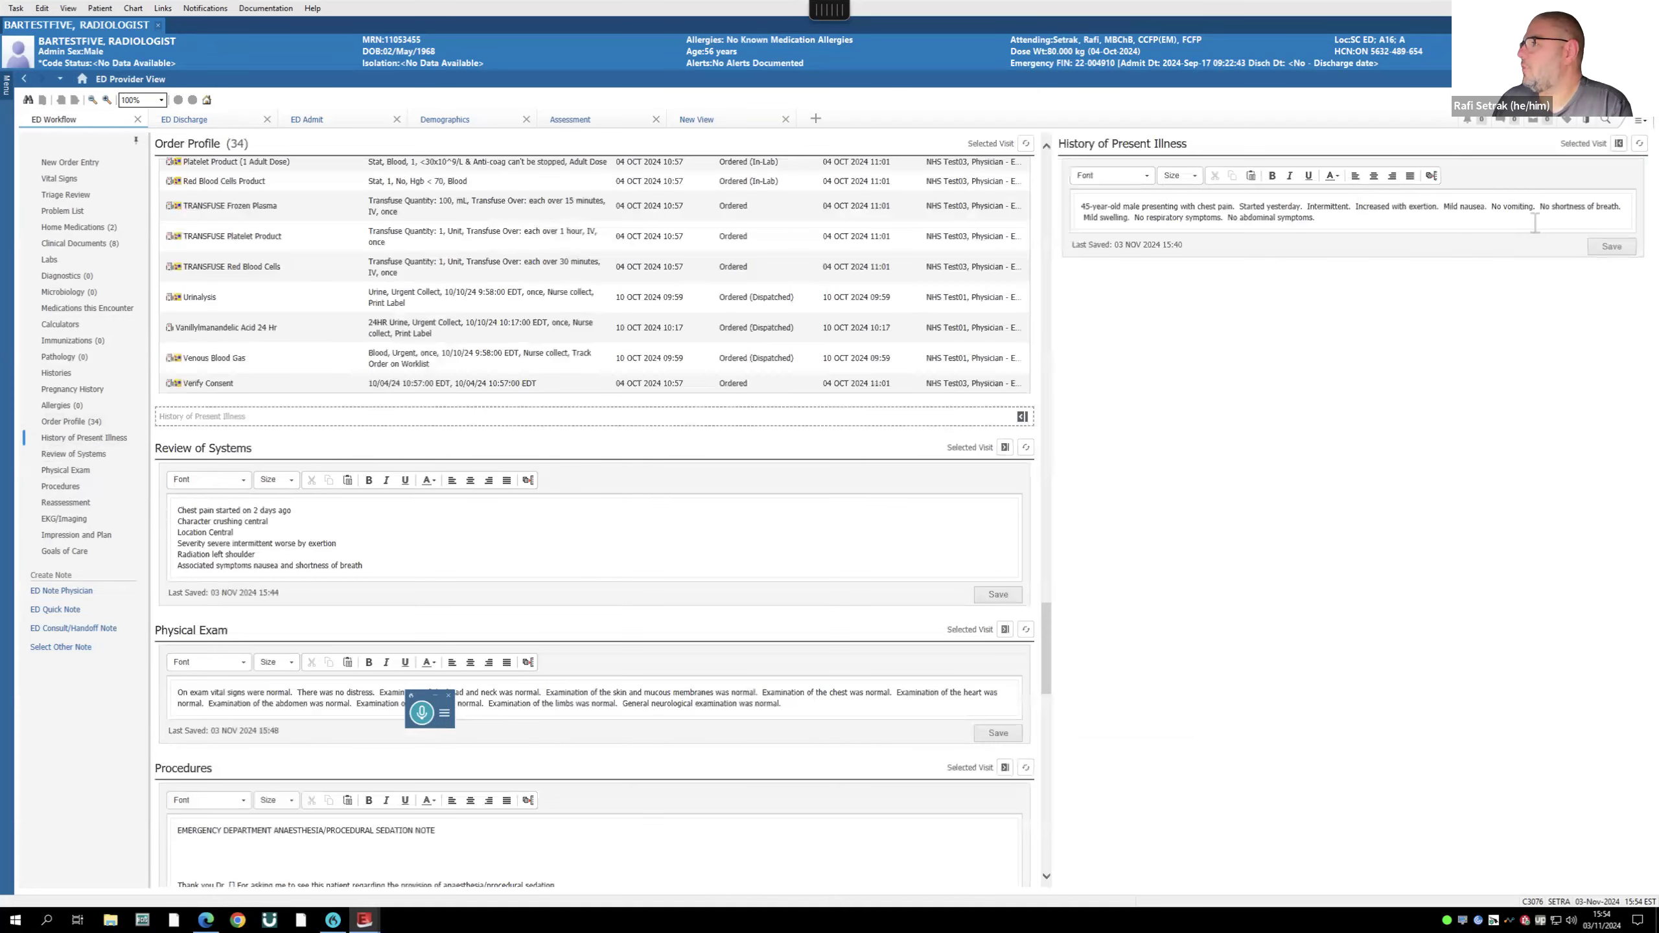
pyautogui.click(1005, 447)
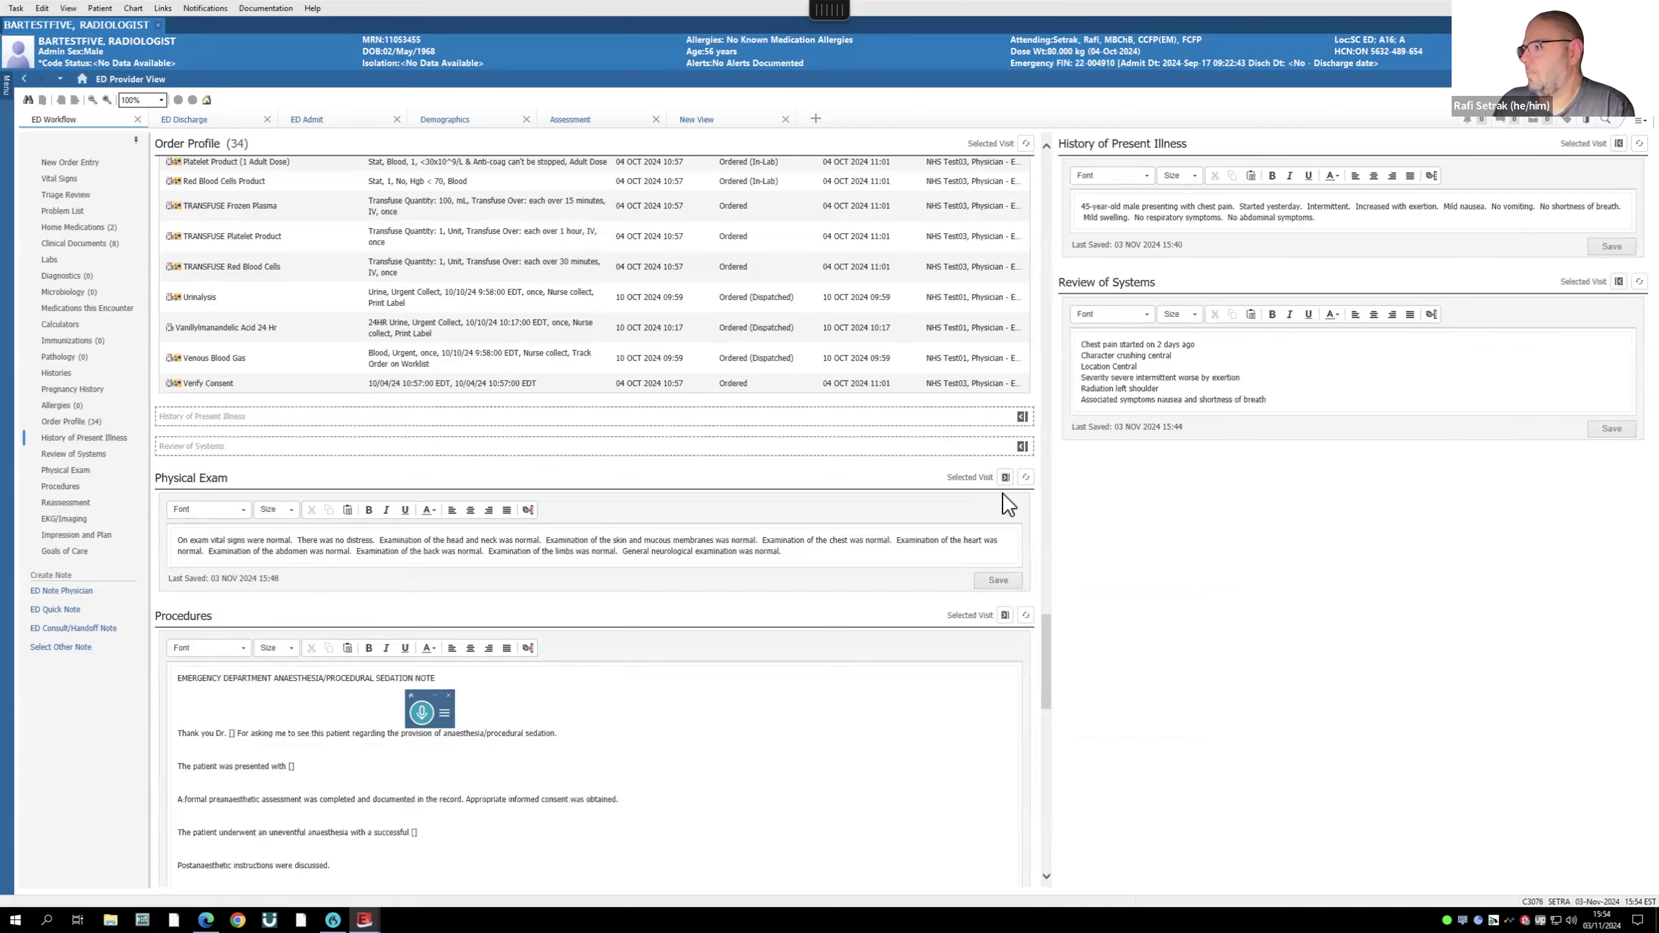
pyautogui.click(1006, 477)
pyautogui.click(1005, 508)
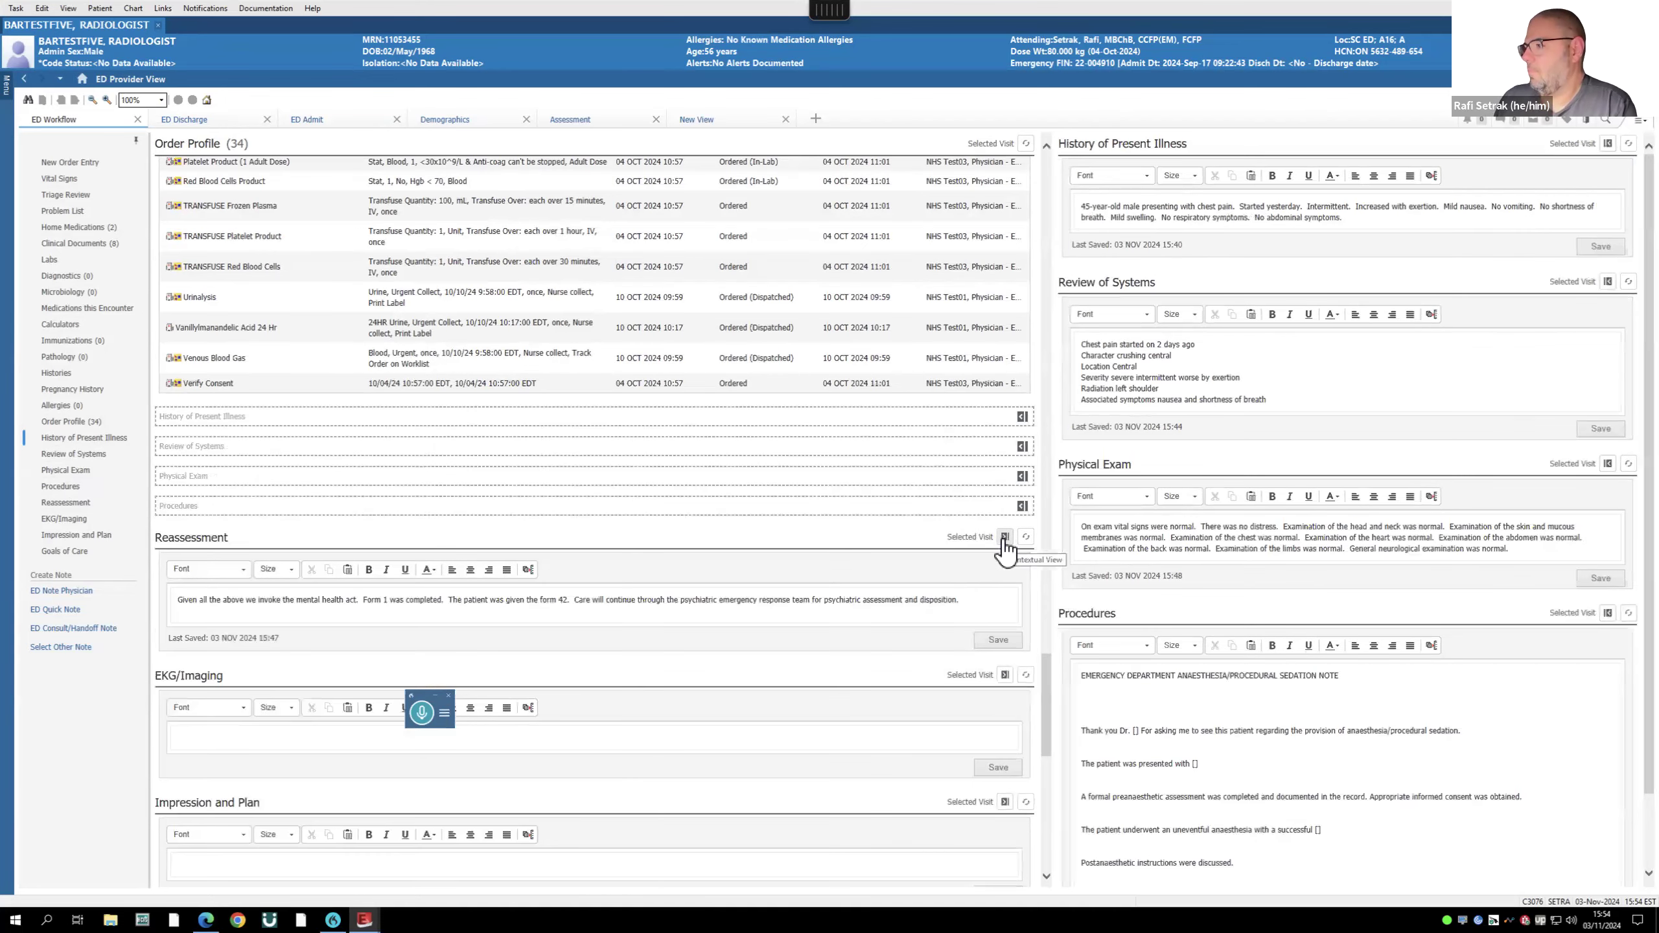
pyautogui.click(1005, 537)
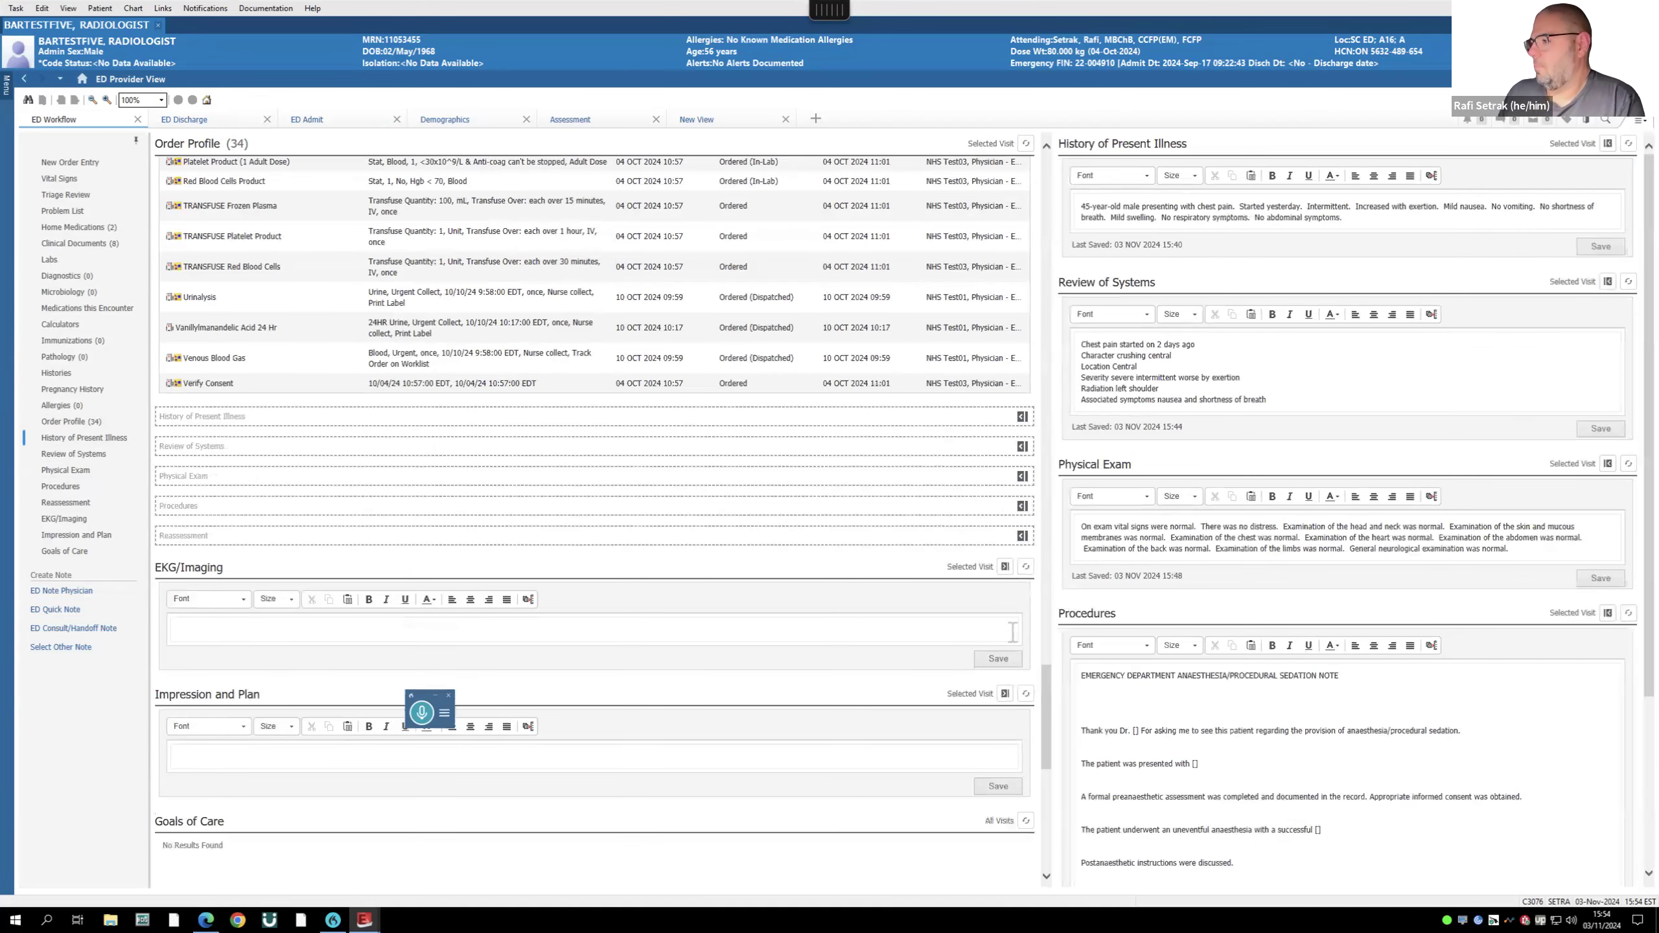
pyautogui.click(1005, 567)
pyautogui.click(1005, 597)
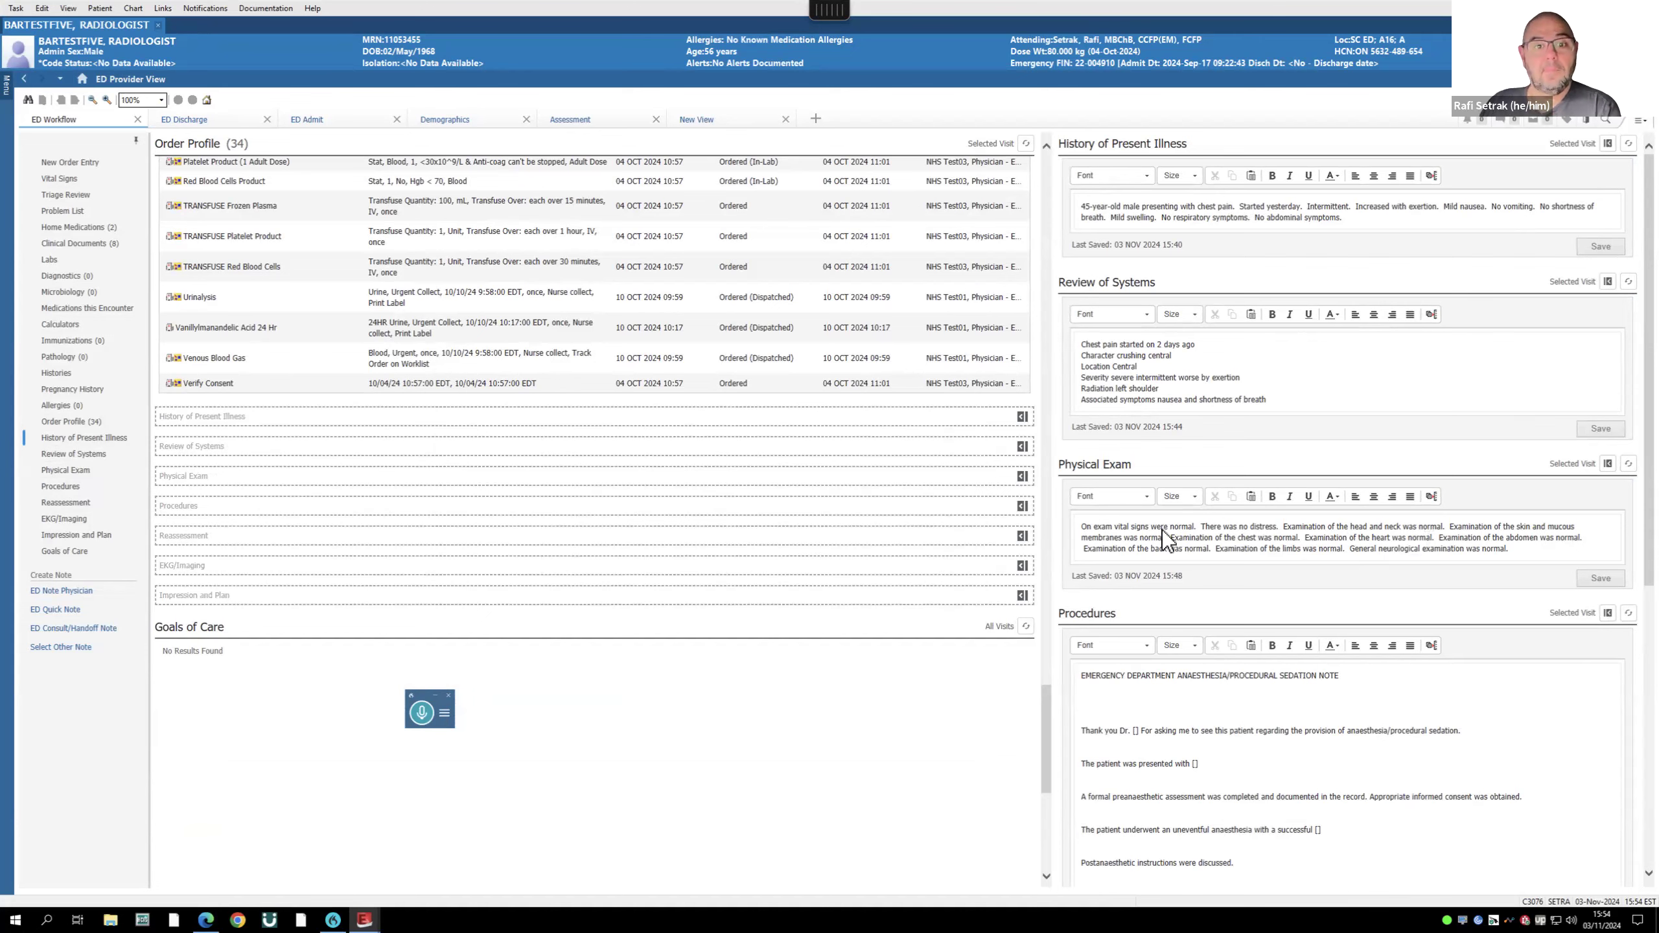
pyautogui.scroll(1, 497, 493)
pyautogui.scroll(20, 499, 491)
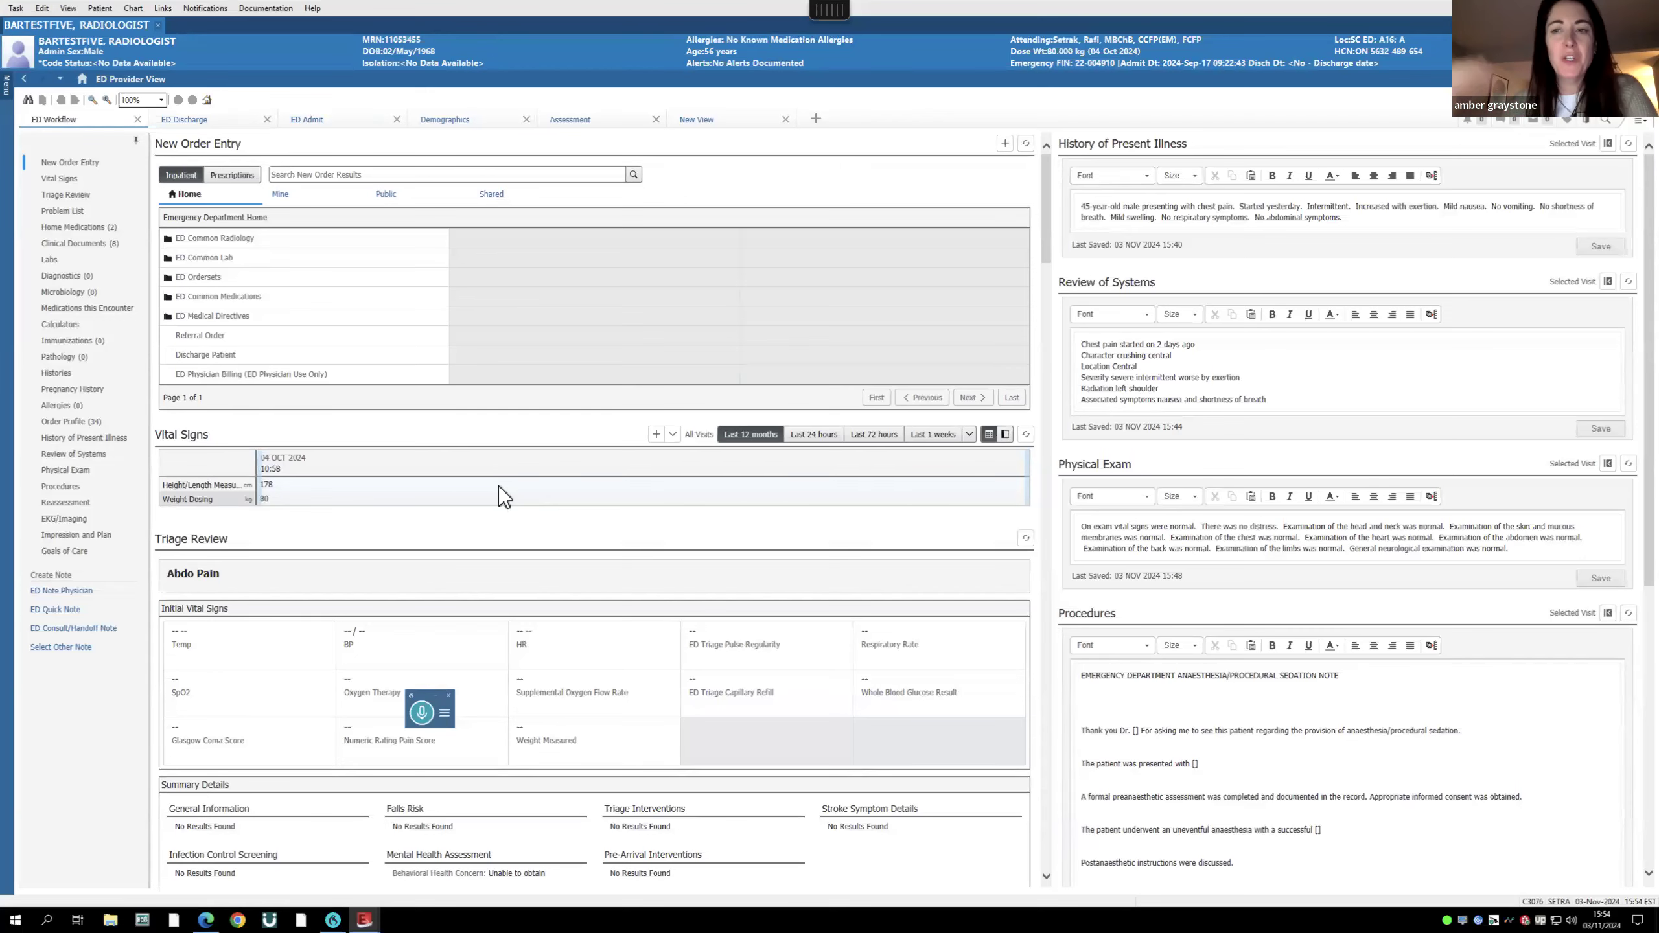
pyautogui.scroll(-1, 504, 495)
pyautogui.scroll(-3, 498, 485)
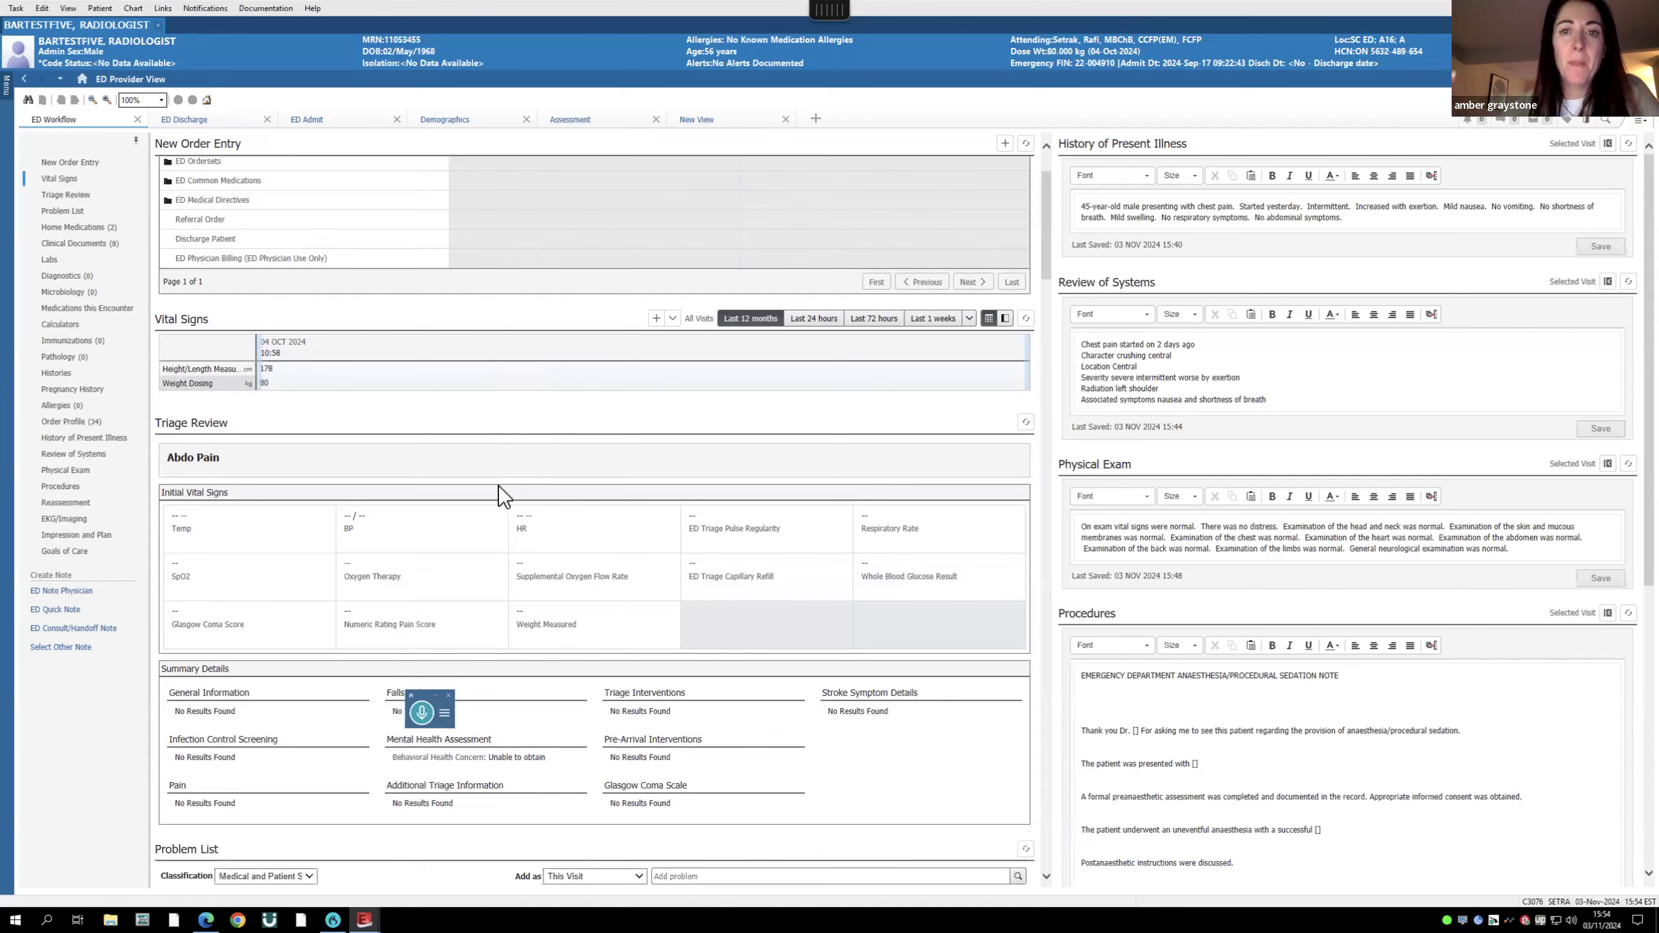
pyautogui.scroll(-1, 498, 485)
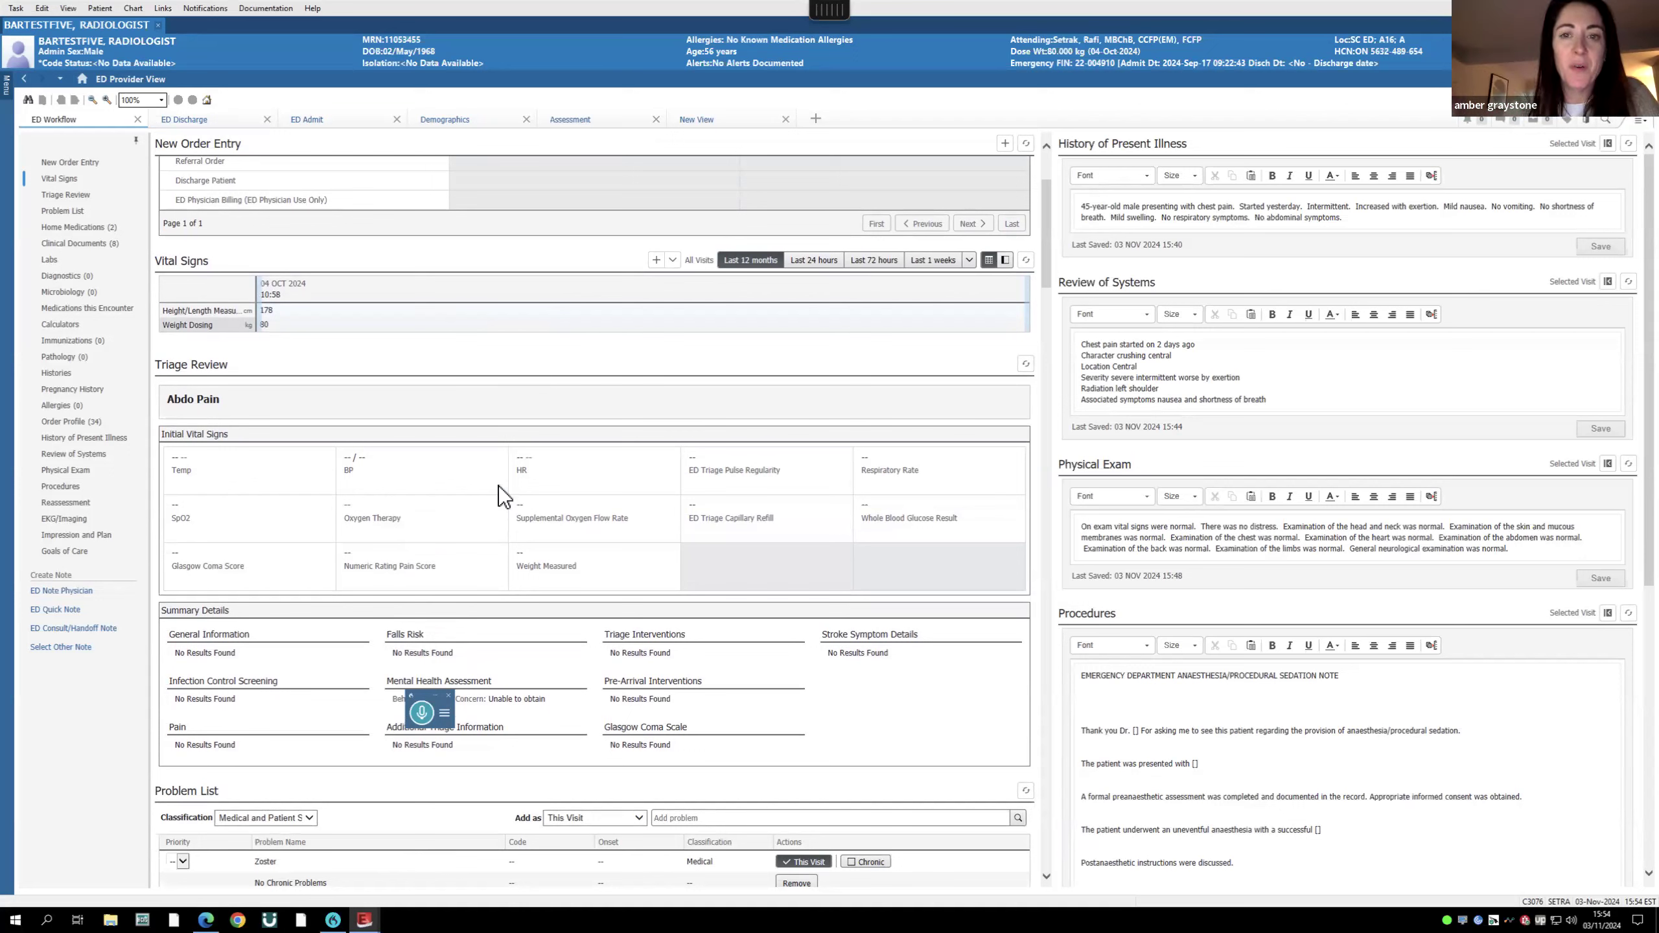
# - Open a blank ED Quick Note, close it, and discard its unsaved changes
pyautogui.click(79, 610)
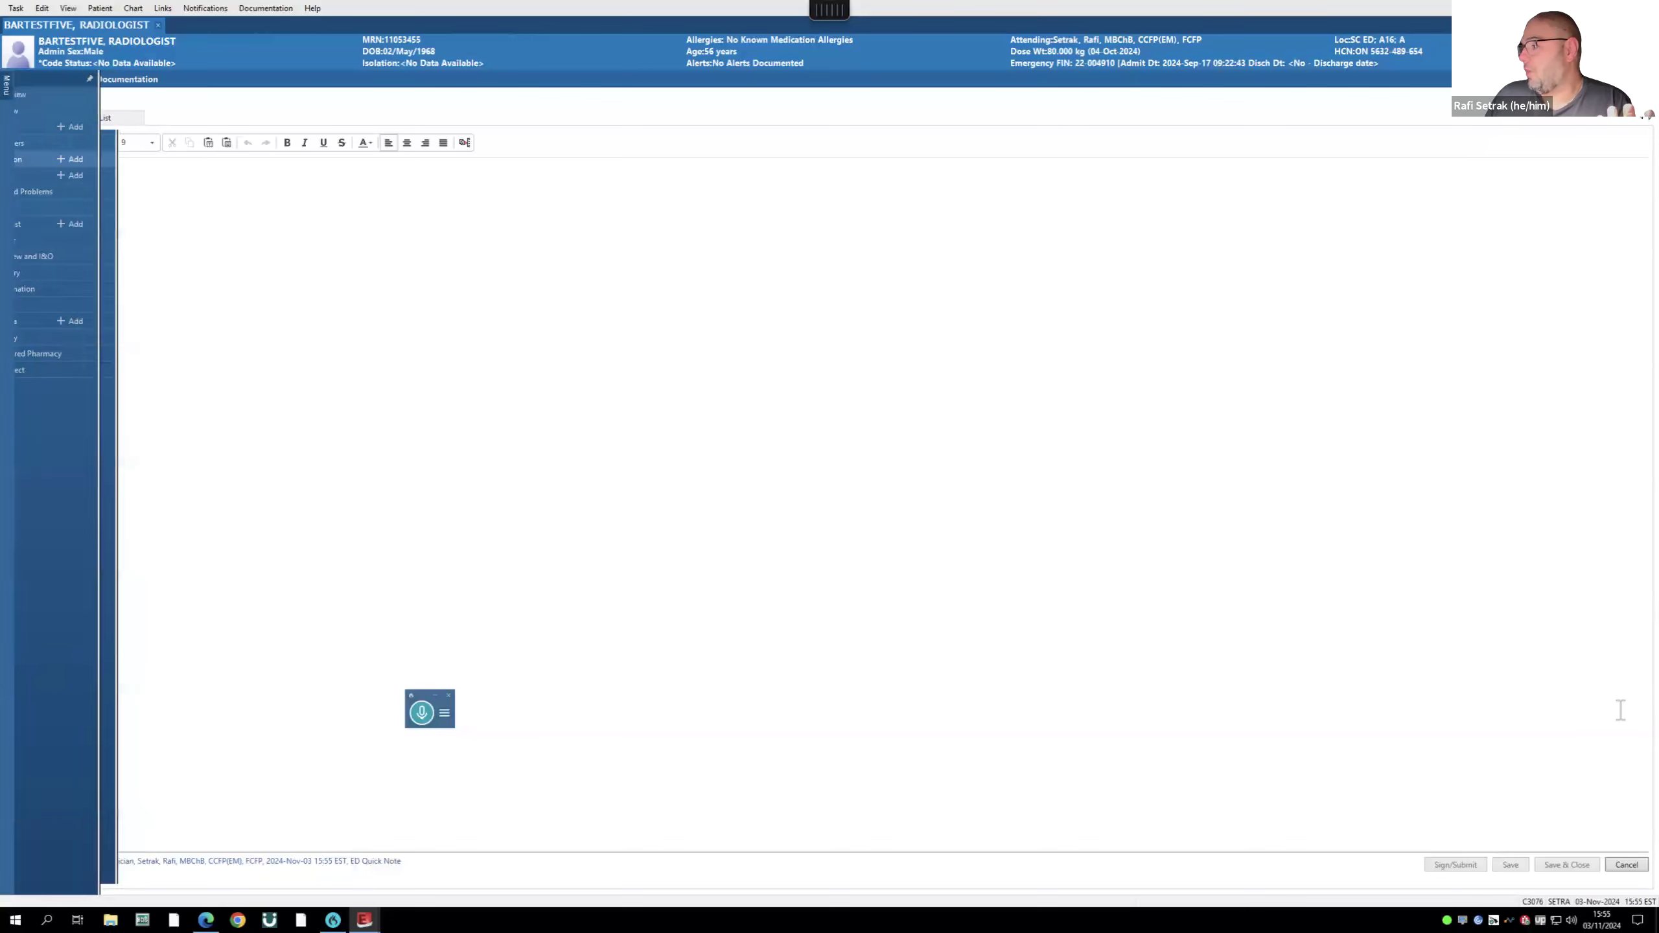
pyautogui.click(1626, 864)
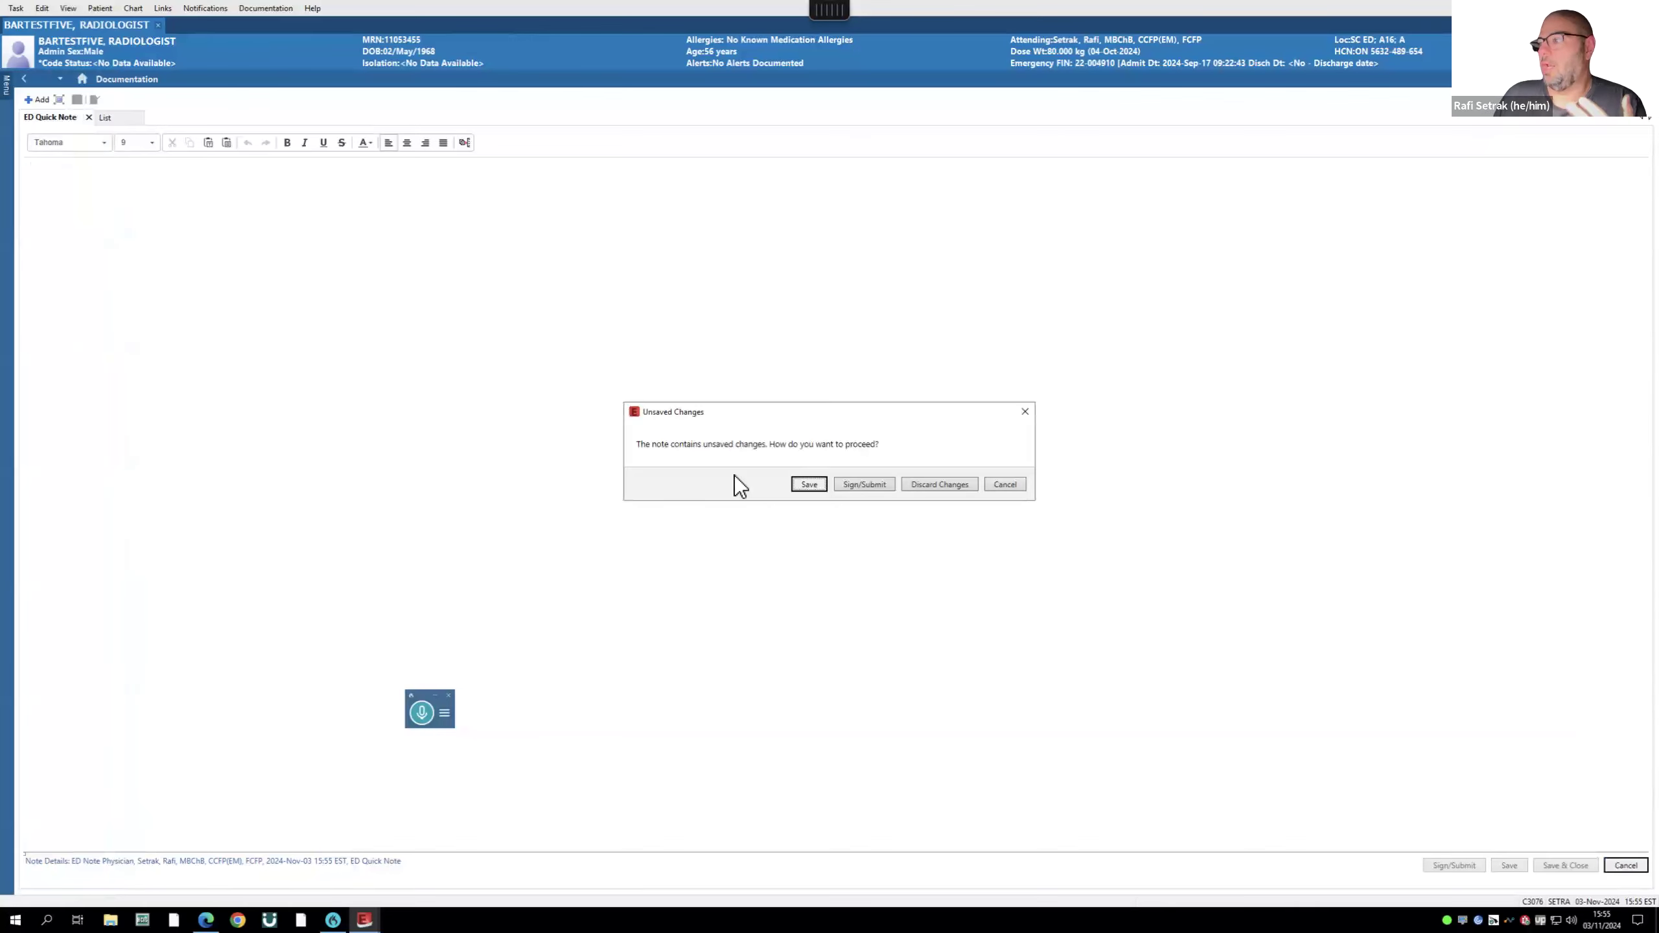
pyautogui.click(1005, 484)
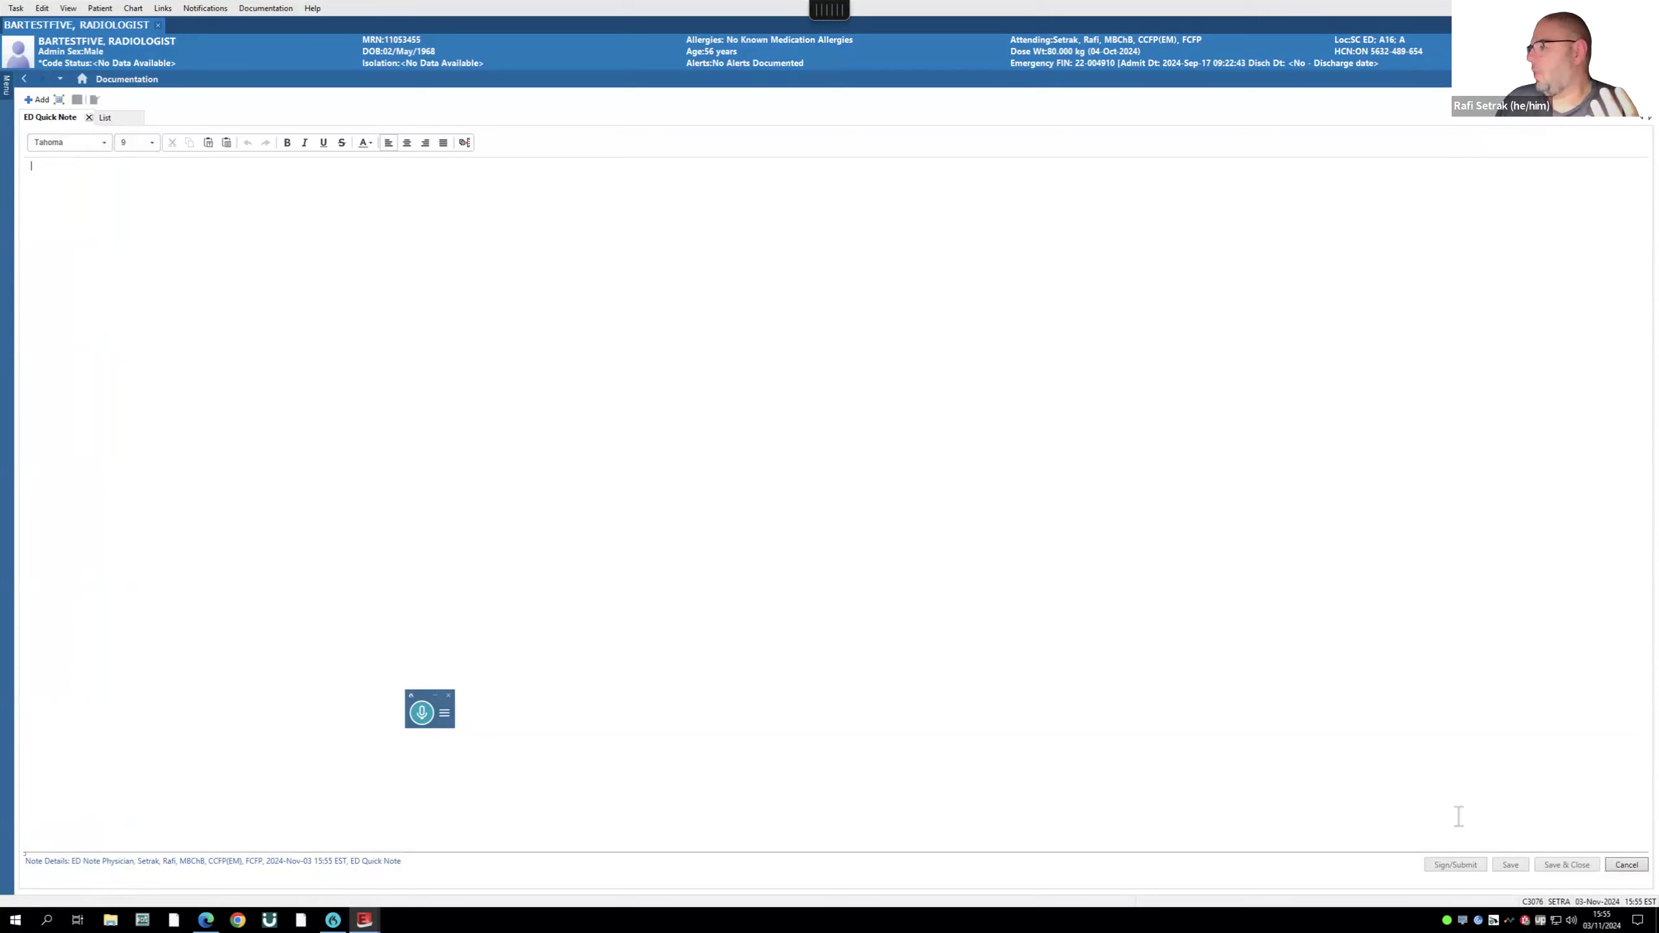
pyautogui.click(1621, 865)
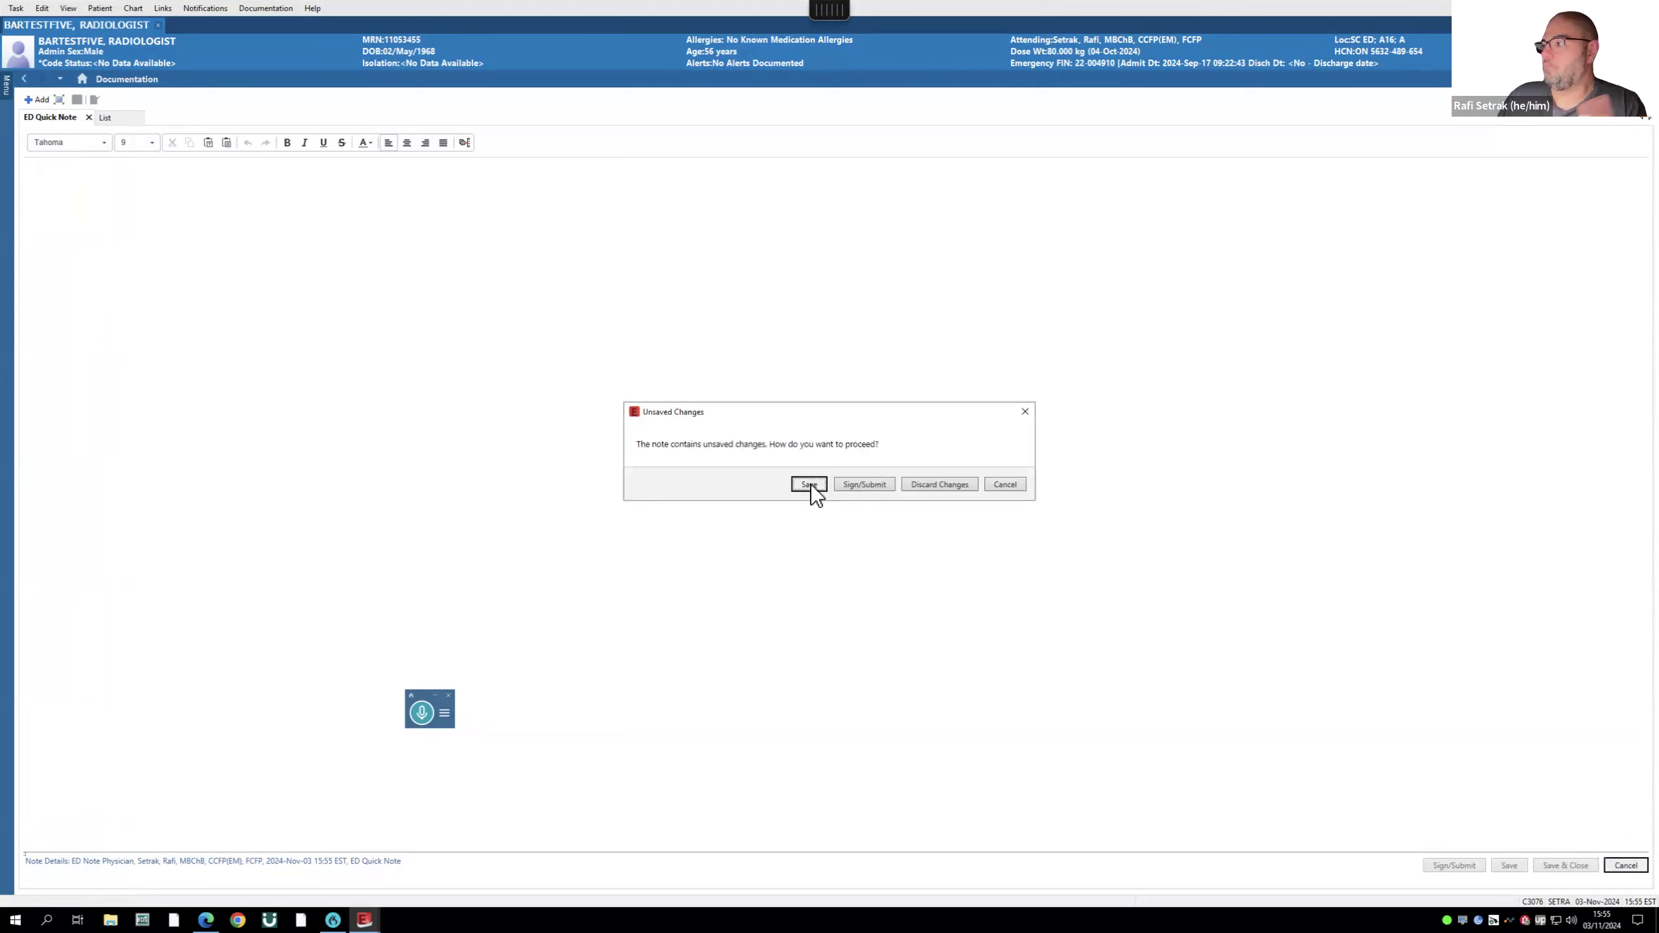
pyautogui.click(940, 485)
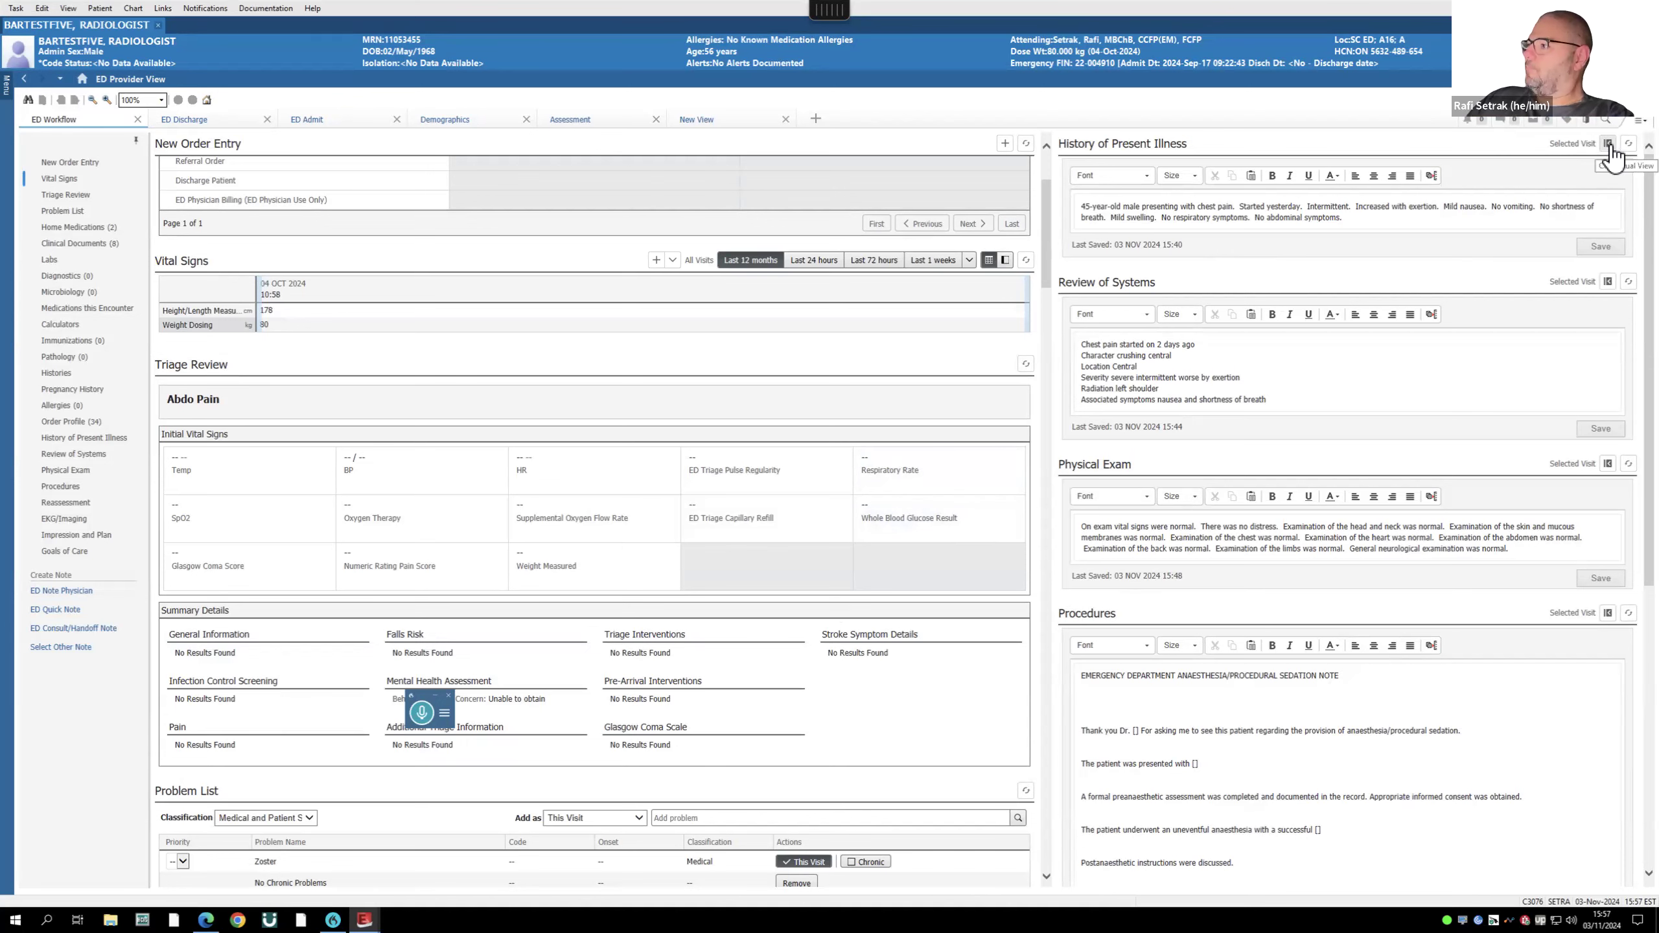
# - Dock Impression and Plan in the right-hand column under EKG/Imaging using its Contextual View icon
pyautogui.scroll(-5, 1559, 677)
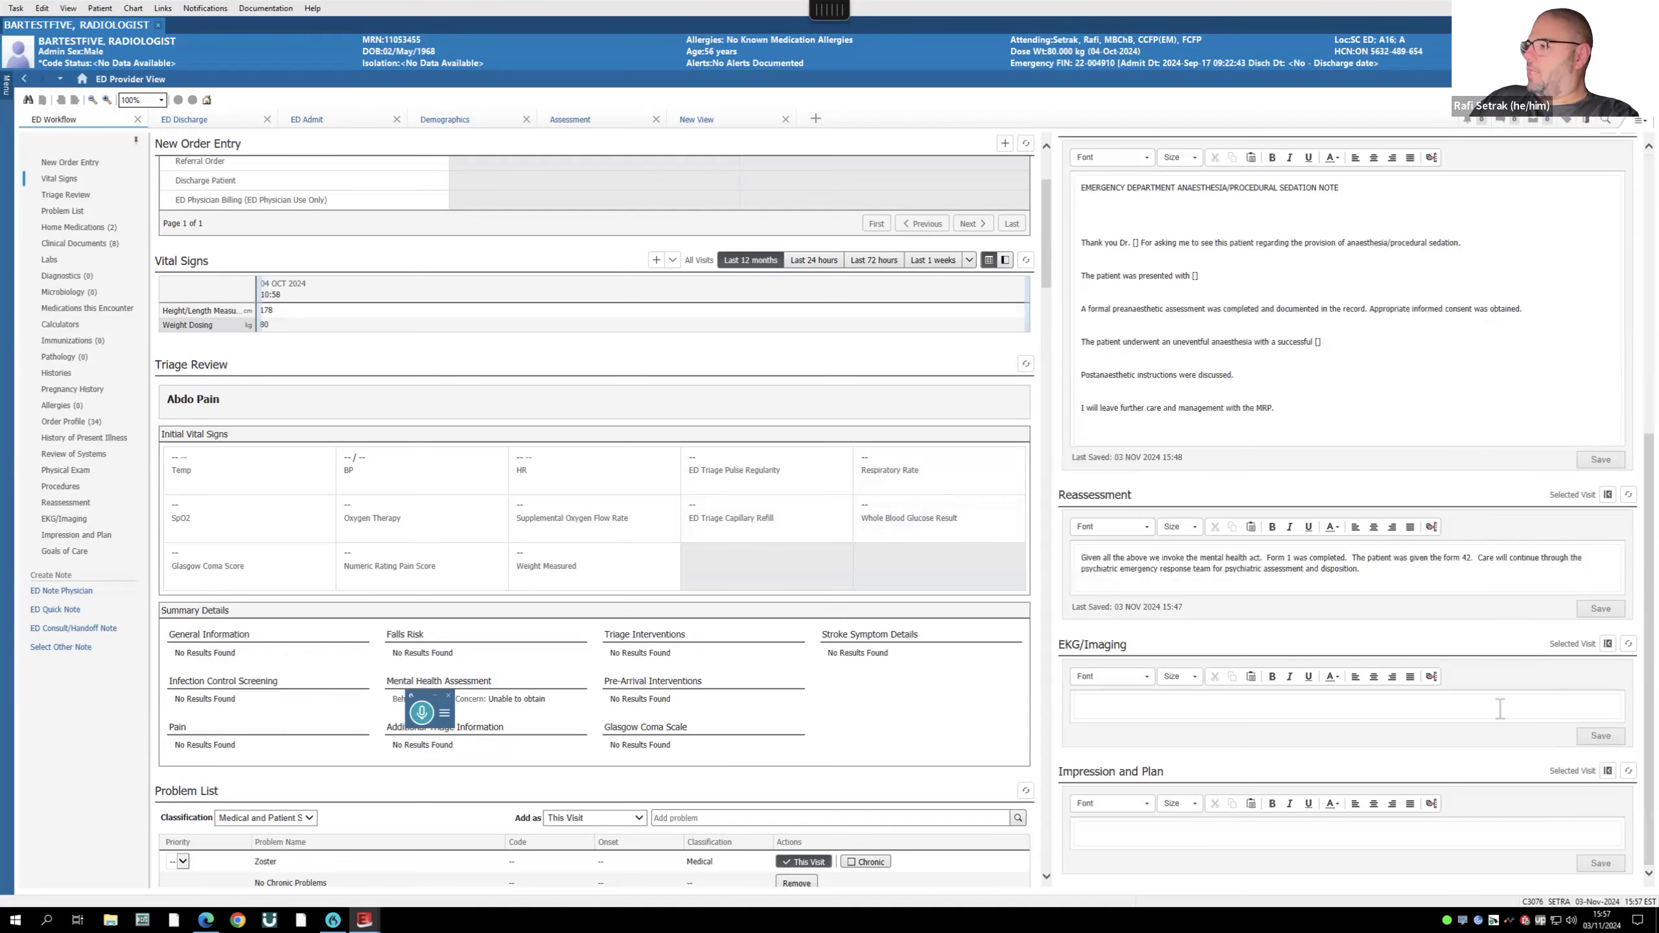
pyautogui.scroll(2, 1594, 784)
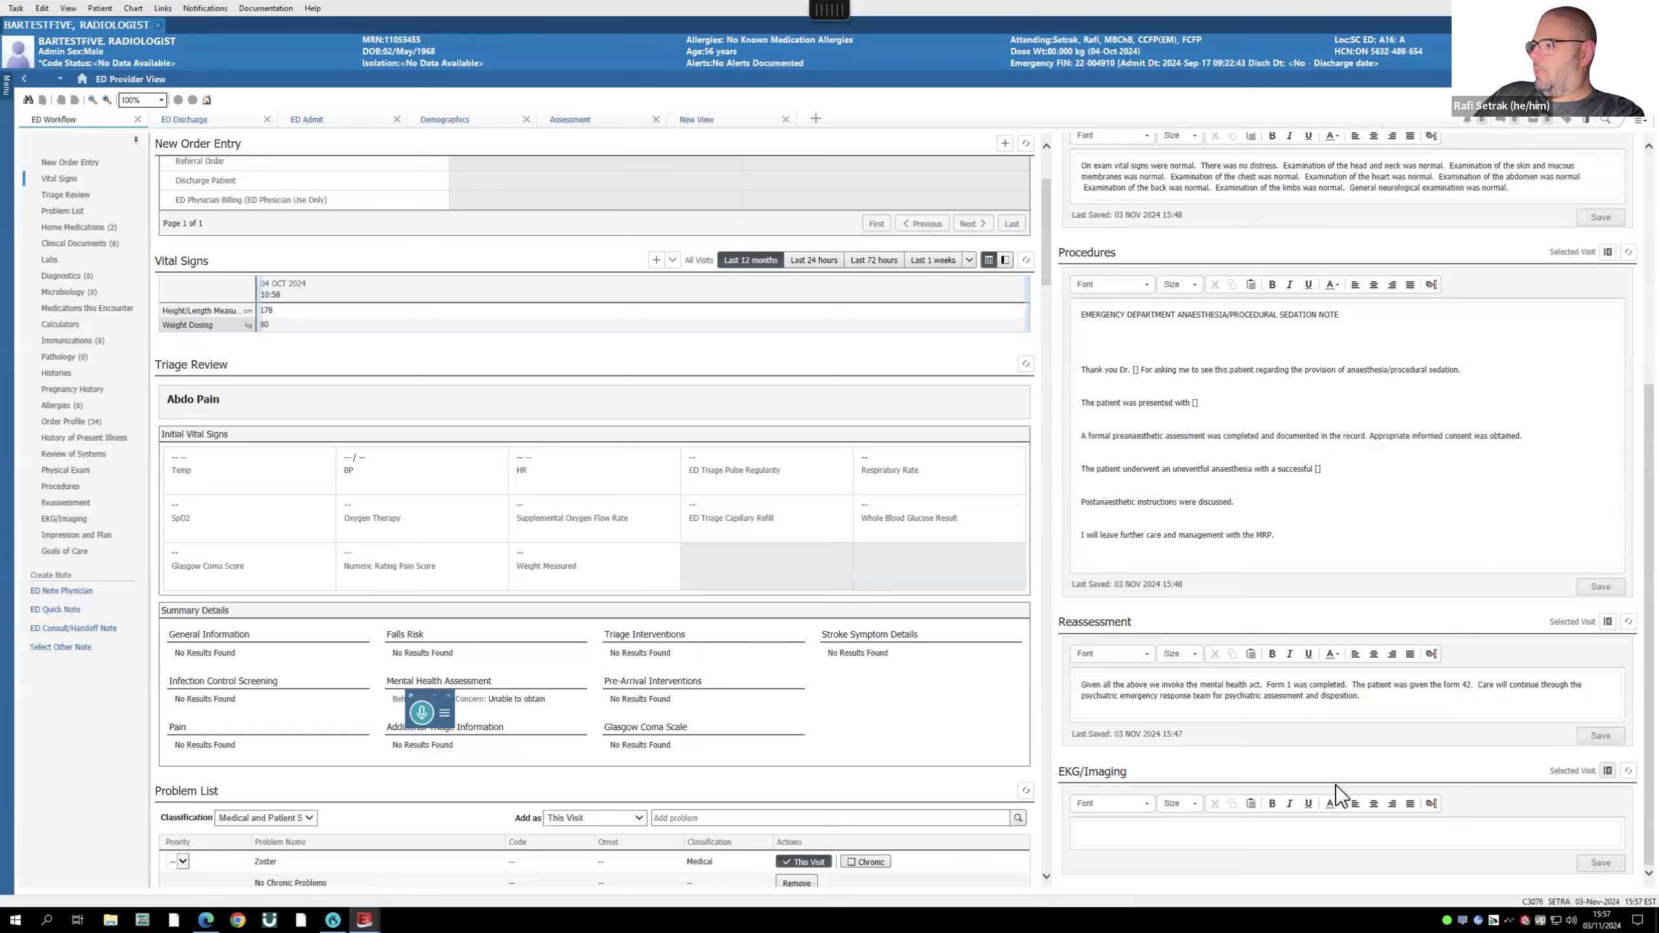
pyautogui.scroll(-15, 721, 656)
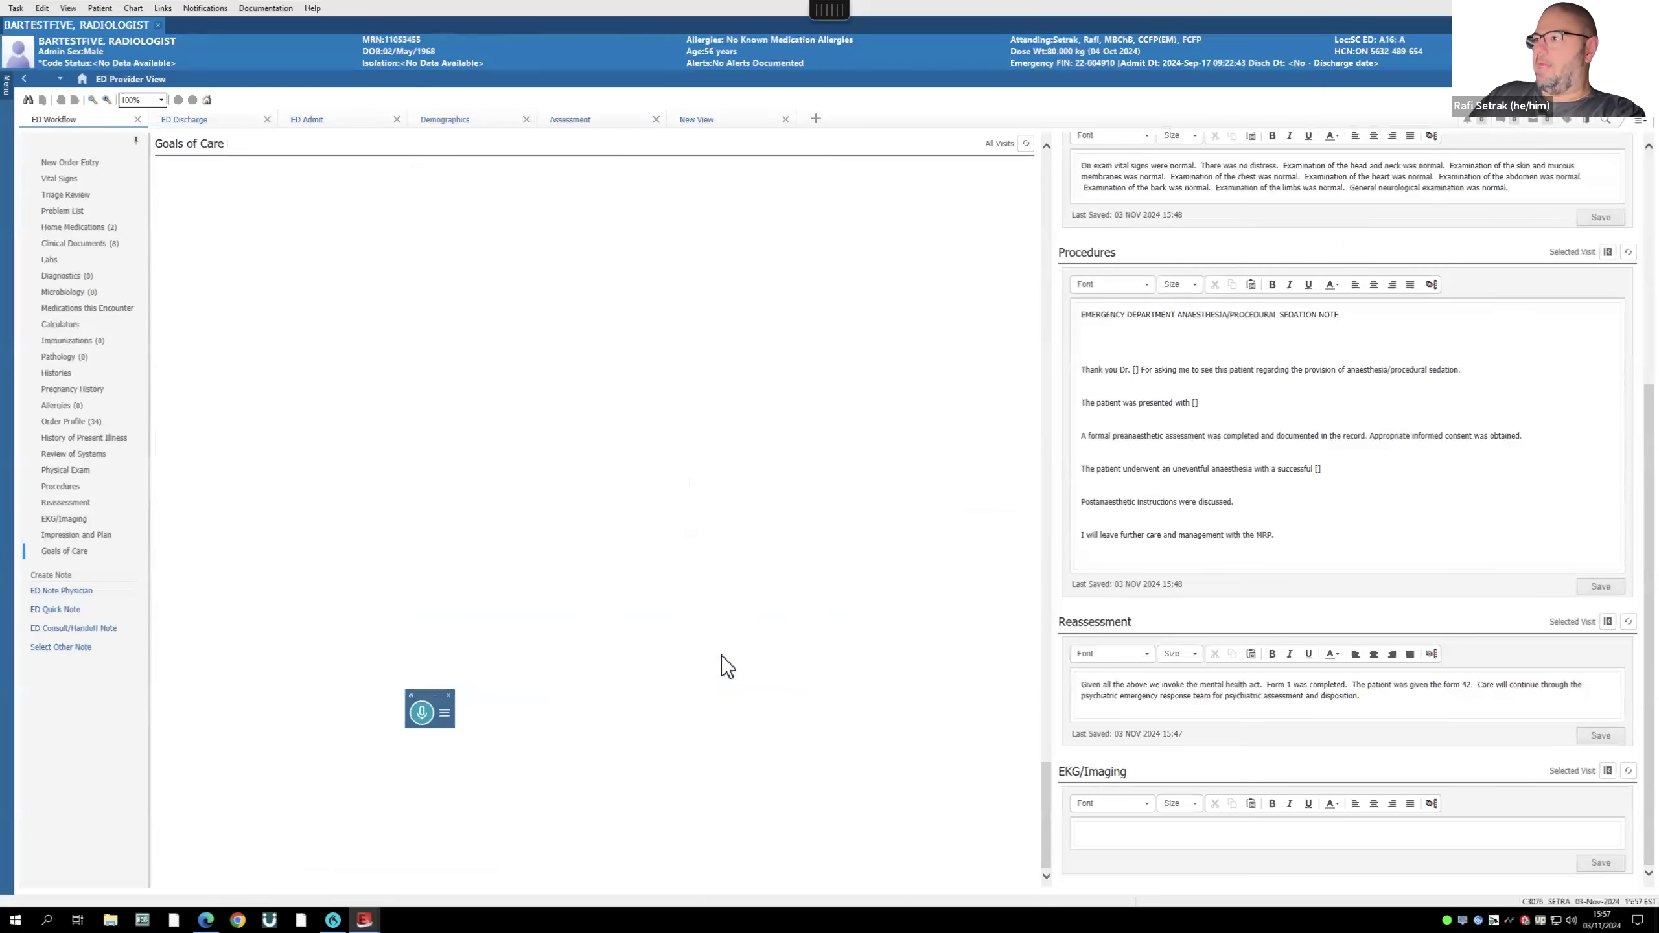
pyautogui.scroll(-2, 721, 656)
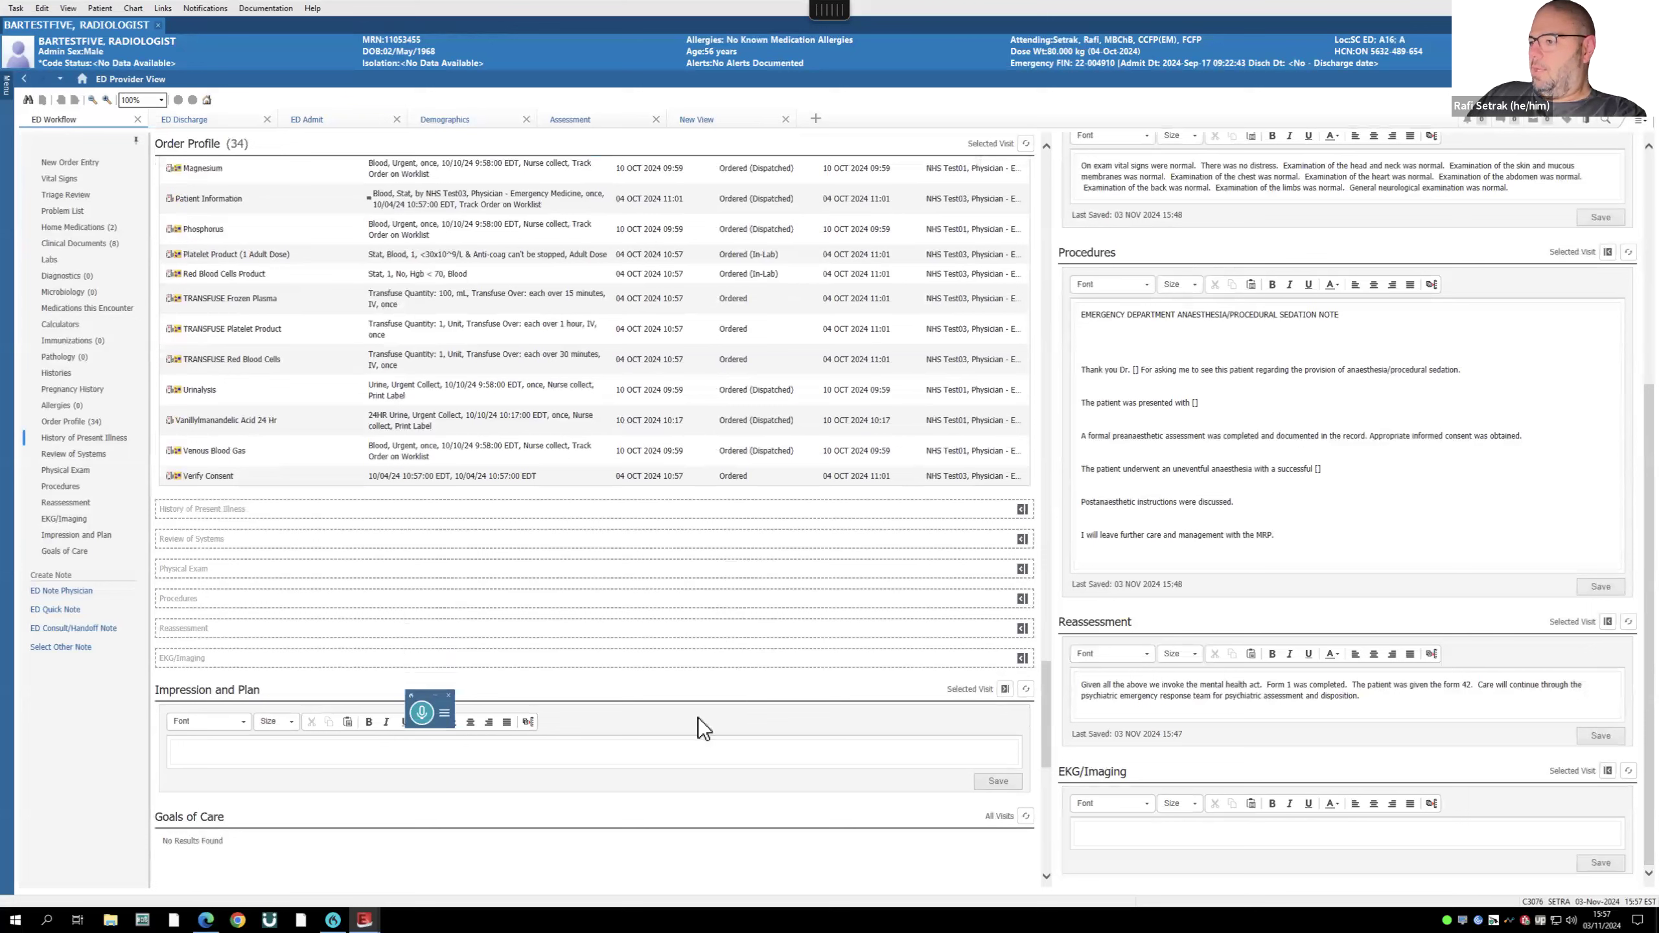
pyautogui.click(1005, 690)
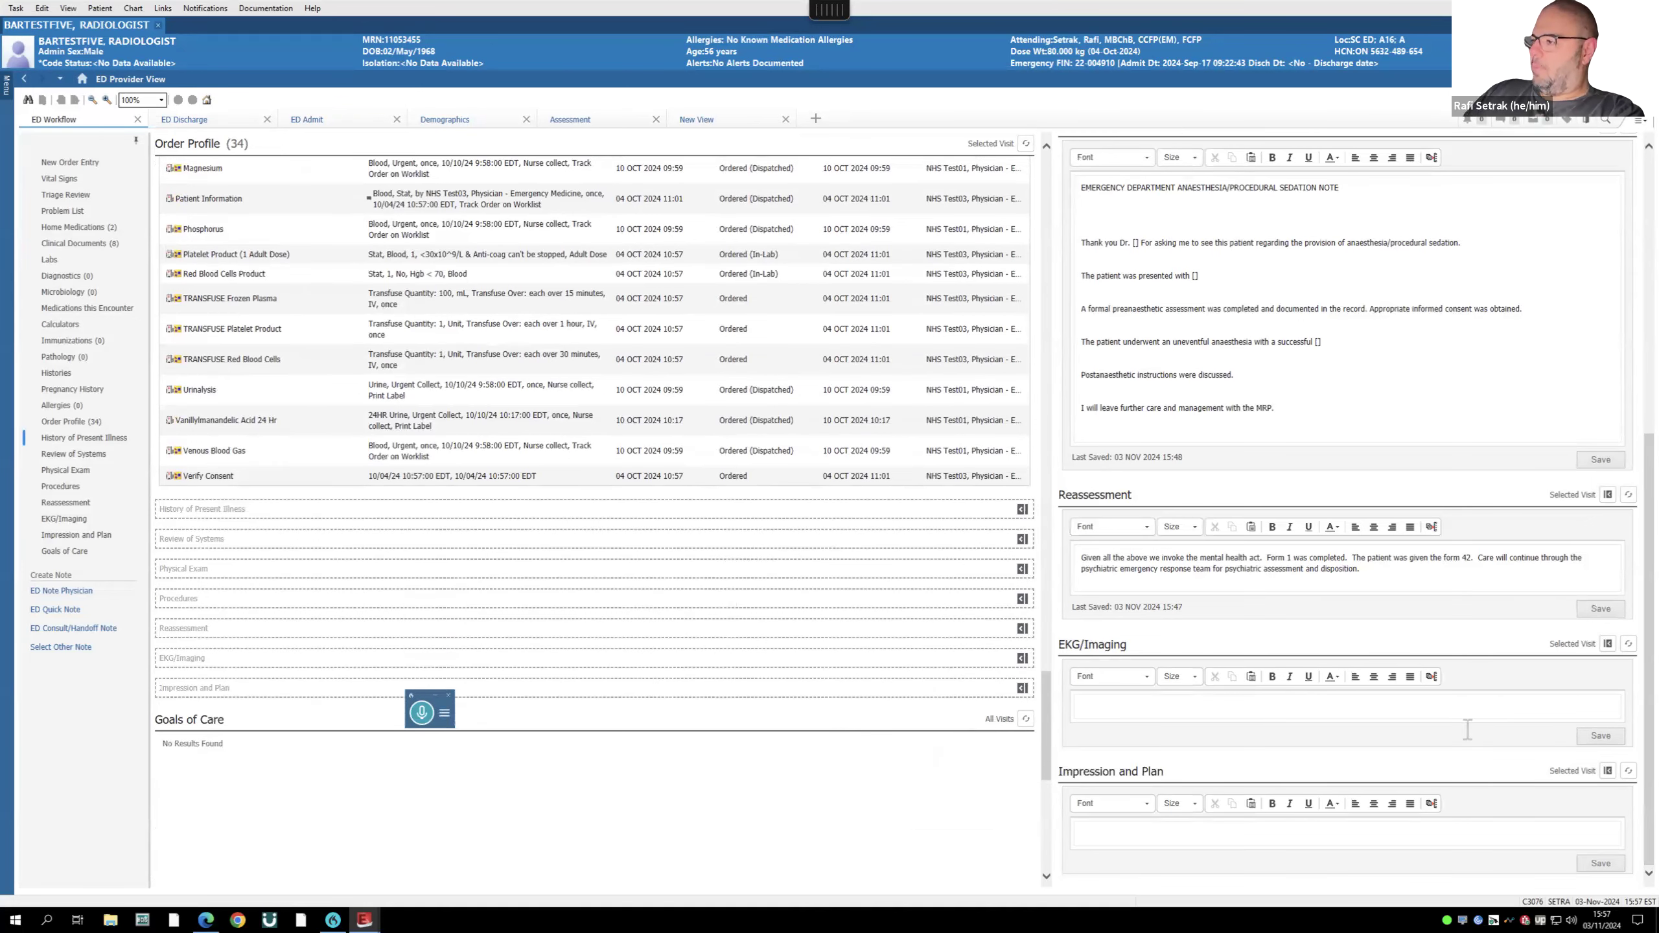
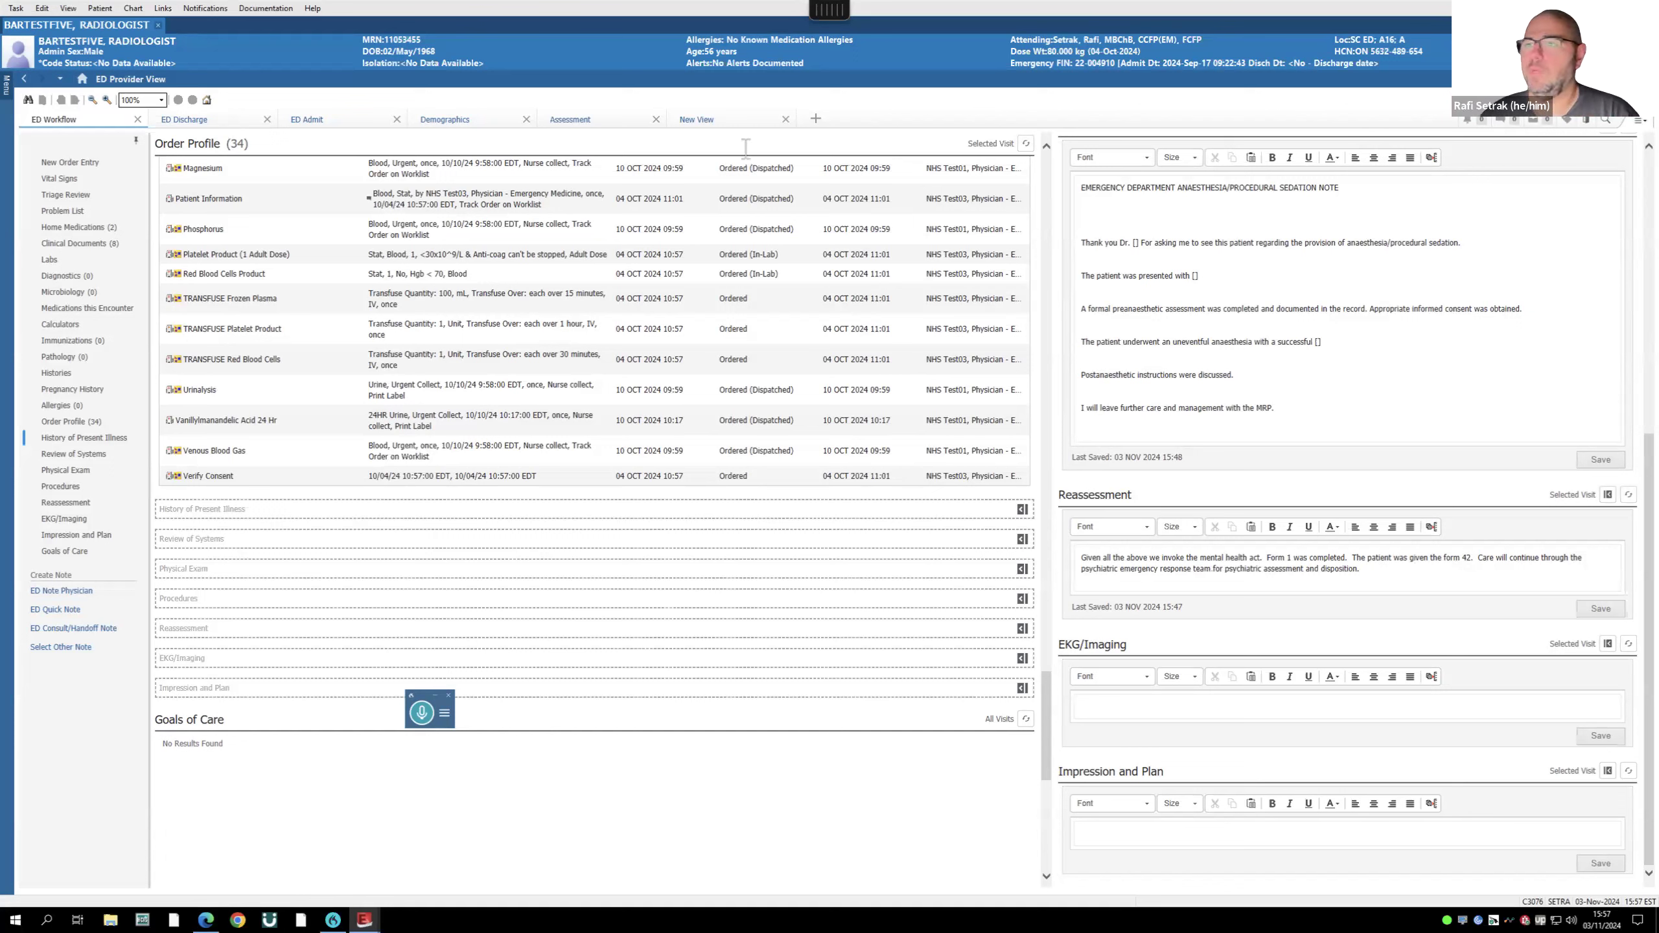
# - Review the patient's Orders page, then close the chart to return to ED LaunchPoint
pyautogui.click(6, 88)
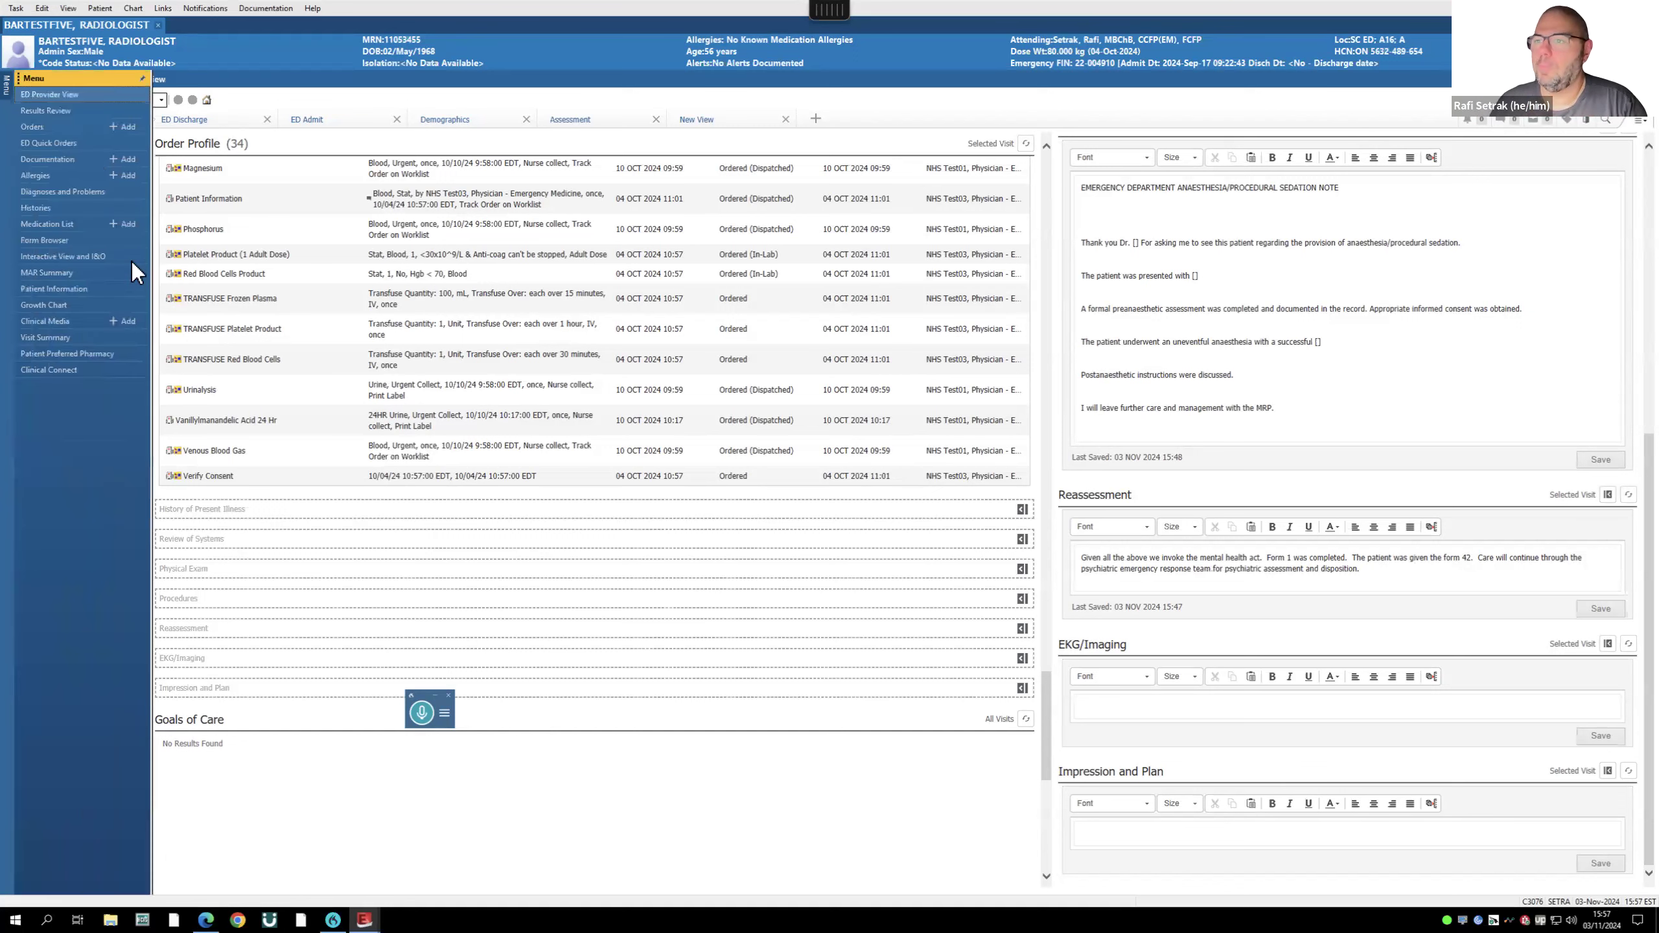
pyautogui.click(36, 127)
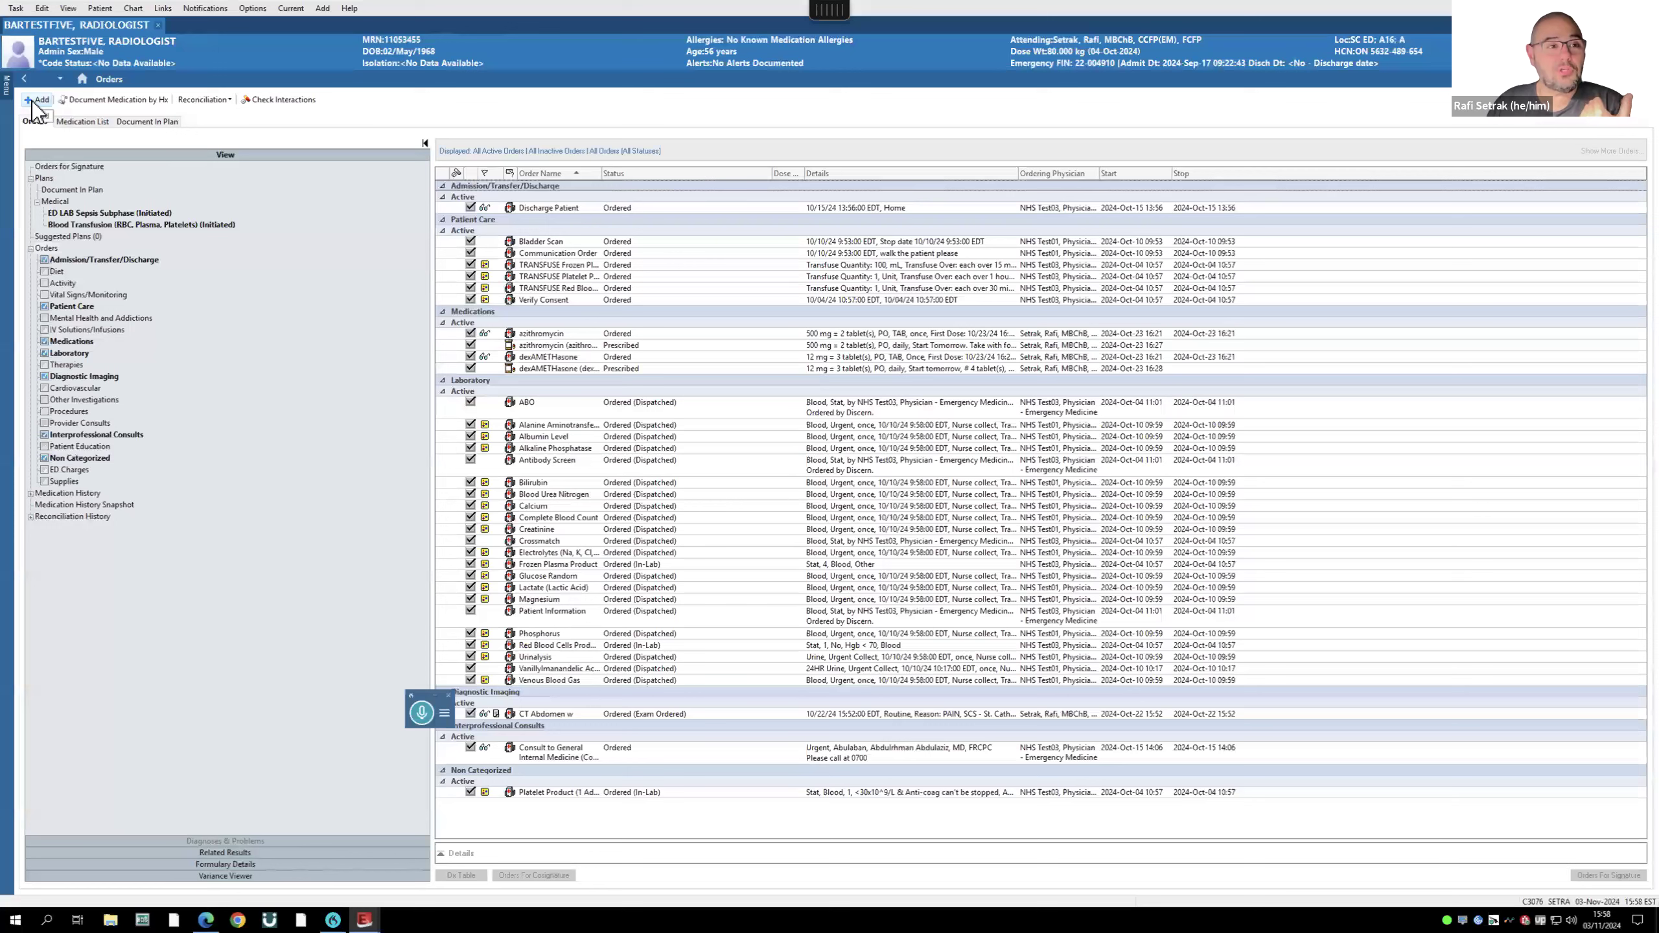
pyautogui.moveTo(13, 95)
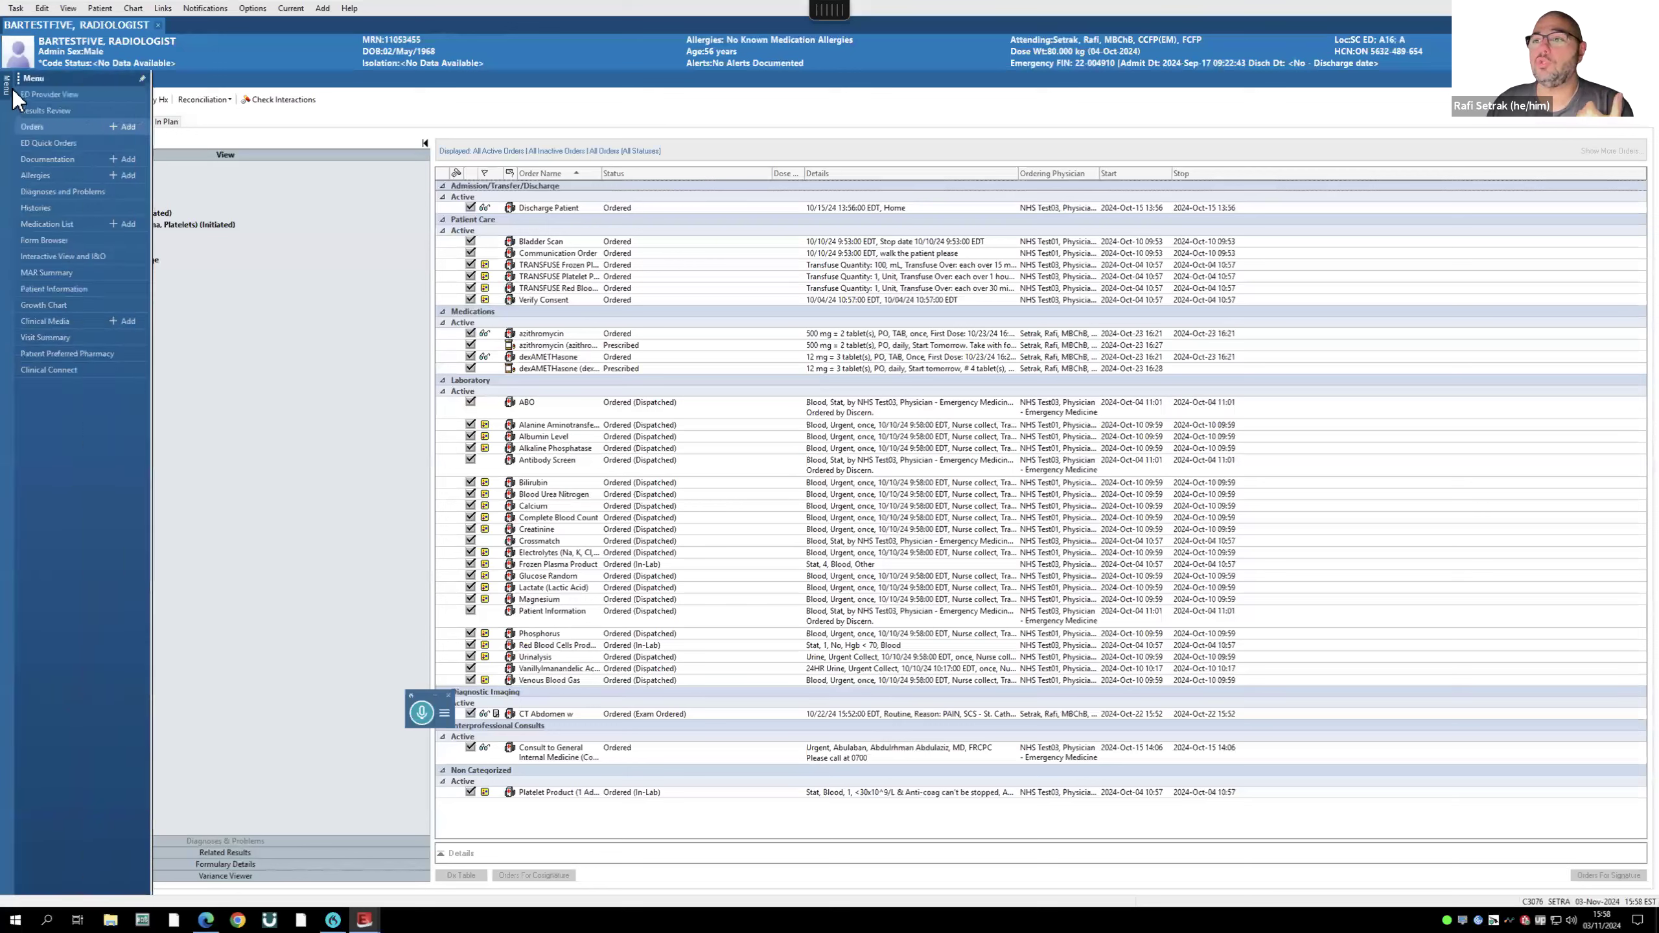
pyautogui.click(159, 26)
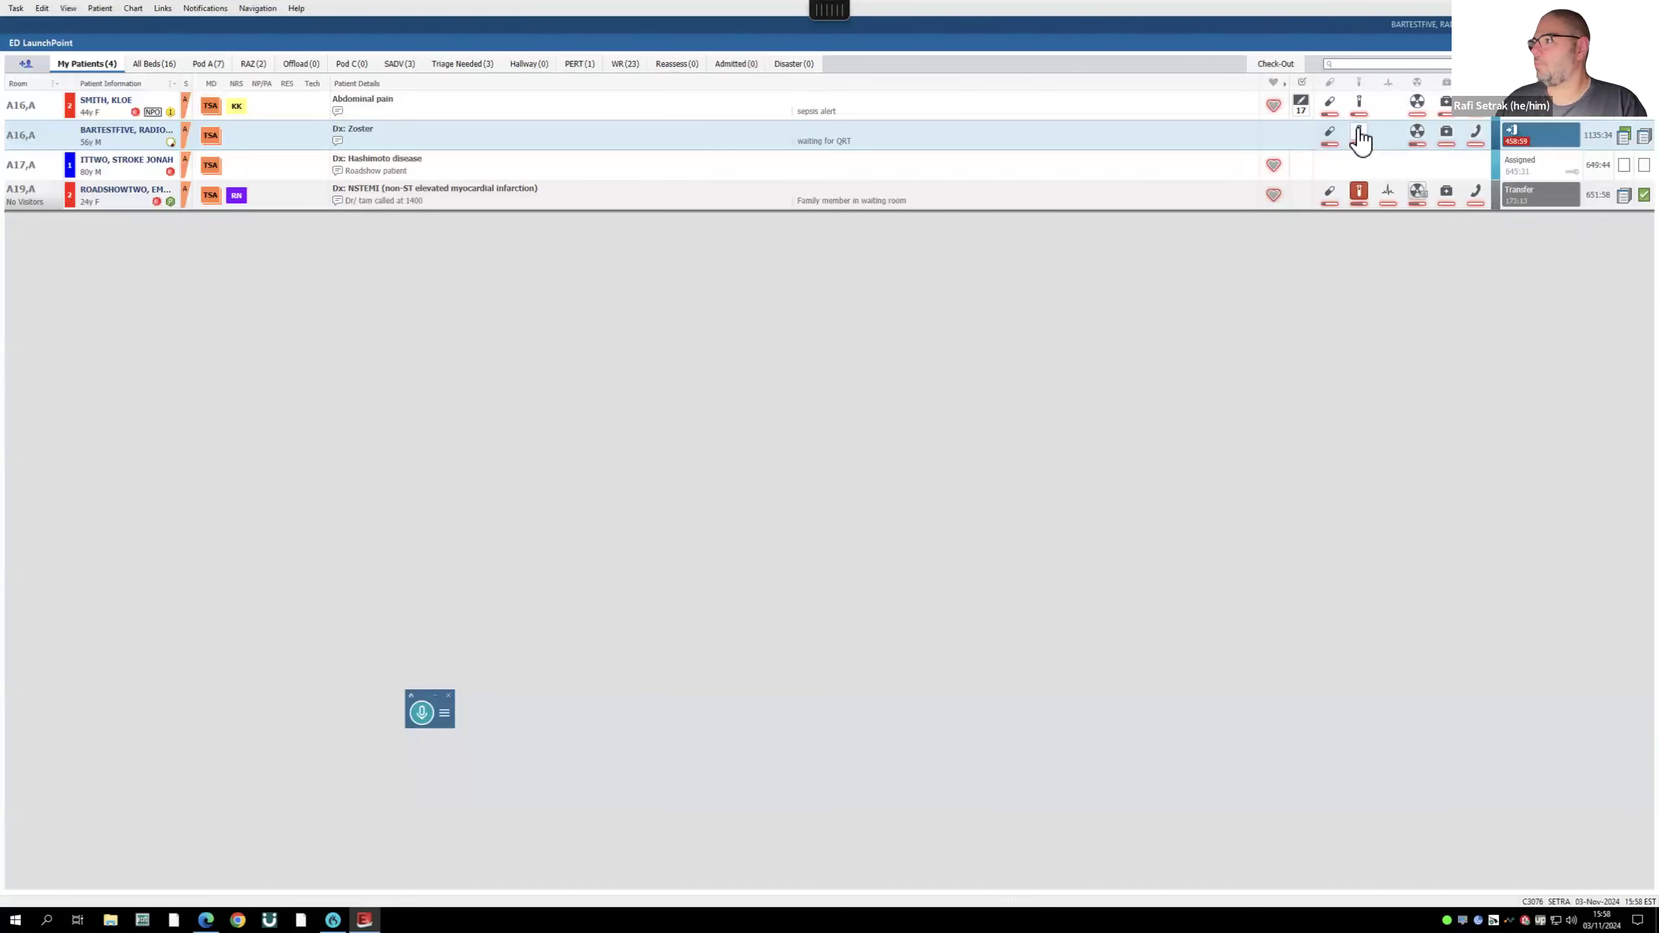
# - Sign a 650 mg oral acetaminophen order from Order Favorites and close the medications panel
pyautogui.click(1333, 135)
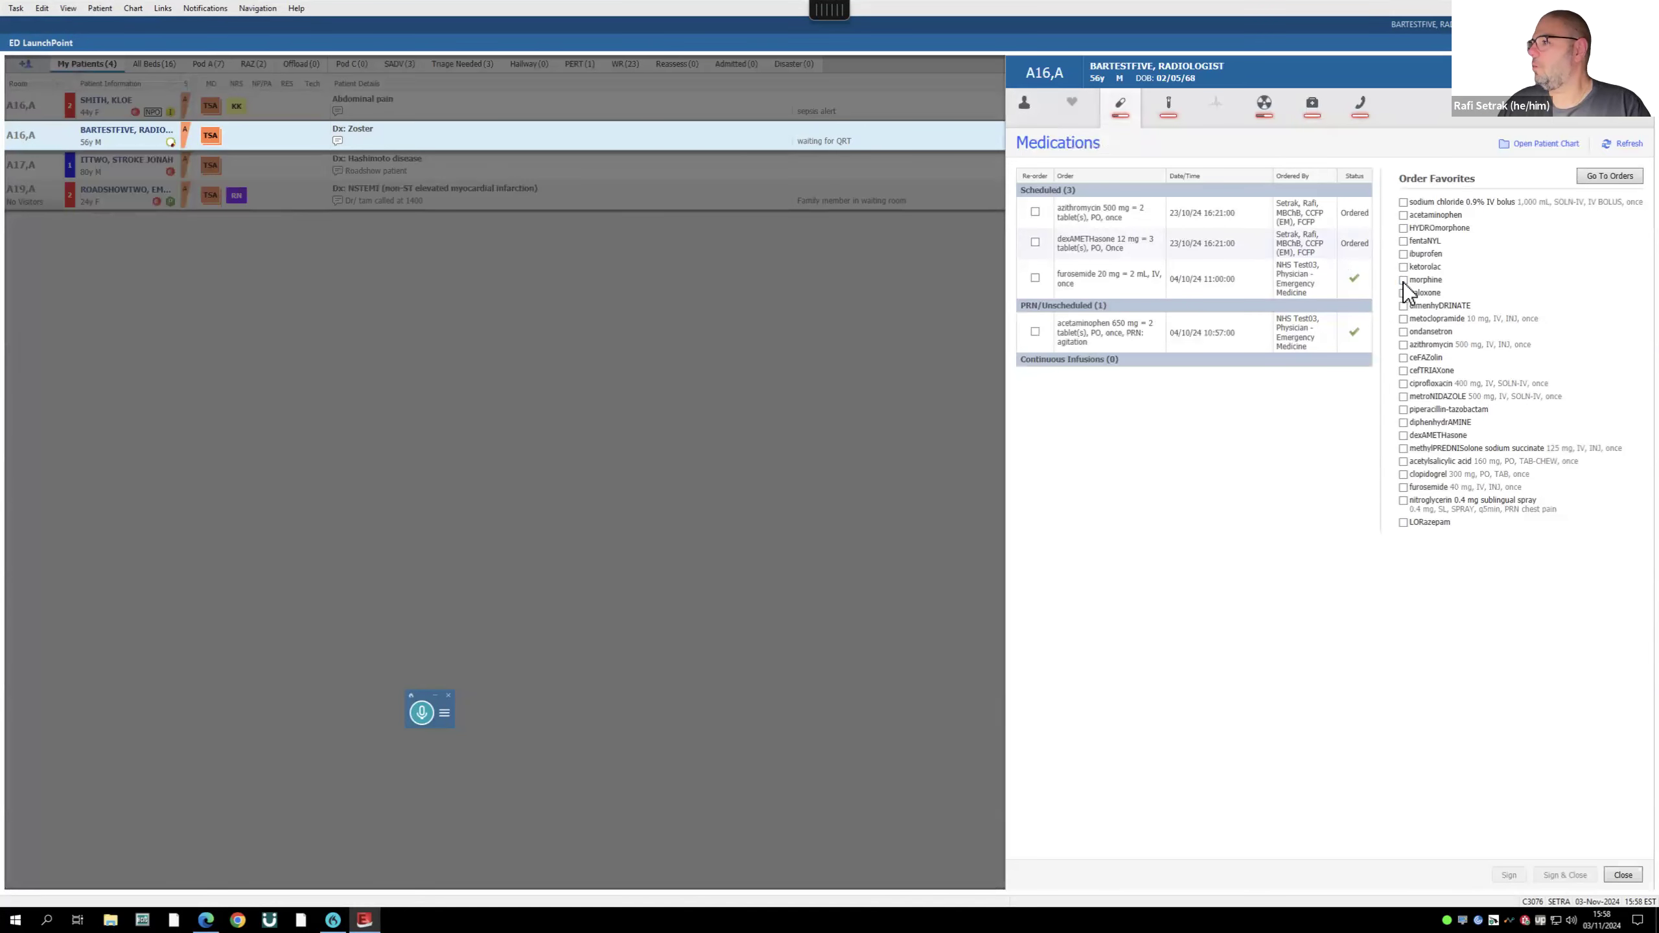
pyautogui.click(1404, 216)
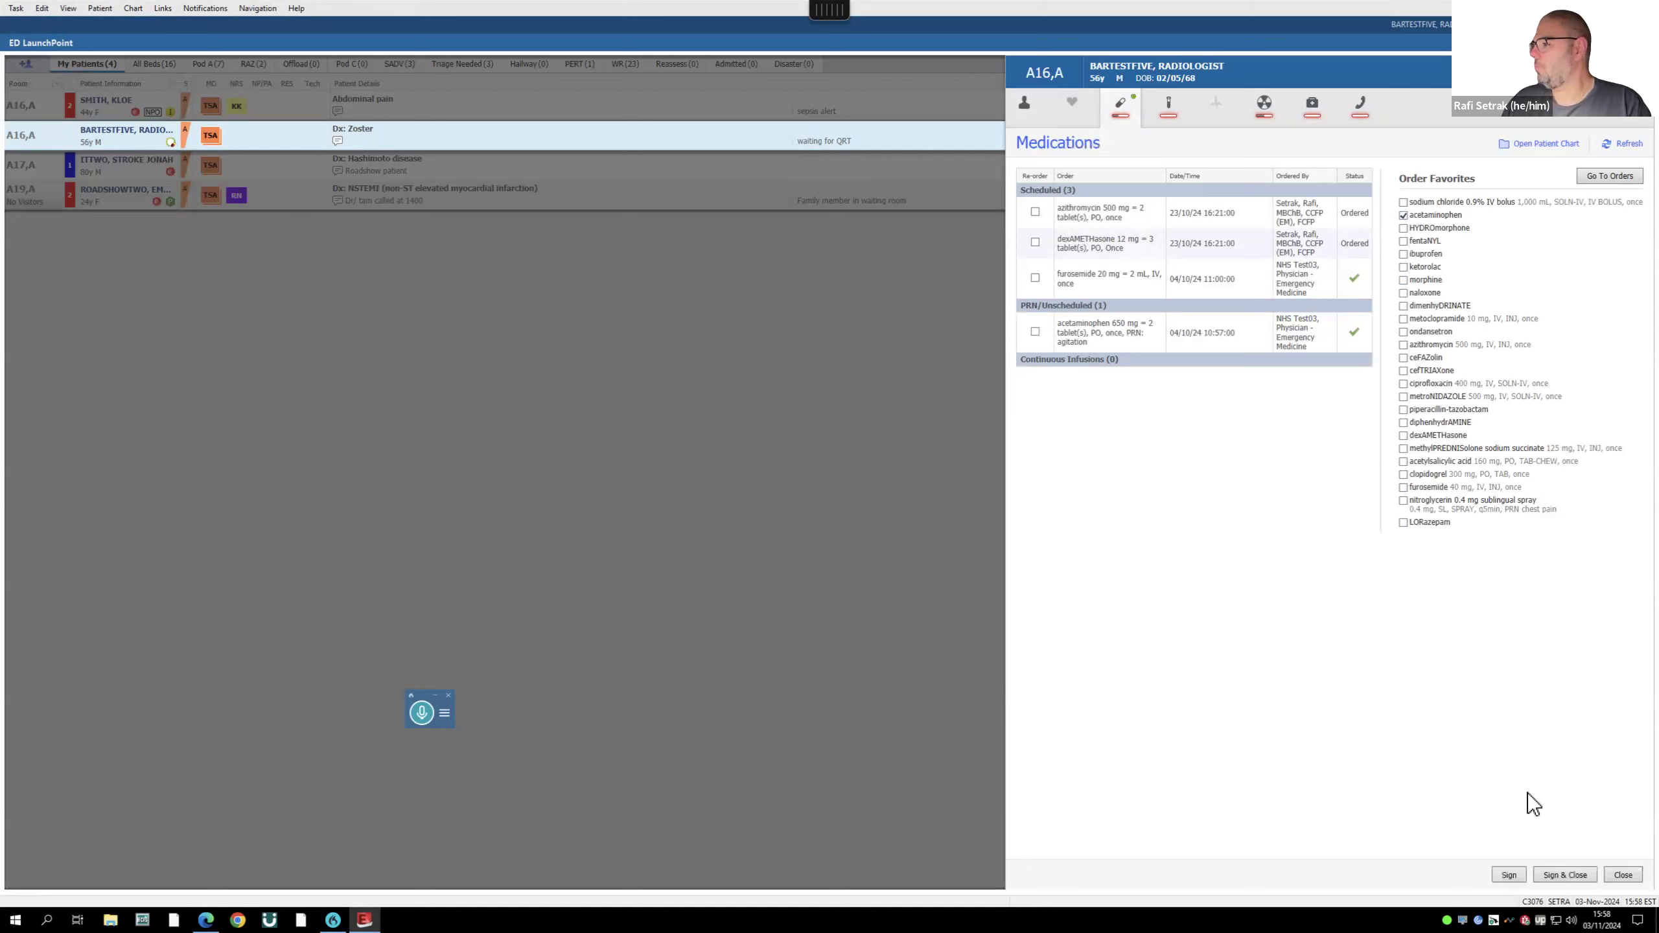
pyautogui.click(1509, 874)
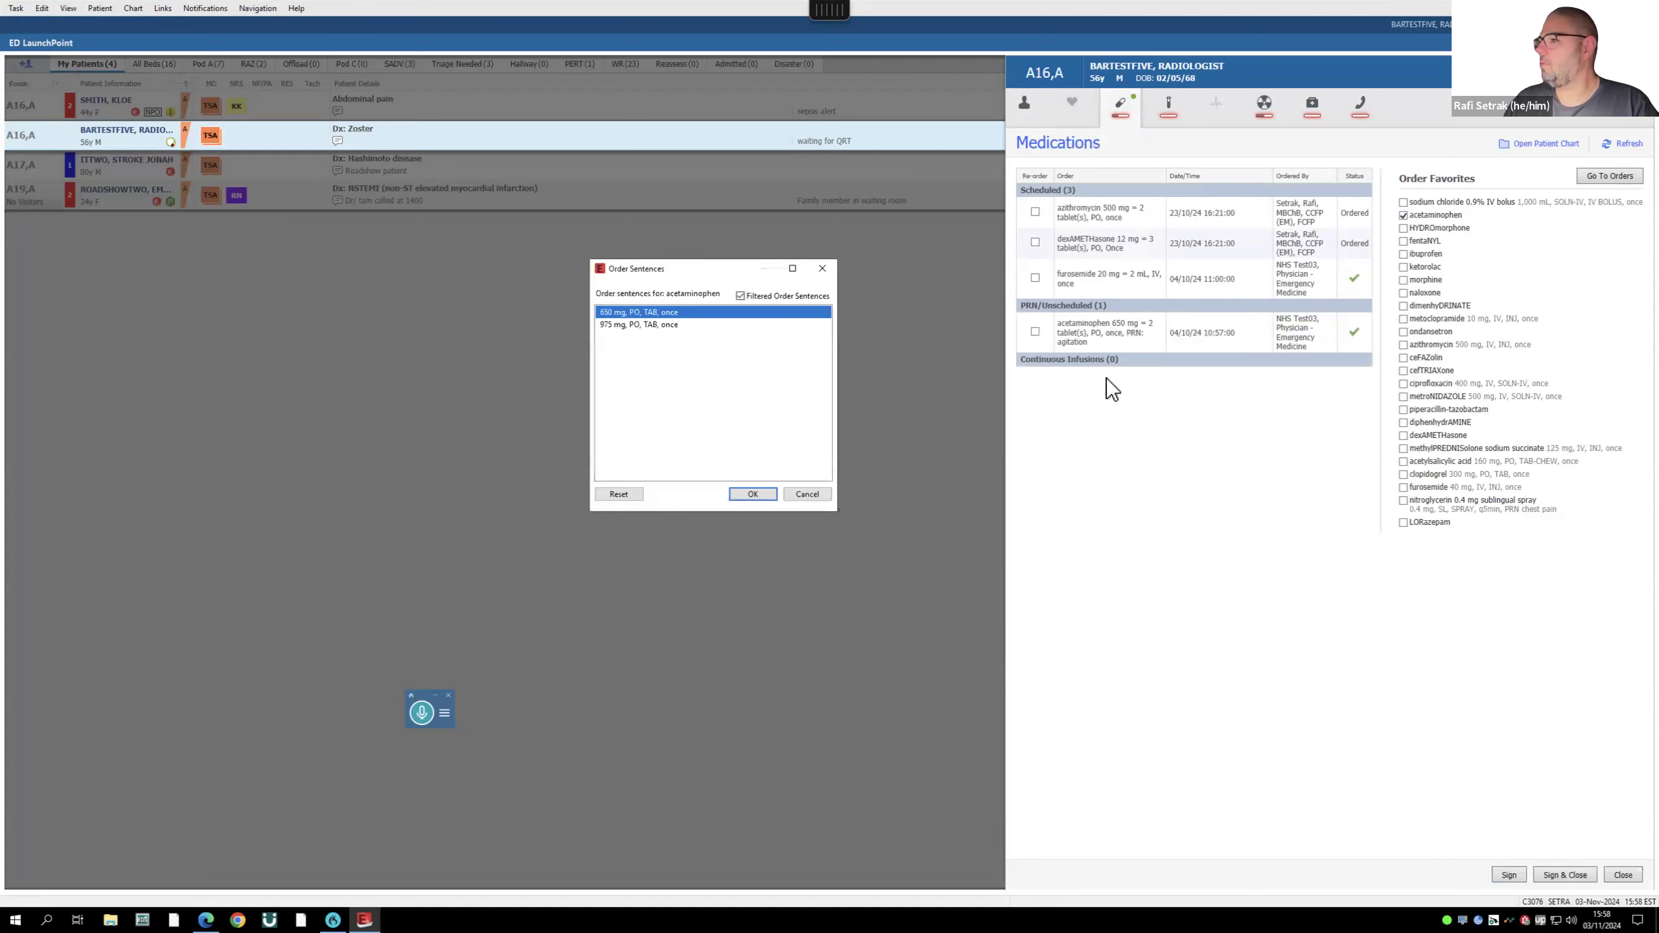
pyautogui.click(751, 495)
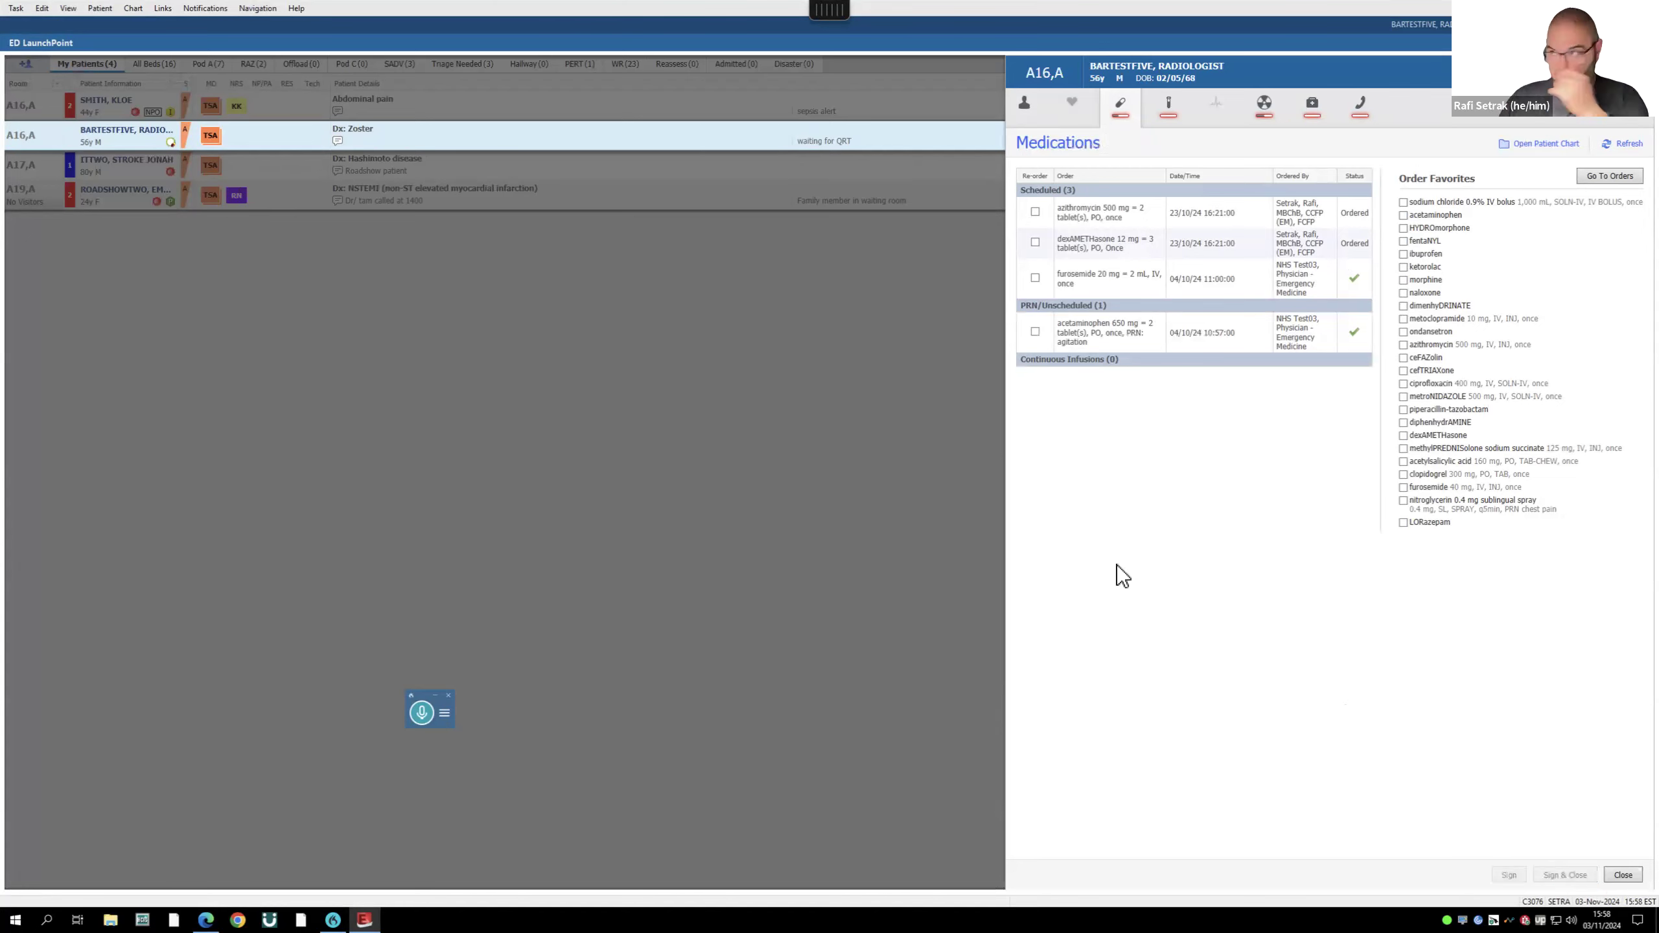
pyautogui.click(1624, 875)
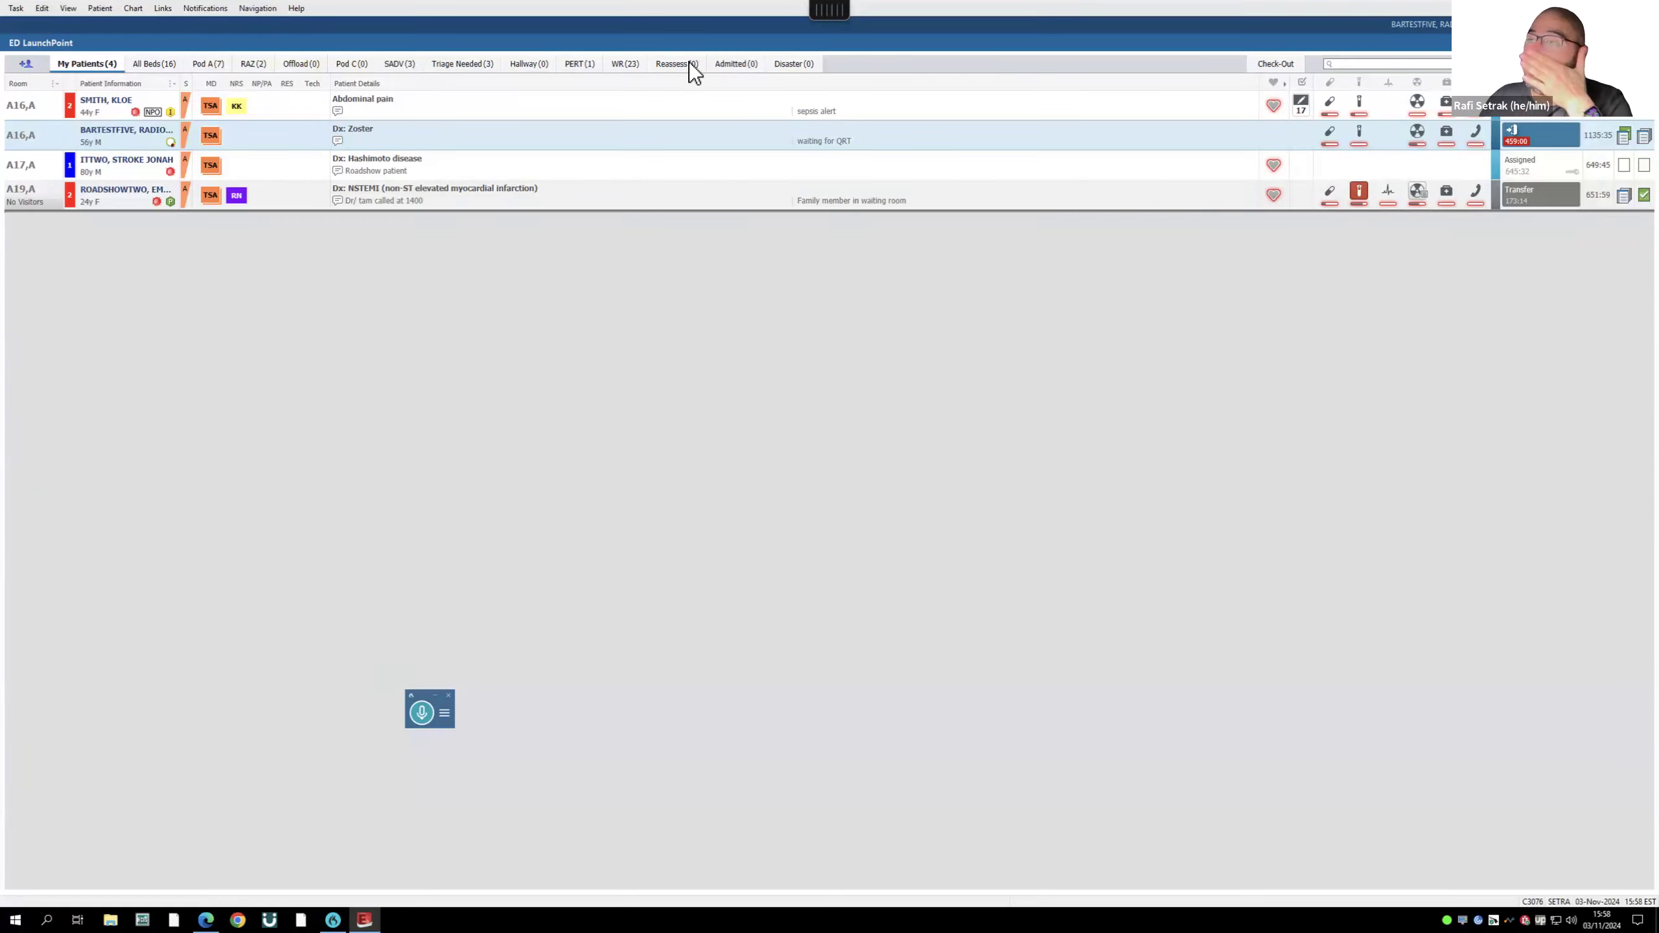
# - Open the room A16 patient's Quick Orders, visit ED Provider View, then return to ED Quick Orders
pyautogui.rightClick(144, 131)
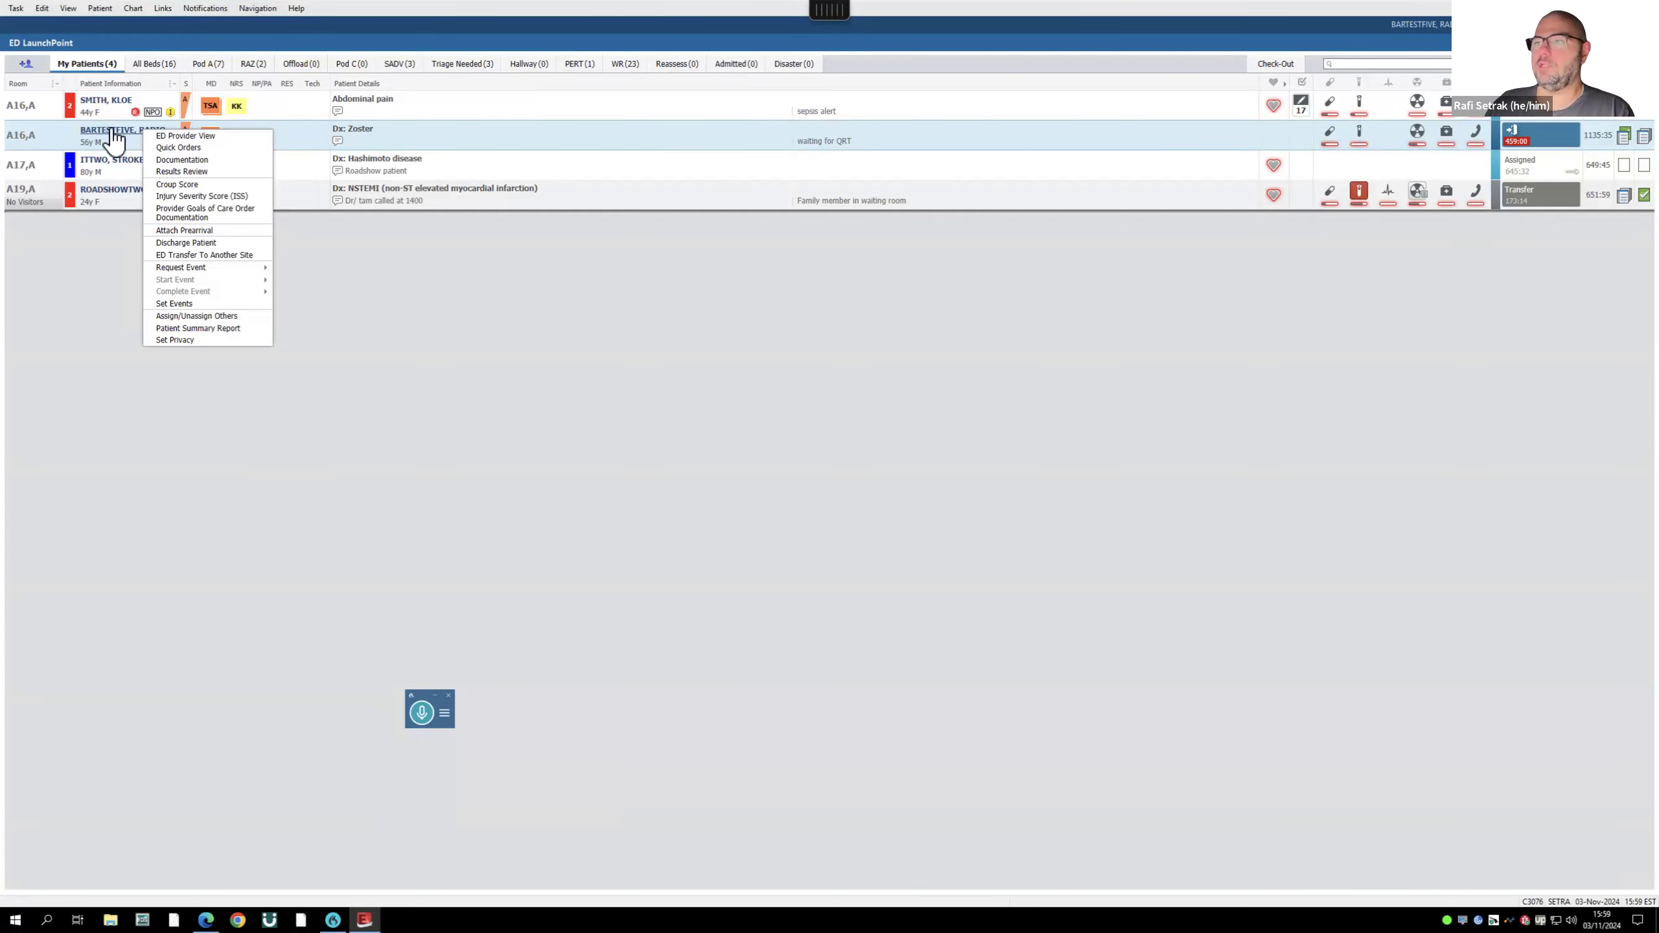
pyautogui.click(204, 148)
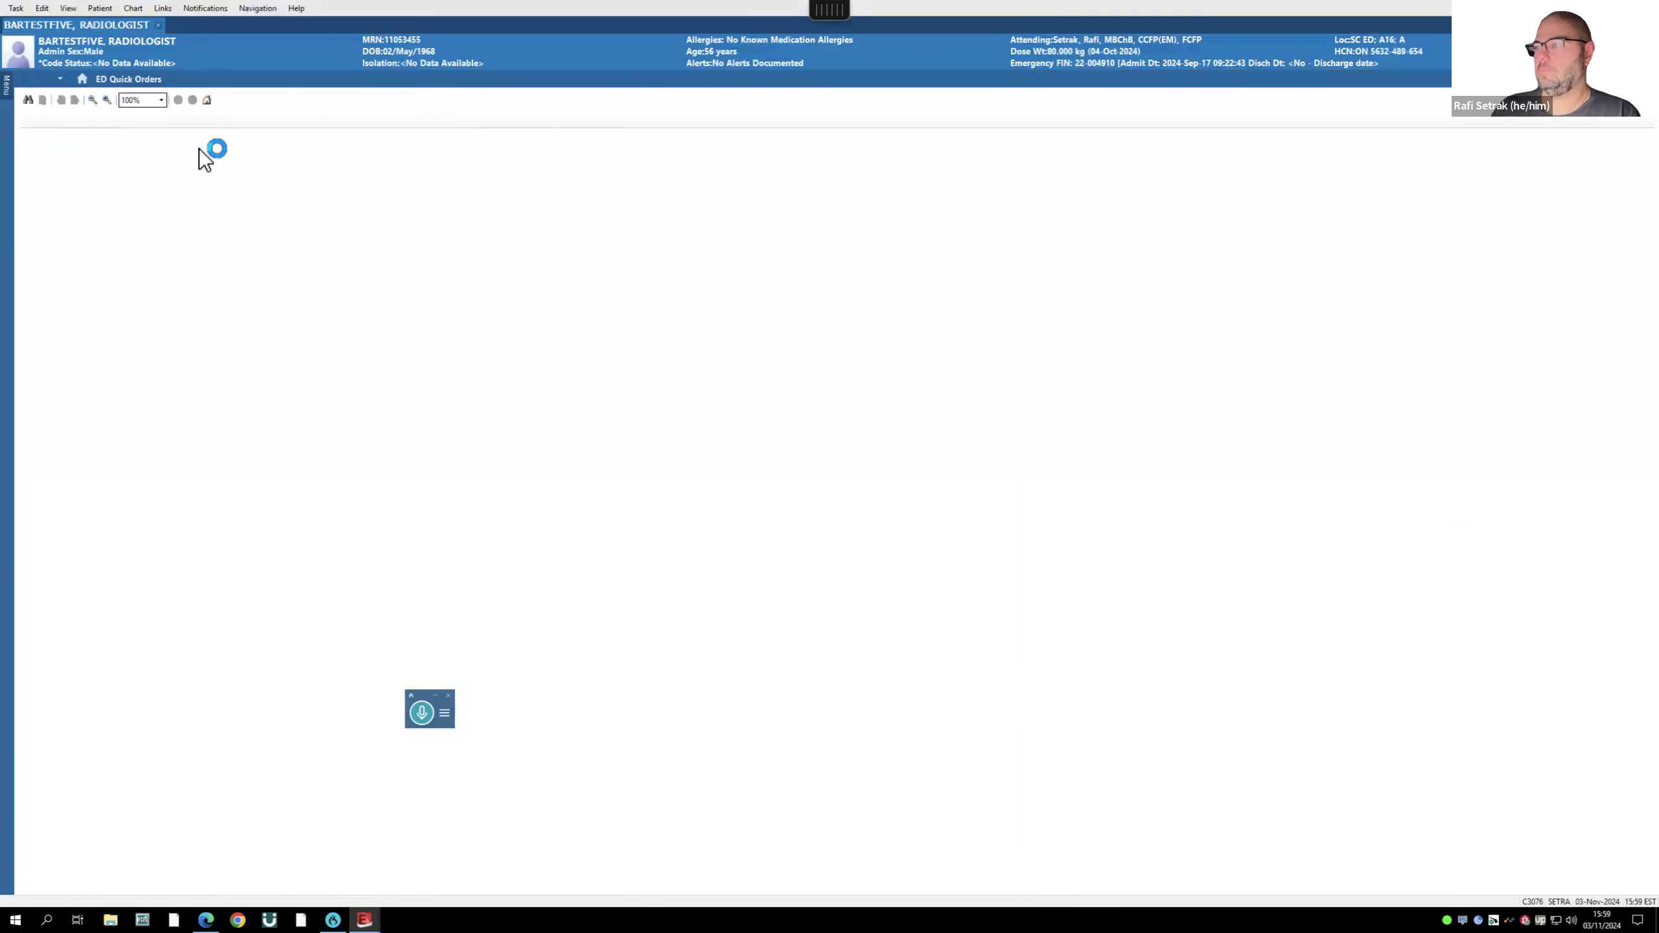
pyautogui.moveTo(8, 94)
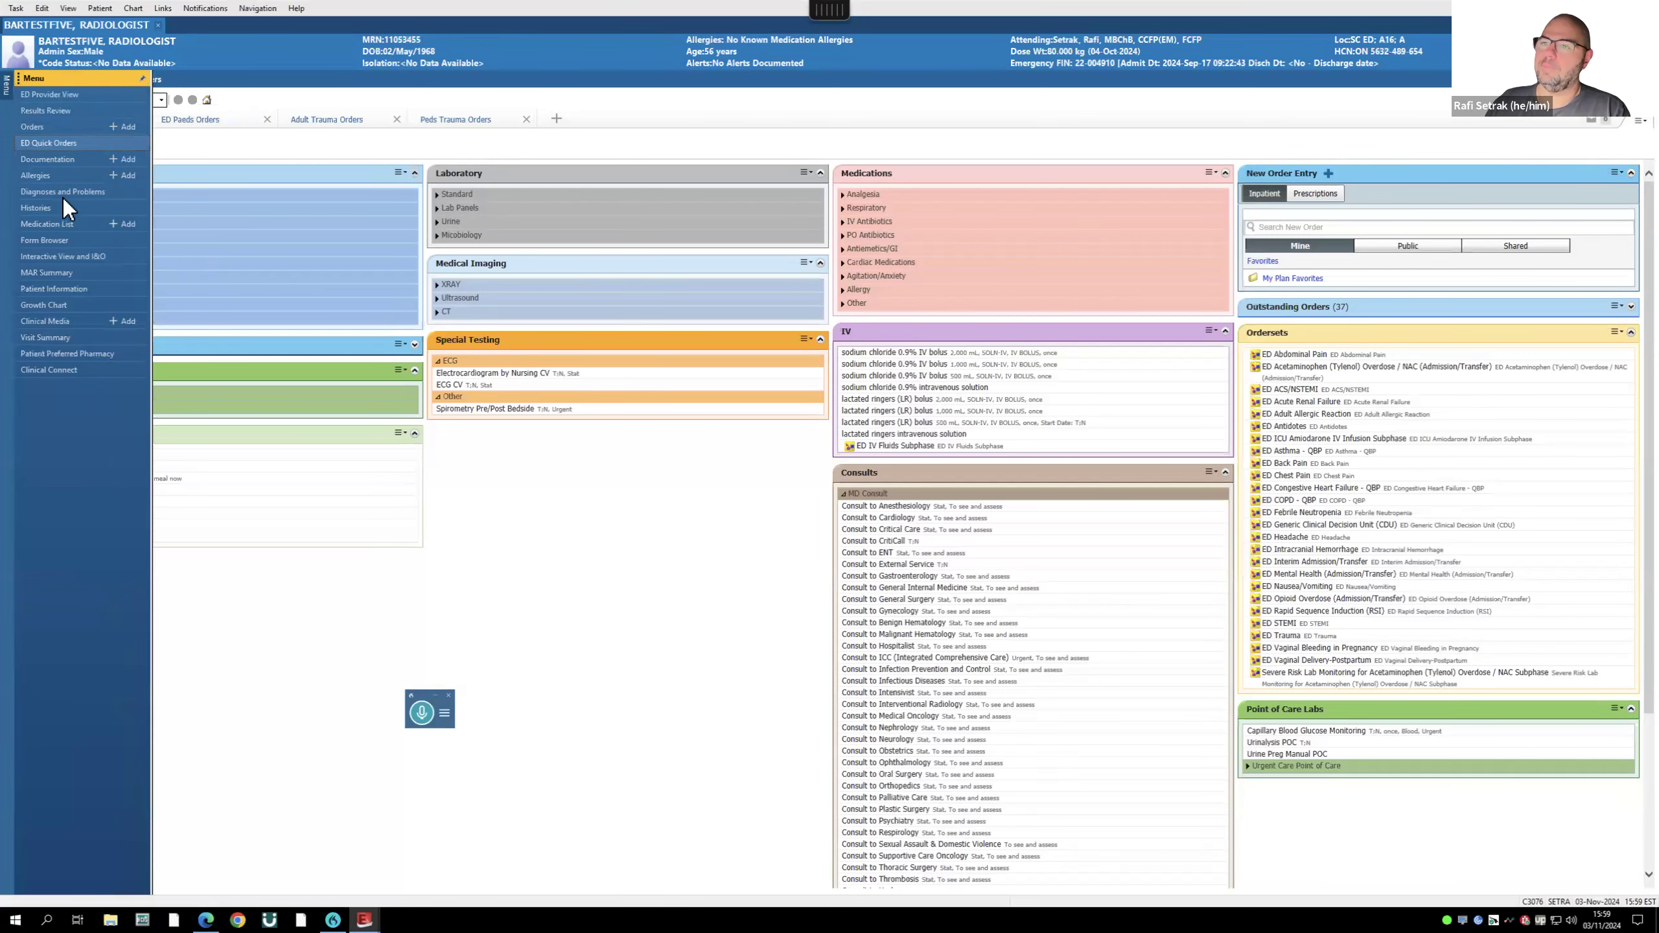
pyautogui.click(49, 93)
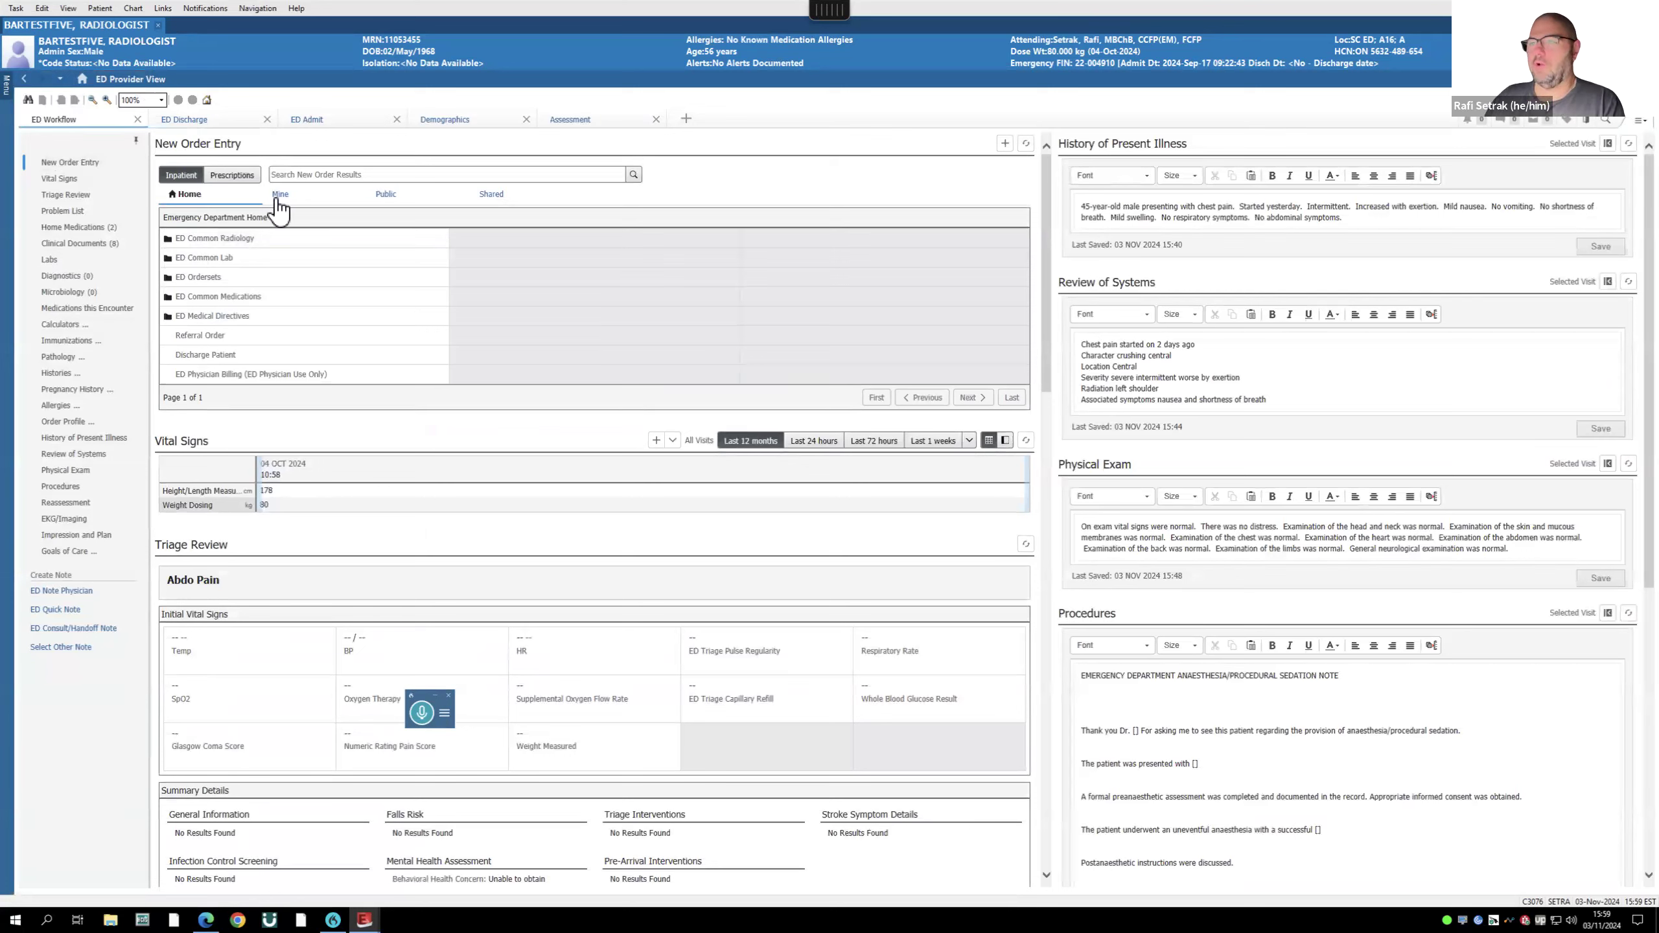
pyautogui.click(6, 88)
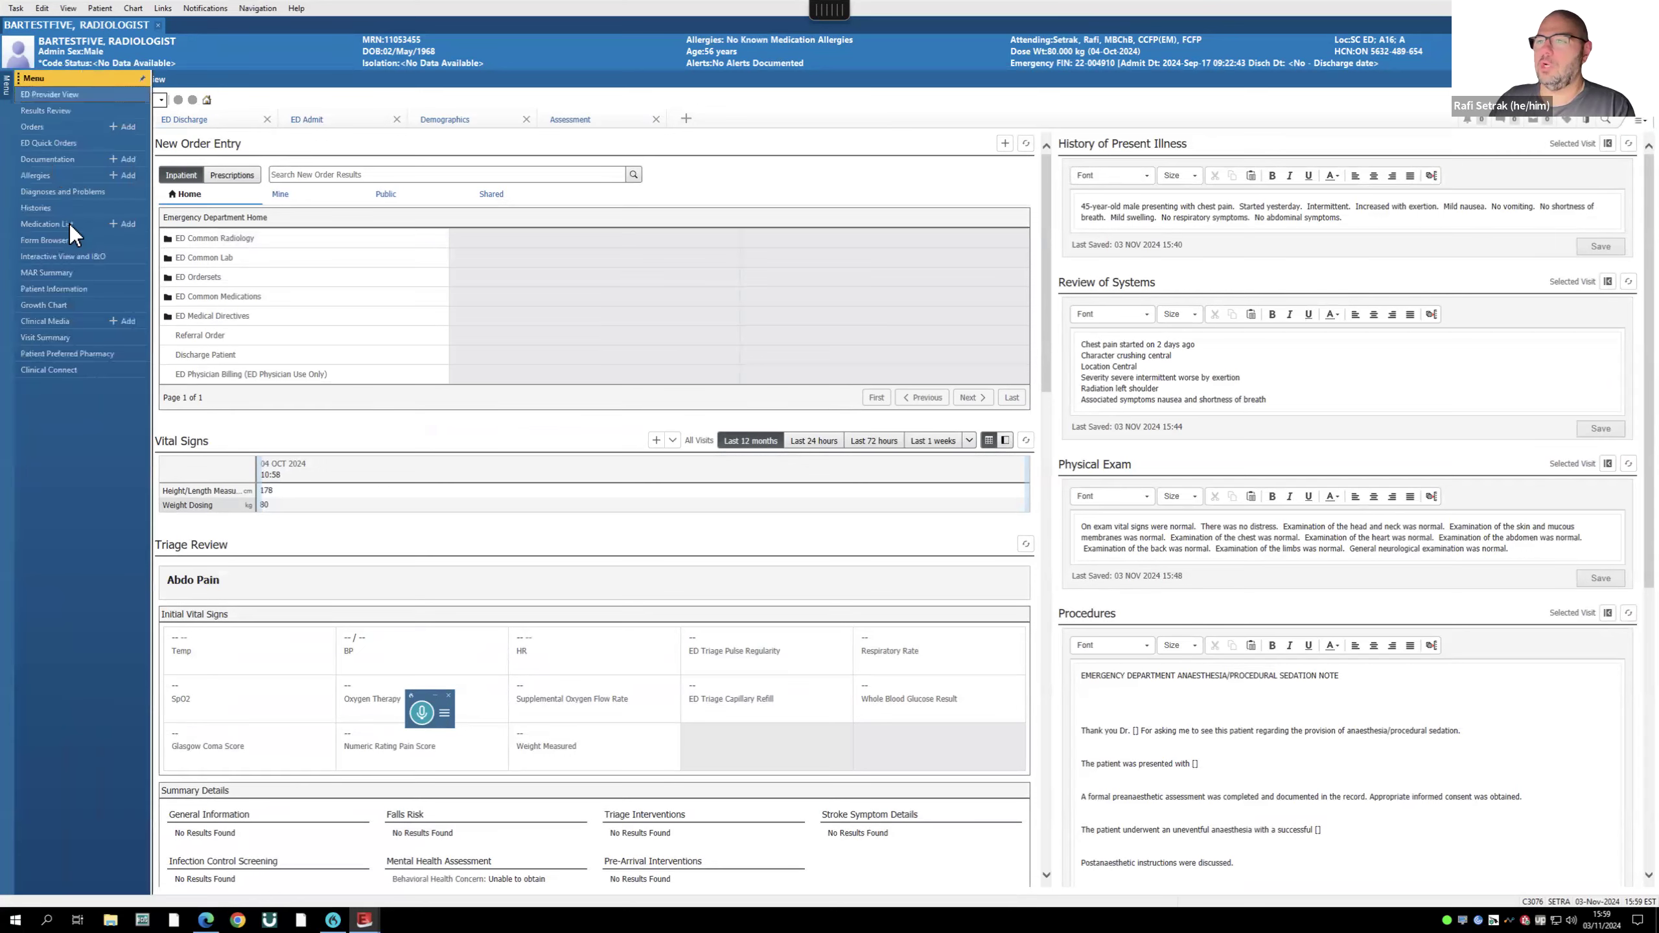
pyautogui.click(44, 143)
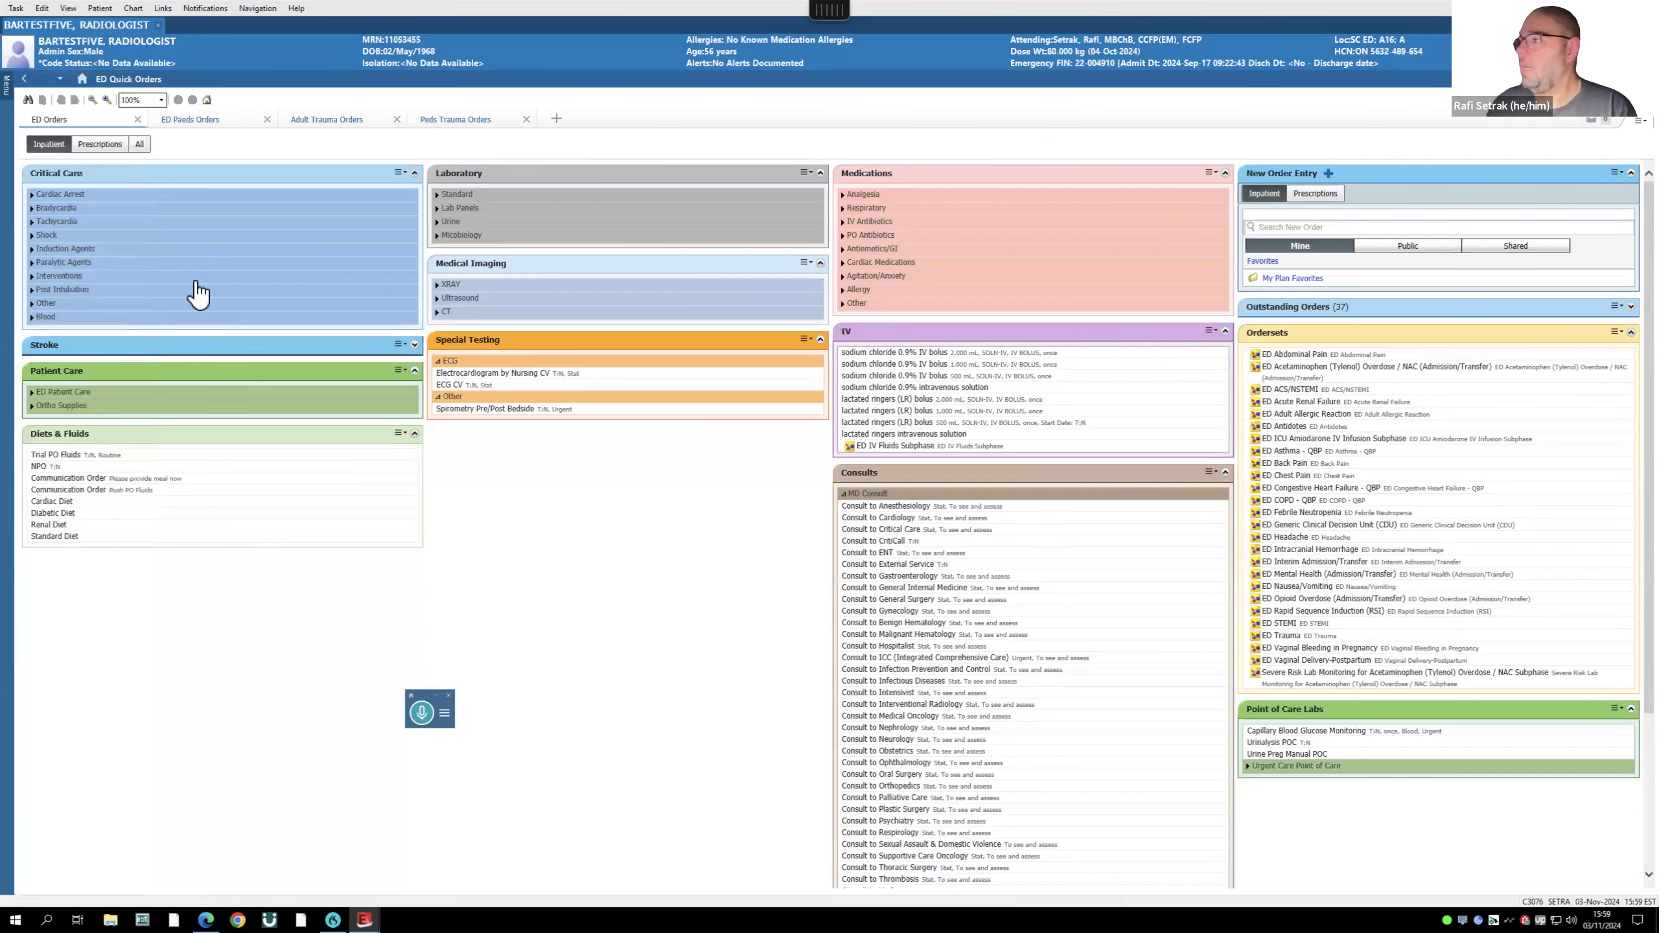
# - Expand all ED Quick Orders sections, then collapse them all back to headers
pyautogui.click(1638, 122)
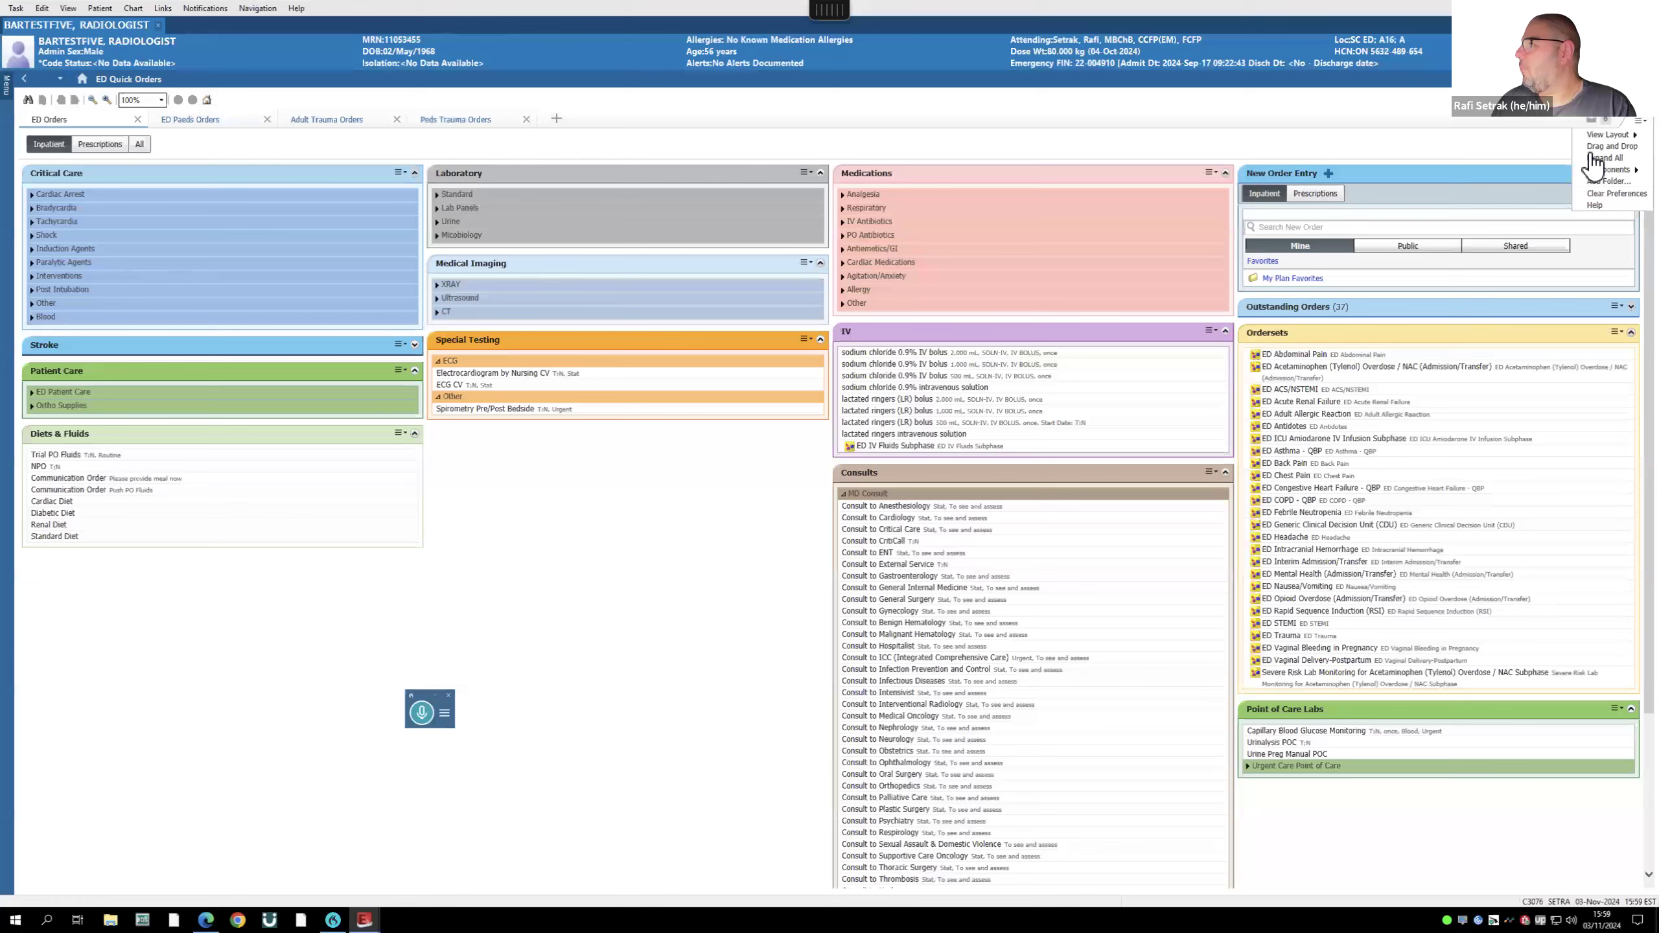
pyautogui.click(1631, 155)
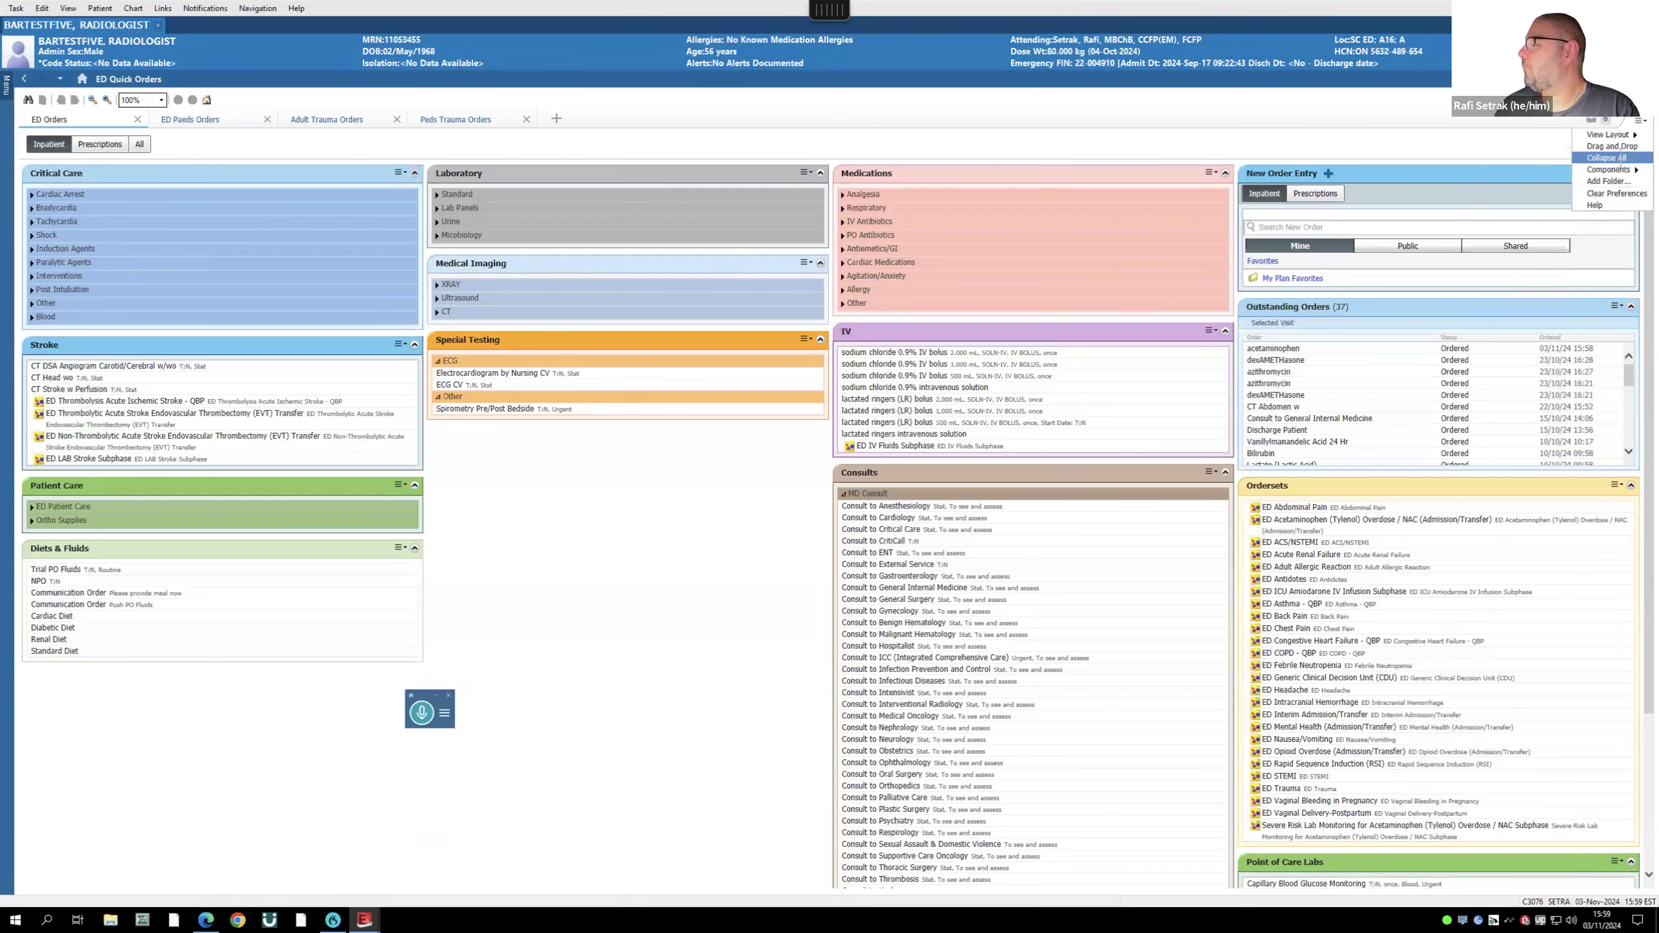
pyautogui.click(1607, 157)
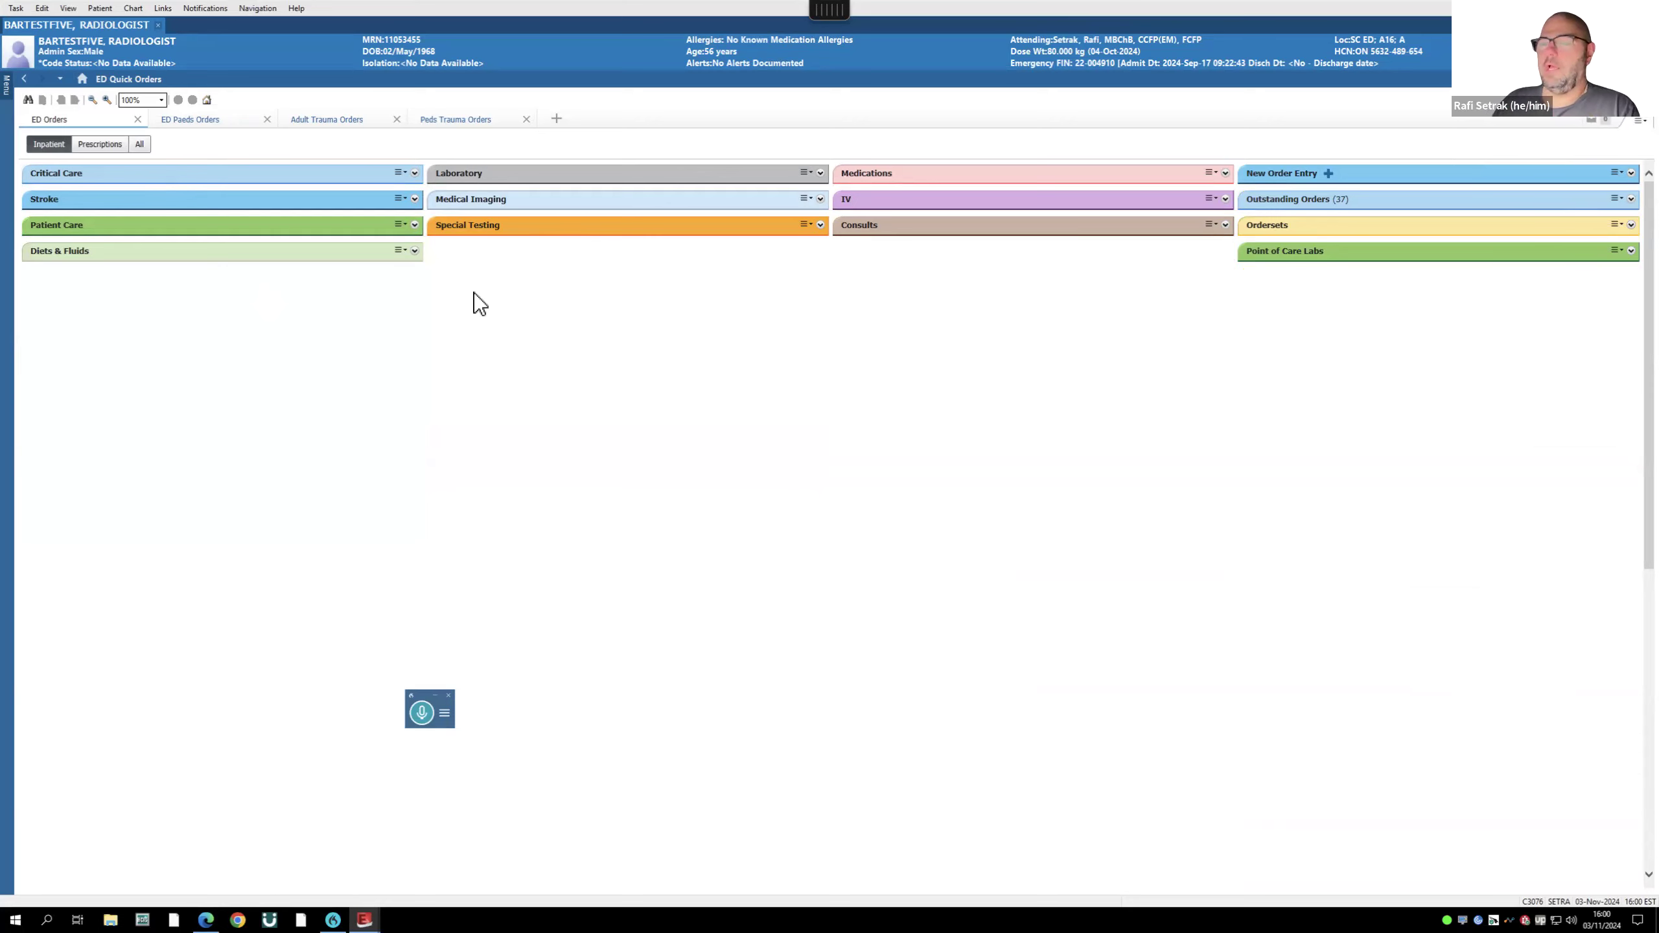
# - Expand Critical Care and browse the Bradycardia and Cardiac Arrest order groups
pyautogui.click(414, 173)
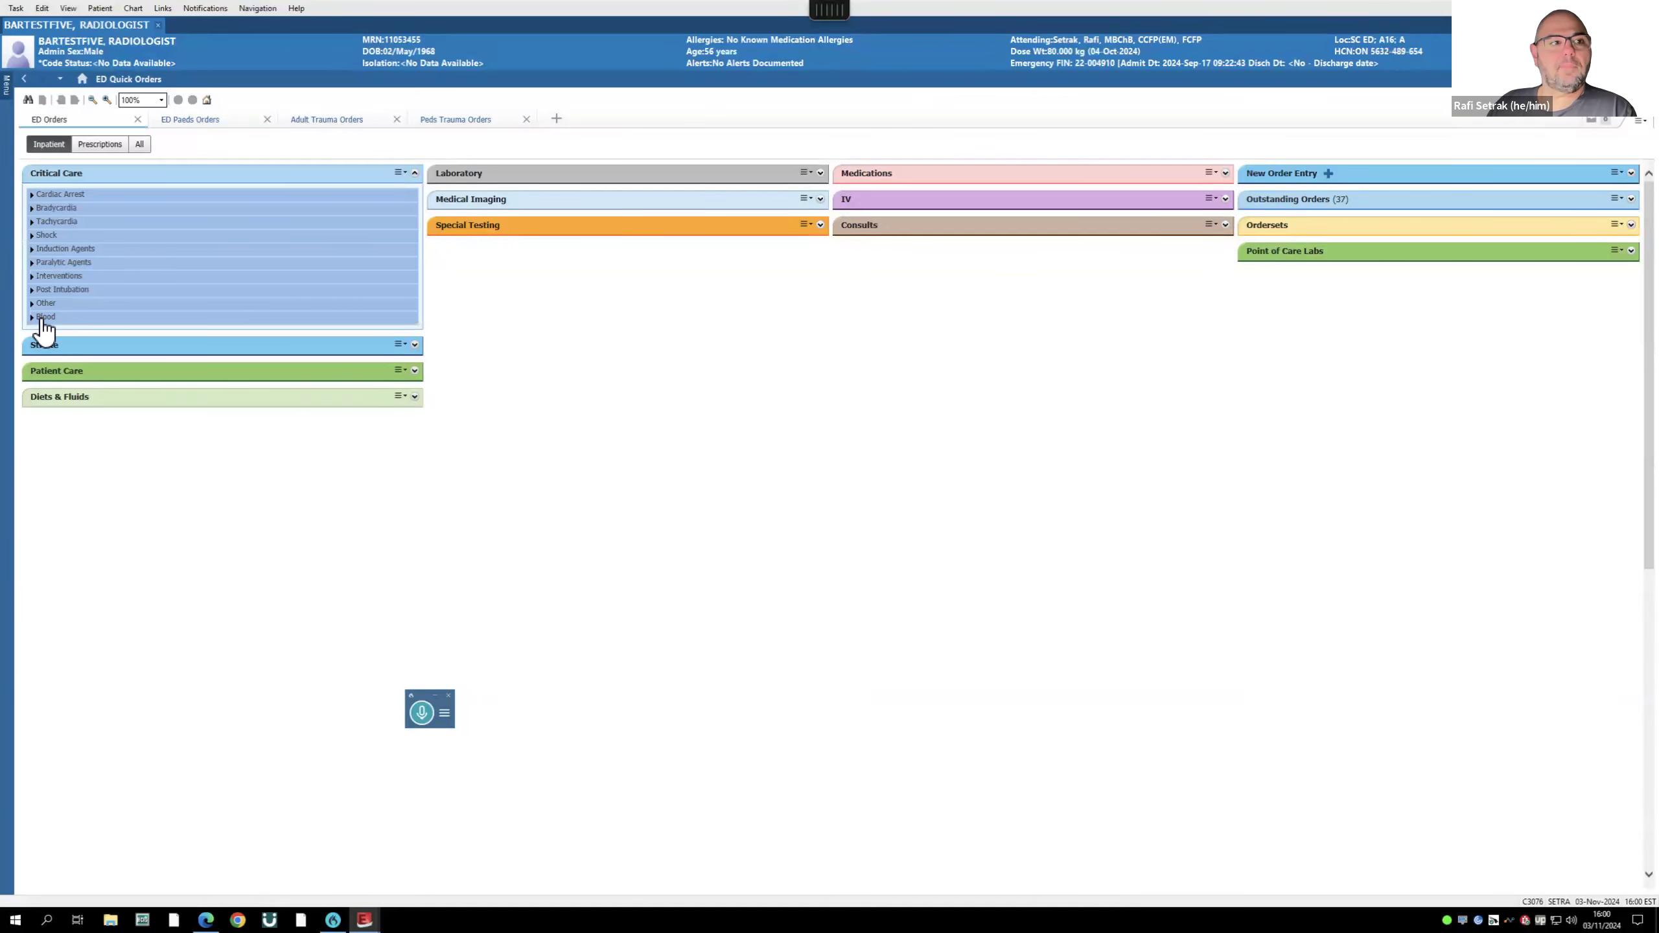
pyautogui.click(32, 208)
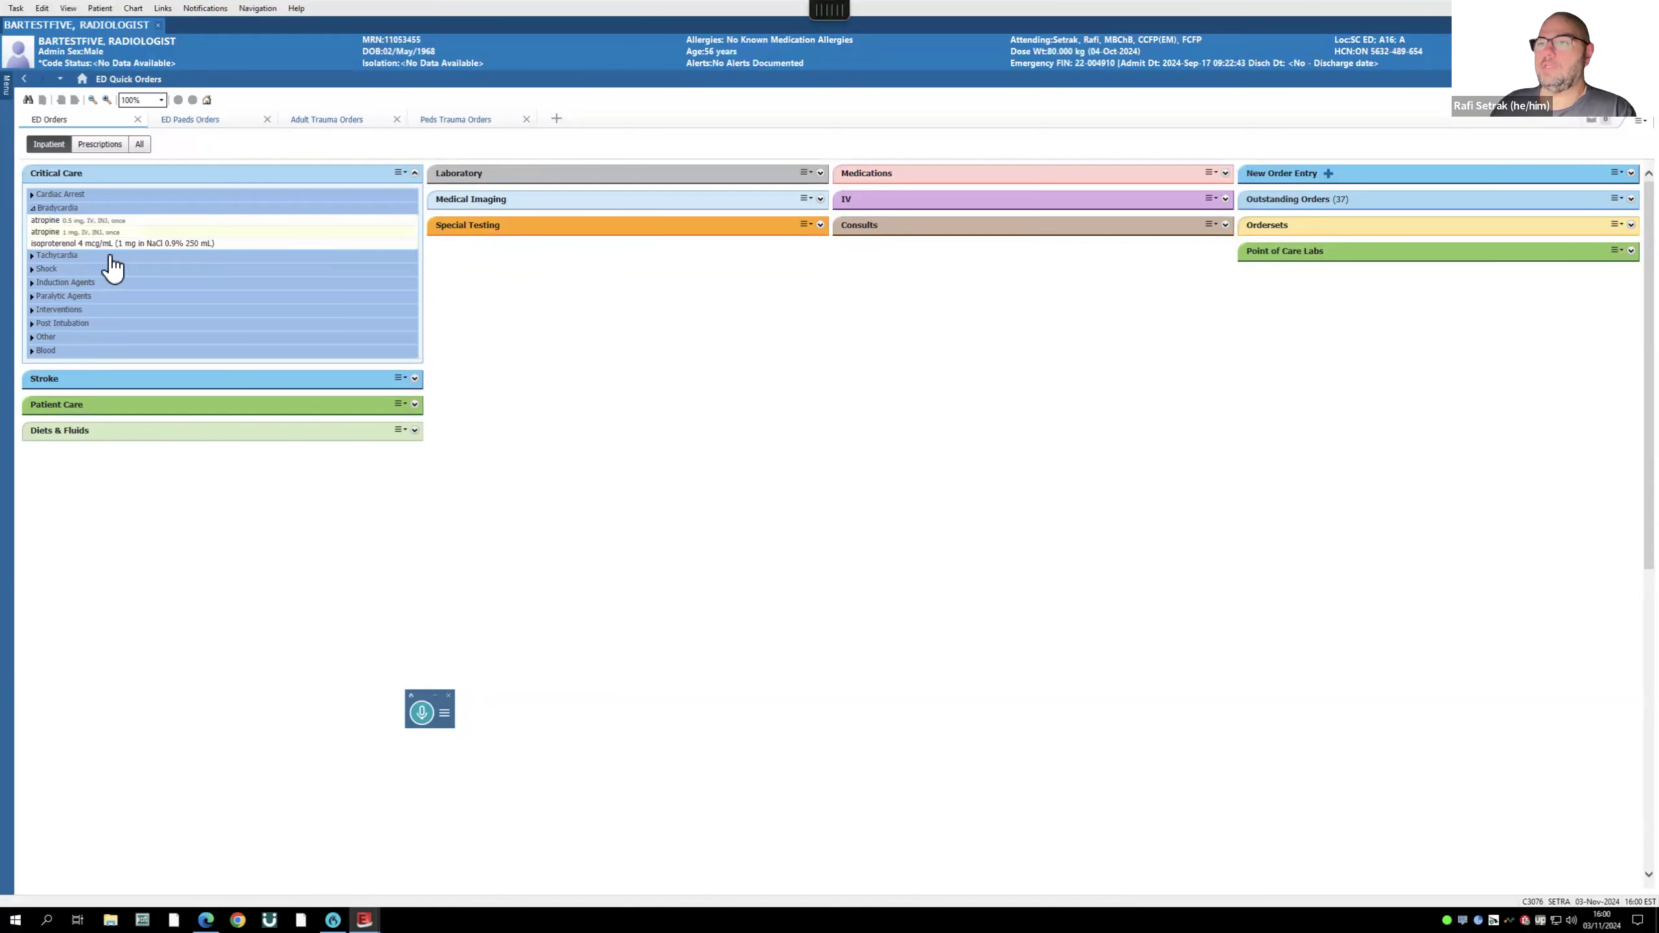
pyautogui.click(33, 209)
pyautogui.click(32, 195)
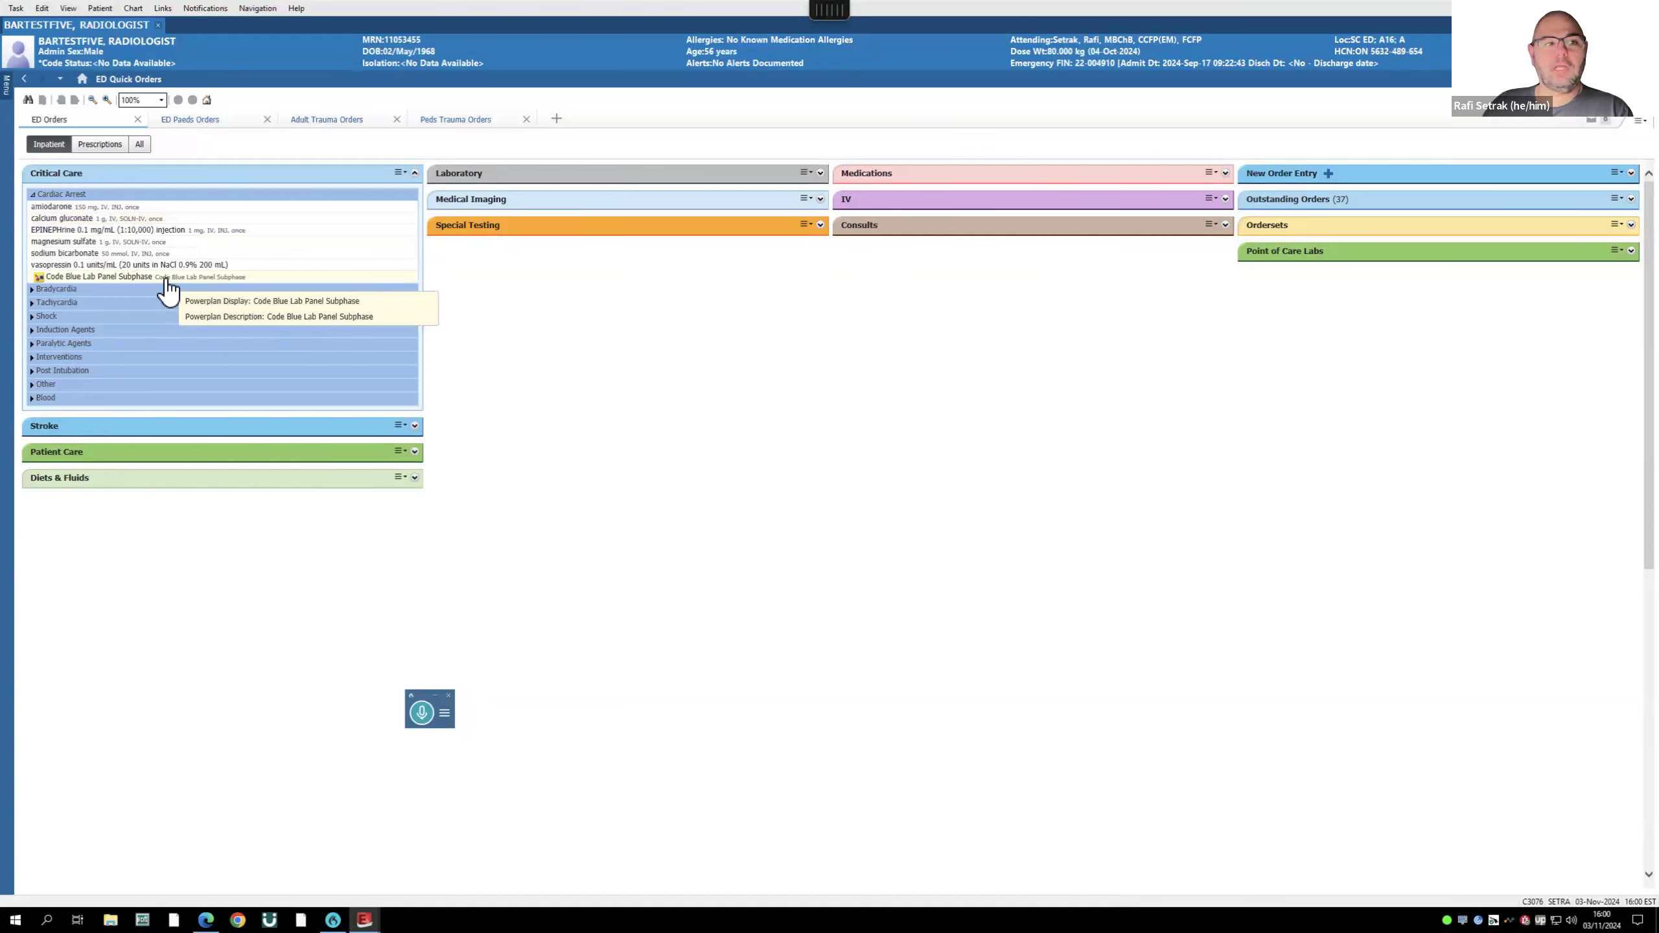
pyautogui.click(31, 195)
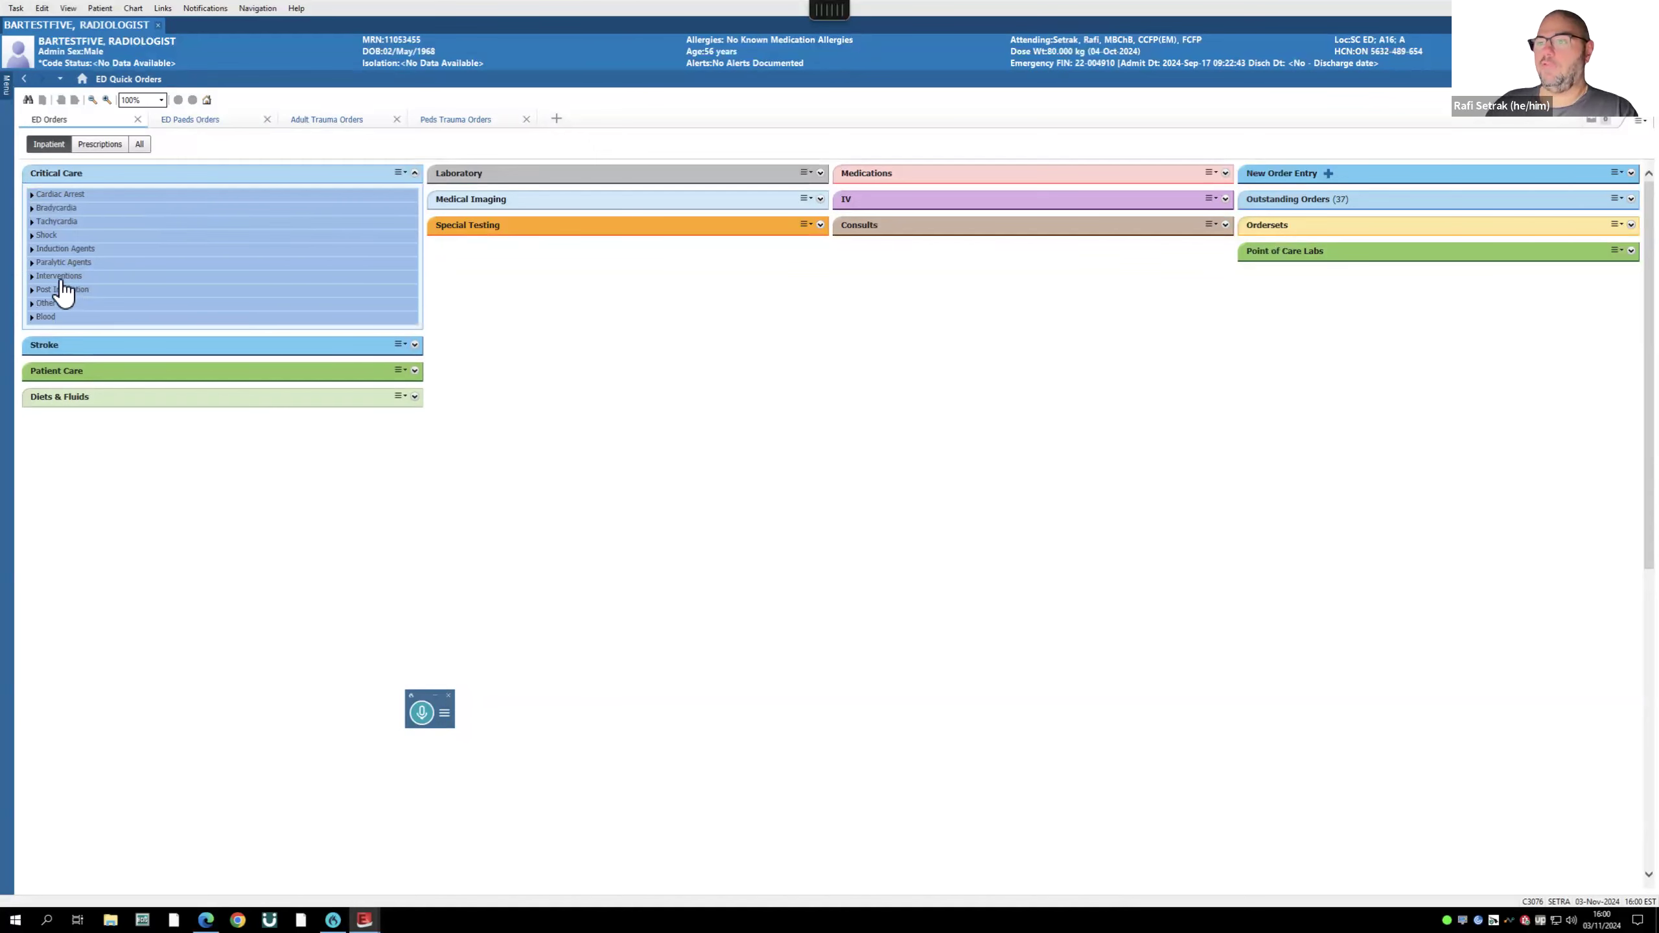
# - Open Paralytic and Induction Agents, choose propofol 40 mg, then select rocuronium
pyautogui.click(31, 262)
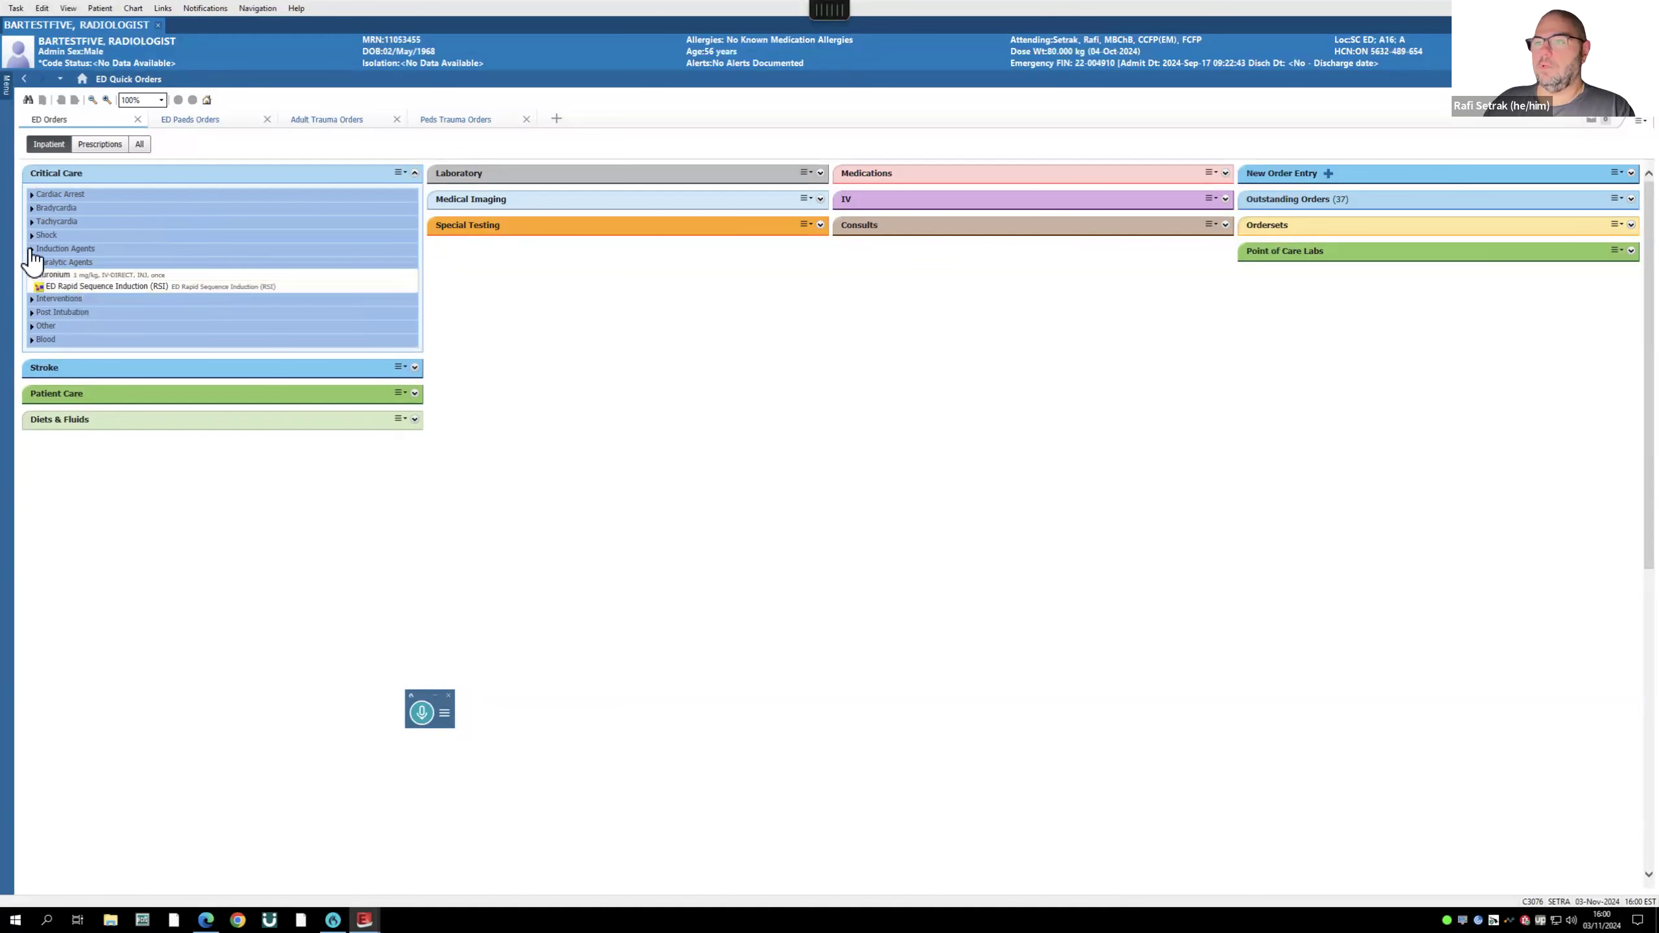
pyautogui.click(31, 250)
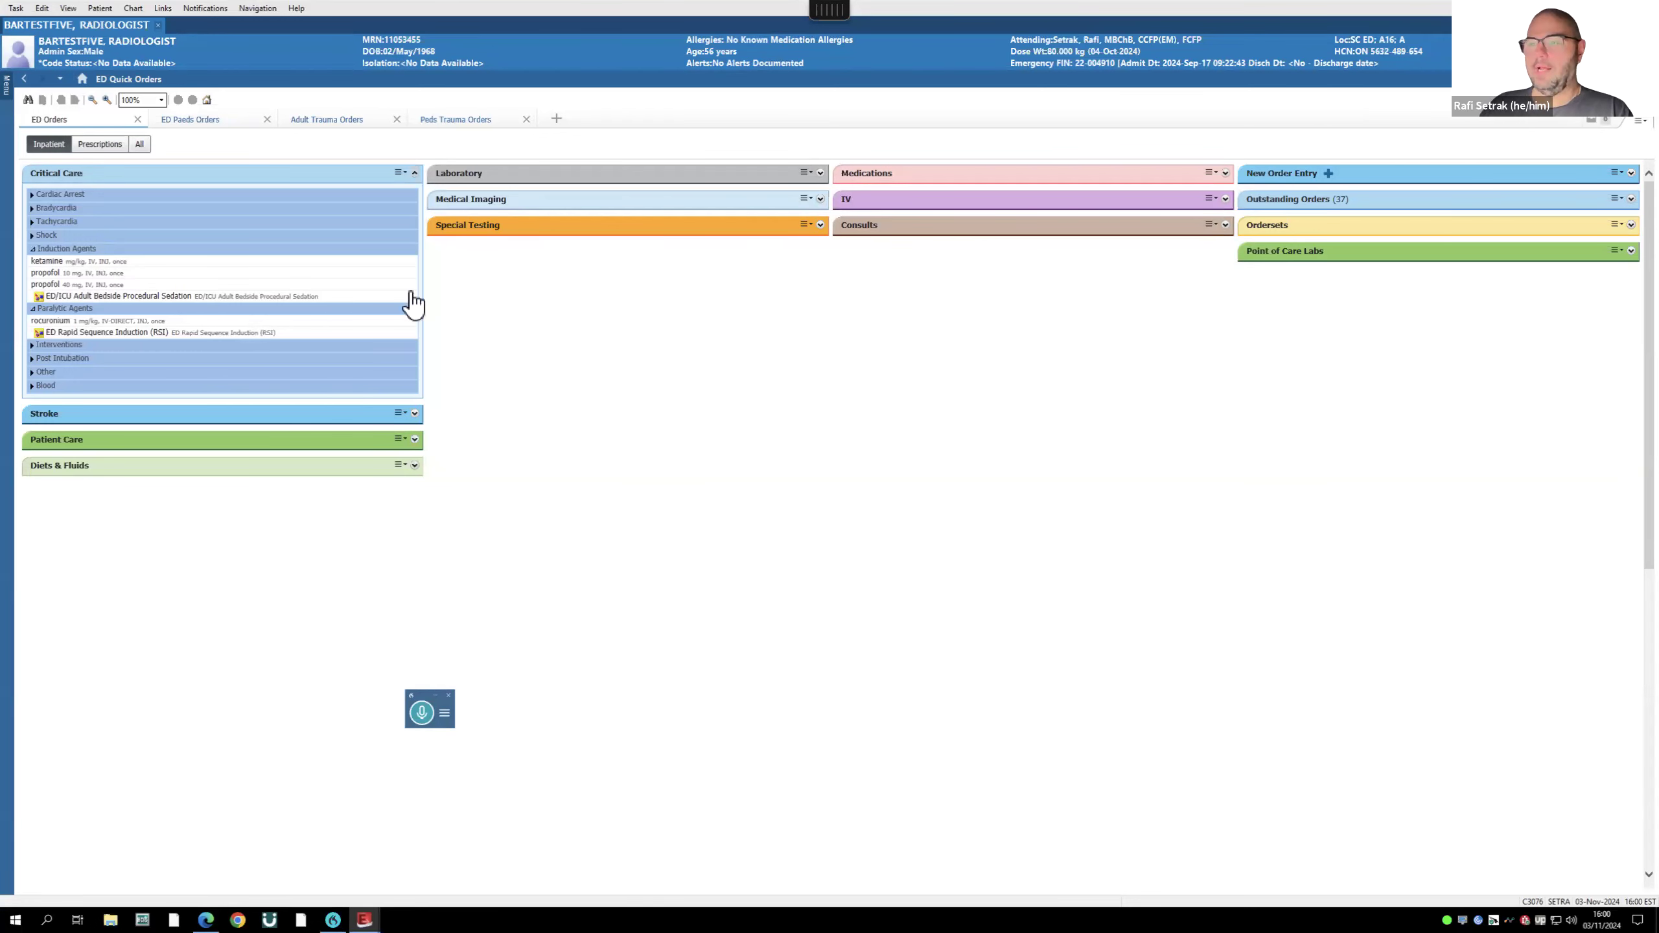
pyautogui.click(84, 286)
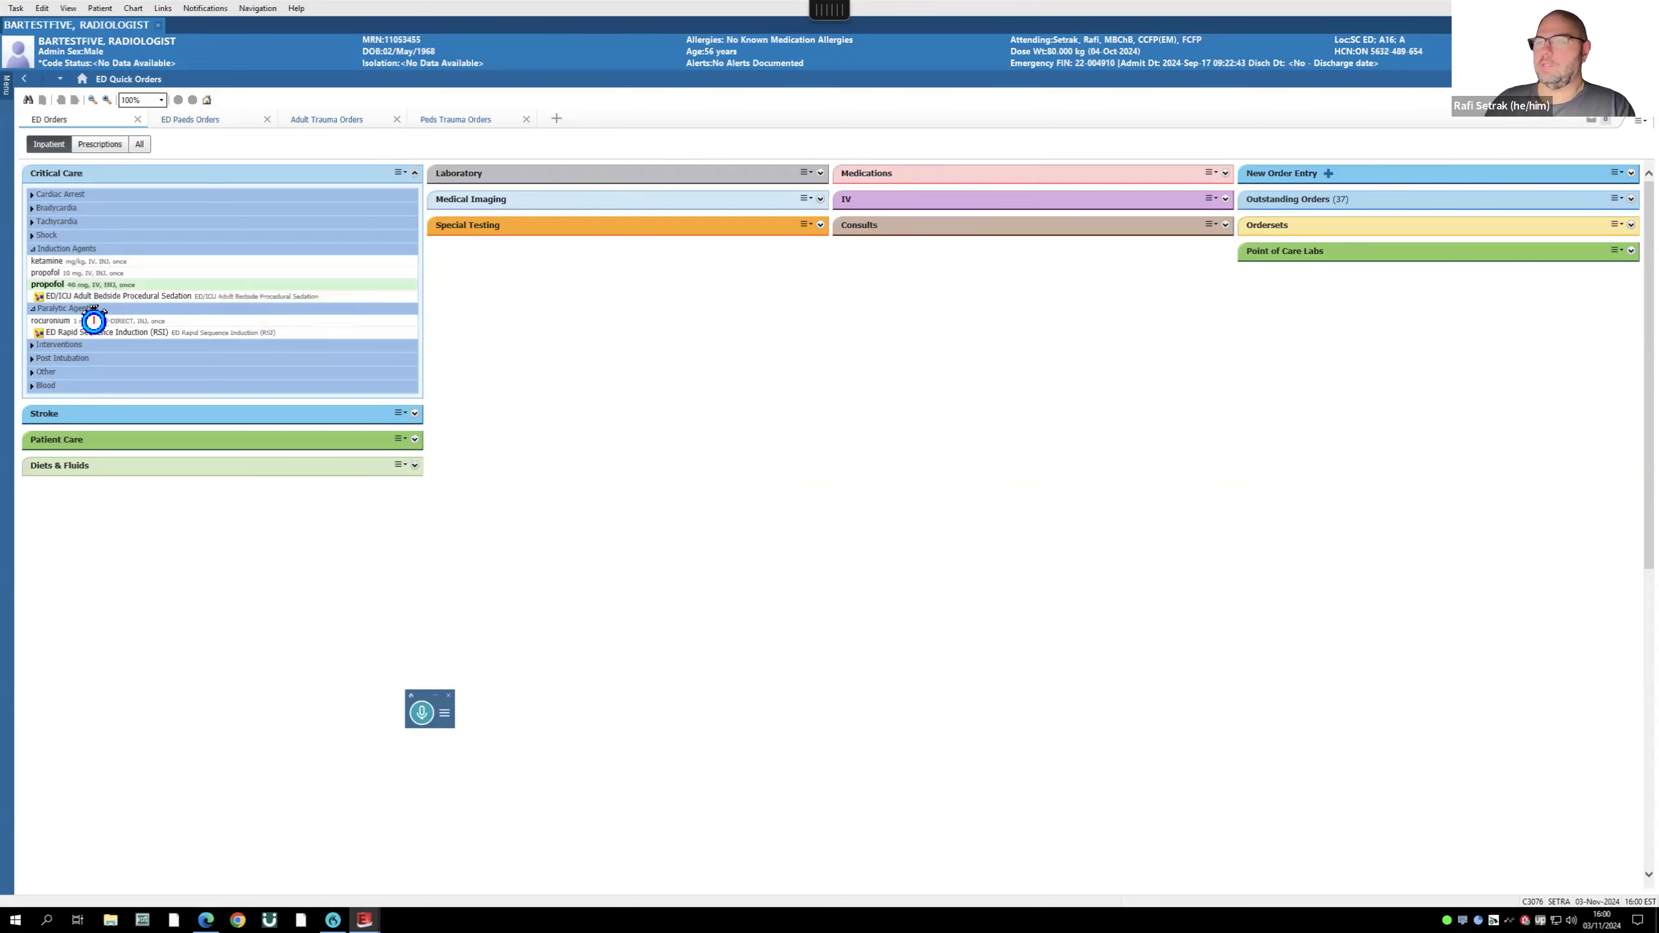
pyautogui.click(57, 308)
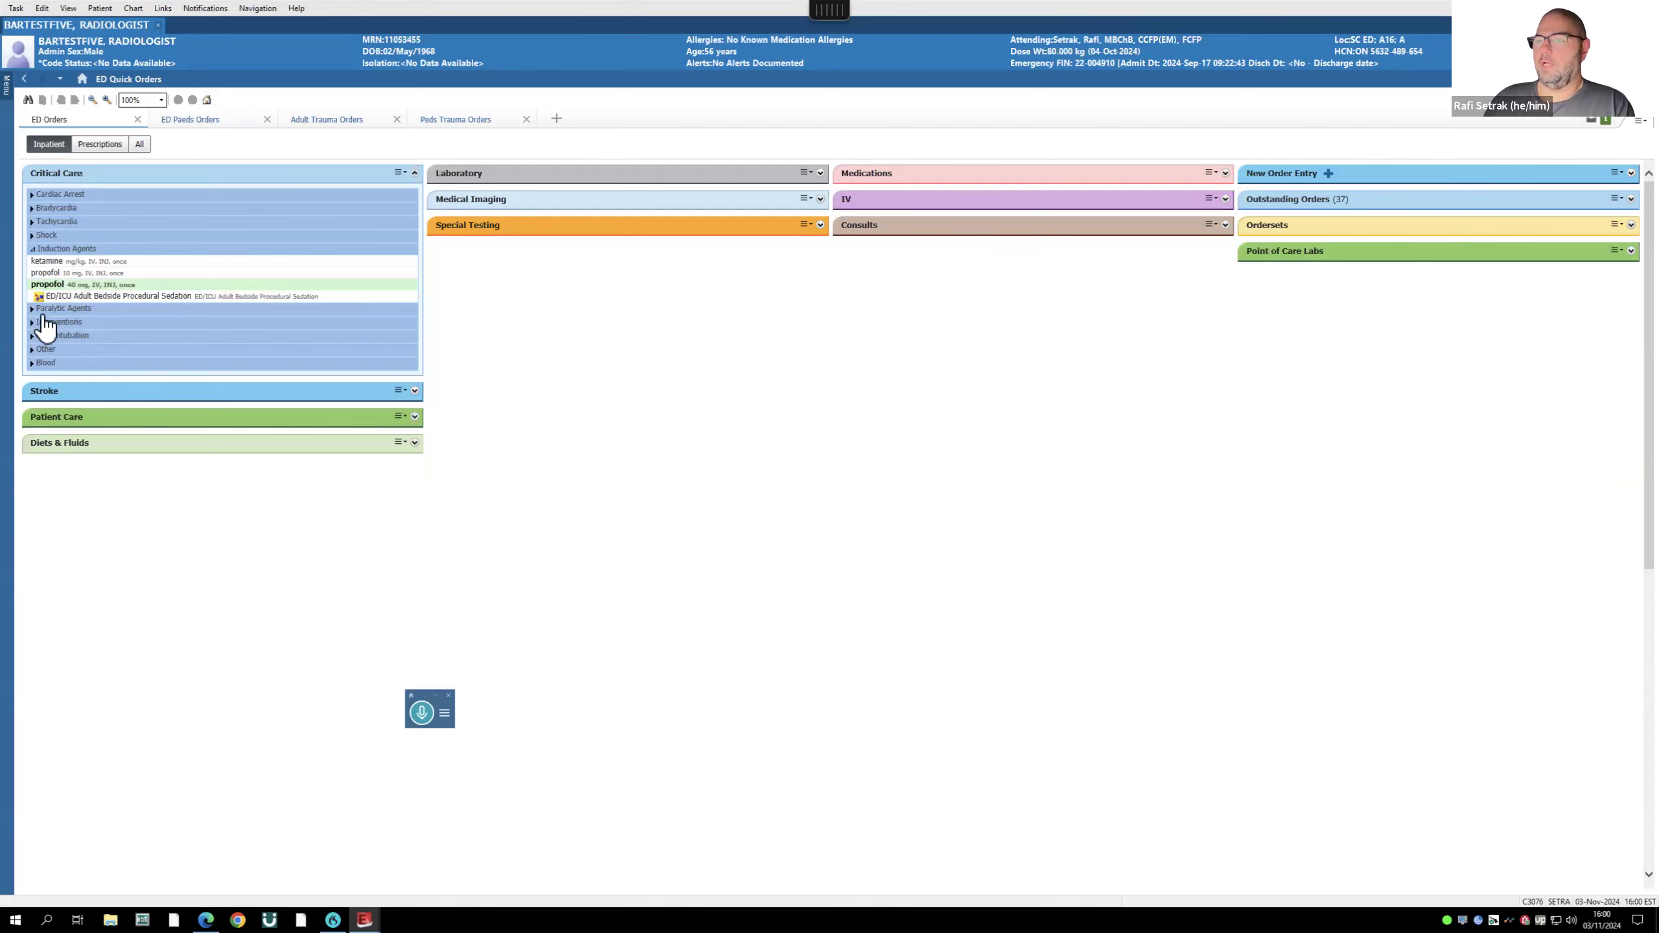
pyautogui.click(33, 309)
# - Cancel the rocuronium dose calculation, then close the chart, discarding the pending propofol and rocuronium orders
pyautogui.click(75, 321)
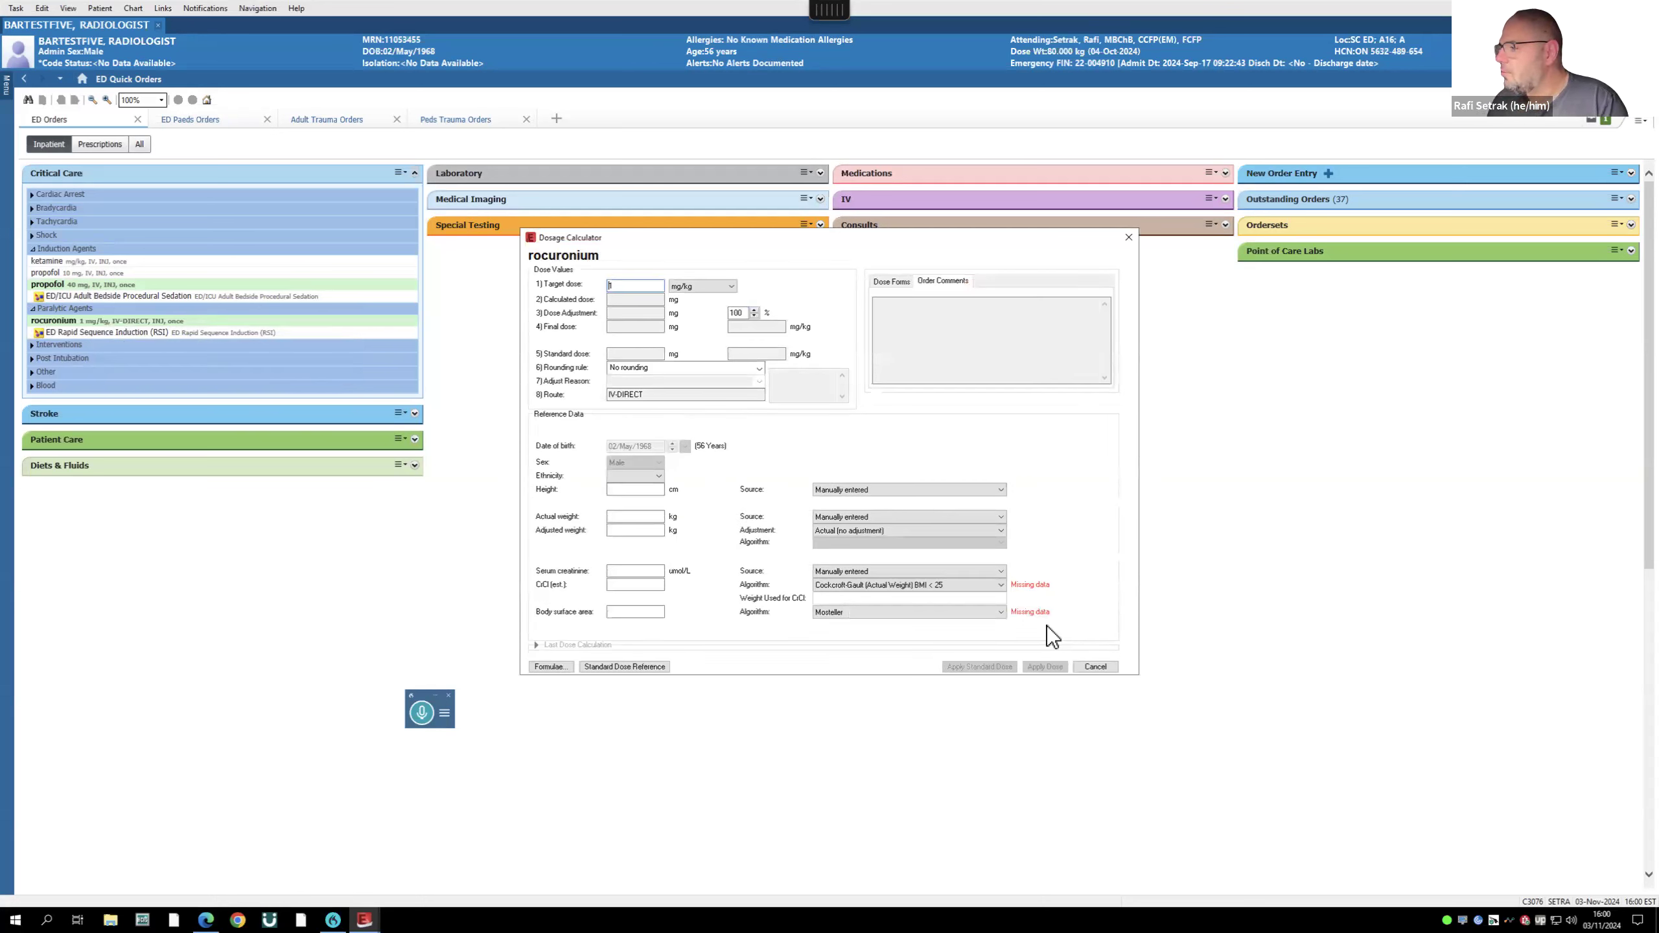
pyautogui.click(998, 585)
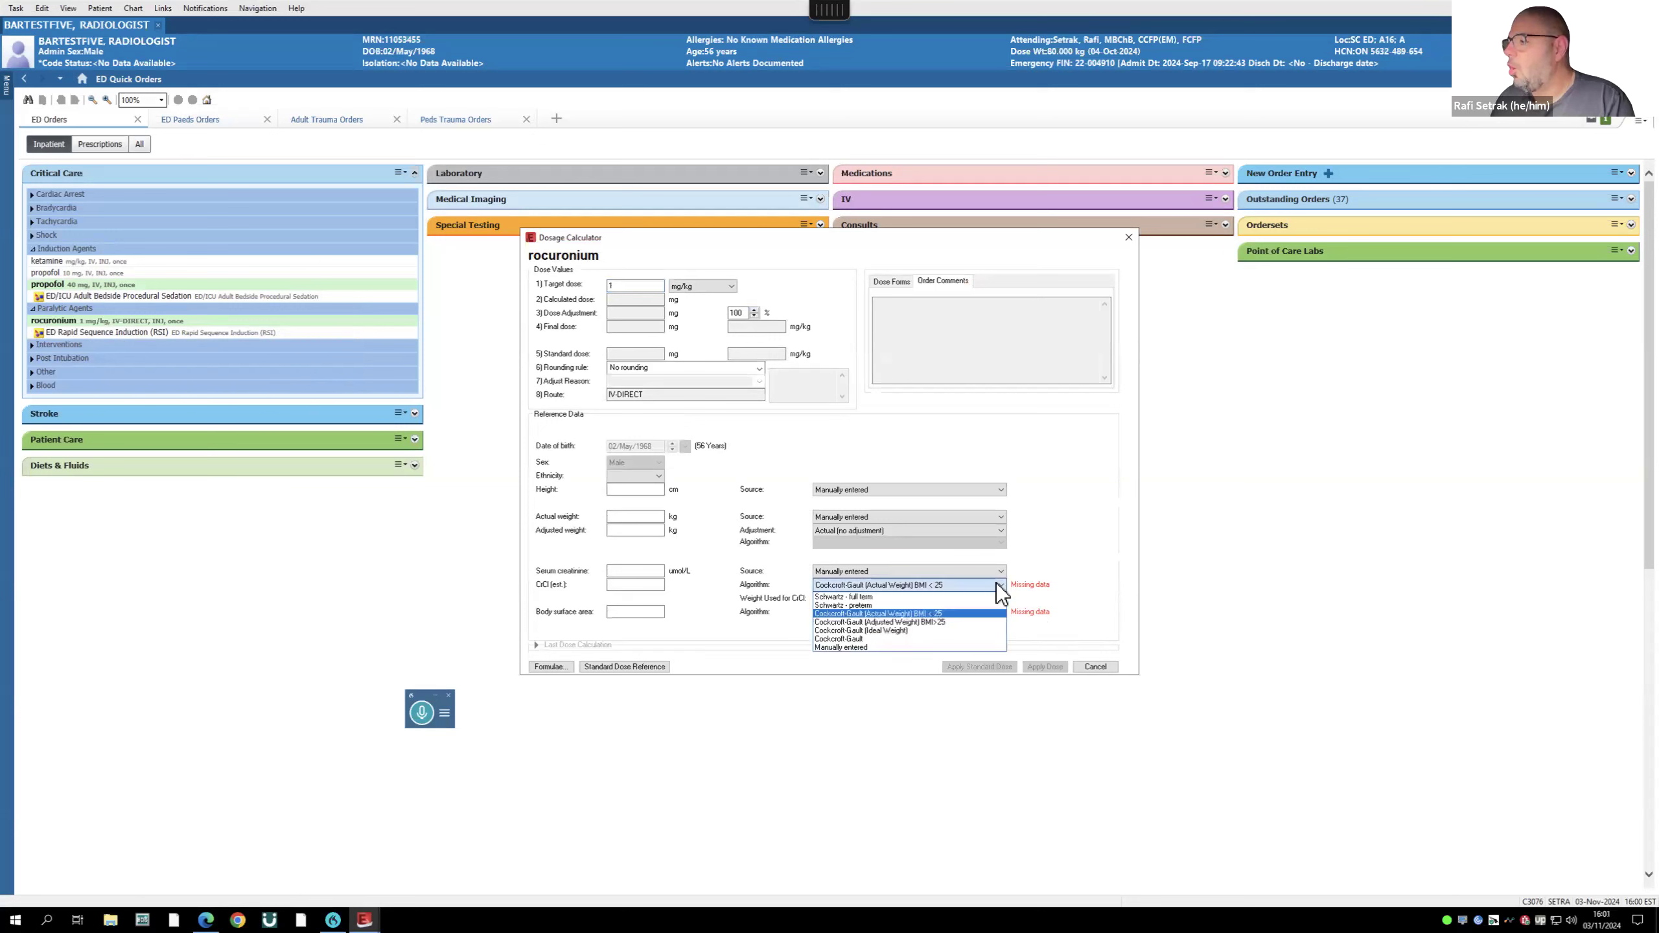
pyautogui.click(1077, 544)
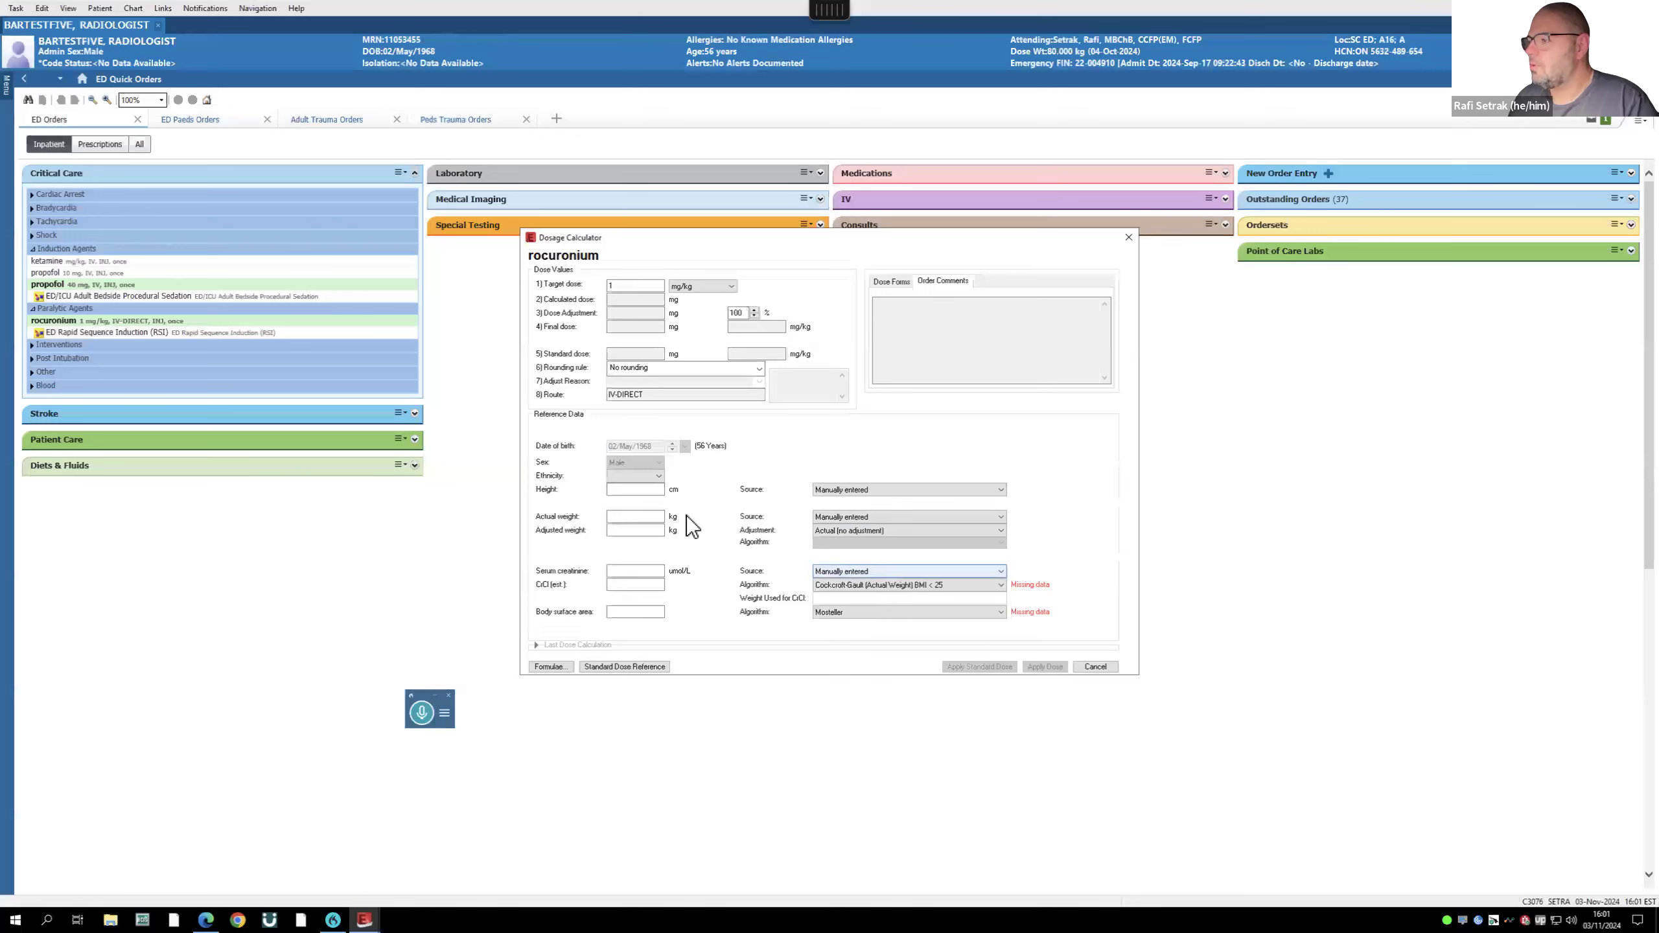
pyautogui.click(1096, 667)
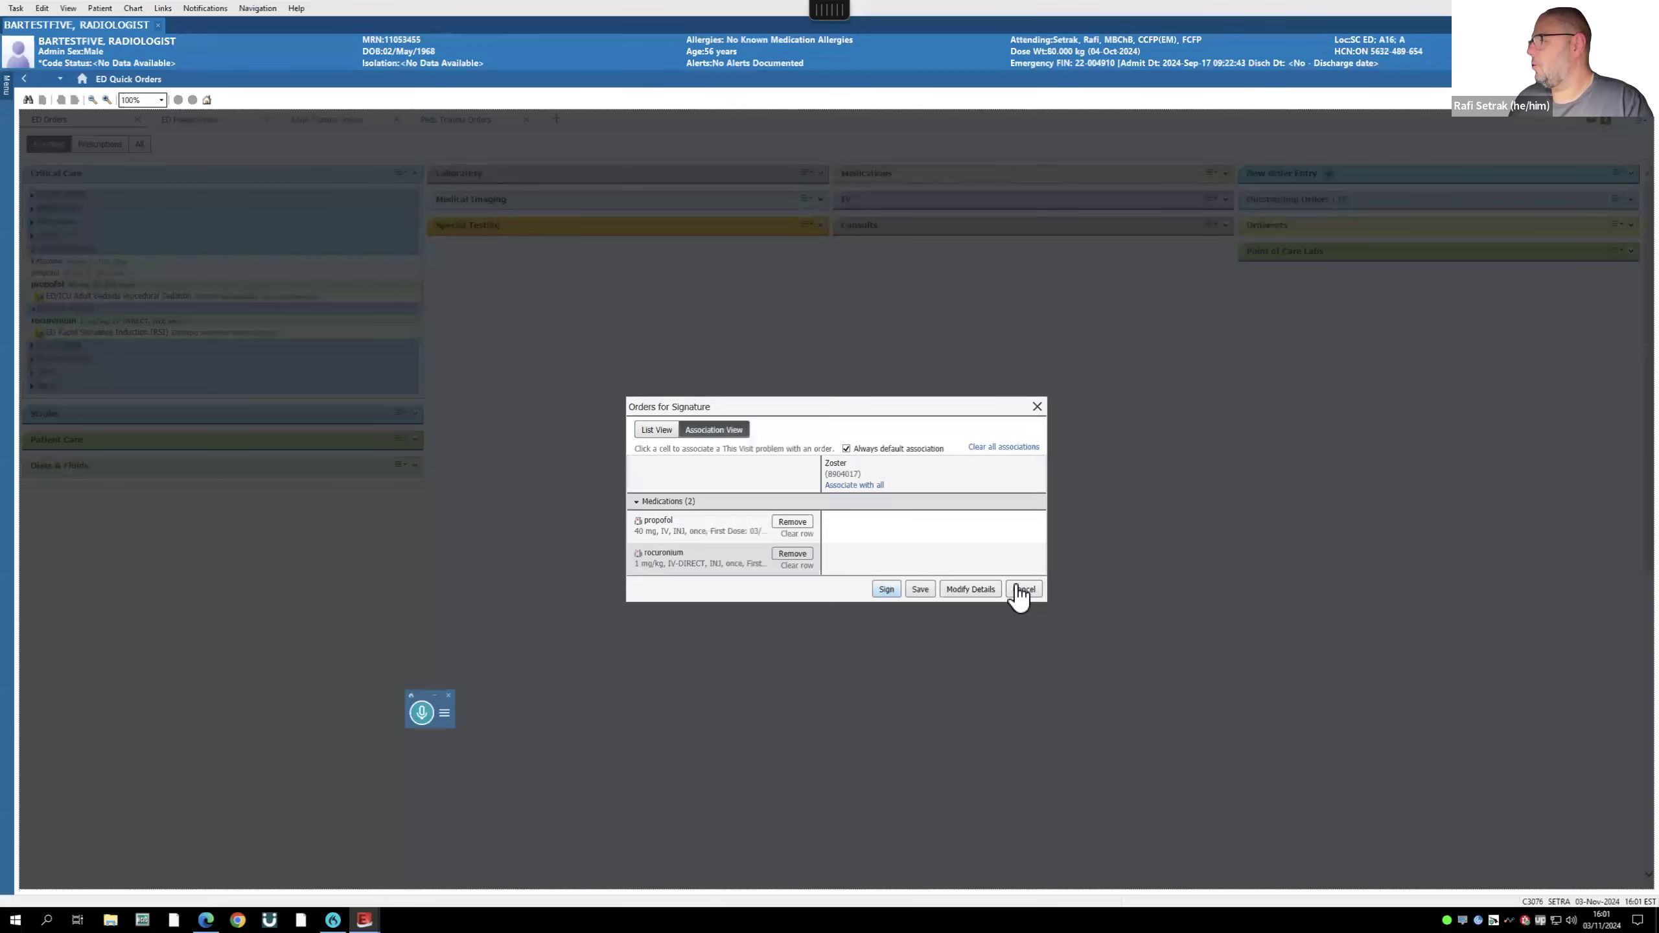
pyautogui.click(1024, 590)
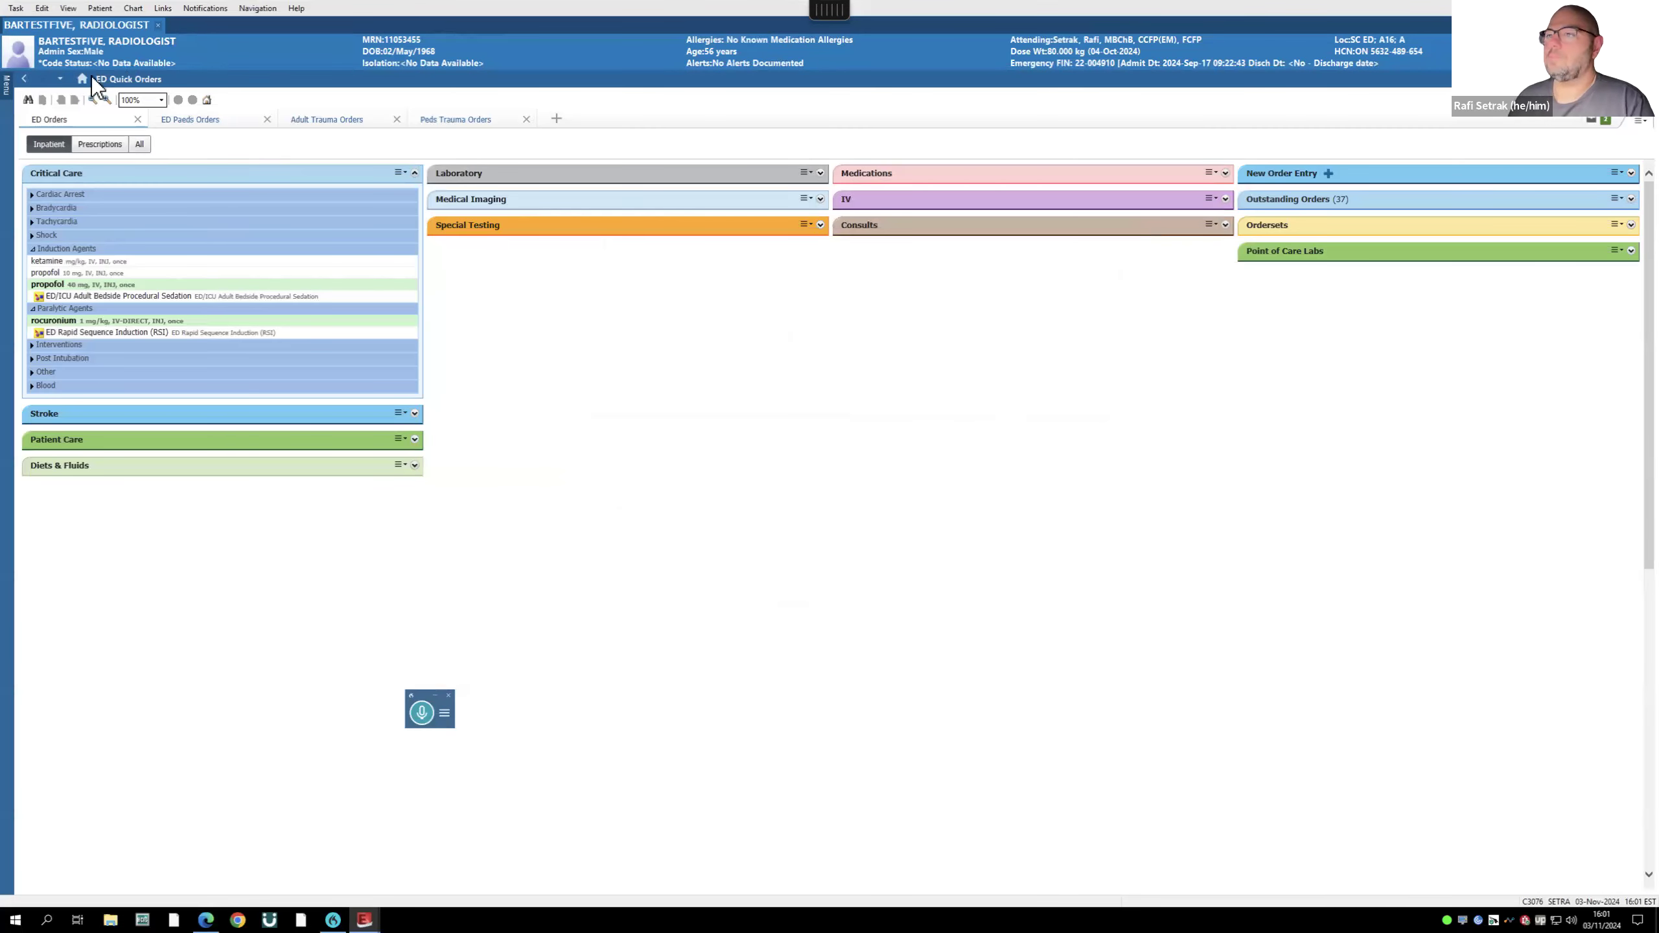
pyautogui.click(158, 25)
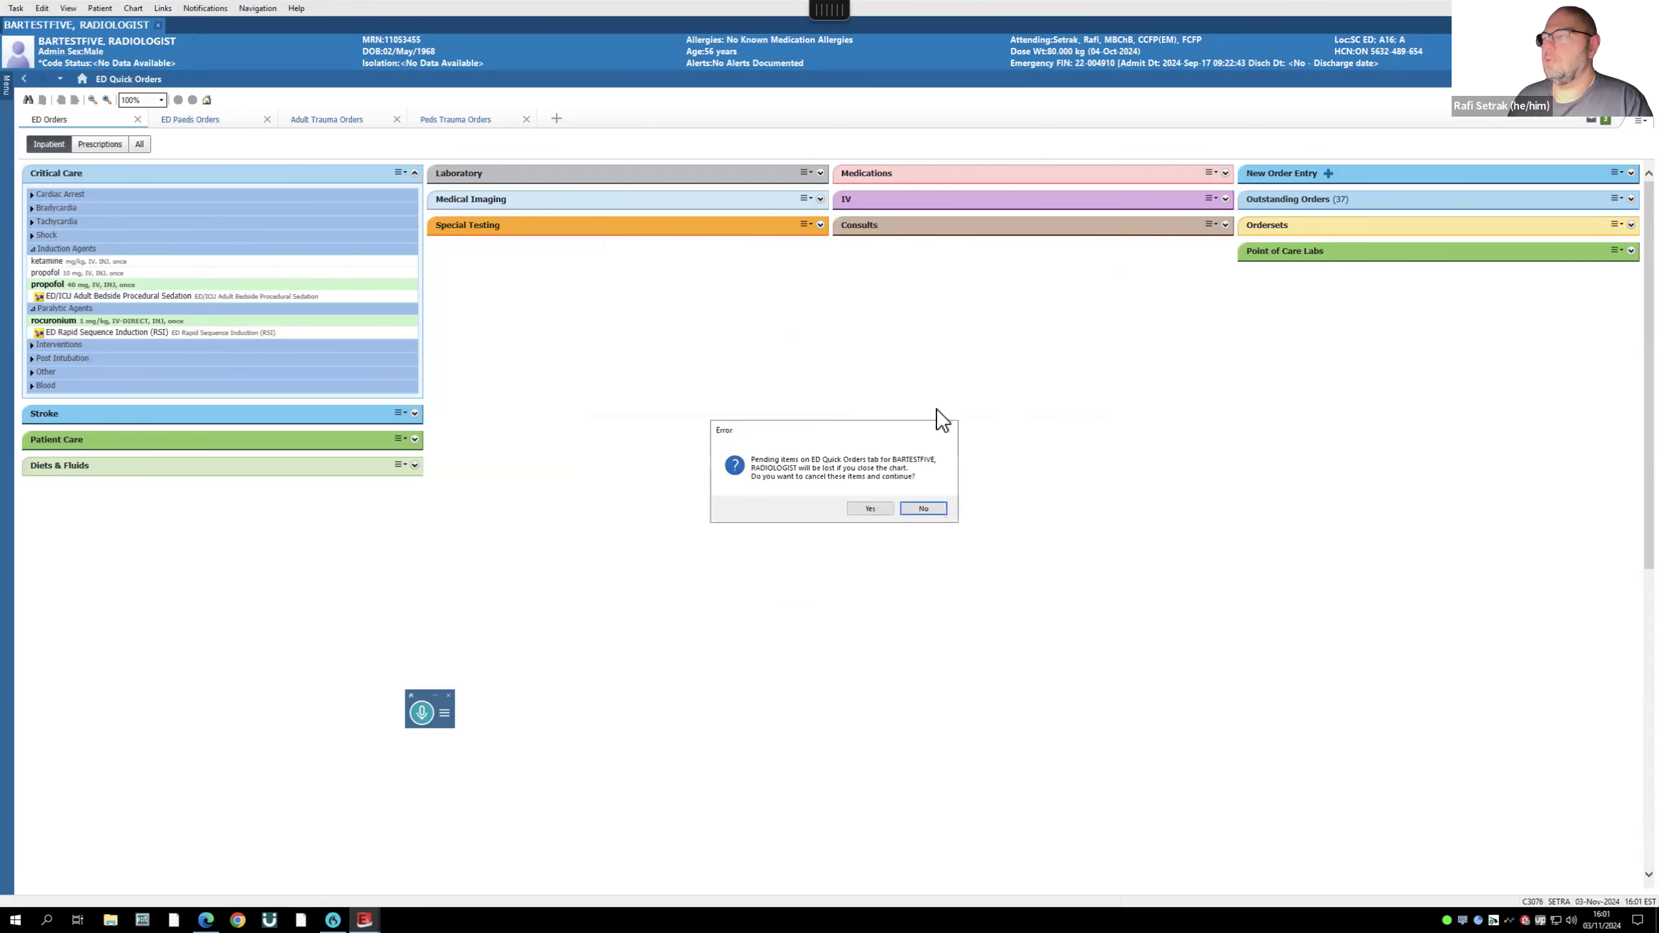
pyautogui.click(874, 509)
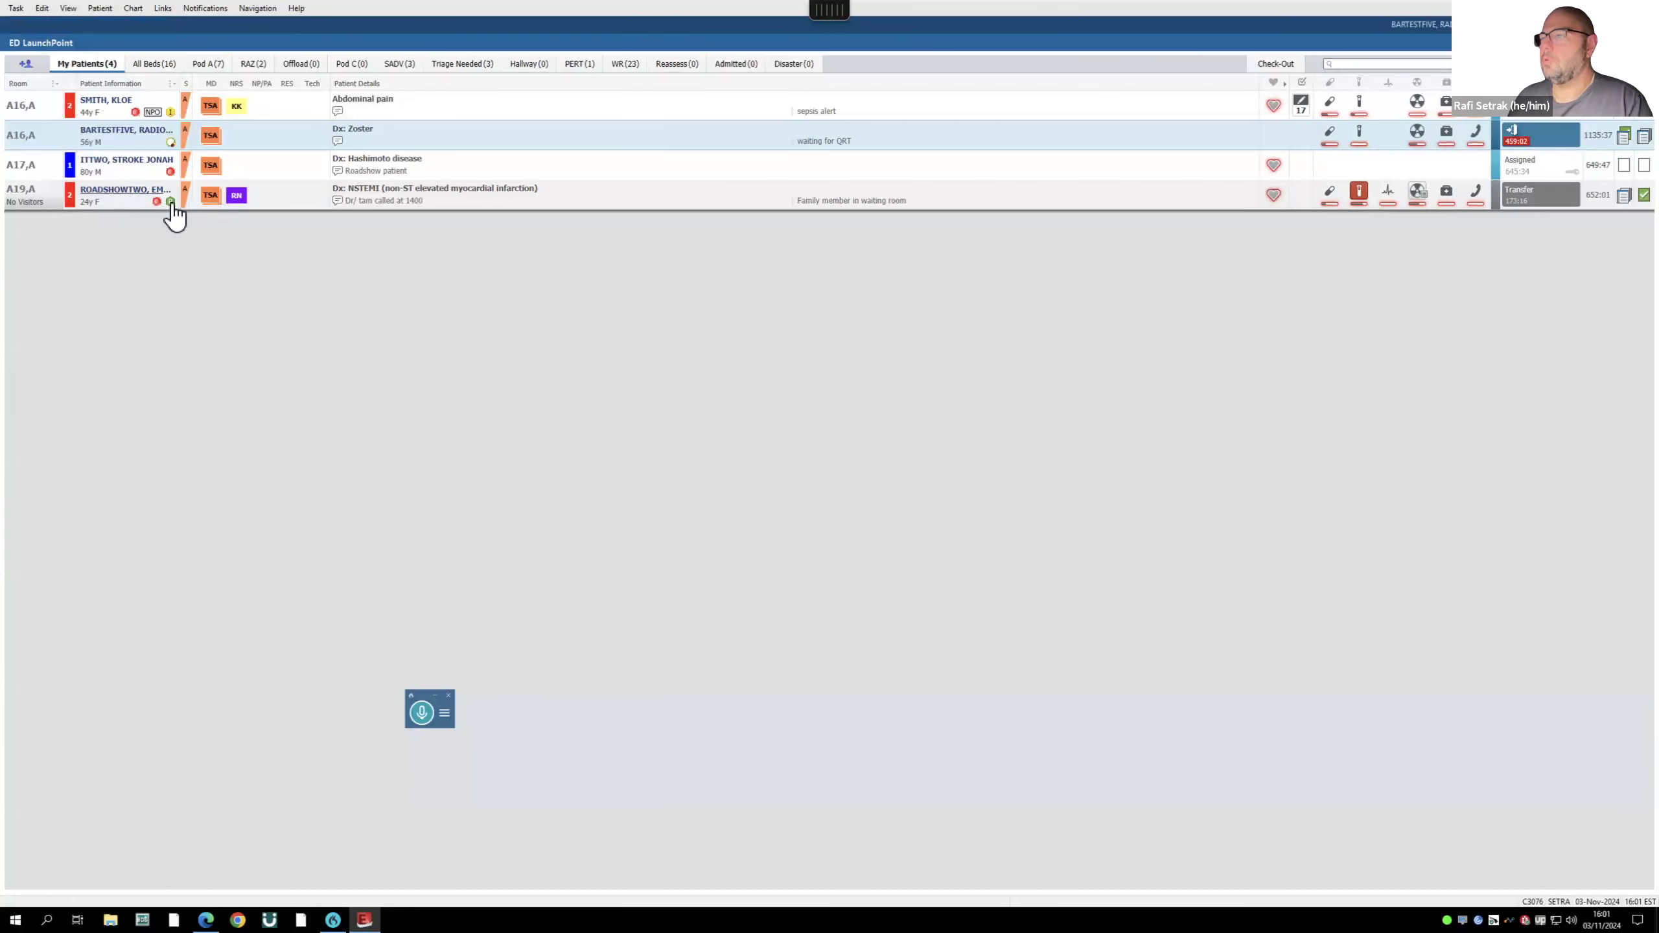
# - Reopen the bed A19 NSTEMI patient's ED Quick Orders and queue propofol 40 mg and rocuronium for signature
pyautogui.click(130, 191)
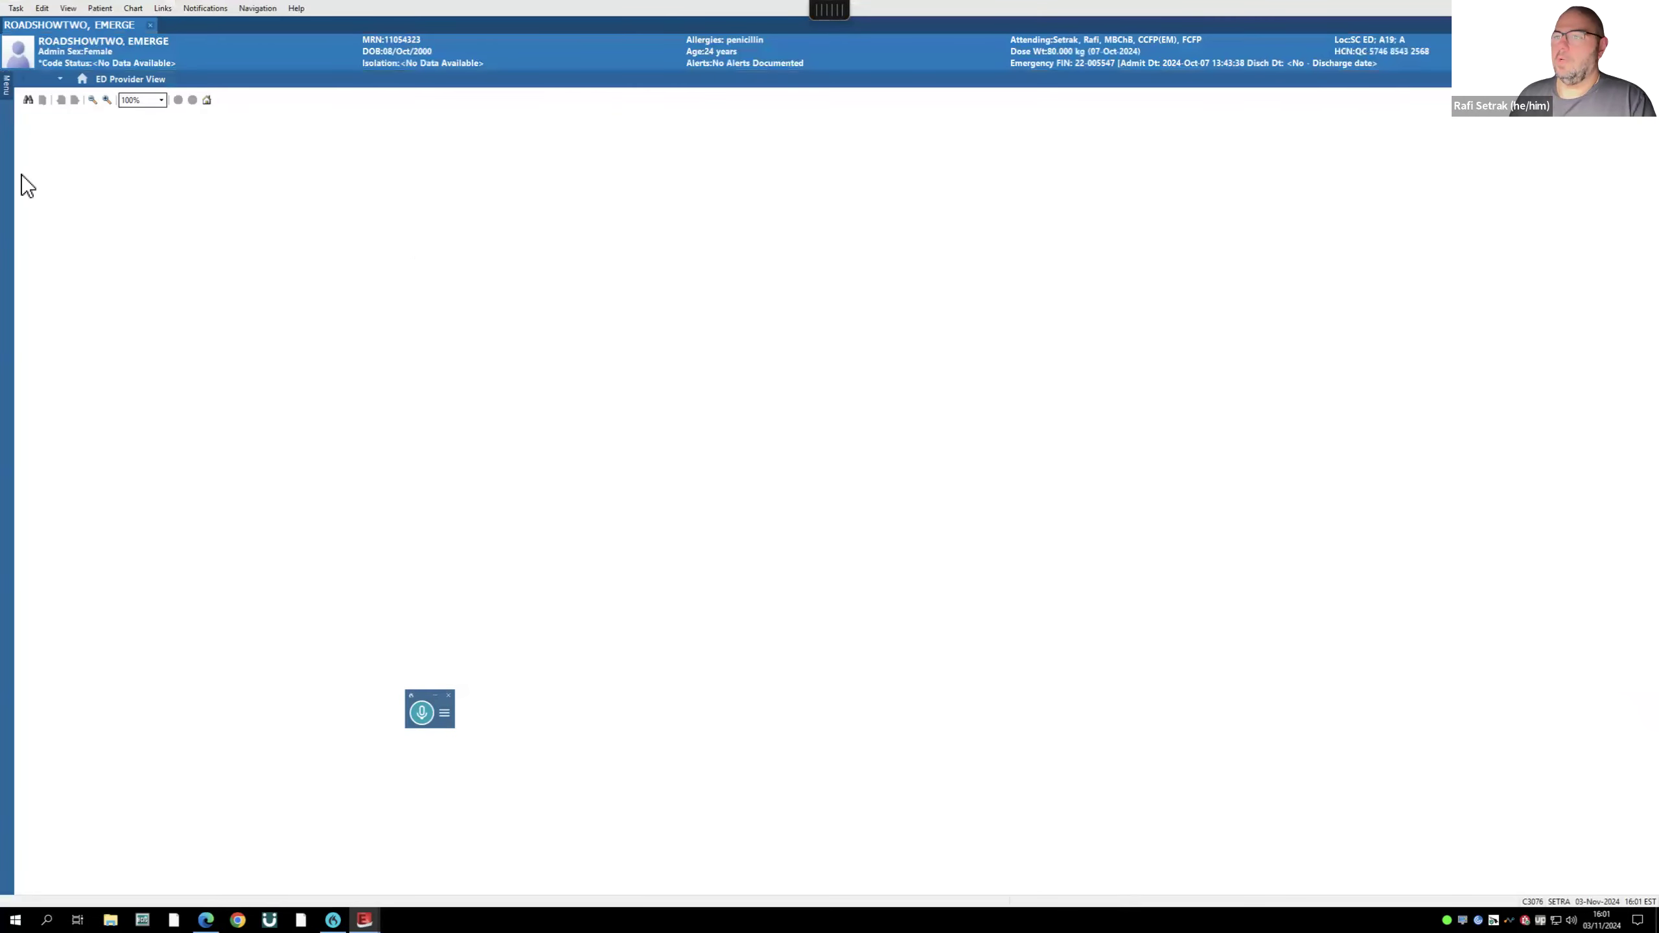
pyautogui.click(6, 85)
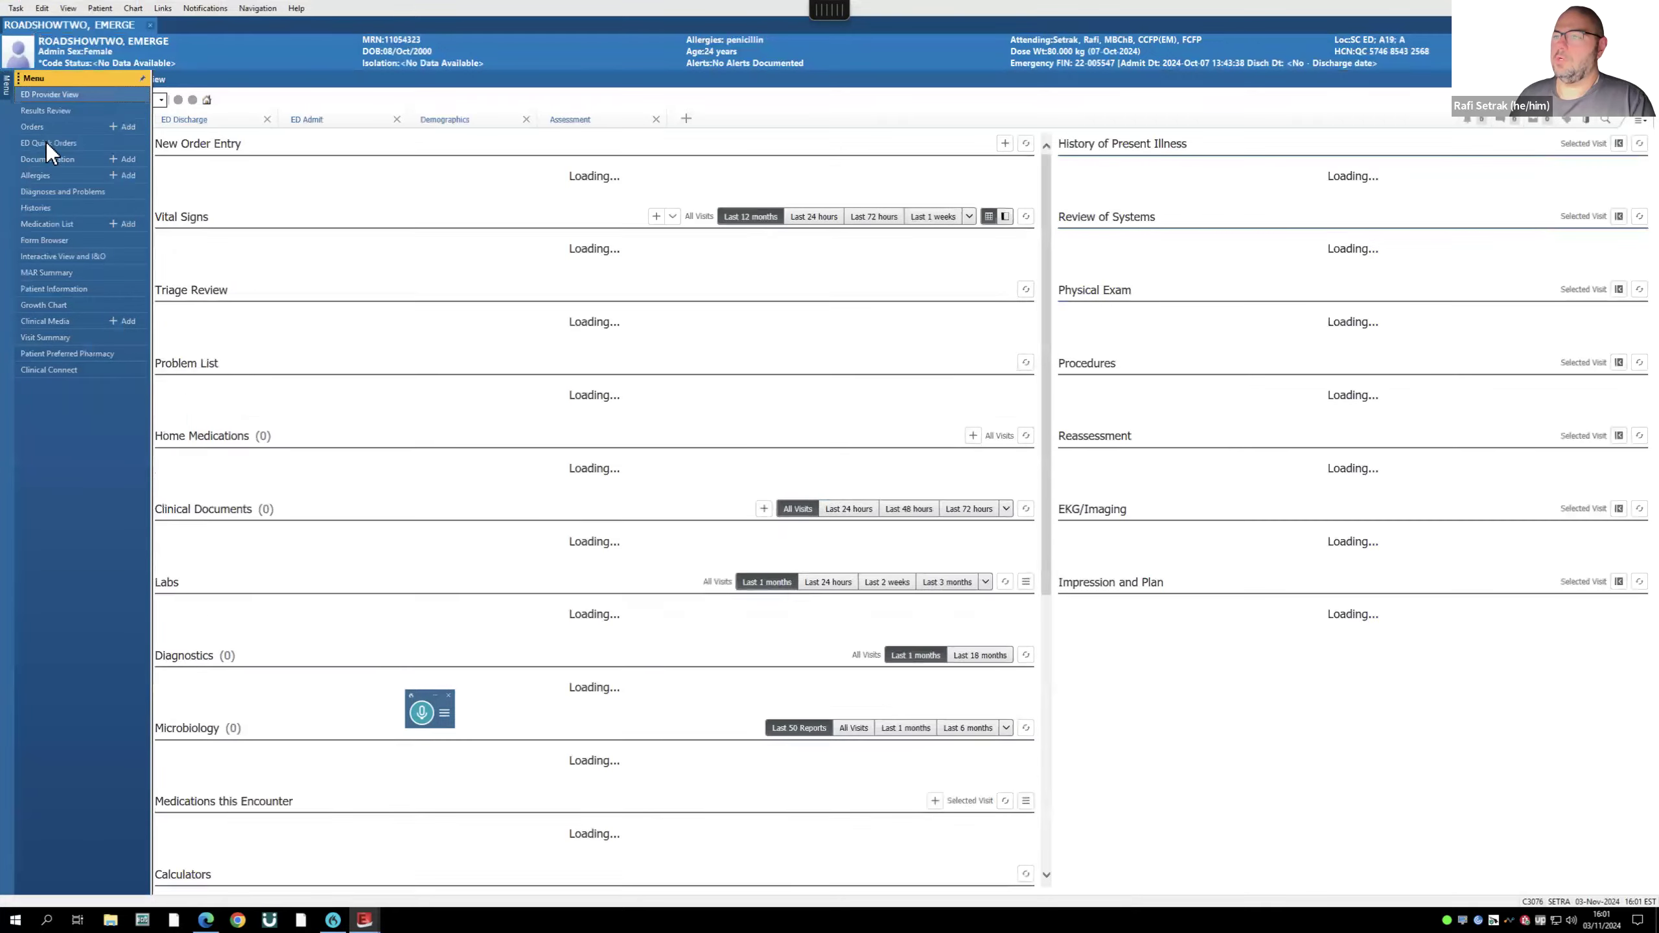
pyautogui.click(47, 143)
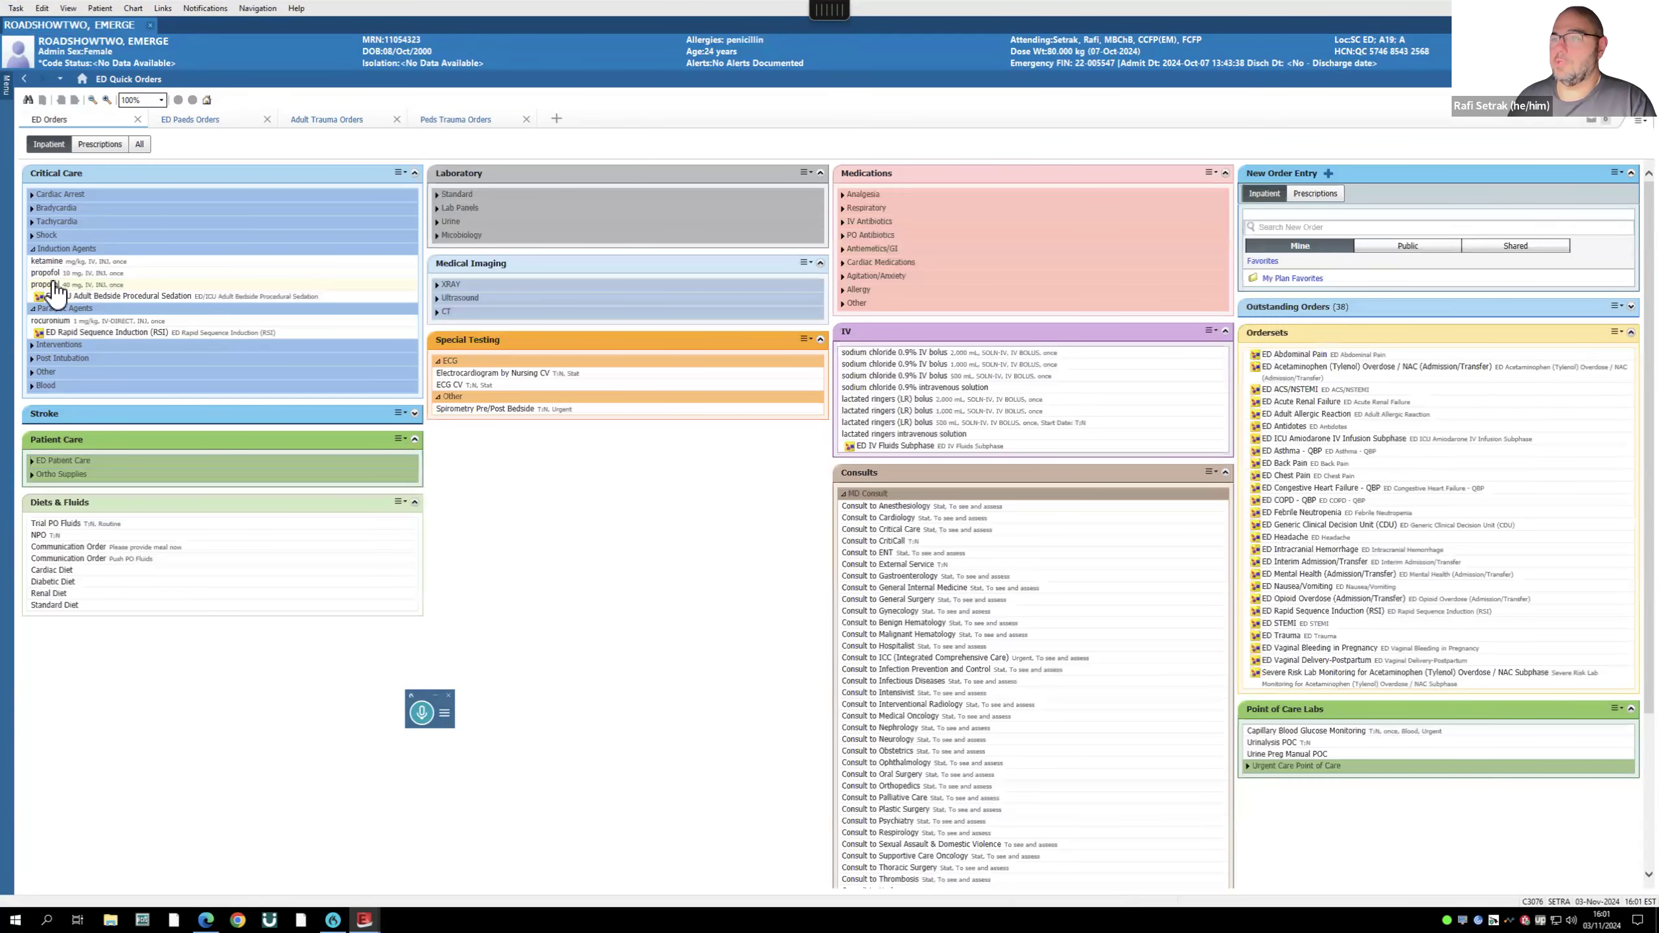
pyautogui.click(55, 286)
pyautogui.click(68, 321)
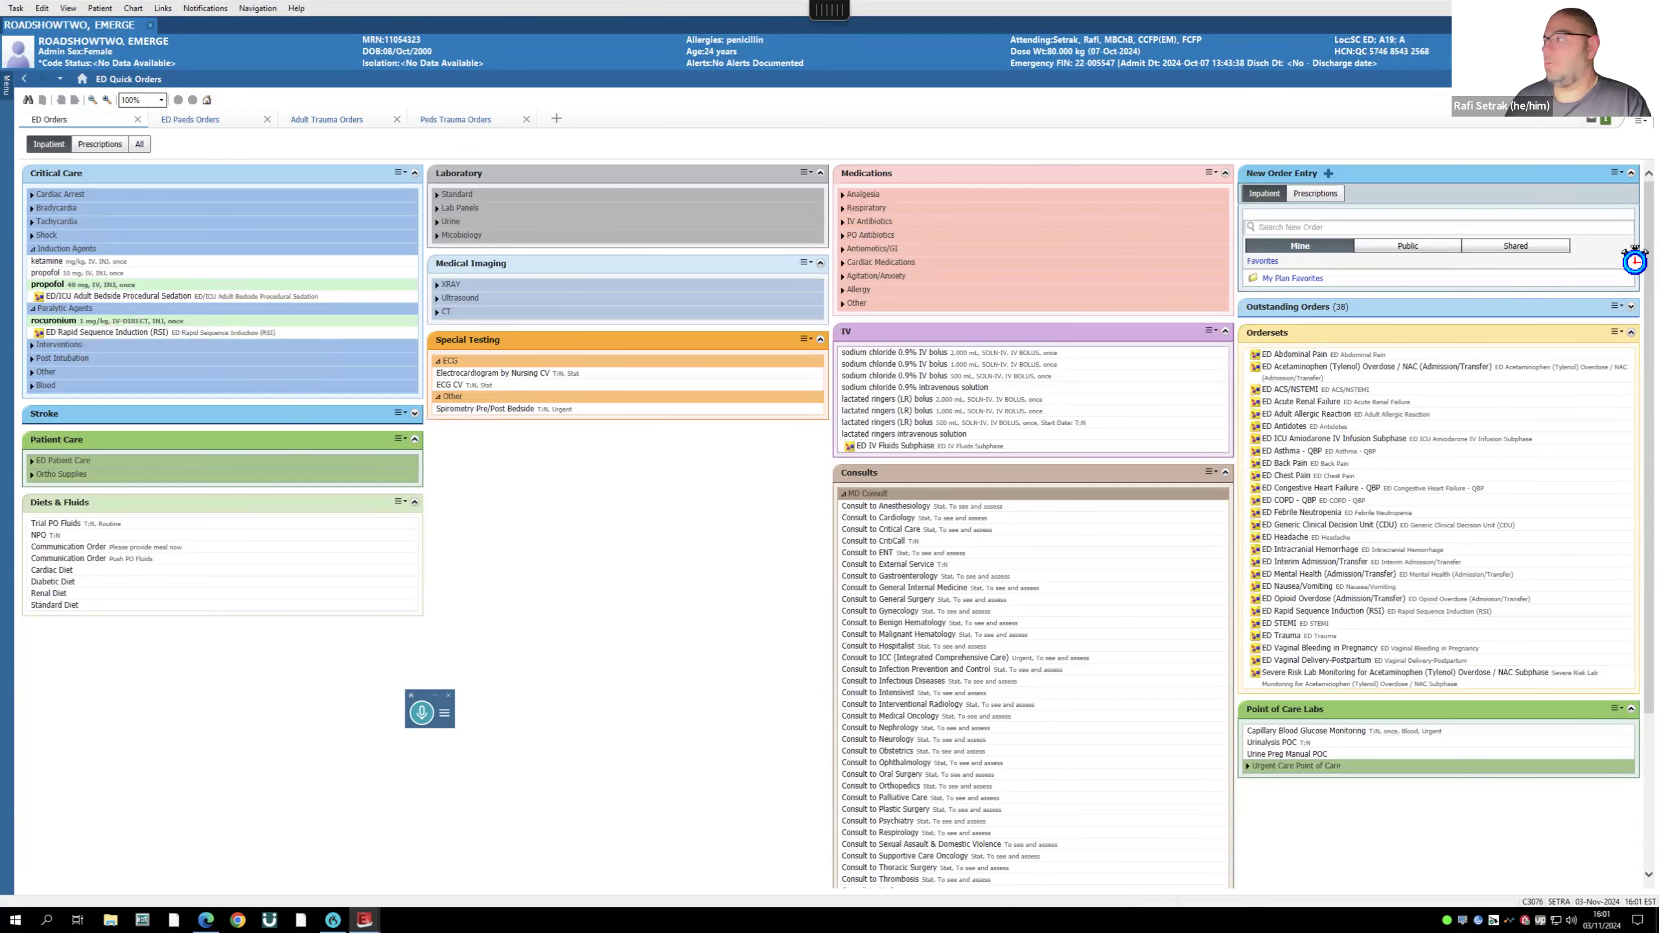
pyautogui.click(1592, 124)
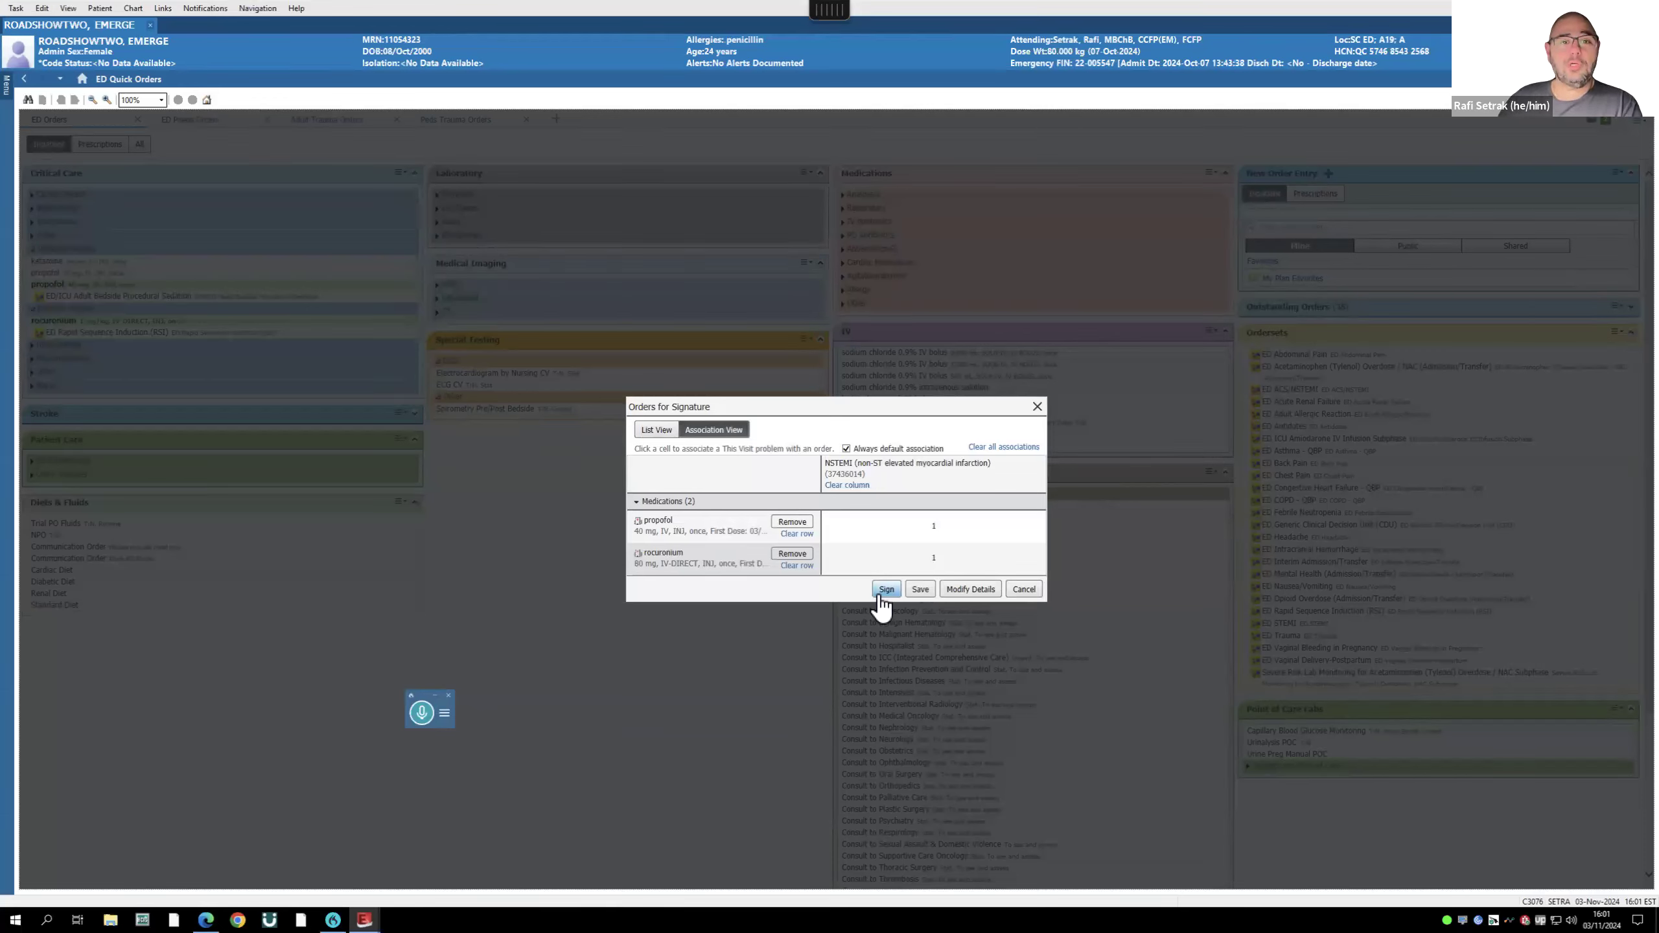
# - Change the propofol dose to 200 mg and rocuronium to 150 mg, then sign both orders
pyautogui.click(972, 590)
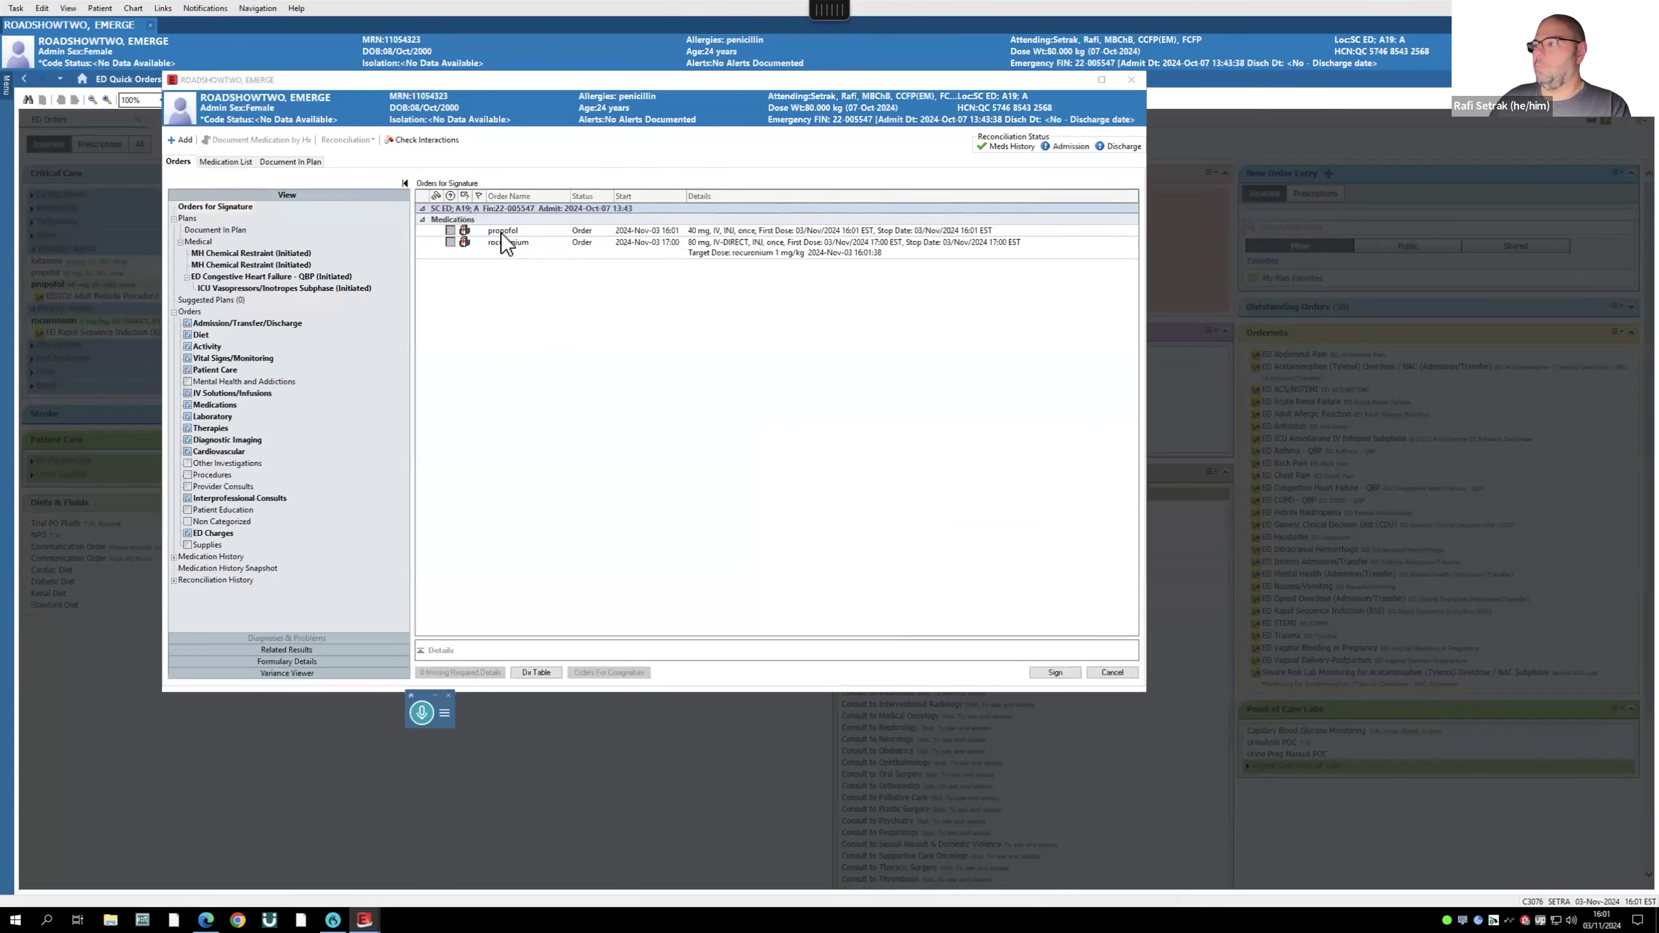
pyautogui.click(503, 233)
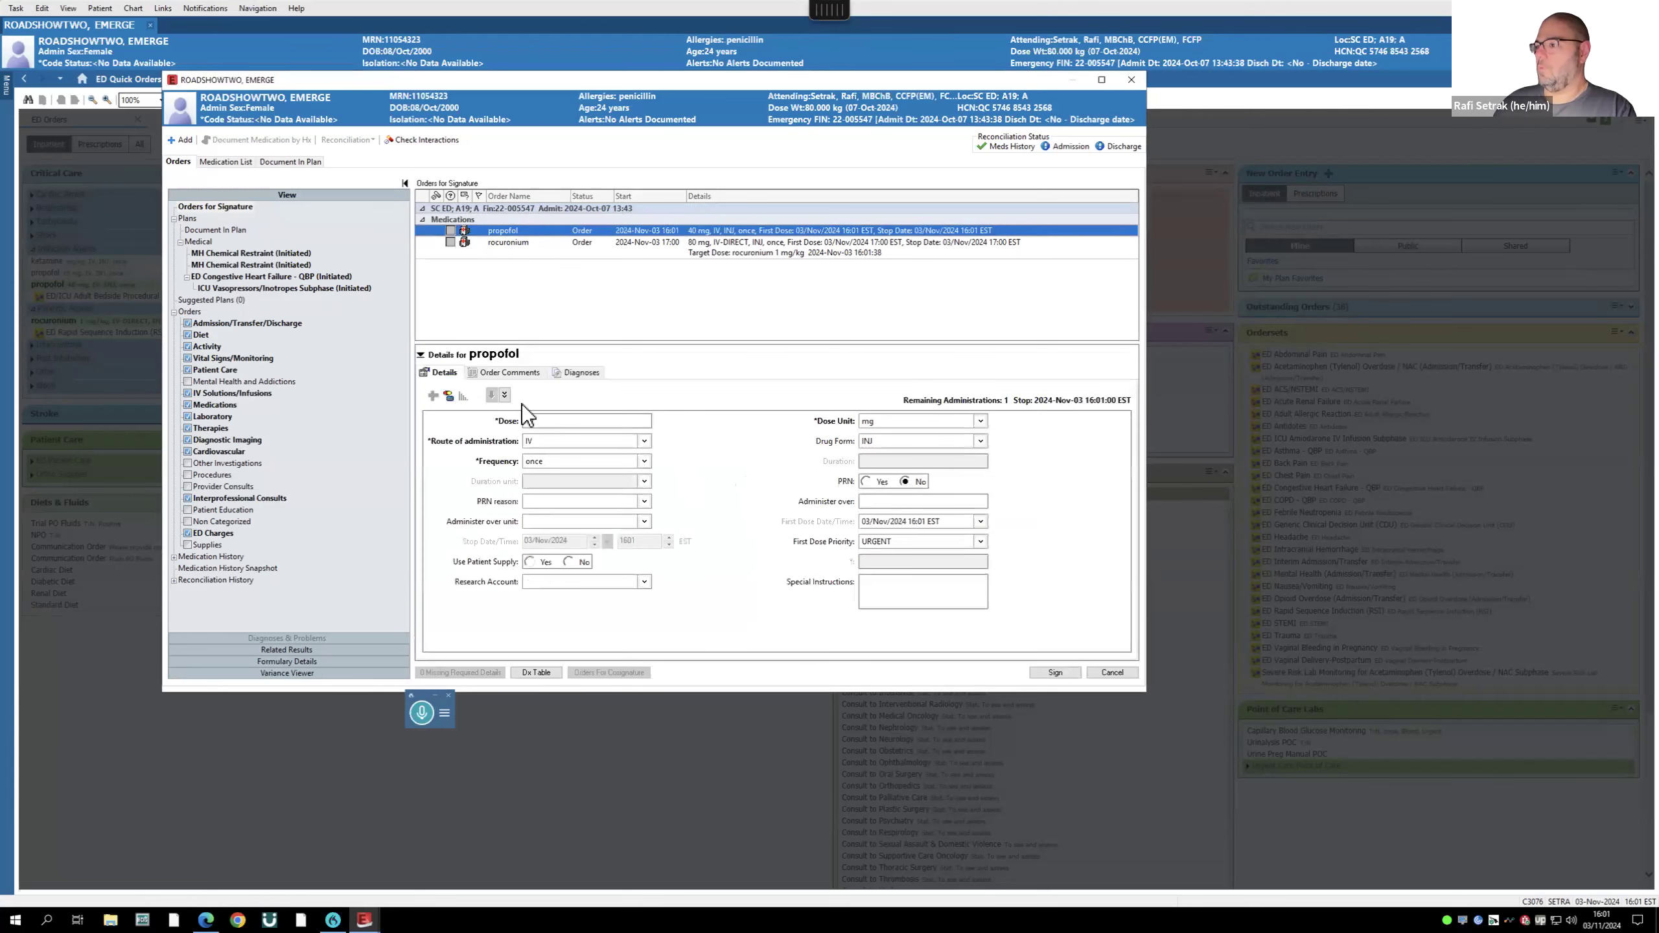
pyautogui.write('200')
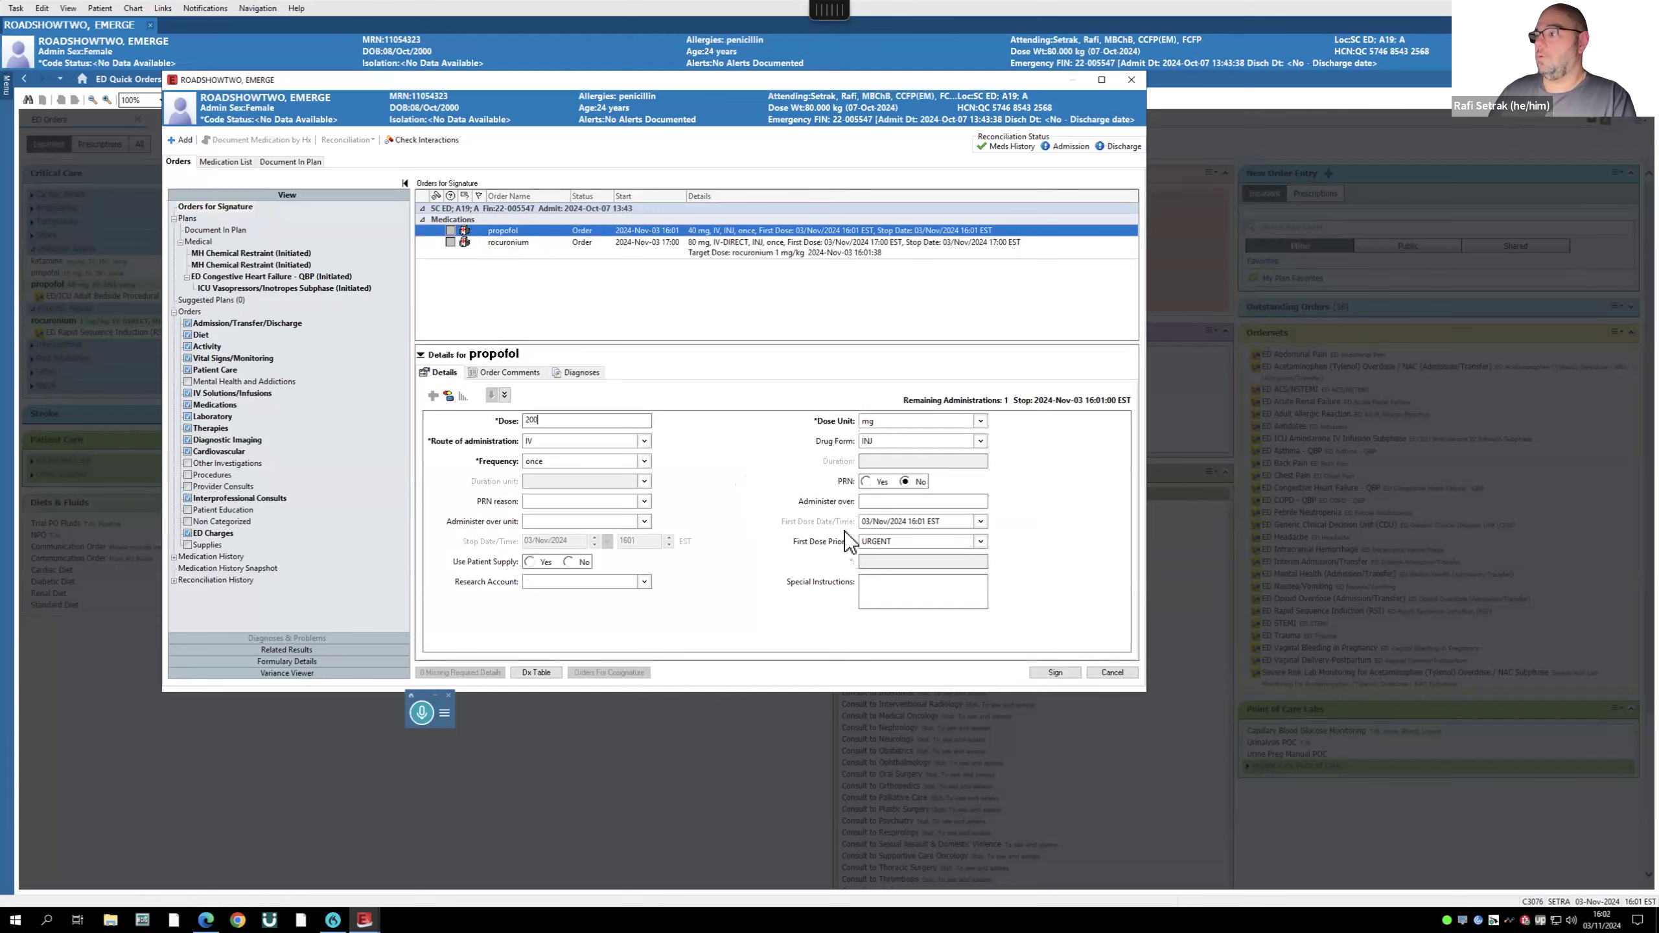
pyautogui.click(509, 244)
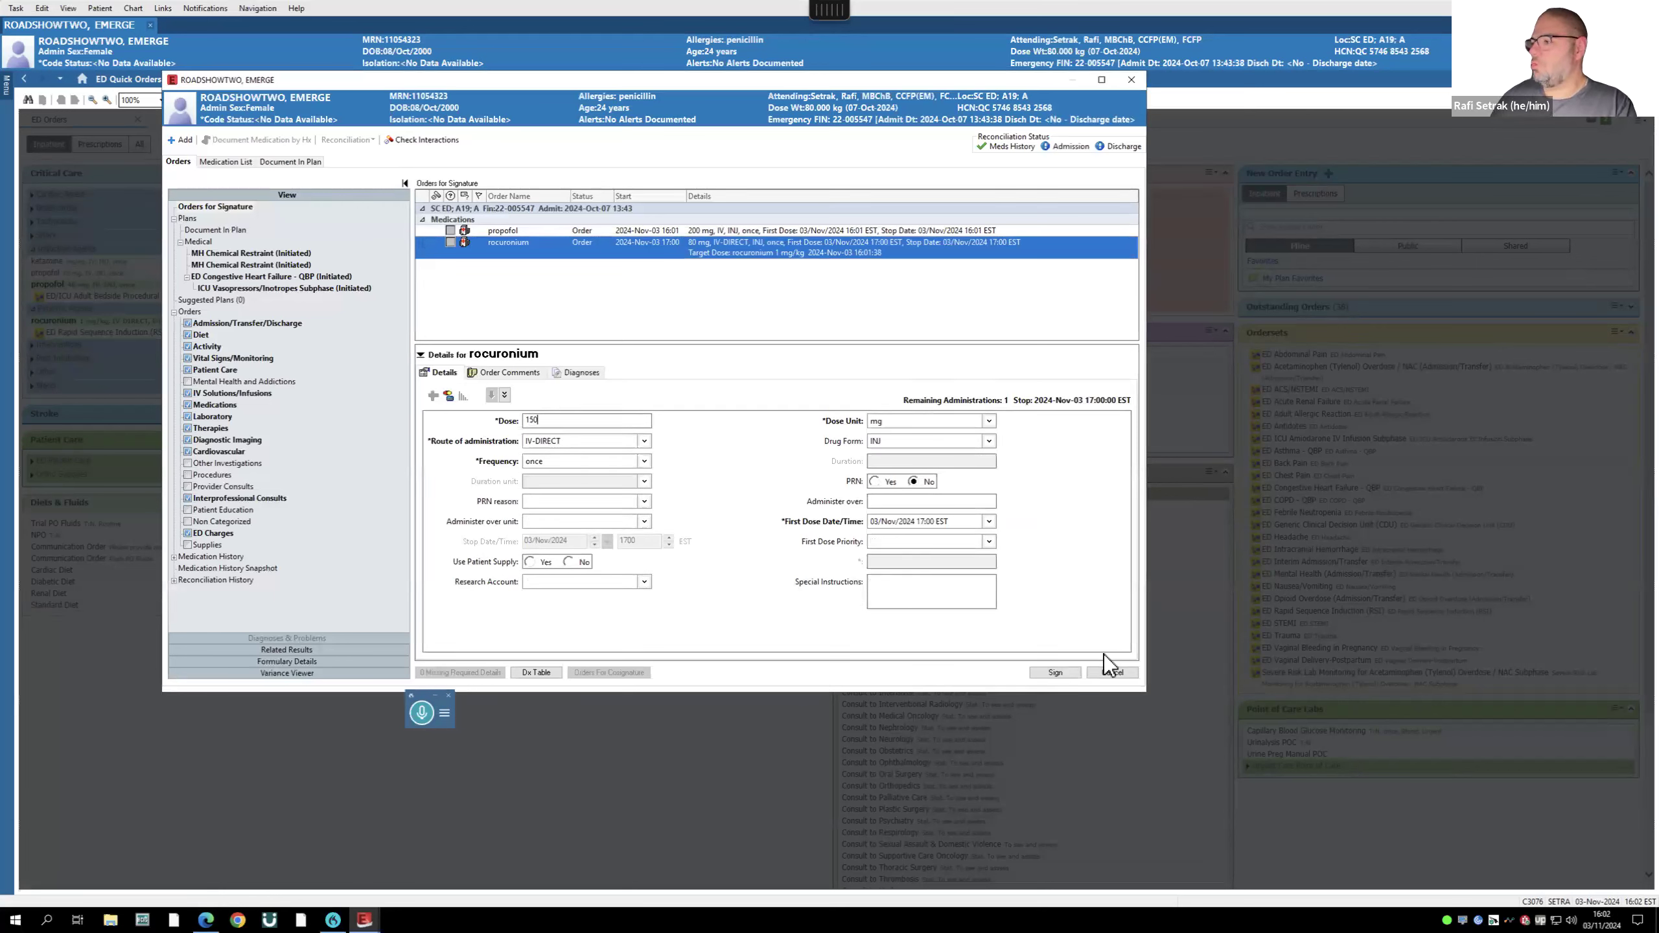
pyautogui.click(1056, 675)
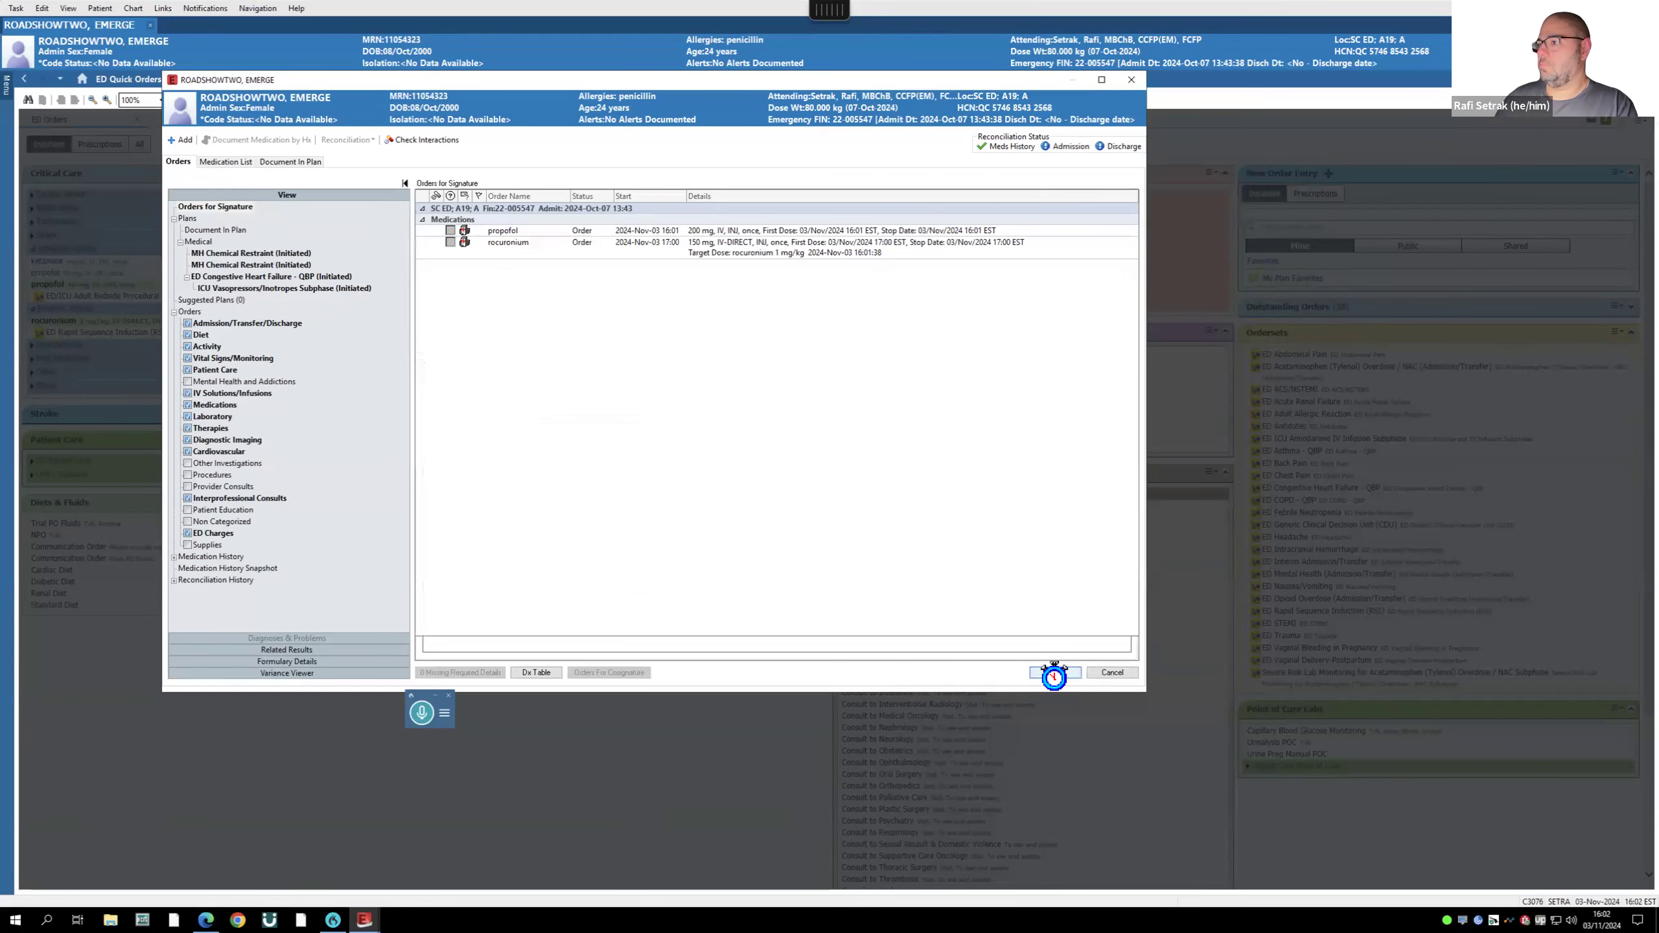
pyautogui.press('Return')
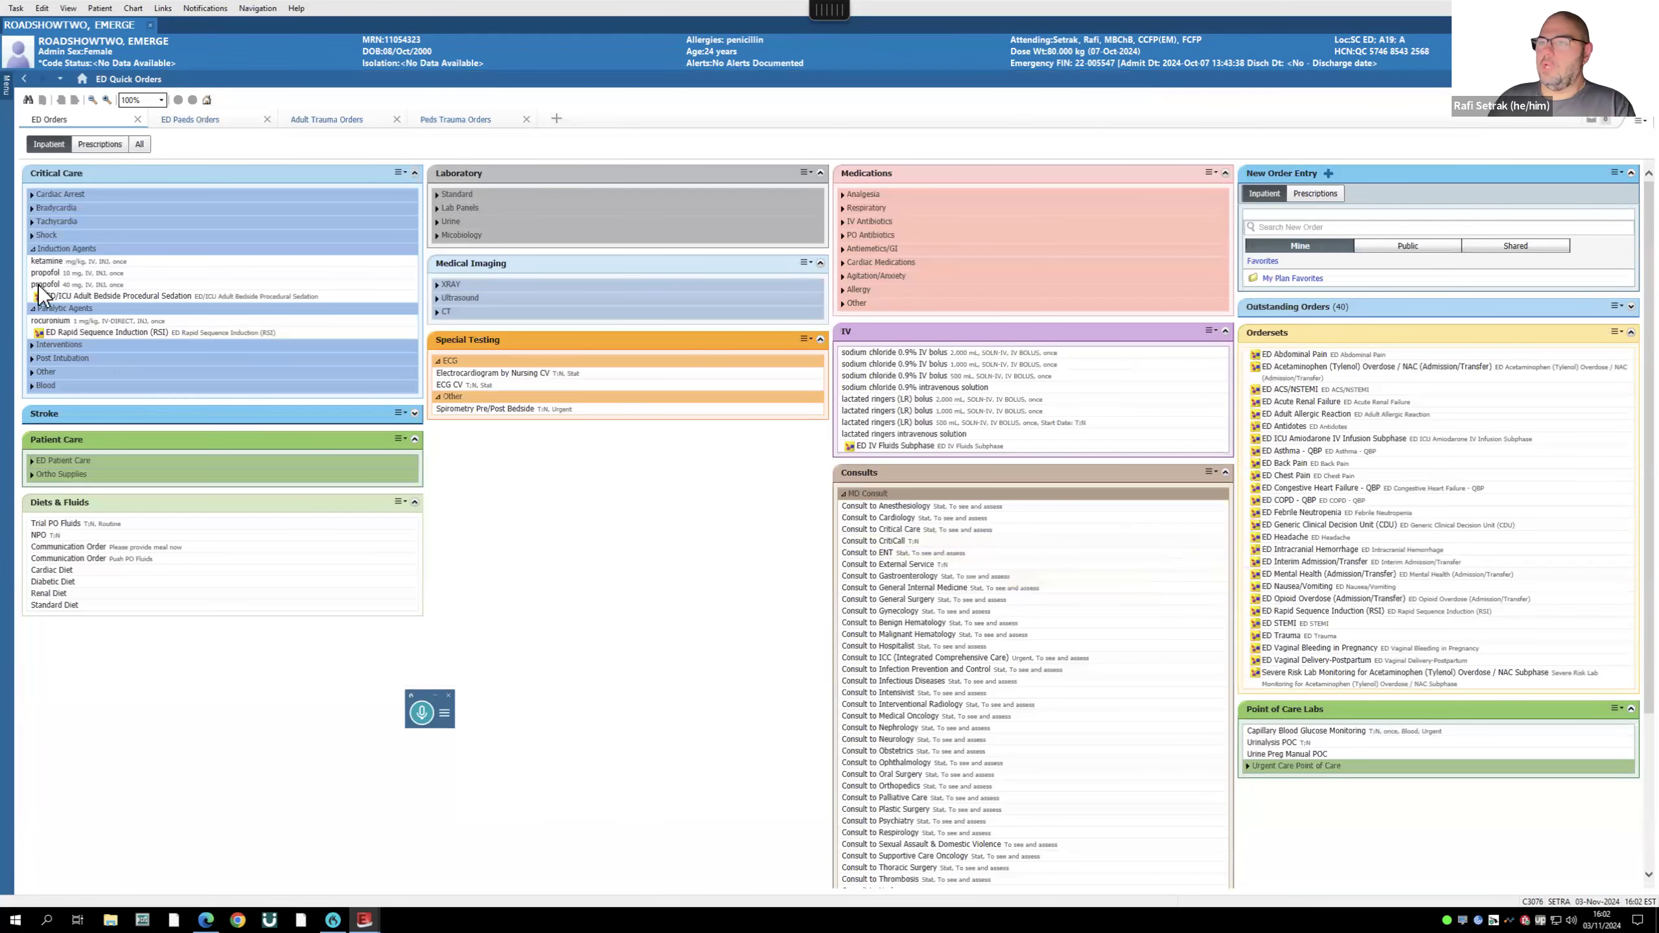
# - Collapse Induction Agents; expand Stroke, ED Patient Care, Ortho Supplies, Standard lab and Lab Panels
pyautogui.click(34, 249)
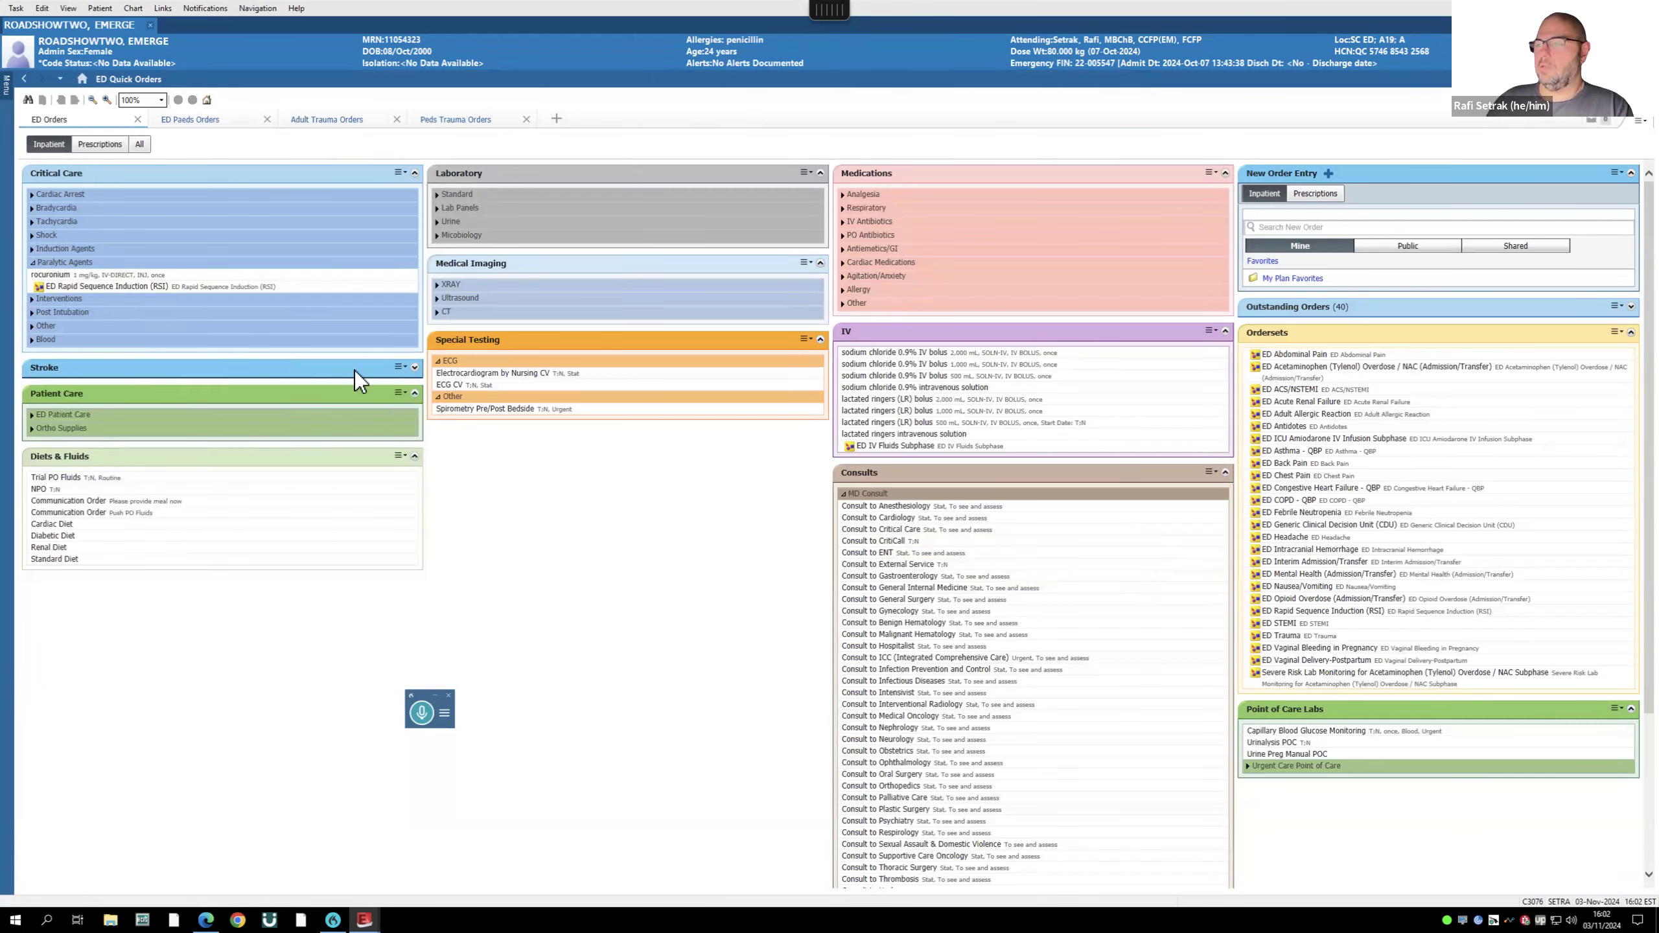
pyautogui.click(414, 368)
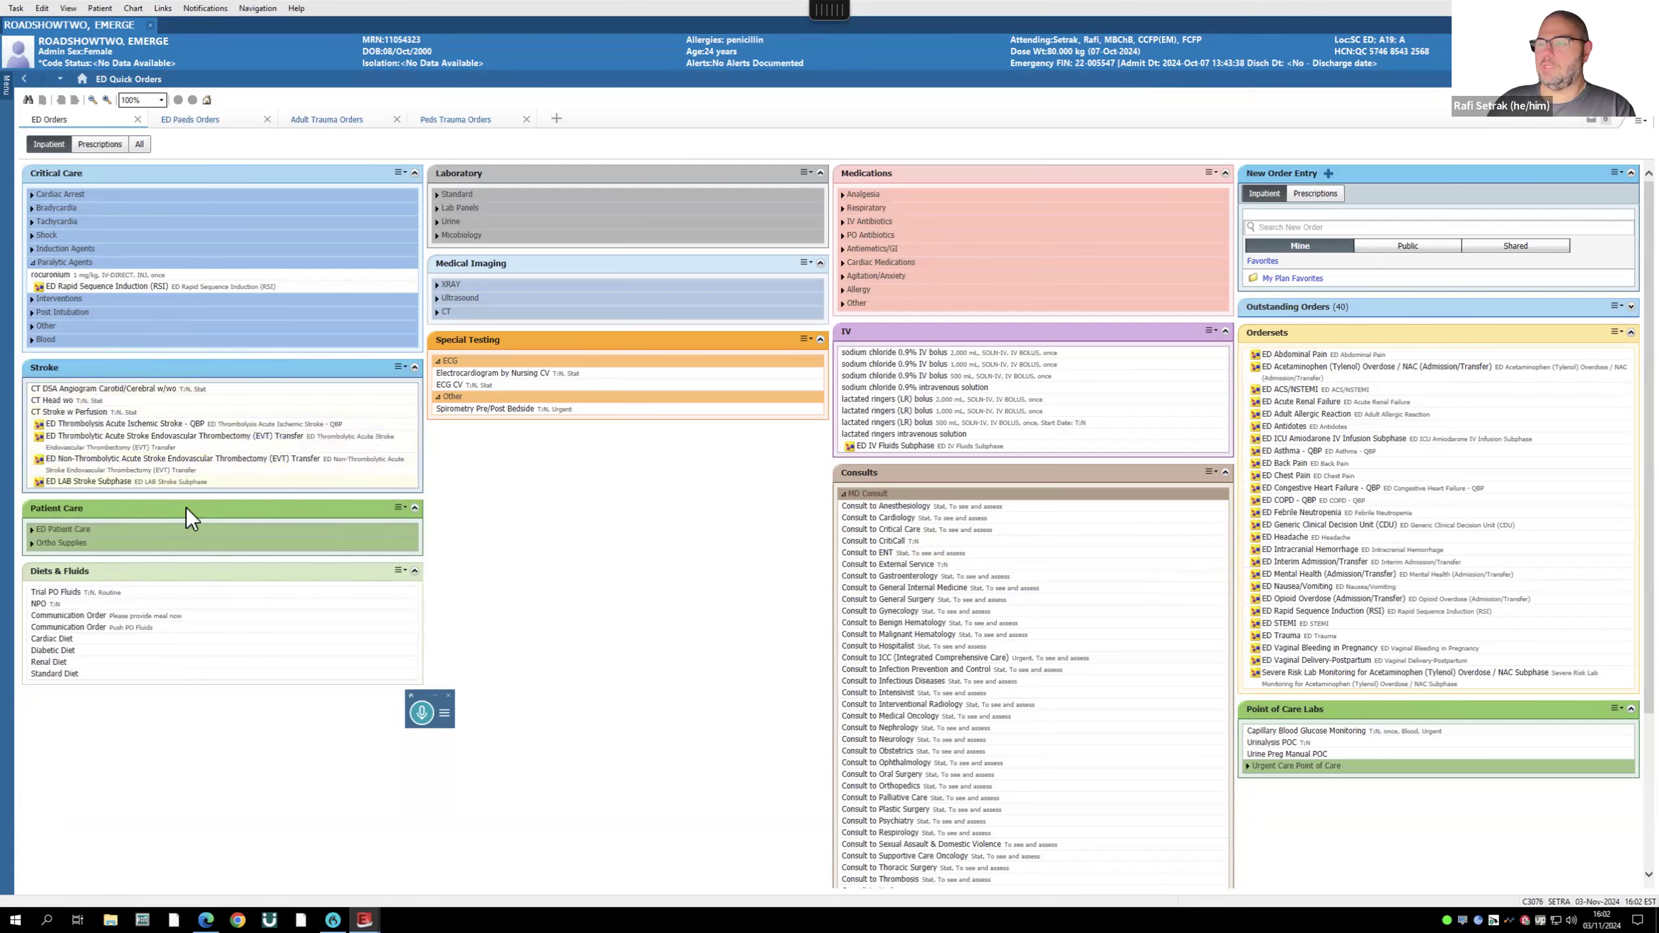
pyautogui.click(415, 509)
pyautogui.click(415, 509)
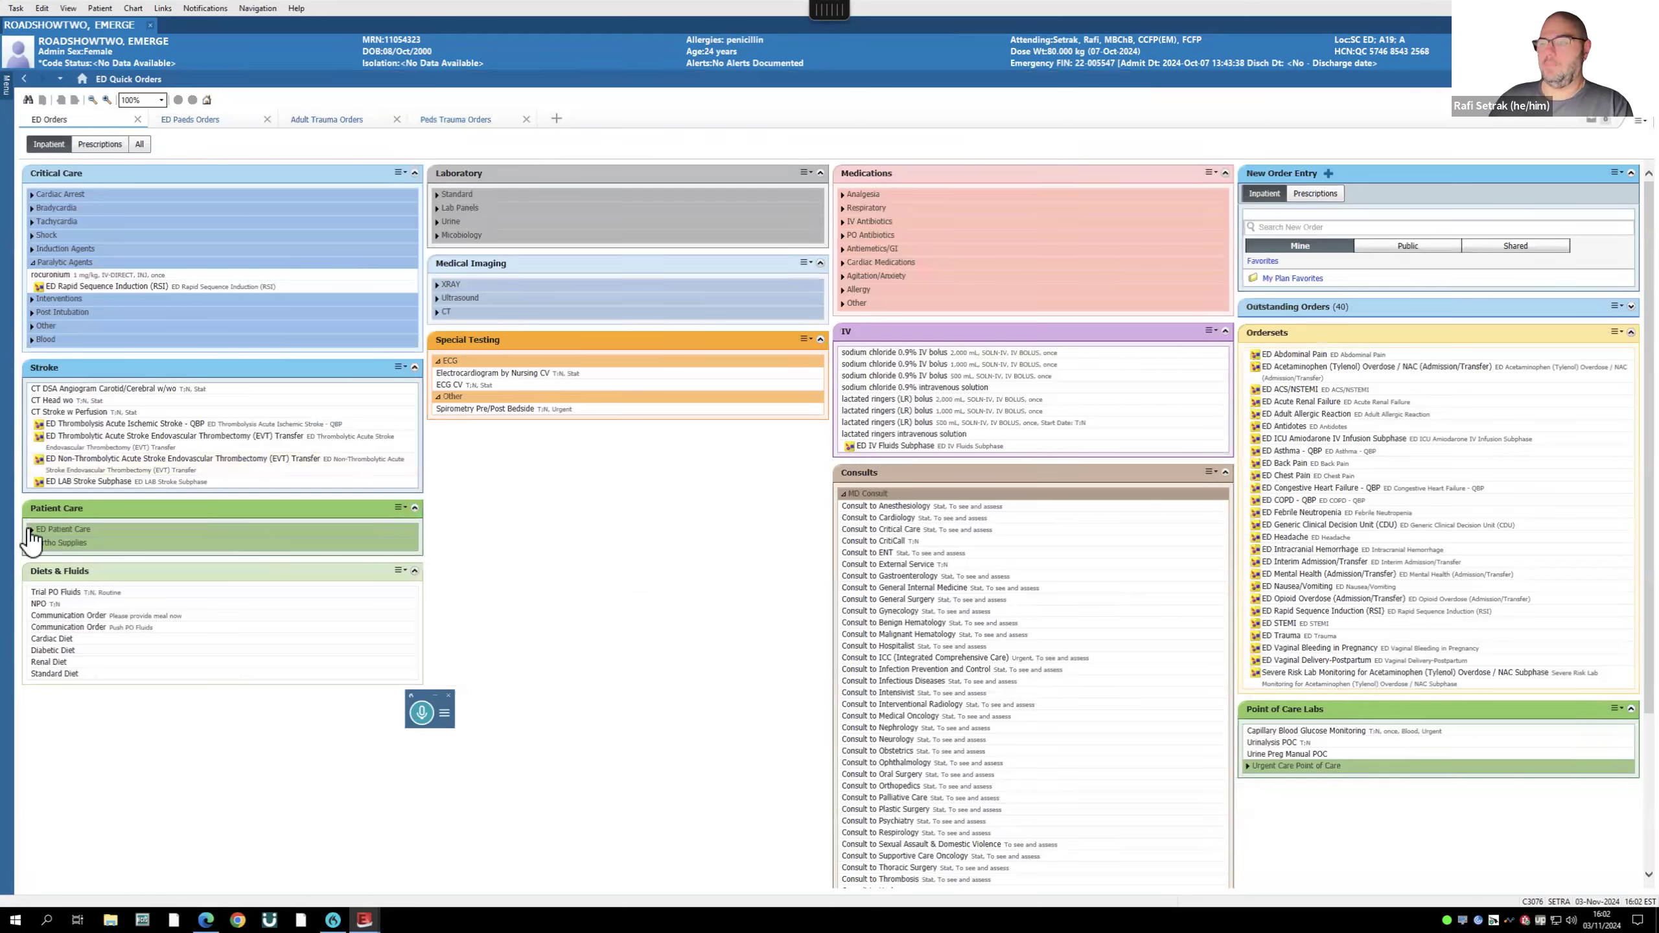
pyautogui.click(33, 530)
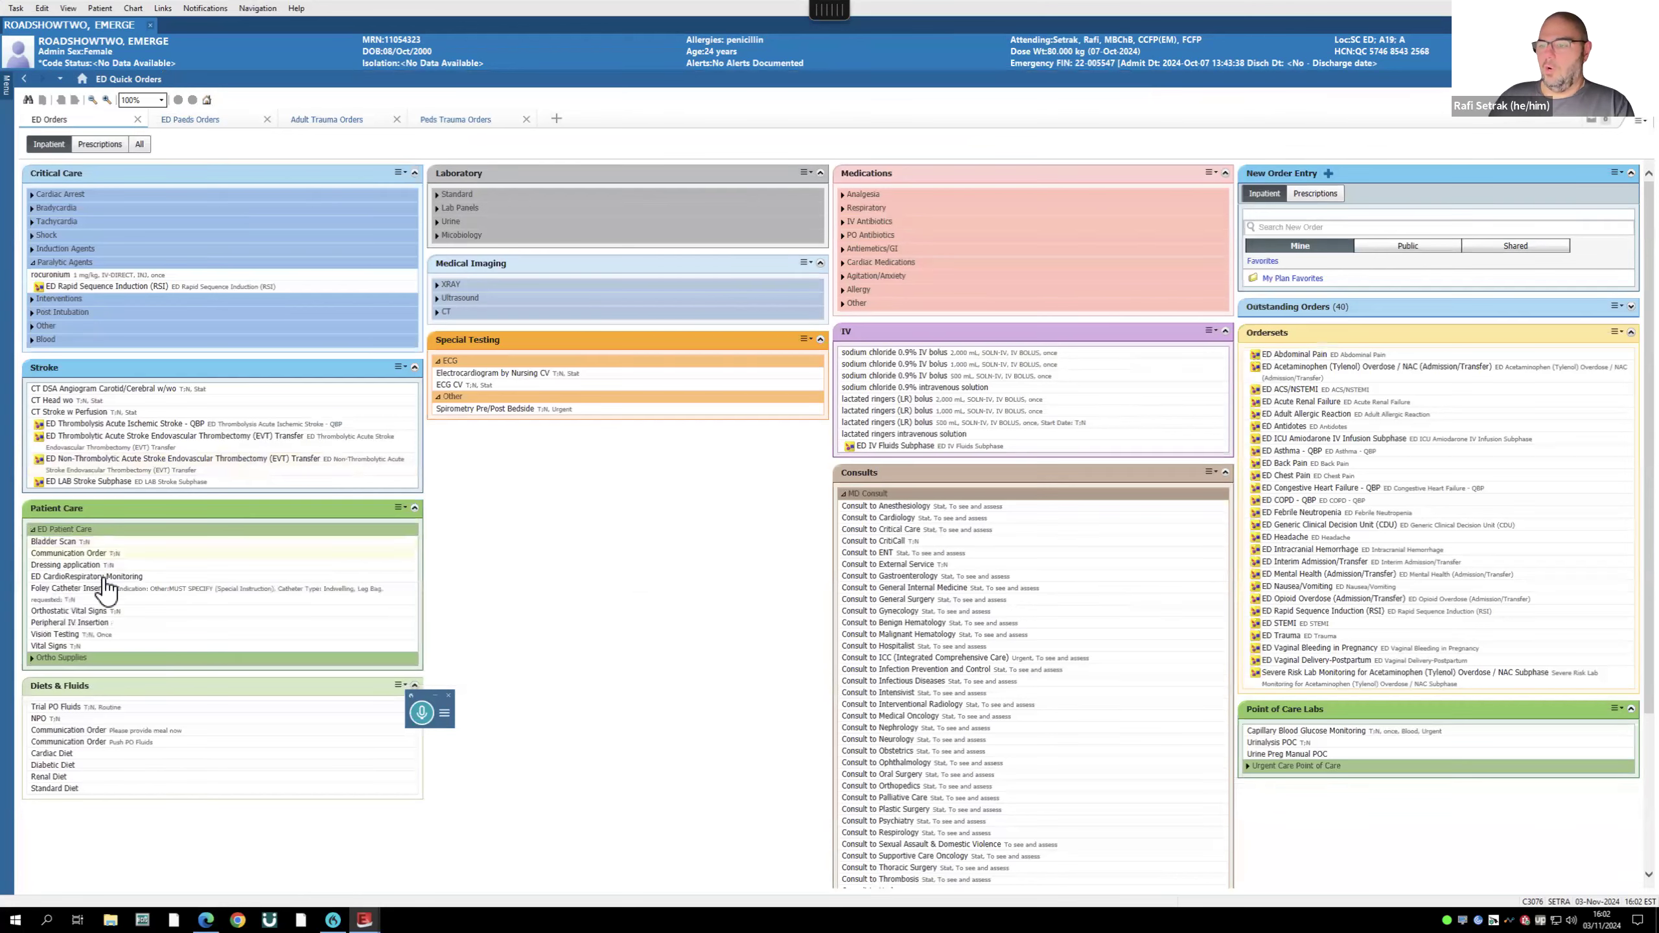
pyautogui.click(32, 658)
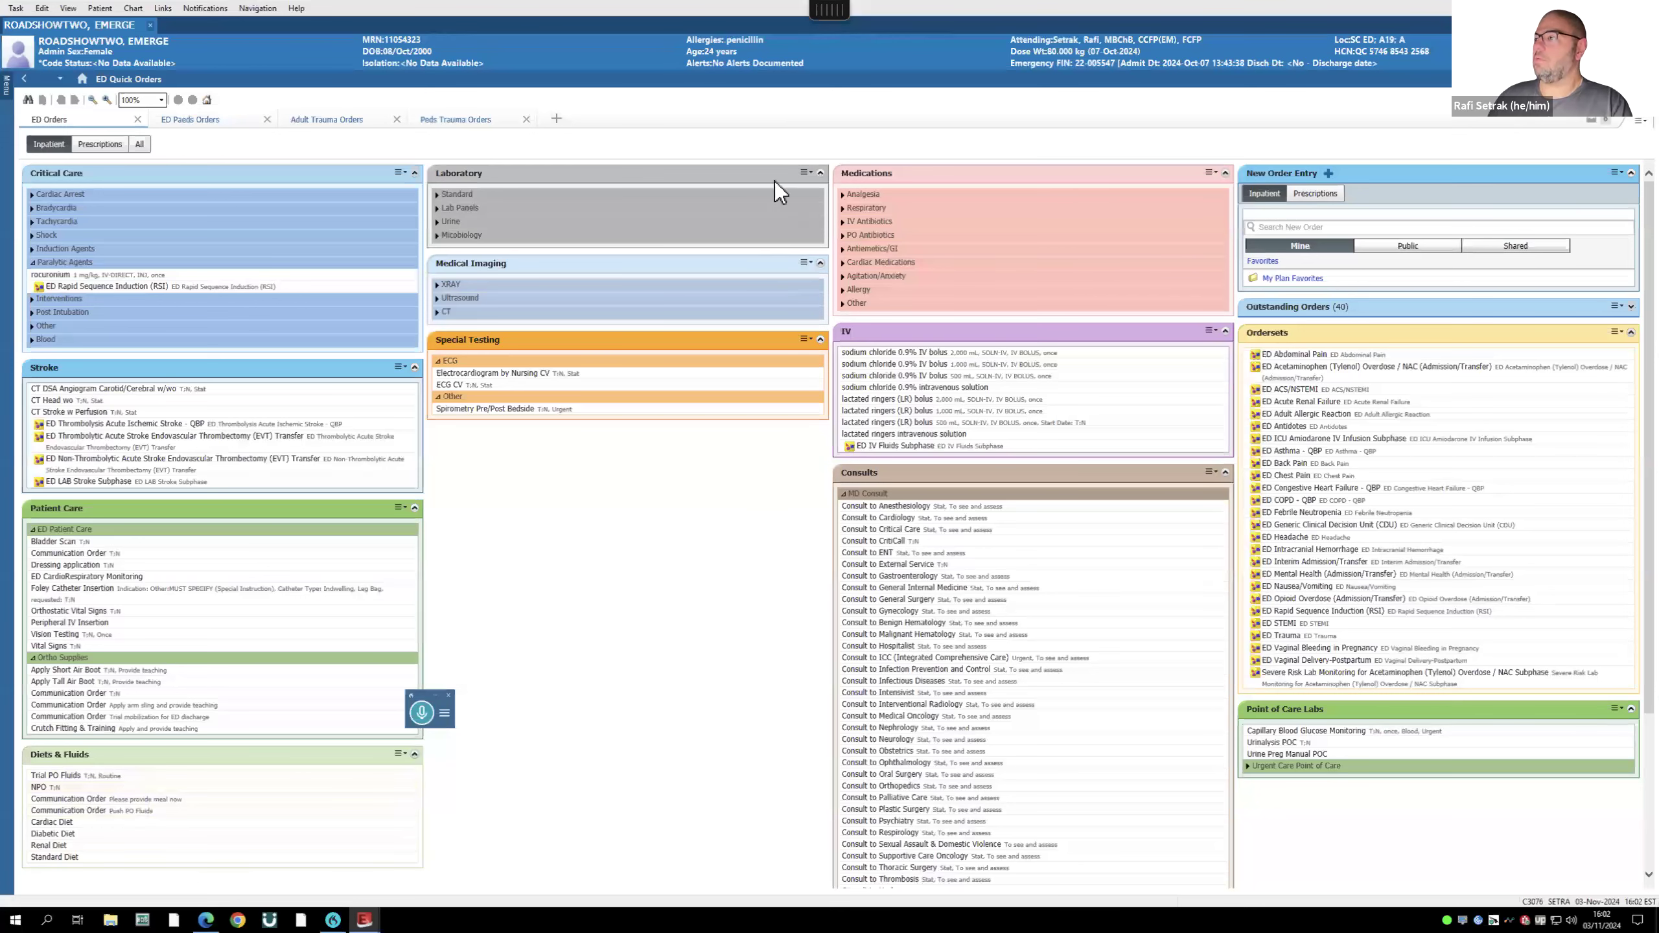
pyautogui.click(436, 195)
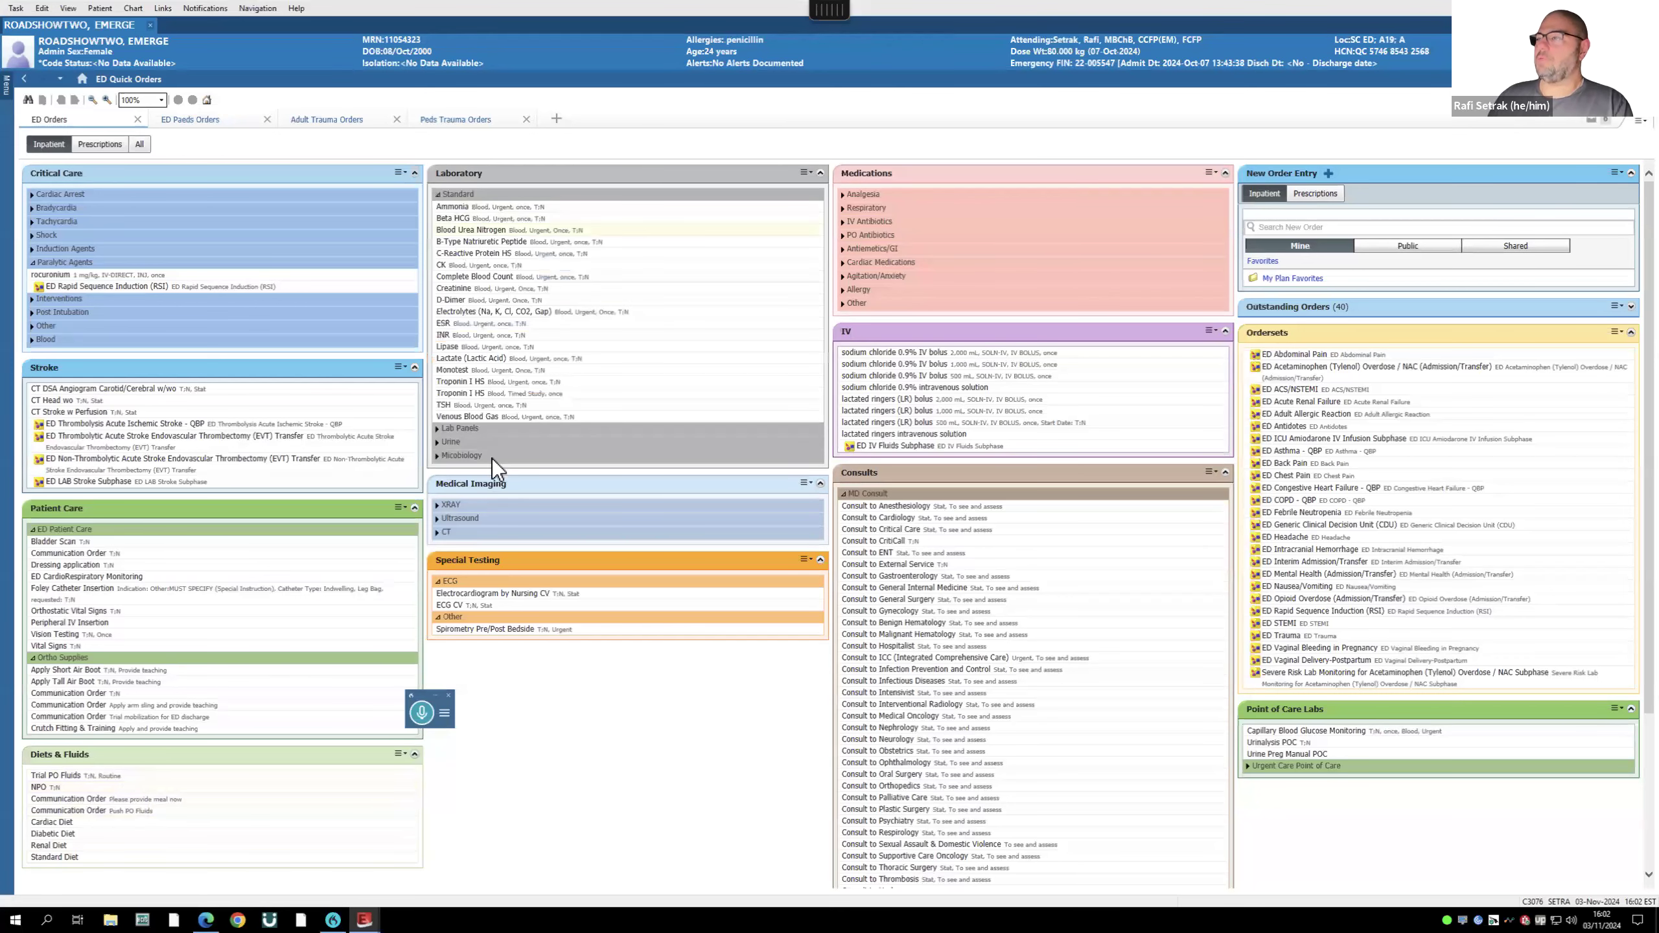
pyautogui.click(438, 429)
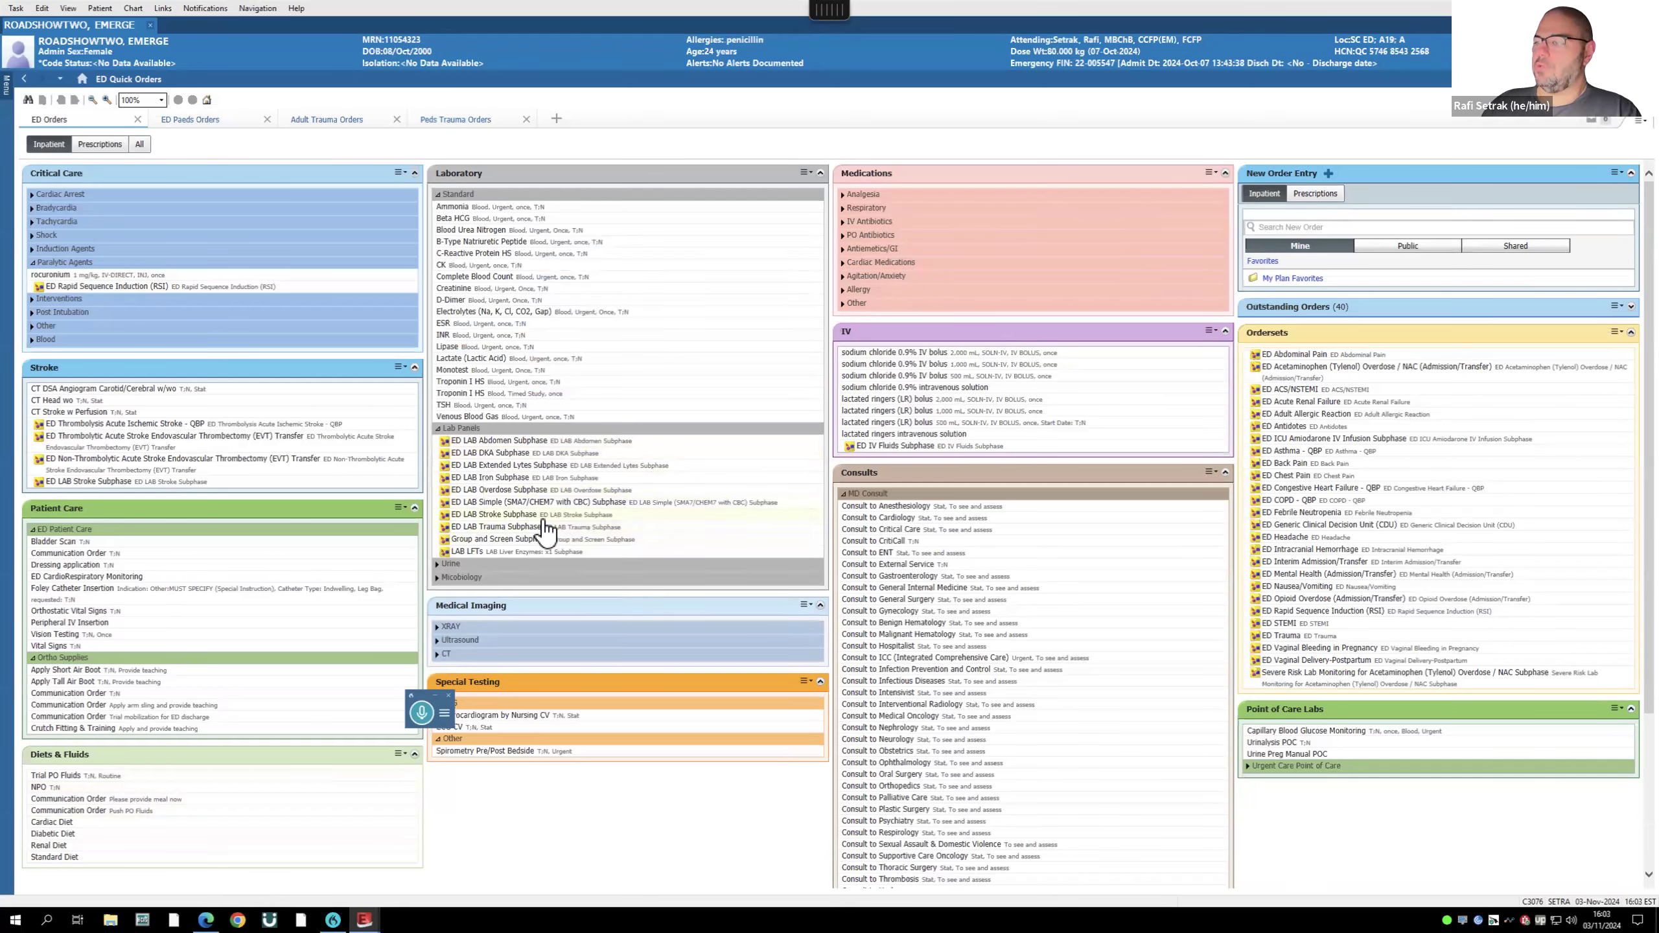
# - Queue the ED LAB Trauma Subphase panel for signature with the APTT test removed
pyautogui.click(496, 527)
pyautogui.click(1604, 121)
pyautogui.click(983, 573)
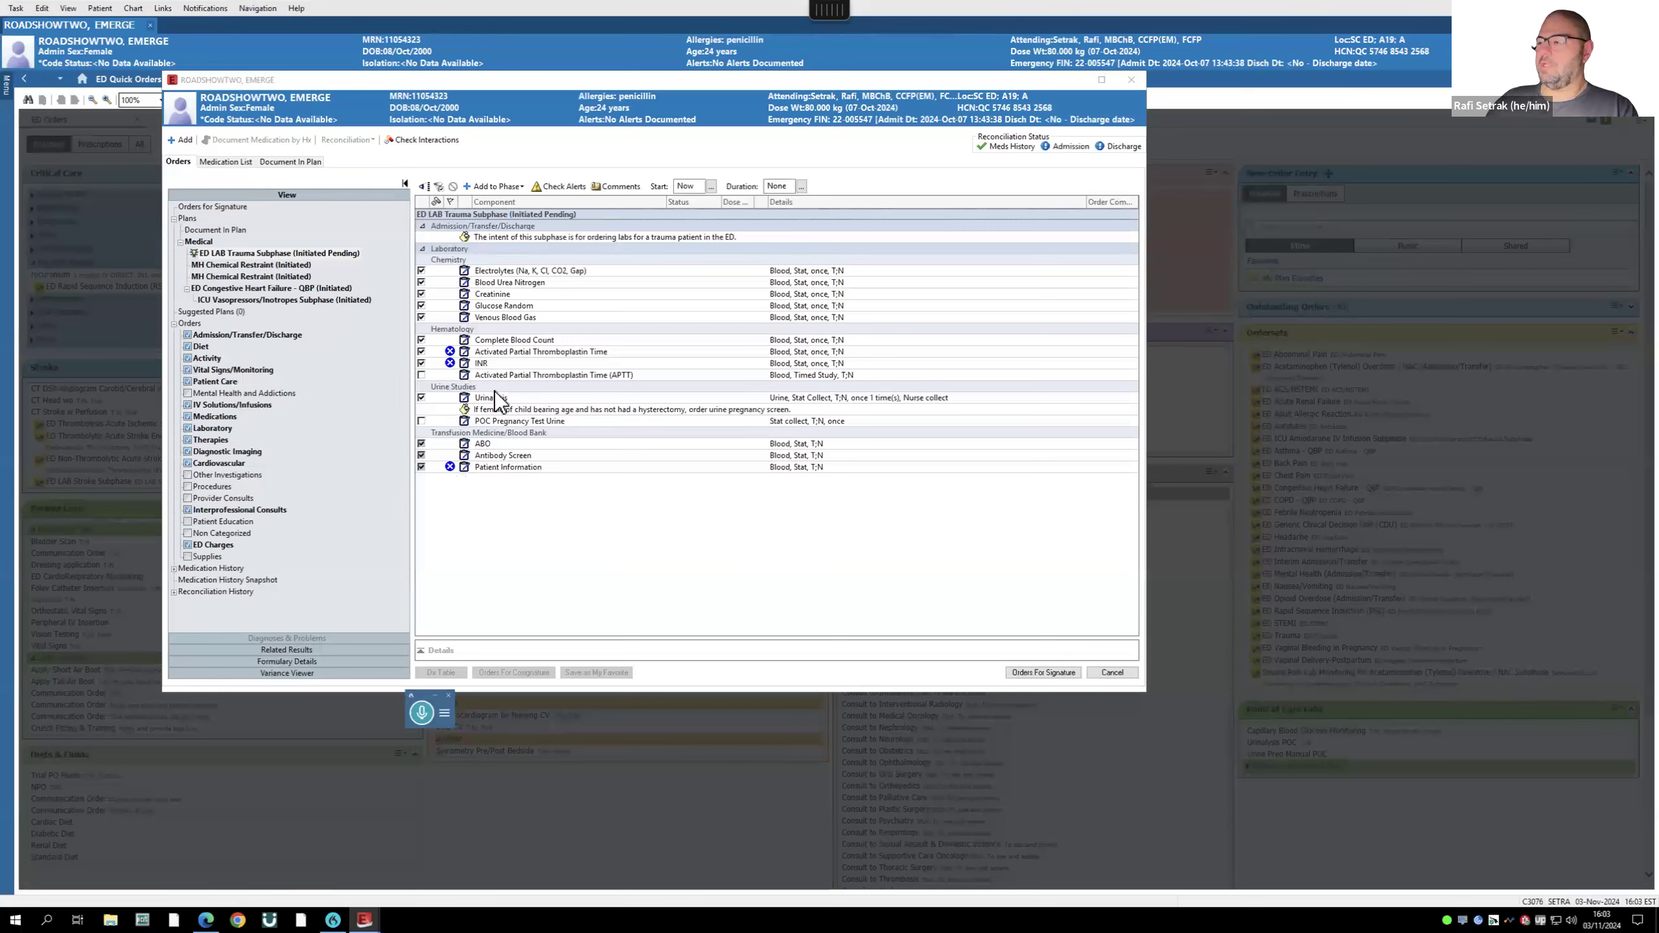
pyautogui.click(421, 352)
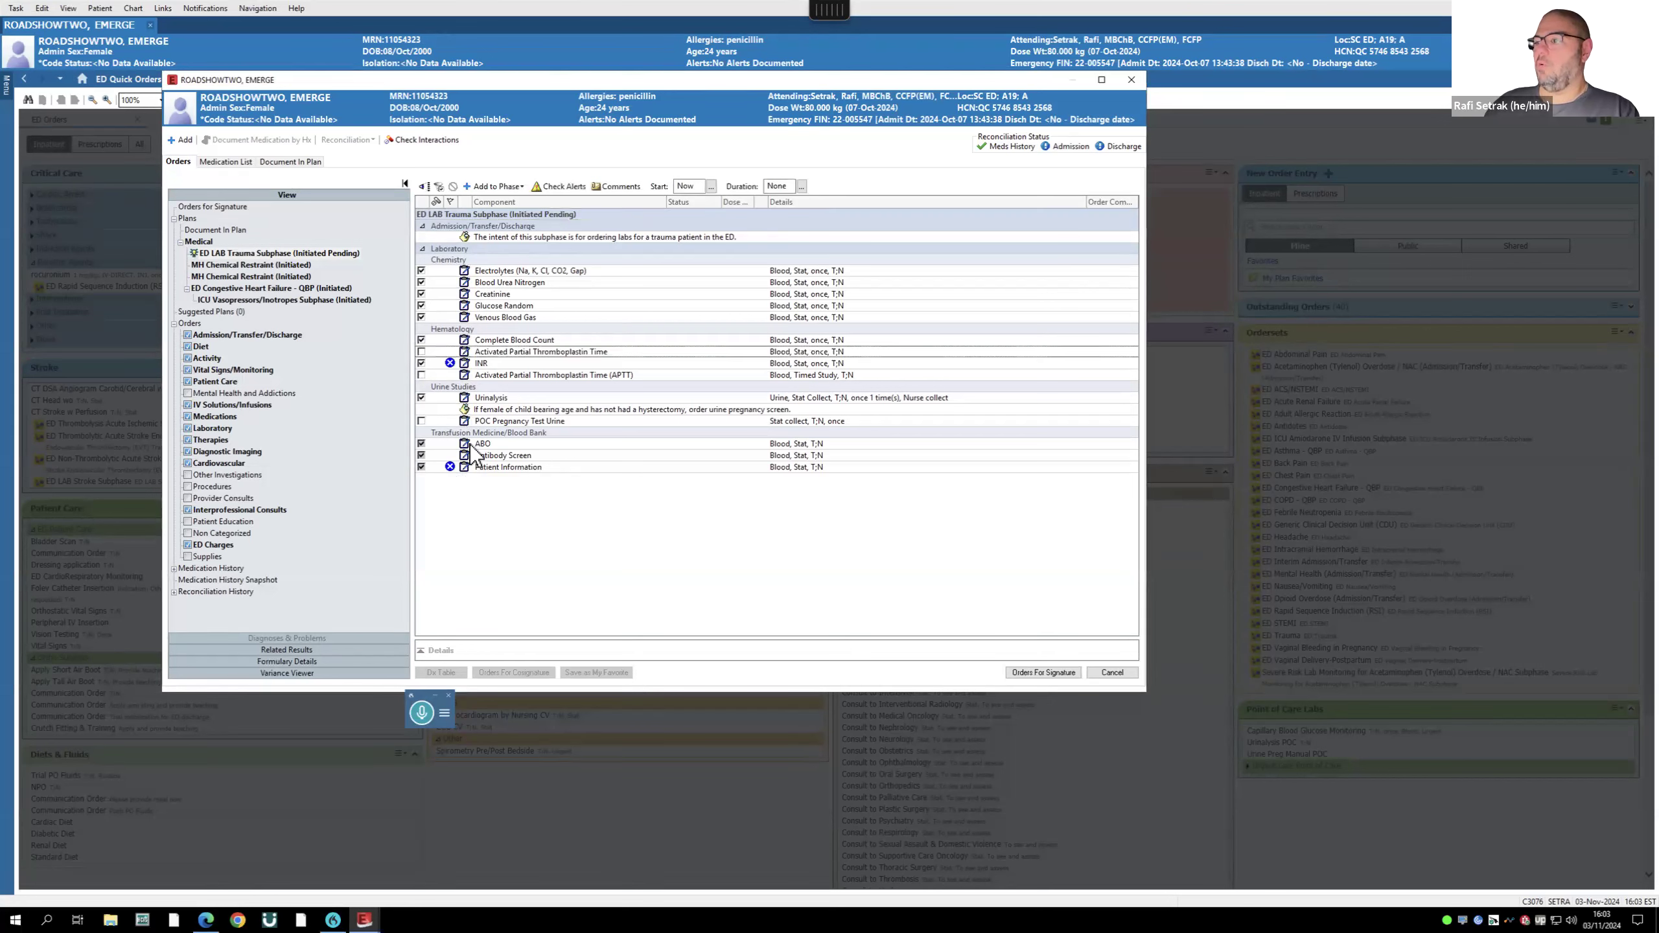
pyautogui.click(1053, 673)
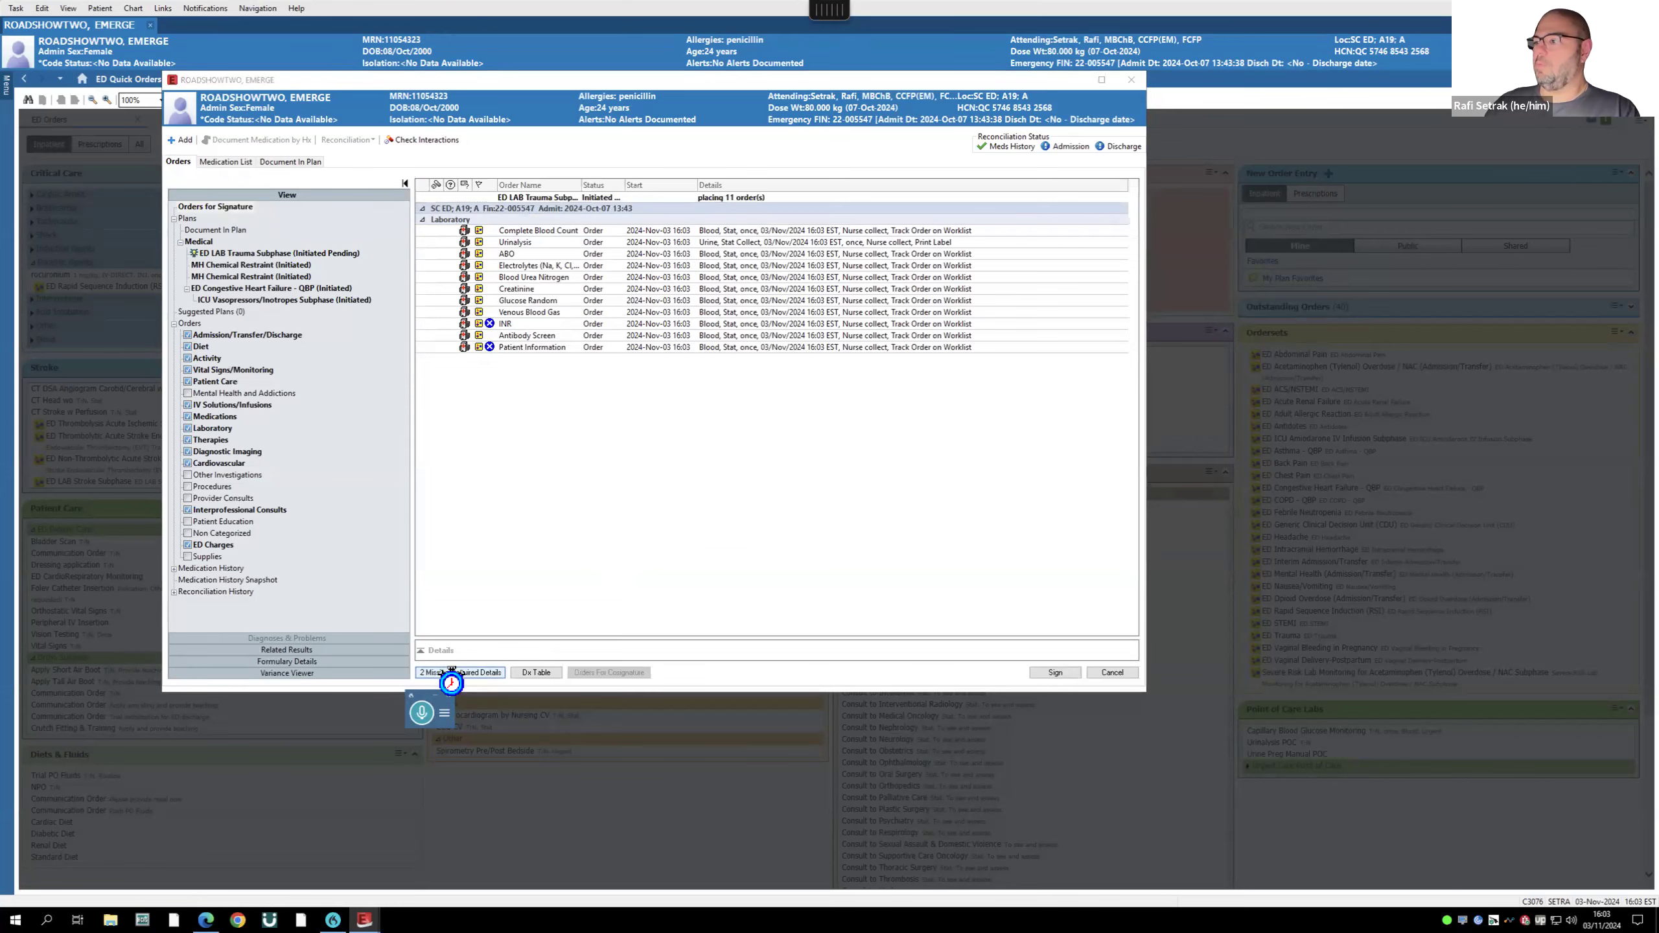
# - Answer Unknown for warfarin therapy and transfusion/pregnancy, then sign the 11 lab orders
pyautogui.click(569, 549)
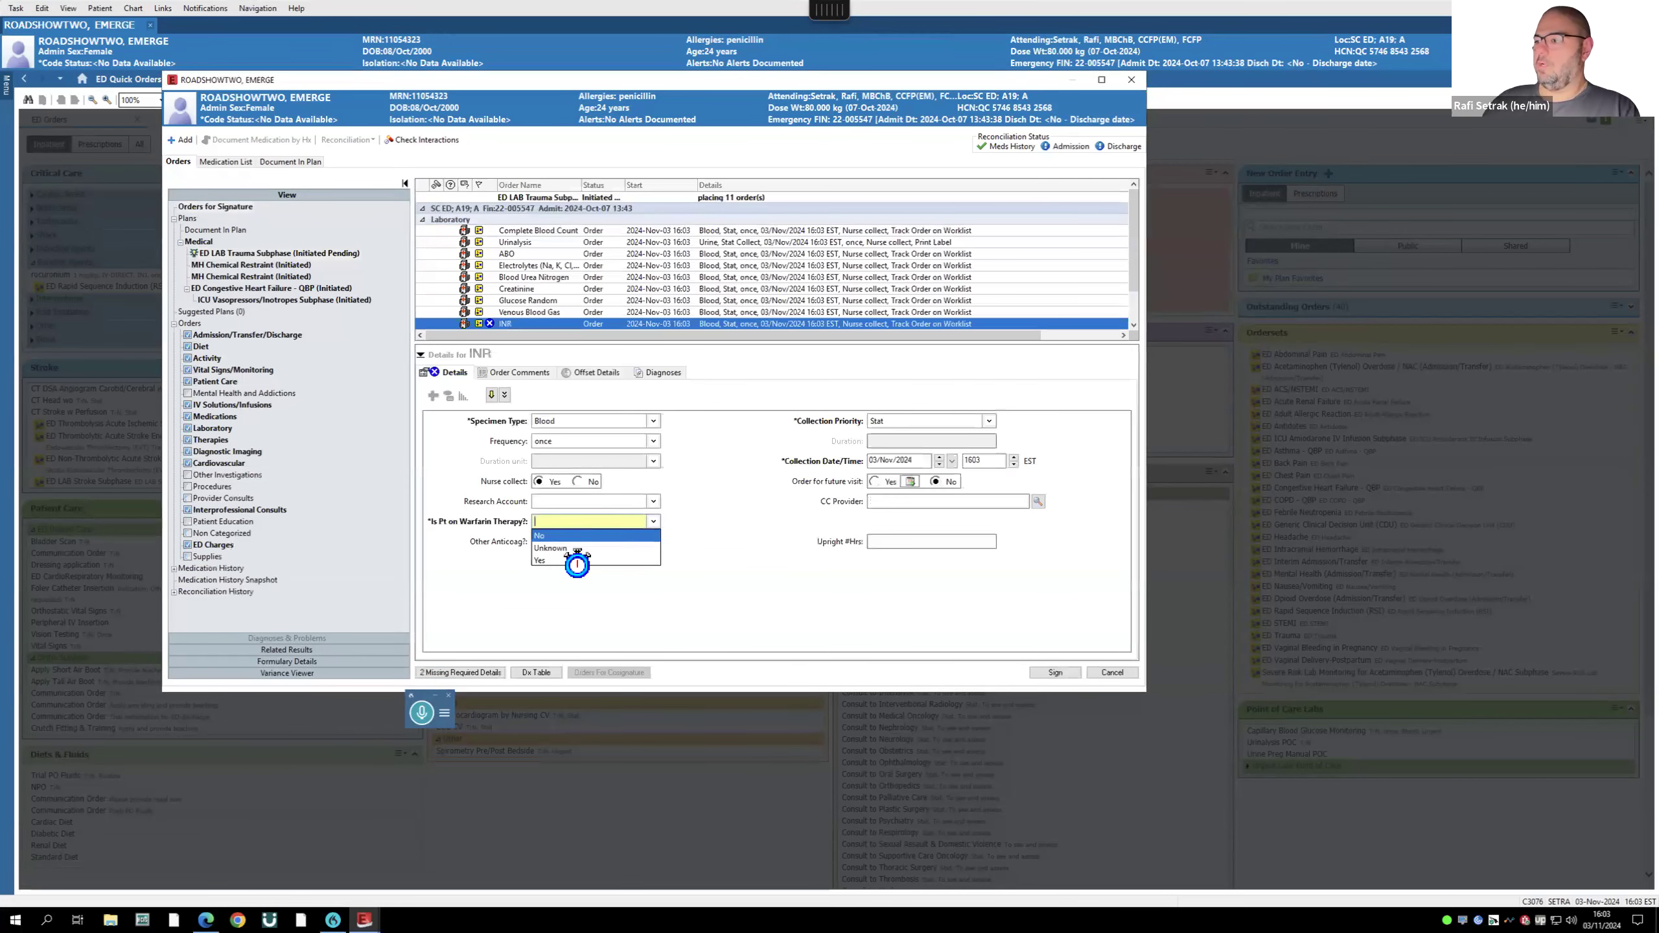
pyautogui.click(464, 672)
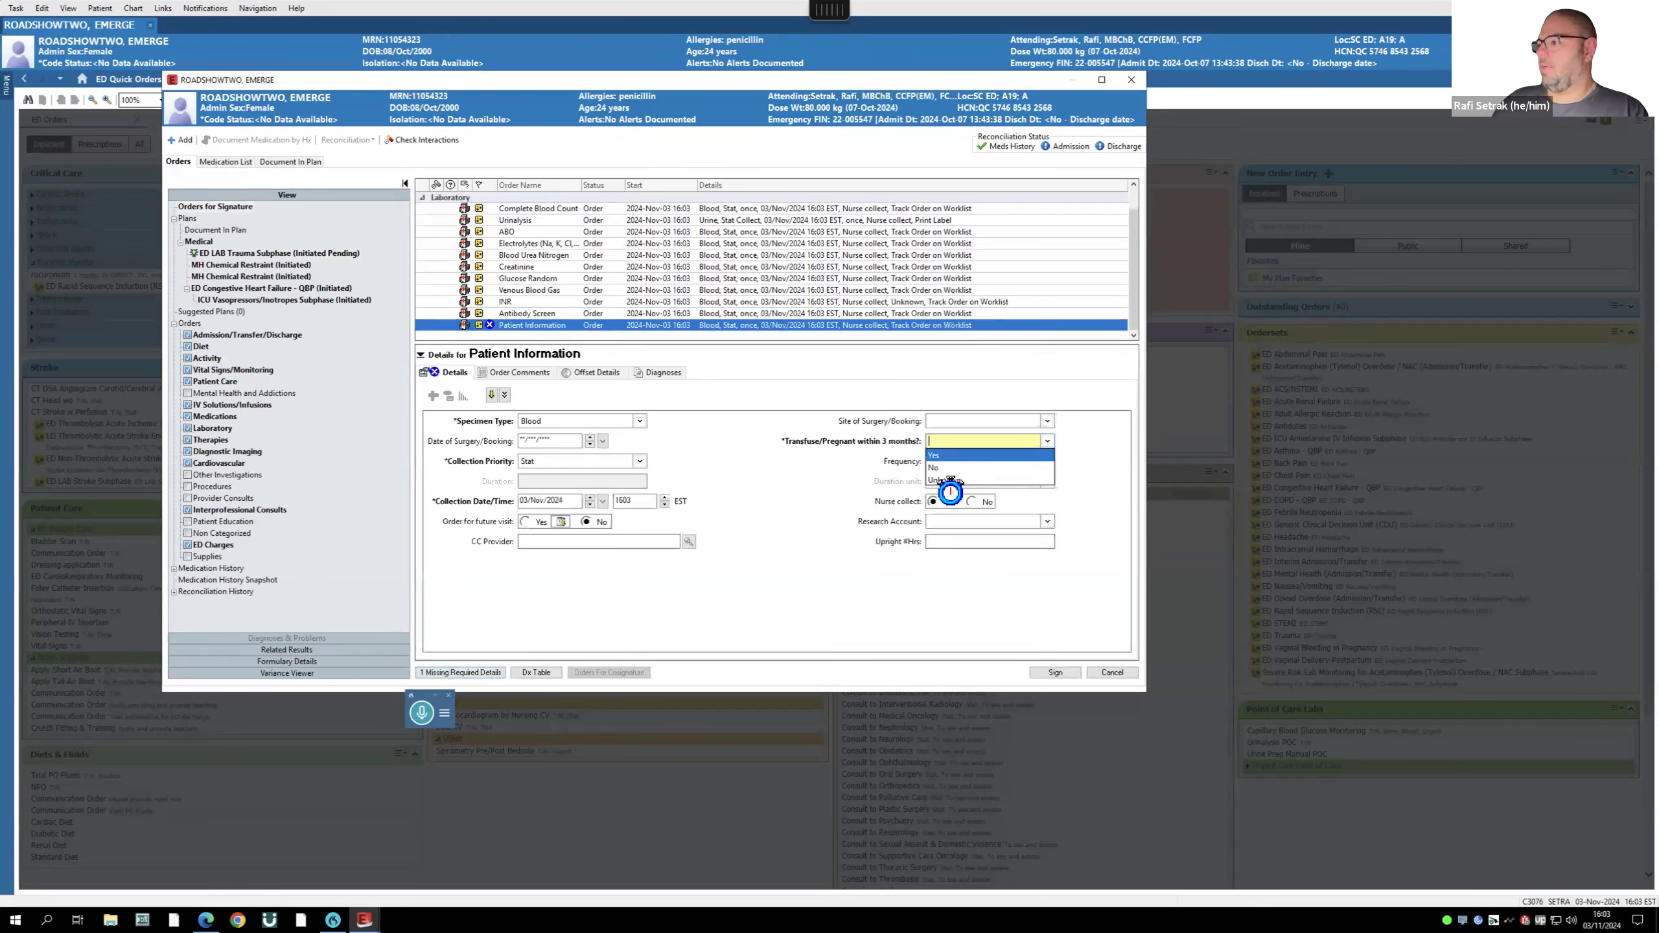
pyautogui.press('Return')
pyautogui.click(1069, 672)
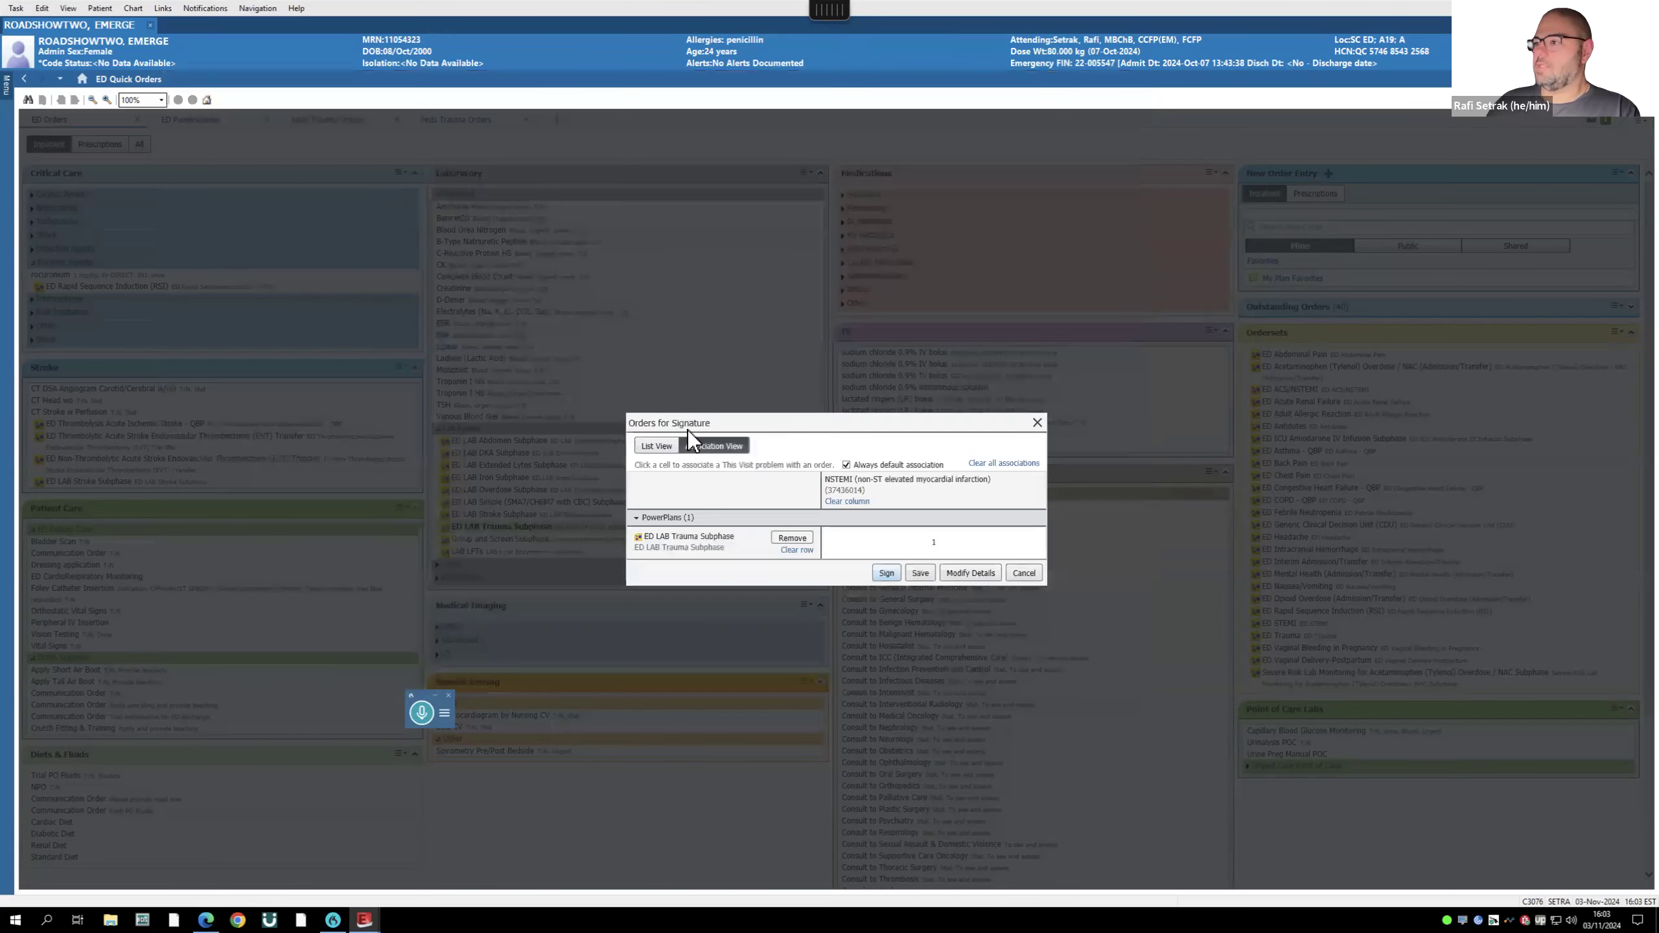
pyautogui.press('Return')
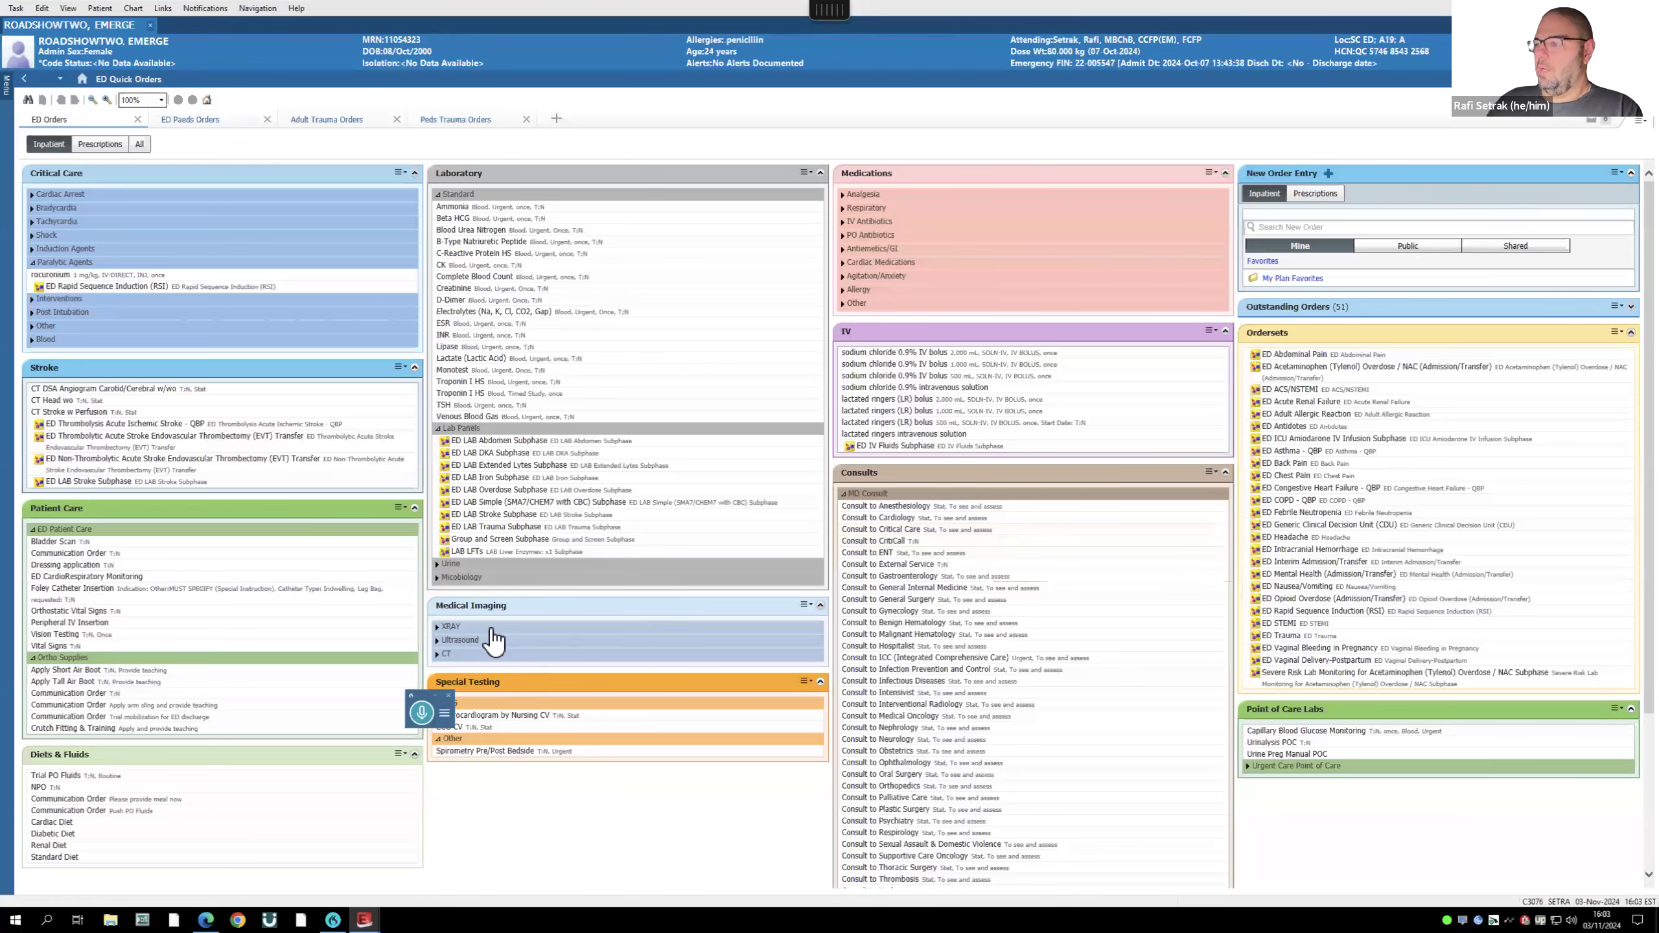
# - Show the CT orders under Medical Imaging and the IV Antibiotics orders under Medications
pyautogui.click(438, 654)
pyautogui.scroll(-1, 638, 673)
pyautogui.scroll(-3, 638, 672)
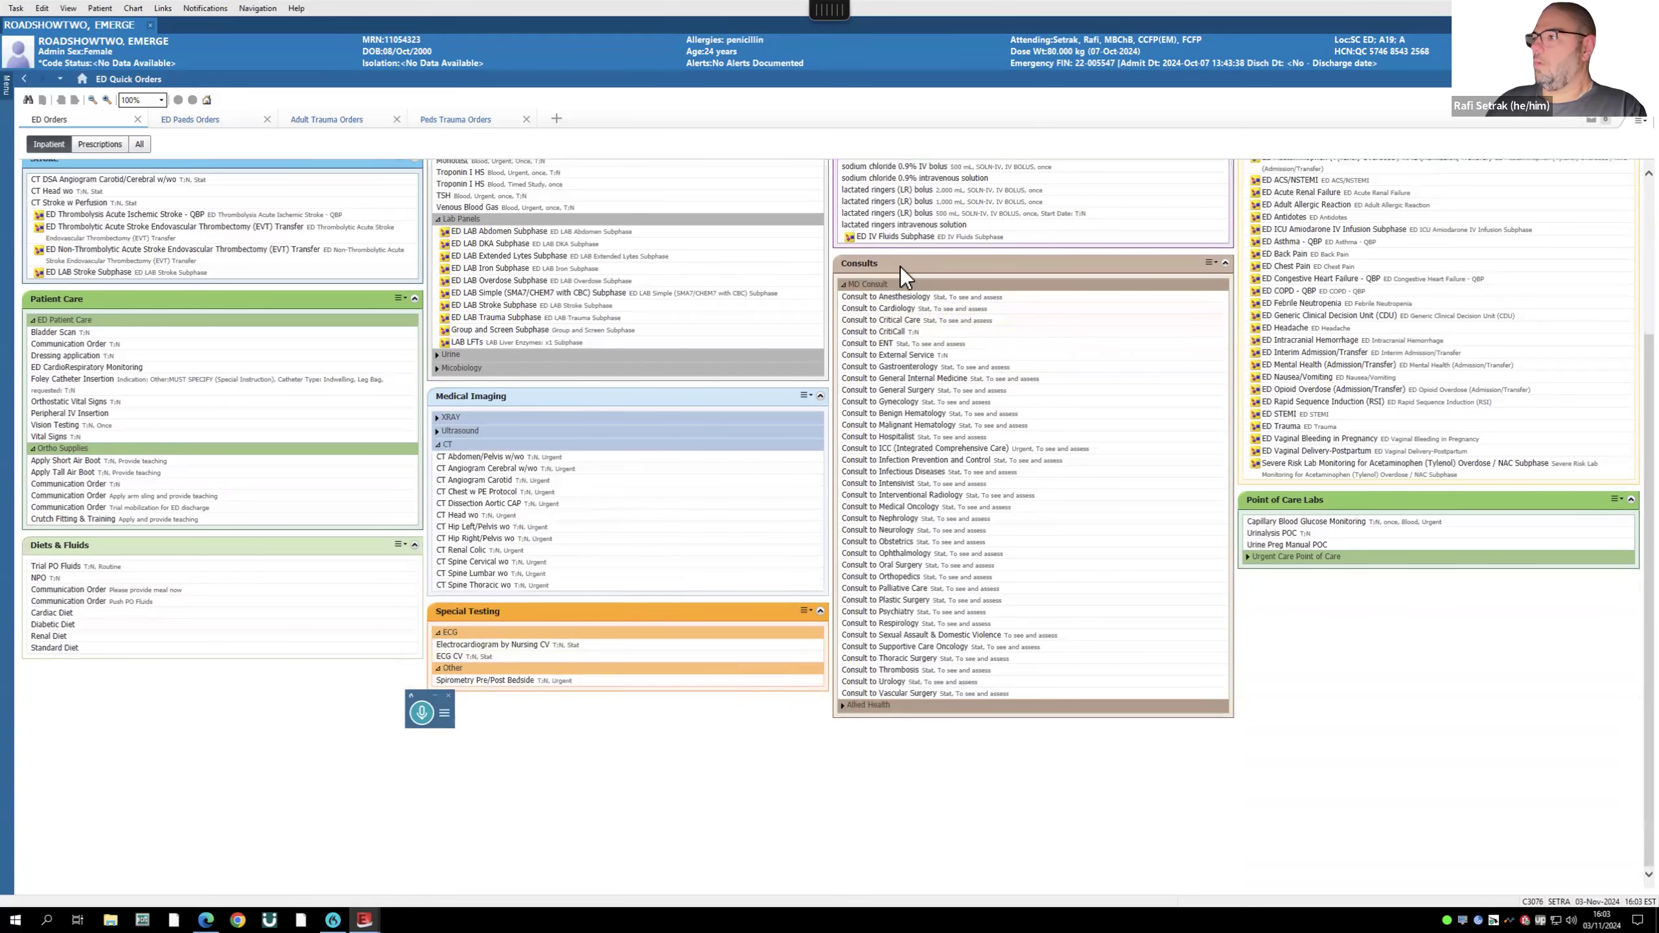
pyautogui.scroll(3, 905, 285)
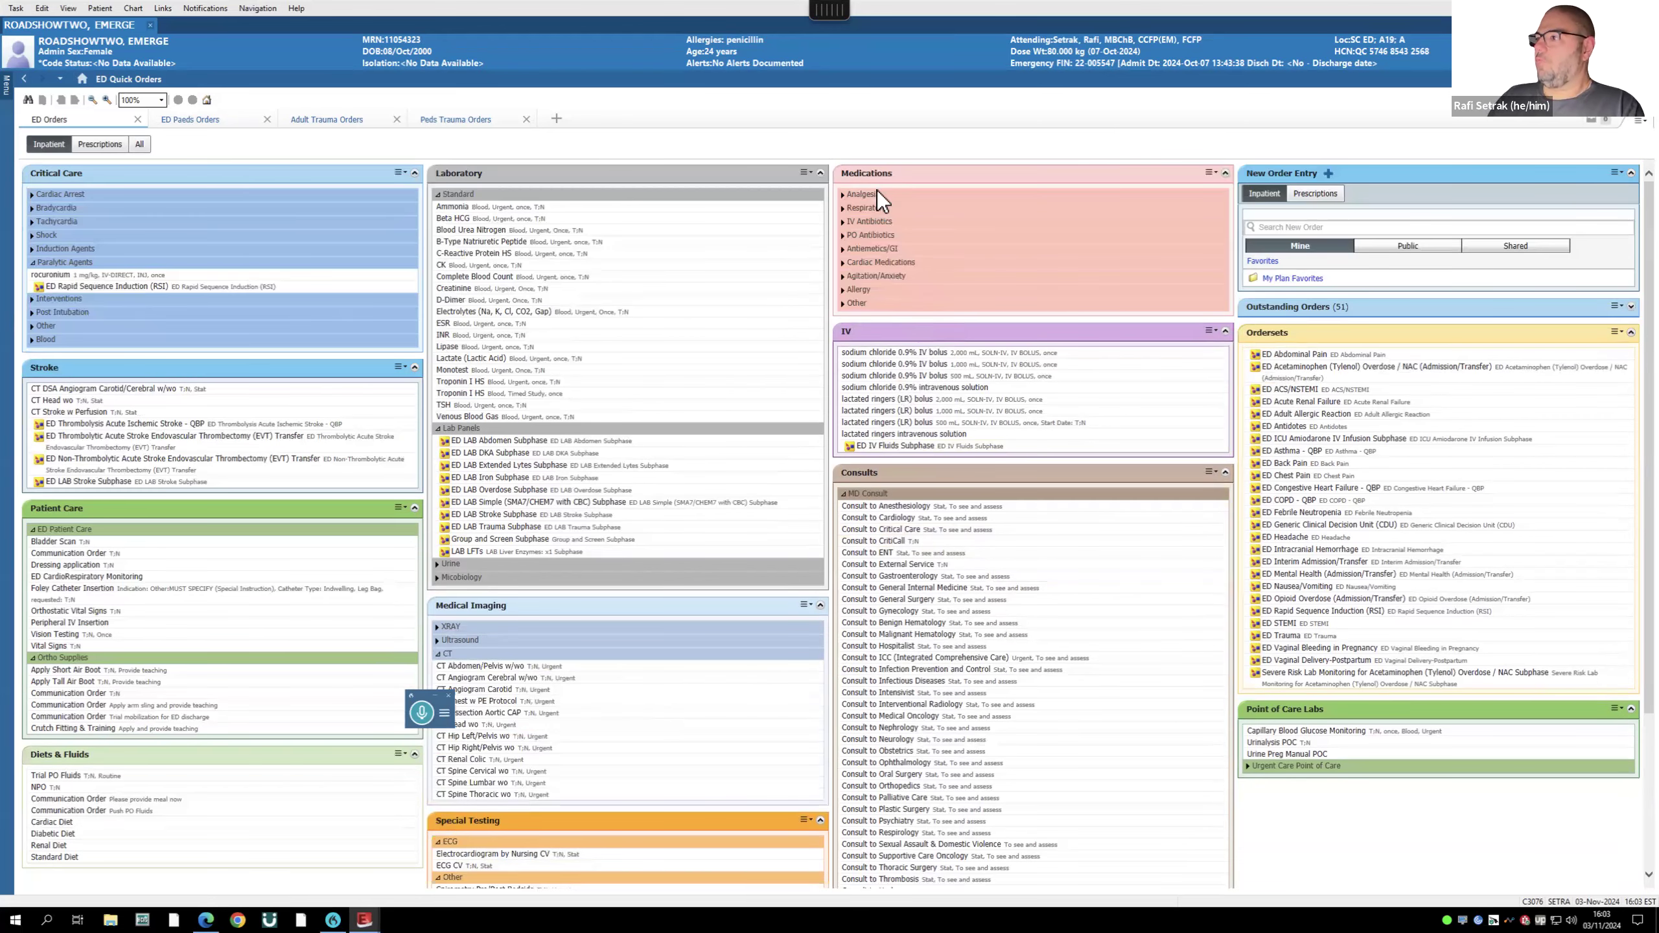
pyautogui.click(844, 221)
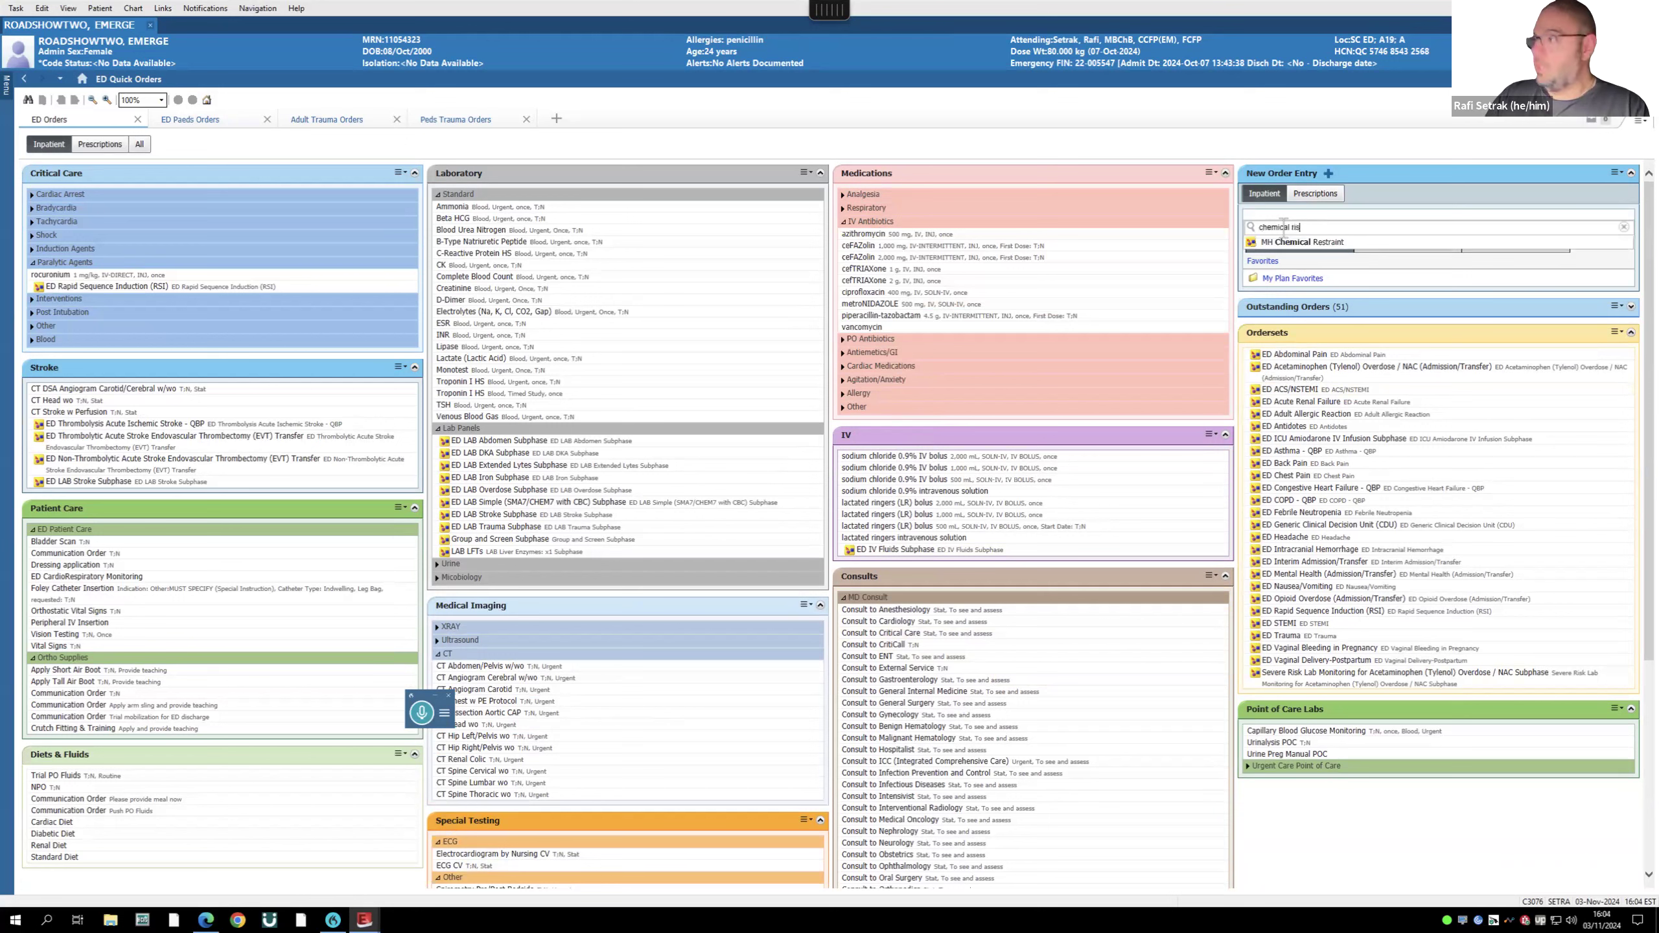
# - Complete the 'chemical res' order search, then open the empty My Plan Favorites folder under Mine
pyautogui.write('es')
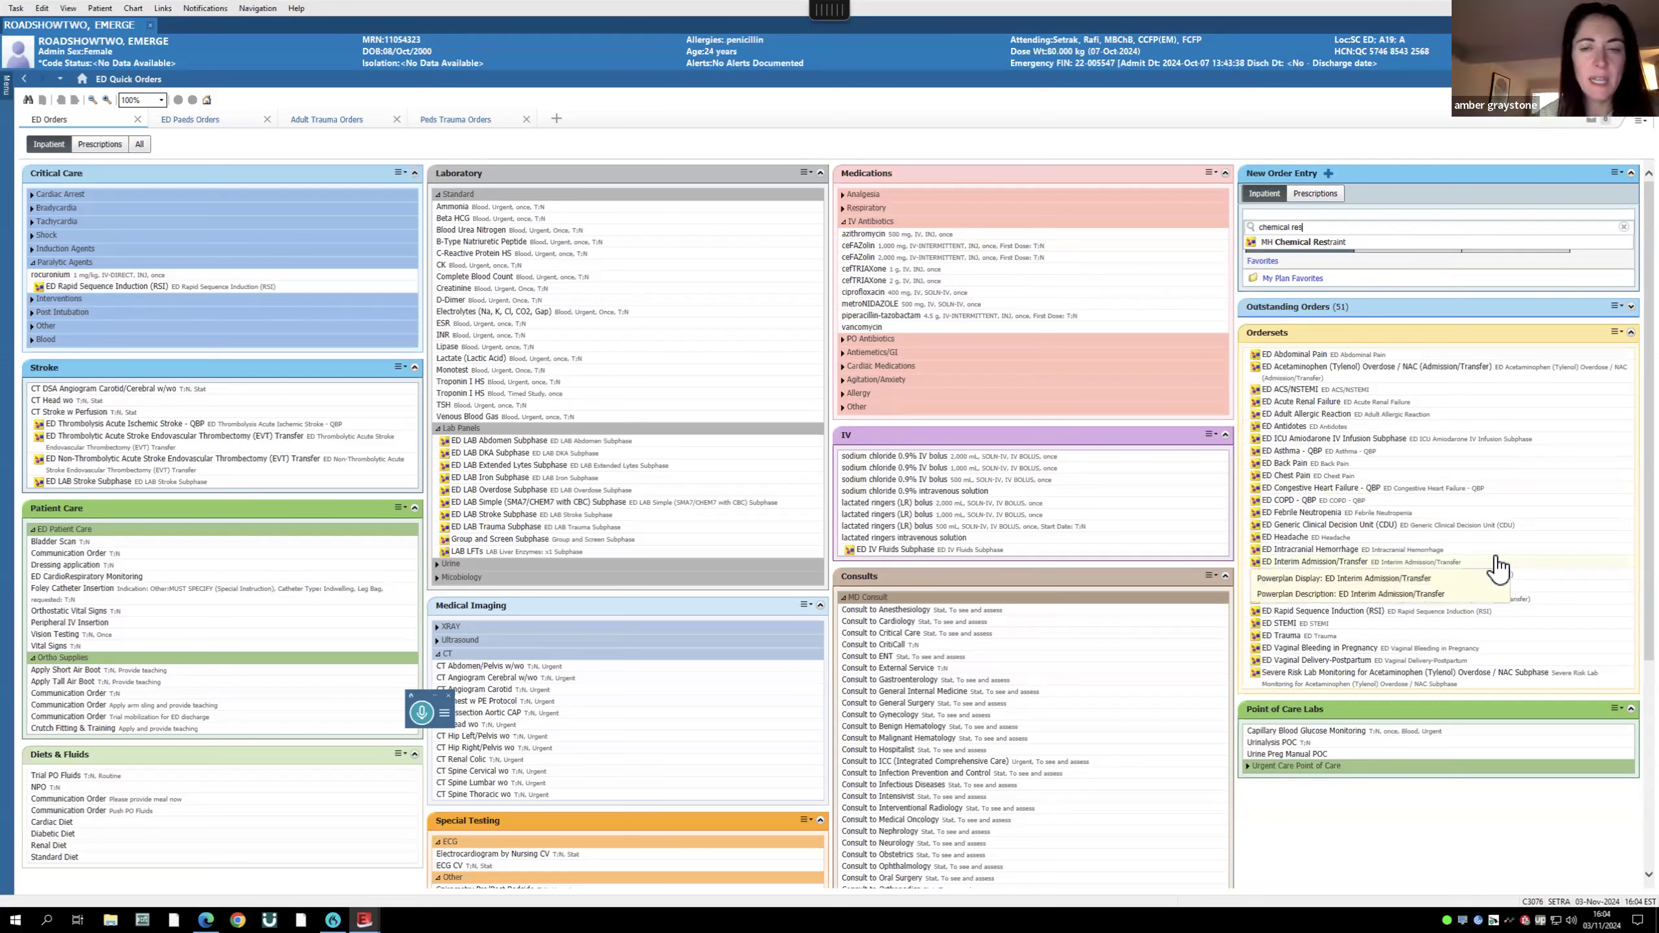
pyautogui.click(1638, 122)
pyautogui.click(1442, 133)
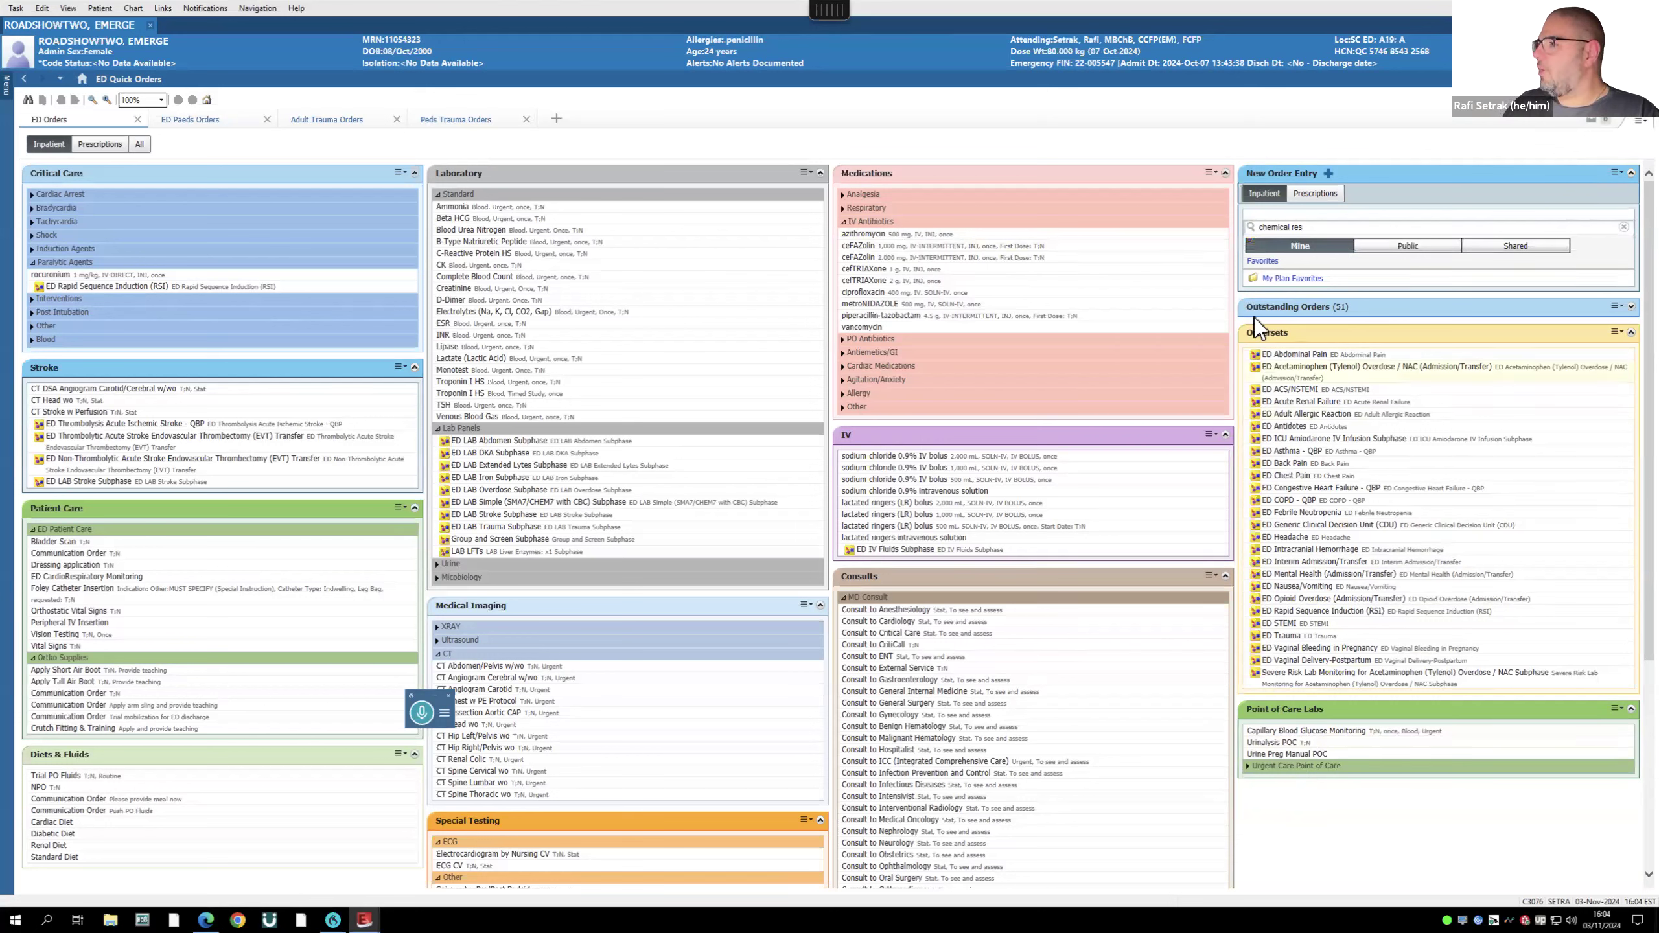
pyautogui.click(1286, 280)
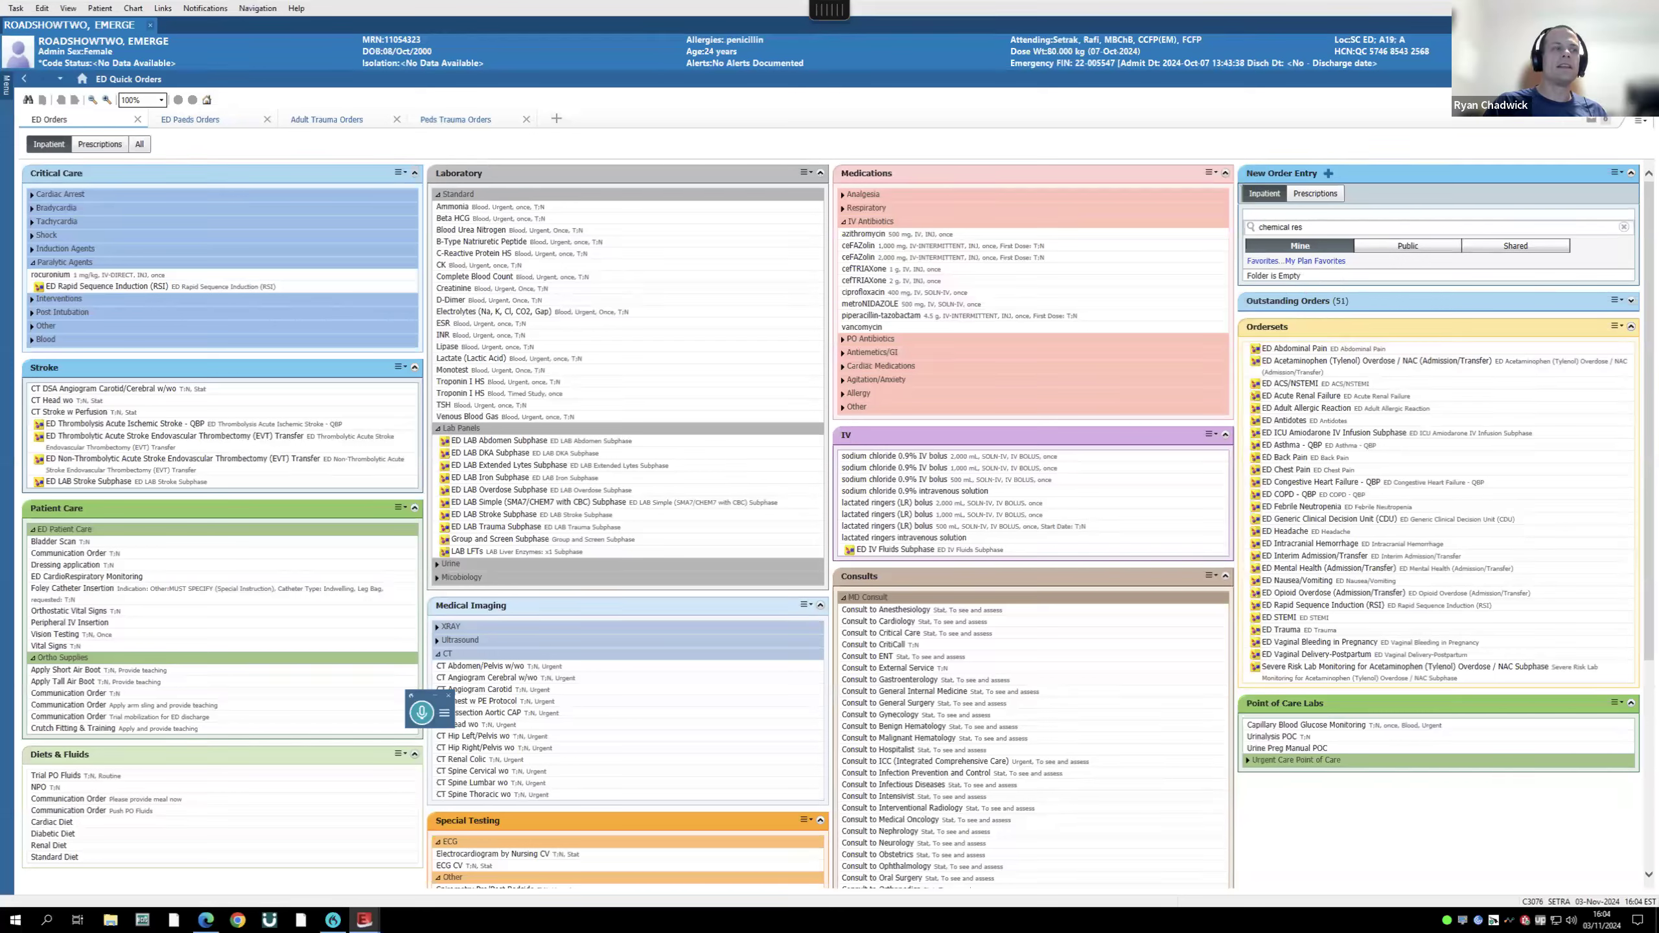
pyautogui.moveTo(1308, 227); pyautogui.dragTo(1170, 223)
# - Delete the selected 'chemical res' text so the order search box is empty
pyautogui.press('BackSpace')
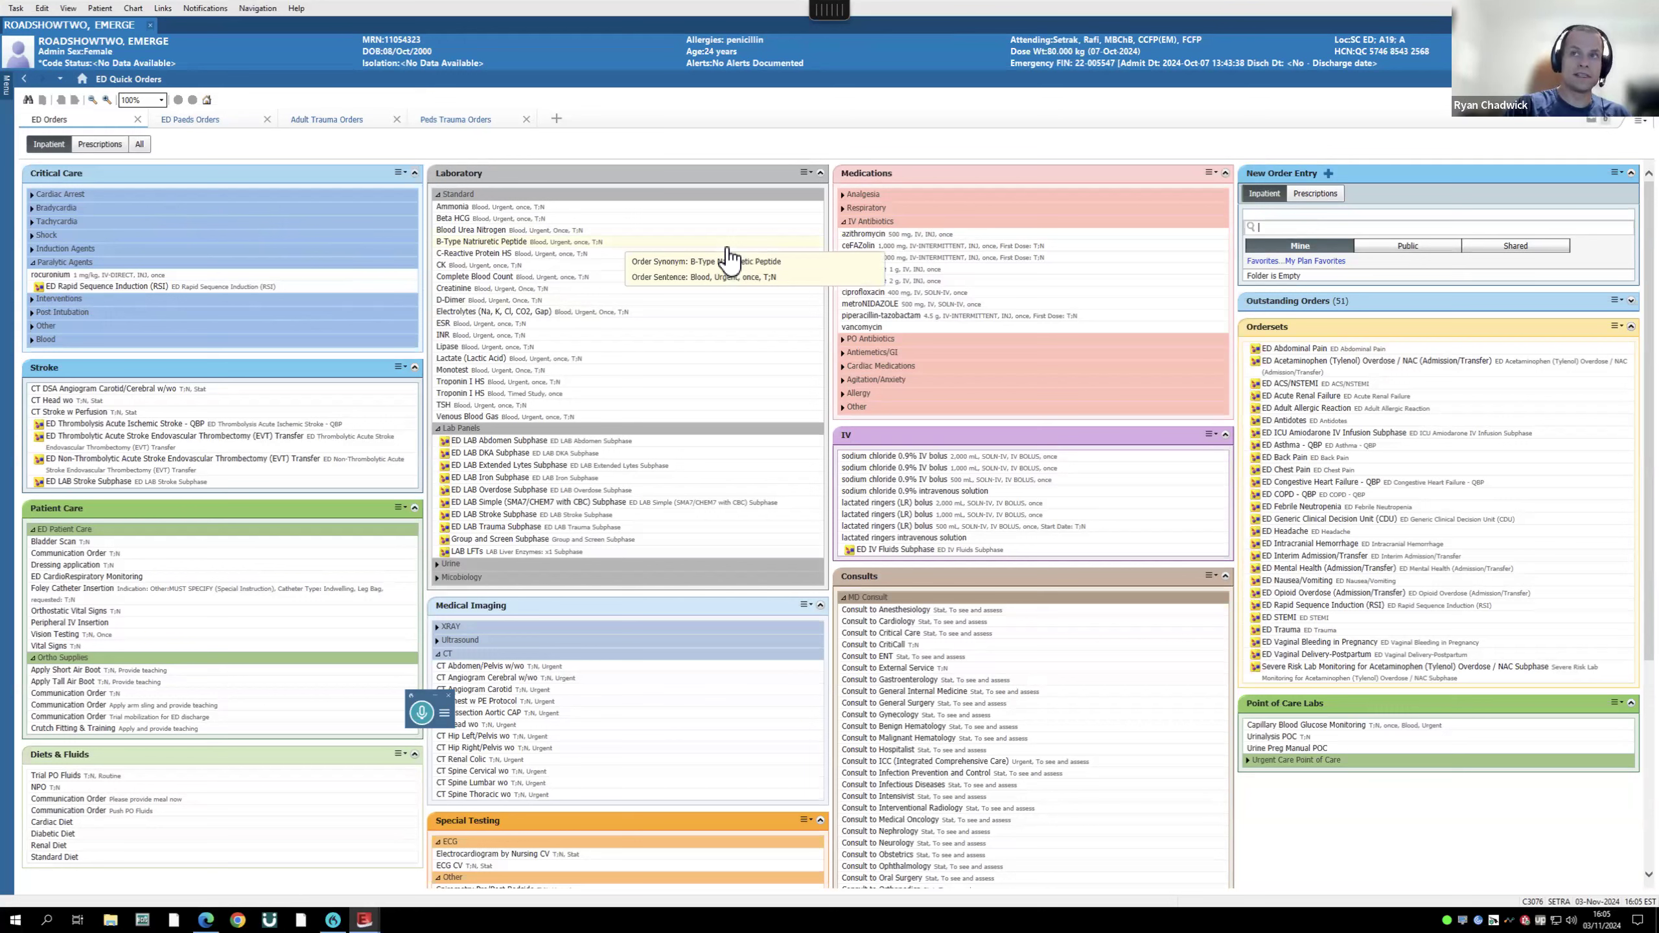
# - Collapse the Laboratory section, then enter and clear a trial 'ED' order search
pyautogui.click(821, 173)
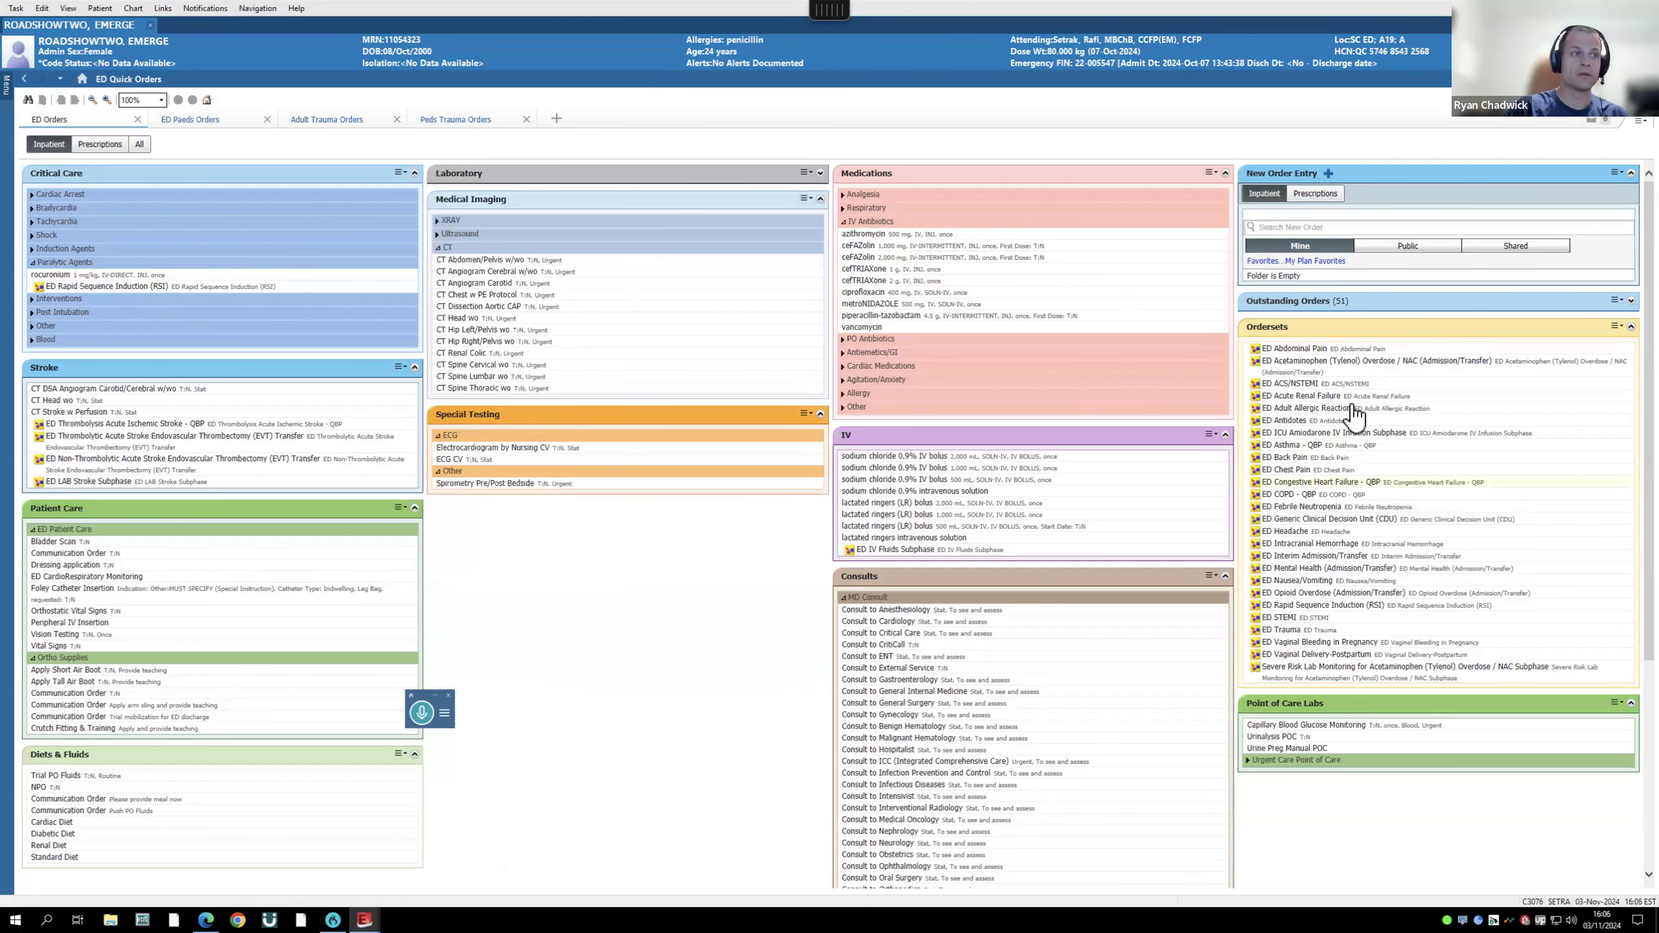
pyautogui.click(1280, 226)
pyautogui.write('ED')
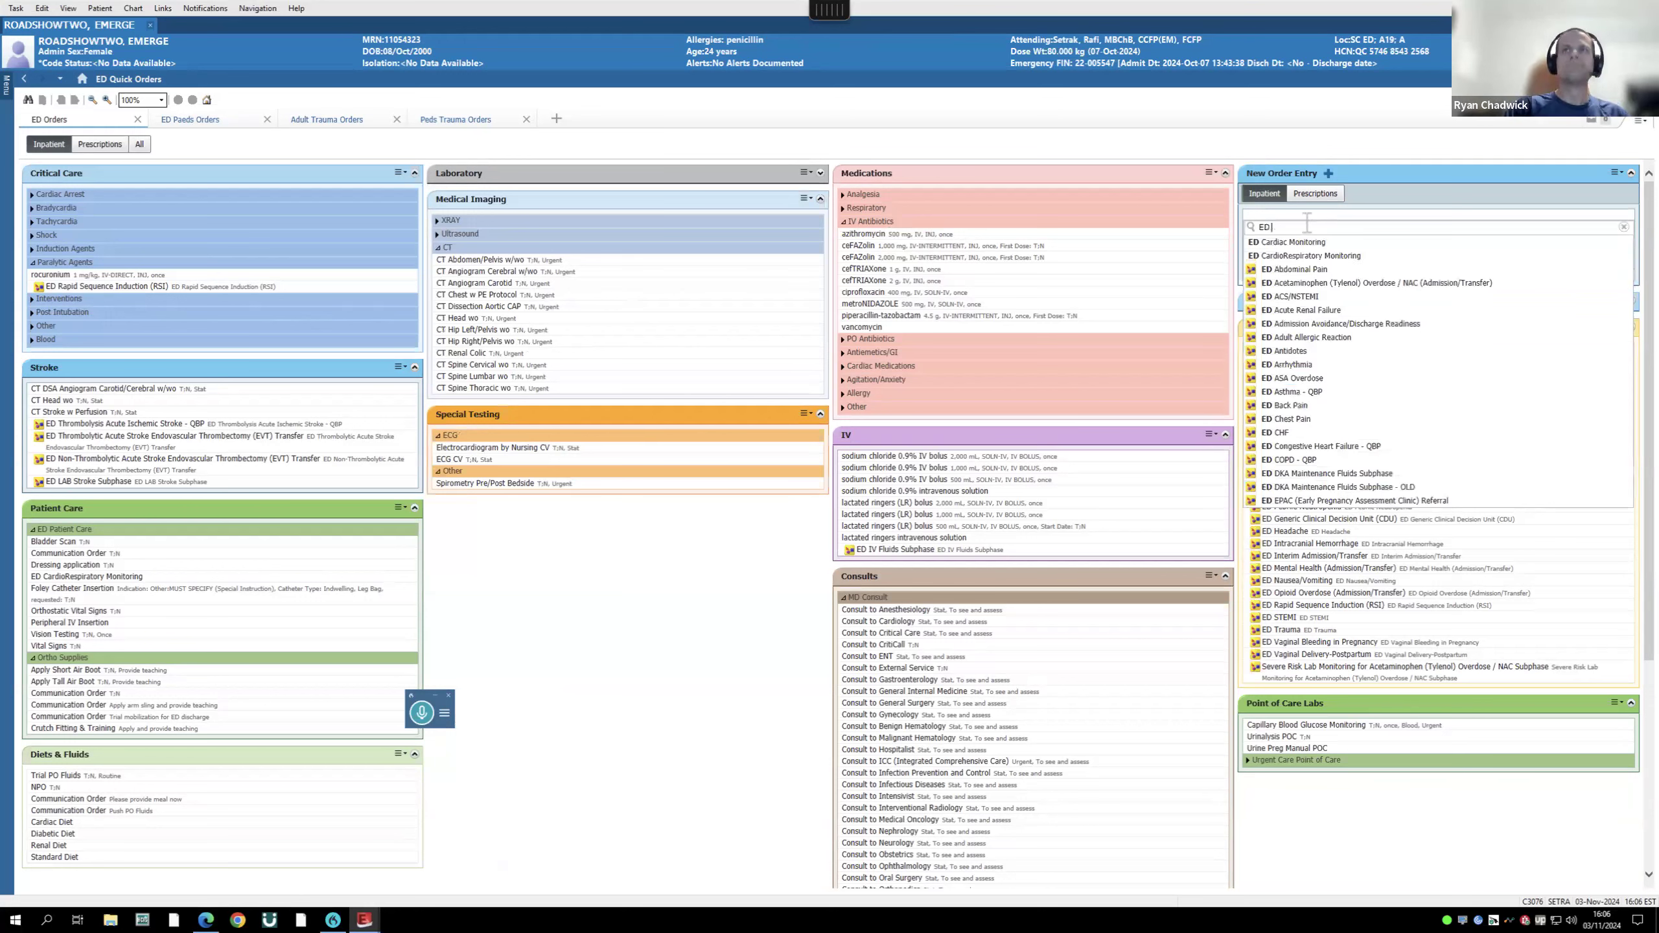
pyautogui.hotkey('ctrl', 'a')
pyautogui.press('BackSpace')
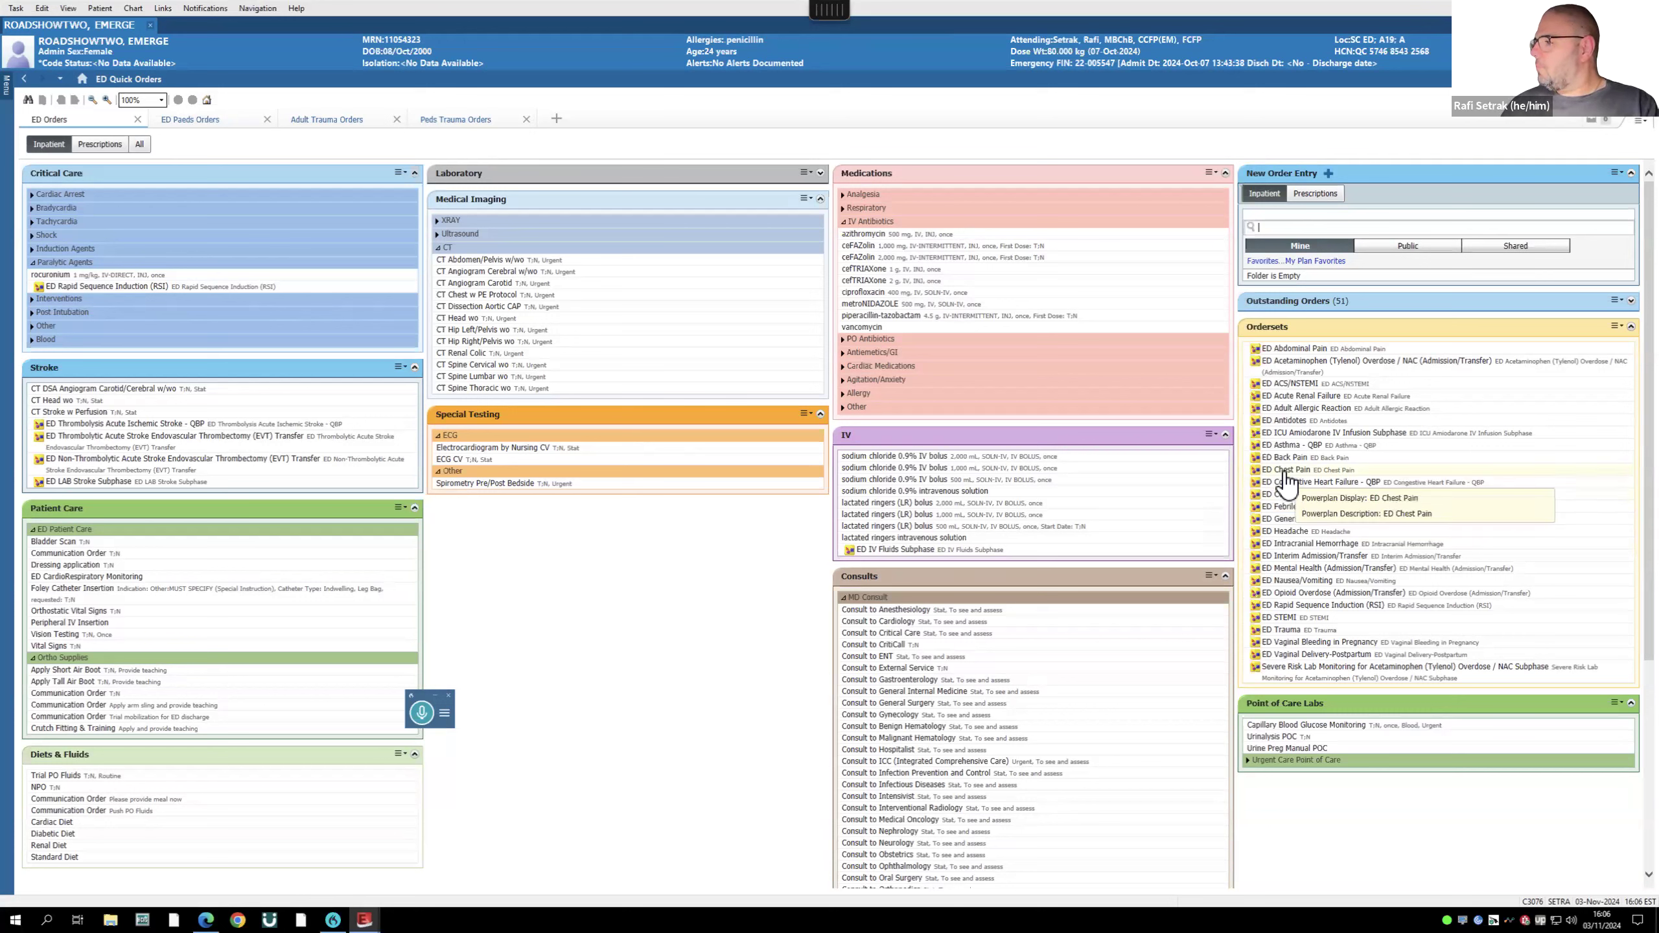
# - Add the ED Mental Health (Admission/Transfer) order set and open its pending orders maximized in Modify Details
pyautogui.click(1304, 568)
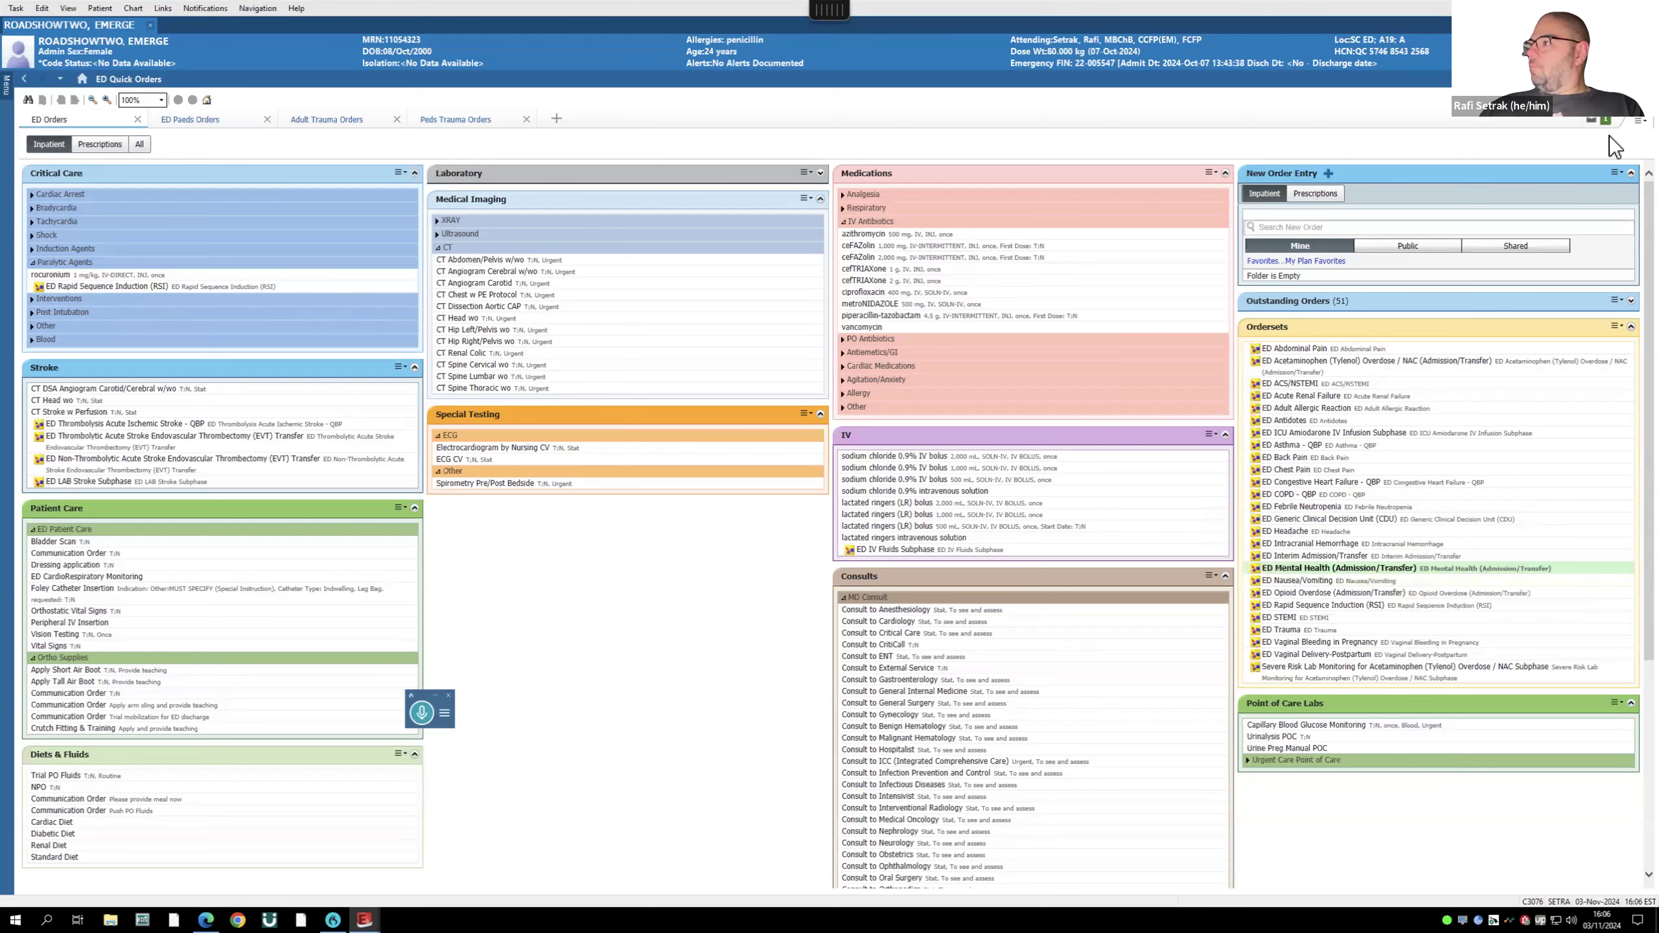
pyautogui.click(1591, 122)
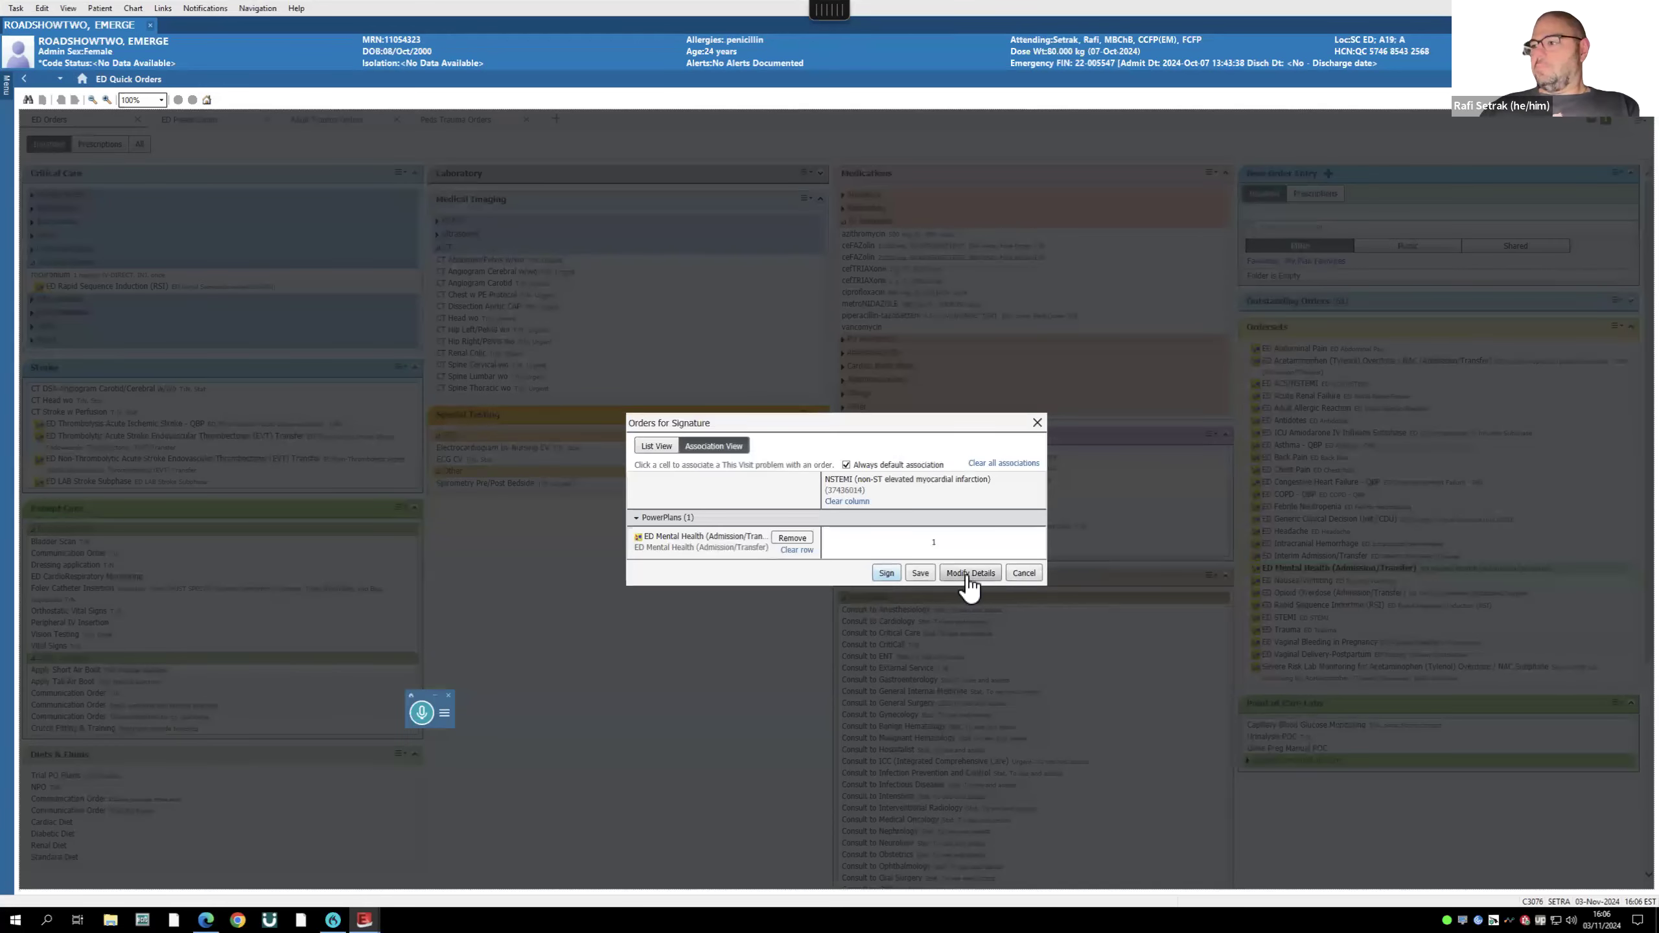
pyautogui.click(971, 574)
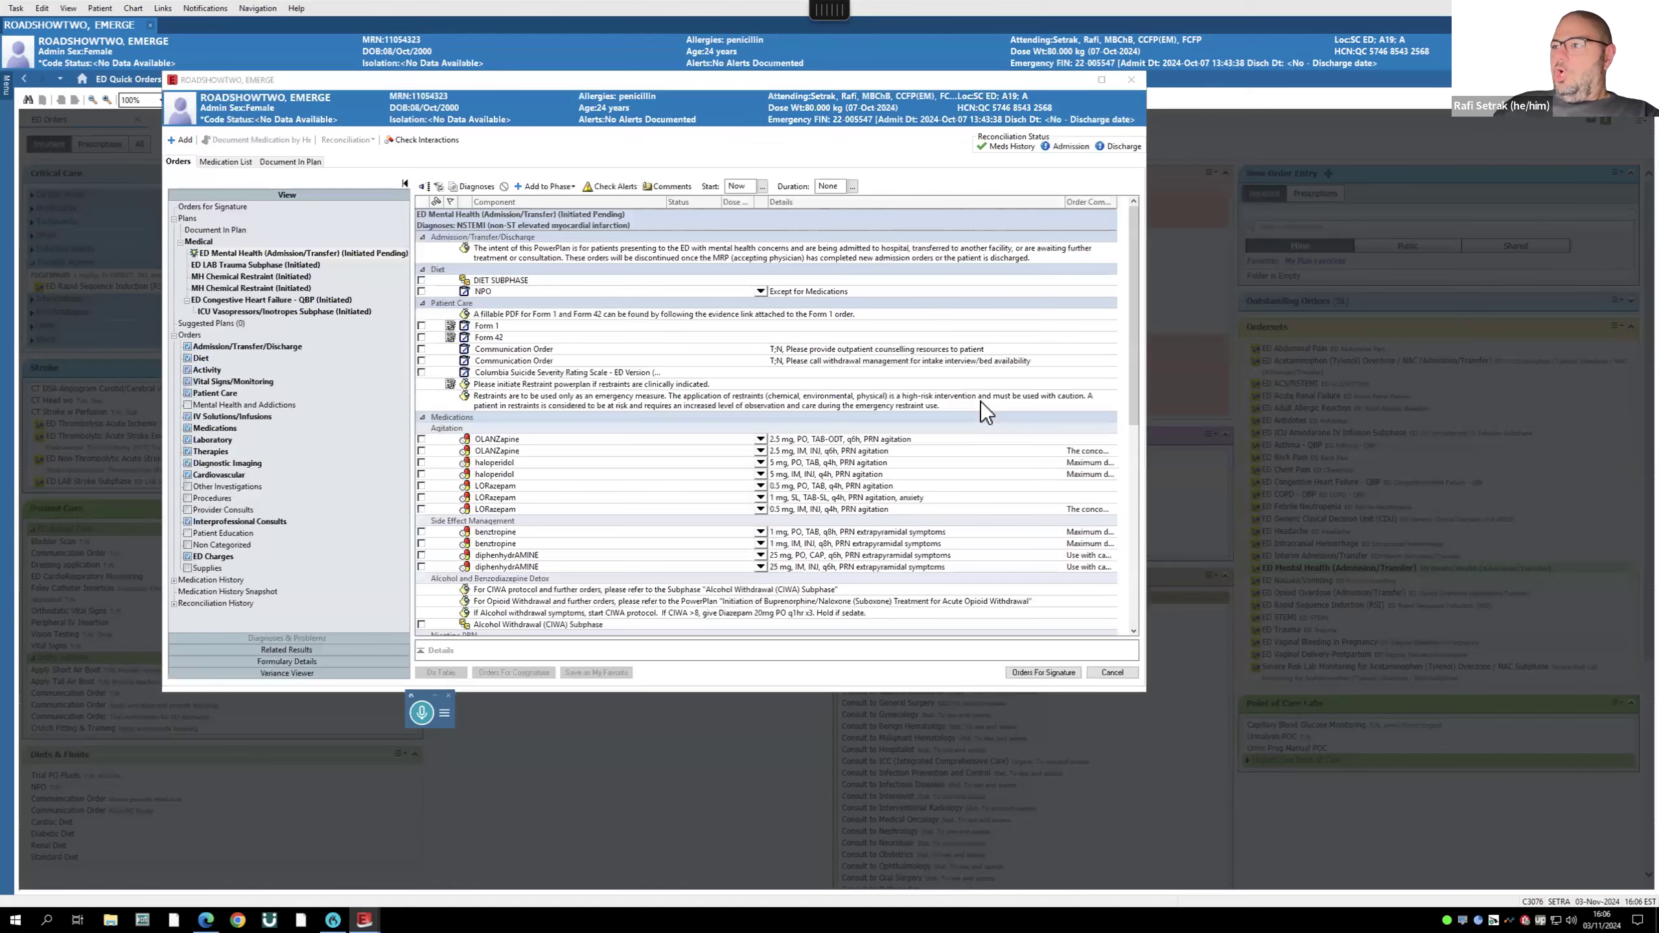
pyautogui.click(1101, 79)
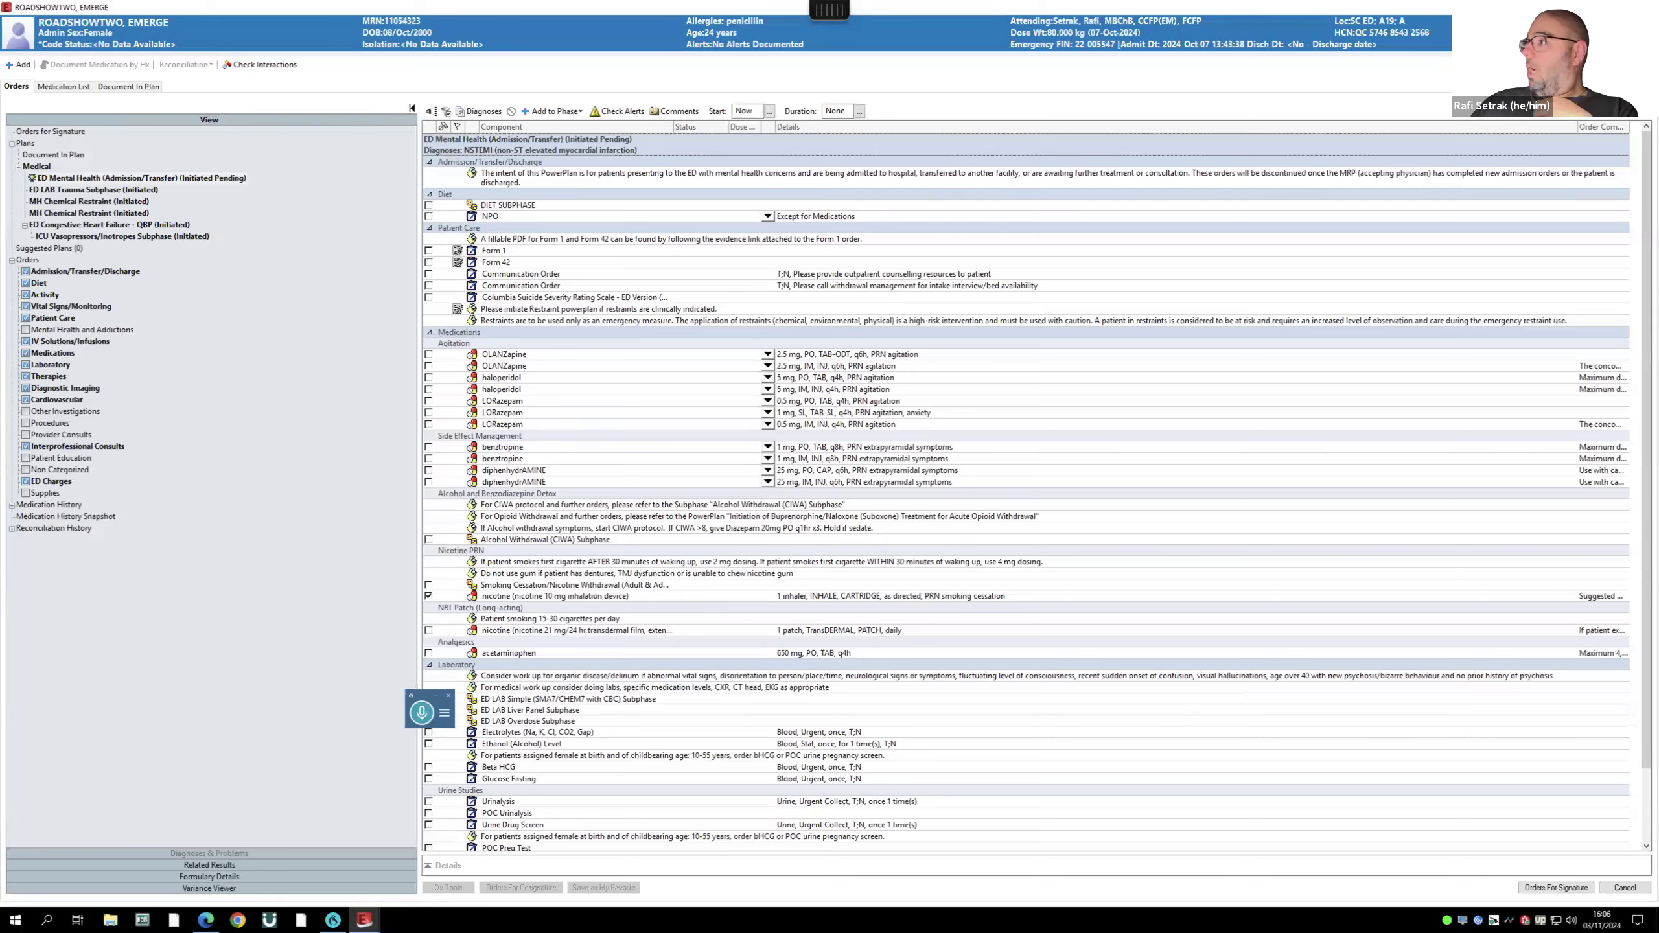
# - Keep the pending orders at the cancel prompt and tick the plan's DIET SUBPHASE
pyautogui.click(1645, 7)
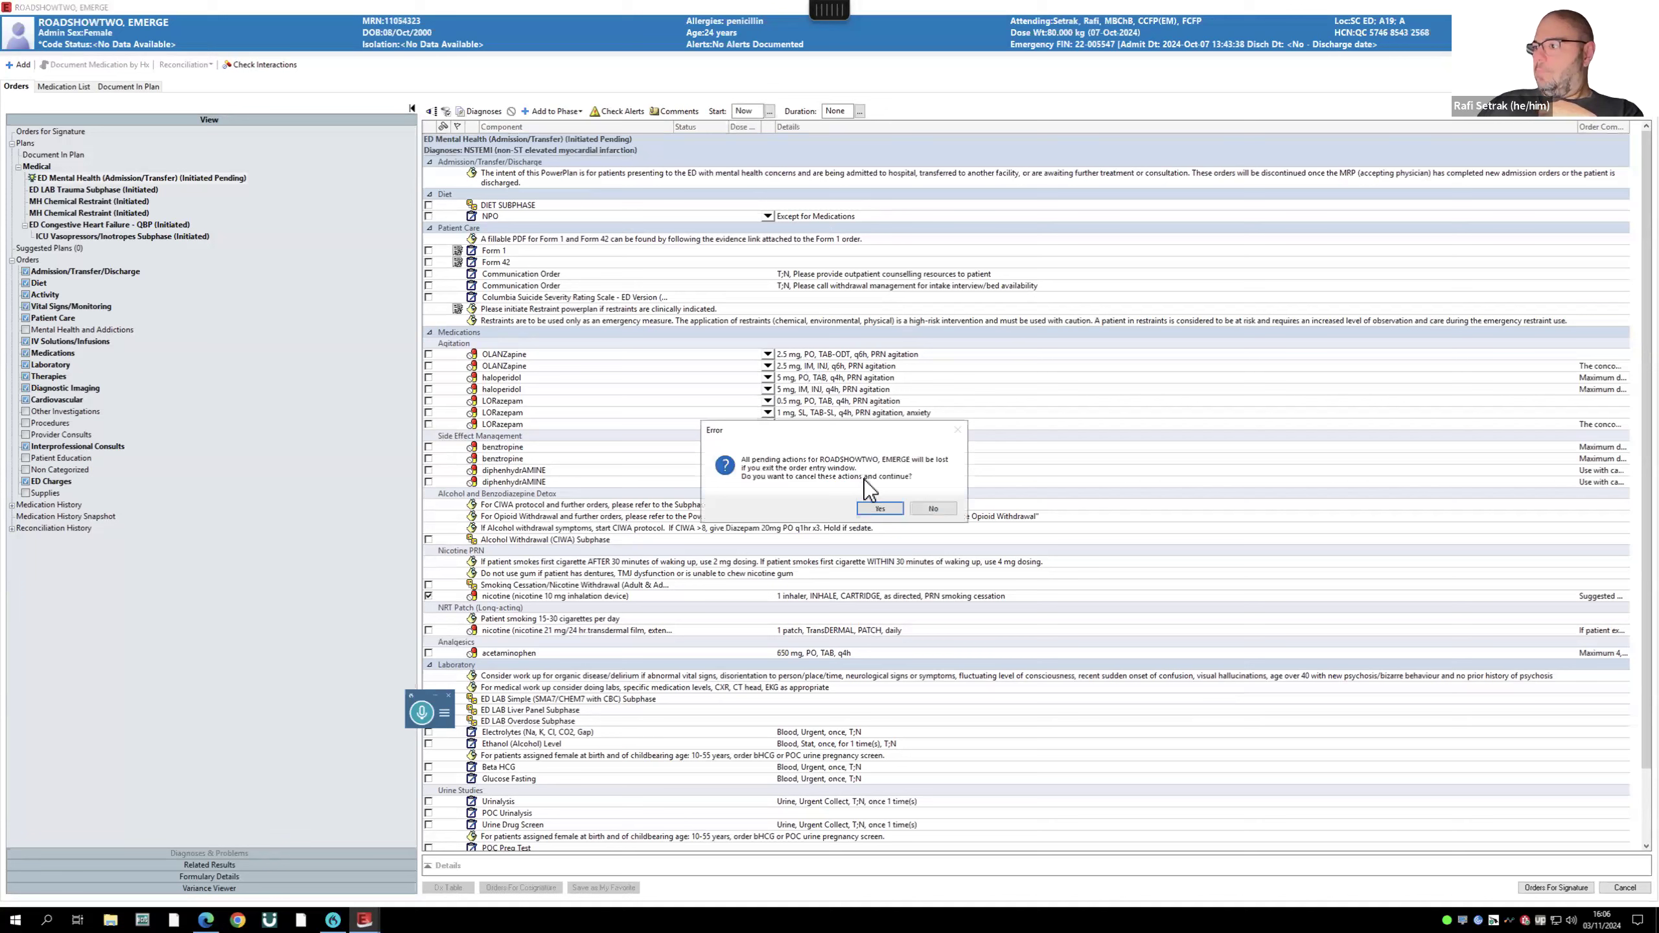
pyautogui.click(939, 514)
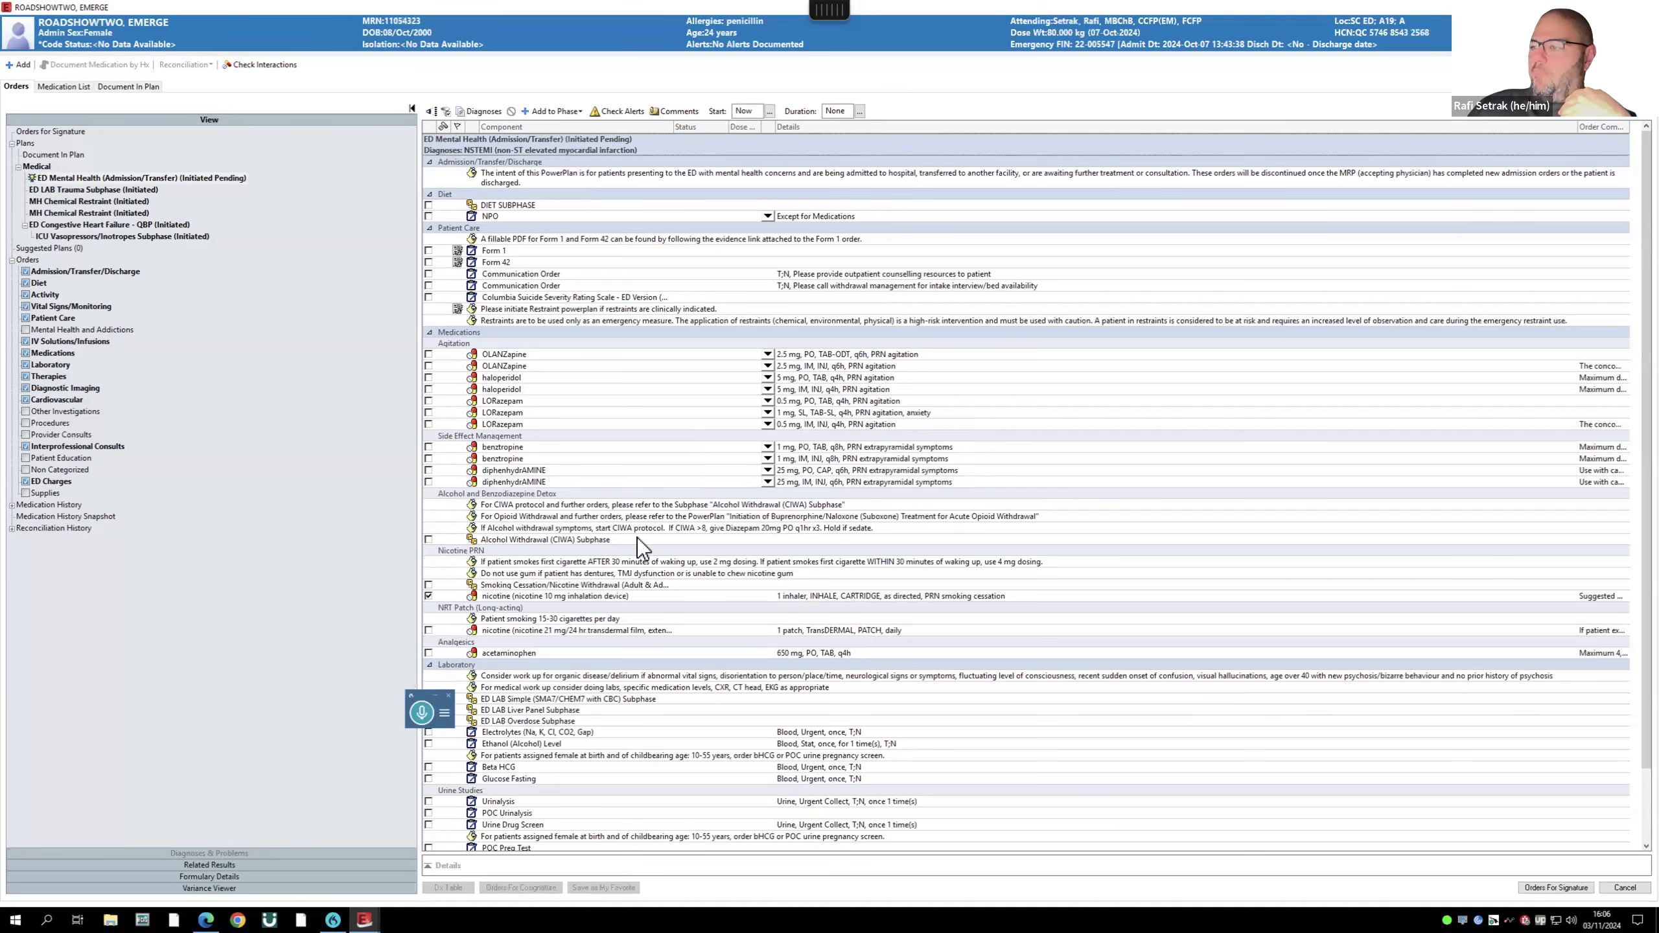
pyautogui.scroll(-3, 638, 538)
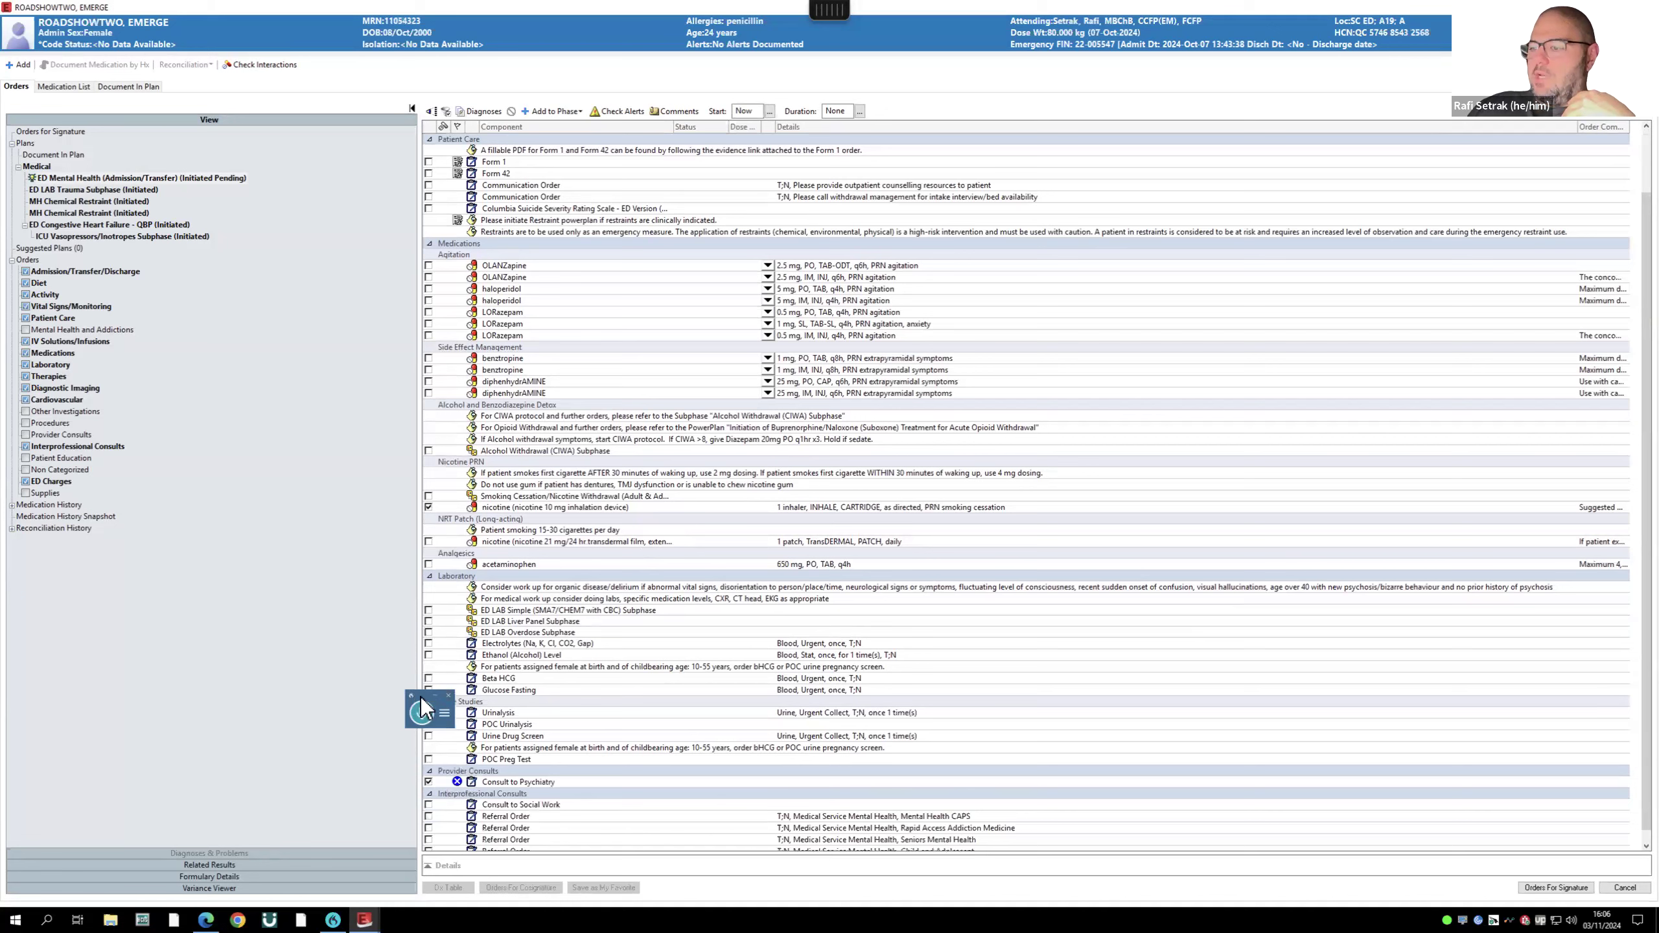
pyautogui.moveTo(422, 707); pyautogui.dragTo(276, 691)
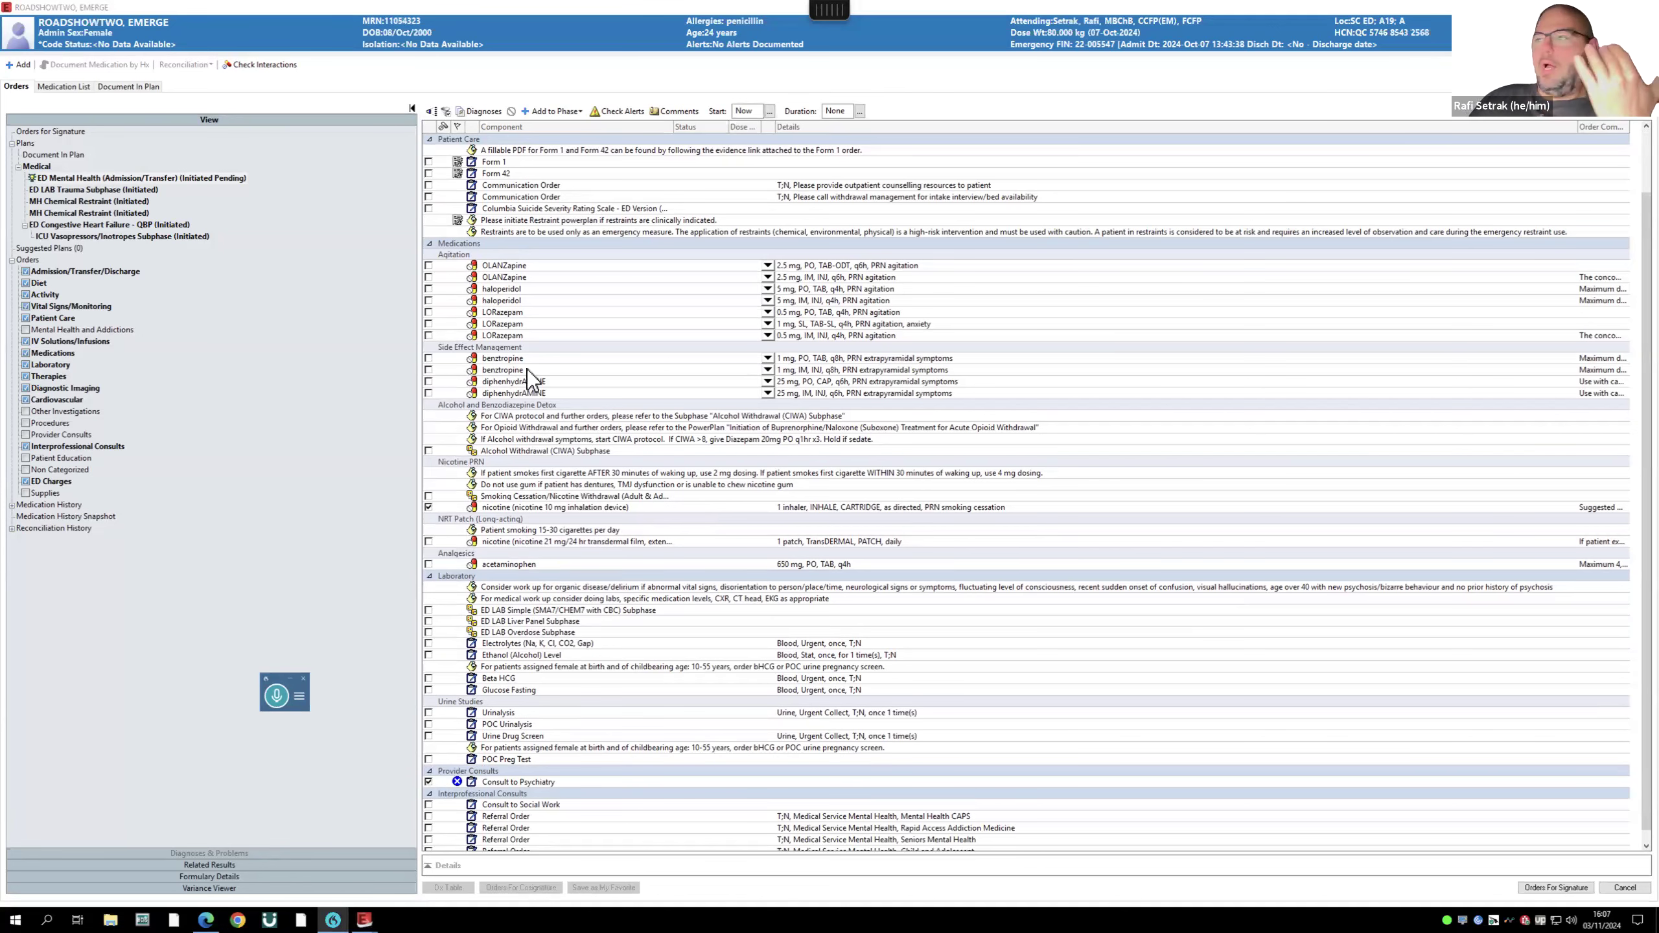
pyautogui.scroll(3, 532, 210)
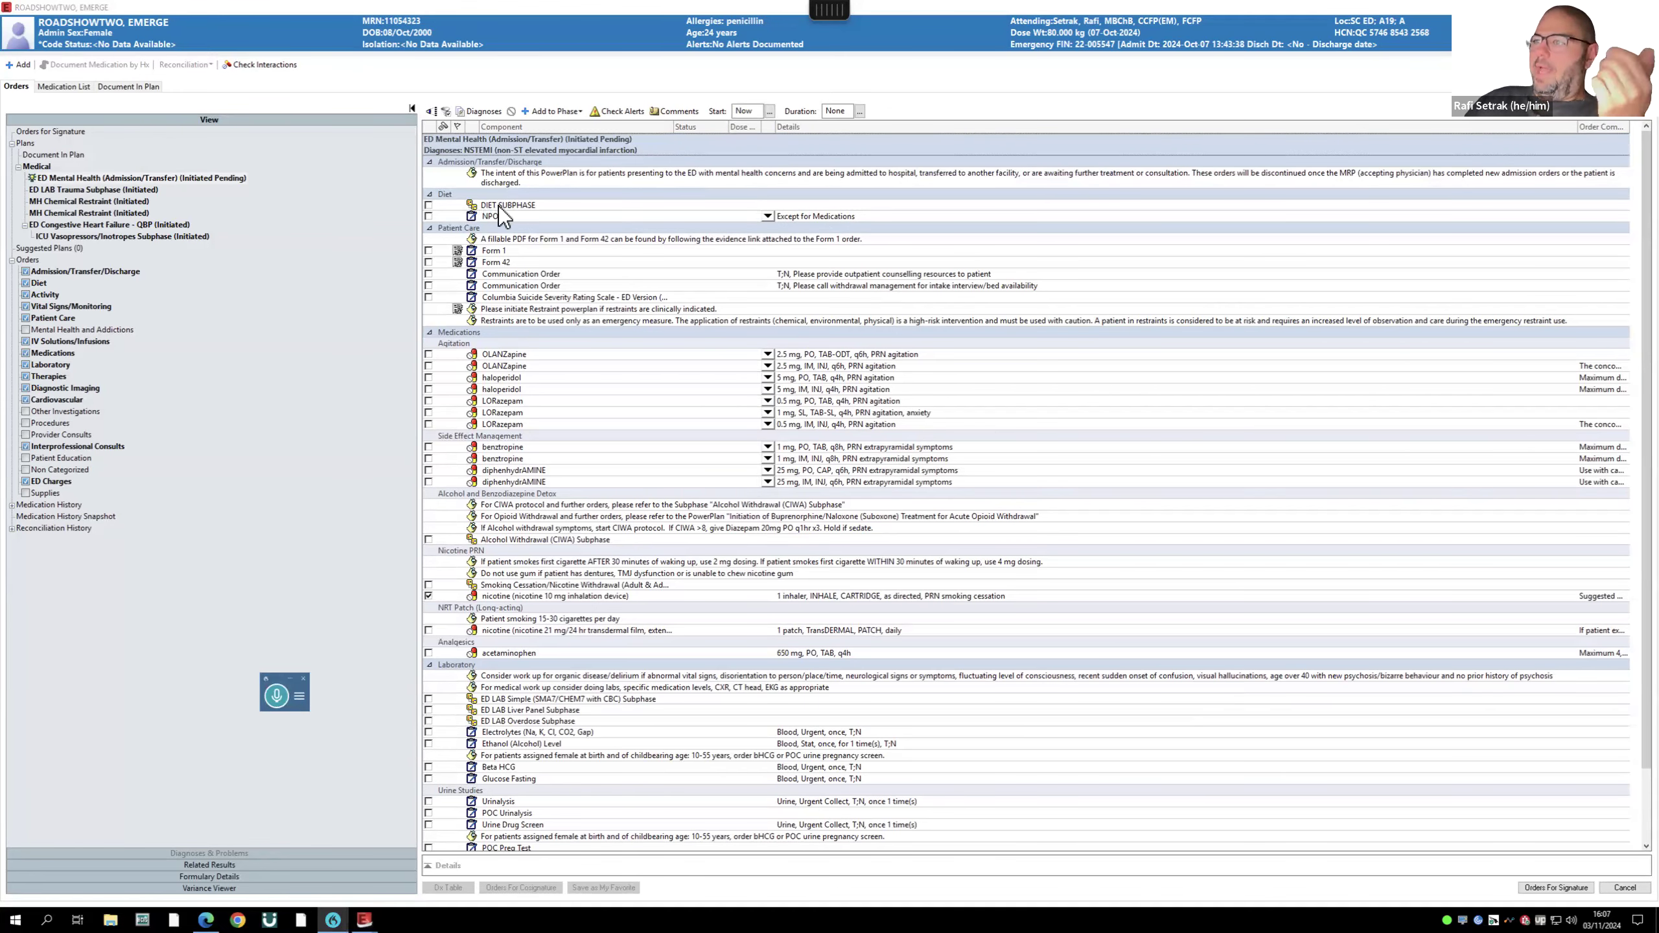
pyautogui.click(429, 206)
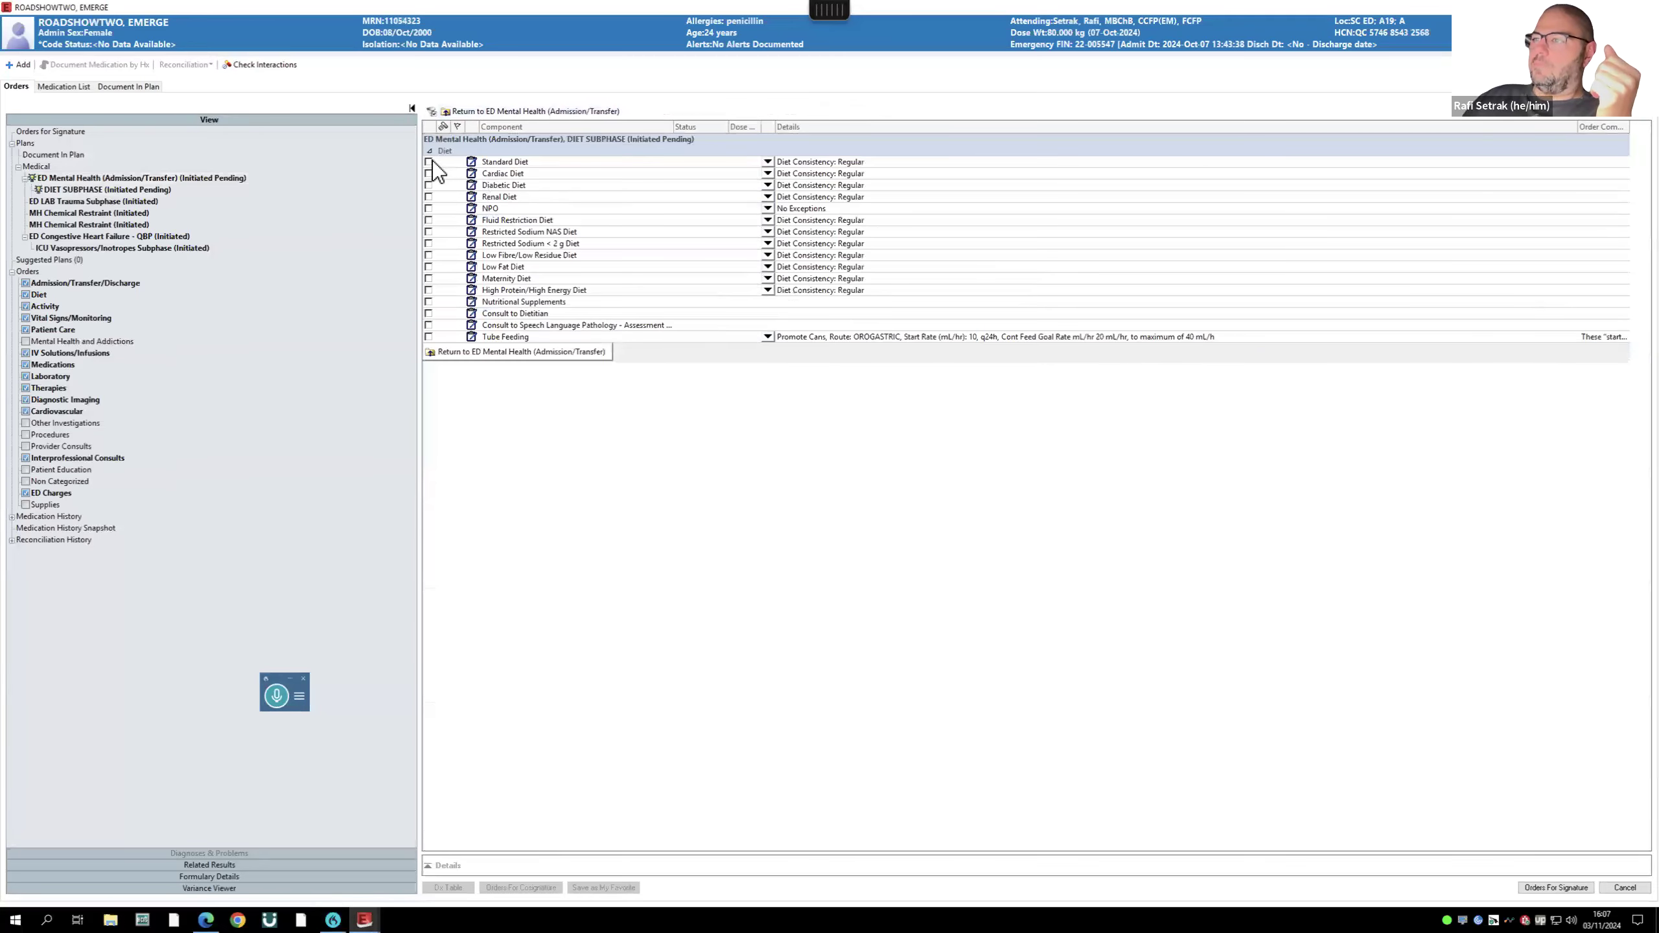
# - Order Standard Diet, return to the main plan, tick Form 1 and Form 42, and view Form 1's evidence
pyautogui.click(431, 163)
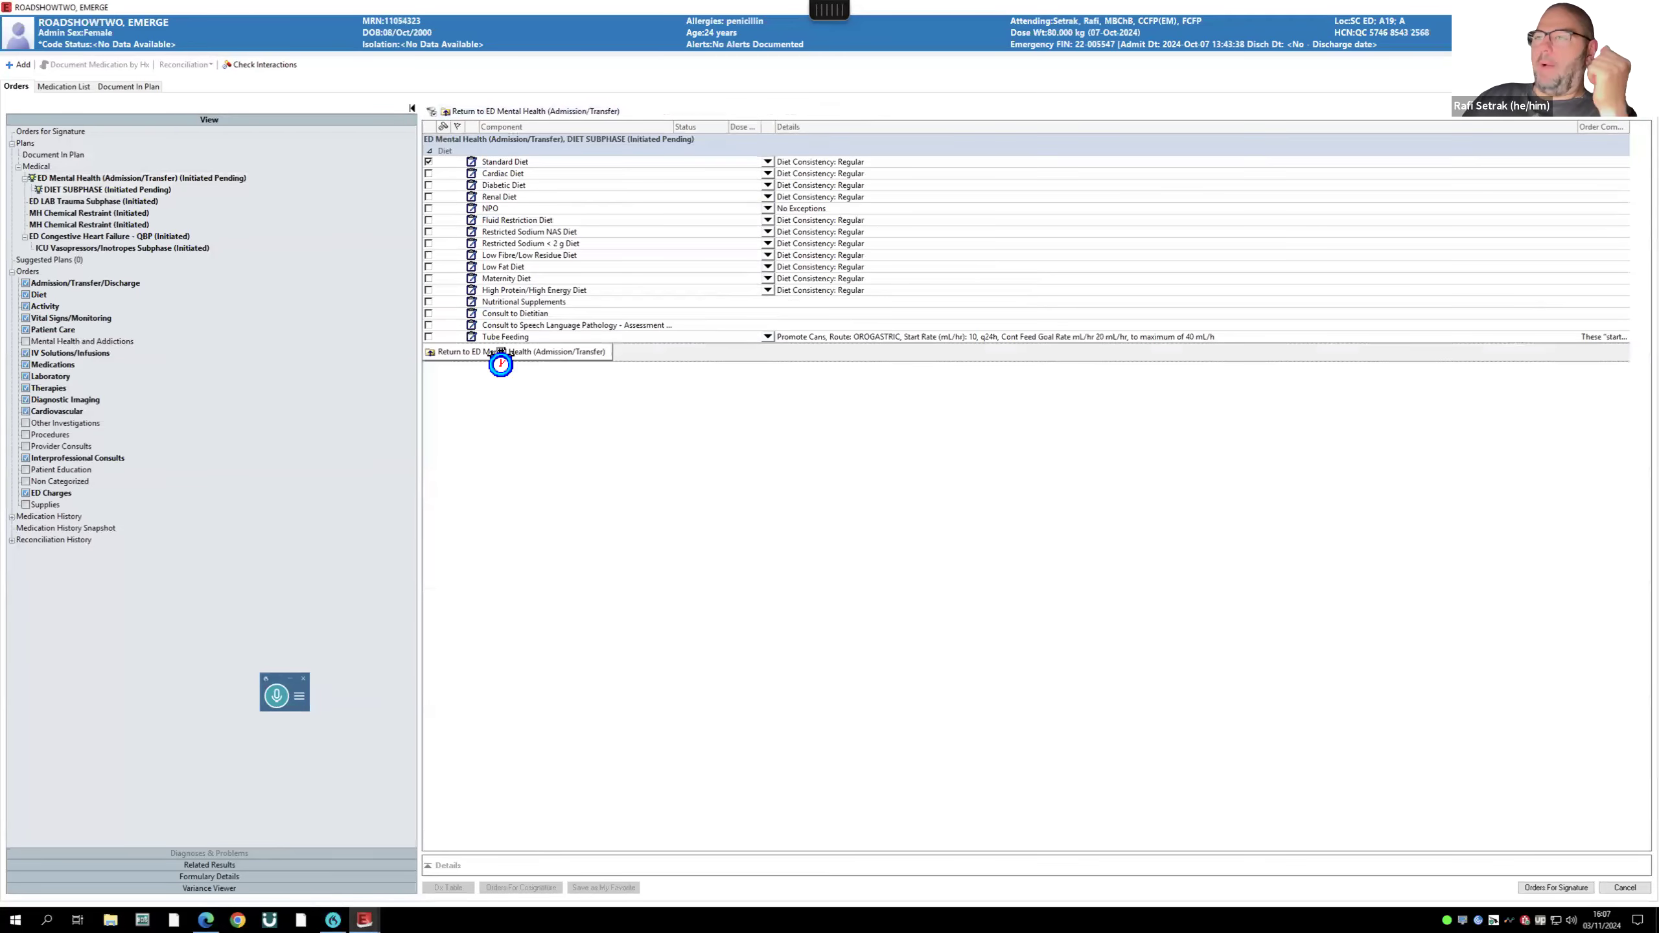
pyautogui.click(501, 352)
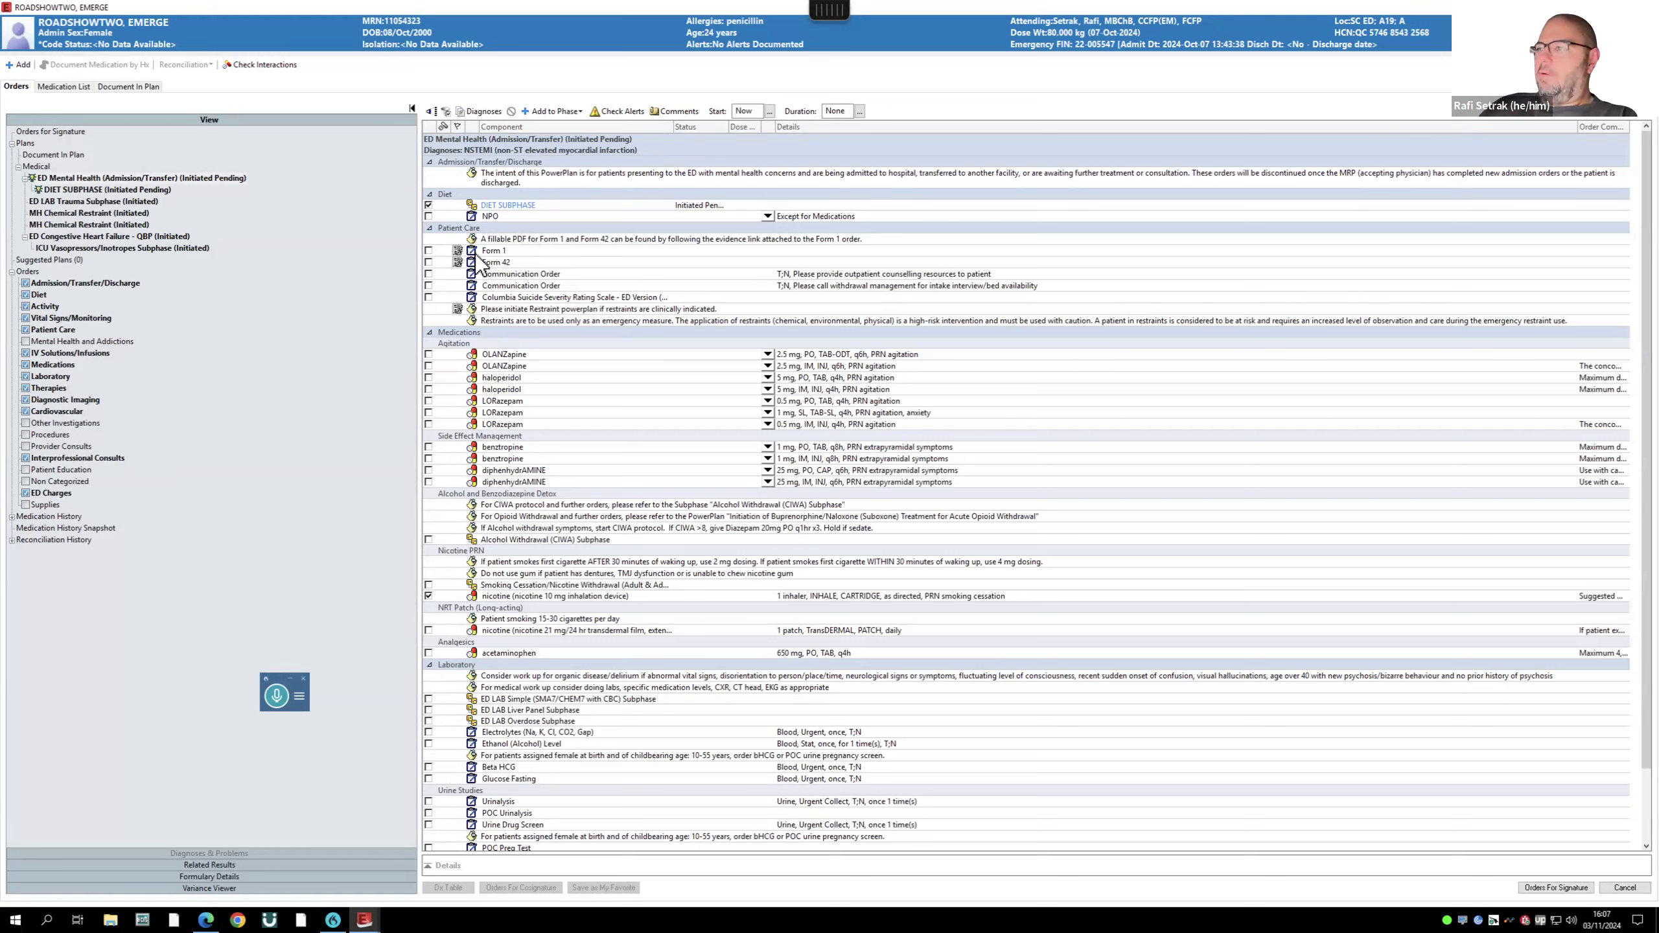
pyautogui.click(428, 264)
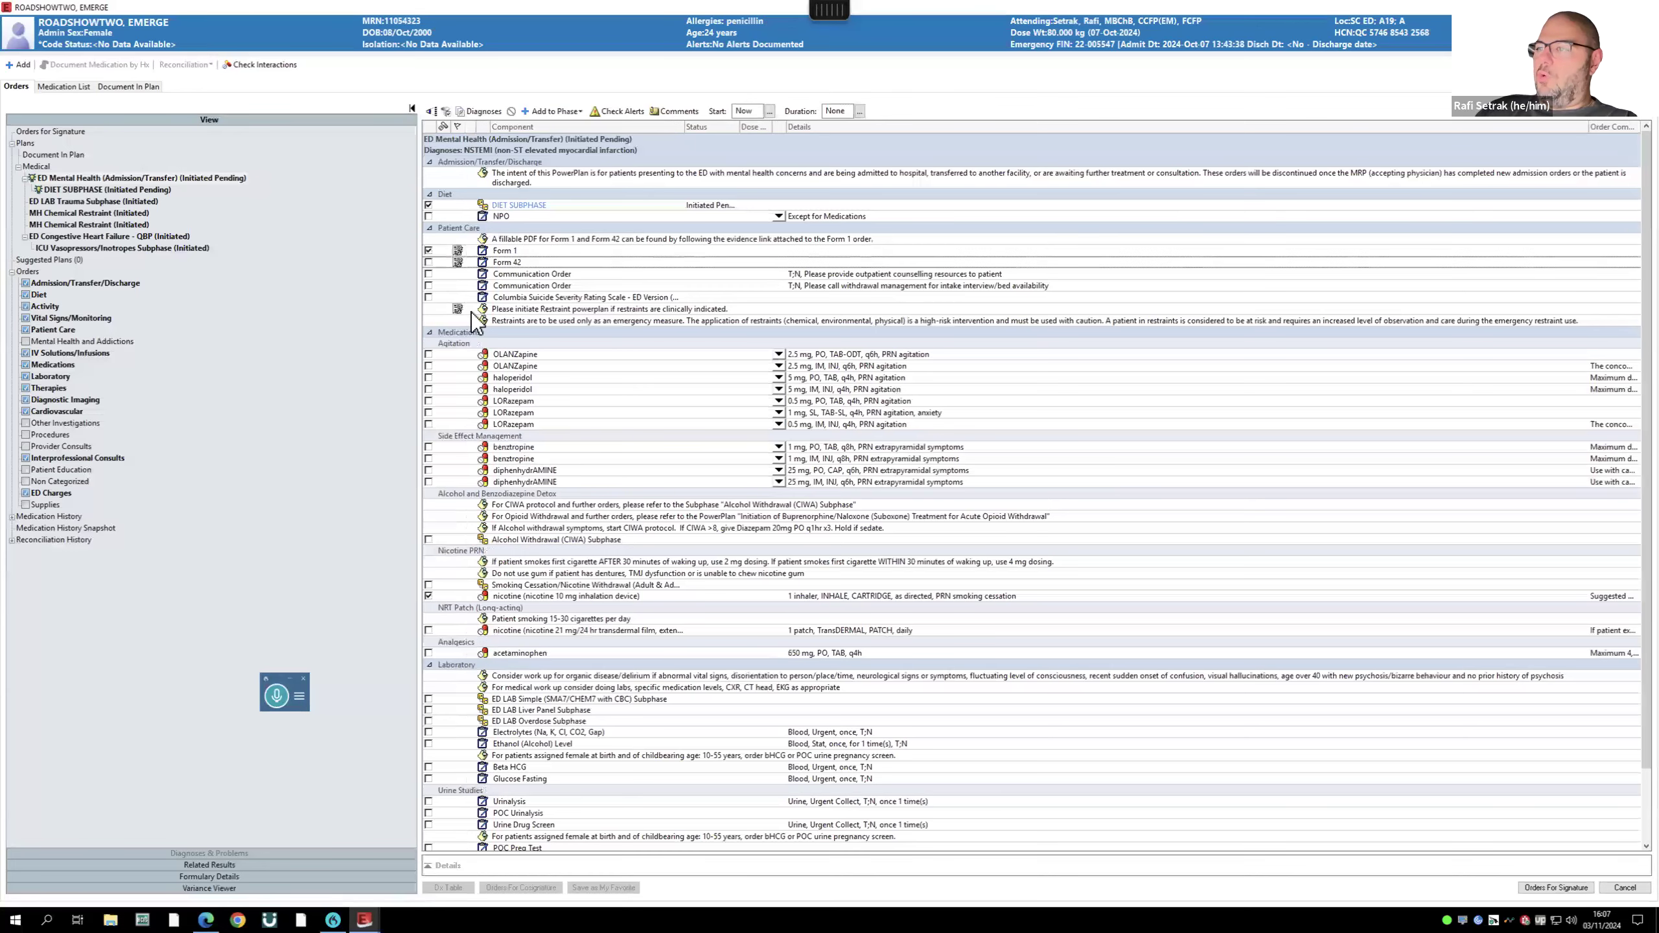
pyautogui.click(459, 249)
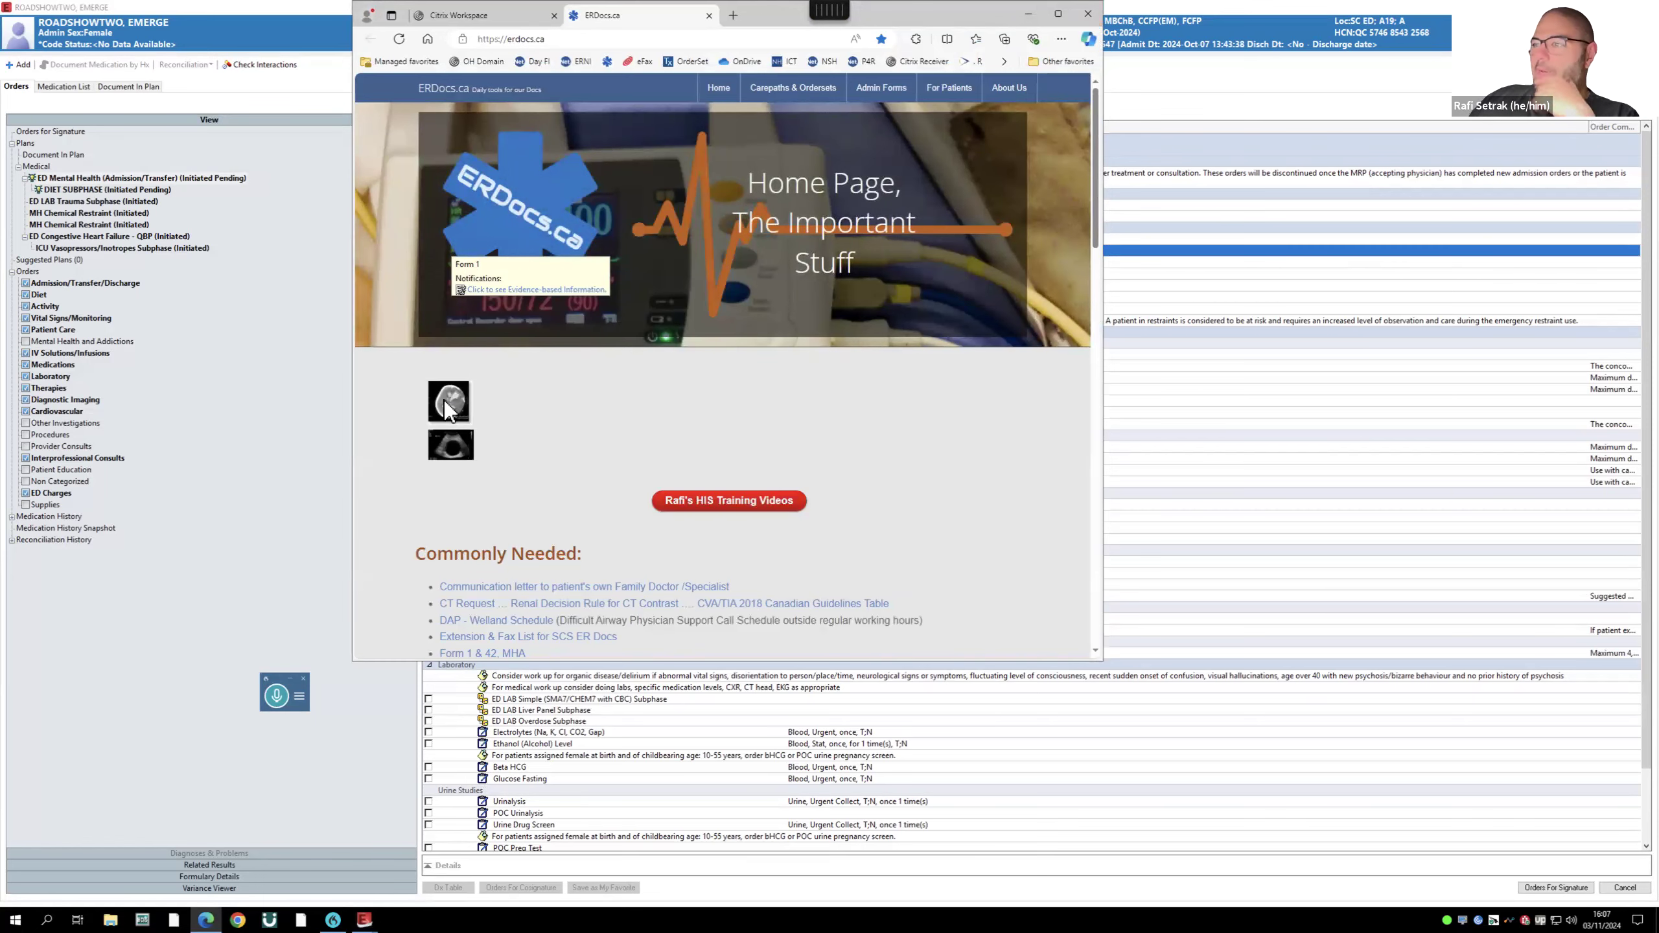
# - Close the evidence page and replace OLANZapine 10 mg with LORazepam 1 mg SL for agitation
pyautogui.hotkey('alt', 'F4')
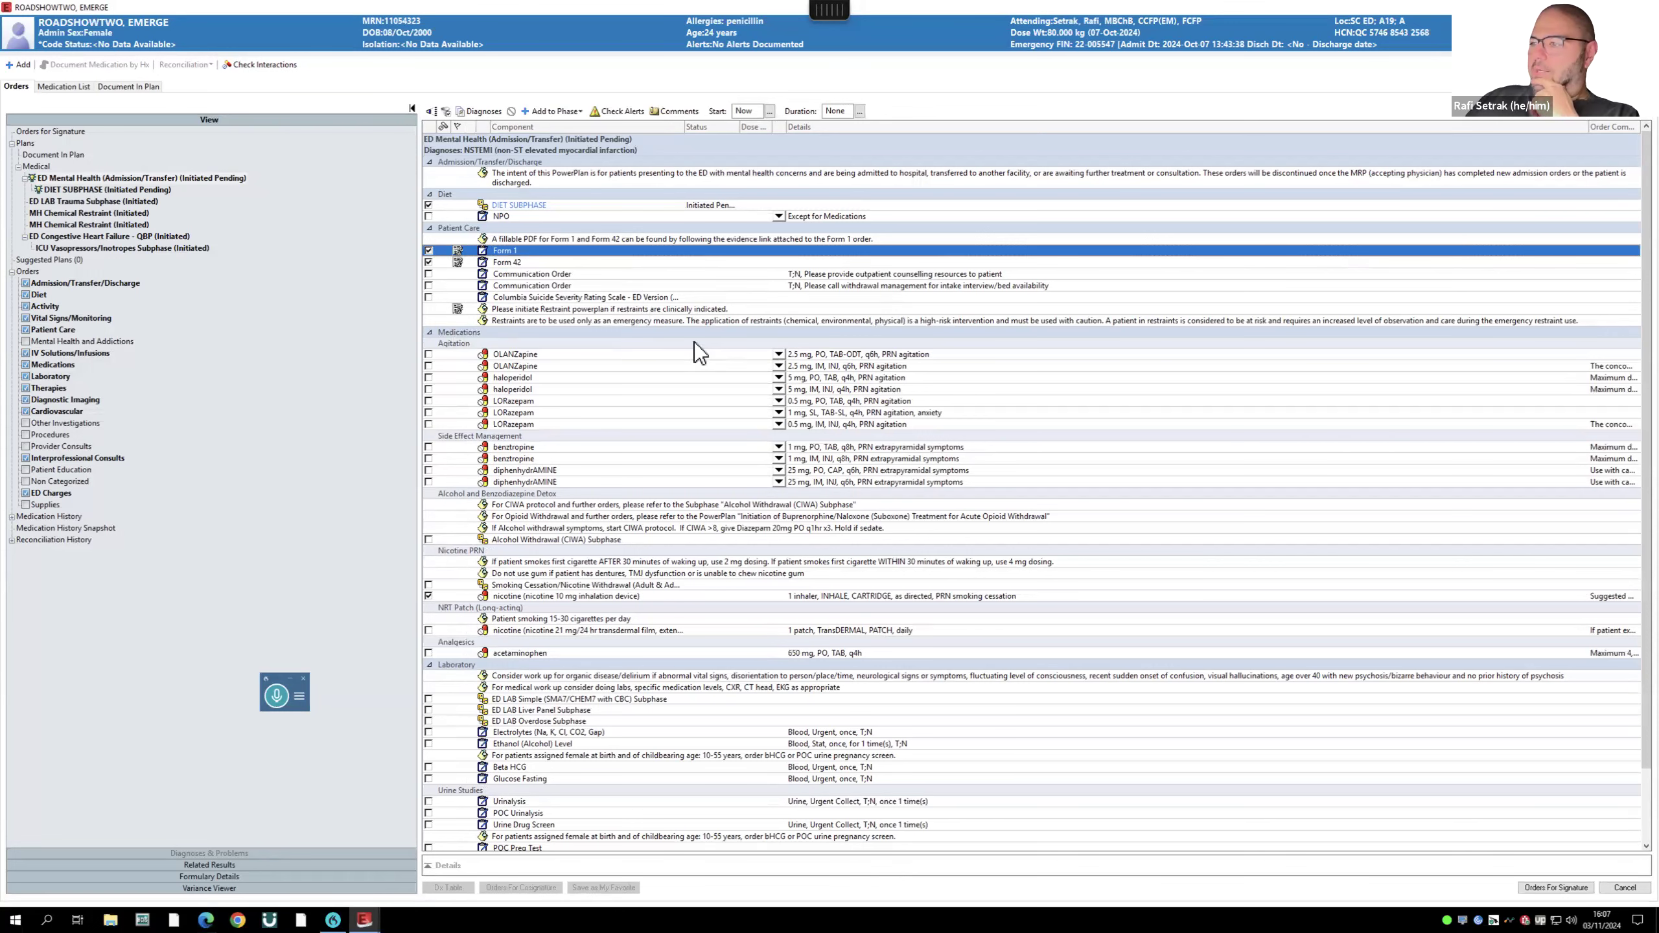
pyautogui.click(428, 355)
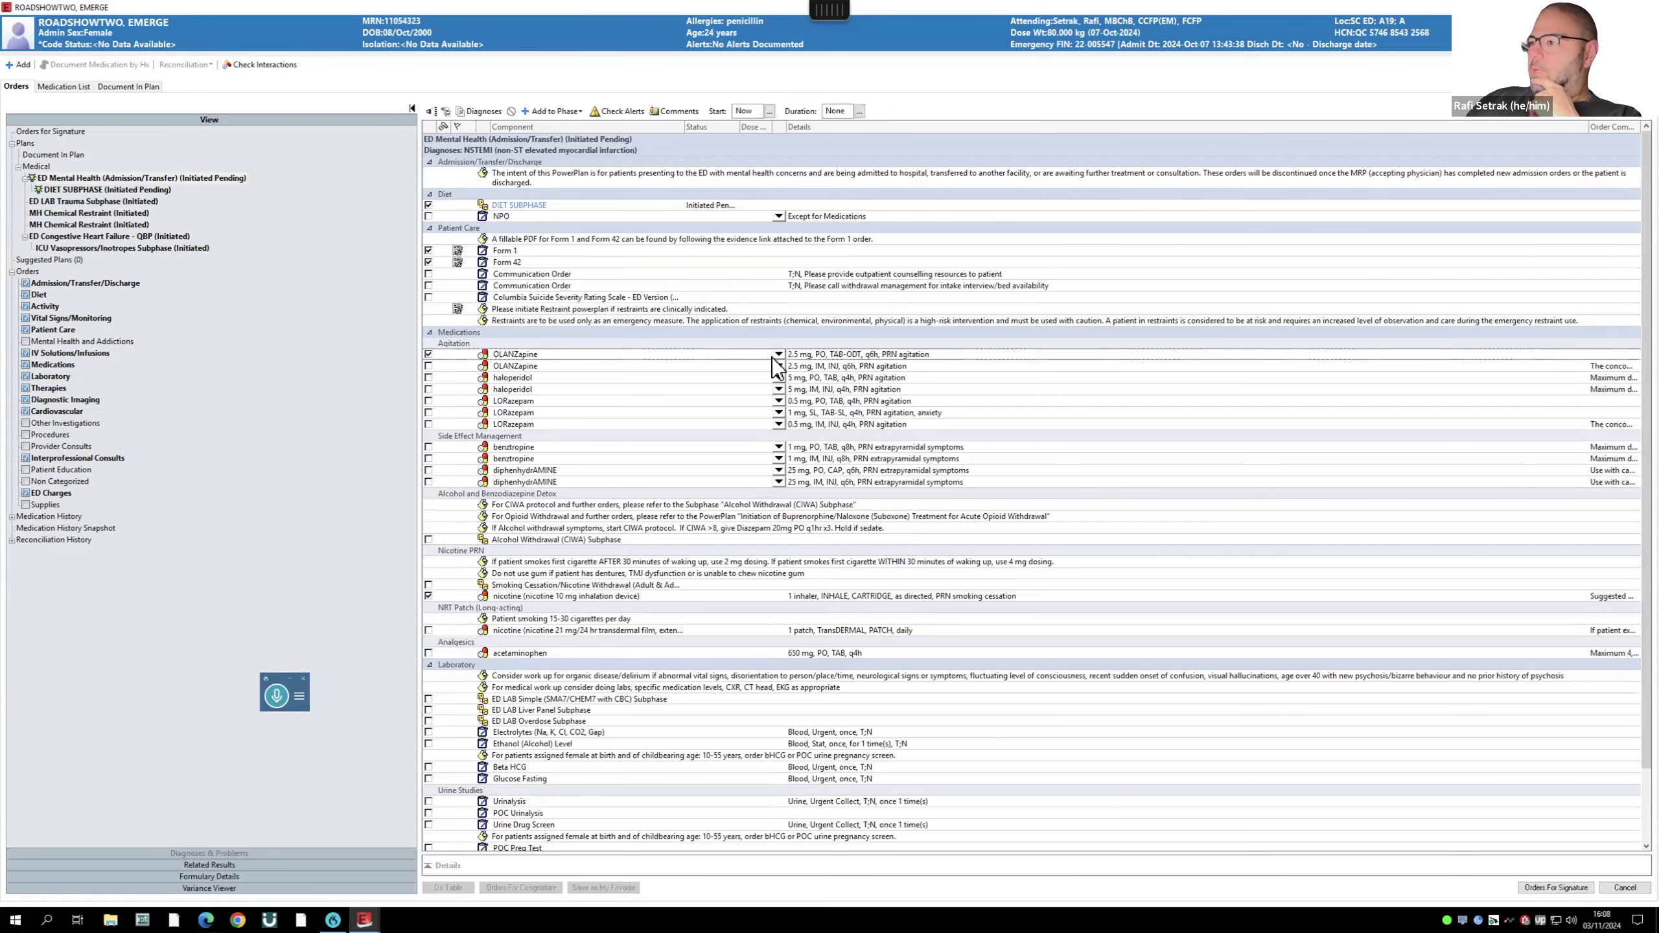
pyautogui.click(790, 391)
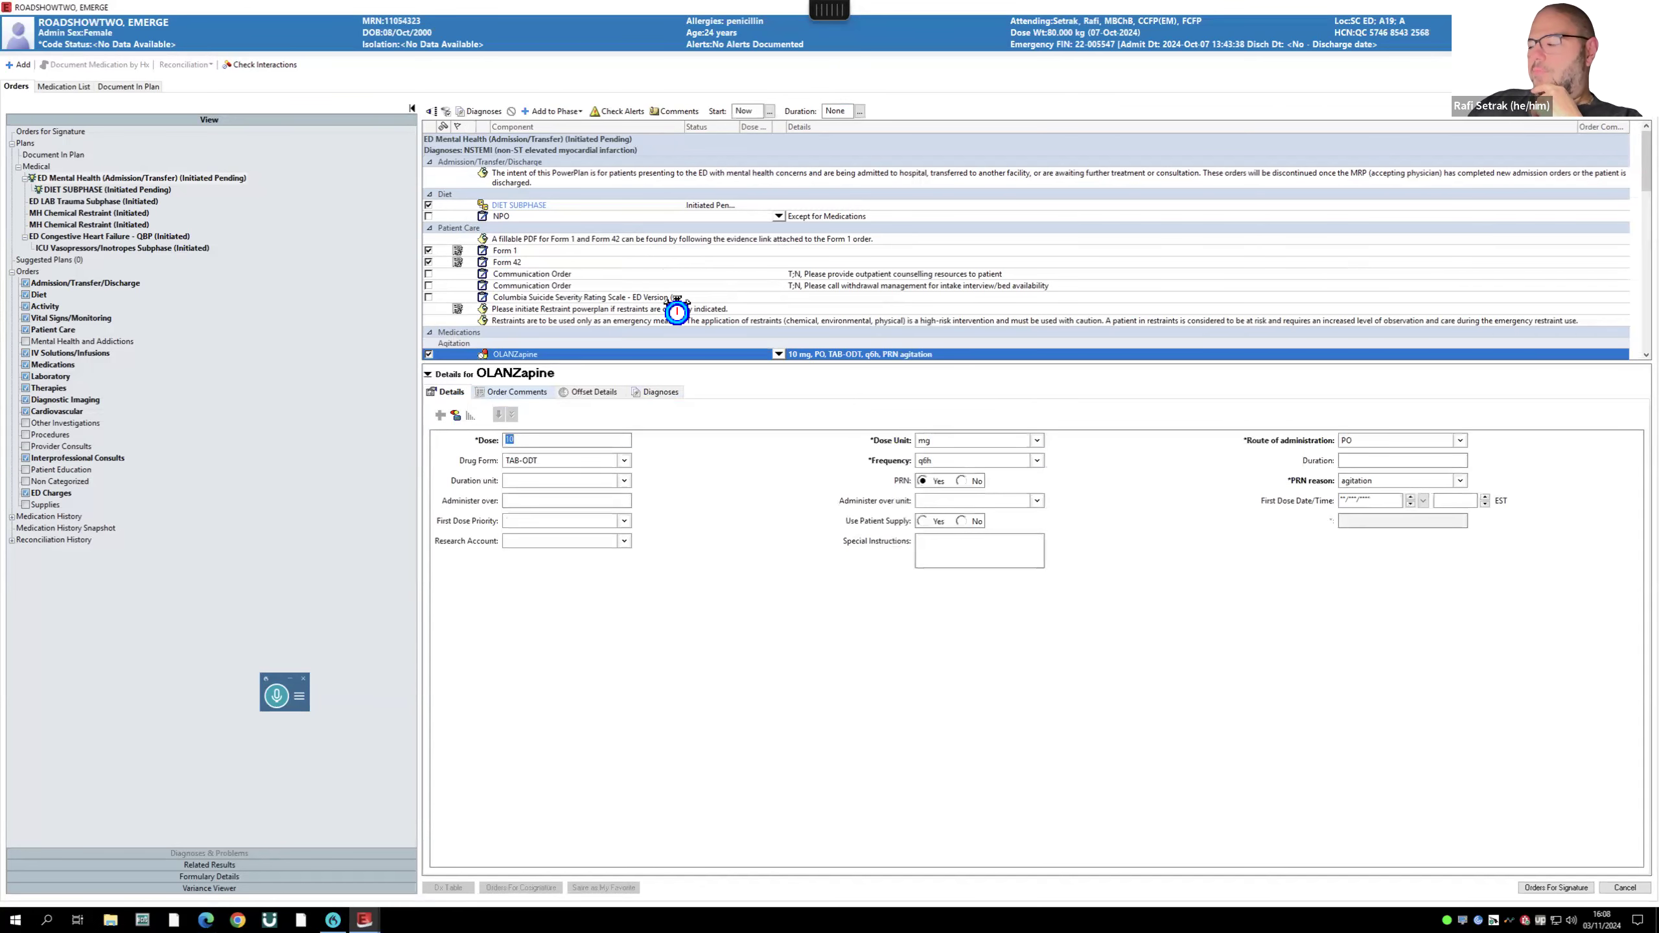
pyautogui.scroll(-3, 673, 300)
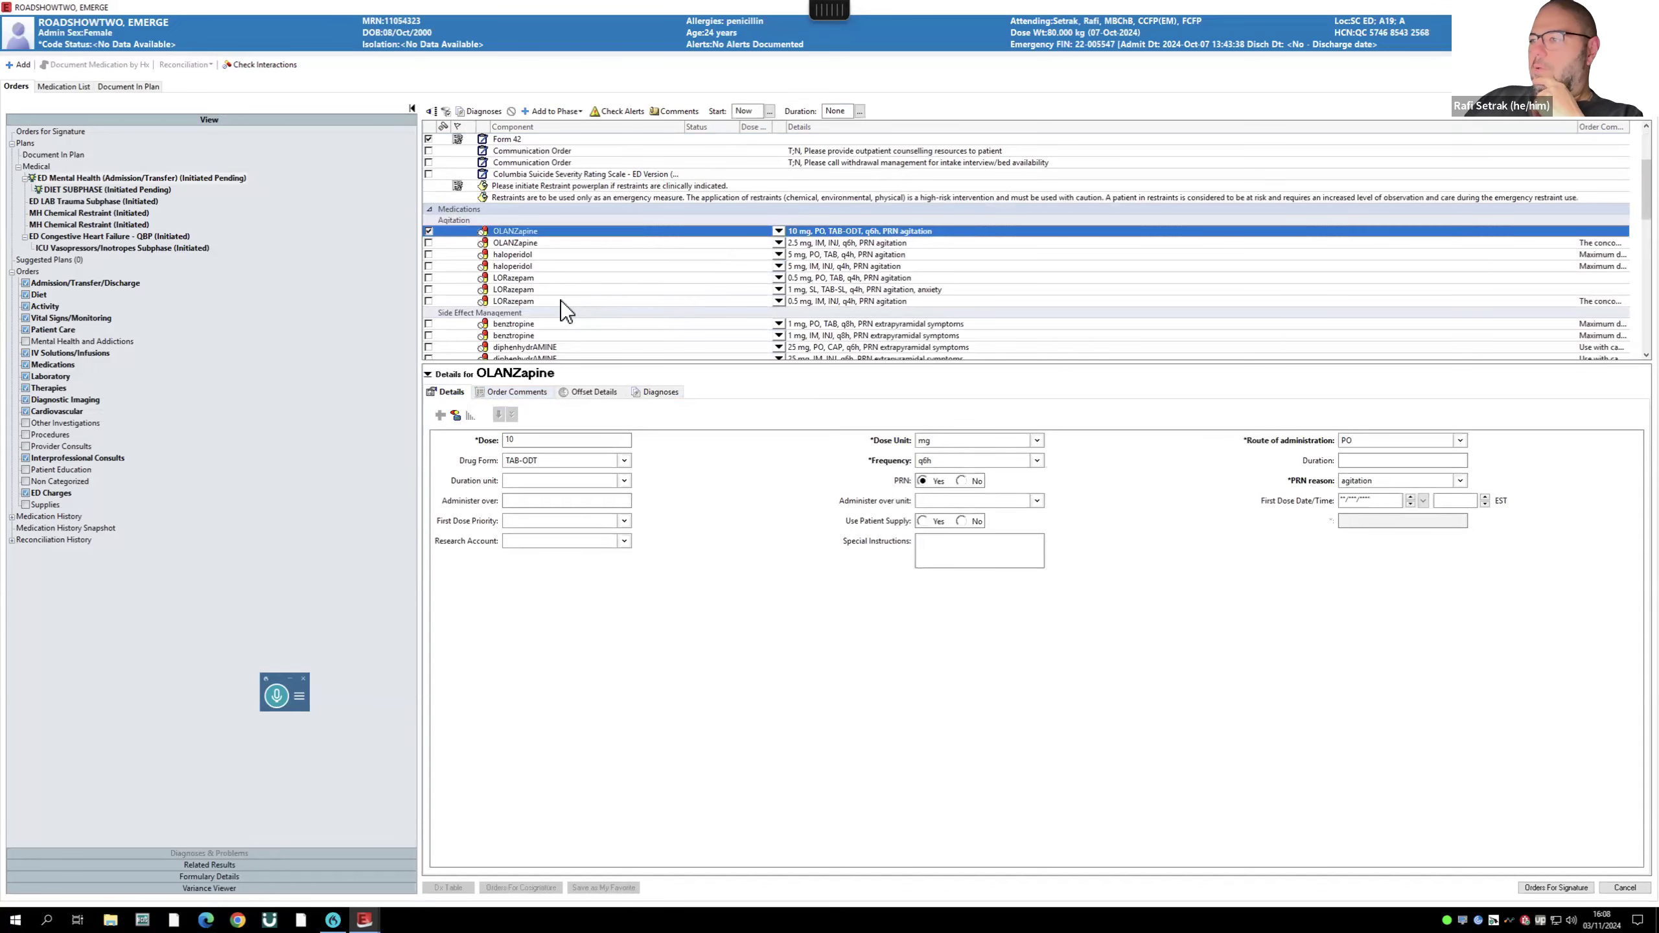
pyautogui.click(429, 289)
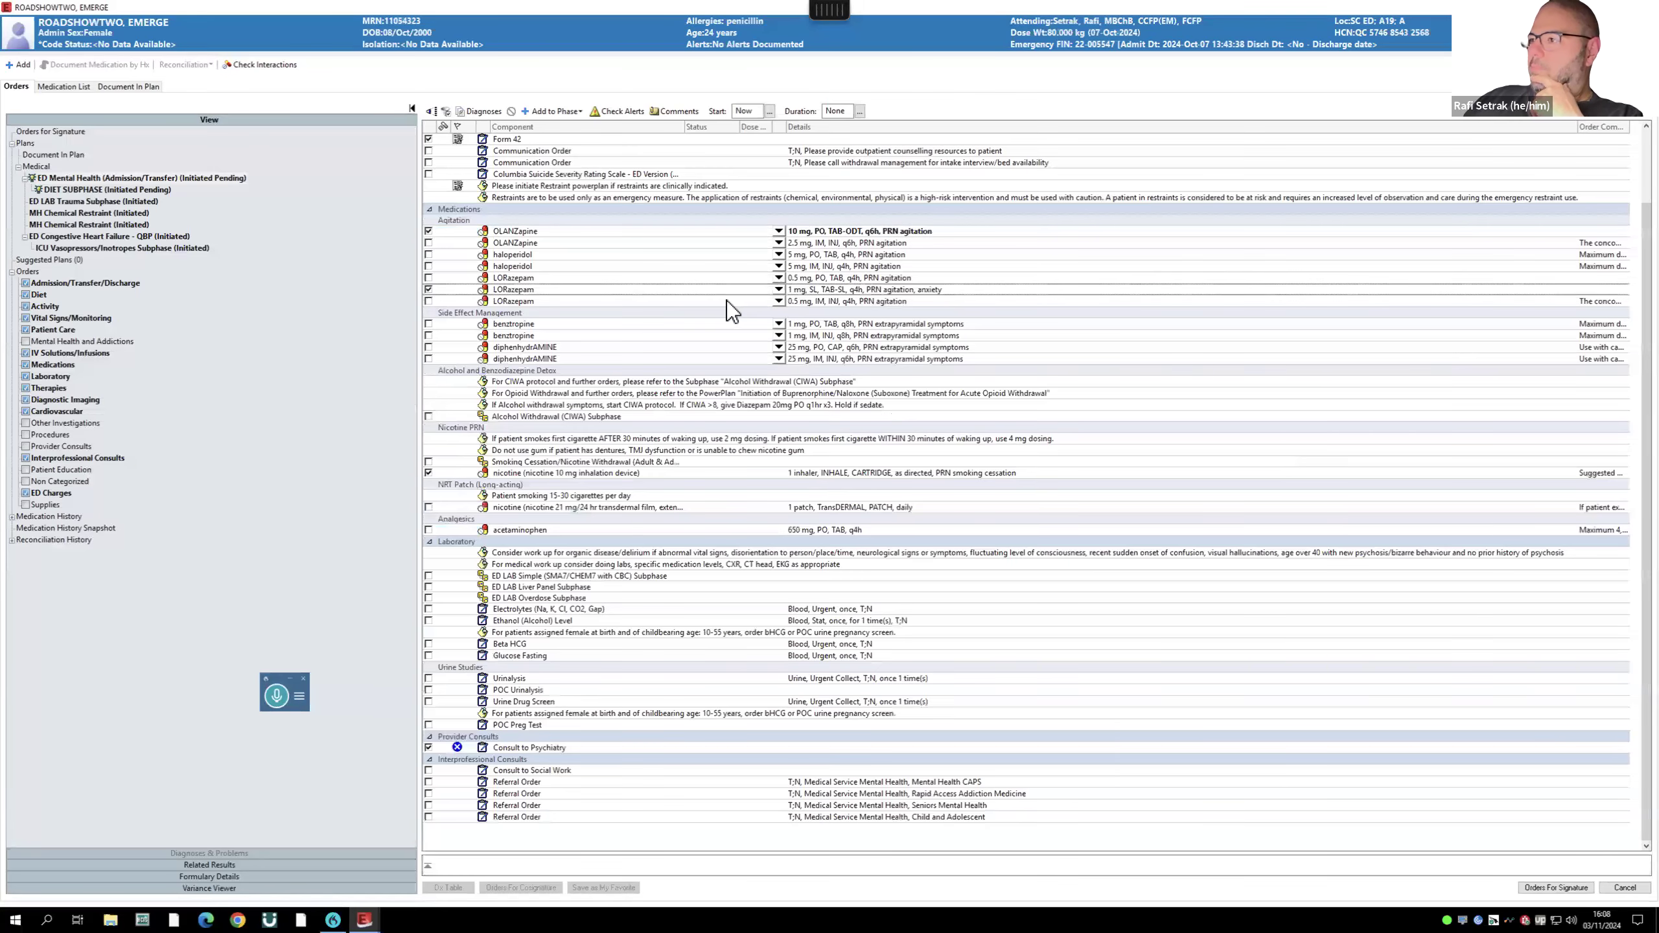
pyautogui.click(431, 231)
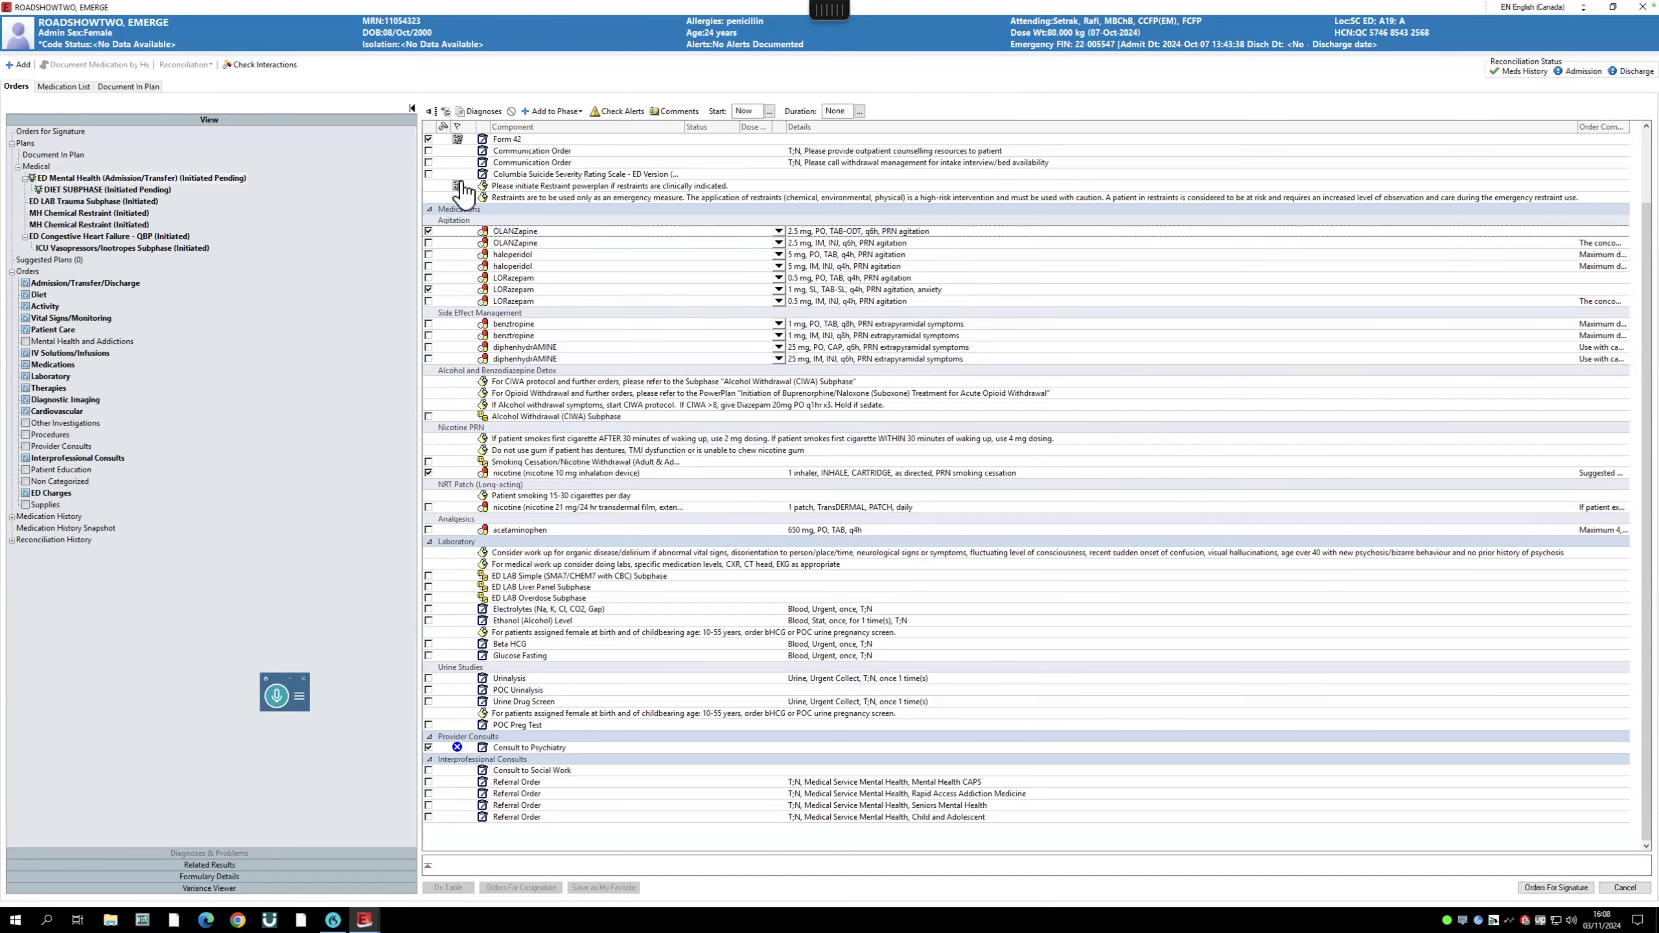
pyautogui.scroll(1, 463, 192)
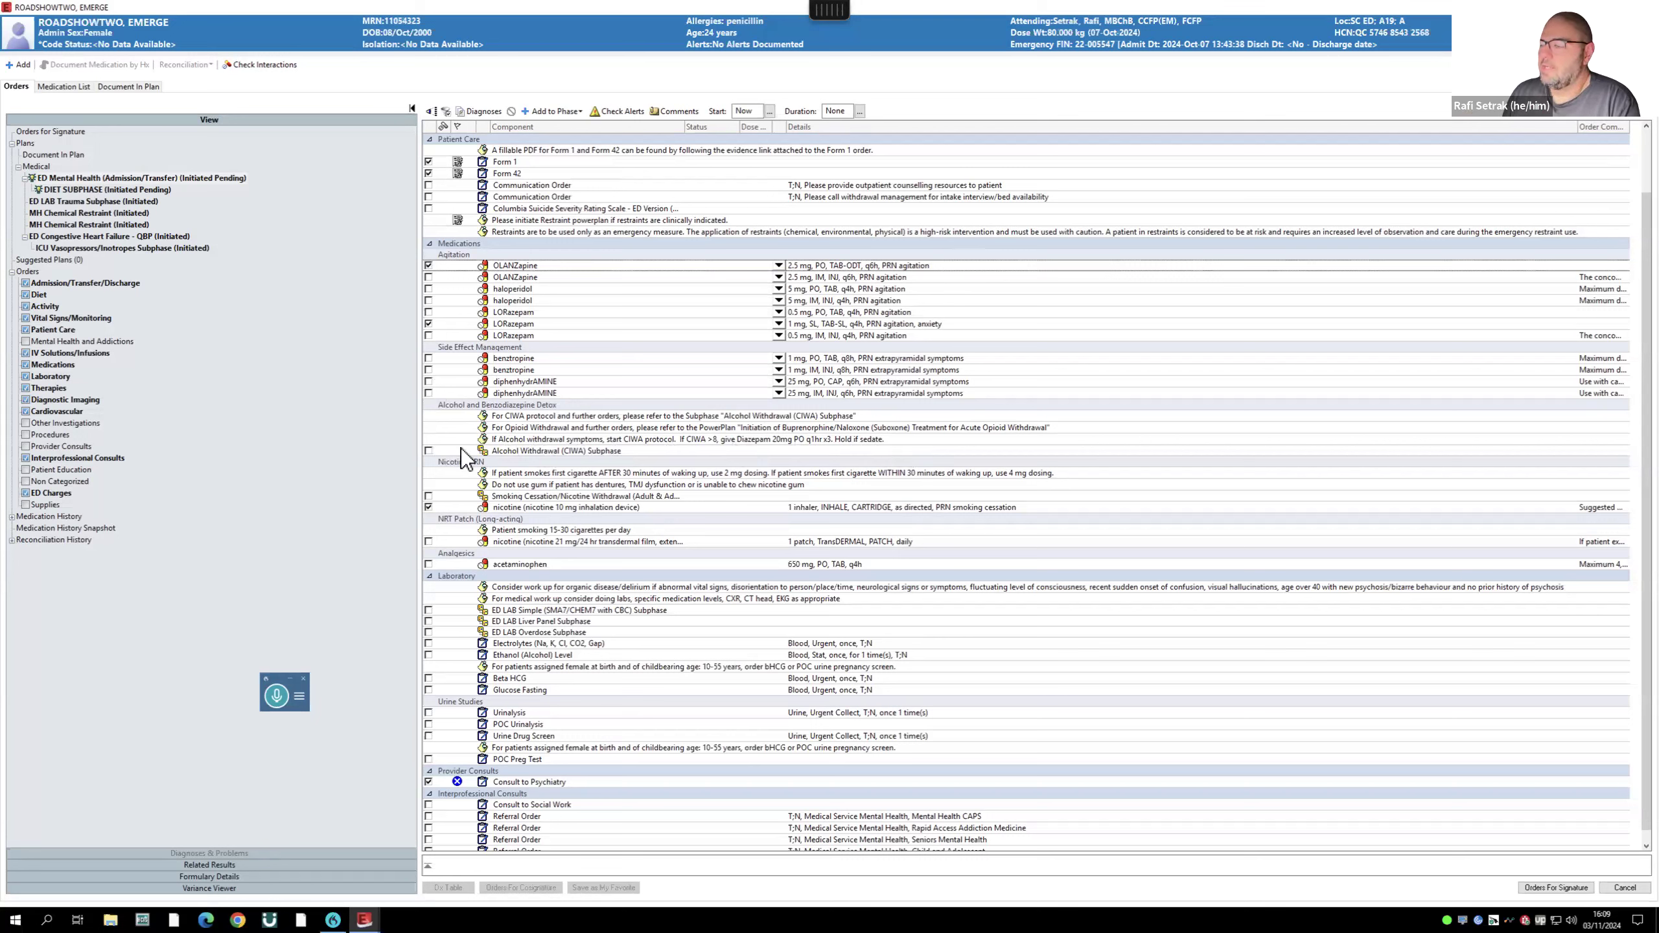
# - Remove the Alcohol Withdrawal (CIWA) subphase from the mental health plan
pyautogui.click(429, 451)
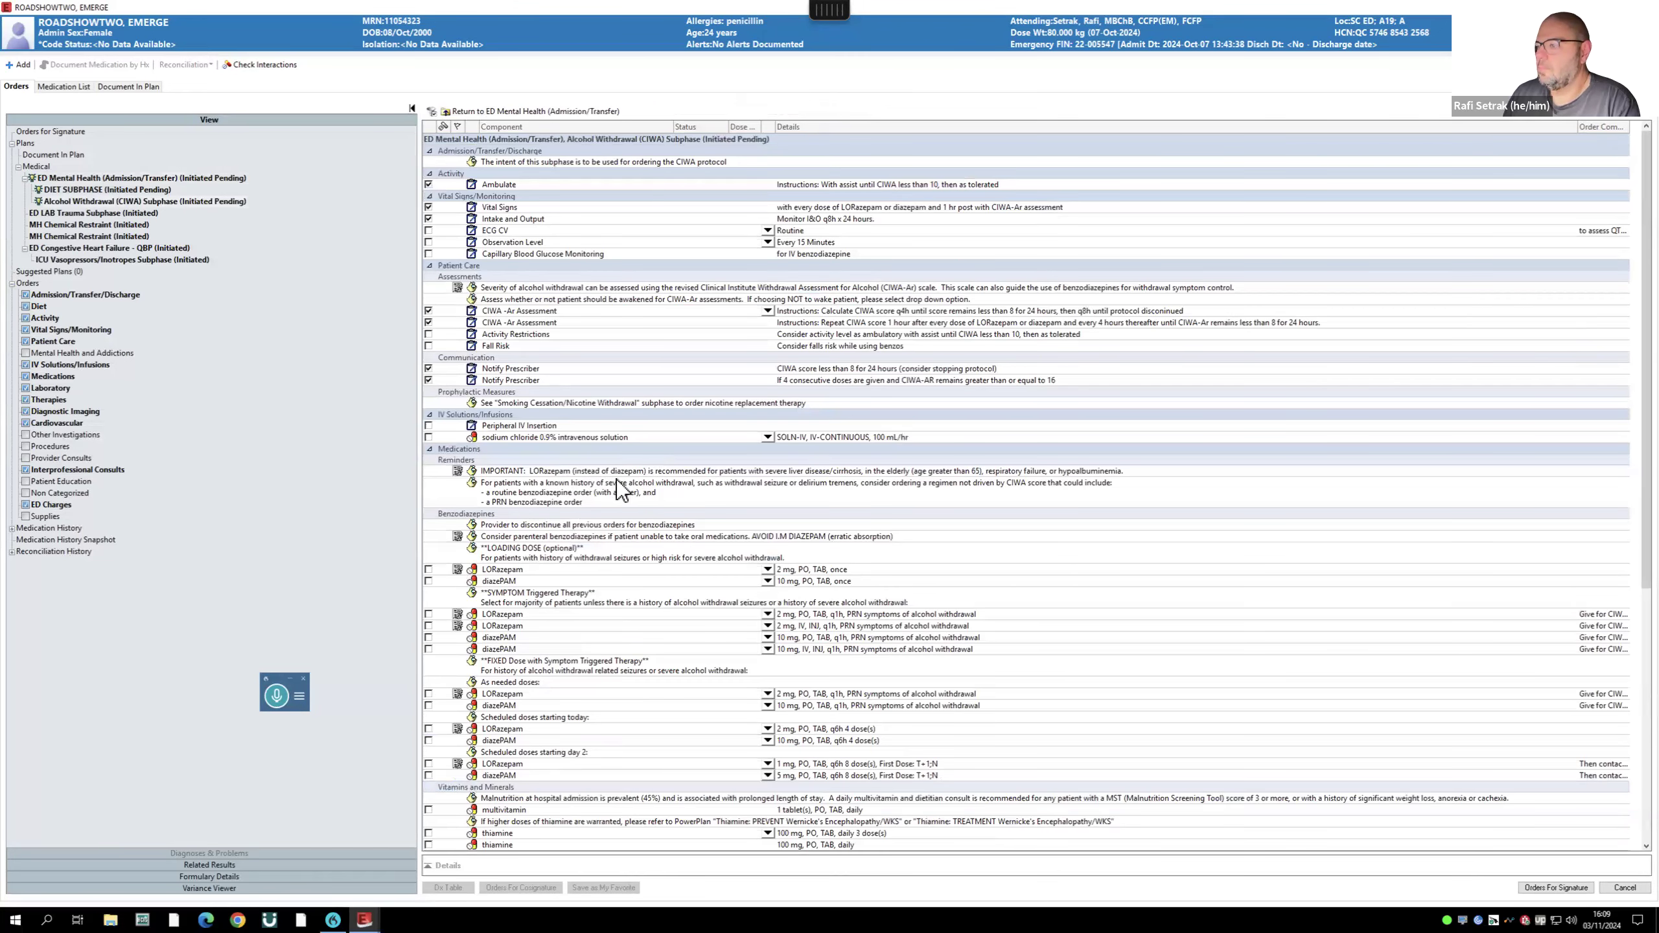
pyautogui.scroll(-2, 648, 597)
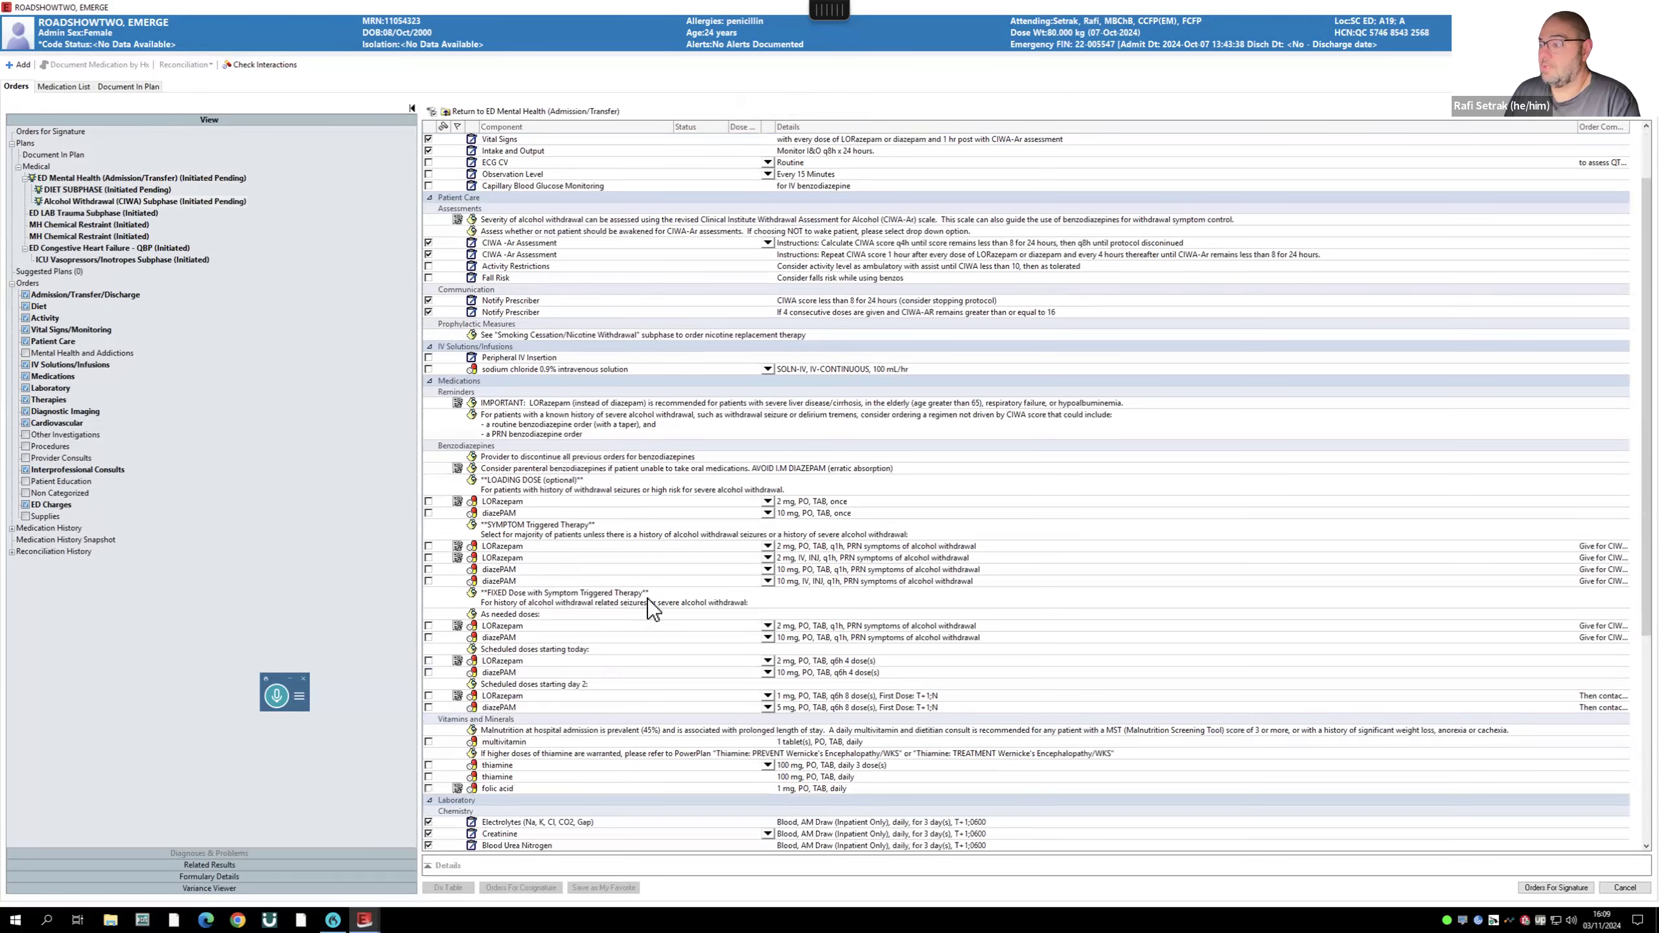
pyautogui.scroll(-7, 648, 599)
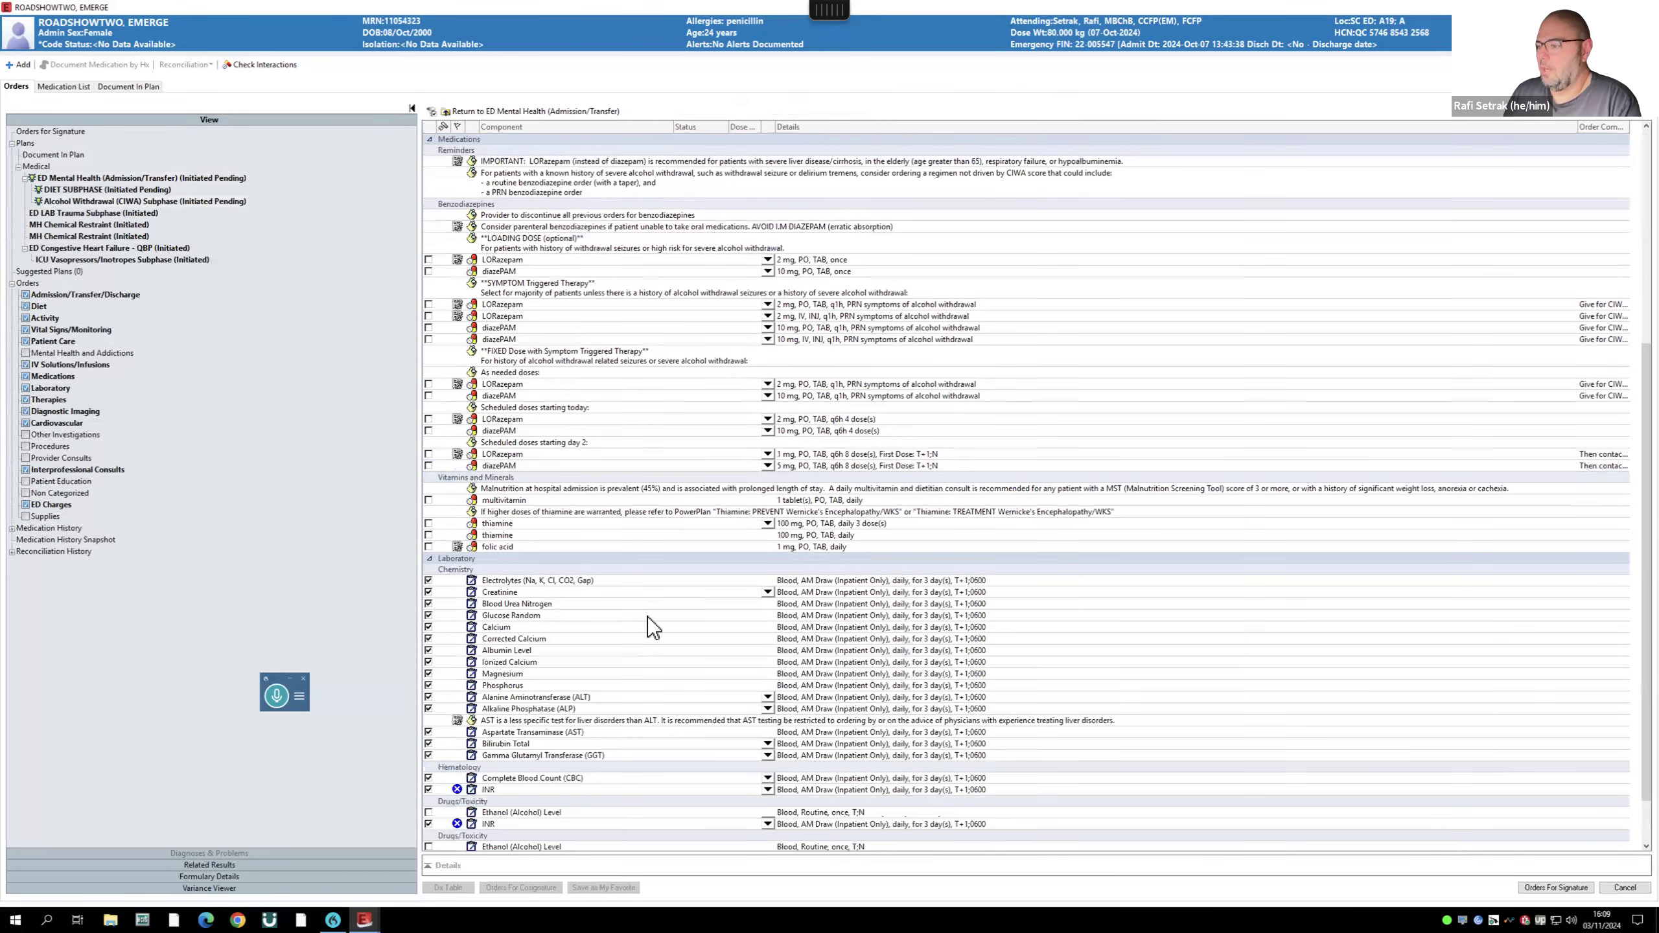
pyautogui.scroll(-3, 648, 617)
pyautogui.scroll(4, 1016, 560)
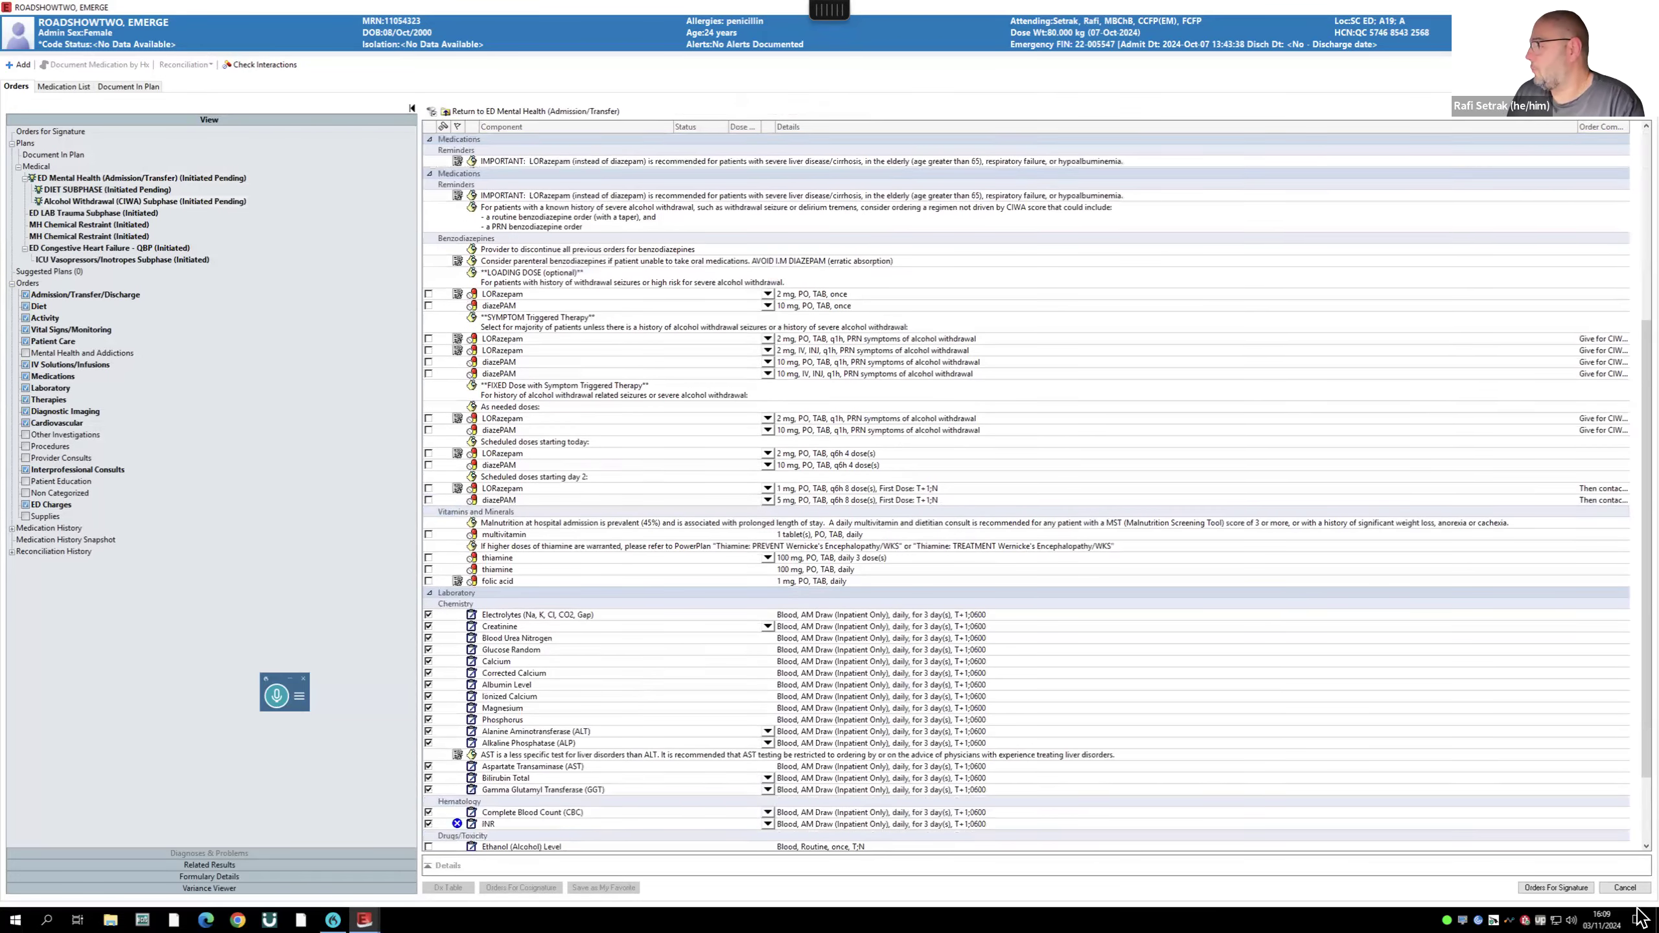
pyautogui.scroll(4, 1027, 512)
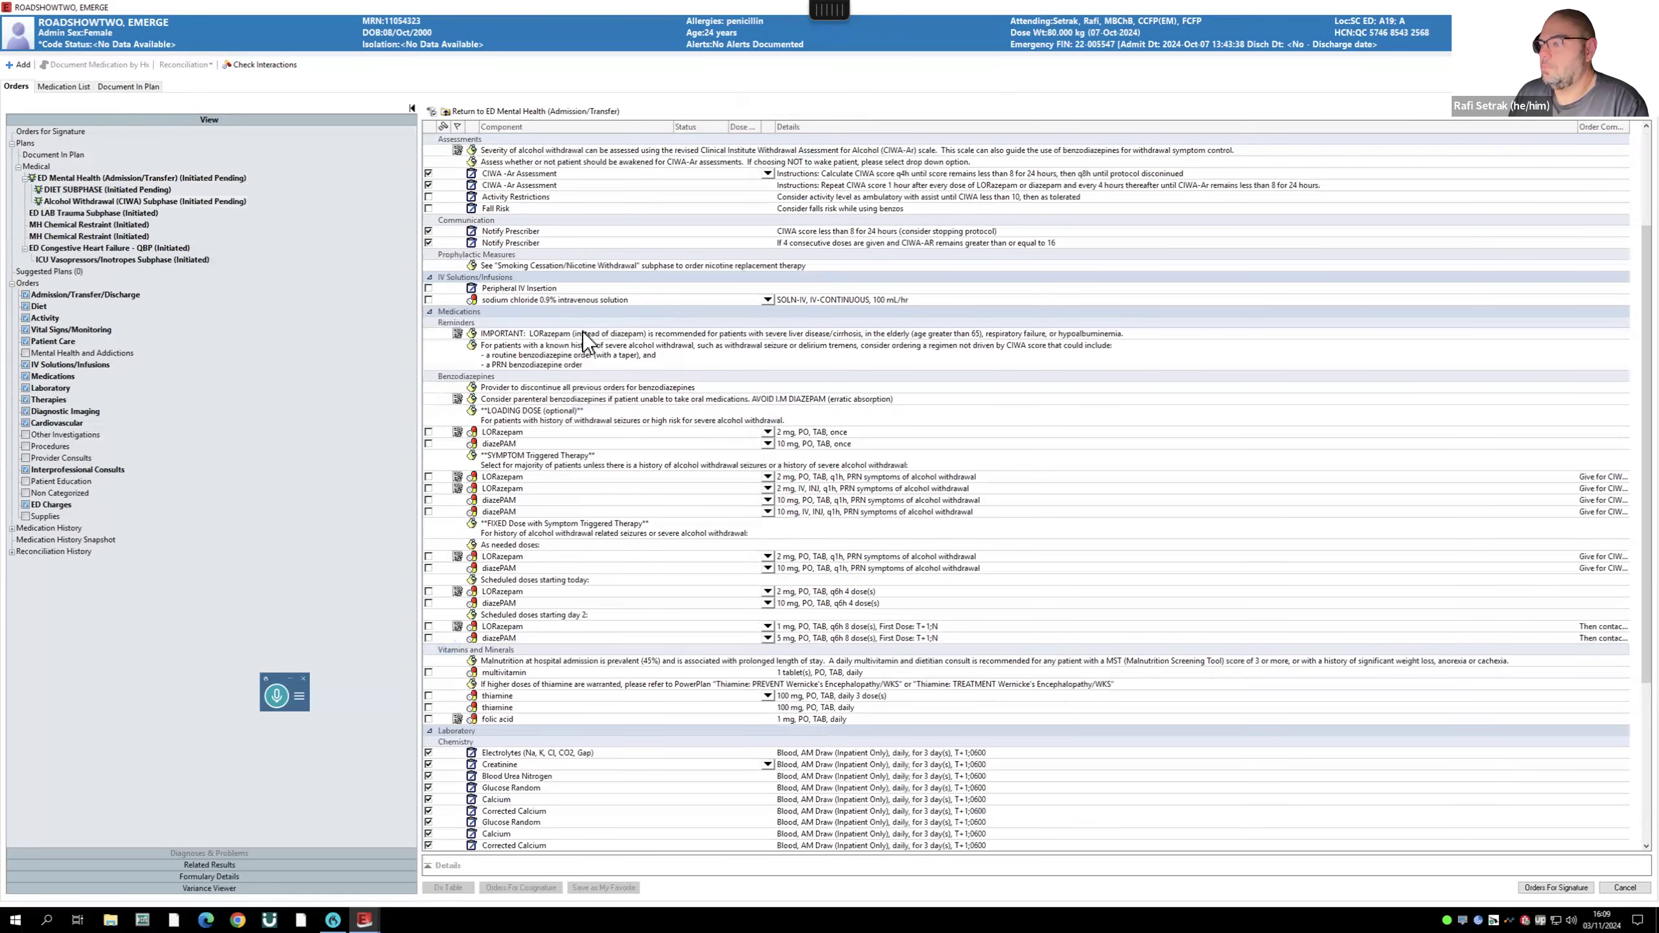
pyautogui.scroll(-6, 583, 332)
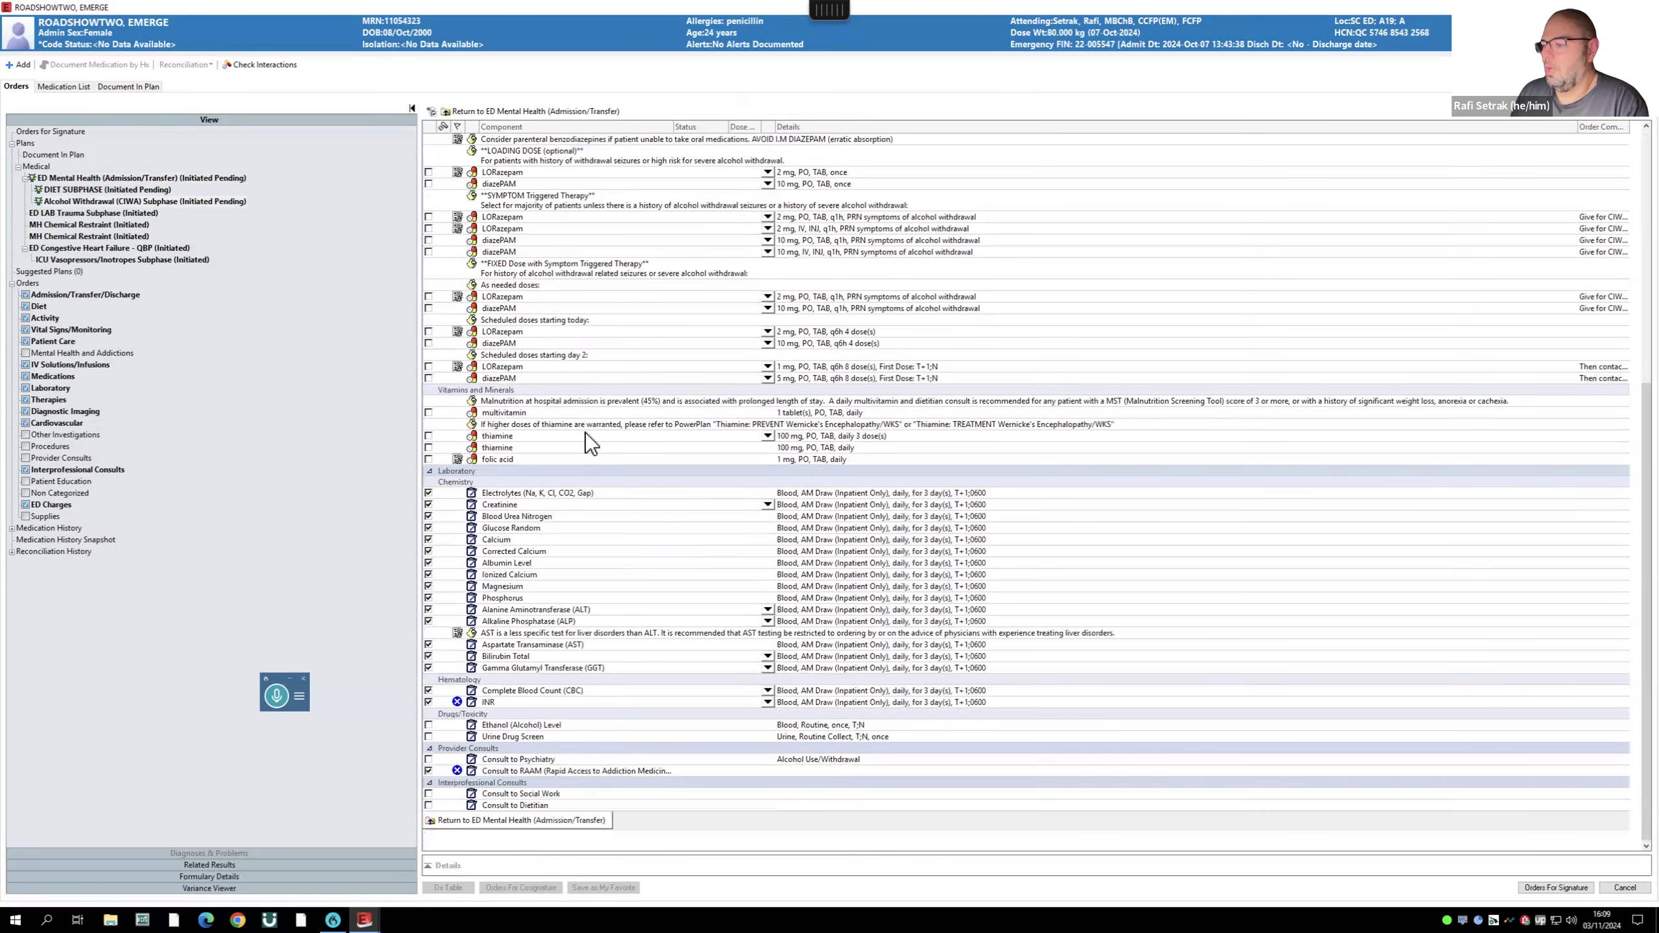
pyautogui.click(506, 823)
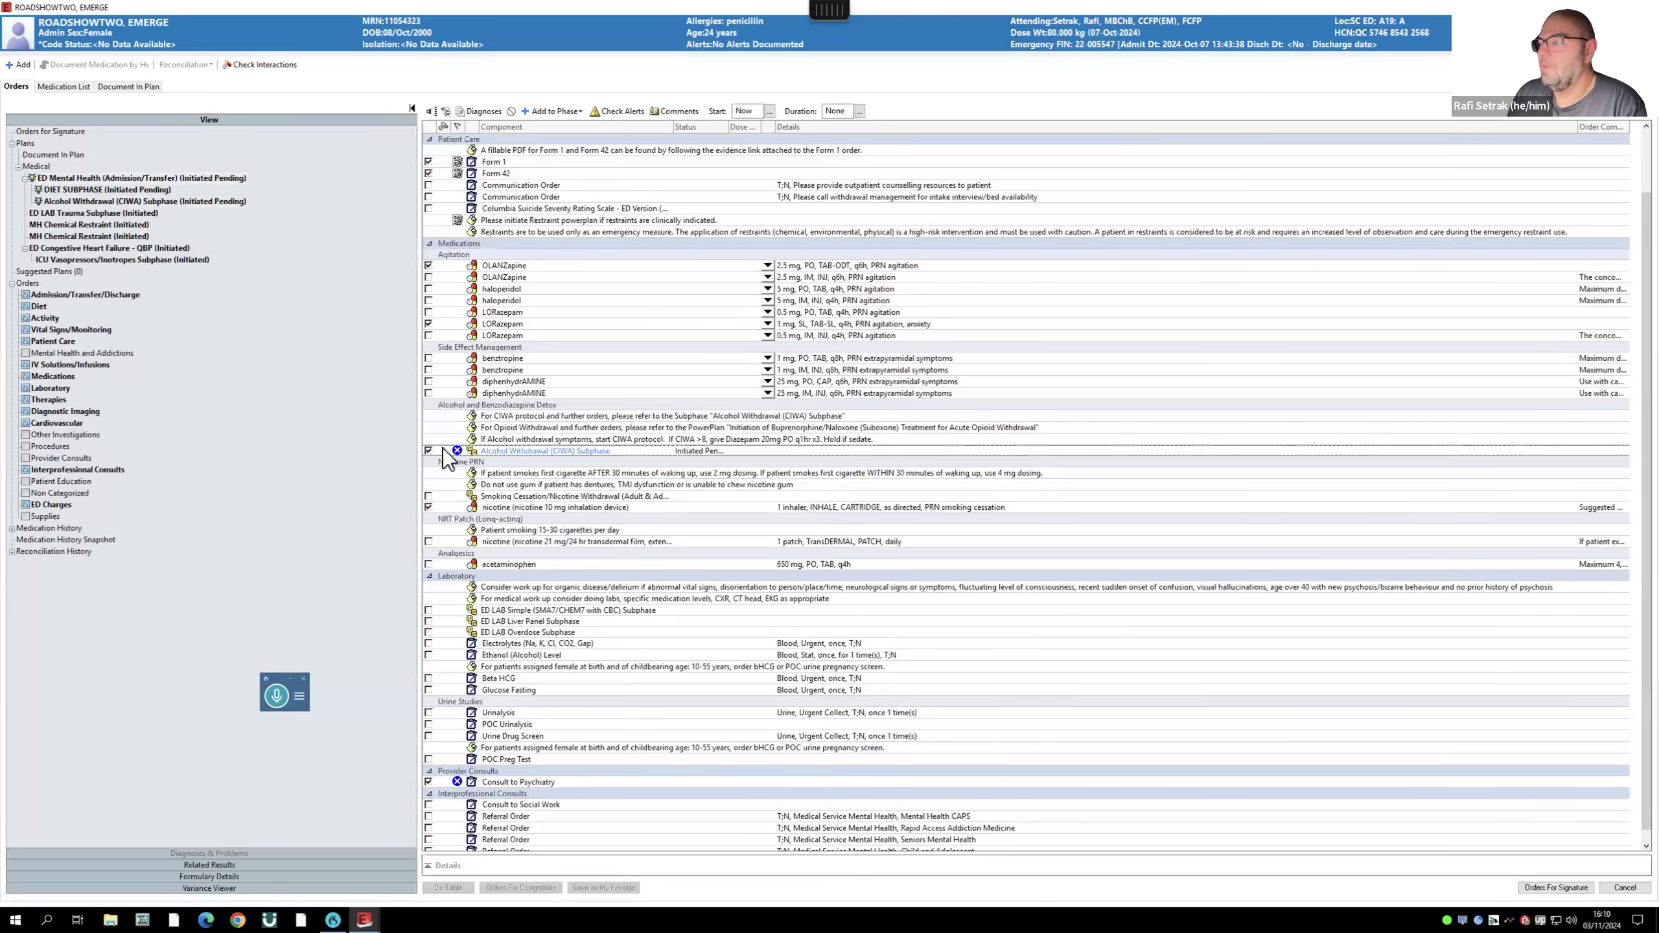
pyautogui.click(427, 450)
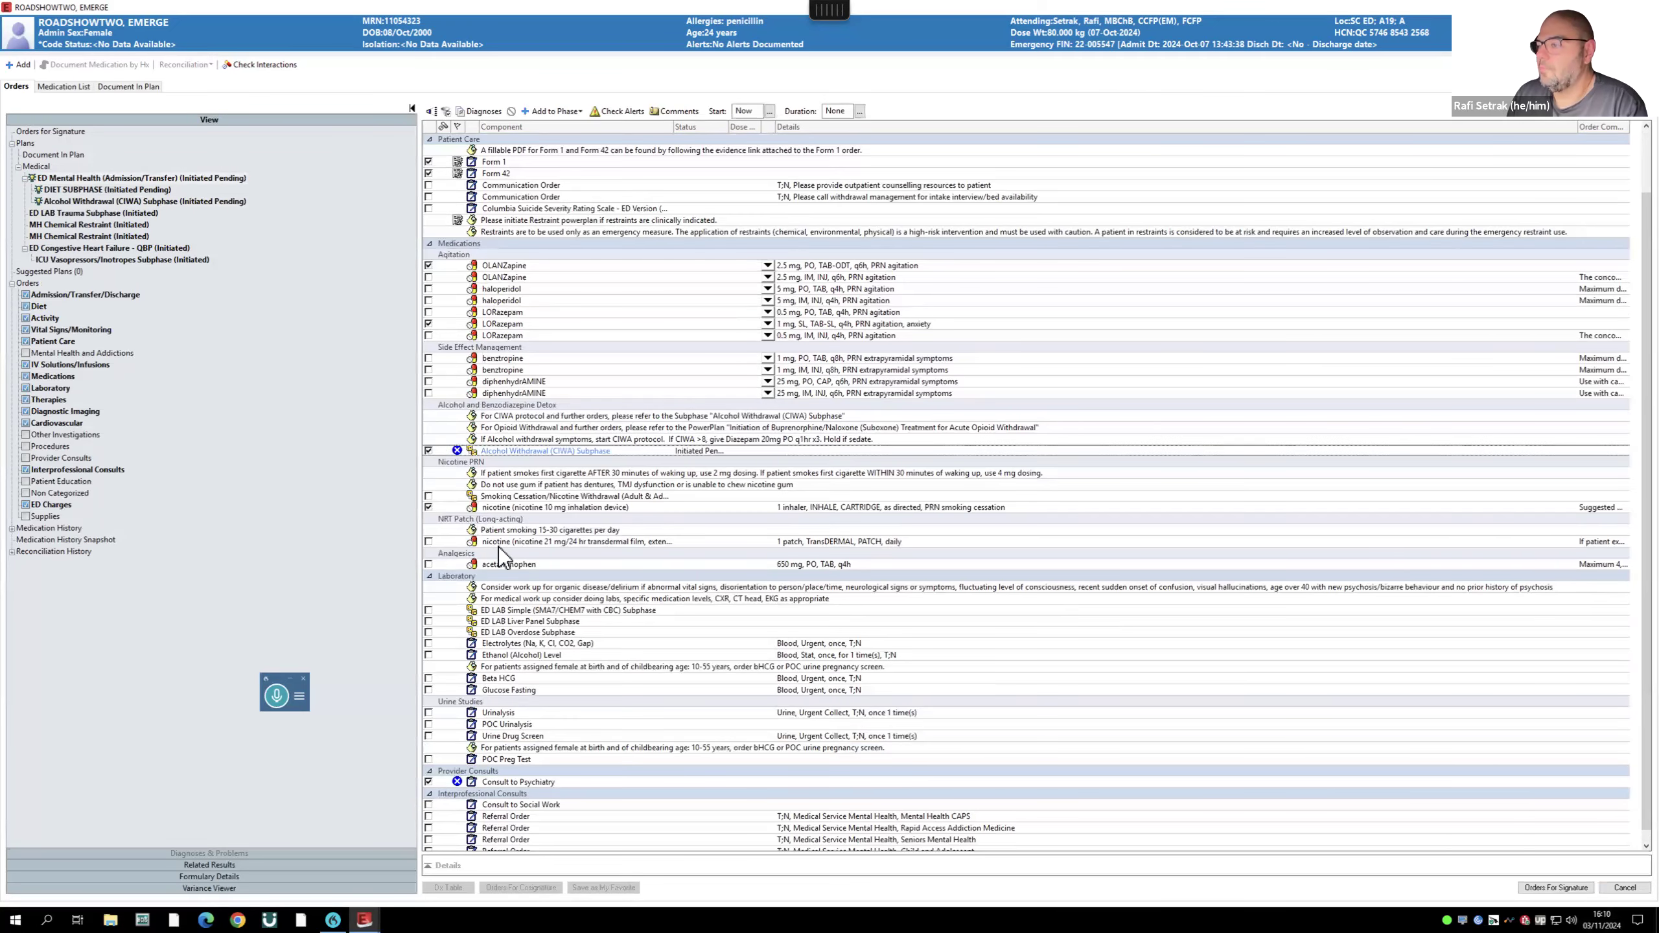
# - Add the nicotine 21 mg/24 hr patch, acetaminophen and Urine Drug Screen orders
pyautogui.scroll(-1, 511, 530)
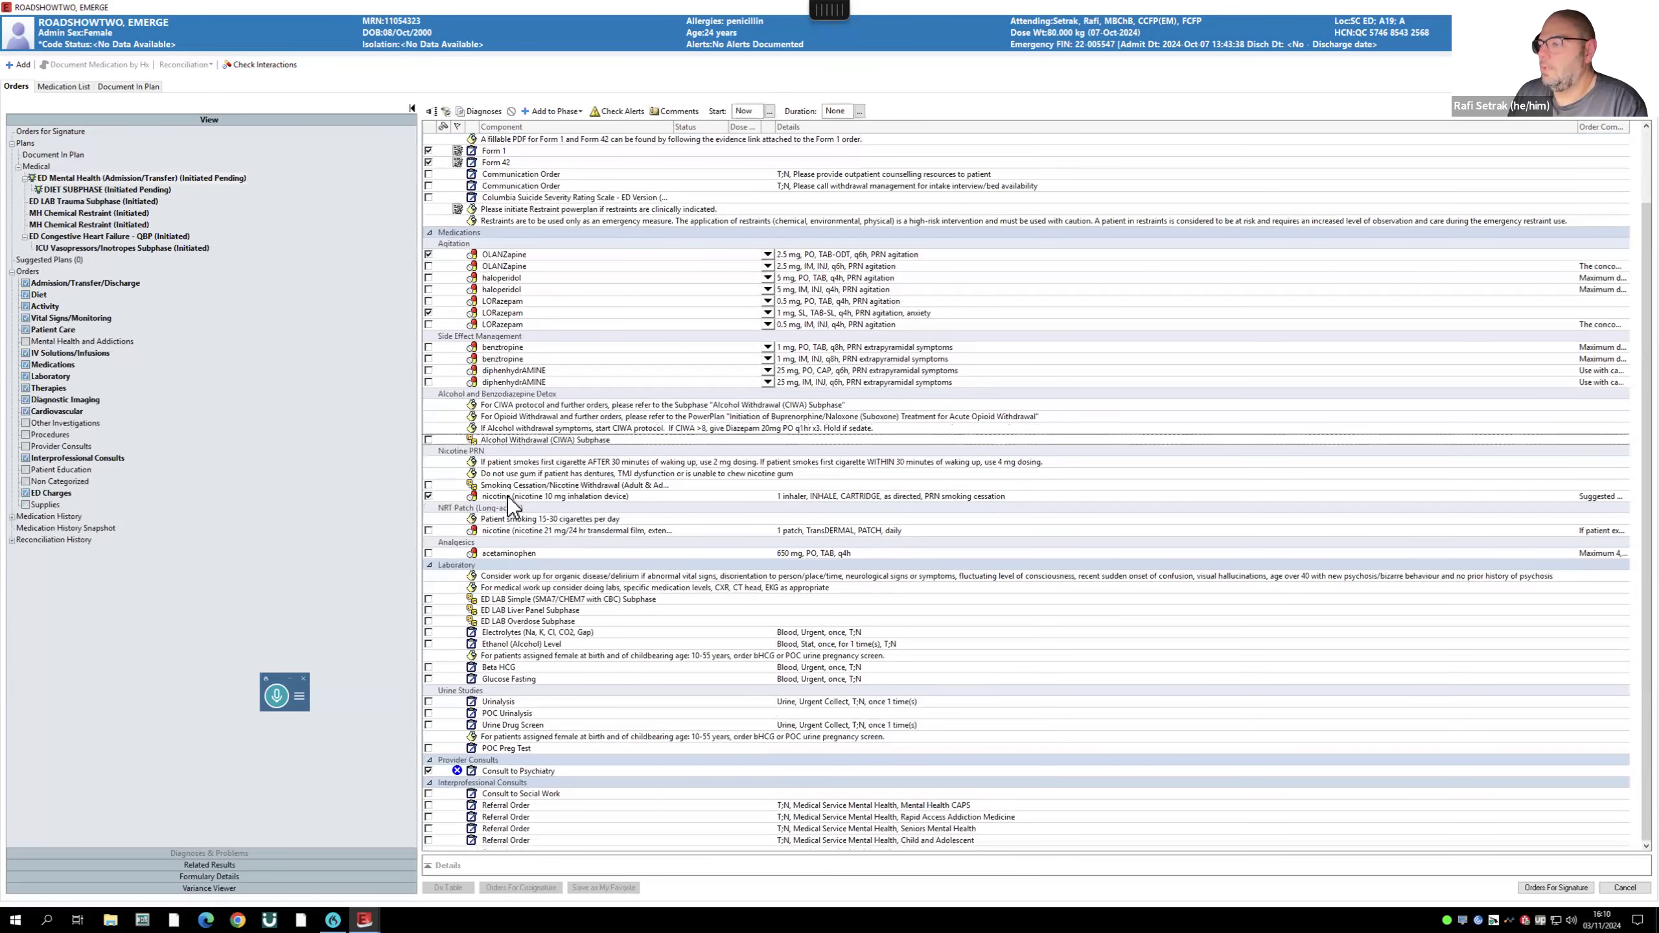
pyautogui.click(428, 530)
pyautogui.click(428, 553)
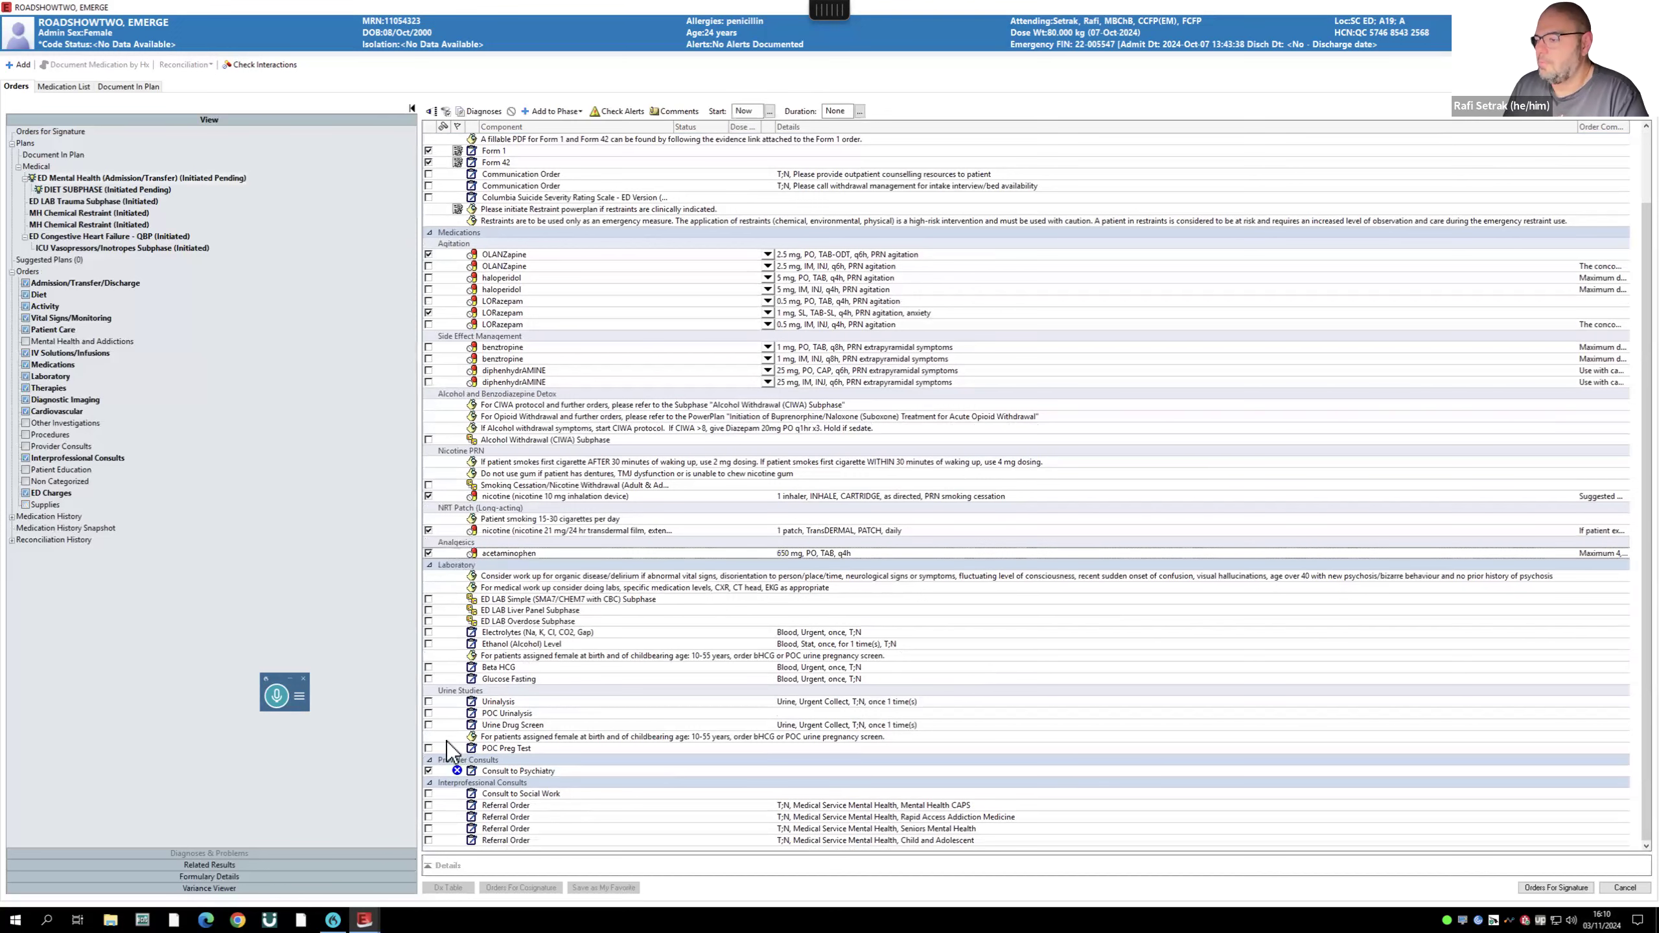
pyautogui.click(429, 725)
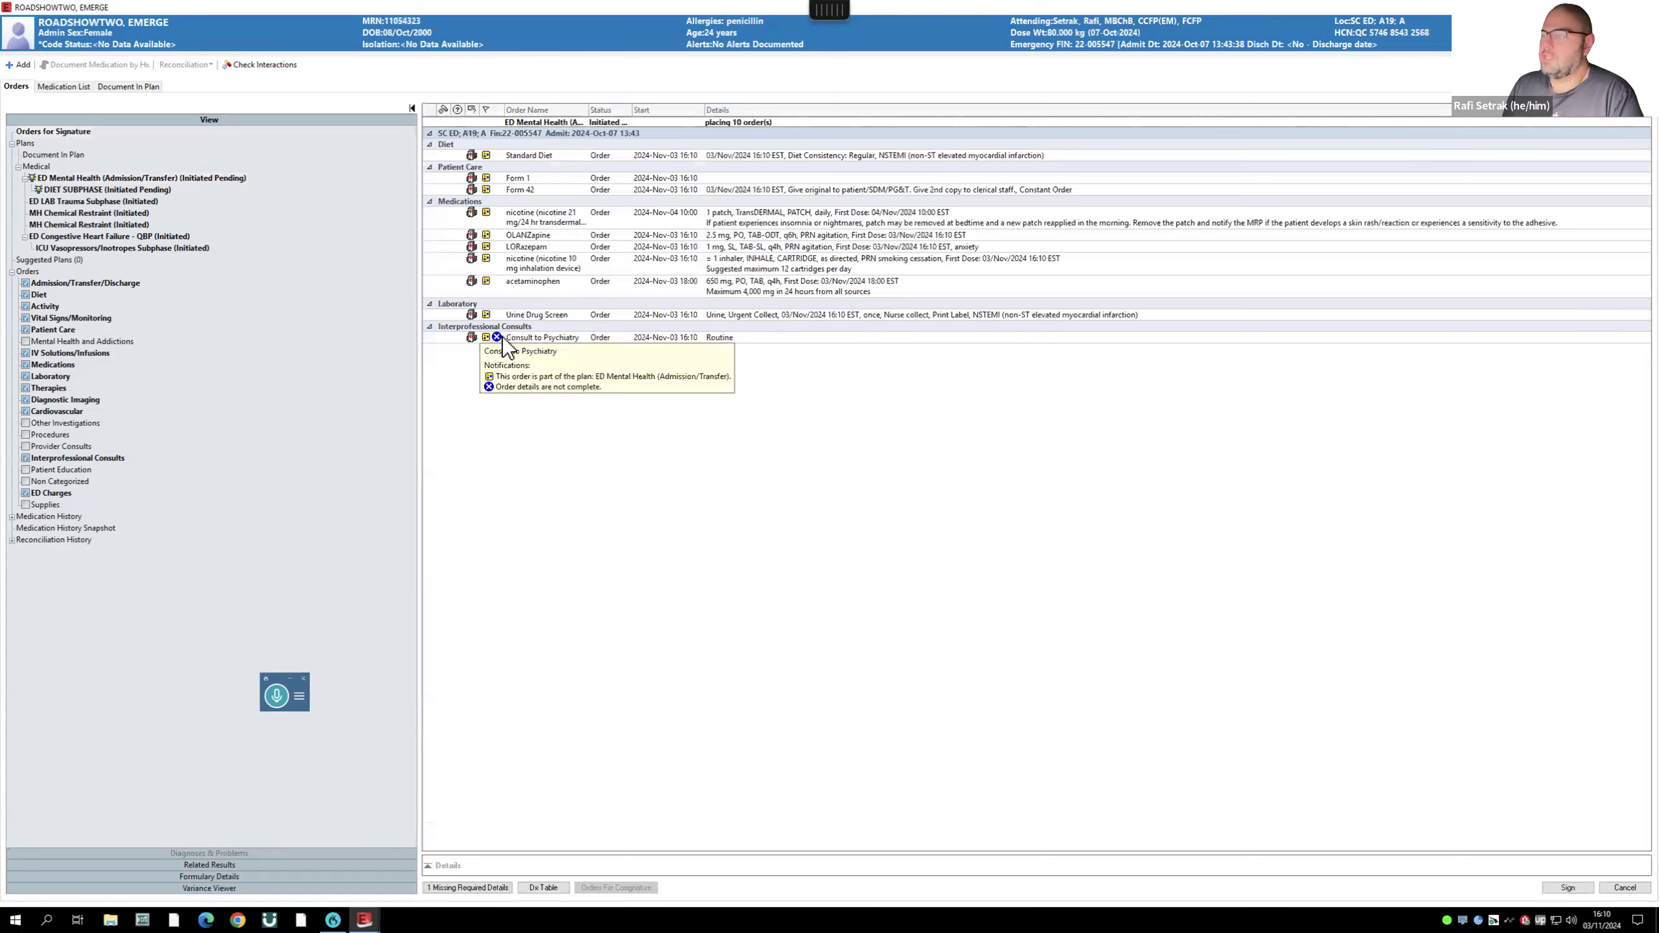
# - Enter SI as the psychiatry consult reason, resolve the consulting physician, and sign the orders
pyautogui.click(477, 888)
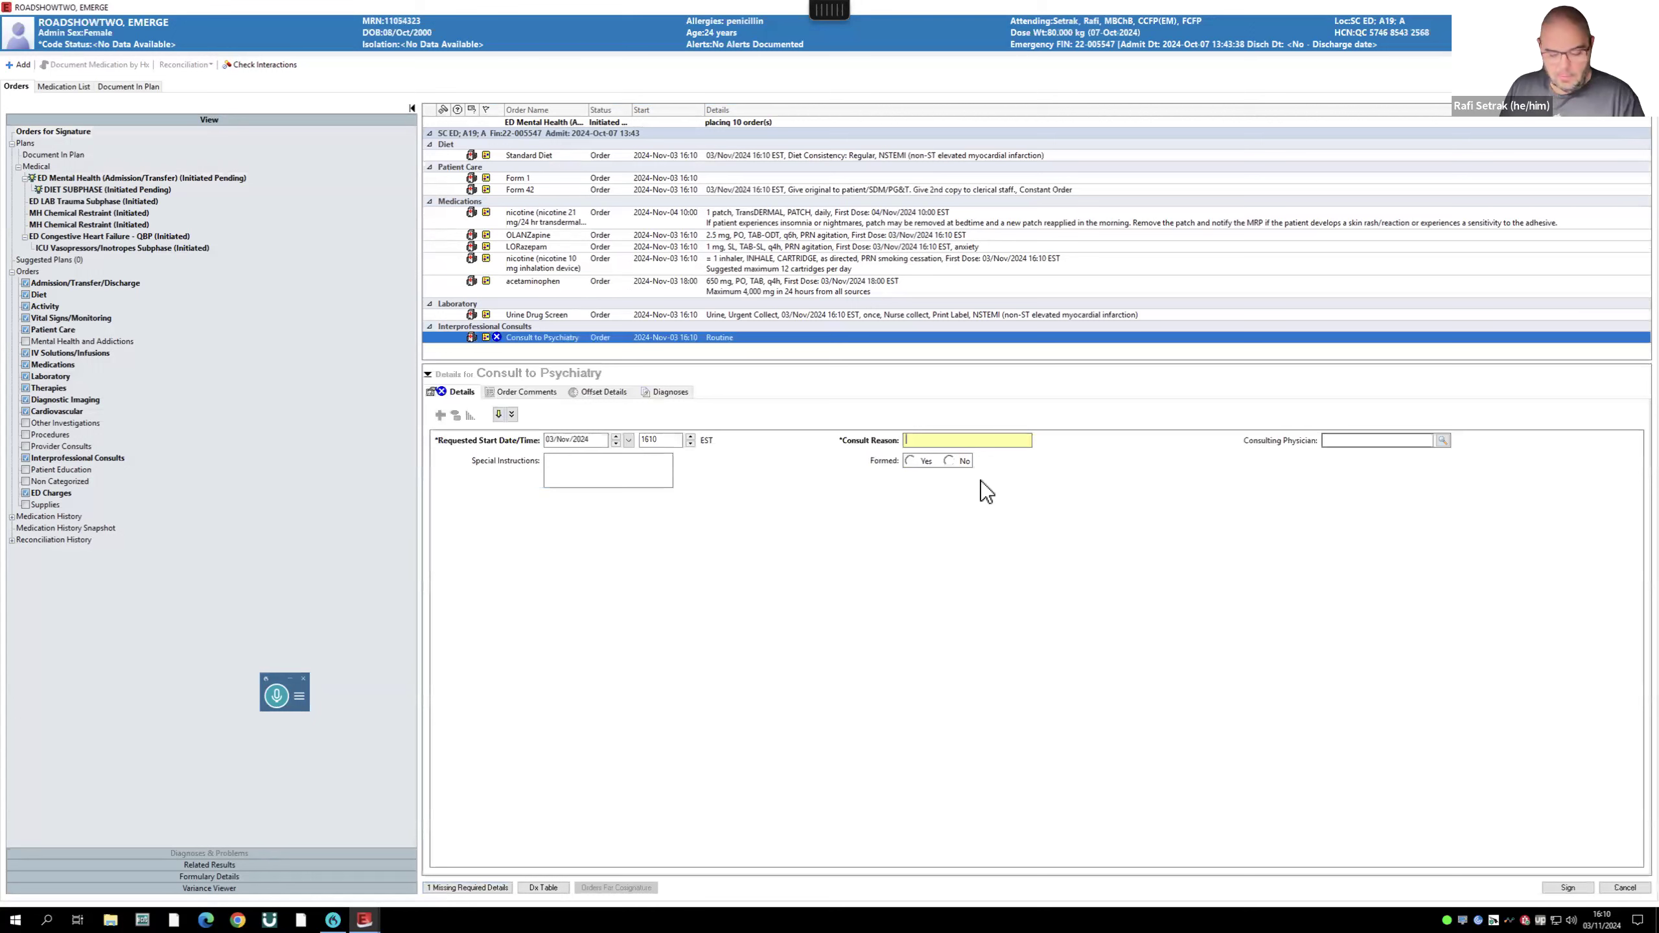
pyautogui.write('SI')
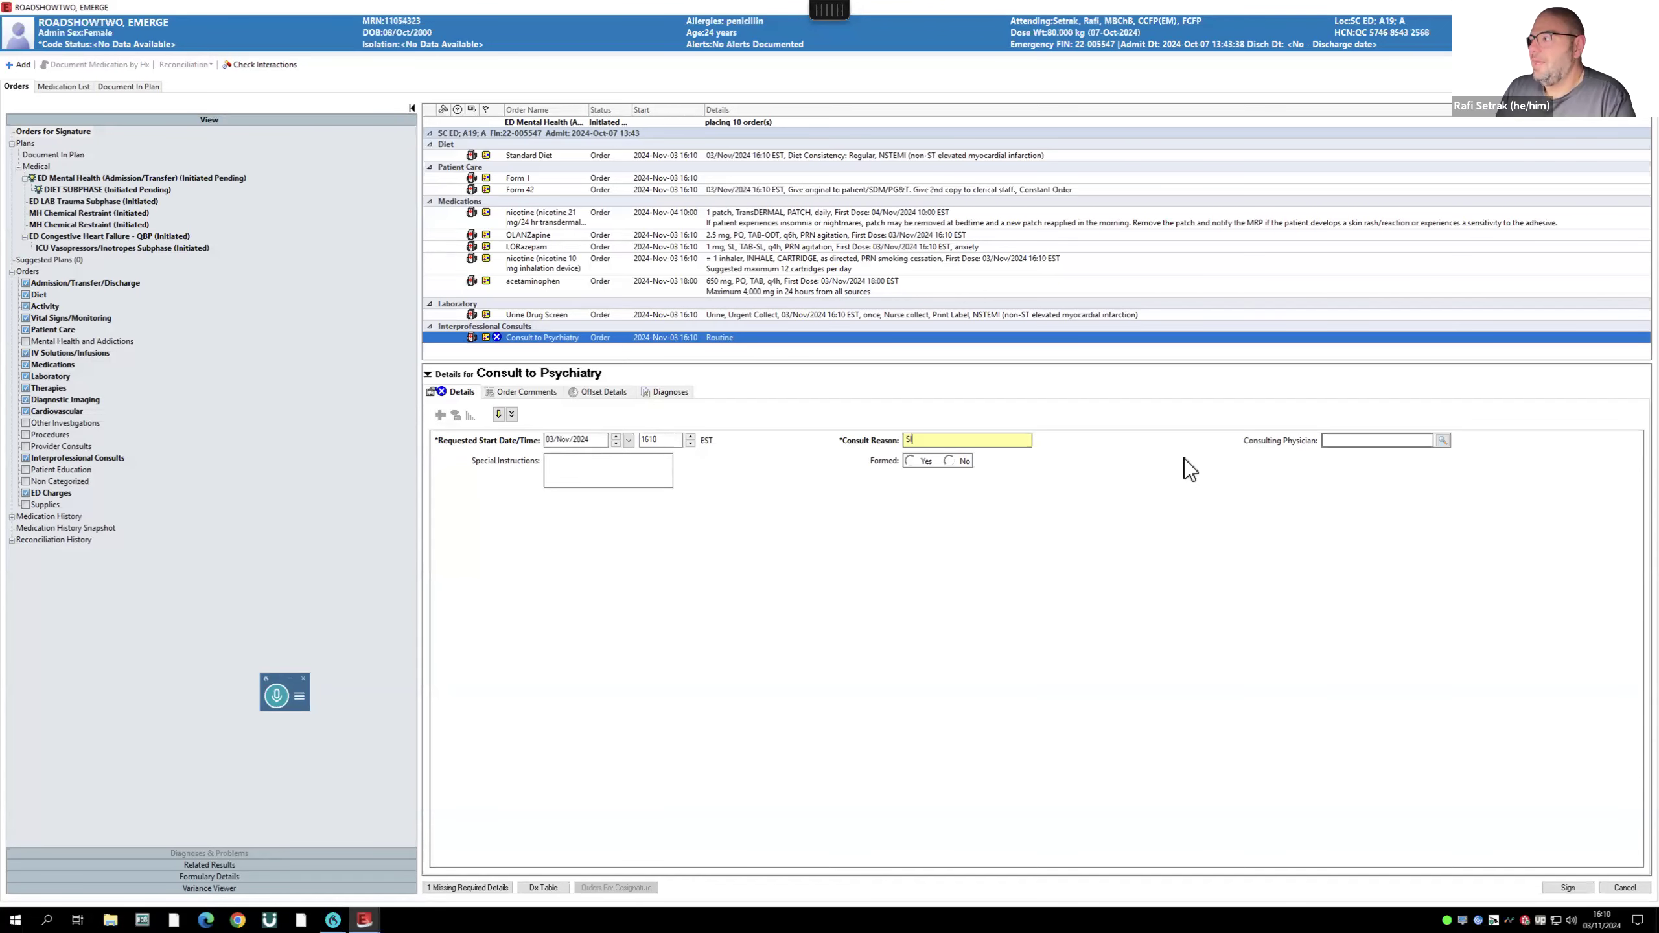
pyautogui.click(1351, 440)
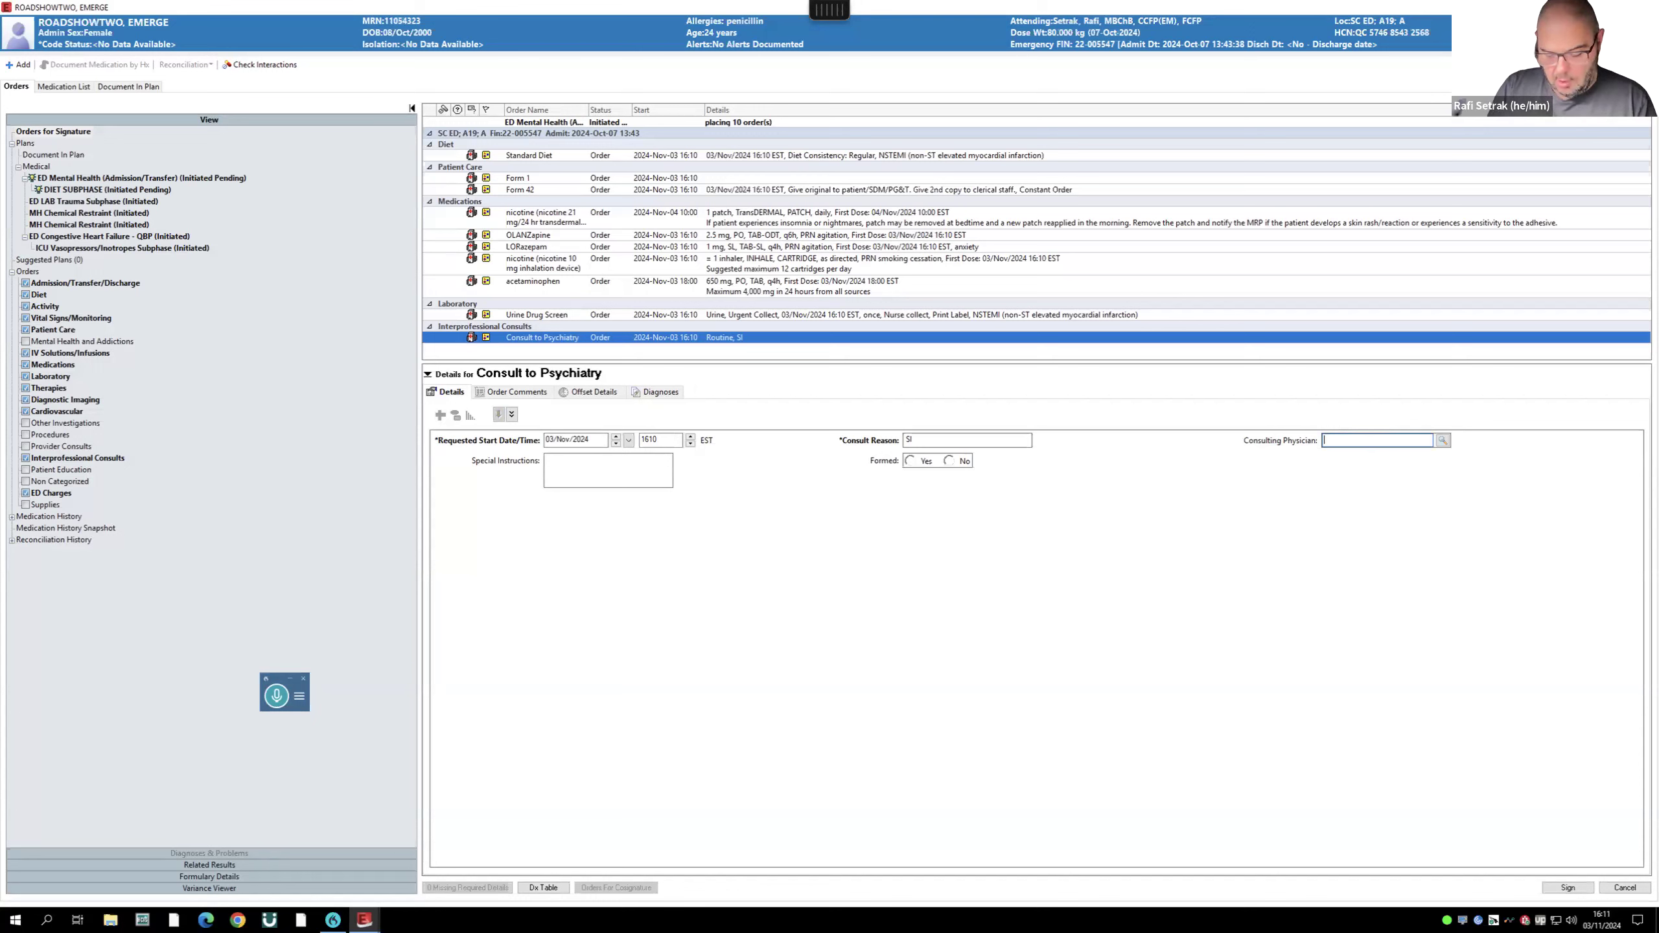
pyautogui.press('Return')
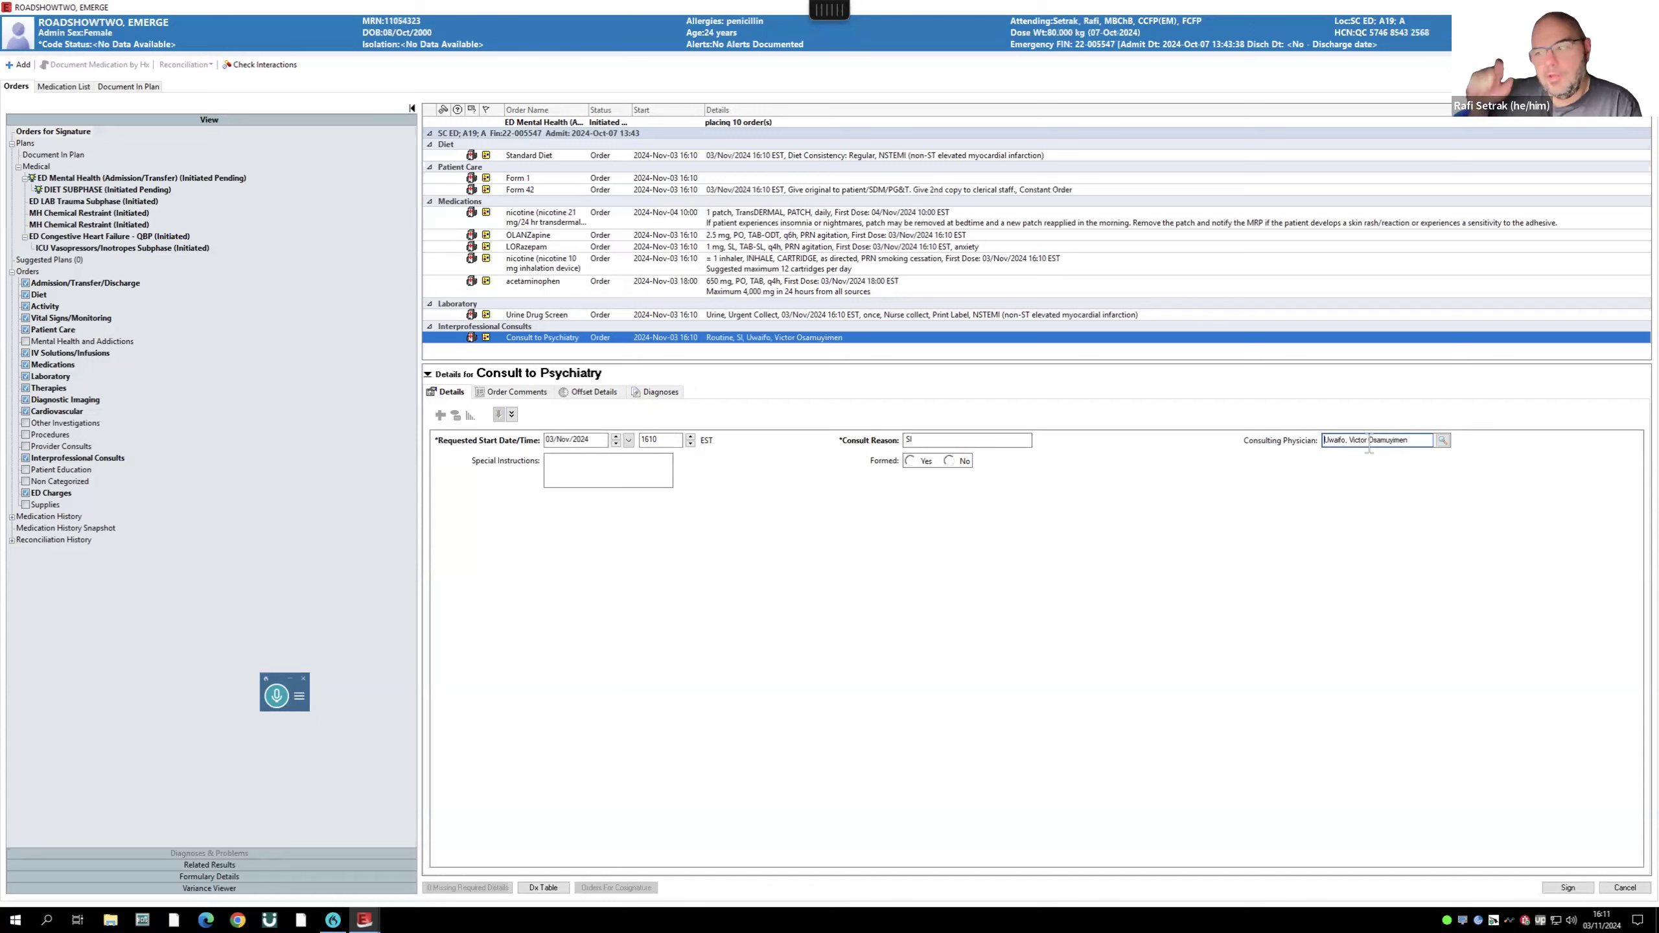
pyautogui.click(1570, 886)
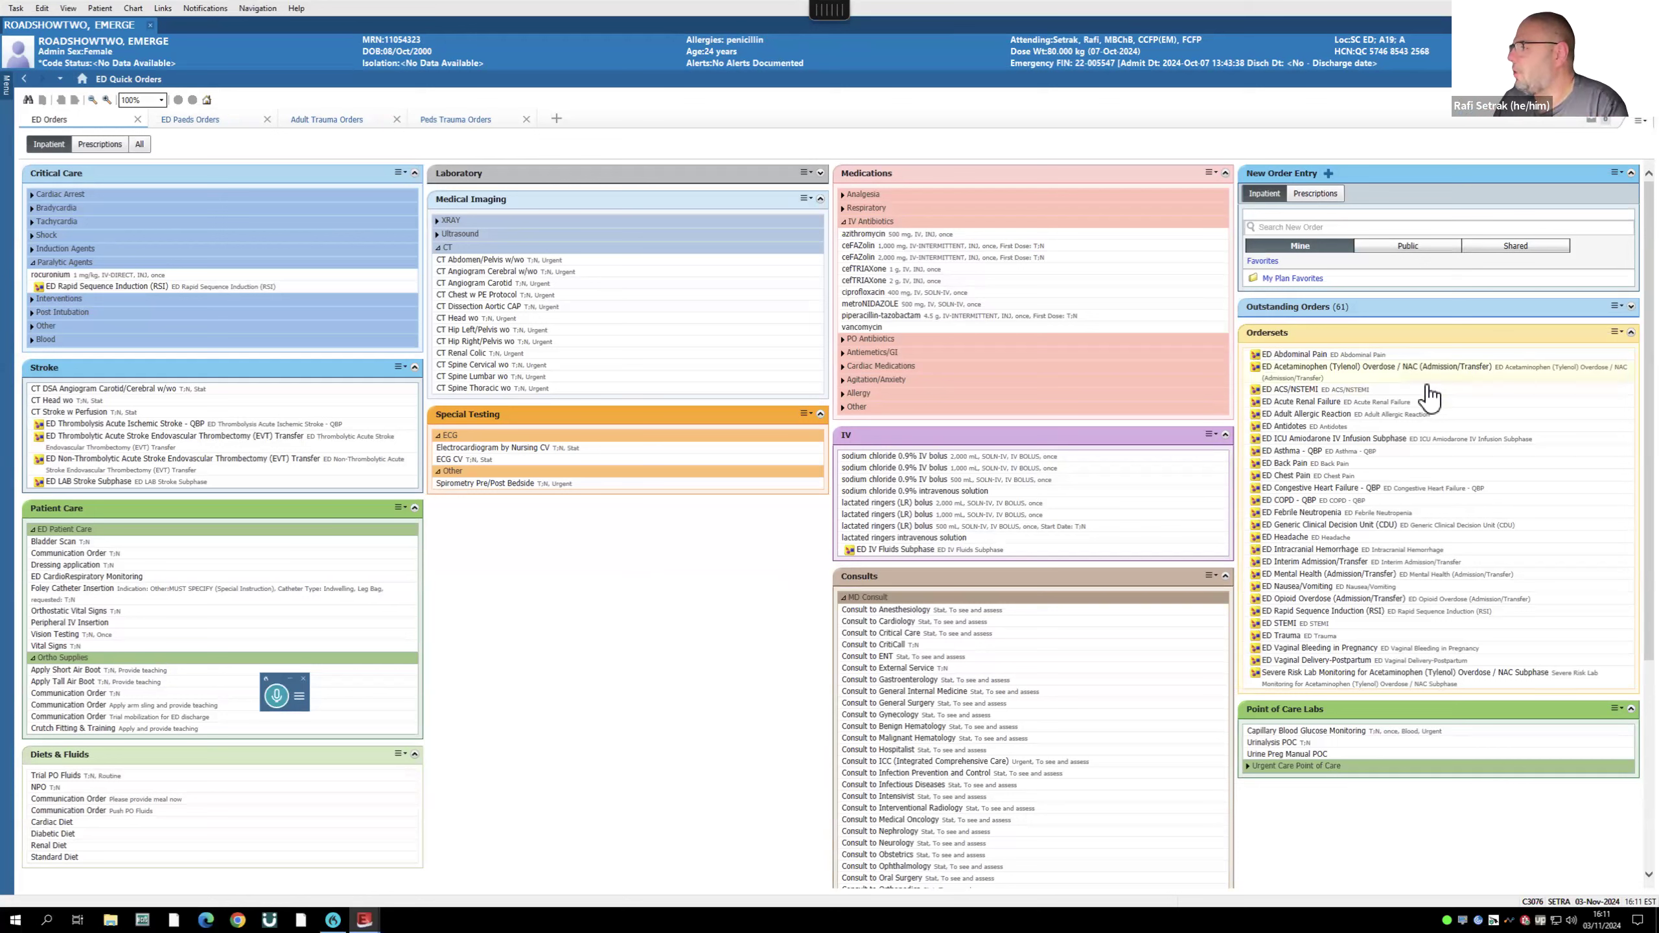
# - Collapse the IV panel and order Consult to Intensivist from the Consults panel
pyautogui.click(1226, 435)
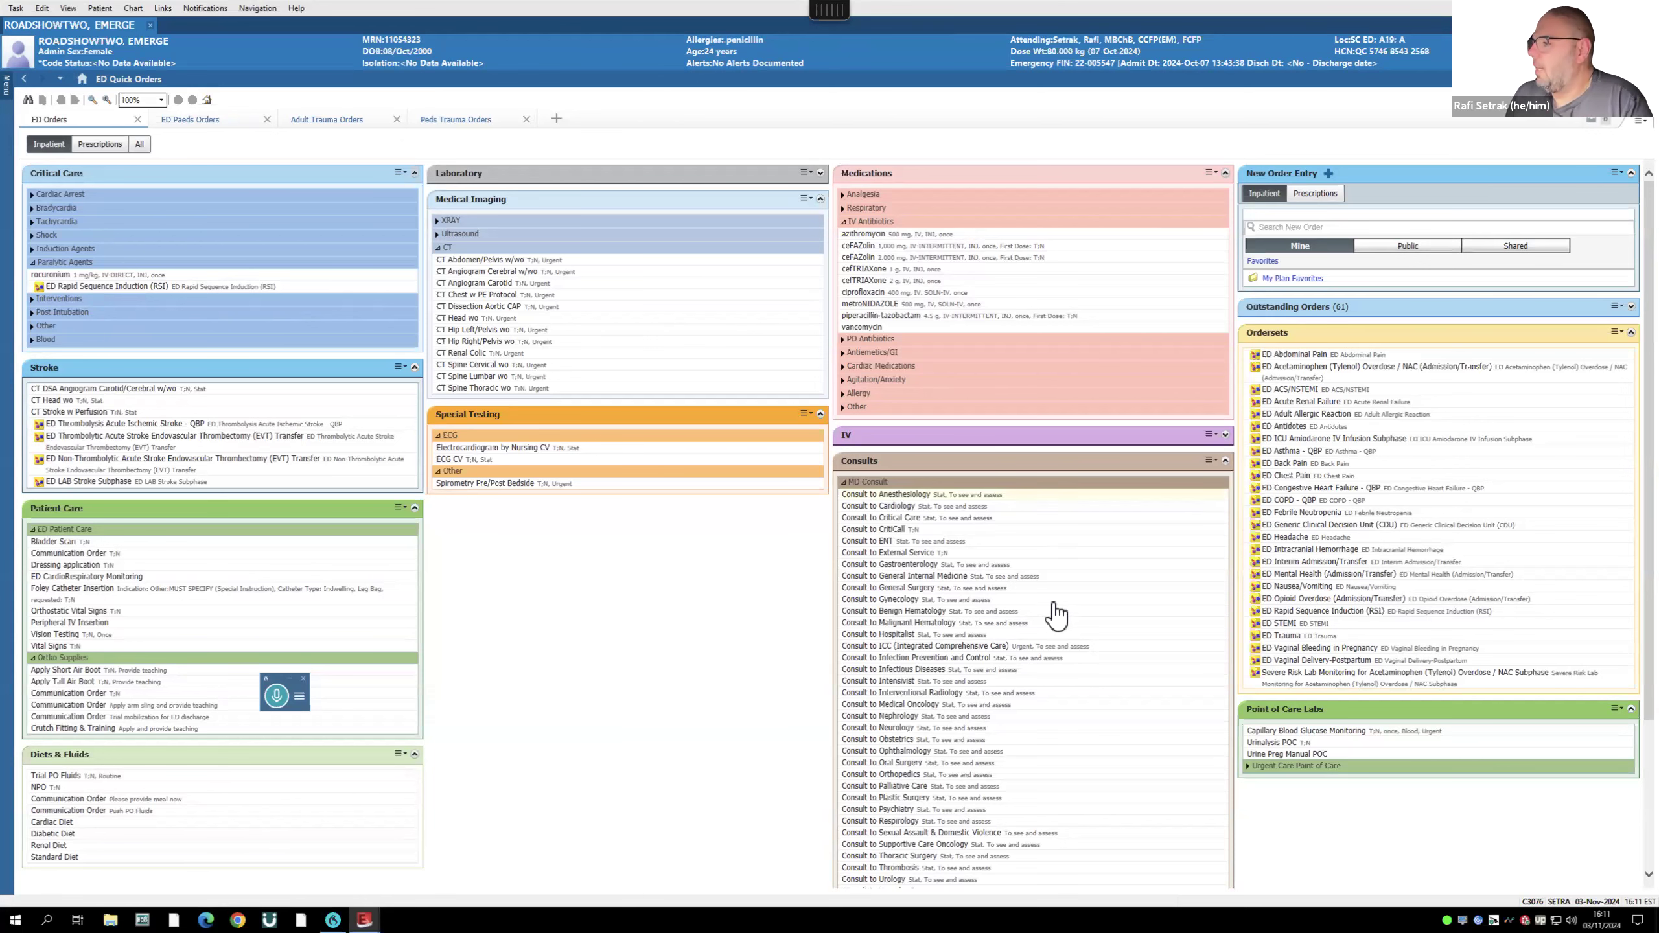
pyautogui.scroll(-3, 1057, 618)
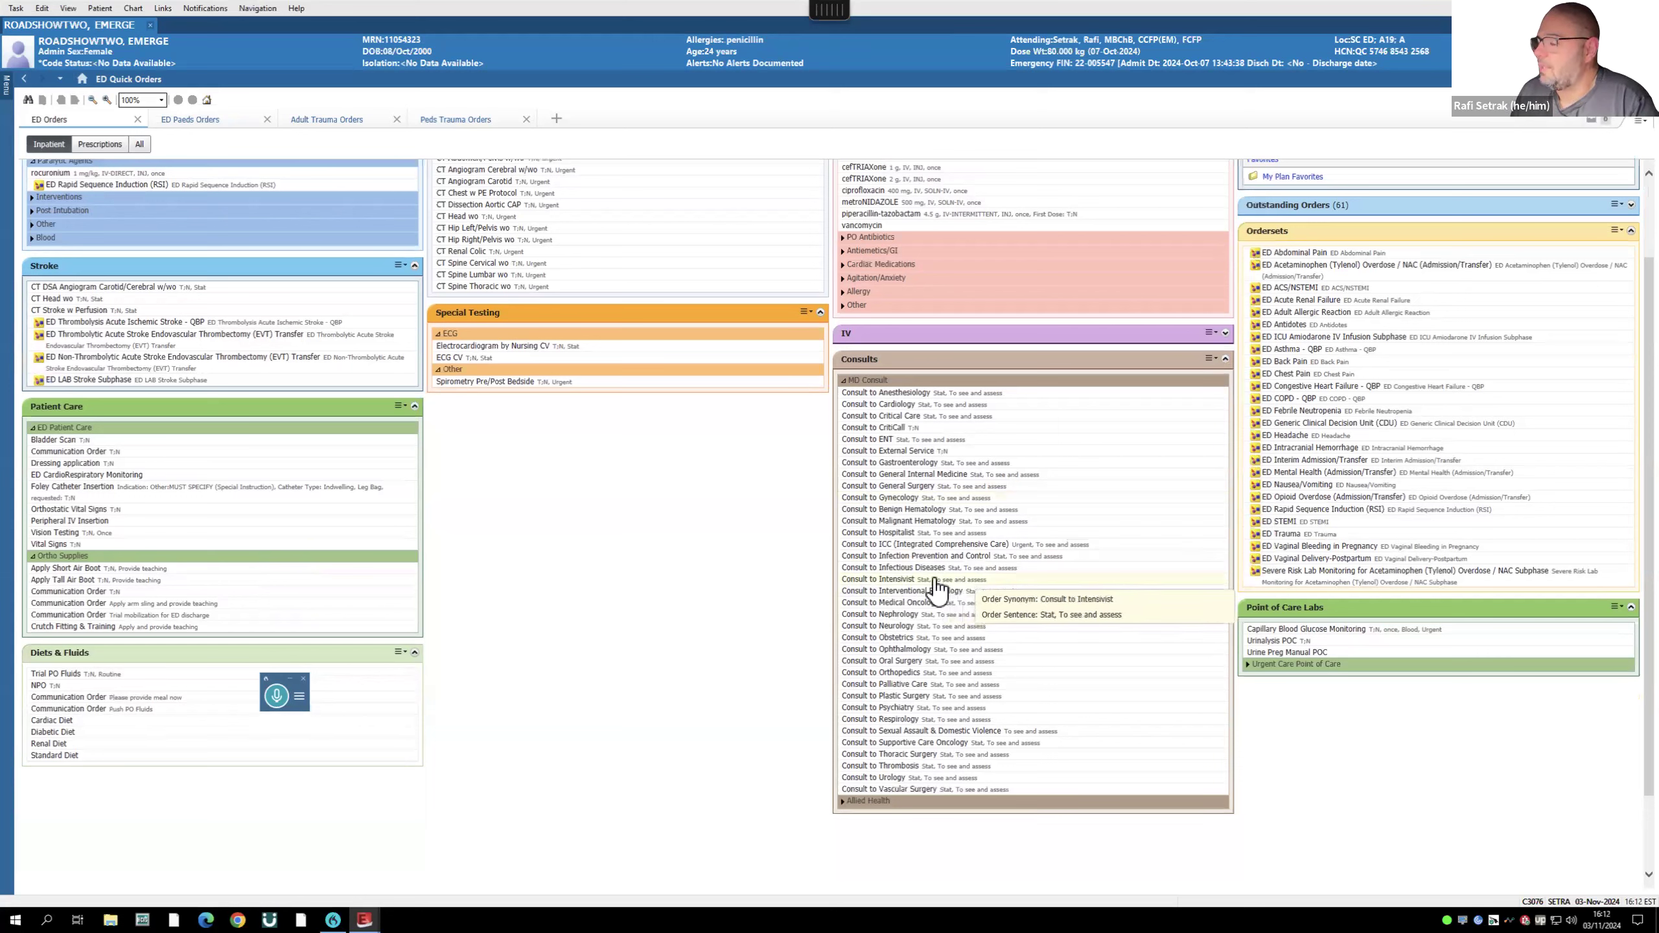
pyautogui.click(895, 580)
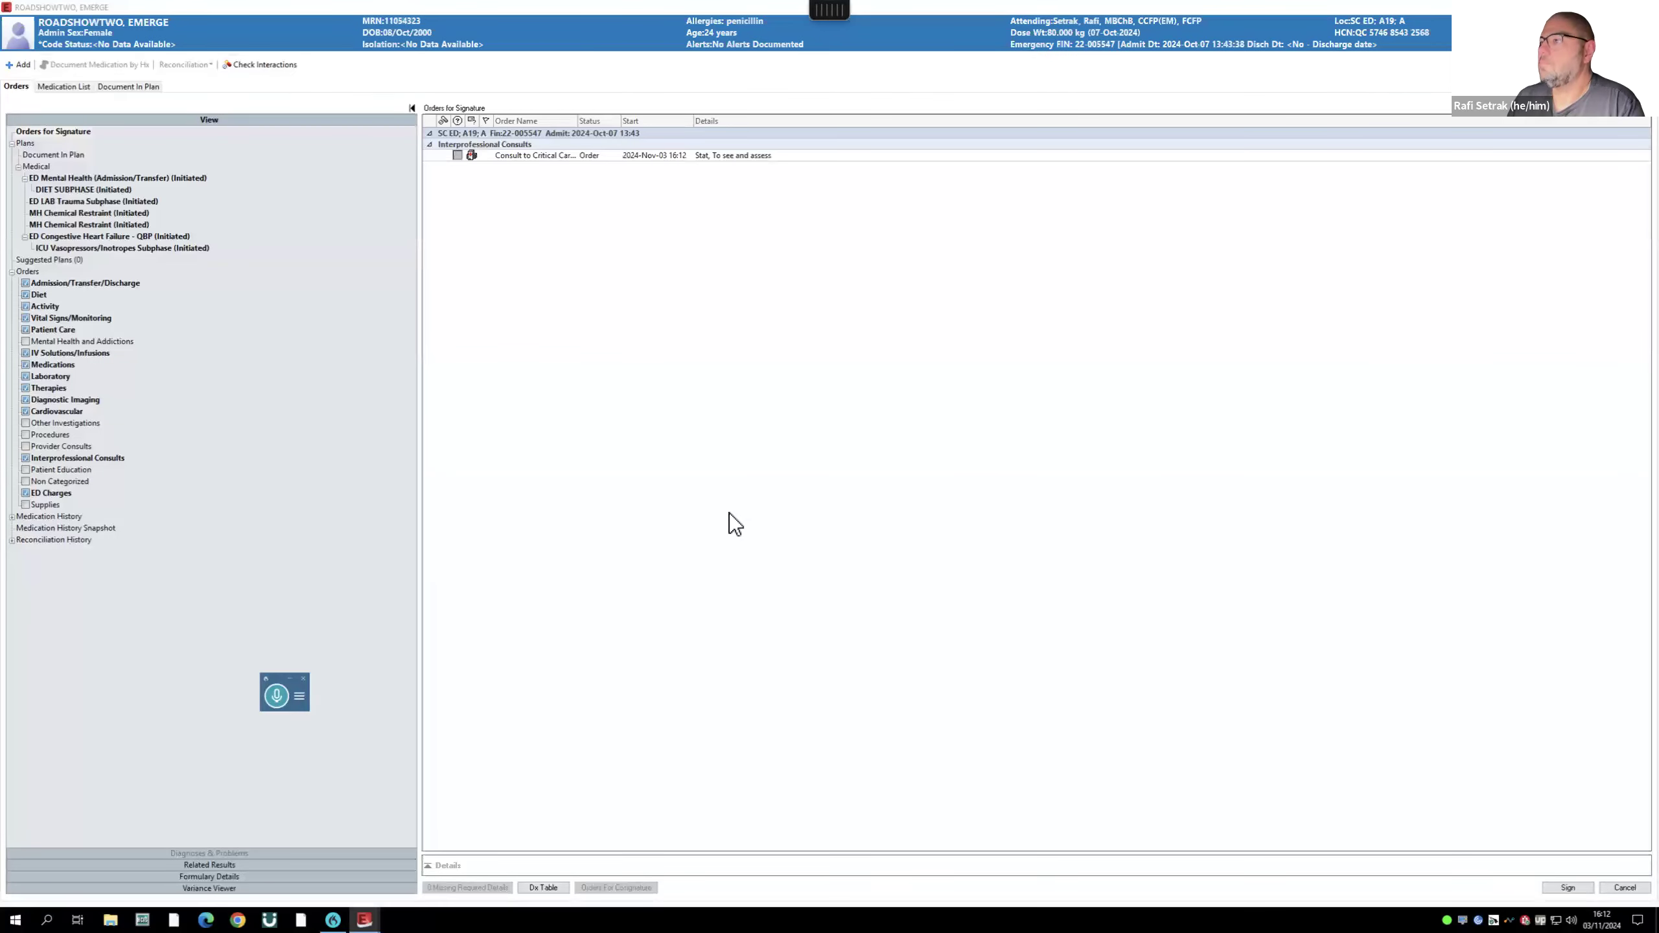
# - Open the critical care consult's details and look up the consulting physician
pyautogui.doubleClick(519, 155)
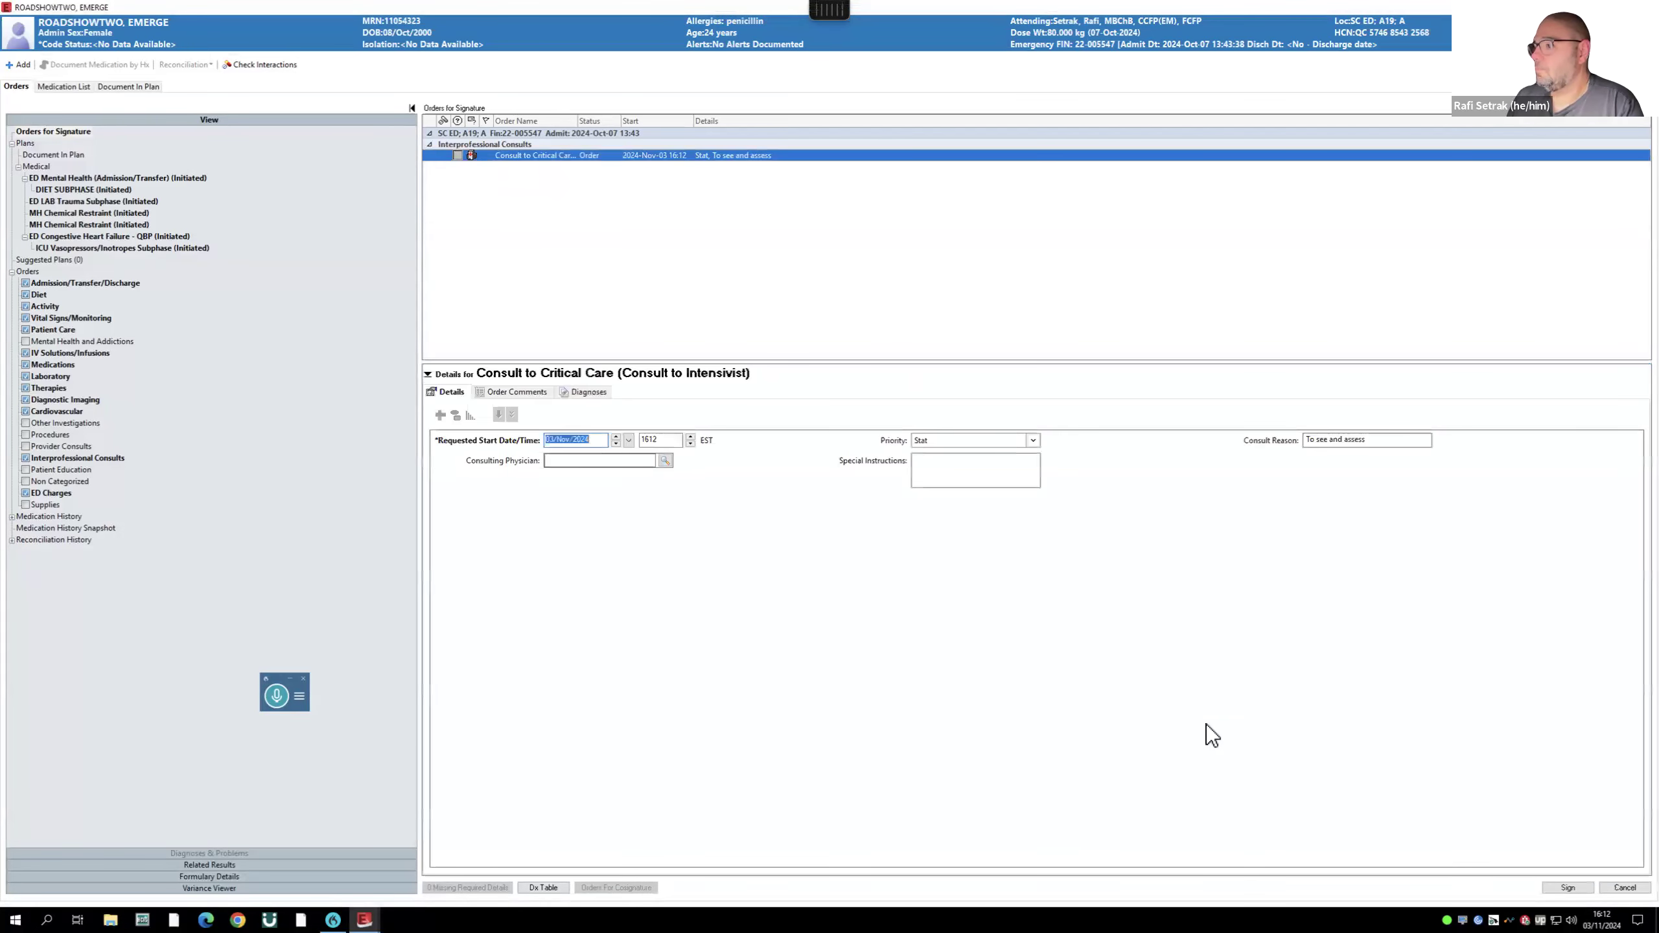
pyautogui.click(517, 393)
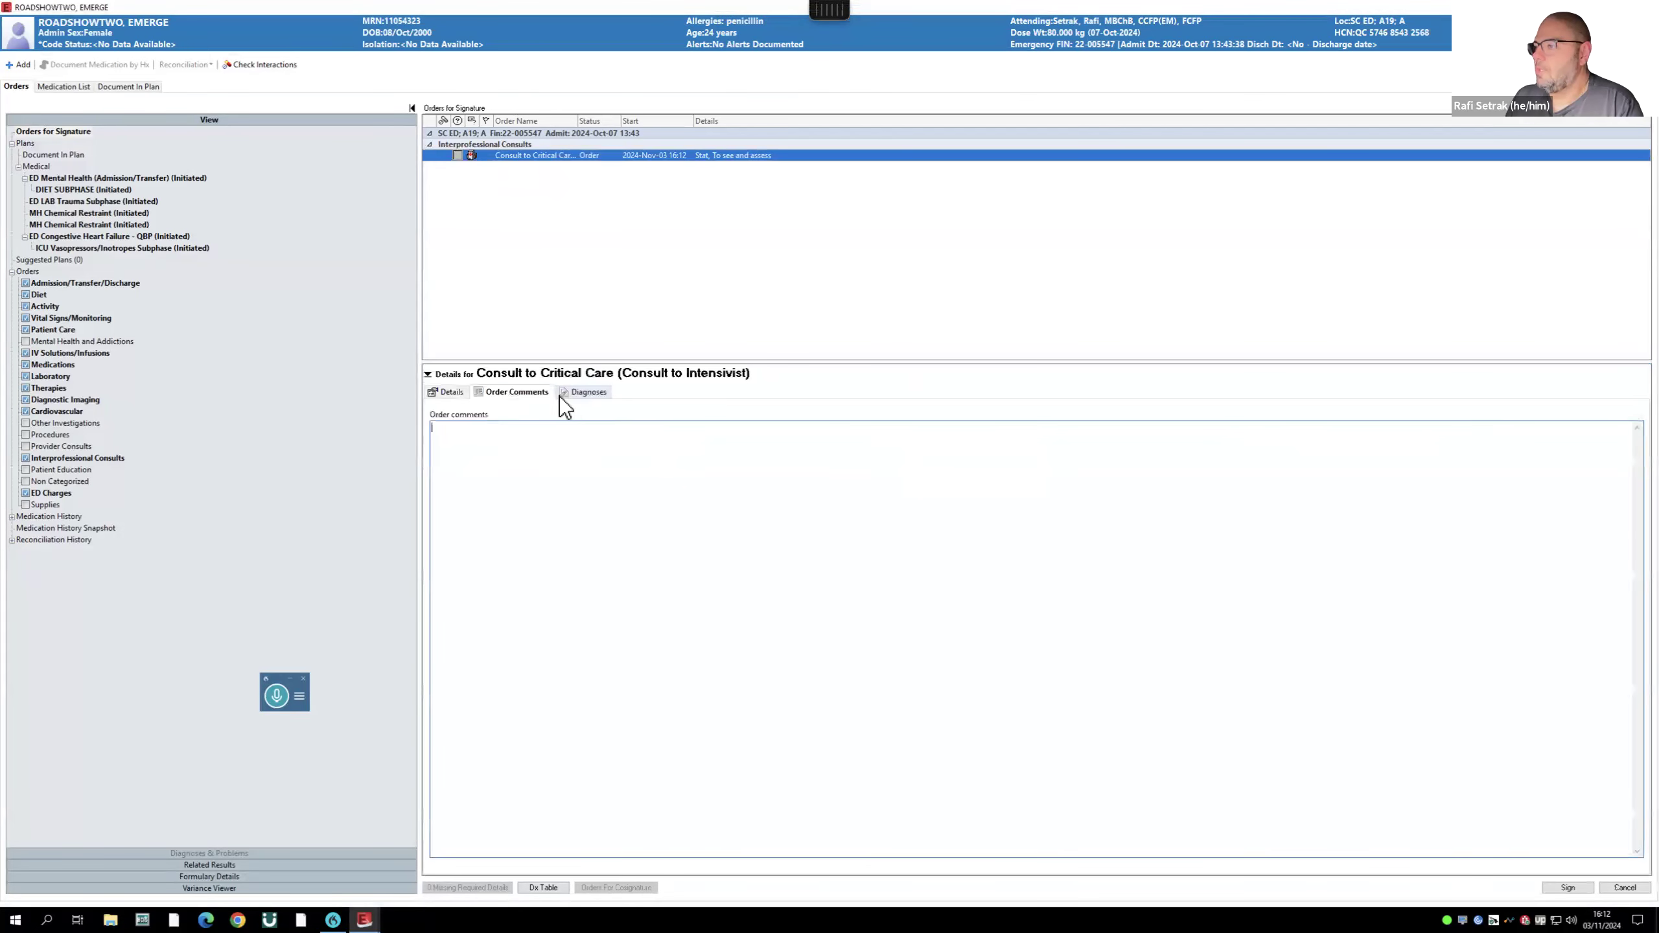
pyautogui.click(562, 396)
pyautogui.click(448, 392)
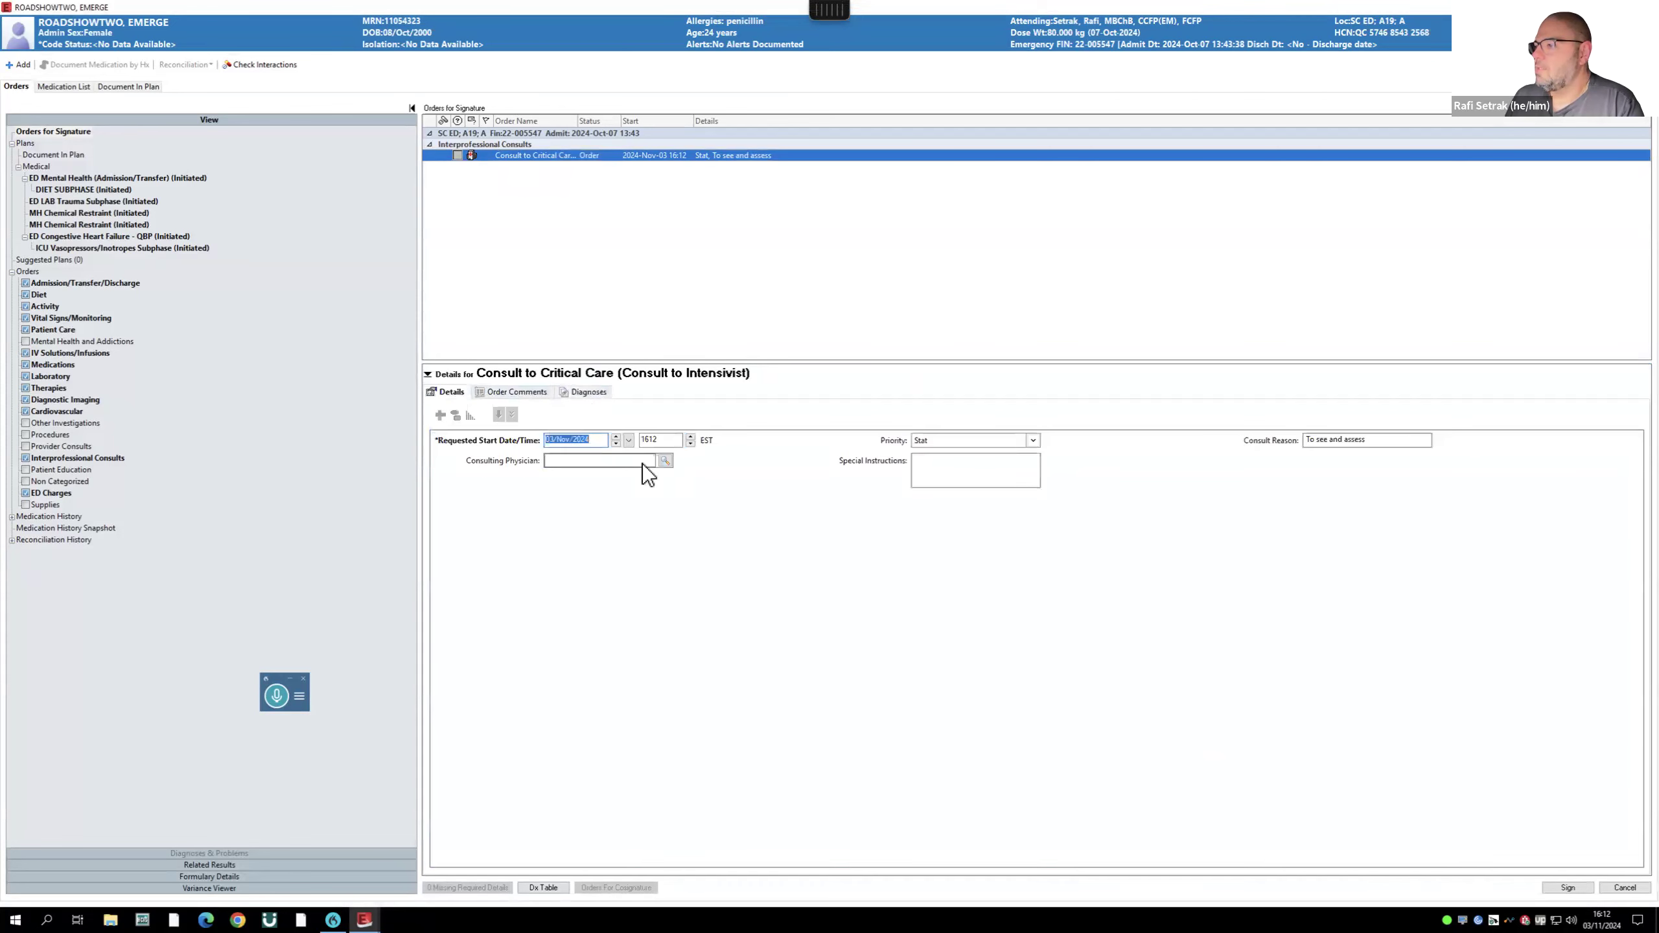
pyautogui.click(585, 460)
pyautogui.write('tam')
pyautogui.press('Return')
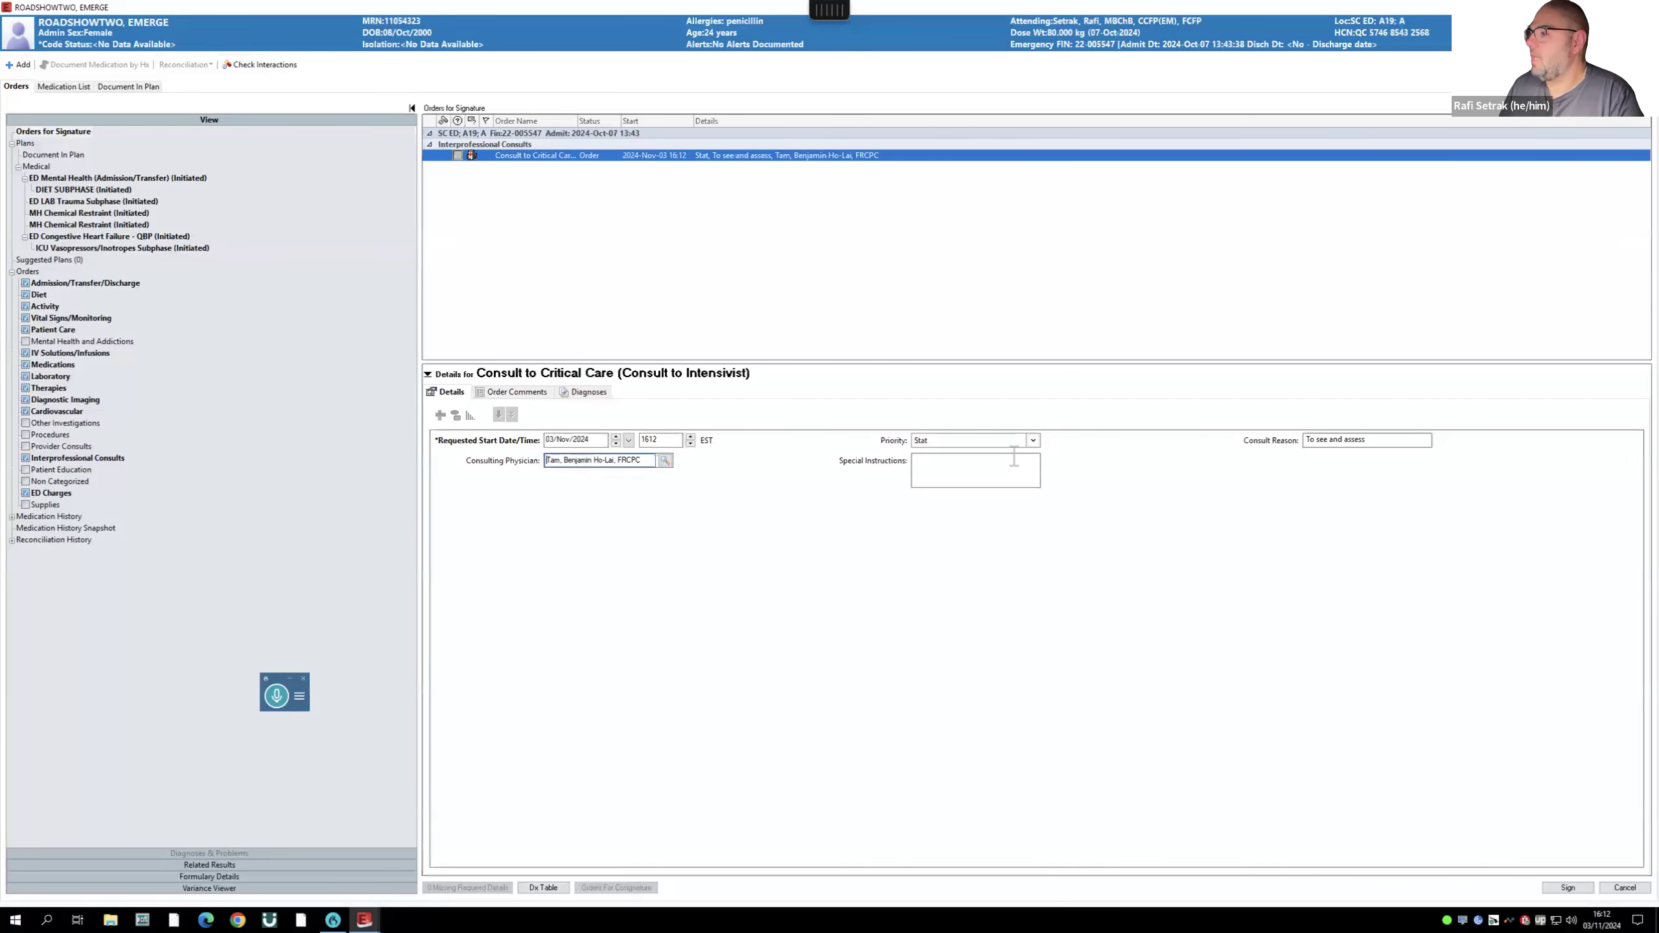
# - Add a special instruction noting the consultant was called, then sign the consult
pyautogui.click(955, 469)
pyautogui.write('I called teh')
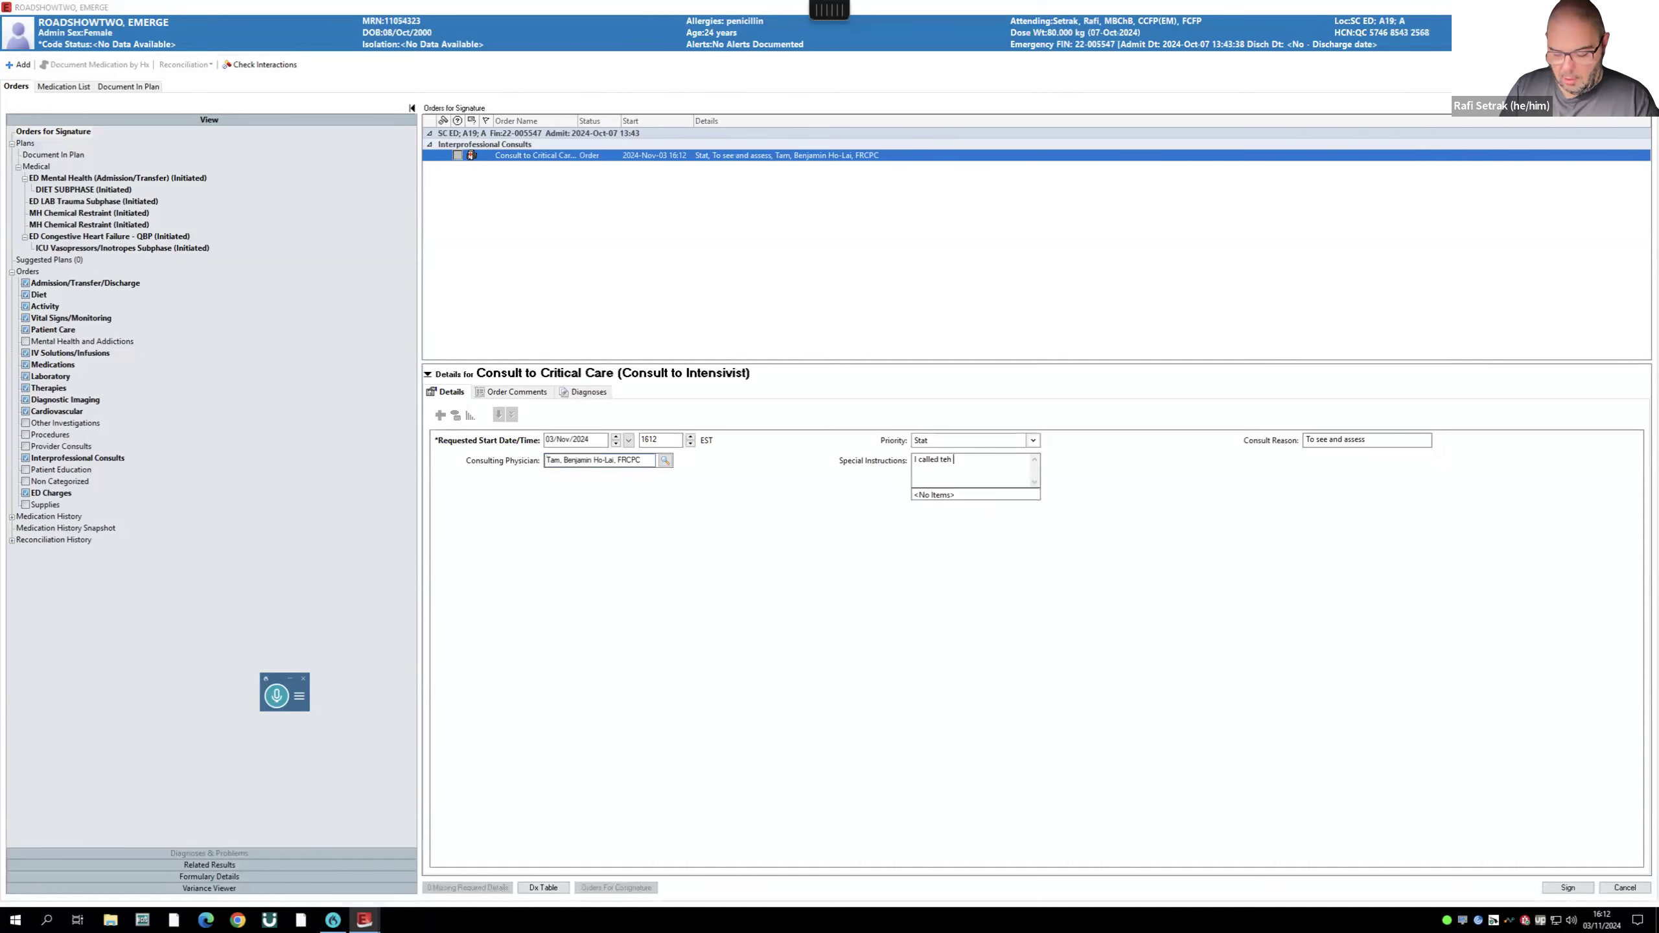
pyautogui.press('BackSpace')
pyautogui.press('BackSpace')
pyautogui.press('BackSpace')
pyautogui.press('BackSpace')
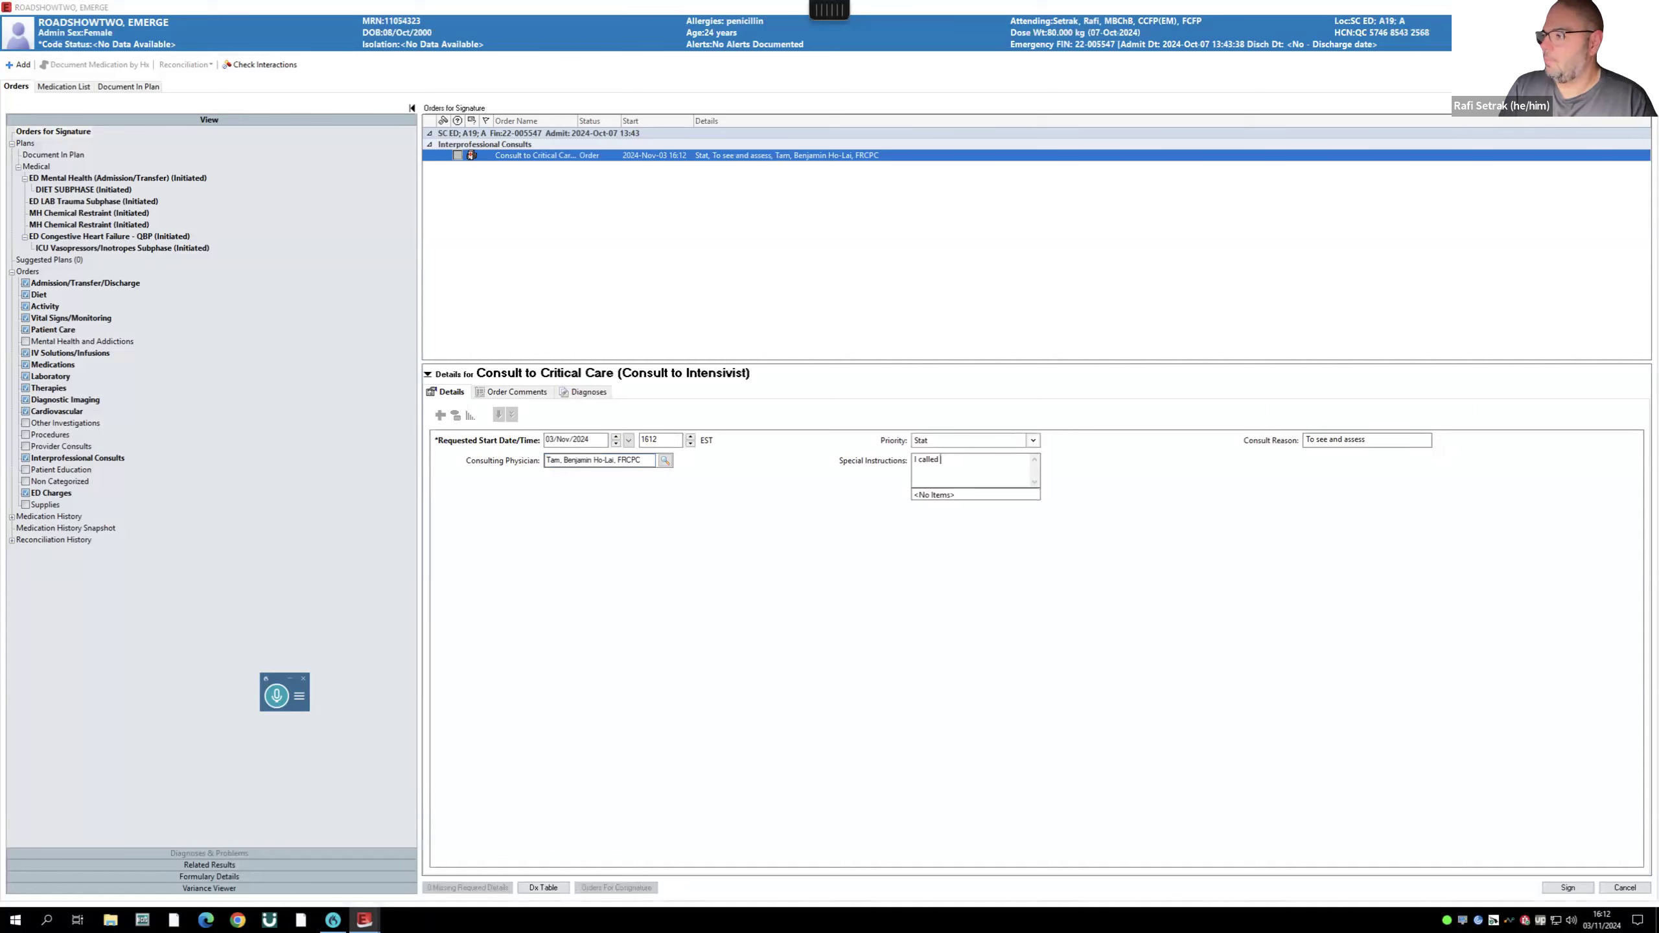
pyautogui.write('dr tam')
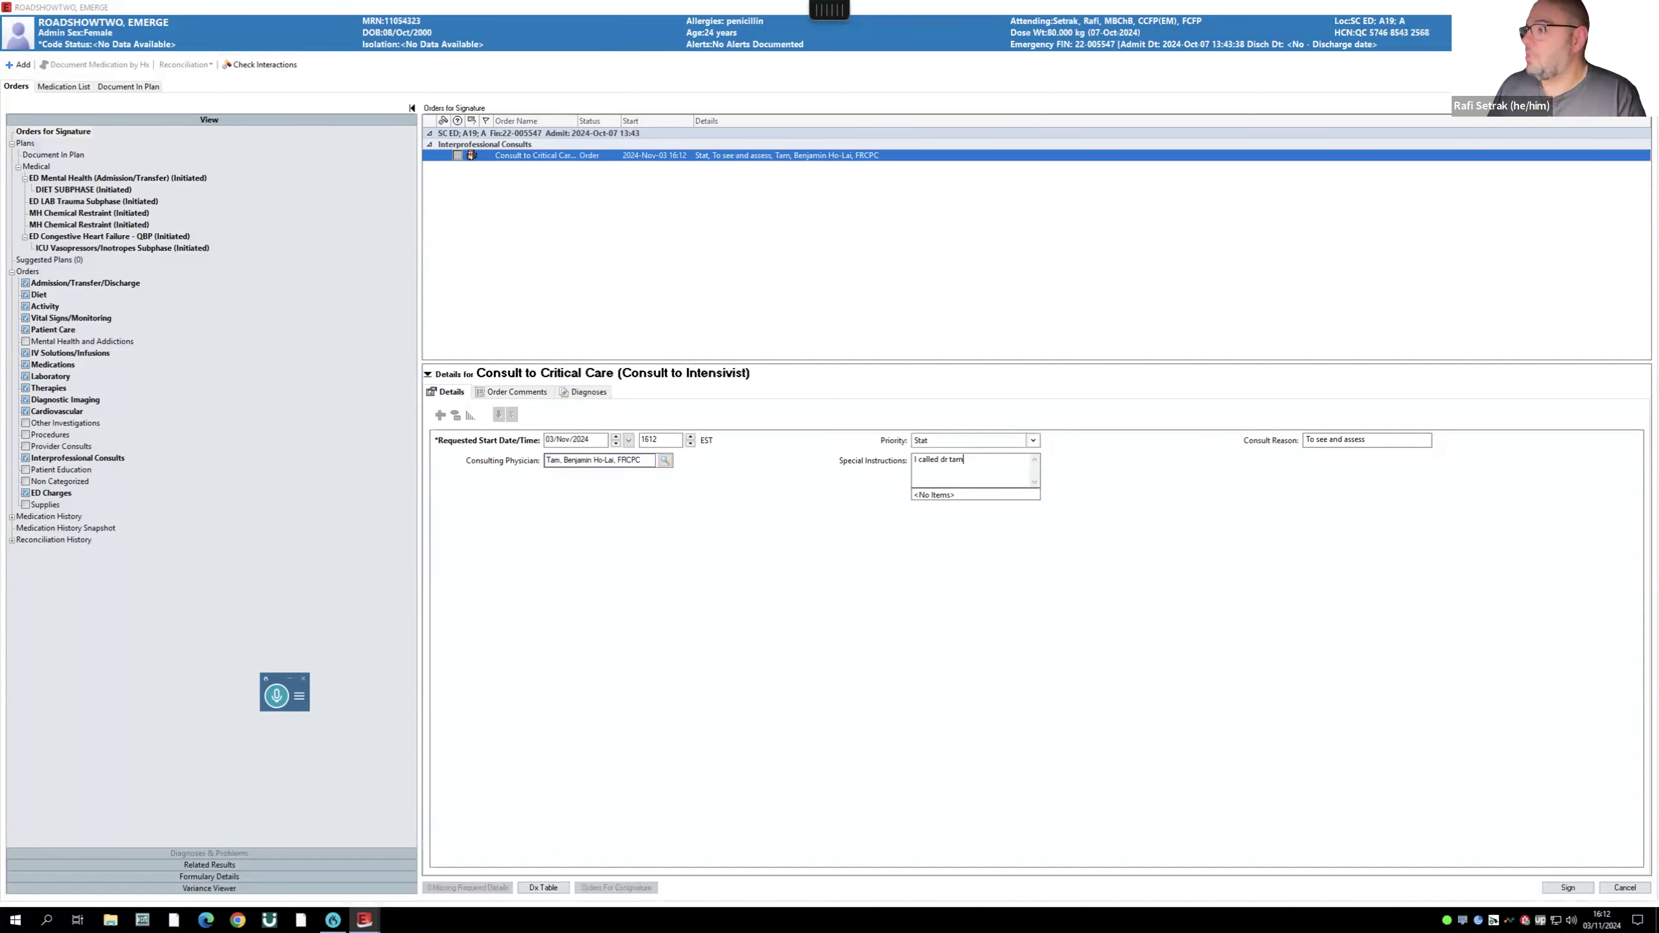
pyautogui.press('BackSpace')
pyautogui.press('BackSpace')
pyautogui.press('BackSpace')
pyautogui.write('tam')
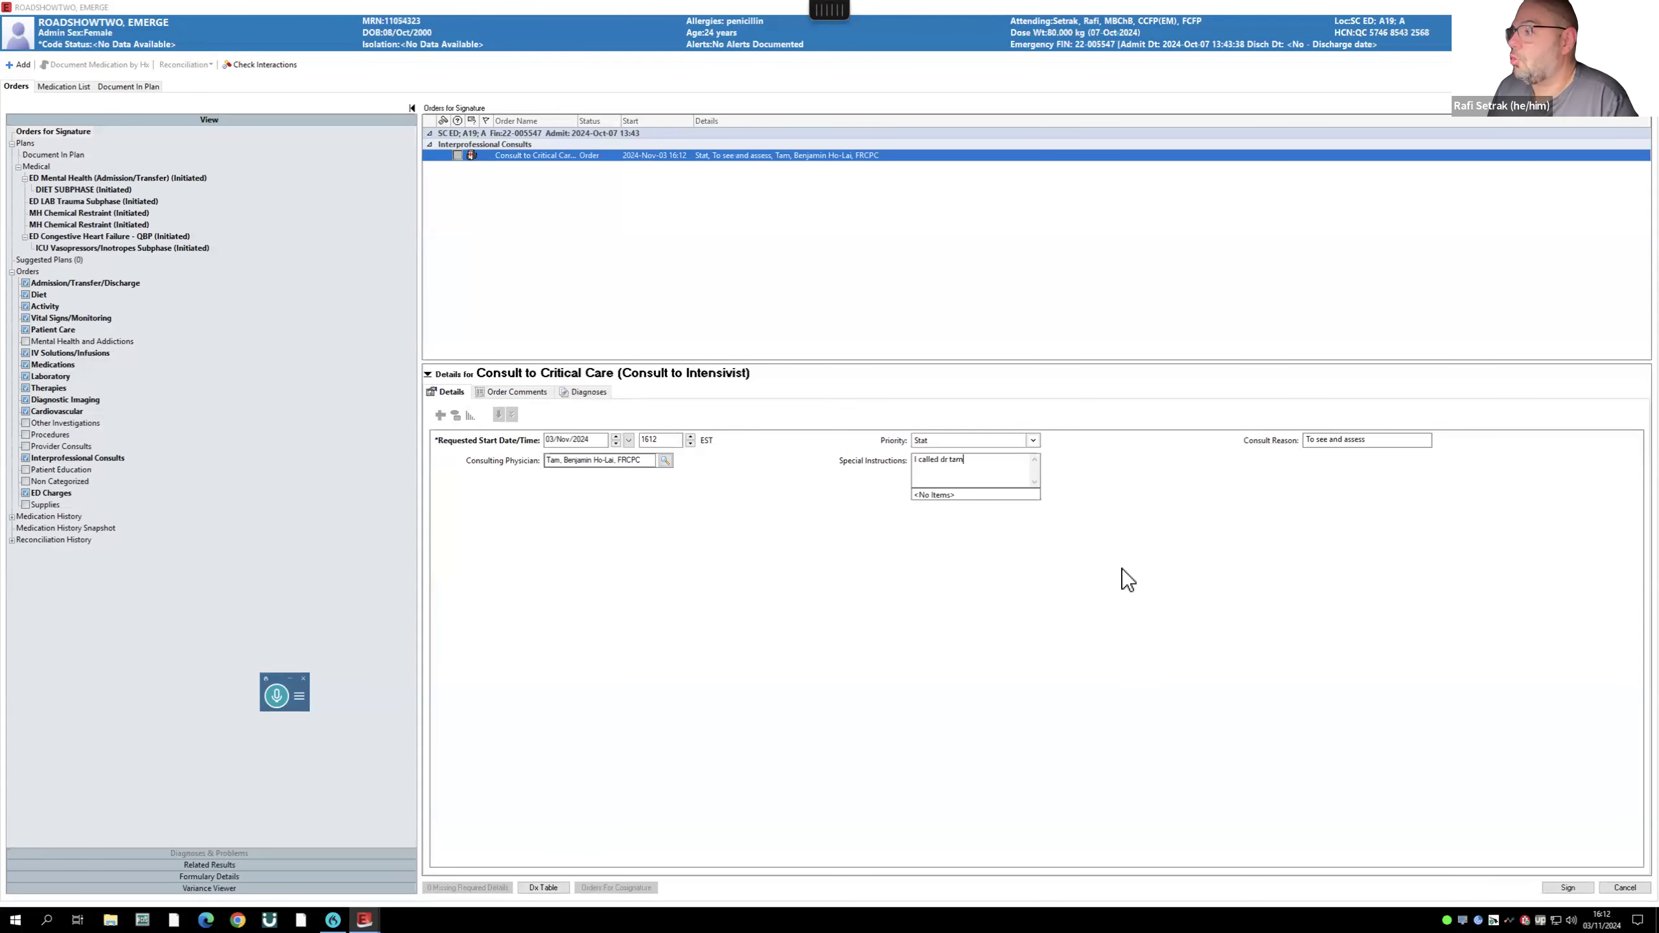
pyautogui.click(1568, 889)
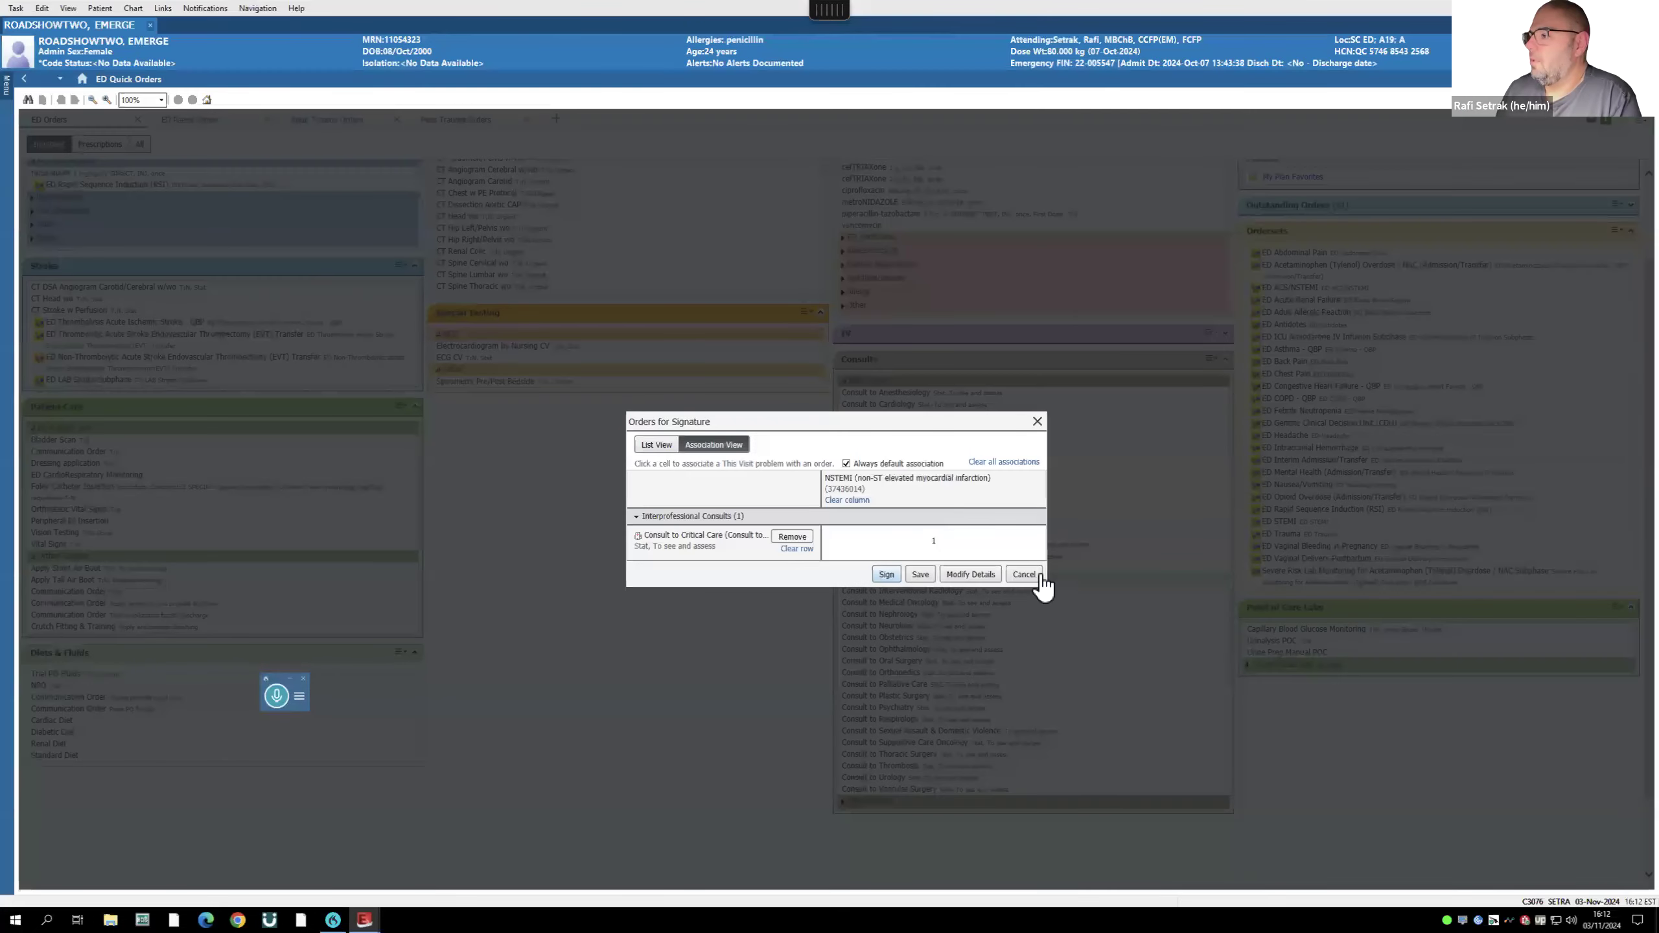
pyautogui.click(1045, 578)
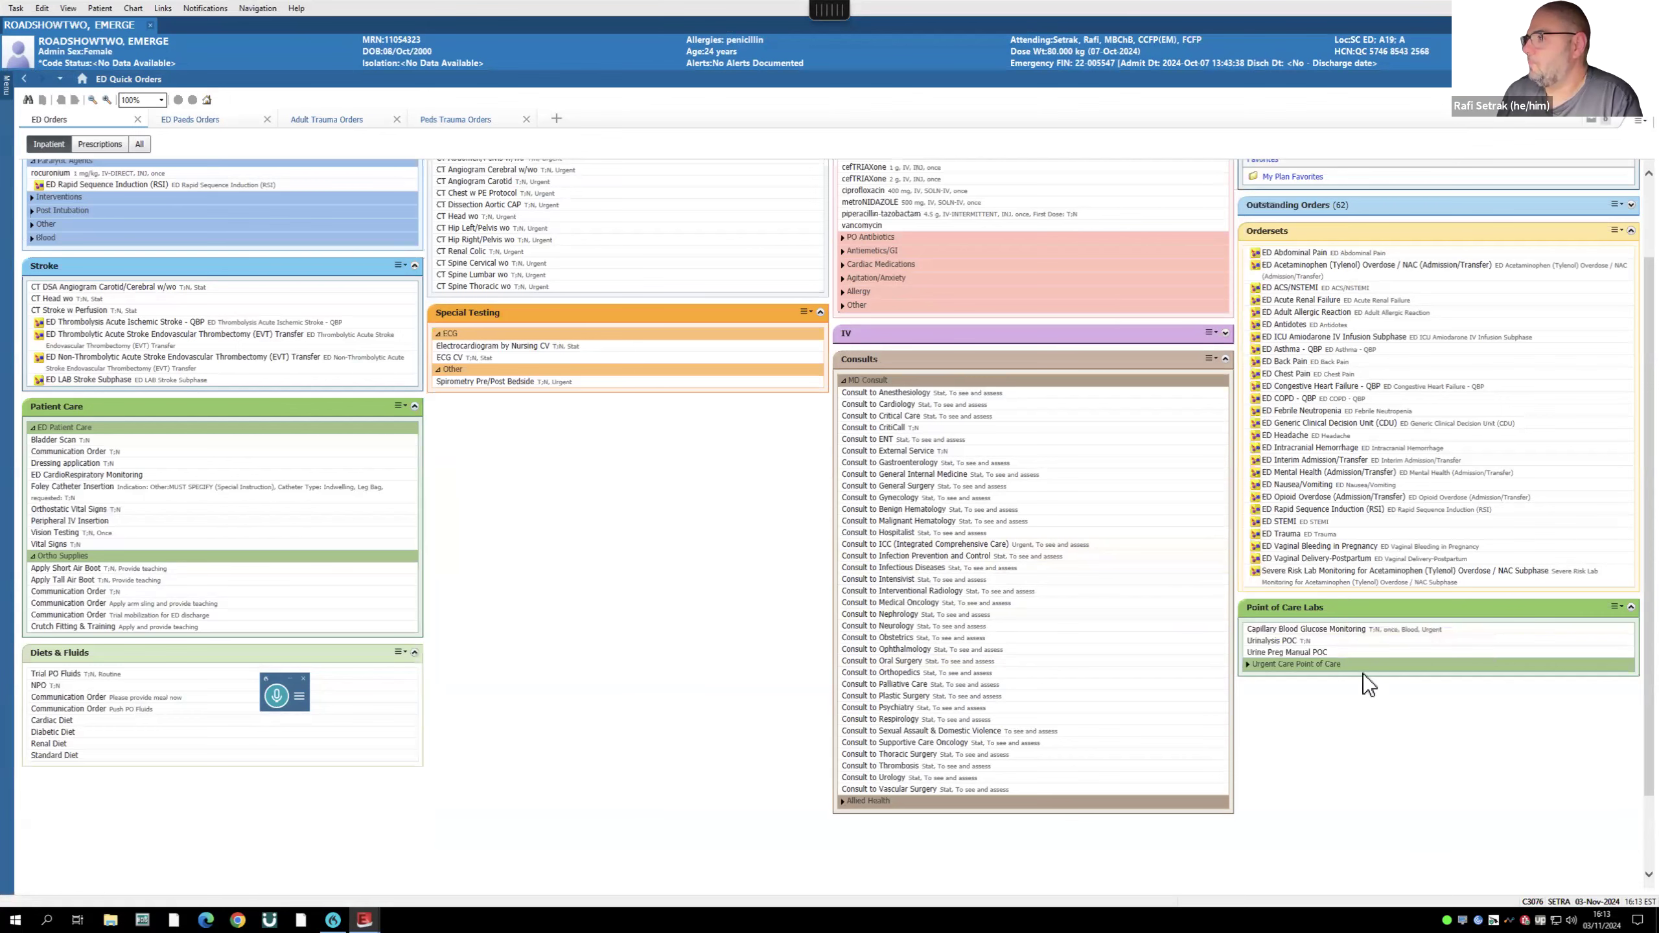
# - Reload Quick Orders, return to the ED LaunchPoint patient list and exit full-screen view
pyautogui.scroll(2, 1309, 578)
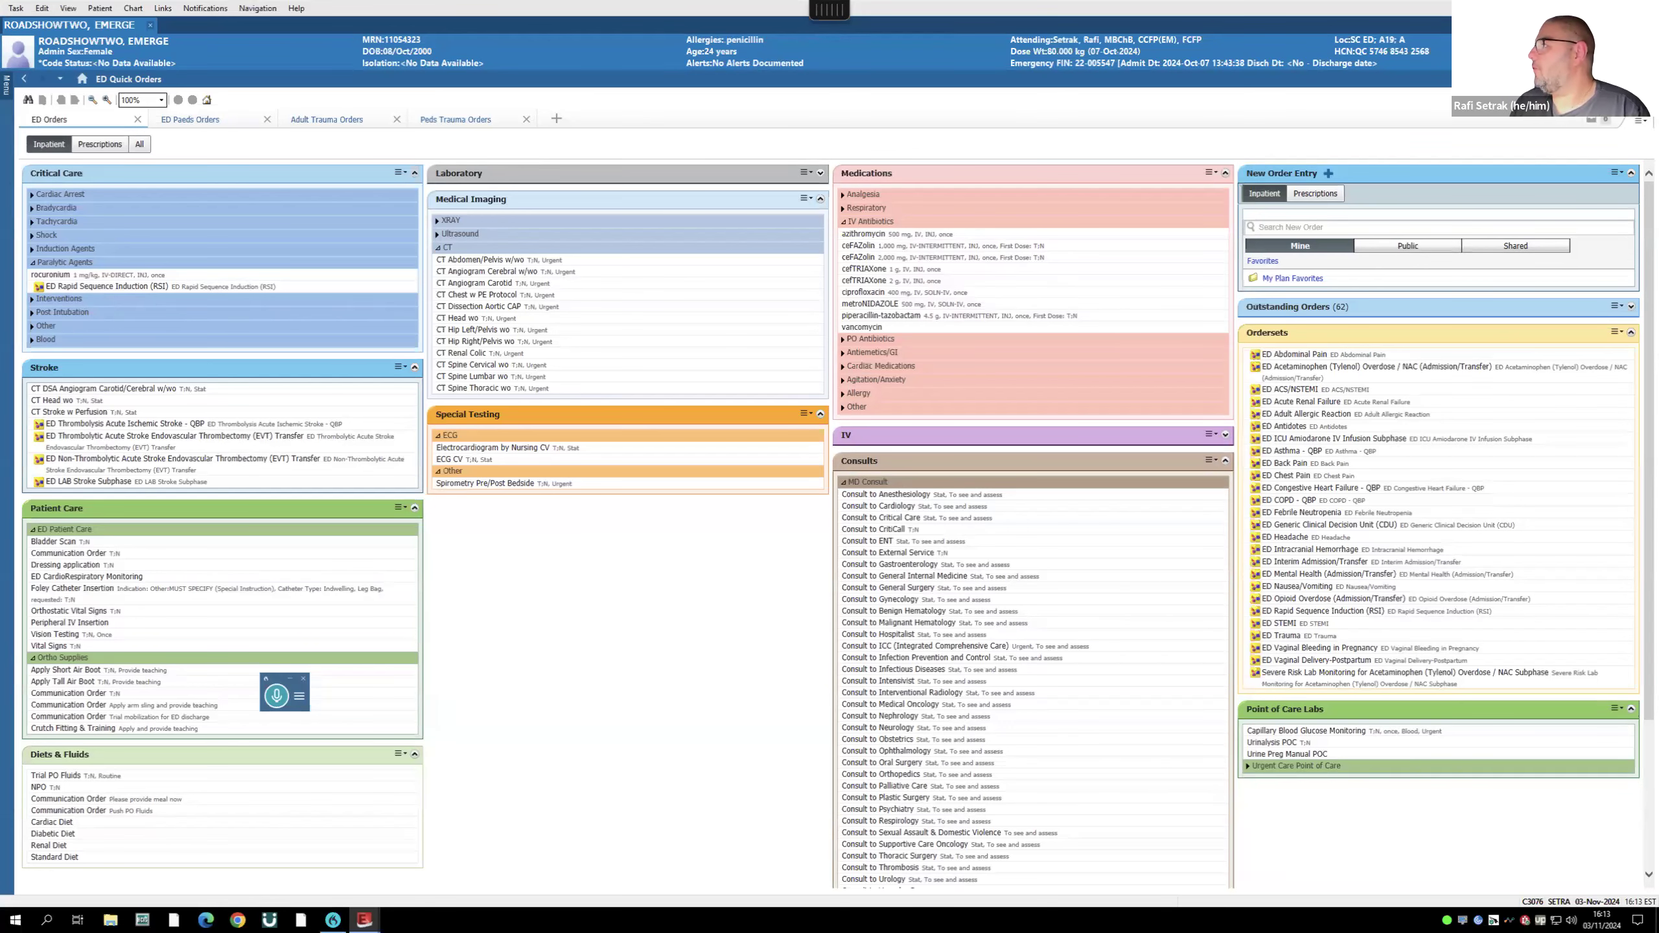
pyautogui.click(1594, 79)
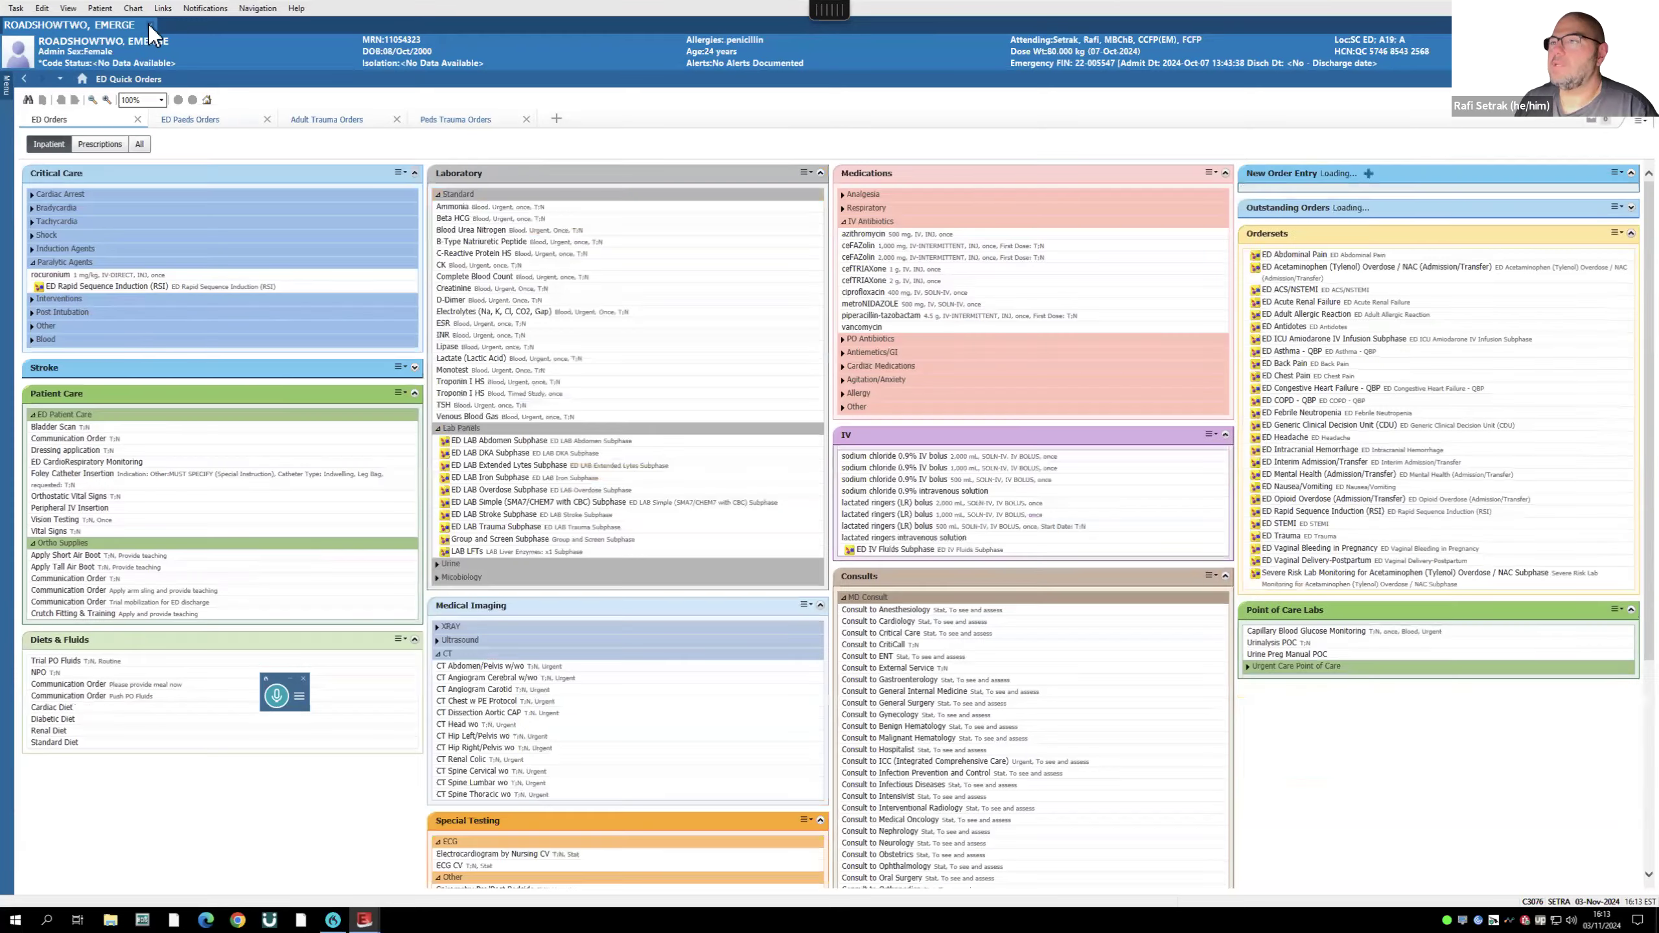
pyautogui.click(150, 25)
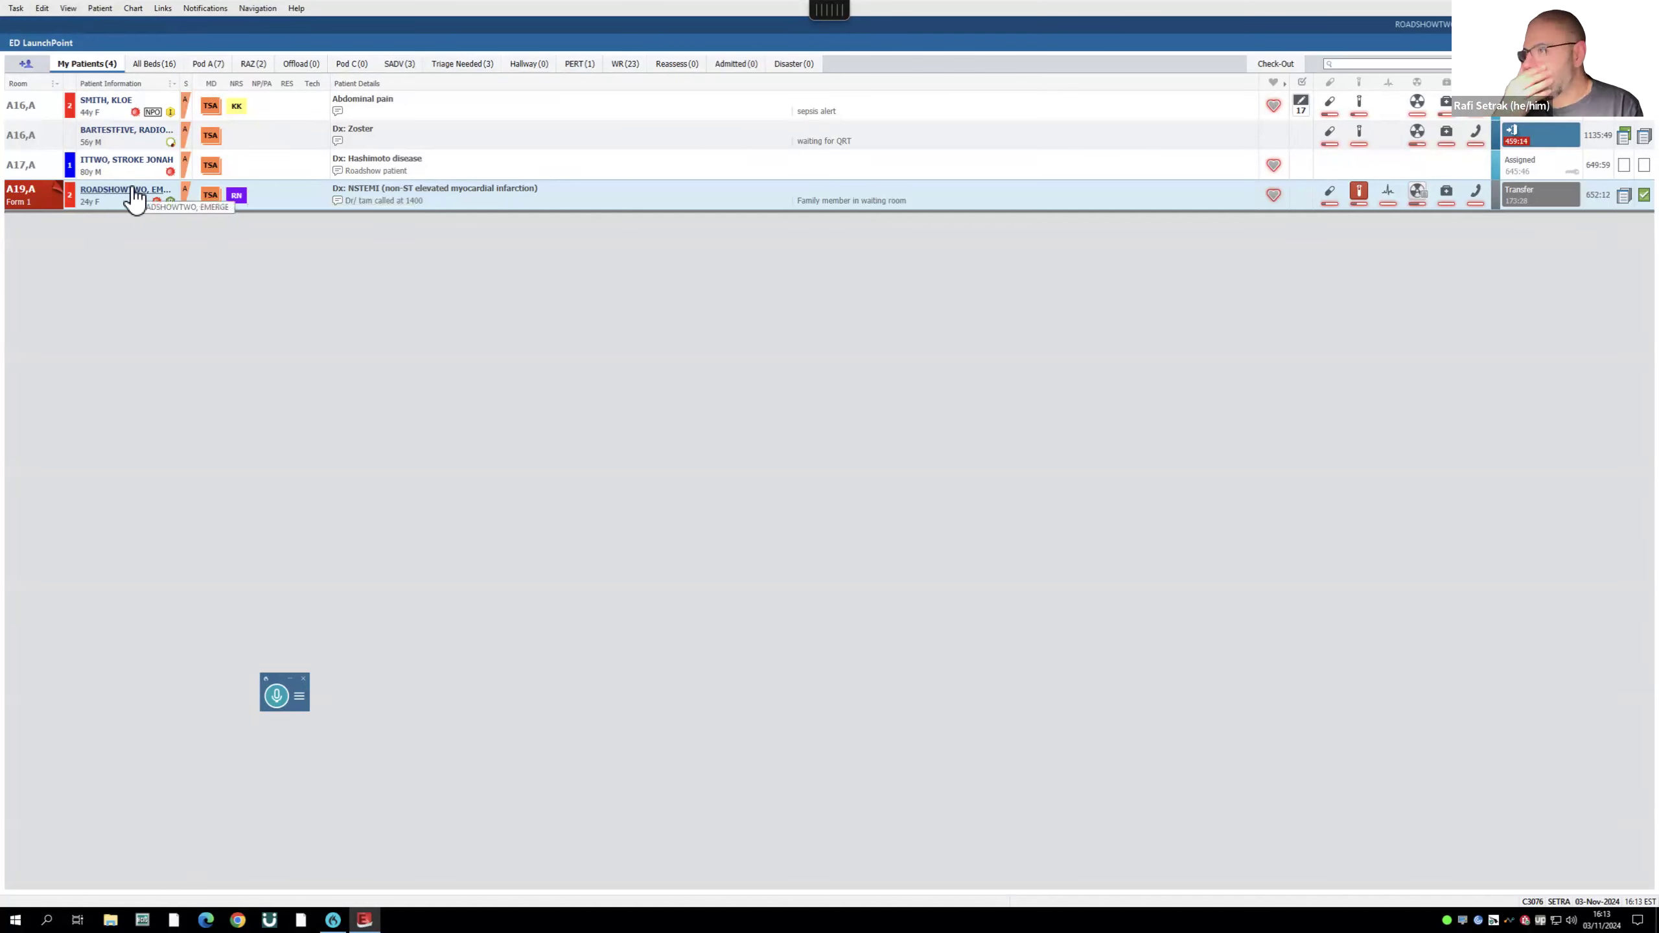
pyautogui.moveTo(1417, 103)
pyautogui.click(1528, 43)
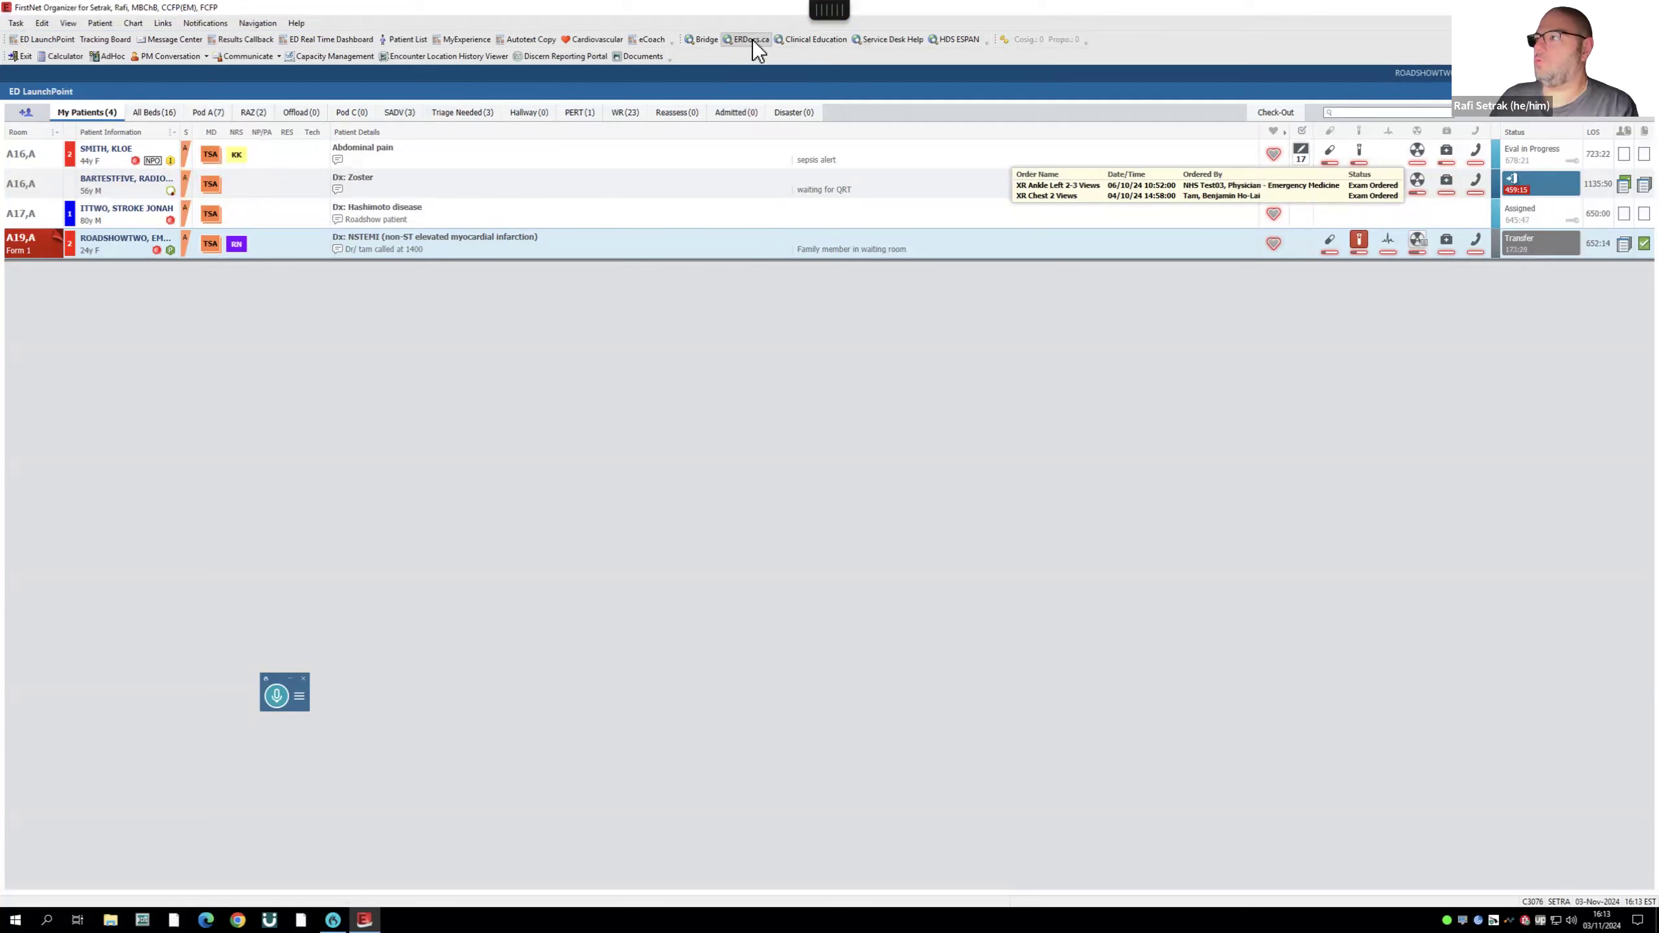
pyautogui.click(988, 42)
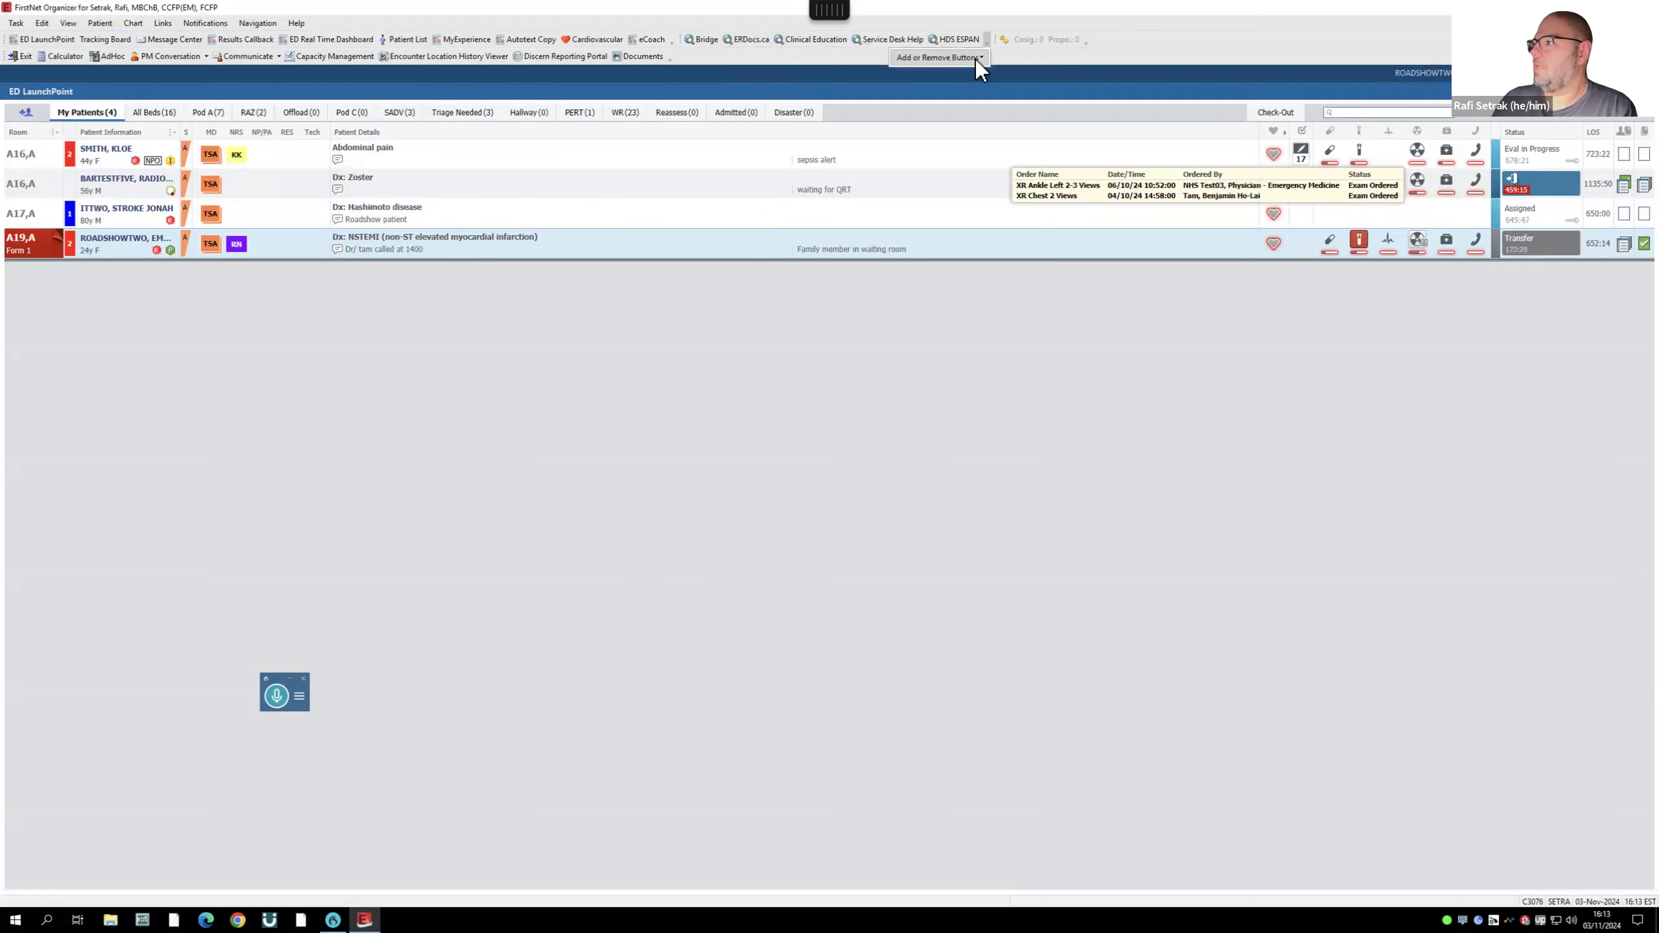
pyautogui.click(1026, 57)
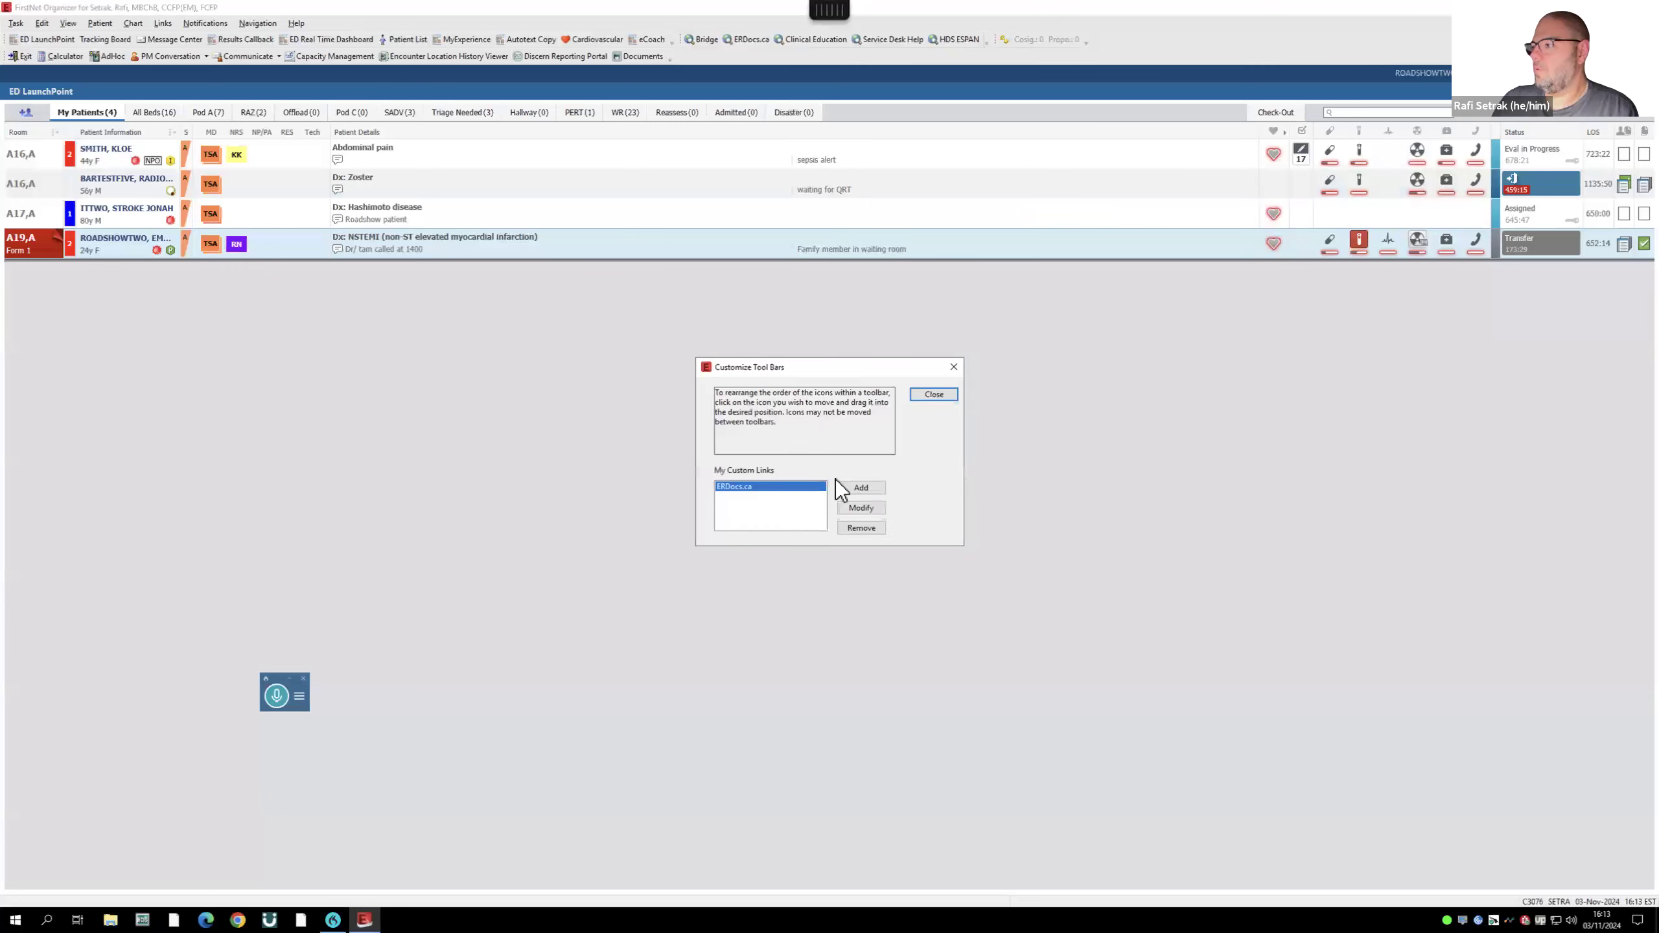
pyautogui.click(859, 488)
pyautogui.write('CNN')
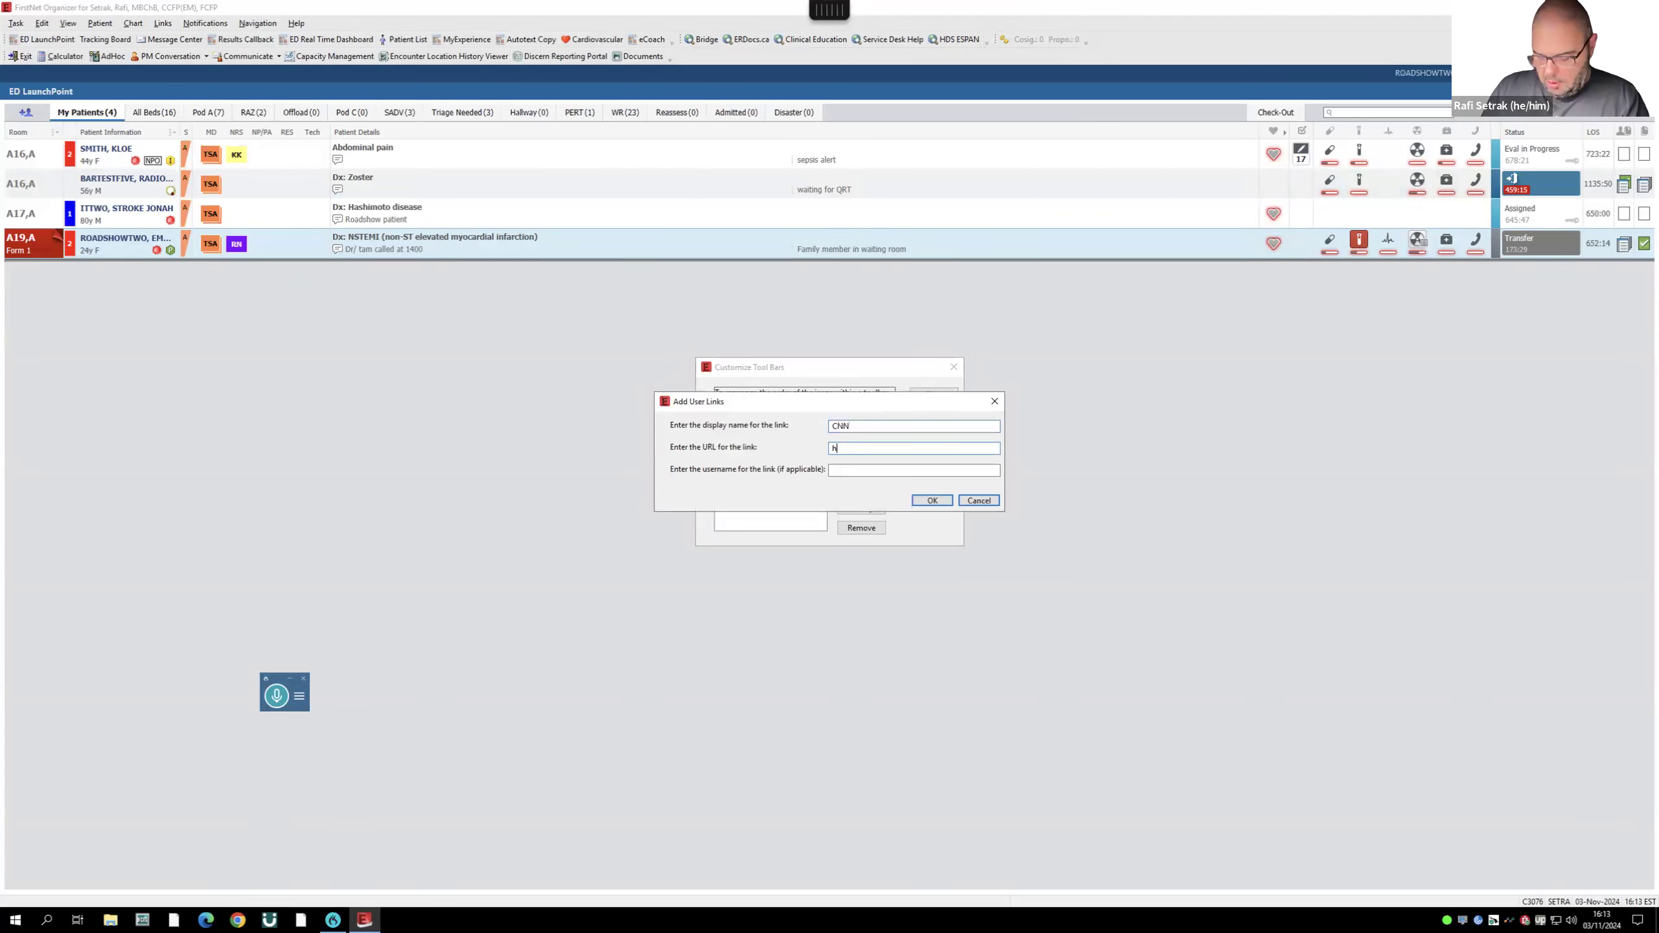
pyautogui.write('https://cnn.com')
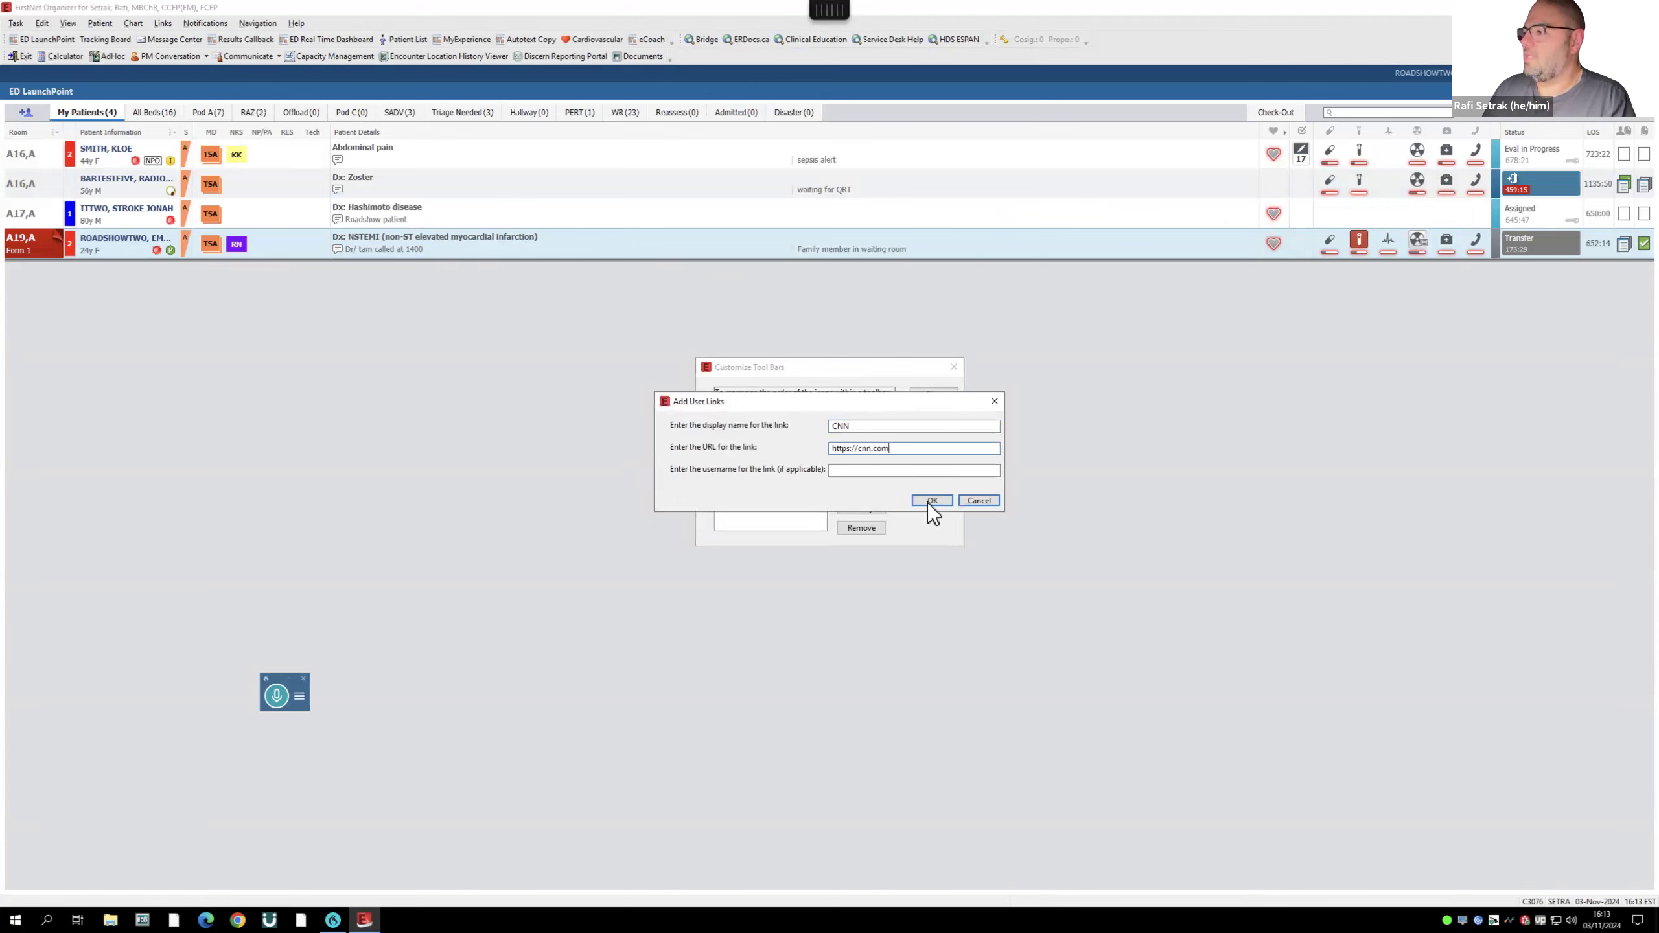
pyautogui.click(941, 500)
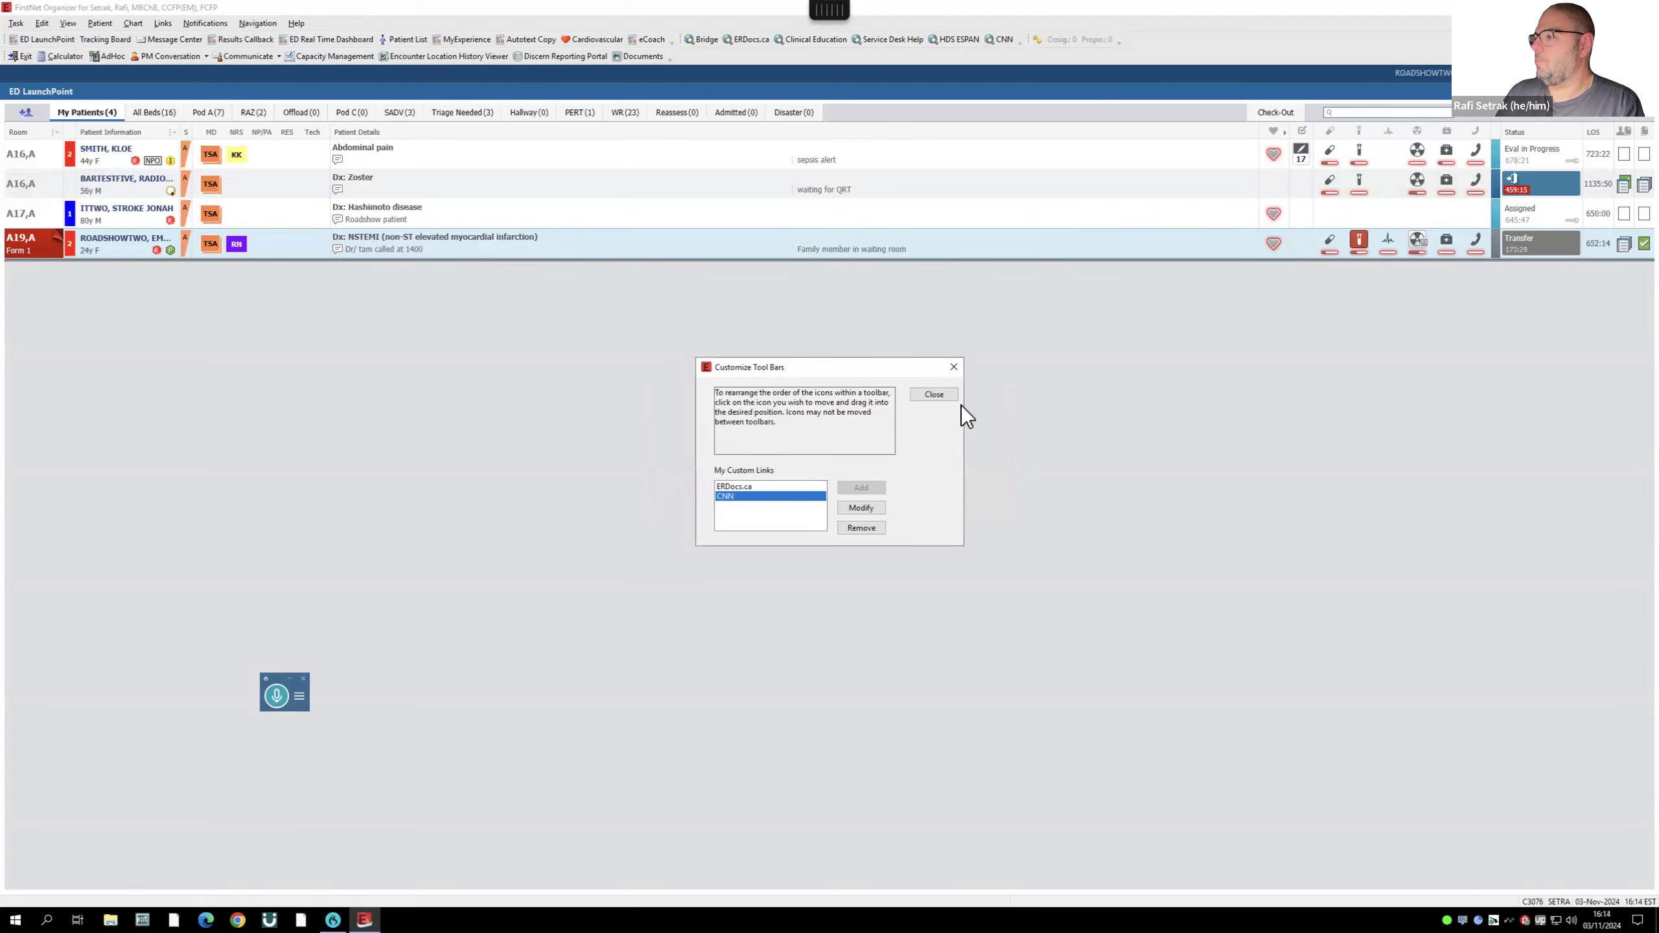
pyautogui.click(946, 394)
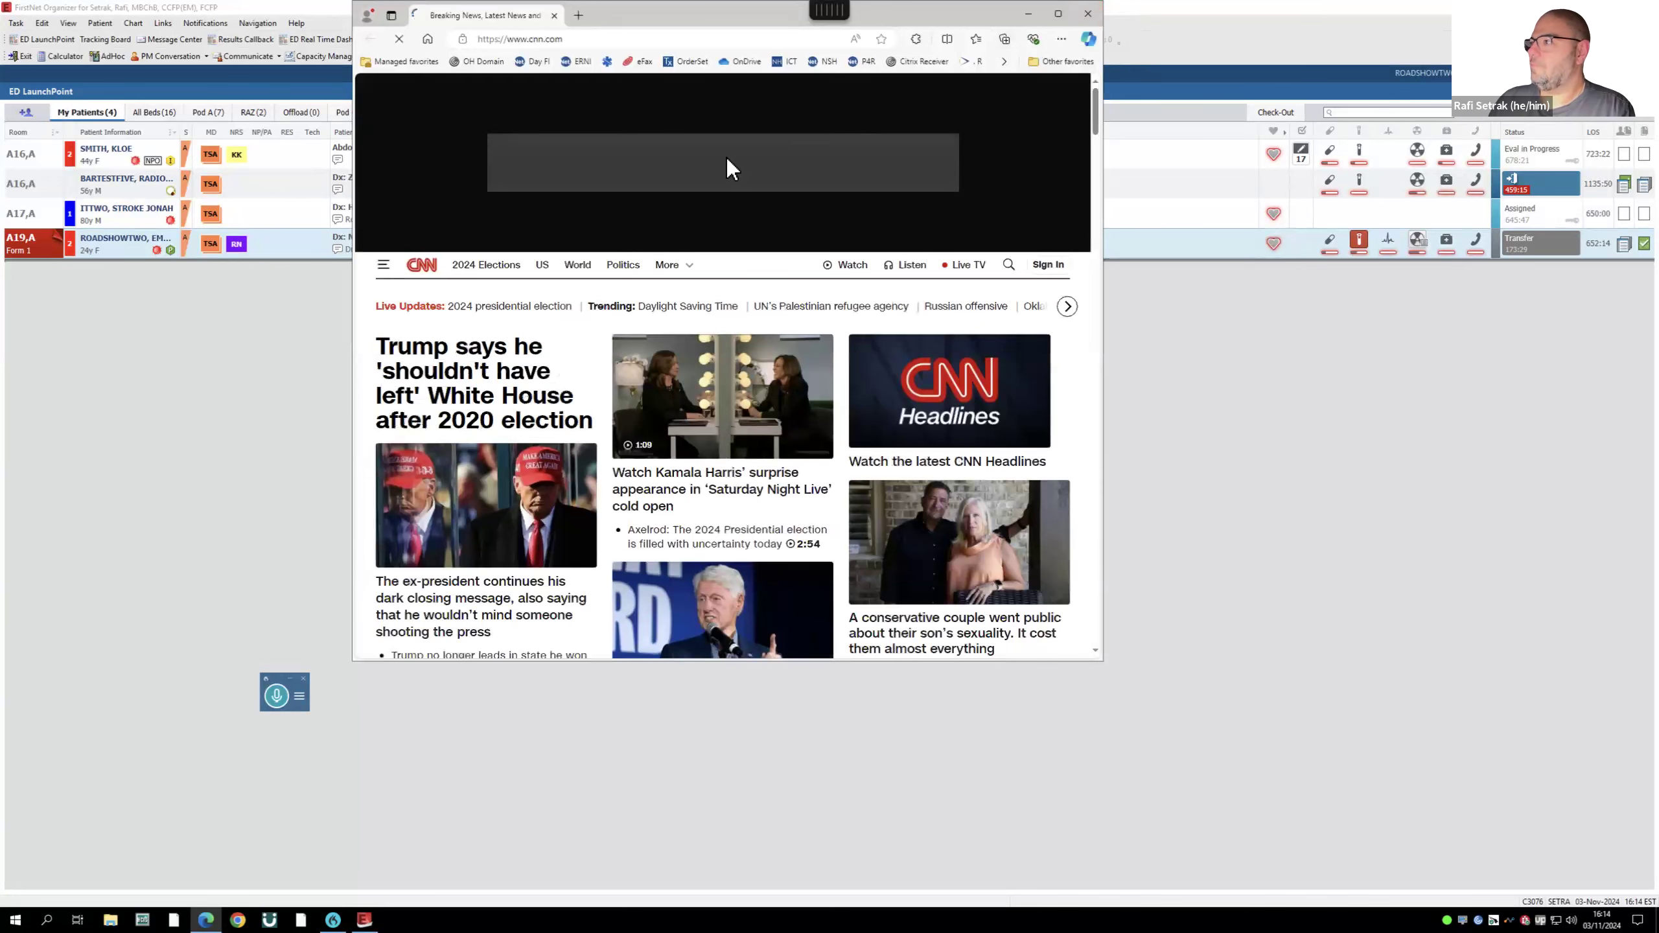
# - Close the CNN window and open Form 1 & 42, MHA from ERDocs.ca's Commonly Needed links
pyautogui.click(1090, 15)
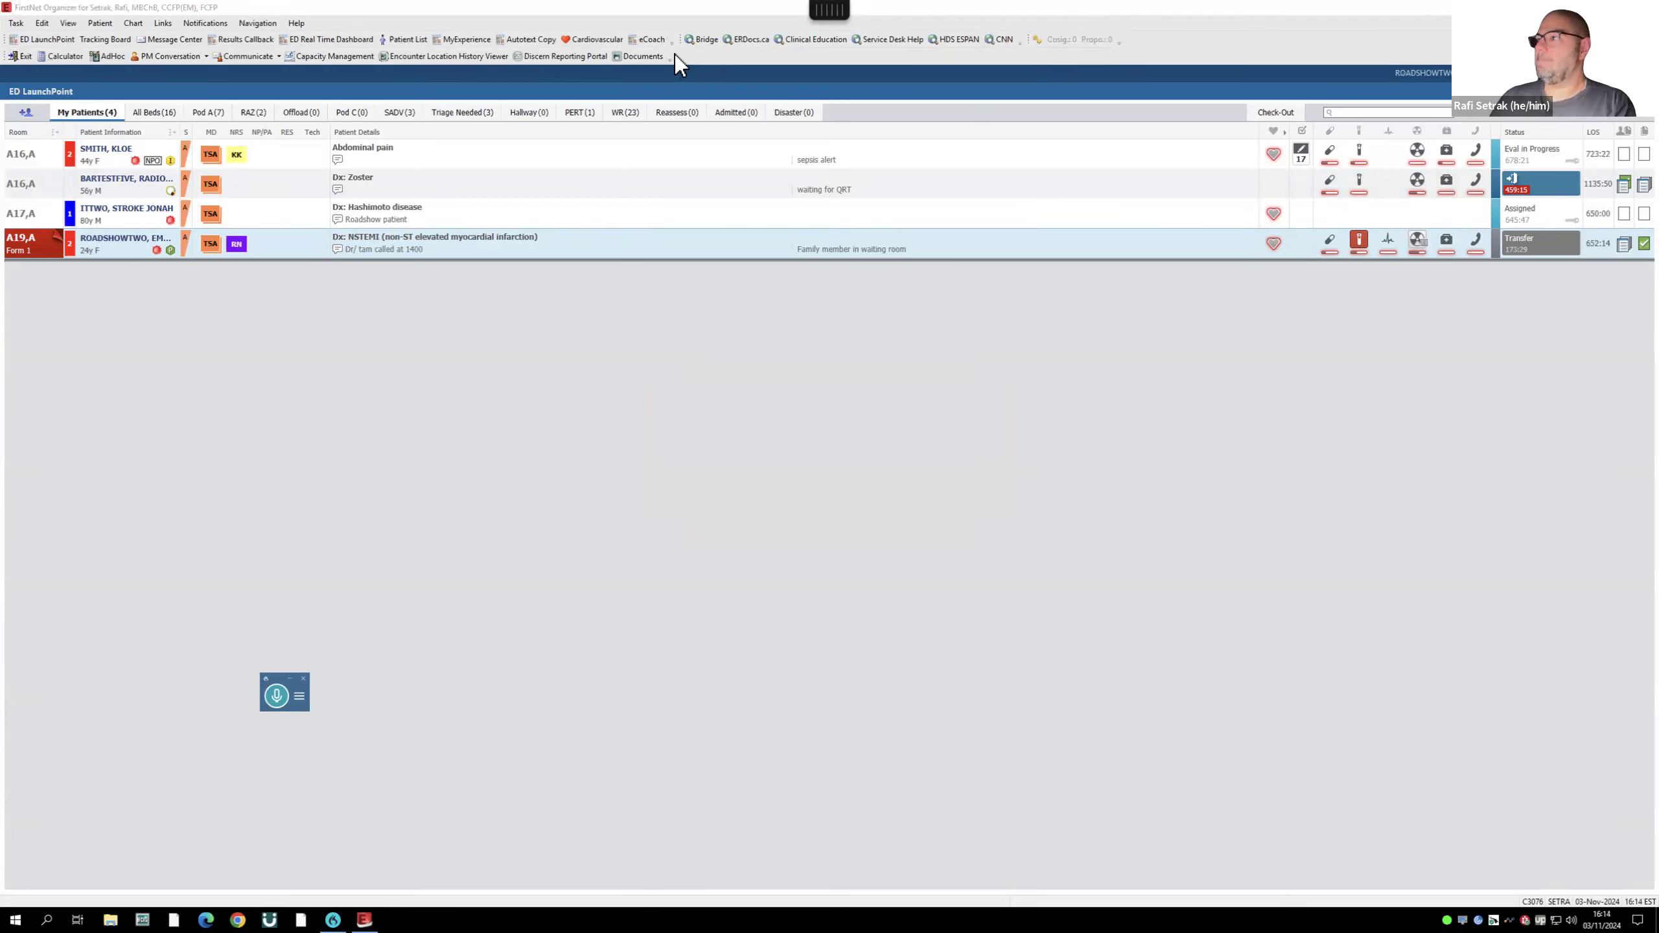
pyautogui.click(760, 39)
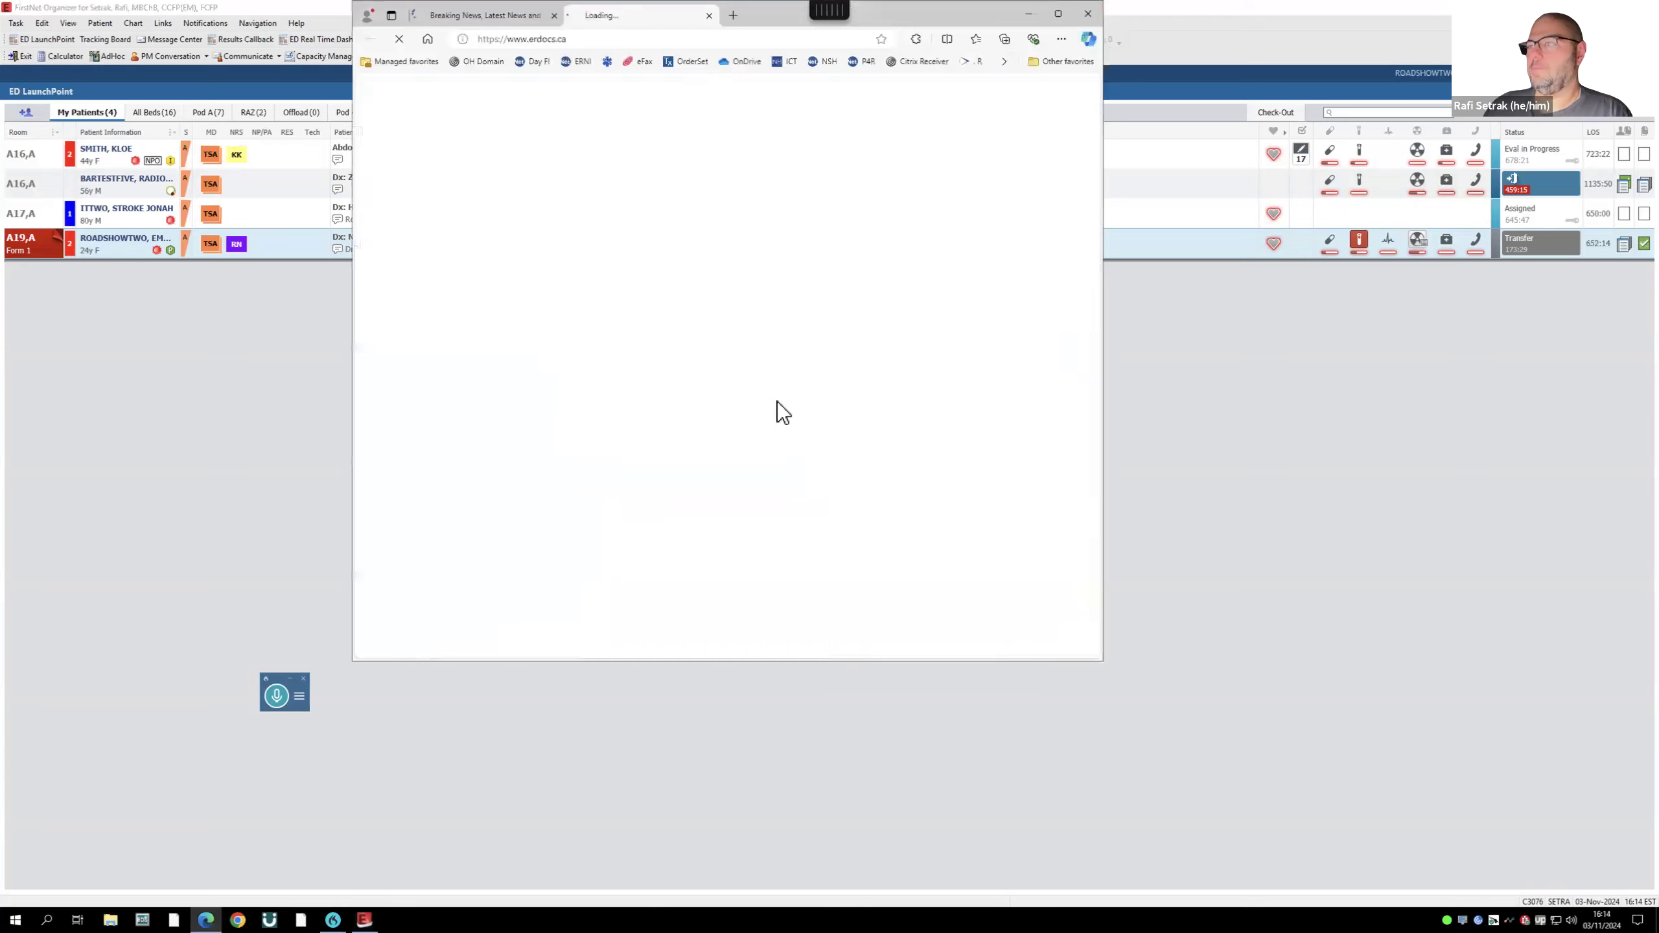
pyautogui.scroll(-3, 719, 421)
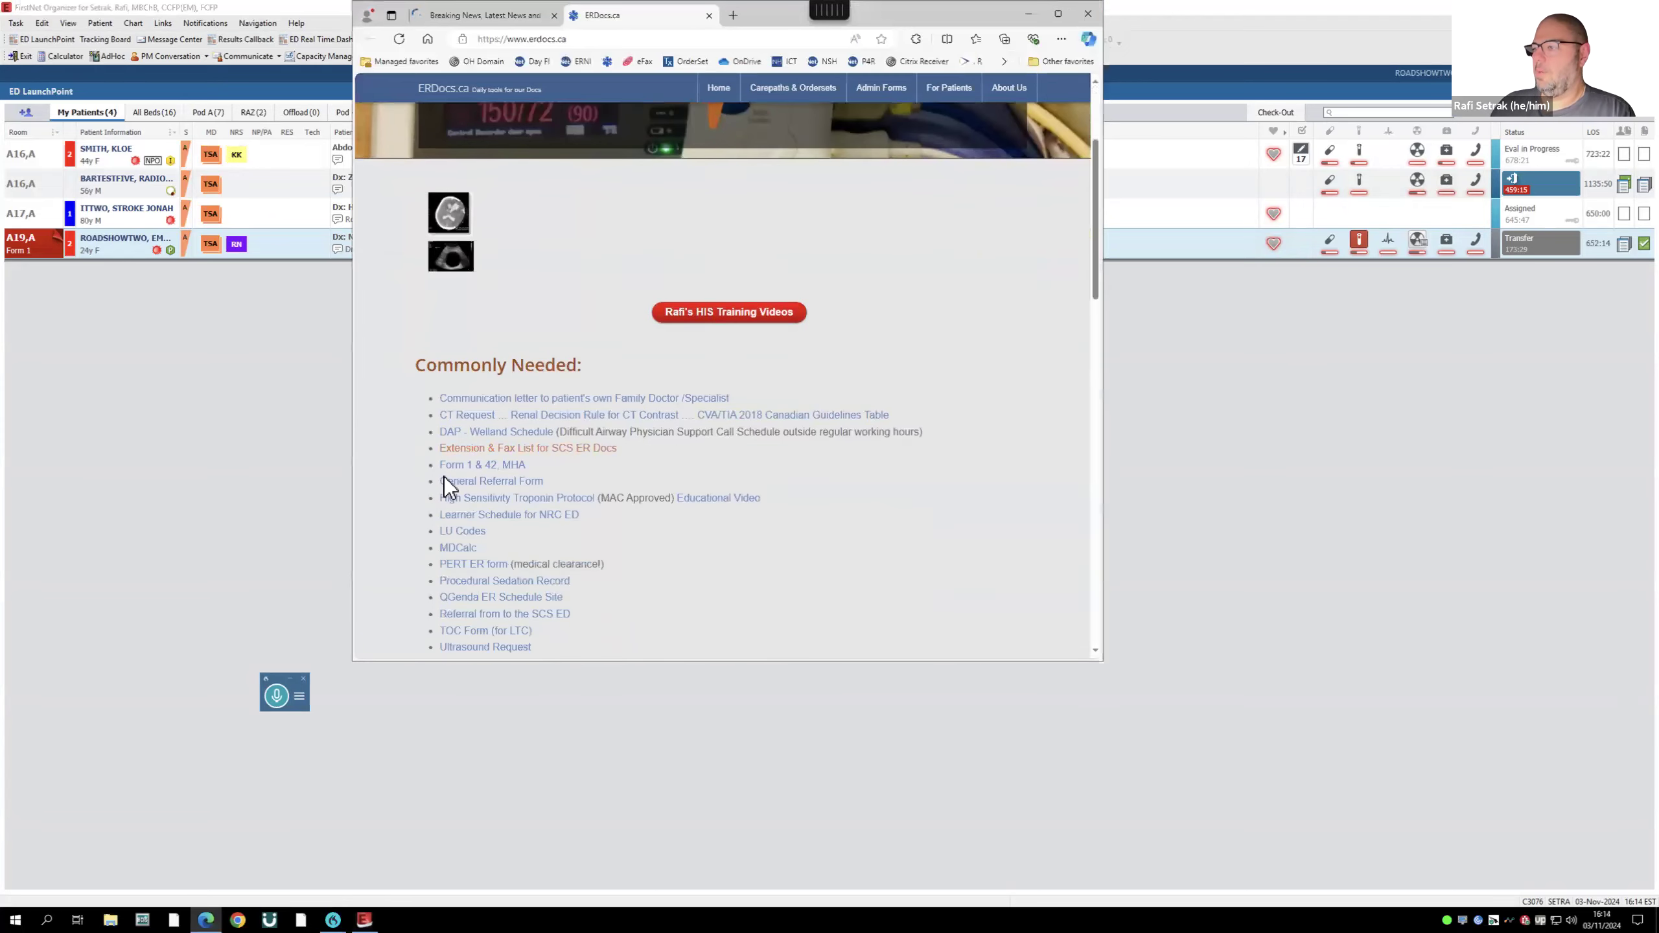
pyautogui.click(480, 466)
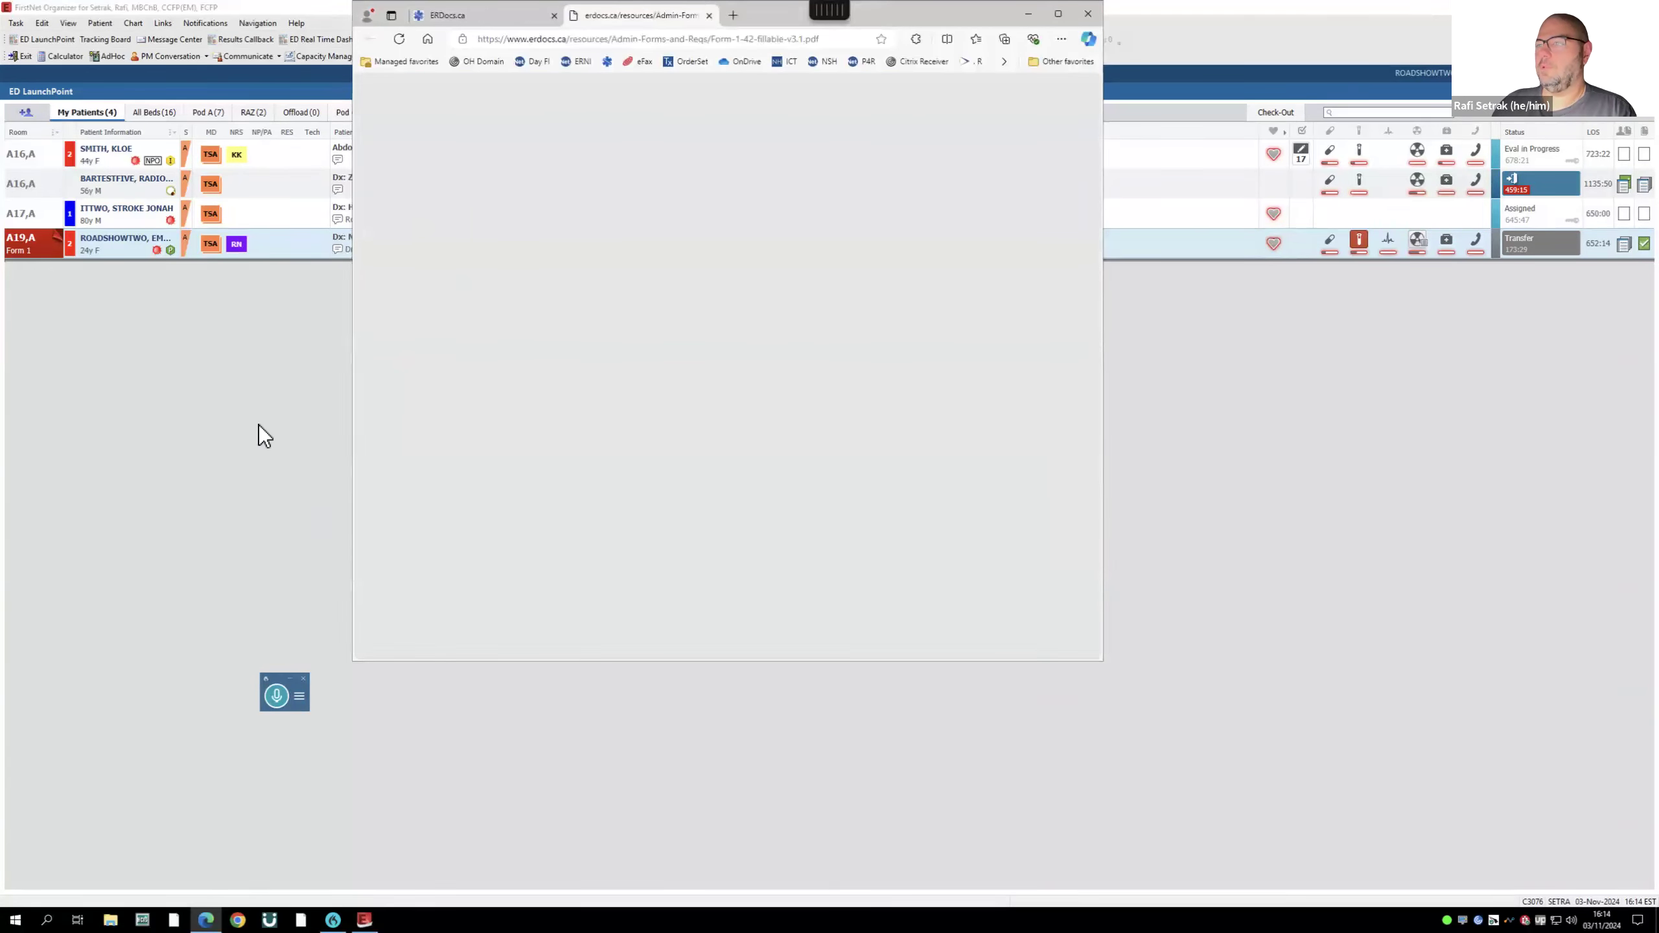
pyautogui.click(259, 425)
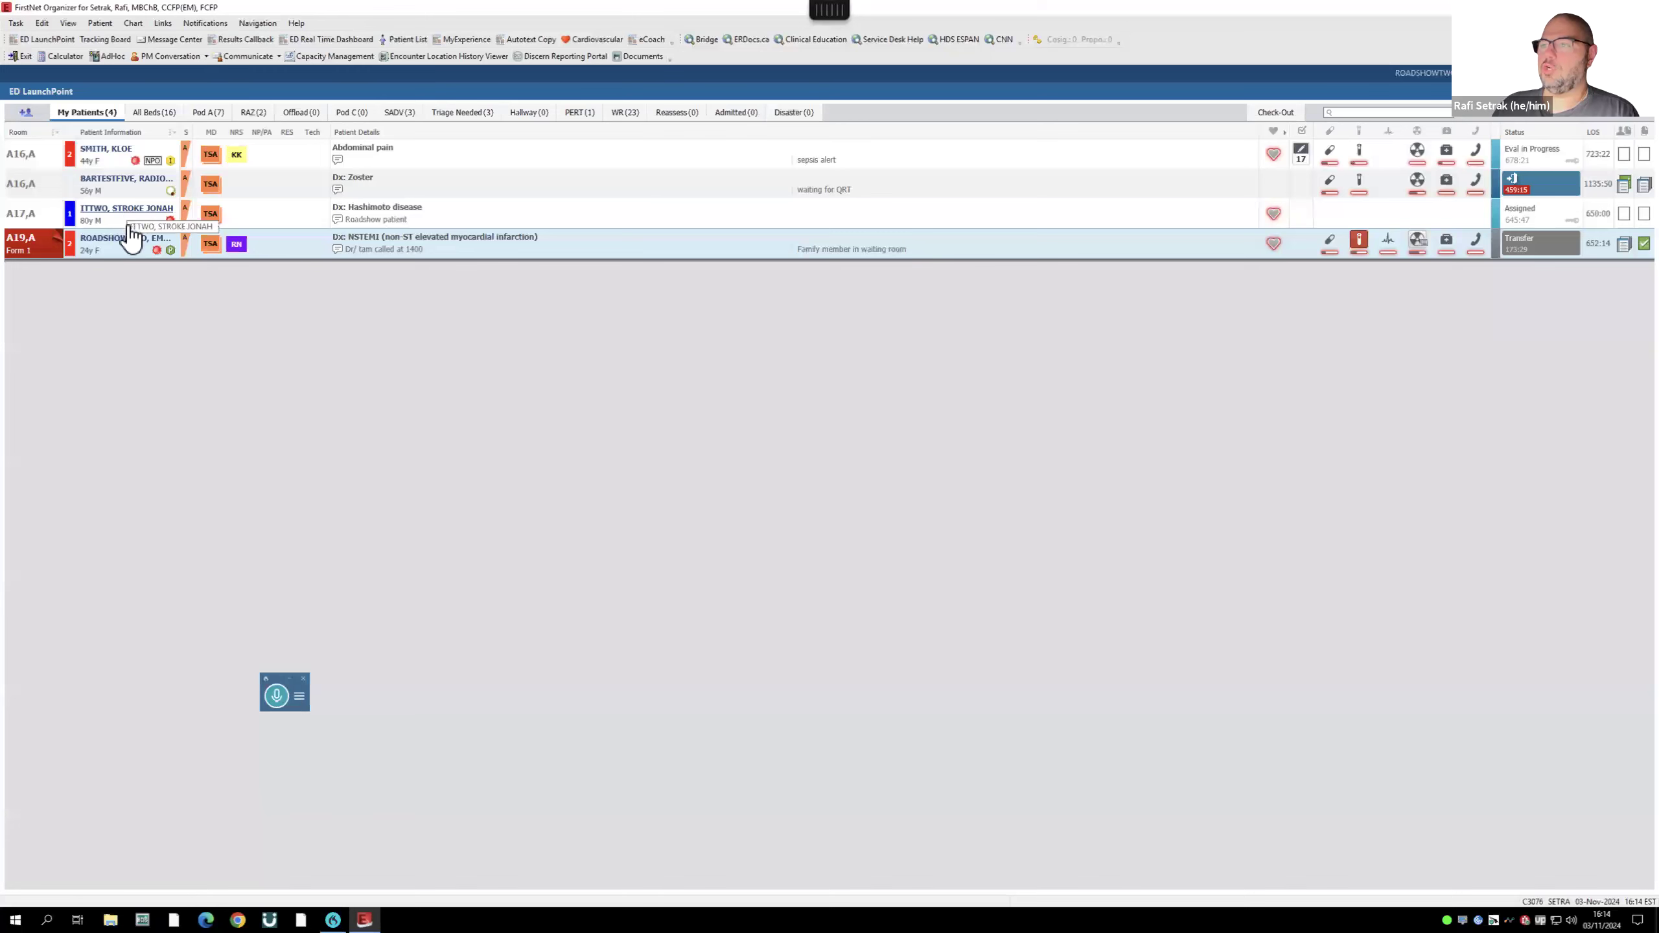
# - Open the patient's chart from LaunchPoint and snap it to the left half of the screen
pyautogui.click(127, 239)
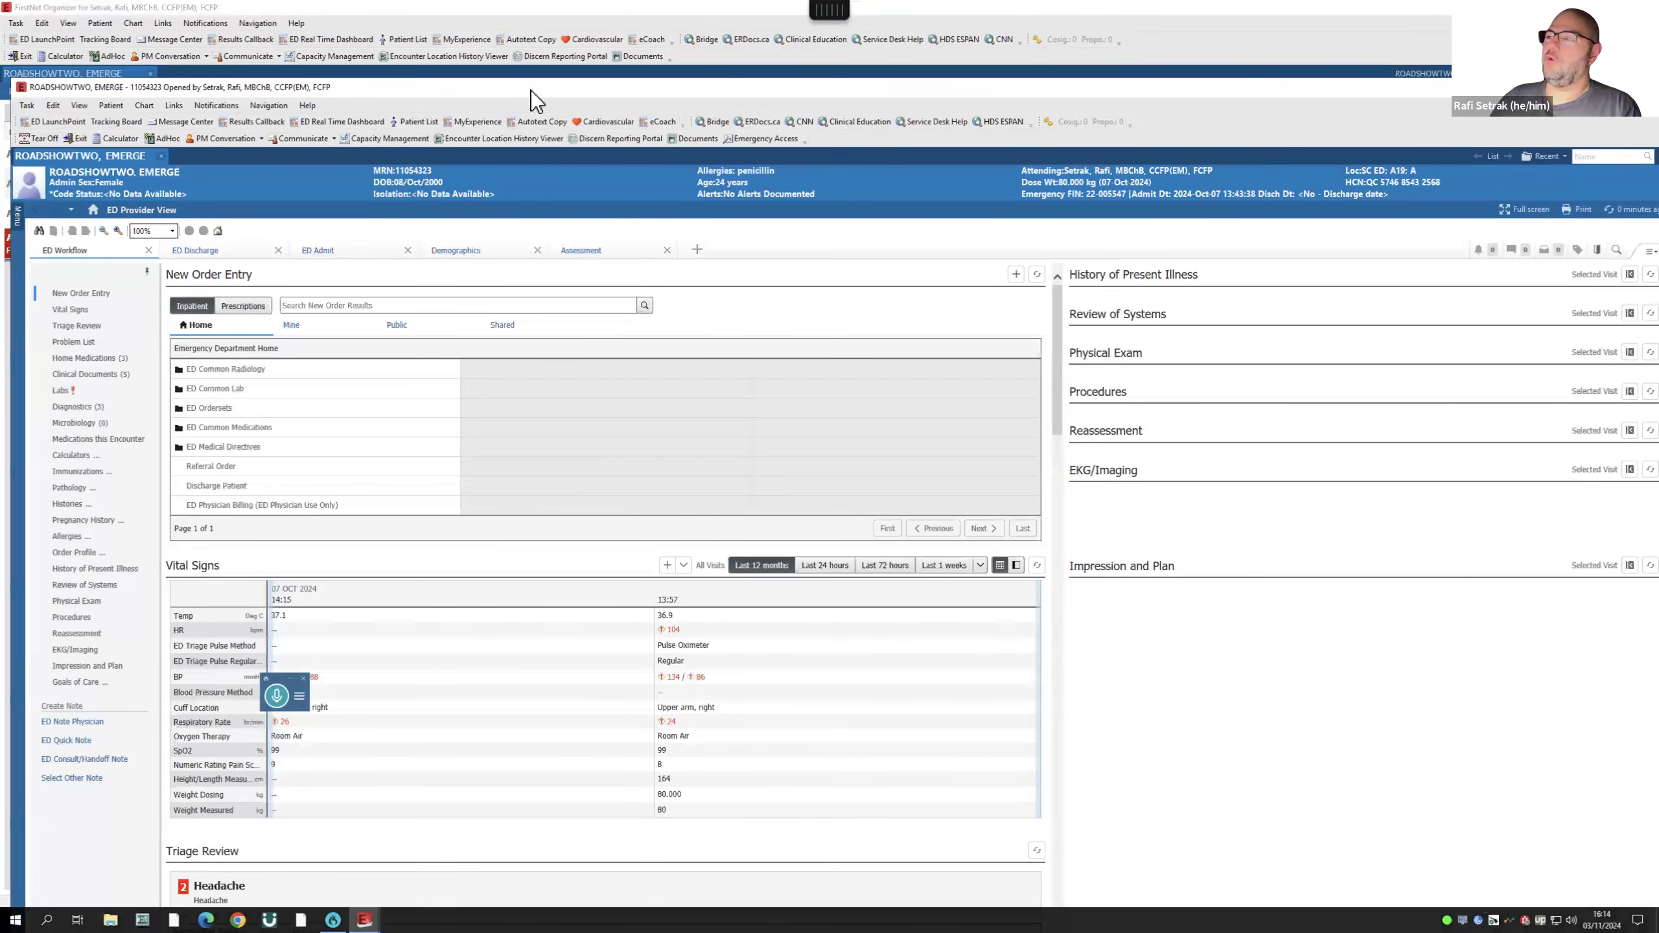
pyautogui.moveTo(509, 89); pyautogui.dragTo(1, 83)
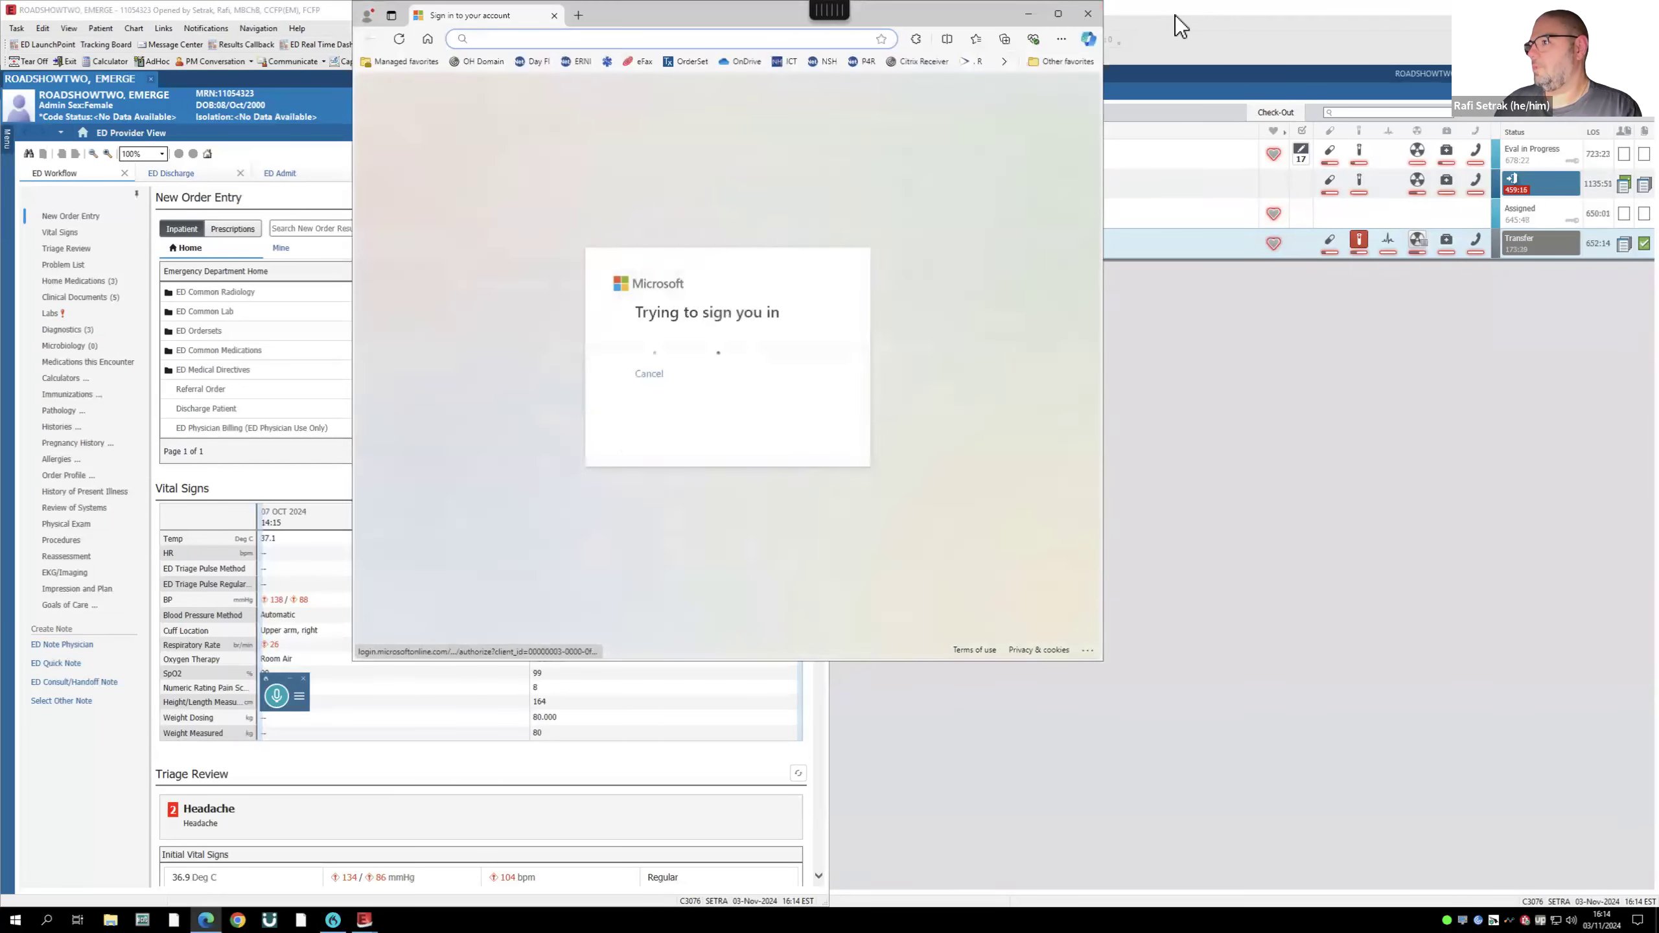
# - Dismiss the Edge sign-in window and bring up ERDocs.ca scrolled to its Commonly Needed links
pyautogui.click(1076, 19)
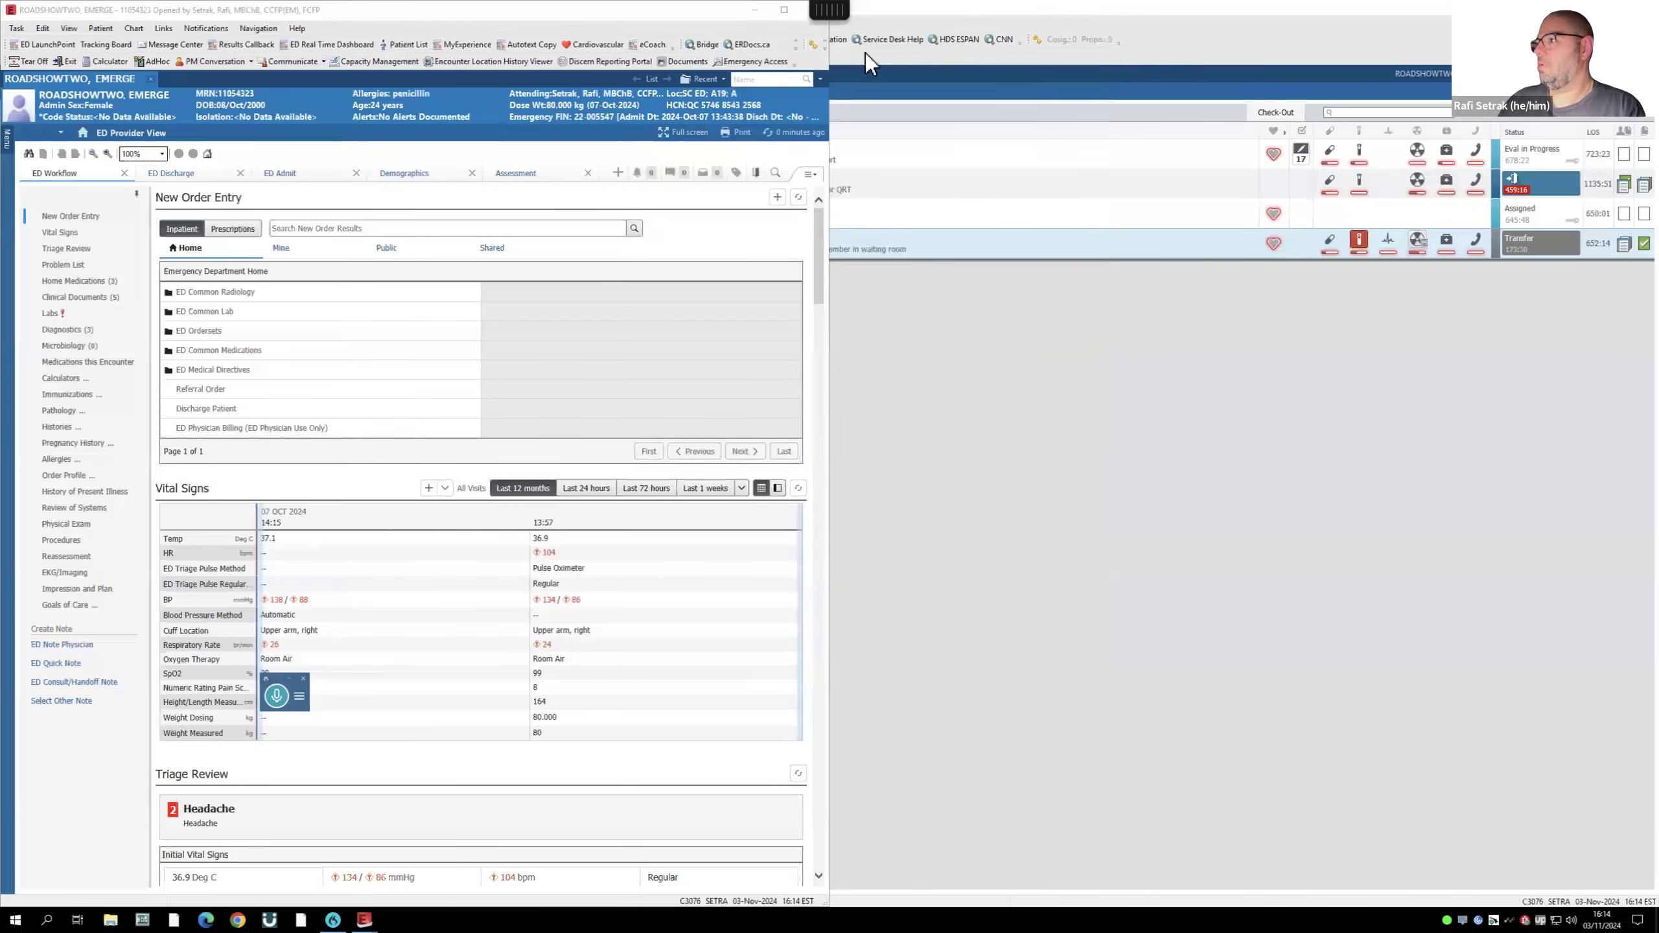
pyautogui.click(862, 51)
pyautogui.click(749, 40)
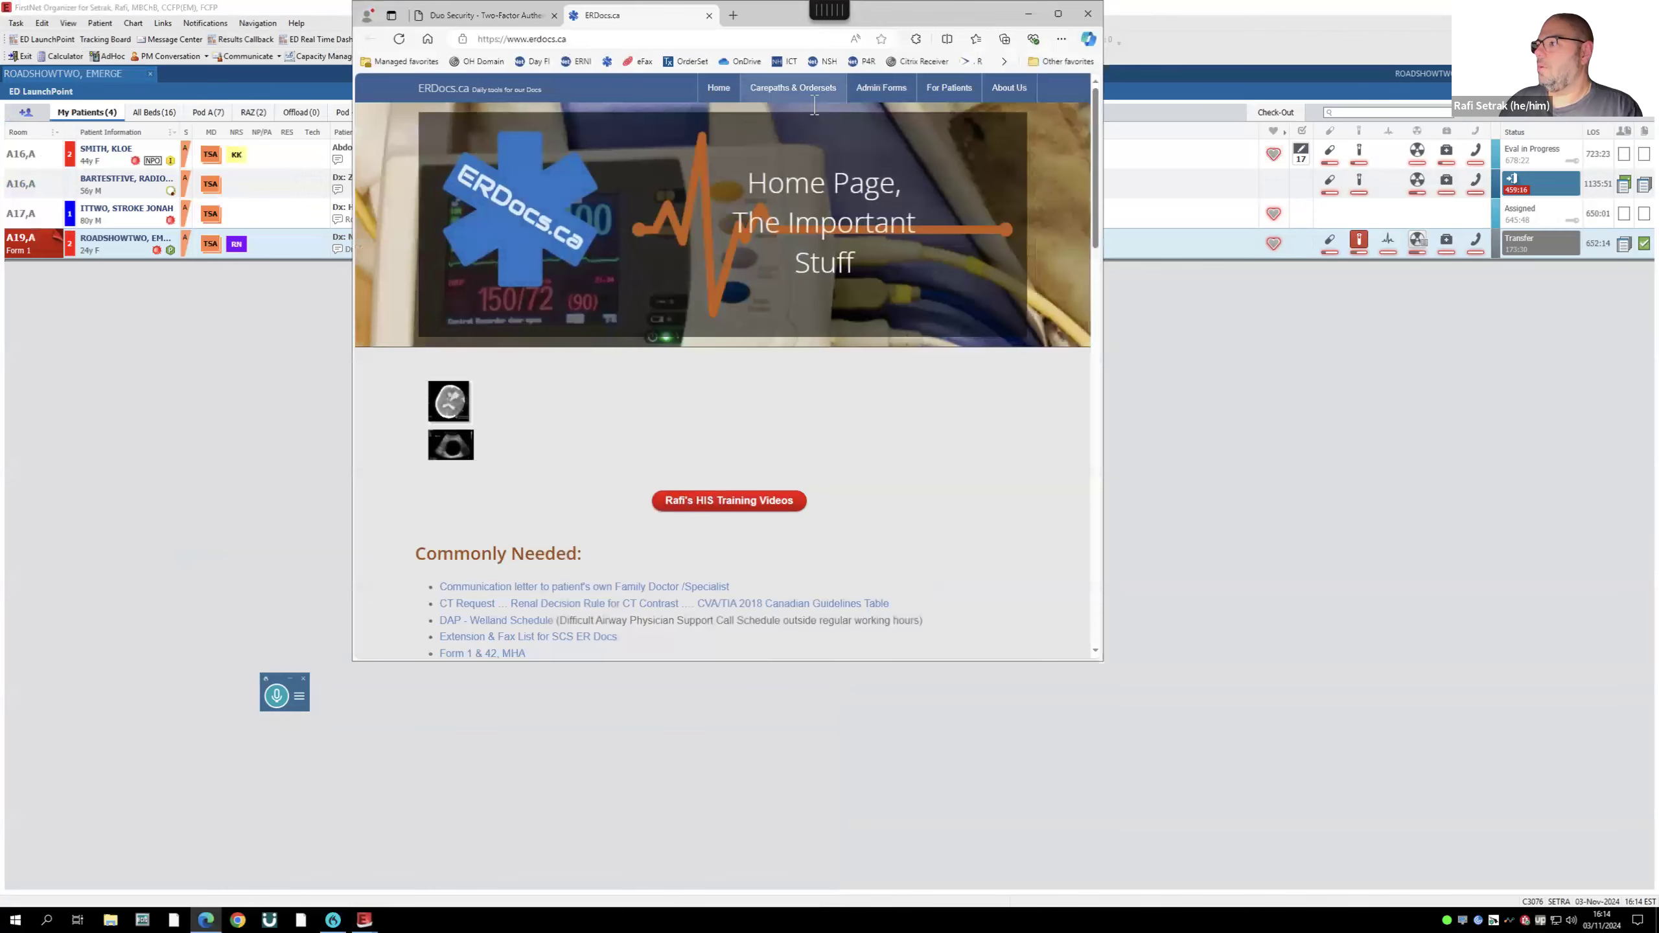
pyautogui.scroll(-2, 630, 520)
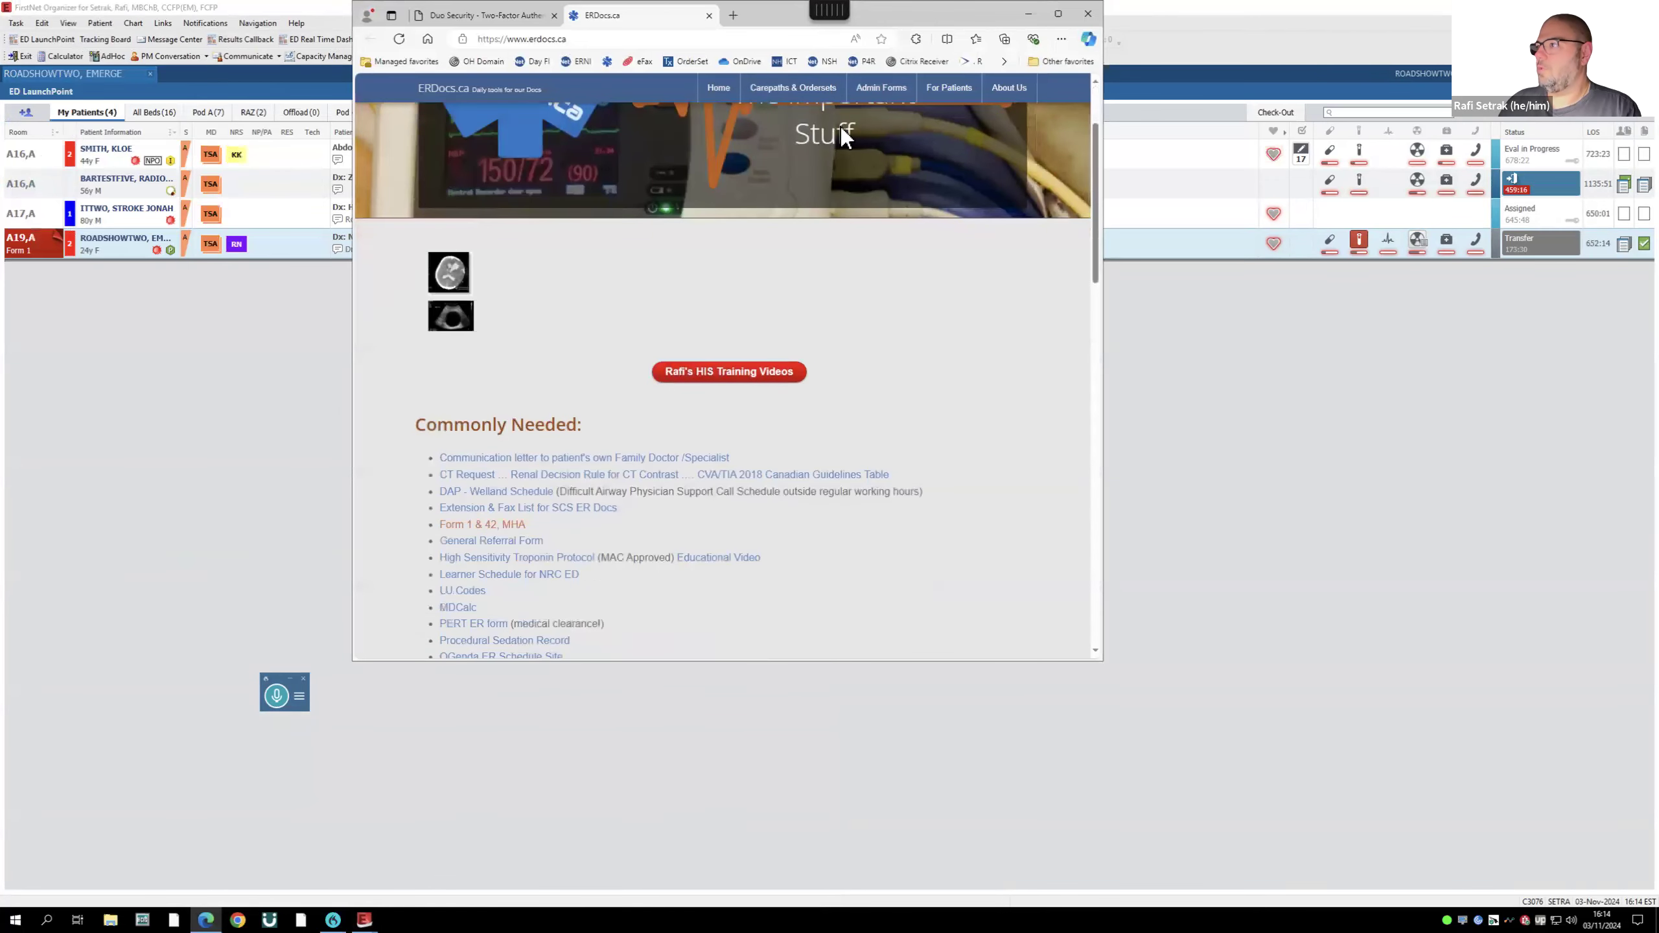
pyautogui.click(879, 89)
pyautogui.hotkey('alt', 'F4')
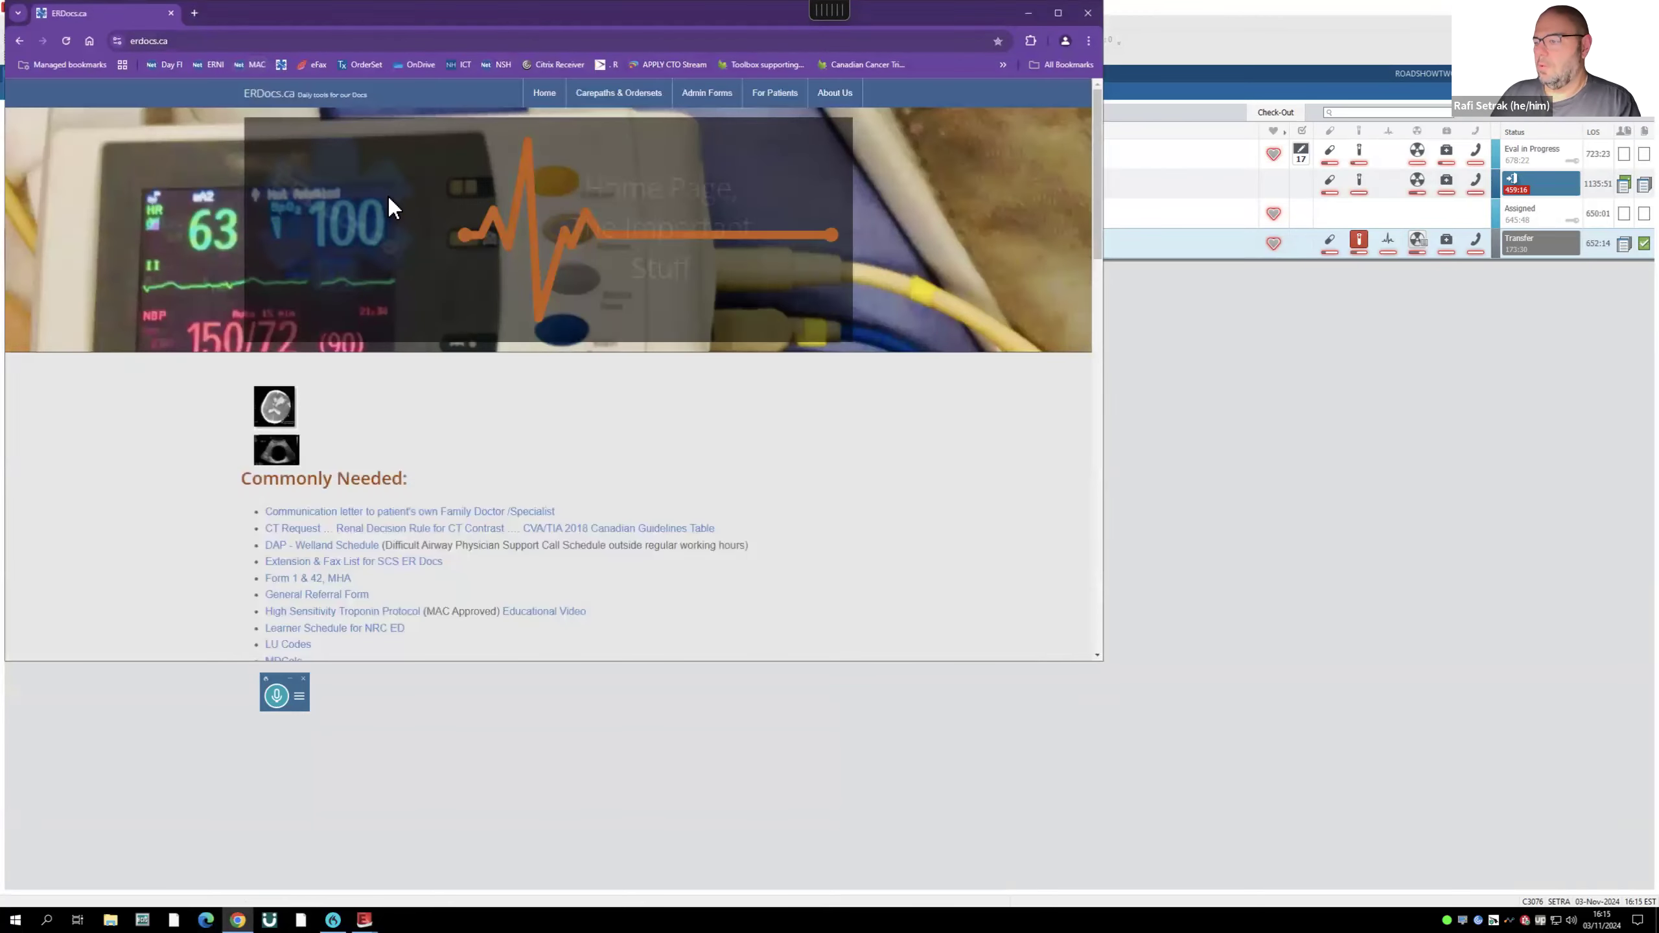
# - Open the Form 1 & 42 PDF on the right half, with the chart on the left
pyautogui.click(307, 578)
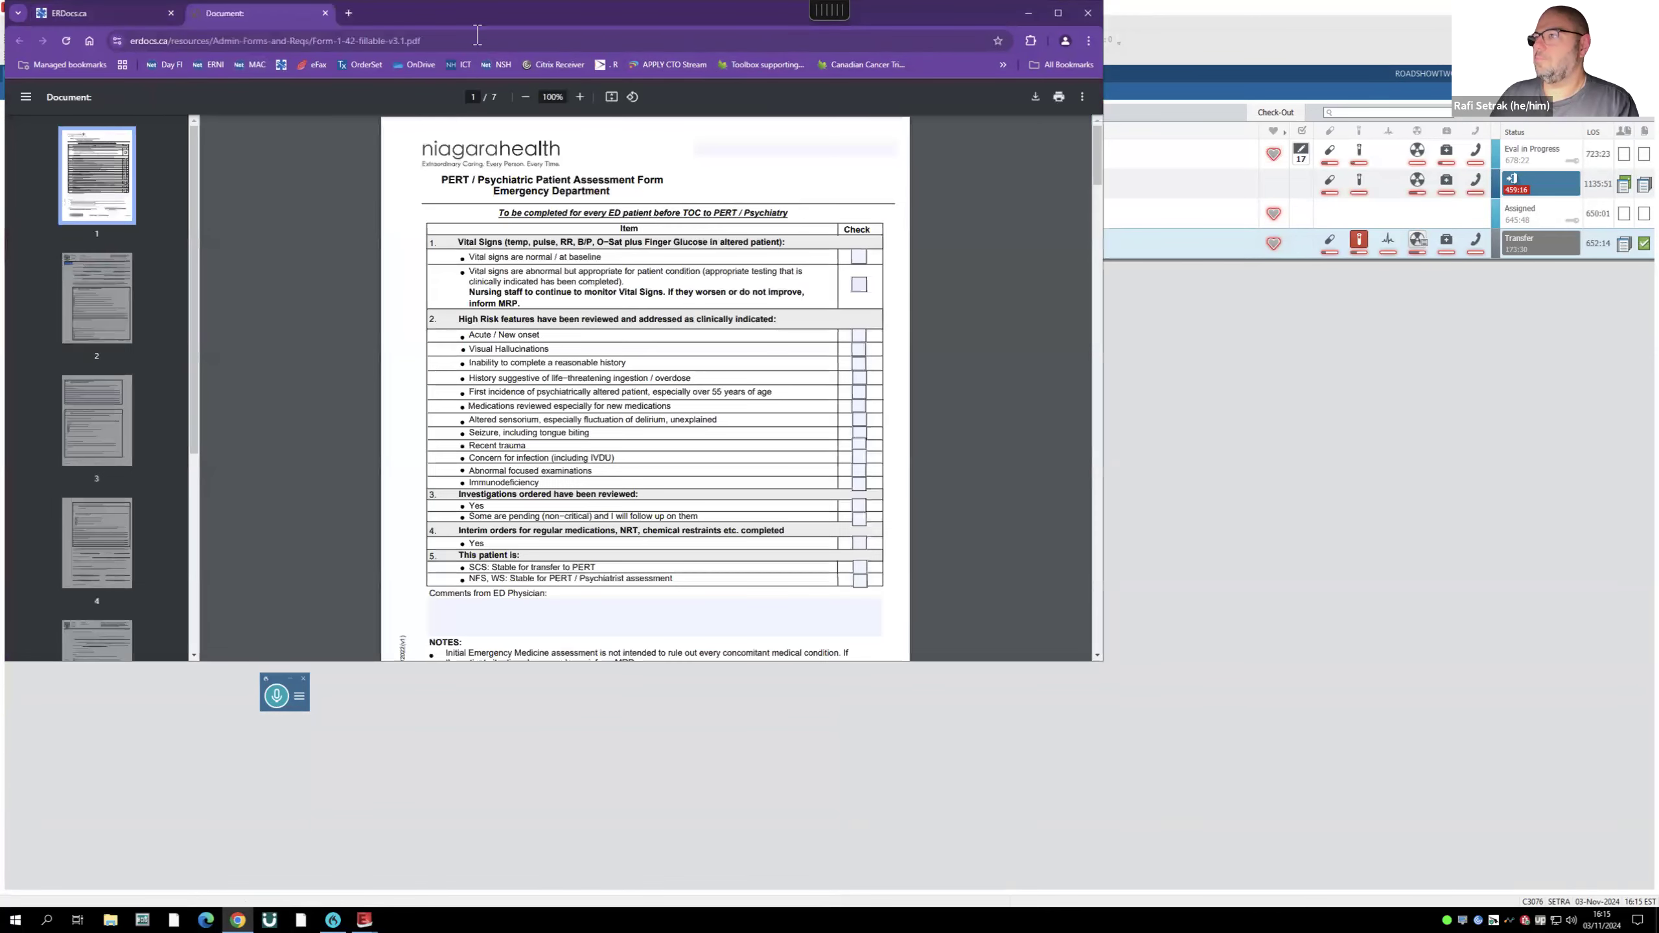
pyautogui.moveTo(882, 149); pyautogui.dragTo(1623, 145)
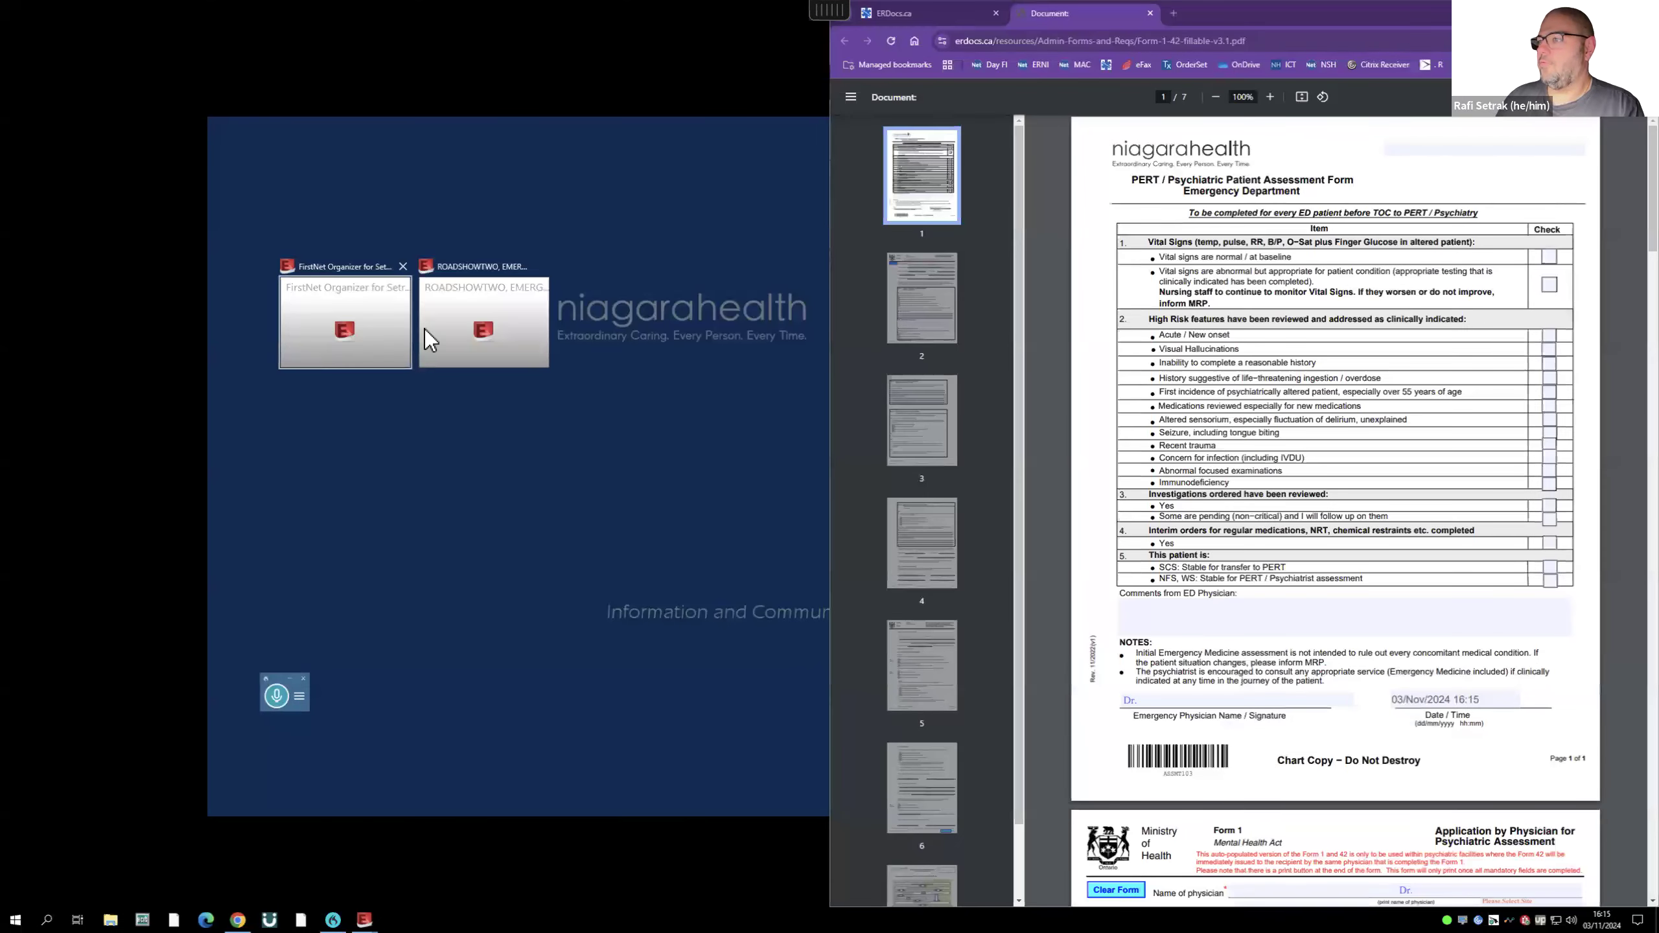
pyautogui.click(449, 329)
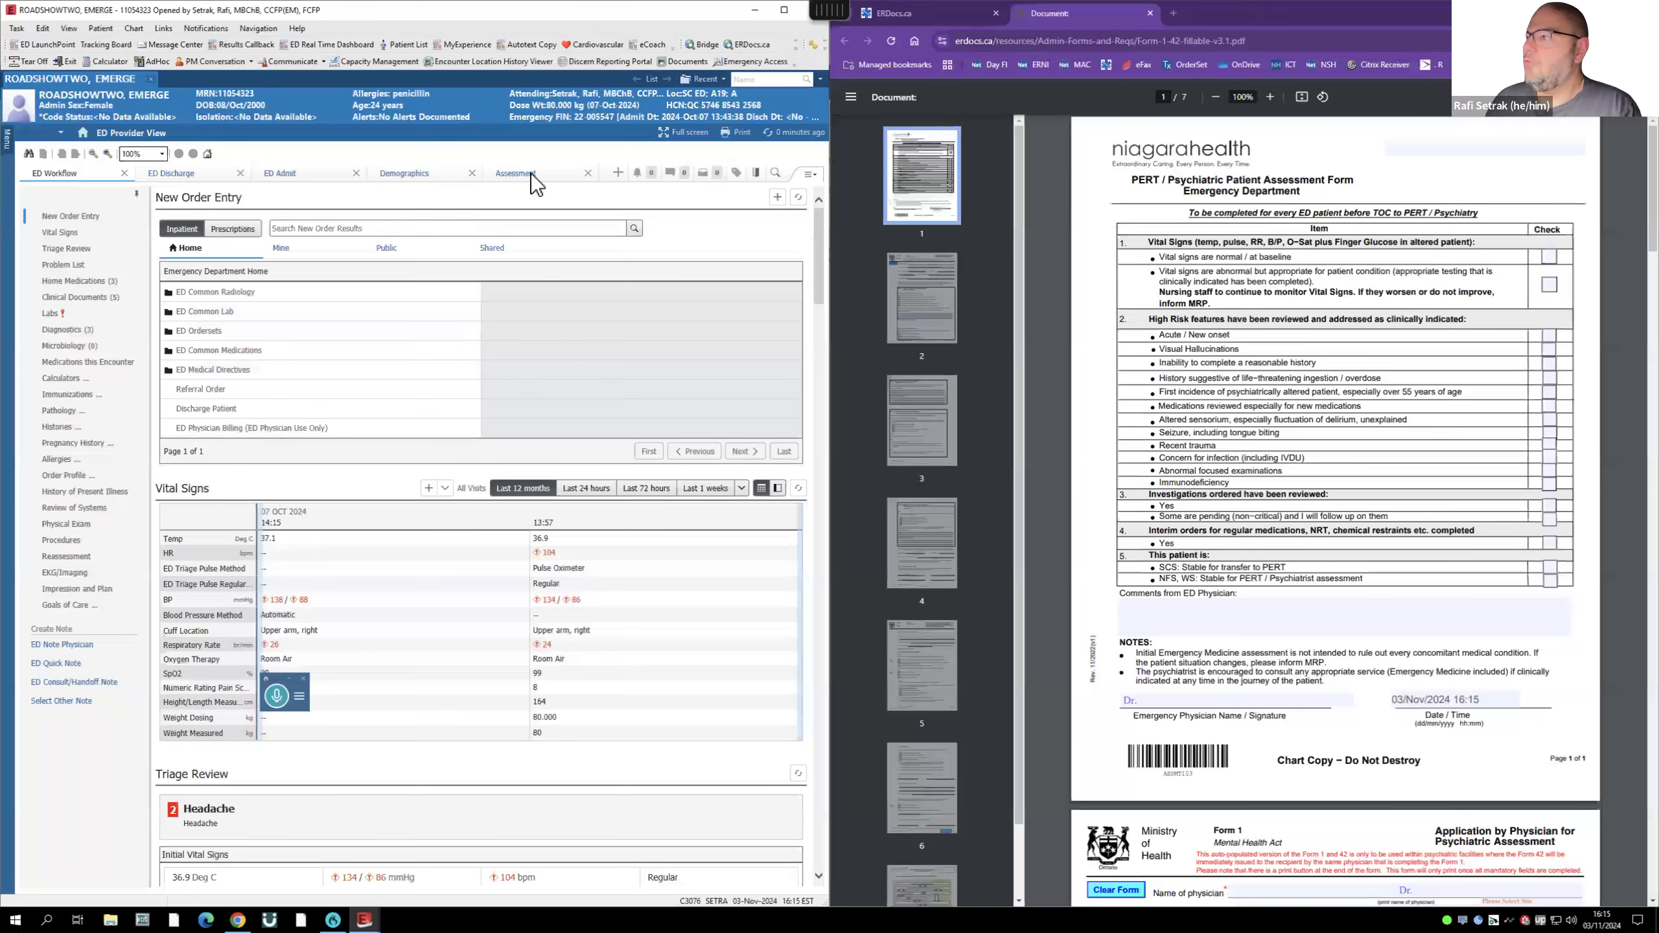
# - Paste the patient's name from Demographics and tick normal vitals, interim orders and stable-for-transfer
pyautogui.click(404, 173)
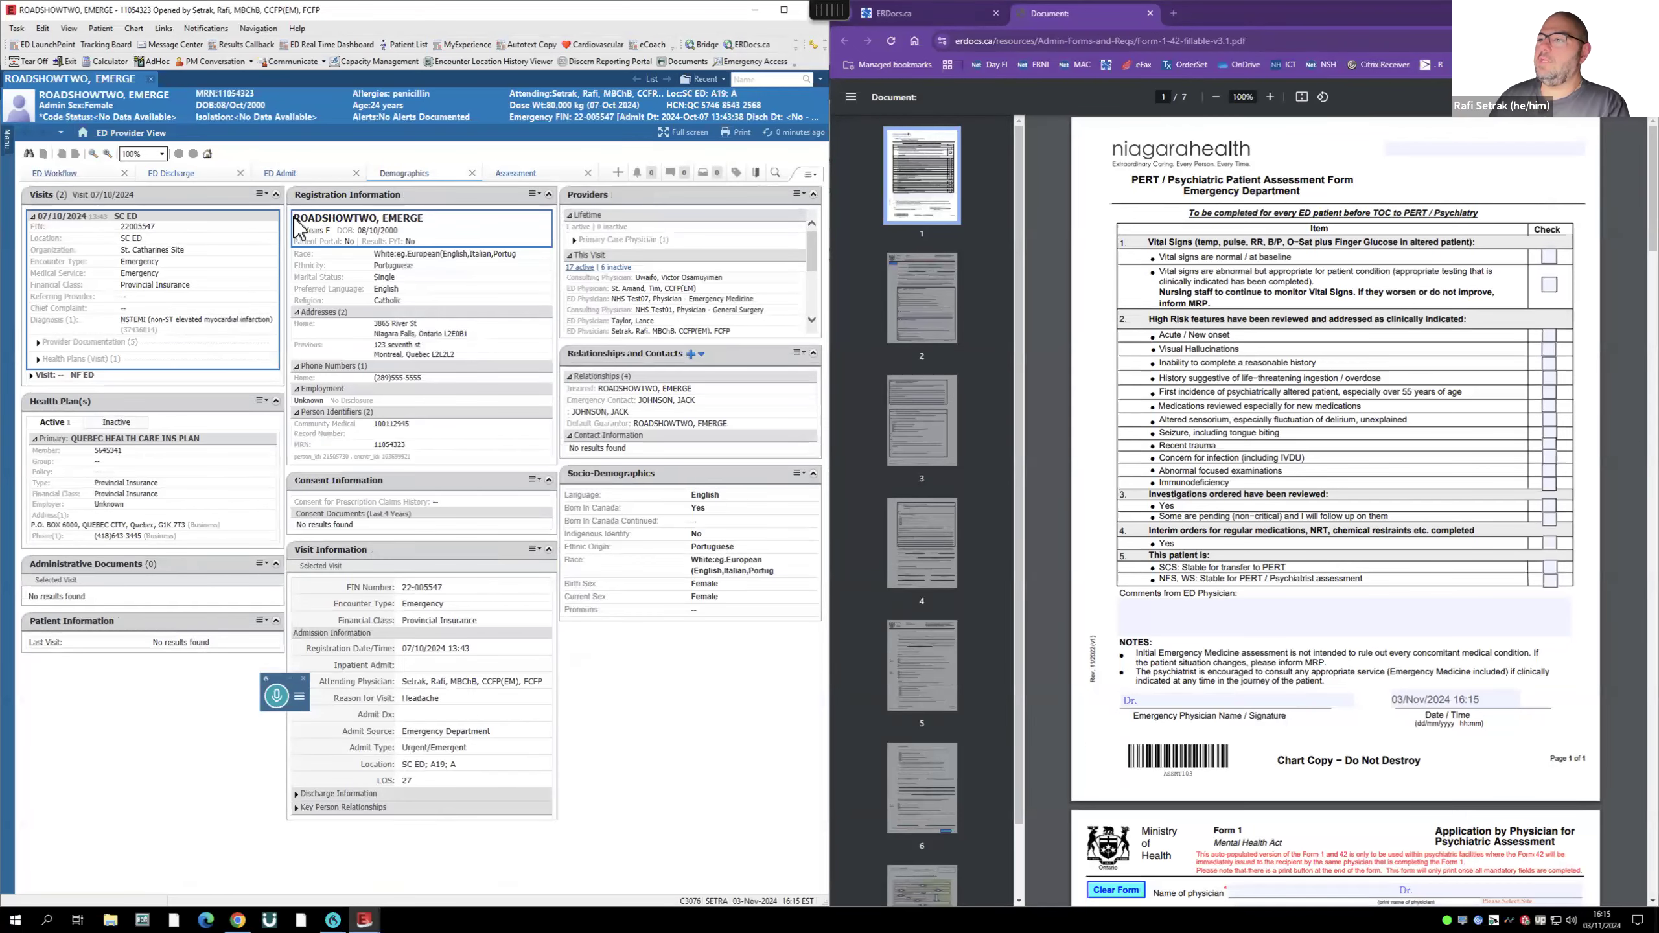
pyautogui.tripleClick(351, 224)
pyautogui.hotkey('ctrl', 'c')
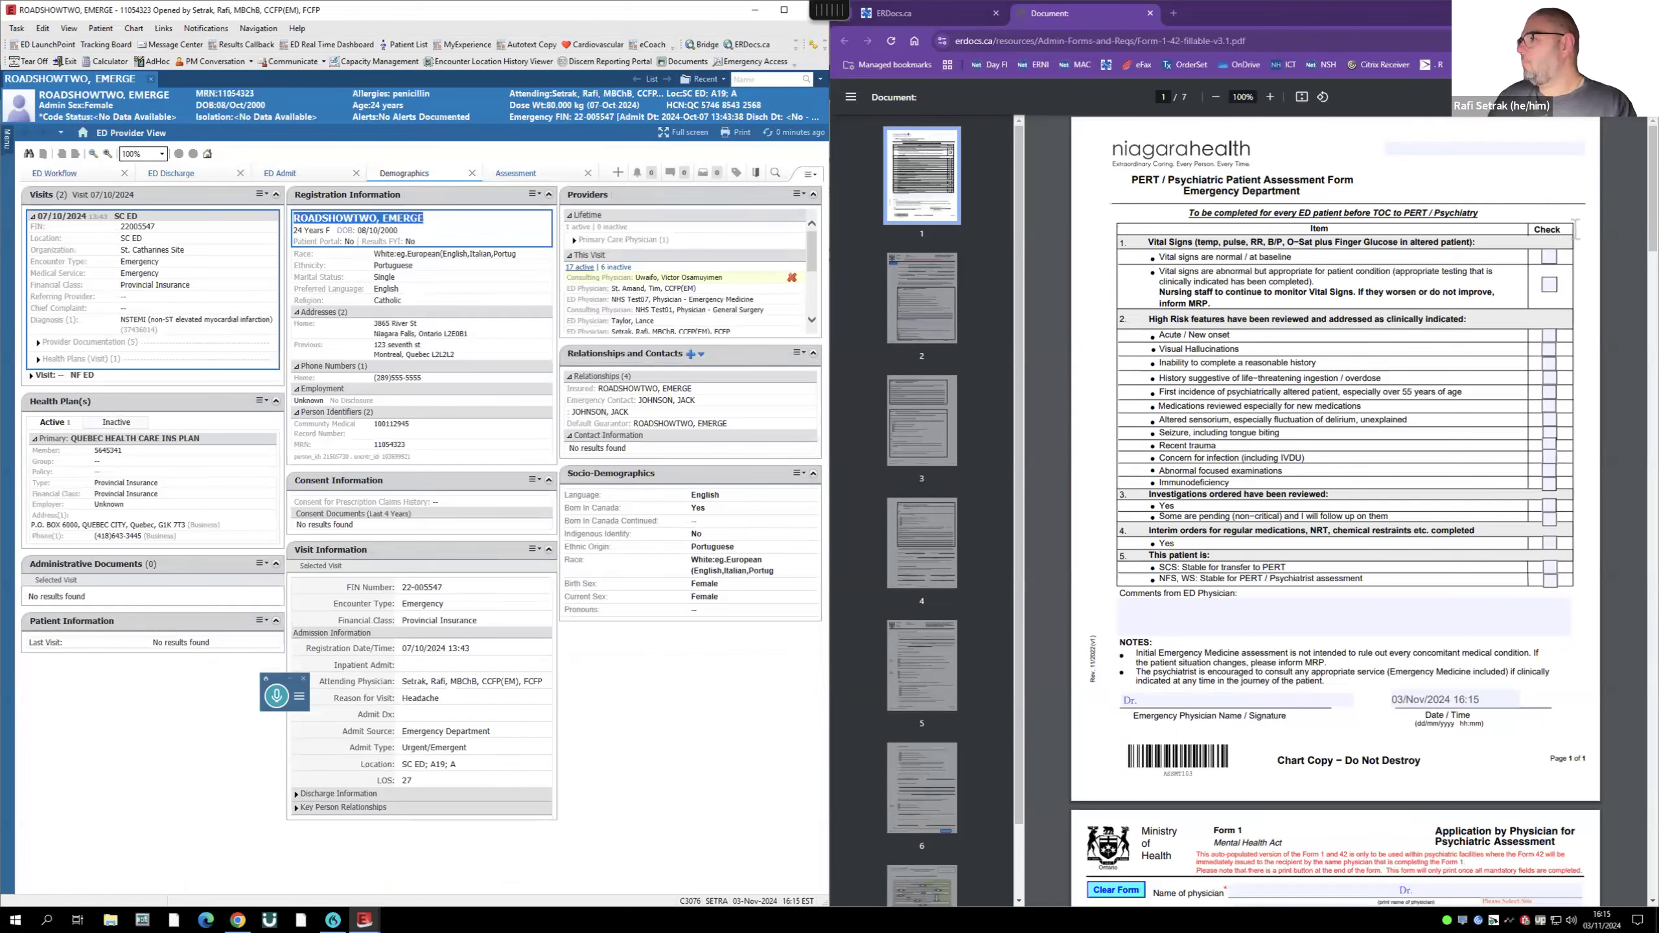
pyautogui.click(1494, 149)
pyautogui.hotkey('ctrl', 'v')
pyautogui.click(1549, 256)
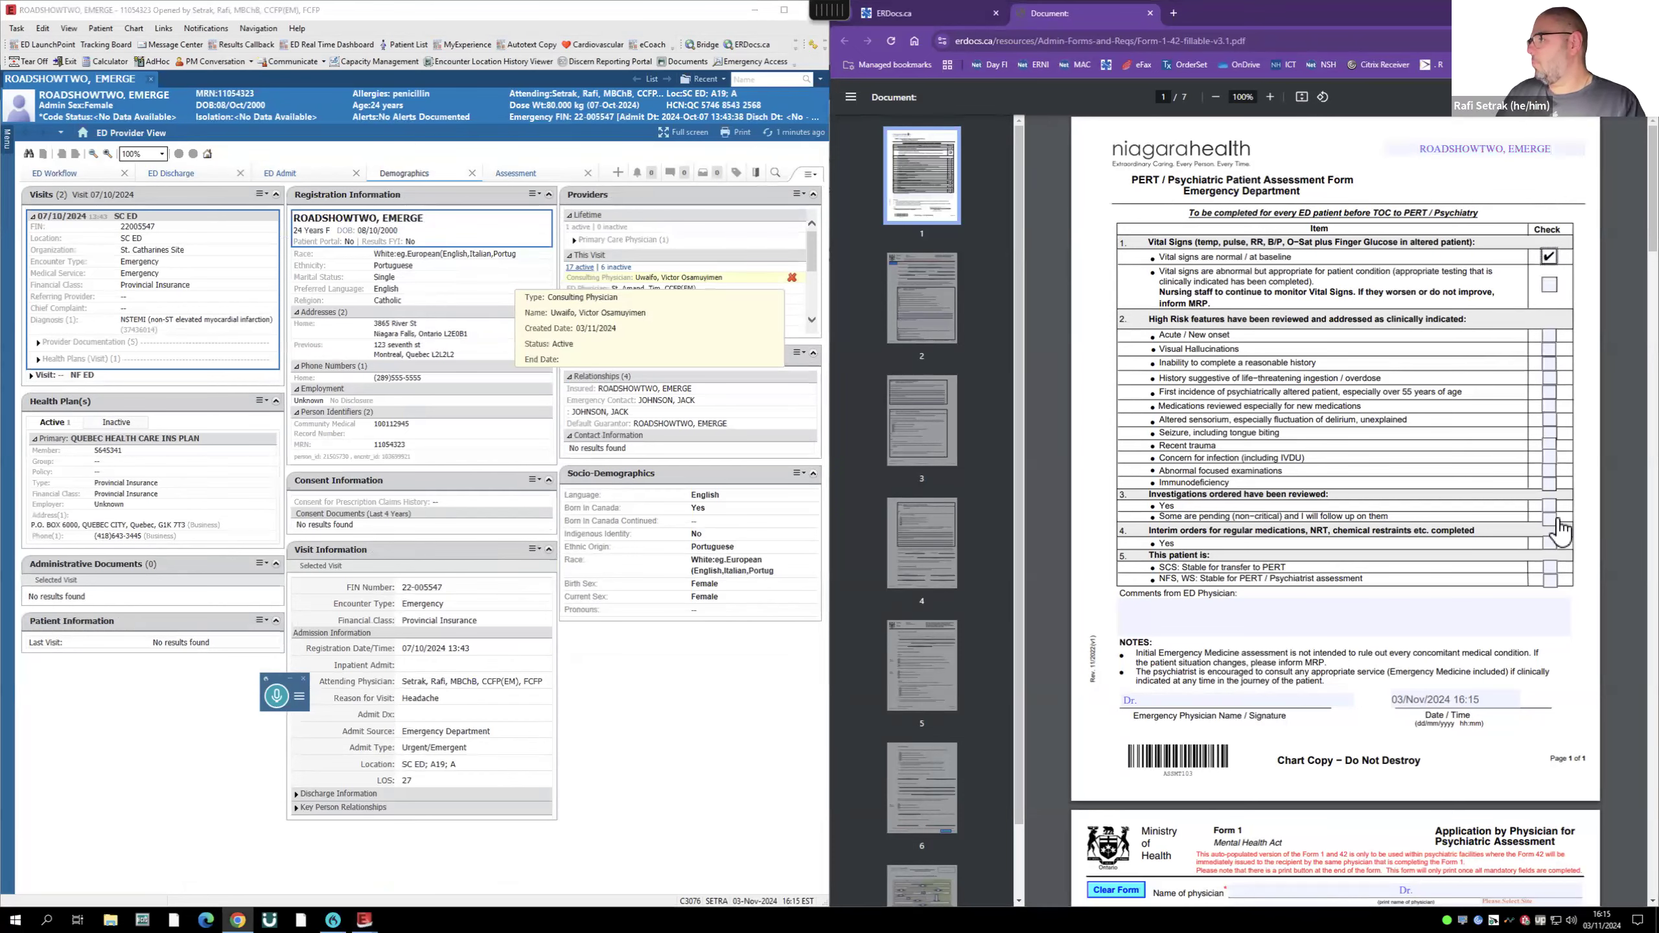
pyautogui.click(1549, 543)
pyautogui.click(1550, 567)
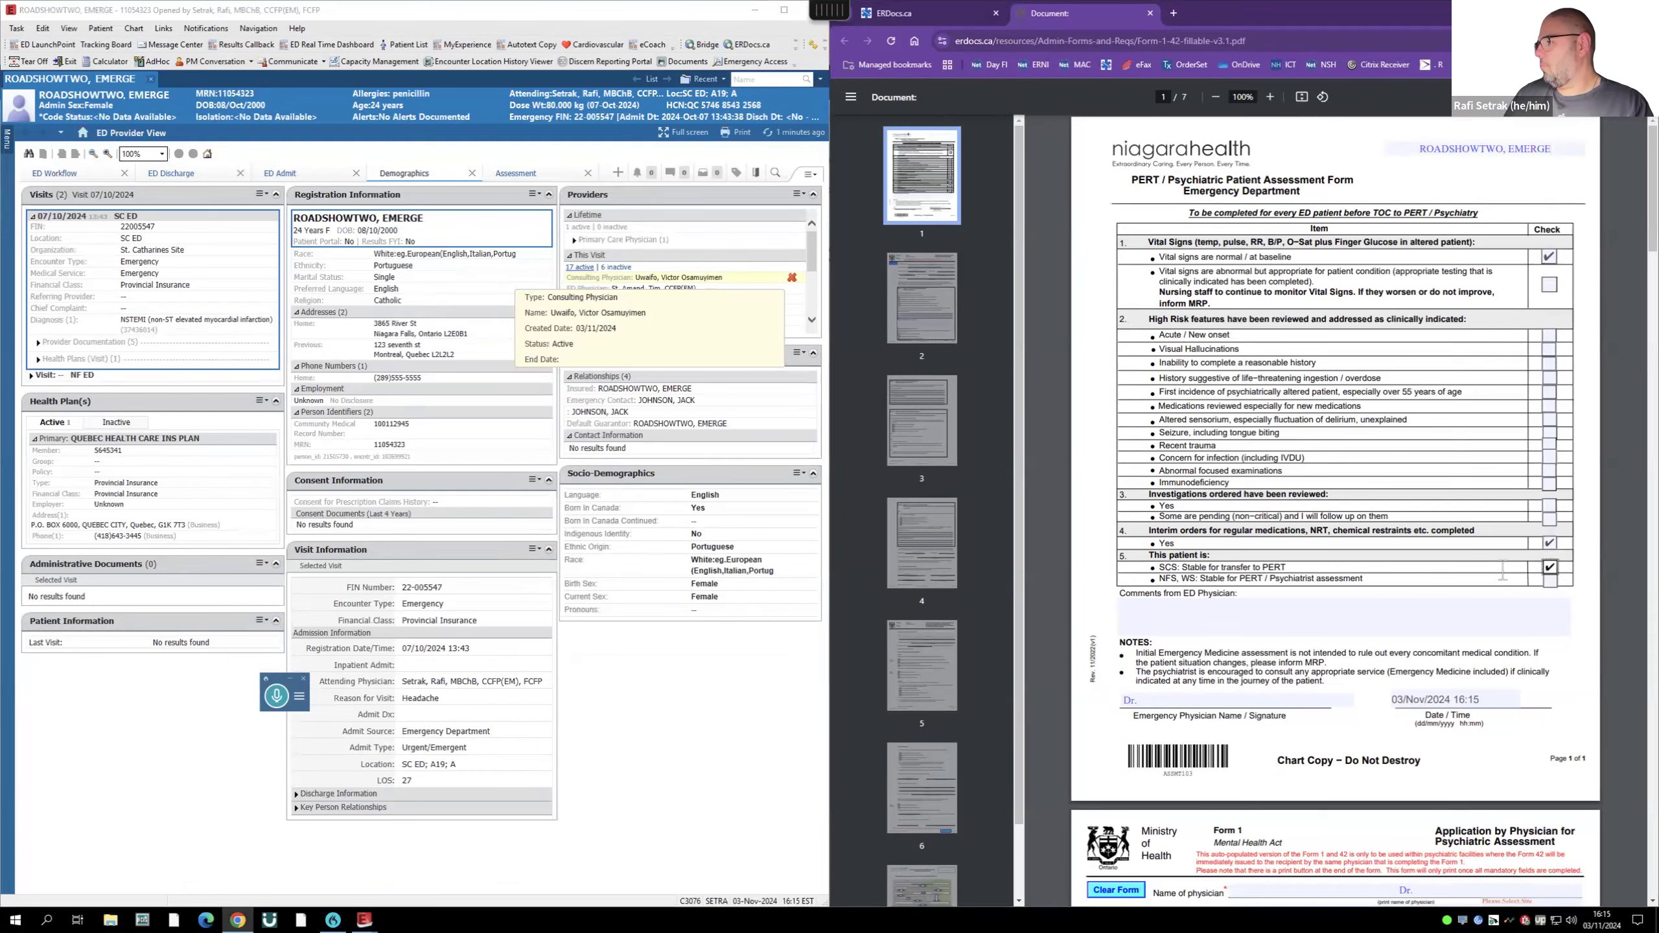
pyautogui.scroll(-6, 1502, 572)
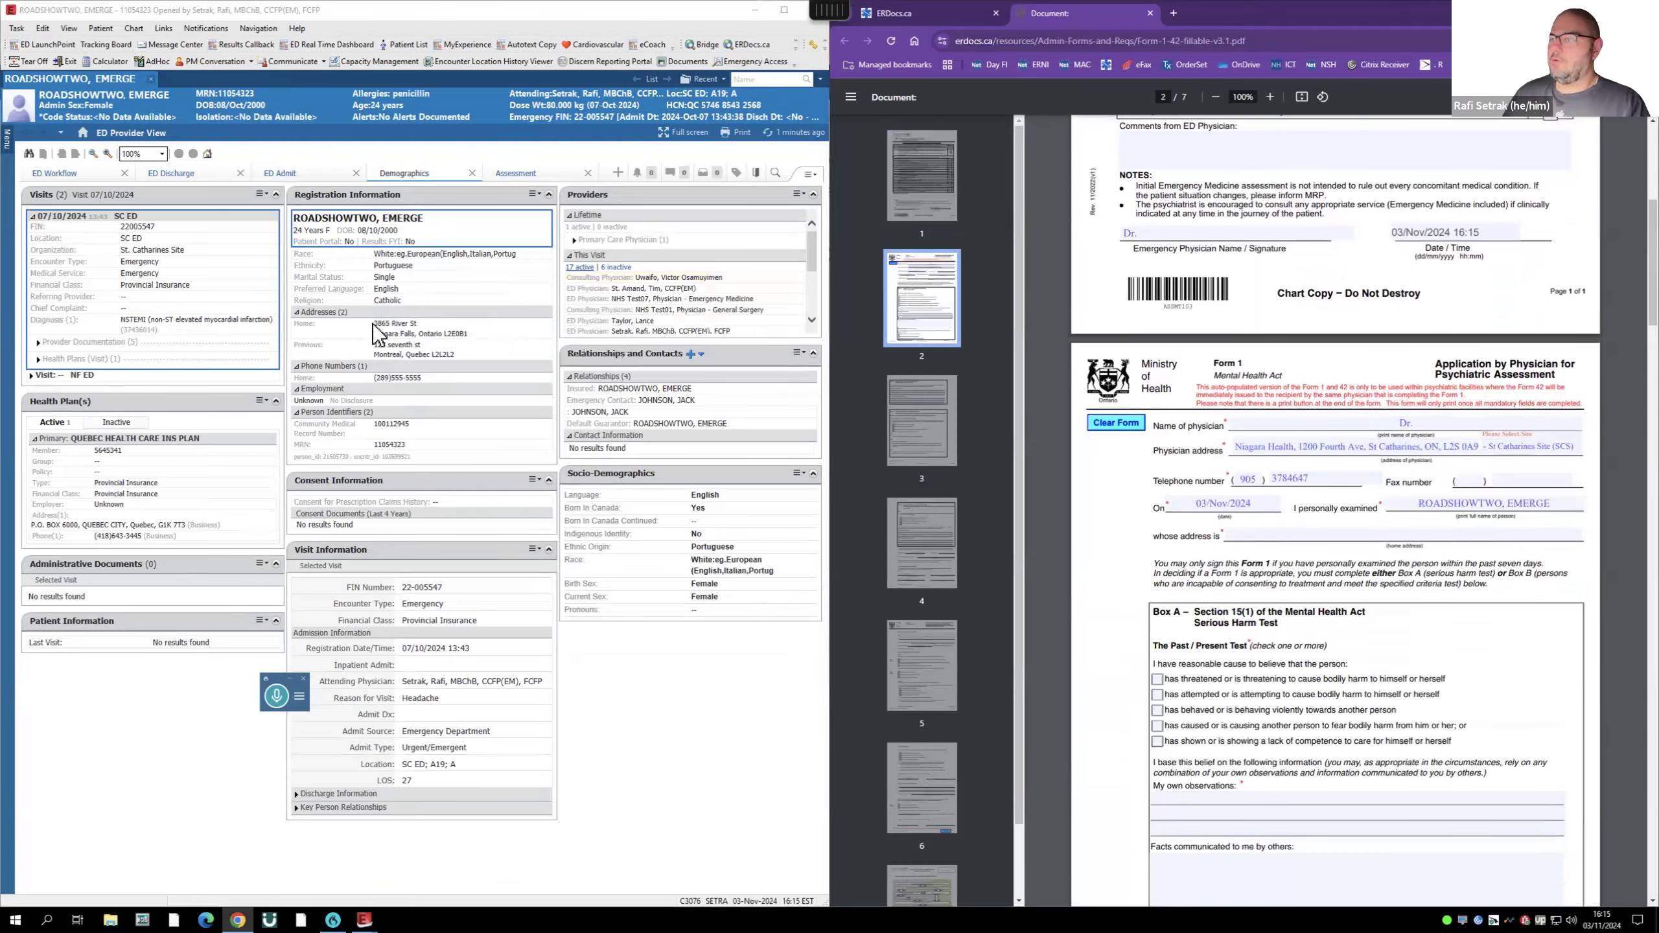
# - Paste the patient's home address into the form and tick threatened bodily harm to himself
pyautogui.moveTo(378, 320); pyautogui.dragTo(483, 336)
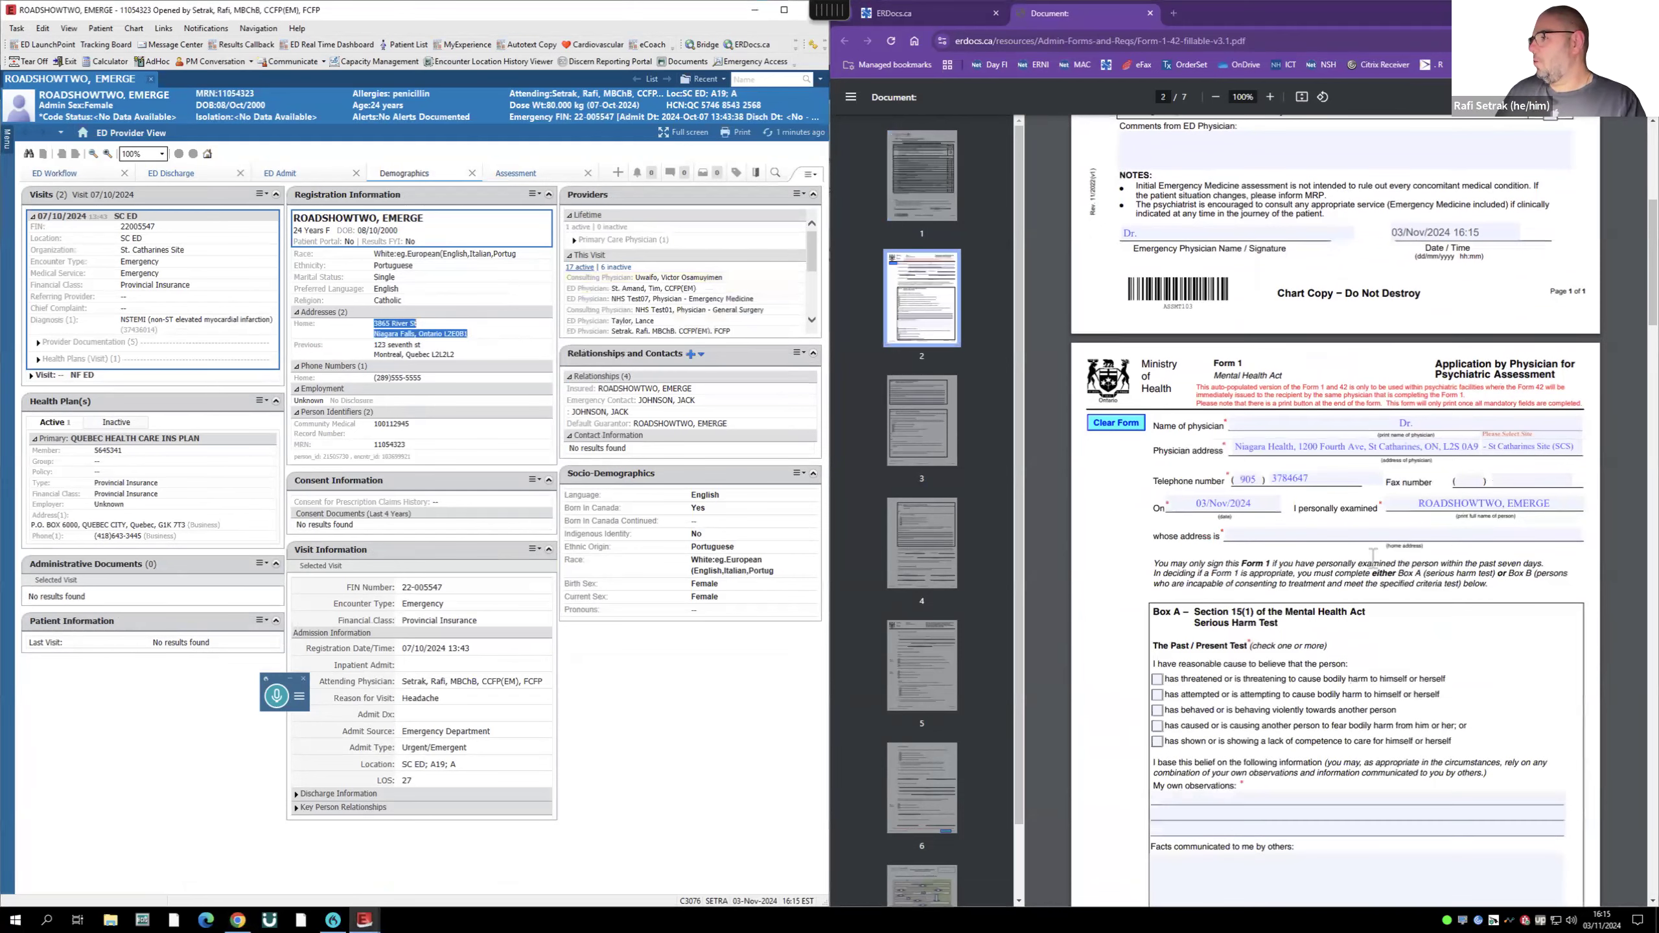
pyautogui.click(1357, 539)
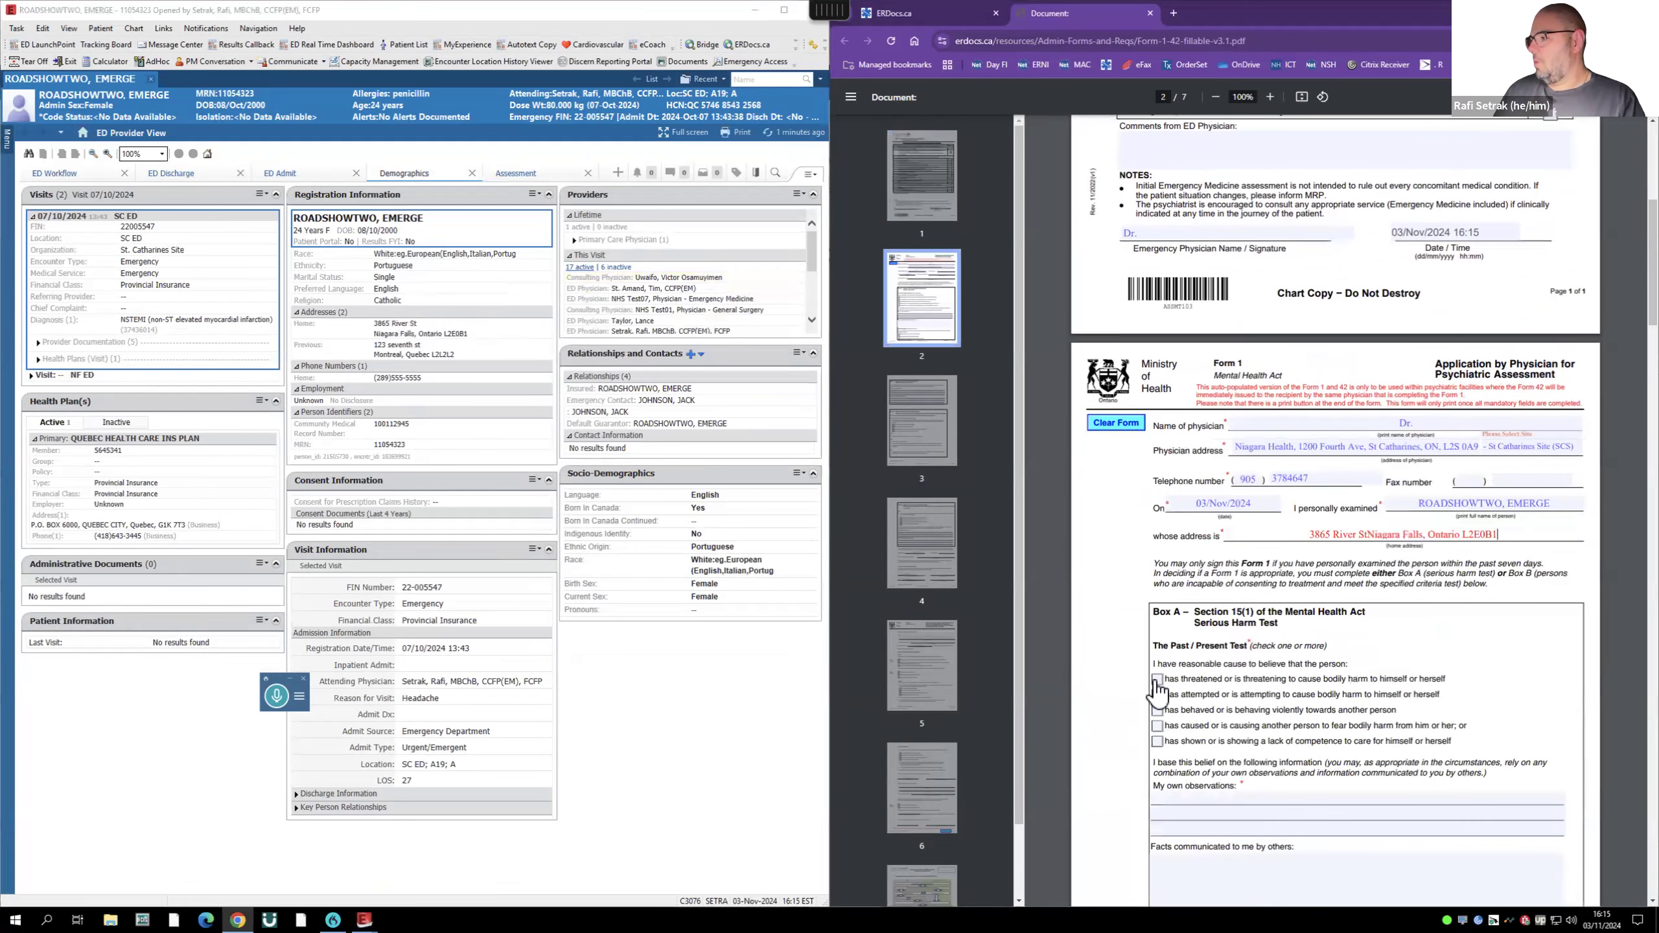
pyautogui.click(1158, 679)
# - Dictate observations into My own observations and Box A, cutting unwanted dictated lines
pyautogui.scroll(-3, 1246, 694)
pyautogui.click(1216, 629)
pyautogui.click(282, 697)
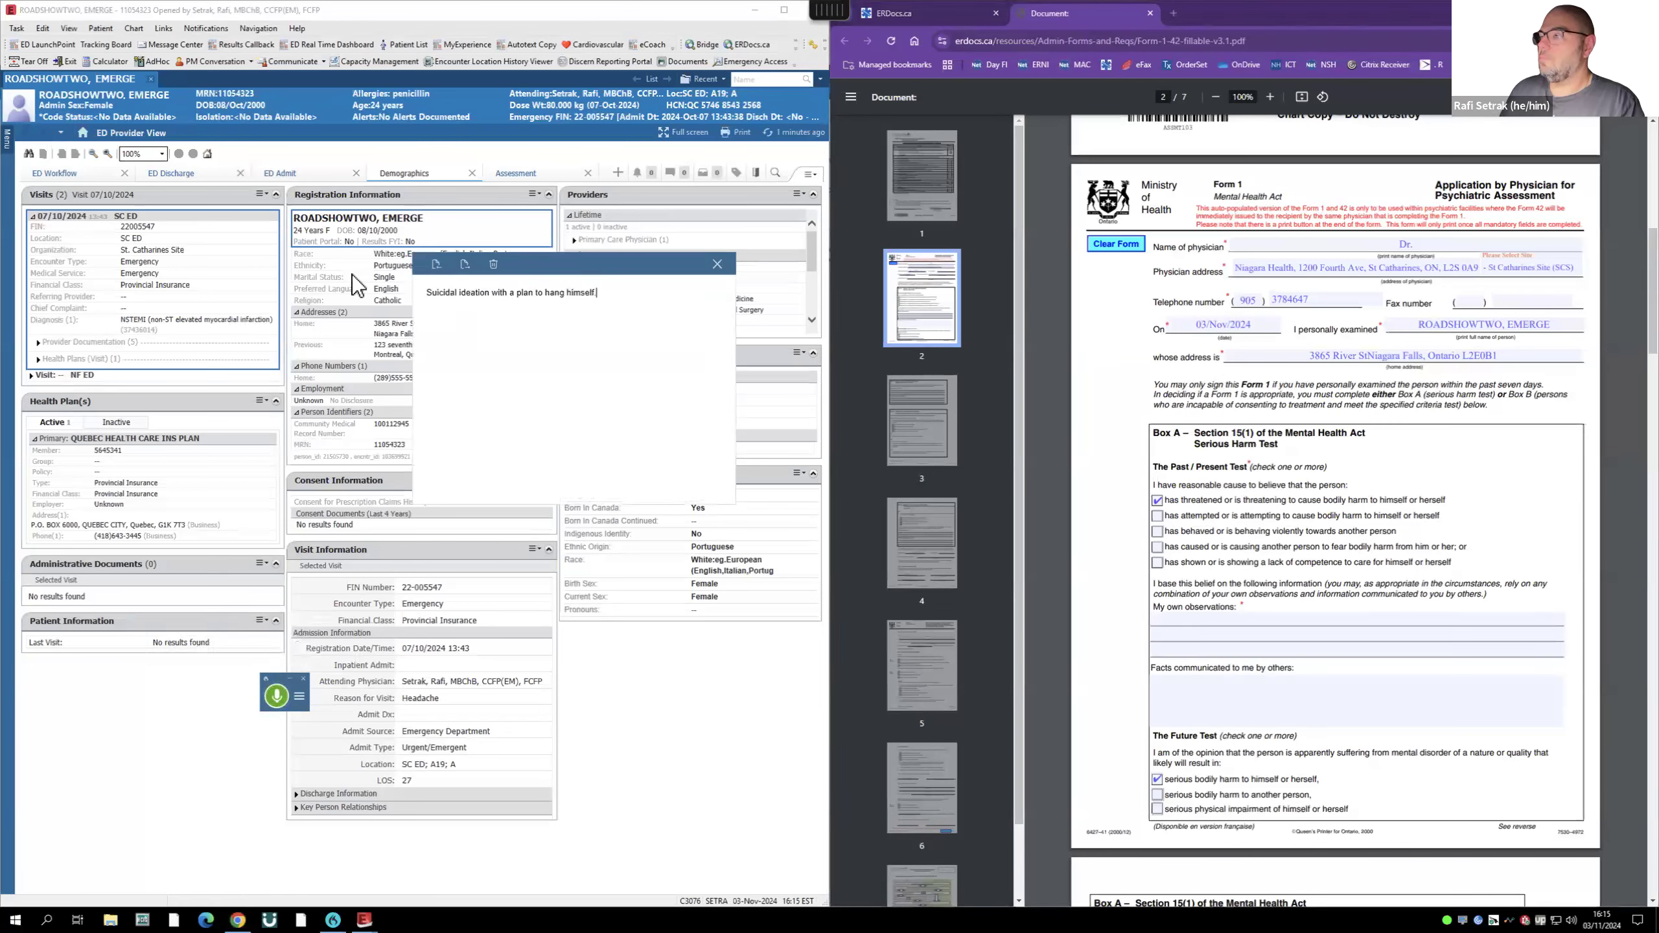
pyautogui.tripleClick(594, 293)
pyautogui.hotkey('ctrl', 'x')
pyautogui.click(1233, 620)
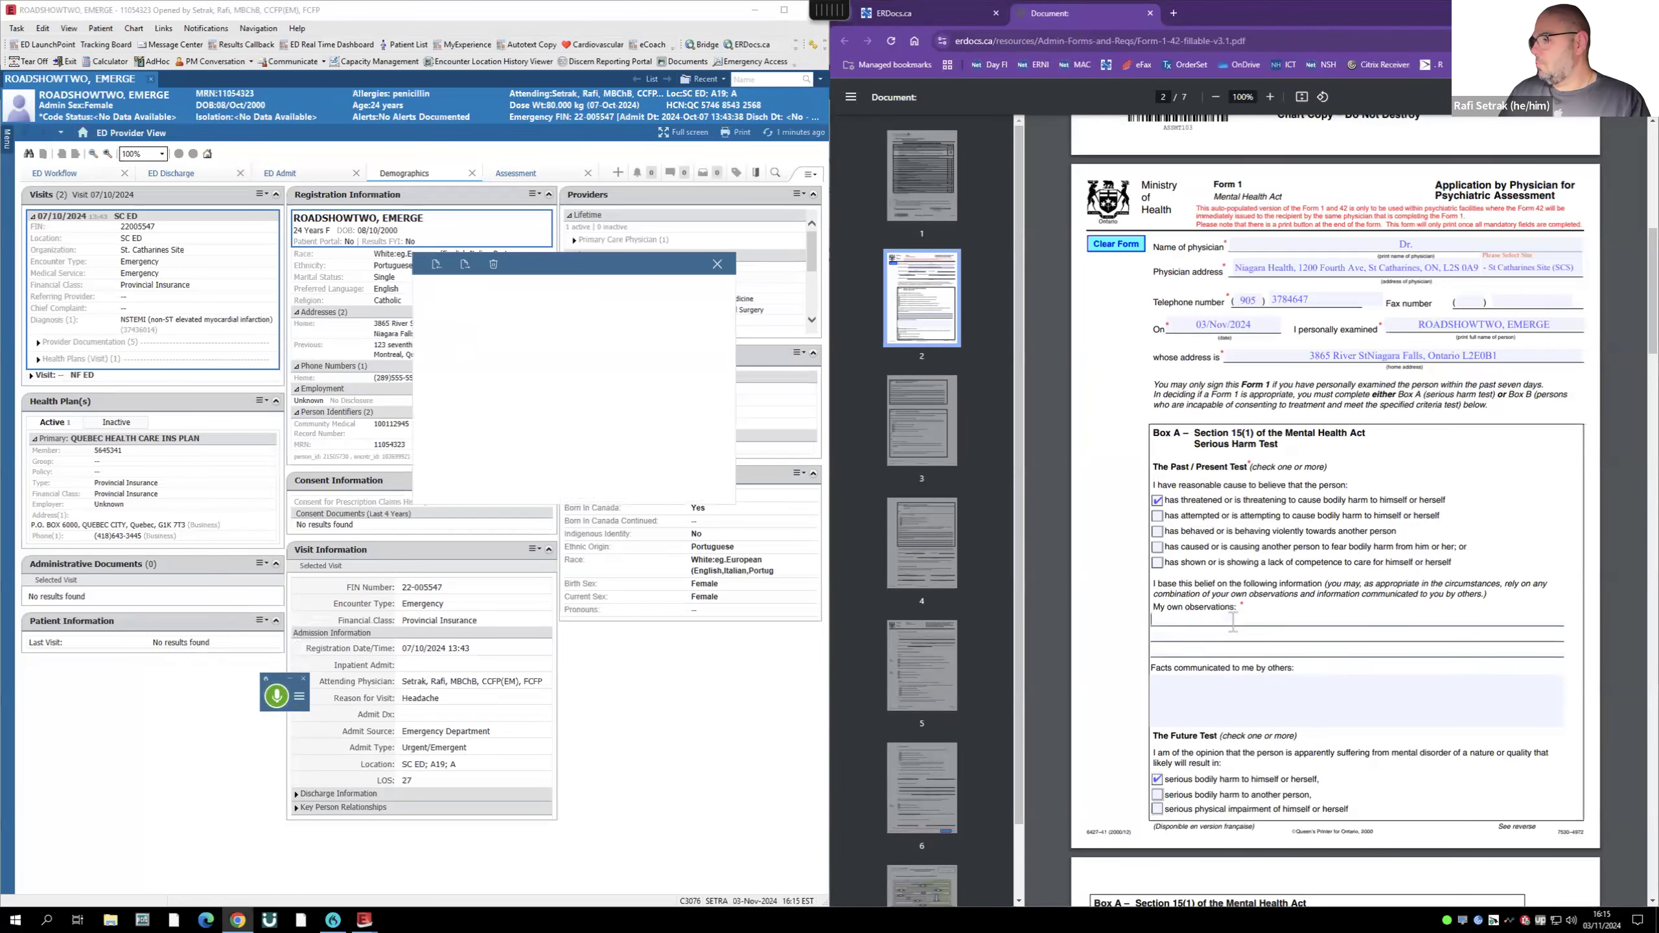
pyautogui.click(275, 695)
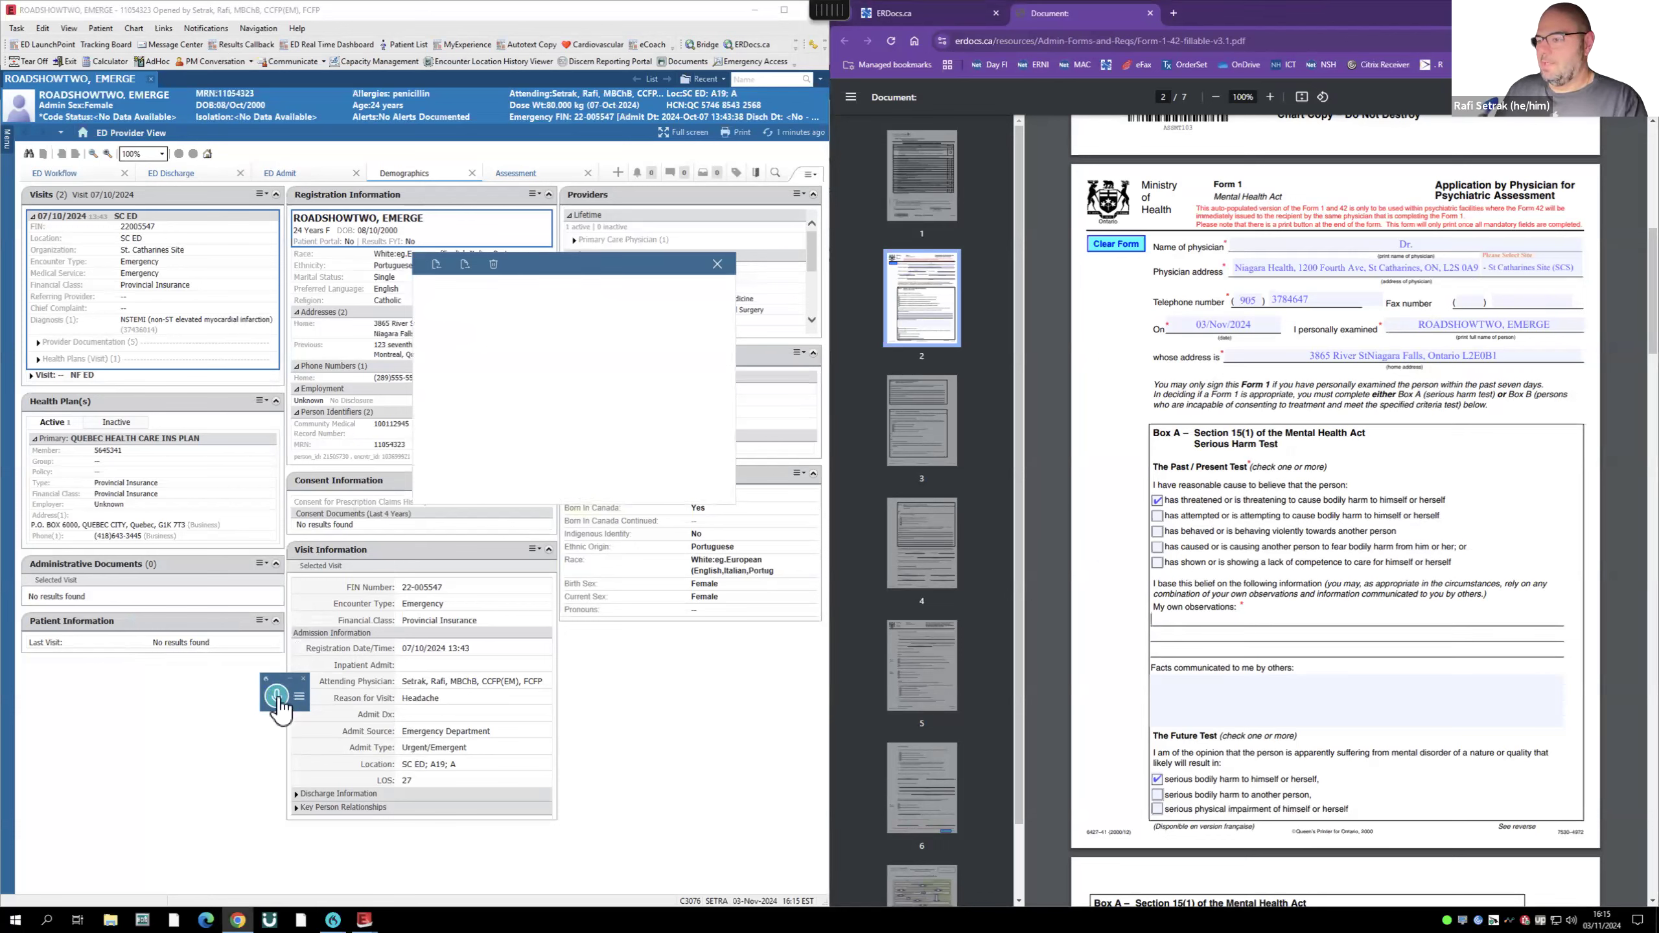
pyautogui.scroll(-5, 1257, 749)
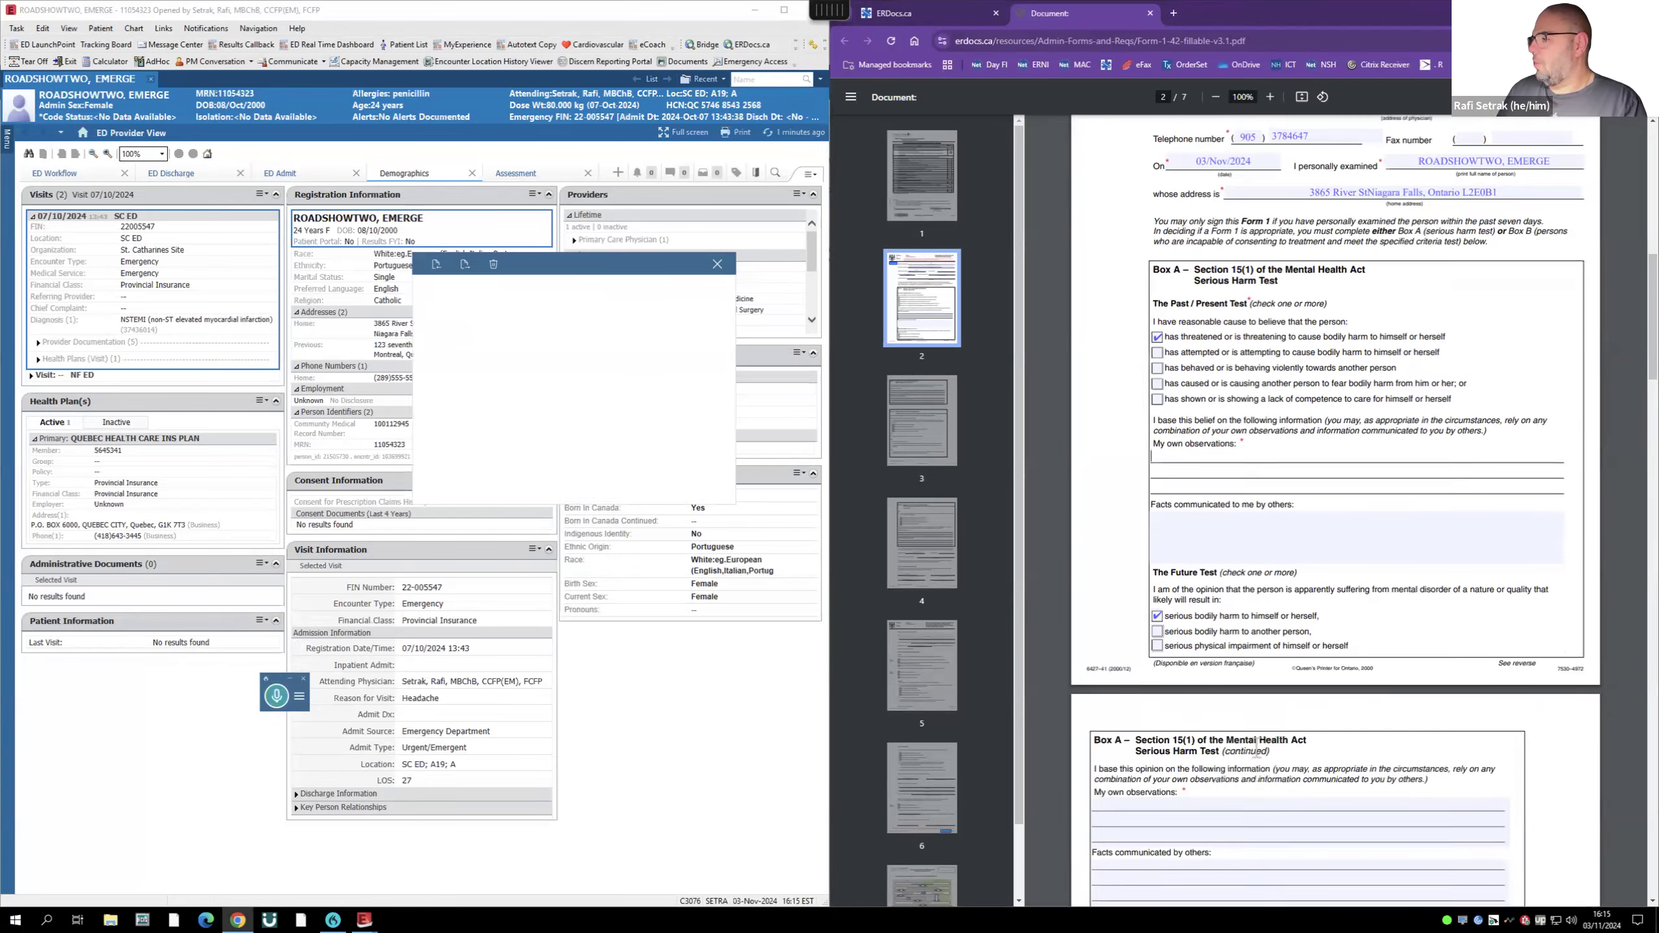
pyautogui.click(1148, 643)
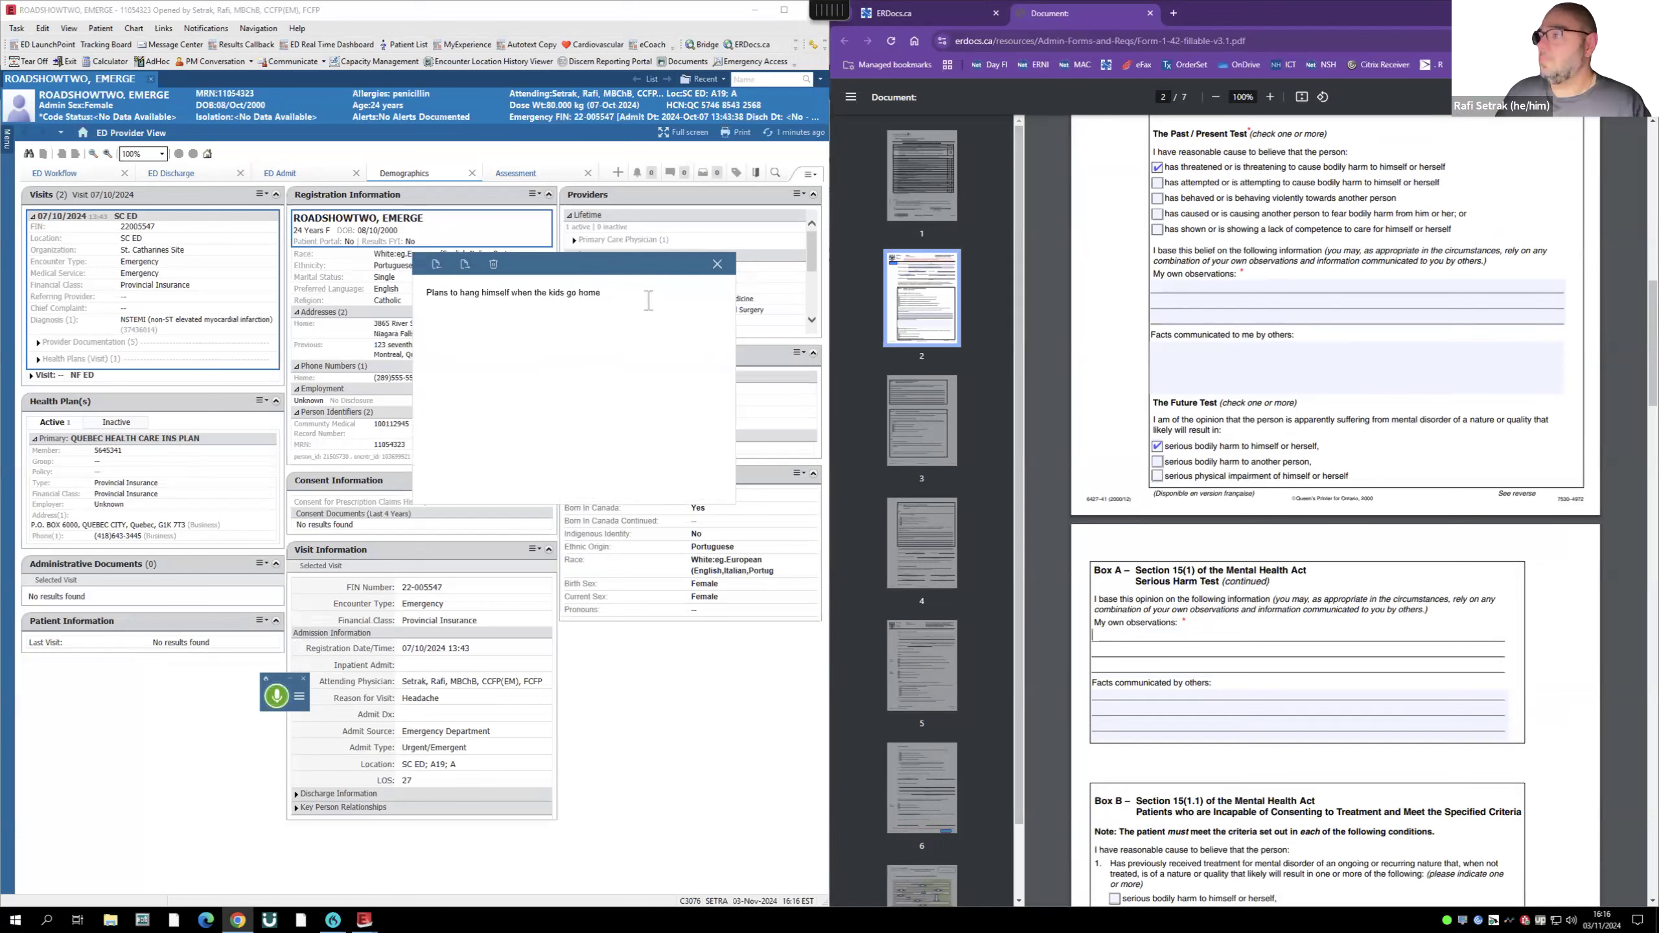
pyautogui.click(275, 698)
pyautogui.moveTo(707, 295); pyautogui.dragTo(356, 279)
pyautogui.hotkey('ctrl', 'x')
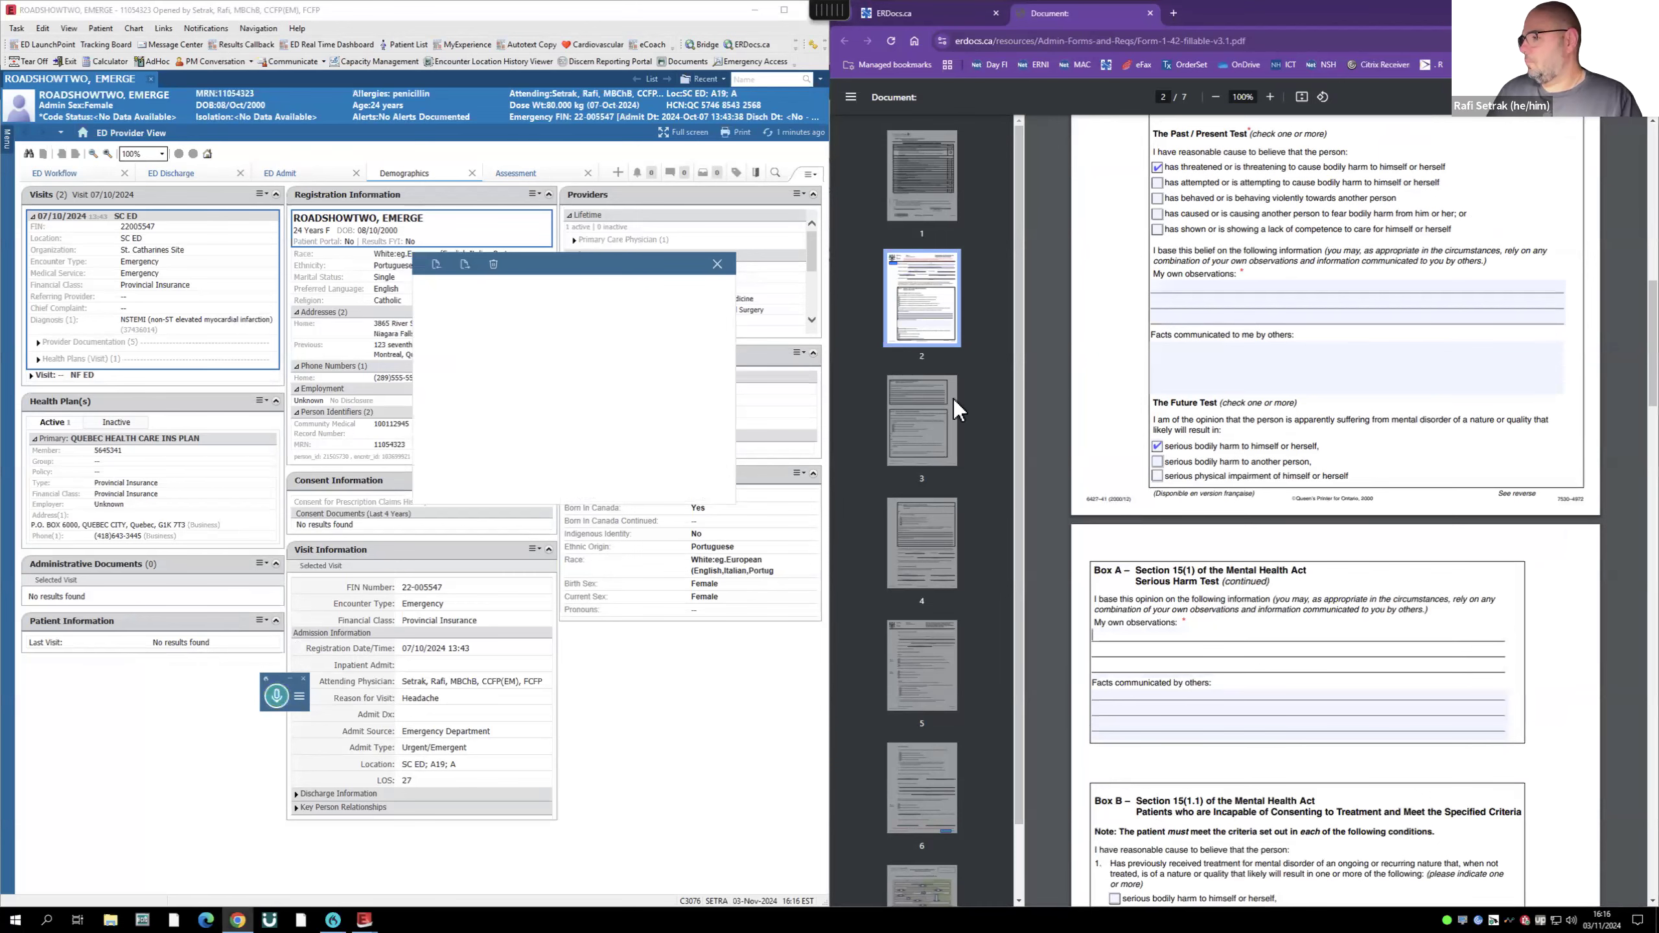
# - Enter 16:16 as Today's time and bring up the Print dialog
pyautogui.scroll(-15, 1465, 549)
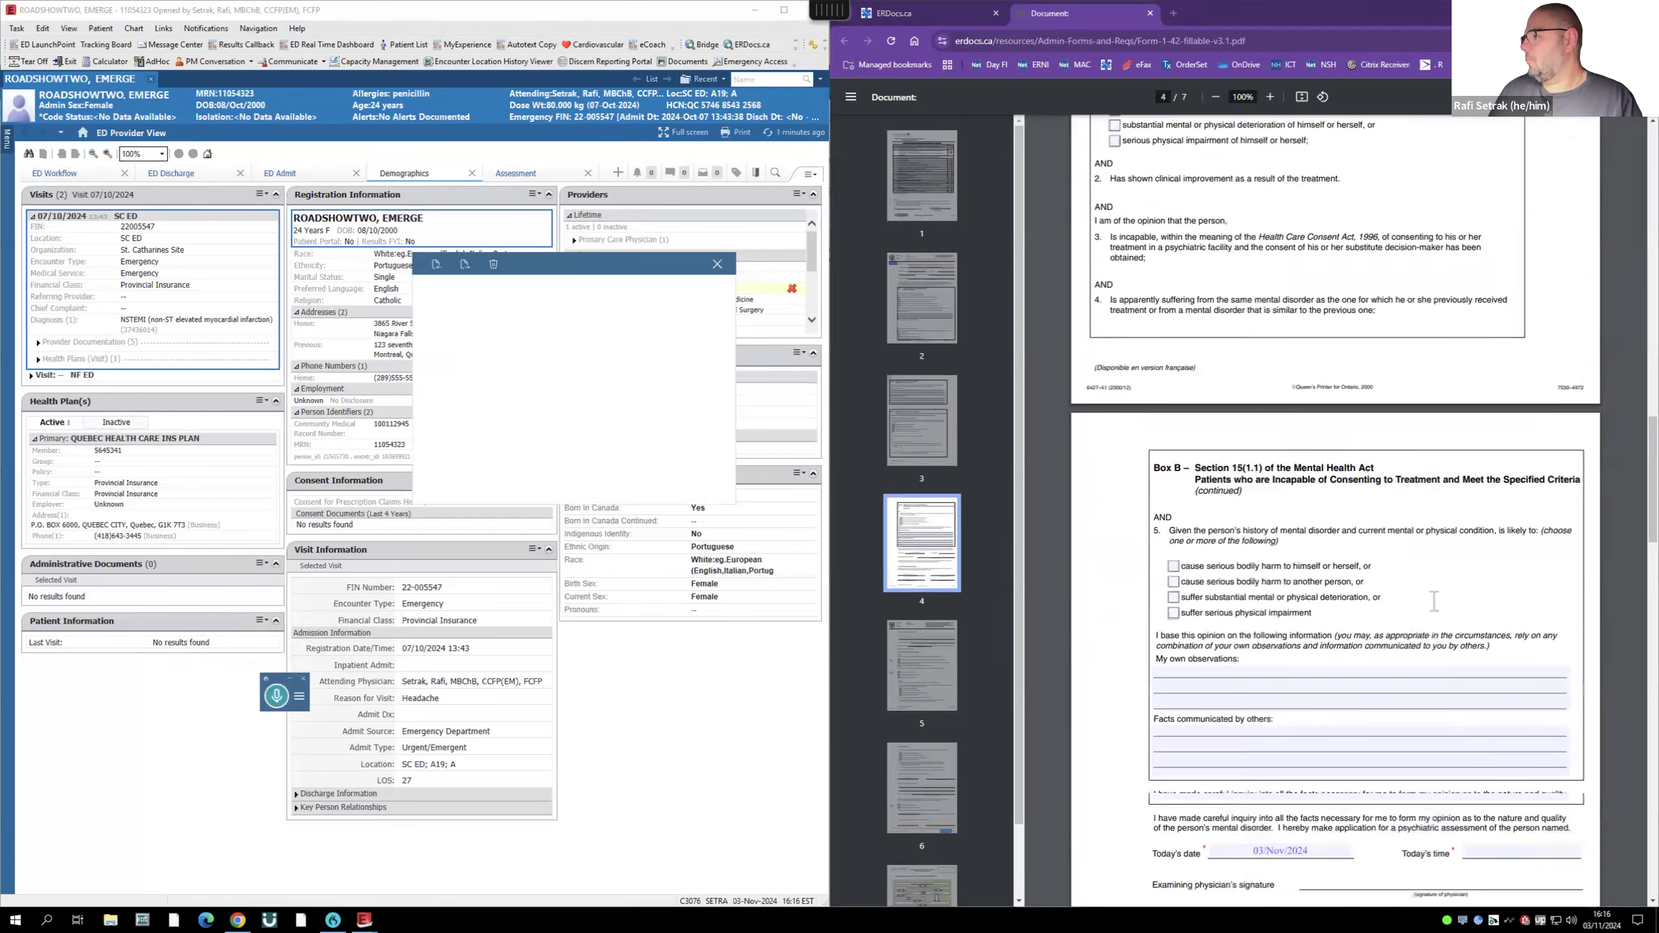
pyautogui.click(1484, 525)
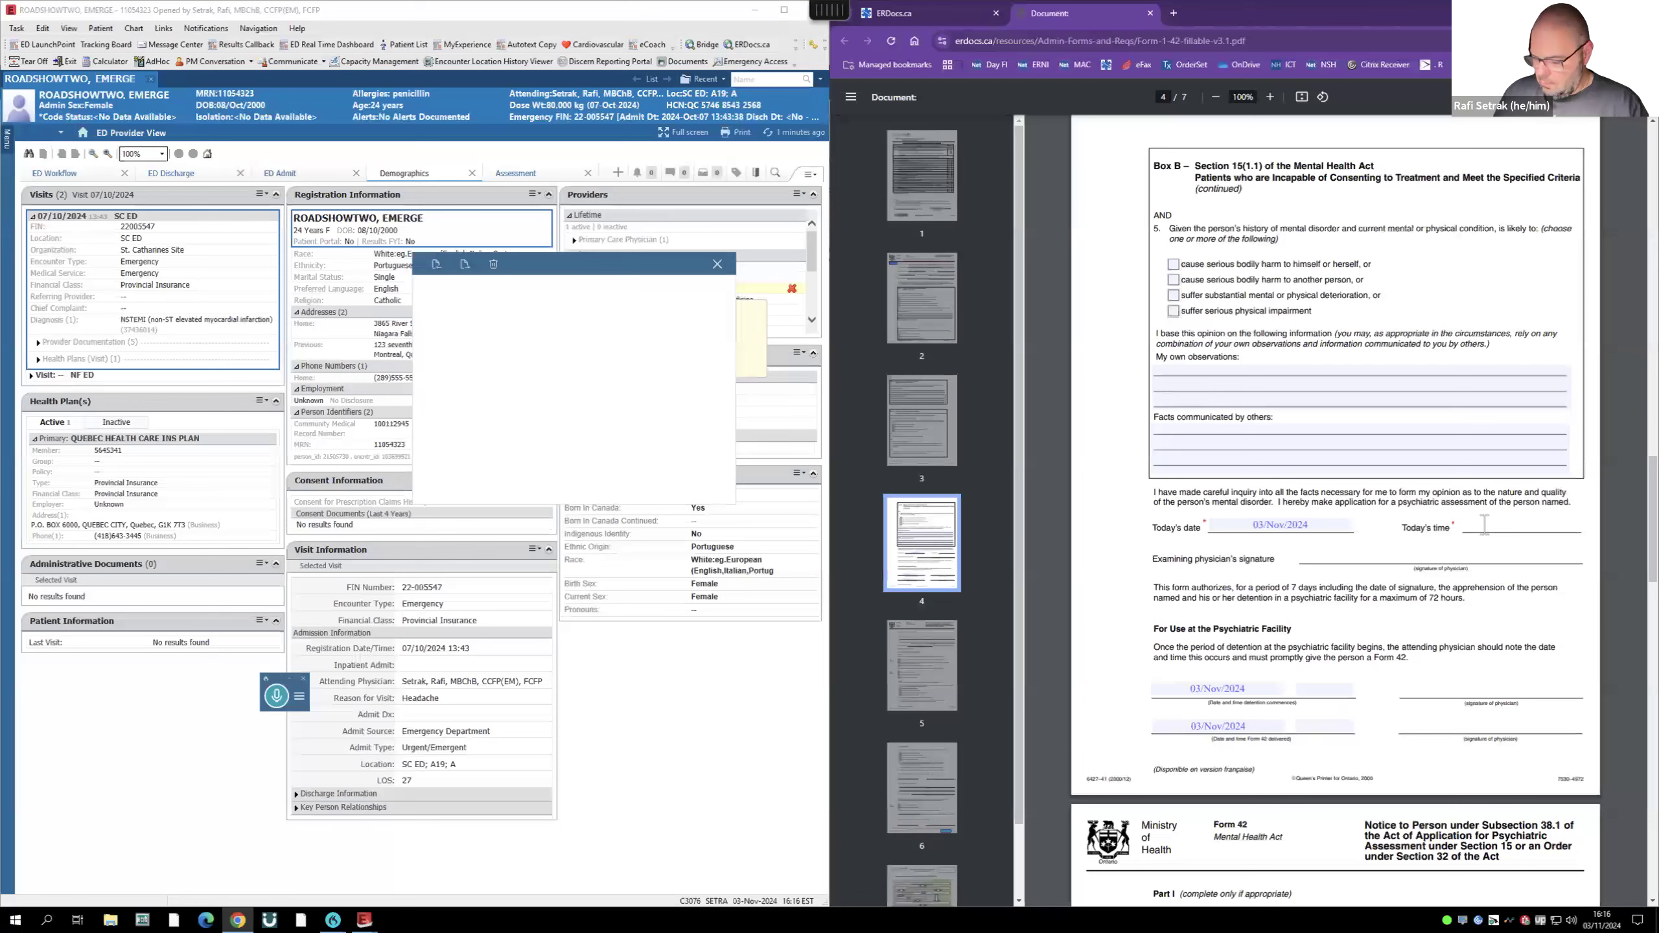
pyautogui.write('16:16')
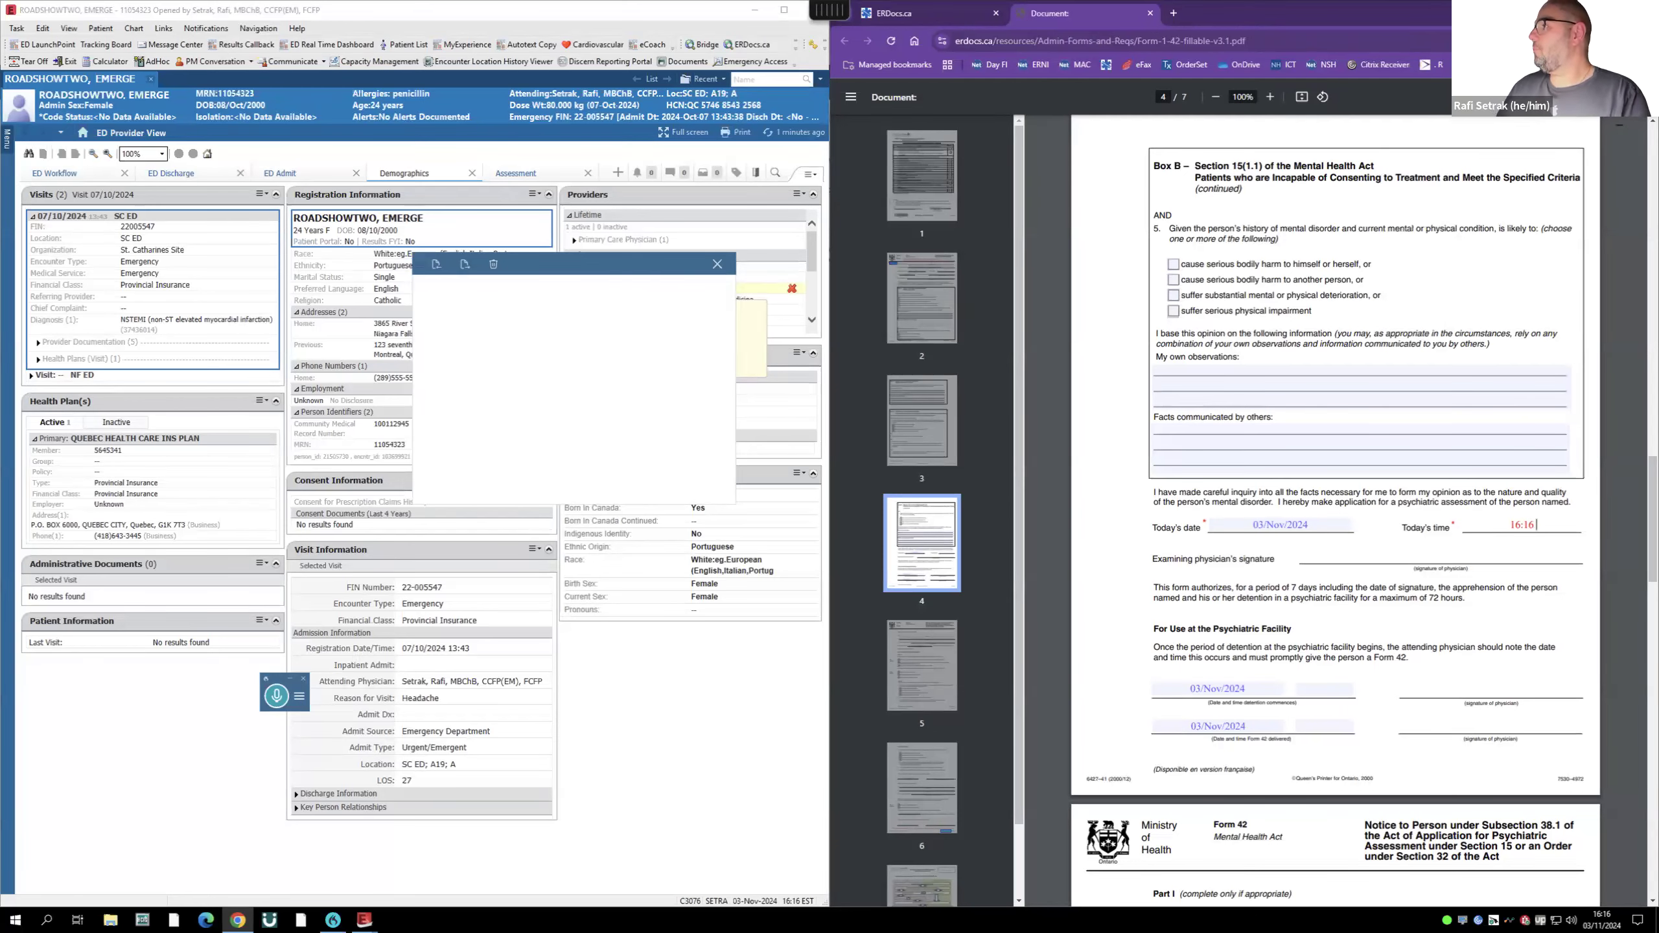
pyautogui.hotkey('ctrl', 'p')
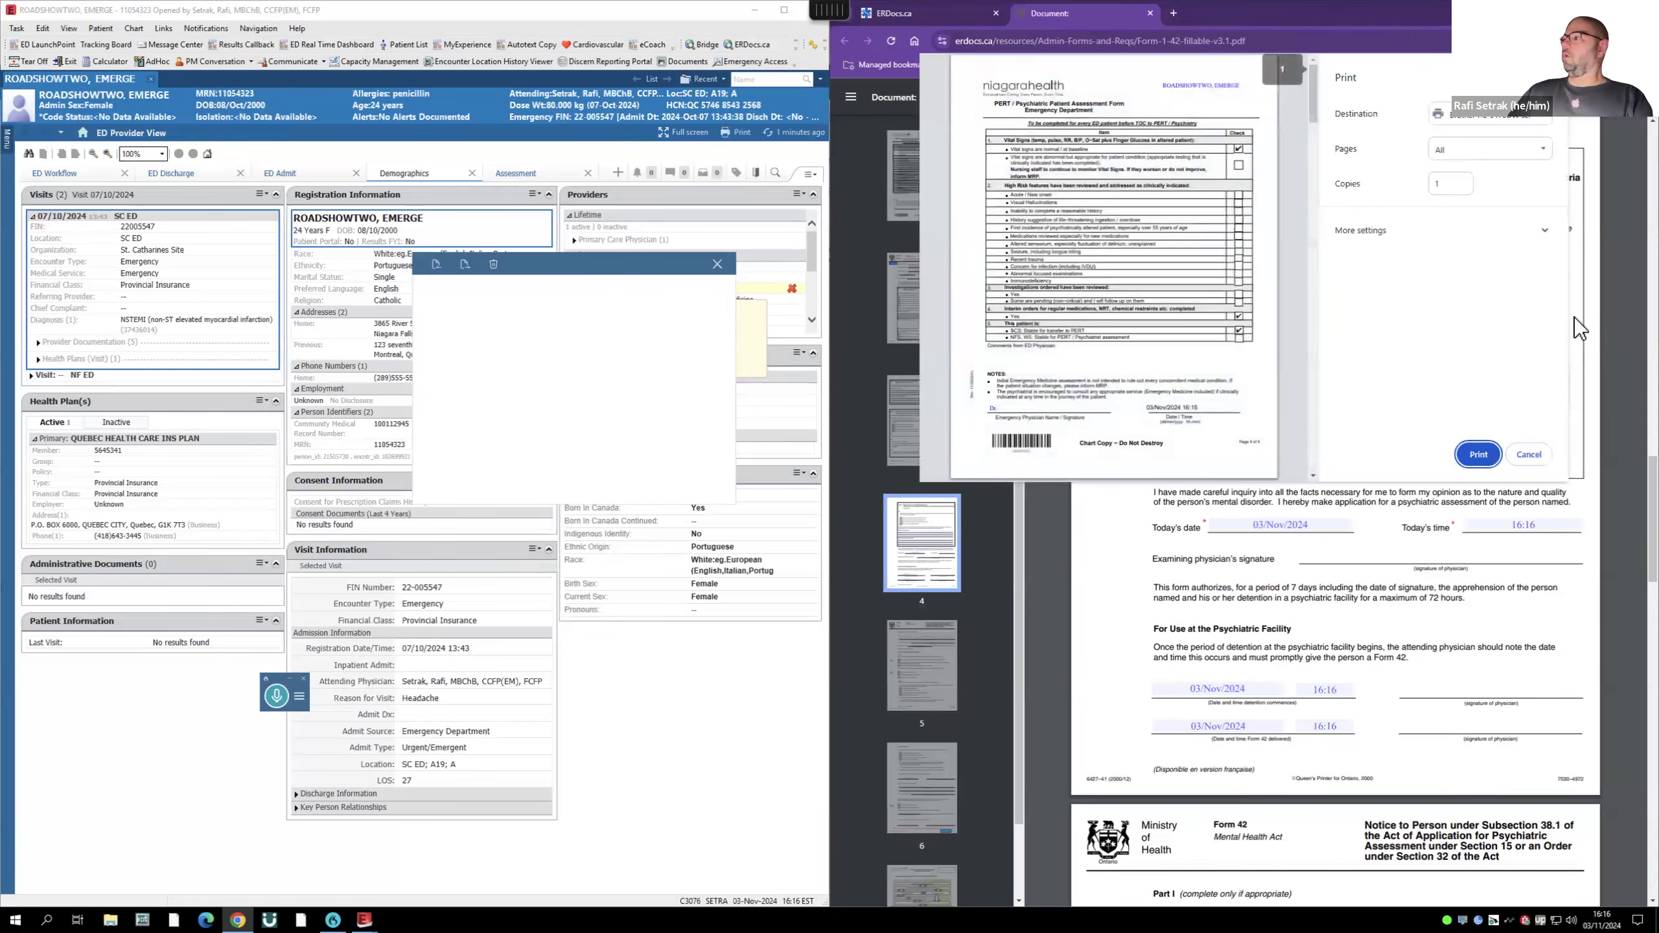
# - Print the form on the KP1D8007 printer
pyautogui.click(1490, 114)
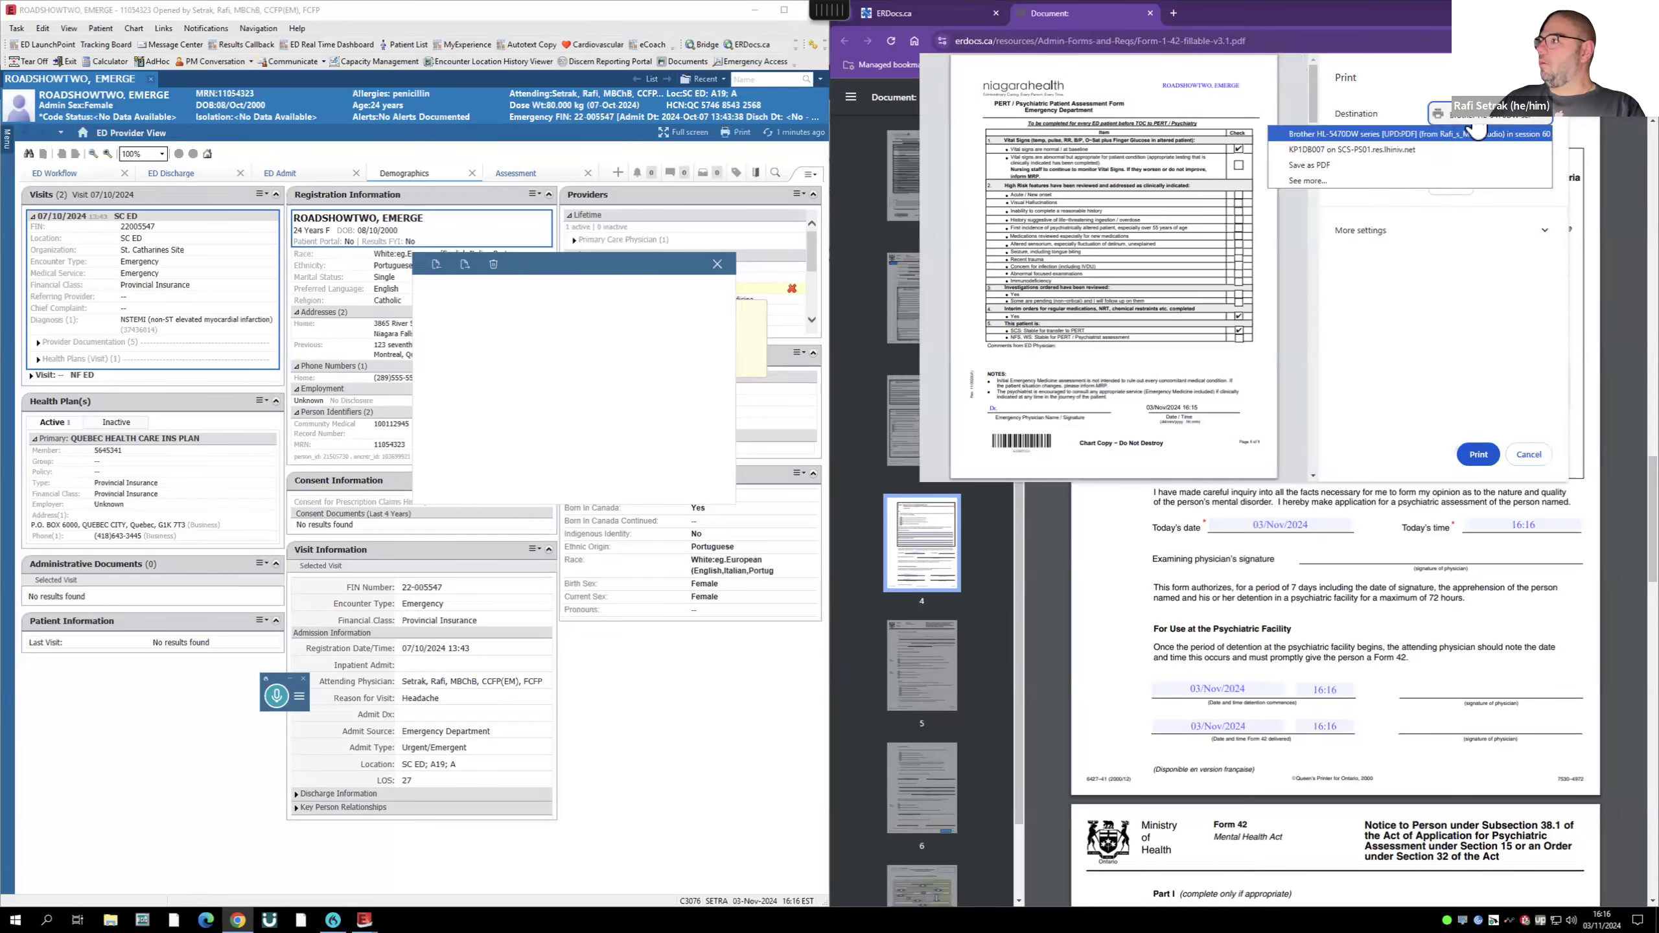
pyautogui.click(1317, 149)
pyautogui.click(1479, 455)
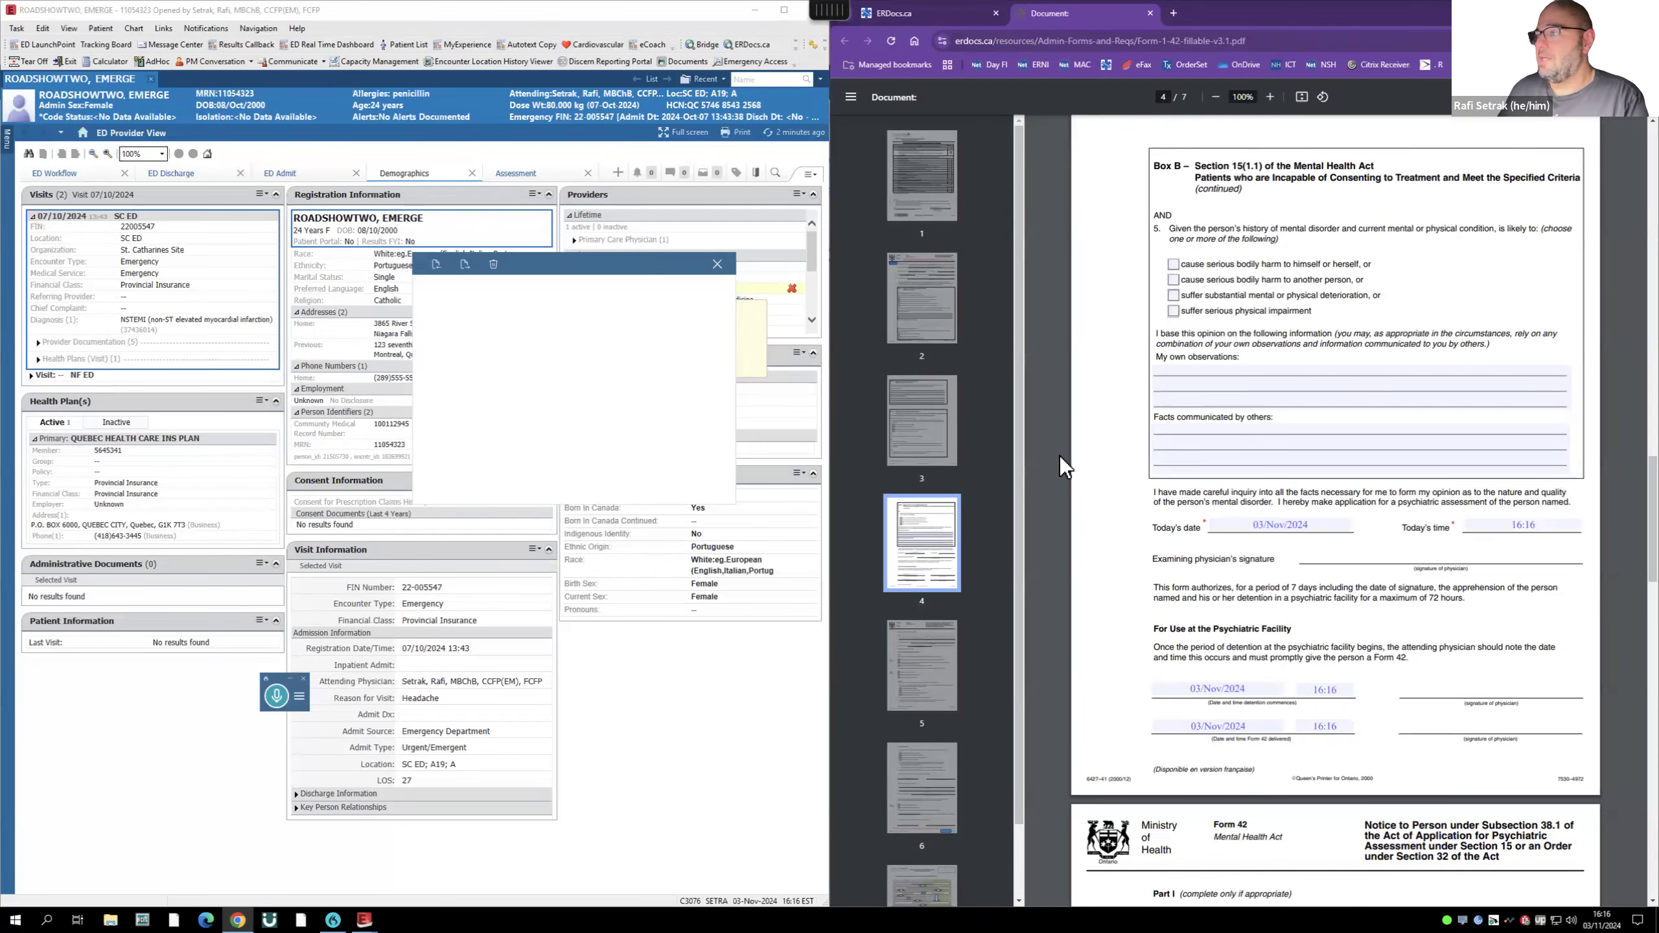
# - Close the open patient chart and bring up the A16 patient's physician notifications
pyautogui.scroll(3, 1091, 477)
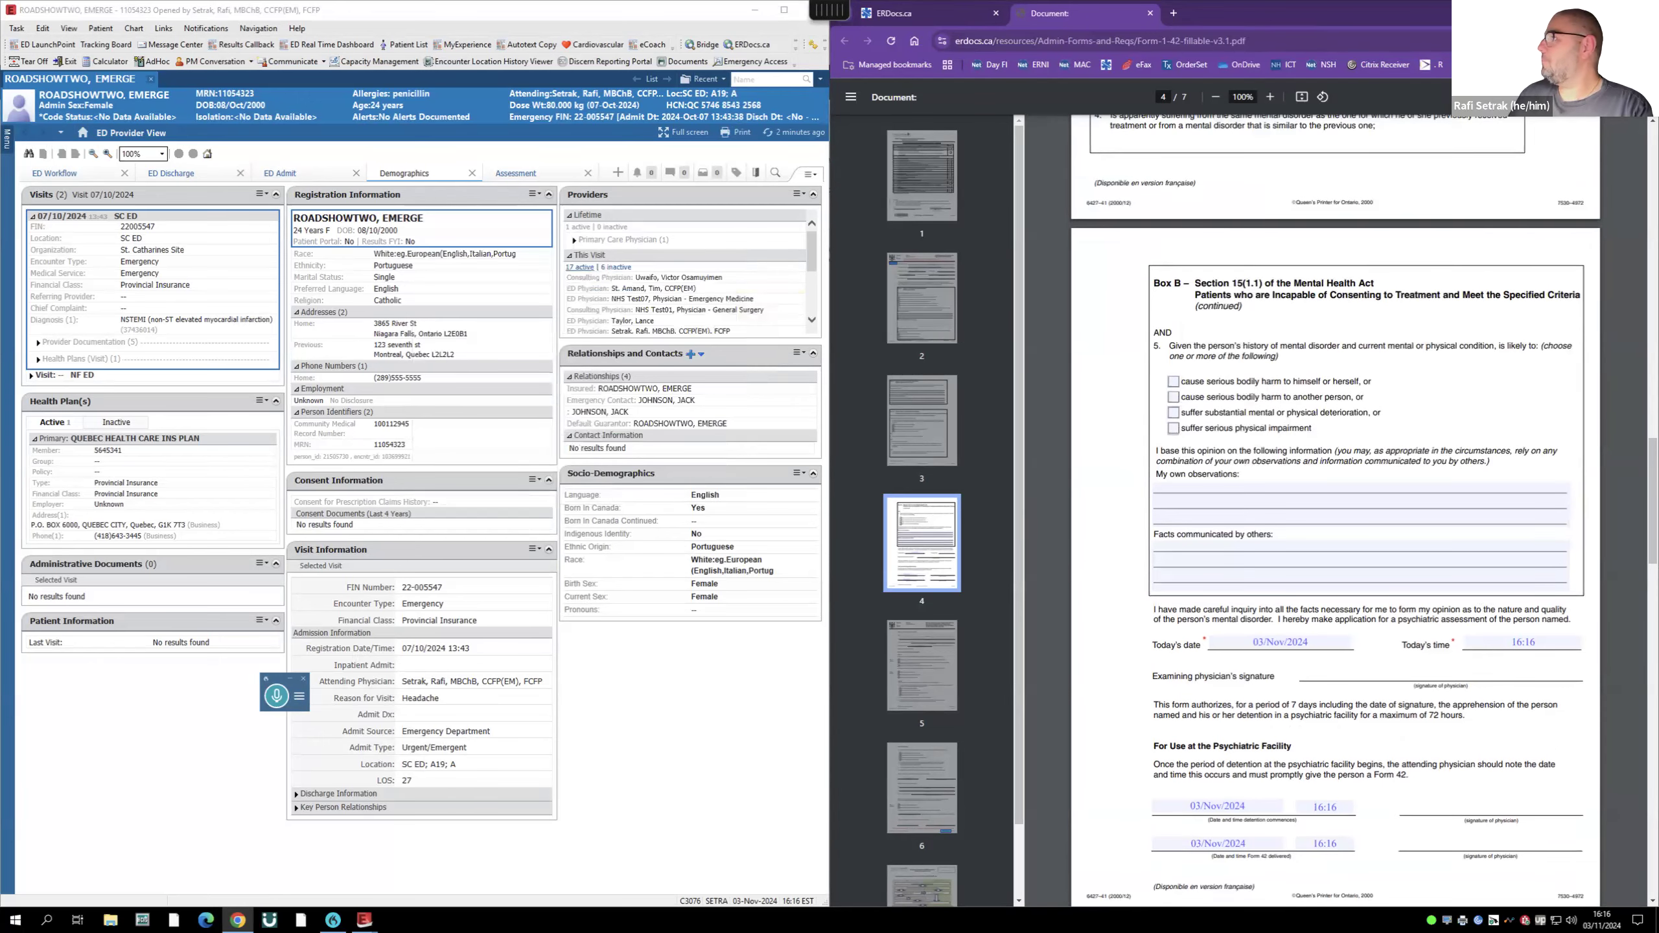
pyautogui.click(1643, 11)
pyautogui.moveTo(713, 12); pyautogui.dragTo(820, 70)
pyautogui.click(818, 68)
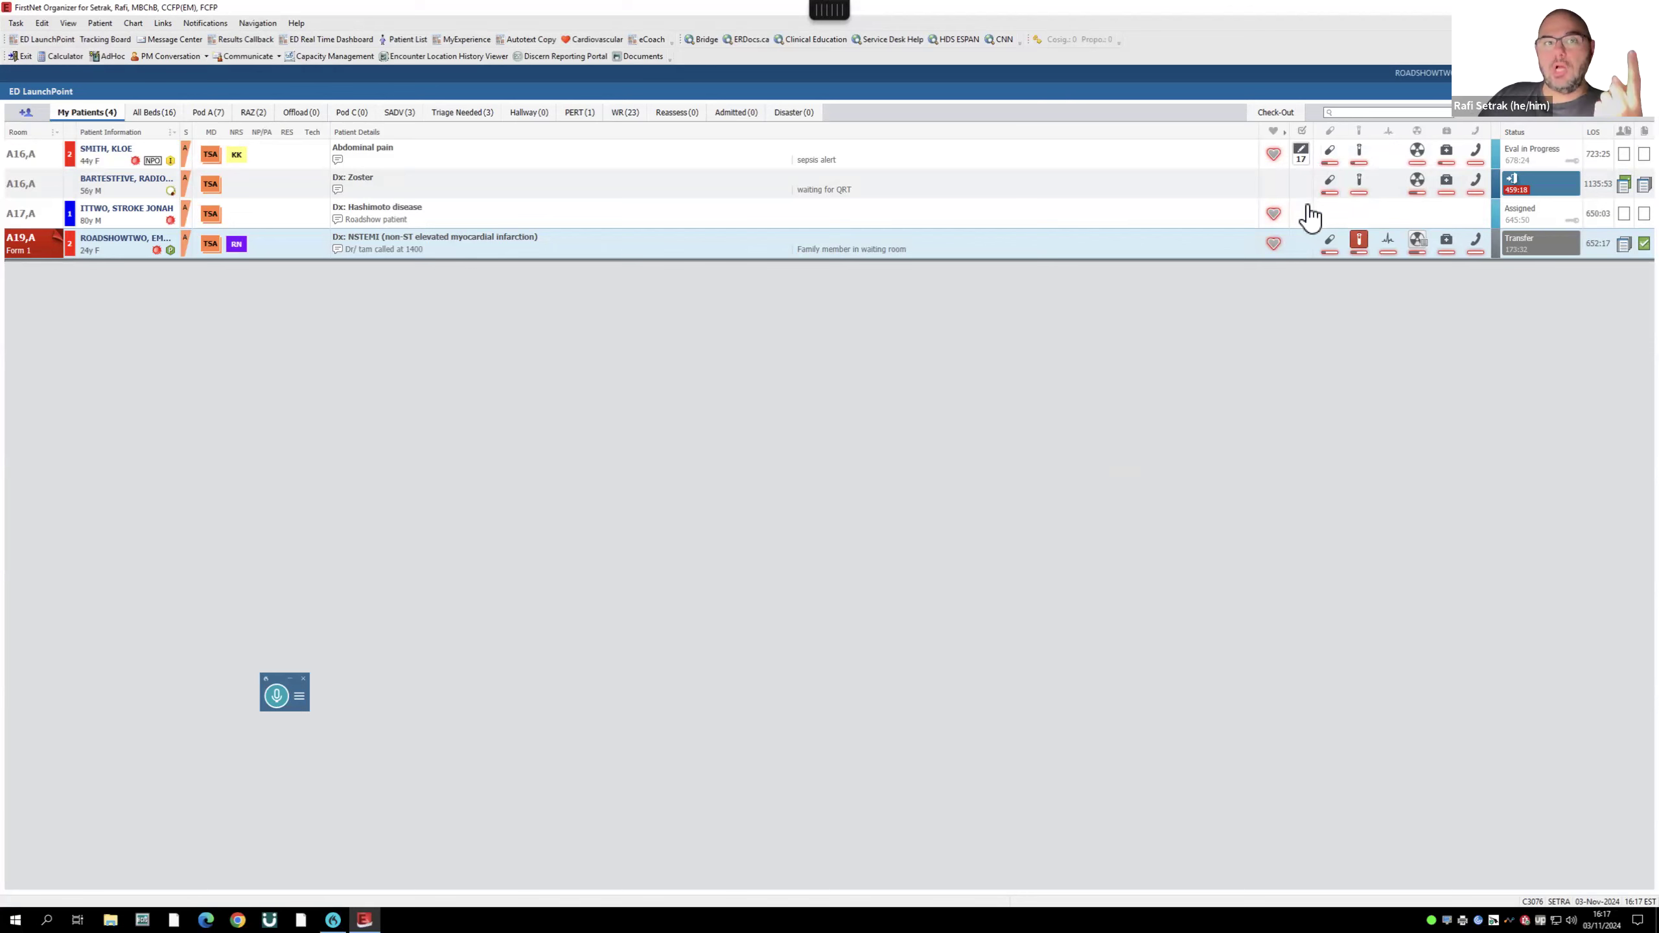
pyautogui.click(1302, 164)
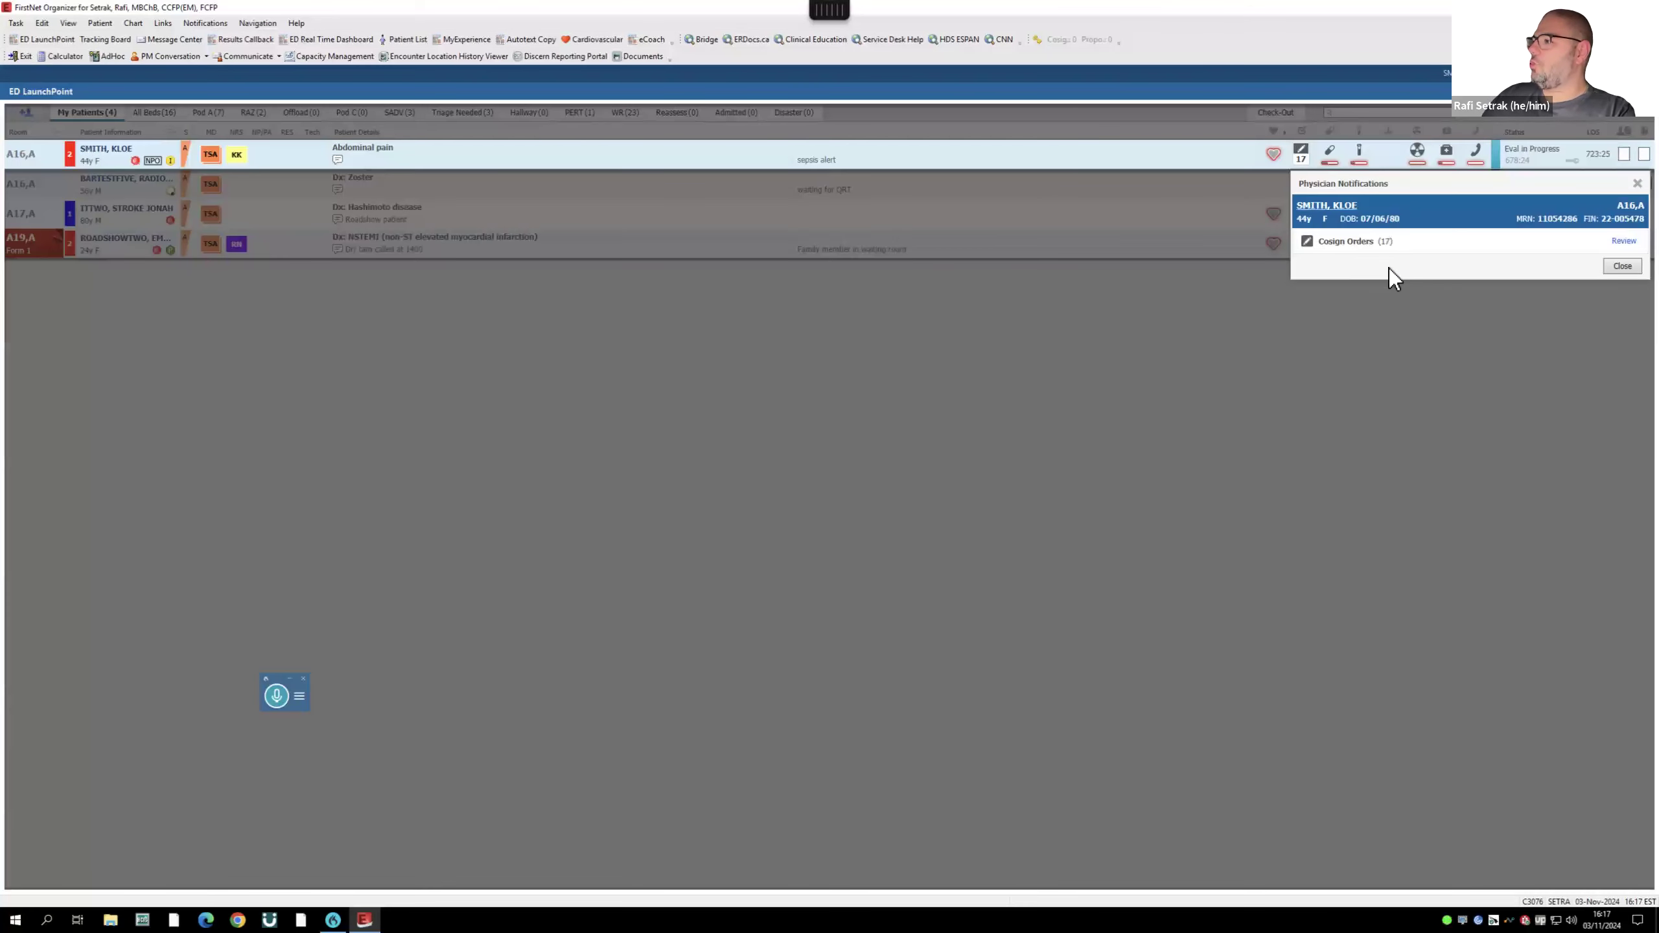
# - Review and cosign all 17 orders awaiting cosignature for the A16 patient
pyautogui.click(1625, 240)
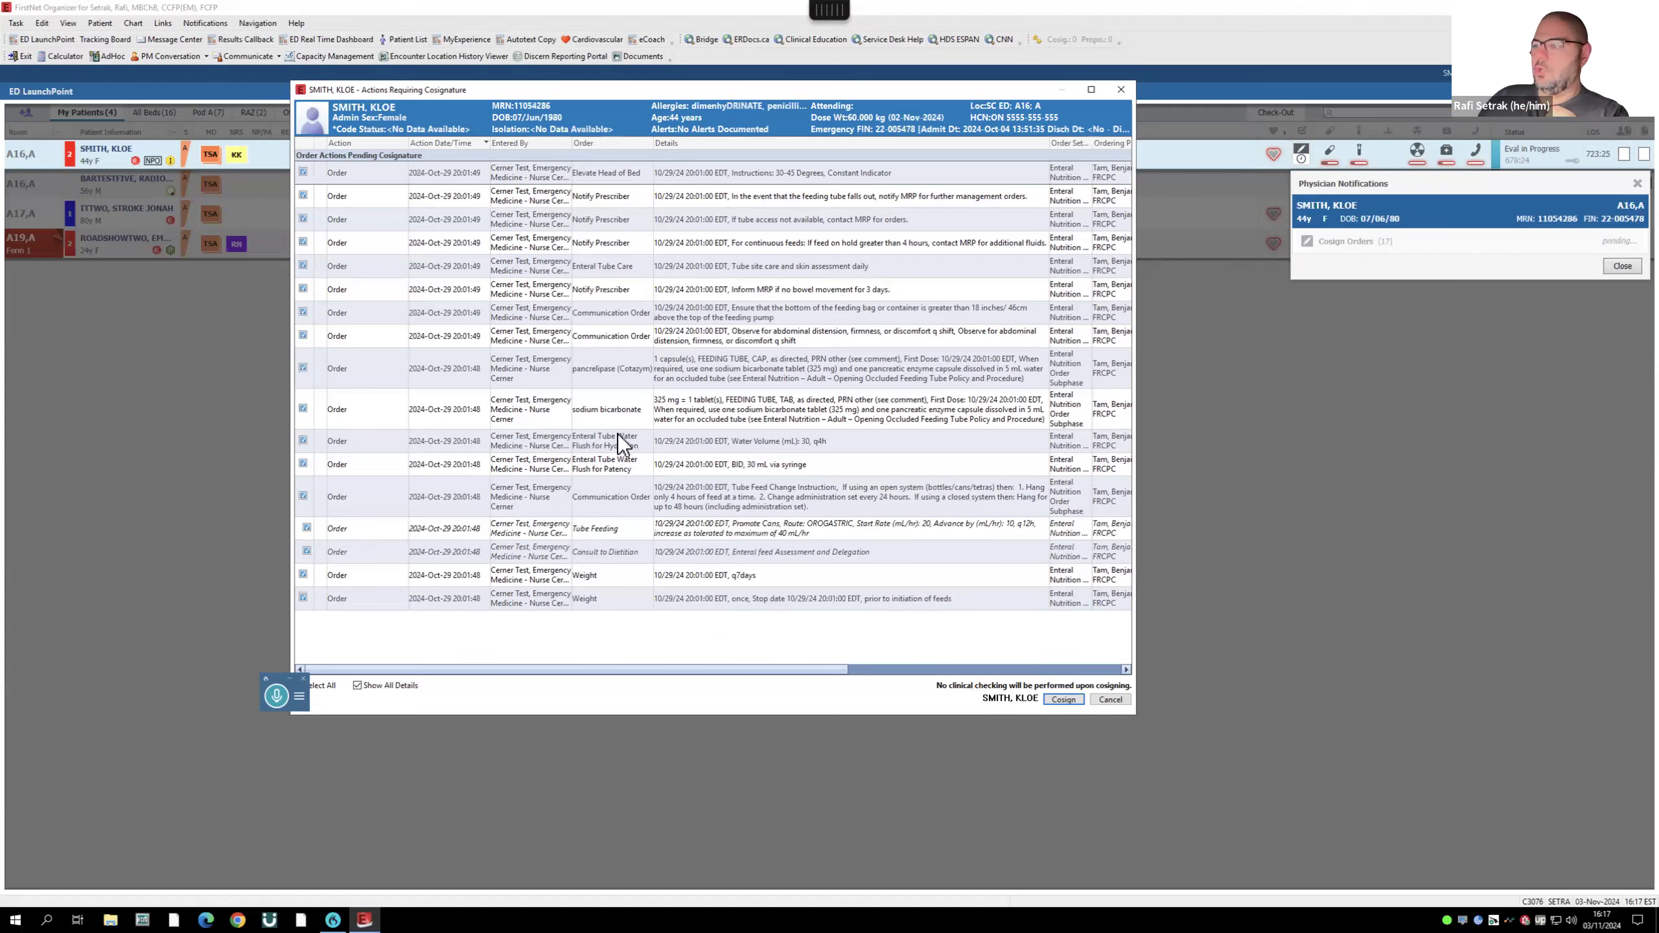
pyautogui.click(1069, 699)
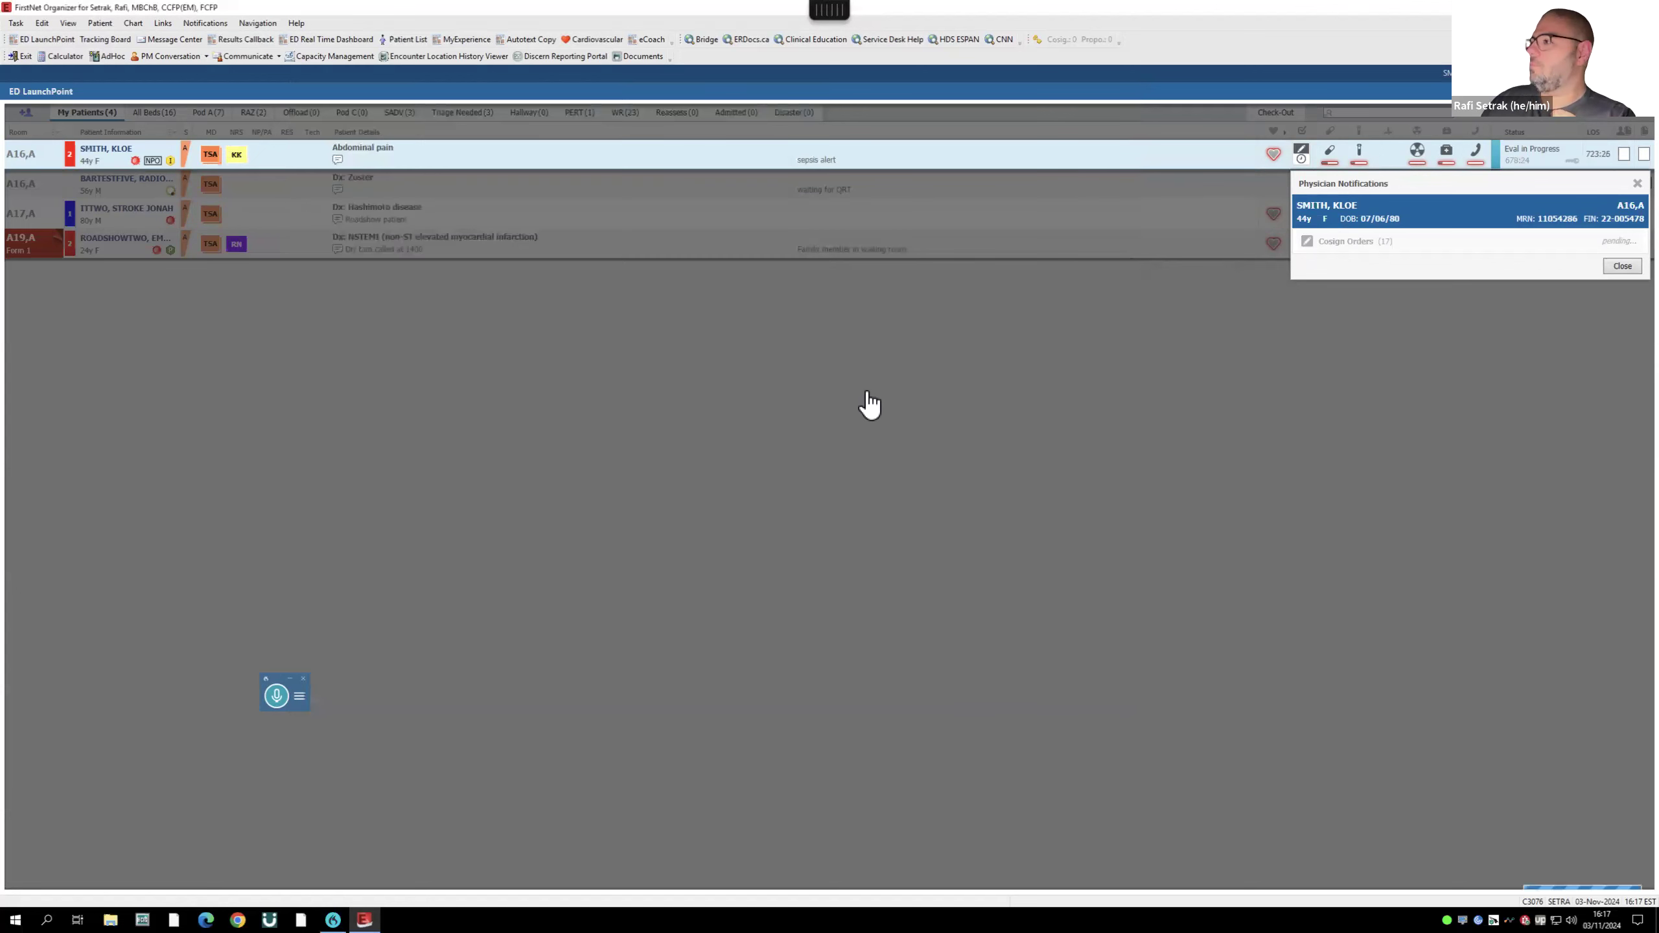
# - Close notifications, check the Reassess list and Message Center, then call up the A16 patient's chart options
pyautogui.click(1622, 266)
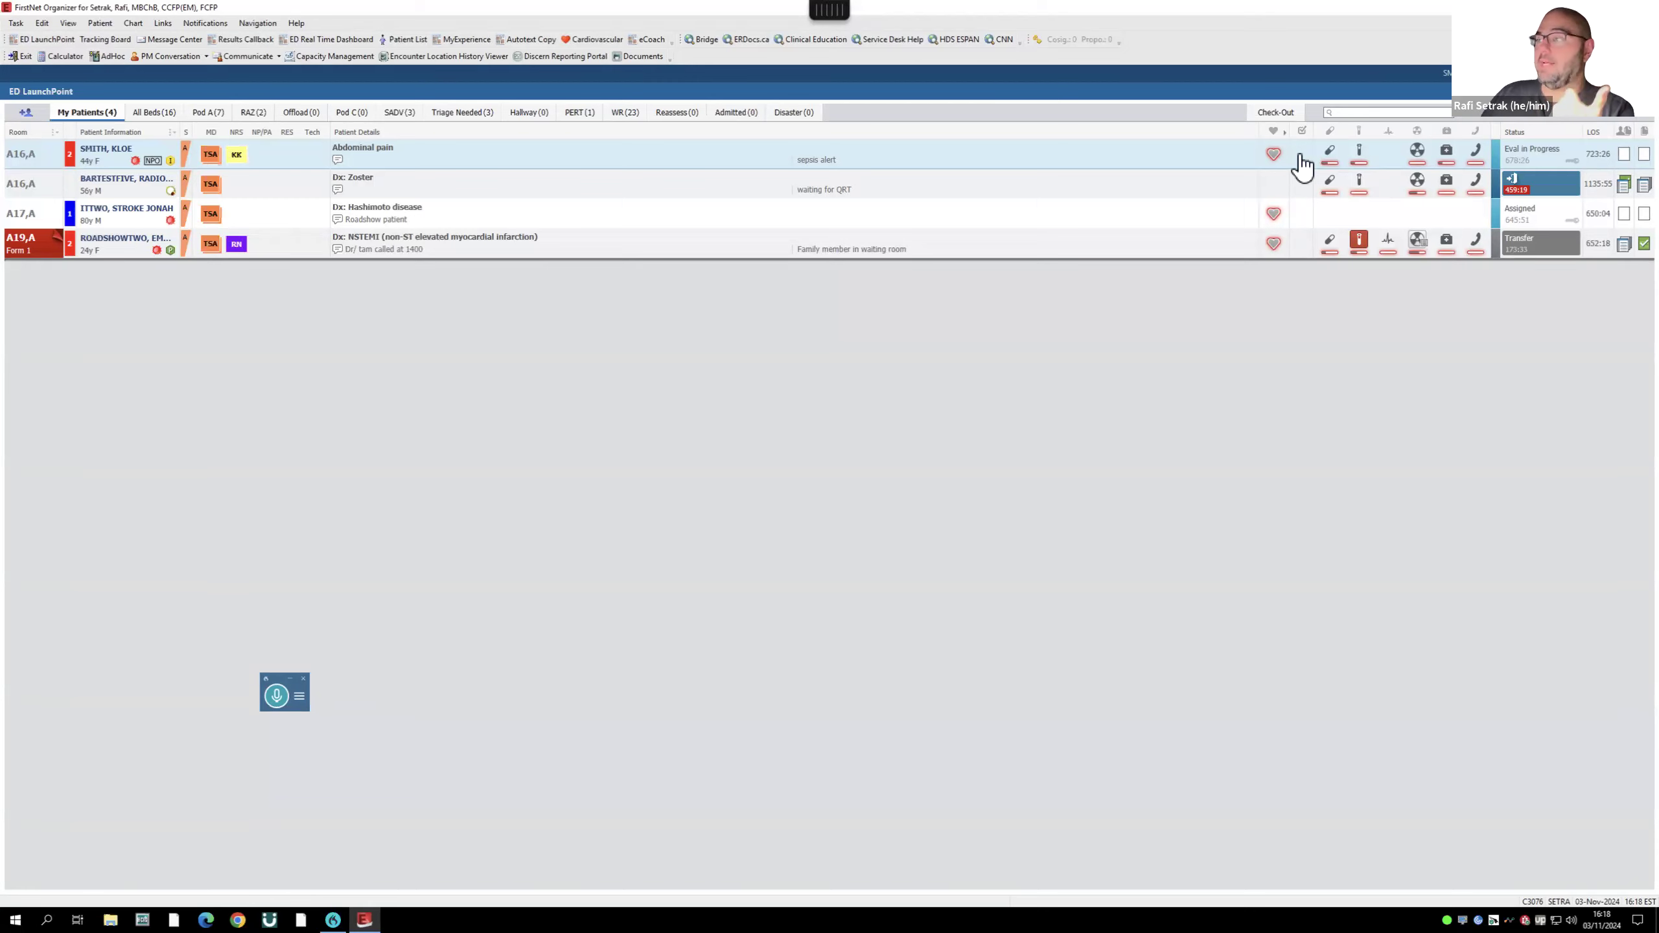
pyautogui.click(671, 114)
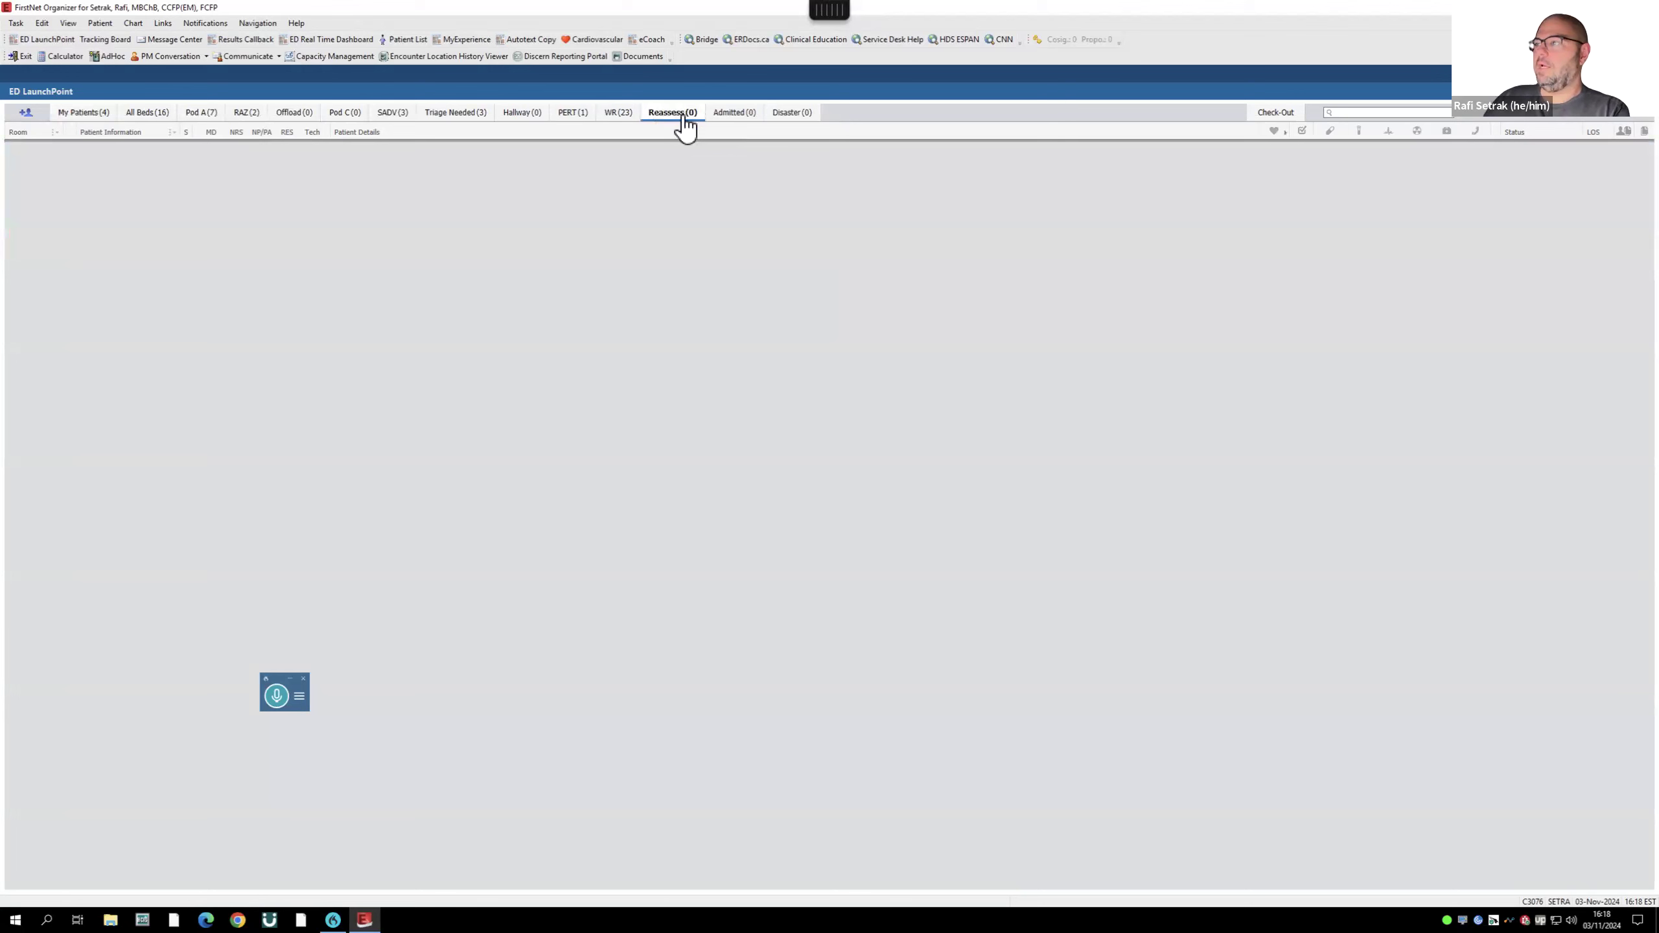
pyautogui.click(85, 112)
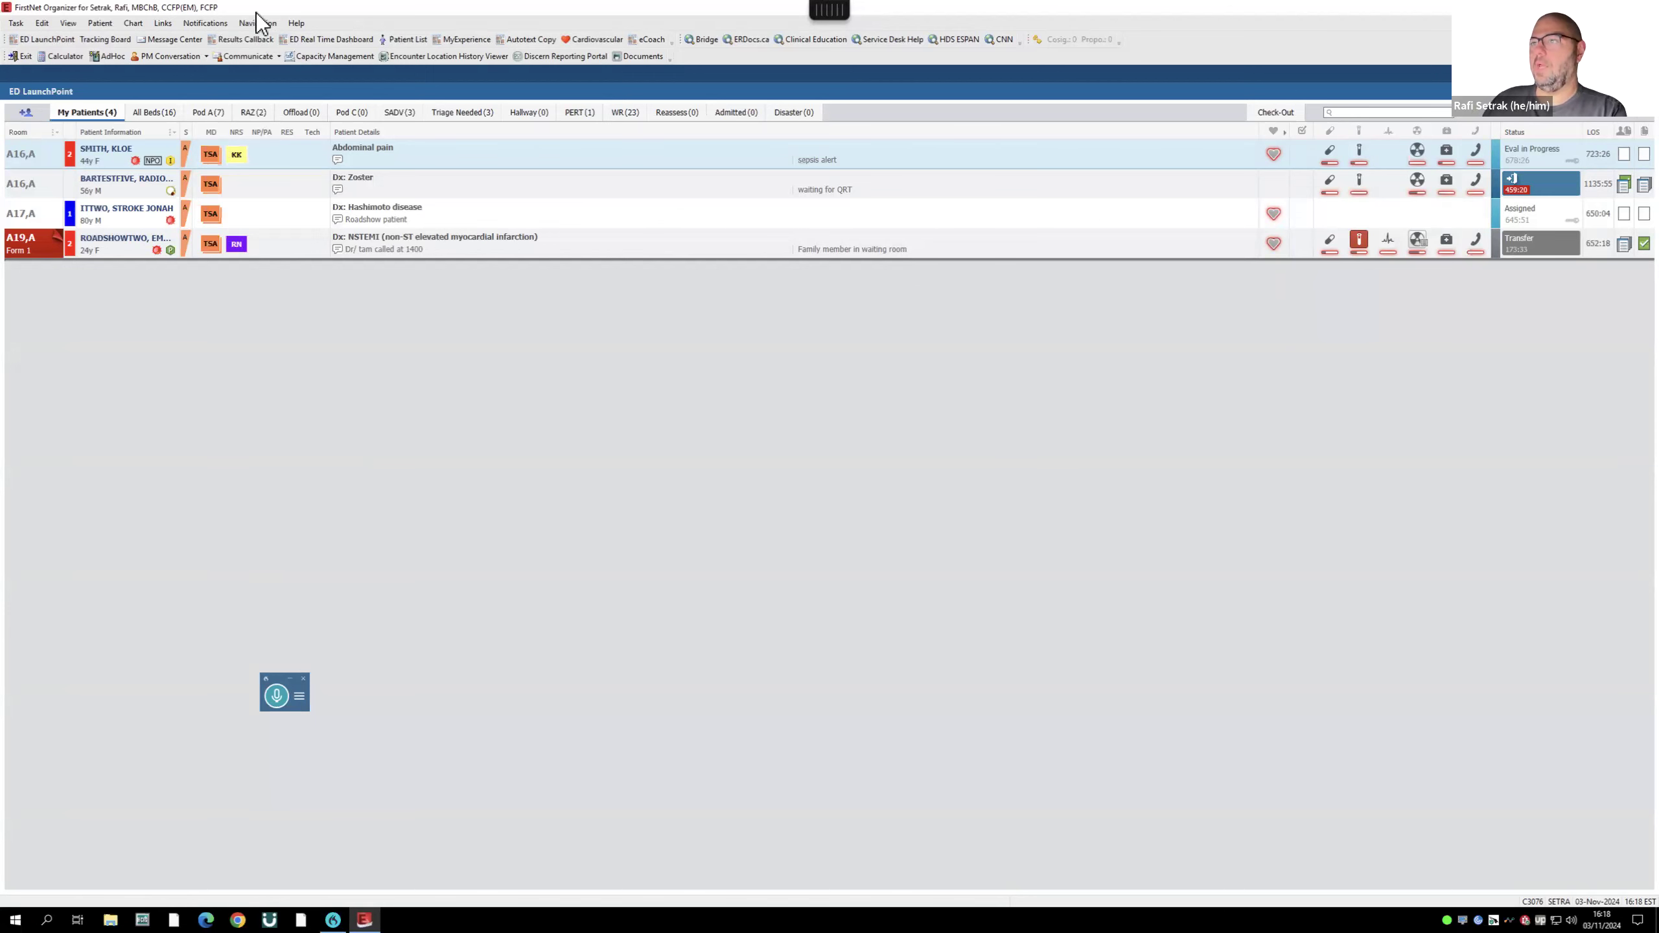
pyautogui.click(149, 39)
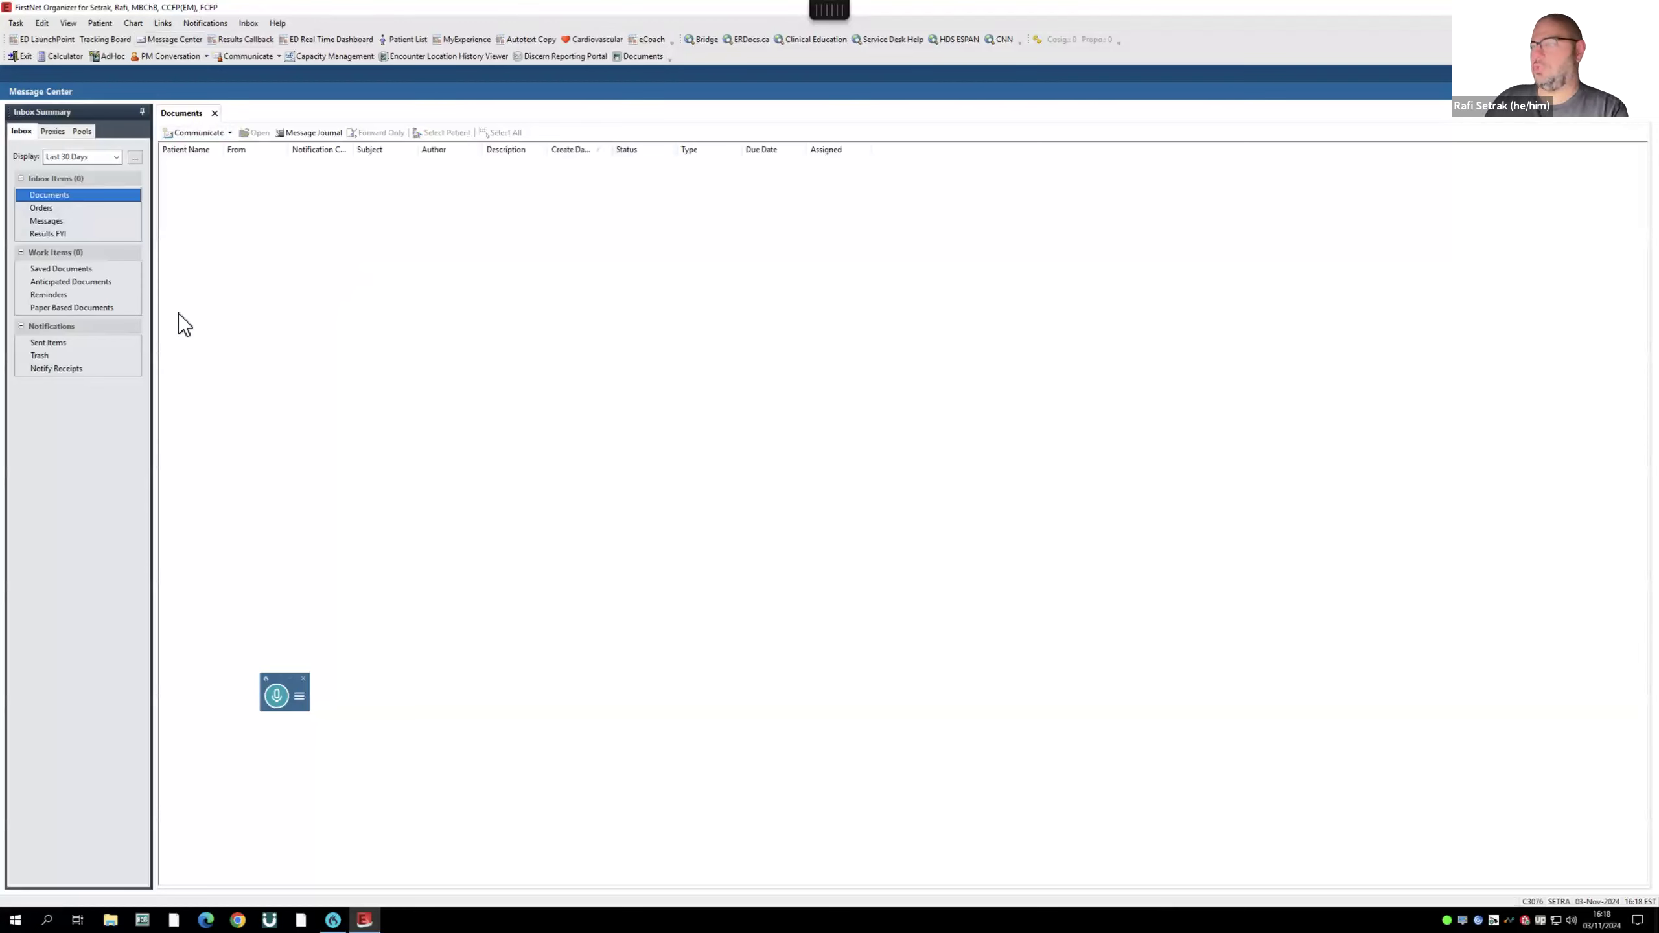
pyautogui.click(62, 40)
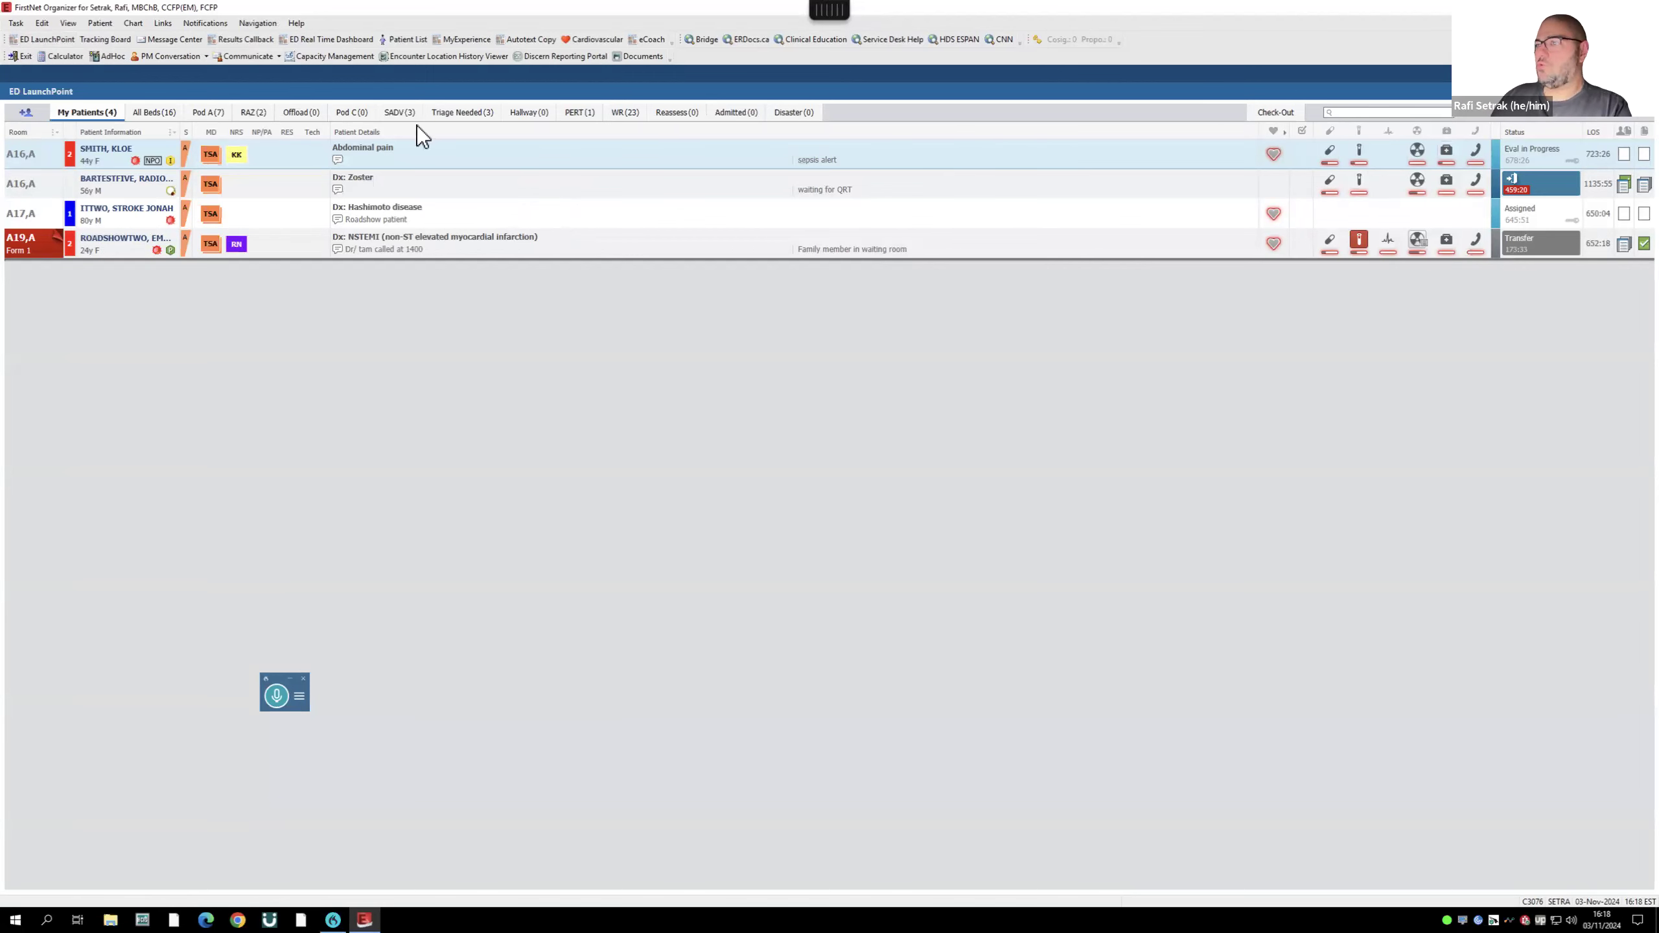
pyautogui.rightClick(107, 151)
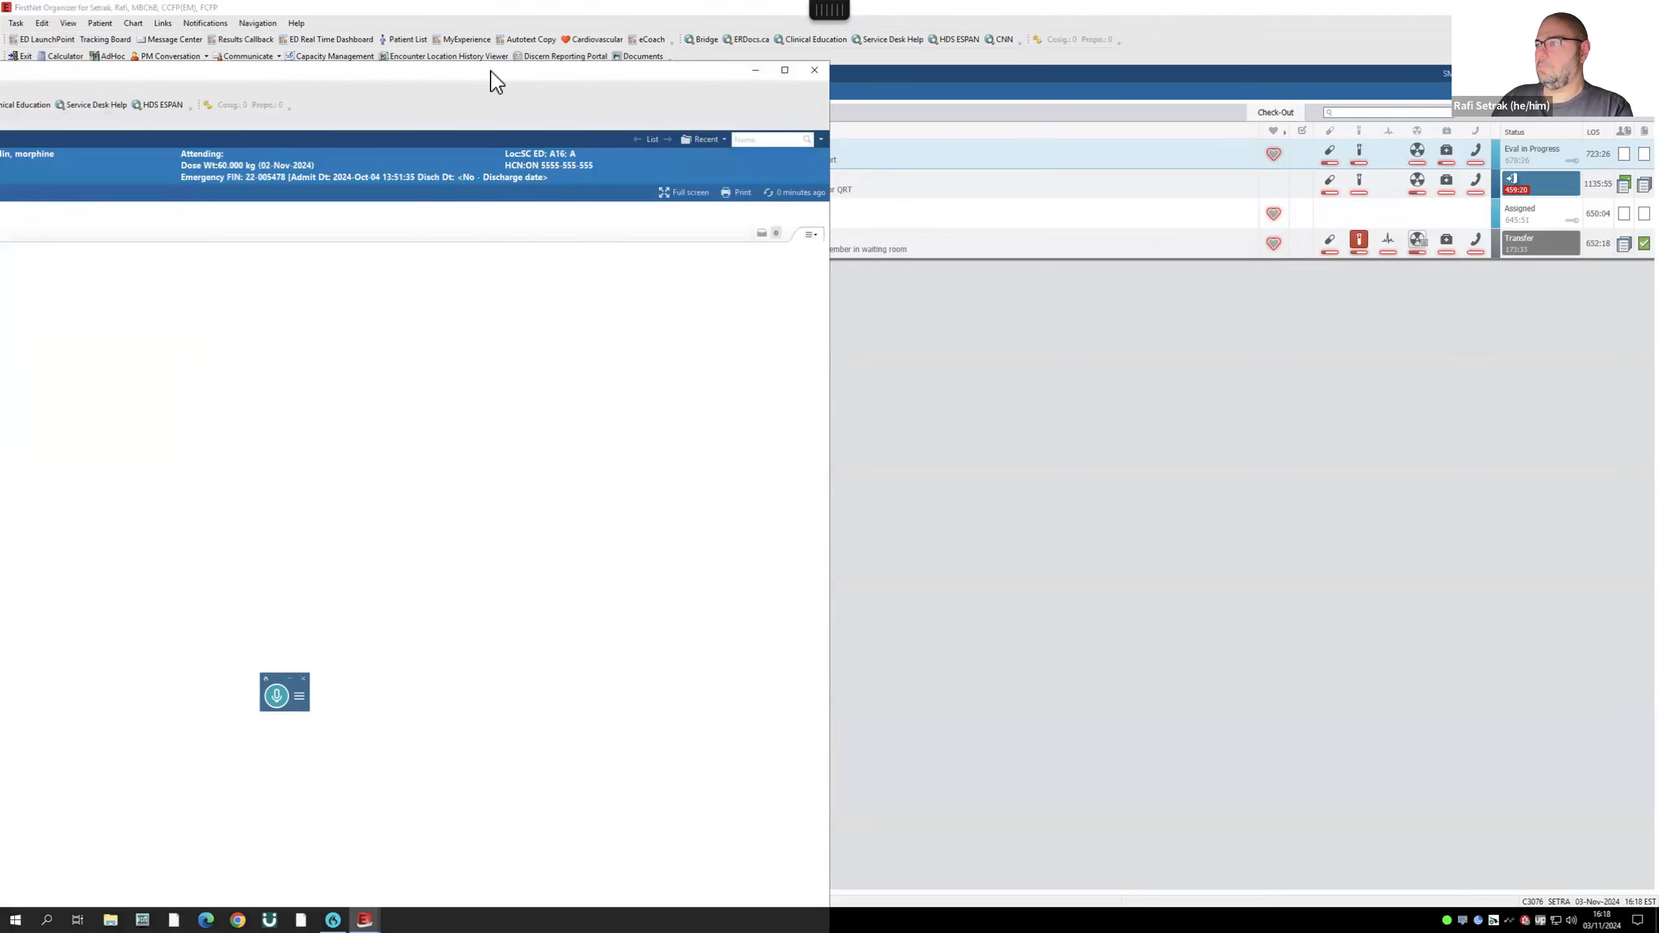
# - Add an Ortho Supplies Communication Order and review it among the orders for signature
pyautogui.moveTo(490, 70); pyautogui.dragTo(1314, 3)
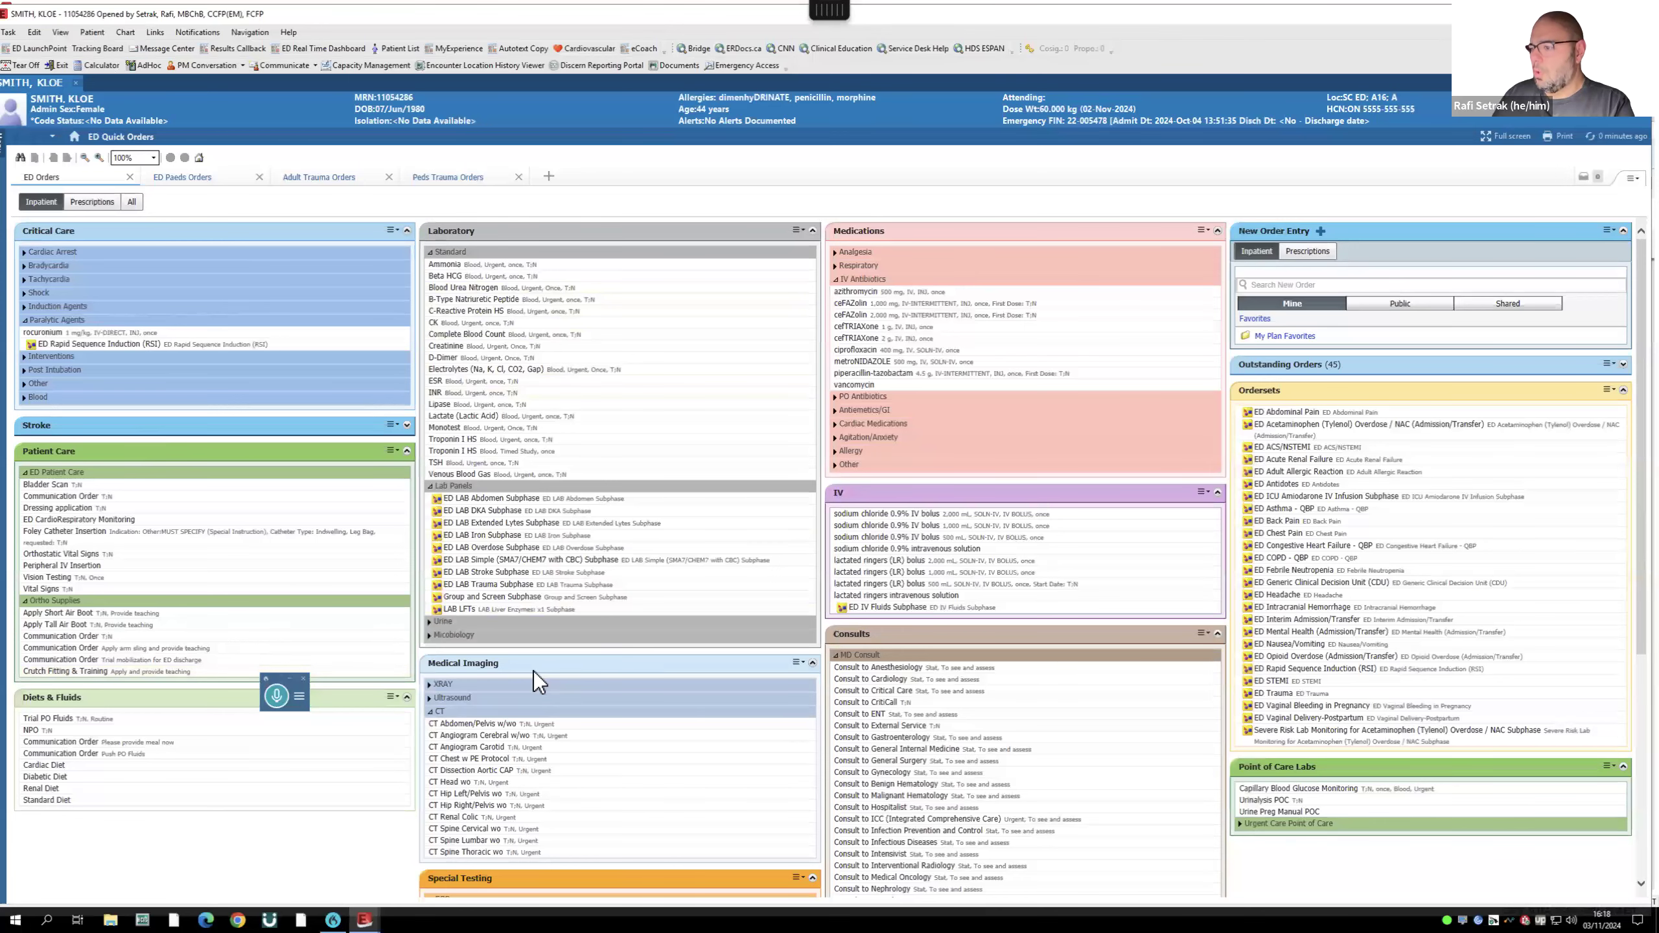
pyautogui.scroll(-3, 535, 680)
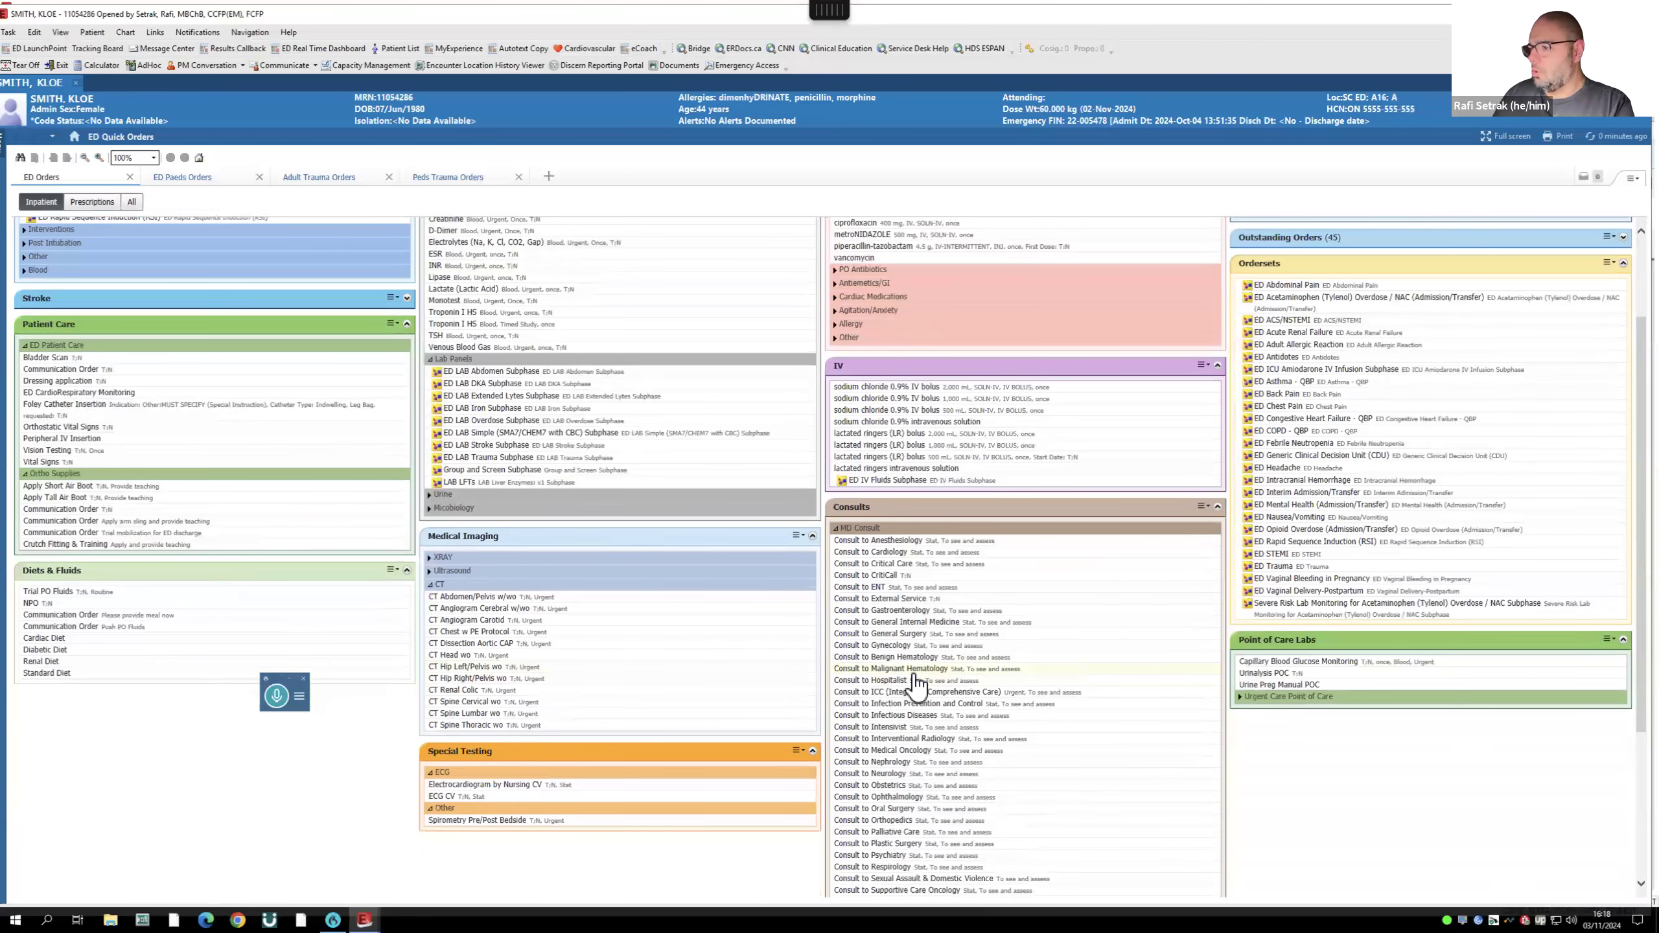
pyautogui.scroll(-3, 916, 693)
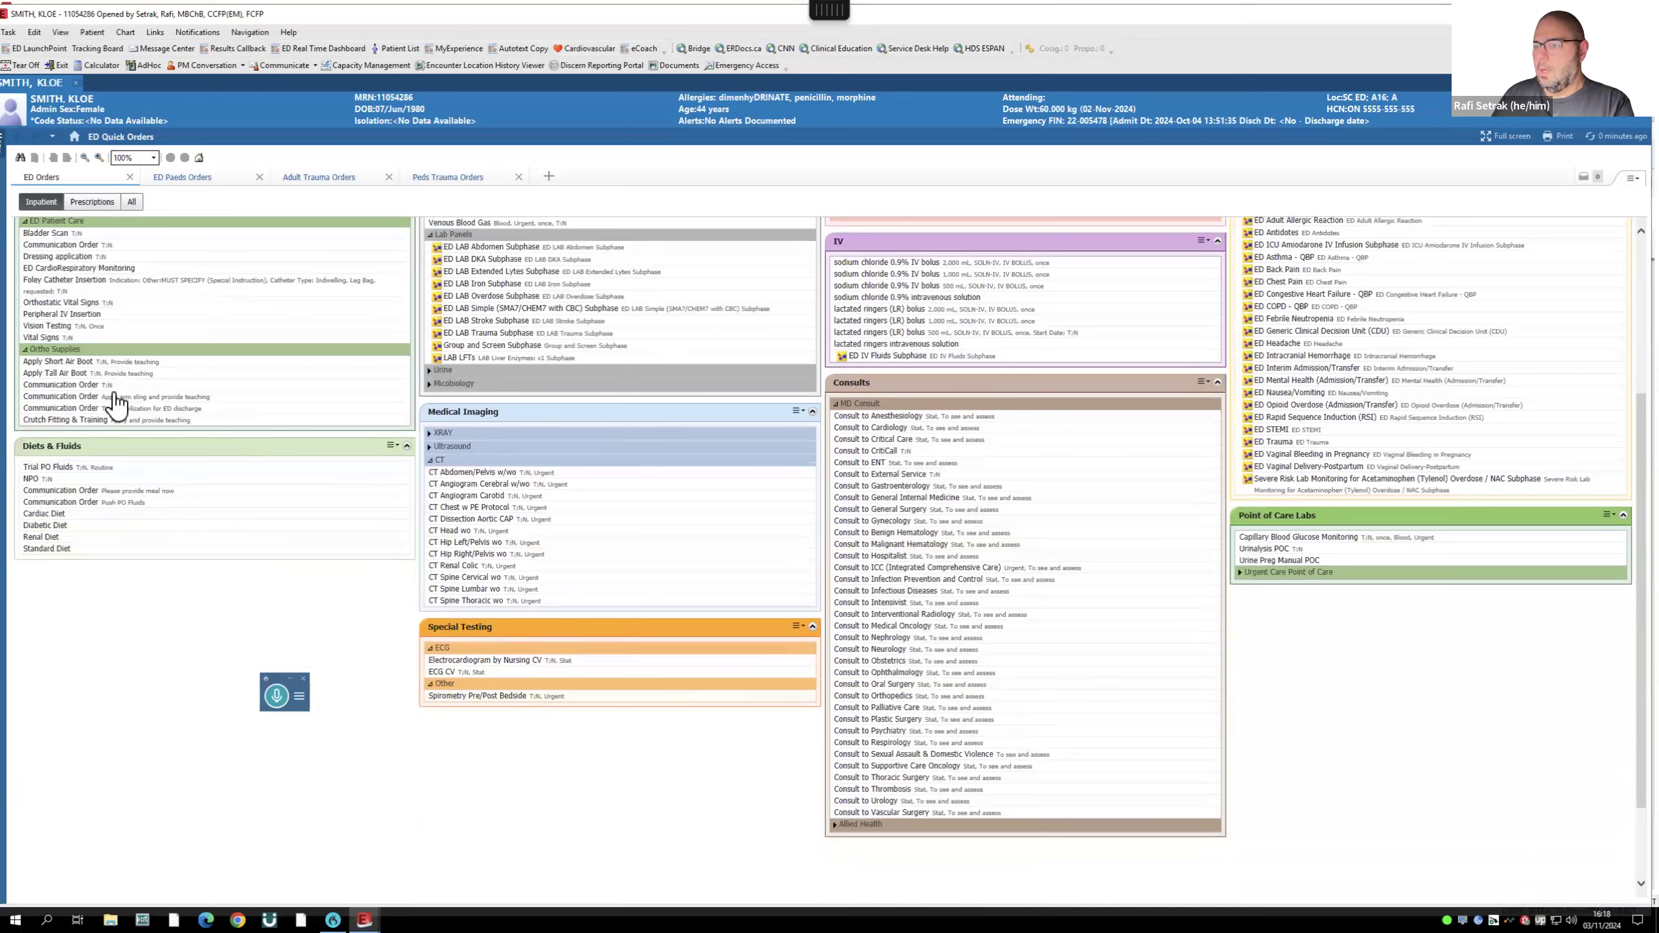
pyautogui.scroll(1, 104, 386)
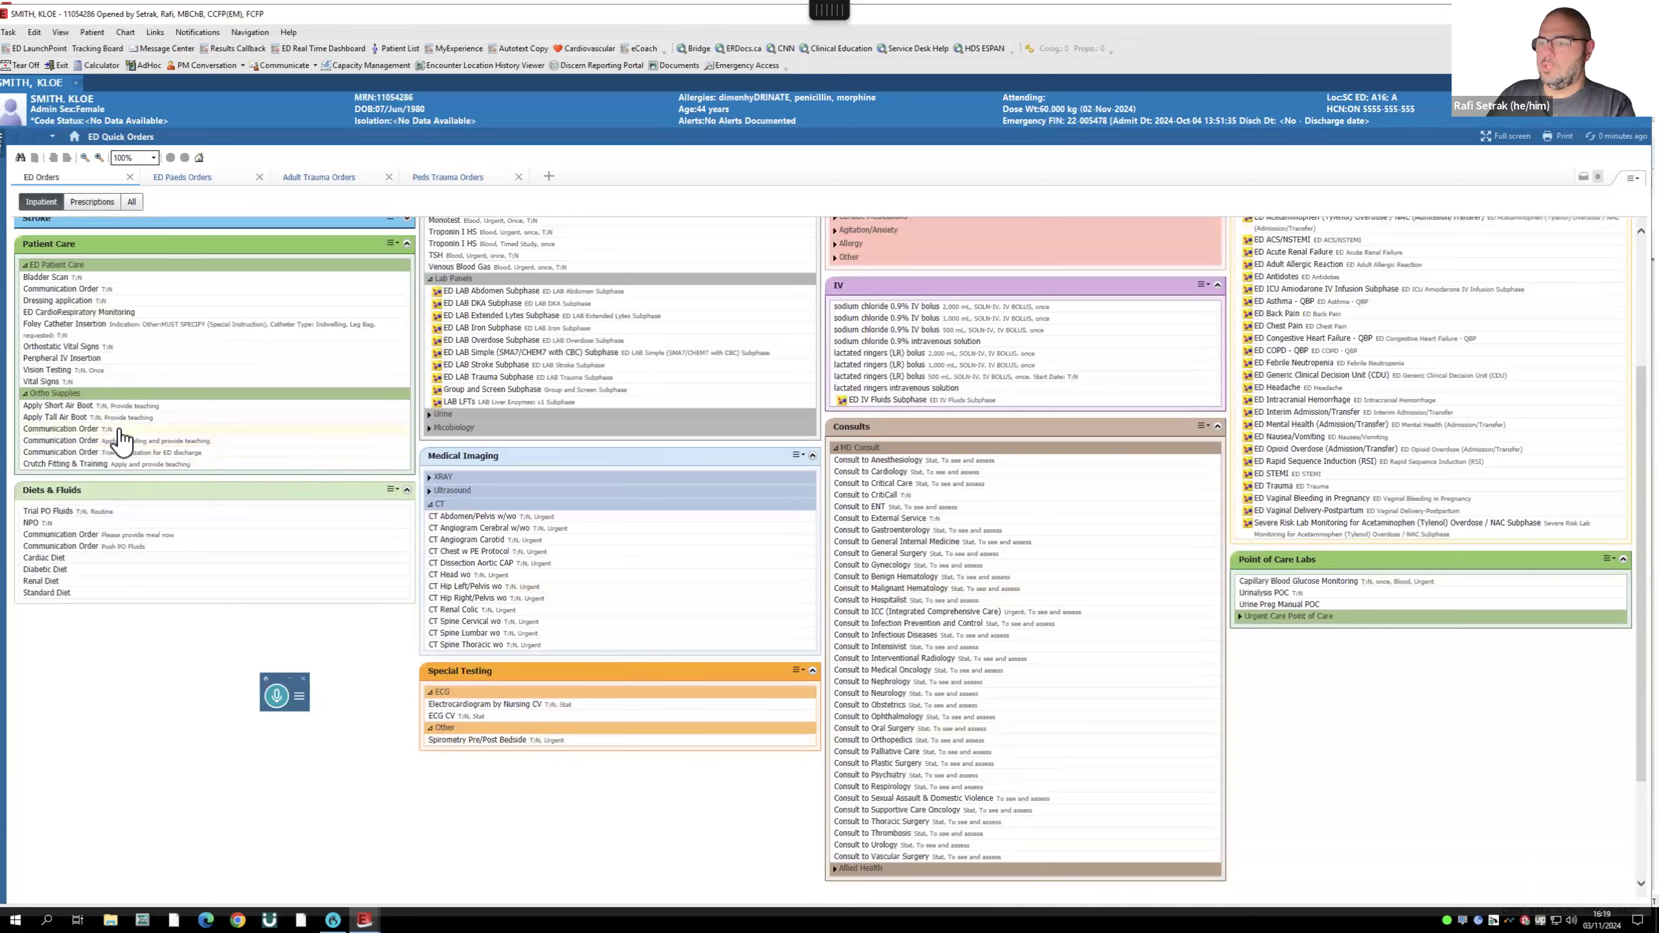
pyautogui.click(86, 431)
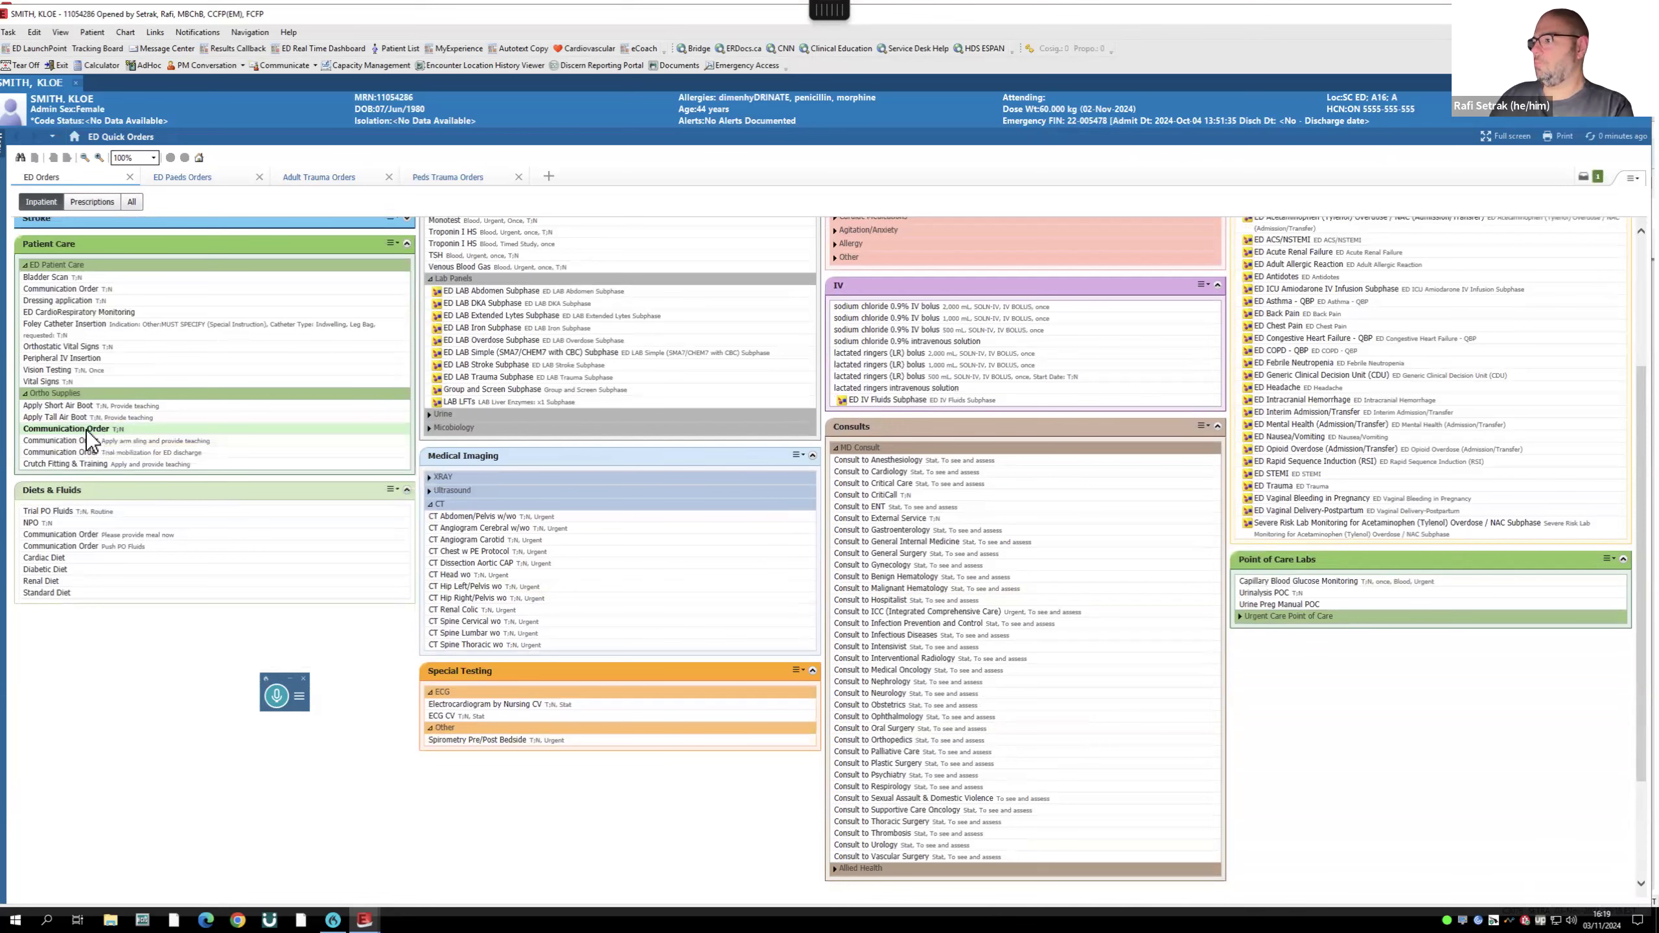
pyautogui.click(1595, 181)
pyautogui.click(1012, 618)
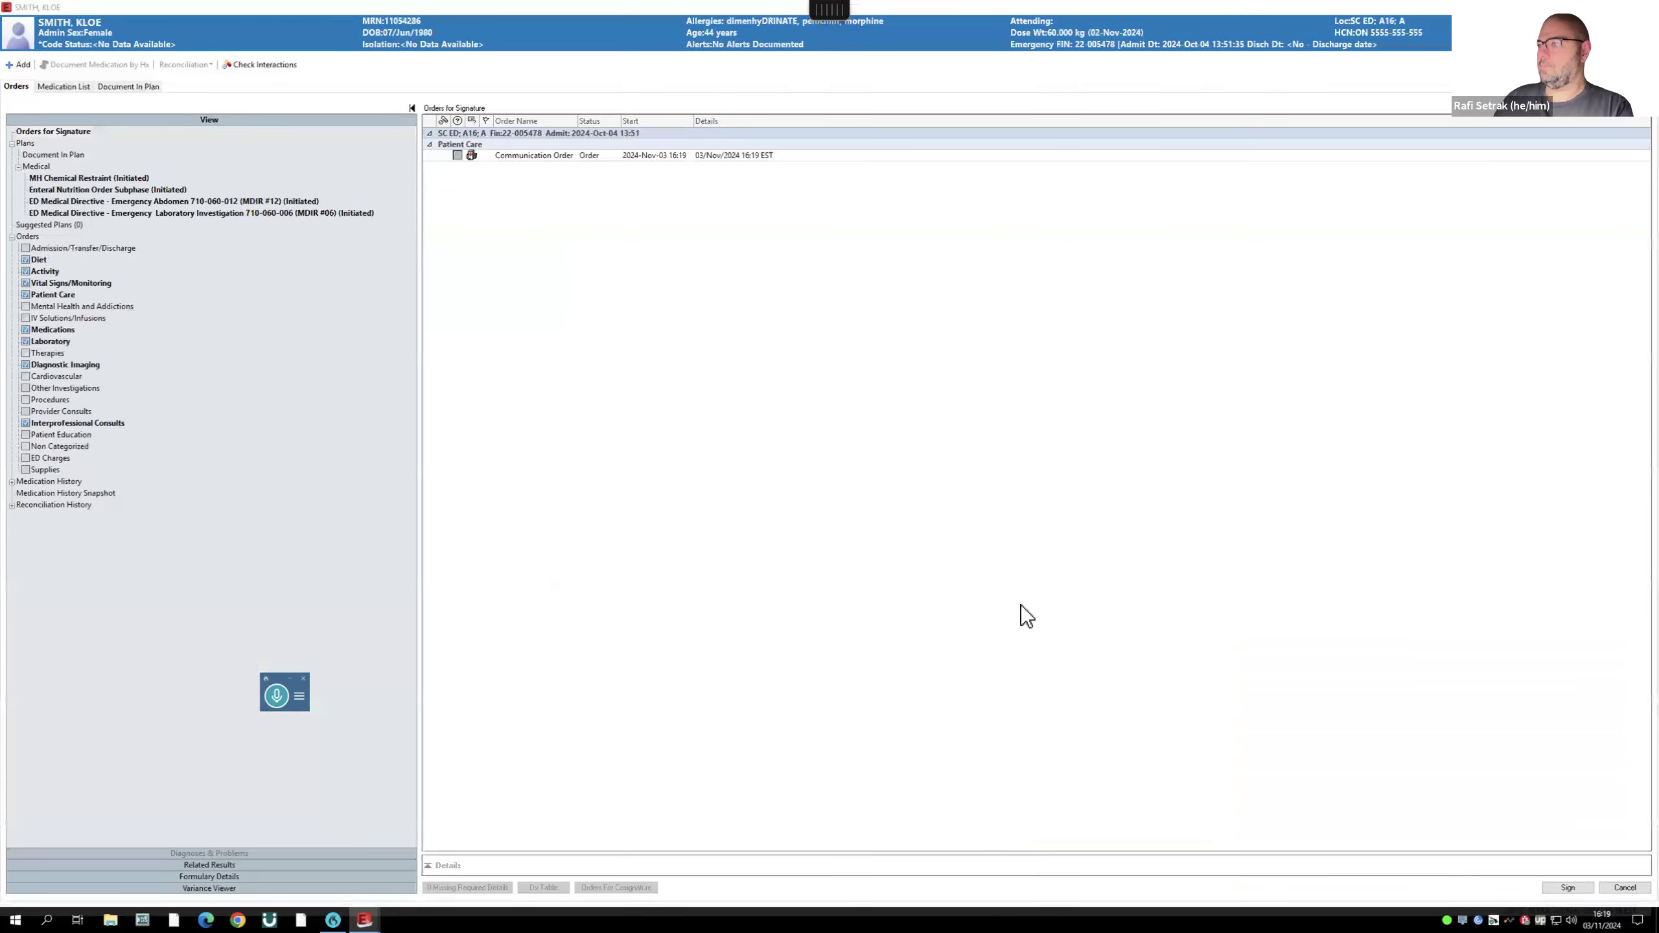
# - Dictate special instructions to call the family about pickup, otherwise order OPT, and sign the Communication Order
pyautogui.click(601, 158)
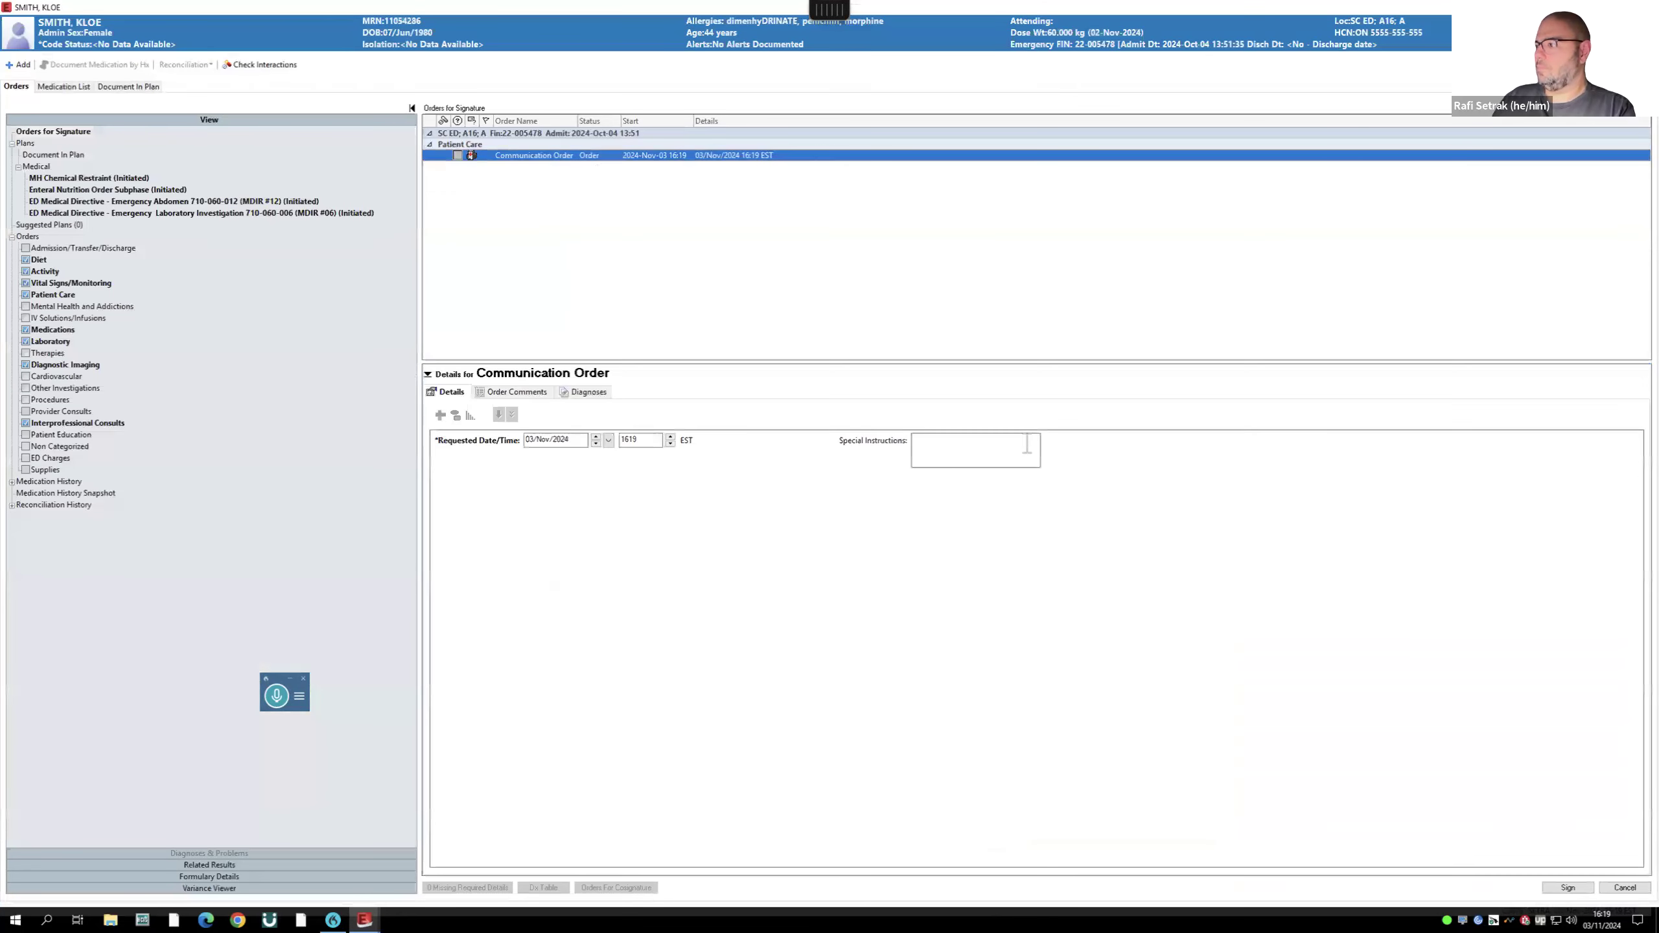
pyautogui.click(960, 453)
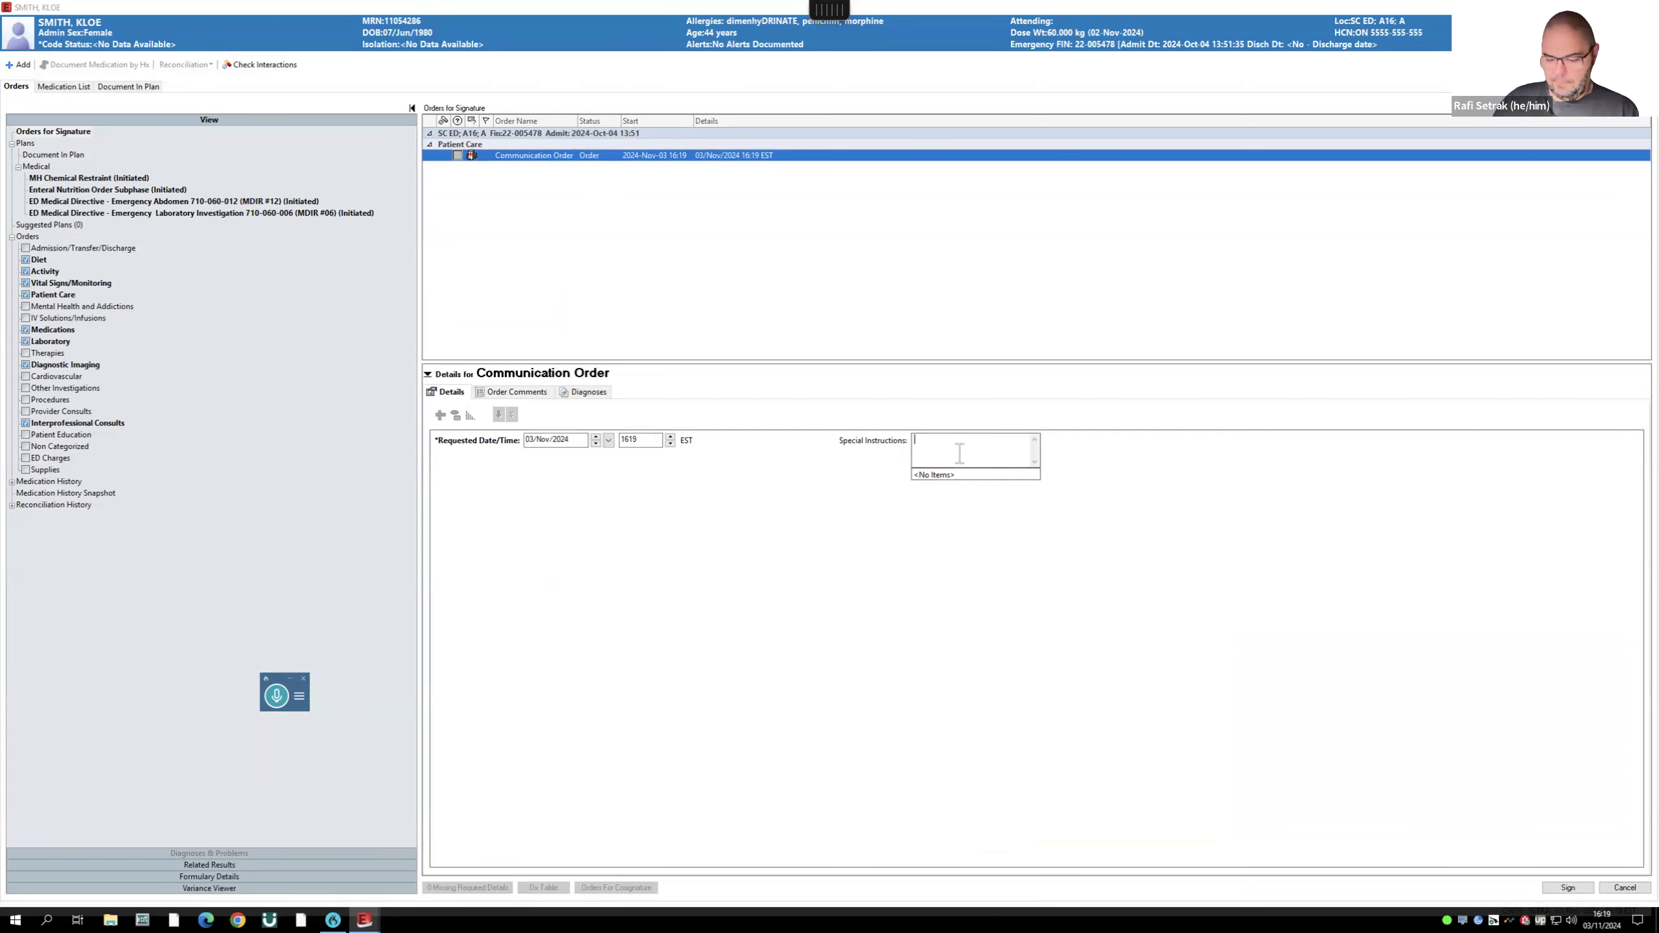
pyautogui.write('Please')
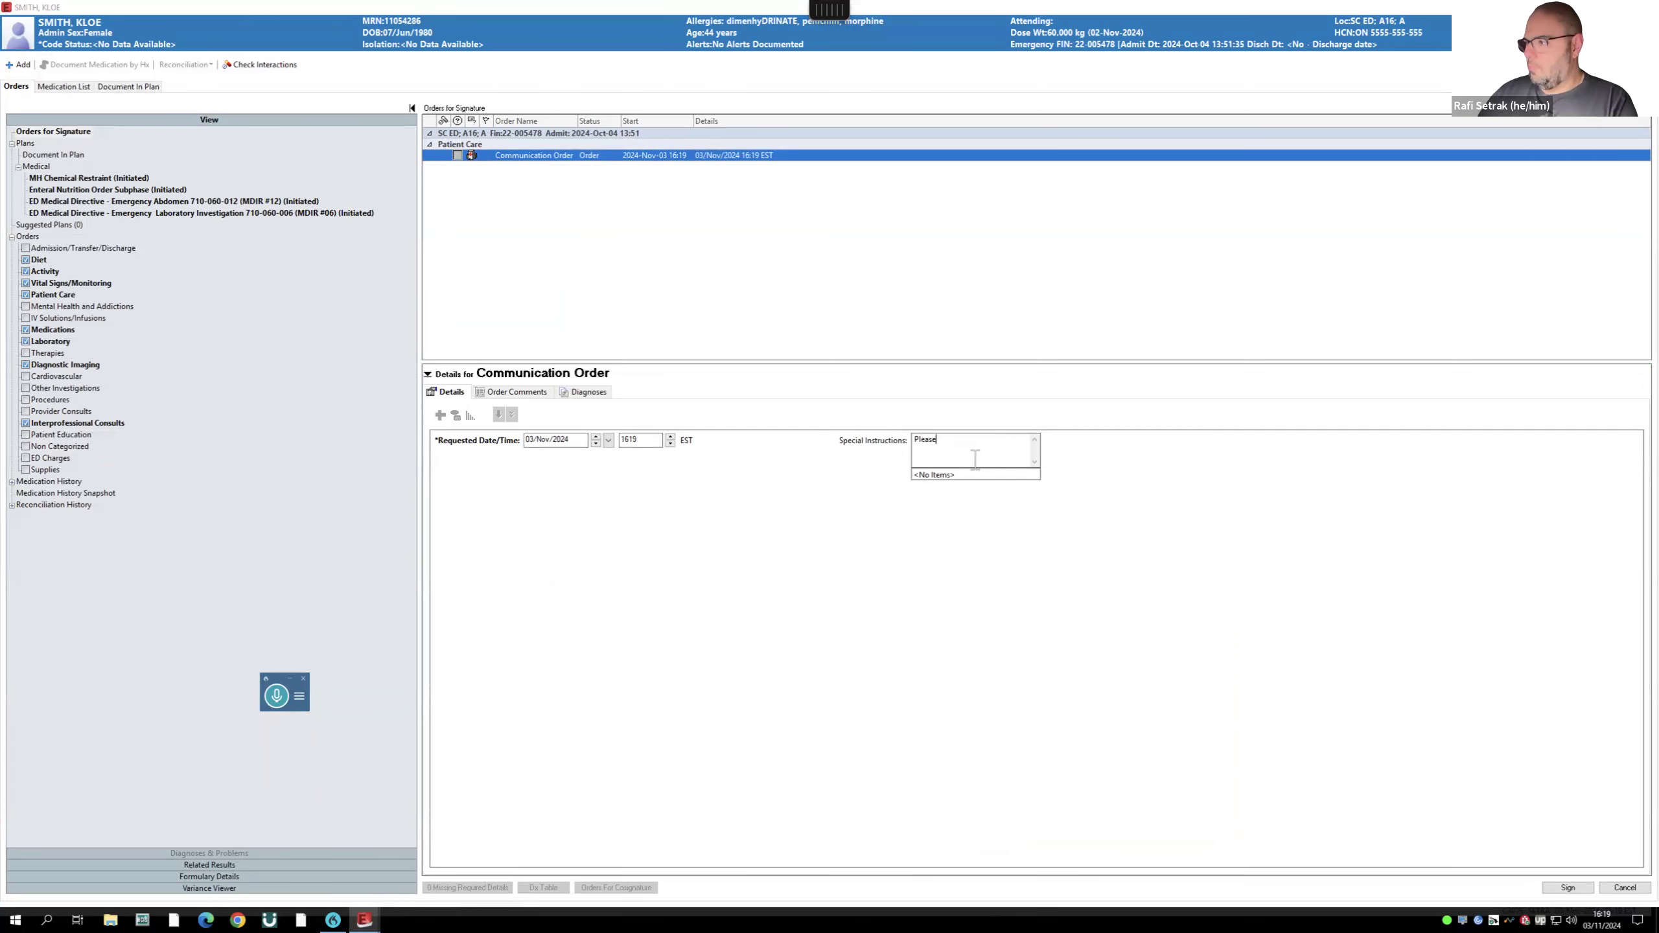
pyautogui.press('BackSpace')
pyautogui.press('BackSpace')
pyautogui.press('BackSpace')
pyautogui.press('BackSpace')
pyautogui.press('BackSpace')
pyautogui.press('BackSpace')
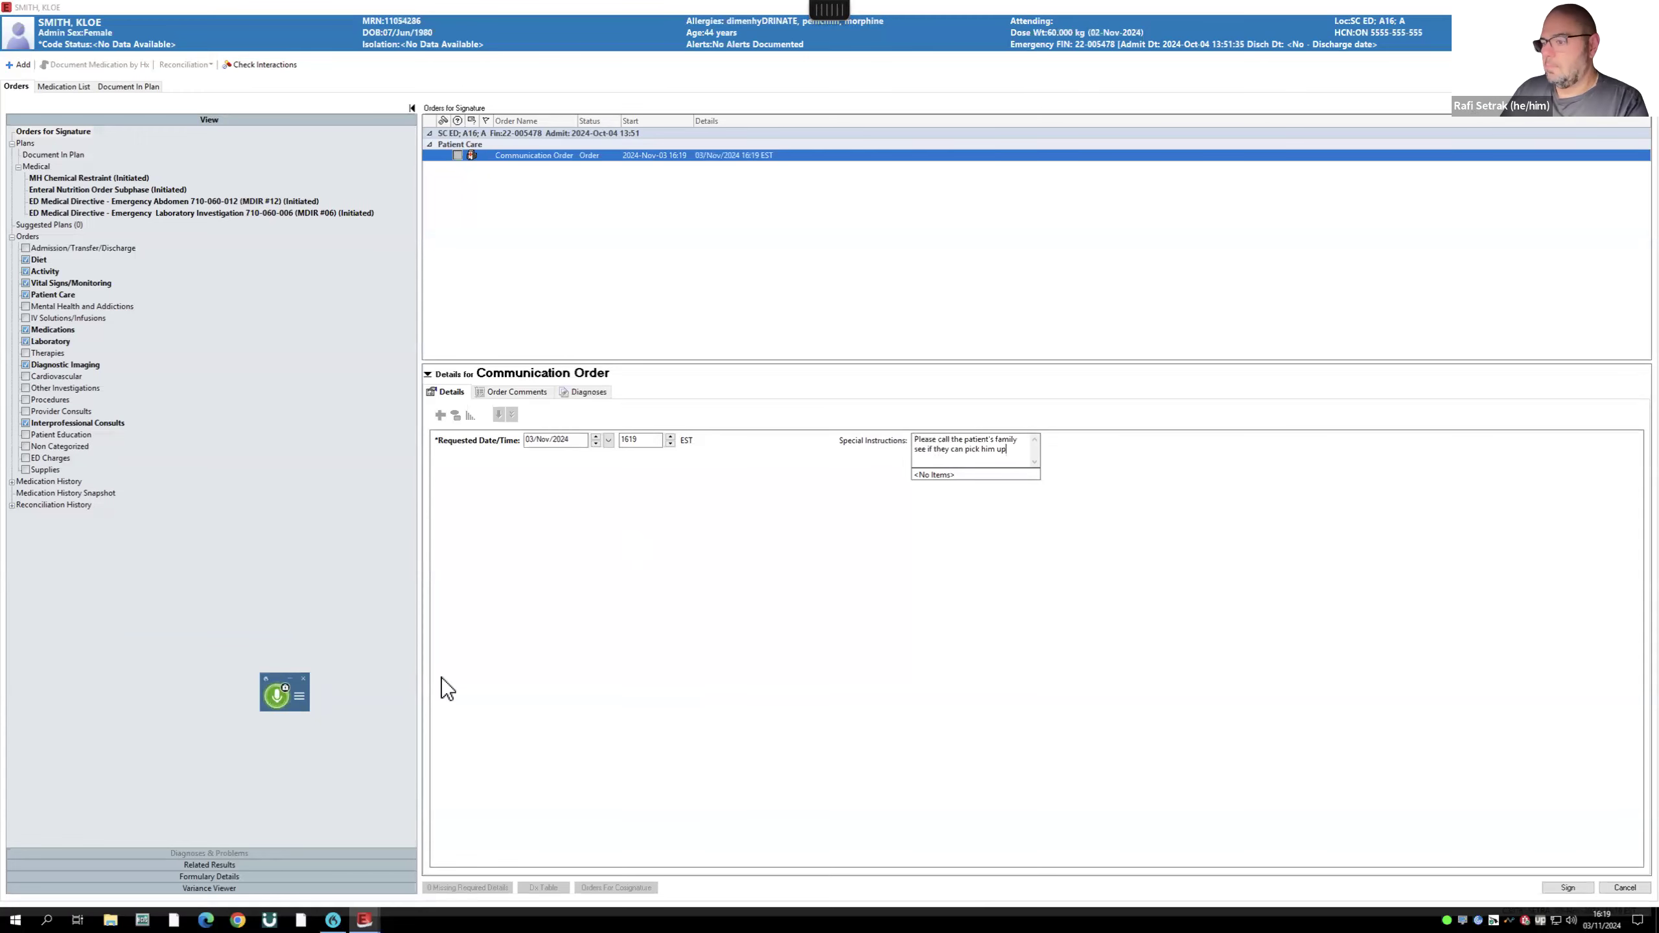
pyautogui.click(276, 696)
pyautogui.click(1568, 886)
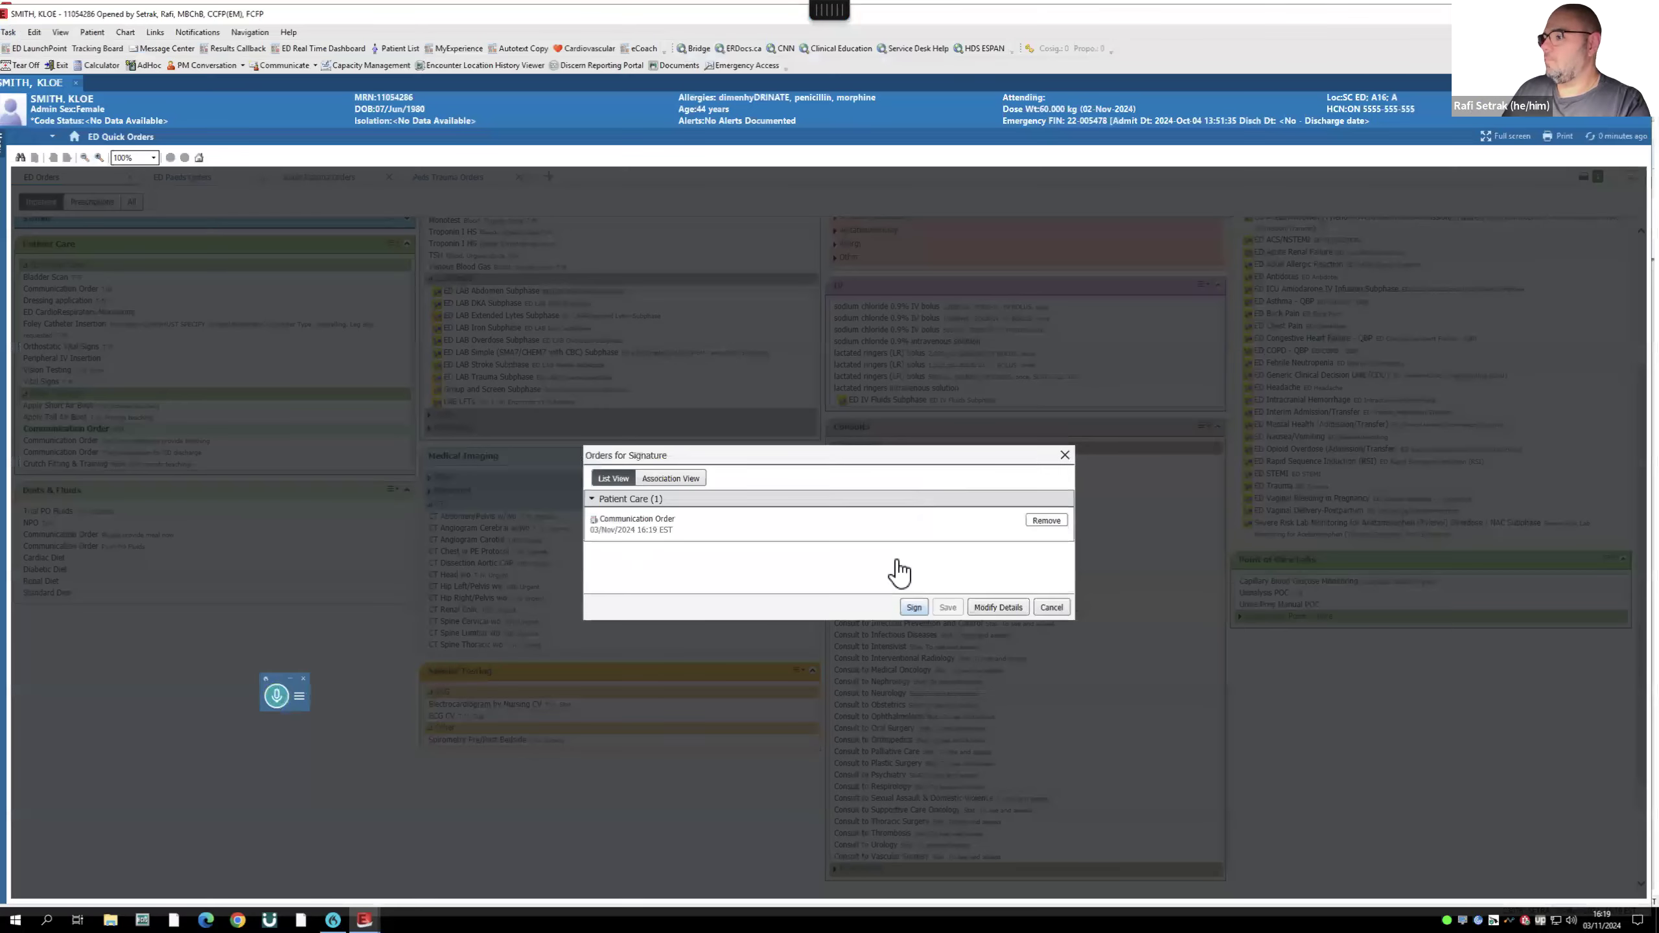
pyautogui.click(914, 608)
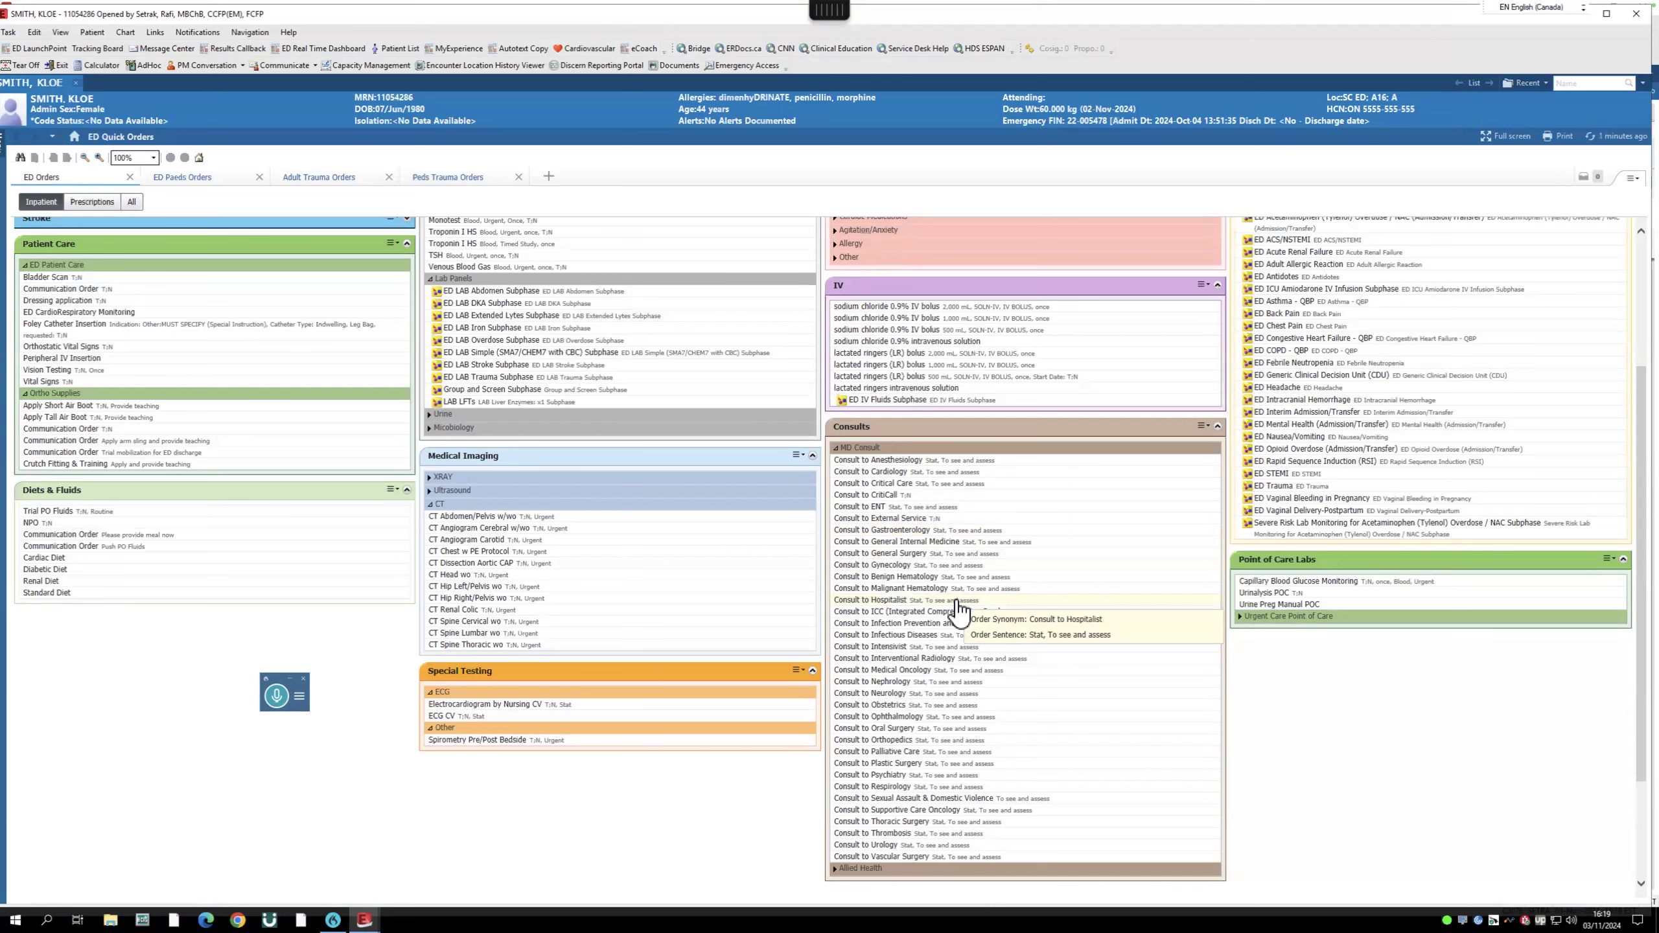
# - Switch the chart to the ED Provider View
pyautogui.click(13, 139)
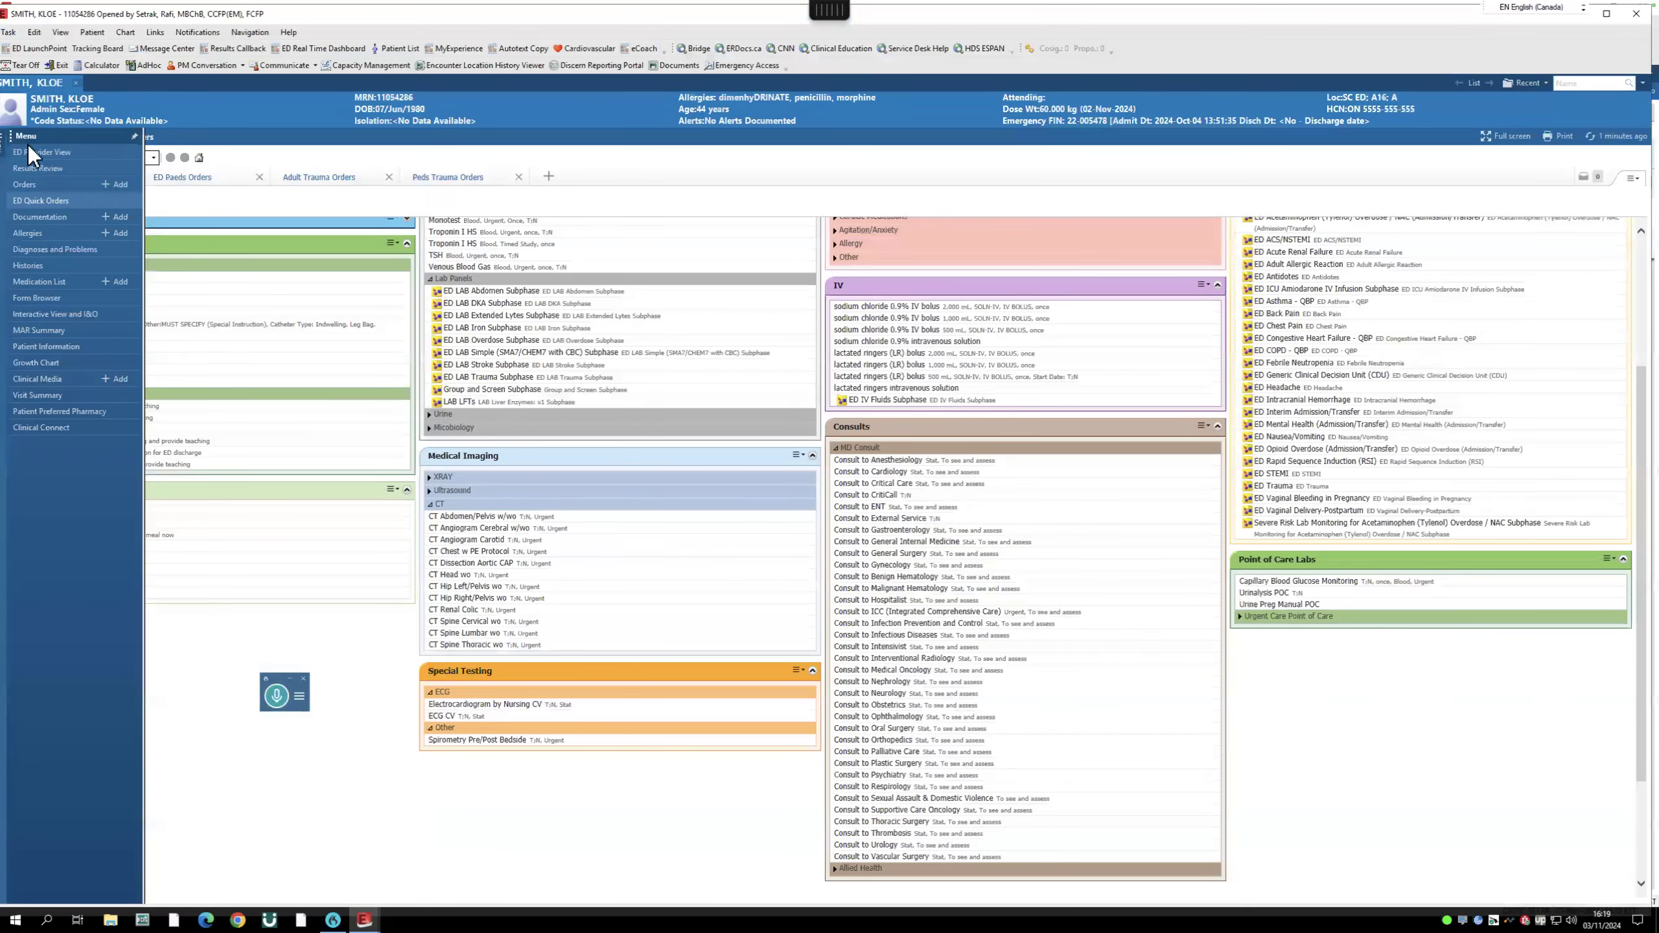
pyautogui.click(31, 152)
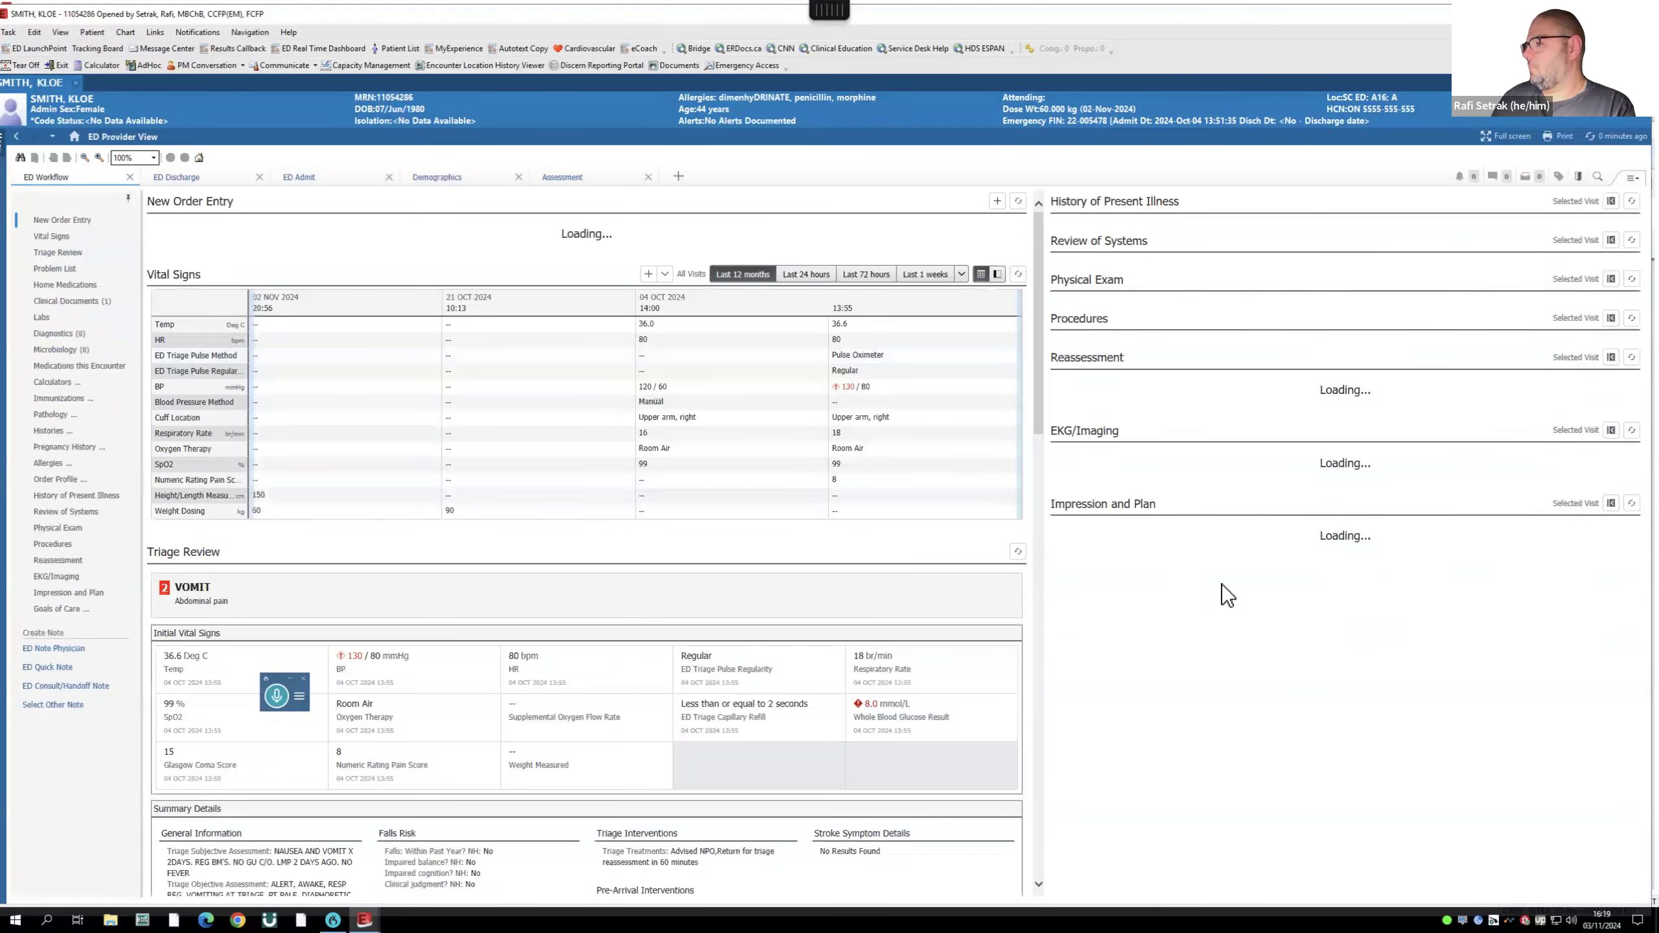
pyautogui.scroll(-3, 1226, 587)
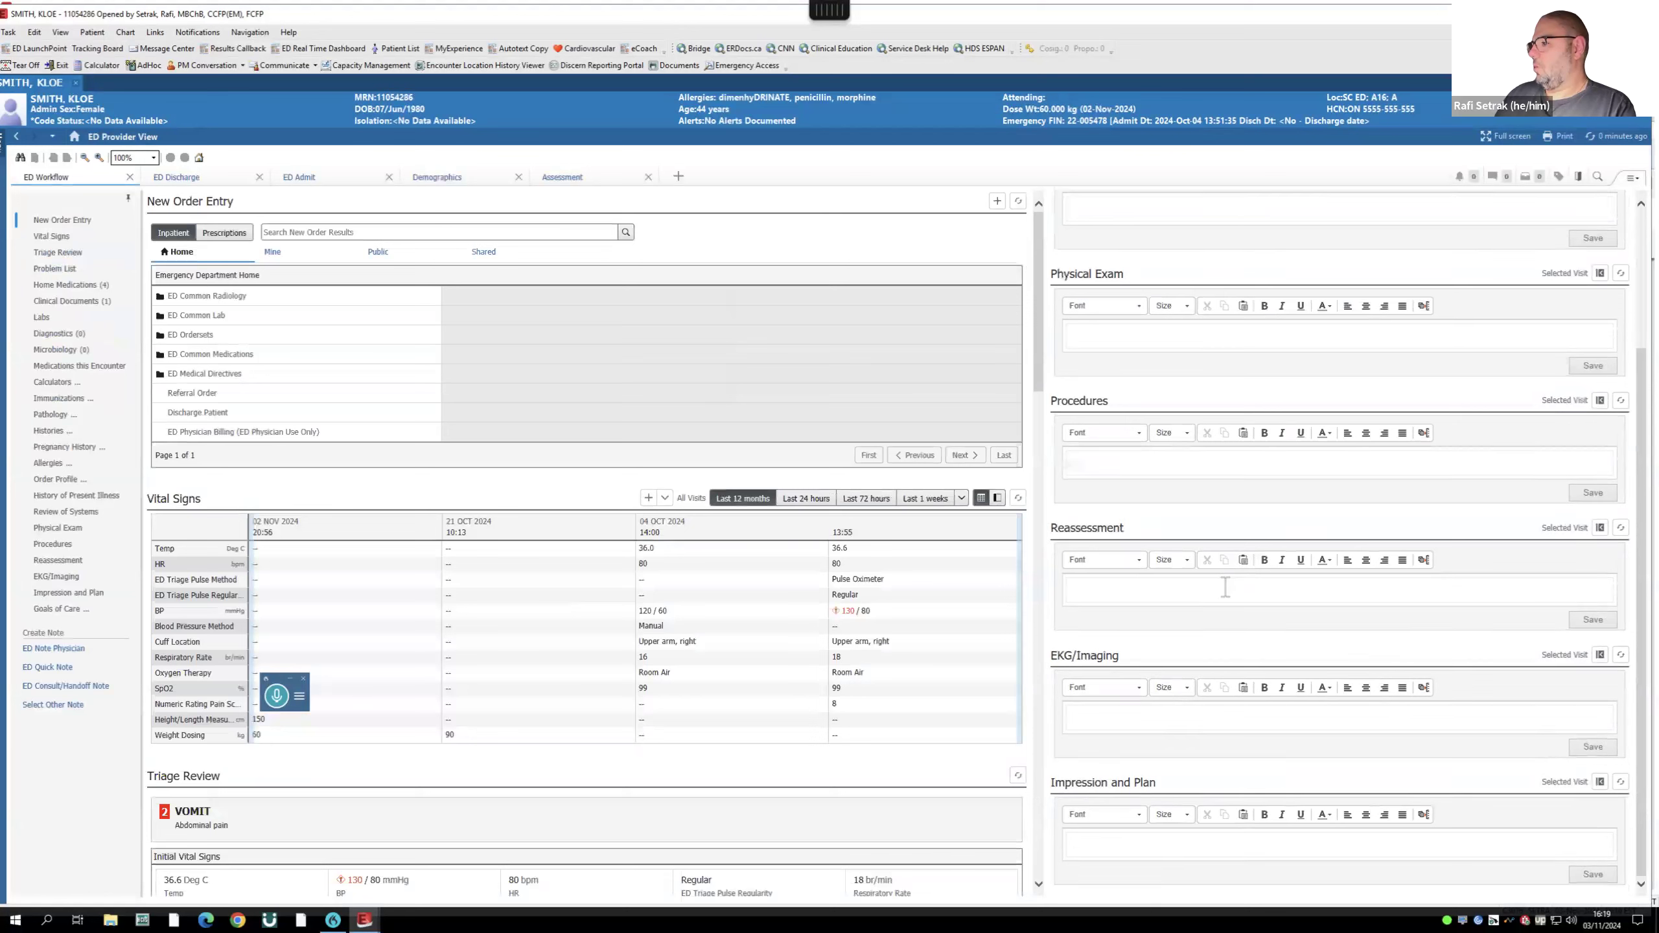
# - Dictate Reassessment entries: 1715 still in pain, more morphine; 1900 pain settled, CT shows past stone
pyautogui.click(1146, 592)
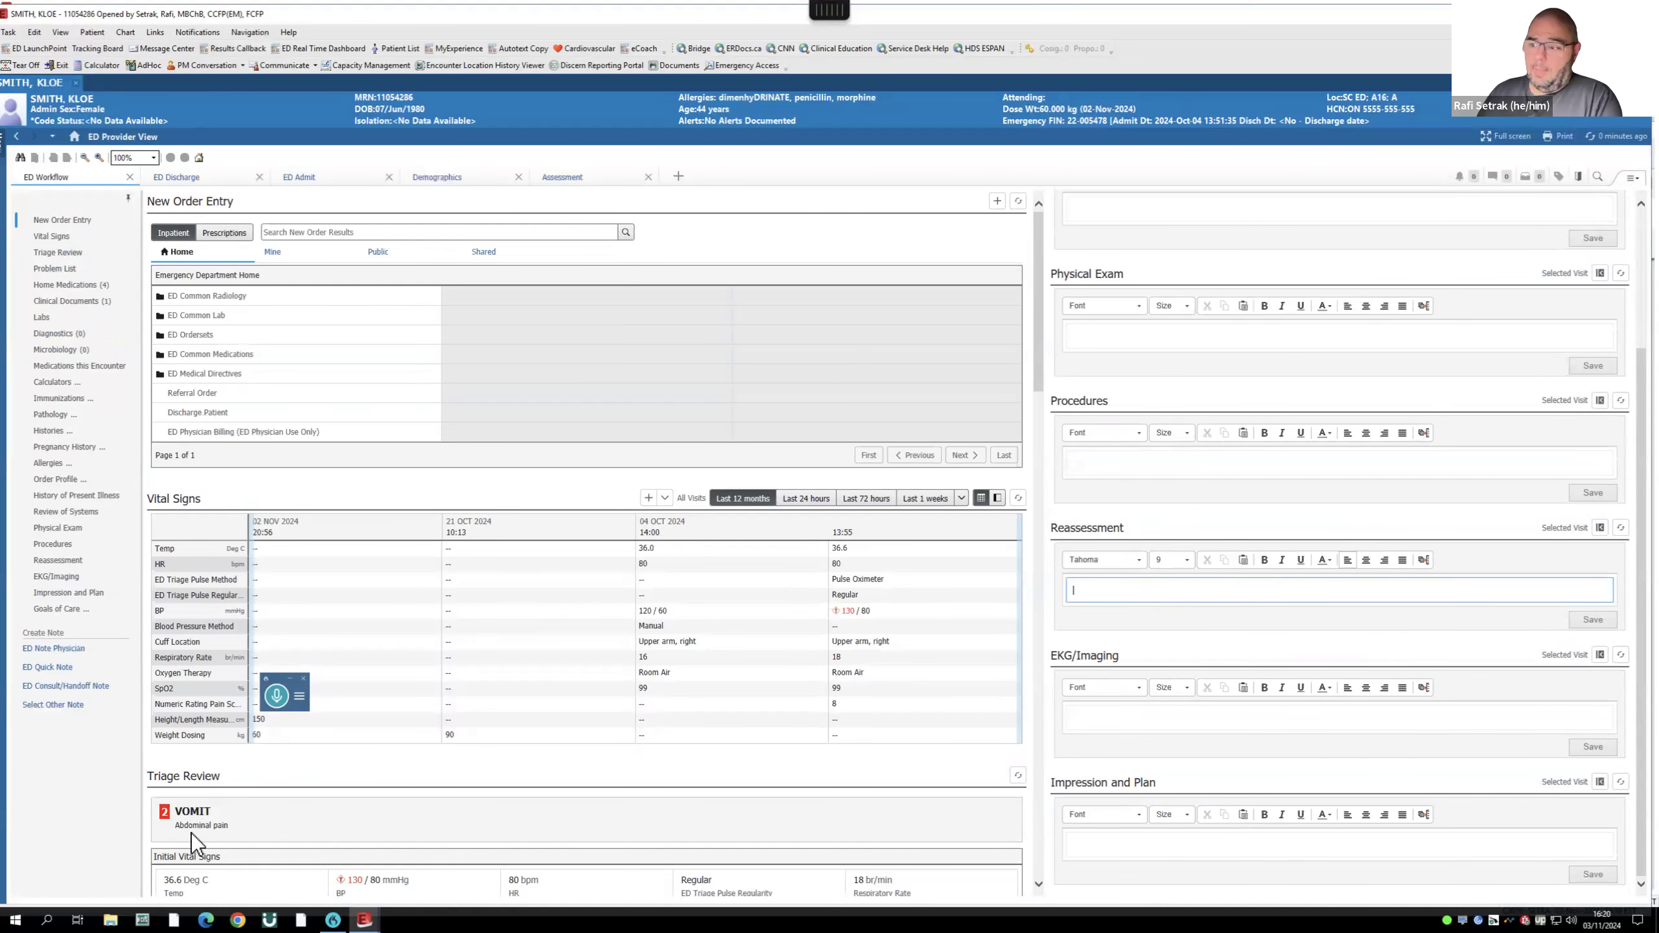
pyautogui.click(276, 697)
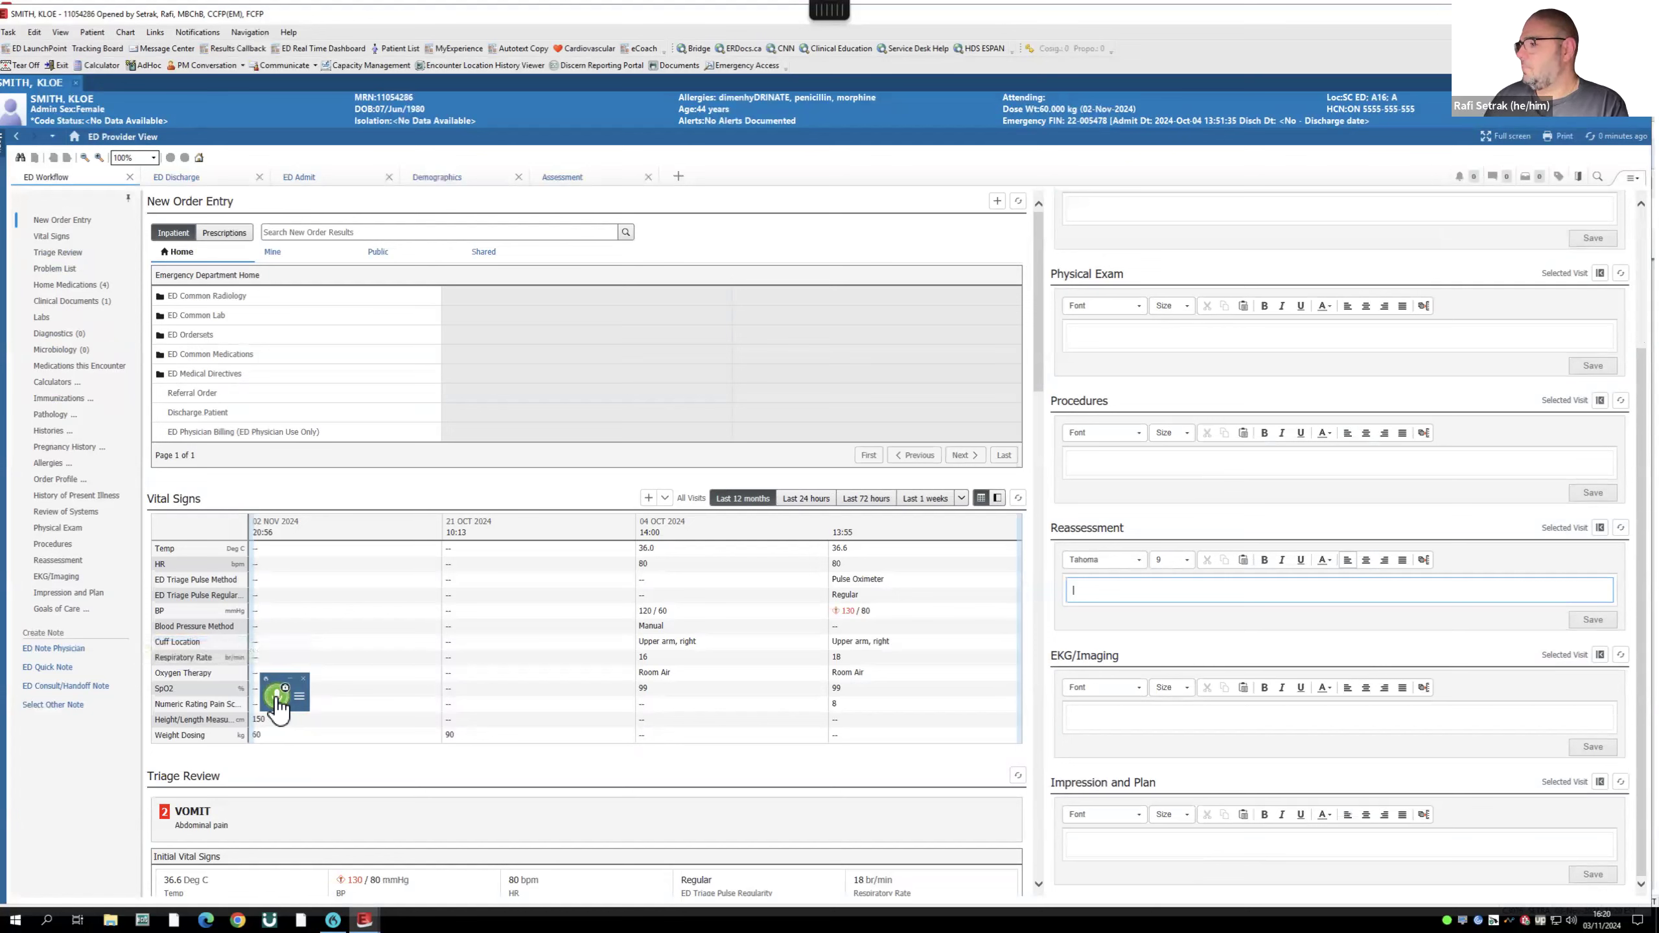
pyautogui.click(275, 699)
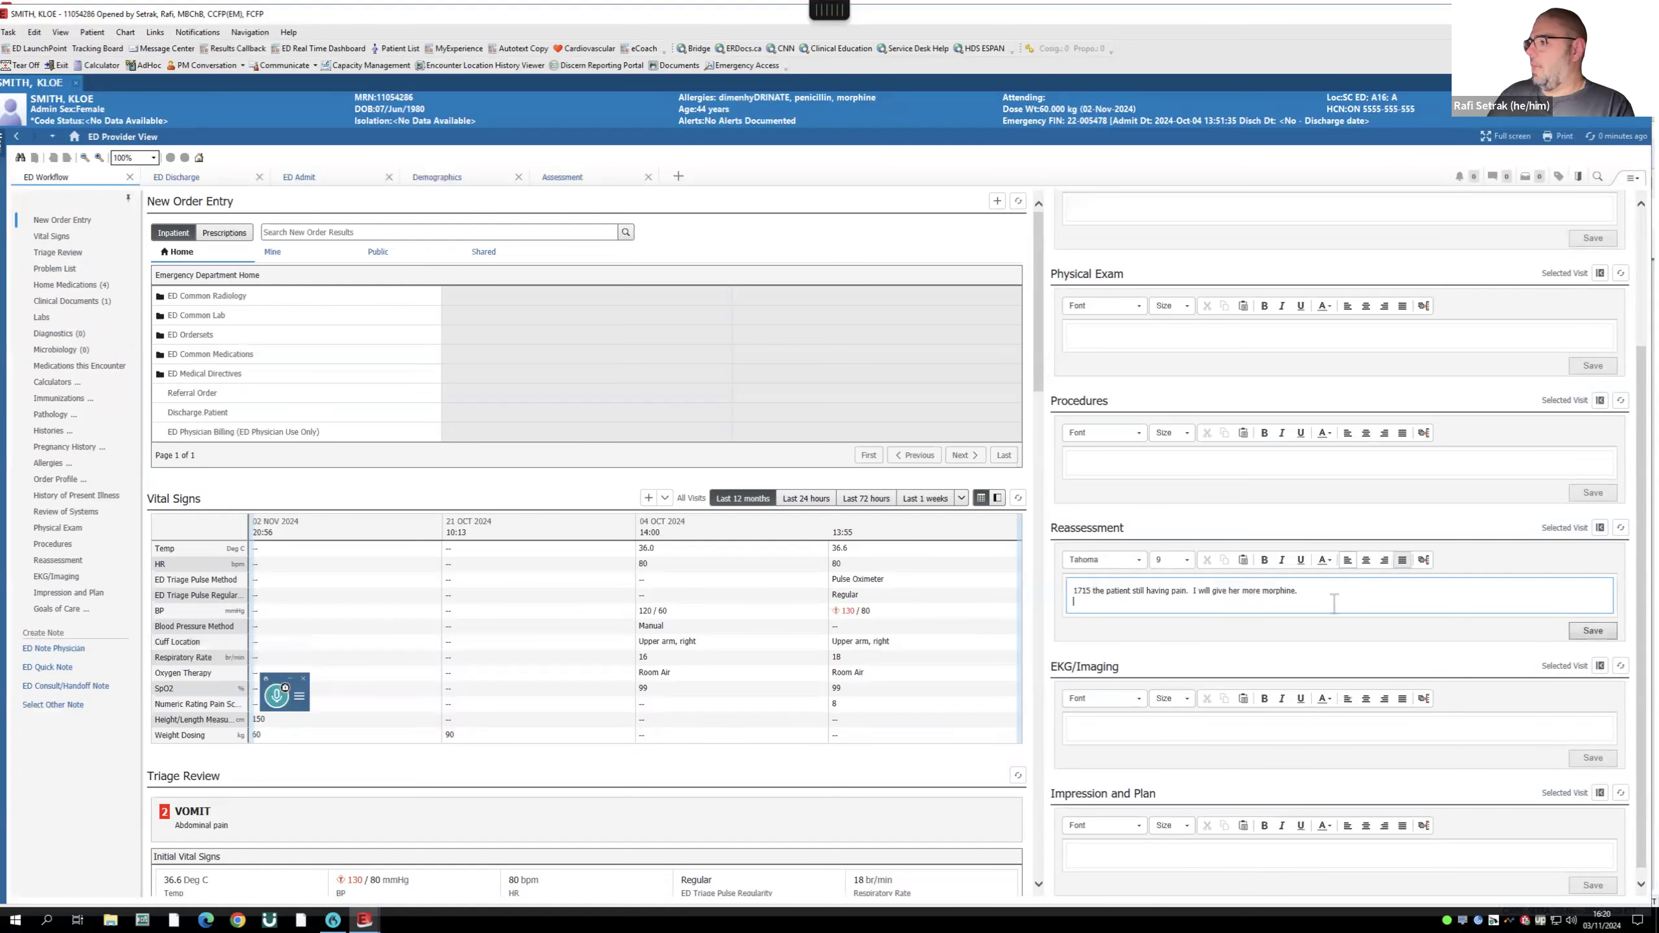
pyautogui.press('Return')
pyautogui.click(275, 699)
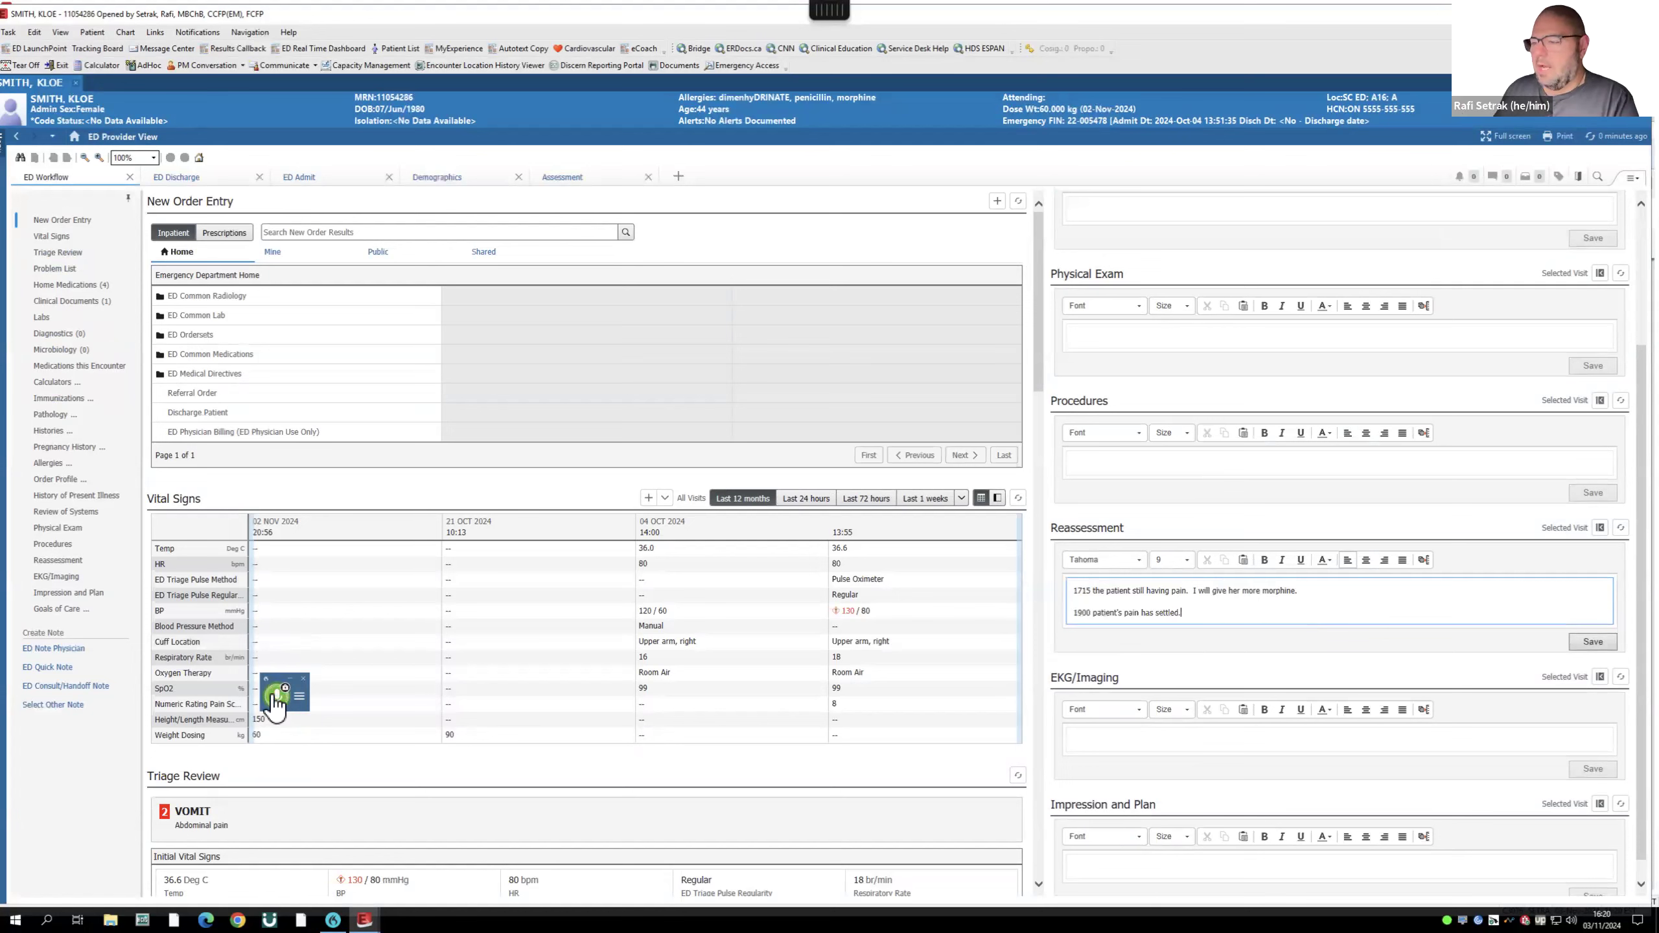
pyautogui.click(274, 699)
pyautogui.scroll(-1, 1274, 686)
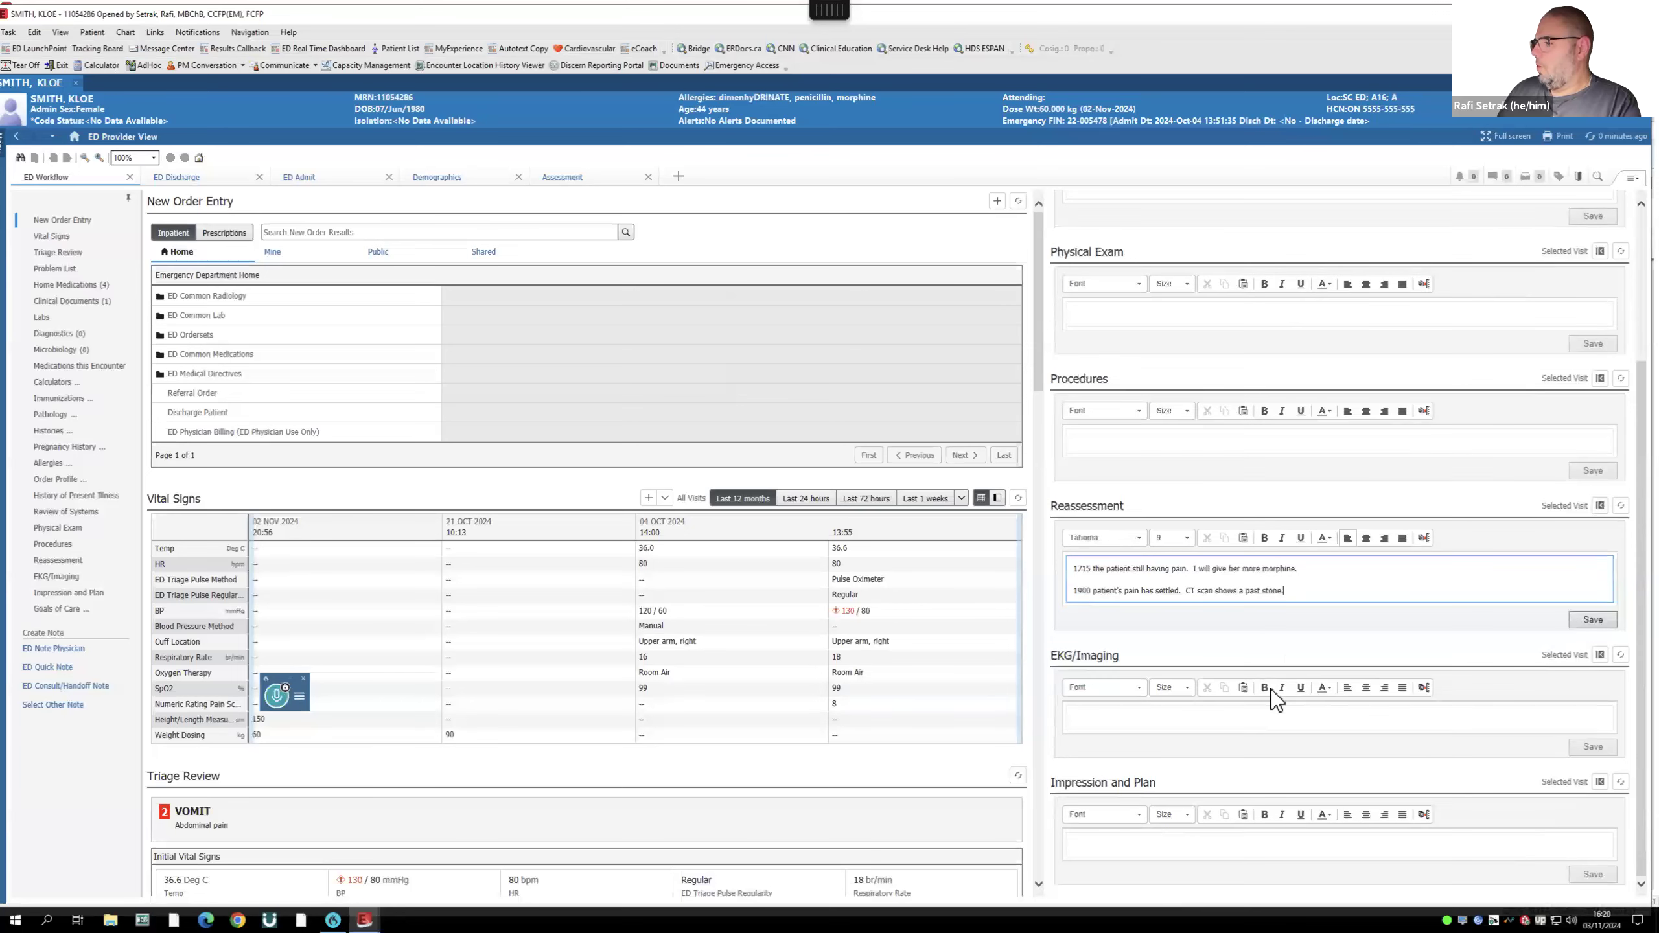
pyautogui.click(1135, 838)
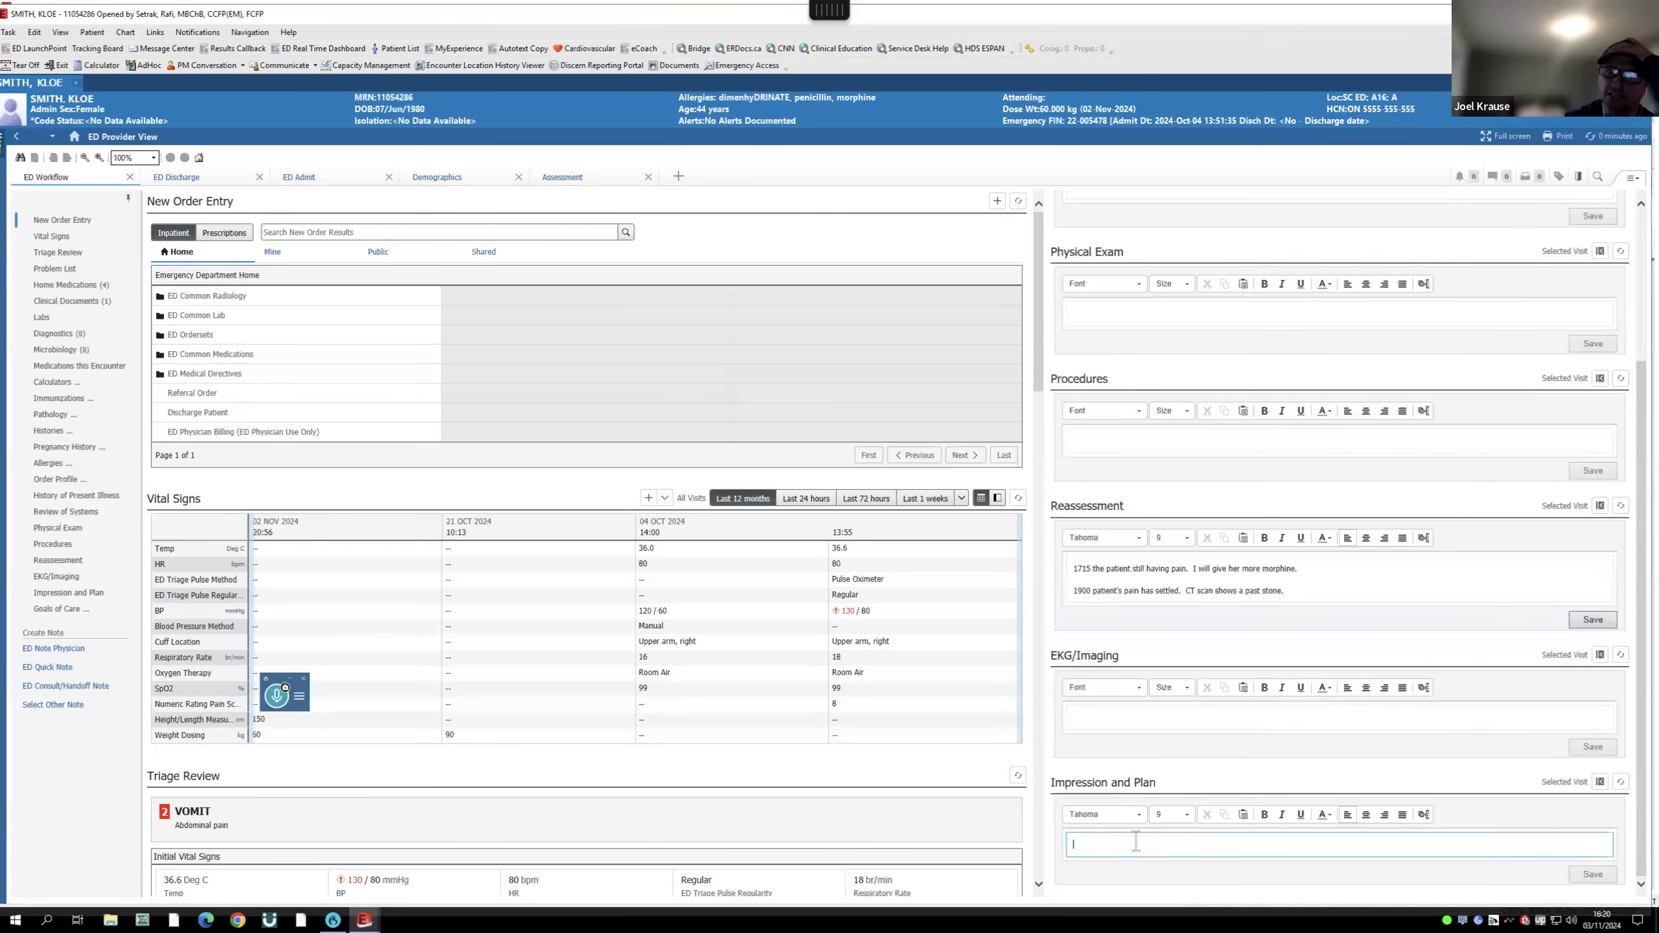
# - Change the reassessment time from 1900 to 1916
pyautogui.doubleClick(1085, 589)
pyautogui.click(1089, 592)
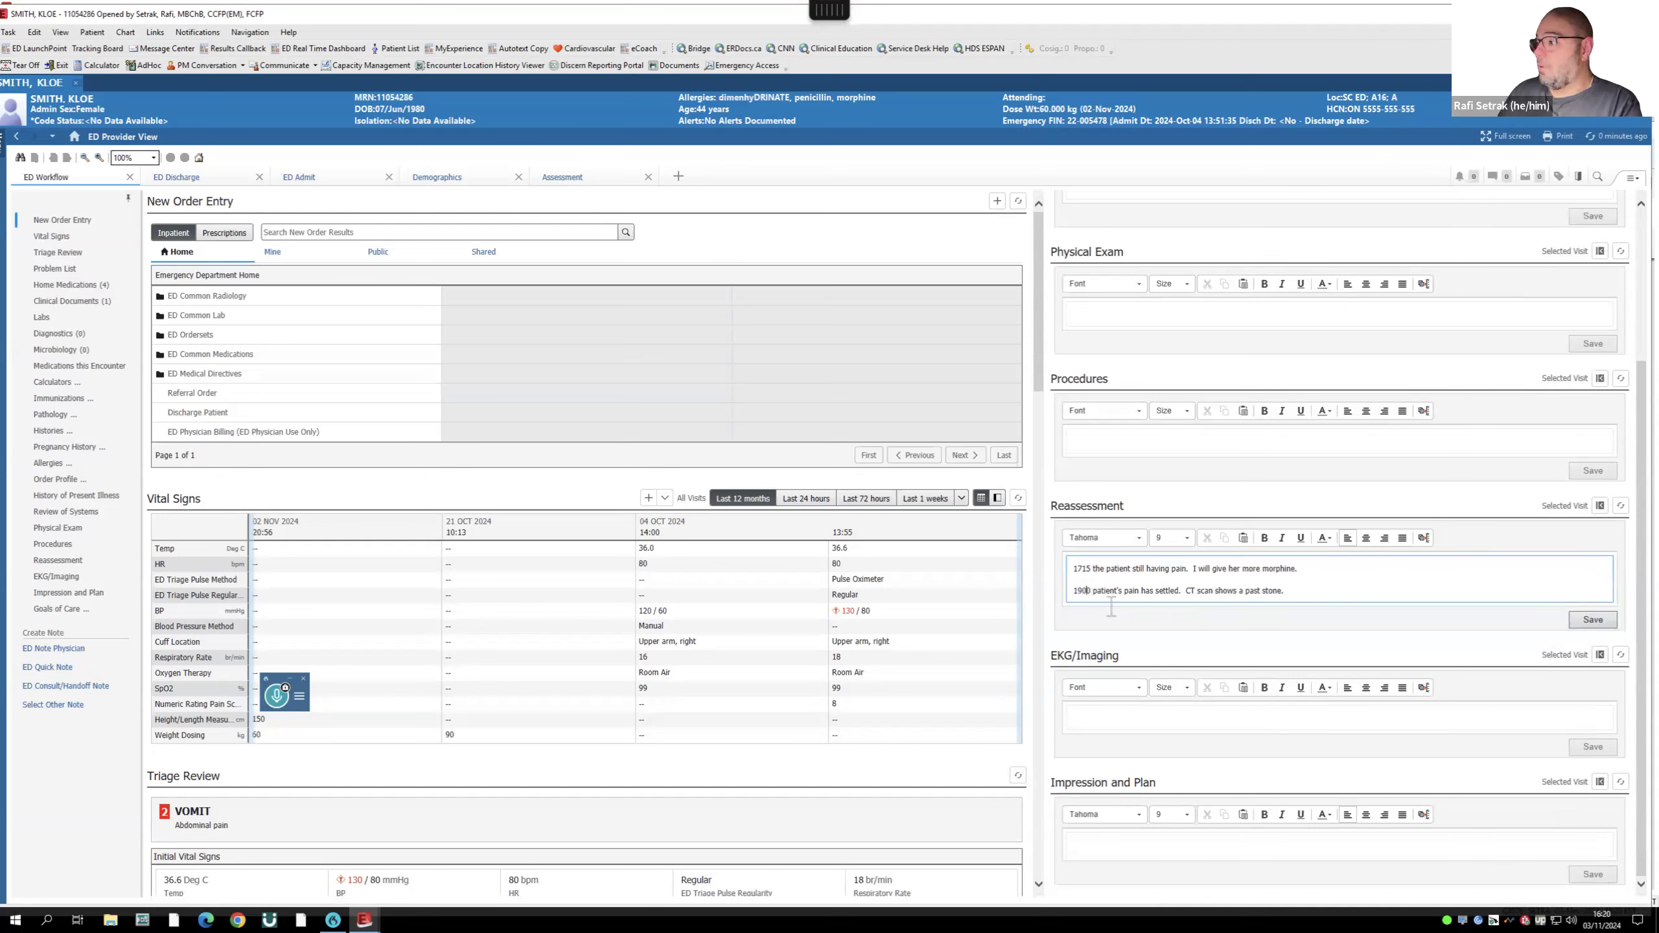
pyautogui.press('BackSpace')
pyautogui.press('BackSpace')
pyautogui.write('16')
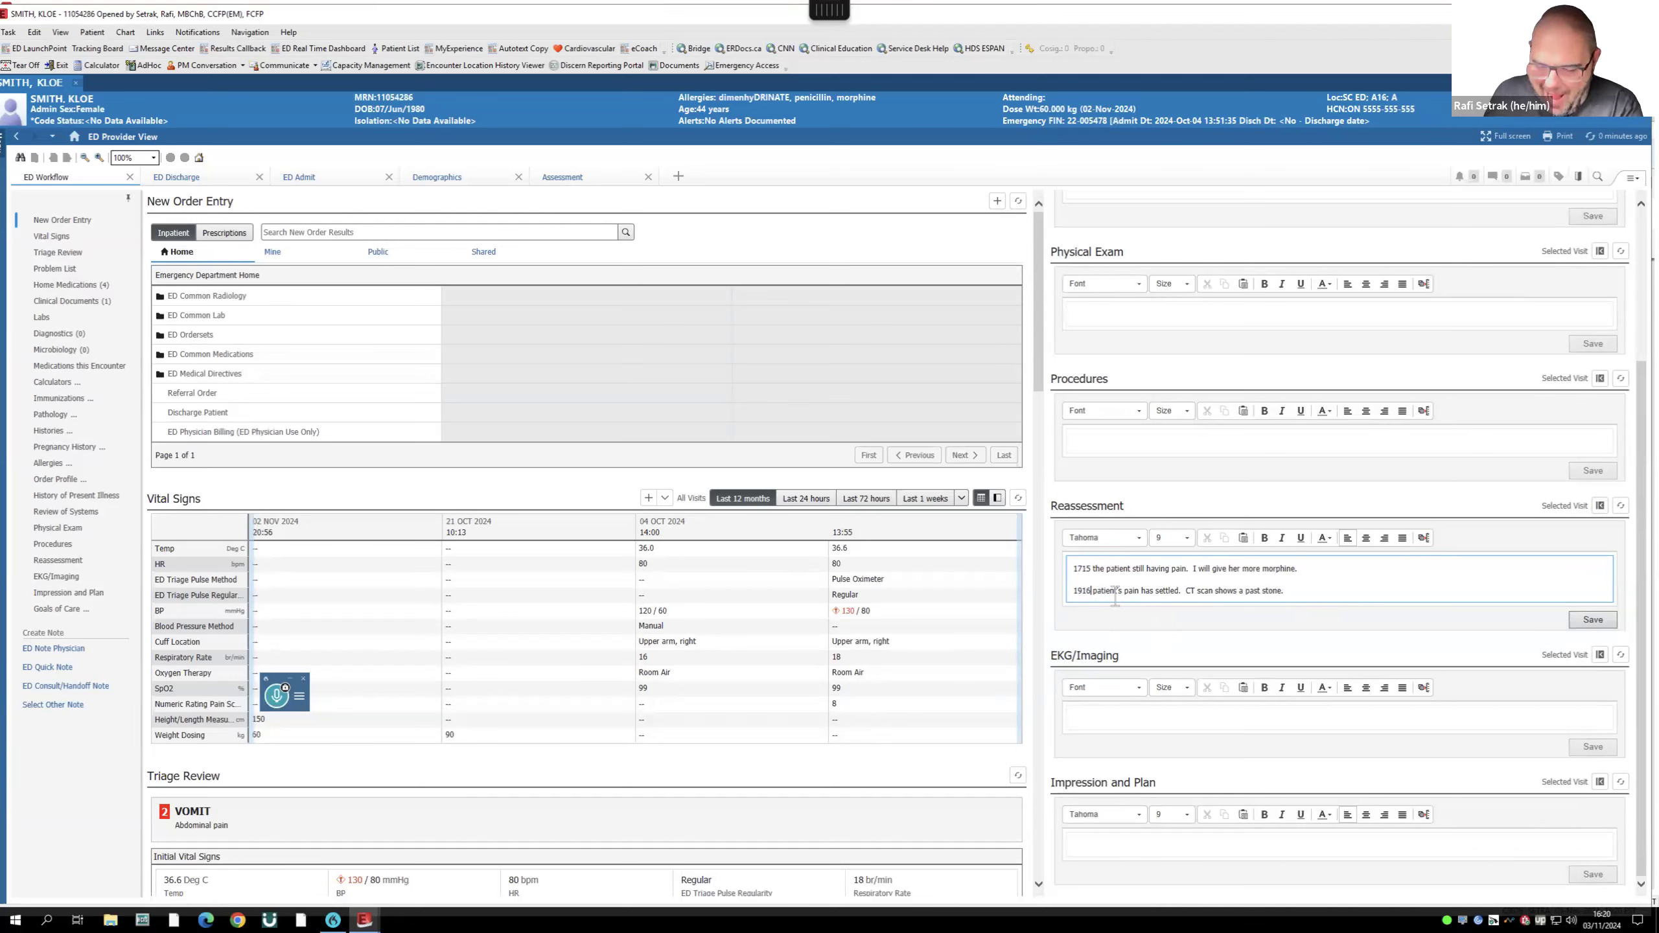
# - Dictate and save the Impression and Plan: stable discharge, Flomax and morphine, urology referral
pyautogui.click(1110, 844)
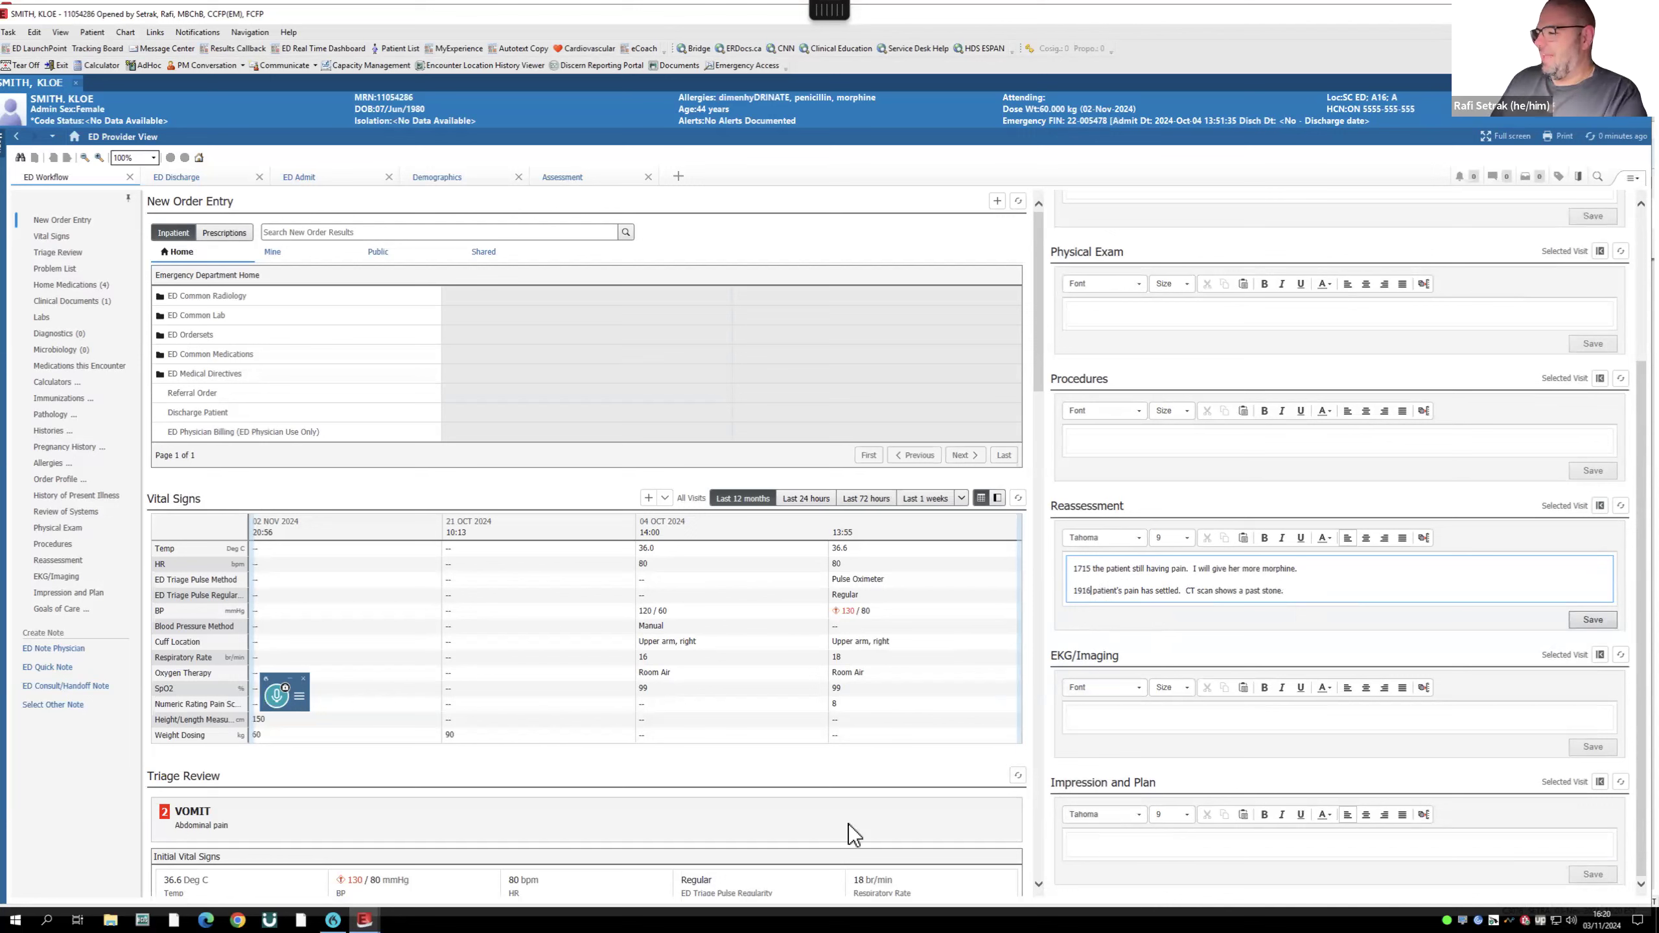
pyautogui.click(273, 694)
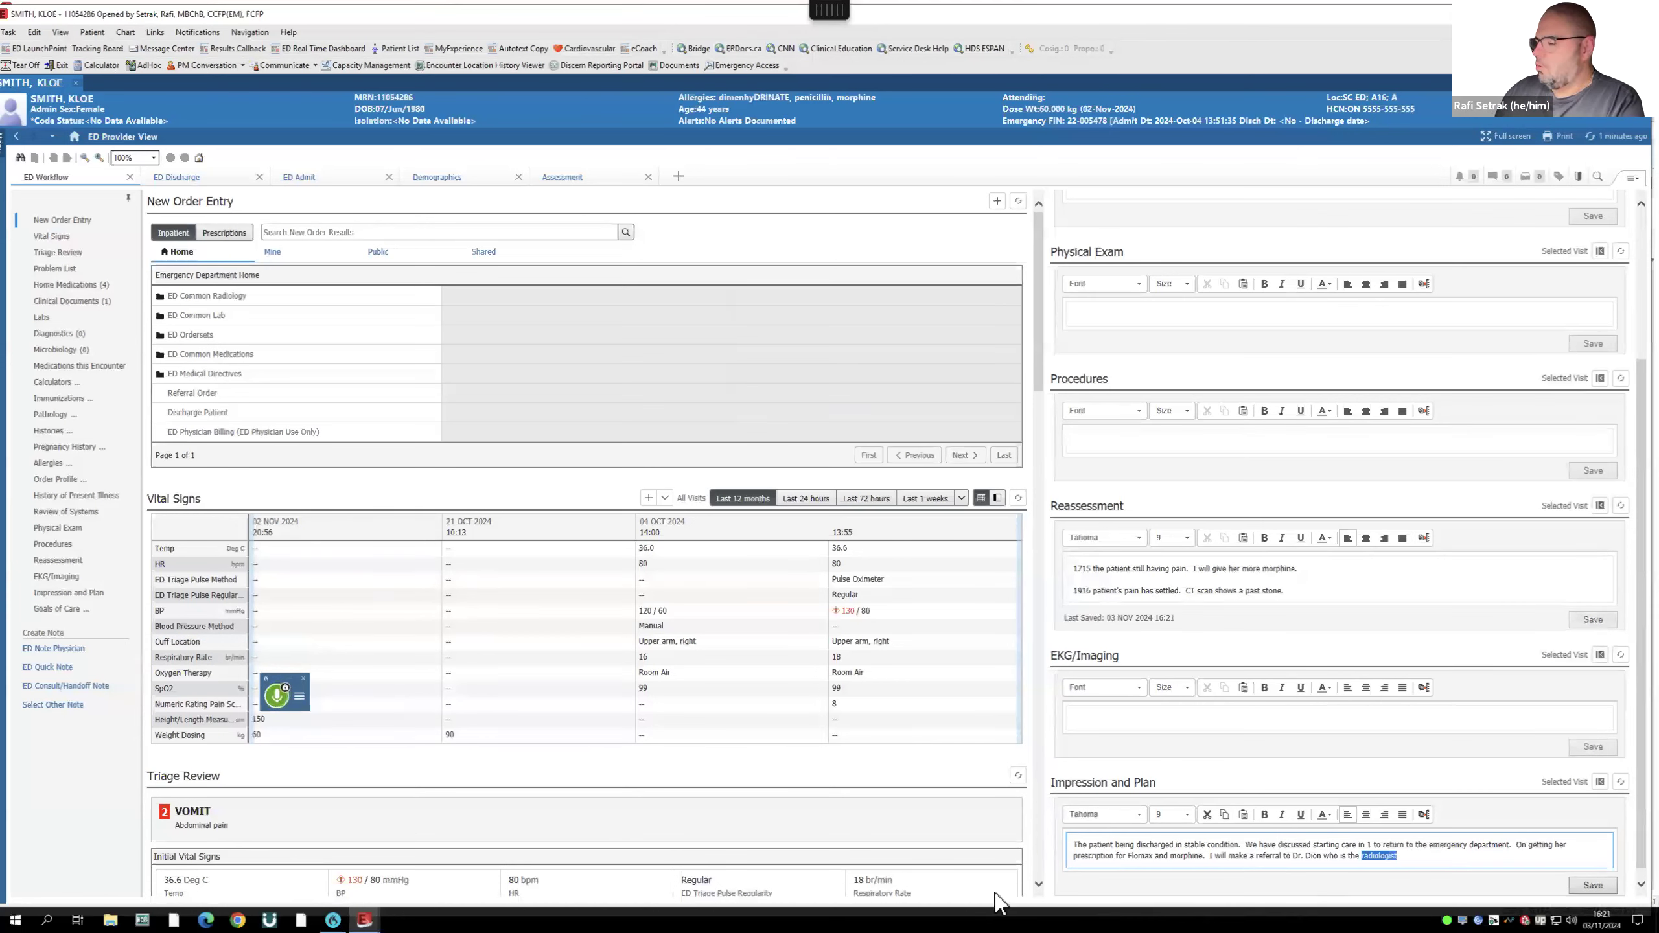
pyautogui.click(277, 698)
pyautogui.click(1594, 886)
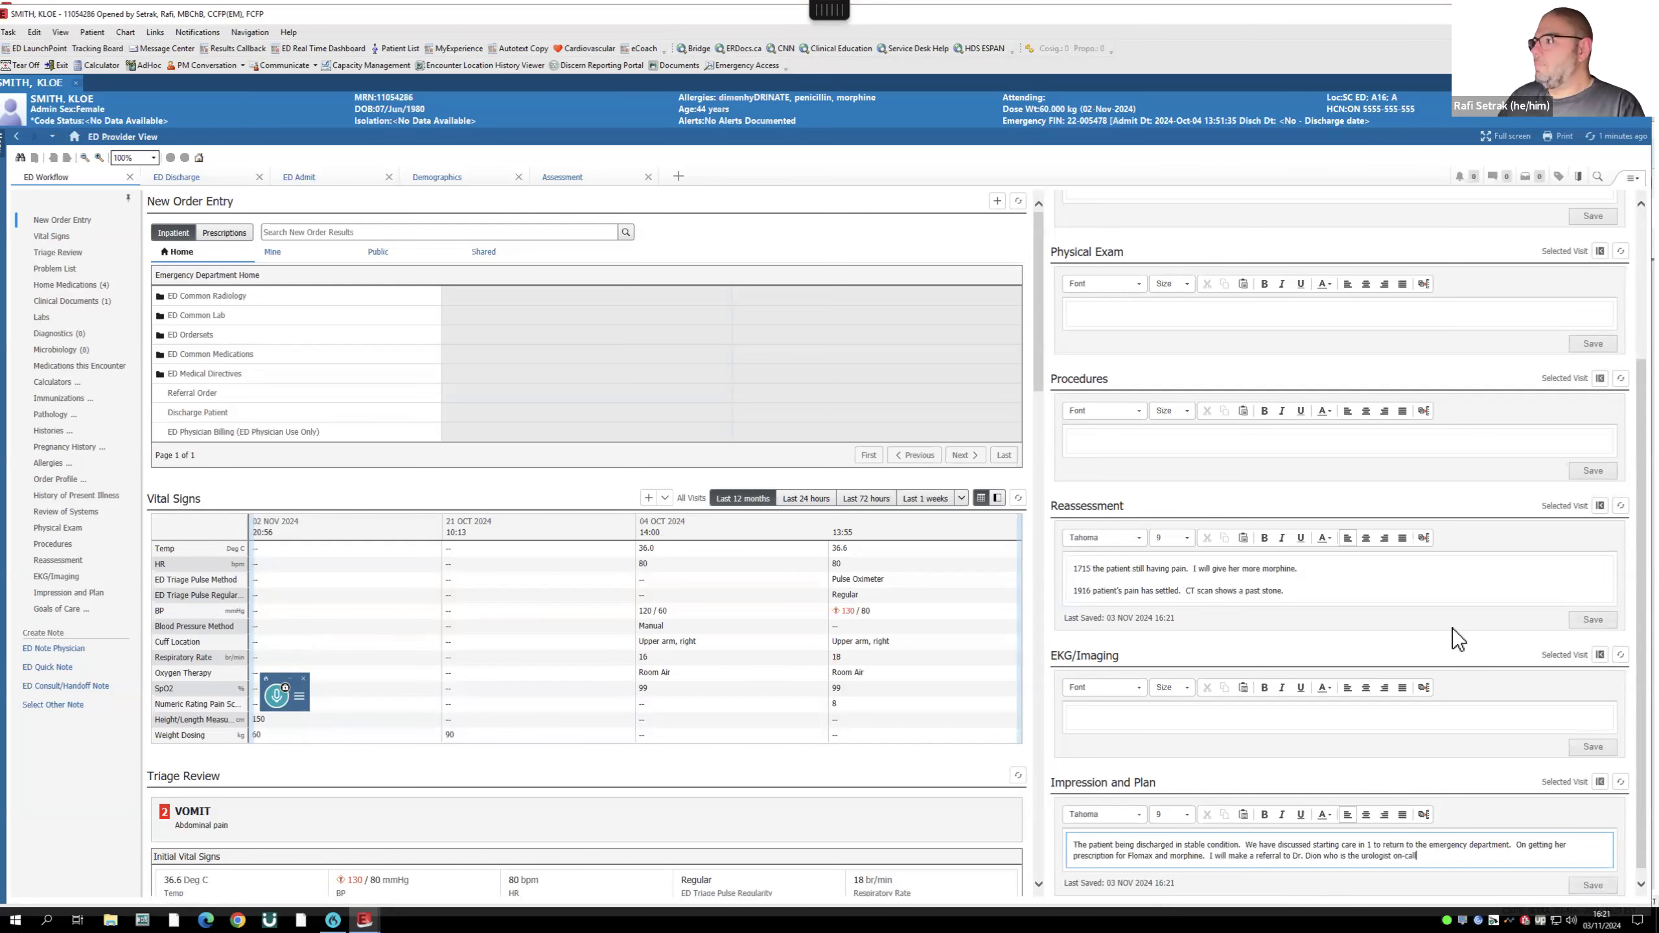
pyautogui.scroll(3, 1401, 615)
pyautogui.click(1089, 263)
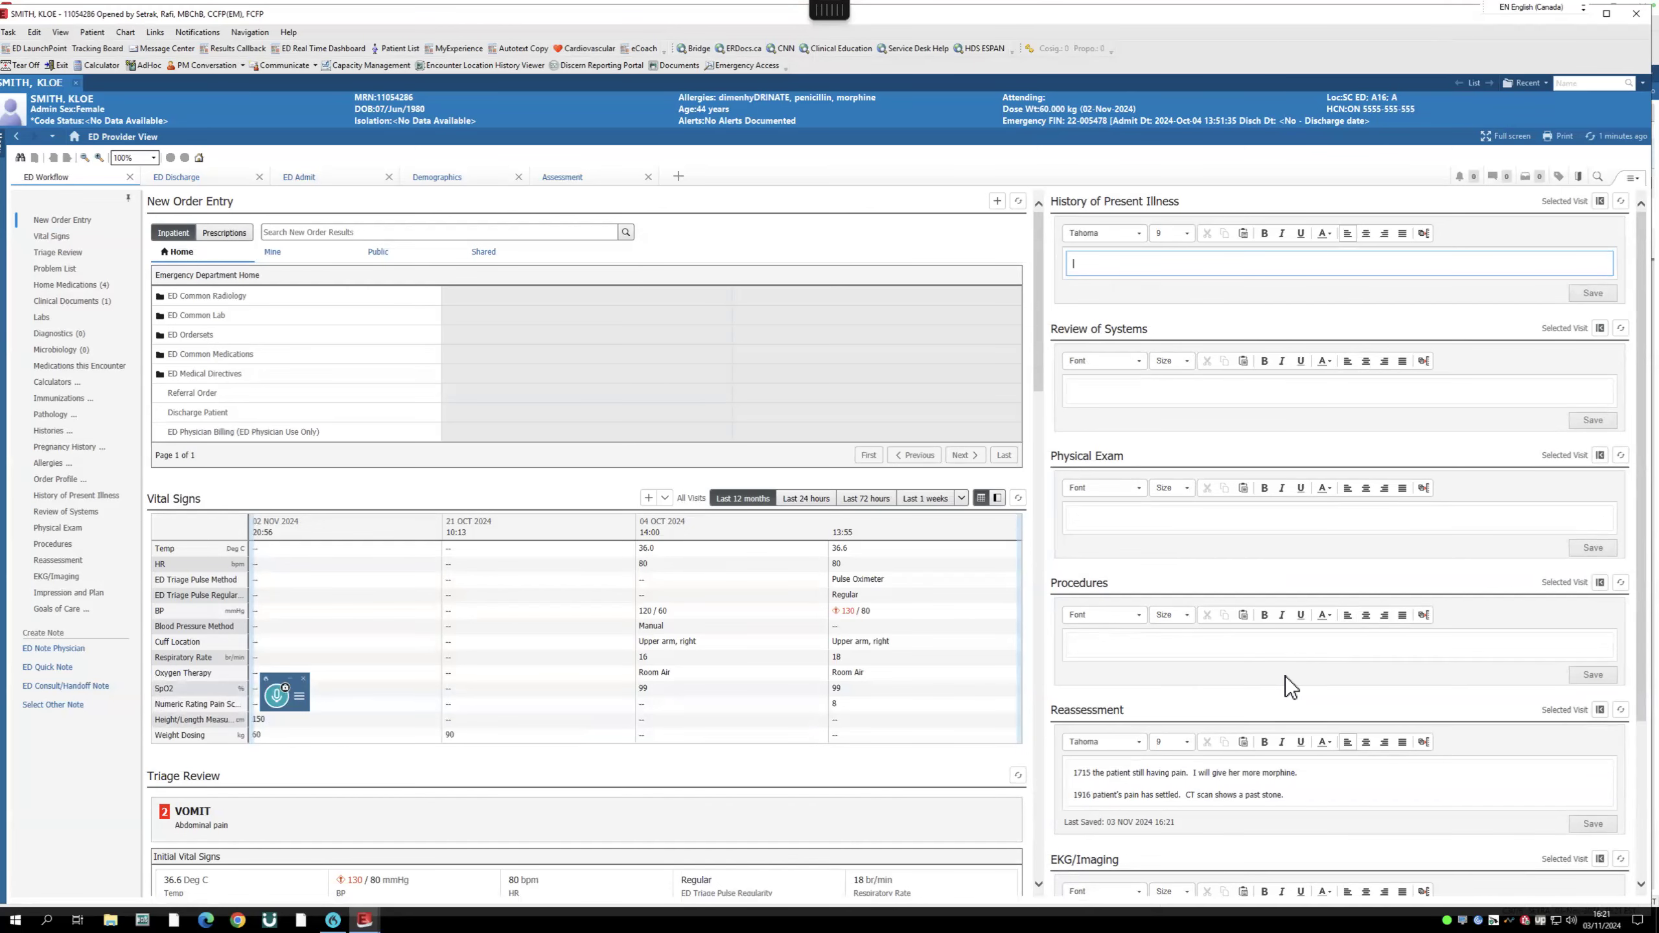
# - Go to the ED Discharge page's Order Profile and open the Add Orders list
pyautogui.scroll(-3, 1285, 678)
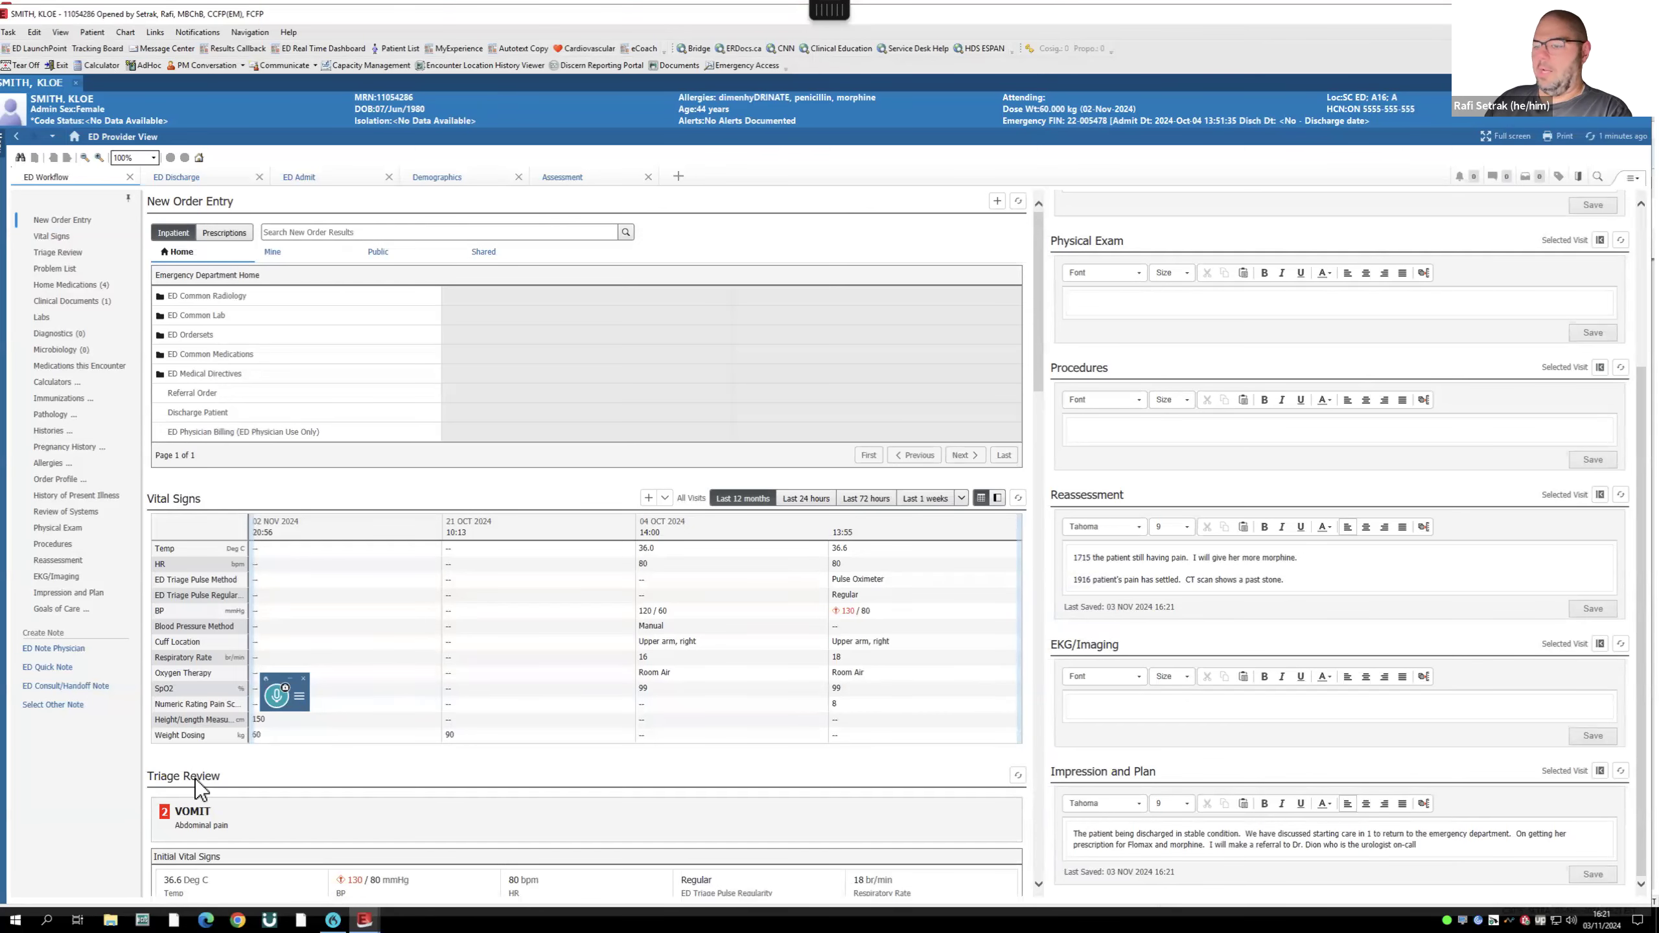
pyautogui.scroll(-2, 196, 778)
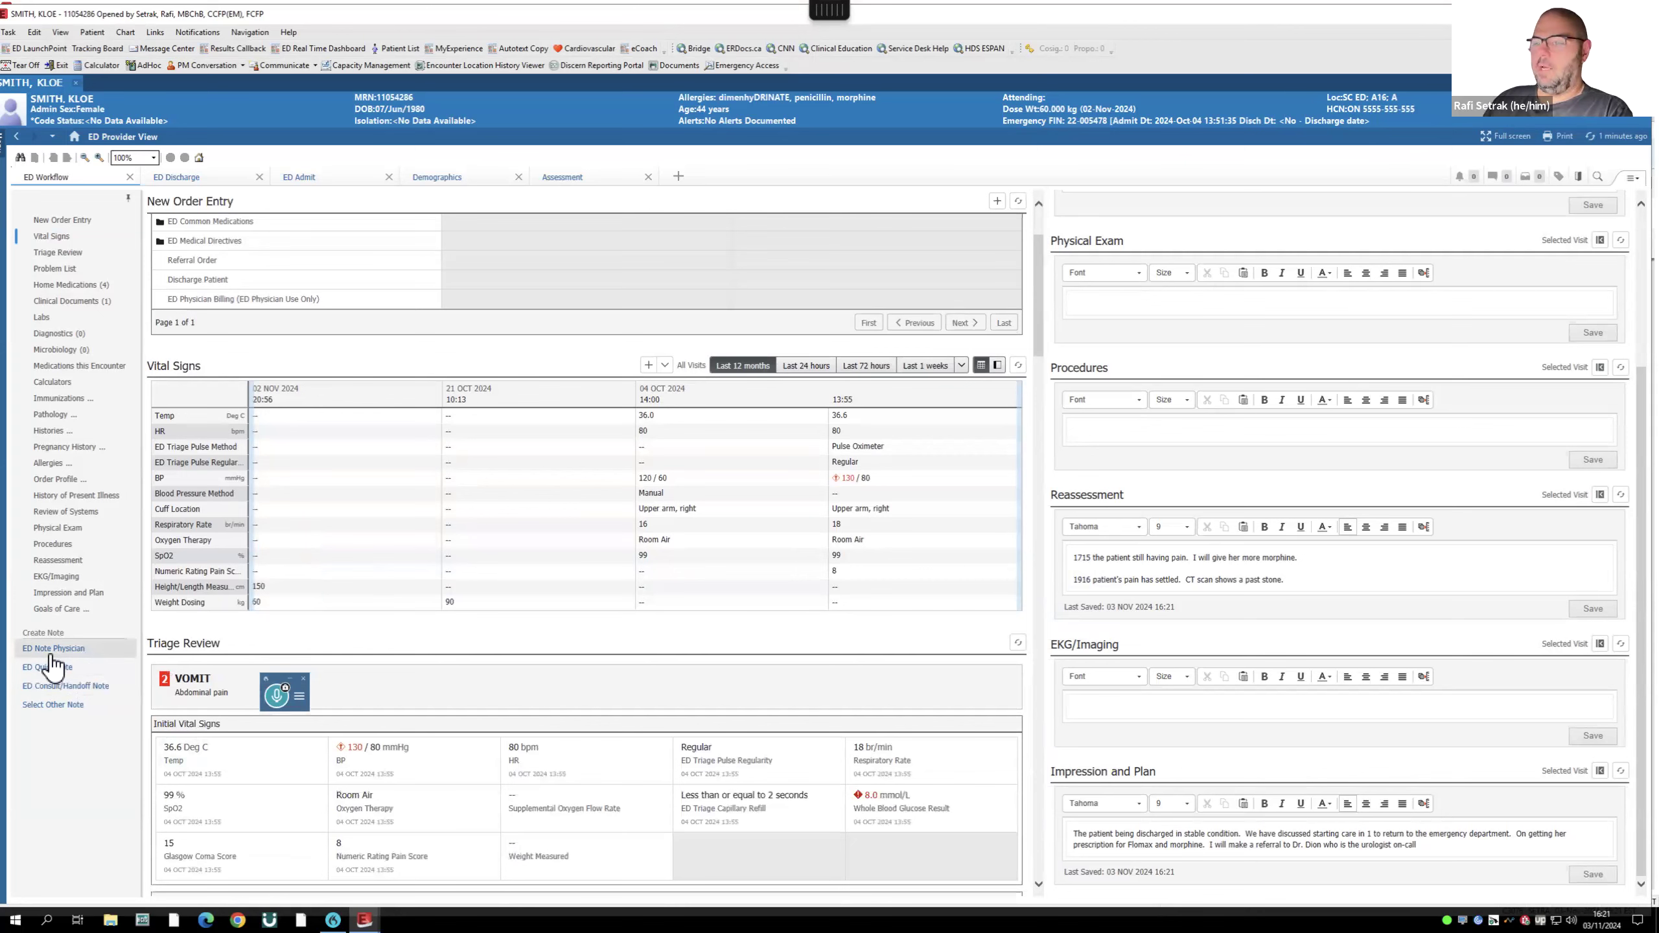
pyautogui.scroll(3, 1260, 514)
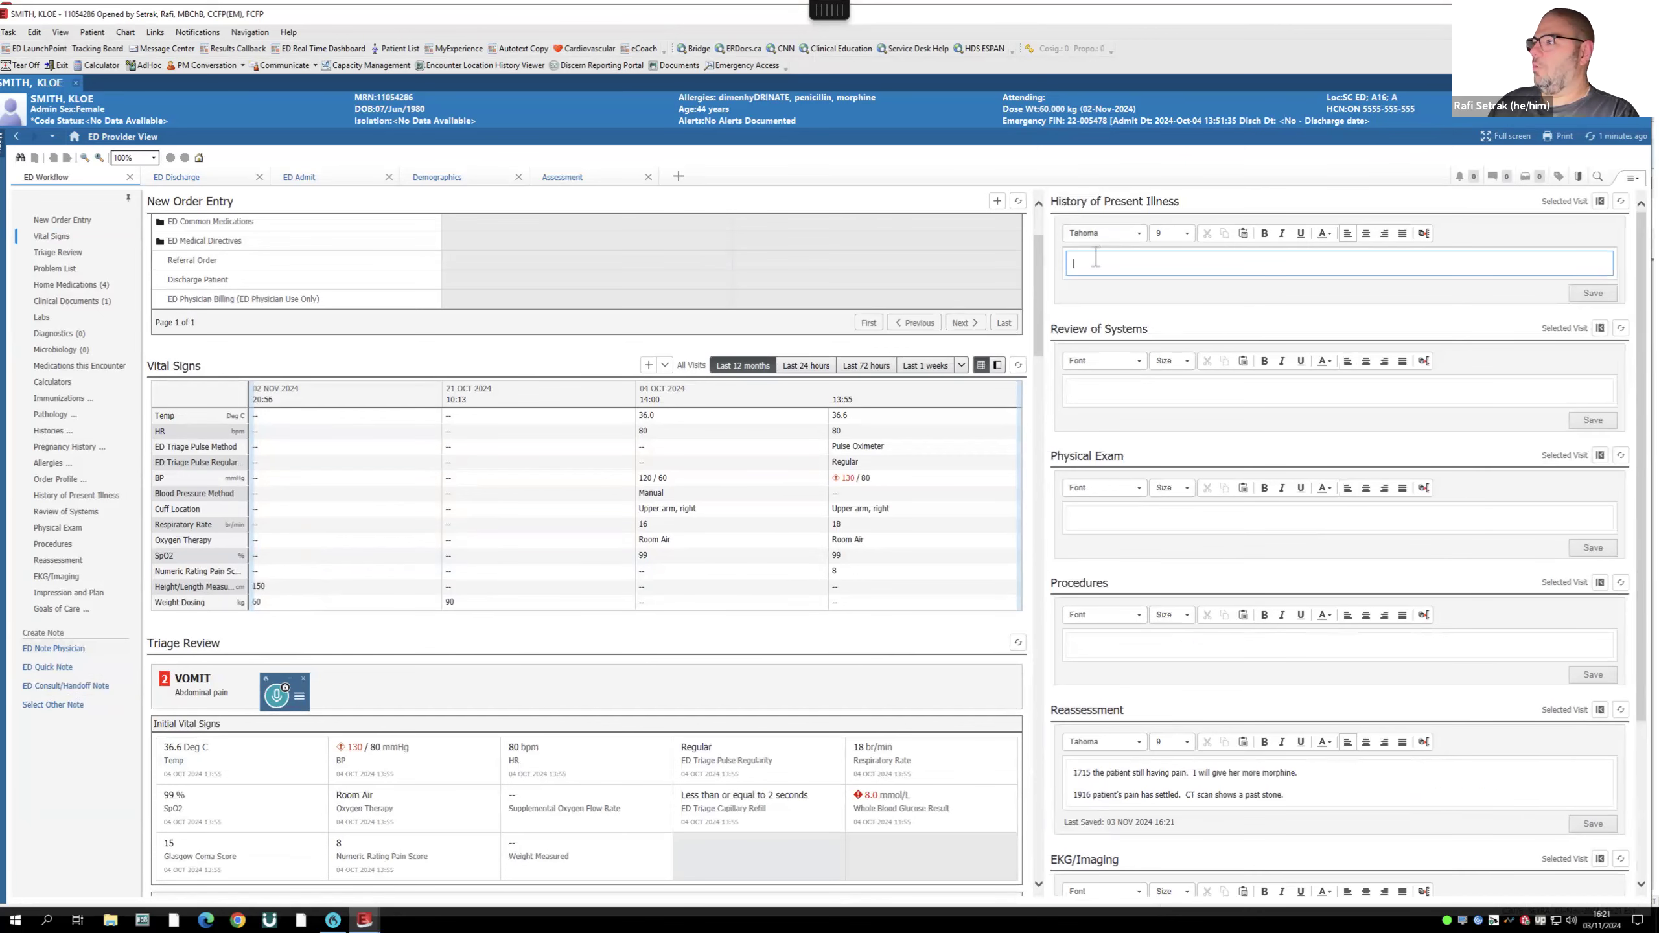
pyautogui.click(184, 175)
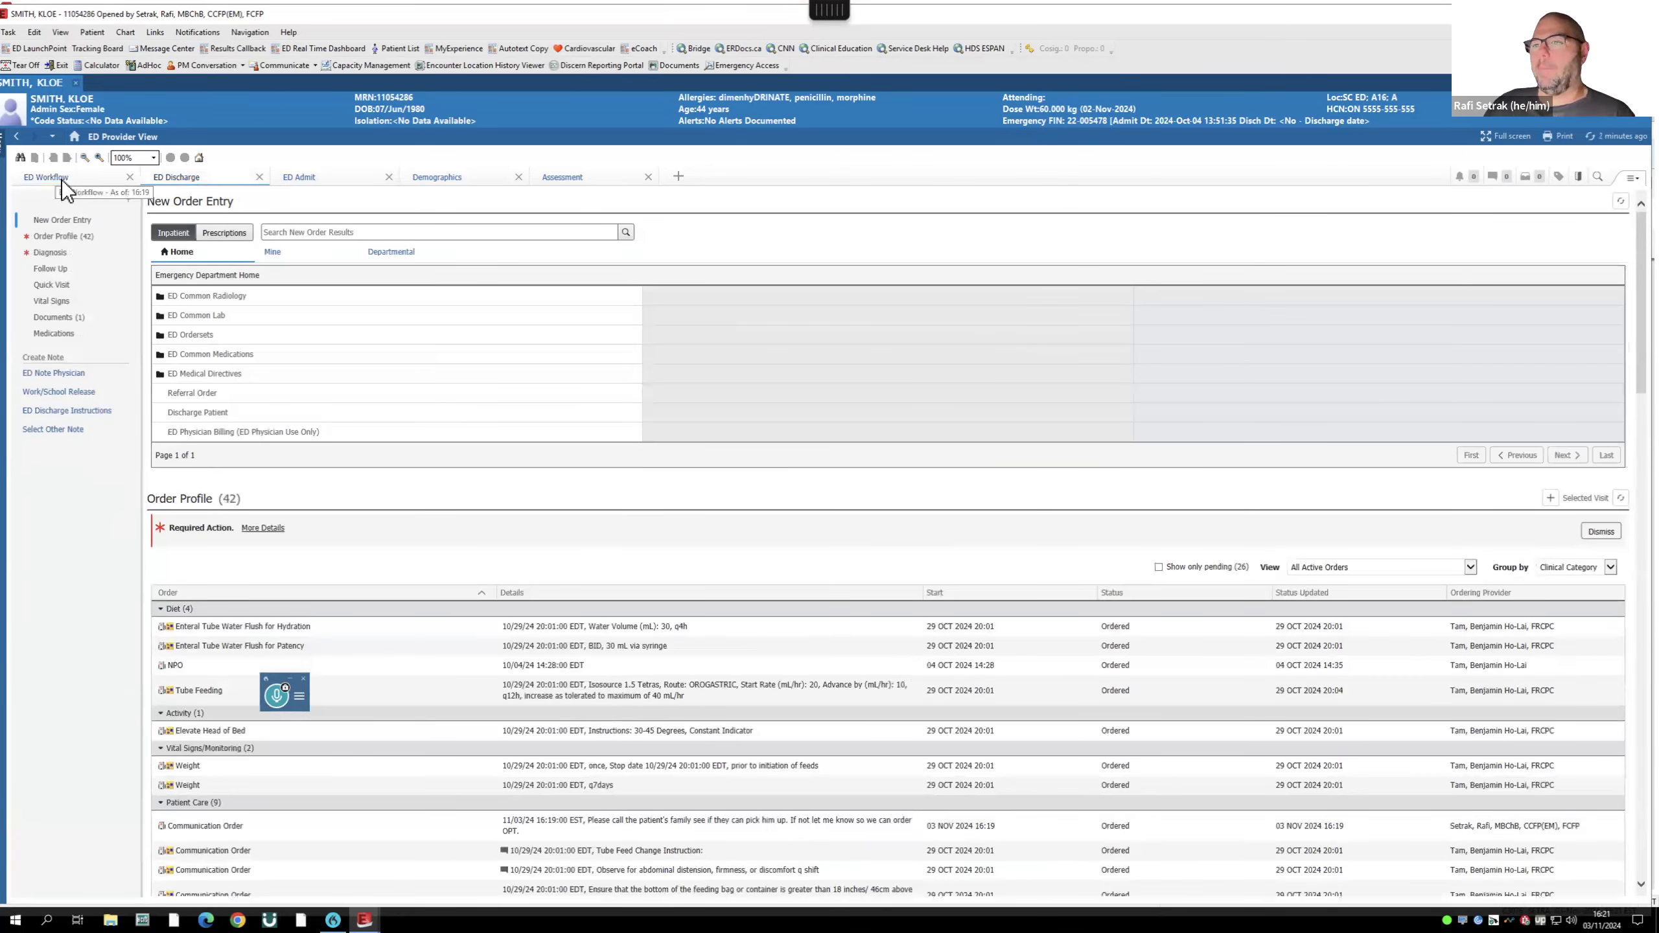
pyautogui.click(60, 176)
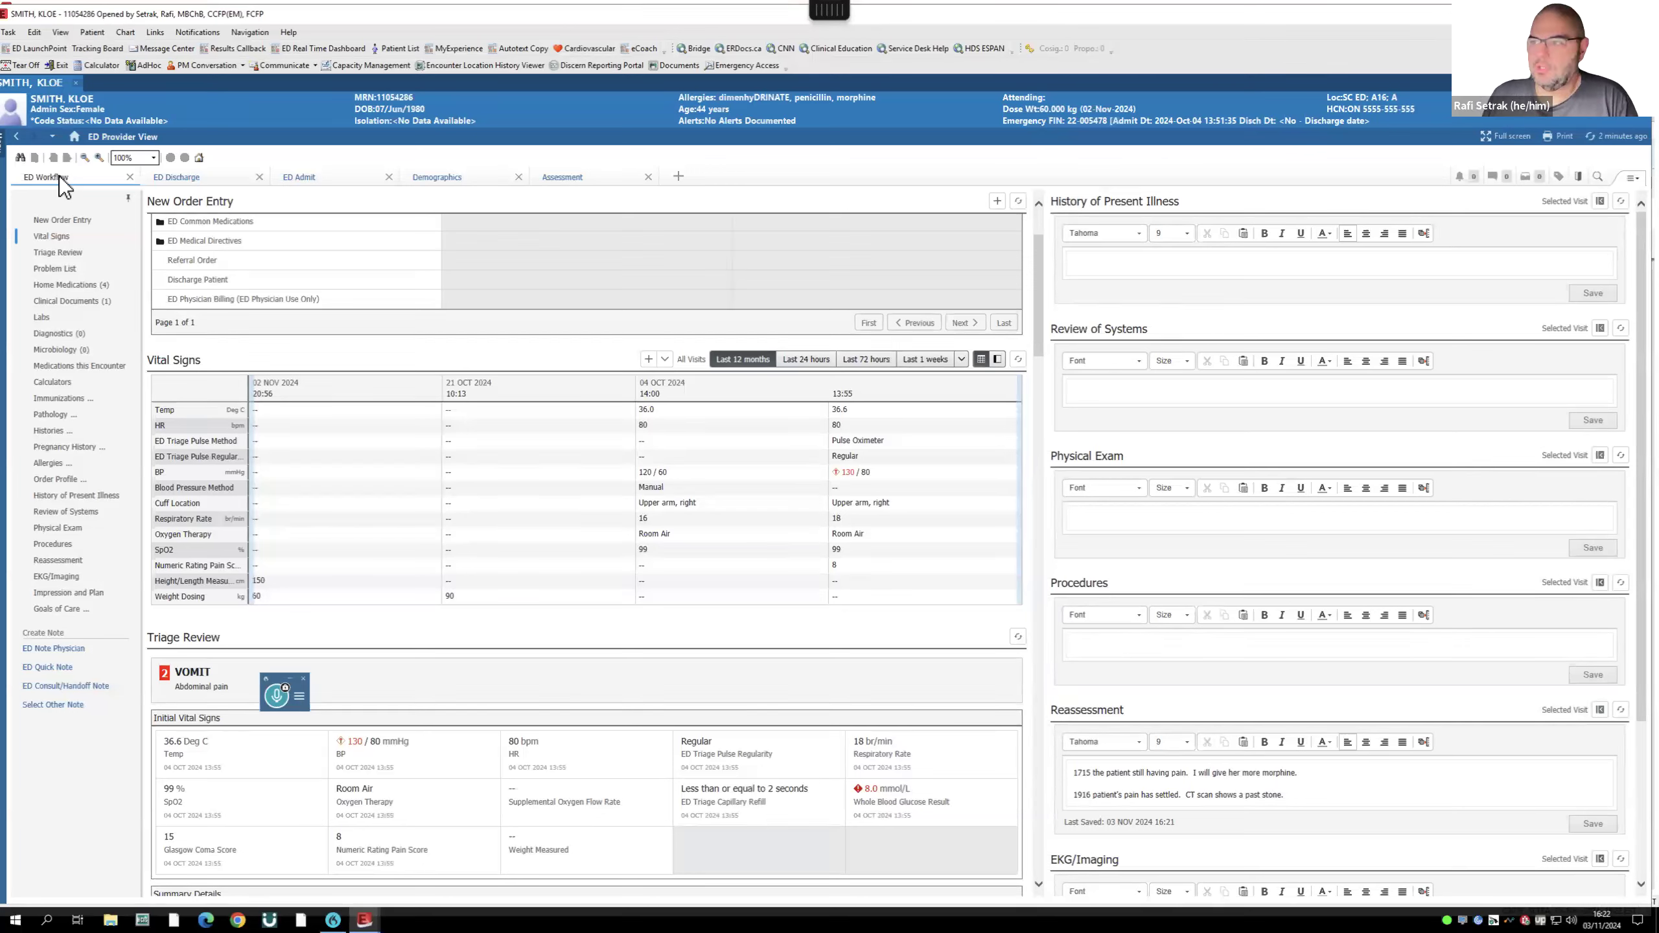
pyautogui.click(184, 178)
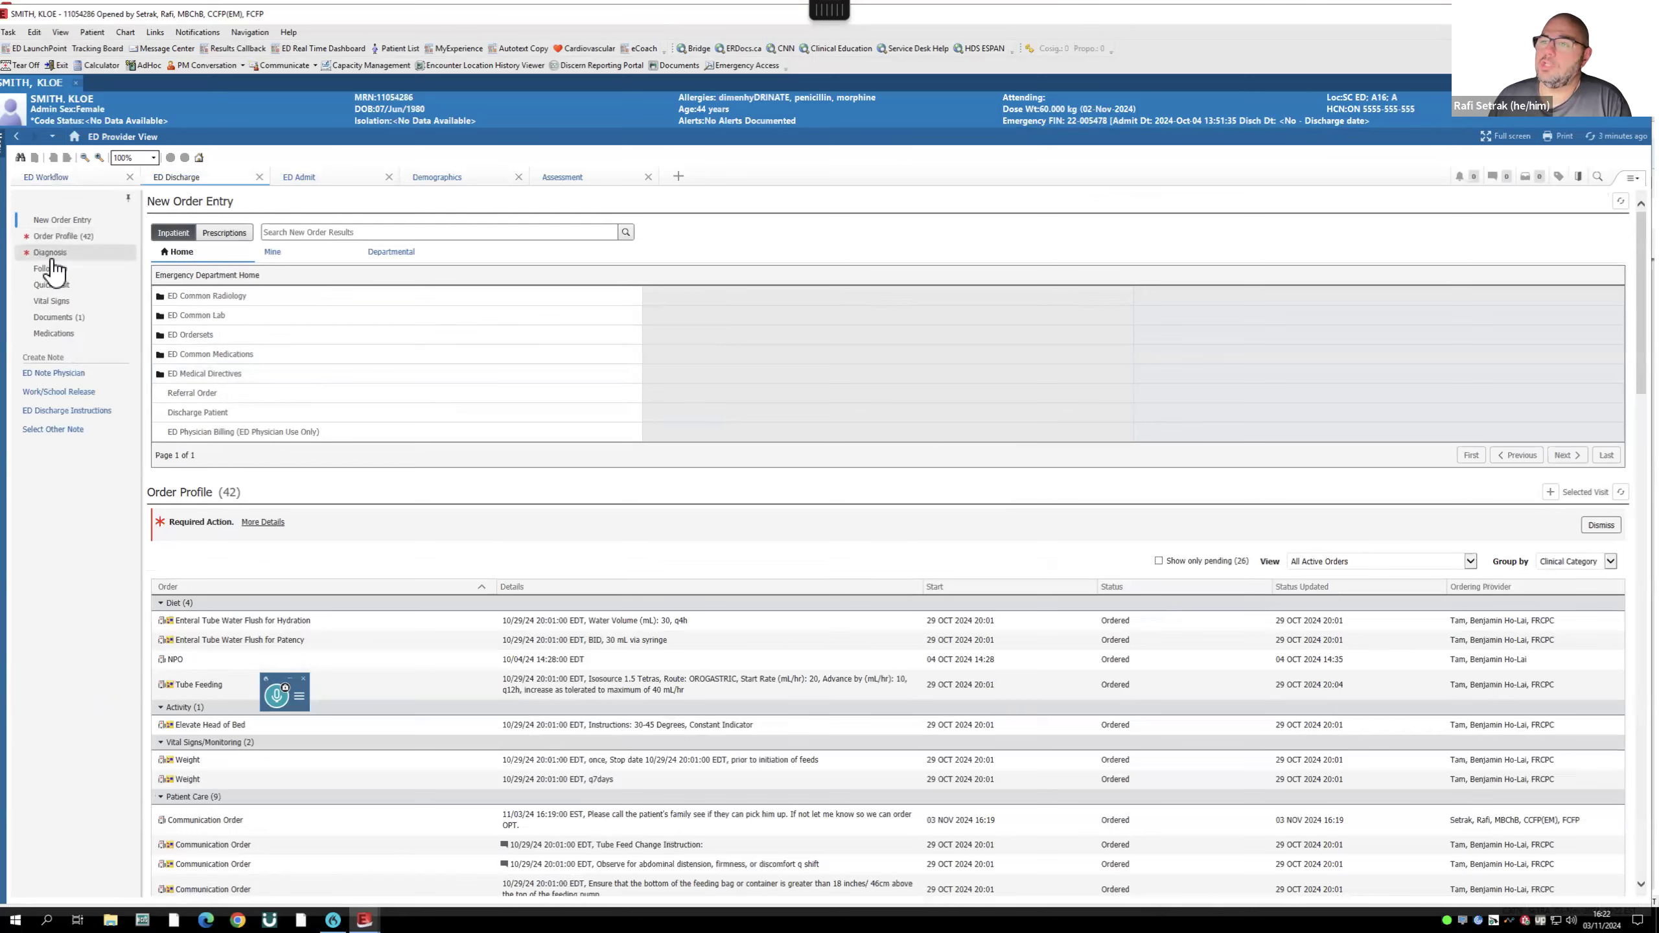
pyautogui.click(63, 237)
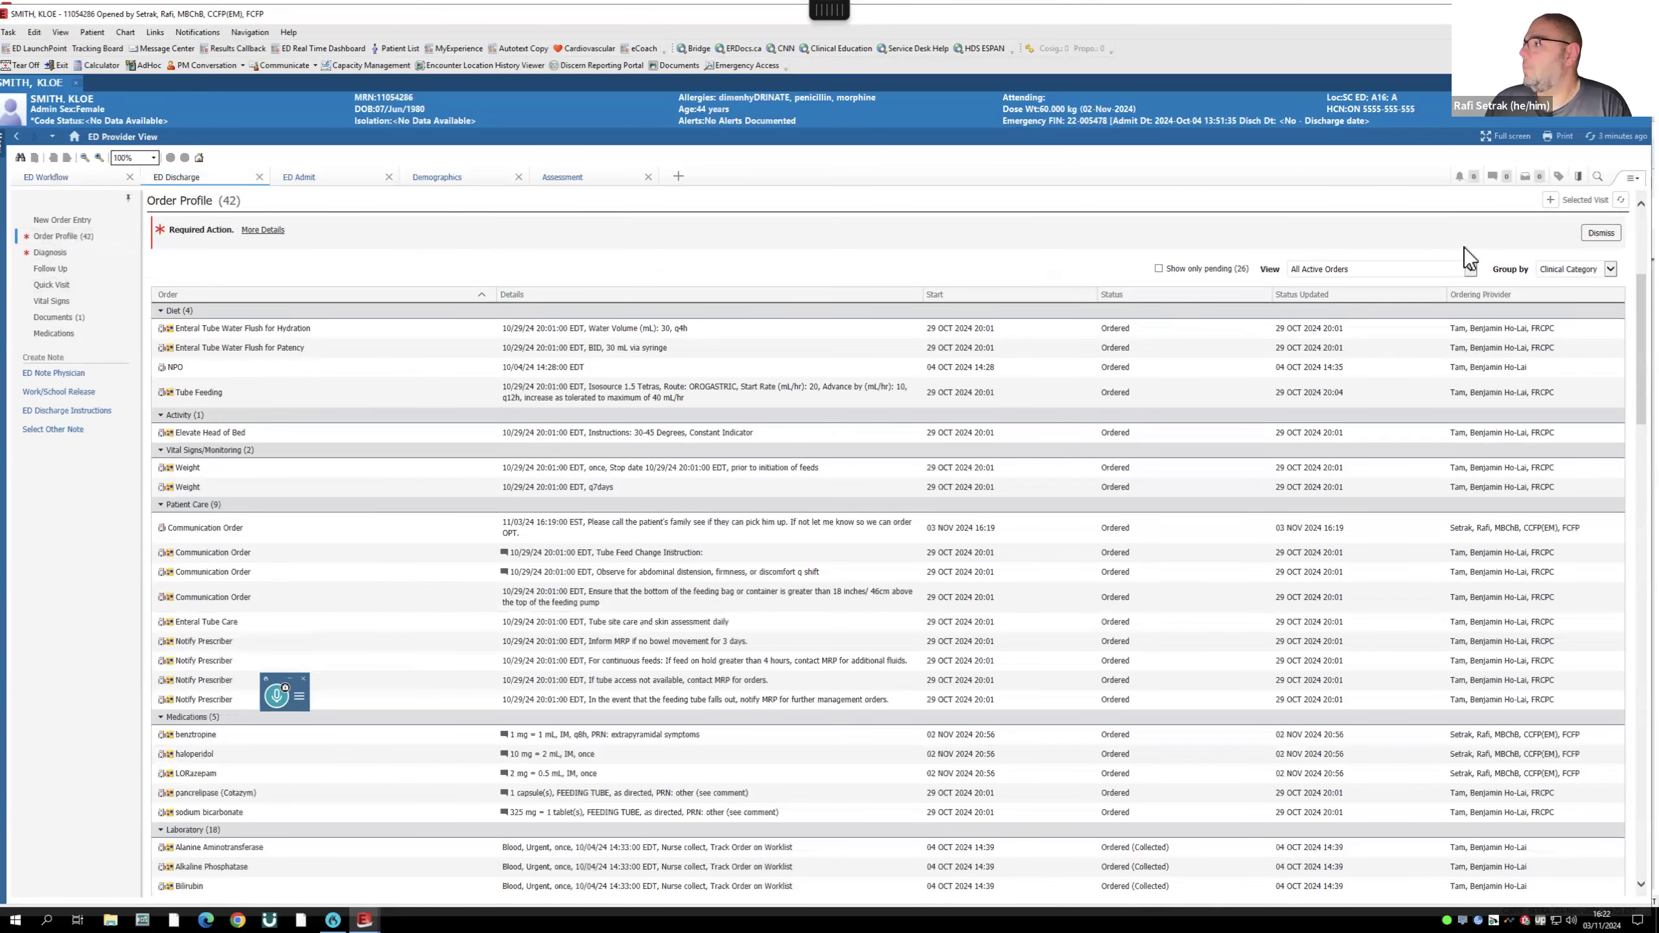
pyautogui.click(1552, 202)
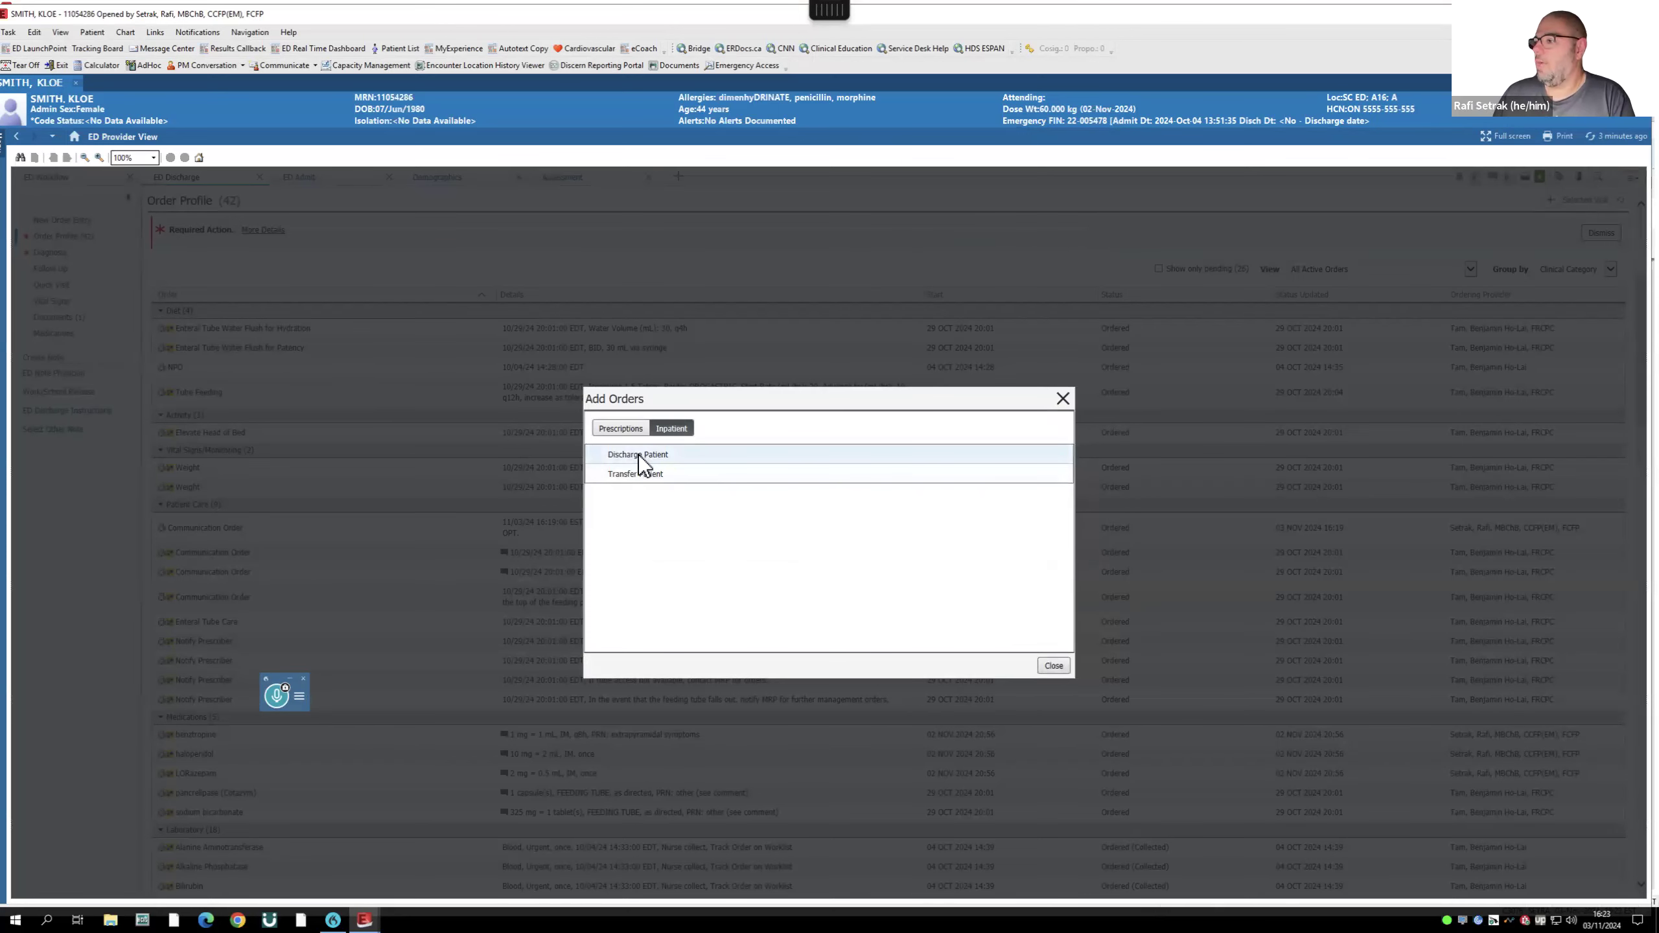
# - Search New Order Entry for 'discharge', then clear the search
pyautogui.click(1057, 667)
pyautogui.click(62, 221)
pyautogui.click(316, 233)
pyautogui.write('disc')
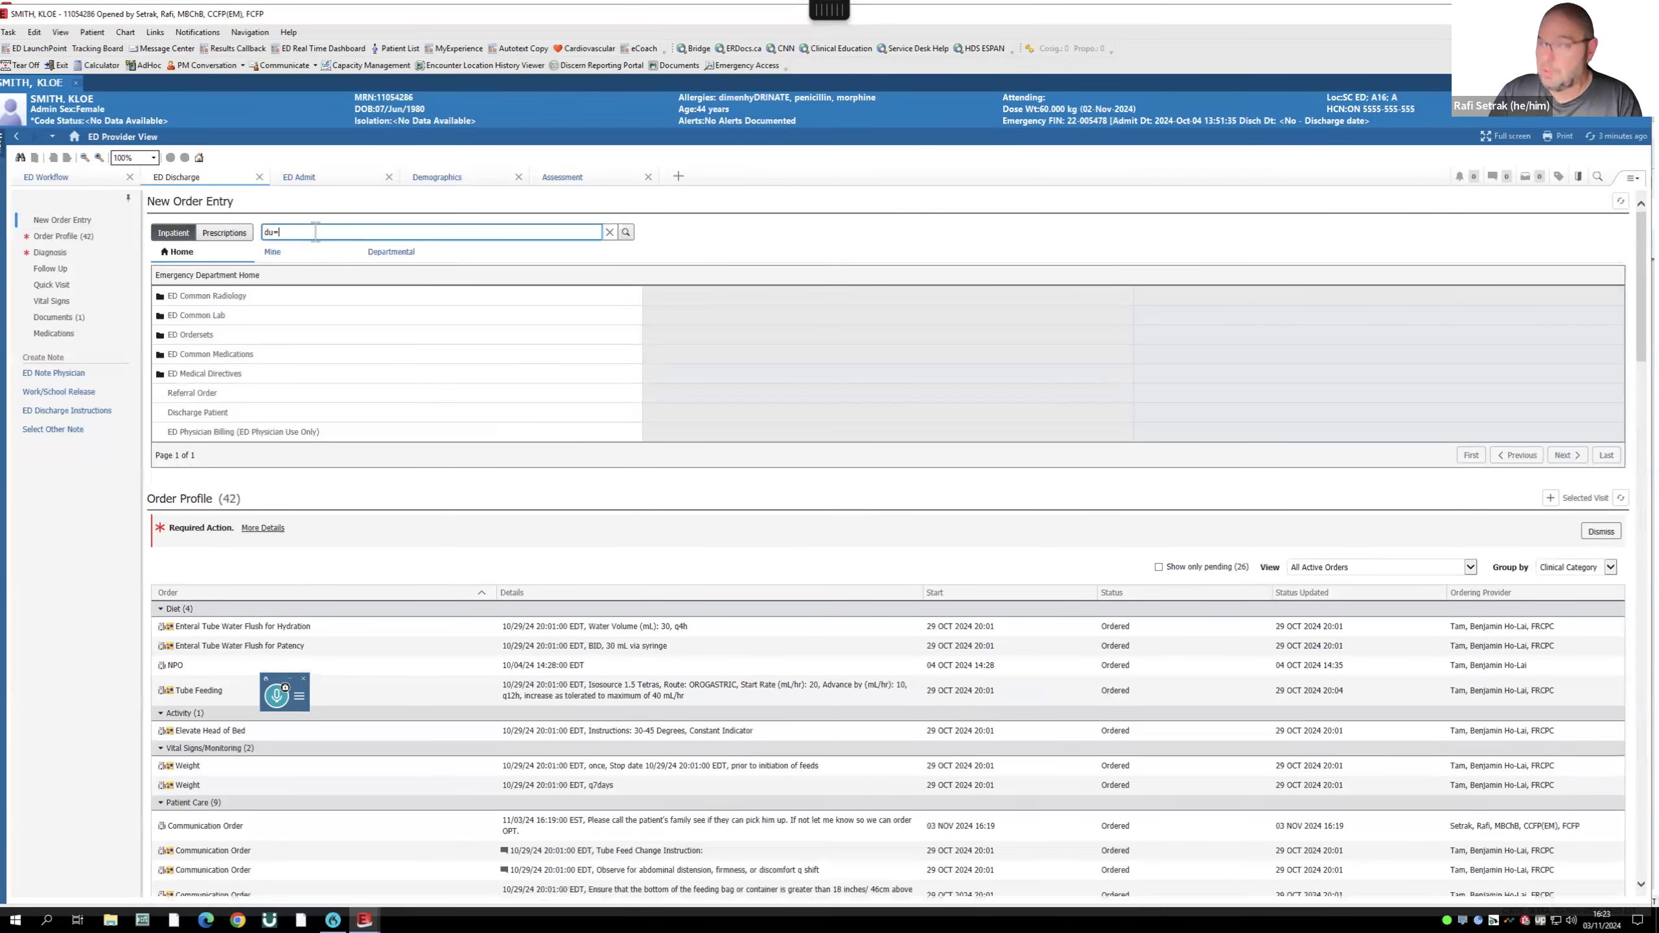
pyautogui.press('BackSpace')
pyautogui.press('BackSpace')
pyautogui.press('BackSpace')
pyautogui.press('BackSpace')
pyautogui.write('discharge')
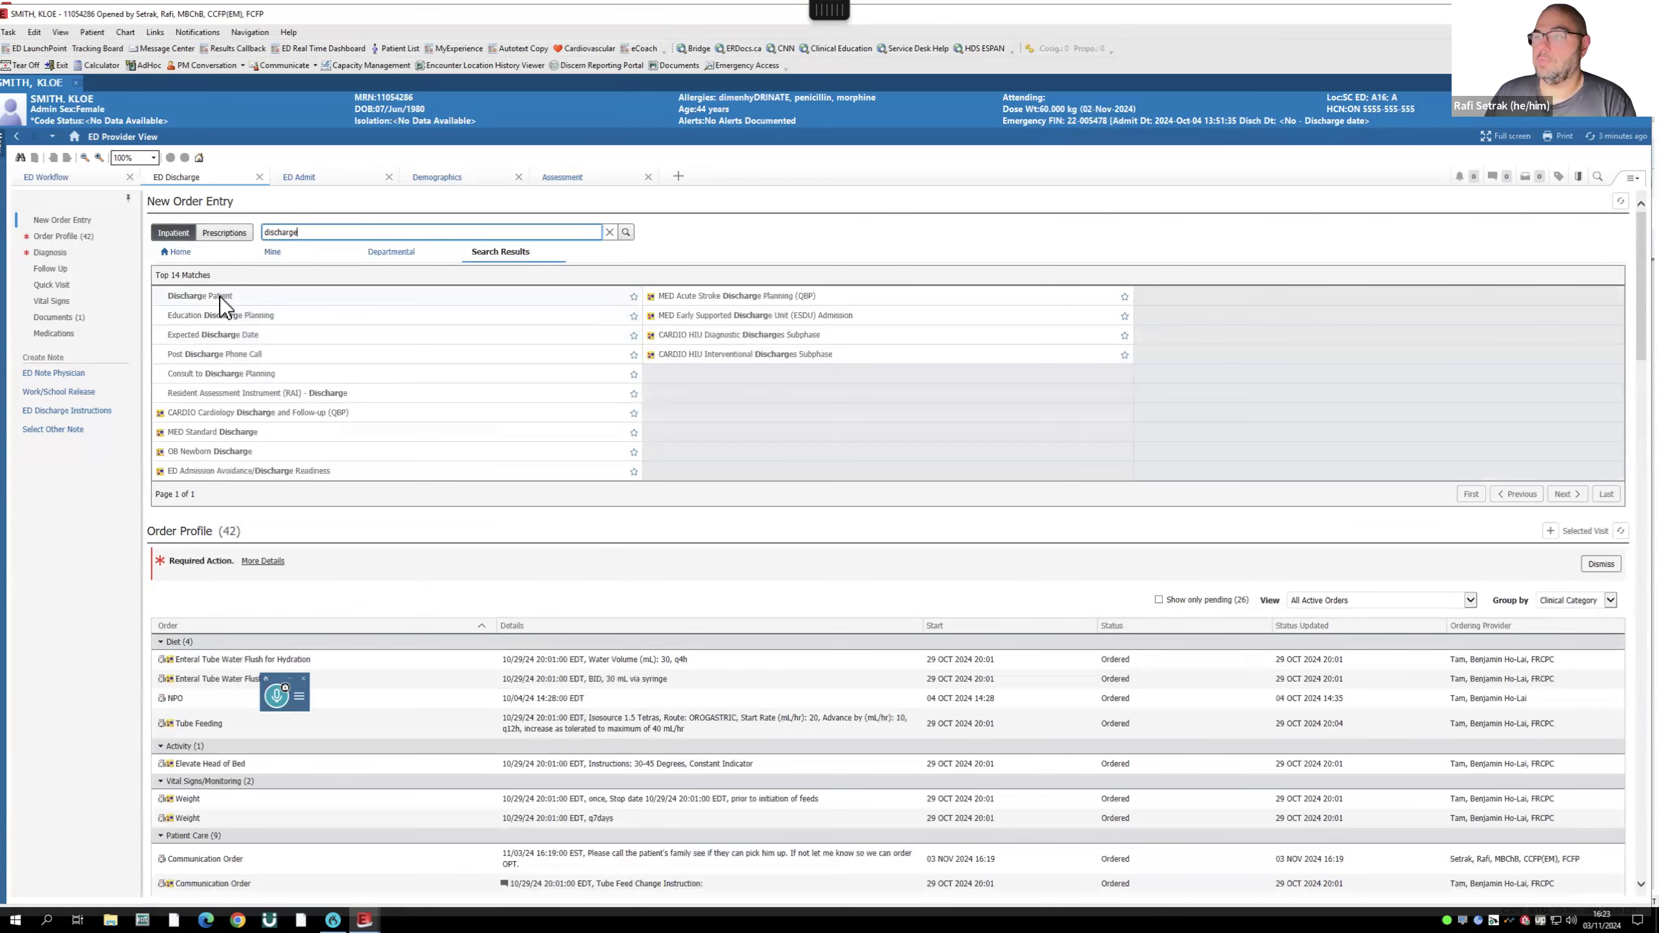
pyautogui.hotkey('ctrl', 'a')
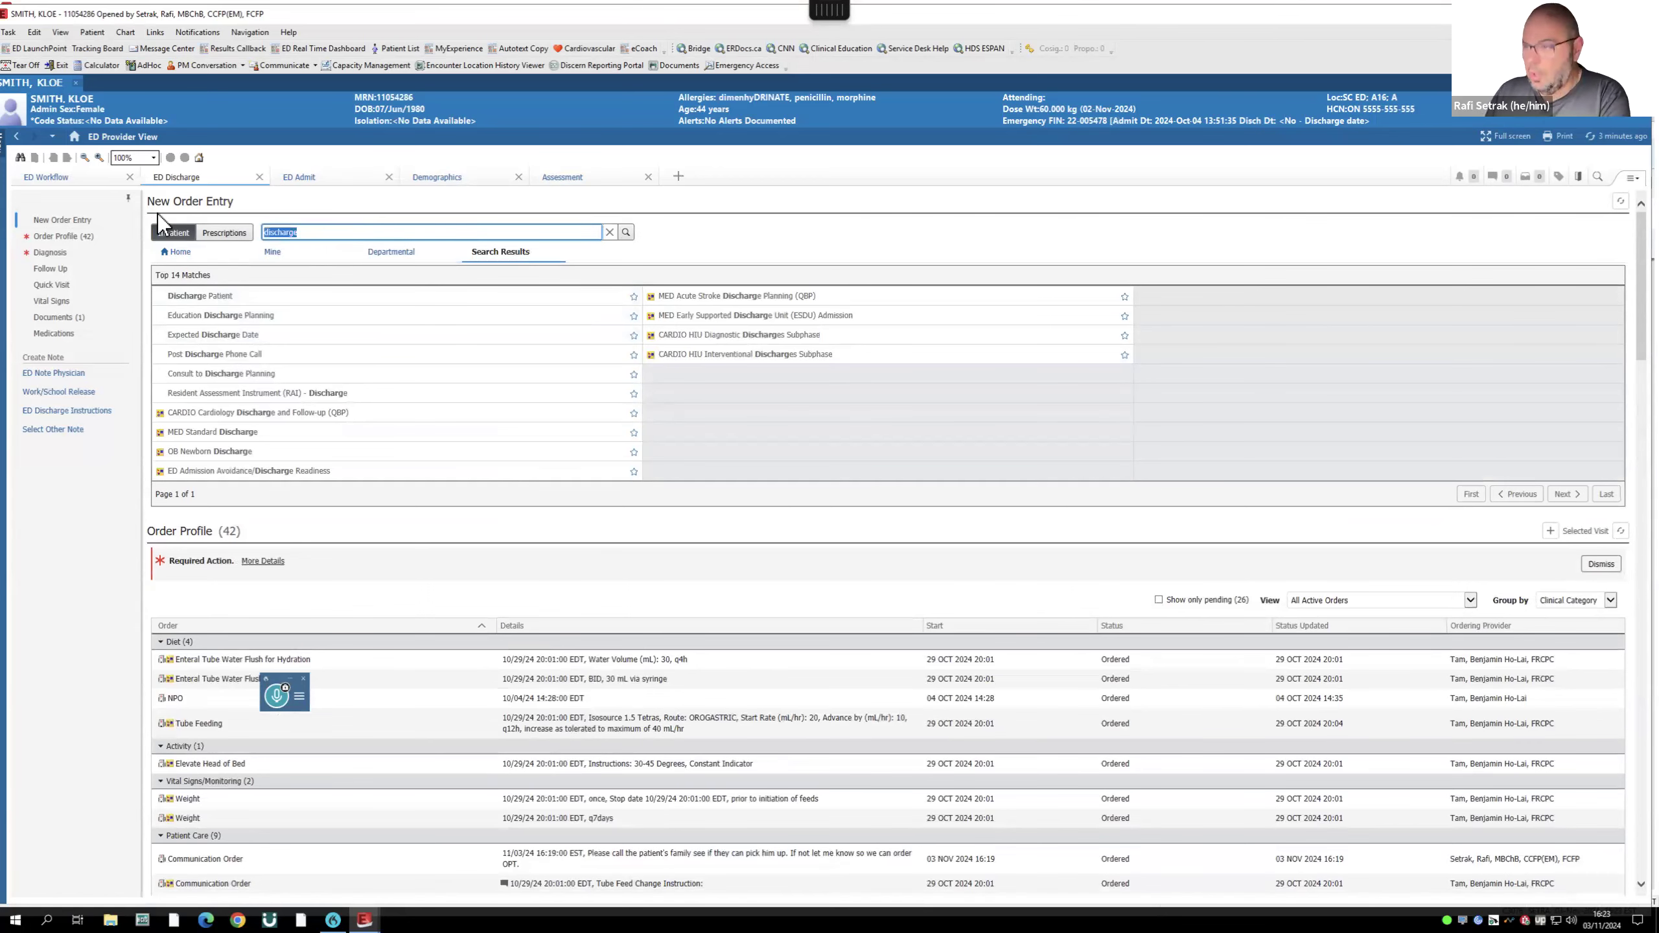
pyautogui.press('BackSpace')
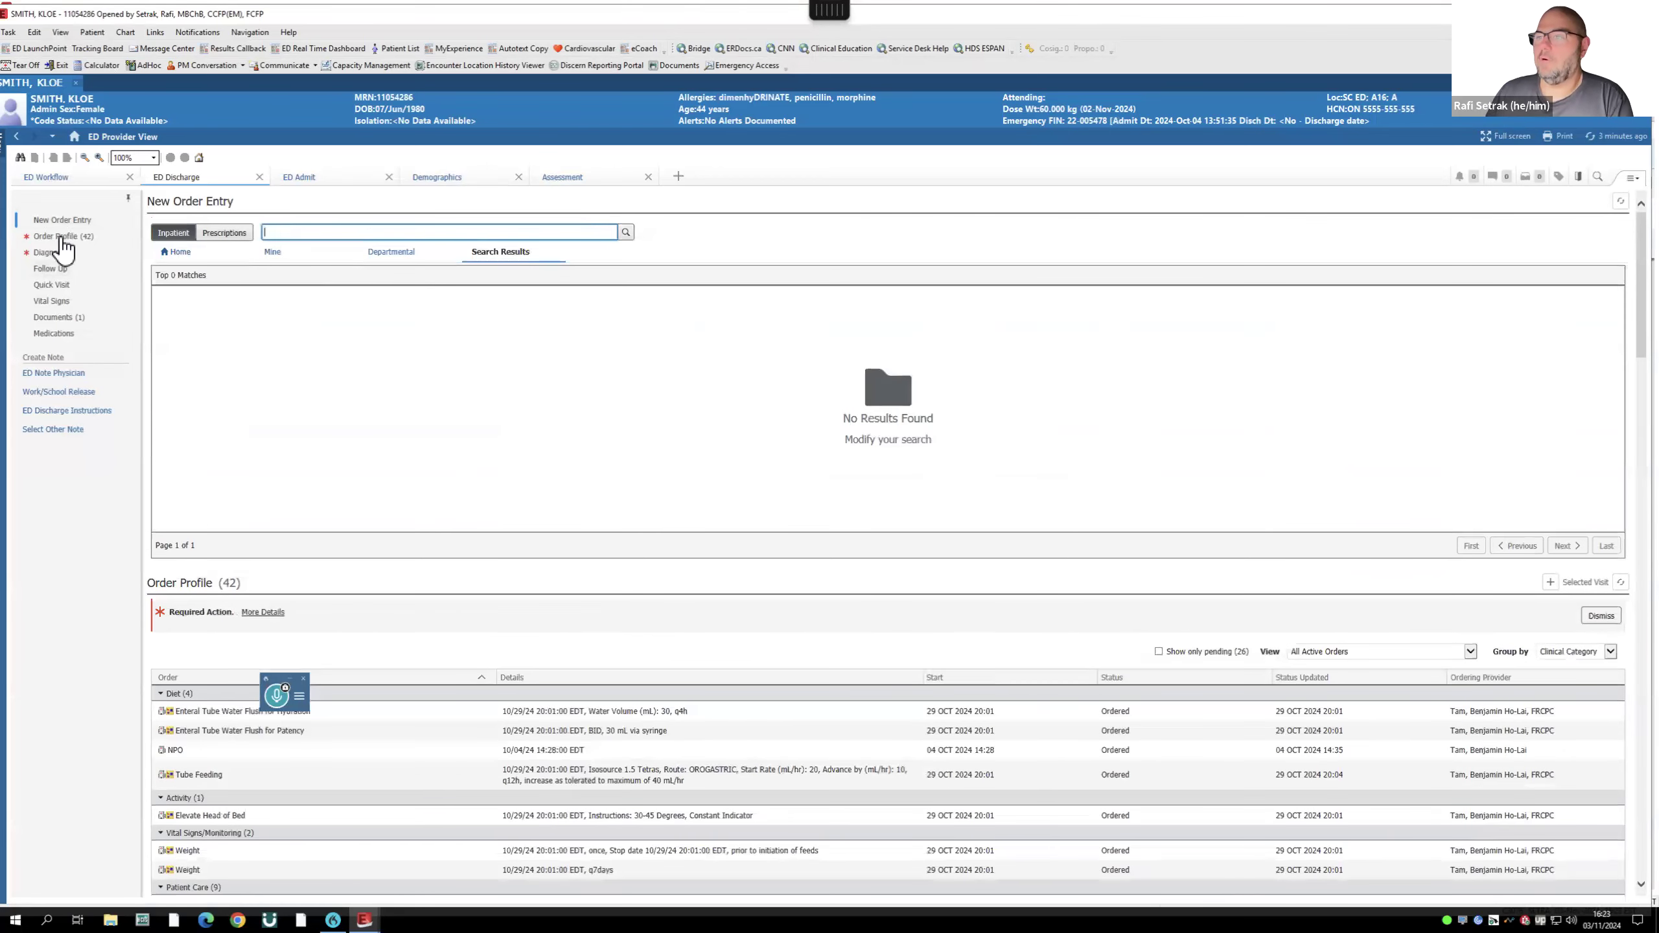
# - Return to the ED Discharge Order Profile, reopening and closing the Add Orders list
pyautogui.click(77, 177)
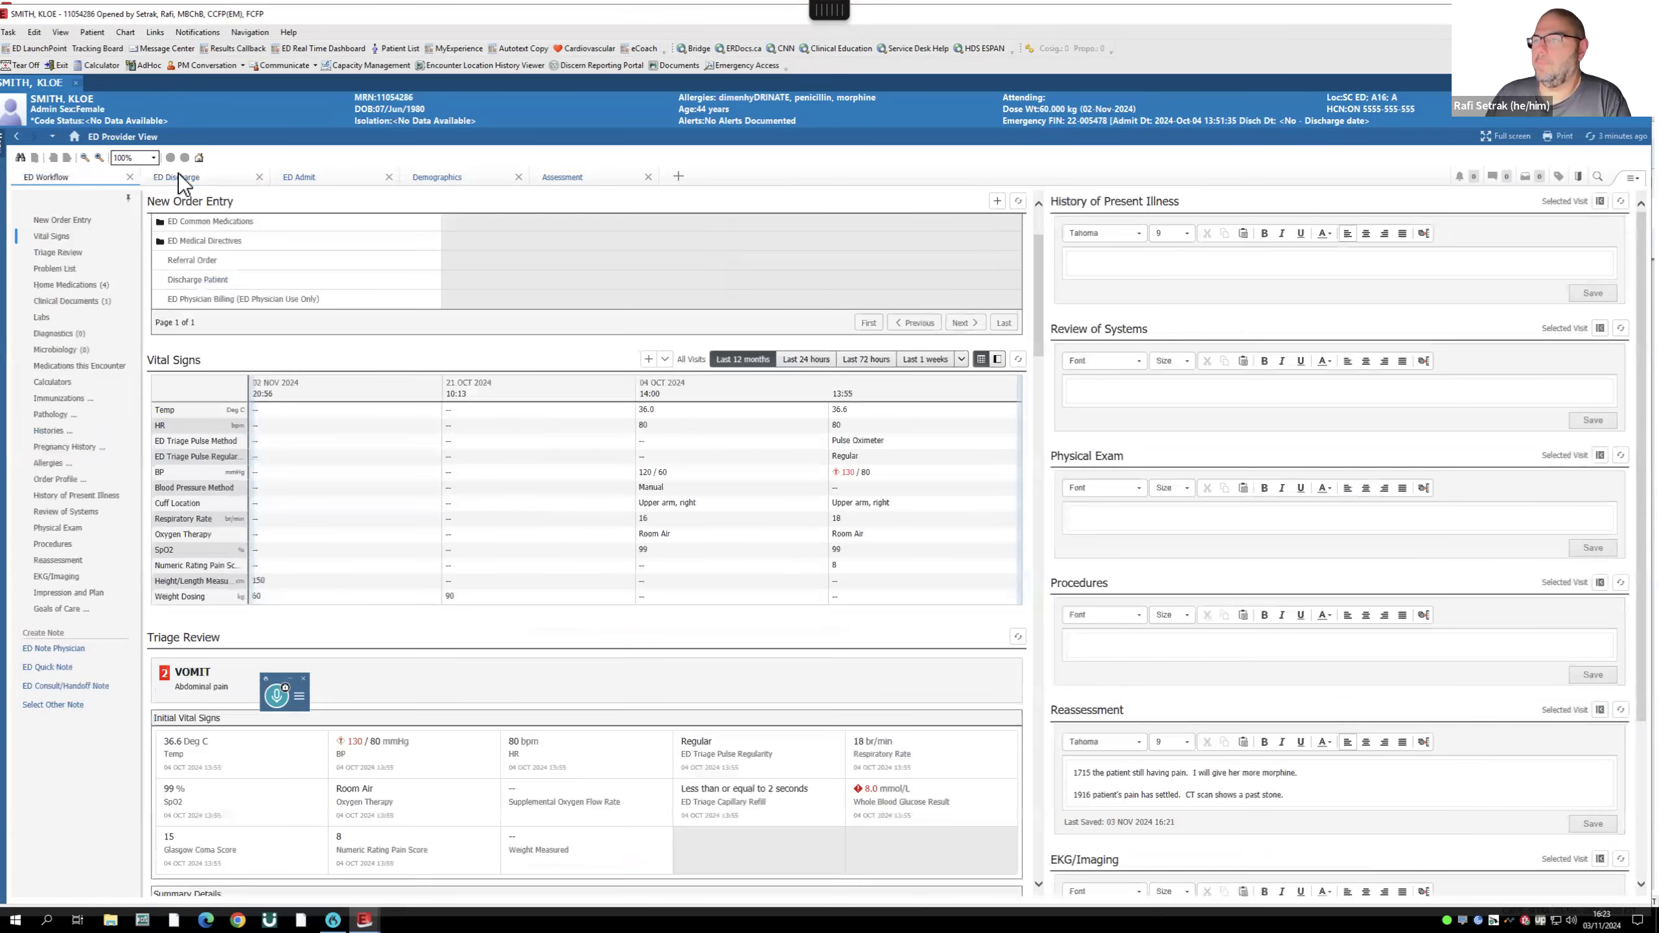
pyautogui.click(179, 175)
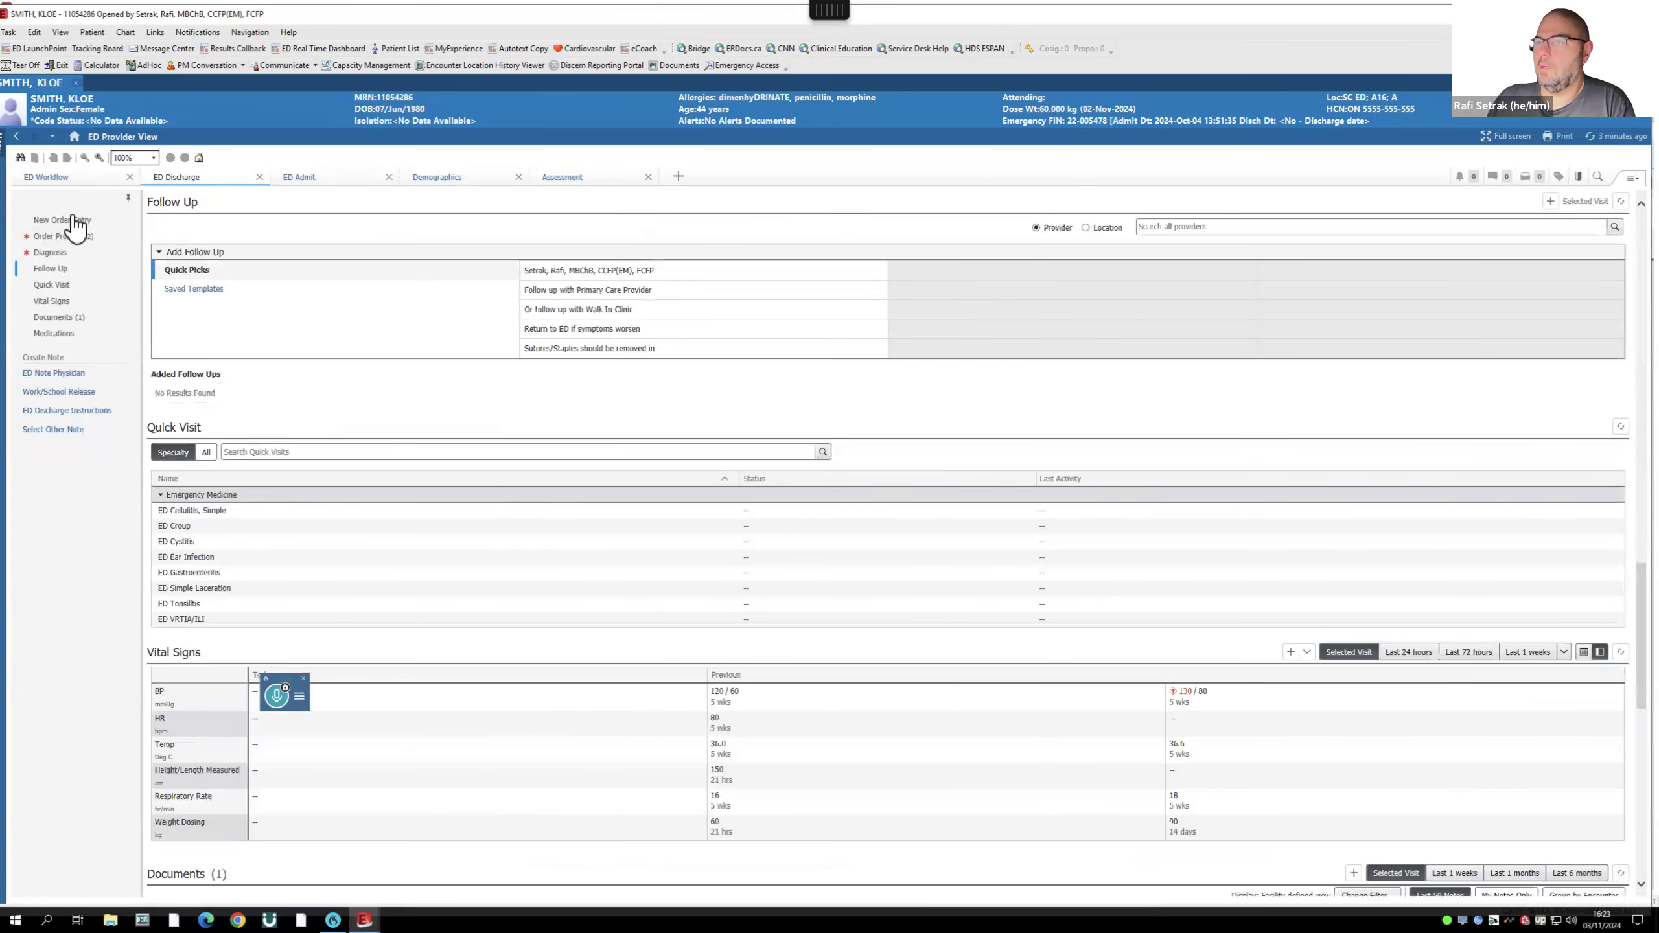
pyautogui.click(74, 220)
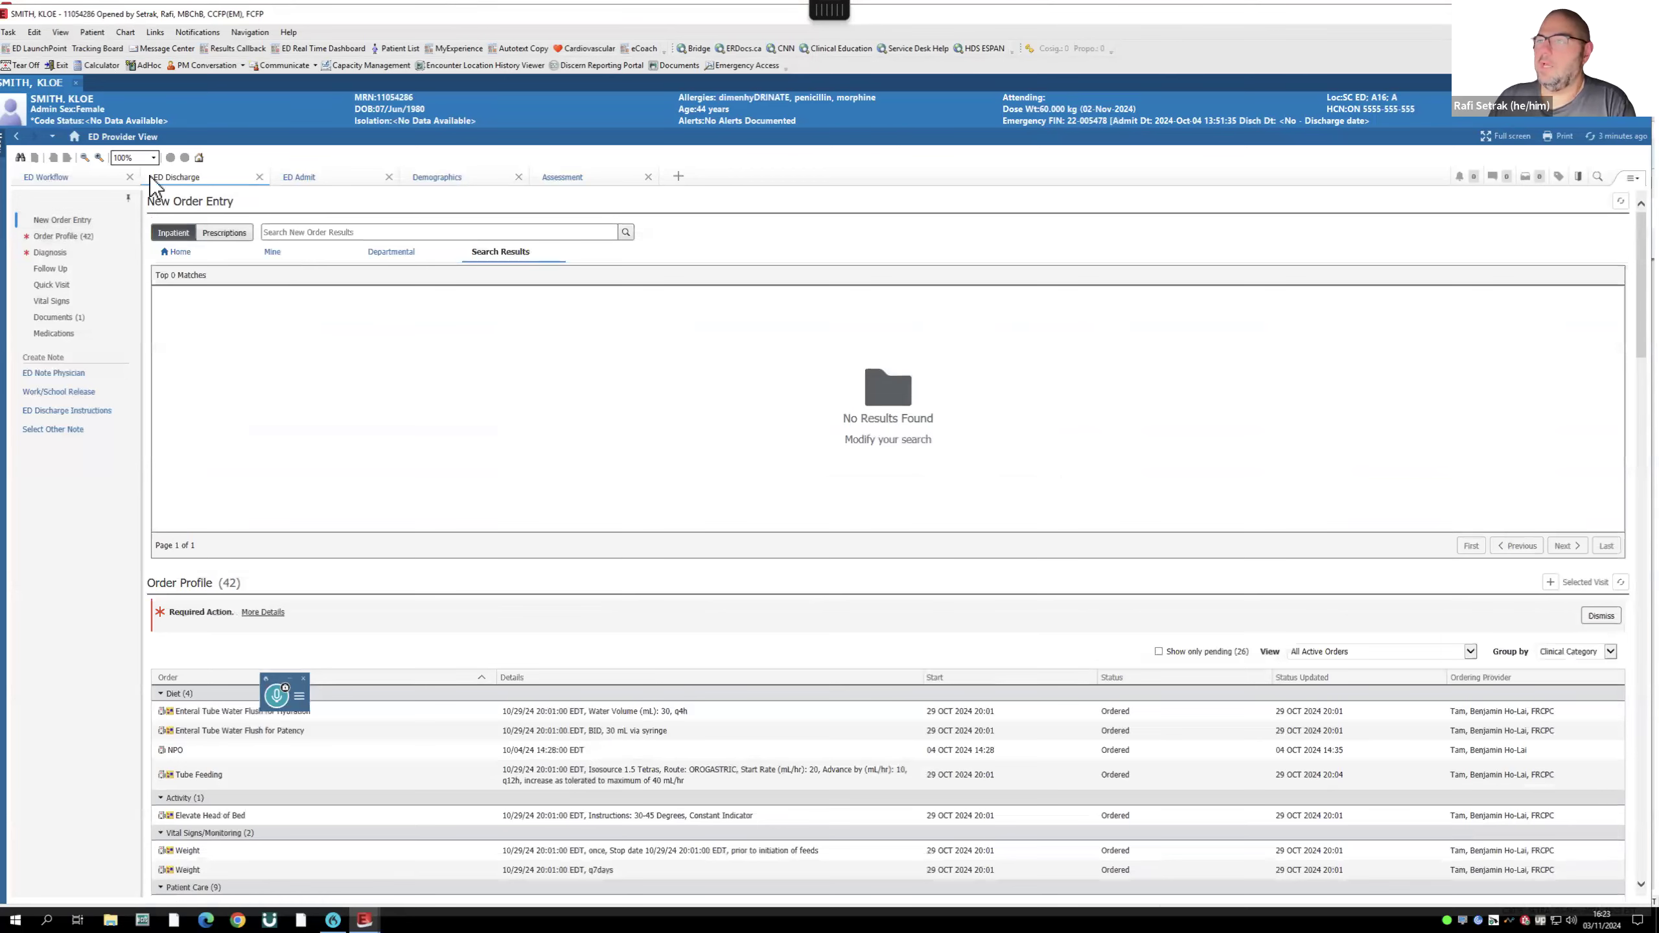
pyautogui.click(68, 175)
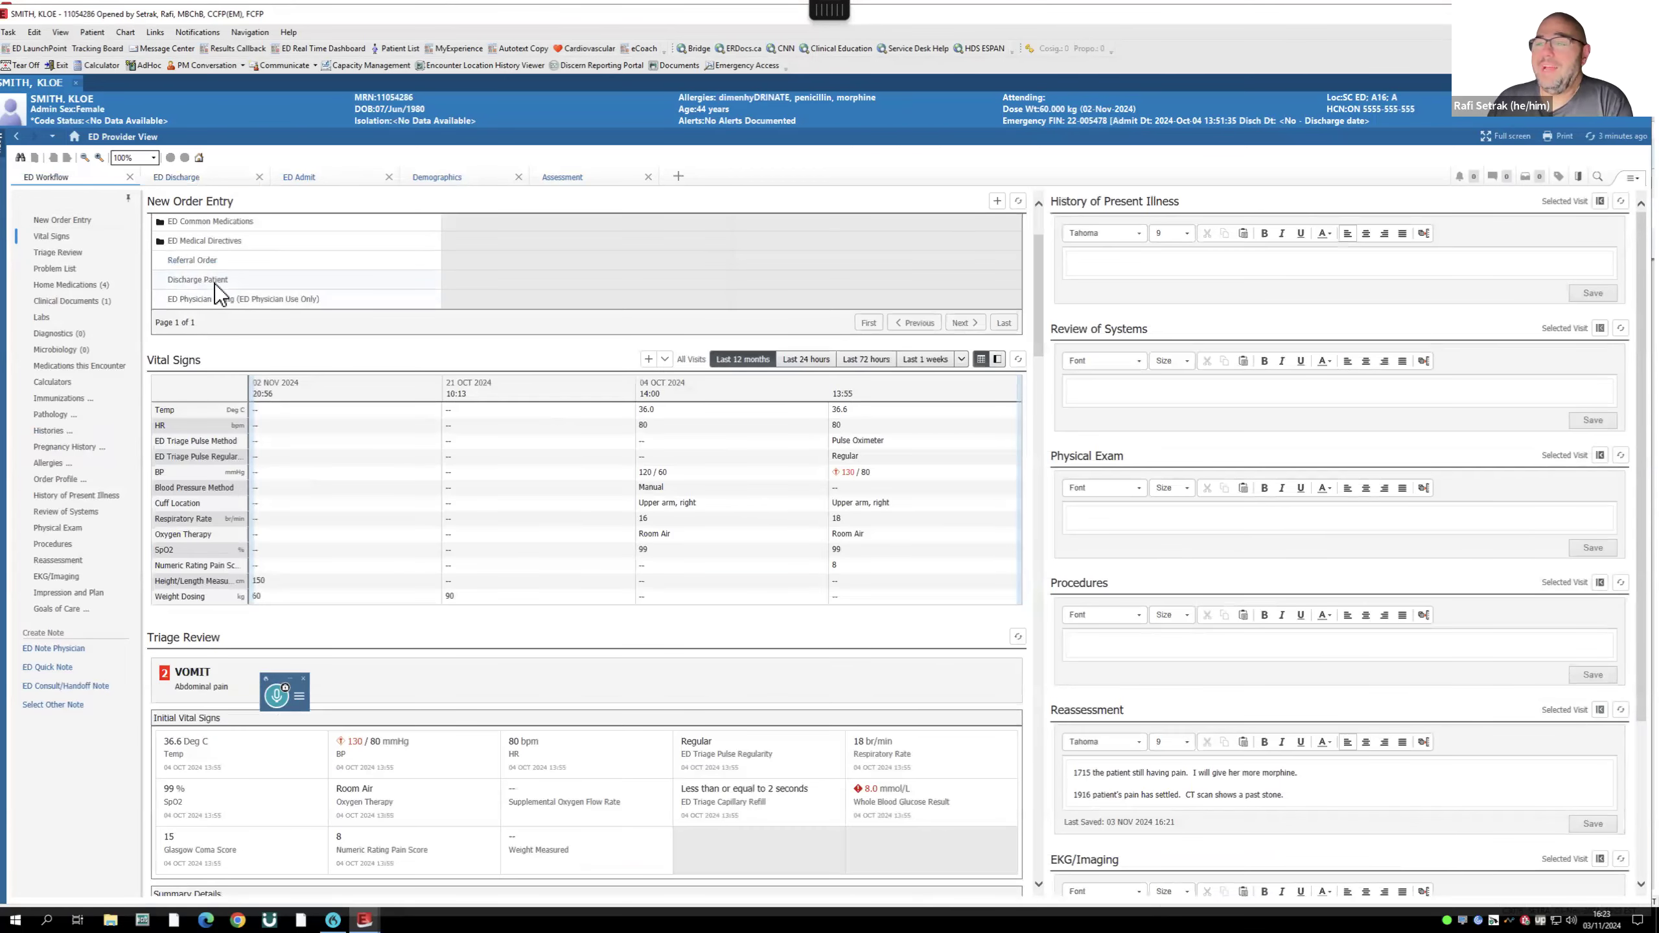
pyautogui.click(195, 178)
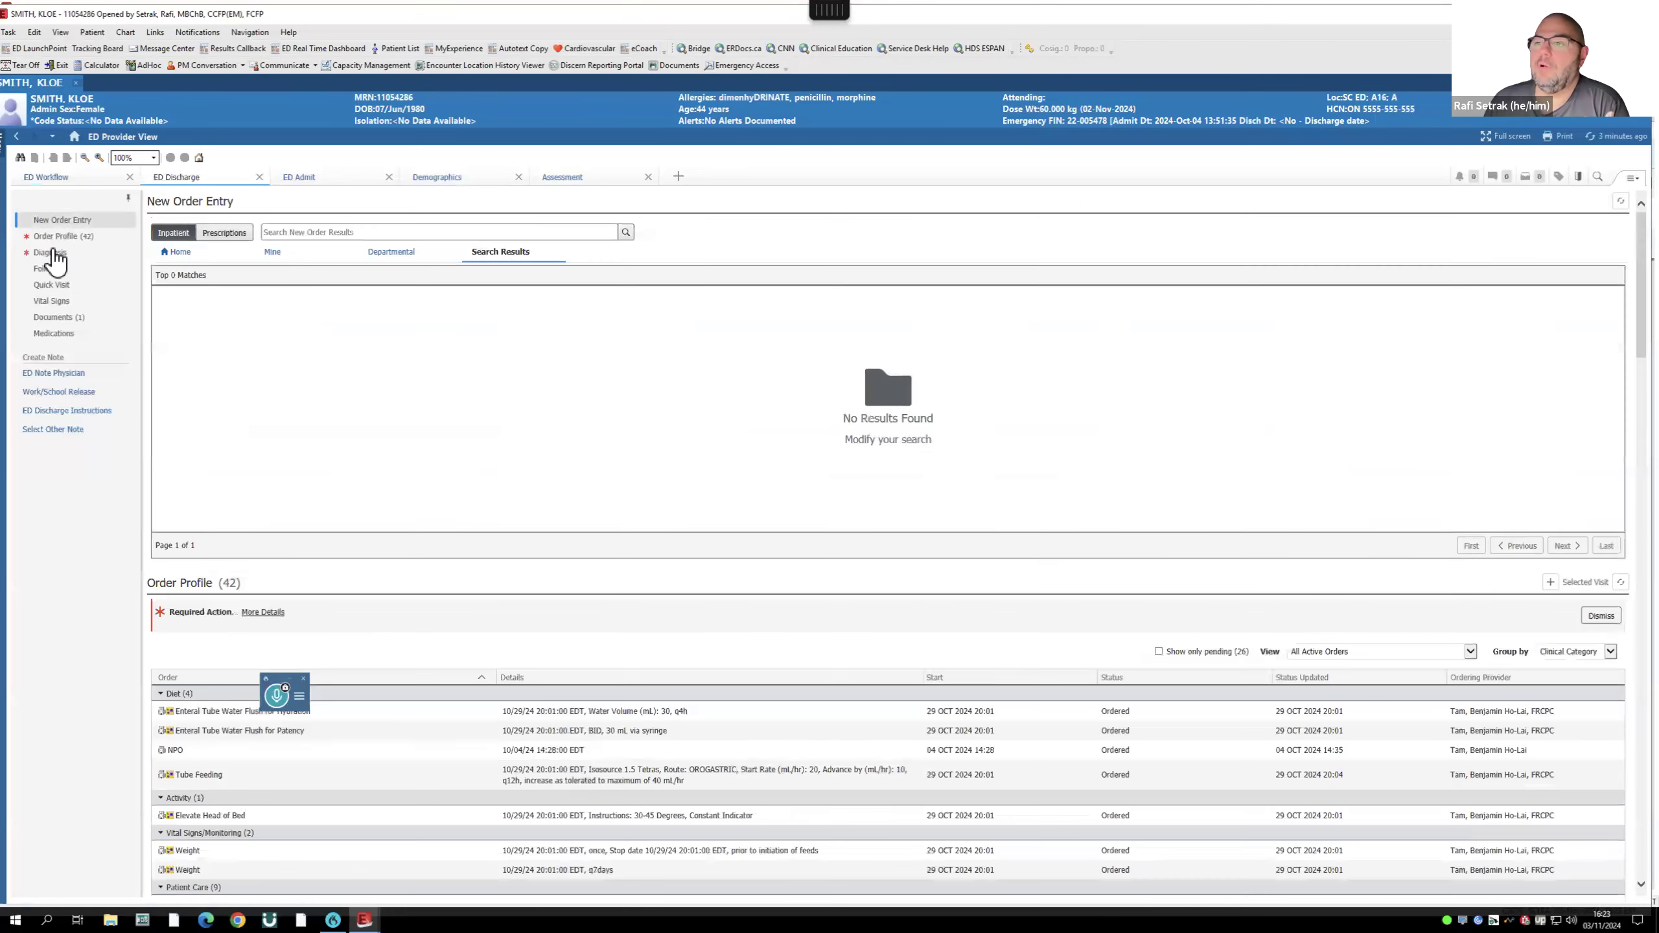
pyautogui.click(62, 236)
pyautogui.click(1552, 204)
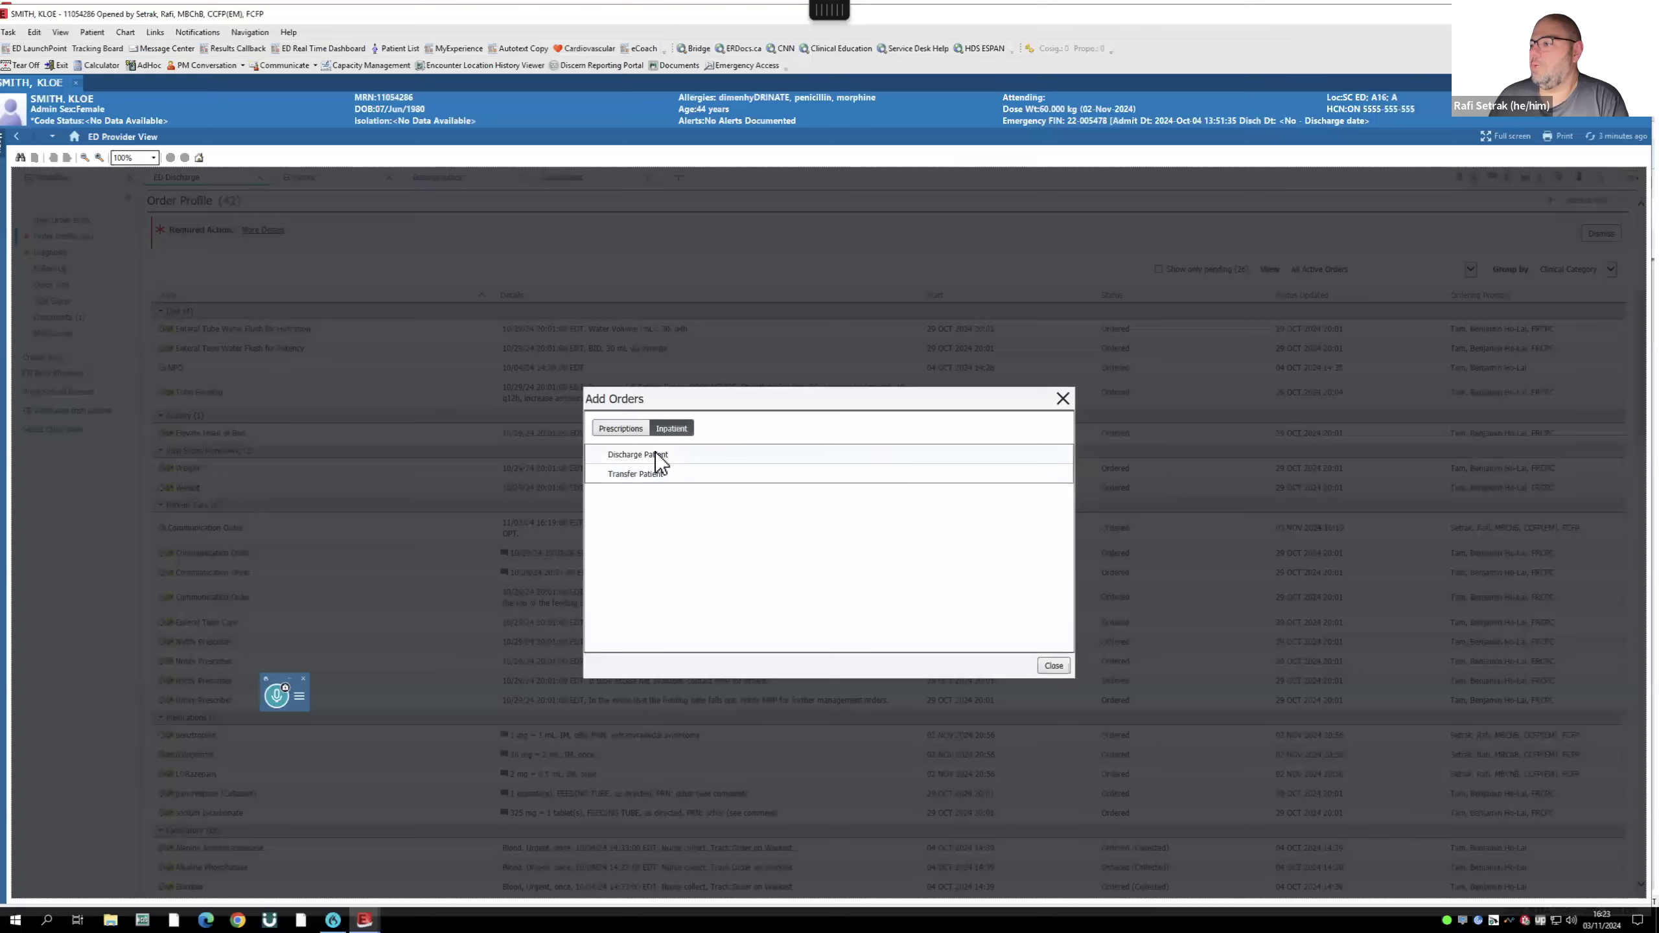
pyautogui.click(542, 397)
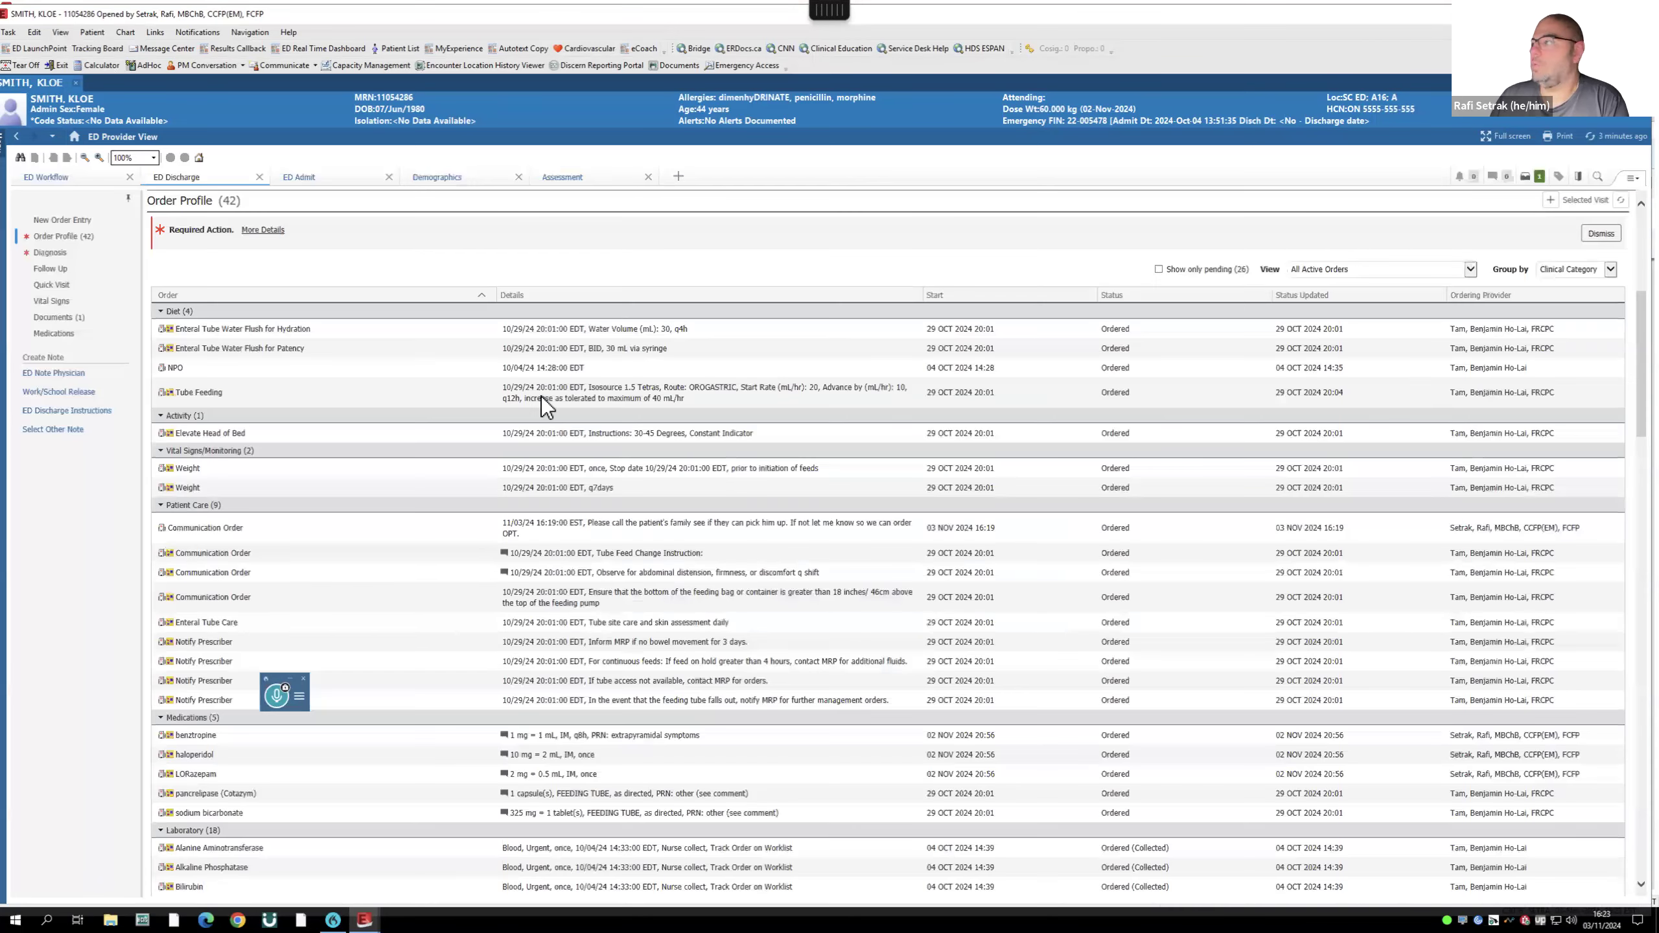
# - Sign the Discharge Patient order with the discharge destination set to Home
pyautogui.click(1529, 185)
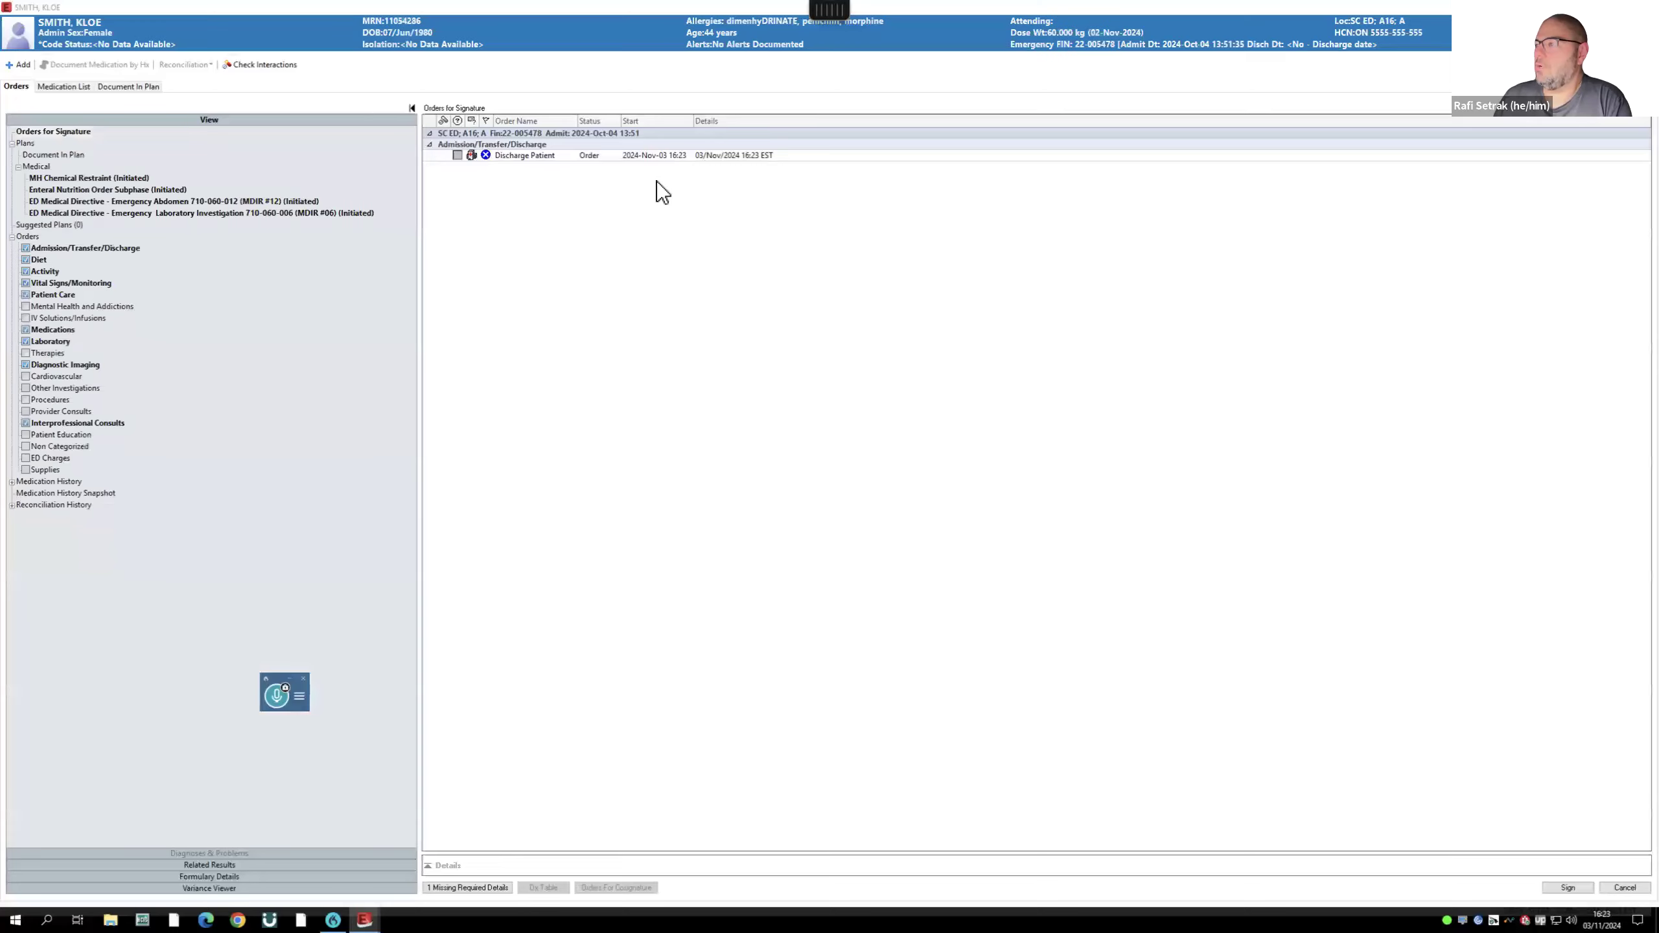
pyautogui.click(485, 886)
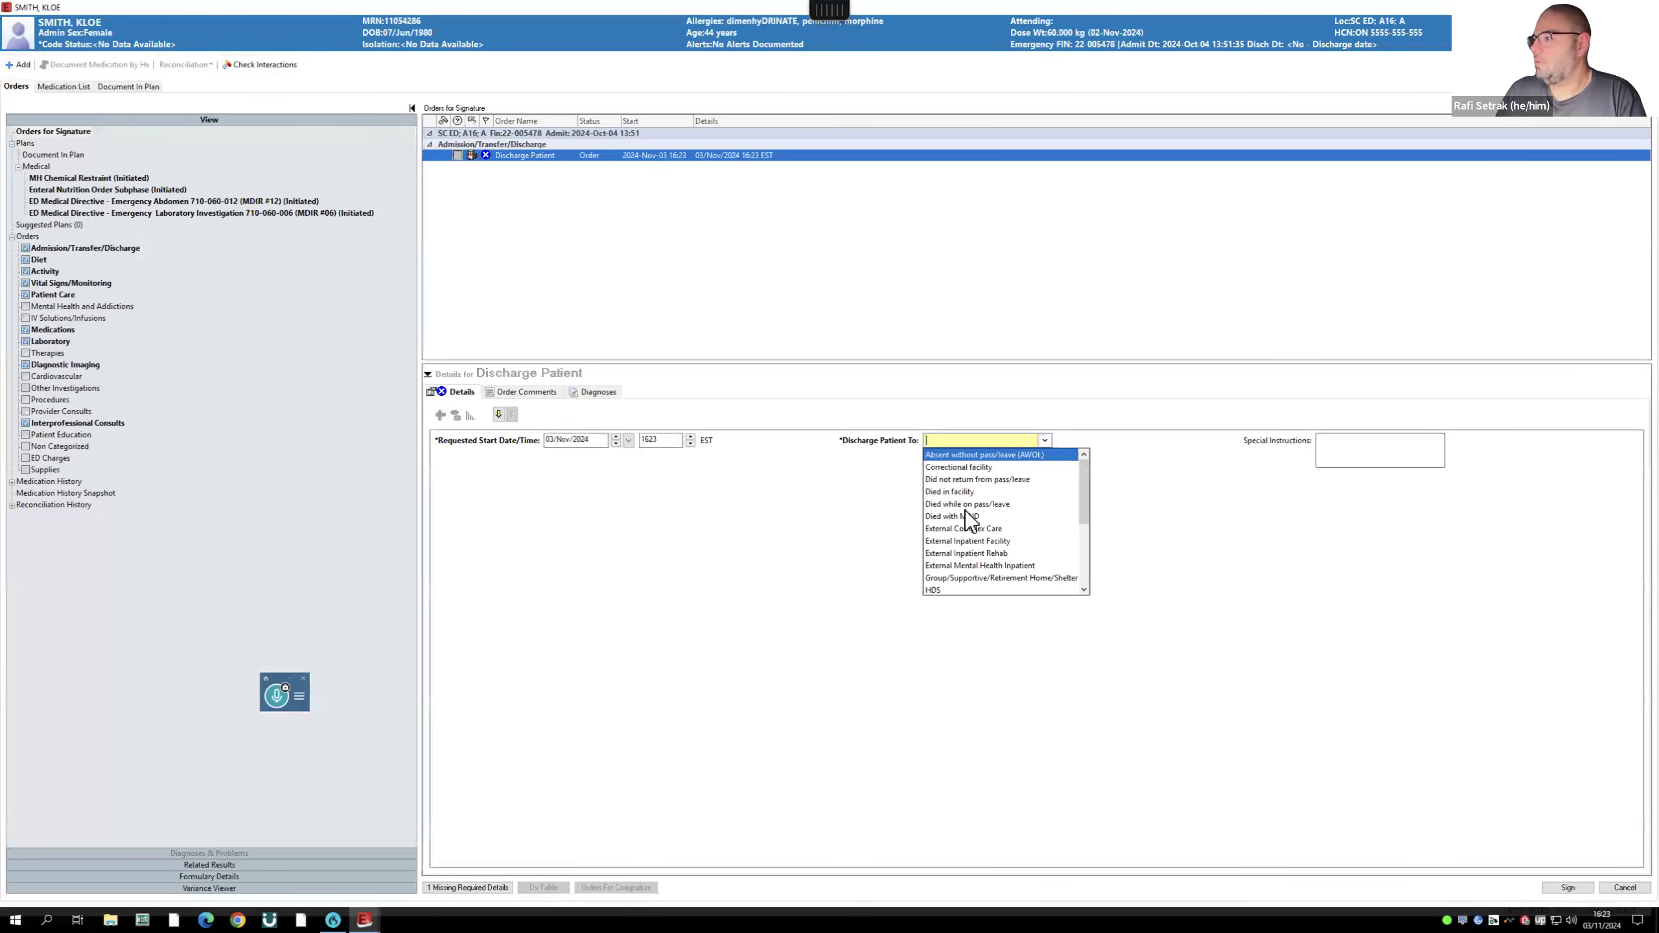
pyautogui.write('home')
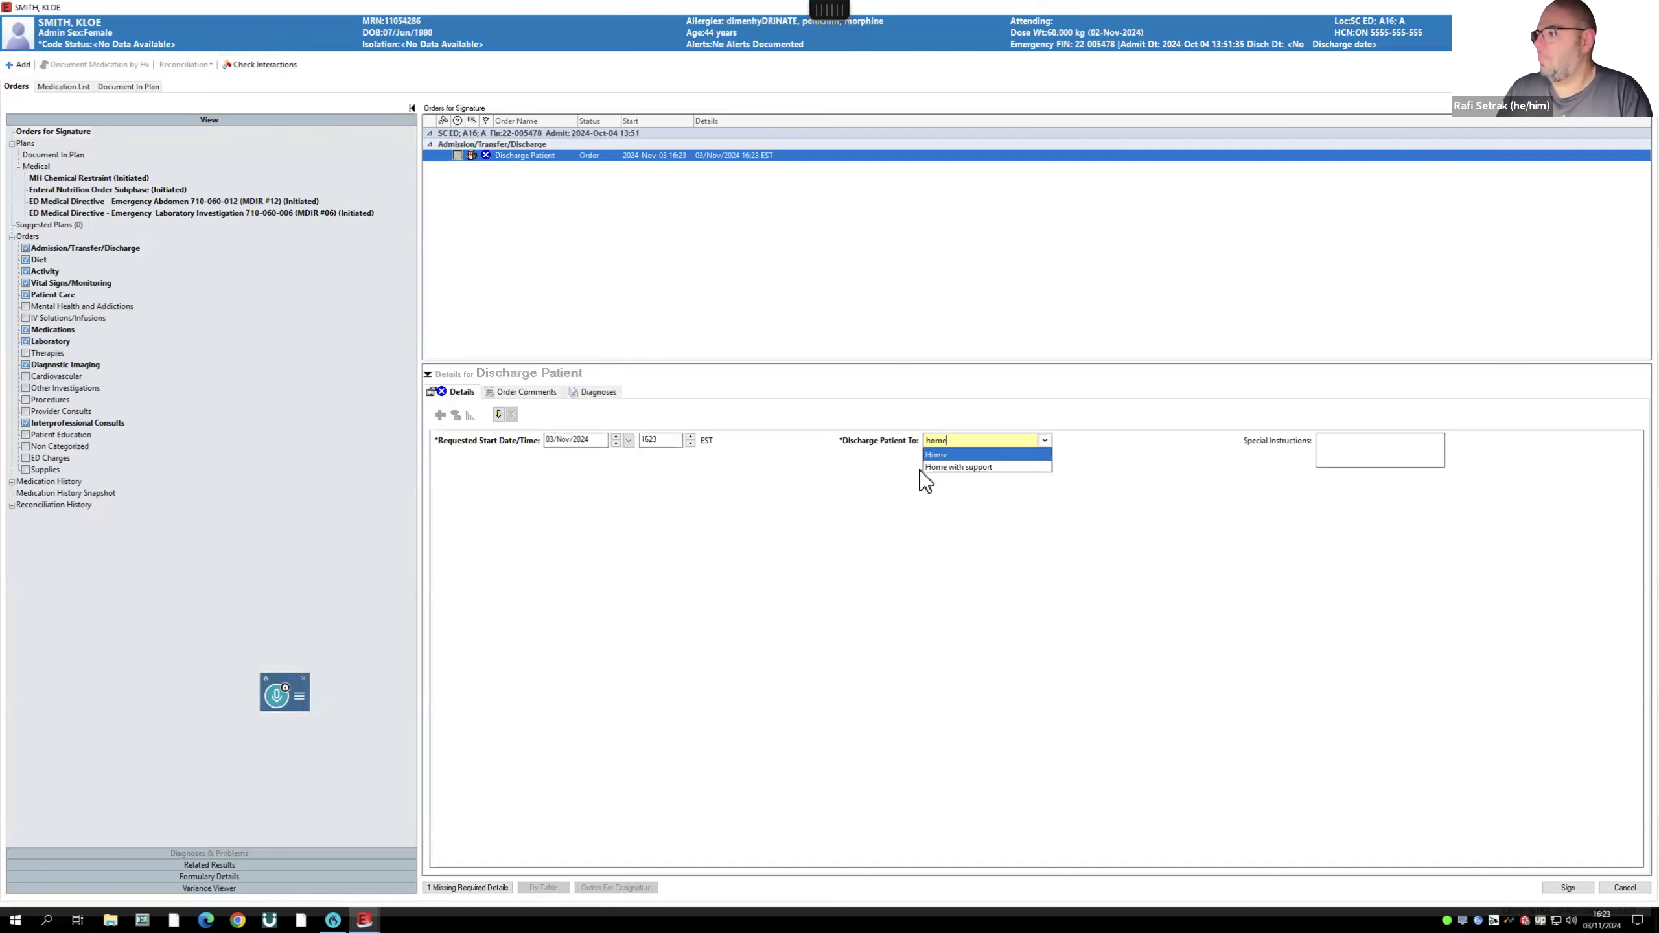
pyautogui.click(936, 456)
pyautogui.click(1568, 887)
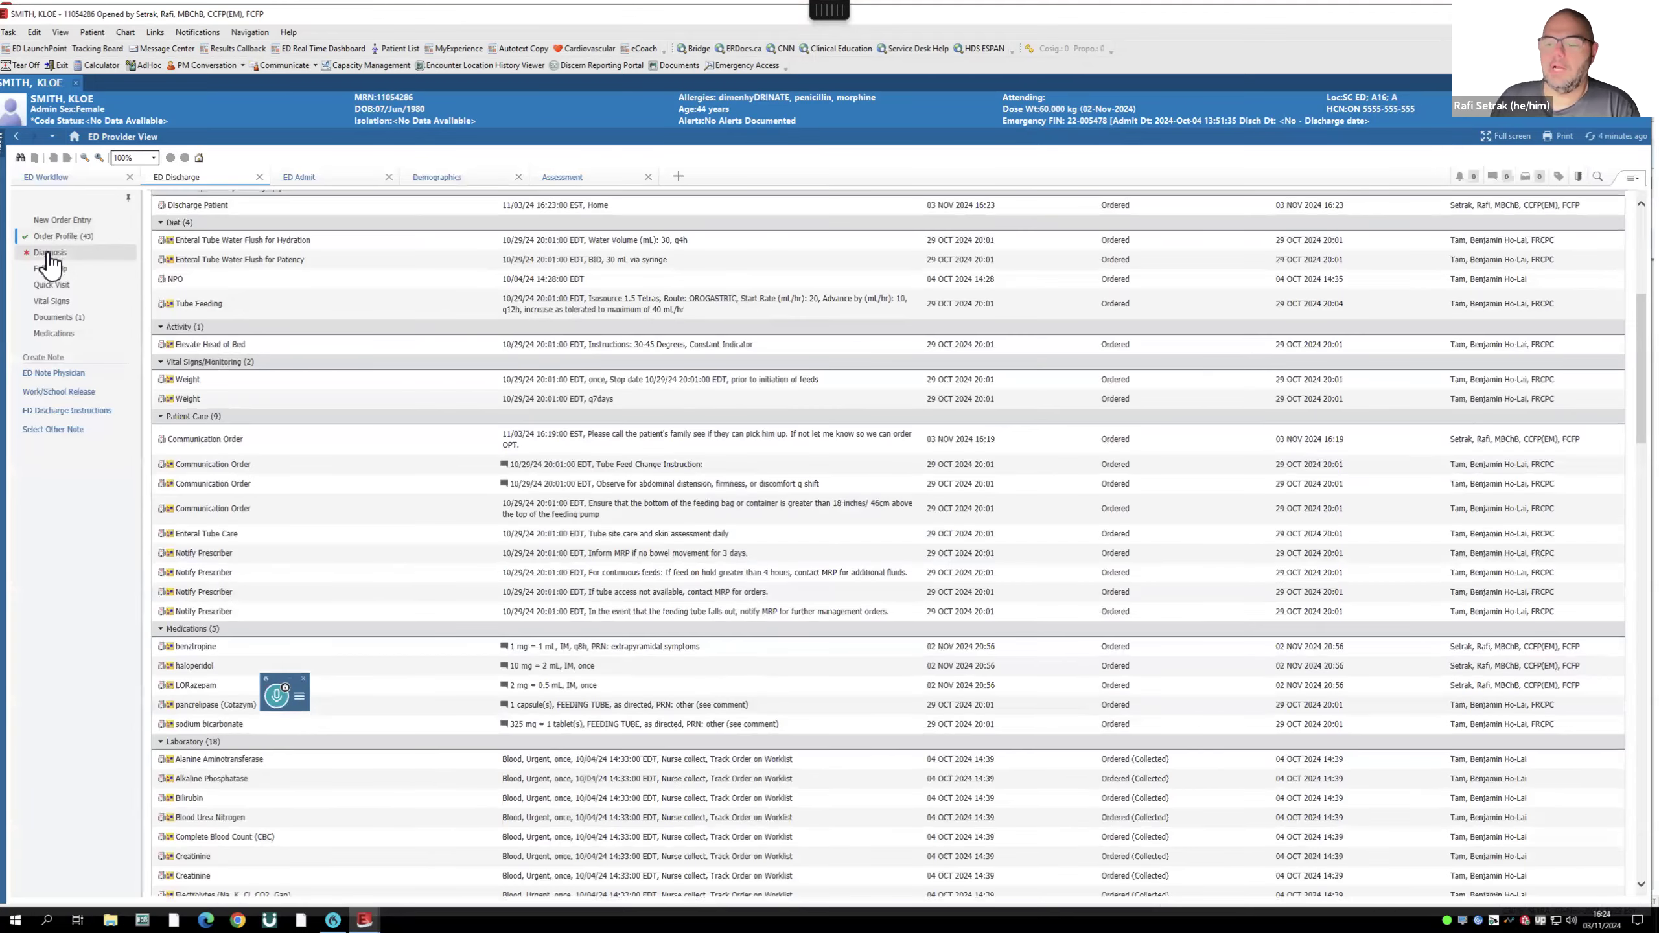
# - In Diagnosis, set new problems to be added as This Visit and mark No Chronic Problems
pyautogui.click(50, 255)
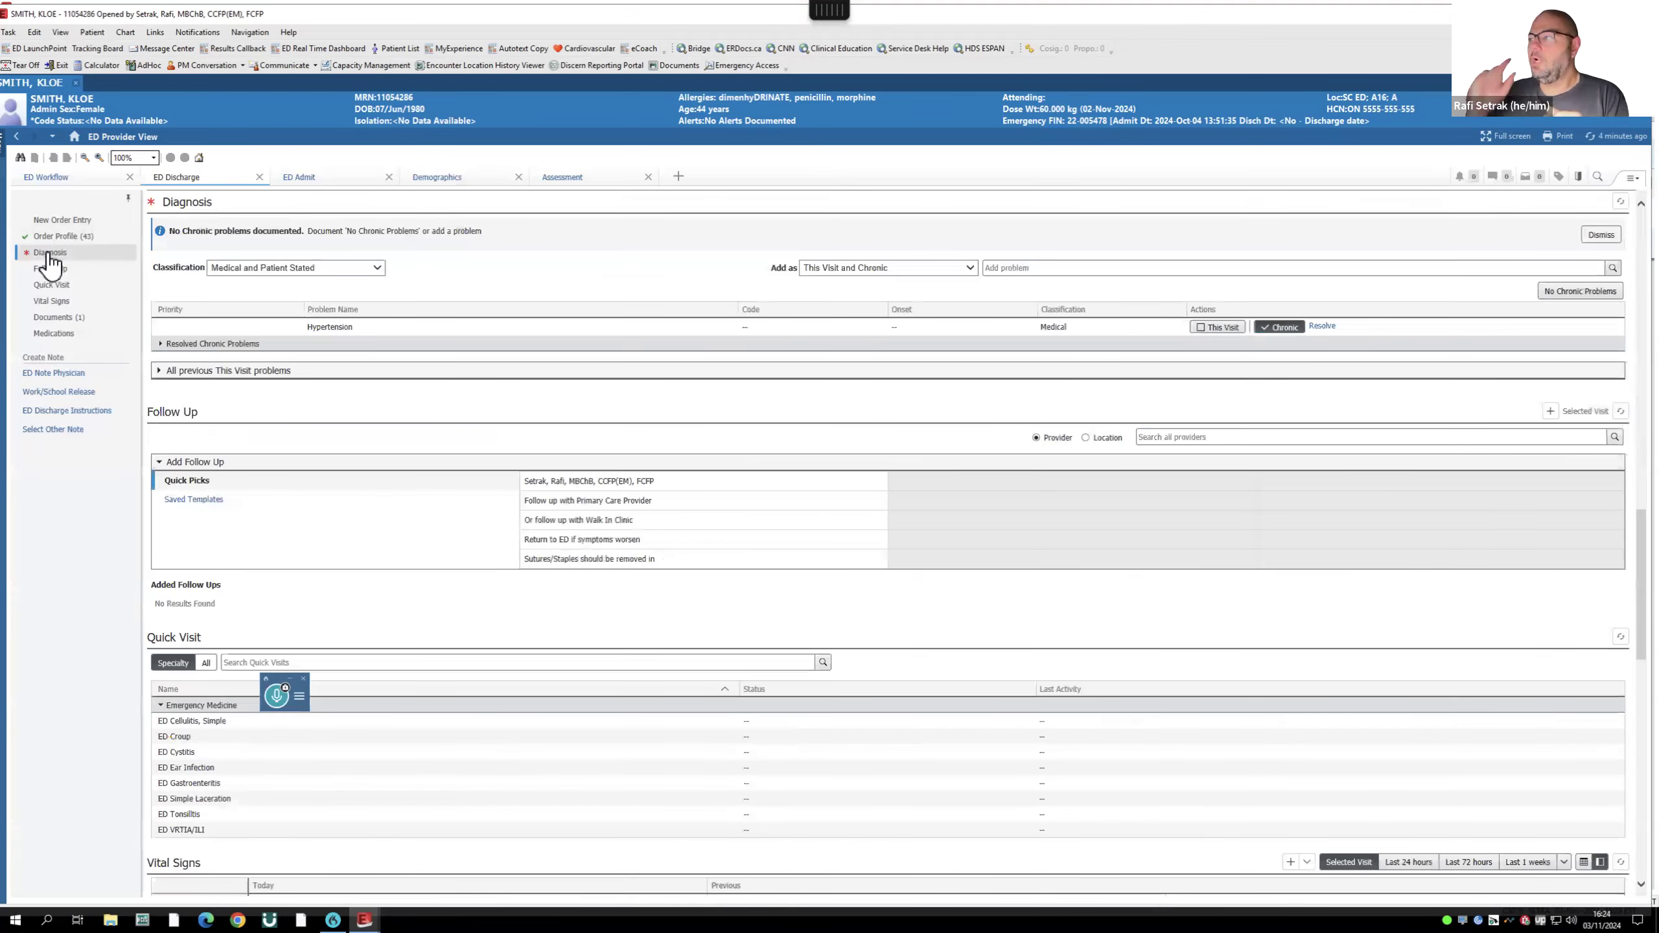
pyautogui.click(916, 270)
pyautogui.click(896, 282)
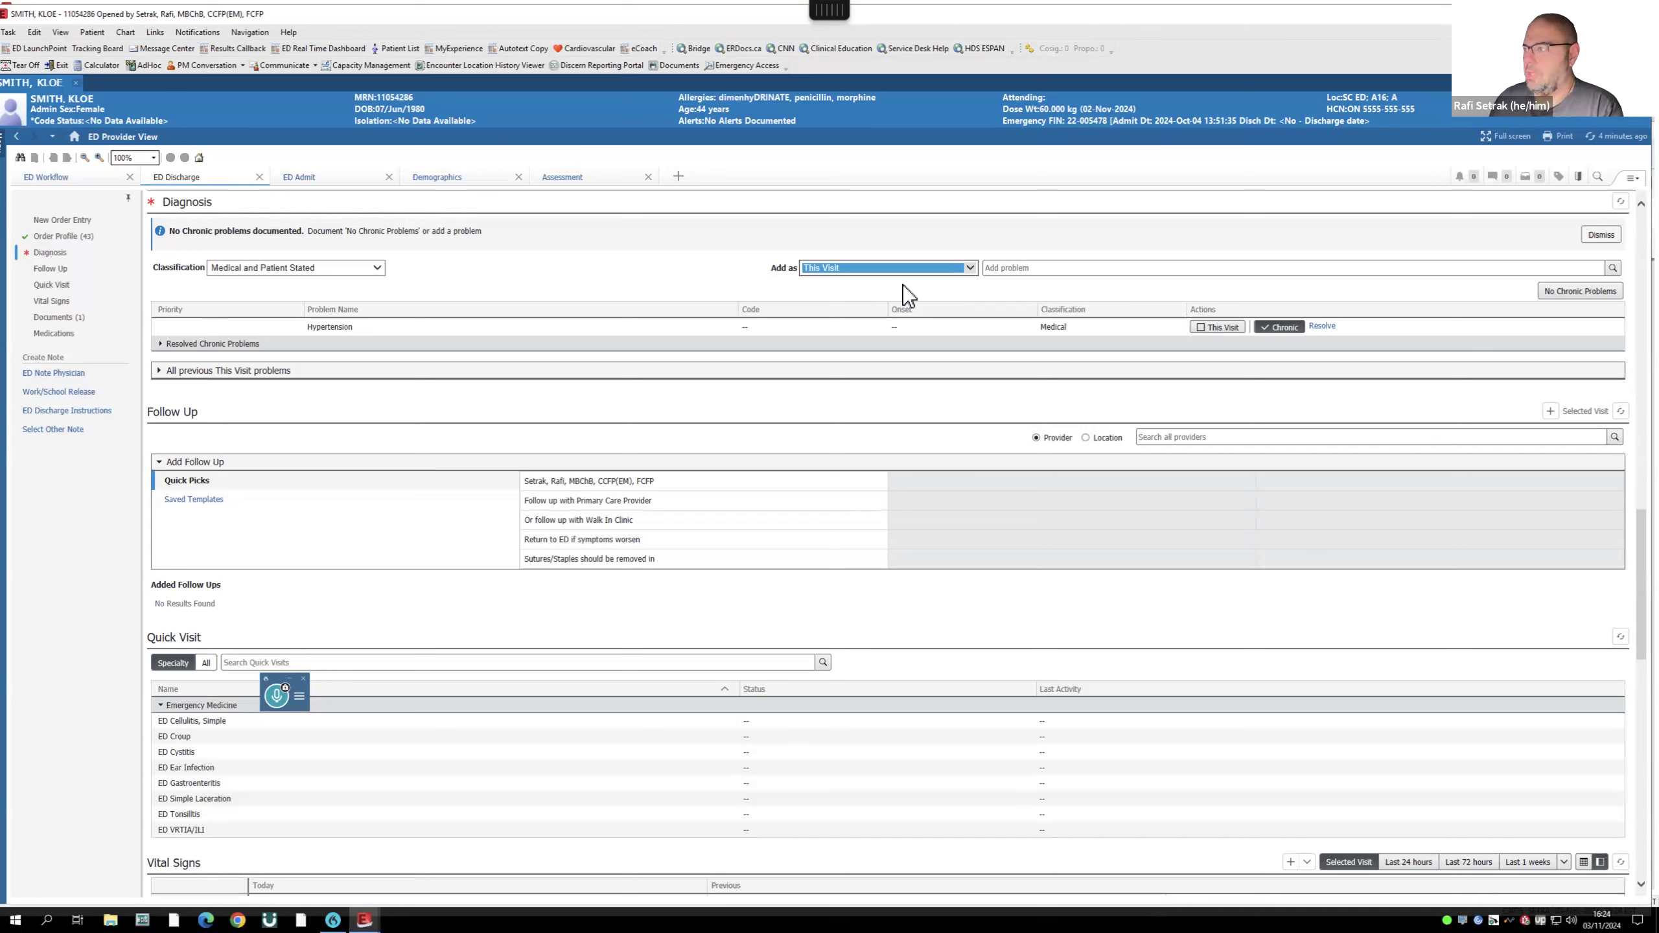
pyautogui.click(971, 268)
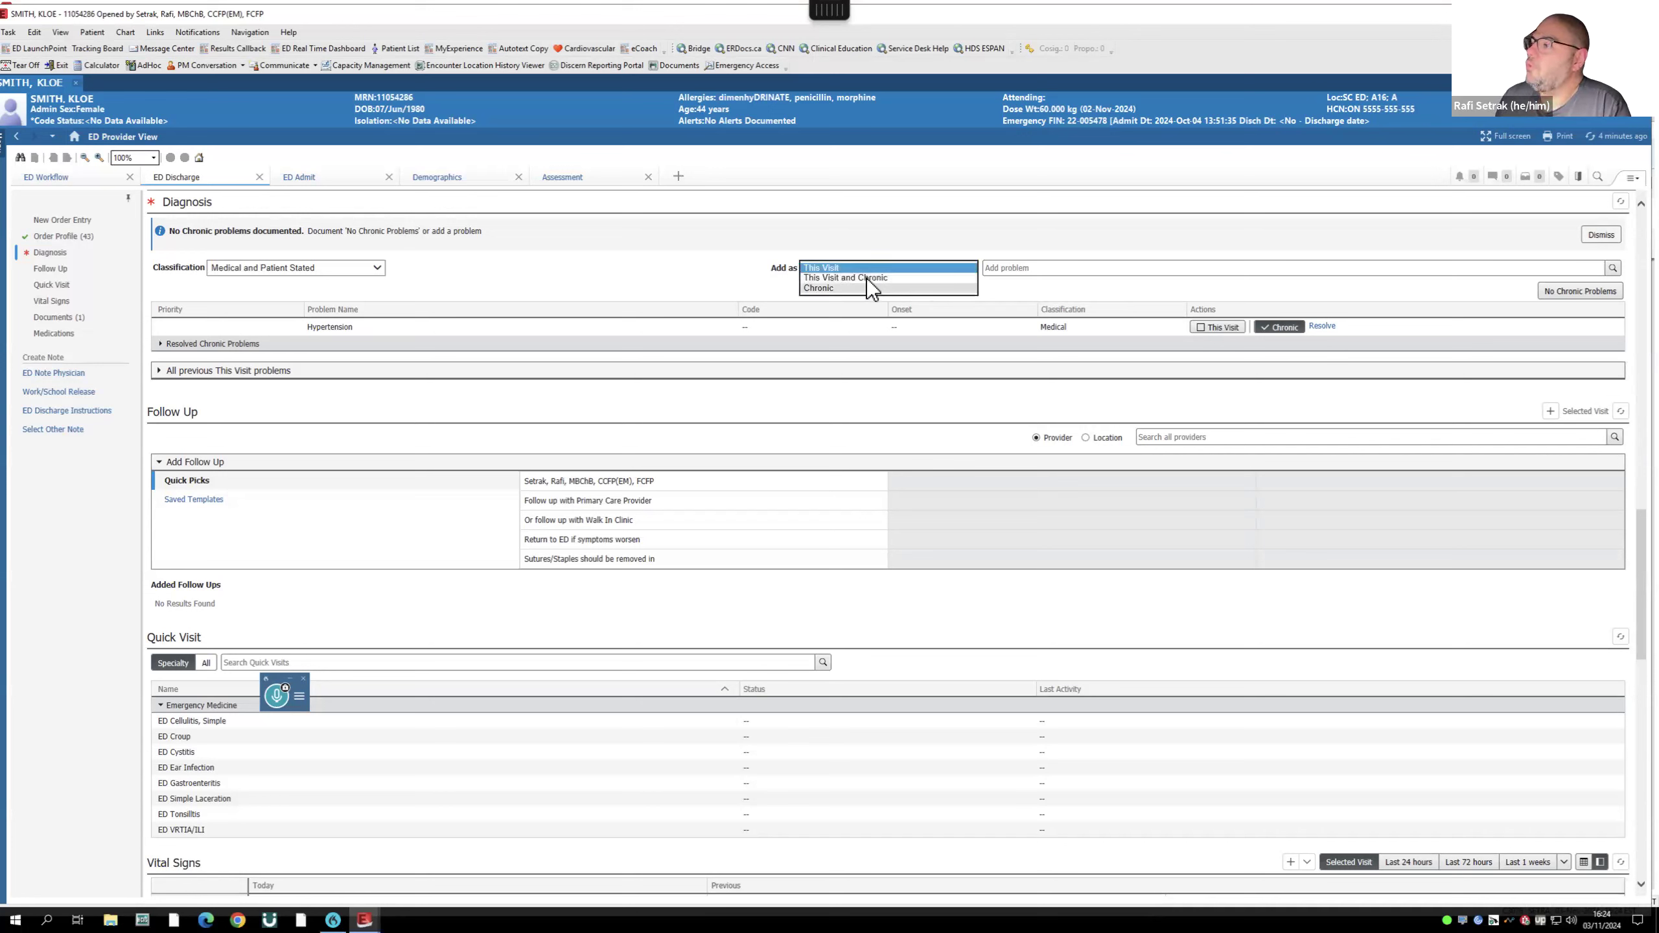
pyautogui.click(926, 286)
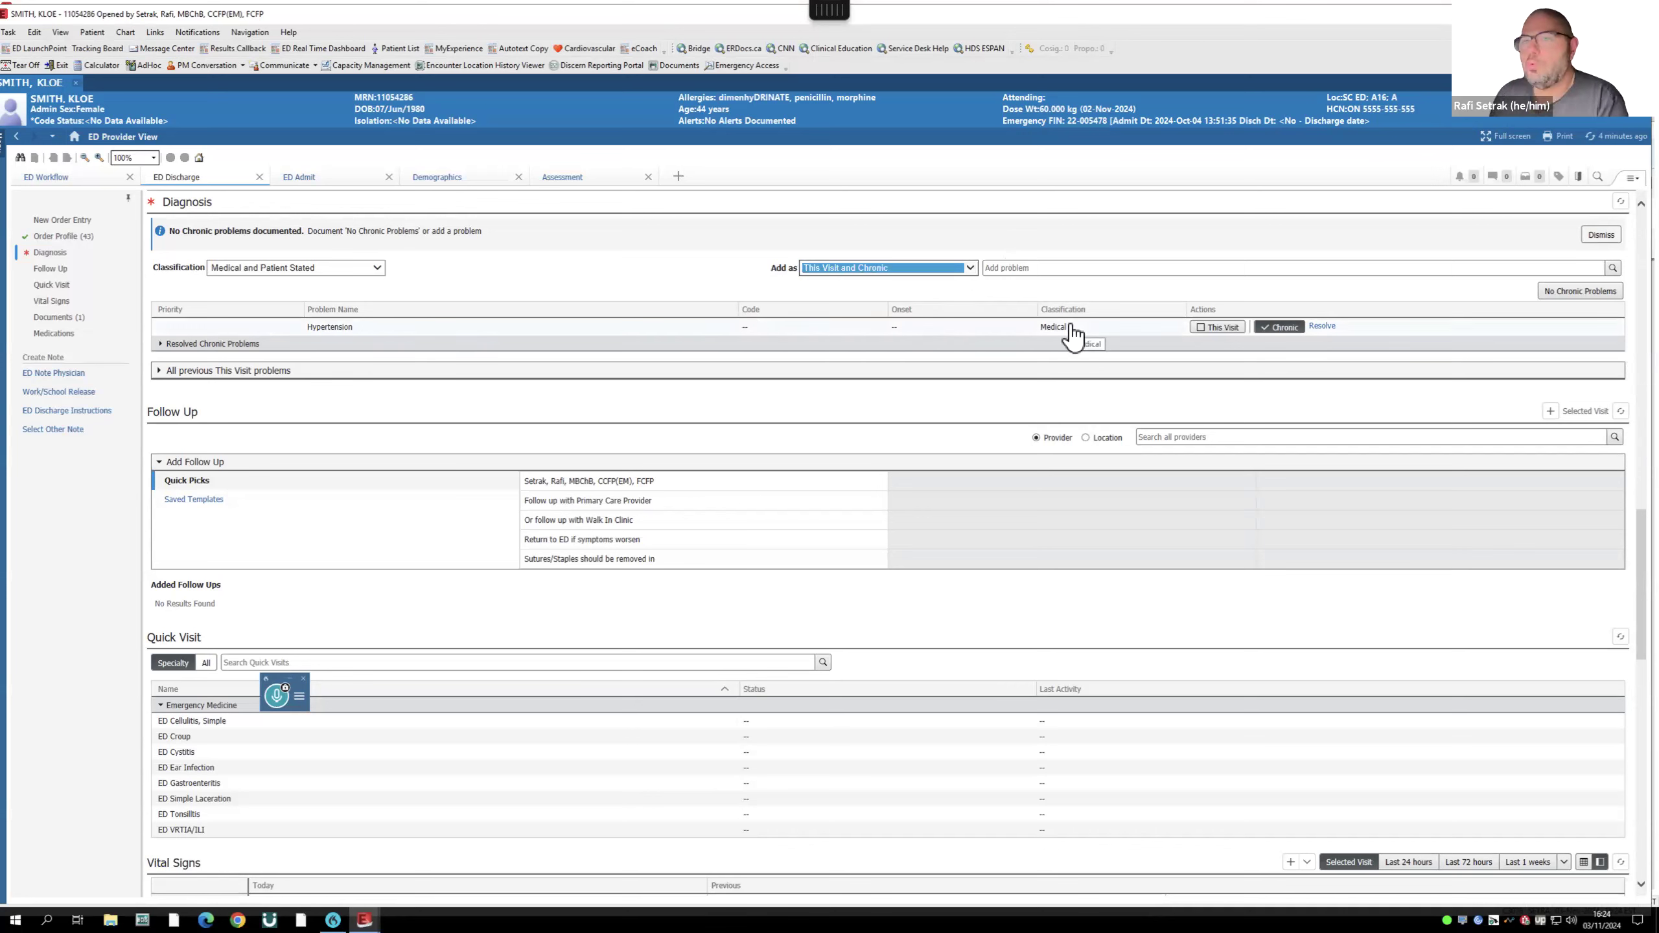
pyautogui.click(971, 267)
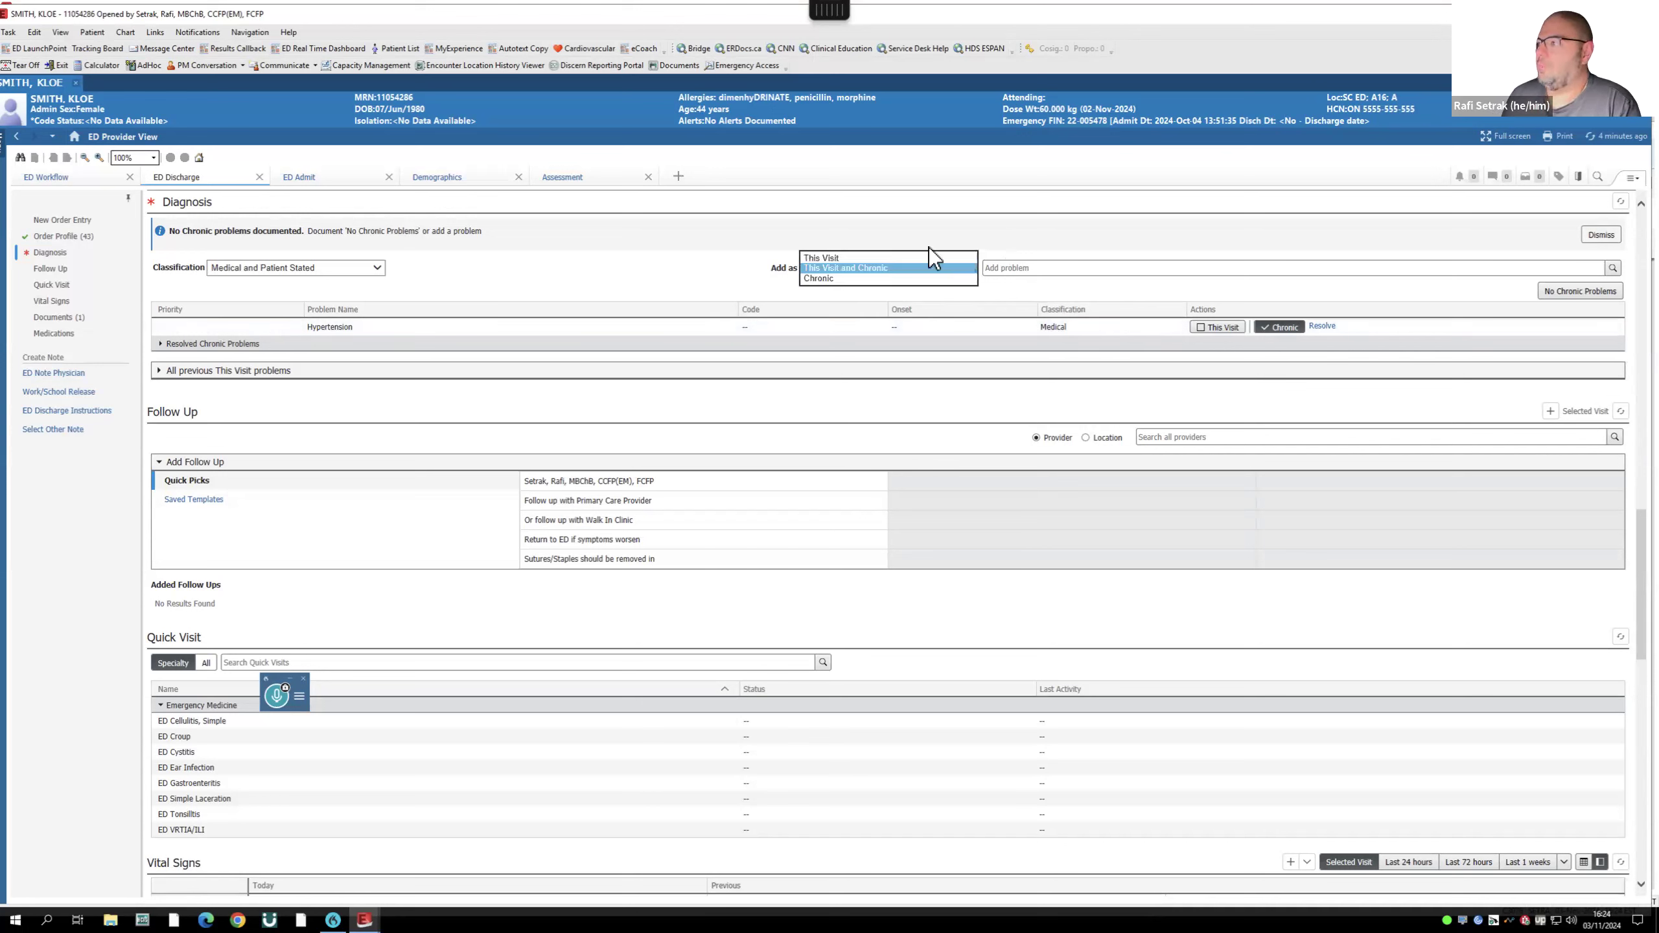
pyautogui.click(818, 257)
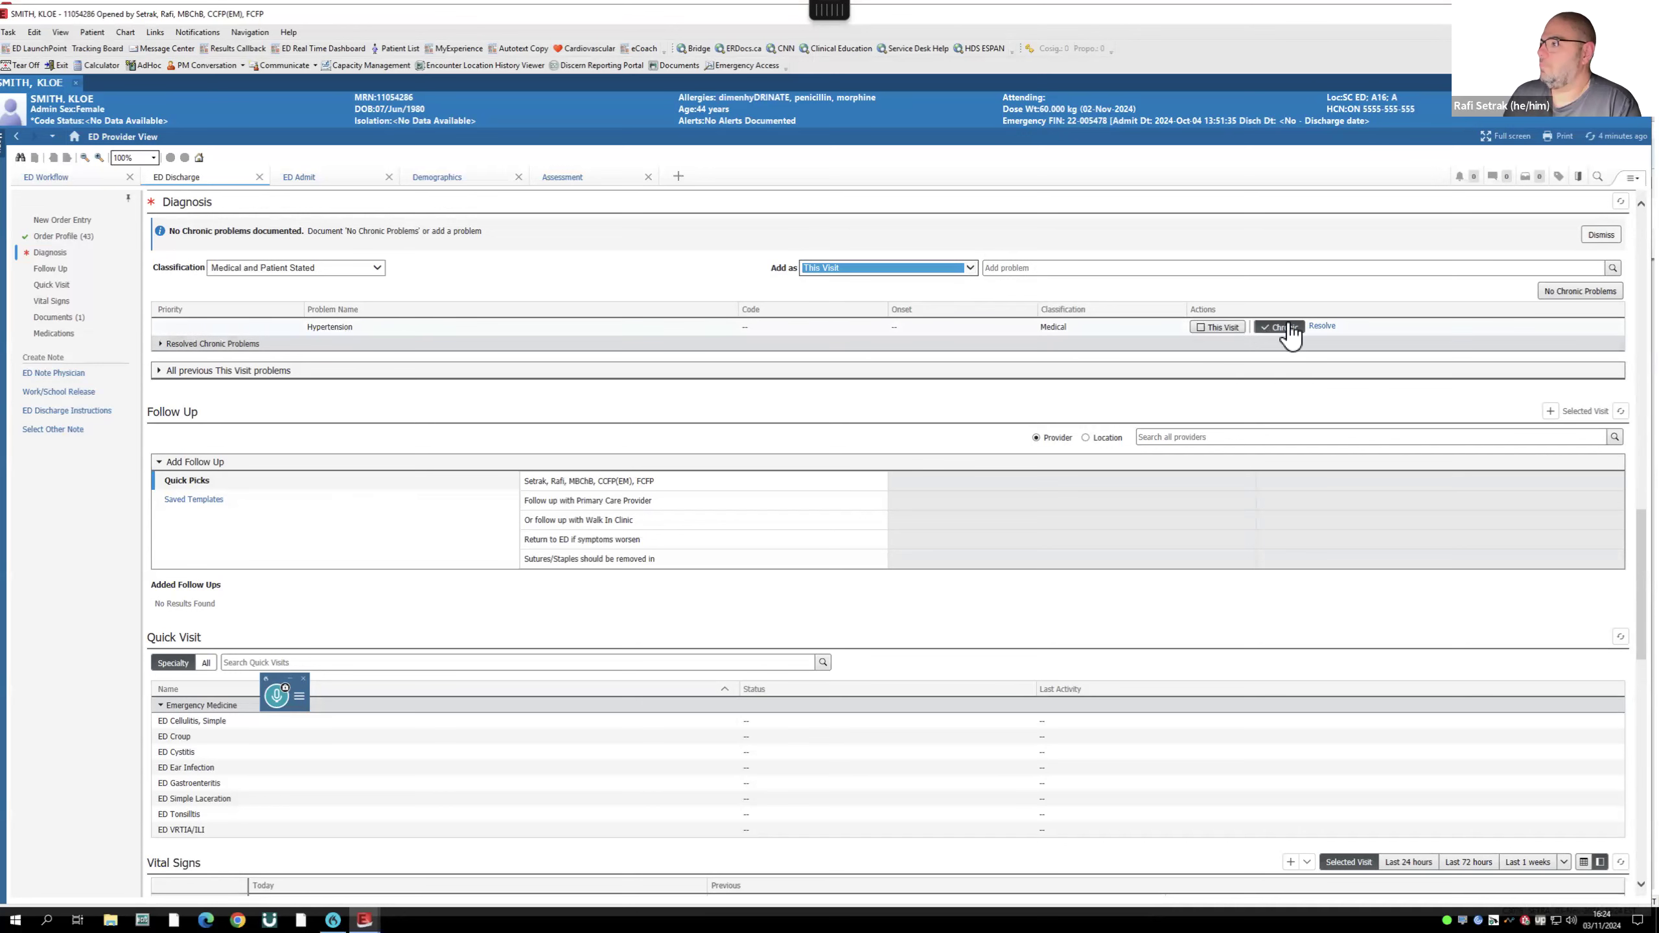
pyautogui.click(1574, 292)
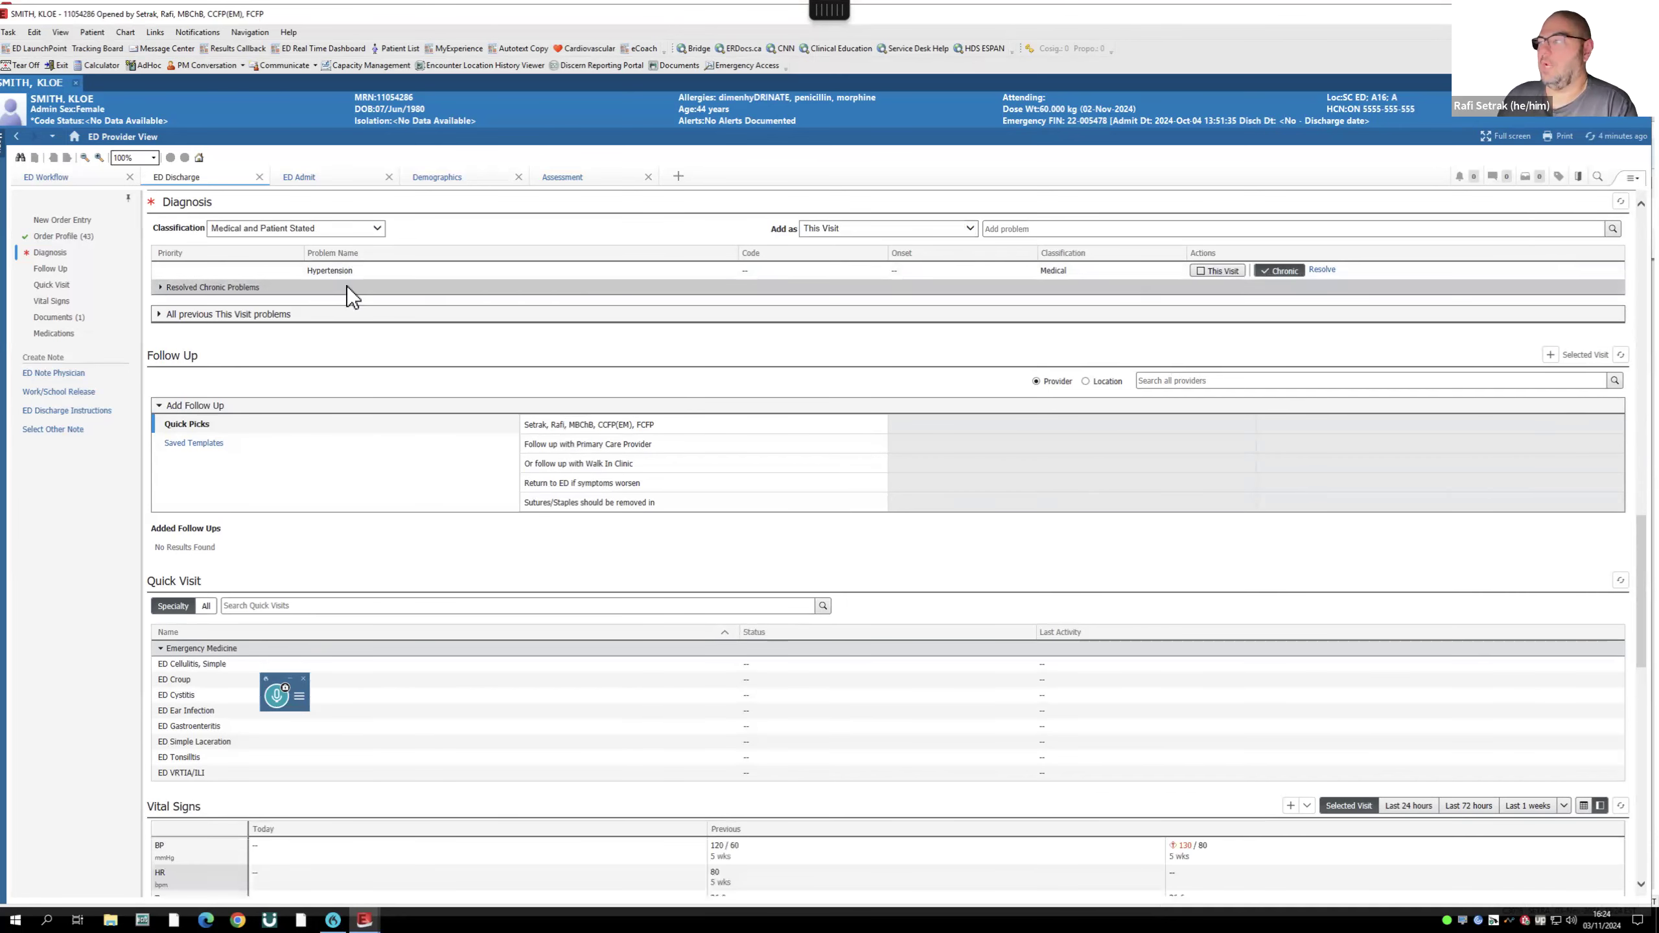
# - Search Add problem for 'renal colic' and 'urolyt', then clear the search and show previous this-visit problems
pyautogui.click(1020, 229)
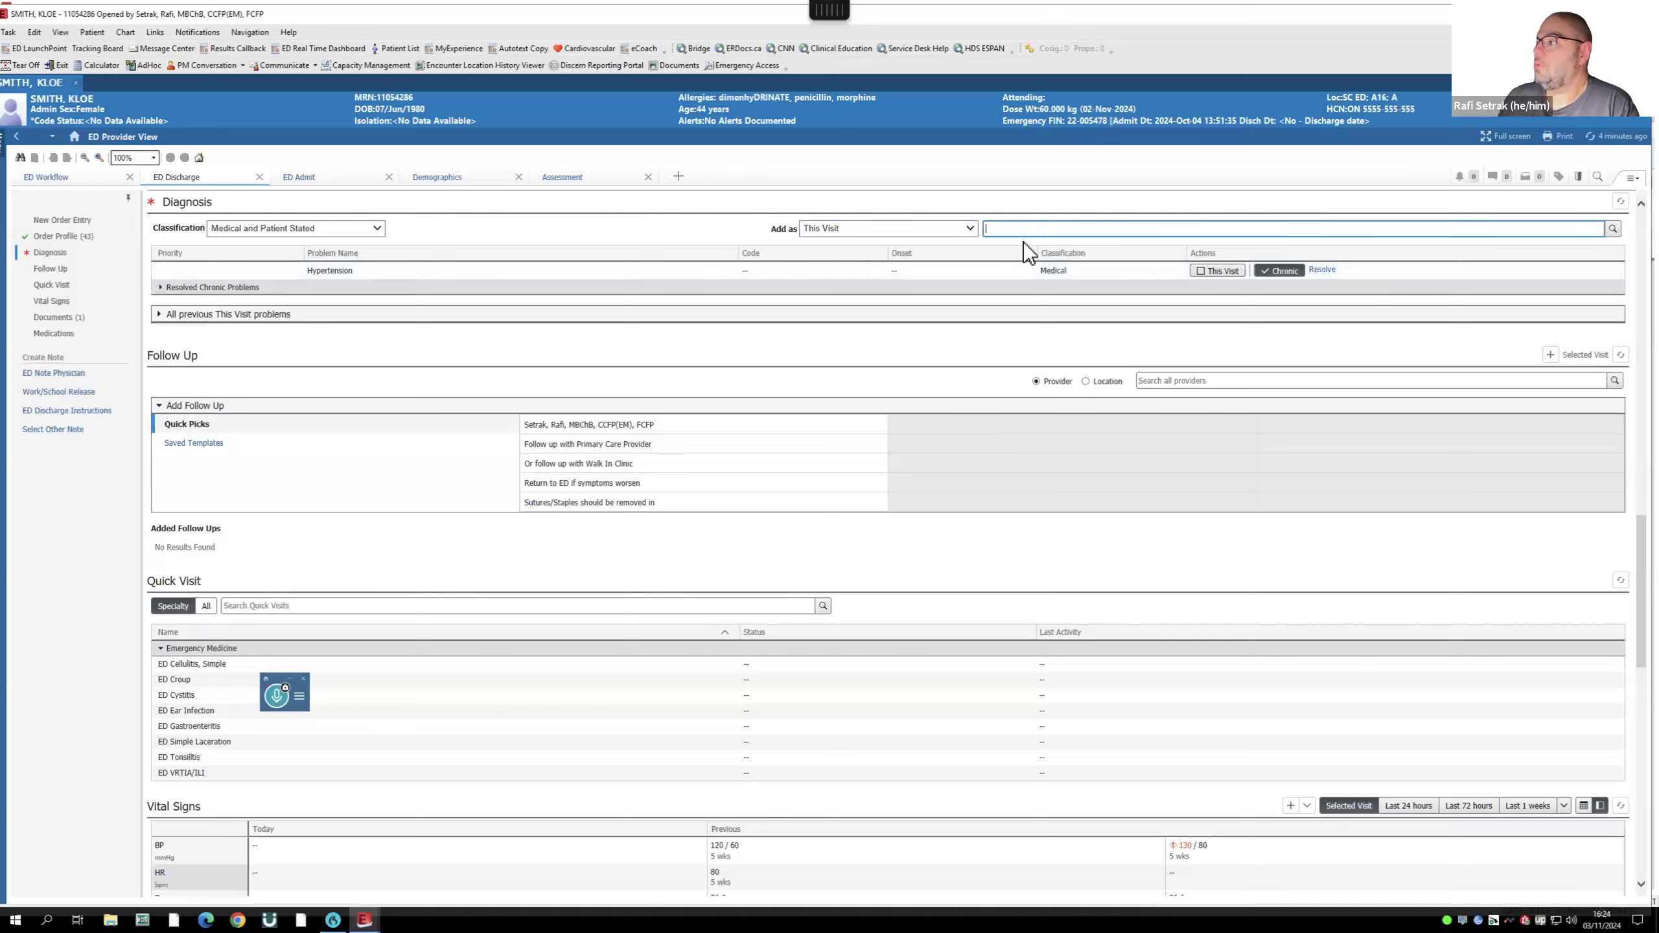
pyautogui.write('renal')
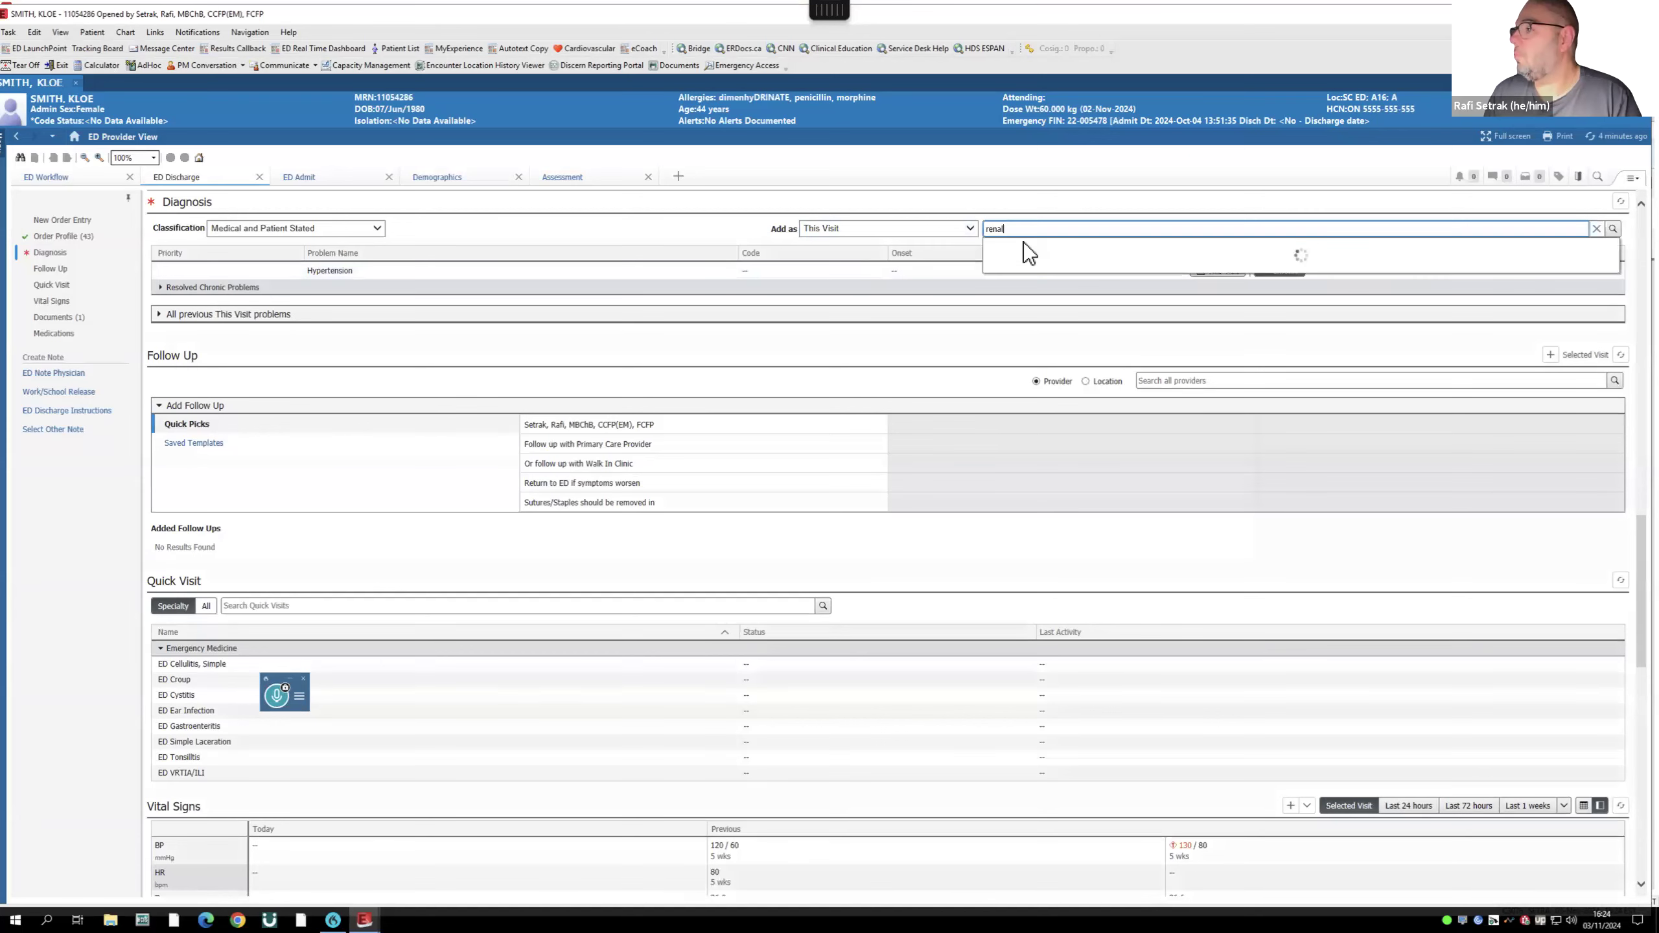
pyautogui.write(' colic')
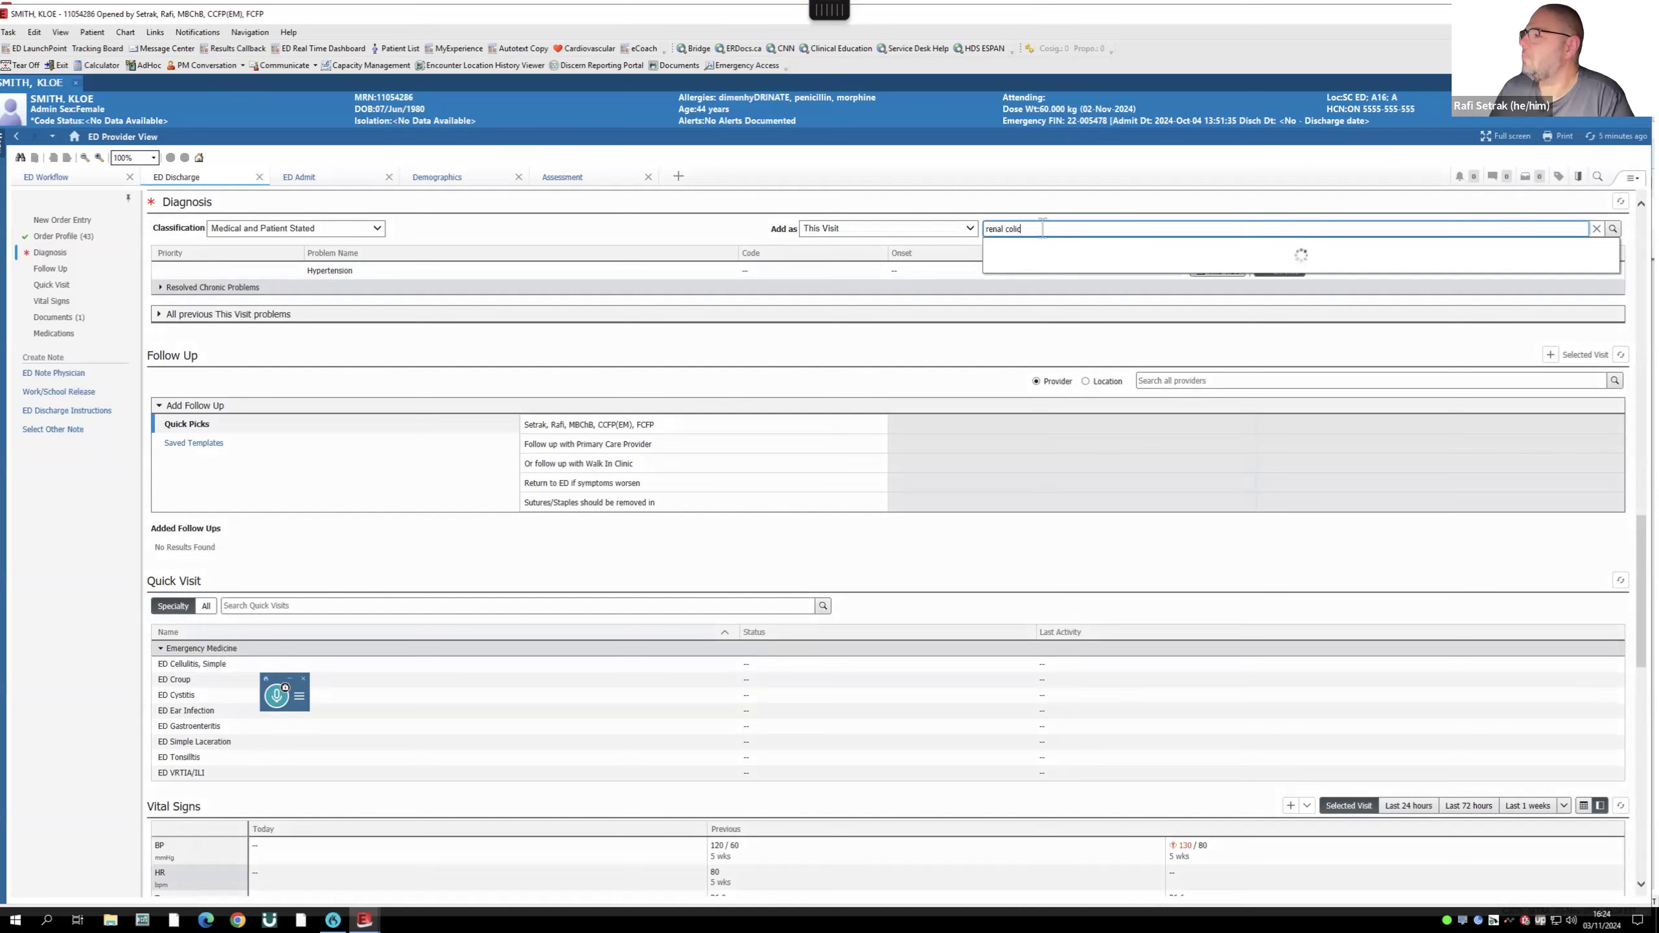
pyautogui.hotkey('ctrl', 'a')
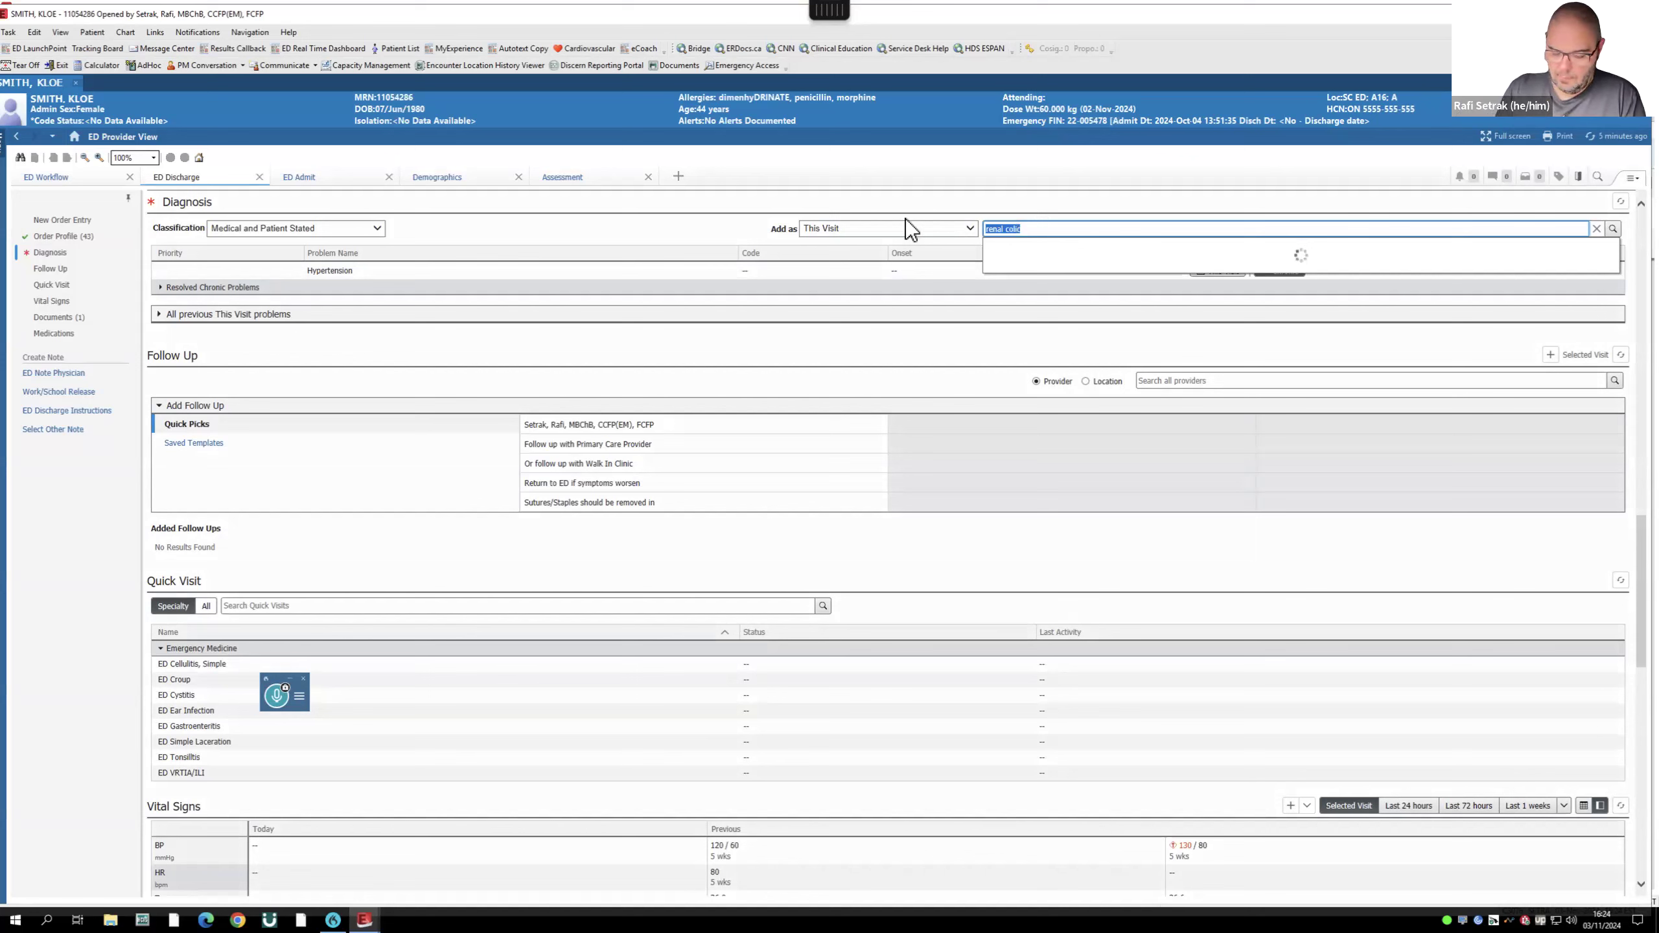
pyautogui.write('urolyth')
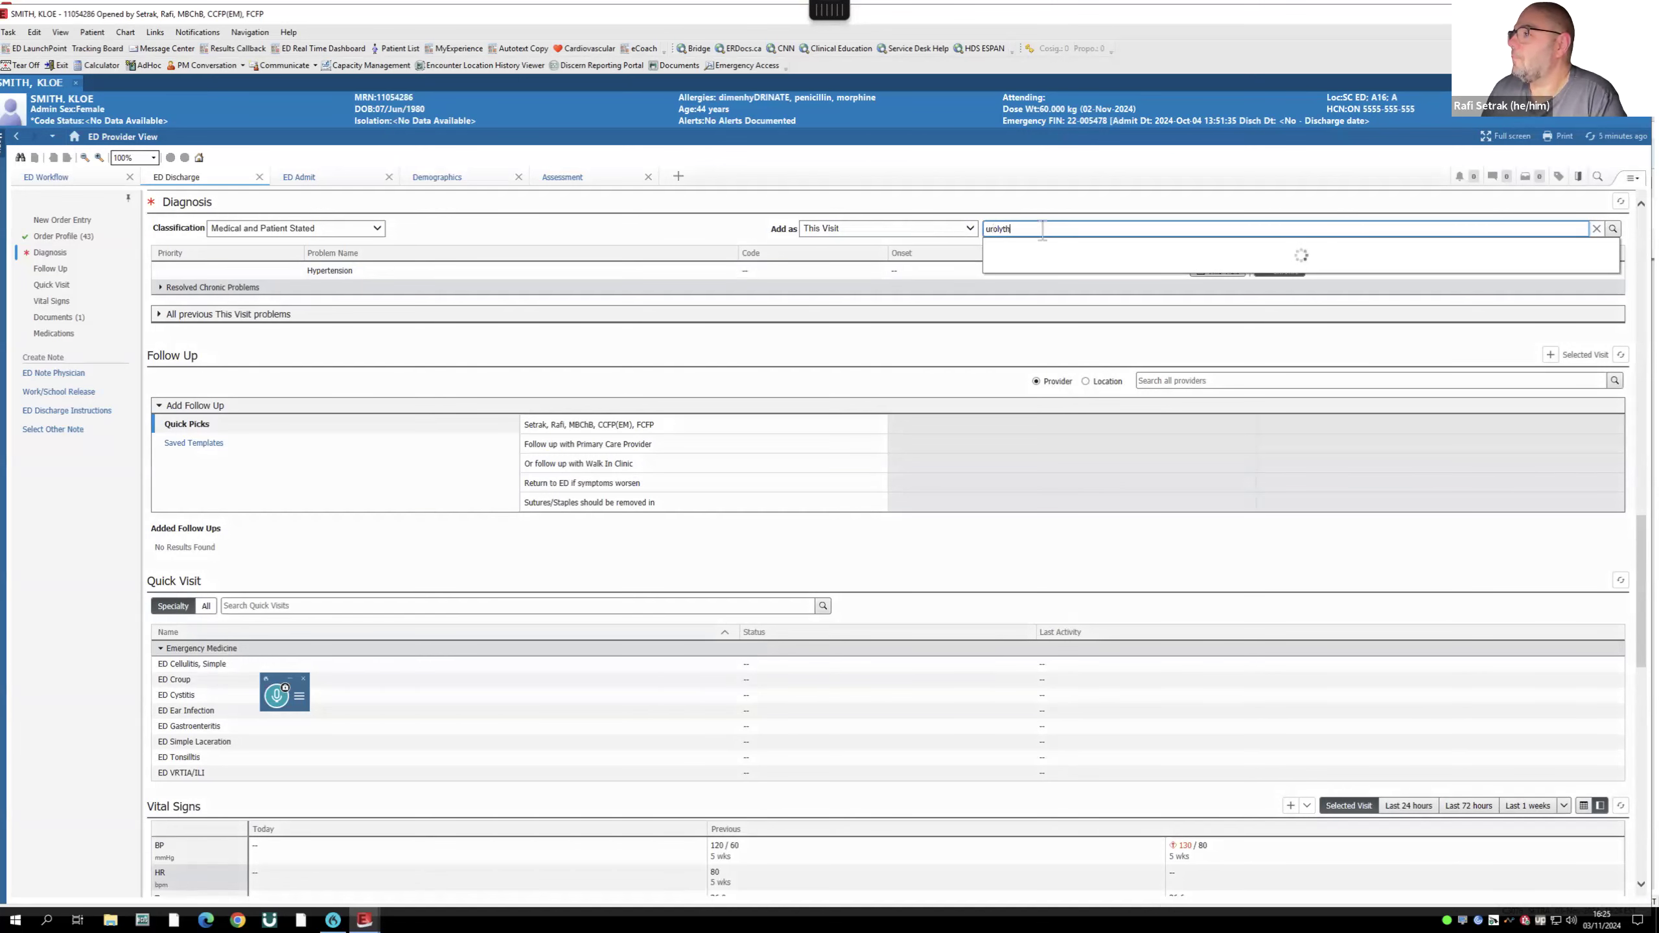
pyautogui.moveTo(1027, 231); pyautogui.dragTo(968, 234)
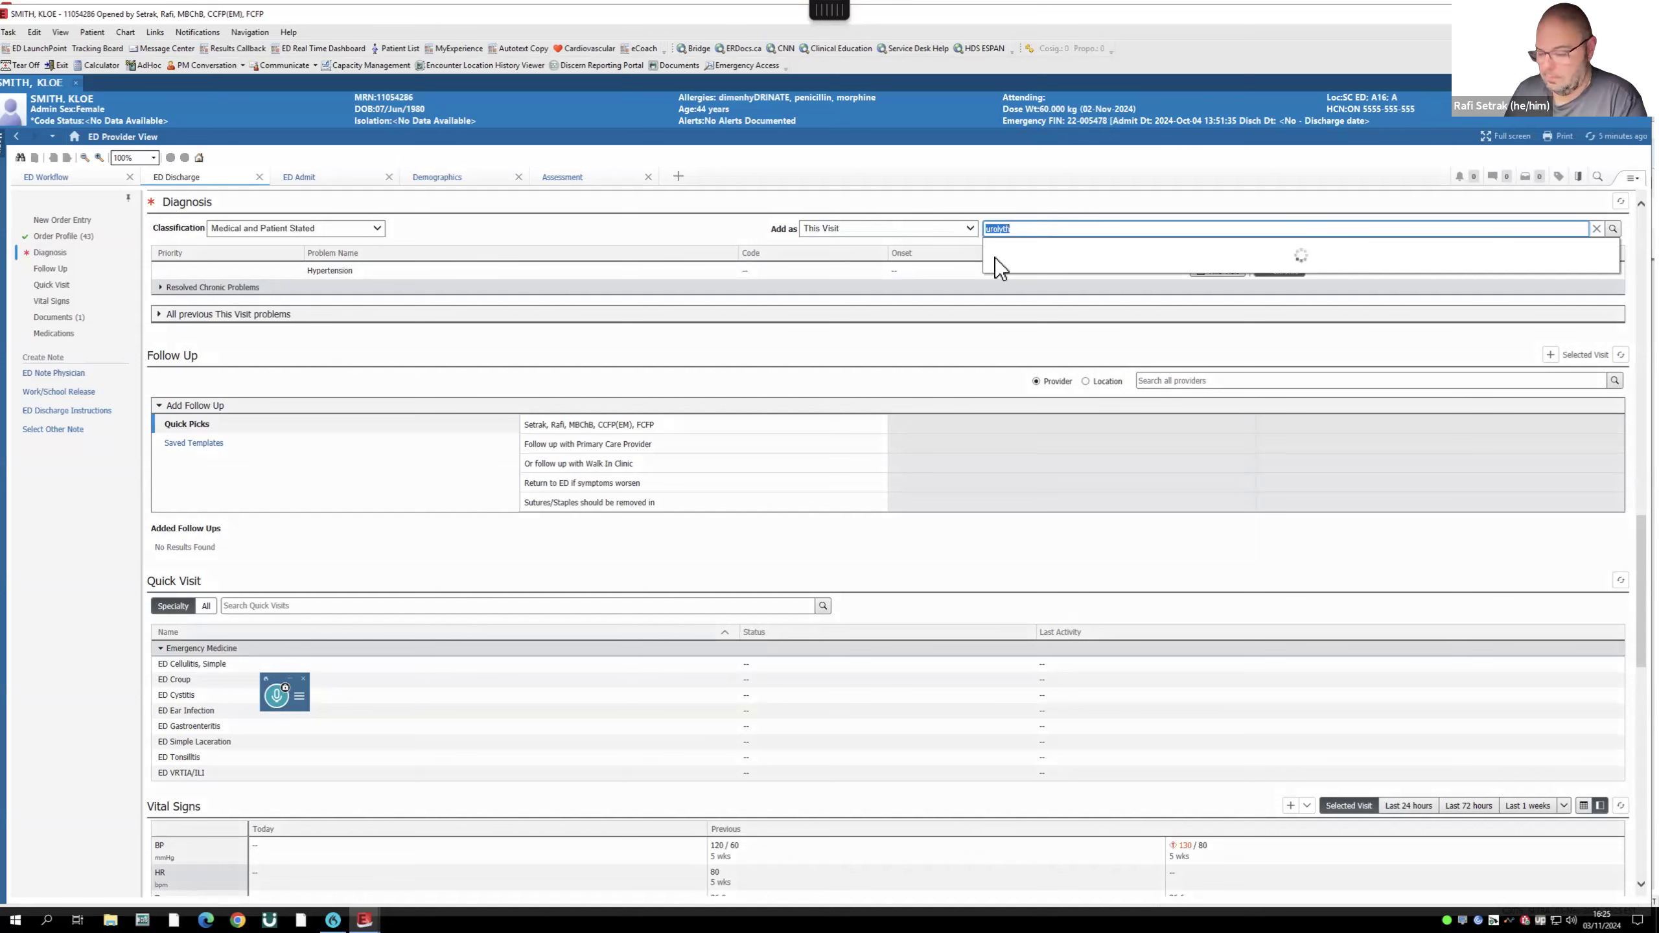
pyautogui.press('BackSpace')
pyautogui.click(909, 316)
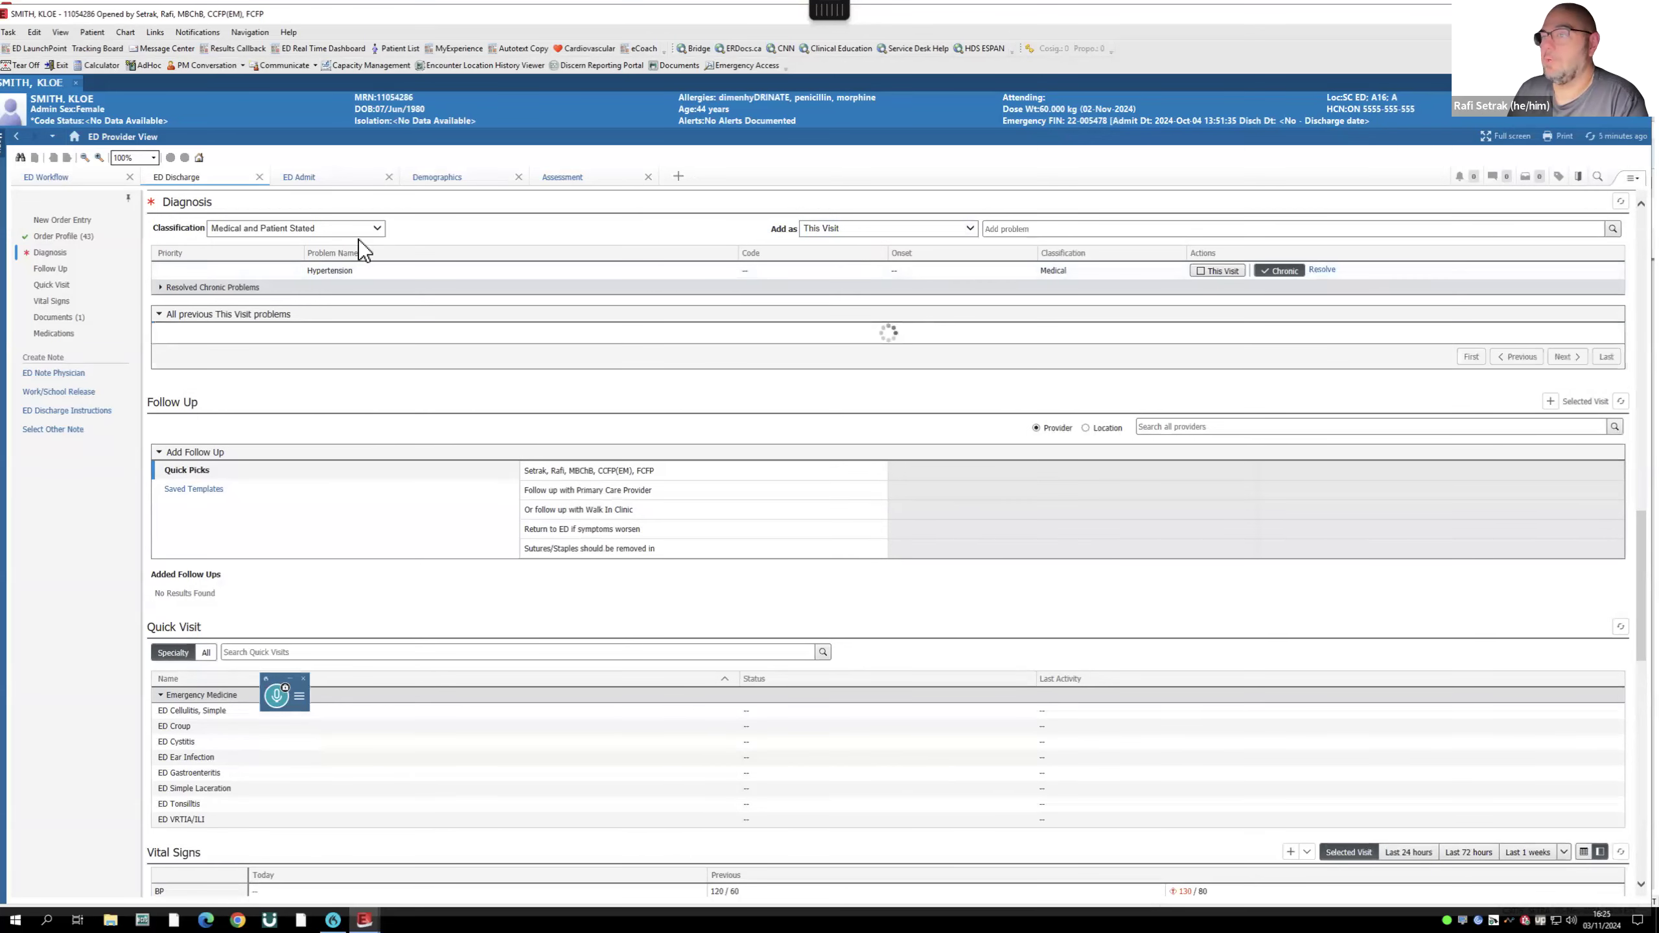
pyautogui.click(1027, 231)
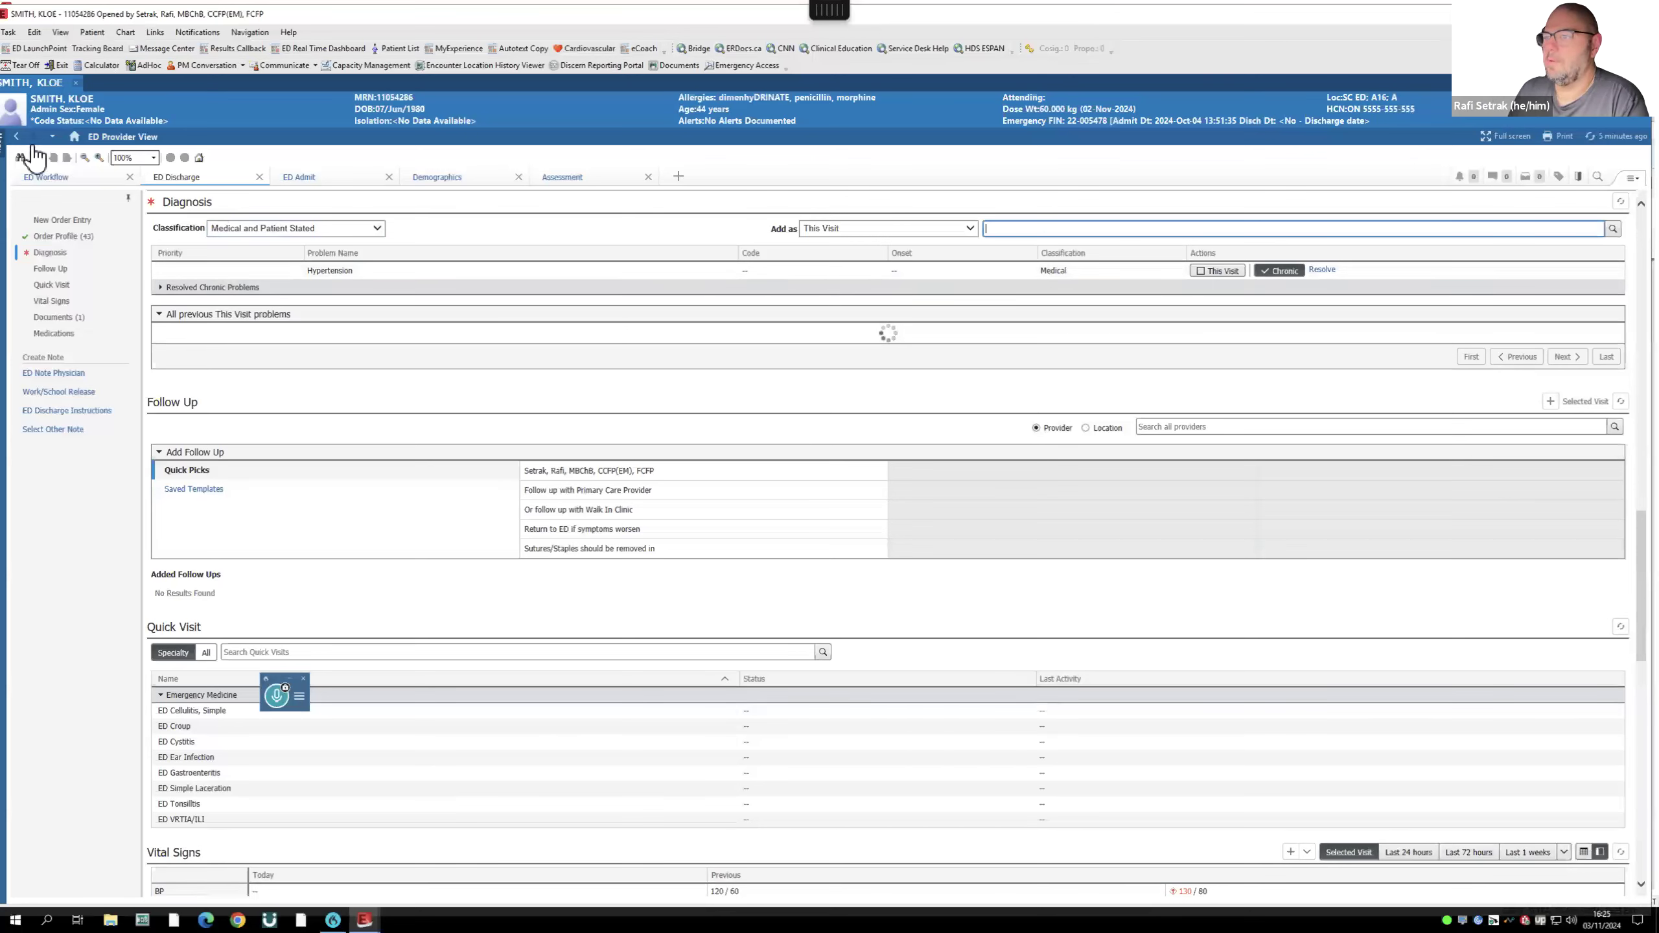
# - Reload the chart, search Diagnosis for 'renal' after 'urolyth', and add Renal colic for this visit
pyautogui.click(75, 83)
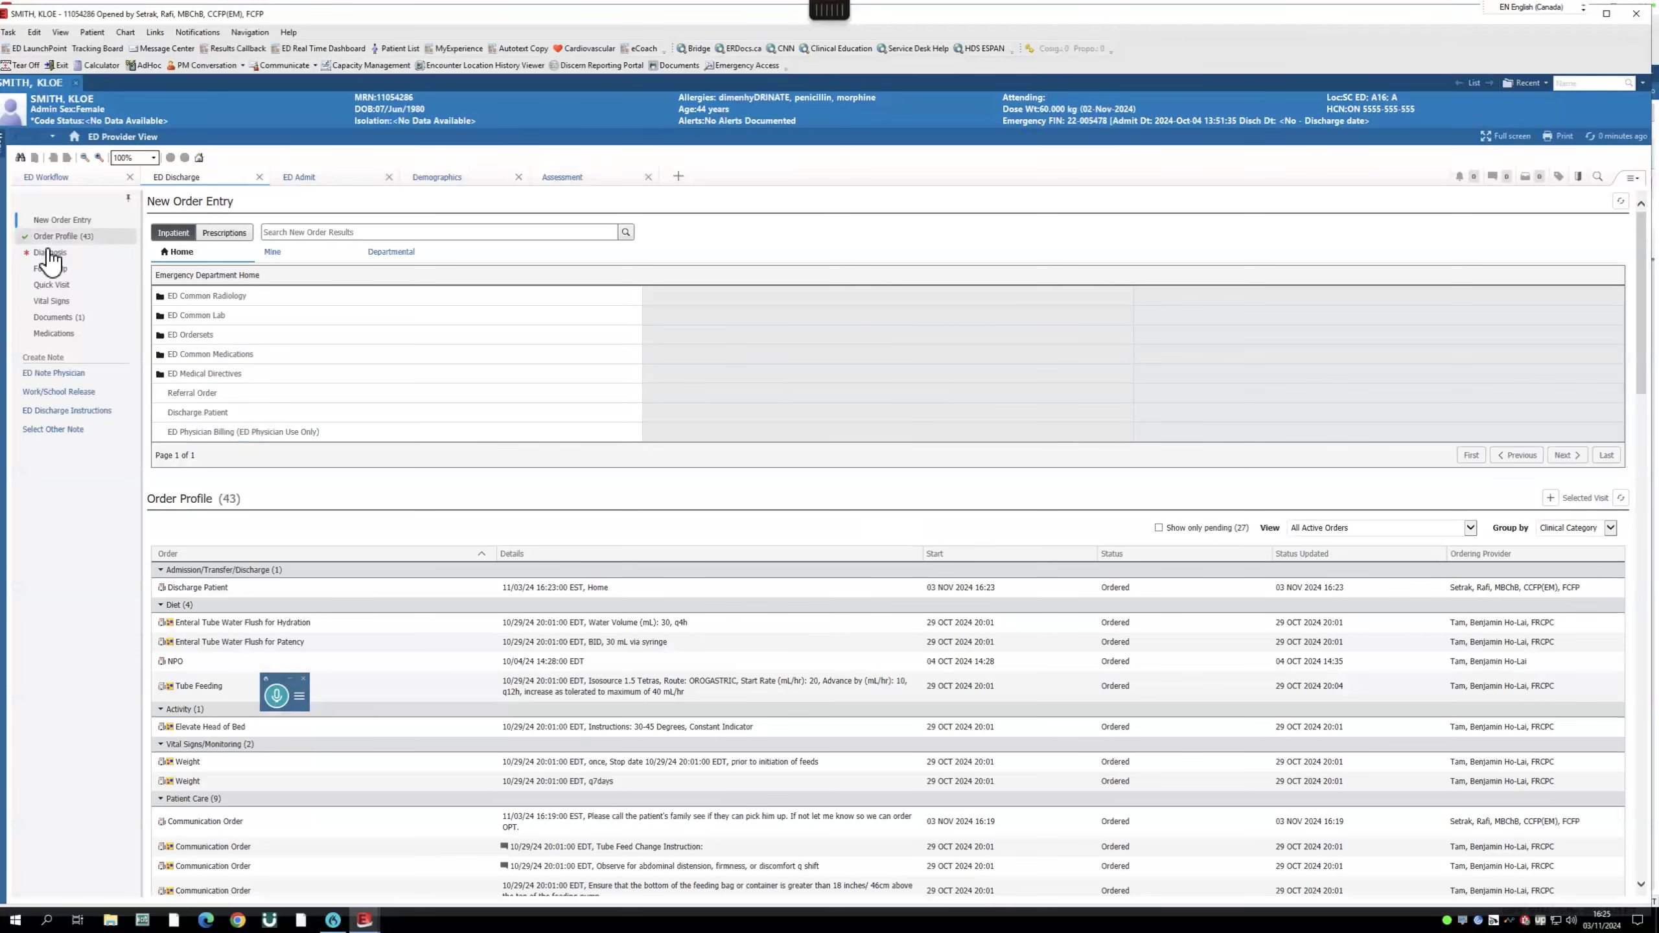
pyautogui.click(77, 253)
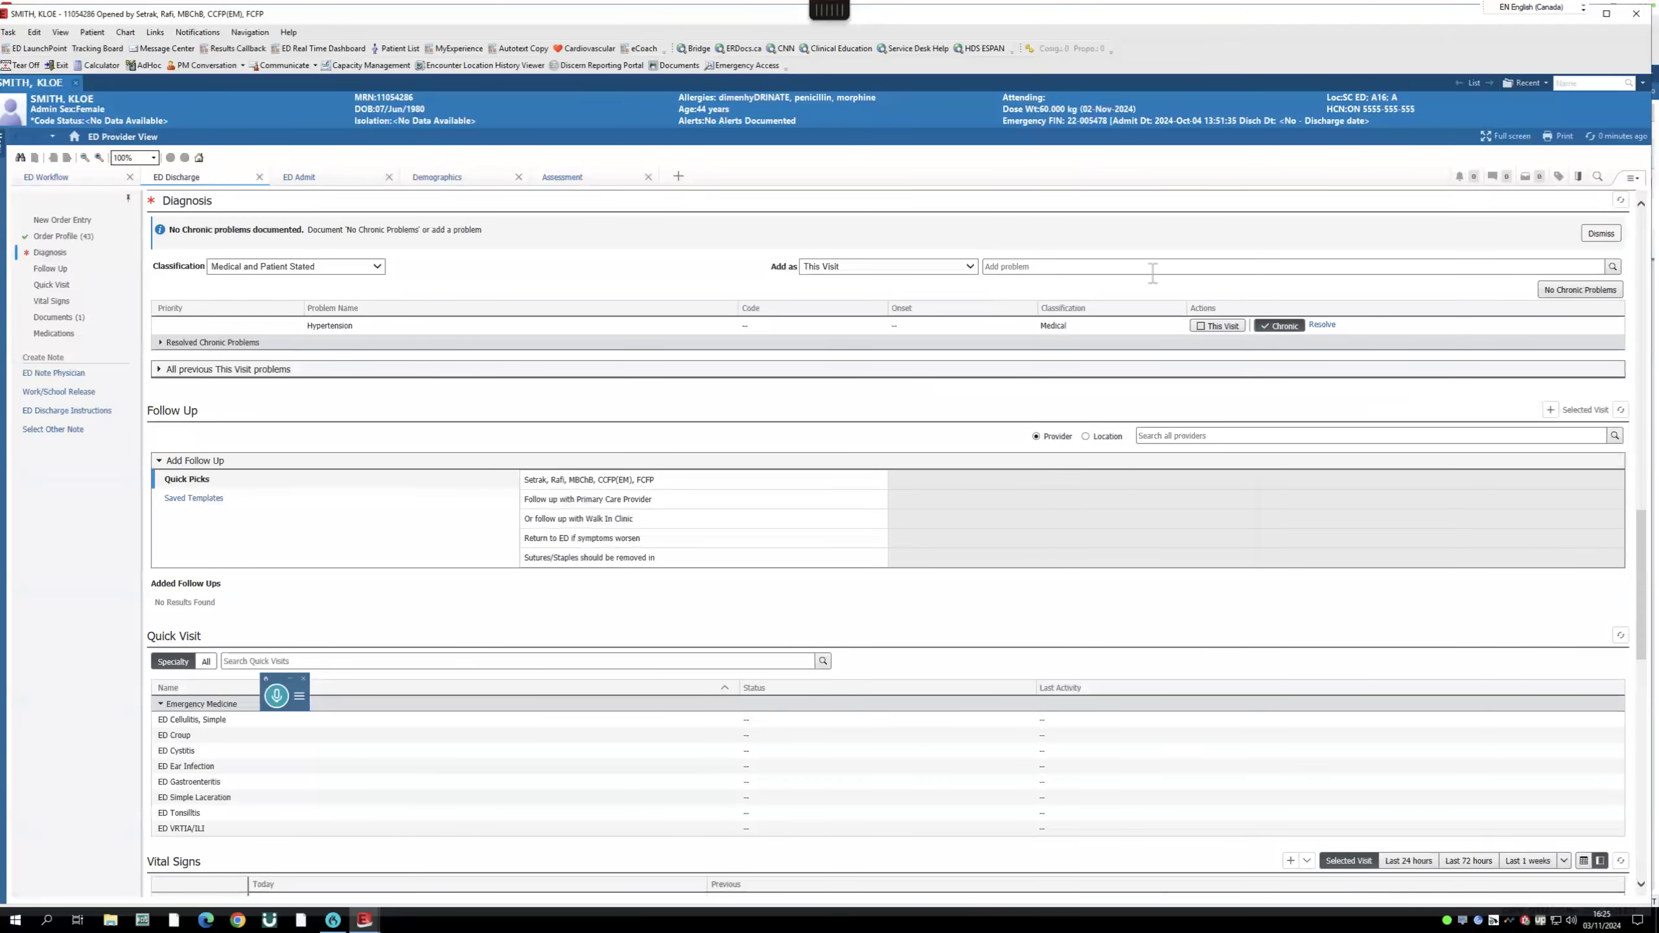
pyautogui.click(1006, 264)
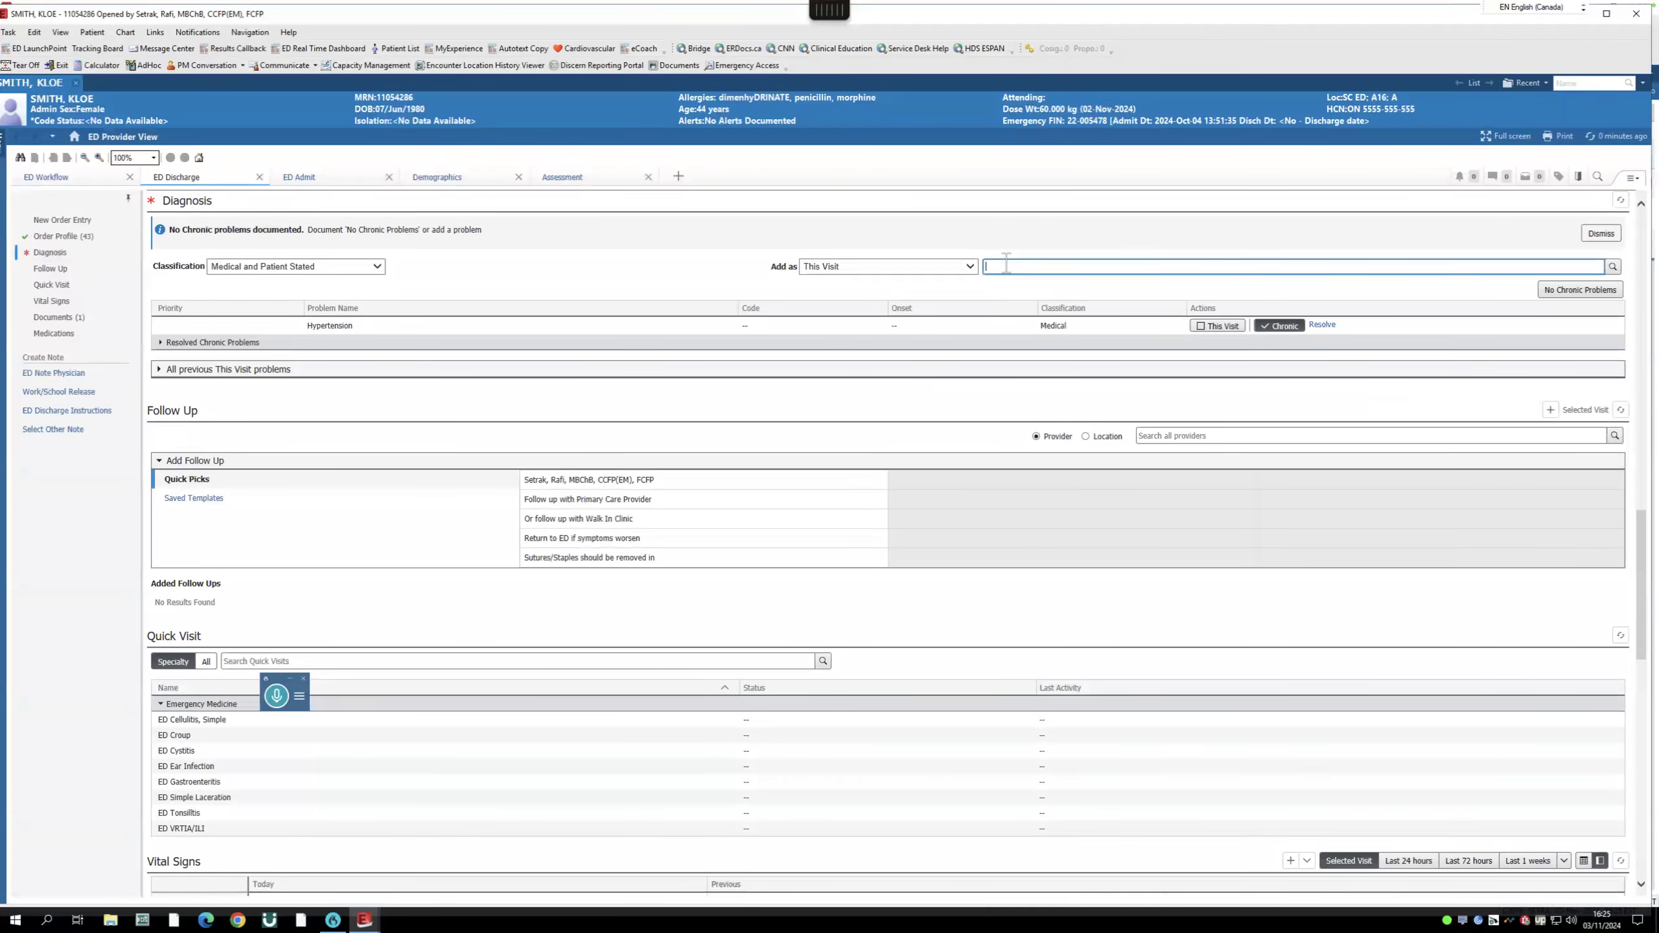
pyautogui.write('urolyth')
pyautogui.hotkey('ctrl', 'a')
pyautogui.write('renal')
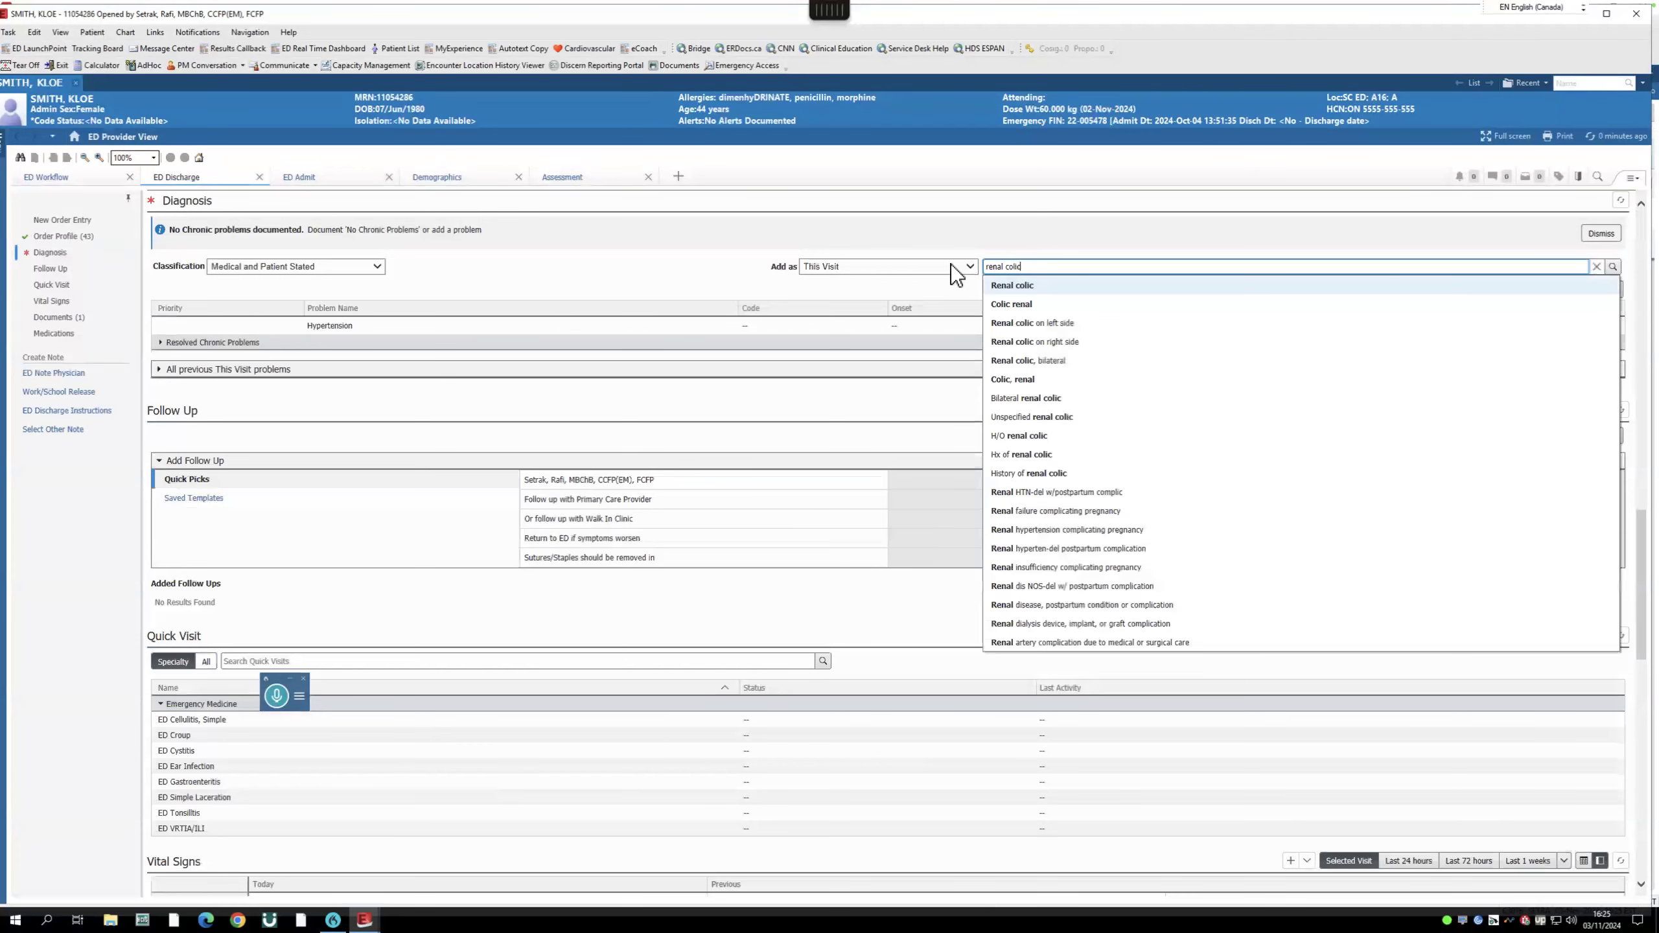
pyautogui.click(1027, 286)
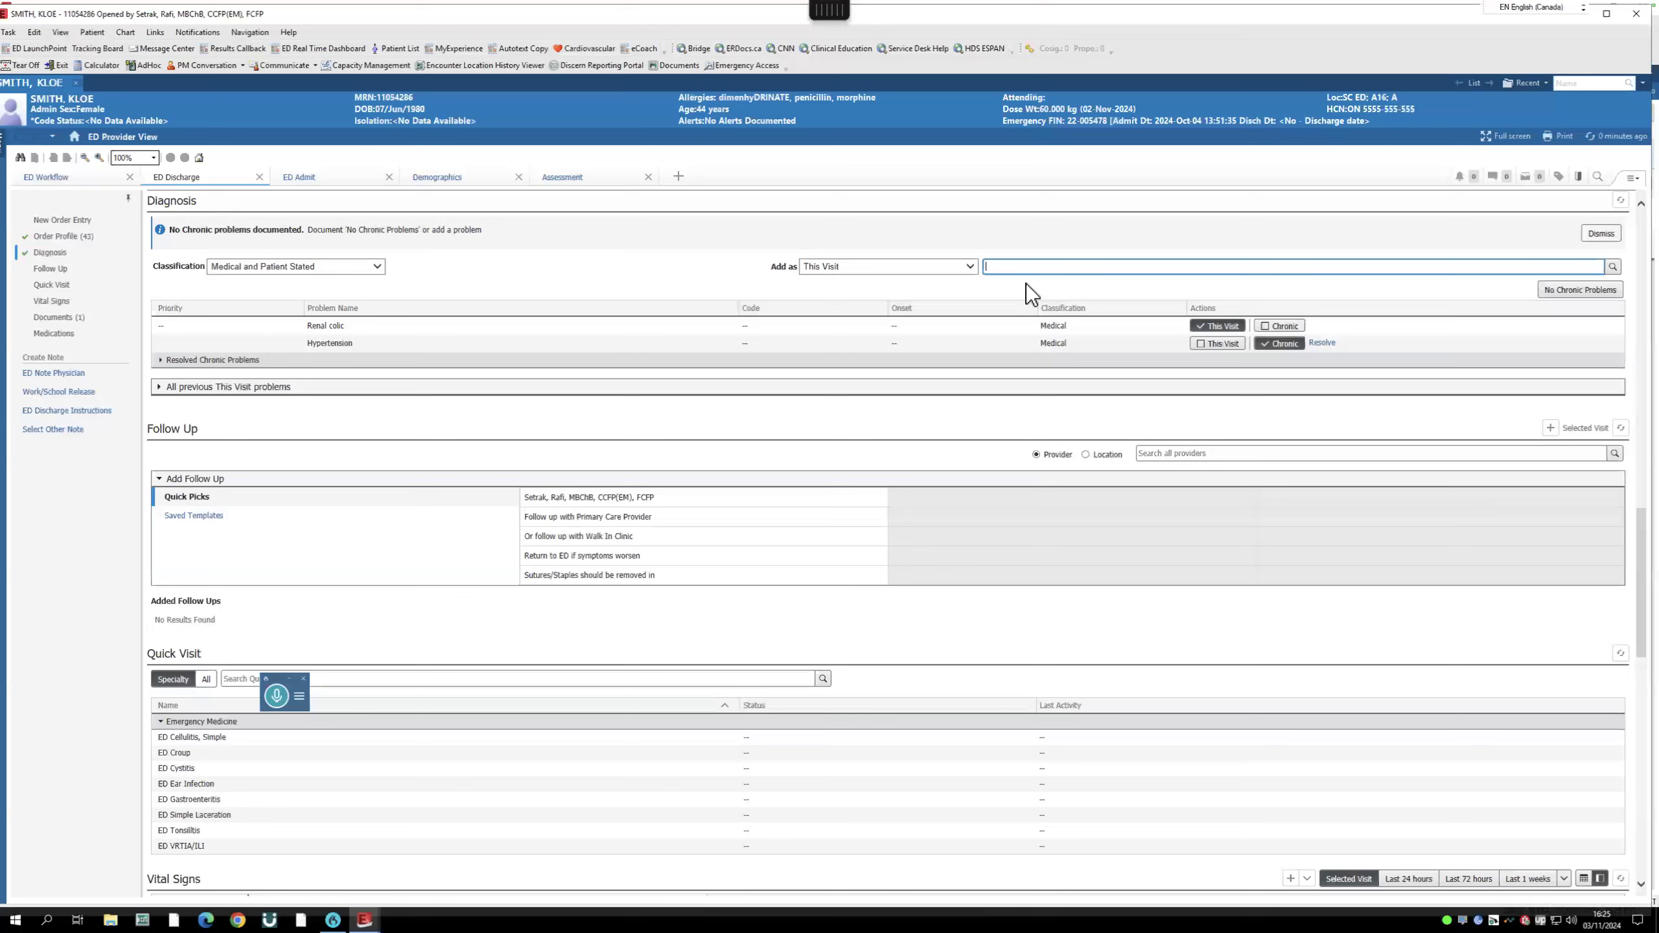
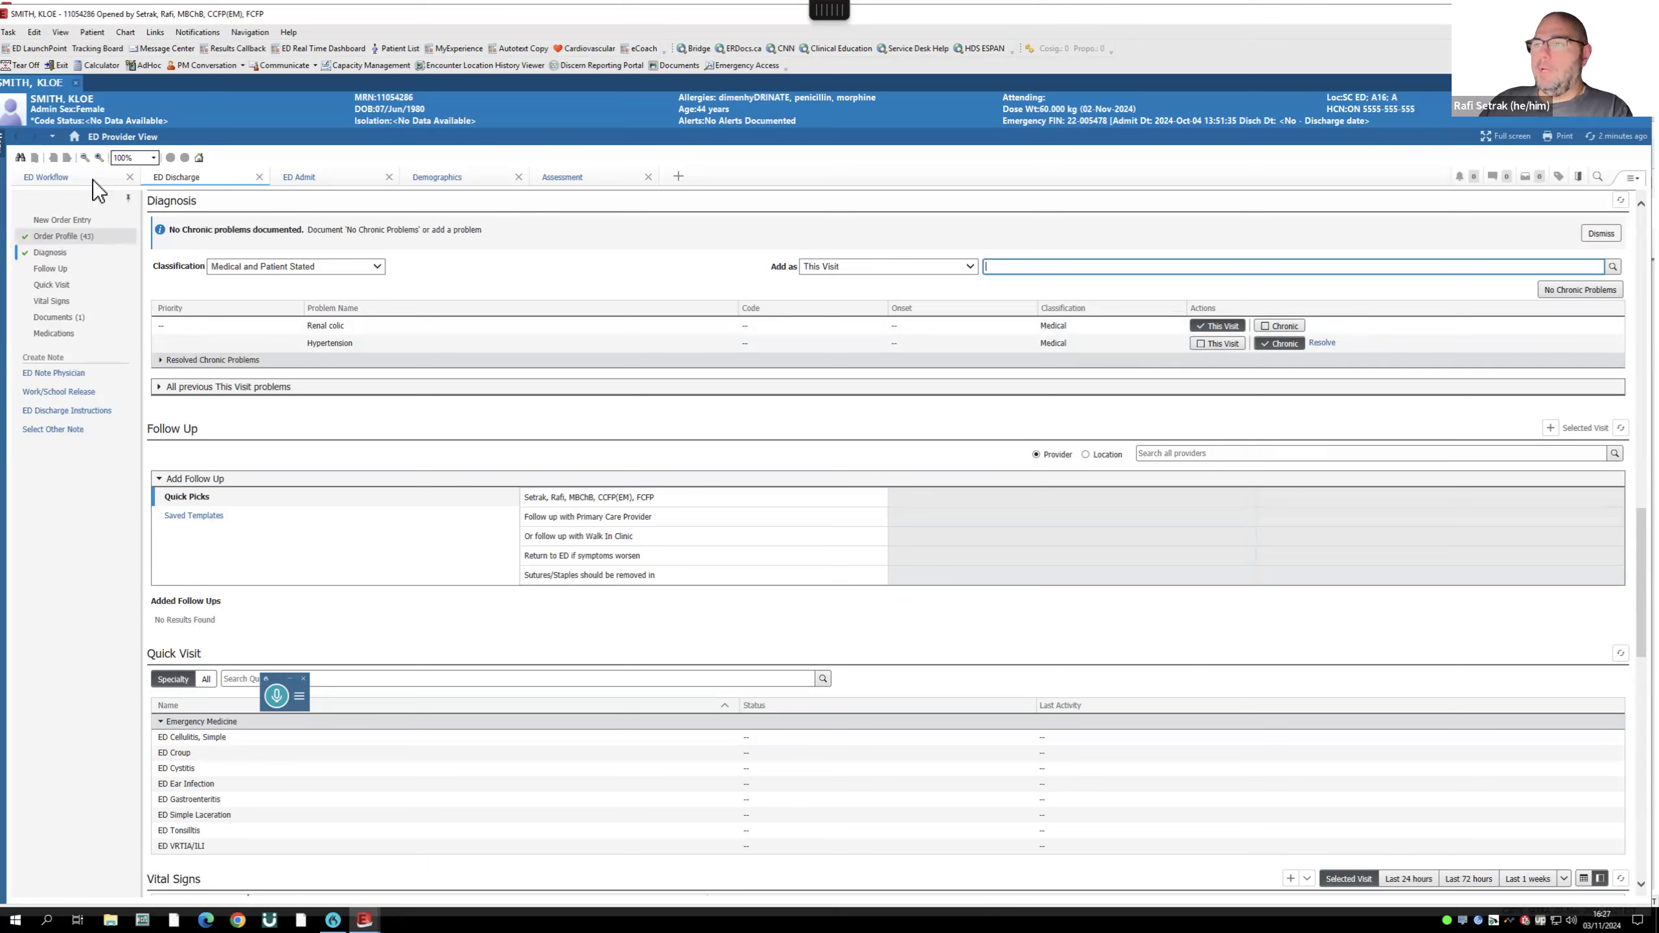
# - Close the patient's chart and reopen it from the ED LaunchPoint patient list
pyautogui.click(75, 82)
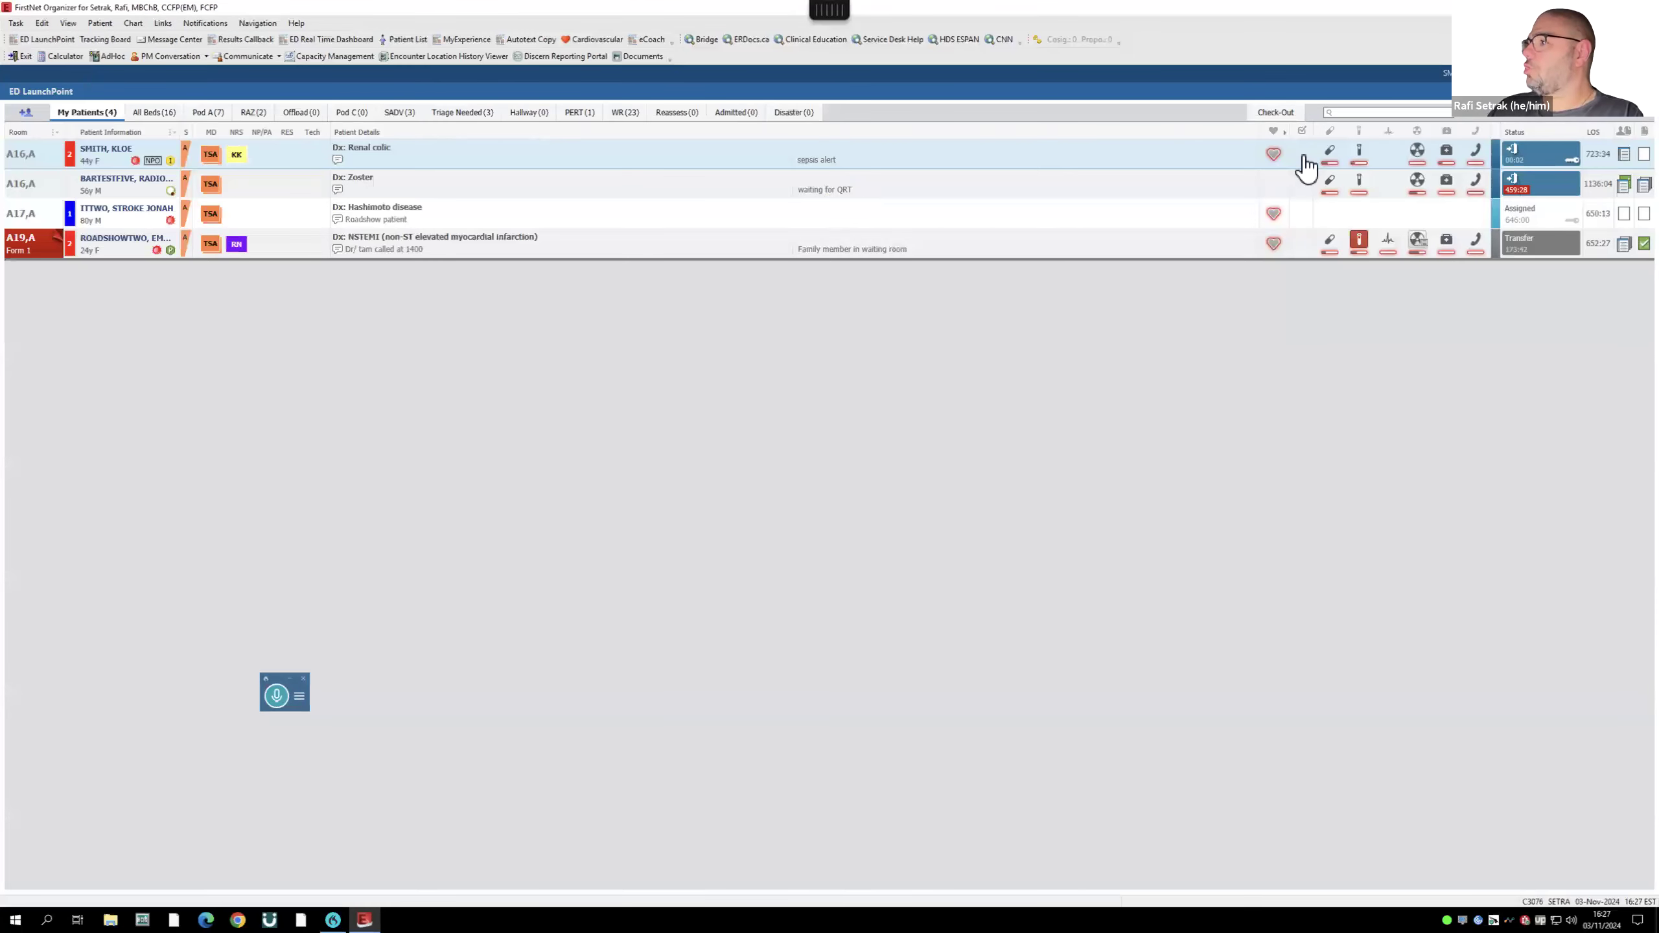
pyautogui.moveTo(1329, 152)
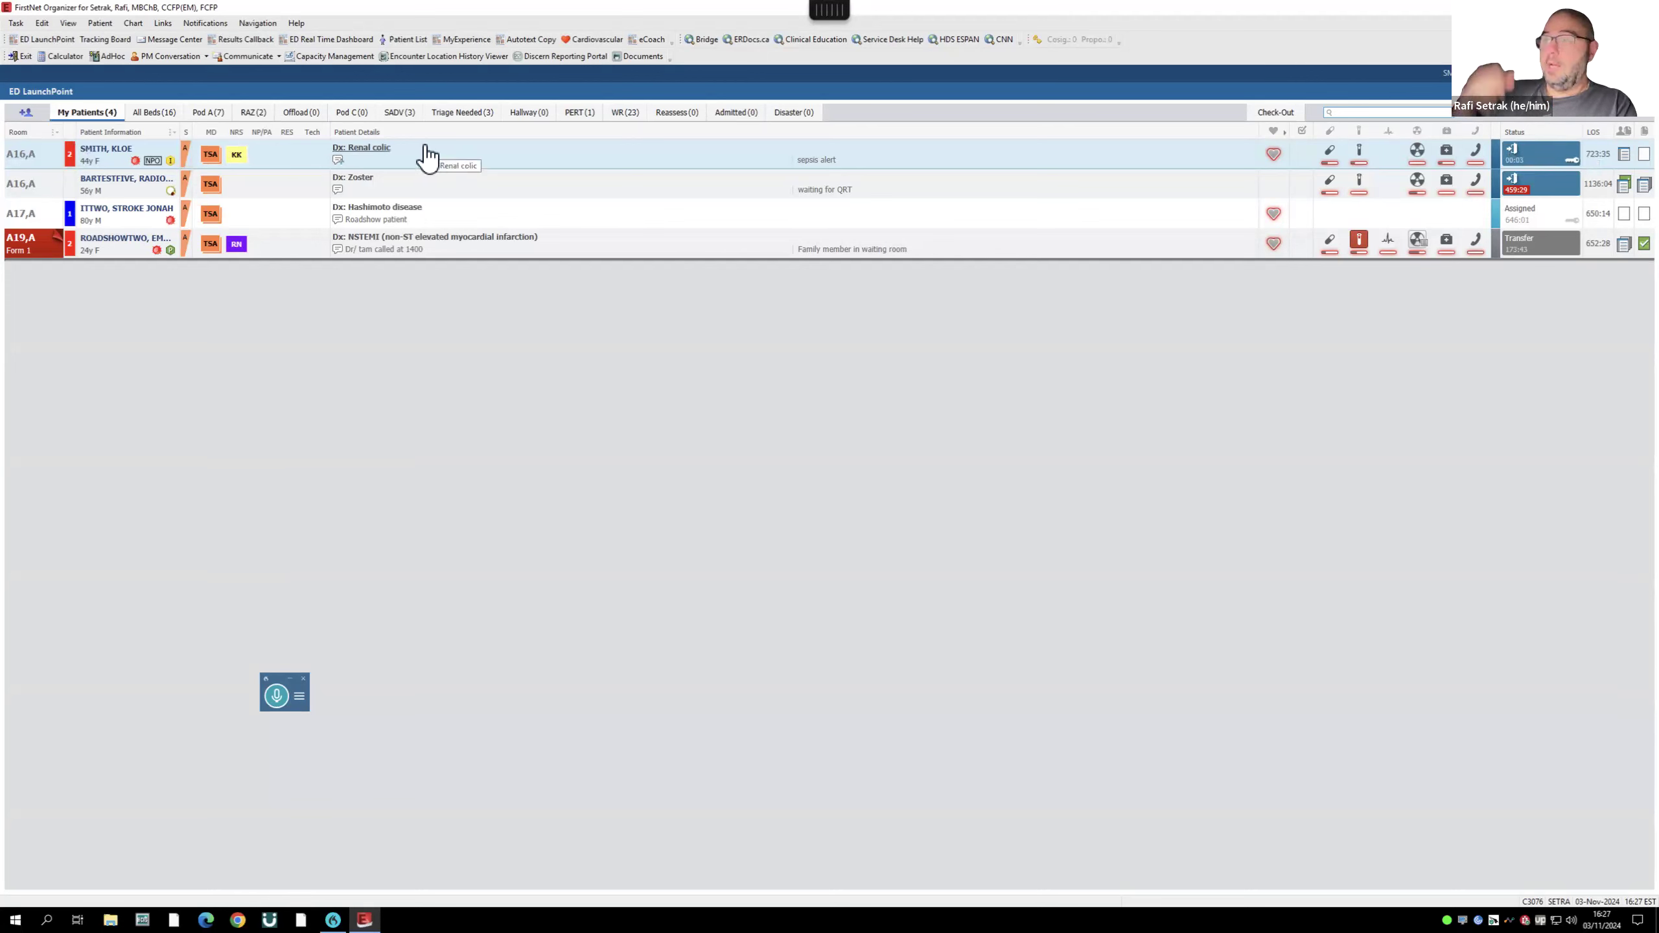
pyautogui.click(107, 150)
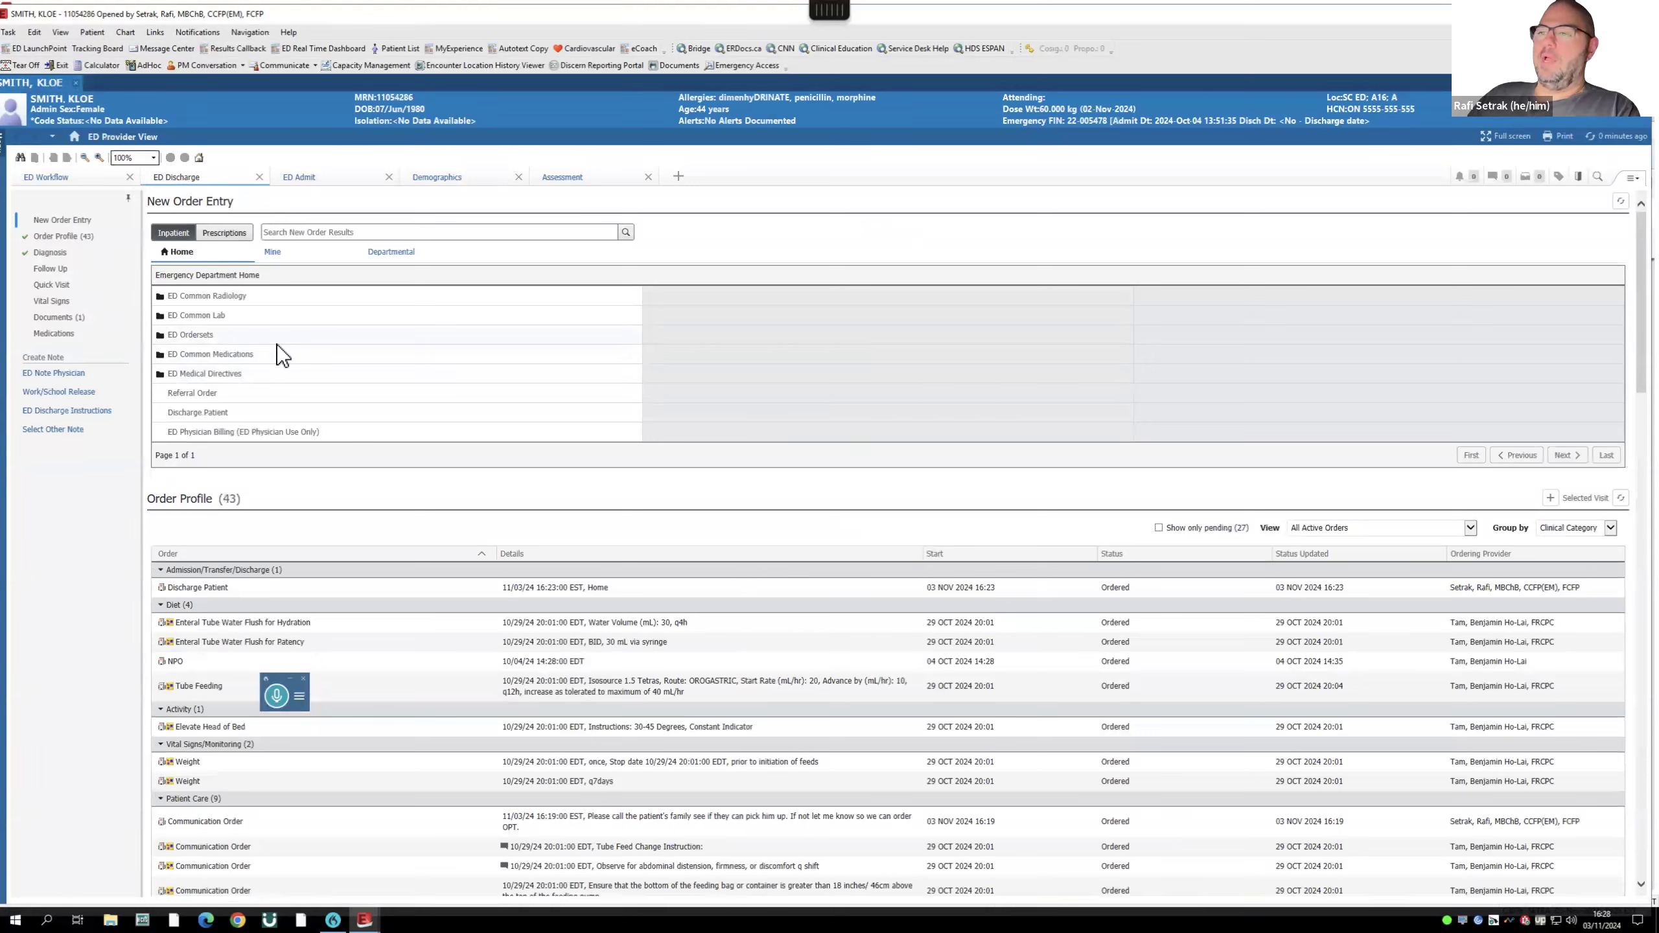
# - Prescribe morphine 5 mg oral tablet, 2 tabs PO every 4 hours as needed for pain
pyautogui.click(335, 233)
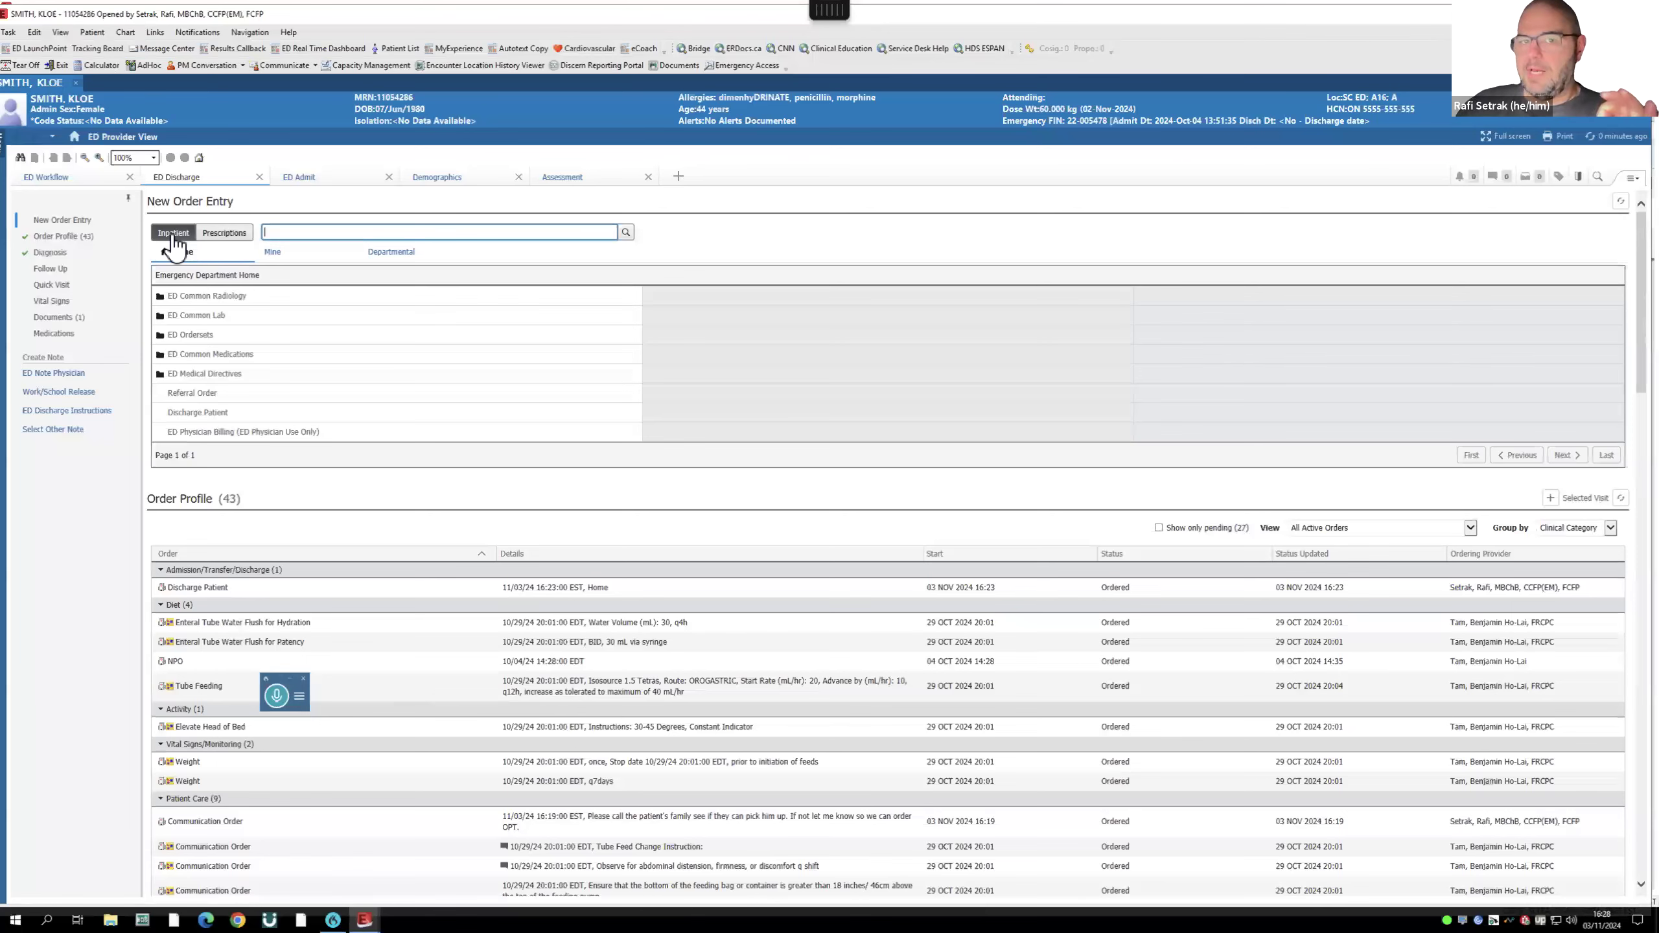
pyautogui.click(222, 235)
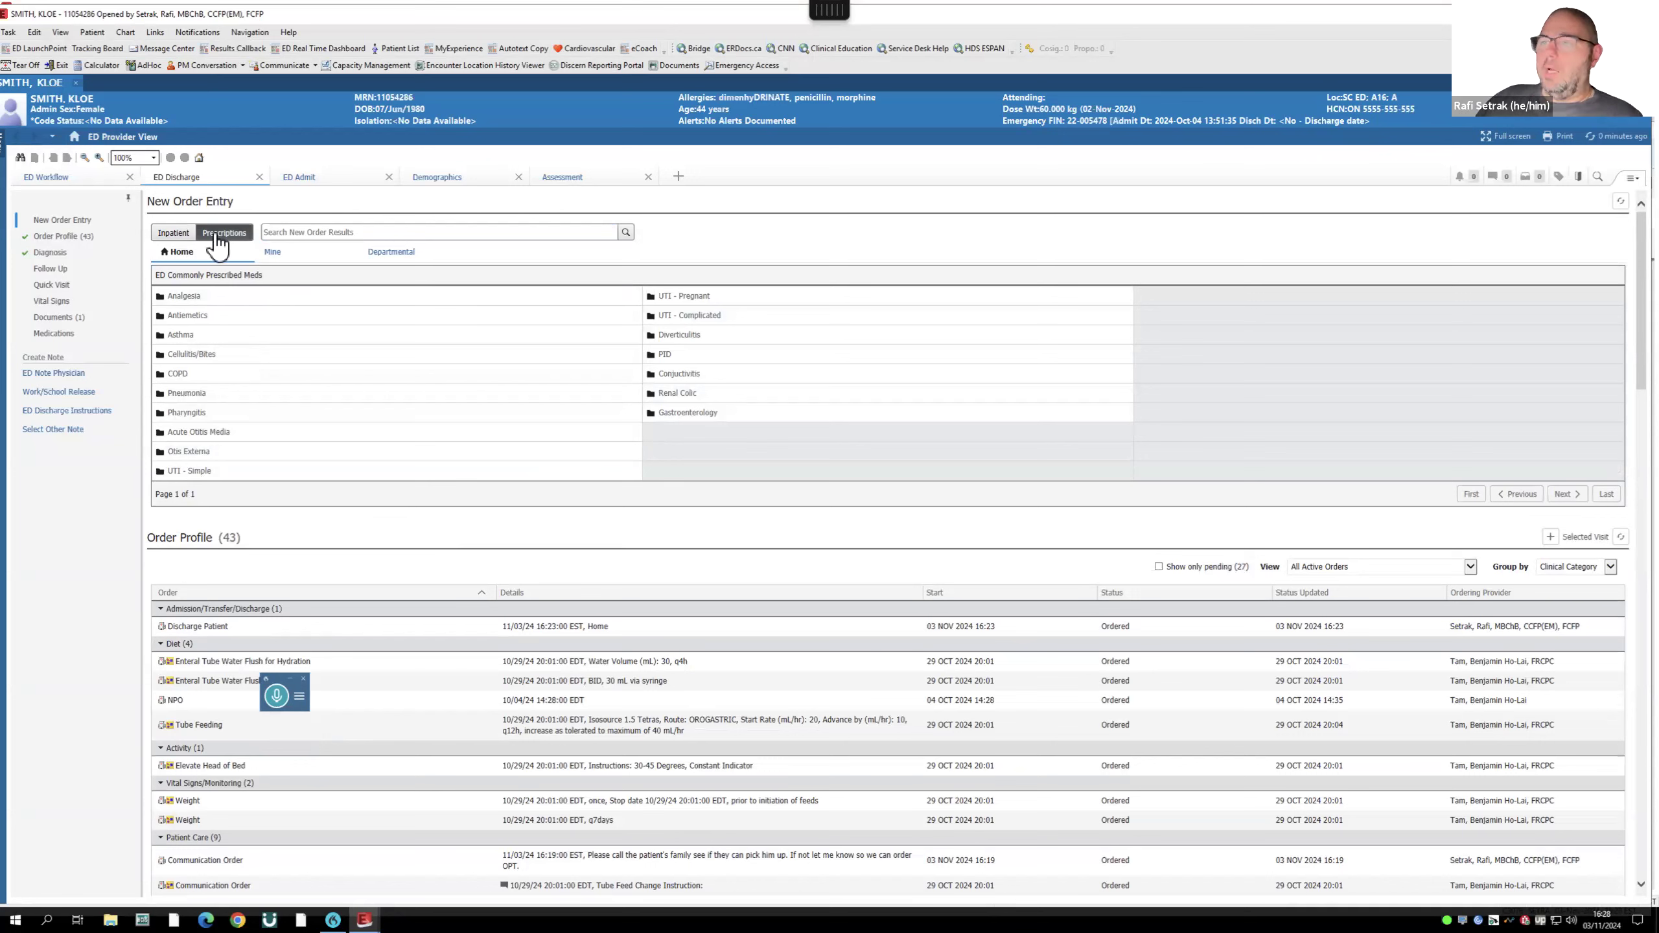
pyautogui.click(275, 232)
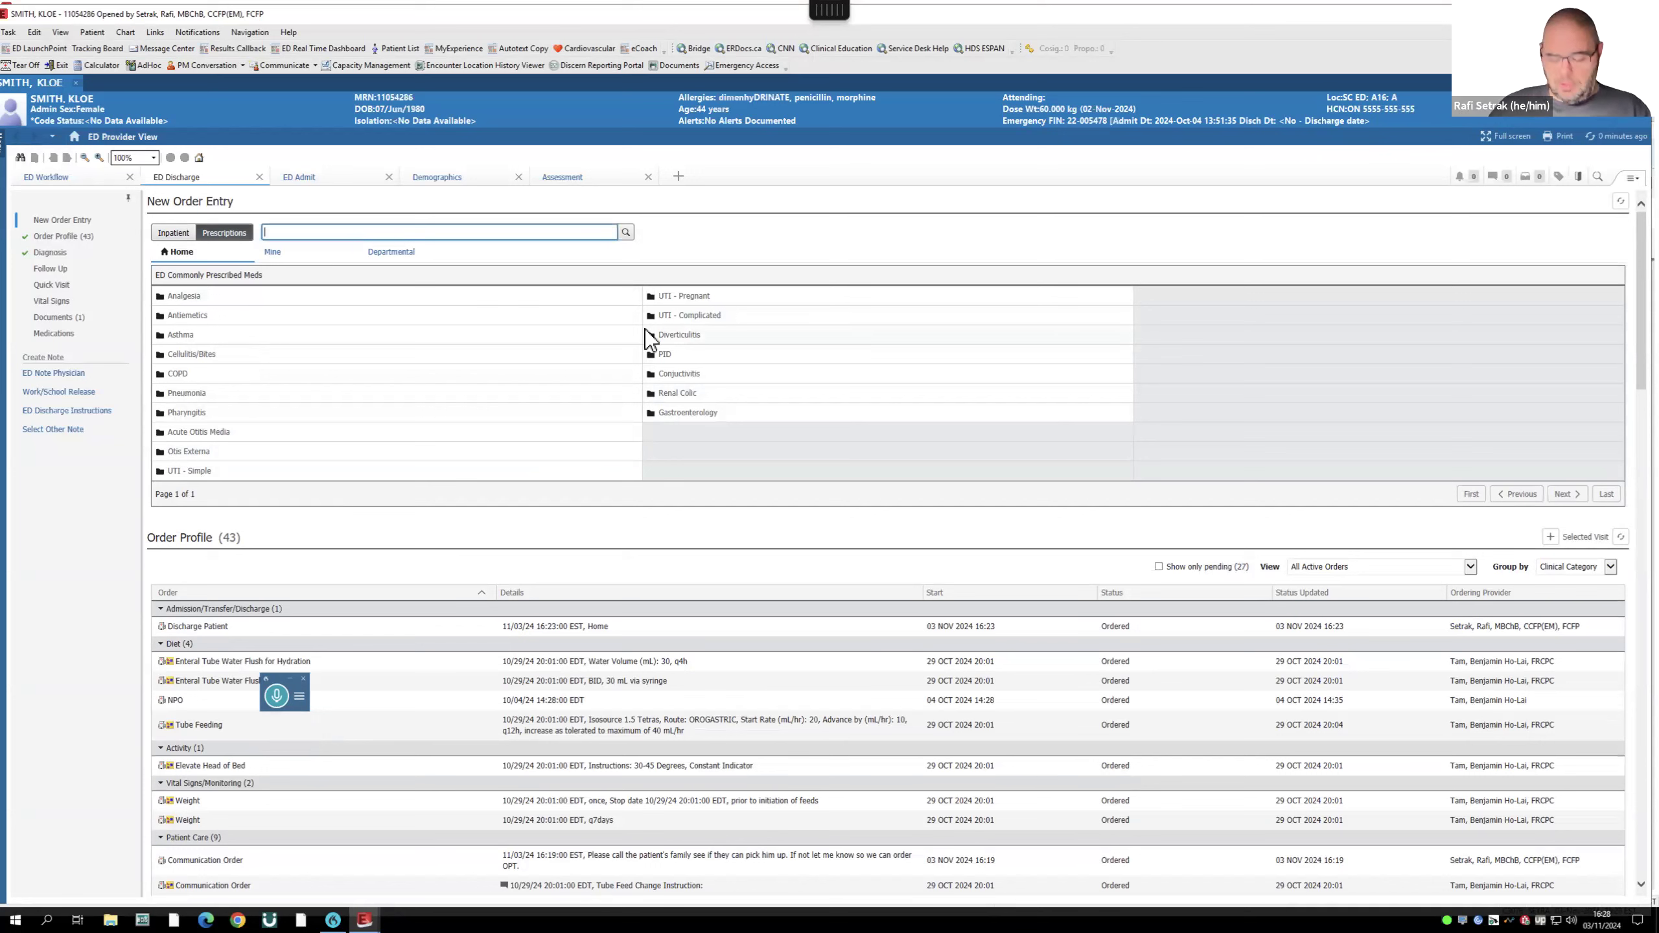
pyautogui.write('morphine')
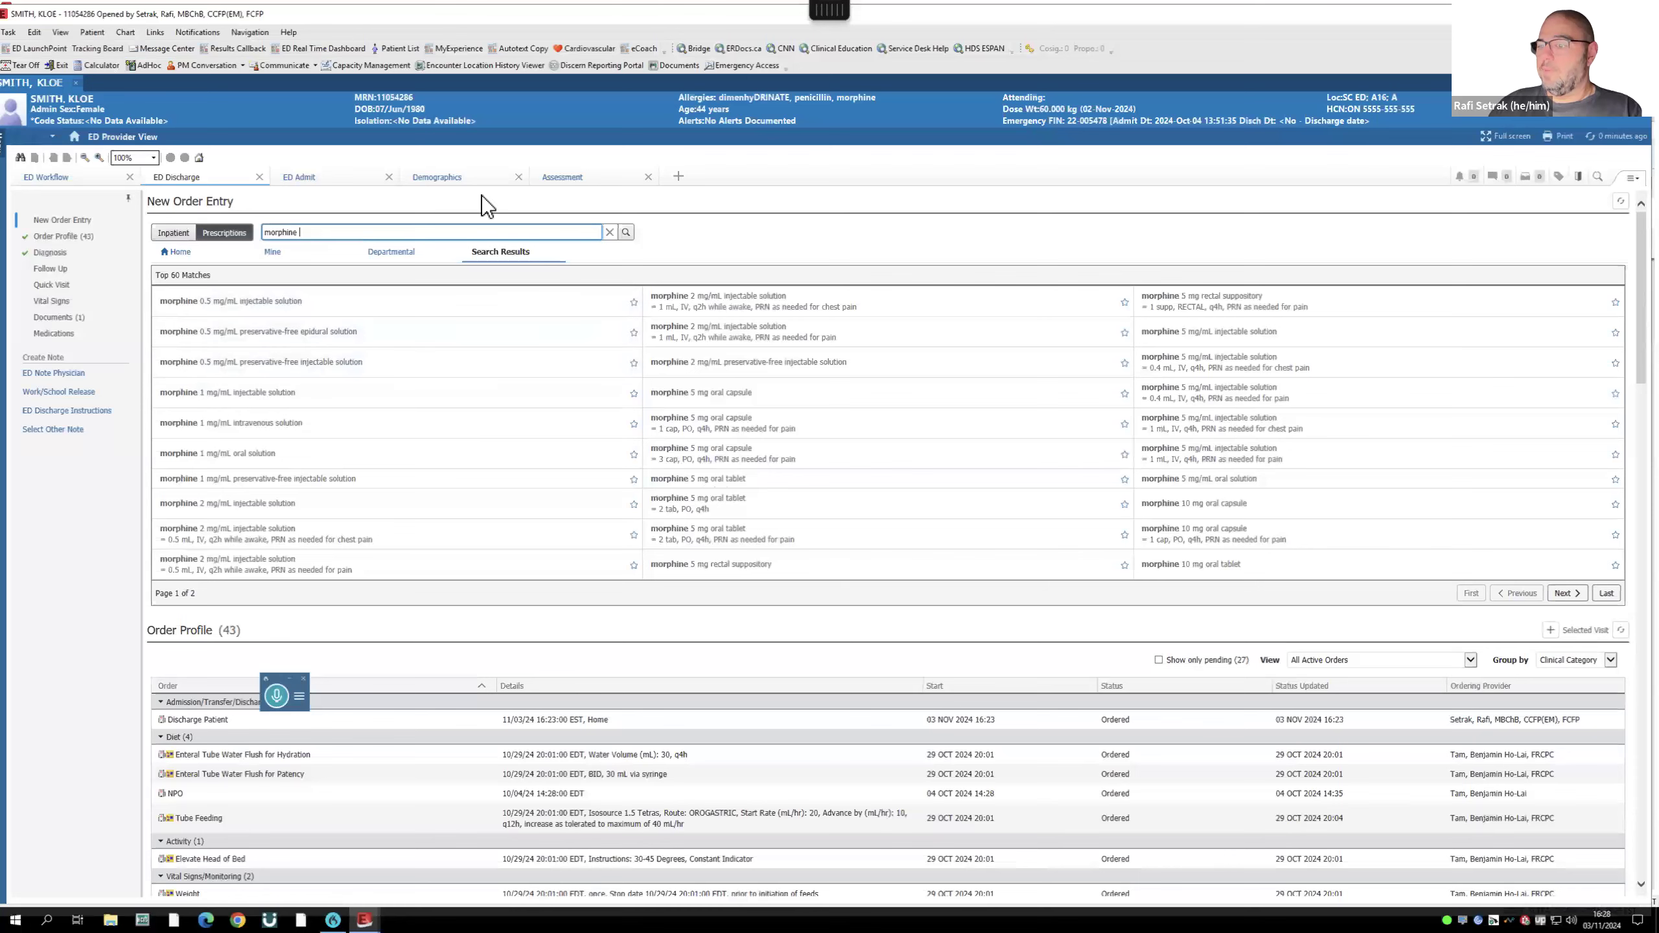
pyautogui.write('5mg')
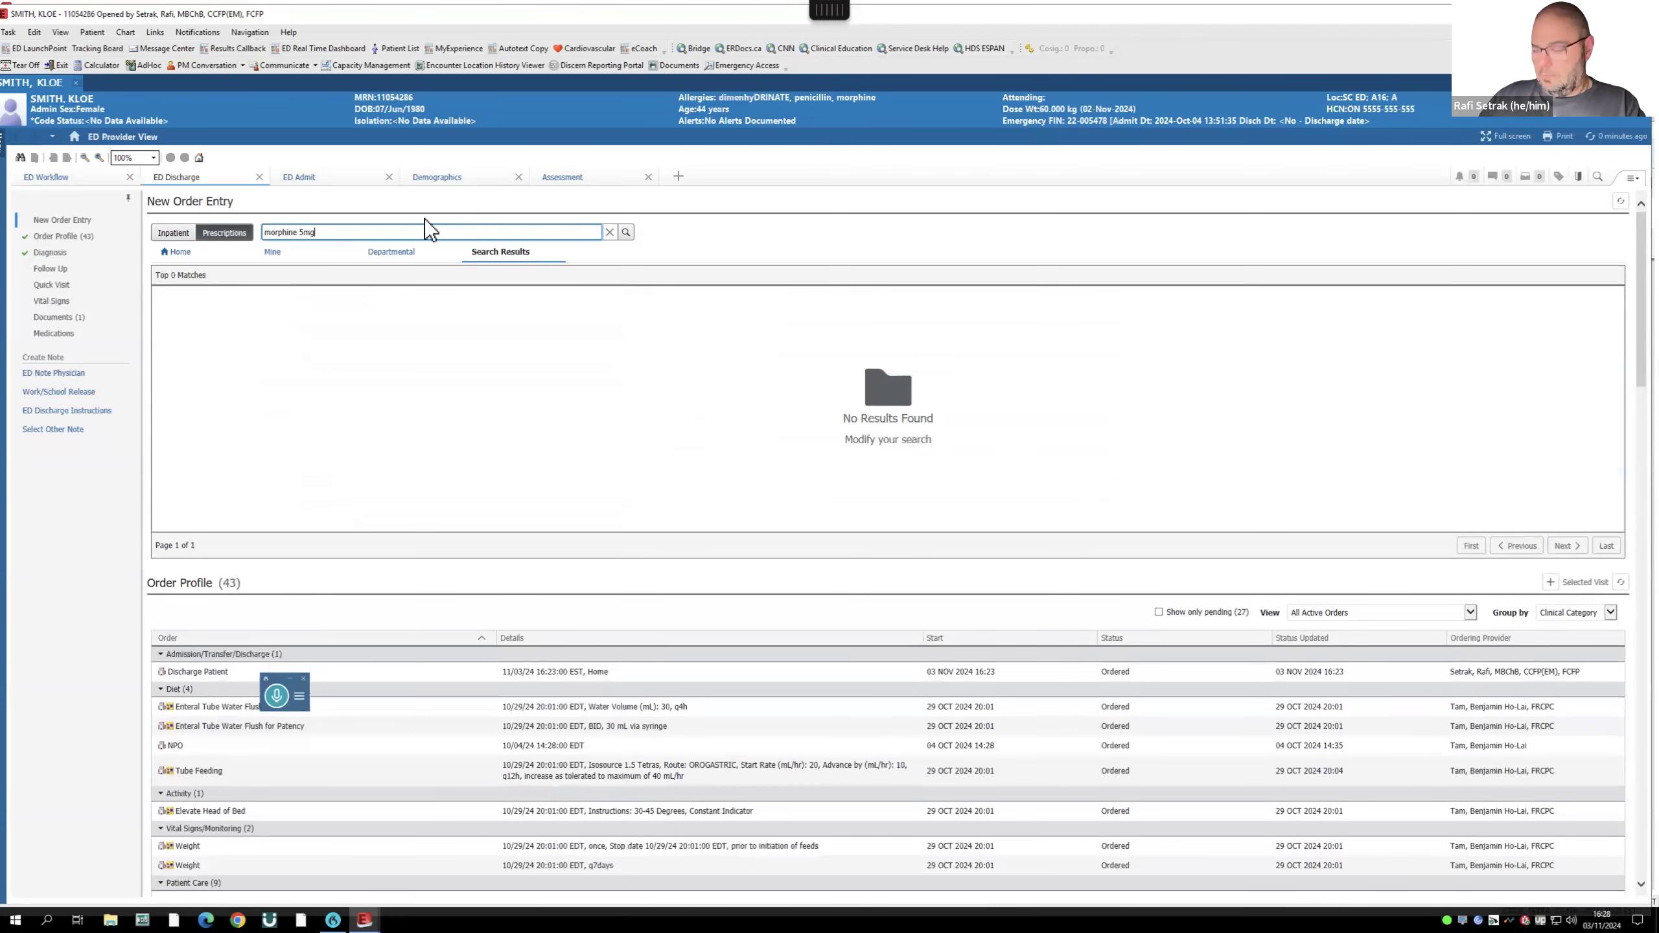
pyautogui.press('BackSpace')
pyautogui.press('BackSpace')
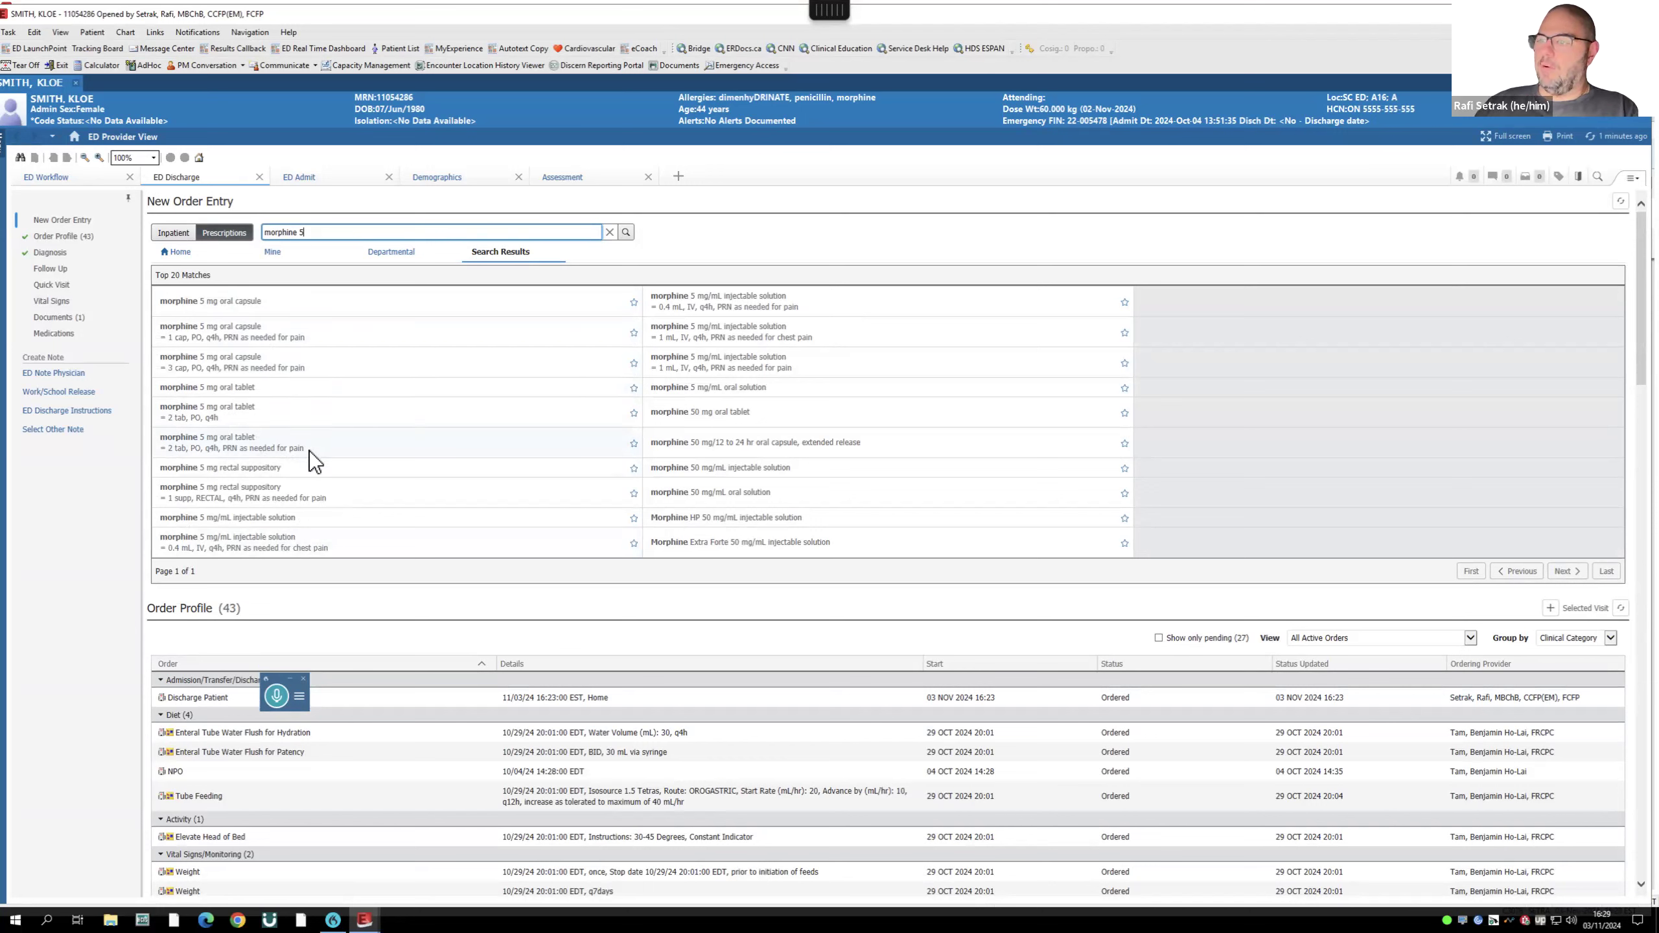
pyautogui.click(209, 443)
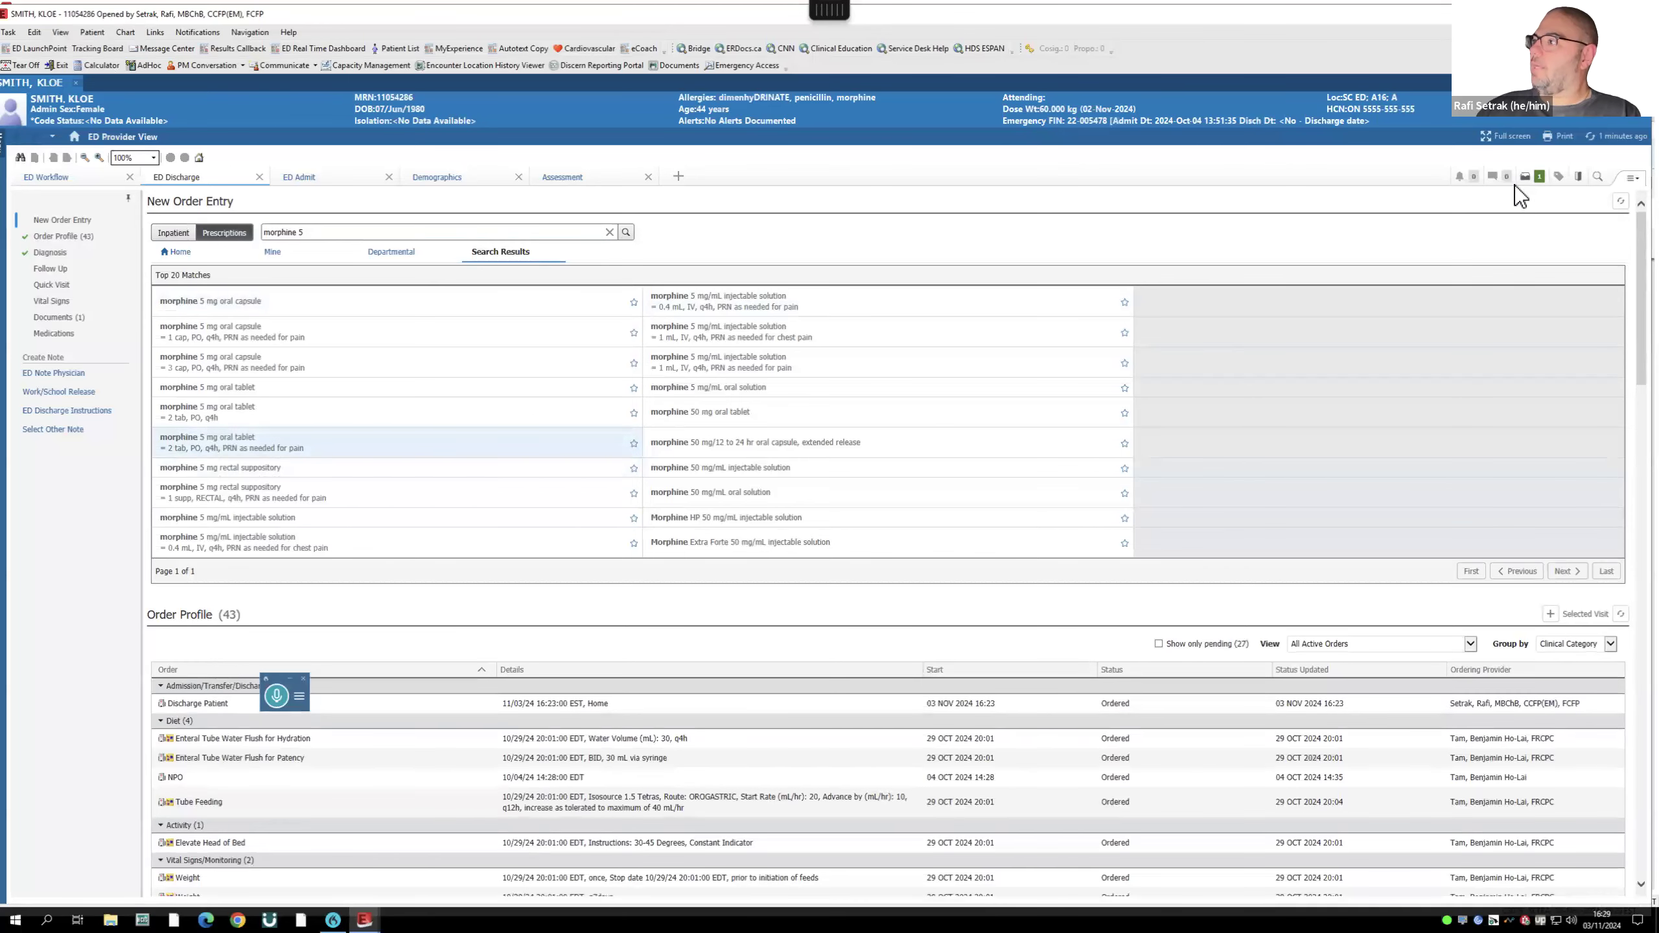
# - Add a tamsulosin 0.4 mg ER tablet prescription, 1 tab PO, then review both pending prescriptions
pyautogui.click(219, 234)
pyautogui.click(211, 235)
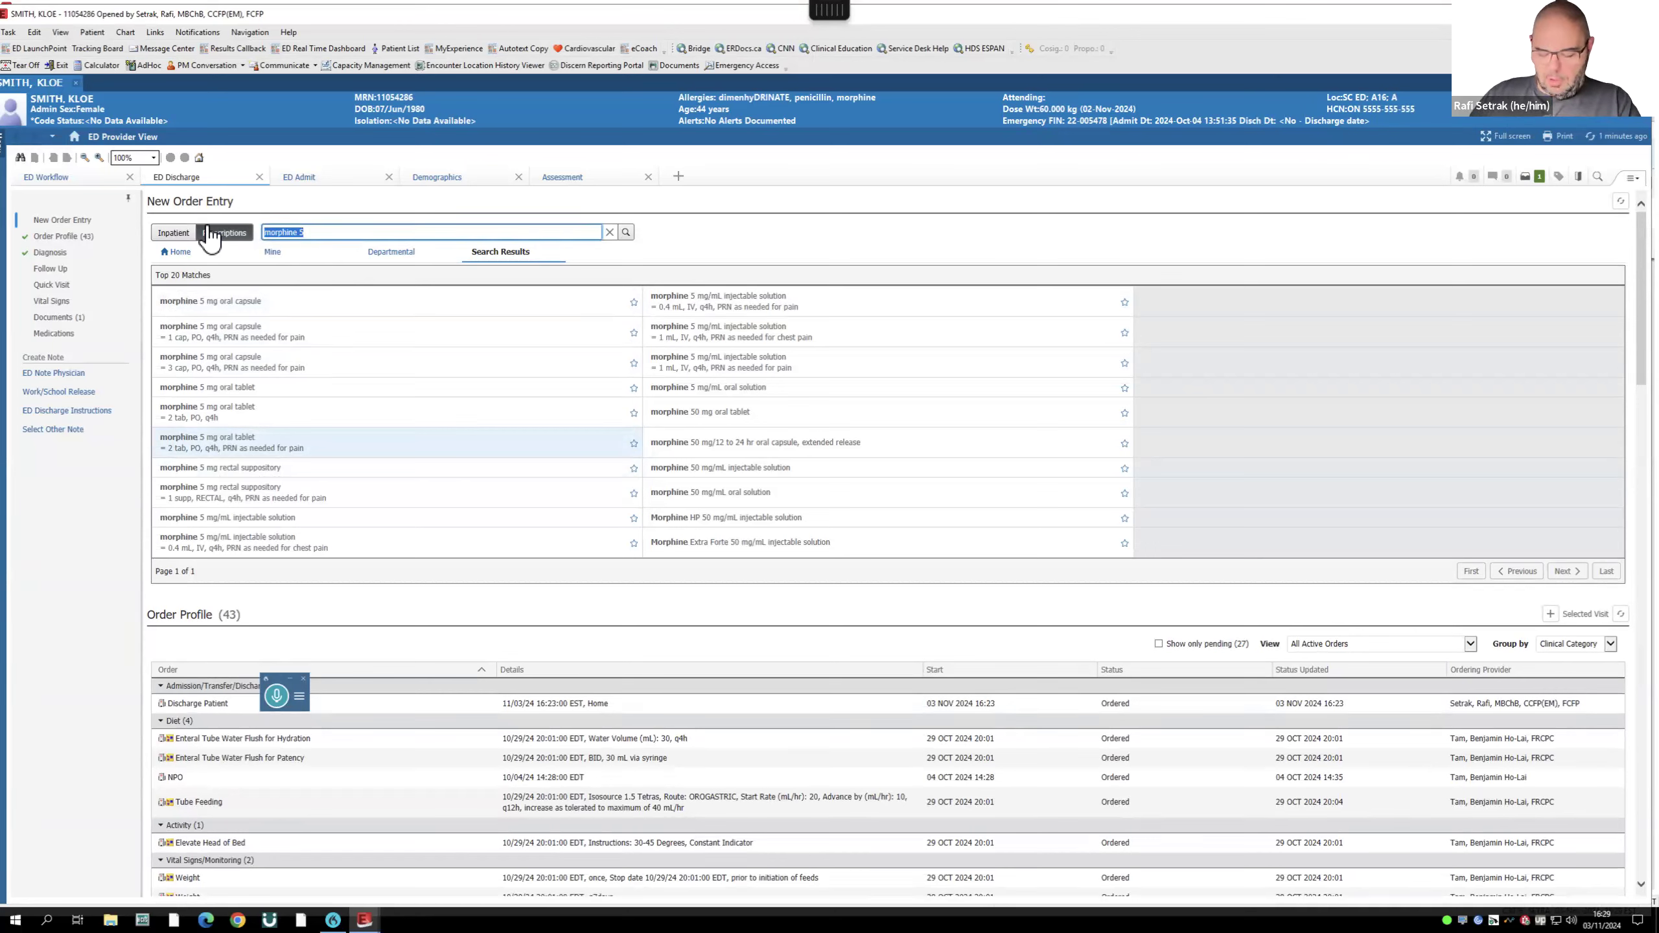
pyautogui.write('tomsu')
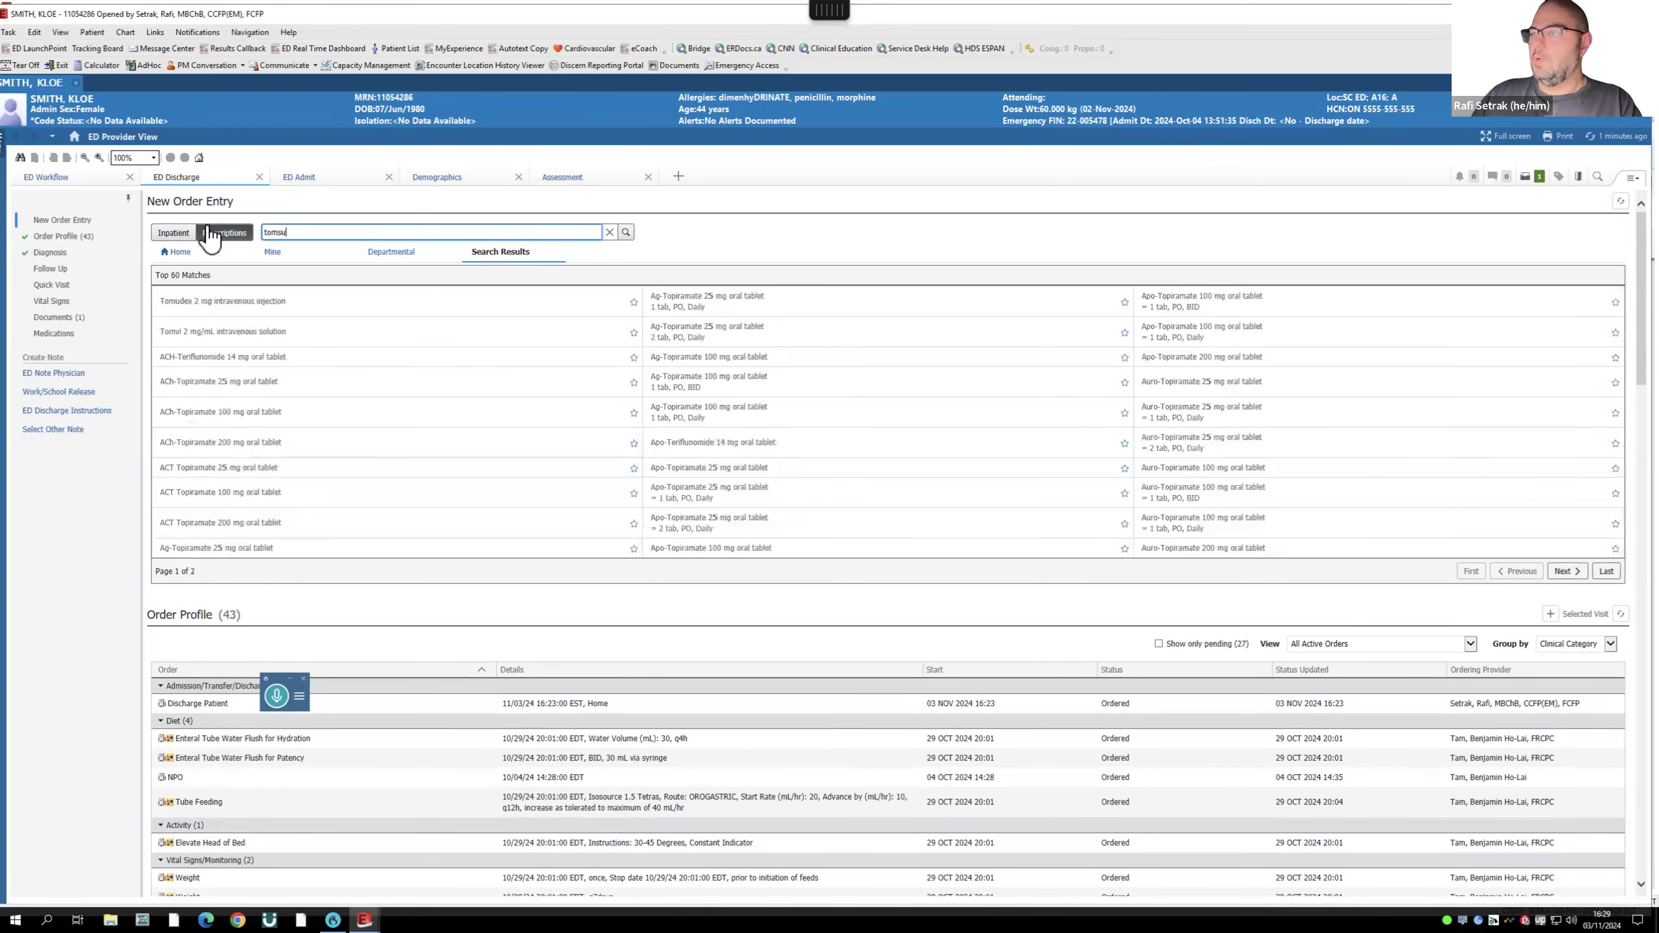
pyautogui.press('BackSpace')
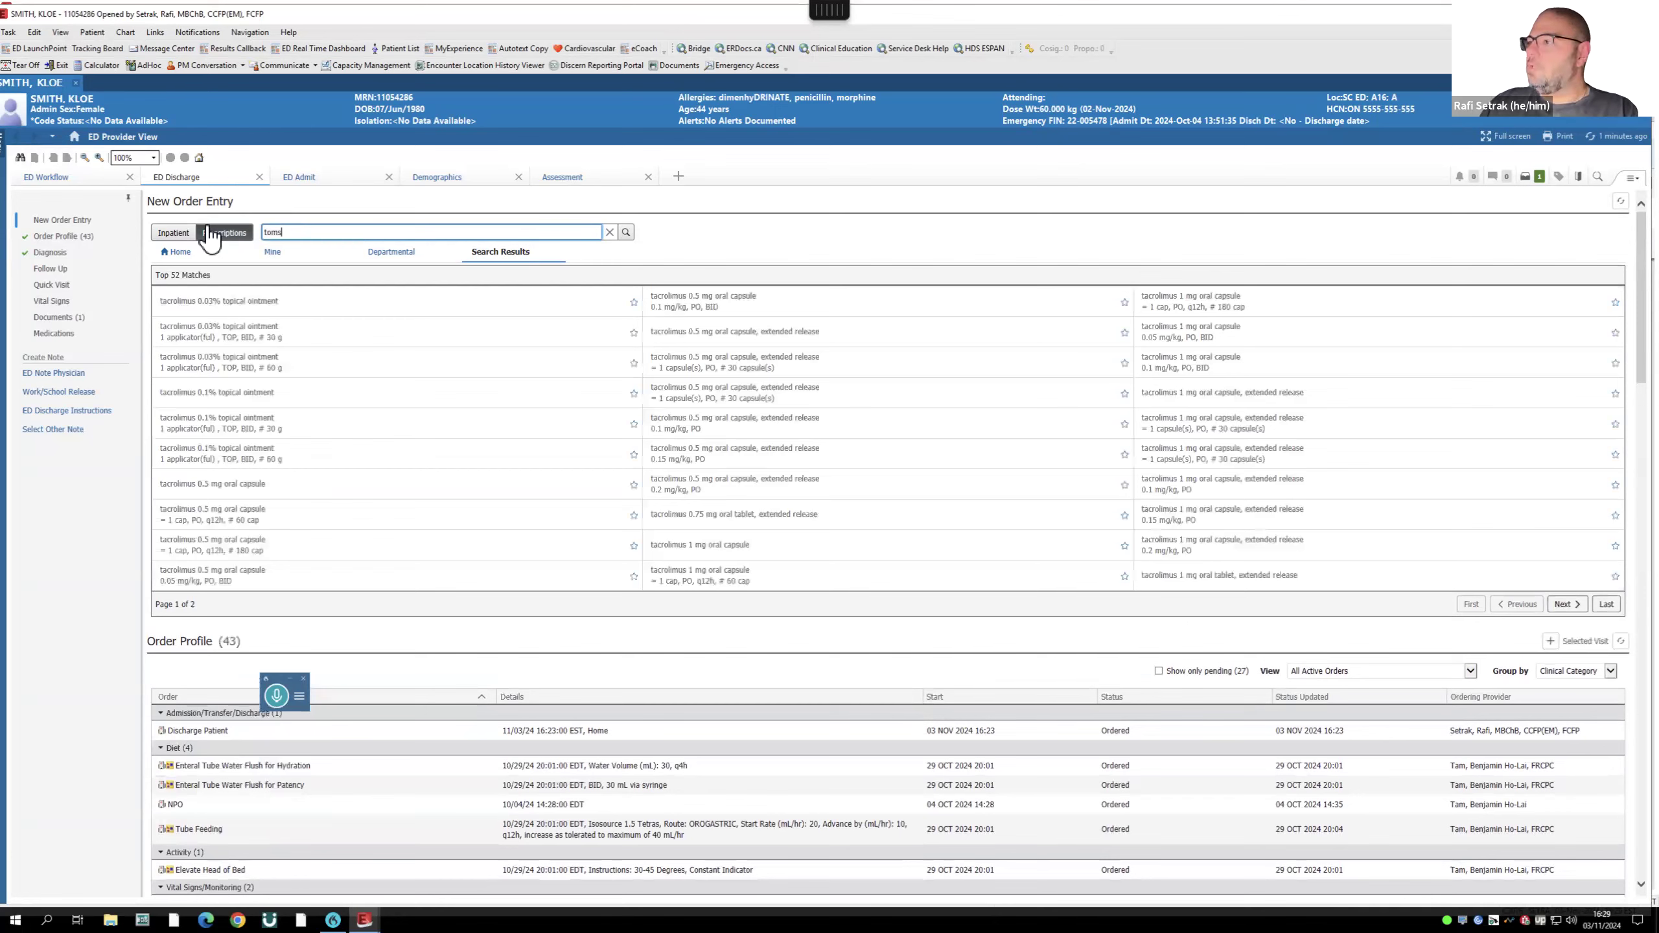
pyautogui.press('BackSpace')
pyautogui.press('BackSpace')
pyautogui.press('BackSpace')
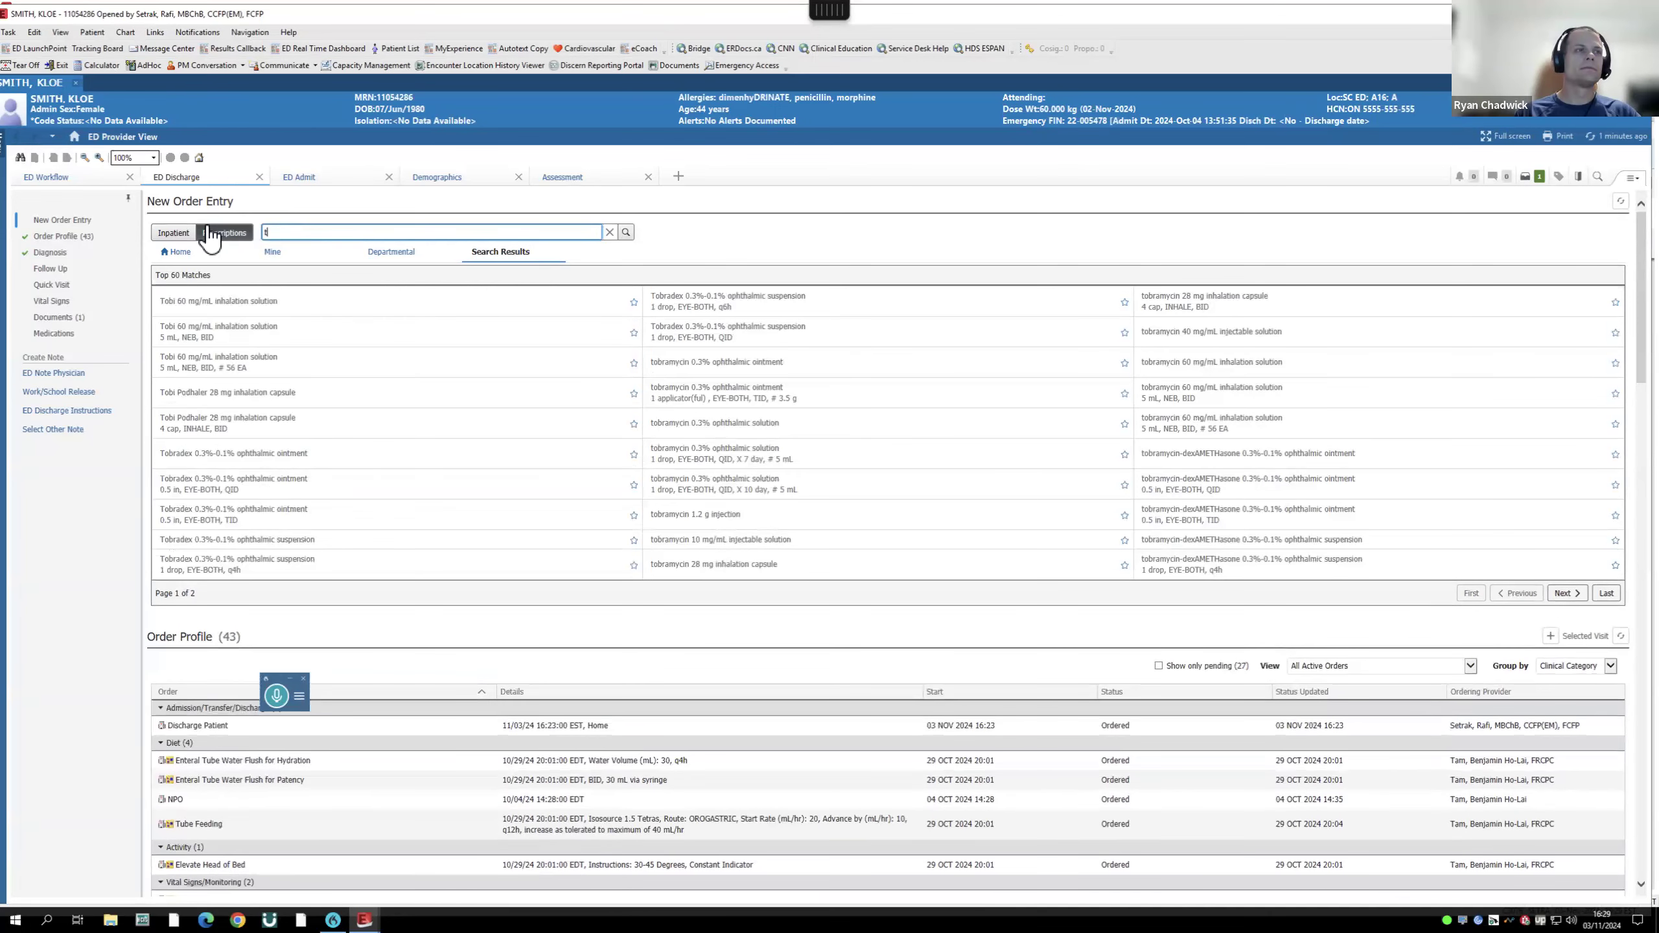
pyautogui.write('ams')
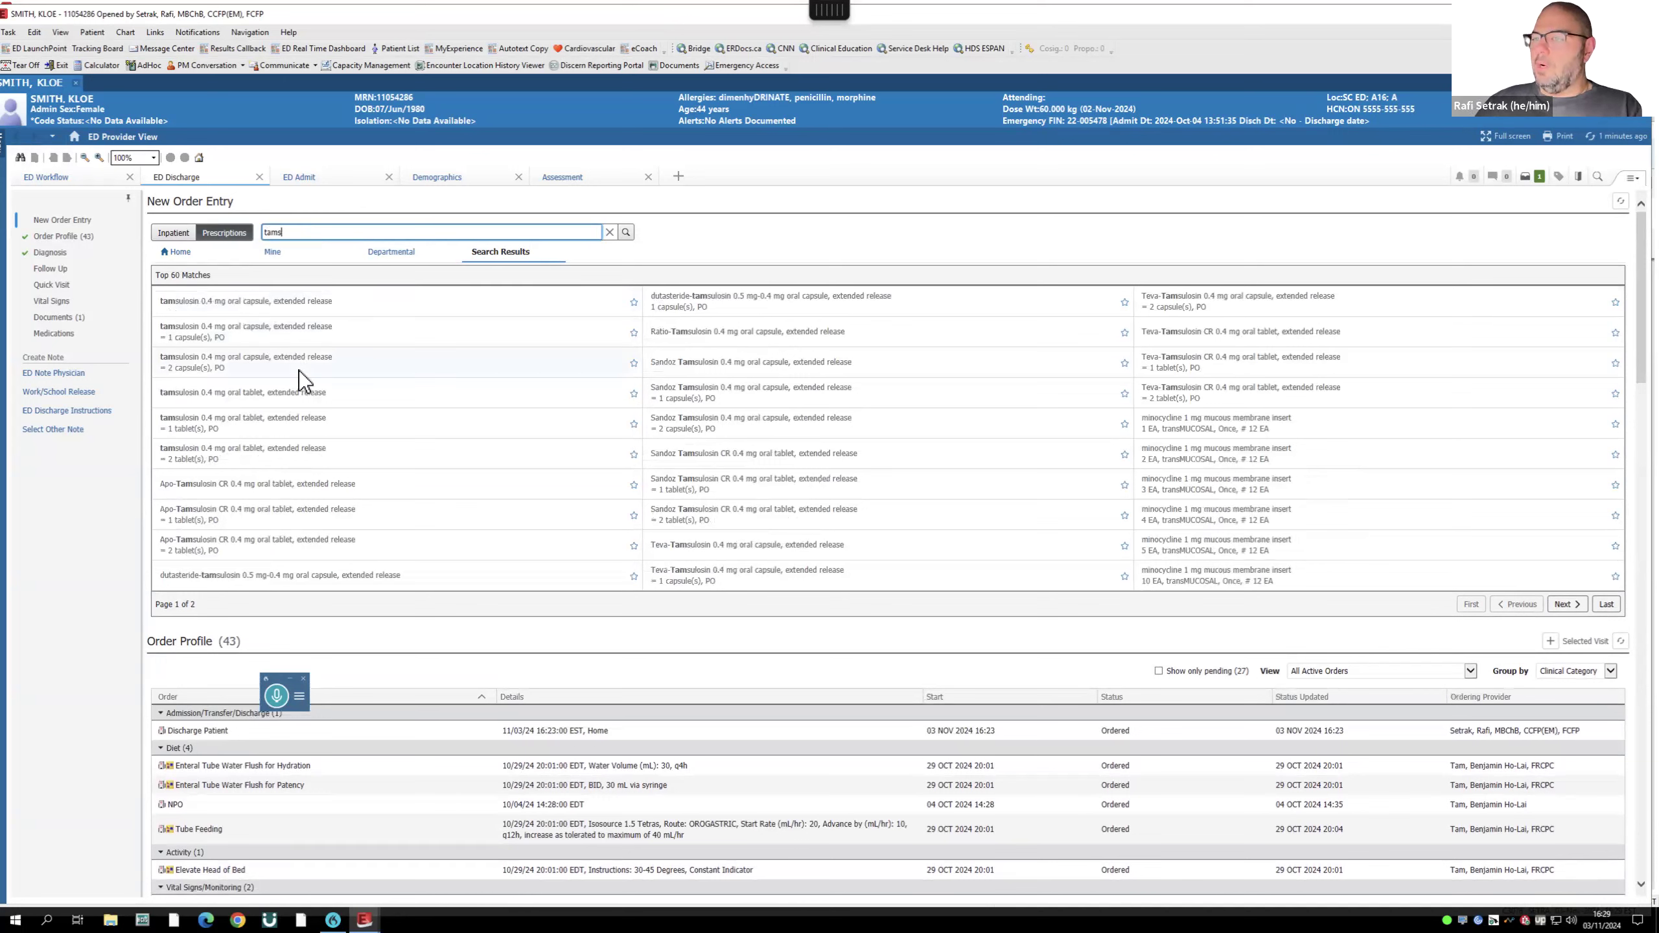
pyautogui.click(293, 422)
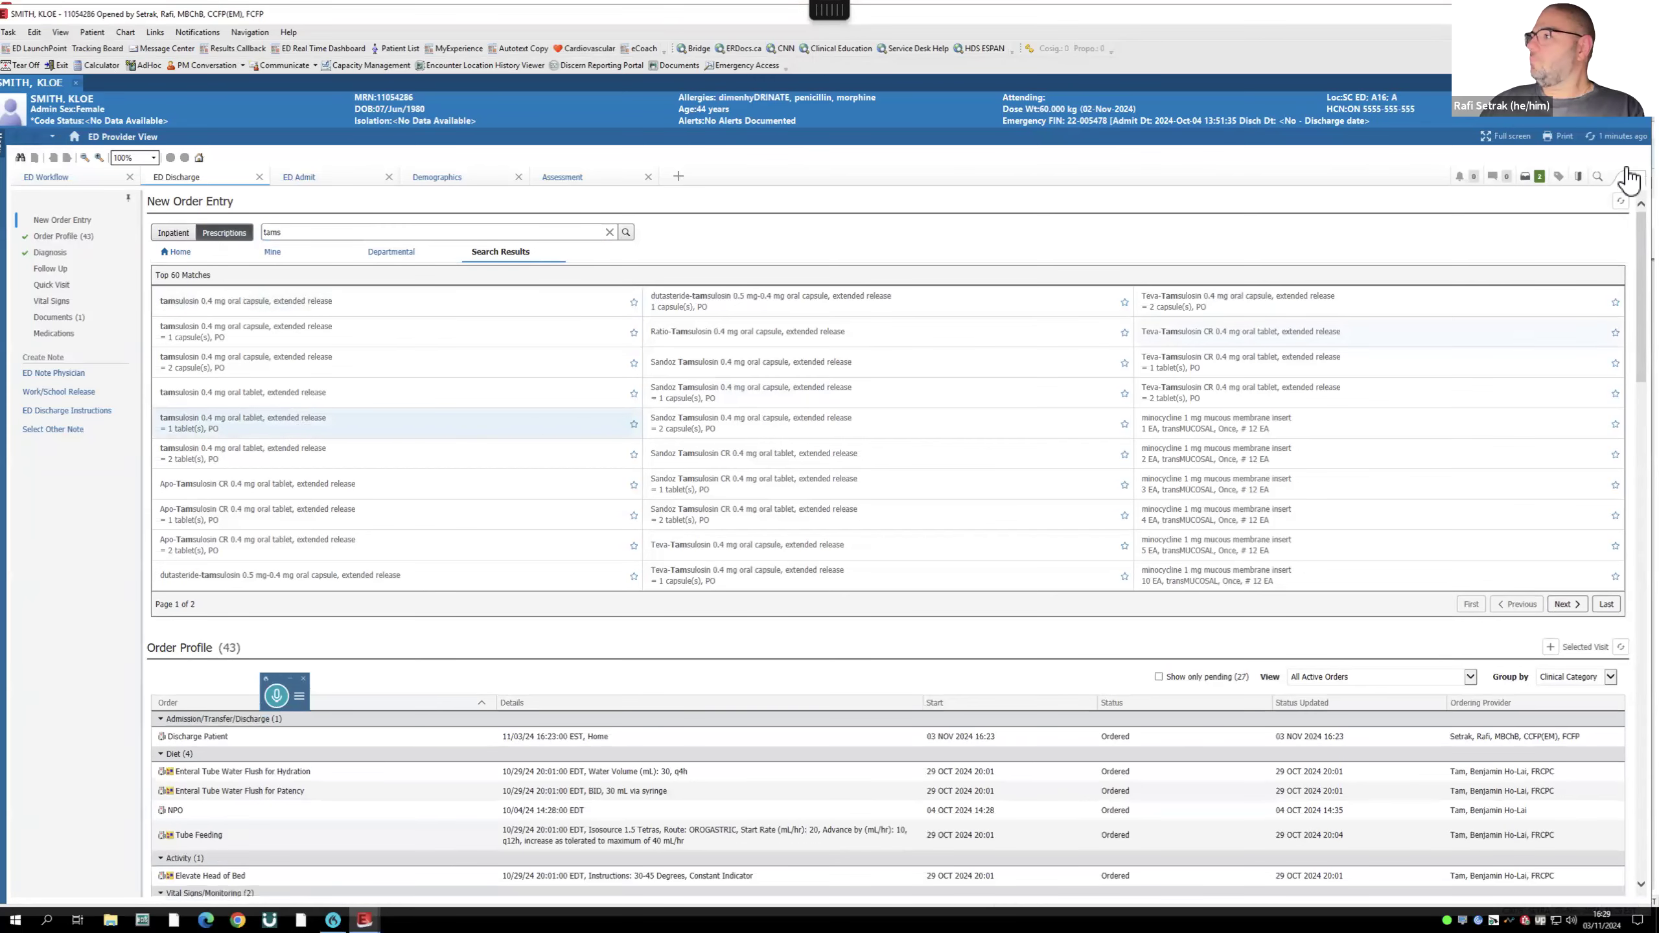
pyautogui.click(1542, 180)
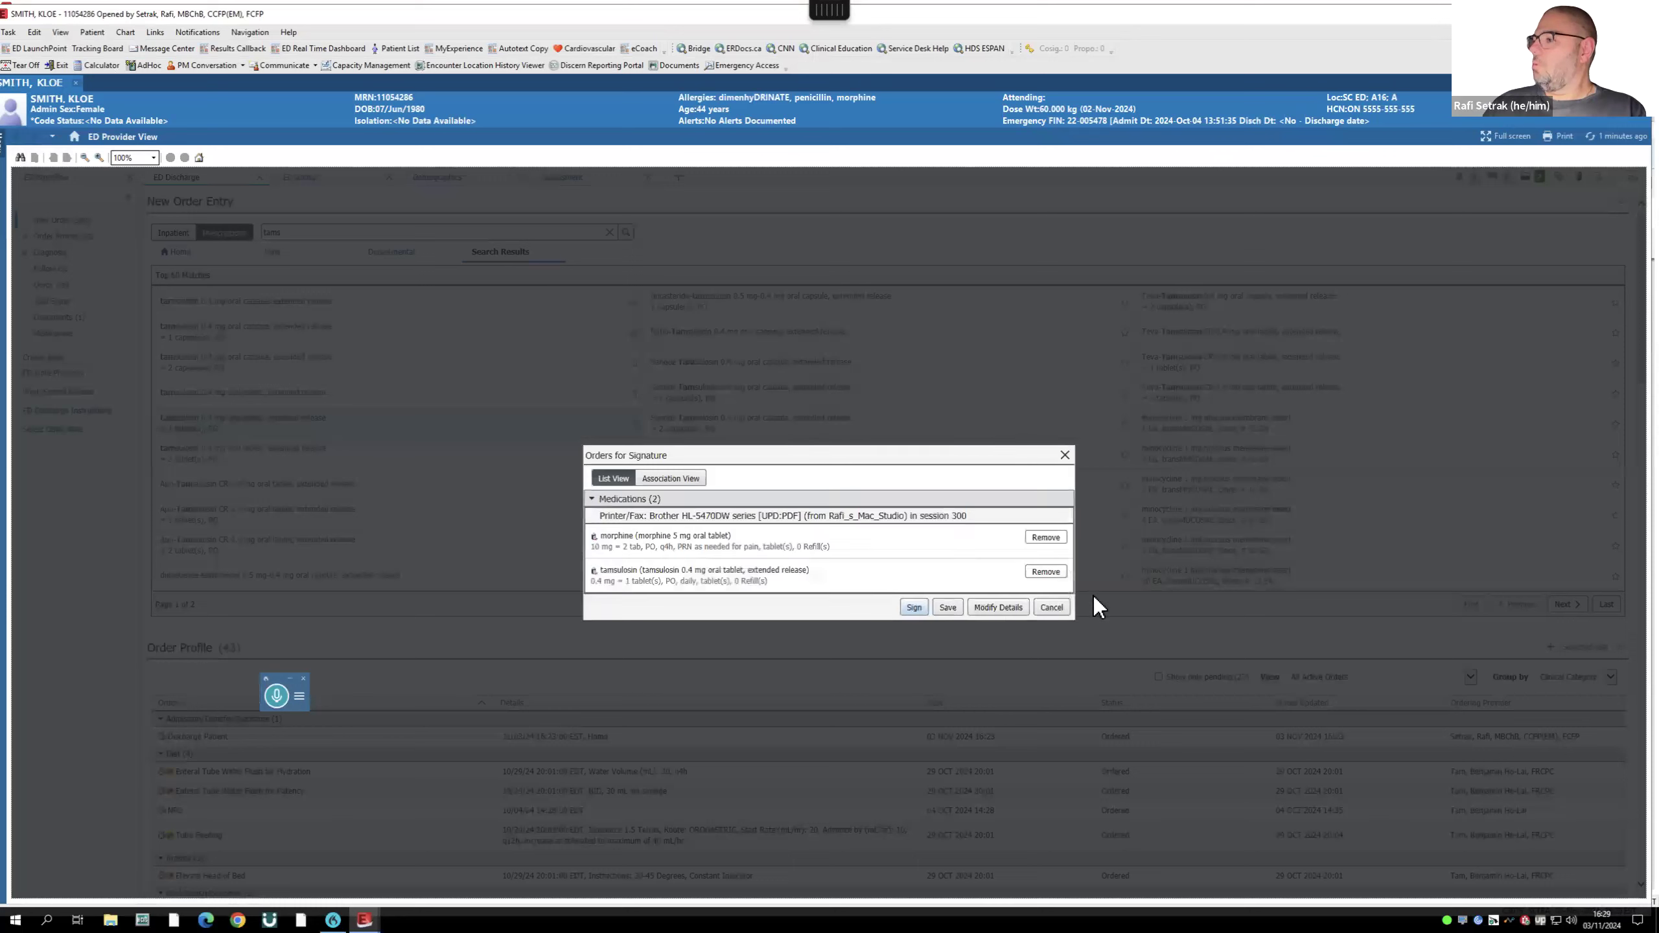
# - Give the morphine prescription a dispense of 40 tablet(s) with No Sub set to Yes
pyautogui.click(996, 609)
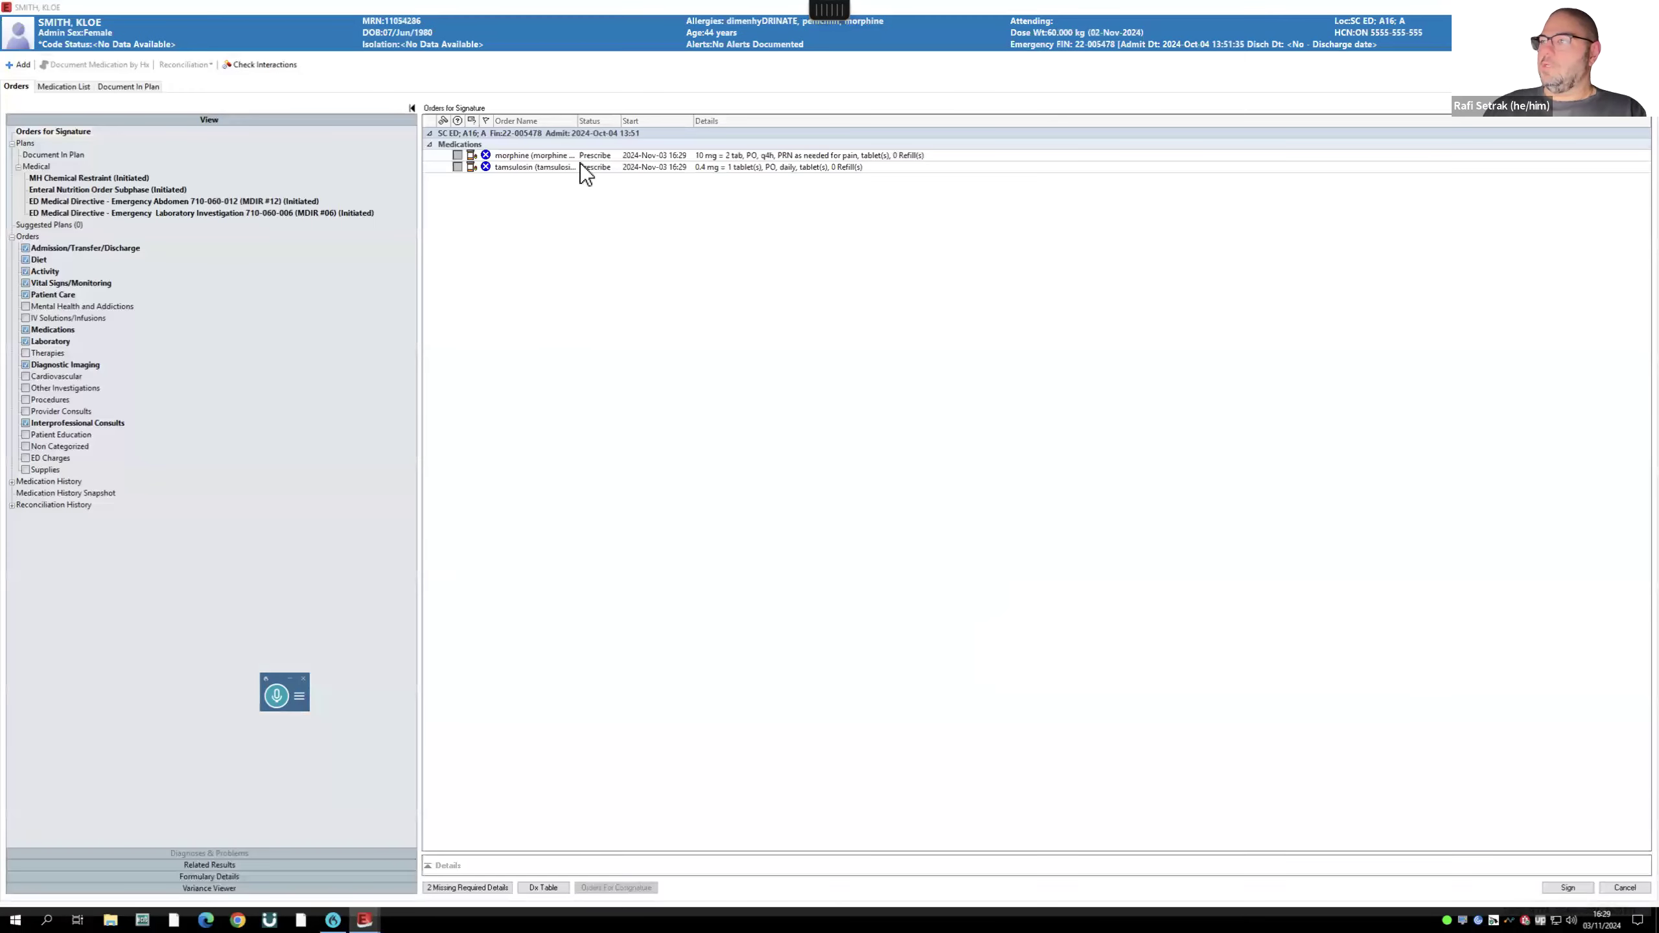
pyautogui.click(490, 887)
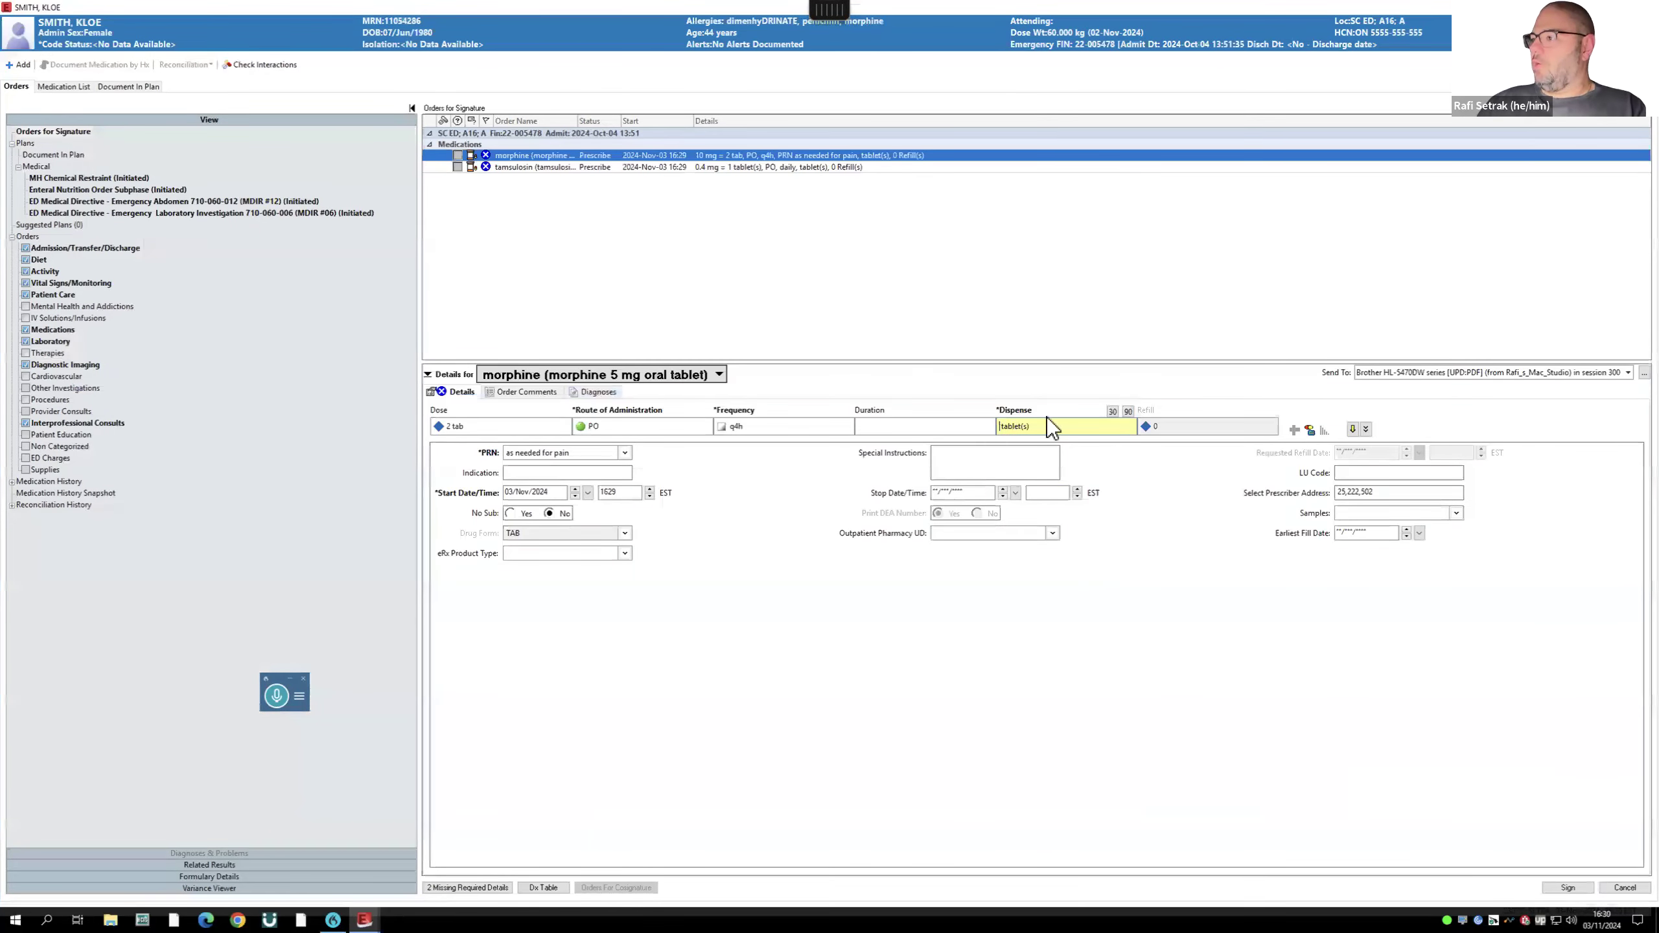
pyautogui.write('40')
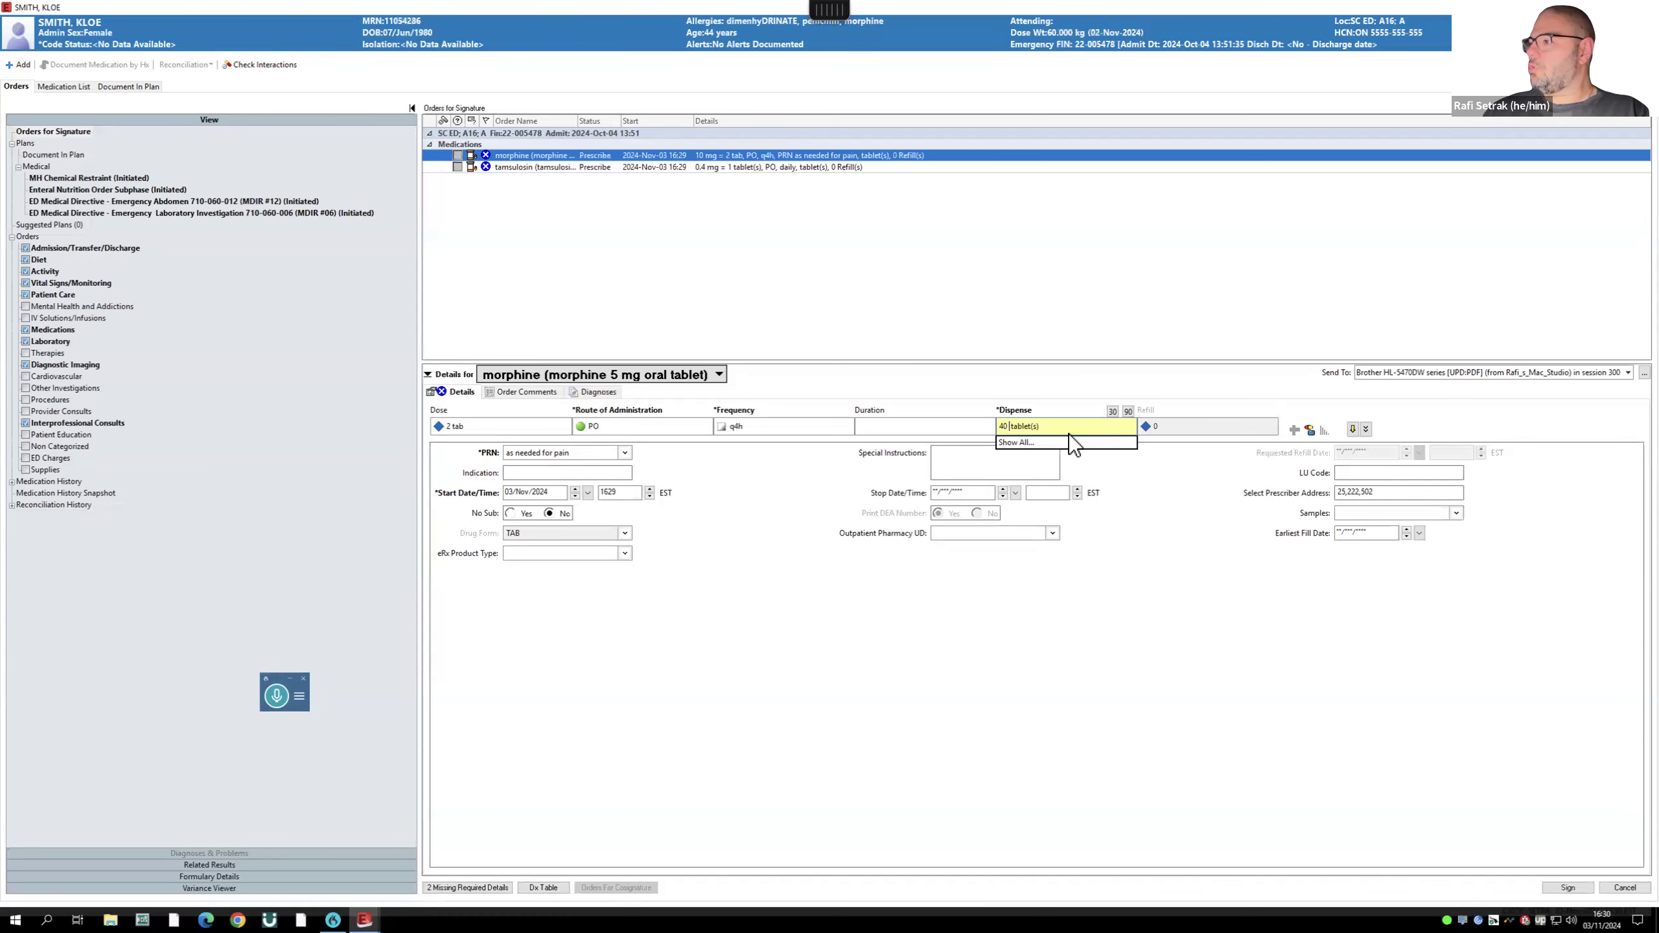
pyautogui.click(1114, 412)
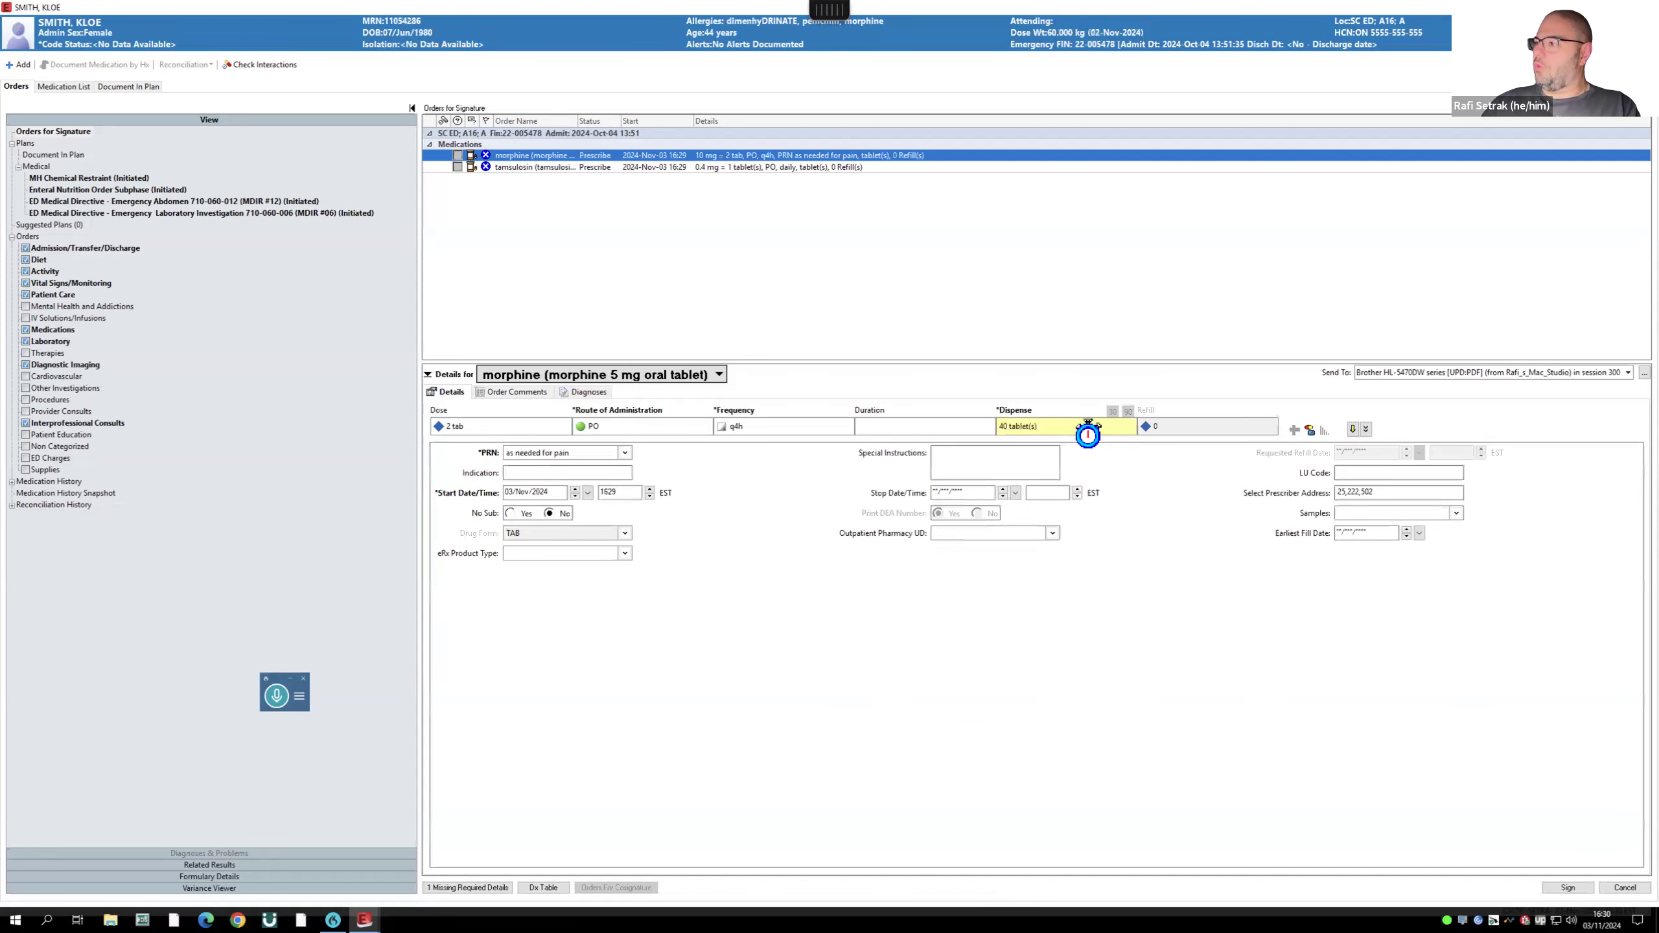
pyautogui.moveTo(1055, 426); pyautogui.dragTo(954, 424)
pyautogui.press('BackSpace')
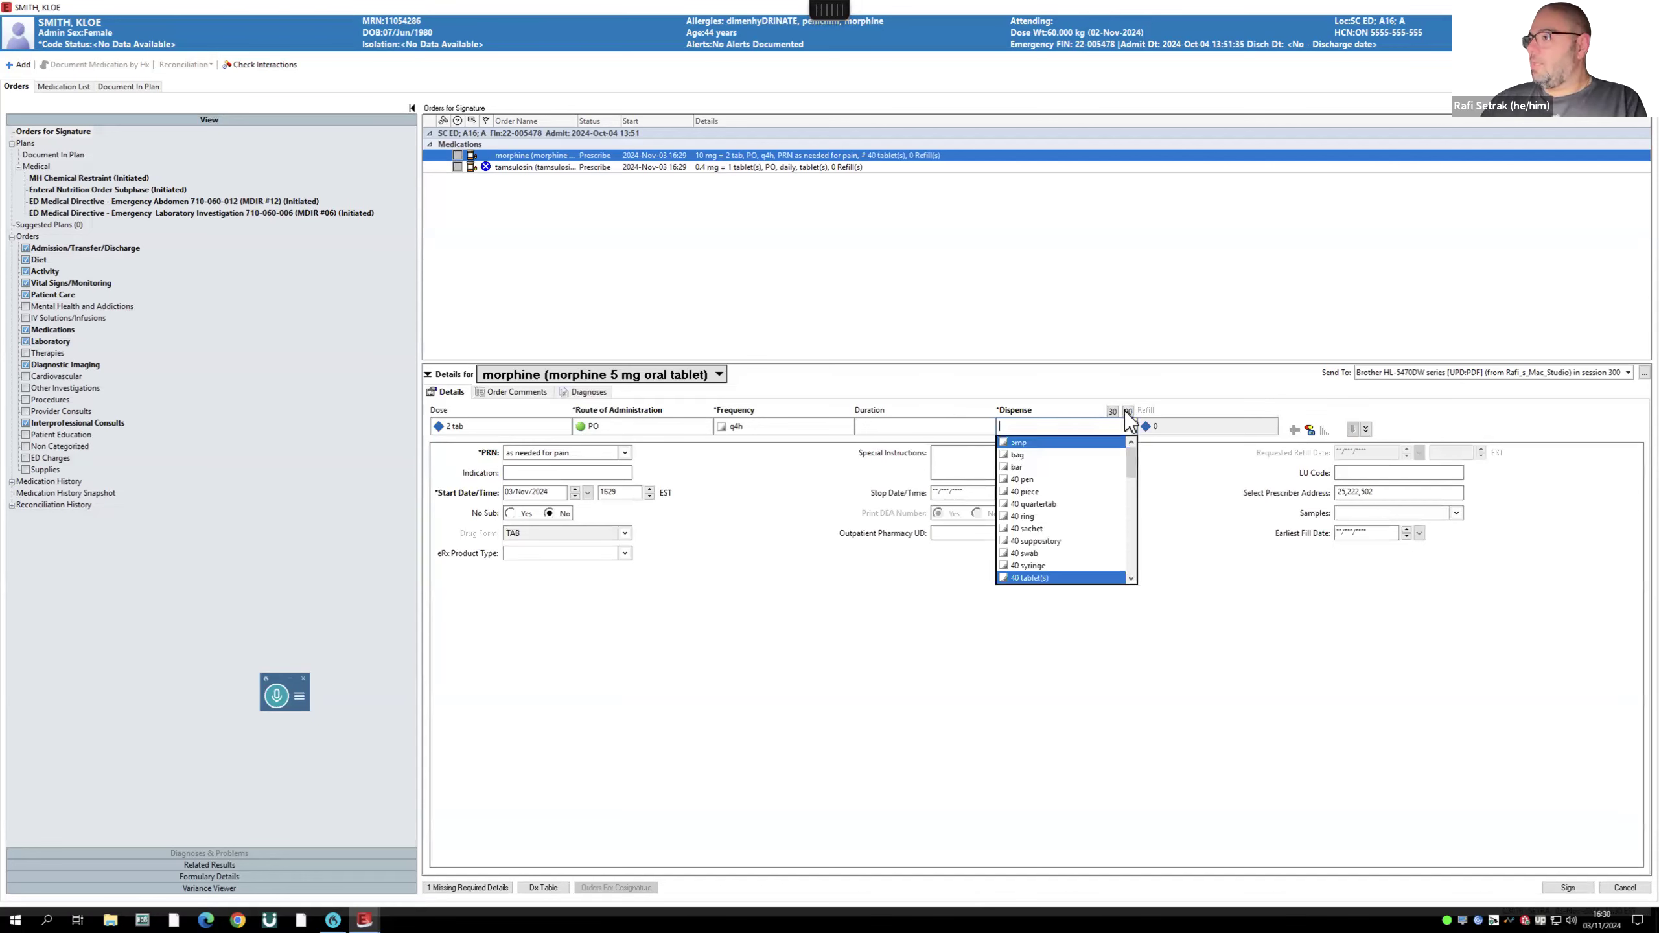
pyautogui.click(1112, 411)
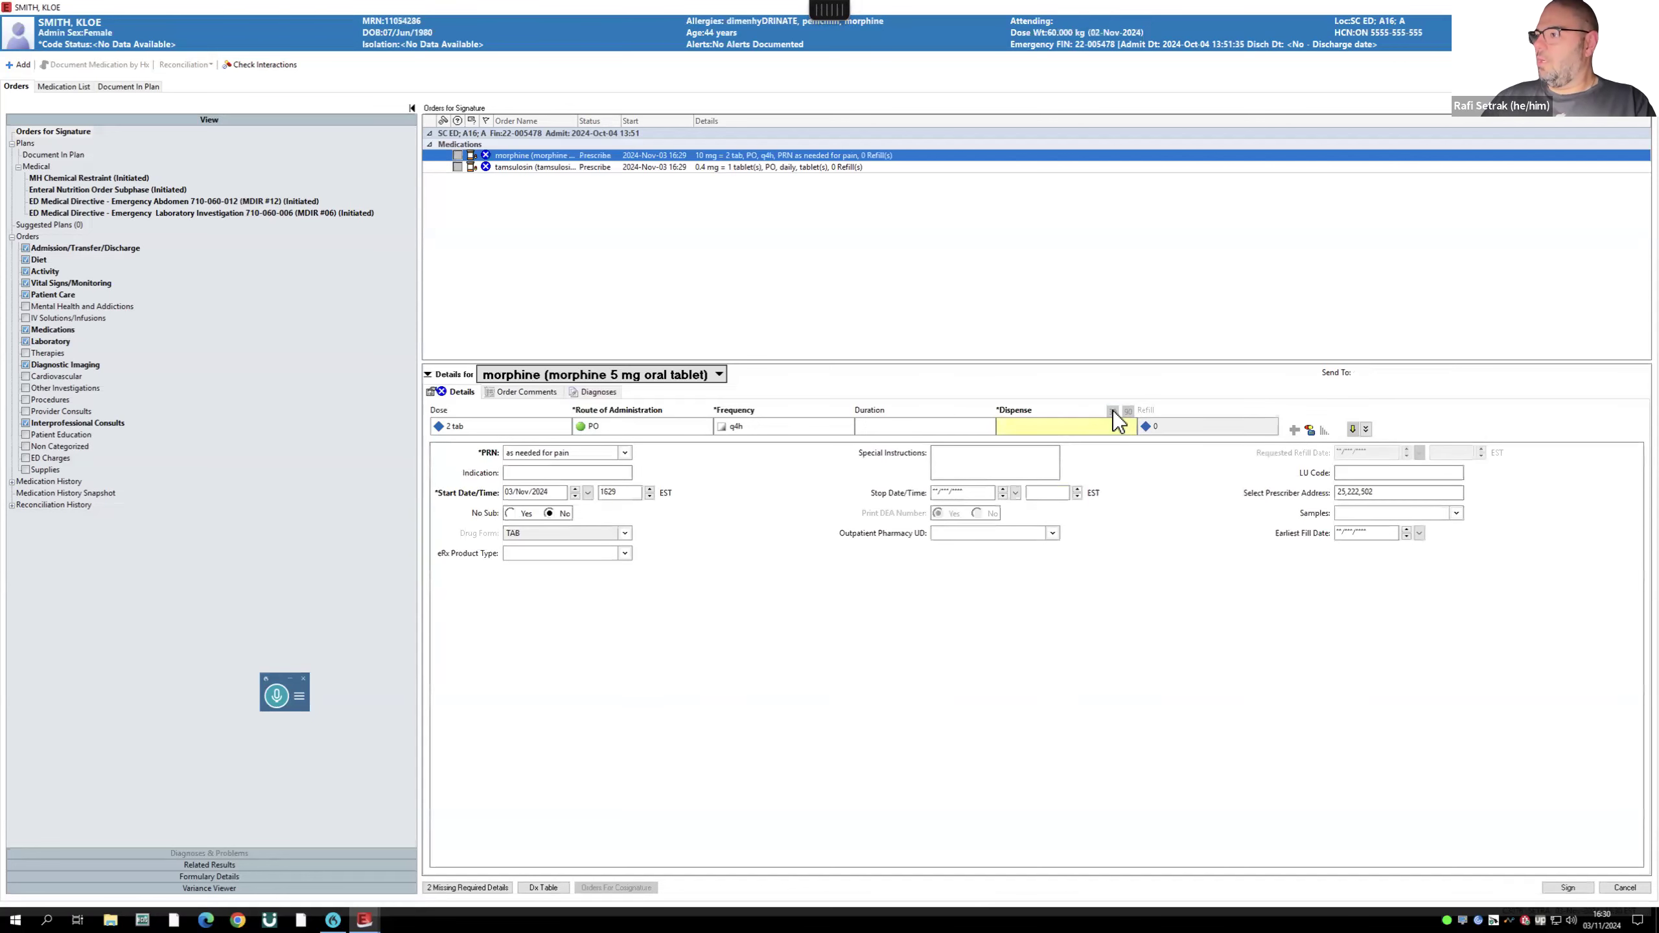
pyautogui.click(1043, 426)
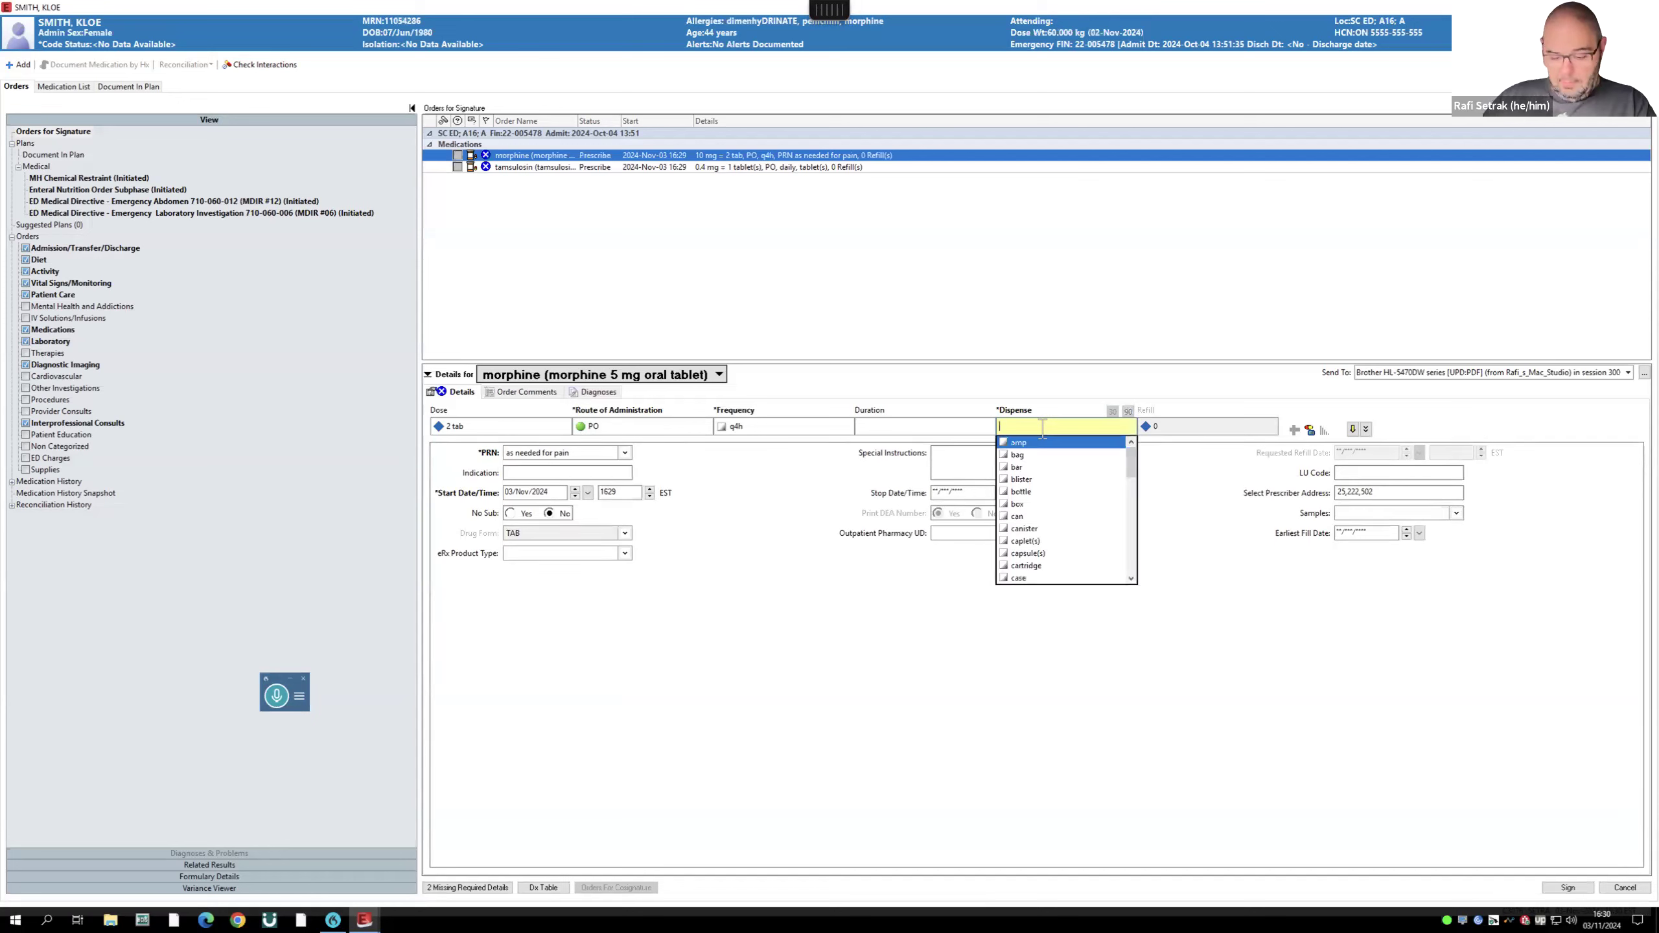
pyautogui.write('40 t')
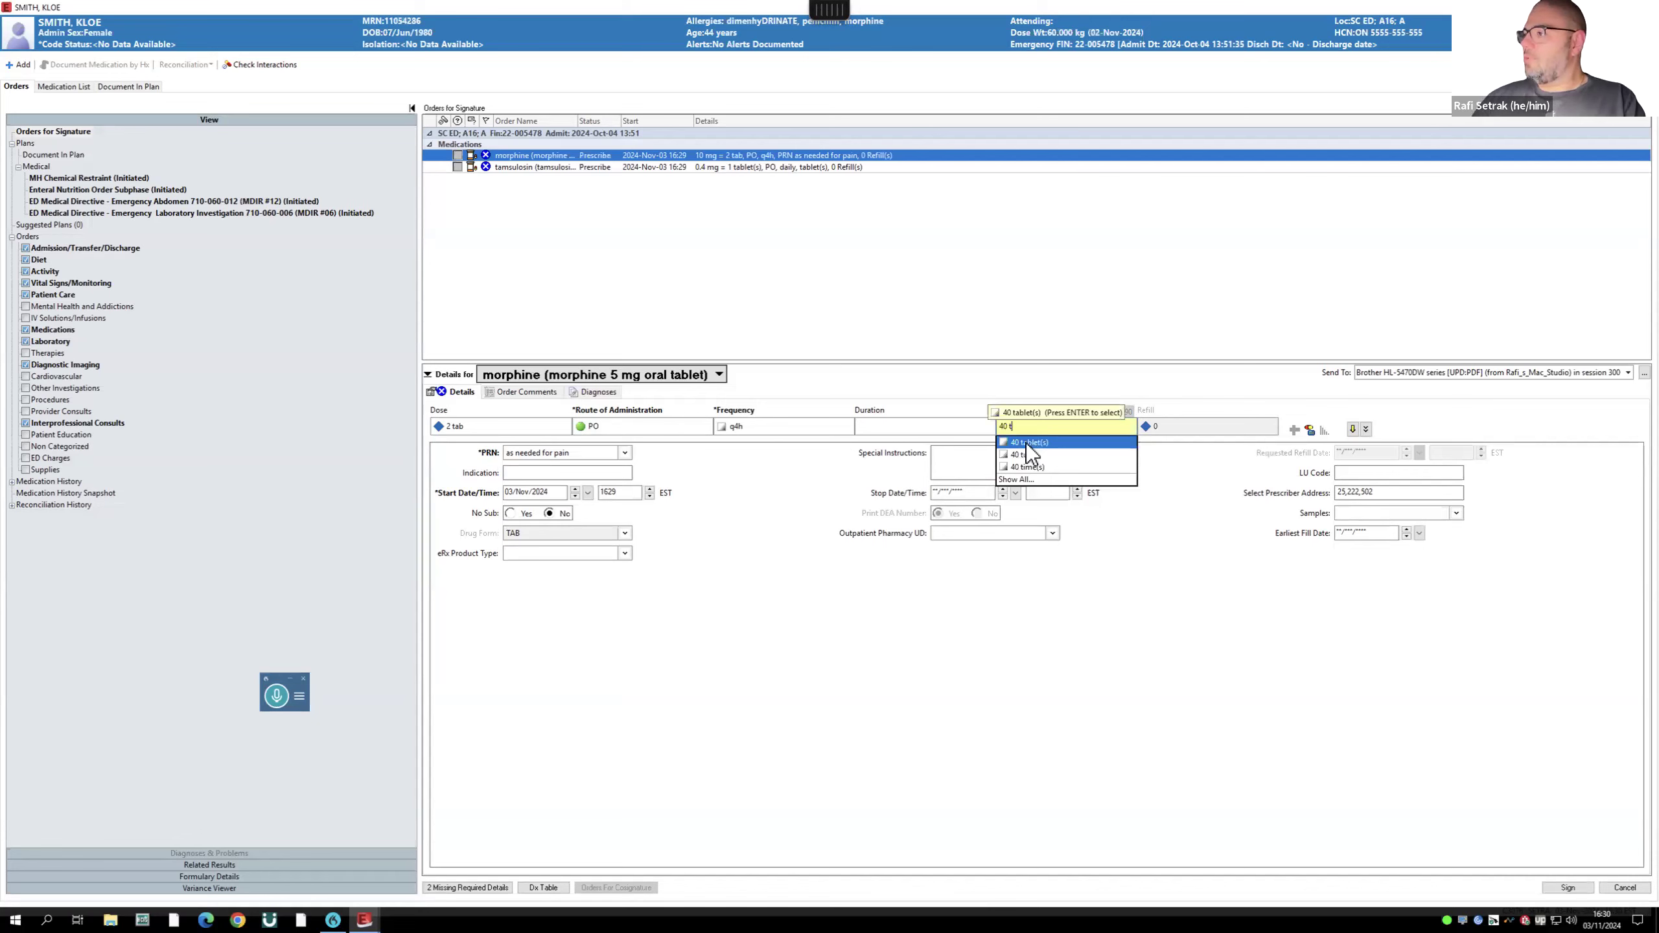
pyautogui.click(1026, 445)
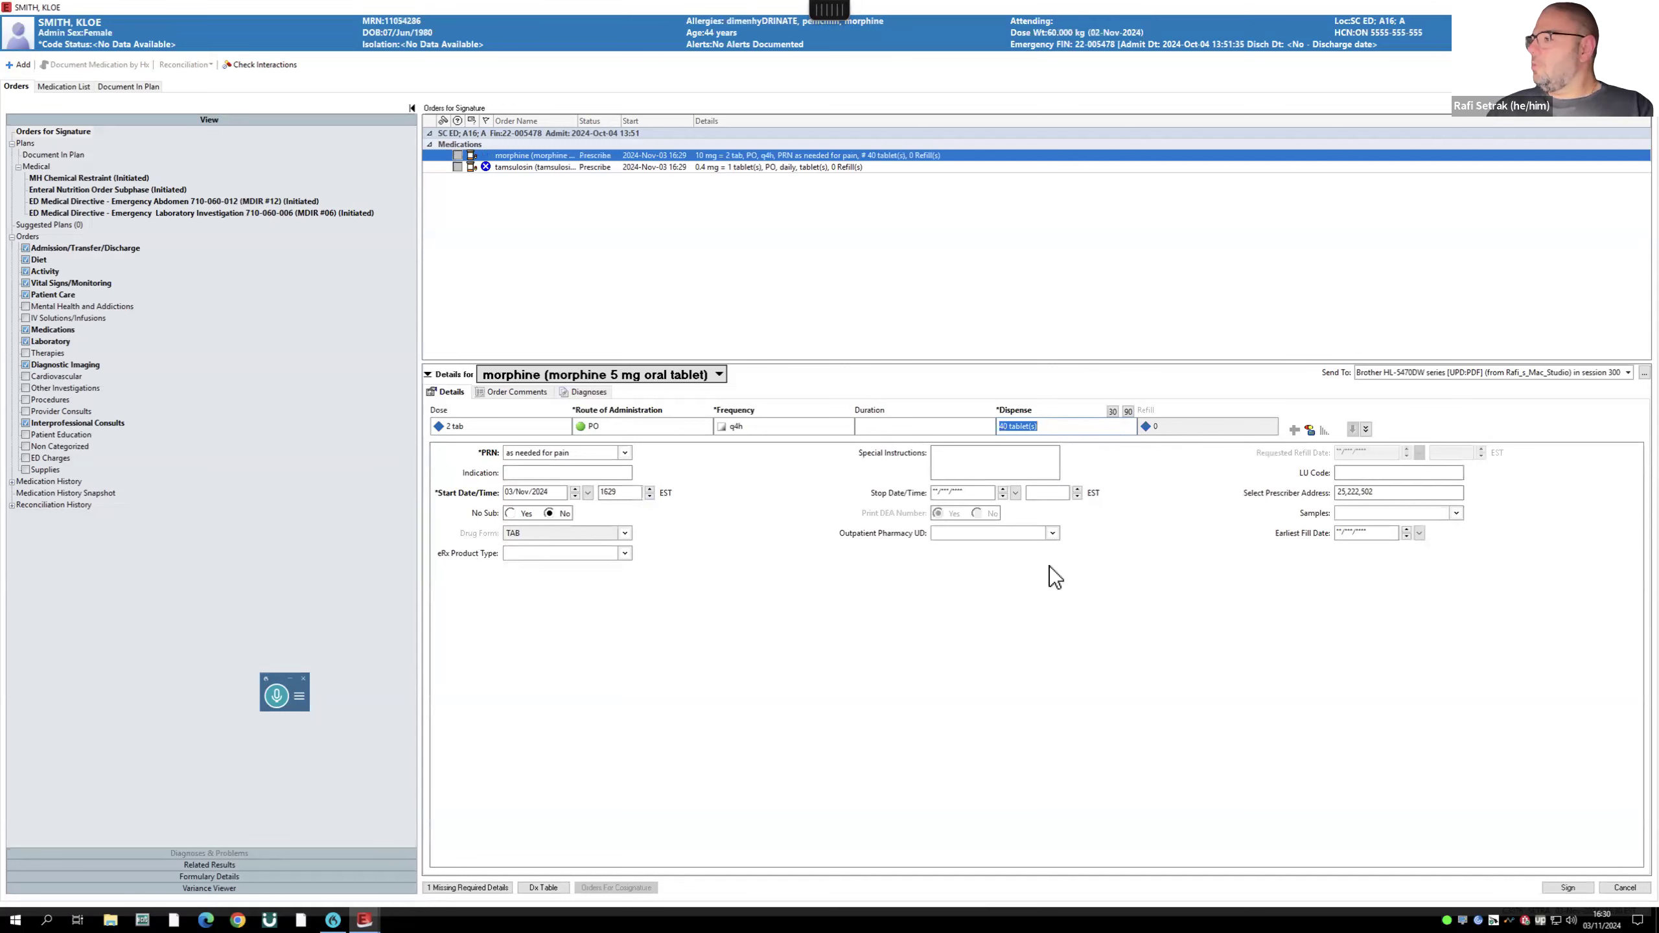
pyautogui.click(509, 516)
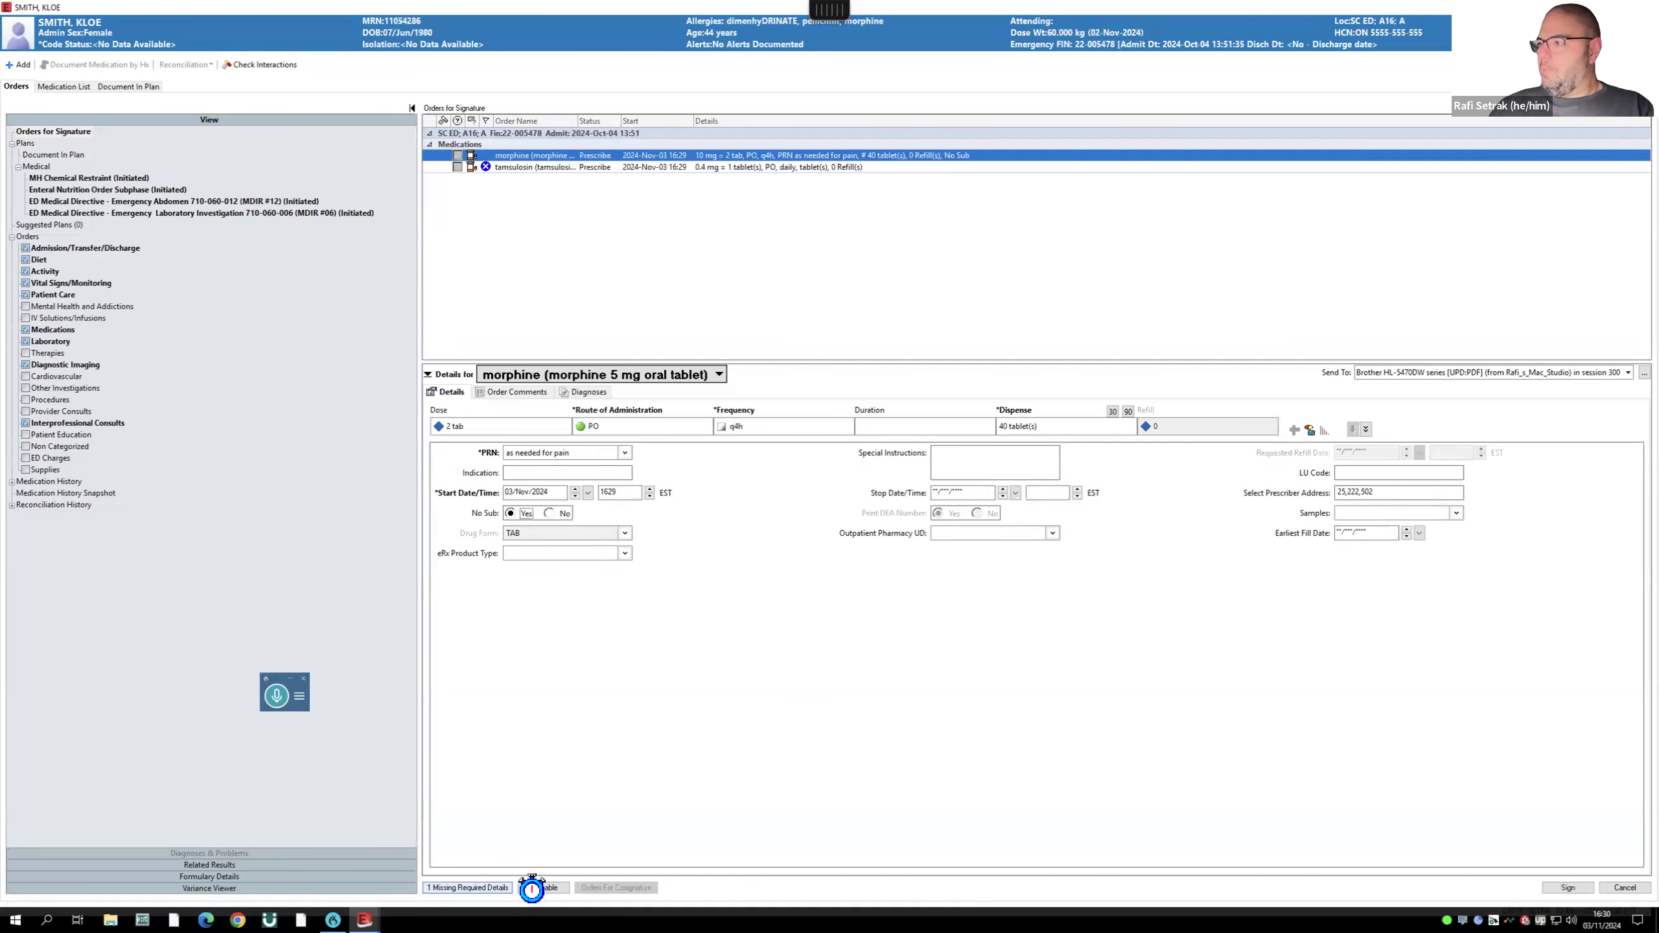
pyautogui.click(483, 887)
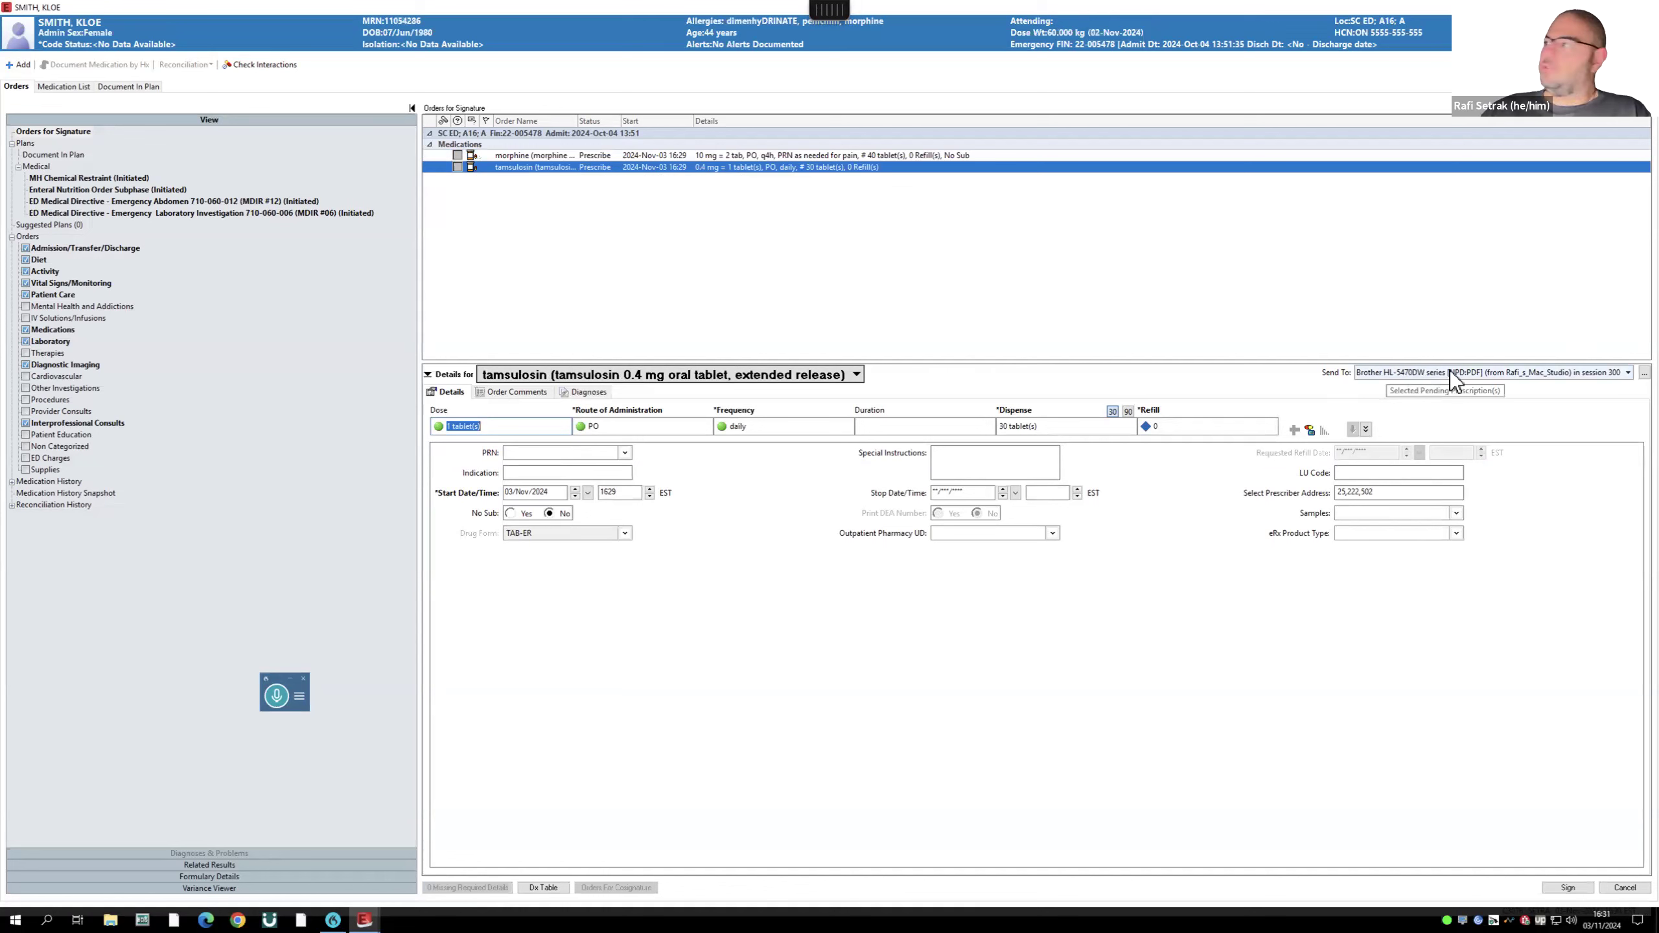
# - Review tamsulosin routing and pharmacy options, keeping 1 tab daily, 30 tablets, 0 refills, printed
pyautogui.click(1623, 378)
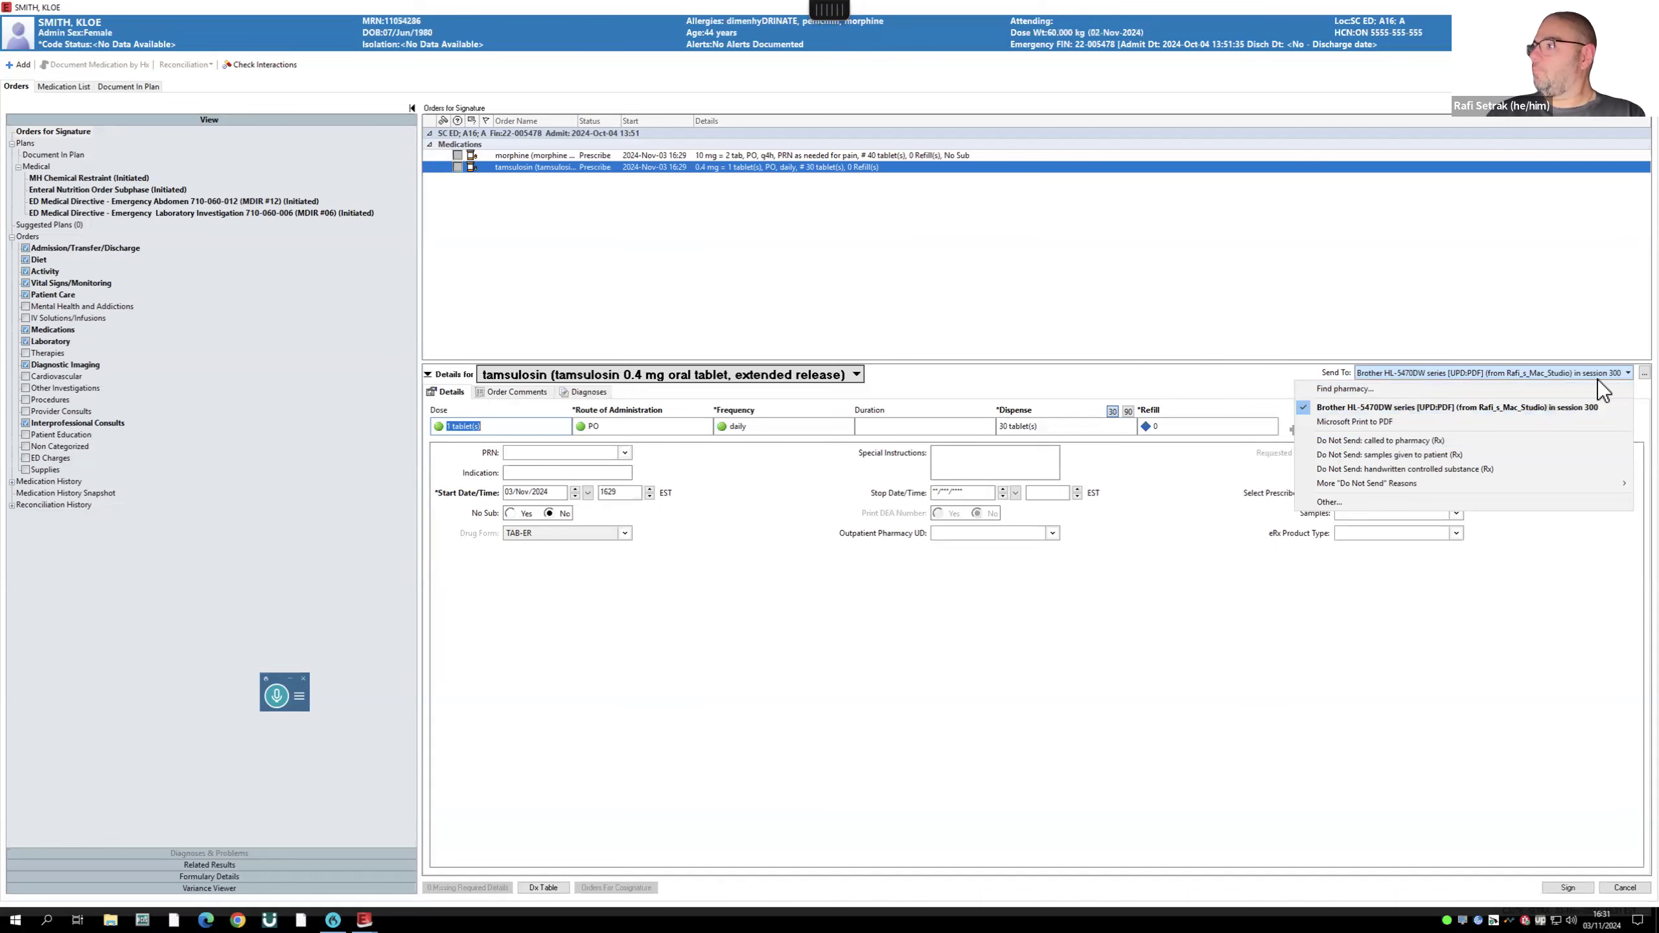
pyautogui.click(1351, 389)
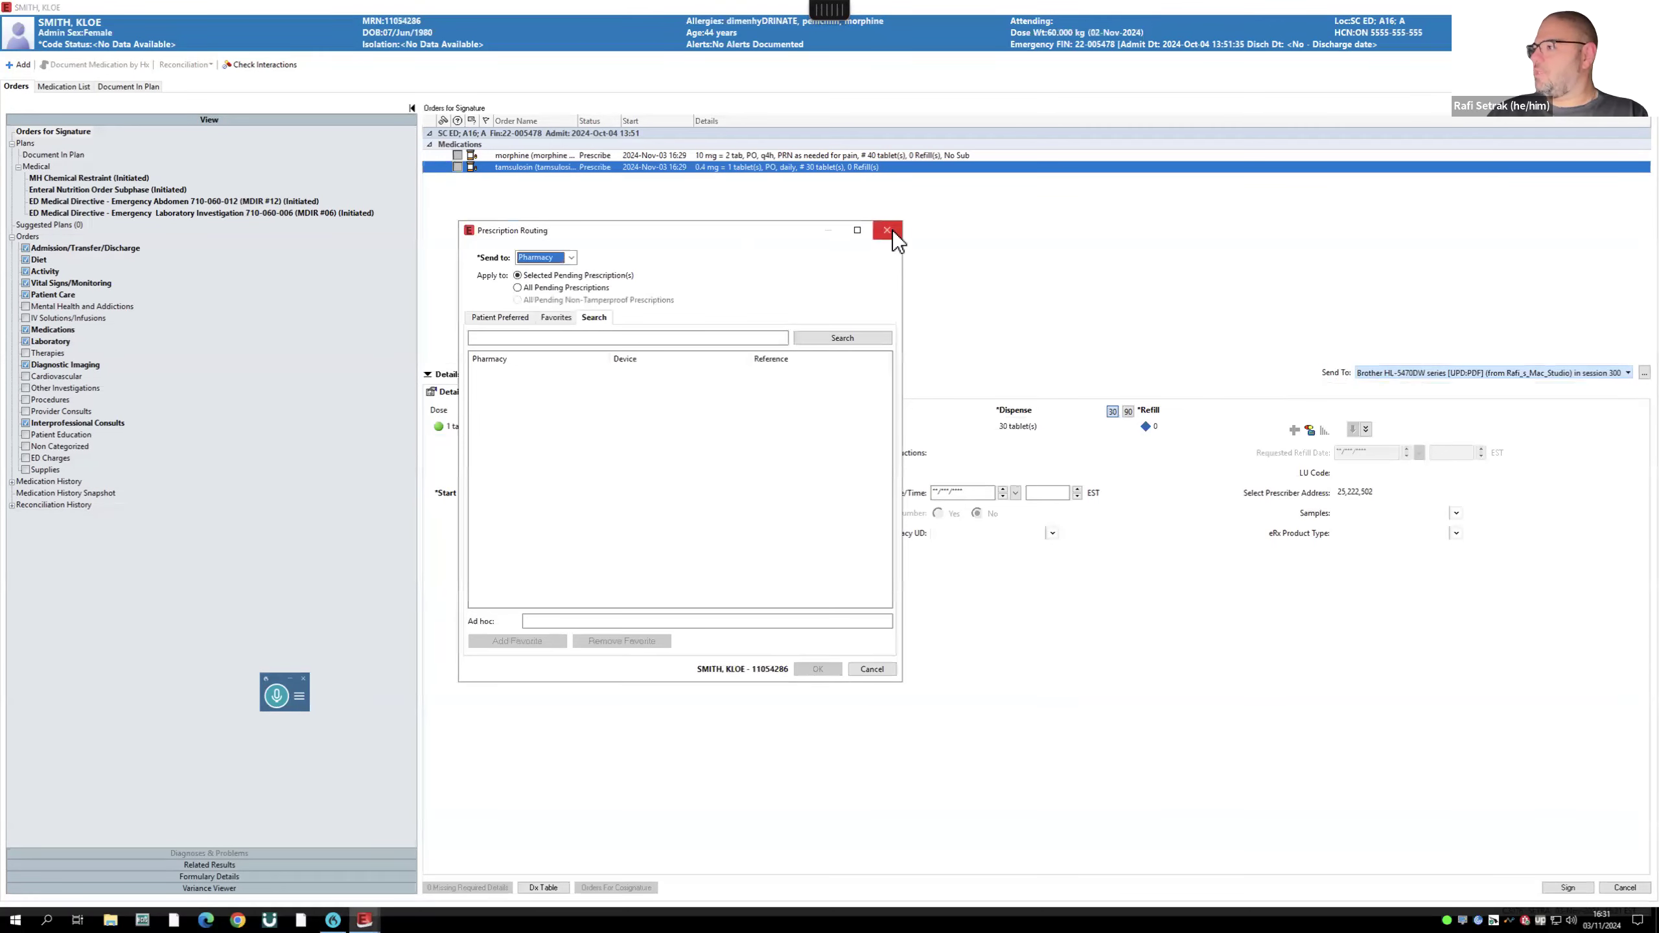
pyautogui.click(890, 230)
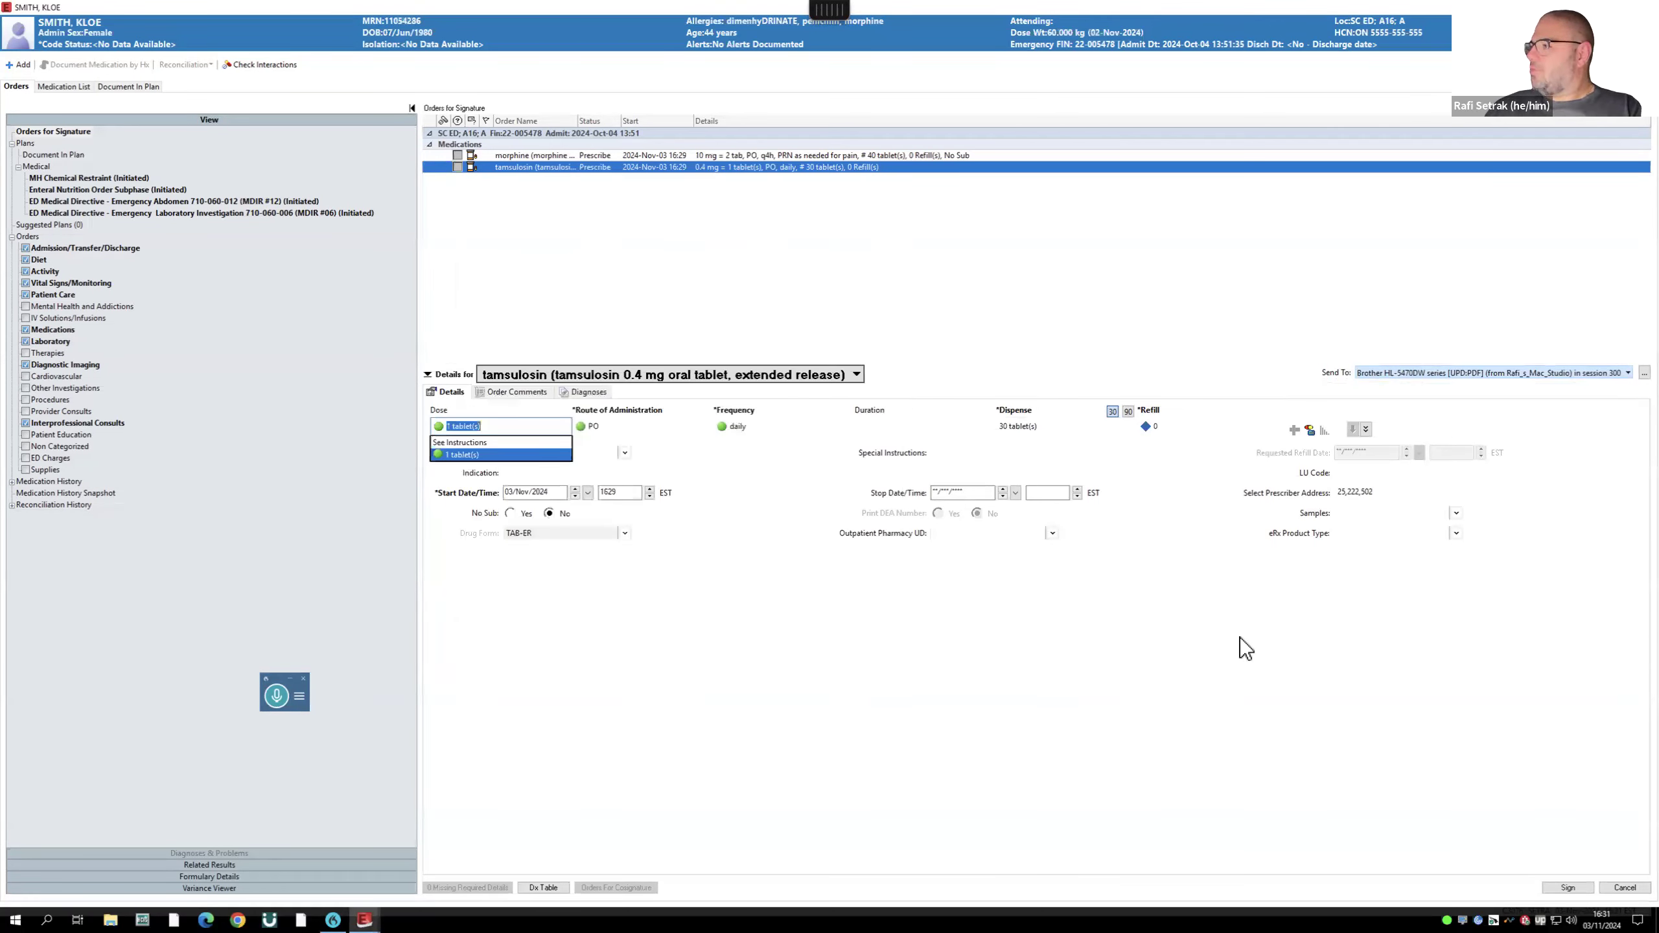
pyautogui.click(1205, 664)
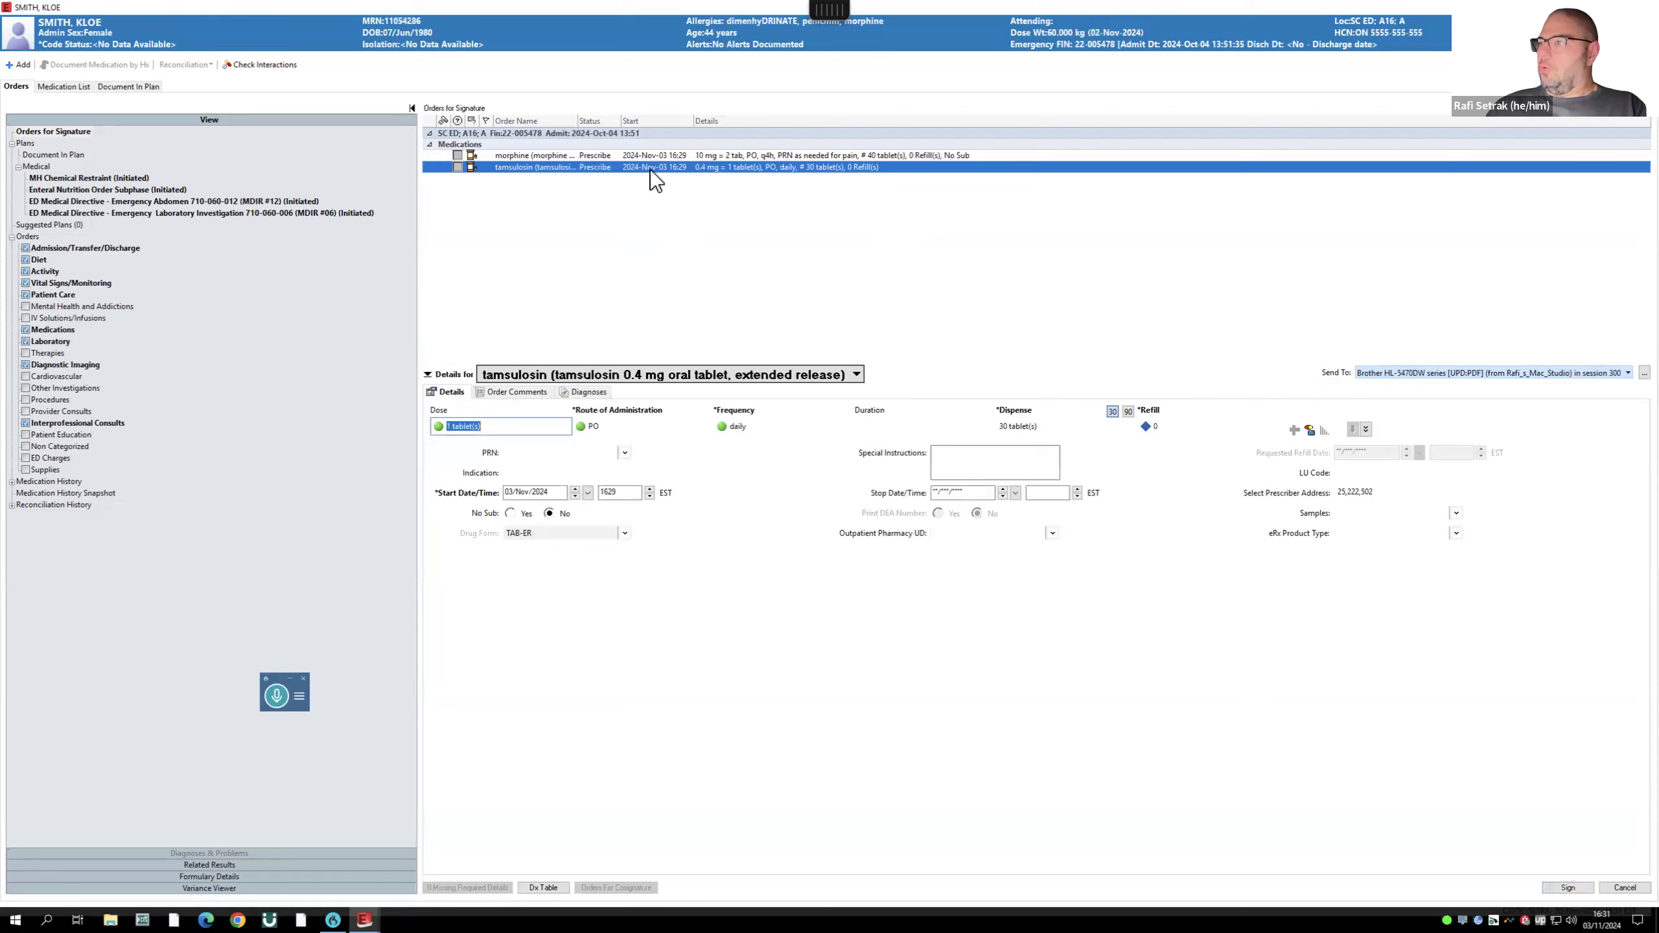
# - Sign both prescriptions, overriding the morphine allergy alert with a Prescriber Clinical reason
pyautogui.click(1569, 887)
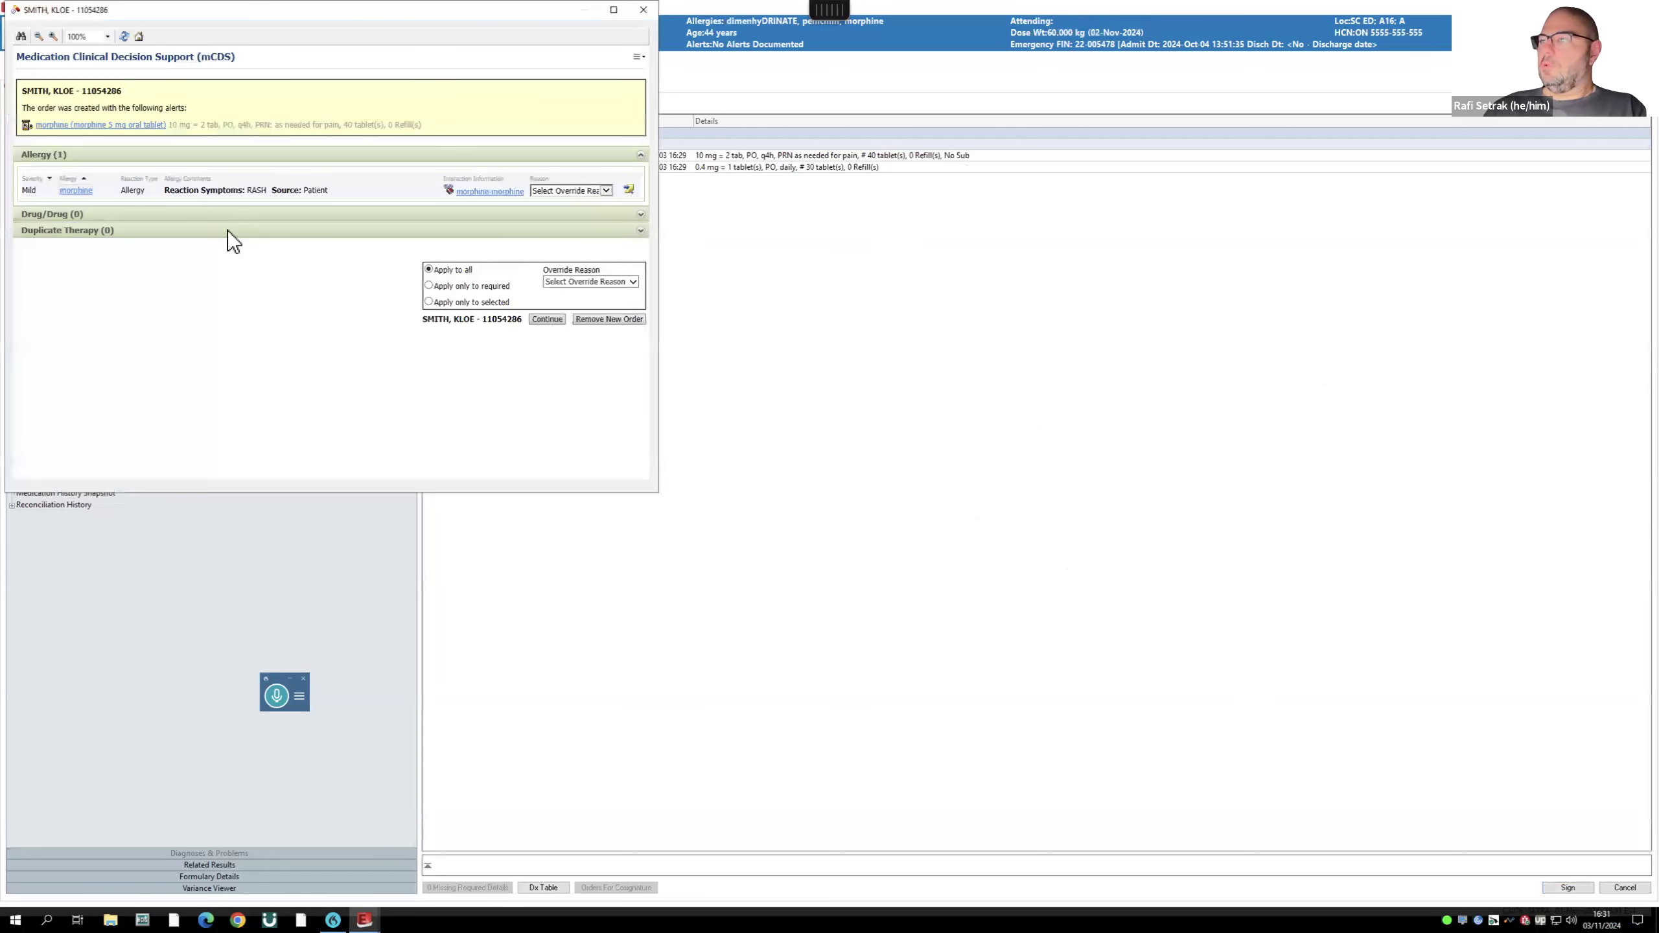
pyautogui.click(607, 190)
pyautogui.click(568, 201)
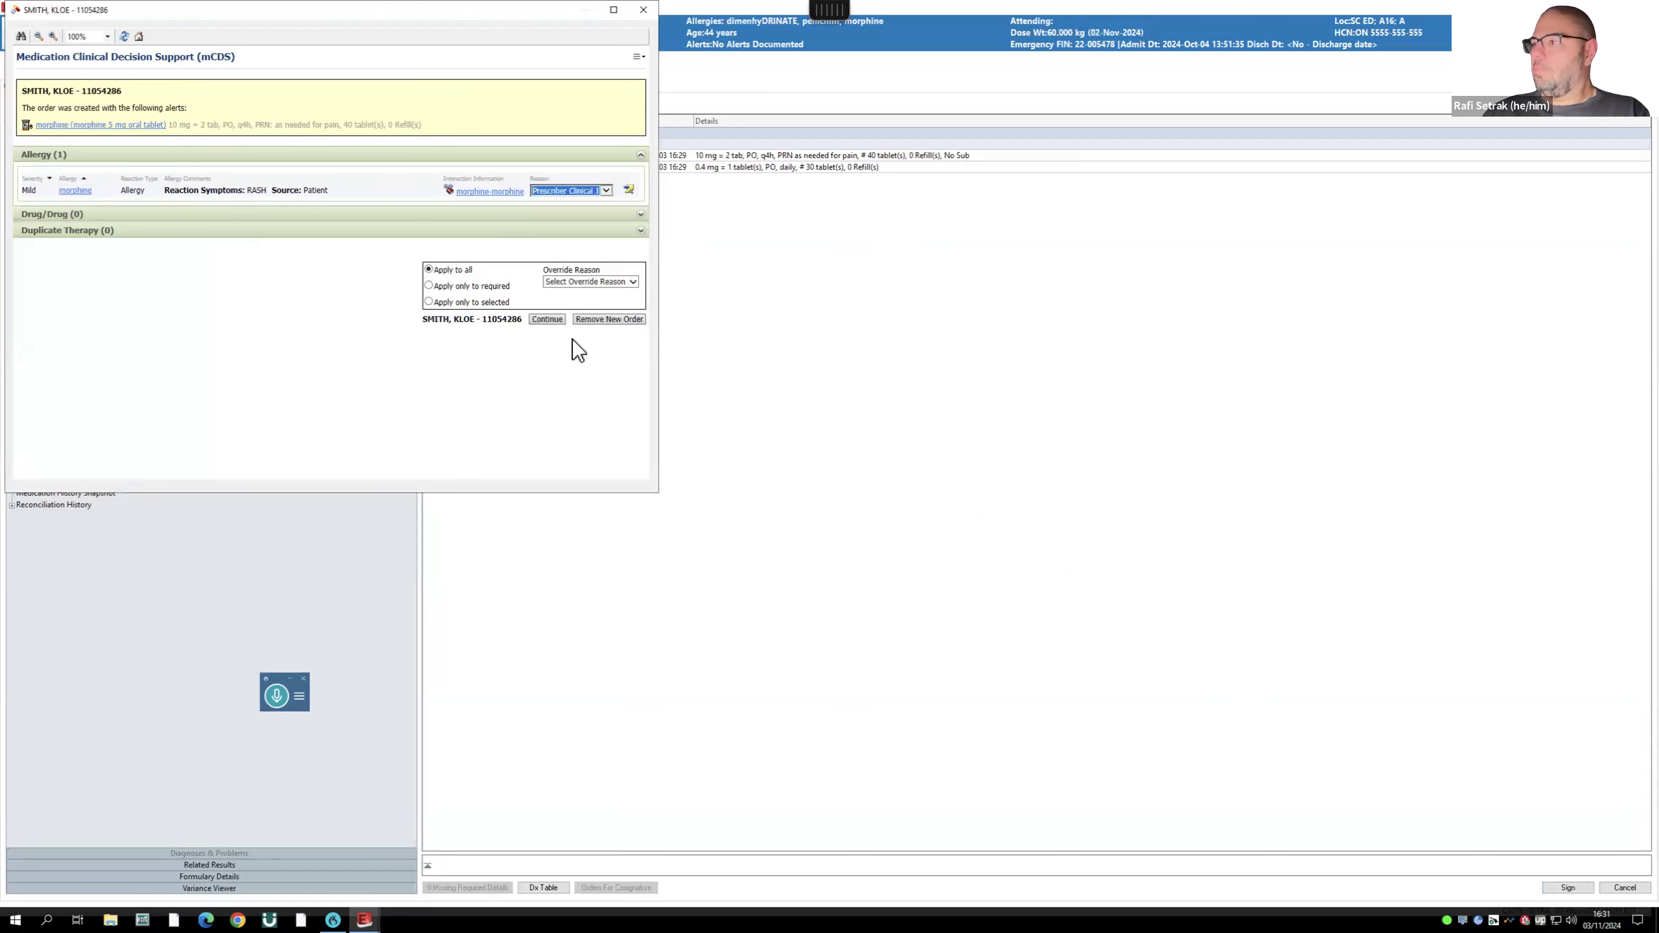
pyautogui.click(548, 319)
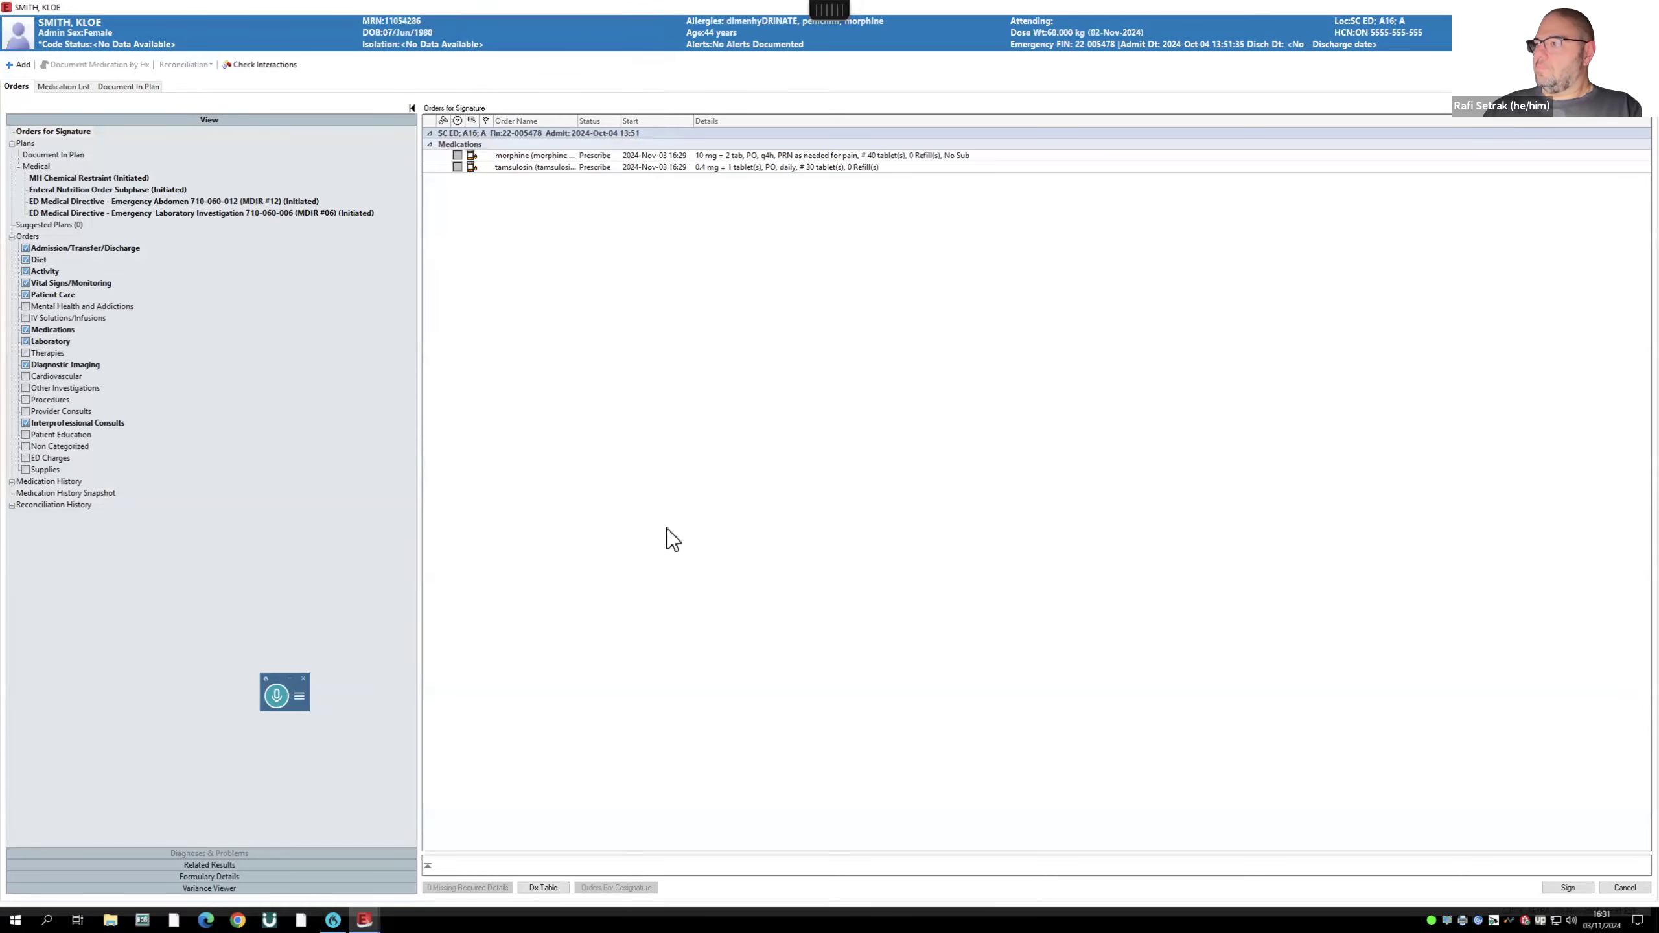
# - Close the signing window, returning to New Order Entry and the 43-order Order Profile
pyautogui.press('Return')
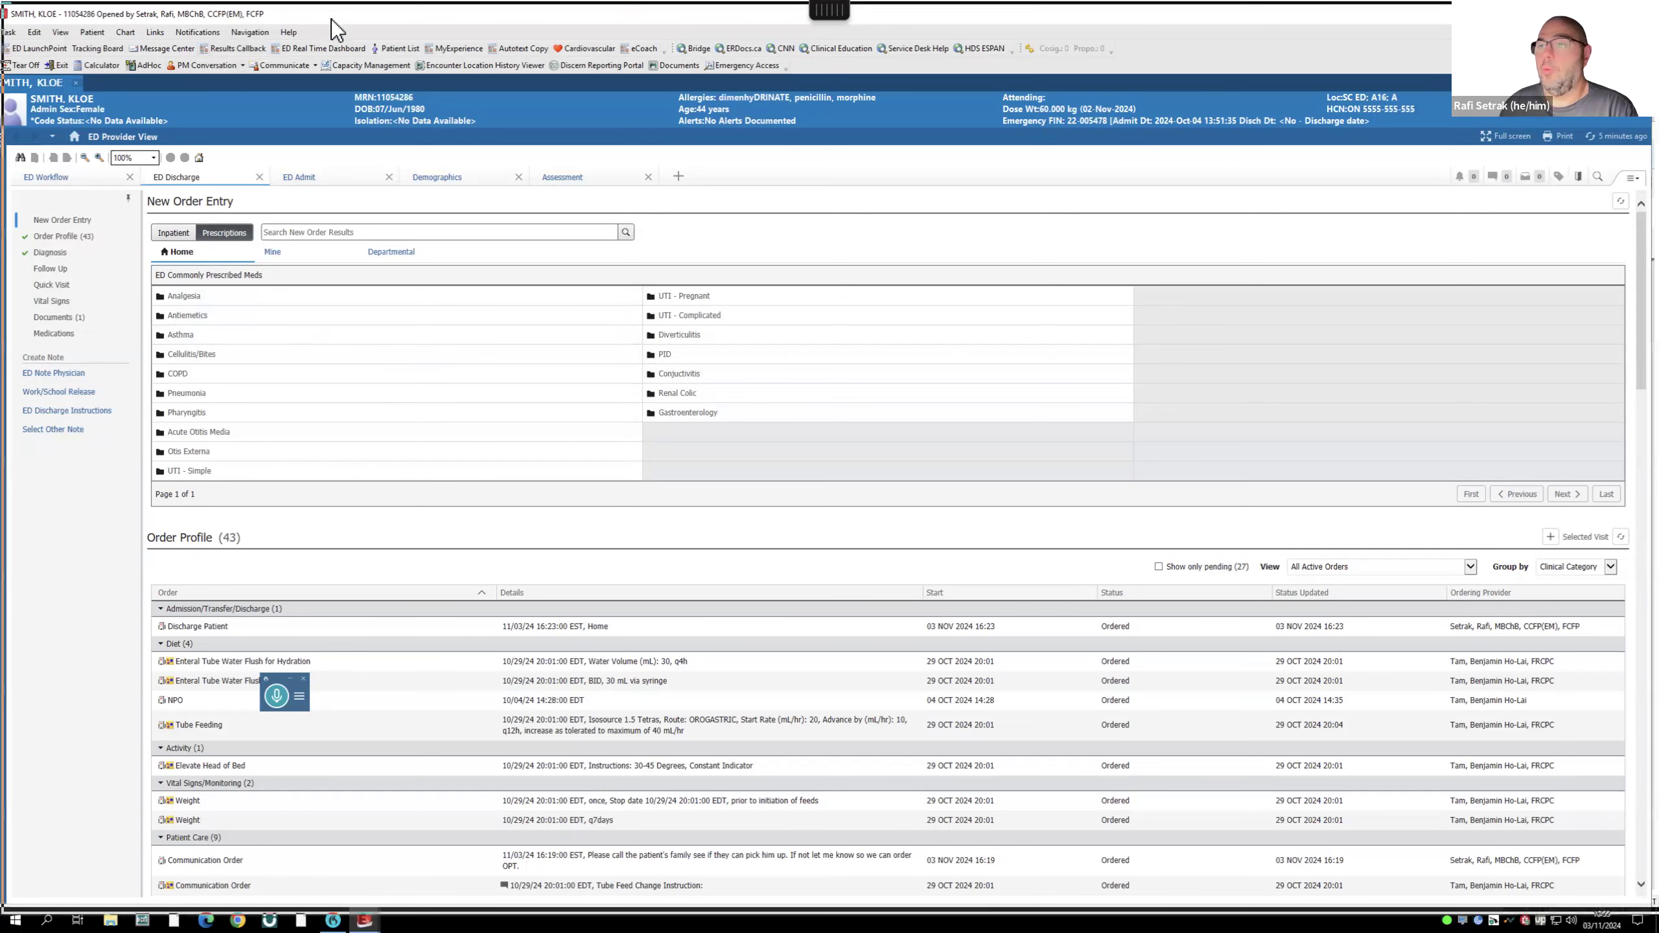
# - Open the Medication List and bring up the actions menu for the benztropine order
pyautogui.click(10, 141)
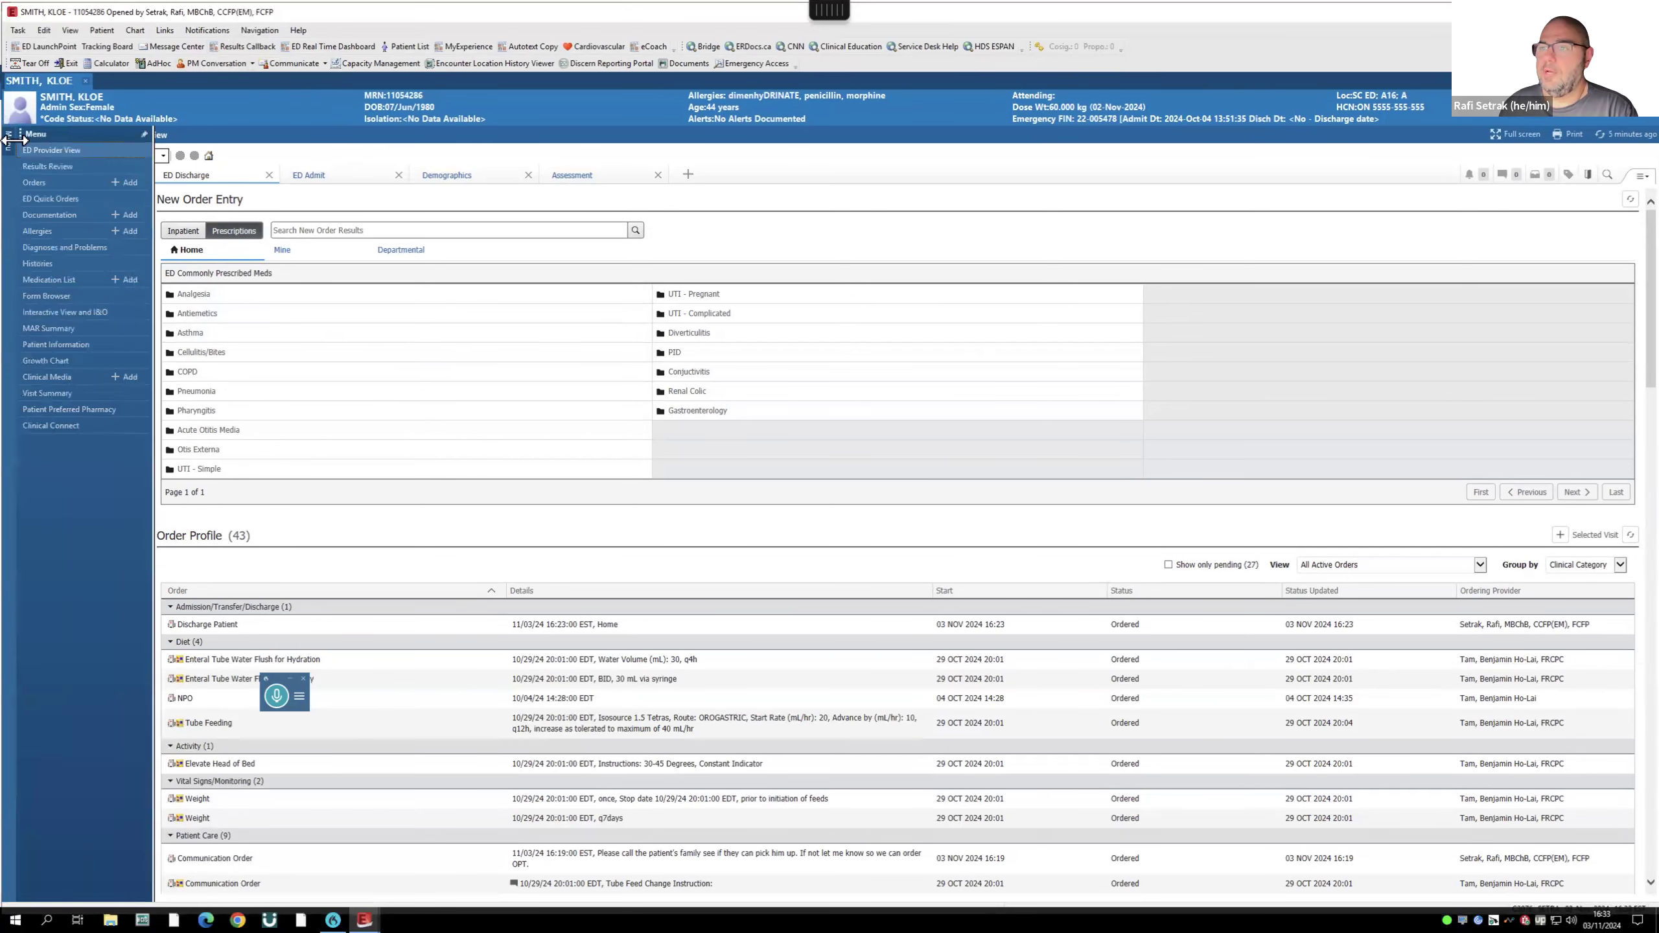
pyautogui.click(52, 281)
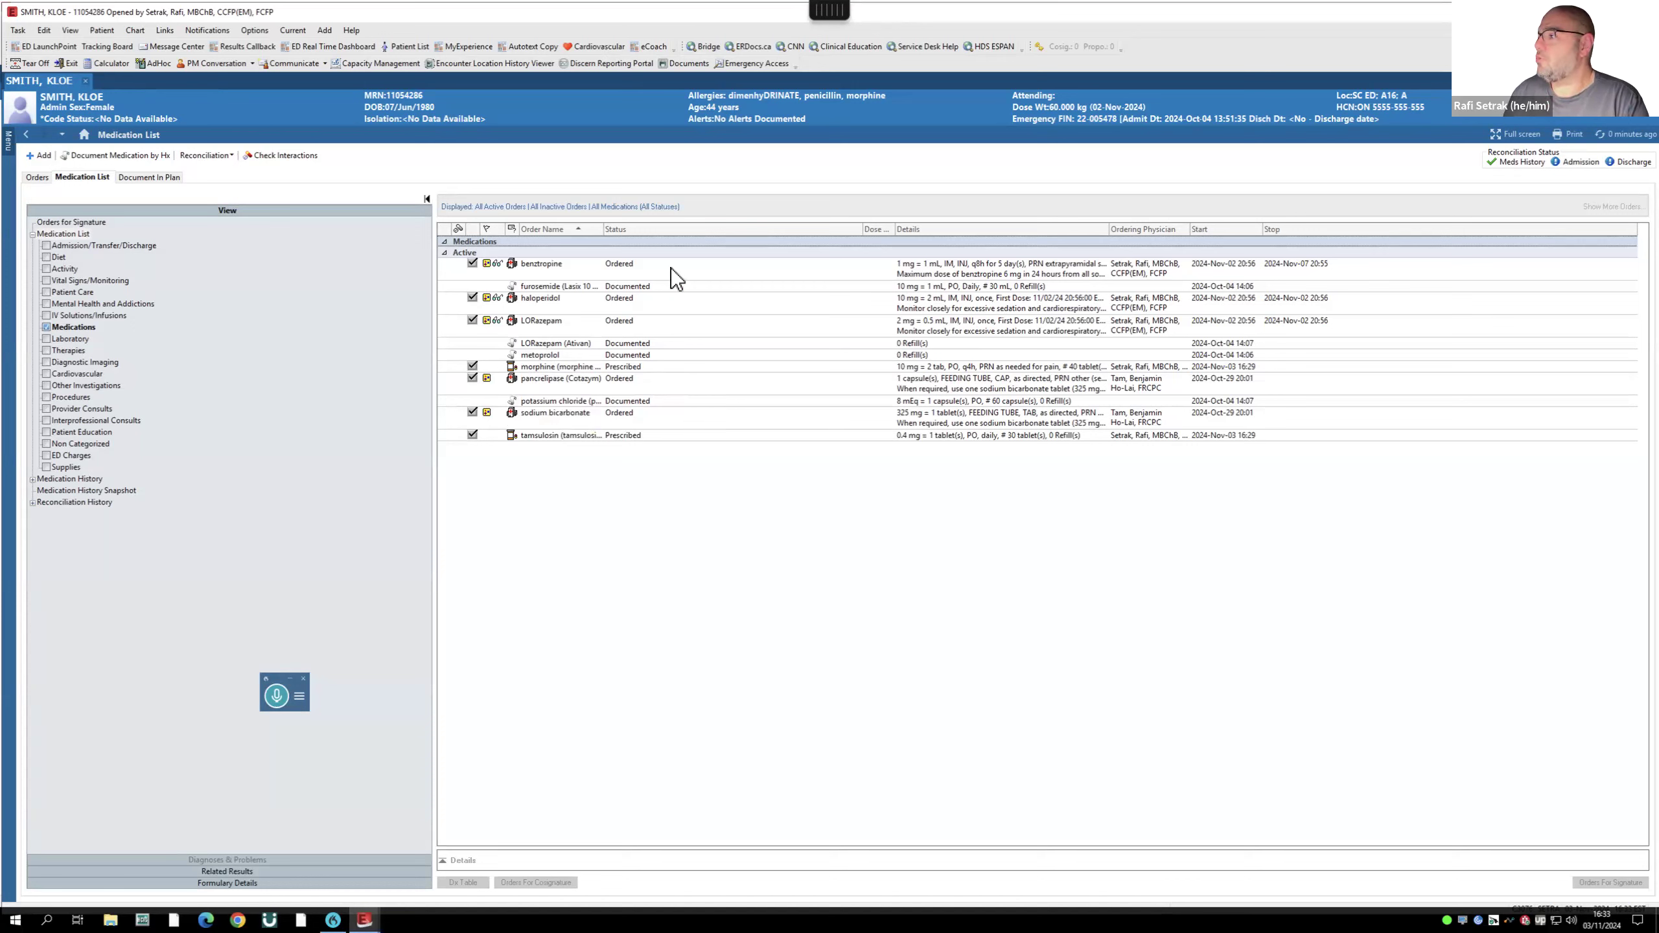
pyautogui.click(540, 265)
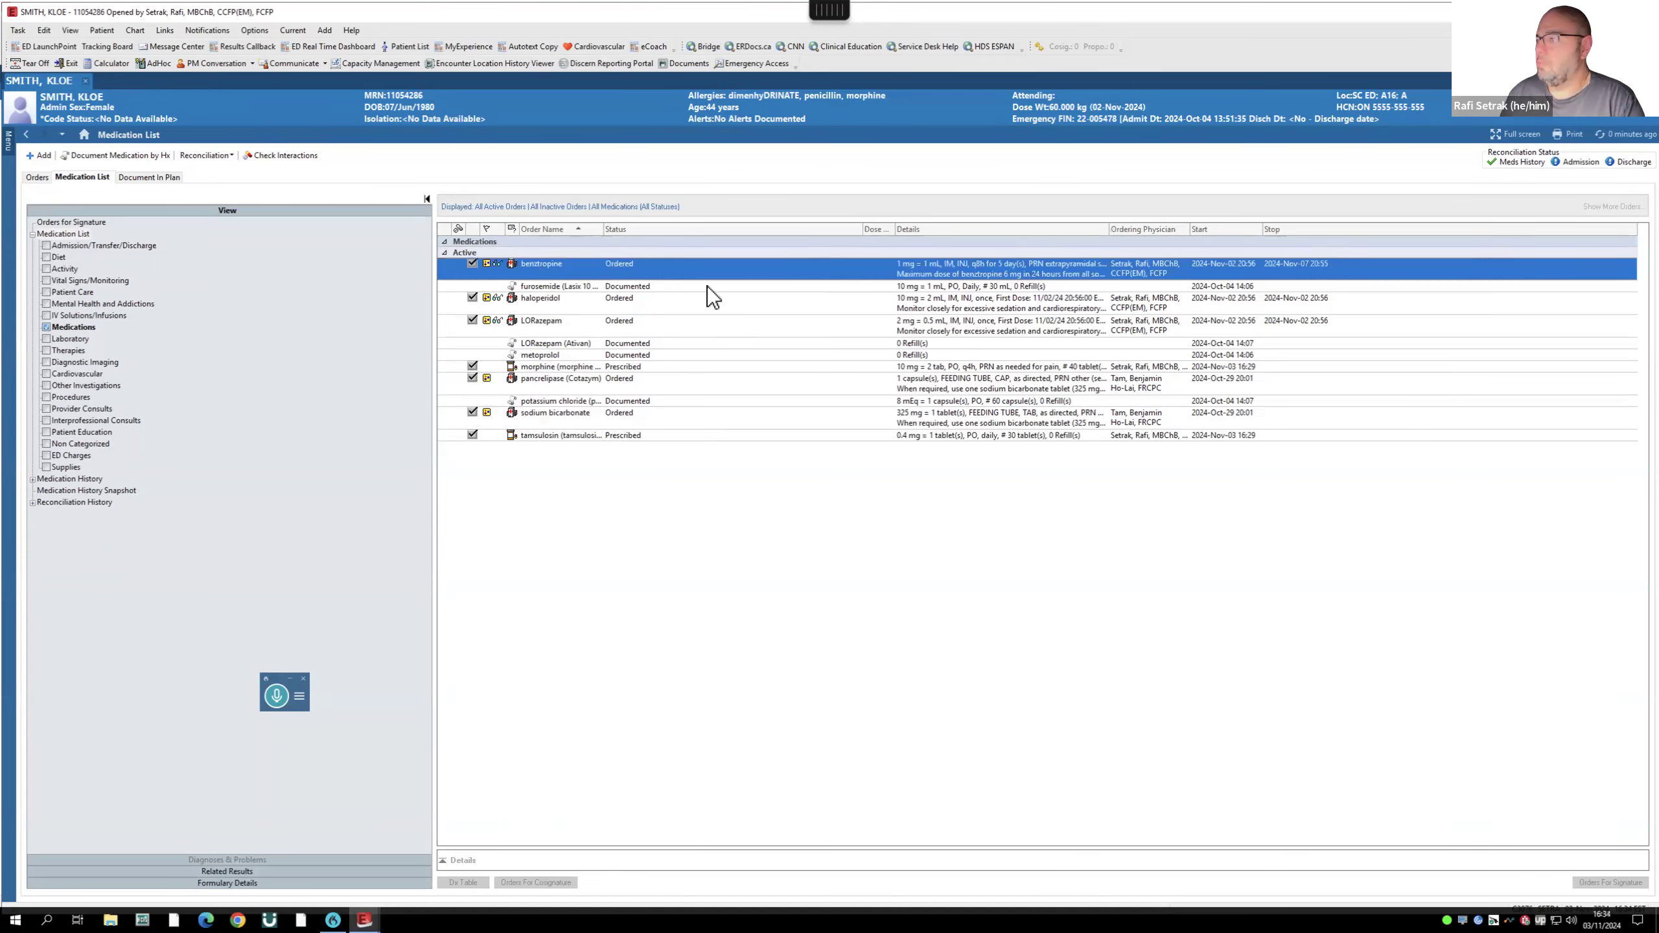
pyautogui.rightClick(542, 262)
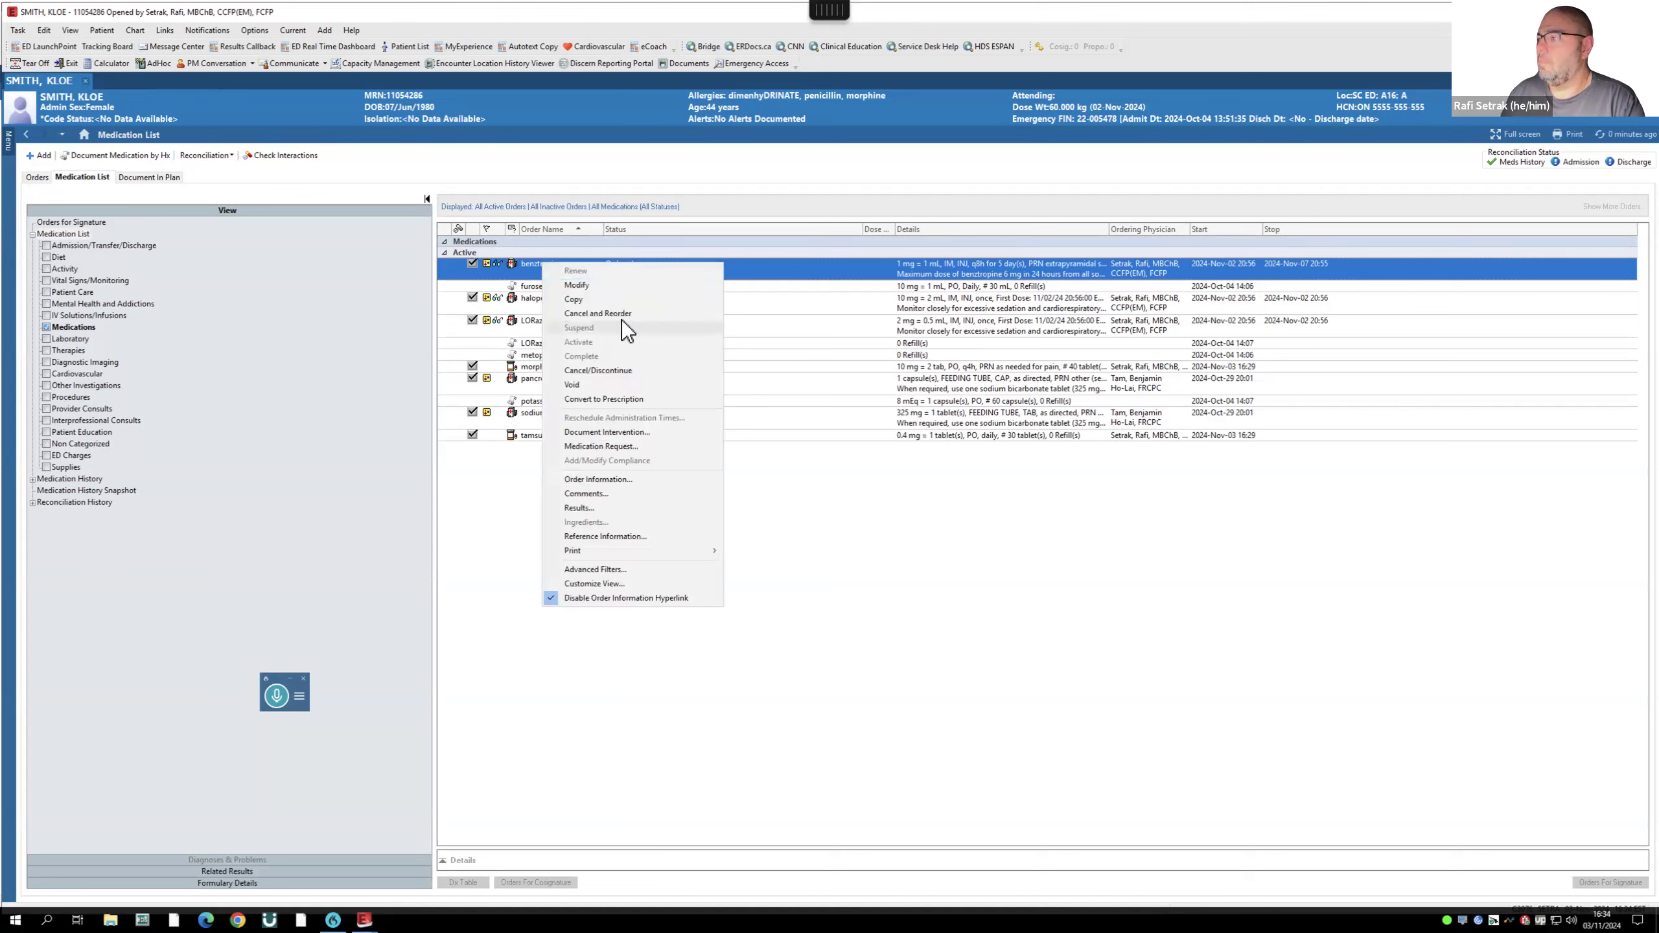
# - Convert the benztropine order to a prescription dispensing 1 mL
pyautogui.click(633, 400)
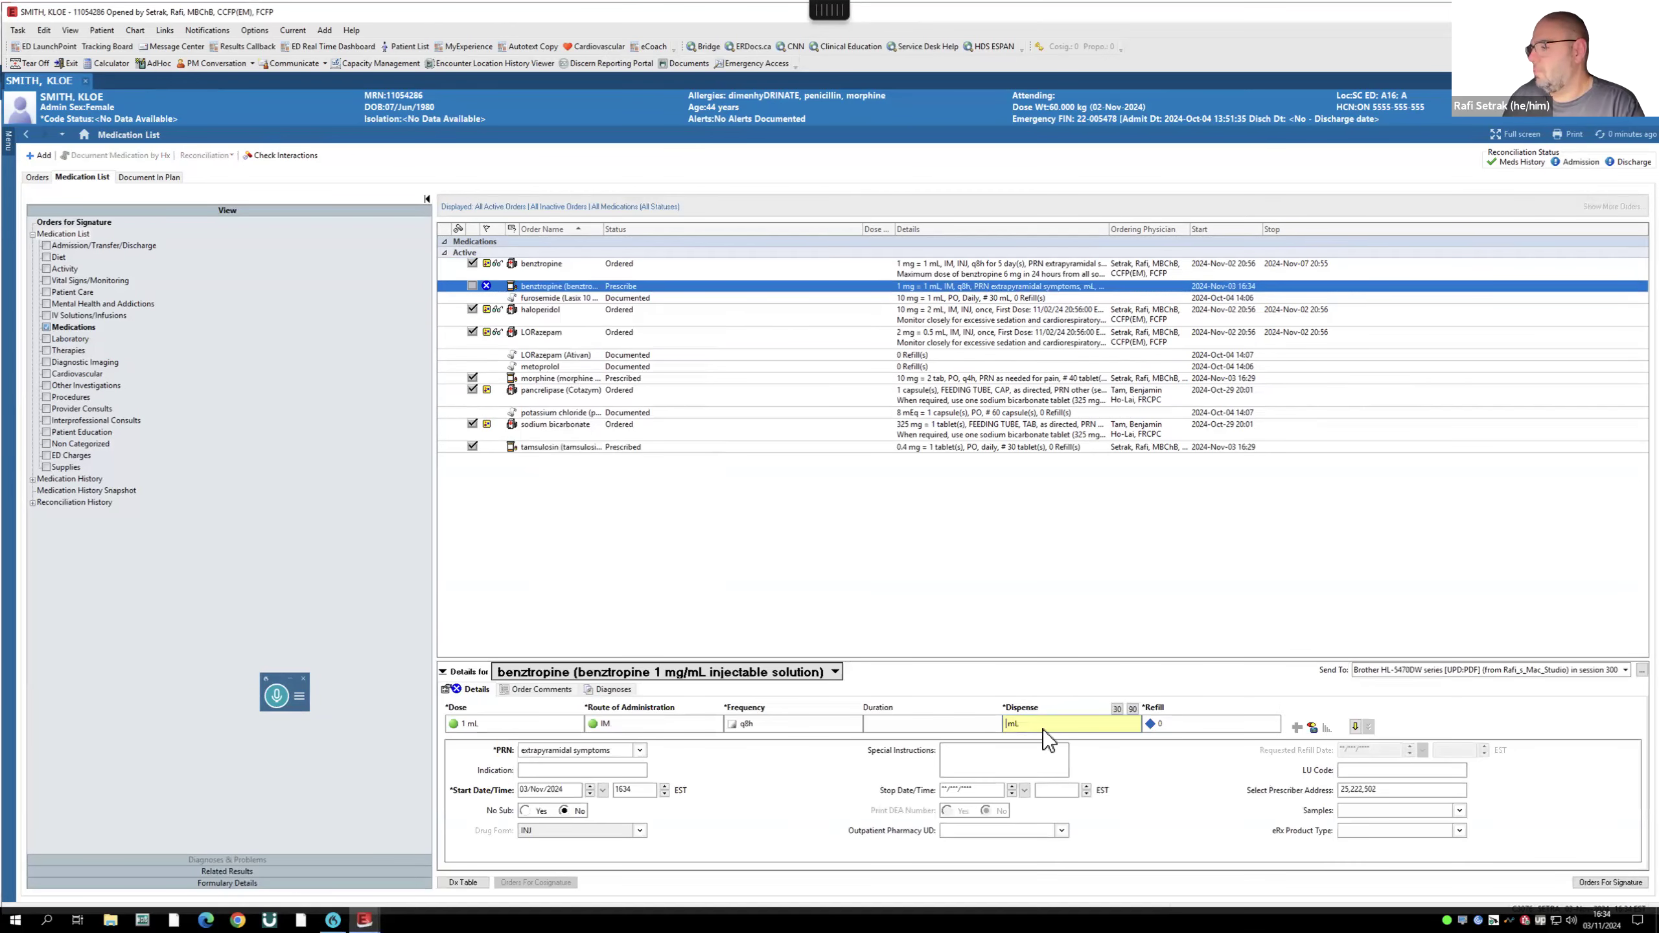
pyautogui.write('100')
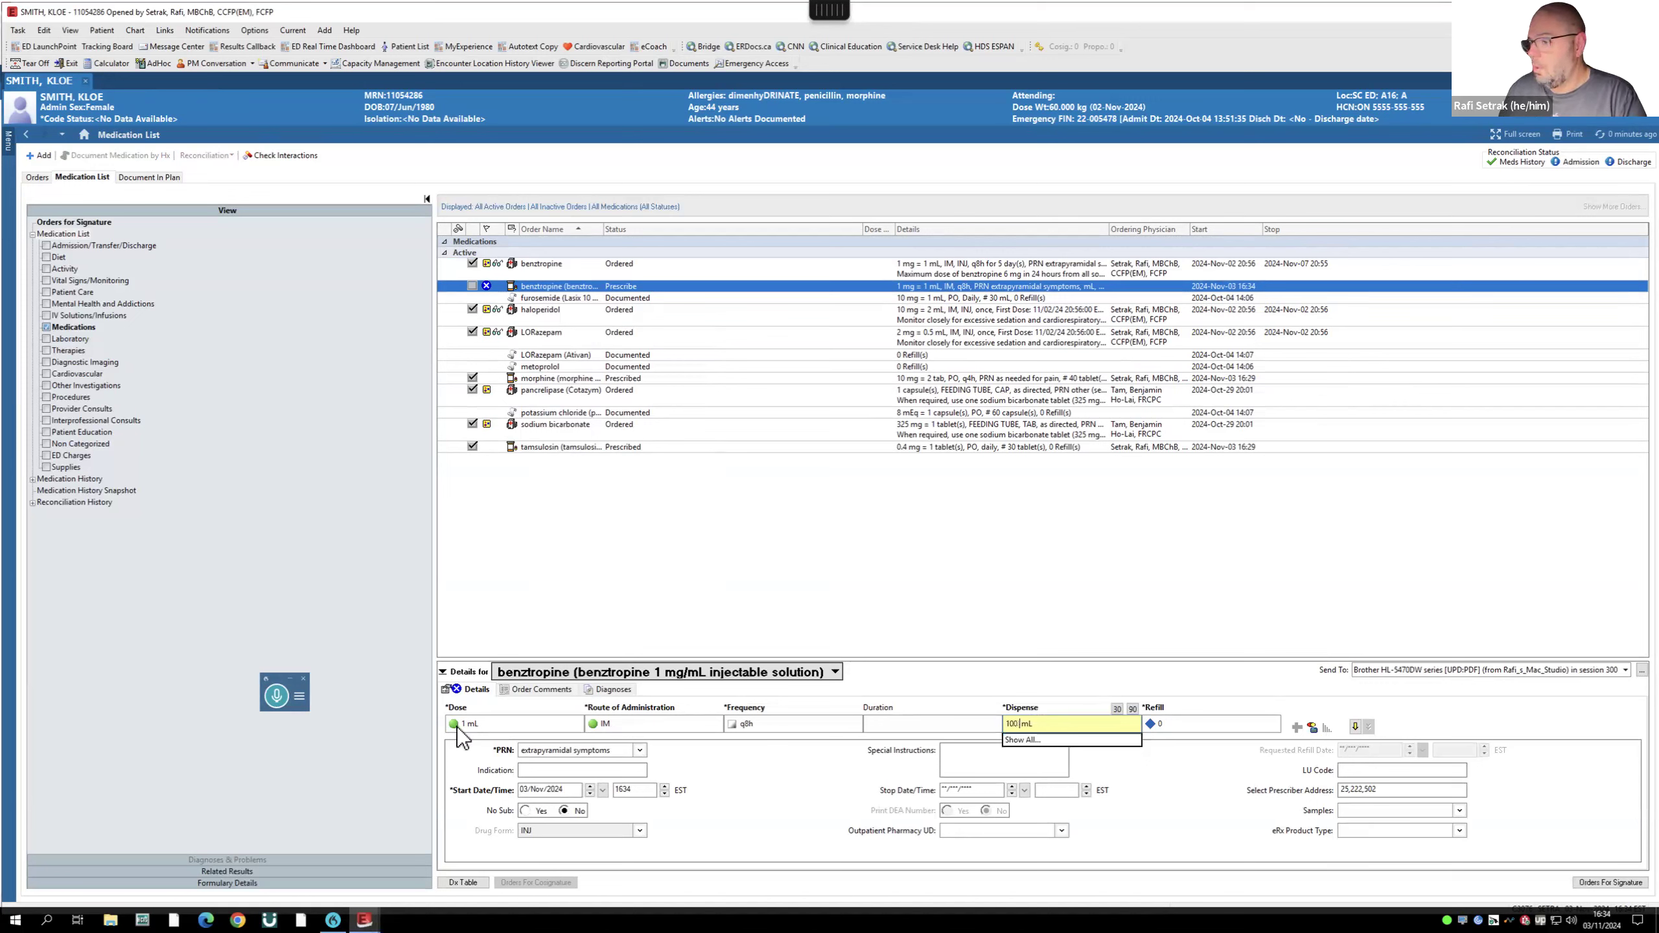
pyautogui.doubleClick(1013, 723)
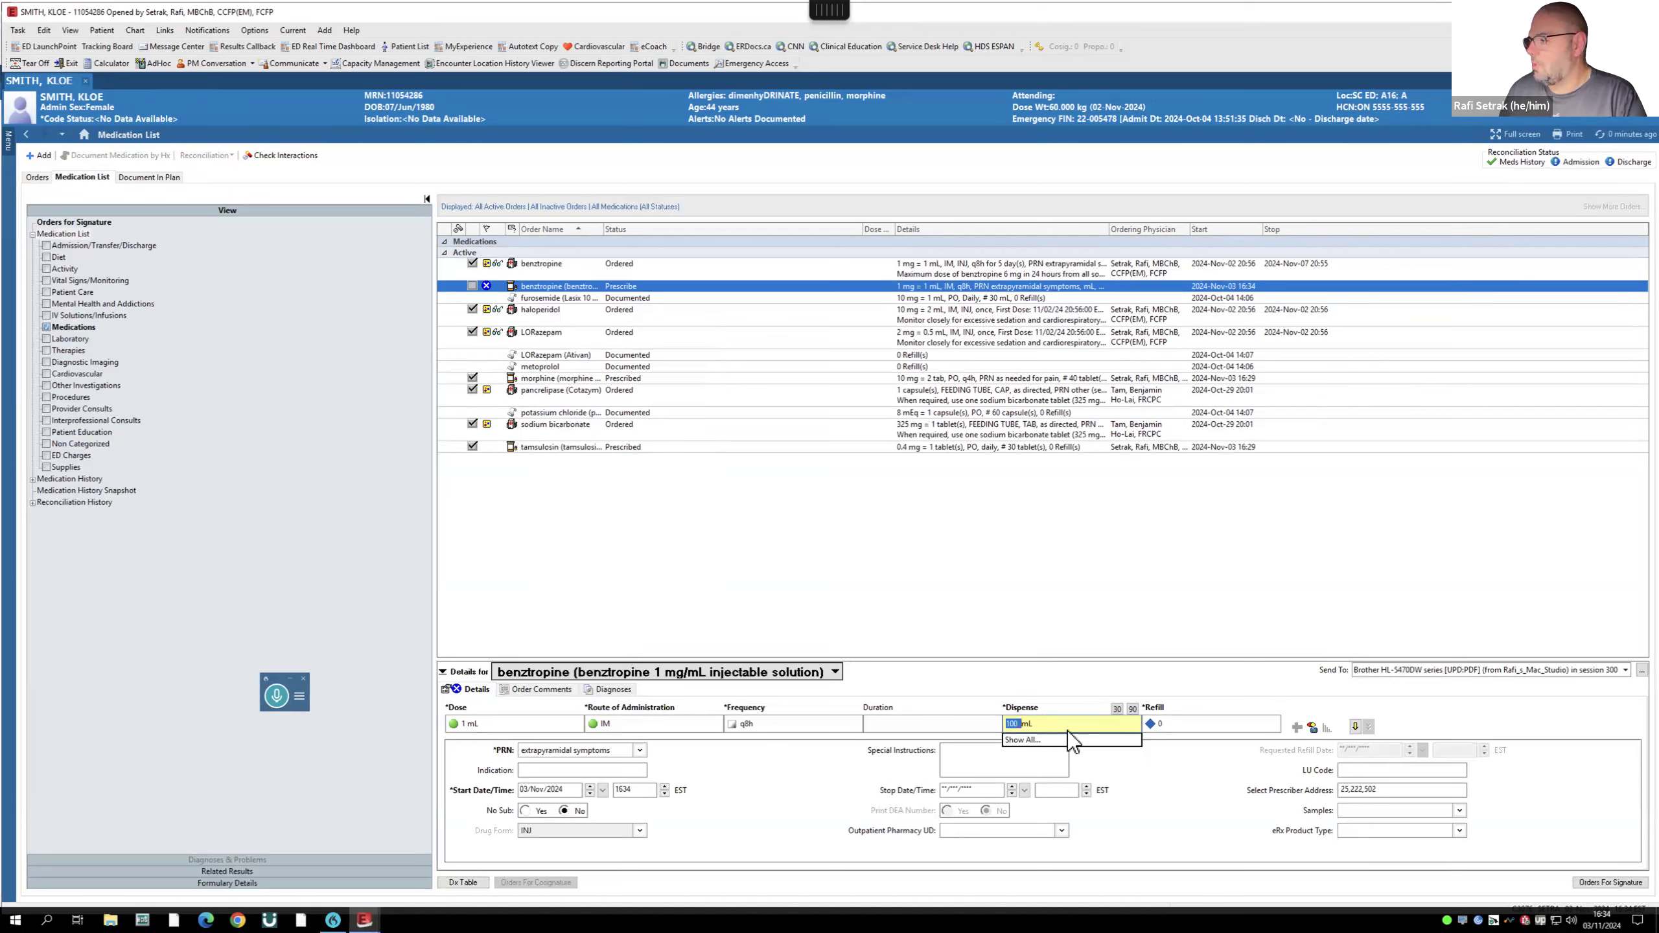
pyautogui.write('1')
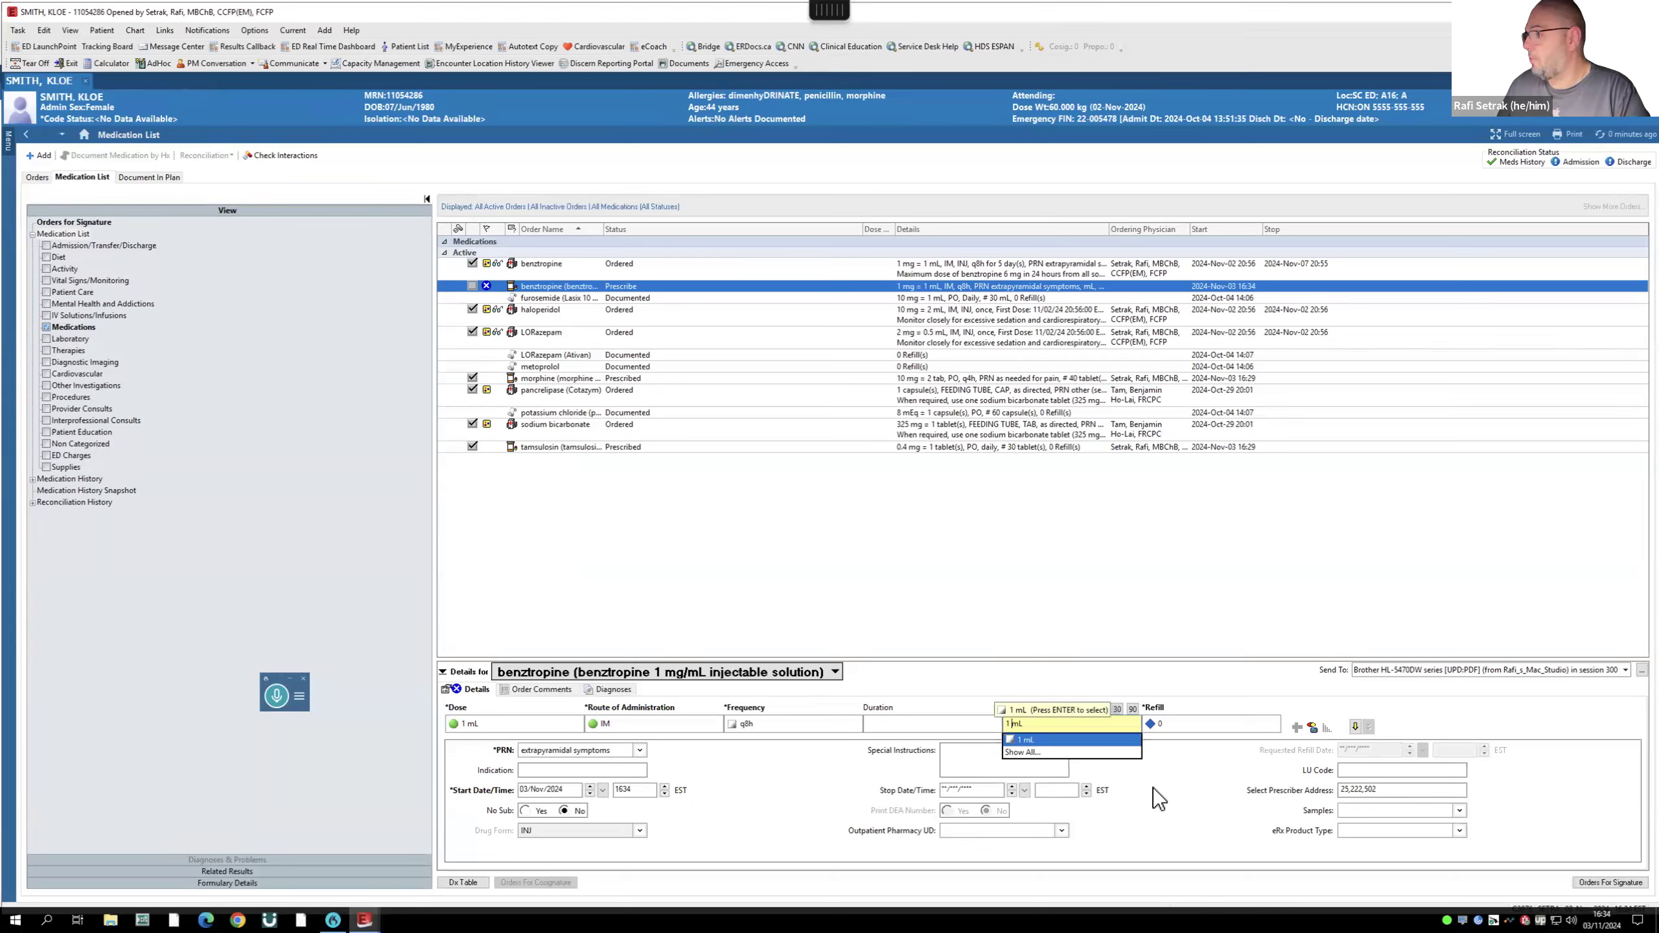
pyautogui.press('Return')
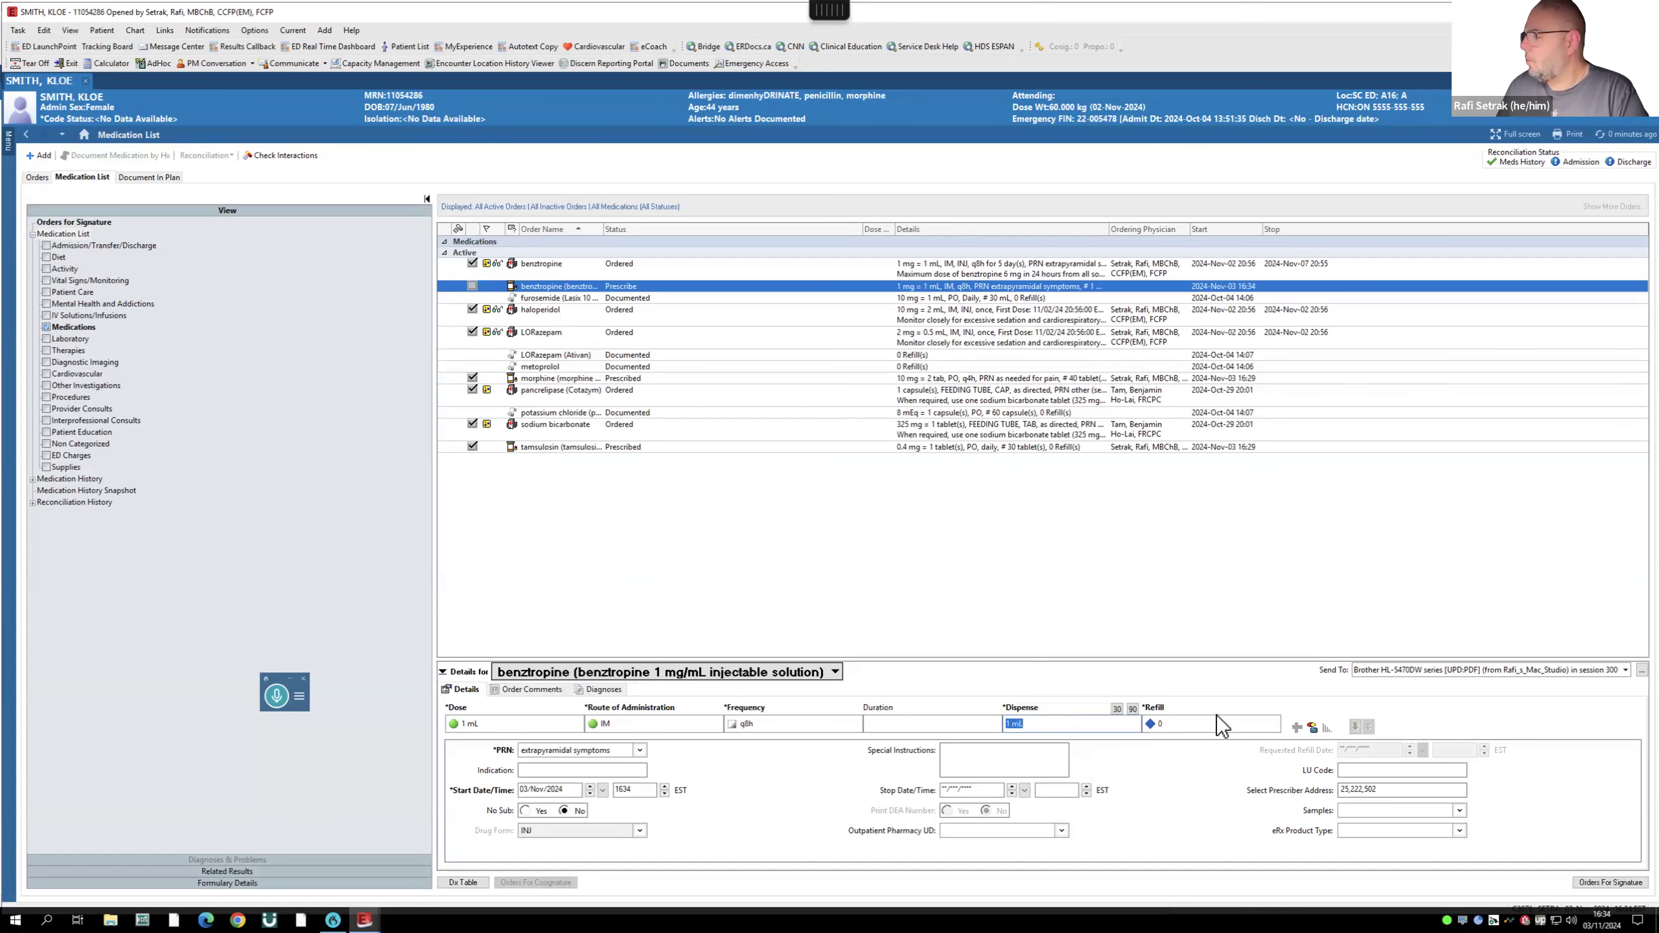
# - Sign the benztropine prescription and refresh the list to show it as Prescribed
pyautogui.click(1614, 883)
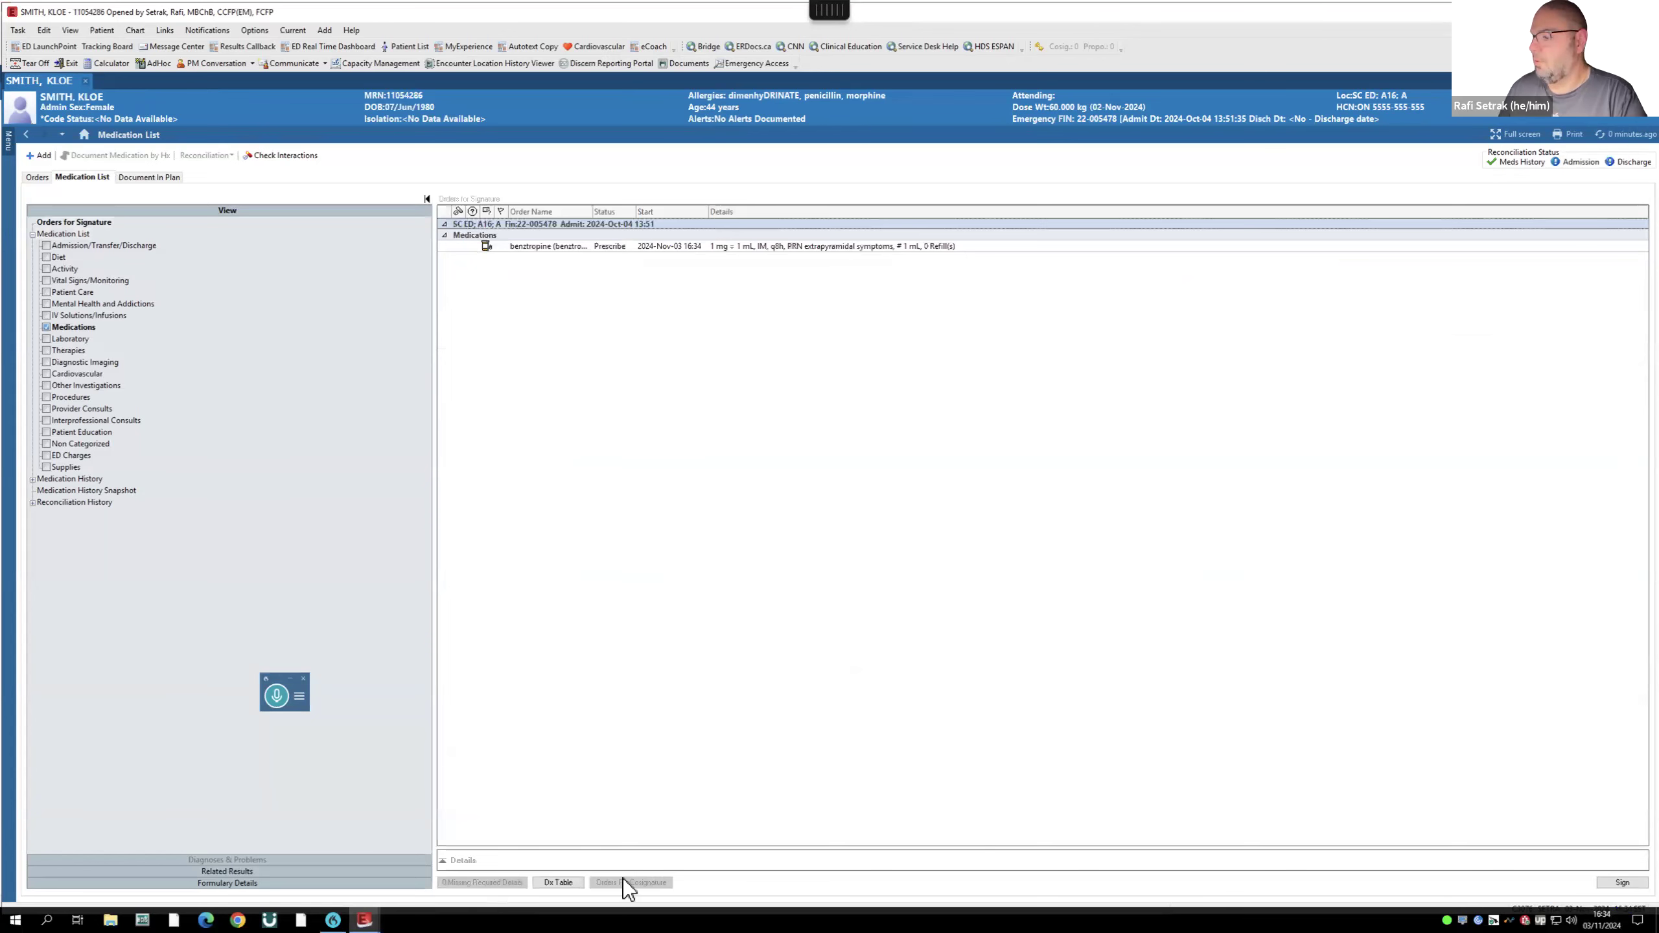
pyautogui.click(1622, 883)
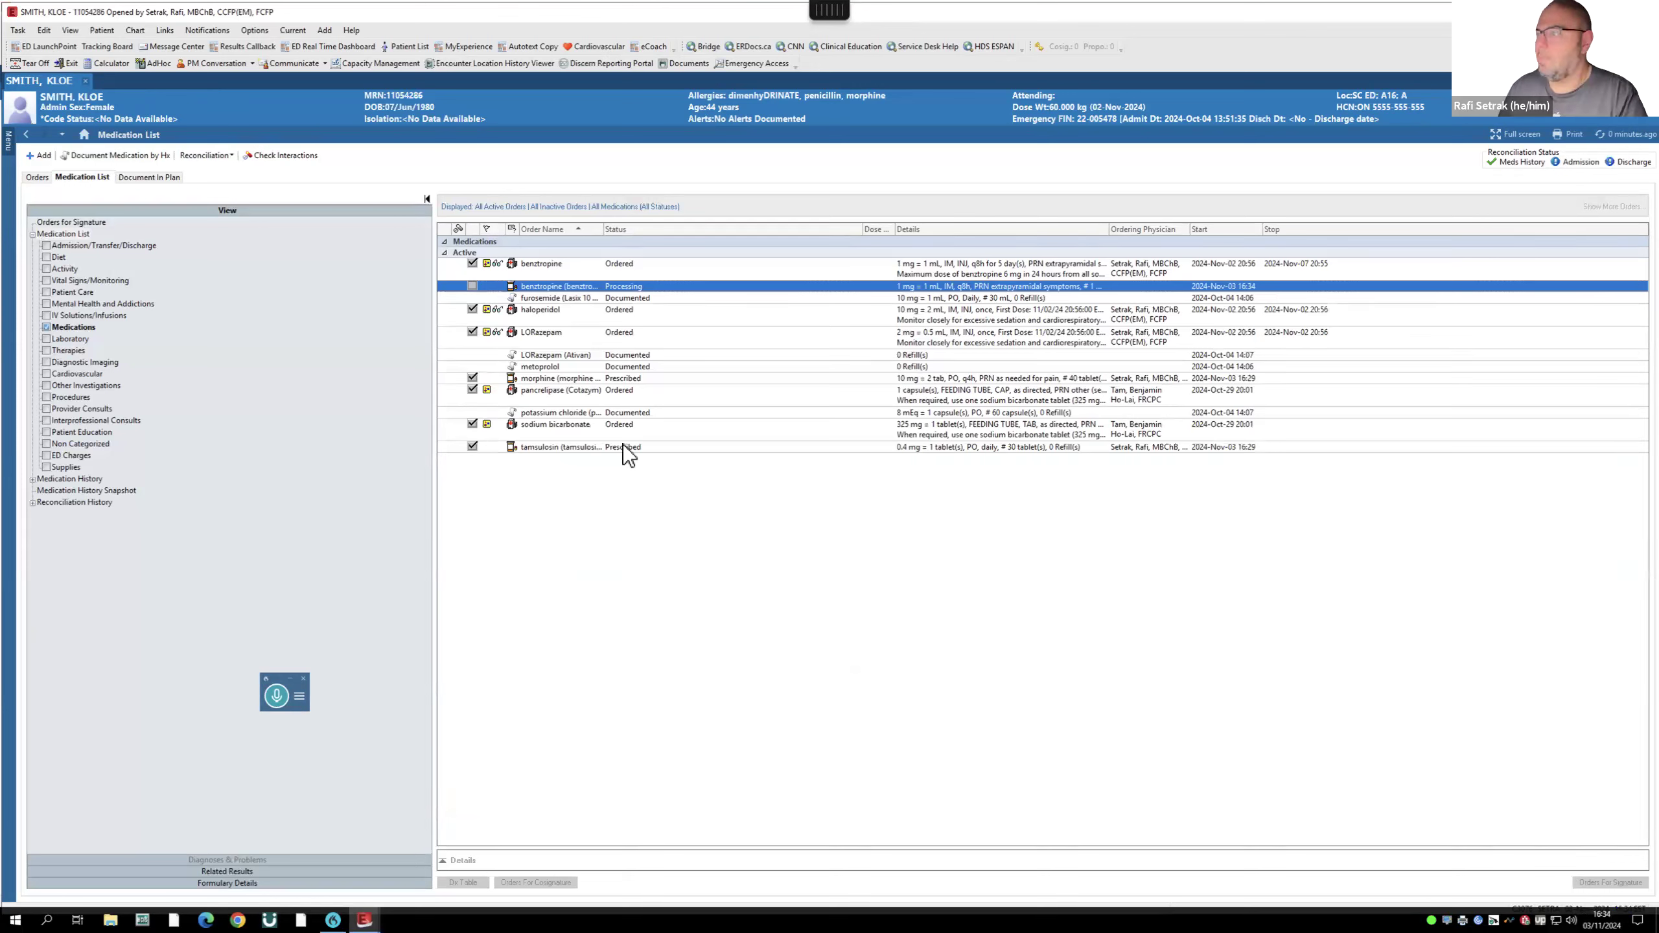
pyautogui.moveTo(499, 425)
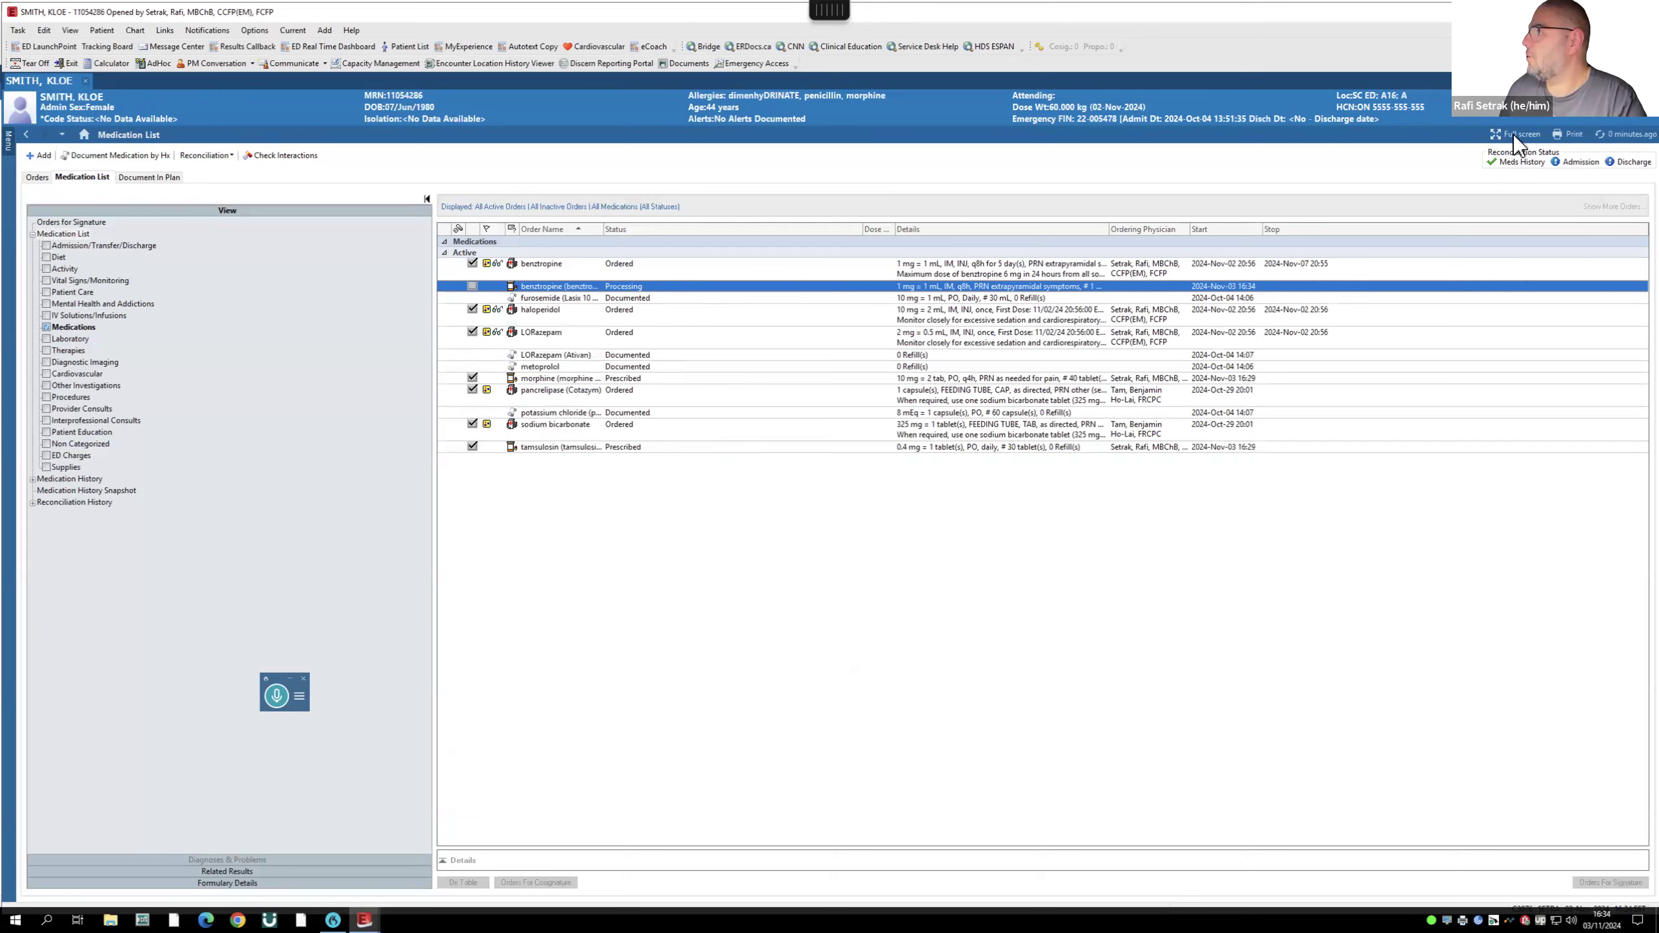
pyautogui.click(1600, 135)
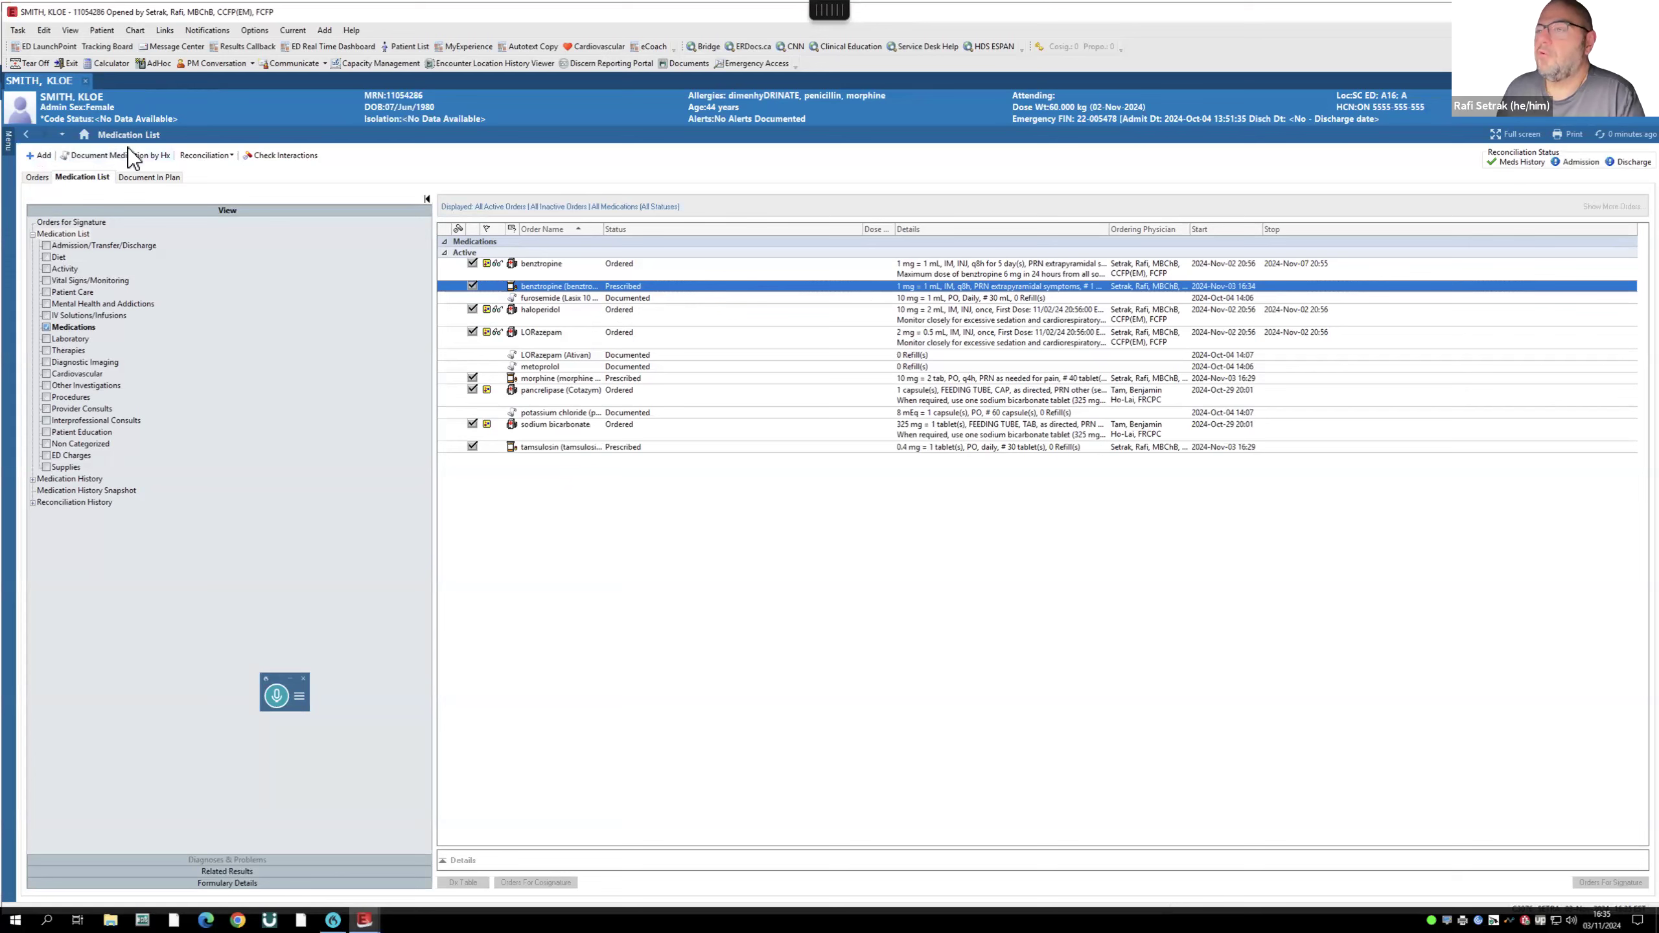
# - From ED Provider View, add an Inpatient Referral Order for renal colic and open Orders for Signature
pyautogui.click(8, 141)
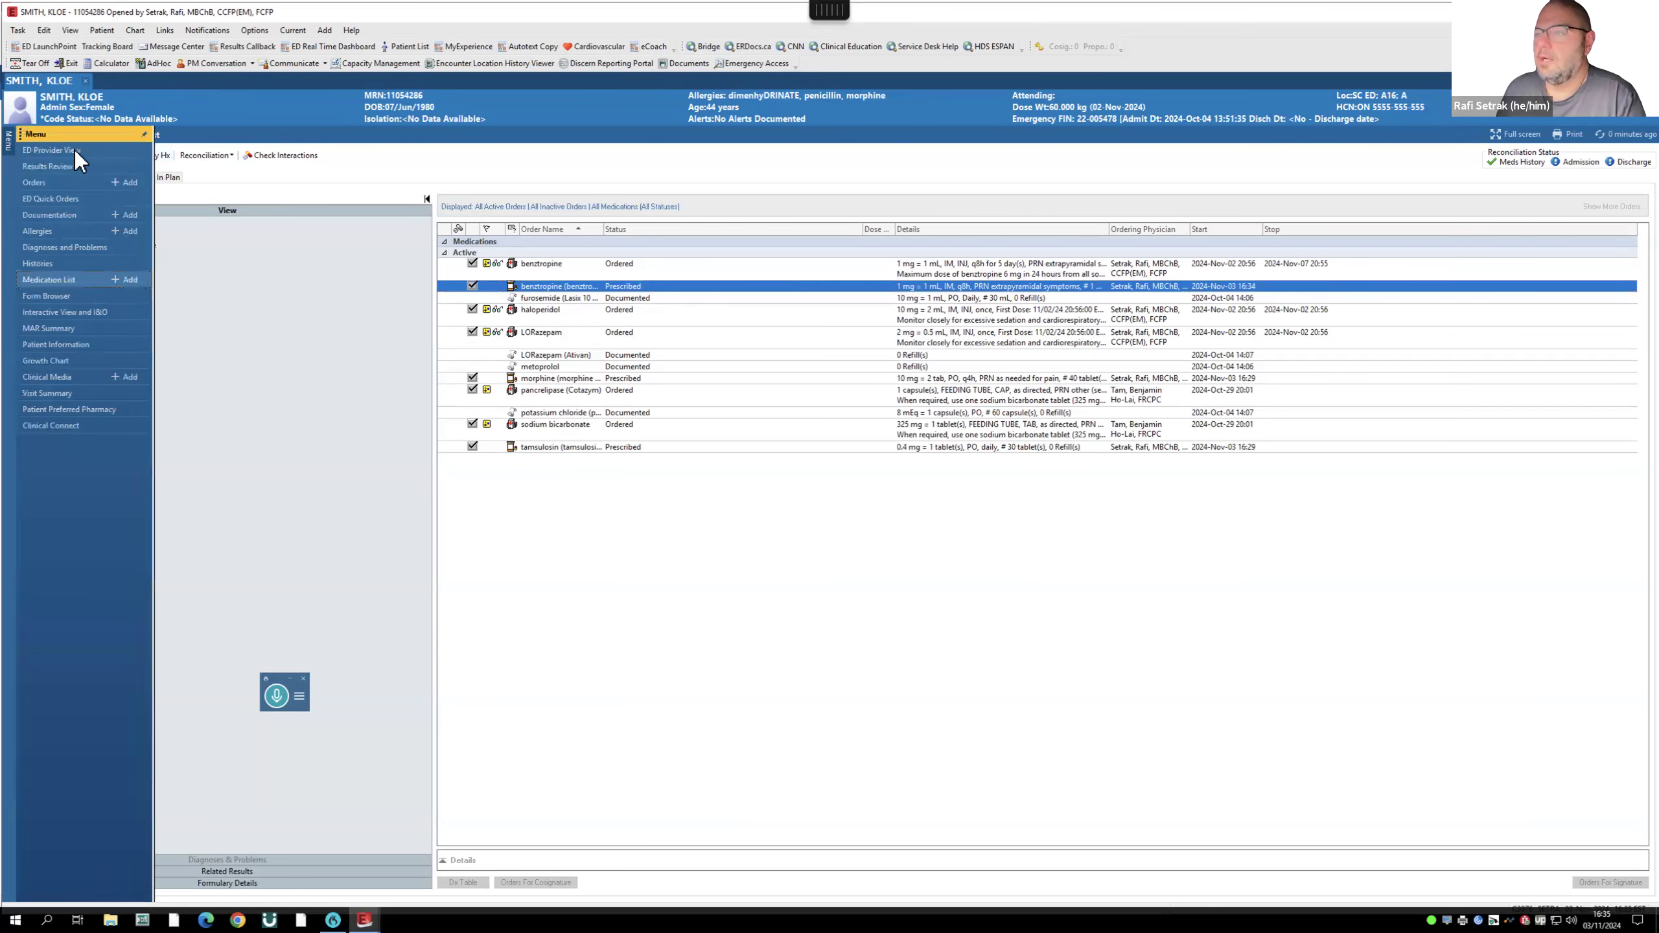
pyautogui.click(71, 150)
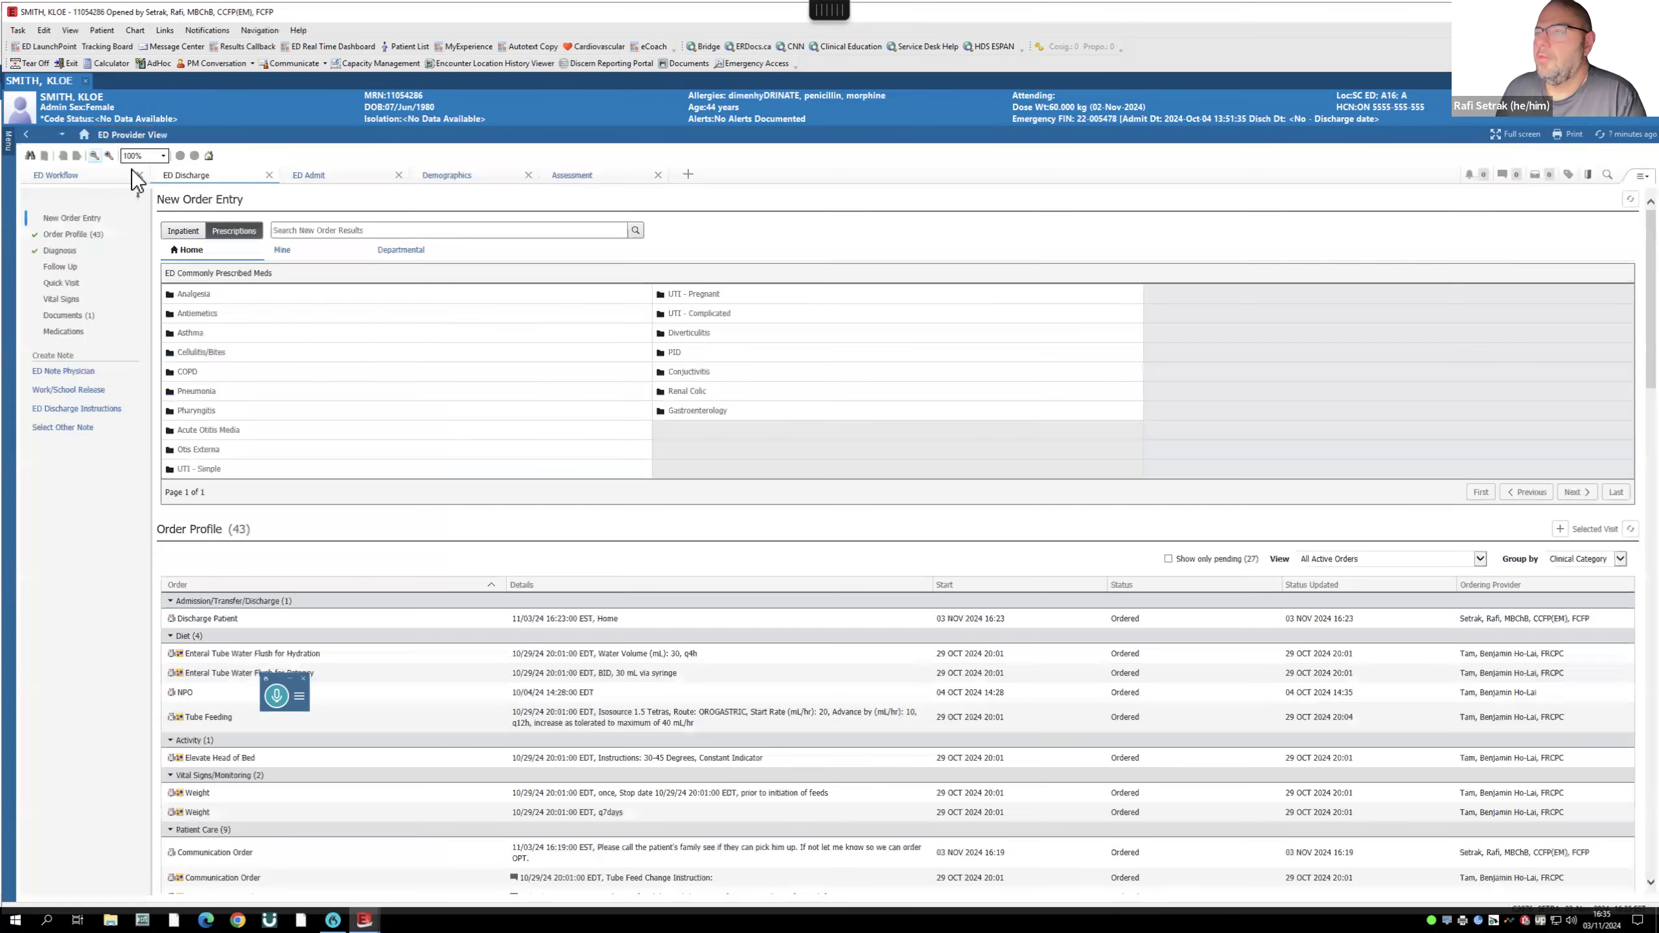
pyautogui.click(177, 232)
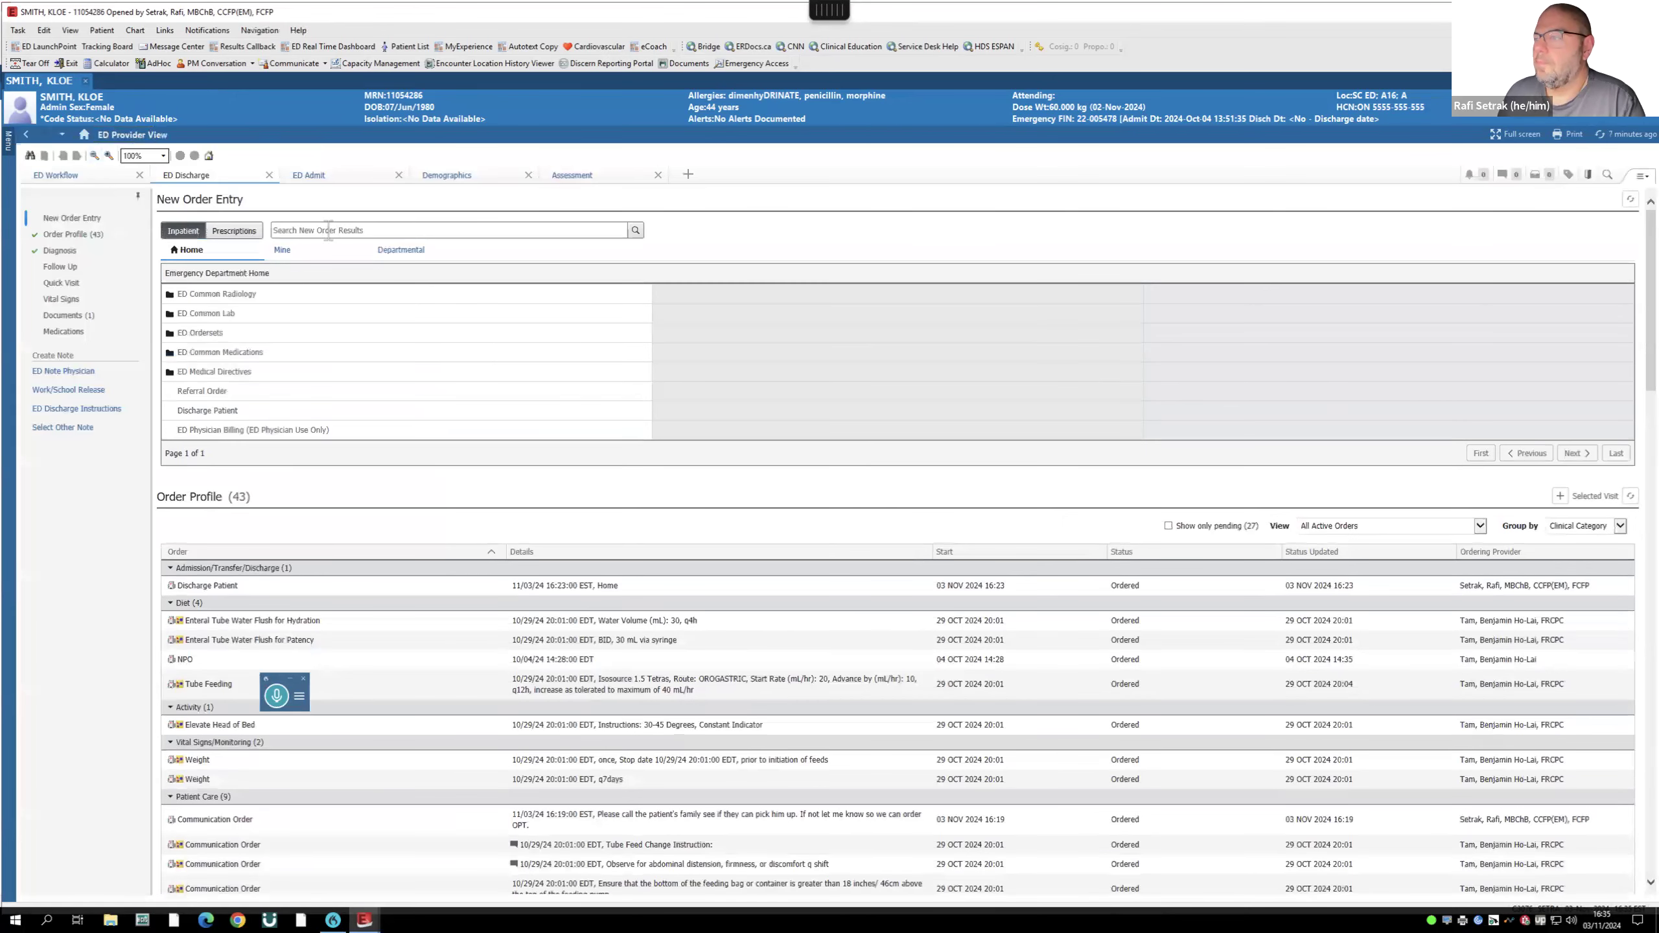
pyautogui.click(328, 231)
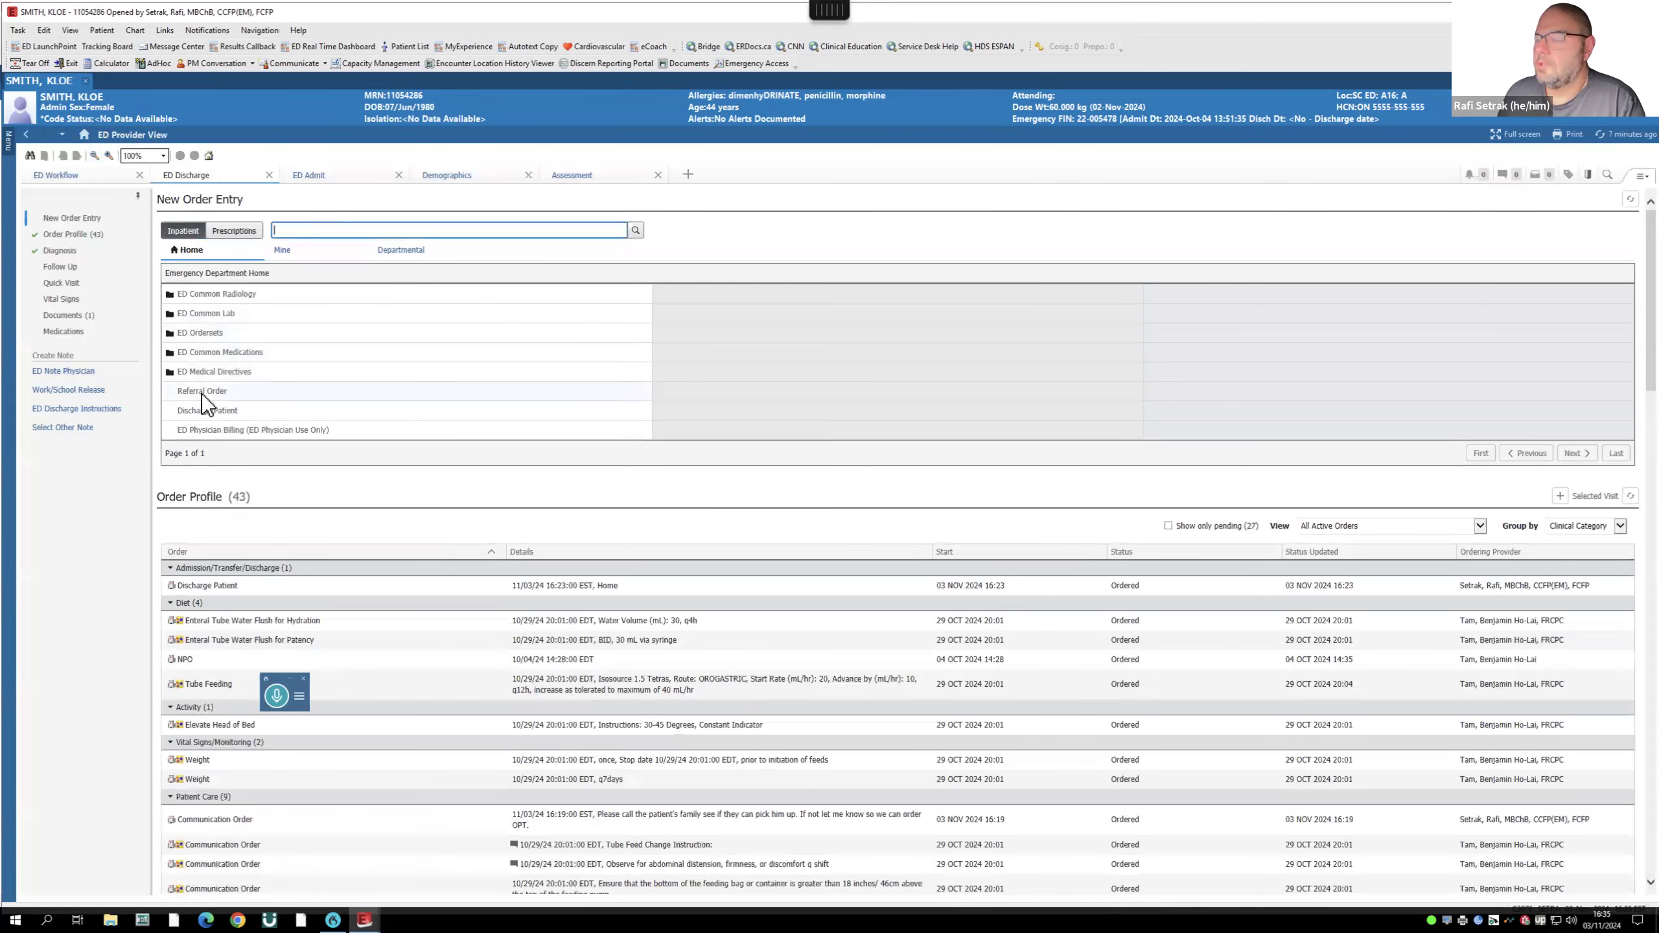
pyautogui.click(197, 392)
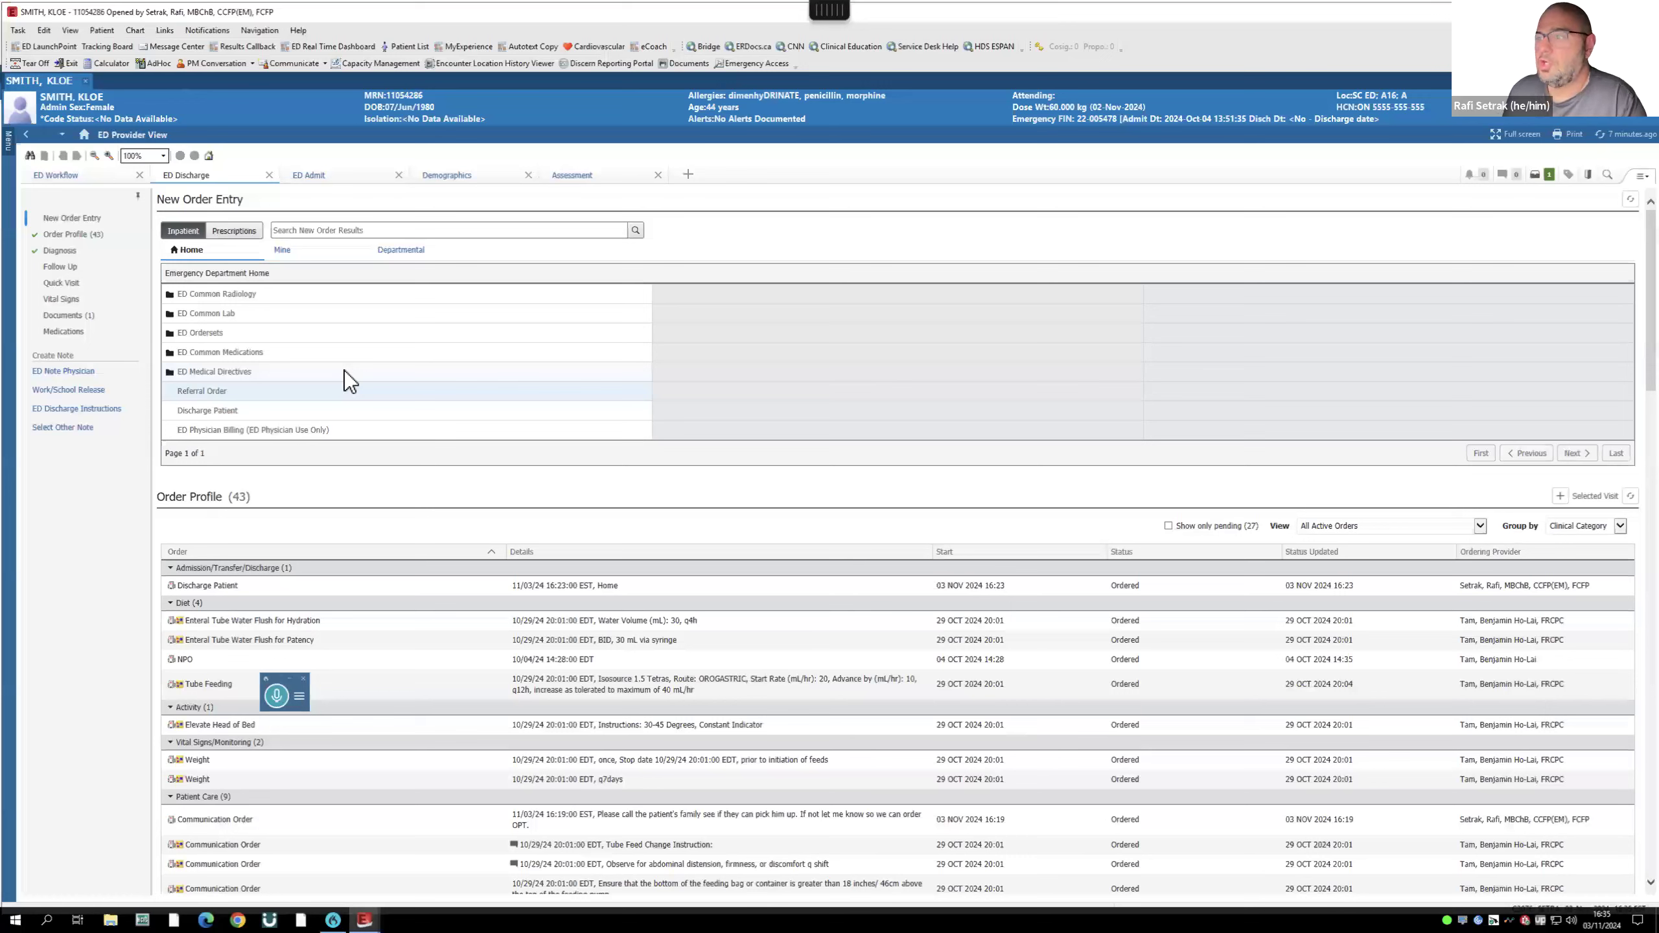
pyautogui.click(208, 391)
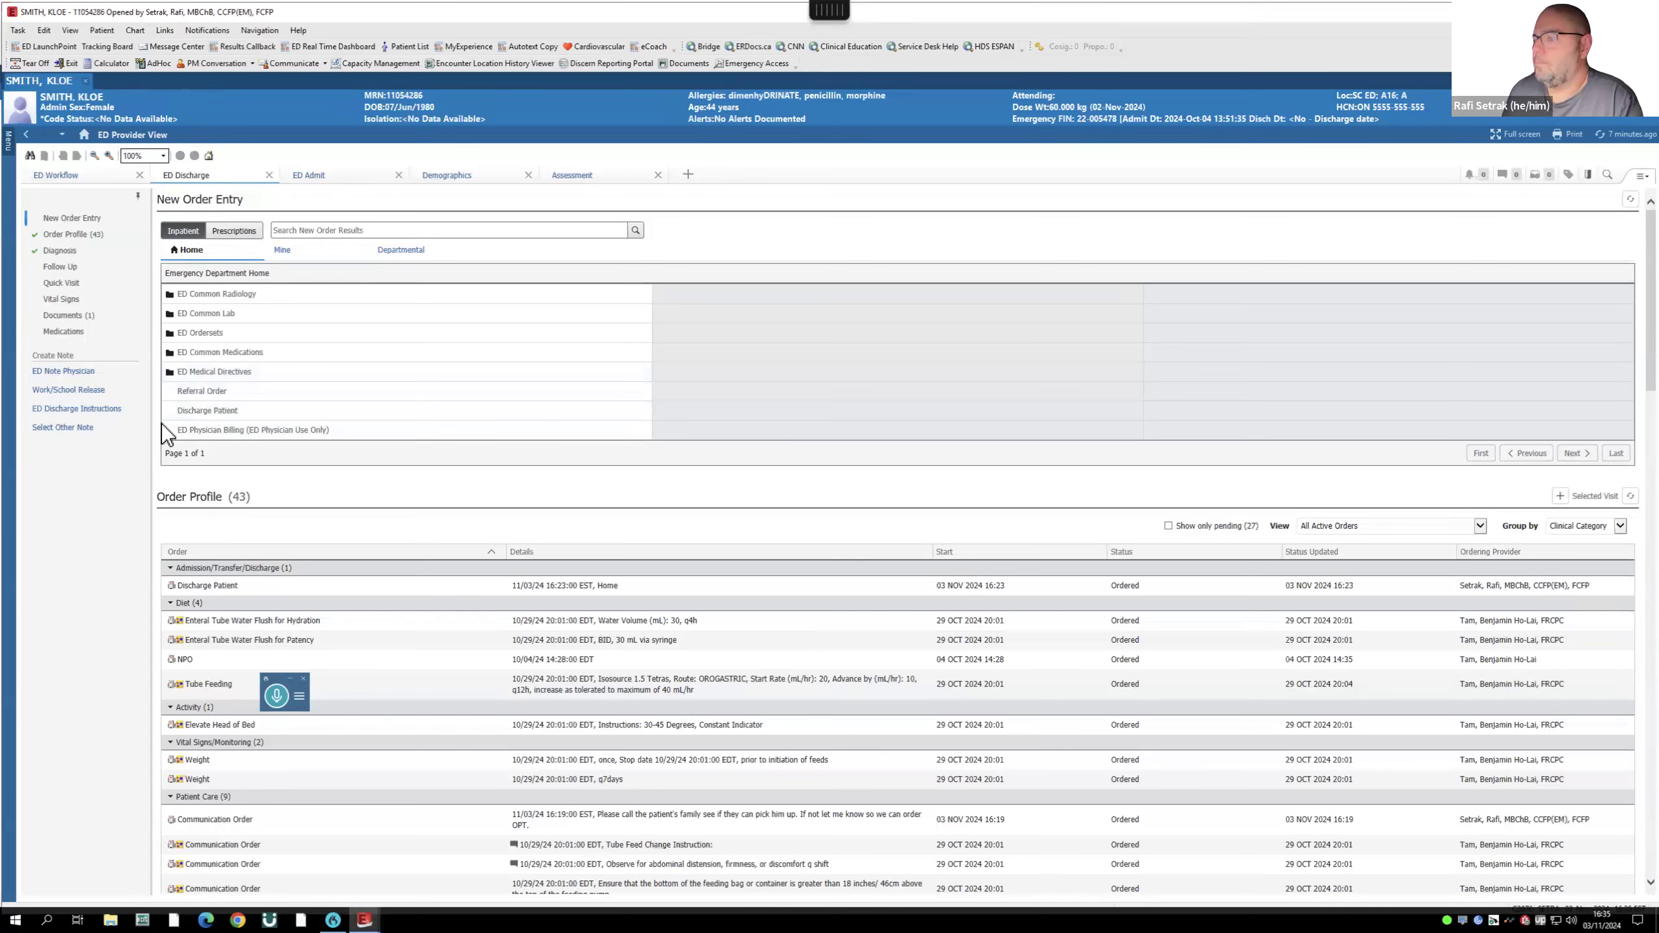
pyautogui.click(202, 392)
pyautogui.click(1549, 175)
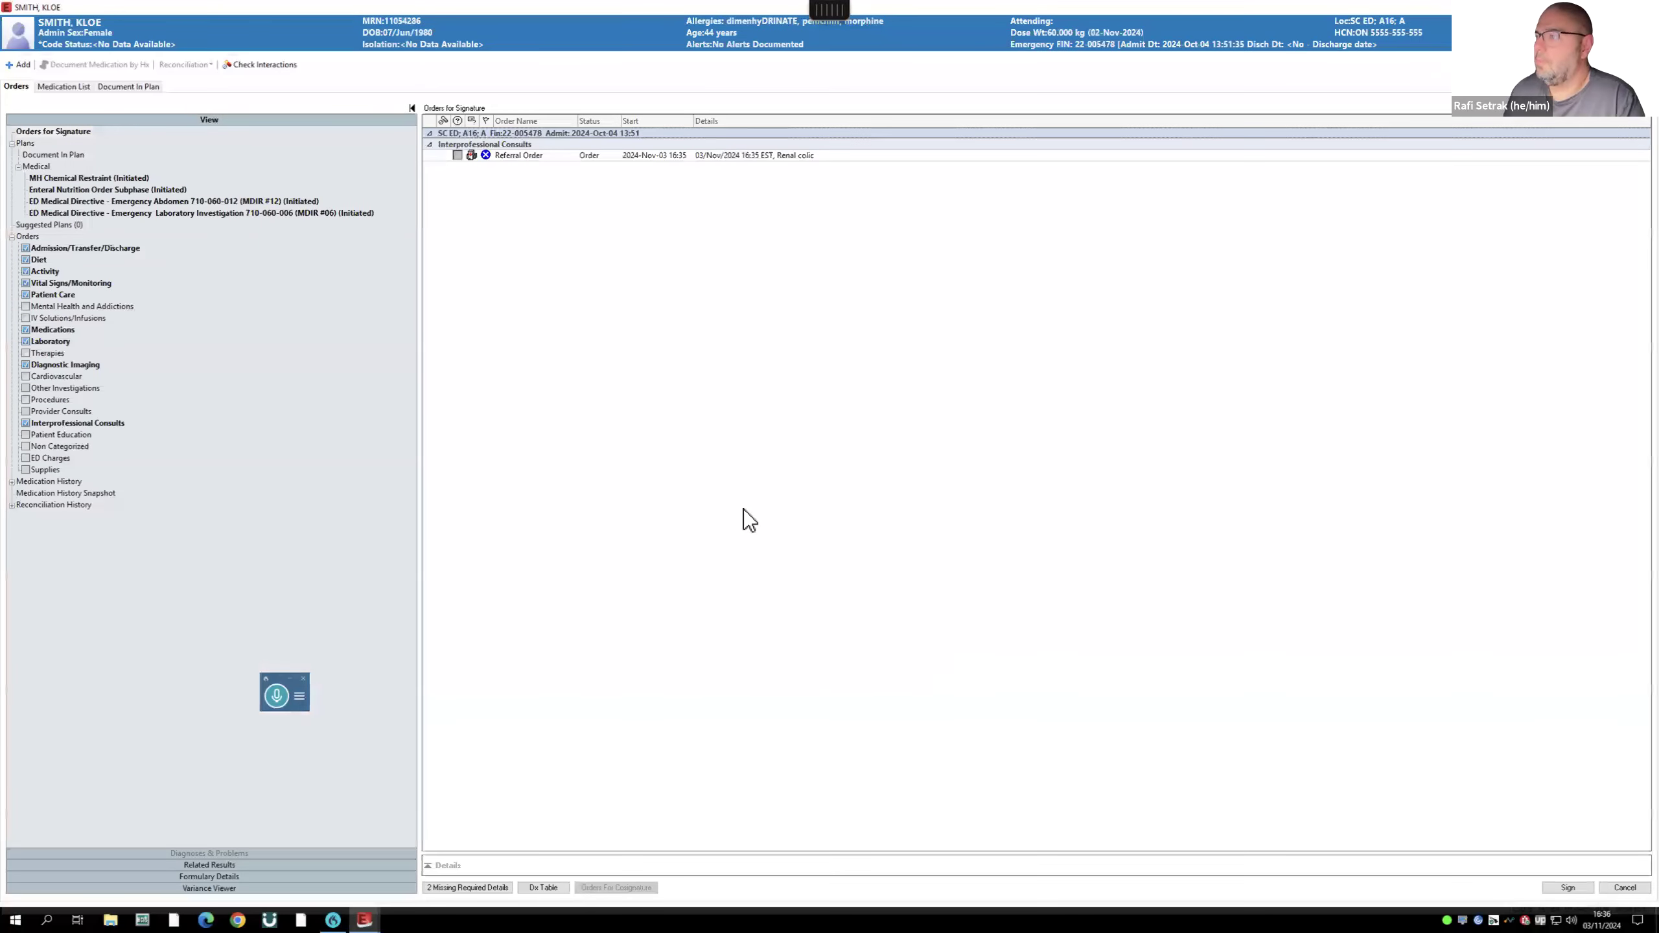
# - Set the referral service to Cardiology and enter a reason for referral
pyautogui.click(498, 887)
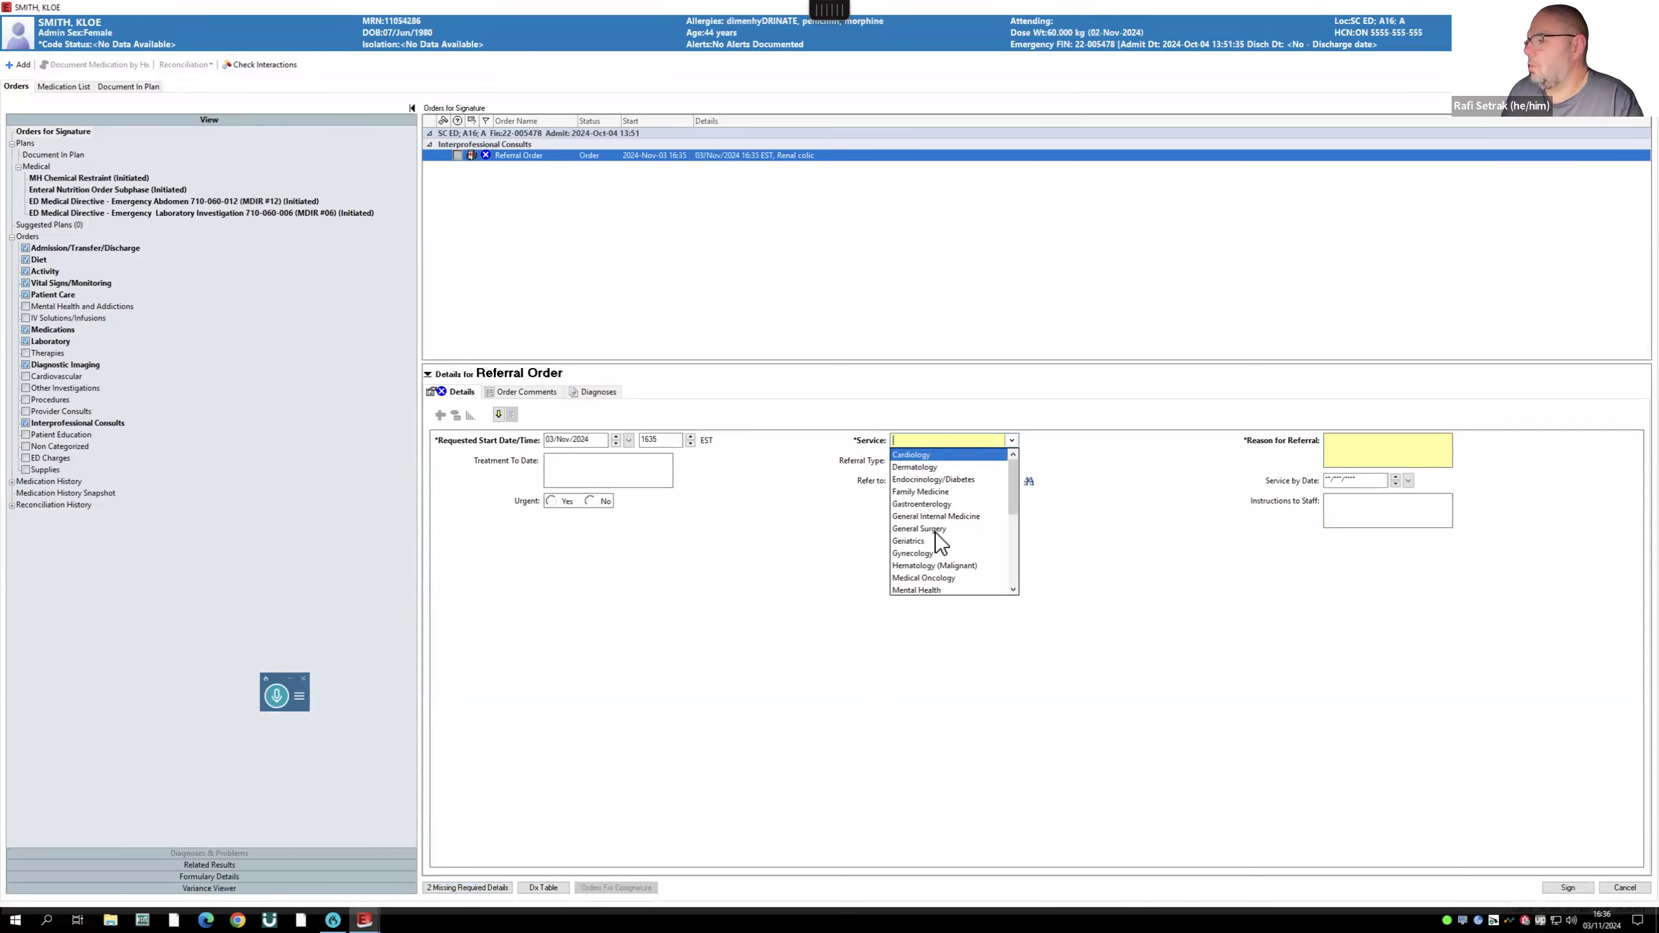
pyautogui.write('car')
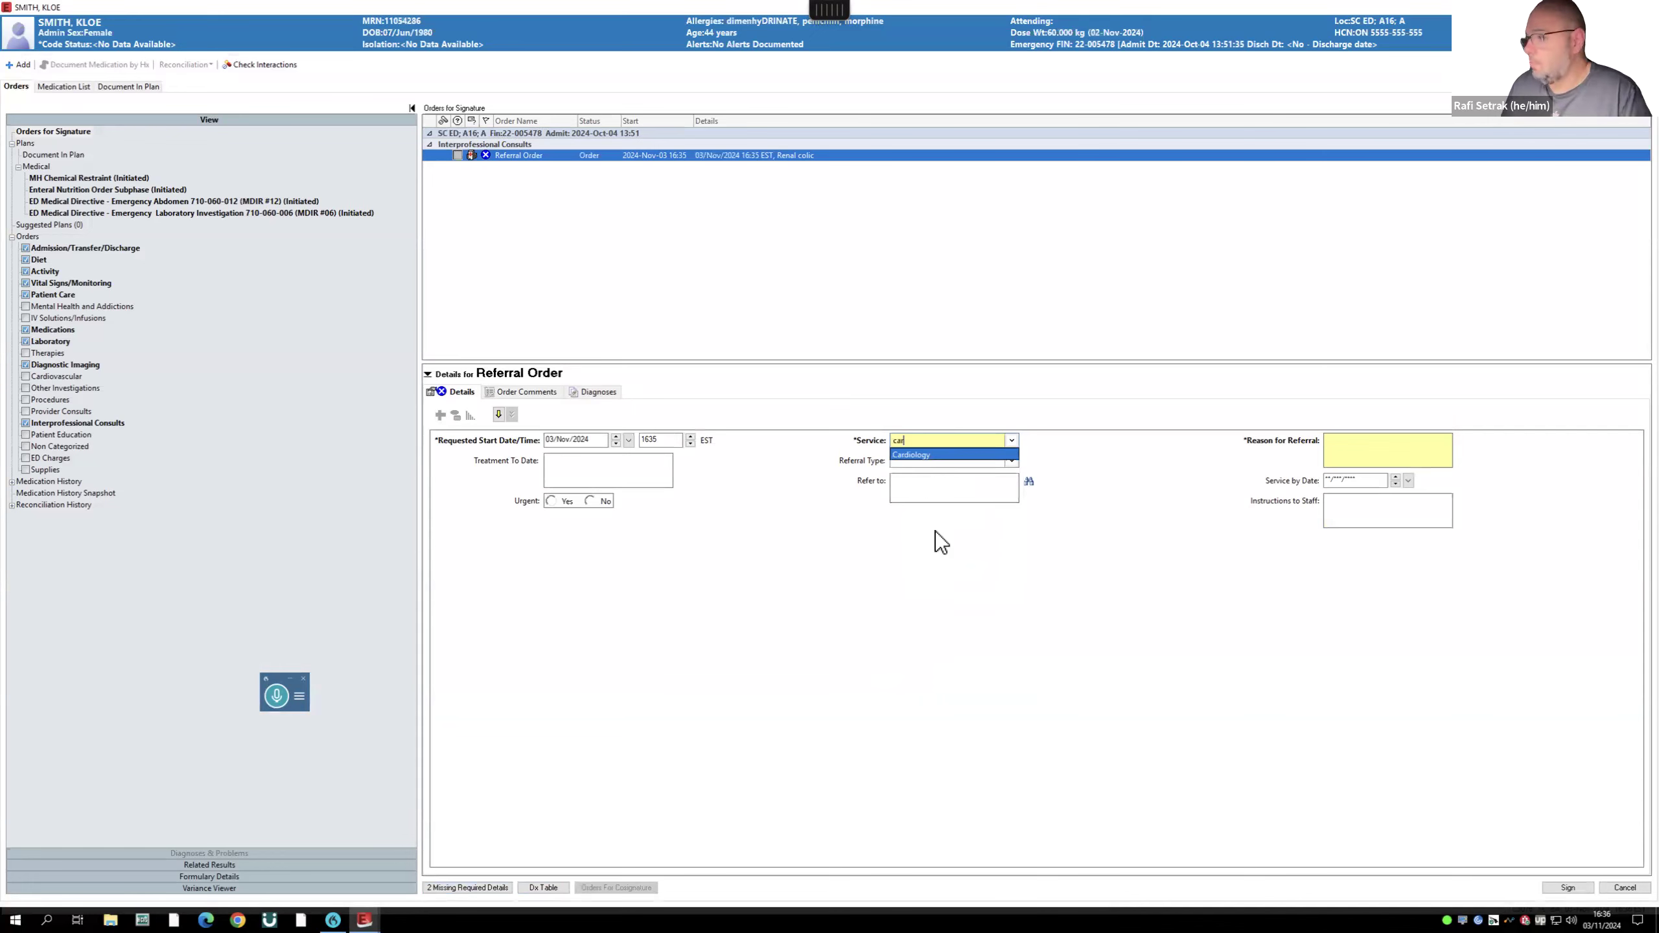
pyautogui.click(924, 456)
pyautogui.click(1361, 451)
pyautogui.write('sxljhasvLlgifgqe;lFUHqe;oufh;owr')
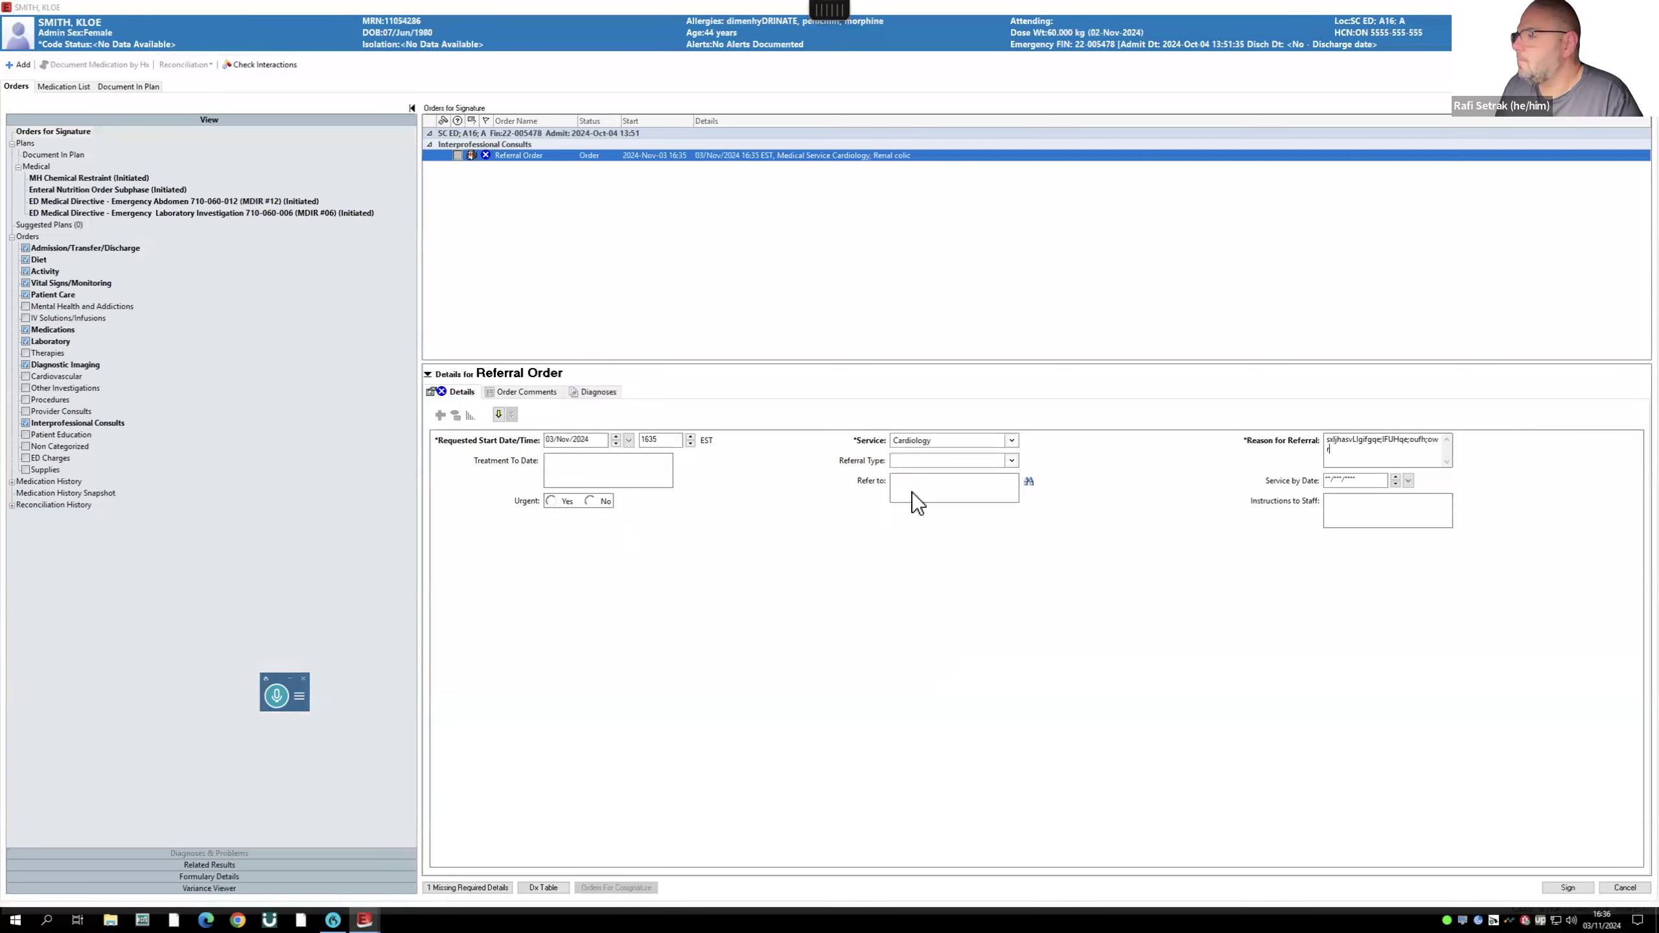
pyautogui.click(1012, 460)
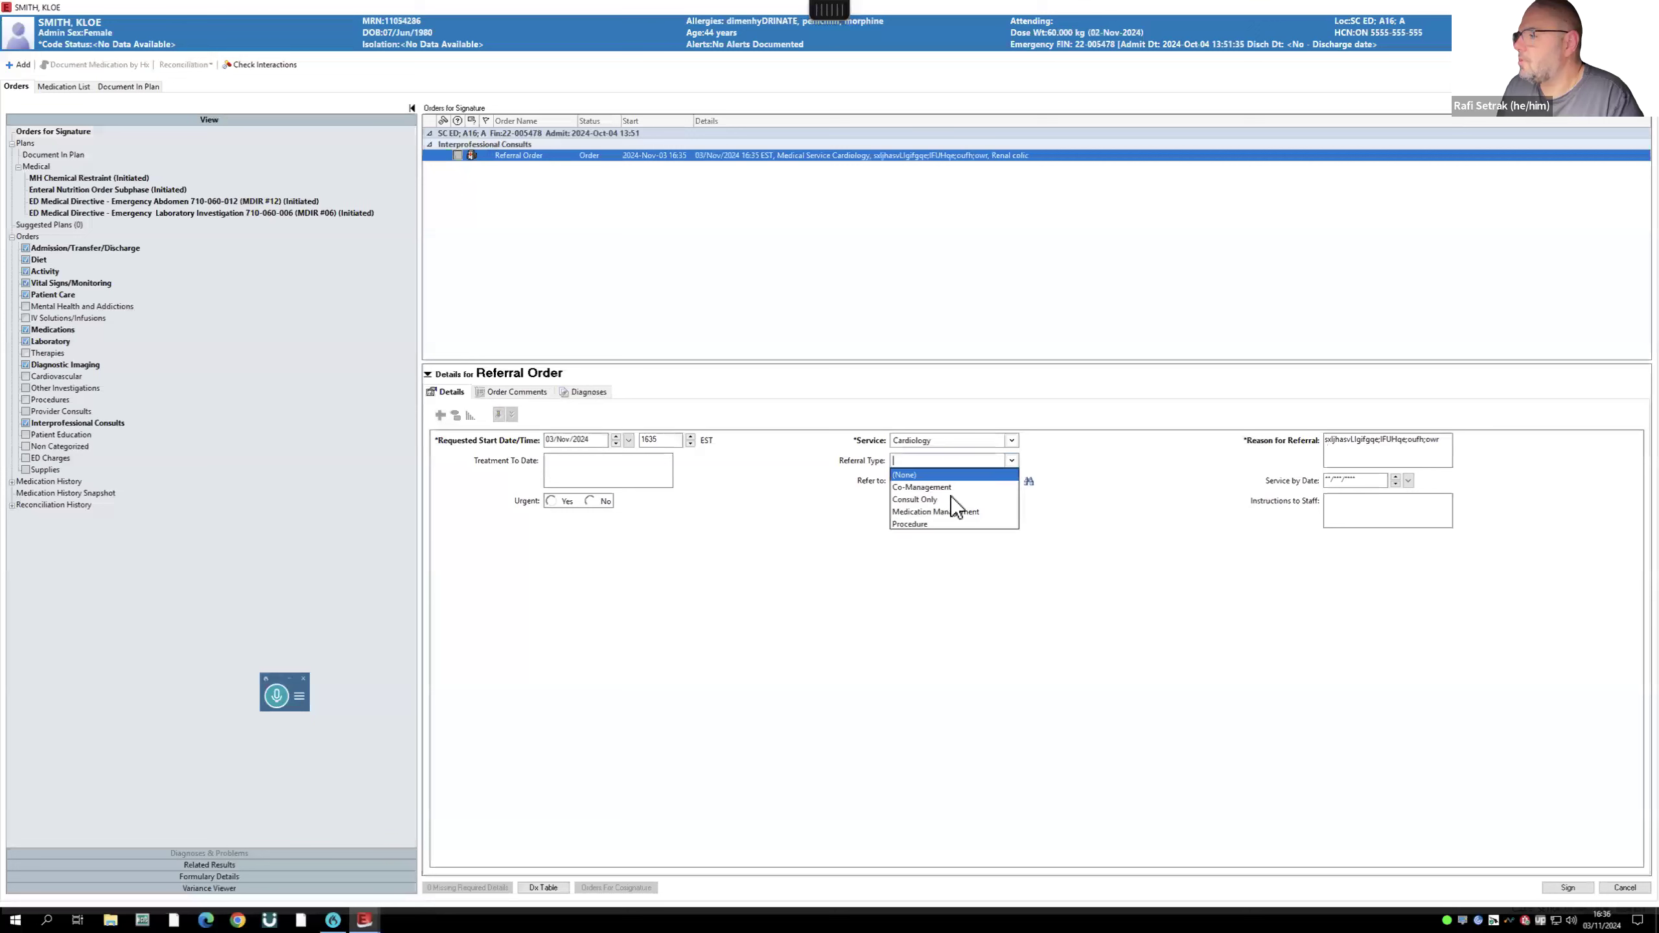
pyautogui.click(1105, 470)
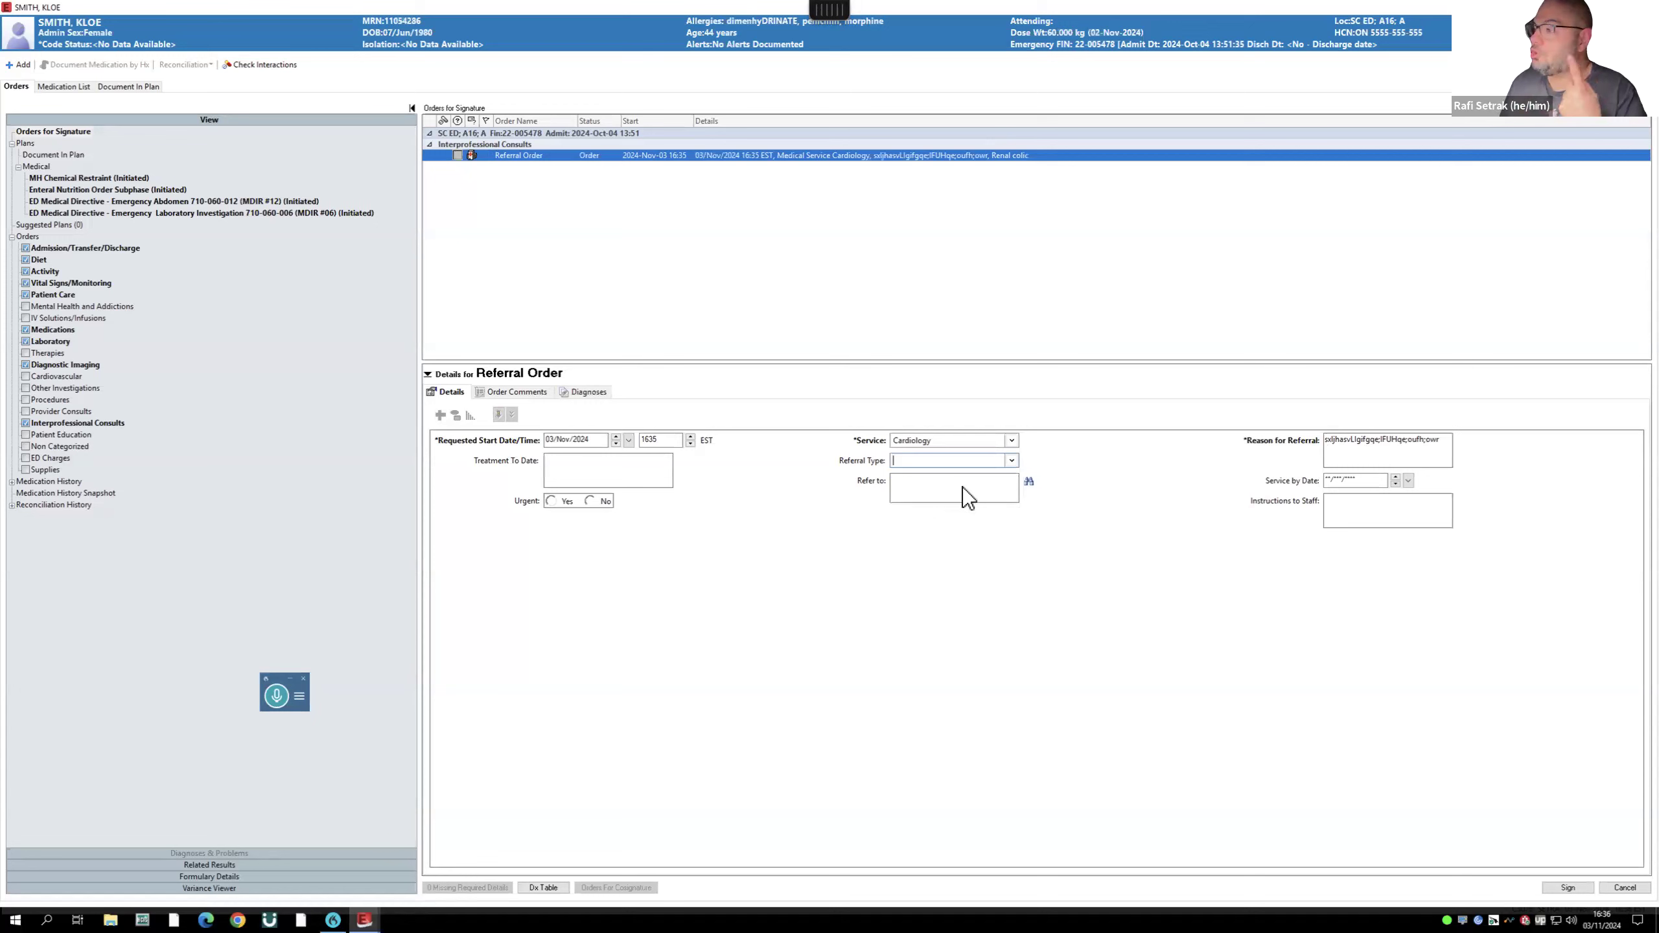
# - Refer to the cardiologist at Cardiology Associates of Niagara and sign the referral order
pyautogui.click(1029, 481)
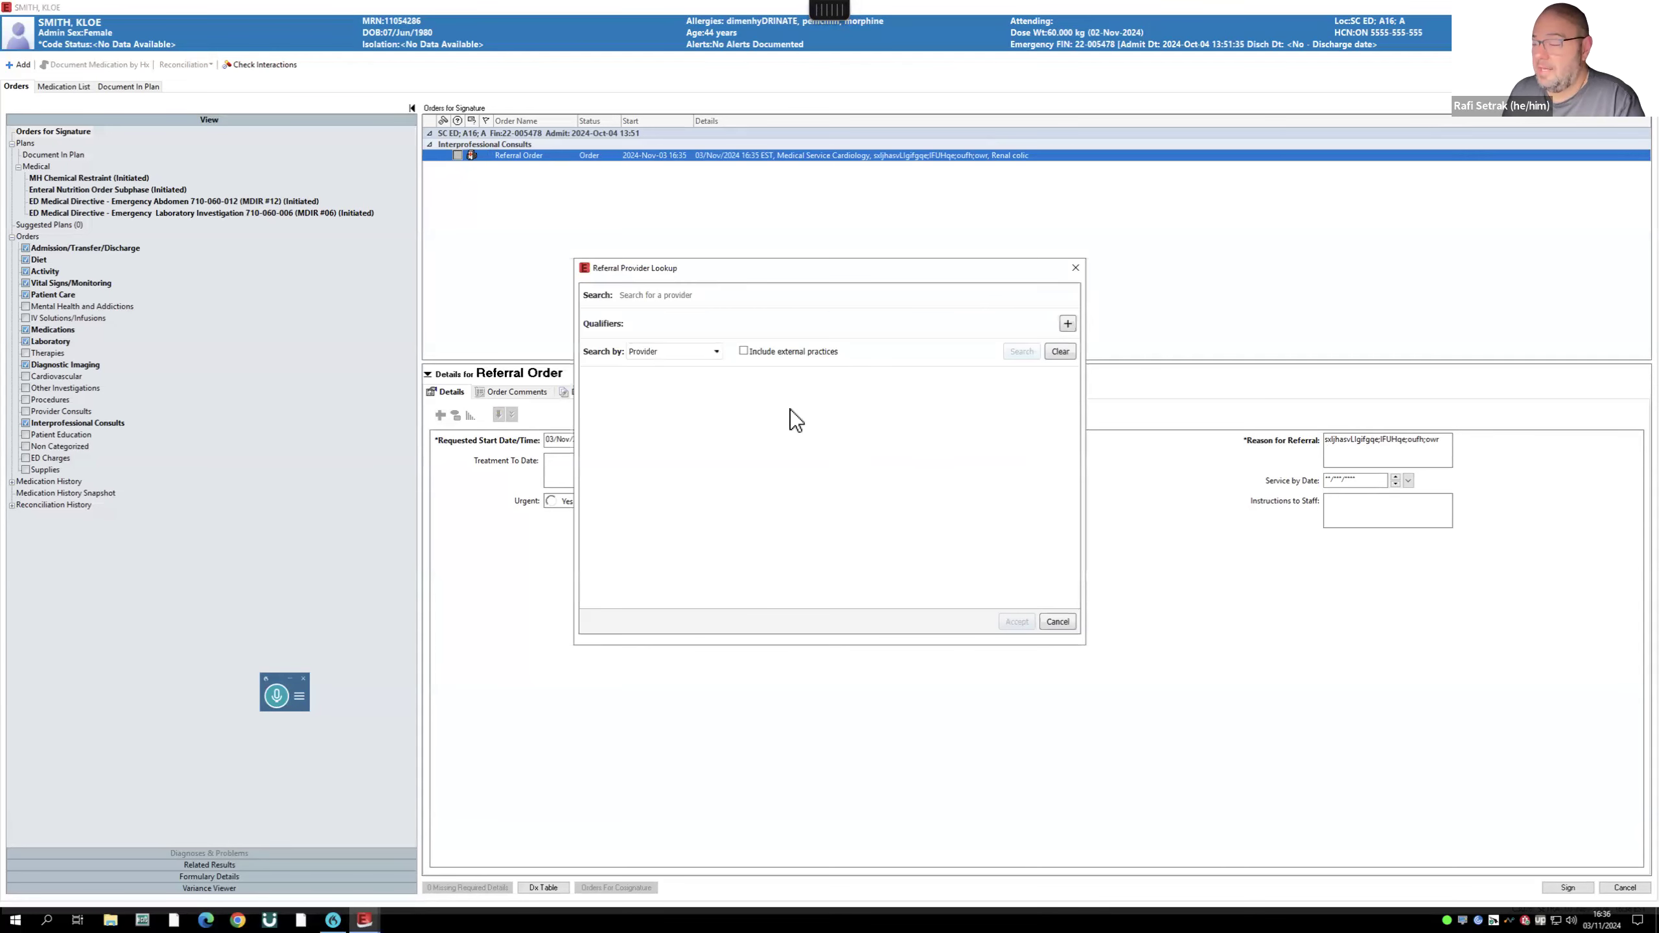
pyautogui.click(645, 294)
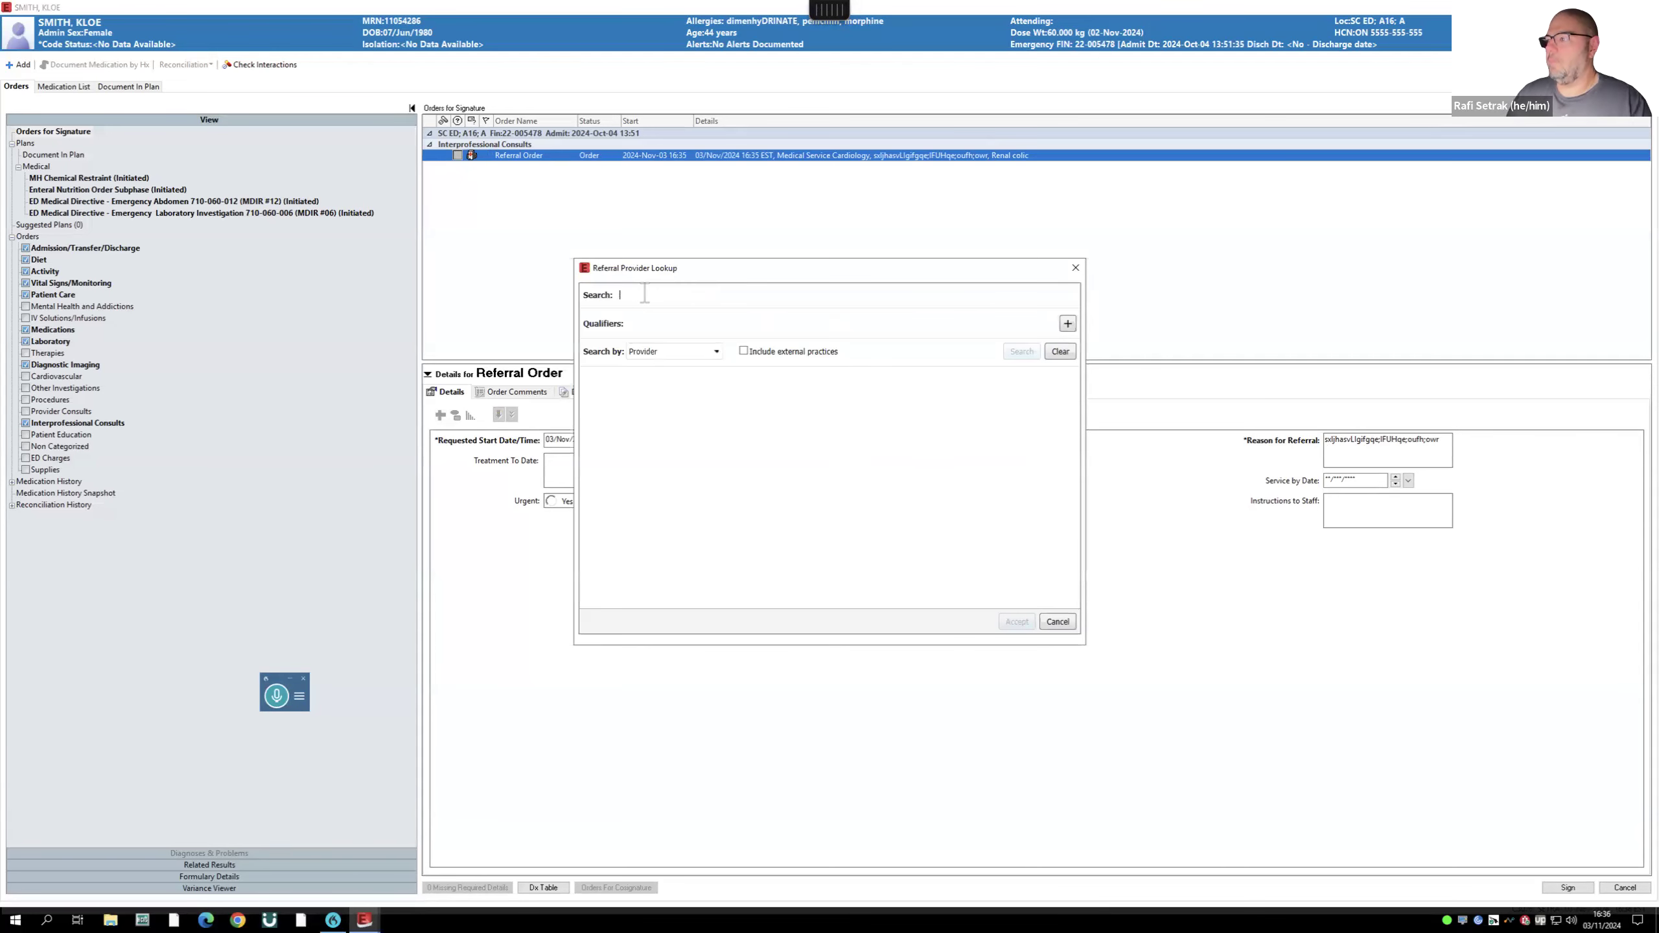
pyautogui.write('kotred')
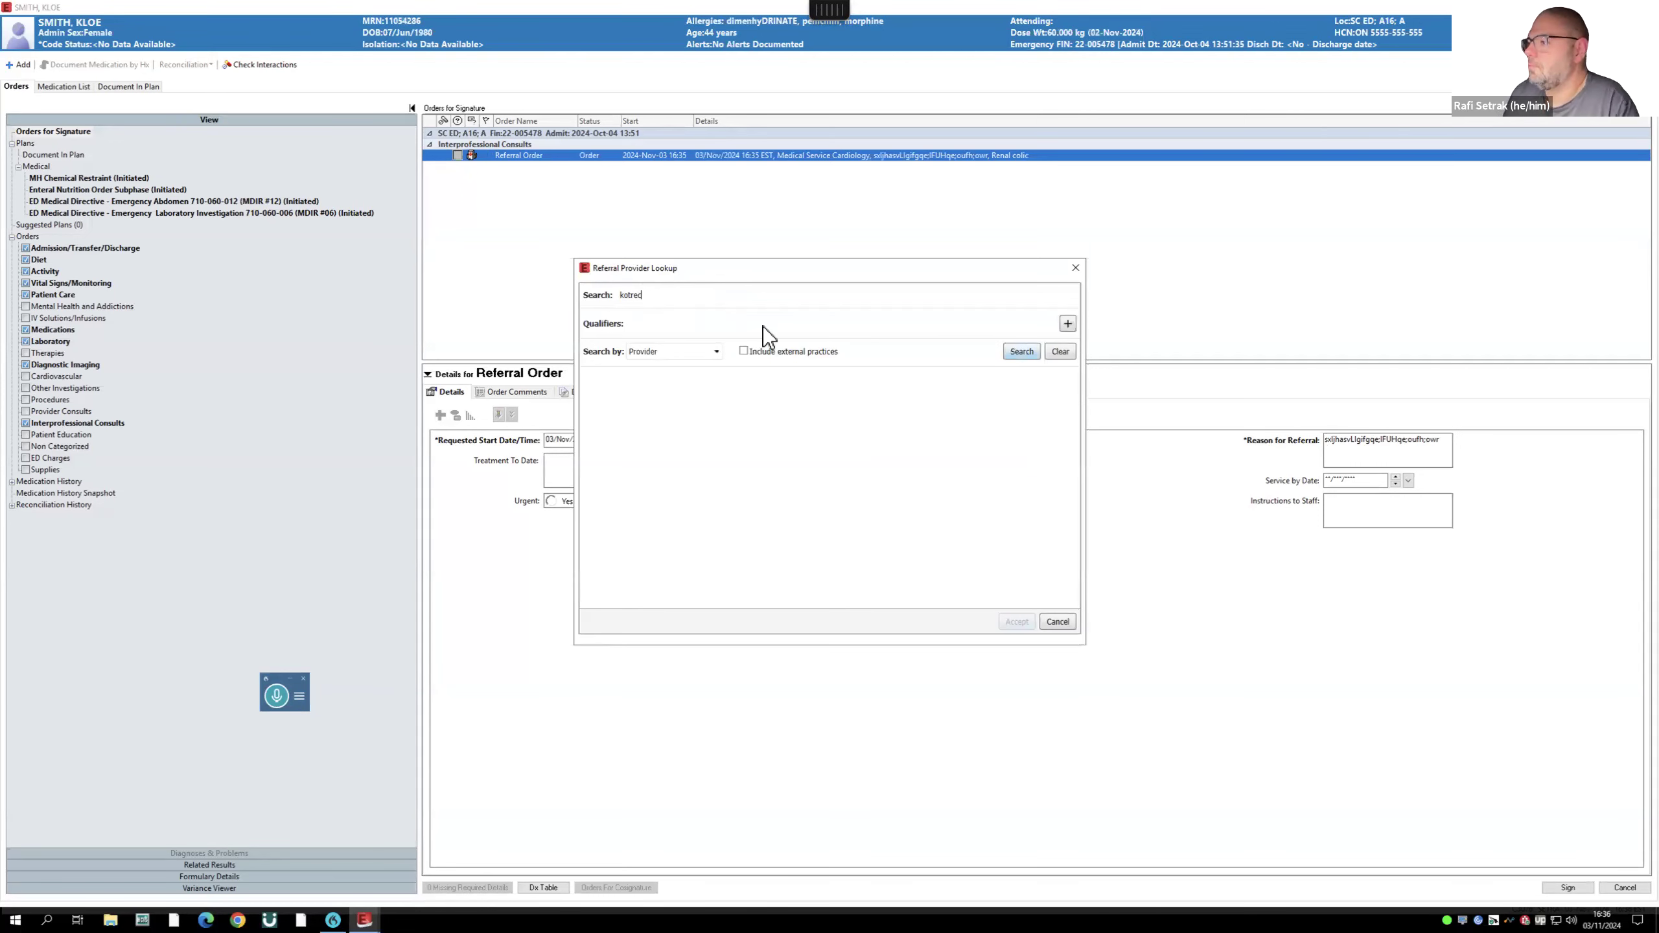
pyautogui.press('Return')
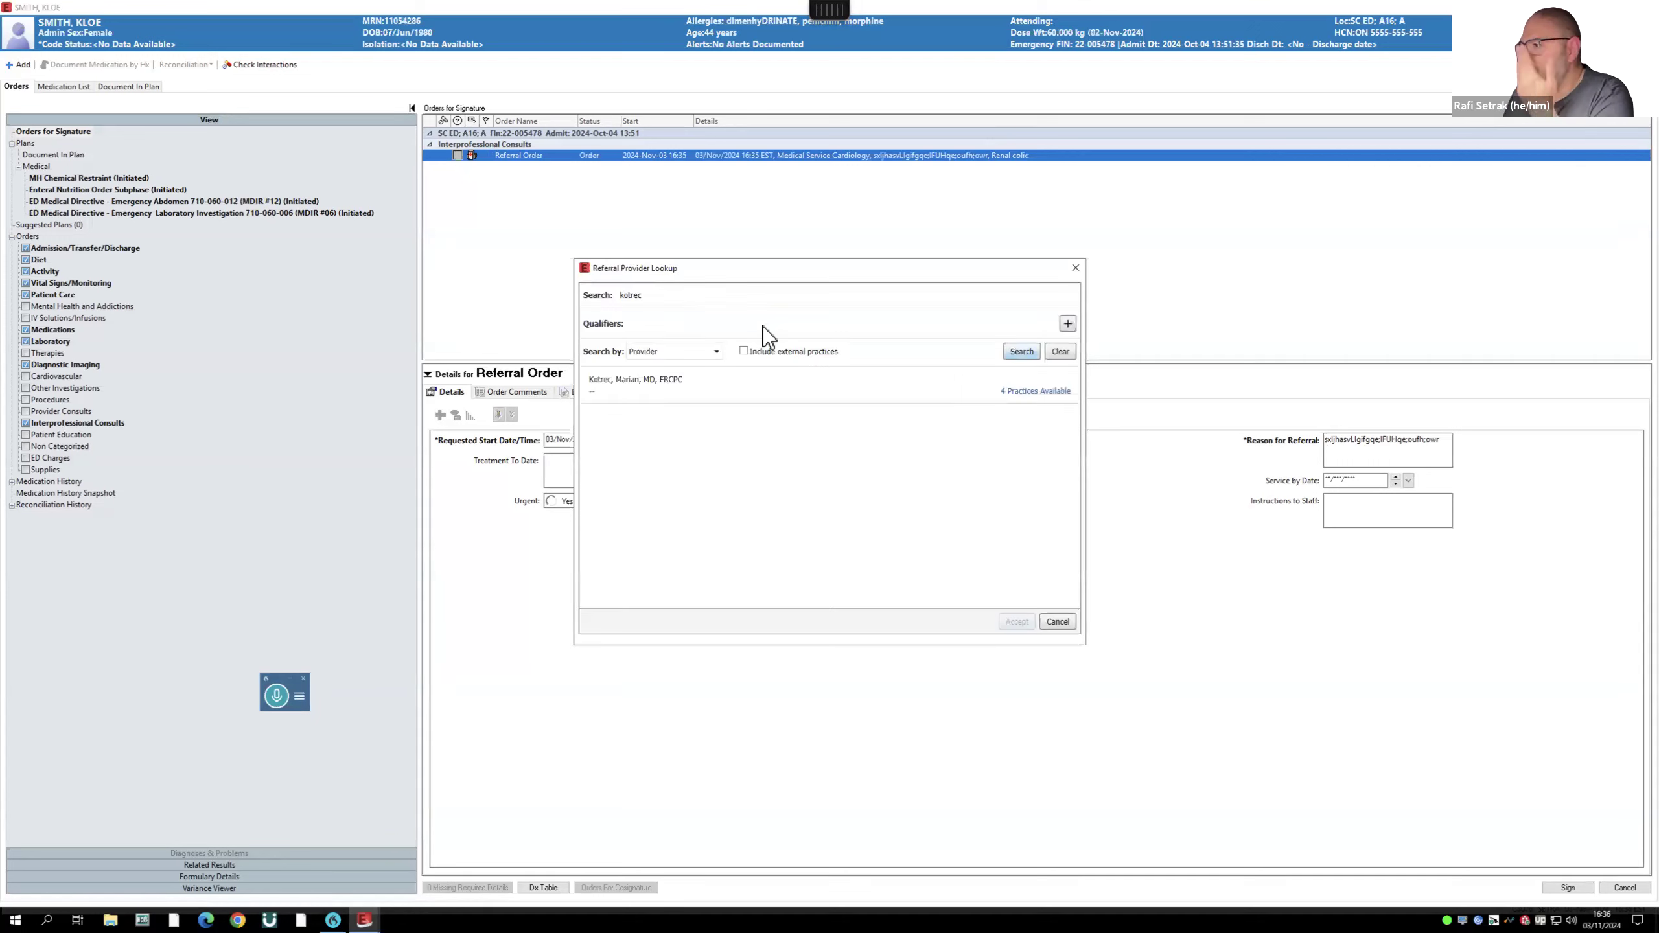
pyautogui.click(1015, 393)
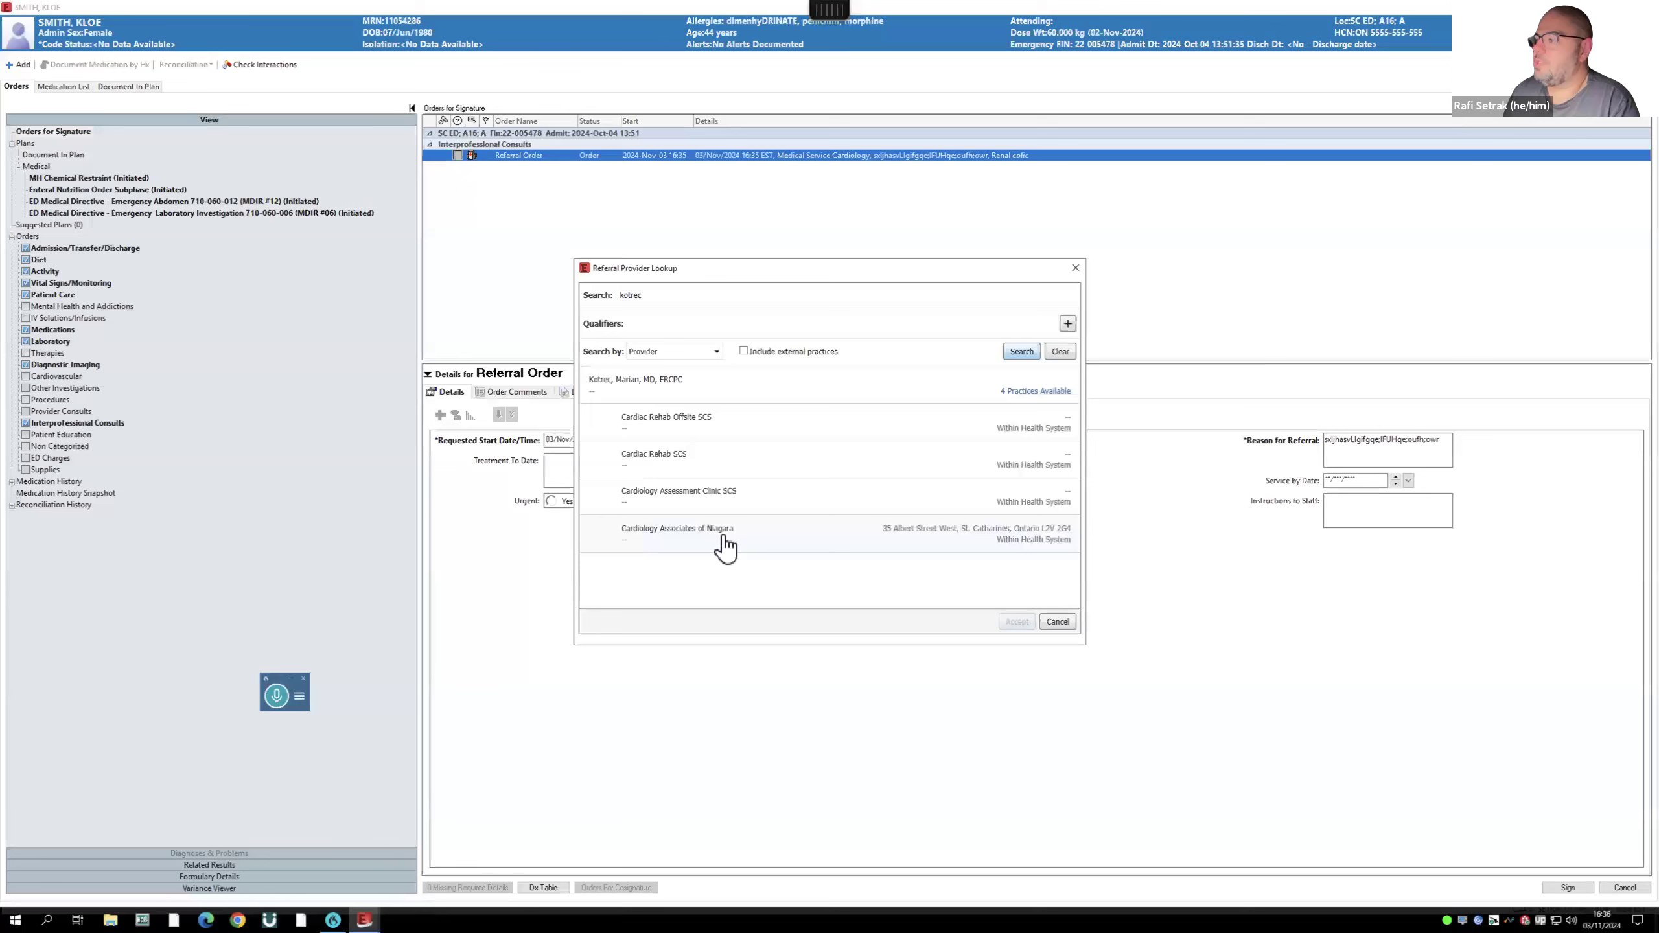
pyautogui.click(920, 543)
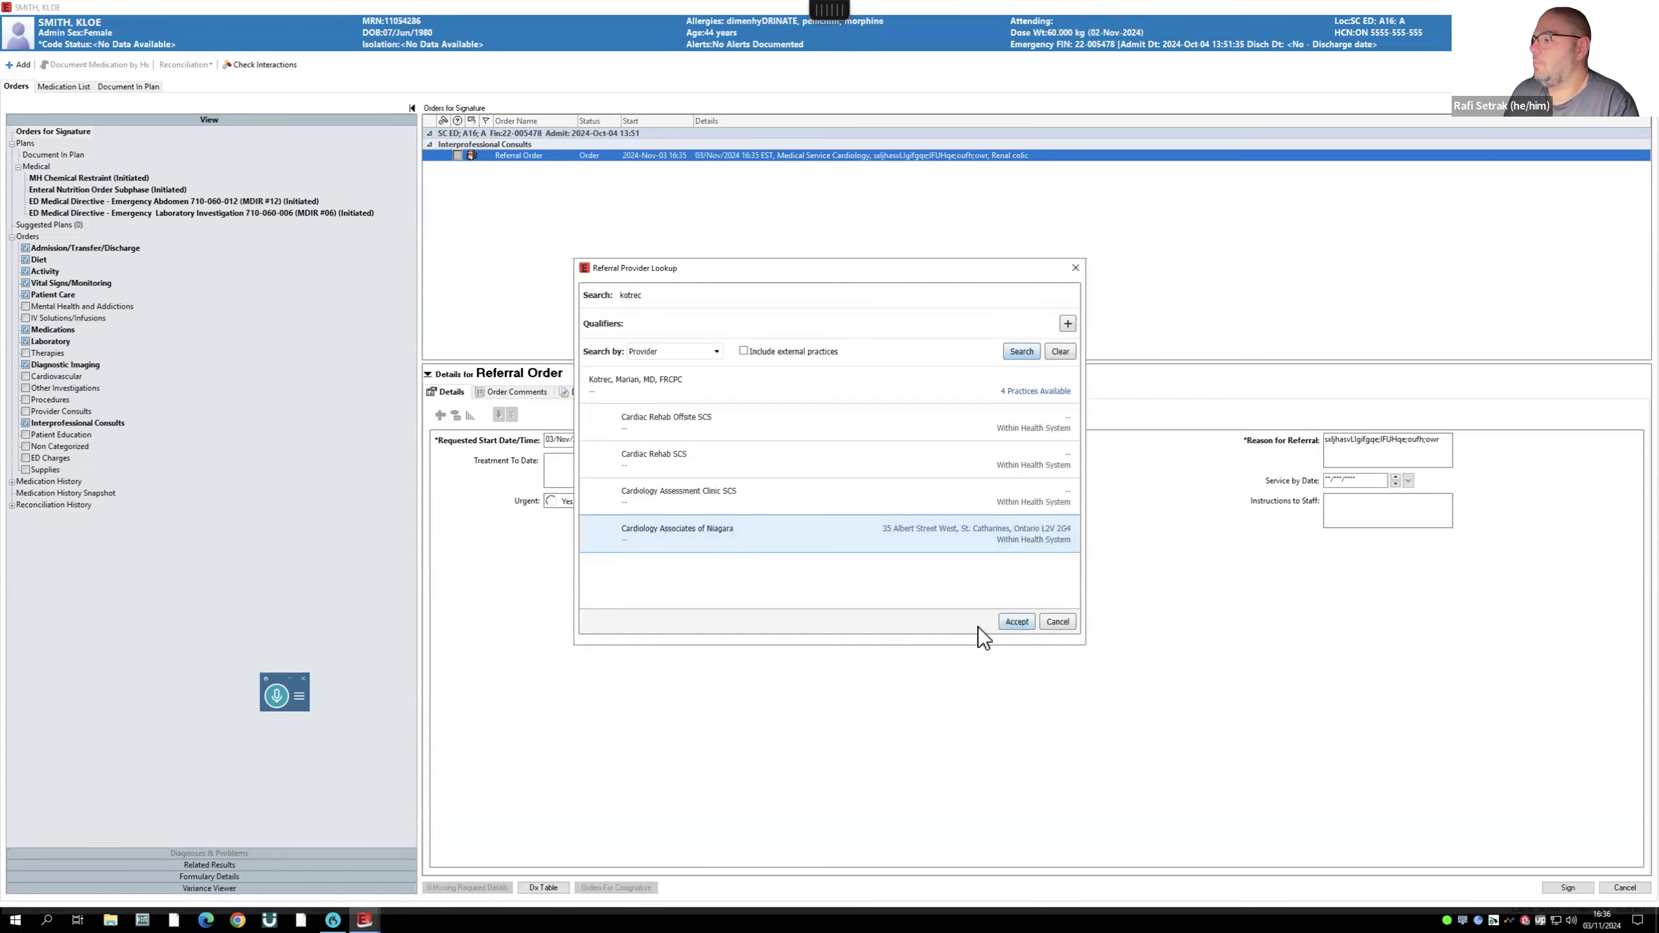
pyautogui.click(1000, 622)
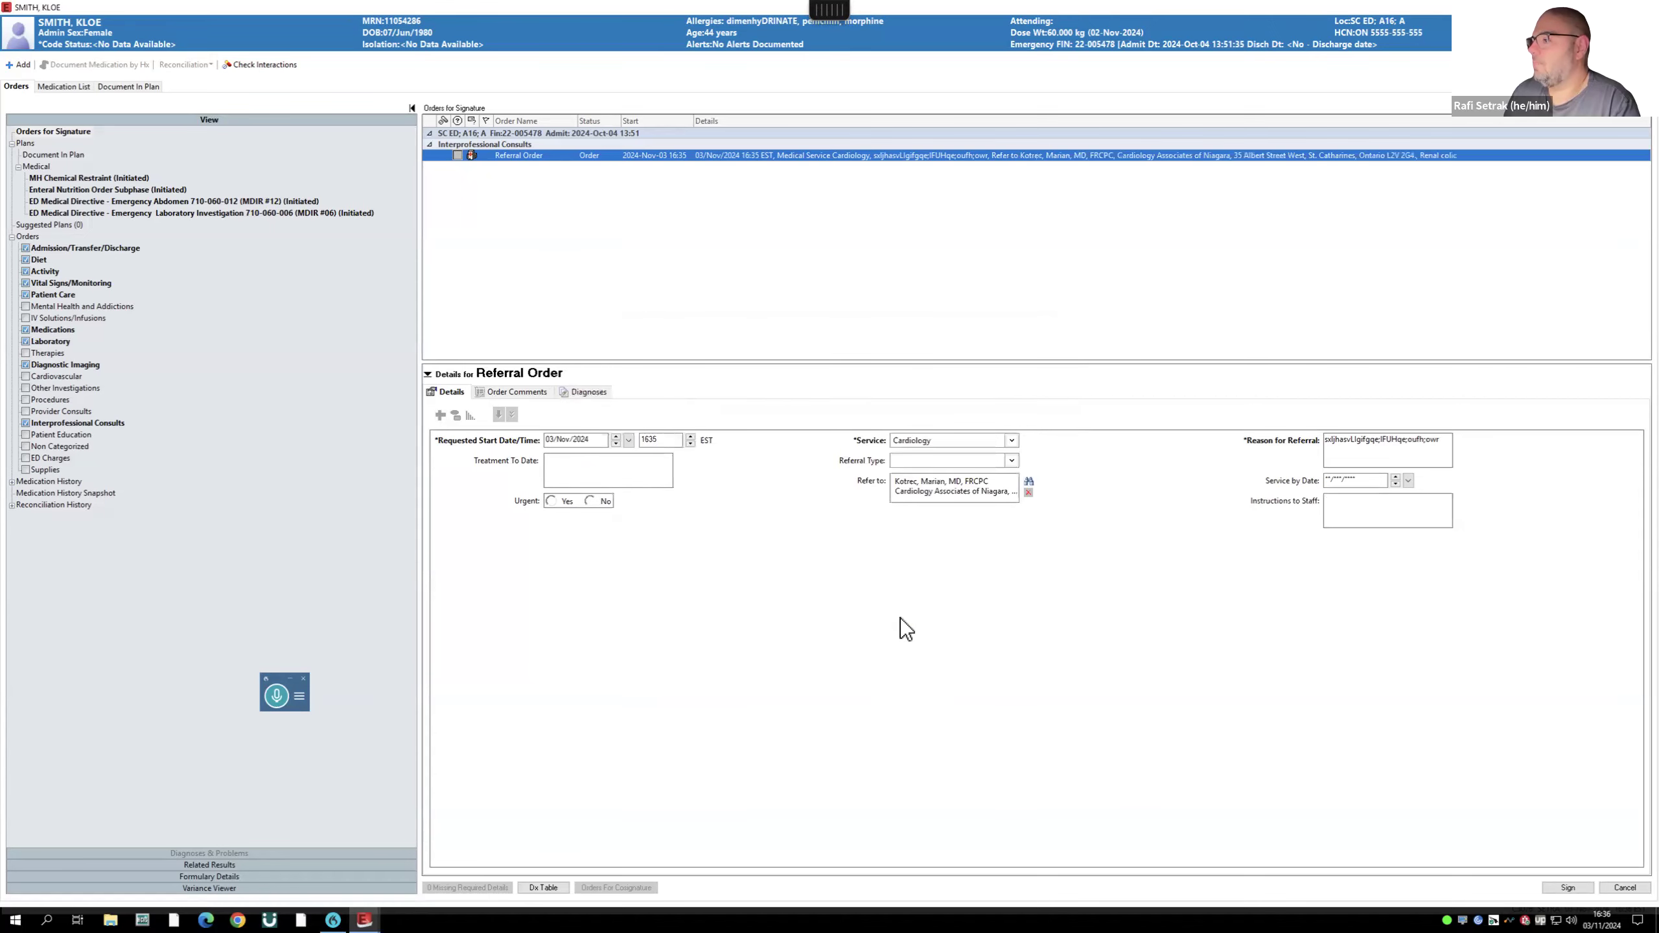
pyautogui.click(1569, 887)
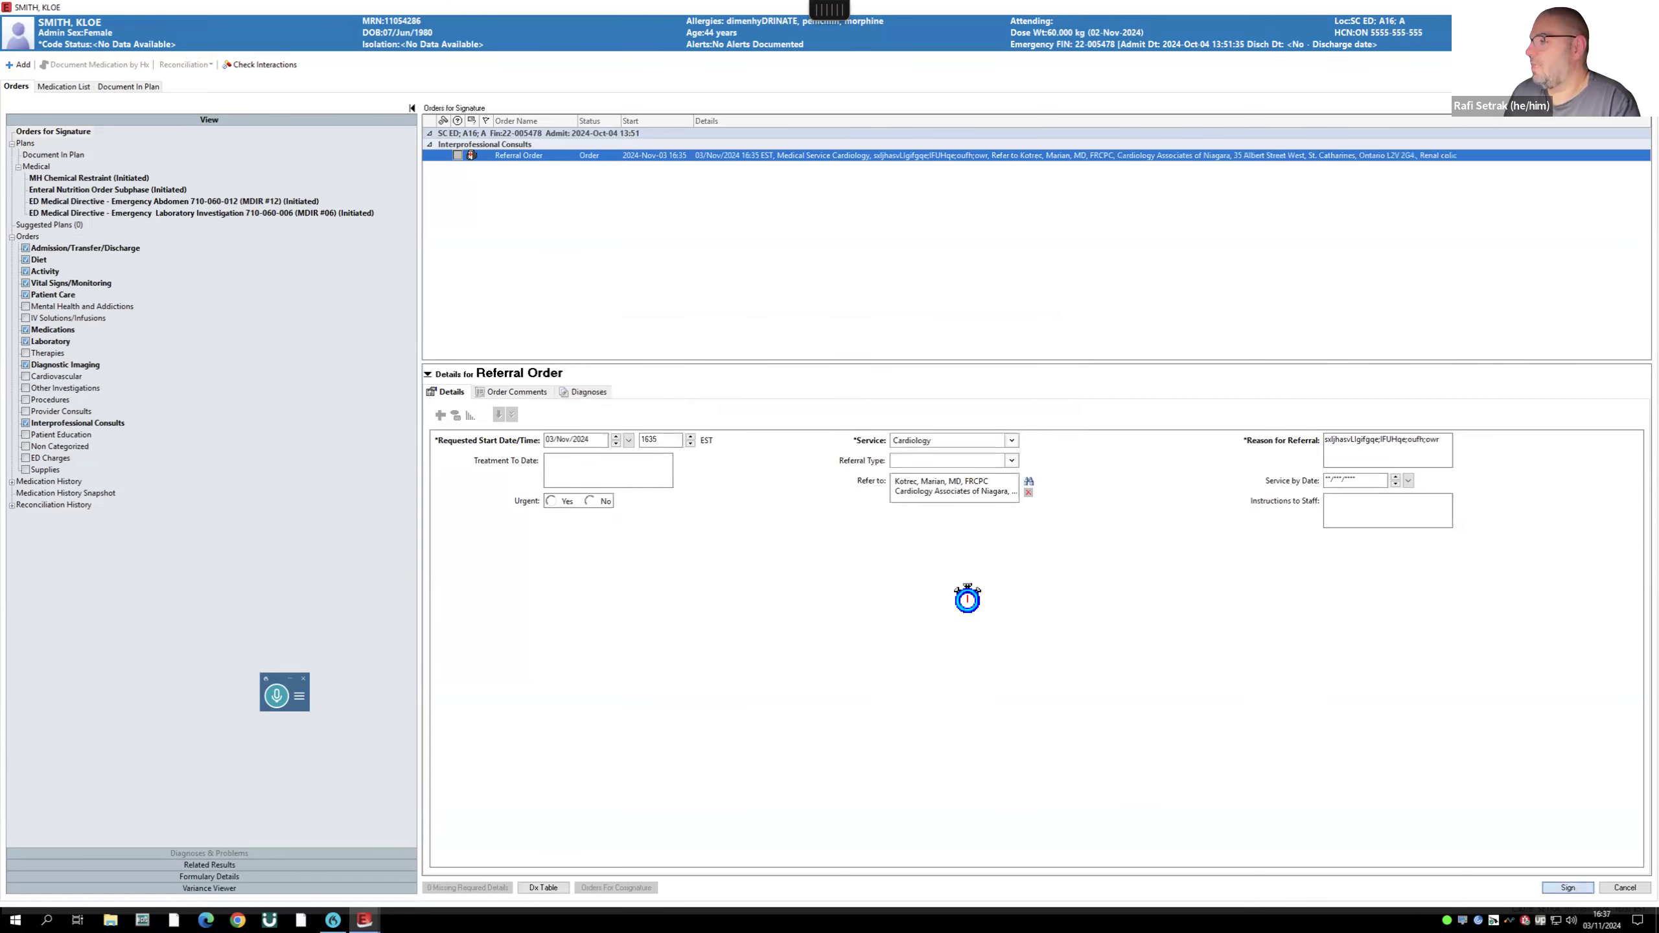
# - Dismiss the signing summary so the Order Profile reloads with 43 orders
pyautogui.press('Return')
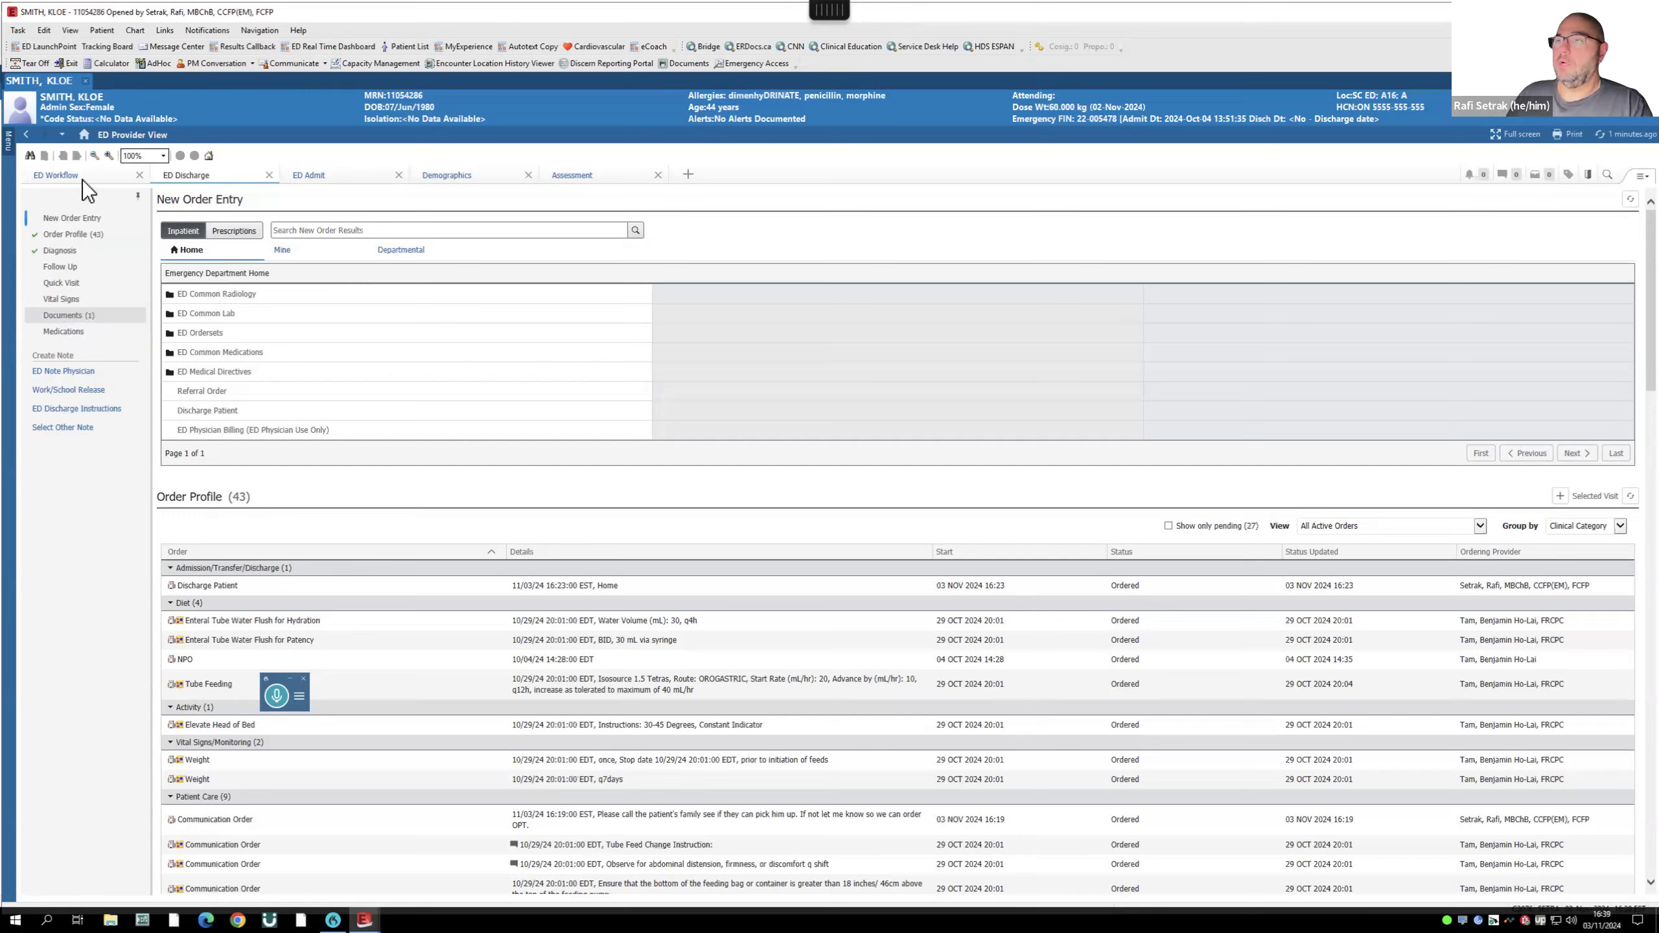
# - Create a new ED Consult/Handoff Note from the ED Workflow page
pyautogui.click(65, 173)
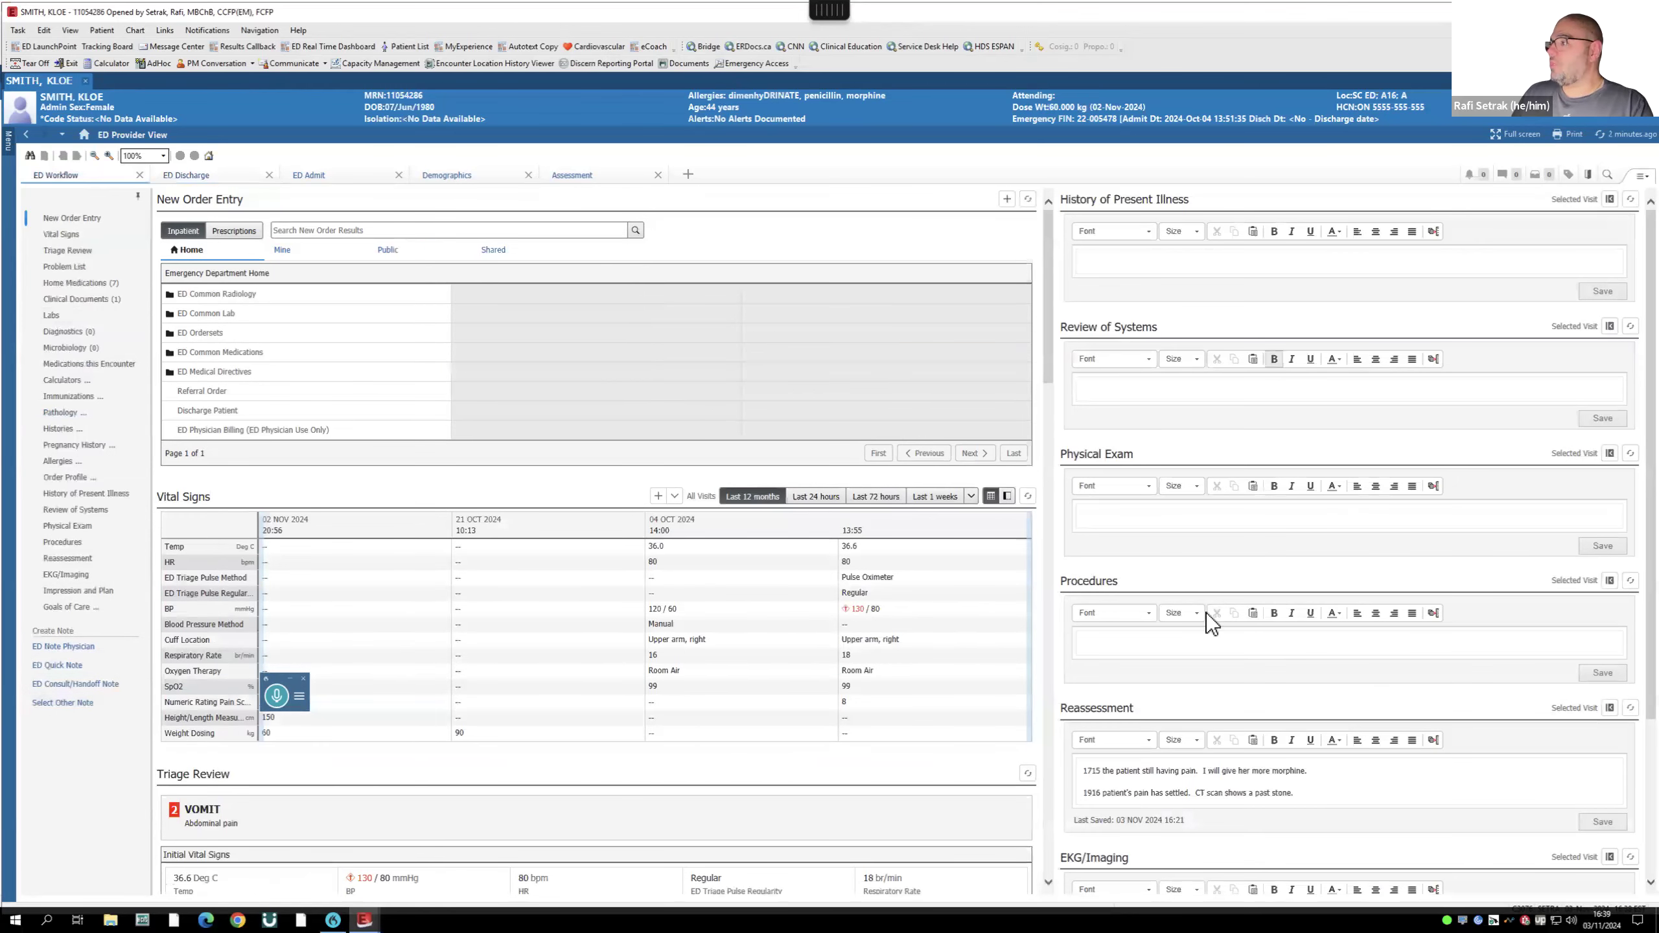
pyautogui.click(69, 685)
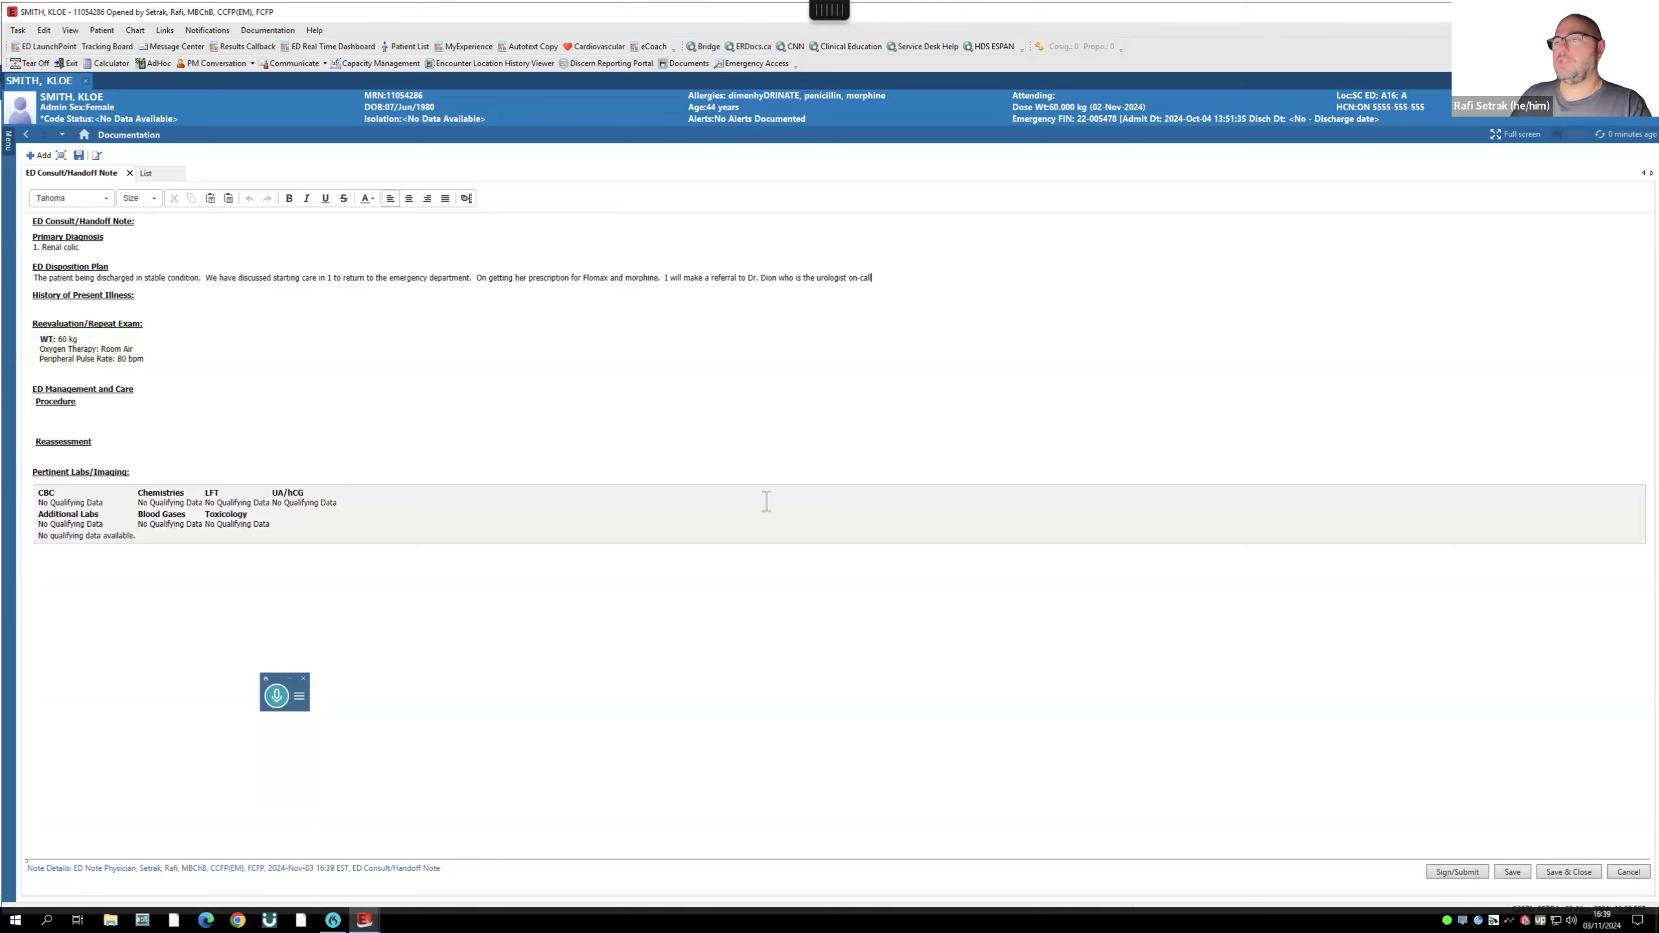
pyautogui.moveTo(2, 1)
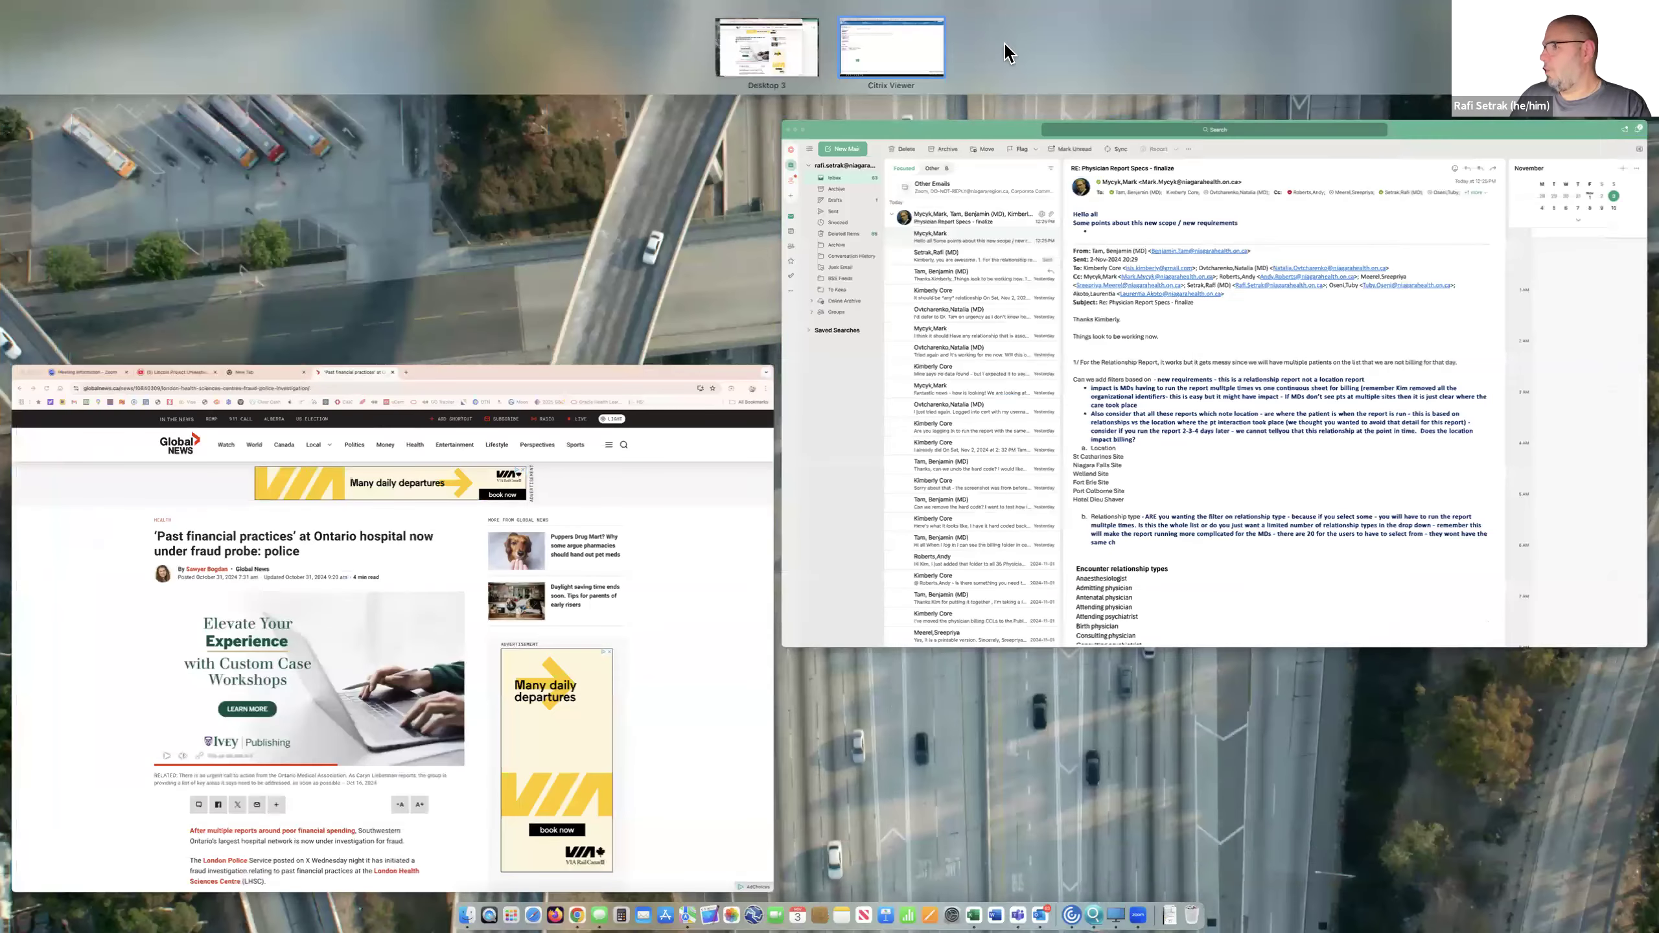
pyautogui.click(893, 51)
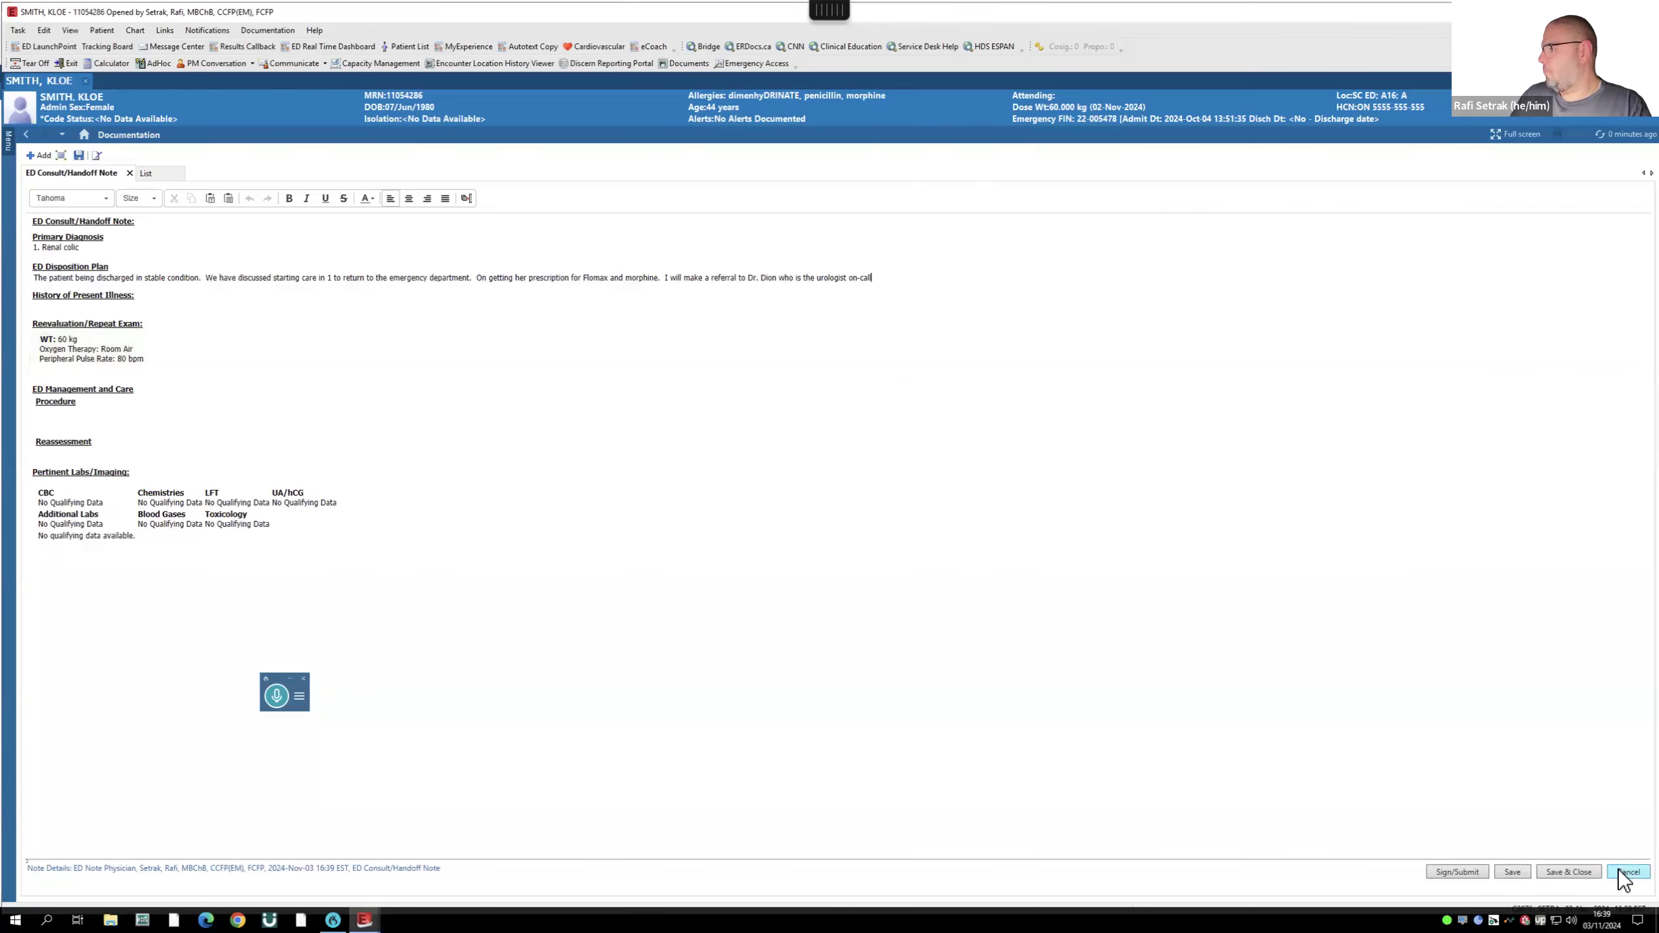
# - Add a second physician as the handoff note's recipient, sign the note, and refresh the view
pyautogui.click(1457, 872)
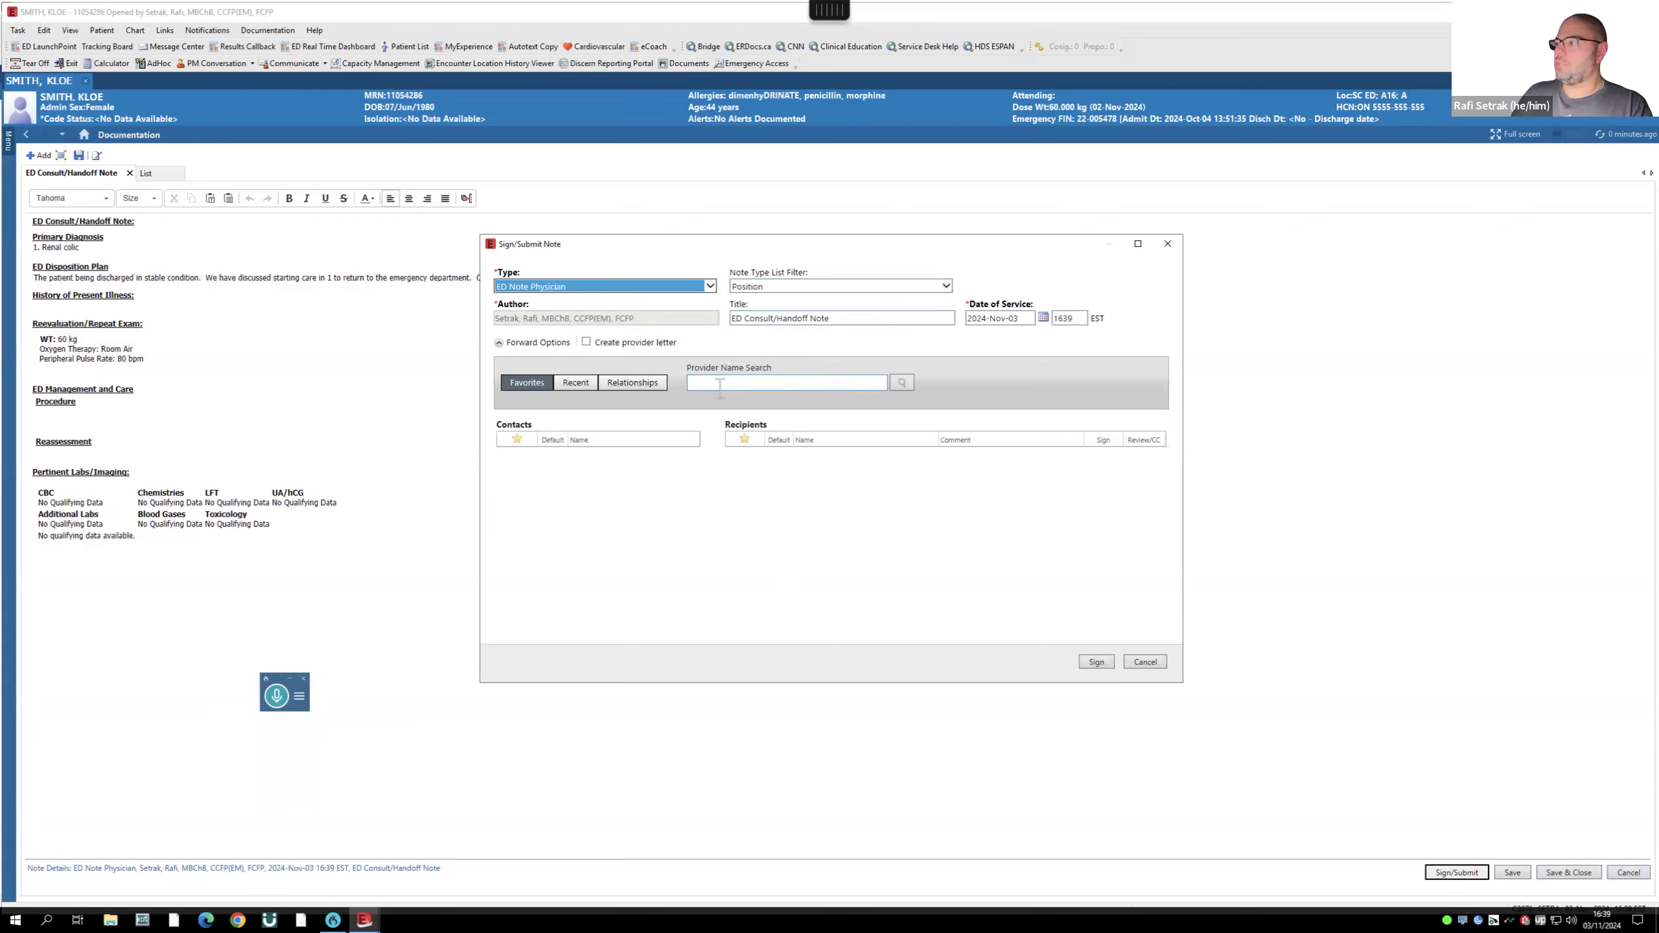
pyautogui.click(696, 382)
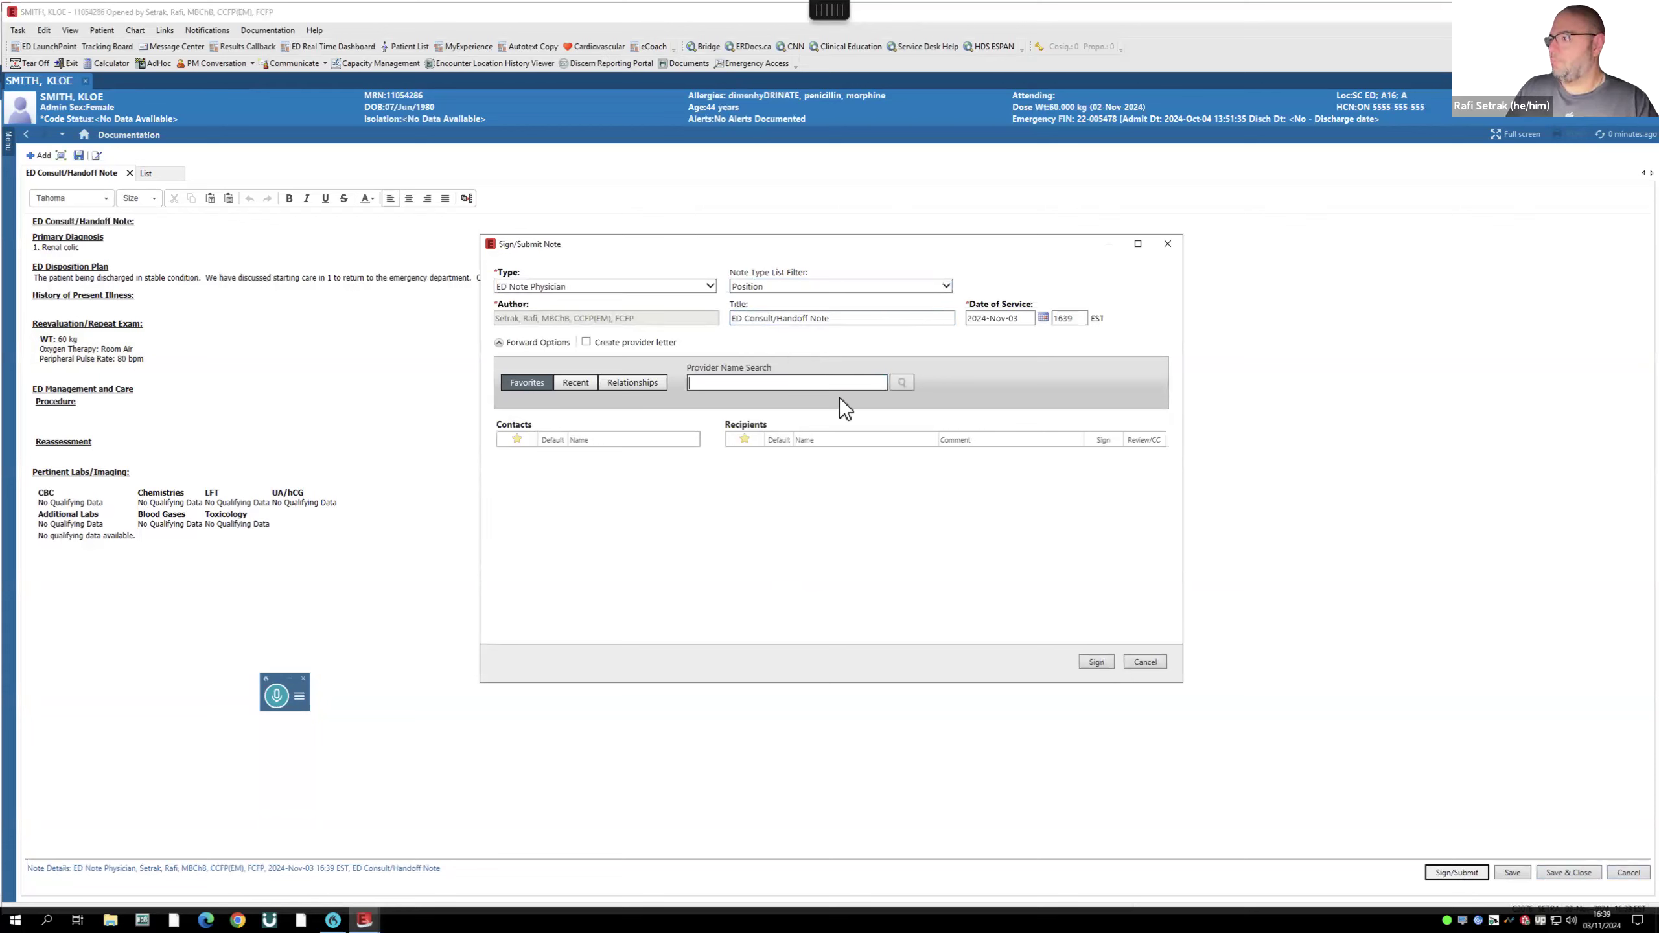
pyautogui.write('robich')
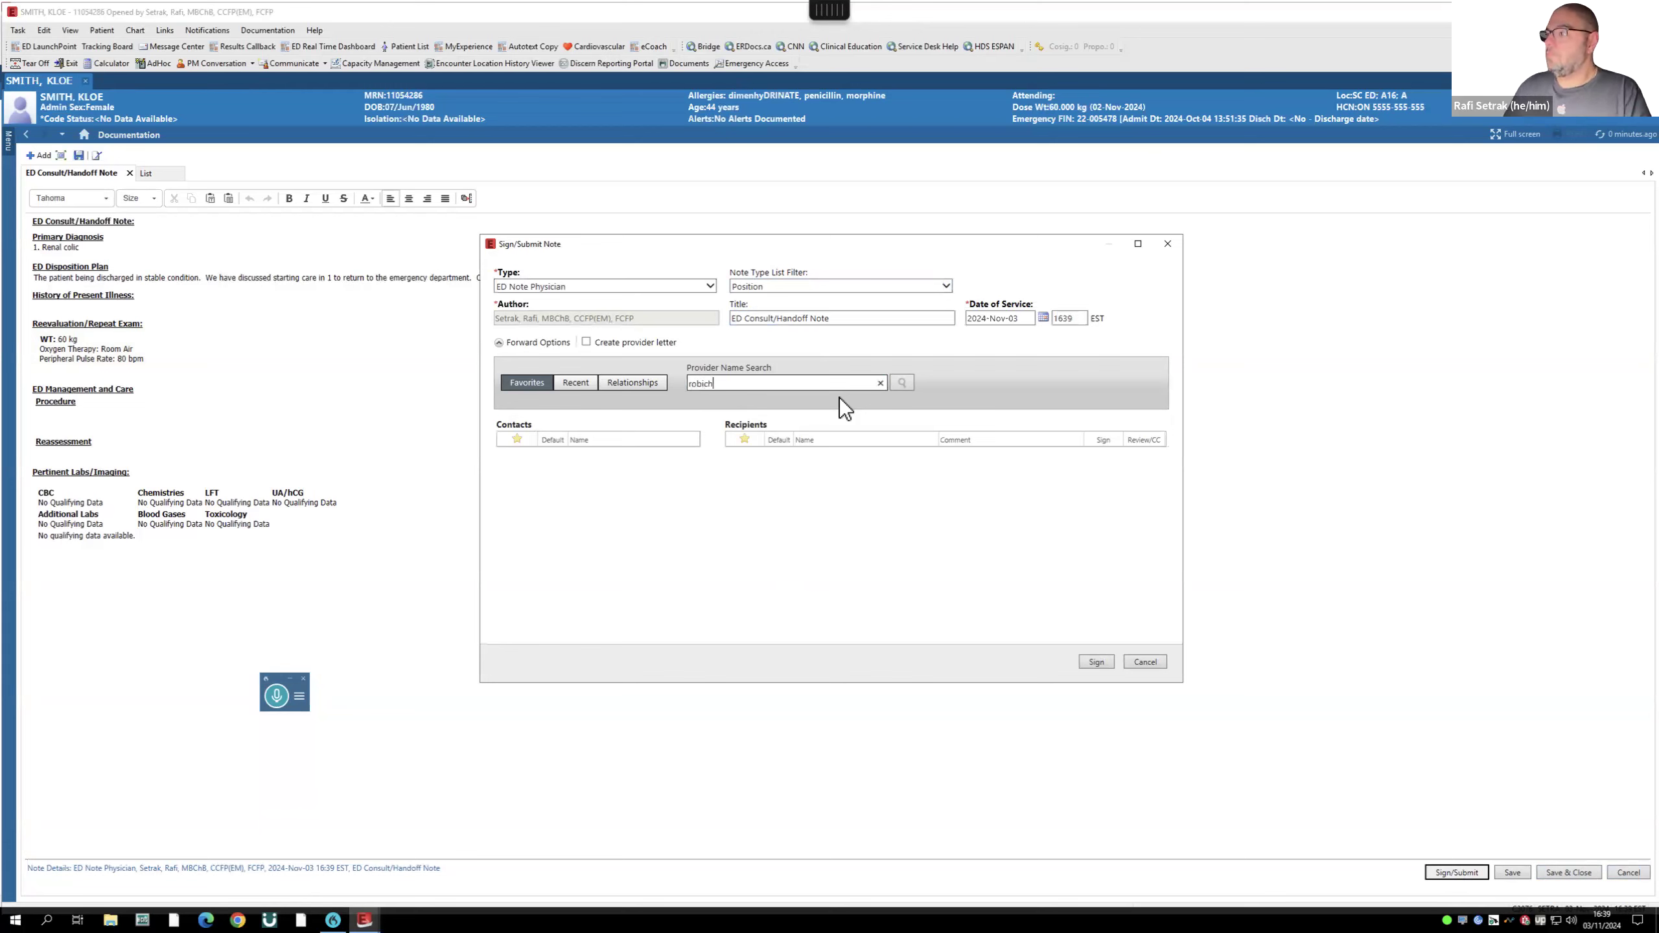
pyautogui.press('Return')
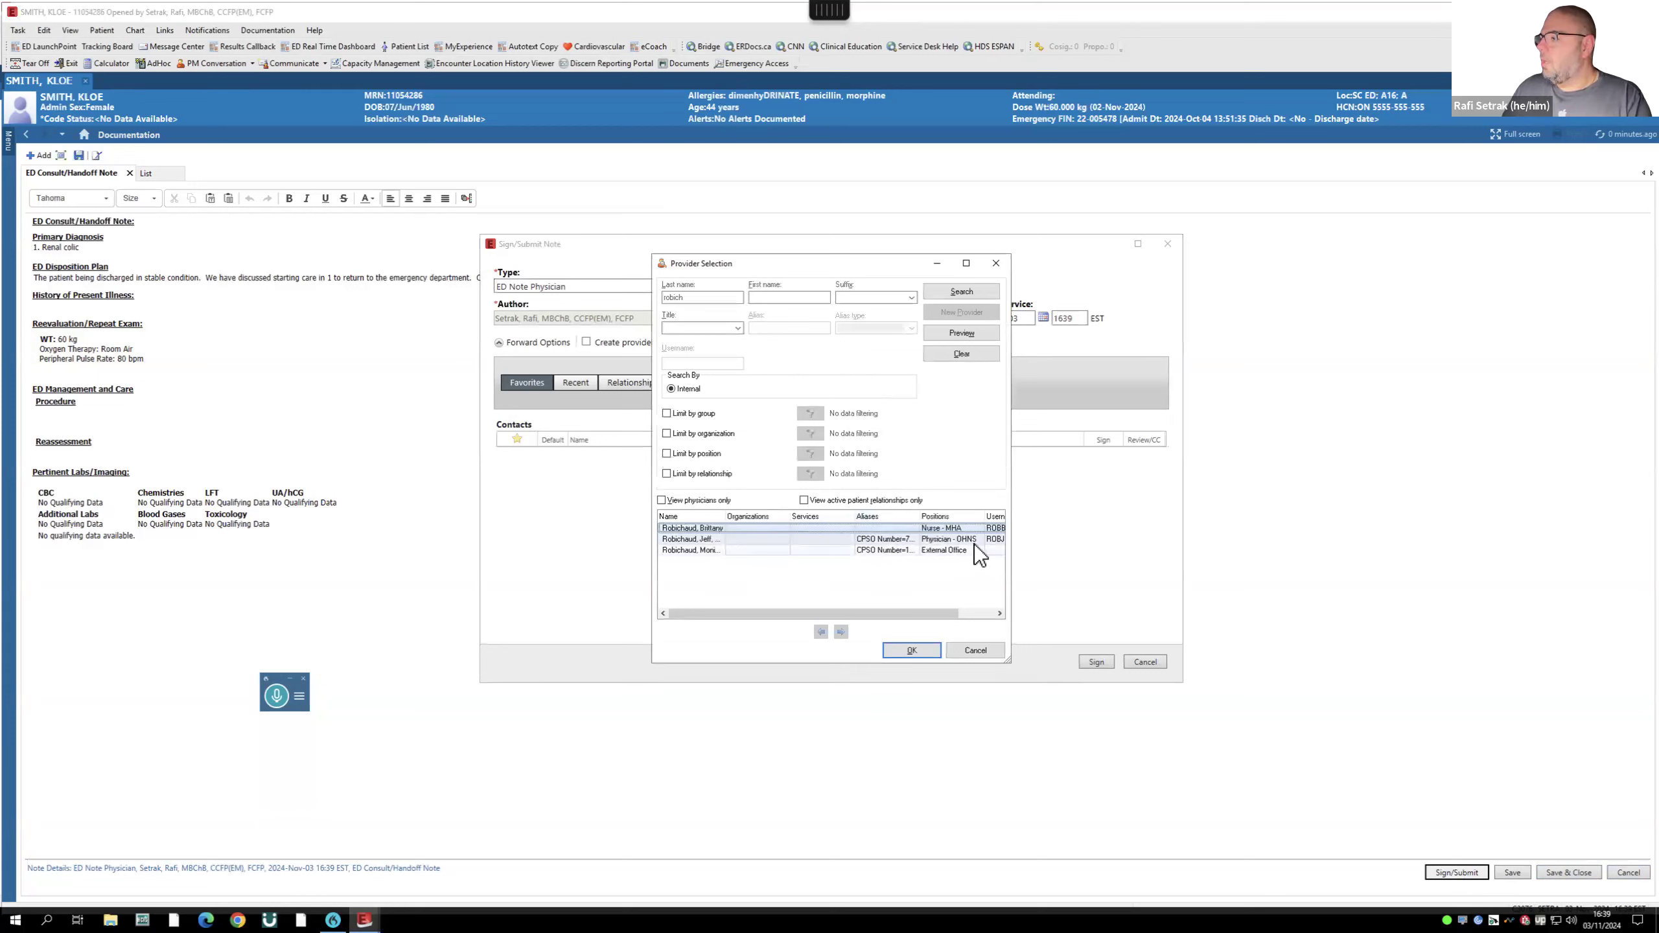
pyautogui.moveTo(941, 613); pyautogui.dragTo(862, 614)
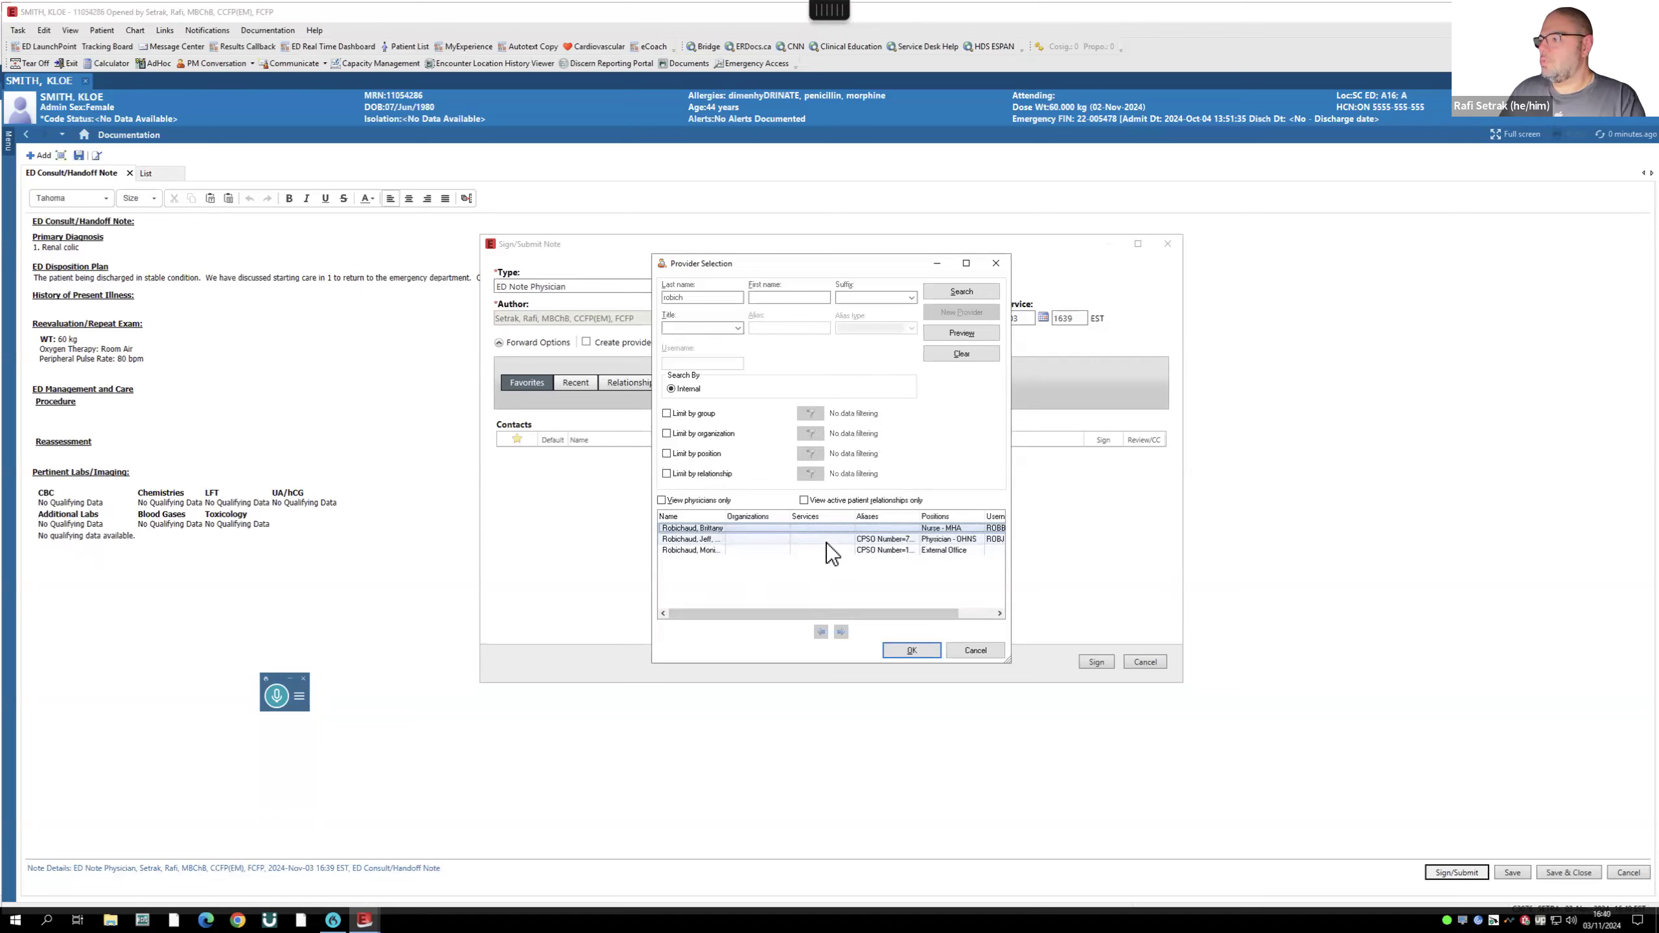
pyautogui.click(770, 539)
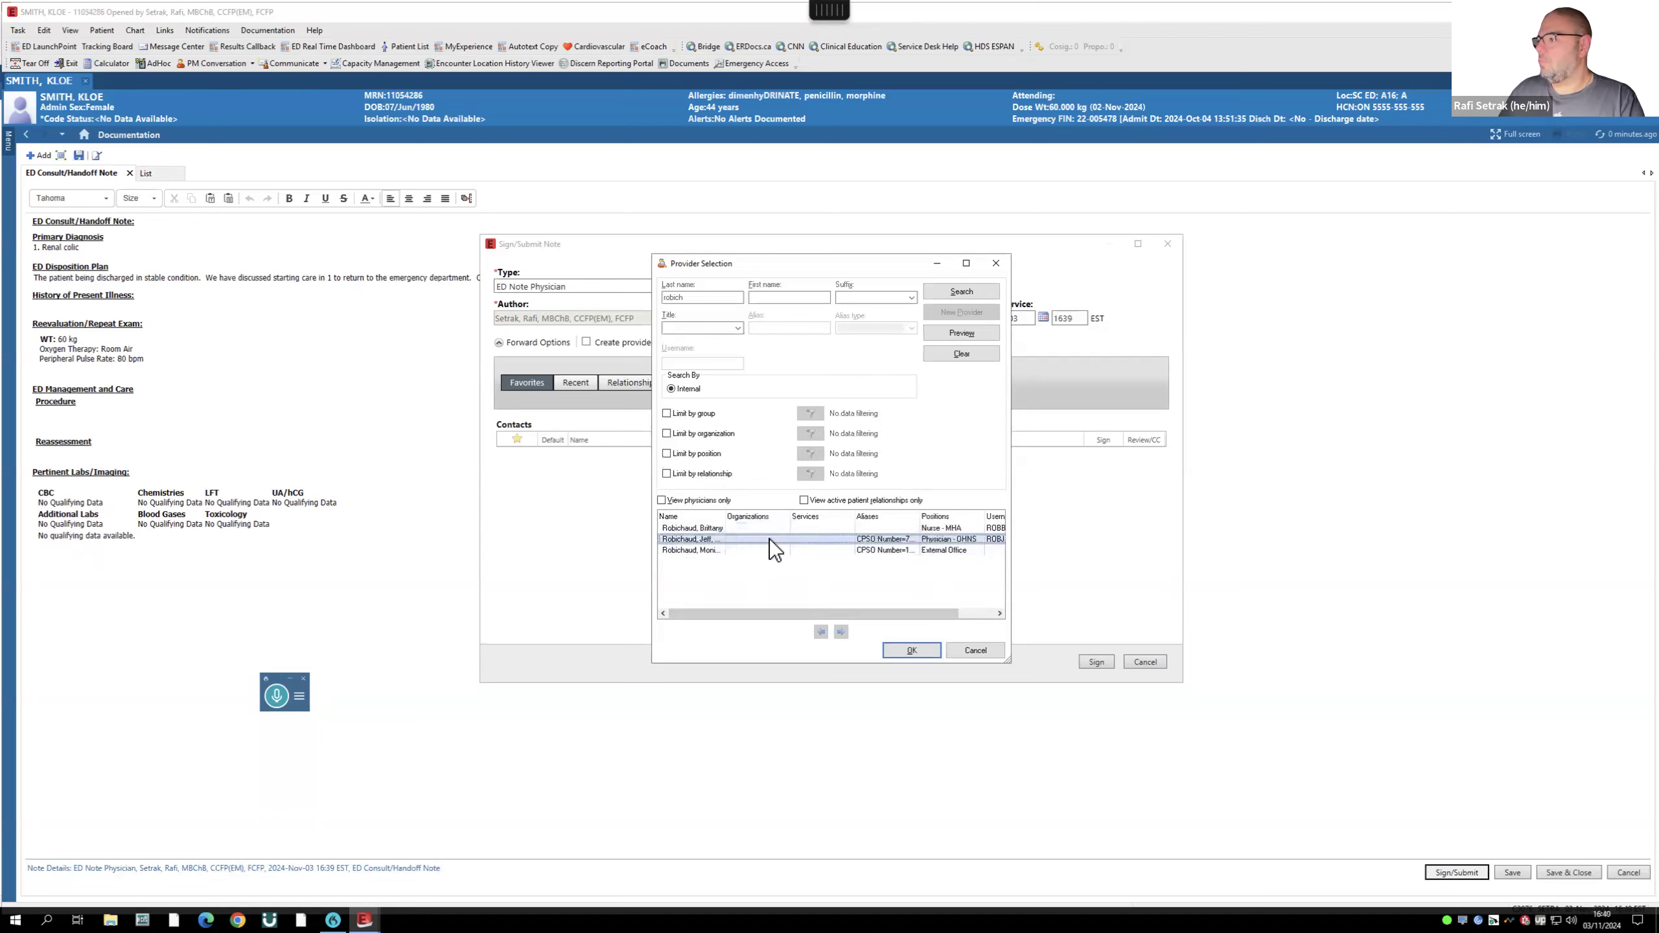
pyautogui.click(907, 651)
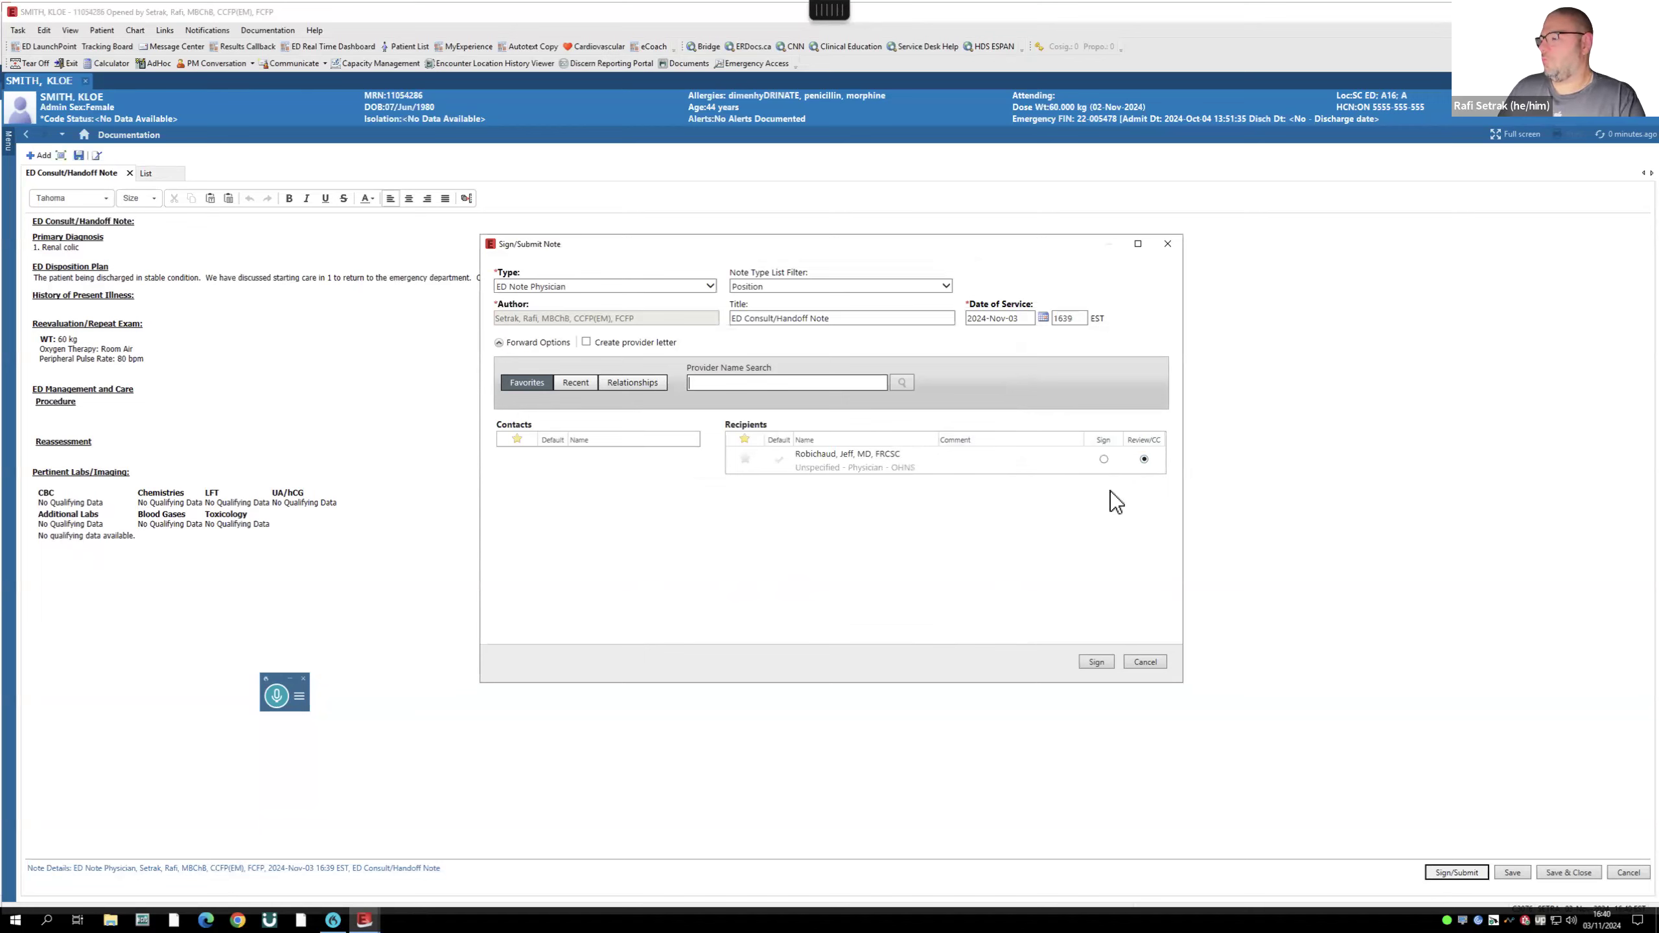
pyautogui.click(1097, 663)
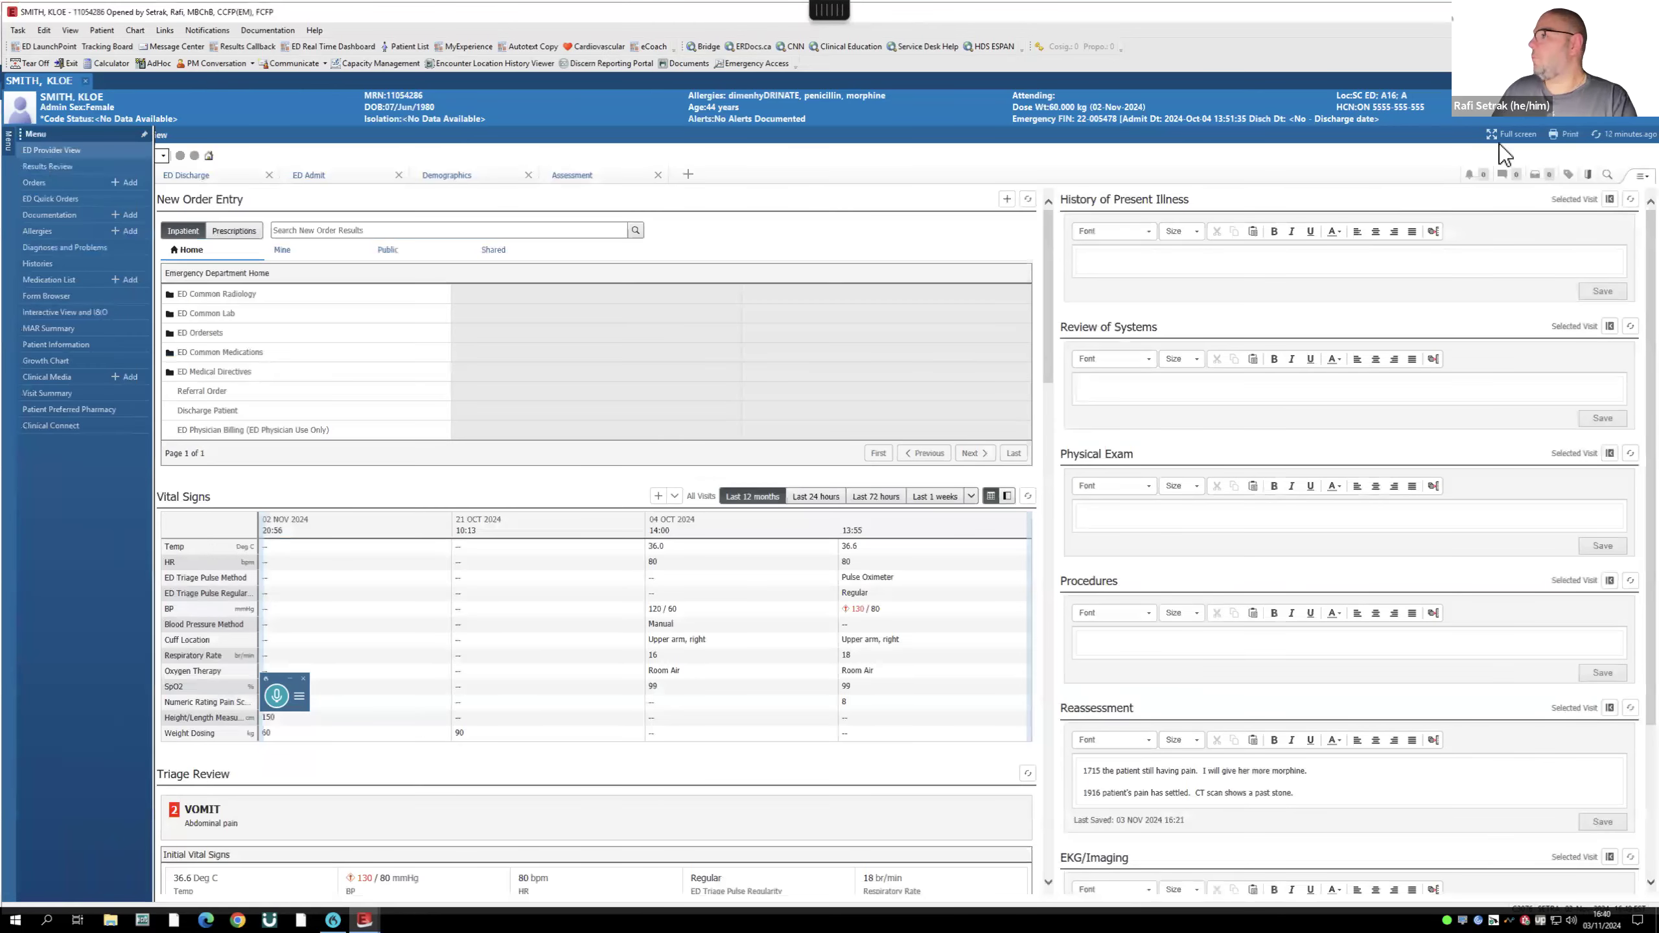
pyautogui.click(1595, 136)
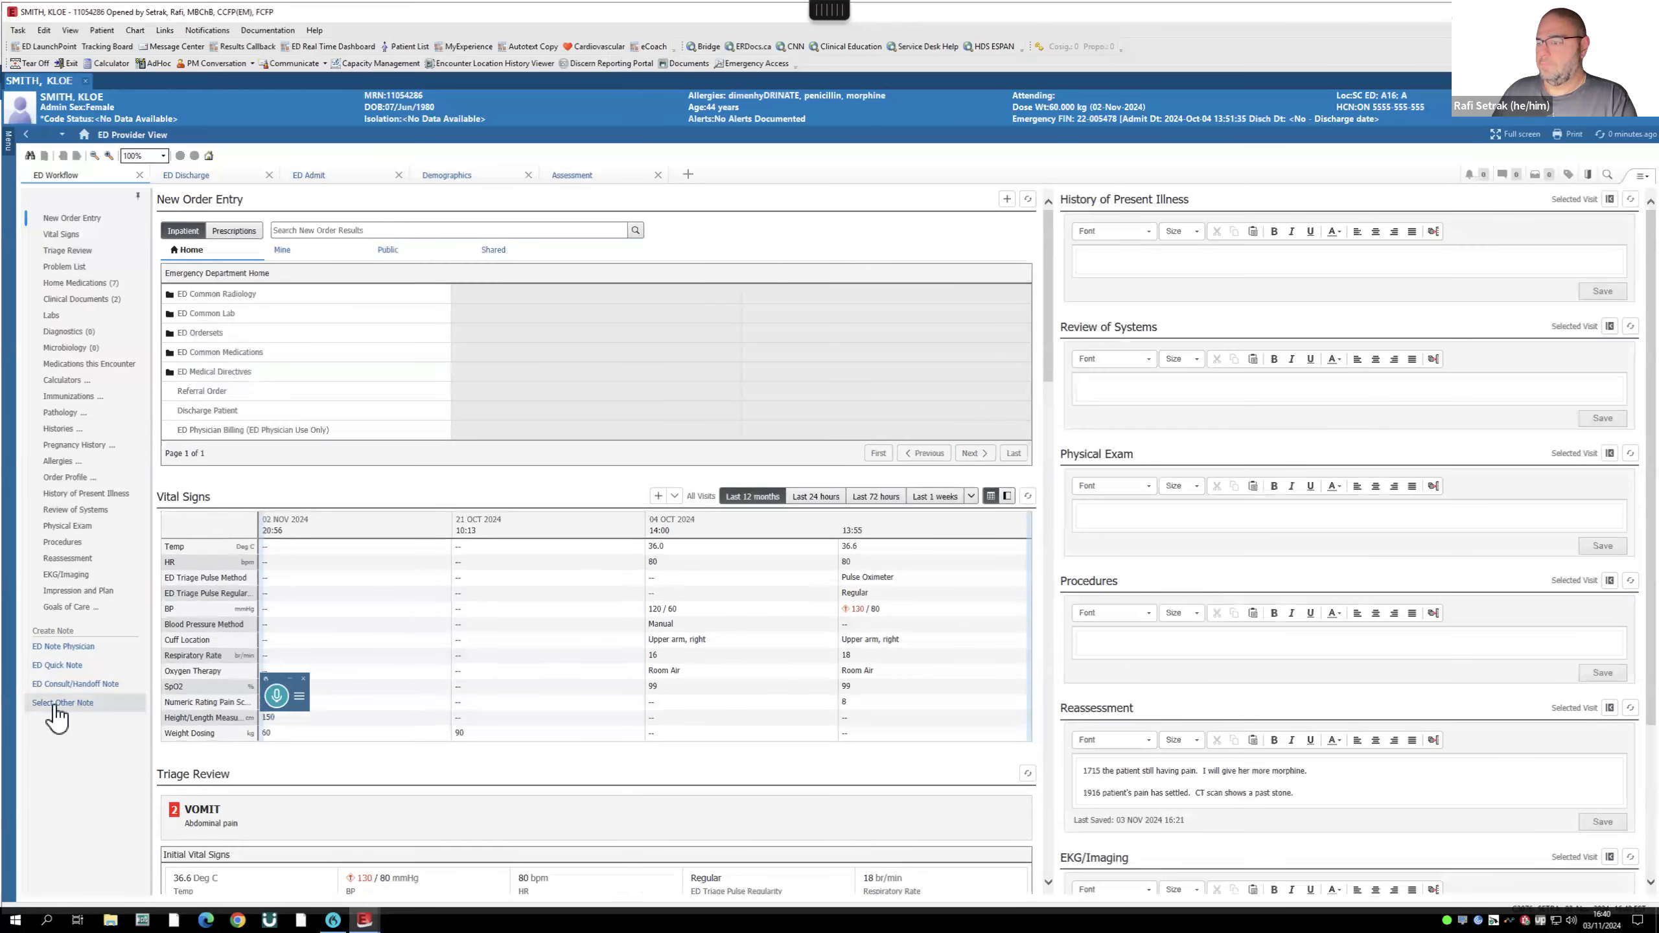
# - Show Clinical Documents and select the newly completed ED Consult/Handoff Note
pyautogui.click(88, 300)
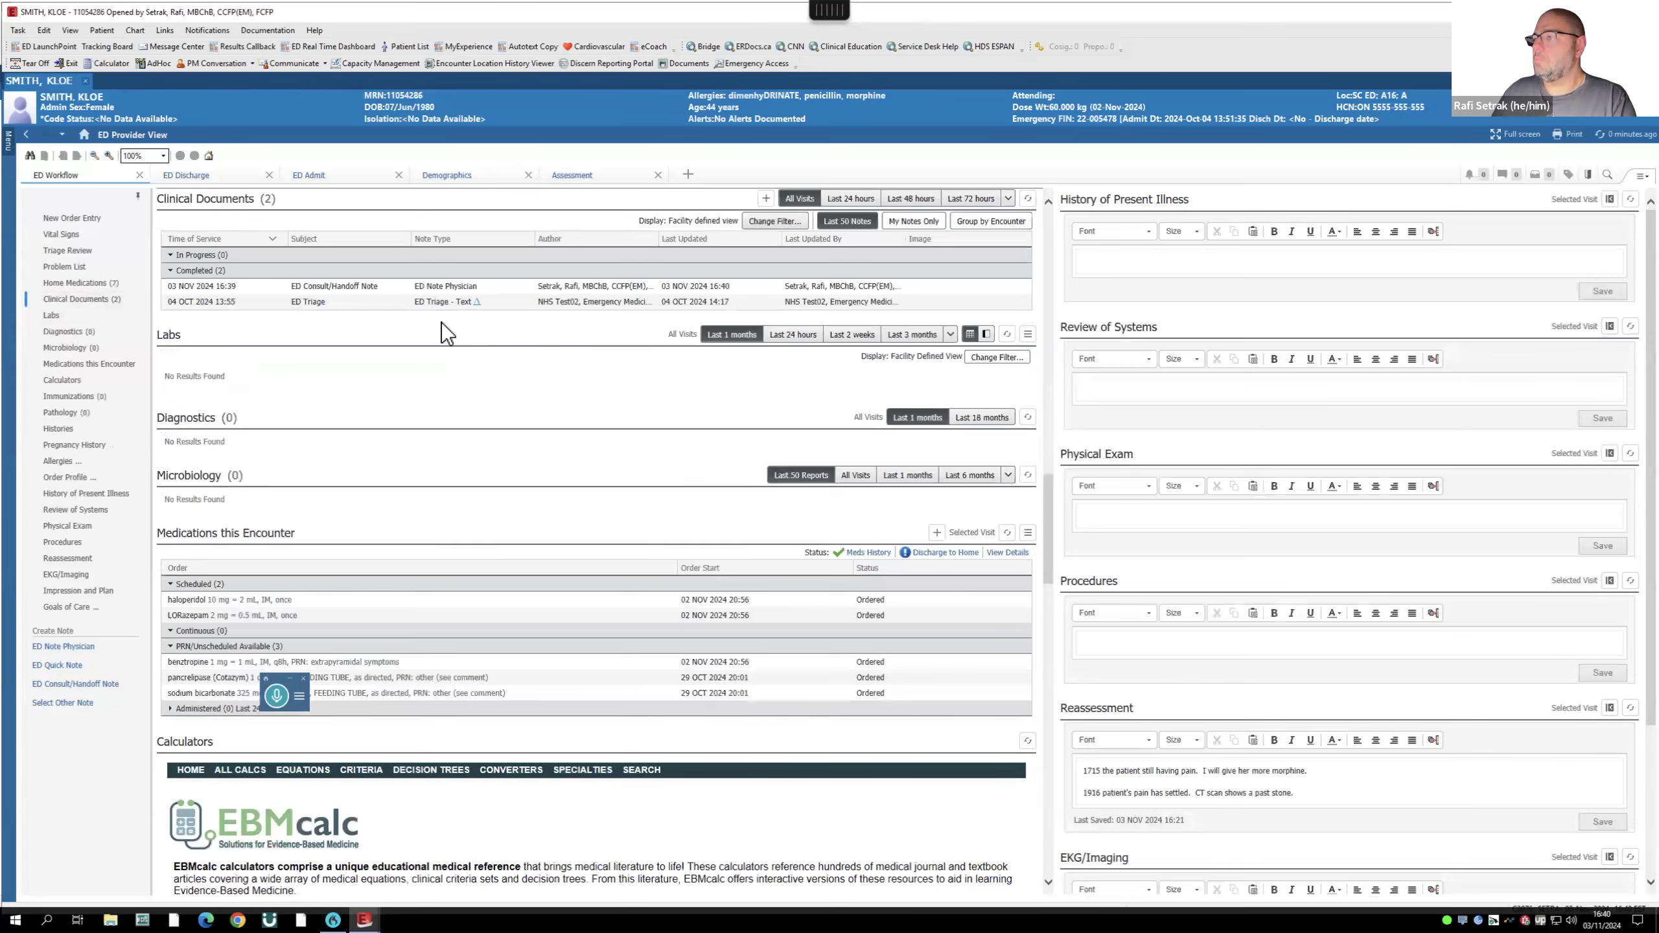
pyautogui.click(332, 286)
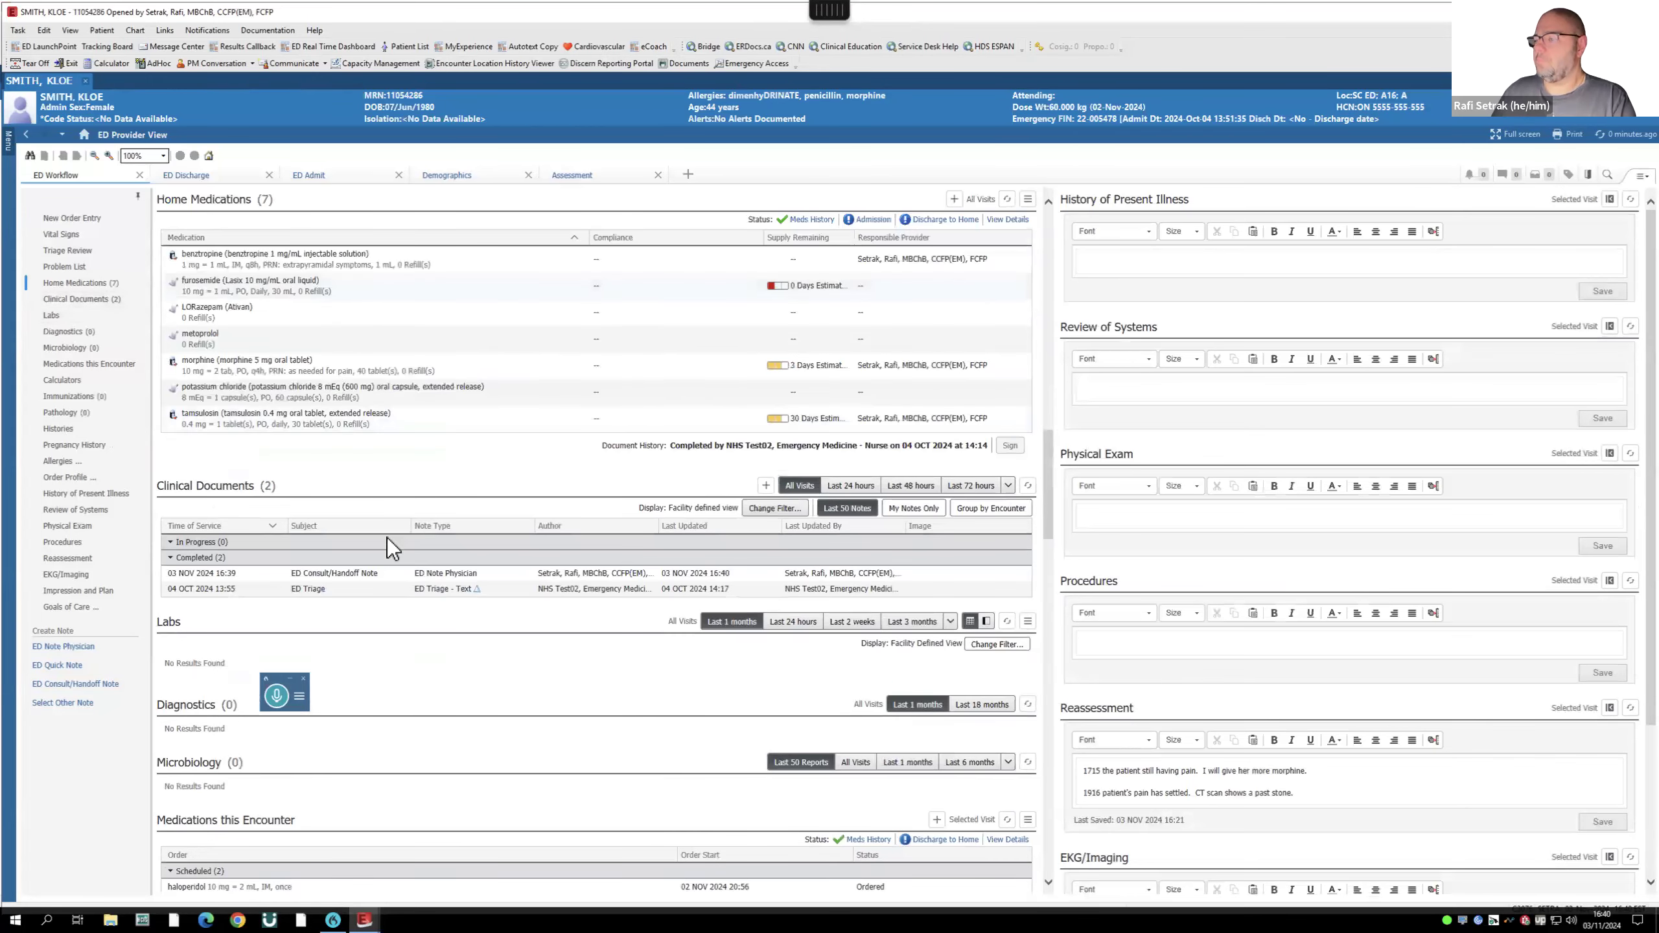
# - Open the signed ED Consult/Handoff Note in the document viewer
pyautogui.click(333, 573)
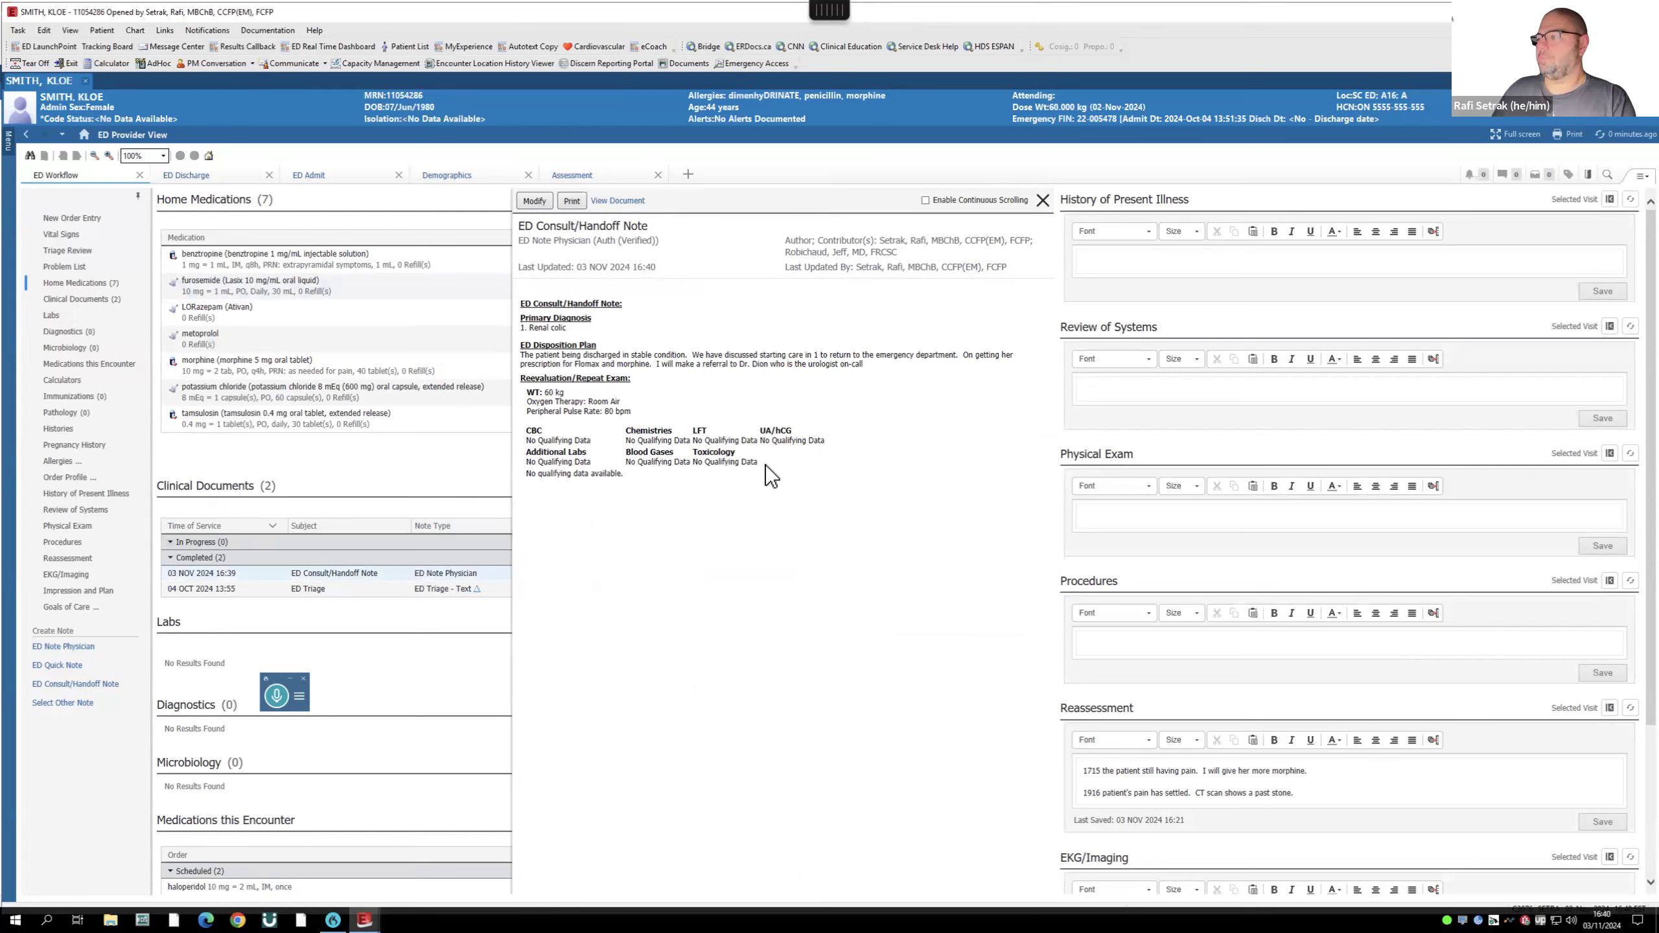
# - Start printing the note, then cancel the Medical Record Request
pyautogui.click(573, 202)
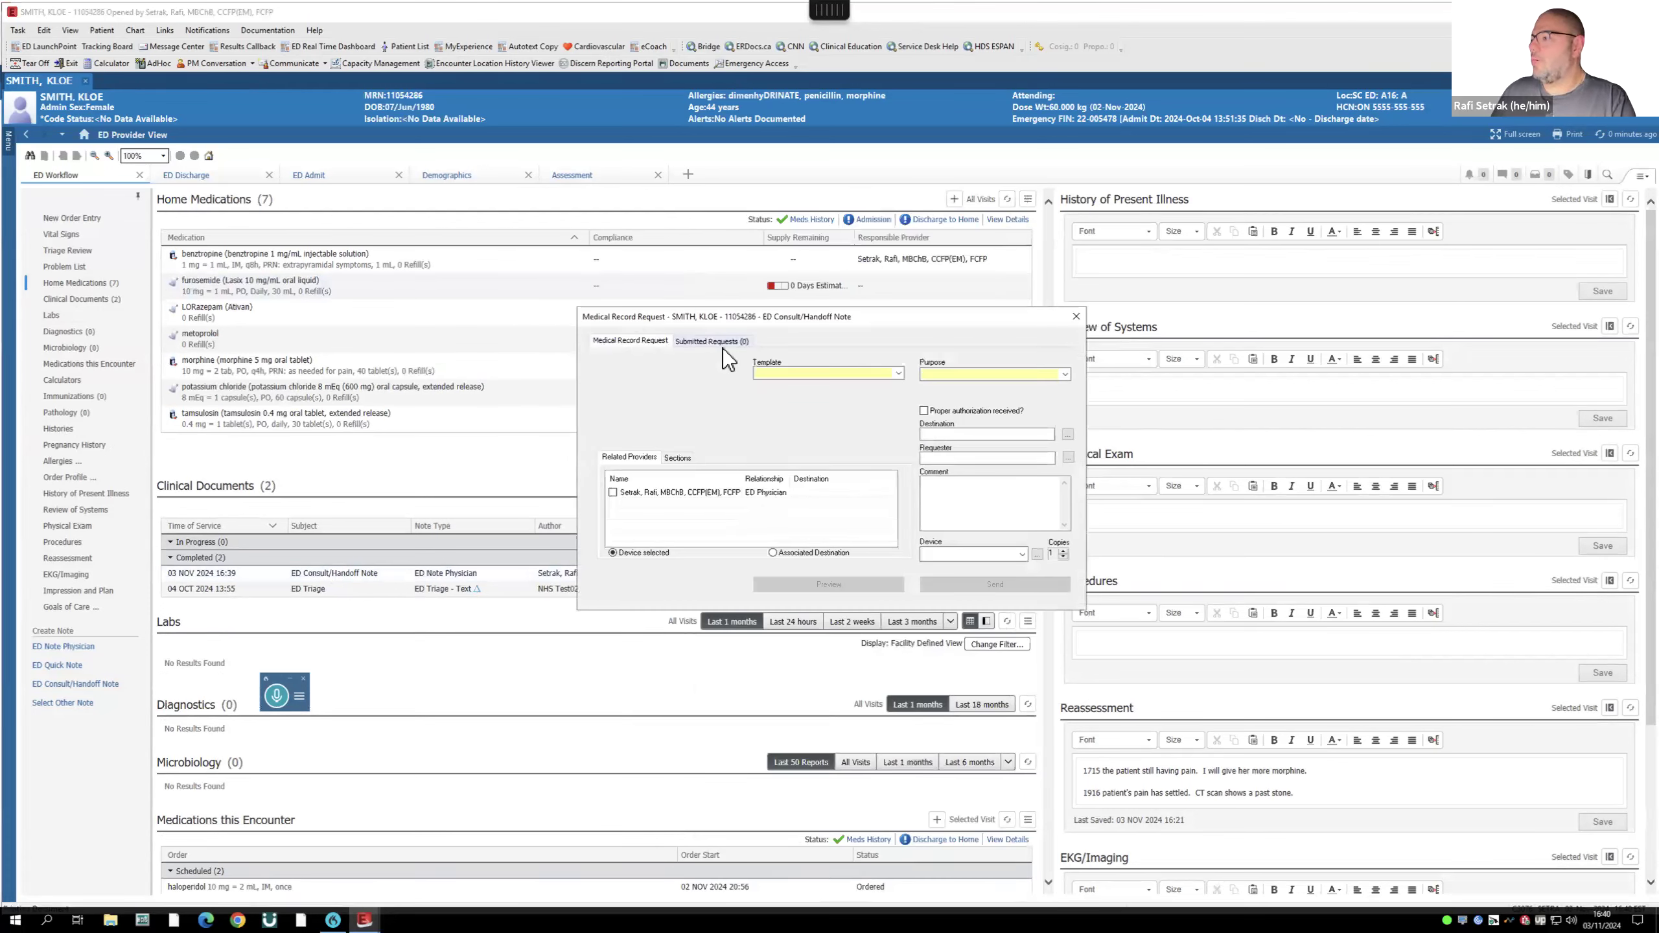
pyautogui.click(1076, 318)
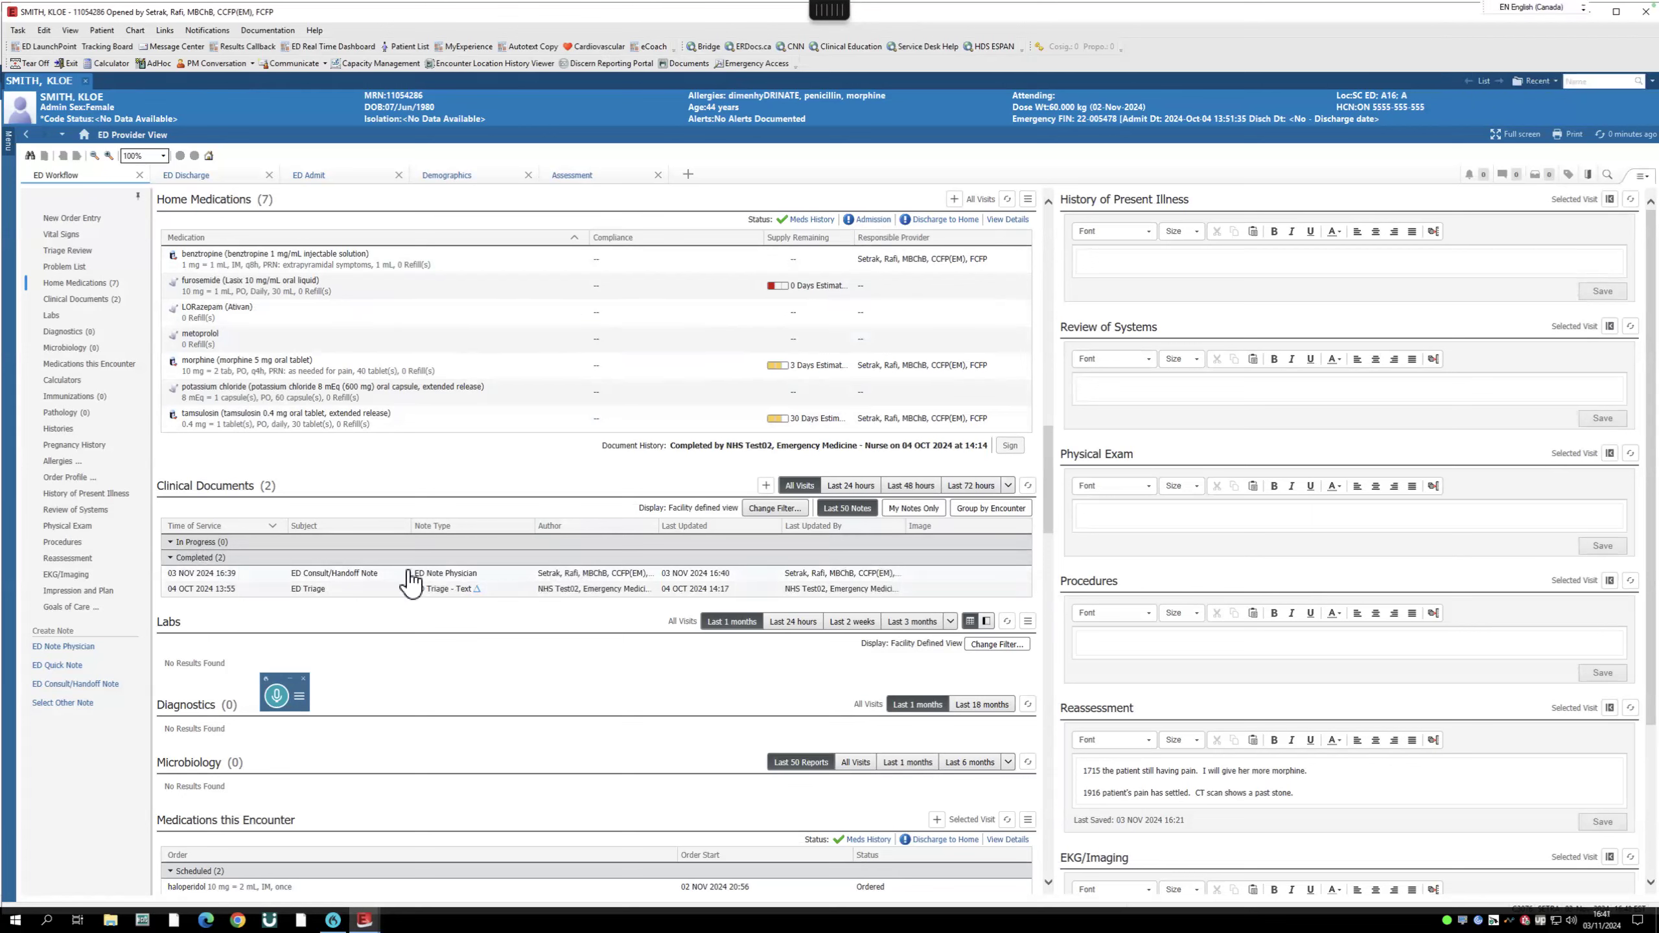
pyautogui.click(361, 575)
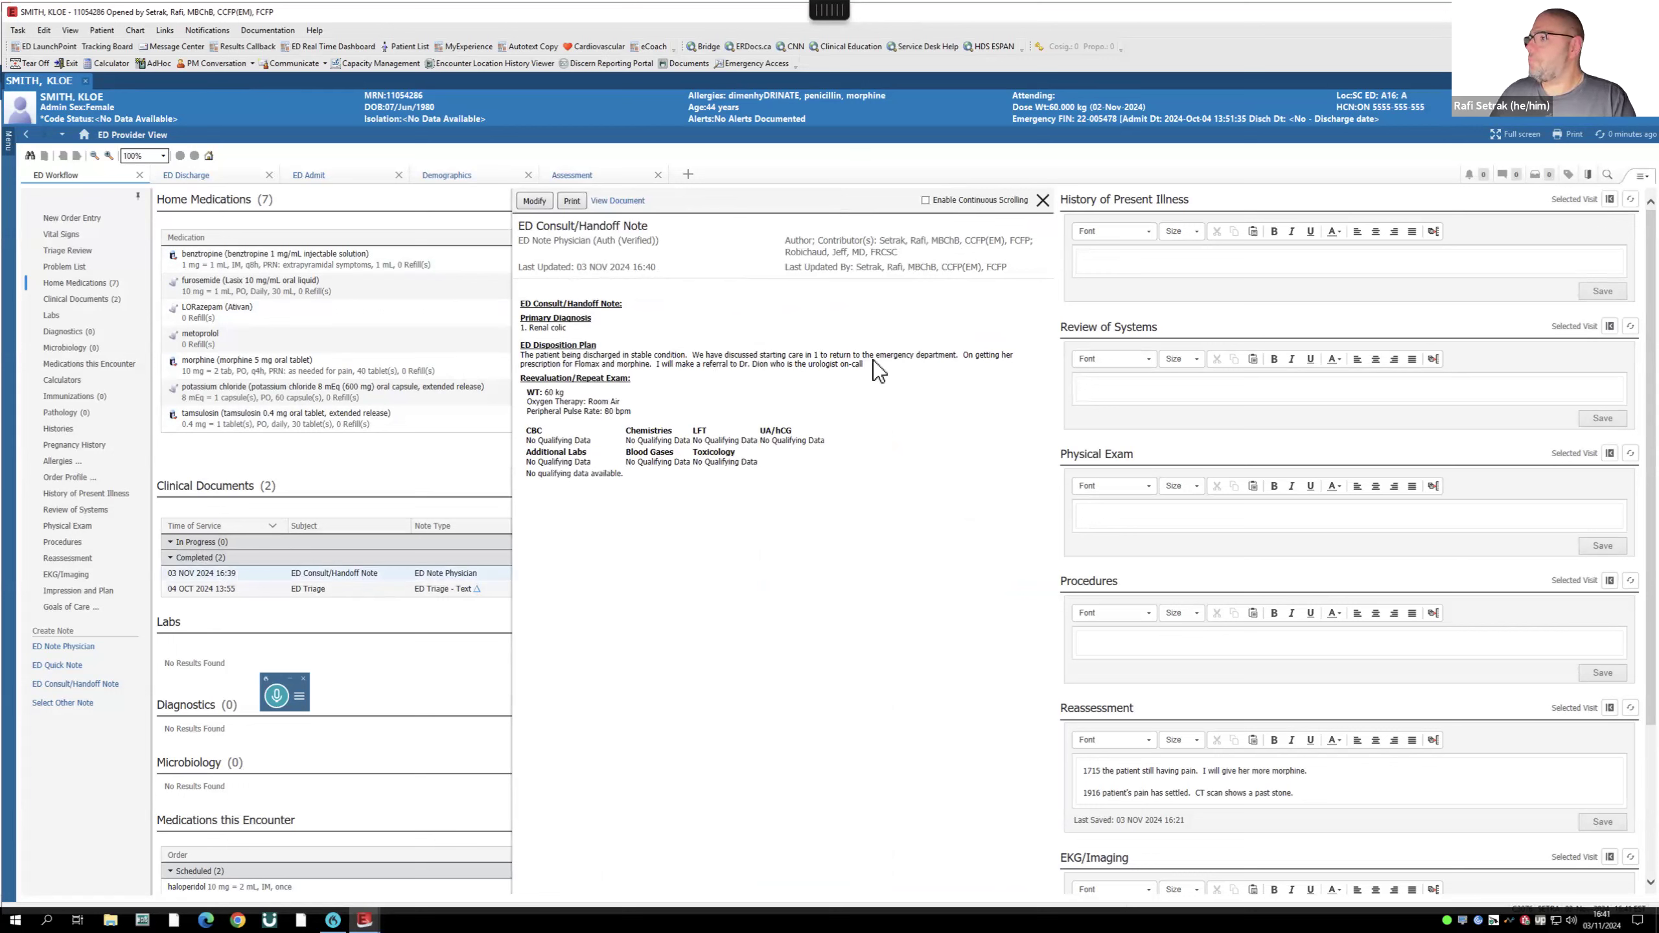
pyautogui.click(1043, 202)
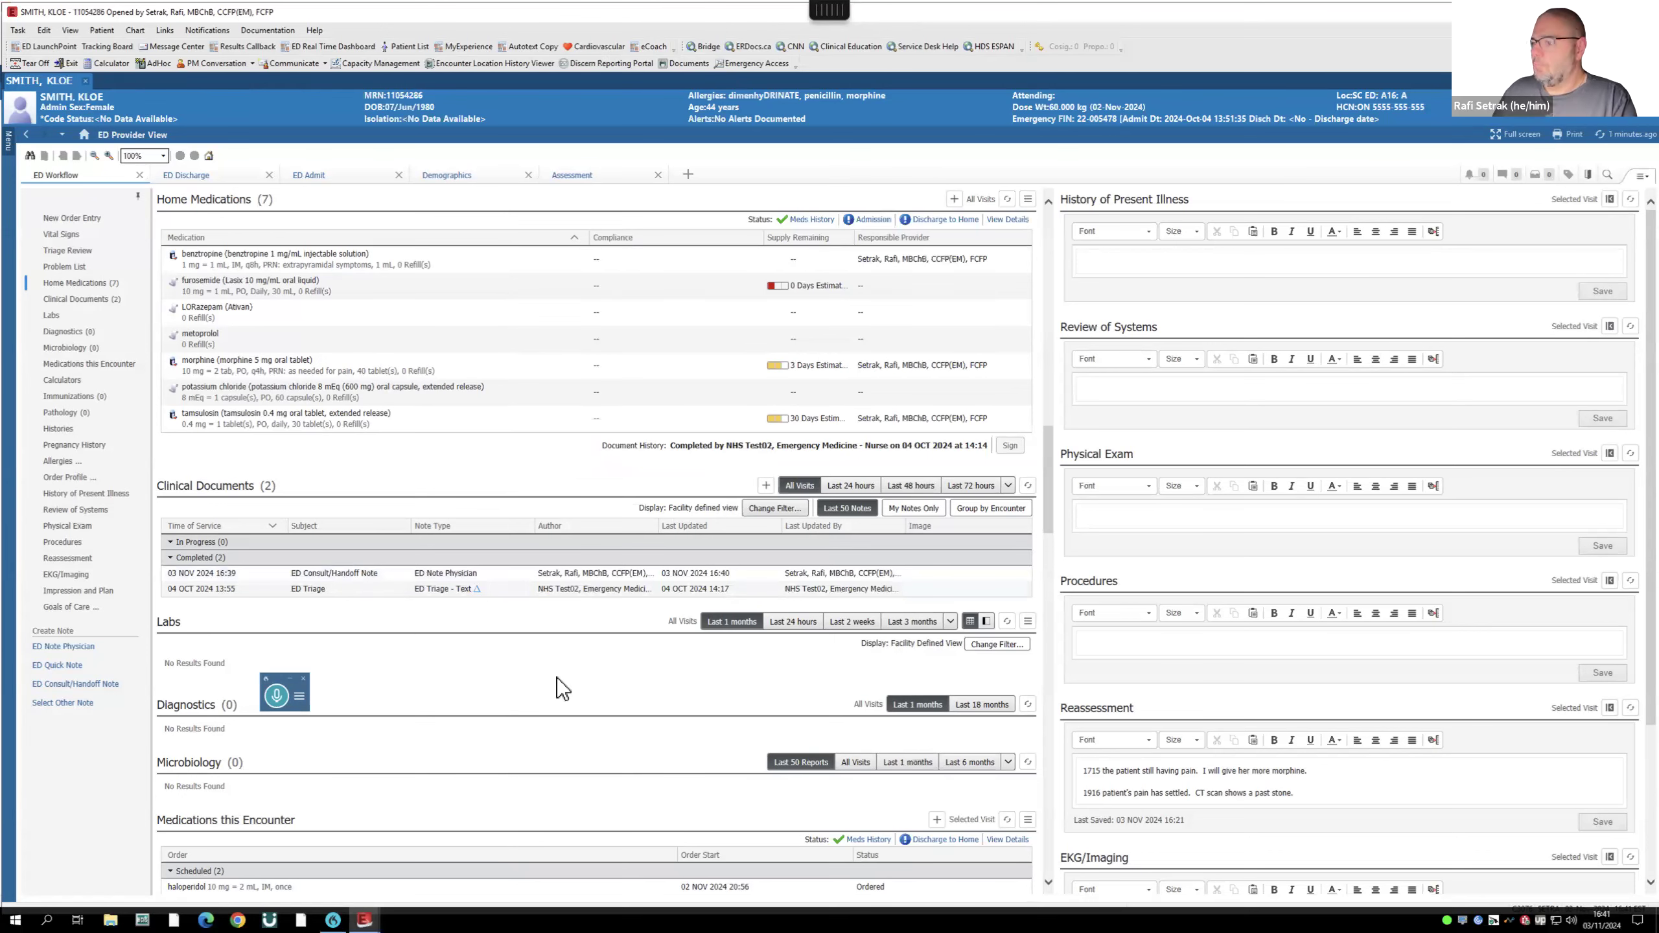
pyautogui.scroll(-3, 516, 679)
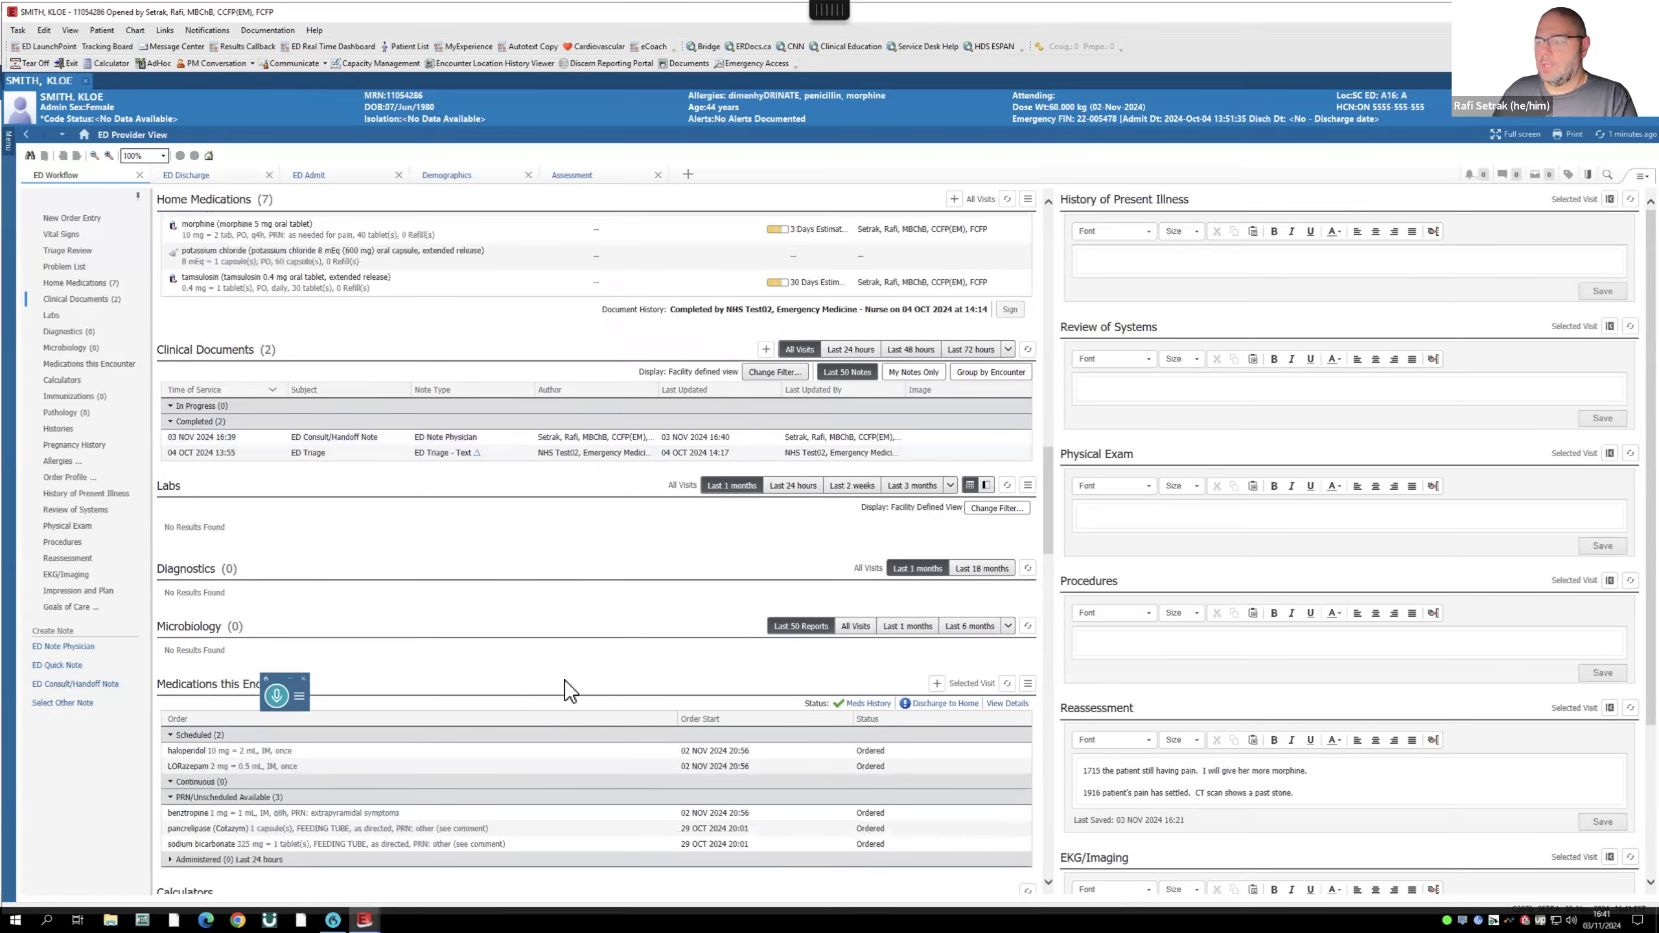
pyautogui.scroll(-8, 581, 680)
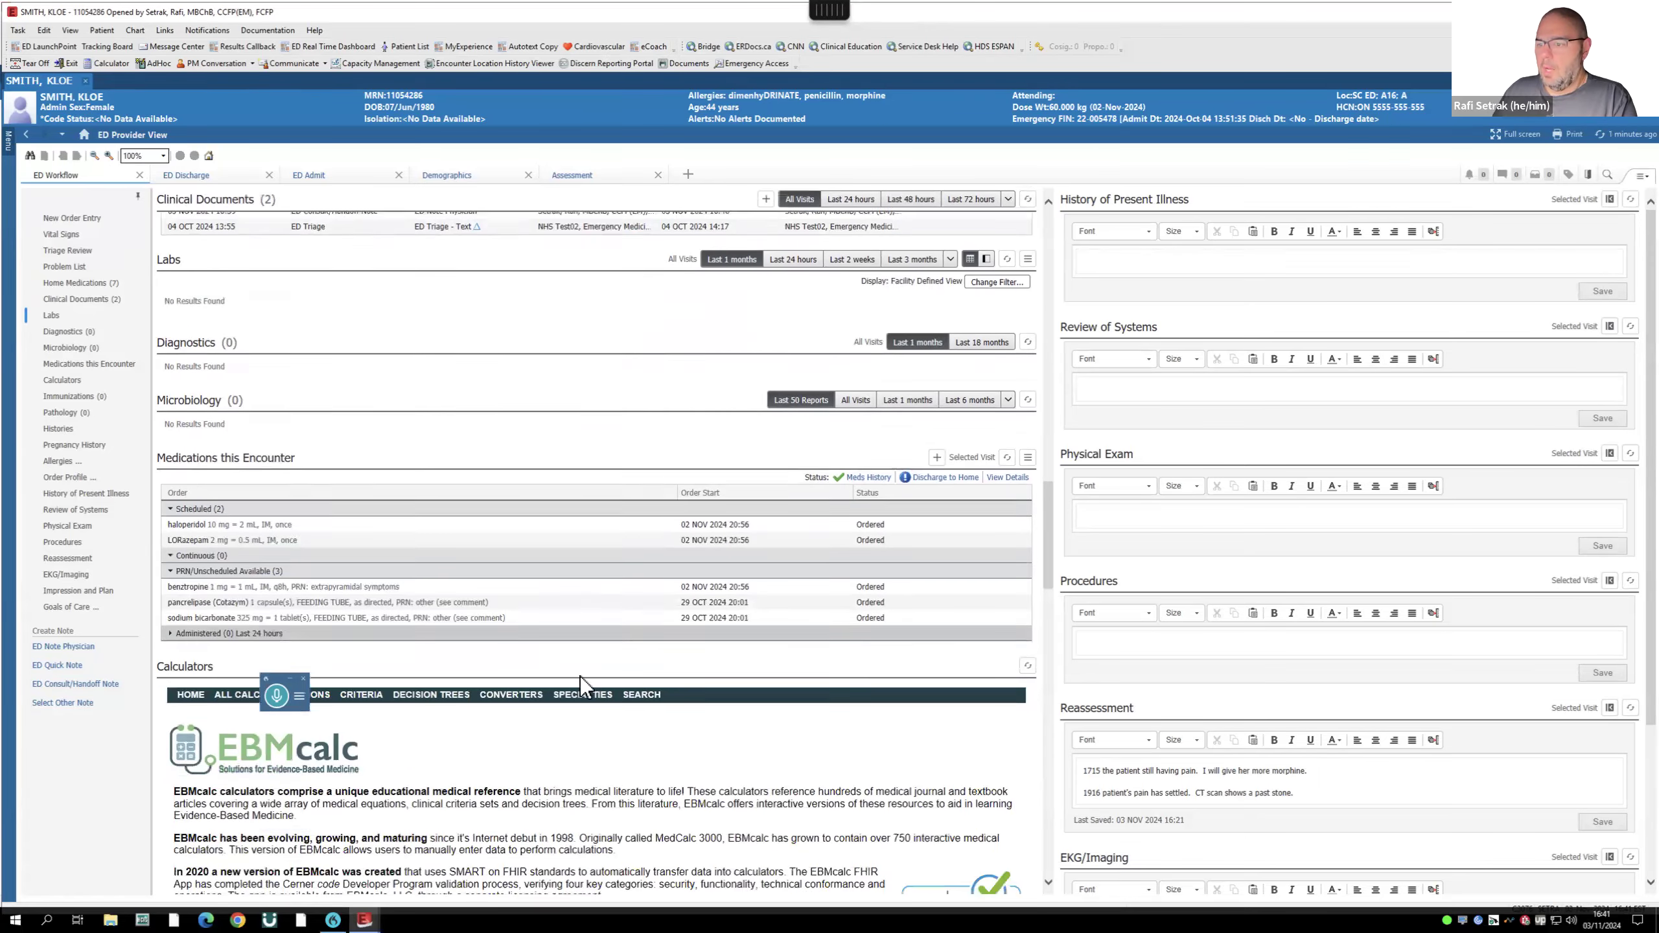
pyautogui.scroll(-7, 584, 674)
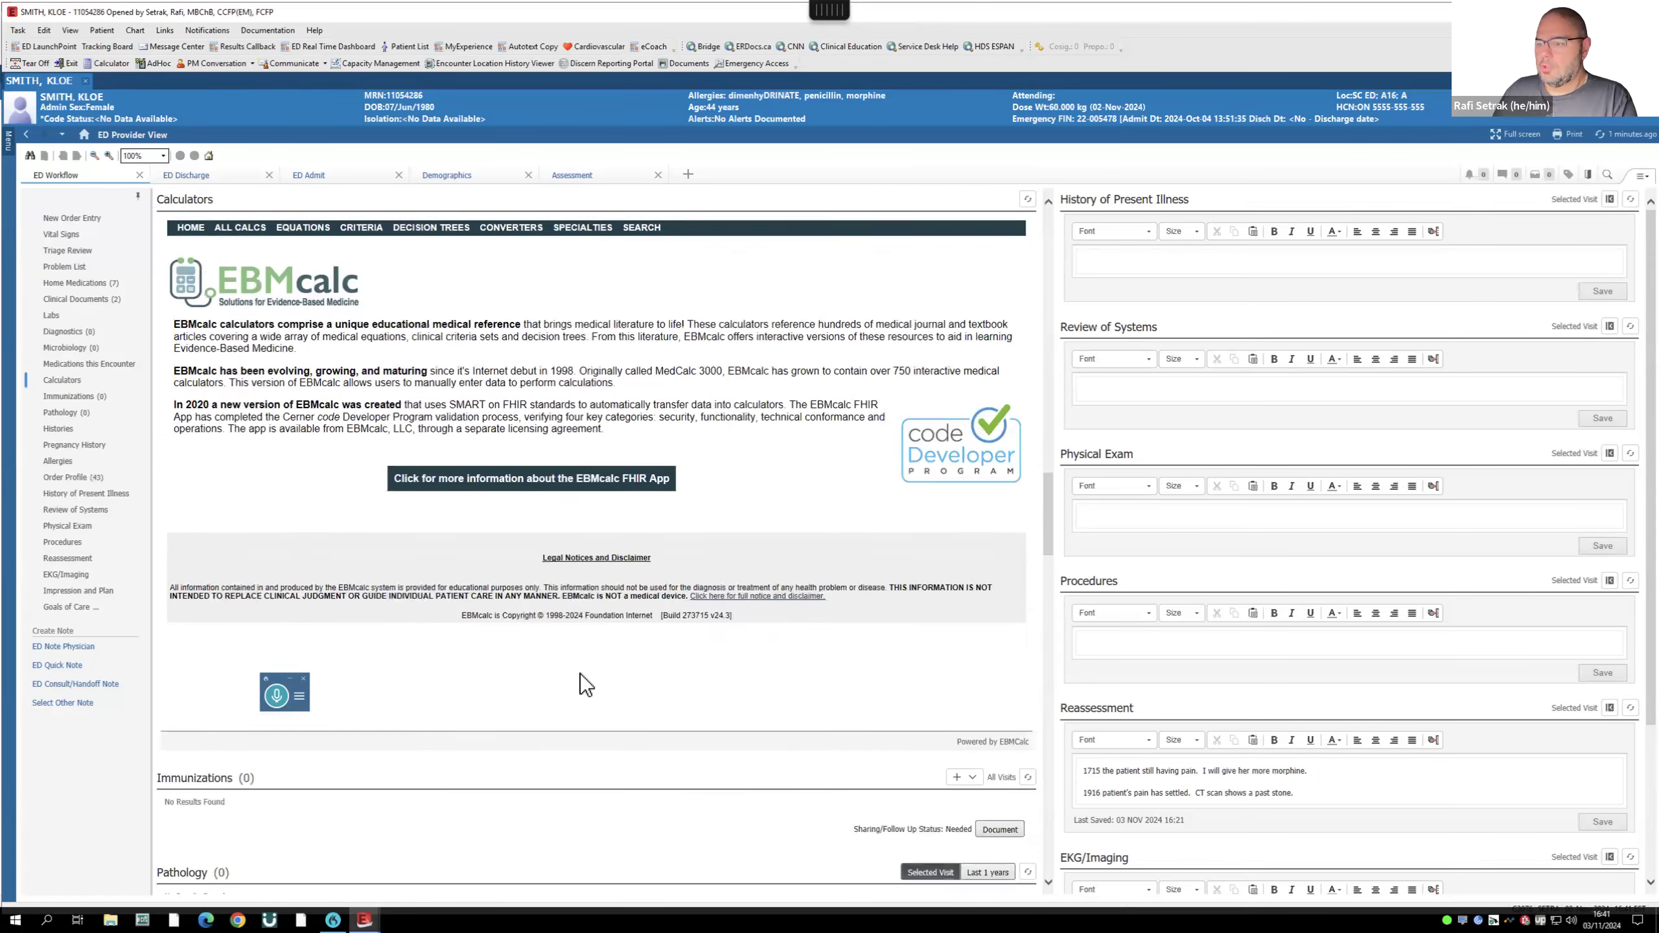
pyautogui.scroll(20, 580, 680)
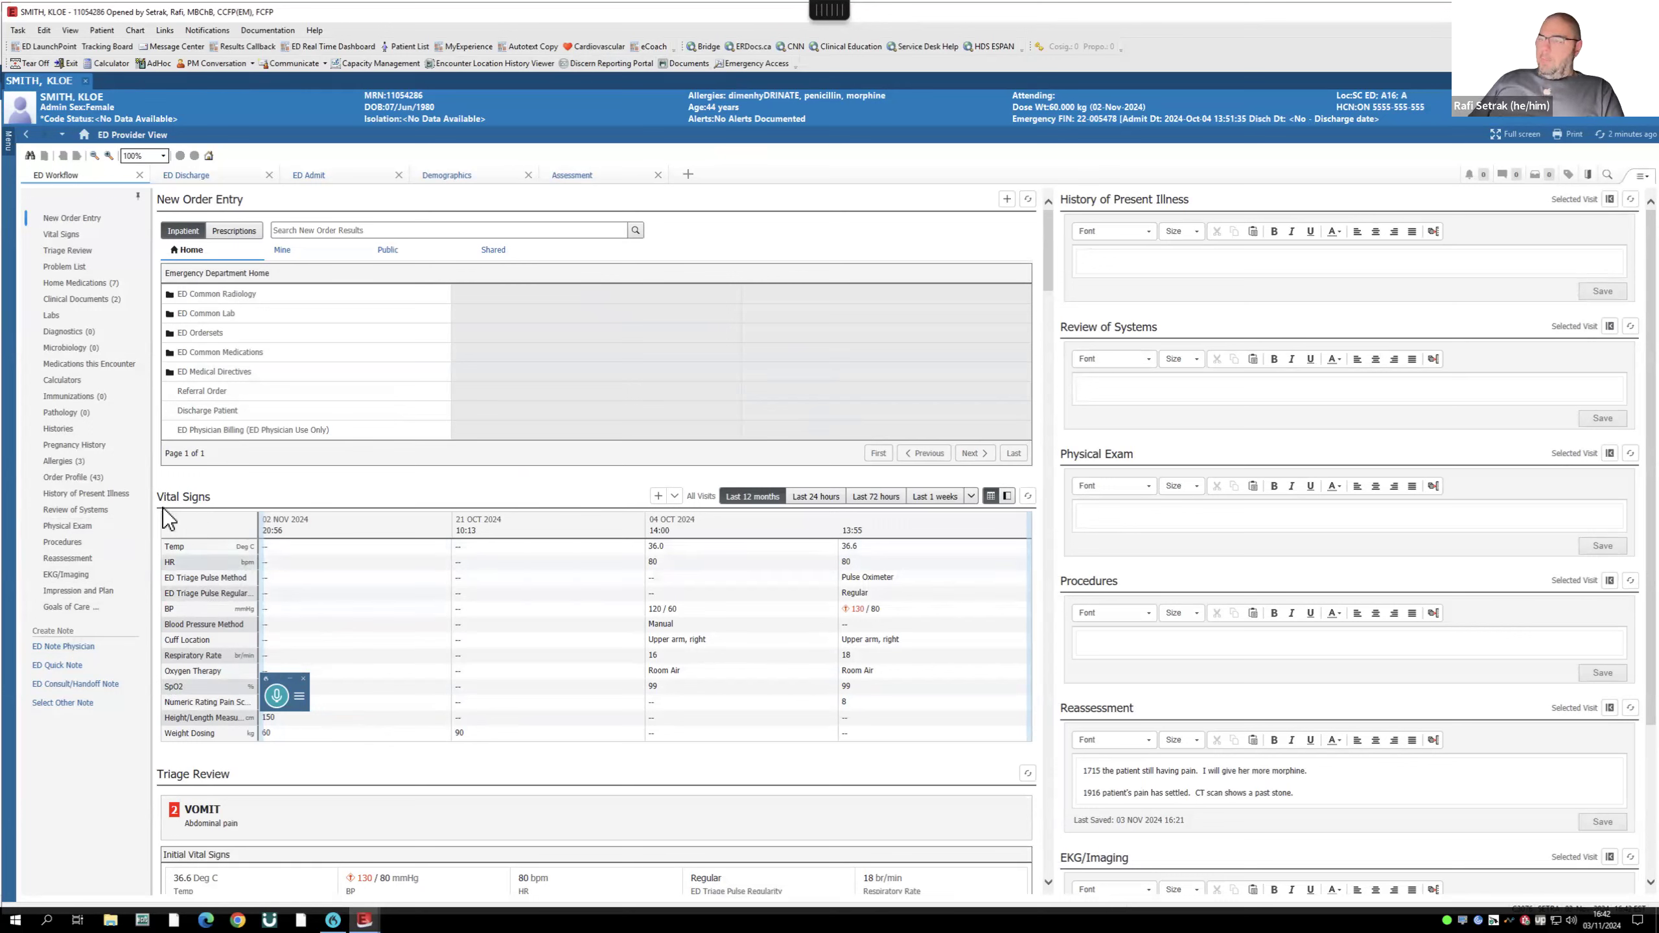
# - Search GIMRAC and add the Return to Clinic GIMRAC order for signature
pyautogui.click(304, 233)
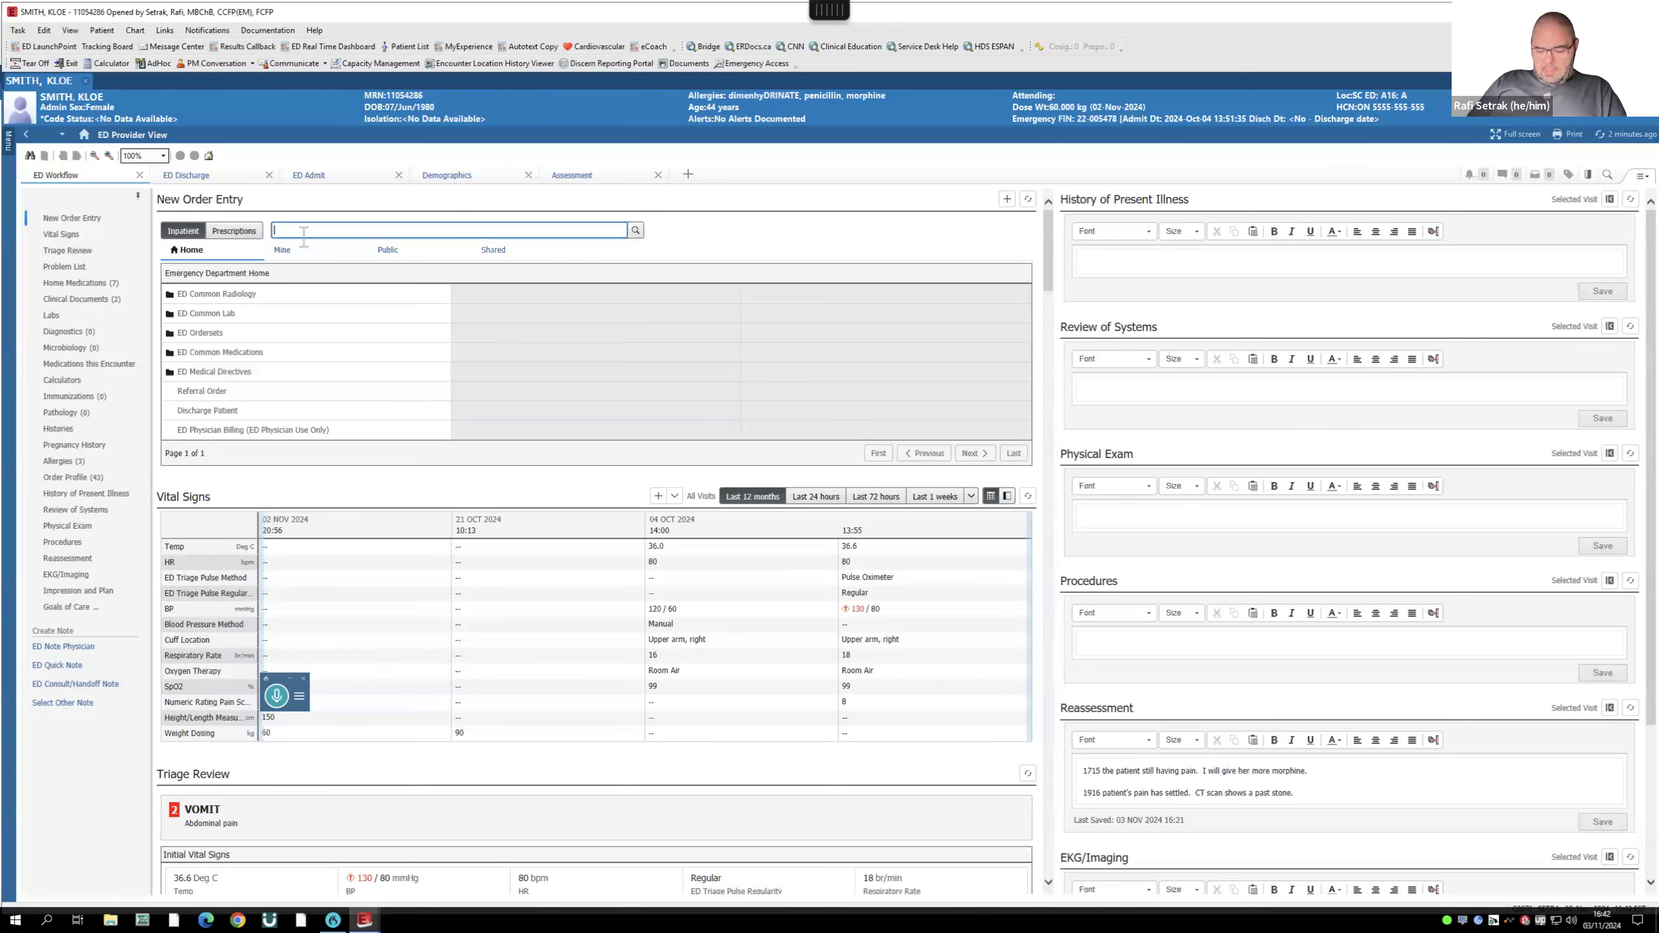
pyautogui.write('GIMRAC')
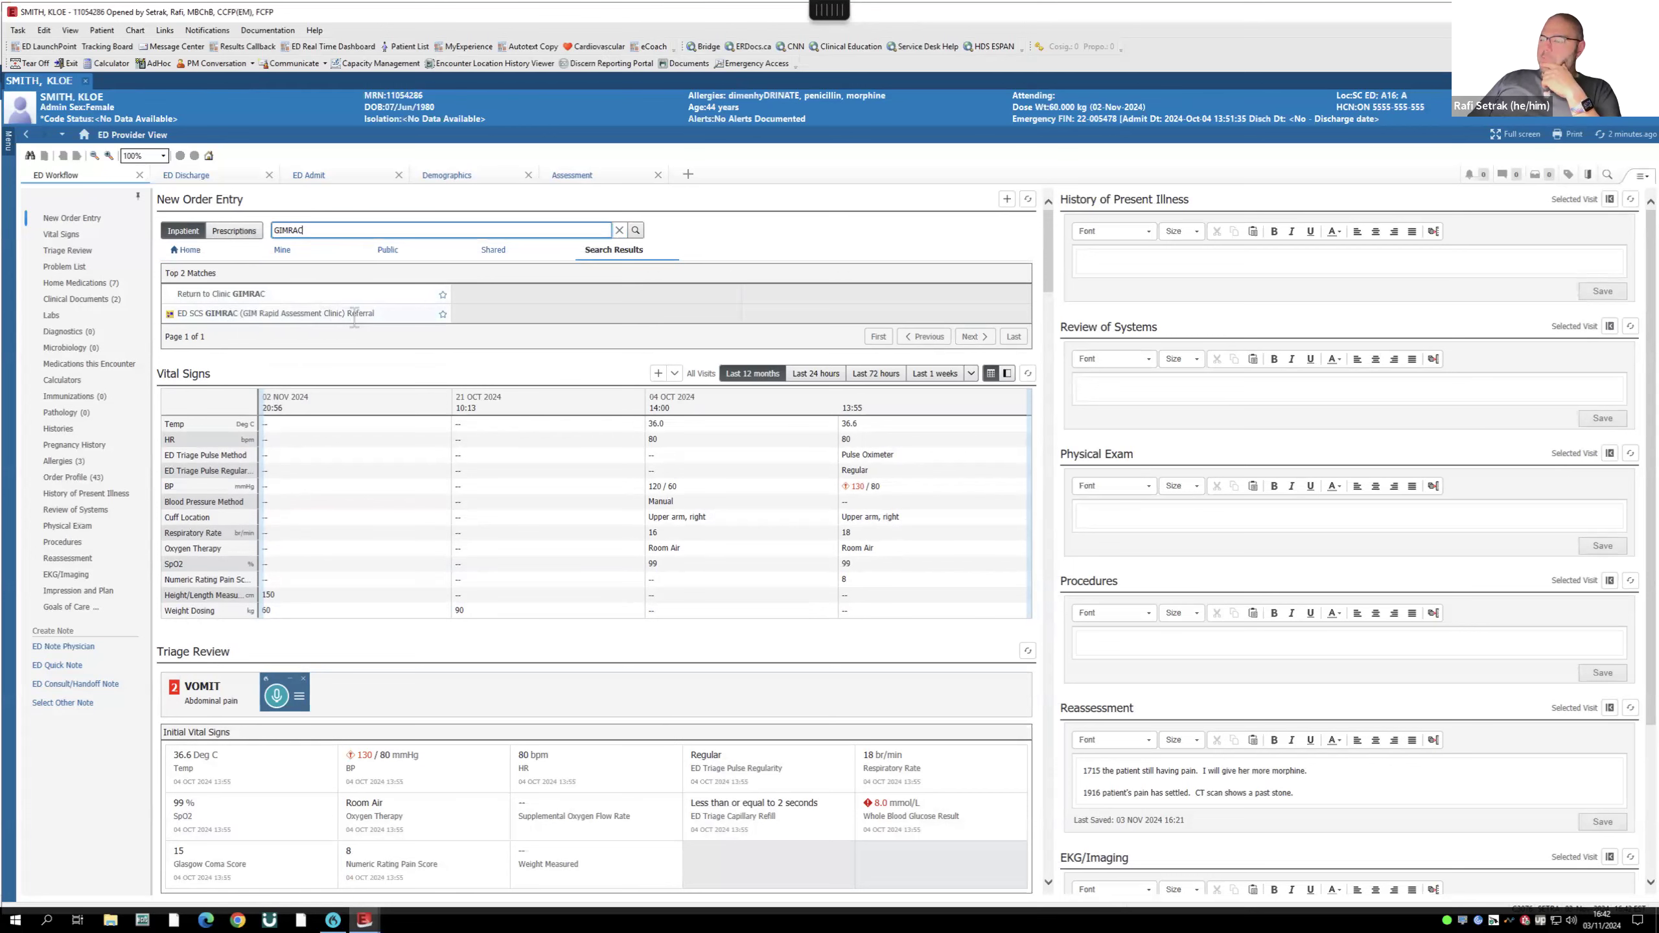
pyautogui.click(231, 294)
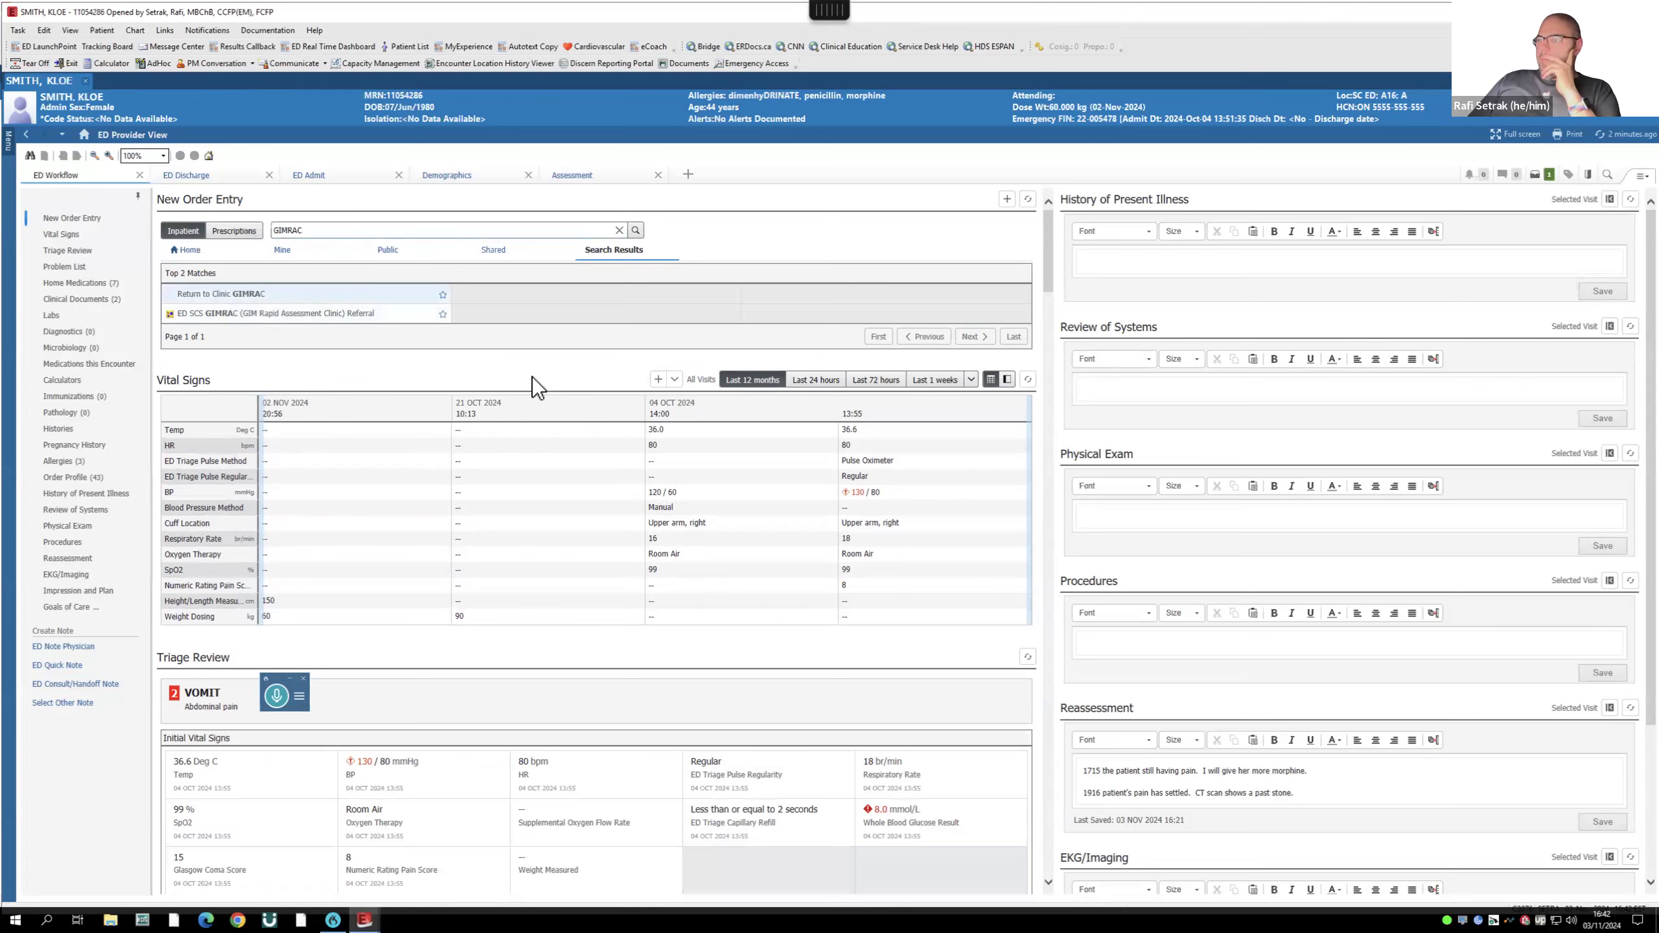
pyautogui.click(1546, 175)
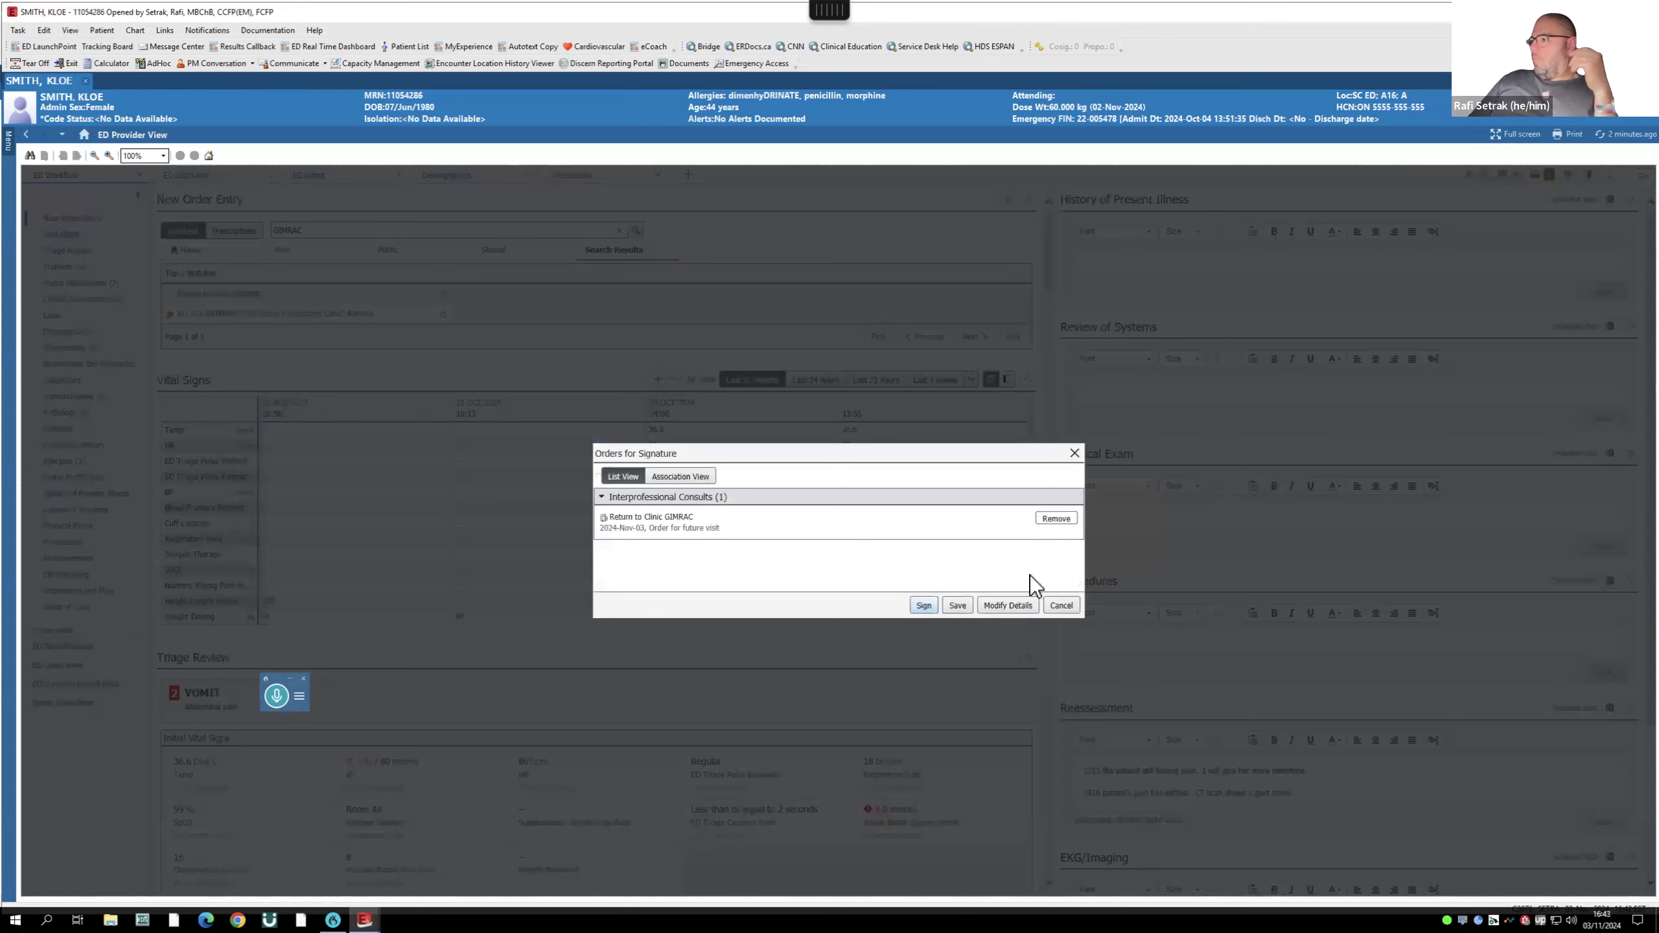
# - Set location SCS - St. Catharines Site and appointment type GIRMAC Follow Up 15, then sign
pyautogui.click(1006, 606)
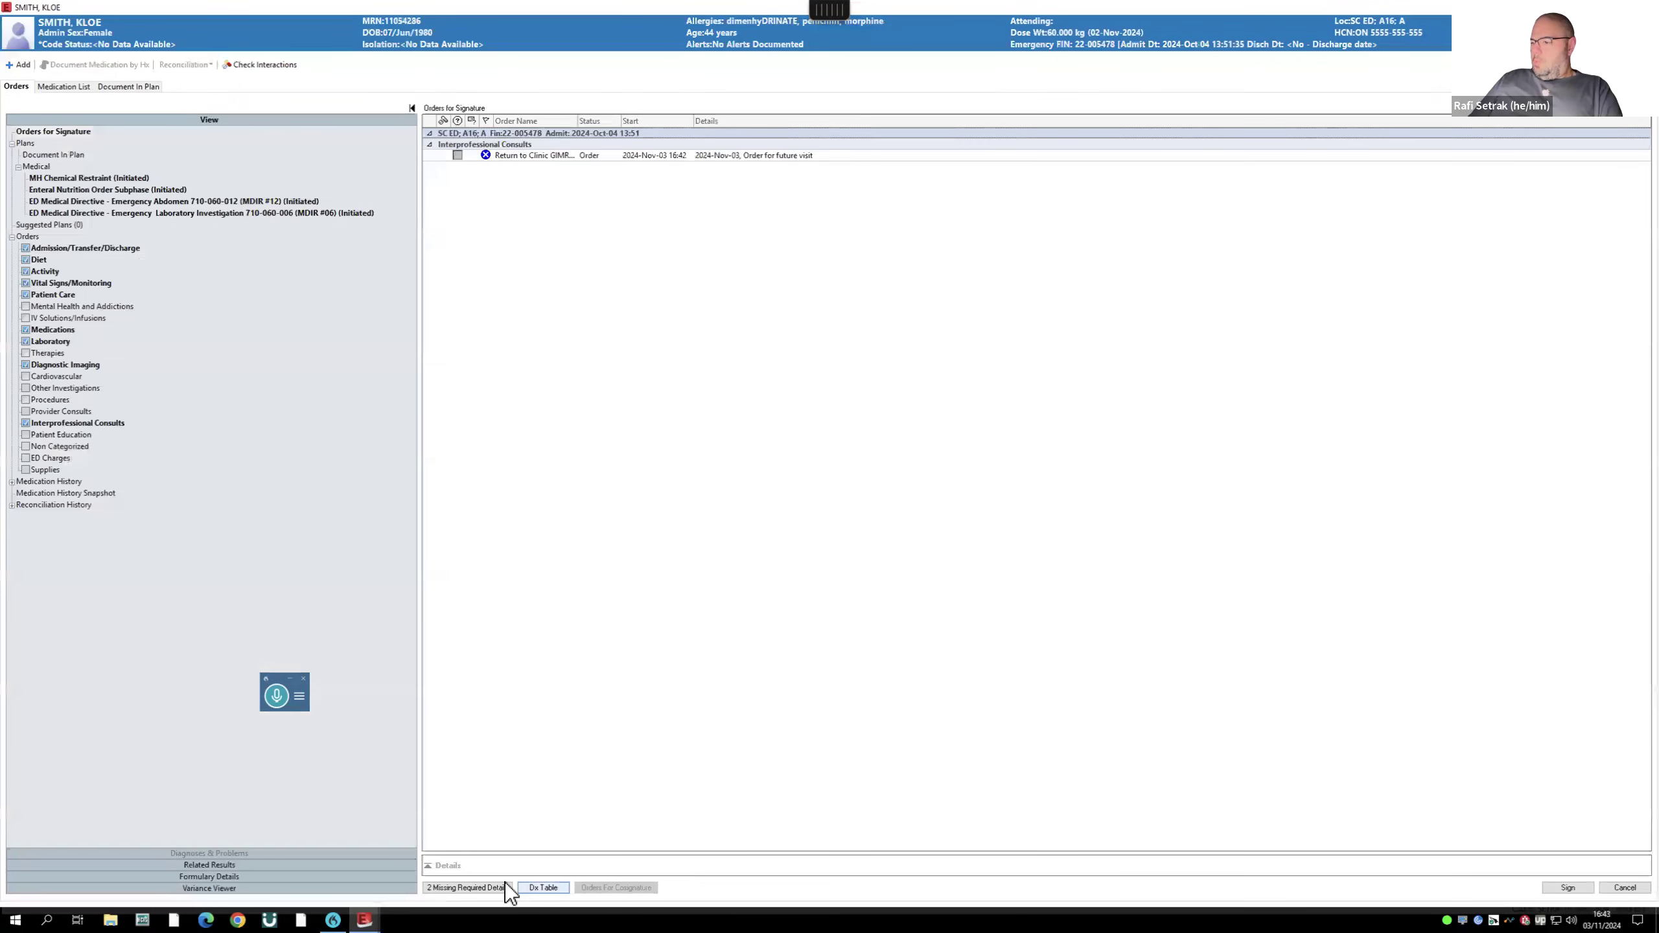
pyautogui.click(503, 887)
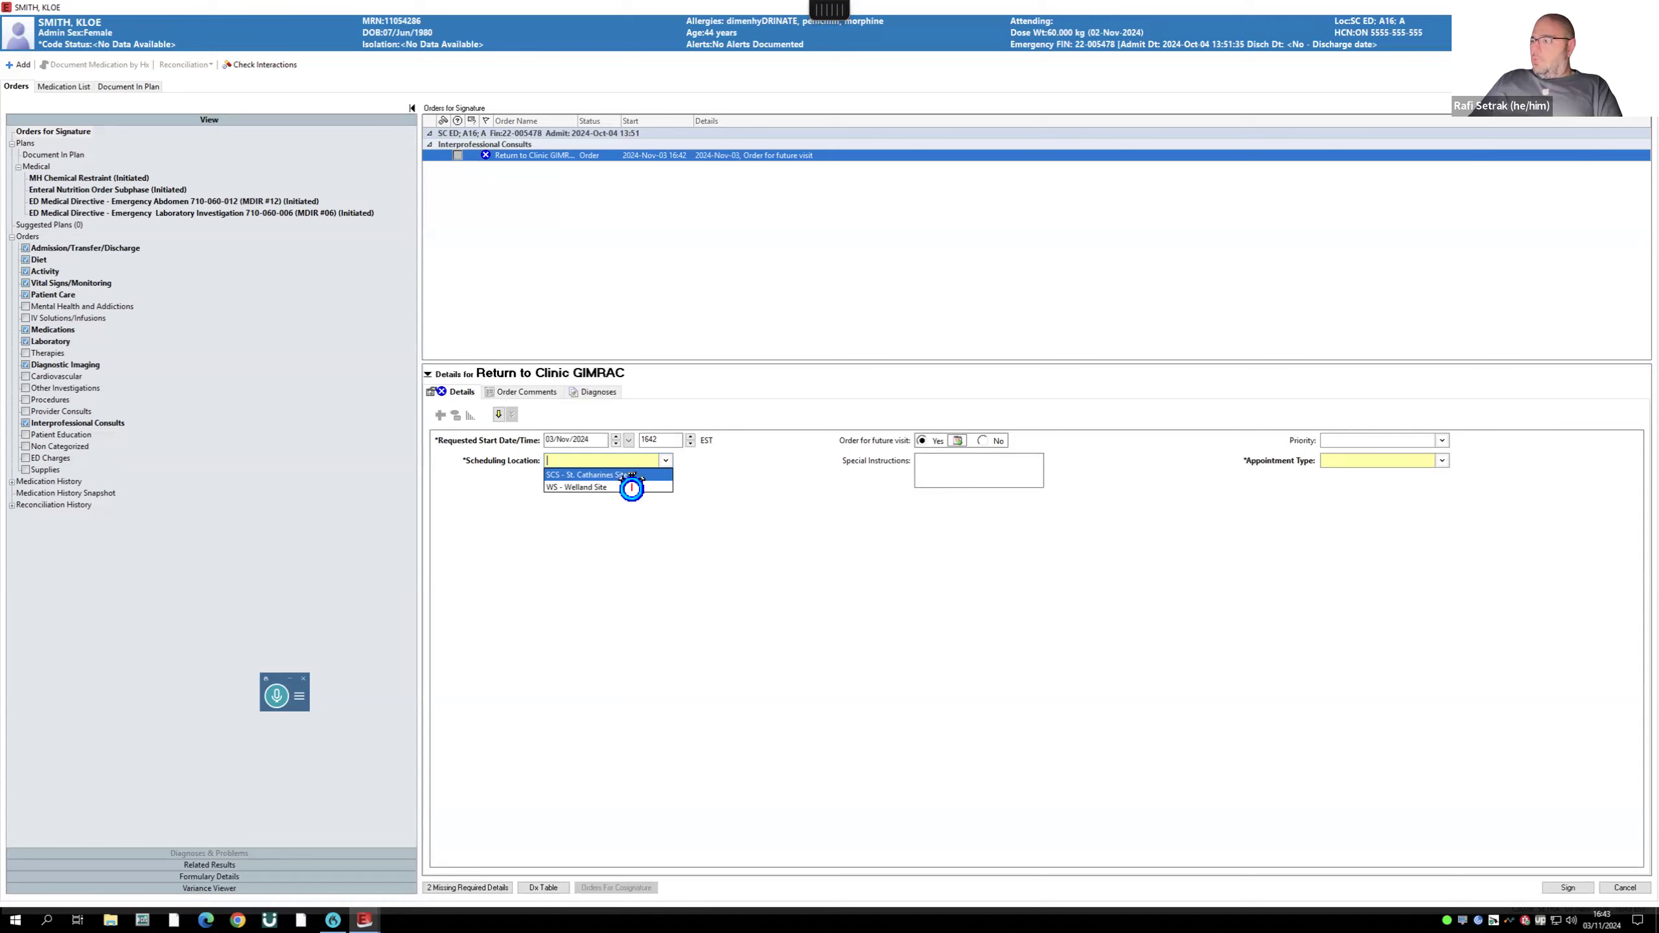
pyautogui.click(627, 474)
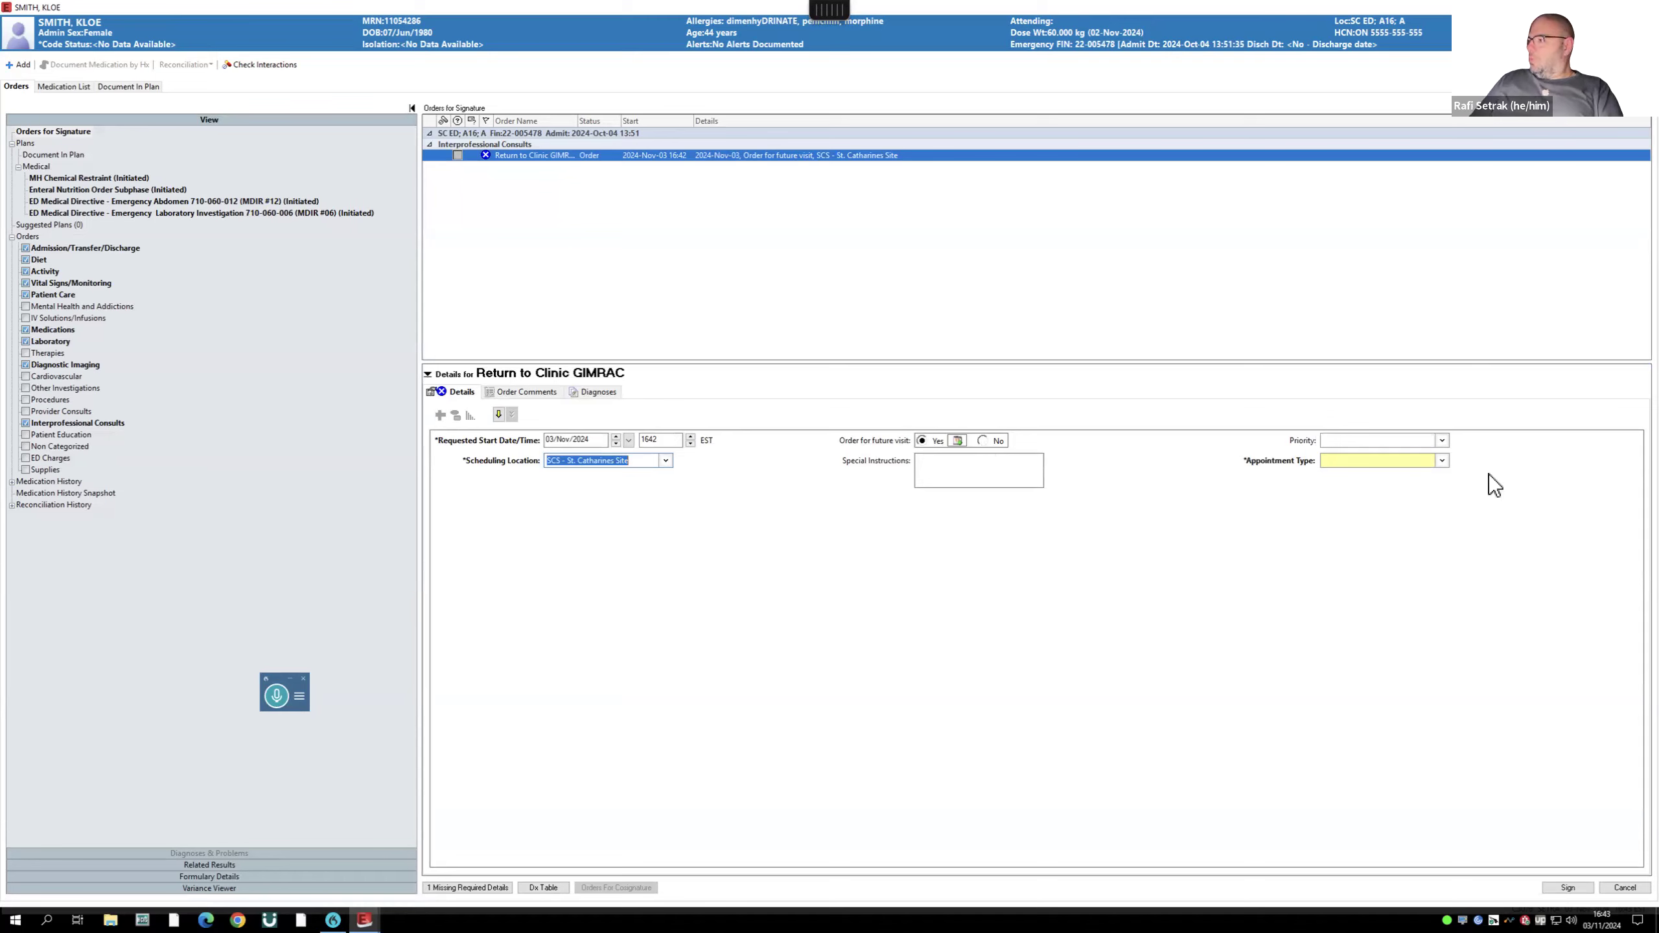
pyautogui.click(1442, 461)
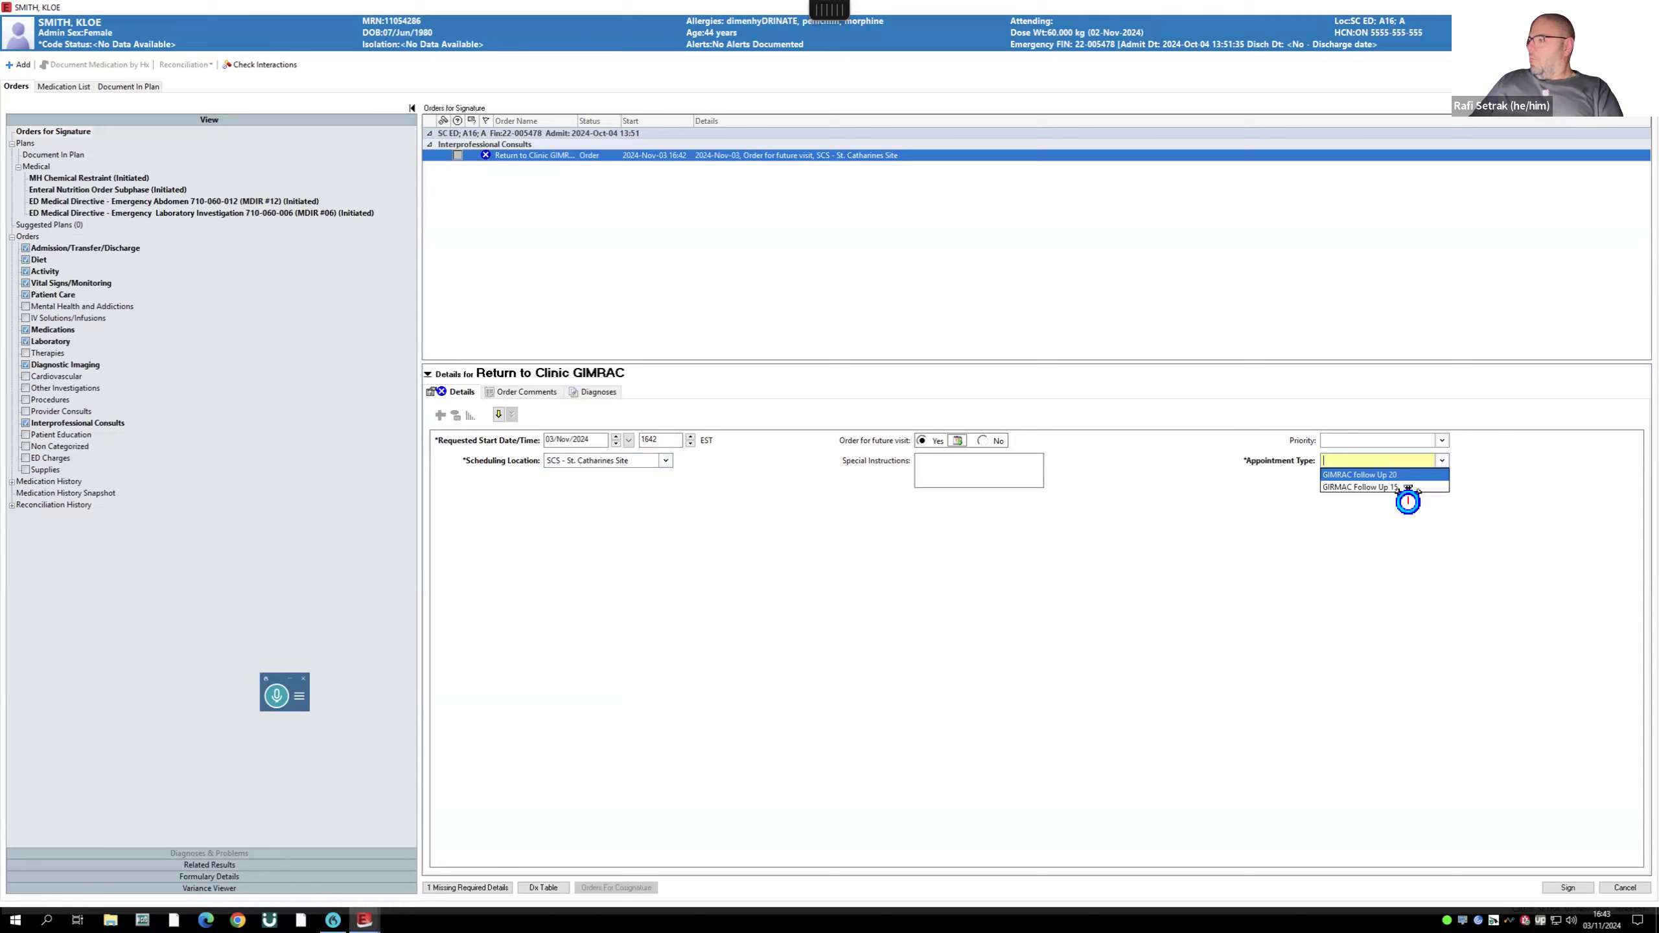
pyautogui.click(1403, 487)
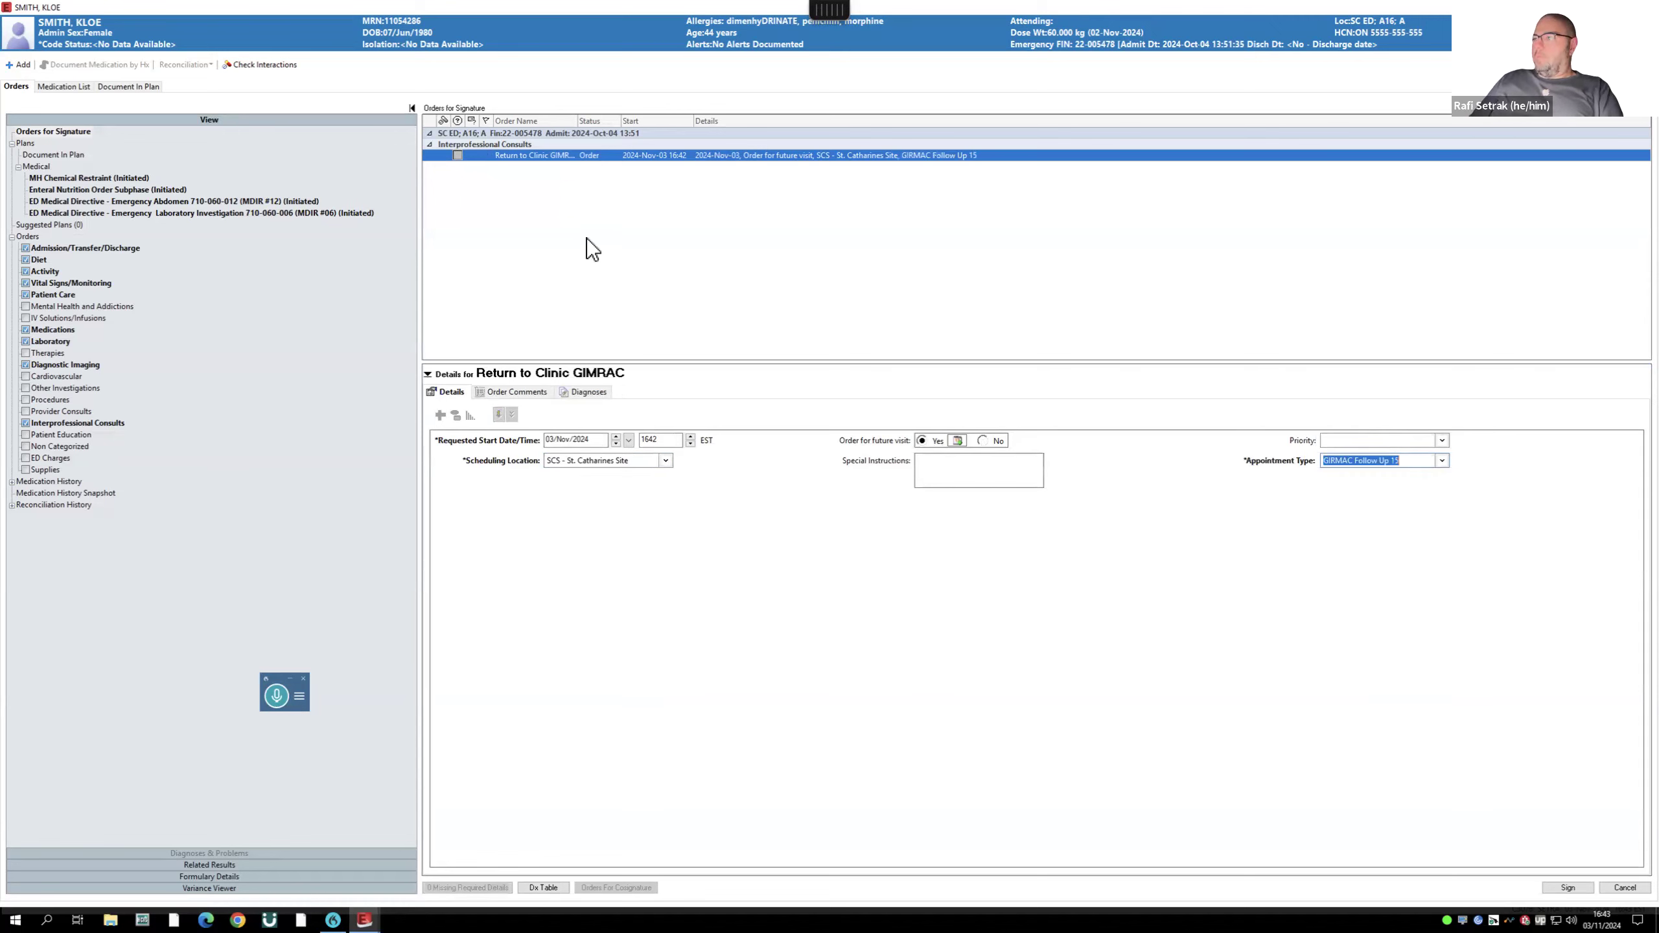
pyautogui.click(1569, 887)
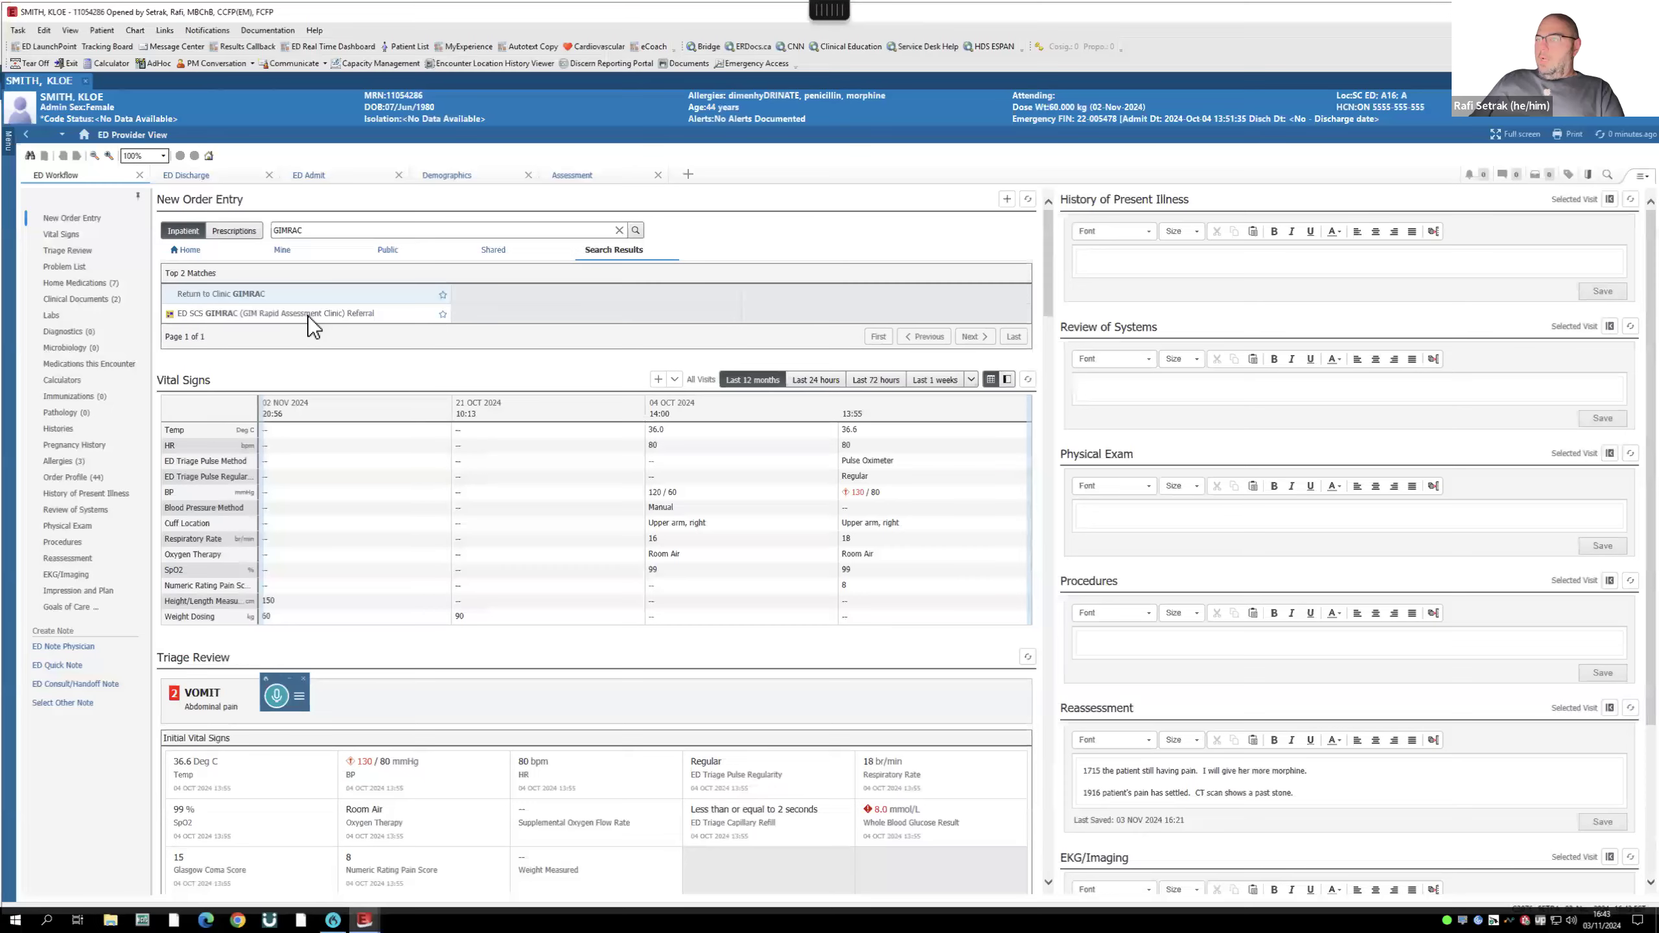
# - Add the ED SCS GIMRAC referral plan and review its communication orders' comments
pyautogui.click(352, 230)
pyautogui.write('GIMRAC')
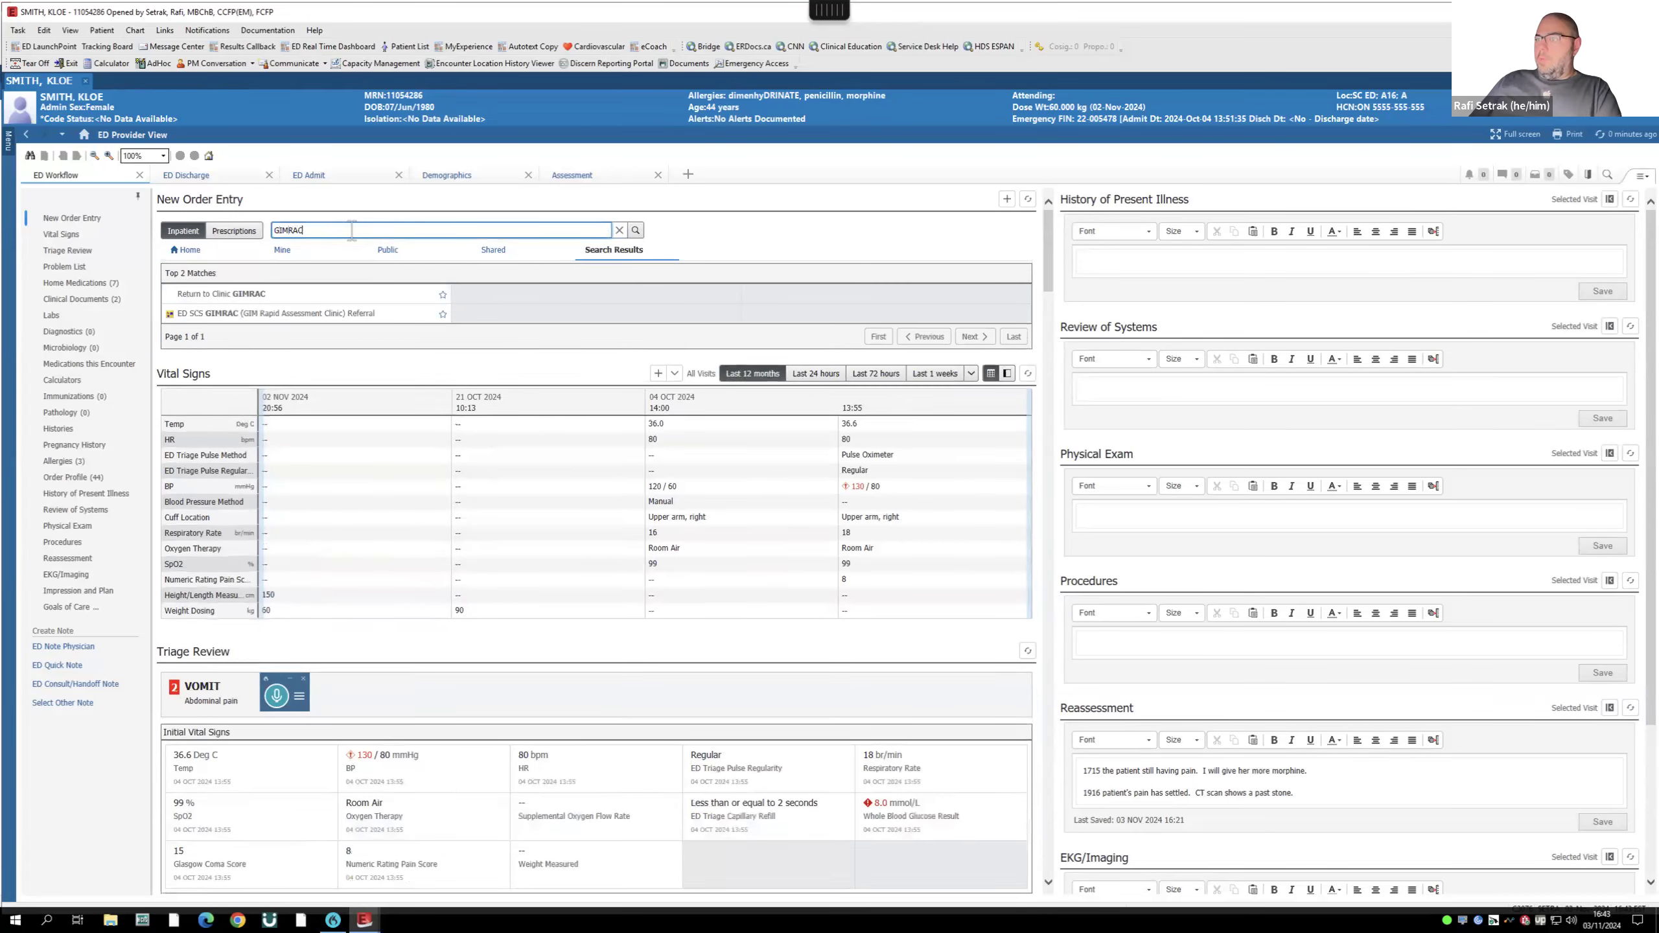
pyautogui.click(249, 318)
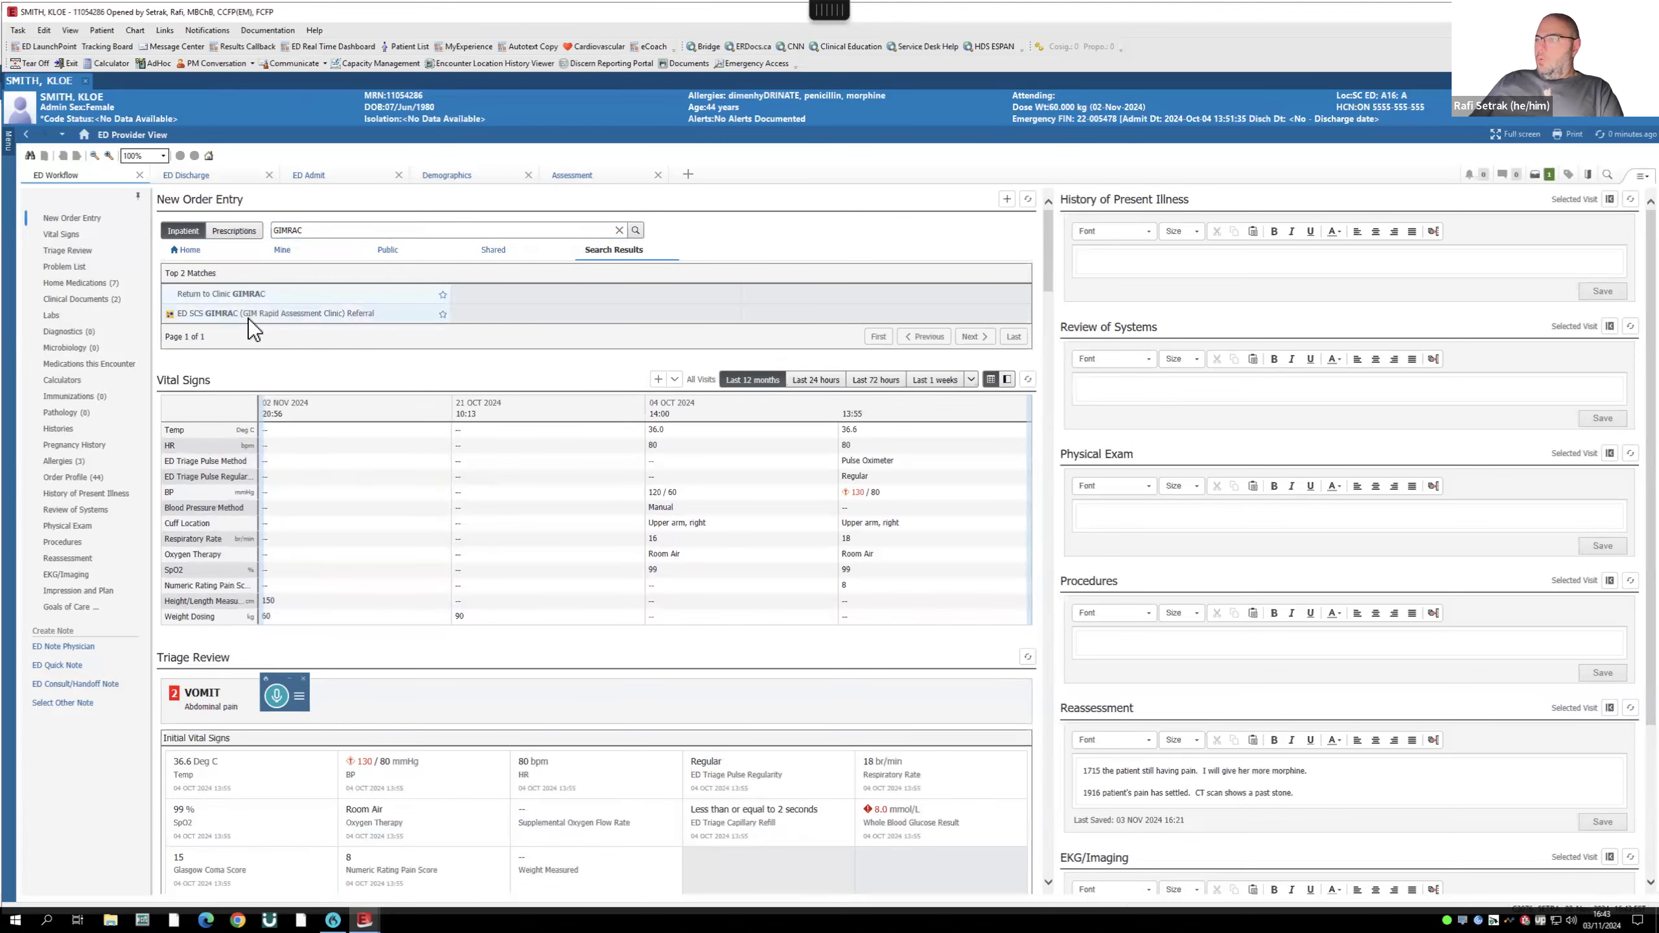
pyautogui.doubleClick(246, 312)
pyautogui.click(1537, 175)
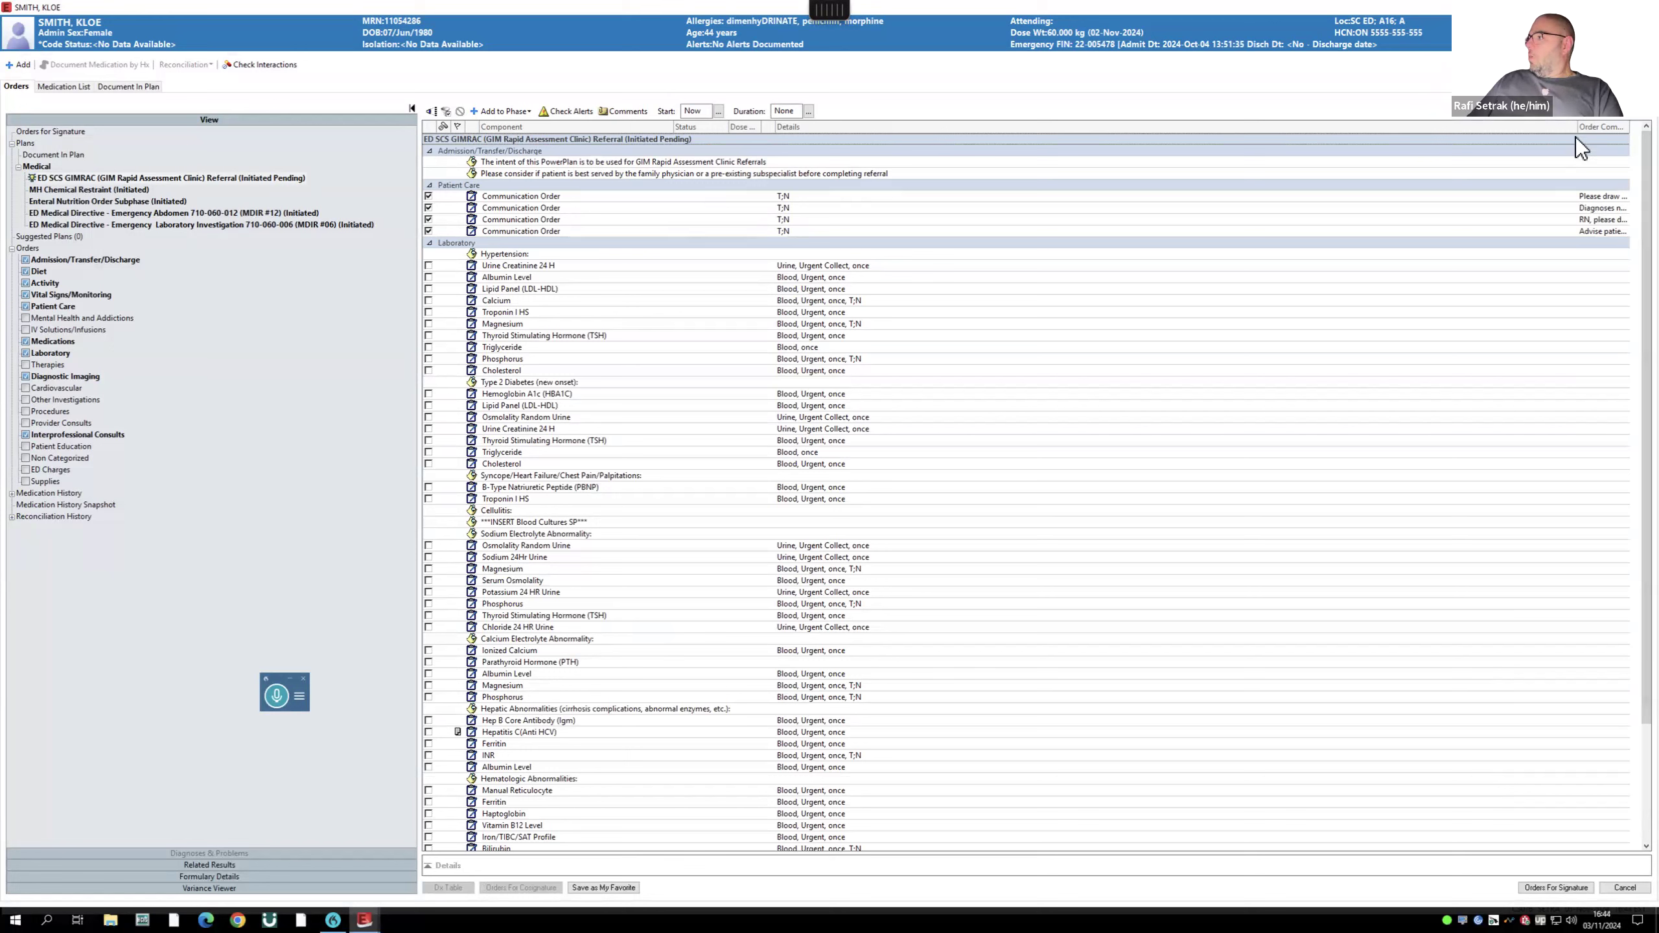
pyautogui.moveTo(1578, 129); pyautogui.dragTo(1028, 155)
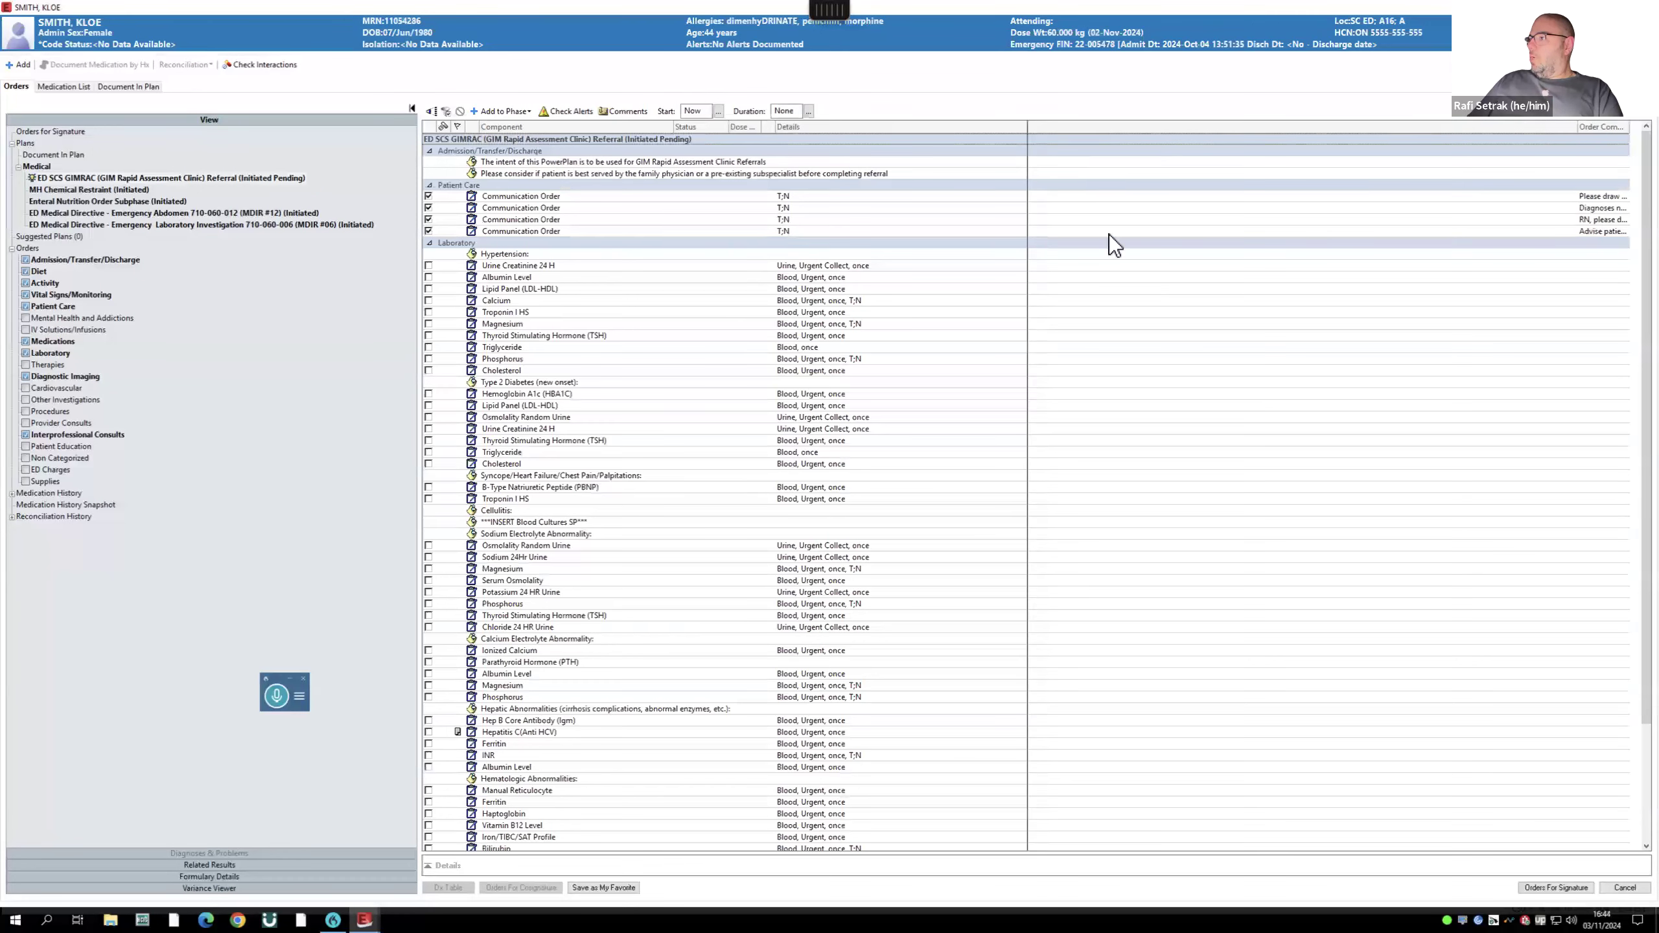
pyautogui.moveTo(1577, 129); pyautogui.dragTo(1101, 139)
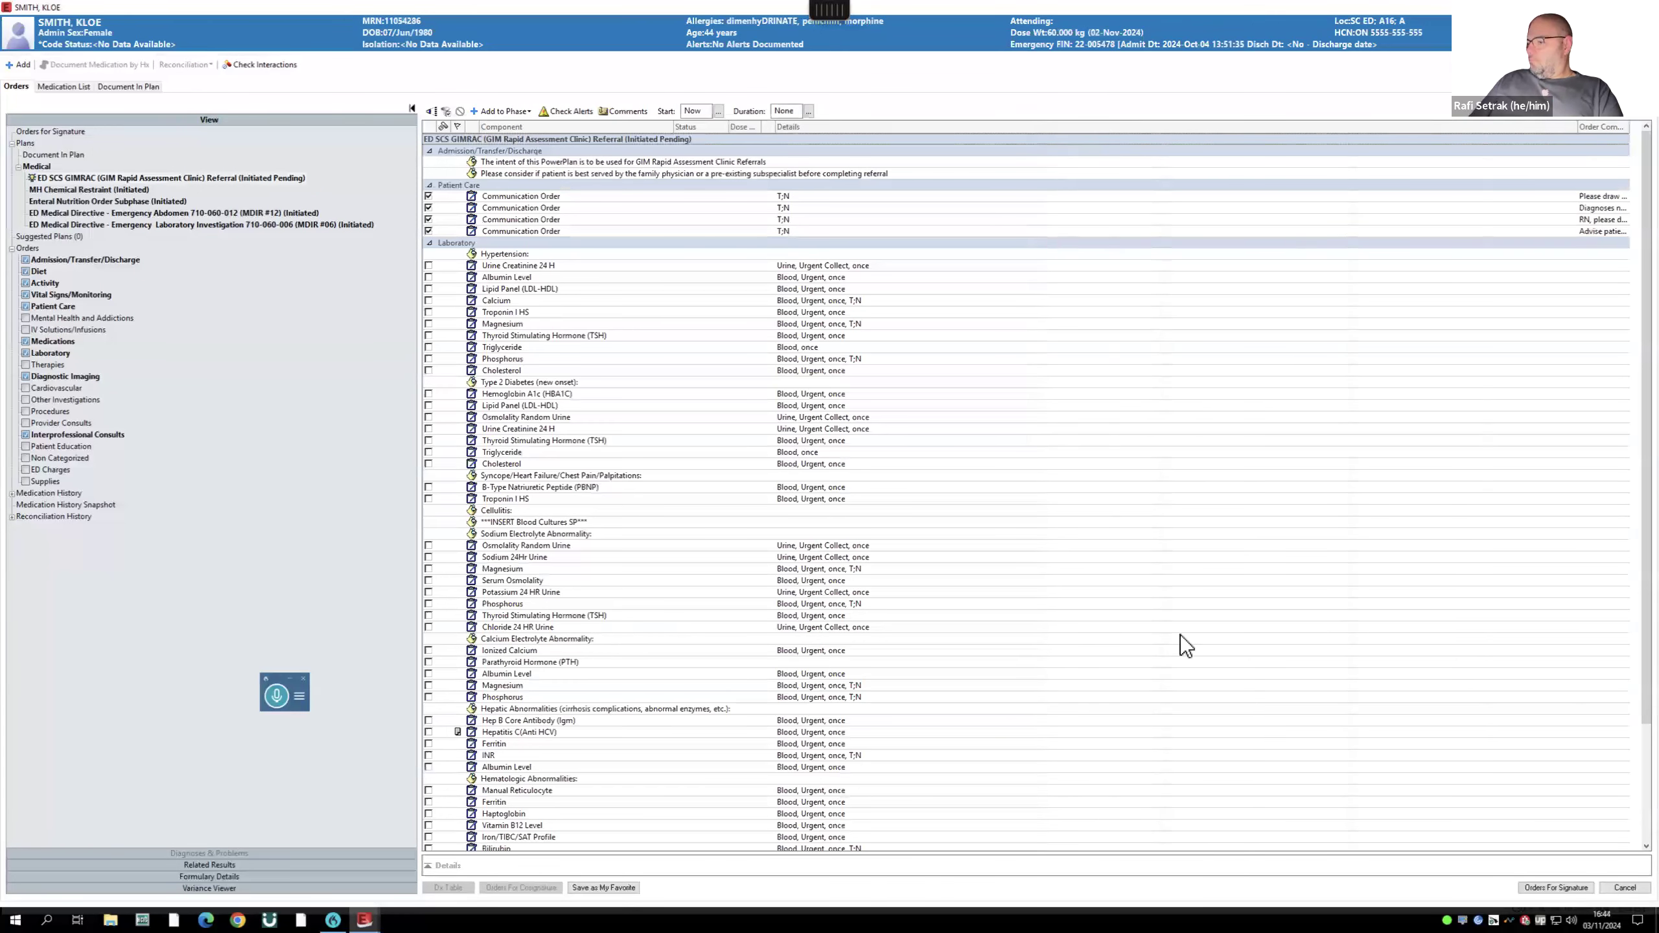
pyautogui.click(1605, 199)
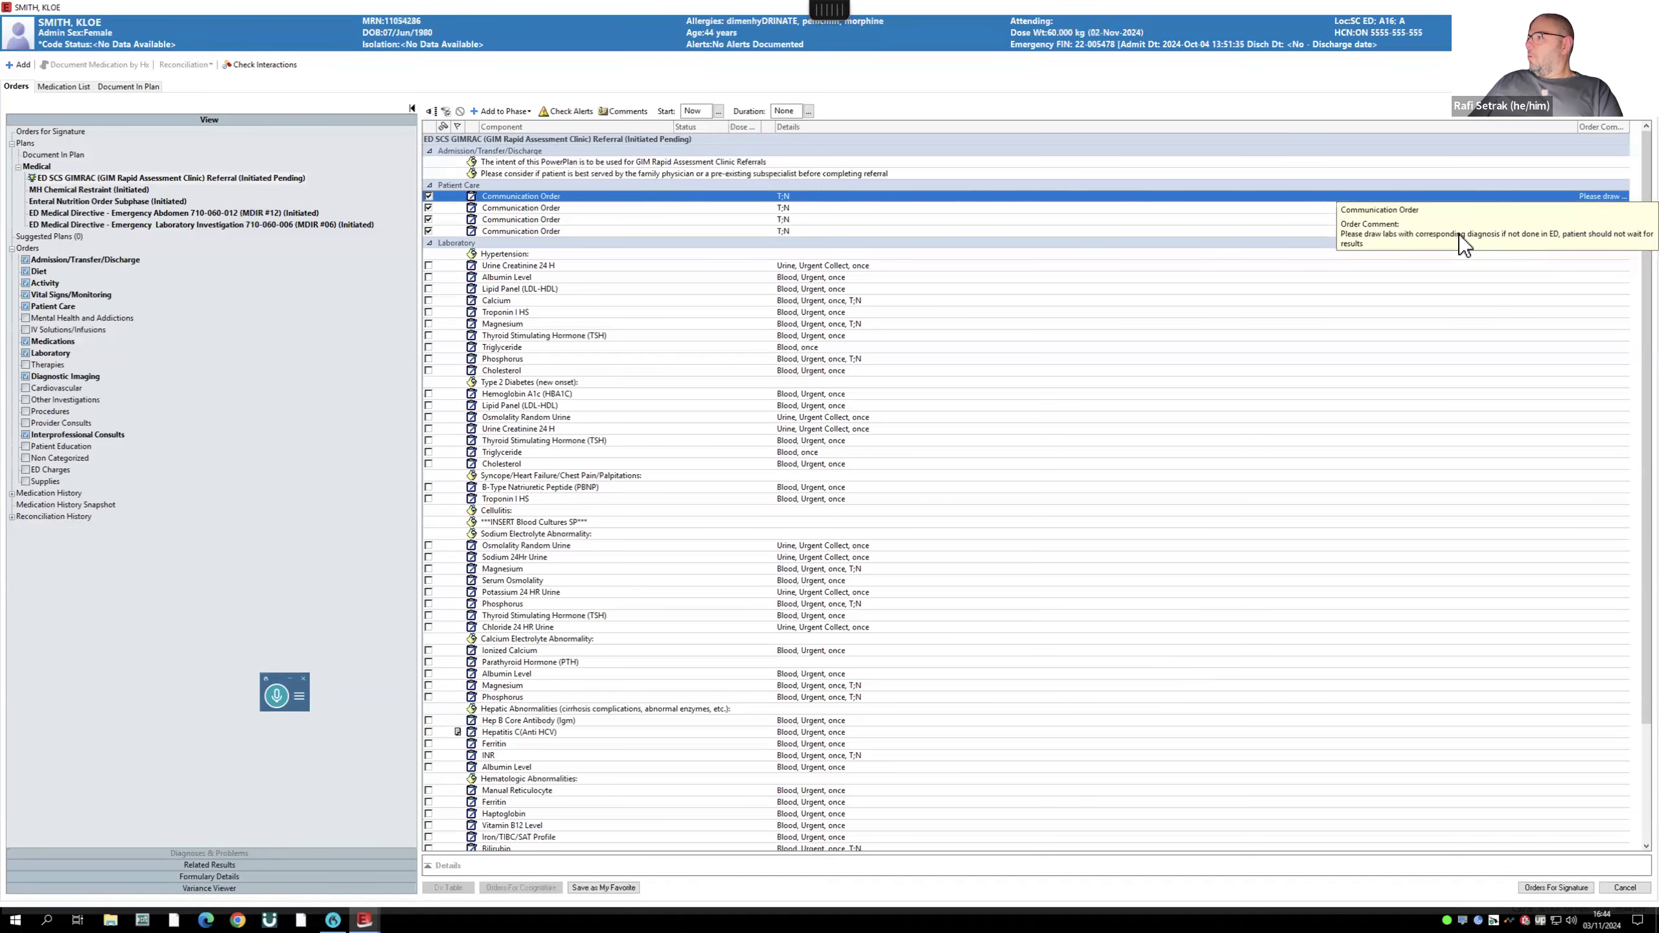
pyautogui.click(1141, 208)
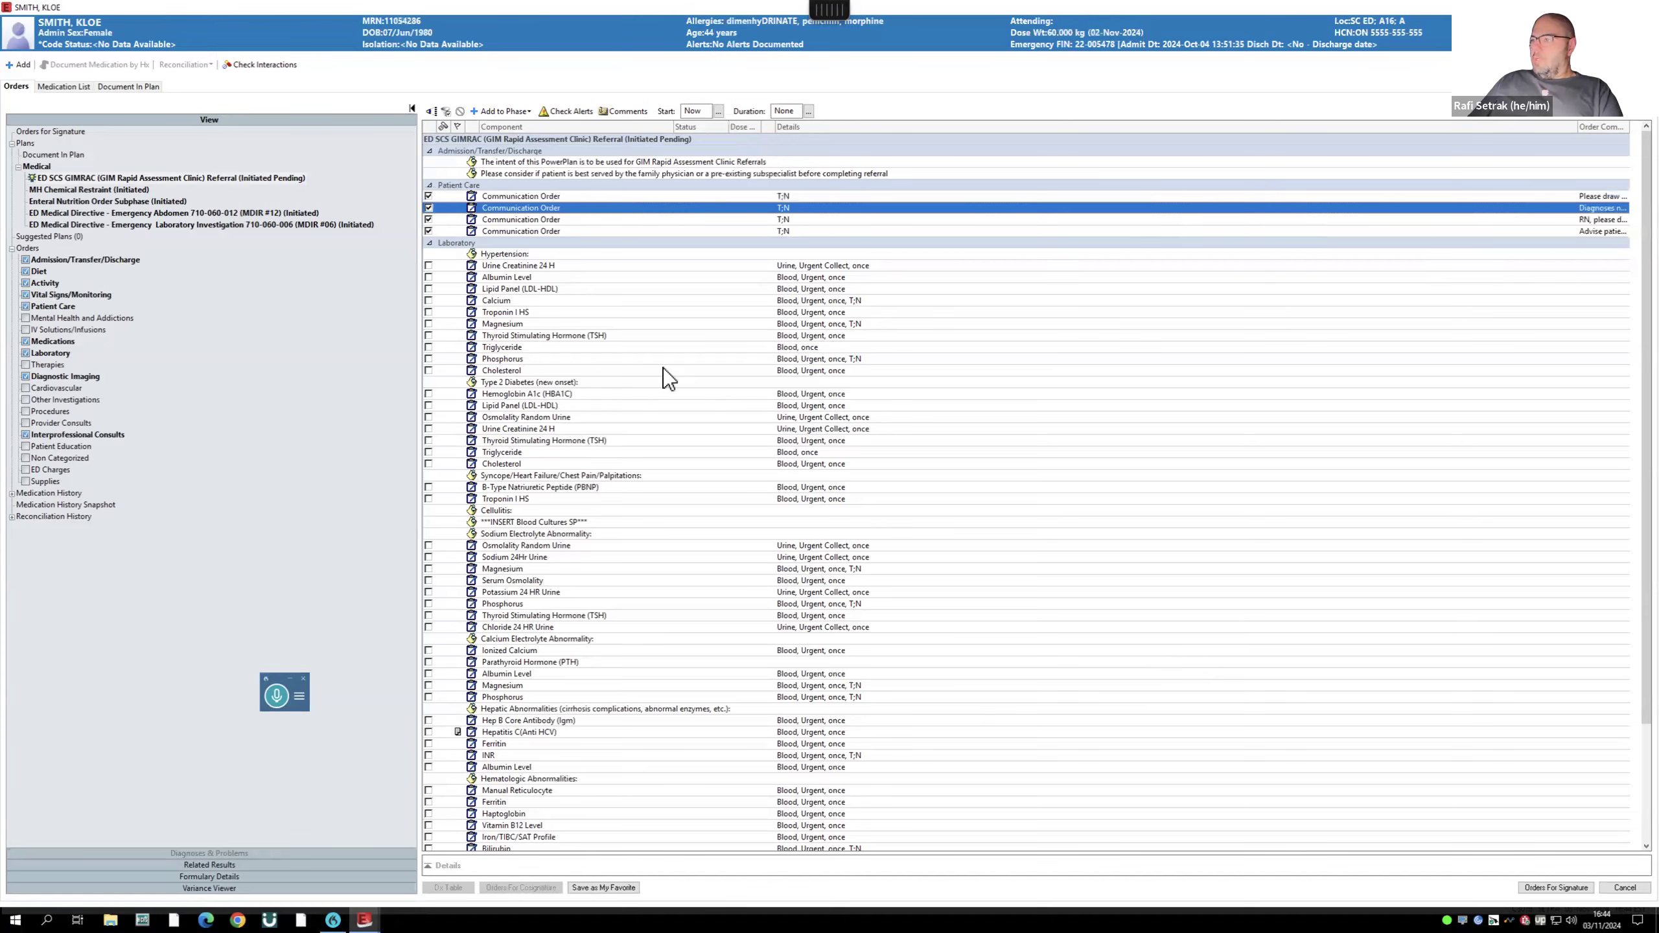
pyautogui.scroll(-1, 663, 369)
pyautogui.scroll(-3, 664, 369)
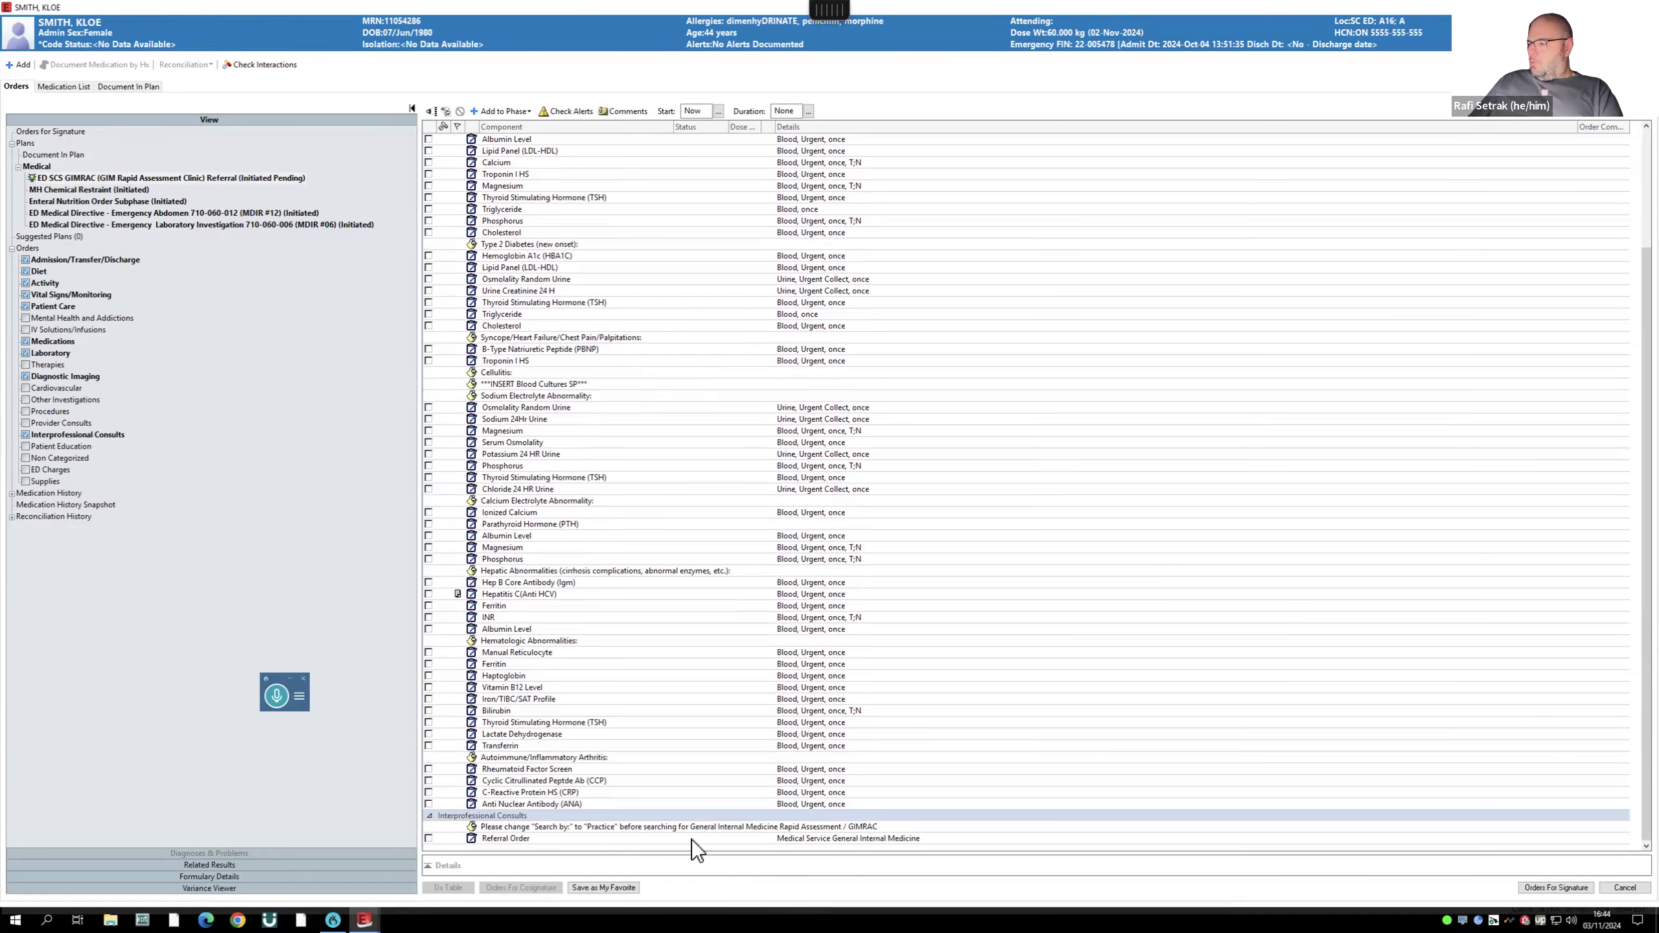
# - Include the General Internal Medicine referral order, enter a referral reason, and sign
pyautogui.click(427, 838)
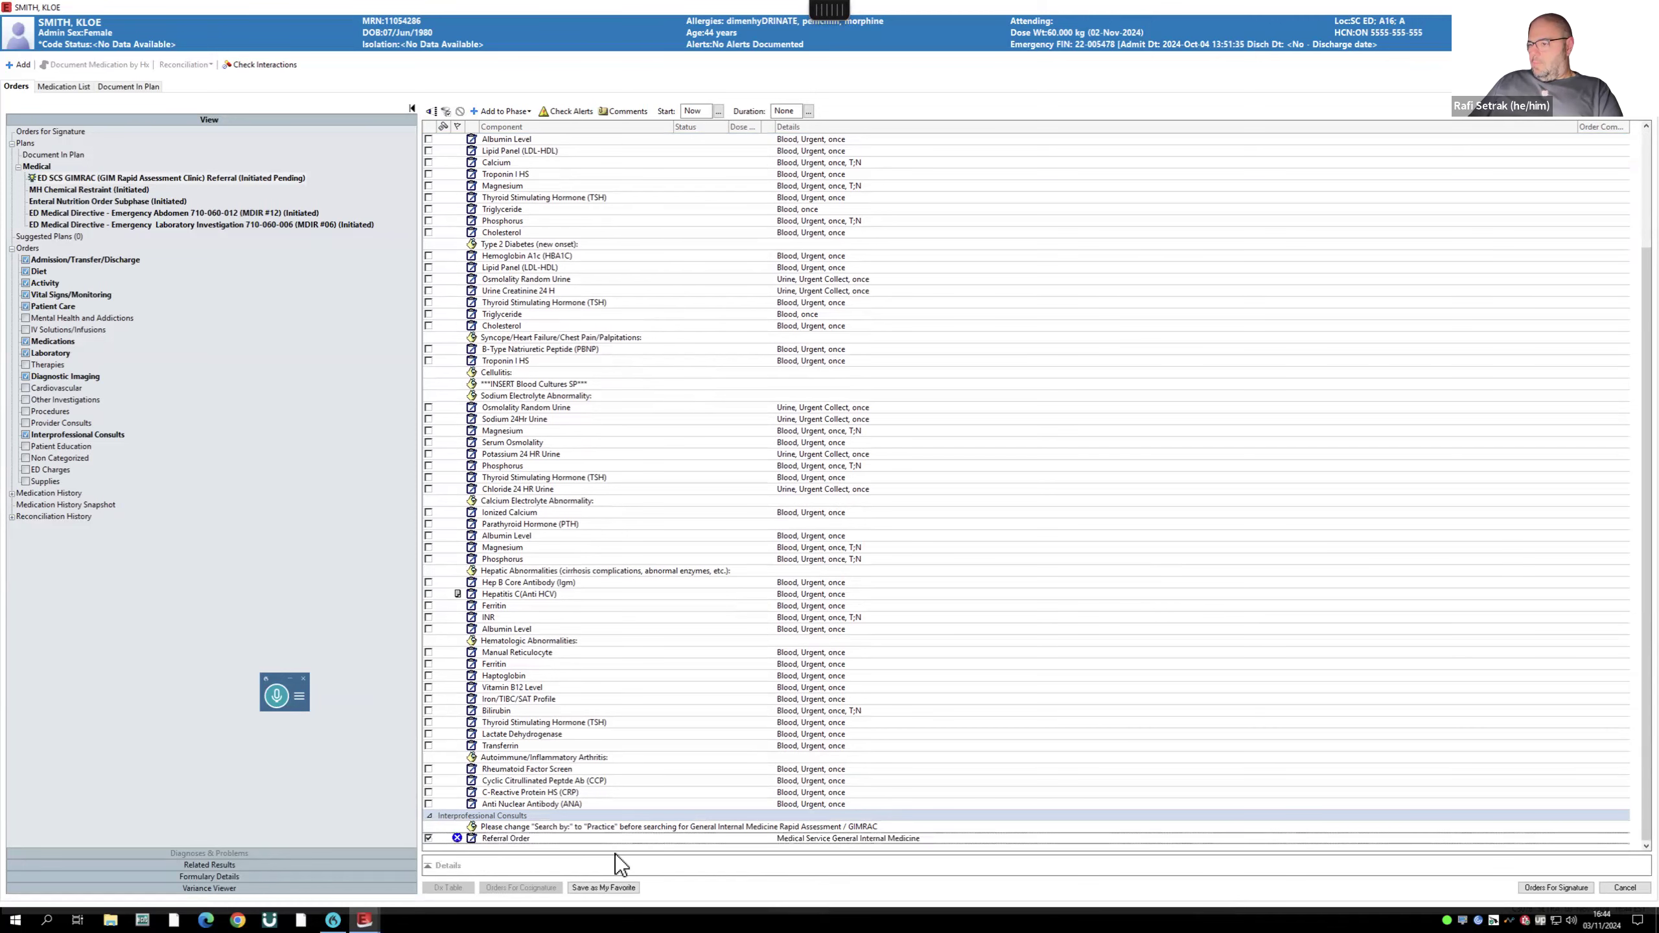
pyautogui.click(1555, 888)
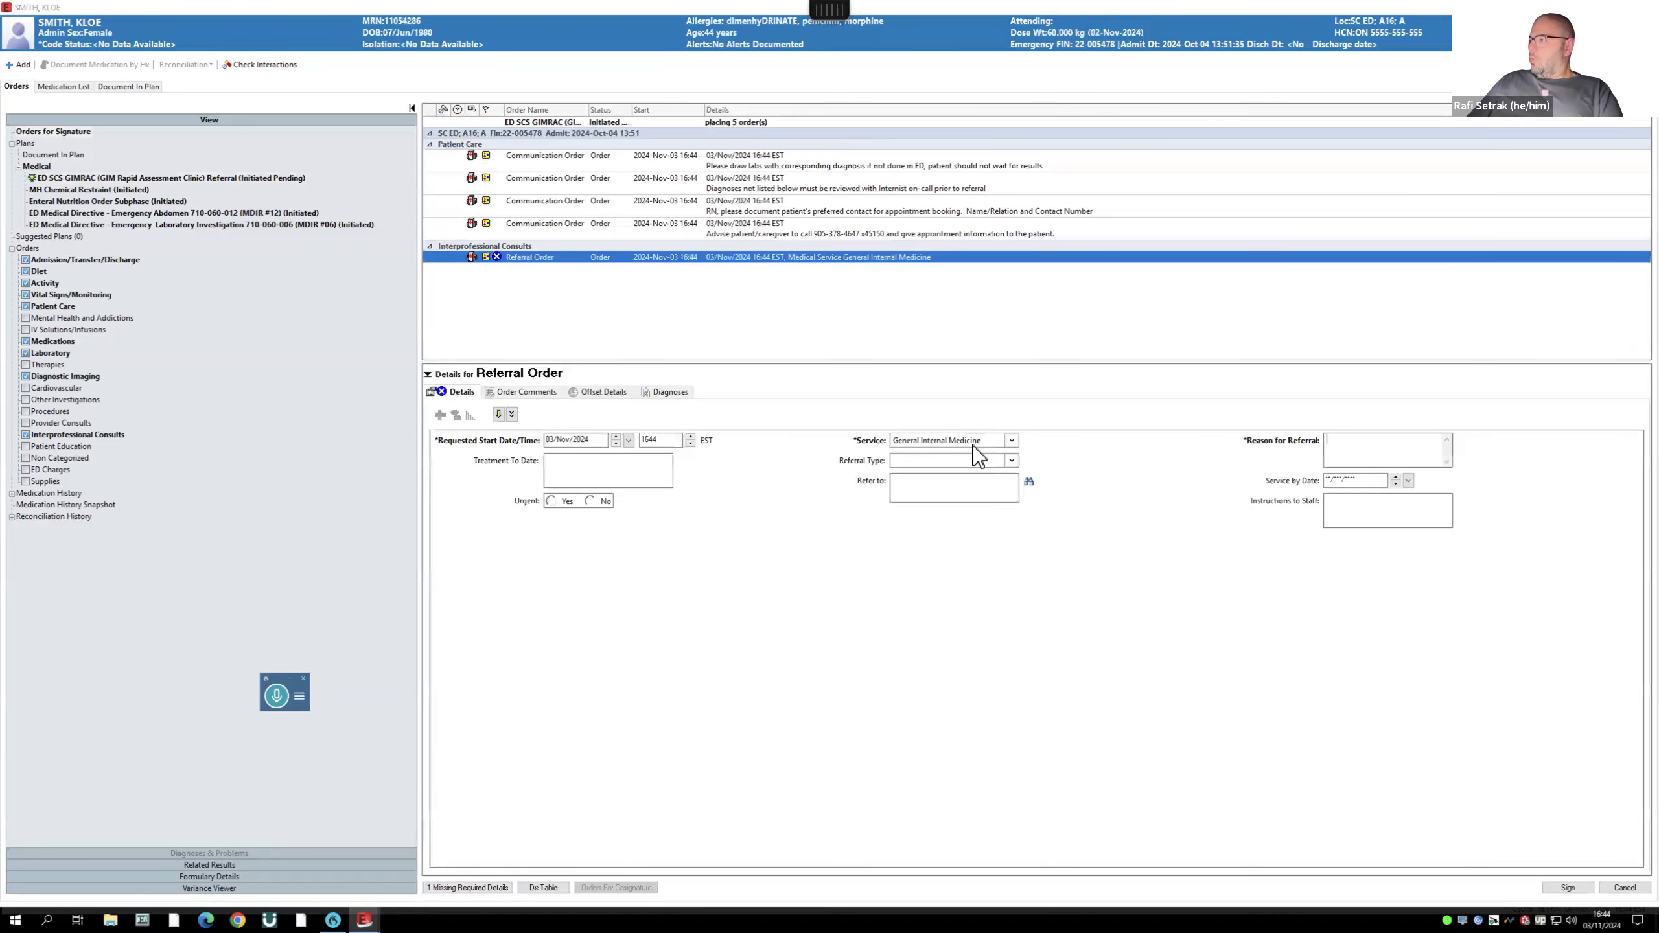
pyautogui.write('aetheqtyqyq64y4w6y')
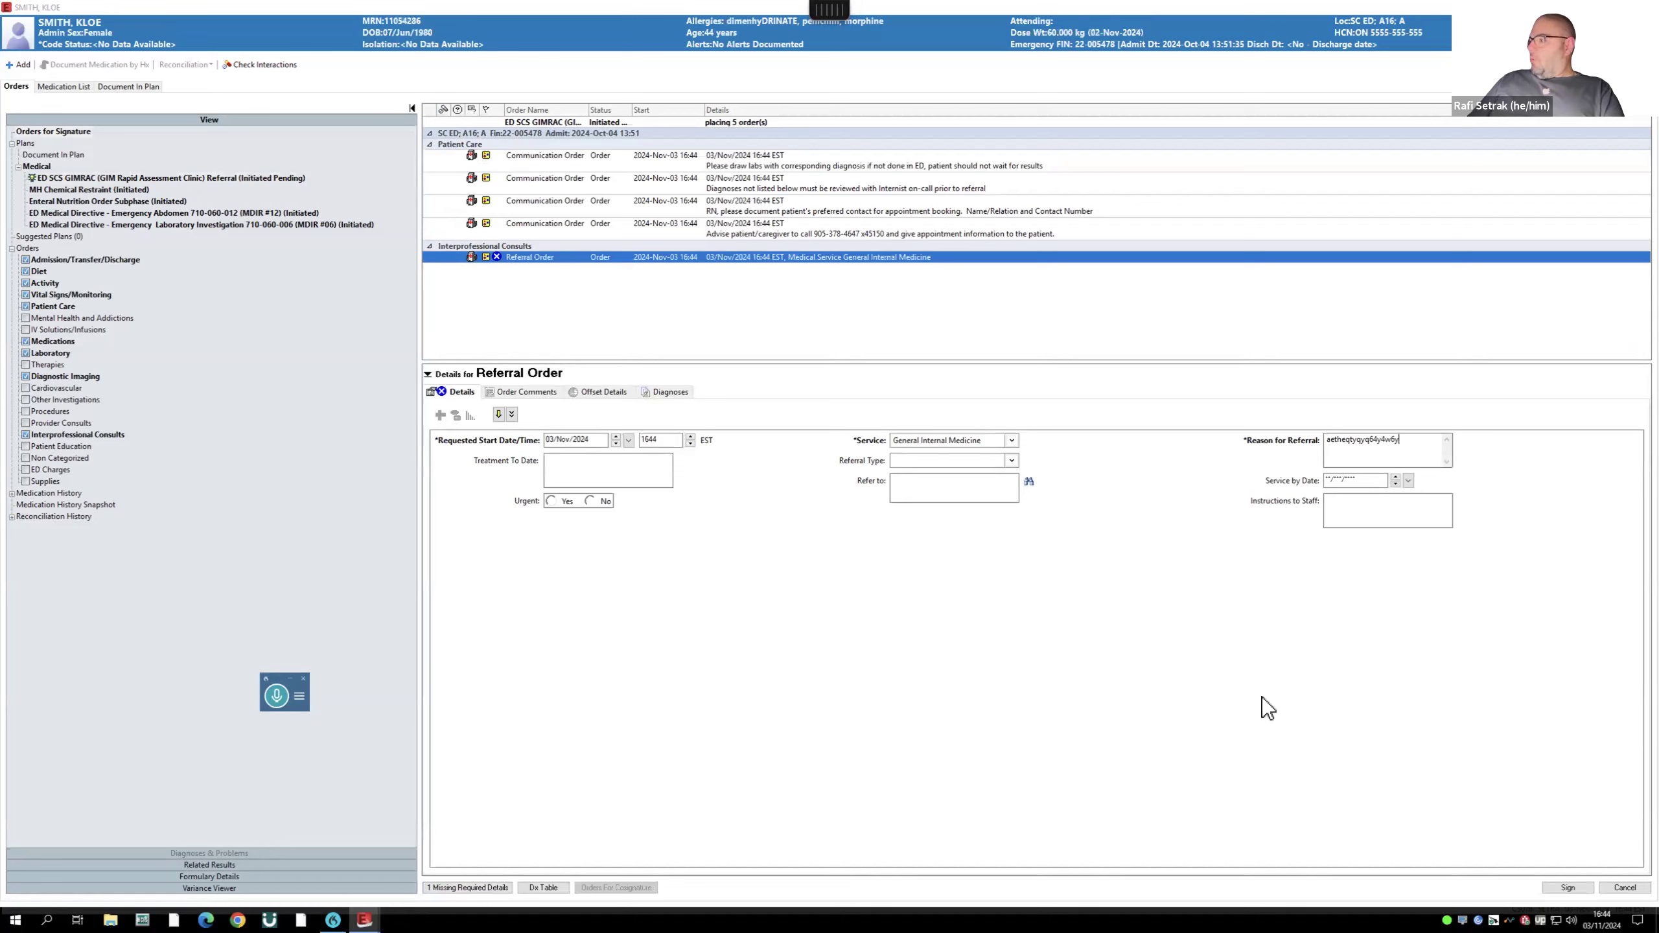
pyautogui.moveTo(1658, 932)
pyautogui.click(1561, 890)
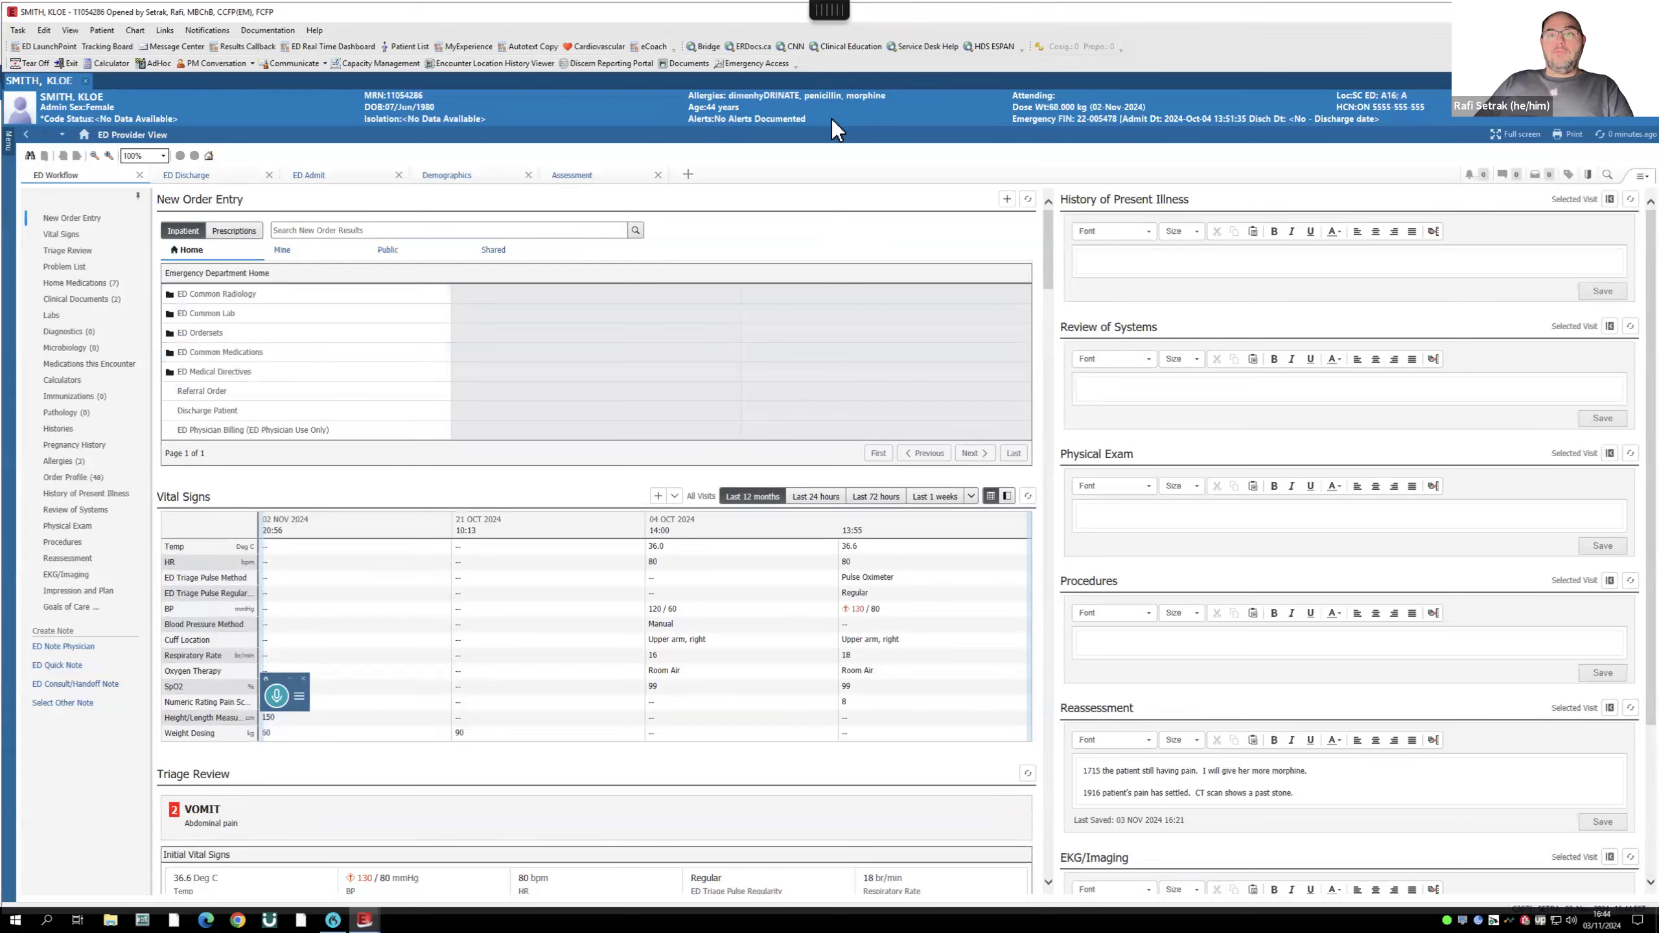
# - Add the ED EPAC referral plan with the after-hours, return-next-day US OB sentence
pyautogui.click(379, 230)
pyautogui.write('EPAC')
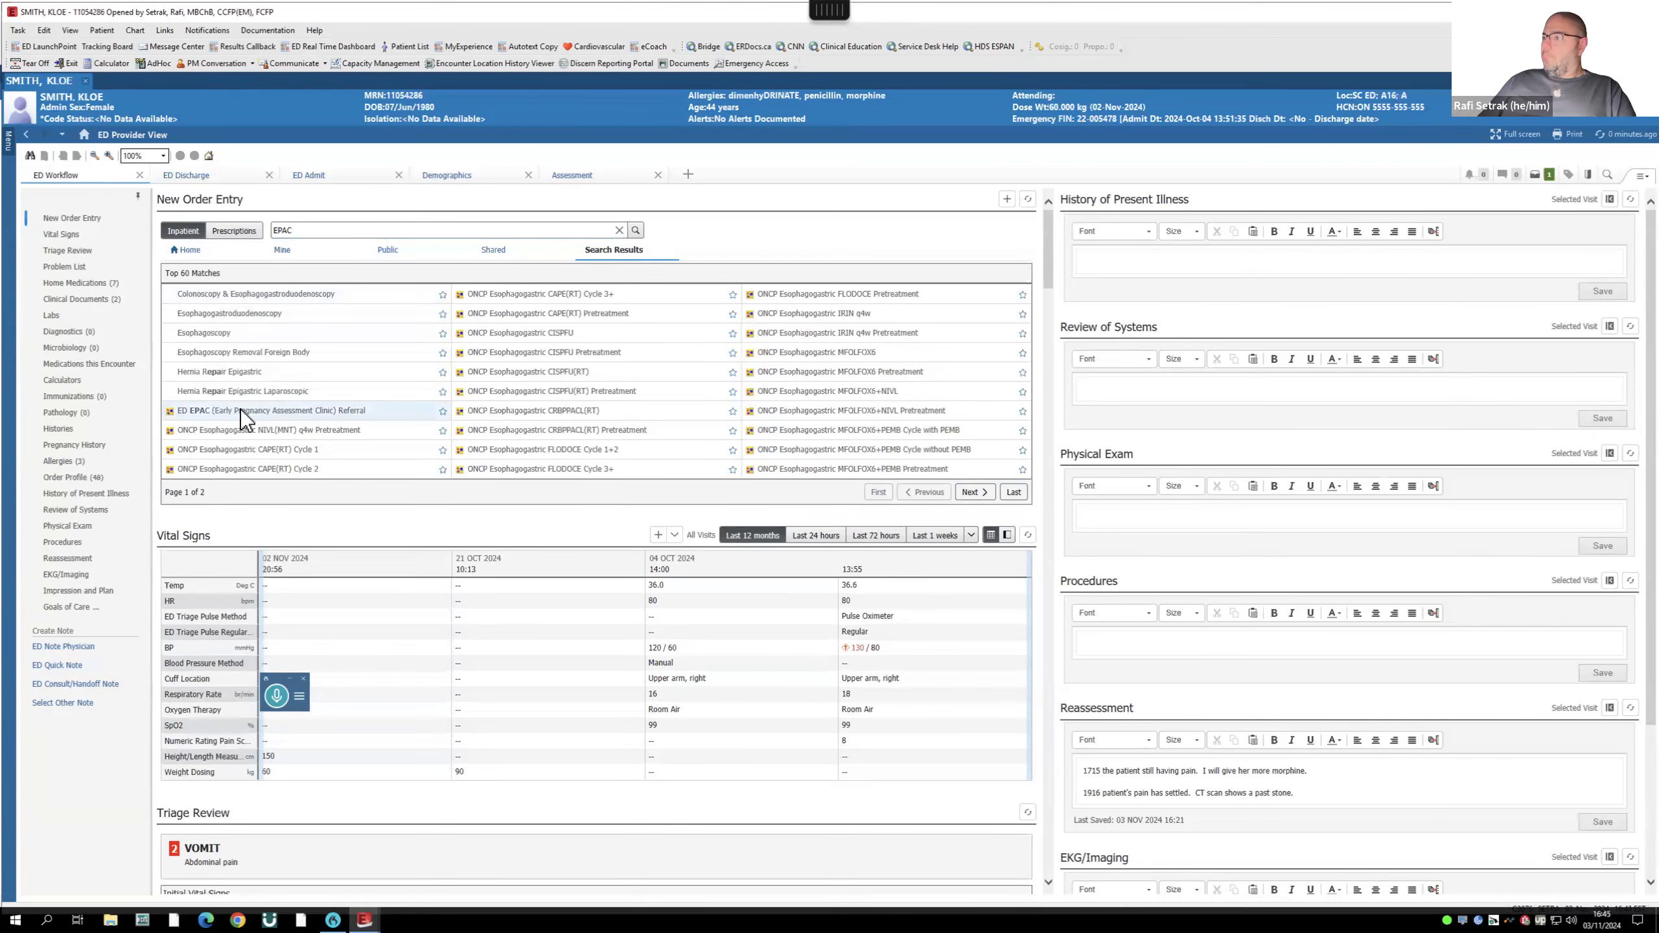
pyautogui.click(1536, 175)
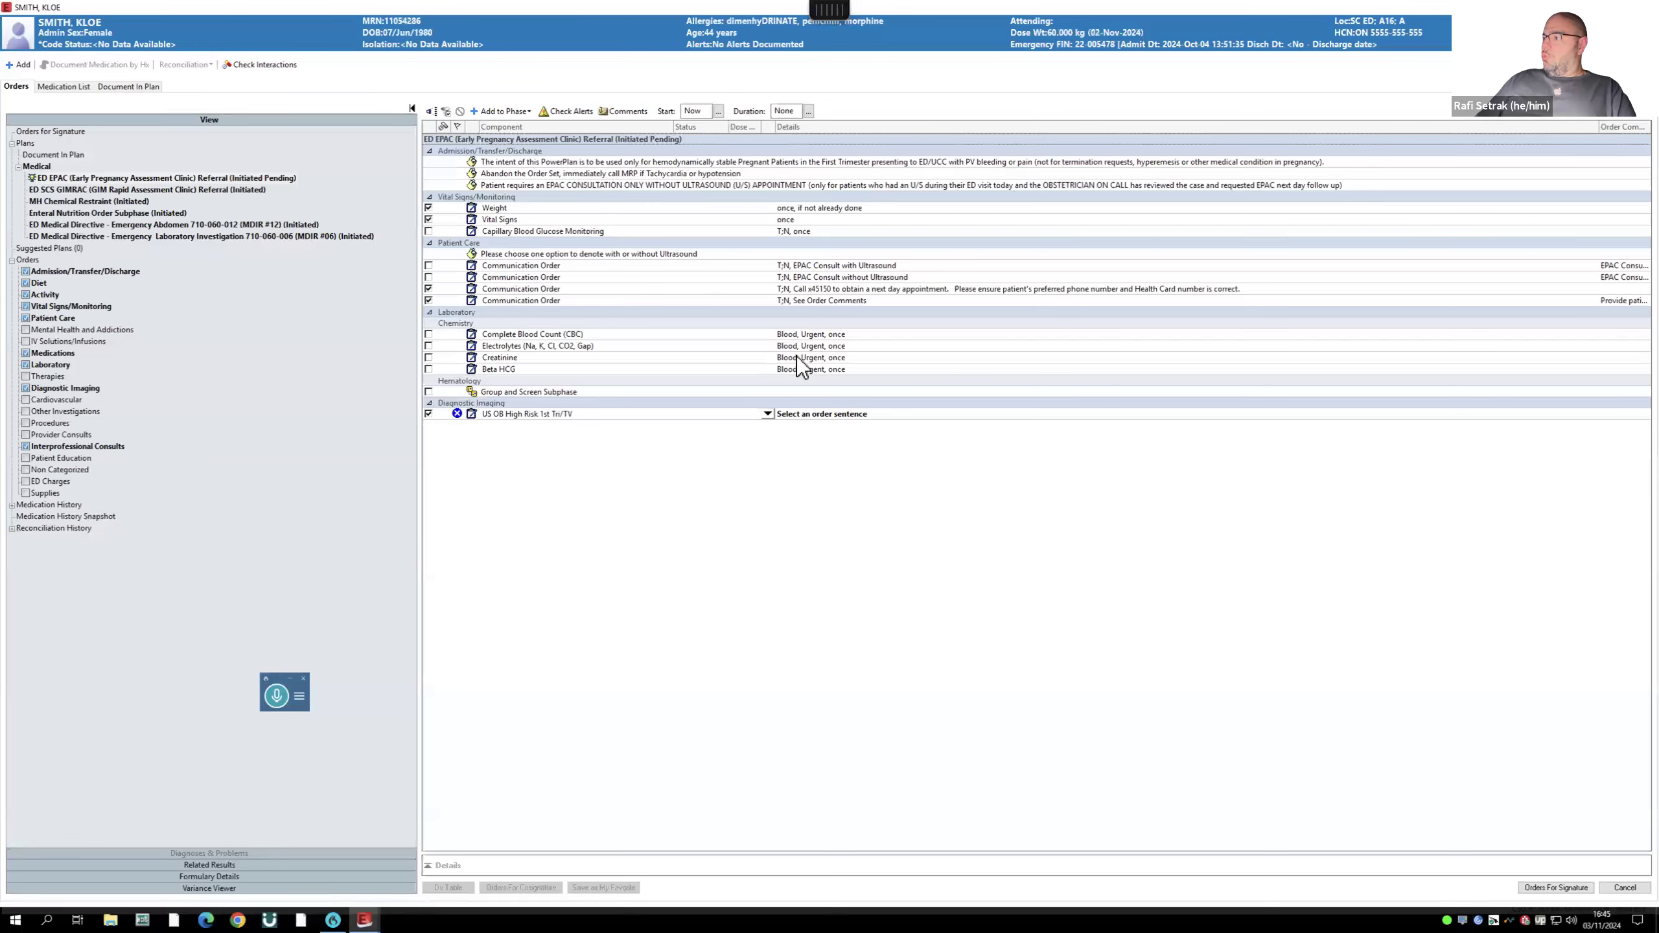
pyautogui.click(766, 415)
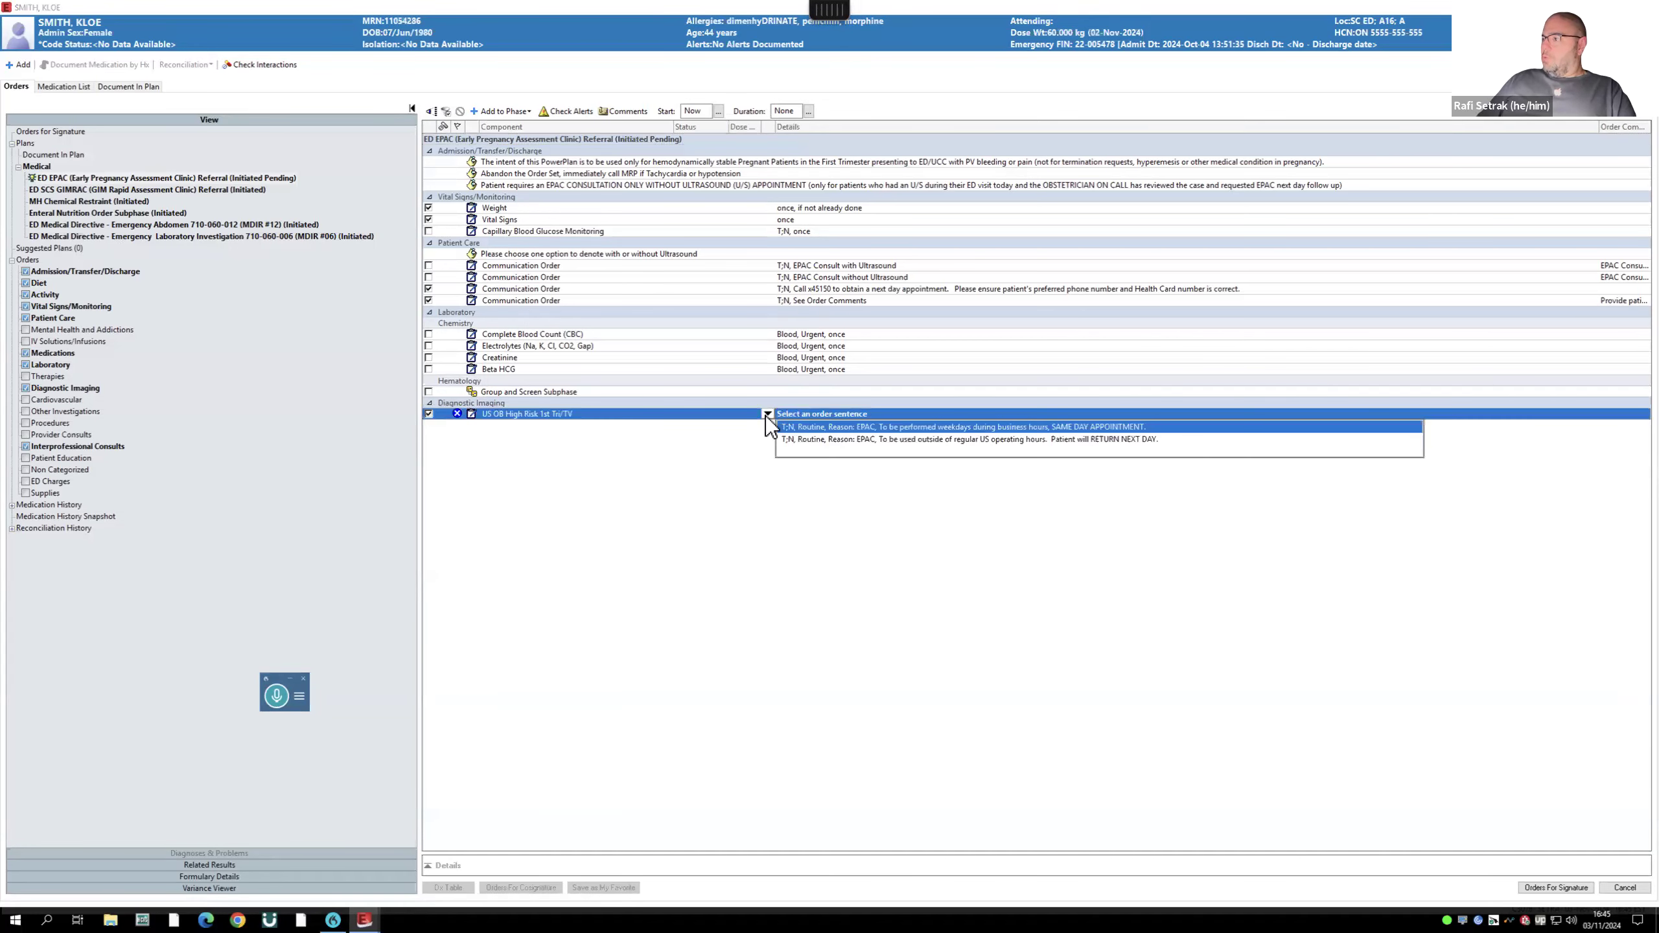
pyautogui.click(1017, 440)
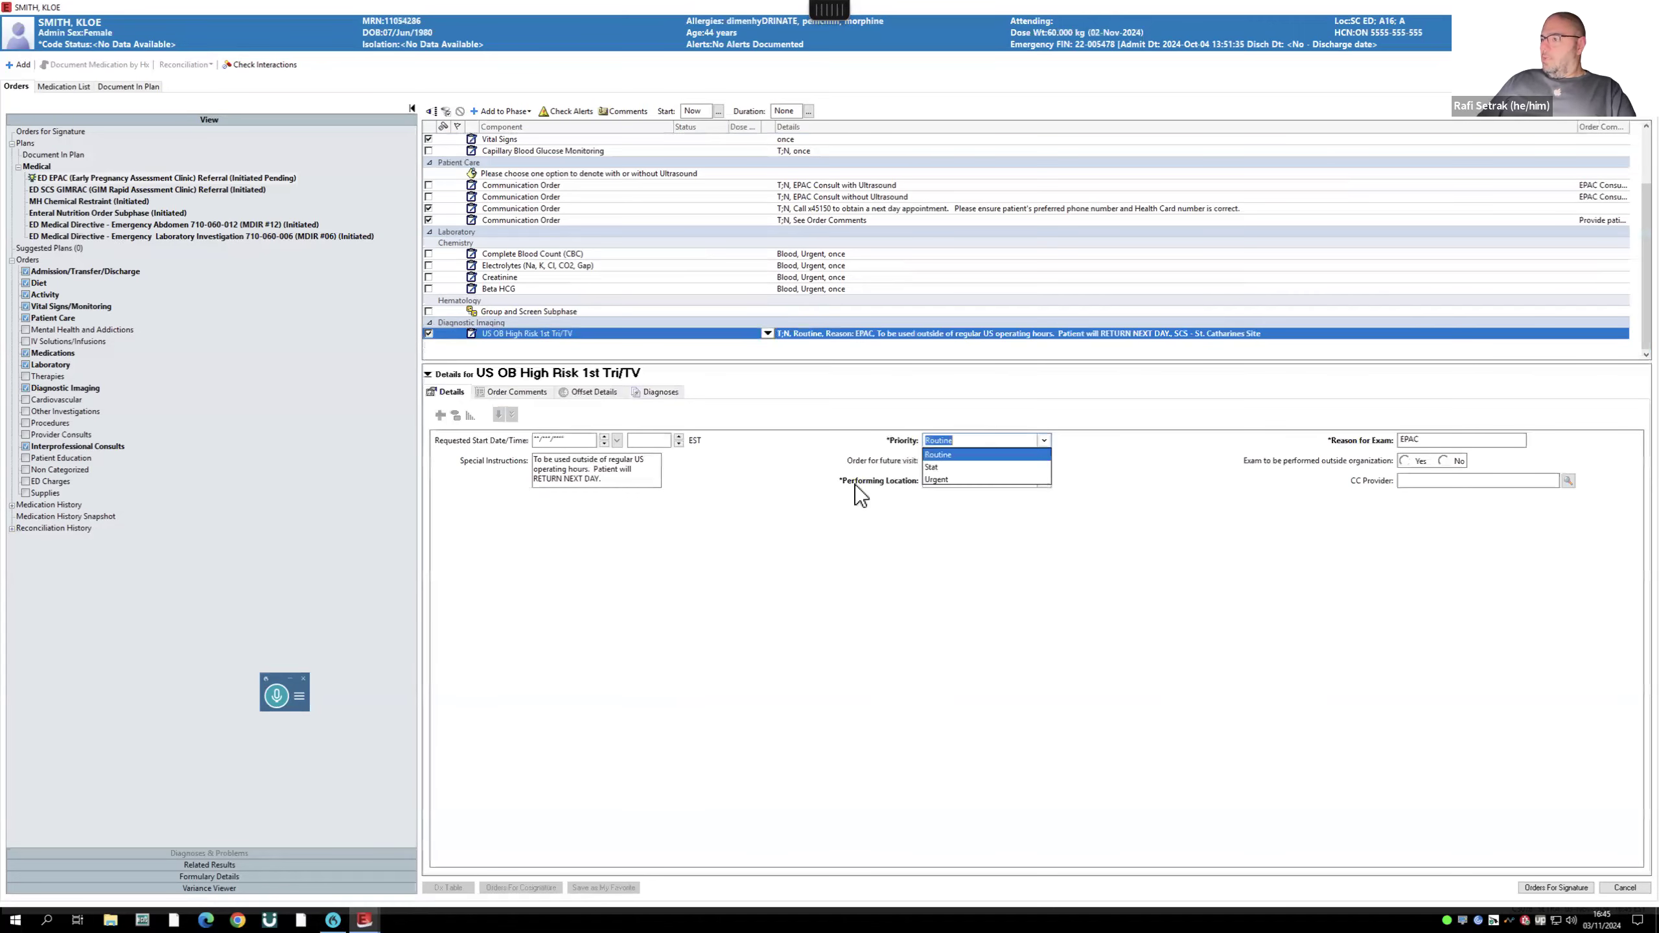
# - Set the ultrasound priority to Urgent and sign the EPAC orders
pyautogui.click(1045, 442)
pyautogui.click(957, 468)
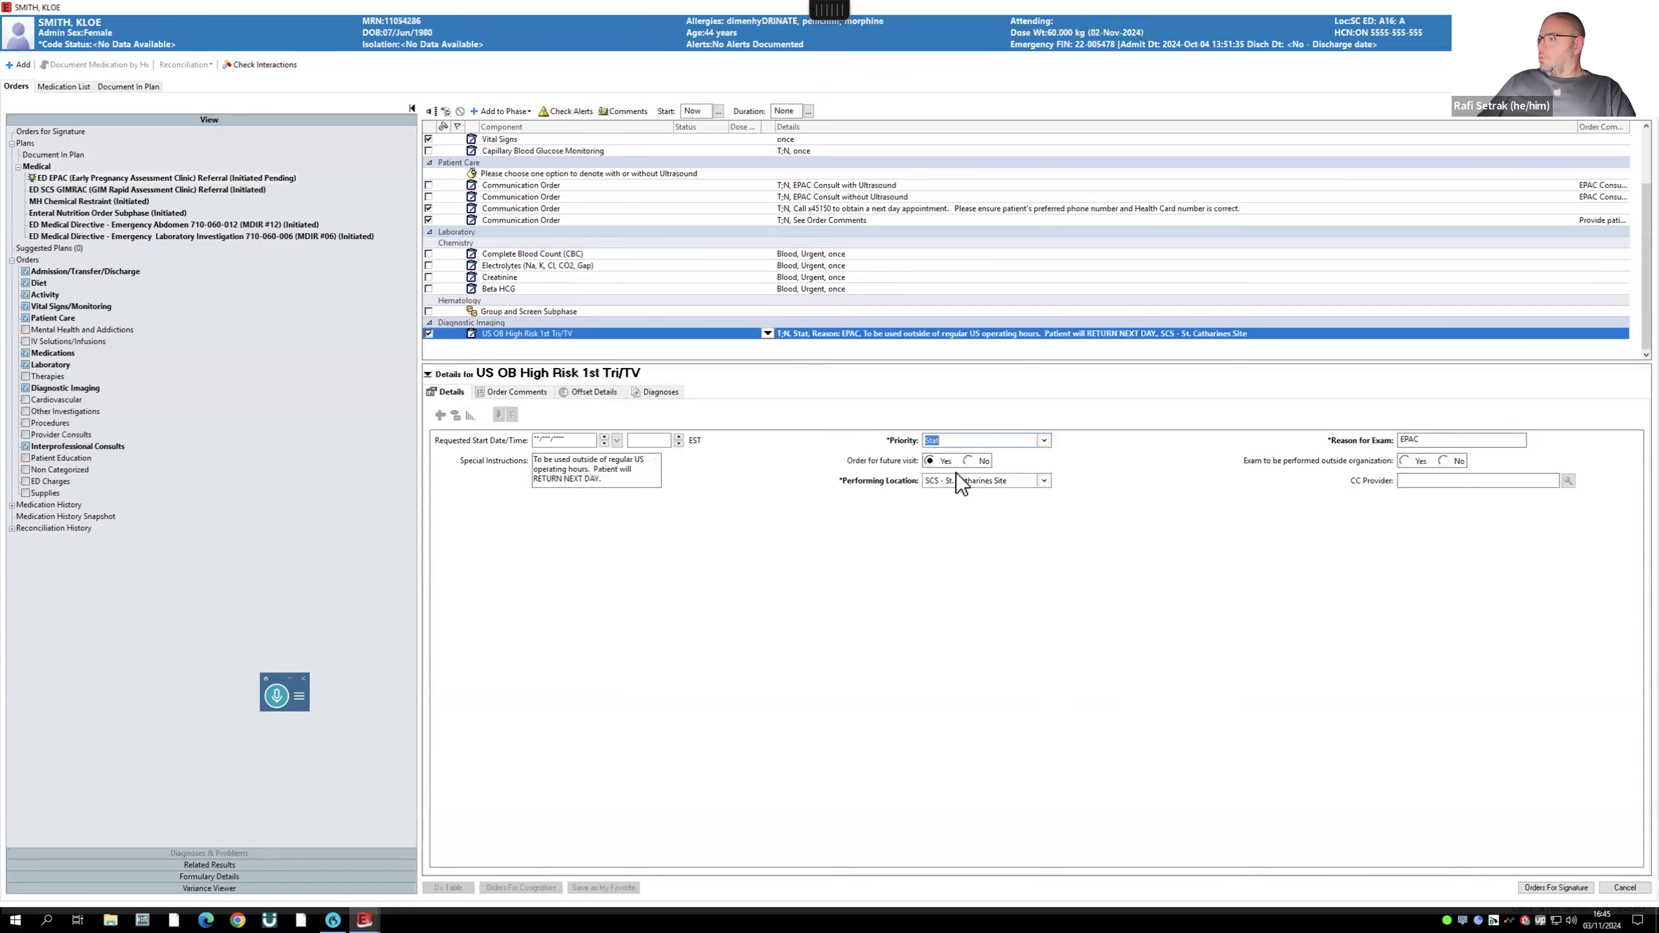
pyautogui.click(1045, 440)
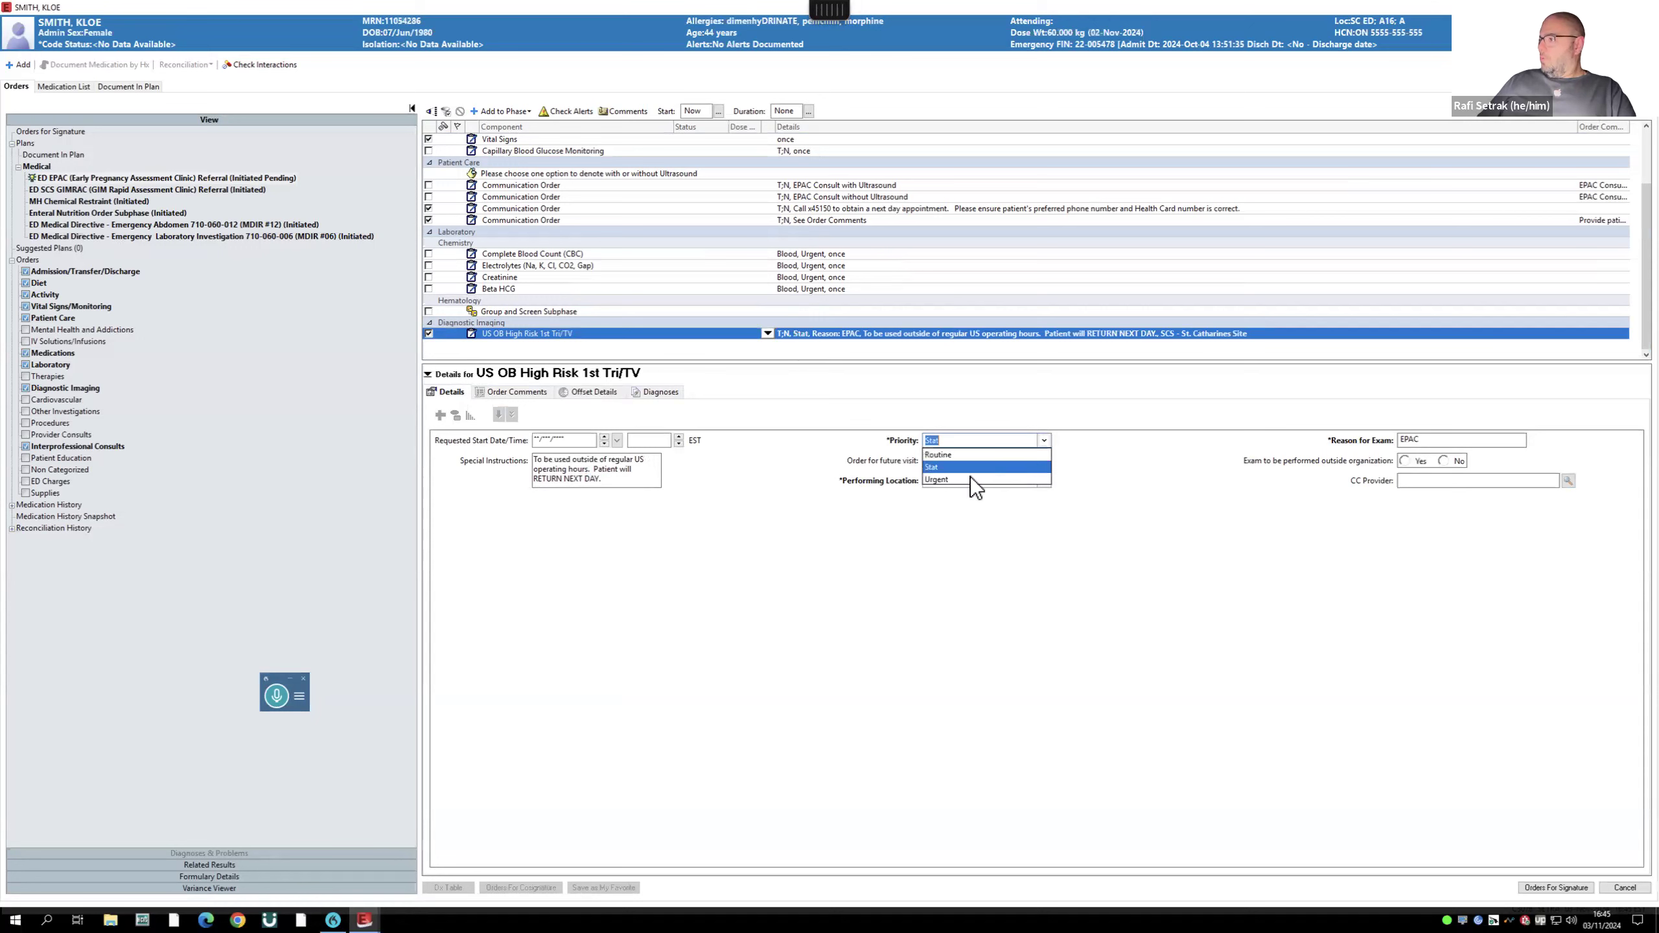
pyautogui.click(939, 480)
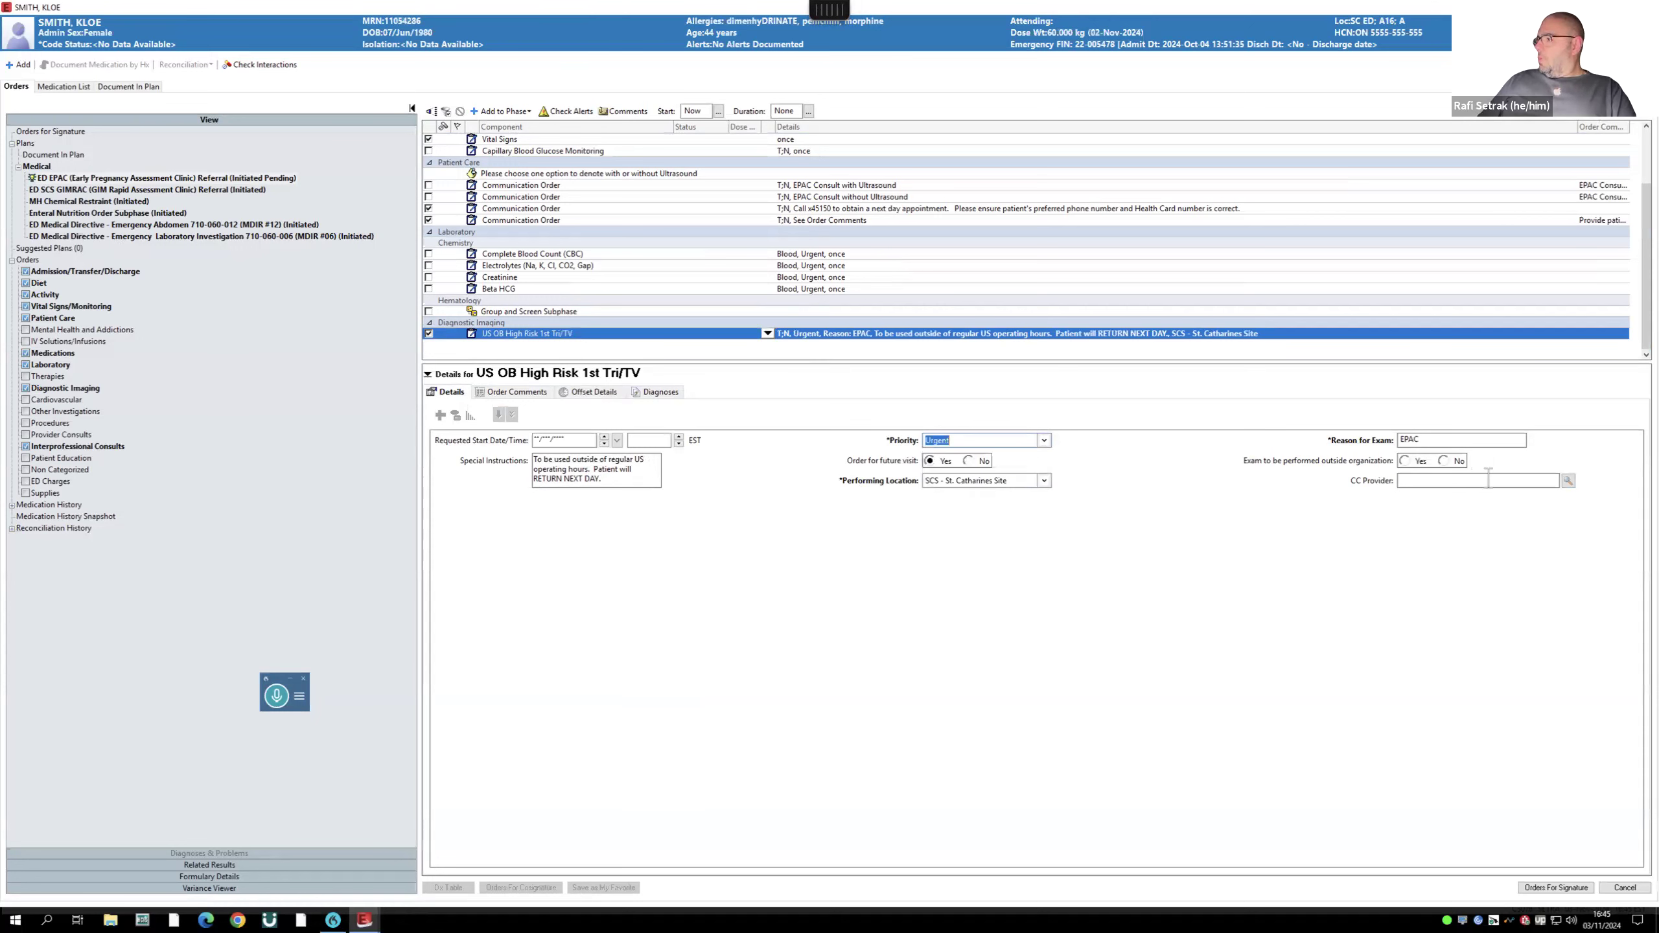
pyautogui.click(1559, 887)
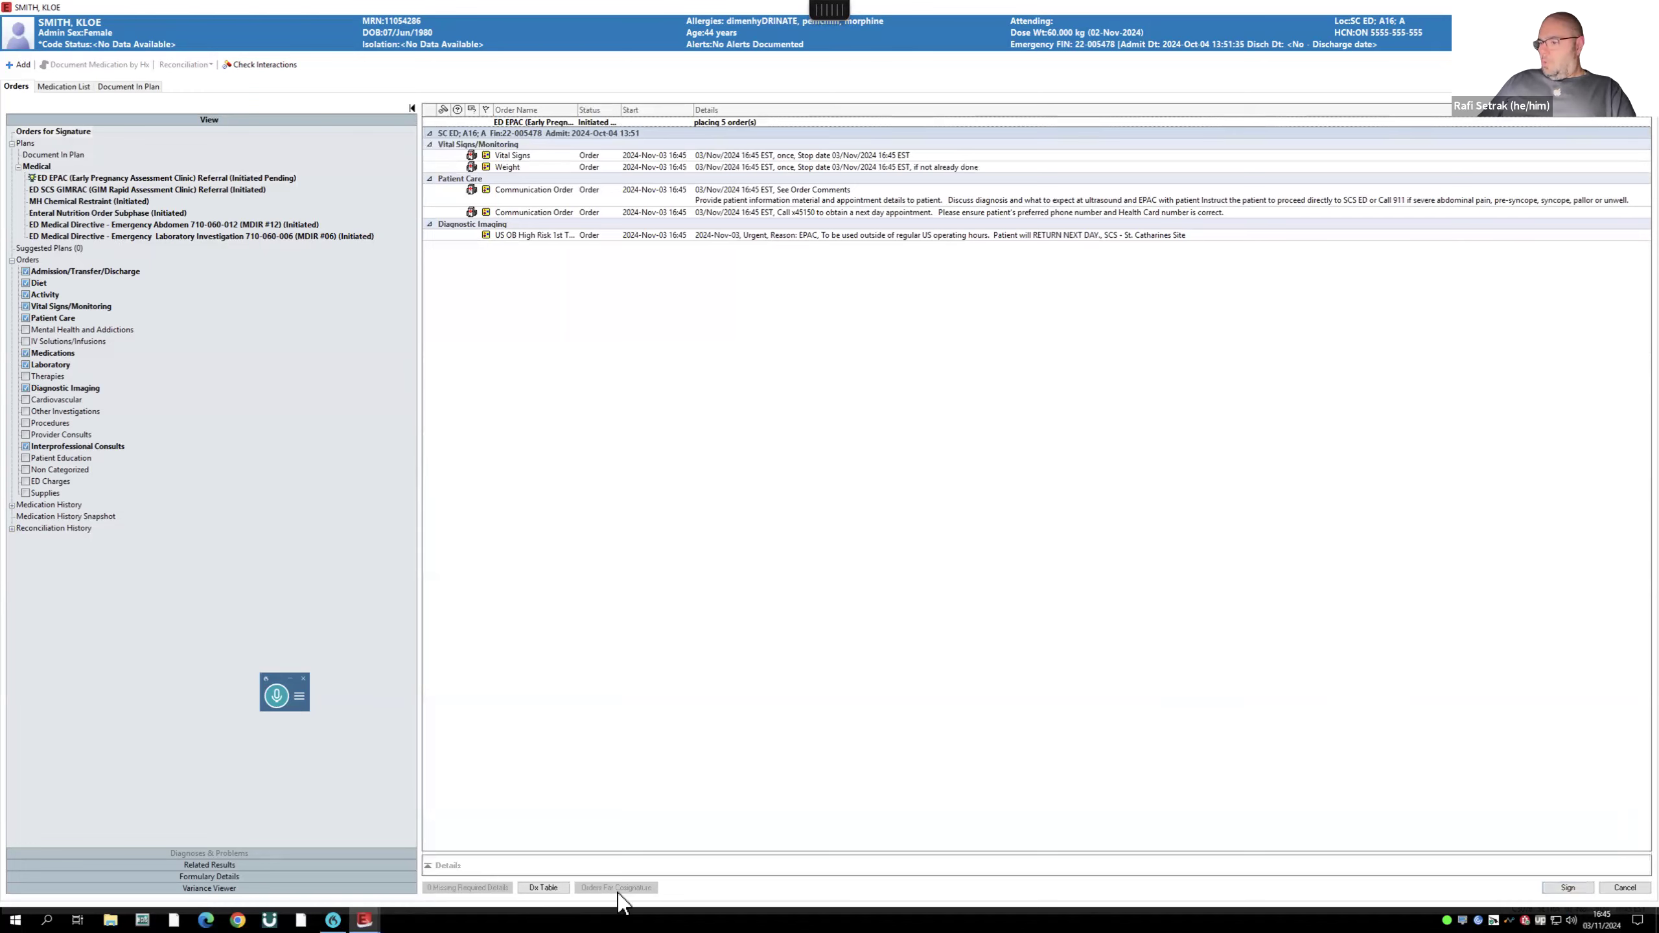
pyautogui.click(1566, 888)
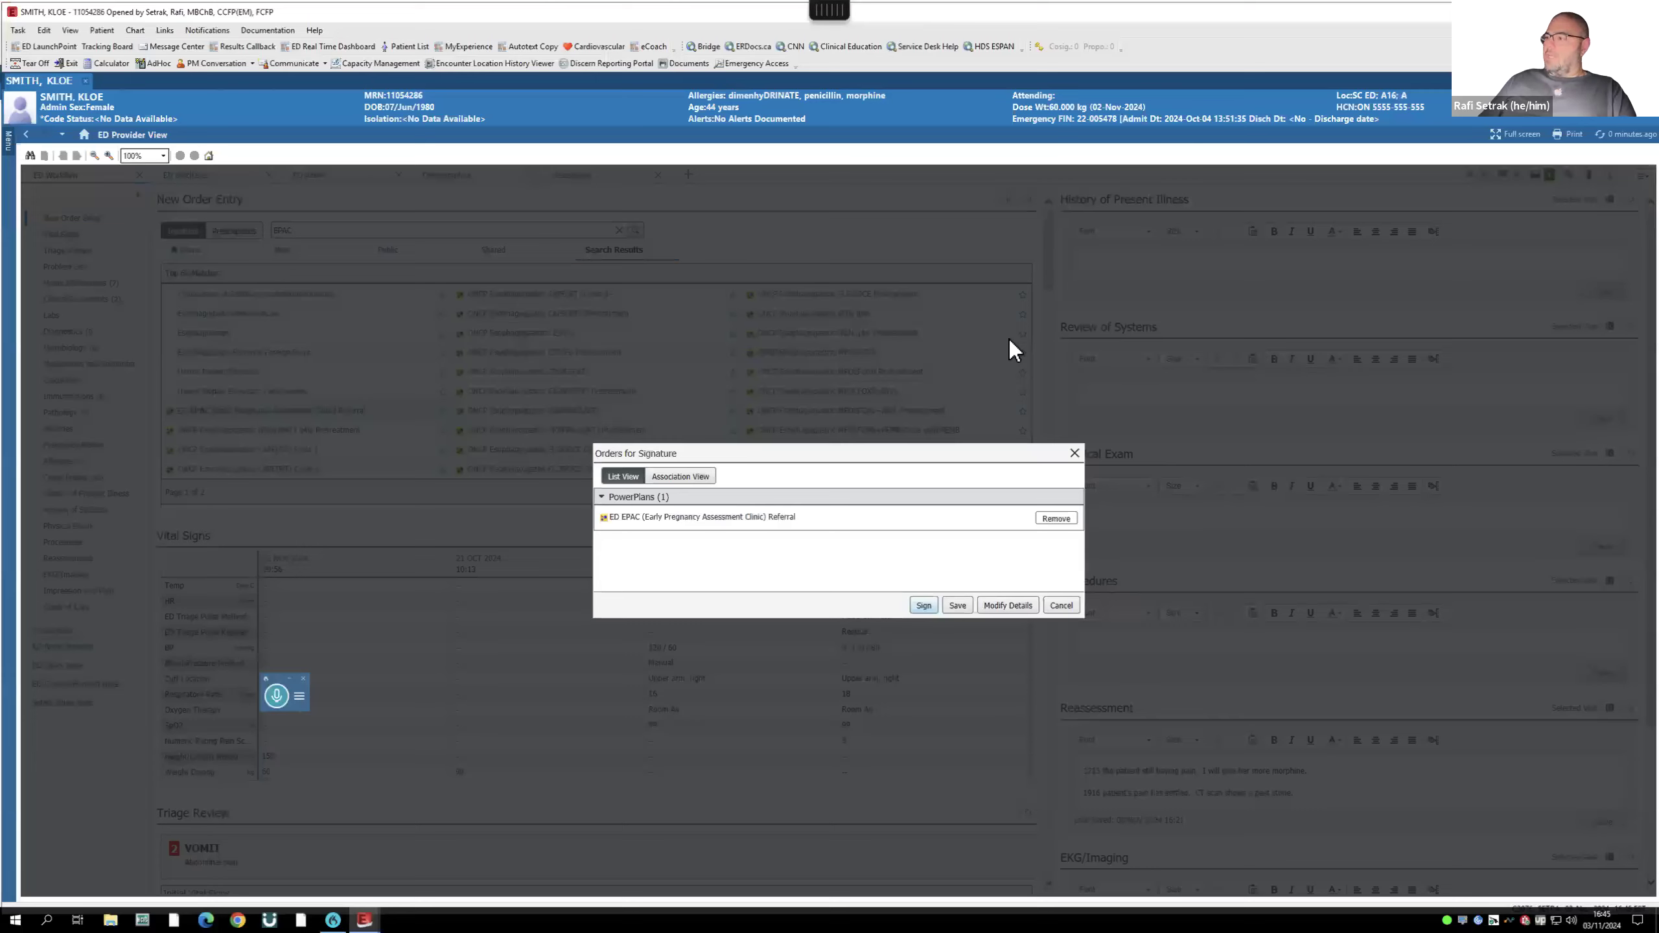
pyautogui.click(924, 605)
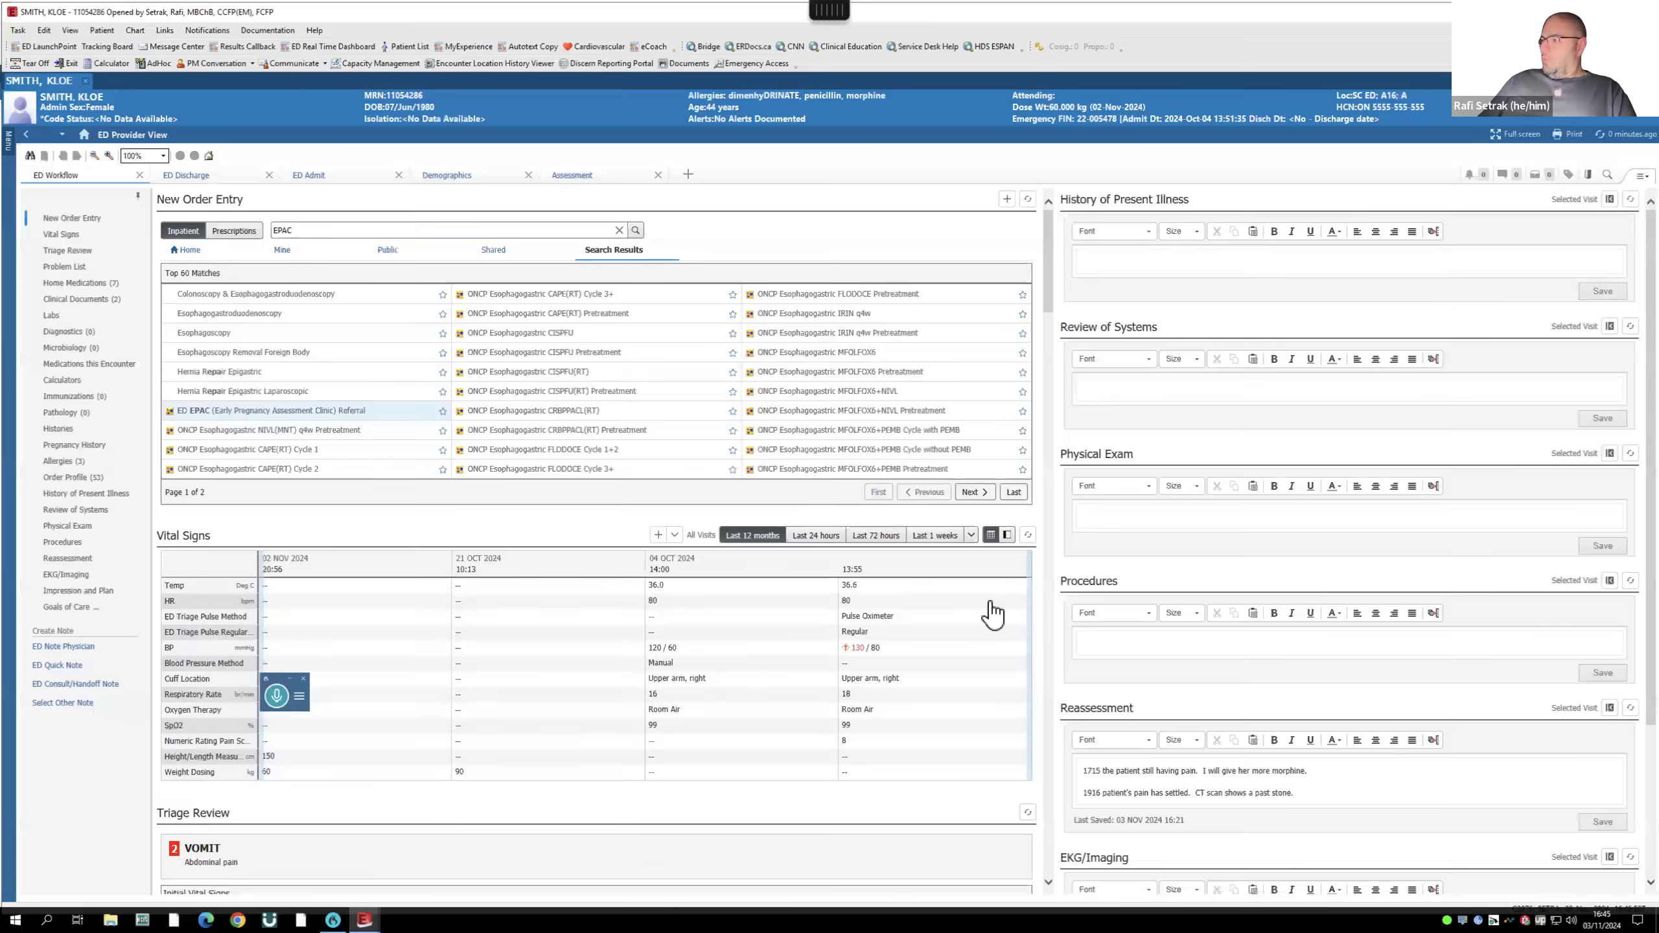
# - Search 'ED inter', add the ED Interim Admission/Transfer plan, and open its details for modifying
pyautogui.click(300, 226)
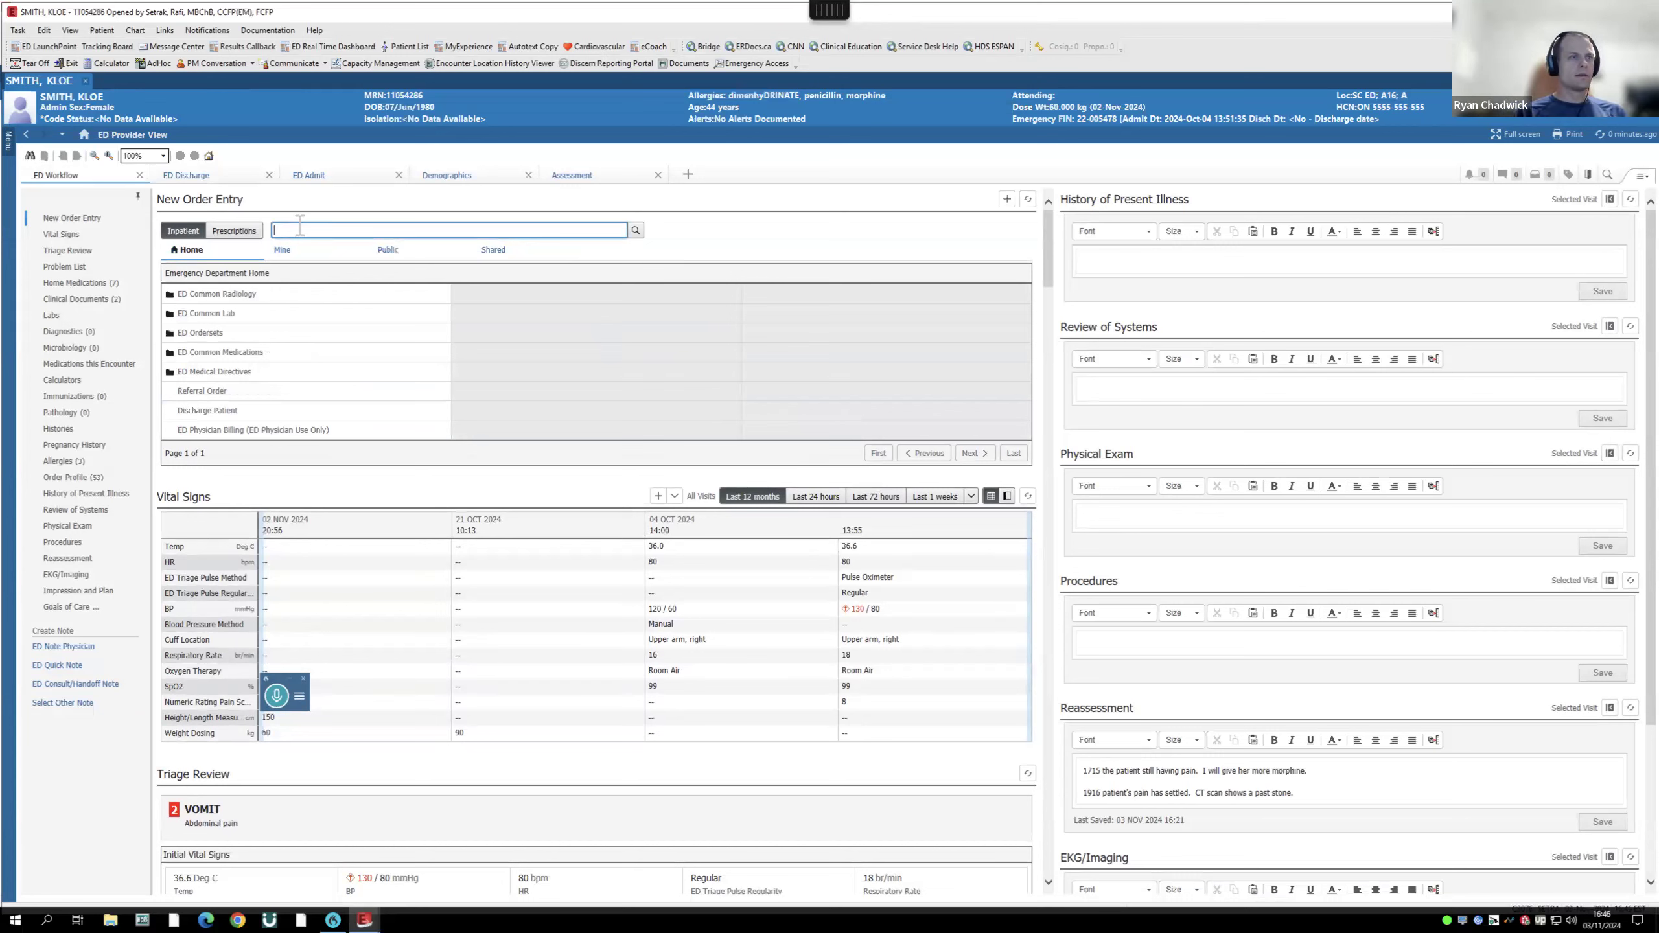
pyautogui.write('ED i')
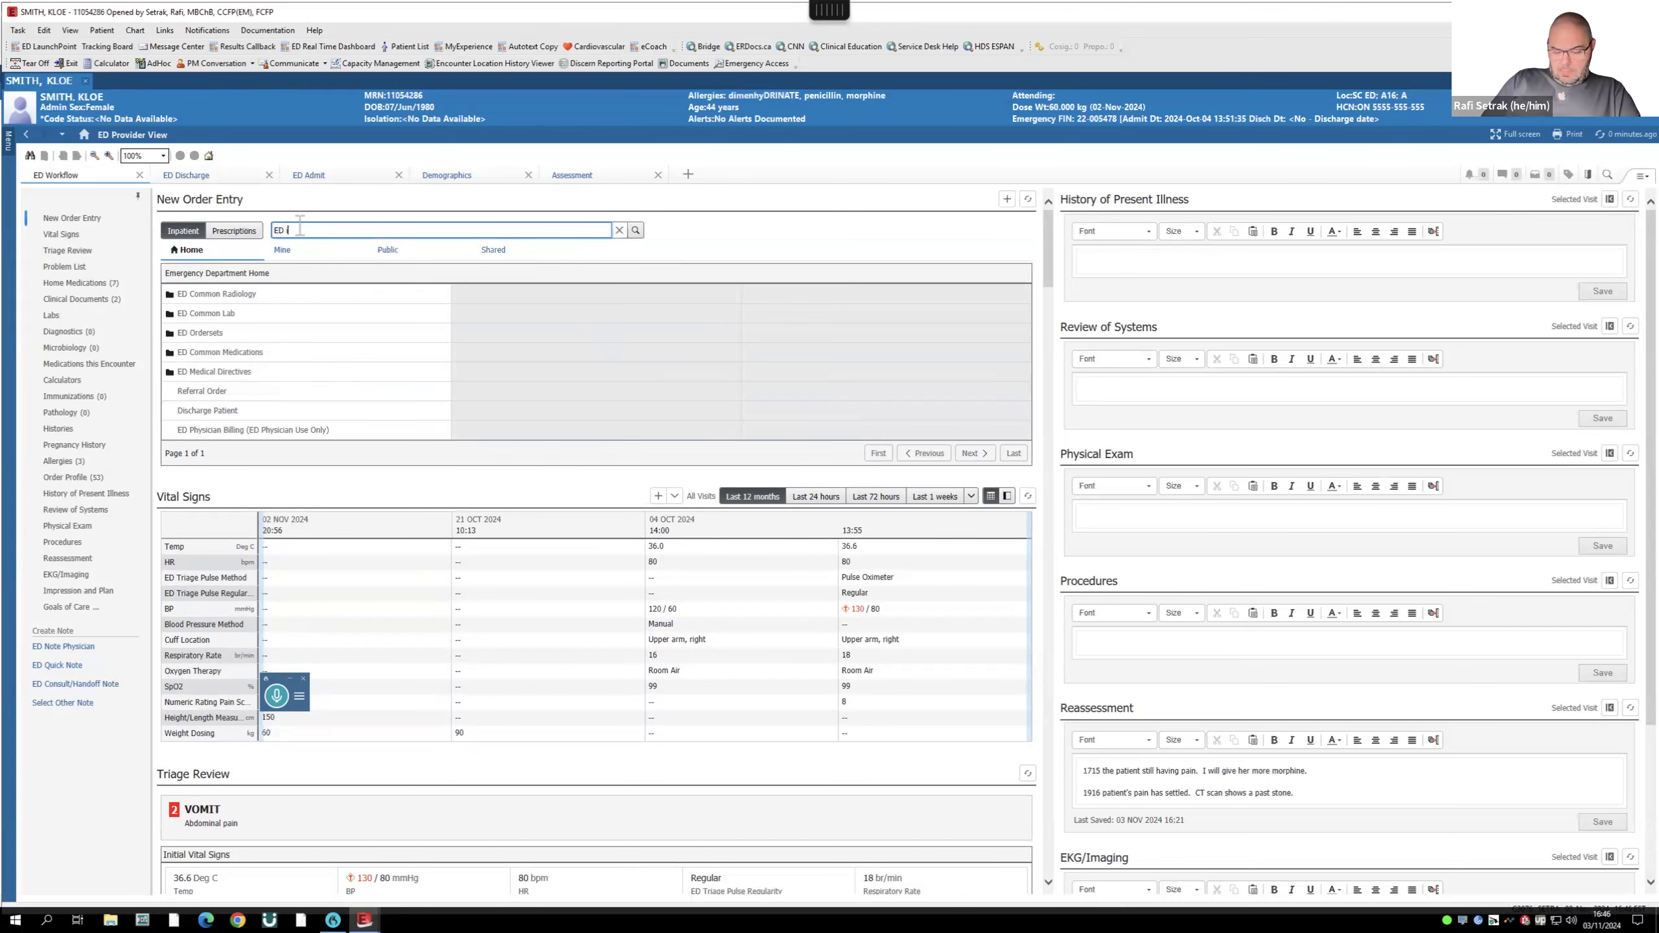
pyautogui.write('nter')
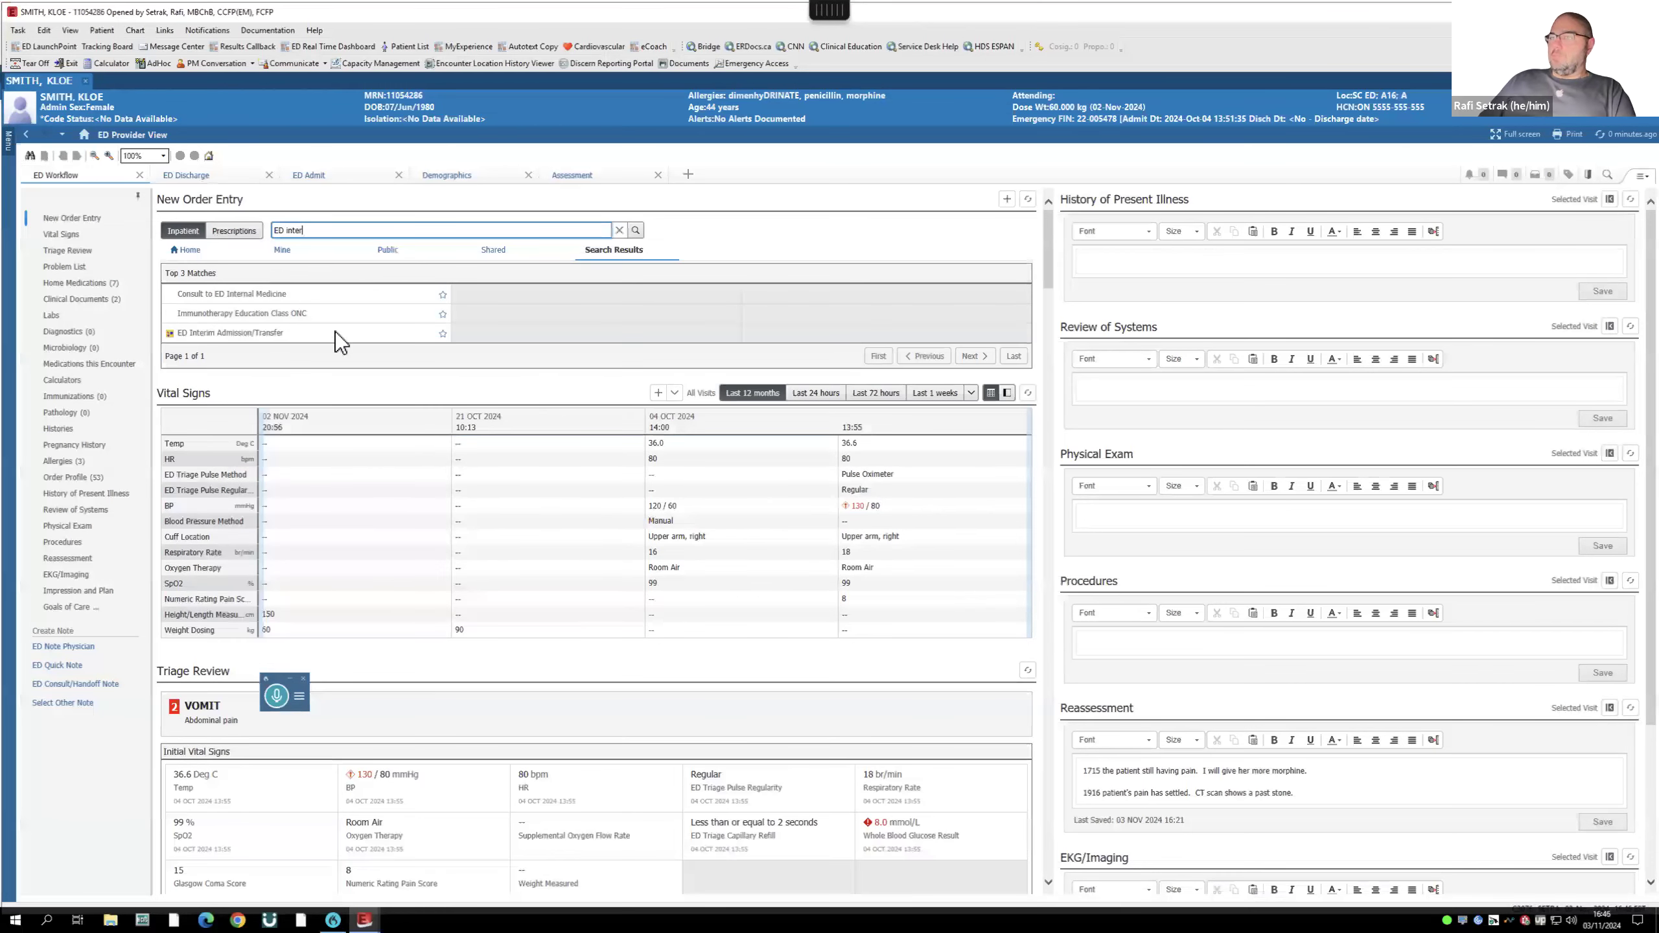
pyautogui.click(233, 331)
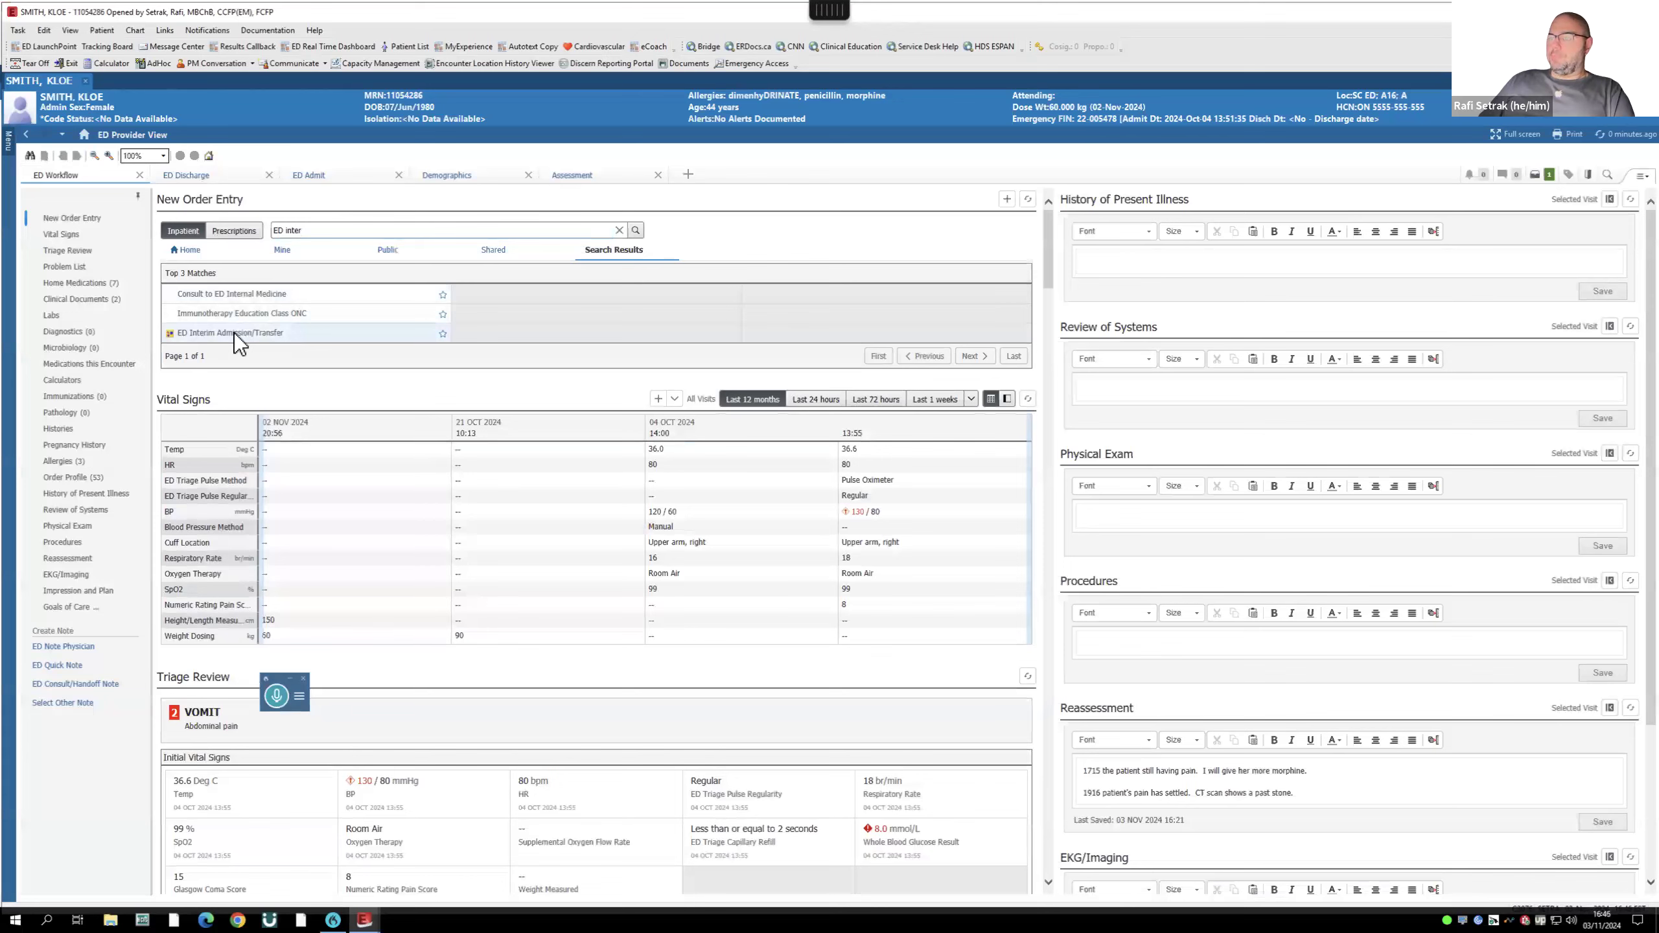
pyautogui.click(1537, 175)
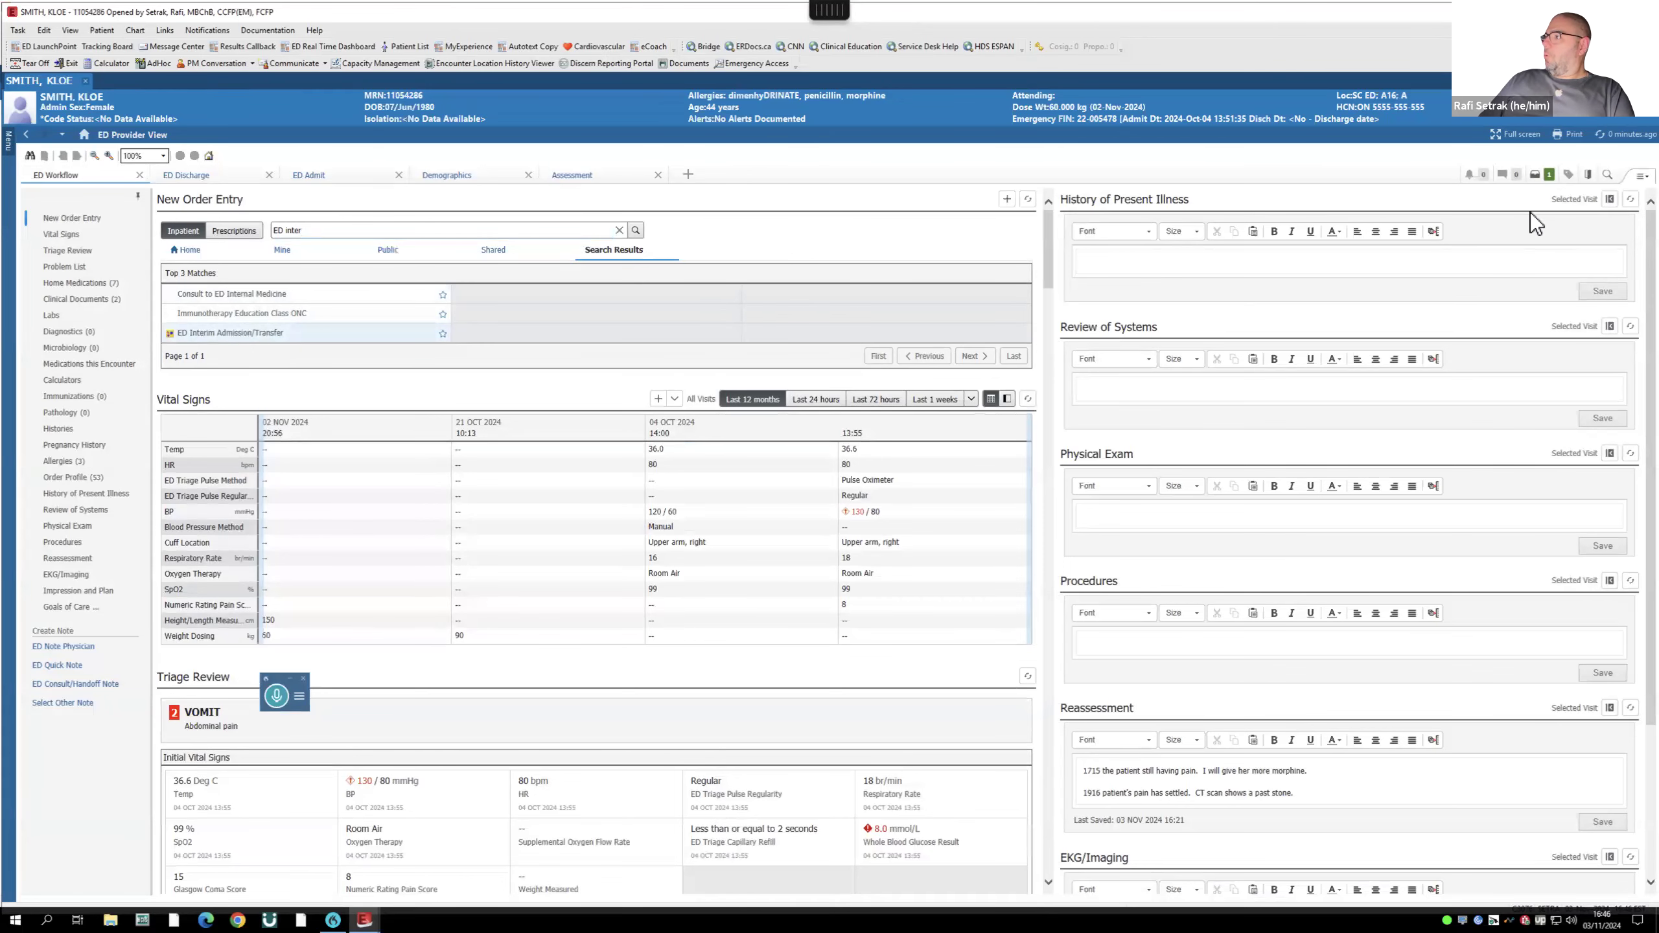
pyautogui.click(1004, 608)
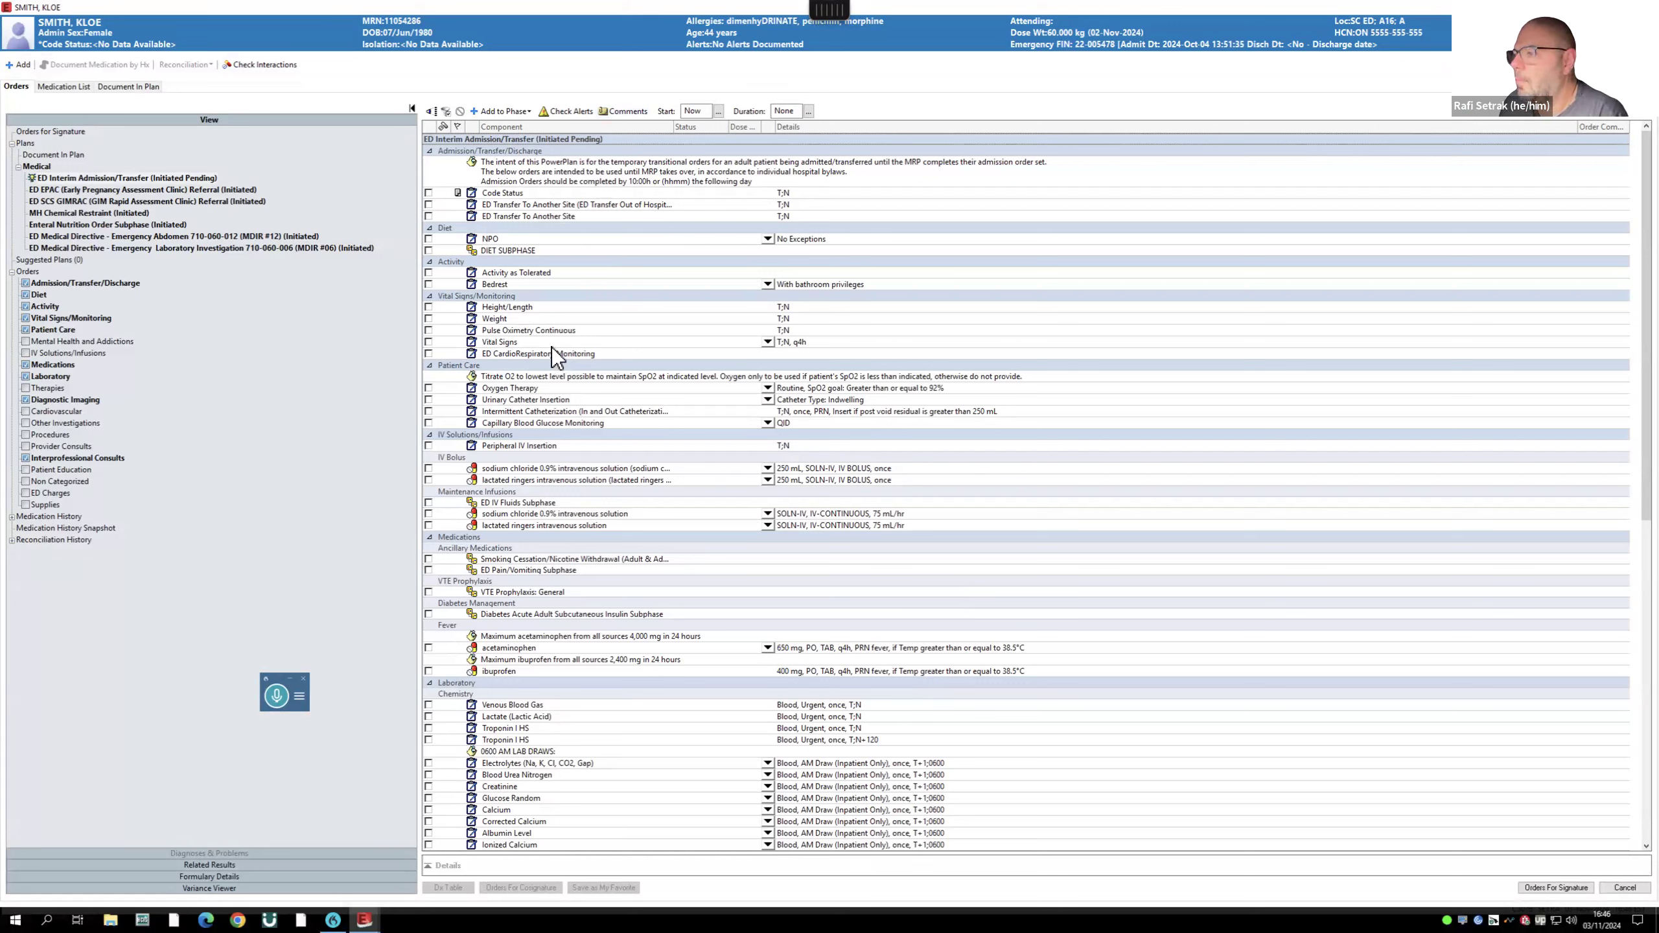
# - Order code status, NPO and activity as tolerated in the interim plan
pyautogui.scroll(-2, 550, 378)
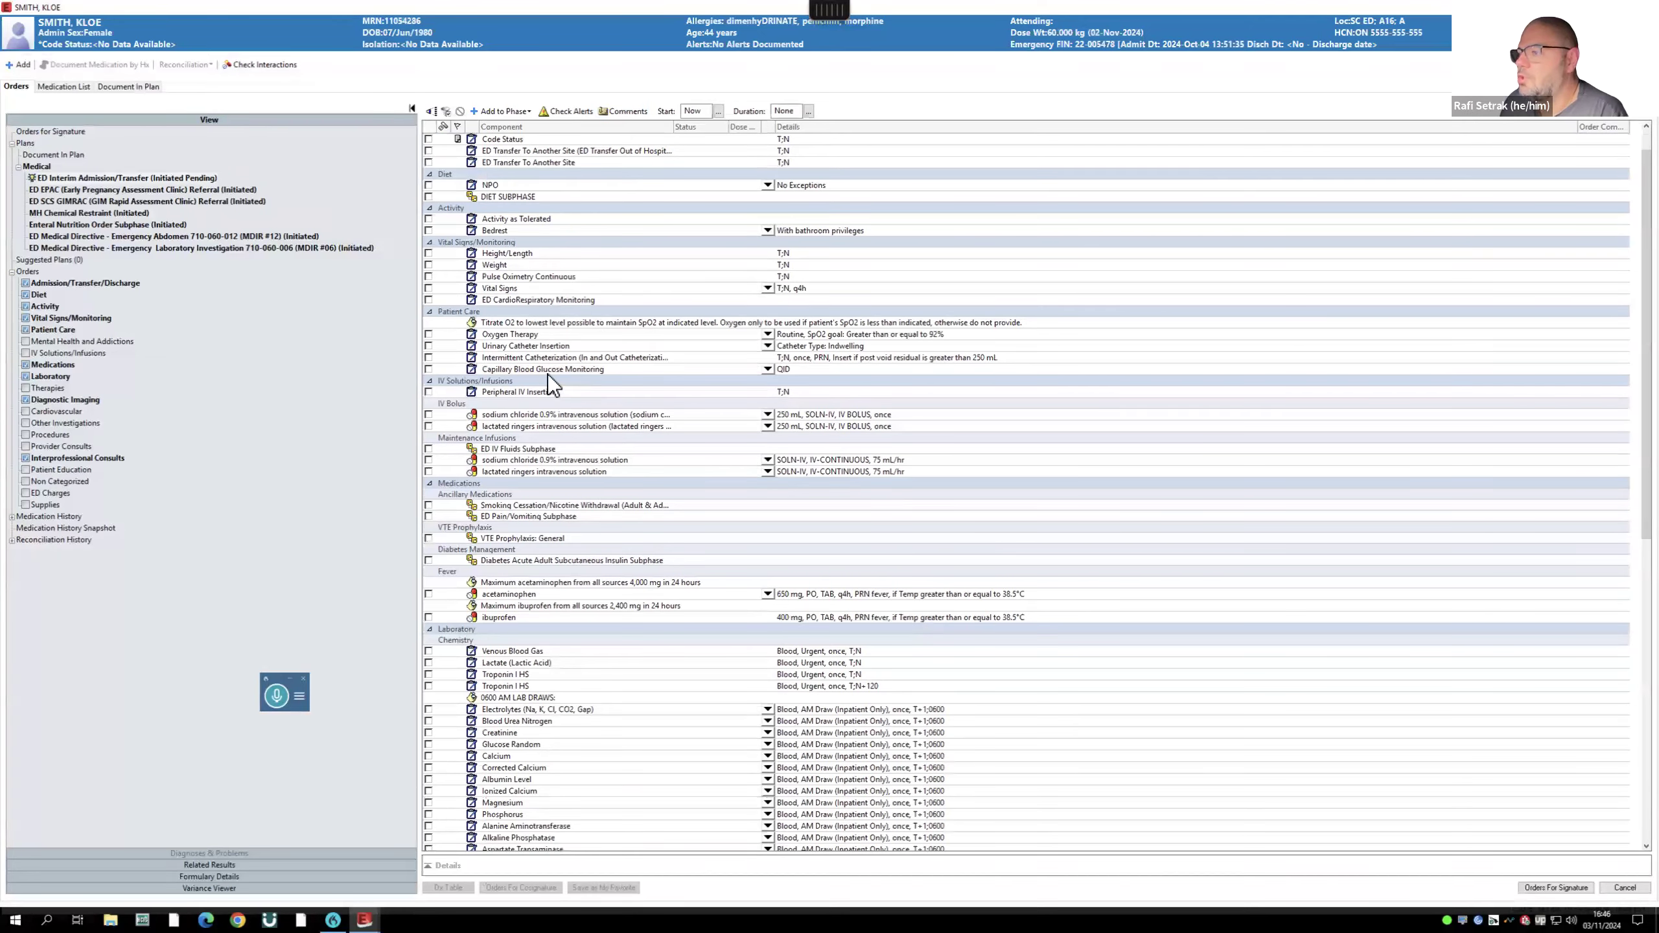
pyautogui.scroll(-2, 548, 375)
pyautogui.scroll(4, 537, 358)
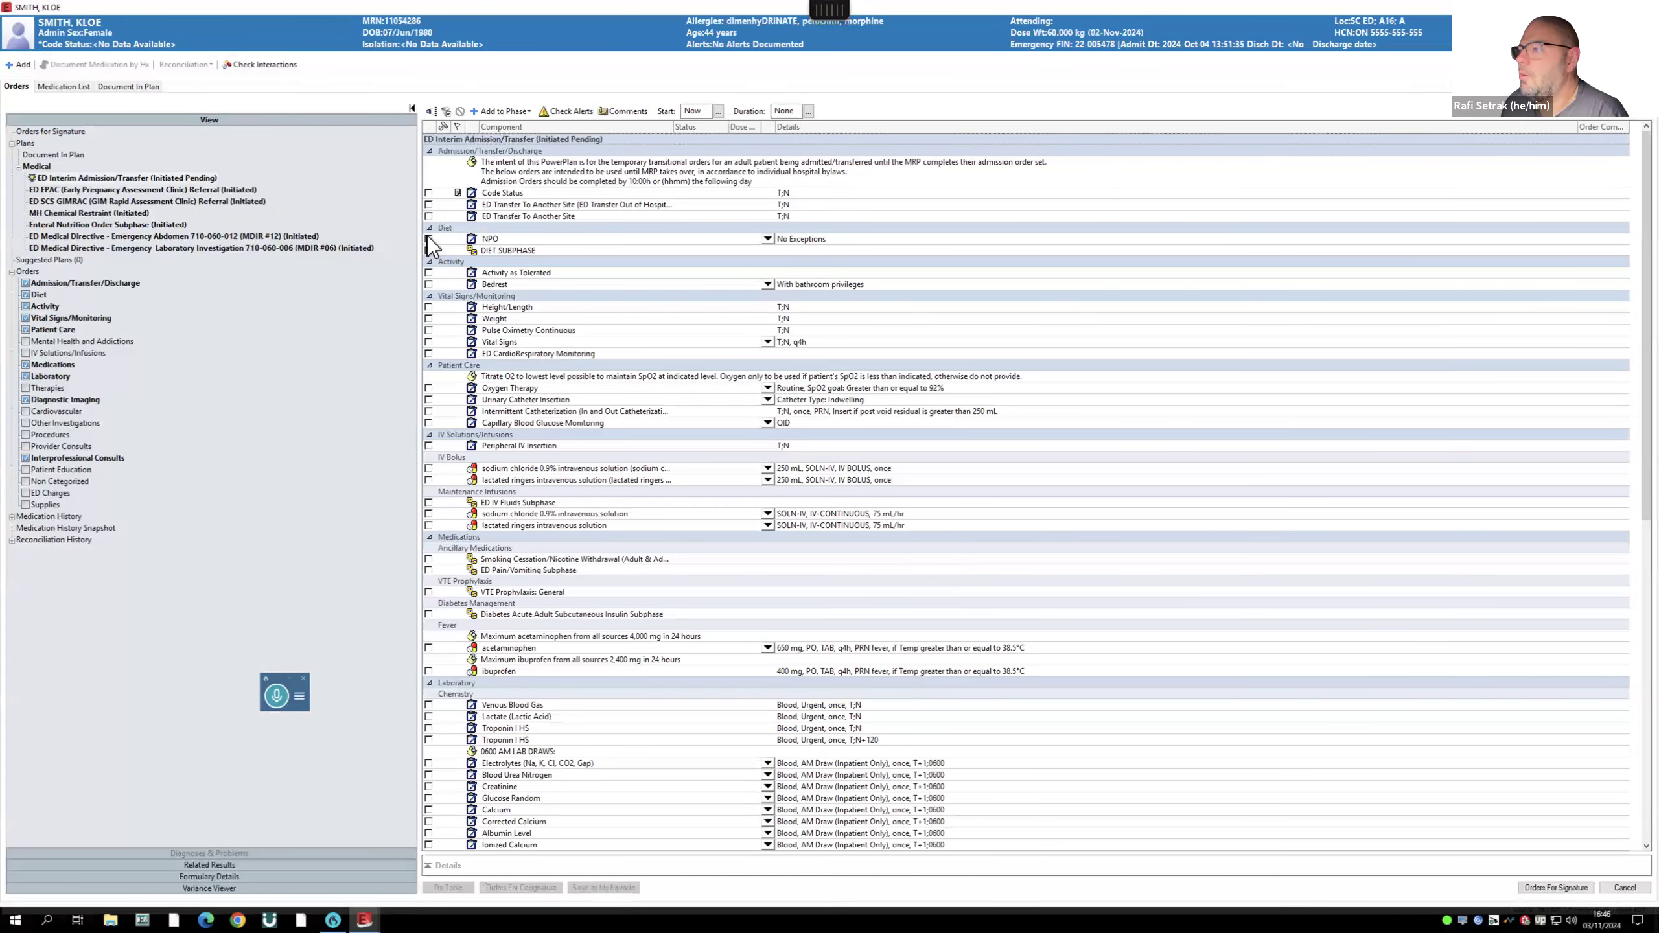
pyautogui.click(428, 192)
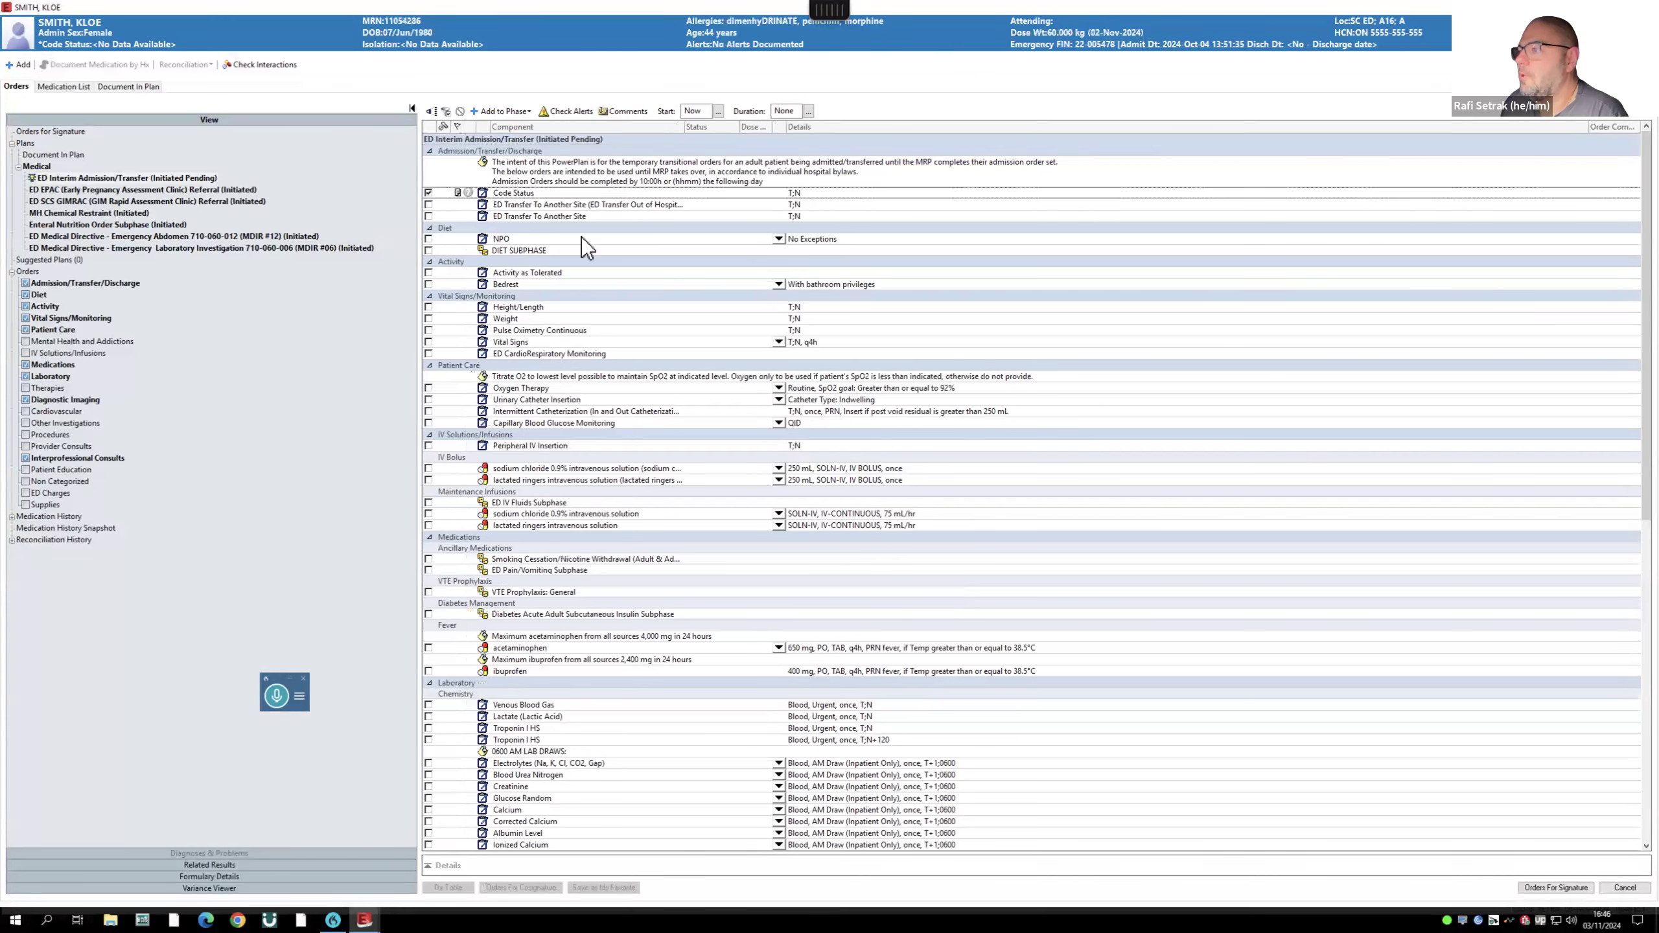
pyautogui.click(428, 239)
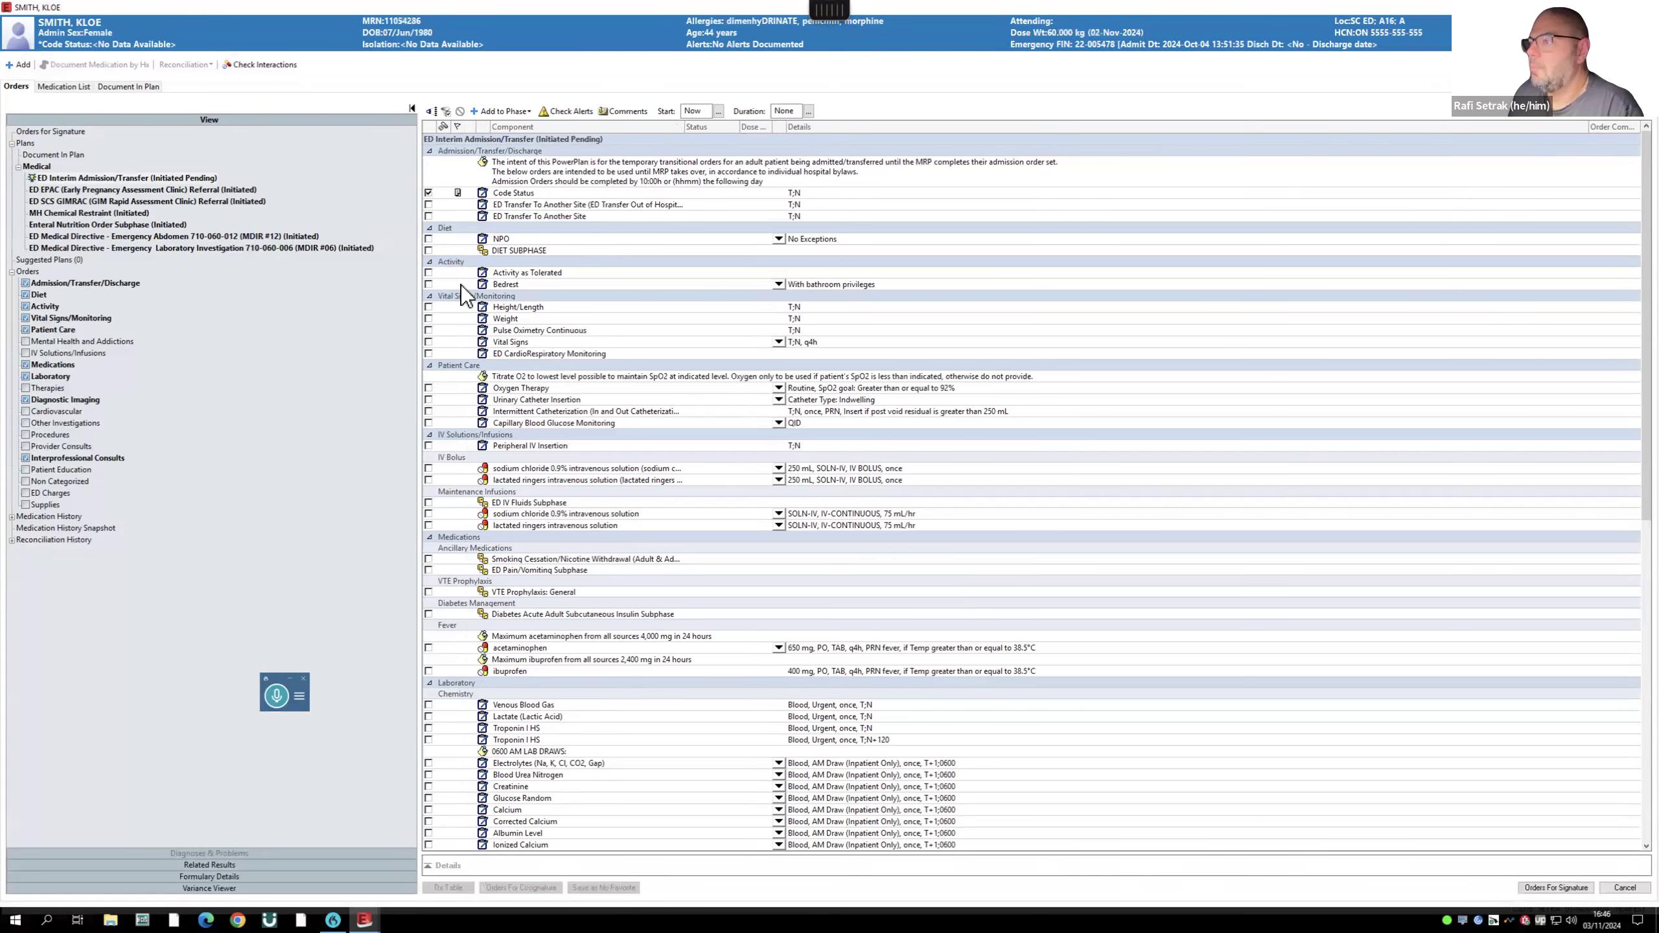
pyautogui.click(428, 273)
# - Add height/length, weight, oxygen therapy and maintenance NaCl 0.9%, then open the Smoking Cessation subphase
pyautogui.click(429, 307)
pyautogui.click(428, 319)
pyautogui.click(429, 387)
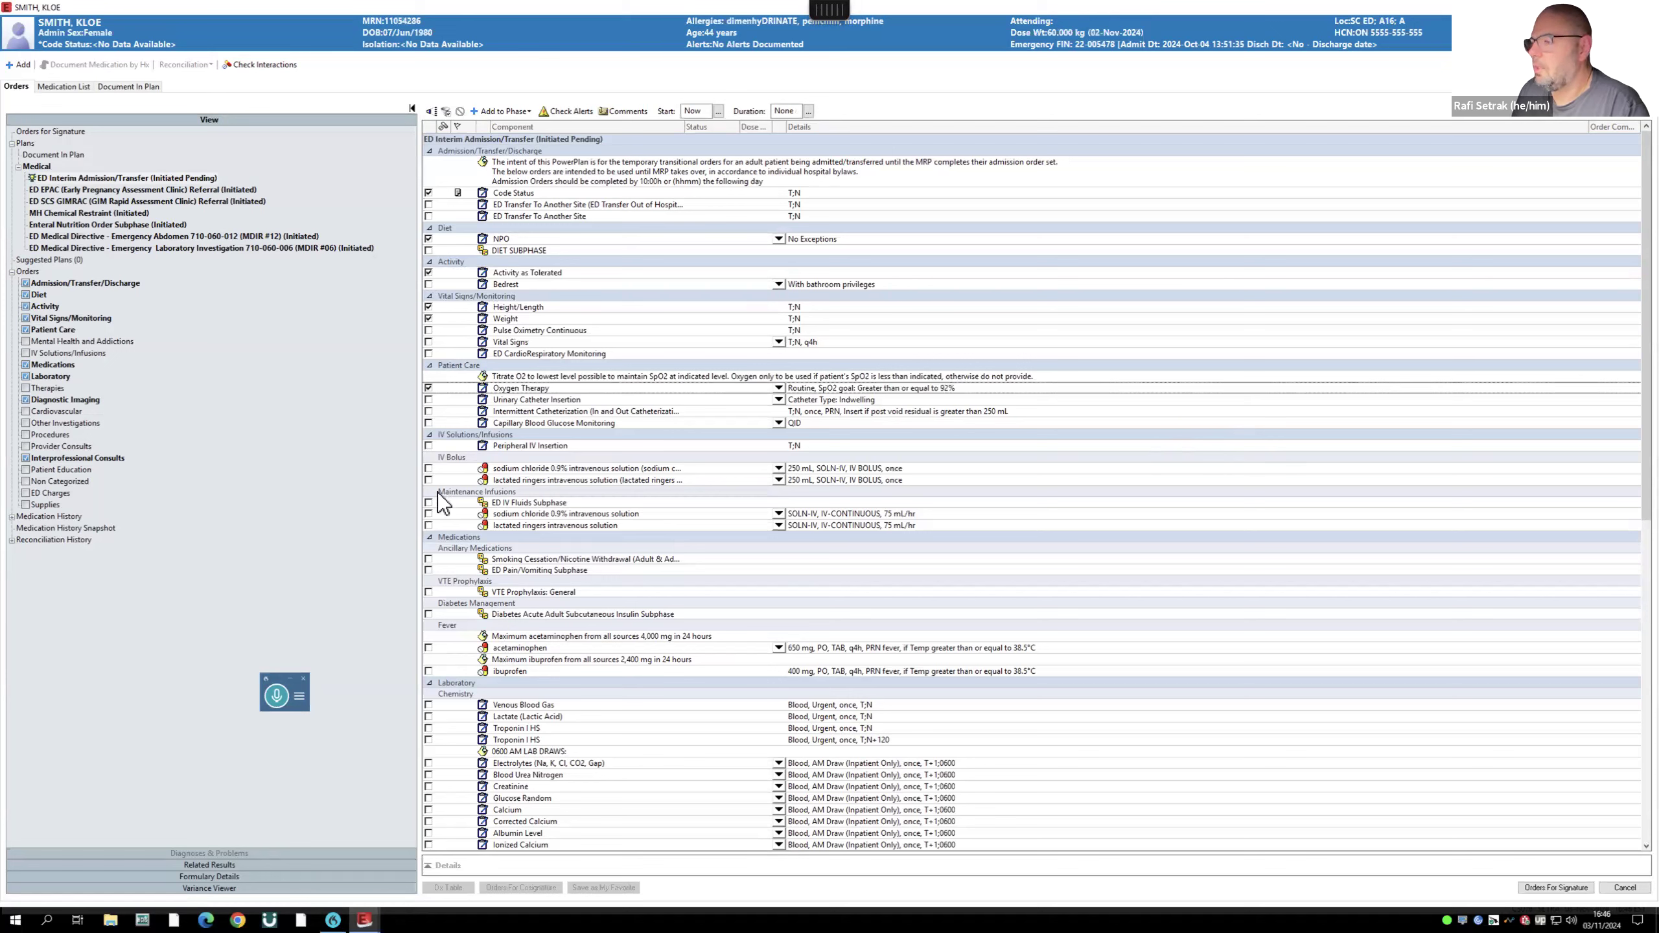
pyautogui.click(428, 514)
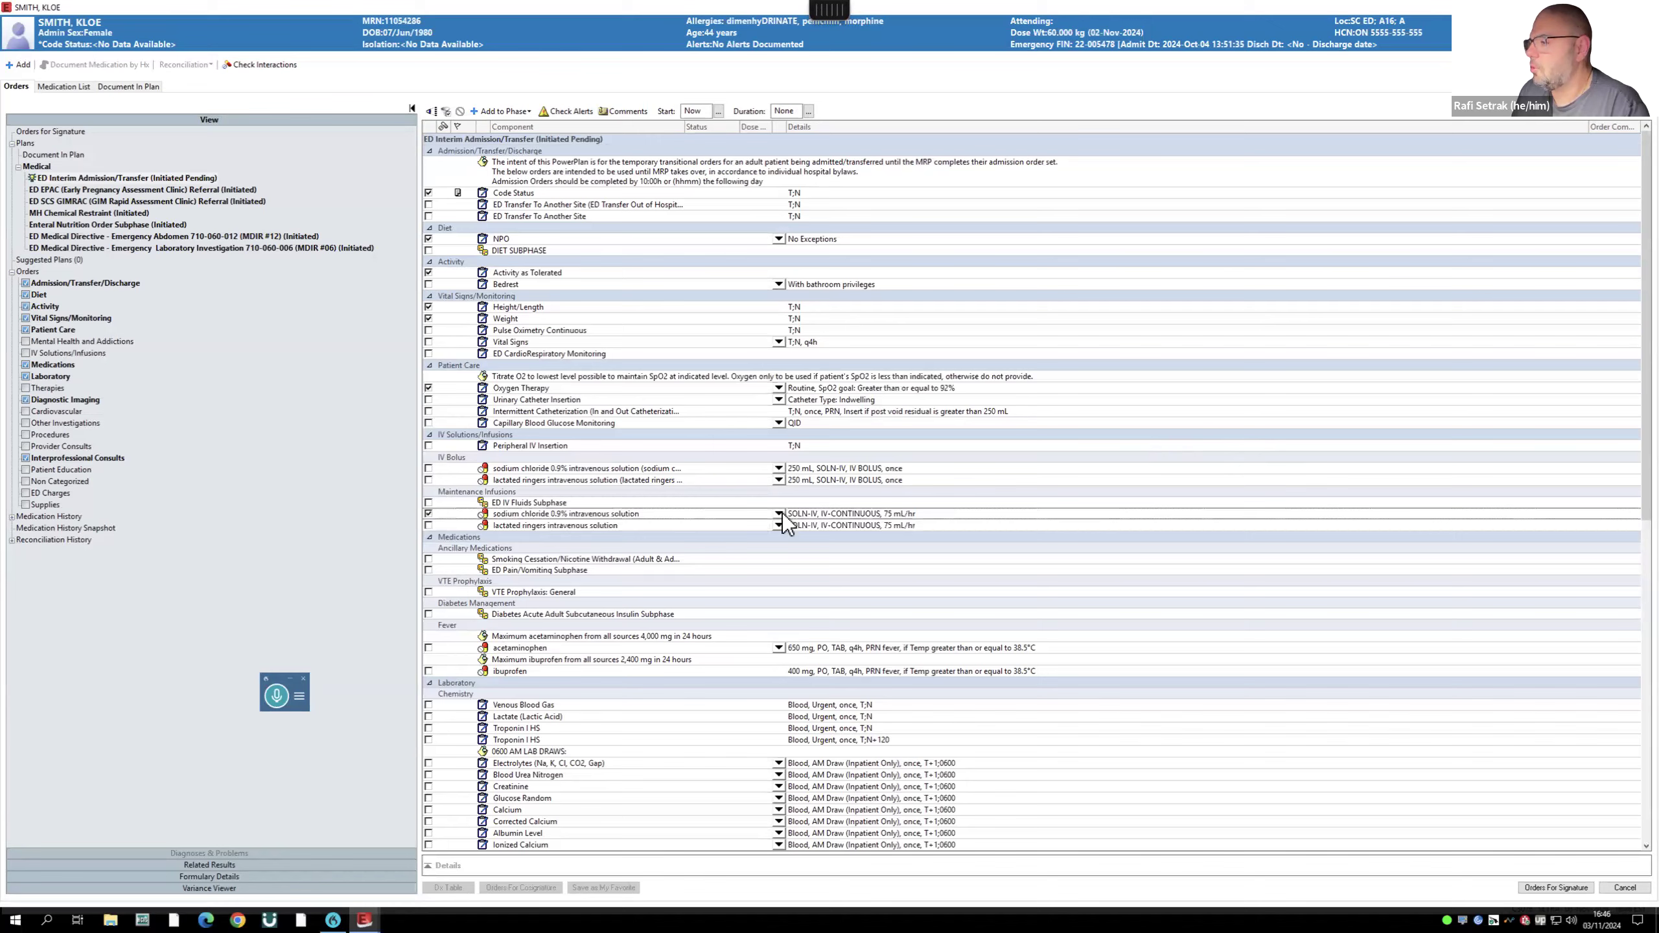
pyautogui.click(428, 559)
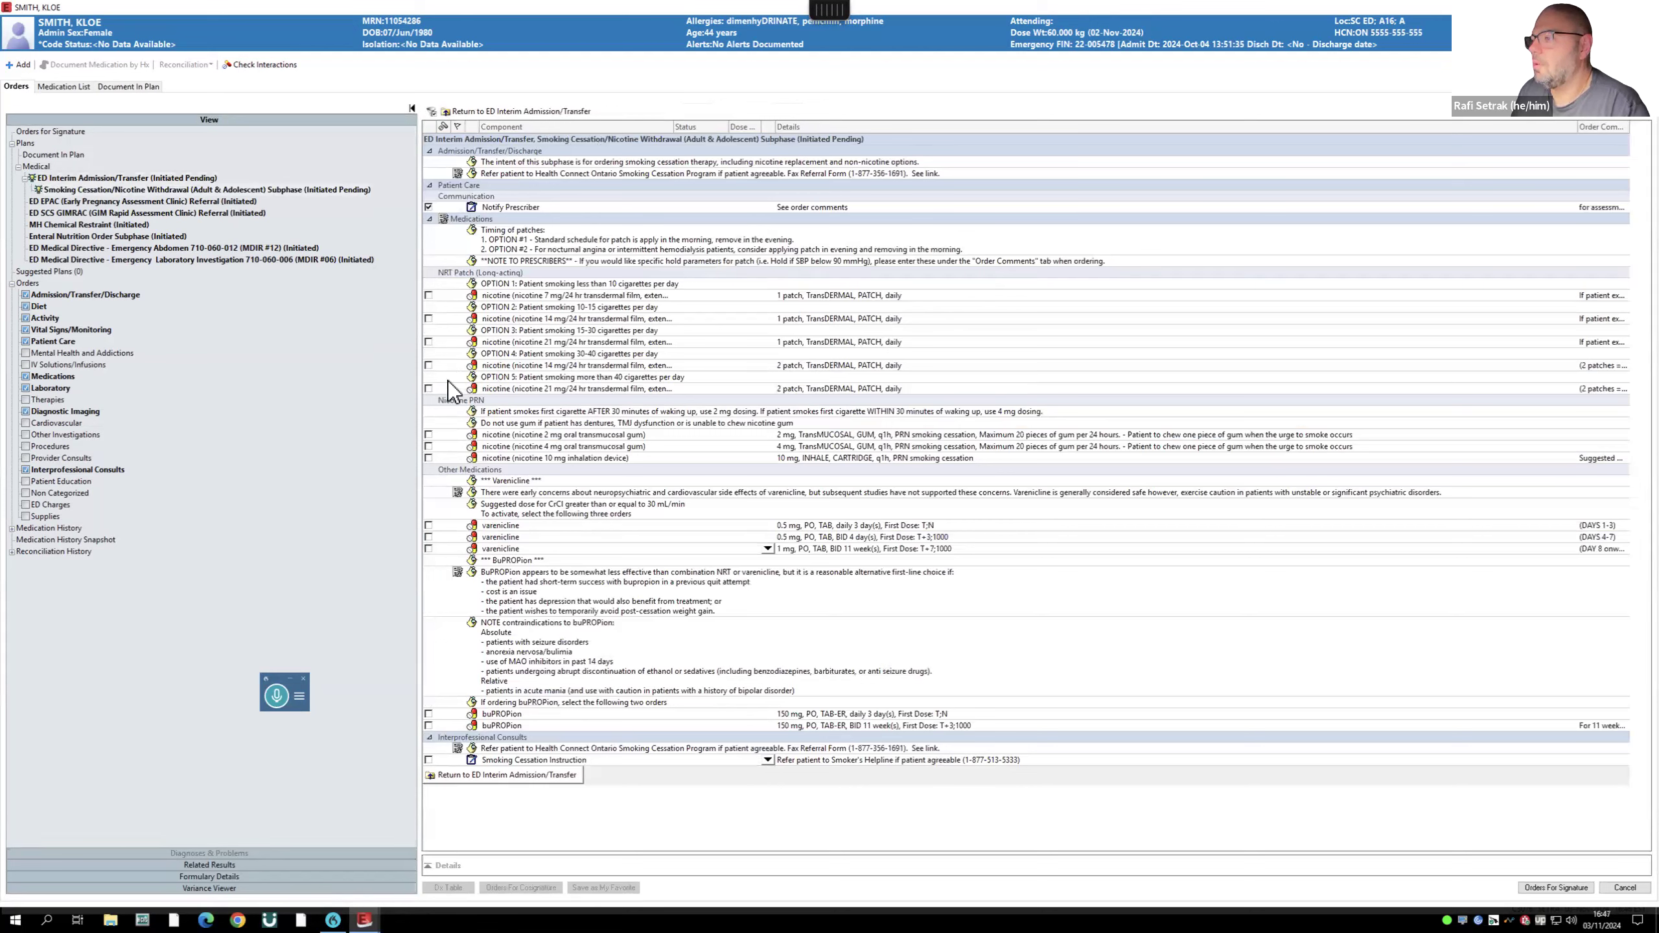
# - Order the nicotine 21 mg patch, nicotine 10 mg inhaler and enoxaparin VTE prophylaxis, then return to the main plan
pyautogui.click(429, 388)
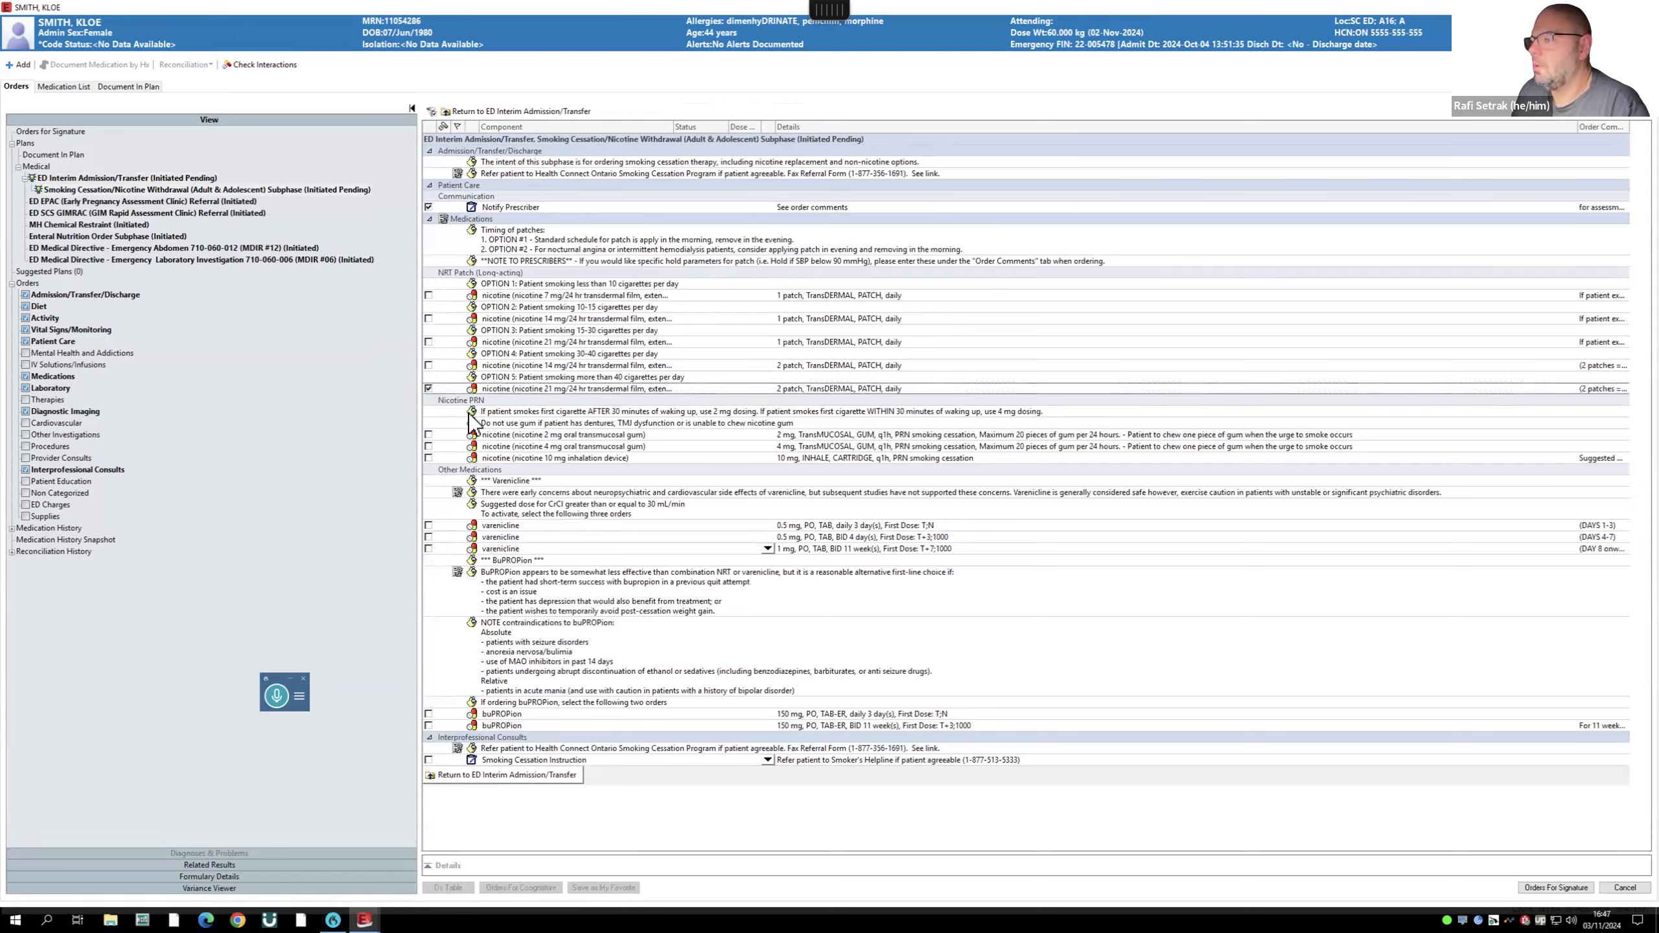
pyautogui.click(428, 459)
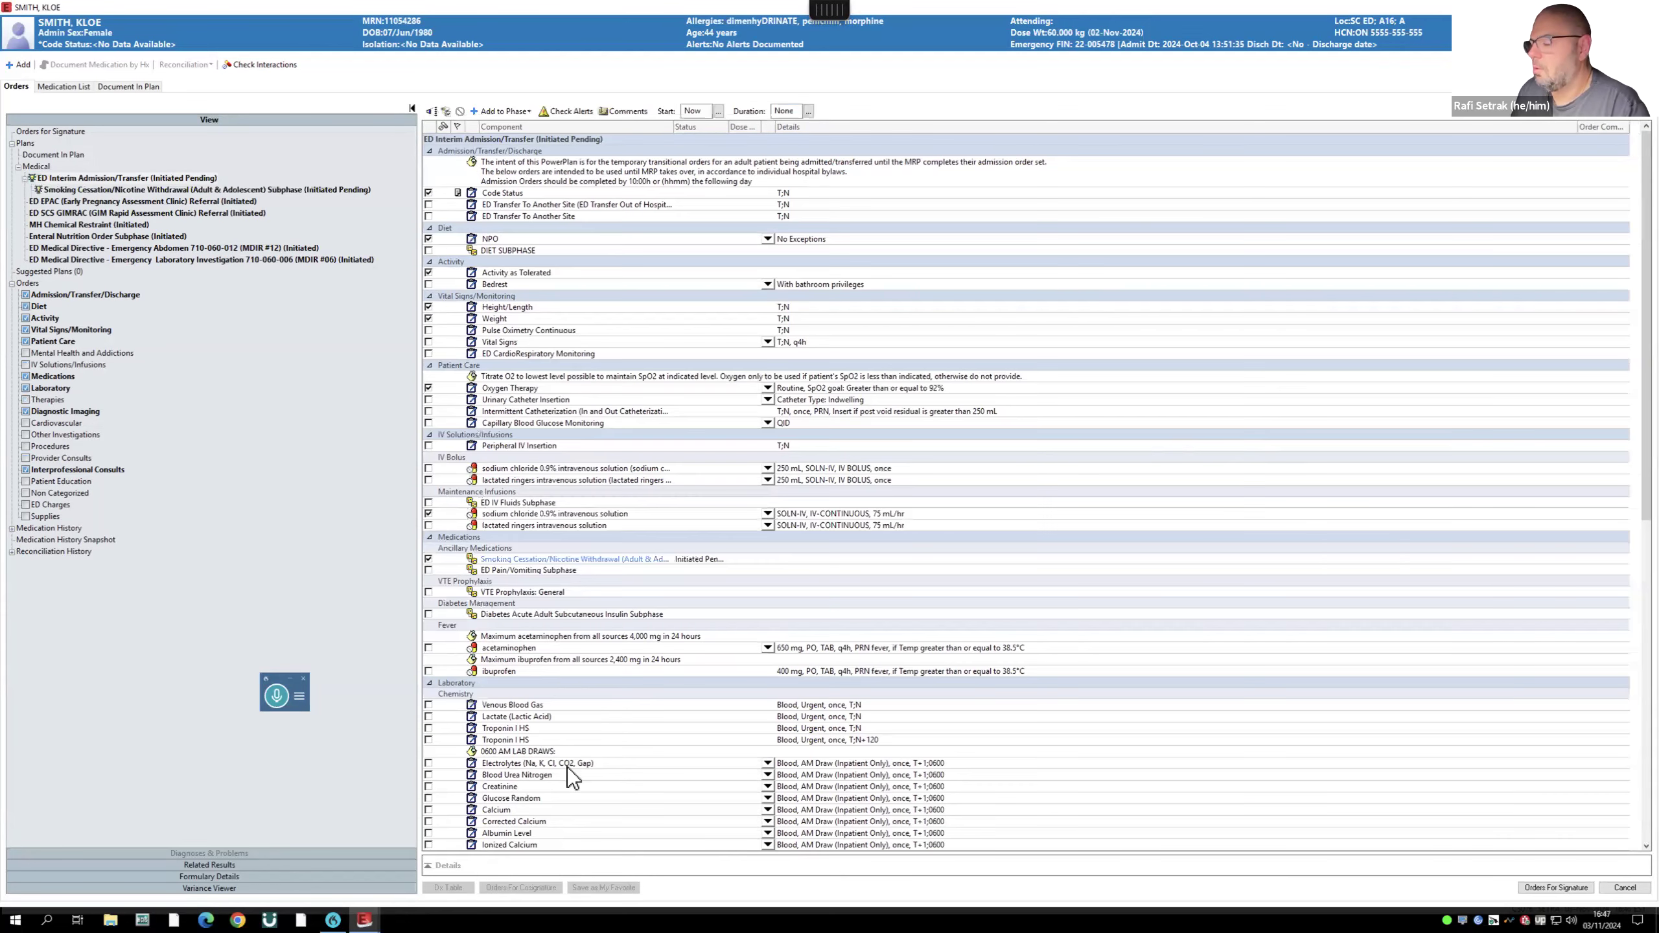
pyautogui.scroll(-2, 547, 669)
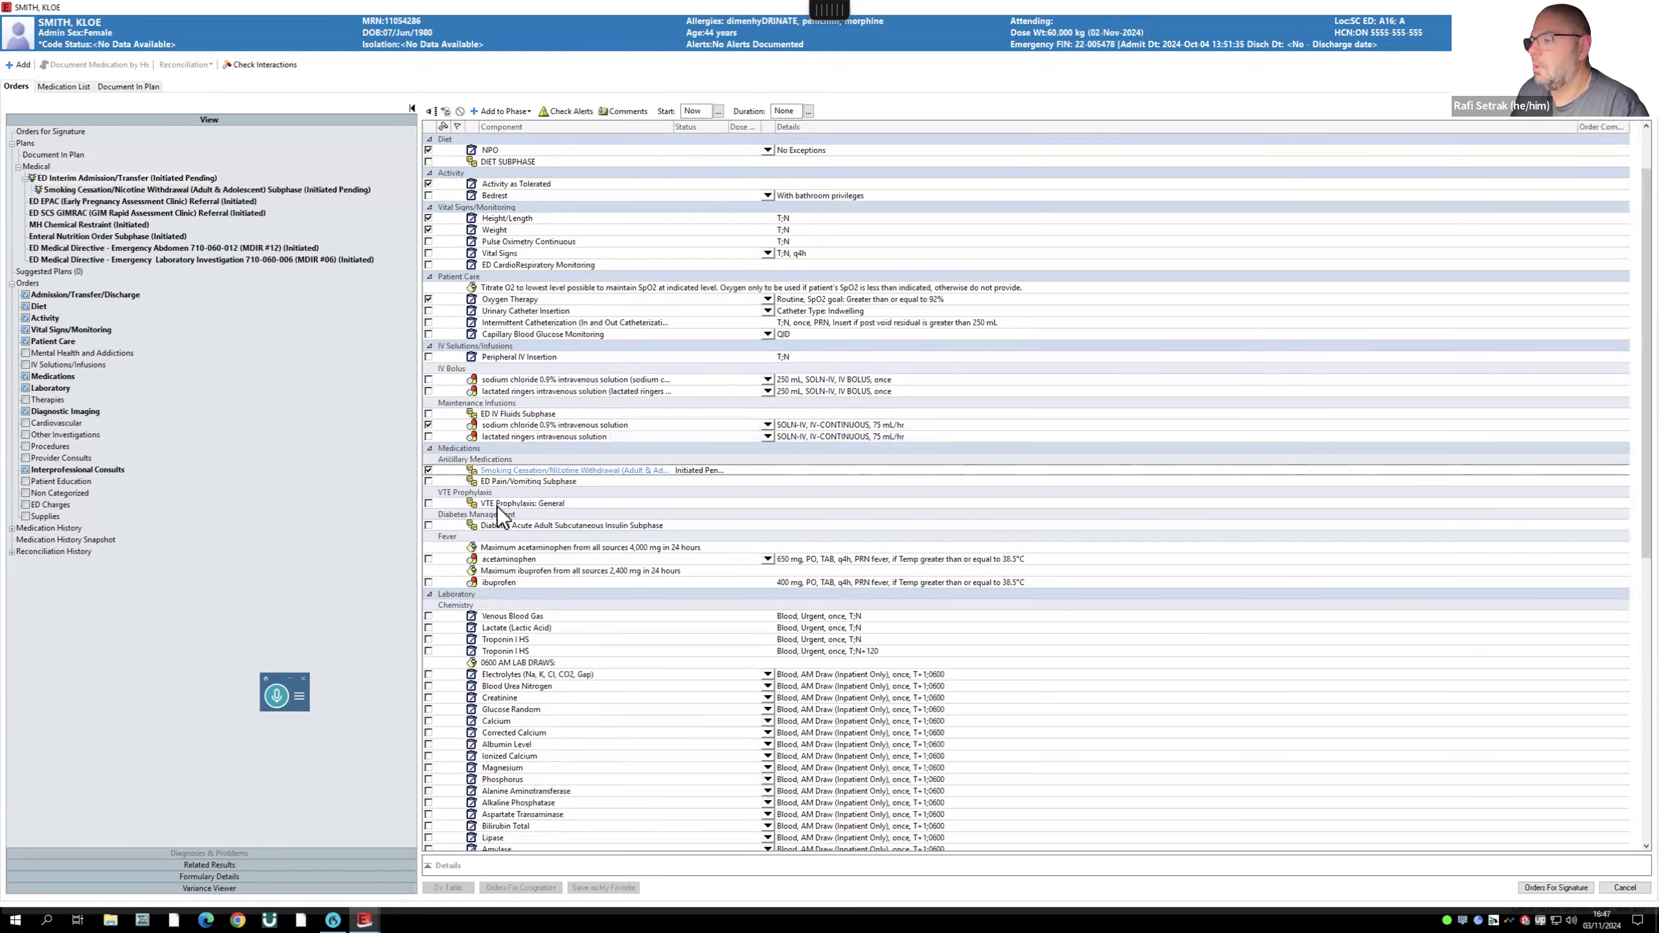
pyautogui.click(429, 503)
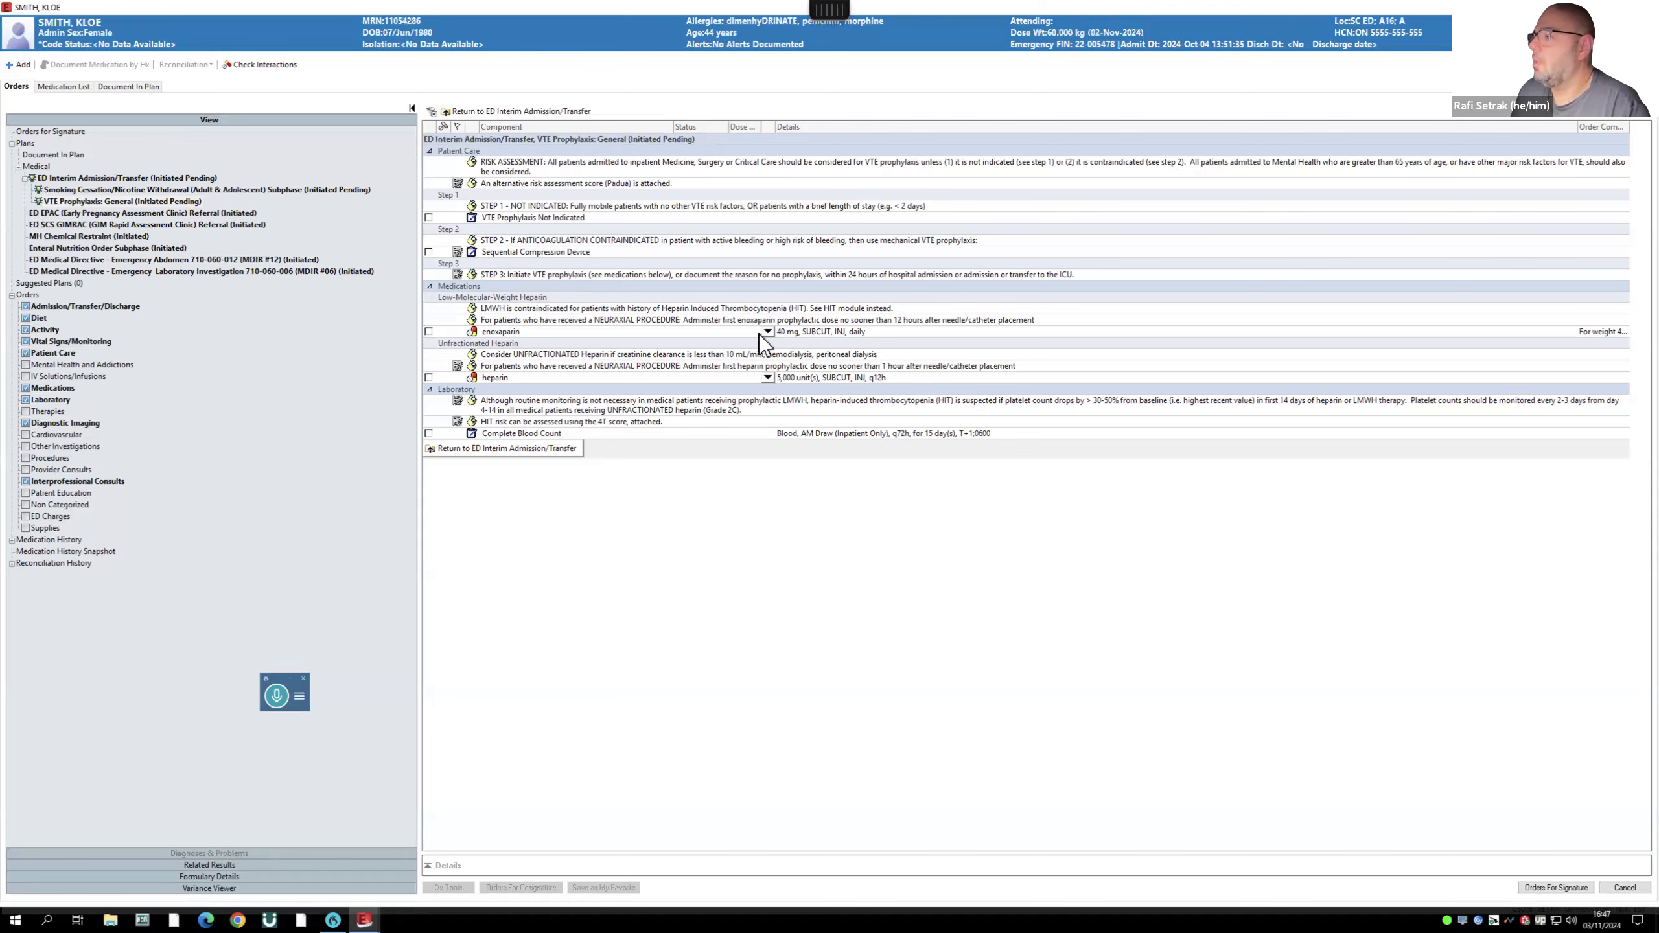
pyautogui.click(428, 332)
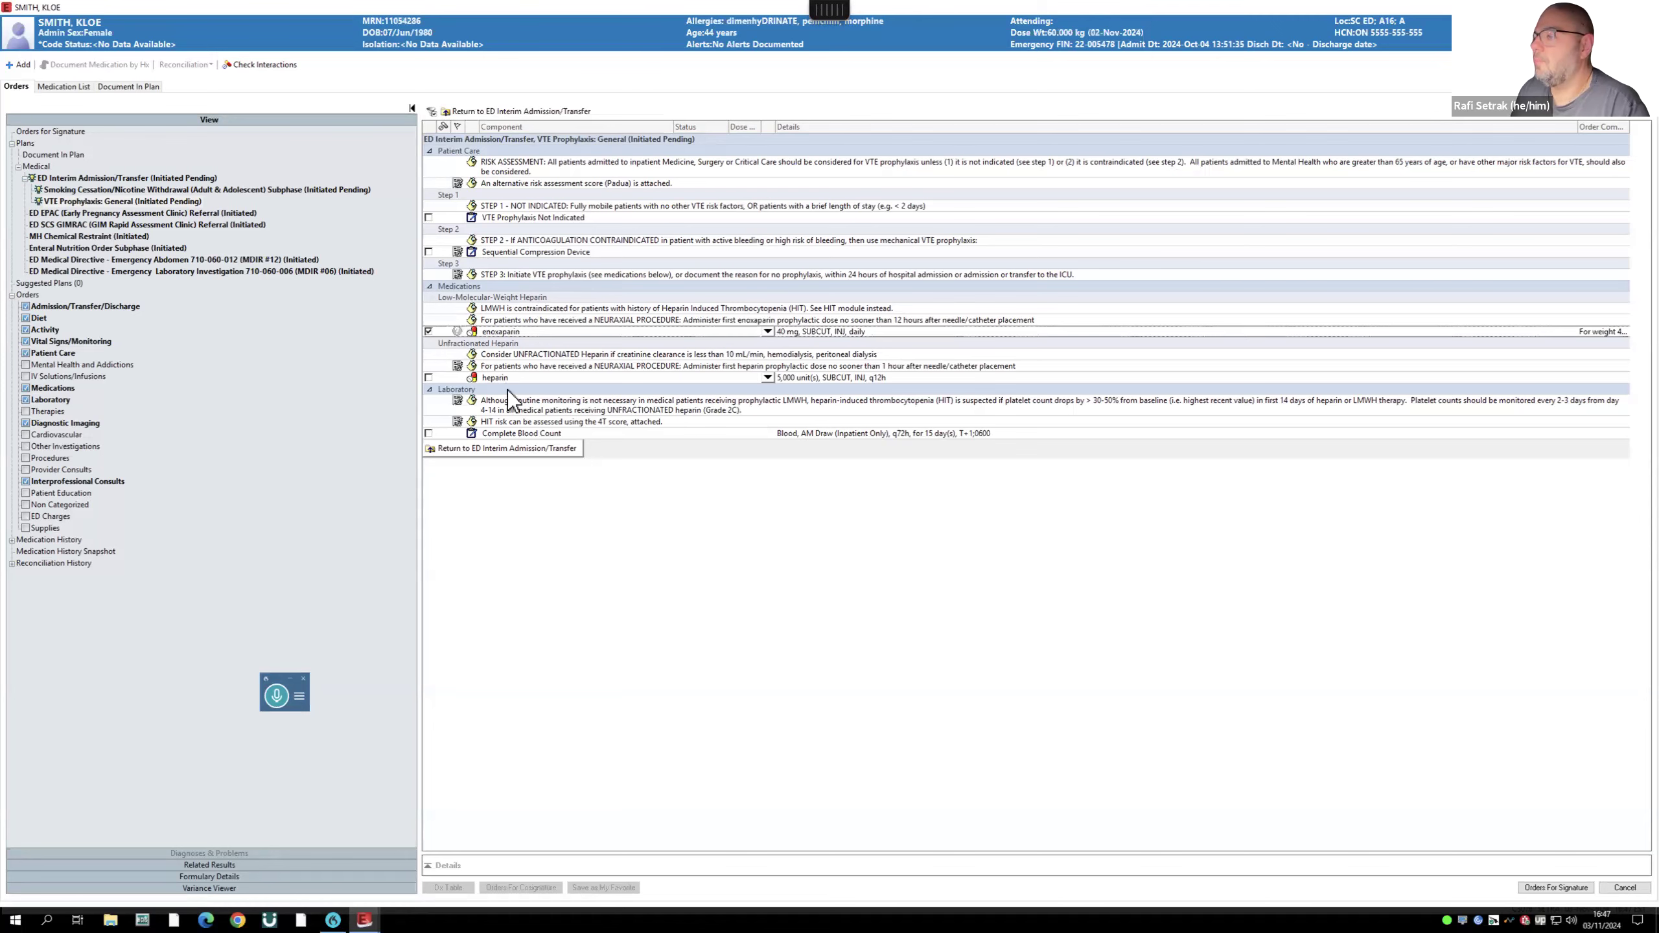
pyautogui.click(512, 451)
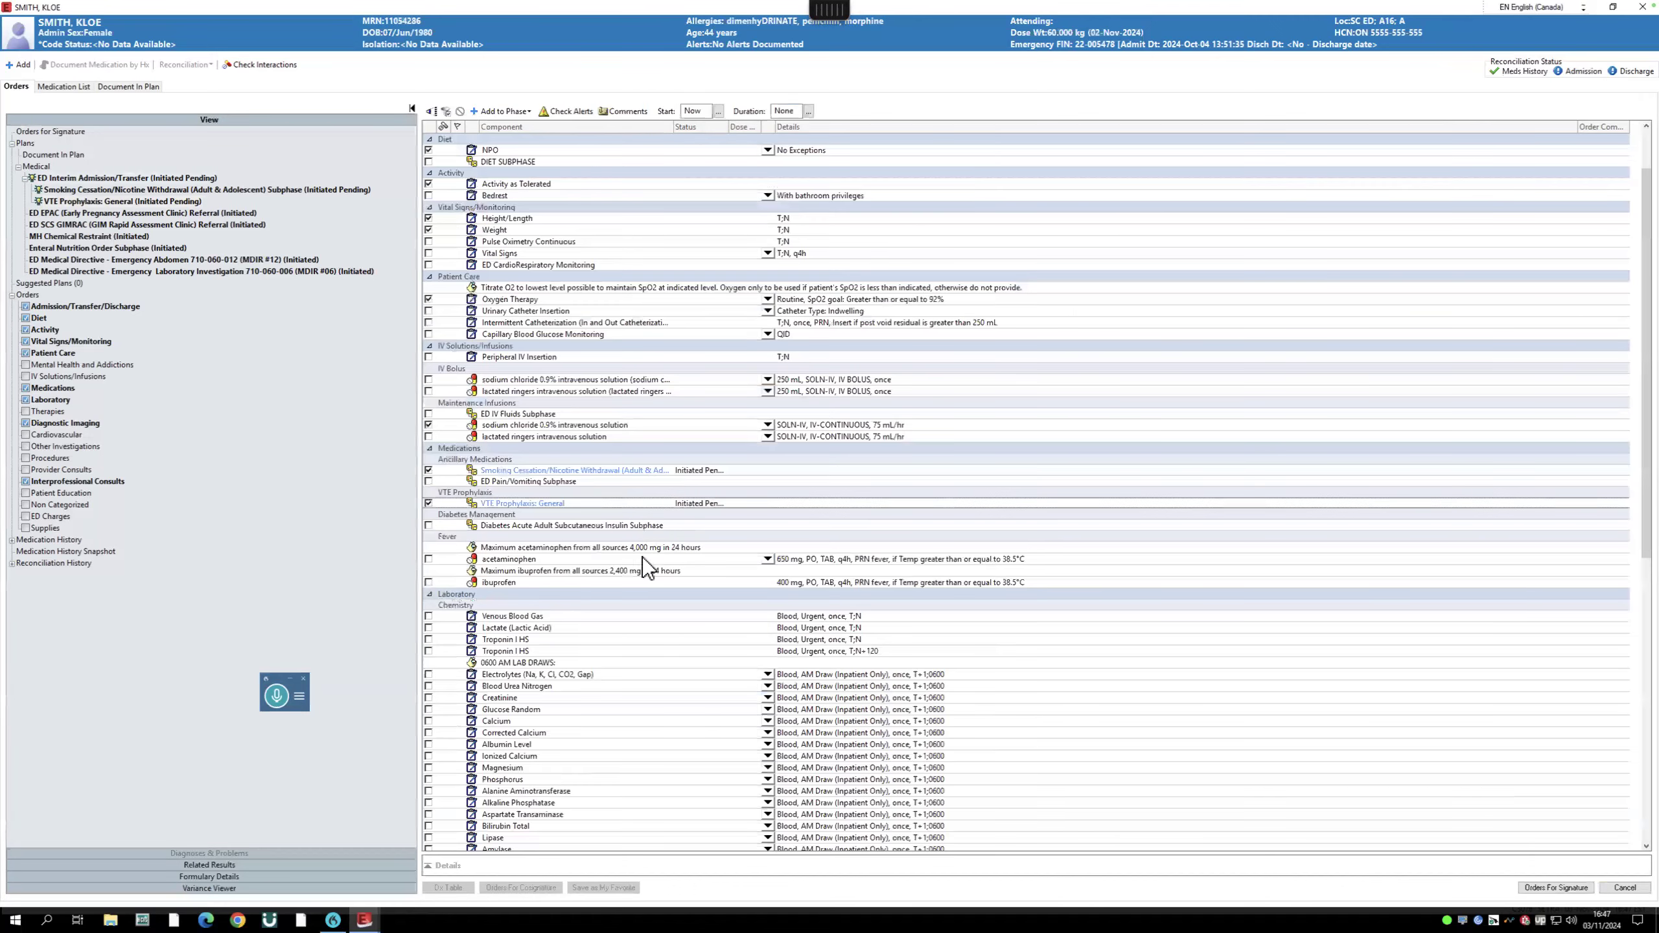
# - Order as-needed acetaminophen and ibuprofen for fever
pyautogui.scroll(-2, 643, 573)
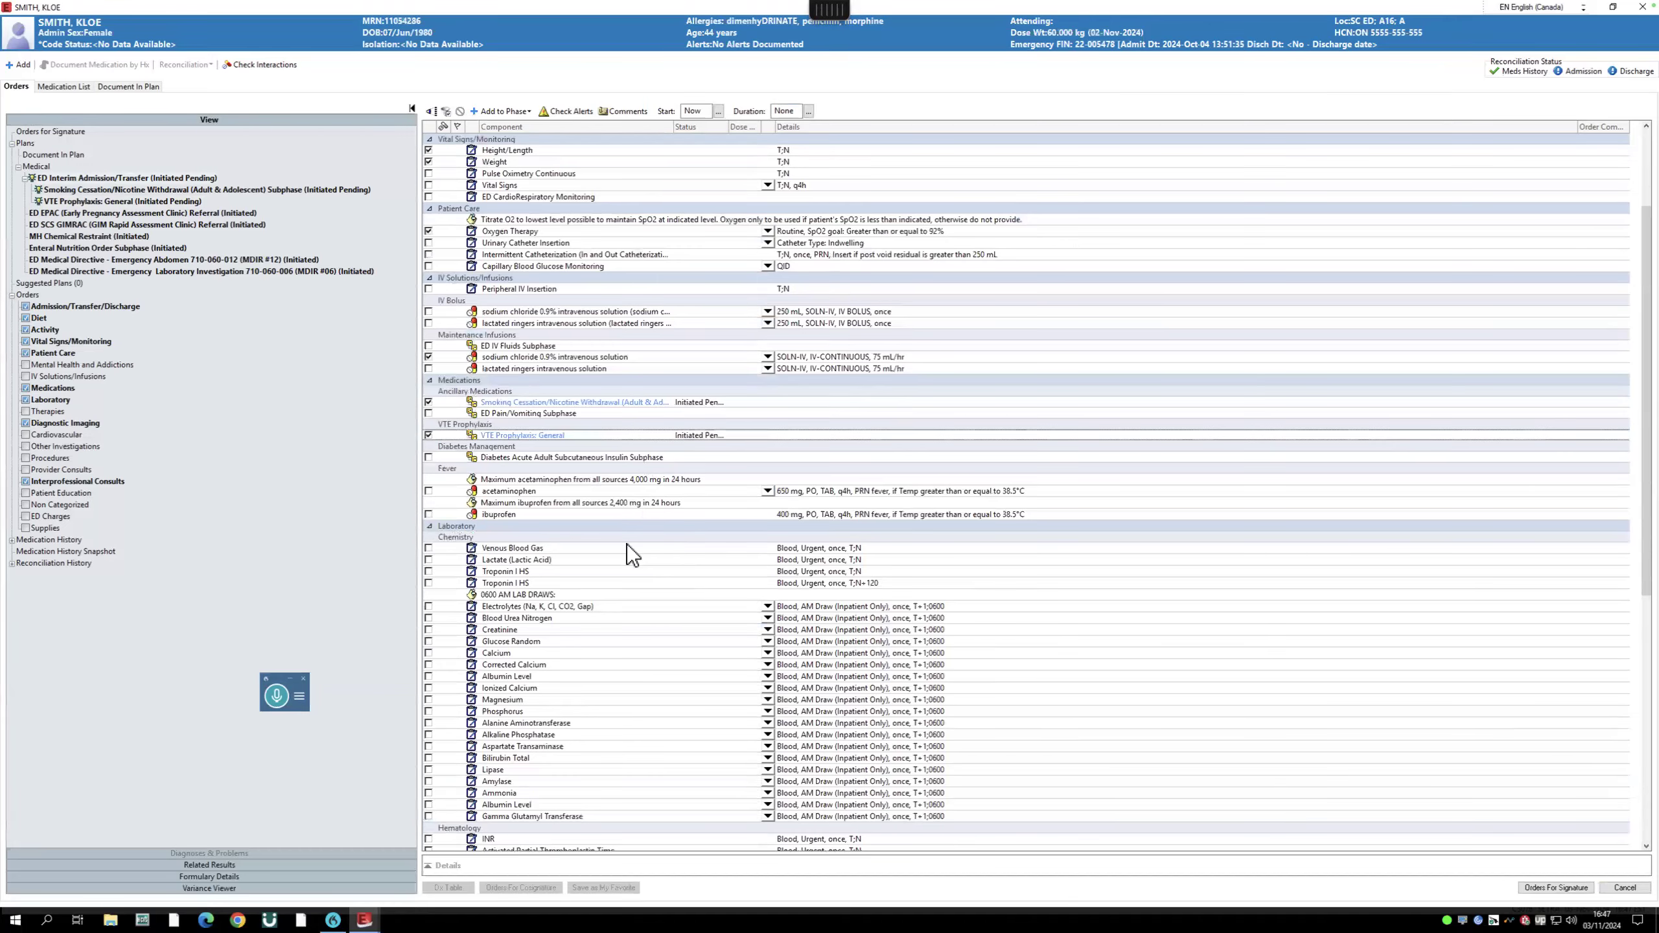
pyautogui.scroll(-2, 628, 544)
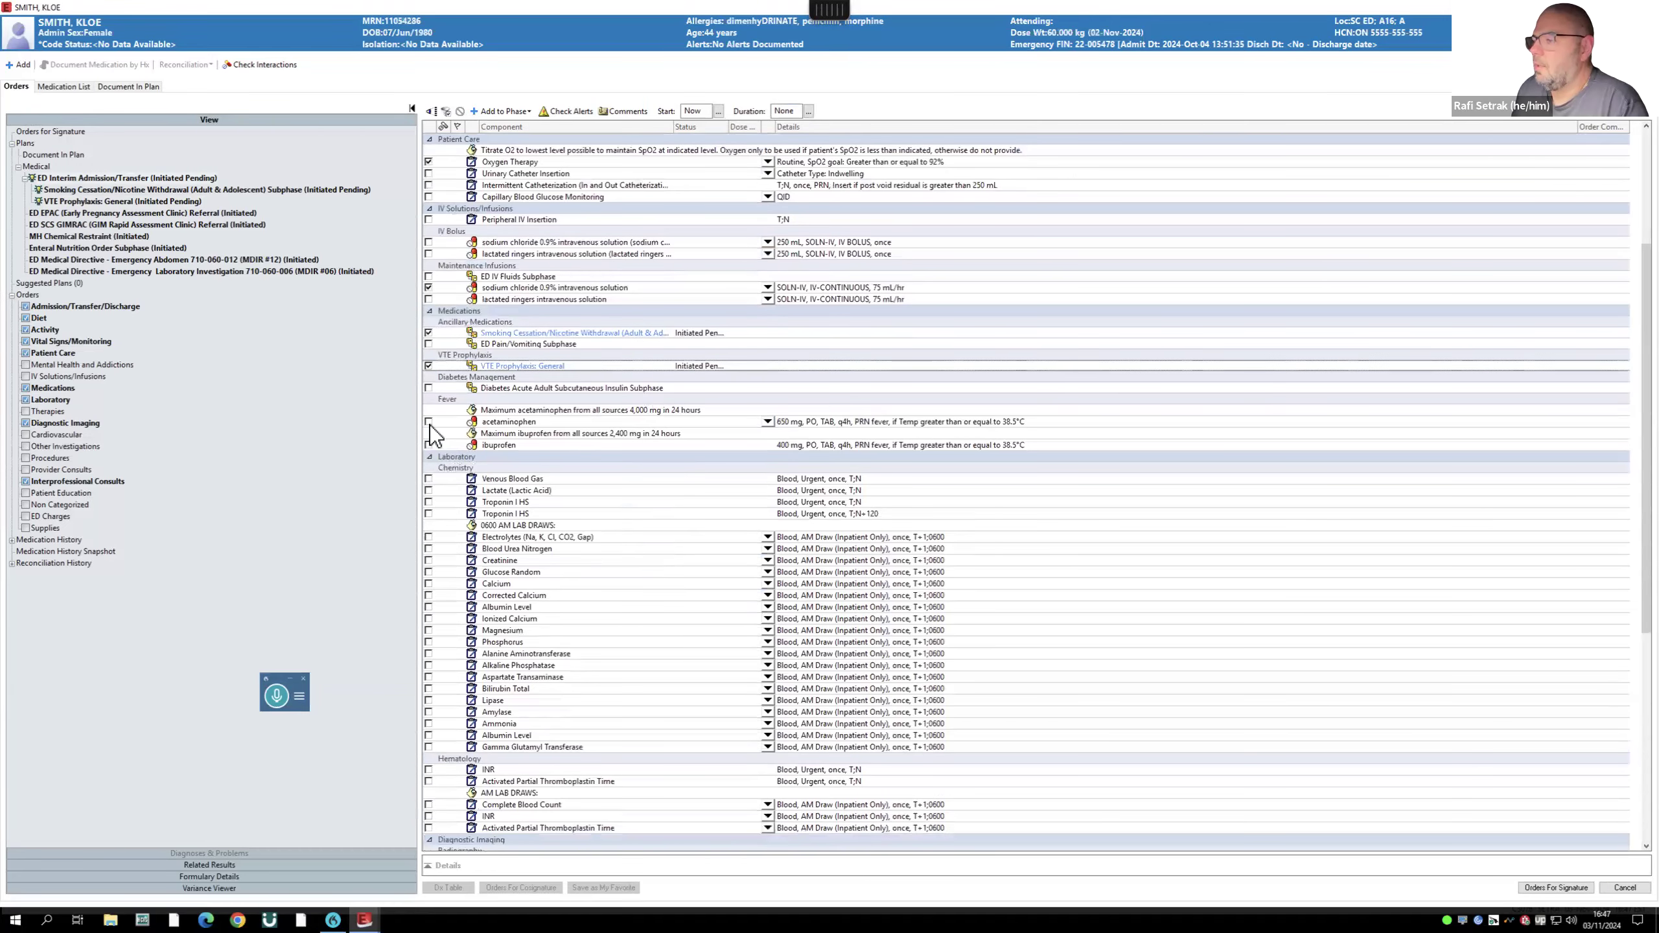
pyautogui.click(429, 422)
pyautogui.click(428, 445)
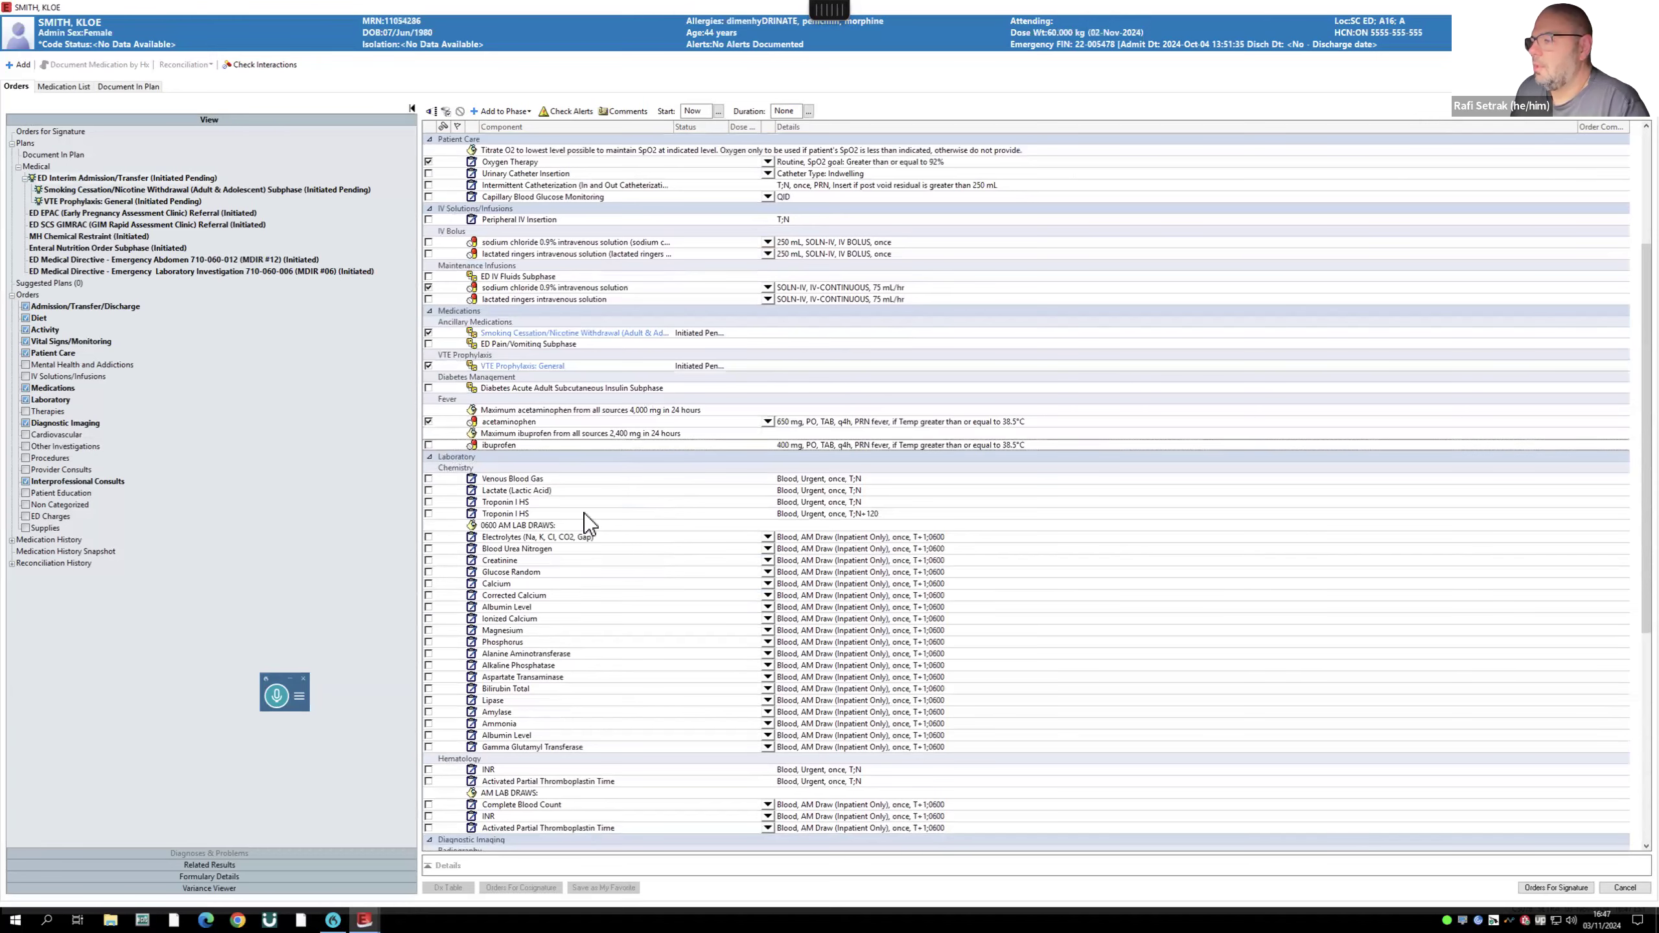
# - Uncheck the ECG by Nursing CV order and scroll through the plan to review it
pyautogui.scroll(-4, 739, 547)
pyautogui.scroll(-6, 731, 549)
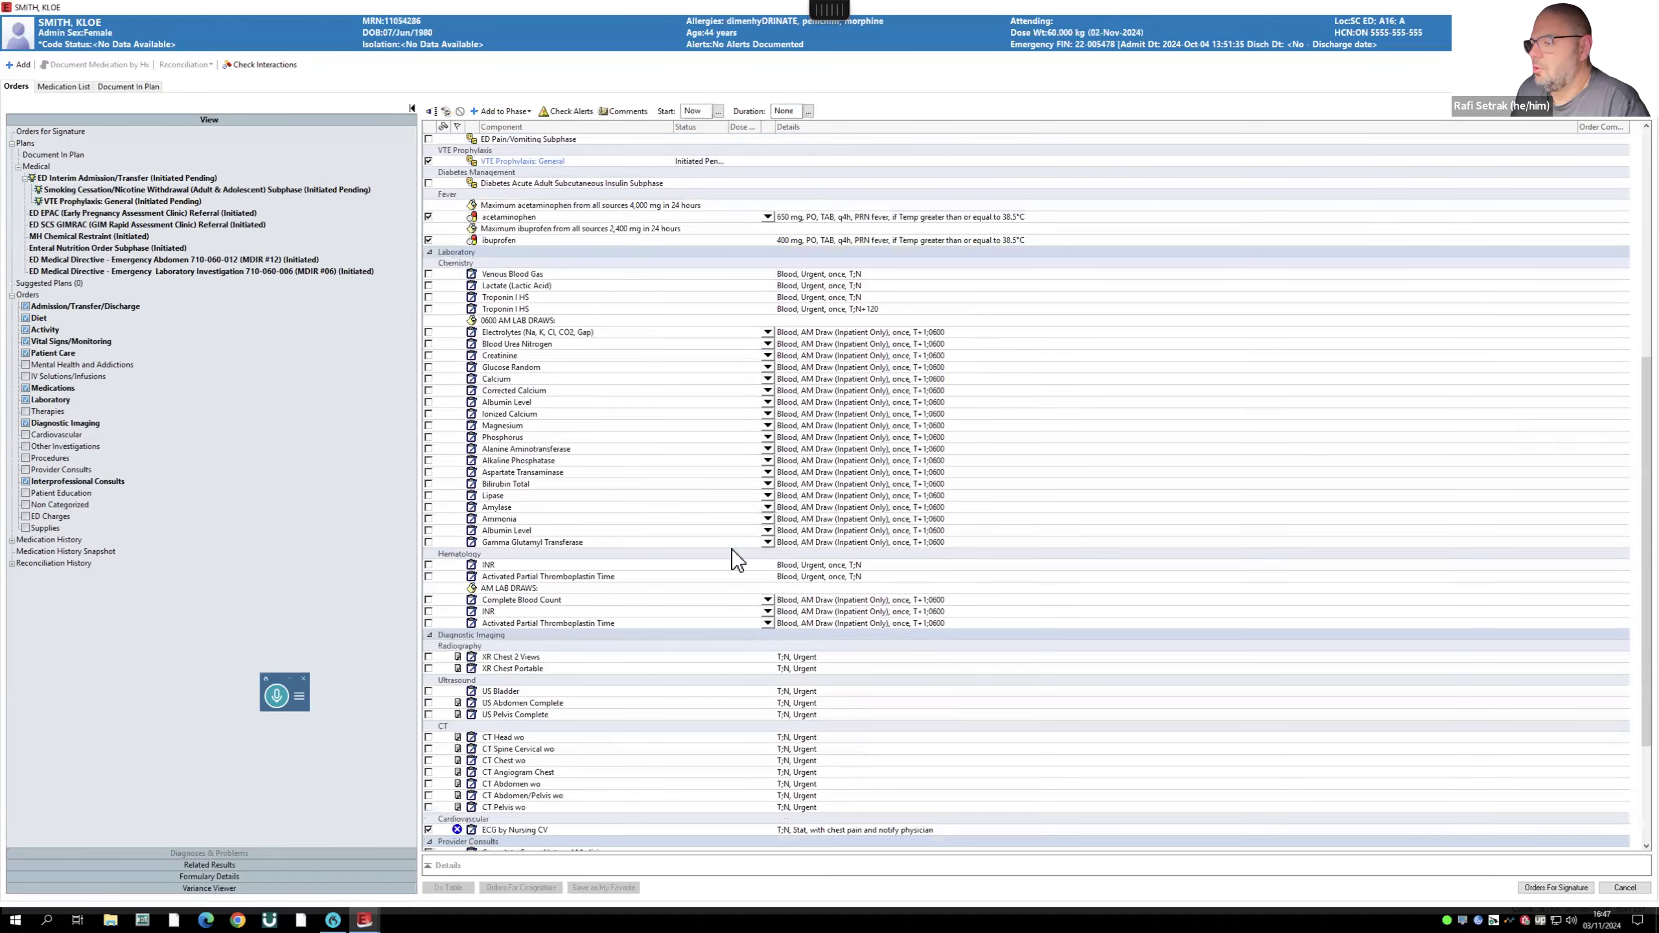
pyautogui.scroll(-1, 571, 640)
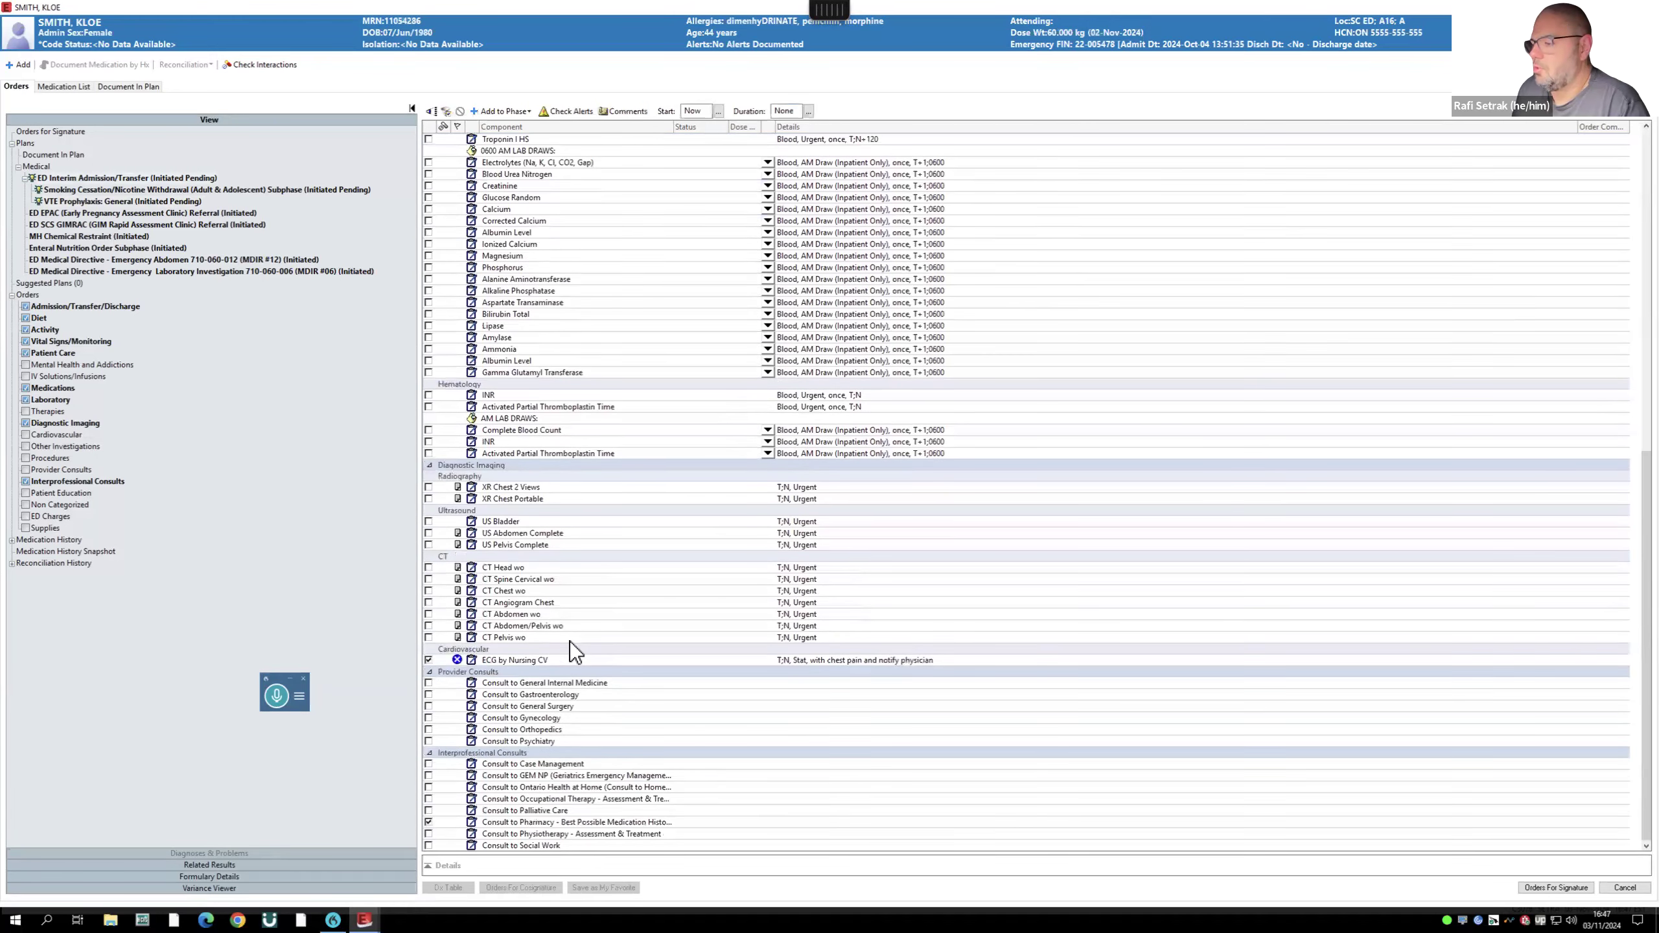
pyautogui.click(428, 661)
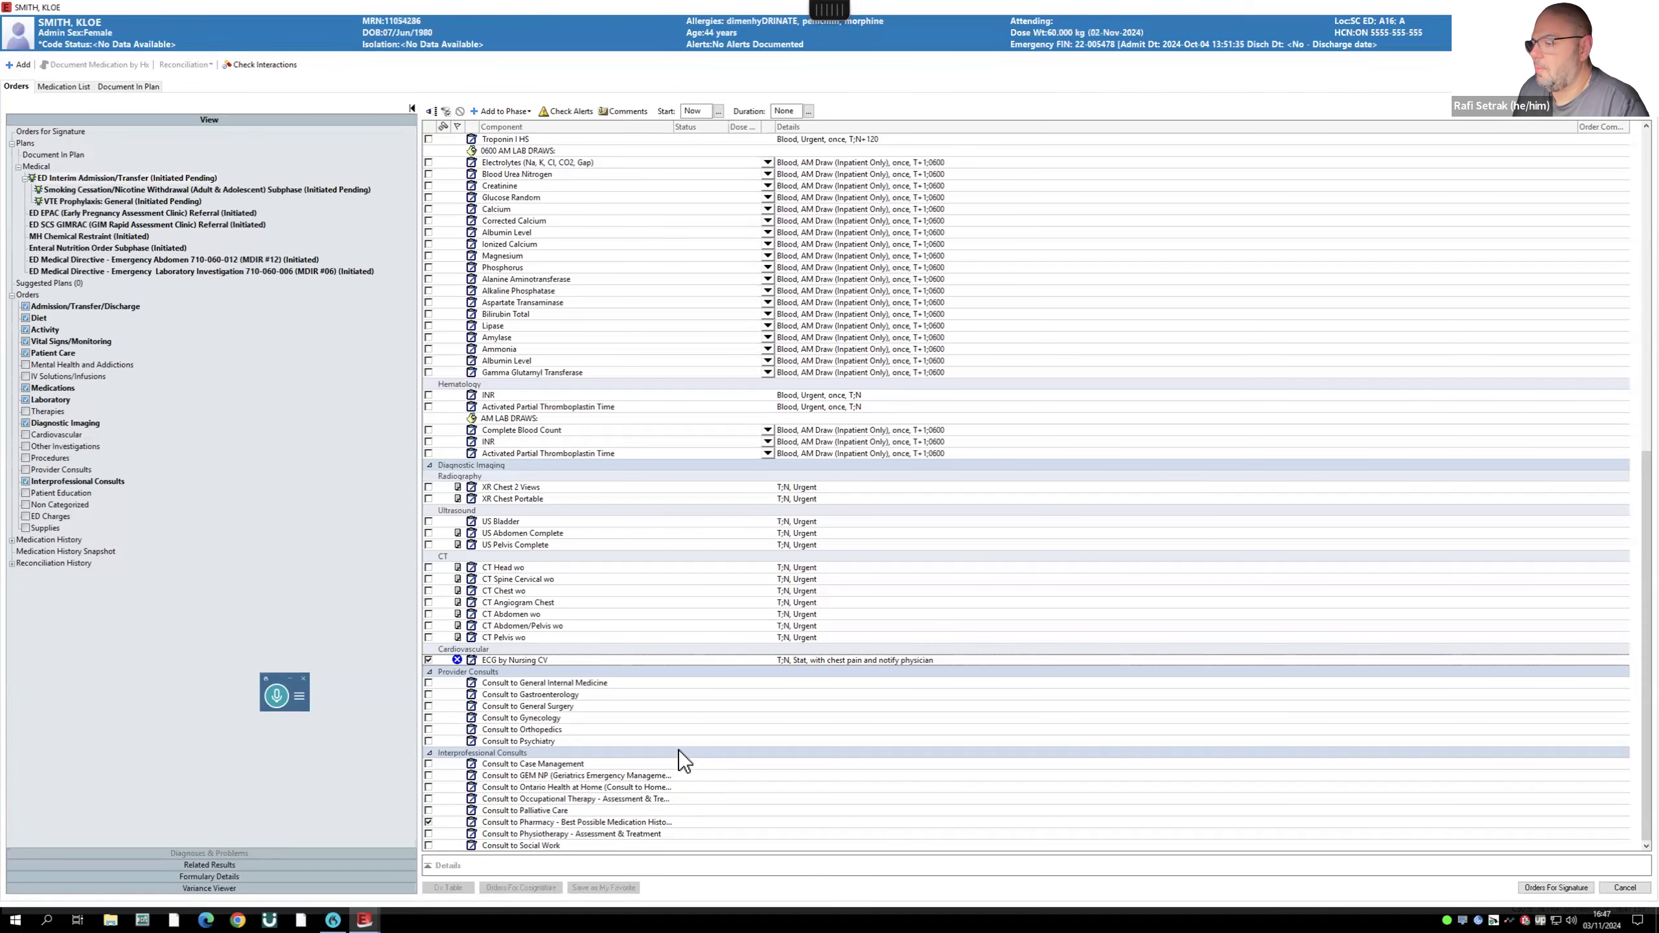
pyautogui.scroll(13, 679, 750)
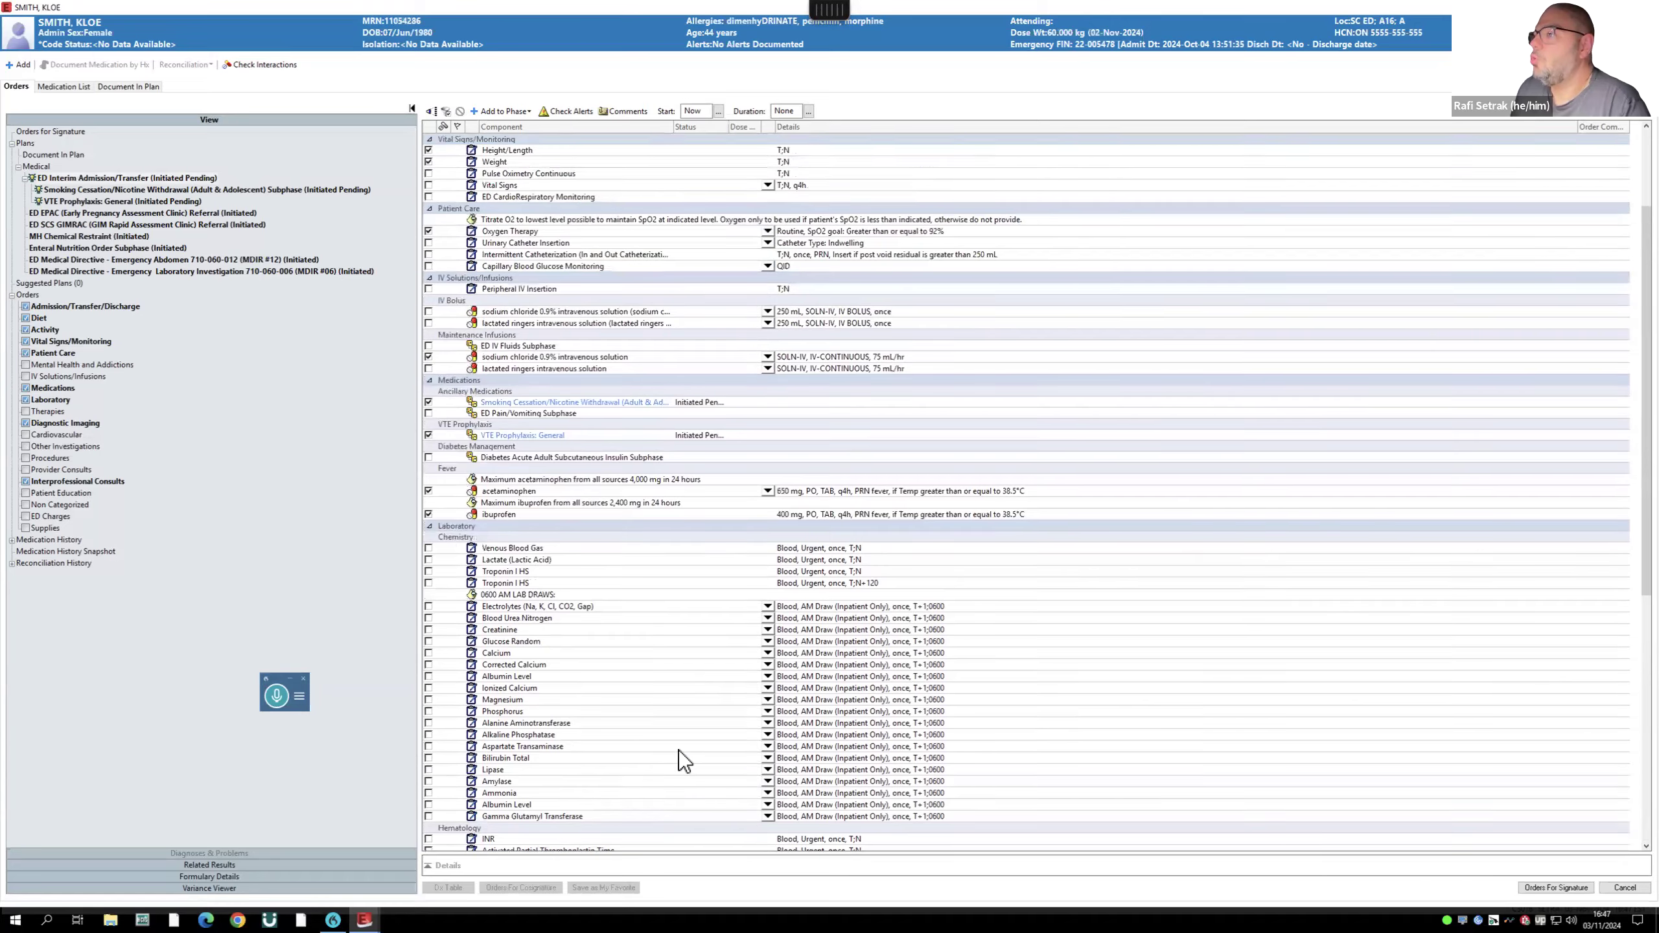
pyautogui.scroll(5, 680, 750)
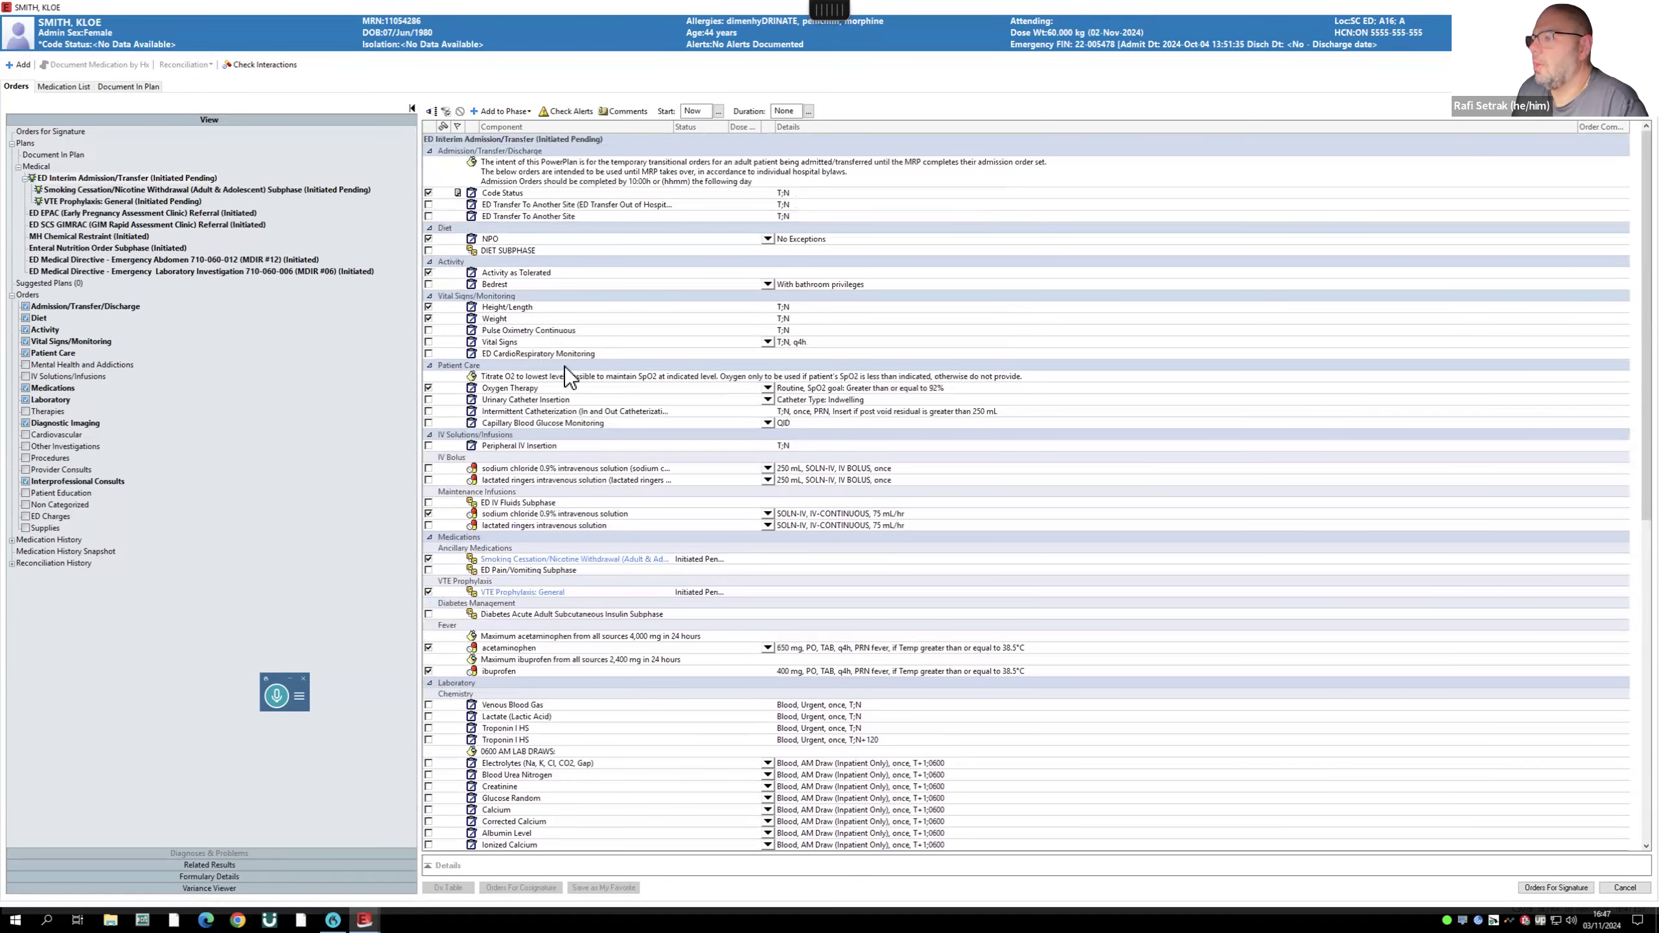
pyautogui.scroll(-2, 567, 376)
pyautogui.scroll(-10, 565, 369)
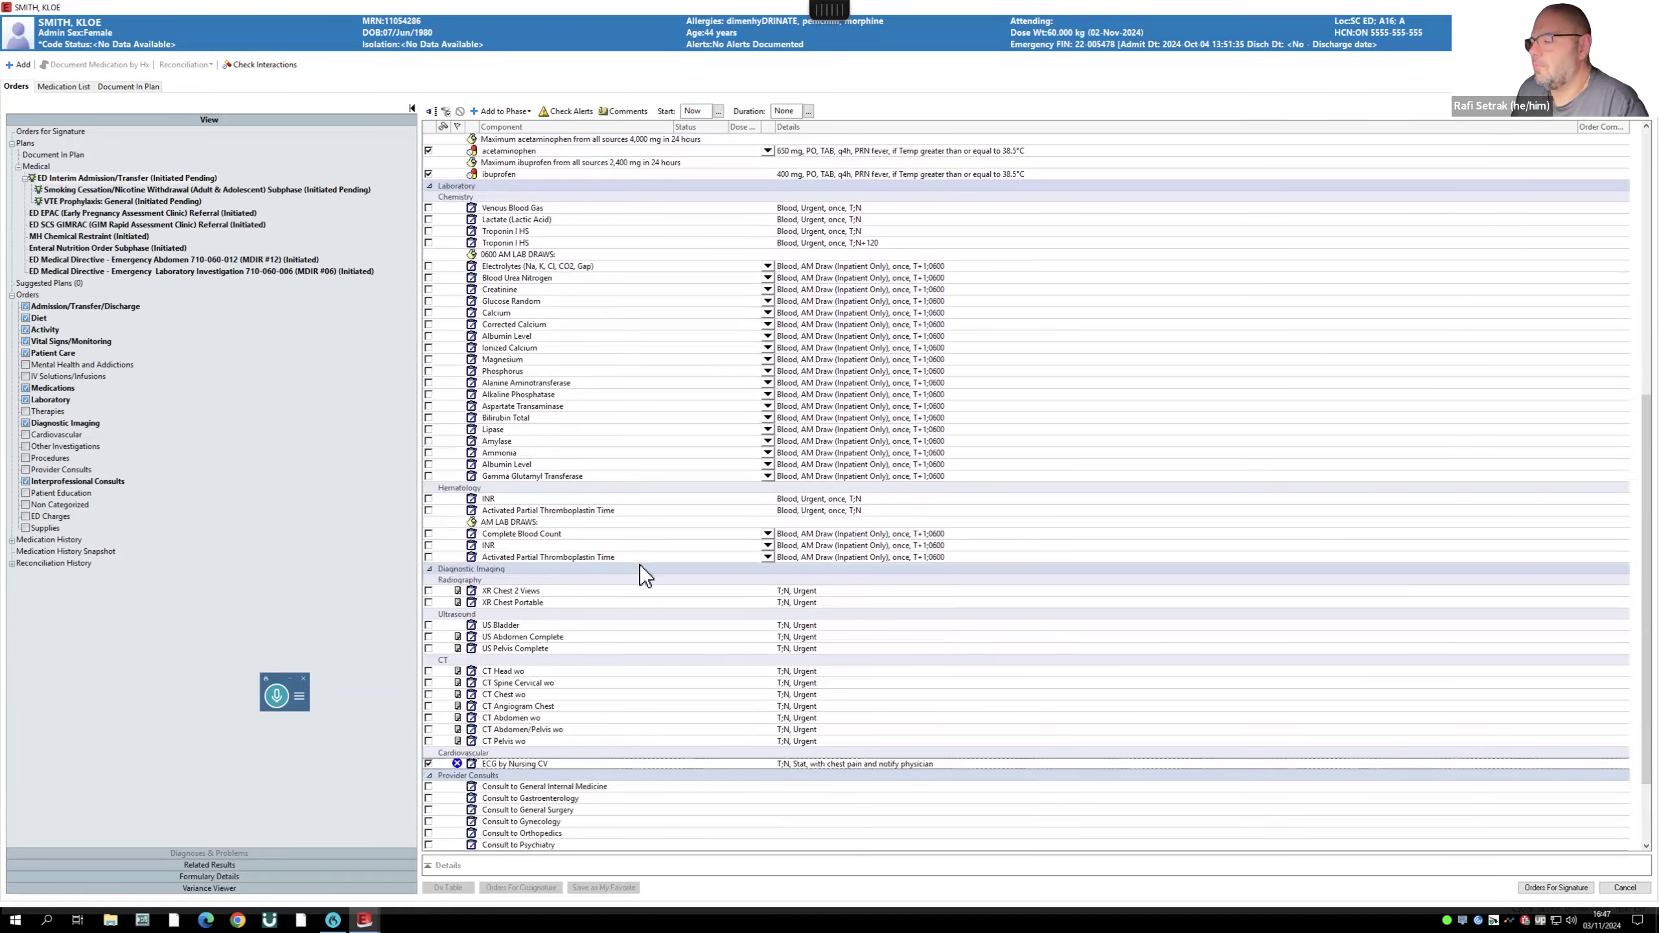
pyautogui.scroll(-3, 641, 564)
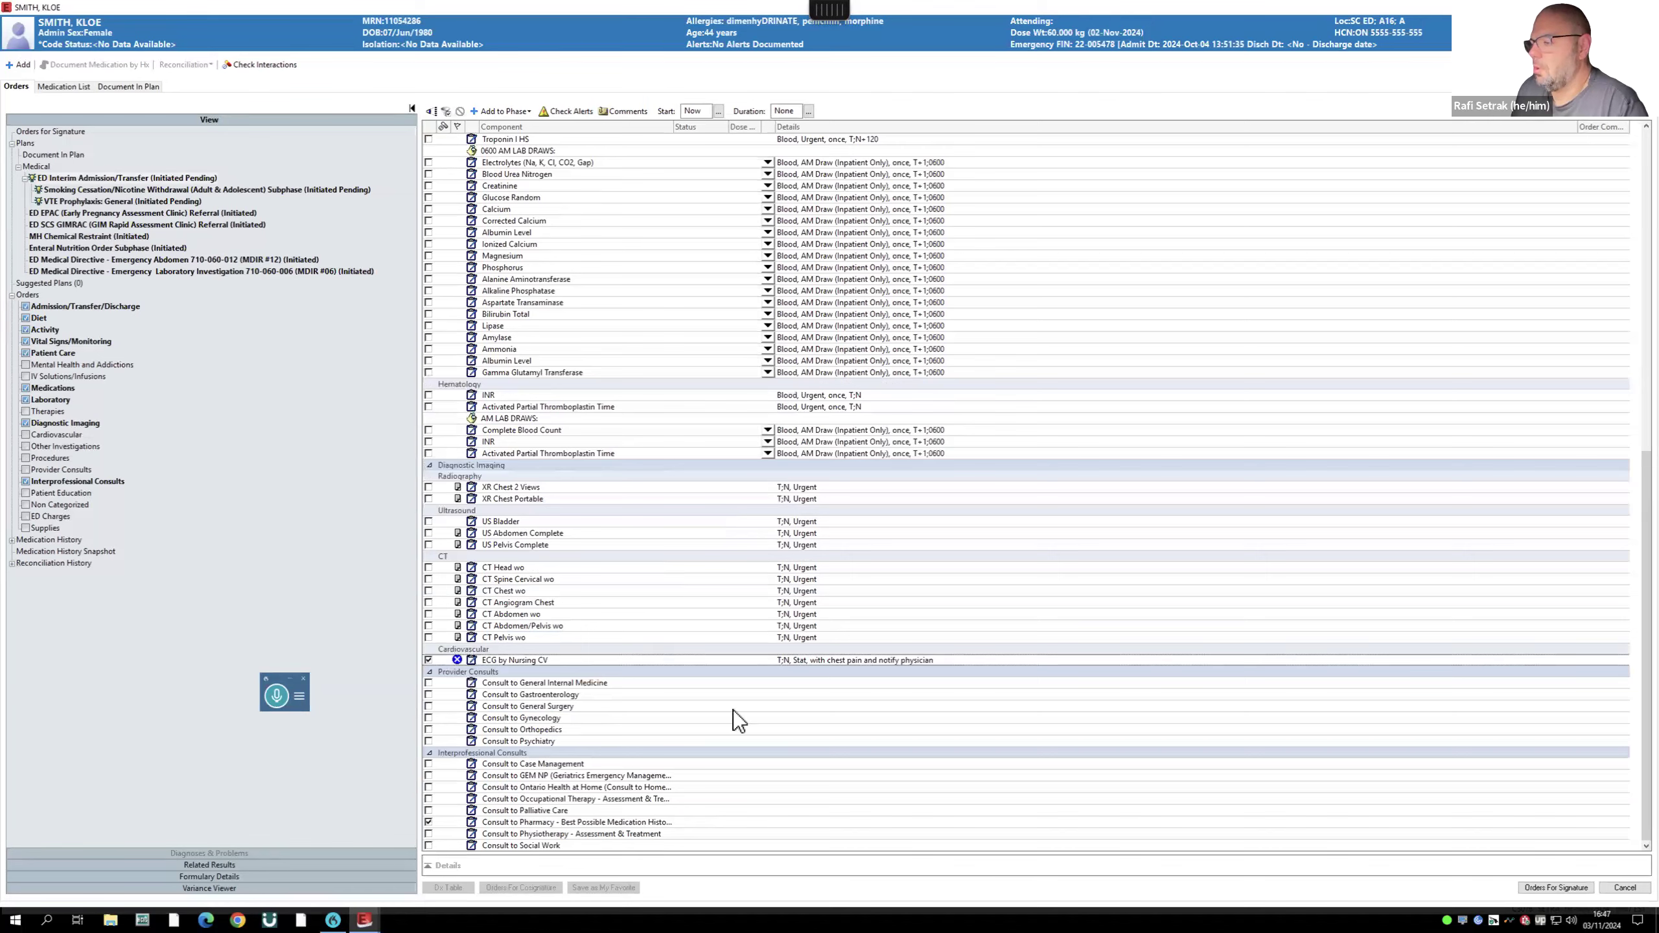
# - Document Goals of Care as Medical Care 1, decided by the patient, with no dispute, and sign the form
pyautogui.click(1557, 887)
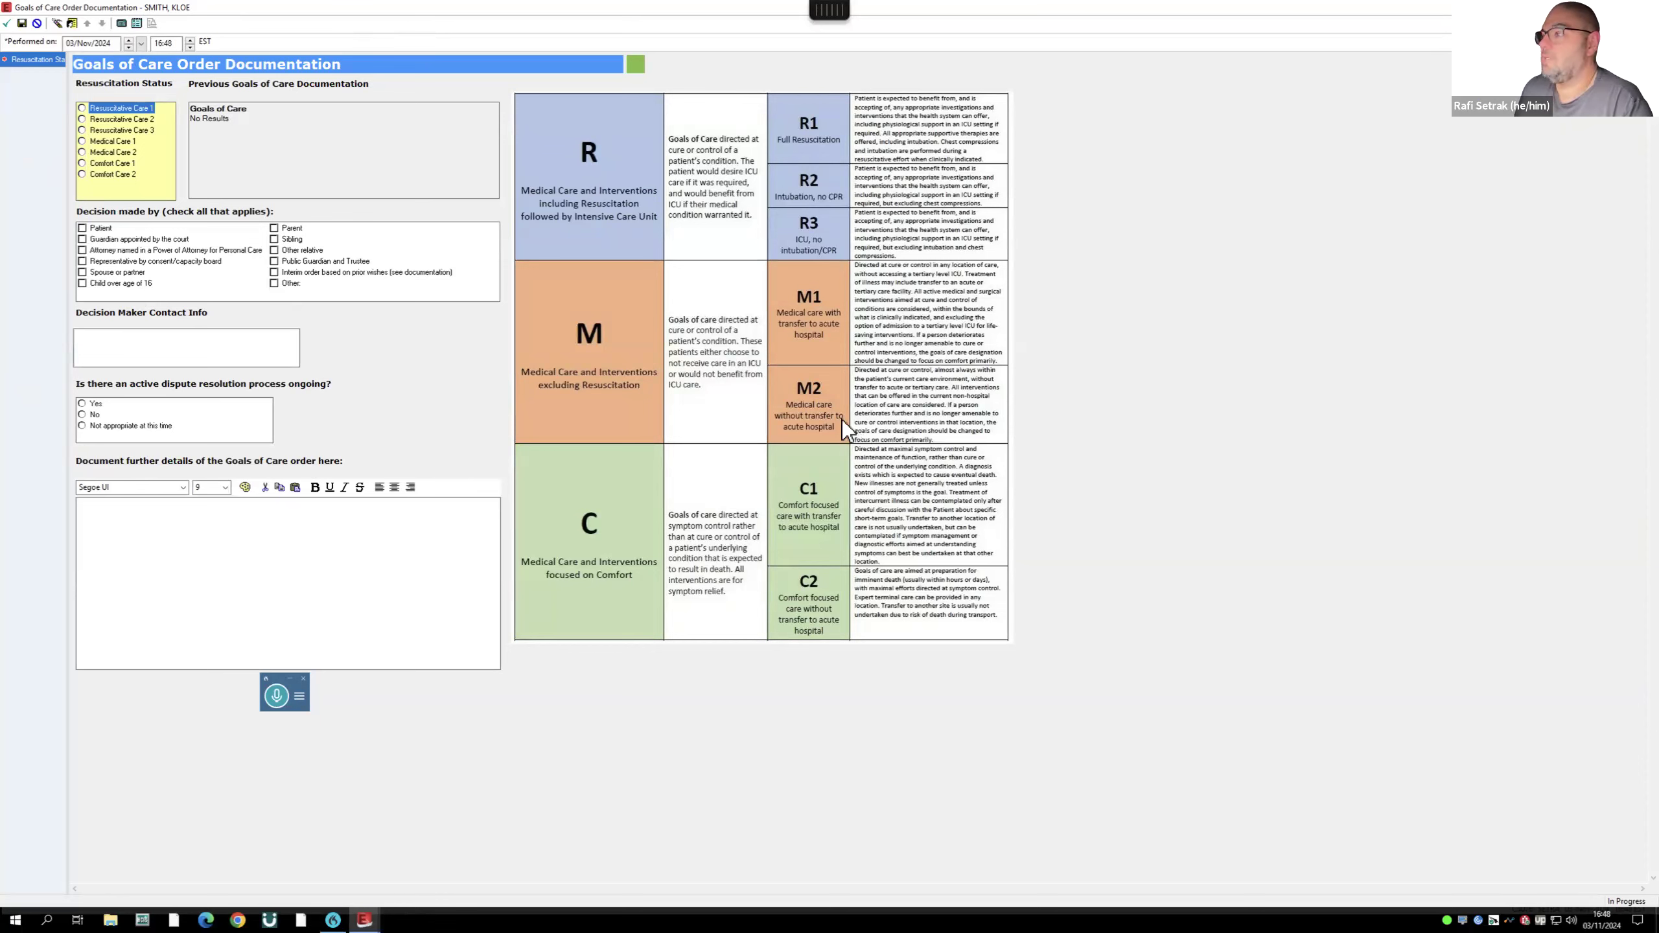
pyautogui.click(82, 140)
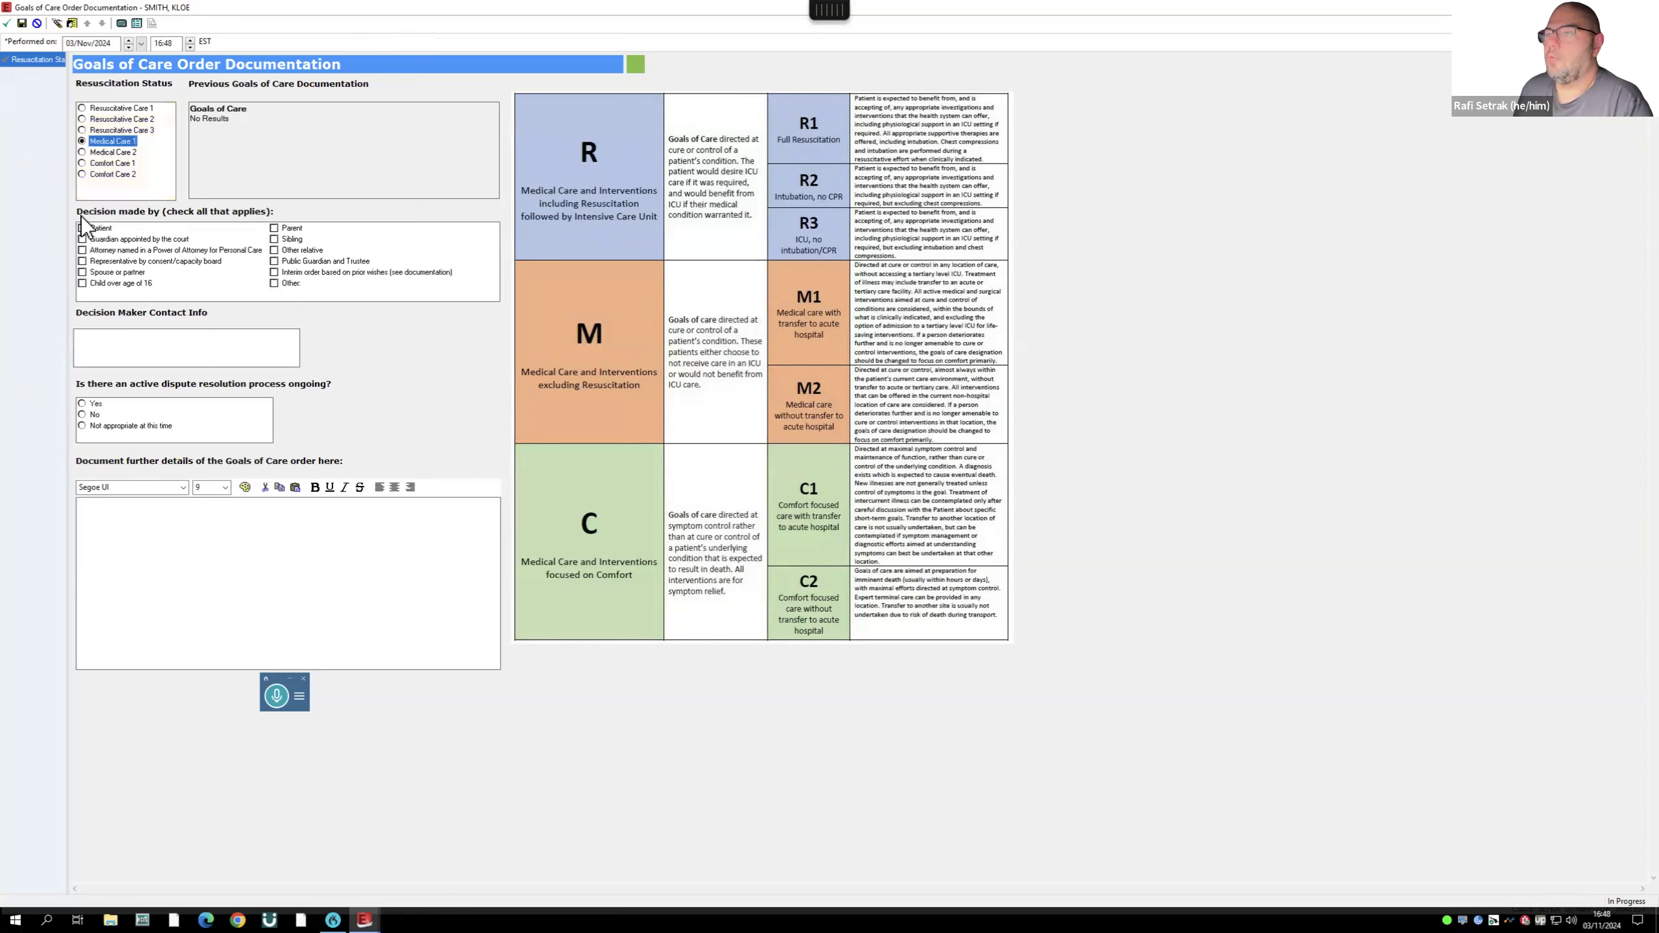
pyautogui.click(82, 227)
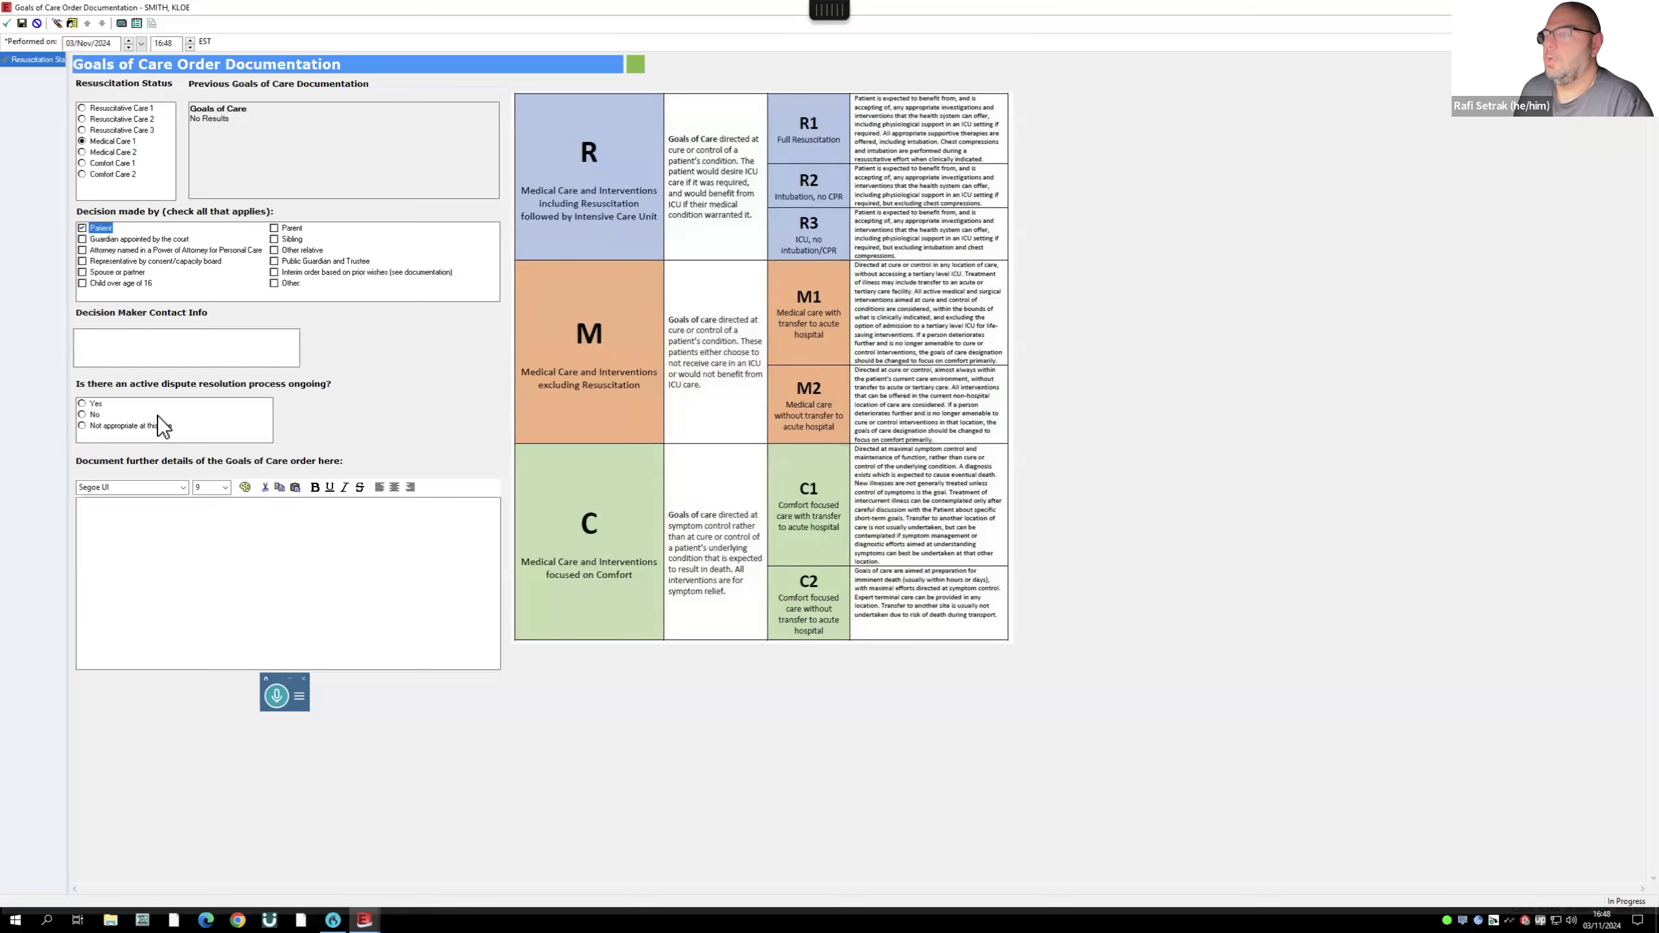
pyautogui.click(82, 415)
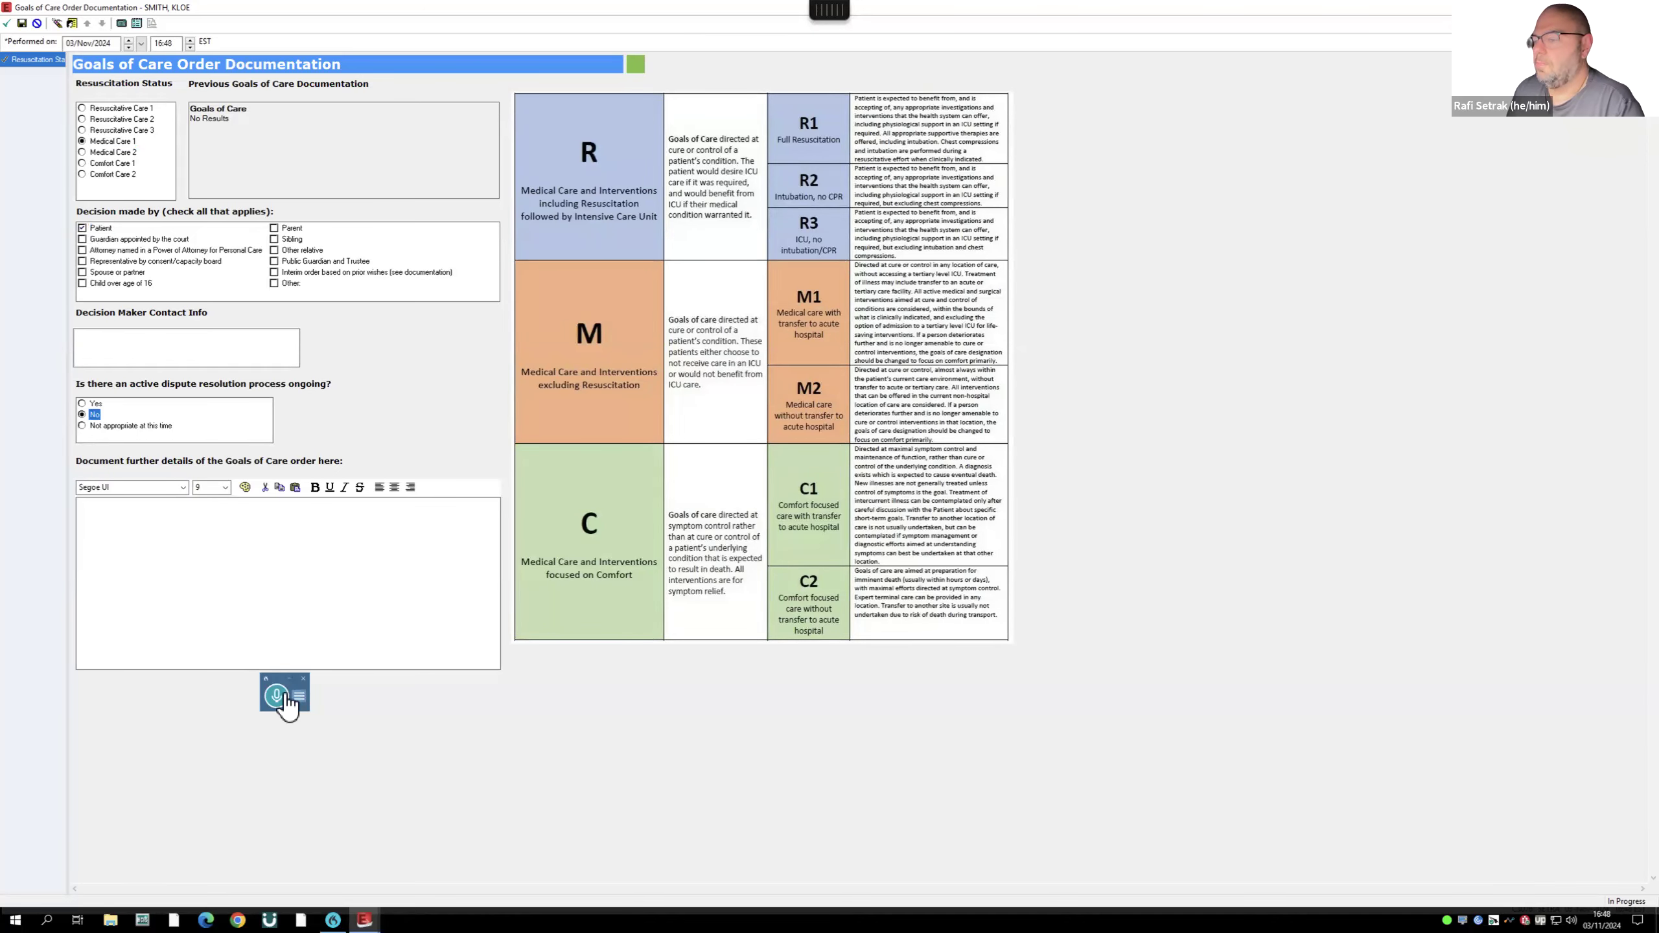
pyautogui.click(6, 24)
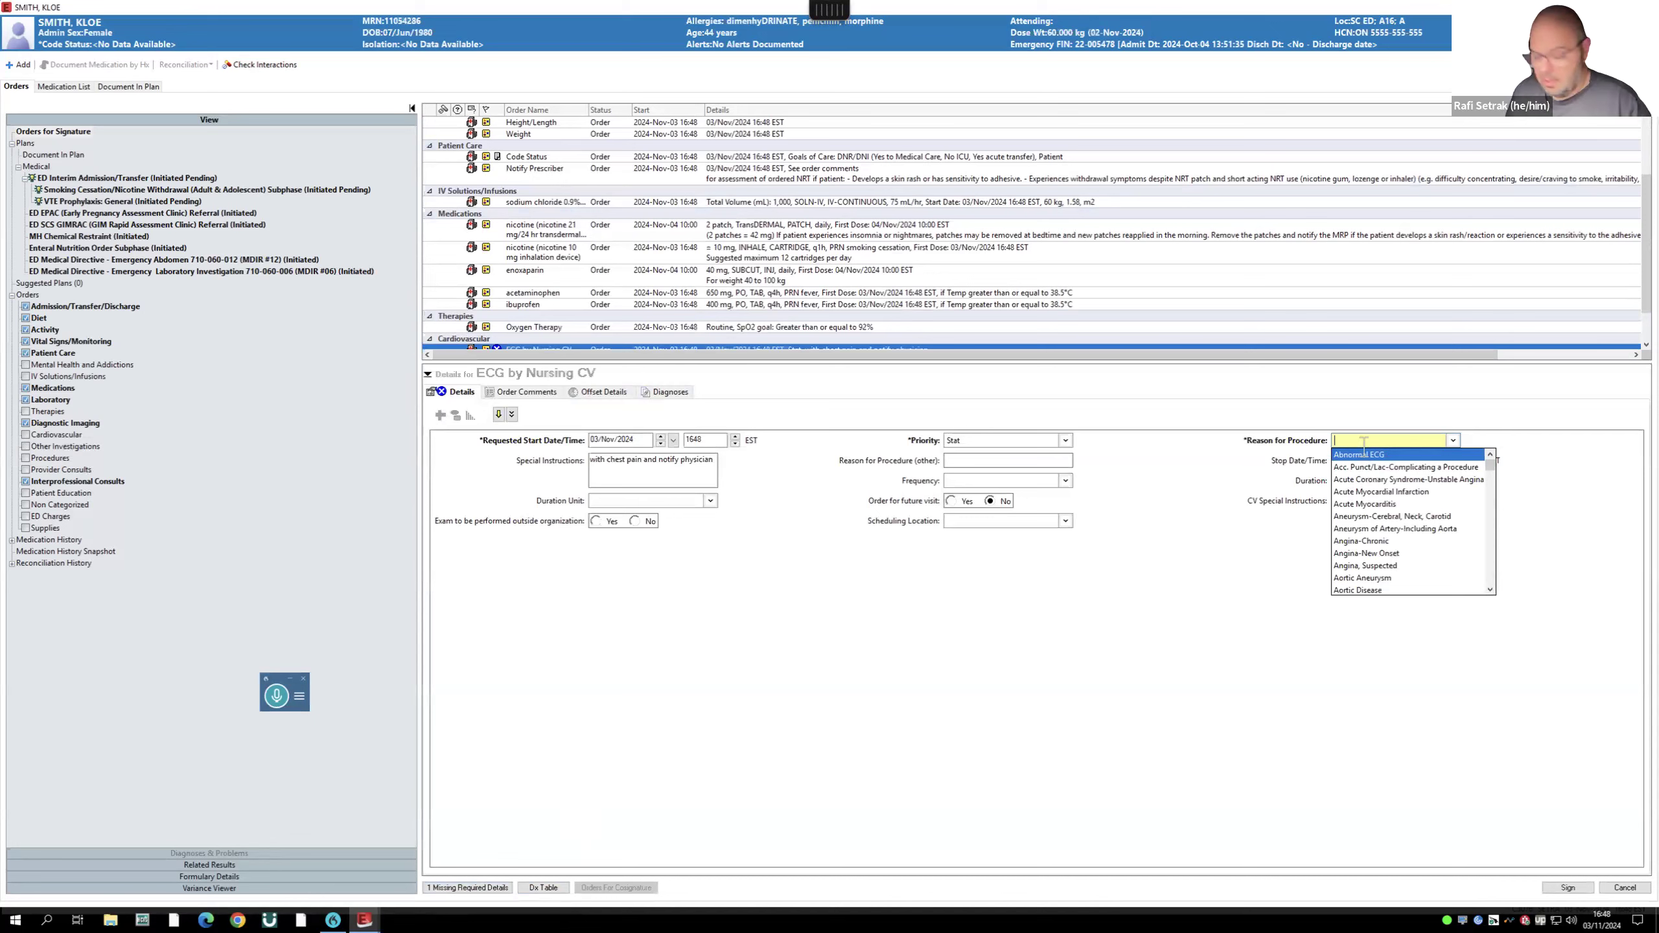
# - Set the ECG reason to Other (please specify), sign, and remove the duplicate Weight order
pyautogui.write('other')
pyautogui.click(1365, 455)
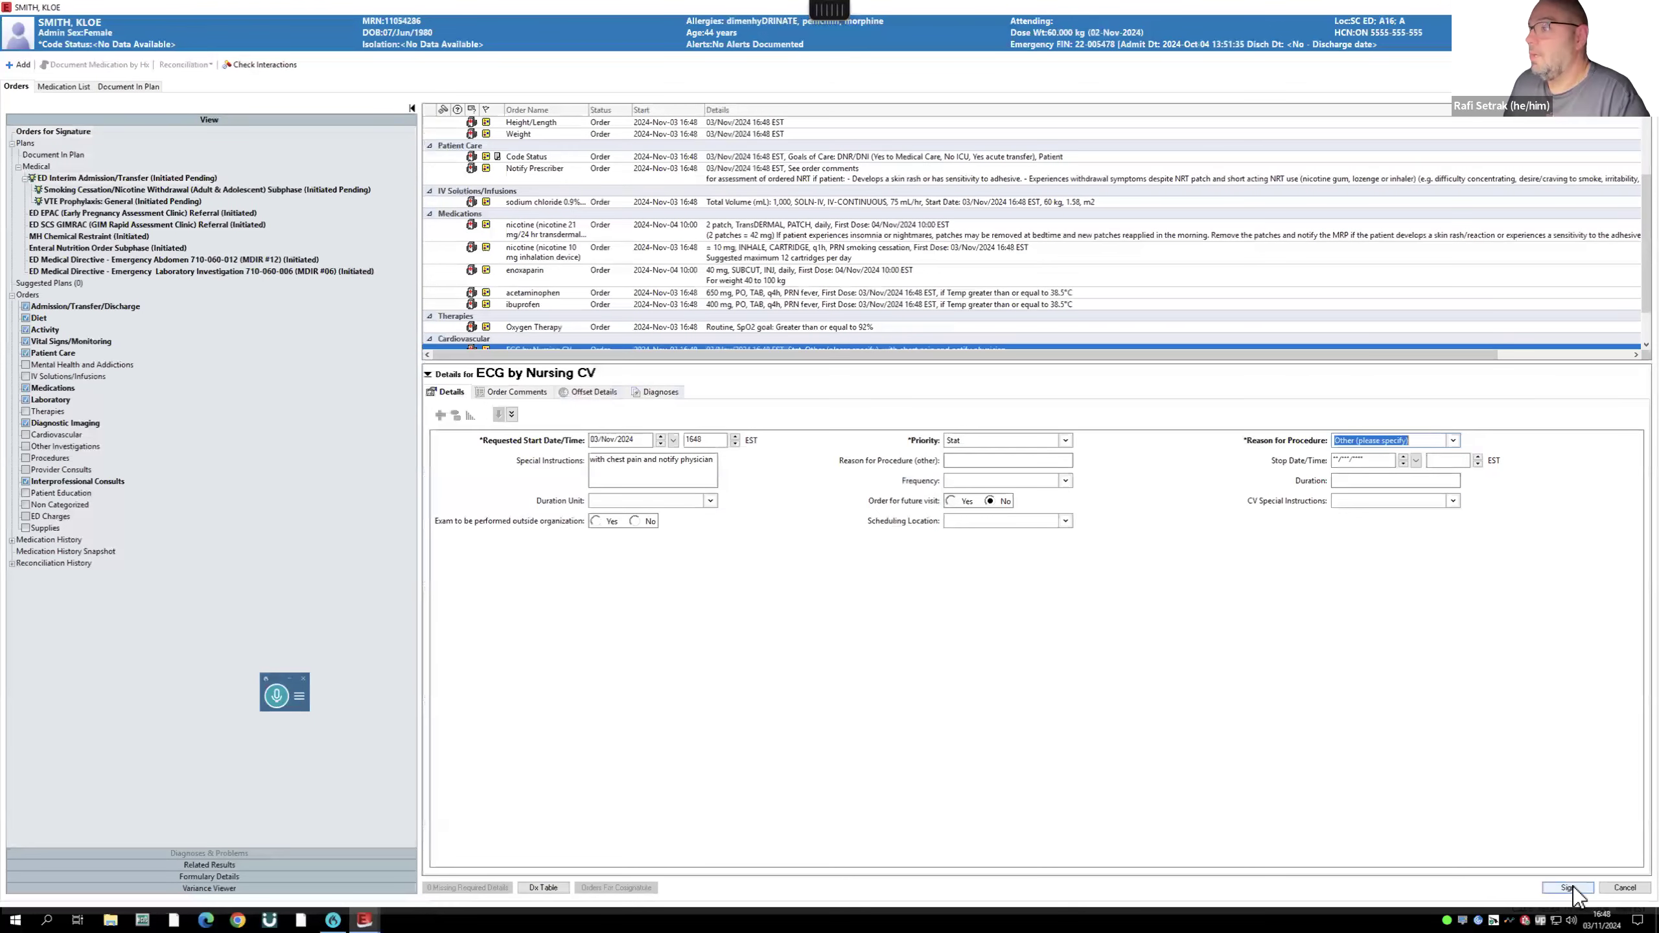
pyautogui.scroll(-1, 830, 296)
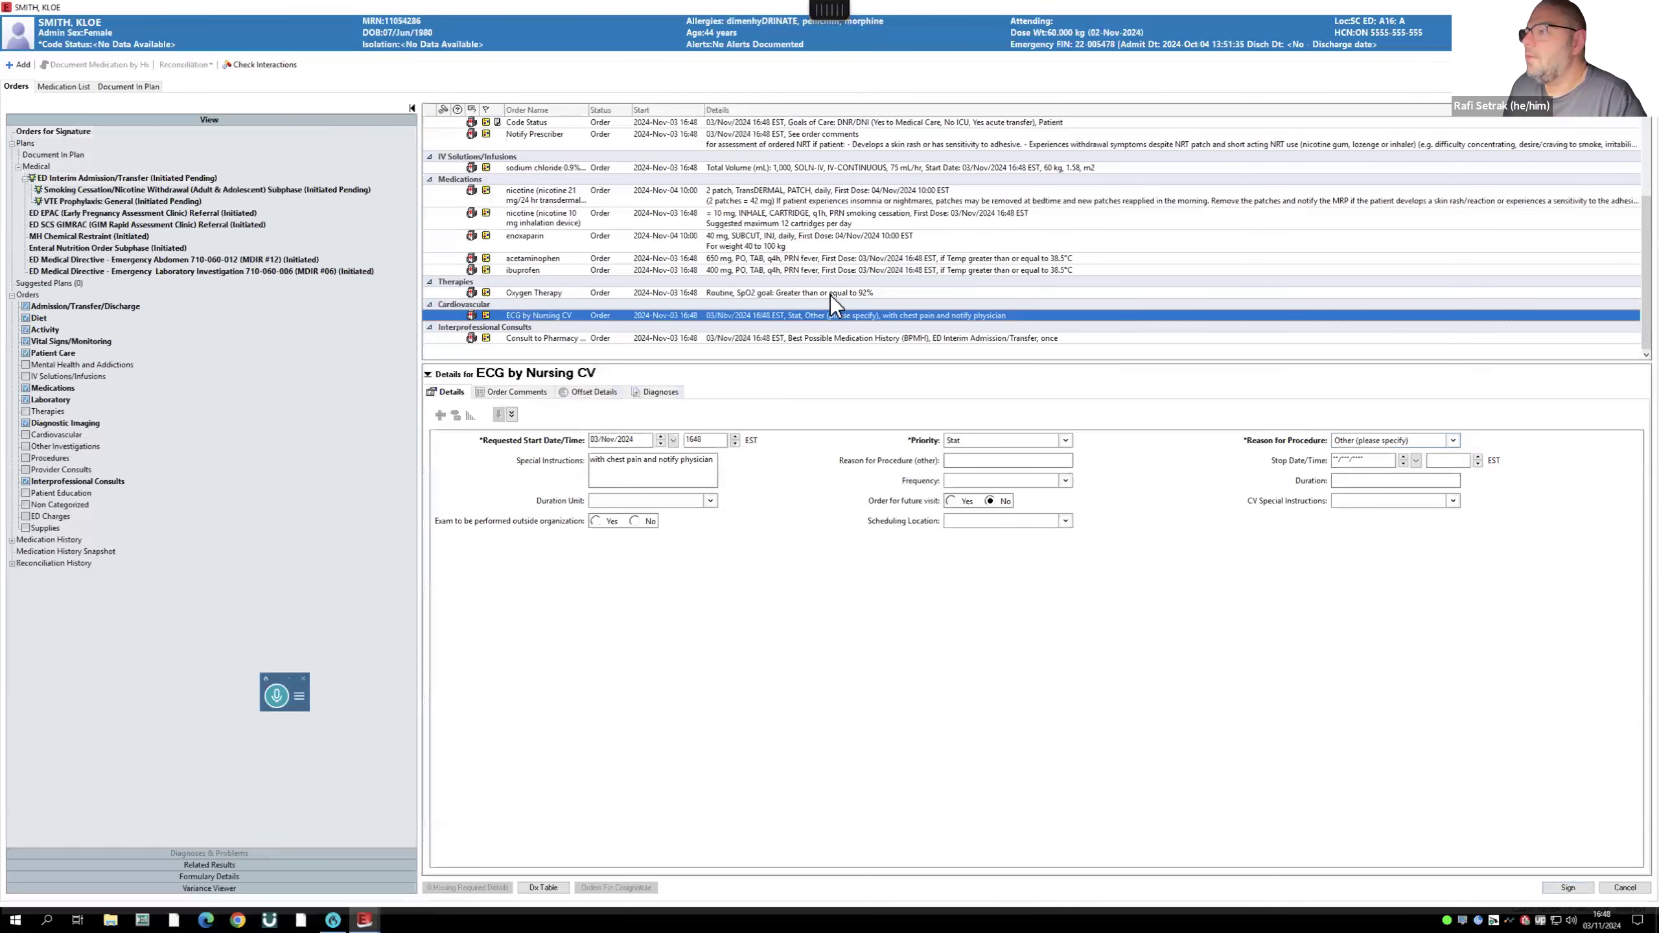
pyautogui.scroll(3, 837, 308)
pyautogui.click(1550, 887)
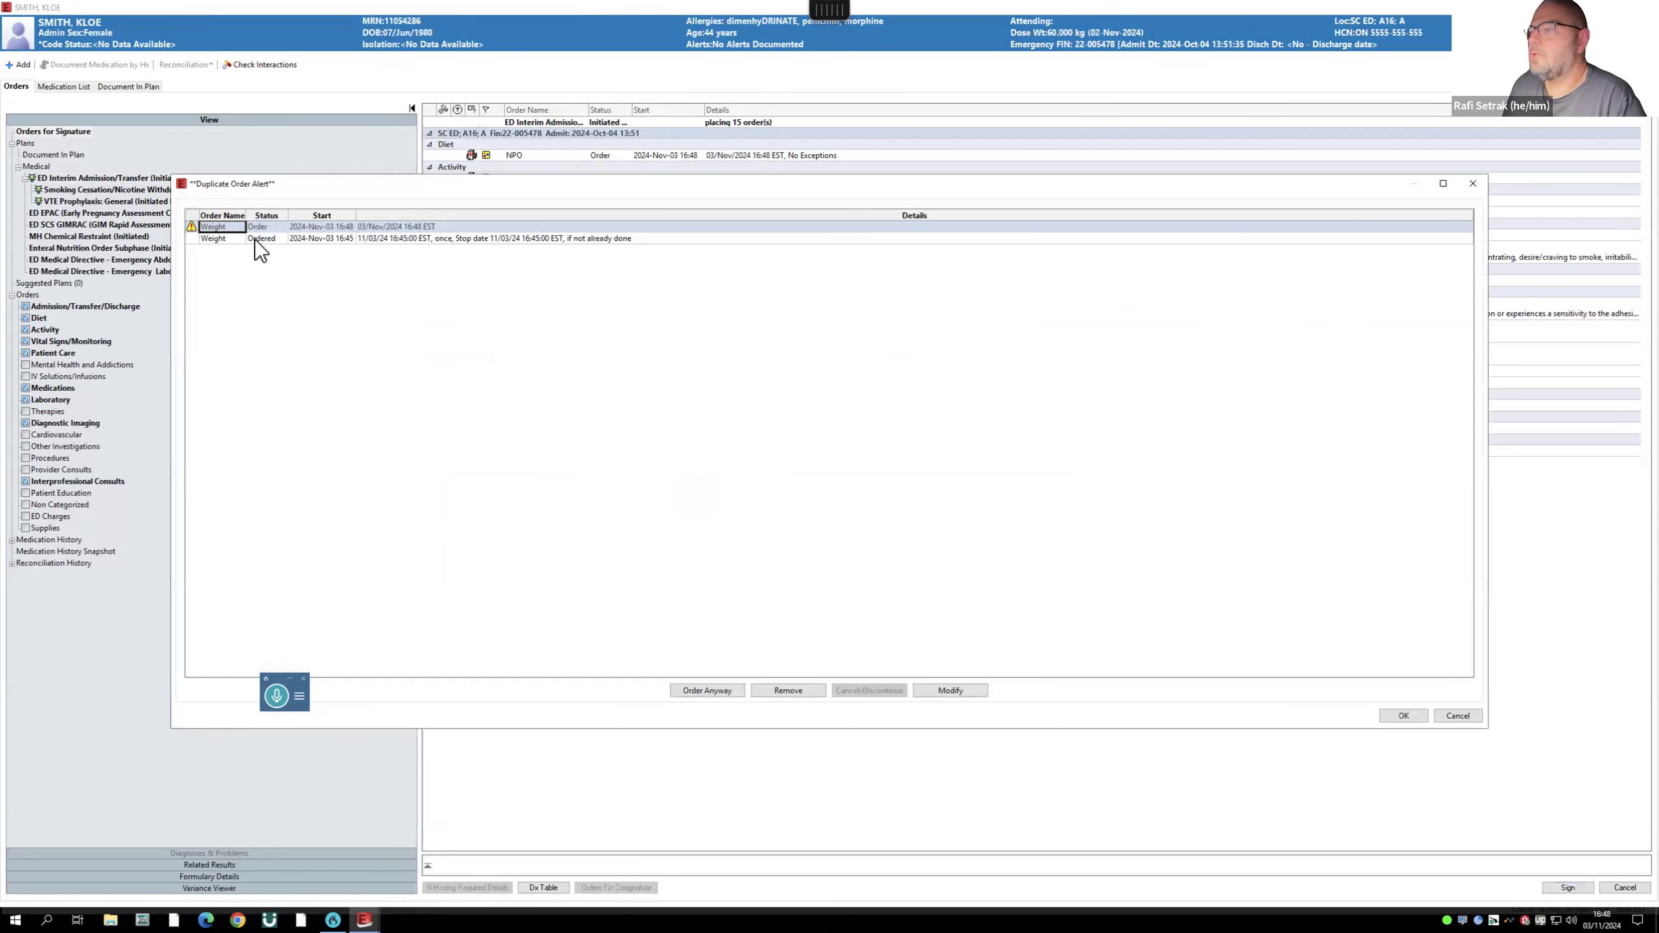
pyautogui.click(789, 690)
pyautogui.click(1404, 715)
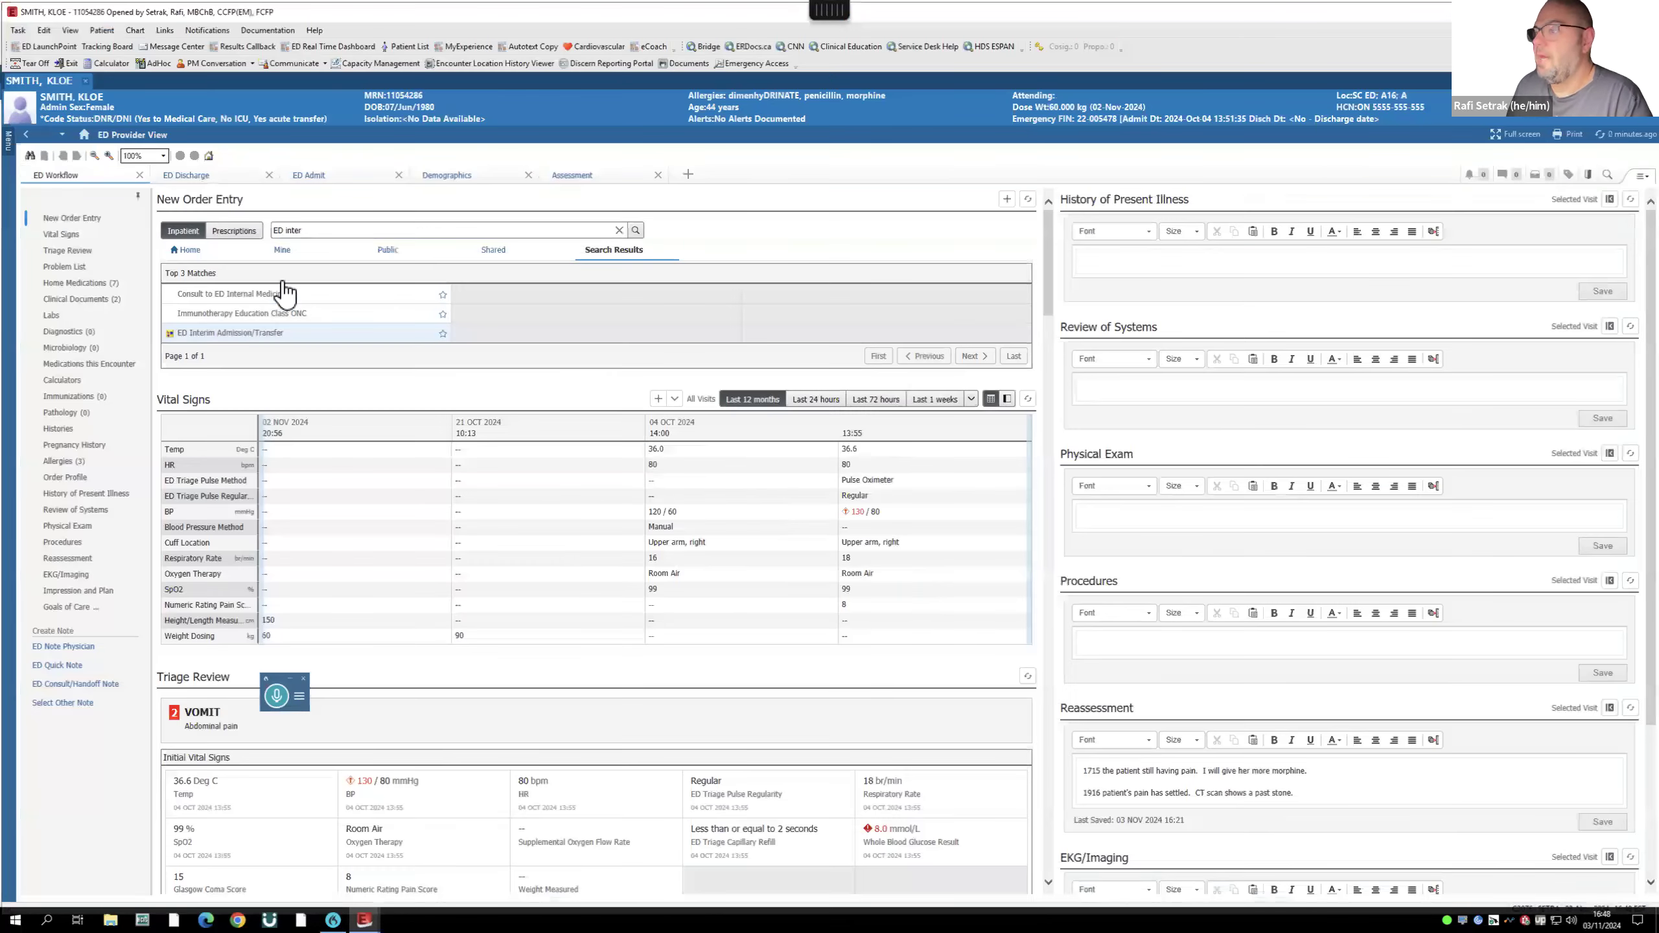
# - Start a new search in New Order Entry
pyautogui.click(381, 229)
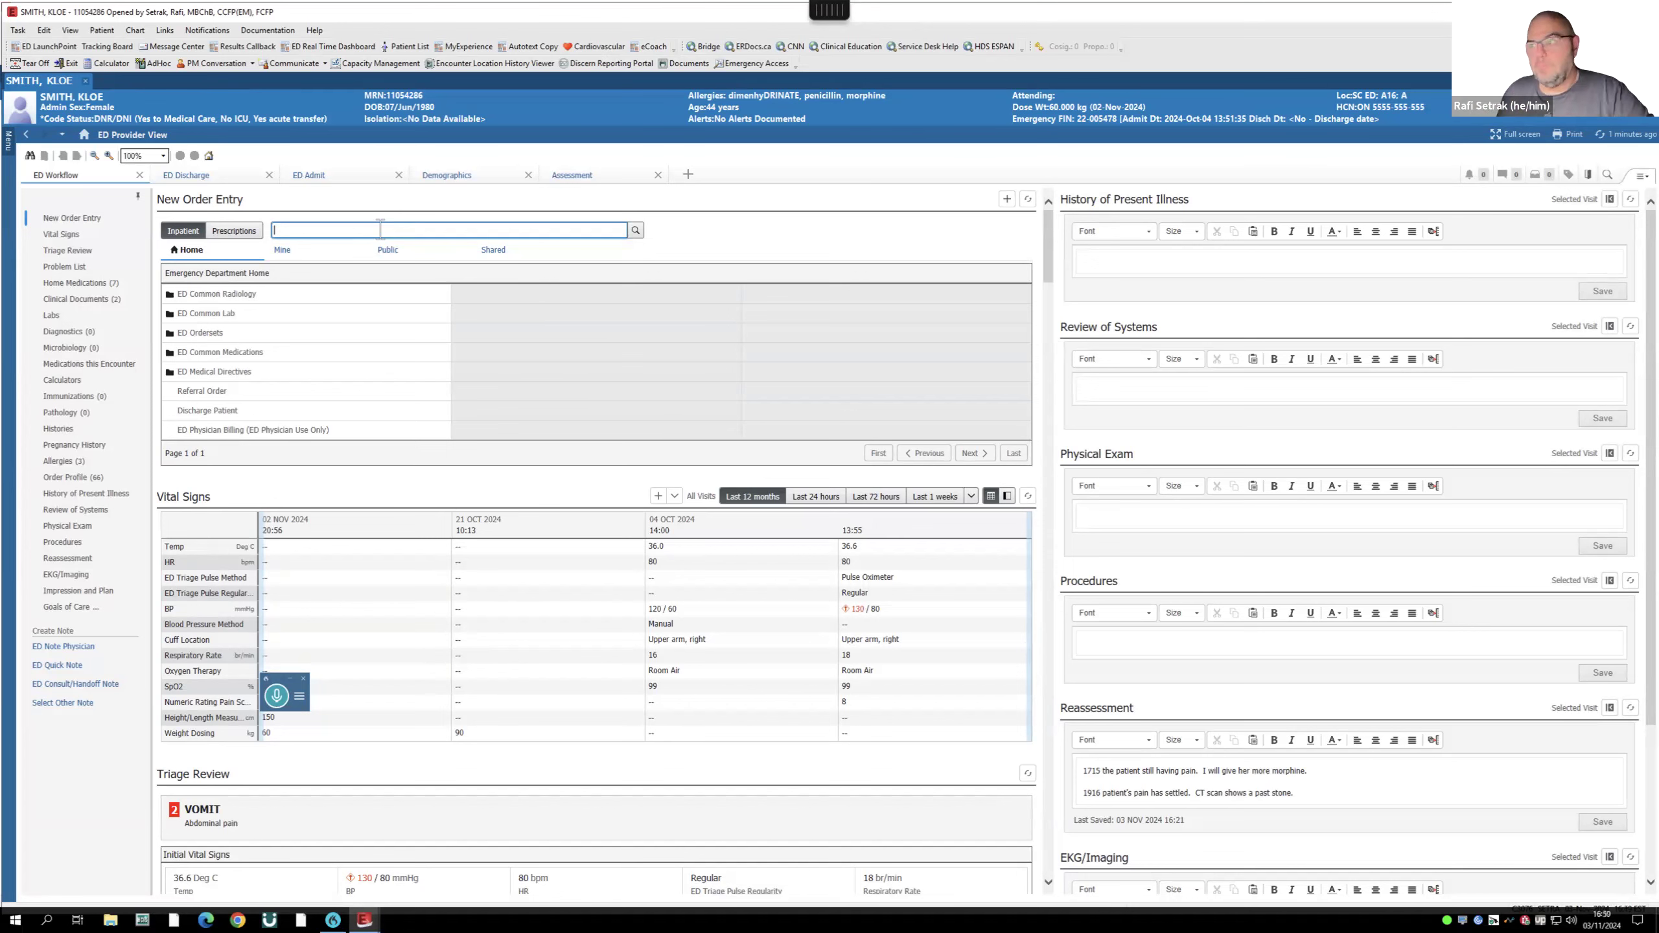
# - Search orders for 'patient admi' and add Patient Admit Orders
pyautogui.write('A')
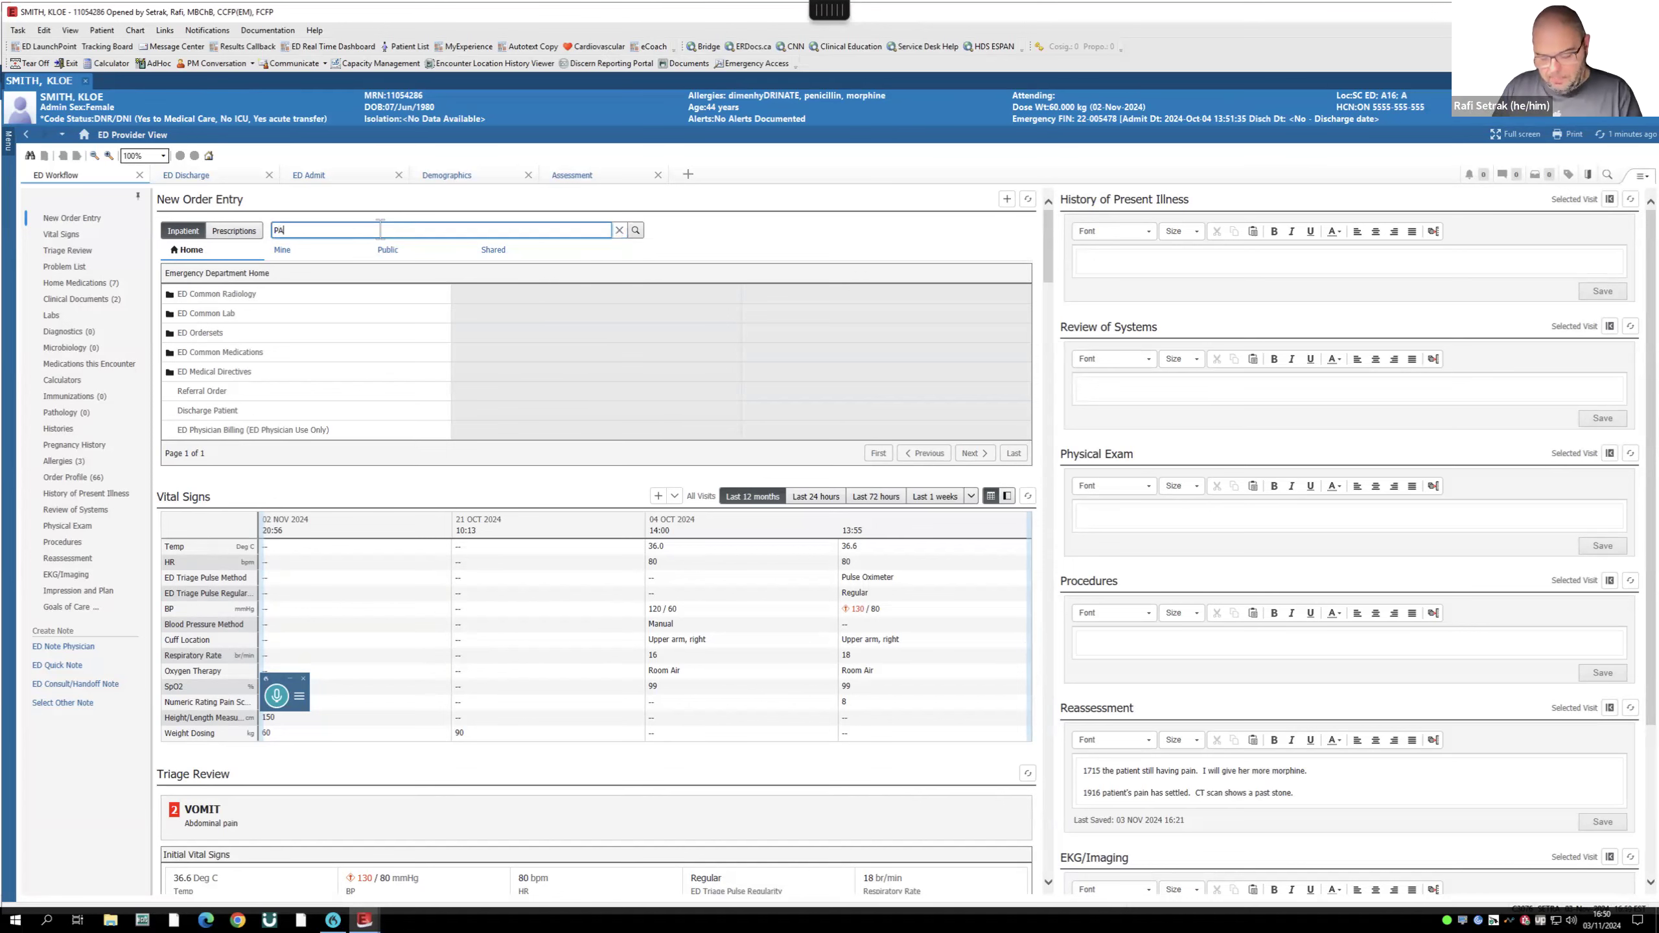
pyautogui.write('O')
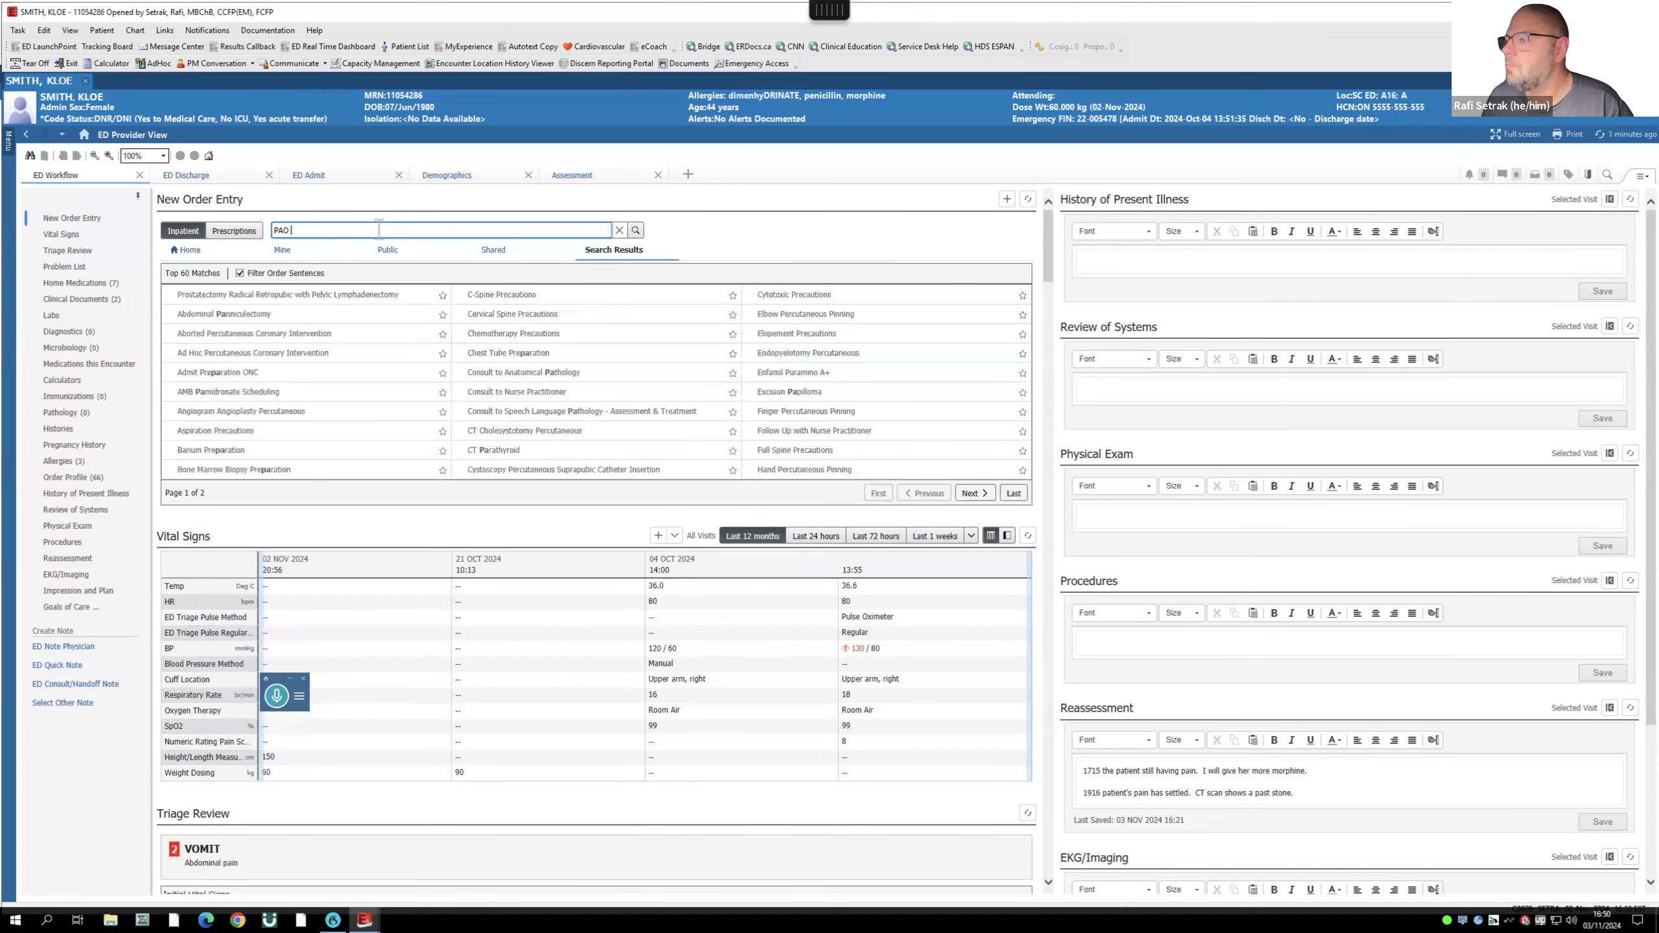
pyautogui.moveTo(294, 230); pyautogui.dragTo(179, 230)
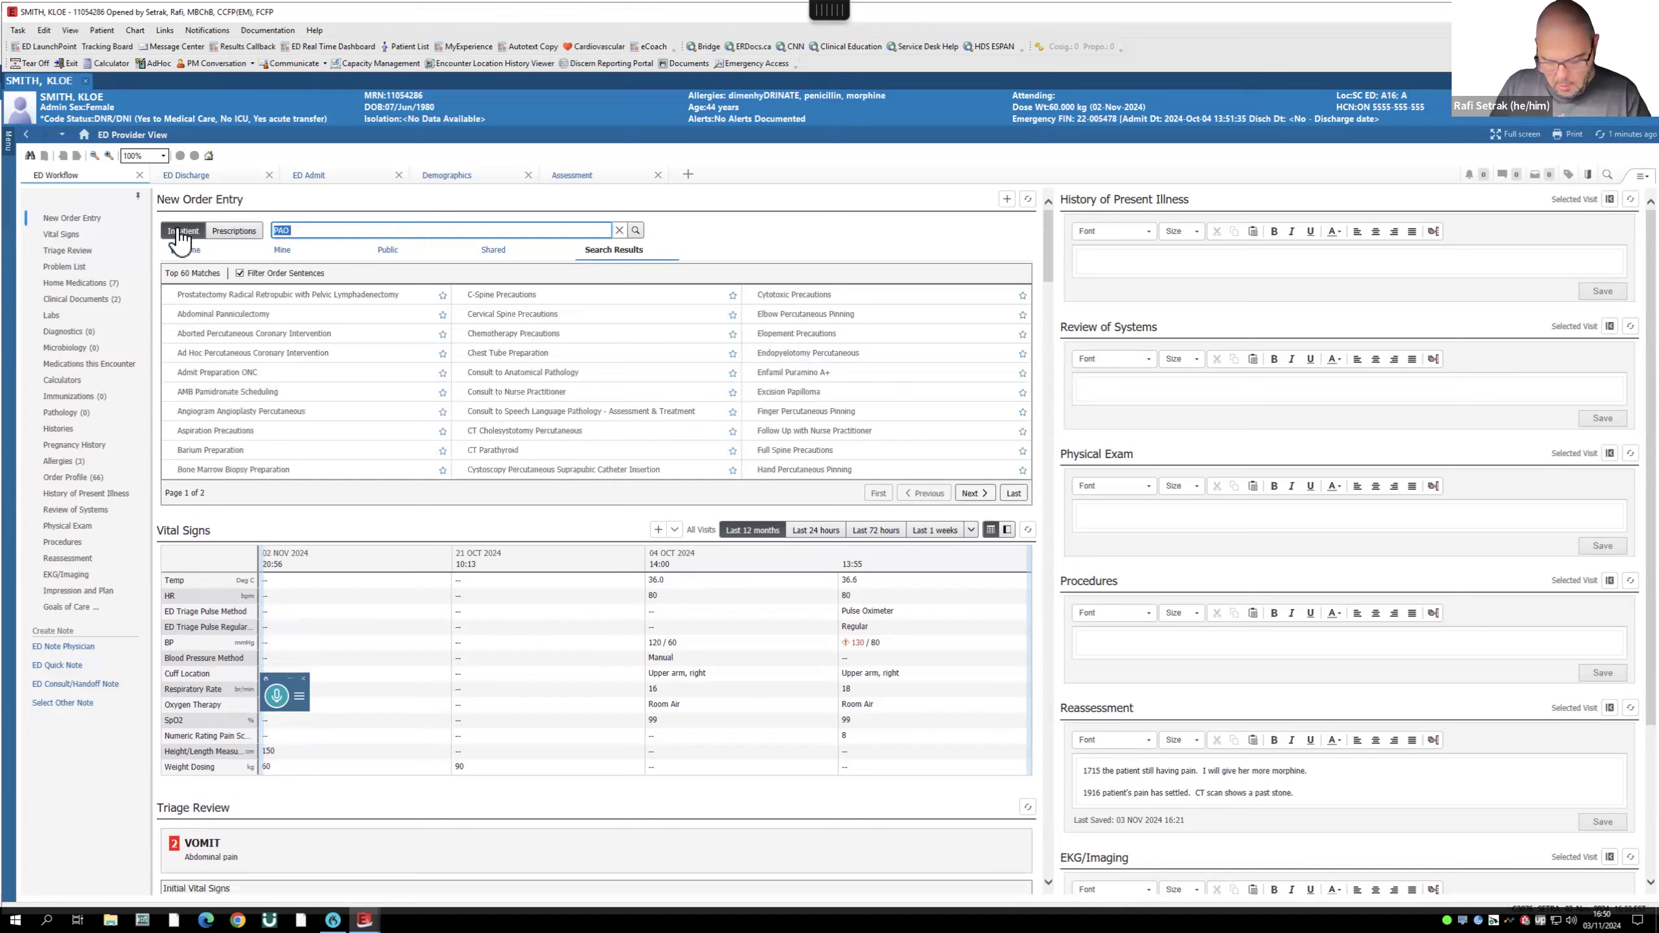
pyautogui.write('admissio')
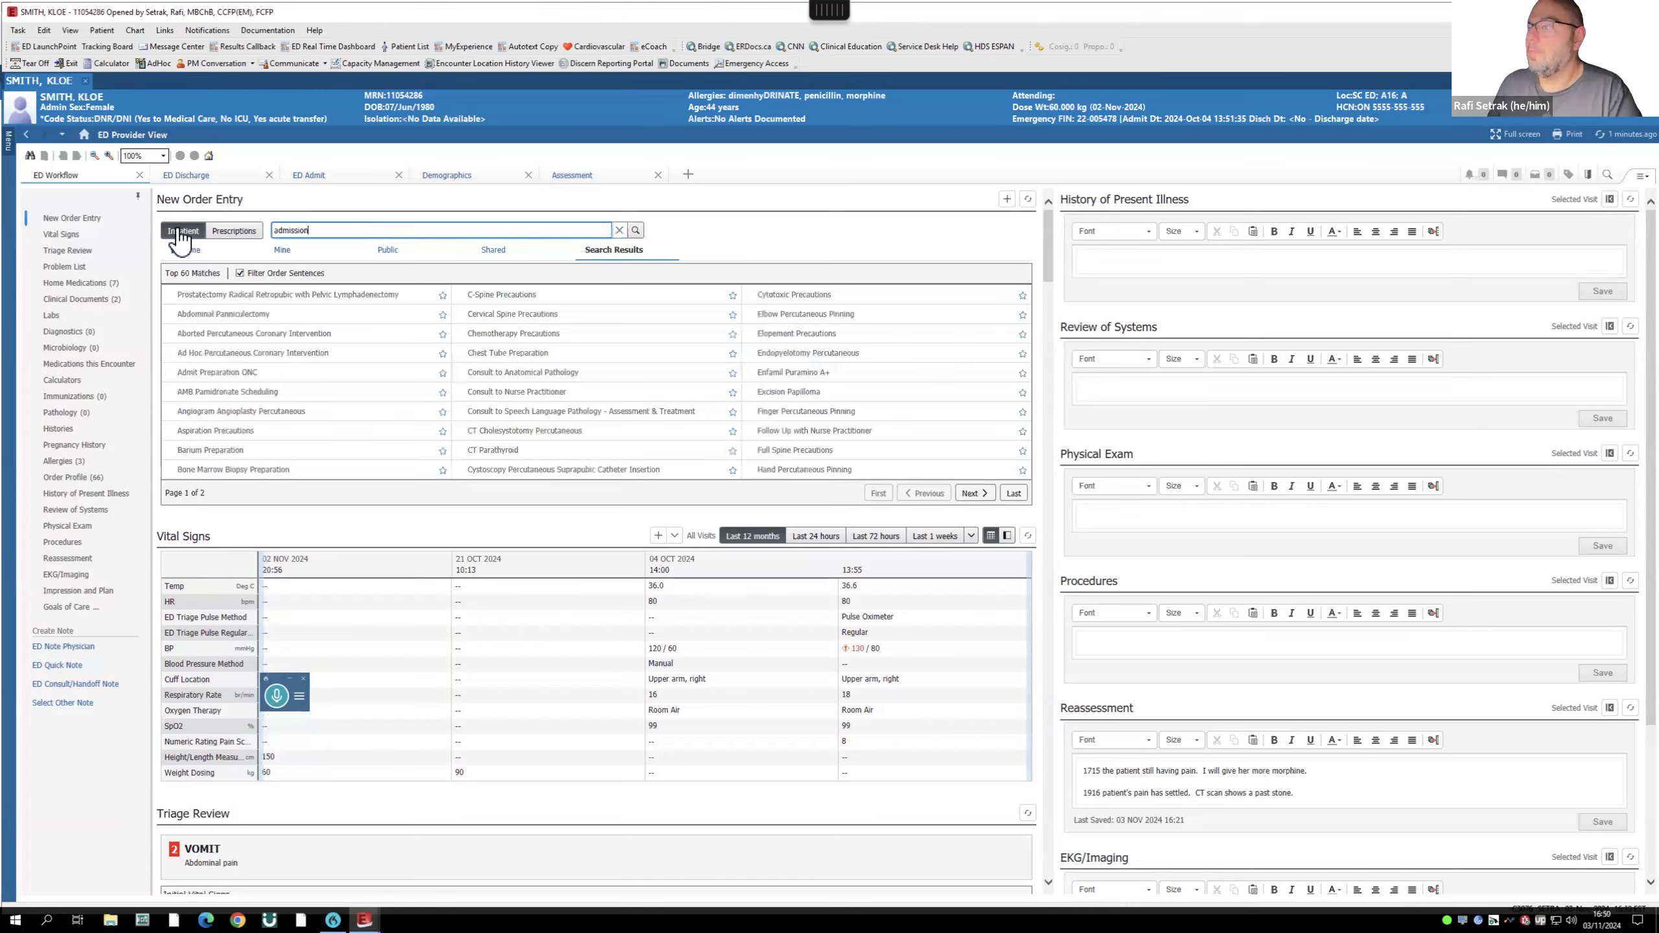
pyautogui.write('n')
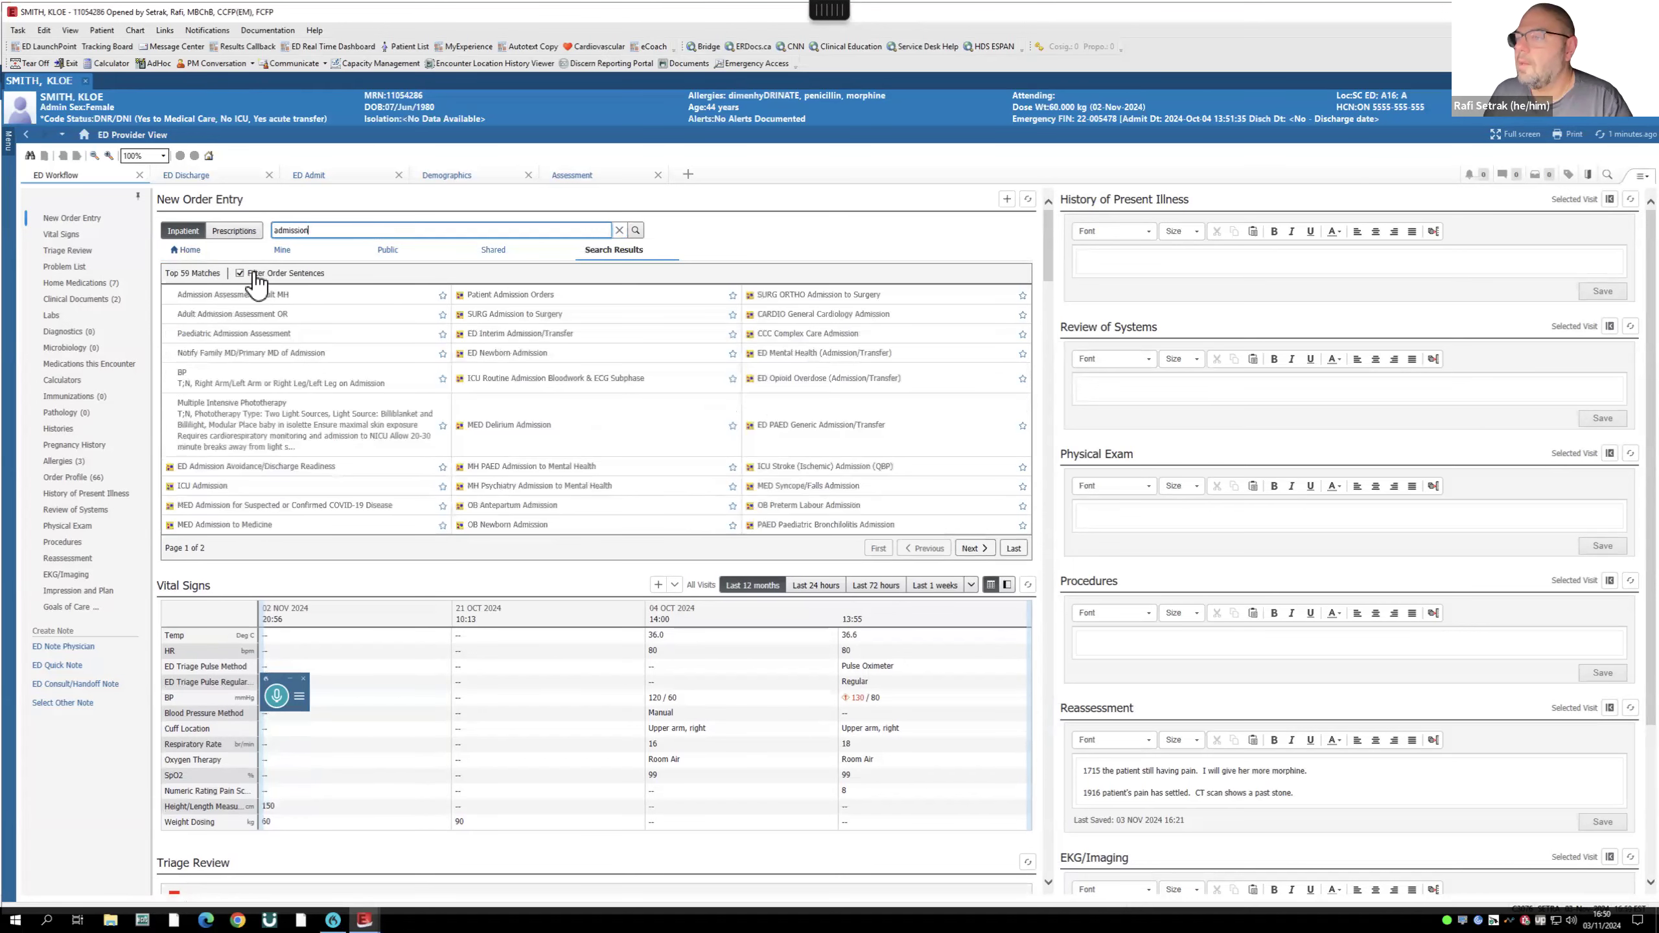
pyautogui.moveTo(325, 231); pyautogui.dragTo(225, 230)
pyautogui.write('pa')
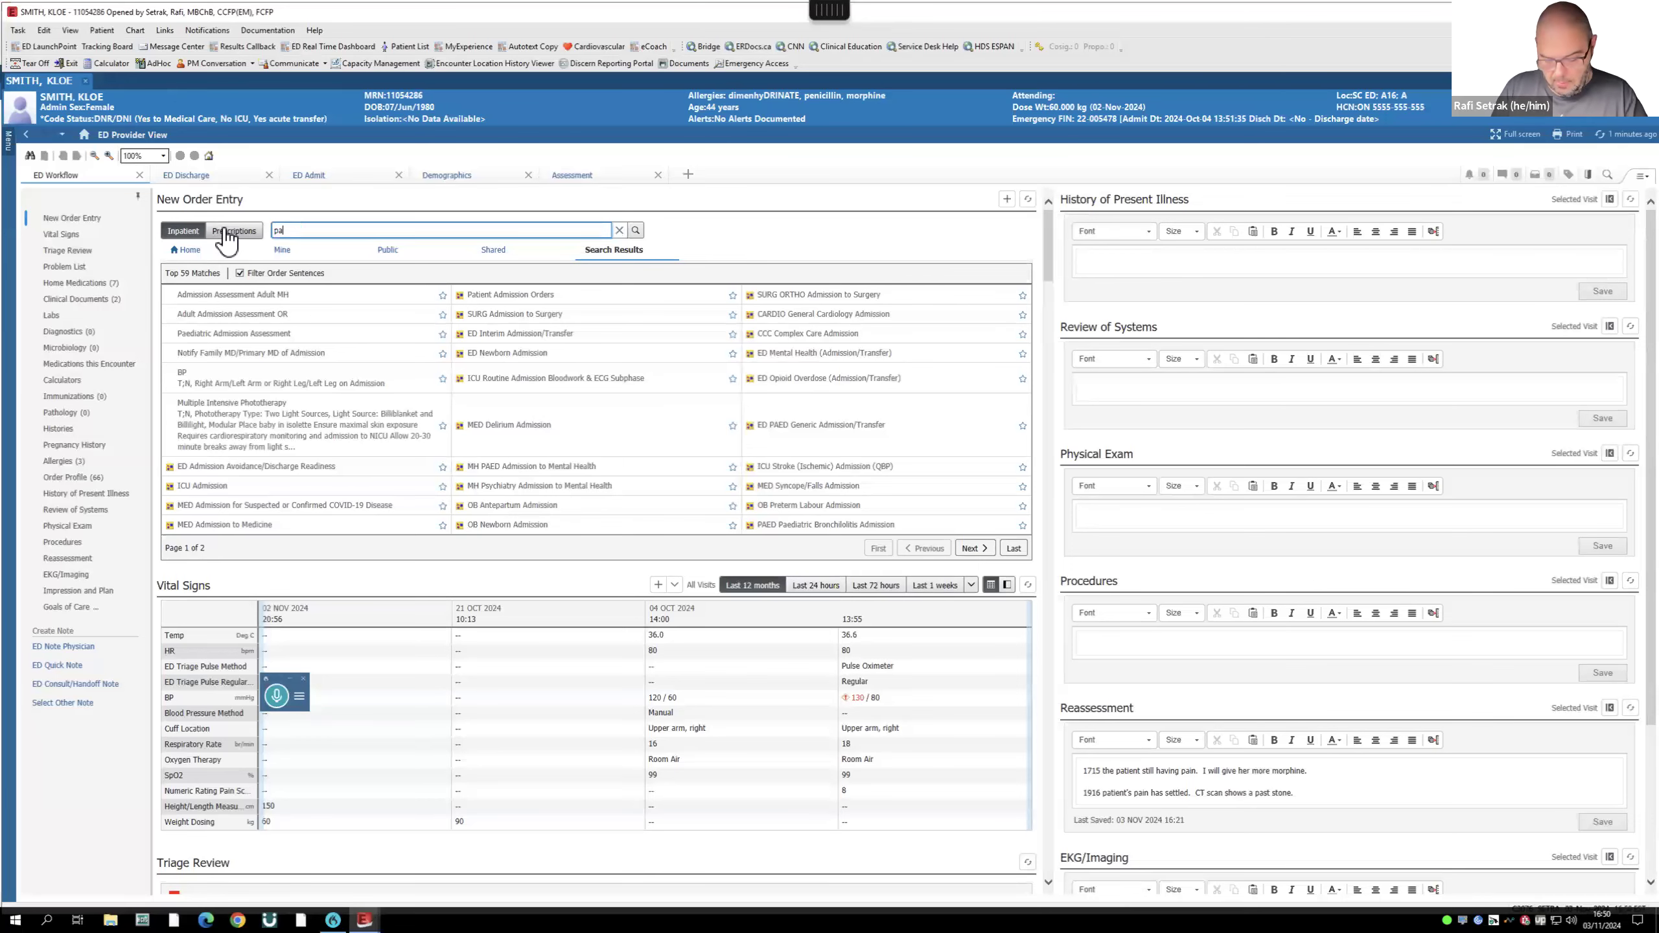
pyautogui.write('tient admi')
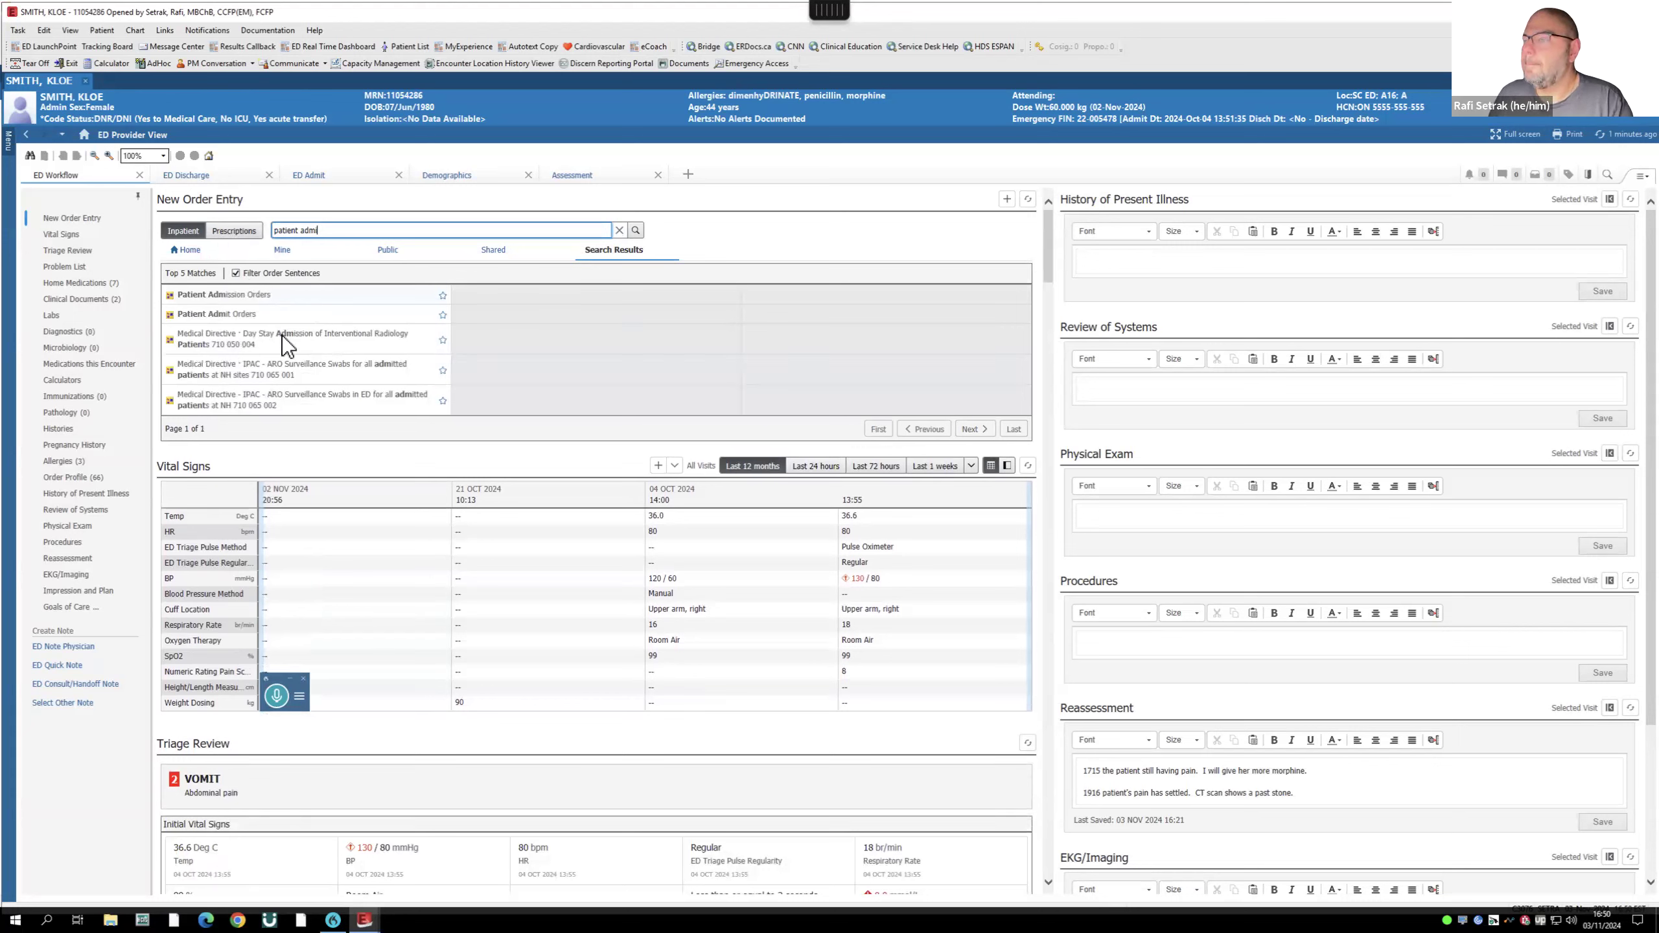
pyautogui.click(238, 313)
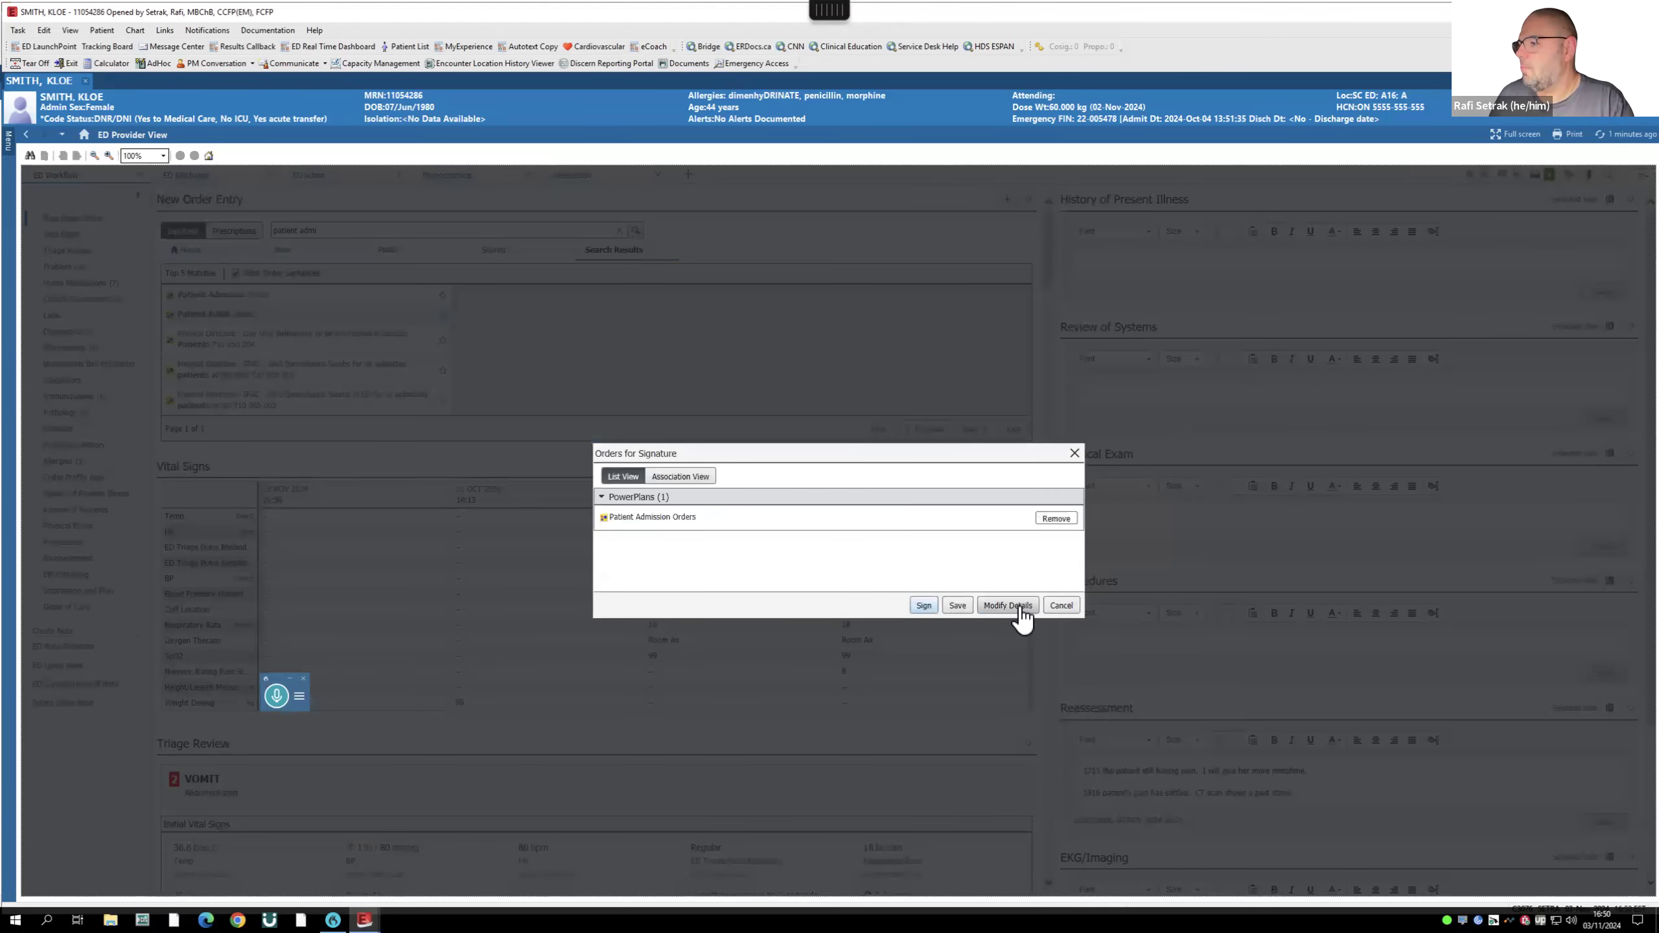
# - Swap Admit to Inpatient for Outpatient in a Bed, initiate the plan, and review orders for signature
pyautogui.click(1008, 606)
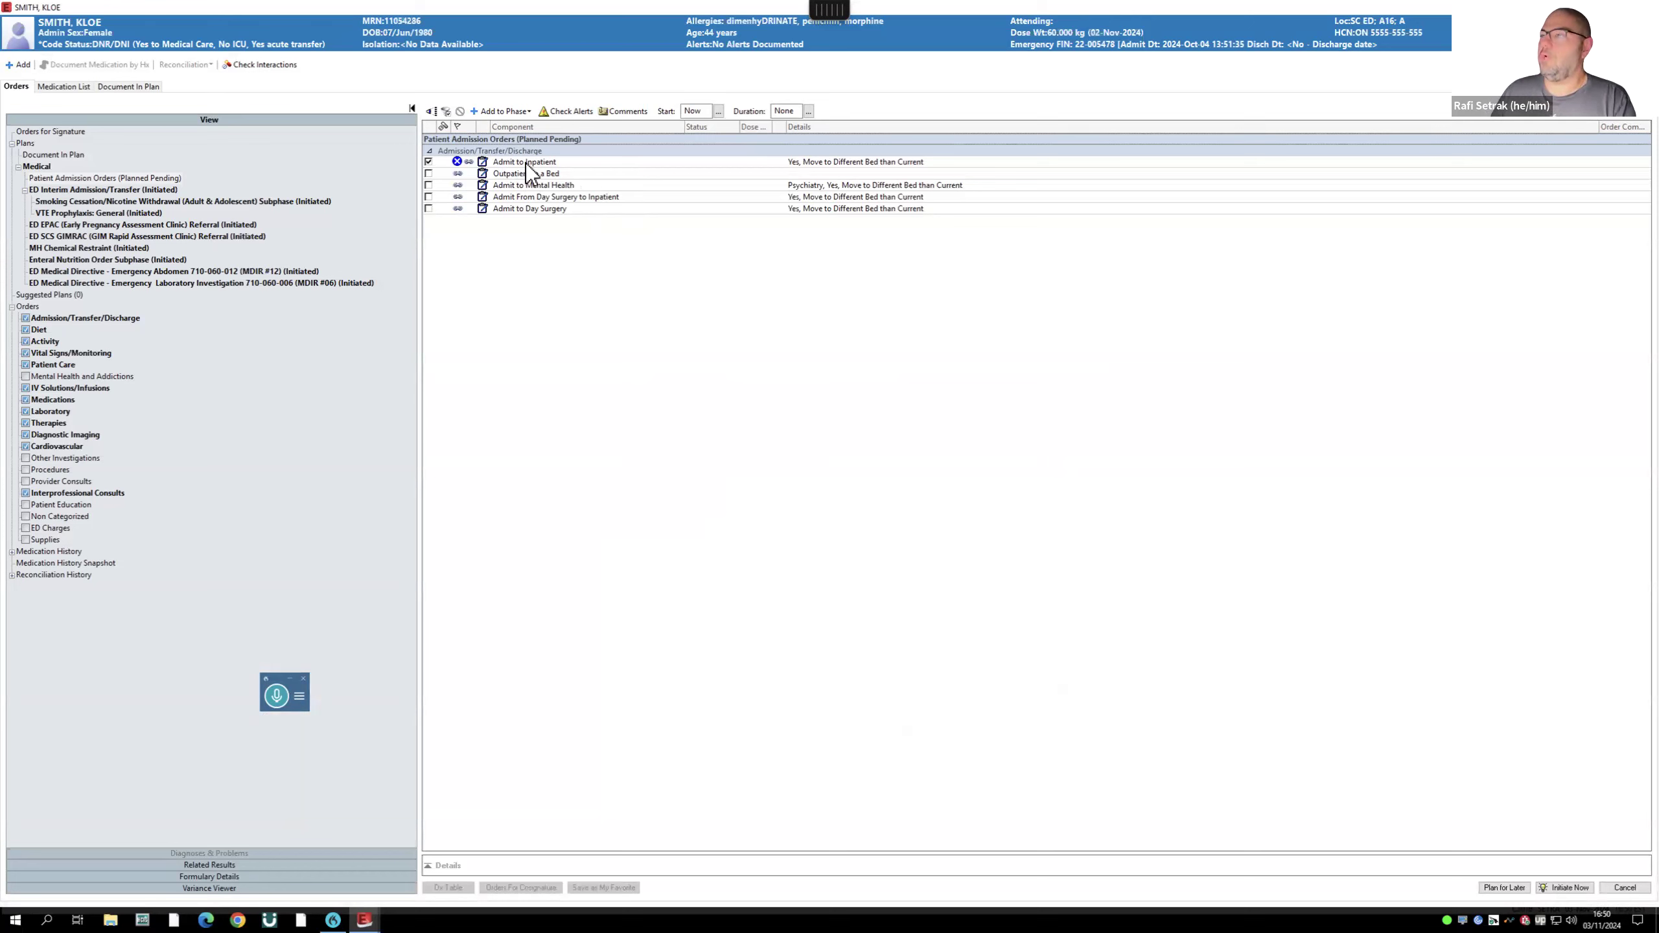
pyautogui.click(428, 161)
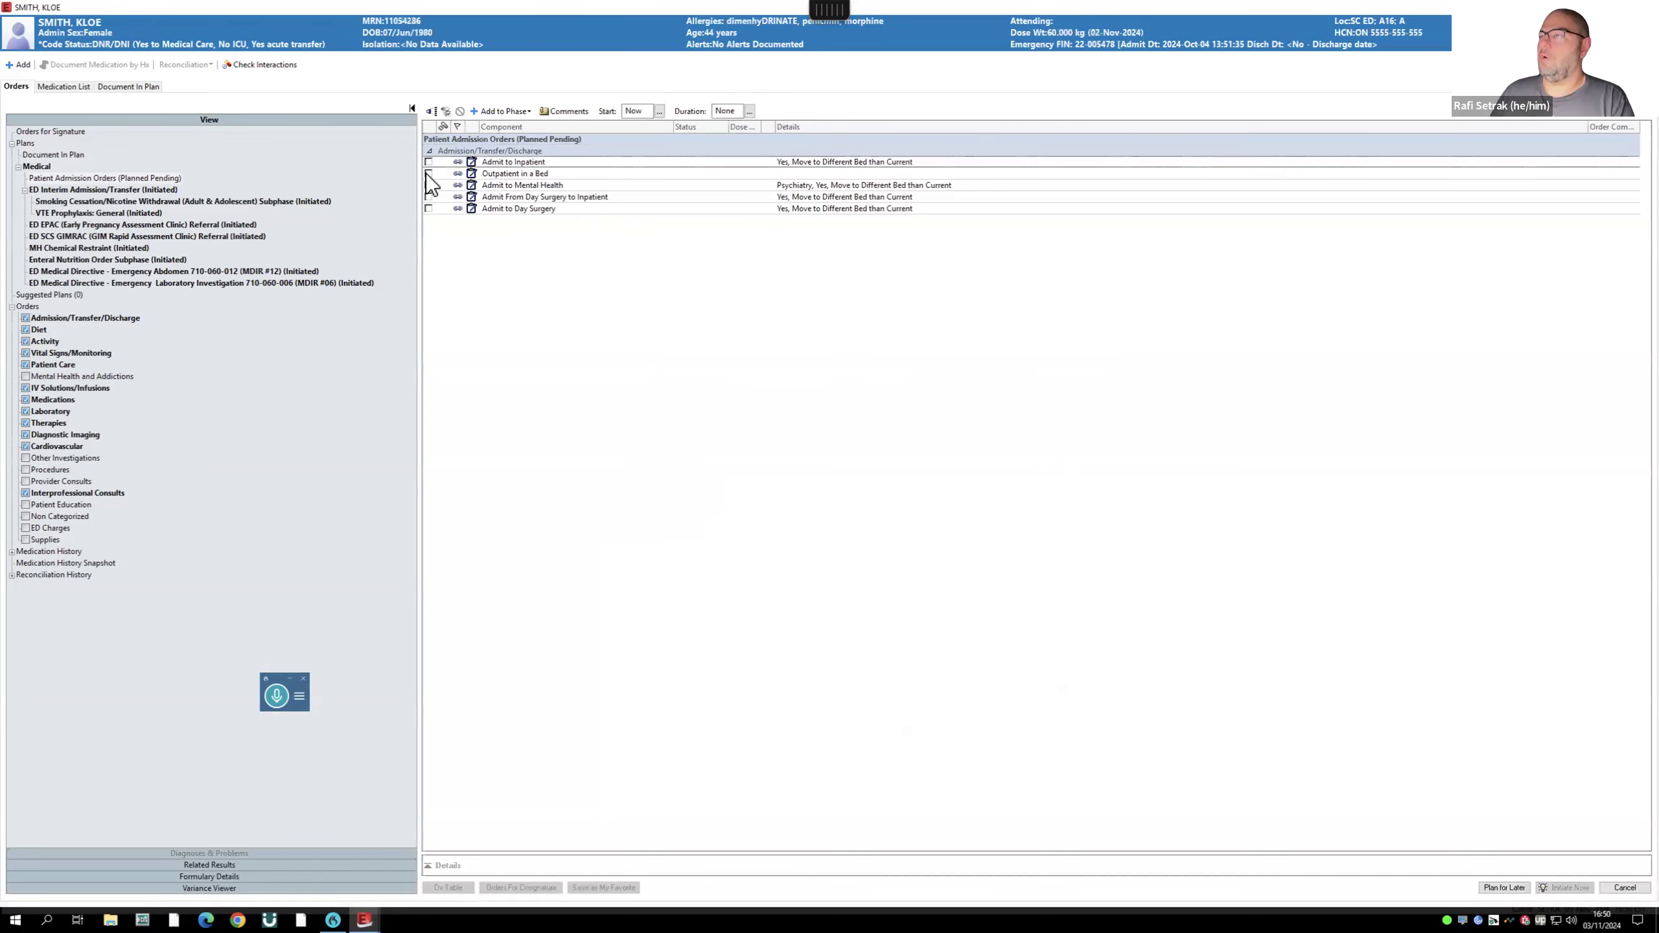
pyautogui.click(509, 173)
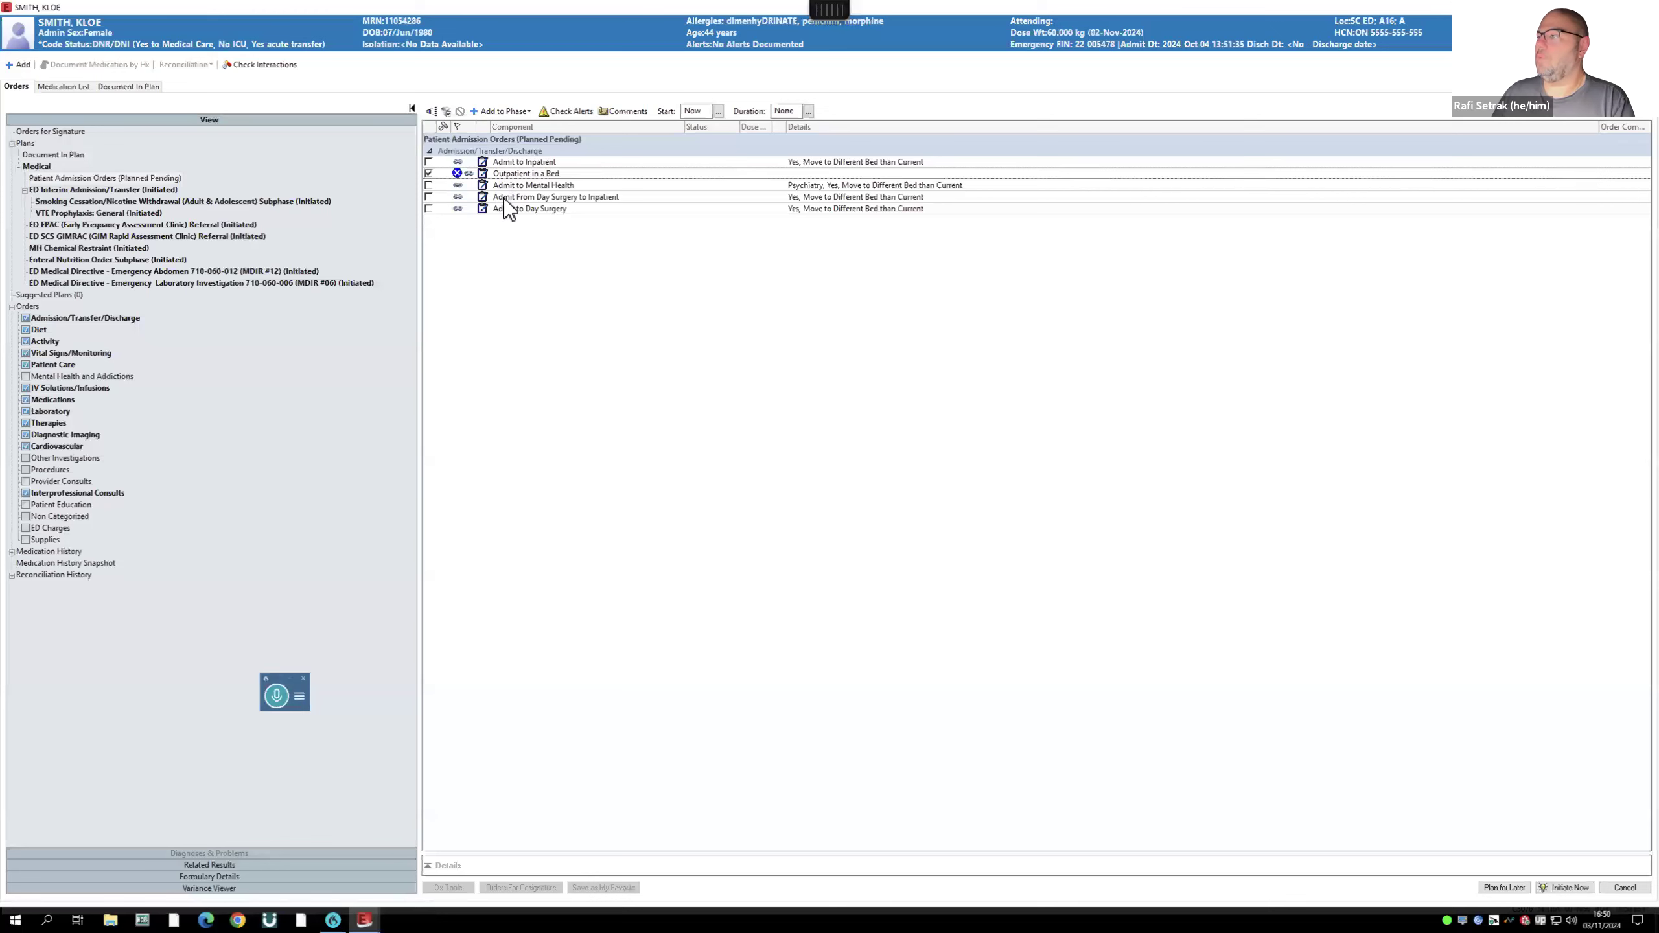
pyautogui.click(1563, 889)
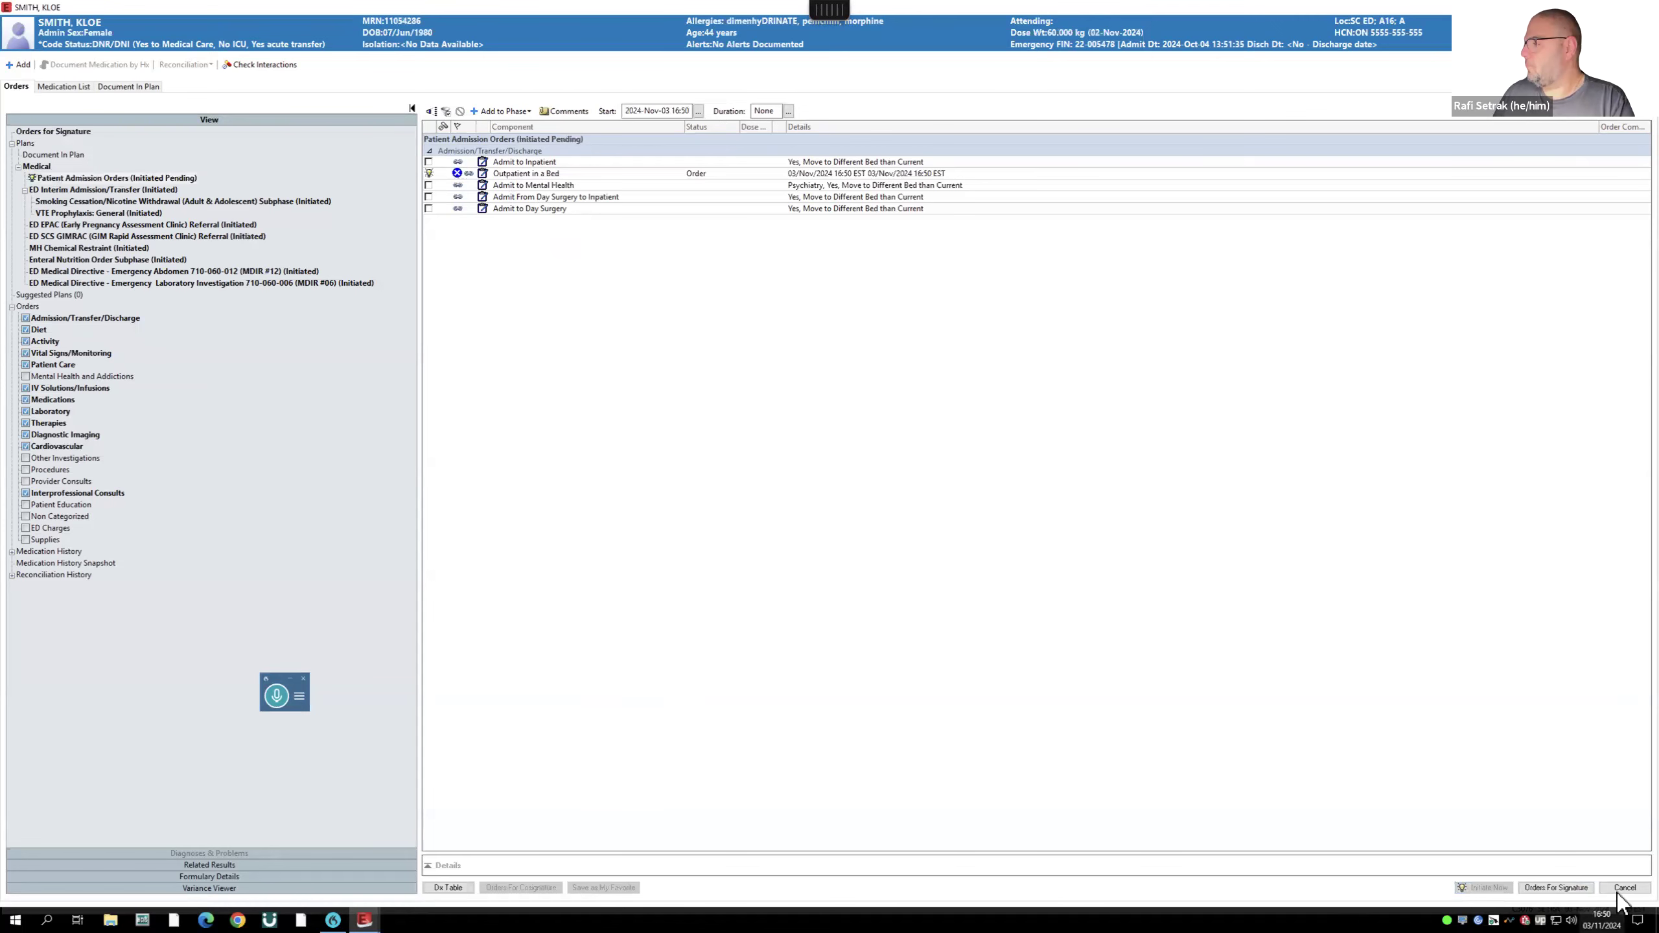
pyautogui.click(1563, 889)
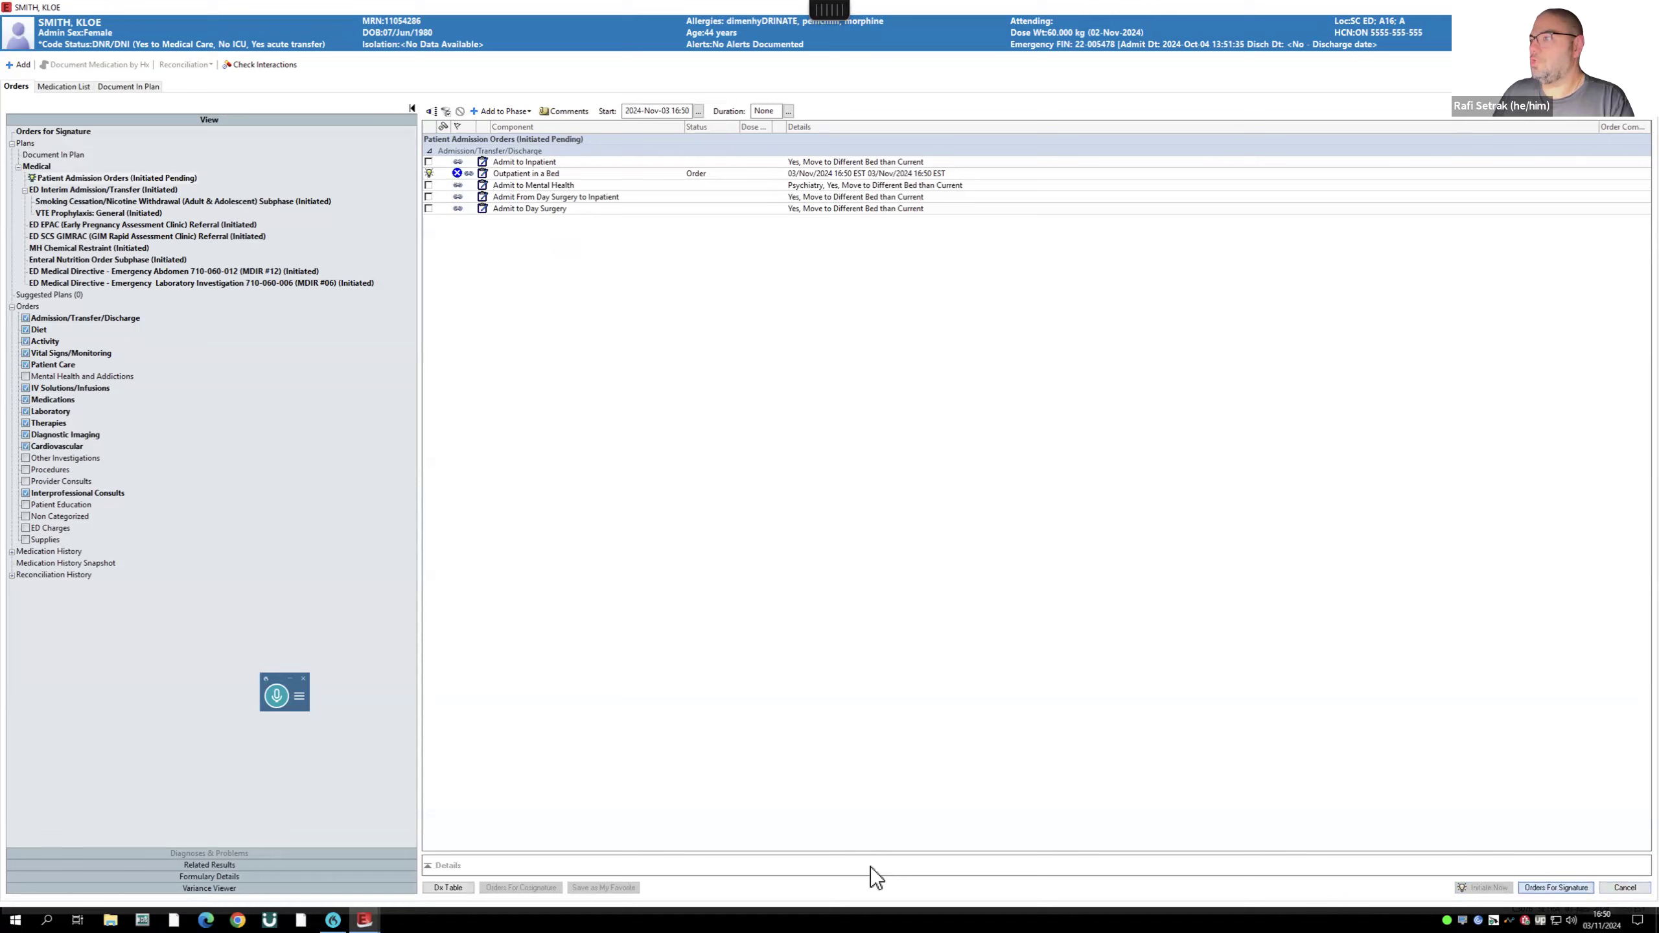
# - Fill the missing details: level of care Paediatrics Ward and the most responsible provider
pyautogui.click(462, 890)
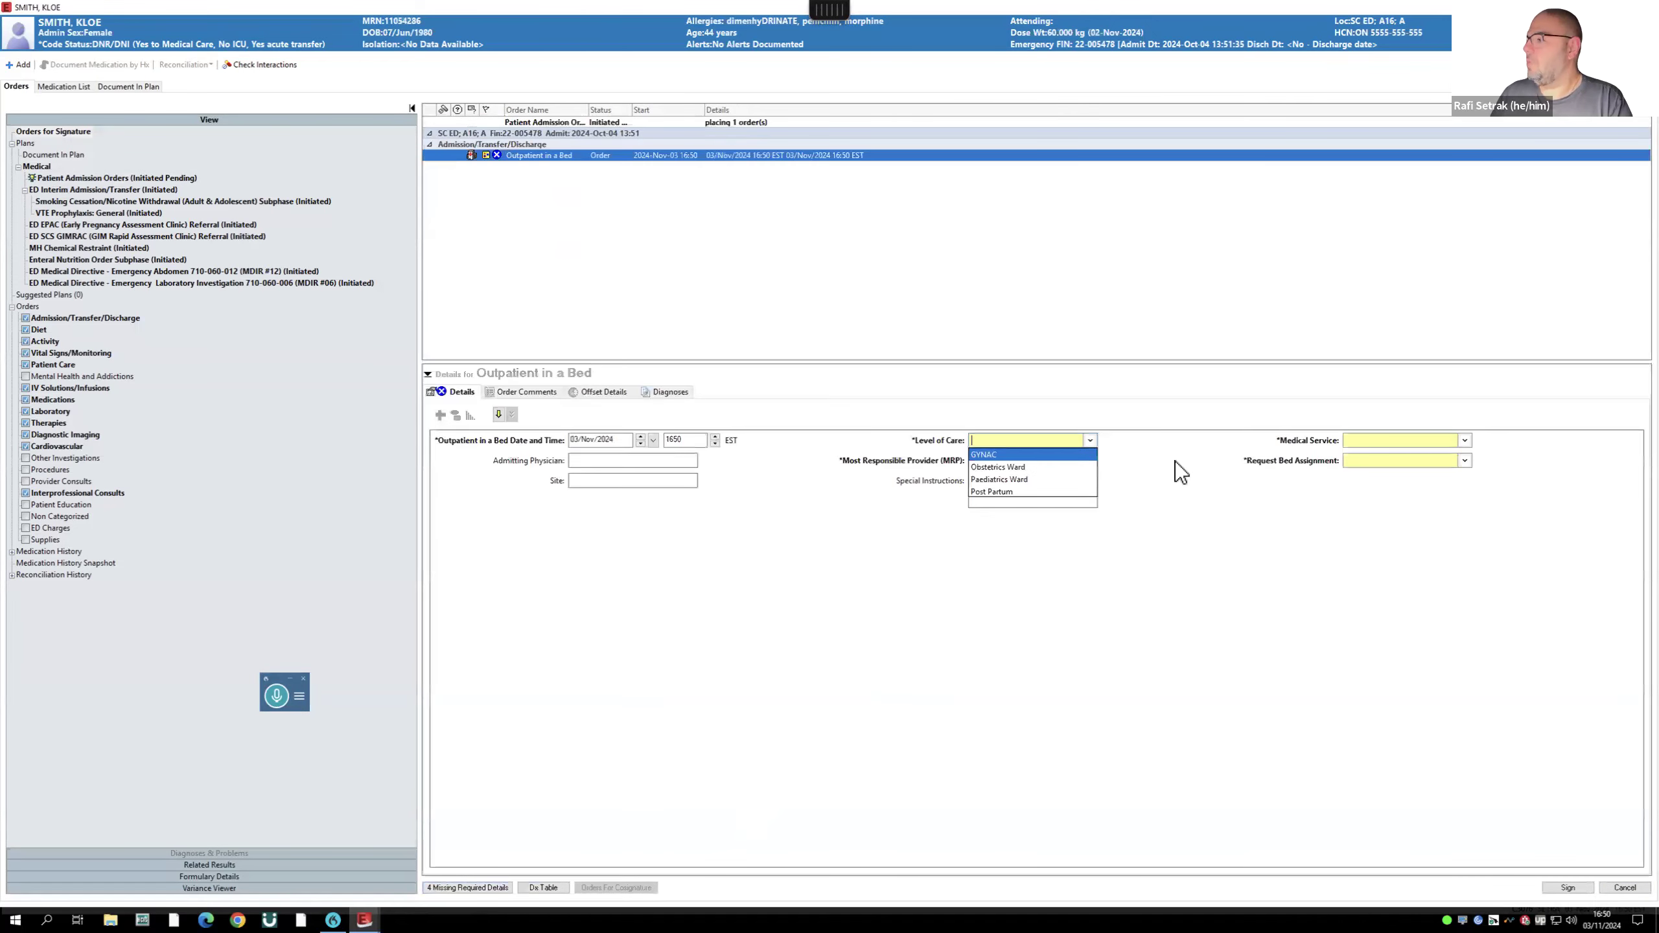
pyautogui.click(1018, 479)
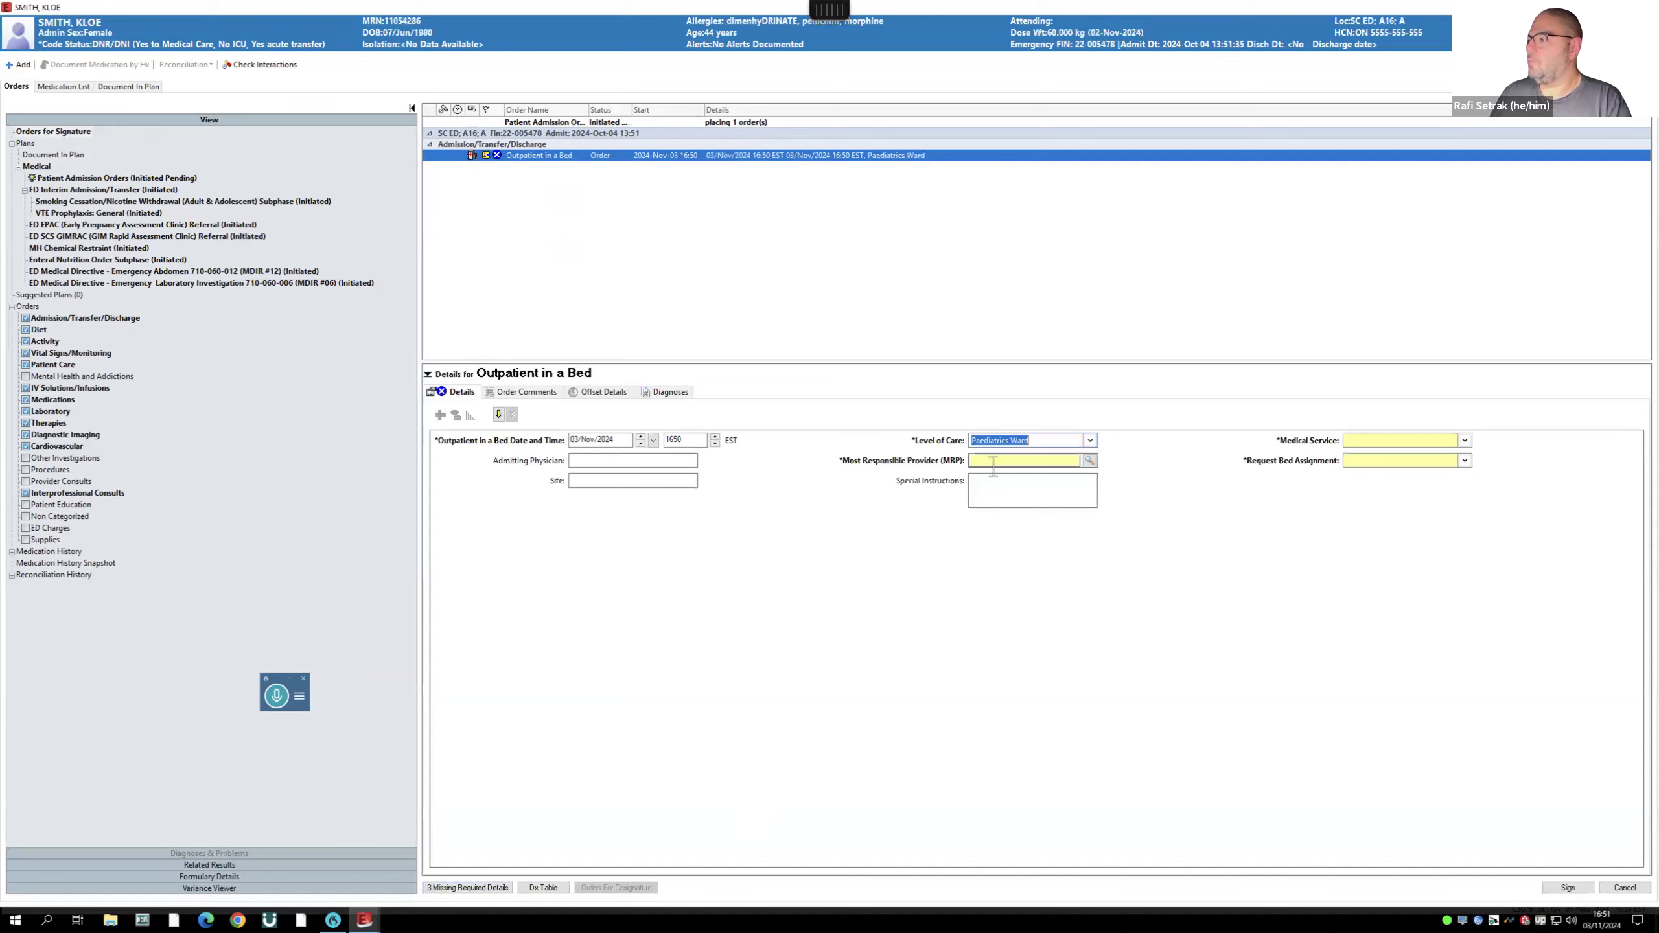
pyautogui.click(990, 460)
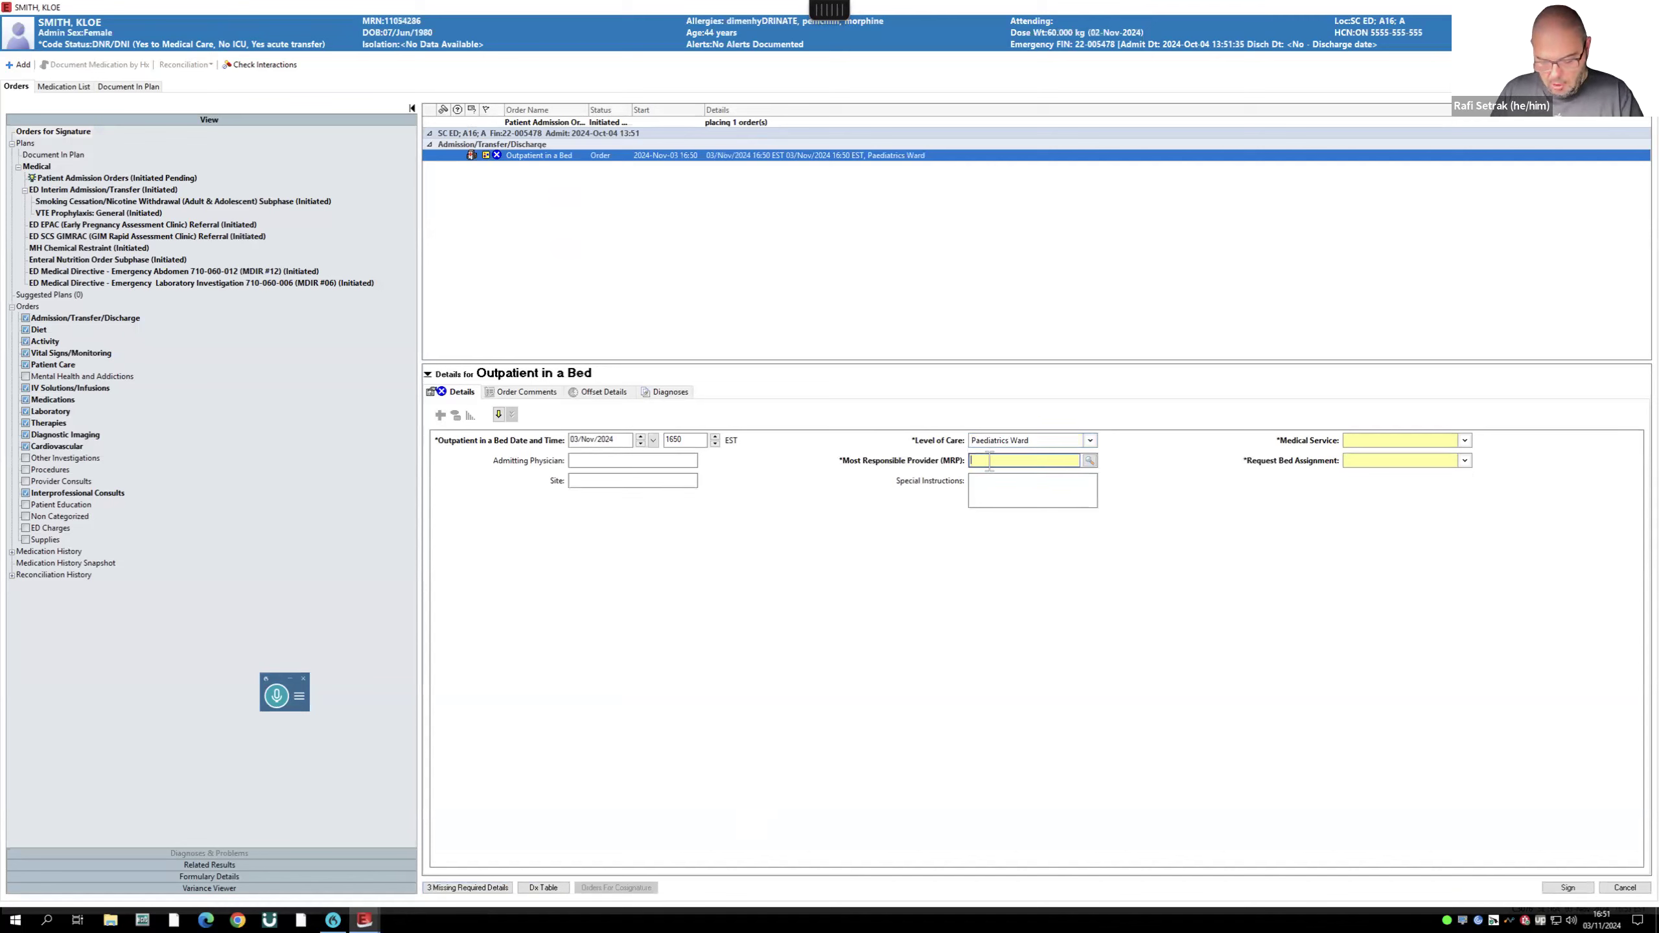
pyautogui.write('kau')
pyautogui.press('Return')
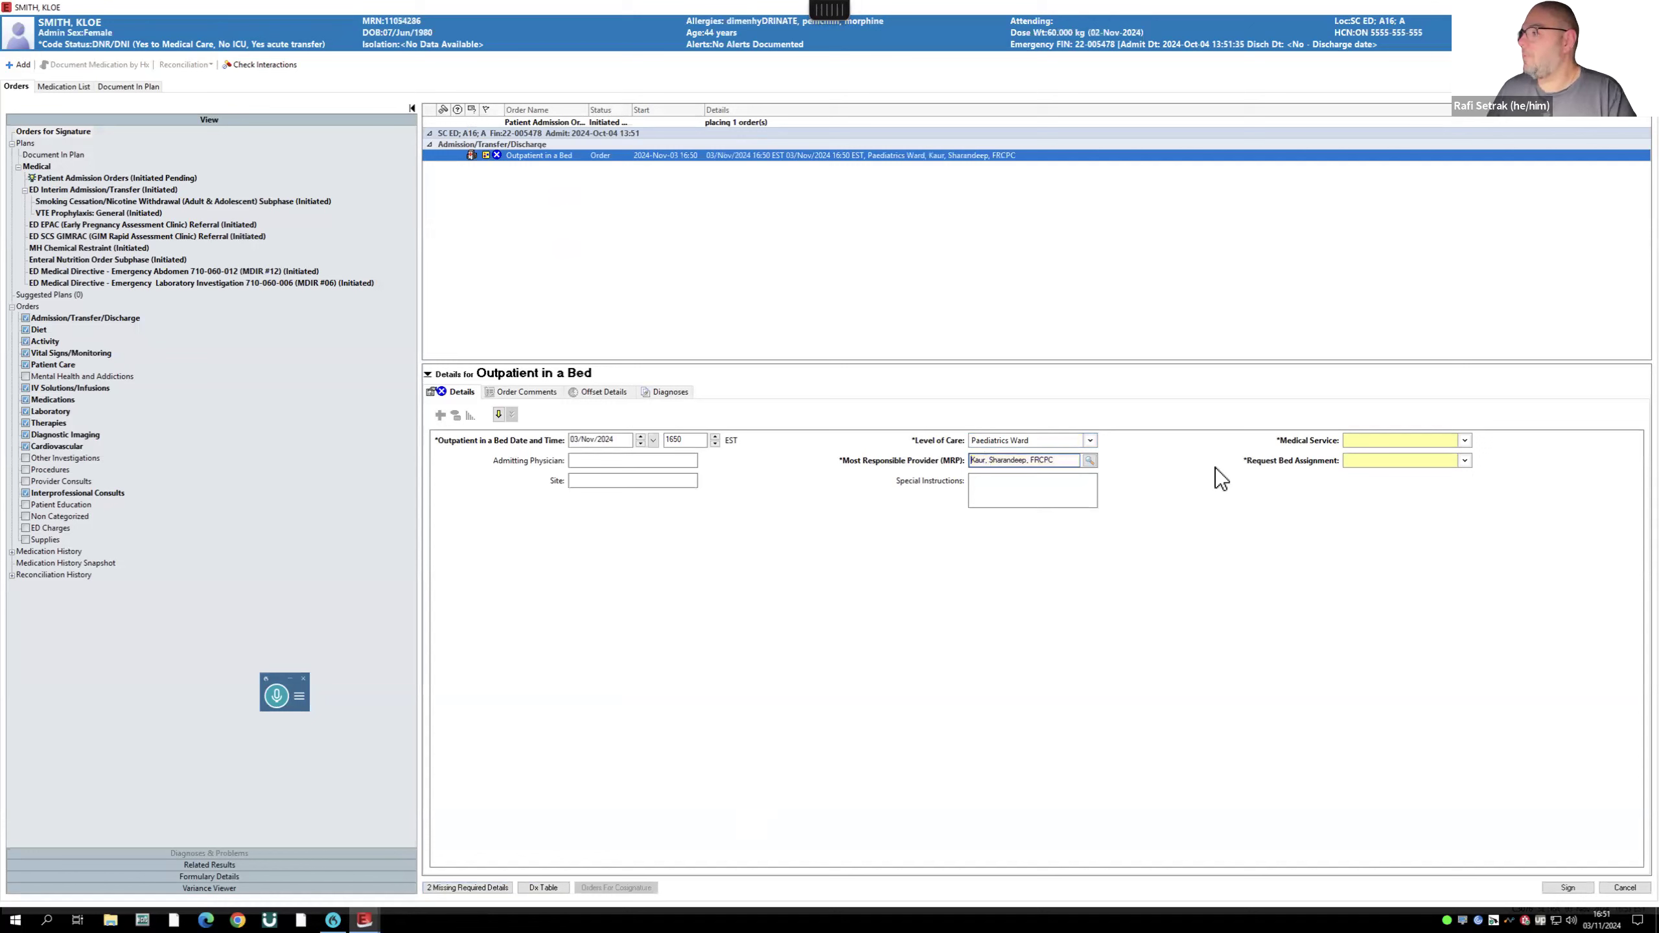
# - Set the medical service to Paediatrics, request a different bed, and sign the Outpatient in a Bed order
pyautogui.click(1367, 440)
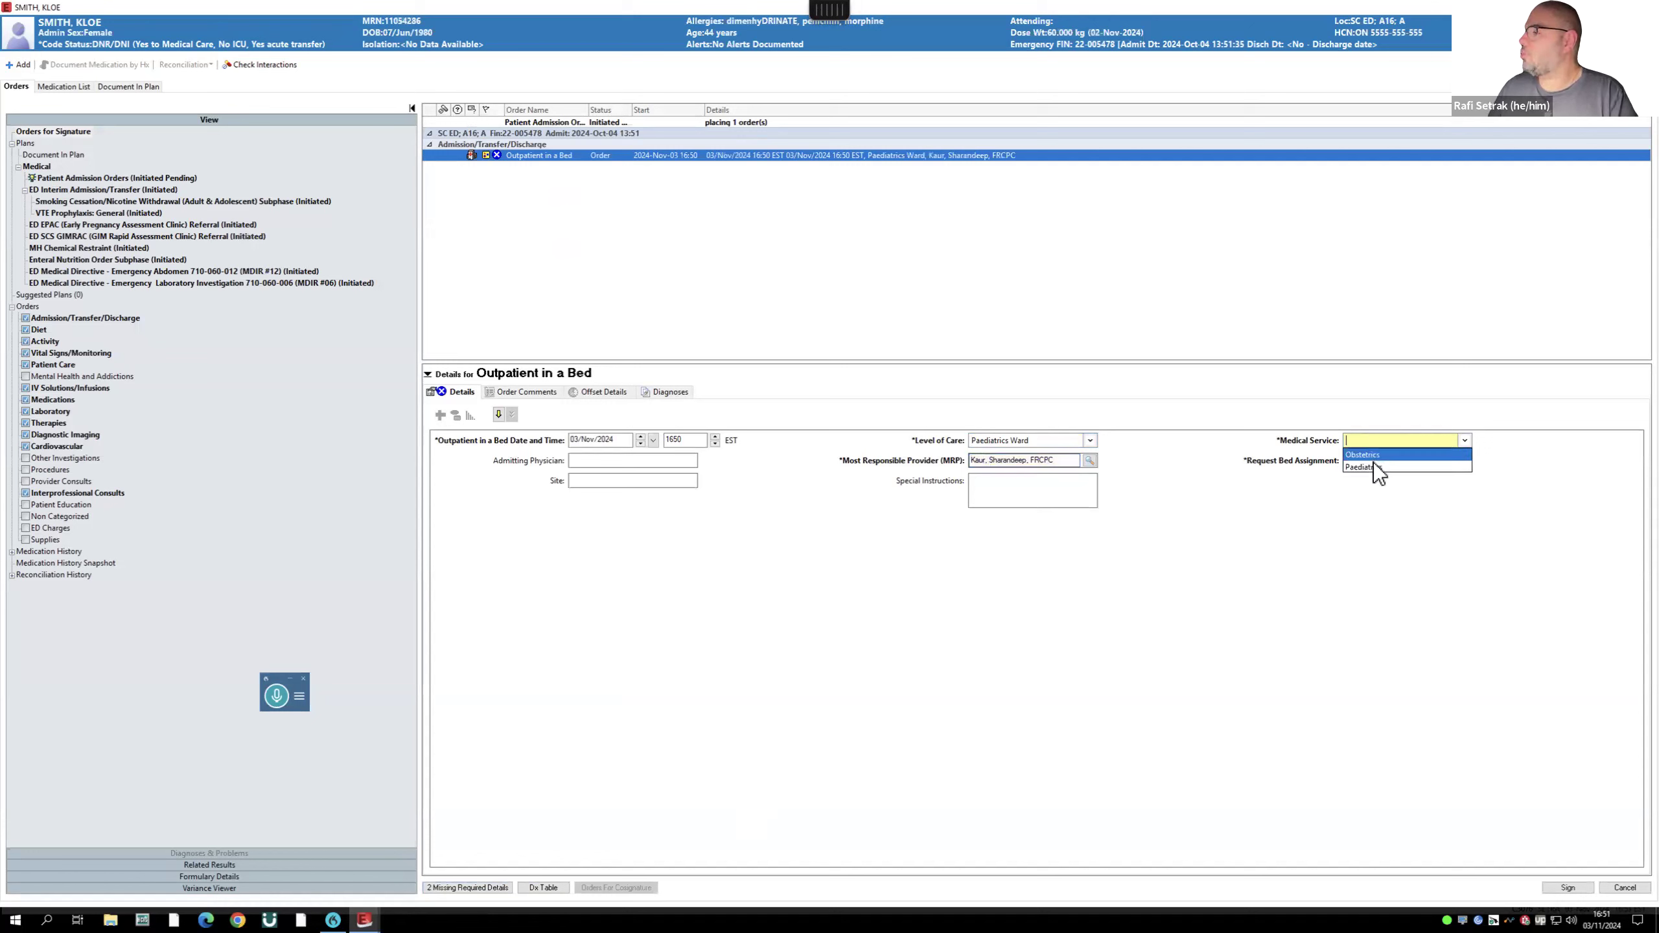
pyautogui.click(1375, 468)
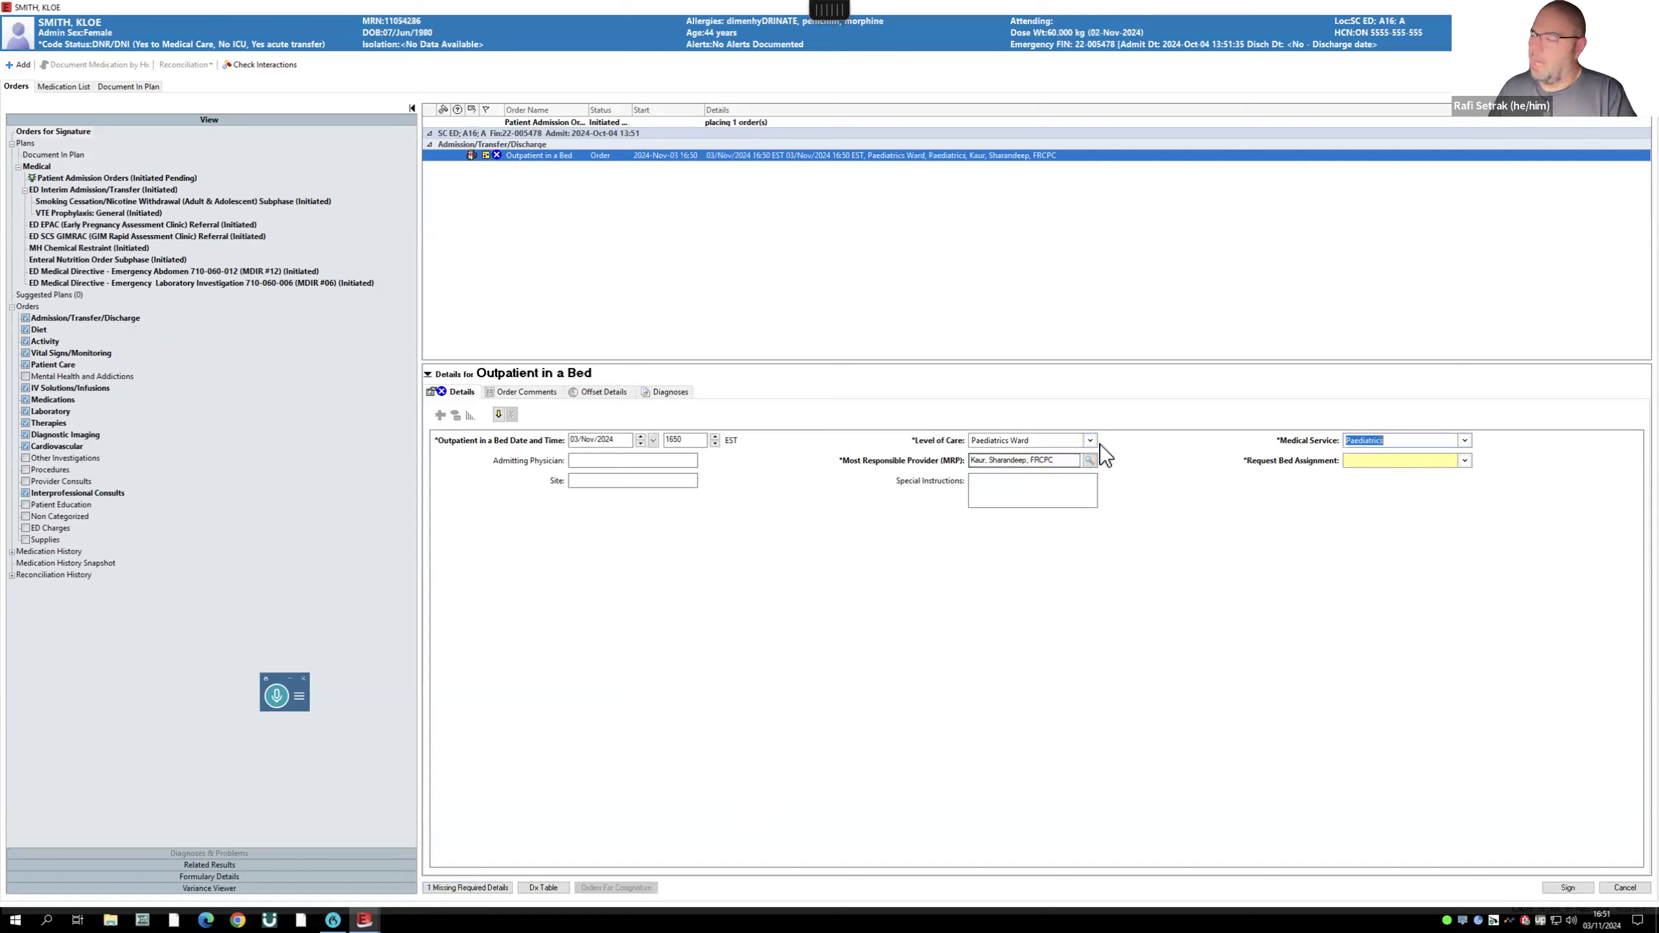
pyautogui.click(1378, 460)
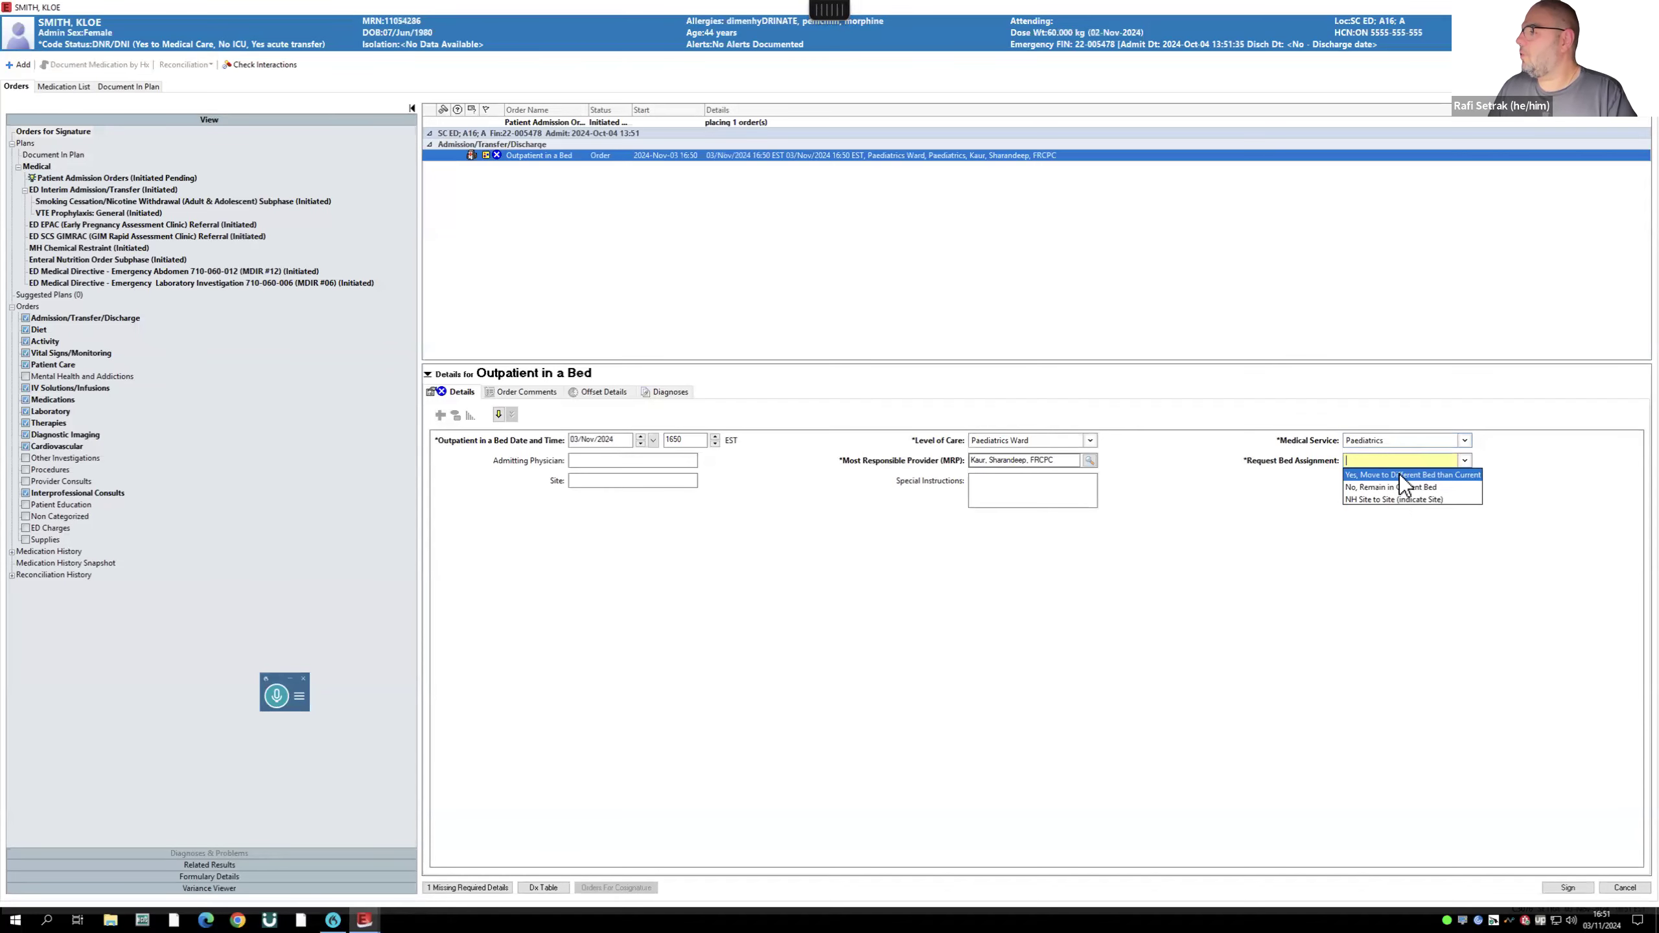
pyautogui.click(1400, 474)
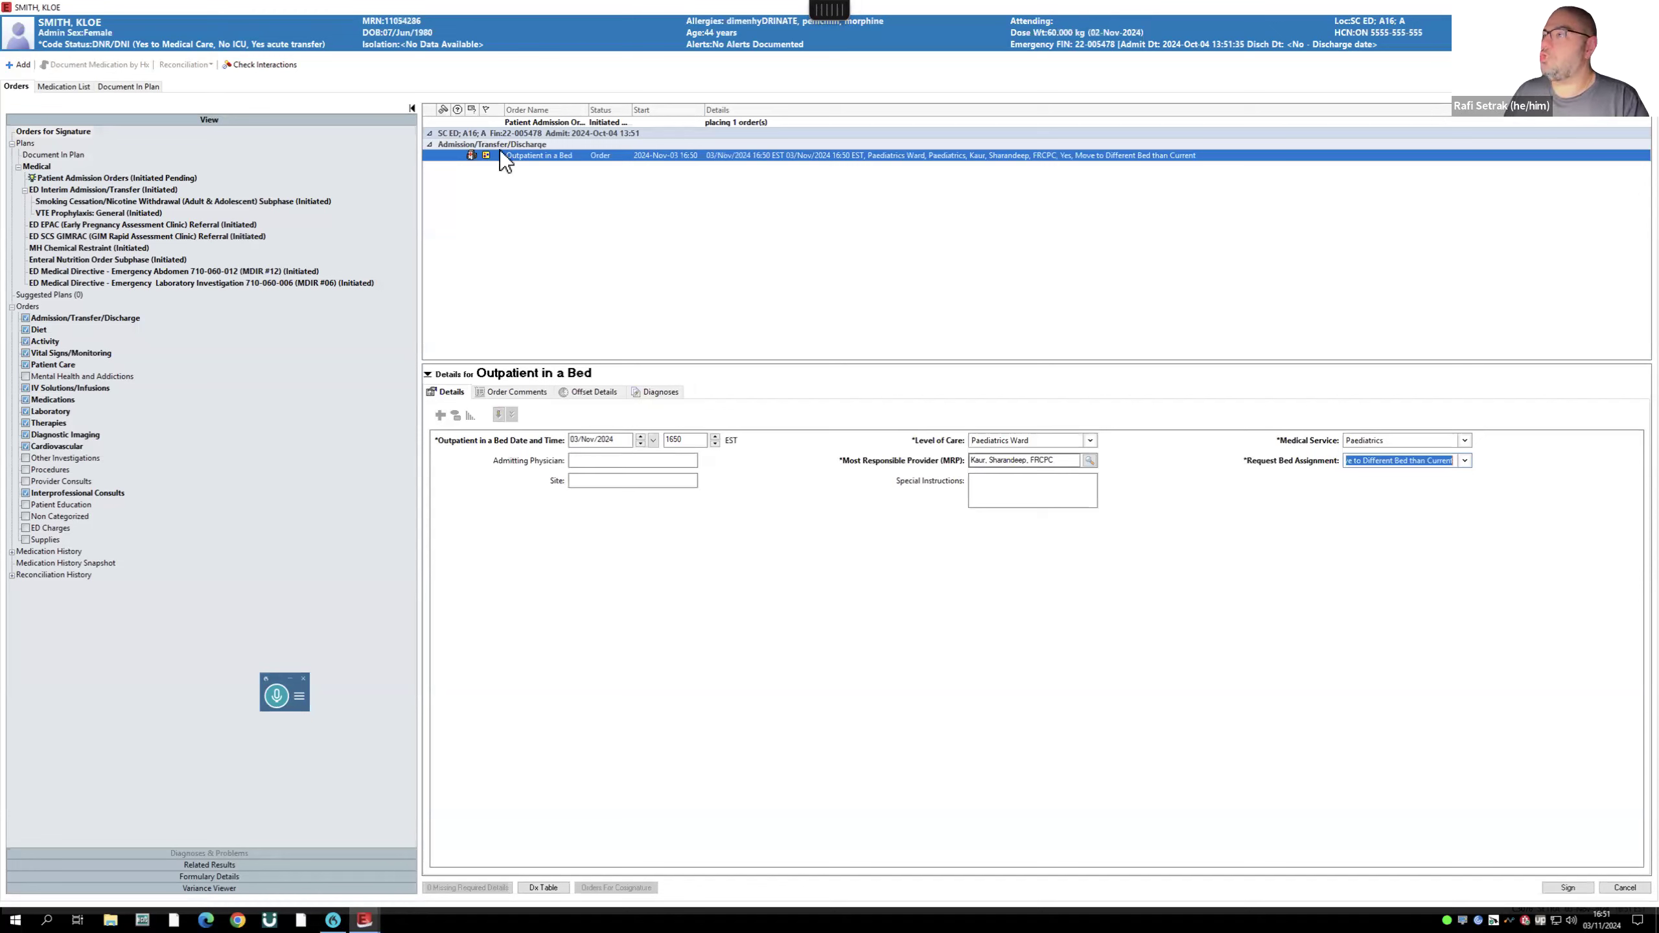
pyautogui.click(1569, 887)
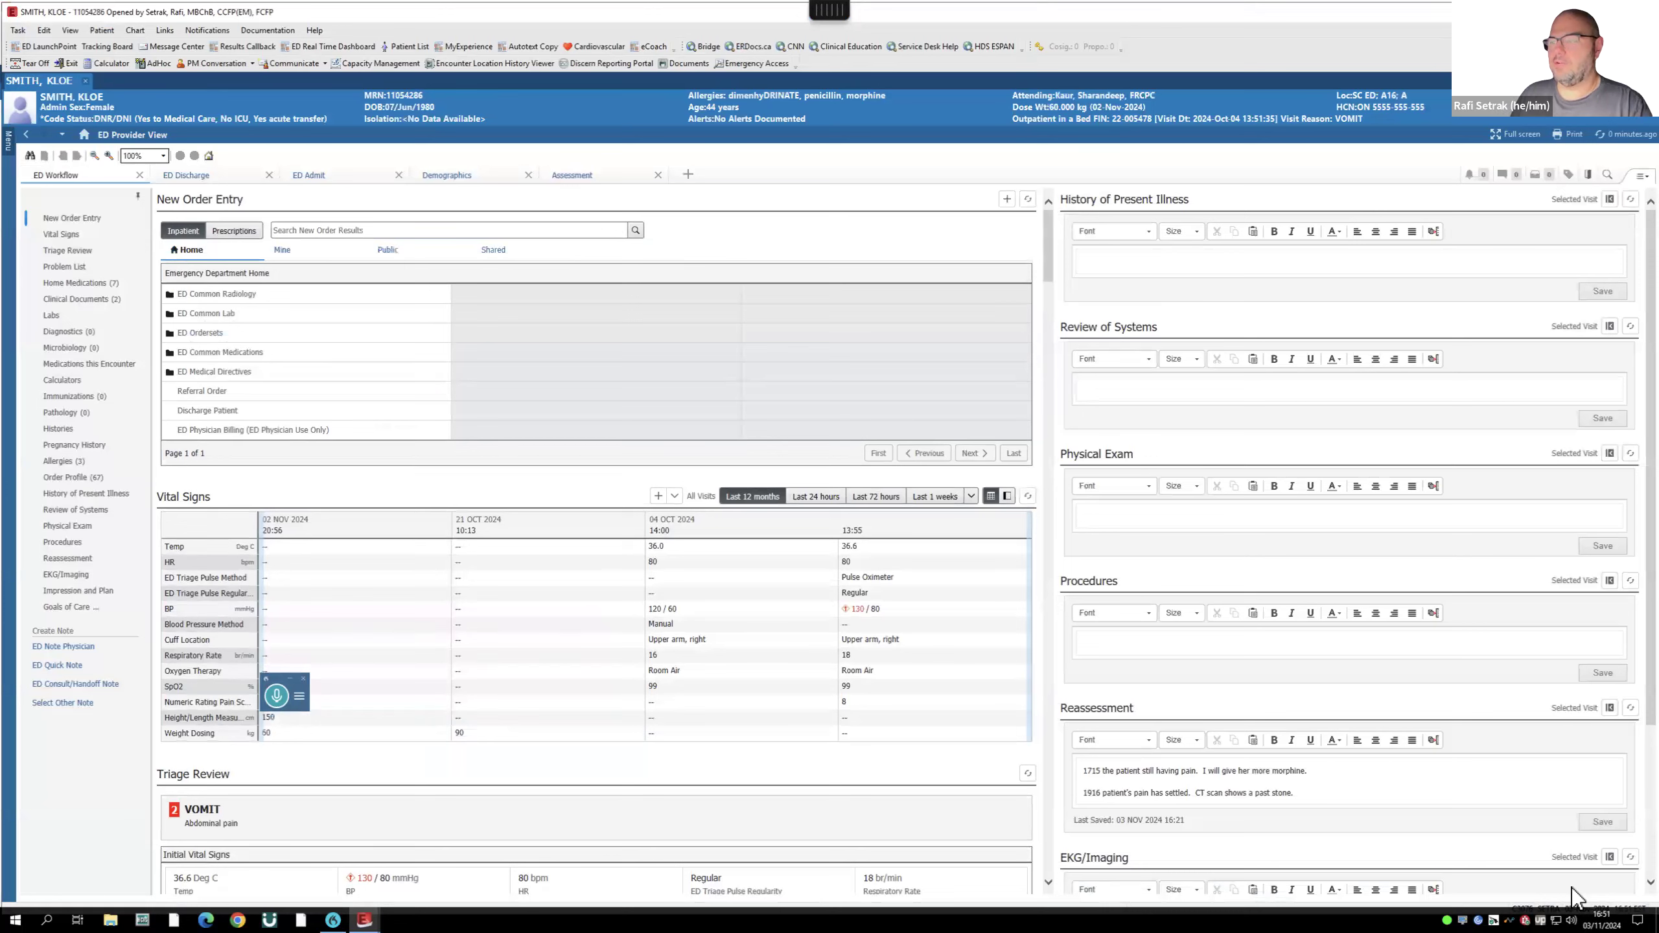
# - Search 'patient admi' and add the Patient Admission Orders plan to the orders awaiting signature
pyautogui.click(315, 229)
pyautogui.write('patient adm')
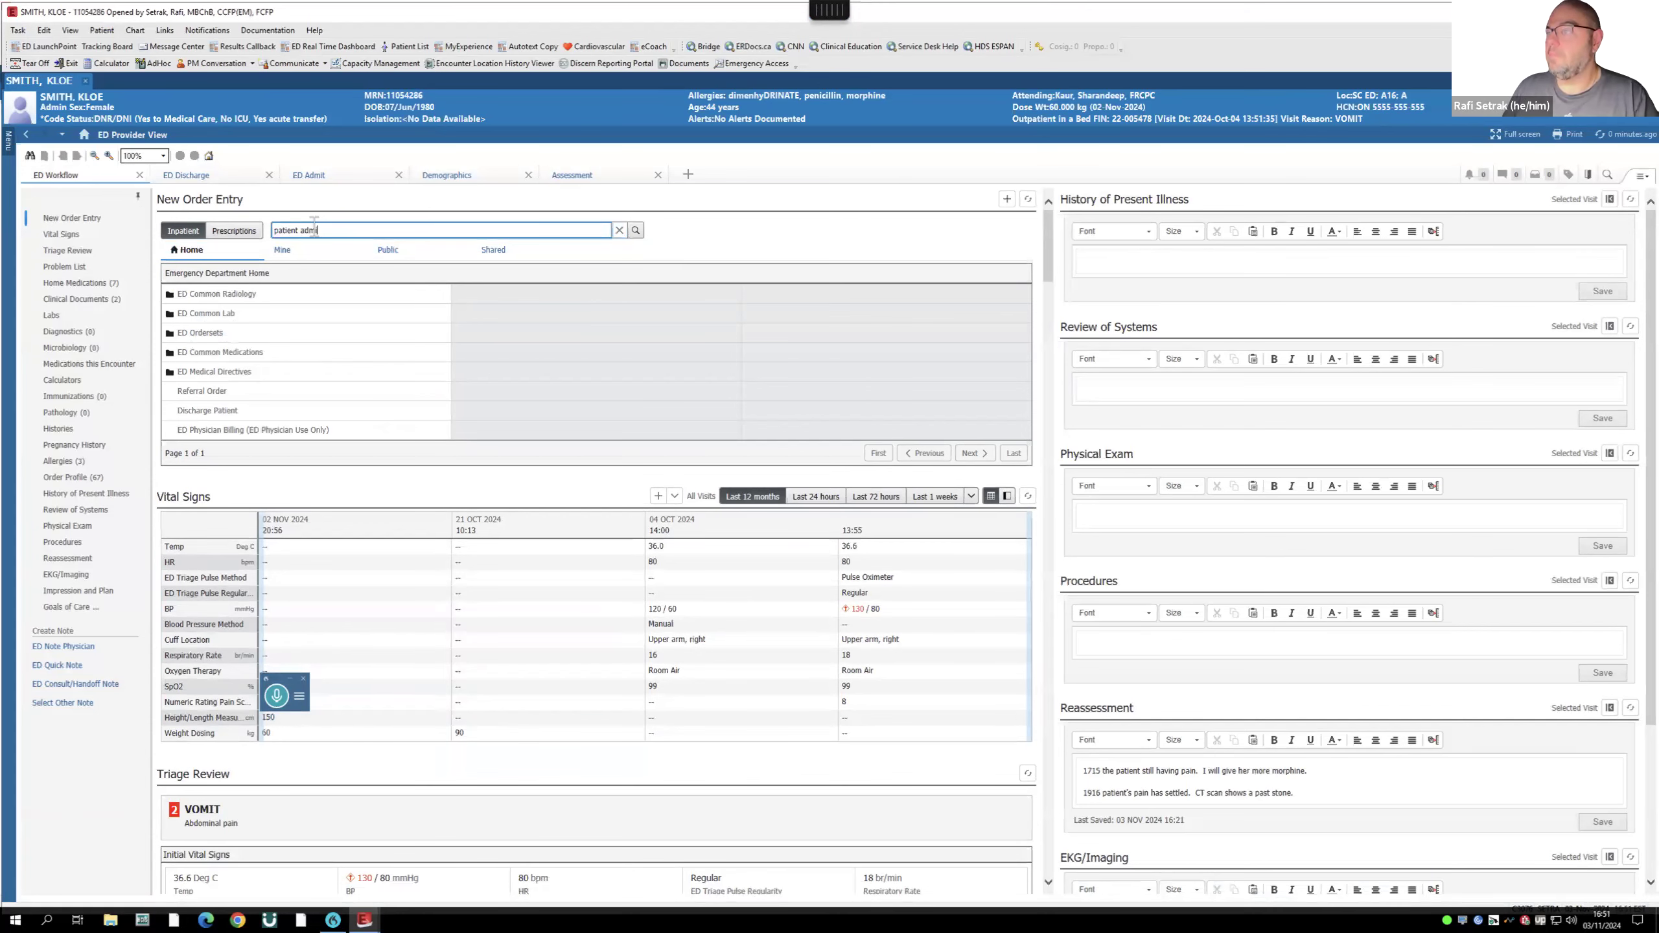
pyautogui.write('i')
pyautogui.click(234, 293)
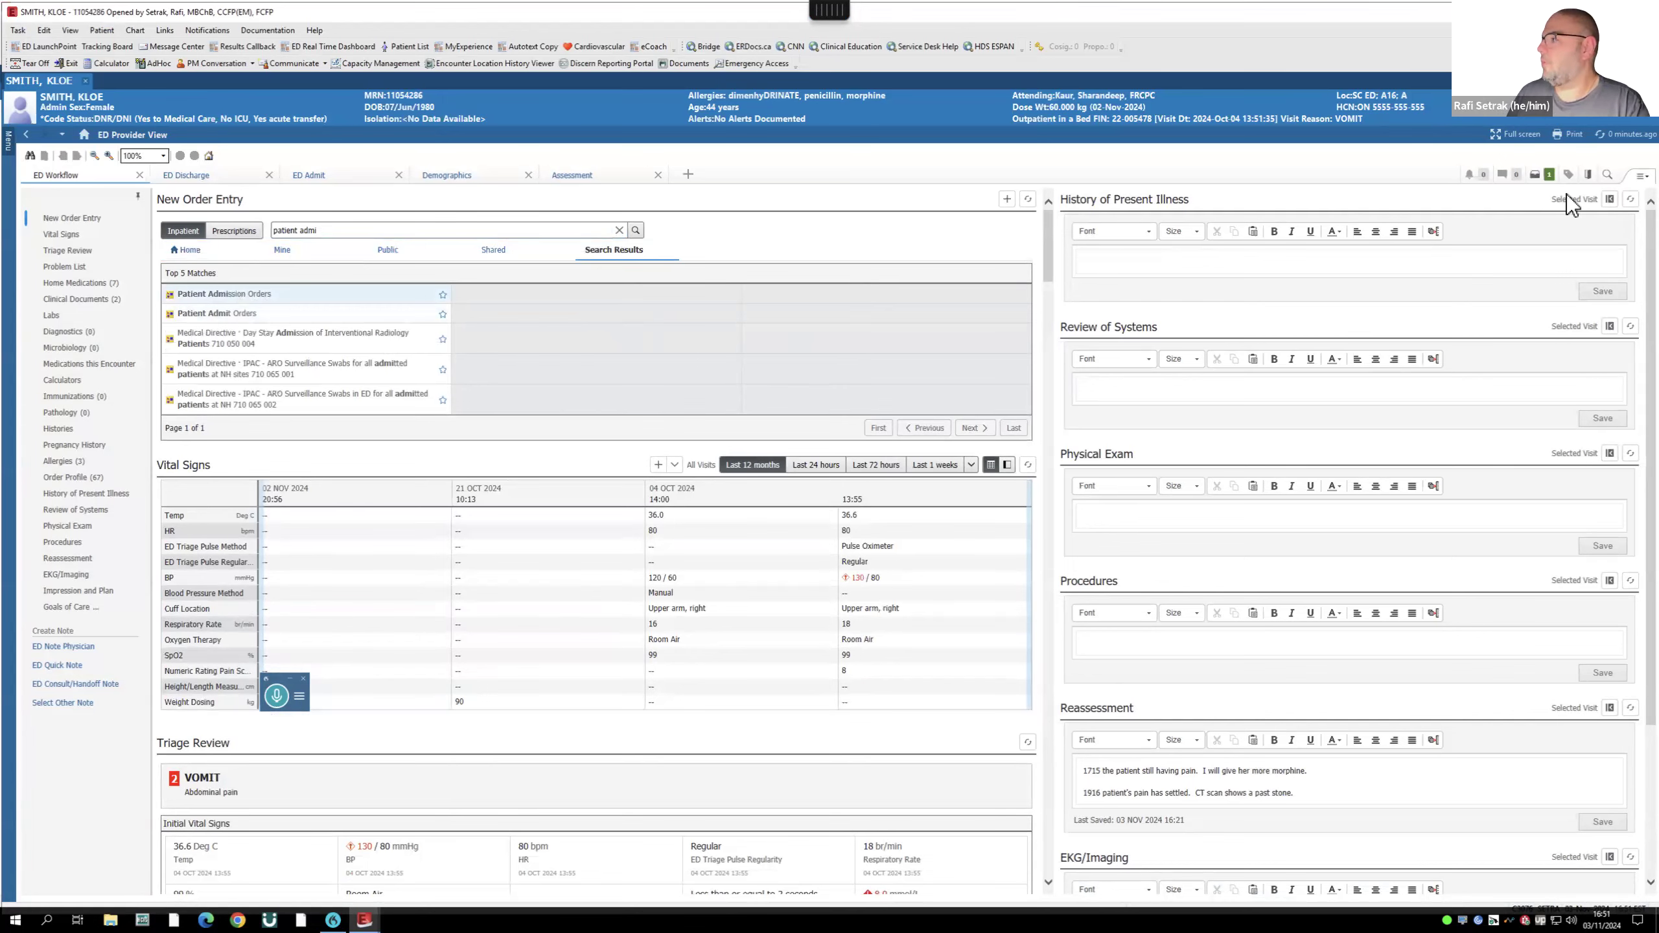
pyautogui.click(1536, 175)
# - In the admission plan, select Admit to Inpatient and continue past the alert to keep ordering it
pyautogui.click(1010, 607)
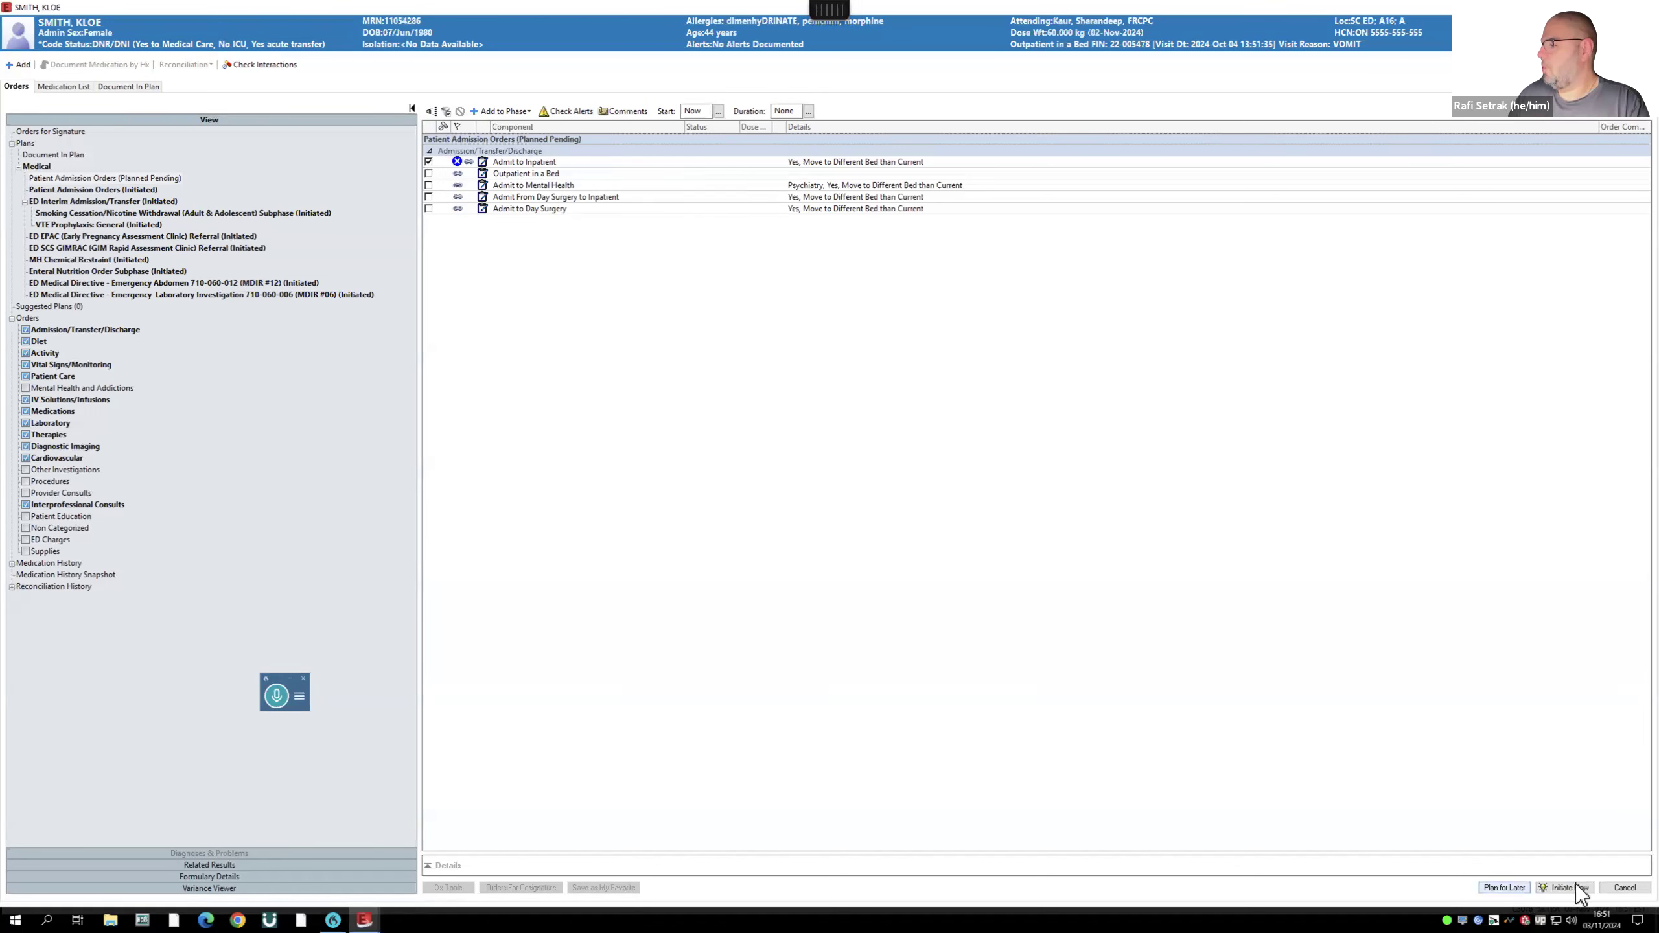
pyautogui.click(1517, 893)
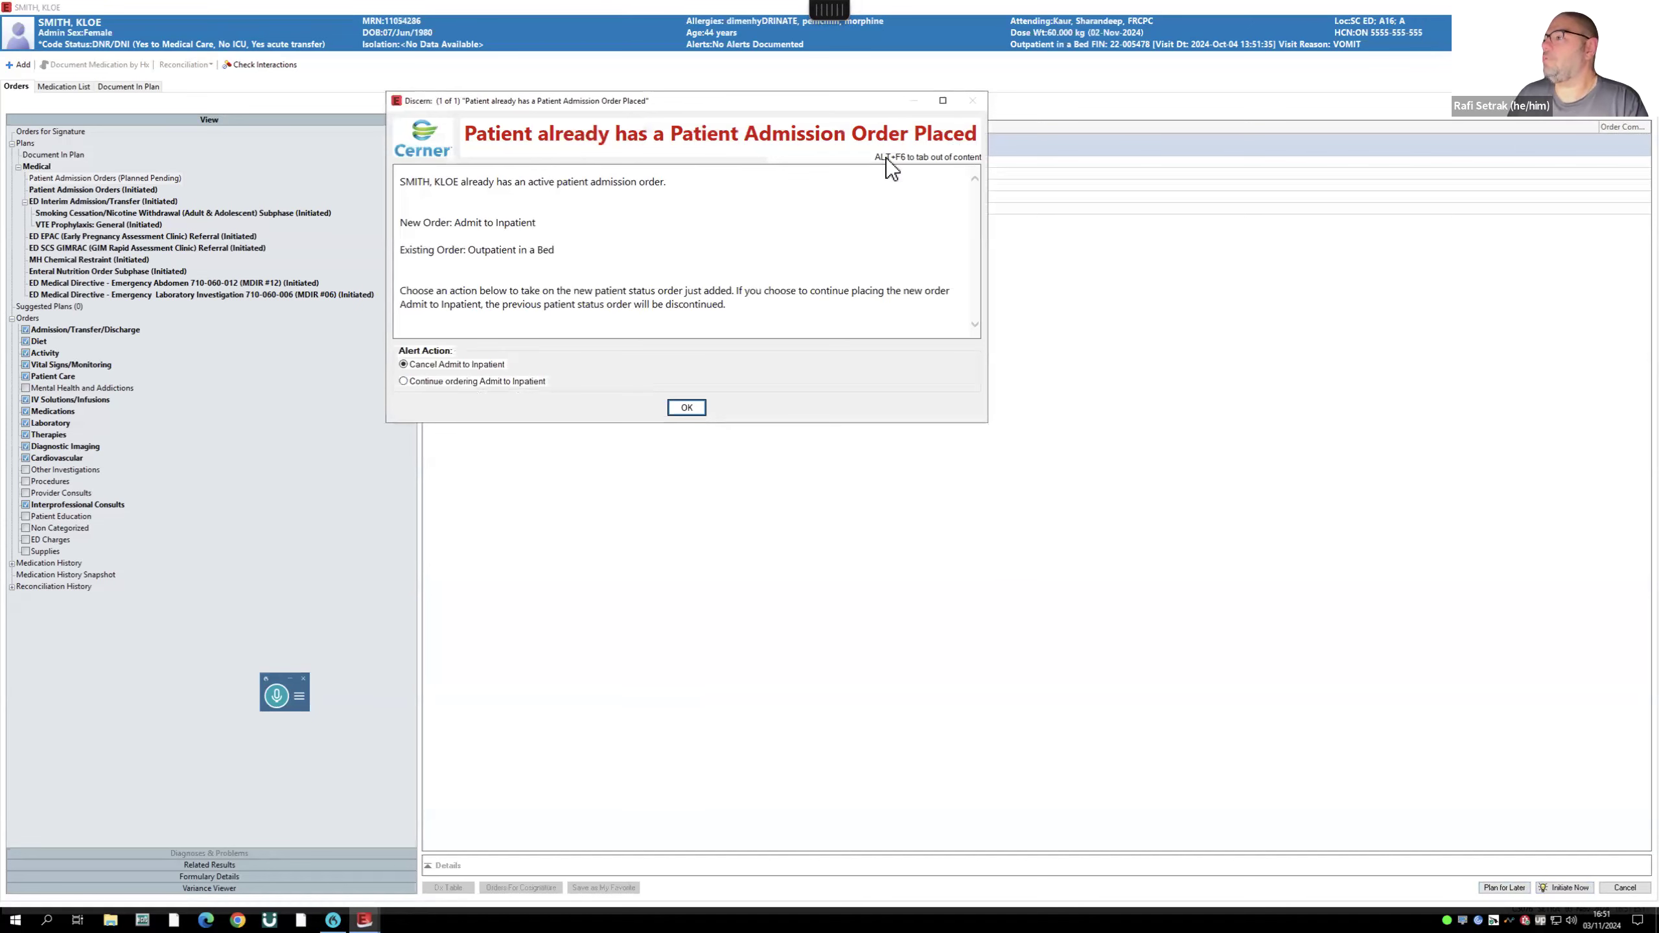
pyautogui.click(451, 381)
pyautogui.click(685, 408)
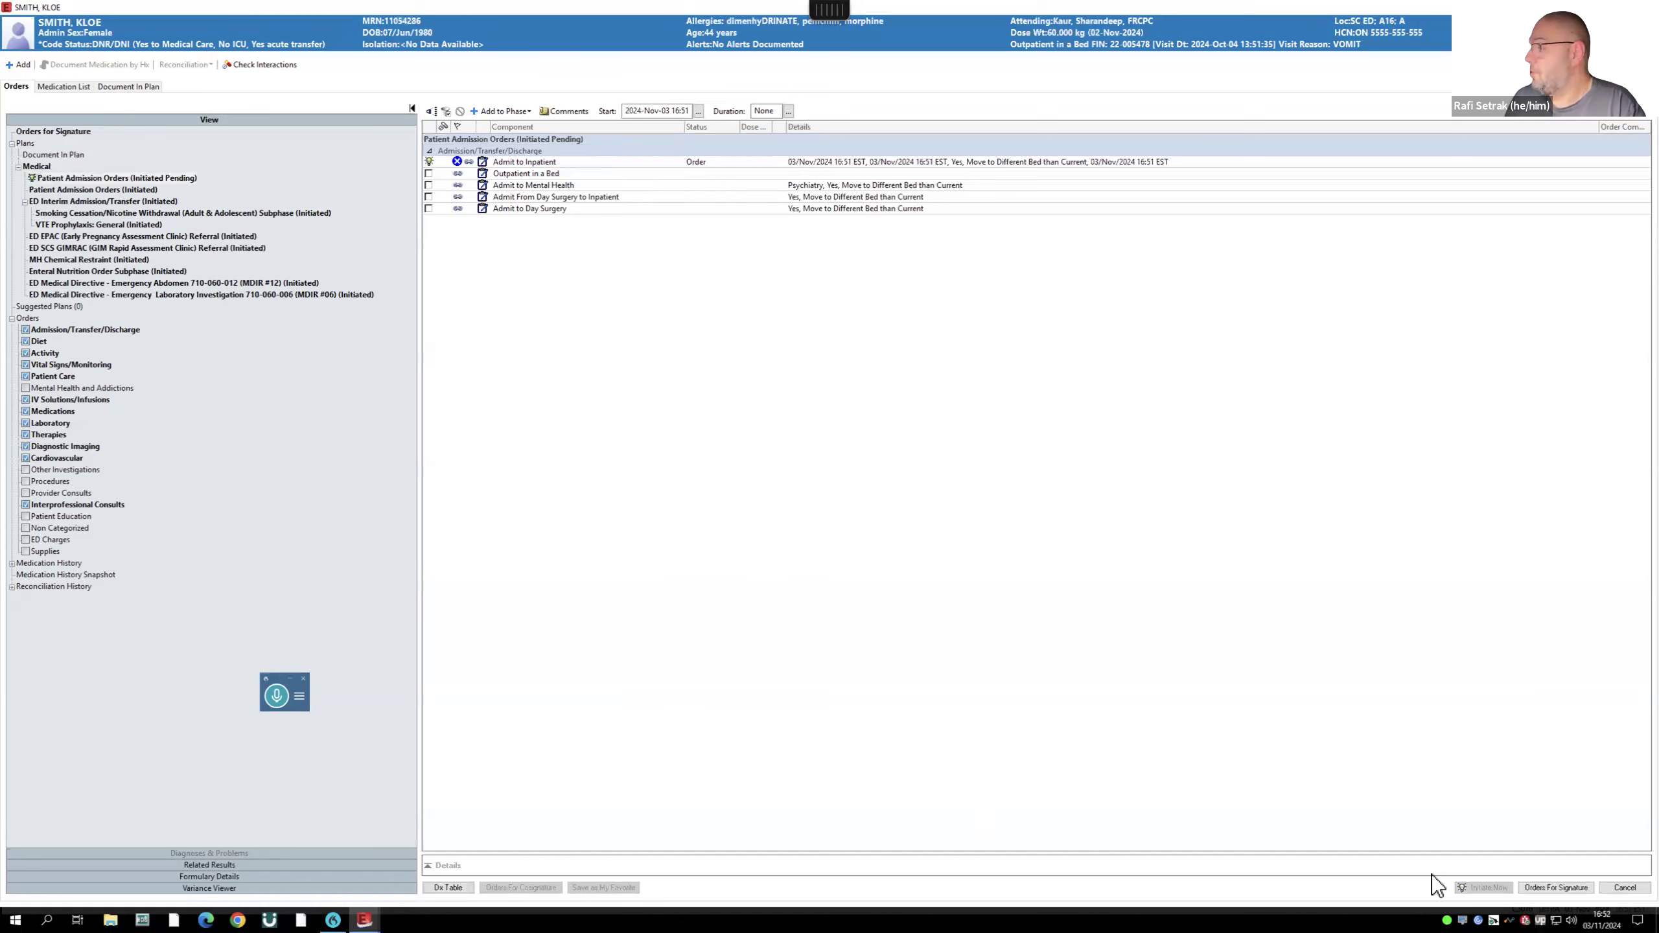
# - In the order's missing required details, set the medical service to Cardiology and the cardiologist as most responsible provider
pyautogui.click(1552, 888)
pyautogui.click(482, 883)
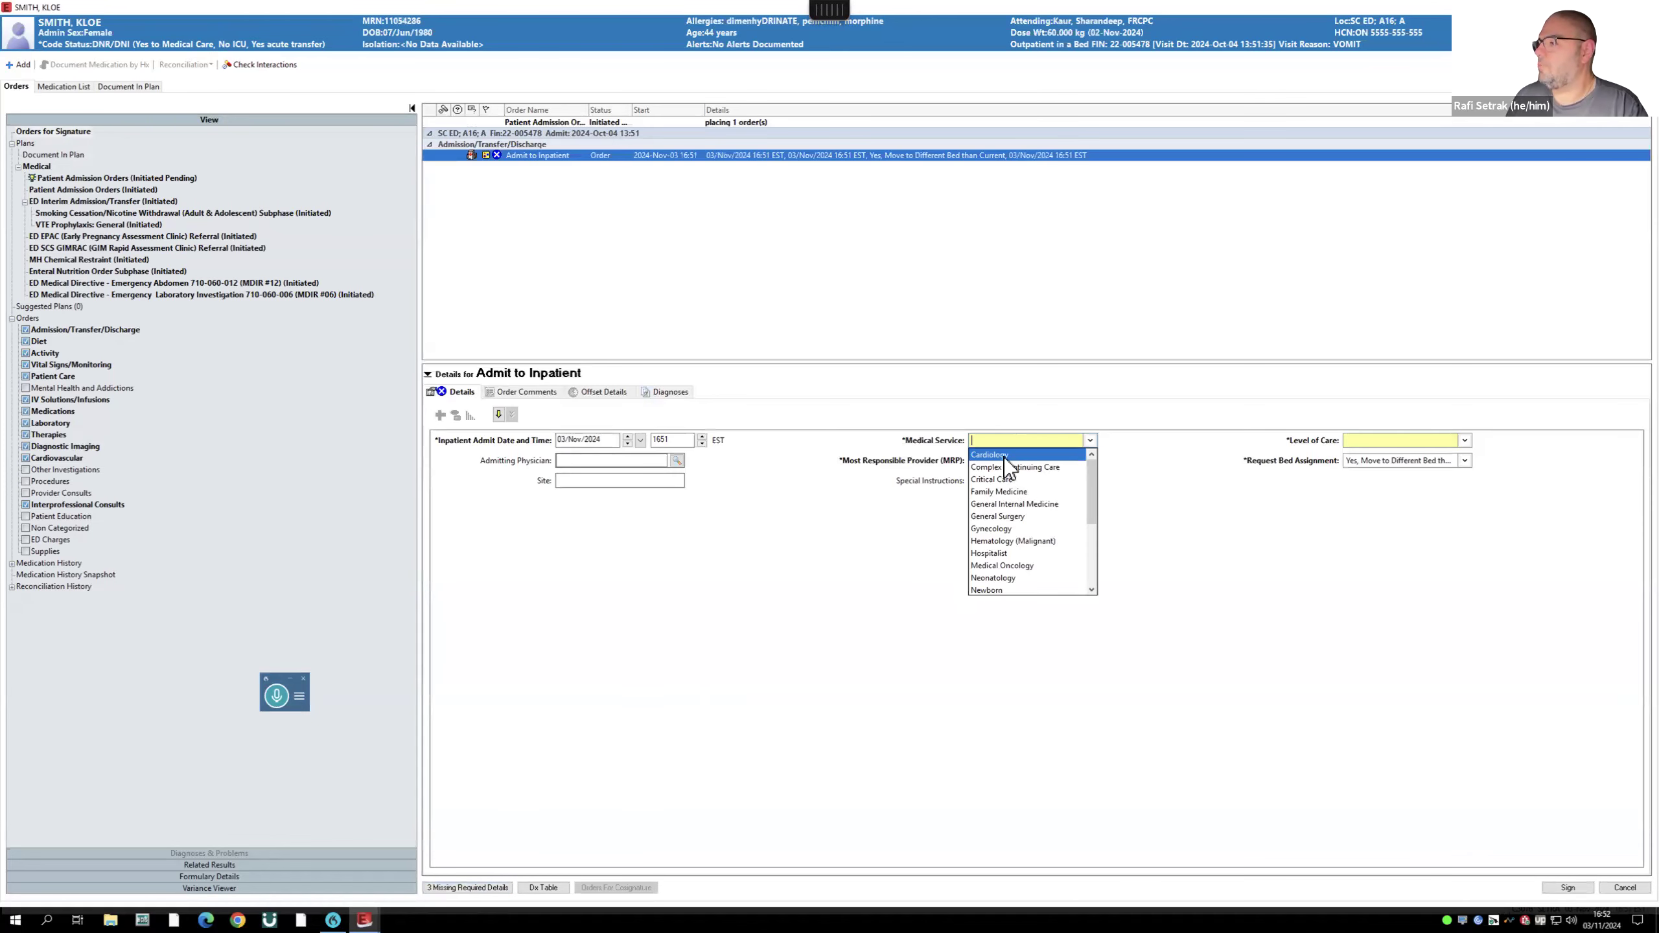
pyautogui.click(1004, 458)
pyautogui.click(1026, 461)
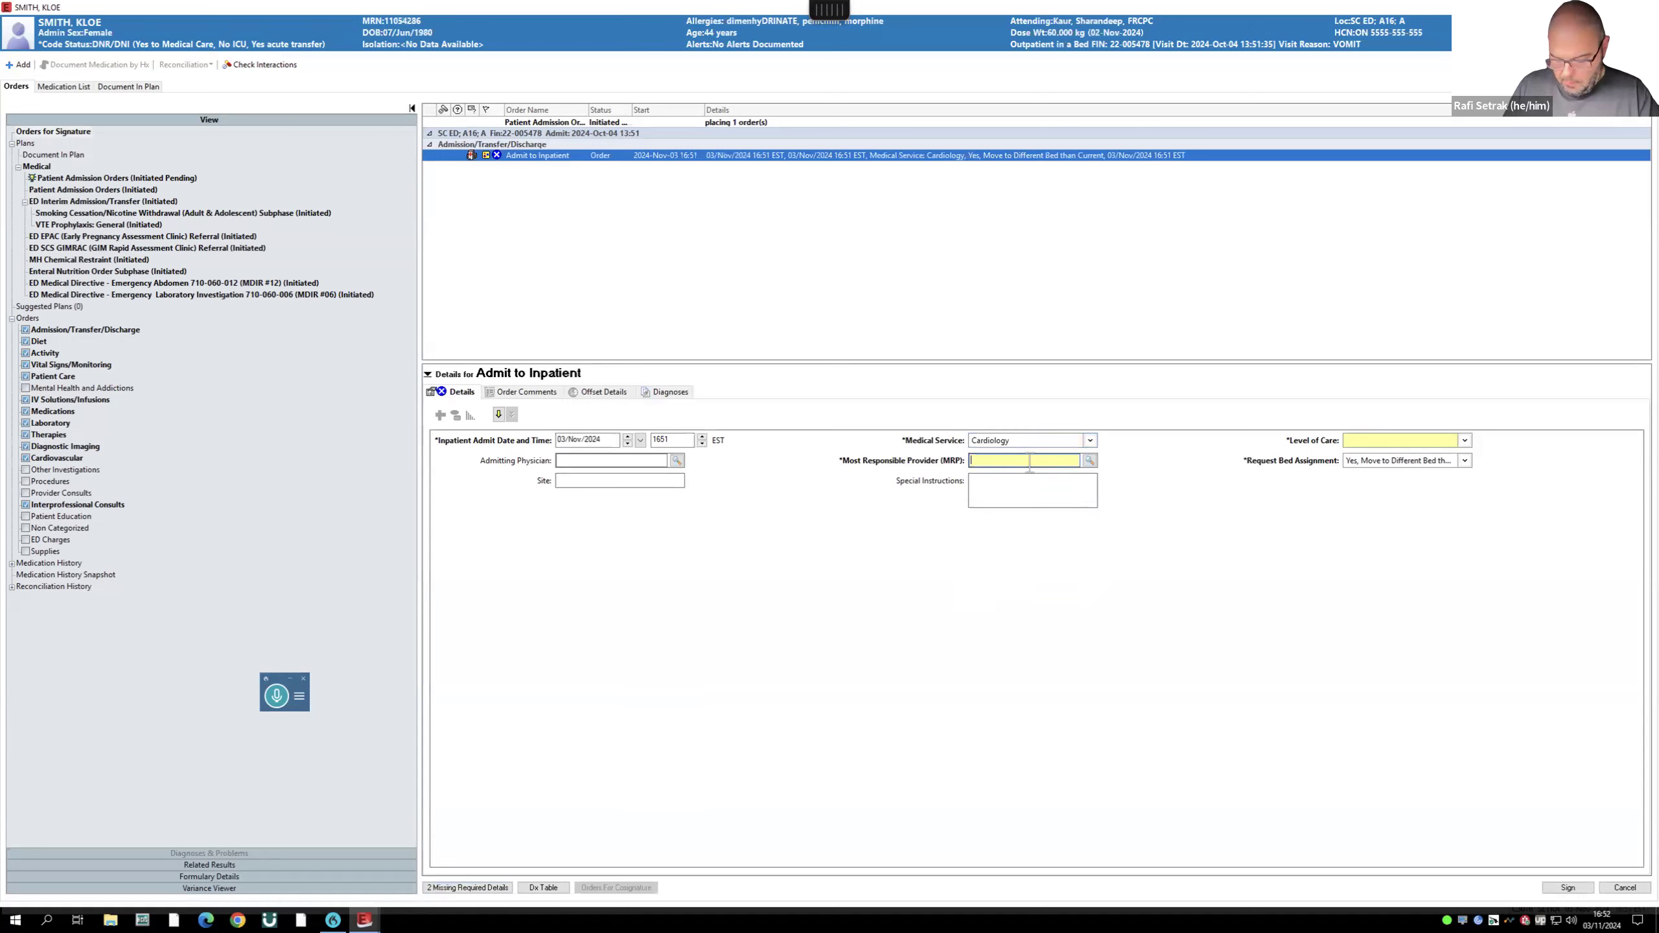
pyautogui.write('kim')
pyautogui.write('.')
pyautogui.press('Return')
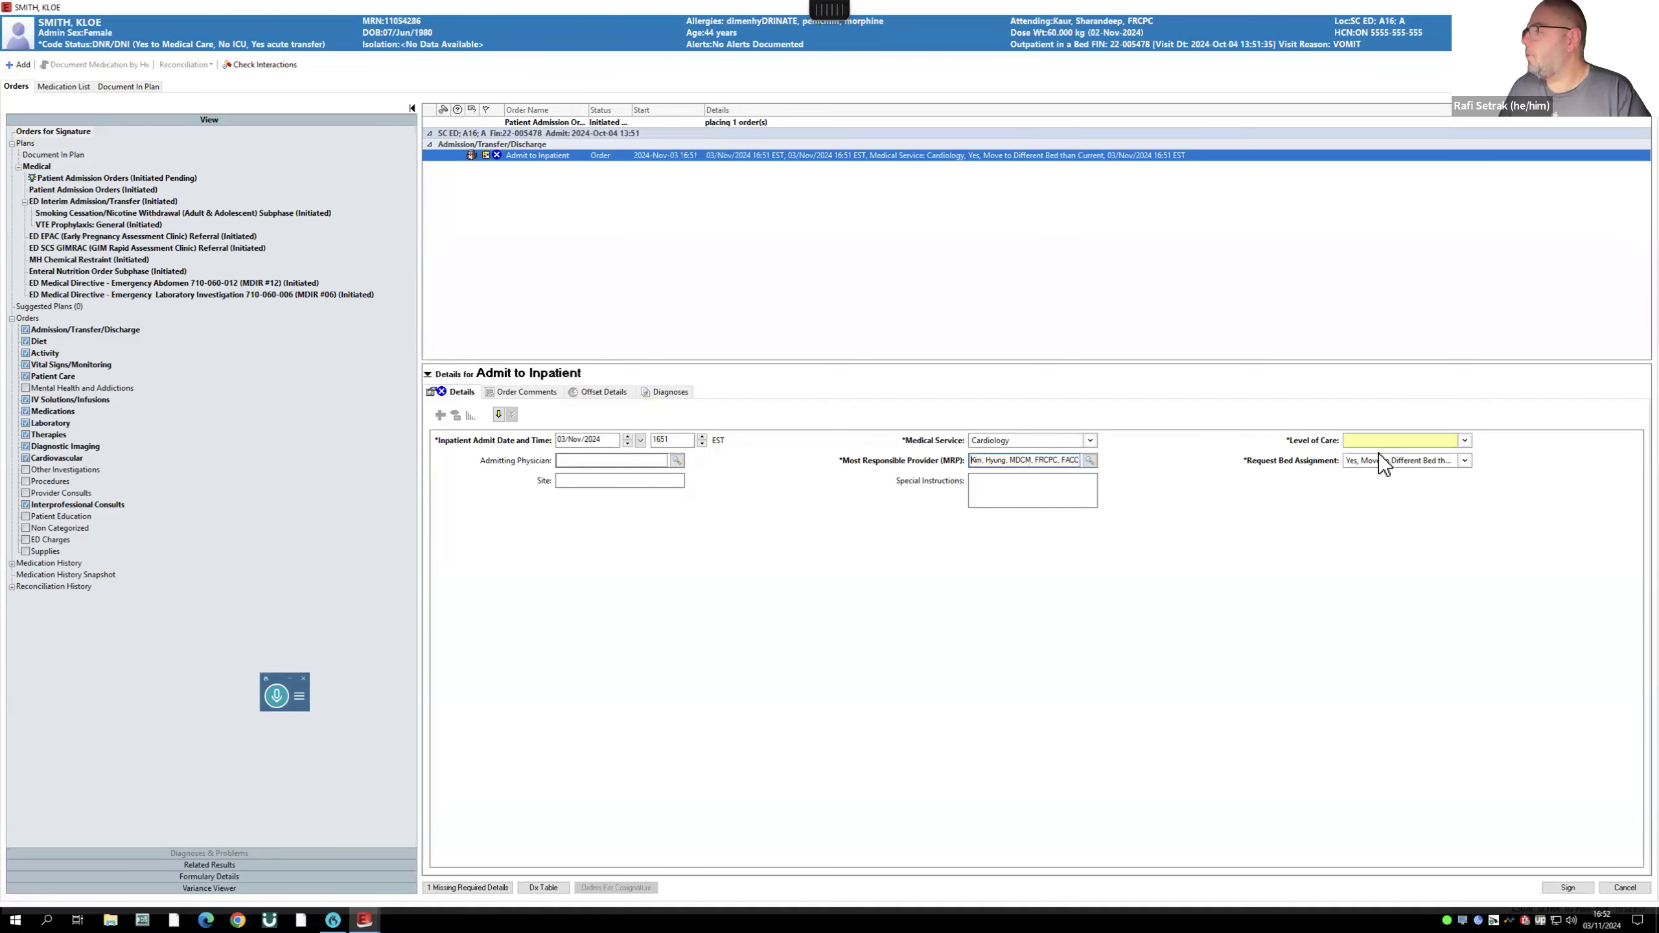
# - Set the level of care to Telemetry Ward, add filler special instructions, and sign the order
pyautogui.click(1465, 440)
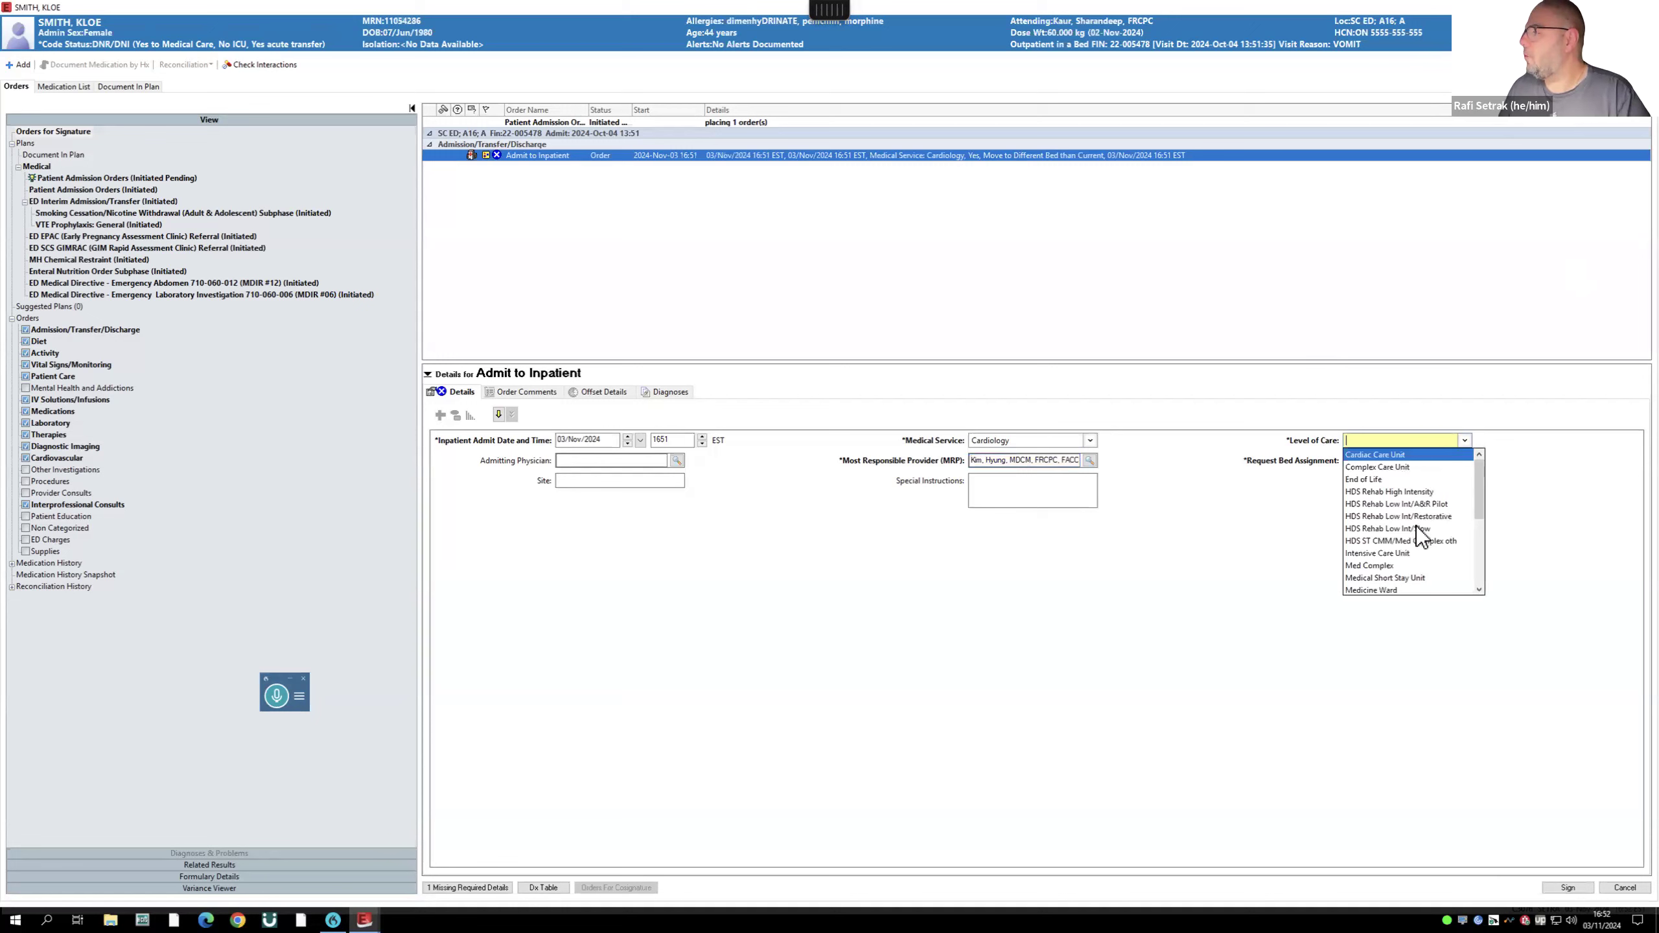
pyautogui.scroll(-5, 1414, 540)
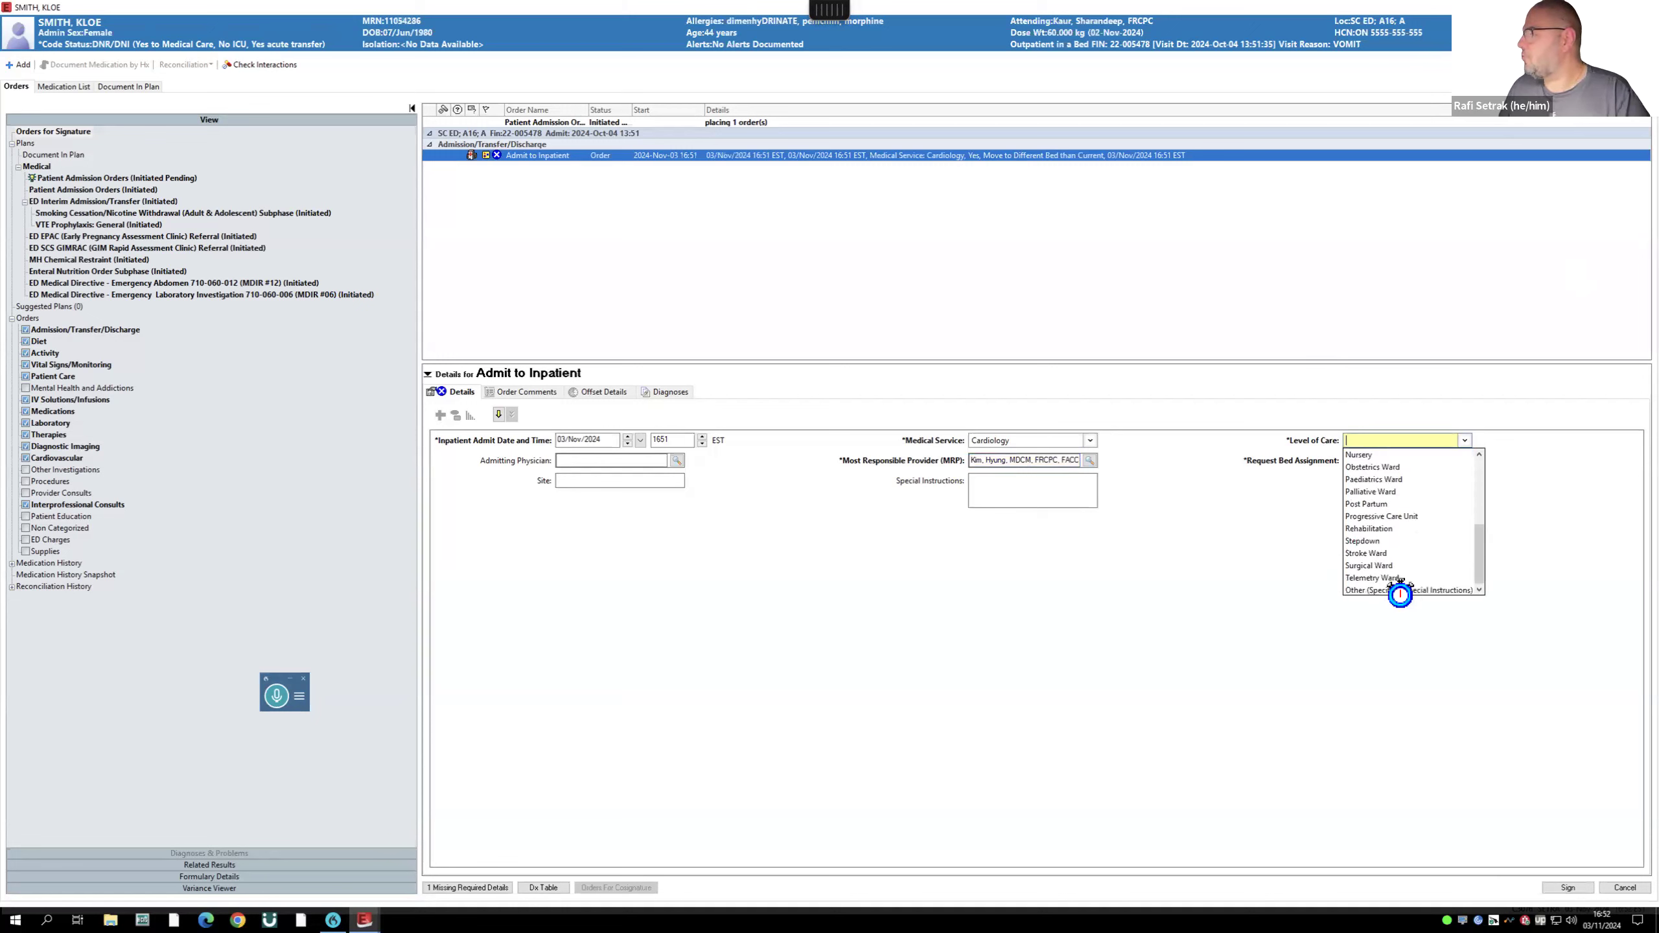
pyautogui.click(1405, 588)
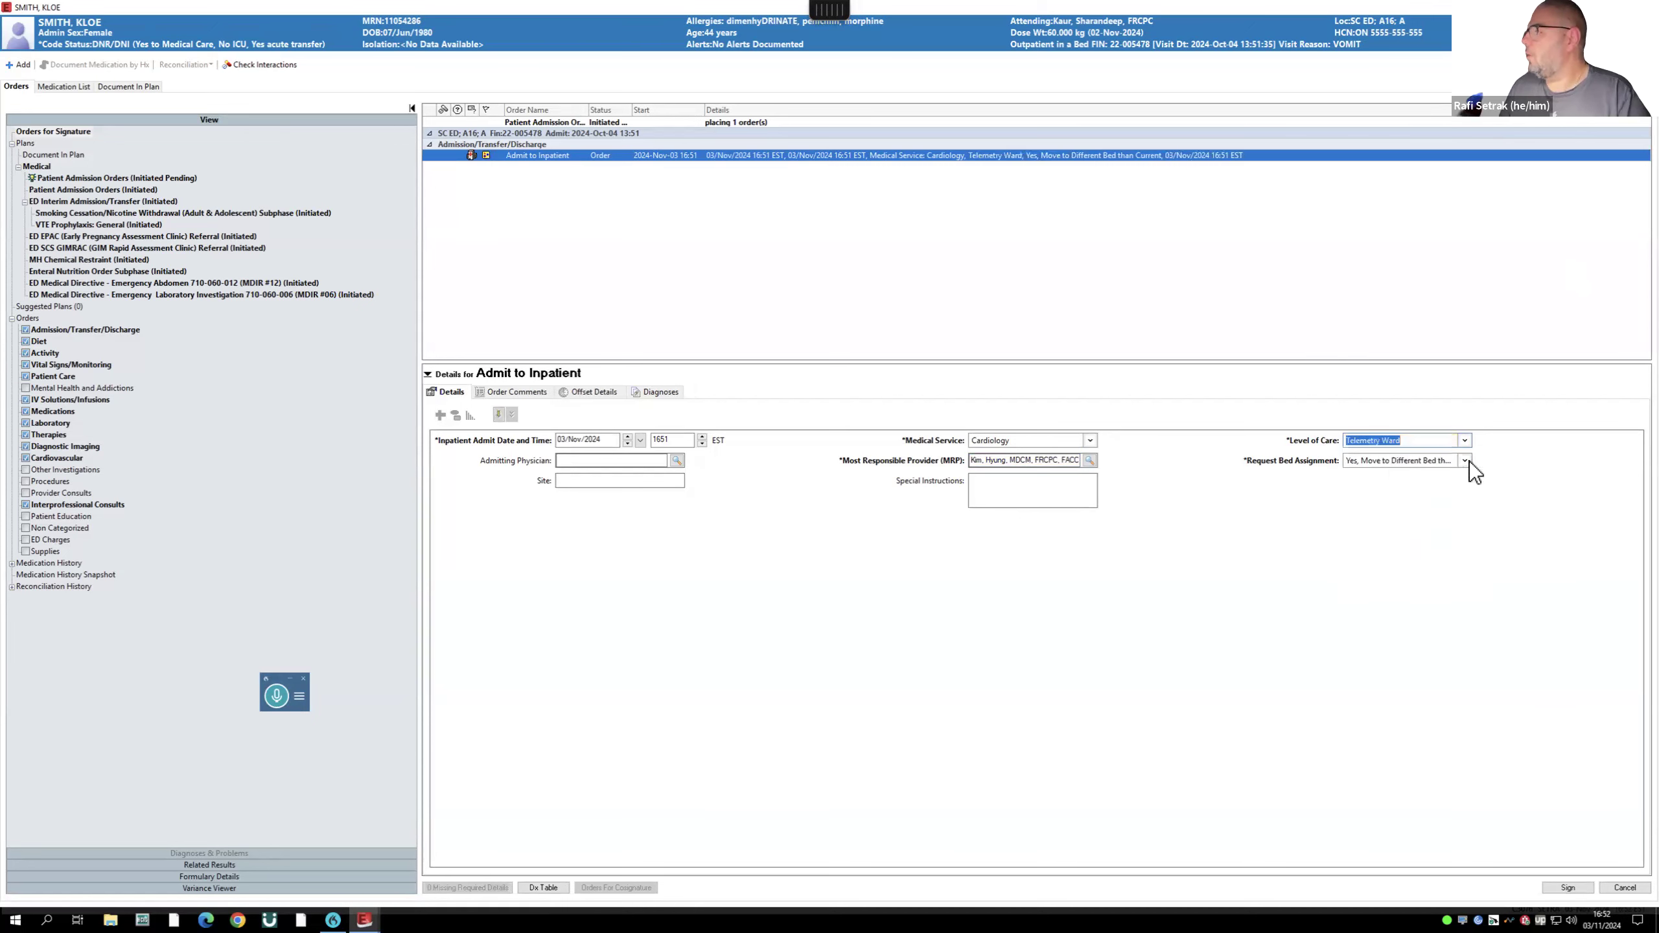
pyautogui.click(1010, 494)
pyautogui.write('f')
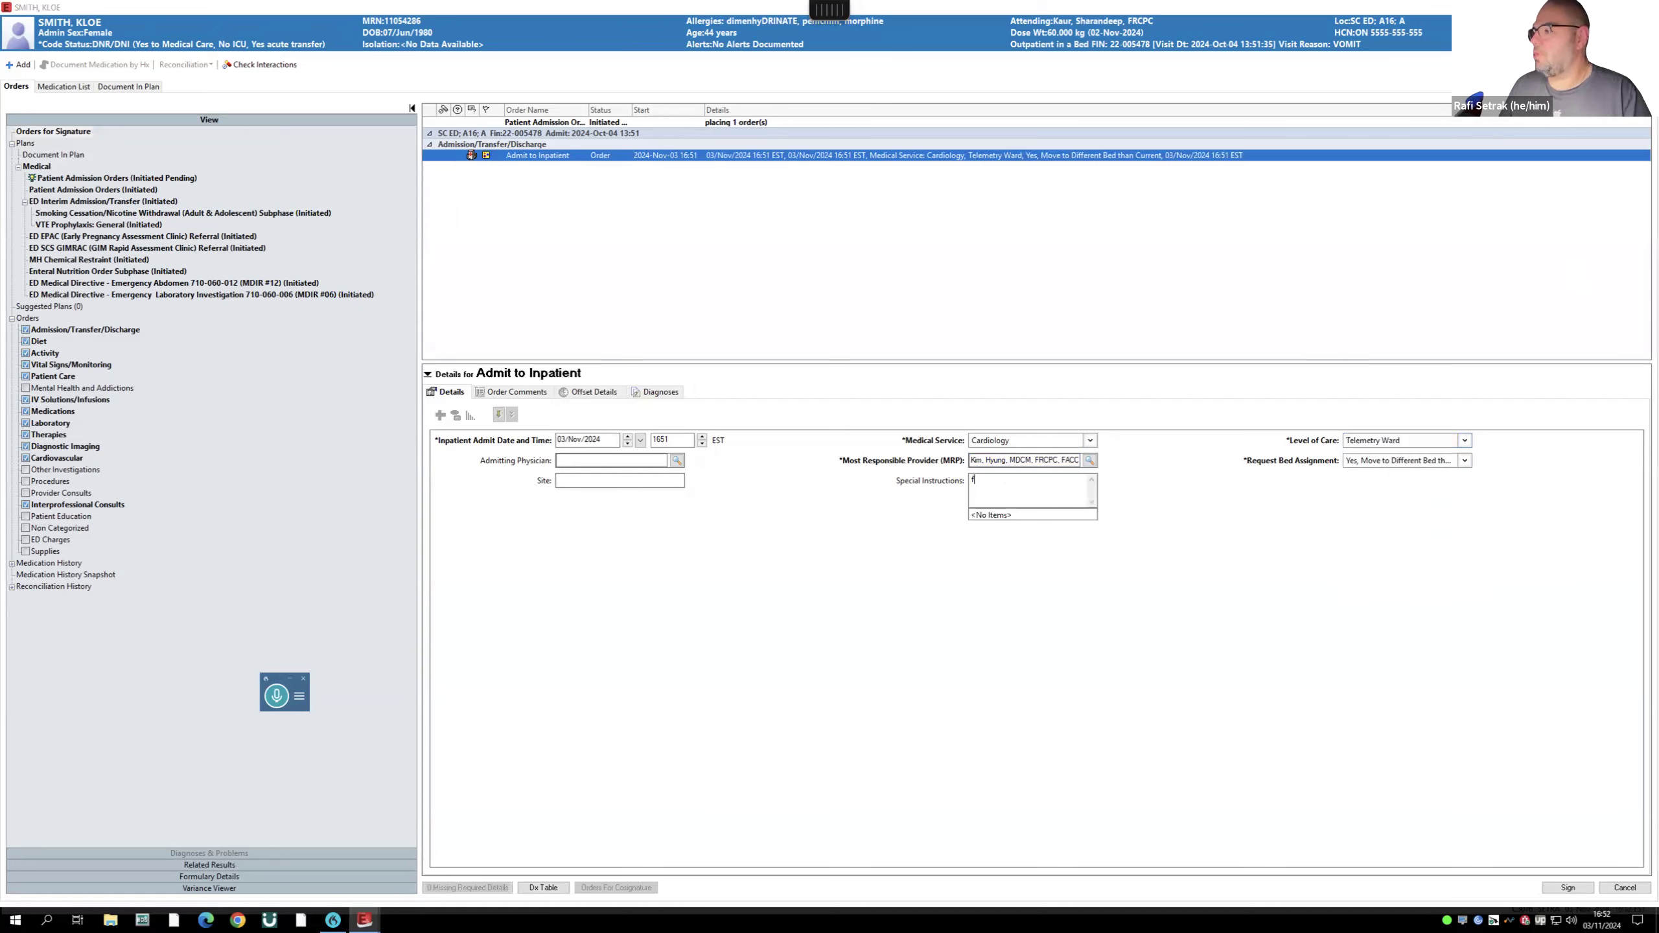
pyautogui.write('qwrgqwrtqrgt')
pyautogui.click(1568, 888)
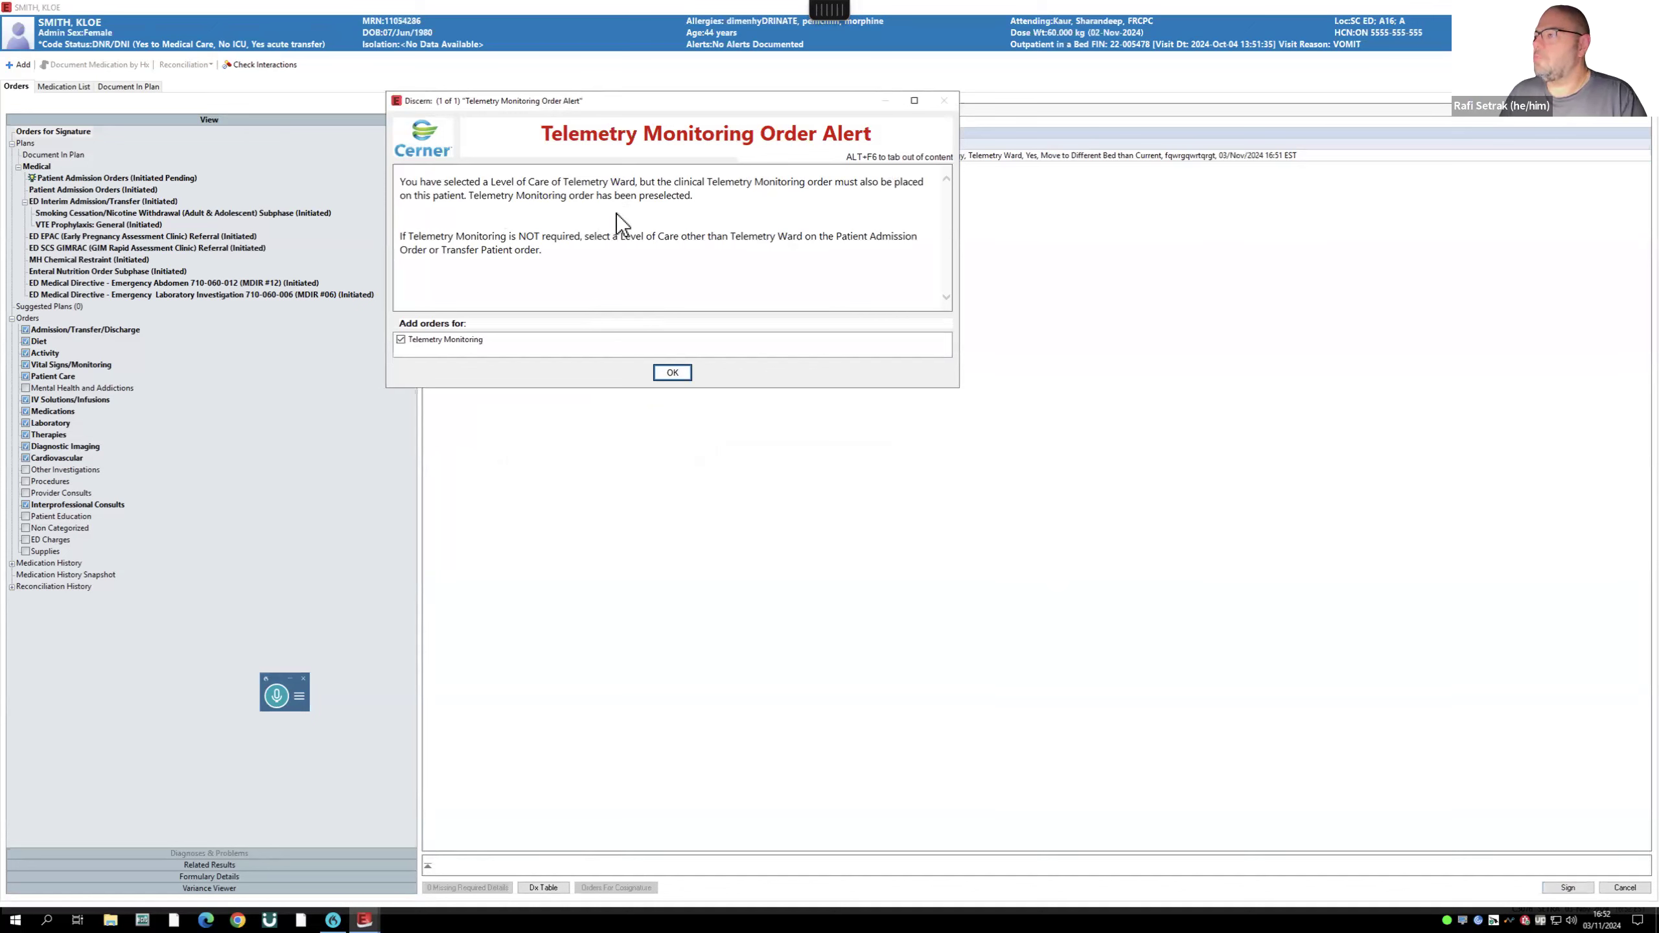
# - Accept the preselected Telemetry Monitoring order, choose Syncope as its admission criterion, and sign both orders
pyautogui.click(672, 373)
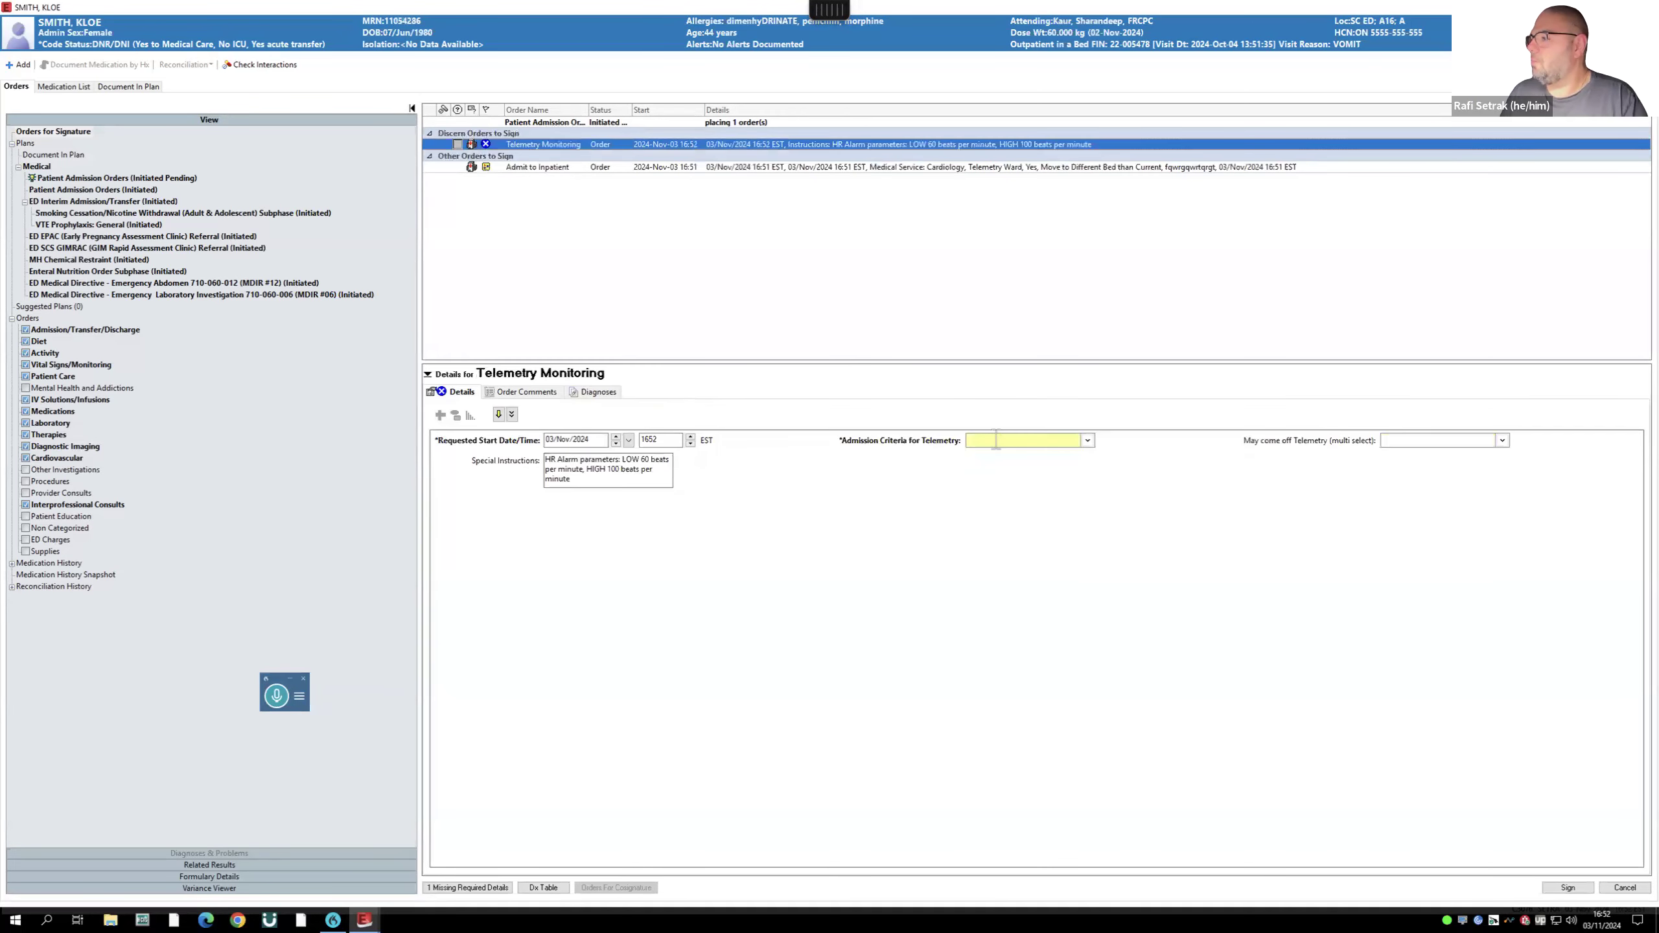
pyautogui.click(996, 440)
pyautogui.click(1030, 467)
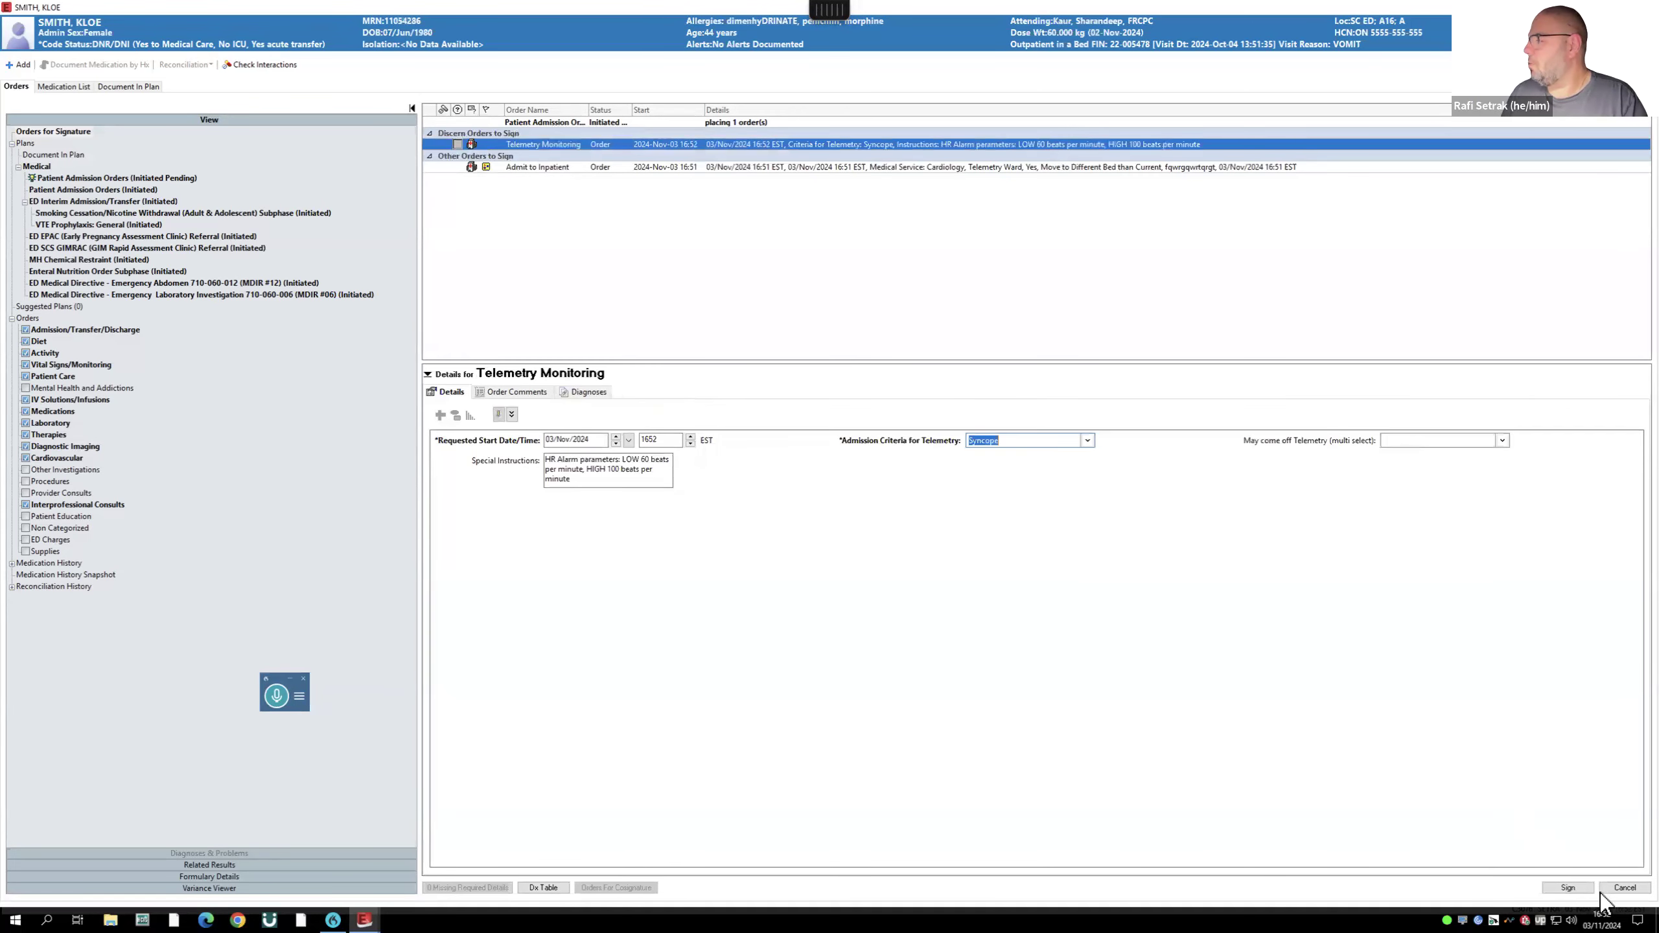
pyautogui.click(1568, 888)
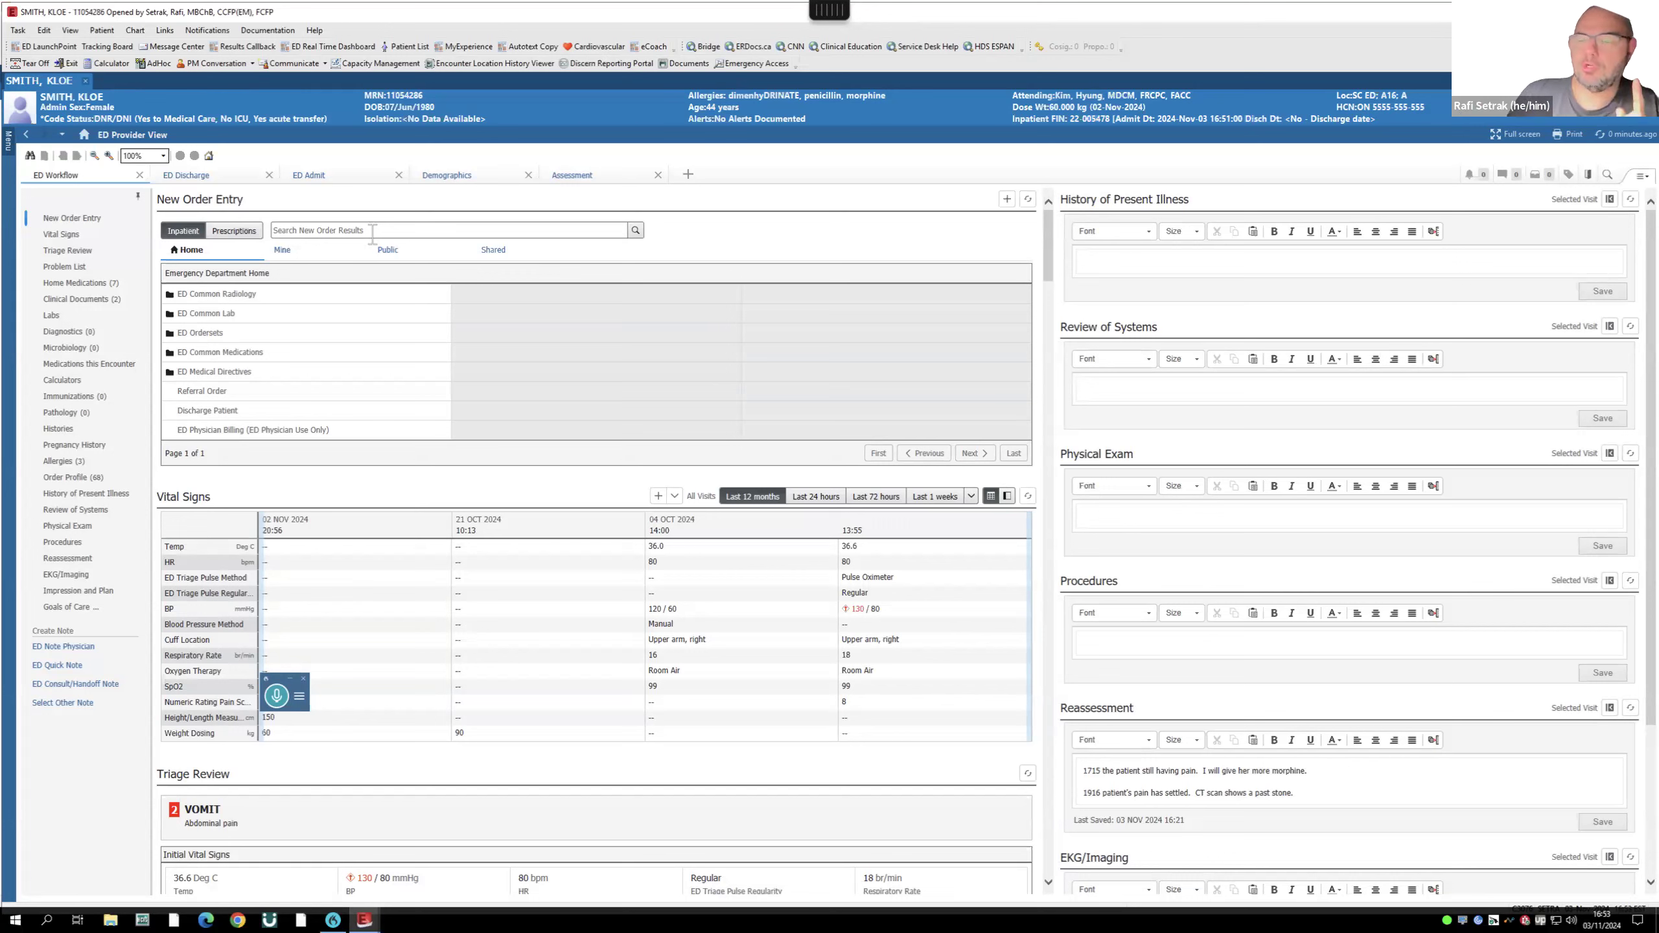
pyautogui.click(371, 231)
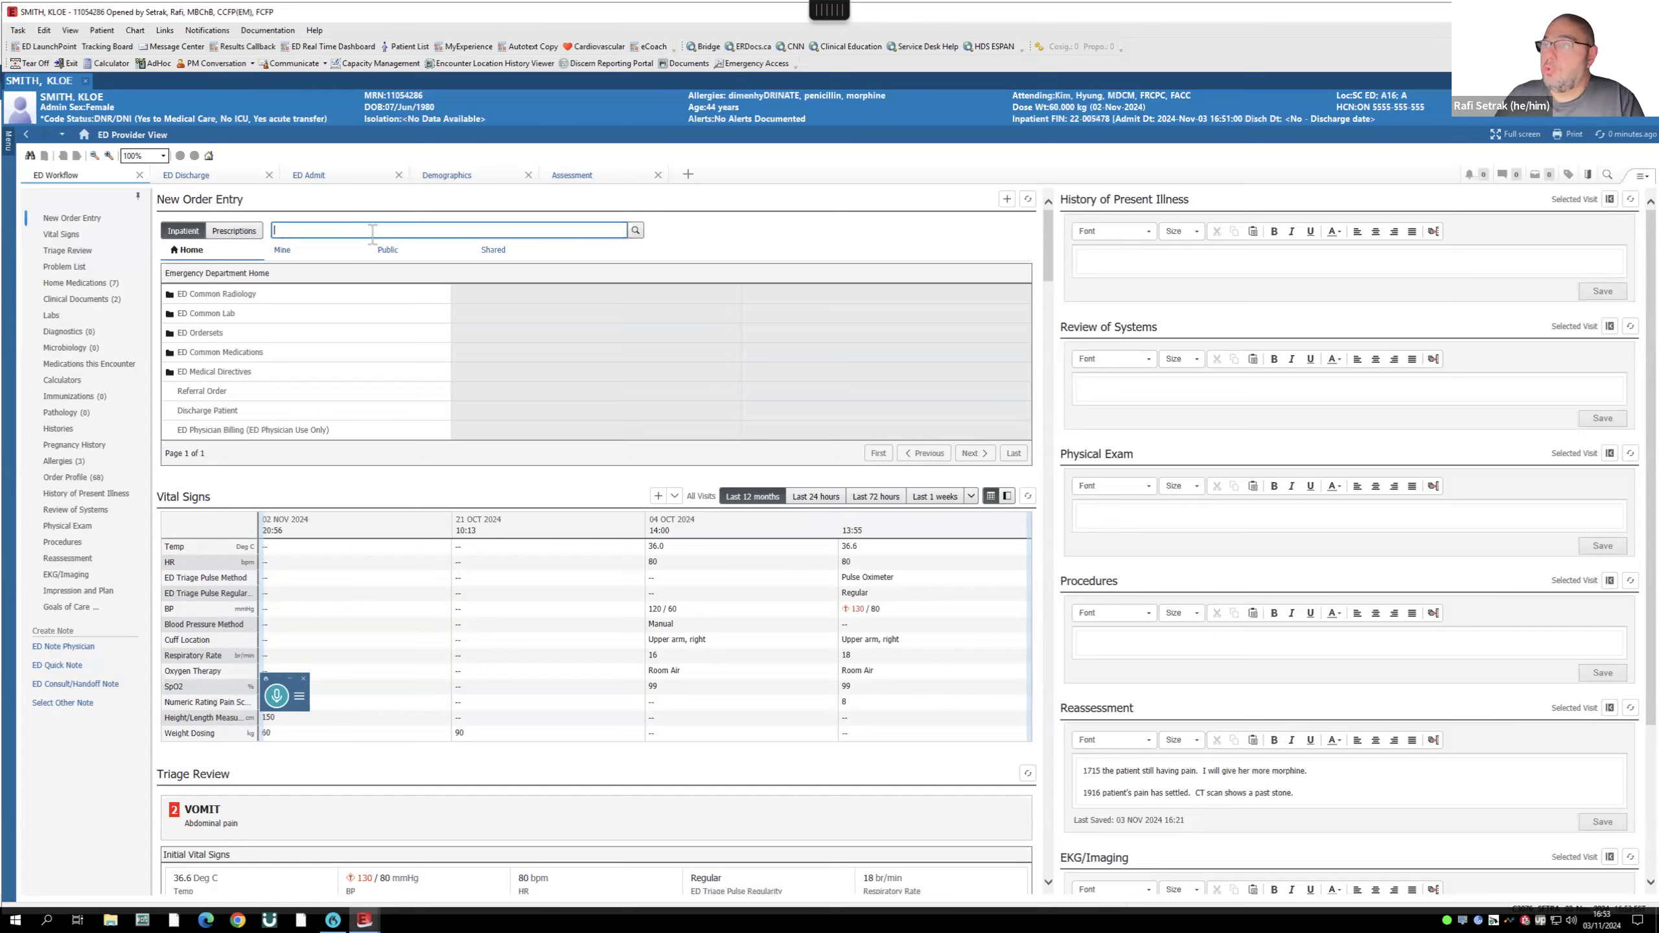
pyautogui.write('hip fract')
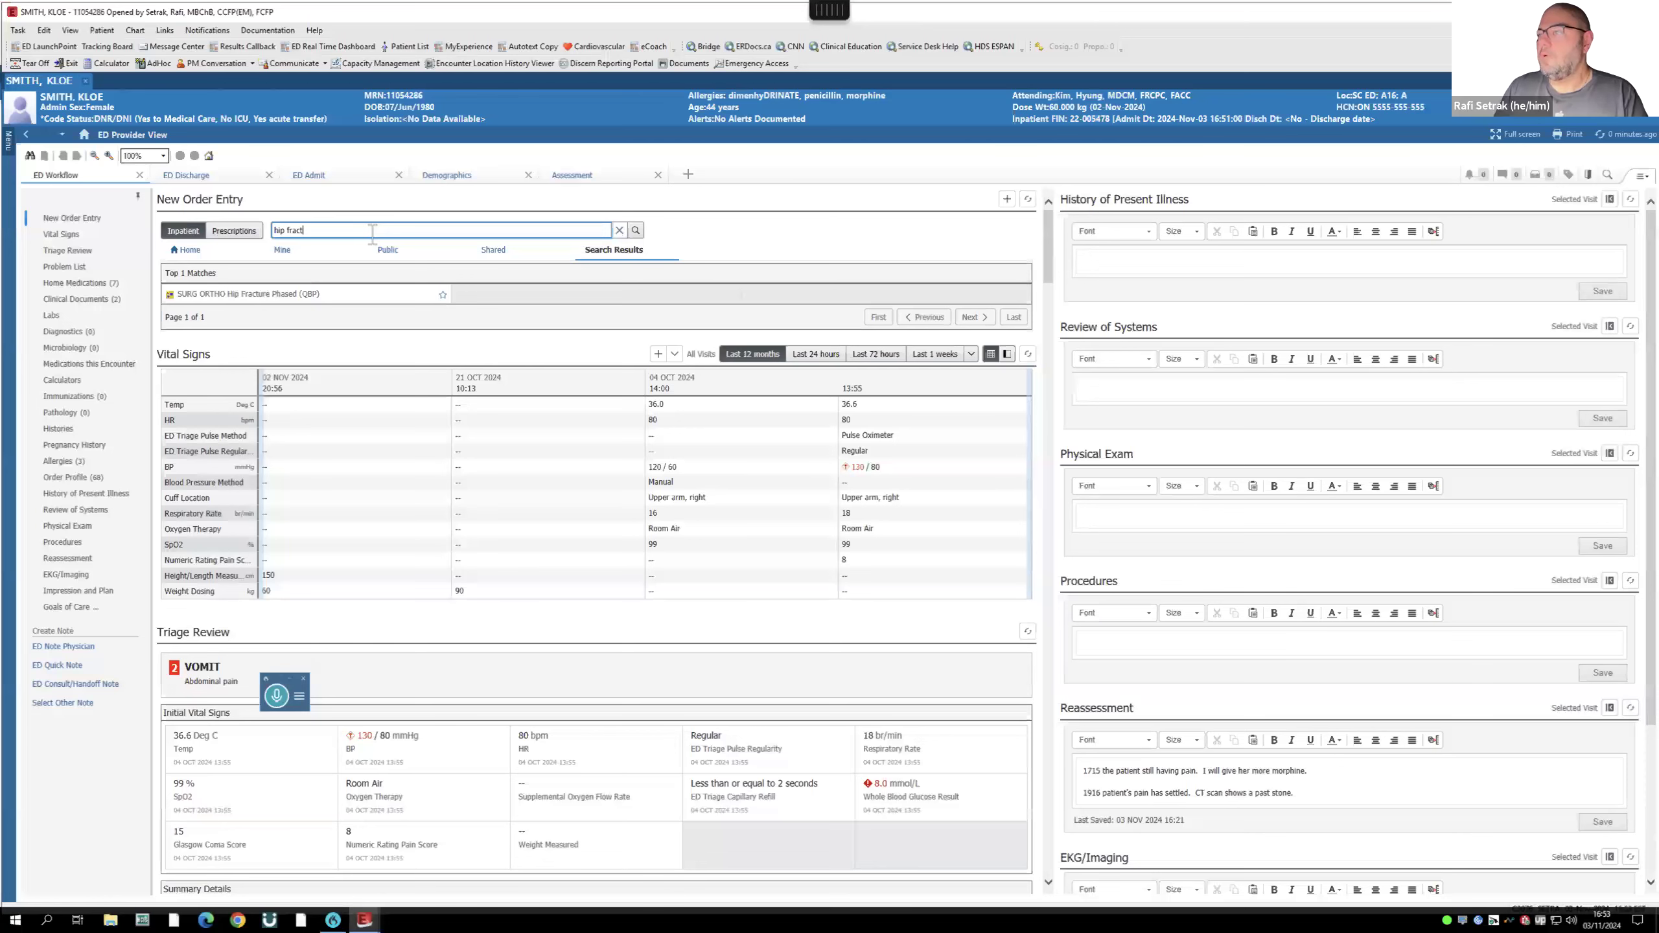
pyautogui.write('ure')
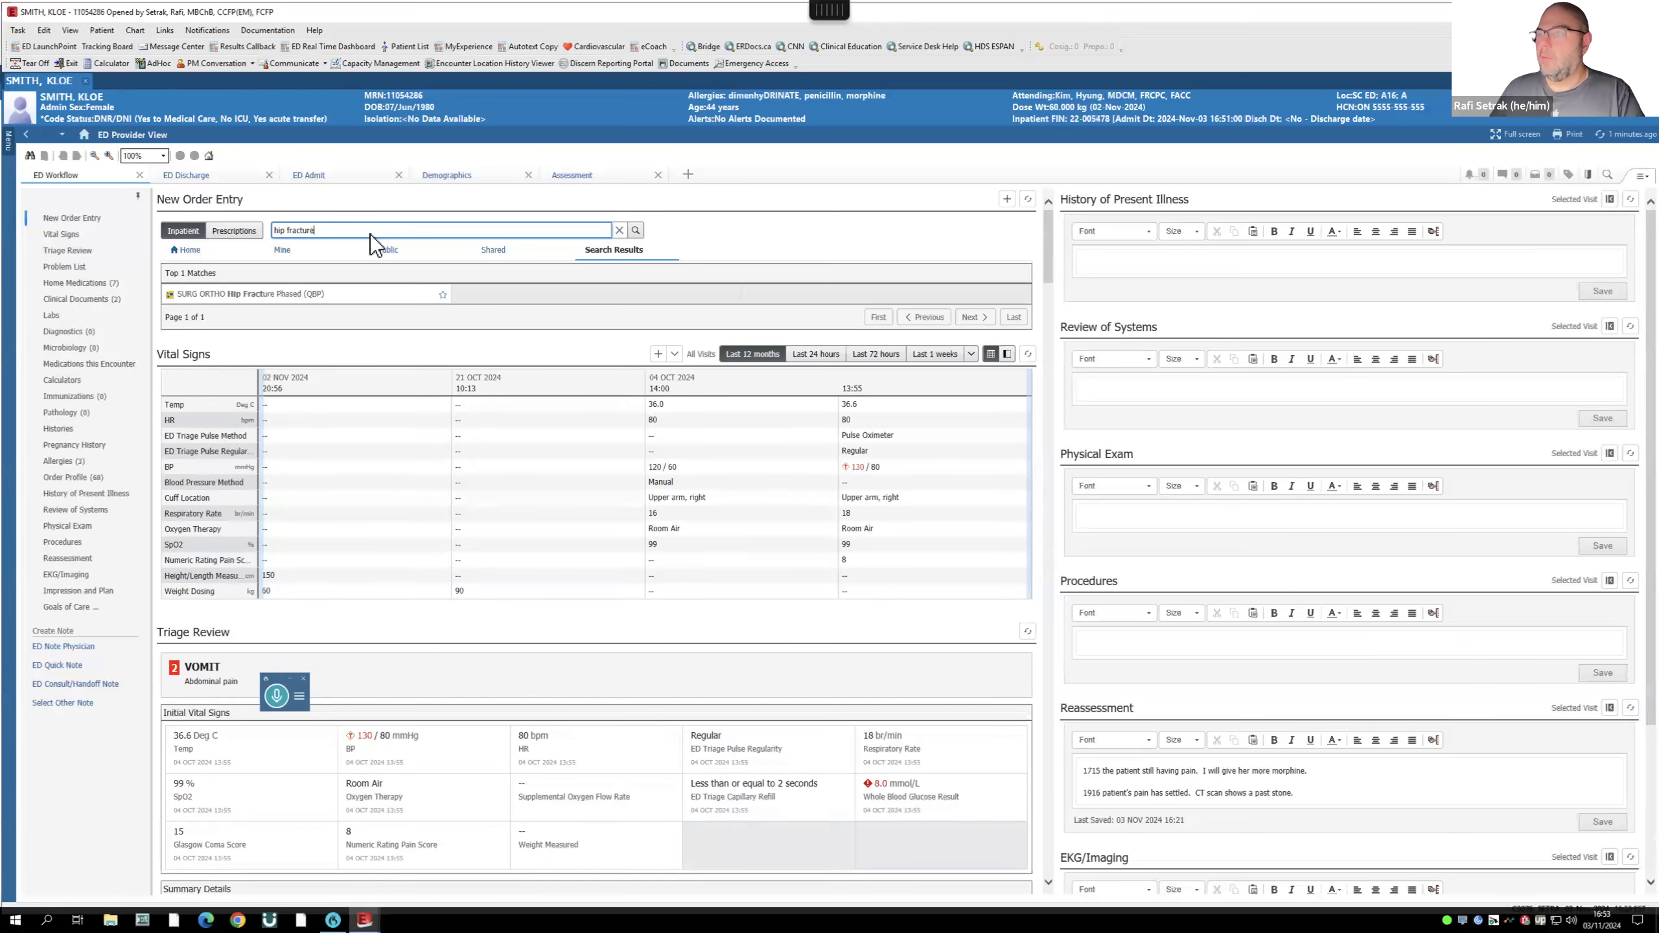
pyautogui.click(259, 294)
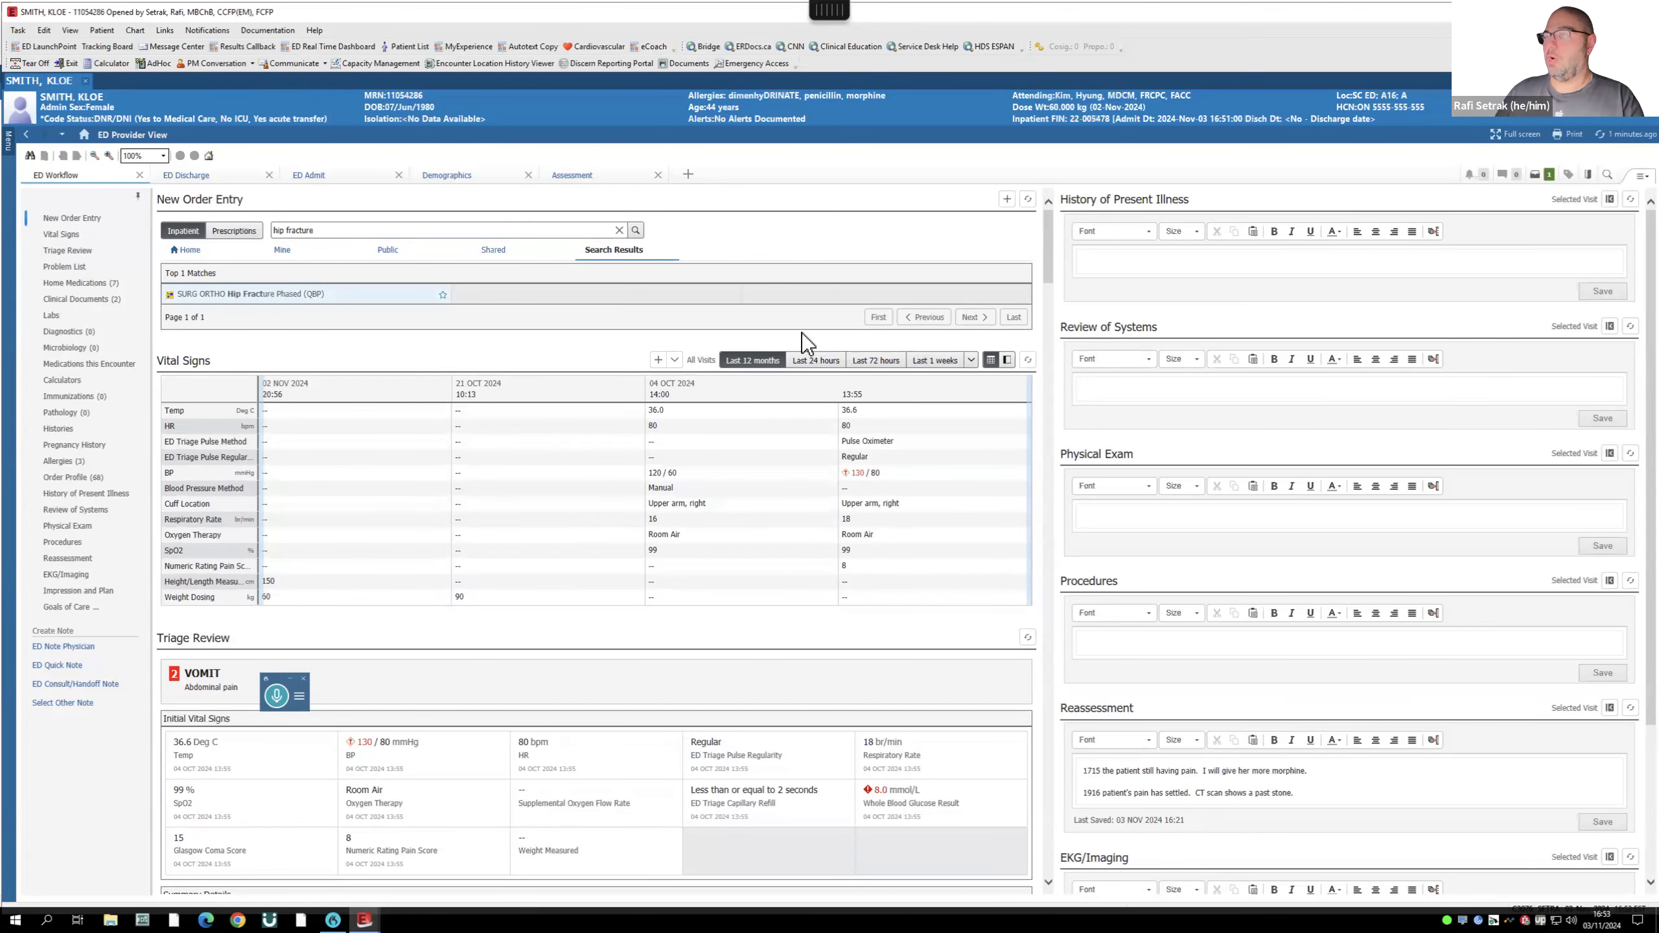
pyautogui.click(1546, 175)
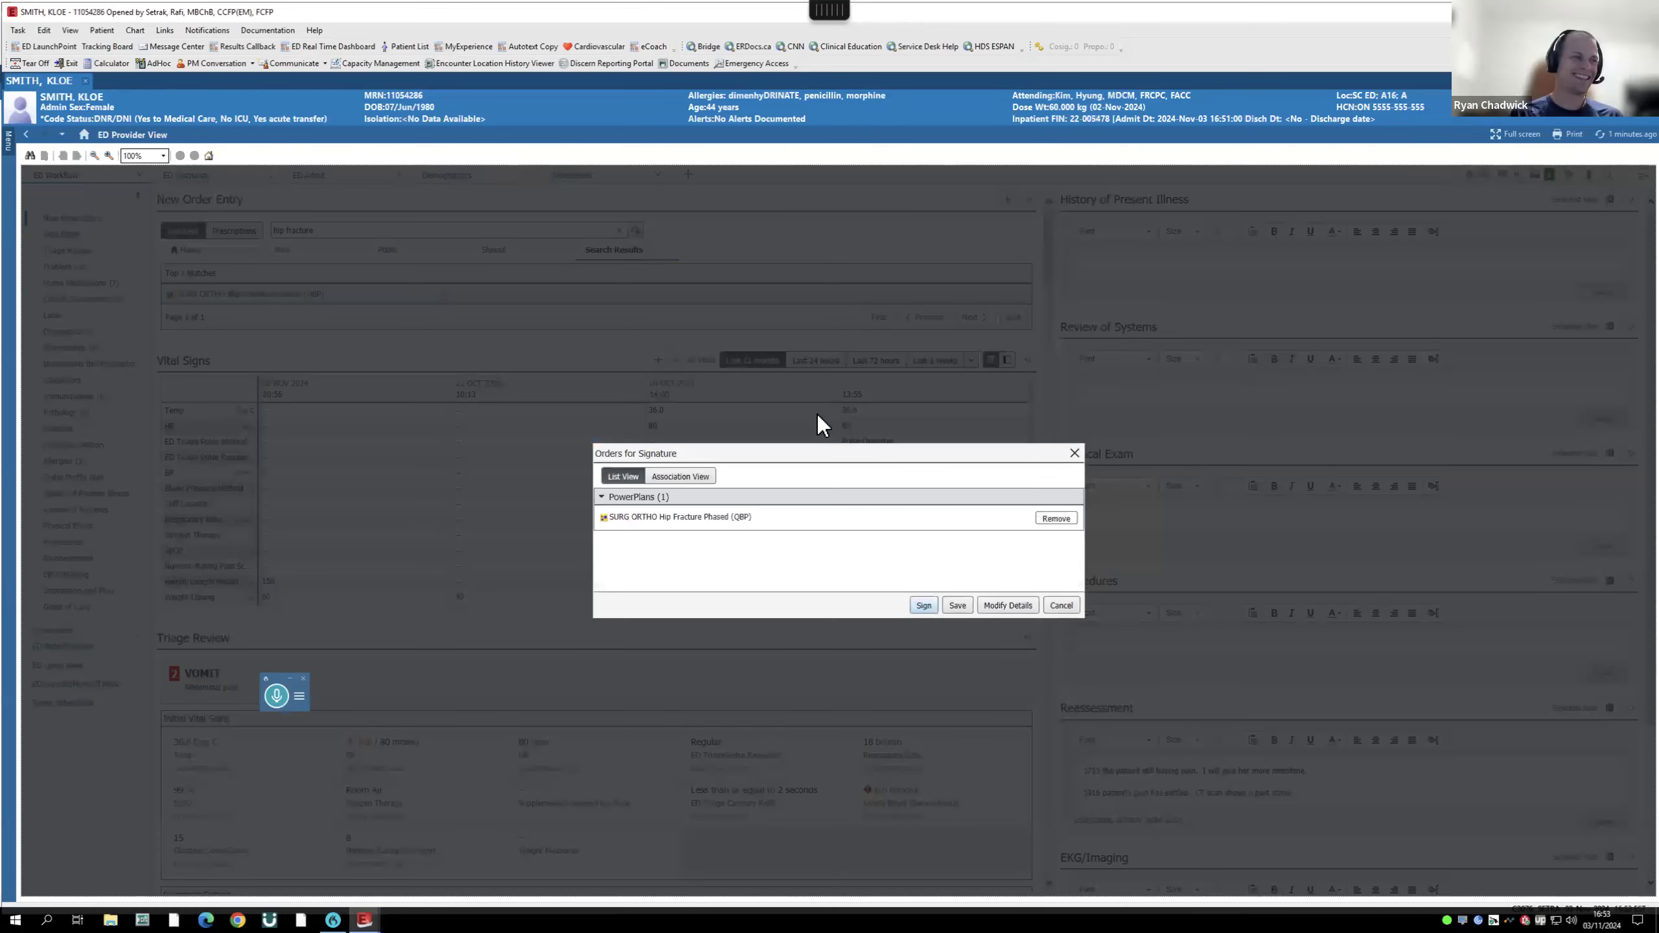
pyautogui.click(1003, 605)
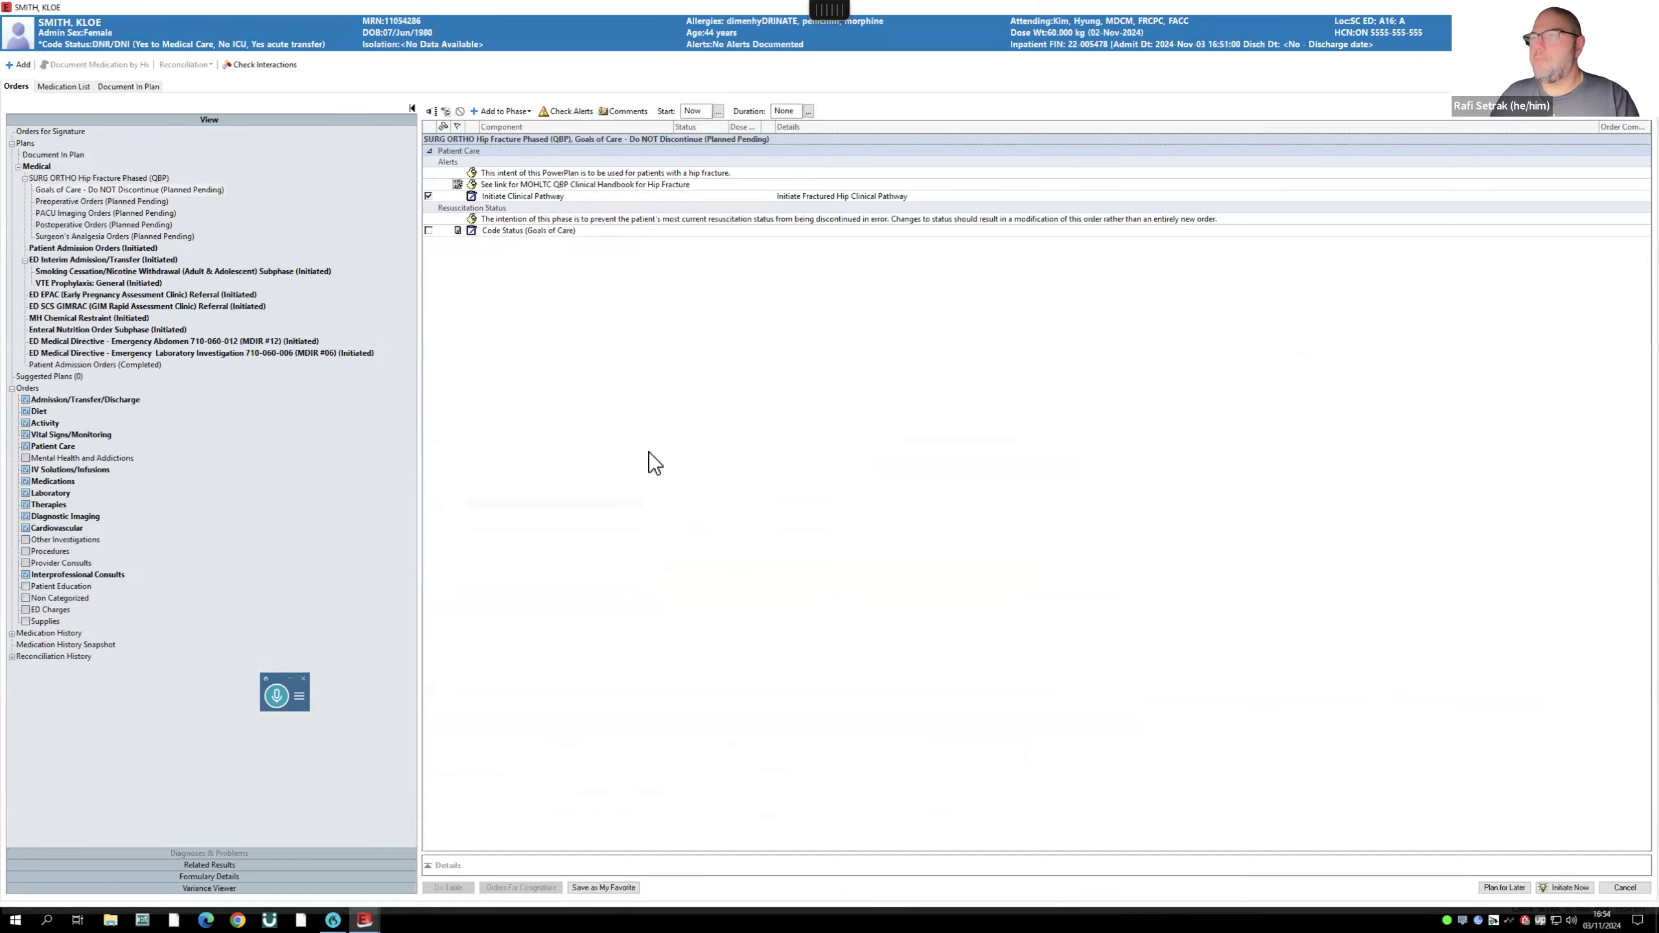
pyautogui.click(93, 200)
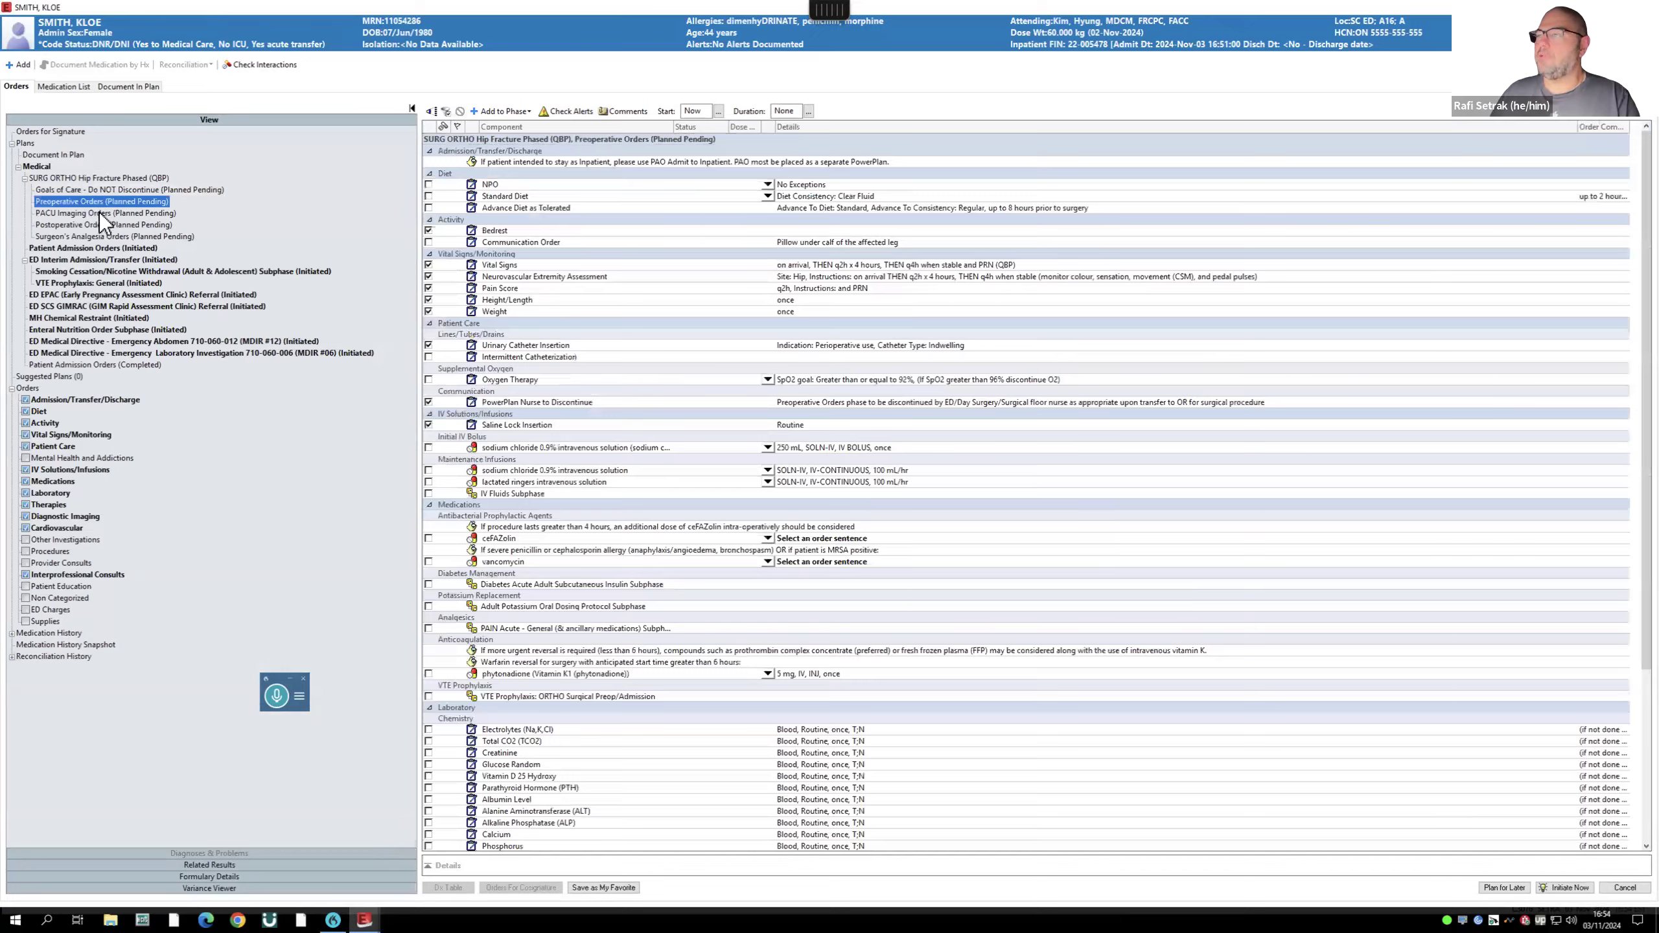
pyautogui.click(99, 223)
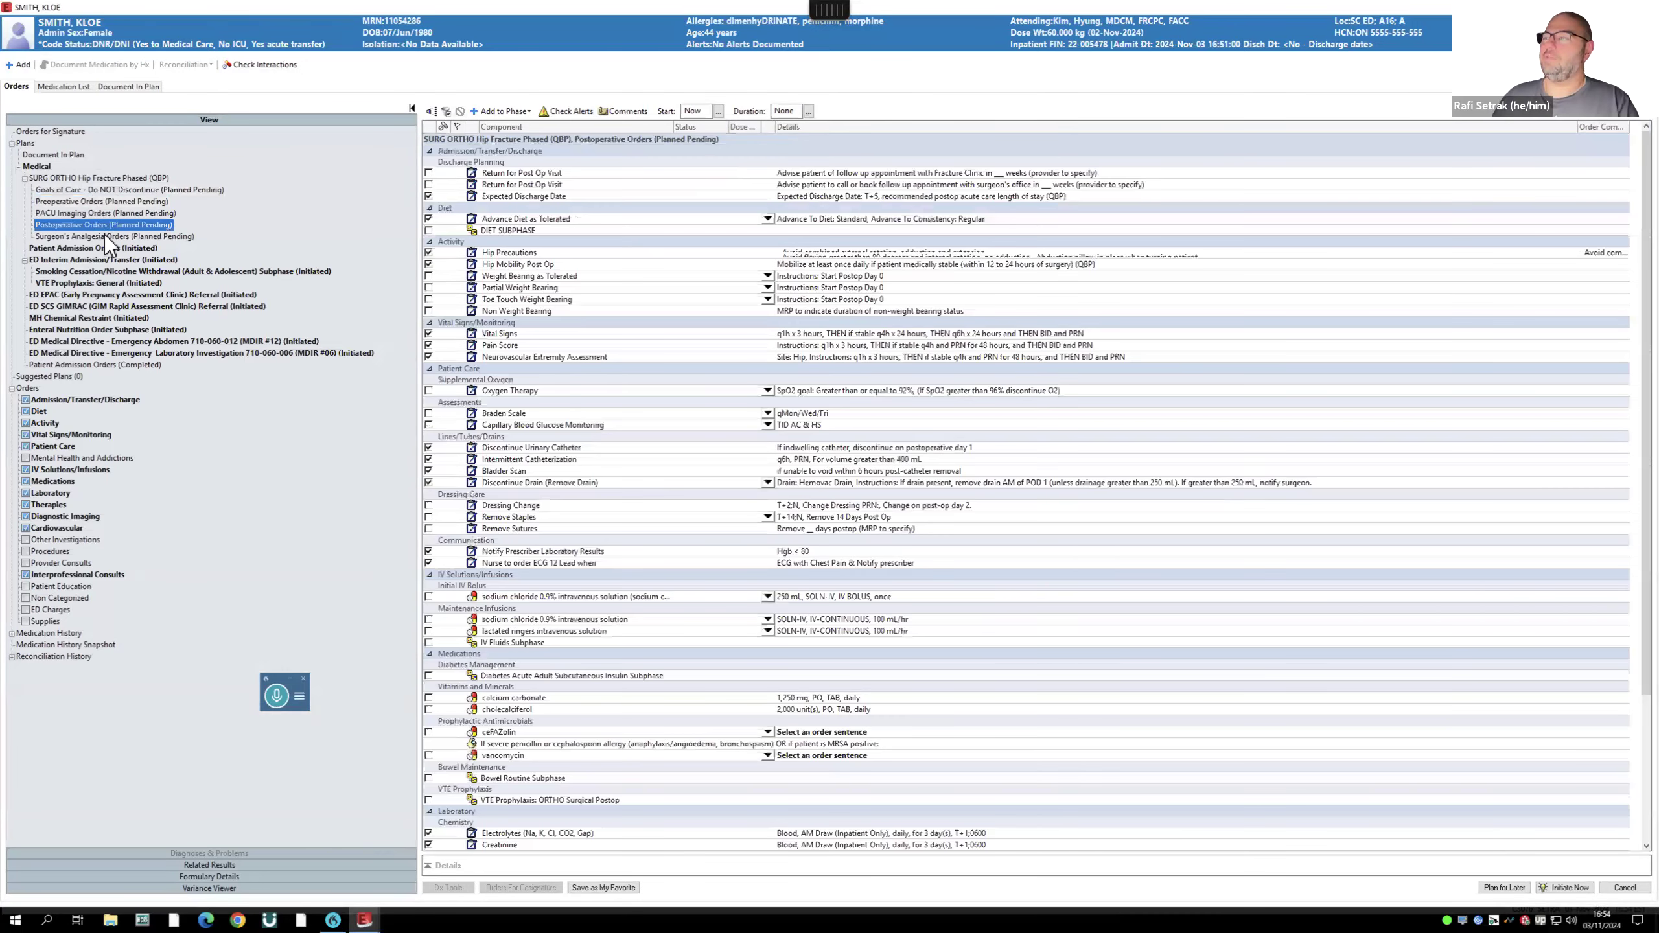
pyautogui.click(104, 234)
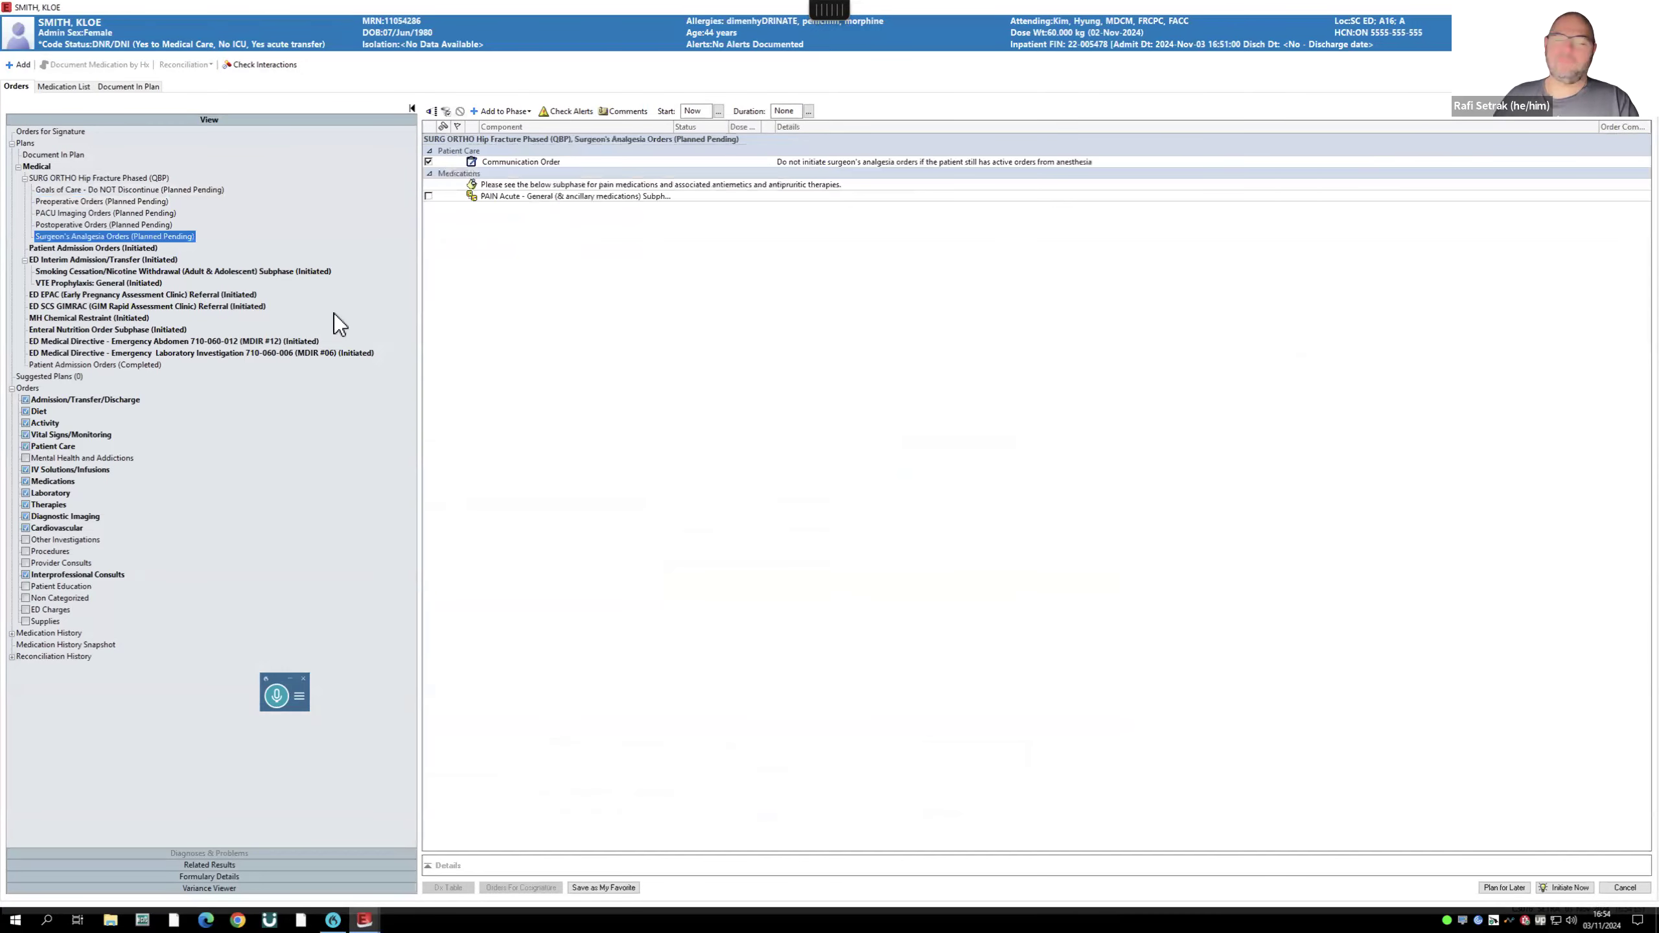
pyautogui.click(1622, 889)
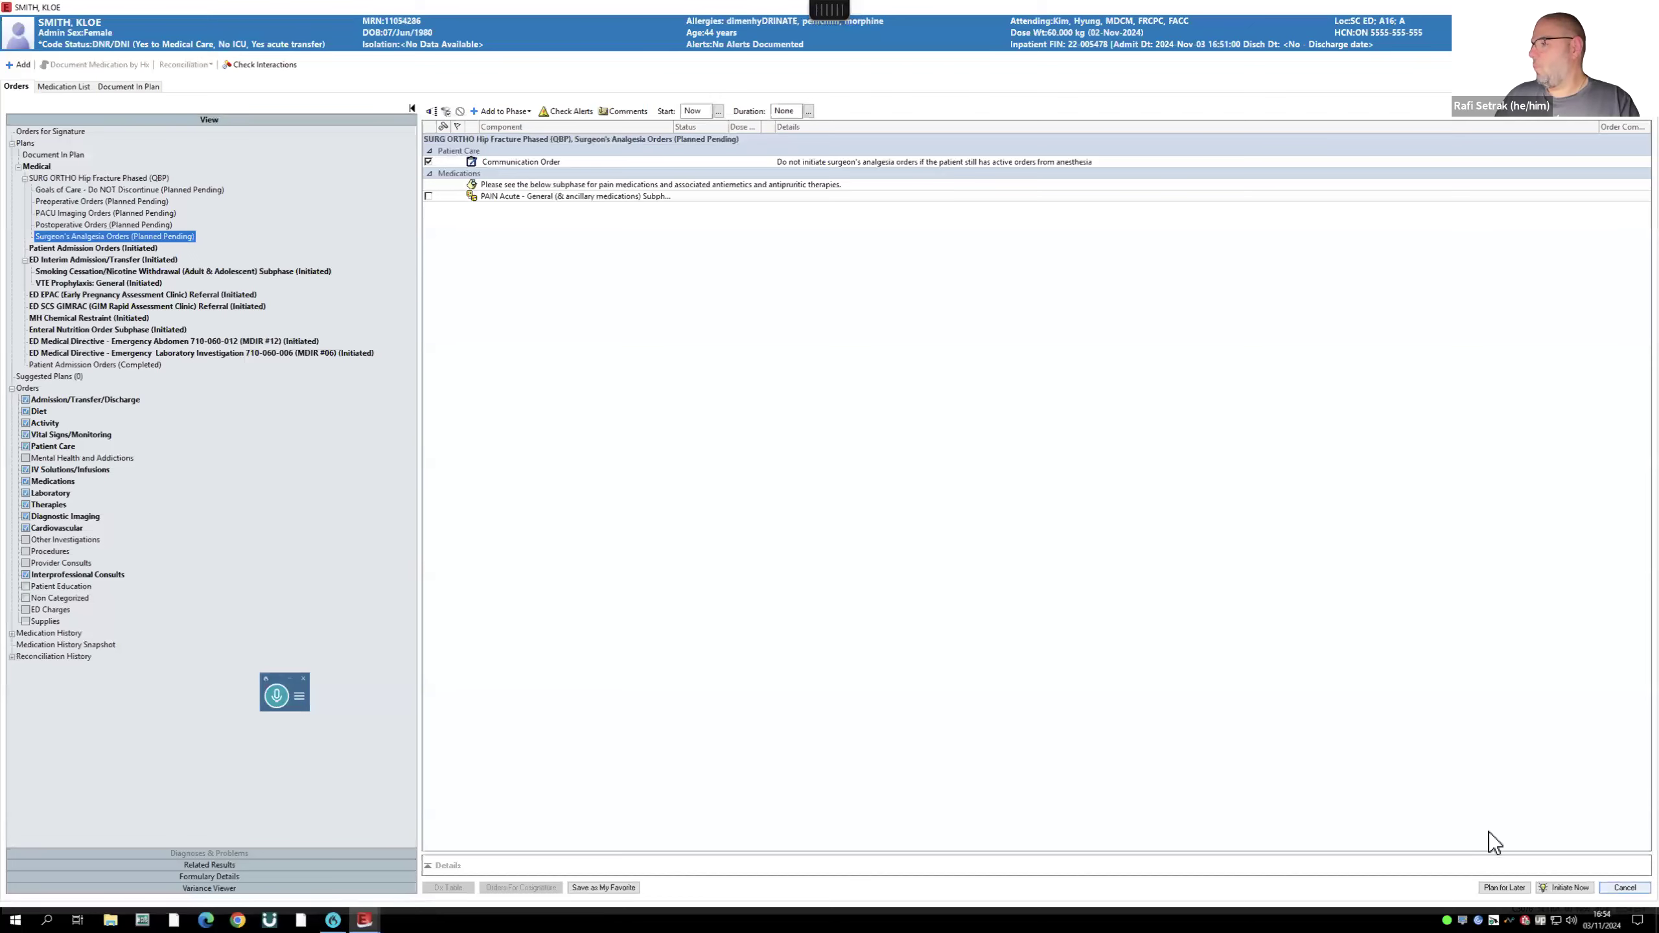
pyautogui.click(880, 509)
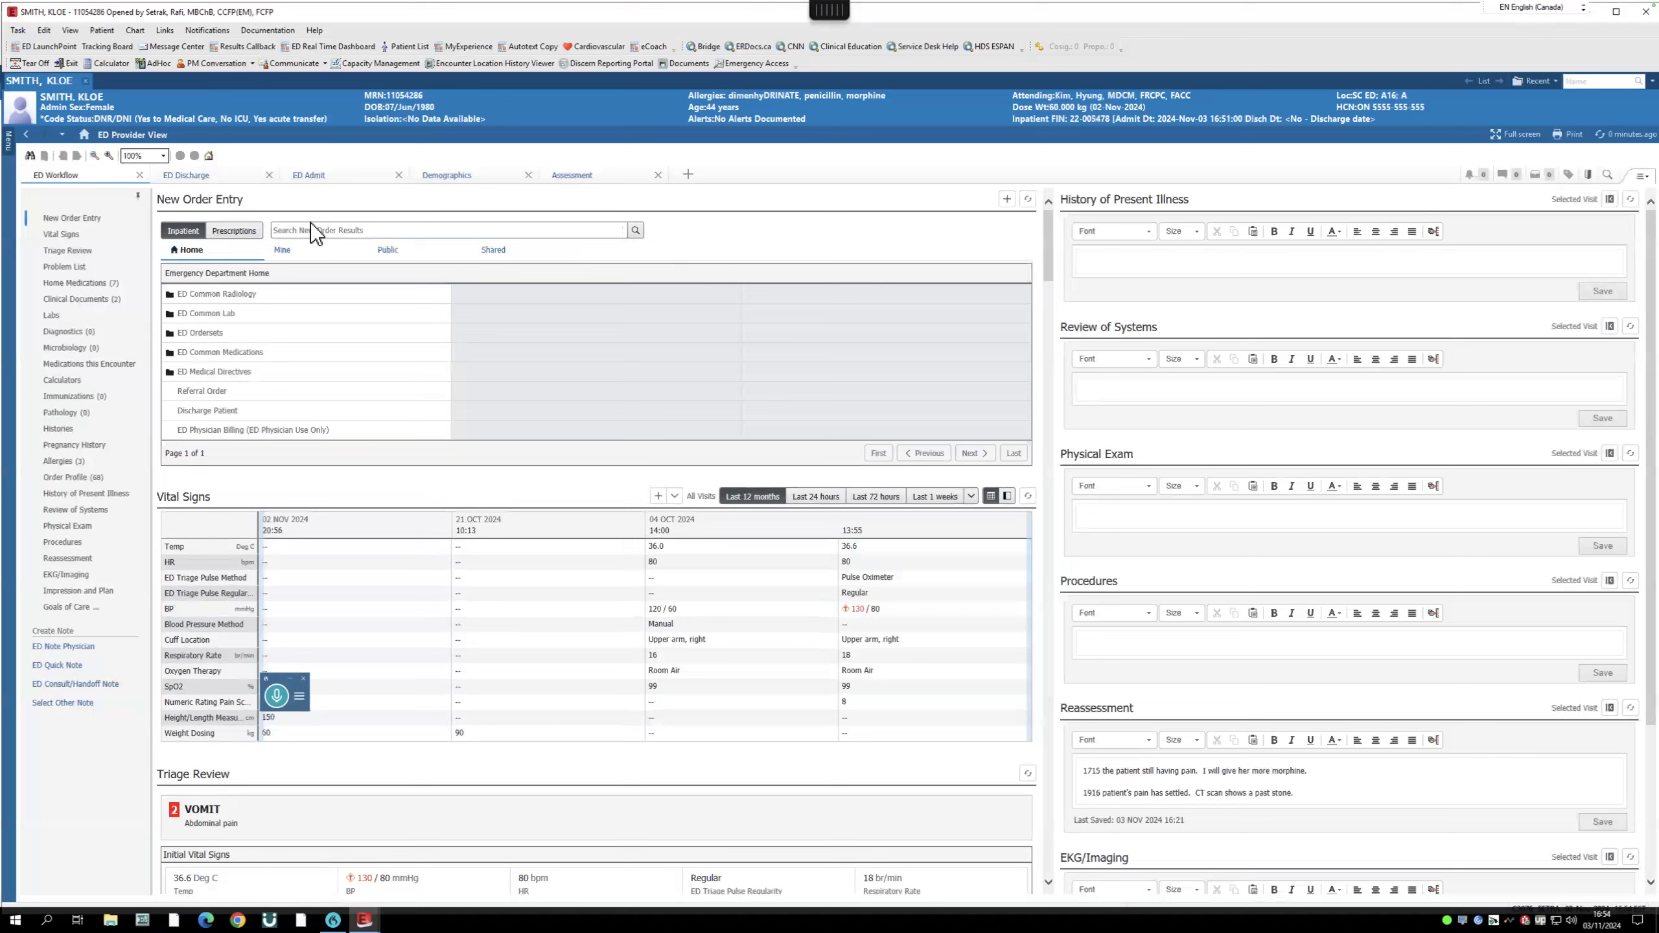
# - Search 'ED INter', add the ED Interim Admission/Transfer plan, and review it among orders awaiting signature
pyautogui.click(307, 229)
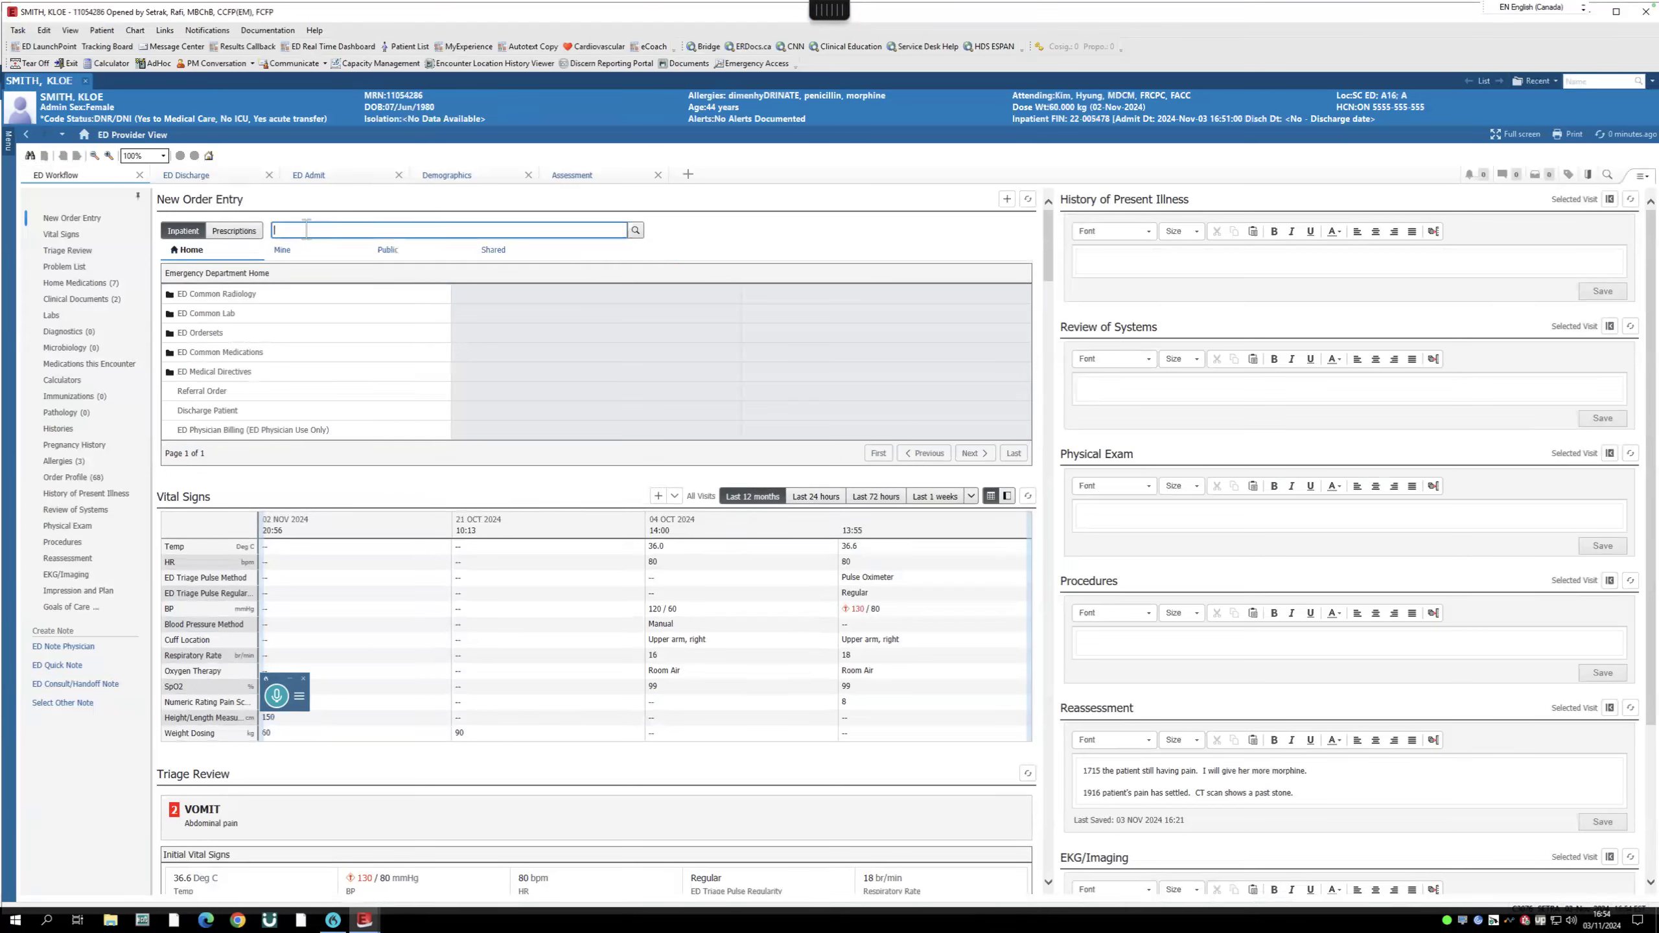
pyautogui.write('ED INter')
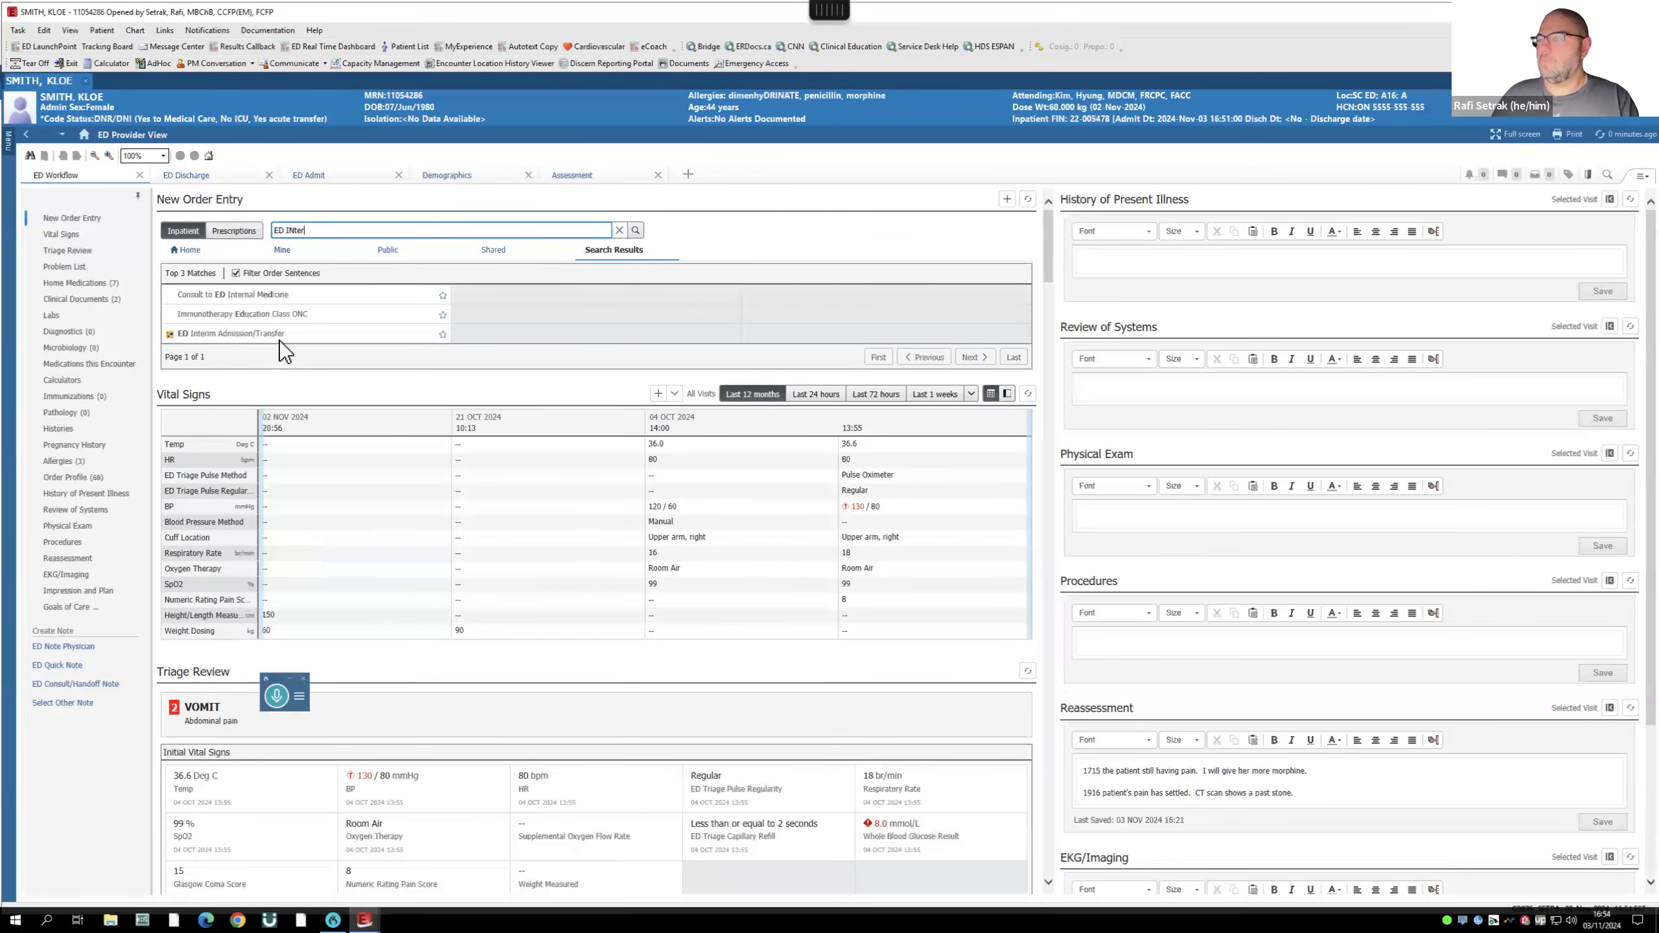
pyautogui.click(264, 333)
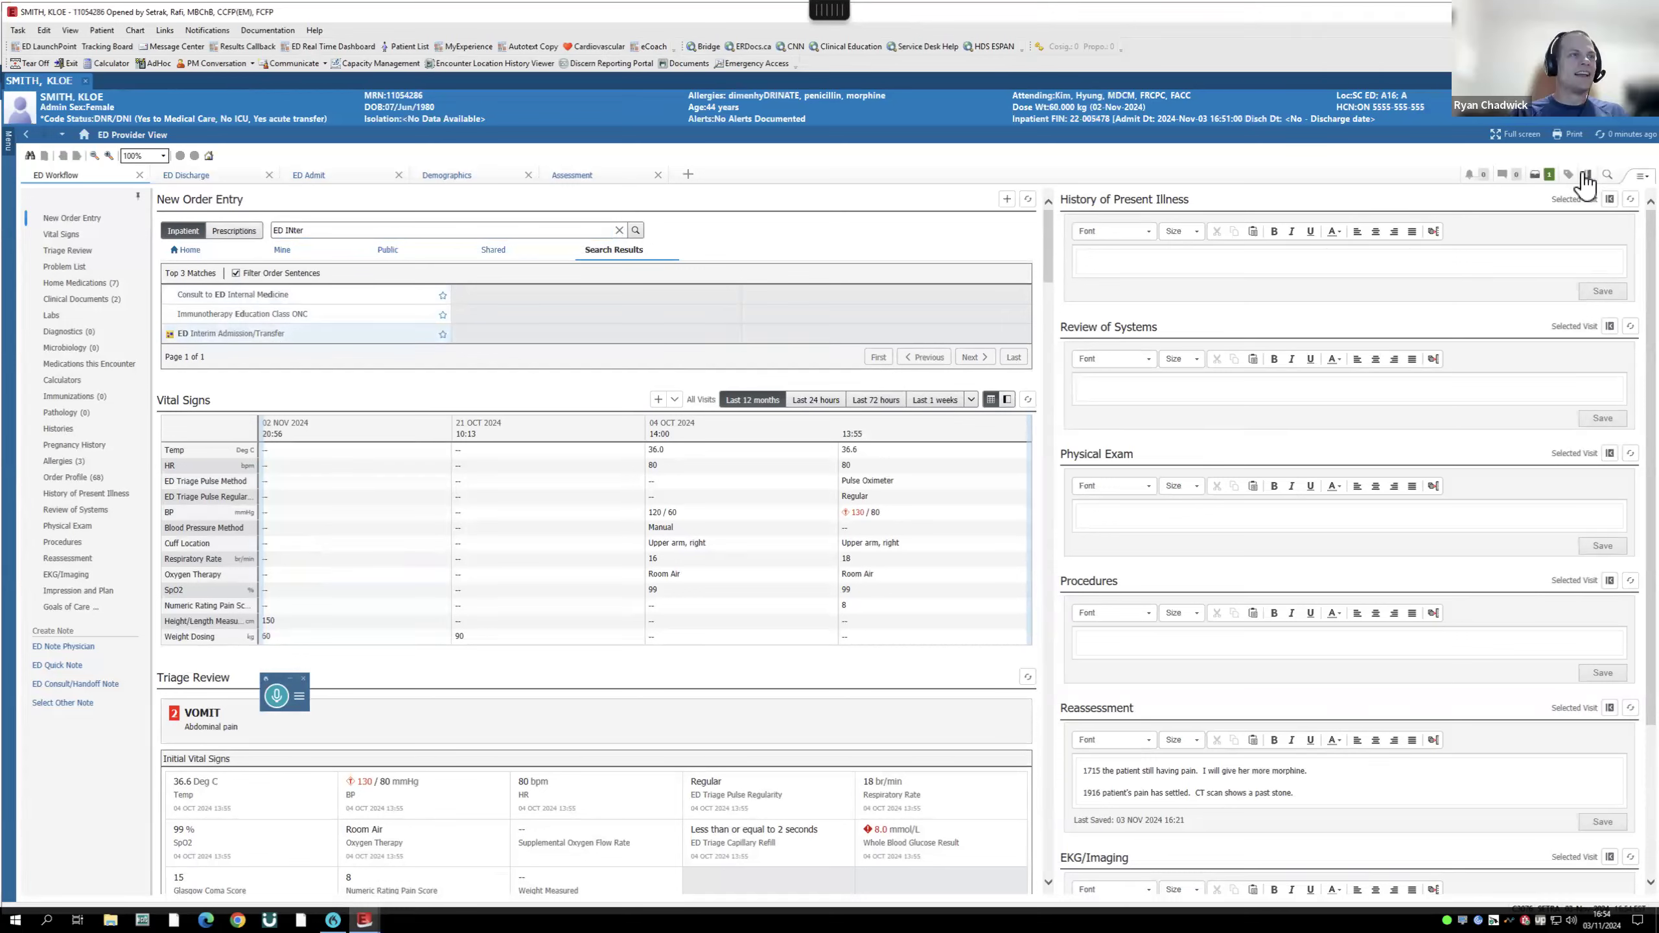
pyautogui.click(1541, 175)
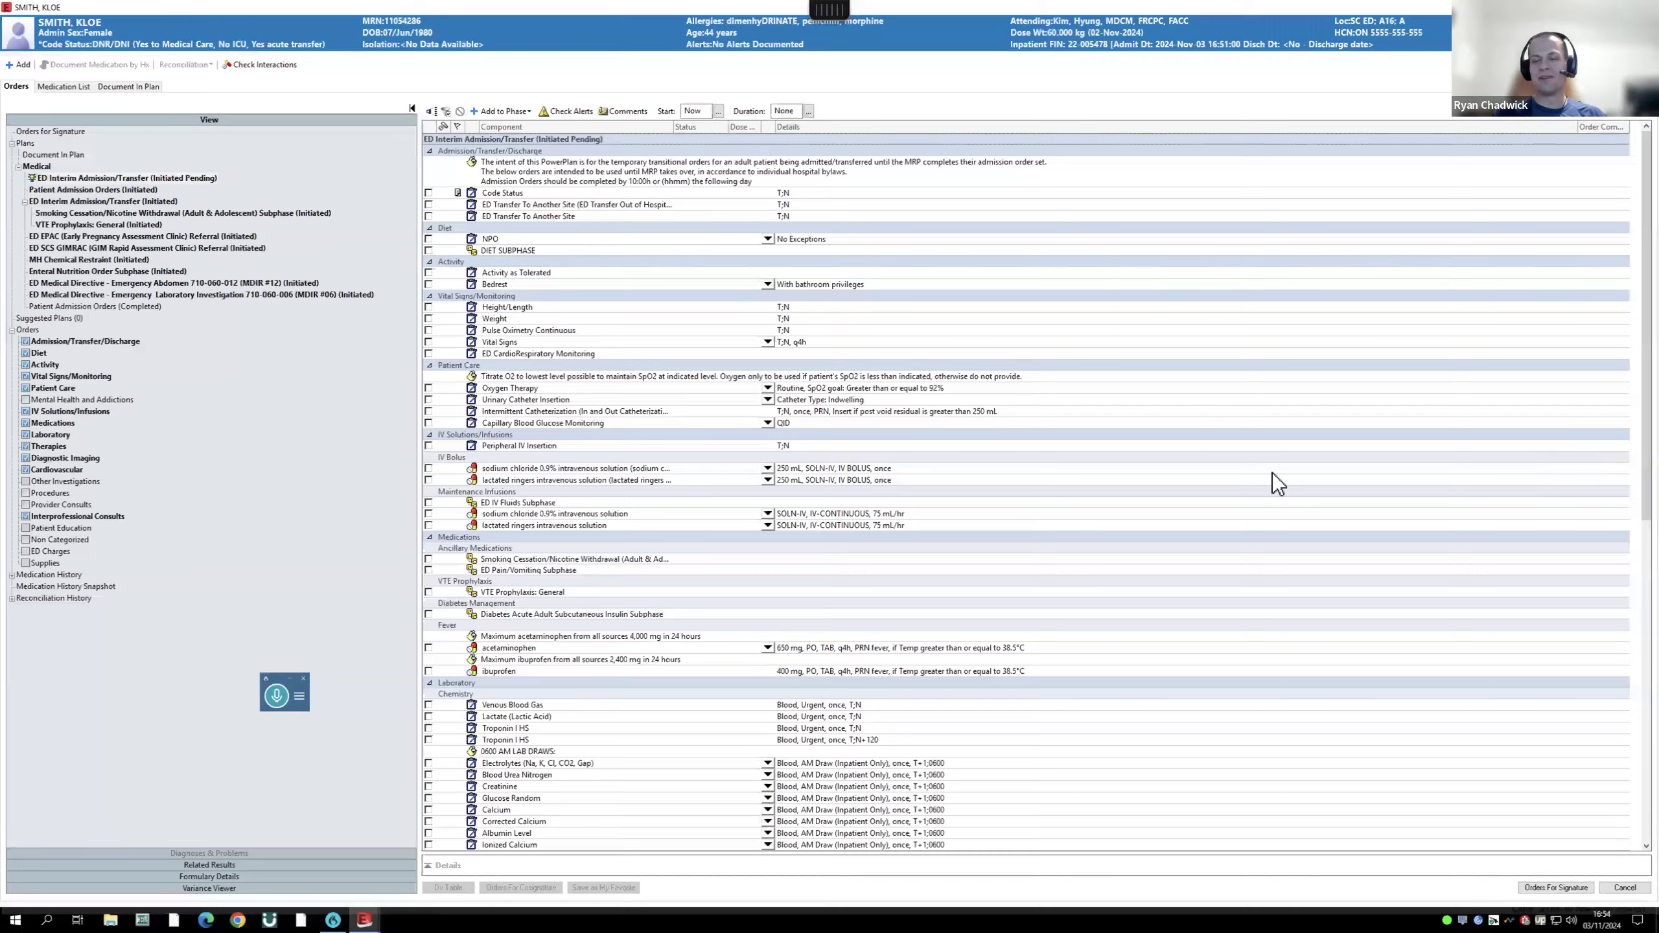
pyautogui.scroll(-8, 1273, 472)
pyautogui.scroll(8, 1273, 472)
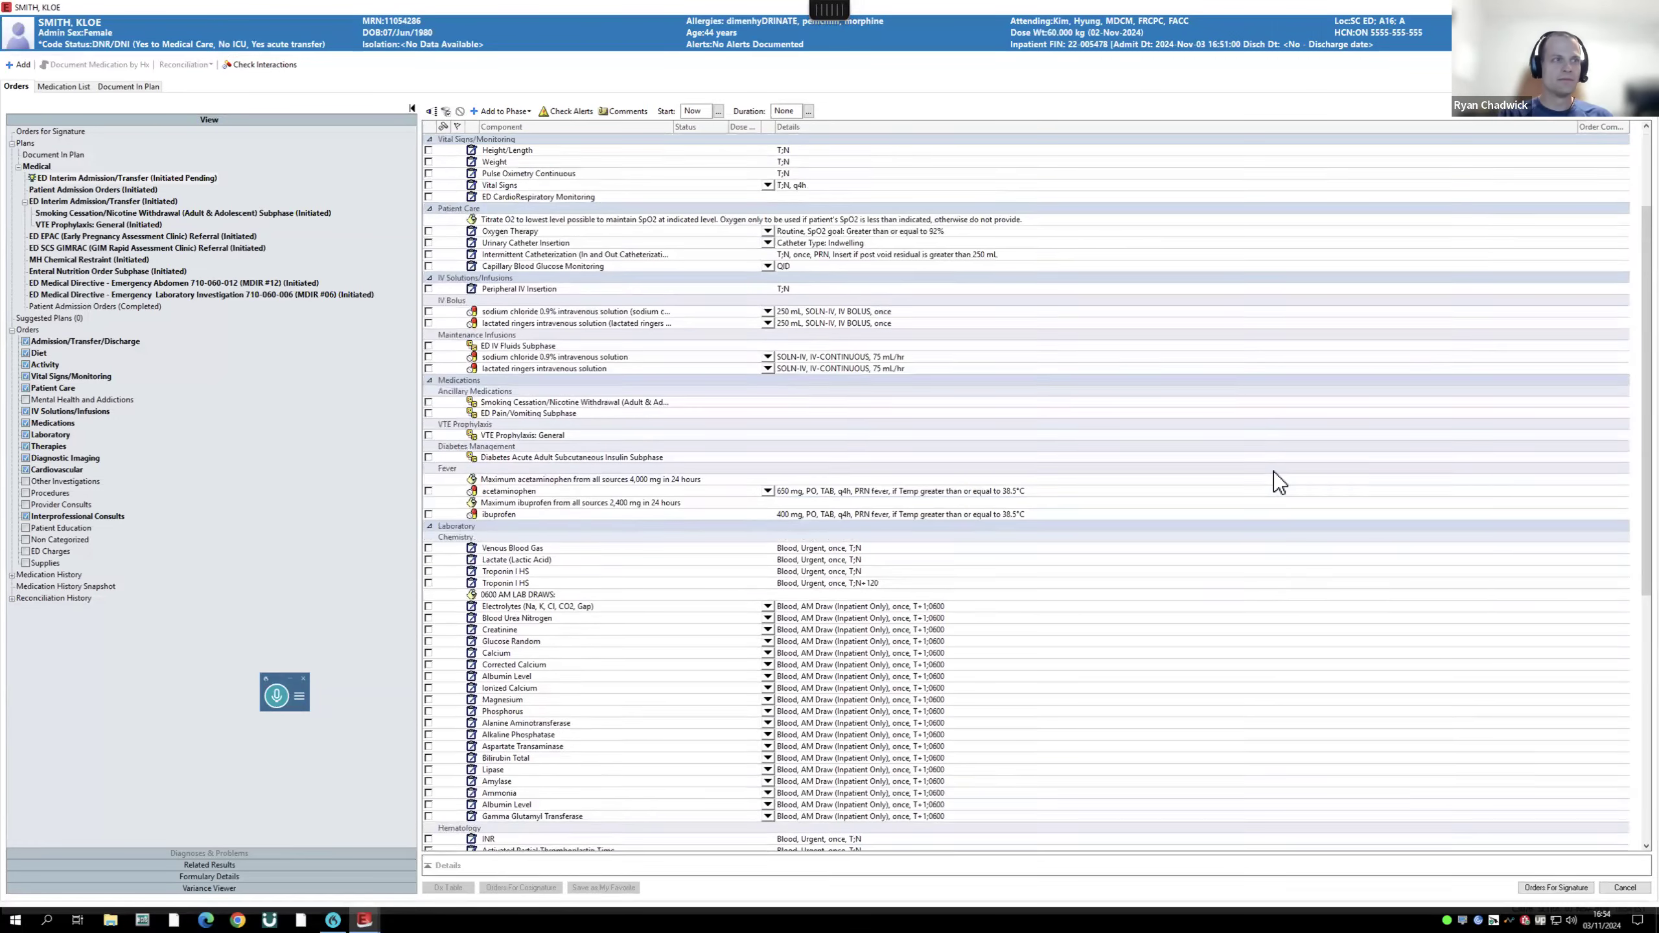
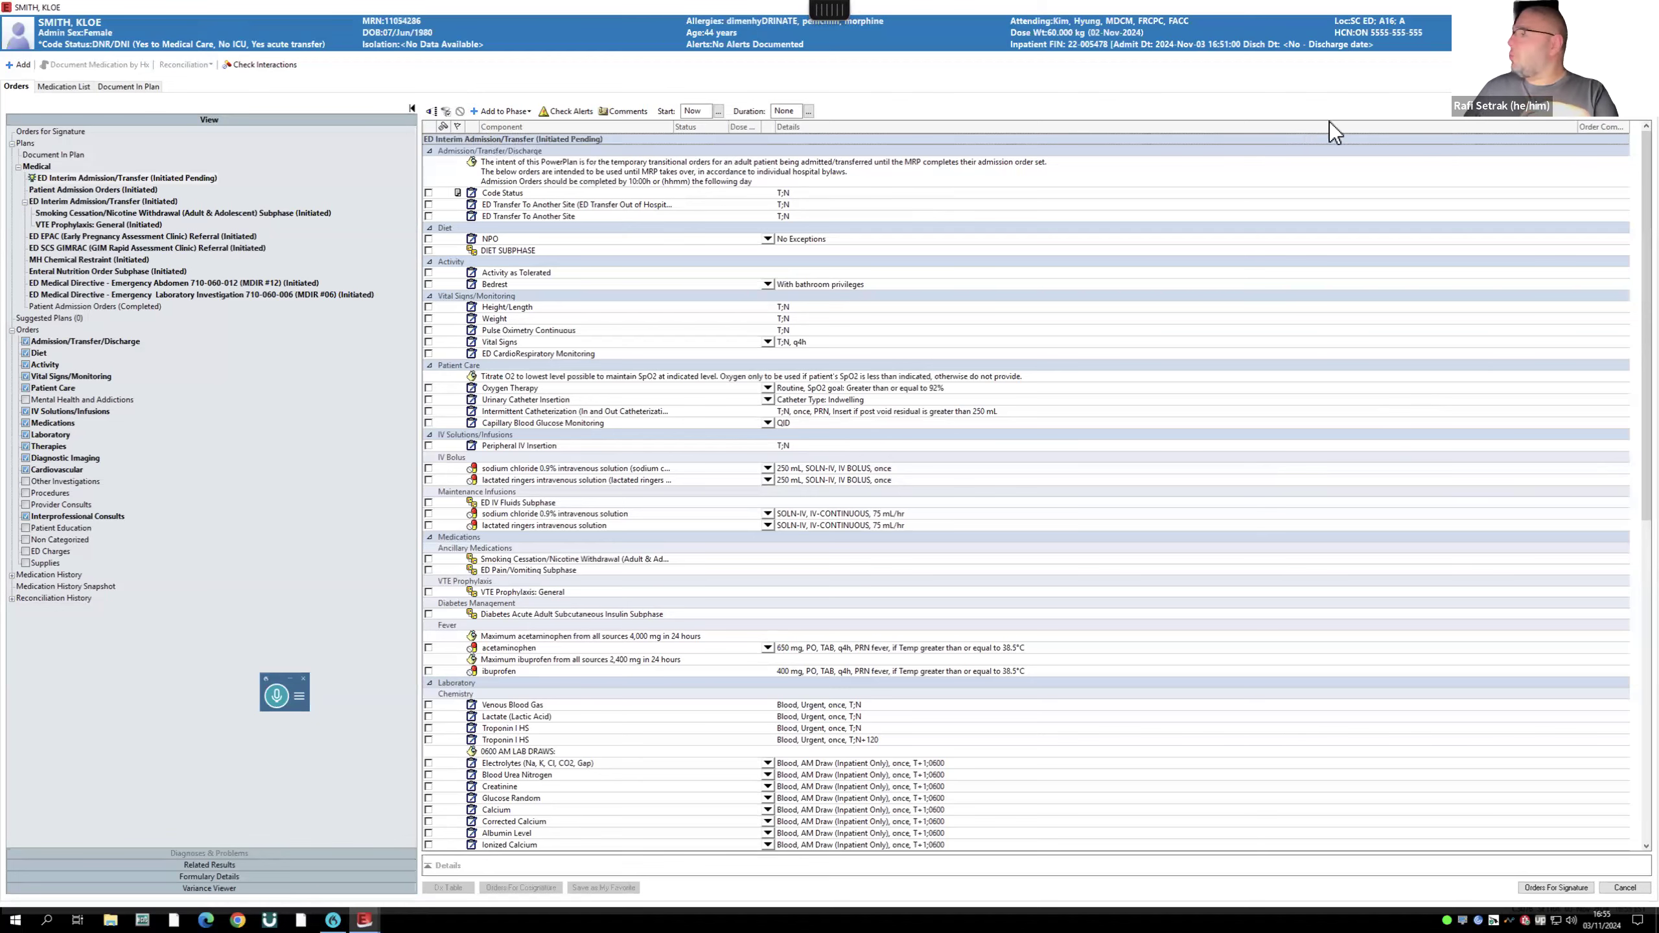
# - Discard the unsigned ED Interim Admission/Transfer plan and close Orders for Signature
pyautogui.click(1646, 8)
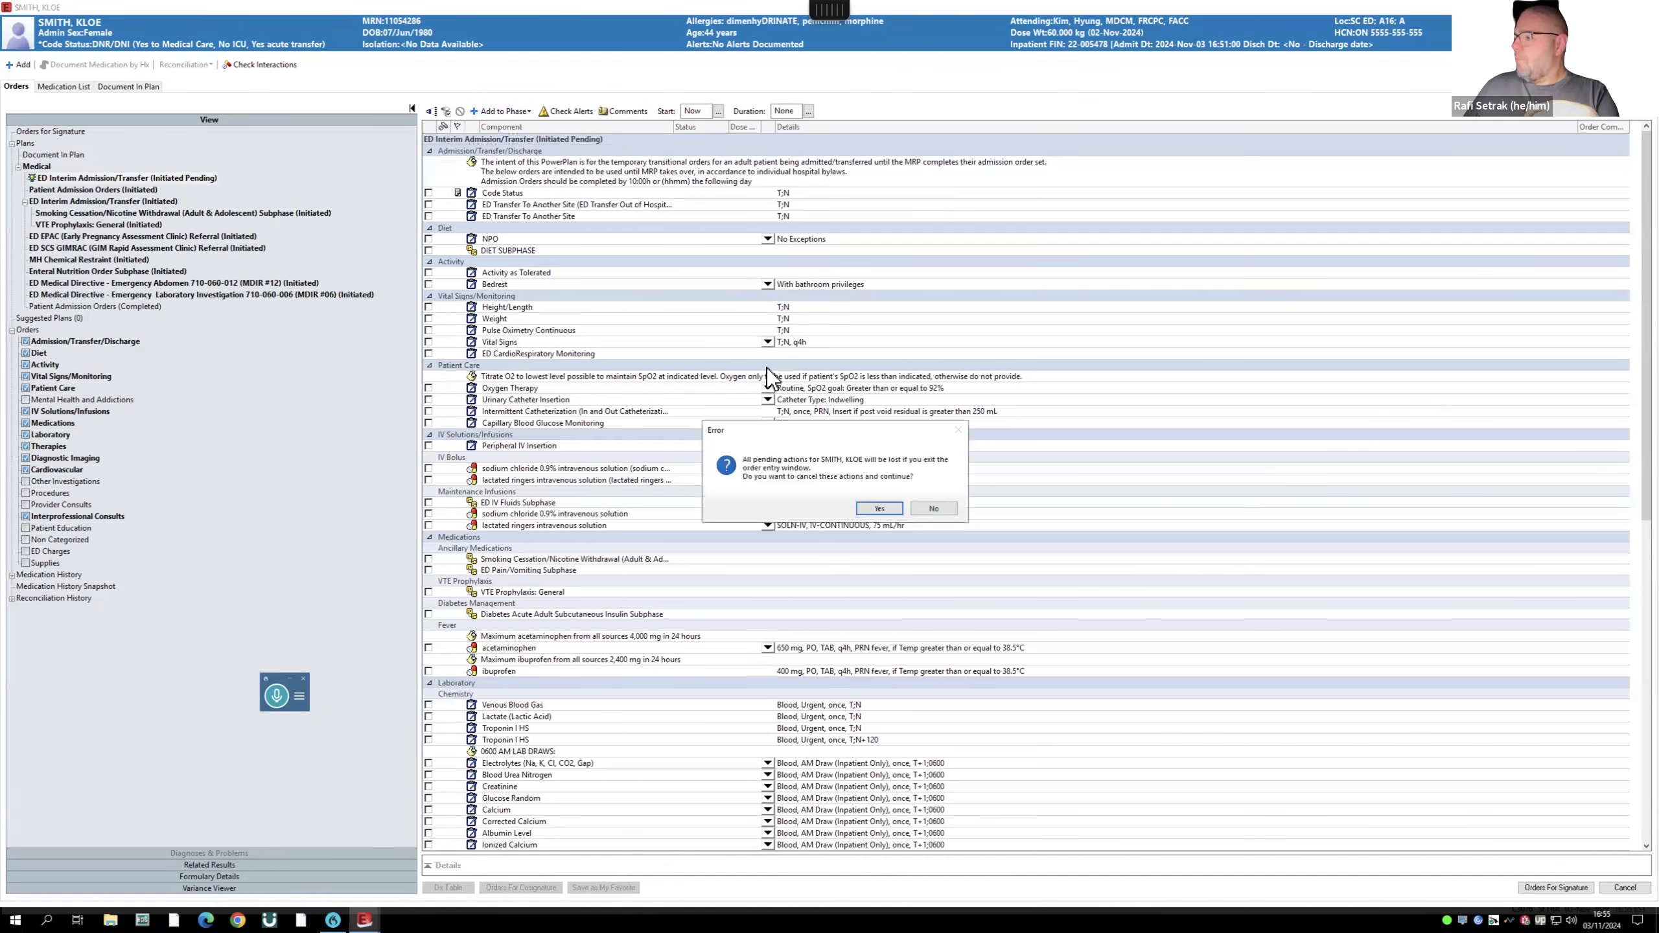
pyautogui.click(880, 508)
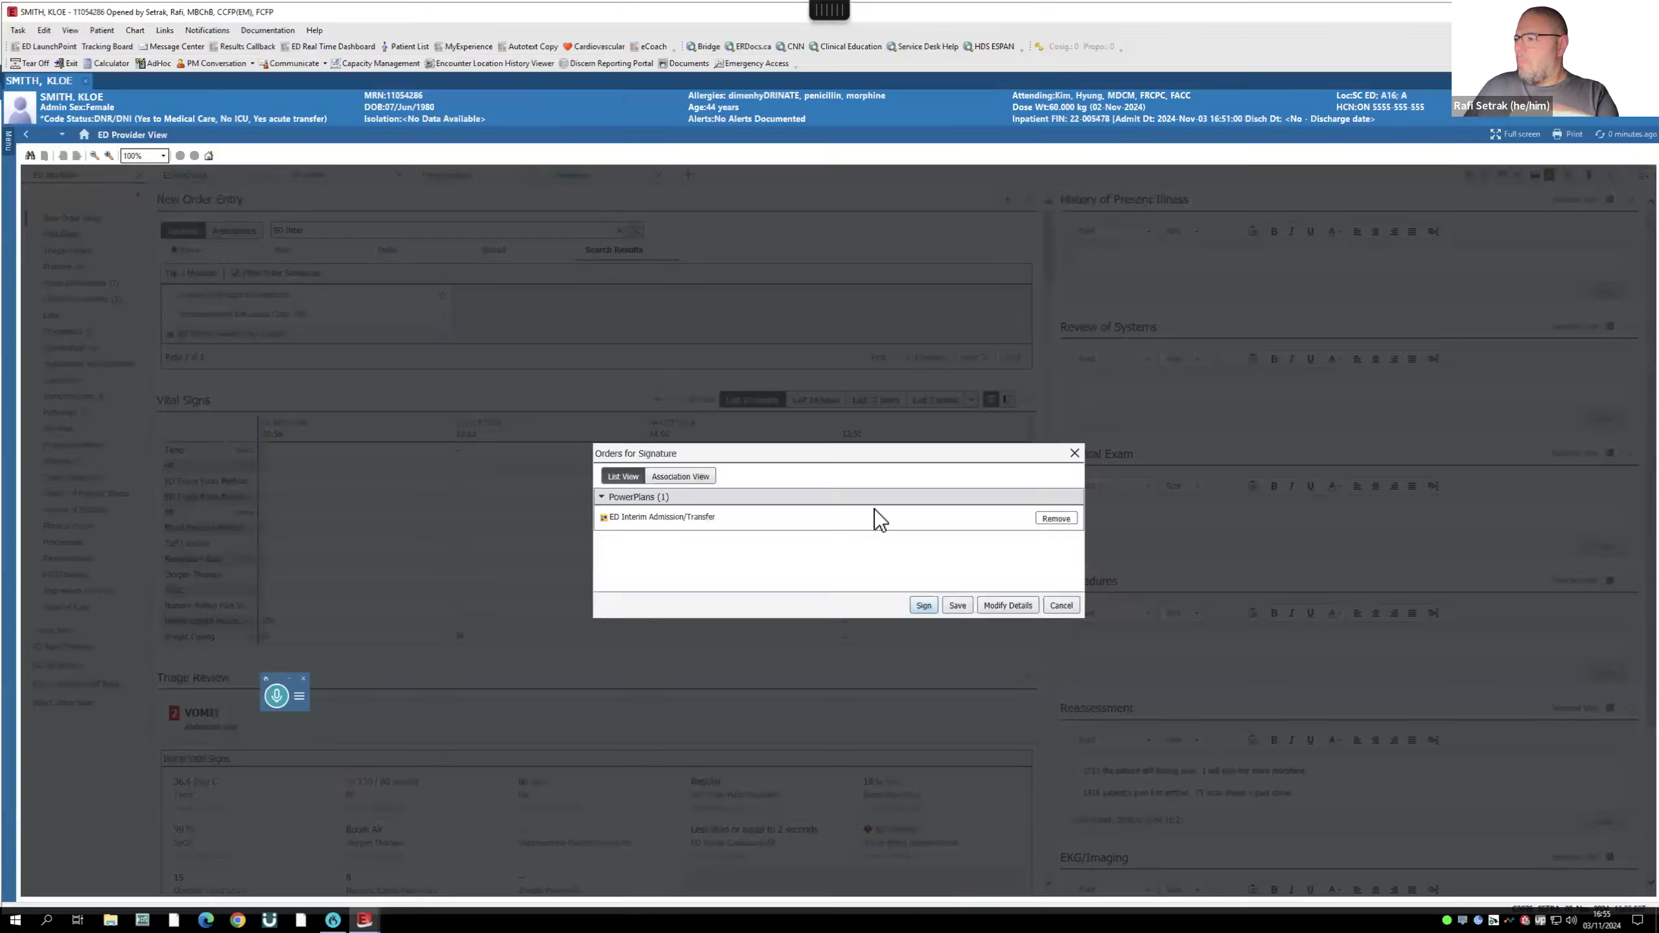
pyautogui.click(1061, 605)
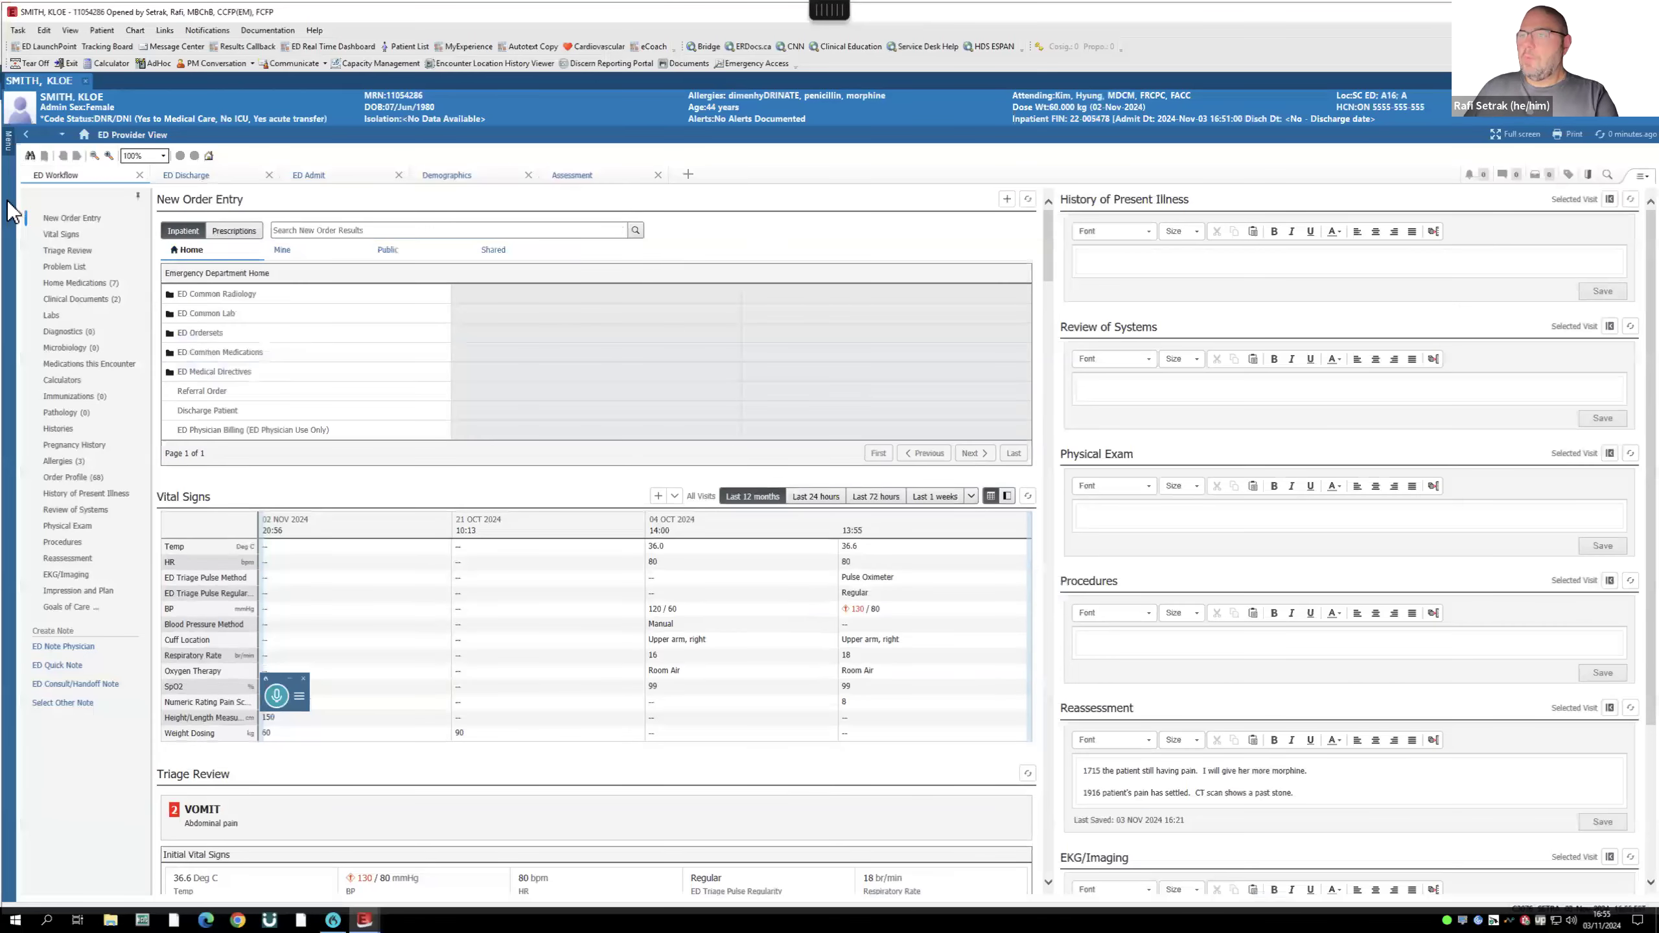
# - Open the ED Admit page and review the patient's Order Profile
pyautogui.click(318, 174)
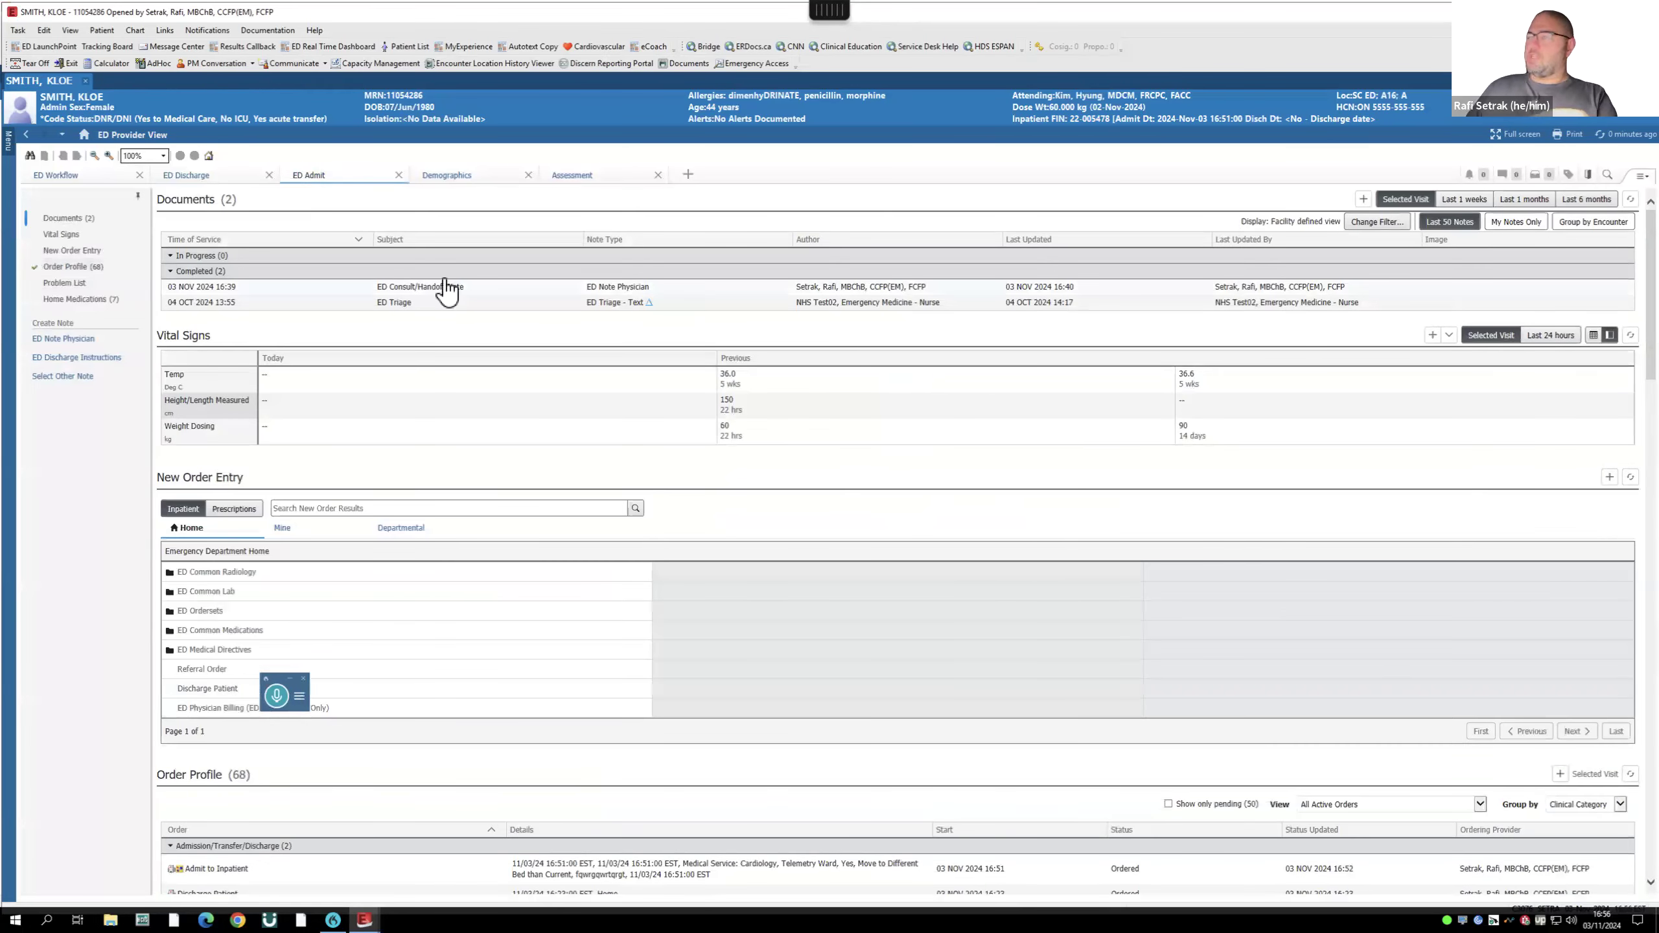
pyautogui.click(68, 268)
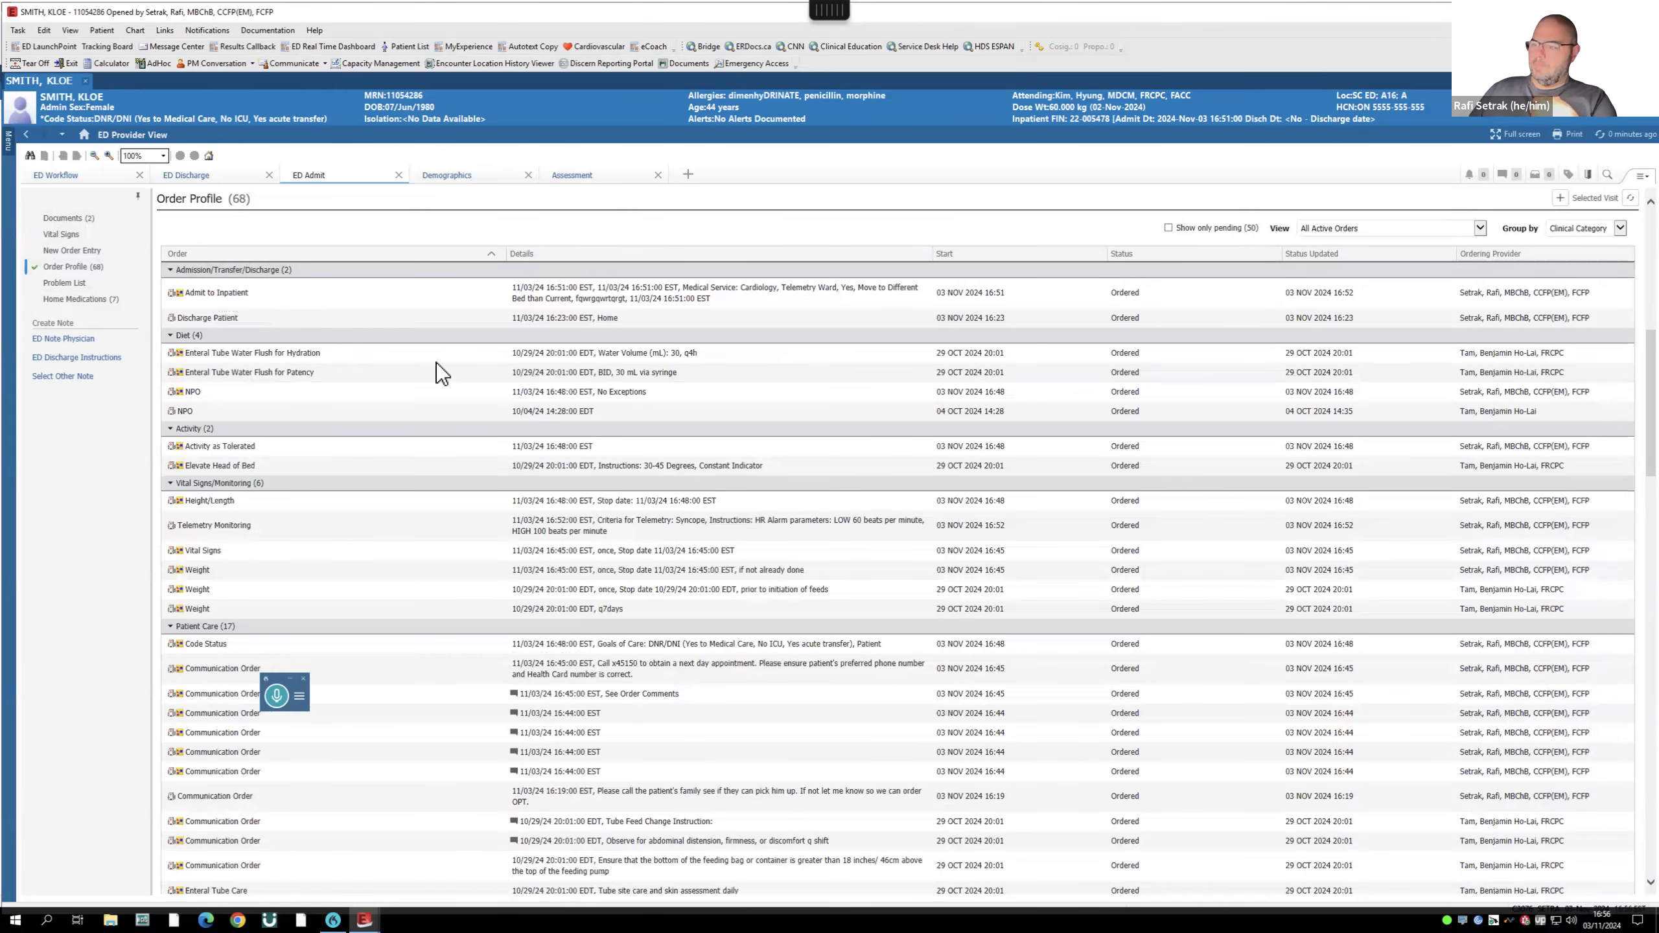
pyautogui.scroll(-2, 436, 363)
pyautogui.scroll(15, 389, 356)
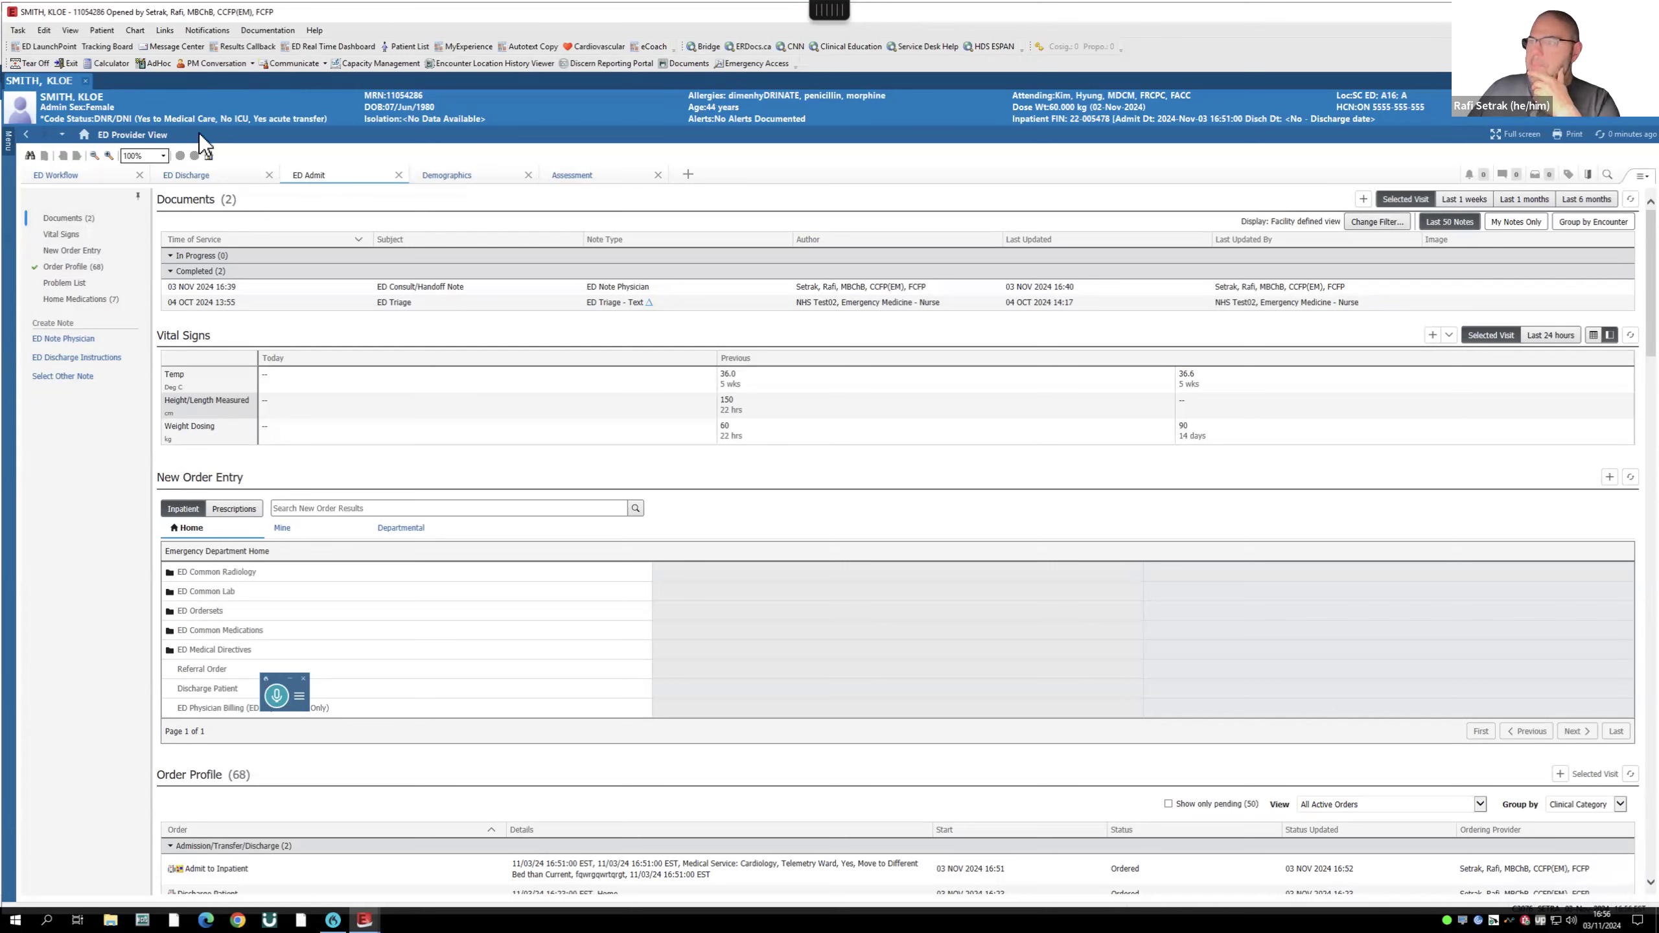
# - From ED Workflow, search 'ED Mental' and select the ED Mental Health (Admission/Transfer) order set
pyautogui.click(70, 176)
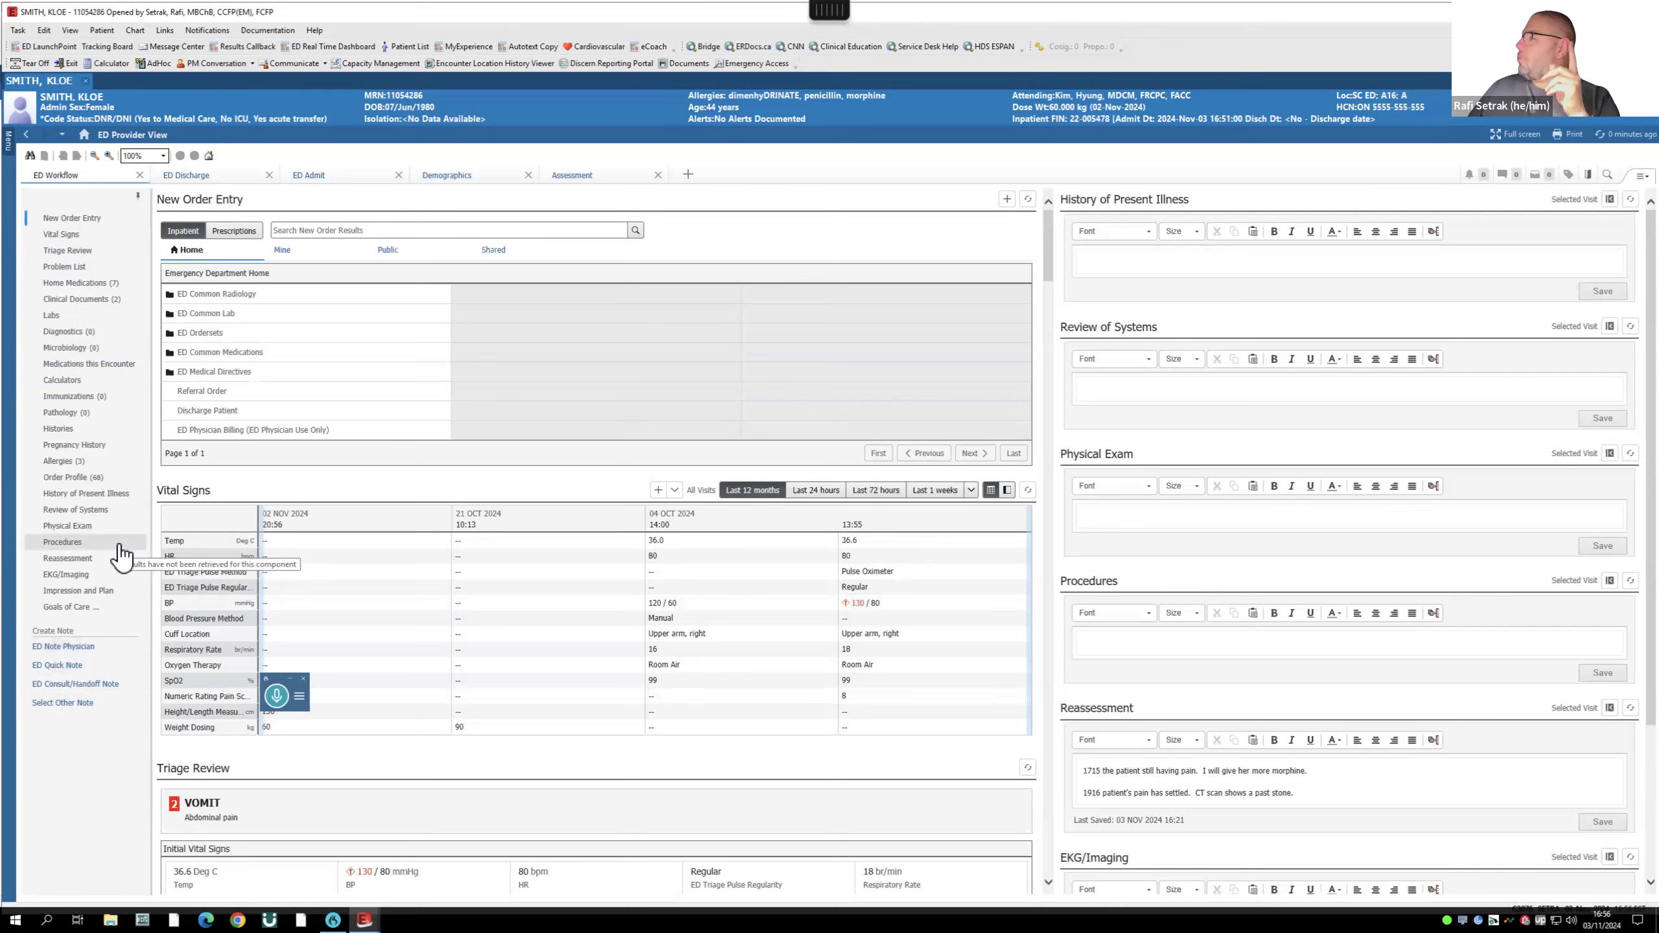
pyautogui.click(291, 230)
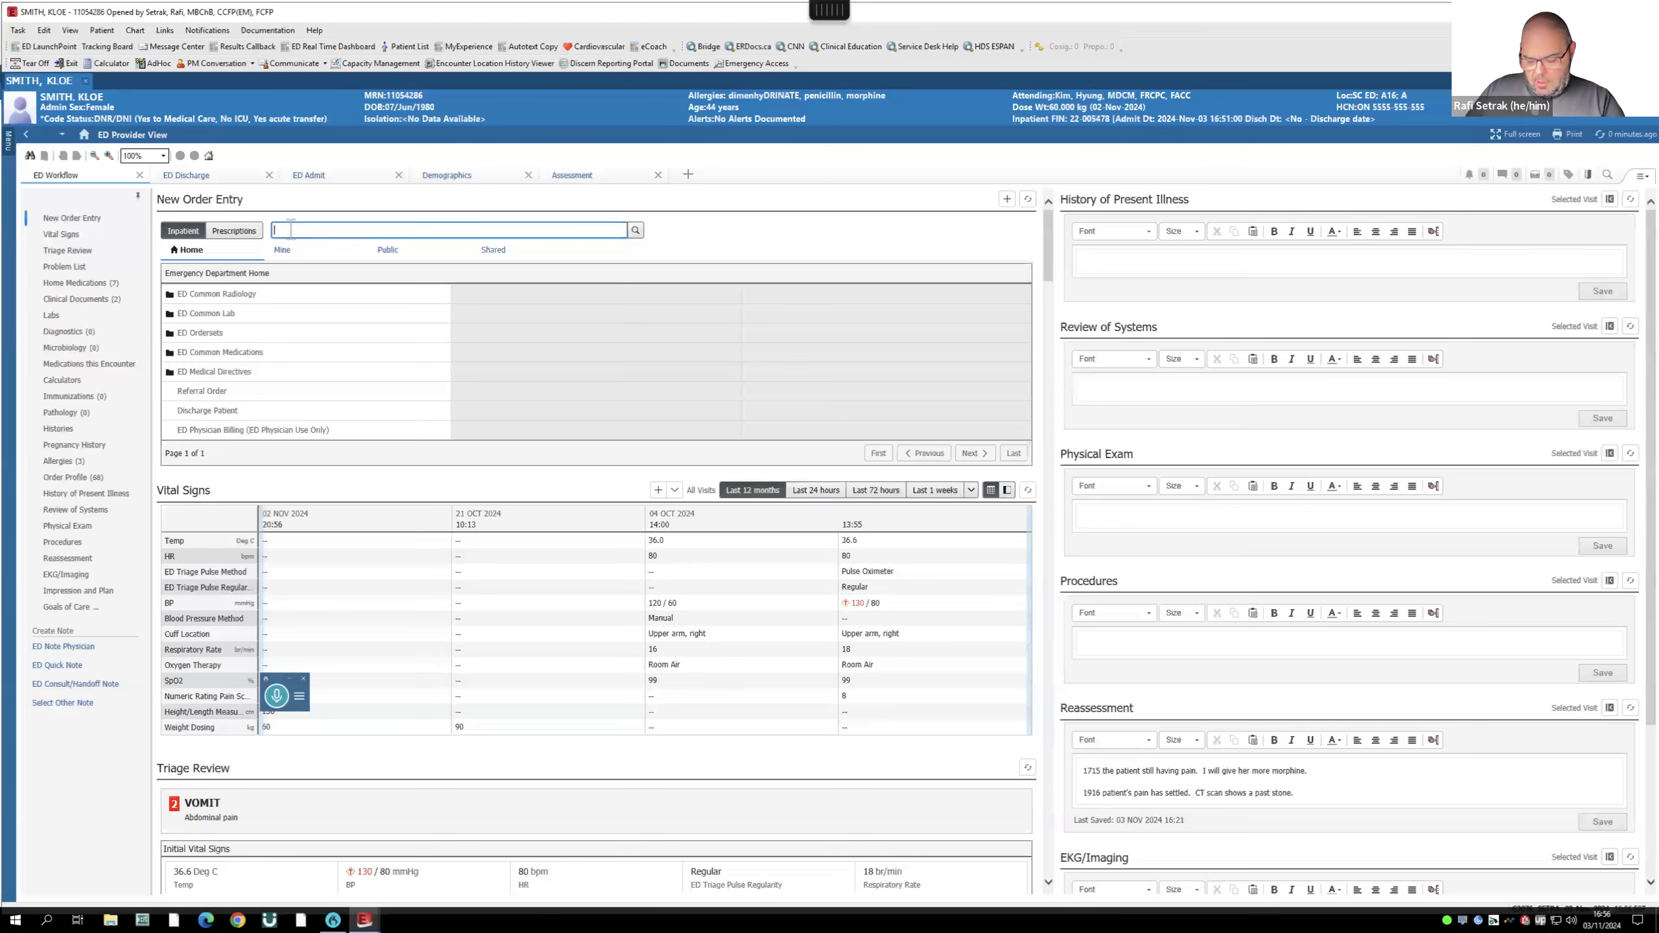
pyautogui.write('ED Men')
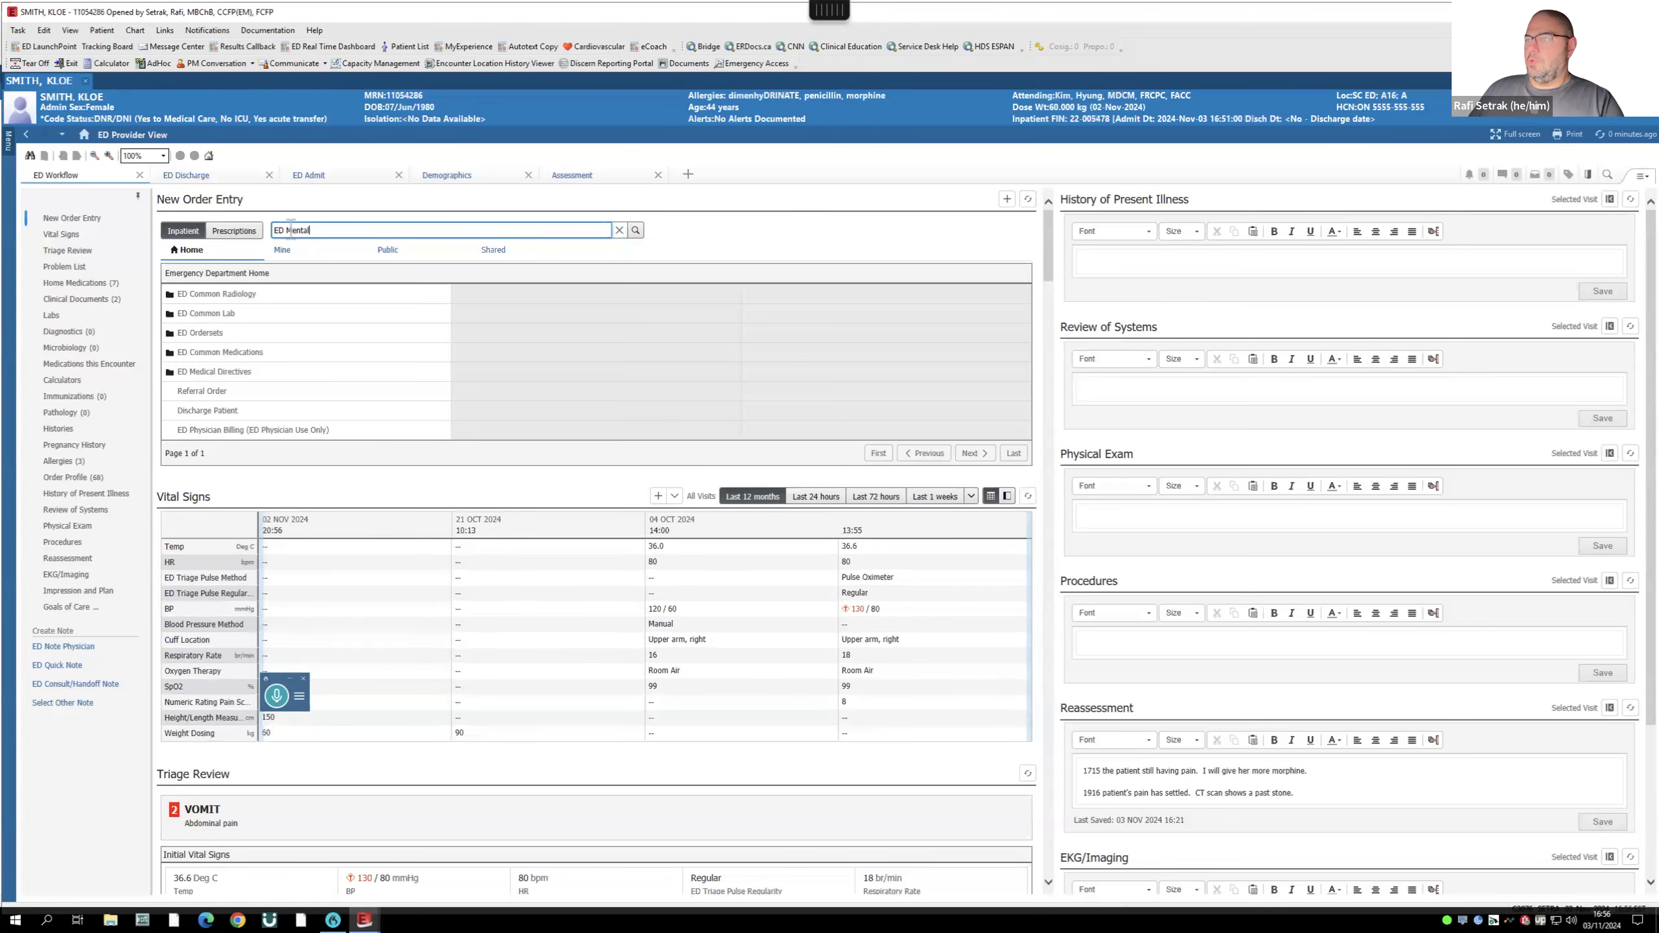
pyautogui.write('tal')
pyautogui.press('Return')
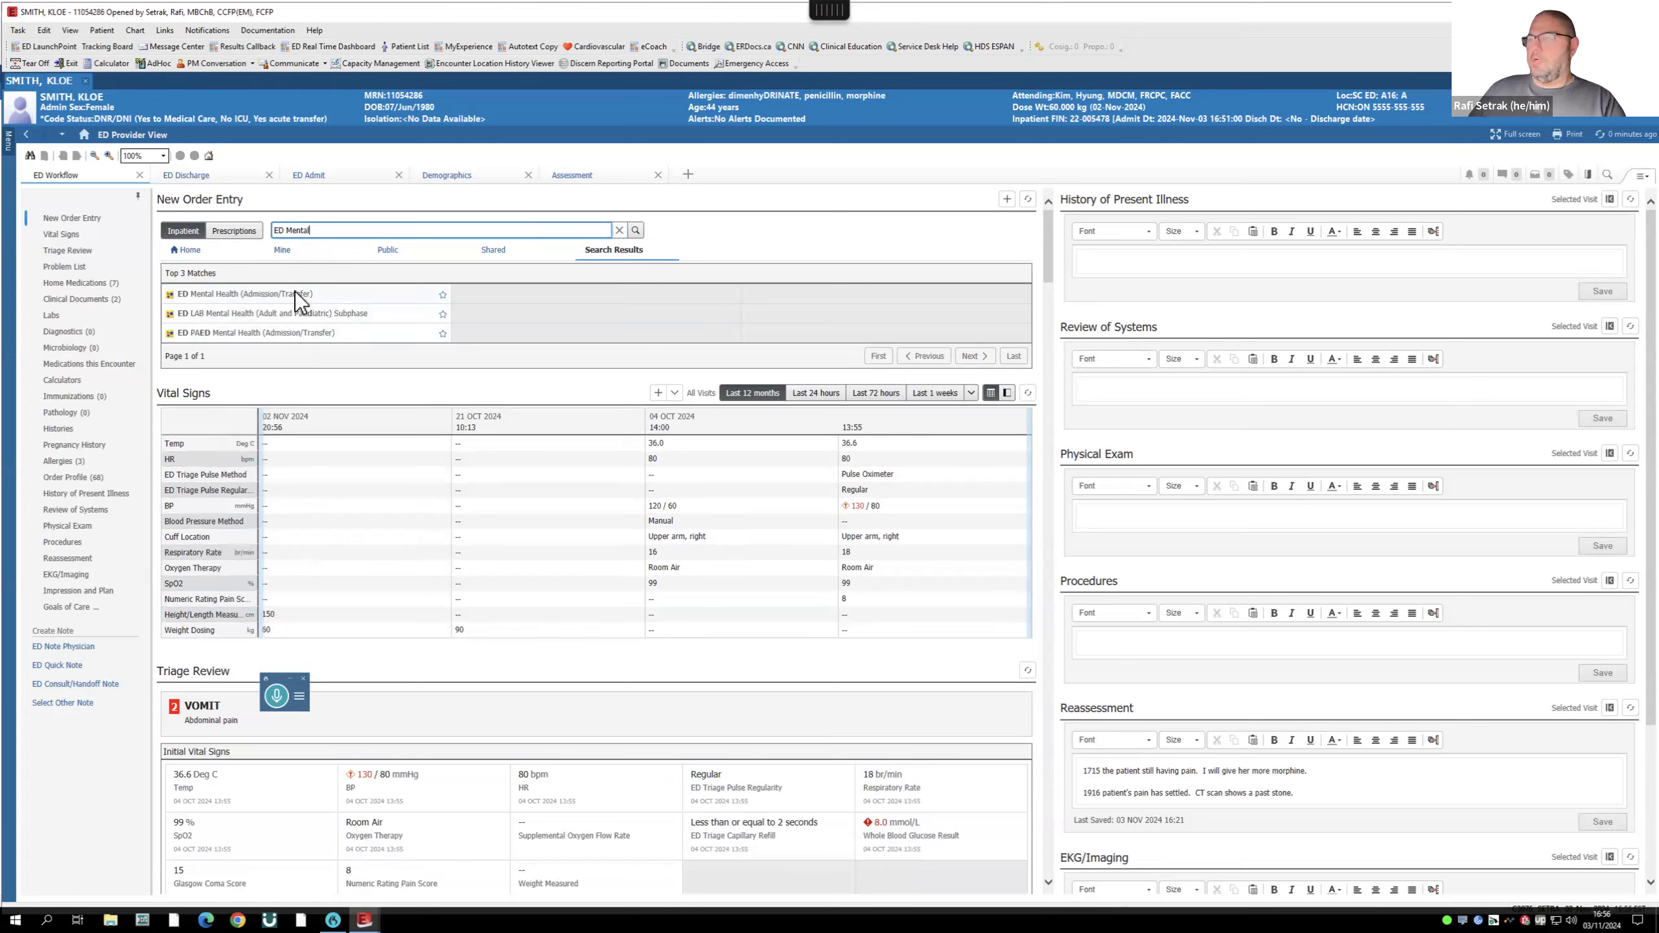
pyautogui.click(262, 295)
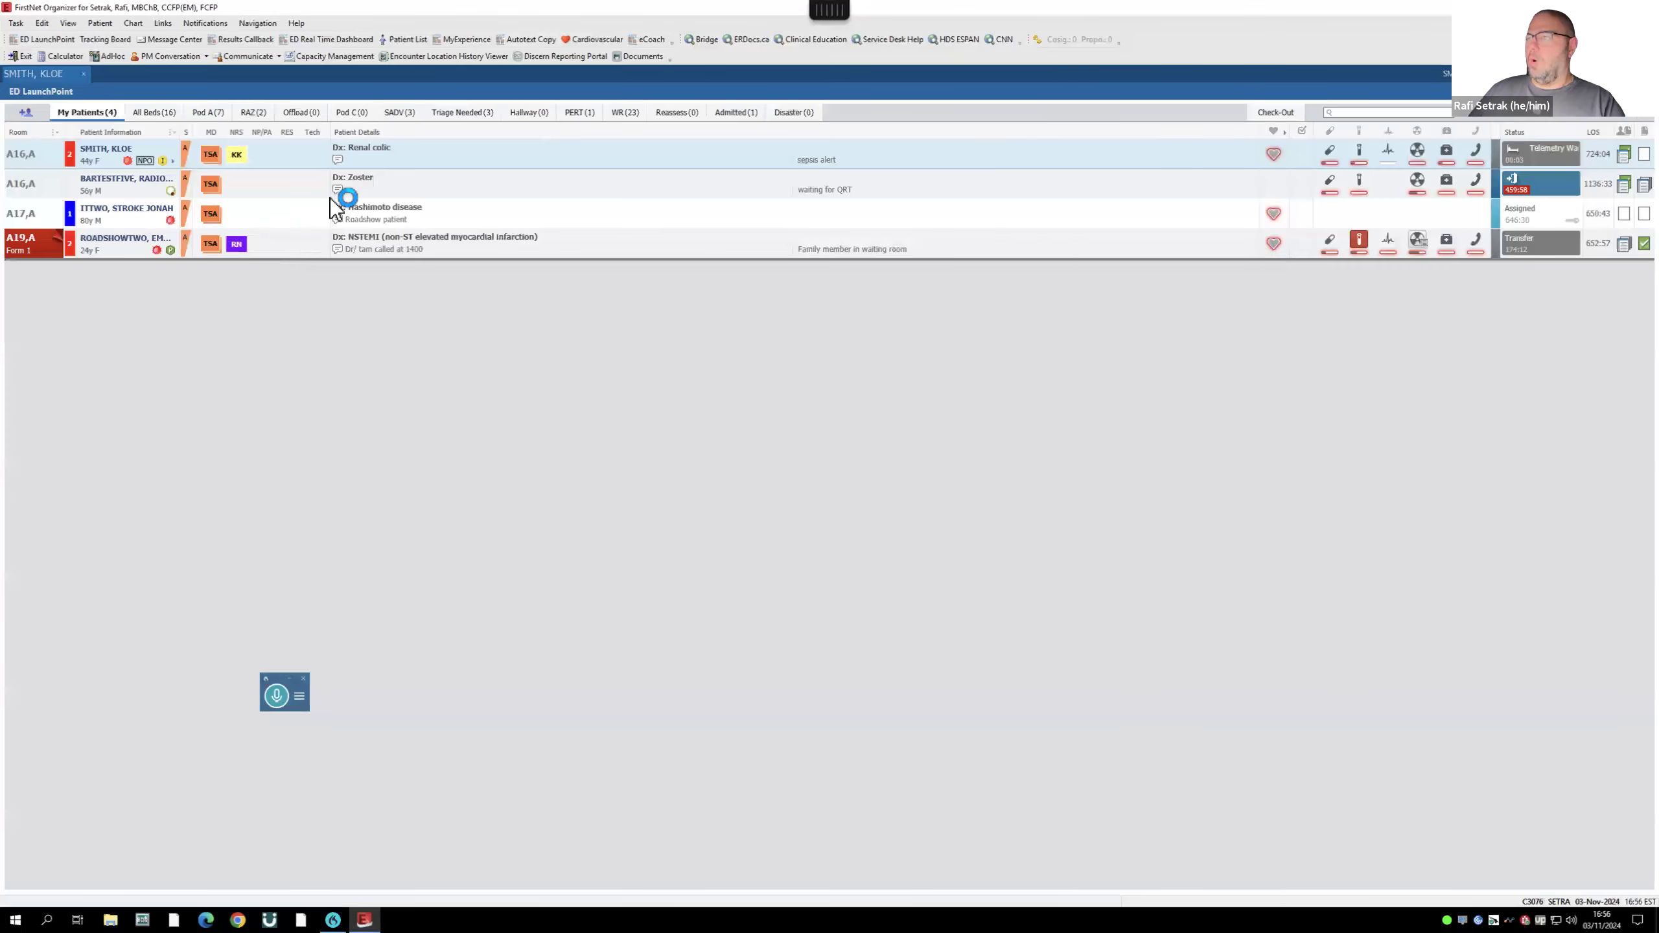
# - Open the second patient's ED Quick Orders, search 'ed mental' and add ED PAED Mental Health plan
pyautogui.click(132, 183)
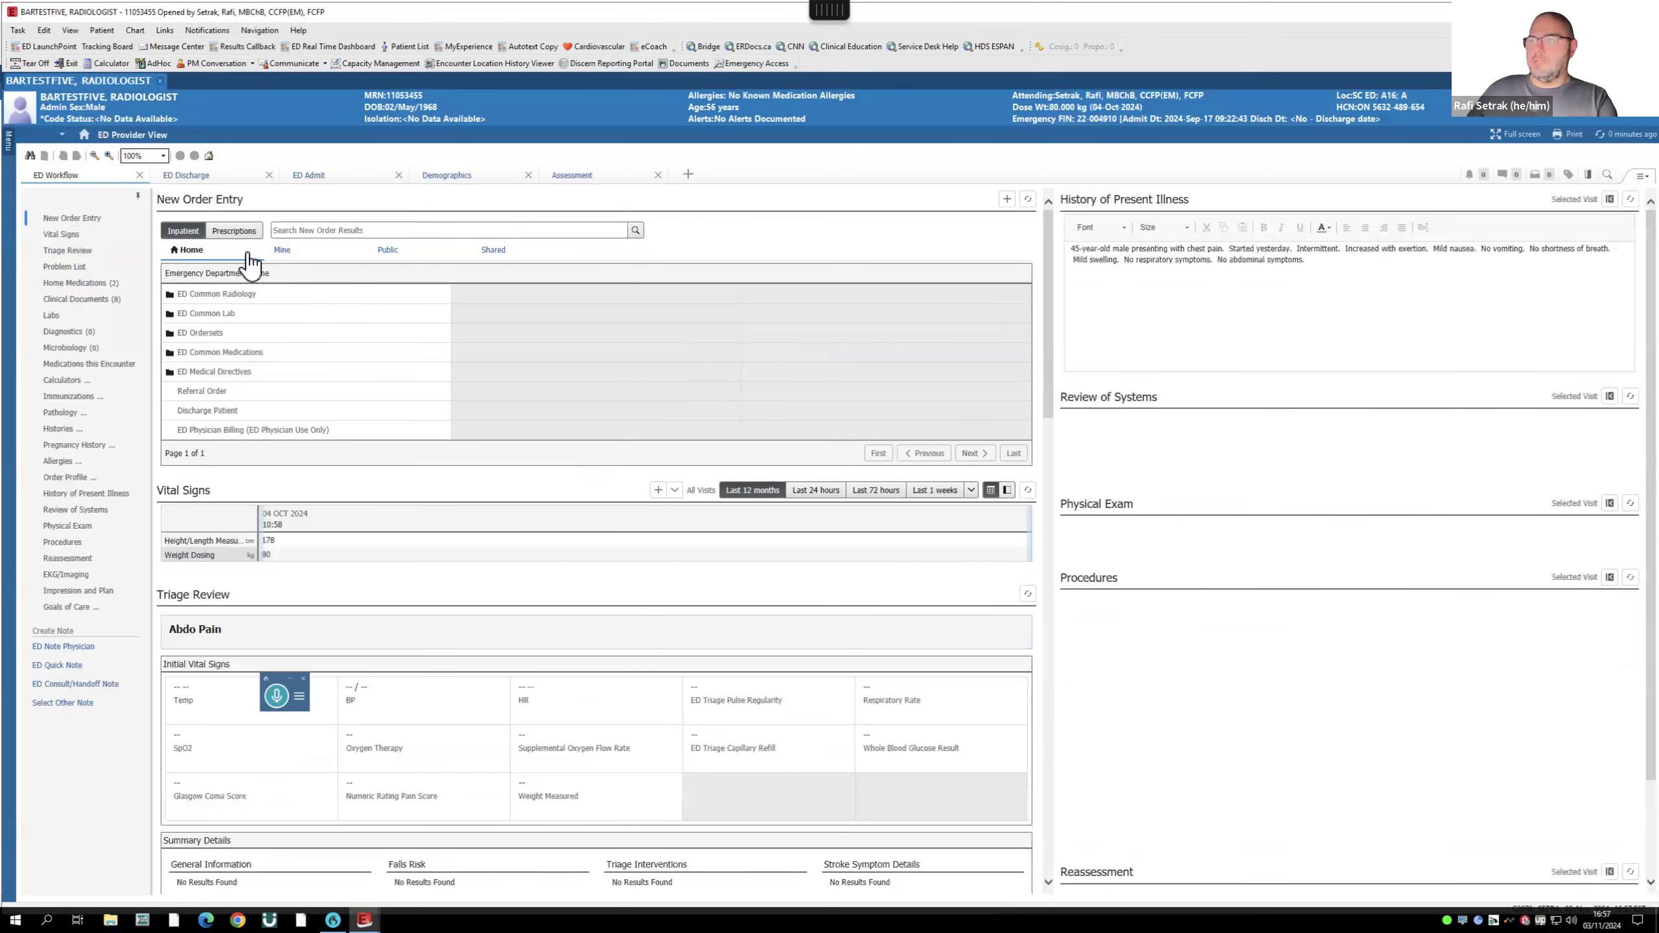
pyautogui.click(9, 149)
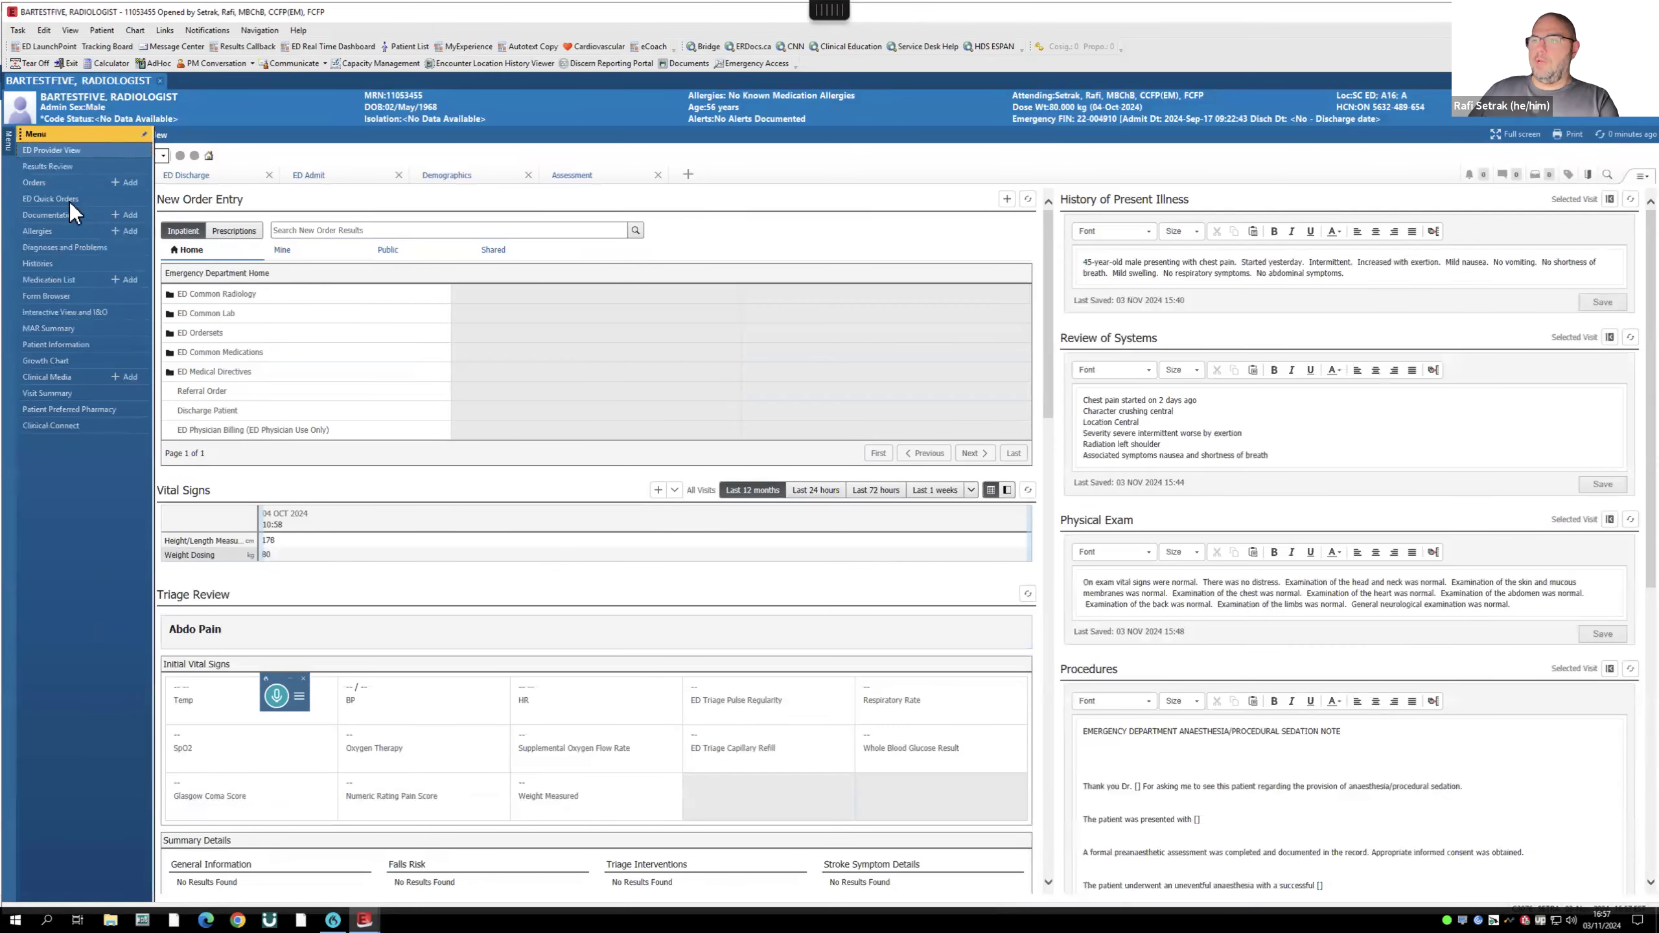
pyautogui.click(60, 197)
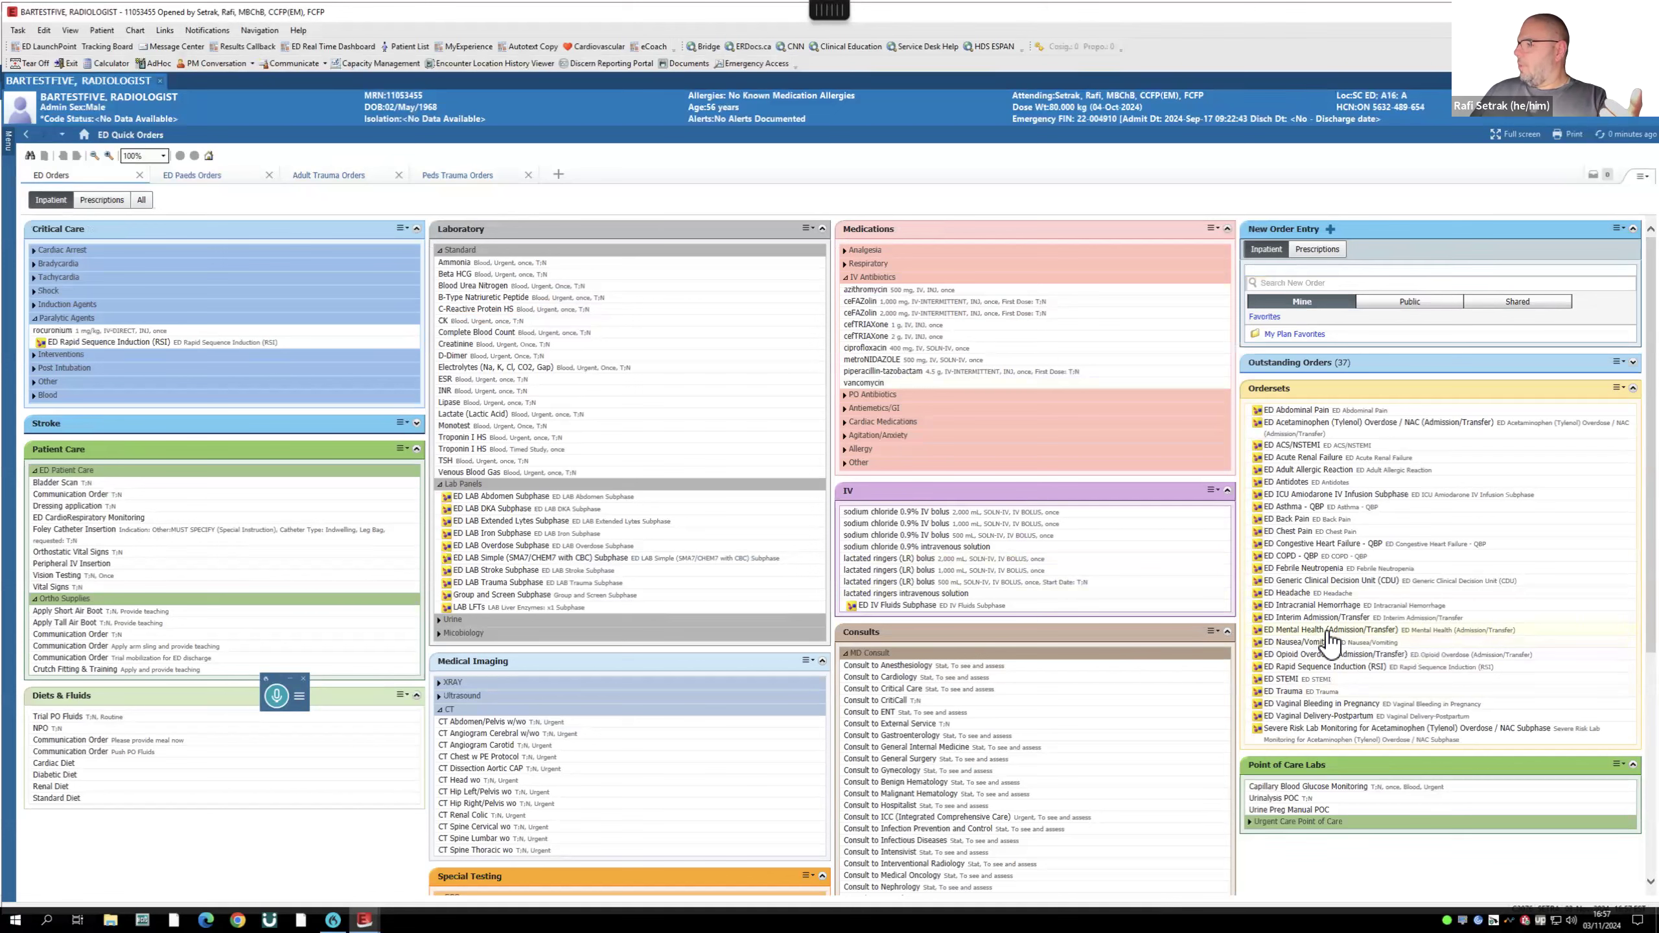
pyautogui.click(1319, 283)
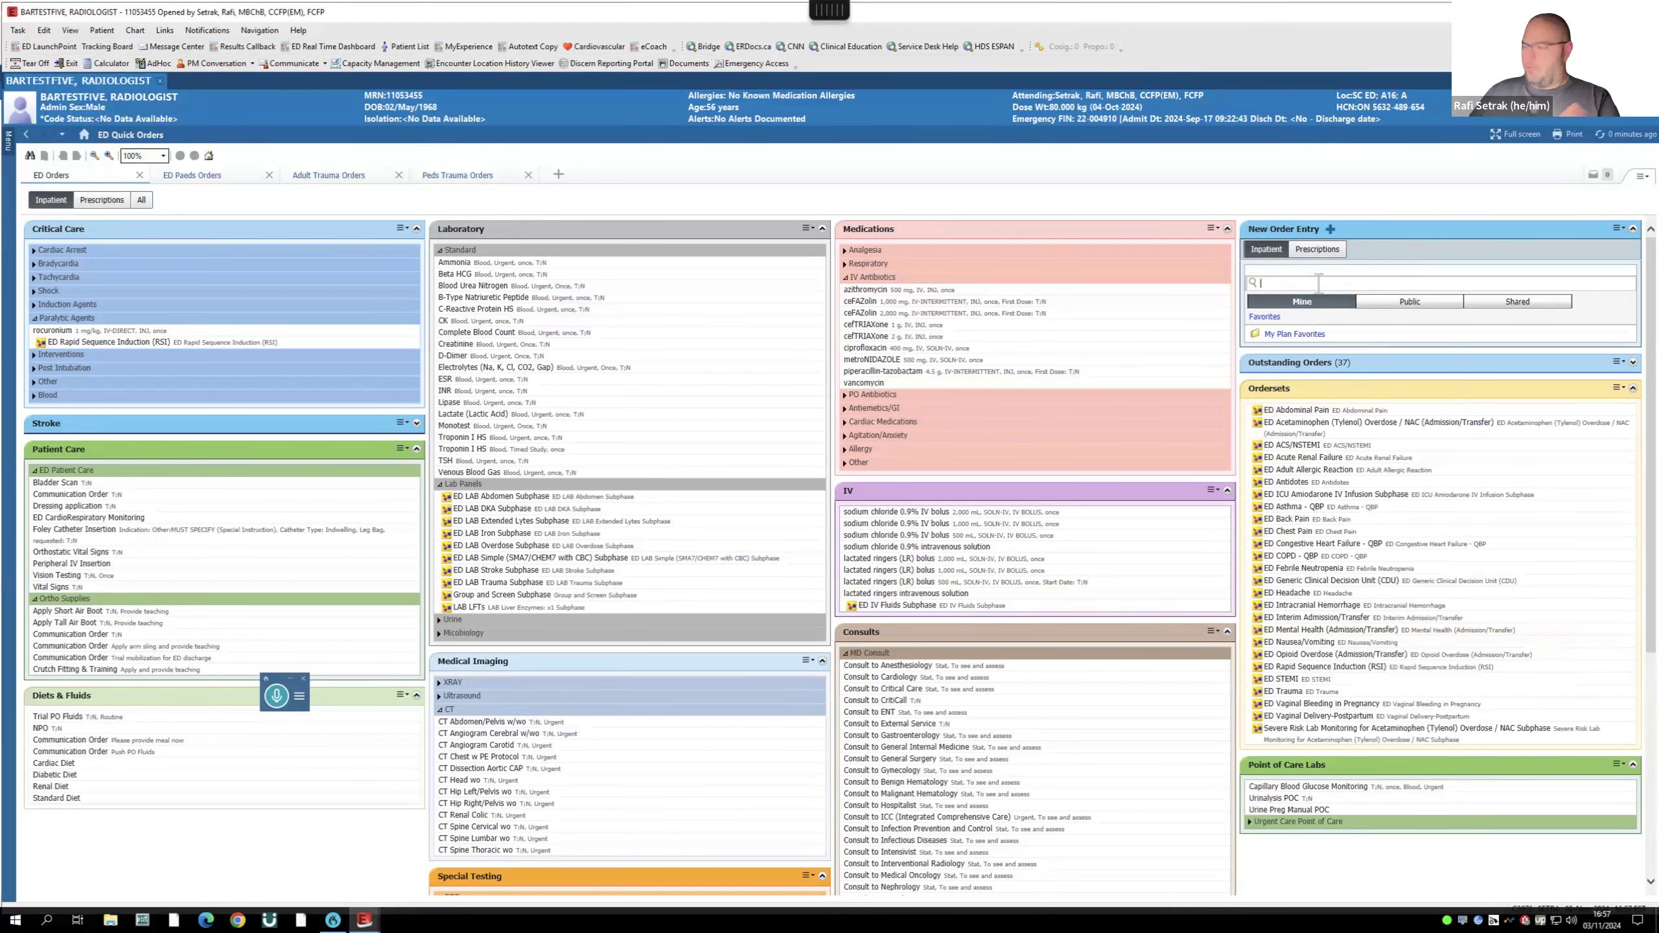
pyautogui.write('ed me')
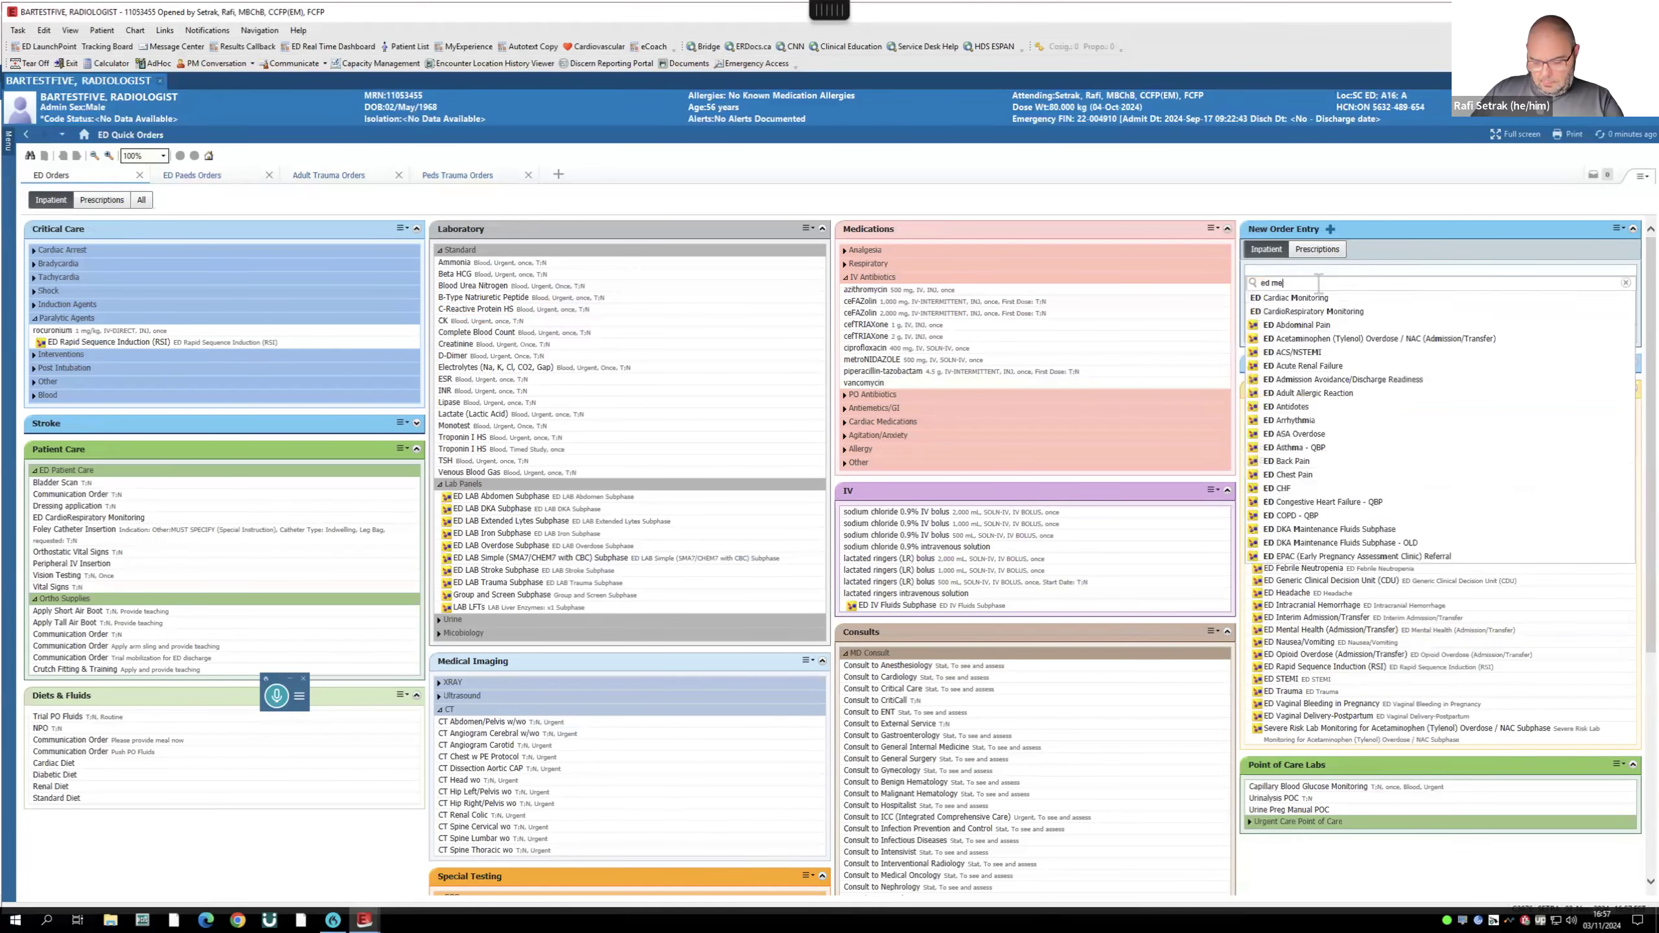
pyautogui.write('ntal')
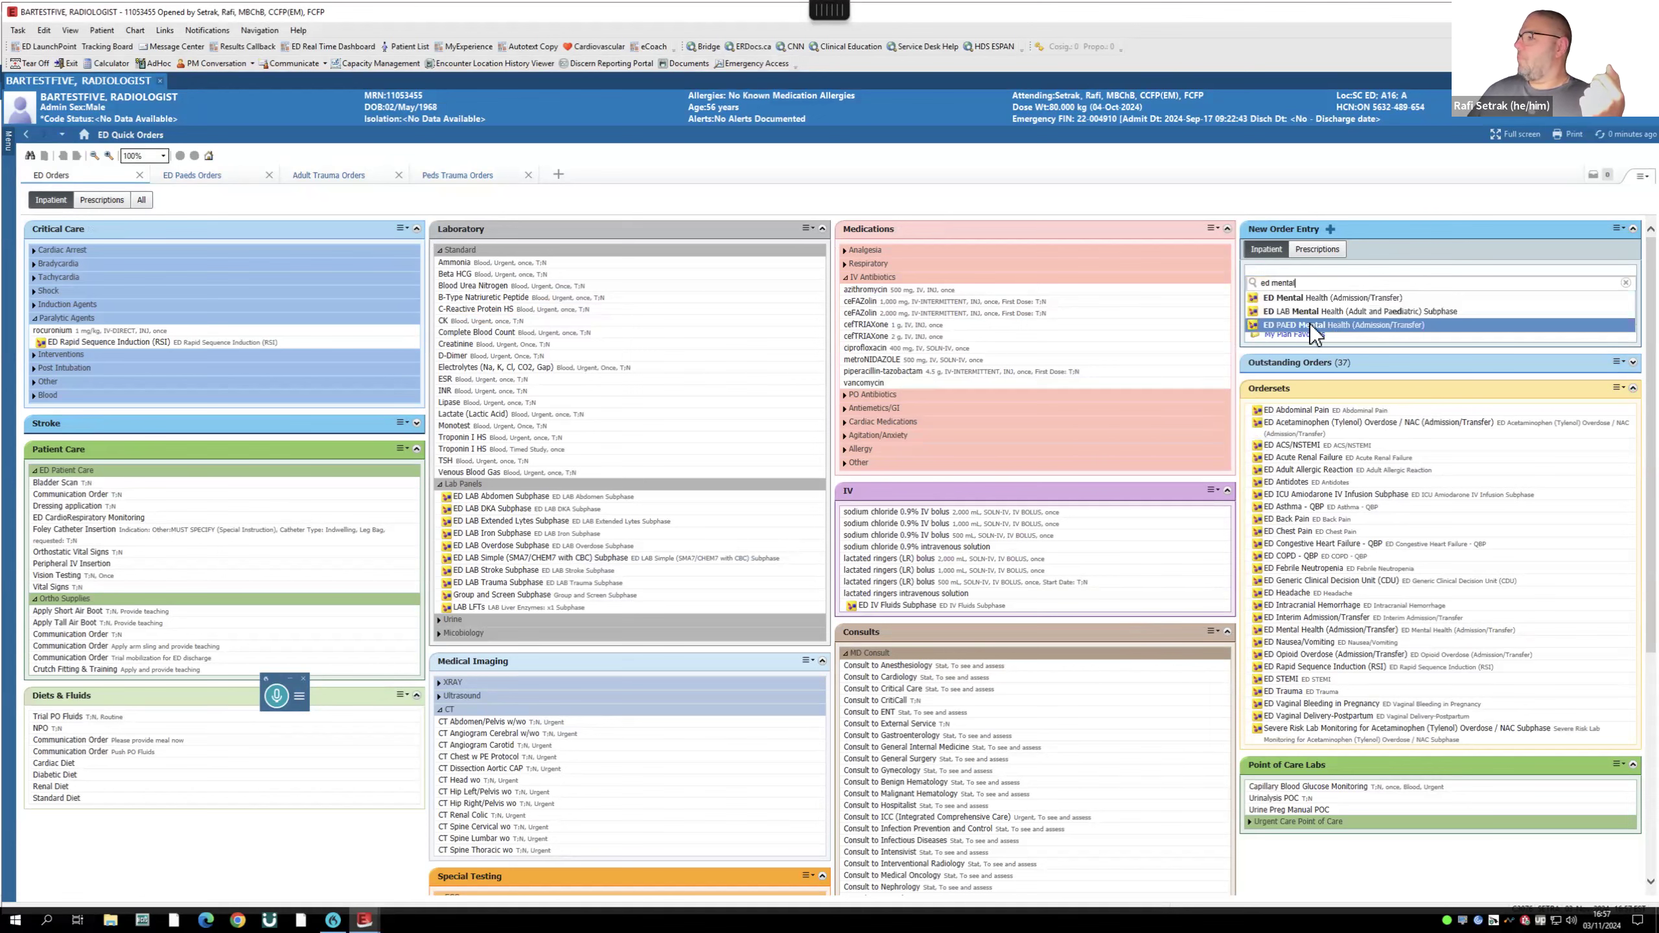
pyautogui.click(1310, 324)
# - Review the pending paediatric mental health plan, then cancel it without signing
pyautogui.click(1596, 181)
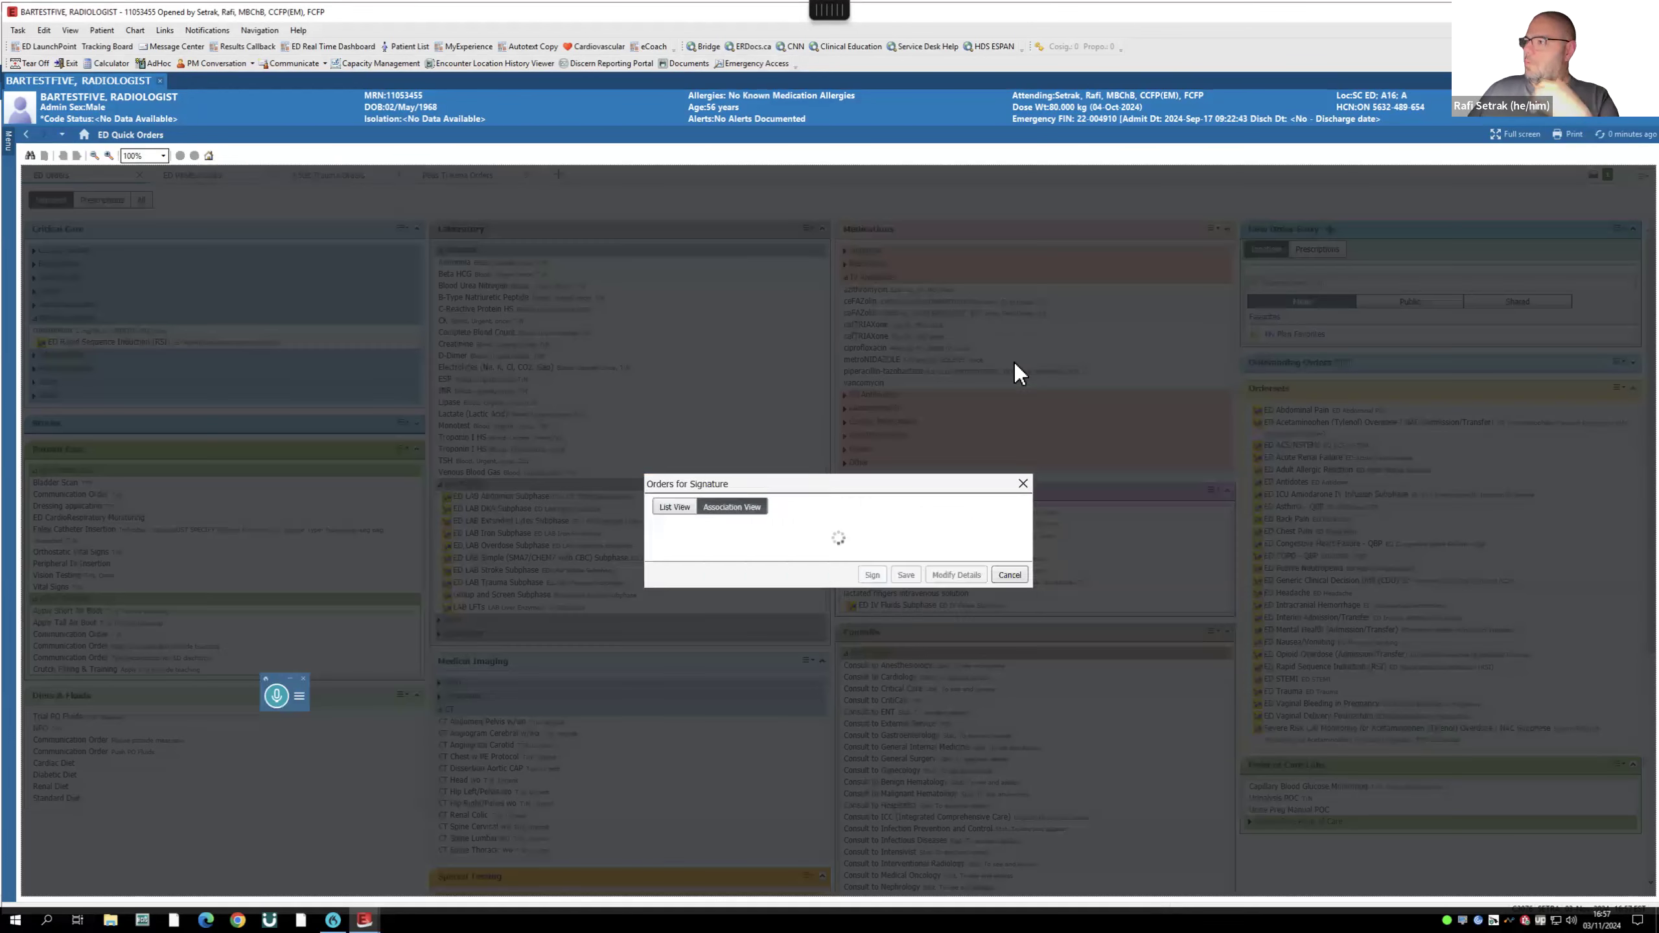
pyautogui.click(895, 605)
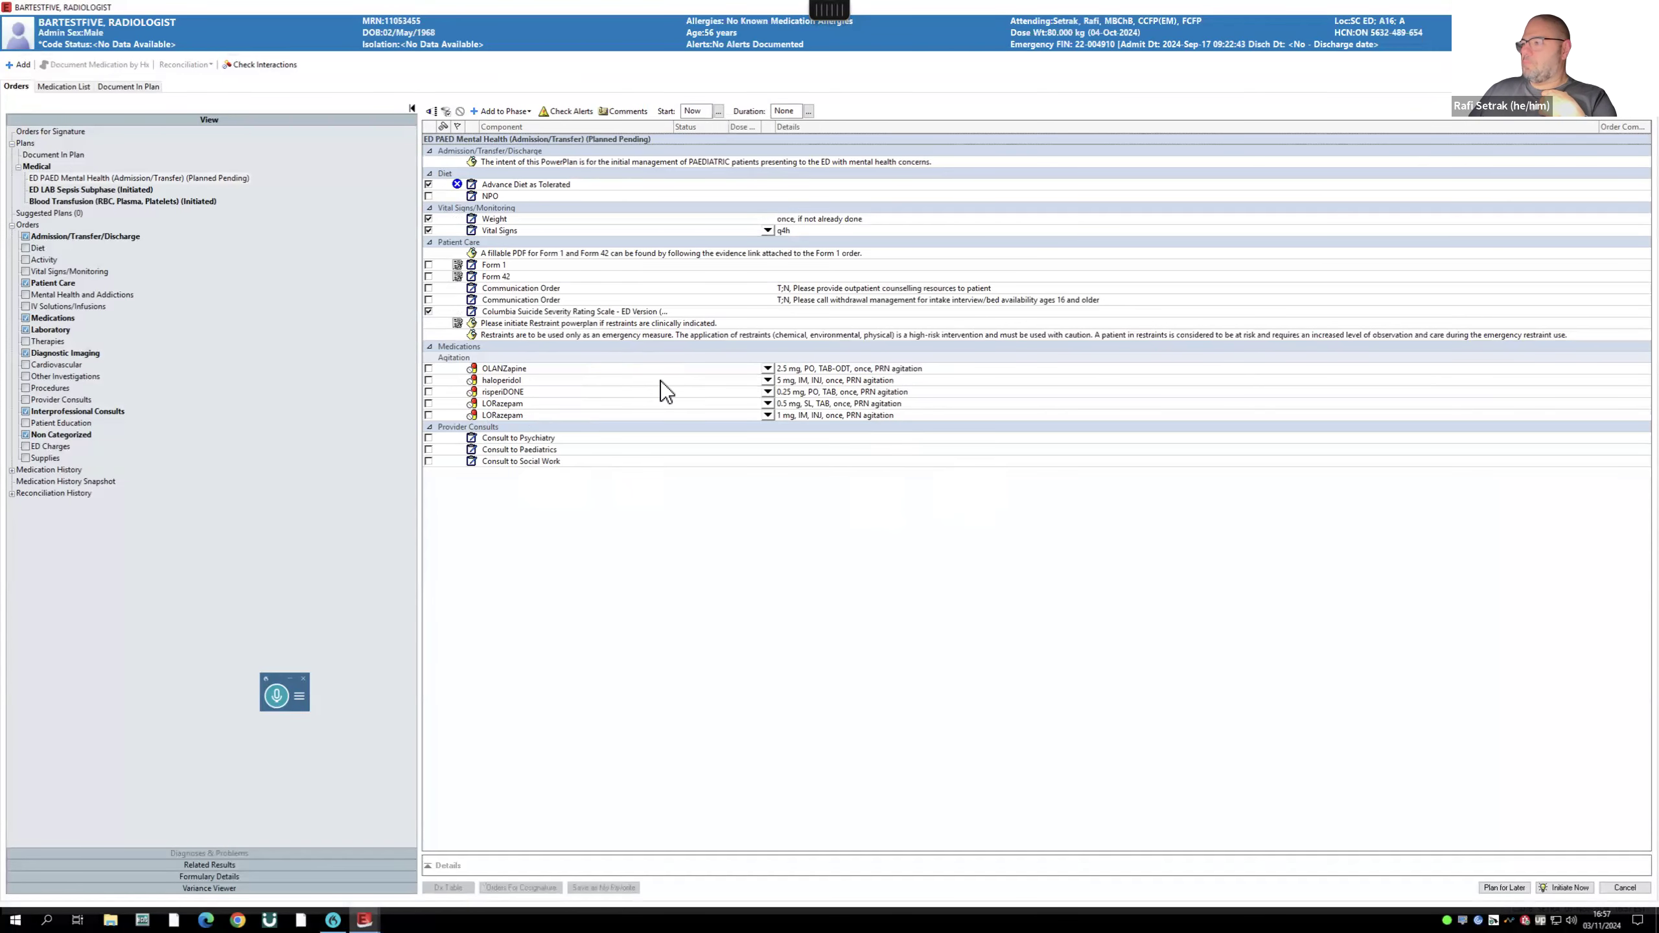
pyautogui.hotkey('ctrl', 'Up')
pyautogui.click(916, 58)
pyautogui.click(1623, 886)
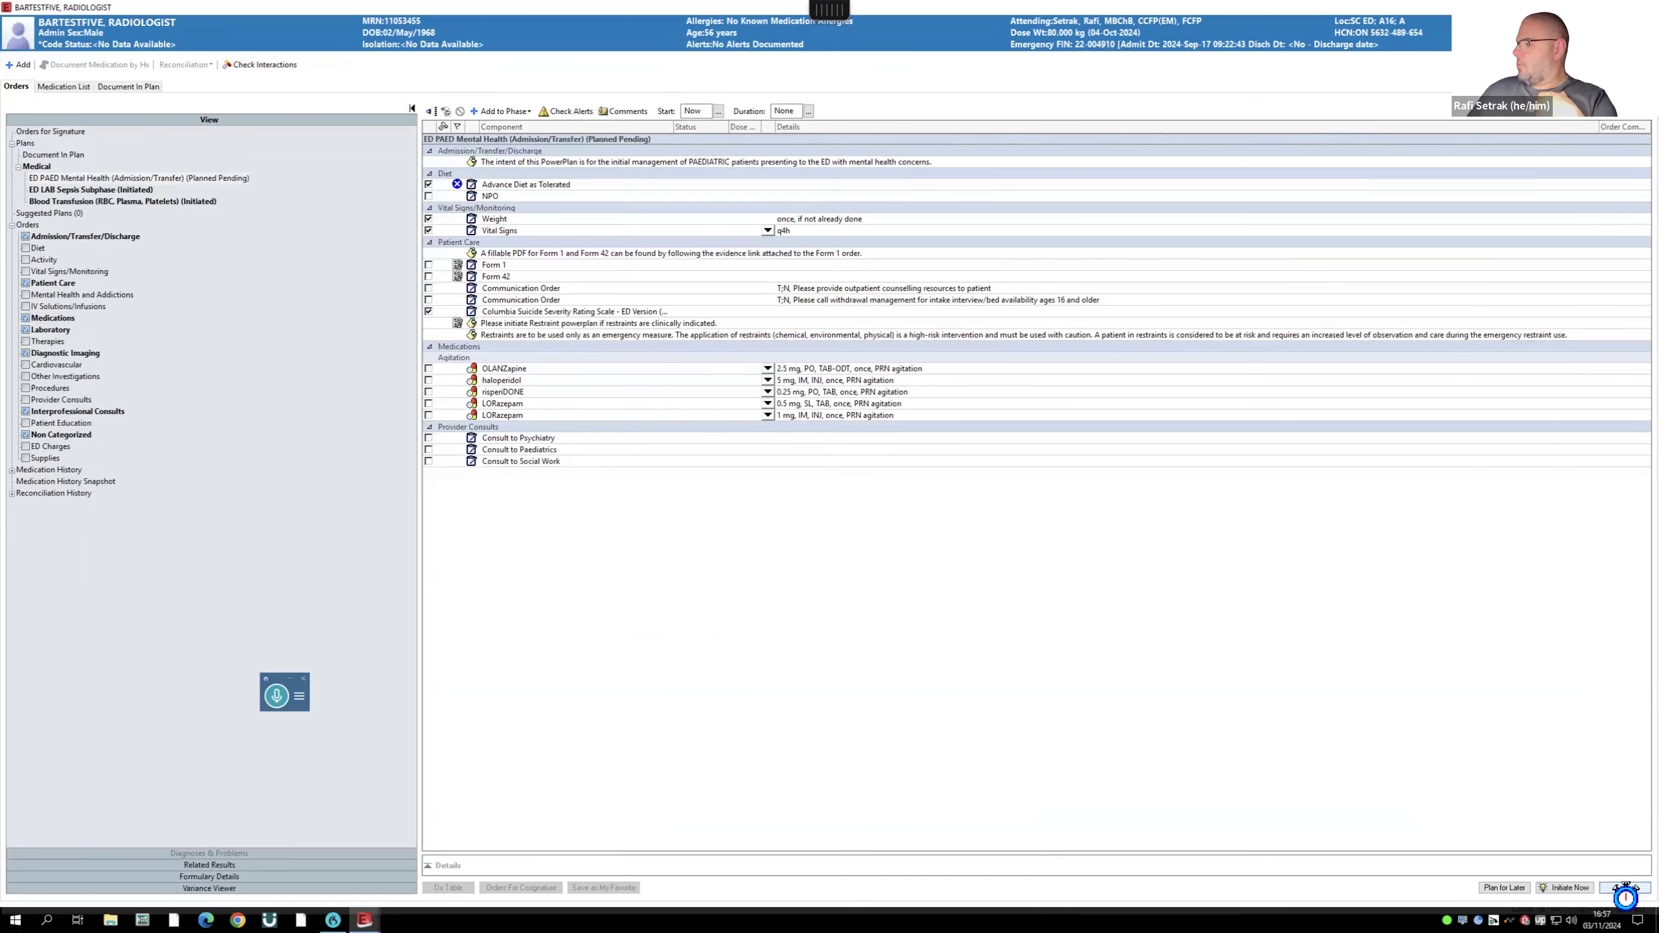
pyautogui.click(882, 510)
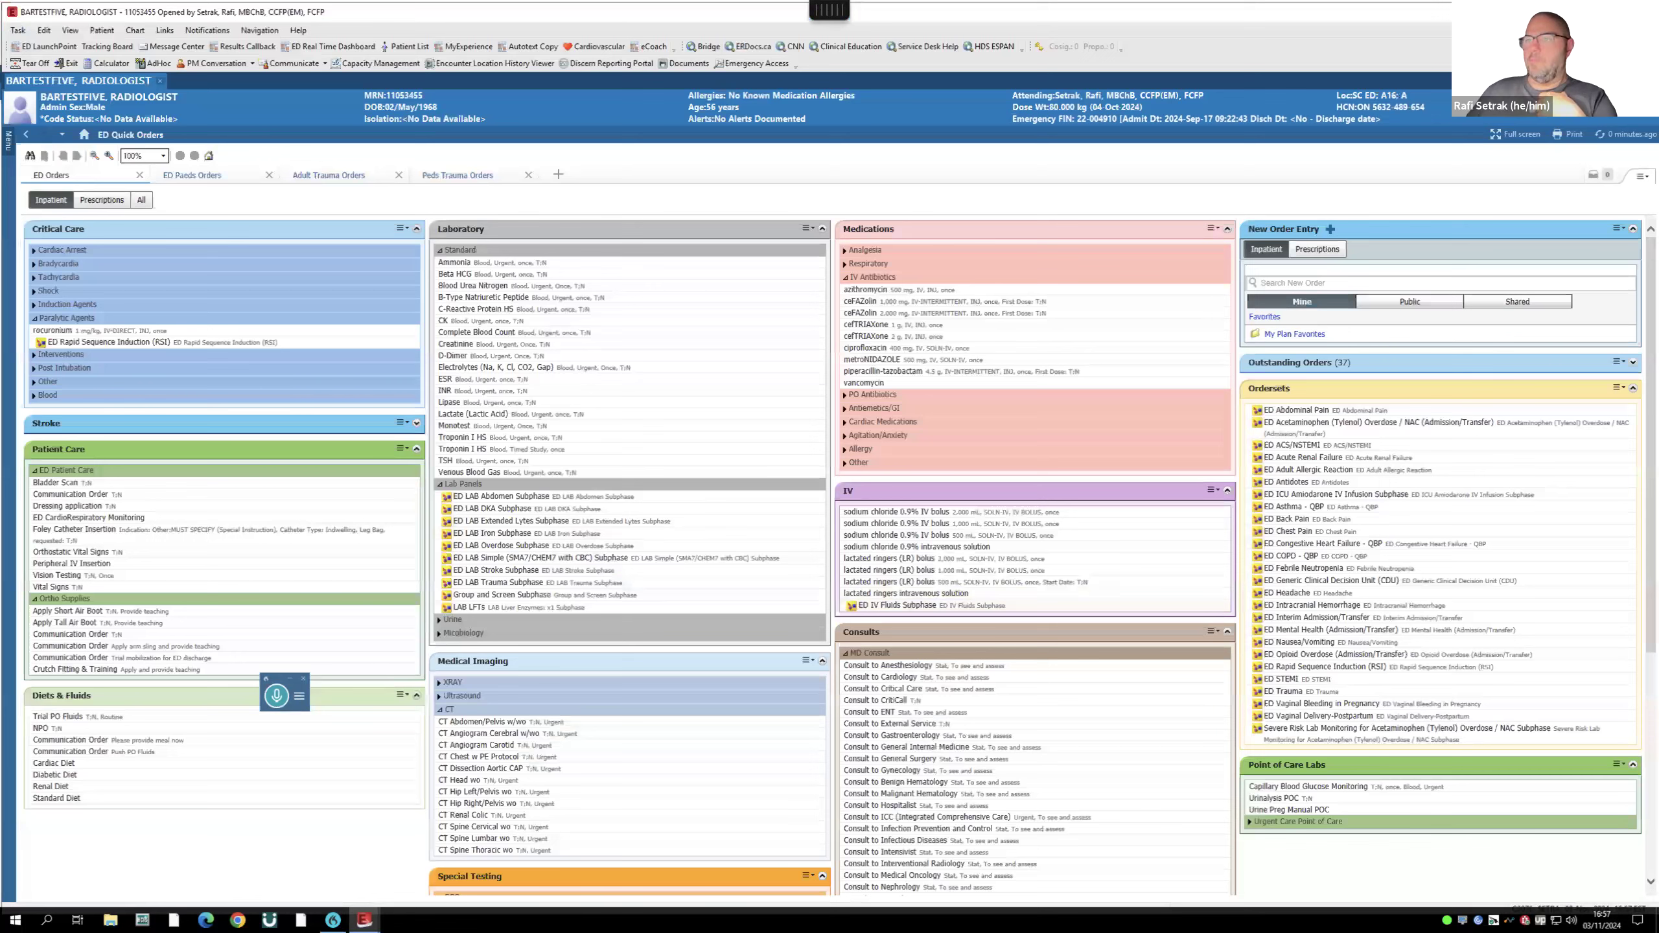
pyautogui.moveTo(10, 138)
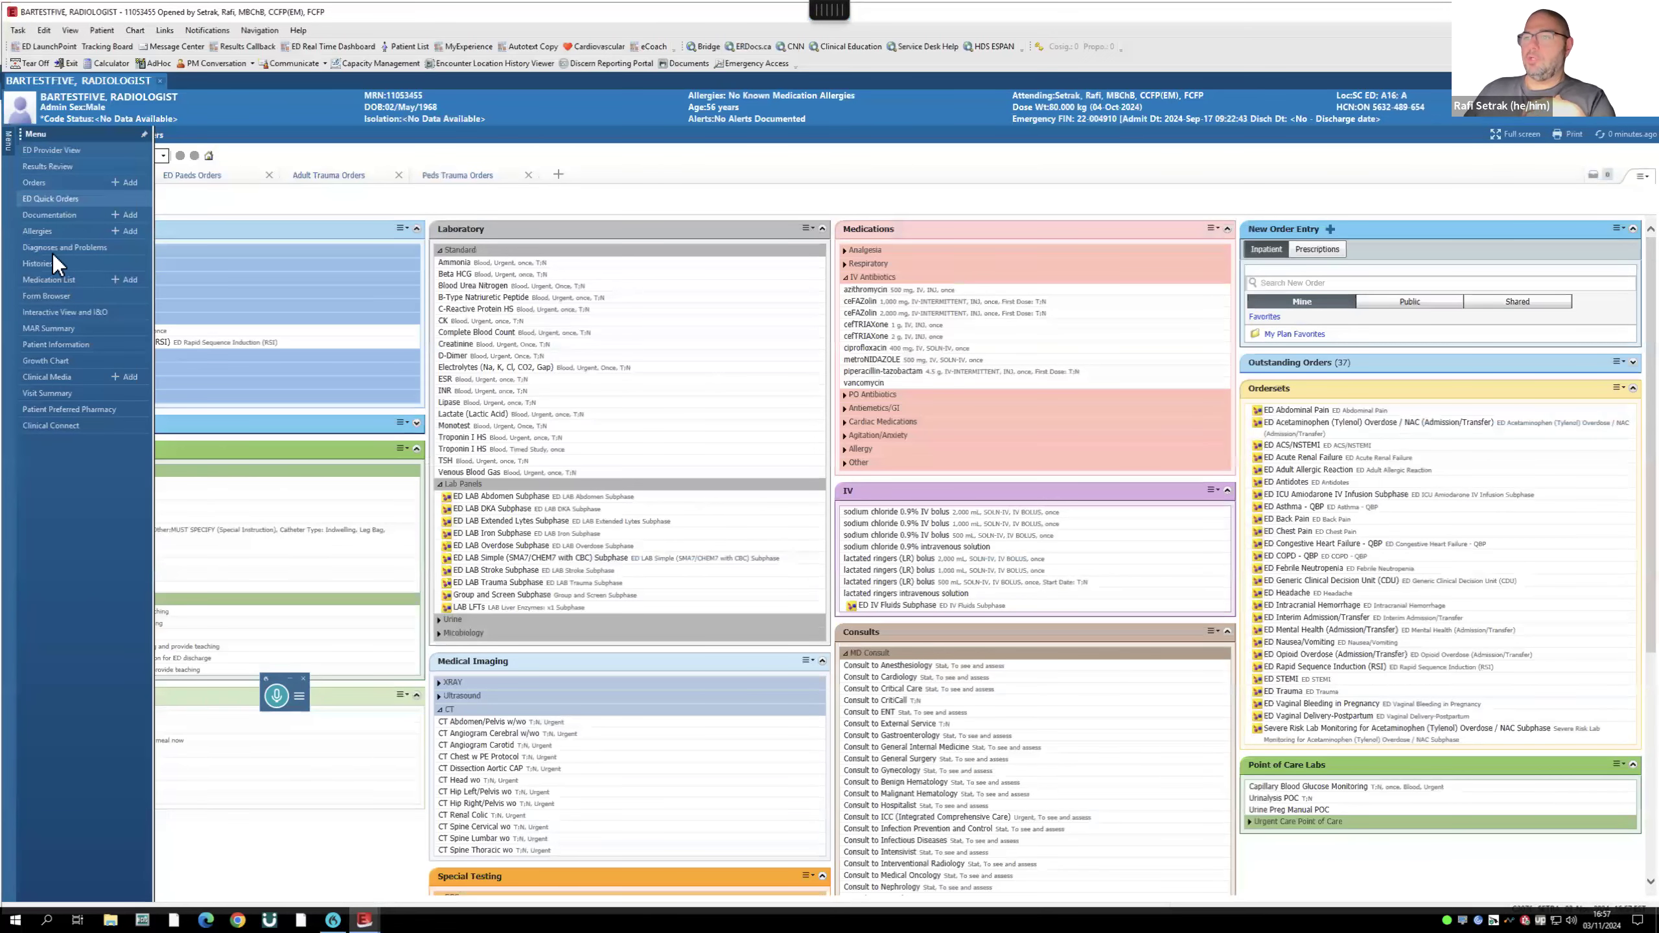
# - Add the MH Chemical Restraint PowerPlan to the patient's orders via a 'chemical' search
pyautogui.click(34, 181)
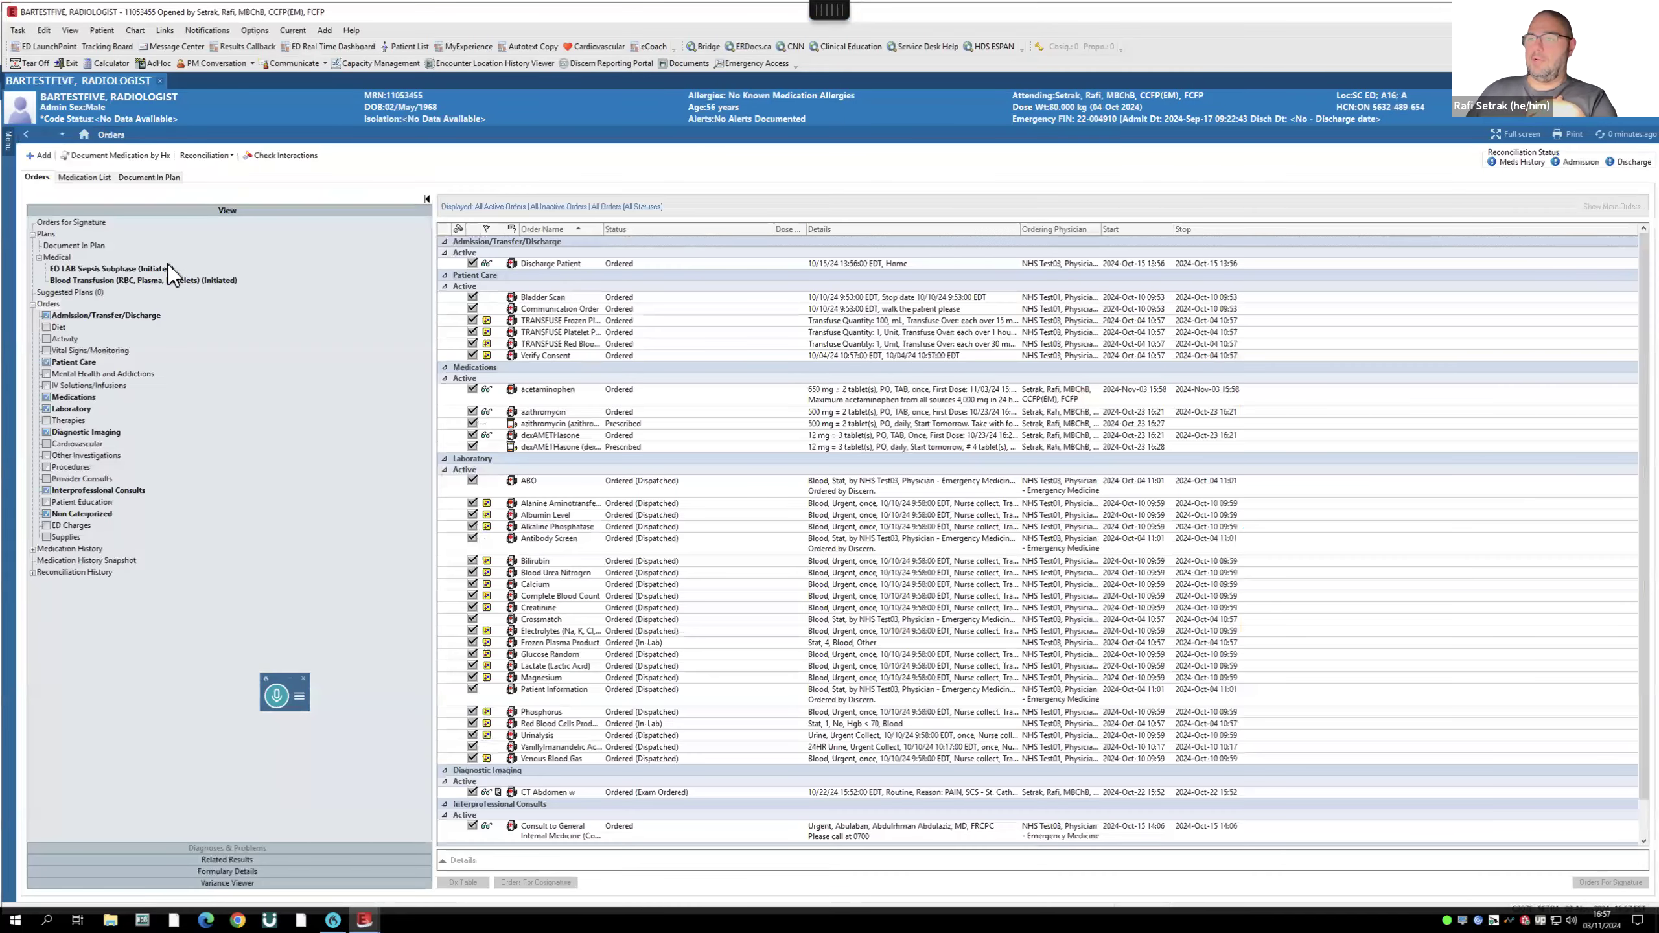
pyautogui.click(39, 157)
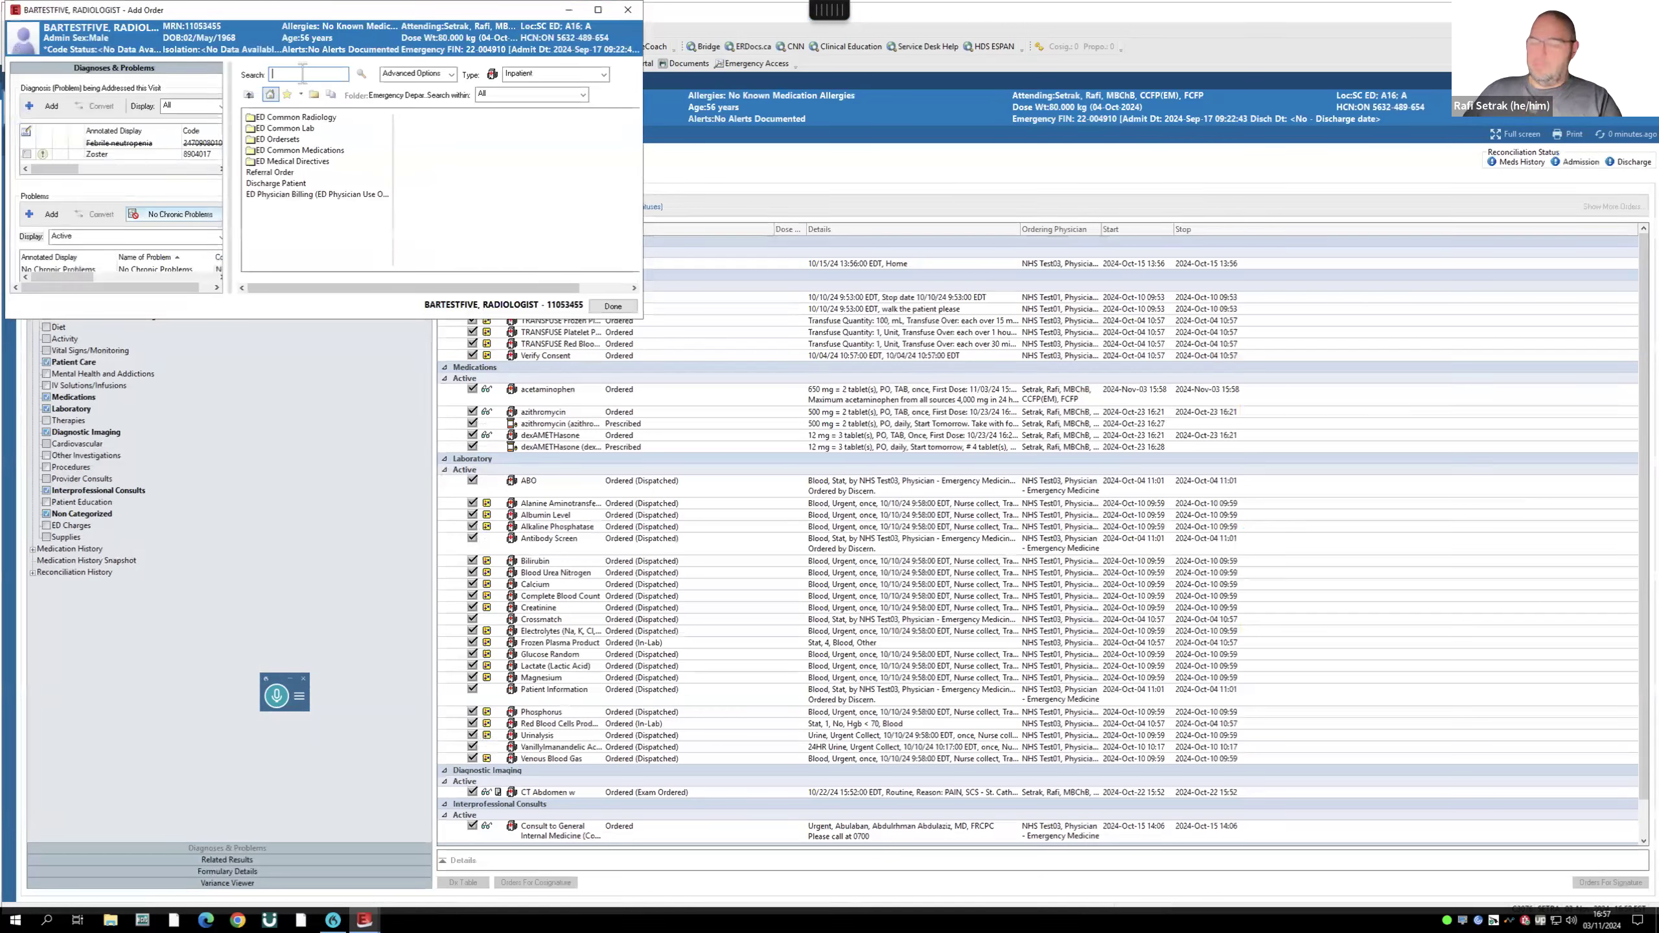
pyautogui.write('chemical')
pyautogui.click(314, 87)
pyautogui.click(612, 307)
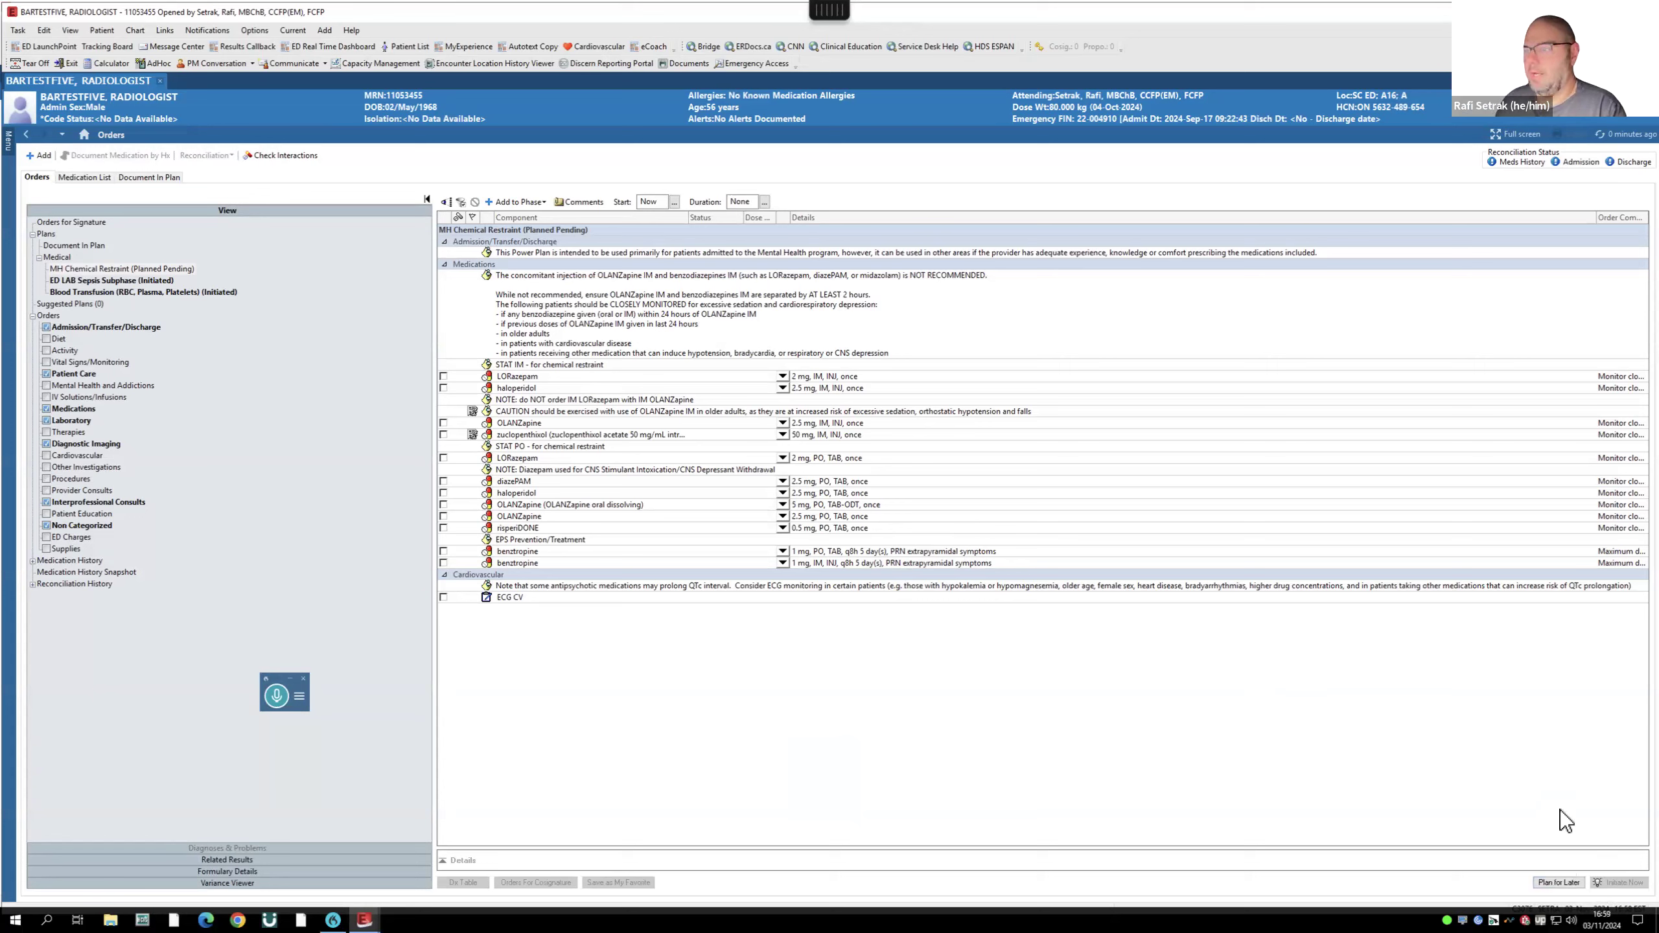
# - Select LORazepam IM, haloperidol 10 mg IM once, and benztropine IM in the restraint plan
pyautogui.click(444, 376)
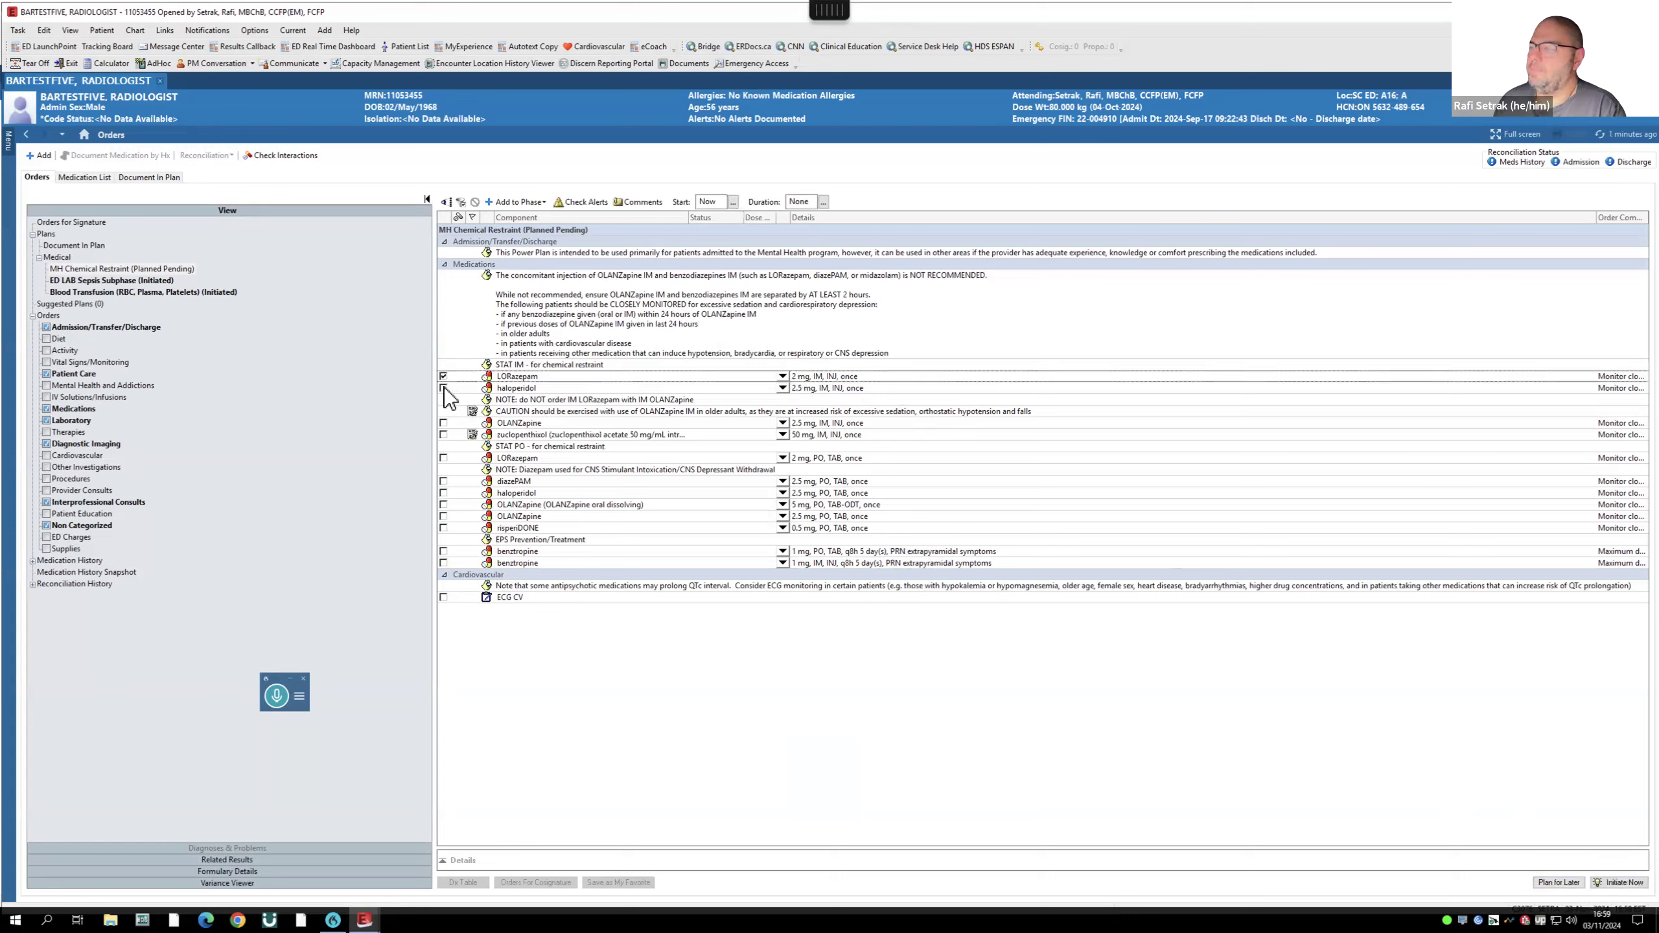
pyautogui.click(444, 388)
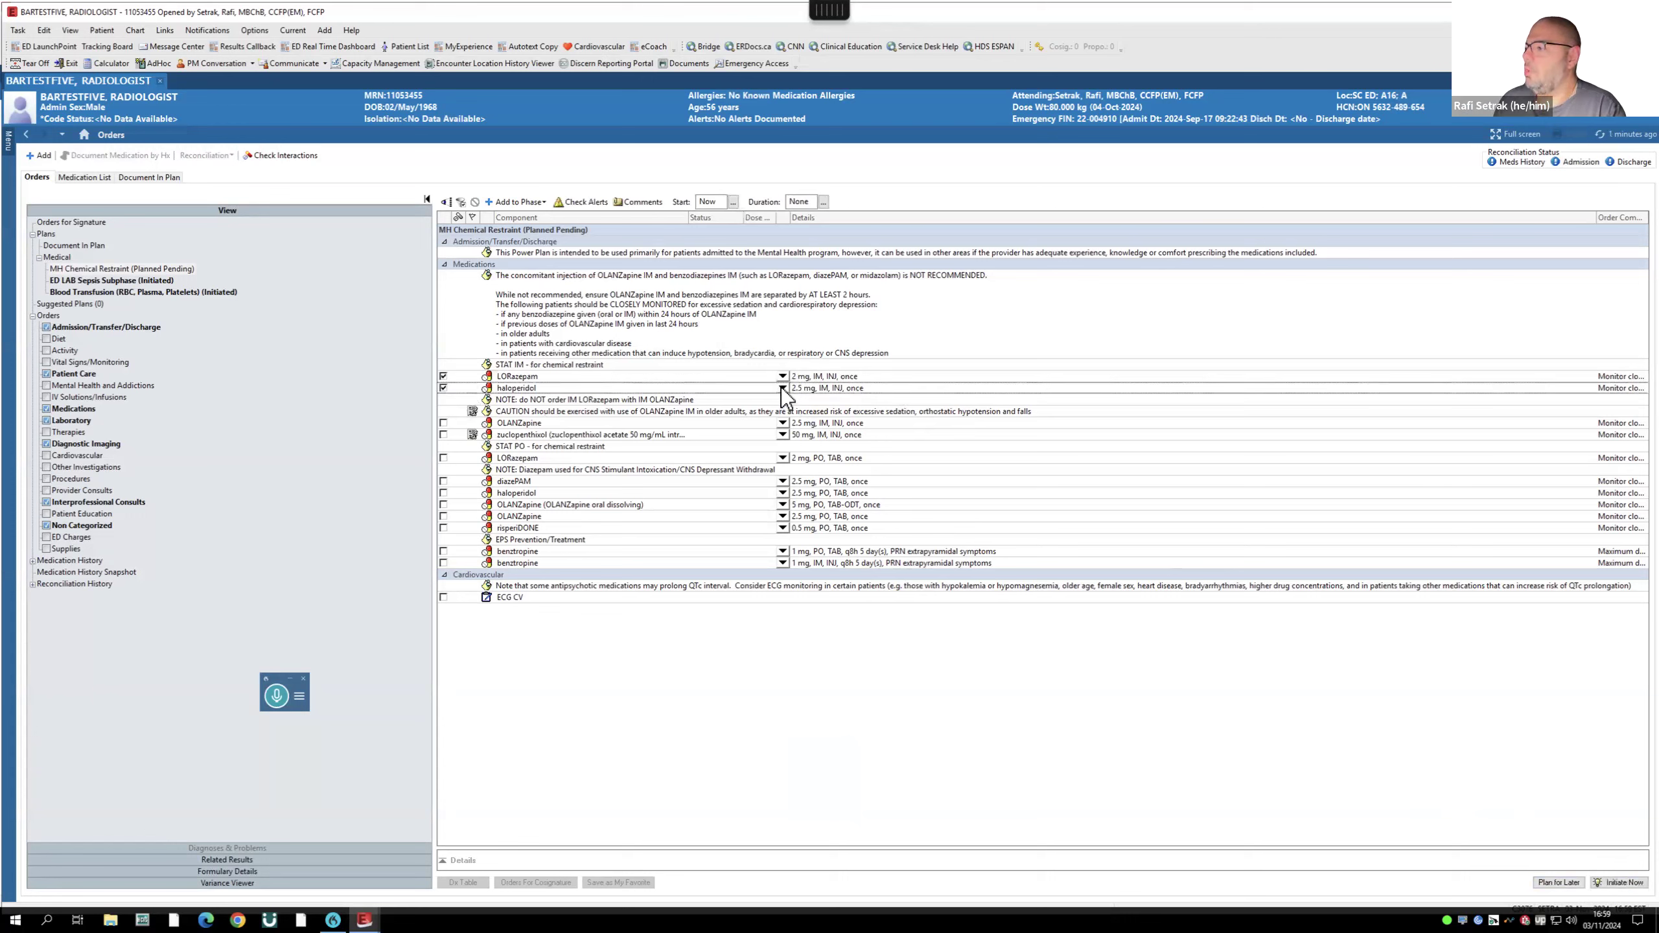
pyautogui.click(804, 438)
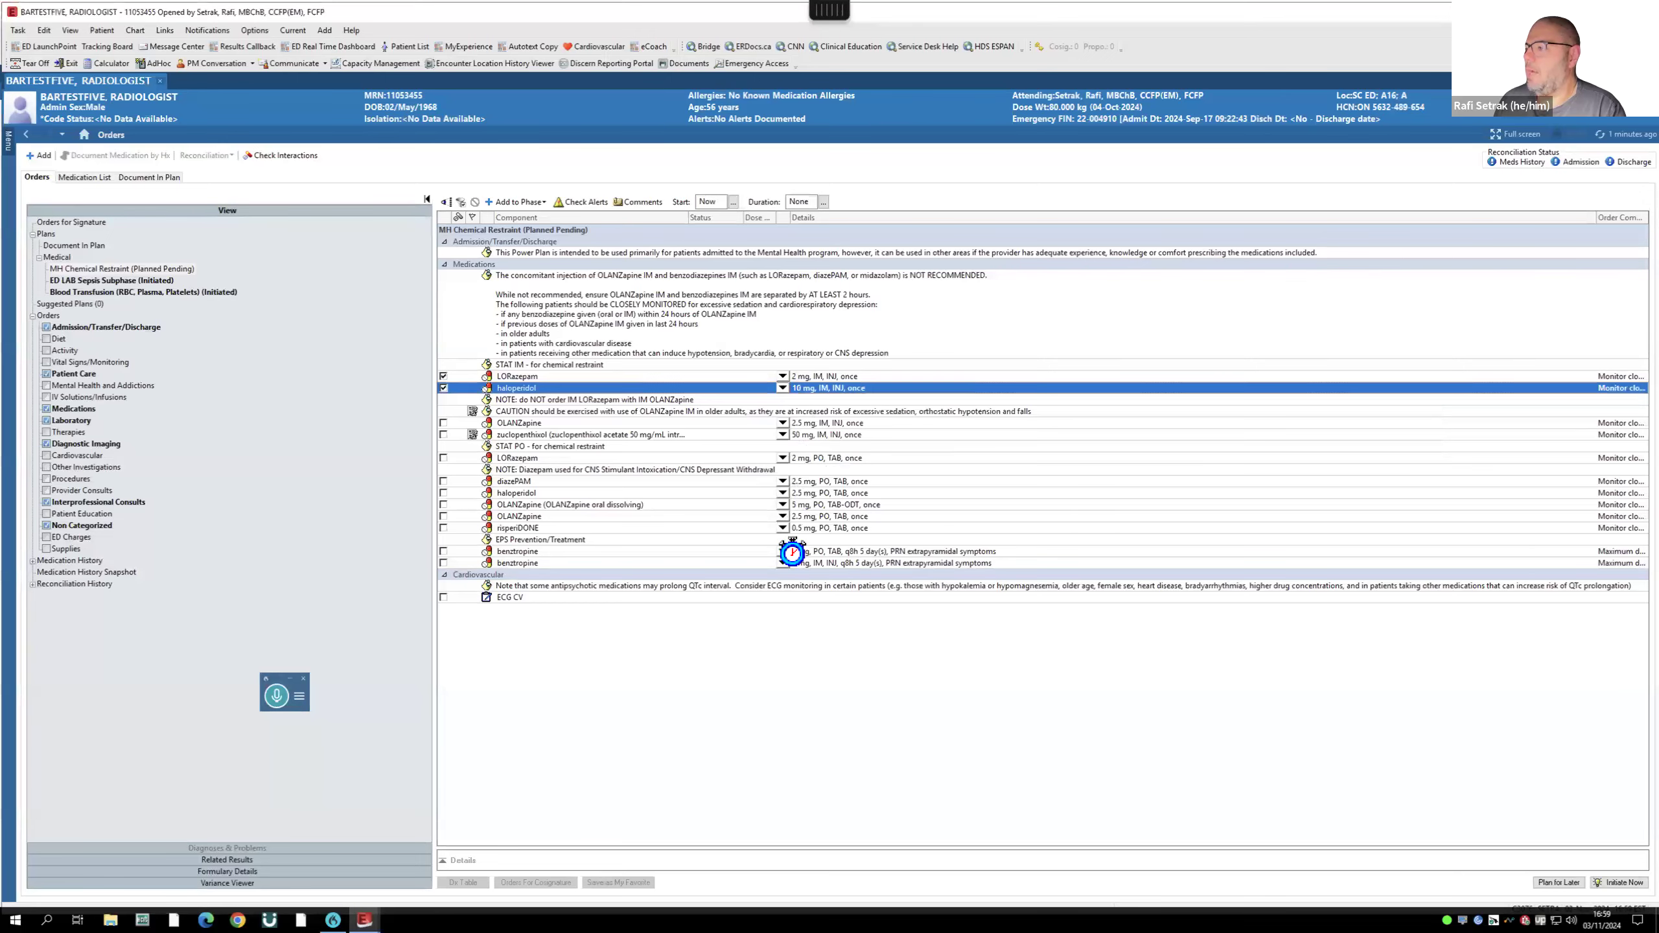
pyautogui.moveTo(1008, 422); pyautogui.dragTo(1013, 608)
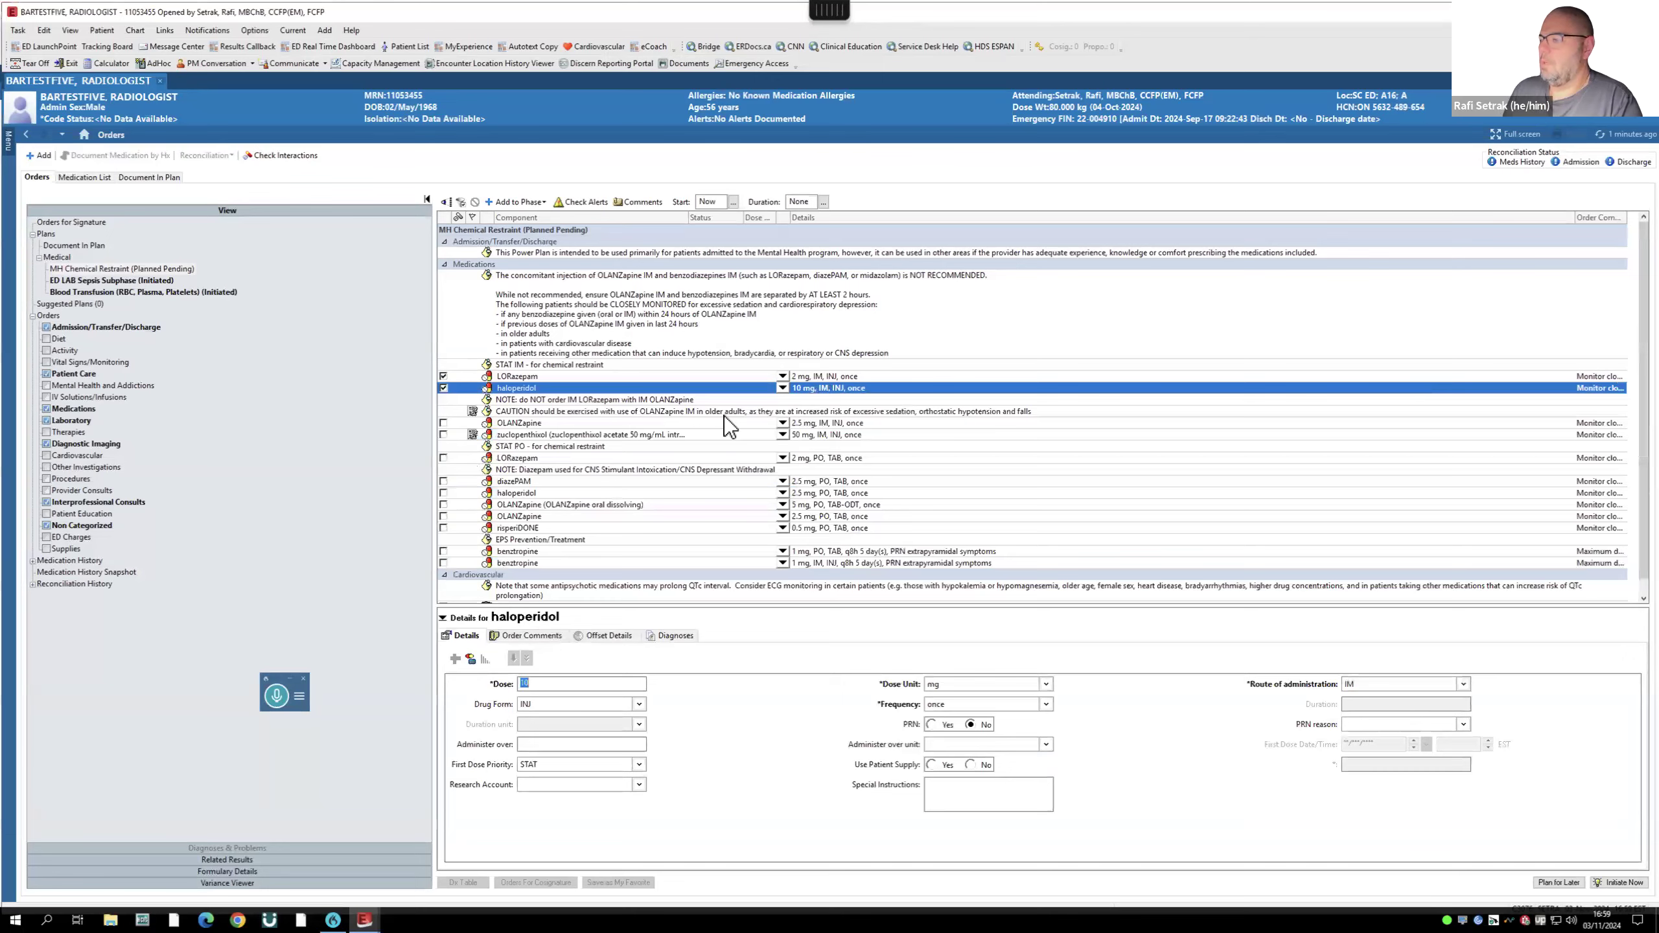
pyautogui.scroll(-1, 723, 416)
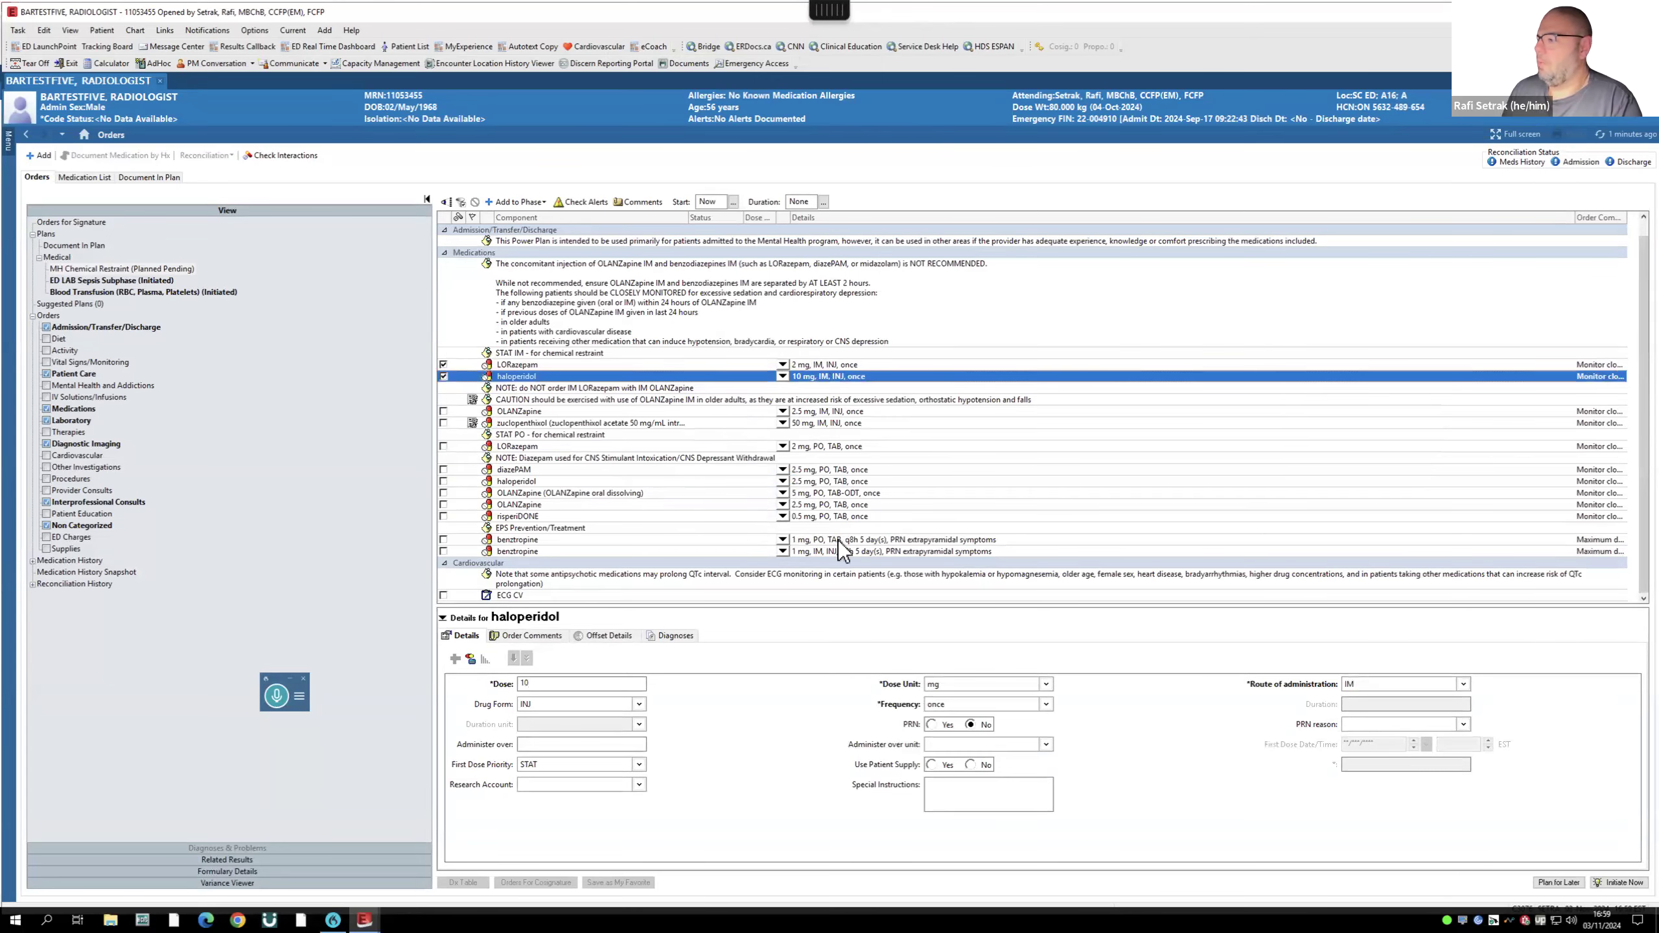
pyautogui.click(443, 551)
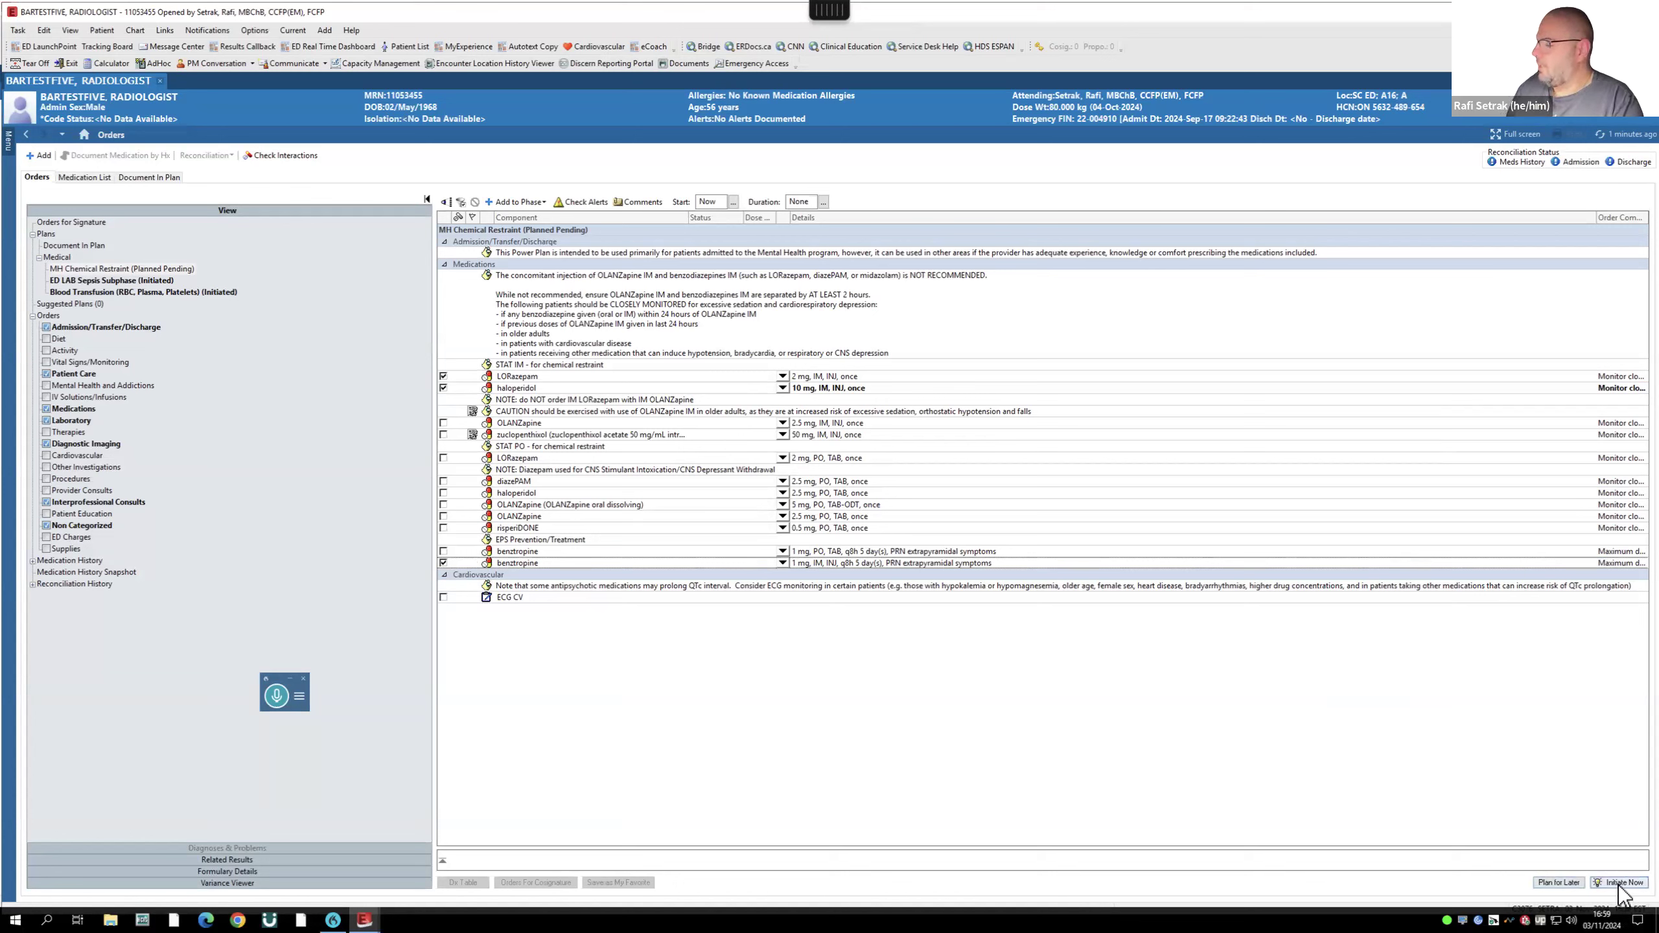
# - Initiate and sign the MH Chemical Restraint orders, then exit FirstNet
pyautogui.click(1555, 883)
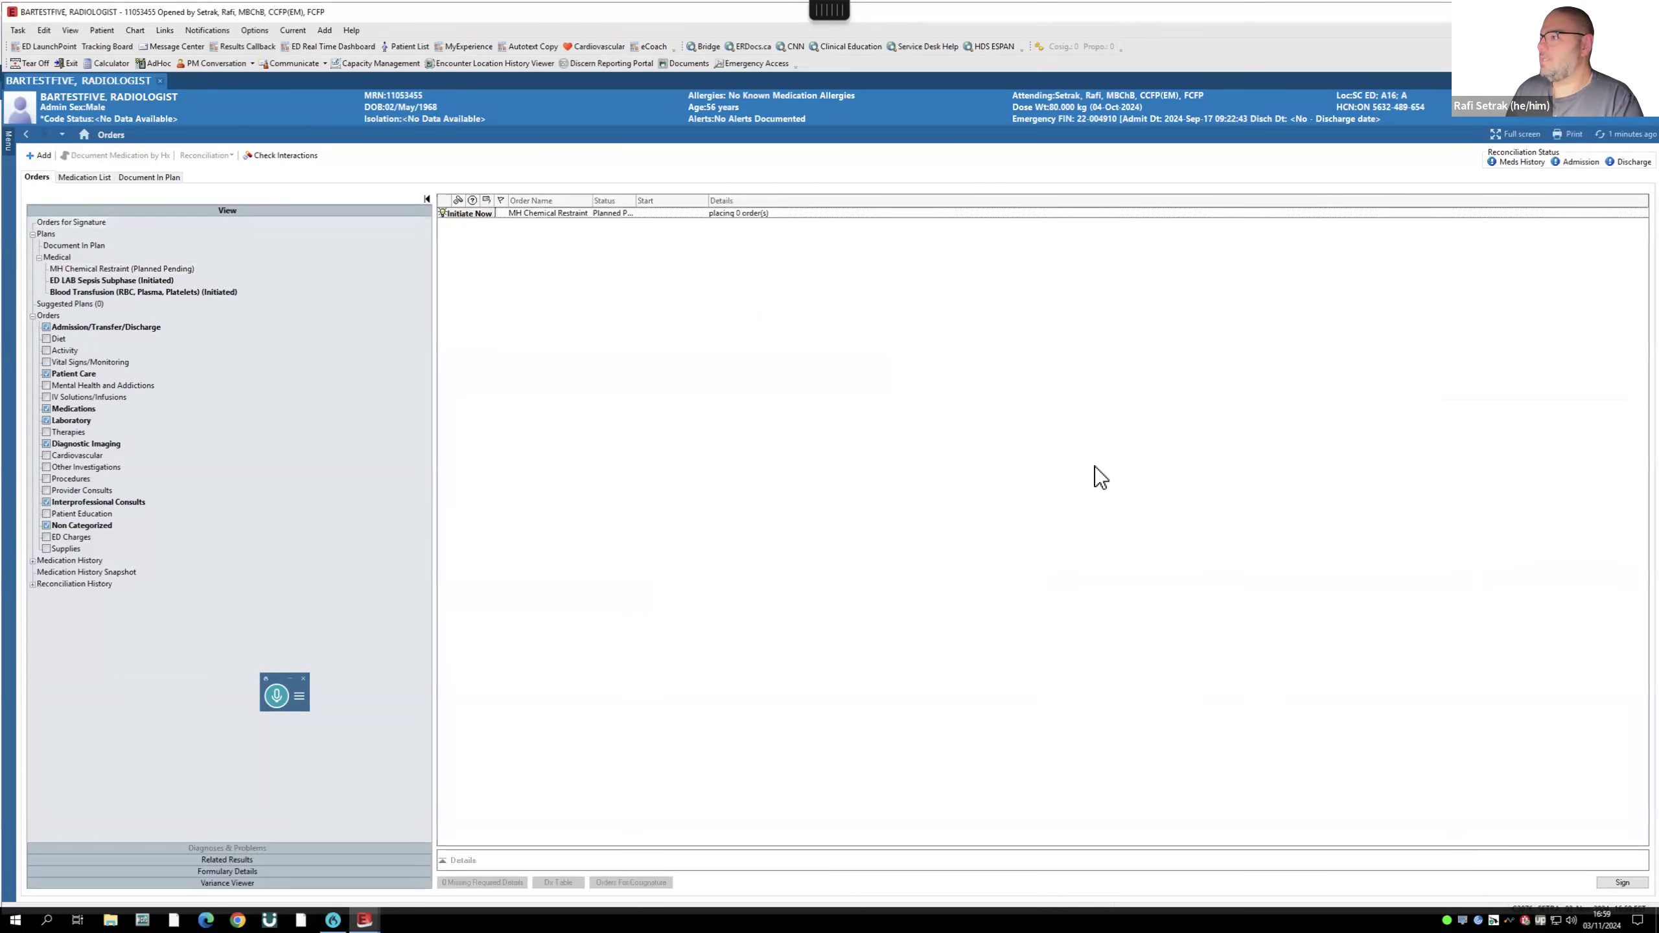
pyautogui.click(1622, 884)
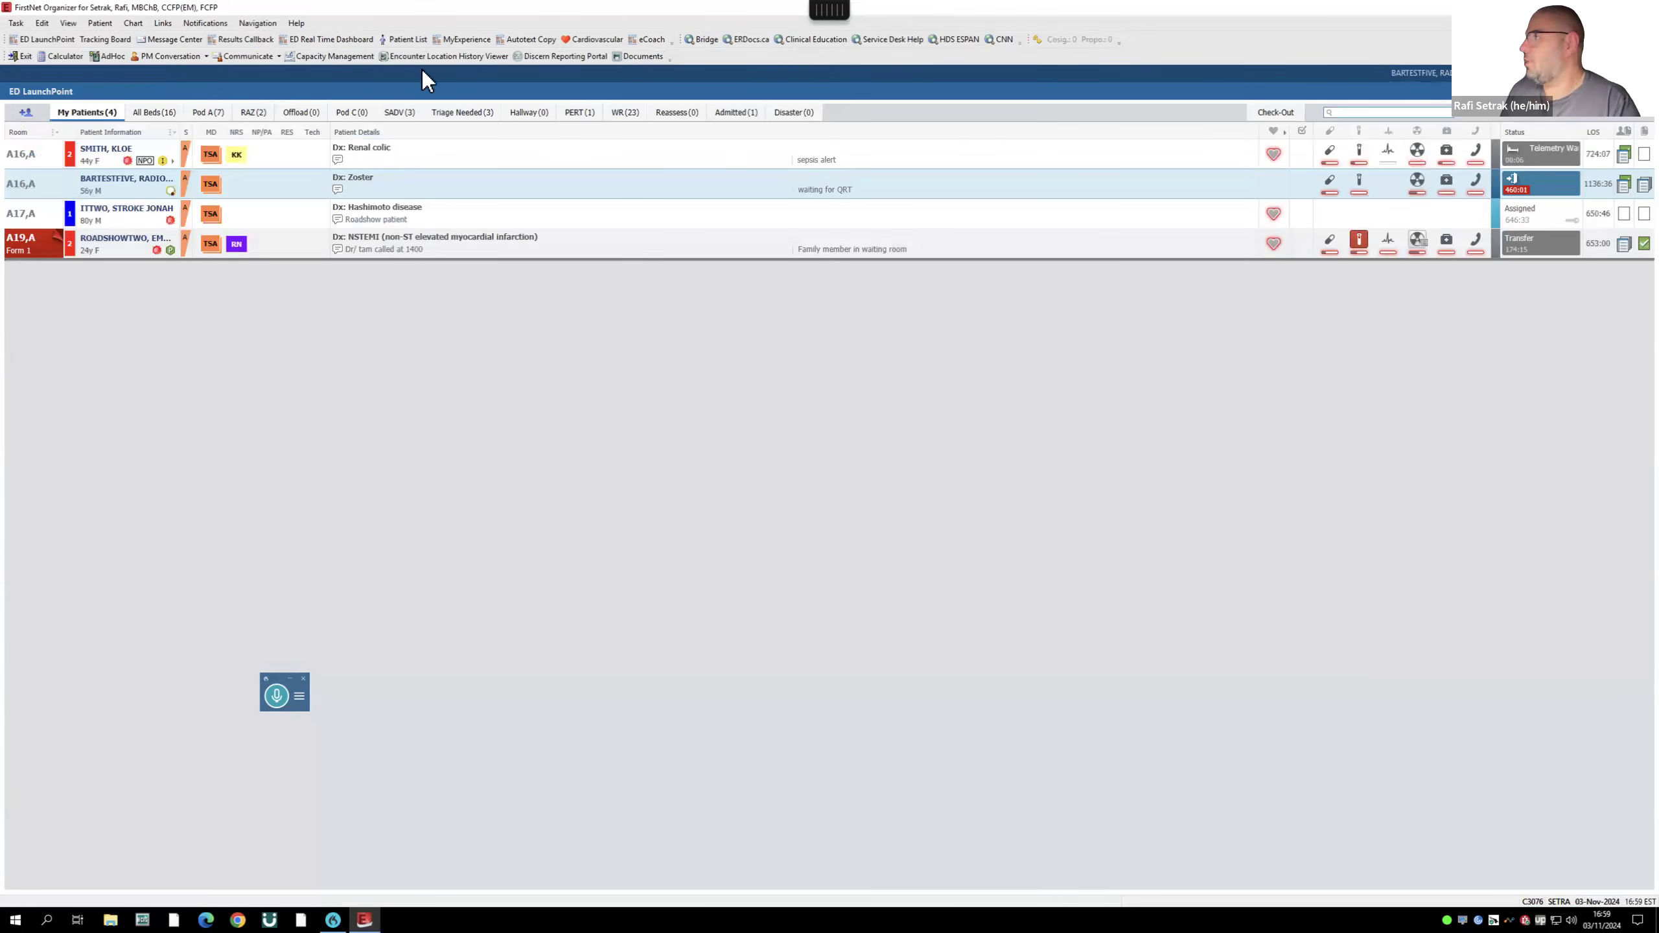
pyautogui.click(21, 58)
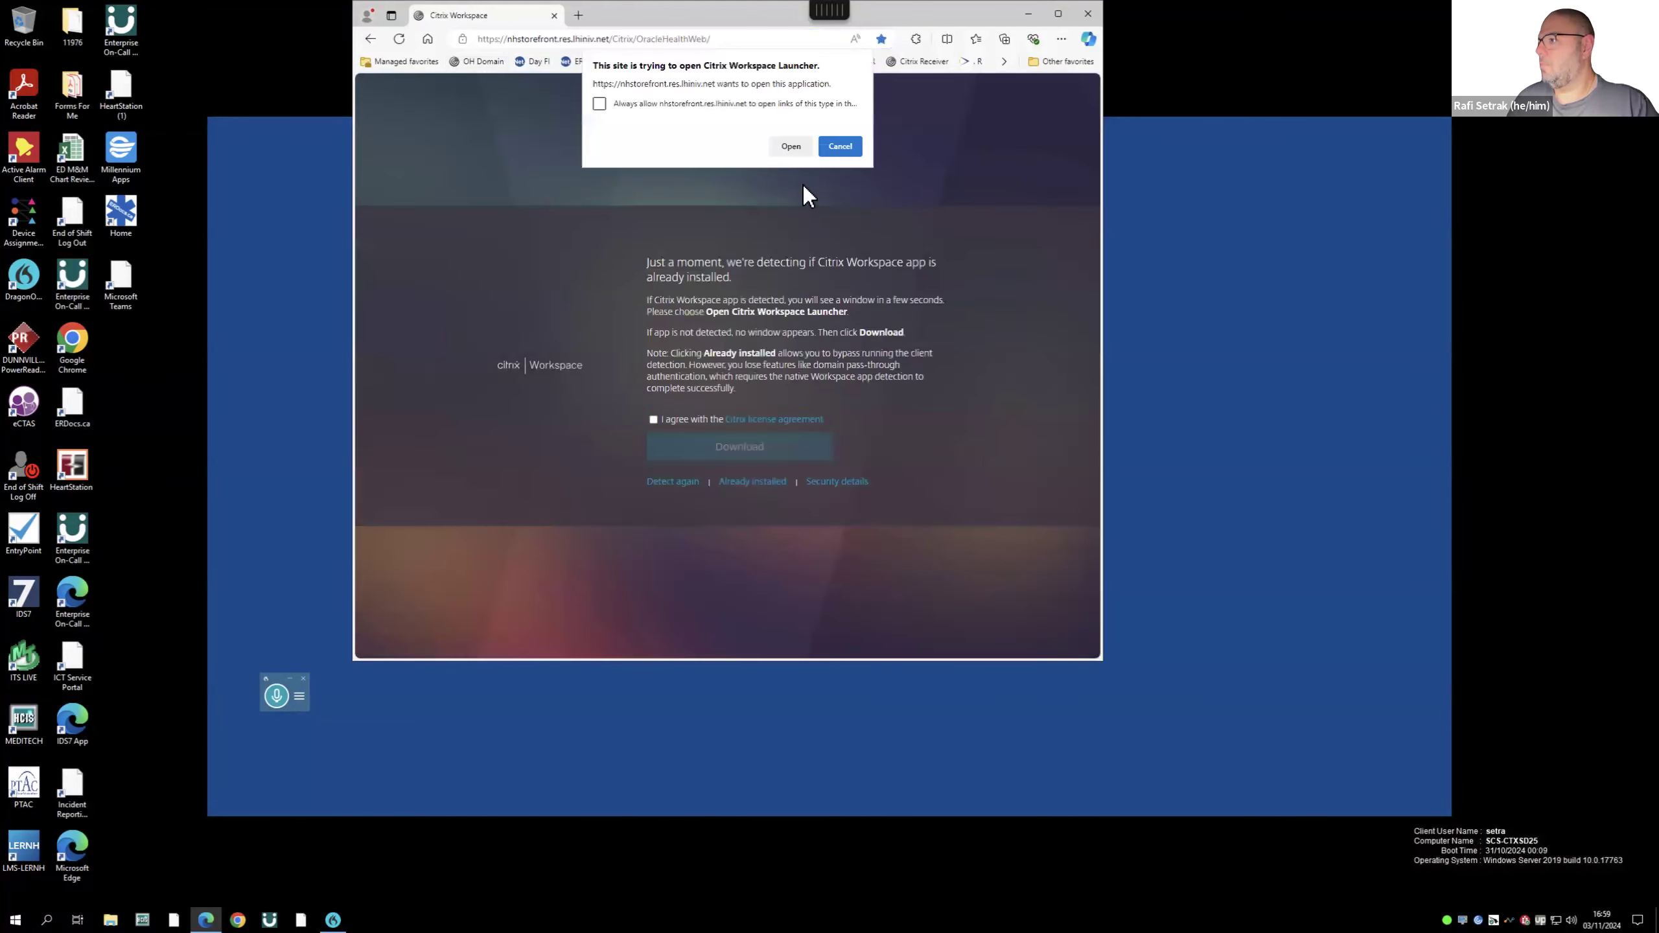
# - Sign in to Citrix Workspace with the user's domain username and password
pyautogui.click(791, 152)
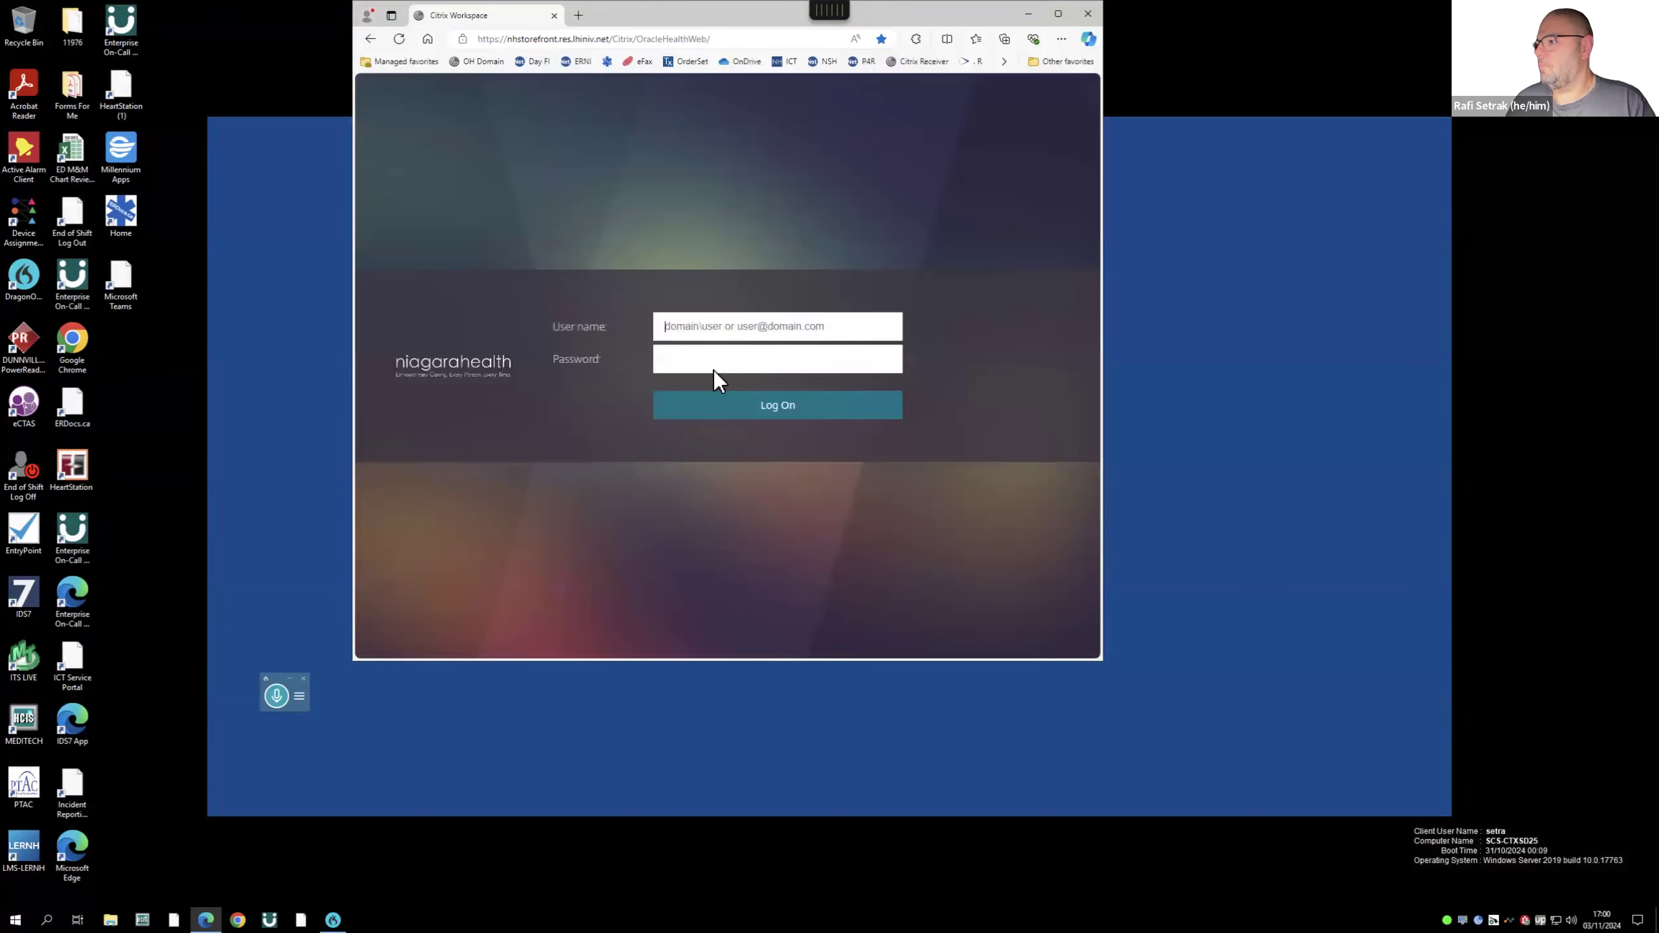
pyautogui.write('nhs\\setra')
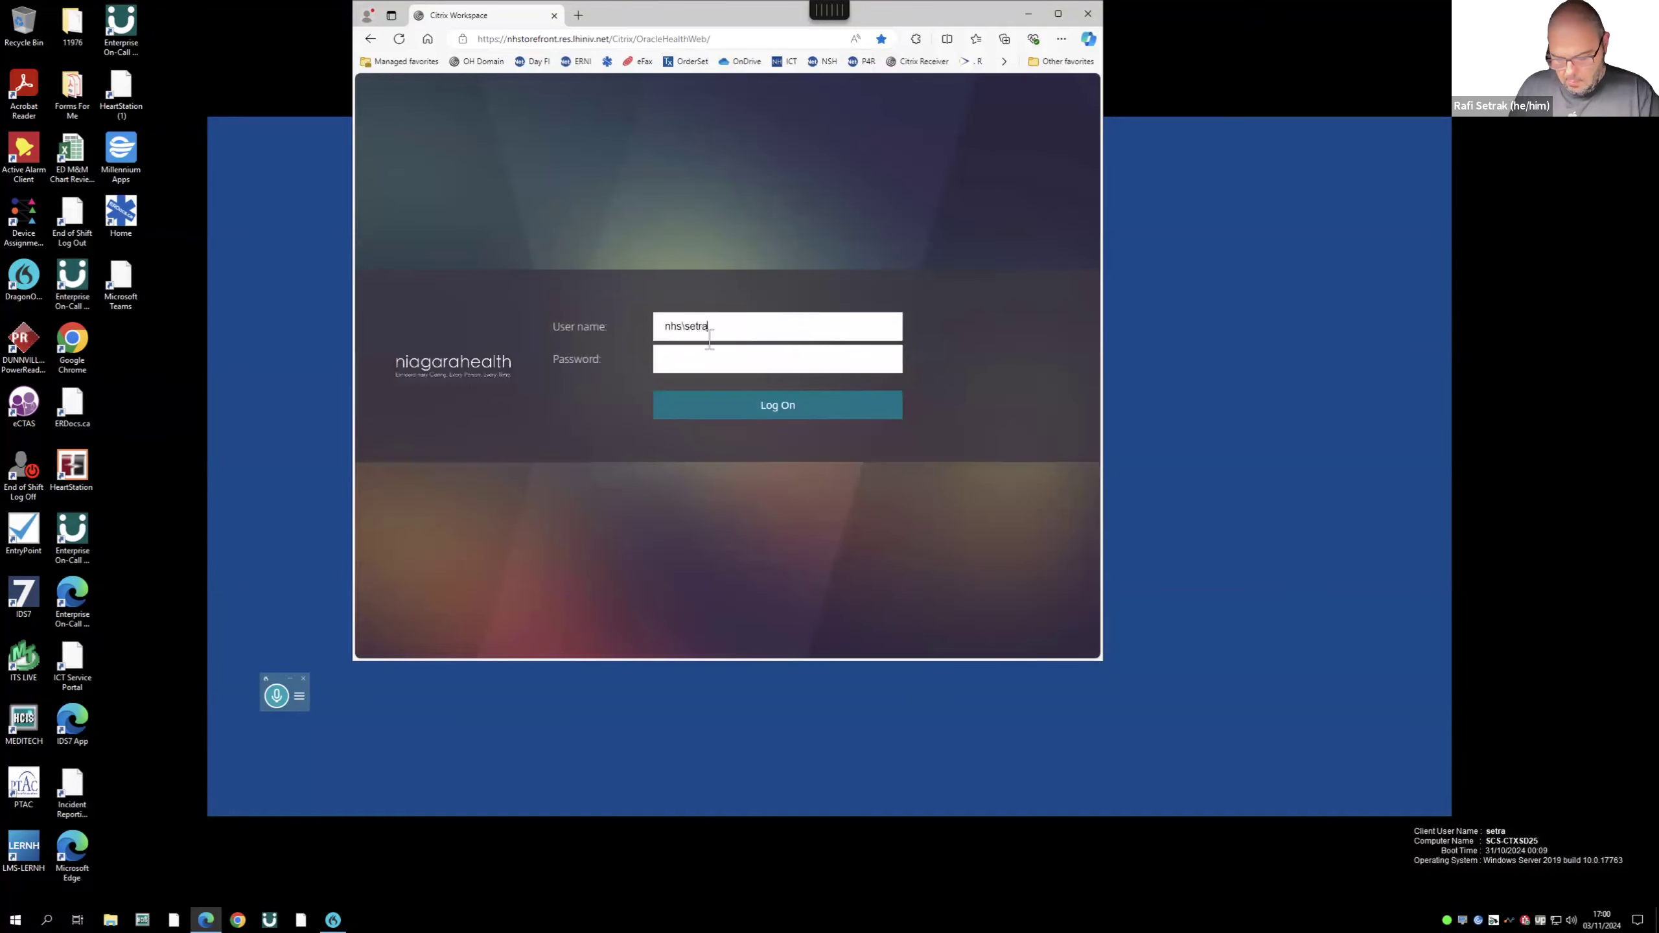
pyautogui.press('Tab')
pyautogui.write('**********')
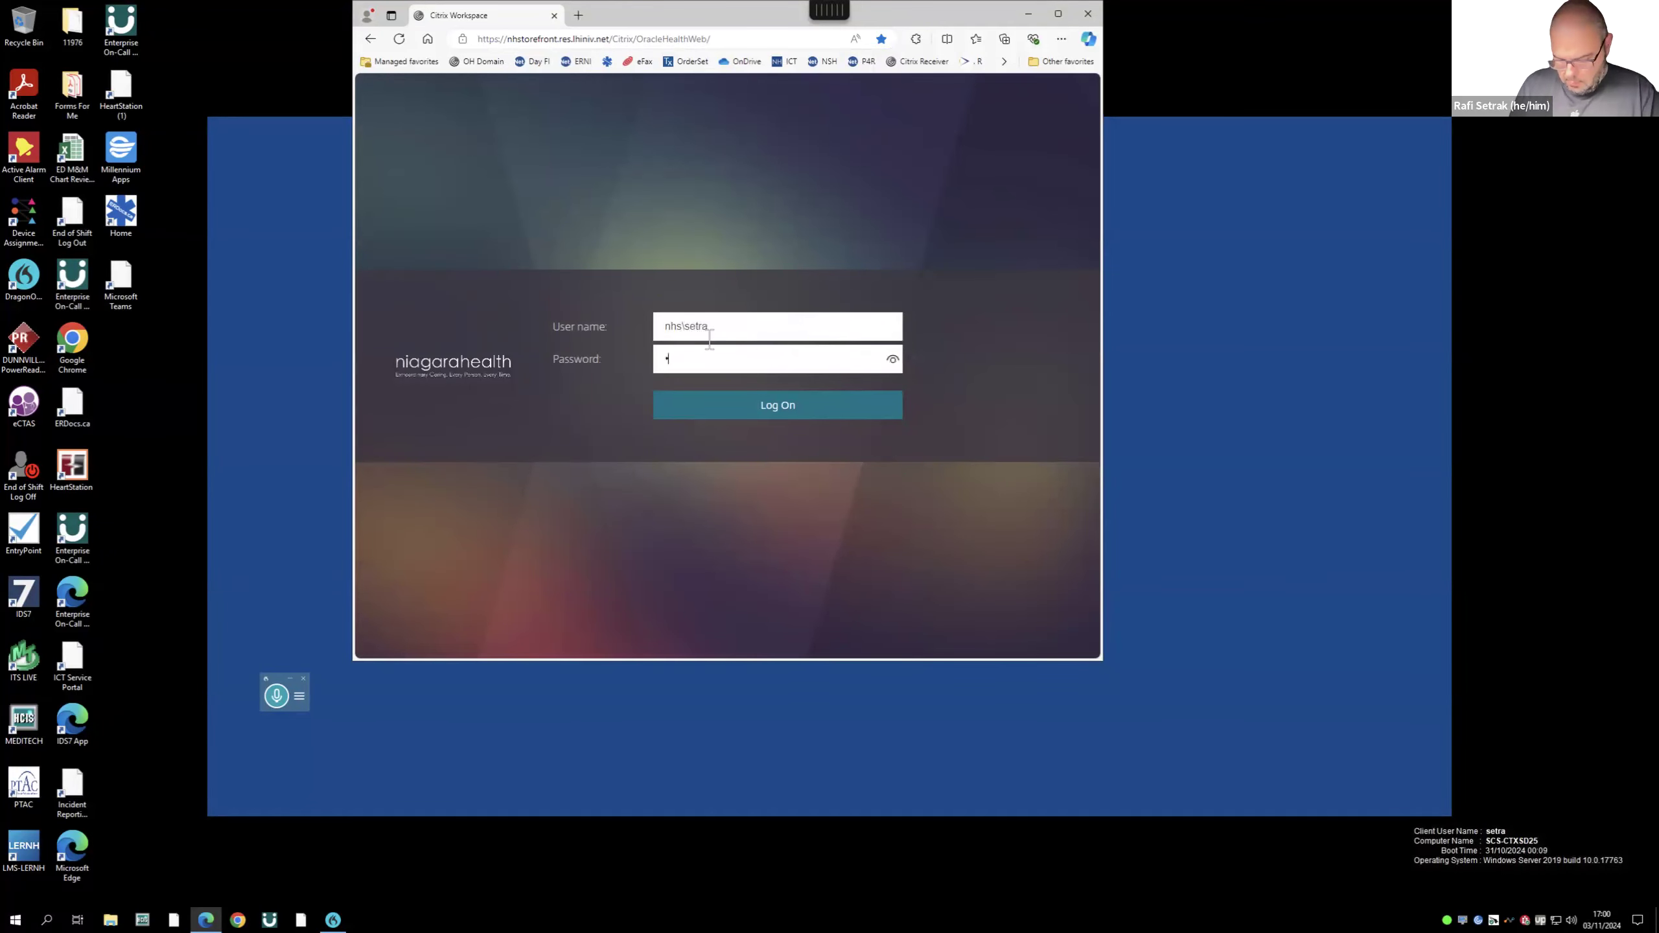
pyautogui.press('Return')
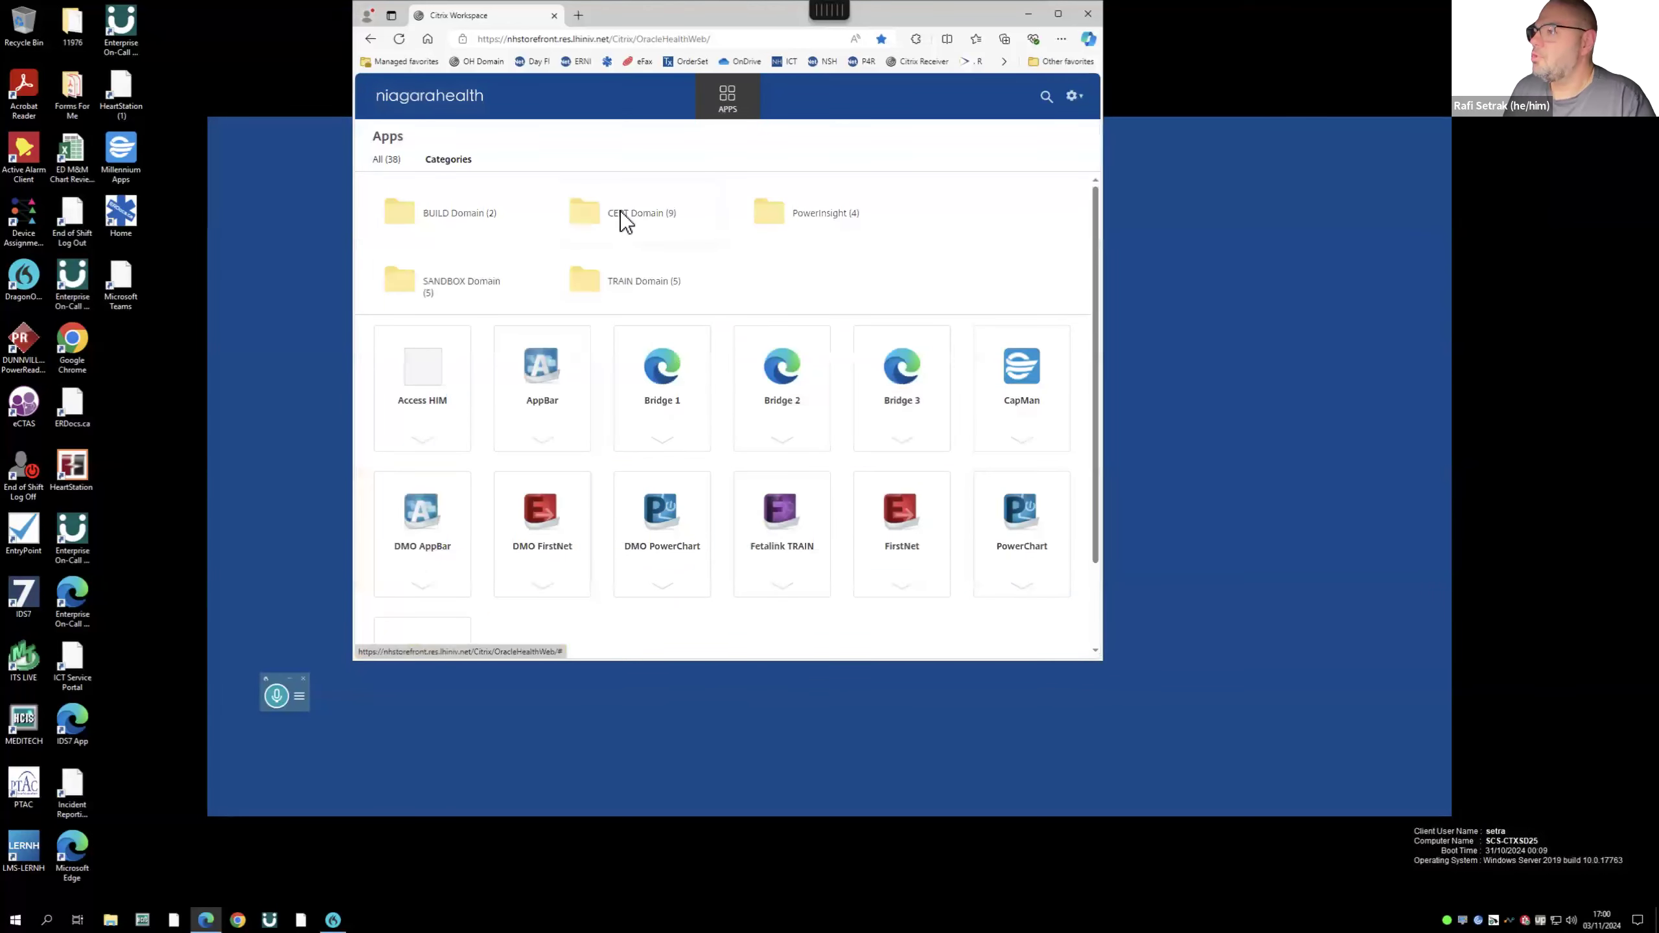
# - Launch FirstNet - CERT from the CERT Domain folder and log in with a nurse test account
pyautogui.click(624, 220)
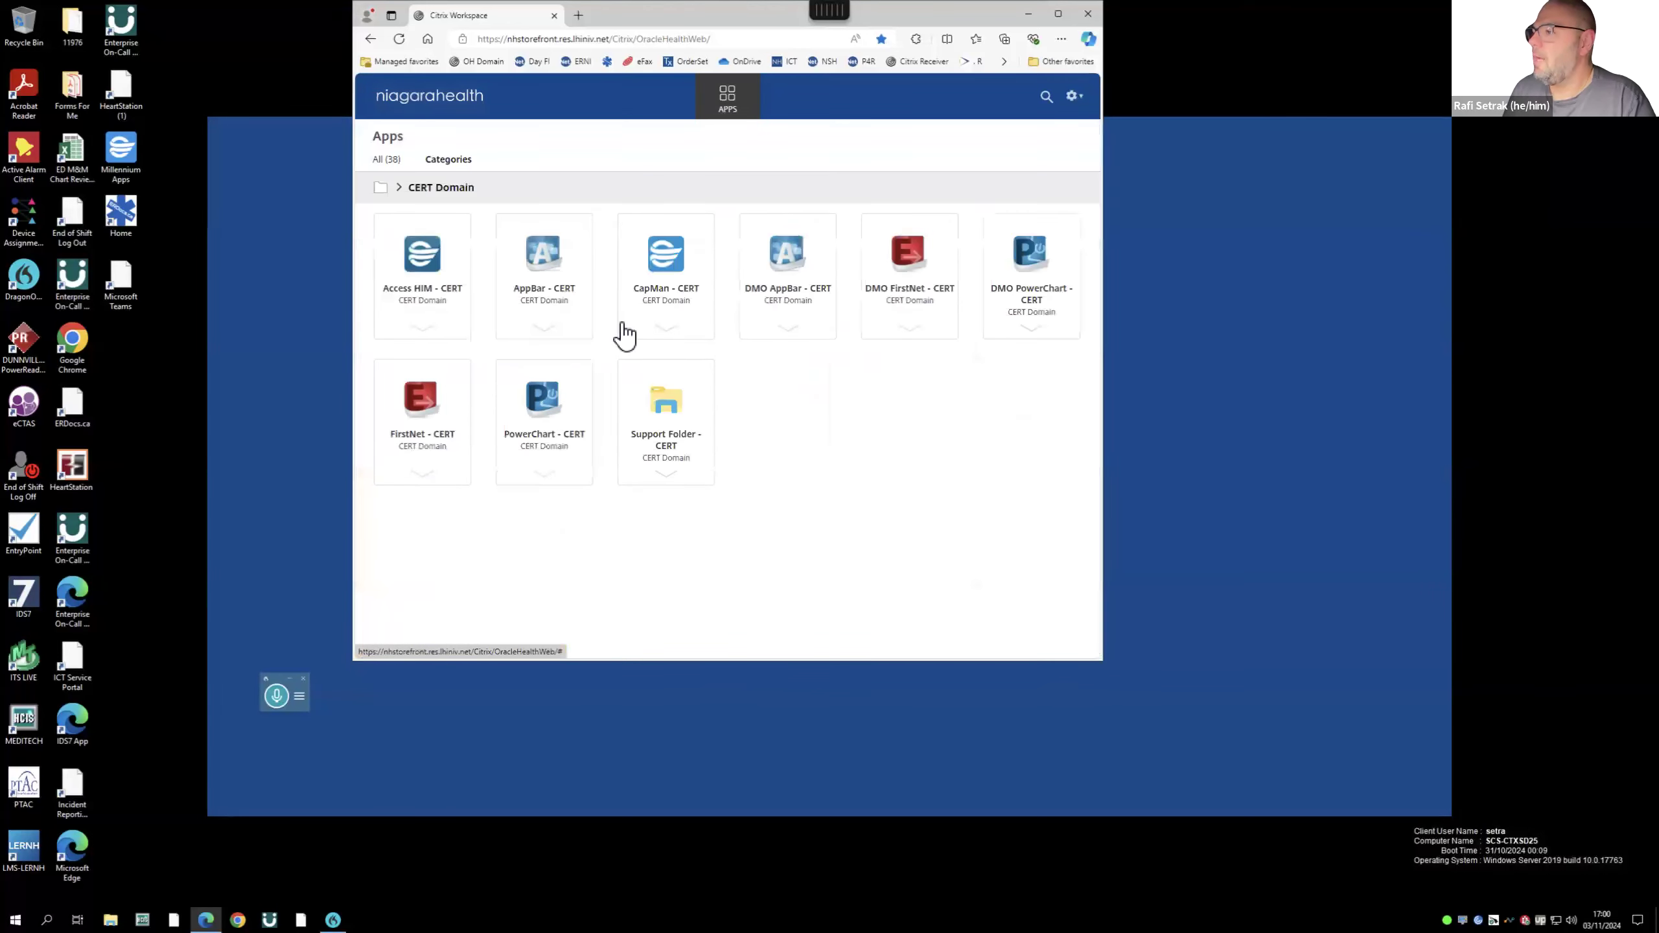
pyautogui.click(421, 403)
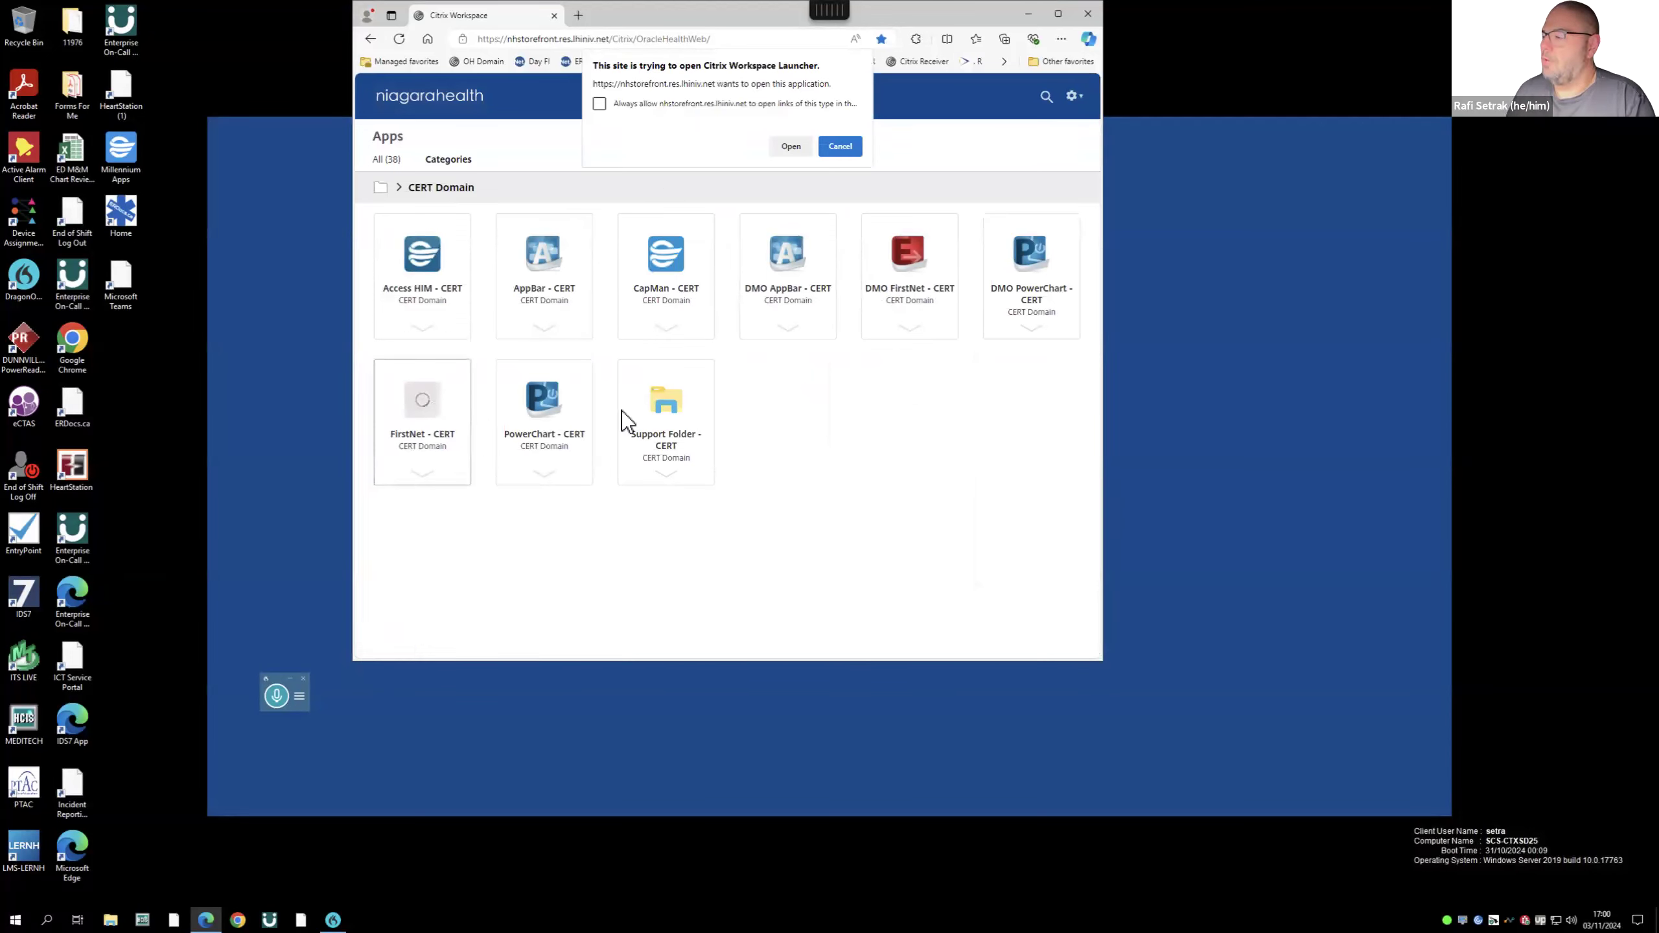
pyautogui.click(791, 147)
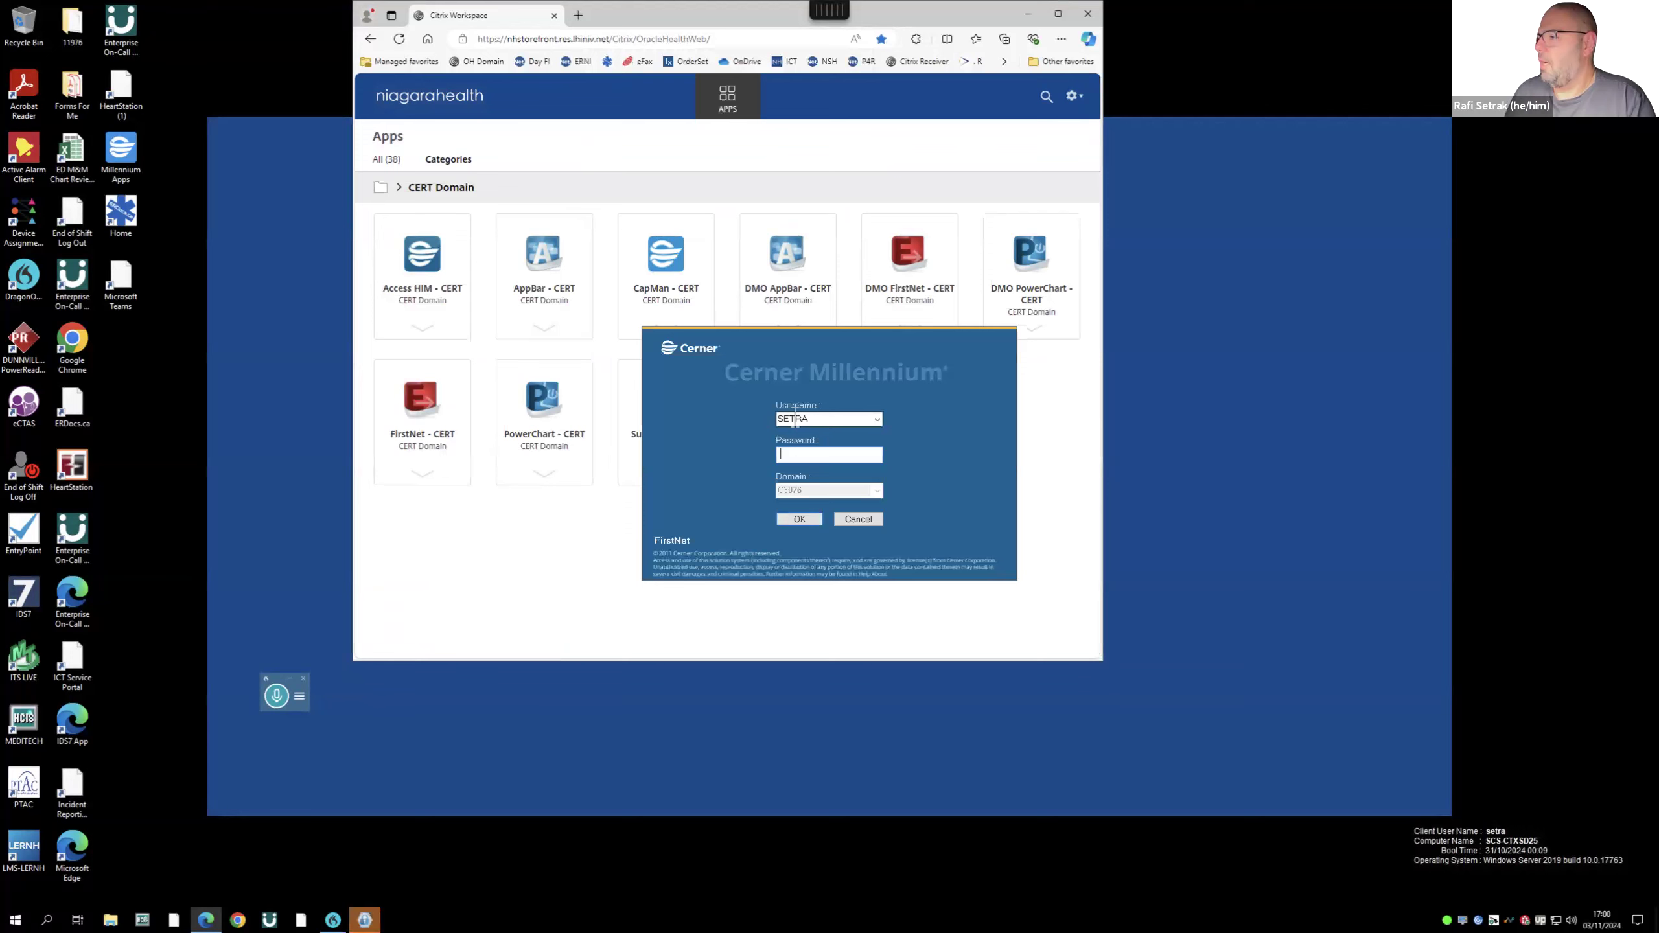
pyautogui.doubleClick(795, 418)
pyautogui.write('nh')
pyautogui.write('sedrn')
pyautogui.write('01')
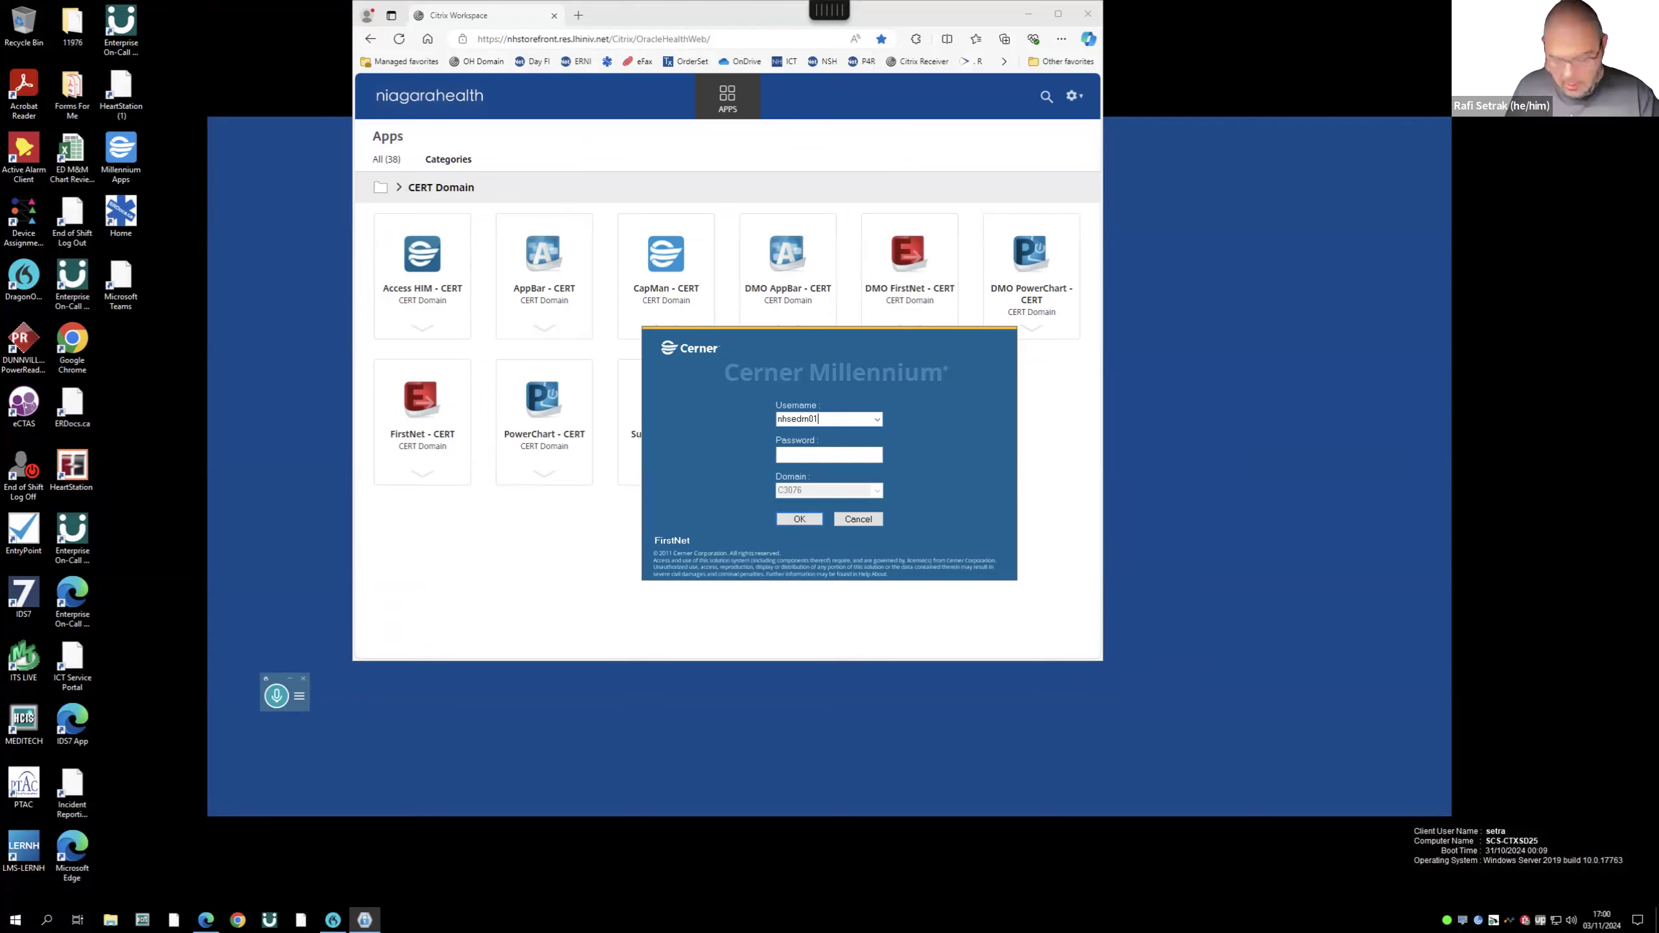
pyautogui.write('********')
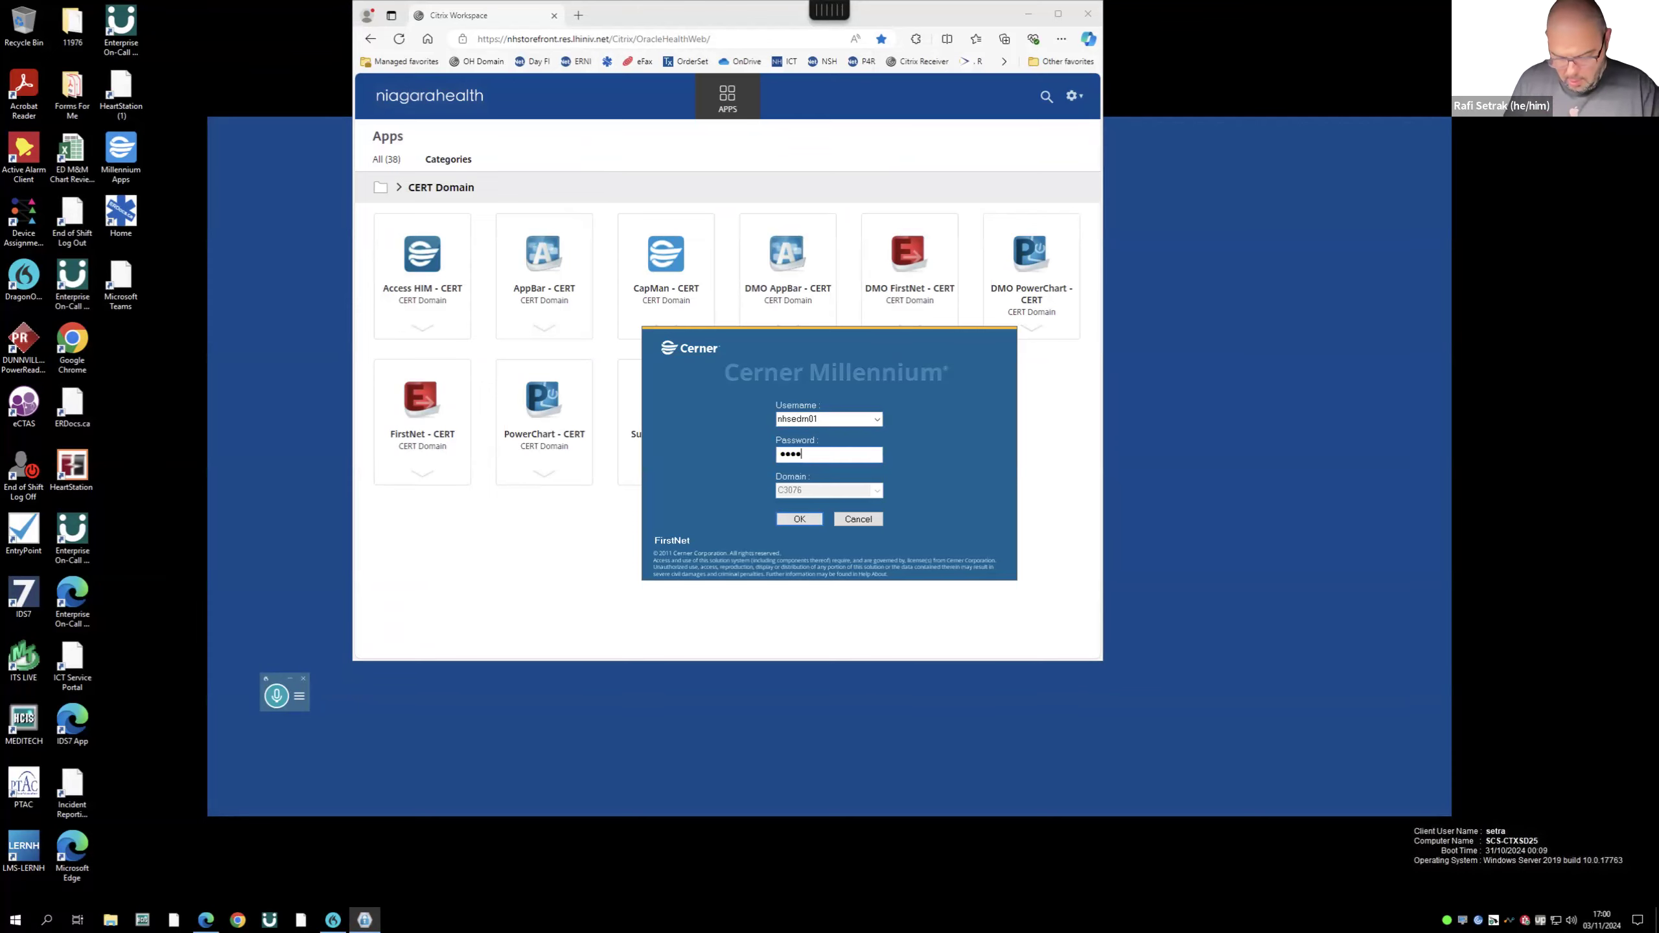
pyautogui.press('Return')
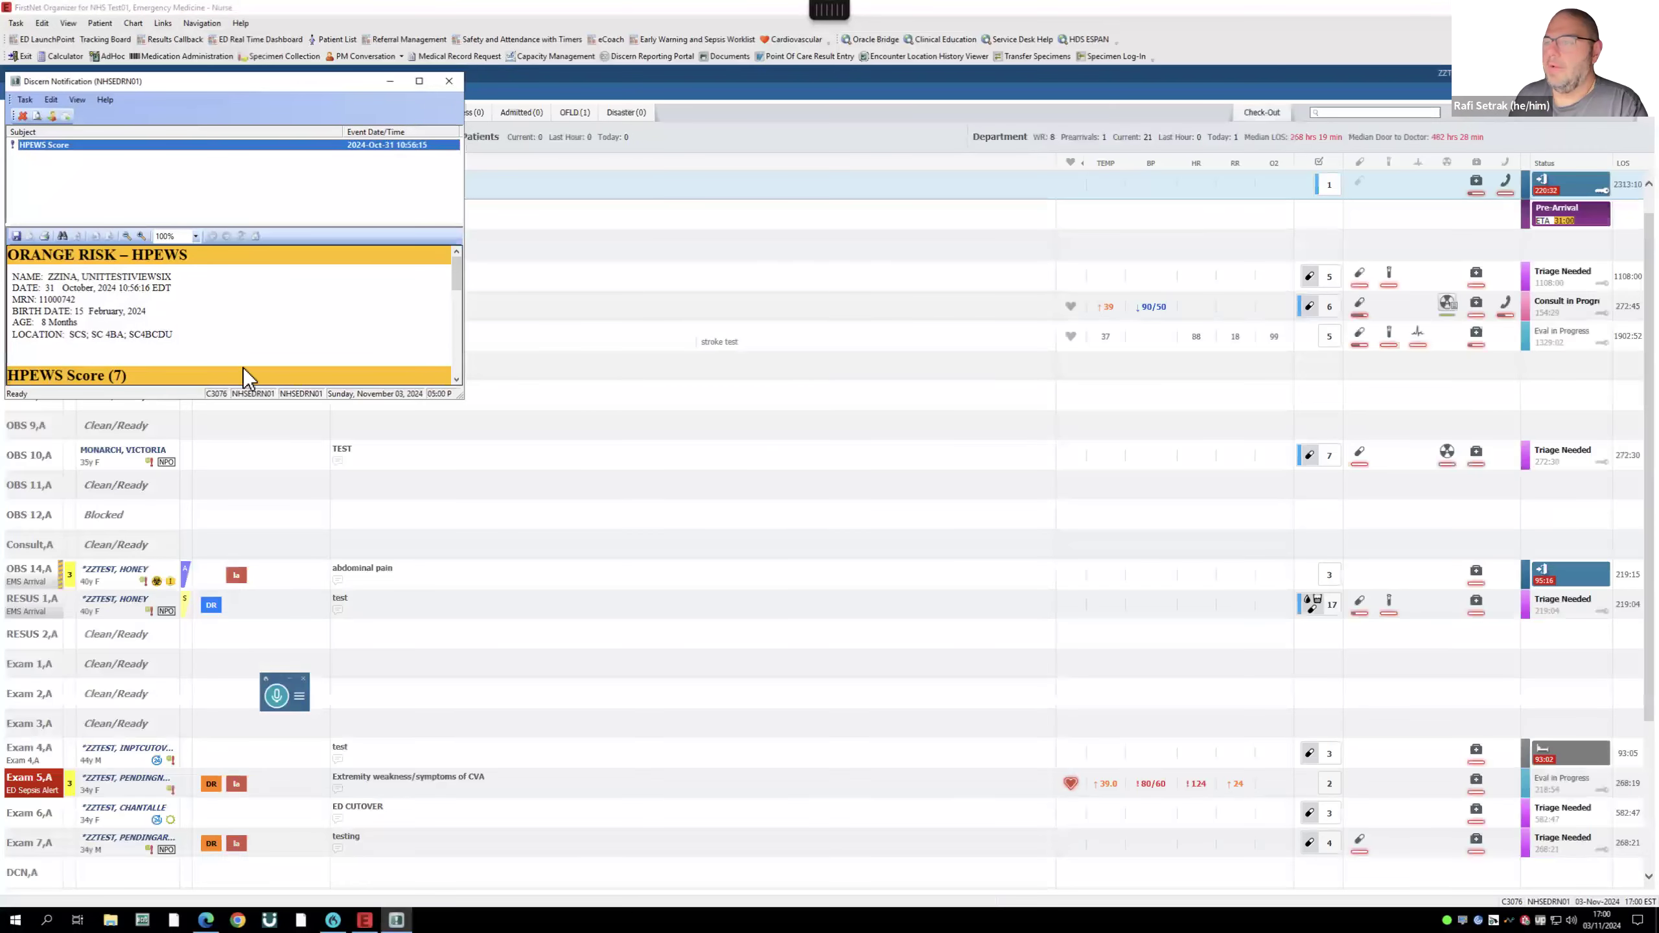
# - Close the HPEWS Discern notification and switch the tracking board from All Beds back to Acute
pyautogui.scroll(-4, 243, 367)
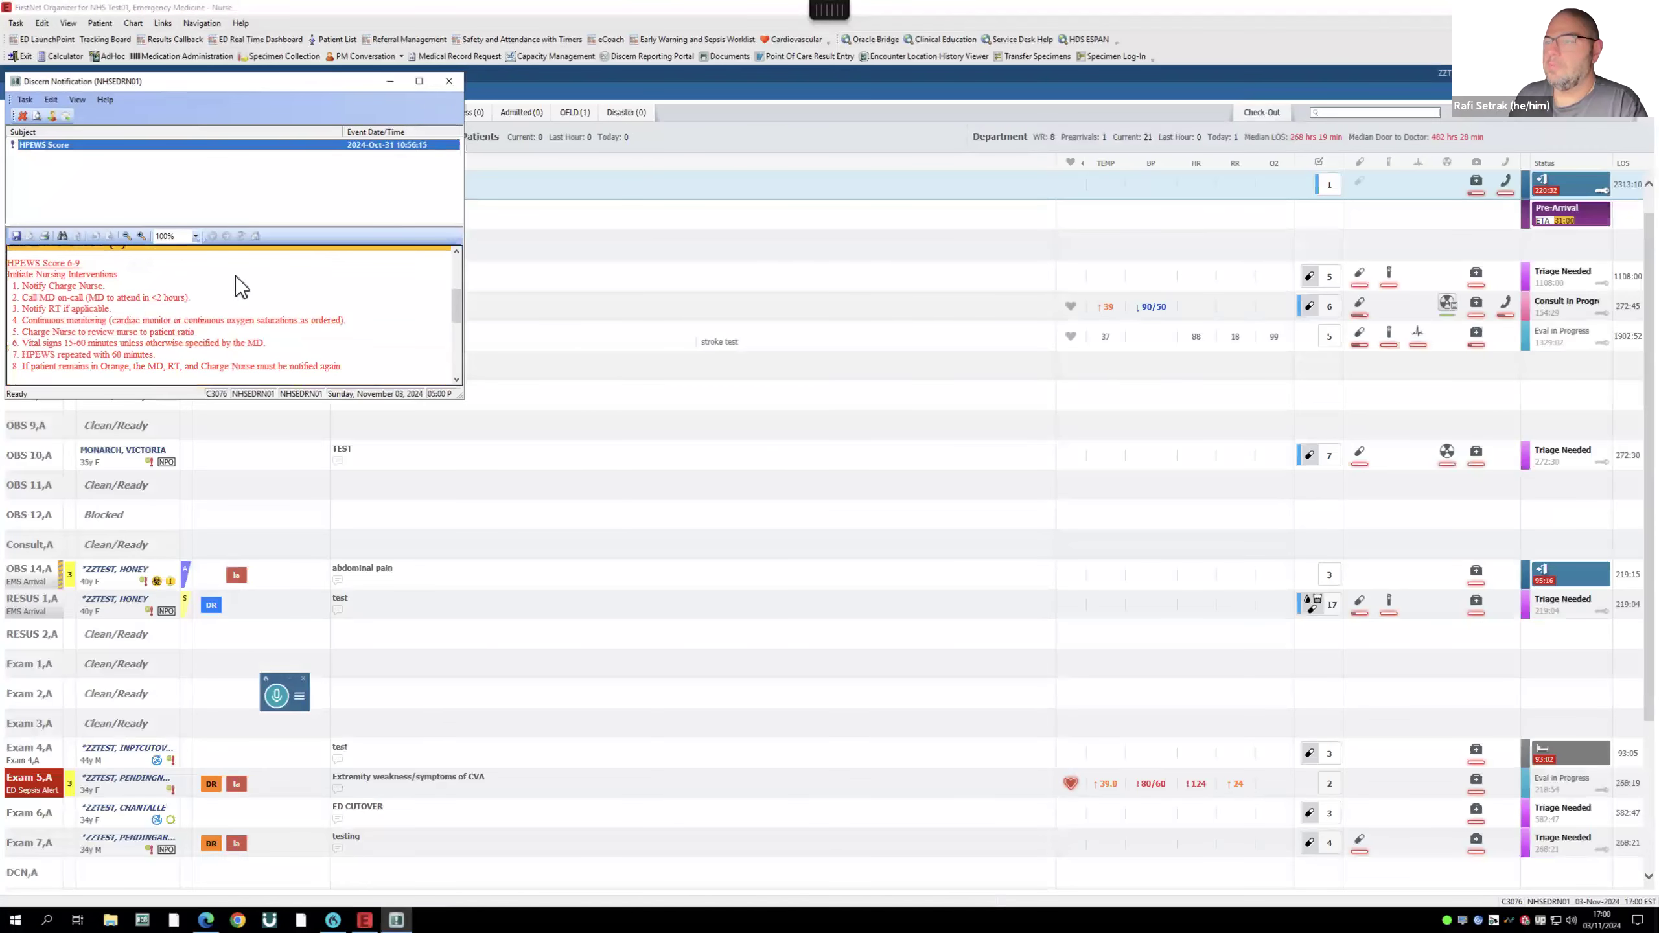
pyautogui.click(449, 80)
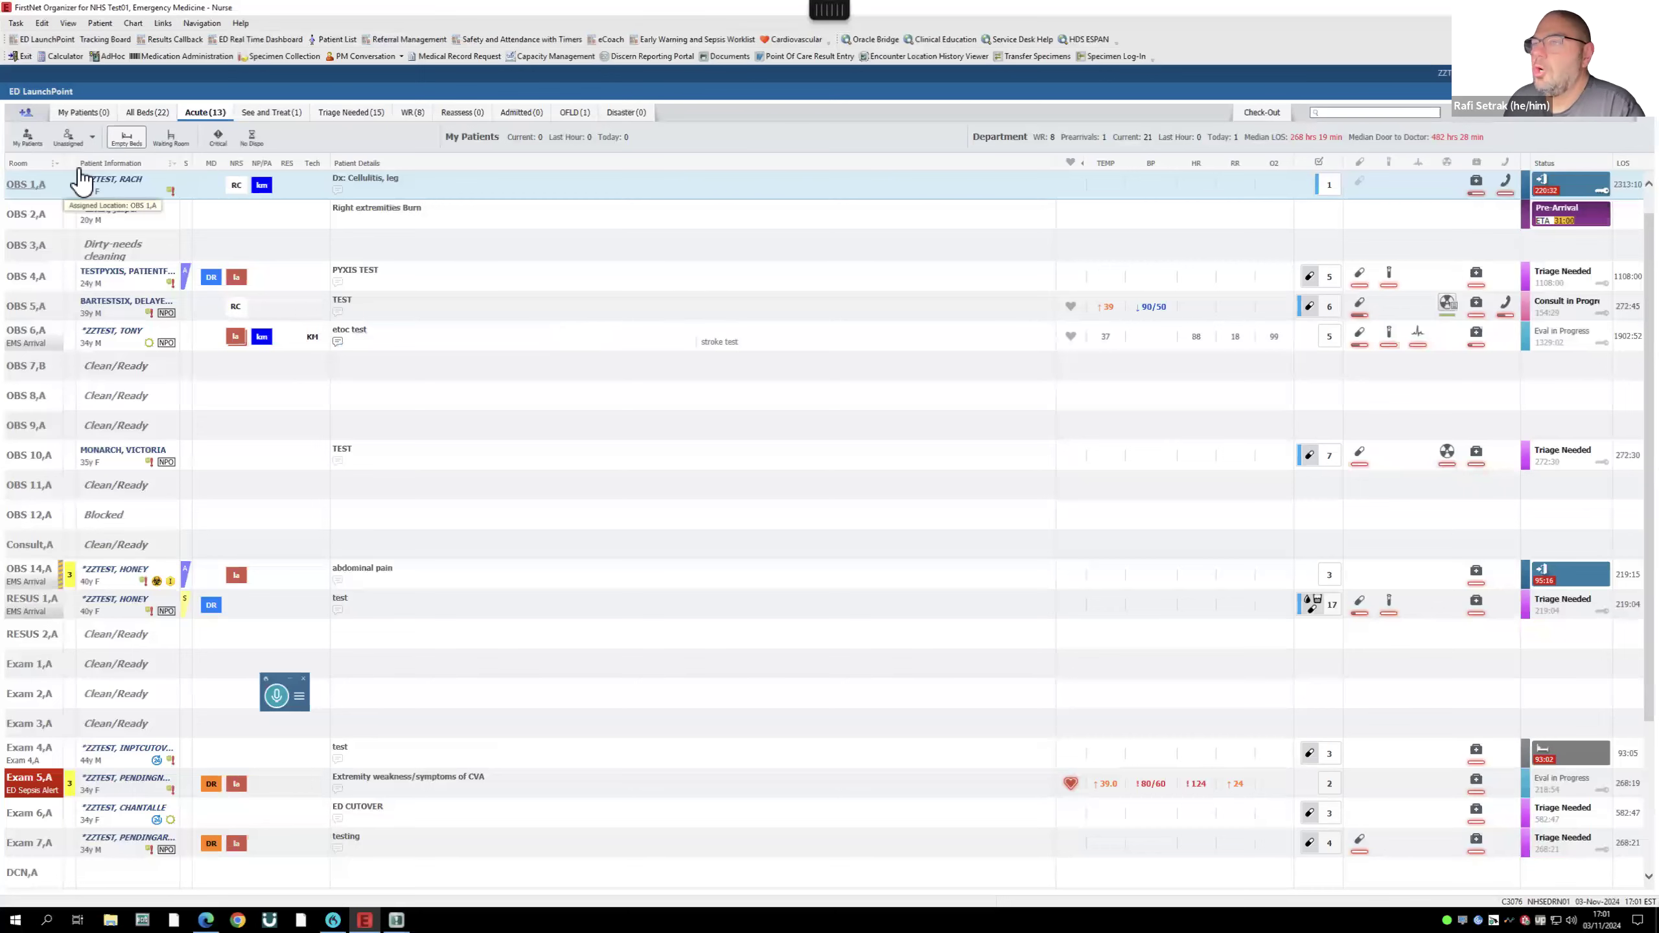
pyautogui.click(150, 112)
pyautogui.click(208, 113)
pyautogui.scroll(-2, 160, 289)
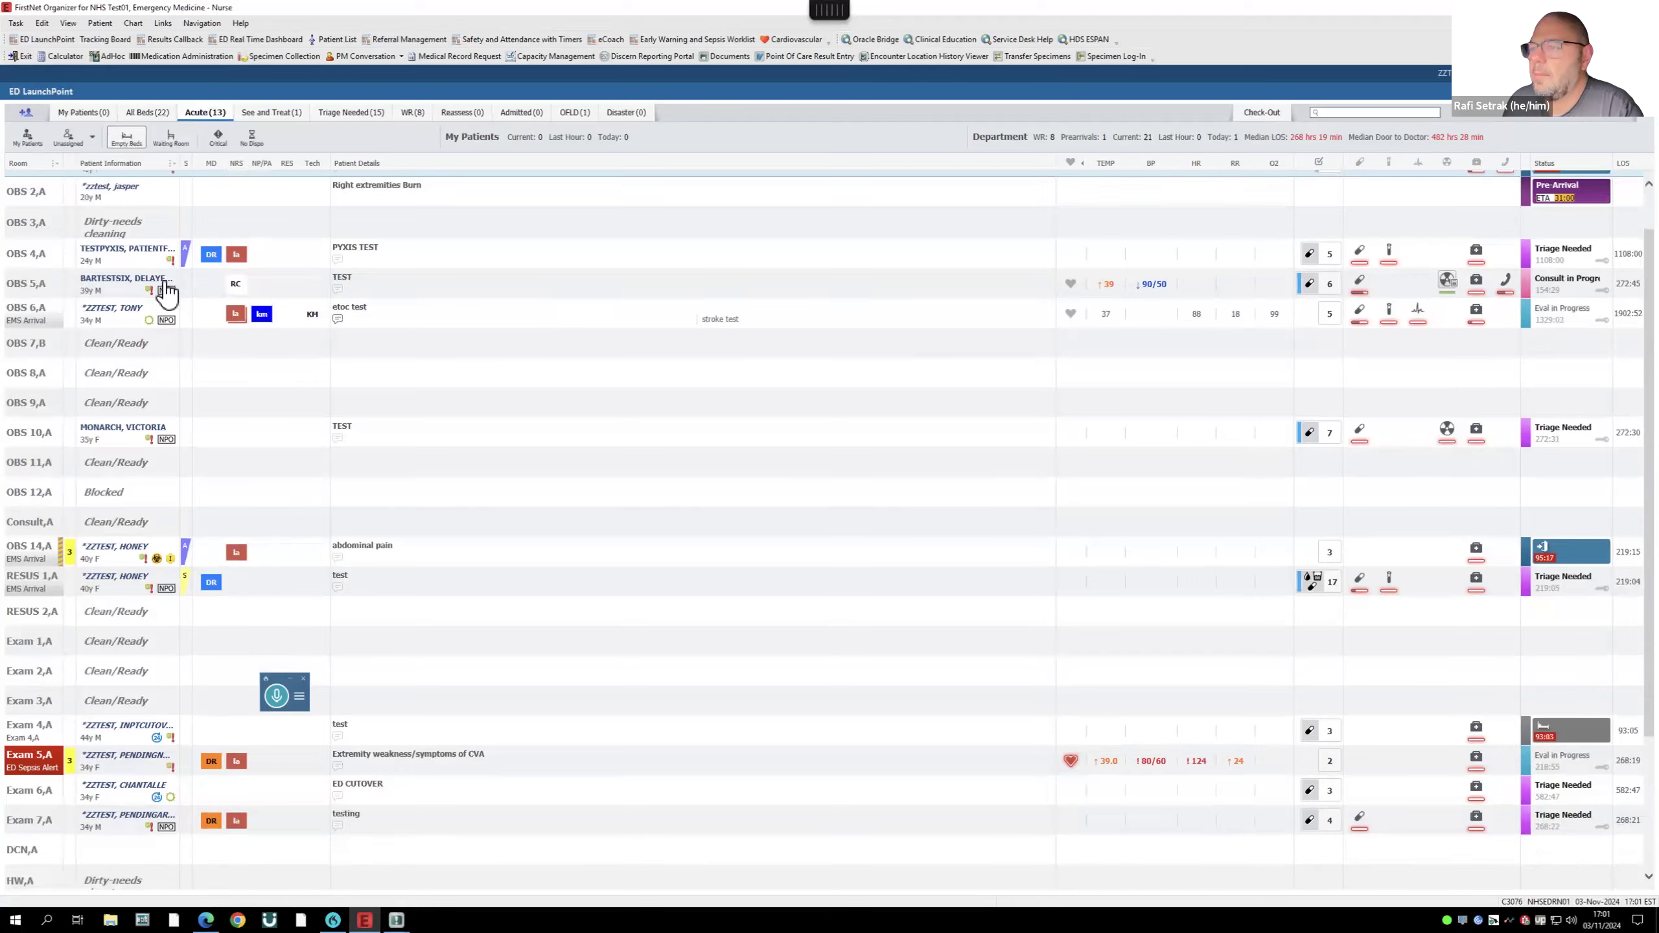
pyautogui.scroll(3, 134, 275)
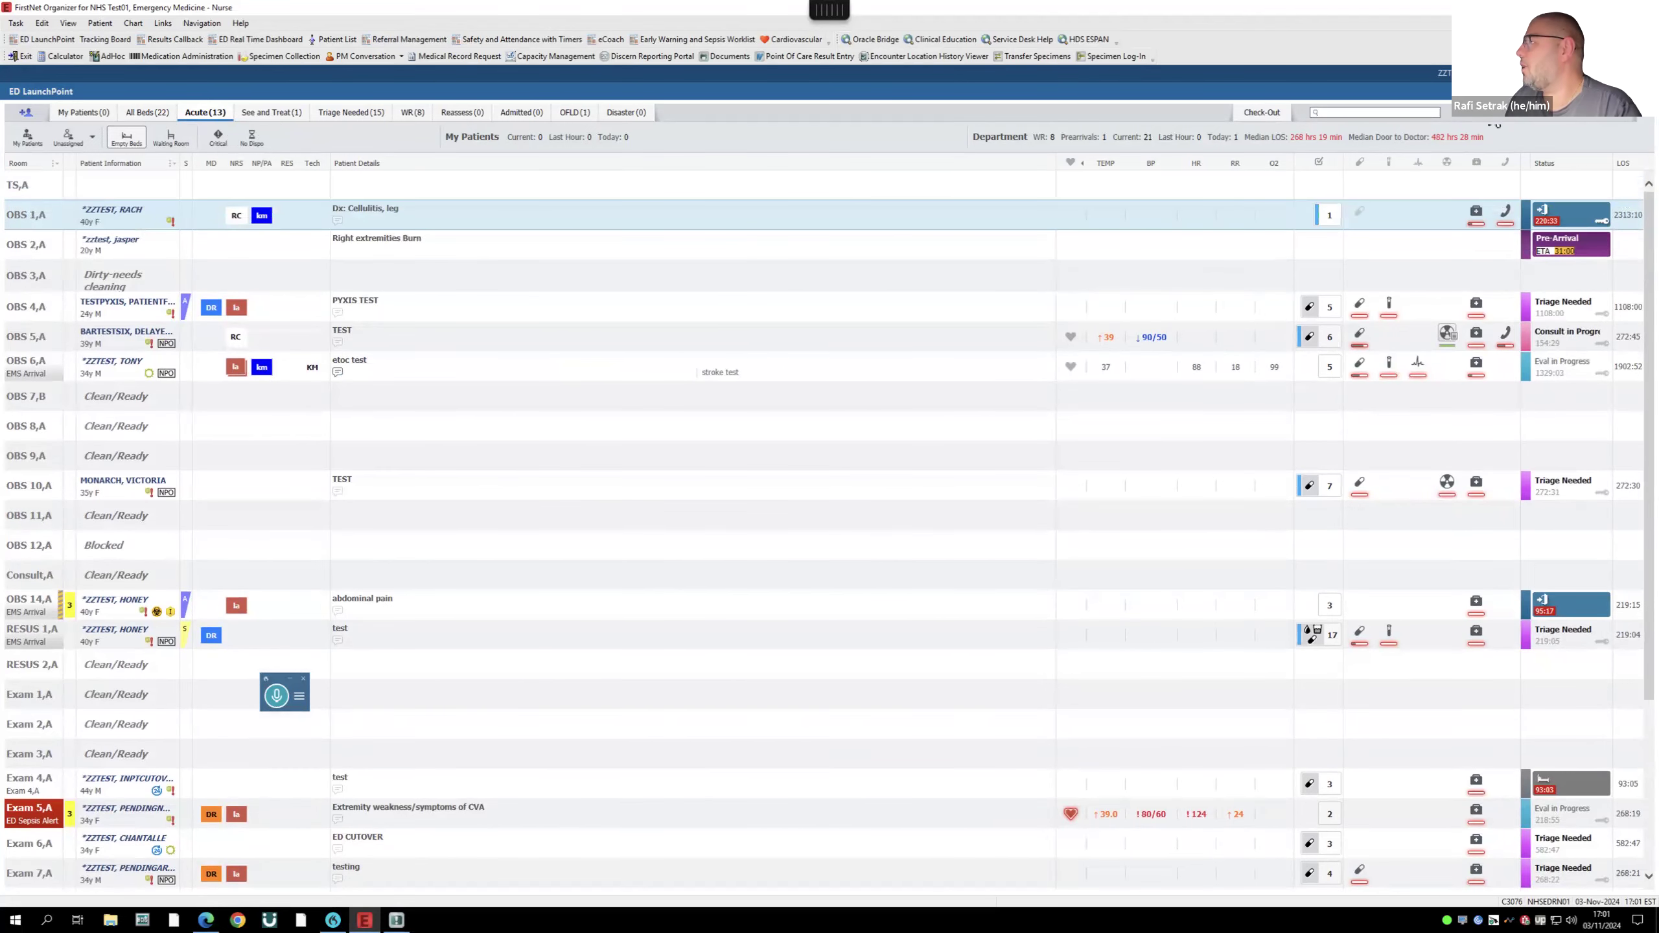
# - Complete provider check-in with NFS Emergency at Niagara Falls Site as the default location
pyautogui.click(1614, 128)
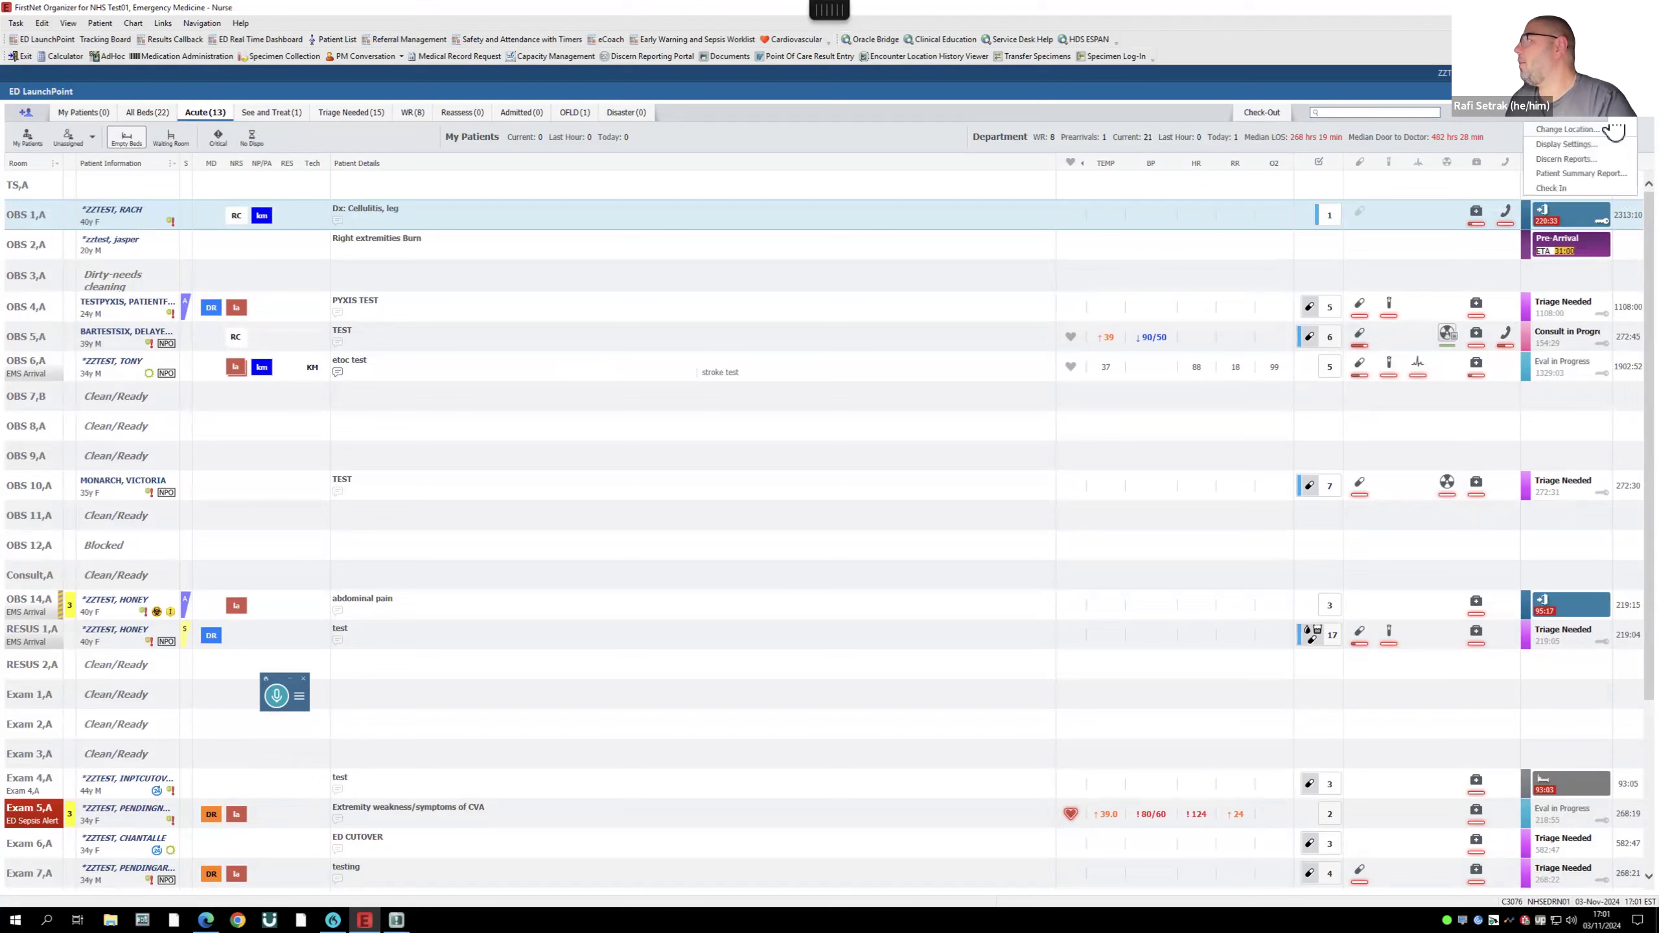
pyautogui.click(1561, 188)
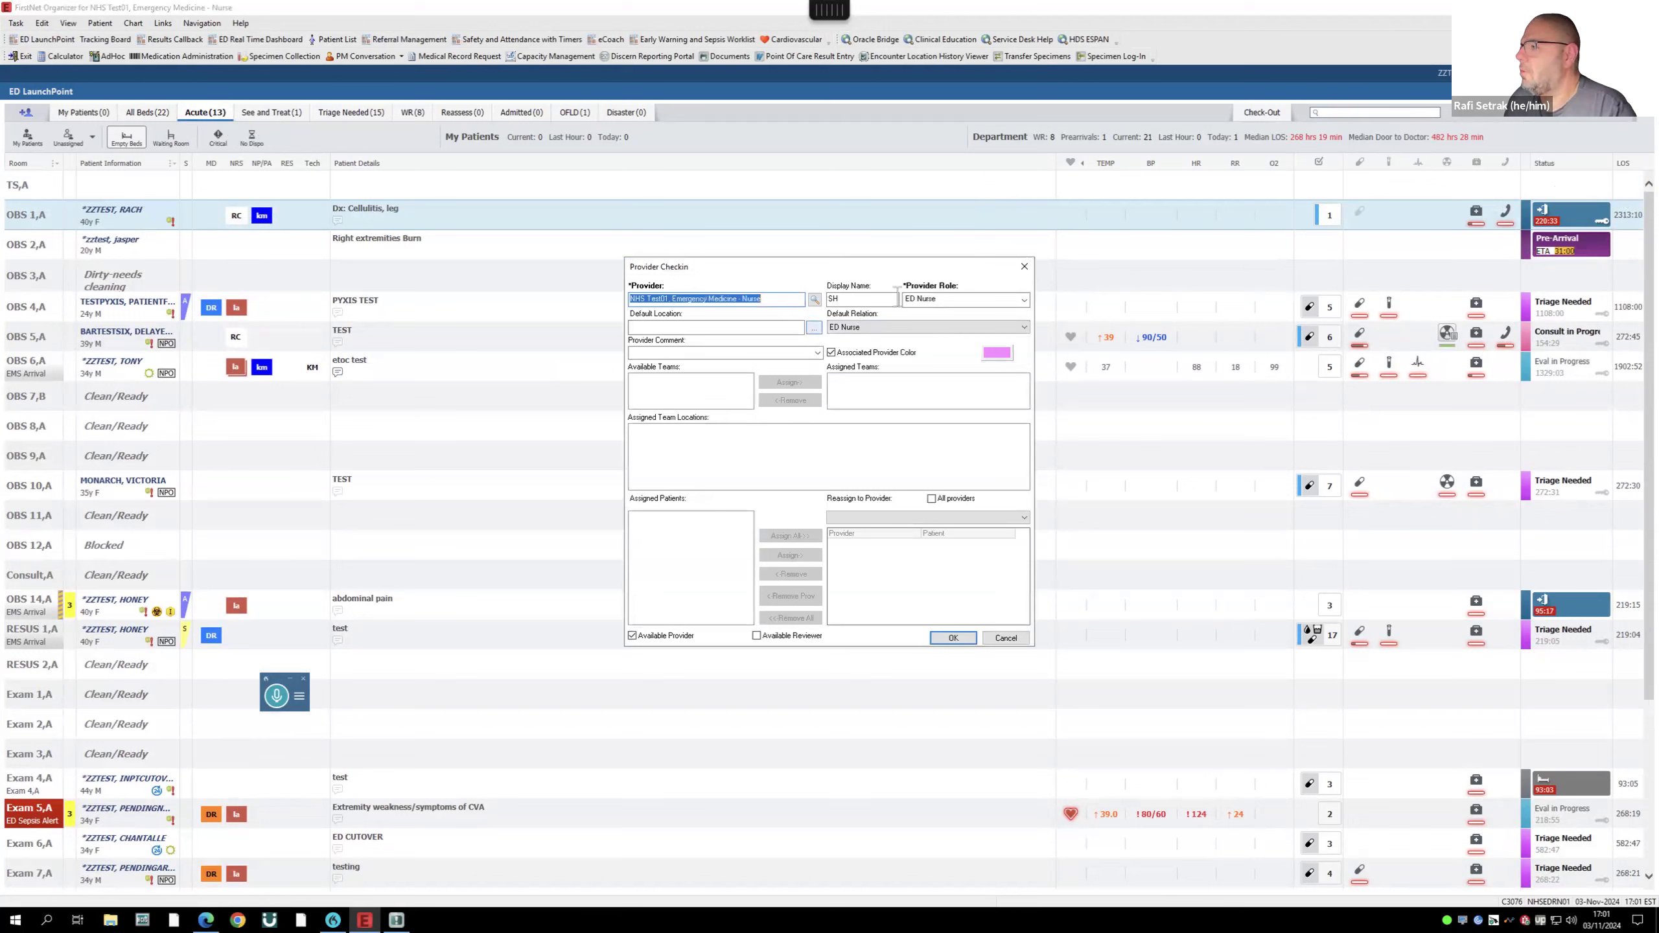
pyautogui.click(814, 327)
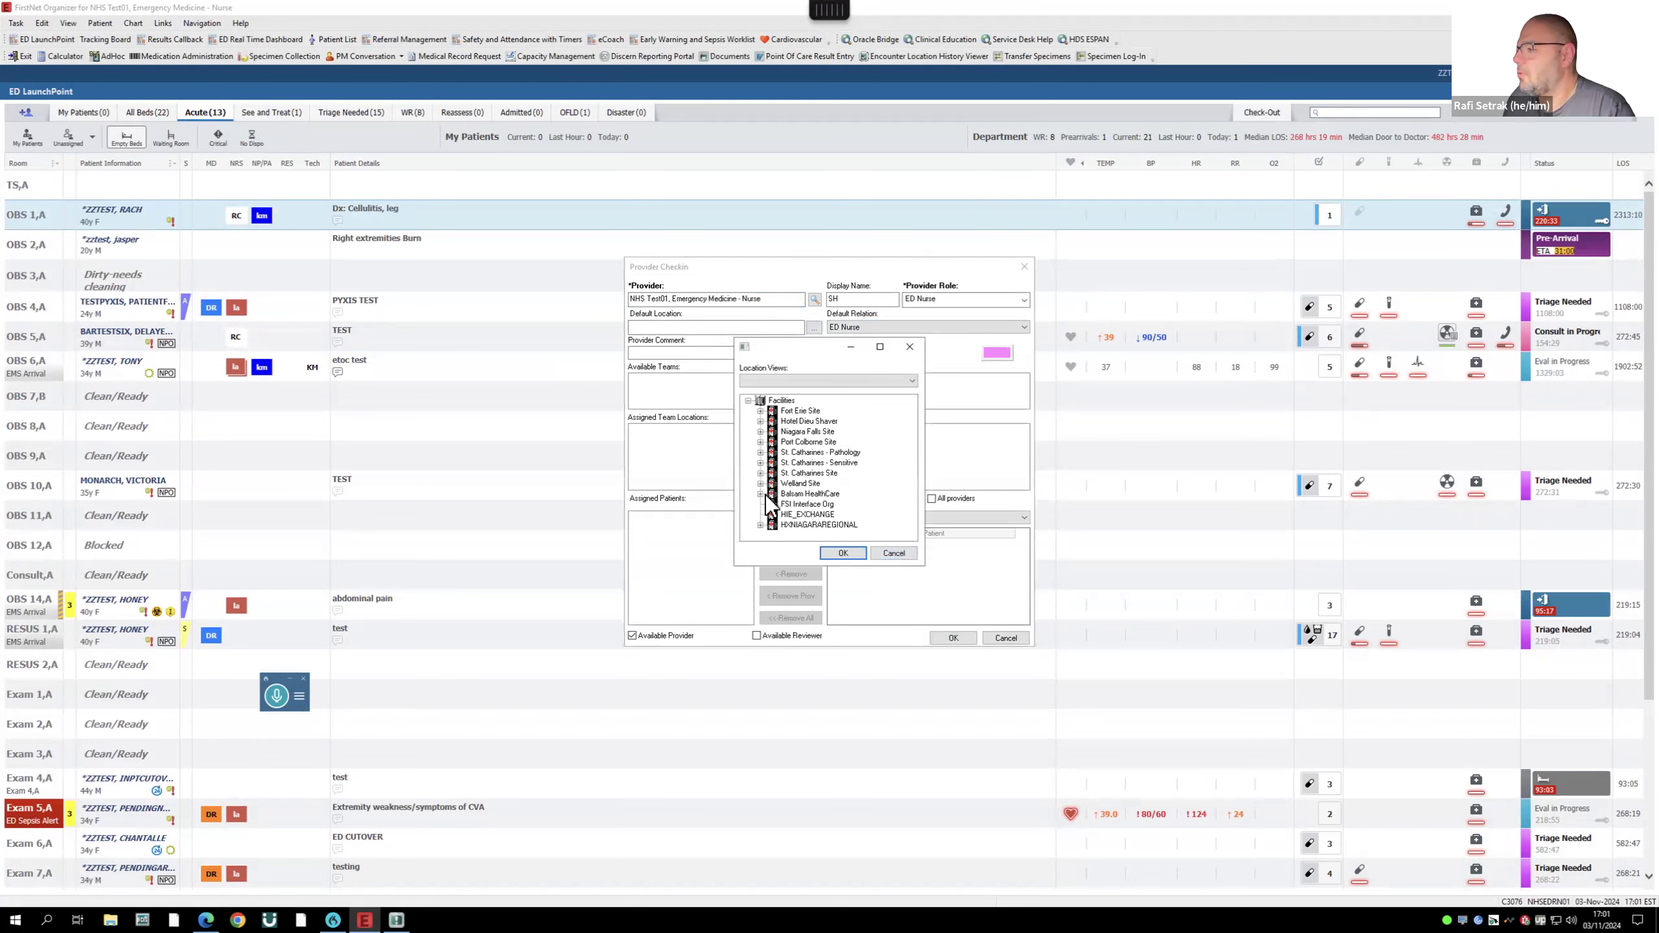
pyautogui.click(761, 432)
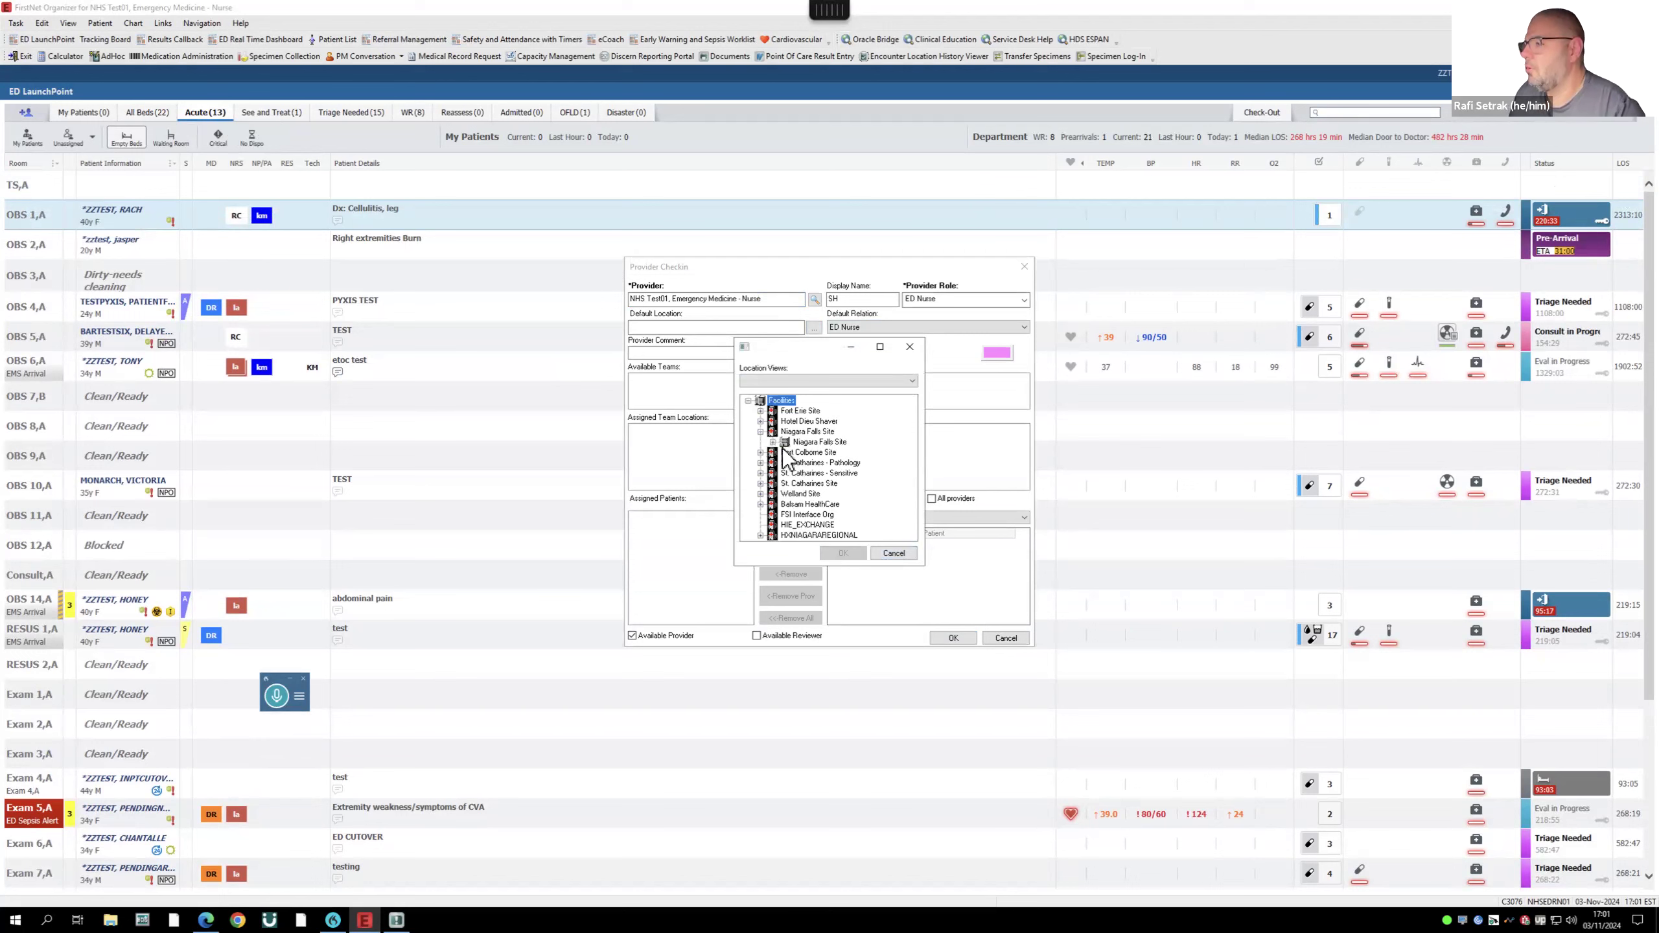
pyautogui.click(774, 442)
pyautogui.scroll(-2, 817, 464)
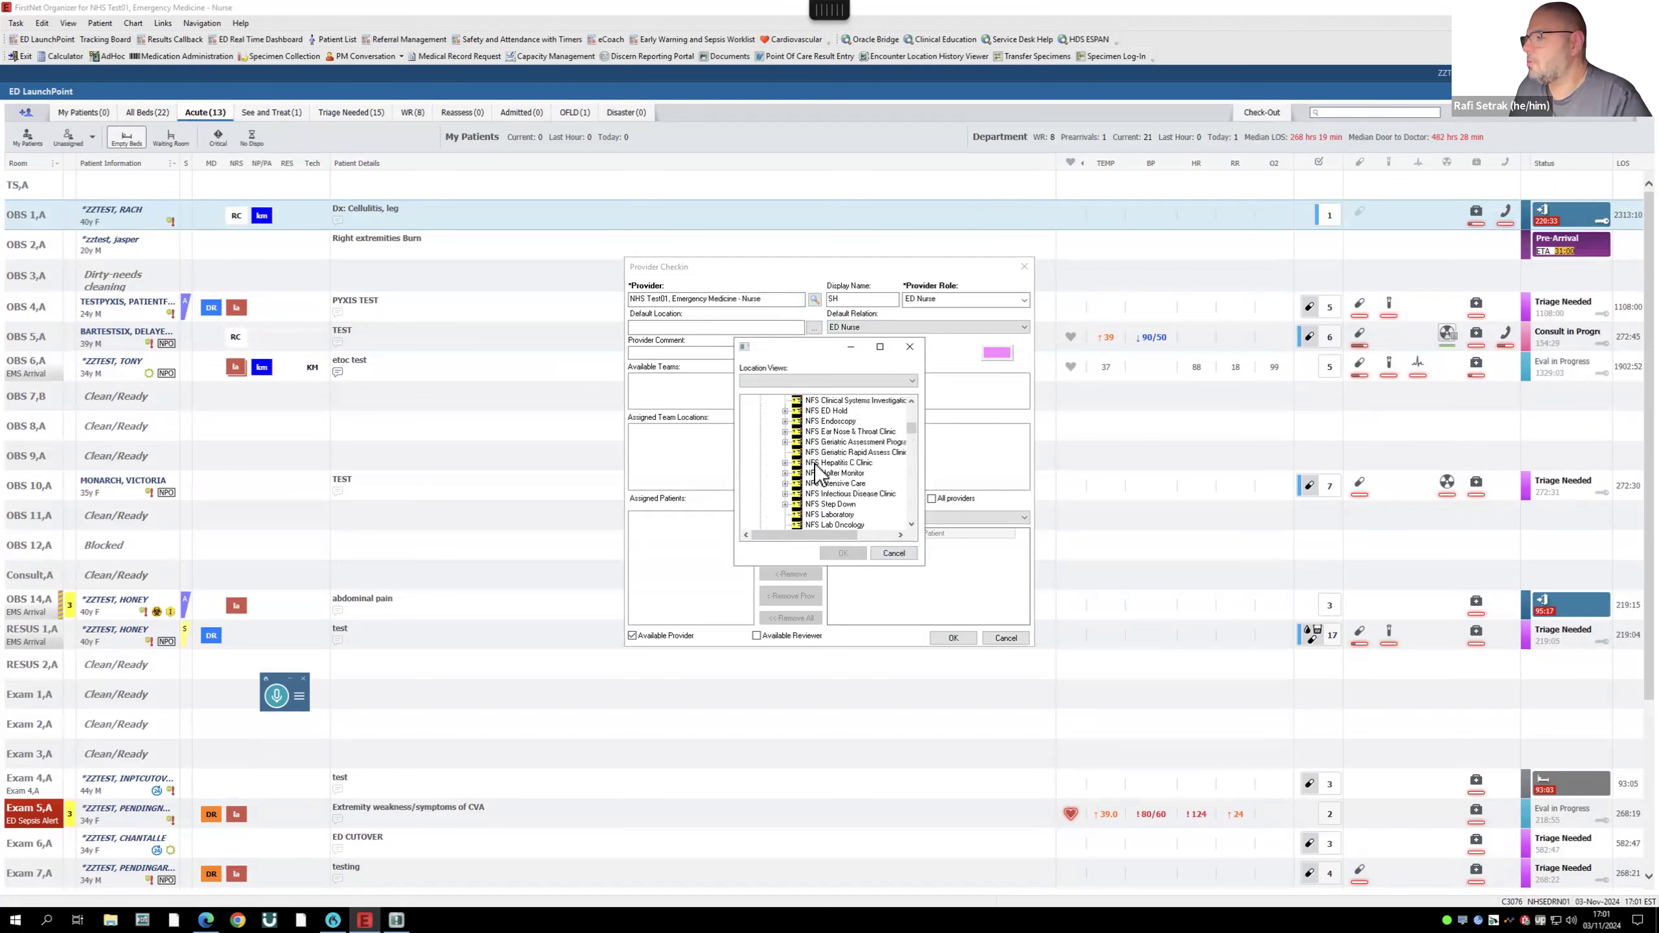
pyautogui.scroll(1, 886, 452)
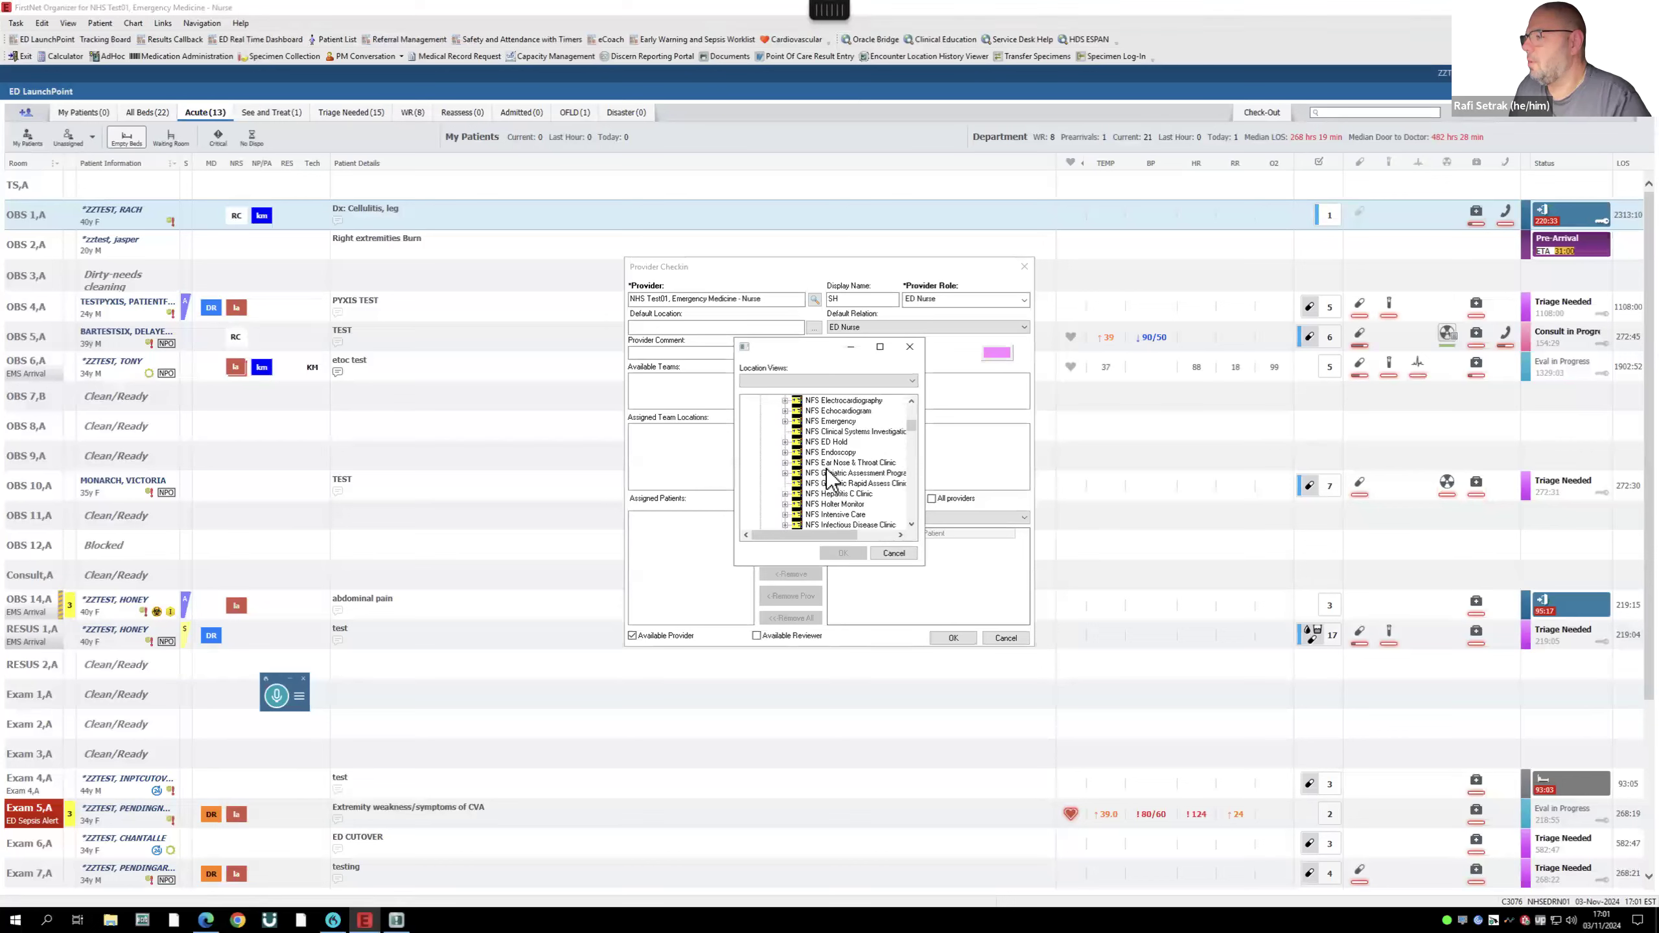
pyautogui.moveTo(915, 424); pyautogui.dragTo(915, 424)
pyautogui.click(849, 421)
pyautogui.click(856, 552)
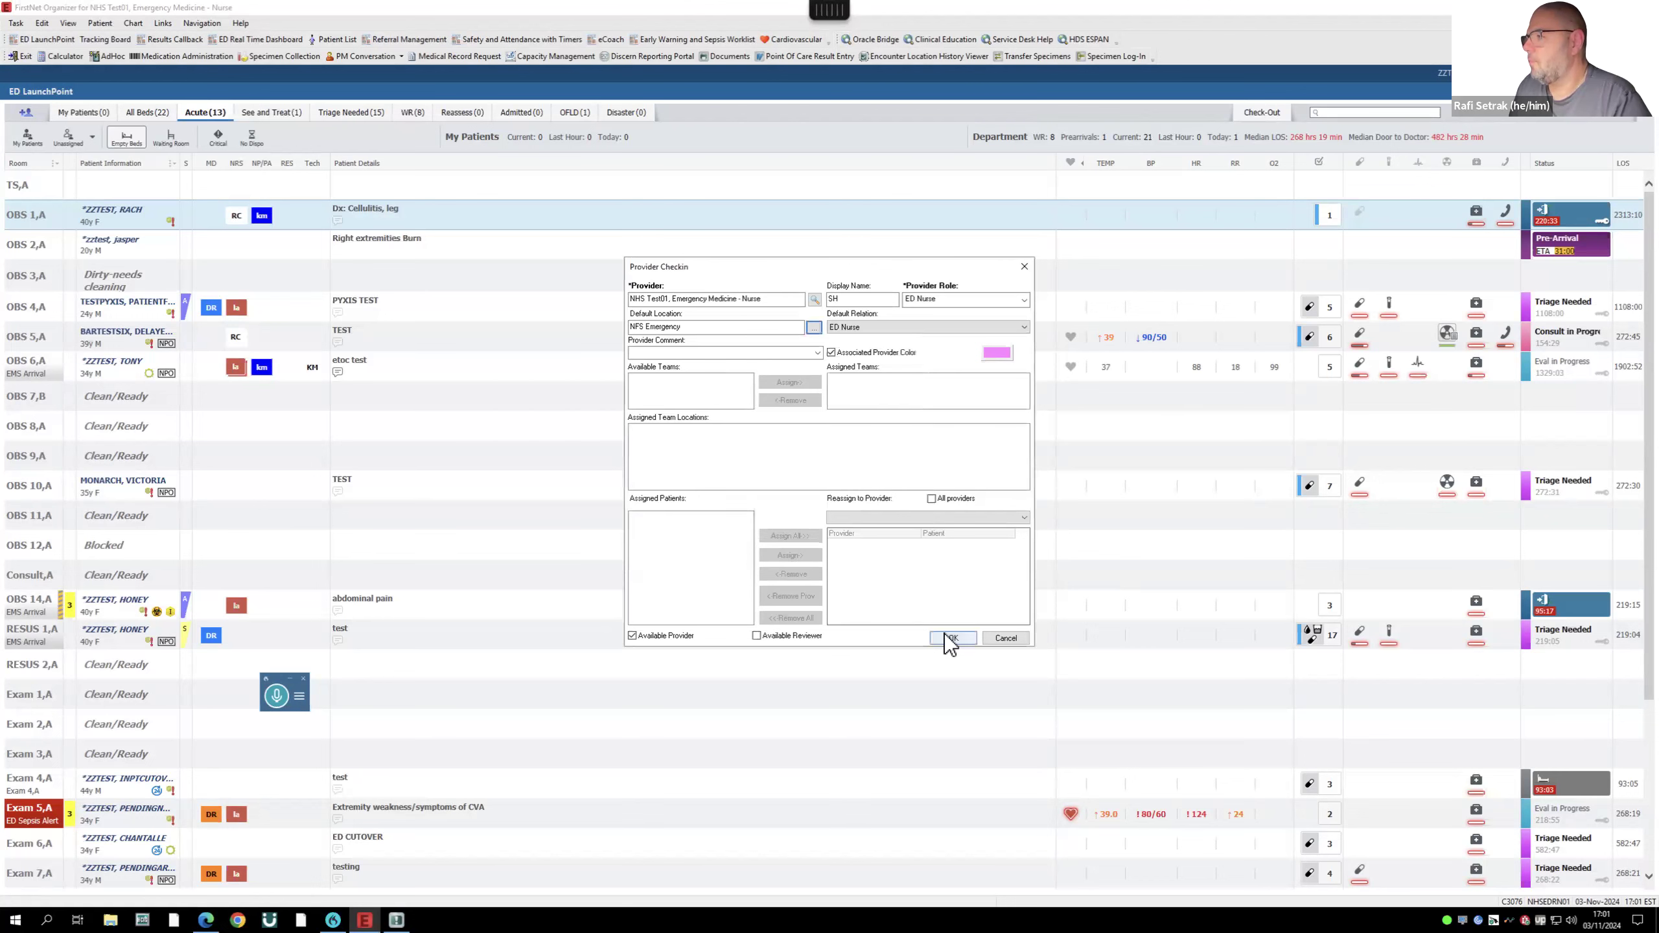
pyautogui.click(945, 634)
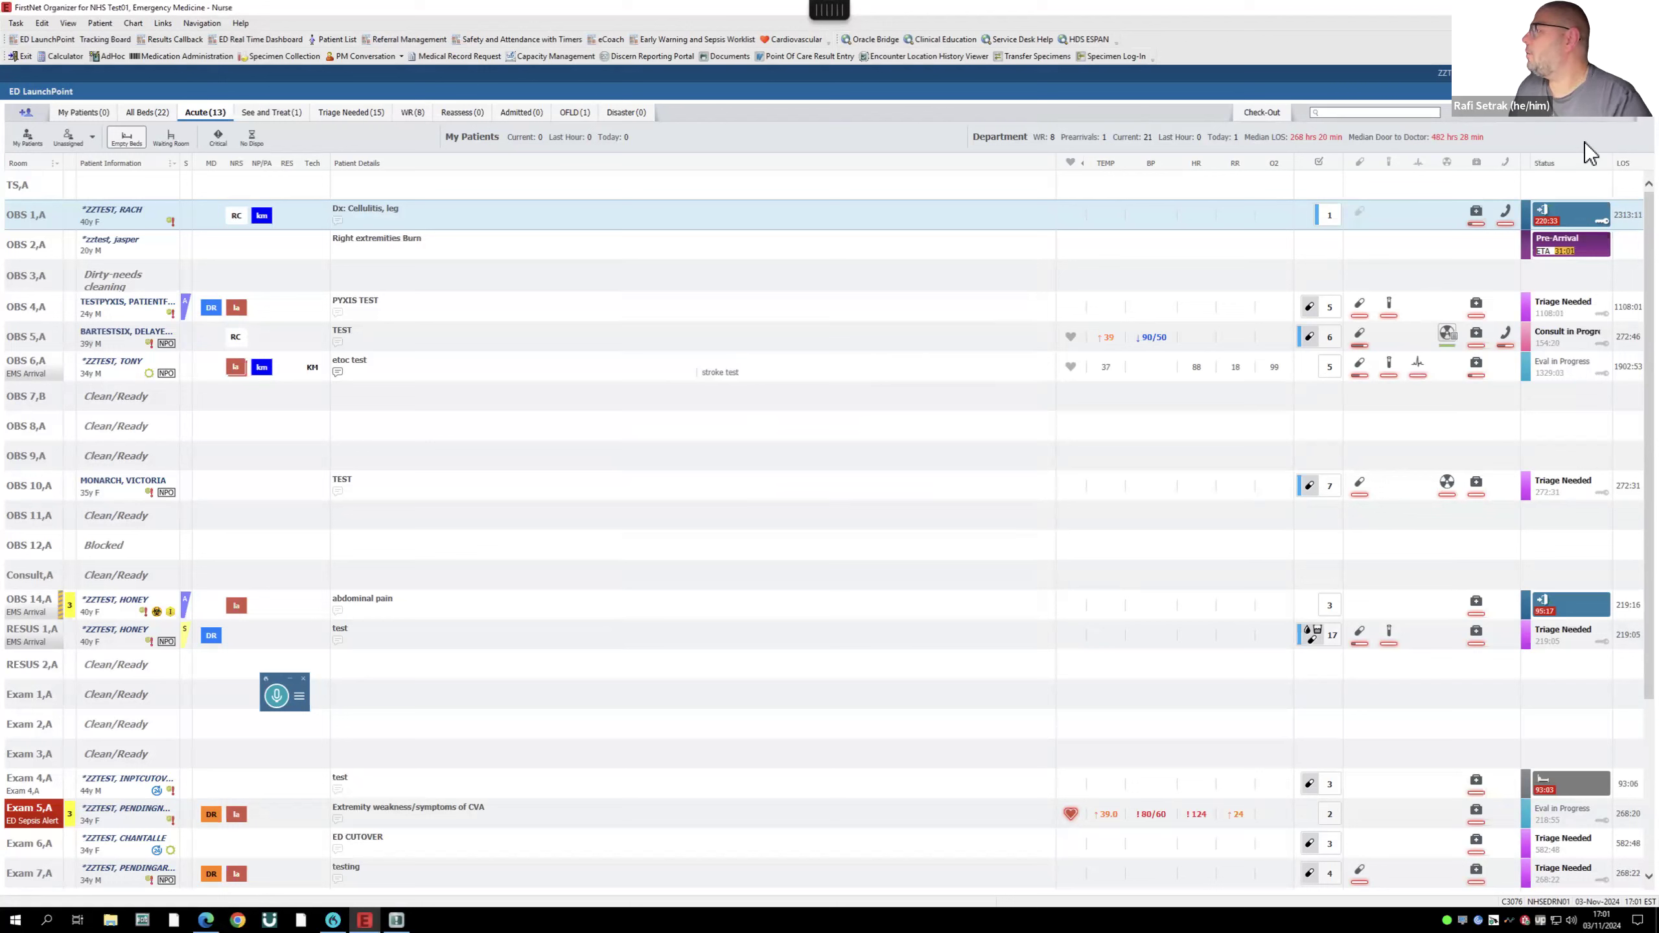
# - Set the tracking board's nursing unit to SCS Emergency
pyautogui.click(1630, 128)
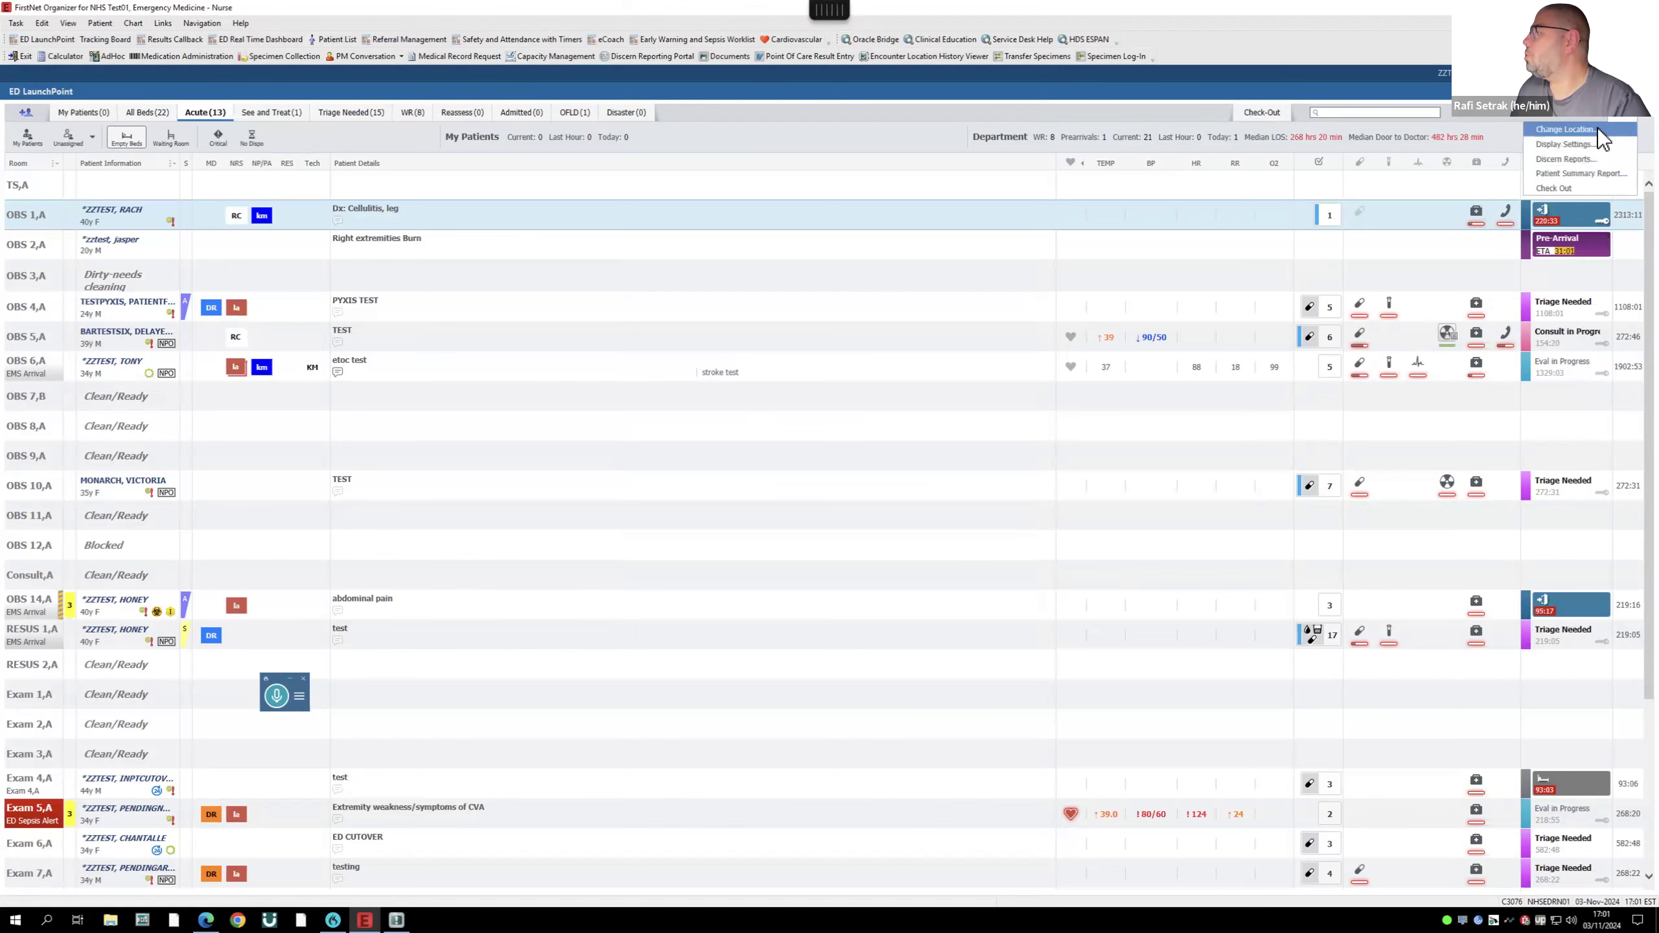
pyautogui.click(1597, 129)
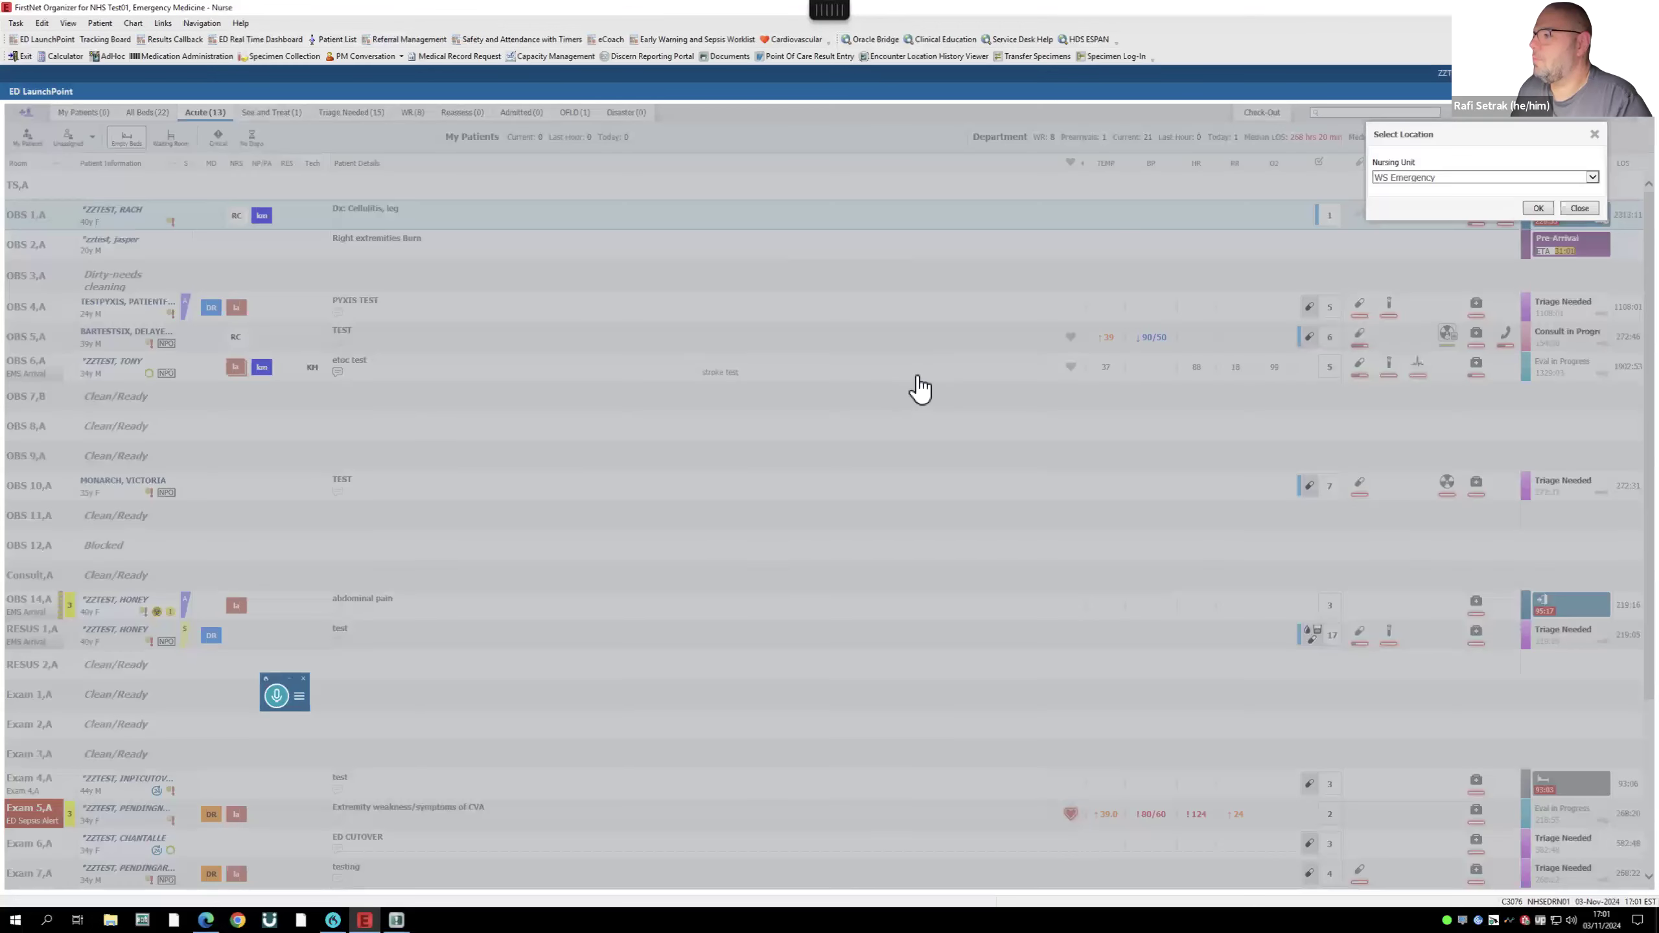
pyautogui.click(1425, 177)
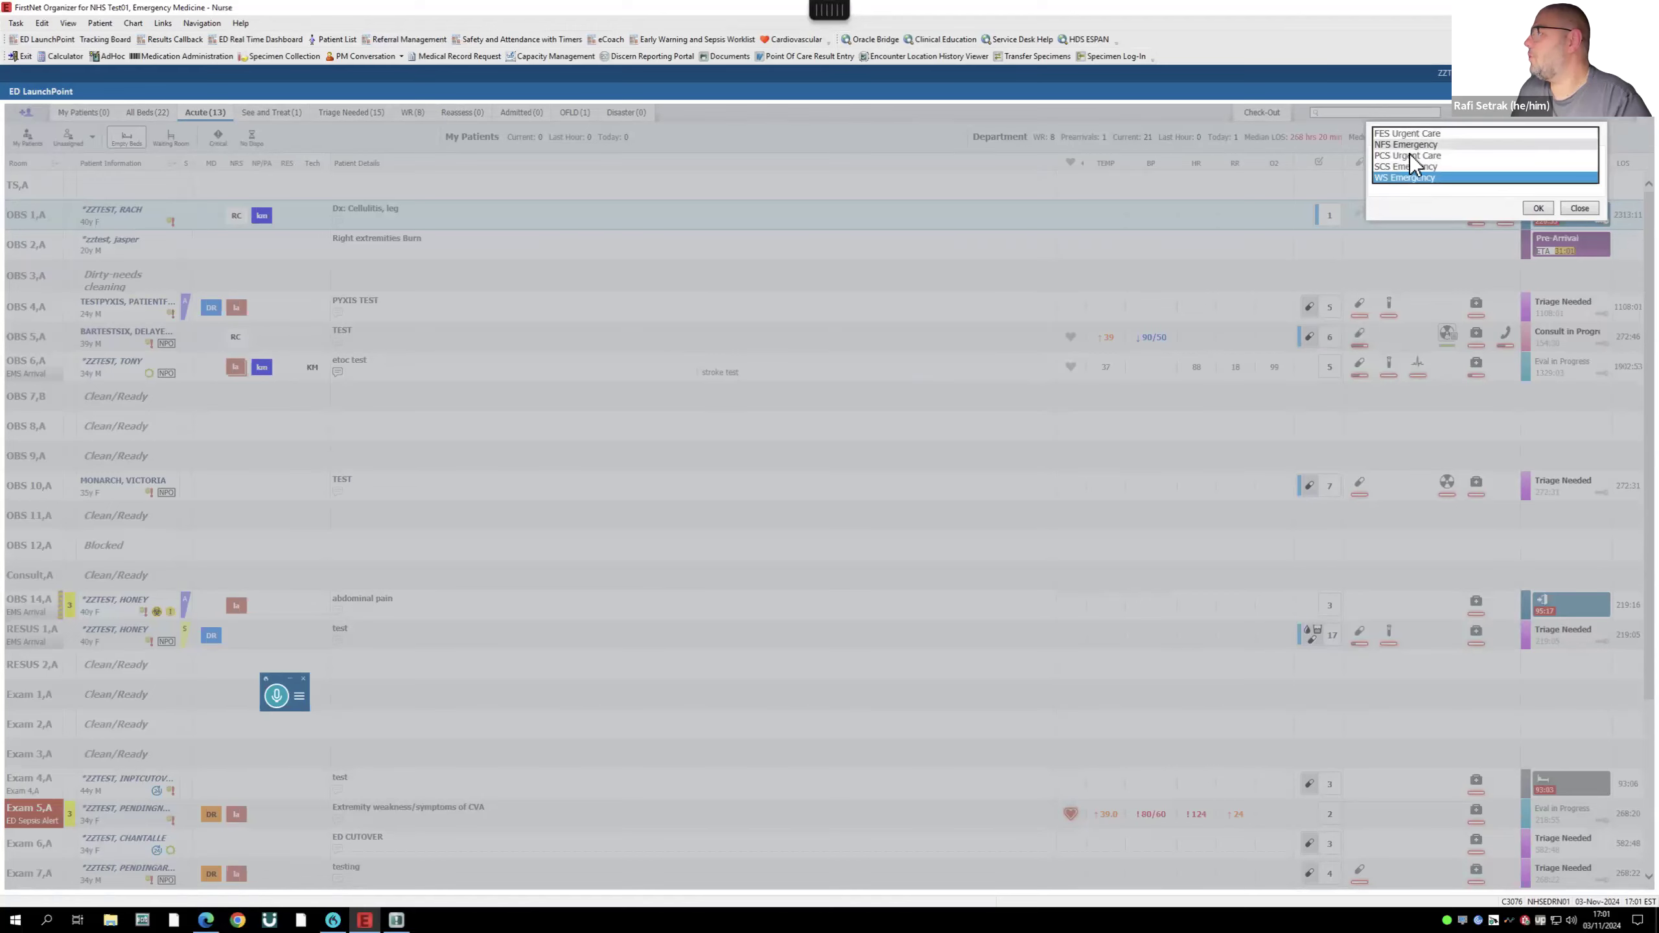
pyautogui.click(1410, 166)
pyautogui.click(1539, 208)
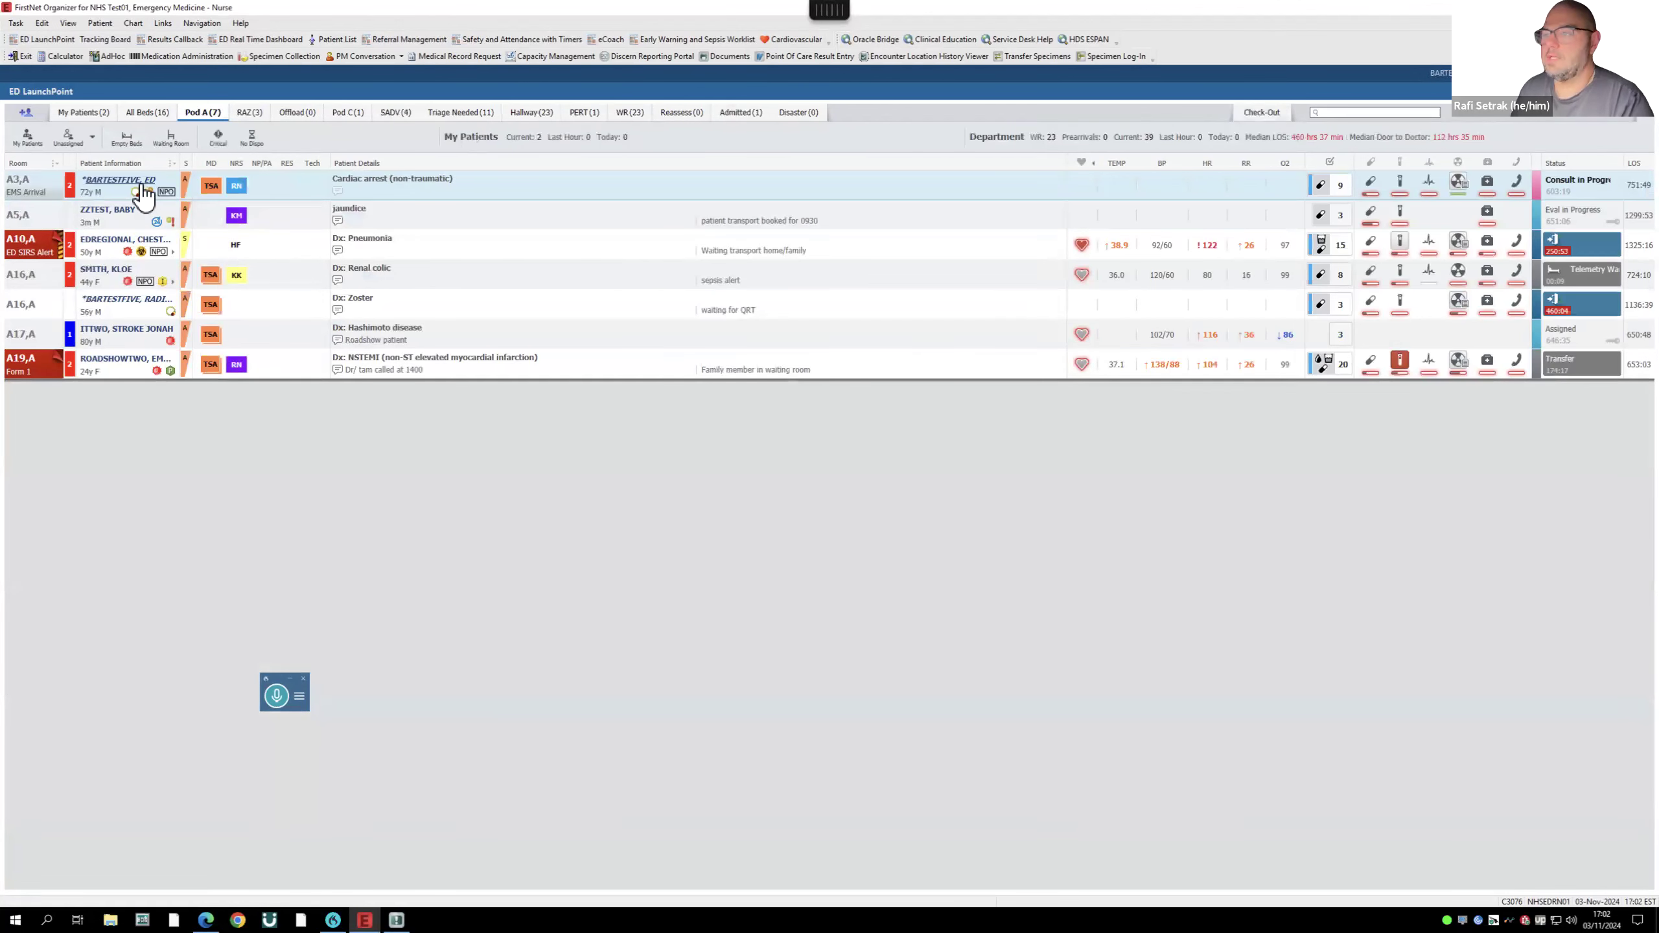
pyautogui.click(104, 180)
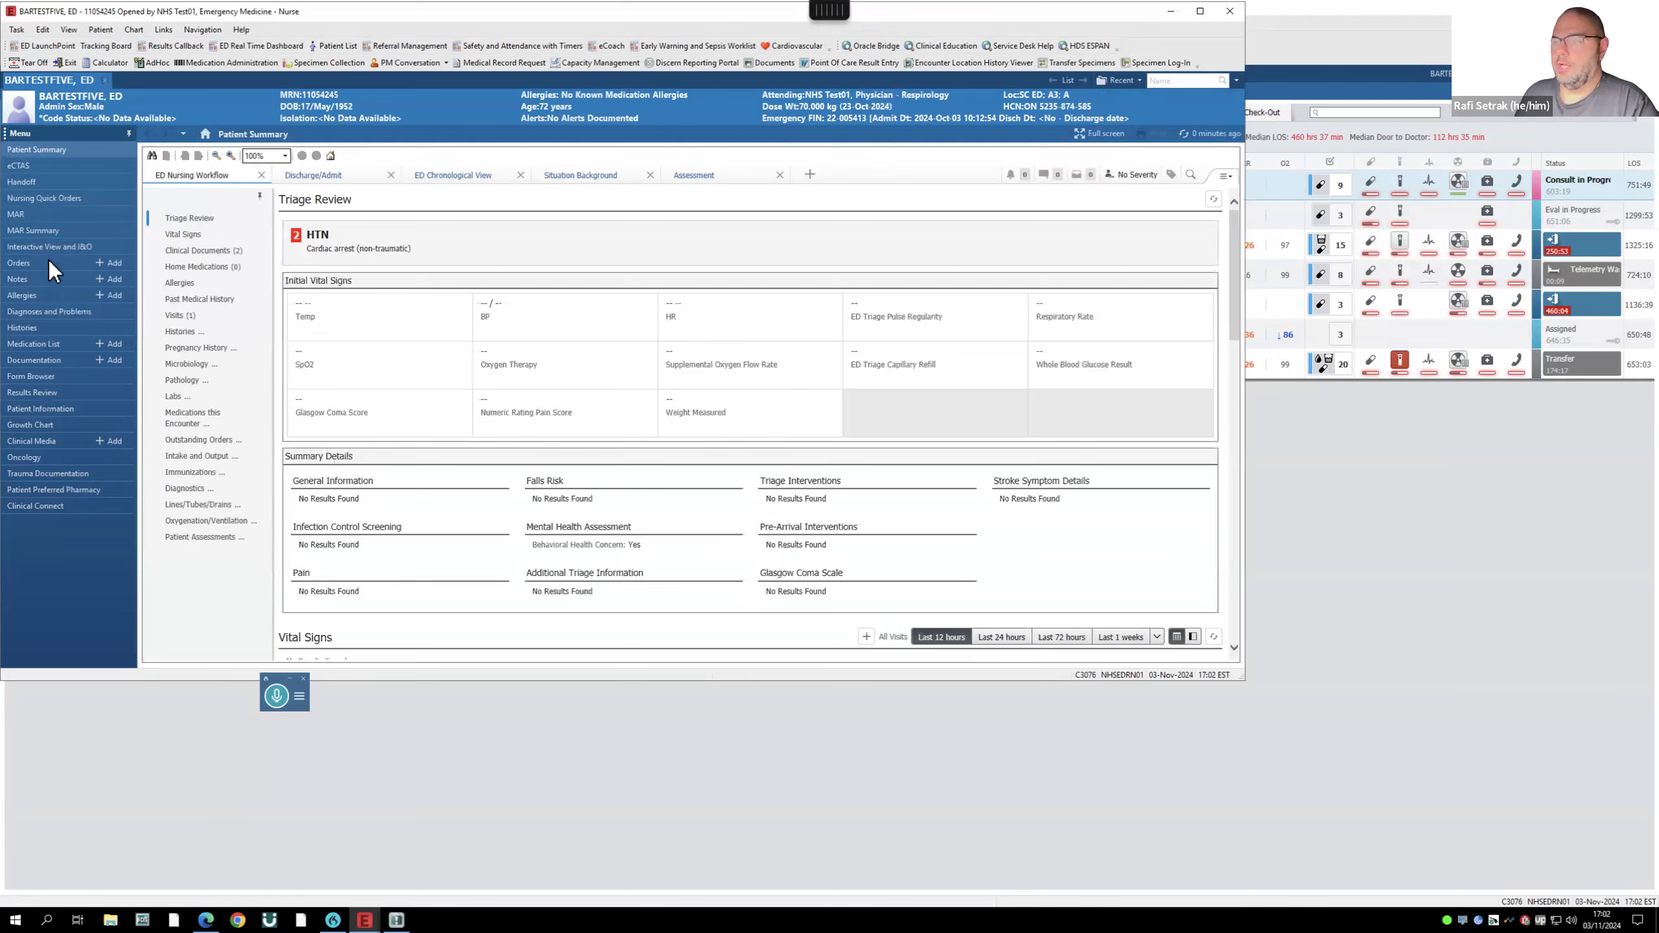
pyautogui.click(42, 345)
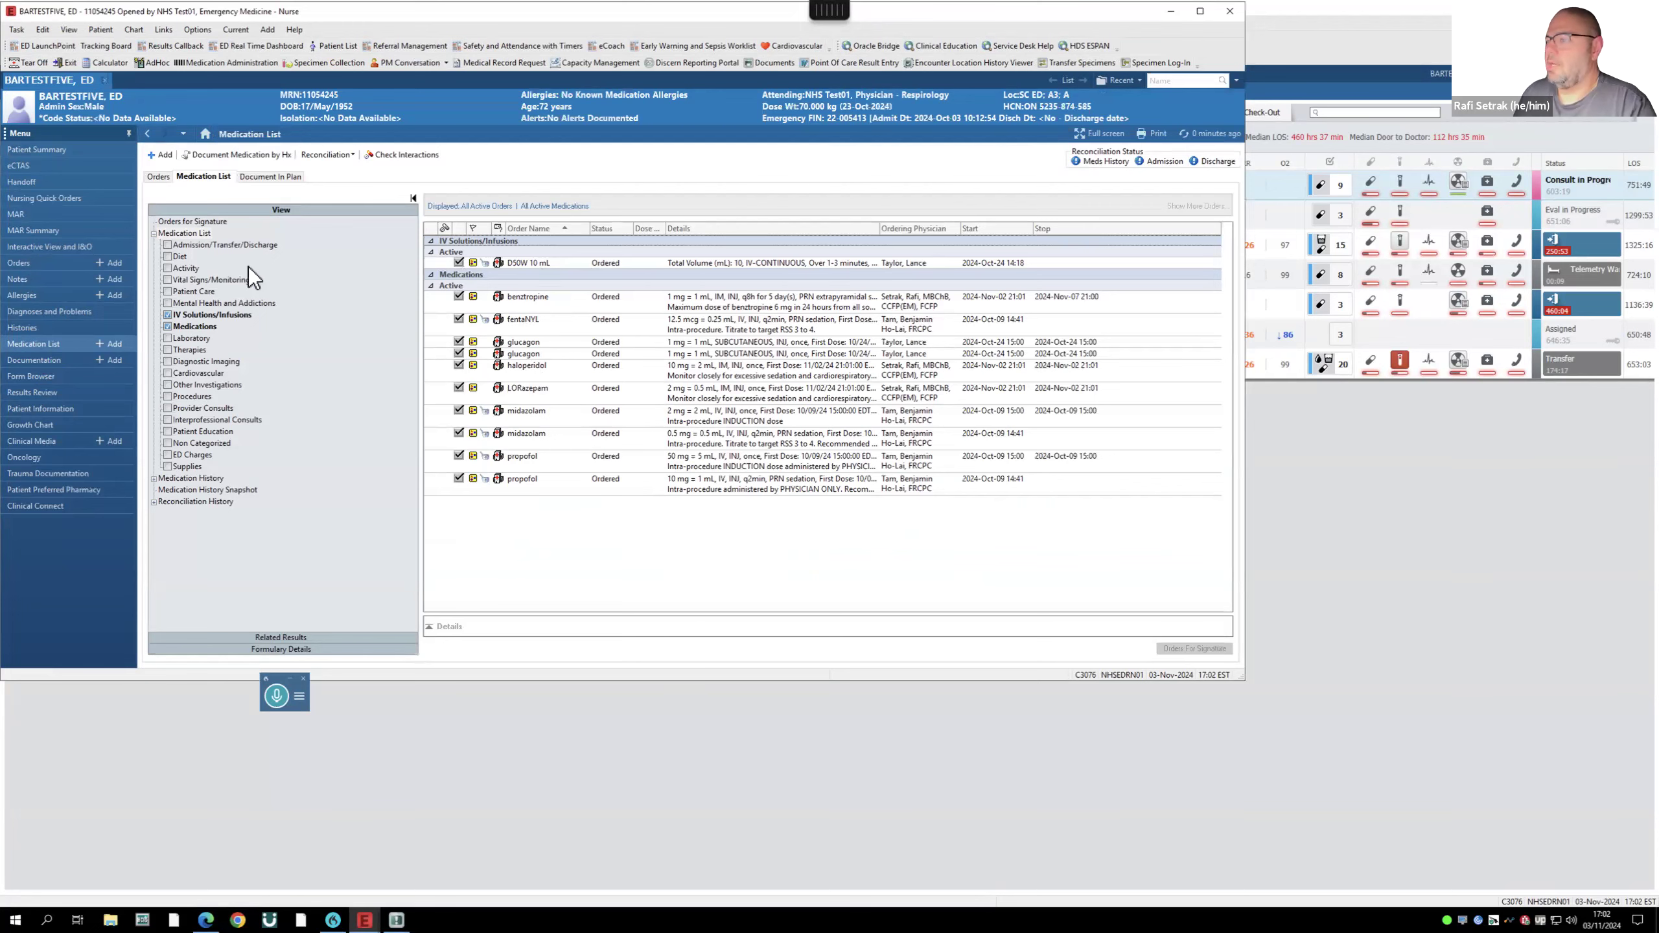
pyautogui.click(24, 262)
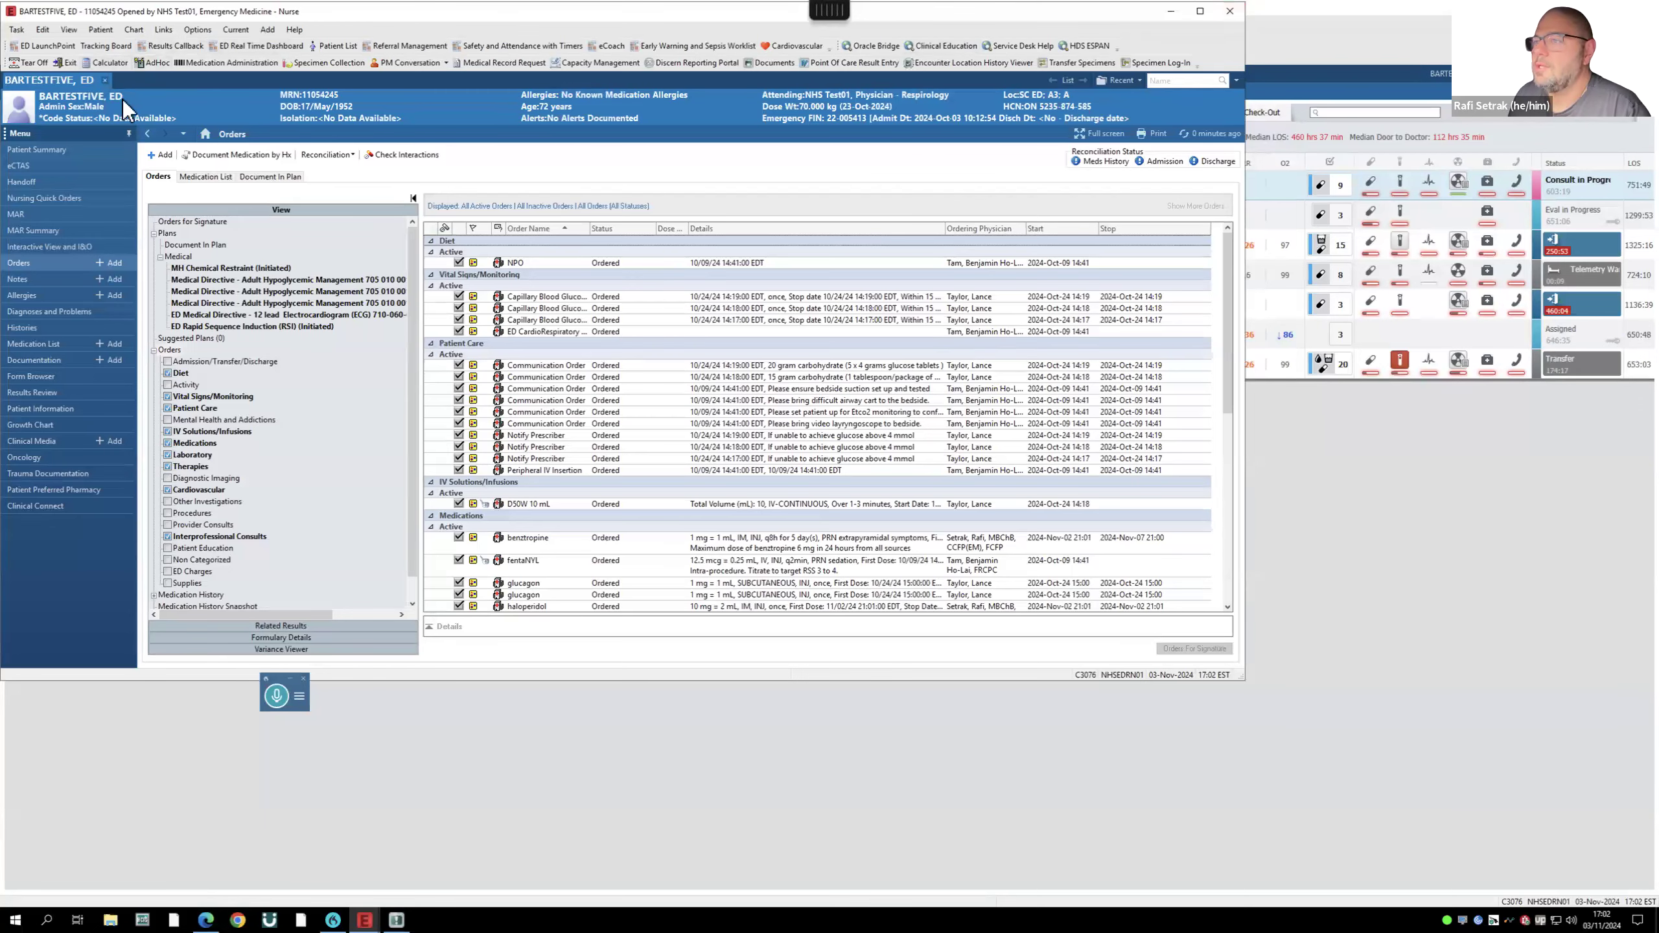
pyautogui.click(105, 81)
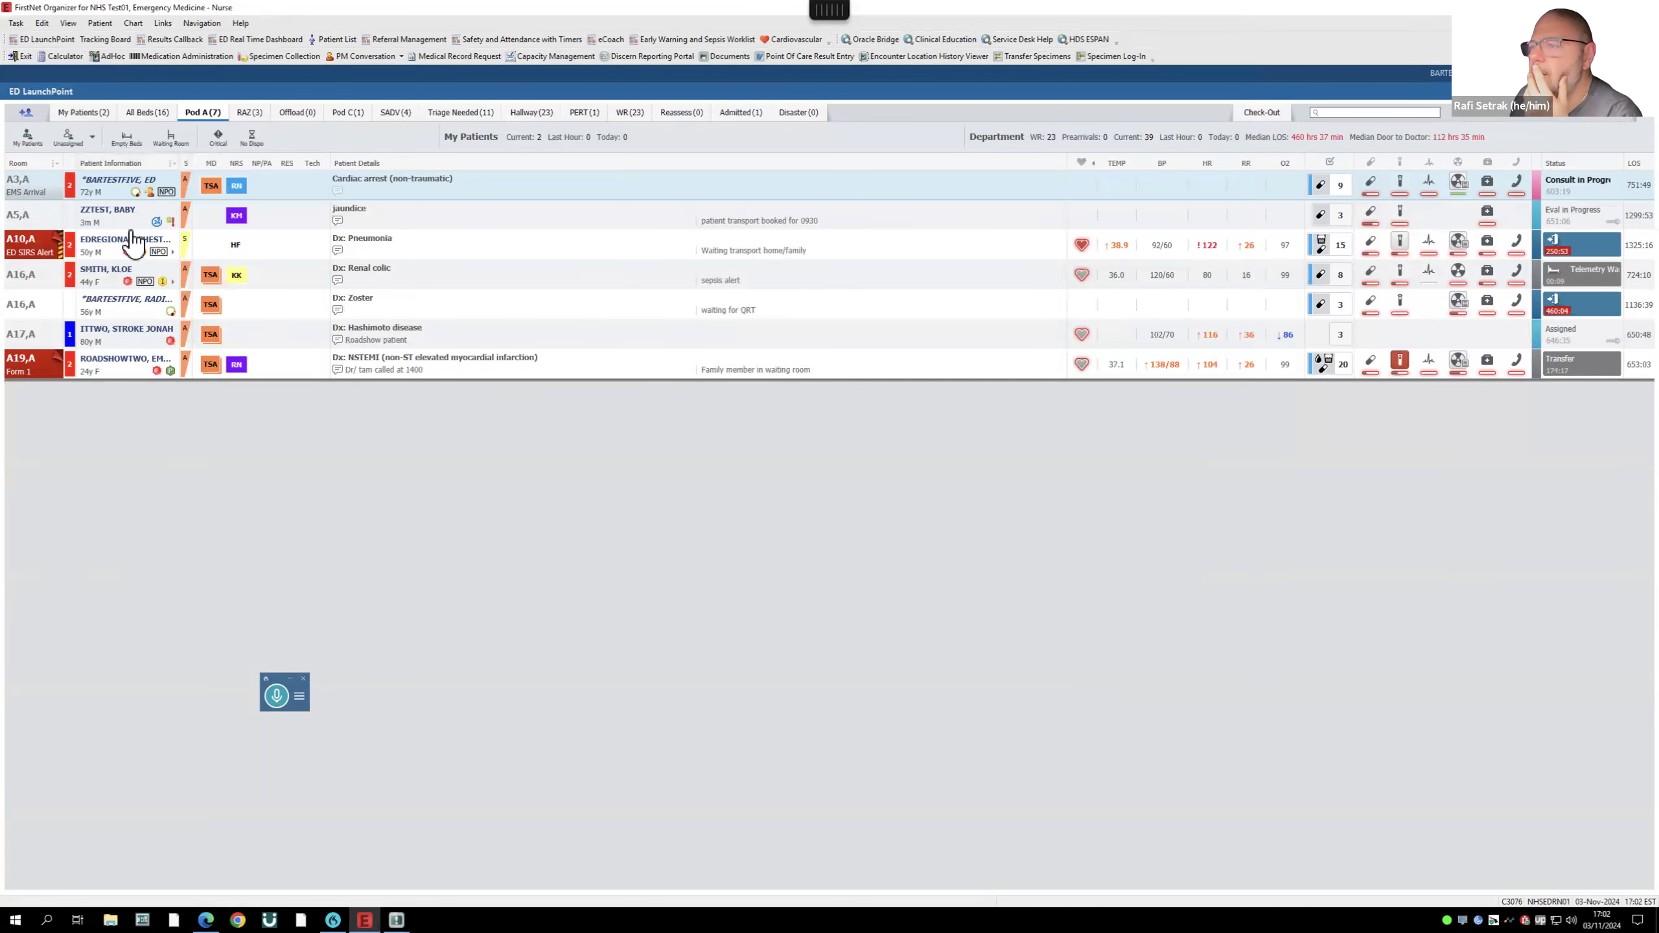
# - Open the A16 patient's chart and select MH Chemical Restraint (Planned) in the Orders view
pyautogui.click(131, 303)
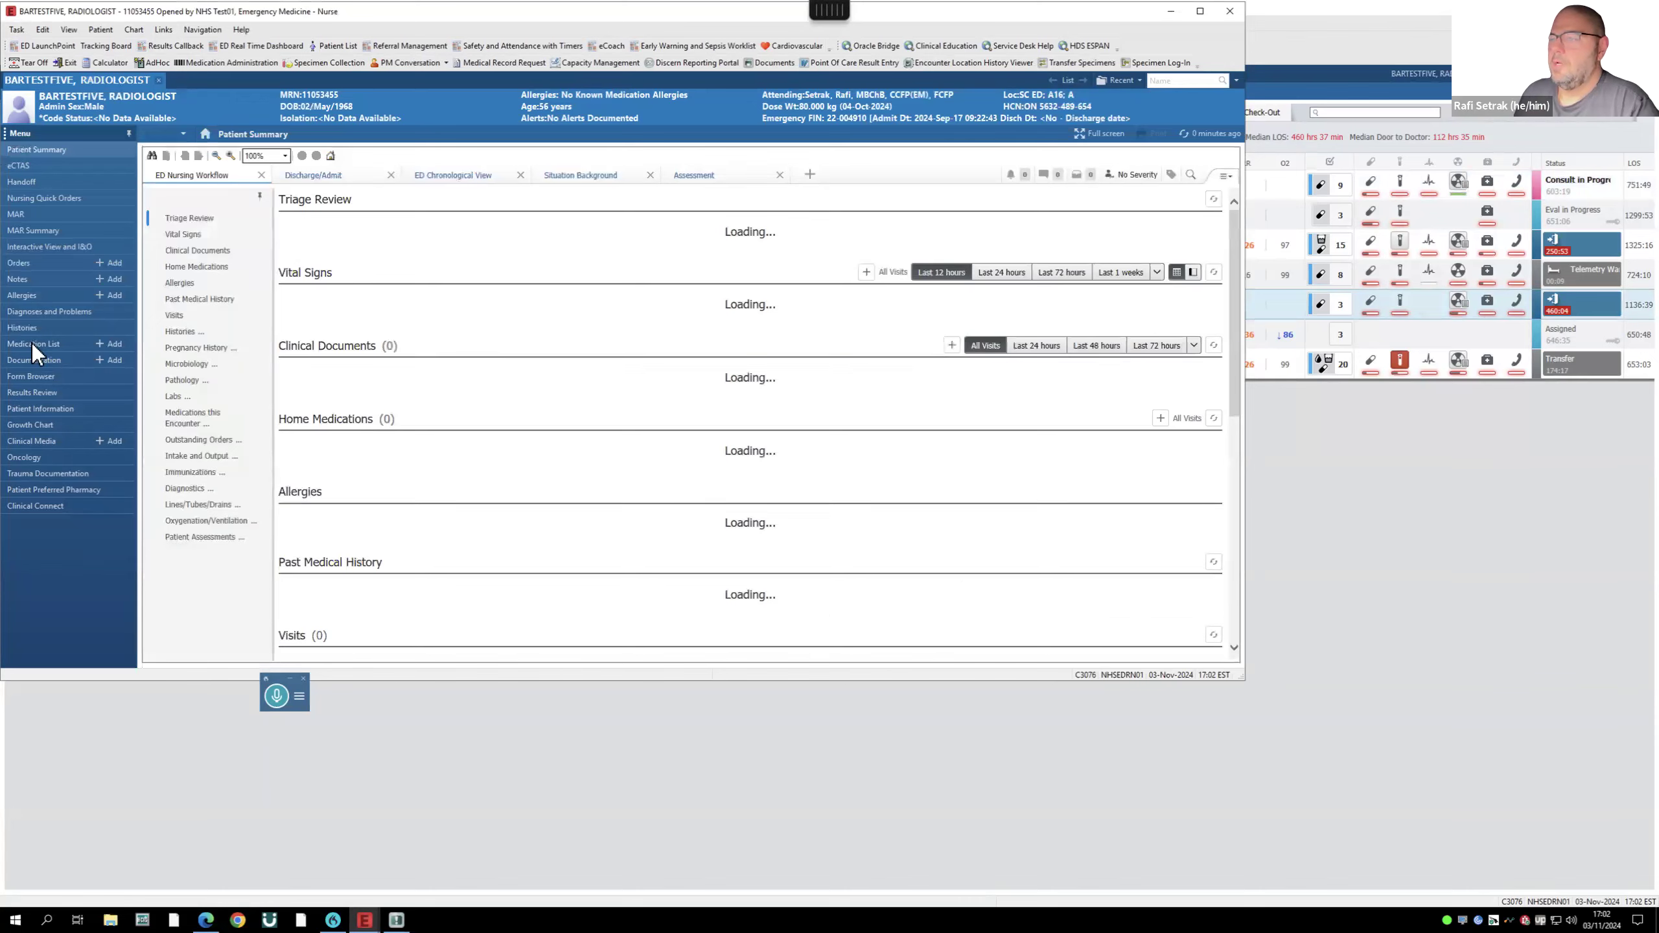
pyautogui.click(33, 342)
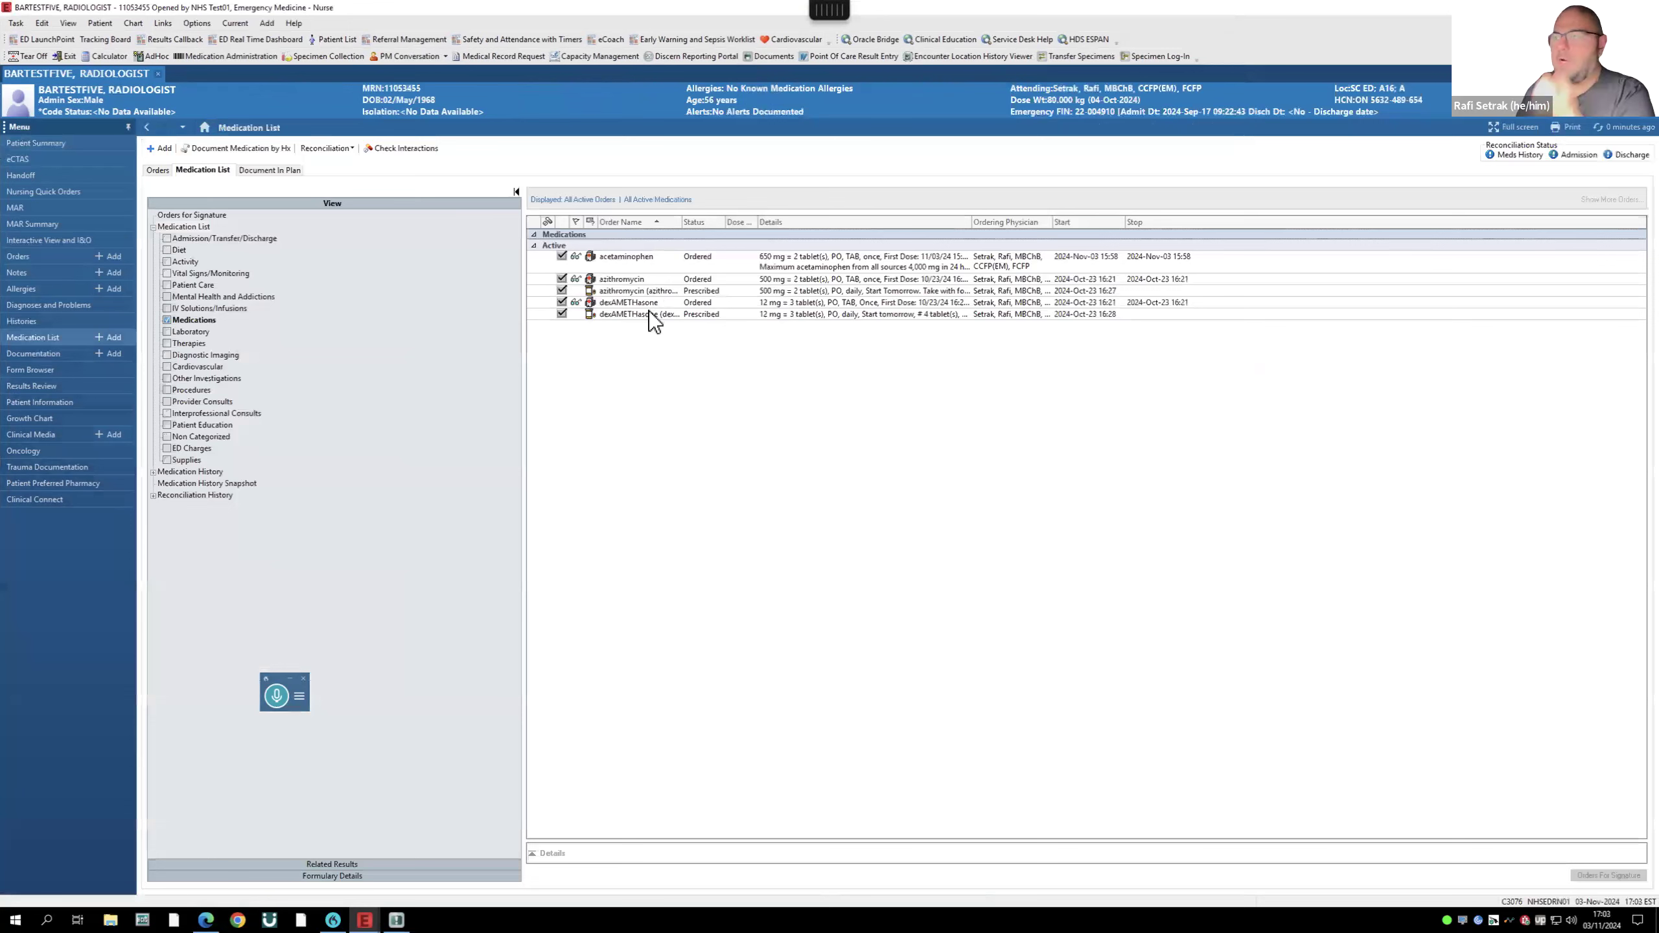
pyautogui.click(20, 211)
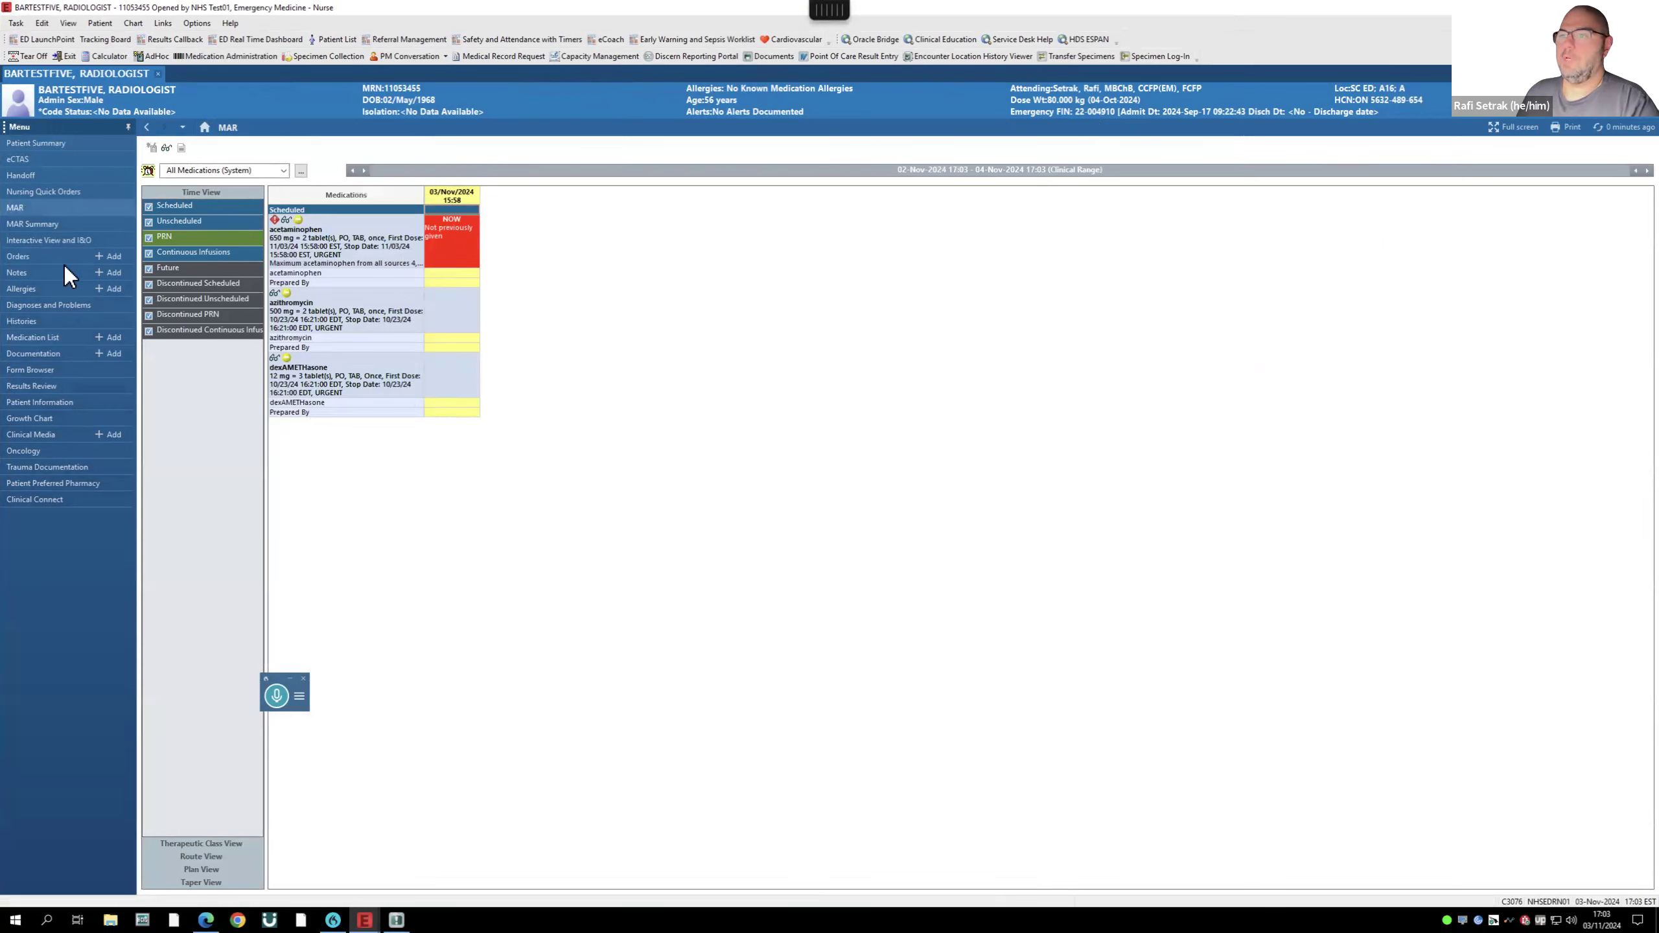
pyautogui.click(18, 257)
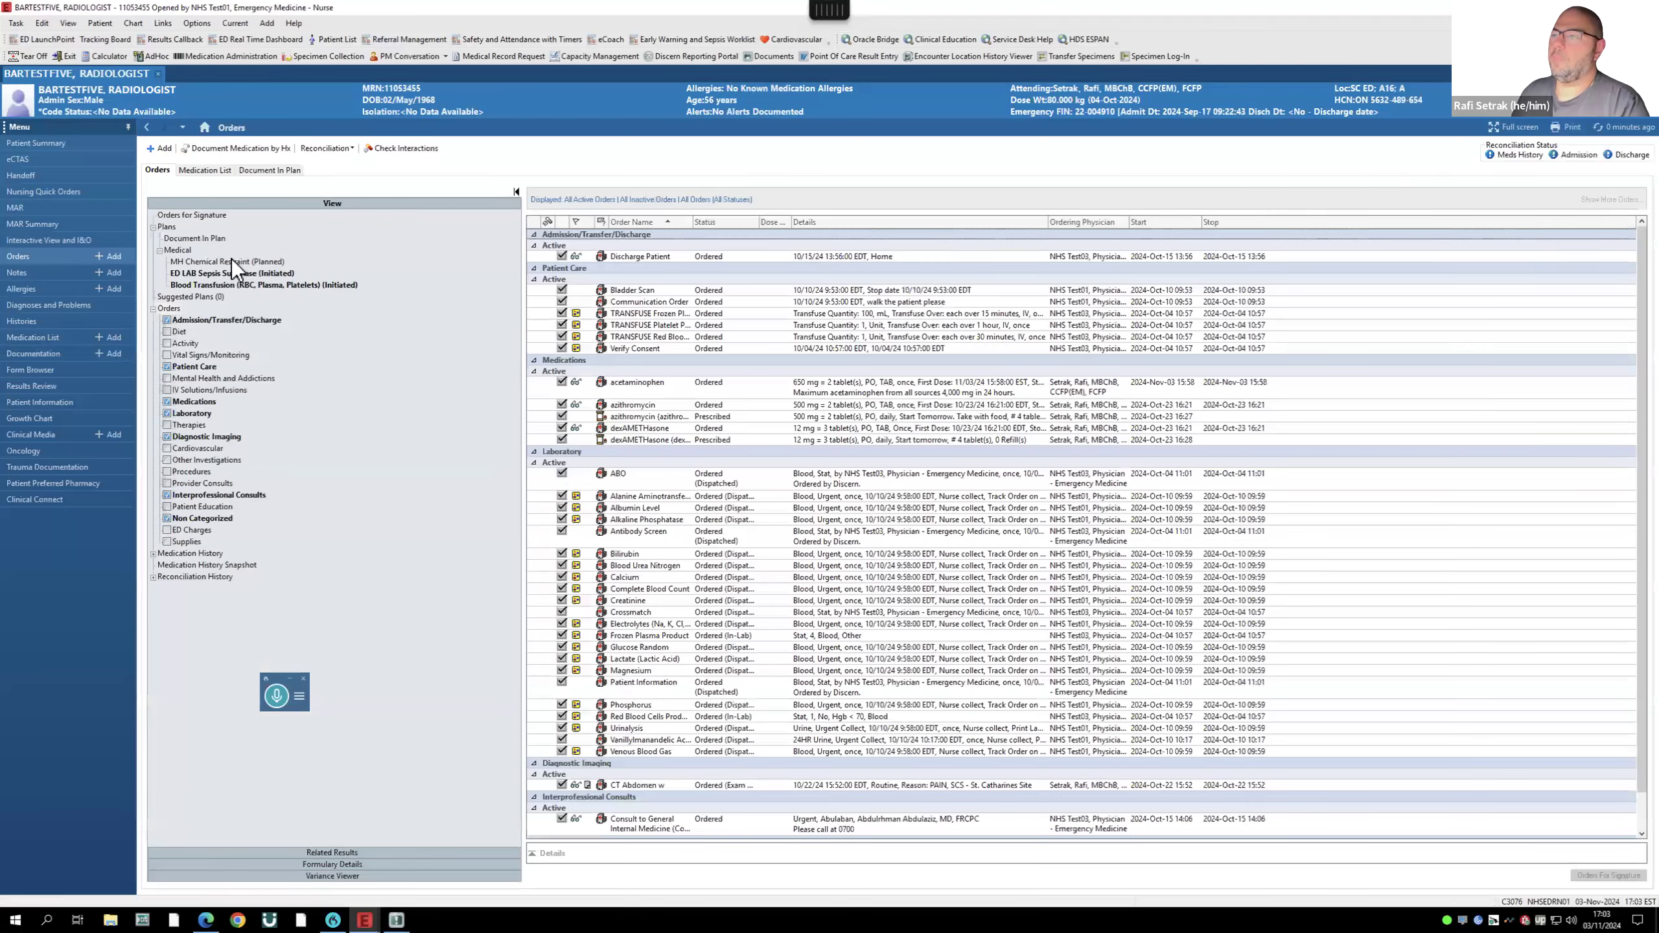
pyautogui.click(230, 261)
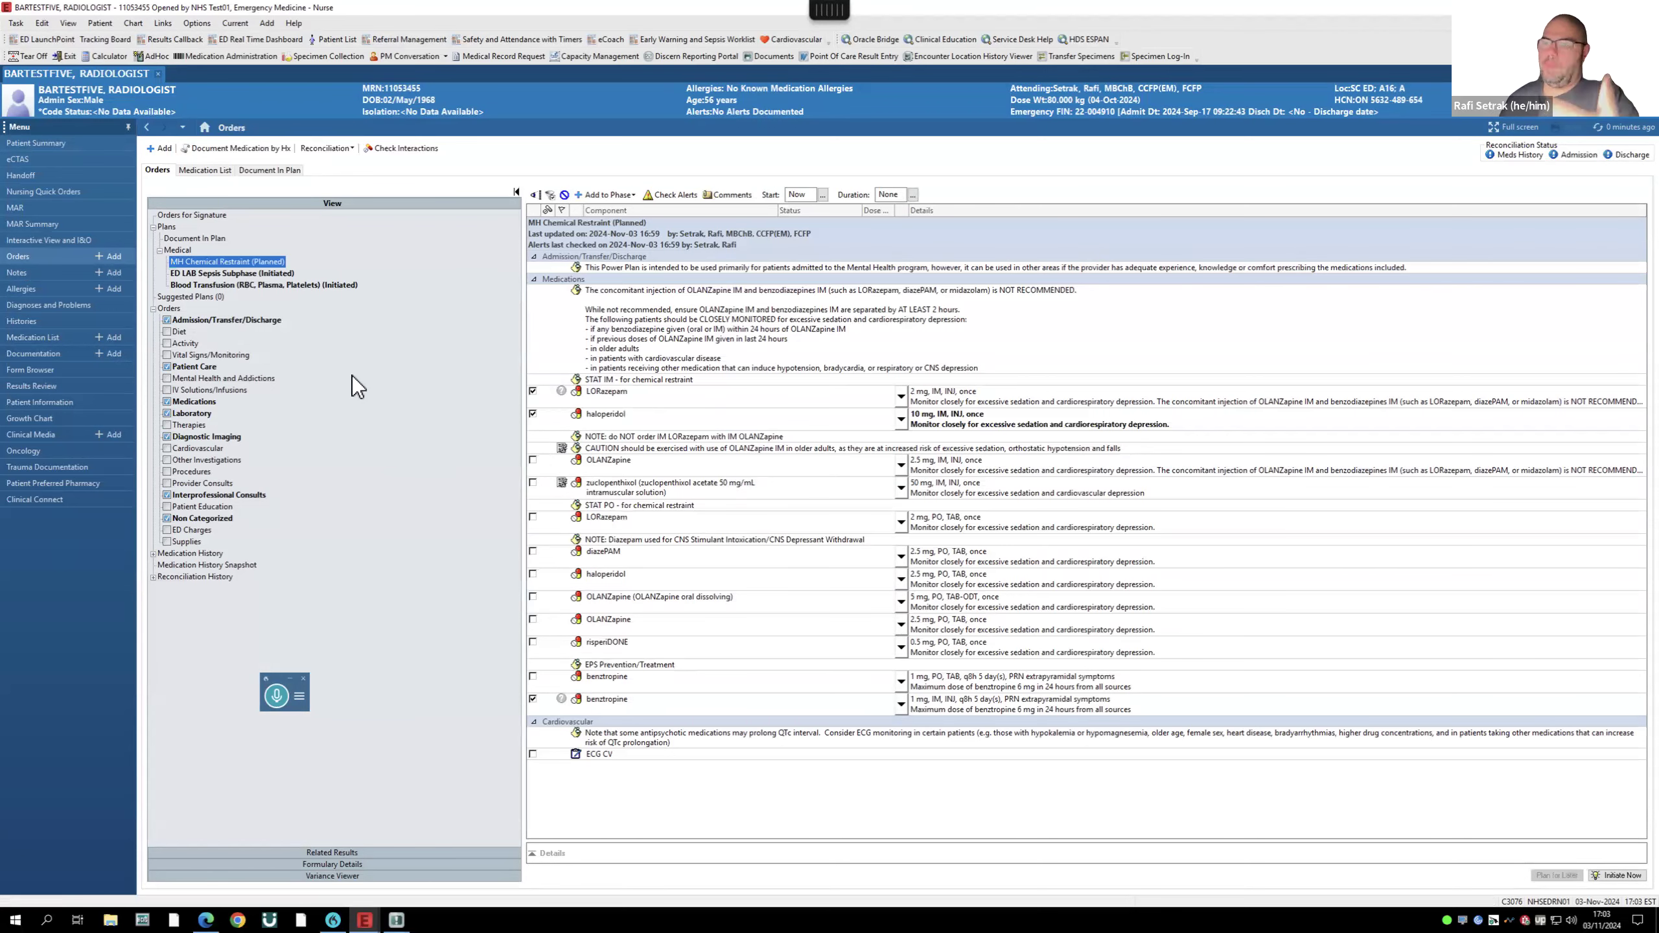
# - Initiate the MH Chemical Restraint plan with communication type Initiate Plan
pyautogui.moveTo(1658, 931)
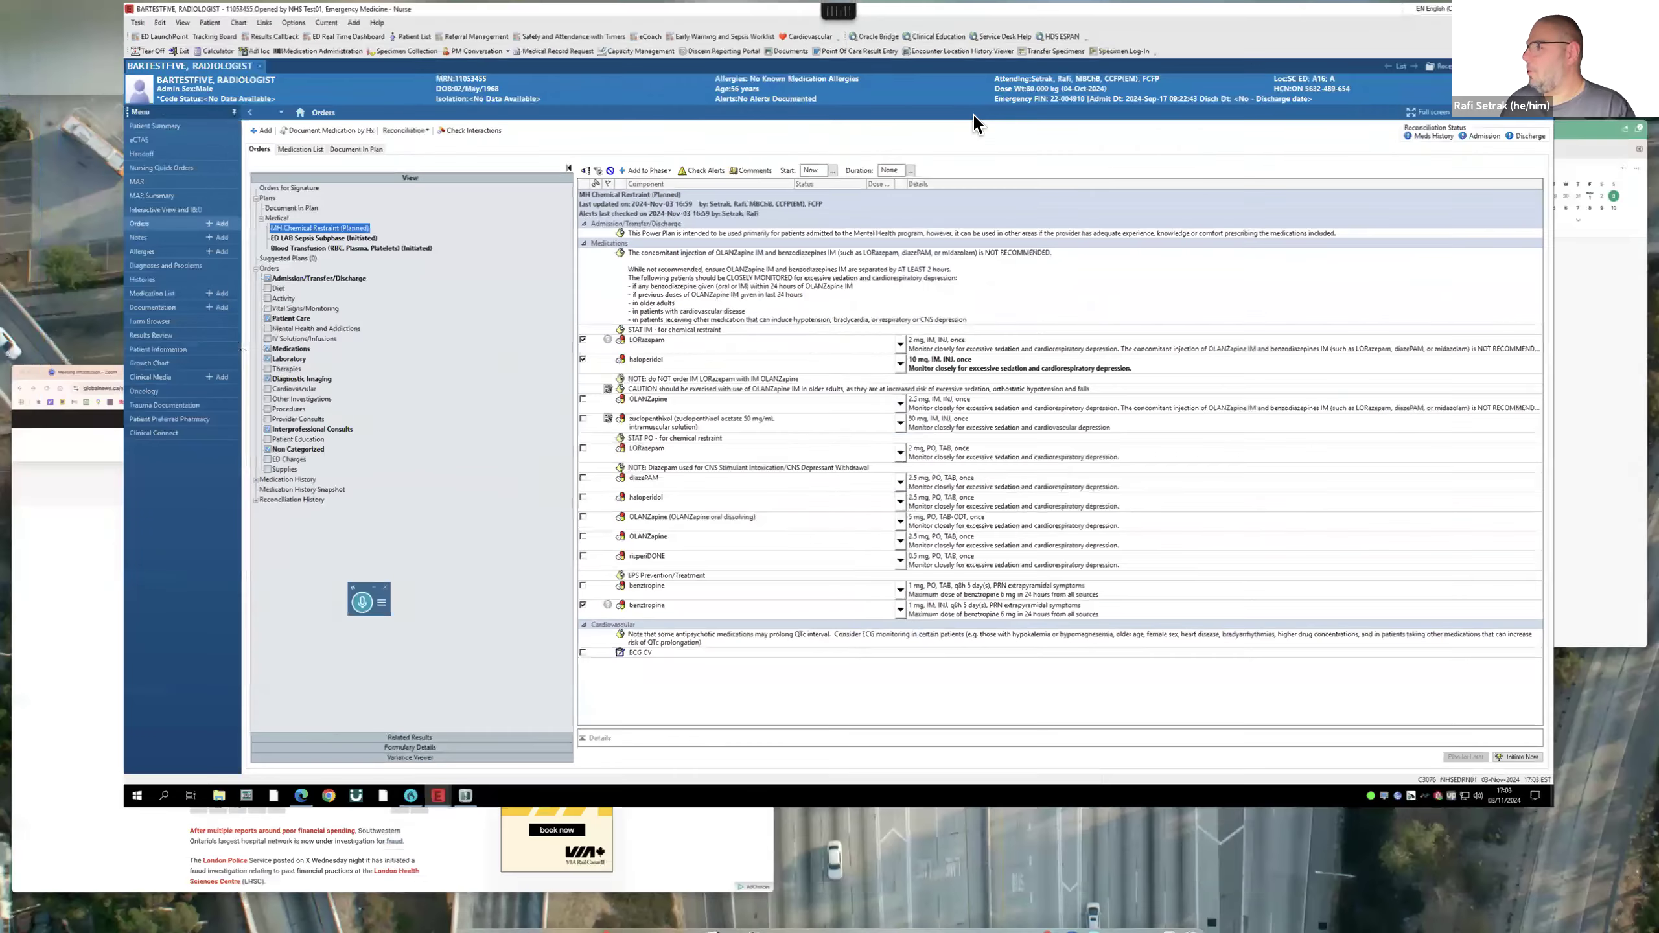
pyautogui.click(880, 55)
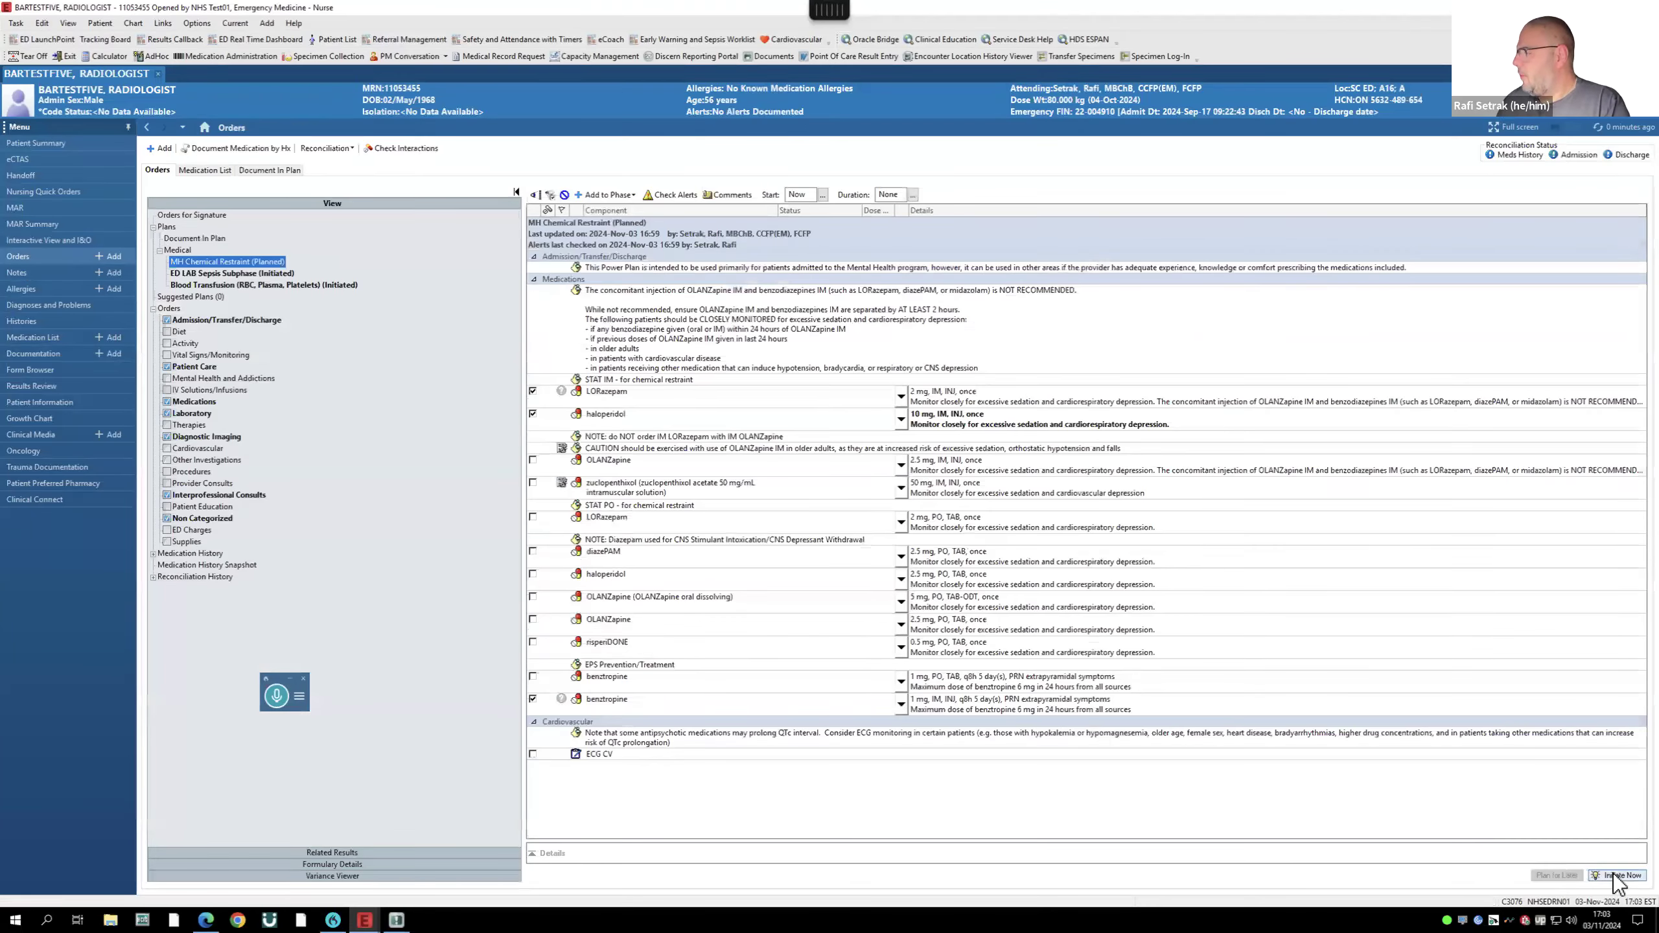
pyautogui.click(1614, 876)
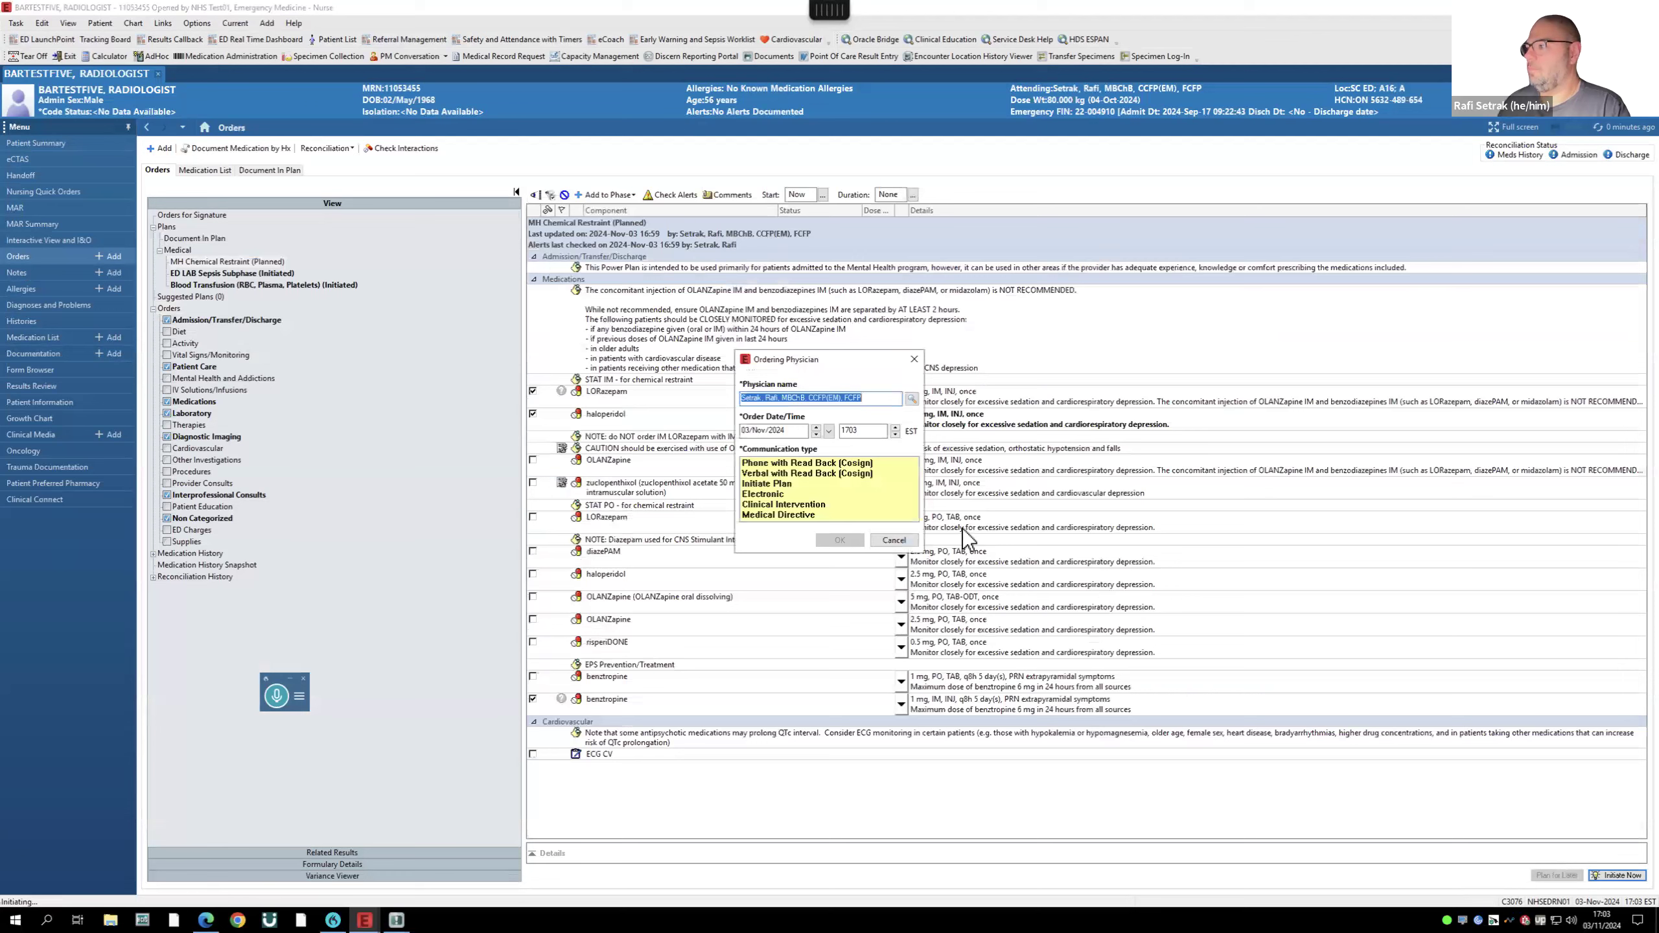
pyautogui.click(765, 485)
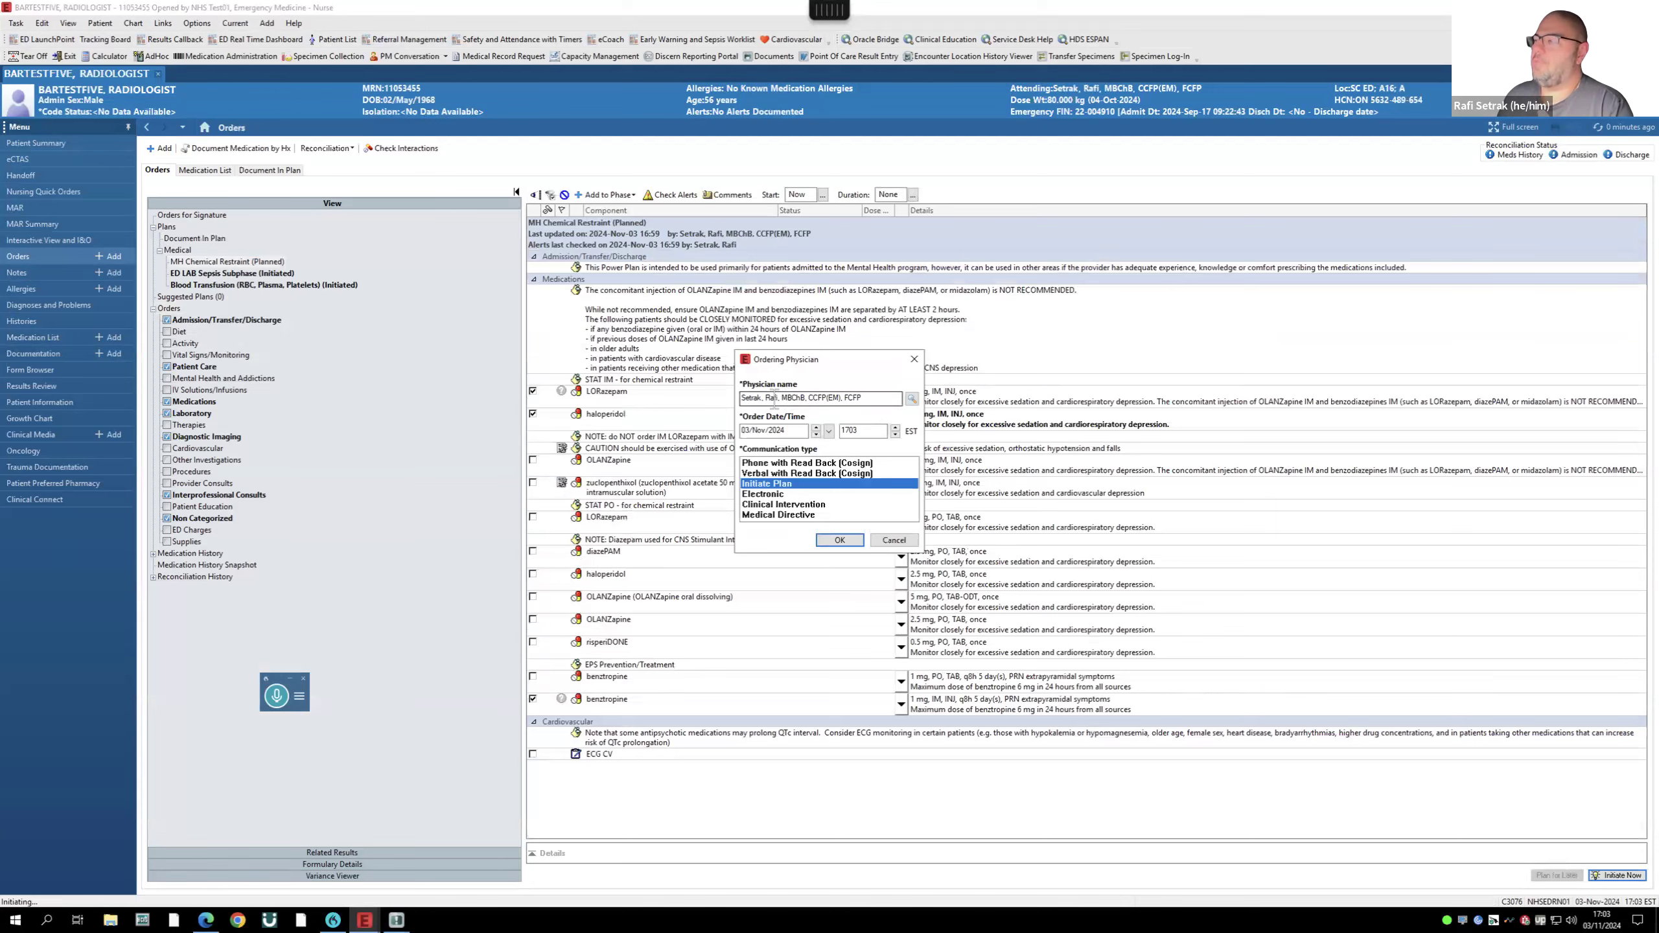
pyautogui.click(841, 538)
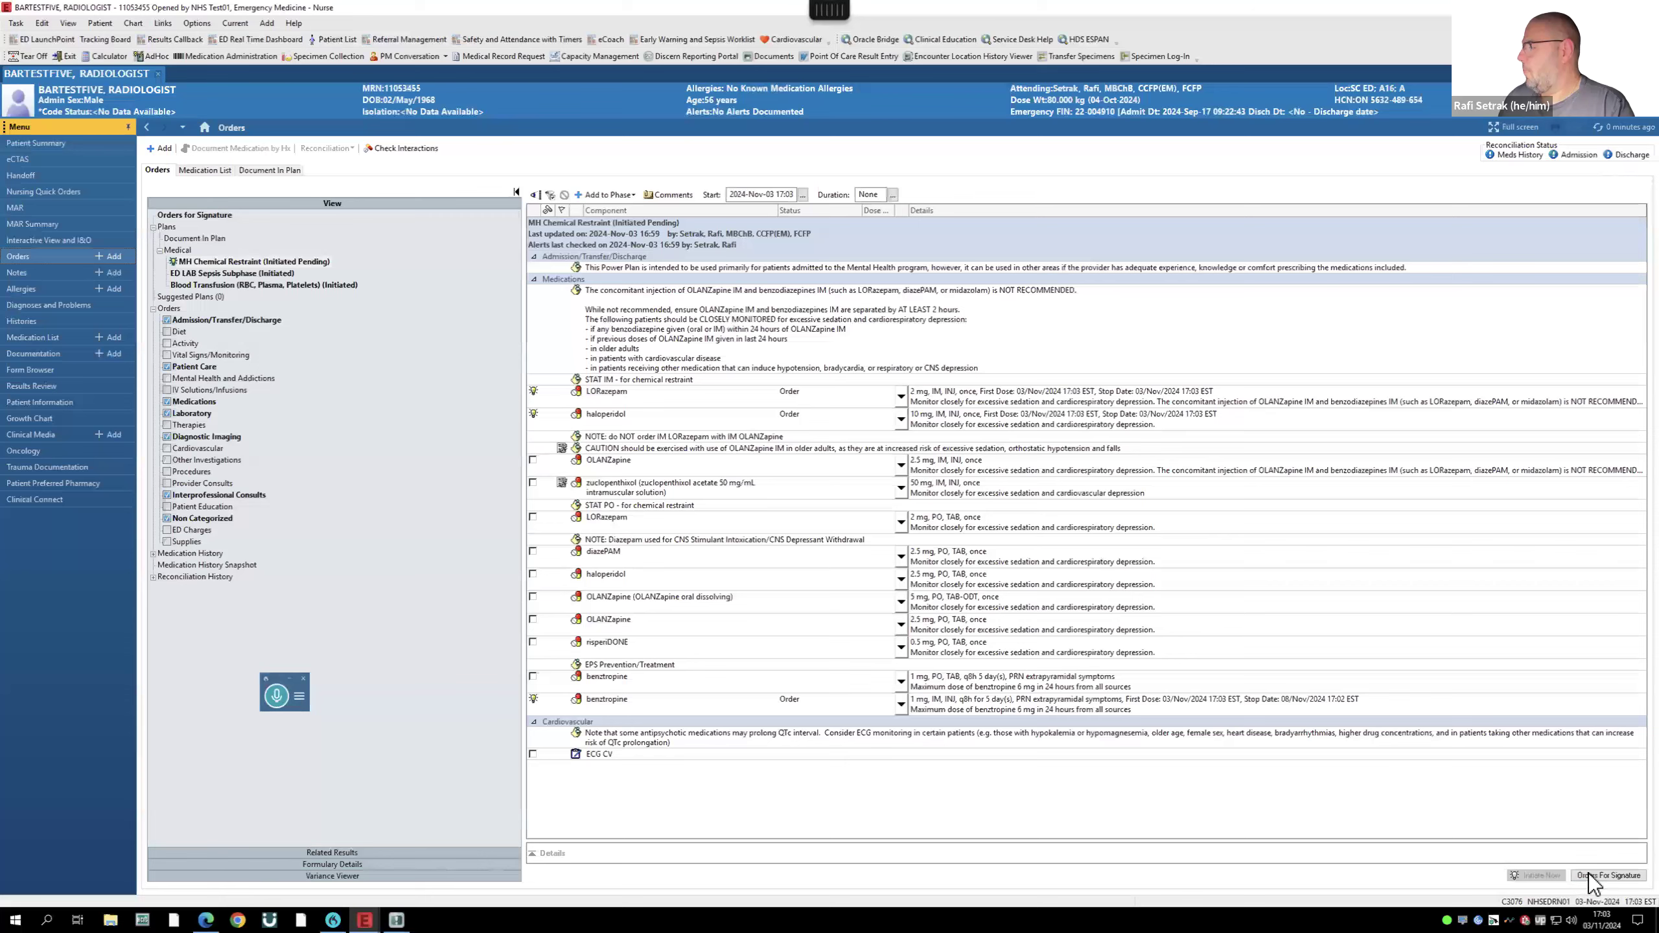
# - Sign the three restraint medication orders and refresh the MAR to show them
pyautogui.click(1602, 874)
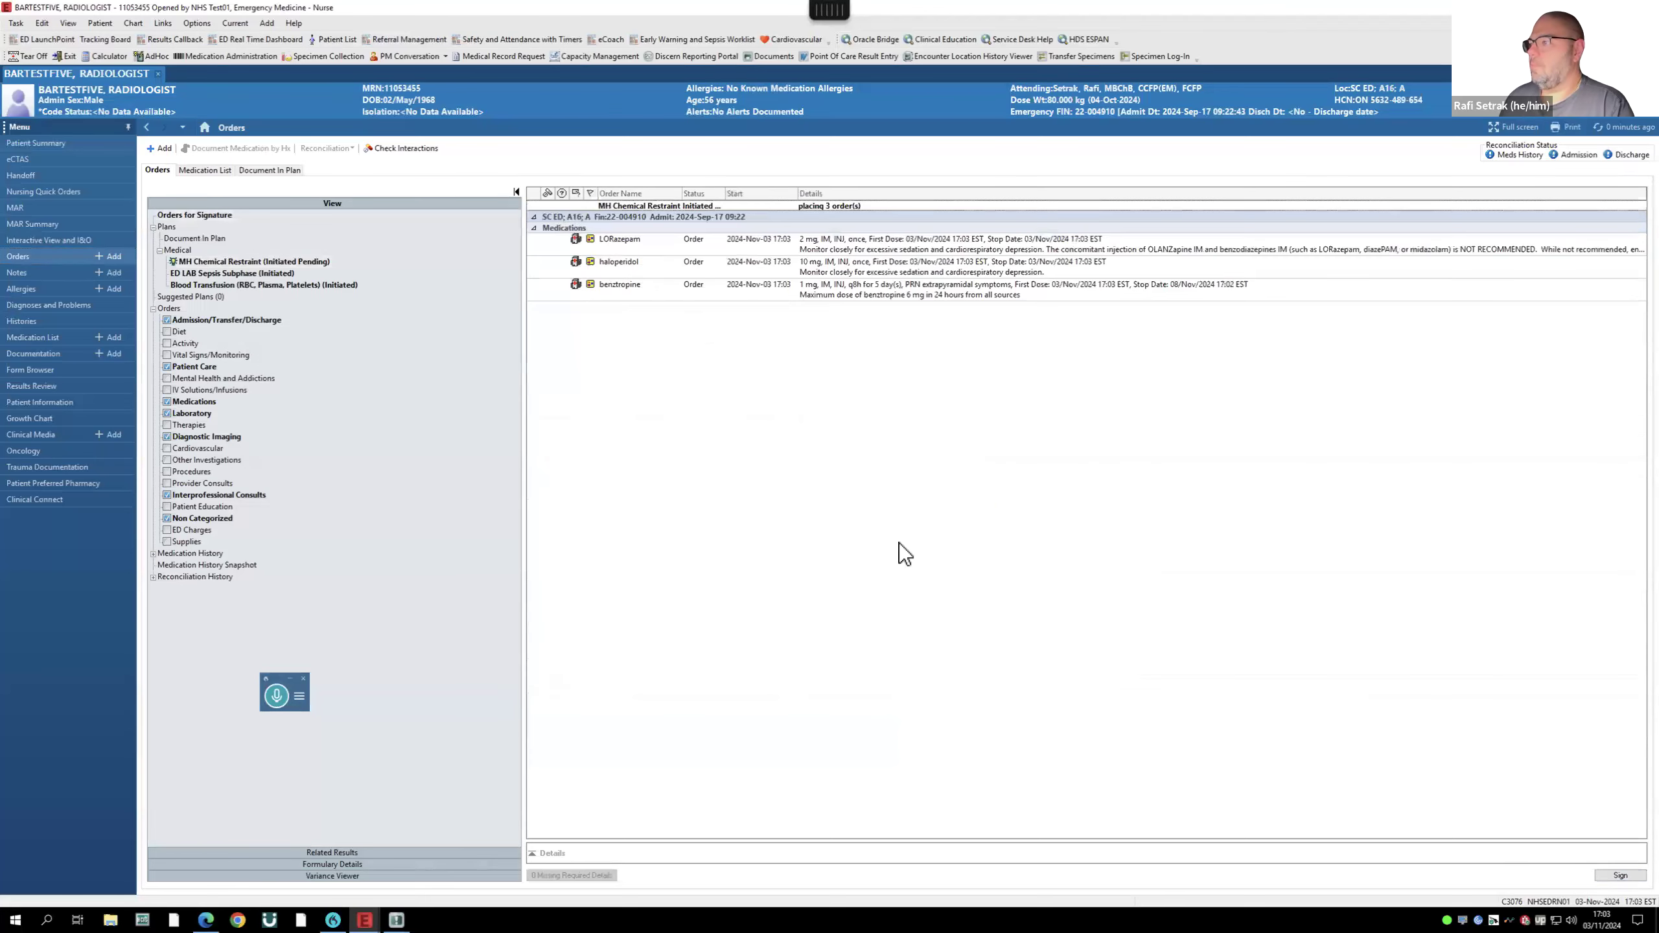
pyautogui.click(1622, 875)
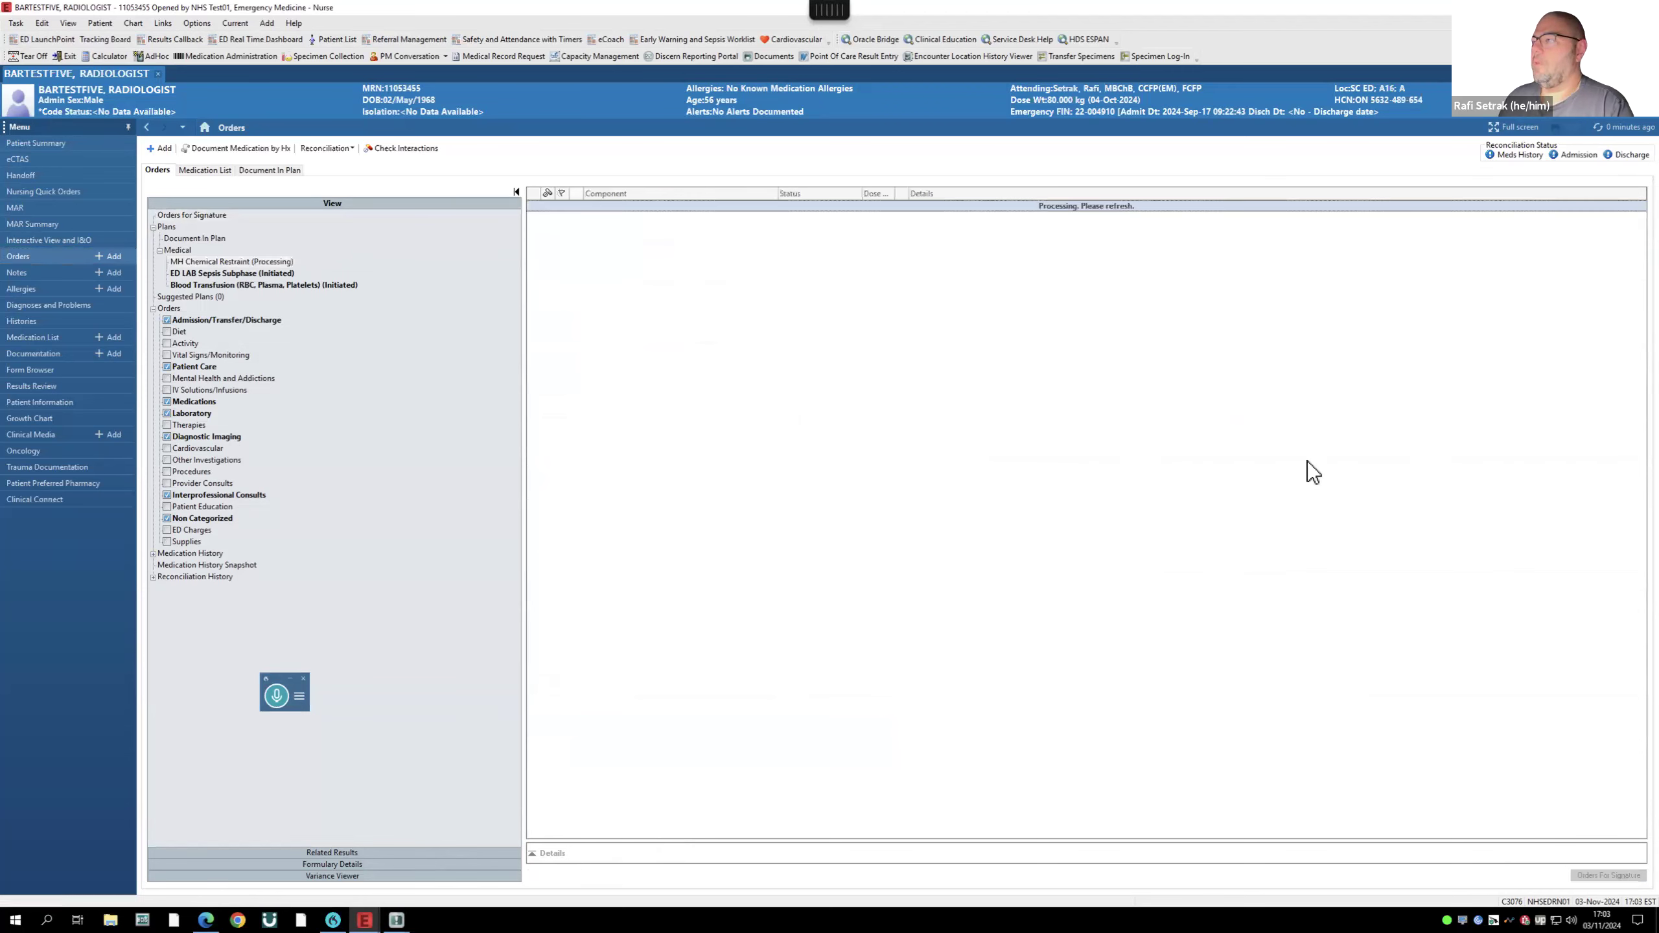
pyautogui.click(21, 207)
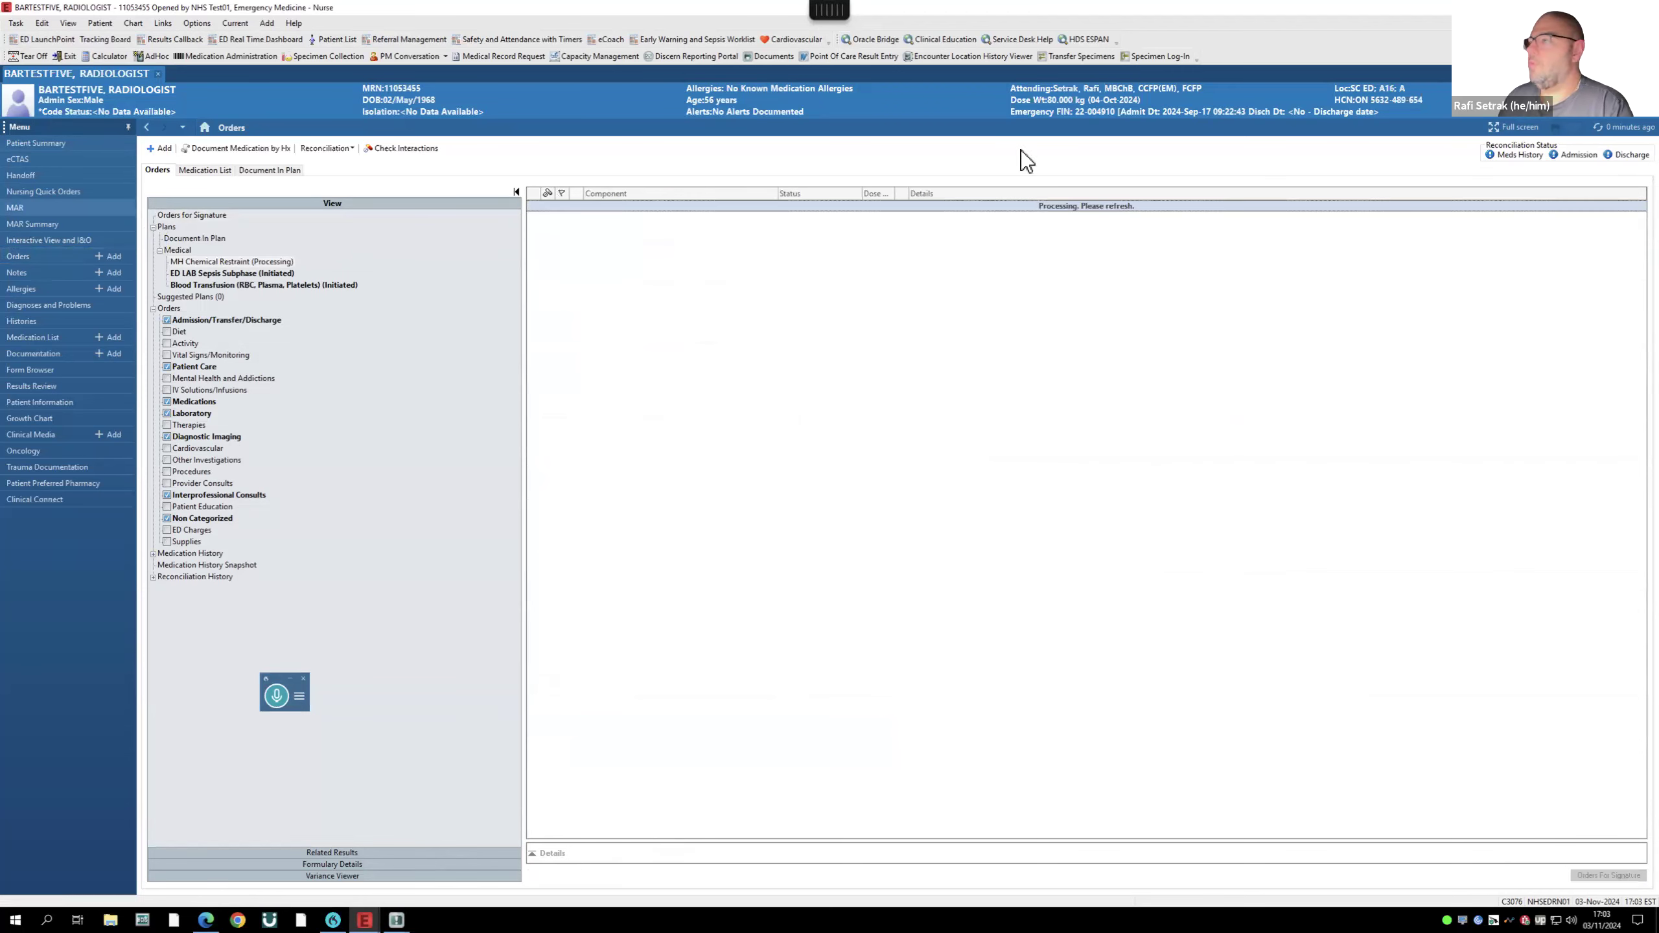
pyautogui.click(1599, 128)
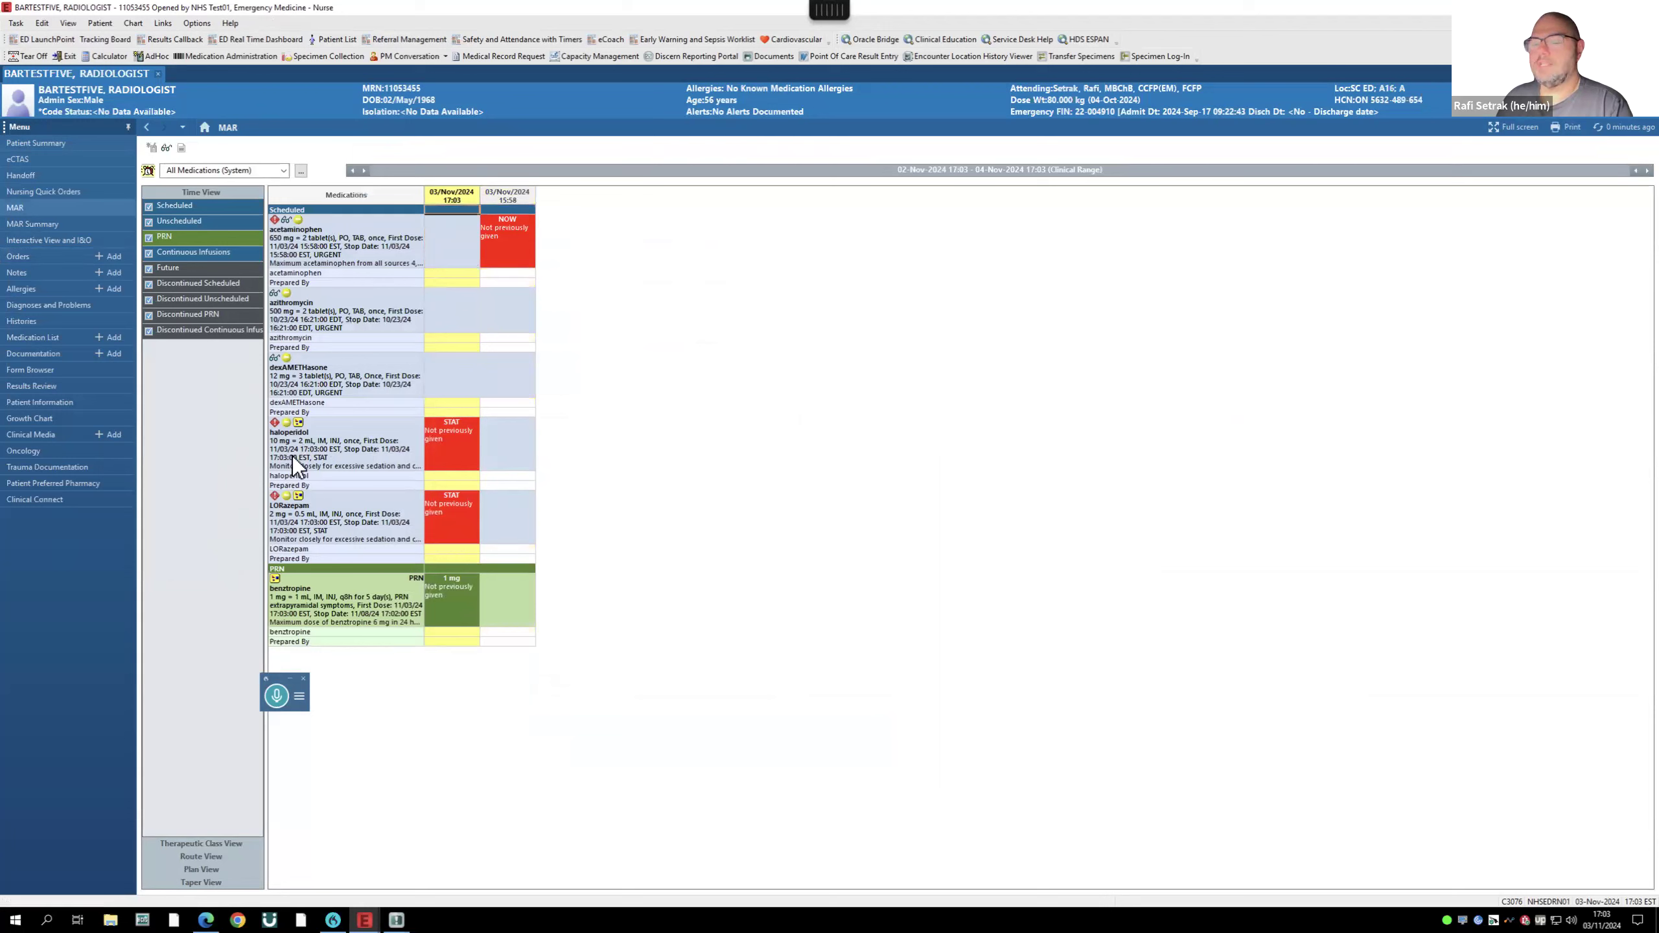
# - Close the open patient charts for rooms A16, A19 and A10
pyautogui.click(158, 73)
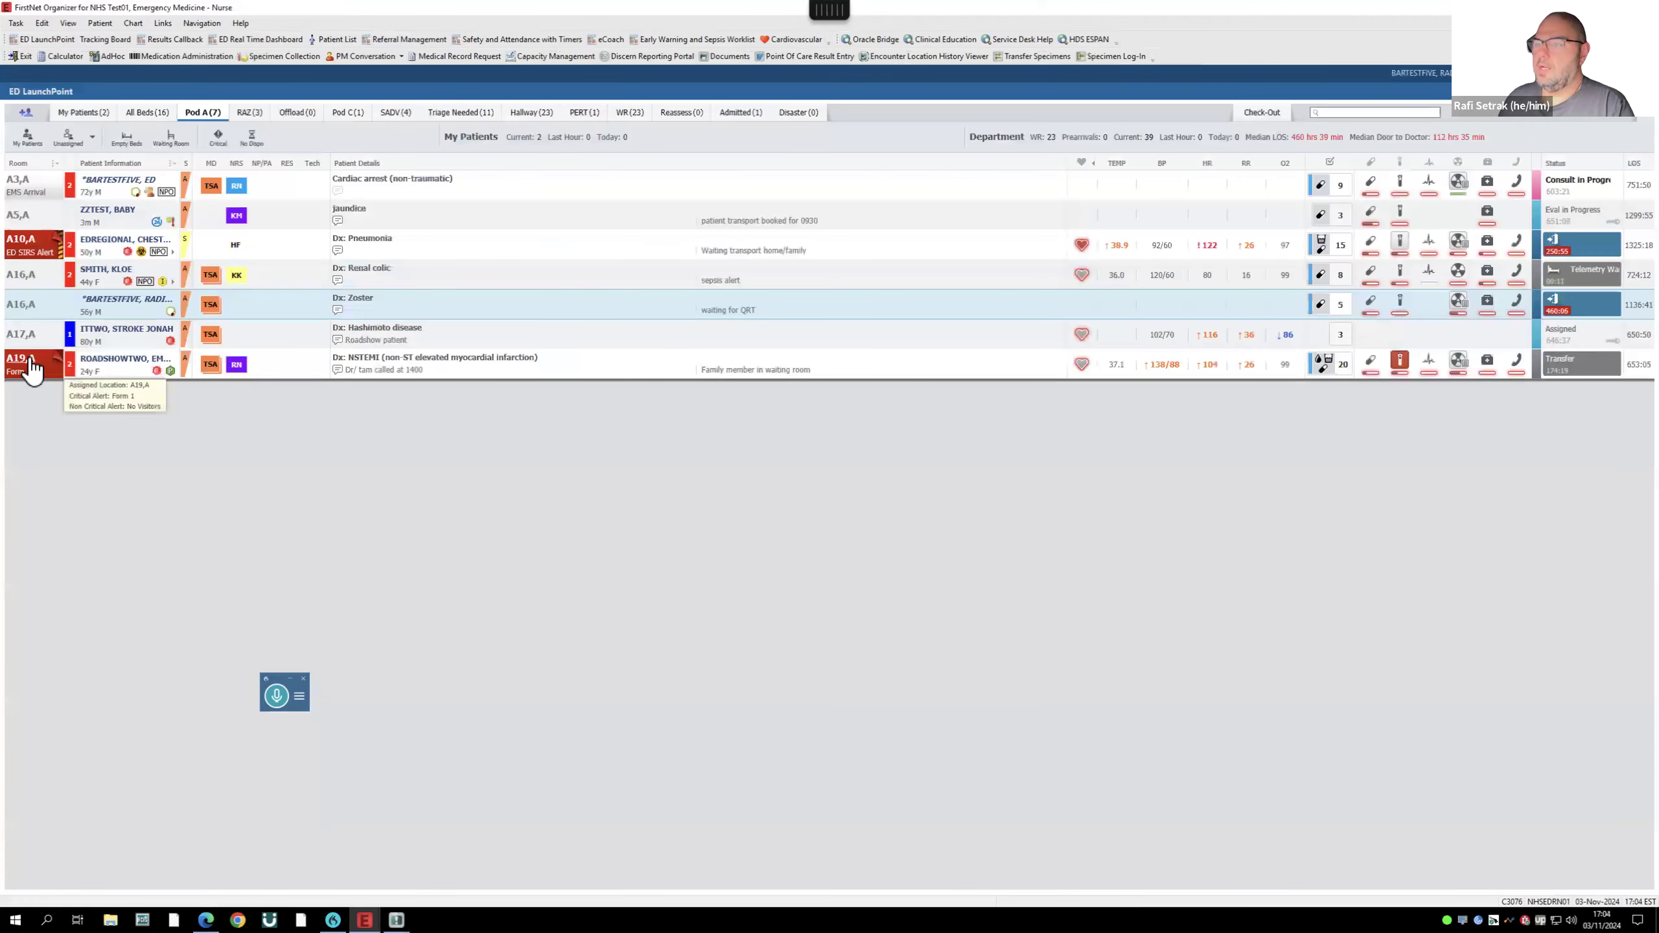
pyautogui.doubleClick(118, 370)
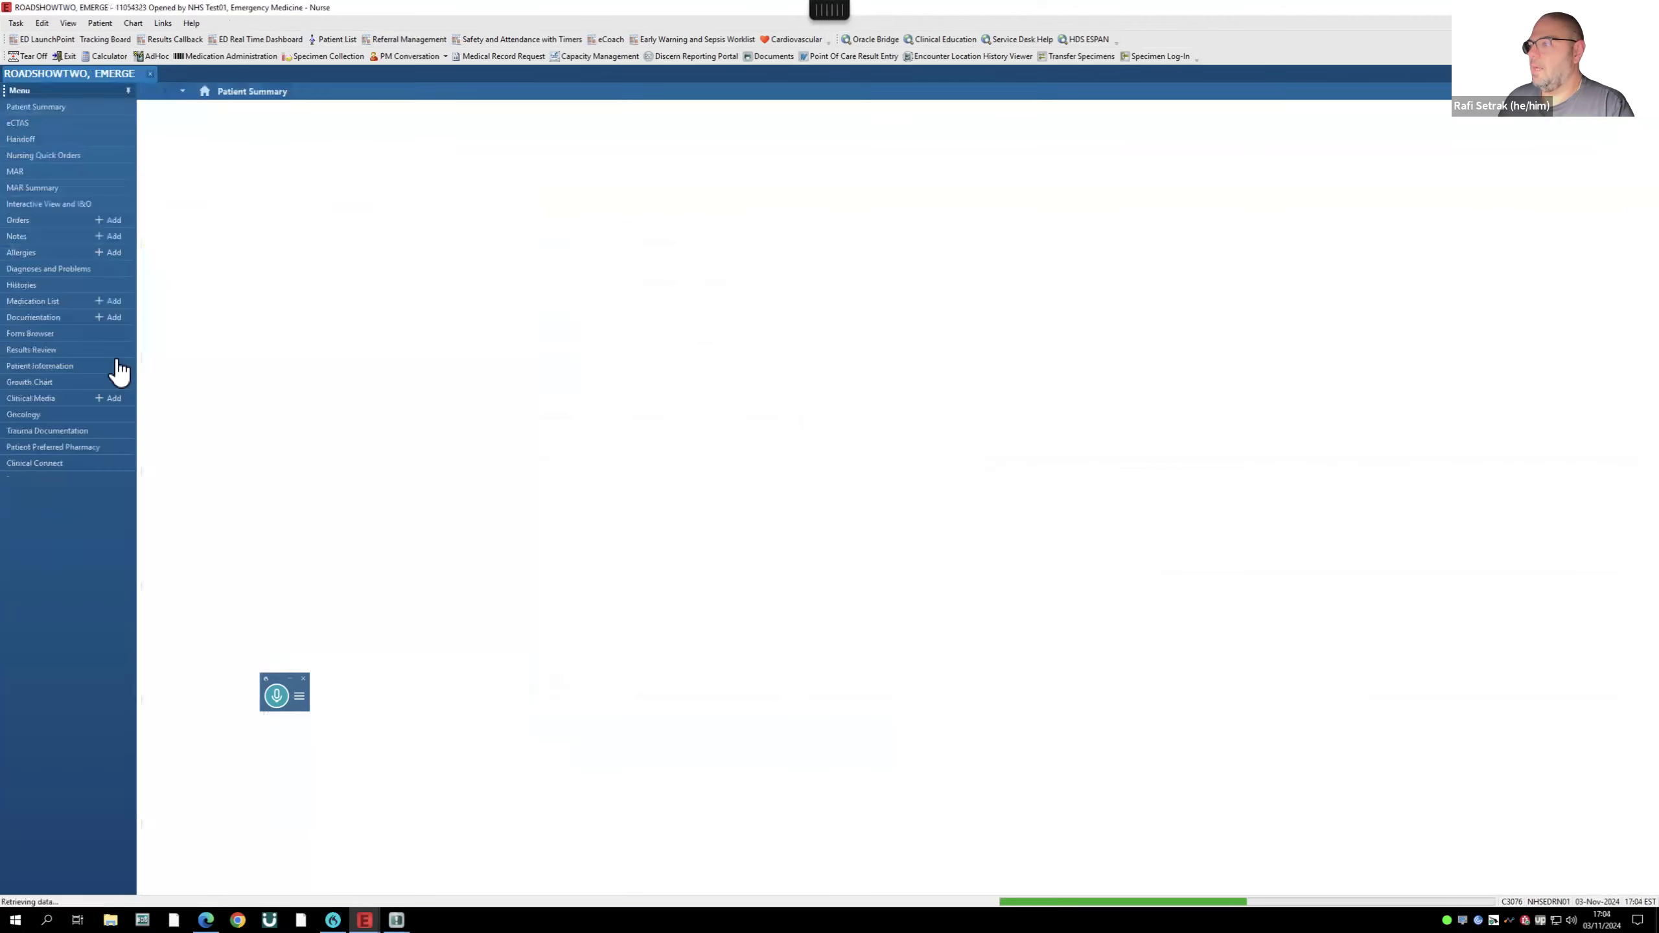
pyautogui.click(152, 74)
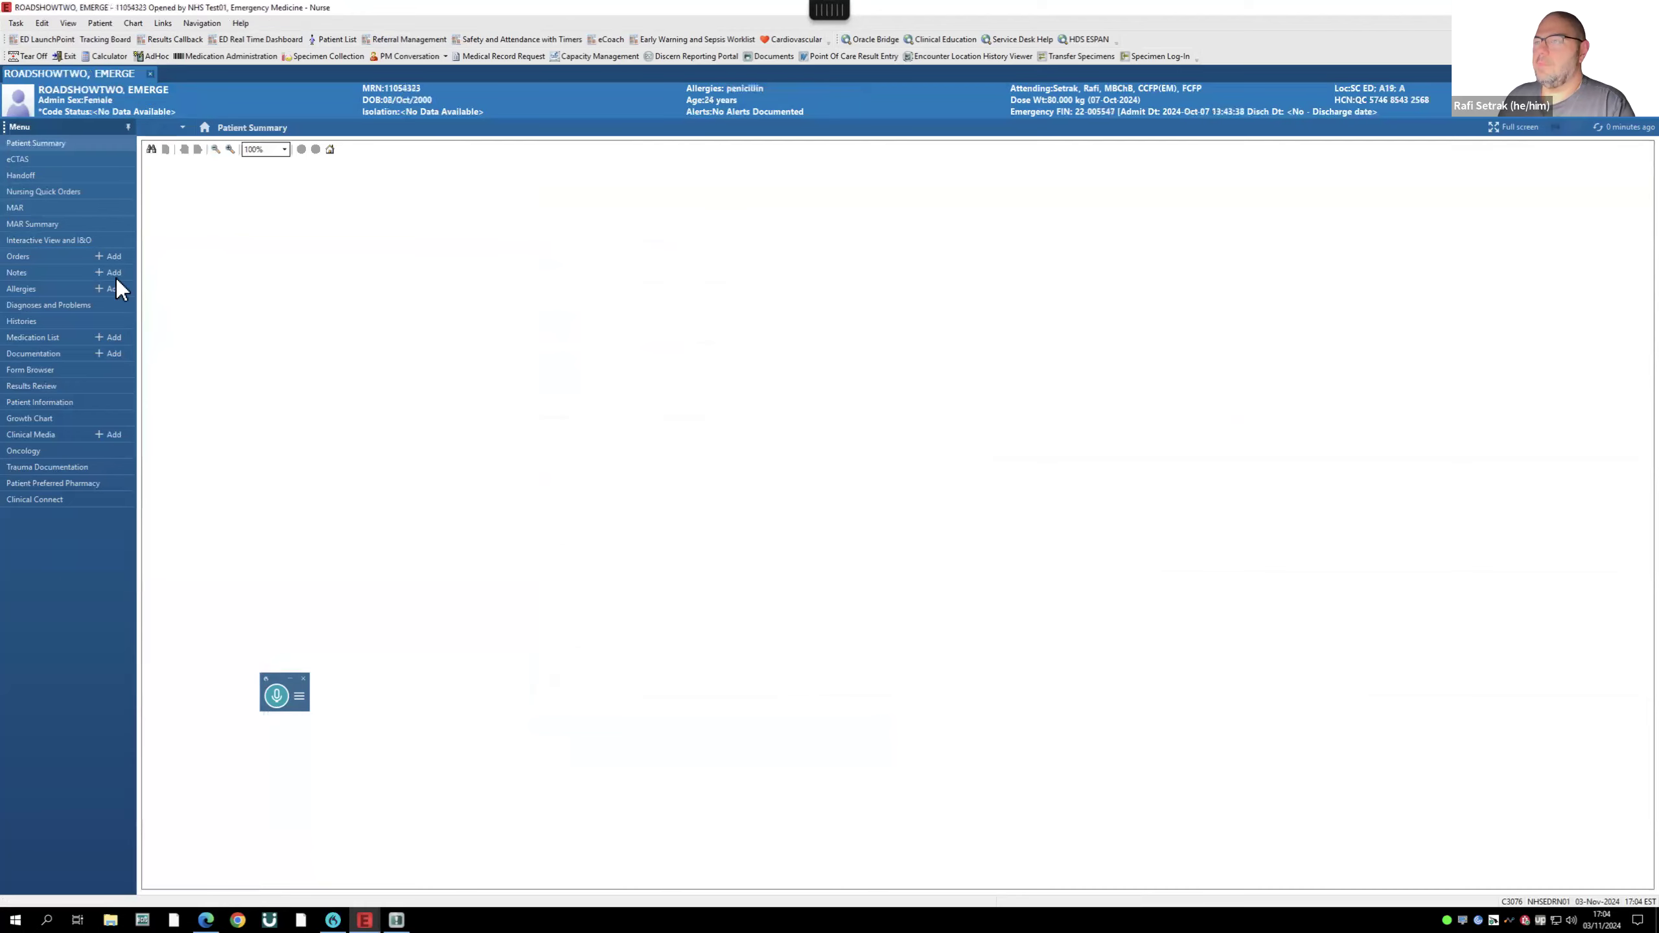
pyautogui.click(138, 239)
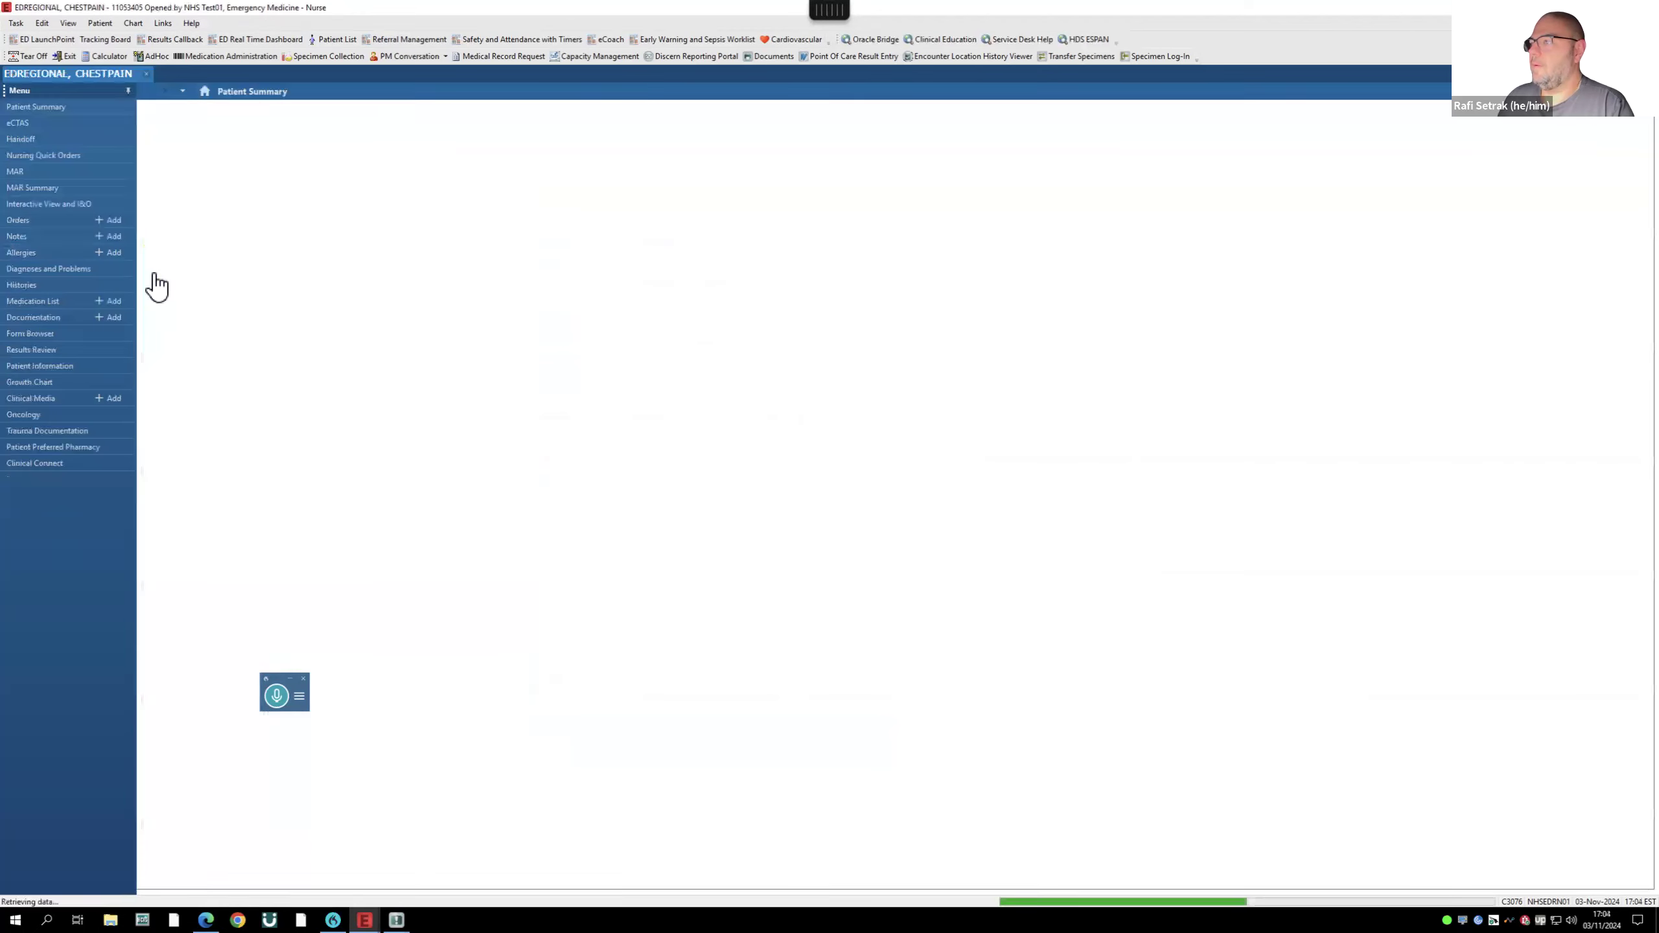
pyautogui.click(147, 73)
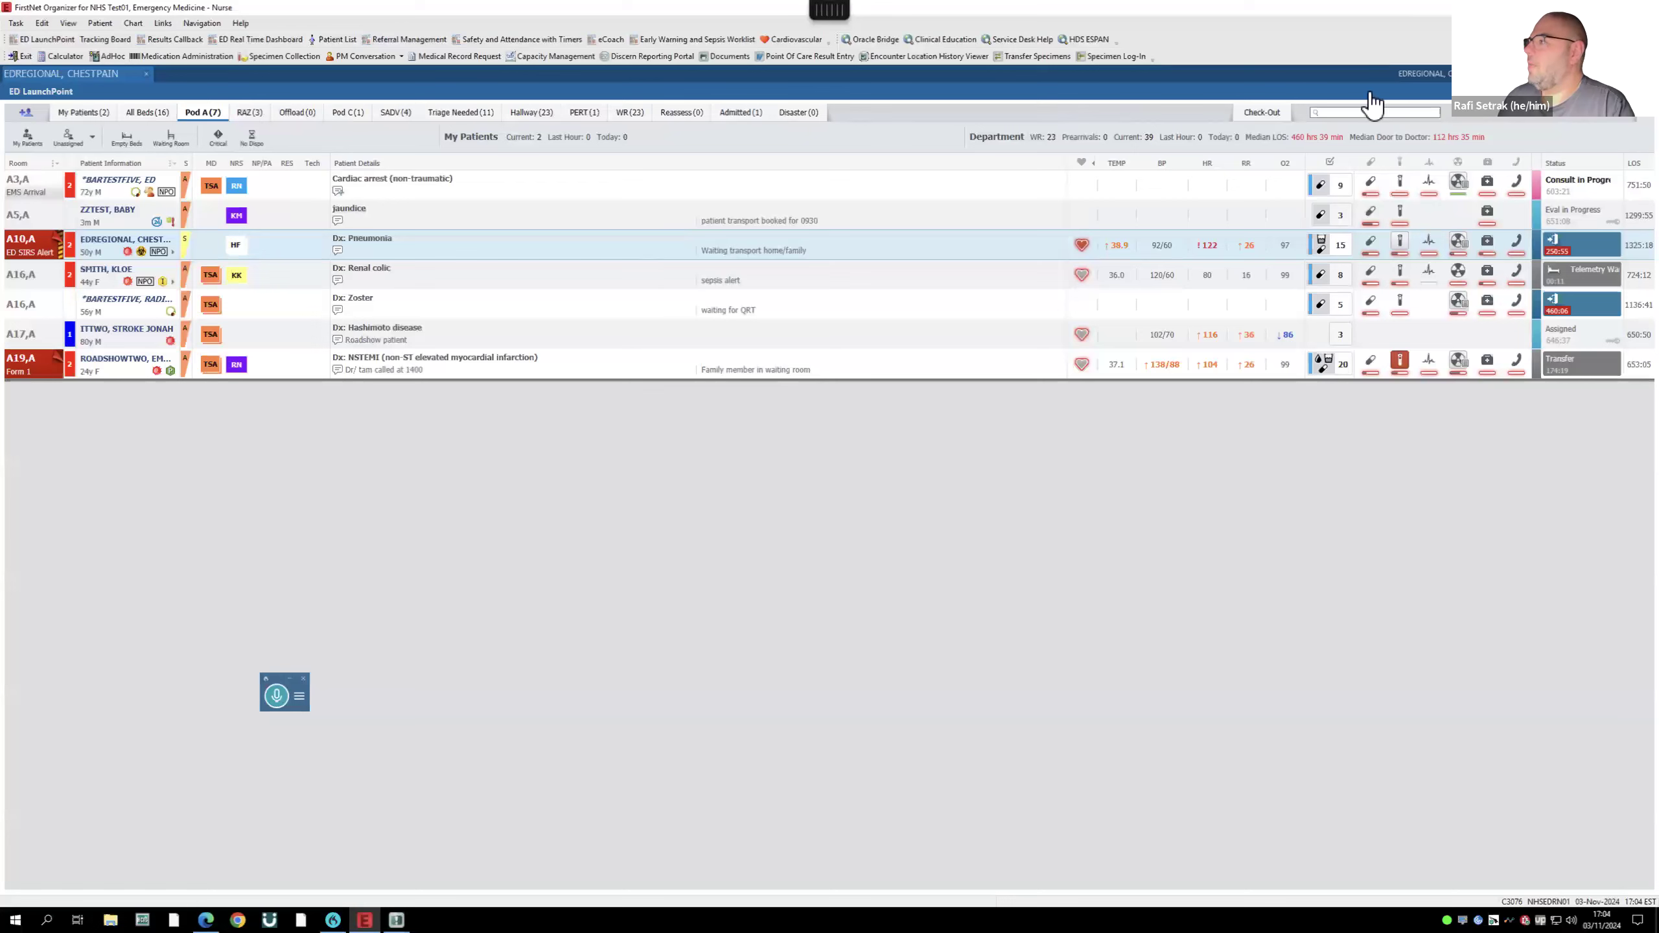
# - Exit FirstNet Organizer and launch DMO PowerChart - CERT through Citrix Workspace Launcher
pyautogui.click(24, 57)
pyautogui.click(1031, 335)
pyautogui.click(790, 148)
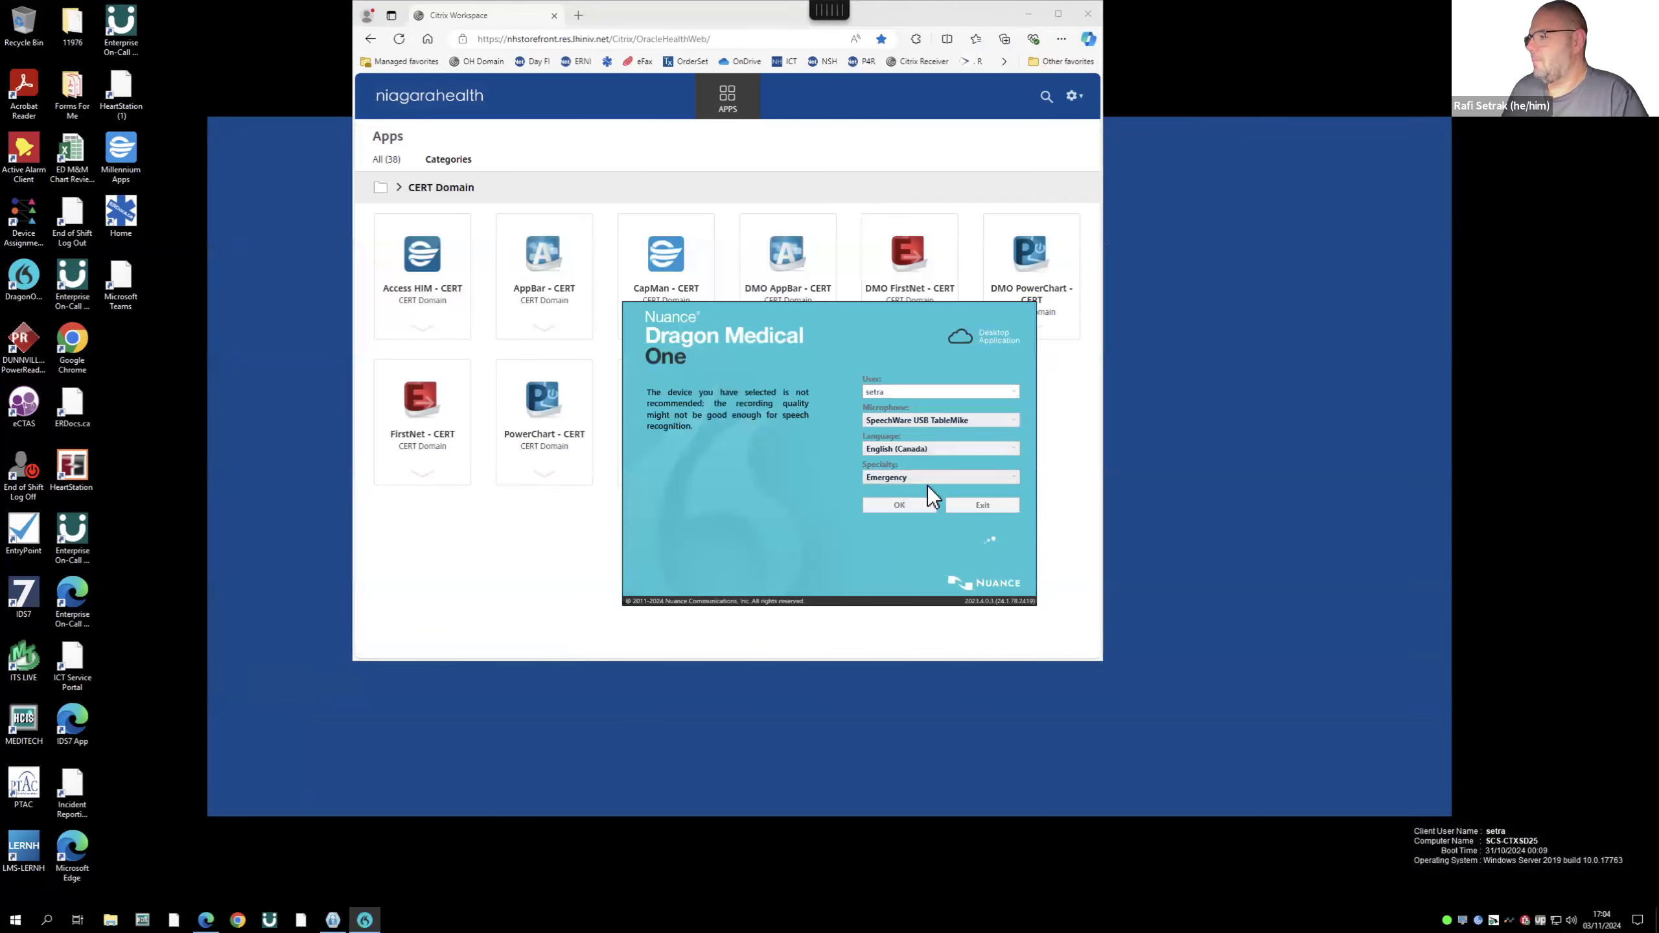
# - Launch DMO FirstNet - CERT instead and accept Dragon Medical One's English (Canada), Emergency settings
pyautogui.click(856, 520)
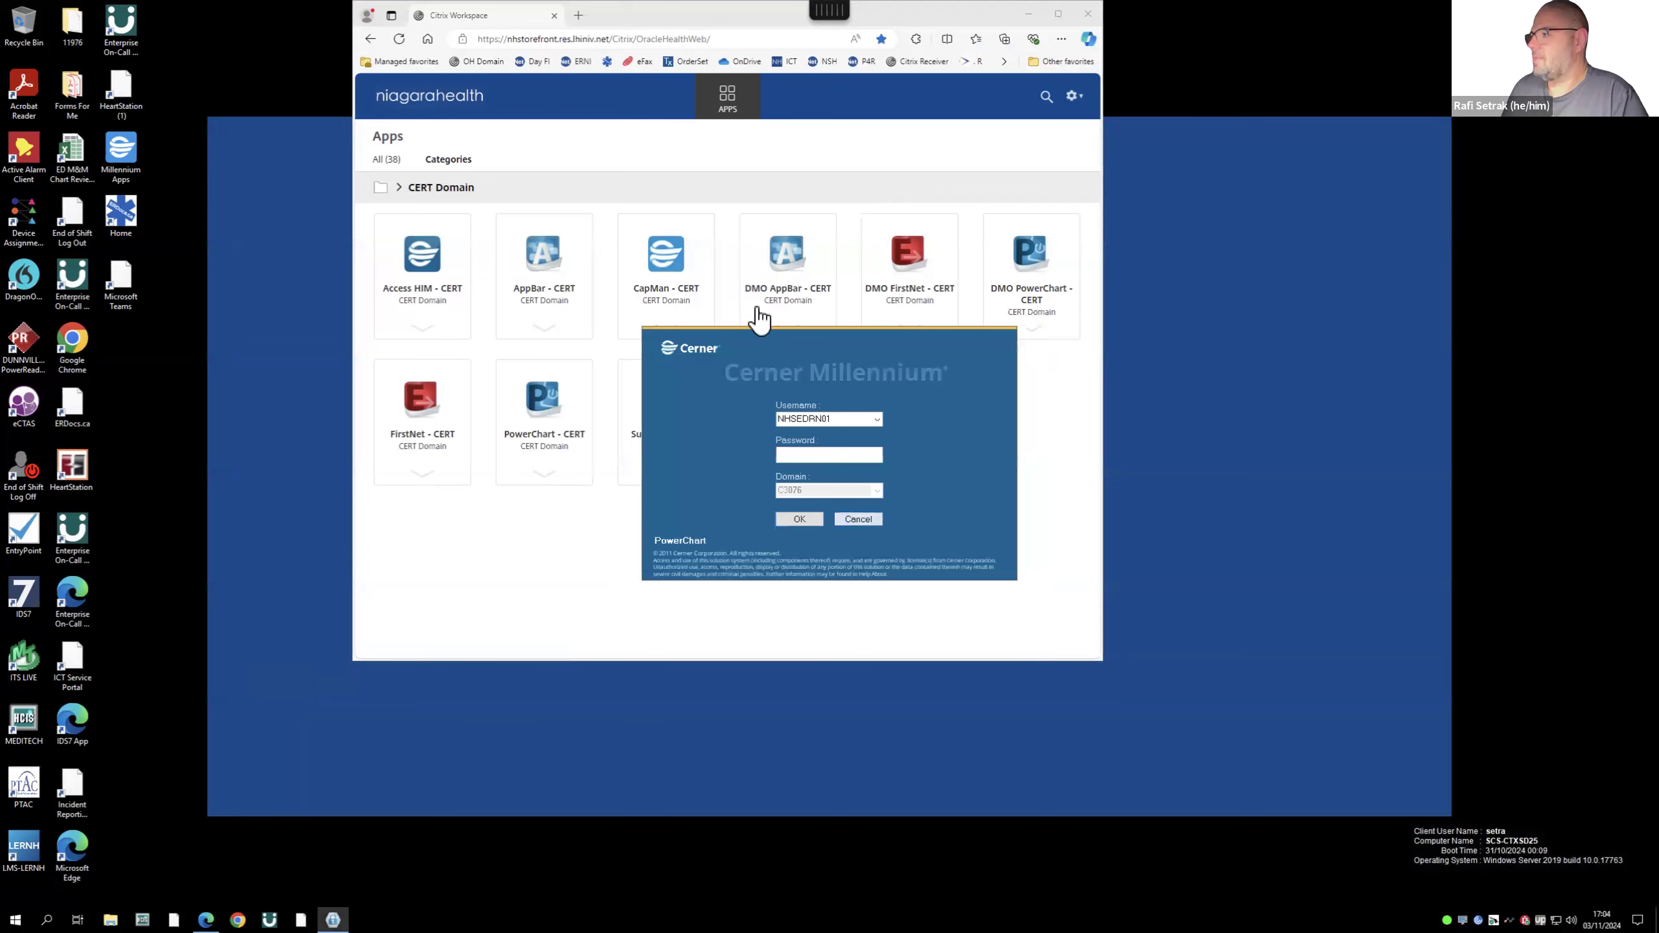
pyautogui.click(899, 255)
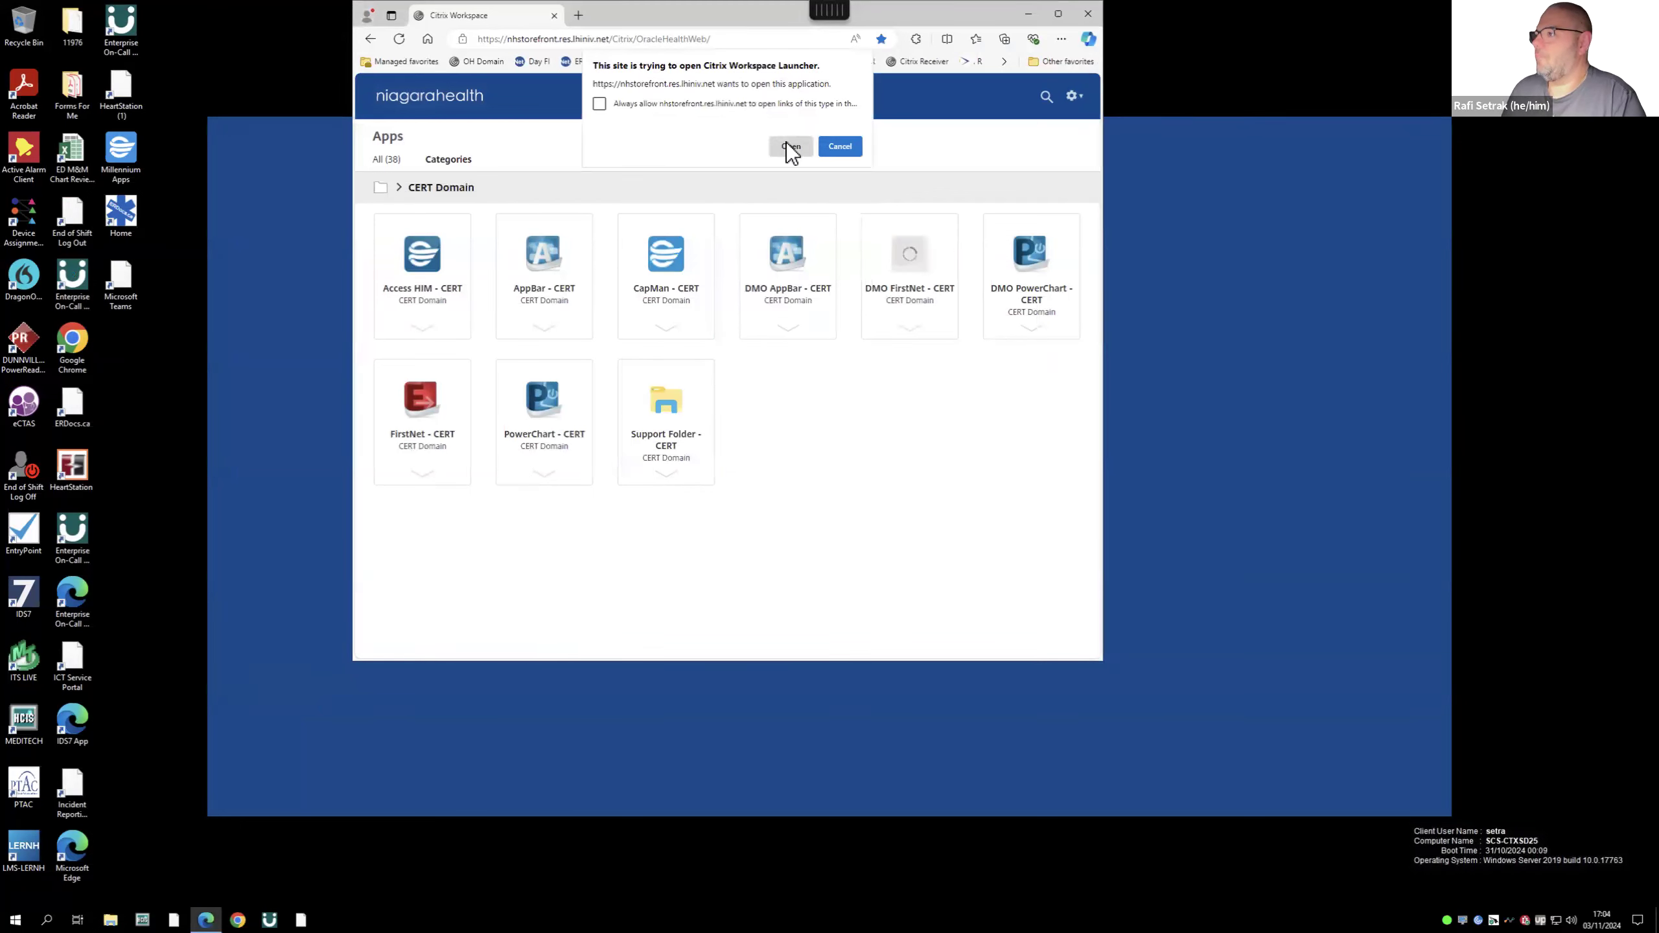
pyautogui.click(786, 146)
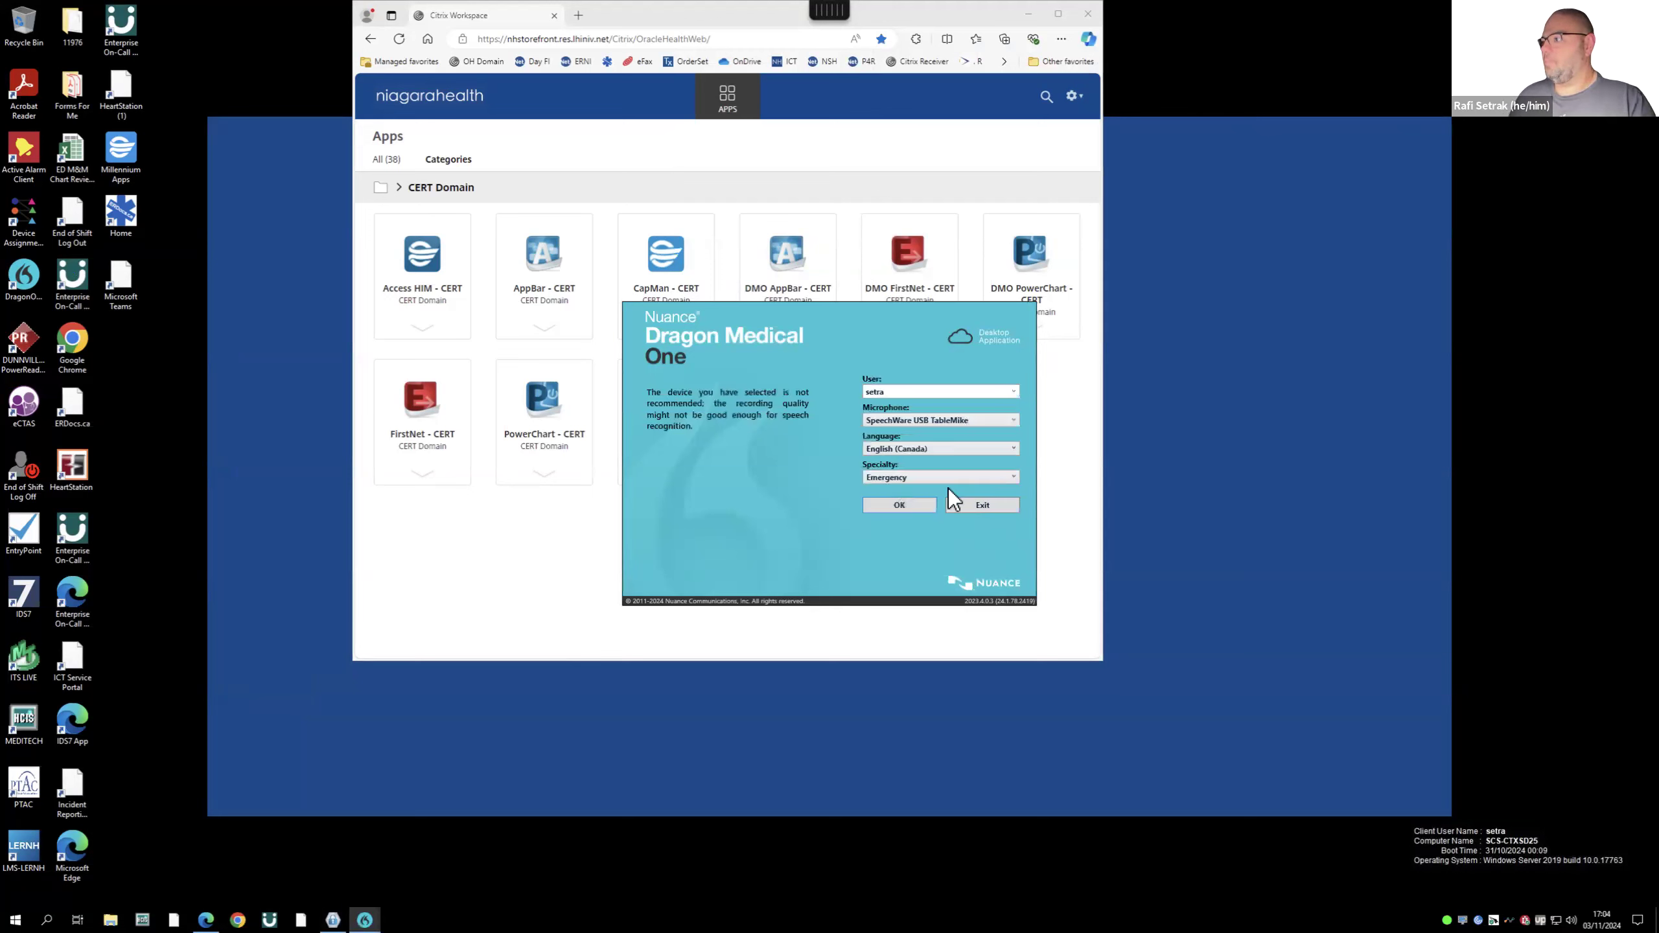
pyautogui.click(900, 507)
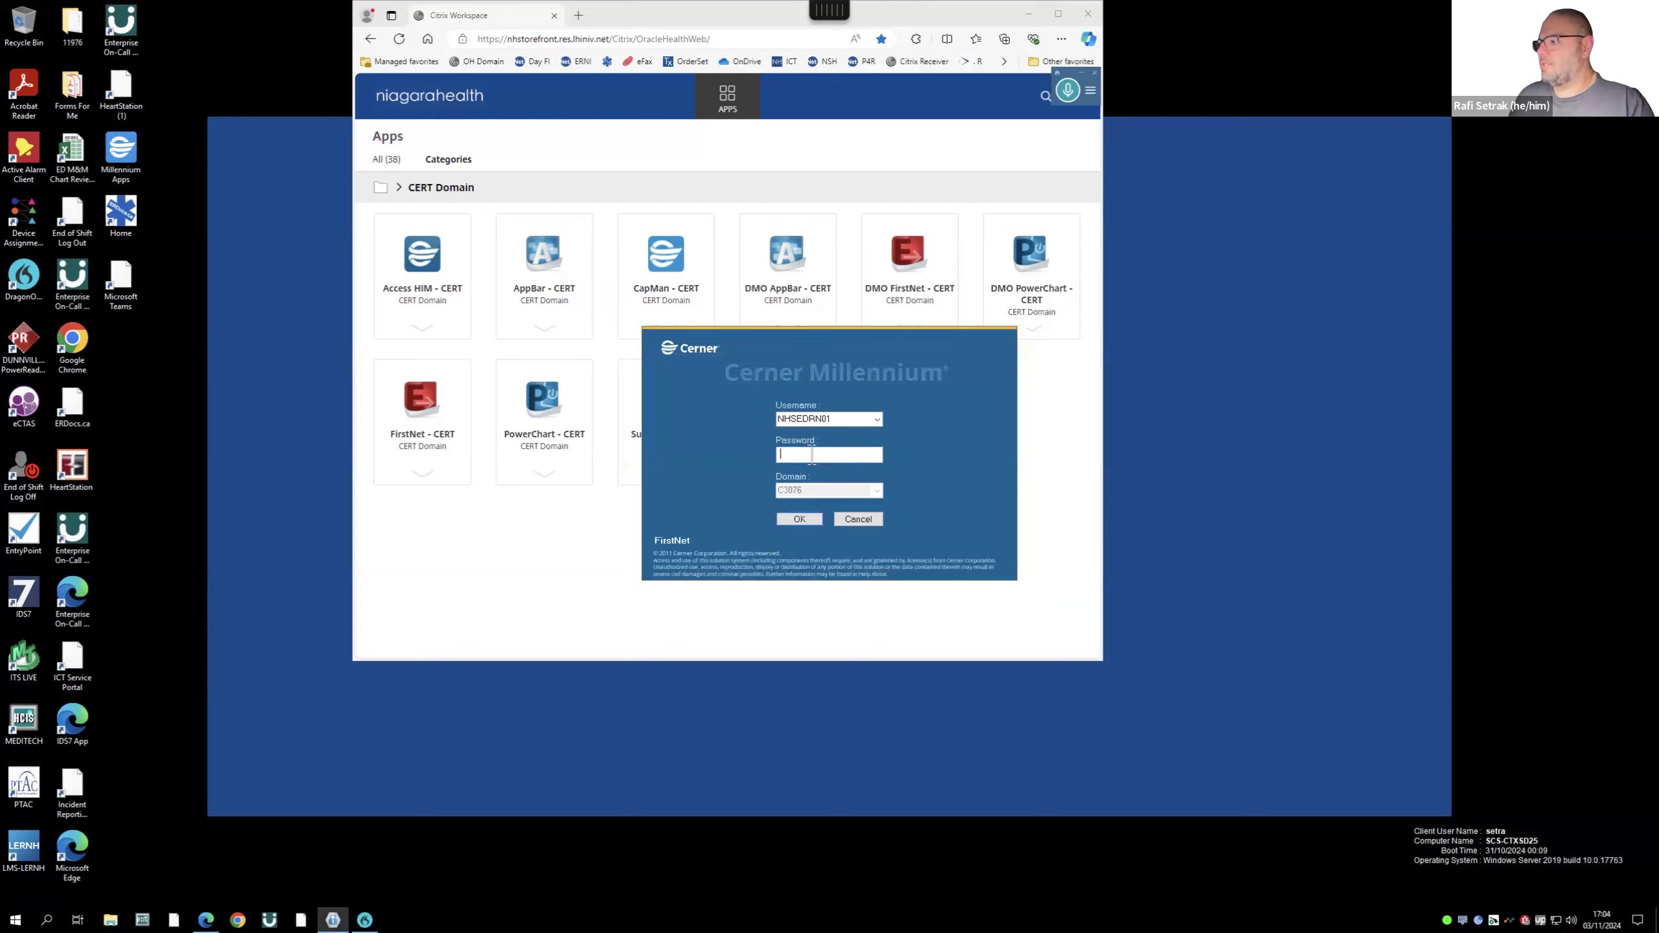
# - Replace the prefilled username with your own, enter the account password, and log in
pyautogui.click(838, 424)
pyautogui.write('setra')
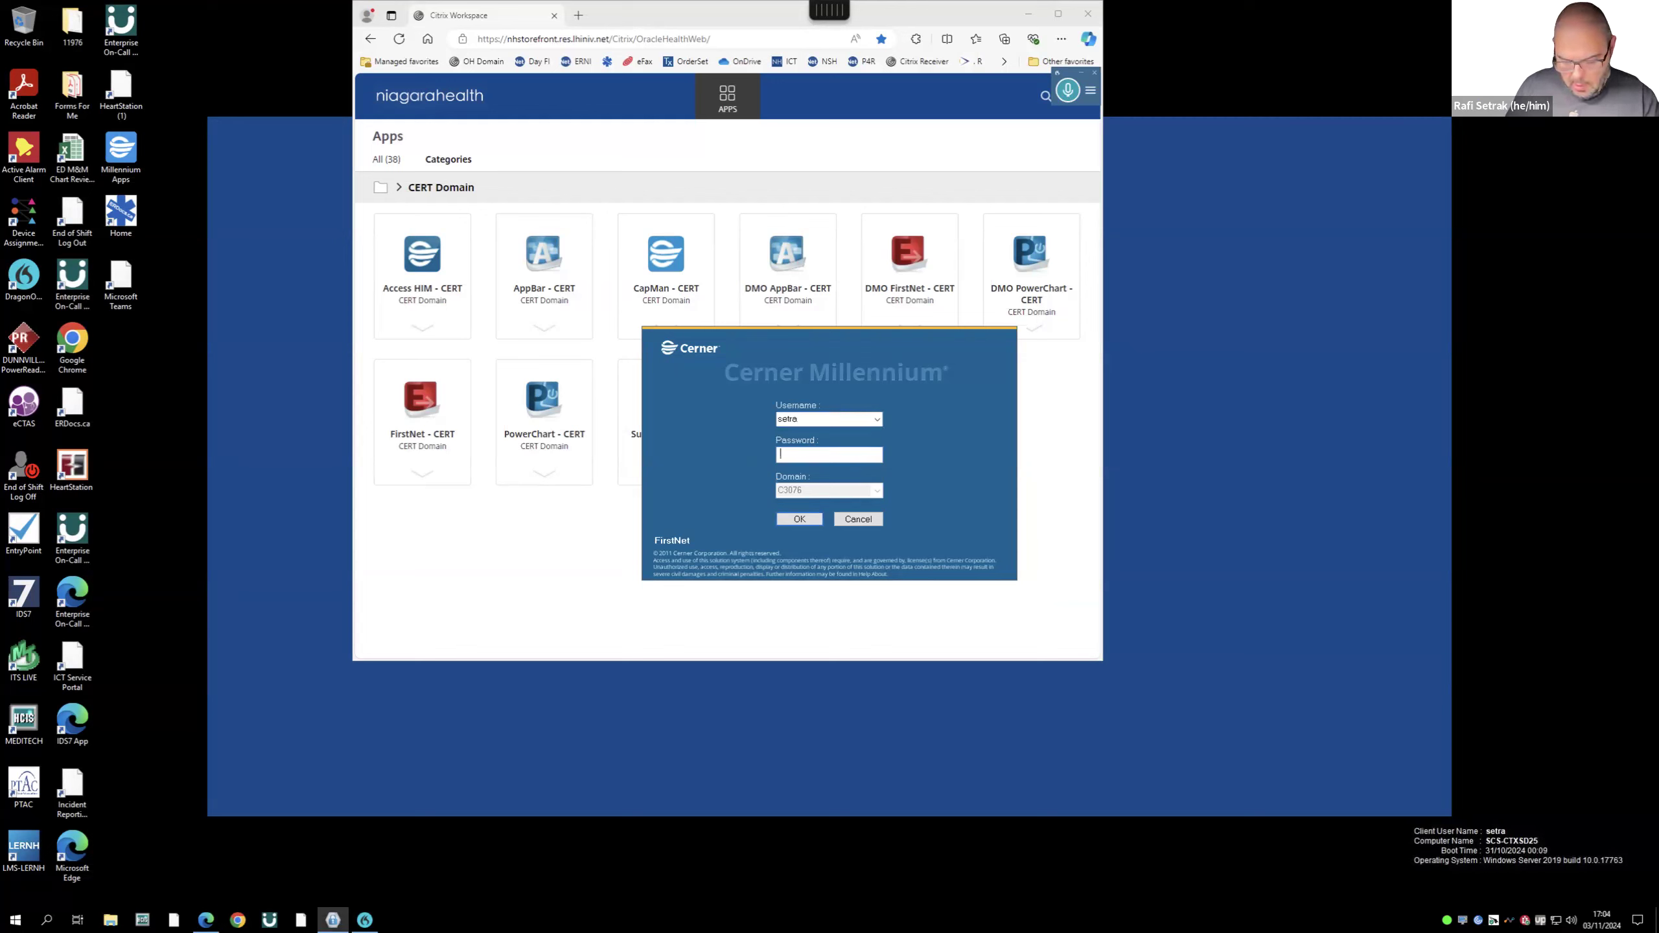
pyautogui.write('*********')
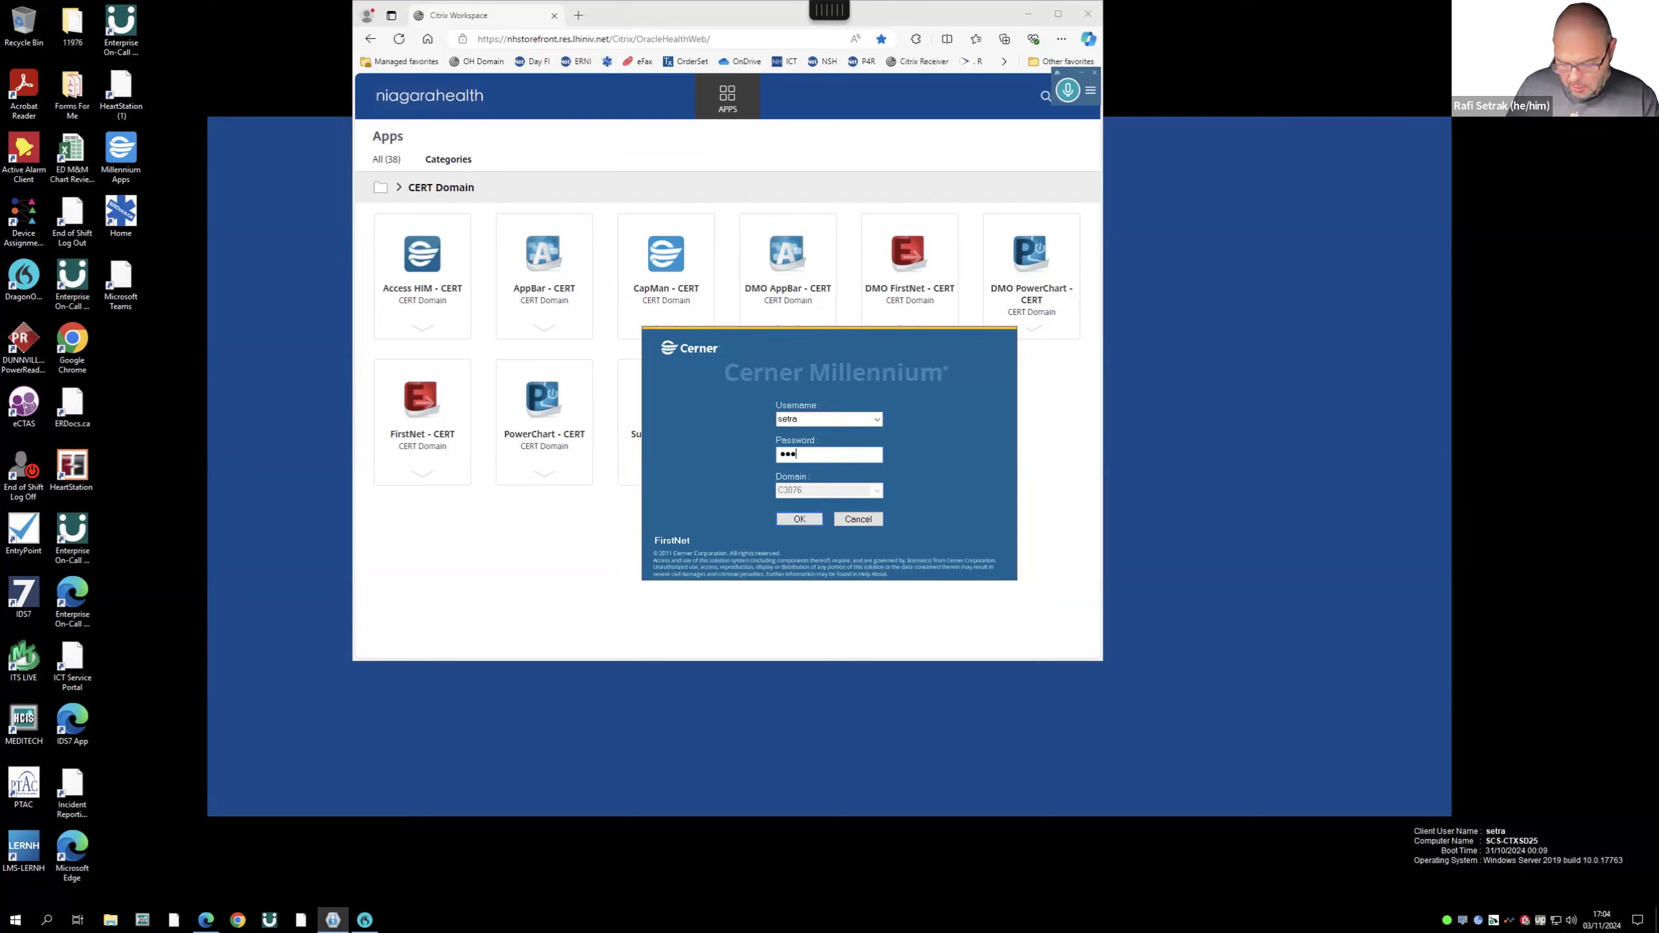
pyautogui.write('*****')
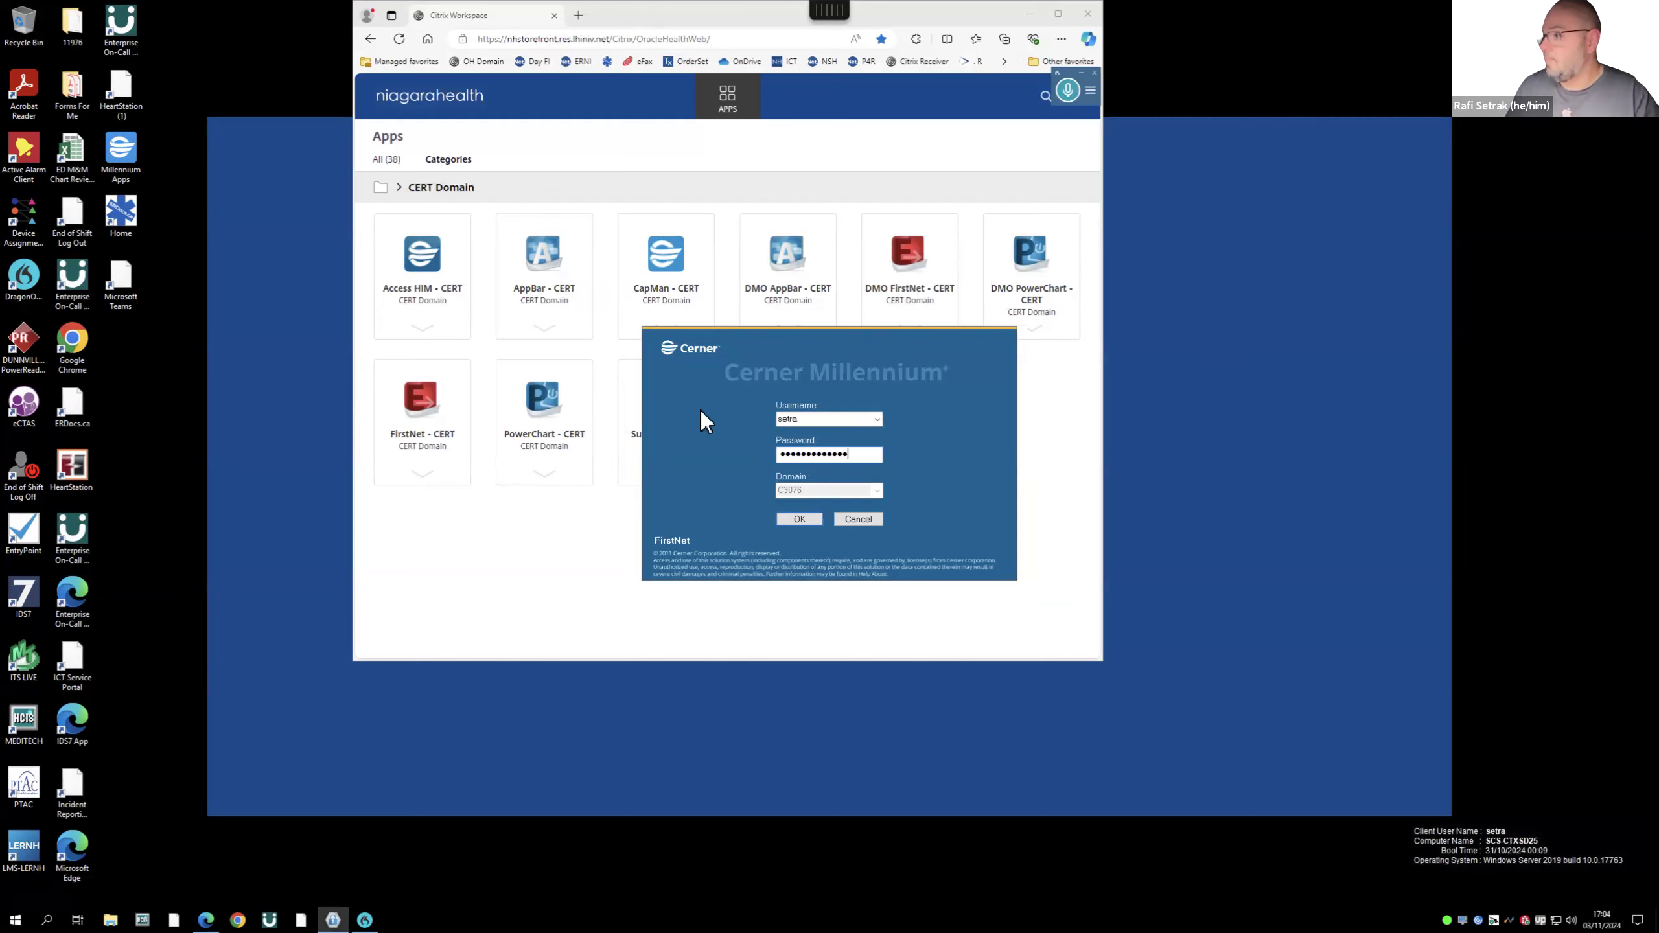
pyautogui.press('Return')
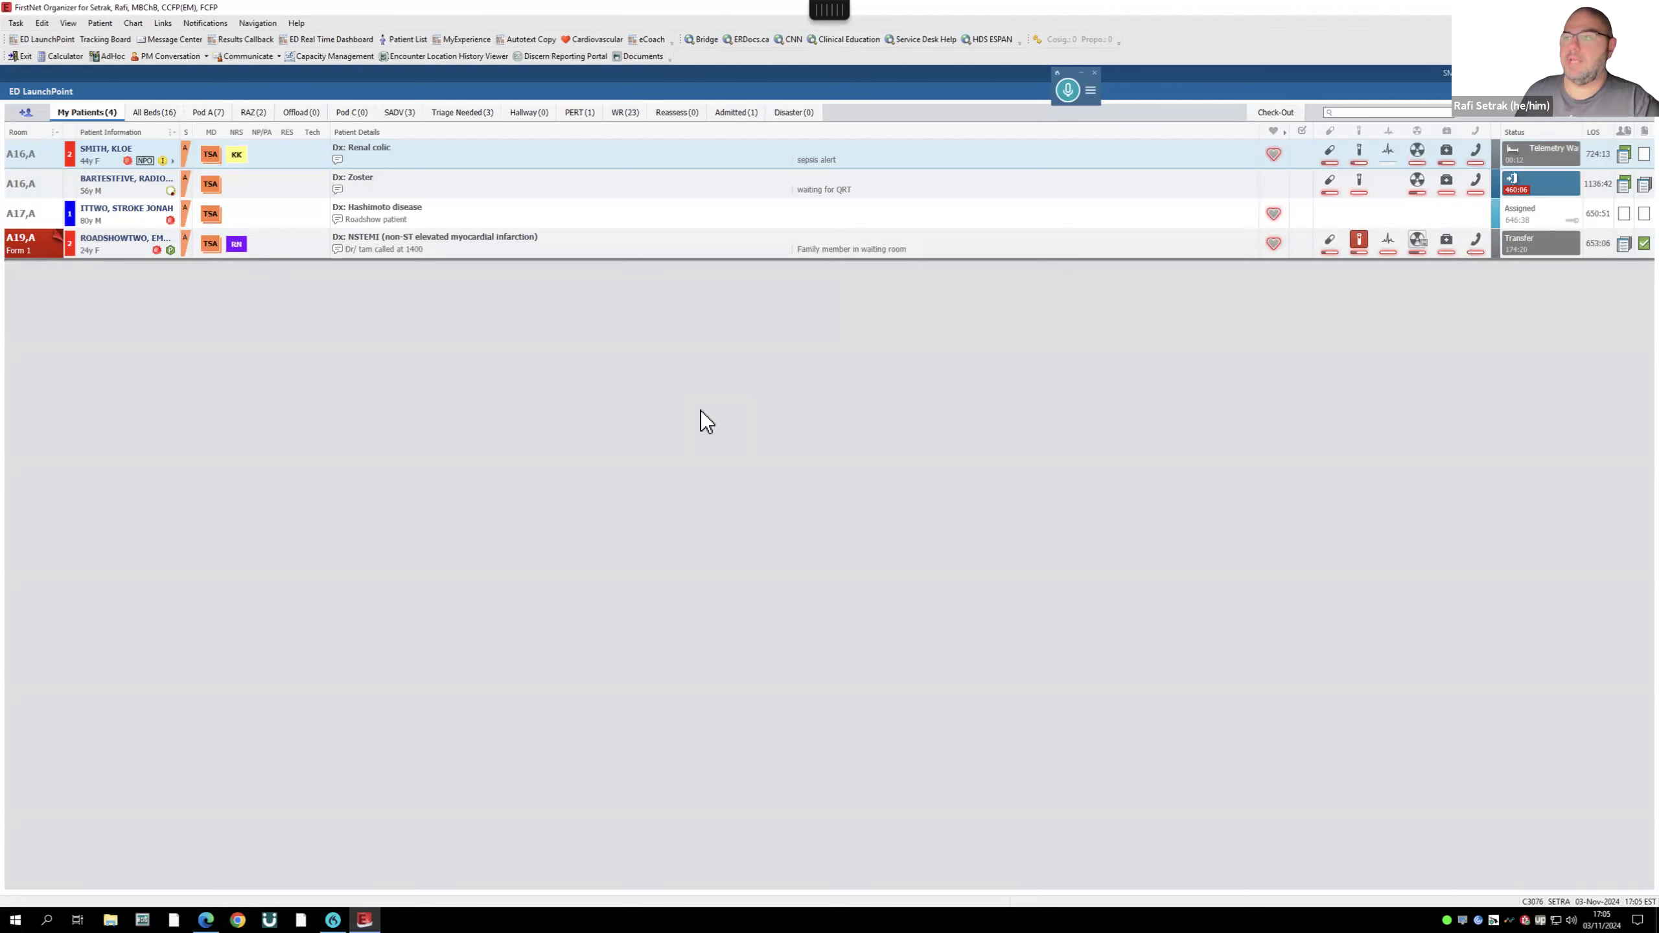
# - Open the room A16,A patient's chart from the ED LaunchPoint My Patients list
pyautogui.moveTo(36, 246)
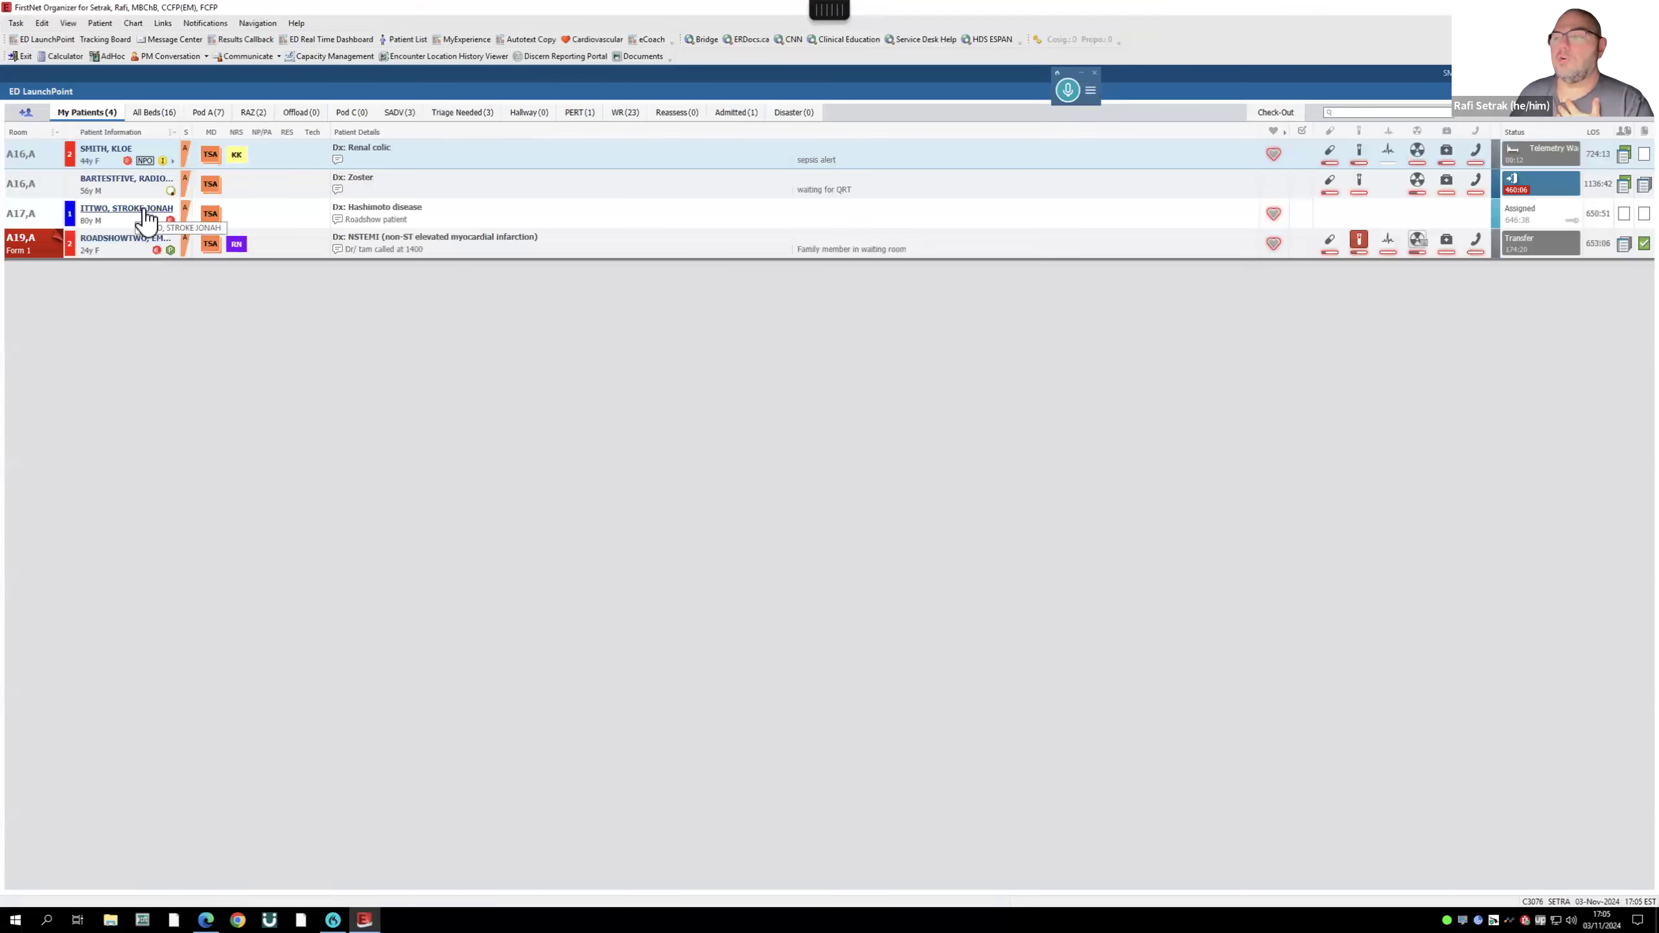
pyautogui.click(127, 179)
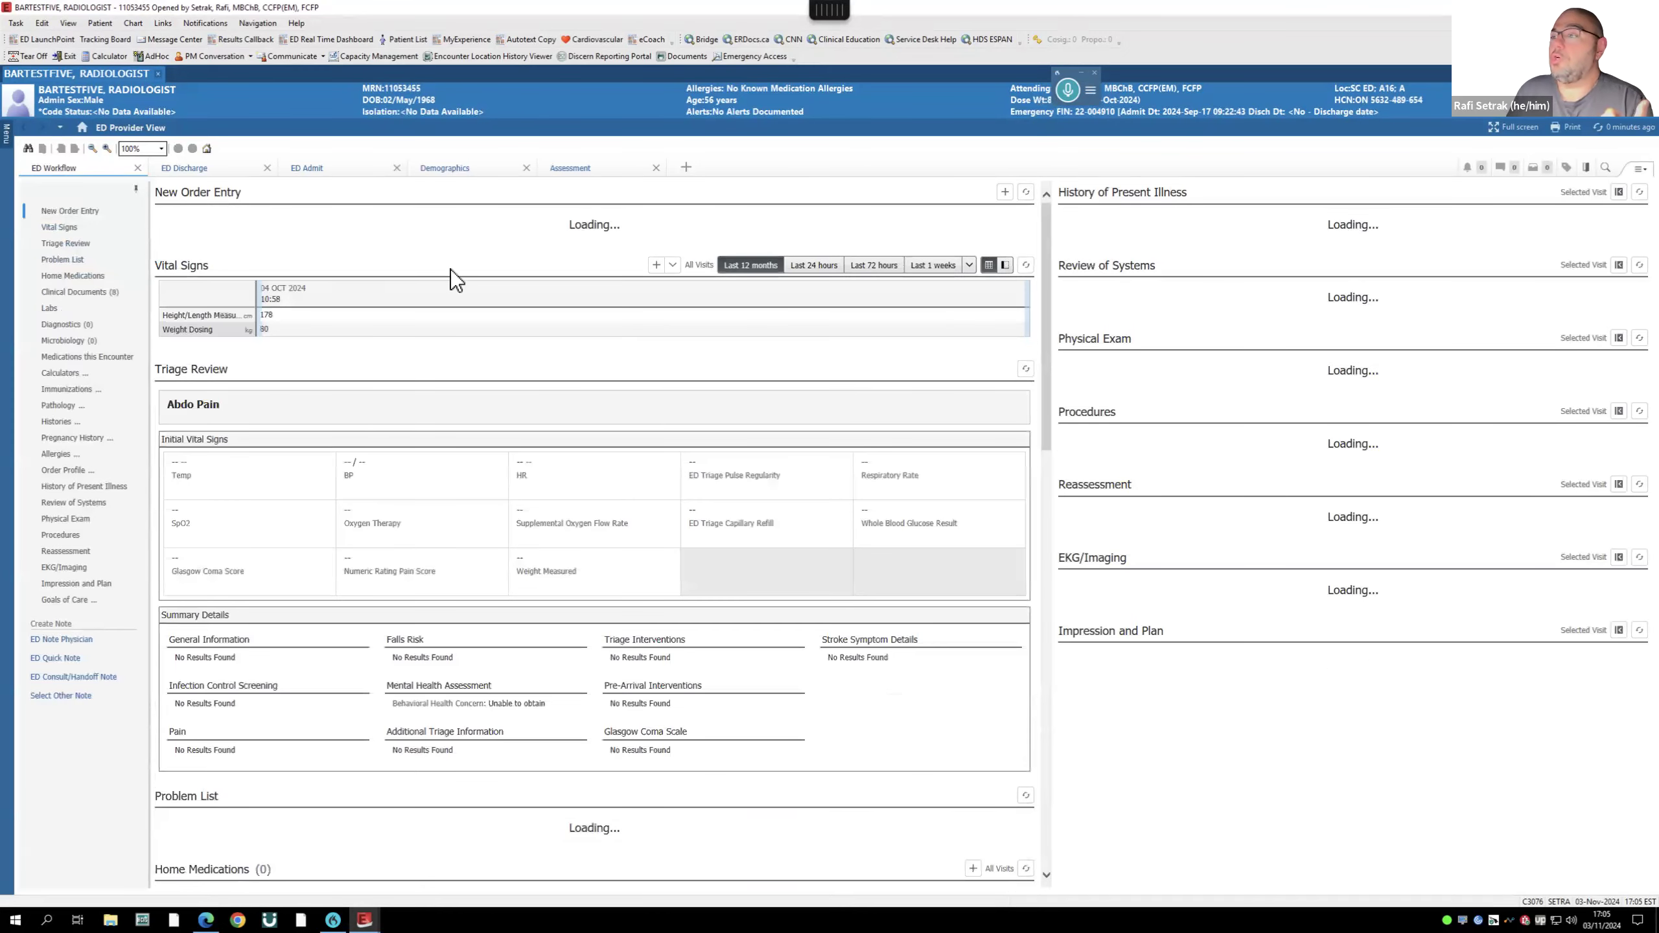
# - Search new orders for 'sepsis adv' and open Sepsis Advisor from the results
pyautogui.click(322, 223)
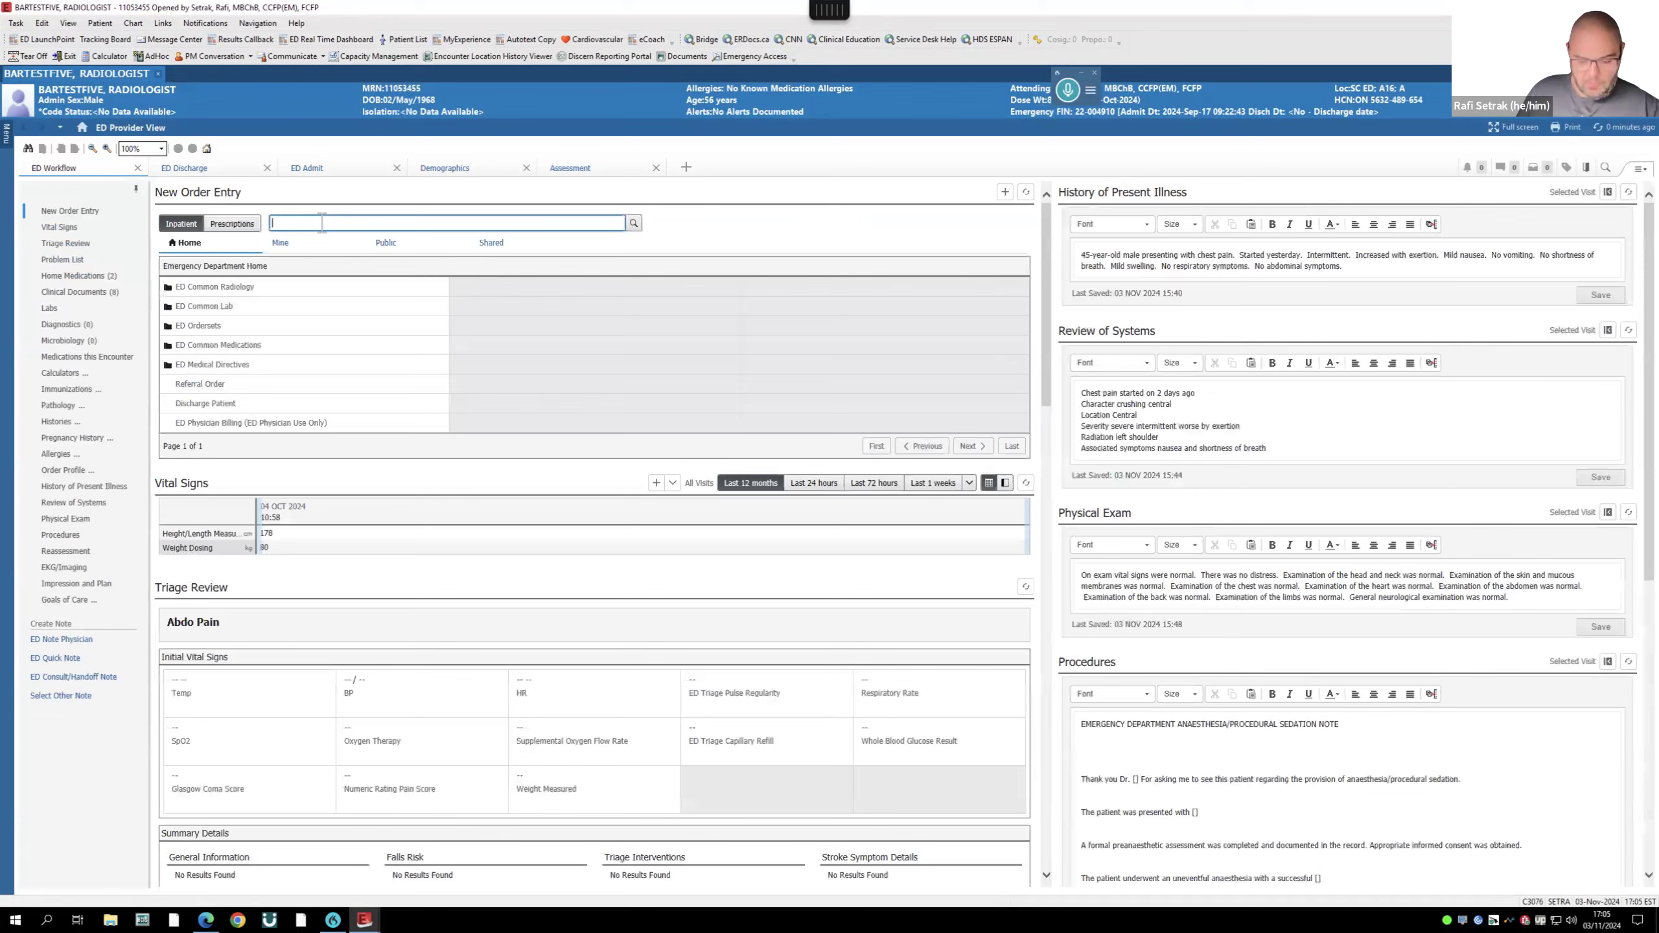
pyautogui.write('sepsis ad')
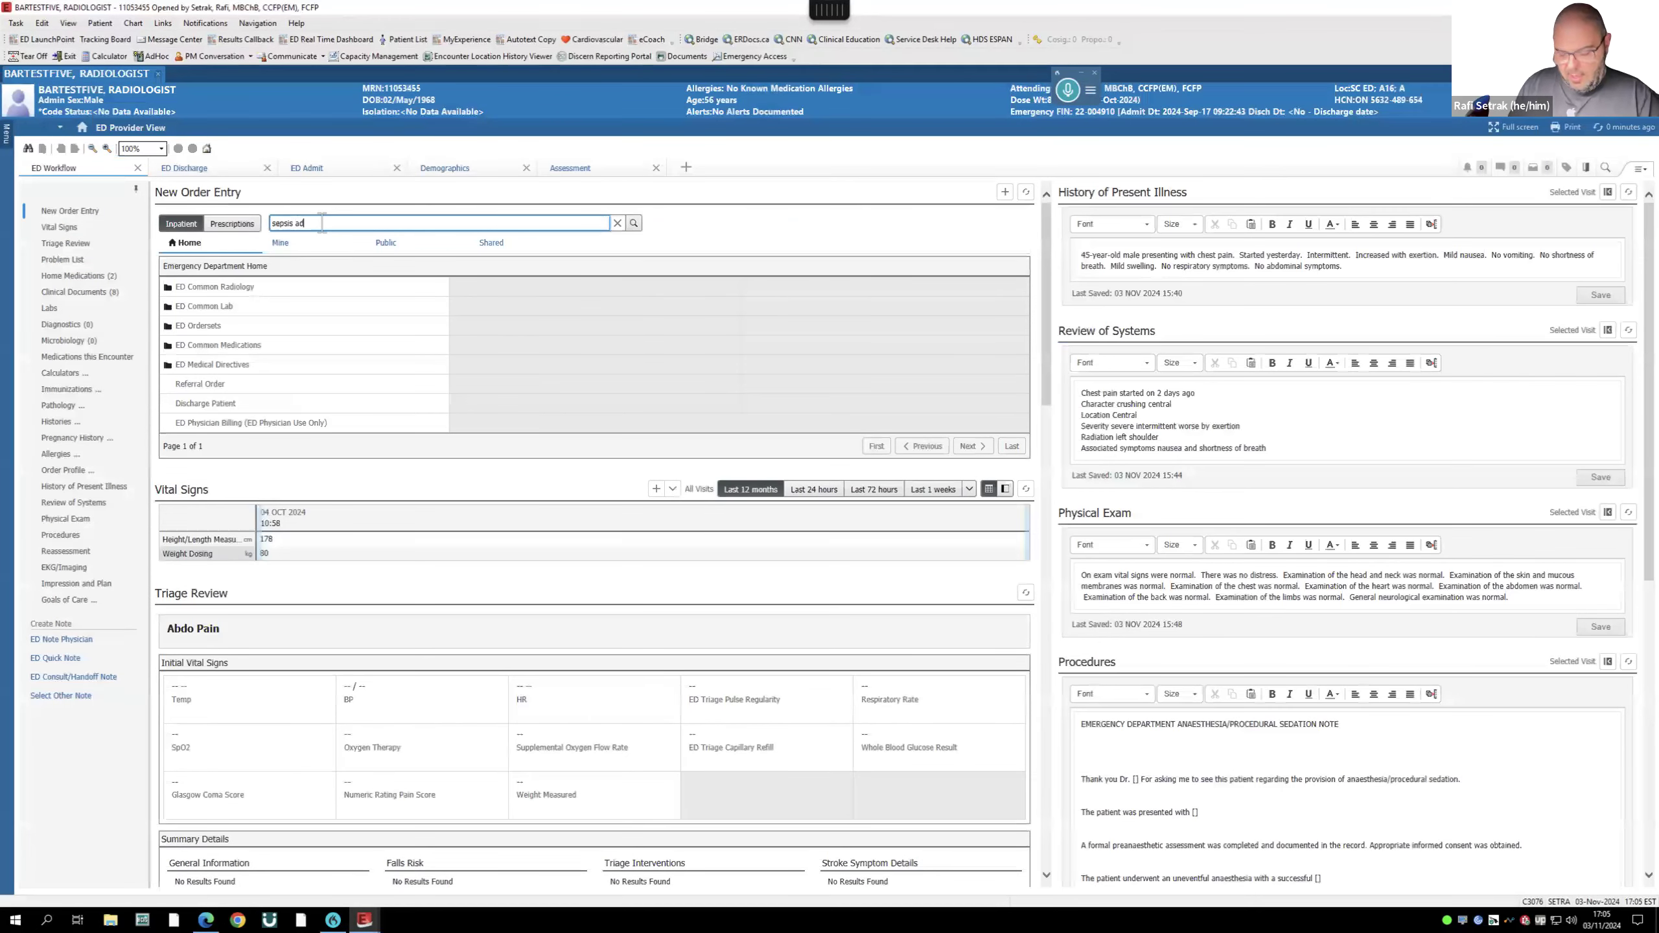
pyautogui.write('v')
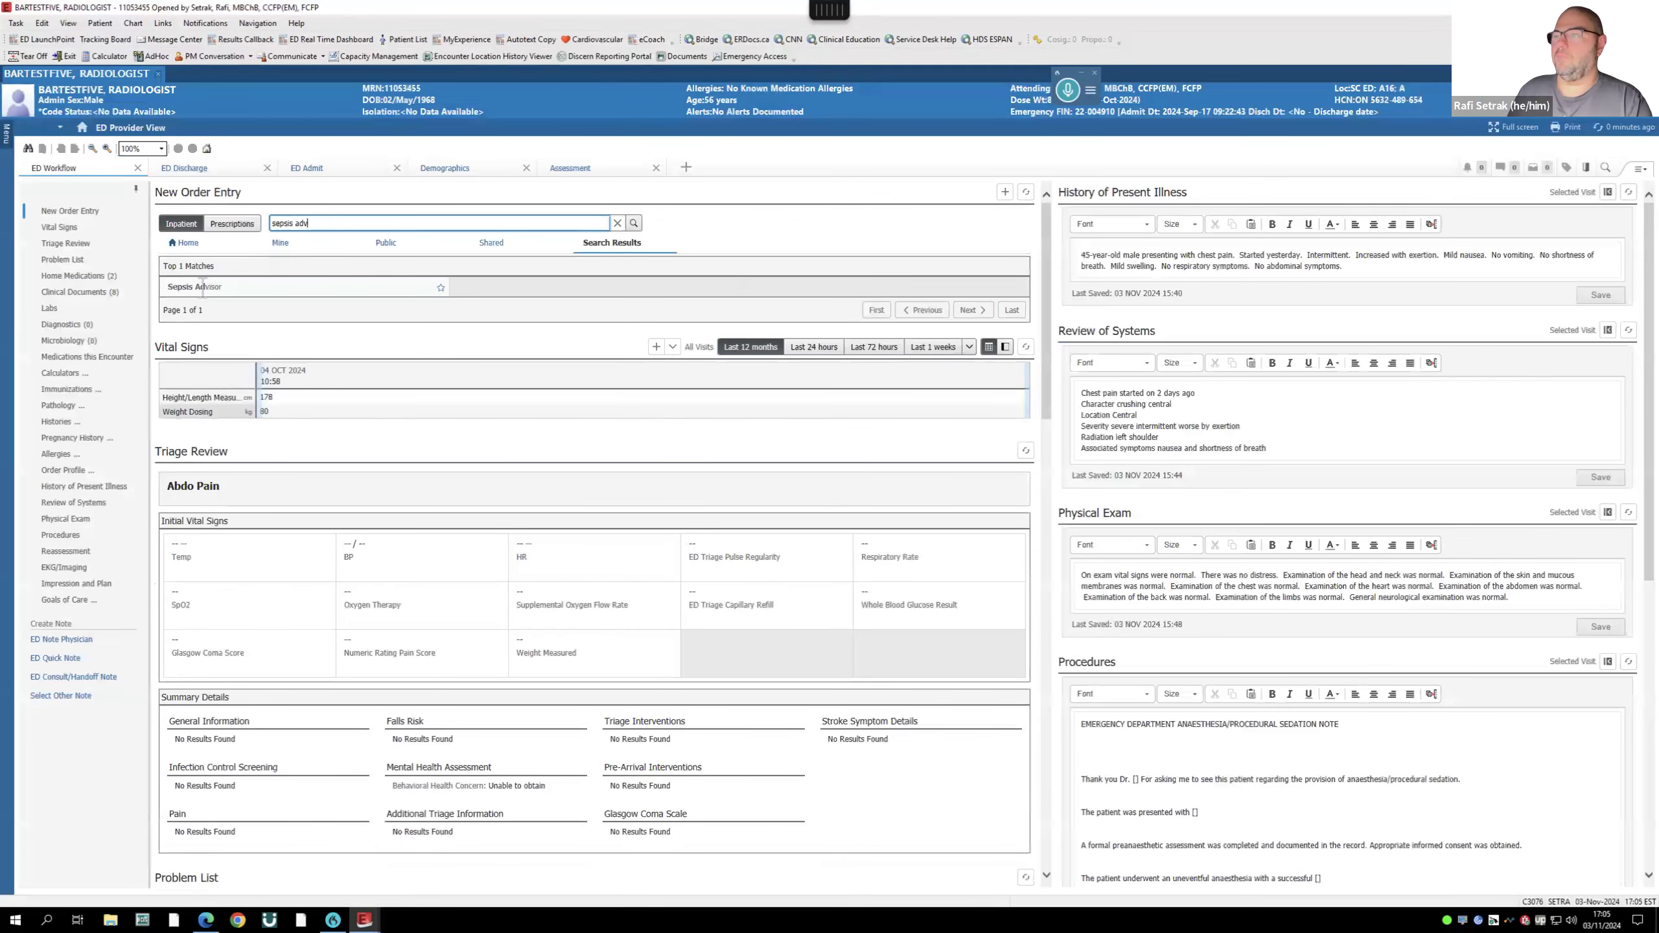
pyautogui.click(203, 288)
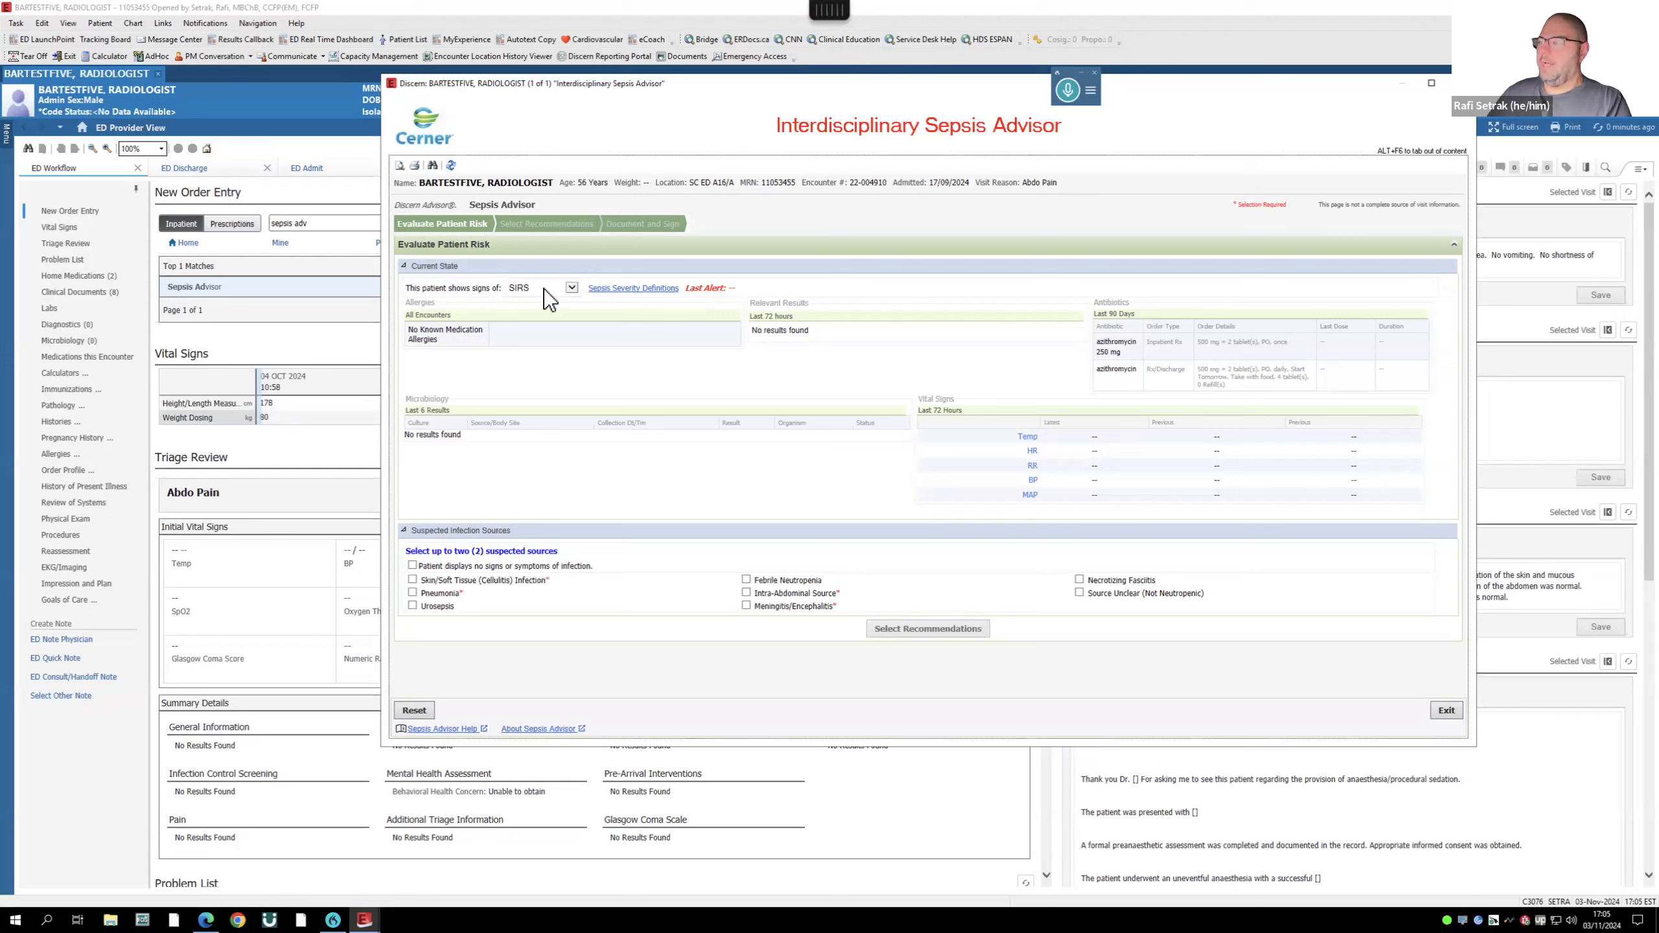
# - Set severity to Septic Shock; check Intra-Abdominal Source, Primary/Secondary Peritonitis and Urosepsis
pyautogui.click(563, 289)
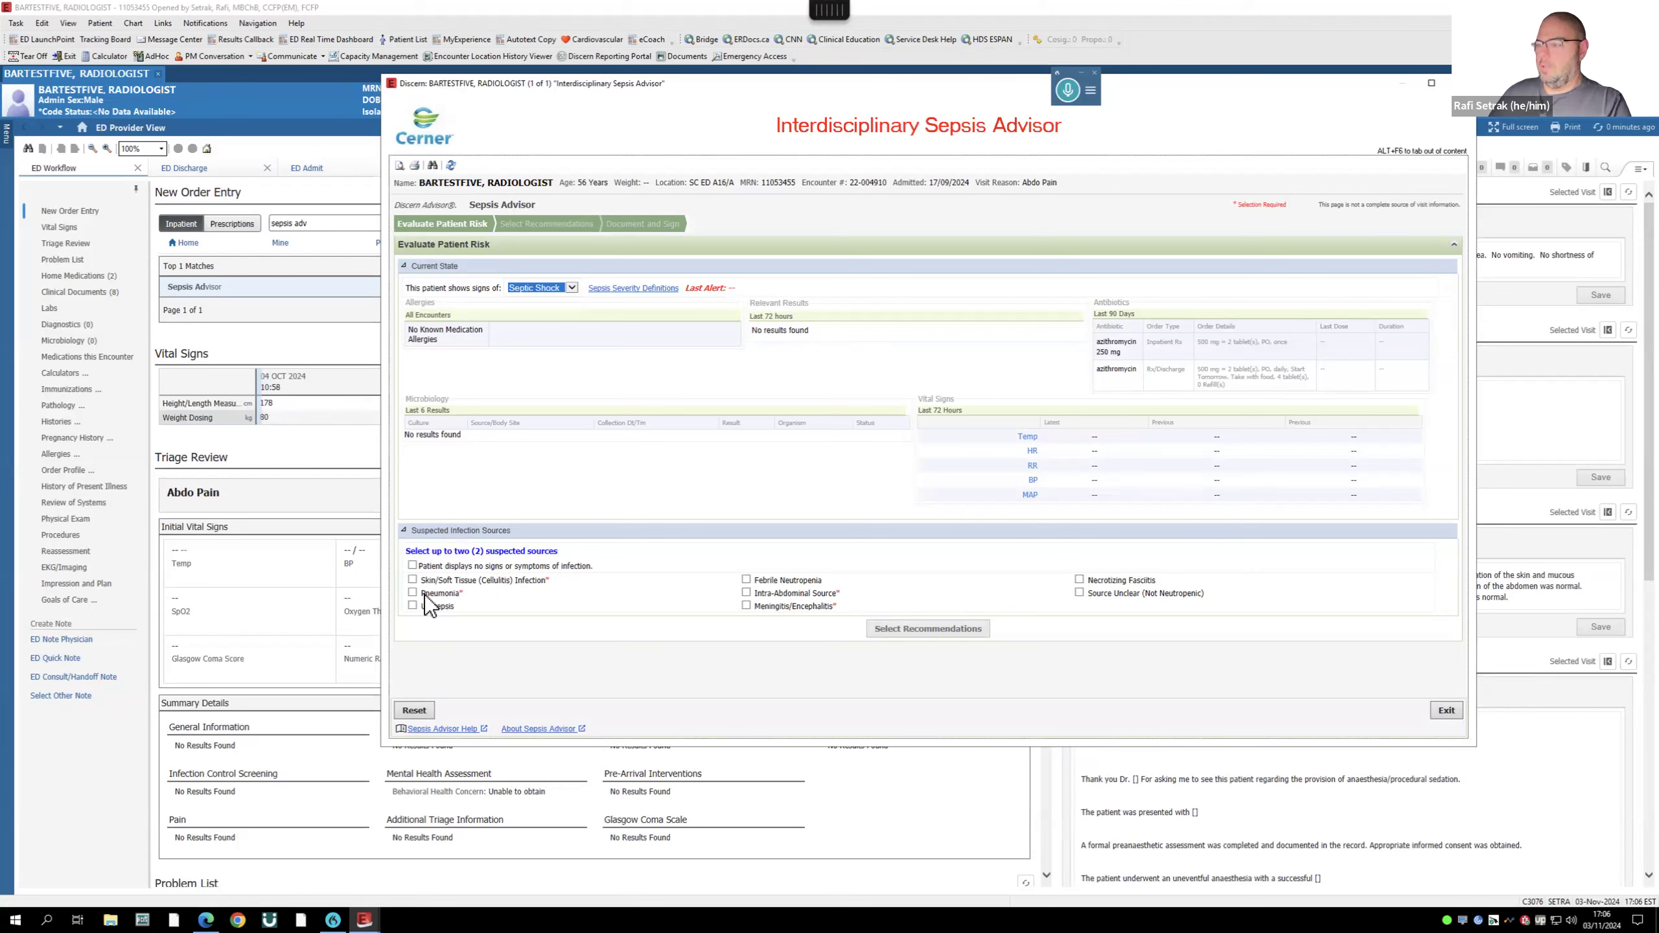
pyautogui.click(746, 593)
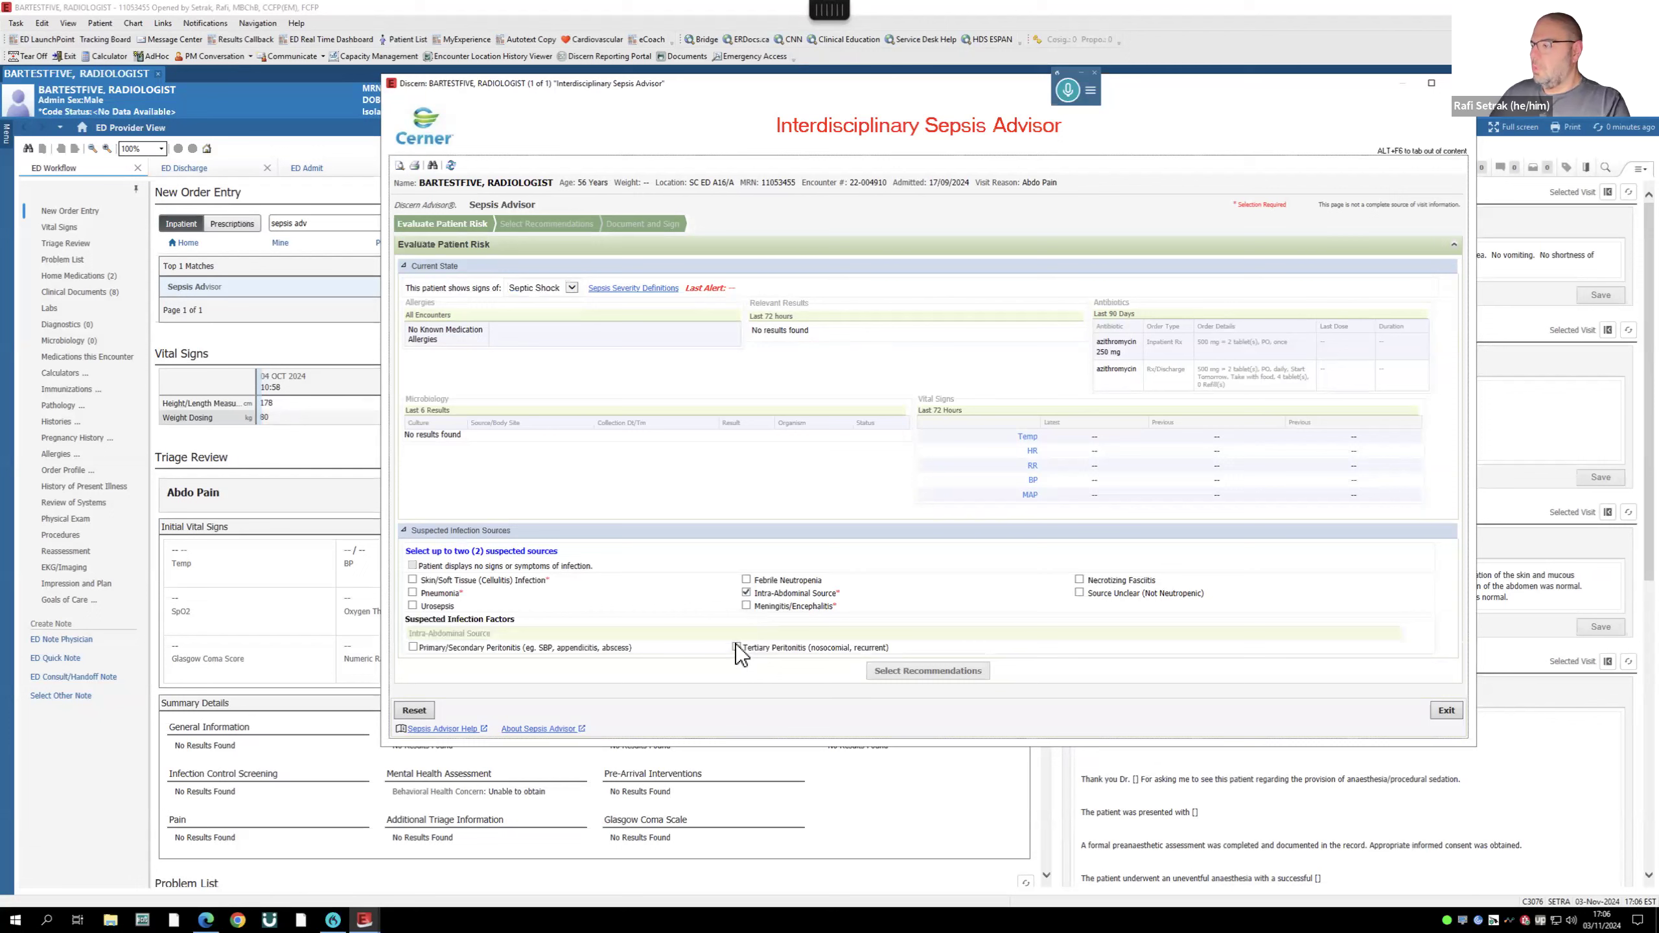
pyautogui.click(413, 647)
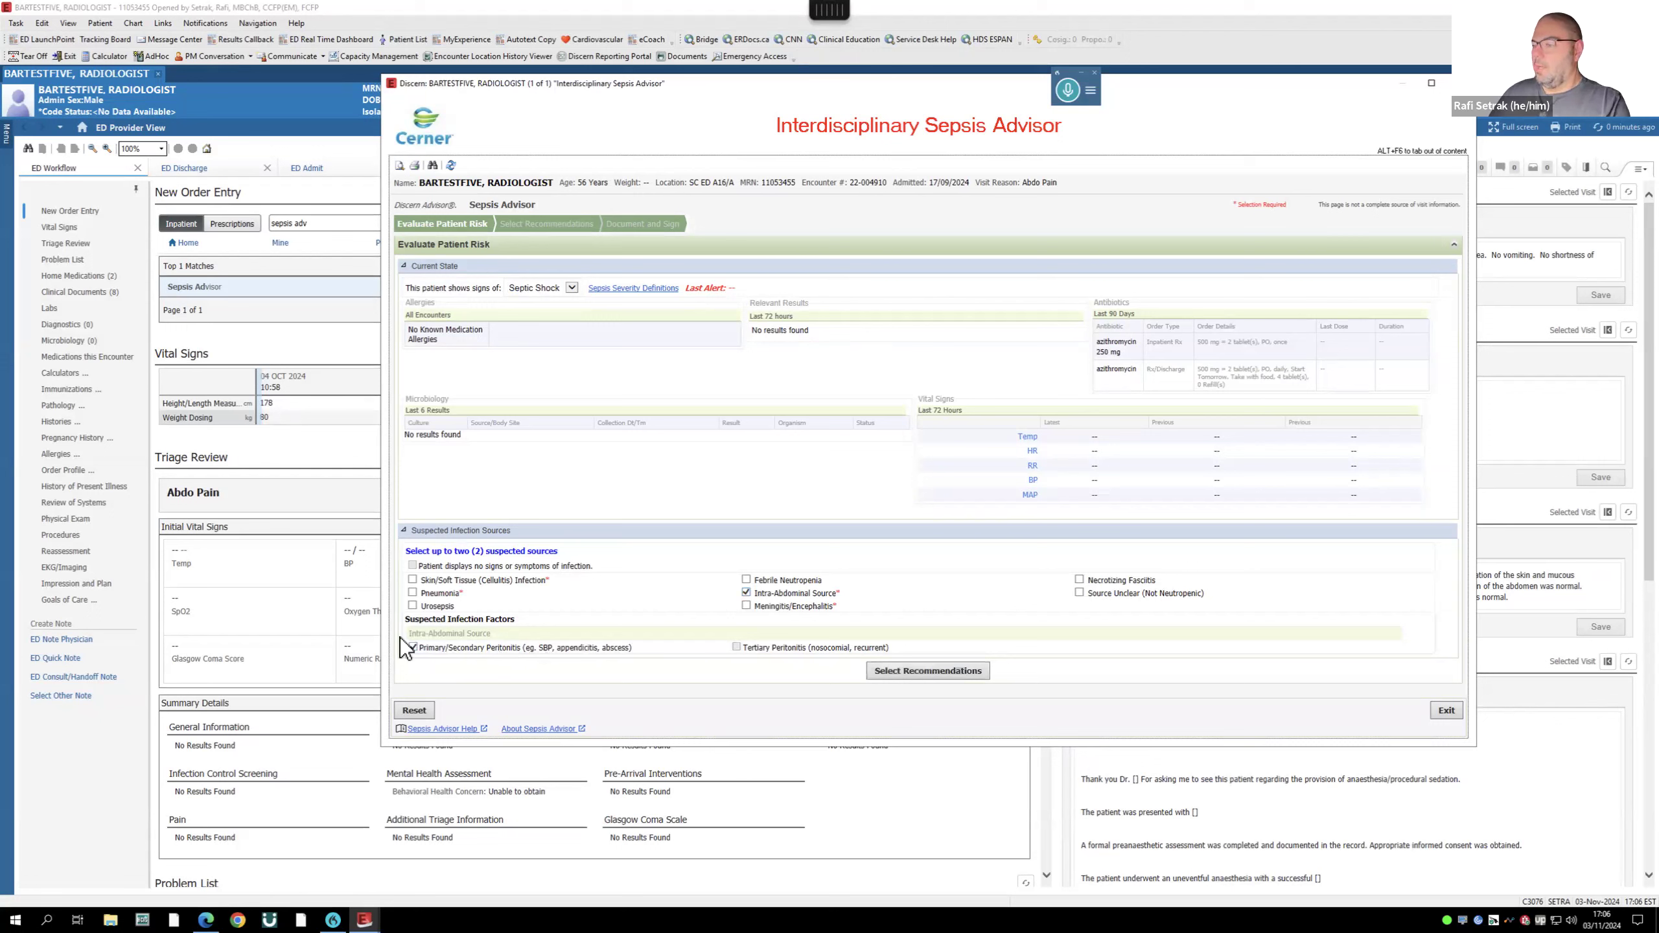
pyautogui.click(413, 606)
# - Go to recommendations, cancel the active azithromycin 250 mg order, and keep ED single-dose antibiotics
pyautogui.click(929, 670)
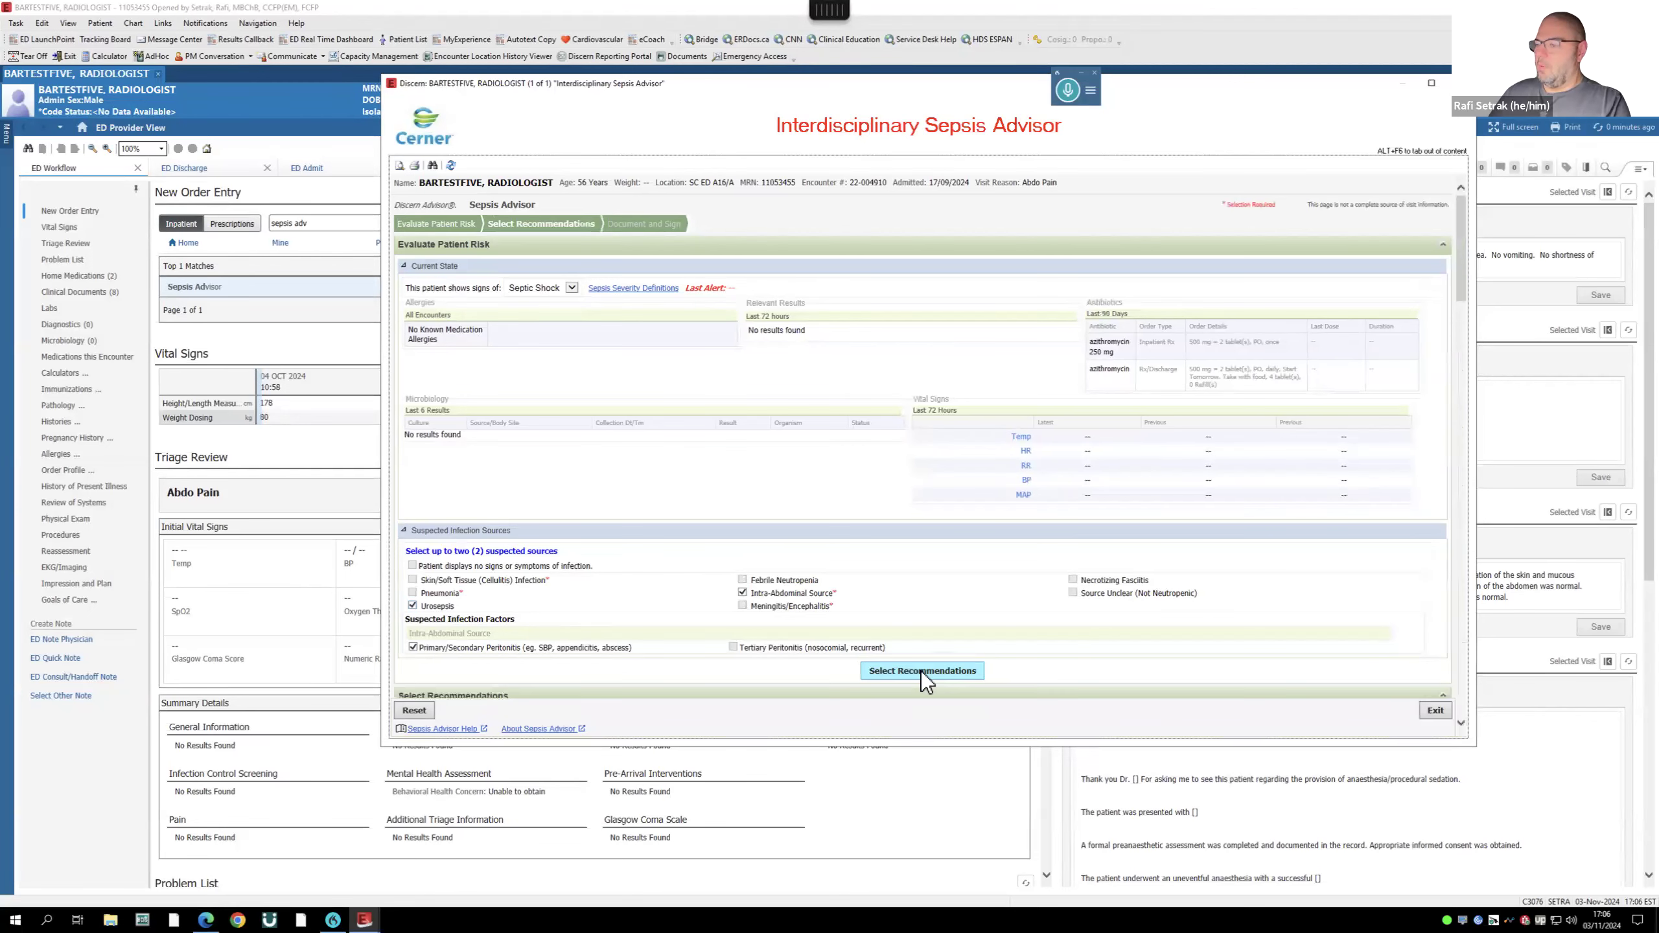
pyautogui.scroll(-5, 922, 605)
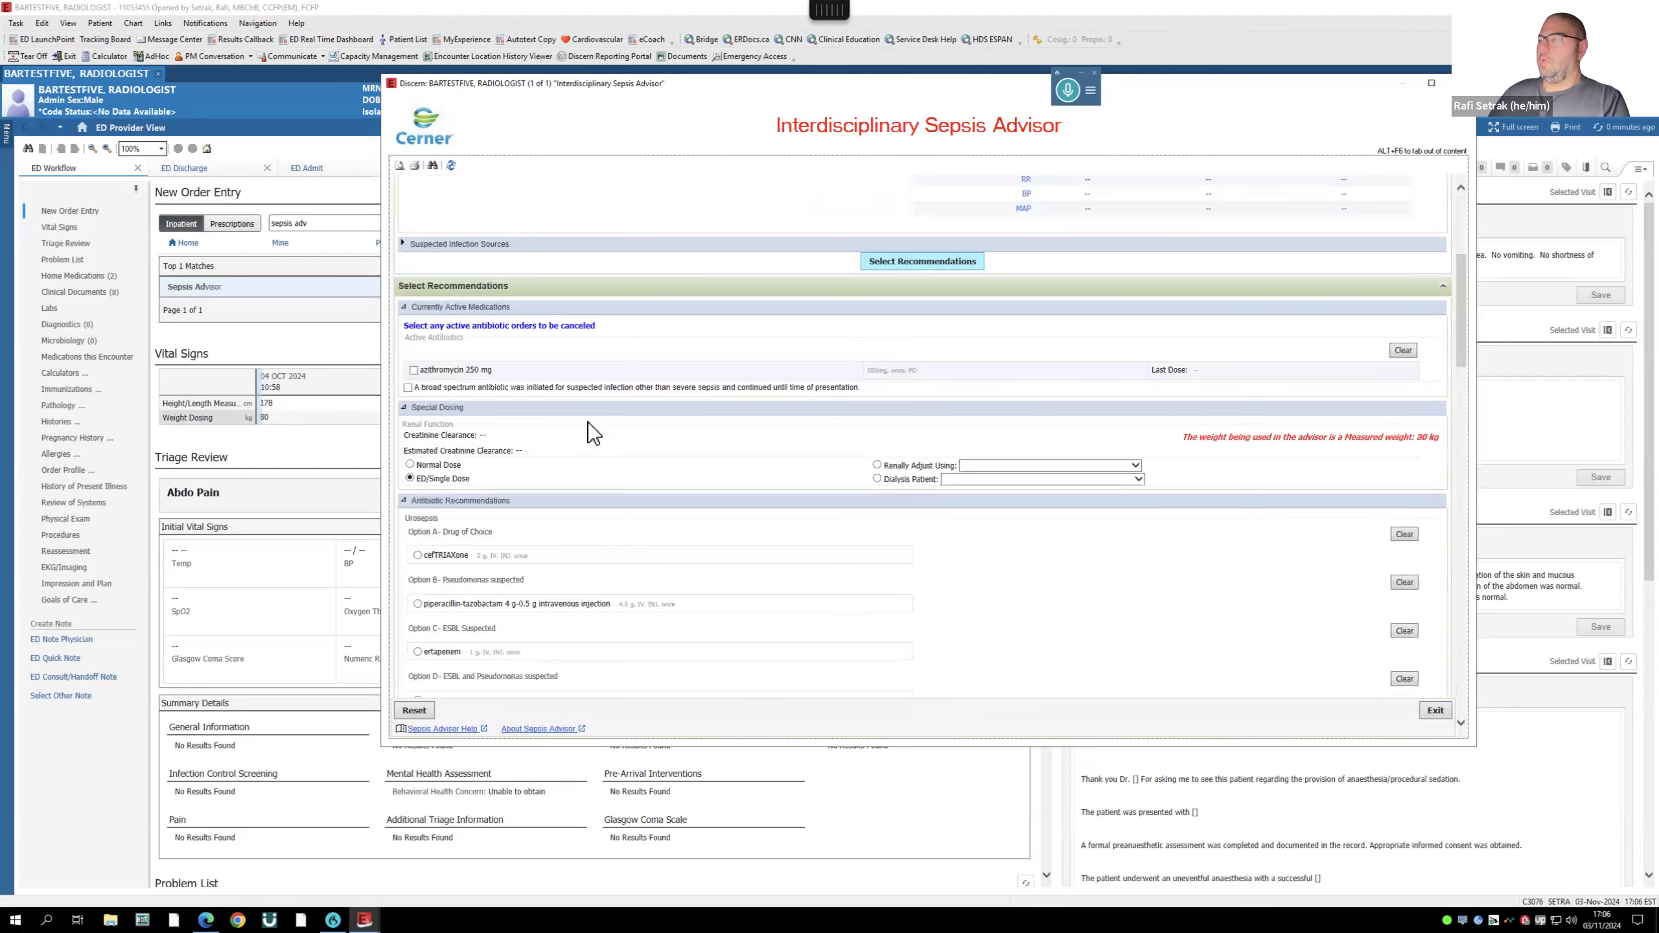
pyautogui.scroll(-1, 588, 422)
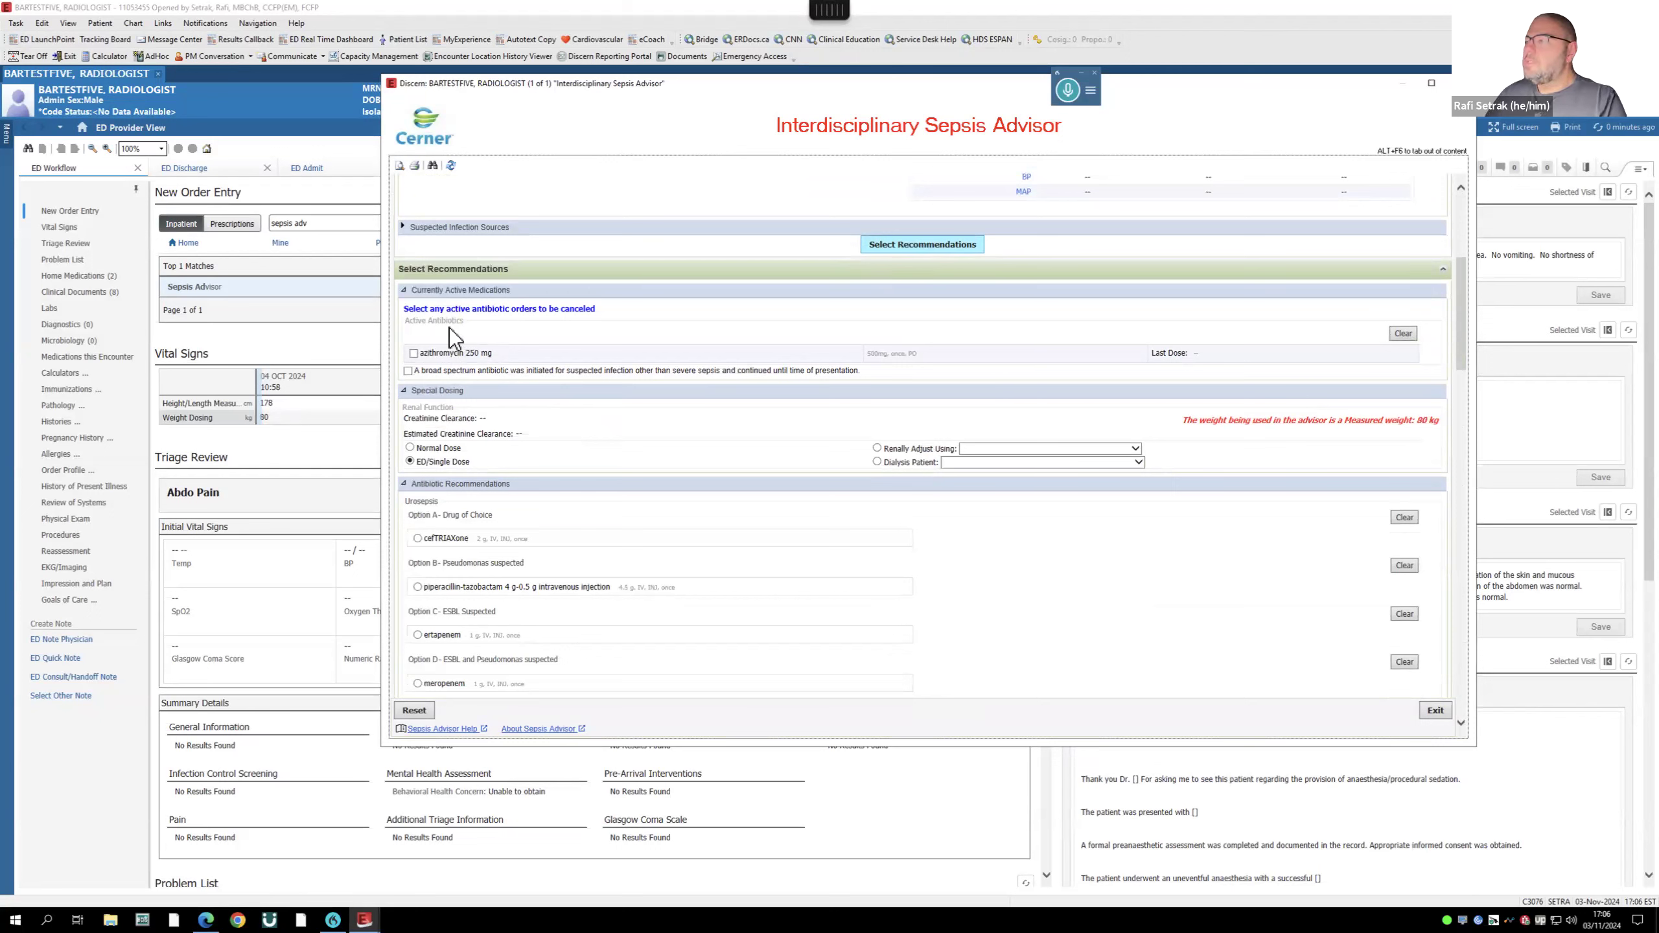
pyautogui.click(413, 353)
pyautogui.scroll(-3, 664, 462)
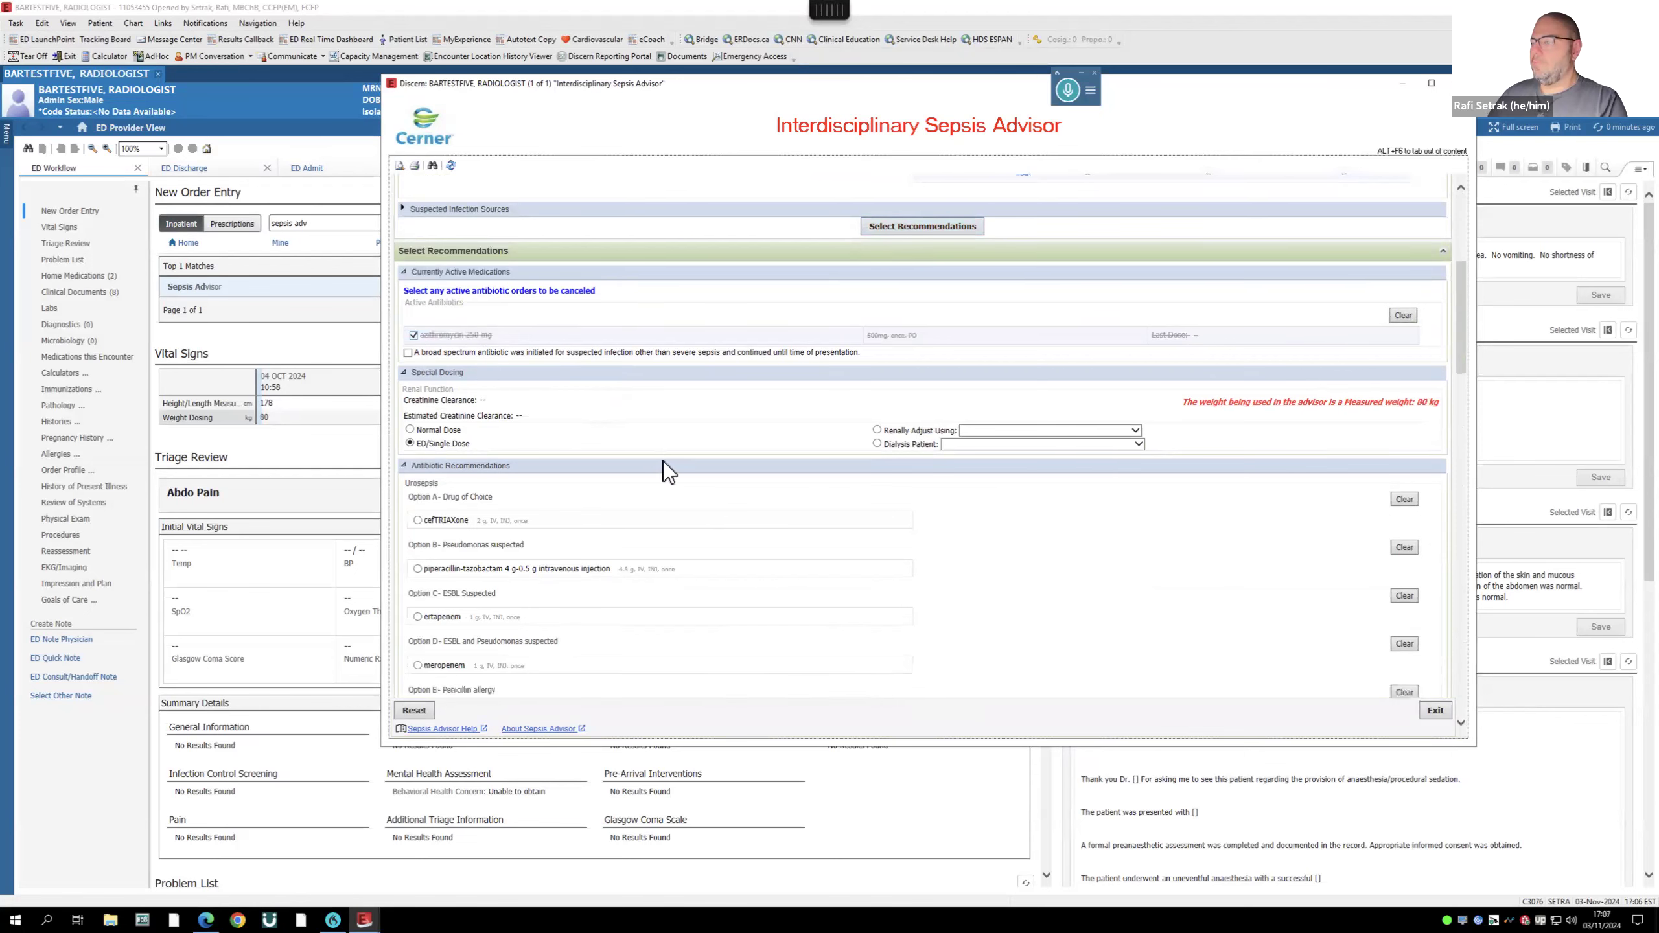
pyautogui.click(412, 354)
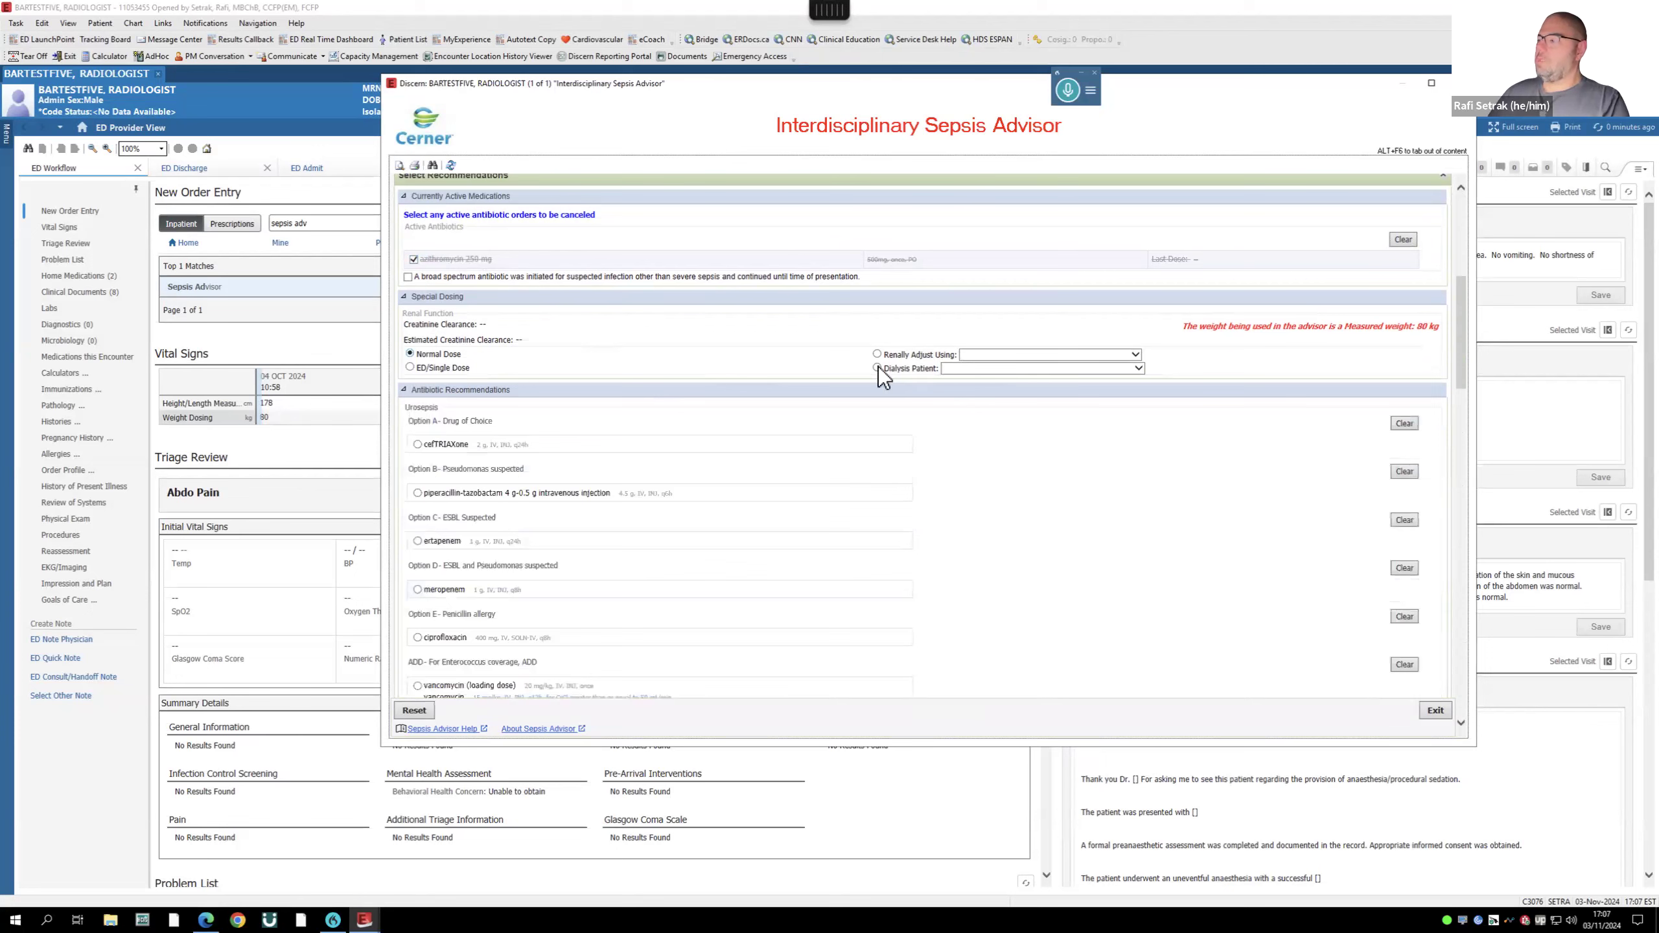
pyautogui.click(410, 368)
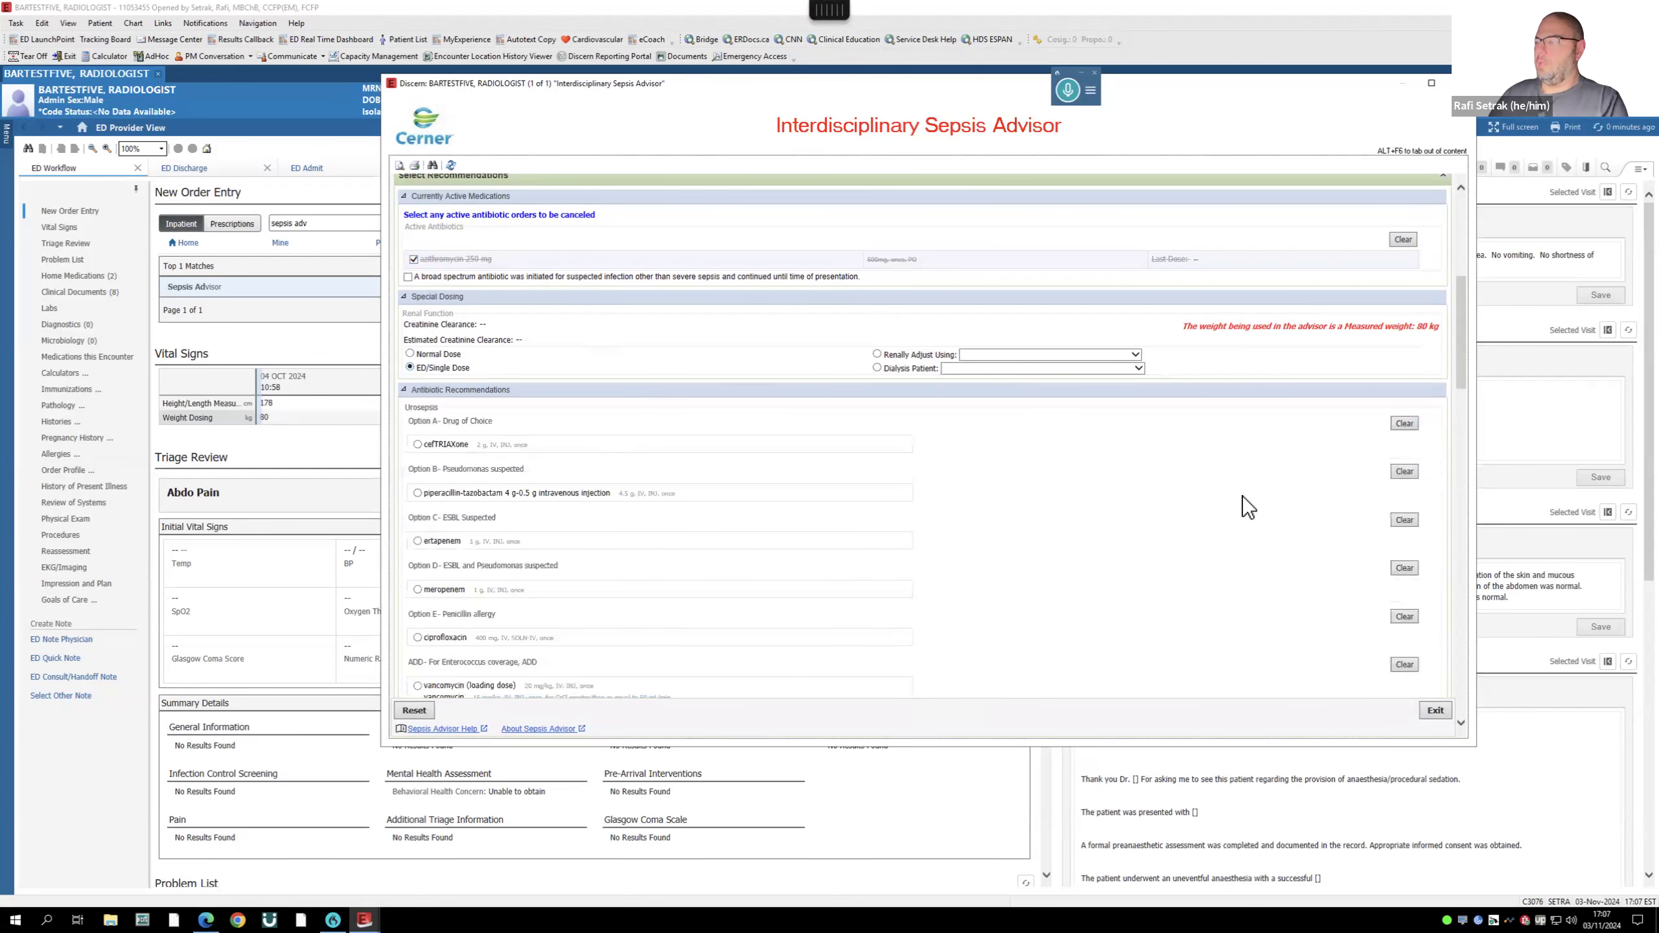
# - Select cefTRIAXone plus metroNIDAZOLE for secondary peritonitis and cefTRIAXone for urosepsis
pyautogui.scroll(-3, 1242, 496)
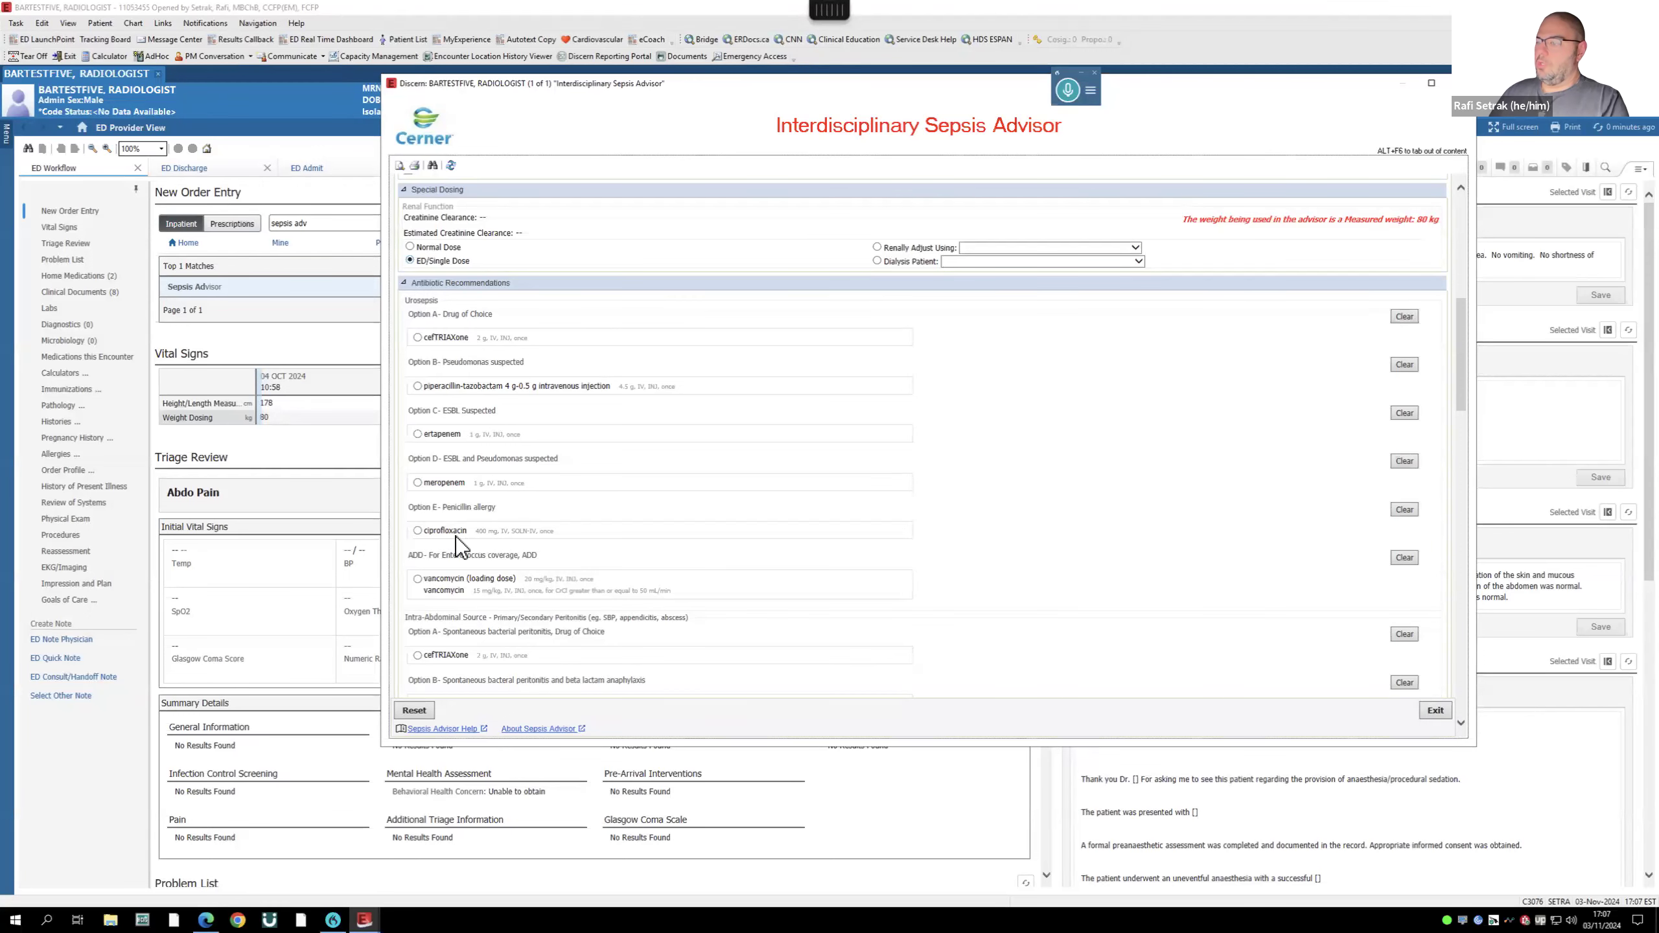
pyautogui.scroll(-1, 622, 555)
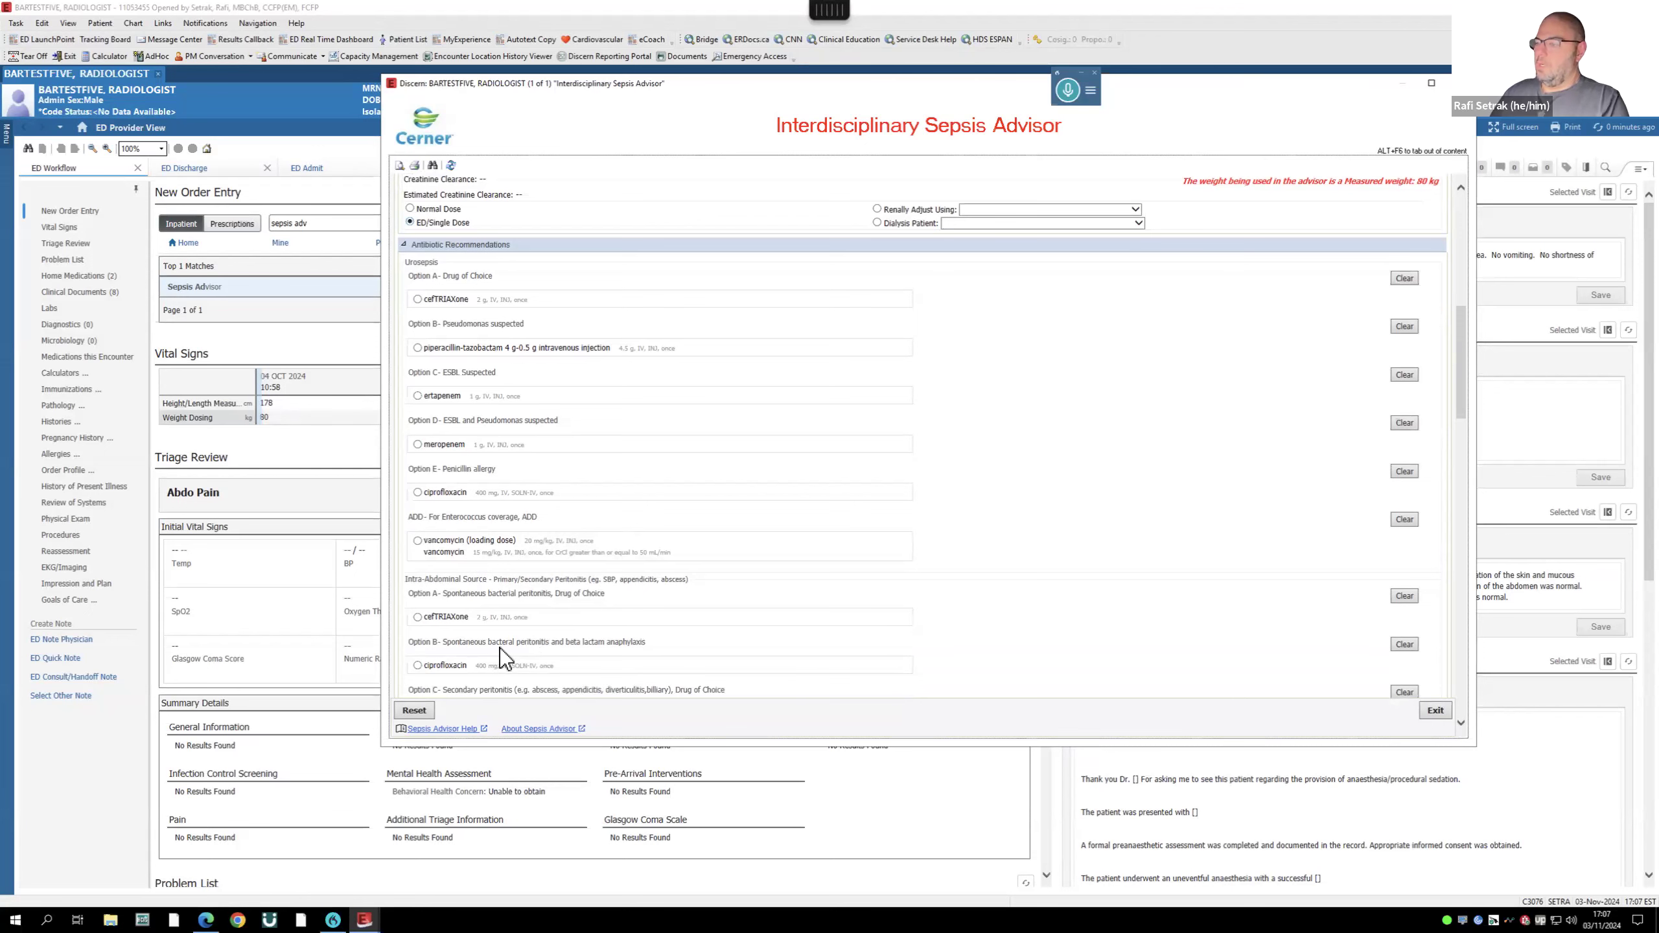
pyautogui.scroll(-1, 501, 648)
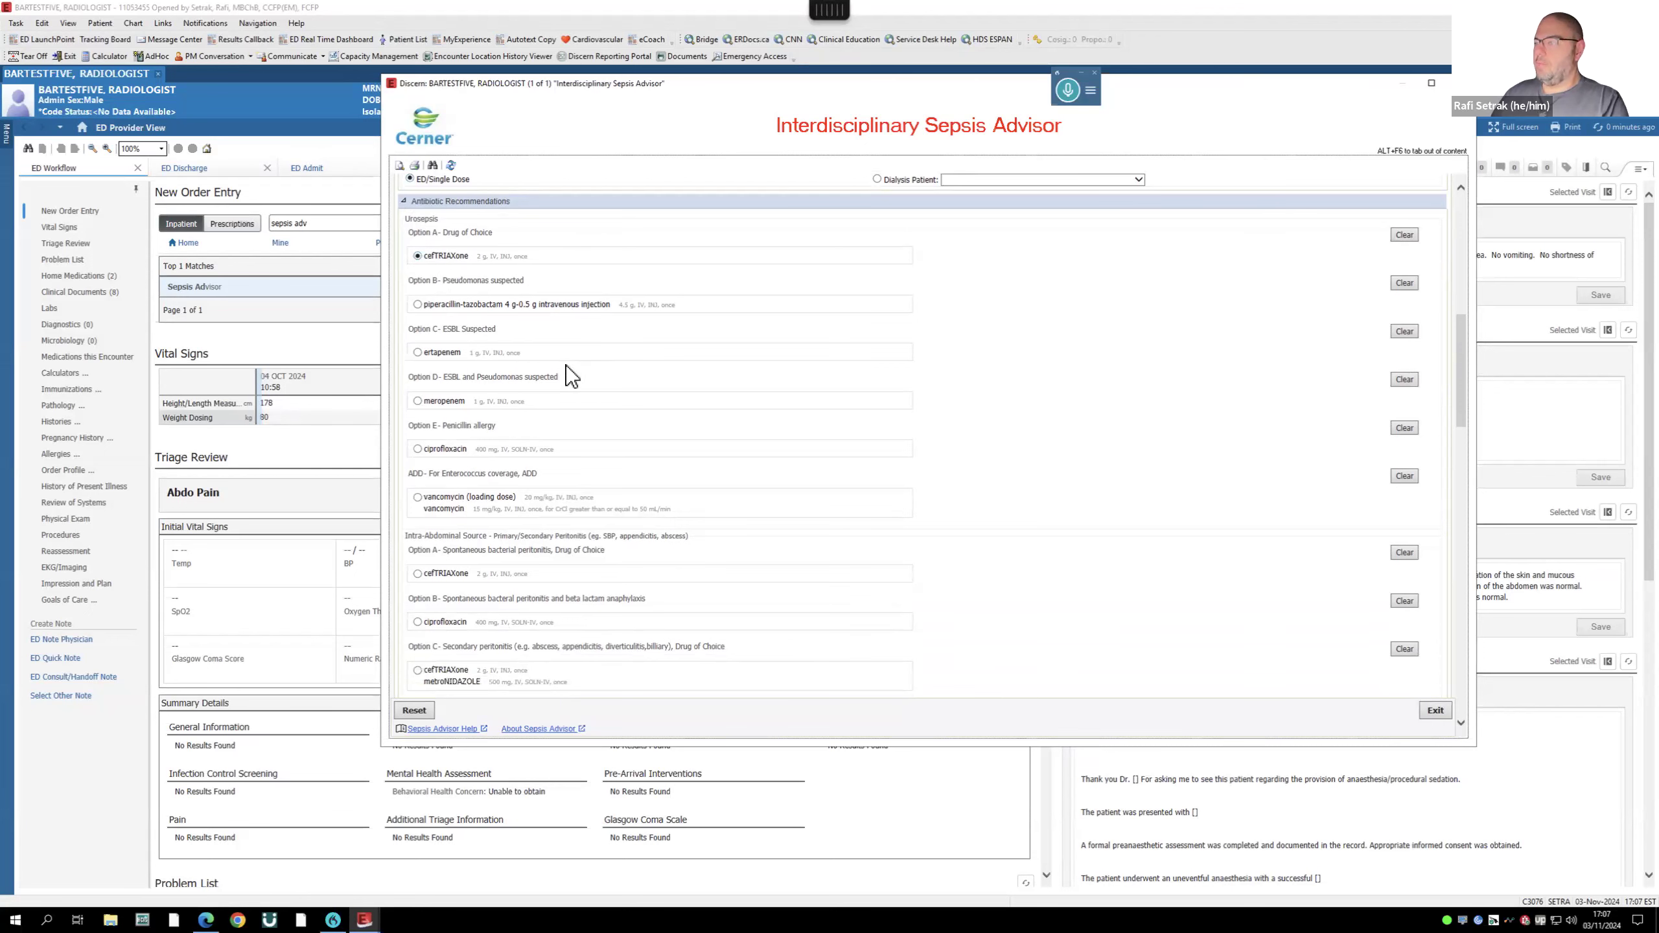
pyautogui.scroll(-2, 566, 367)
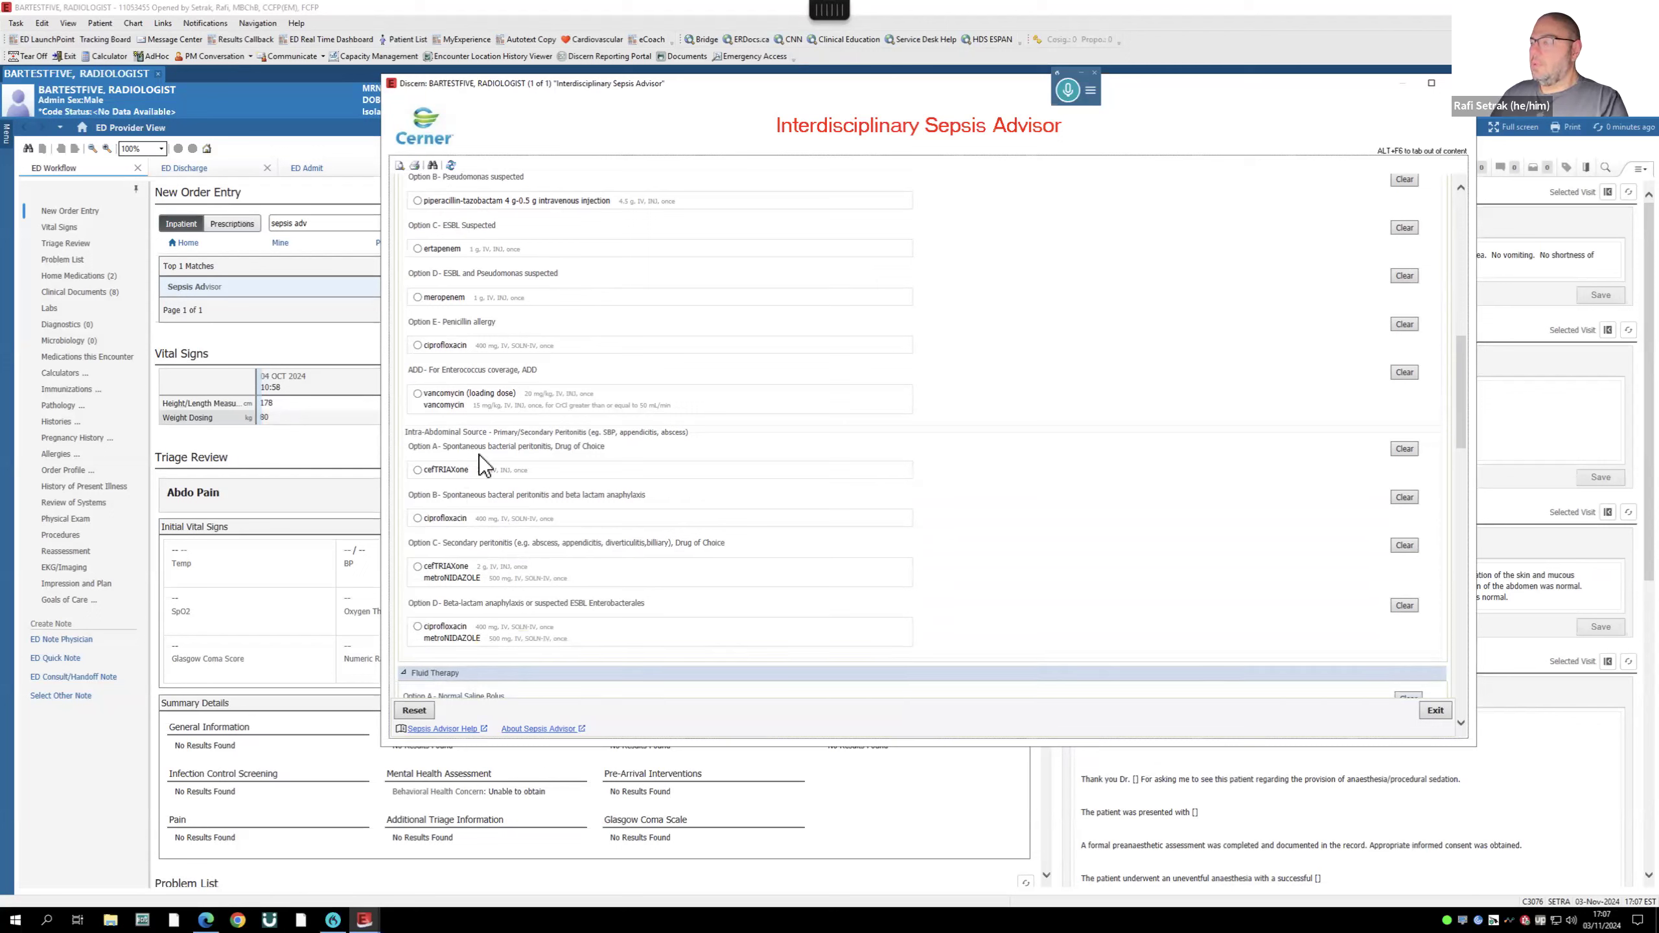
pyautogui.scroll(-1, 497, 592)
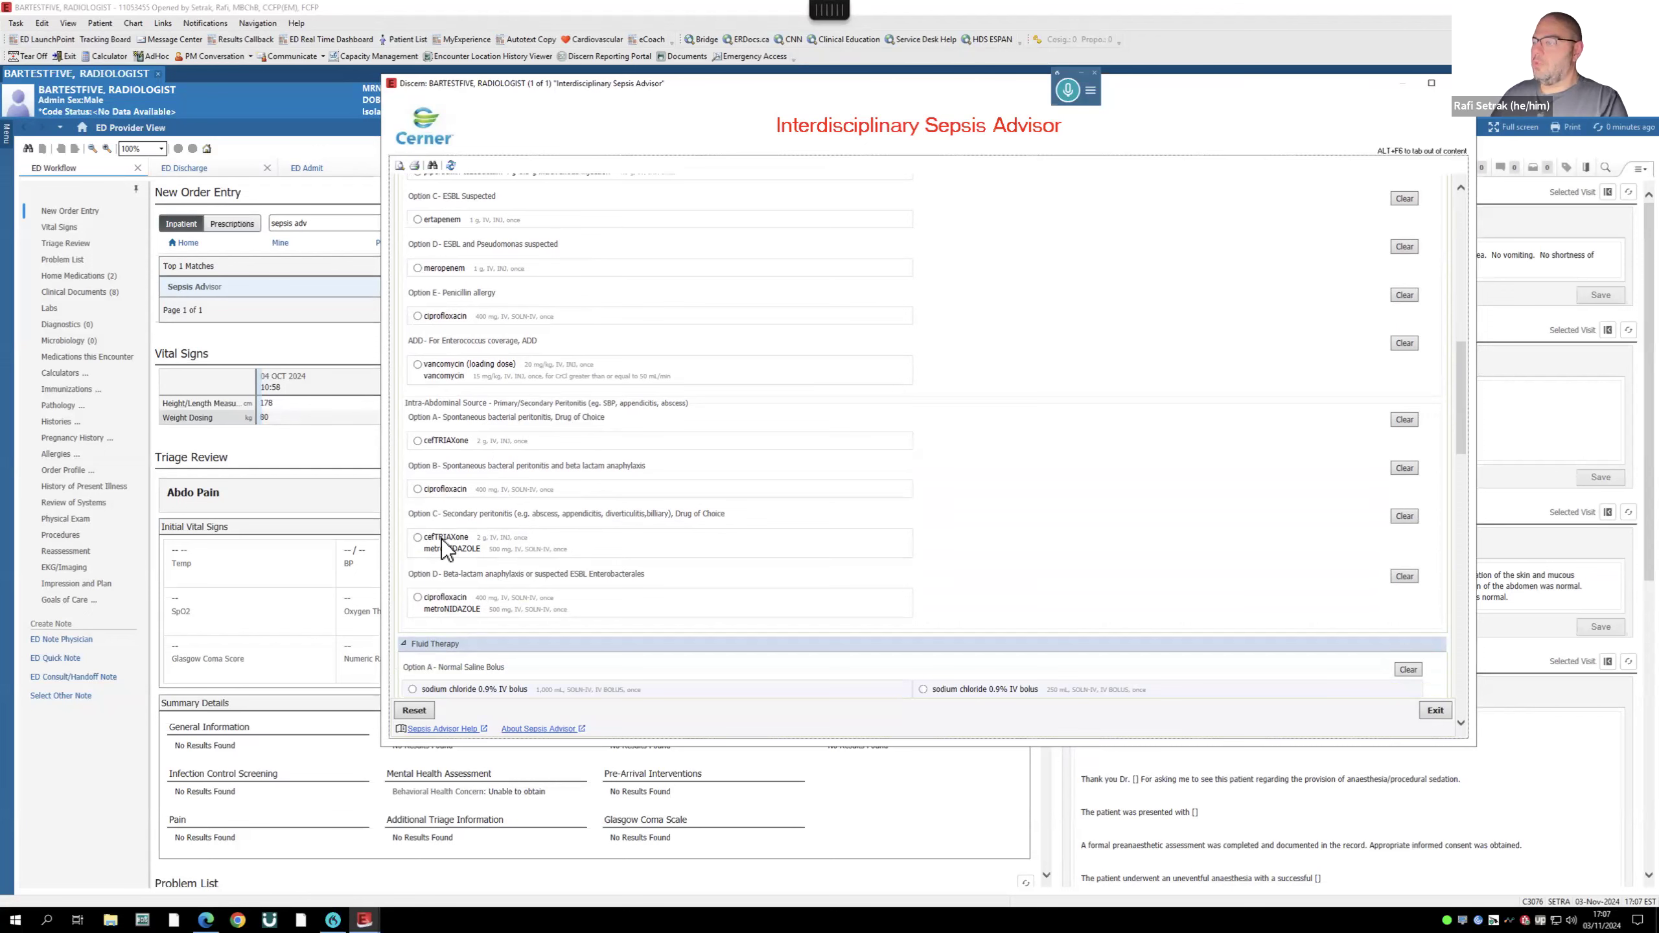
pyautogui.click(418, 537)
pyautogui.scroll(3, 470, 261)
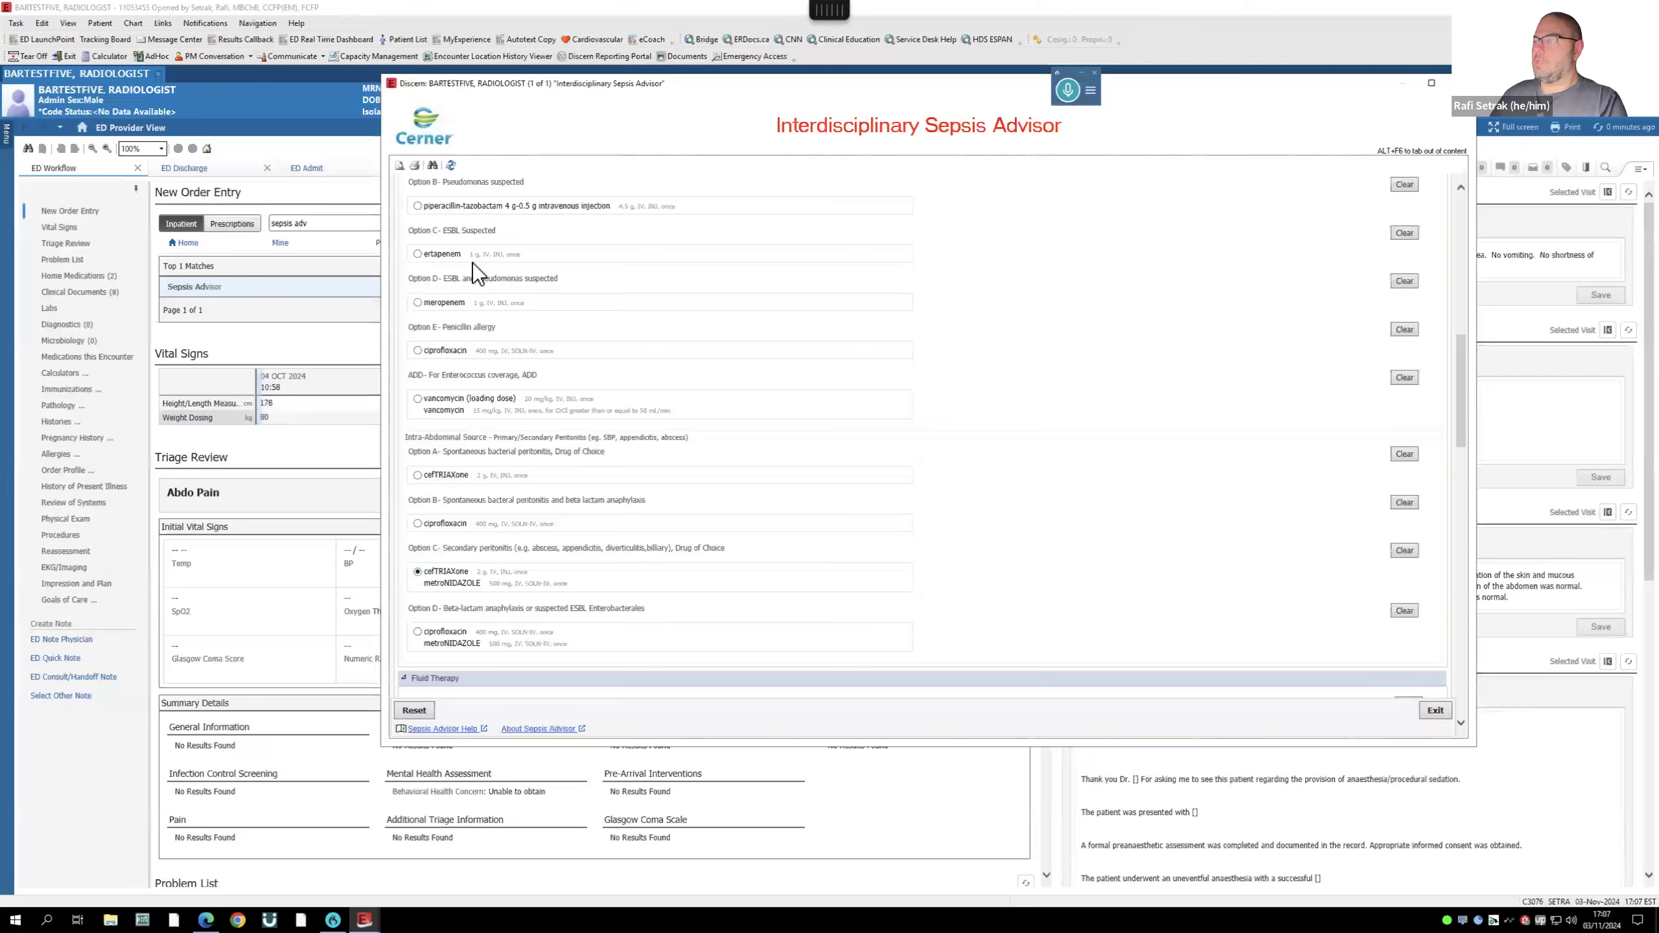
pyautogui.scroll(2, 472, 265)
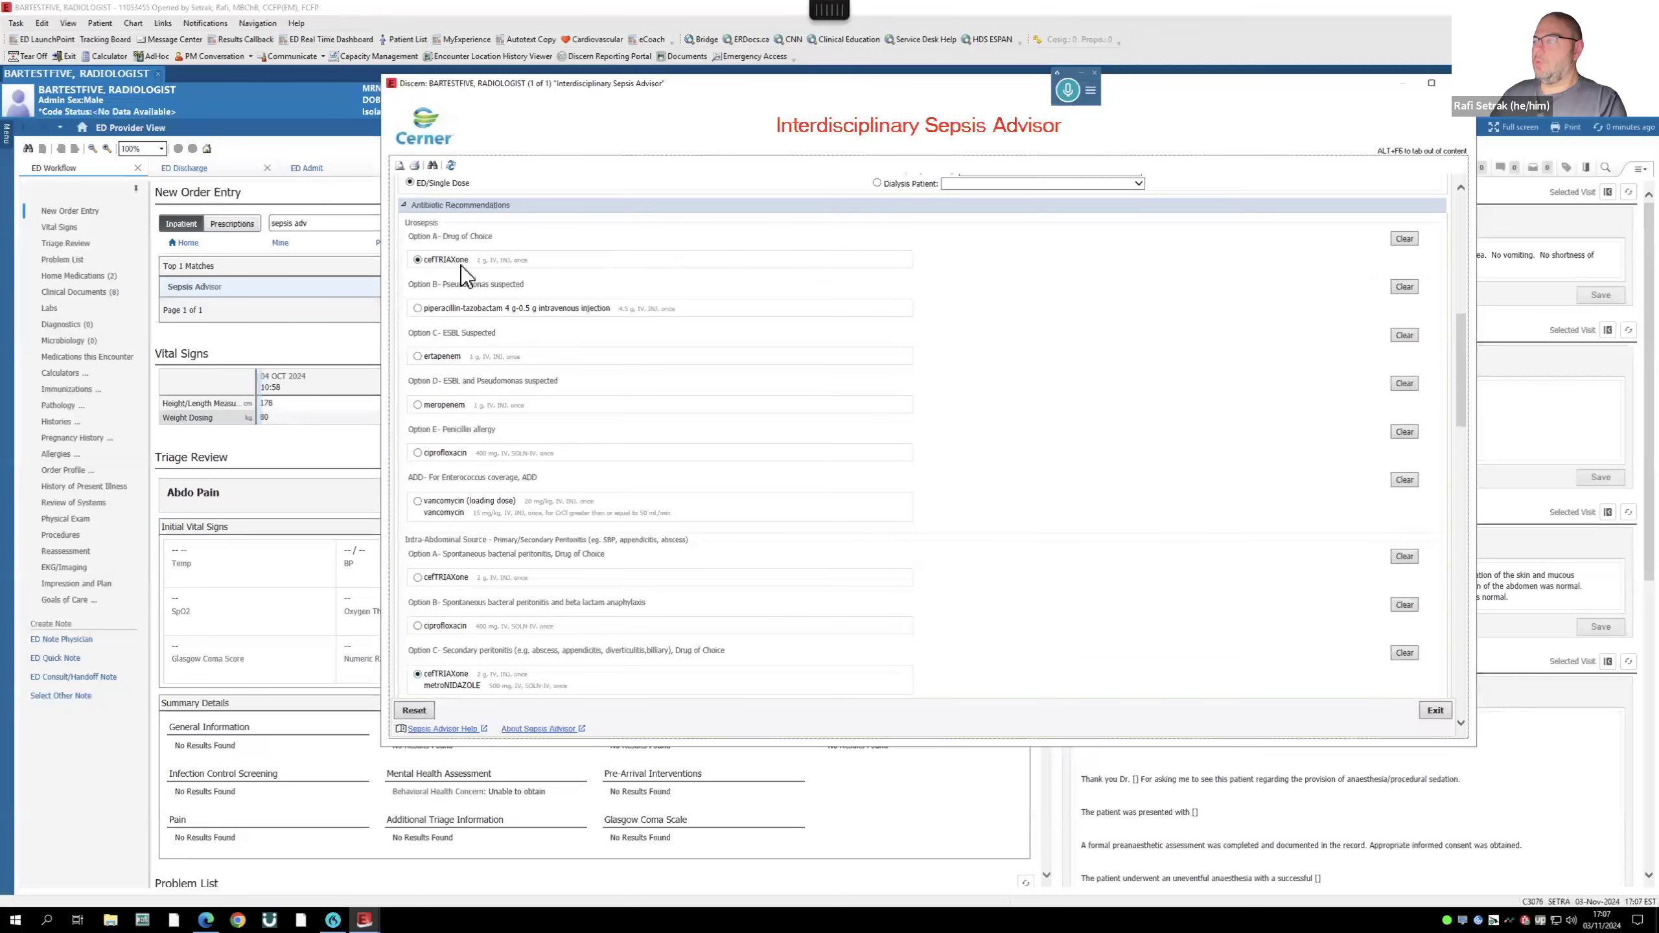
pyautogui.click(417, 250)
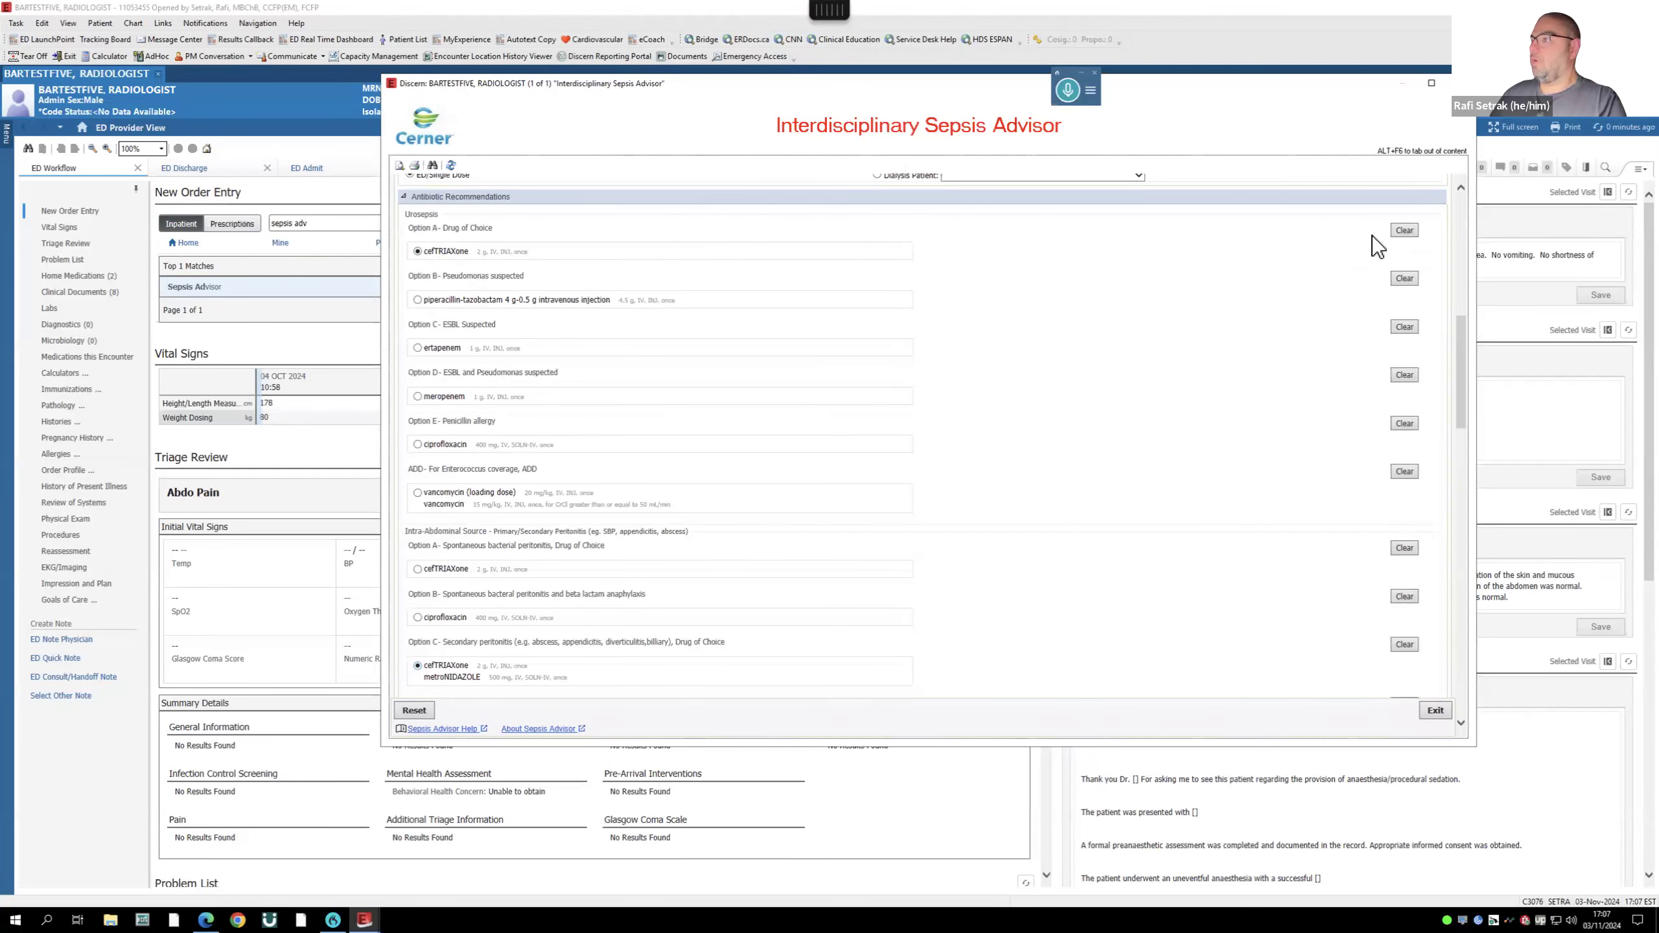
pyautogui.scroll(-5, 672, 402)
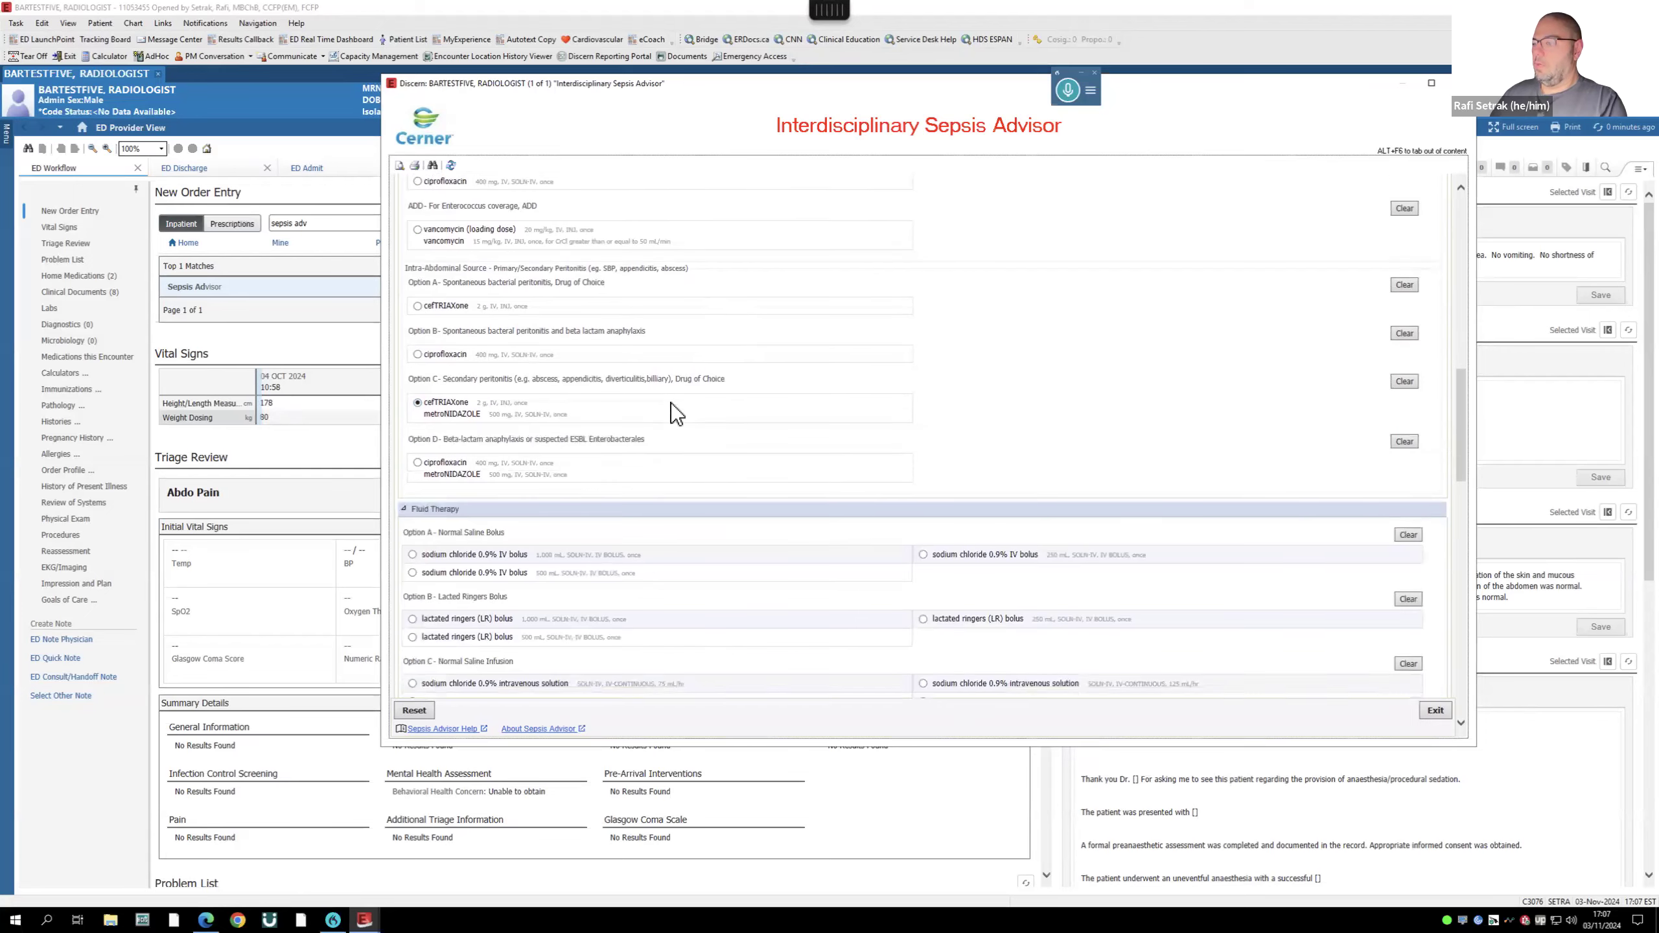
# - Order a 1,000 mL lactated ringers bolus and sodium chloride 0.9% at 125 mL/hr
pyautogui.scroll(-4, 550, 433)
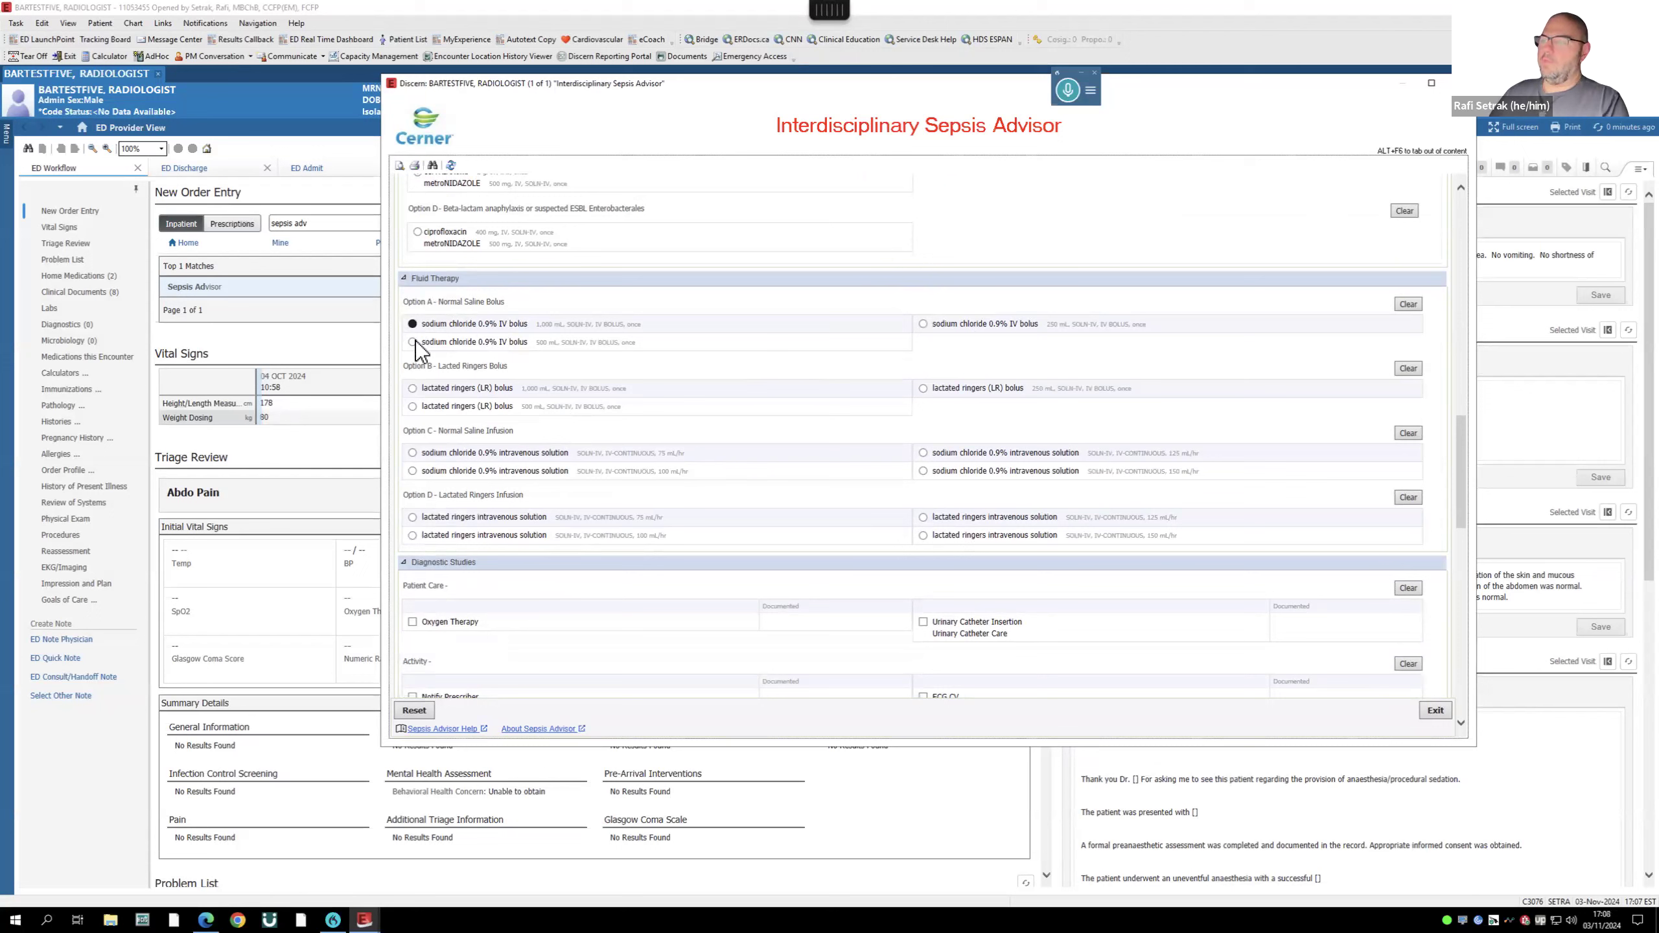
pyautogui.click(413, 387)
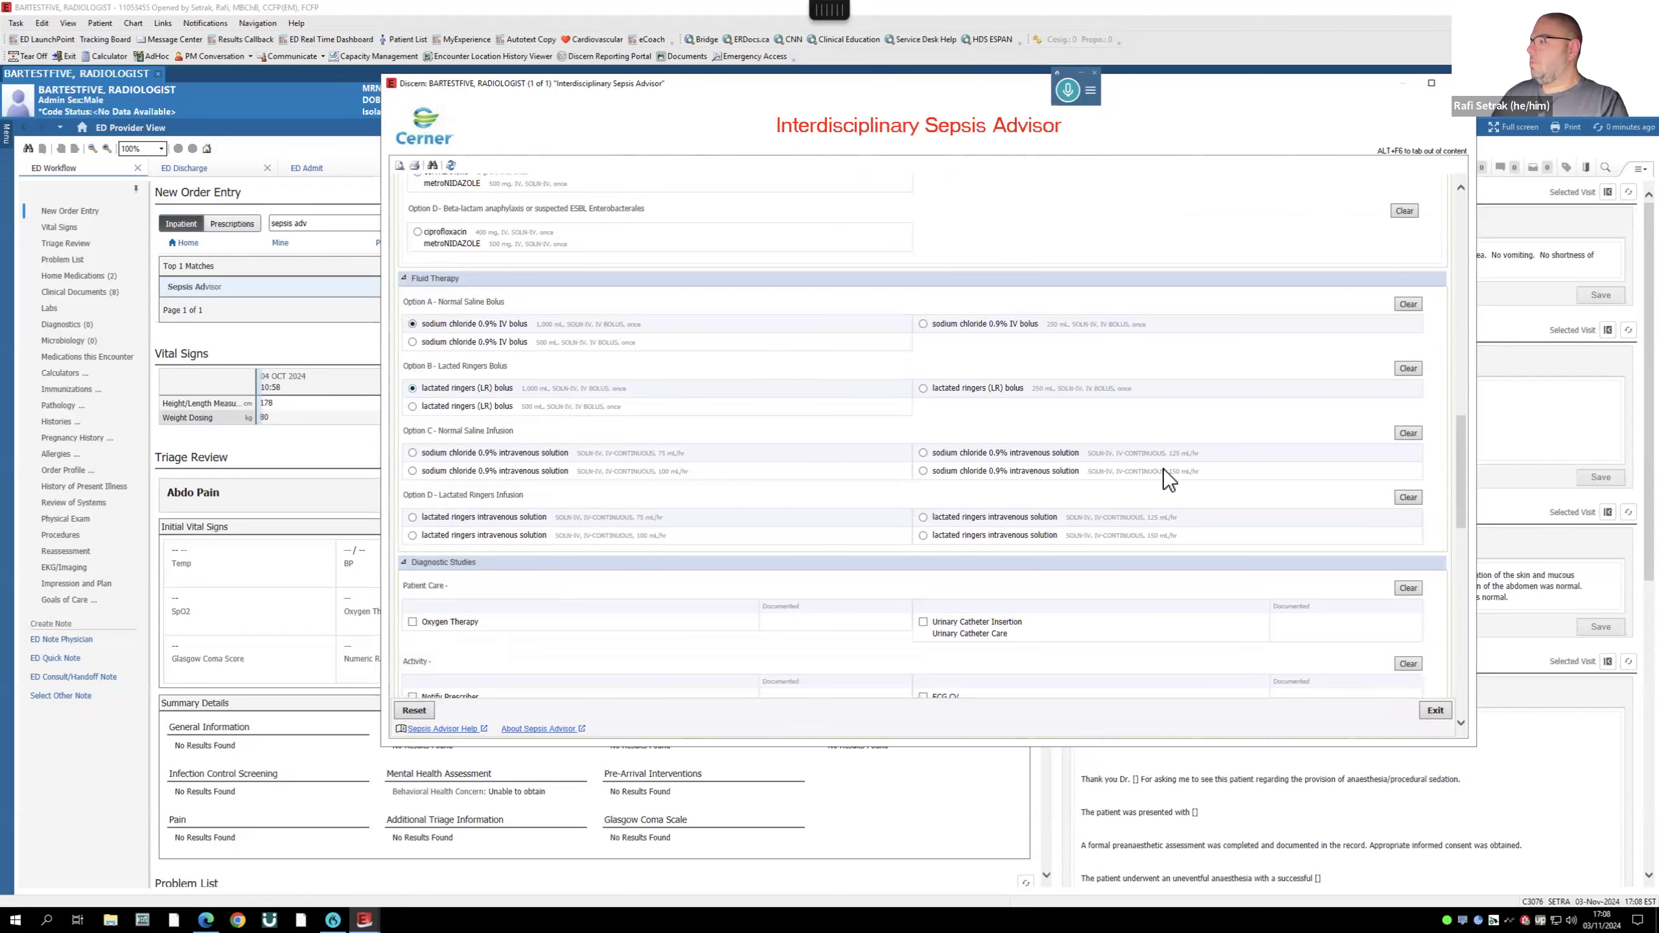
pyautogui.click(922, 453)
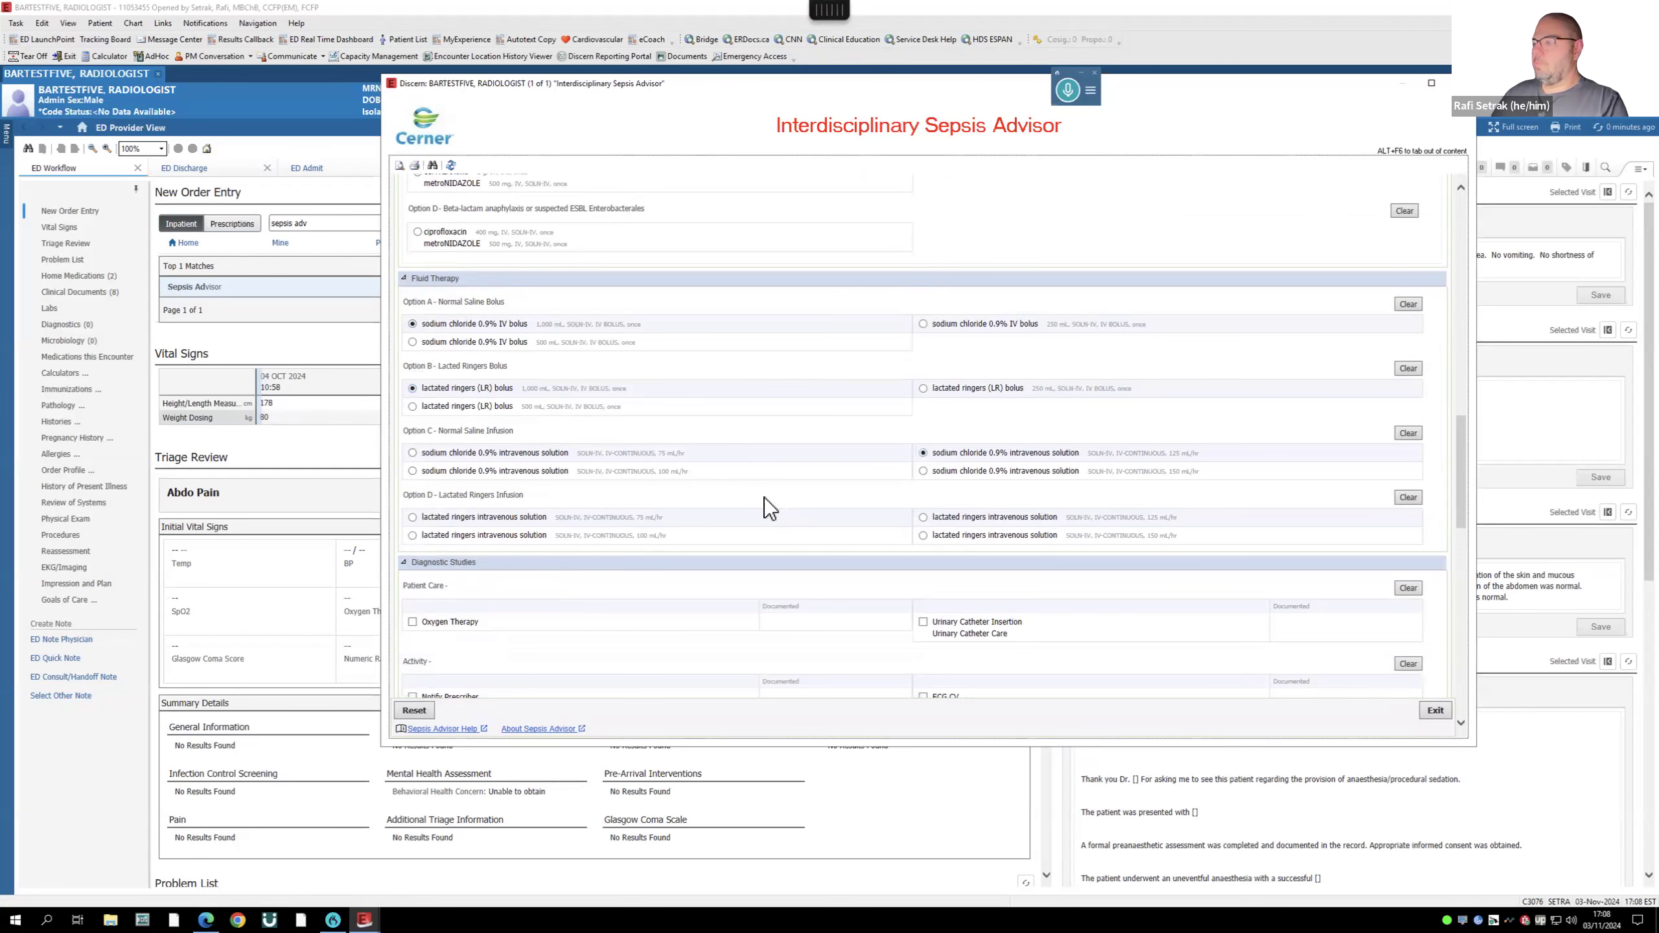
# - Clear all the default General Assessment sepsis lab orders
pyautogui.scroll(-3, 763, 498)
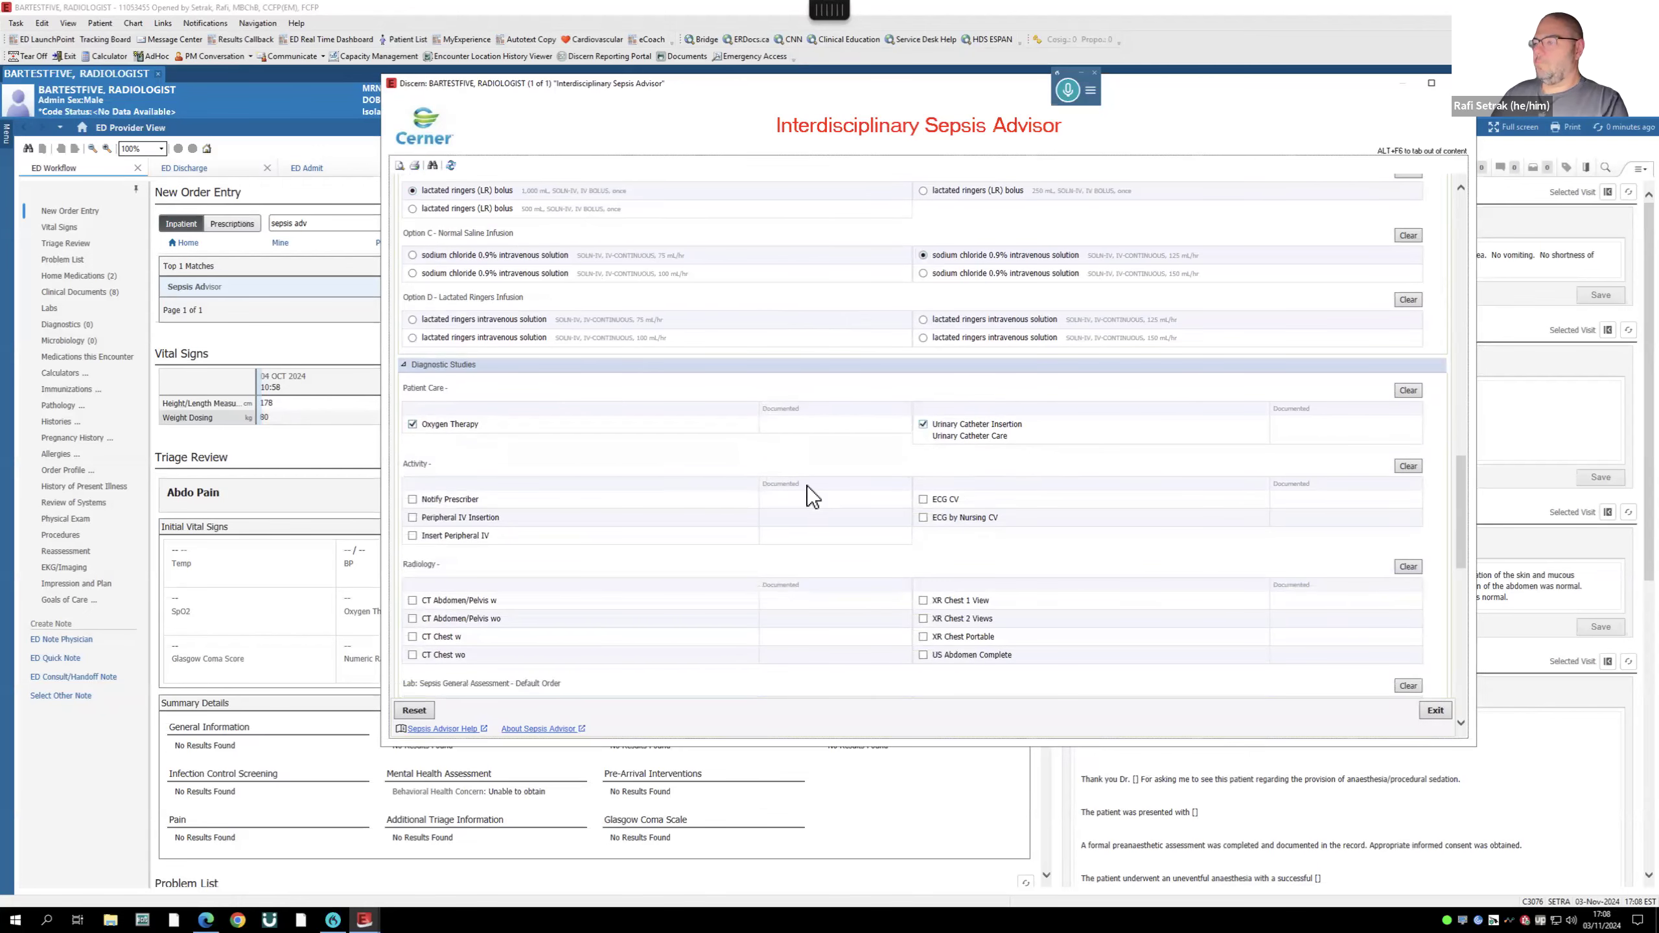
pyautogui.scroll(-2, 807, 485)
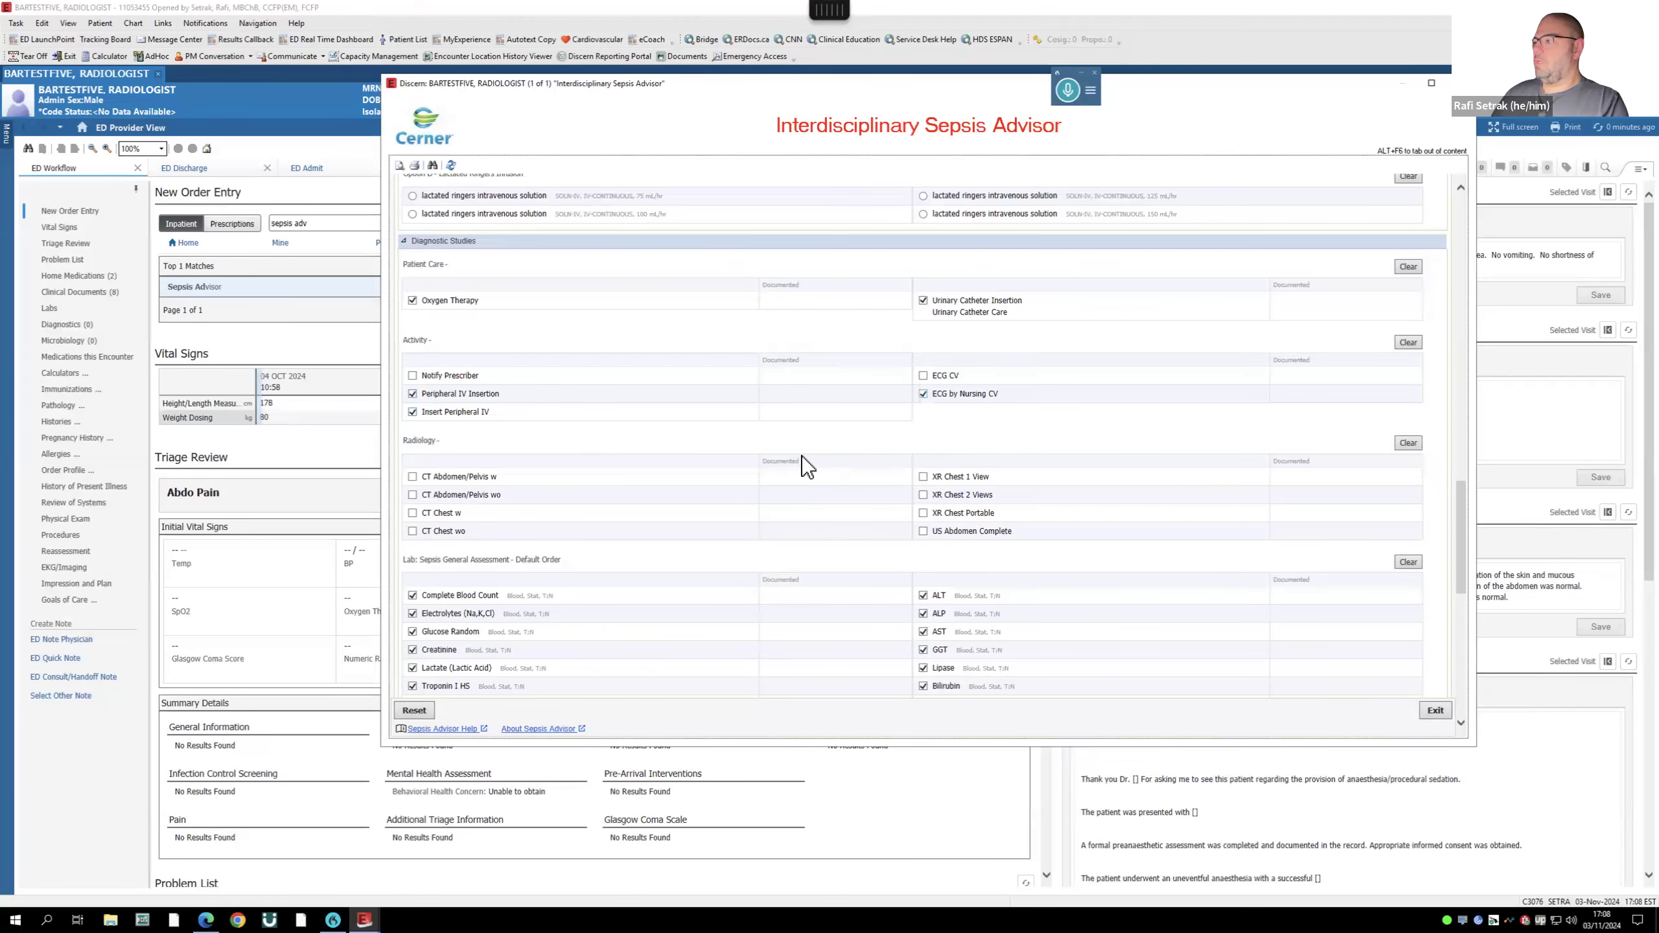
pyautogui.scroll(-3, 801, 456)
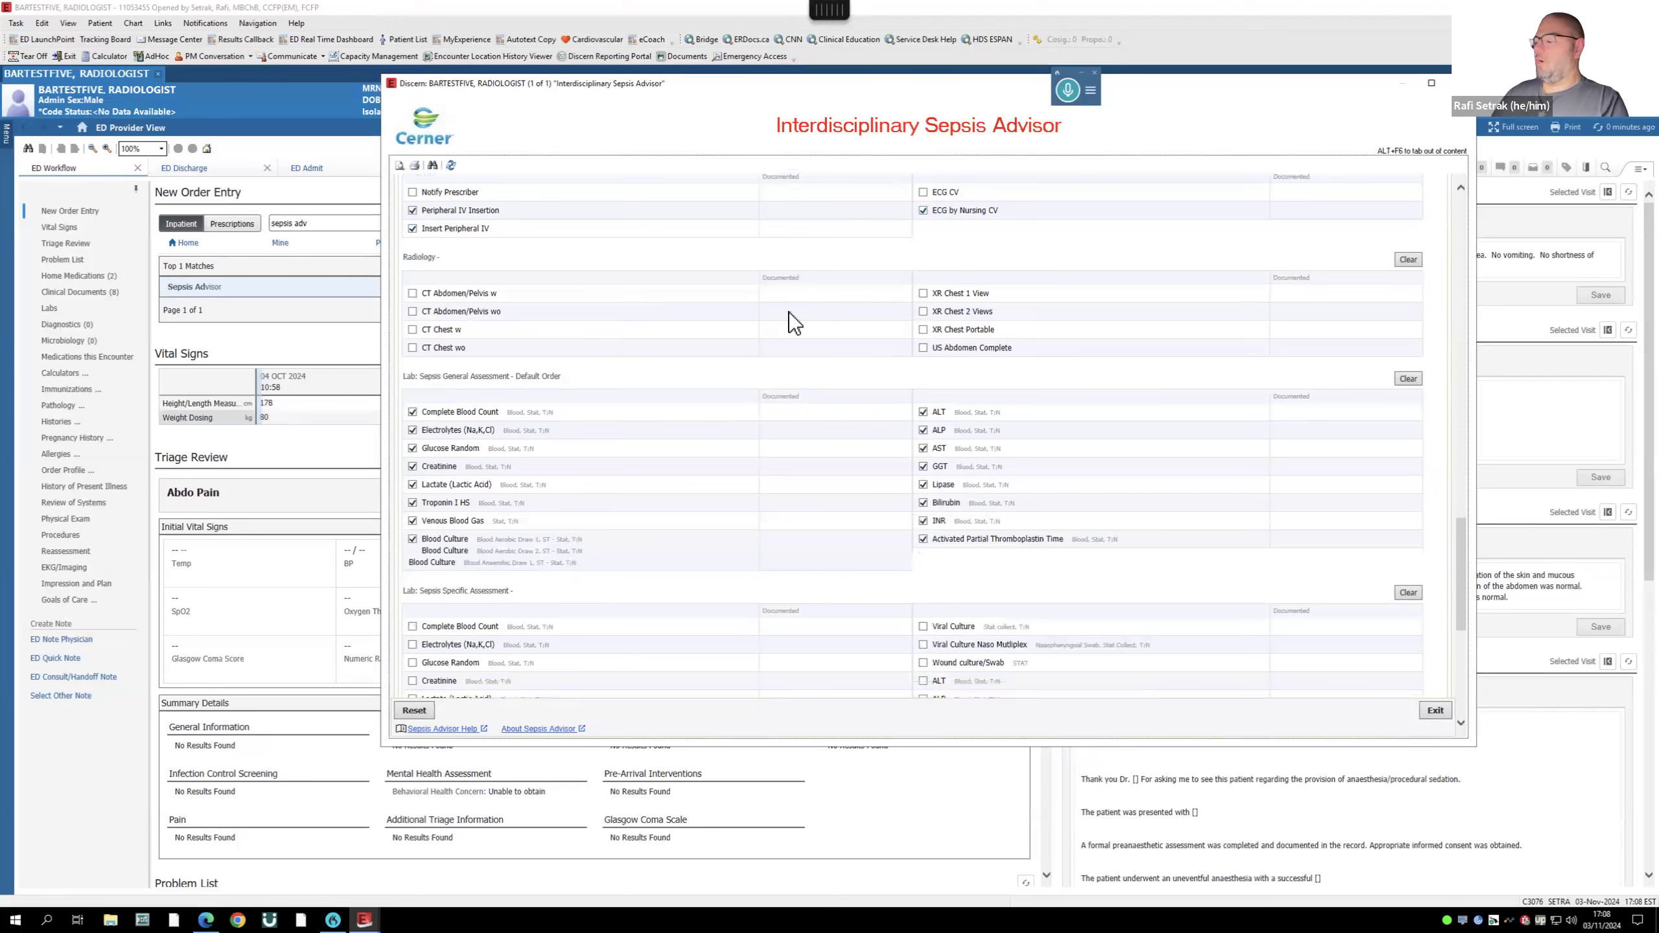
pyautogui.scroll(-3, 763, 334)
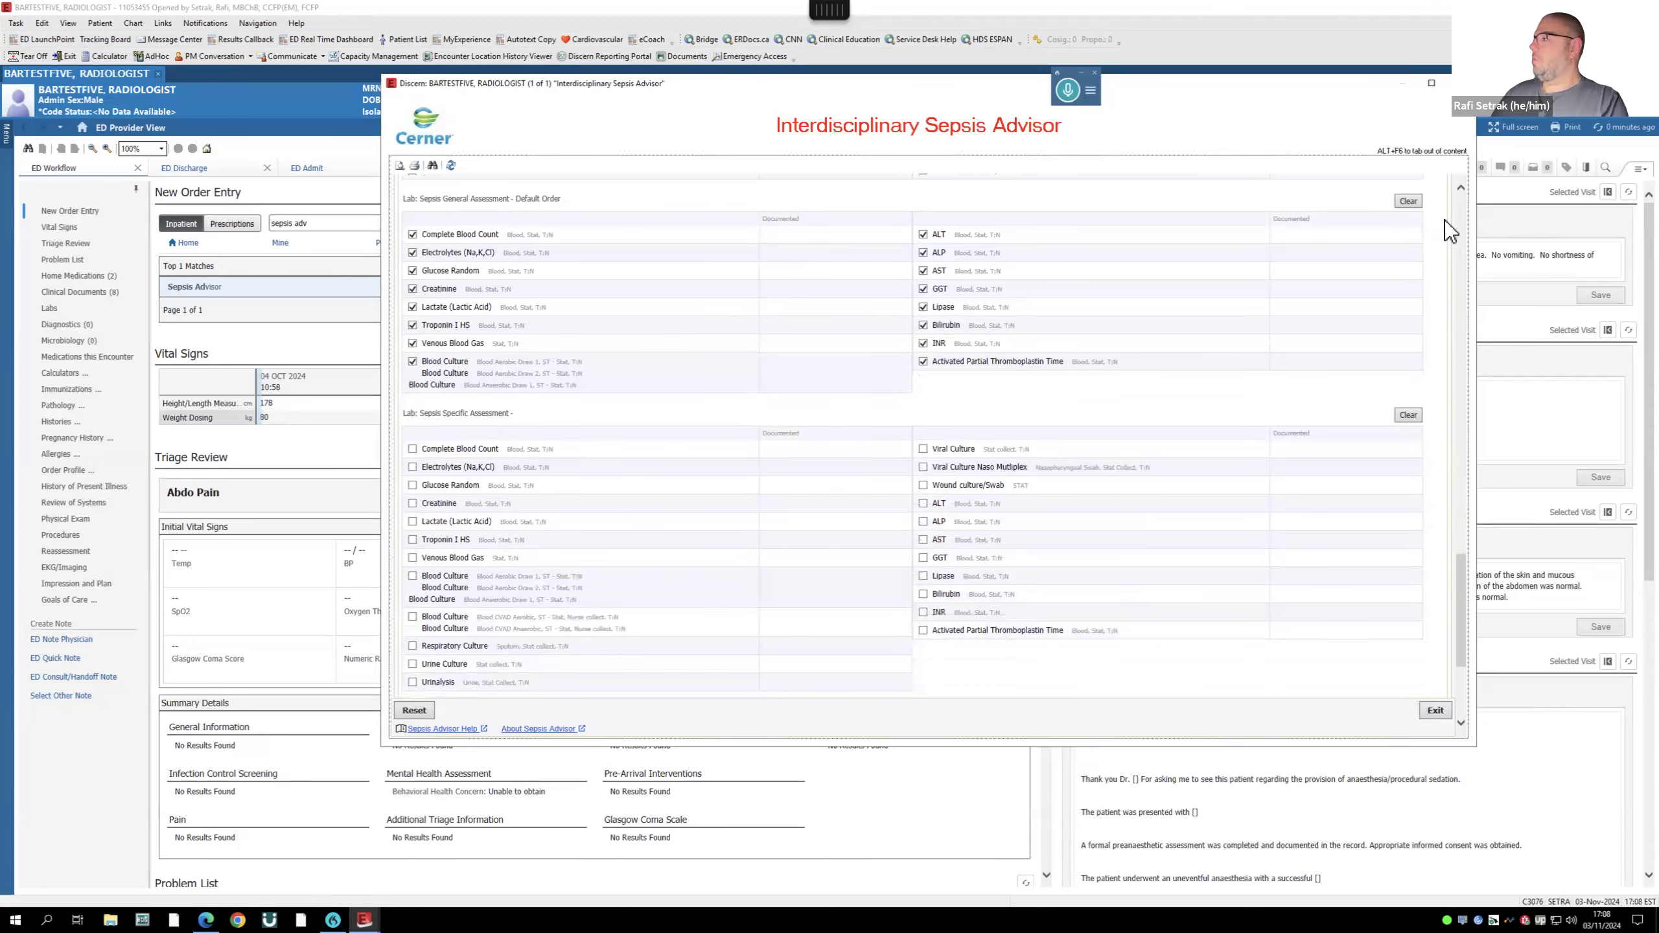
pyautogui.click(1409, 201)
# - Choose peripheral norepinephrine 16 mcg/mL and confirm the selections
pyautogui.scroll(-3, 958, 373)
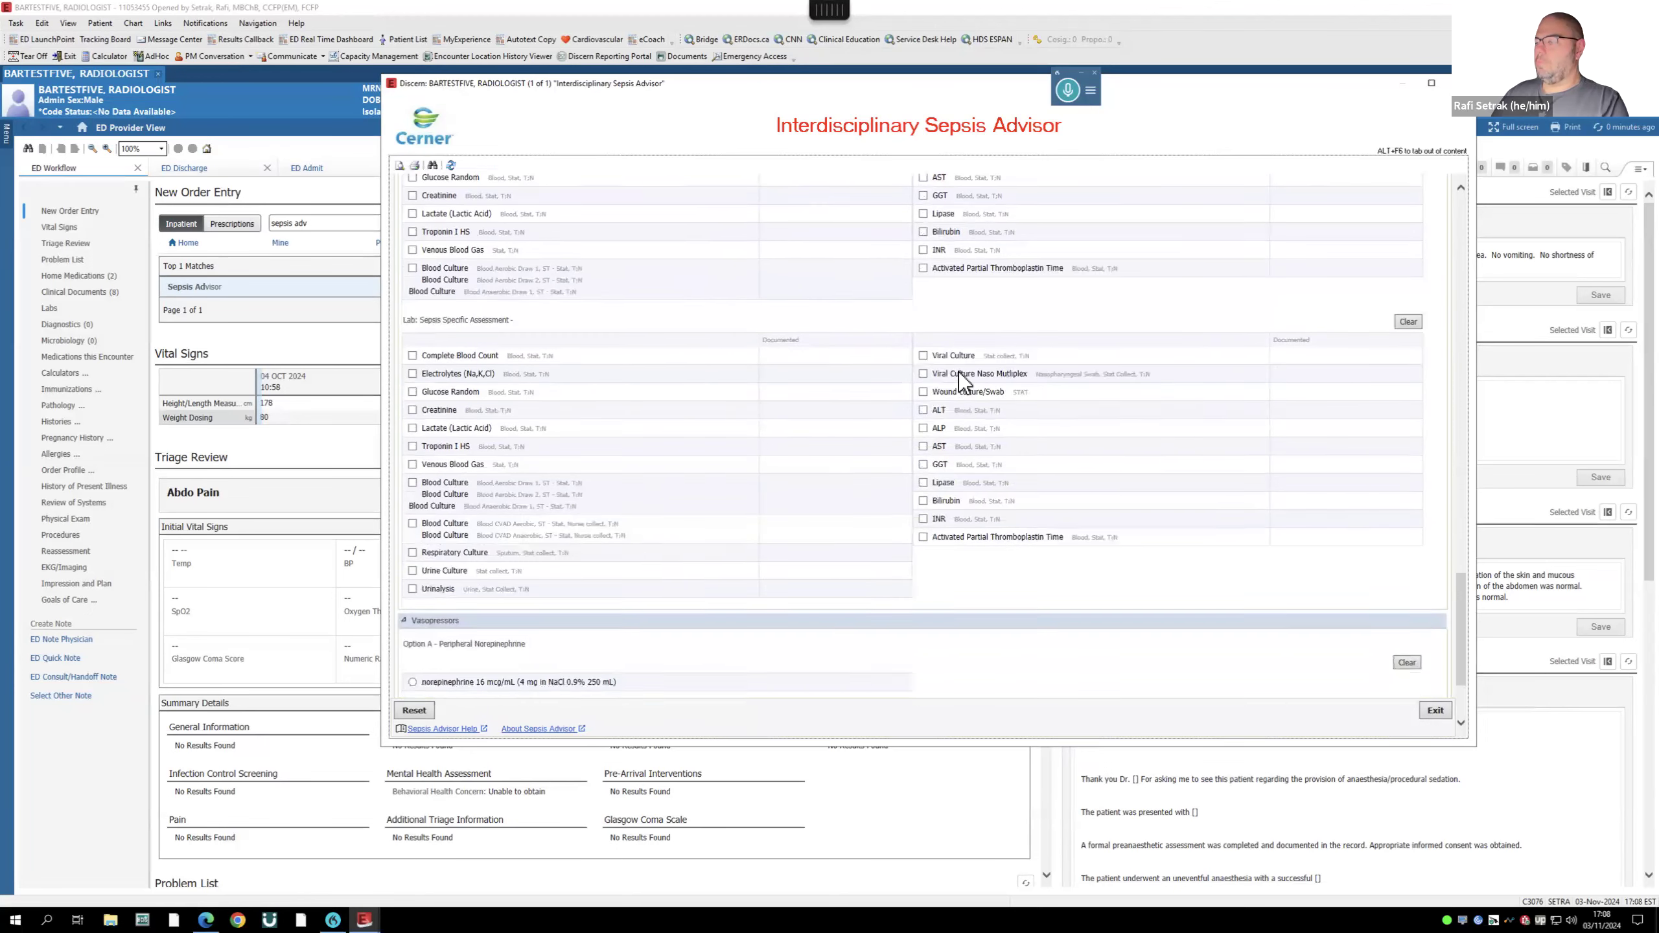
pyautogui.scroll(-1, 960, 380)
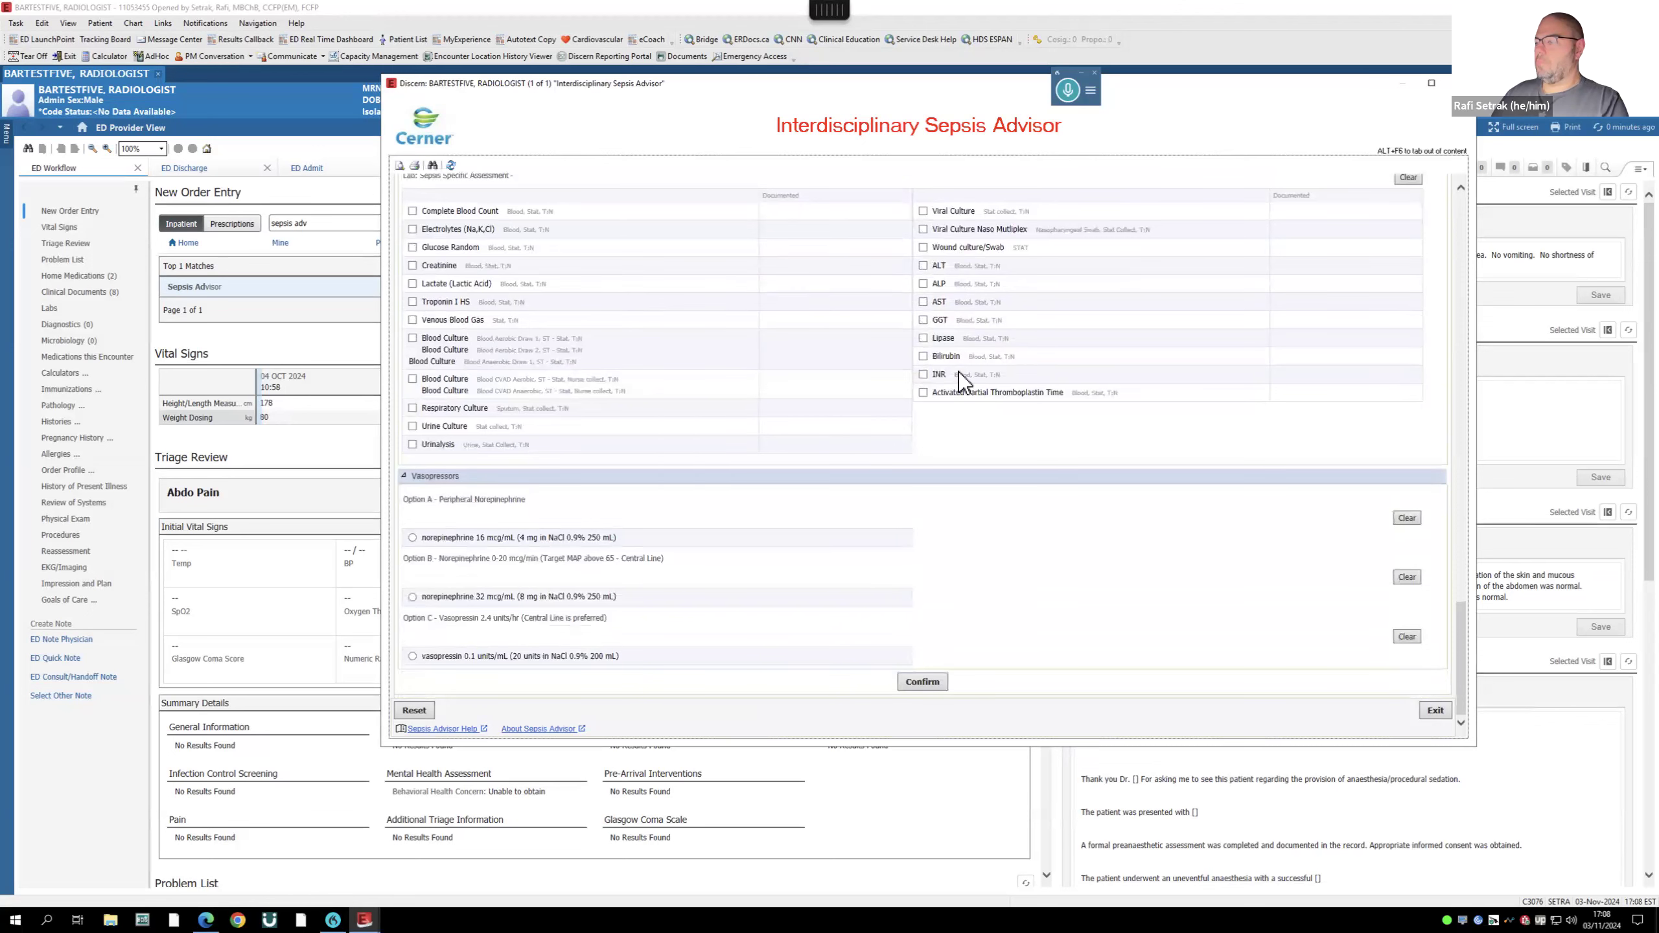
pyautogui.click(412, 538)
pyautogui.click(923, 682)
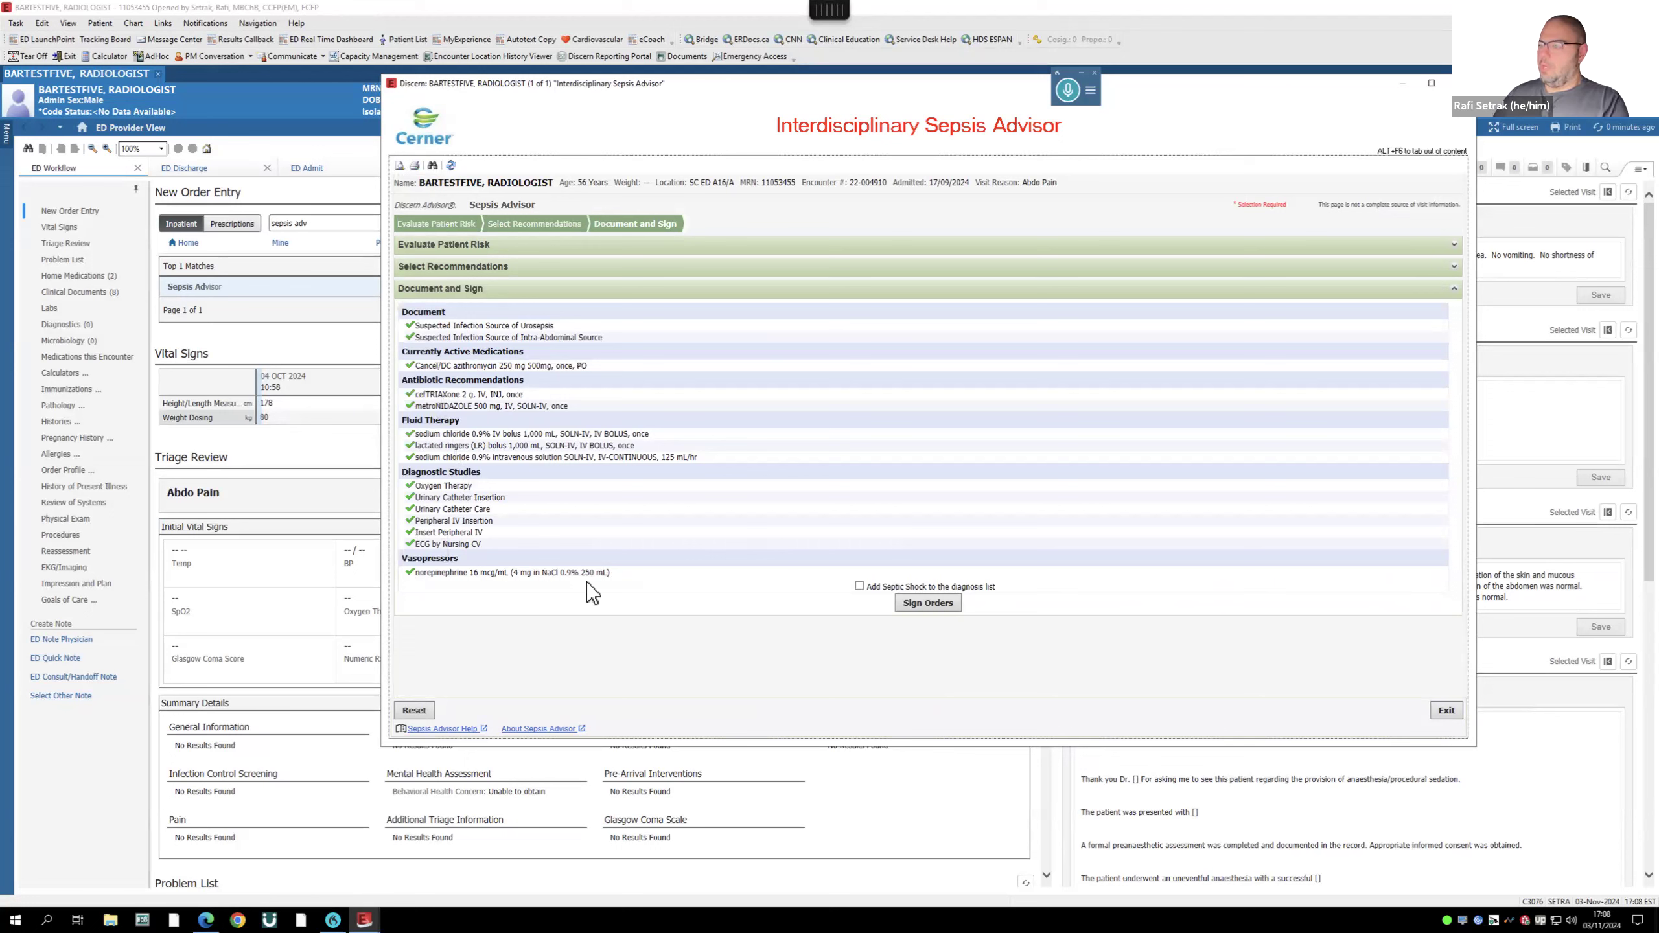
# - Add Septic Shock as a diagnosis, start signing, and choose SpO2 goal greater than 92
pyautogui.click(859, 586)
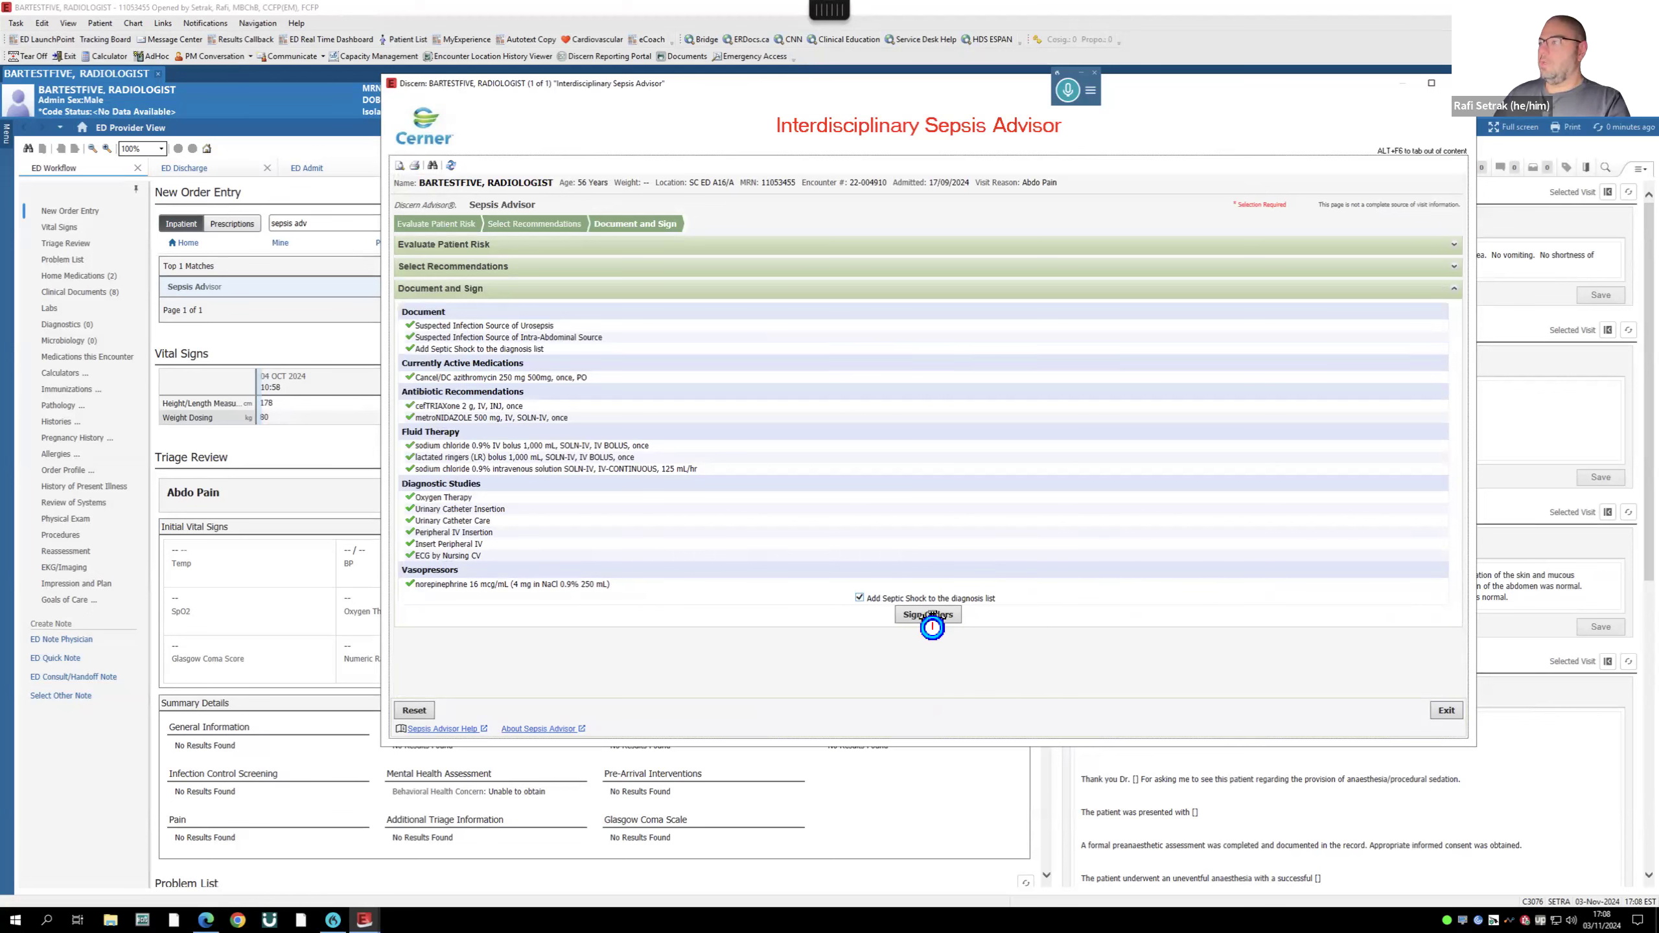
pyautogui.click(929, 614)
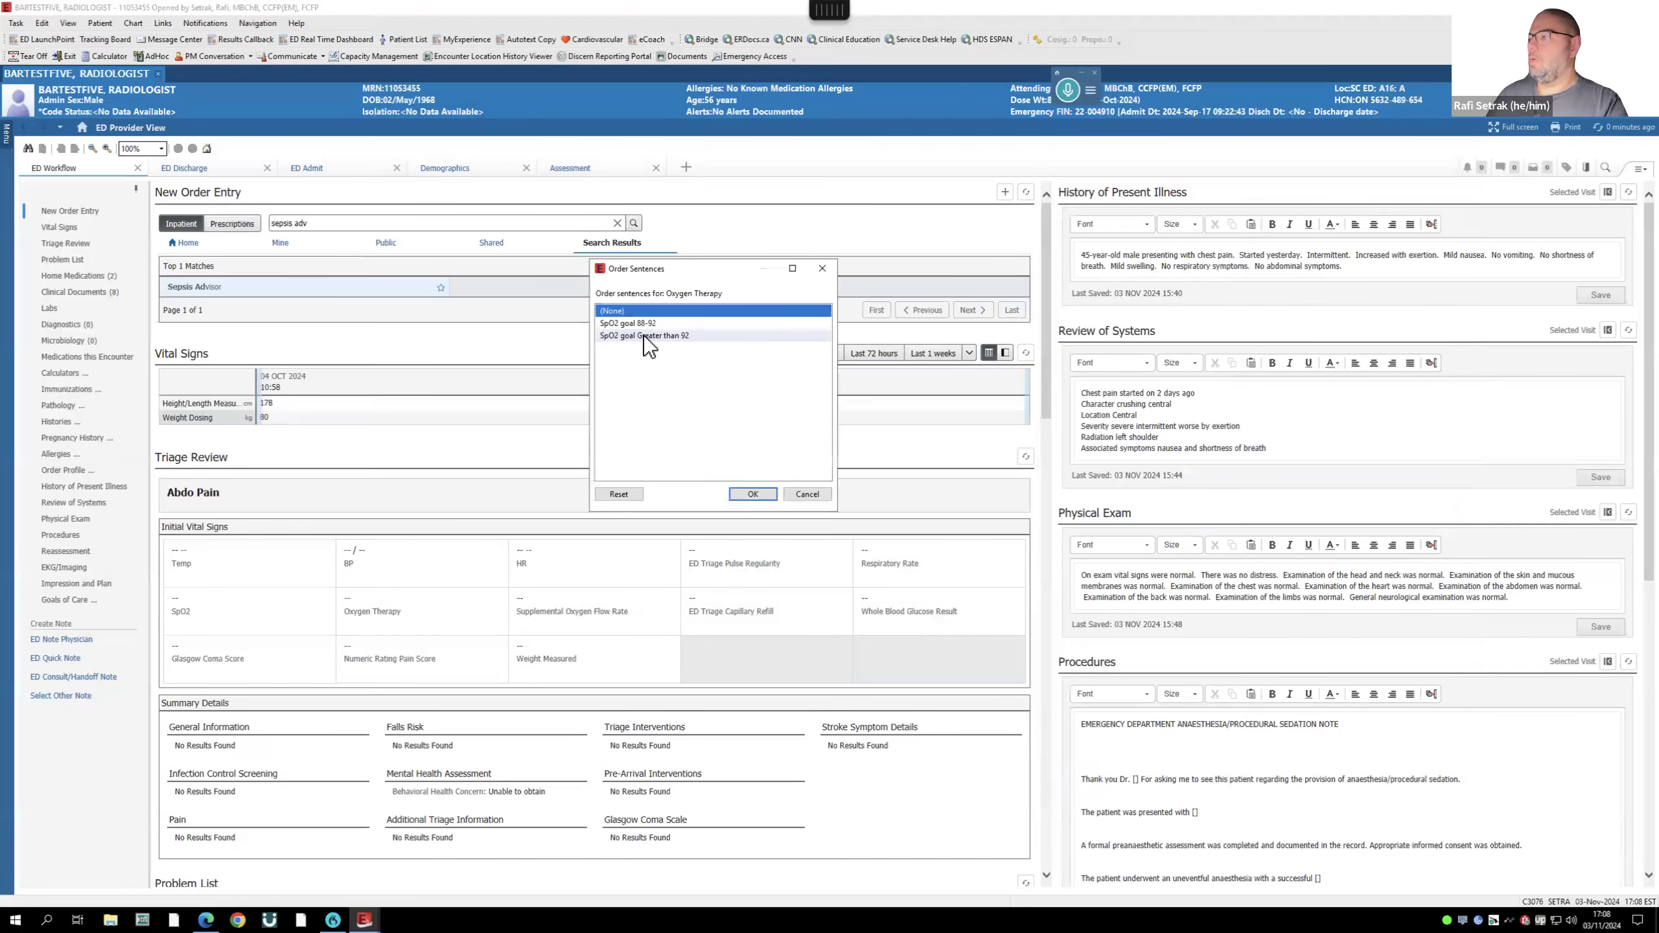
pyautogui.click(643, 334)
pyautogui.click(753, 493)
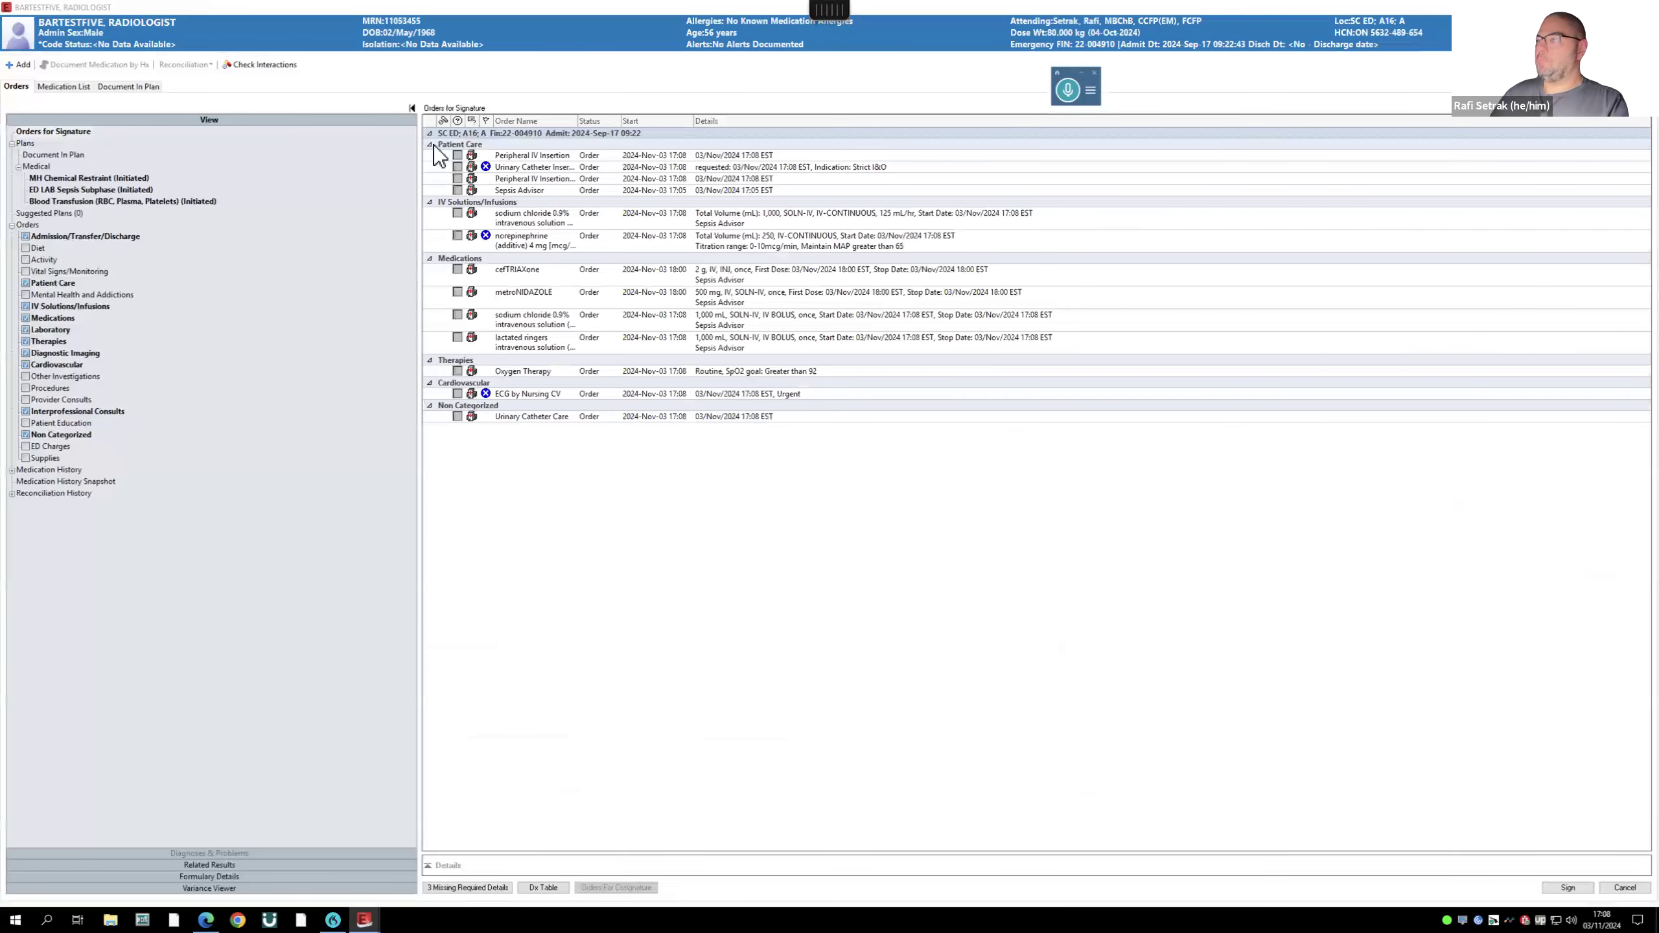
# - Fill missing details: External urinary catheter, norepinephrine 5 mcg/min, ECG reason Other
pyautogui.click(468, 887)
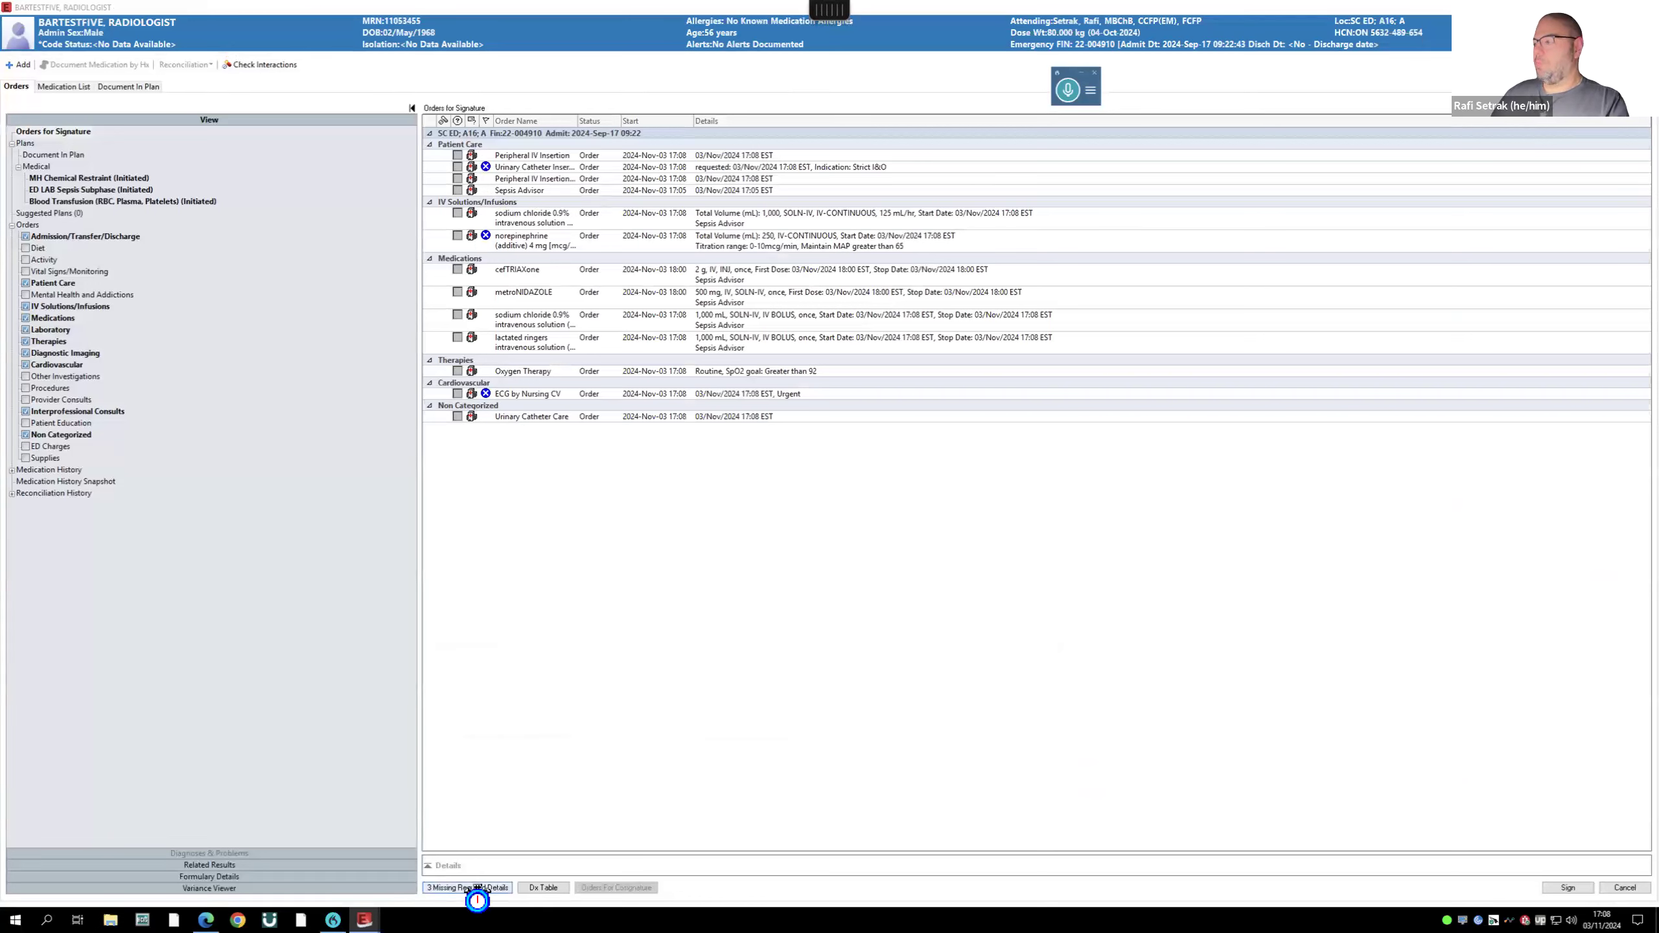
pyautogui.click(1351, 668)
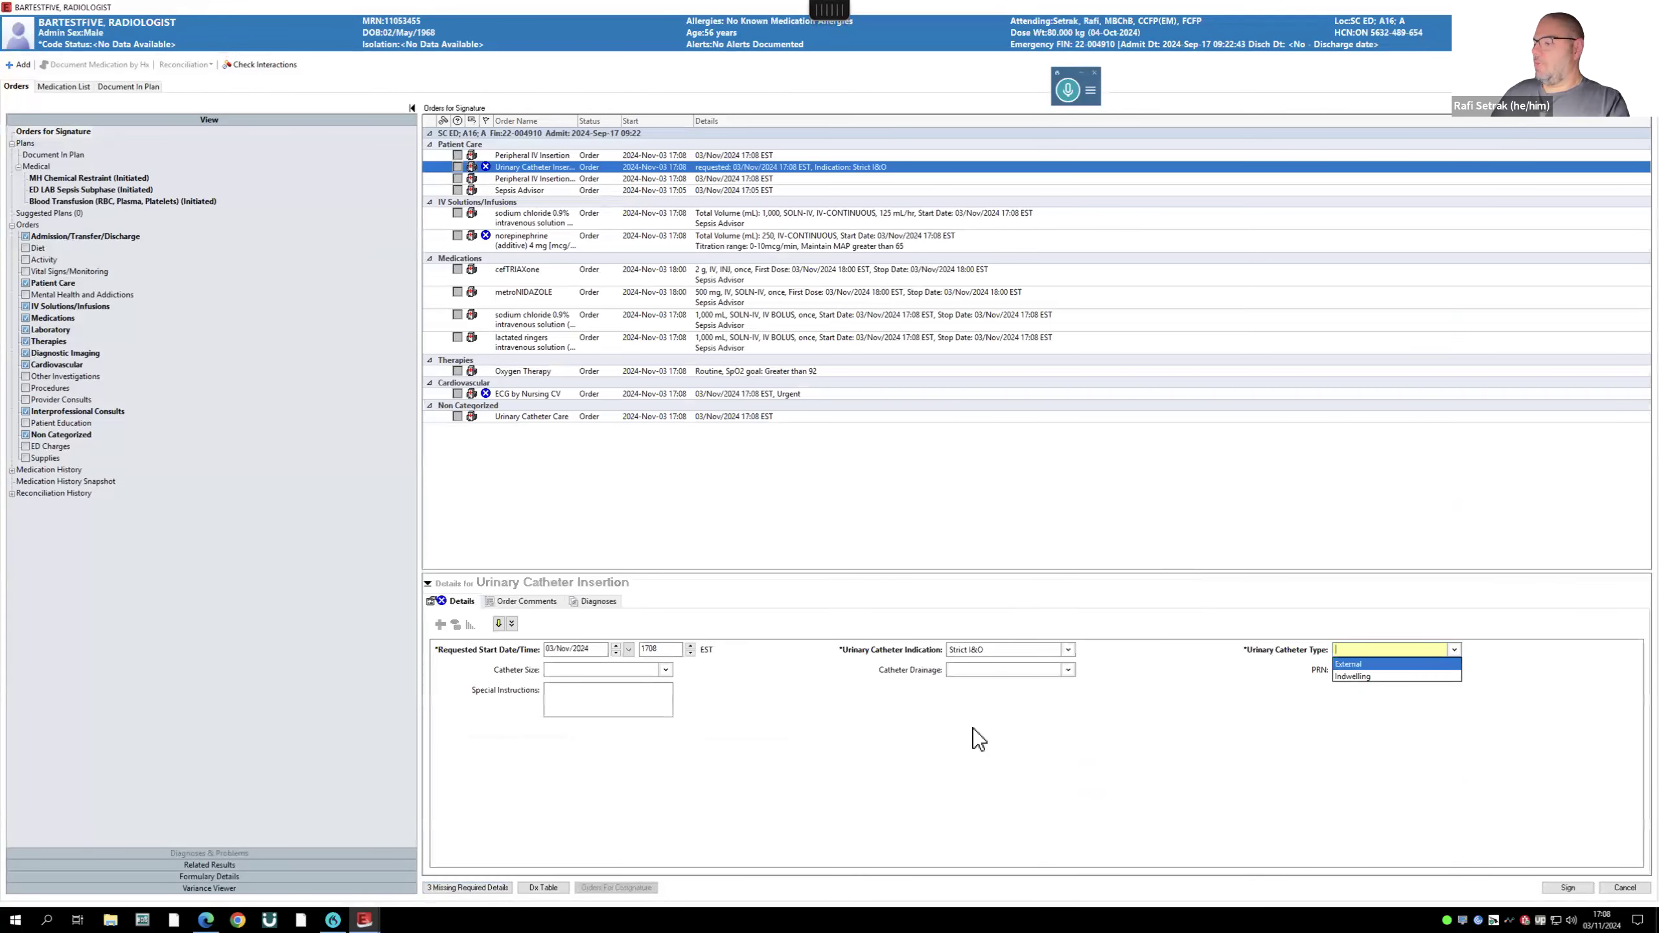
pyautogui.click(470, 887)
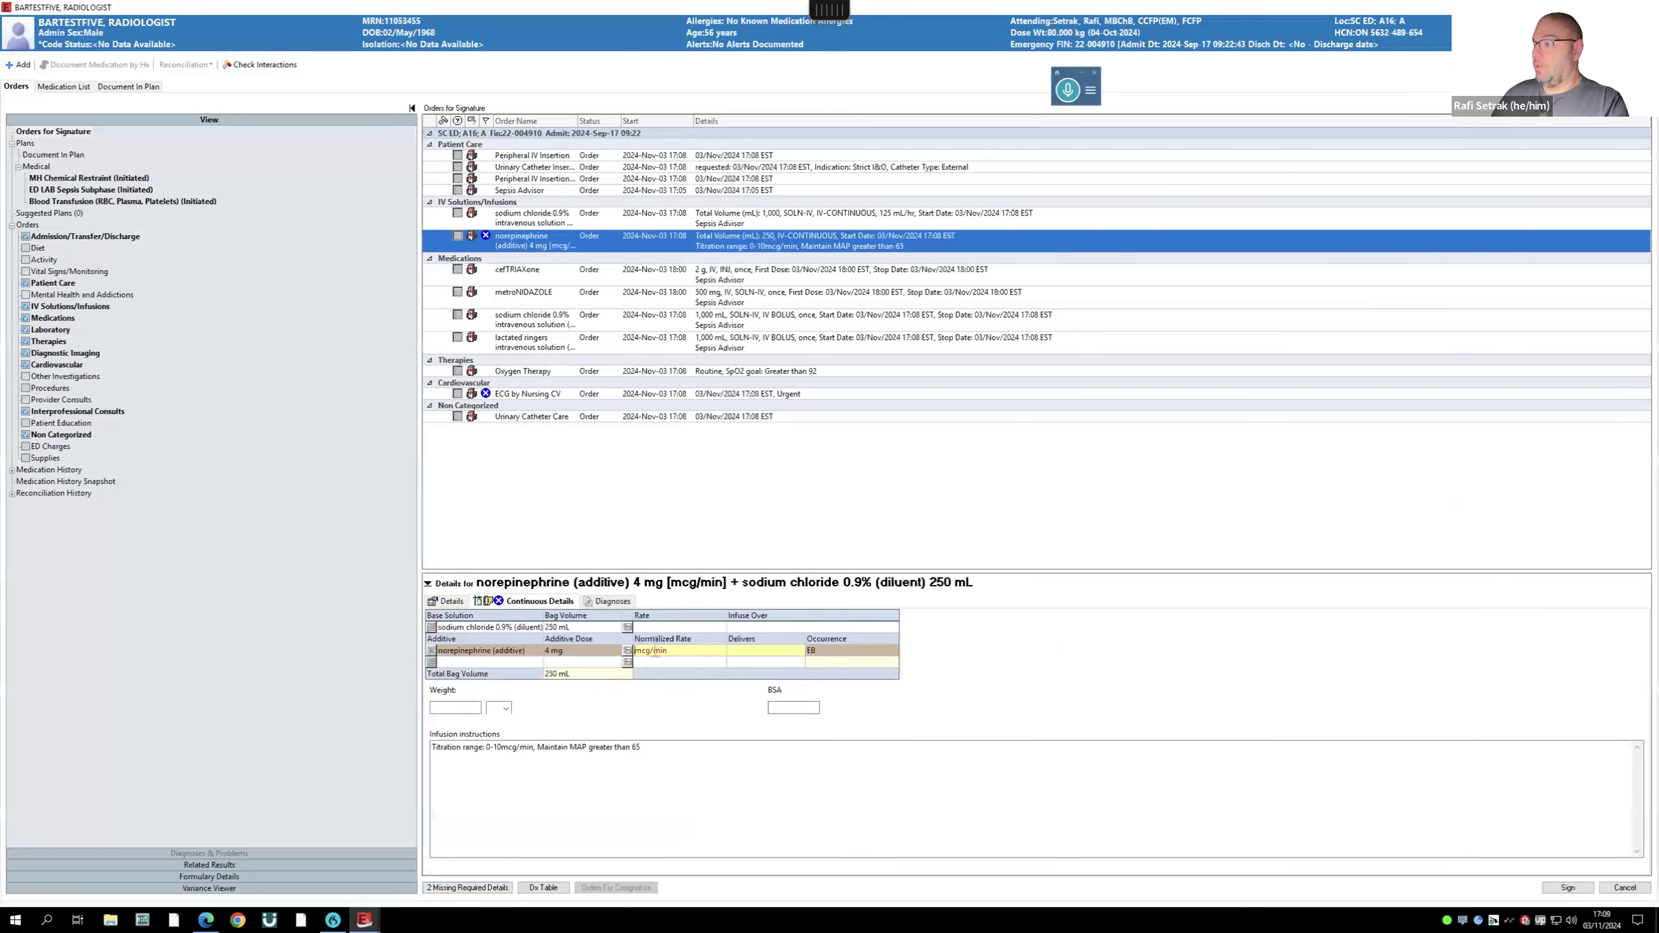
pyautogui.write('5')
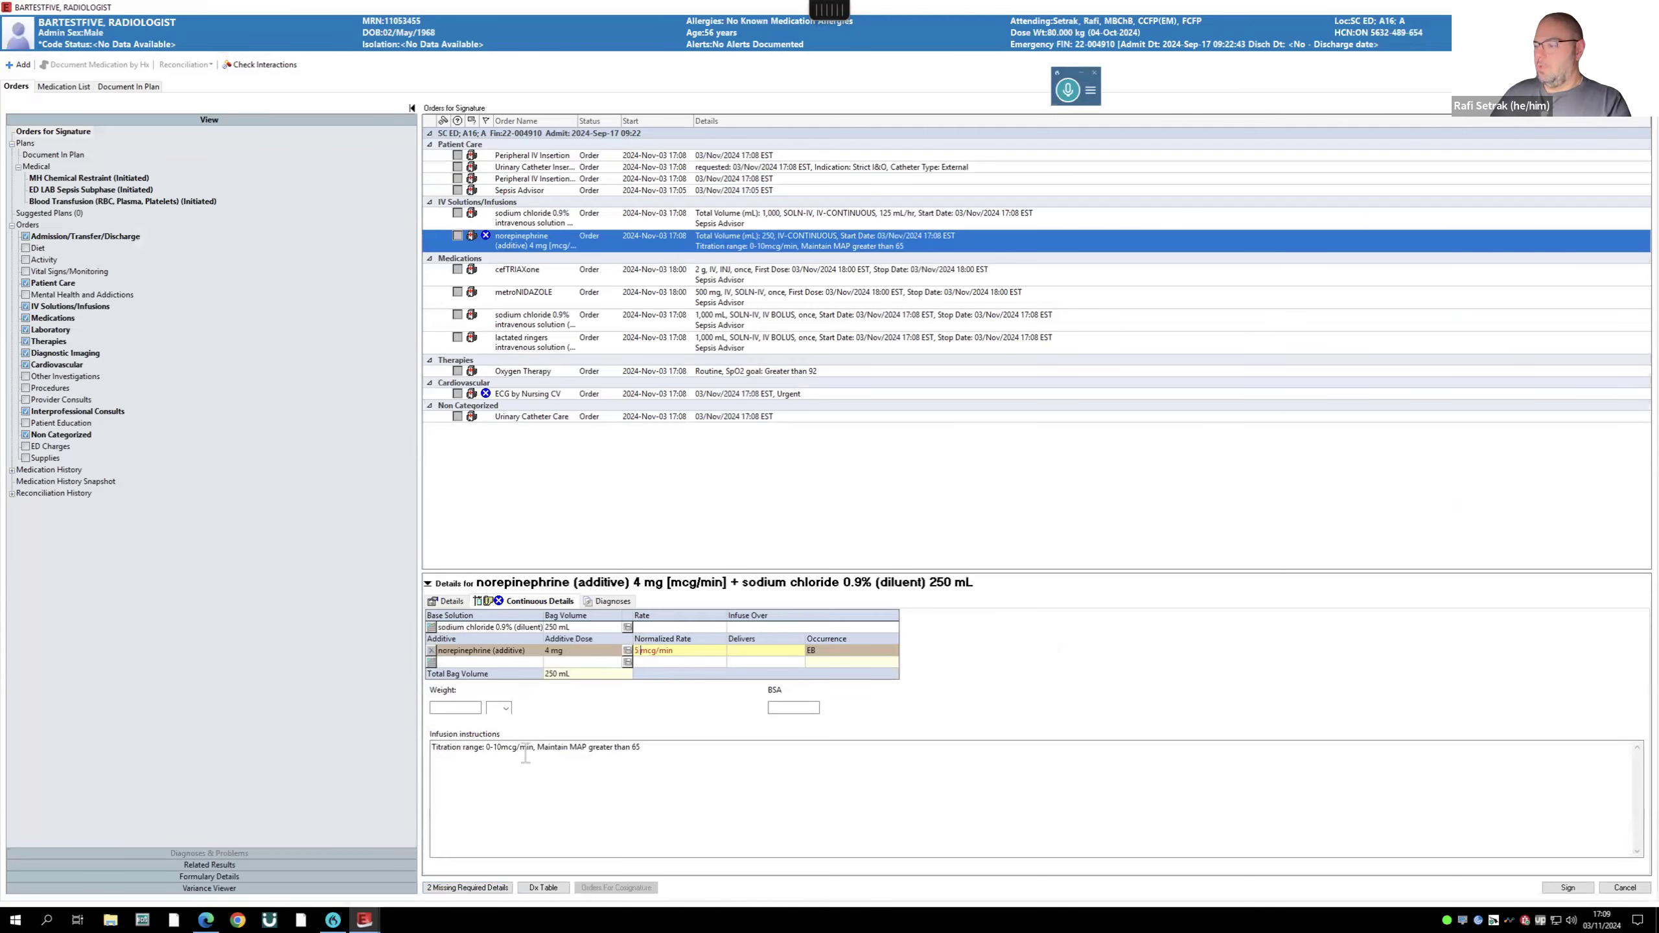
pyautogui.click(451, 889)
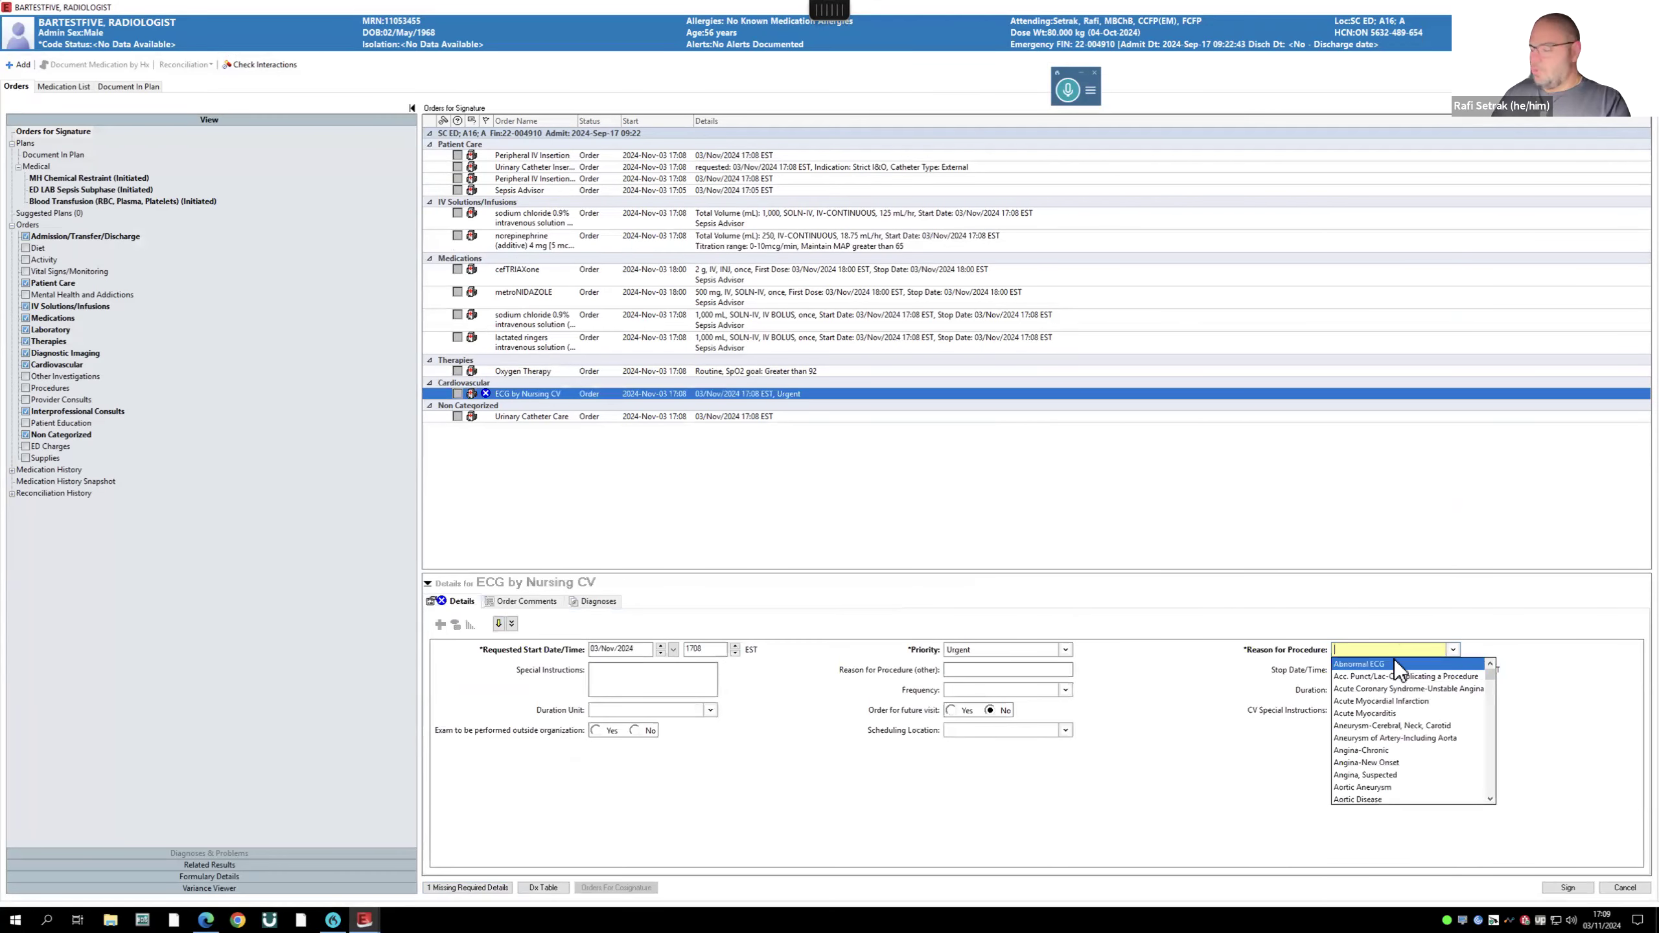
pyautogui.write('other')
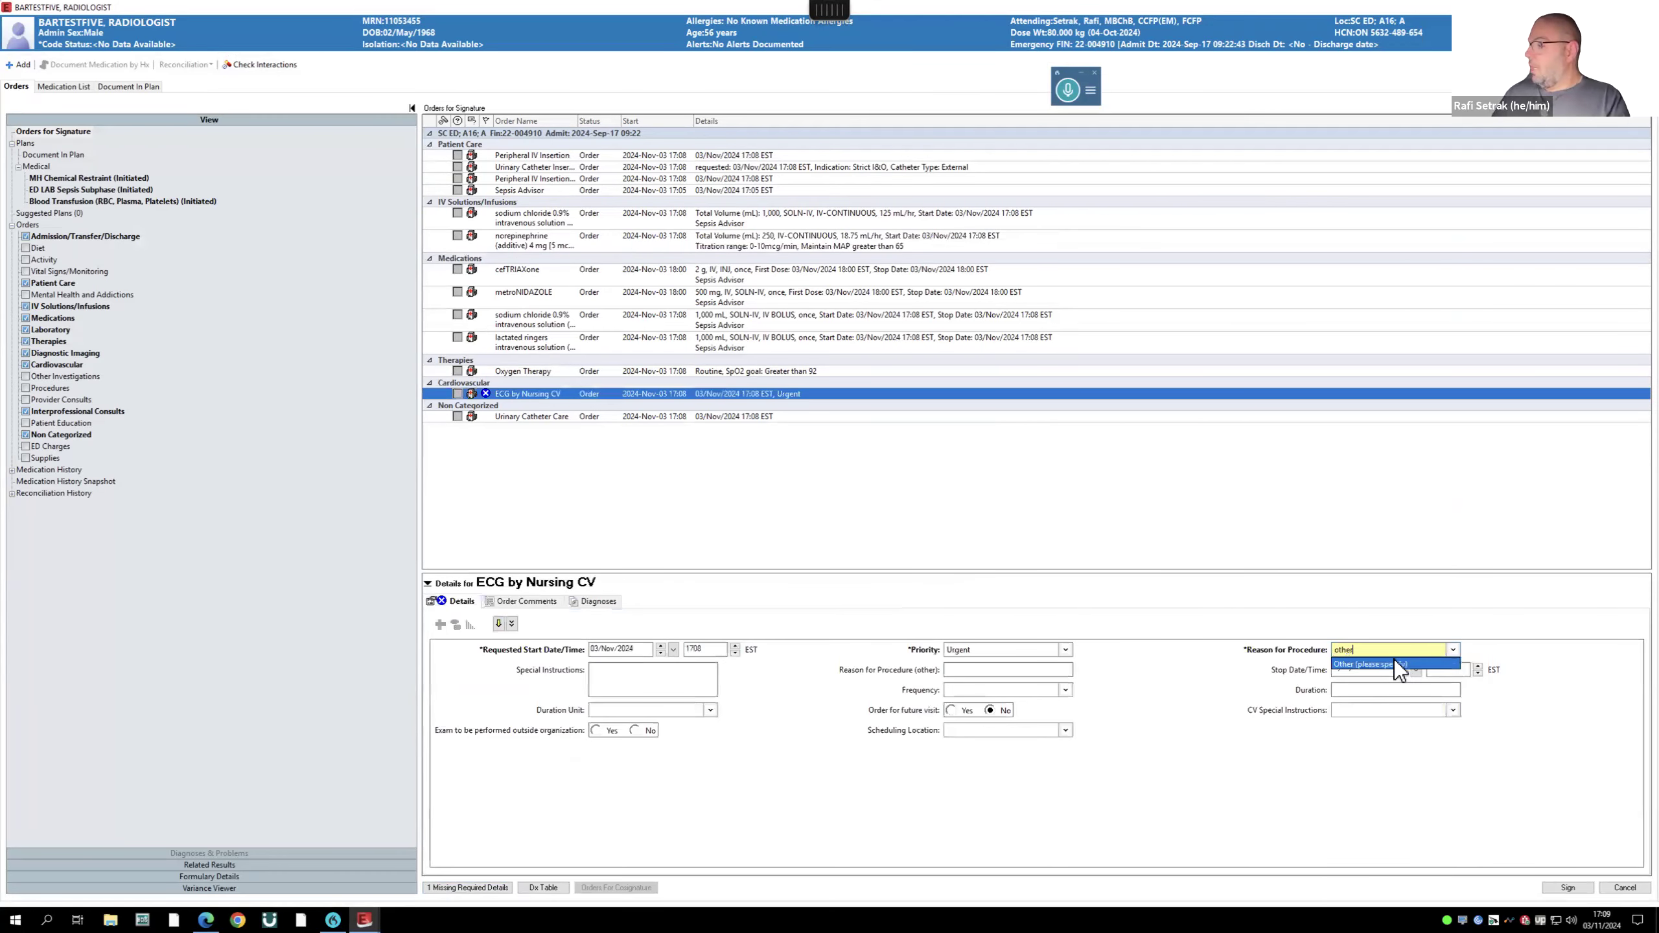
pyautogui.click(1398, 665)
# - Sign all orders, dismissing the drug-database error and proceeding with norepinephrine
pyautogui.click(1580, 891)
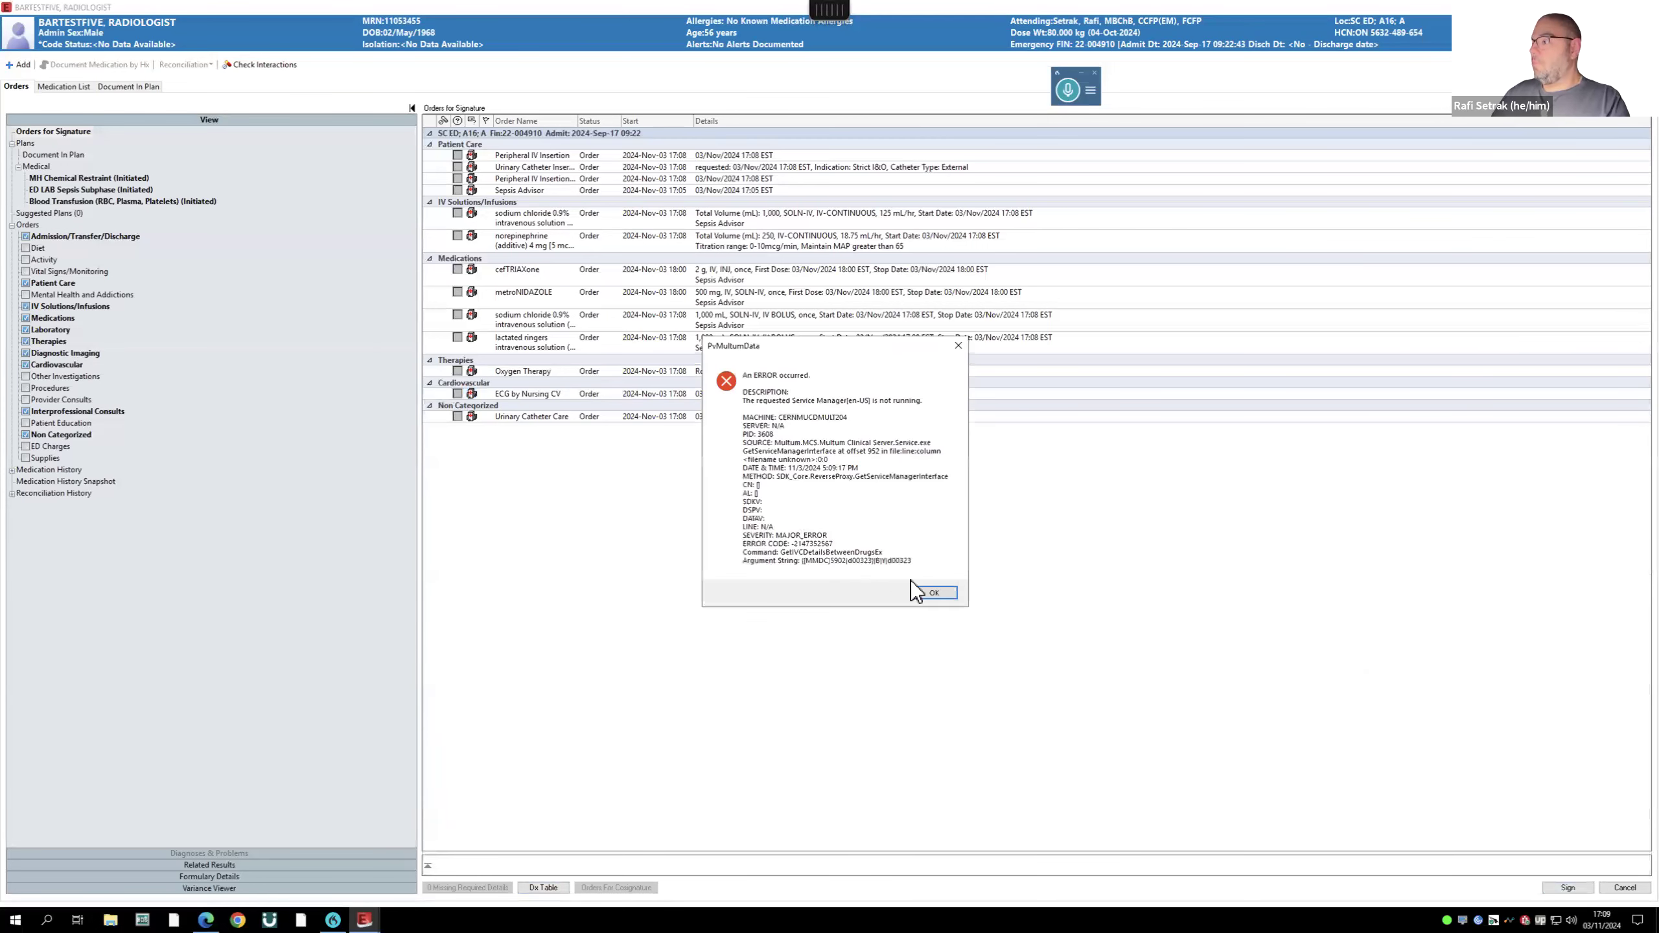
pyautogui.click(933, 592)
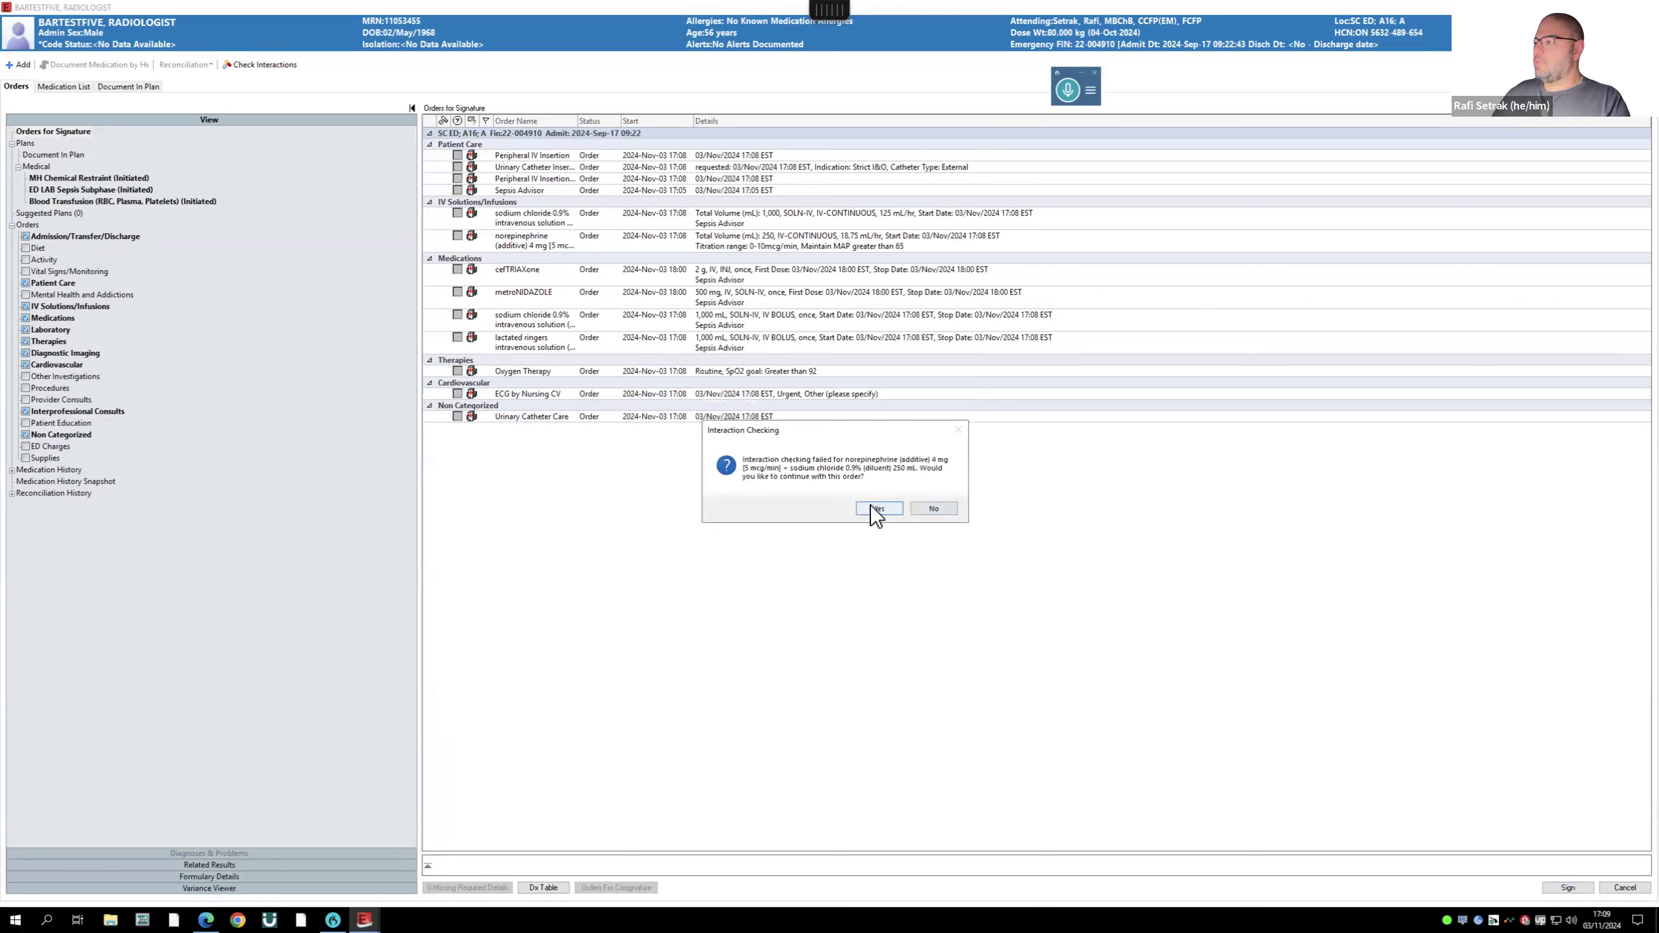
pyautogui.click(887, 510)
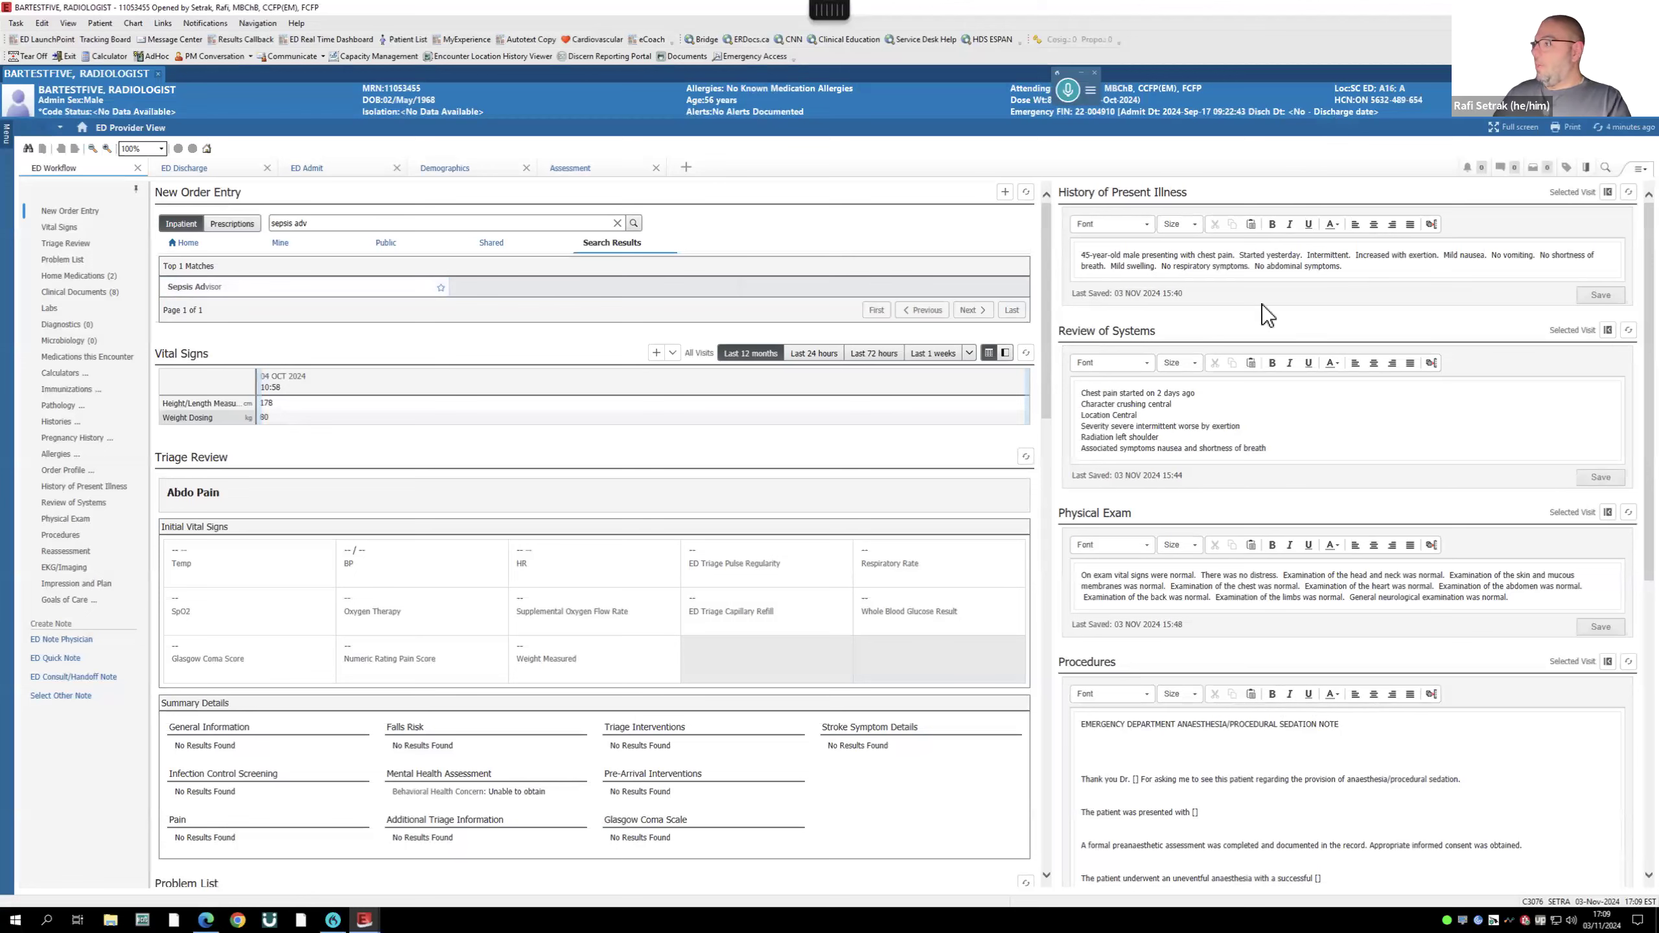
# - Start an ED Other Note, then cancel it and discard the unsaved changes
pyautogui.scroll(-2, 1224, 757)
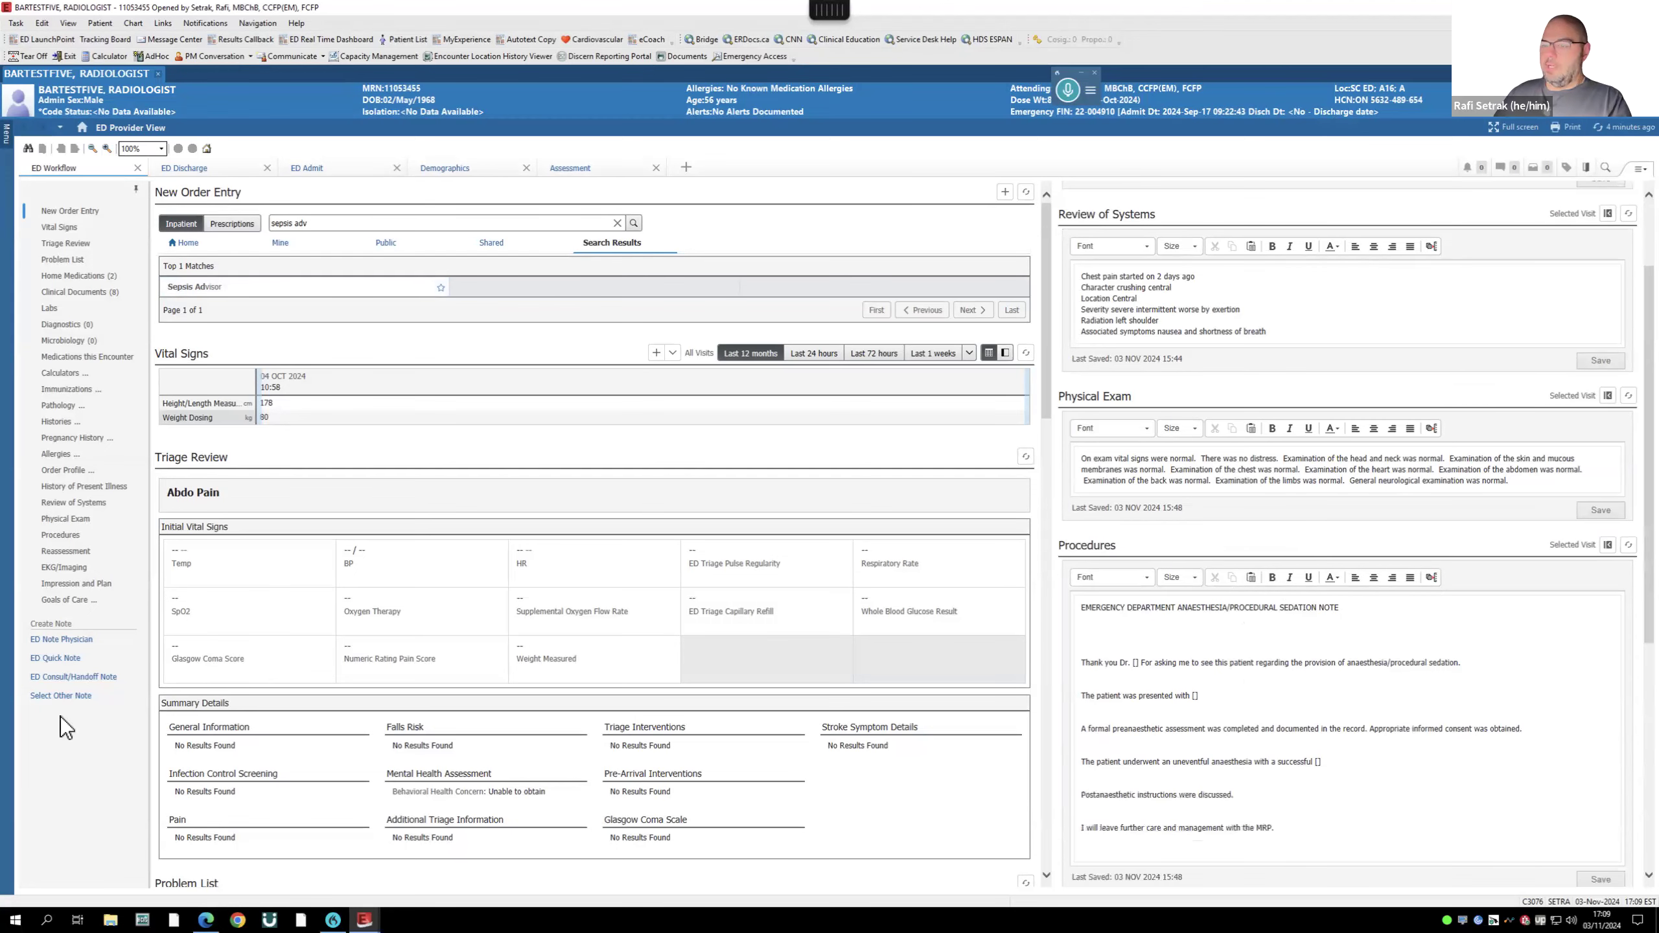
pyautogui.click(56, 657)
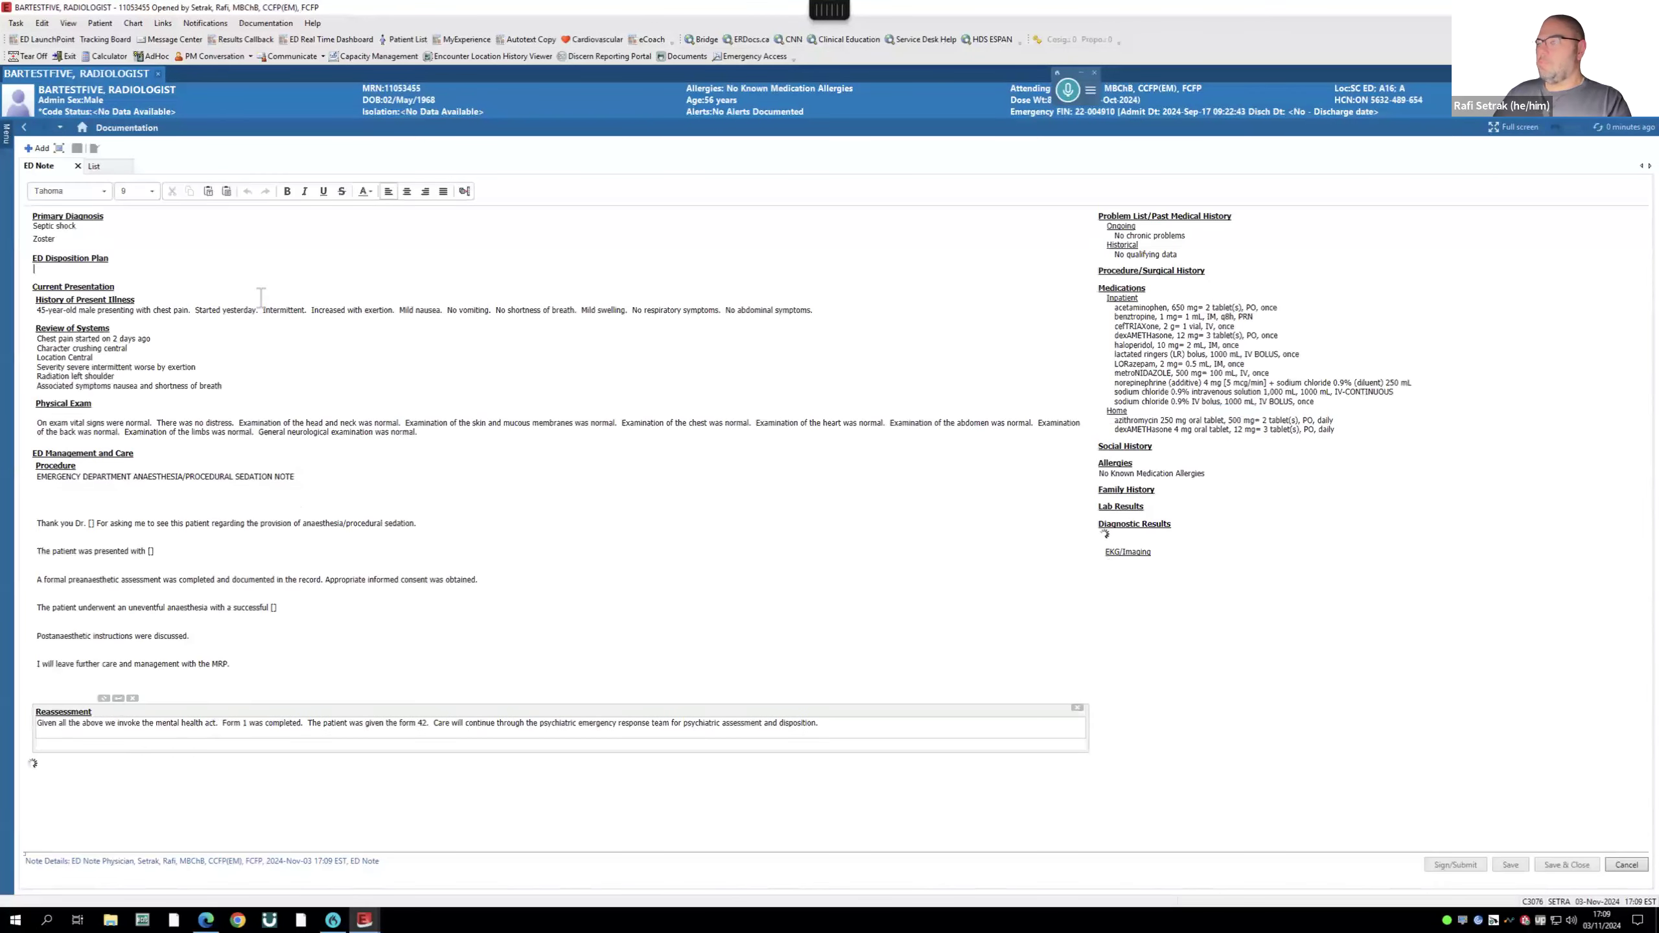
pyautogui.click(1625, 866)
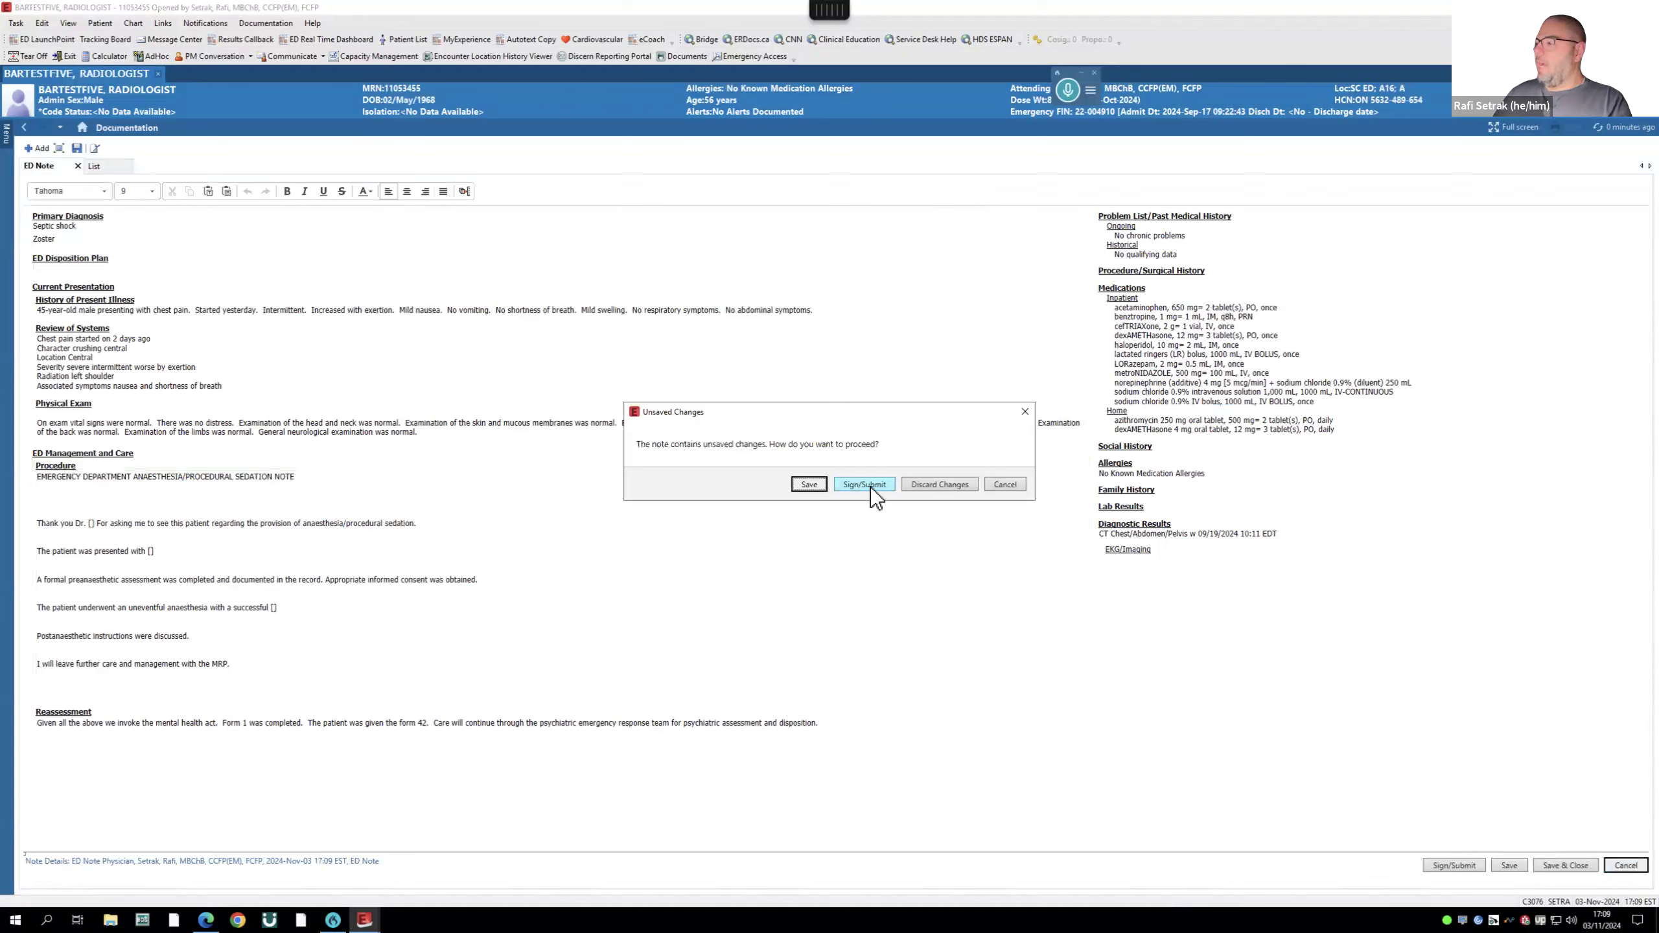
pyautogui.click(939, 484)
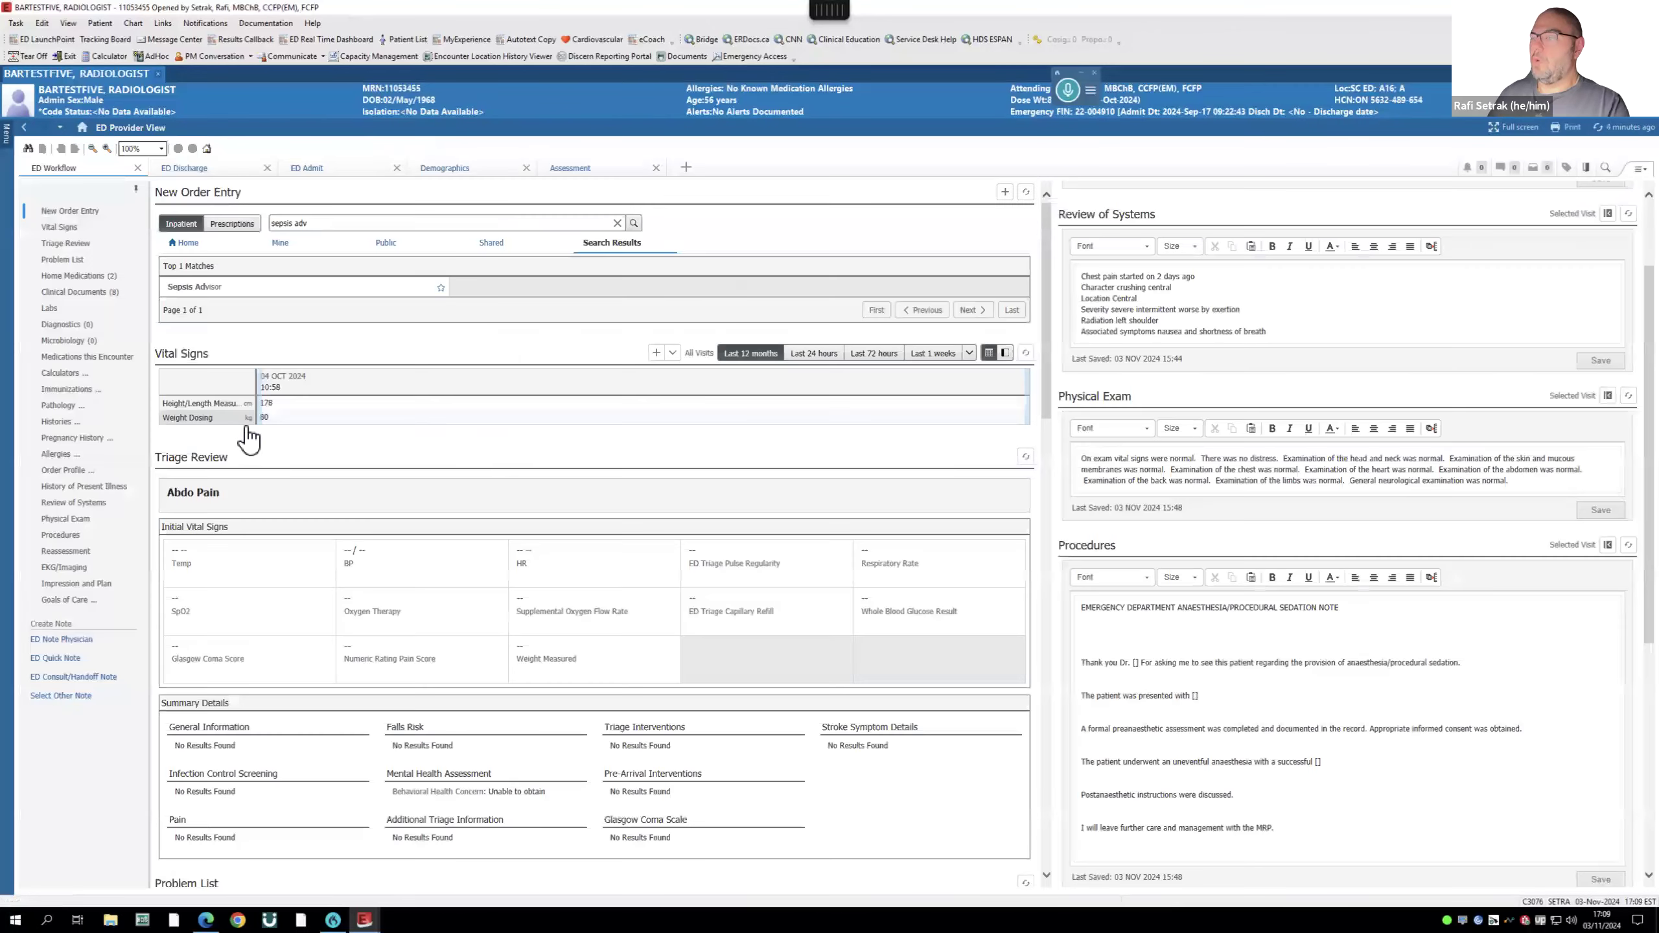
# - Open the Clinical Documents list, then read and close the ED Anesthesia note
pyautogui.click(51, 308)
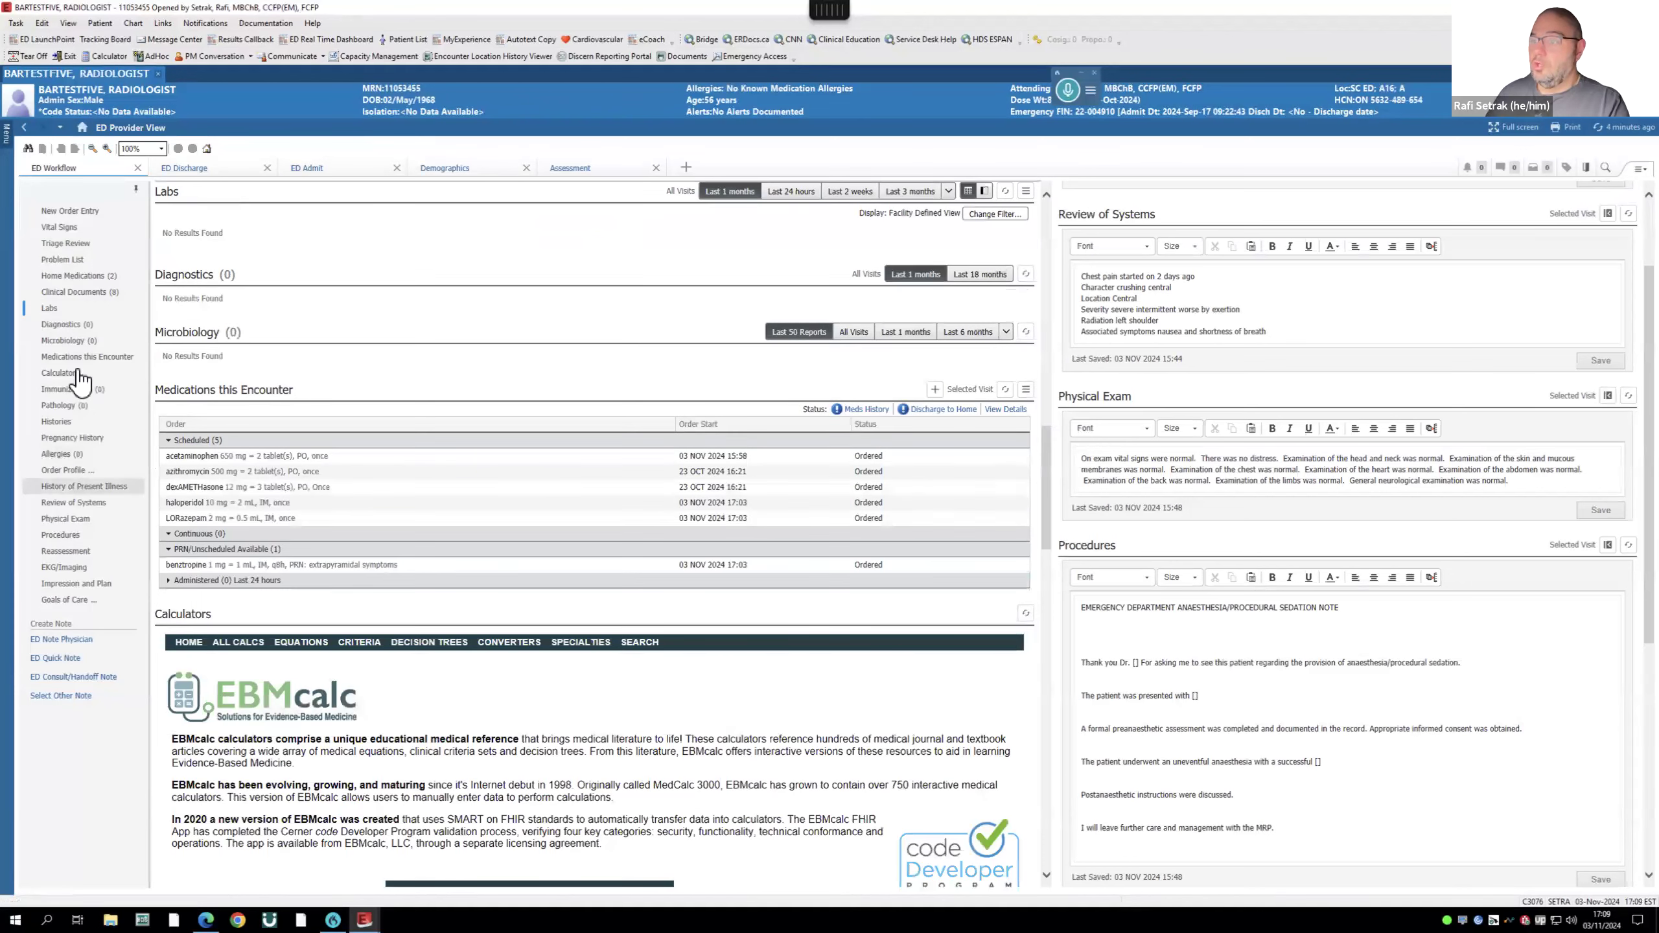
pyautogui.click(75, 294)
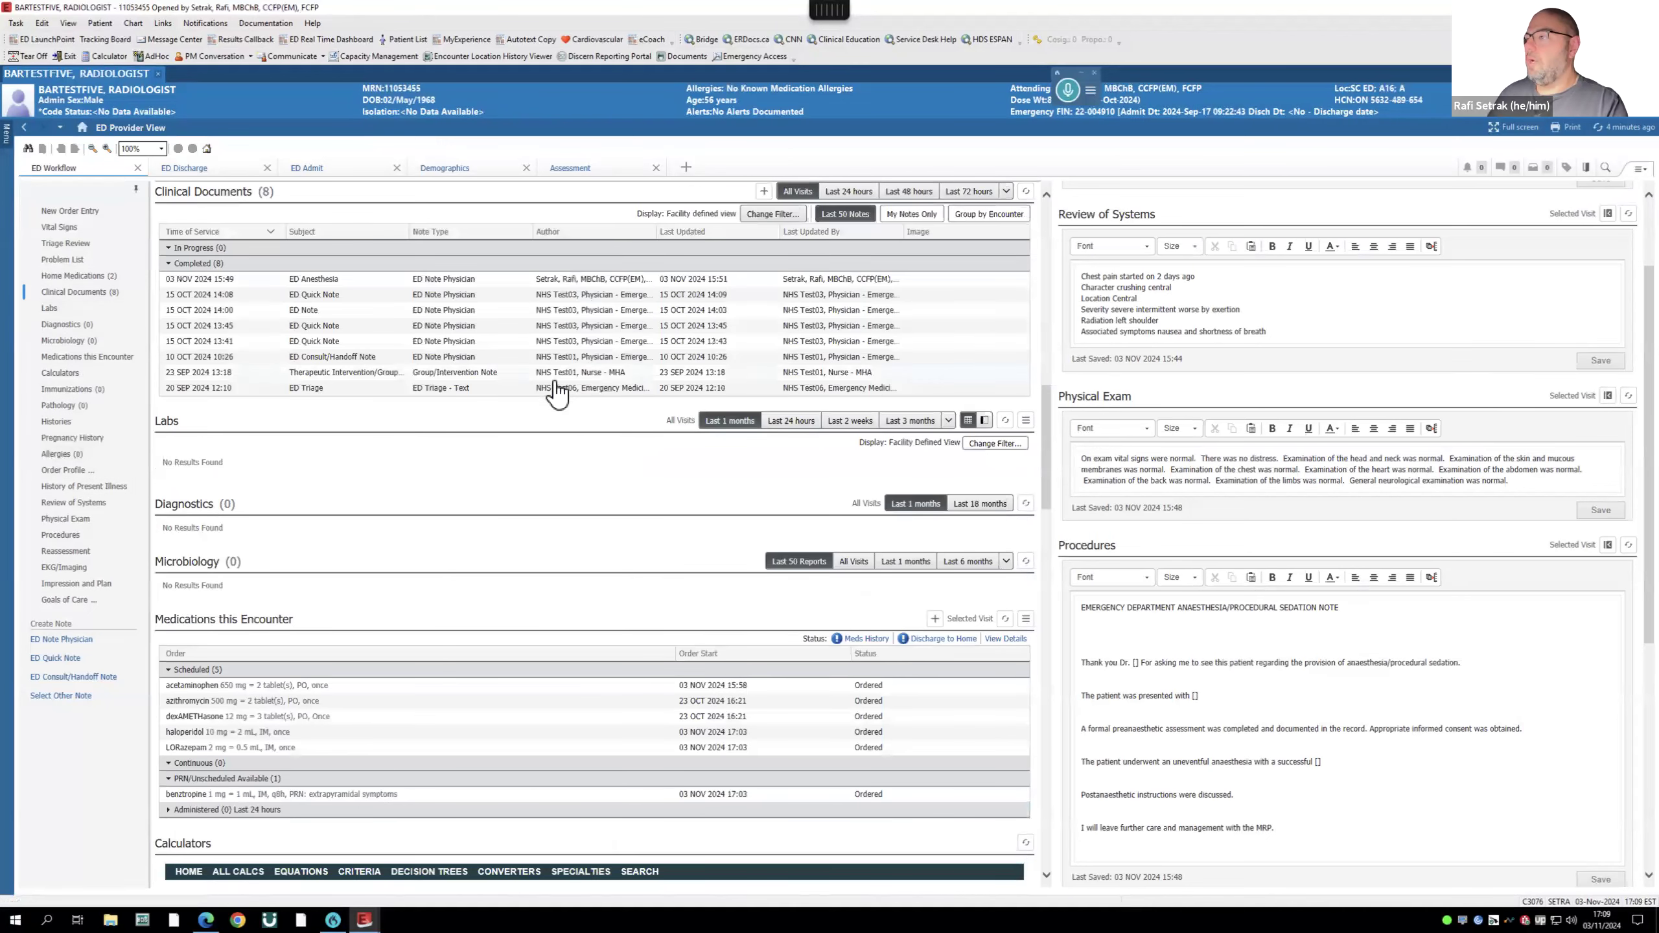
pyautogui.click(311, 280)
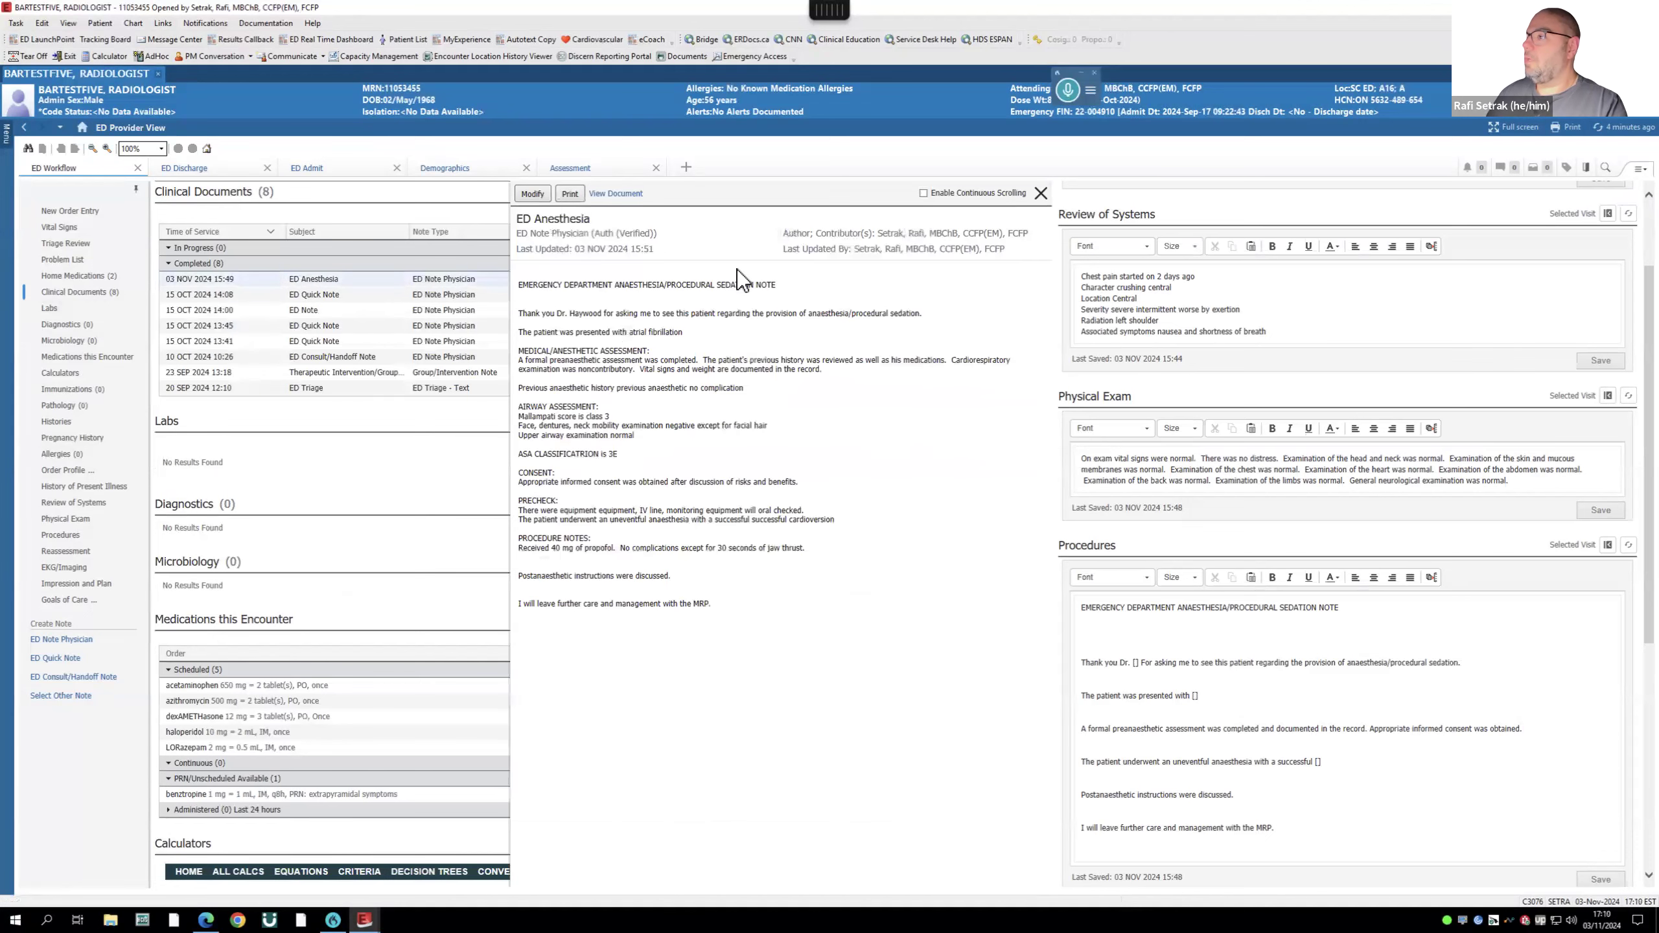
pyautogui.click(1041, 195)
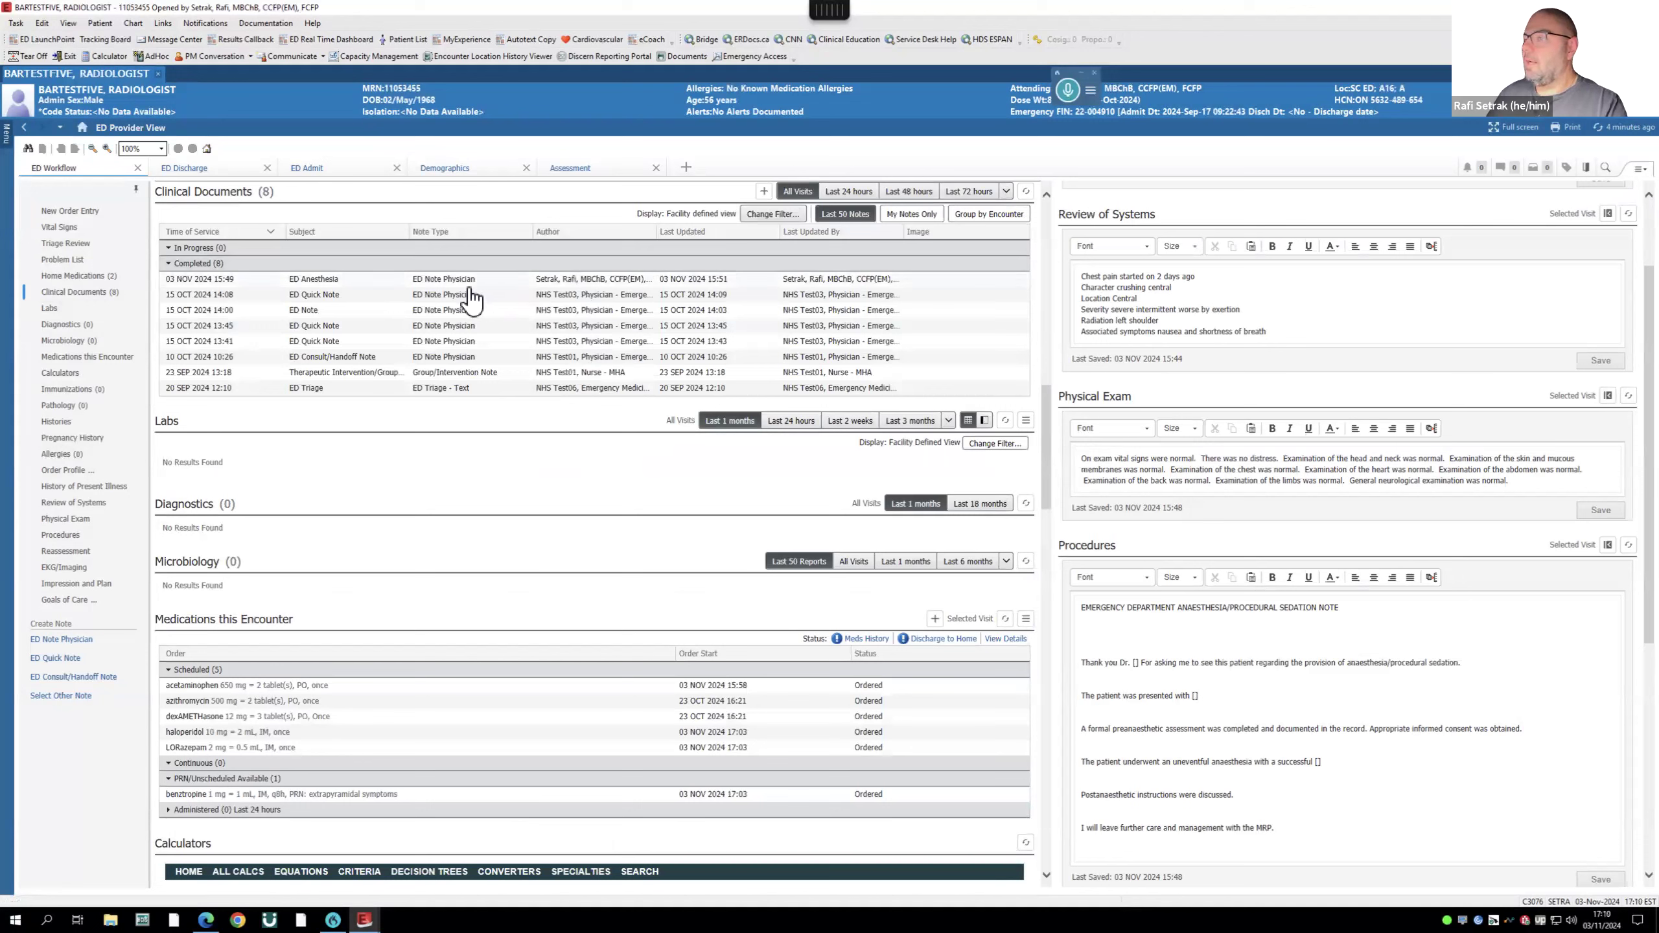
# - Read and close the ED Quick Note from 15 Oct
pyautogui.rightClick(453, 299)
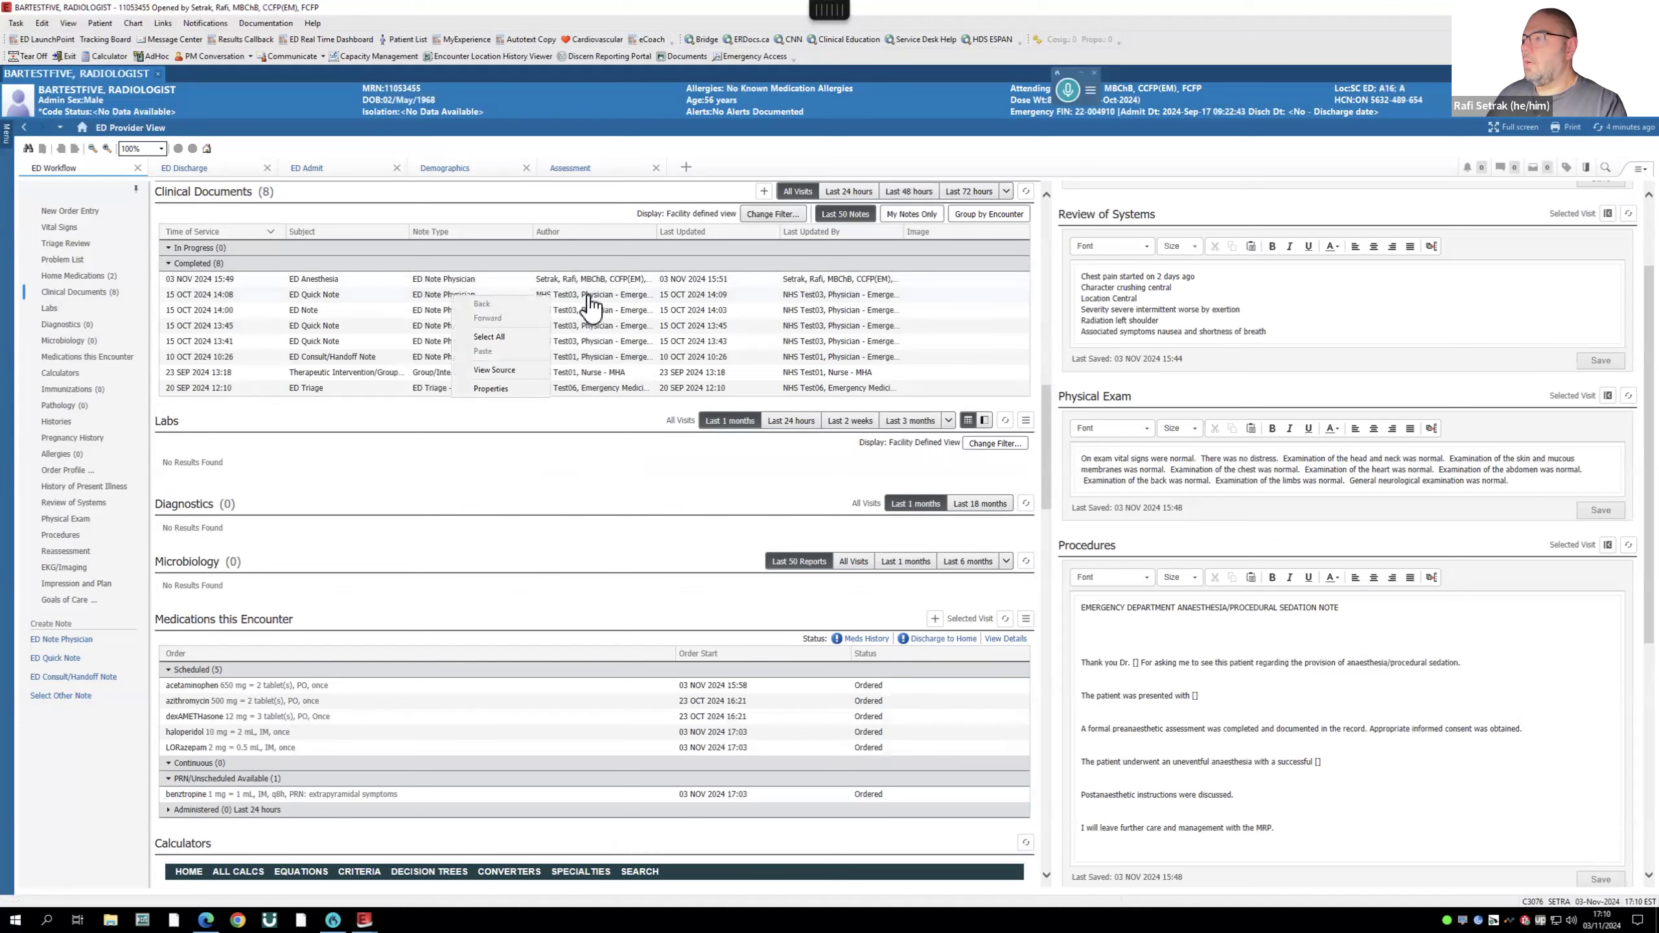
pyautogui.click(529, 294)
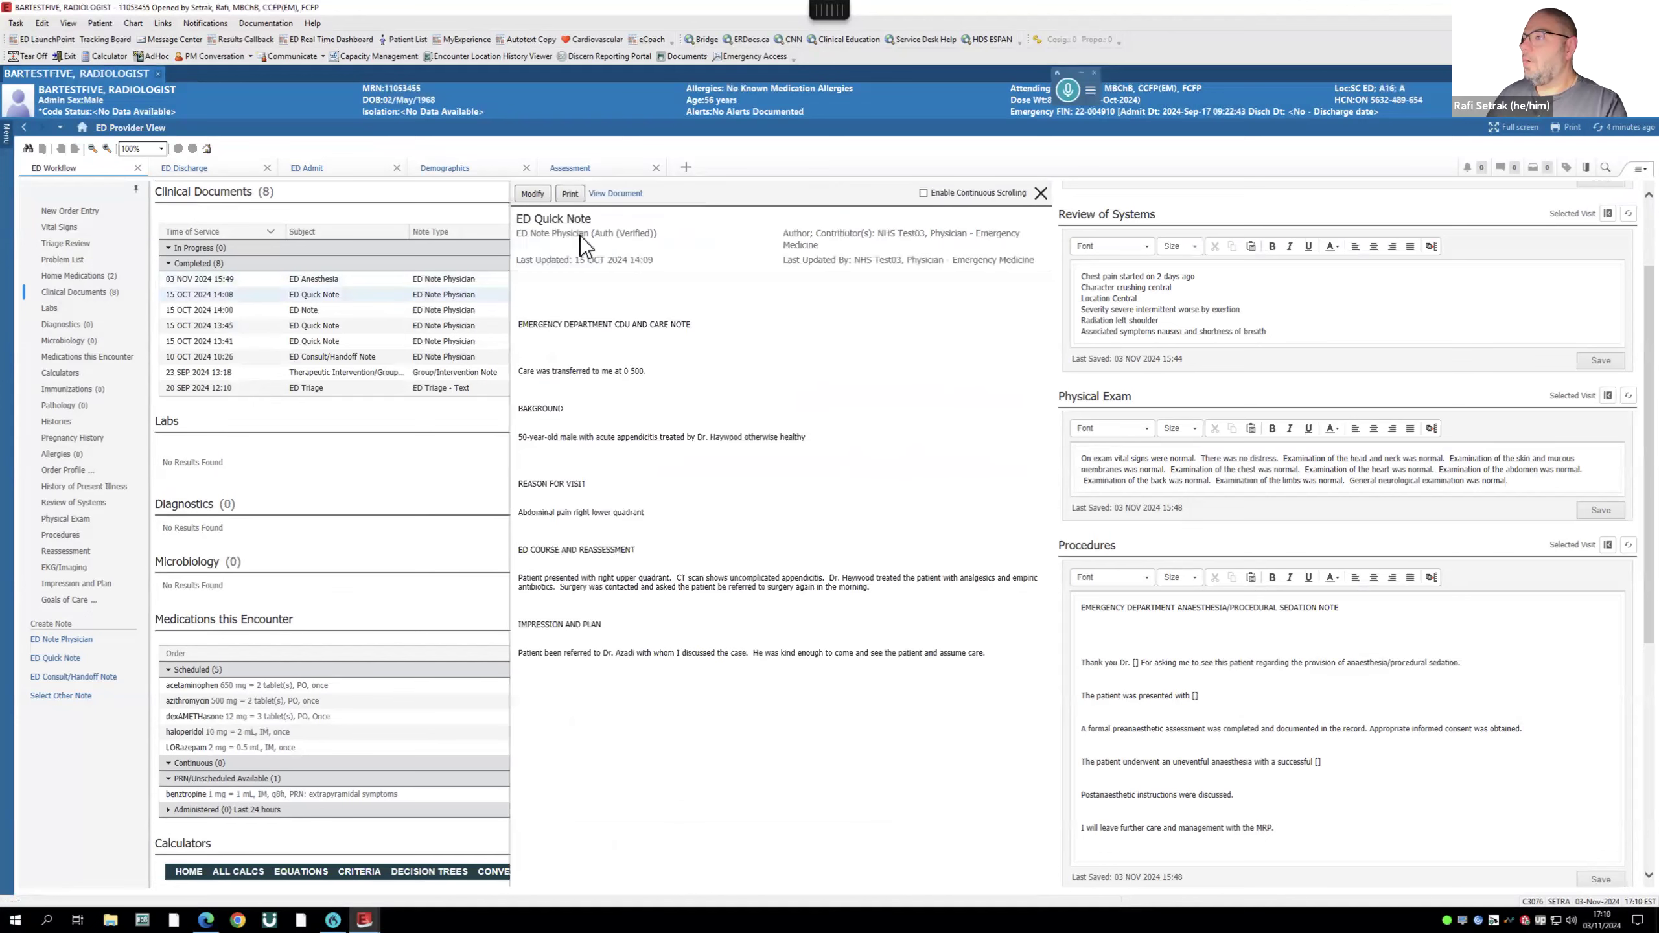
pyautogui.click(1042, 193)
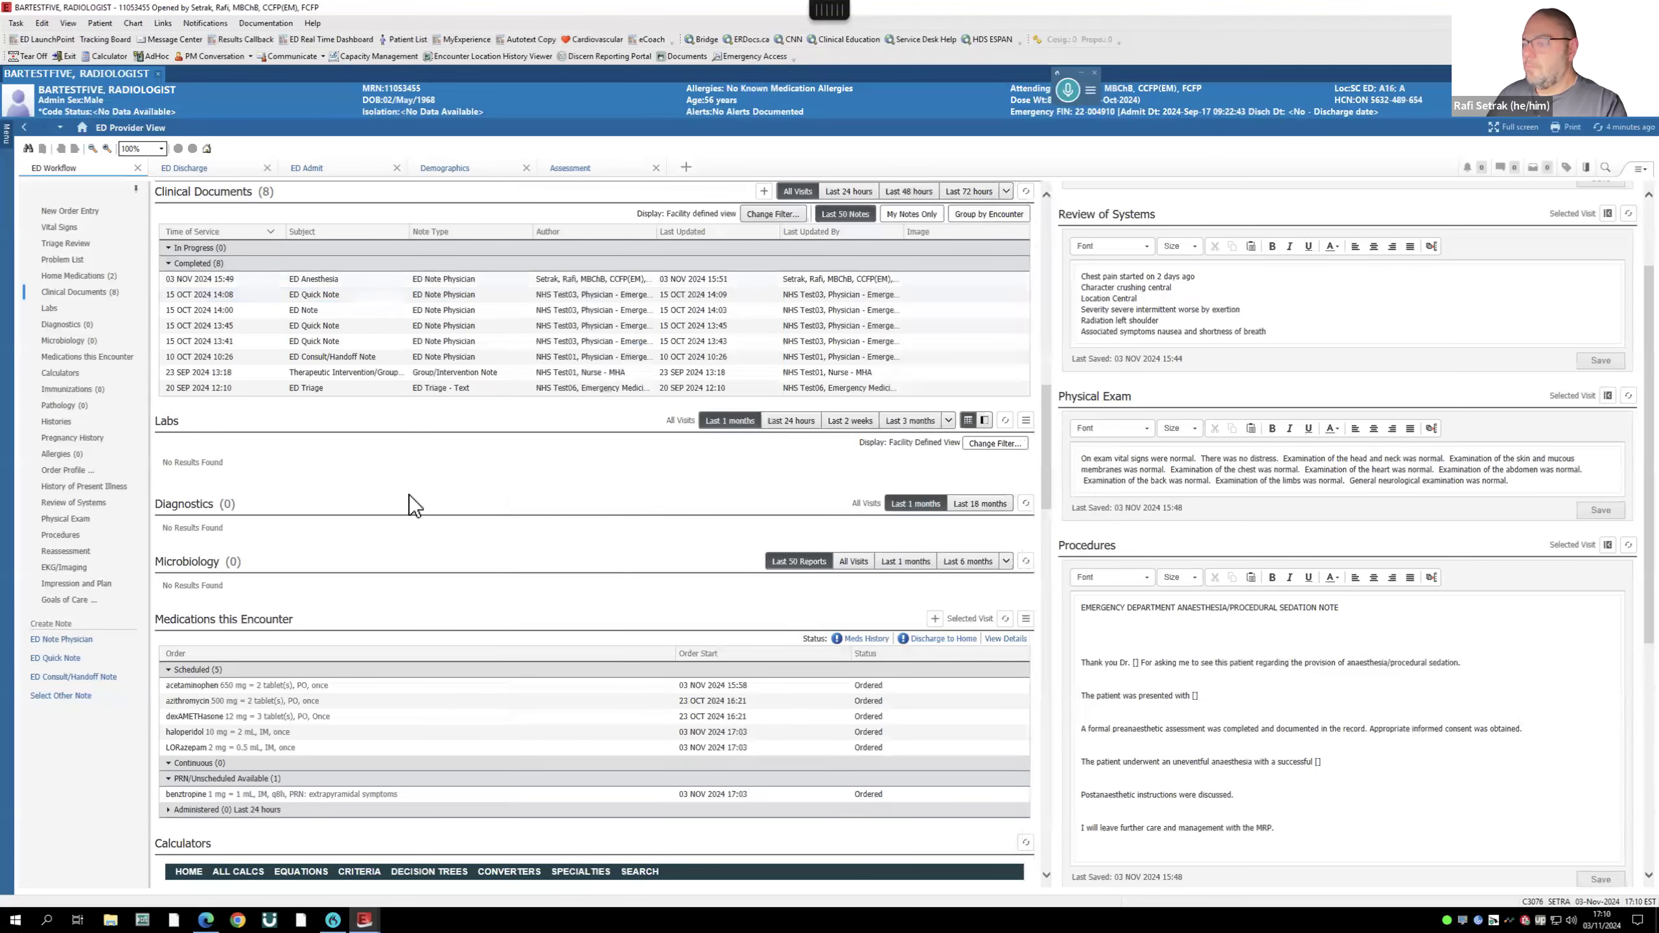
# - Review the acetaminophen order details, then return to the Clinical Documents list
pyautogui.scroll(-3, 414, 497)
pyautogui.scroll(-1, 412, 496)
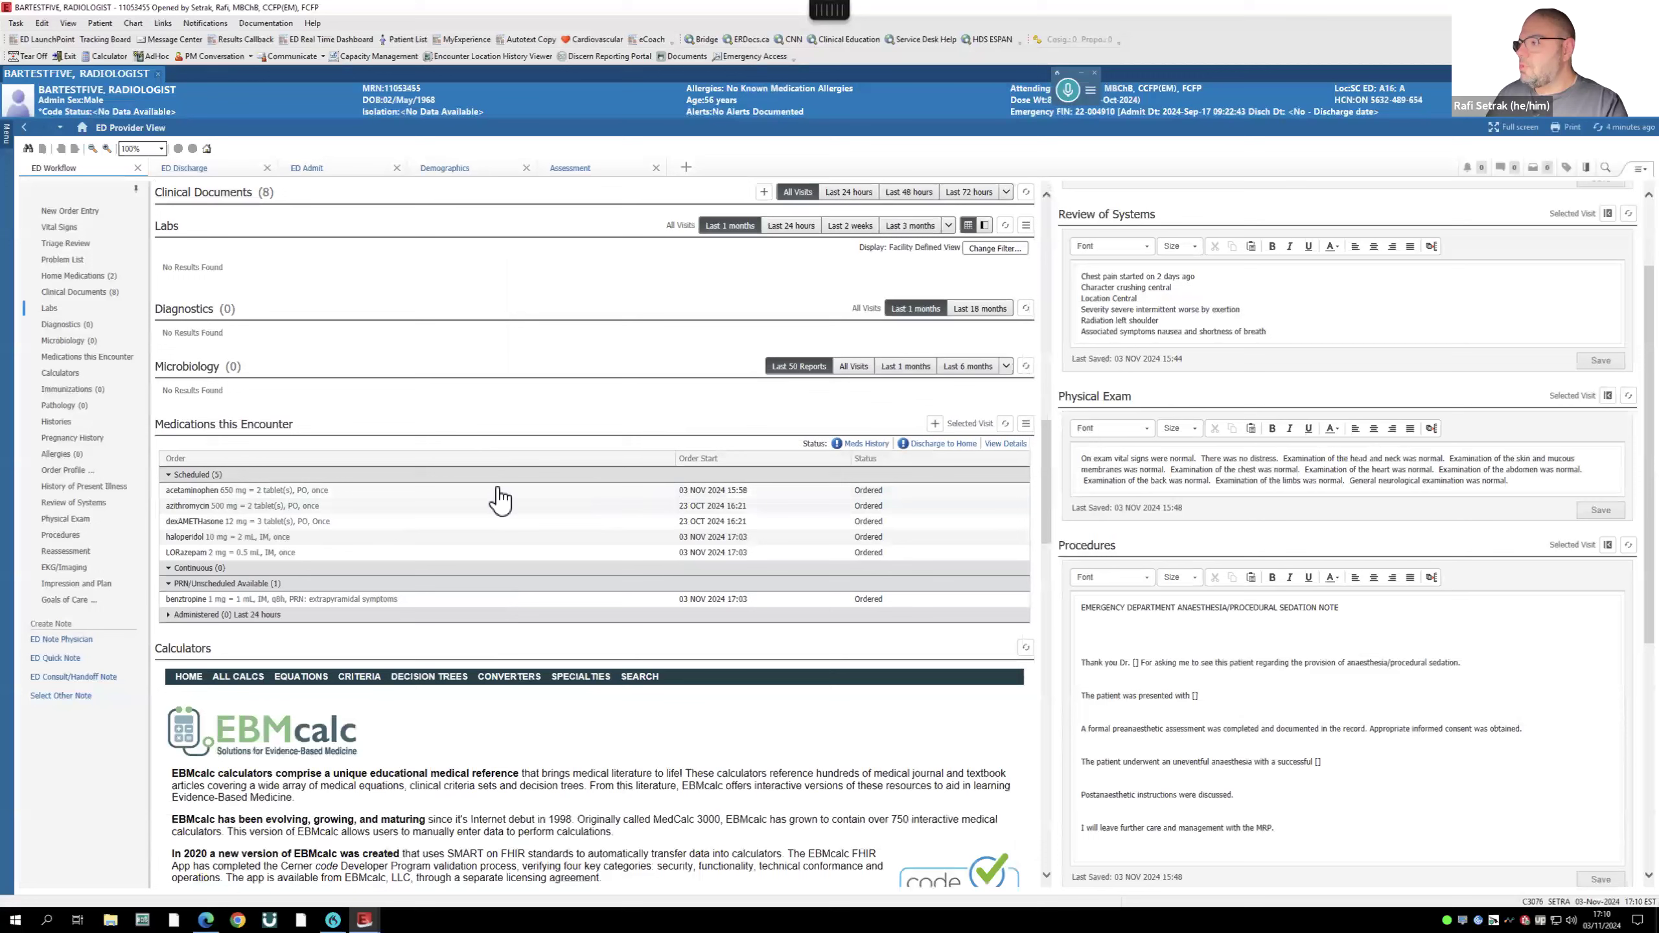
pyautogui.click(212, 491)
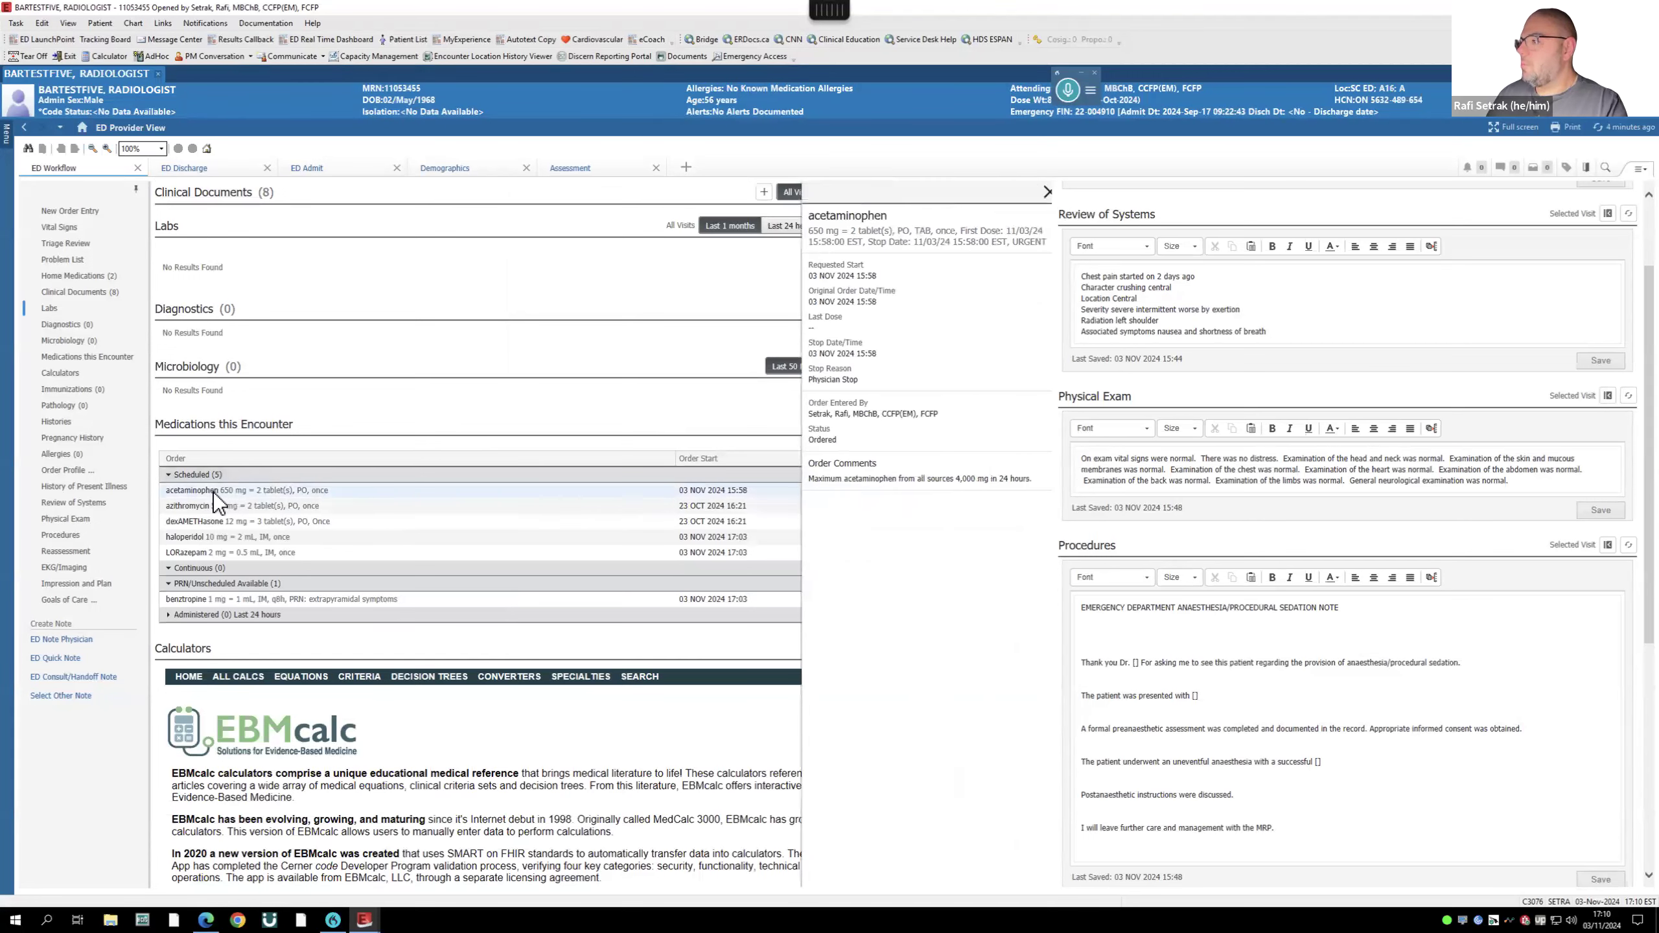
pyautogui.click(1040, 192)
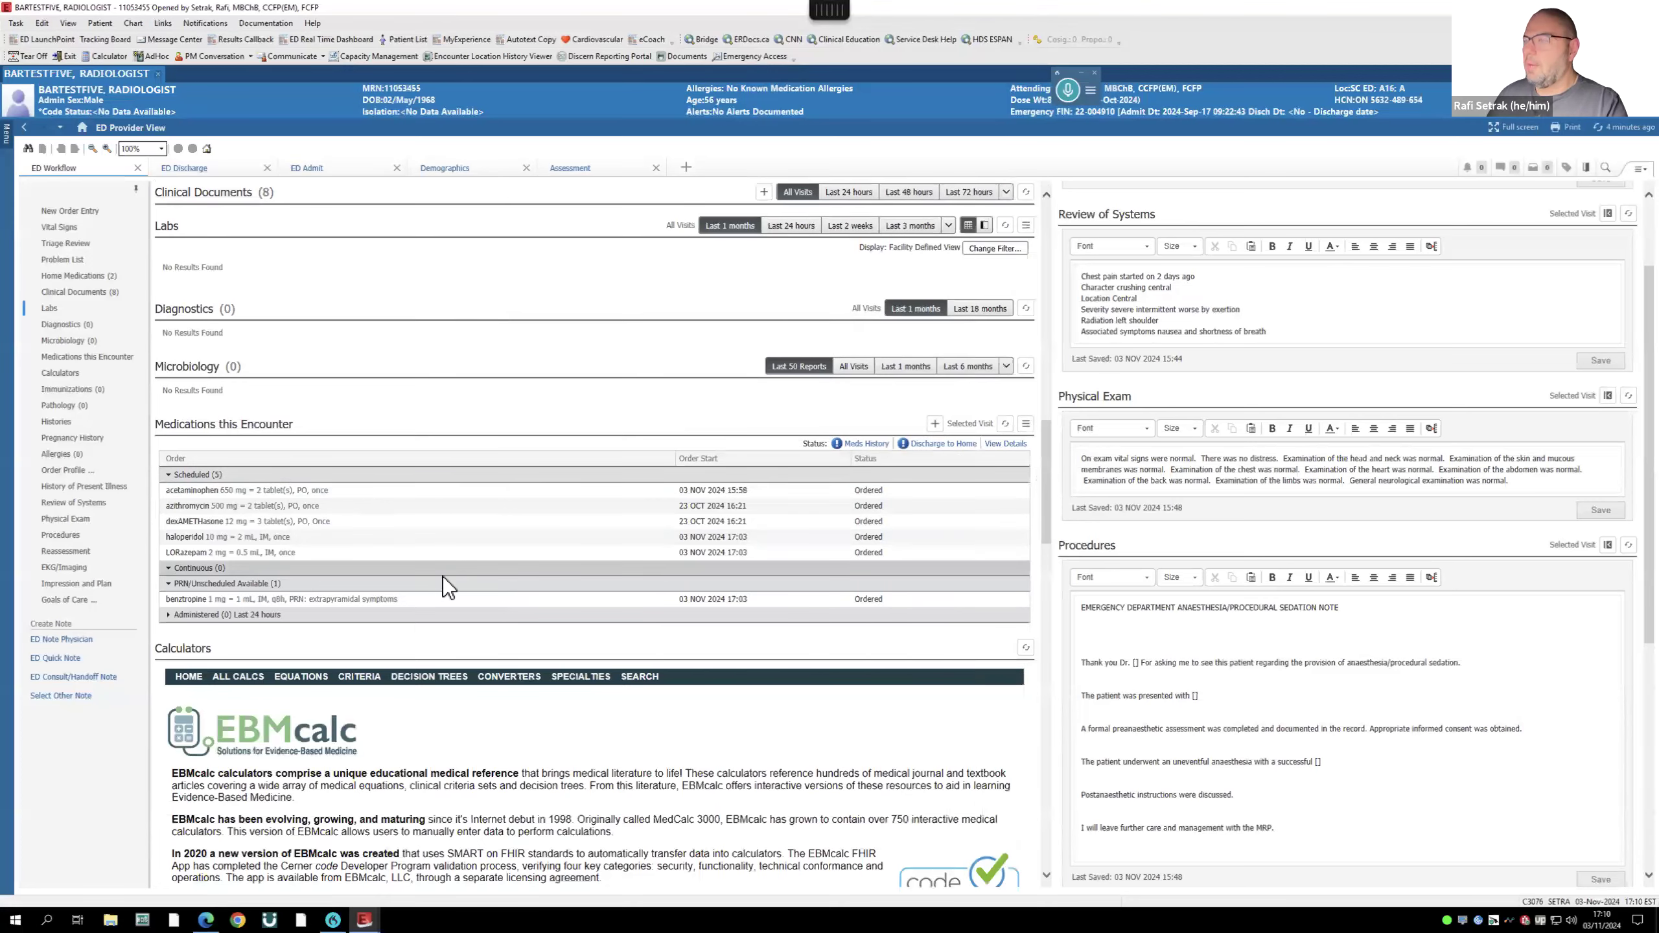
pyautogui.scroll(-2, 446, 575)
pyautogui.scroll(8, 446, 575)
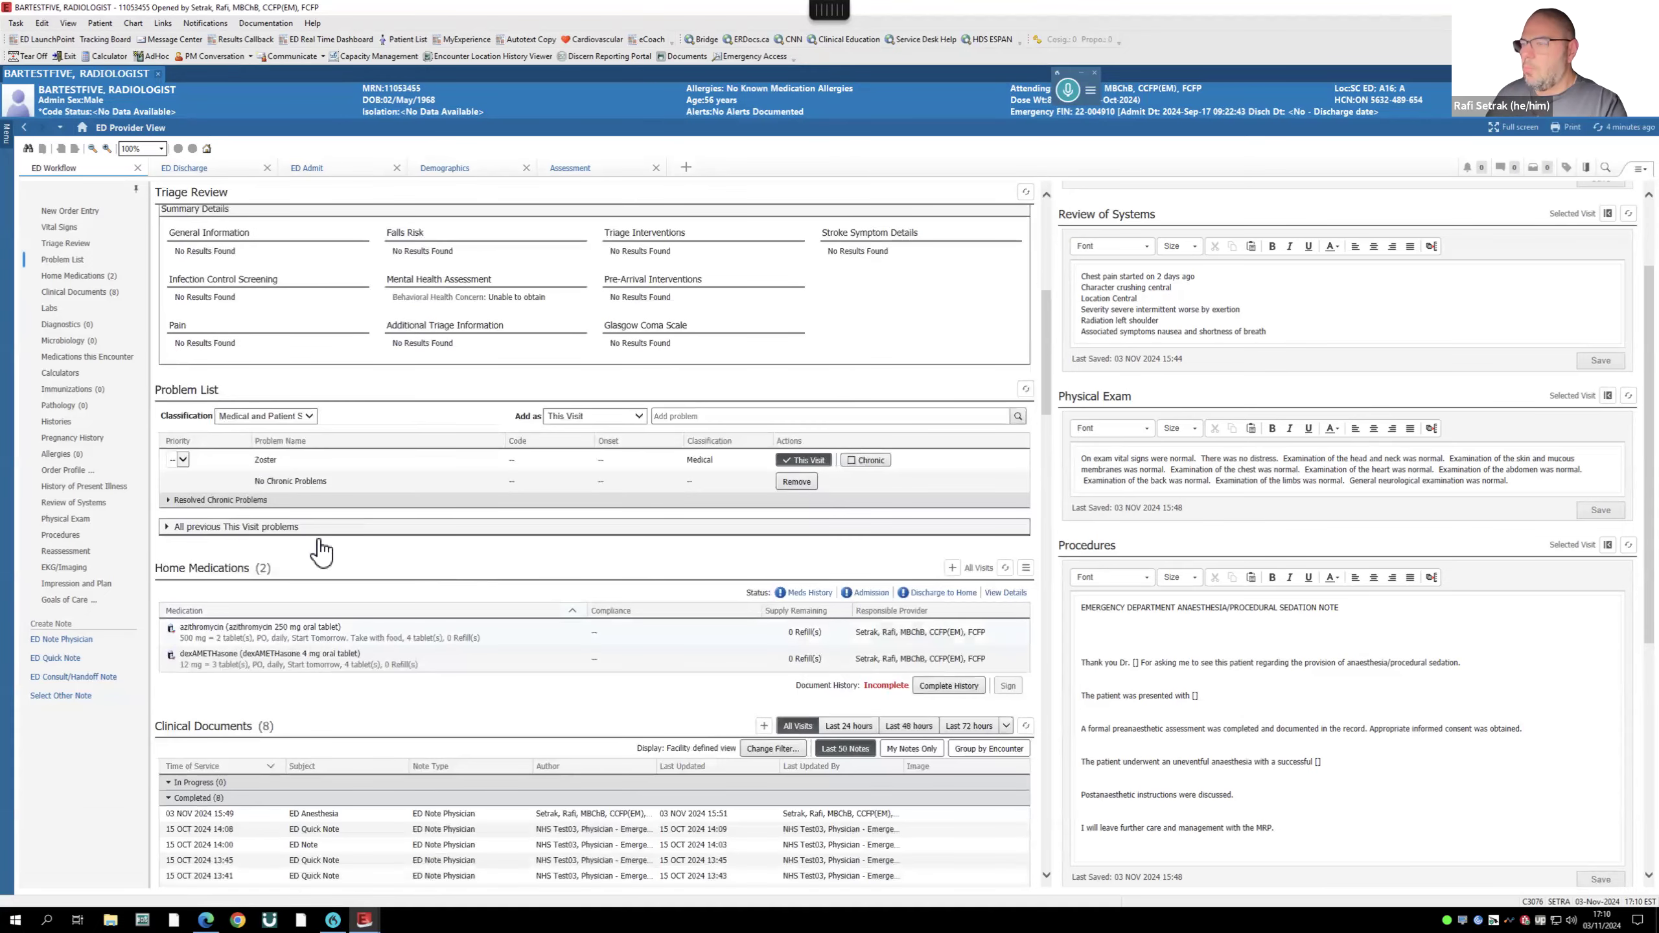
pyautogui.scroll(4, 319, 540)
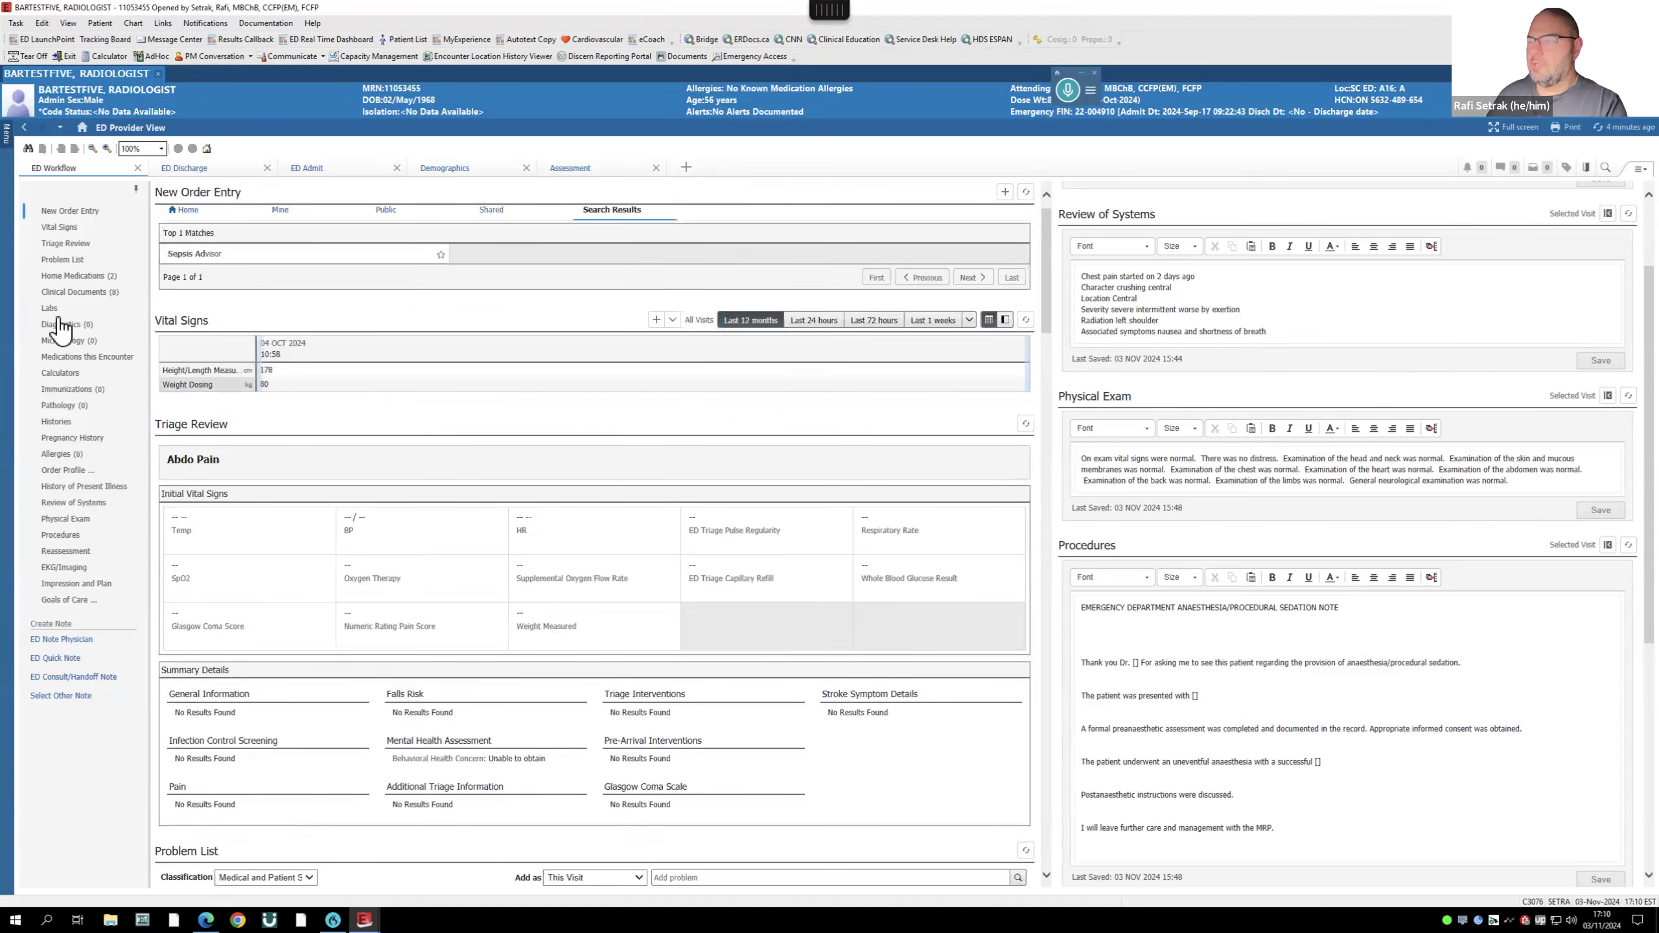
pyautogui.click(73, 292)
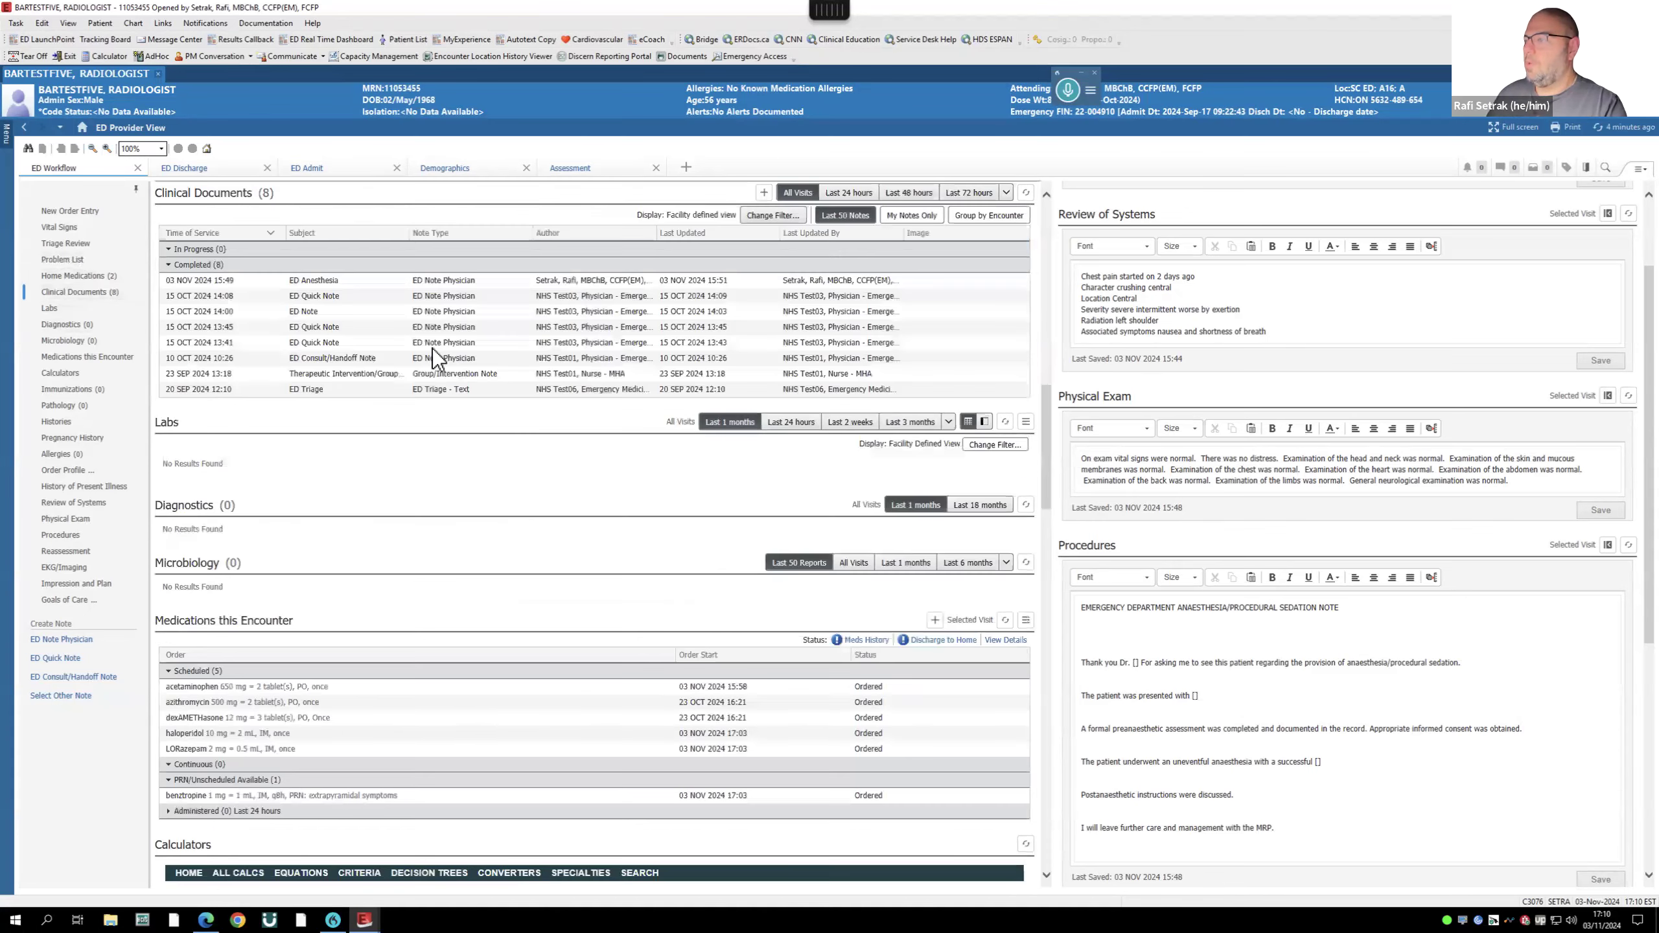
# - Tag the full ED Anesthesia note text and create an ED Note Physician containing it
pyautogui.click(329, 280)
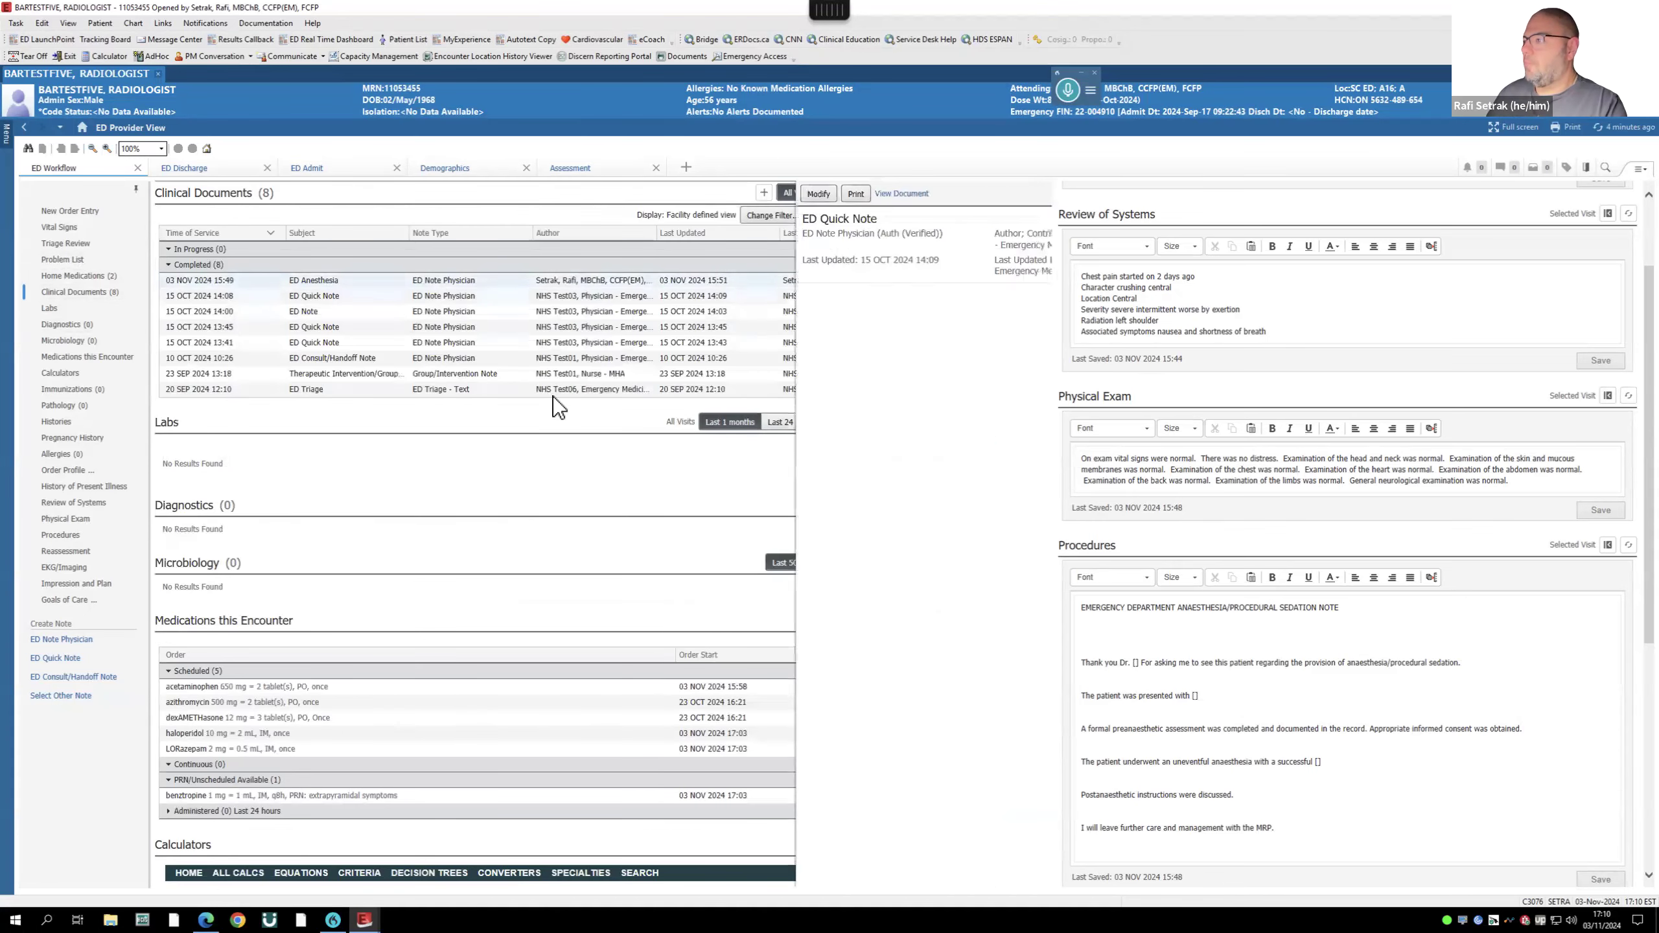
pyautogui.moveTo(540, 313); pyautogui.dragTo(633, 389)
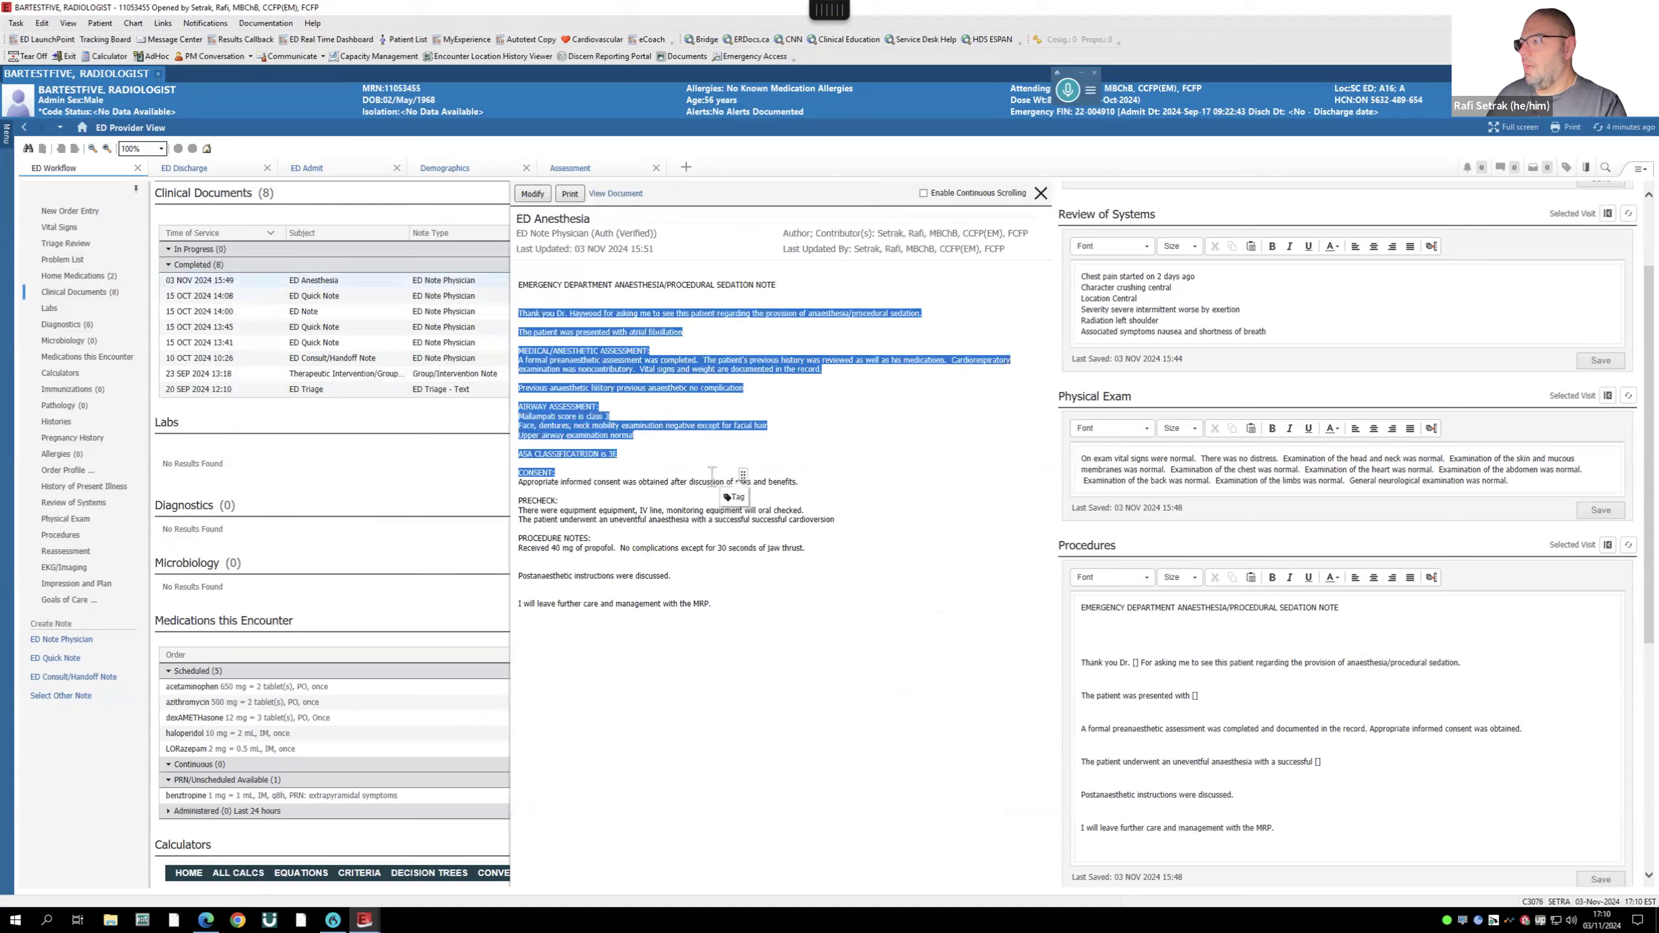
pyautogui.click(553, 320)
pyautogui.moveTo(523, 281); pyautogui.dragTo(780, 629)
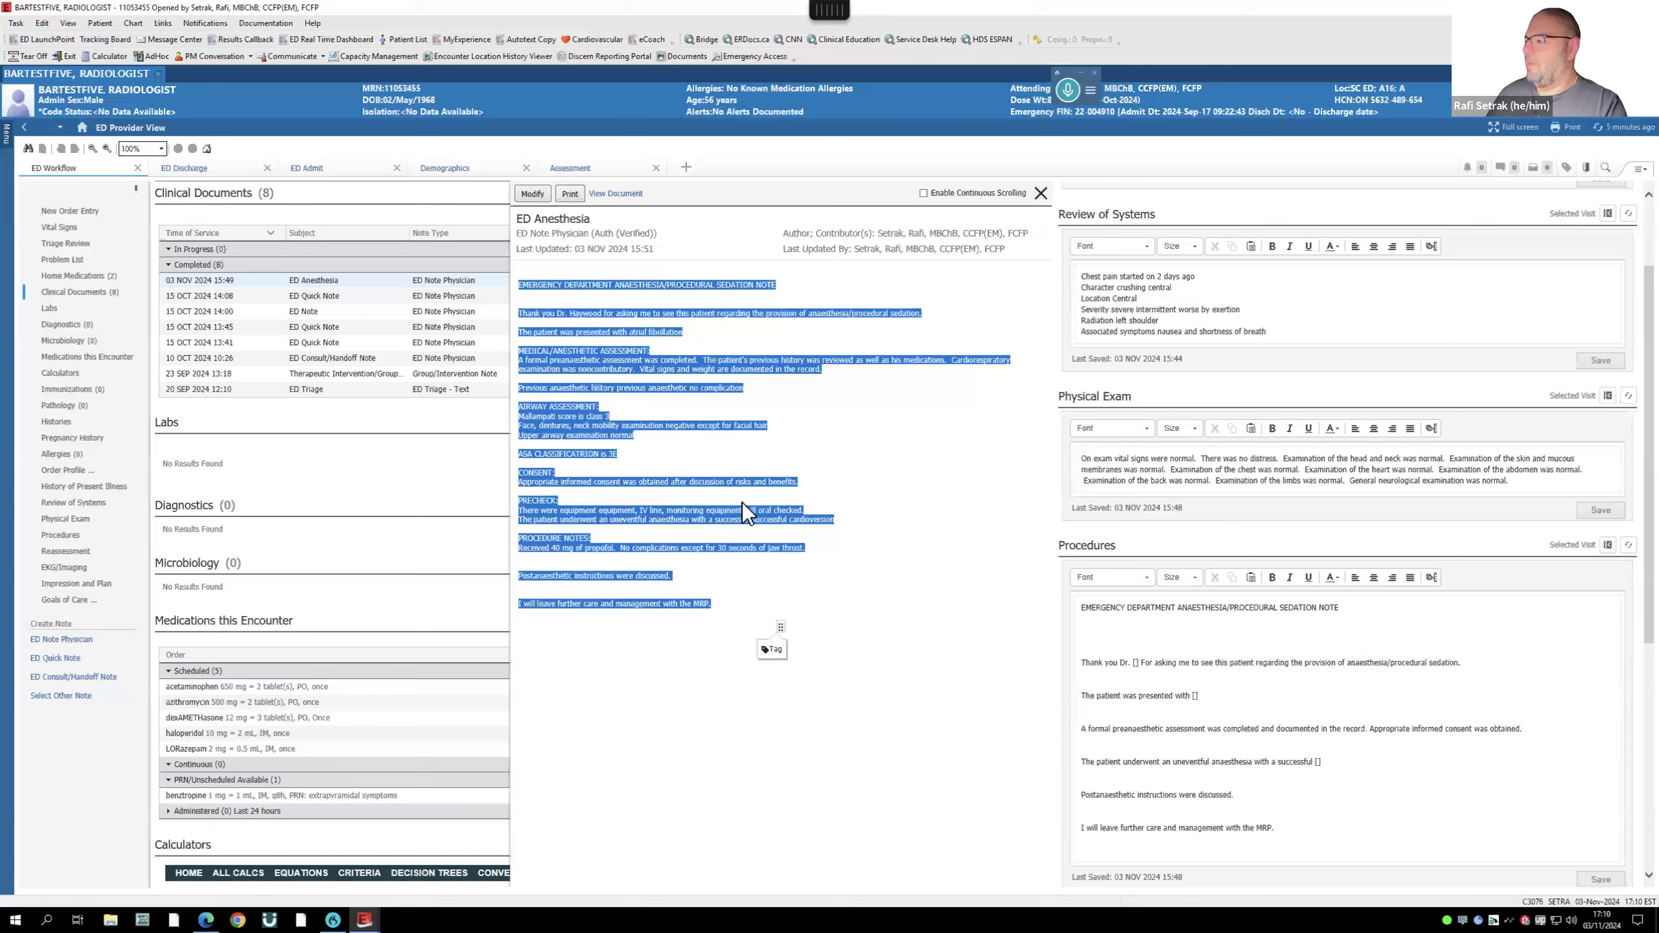
pyautogui.click(775, 650)
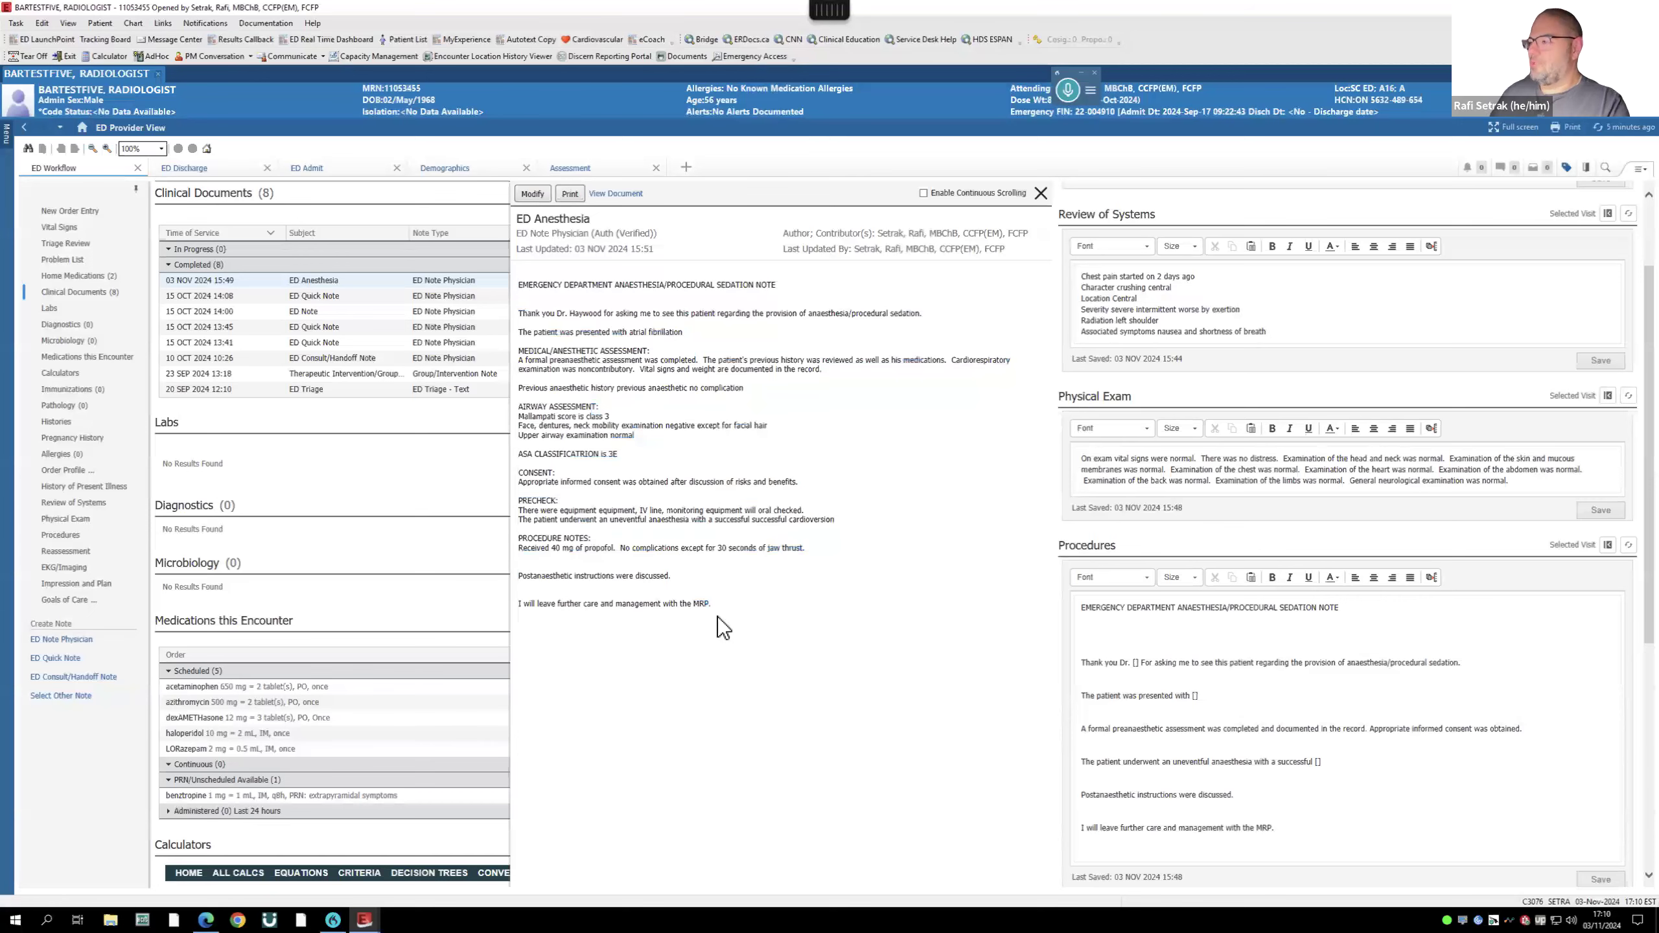
pyautogui.click(66, 641)
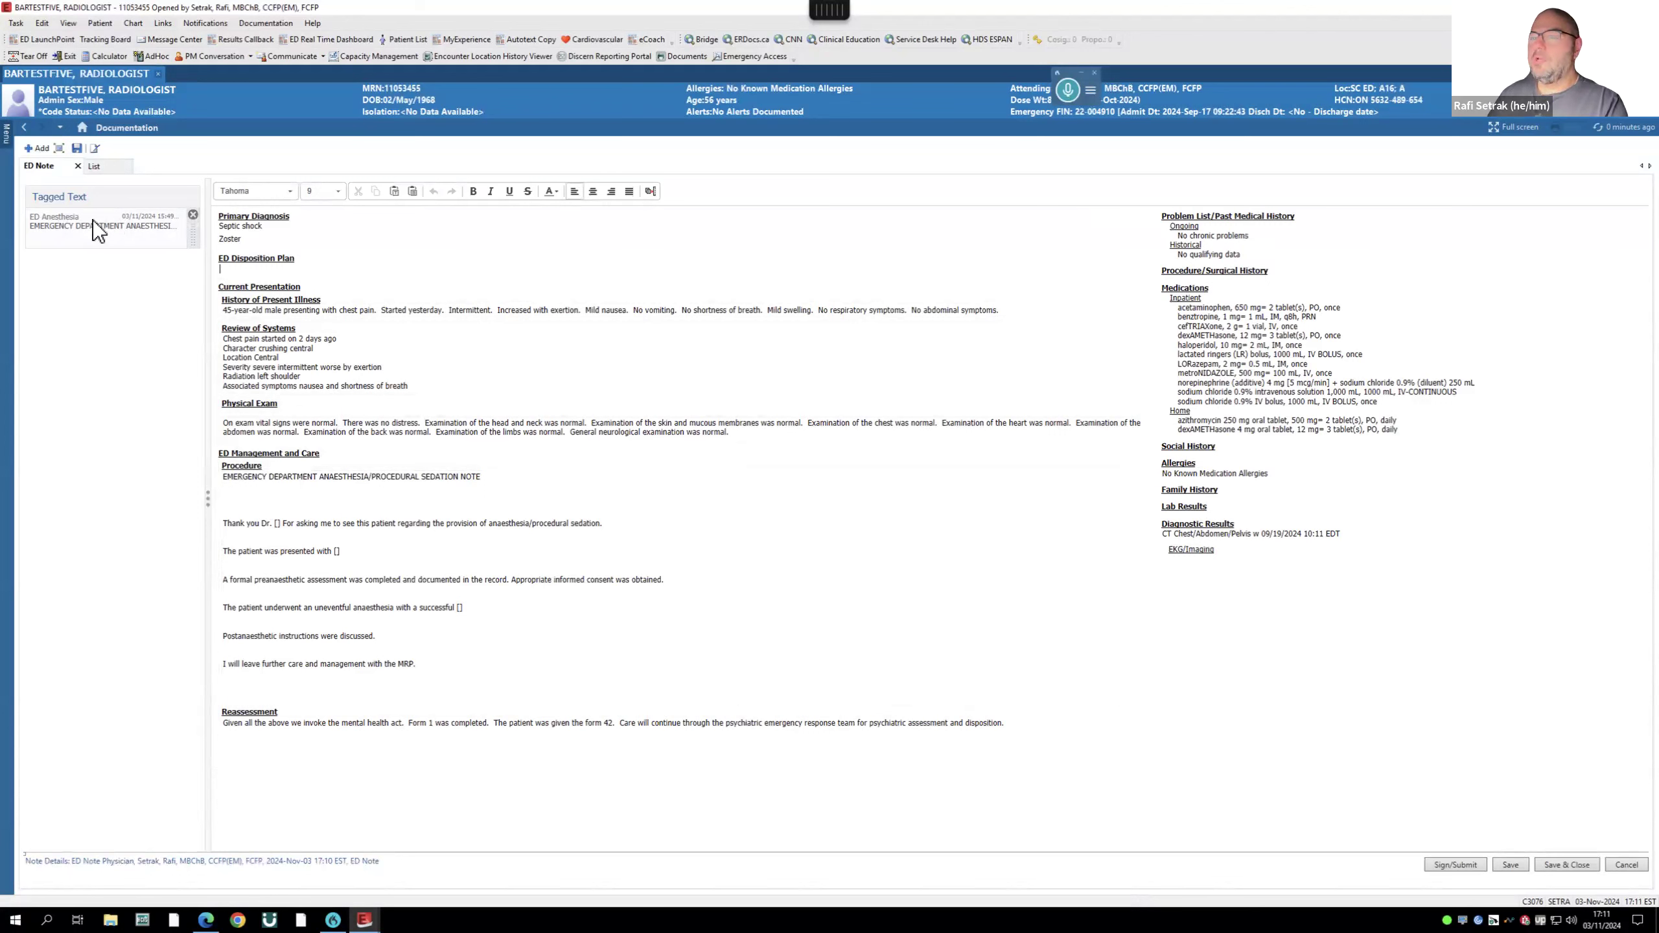
# - Sign the ED note, adding an emergency physician found by name search as recipient
pyautogui.click(1442, 861)
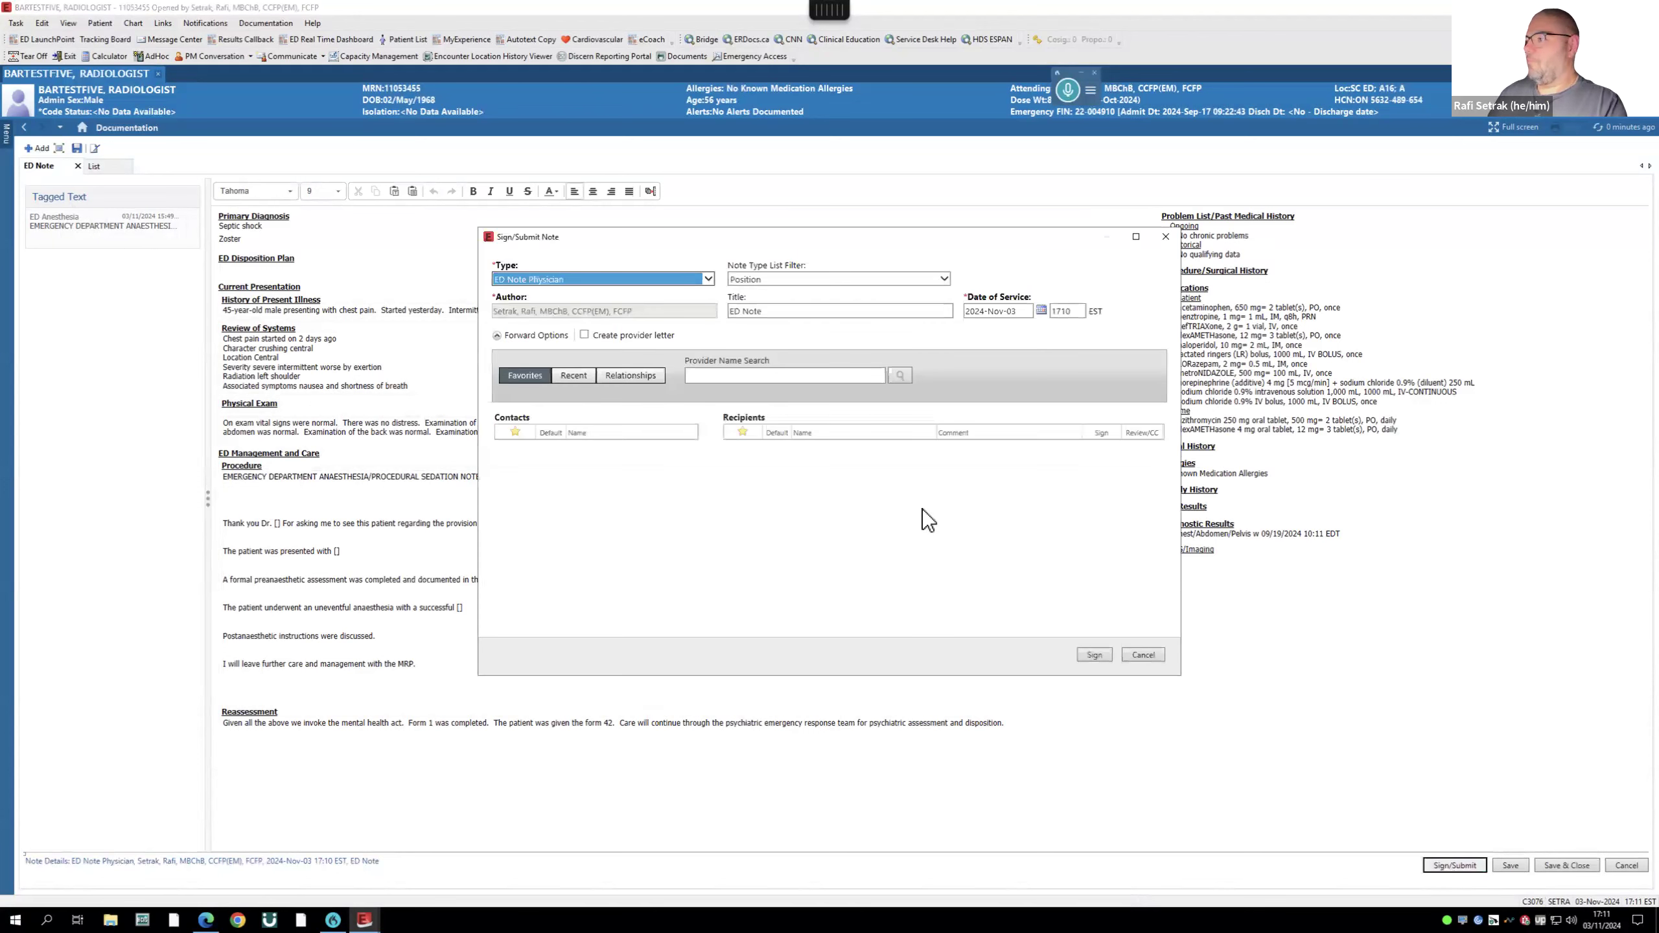
pyautogui.click(748, 377)
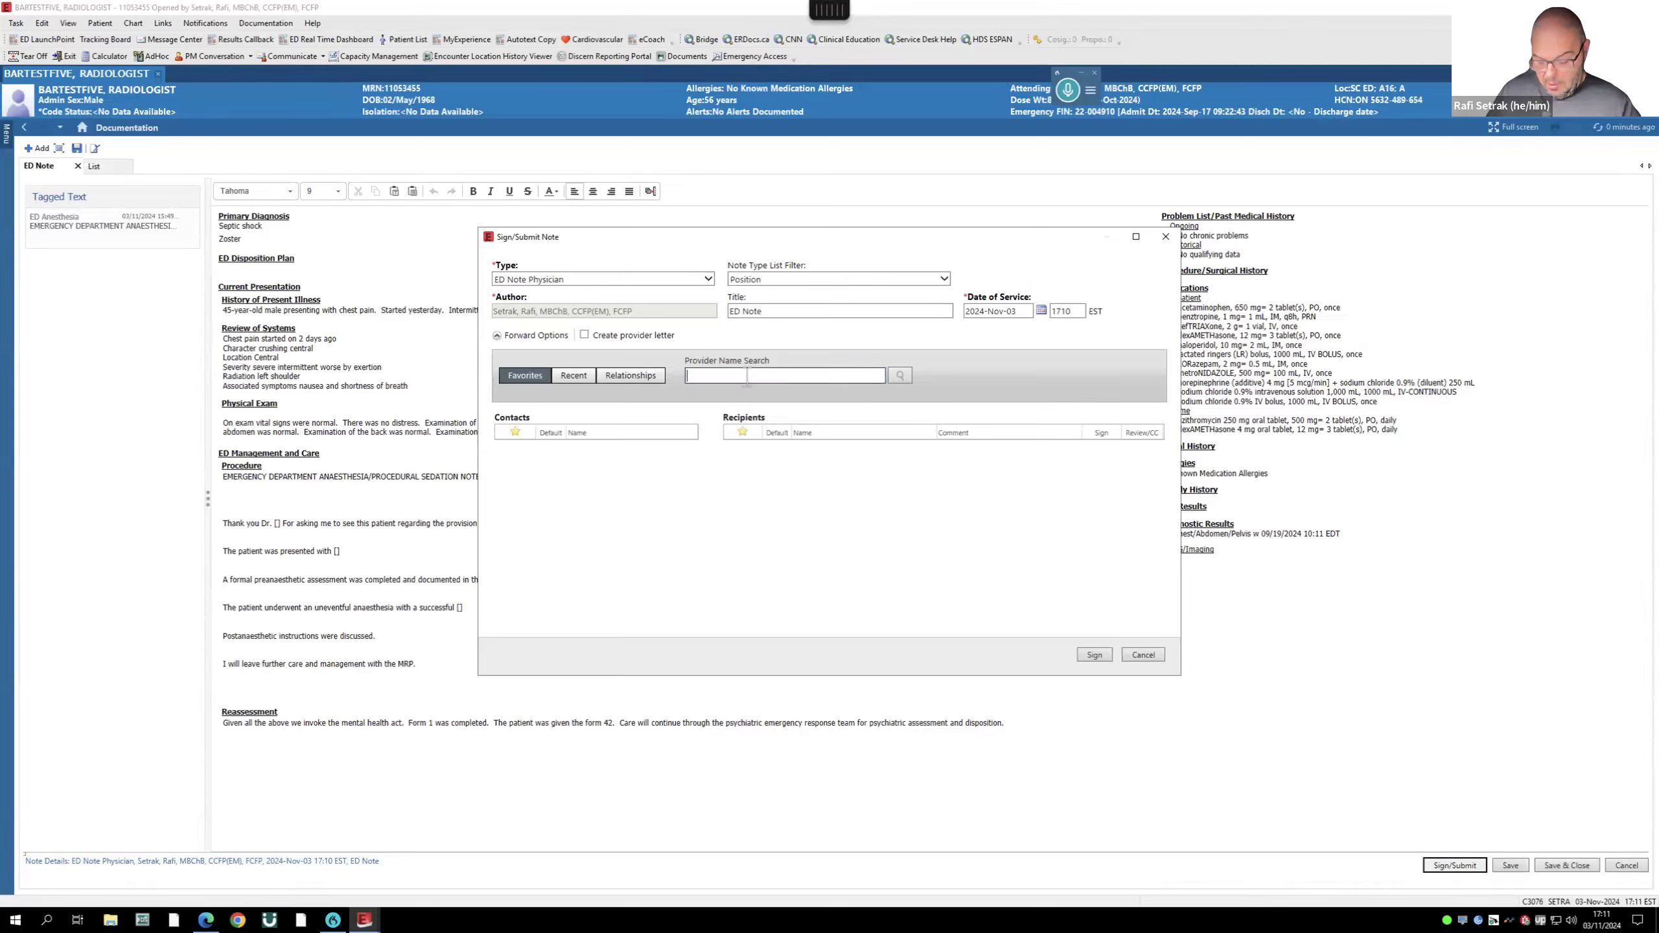
pyautogui.write('alf')
pyautogui.press('Return')
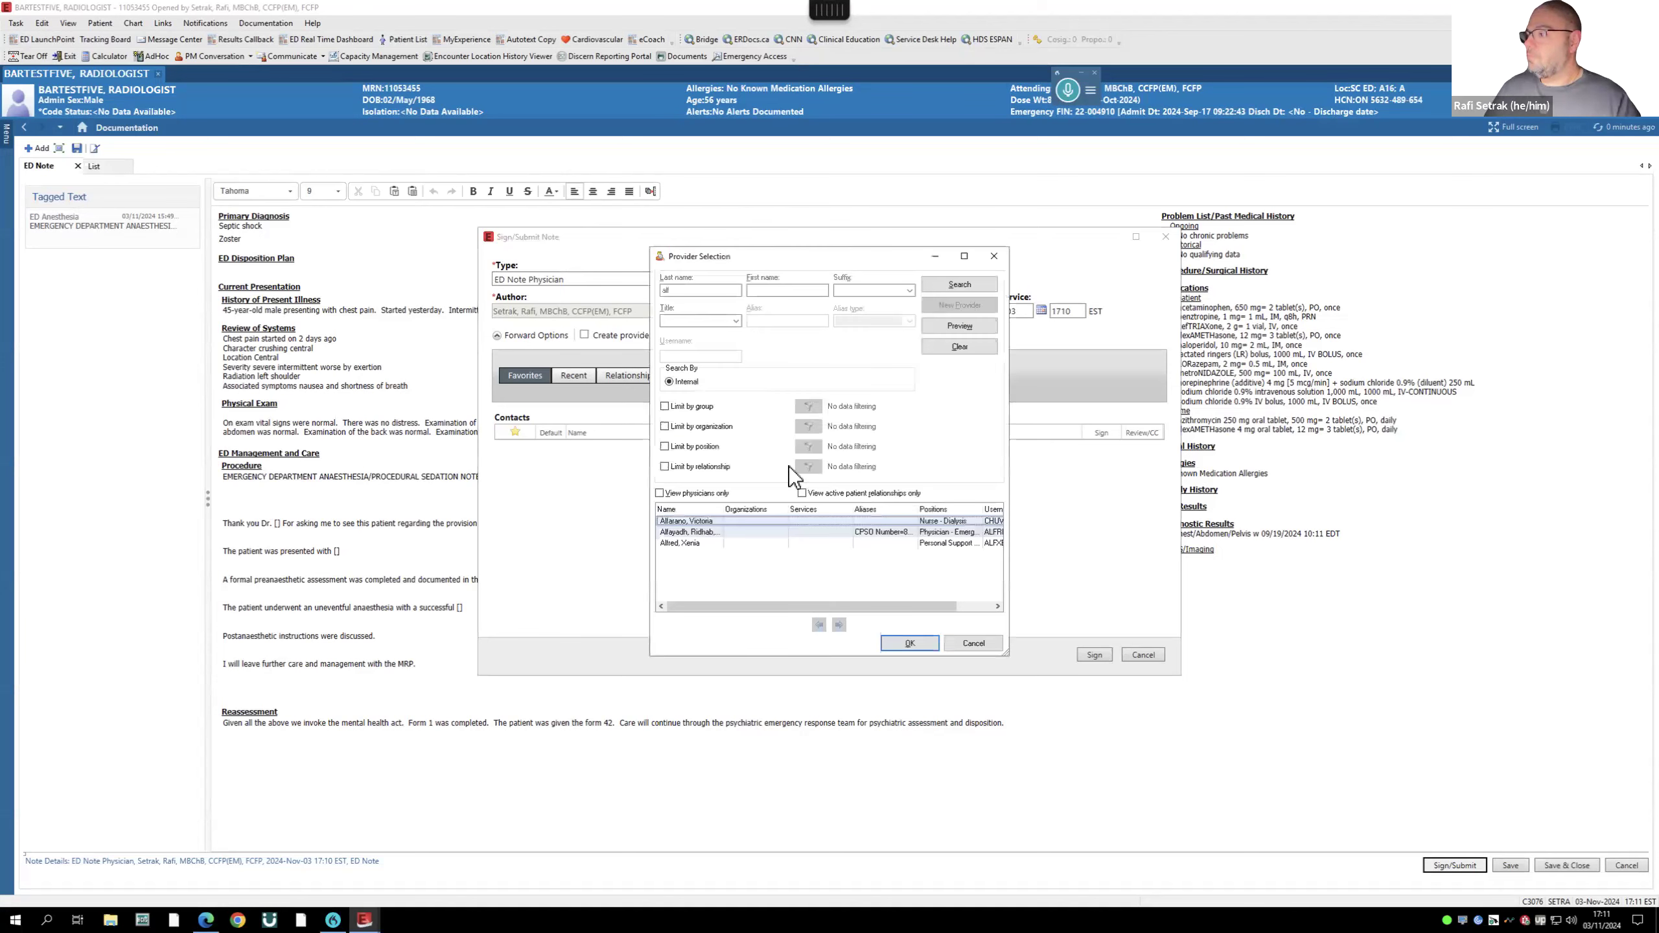
pyautogui.click(711, 533)
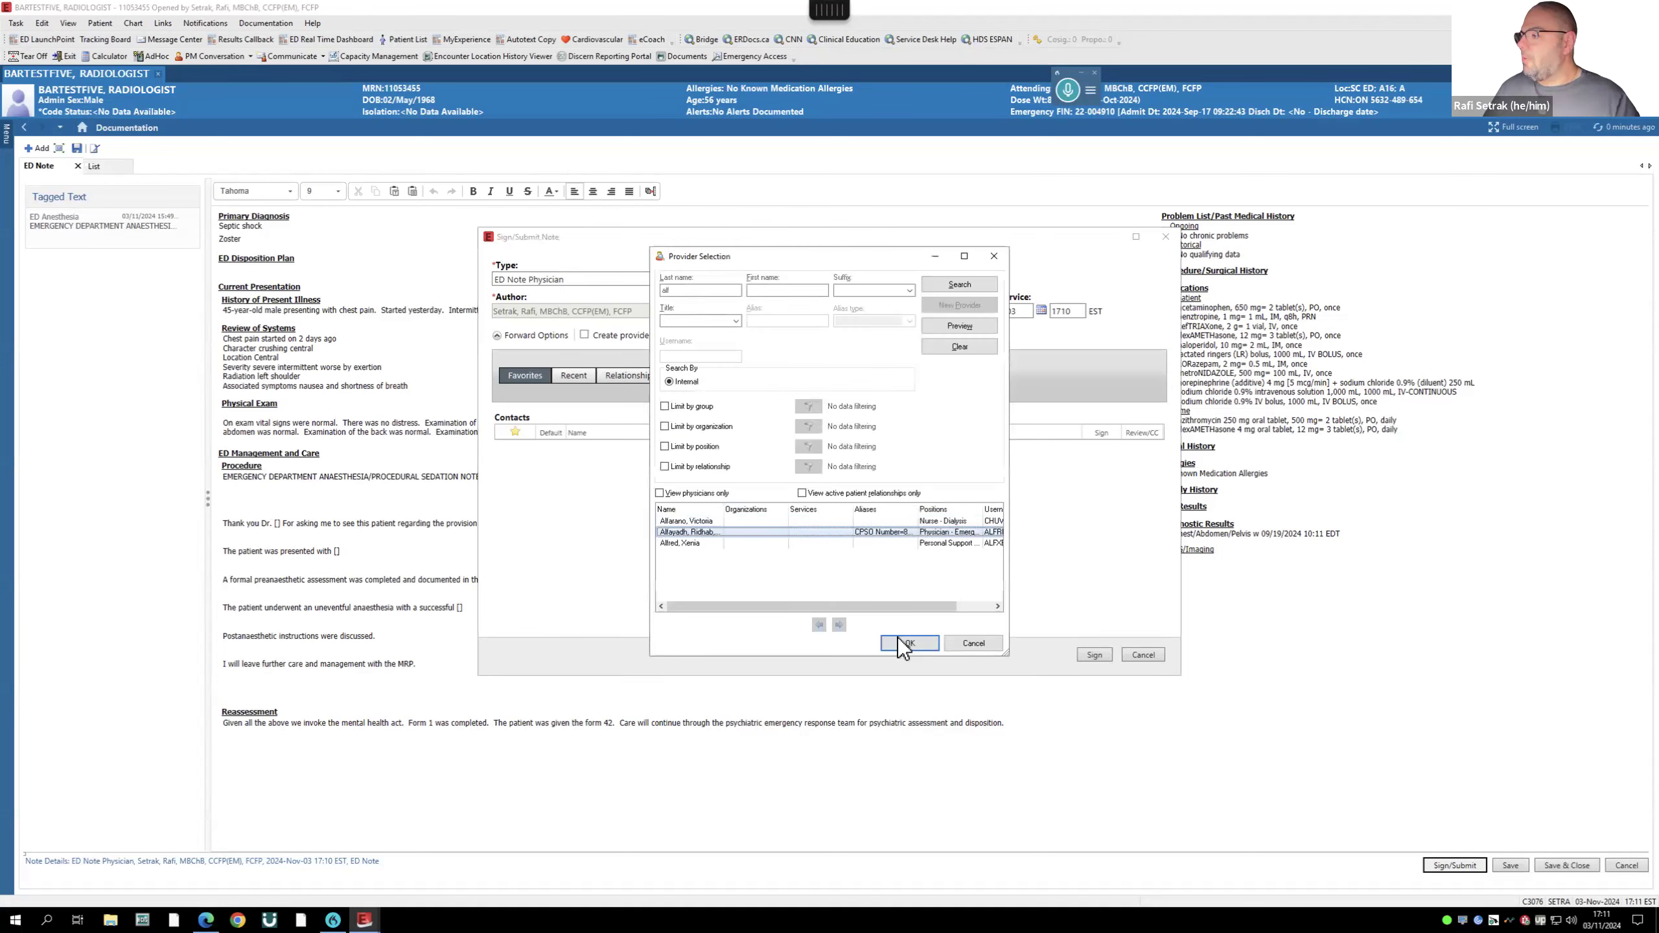
pyautogui.click(911, 644)
pyautogui.click(1099, 654)
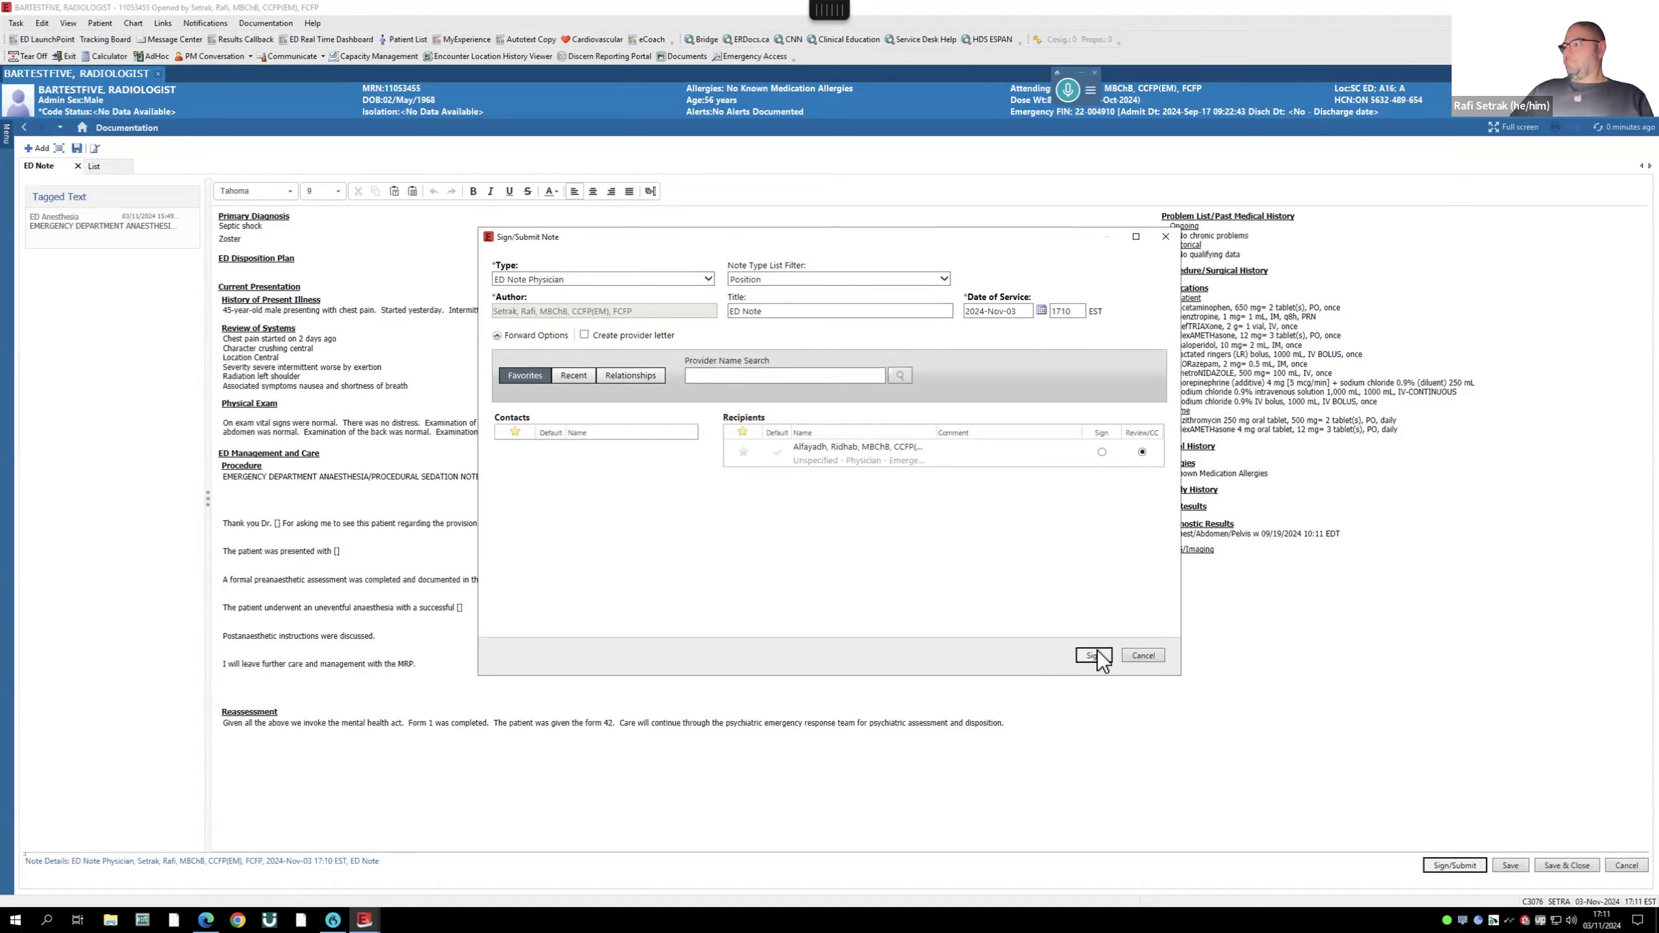
pyautogui.click(1097, 656)
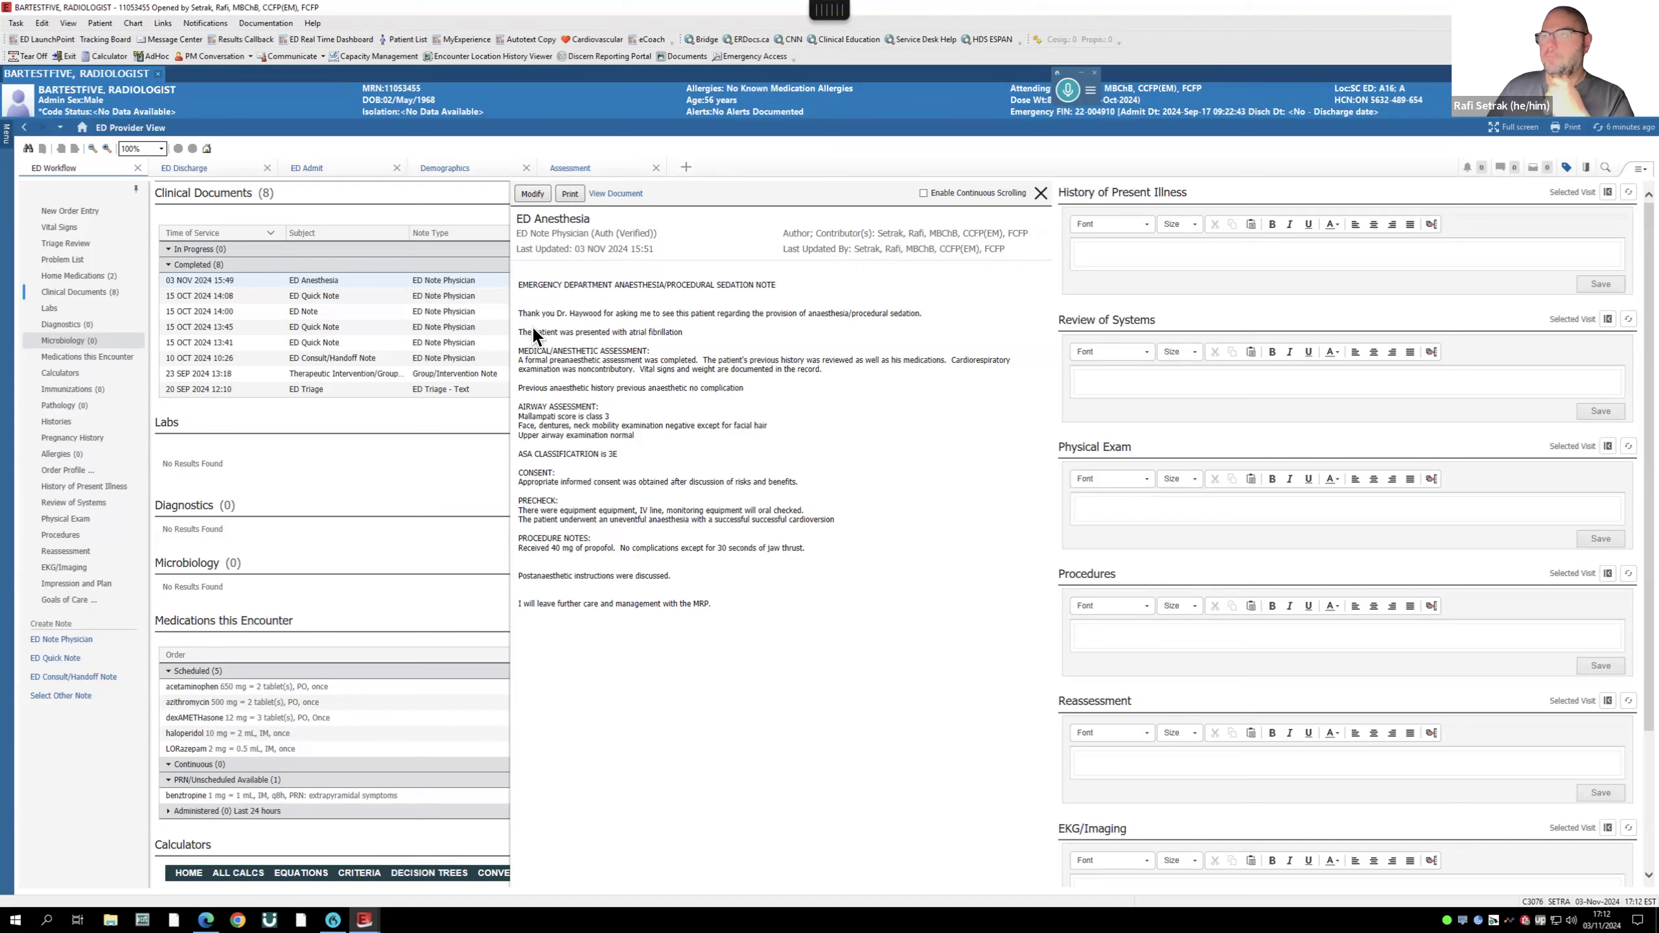
pyautogui.hotkey('ctrl', 'Up')
pyautogui.click(264, 310)
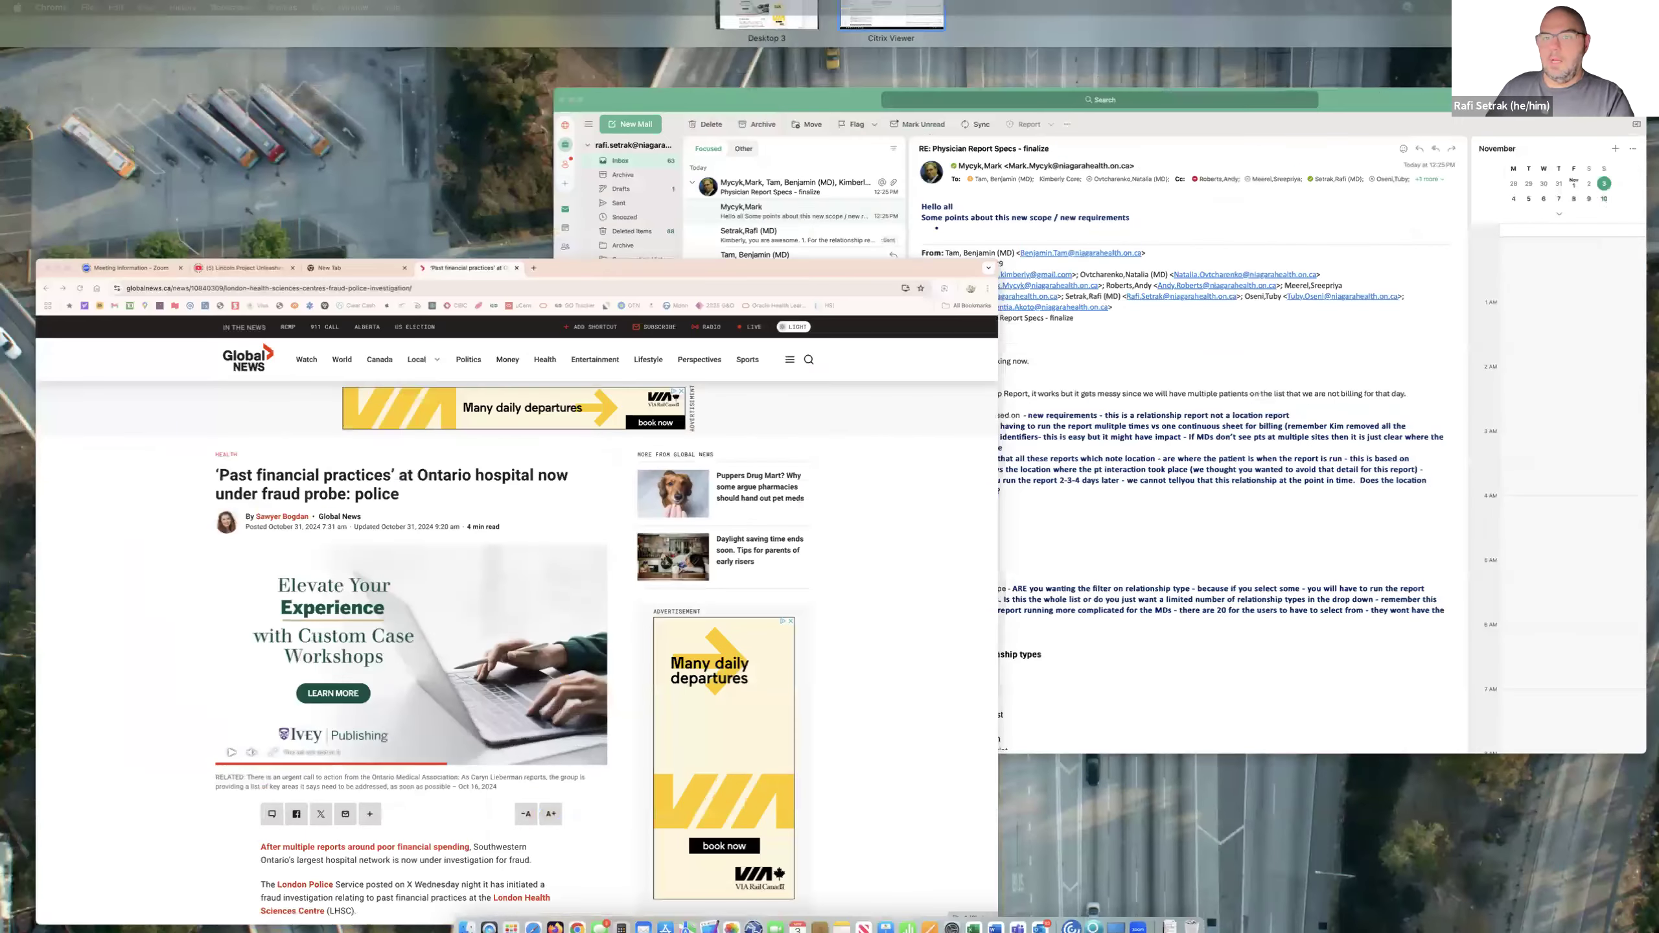
pyautogui.moveTo(2, 196); pyautogui.dragTo(526, 59)
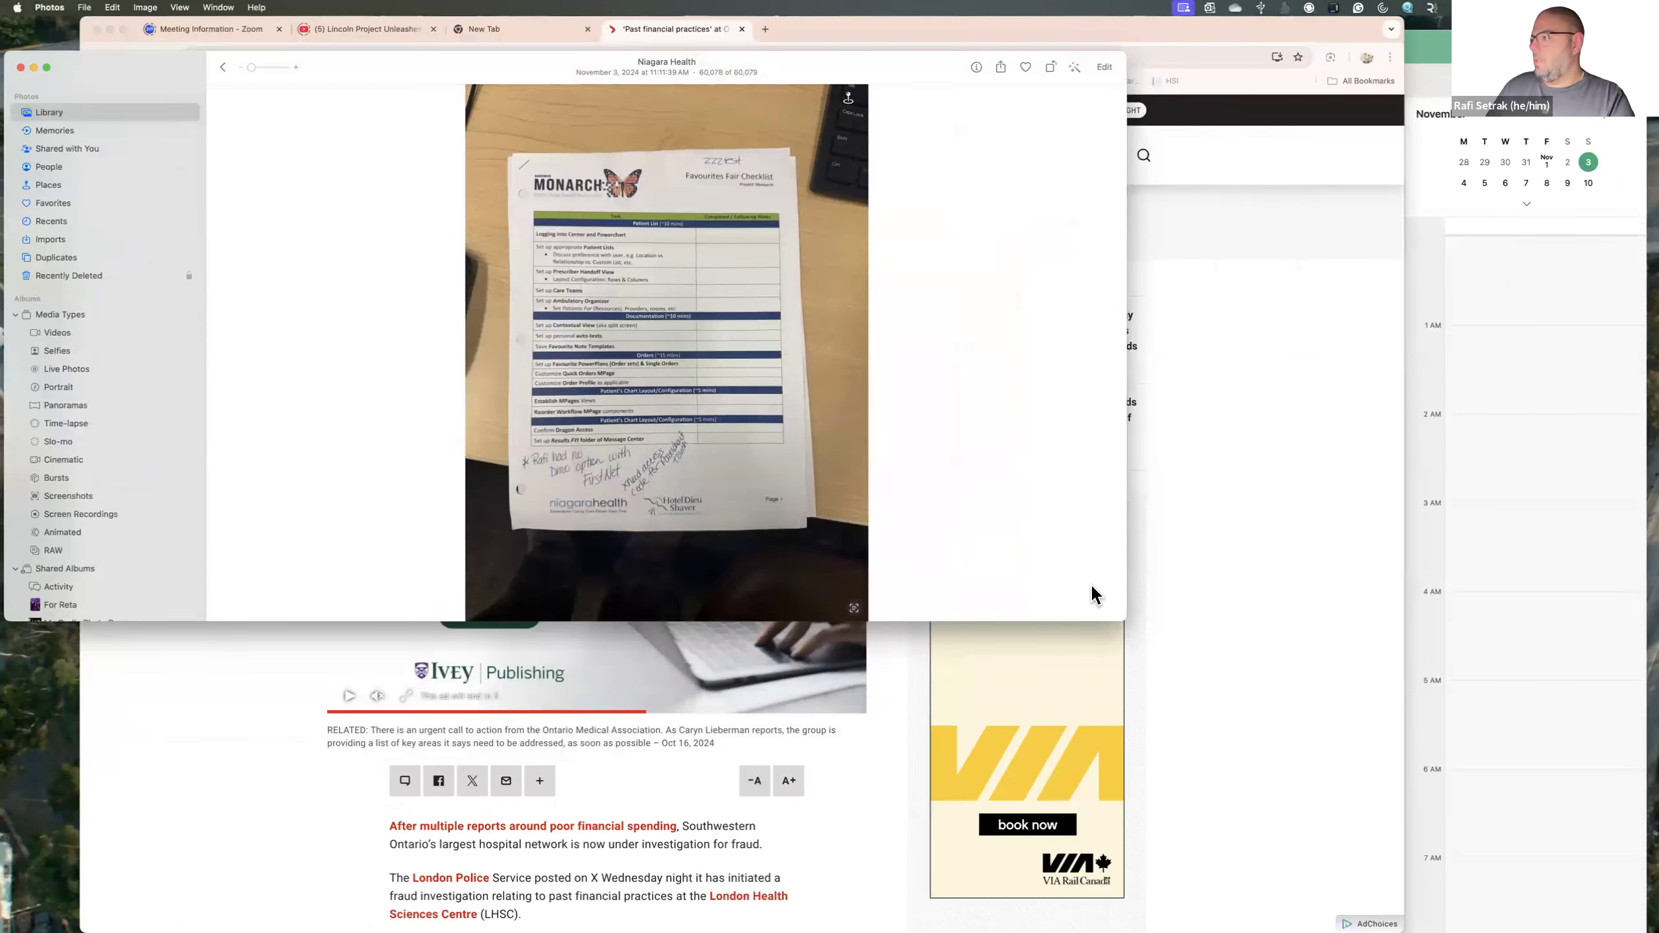
pyautogui.doubleClick(1125, 621)
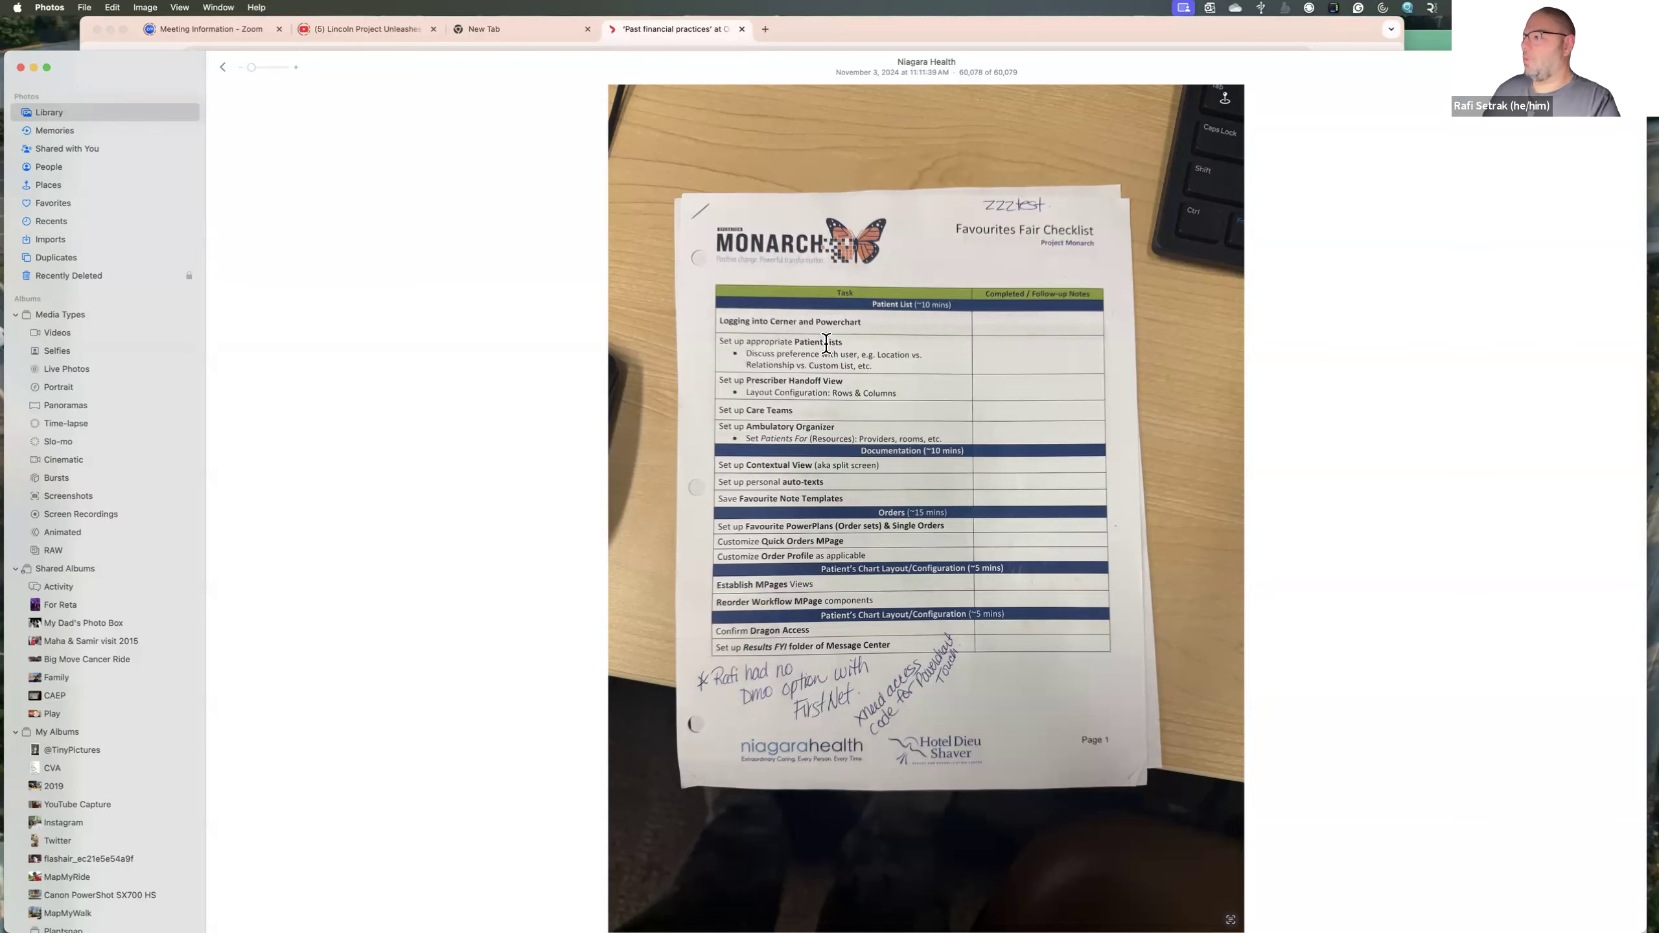
pyautogui.hotkey('ctrl', 'Up')
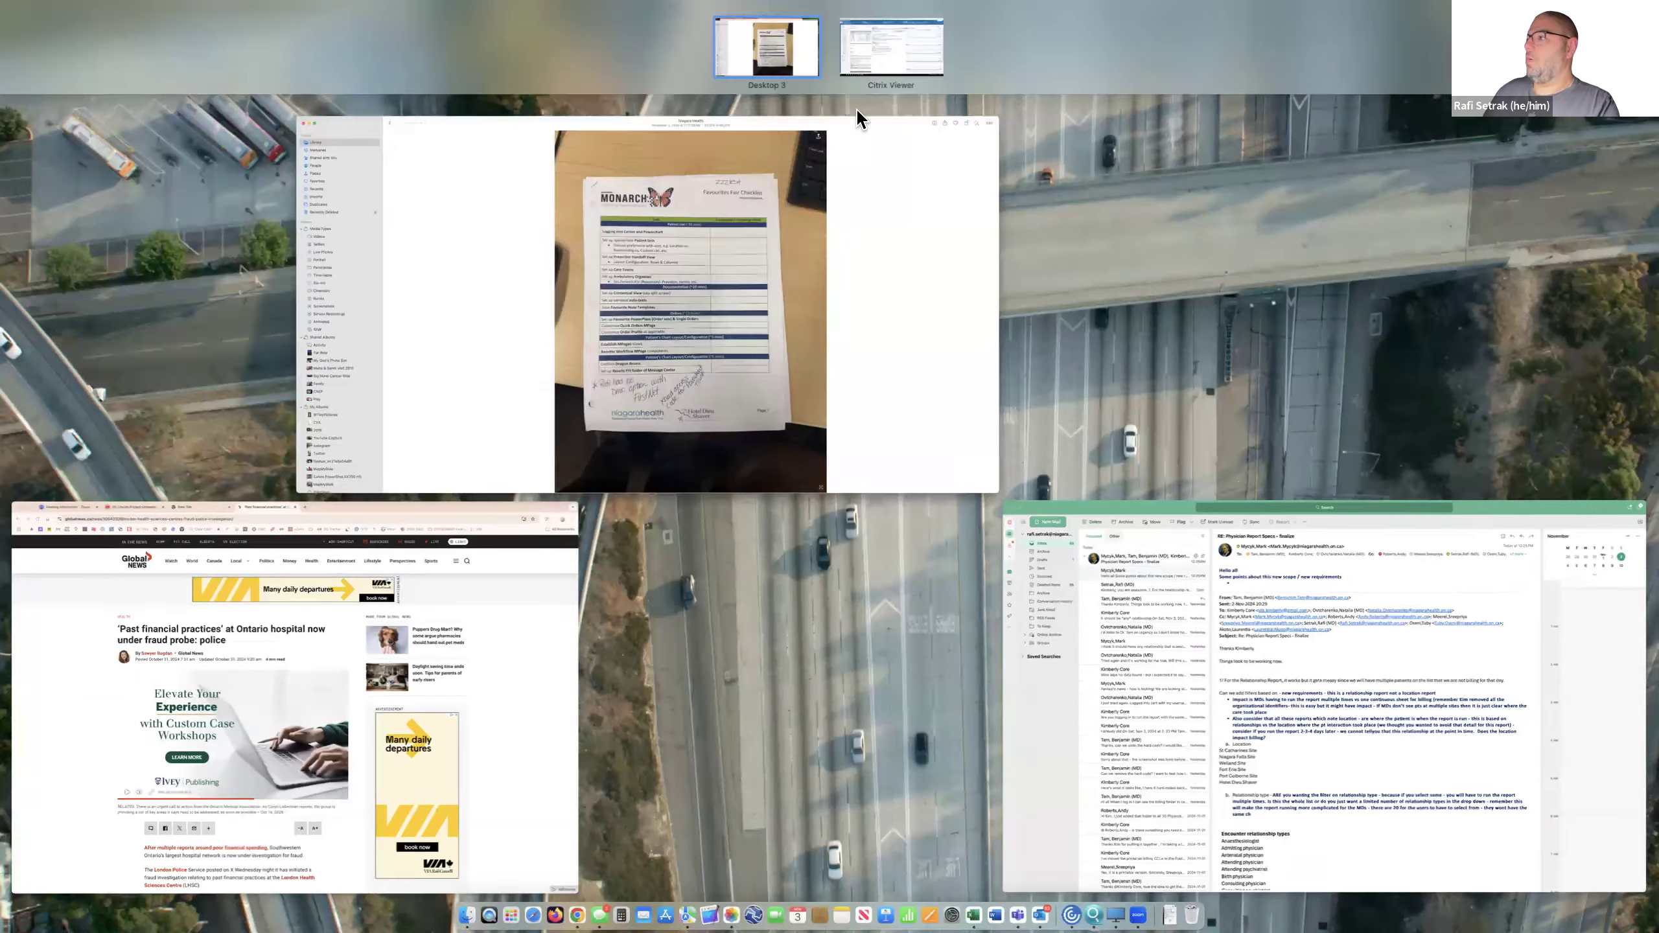
pyautogui.click(882, 54)
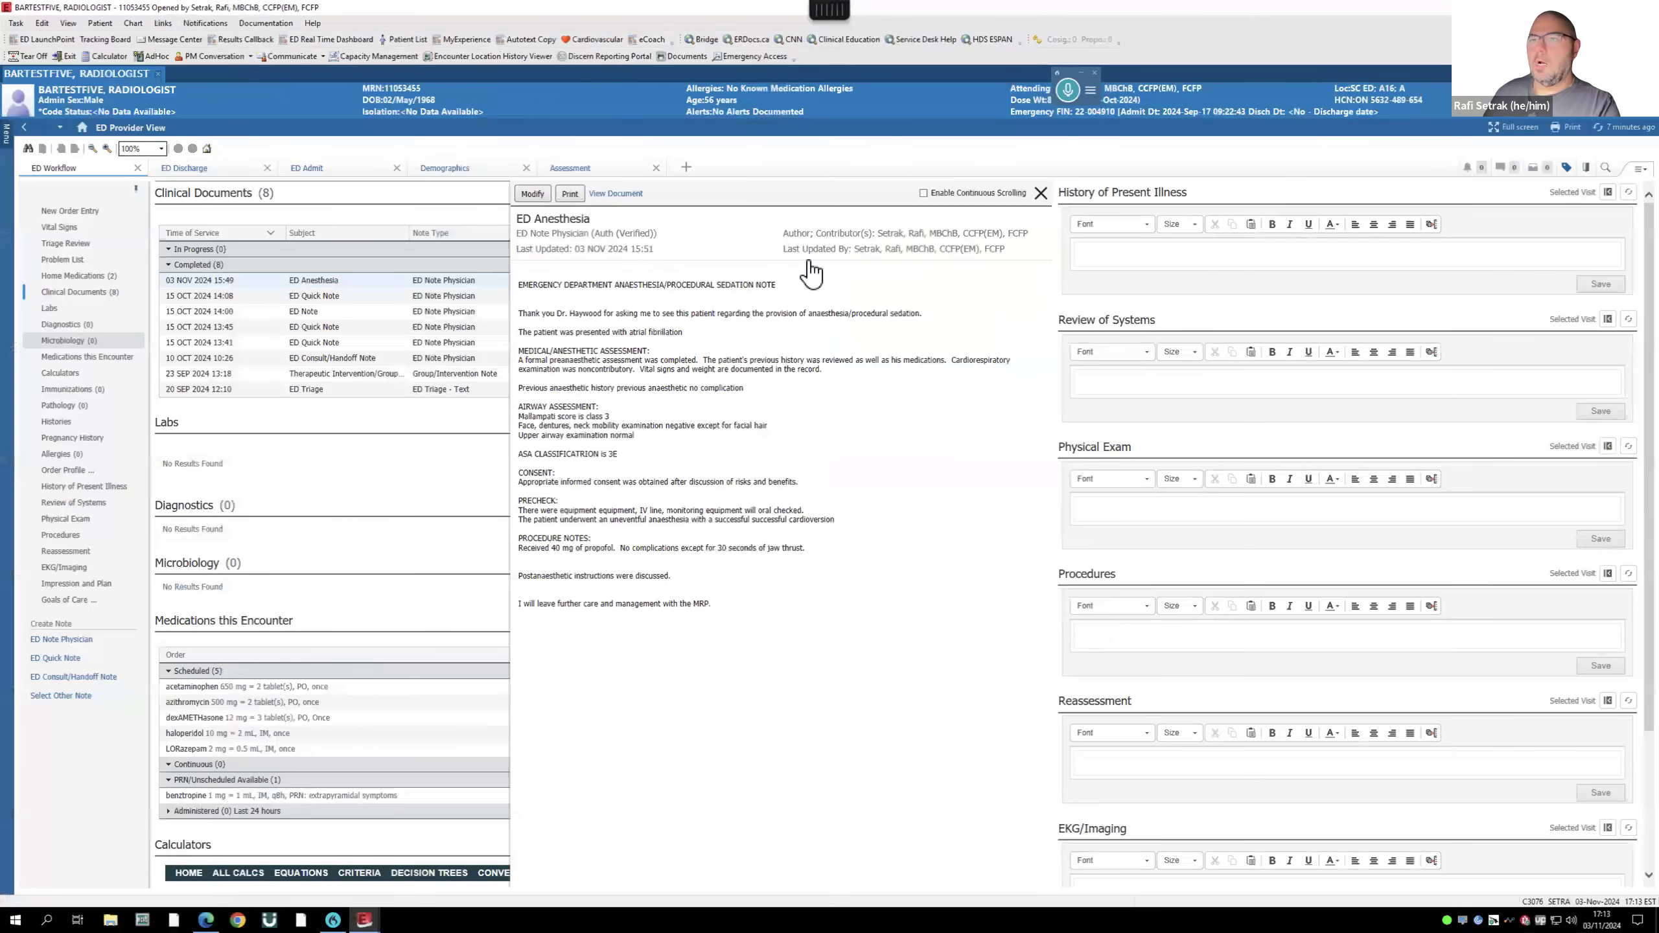